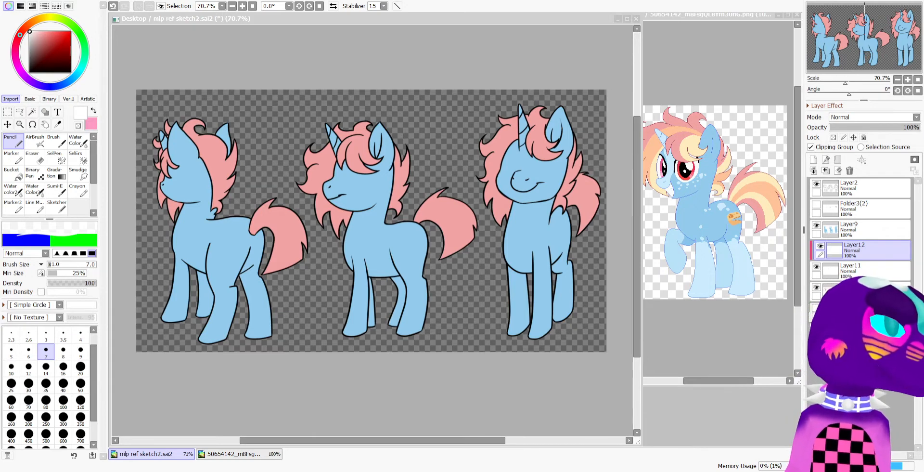
# Sample the cream mane colour from the reference pony image and return to the Pencil tool
pyautogui.click(60, 125)
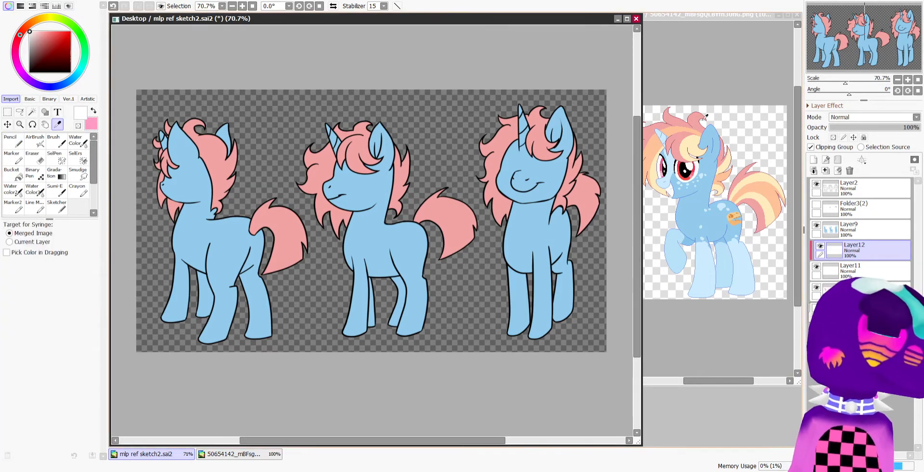
pyautogui.click(669, 132)
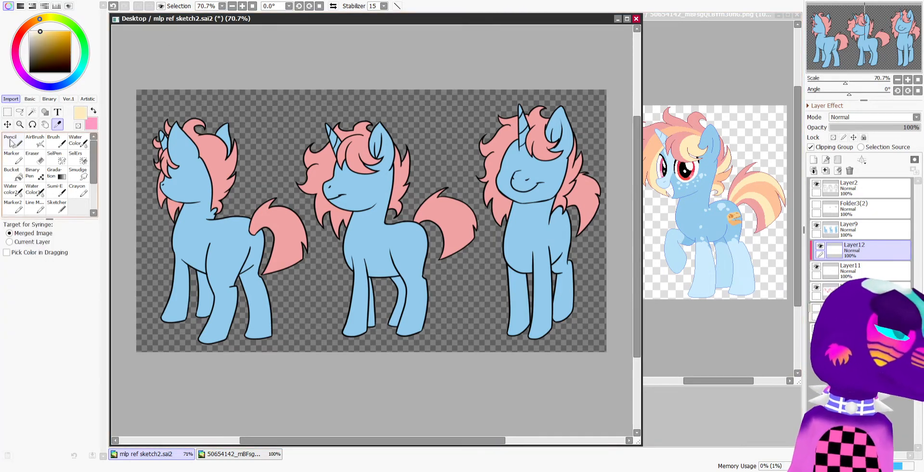
pyautogui.press('n')
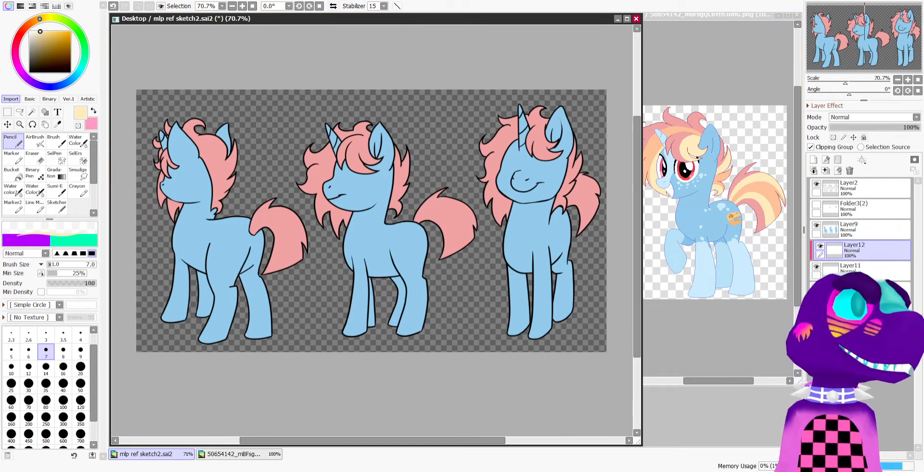
# Delete Layer12 and make Layer11 a clipping group on the layer beneath it
pyautogui.scroll(2, 205, 161)
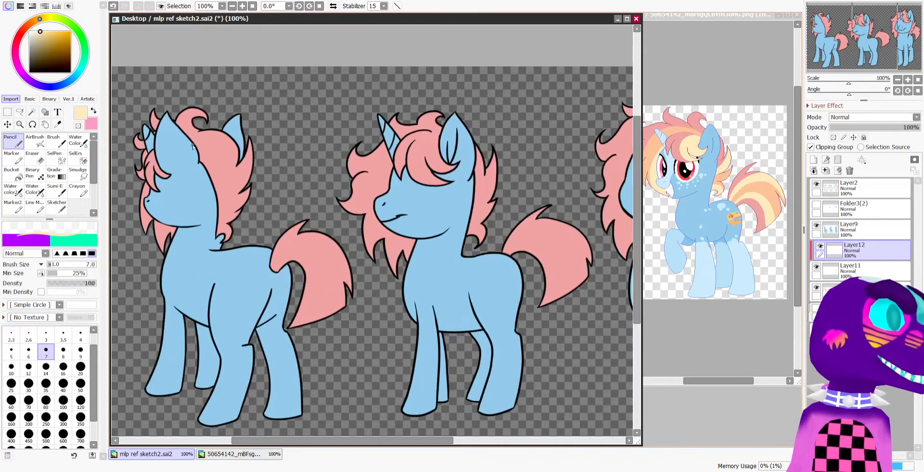
pyautogui.scroll(-2, 196, 148)
pyautogui.scroll(2, 392, 153)
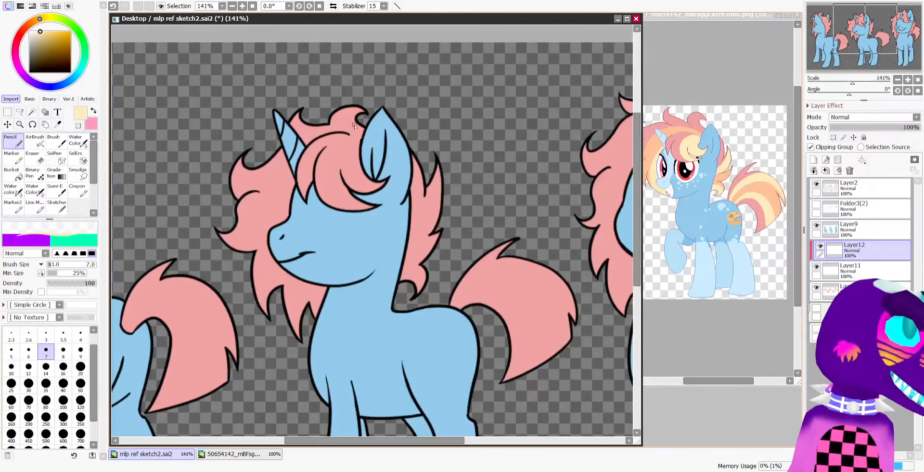
pyautogui.scroll(2, 354, 126)
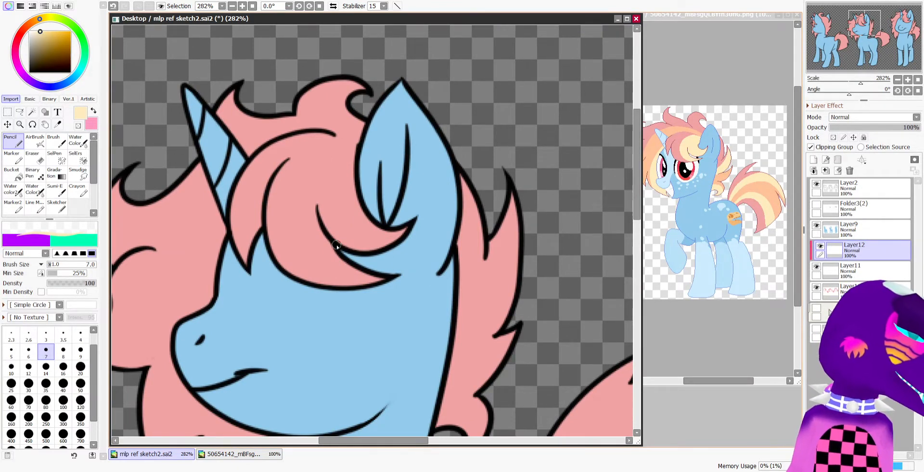
pyautogui.click(849, 171)
pyautogui.click(811, 147)
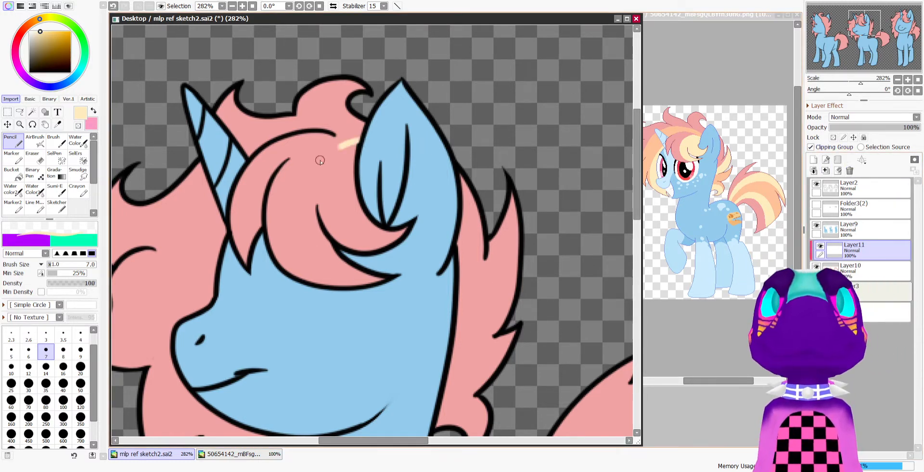
# Outline a curved cream streak along the middle pony's forelock on Layer11, redoing the first stroke
pyautogui.moveTo(338, 145); pyautogui.dragTo(346, 287)
pyautogui.hotkey('ctrl', 'z')
pyautogui.moveTo(357, 147)
pyautogui.mouseDown()
pyautogui.moveTo(296, 183)
pyautogui.moveTo(385, 279)
pyautogui.mouseUp()
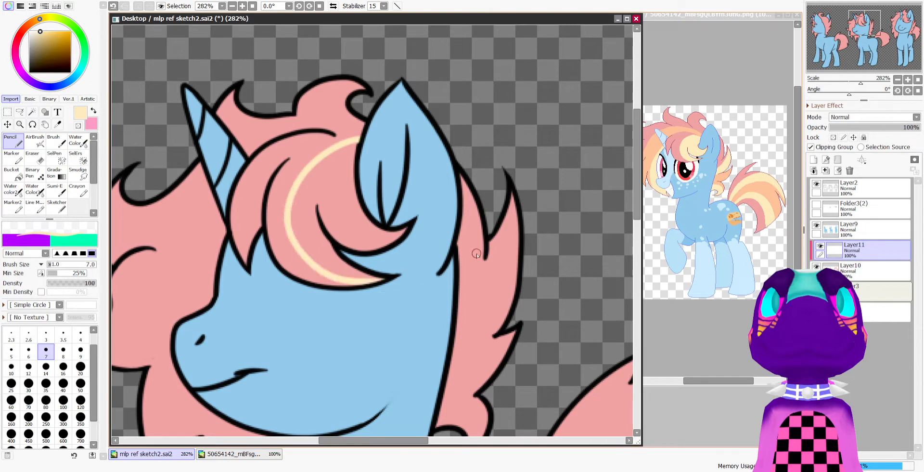
pyautogui.moveTo(362, 143)
pyautogui.mouseDown()
pyautogui.moveTo(351, 161)
pyautogui.moveTo(356, 206)
pyautogui.moveTo(375, 225)
pyautogui.moveTo(398, 229)
pyautogui.moveTo(370, 229)
pyautogui.moveTo(396, 236)
pyautogui.moveTo(379, 245)
pyautogui.moveTo(339, 246)
pyautogui.moveTo(365, 275)
pyautogui.mouseUp()
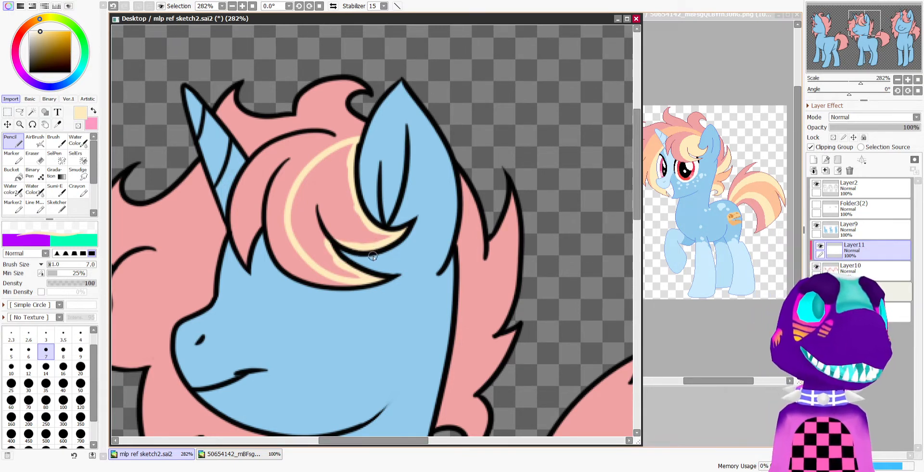
# Fill the outlined forelock streak with cream, using Current Layer as the Bucket's selection source, and return to the Pencil
pyautogui.press('g')
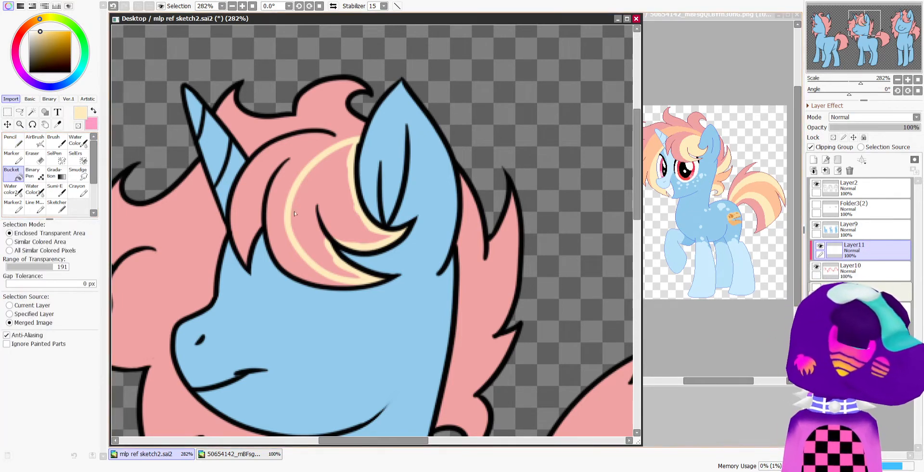
pyautogui.click(33, 305)
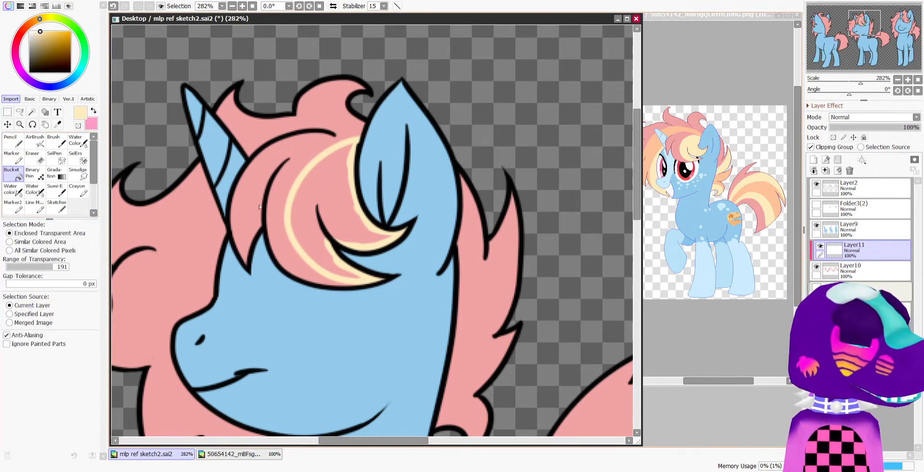
pyautogui.click(329, 182)
pyautogui.click(12, 141)
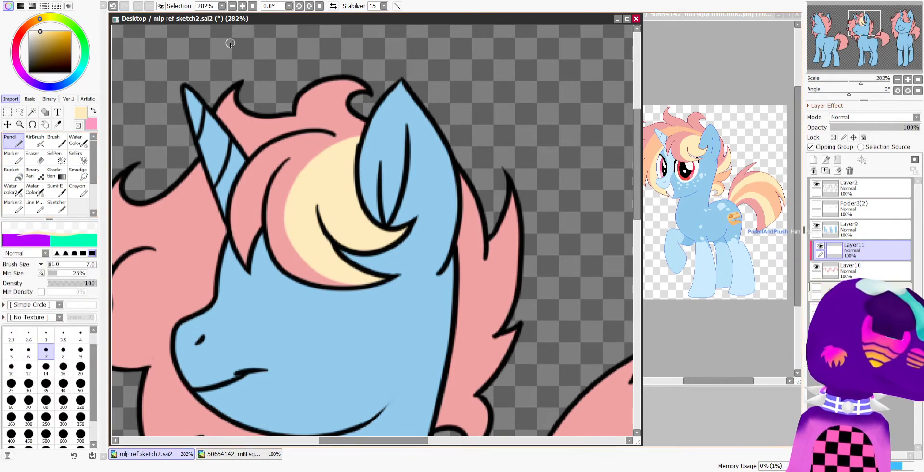
# Outline a cream streak in the upper section of the middle pony's mane behind the neck
pyautogui.scroll(-4, 499, 224)
pyautogui.scroll(2, 441, 233)
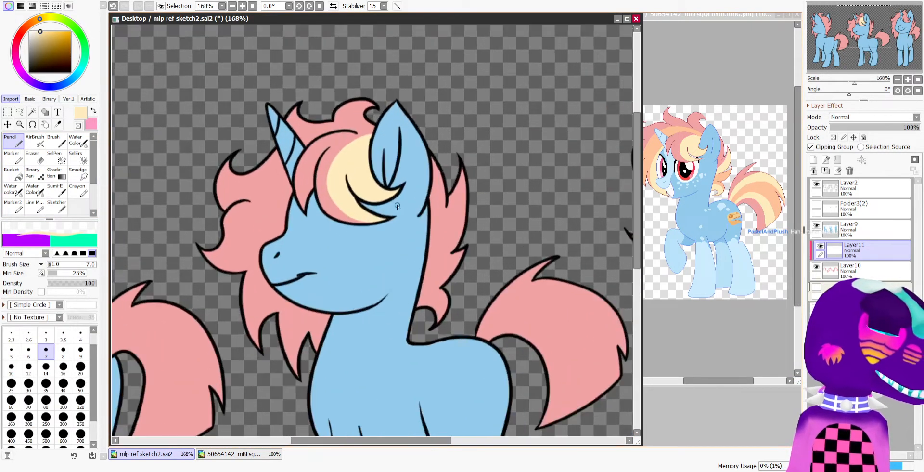
pyautogui.scroll(3, 441, 234)
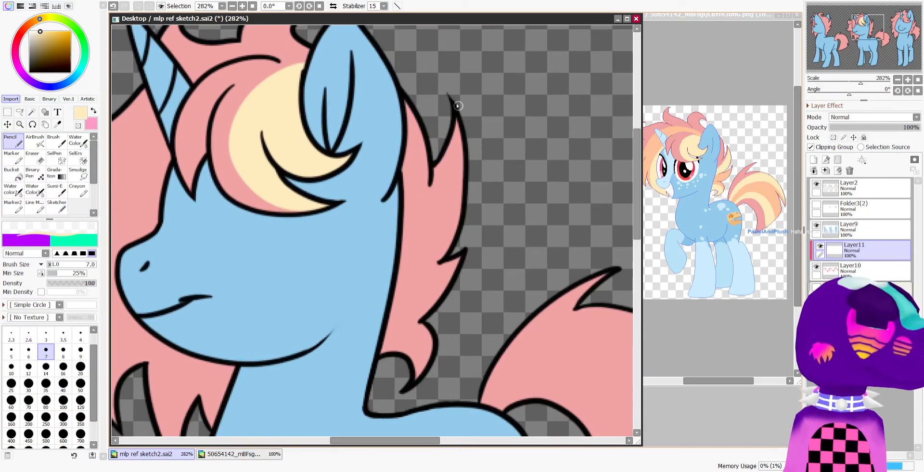
pyautogui.moveTo(456, 118); pyautogui.dragTo(407, 211)
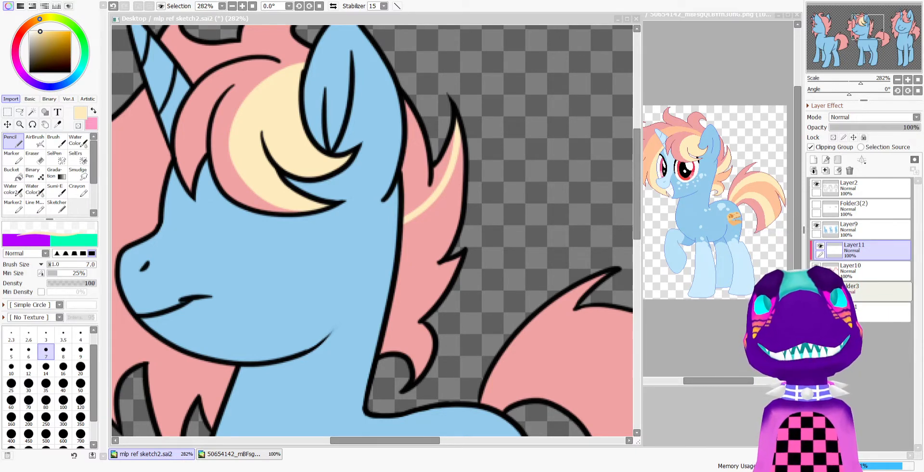
pyautogui.click(440, 272)
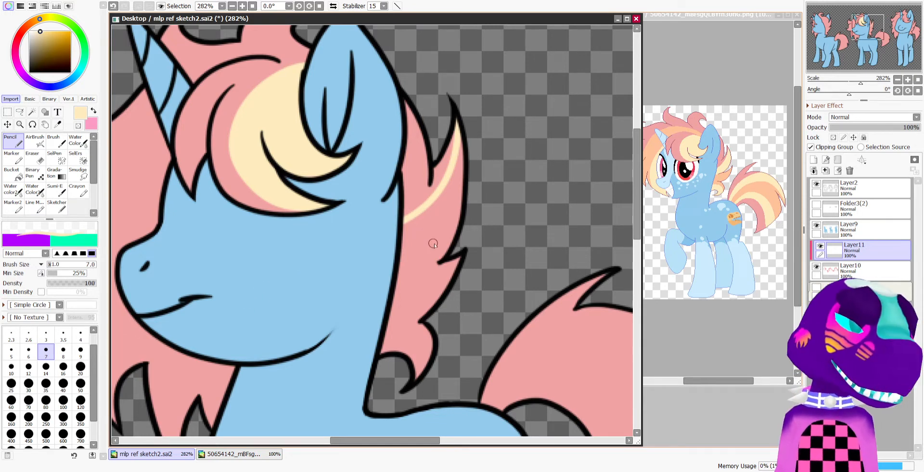
pyautogui.moveTo(452, 241); pyautogui.dragTo(400, 275)
pyautogui.moveTo(402, 223); pyautogui.dragTo(399, 259)
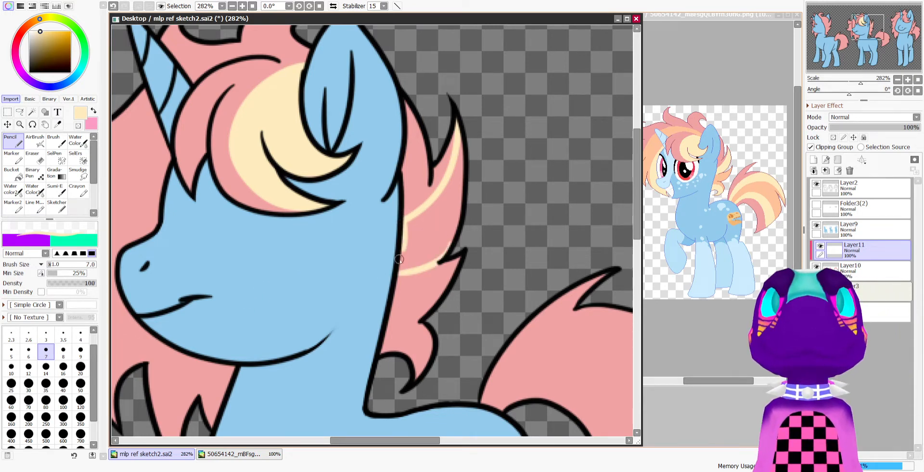
pyautogui.moveTo(461, 152); pyautogui.dragTo(447, 251)
# Outline a cream streak in the lowest curl of the middle pony's back mane
pyautogui.scroll(-5, 459, 185)
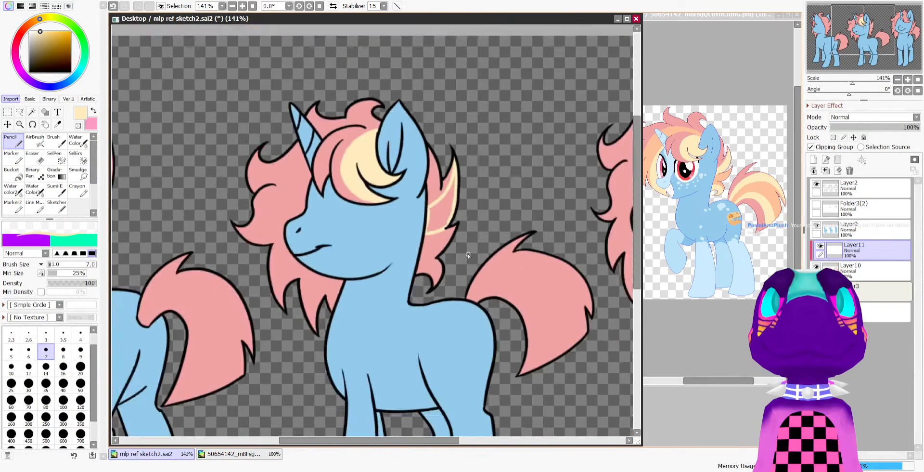
pyautogui.scroll(6, 468, 252)
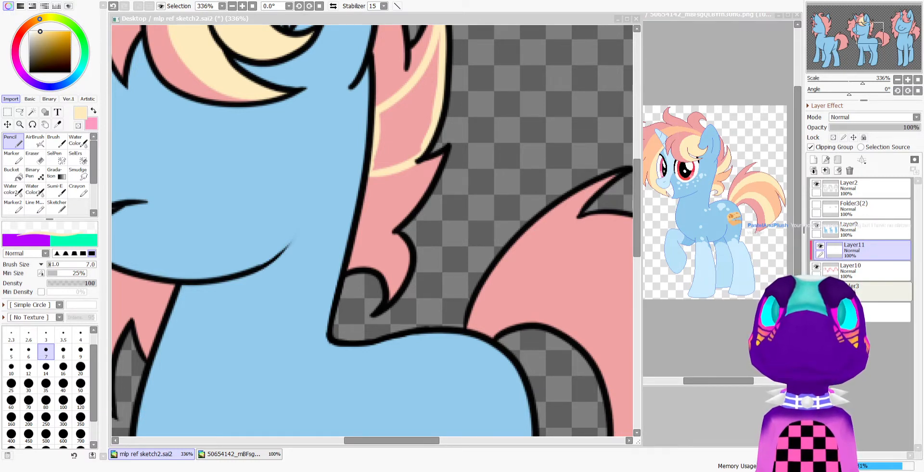
pyautogui.click(307, 222)
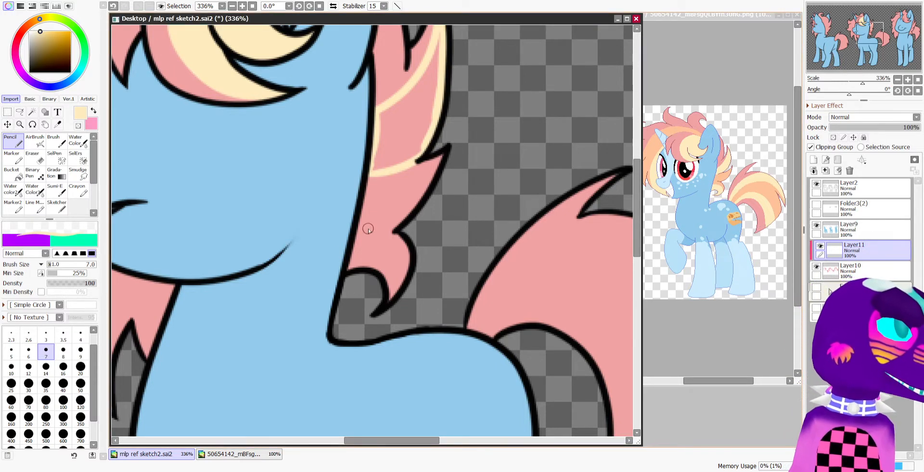
pyautogui.moveTo(356, 239); pyautogui.dragTo(387, 299)
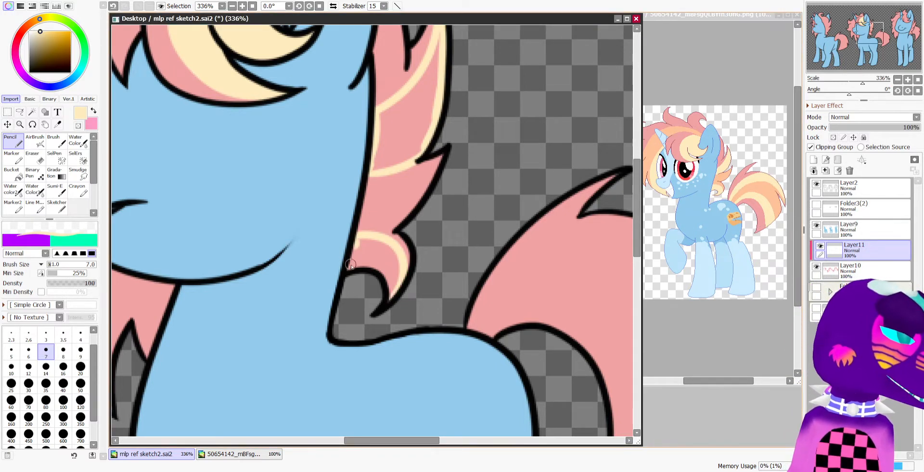
pyautogui.moveTo(351, 265); pyautogui.dragTo(389, 280)
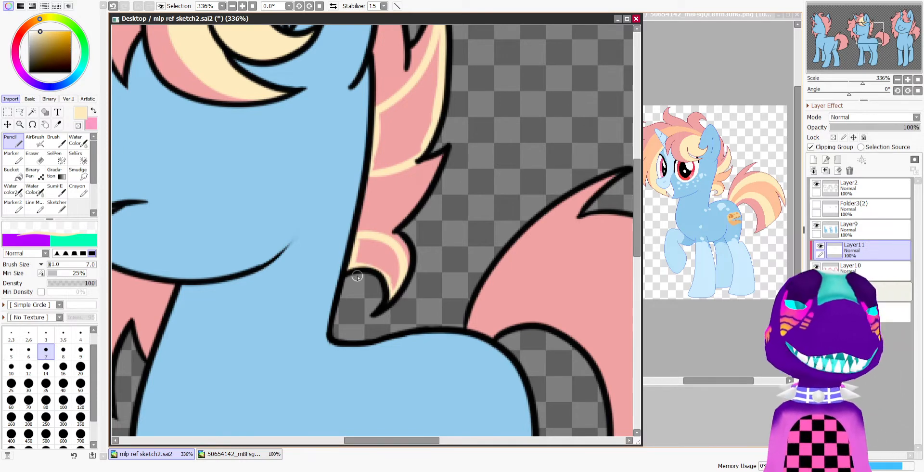
# Fill both outlined streaks in the middle pony's back mane with cream
pyautogui.click(12, 173)
pyautogui.click(396, 140)
pyautogui.click(382, 252)
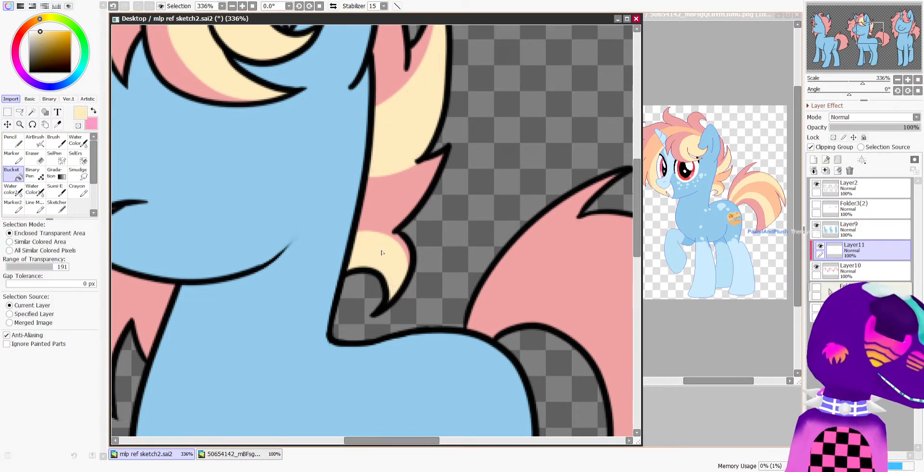
pyautogui.scroll(-7, 383, 253)
pyautogui.scroll(4, 388, 260)
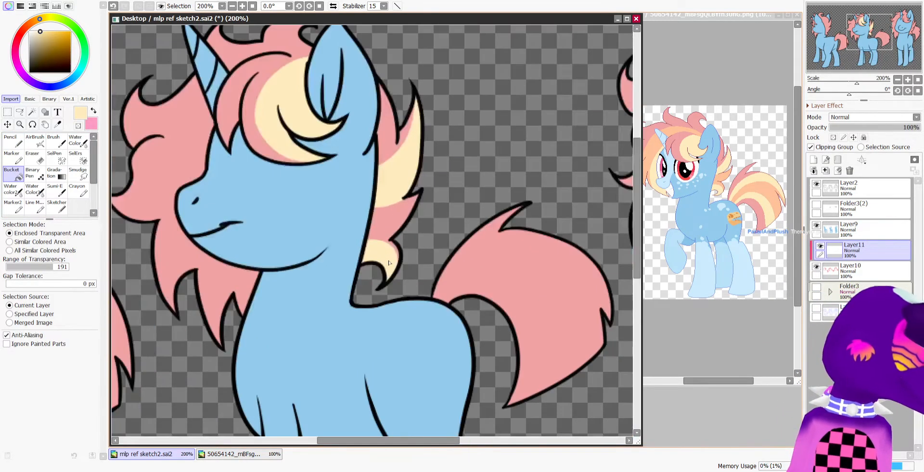
# Paint the mane locks hanging under the middle pony's chin cream, enlarging the Pencil to size 21
pyautogui.press('n')
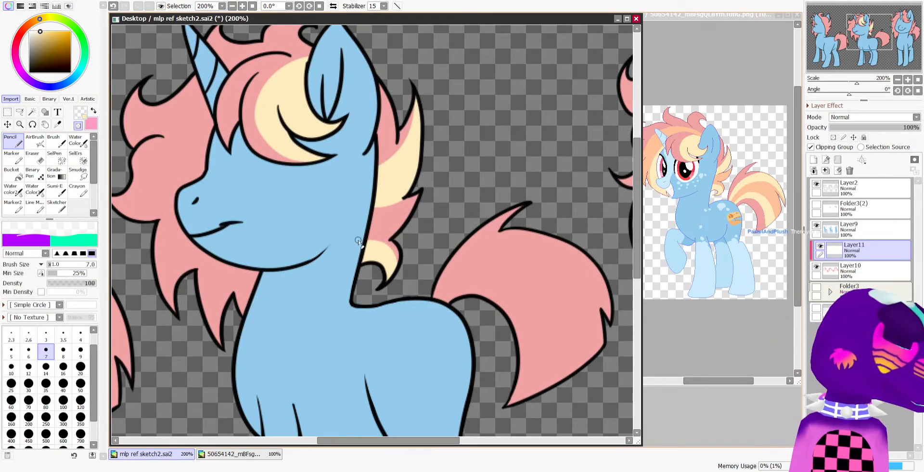
pyautogui.scroll(-4, 382, 225)
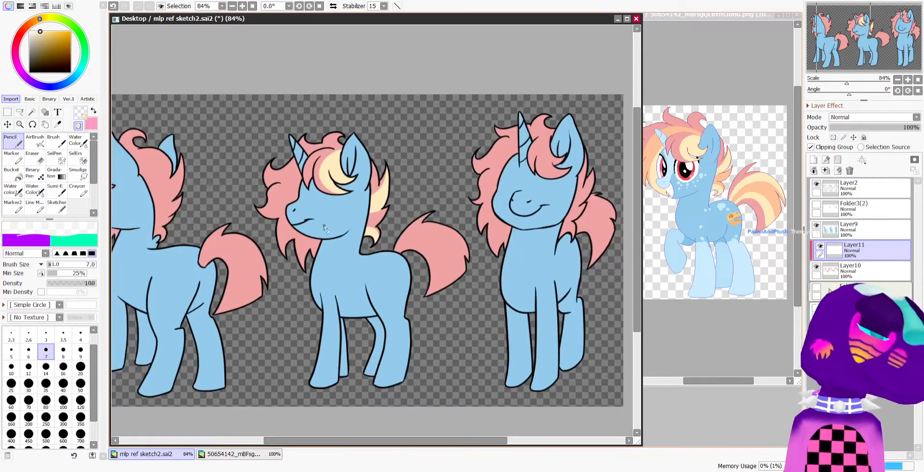
pyautogui.scroll(3, 324, 201)
pyautogui.moveTo(707, 381); pyautogui.dragTo(703, 379)
pyautogui.click(213, 19)
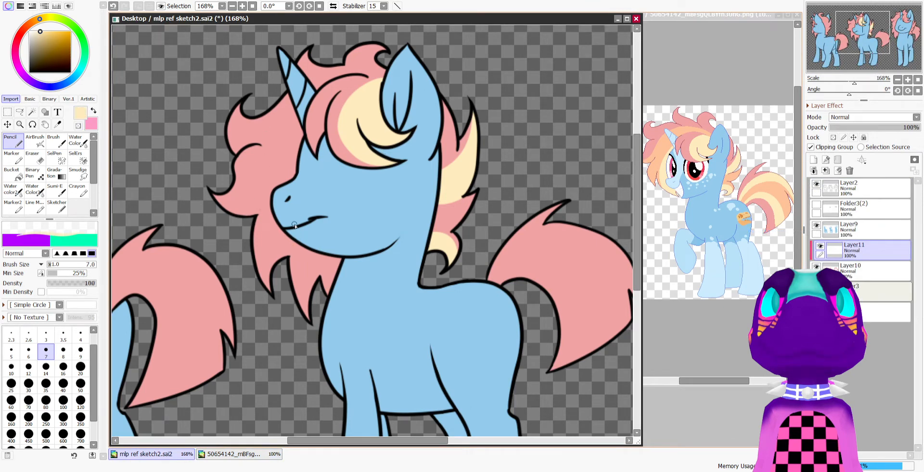
pyautogui.moveTo(294, 241); pyautogui.dragTo(307, 318)
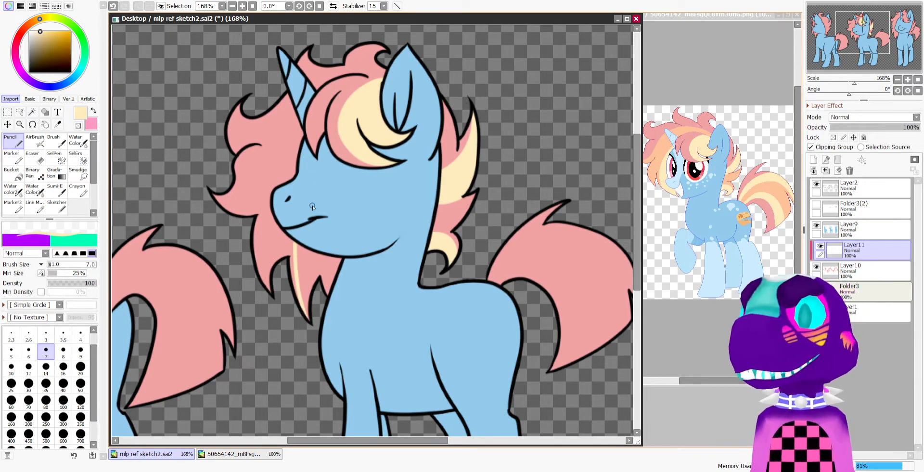
pyautogui.keyDown('ctrl'); pyautogui.keyDown('alt'); pyautogui.moveTo(357, 227); pyautogui.dragTo(374, 228); pyautogui.keyUp('alt'); pyautogui.keyUp('ctrl')
pyautogui.moveTo(336, 252)
pyautogui.mouseDown()
pyautogui.moveTo(333, 304)
pyautogui.moveTo(309, 302)
pyautogui.moveTo(299, 270)
pyautogui.mouseUp()
pyautogui.press('-')
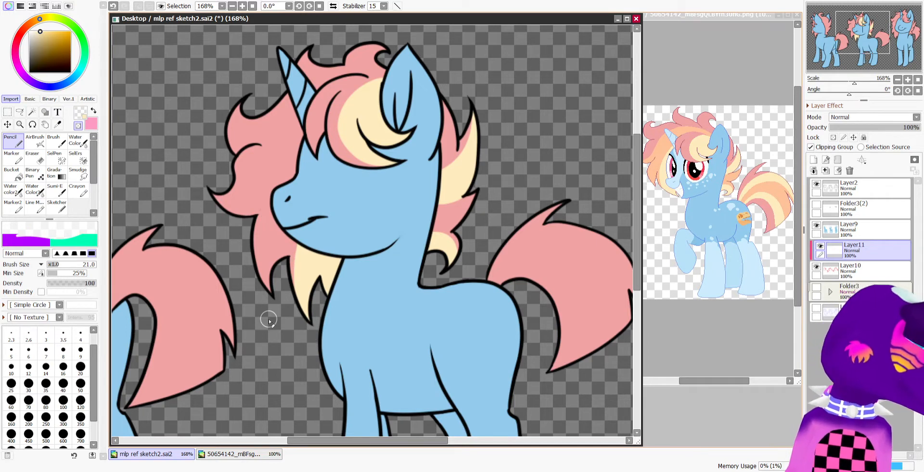
# Paint a curved cream streak across the forelock of the front-facing pony beside its ear
pyautogui.scroll(-7, 269, 318)
pyautogui.scroll(2, 342, 318)
pyautogui.scroll(-1, 325, 265)
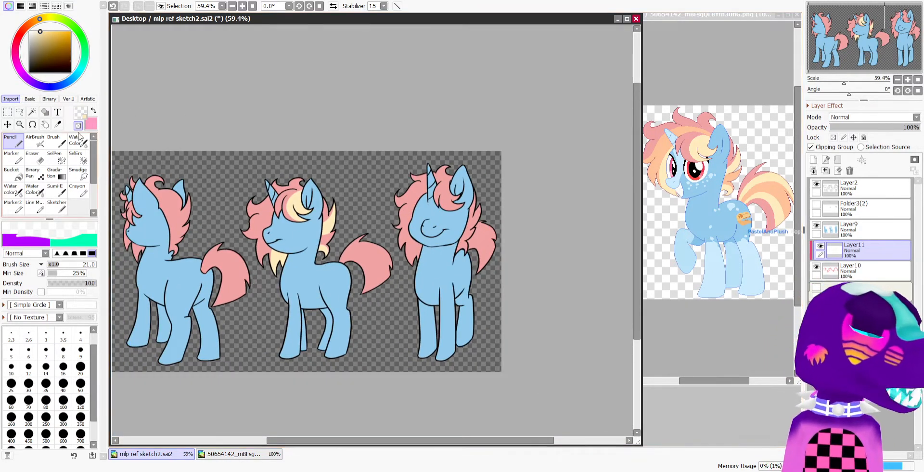
pyautogui.press('x')
pyautogui.scroll(3, 576, 177)
pyautogui.scroll(4, 476, 239)
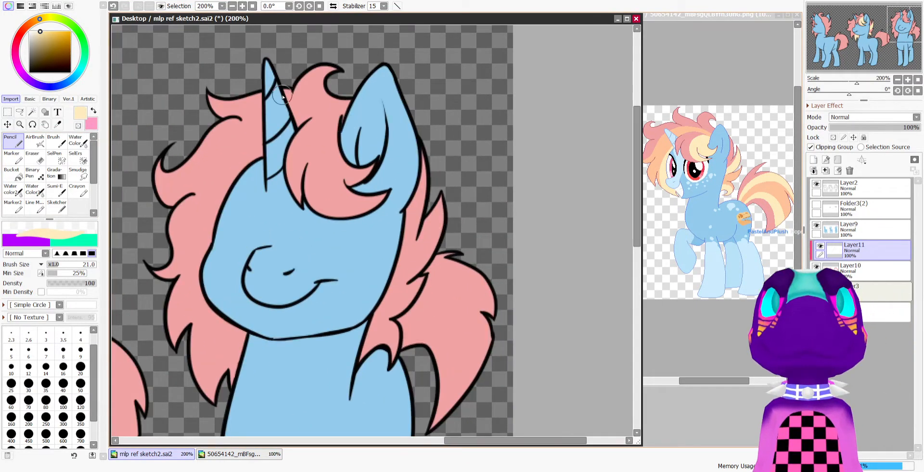
pyautogui.moveTo(350, 133)
pyautogui.mouseDown()
pyautogui.moveTo(321, 177)
pyautogui.moveTo(405, 174)
pyautogui.moveTo(396, 168)
pyautogui.moveTo(383, 184)
pyautogui.moveTo(349, 146)
pyautogui.moveTo(348, 130)
pyautogui.moveTo(335, 176)
pyautogui.moveTo(344, 191)
pyautogui.moveTo(381, 144)
pyautogui.mouseUp()
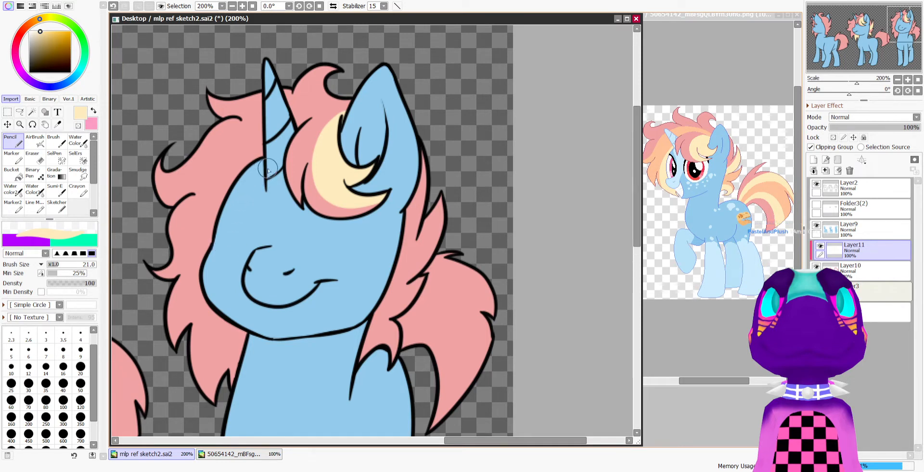
# Paint a cream streak down the long mane lock beside the front-facing pony's cheek, undoing and redrawing it until the shape fits
pyautogui.moveTo(208, 305); pyautogui.dragTo(221, 385)
pyautogui.hotkey('ctrl', 'z')
pyautogui.moveTo(200, 295); pyautogui.dragTo(217, 385)
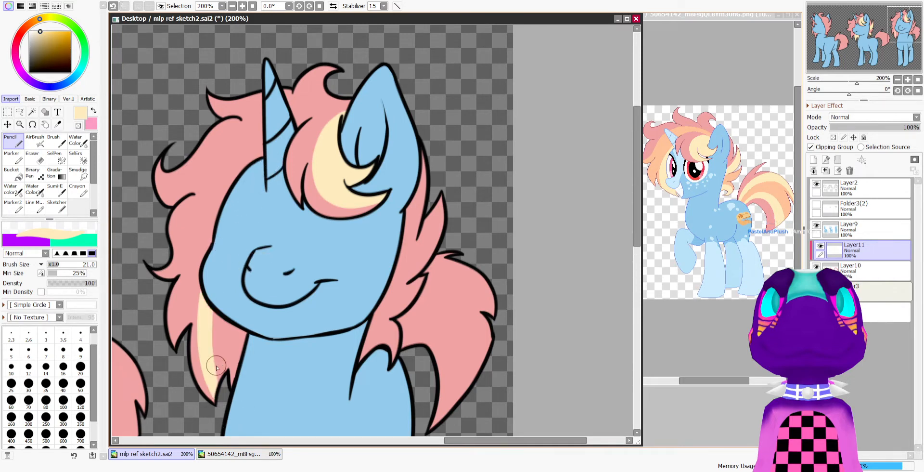
pyautogui.hotkey('ctrl', 'z')
pyautogui.moveTo(203, 296); pyautogui.dragTo(218, 396)
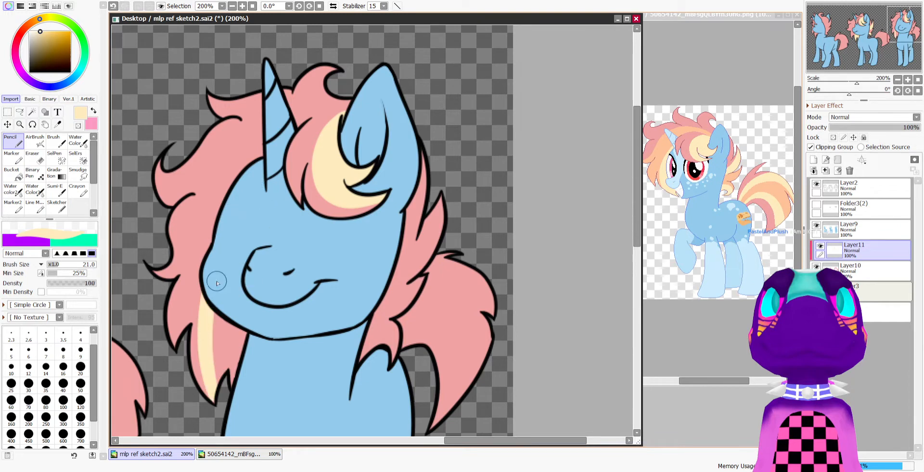
pyautogui.hotkey('ctrl', 'z')
pyautogui.moveTo(209, 297); pyautogui.dragTo(216, 392)
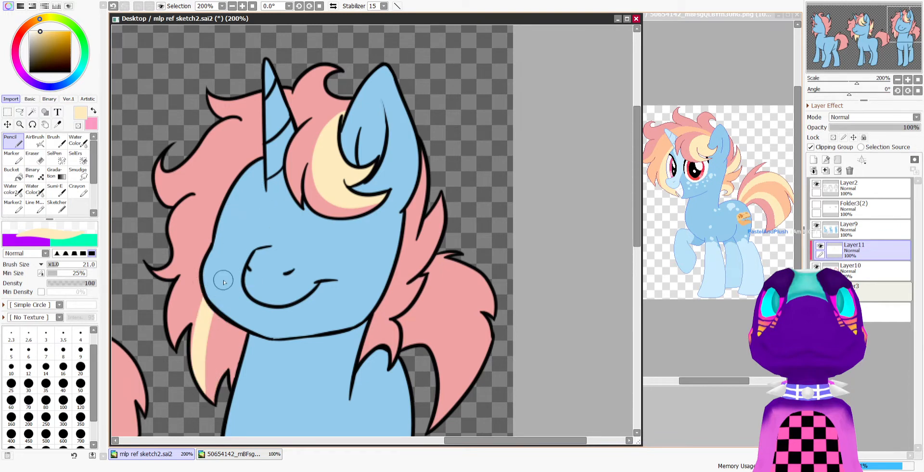
# Redraw the cream streak on the front-facing pony's cheek lock and fill the lock's inner side cream up to the neck
pyautogui.hotkey('ctrl', 'z')
pyautogui.moveTo(208, 295); pyautogui.dragTo(217, 391)
pyautogui.hotkey('ctrl', 'z')
pyautogui.moveTo(208, 301); pyautogui.dragTo(217, 397)
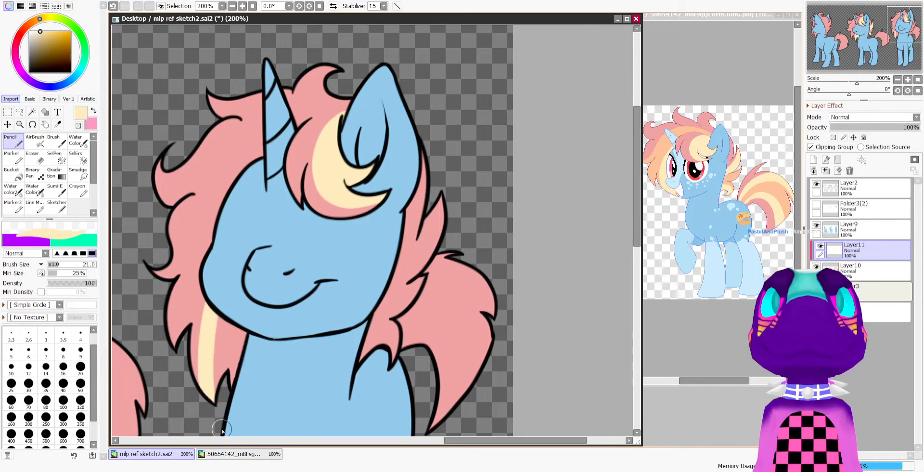
pyautogui.hotkey('ctrl', 'z')
pyautogui.moveTo(208, 303)
pyautogui.mouseDown()
pyautogui.moveTo(216, 399)
pyautogui.moveTo(236, 347)
pyautogui.moveTo(237, 298)
pyautogui.mouseUp()
pyautogui.scroll(-5, 214, 236)
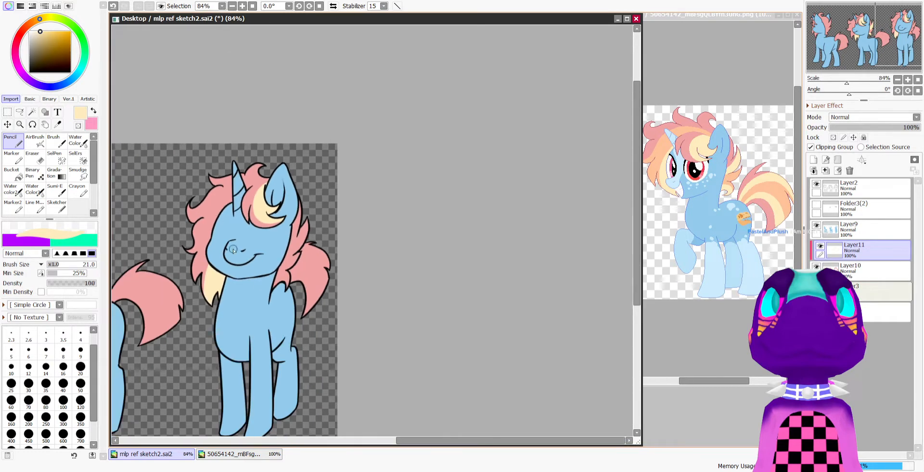
# Paint the front-facing pony's back mane lock and the small locks at its neck cream with the Pencil at size 15
pyautogui.scroll(5, 289, 267)
pyautogui.scroll(-4, 324, 209)
pyautogui.scroll(-1, 303, 189)
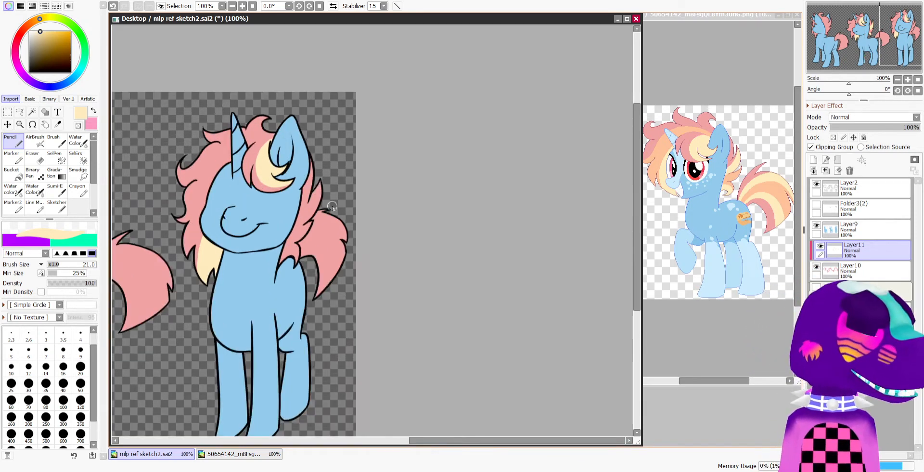
pyautogui.scroll(2, 305, 186)
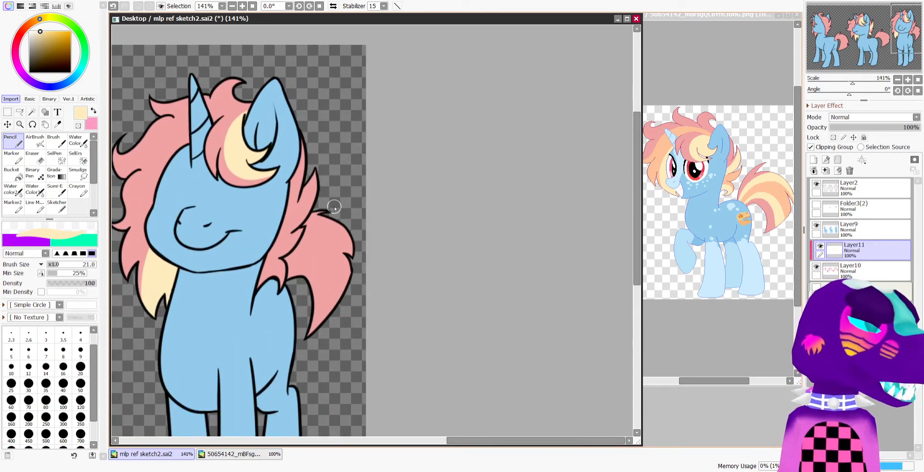
pyautogui.click(55, 264)
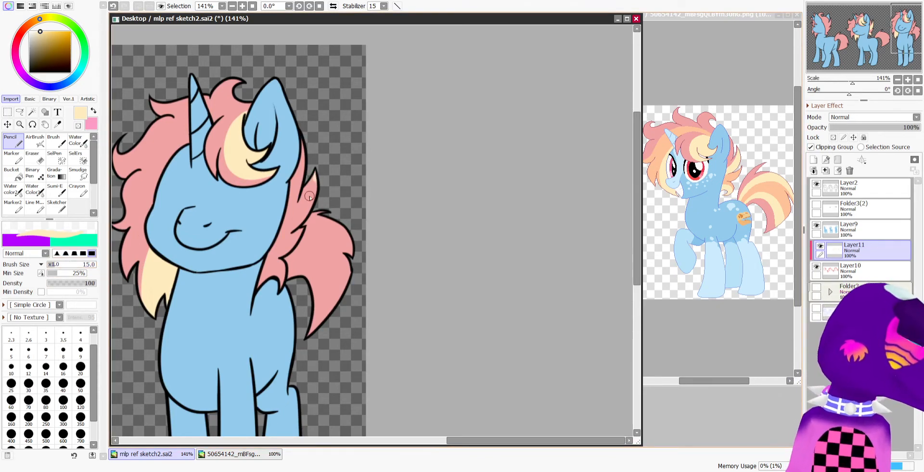
pyautogui.moveTo(316, 179); pyautogui.dragTo(286, 219)
pyautogui.hotkey('ctrl', 'z')
pyautogui.moveTo(315, 177)
pyautogui.mouseDown()
pyautogui.moveTo(268, 197)
pyautogui.moveTo(313, 160)
pyautogui.moveTo(246, 204)
pyautogui.moveTo(291, 182)
pyautogui.moveTo(283, 205)
pyautogui.moveTo(299, 221)
pyautogui.moveTo(275, 230)
pyautogui.moveTo(320, 182)
pyautogui.mouseUp()
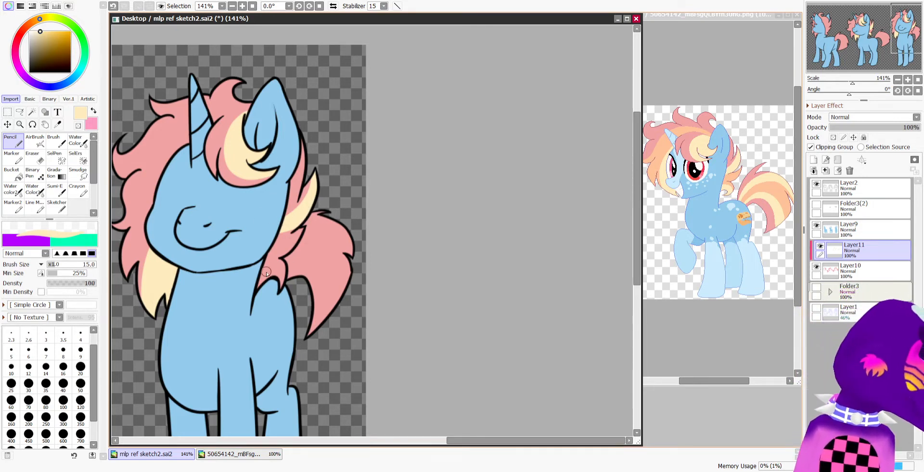
pyautogui.moveTo(266, 272); pyautogui.dragTo(278, 293)
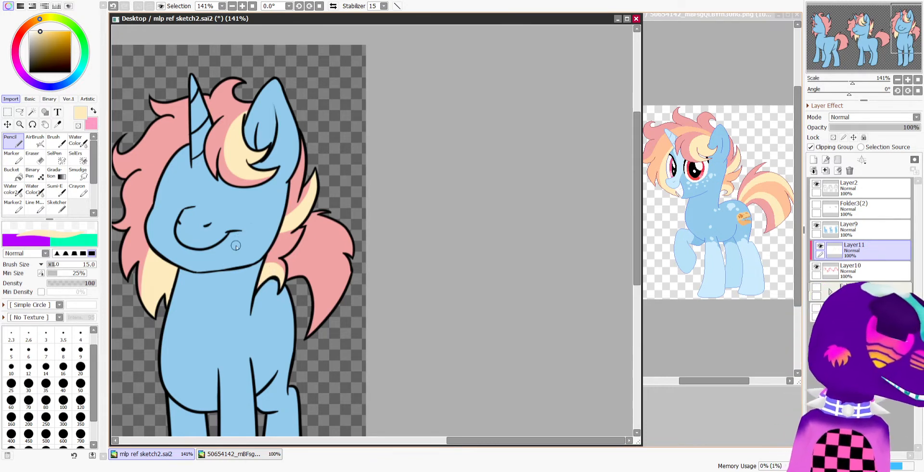
# Paint a cream streak on the forelock of the back-view pony, redrawing it along the hair tips beside the ear
pyautogui.click(702, 383)
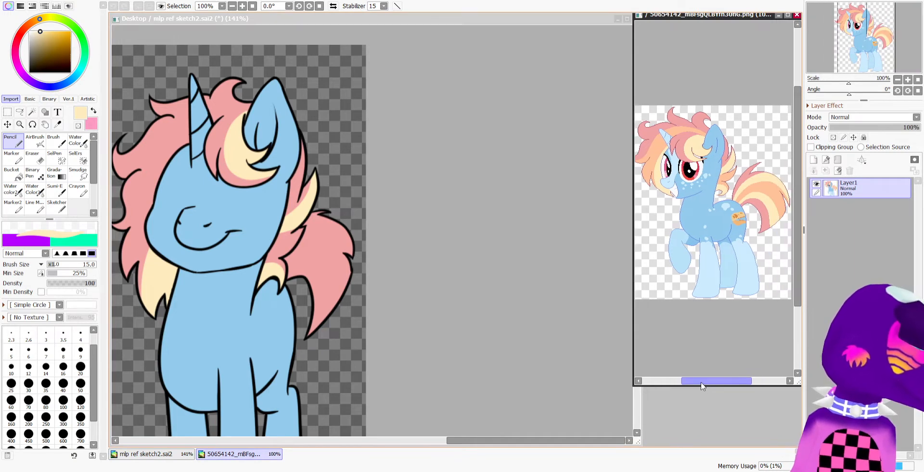
pyautogui.click(468, 440)
pyautogui.moveTo(466, 442); pyautogui.dragTo(225, 442)
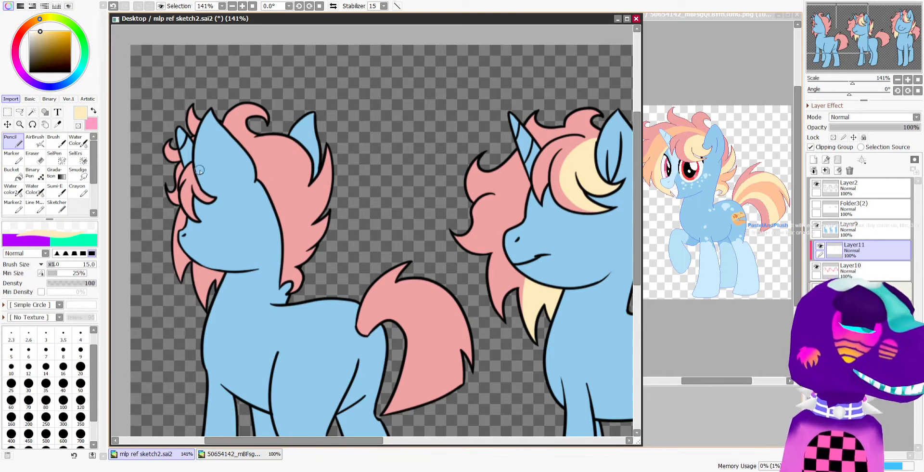
pyautogui.moveTo(195, 174); pyautogui.dragTo(200, 219)
pyautogui.hotkey('ctrl', 'z')
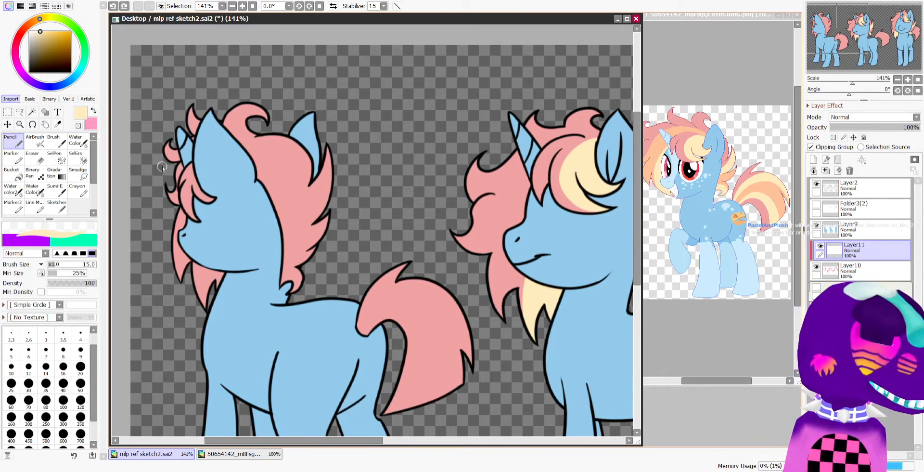
pyautogui.moveTo(193, 170)
pyautogui.mouseDown()
pyautogui.moveTo(208, 209)
pyautogui.moveTo(203, 196)
pyautogui.mouseUp()
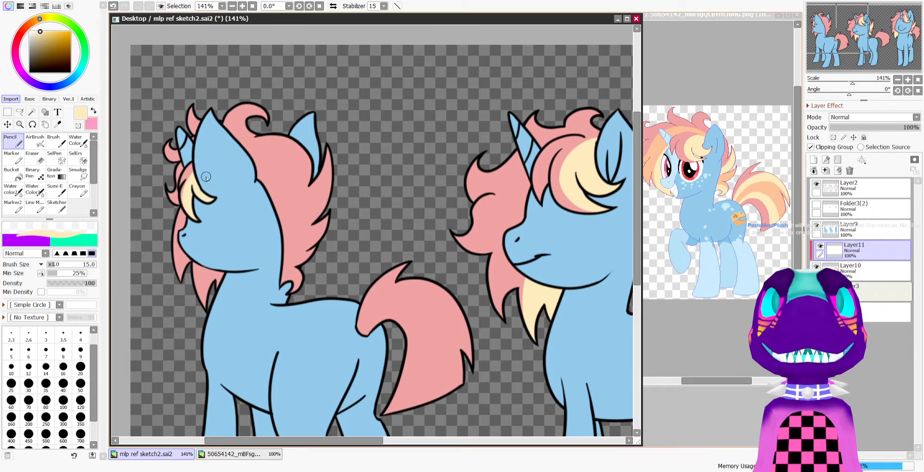
# Paint the mane lock hanging below the back-view pony's chin cream, redoing the first stroke to widen the streak
pyautogui.scroll(-4, 206, 177)
pyautogui.scroll(5, 198, 203)
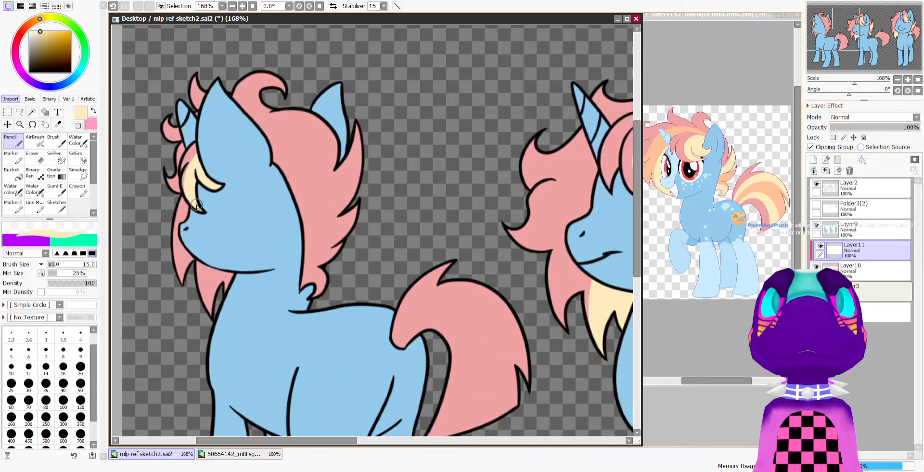
pyautogui.moveTo(200, 264); pyautogui.dragTo(205, 302)
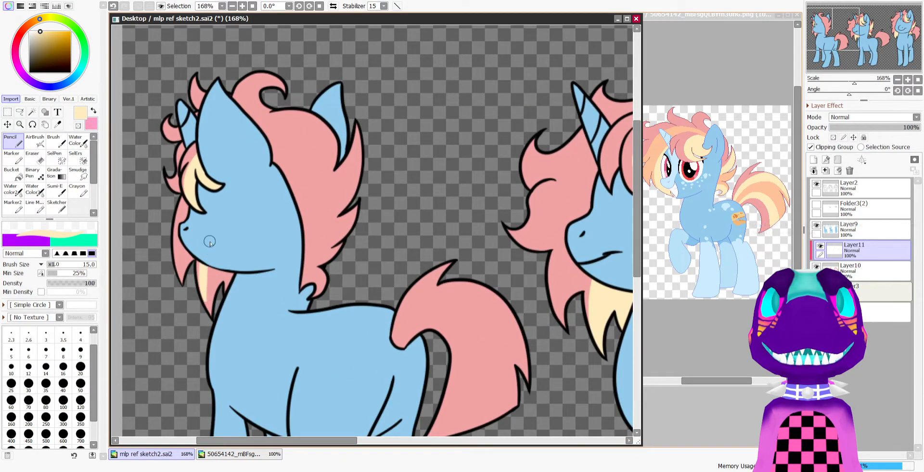
pyautogui.hotkey('ctrl', 'z')
pyautogui.moveTo(201, 263); pyautogui.dragTo(219, 314)
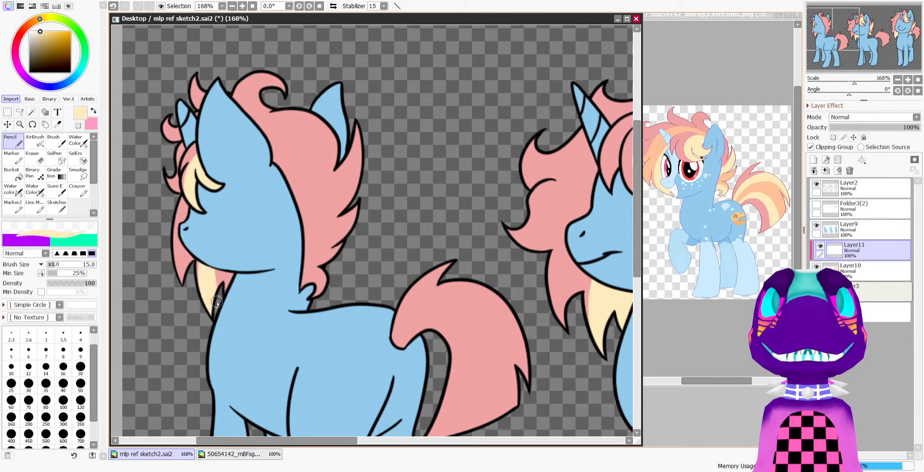
pyautogui.moveTo(225, 271); pyautogui.dragTo(231, 307)
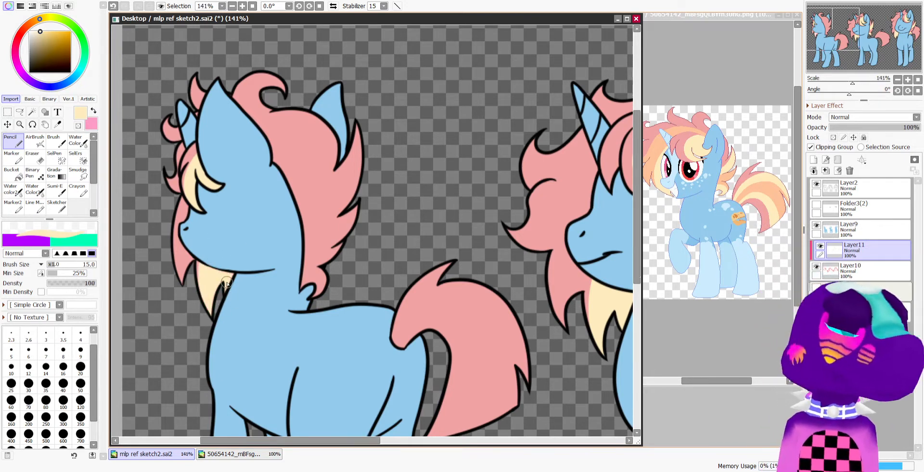
# Paint a wide cream band across the back-view pony's rear mane and fill the small curl at its base cream
pyautogui.scroll(-3, 226, 283)
pyautogui.scroll(4, 343, 215)
pyautogui.scroll(1, 343, 215)
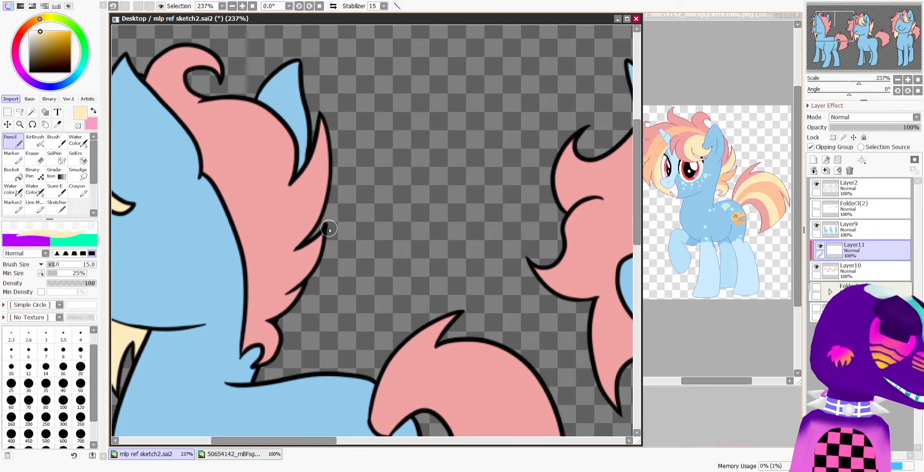
pyautogui.moveTo(323, 118); pyautogui.dragTo(251, 231)
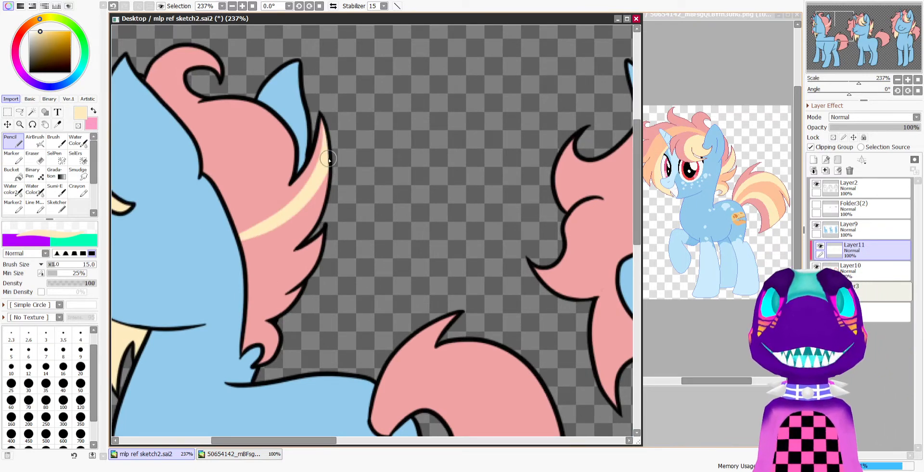
pyautogui.hotkey('ctrl', 'z')
pyautogui.moveTo(325, 115)
pyautogui.mouseDown()
pyautogui.moveTo(265, 252)
pyautogui.moveTo(324, 104)
pyautogui.moveTo(248, 249)
pyautogui.mouseUp()
pyautogui.hotkey('ctrl', 'z')
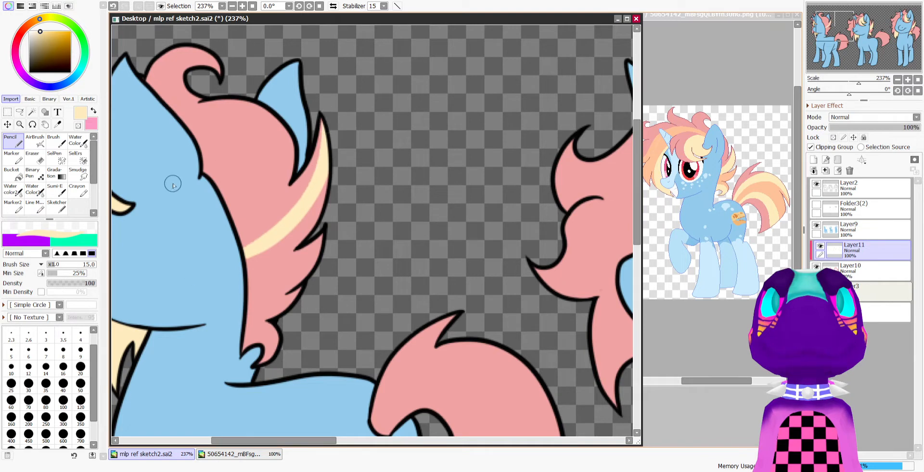
pyautogui.moveTo(310, 233)
pyautogui.mouseDown()
pyautogui.moveTo(246, 263)
pyautogui.moveTo(331, 166)
pyautogui.moveTo(242, 242)
pyautogui.mouseUp()
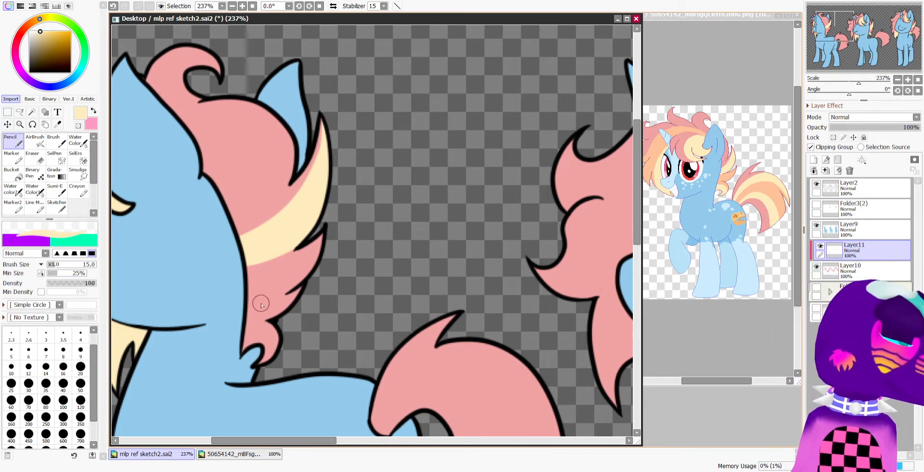
pyautogui.moveTo(242, 337)
pyautogui.mouseDown()
pyautogui.moveTo(272, 341)
pyautogui.moveTo(238, 363)
pyautogui.moveTo(256, 370)
pyautogui.moveTo(249, 327)
pyautogui.mouseUp()
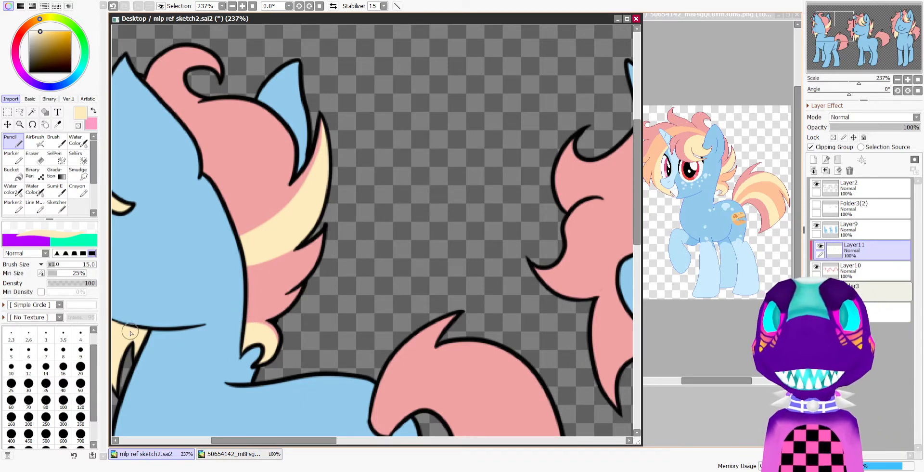
pyautogui.scroll(-7, 320, 190)
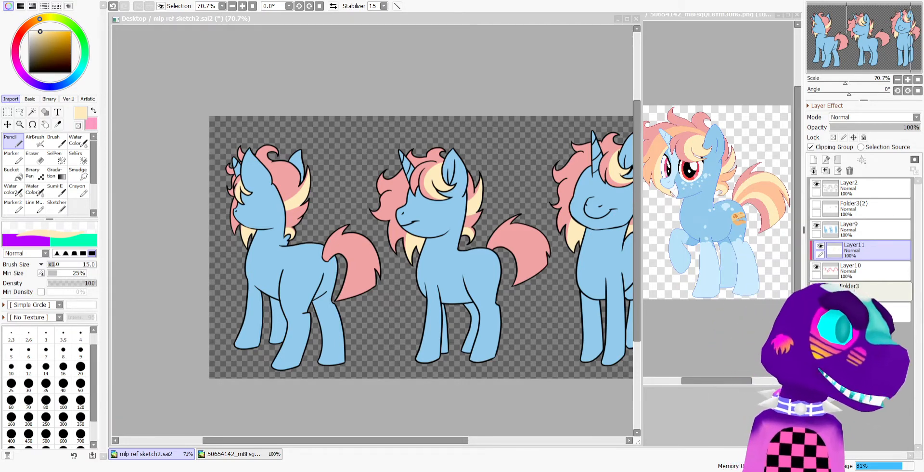
pyautogui.click(385, 277)
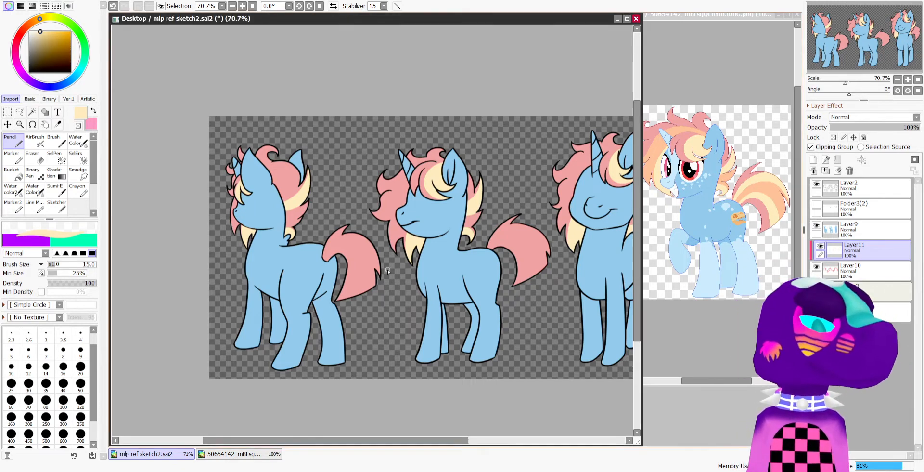
pyautogui.scroll(-3, 386, 277)
pyautogui.scroll(3, 501, 270)
pyautogui.scroll(-2, 260, 233)
pyautogui.scroll(2, 412, 239)
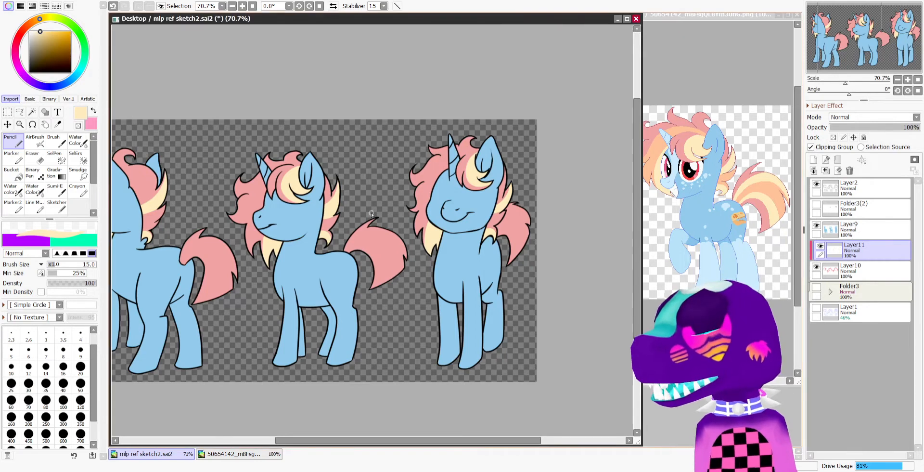
# Paint two curved cream stripes on the front-facing pony's tail and trim the lower one with the transparent colour
pyautogui.scroll(2, 368, 238)
pyautogui.scroll(1, 486, 228)
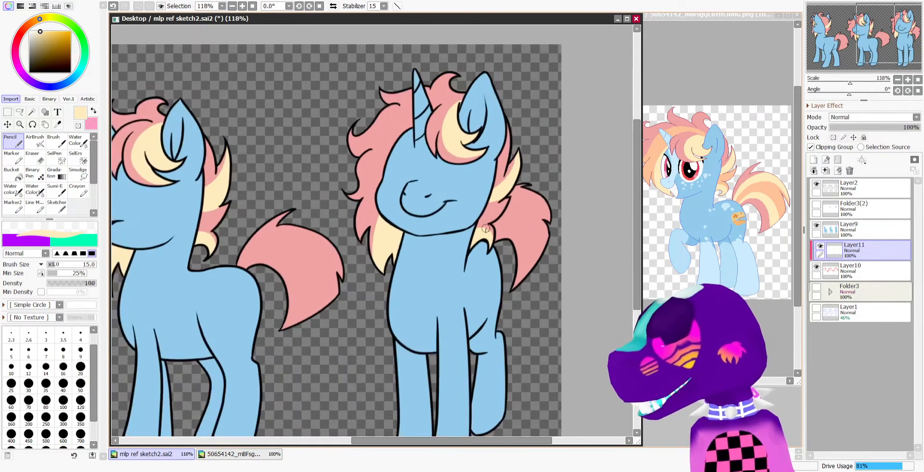
pyautogui.scroll(2, 486, 228)
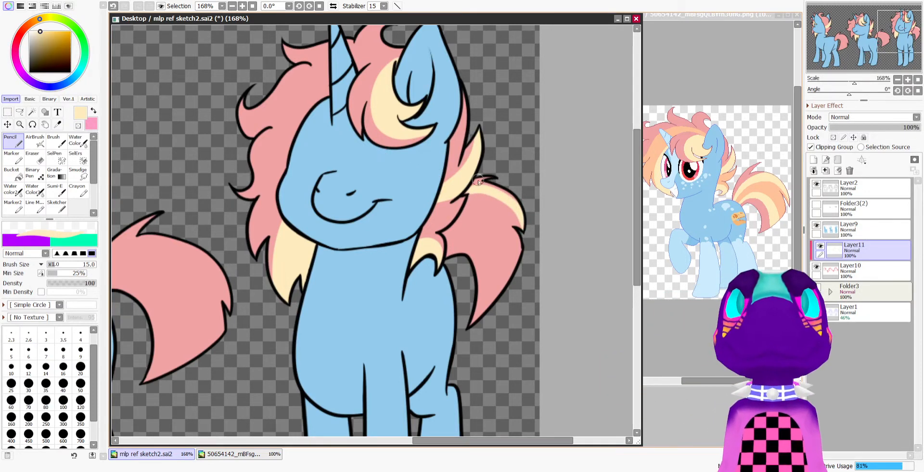
pyautogui.moveTo(473, 189); pyautogui.dragTo(515, 202)
pyautogui.moveTo(489, 306)
pyautogui.mouseDown()
pyautogui.moveTo(498, 284)
pyautogui.moveTo(473, 241)
pyautogui.moveTo(442, 234)
pyautogui.moveTo(496, 313)
pyautogui.moveTo(498, 249)
pyautogui.moveTo(509, 290)
pyautogui.mouseUp()
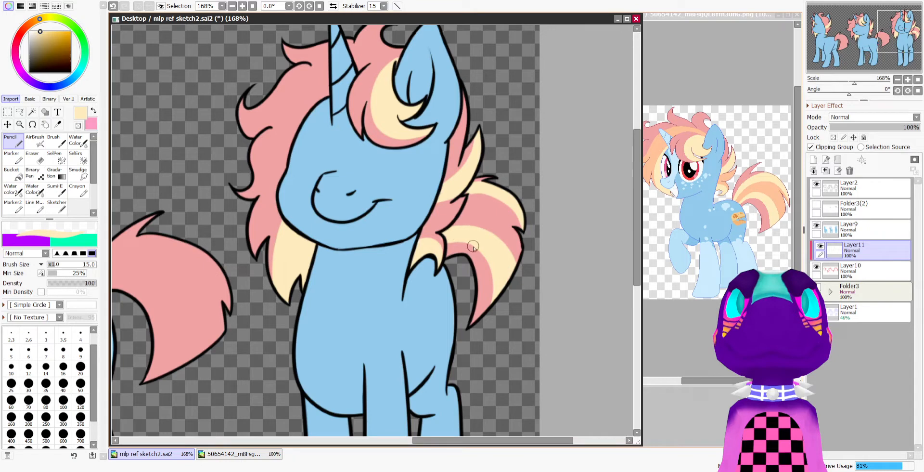
pyautogui.press('-')
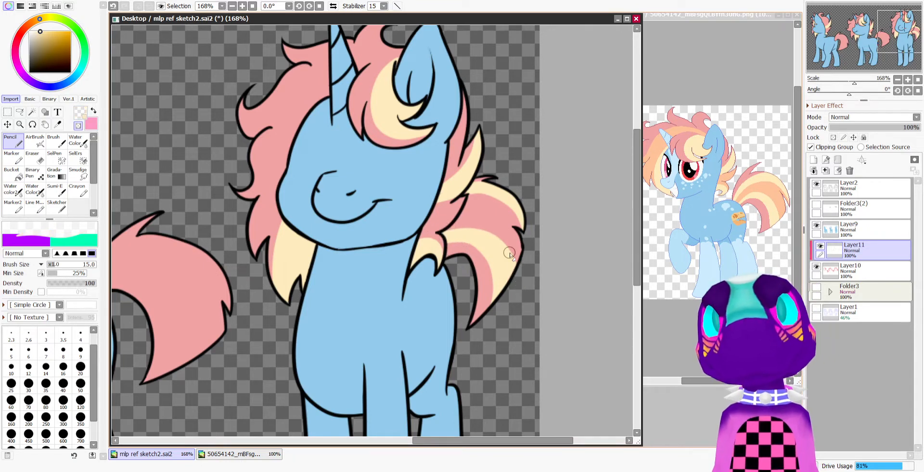
# Paint a curved cream stripe along the upper part of the middle pony's tail and trim its edge with the transparent colour
pyautogui.scroll(-5, 433, 172)
pyautogui.scroll(5, 420, 210)
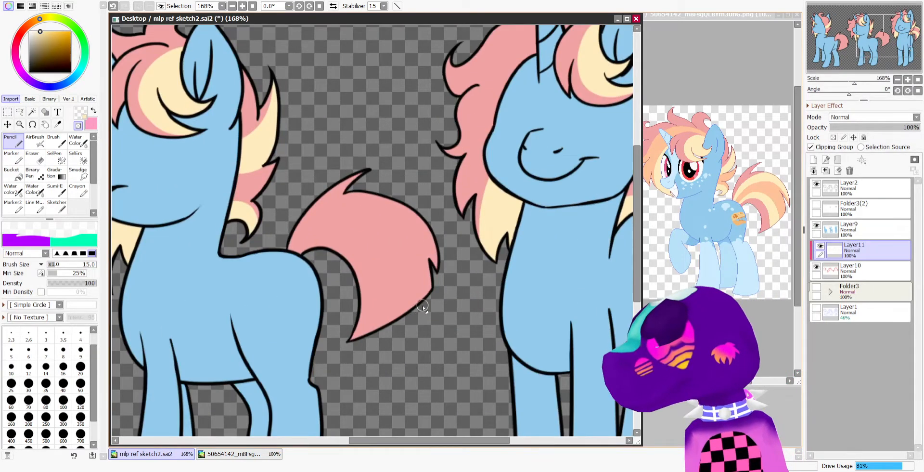
pyautogui.press('-')
pyautogui.moveTo(431, 232); pyautogui.dragTo(440, 270)
pyautogui.moveTo(420, 225); pyautogui.dragTo(292, 244)
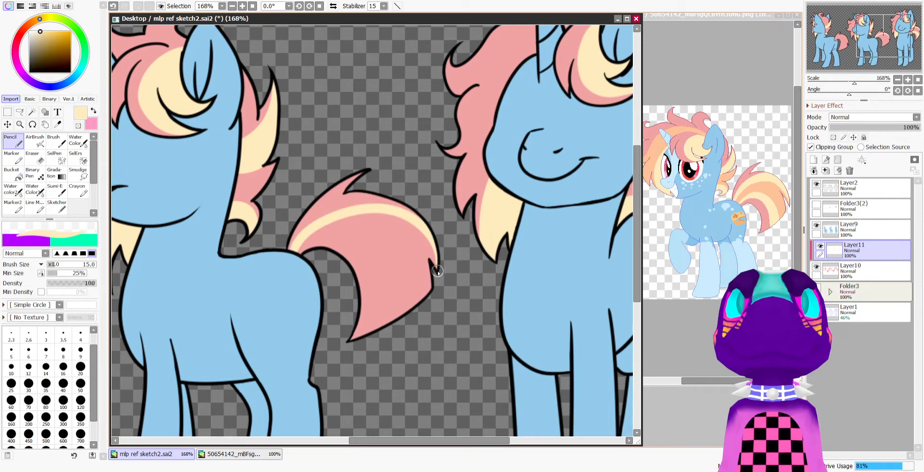
pyautogui.moveTo(405, 208)
pyautogui.mouseDown()
pyautogui.moveTo(346, 203)
pyautogui.moveTo(410, 159)
pyautogui.moveTo(385, 202)
pyautogui.moveTo(336, 203)
pyautogui.moveTo(364, 190)
pyautogui.moveTo(313, 175)
pyautogui.moveTo(308, 213)
pyautogui.moveTo(364, 199)
pyautogui.moveTo(395, 211)
pyautogui.moveTo(336, 199)
pyautogui.moveTo(368, 190)
pyautogui.moveTo(414, 211)
pyautogui.moveTo(403, 201)
pyautogui.moveTo(432, 227)
pyautogui.moveTo(343, 202)
pyautogui.moveTo(361, 212)
pyautogui.moveTo(369, 204)
pyautogui.moveTo(303, 233)
pyautogui.mouseUp()
pyautogui.press('c')
pyautogui.press('c')
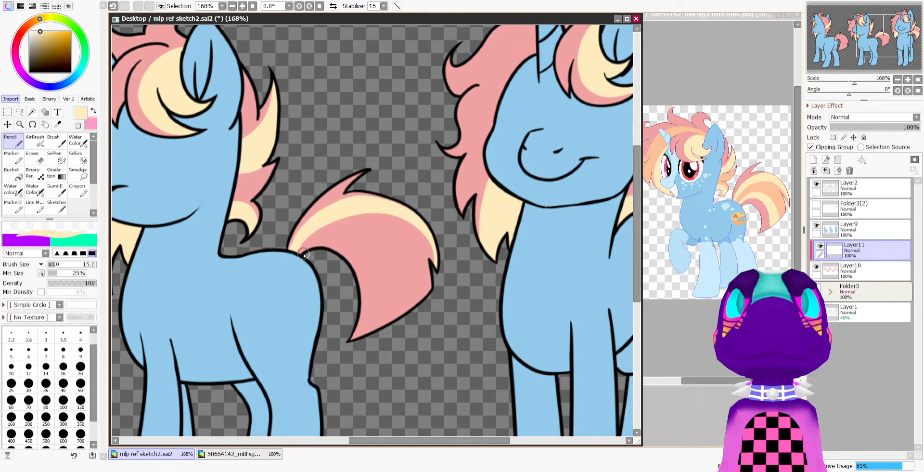
pyautogui.press('c')
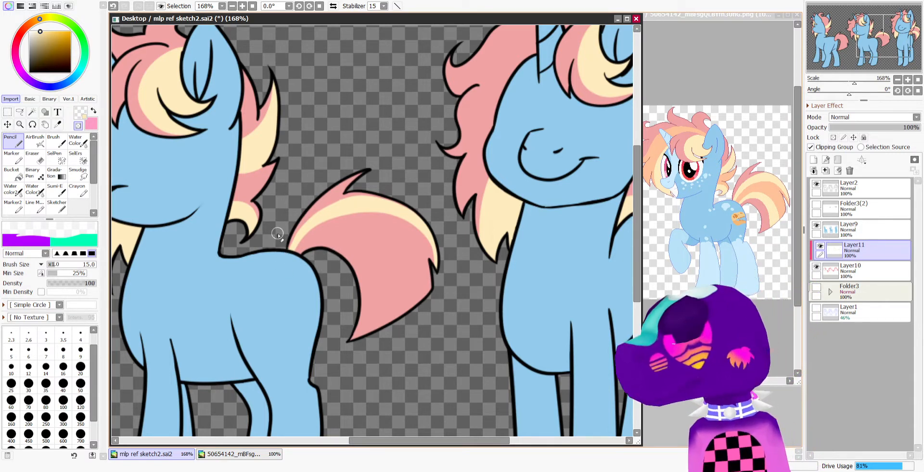
# Paint a second cream stripe through the lower part of the middle pony's tail and clean its inner edge with transparent strokes
pyautogui.press('c')
pyautogui.moveTo(296, 253)
pyautogui.mouseDown()
pyautogui.moveTo(349, 230)
pyautogui.moveTo(398, 325)
pyautogui.mouseUp()
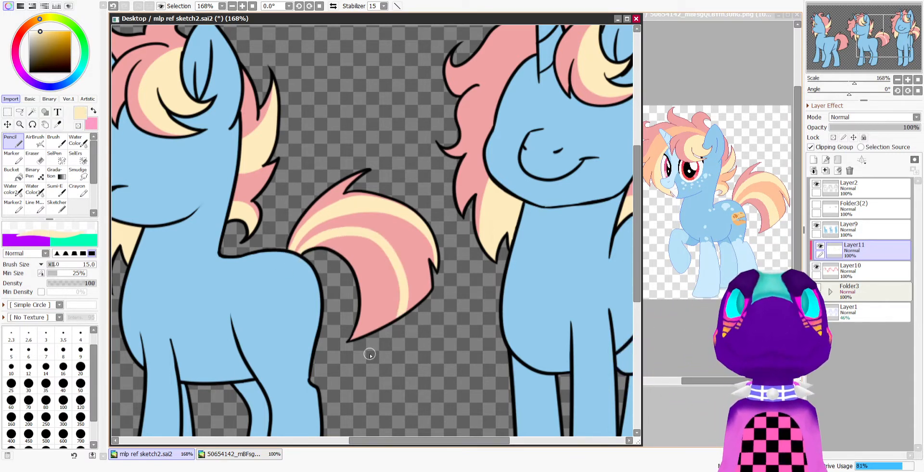
pyautogui.moveTo(302, 256)
pyautogui.mouseDown()
pyautogui.moveTo(374, 249)
pyautogui.moveTo(374, 345)
pyautogui.moveTo(394, 304)
pyautogui.moveTo(393, 315)
pyautogui.moveTo(392, 275)
pyautogui.moveTo(360, 237)
pyautogui.moveTo(387, 265)
pyautogui.moveTo(387, 290)
pyautogui.moveTo(376, 269)
pyautogui.mouseUp()
pyautogui.press('c')
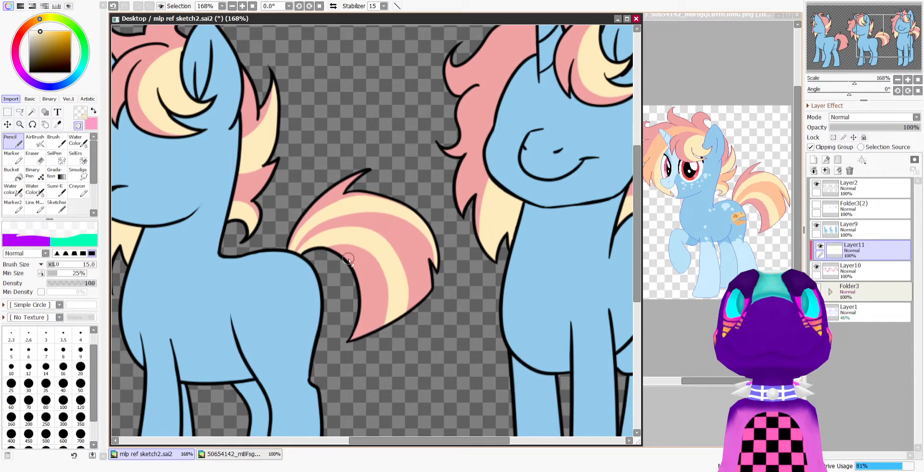
pyautogui.moveTo(386, 328)
pyautogui.mouseDown()
pyautogui.moveTo(382, 271)
pyautogui.moveTo(357, 246)
pyautogui.moveTo(306, 251)
pyautogui.mouseUp()
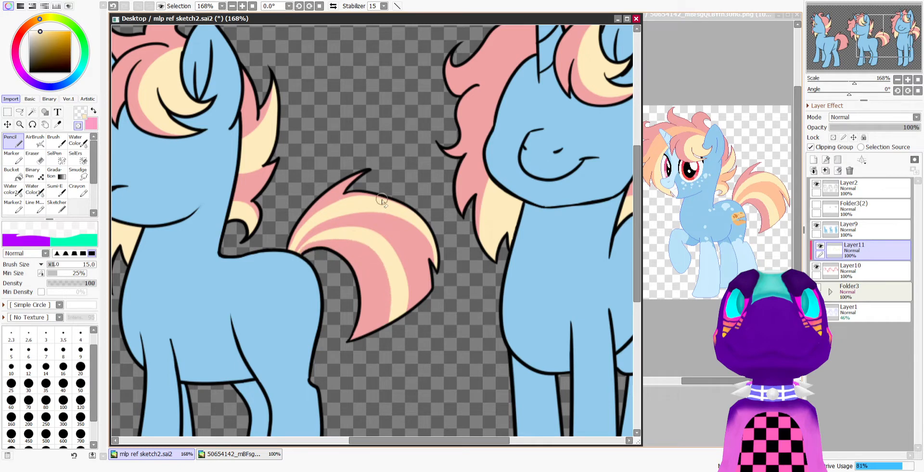
pyautogui.scroll(-6, 414, 236)
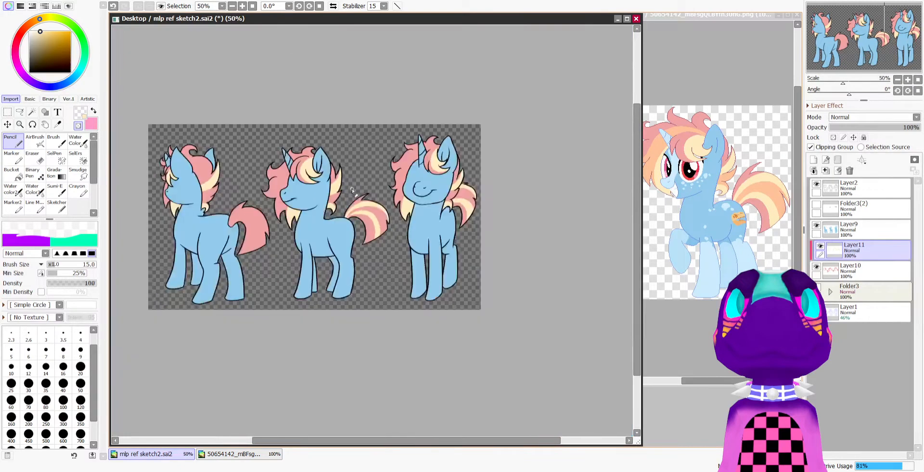
pyautogui.scroll(2, 293, 241)
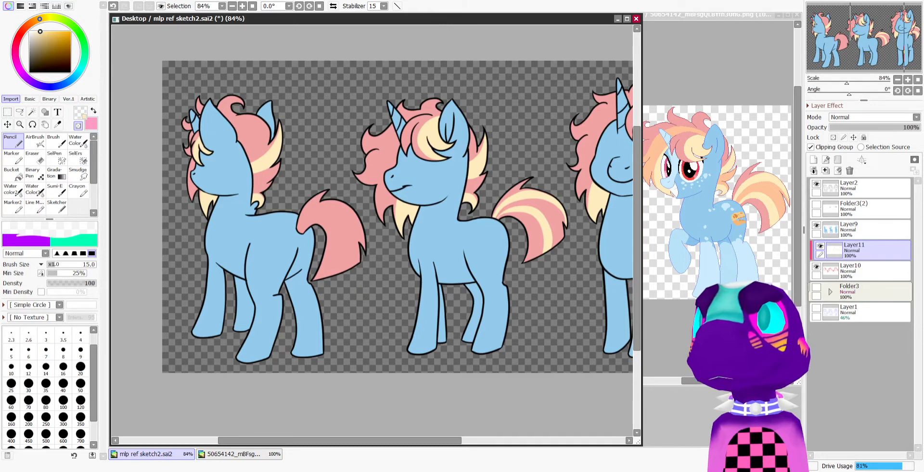
pyautogui.hotkey('alt', 'Tab')
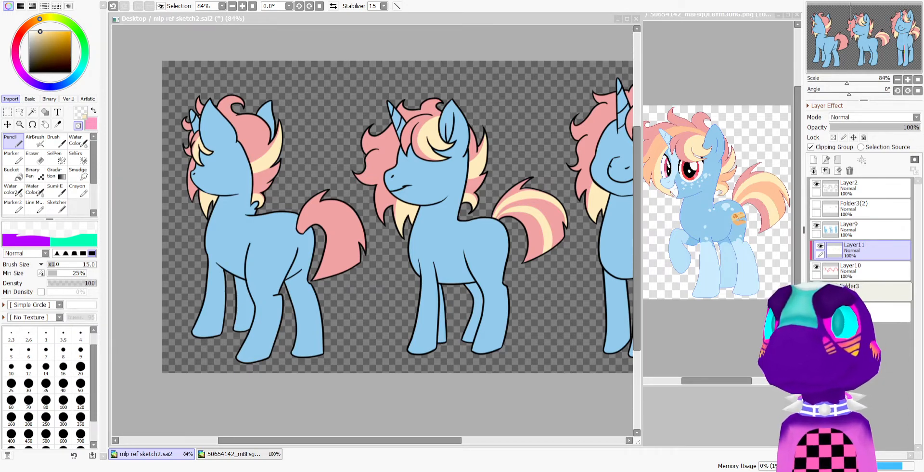
pyautogui.click(290, 232)
pyautogui.scroll(-2, 290, 232)
pyautogui.scroll(3, 339, 229)
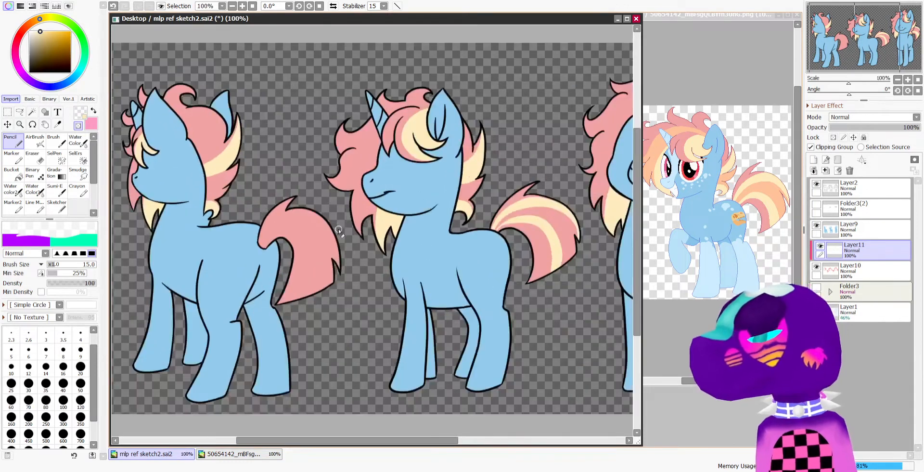
# Paint a wide curved cream stripe along the upper part of the back-view pony's tail, from its base to the outer tip
pyautogui.scroll(2, 339, 229)
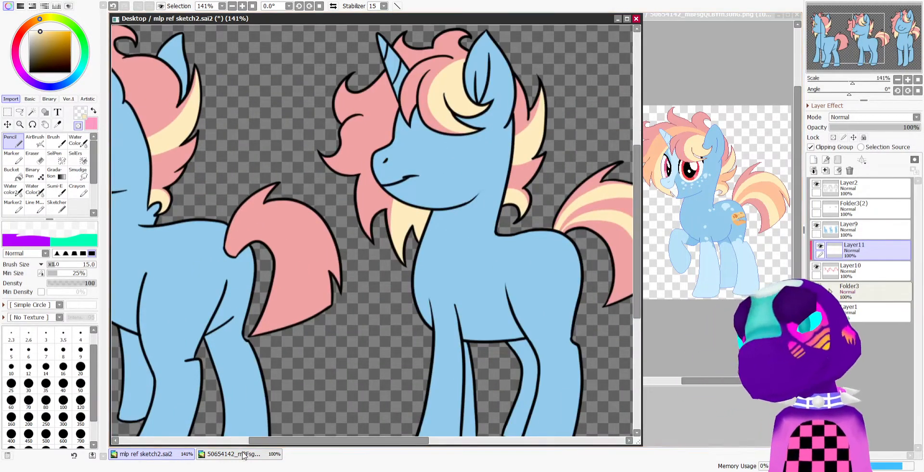
pyautogui.moveTo(256, 441); pyautogui.dragTo(260, 440)
pyautogui.press('-')
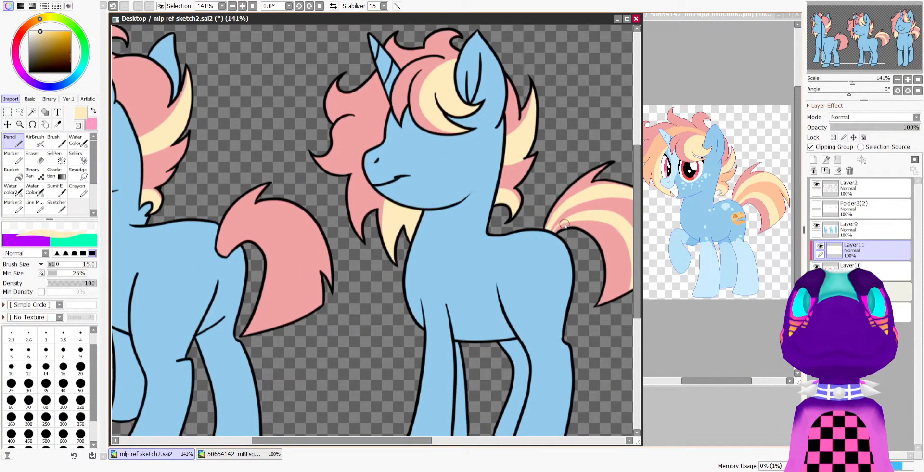
pyautogui.hotkey('ctrl', 'z')
pyautogui.hotkey('ctrl', 'z')
pyautogui.moveTo(573, 217); pyautogui.dragTo(552, 232)
pyautogui.hotkey('ctrl', 'z')
pyautogui.moveTo(332, 292)
pyautogui.mouseDown()
pyautogui.moveTo(311, 232)
pyautogui.moveTo(223, 253)
pyautogui.mouseUp()
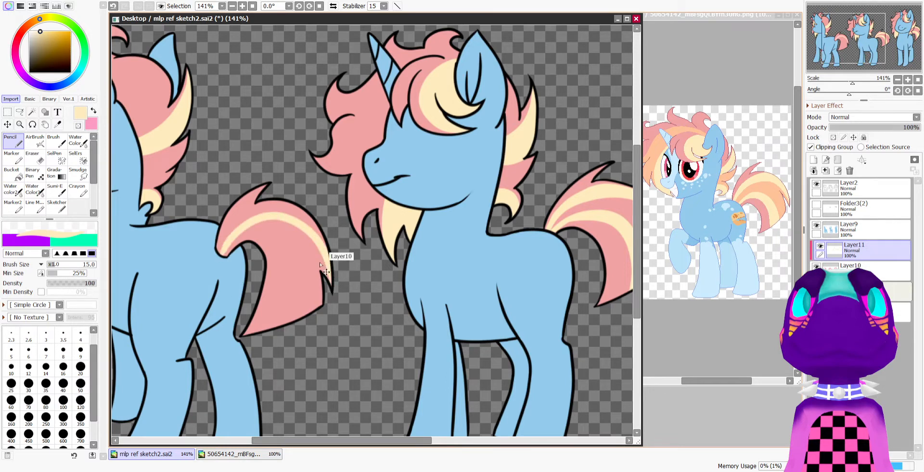
pyautogui.hotkey('ctrl', 'z')
pyautogui.moveTo(331, 291)
pyautogui.mouseDown()
pyautogui.moveTo(301, 221)
pyautogui.moveTo(223, 246)
pyautogui.mouseUp()
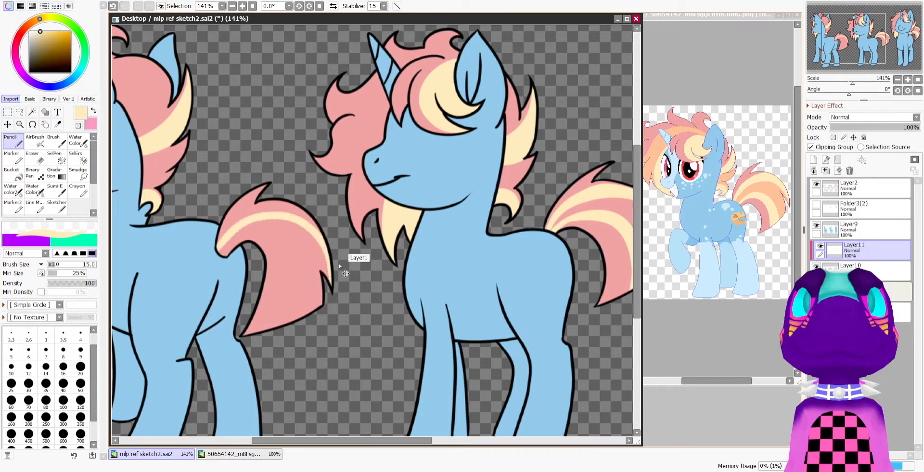
pyautogui.hotkey('ctrl', 'z')
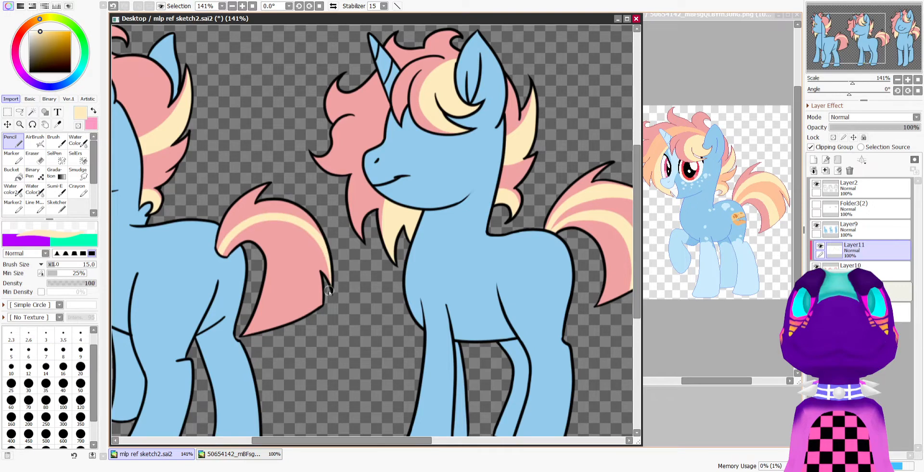
pyautogui.moveTo(320, 233)
pyautogui.mouseDown()
pyautogui.moveTo(282, 206)
pyautogui.moveTo(223, 235)
pyautogui.mouseUp()
pyautogui.moveTo(303, 215)
pyautogui.mouseDown()
pyautogui.moveTo(273, 210)
pyautogui.moveTo(219, 259)
pyautogui.mouseUp()
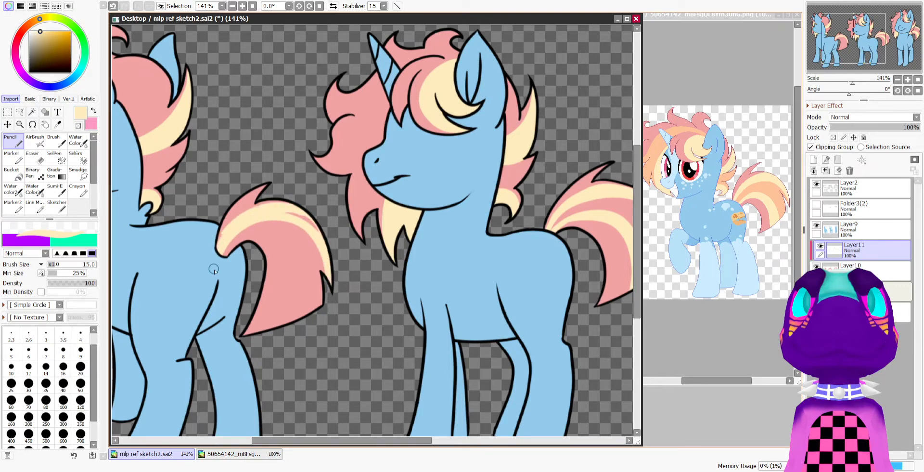
# Trim the inner edge of the upper cream stripe on the back-view pony's tail with the transparent colour
pyautogui.press('e')
pyautogui.press('e')
pyautogui.press('e')
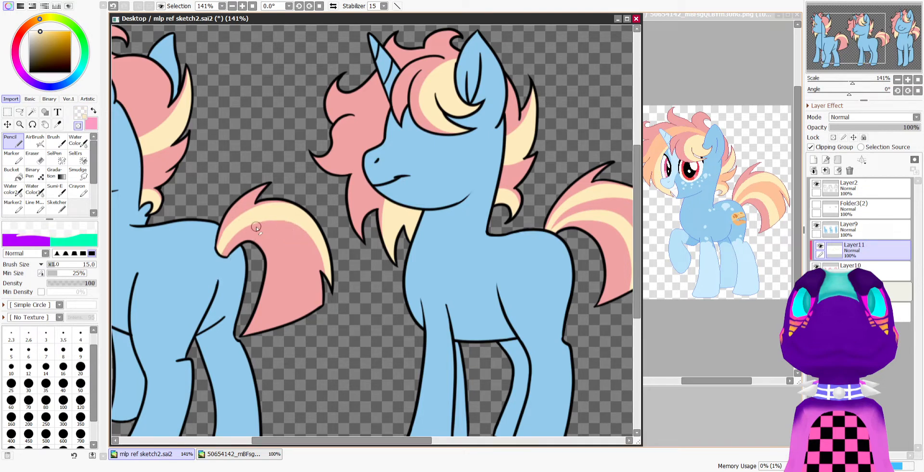
pyautogui.moveTo(256, 226); pyautogui.dragTo(305, 237)
pyautogui.press('e')
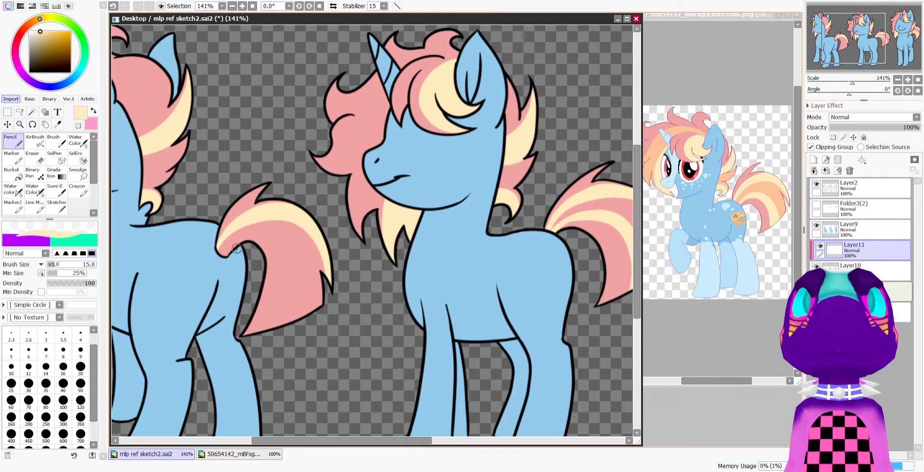
# Paint and fill a second curved cream stripe from the base to the lower end of the back-view pony's tail
pyautogui.moveTo(224, 254); pyautogui.dragTo(268, 352)
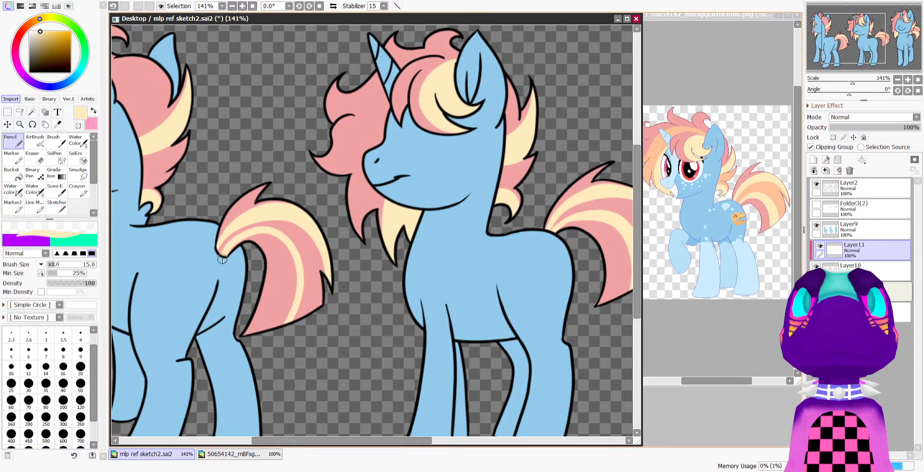
pyautogui.moveTo(222, 259)
pyautogui.mouseDown()
pyautogui.moveTo(258, 235)
pyautogui.moveTo(277, 331)
pyautogui.mouseUp()
pyautogui.moveTo(284, 278); pyautogui.dragTo(276, 320)
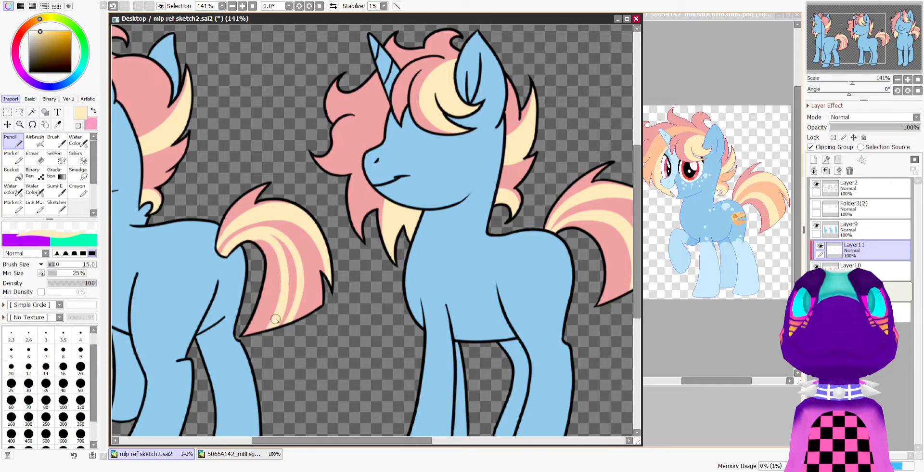
pyautogui.moveTo(272, 236)
pyautogui.mouseDown()
pyautogui.moveTo(276, 330)
pyautogui.moveTo(294, 306)
pyautogui.mouseUp()
# Clean up the gap between the two cream stripes on the back-view pony's tail with the transparent colour
pyautogui.press('c')
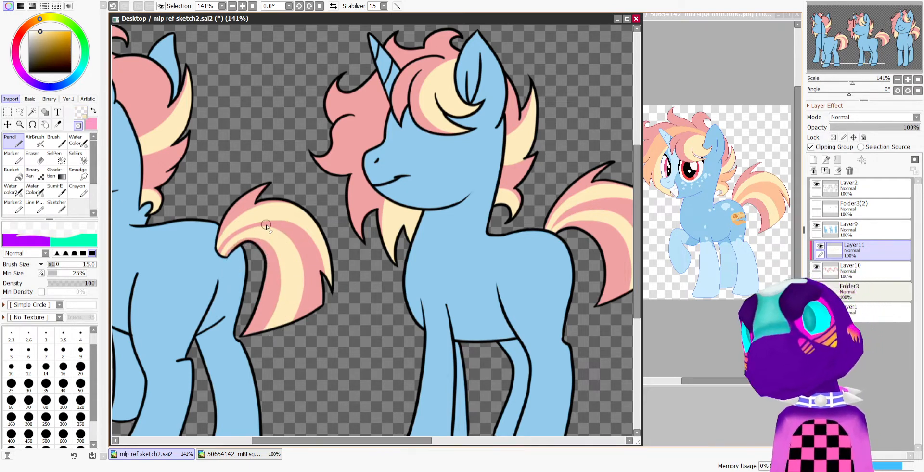
pyautogui.scroll(-4, 268, 239)
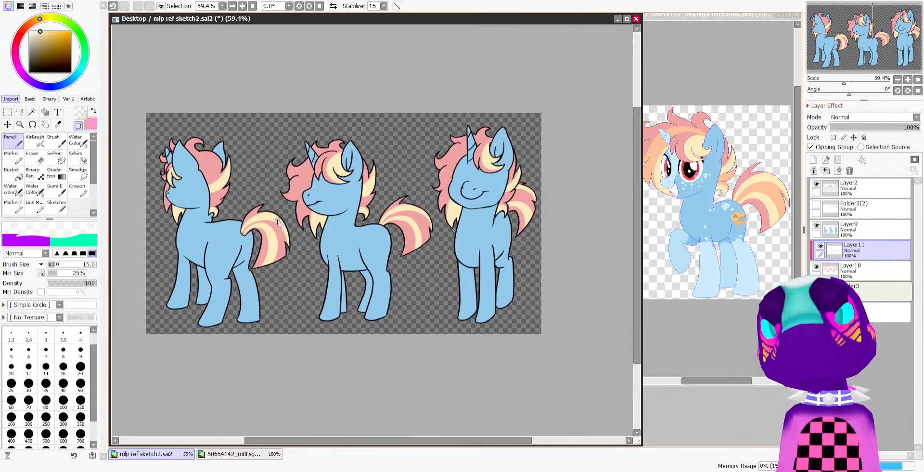
pyautogui.scroll(4, 278, 221)
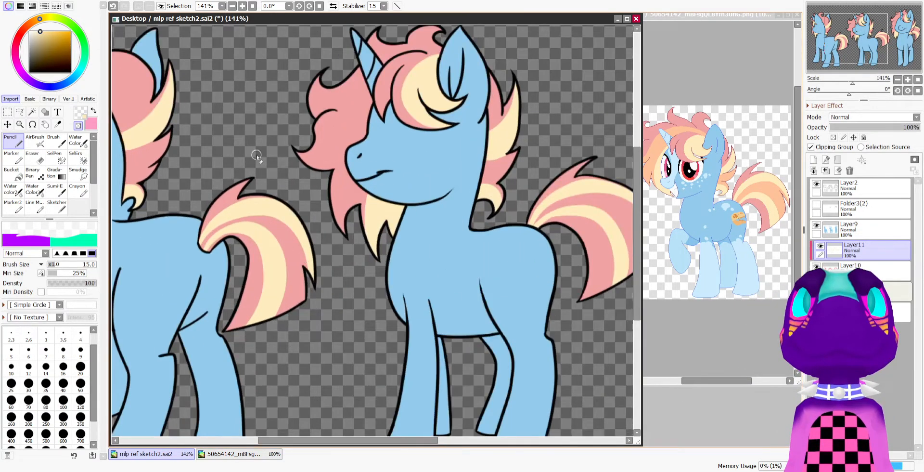
pyautogui.moveTo(289, 216)
pyautogui.mouseDown()
pyautogui.moveTo(253, 213)
pyautogui.moveTo(203, 243)
pyautogui.mouseUp()
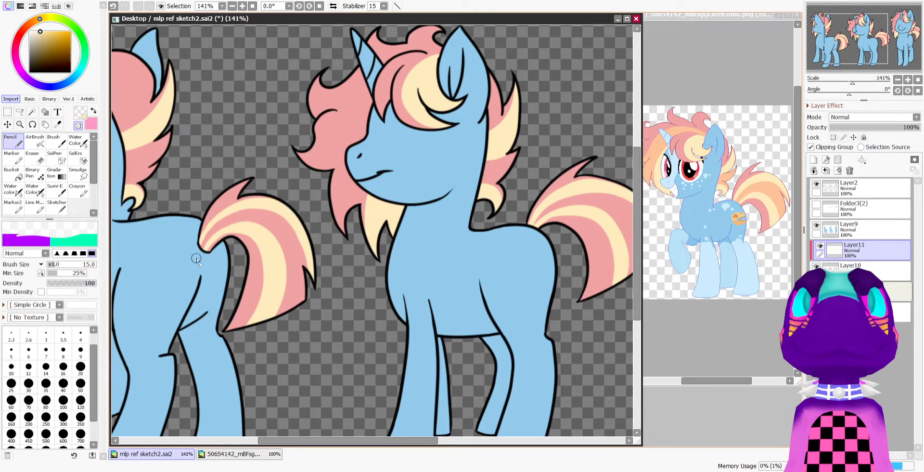
# Add a new clipping layer directly above the pink hair layer and sample the peach mane colour from the reference image
pyautogui.scroll(-3, 227, 192)
pyautogui.scroll(1, 228, 192)
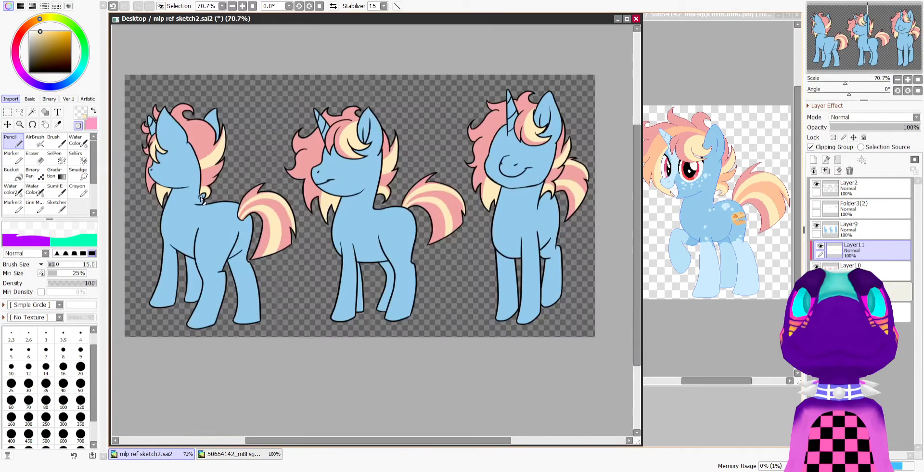
pyautogui.click(867, 271)
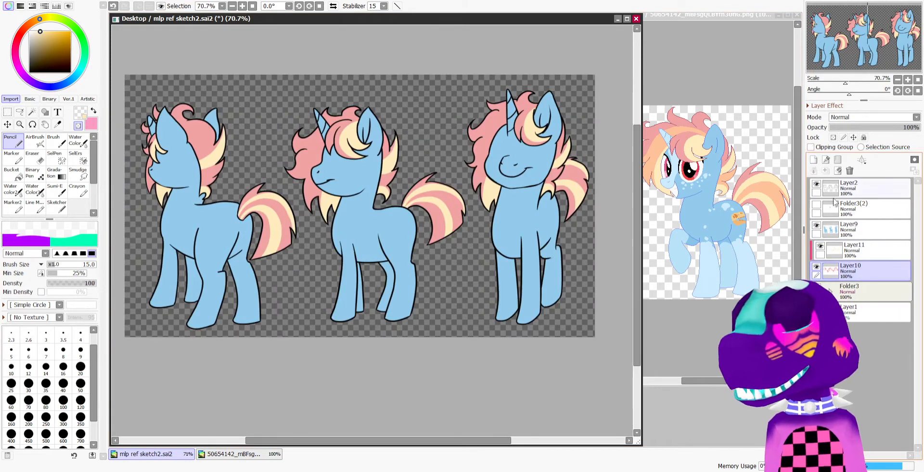
pyautogui.click(813, 160)
pyautogui.press('alt')
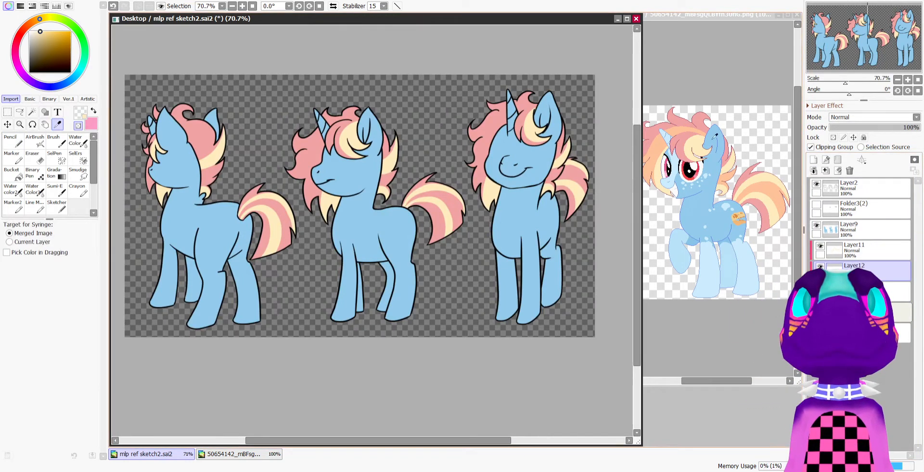
pyautogui.click(676, 130)
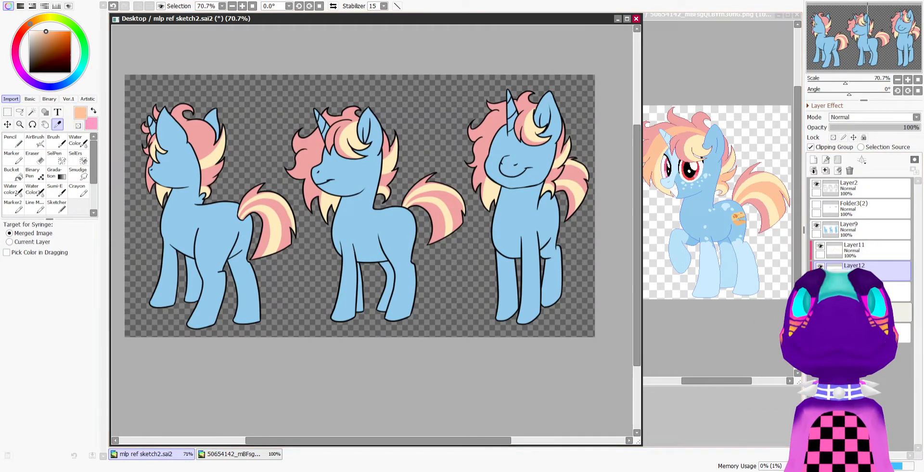
# Paint the band between the two cream stripes on the back-view pony's tail peach
pyautogui.scroll(3, 254, 164)
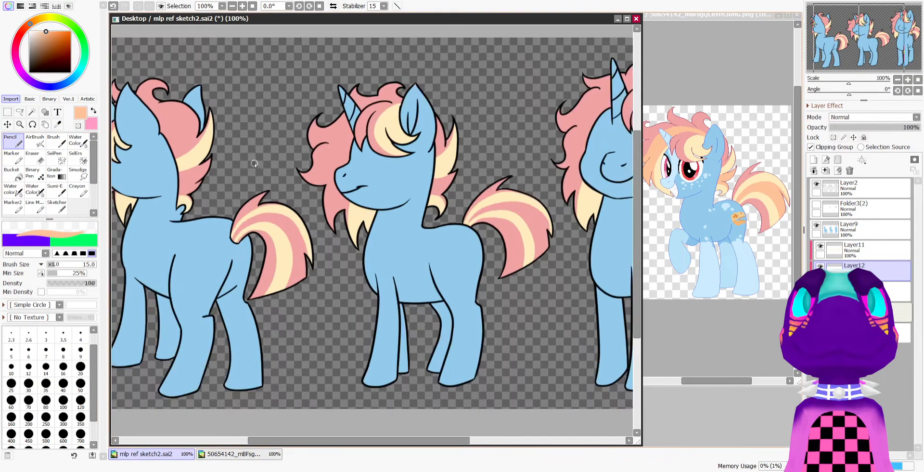
pyautogui.scroll(2, 250, 216)
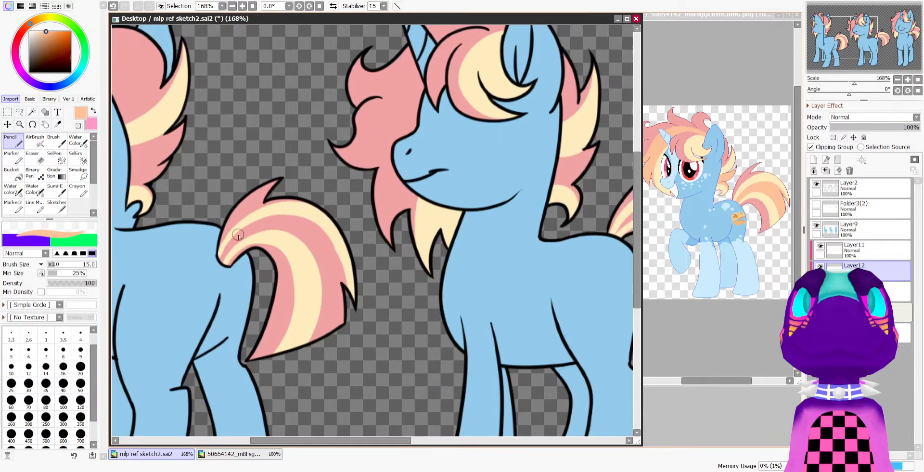
pyautogui.moveTo(229, 250)
pyautogui.mouseDown()
pyautogui.moveTo(240, 233)
pyautogui.moveTo(229, 251)
pyautogui.moveTo(287, 213)
pyautogui.moveTo(255, 223)
pyautogui.moveTo(299, 221)
pyautogui.moveTo(269, 226)
pyautogui.moveTo(313, 241)
pyautogui.moveTo(295, 229)
pyautogui.moveTo(326, 266)
pyautogui.moveTo(318, 281)
pyautogui.moveTo(323, 262)
pyautogui.moveTo(323, 311)
pyautogui.moveTo(336, 328)
pyautogui.moveTo(321, 327)
pyautogui.moveTo(343, 290)
pyautogui.moveTo(333, 259)
pyautogui.moveTo(299, 215)
pyautogui.mouseUp()
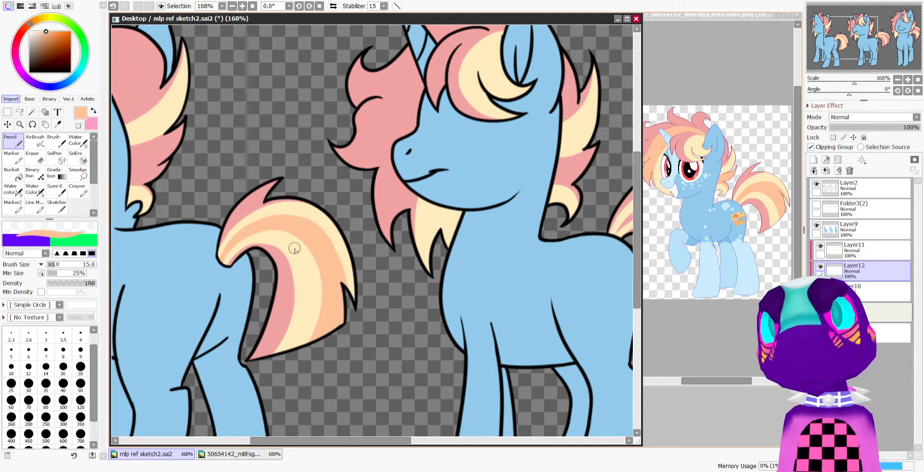
# Paint the band between the two cream stripes on the middle pony's tail peach
pyautogui.scroll(-7, 294, 248)
pyautogui.scroll(3, 441, 249)
pyautogui.scroll(3, 418, 248)
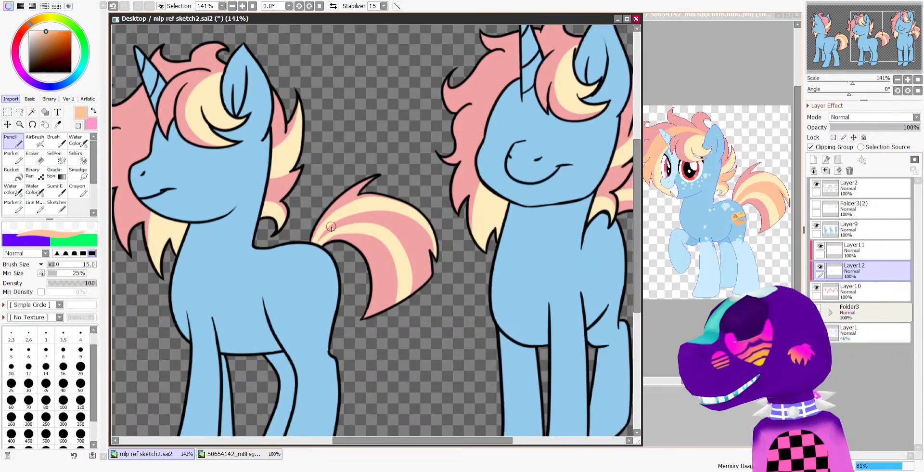
pyautogui.moveTo(346, 221)
pyautogui.mouseDown()
pyautogui.moveTo(374, 213)
pyautogui.moveTo(348, 219)
pyautogui.moveTo(428, 229)
pyautogui.moveTo(435, 259)
pyautogui.moveTo(411, 295)
pyautogui.moveTo(416, 280)
pyautogui.moveTo(392, 233)
pyautogui.moveTo(350, 223)
pyautogui.moveTo(418, 268)
pyautogui.mouseUp()
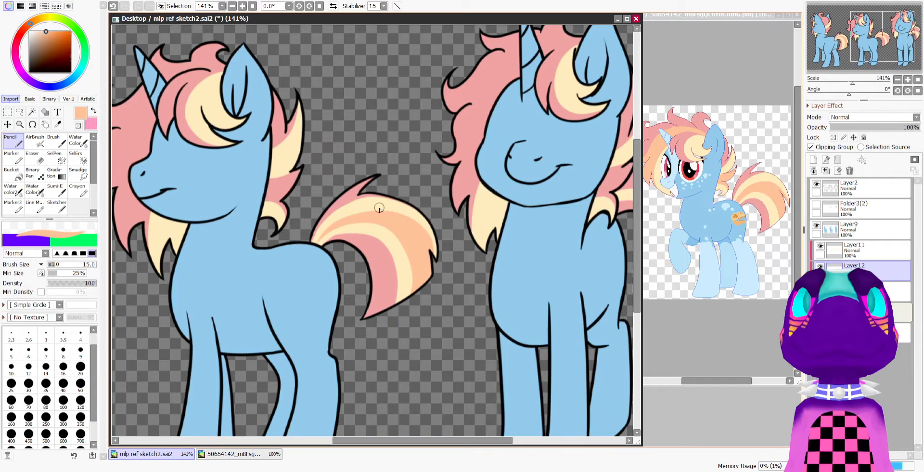
# Paint the band between the two cream stripes on the front-facing pony's tail peach
pyautogui.scroll(-8, 378, 208)
pyautogui.scroll(12, 505, 197)
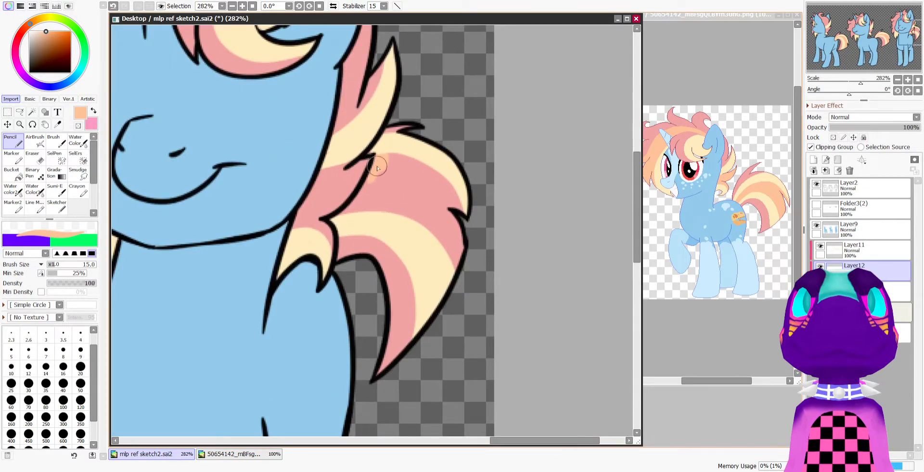
pyautogui.moveTo(383, 153)
pyautogui.mouseDown()
pyautogui.moveTo(352, 218)
pyautogui.moveTo(340, 221)
pyautogui.moveTo(393, 157)
pyautogui.moveTo(421, 161)
pyautogui.moveTo(450, 200)
pyautogui.moveTo(460, 272)
pyautogui.moveTo(442, 231)
pyautogui.moveTo(408, 209)
pyautogui.moveTo(424, 177)
pyautogui.moveTo(417, 176)
pyautogui.moveTo(413, 196)
pyautogui.moveTo(445, 221)
pyautogui.moveTo(434, 202)
pyautogui.mouseUp()
# Fill the pink section of the front-facing pony's rear mane below the cream band with peach
pyautogui.scroll(-5, 433, 201)
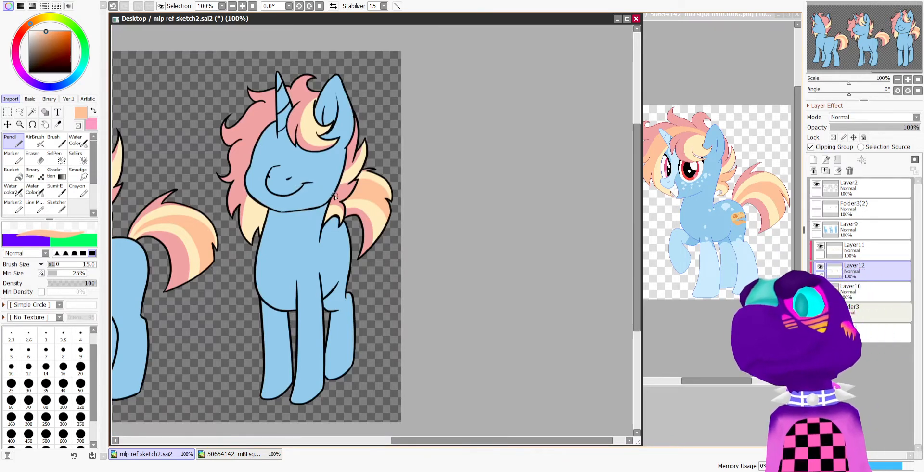
pyautogui.scroll(1, 339, 194)
pyautogui.scroll(3, 344, 196)
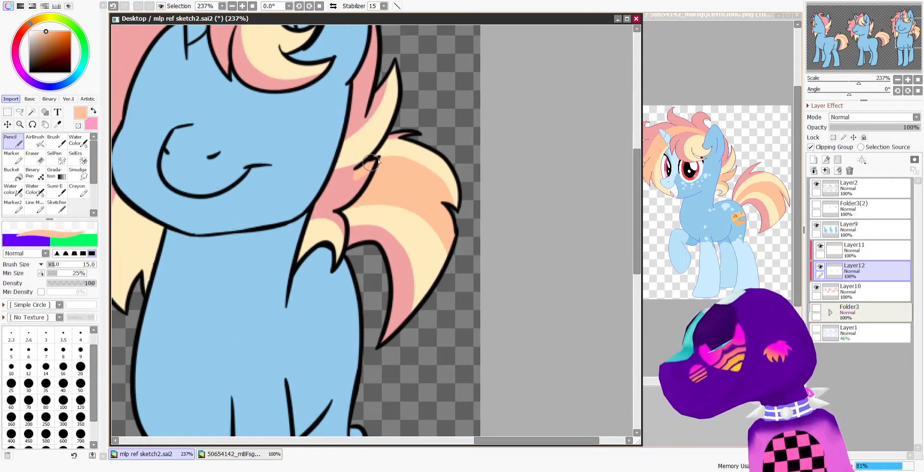
pyautogui.moveTo(330, 190)
pyautogui.mouseDown()
pyautogui.moveTo(341, 225)
pyautogui.moveTo(353, 178)
pyautogui.moveTo(370, 173)
pyautogui.moveTo(340, 188)
pyautogui.mouseUp()
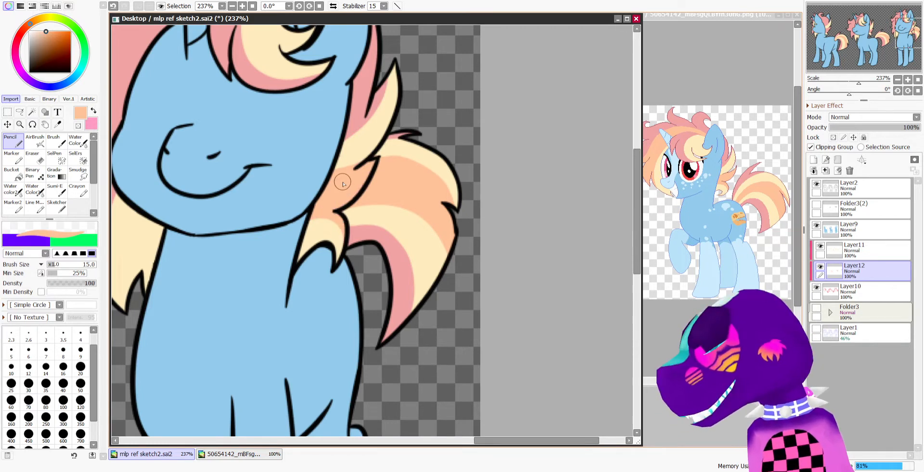
# Fill the pink lower section of the middle pony's rear mane, between the cream band and the cream curl, with peach
pyautogui.scroll(-7, 343, 186)
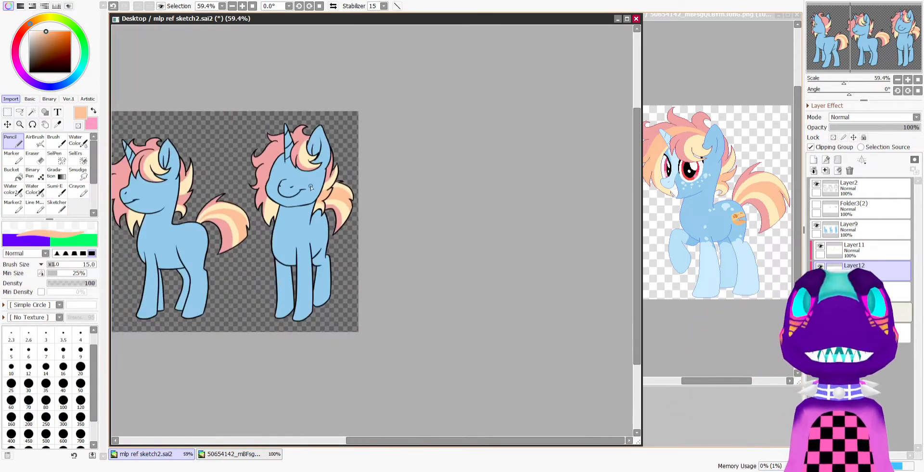
pyautogui.scroll(7, 241, 177)
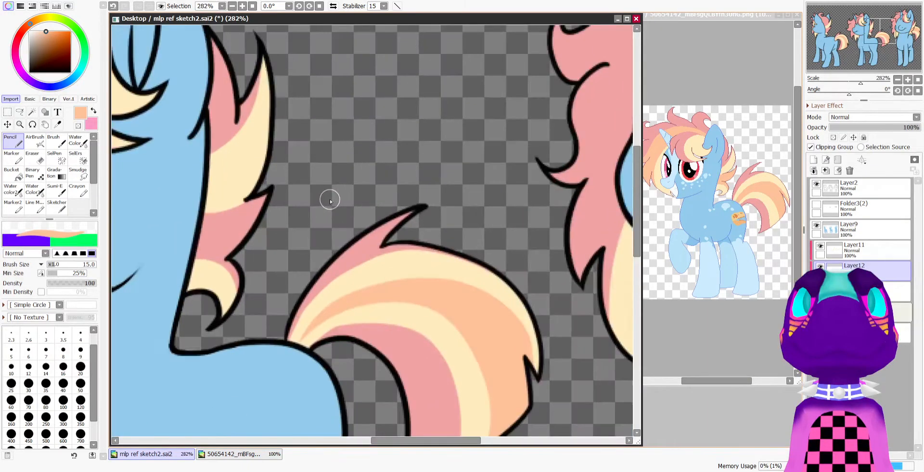
pyautogui.moveTo(246, 235)
pyautogui.mouseDown()
pyautogui.moveTo(244, 226)
pyautogui.moveTo(231, 260)
pyautogui.moveTo(220, 206)
pyautogui.moveTo(209, 215)
pyautogui.mouseUp()
# Fill the pink lower section of the back-view pony's rear mane, beneath the wide cream band, with peach
pyautogui.scroll(-6, 206, 215)
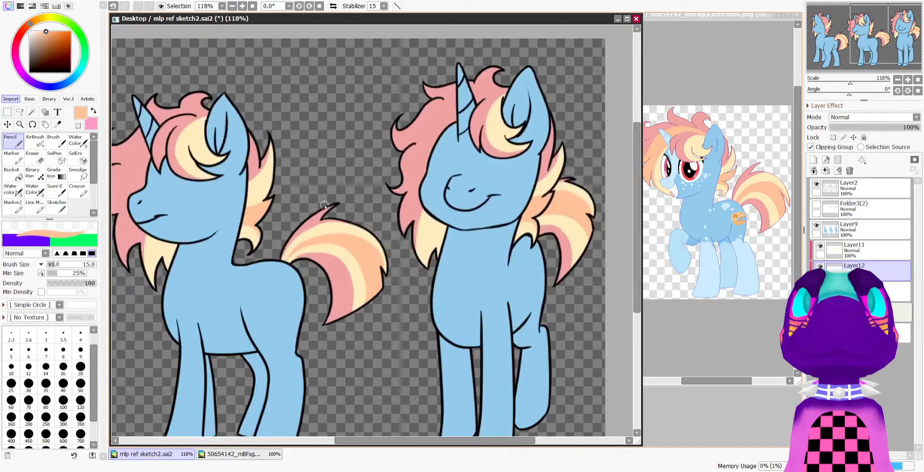
pyautogui.scroll(5, 354, 217)
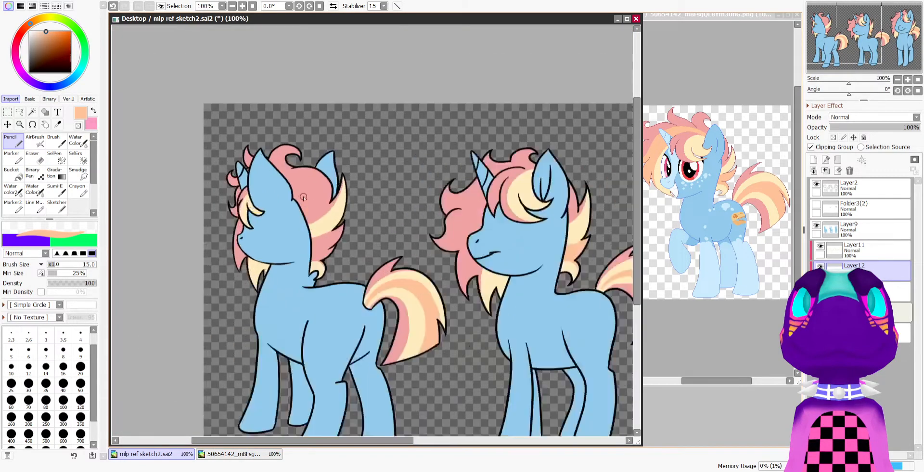
pyautogui.moveTo(339, 272)
pyautogui.mouseDown()
pyautogui.moveTo(360, 238)
pyautogui.moveTo(325, 311)
pyautogui.moveTo(334, 270)
pyautogui.moveTo(302, 303)
pyautogui.mouseUp()
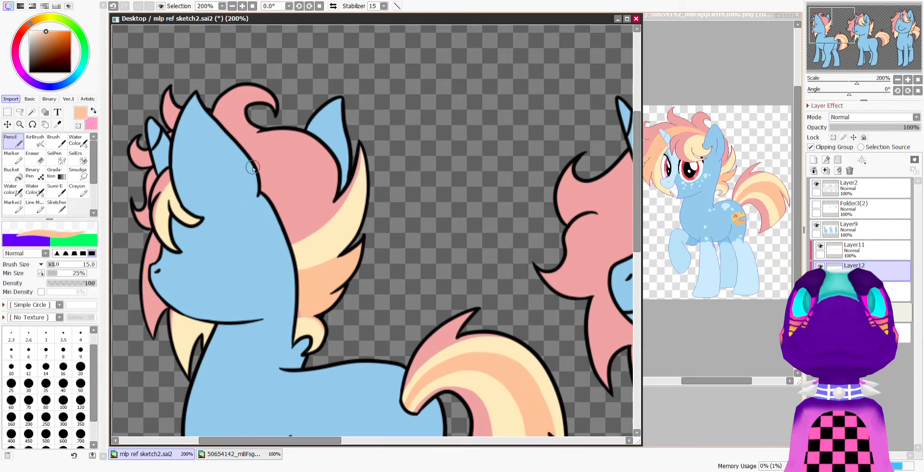
# Paint a peach streak across the middle pony's front mane, from the outer tip past the horn to the ear
pyautogui.scroll(-4, 253, 167)
pyautogui.scroll(4, 397, 157)
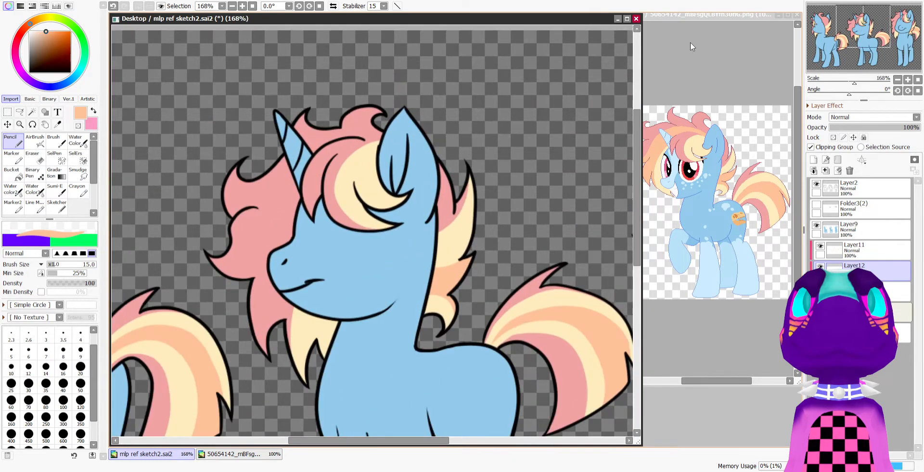
pyautogui.click(691, 47)
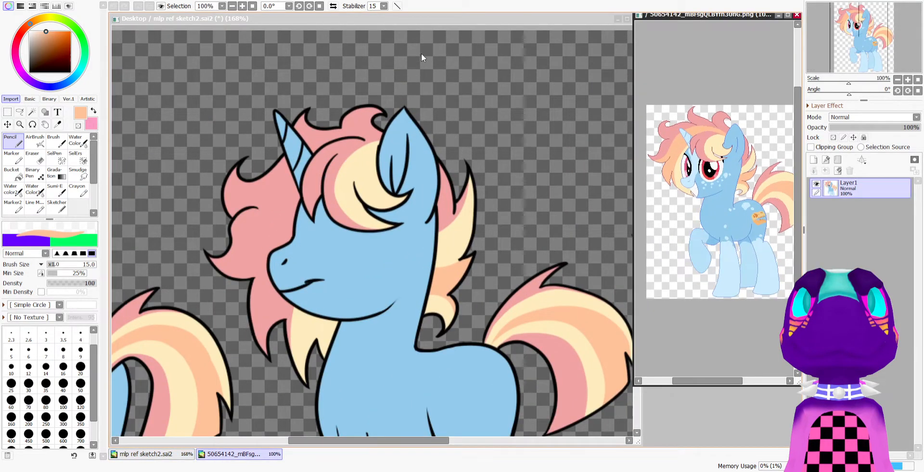
pyautogui.click(392, 17)
pyautogui.scroll(1, 310, 204)
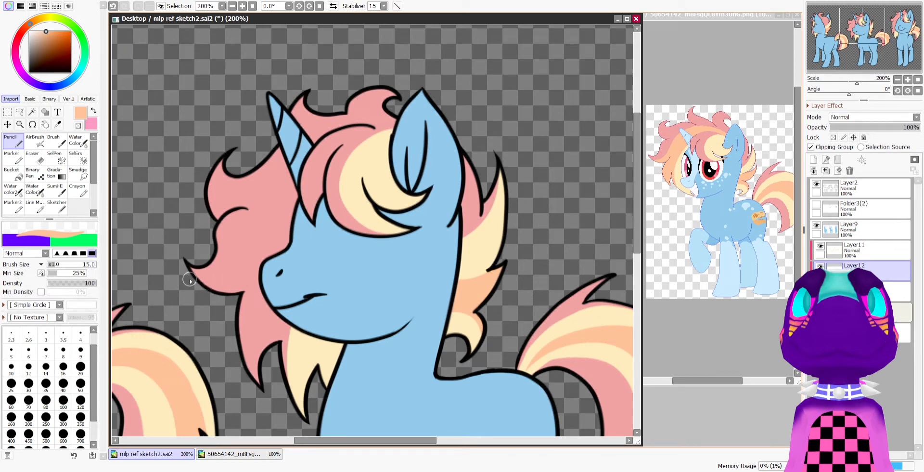
pyautogui.moveTo(190, 280)
pyautogui.mouseDown()
pyautogui.moveTo(241, 193)
pyautogui.moveTo(388, 120)
pyautogui.mouseUp()
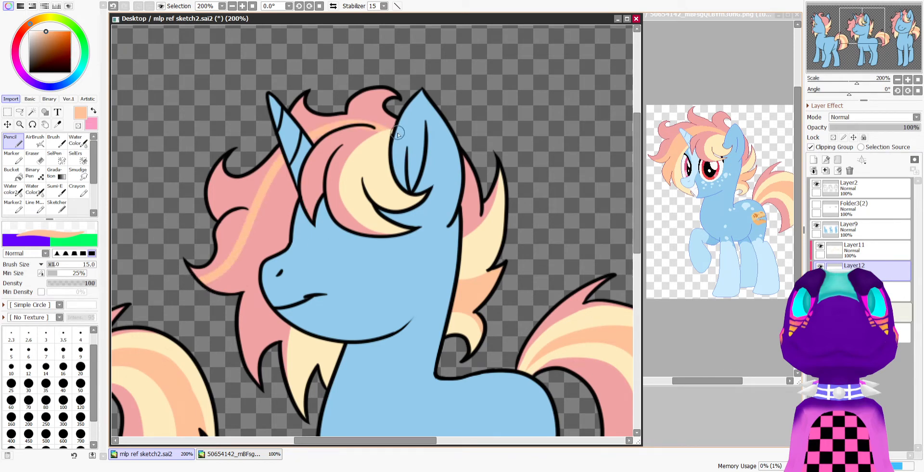
pyautogui.hotkey('ctrl', 'z')
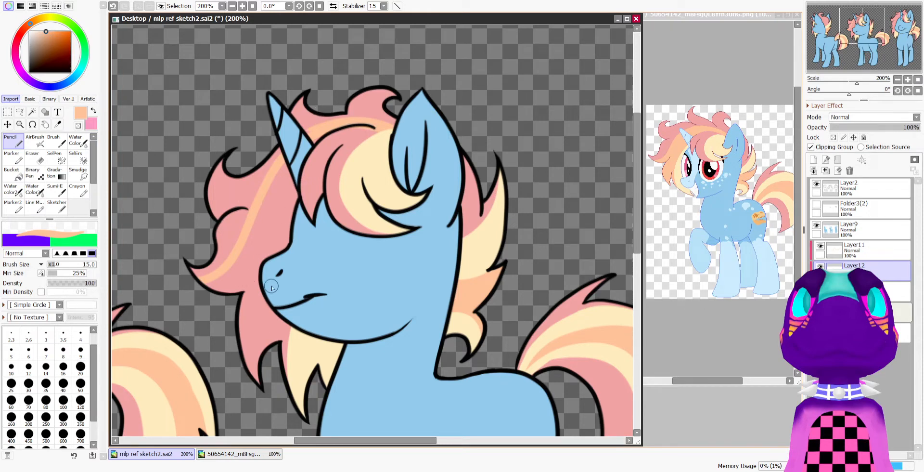
# Fill the pink part of the middle pony's front mane below the peach streak, beside the muzzle, with peach
pyautogui.moveTo(283, 308); pyautogui.dragTo(289, 376)
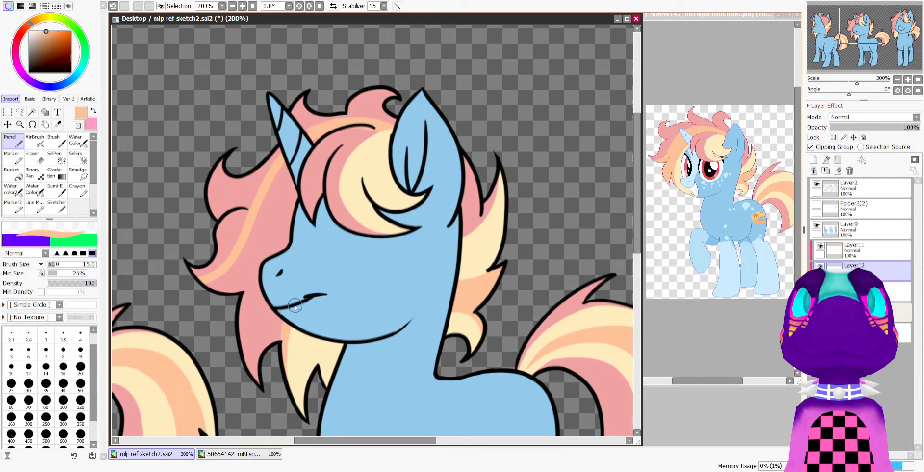
pyautogui.moveTo(277, 289); pyautogui.dragTo(237, 338)
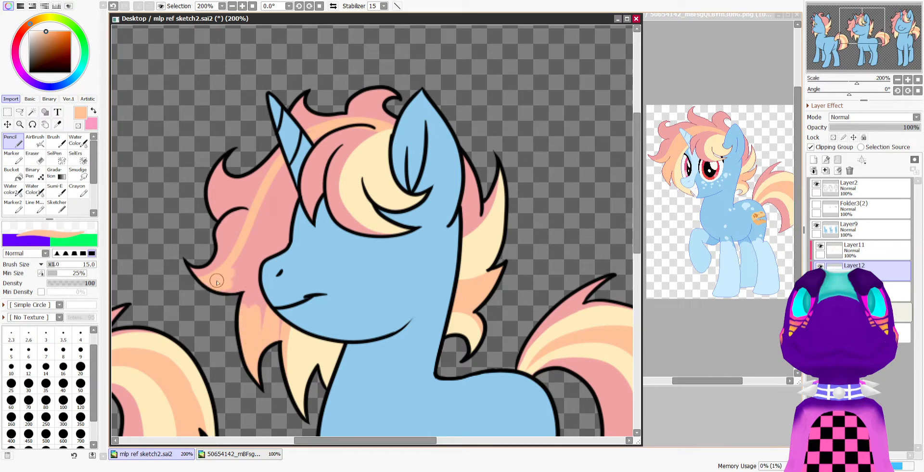
pyautogui.moveTo(219, 284)
pyautogui.mouseDown()
pyautogui.moveTo(278, 181)
pyautogui.moveTo(291, 214)
pyautogui.moveTo(285, 248)
pyautogui.mouseUp()
pyautogui.moveTo(261, 303)
pyautogui.mouseDown()
pyautogui.moveTo(261, 313)
pyautogui.moveTo(256, 266)
pyautogui.moveTo(247, 291)
pyautogui.mouseUp()
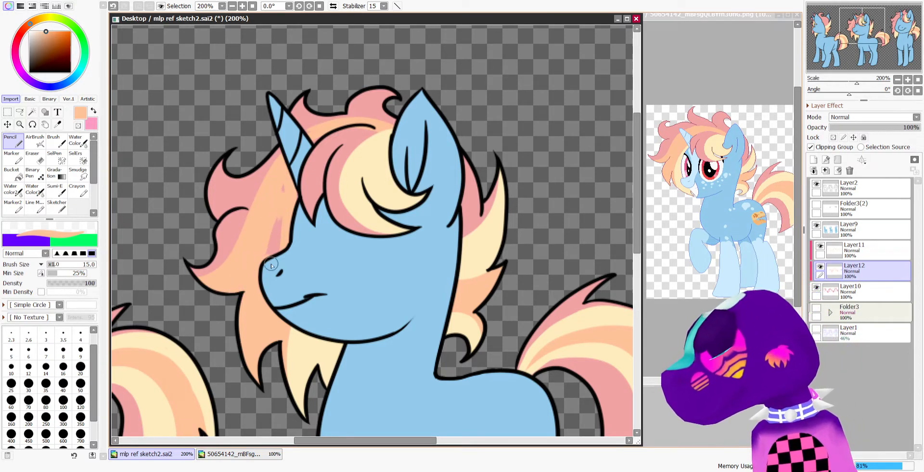
# Trim the peach edge along the middle pony's front mane with transparent colour to leave a smooth border with the pink
pyautogui.press('-')
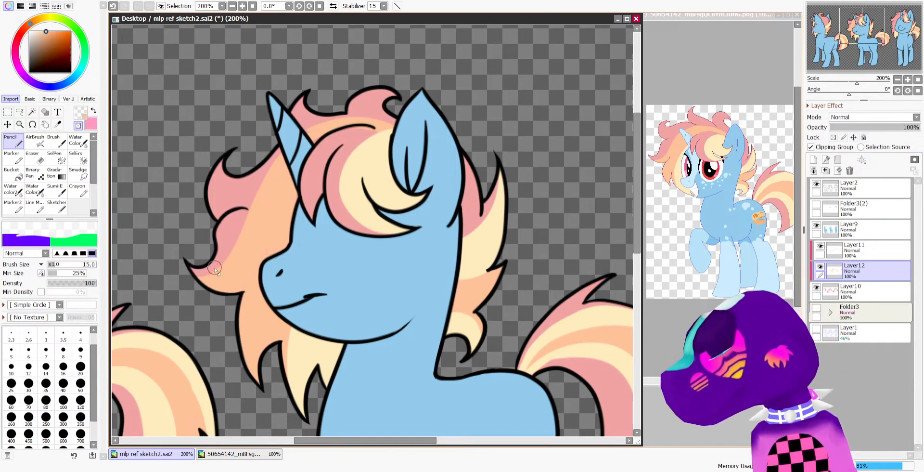
pyautogui.moveTo(241, 219)
pyautogui.mouseDown()
pyautogui.moveTo(232, 267)
pyautogui.moveTo(277, 162)
pyautogui.mouseUp()
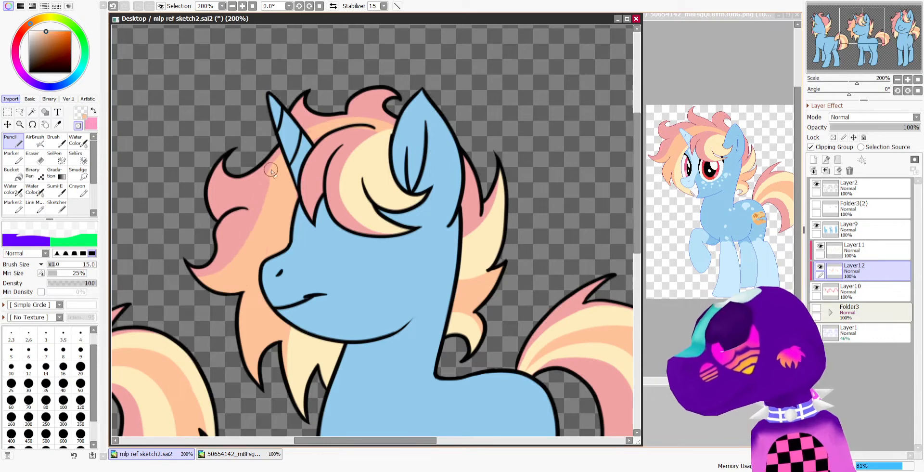
pyautogui.moveTo(308, 135)
pyautogui.mouseDown()
pyautogui.moveTo(354, 117)
pyautogui.moveTo(378, 124)
pyautogui.moveTo(352, 118)
pyautogui.moveTo(341, 139)
pyautogui.mouseUp()
pyautogui.press('-')
pyautogui.press('-')
pyautogui.press('-')
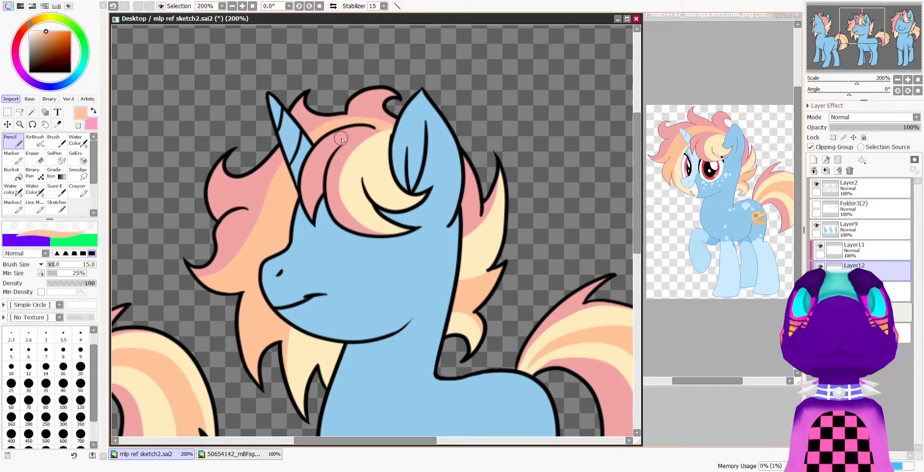
pyautogui.press('-')
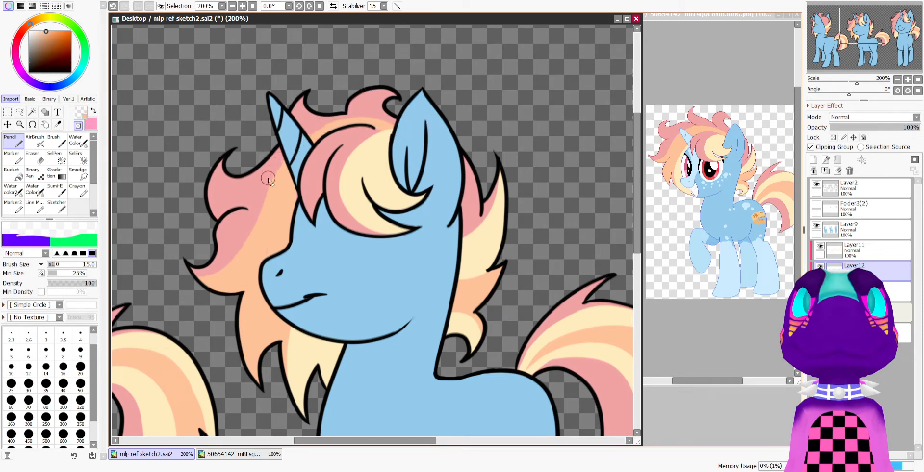
pyautogui.moveTo(268, 179)
pyautogui.mouseDown()
pyautogui.moveTo(224, 266)
pyautogui.moveTo(204, 275)
pyautogui.mouseUp()
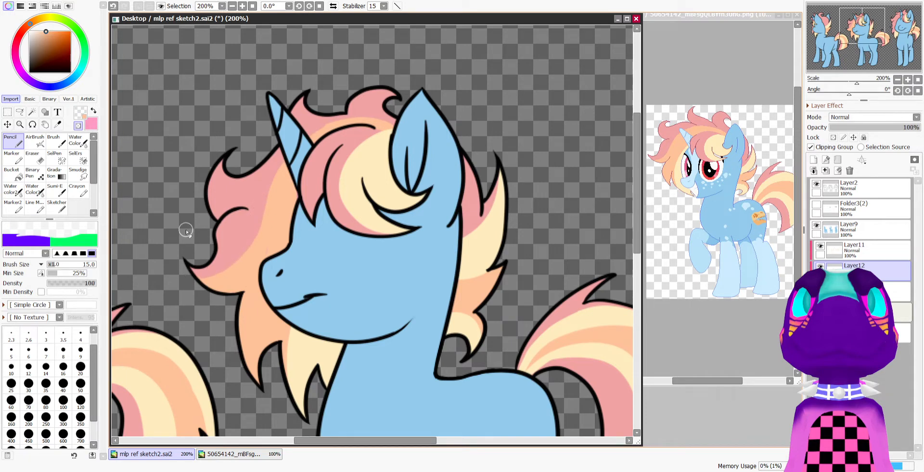
pyautogui.press('-')
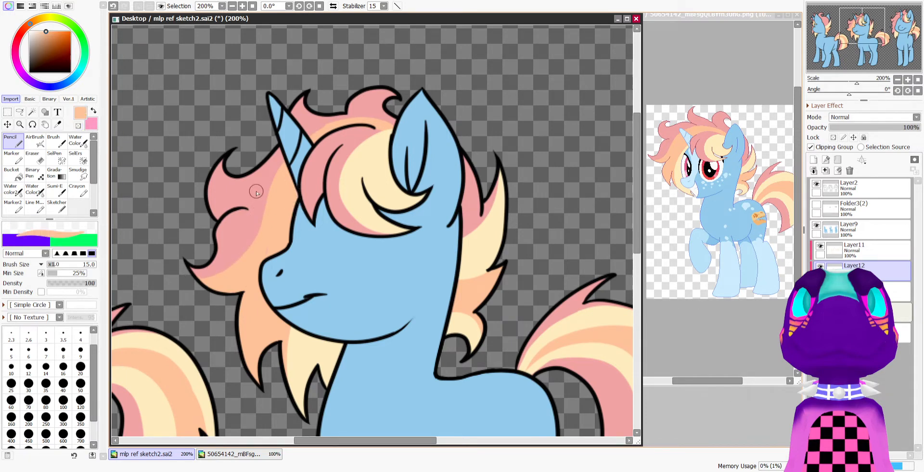
# Paint a peach streak across the front-facing pony's mane from the outer tip past the horn to the ear, and clean its edges
pyautogui.scroll(-4, 257, 192)
pyautogui.scroll(4, 467, 171)
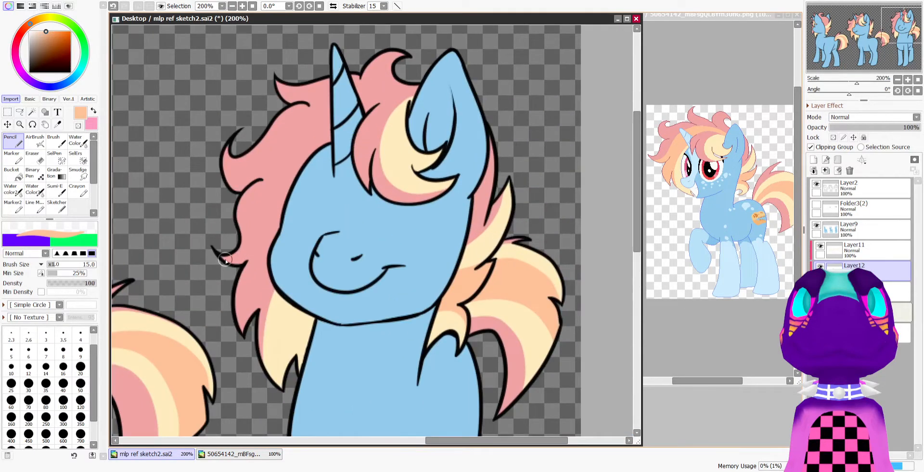
pyautogui.moveTo(226, 260)
pyautogui.mouseDown()
pyautogui.moveTo(314, 116)
pyautogui.moveTo(419, 123)
pyautogui.mouseUp()
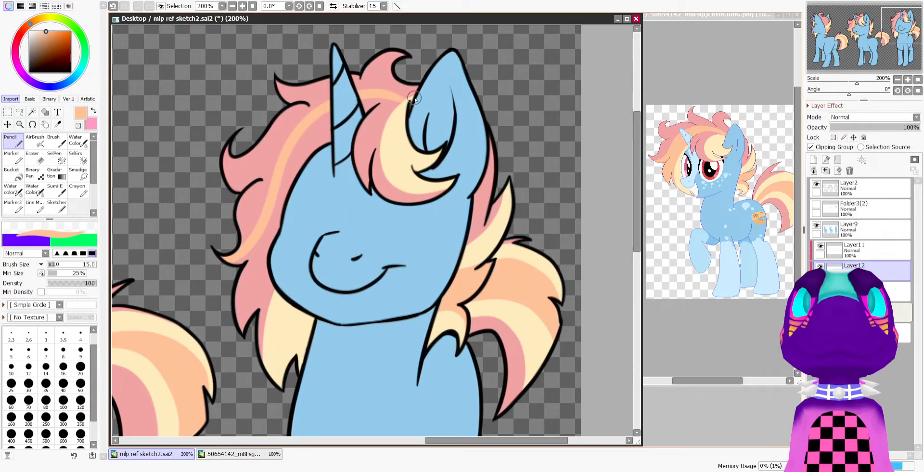
pyautogui.moveTo(417, 92)
pyautogui.mouseDown()
pyautogui.moveTo(365, 92)
pyautogui.moveTo(379, 104)
pyautogui.moveTo(372, 100)
pyautogui.mouseUp()
pyautogui.press('-')
pyautogui.press('-')
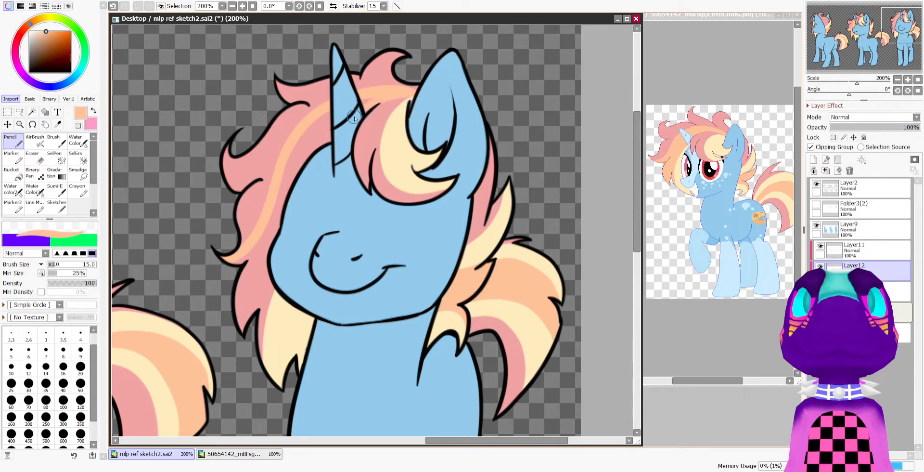
pyautogui.press('-')
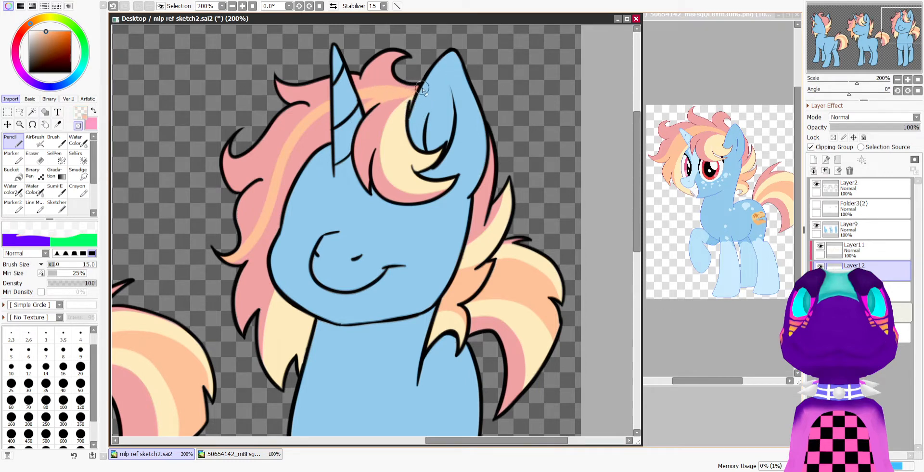
pyautogui.press('-')
# Fill the front-facing pony's pink mane between the peach streak and the face, including the lower lock, with peach
pyautogui.moveTo(335, 119)
pyautogui.mouseDown()
pyautogui.moveTo(302, 147)
pyautogui.moveTo(299, 137)
pyautogui.moveTo(276, 216)
pyautogui.mouseUp()
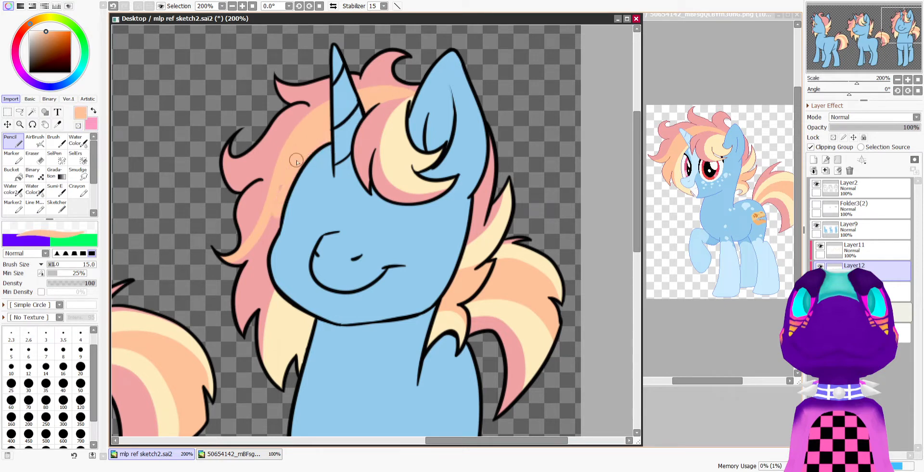
pyautogui.moveTo(230, 269)
pyautogui.mouseDown()
pyautogui.moveTo(280, 219)
pyautogui.moveTo(253, 265)
pyautogui.moveTo(235, 336)
pyautogui.moveTo(277, 271)
pyautogui.mouseUp()
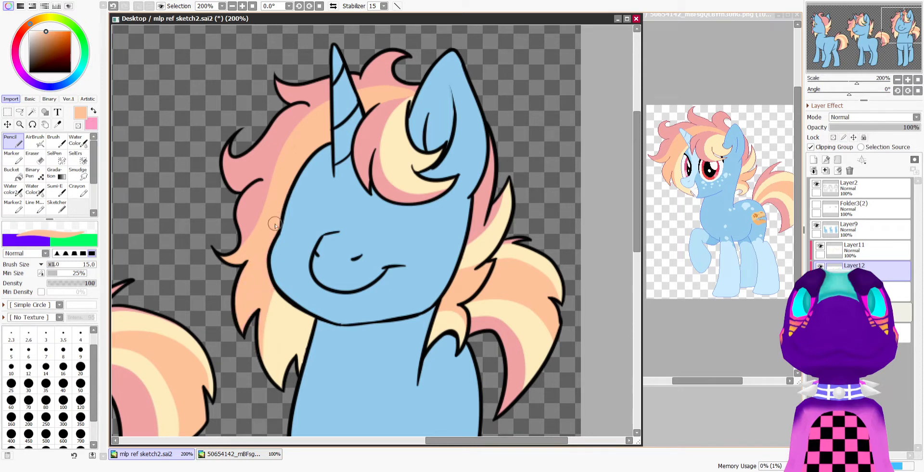
pyautogui.press('c')
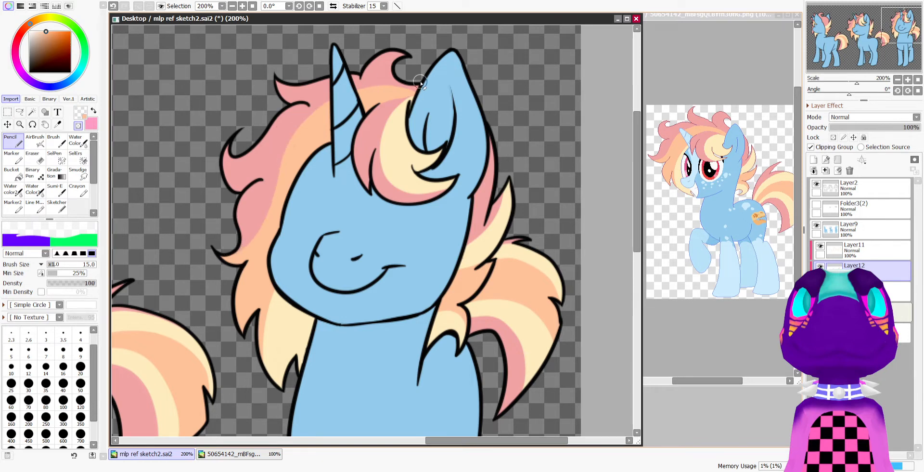
# Paint the lower pink section of the back-view pony's front mane, beside the muzzle, peach
pyautogui.scroll(-5, 420, 81)
pyautogui.scroll(3, 146, 99)
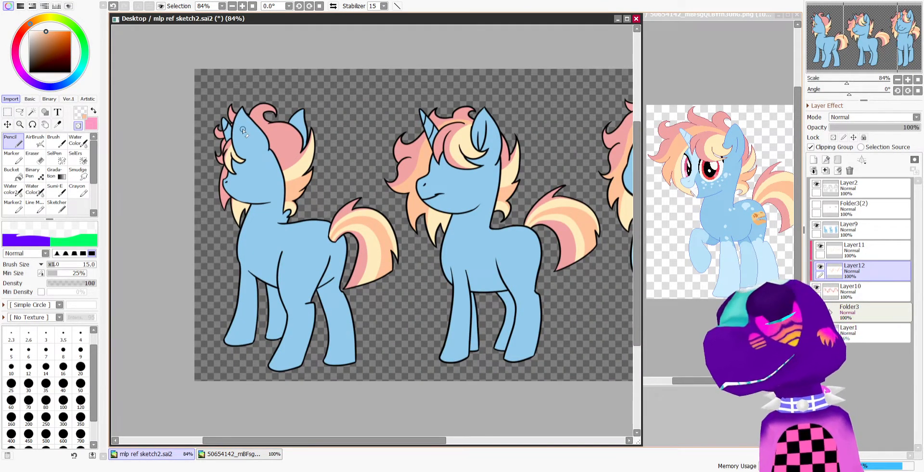
pyautogui.scroll(3, 245, 132)
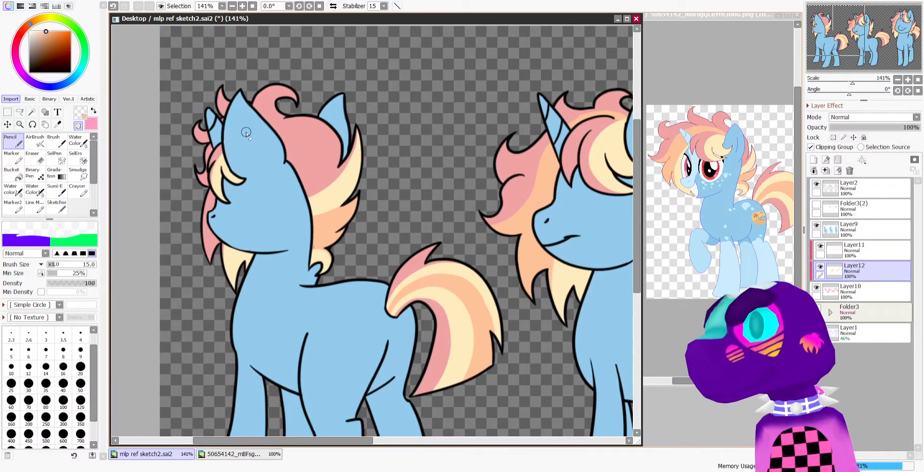
pyautogui.scroll(2, 247, 132)
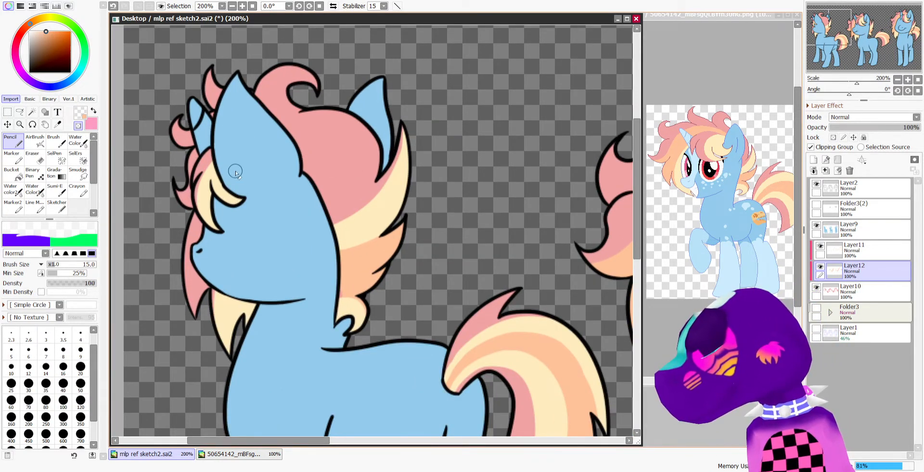
pyautogui.keyDown('alt'); pyautogui.click(193, 173); pyautogui.keyUp('alt')
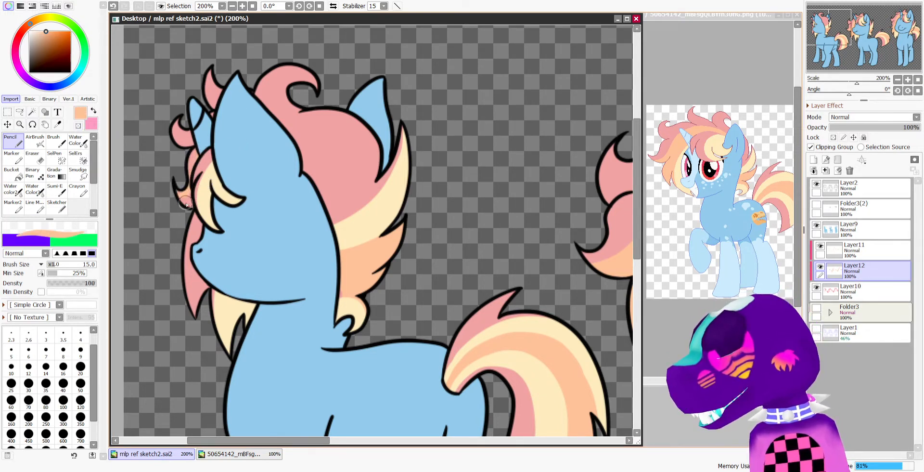
pyautogui.moveTo(186, 203); pyautogui.dragTo(199, 236)
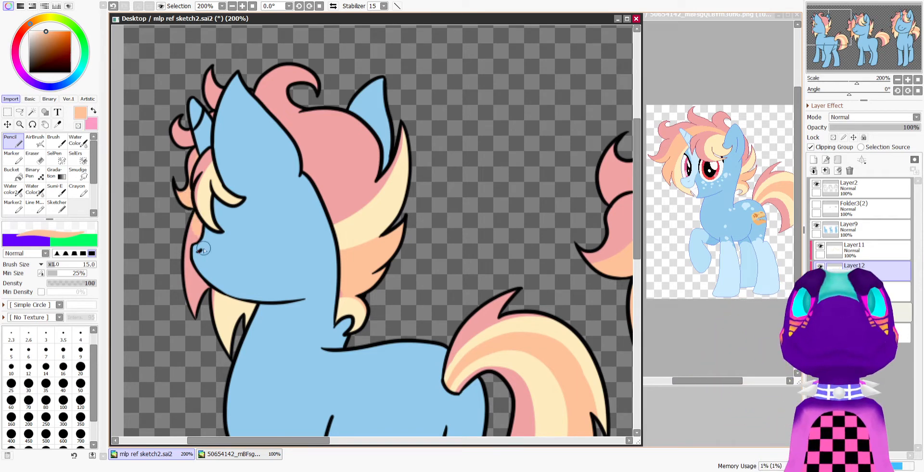
pyautogui.moveTo(212, 313)
pyautogui.mouseDown()
pyautogui.moveTo(199, 322)
pyautogui.moveTo(187, 289)
pyautogui.mouseUp()
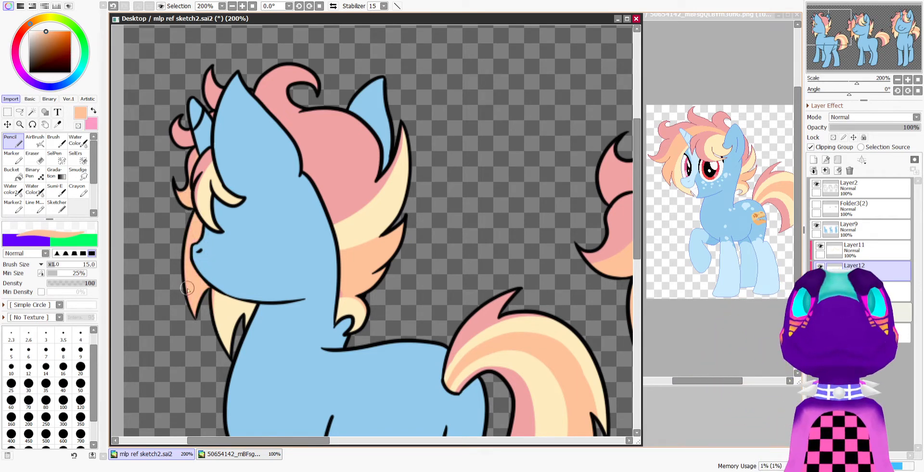
# Try to paint a peach streak on the top of the back-view pony's mane behind the near ear
pyautogui.scroll(-5, 229, 55)
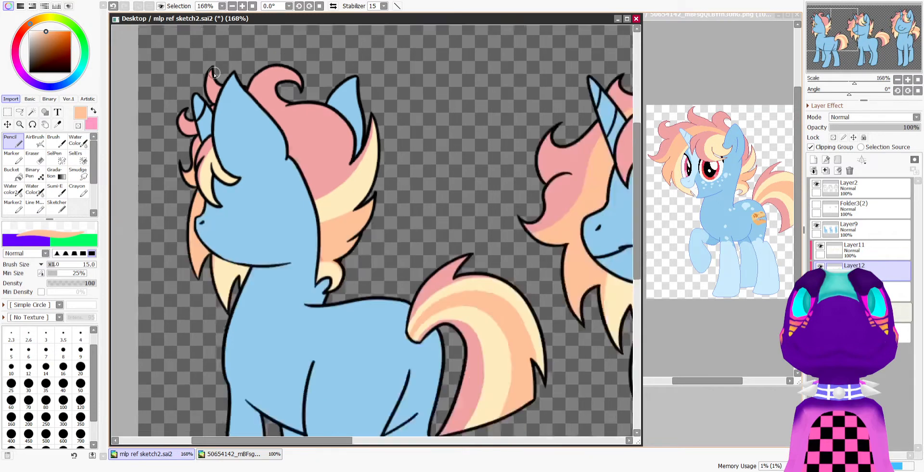
pyautogui.scroll(4, 244, 78)
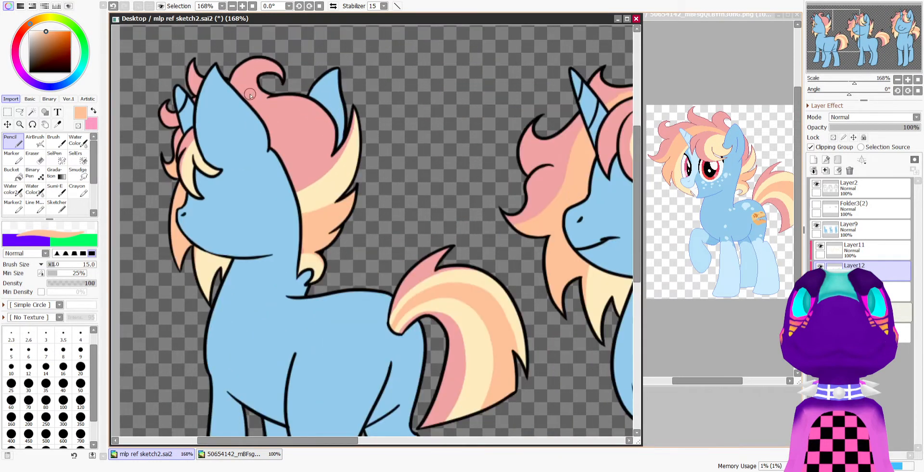
pyautogui.scroll(1, 250, 95)
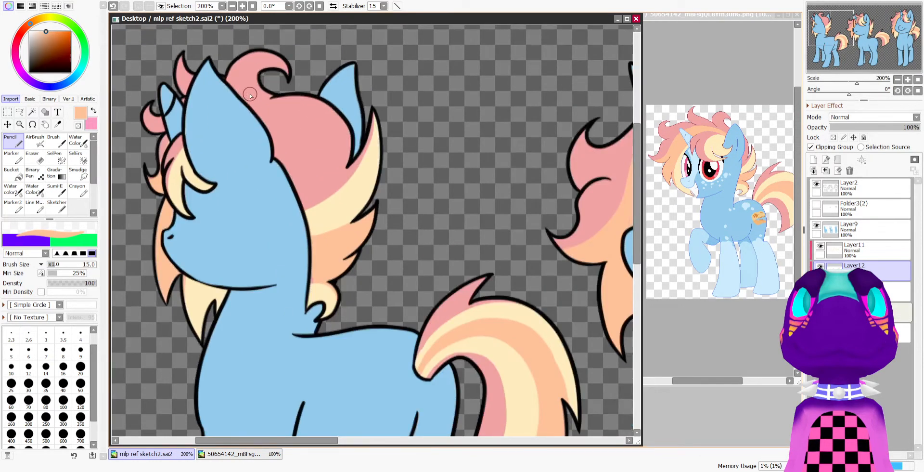
pyautogui.moveTo(225, 83); pyautogui.dragTo(262, 133)
pyautogui.hotkey('ctrl', 'z')
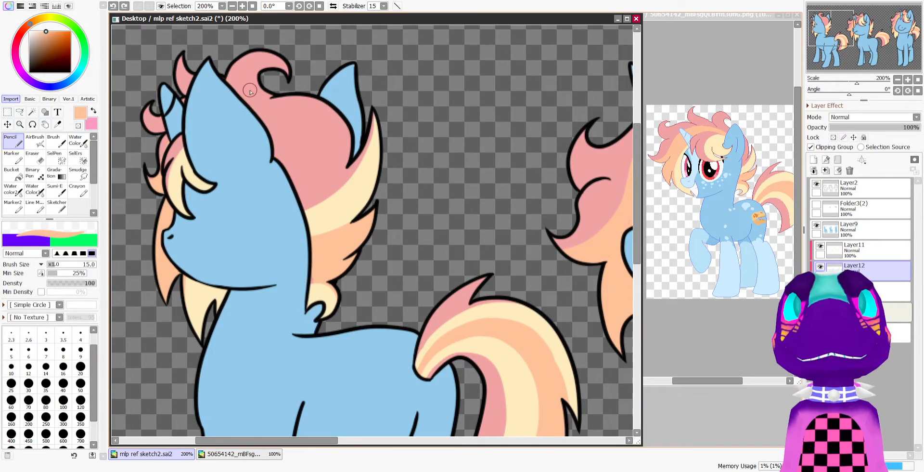
# Show the Folder3(2) layer group containing the ponies' eyes
pyautogui.scroll(-3, 274, 144)
pyautogui.scroll(3, 274, 145)
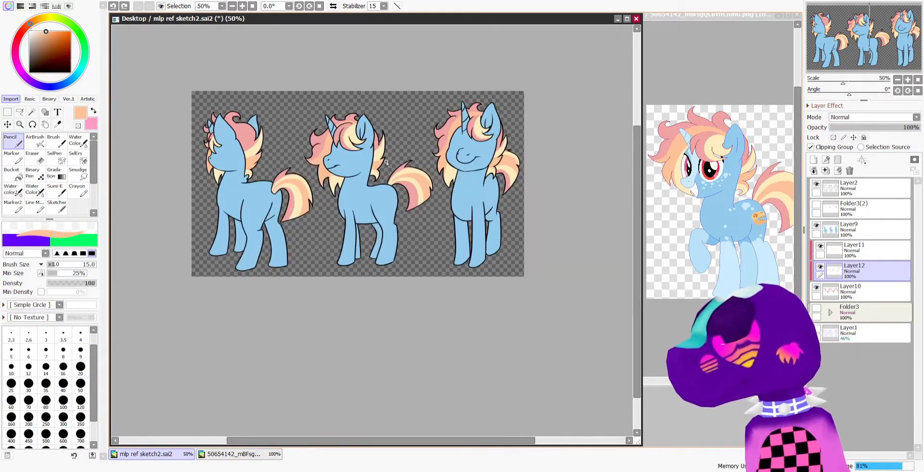
pyautogui.click(817, 205)
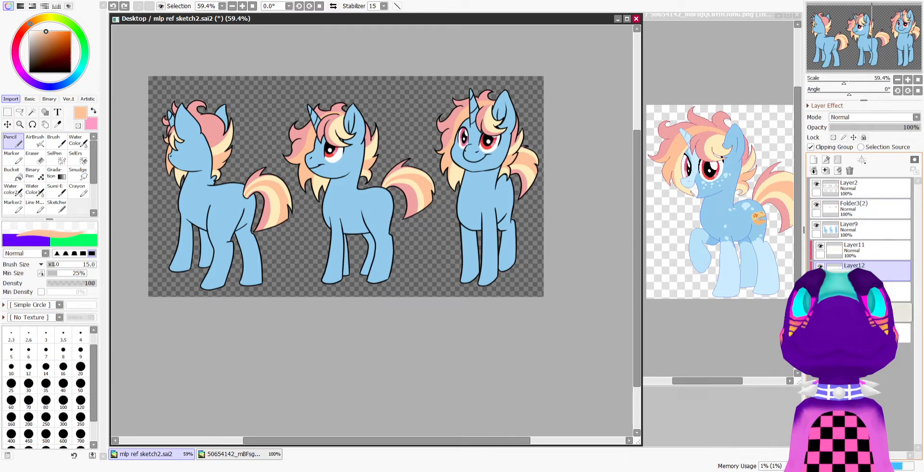
# Toggle the visibility of Layer9 to check its contents, and add a new layer directly above it
pyautogui.click(817, 226)
pyautogui.click(817, 225)
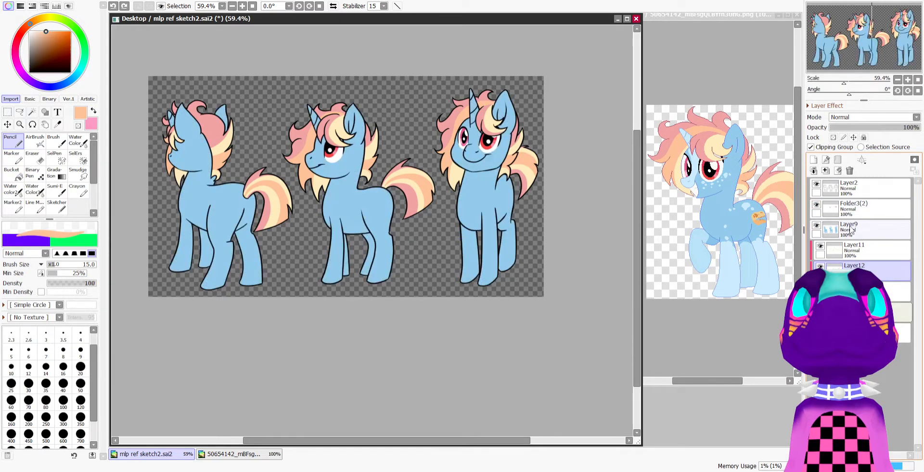
pyautogui.click(851, 229)
pyautogui.click(814, 159)
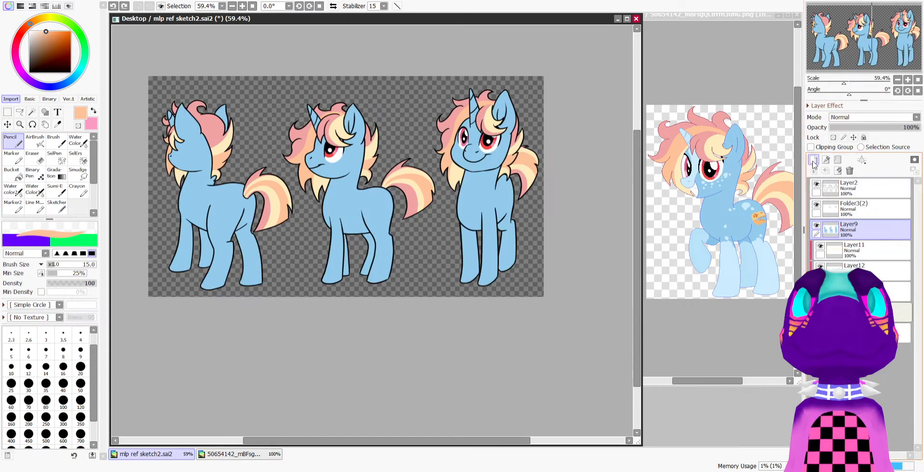
# Clip the new layer to Layer9 and sample the light blue of the reference pony's leg for the Pencil
pyautogui.click(822, 152)
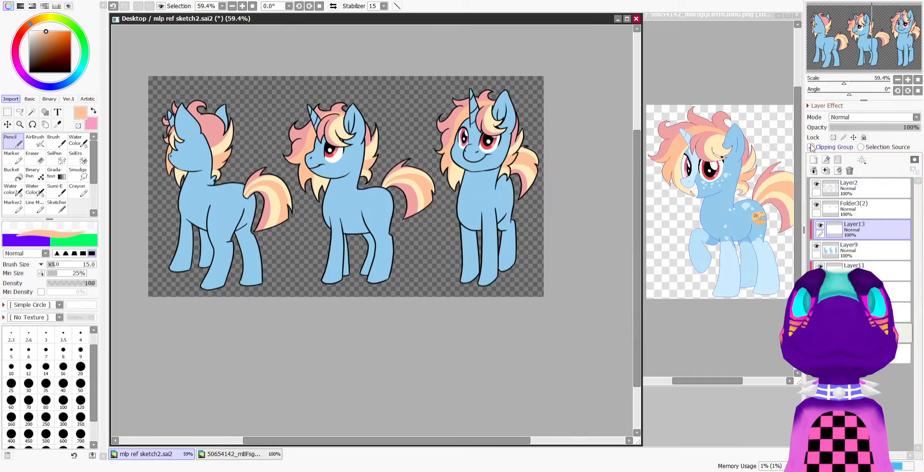
pyautogui.click(58, 125)
pyautogui.click(730, 254)
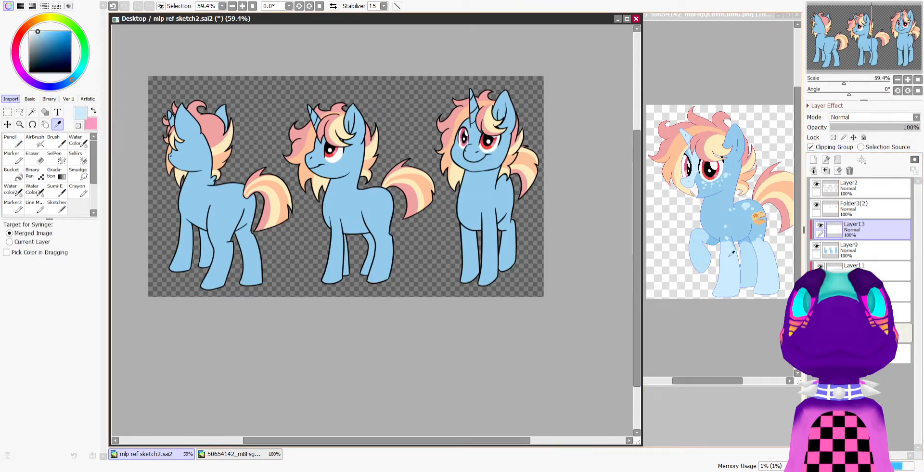
pyautogui.click(12, 143)
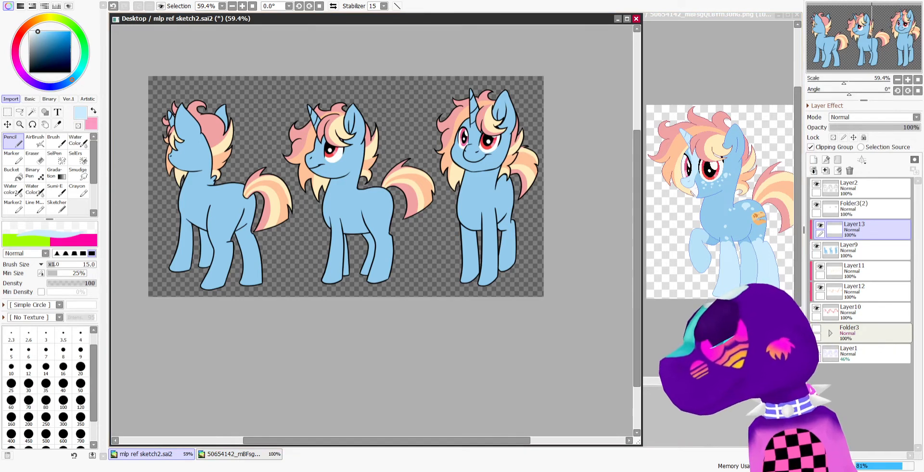
# Paint the middle pony's muzzle, the front of its face and its horn light blue
pyautogui.scroll(-2, 327, 125)
pyautogui.scroll(5, 328, 126)
pyautogui.scroll(5, 366, 172)
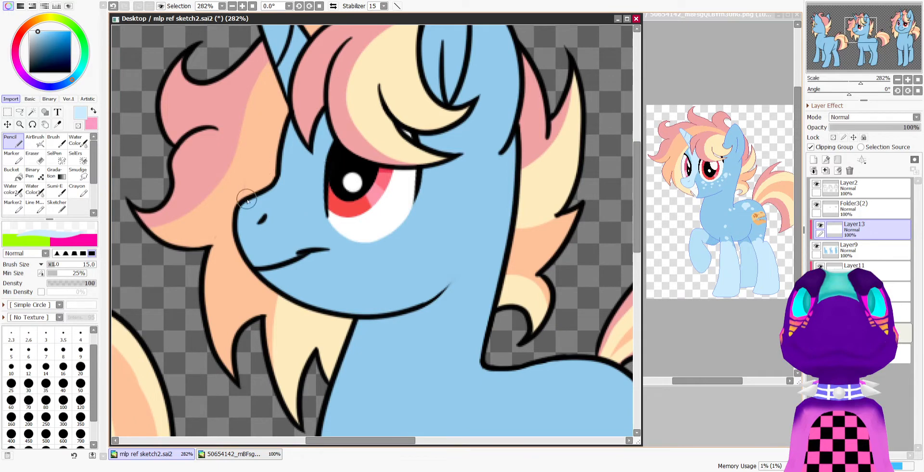
pyautogui.moveTo(325, 165)
pyautogui.mouseDown()
pyautogui.moveTo(307, 247)
pyautogui.moveTo(319, 222)
pyautogui.moveTo(304, 245)
pyautogui.moveTo(257, 259)
pyautogui.moveTo(248, 197)
pyautogui.moveTo(257, 215)
pyautogui.moveTo(287, 172)
pyautogui.moveTo(295, 188)
pyautogui.moveTo(314, 170)
pyautogui.moveTo(302, 233)
pyautogui.moveTo(290, 245)
pyautogui.moveTo(257, 235)
pyautogui.moveTo(294, 186)
pyautogui.mouseUp()
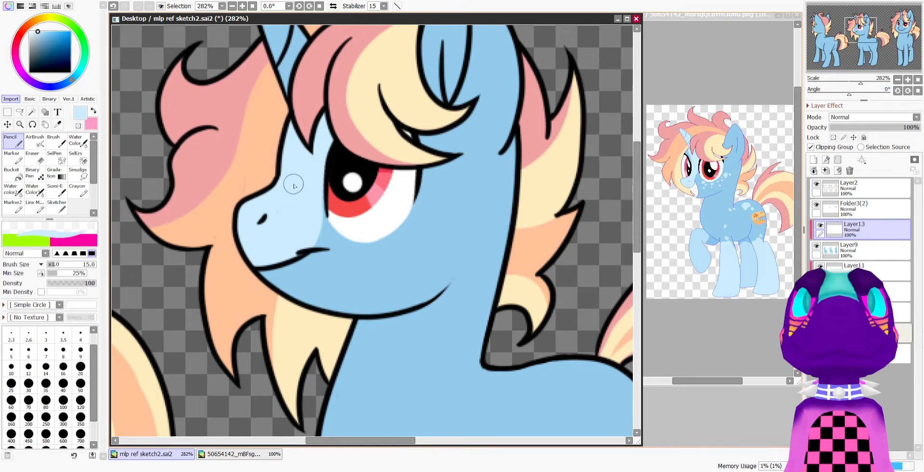
pyautogui.scroll(-5, 252, 180)
pyautogui.scroll(3, 287, 124)
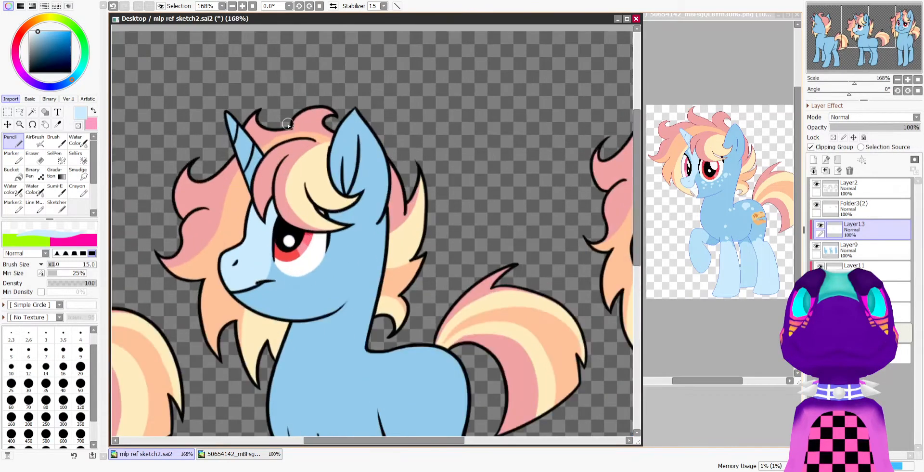
pyautogui.moveTo(243, 144)
pyautogui.mouseDown()
pyautogui.moveTo(232, 123)
pyautogui.moveTo(248, 168)
pyautogui.moveTo(255, 156)
pyautogui.mouseUp()
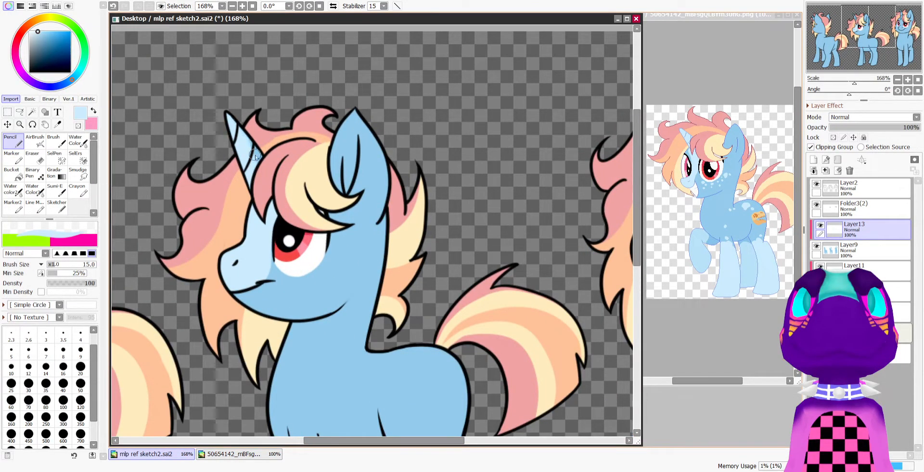
# Paint the front-view pony's muzzle, nose bridge and horn light blue, trimming the edge beside the far eye with transparent colour
pyautogui.scroll(-4, 234, 121)
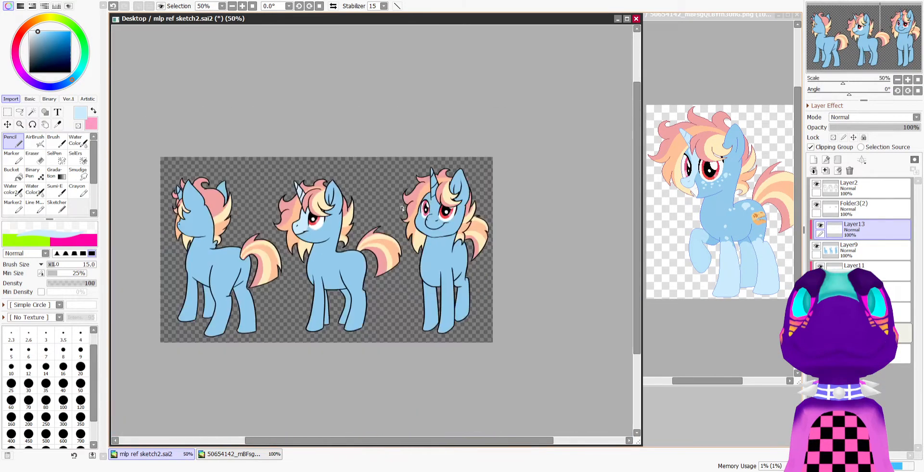
pyautogui.scroll(4, 402, 195)
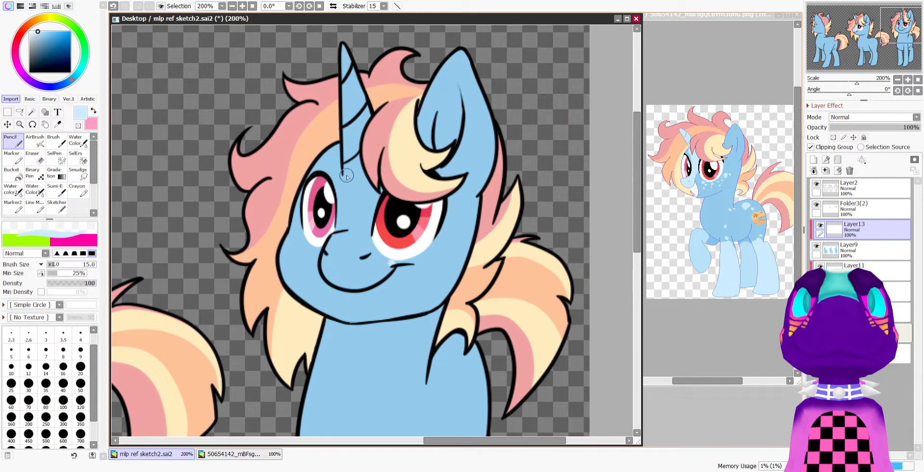
pyautogui.moveTo(346, 176)
pyautogui.mouseDown()
pyautogui.moveTo(338, 239)
pyautogui.moveTo(345, 232)
pyautogui.moveTo(325, 263)
pyautogui.moveTo(328, 255)
pyautogui.moveTo(338, 284)
pyautogui.moveTo(386, 272)
pyautogui.mouseUp()
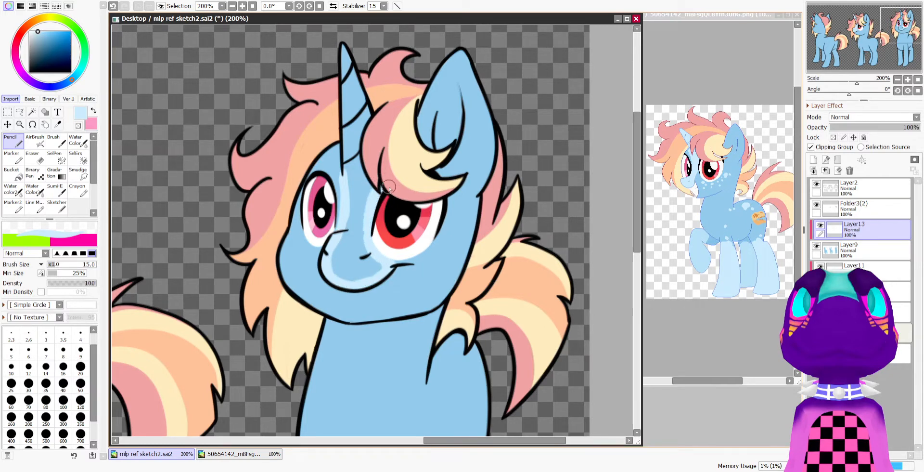
pyautogui.press('a')
pyautogui.press('a')
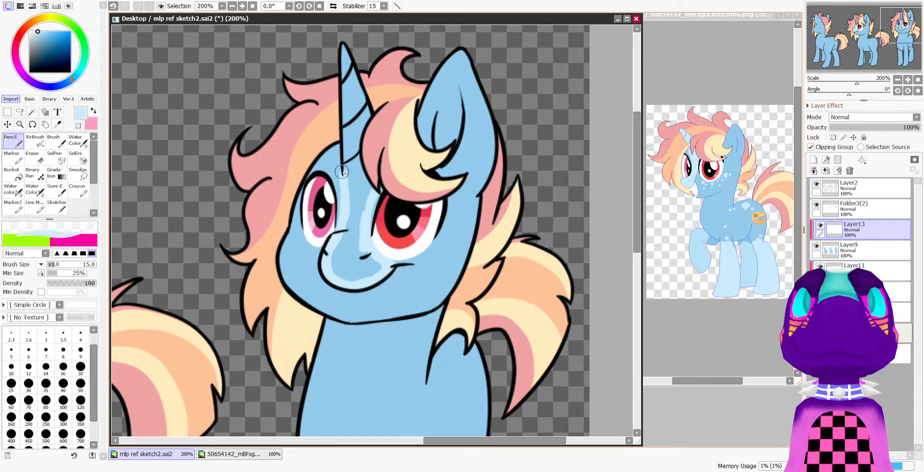
pyautogui.moveTo(344, 171)
pyautogui.mouseDown()
pyautogui.moveTo(343, 41)
pyautogui.moveTo(366, 116)
pyautogui.moveTo(354, 172)
pyautogui.mouseUp()
pyautogui.moveTo(353, 207)
pyautogui.mouseDown()
pyautogui.moveTo(365, 179)
pyautogui.moveTo(357, 241)
pyautogui.moveTo(343, 243)
pyautogui.moveTo(337, 263)
pyautogui.moveTo(352, 265)
pyautogui.mouseUp()
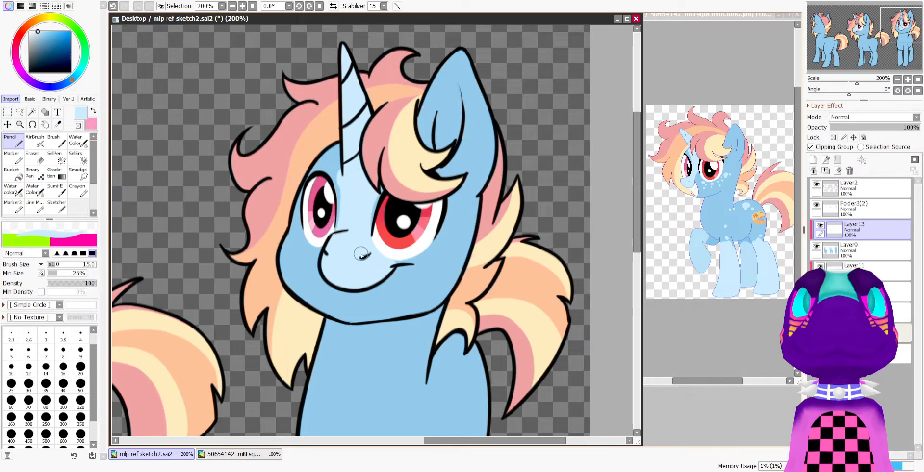
pyautogui.press('-')
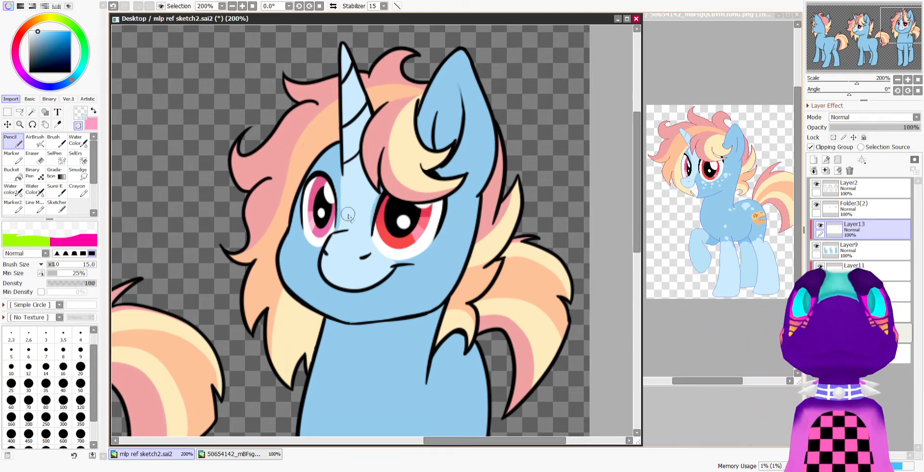
pyautogui.moveTo(337, 230); pyautogui.dragTo(338, 191)
# Paint the back-view pony's muzzle tip and horn light blue
pyautogui.scroll(-6, 336, 174)
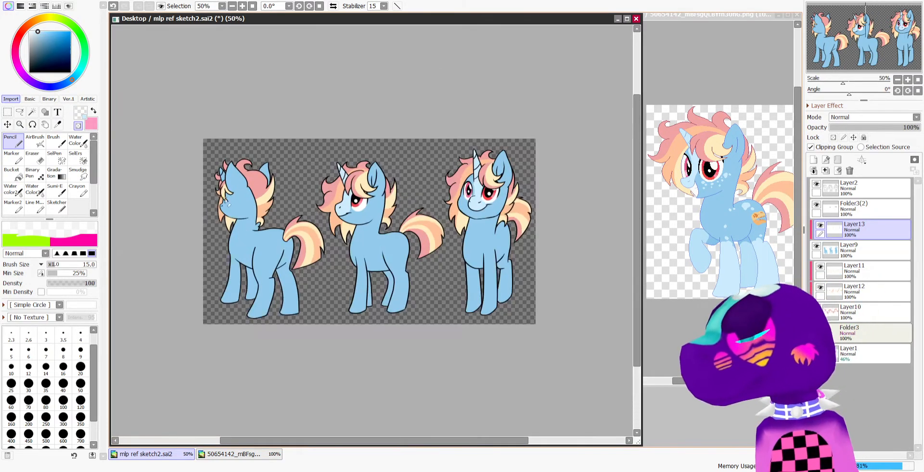
pyautogui.scroll(7, 240, 201)
pyautogui.press('-')
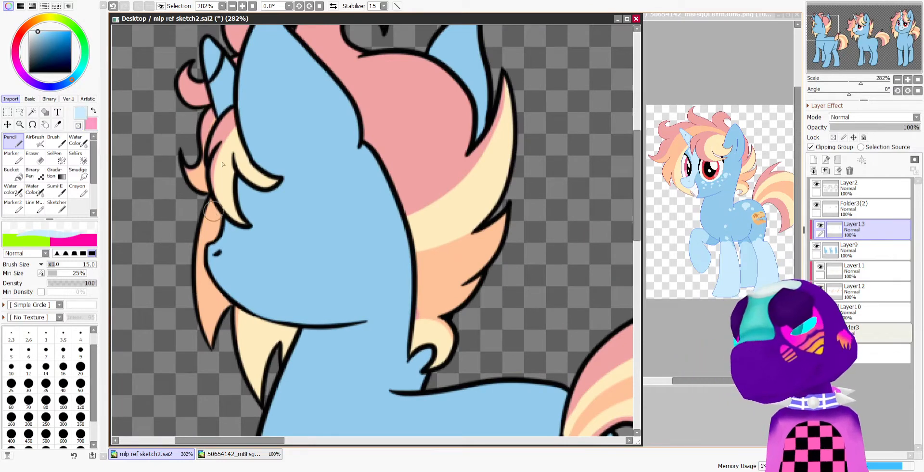
pyautogui.moveTo(212, 267)
pyautogui.mouseDown()
pyautogui.moveTo(237, 237)
pyautogui.moveTo(234, 247)
pyautogui.moveTo(230, 212)
pyautogui.moveTo(221, 252)
pyautogui.moveTo(213, 234)
pyautogui.moveTo(233, 276)
pyautogui.mouseUp()
pyautogui.press('-')
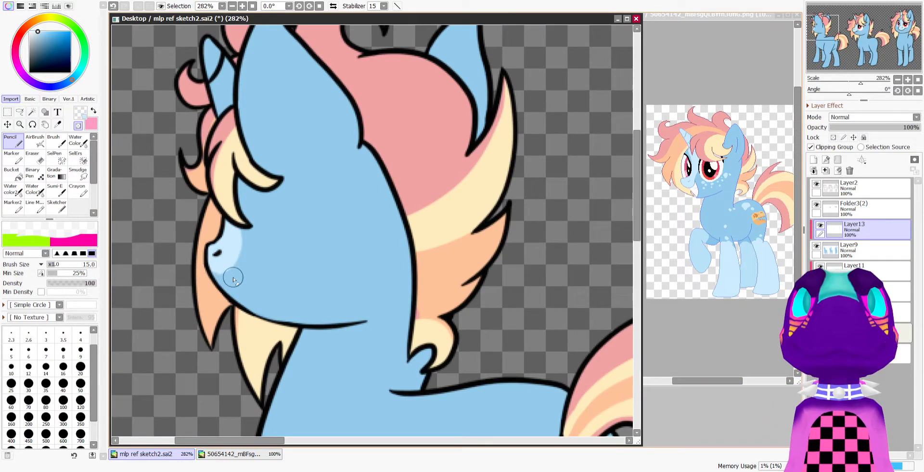
pyautogui.press('-')
pyautogui.moveTo(209, 41)
pyautogui.mouseDown()
pyautogui.moveTo(223, 114)
pyautogui.moveTo(225, 57)
pyautogui.mouseUp()
pyautogui.scroll(-5, 221, 56)
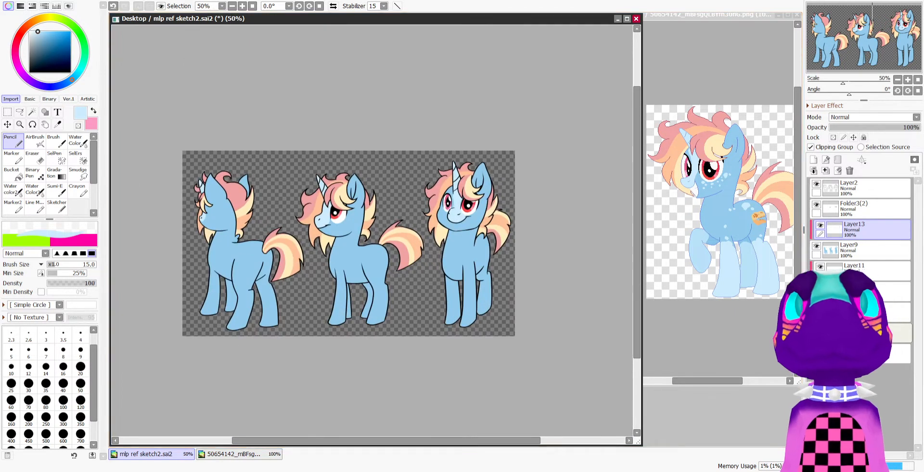
pyautogui.hotkey('alt', 'Tab')
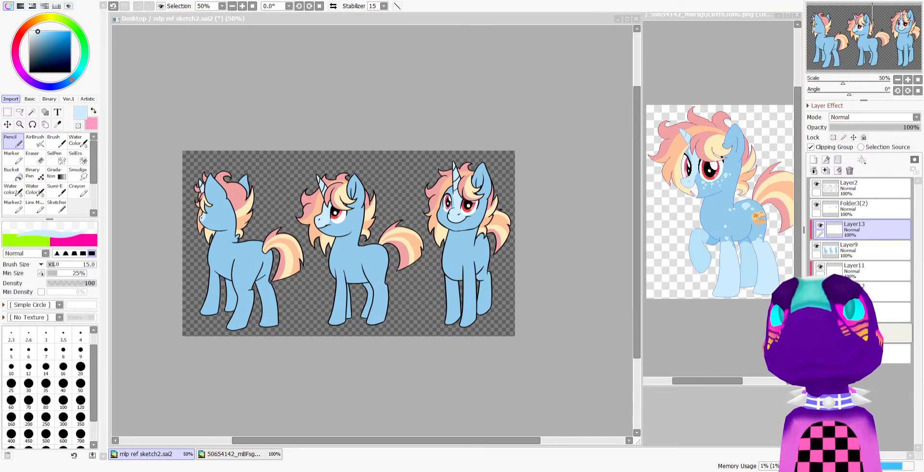
pyautogui.hotkey('alt', 'Tab')
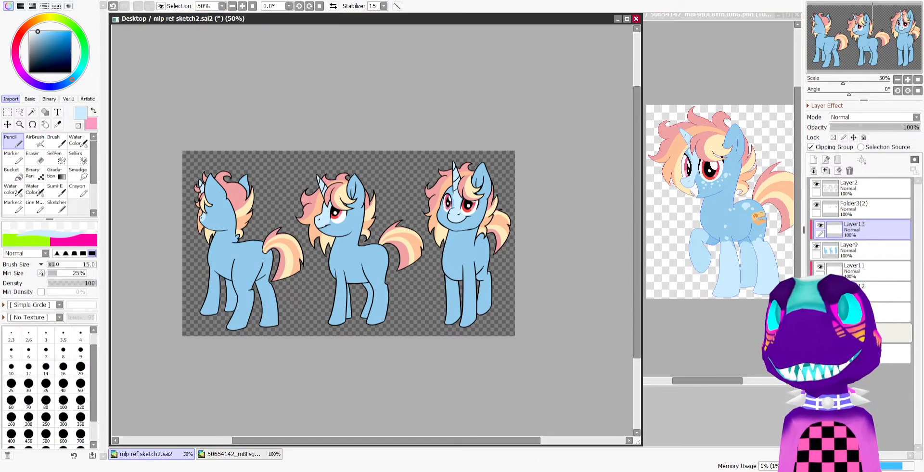
pyautogui.hotkey('alt', 'Tab')
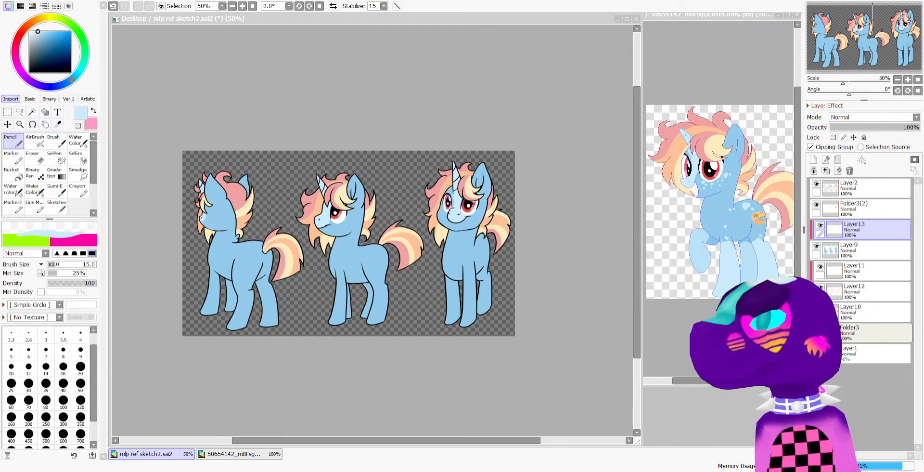
# Dot light blue freckles across both cheeks of the front-view pony below the eyes
pyautogui.scroll(3, 476, 183)
pyautogui.scroll(5, 476, 179)
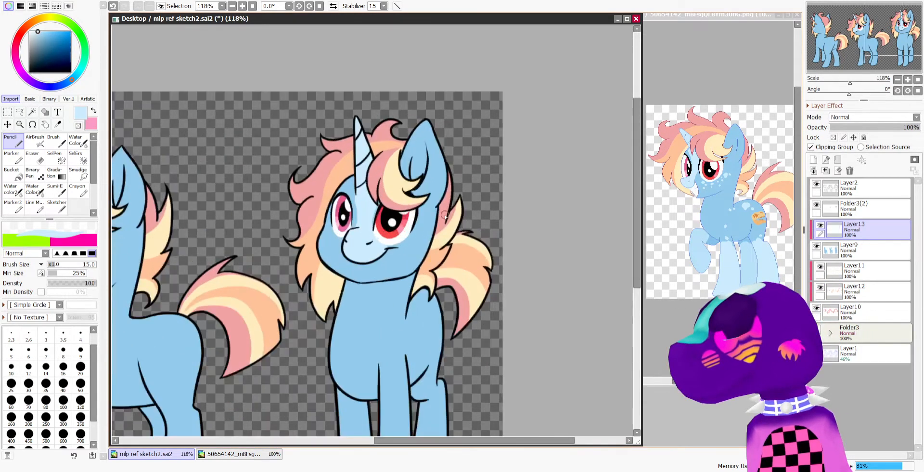
pyautogui.scroll(1, 378, 254)
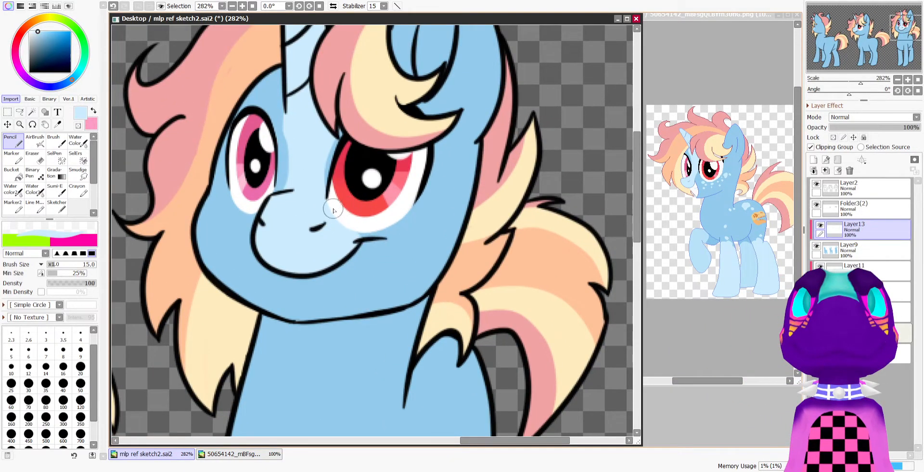
pyautogui.click(433, 206)
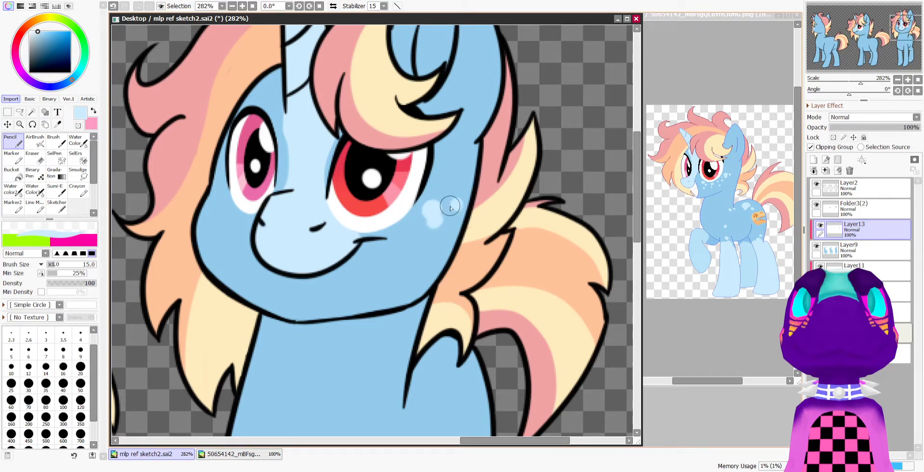
pyautogui.click(416, 241)
pyautogui.click(411, 284)
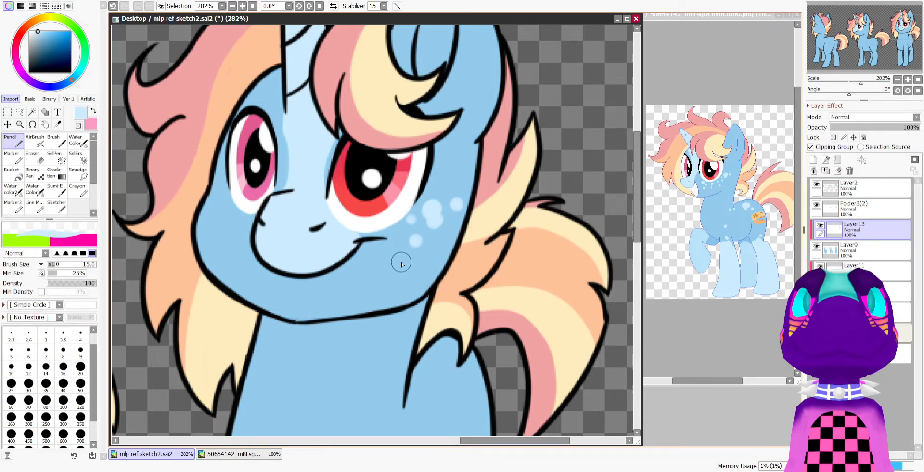
pyautogui.click(363, 254)
pyautogui.click(233, 211)
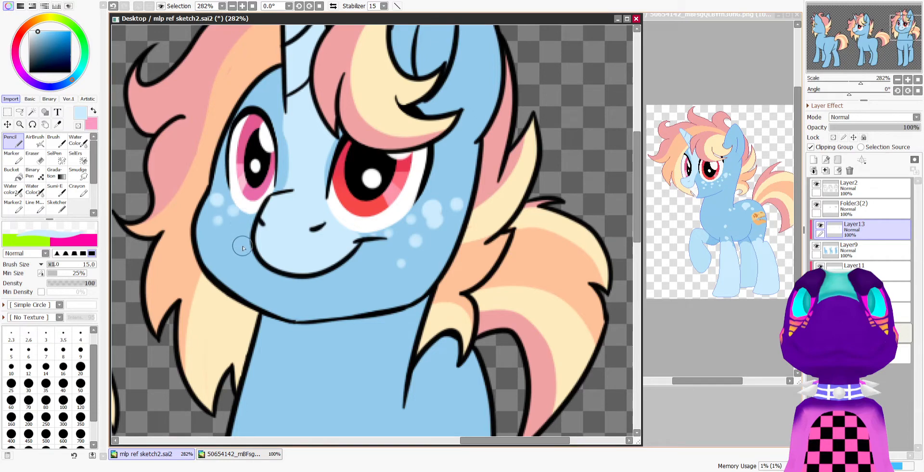
pyautogui.click(242, 243)
pyautogui.click(248, 228)
# Dot light blue freckles across the middle pony's cheek, from below the eye to behind the mouth
pyautogui.scroll(-14, 282, 203)
pyautogui.scroll(7, 194, 193)
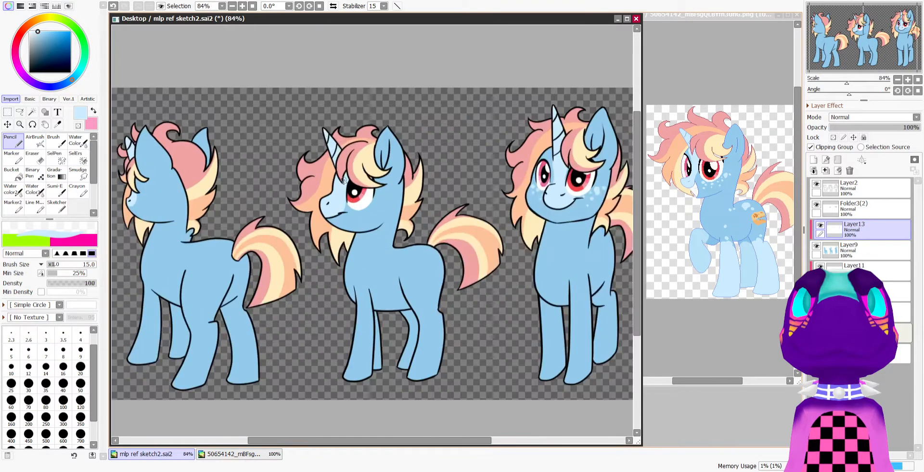
pyautogui.scroll(6, 343, 181)
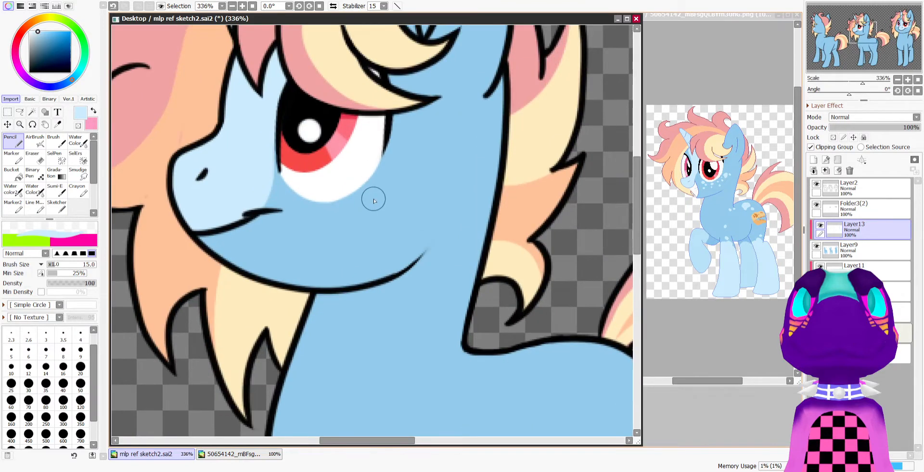
pyautogui.click(377, 194)
pyautogui.click(379, 204)
pyautogui.click(402, 185)
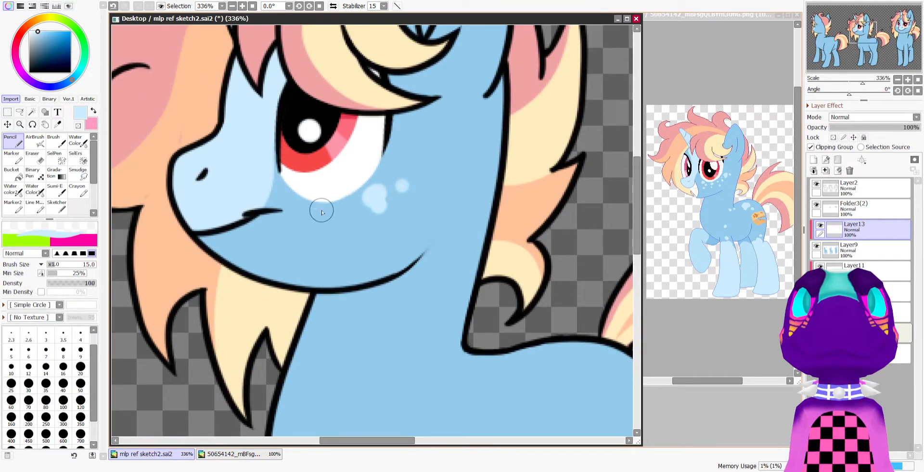
pyautogui.click(366, 227)
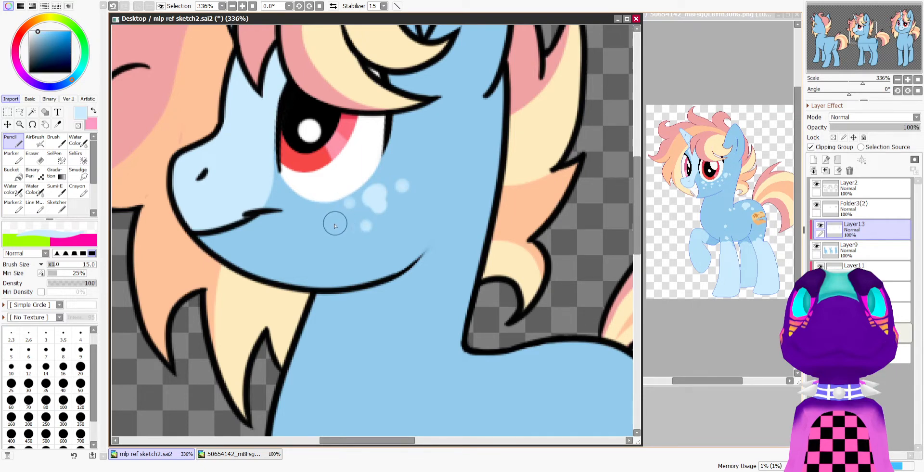
pyautogui.click(335, 222)
pyautogui.click(345, 244)
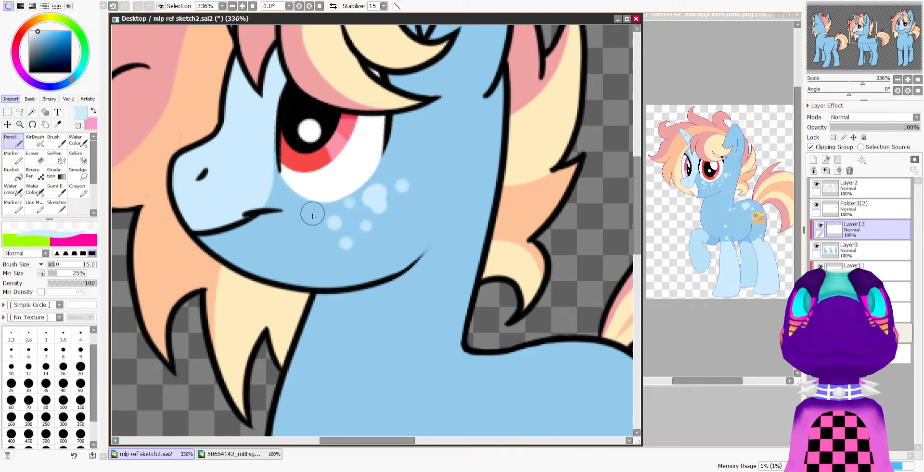
pyautogui.click(307, 213)
pyautogui.click(284, 196)
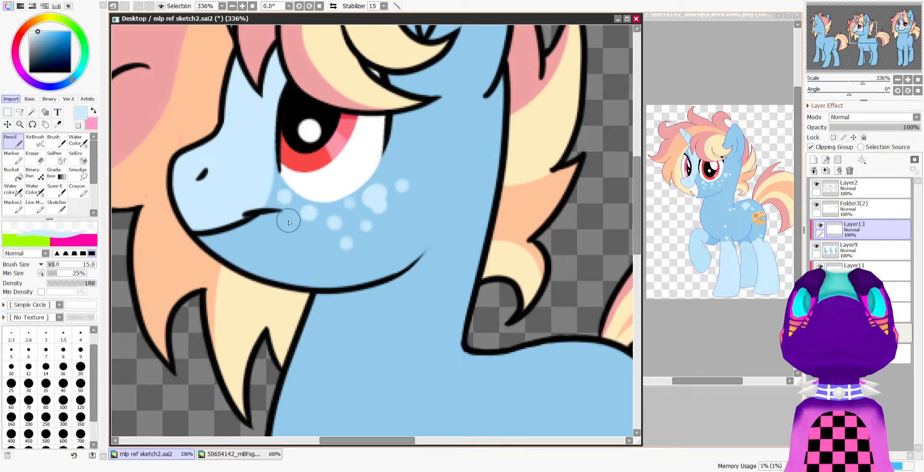
pyautogui.click(285, 232)
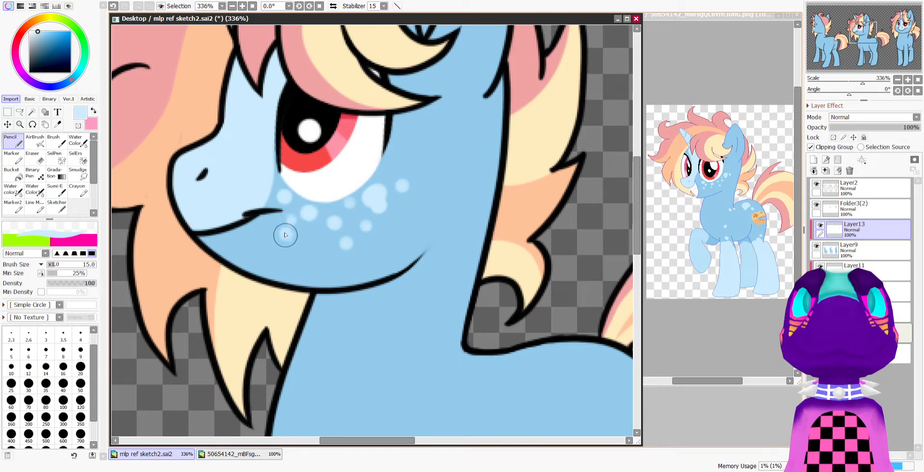
pyautogui.click(291, 220)
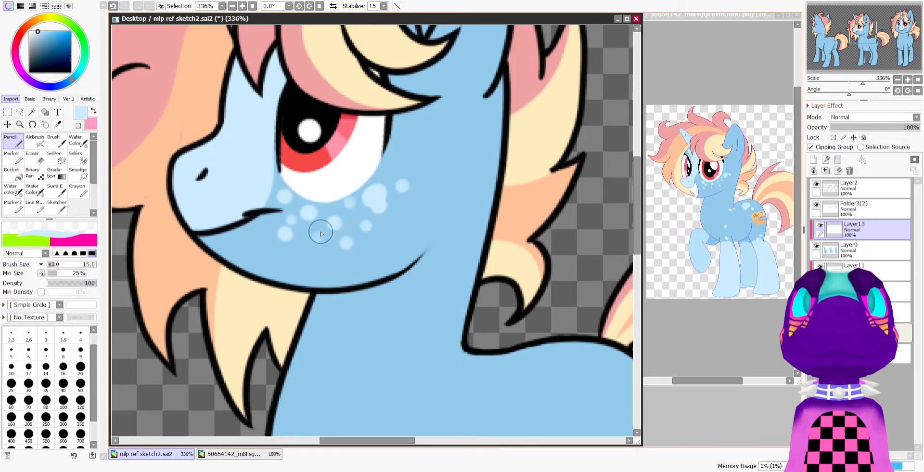
pyautogui.scroll(-10, 321, 234)
pyautogui.scroll(3, 295, 235)
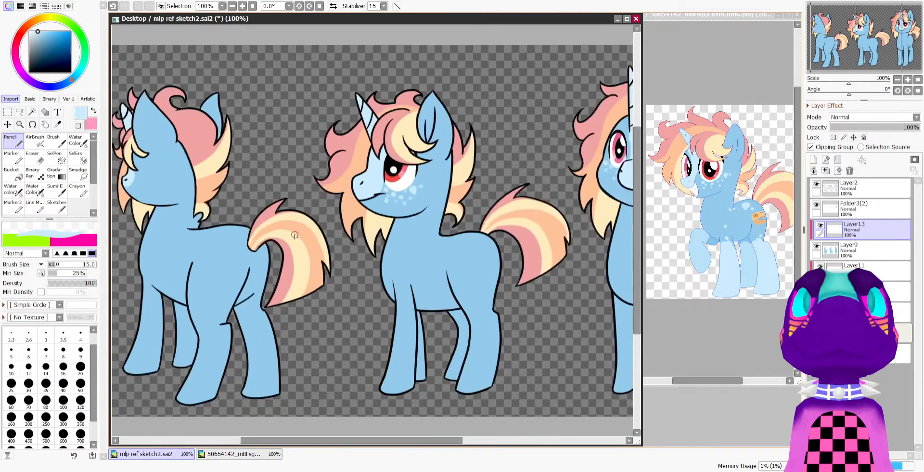
pyautogui.scroll(-4, 359, 230)
pyautogui.scroll(7, 385, 195)
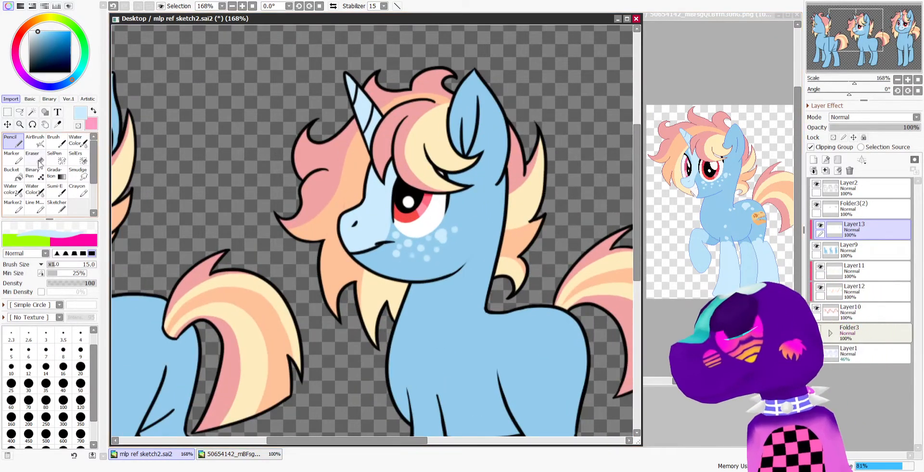
# Select the middle pony's cheek freckles with the SelPen and paste a copy of them
pyautogui.click(57, 157)
pyautogui.scroll(2, 456, 264)
pyautogui.moveTo(436, 215)
pyautogui.mouseDown()
pyautogui.moveTo(344, 281)
pyautogui.moveTo(356, 233)
pyautogui.moveTo(345, 274)
pyautogui.mouseUp()
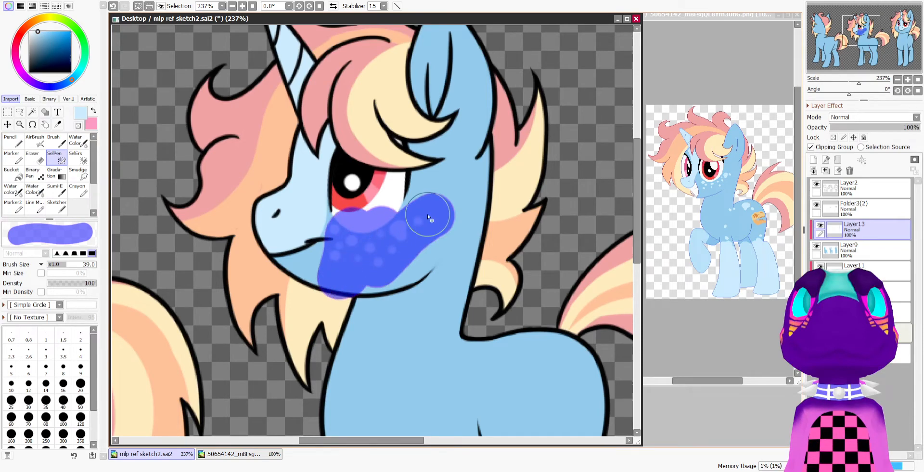
pyautogui.hotkey('ctrl', 'c')
pyautogui.hotkey('ctrl', 'v')
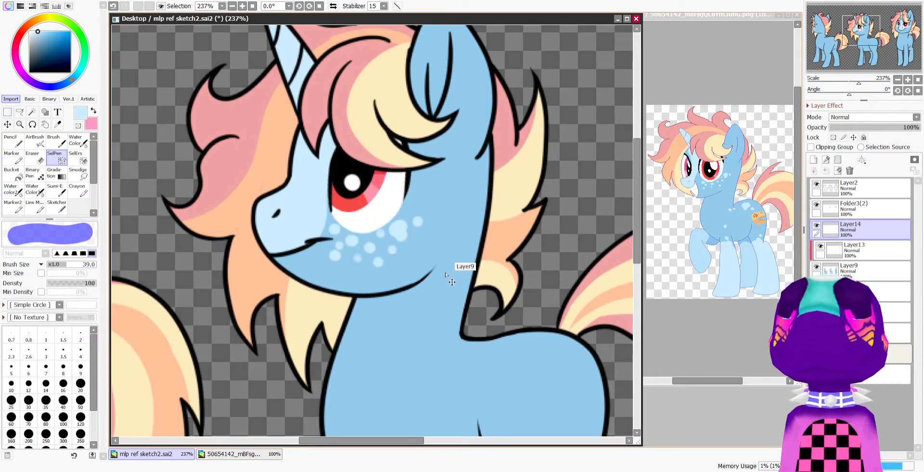
# Move the pasted freckles onto the back-view pony's cheek behind the muzzle
pyautogui.scroll(-4, 450, 272)
pyautogui.scroll(-2, 404, 214)
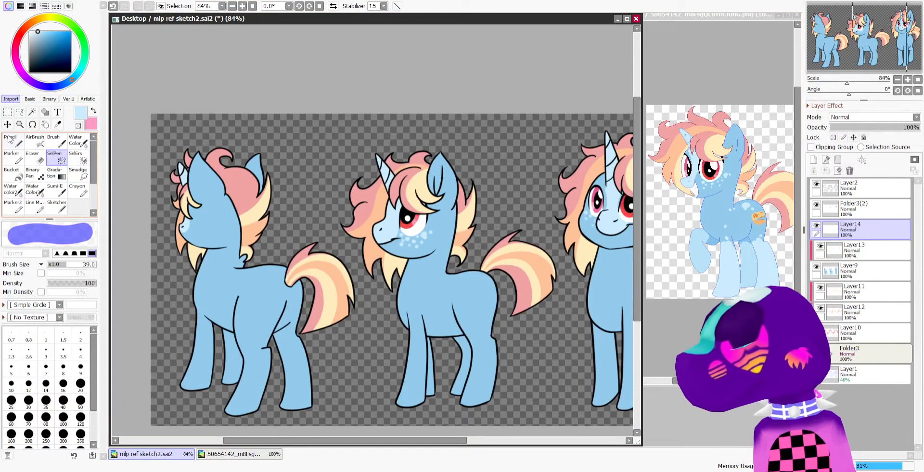
pyautogui.press('ctrl')
pyautogui.moveTo(407, 192); pyautogui.dragTo(244, 198)
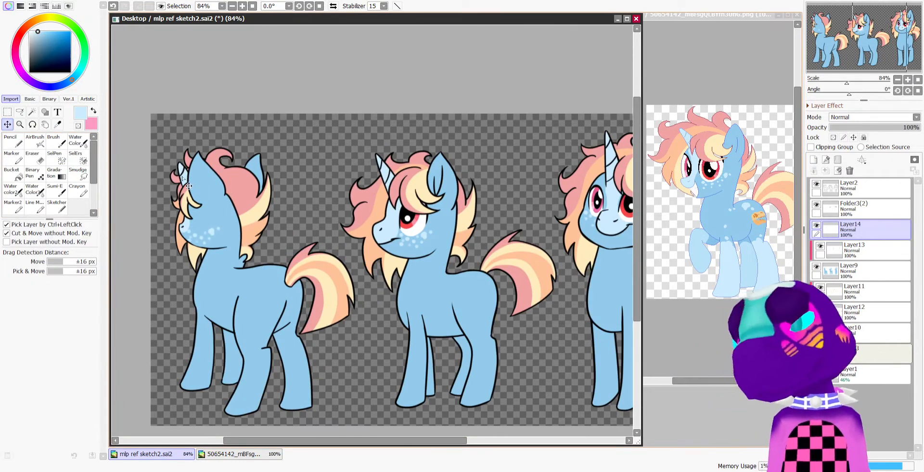
# Shrink and tilt the copied freckles with the Deform transform to fit the back-view pony's cheek
pyautogui.scroll(5, 194, 188)
pyautogui.hotkey('ctrl', 't')
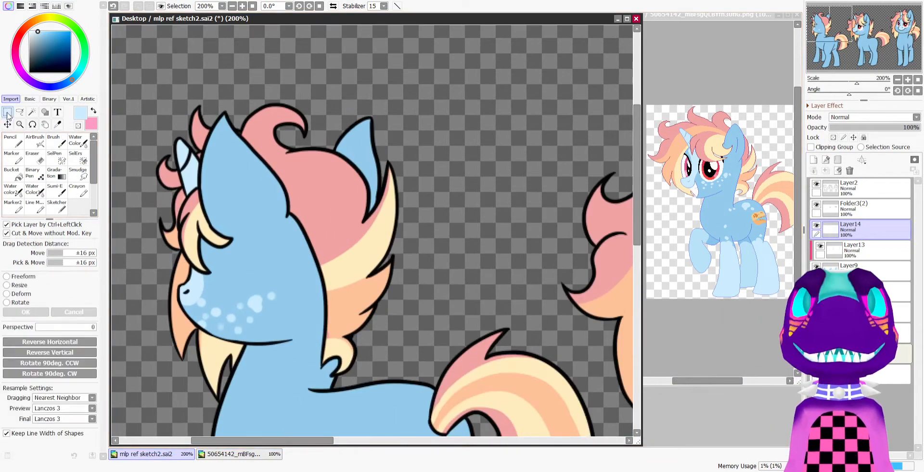
pyautogui.click(15, 295)
pyautogui.scroll(1, 238, 311)
pyautogui.moveTo(260, 330); pyautogui.dragTo(186, 287)
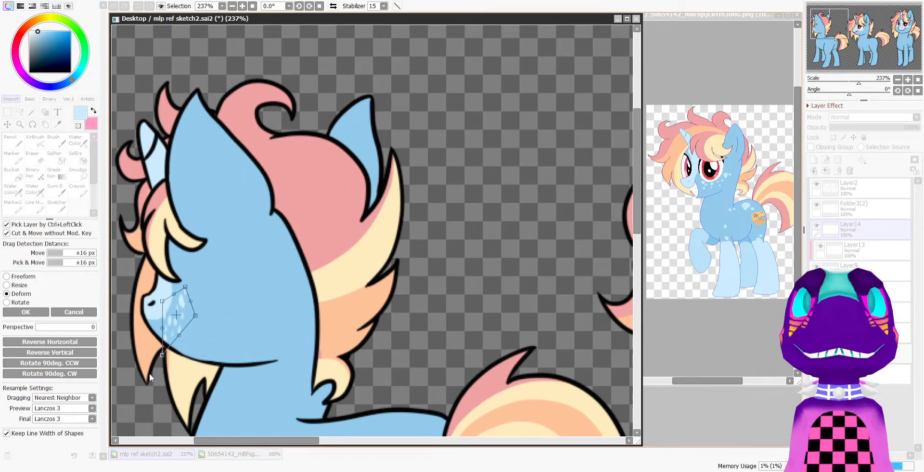
pyautogui.moveTo(162, 355); pyautogui.dragTo(164, 332)
pyautogui.scroll(3, 165, 333)
pyautogui.moveTo(160, 280); pyautogui.dragTo(145, 297)
pyautogui.moveTo(216, 303); pyautogui.dragTo(228, 303)
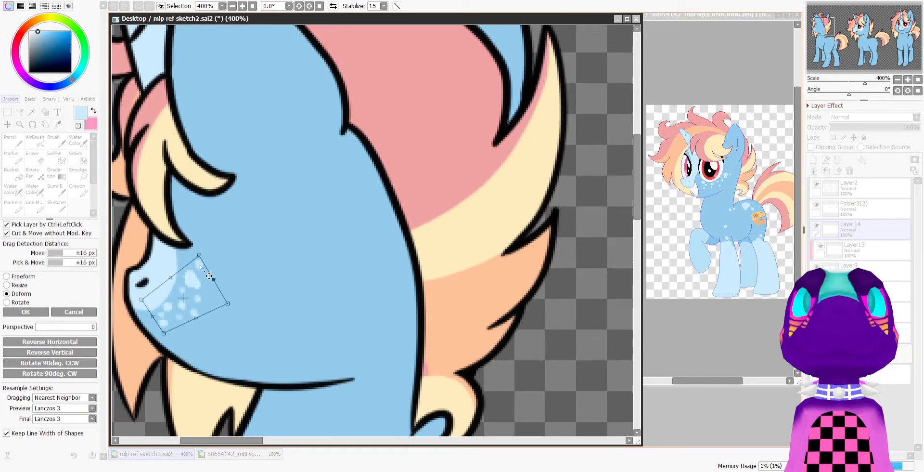
# Refine the upper and front corners of the deformed freckles to follow the back-view pony's face and apply the transform
pyautogui.moveTo(200, 256); pyautogui.dragTo(193, 246)
pyautogui.moveTo(145, 312); pyautogui.dragTo(158, 321)
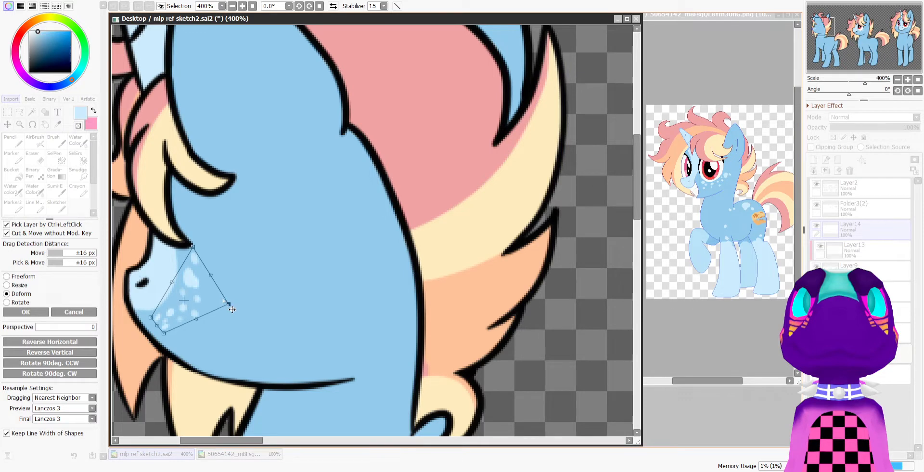
pyautogui.moveTo(200, 257); pyautogui.dragTo(198, 263)
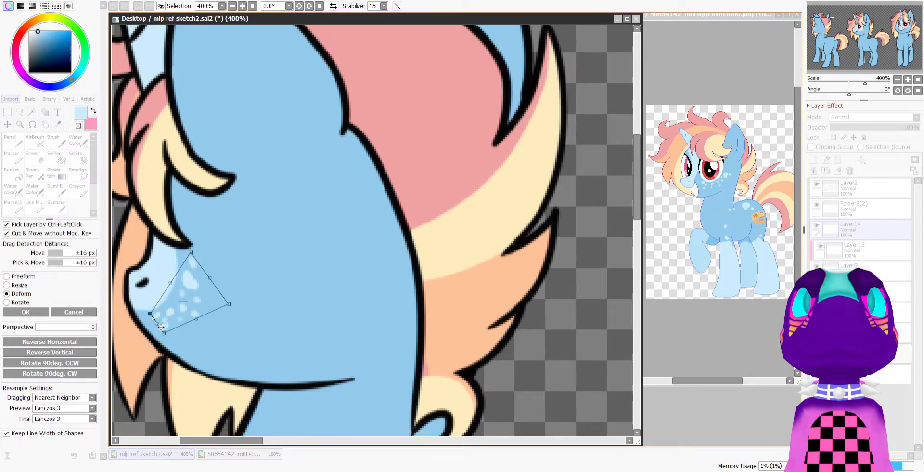
pyautogui.scroll(-5, 151, 315)
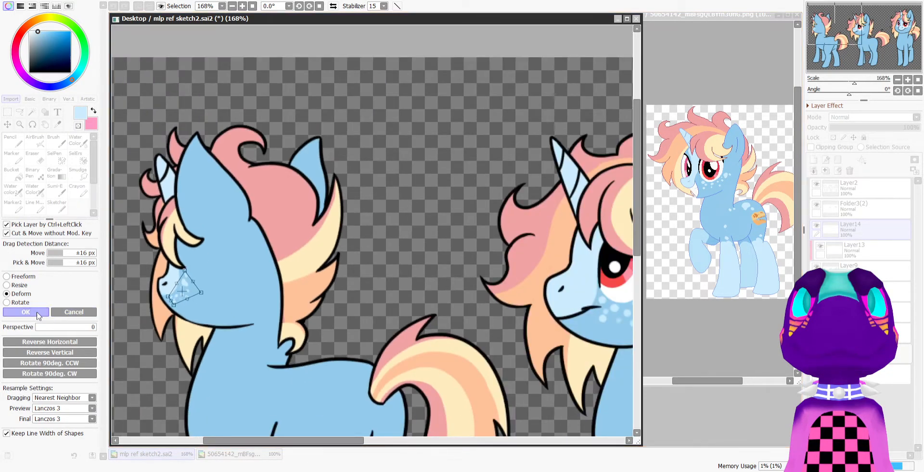
pyautogui.click(39, 316)
# Merge the copied freckles layer down into the clipped Layer13
pyautogui.scroll(-5, 263, 224)
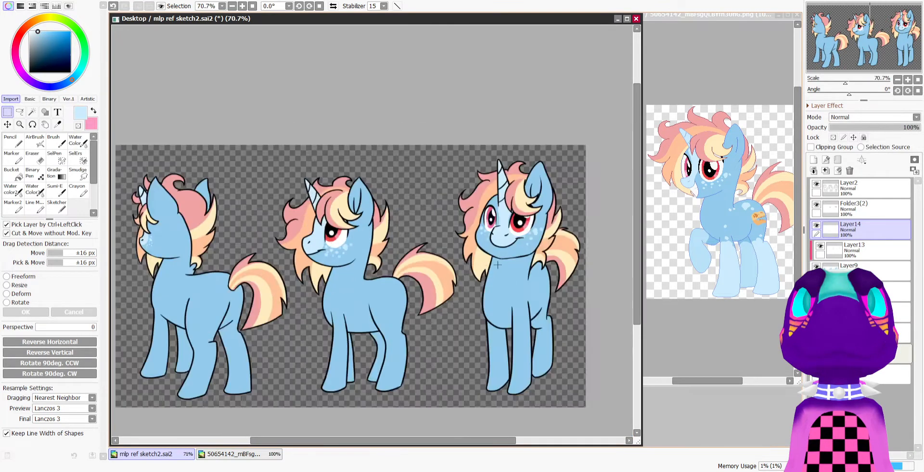
pyautogui.scroll(-1, 498, 264)
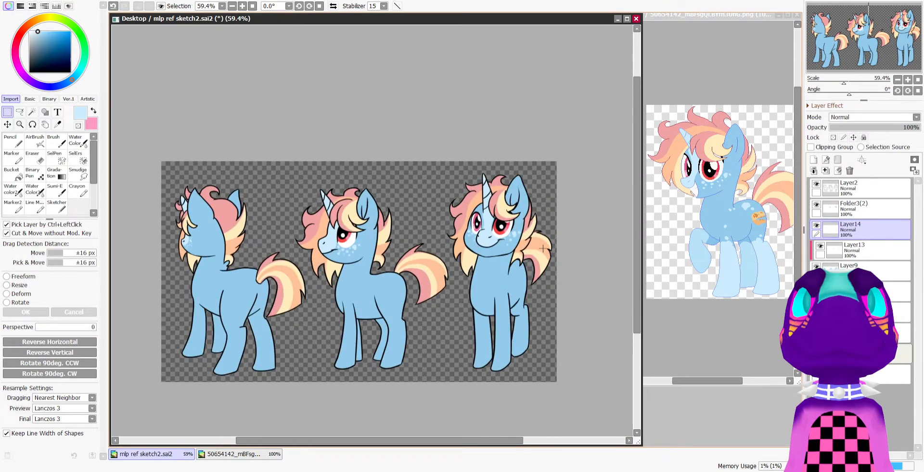
pyautogui.click(825, 170)
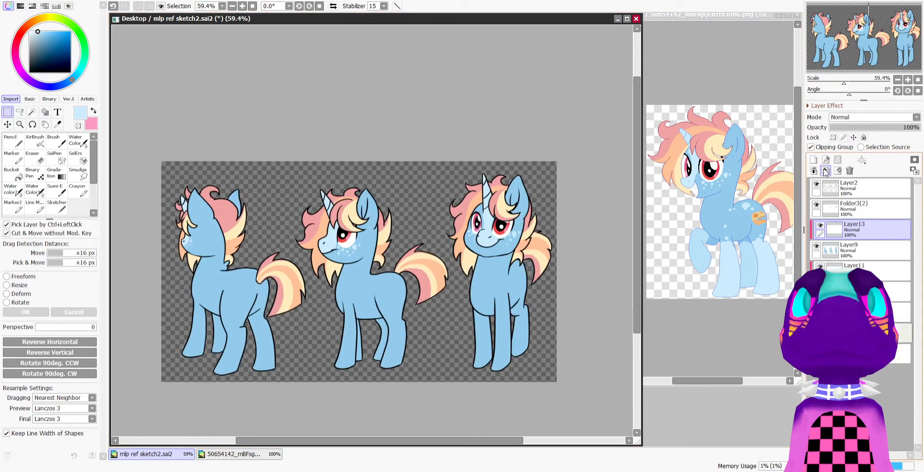
# Paint a large light blue blotch and smaller spots along the middle pony's back with the size 15 Pencil
pyautogui.scroll(1, 290, 235)
pyautogui.click(14, 143)
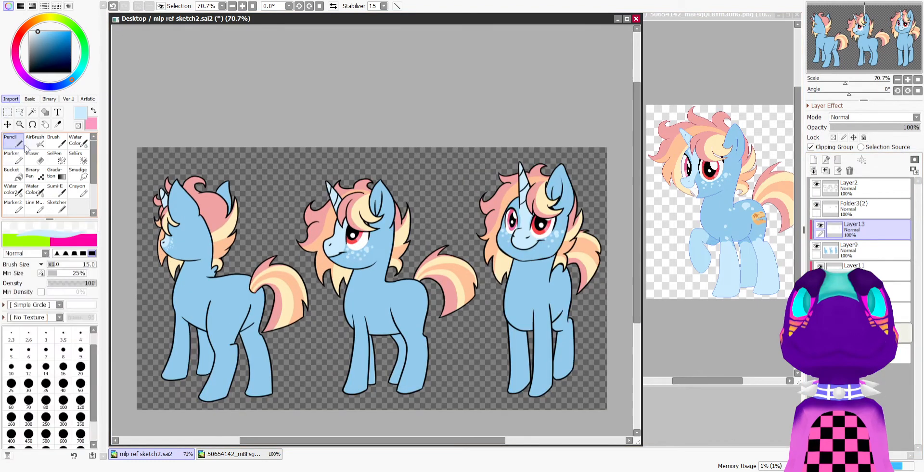
pyautogui.scroll(-2, 297, 150)
pyautogui.scroll(2, 319, 205)
pyautogui.scroll(-2, 340, 208)
pyautogui.scroll(2, 337, 259)
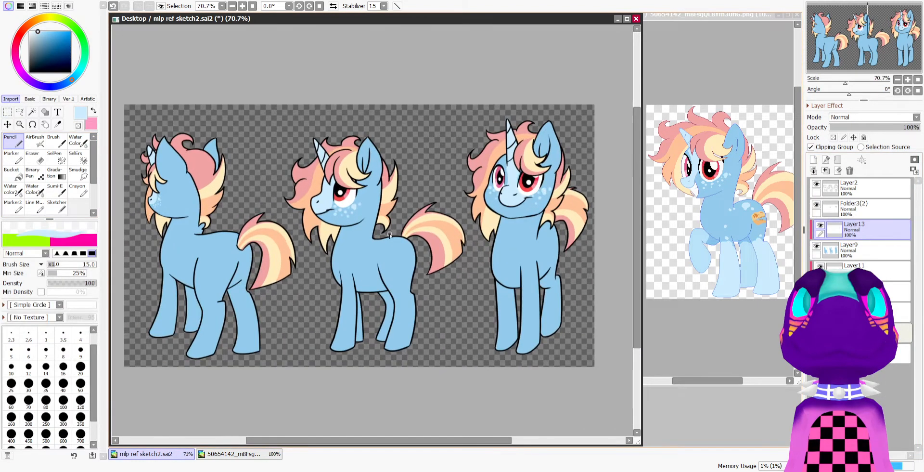
pyautogui.scroll(2, 370, 265)
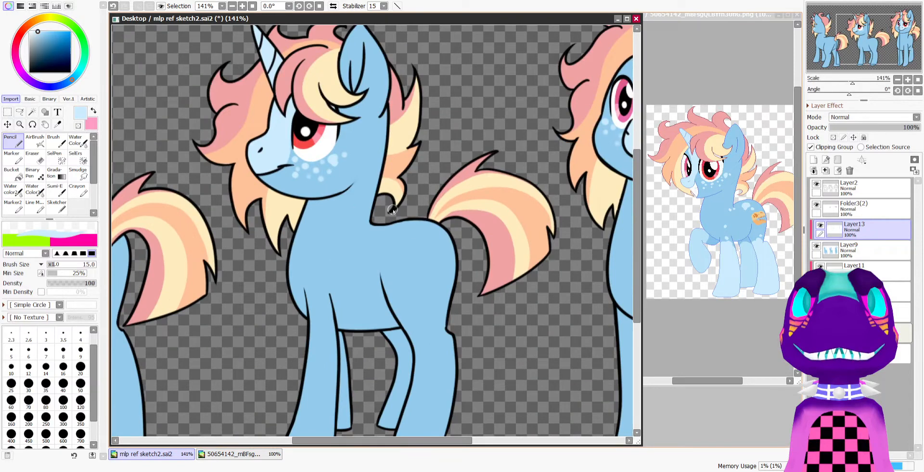
pyautogui.moveTo(370, 223)
pyautogui.mouseDown()
pyautogui.moveTo(413, 219)
pyautogui.moveTo(390, 241)
pyautogui.moveTo(400, 238)
pyautogui.mouseUp()
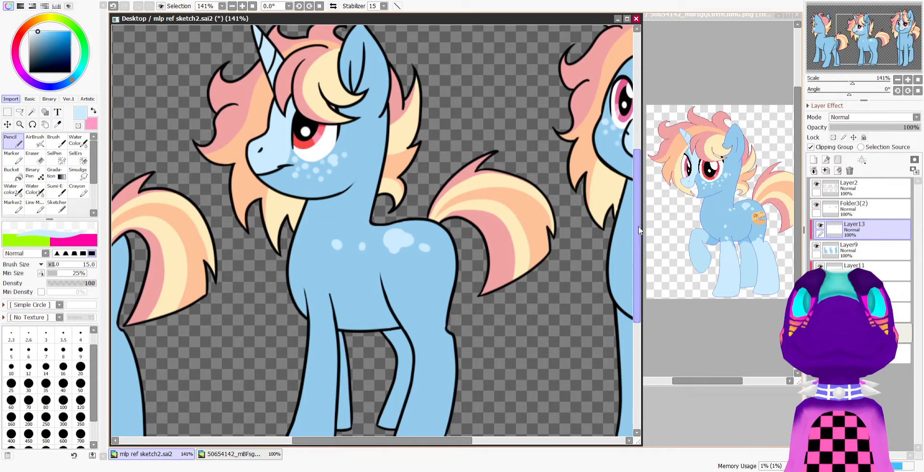
# Paint the middle pony's front legs light blue up to an uneven upper edge, with small spots just above
pyautogui.moveTo(638, 227); pyautogui.dragTo(629, 255)
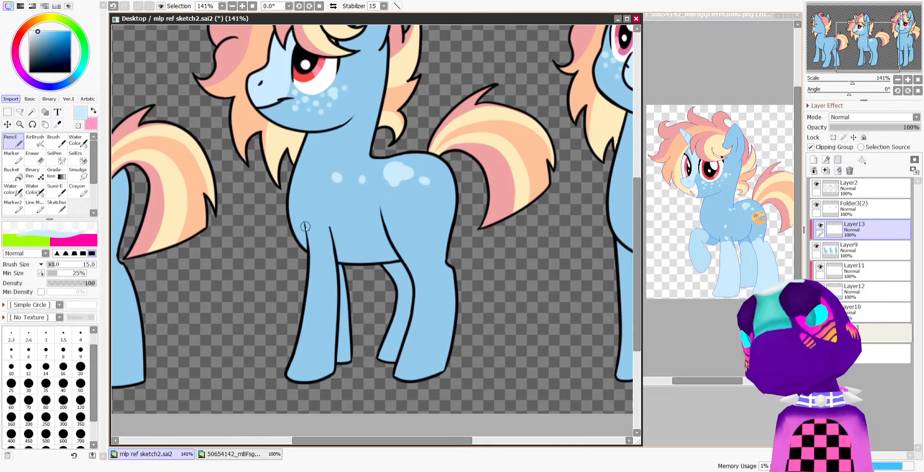
pyautogui.moveTo(310, 243); pyautogui.dragTo(338, 269)
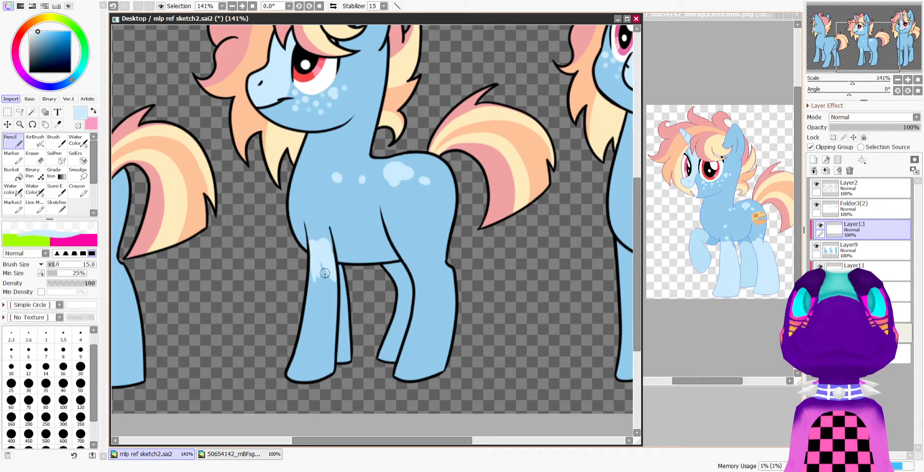
pyautogui.moveTo(345, 319); pyautogui.dragTo(345, 307)
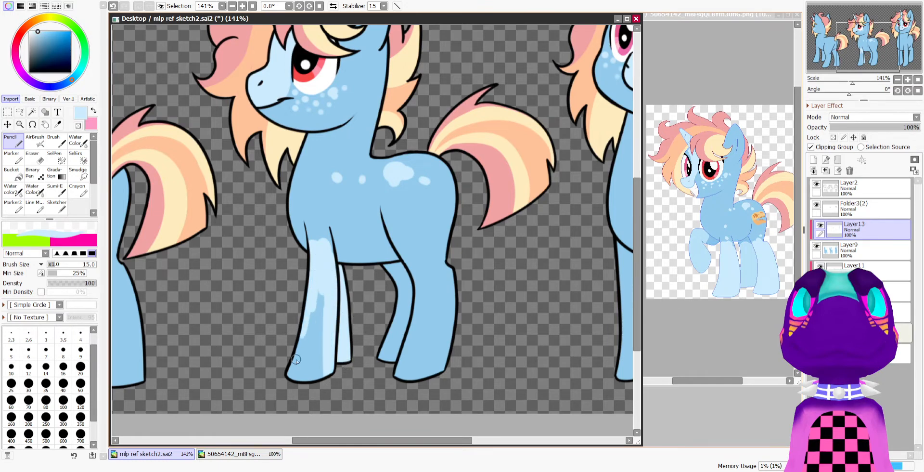
pyautogui.moveTo(317, 300)
pyautogui.mouseDown()
pyautogui.moveTo(309, 369)
pyautogui.moveTo(303, 385)
pyautogui.mouseUp()
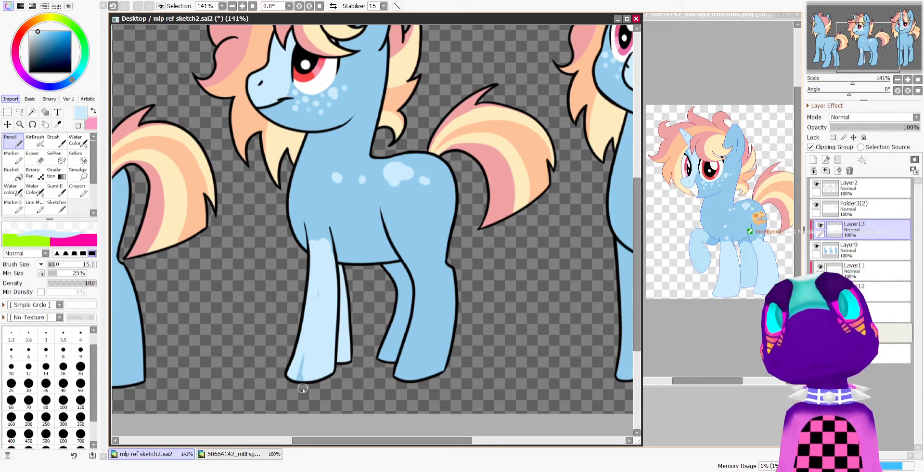
pyautogui.moveTo(303, 355)
pyautogui.mouseDown()
pyautogui.moveTo(304, 384)
pyautogui.moveTo(303, 376)
pyautogui.mouseUp()
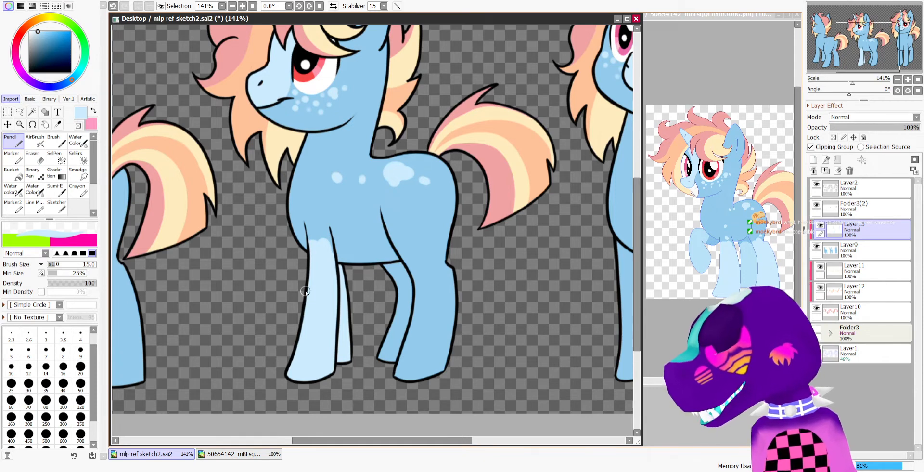
pyautogui.scroll(-2, 315, 287)
pyautogui.scroll(3, 315, 288)
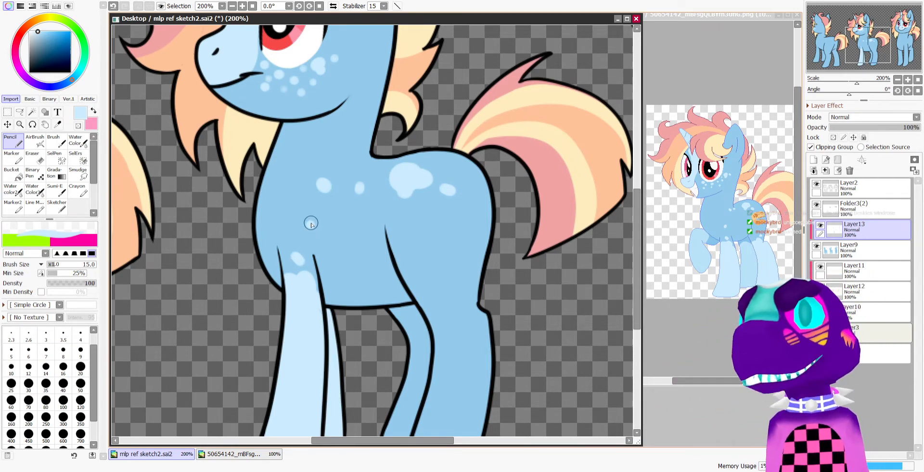
pyautogui.scroll(-4, 311, 223)
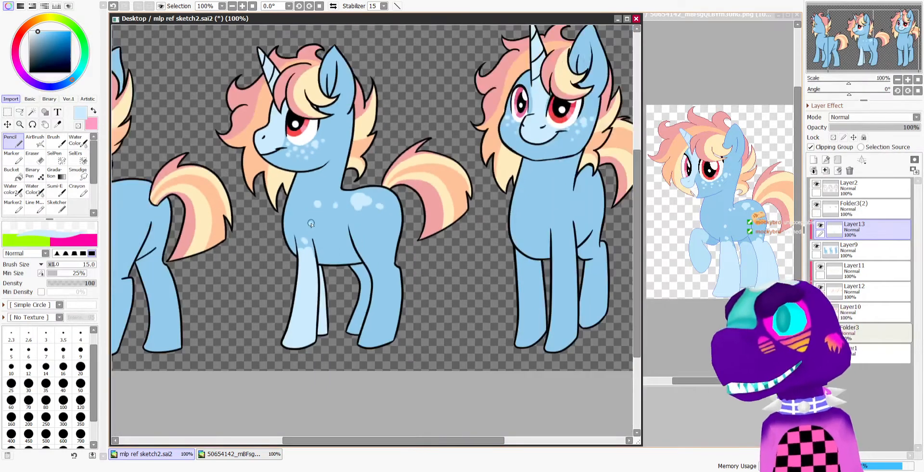
# Paint the middle pony's hind legs light blue below a scalloped thigh edge, with small spots above it
pyautogui.scroll(2, 358, 250)
pyautogui.scroll(3, 358, 251)
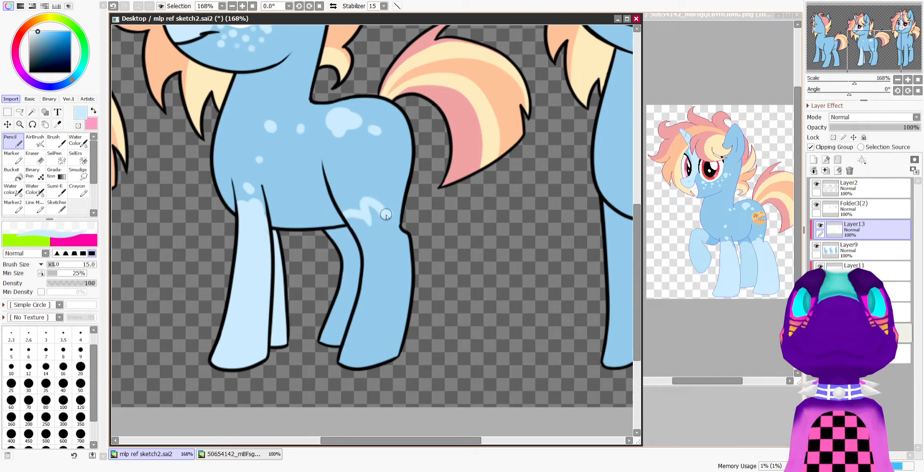
pyautogui.moveTo(386, 215)
pyautogui.mouseDown()
pyautogui.moveTo(399, 223)
pyautogui.moveTo(371, 215)
pyautogui.moveTo(354, 226)
pyautogui.mouseUp()
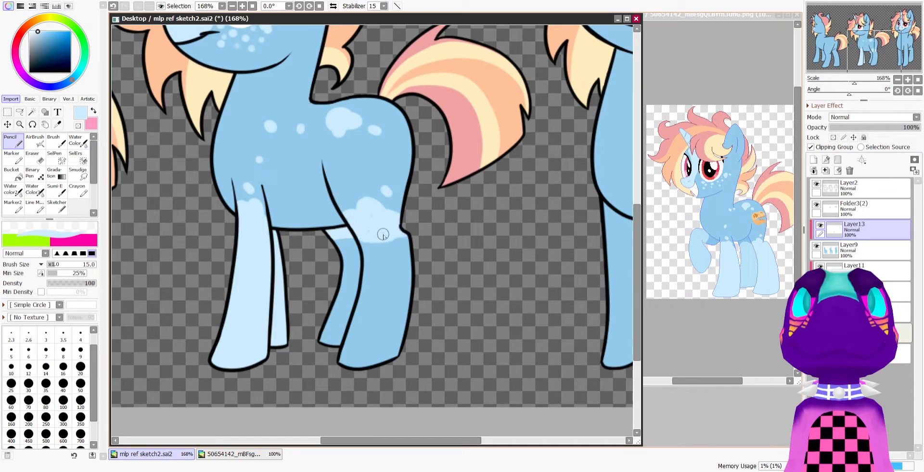
pyautogui.moveTo(364, 242)
pyautogui.mouseDown()
pyautogui.moveTo(386, 240)
pyautogui.moveTo(359, 275)
pyautogui.moveTo(339, 260)
pyautogui.moveTo(321, 340)
pyautogui.moveTo(334, 358)
pyautogui.moveTo(366, 270)
pyautogui.moveTo(357, 321)
pyautogui.mouseUp()
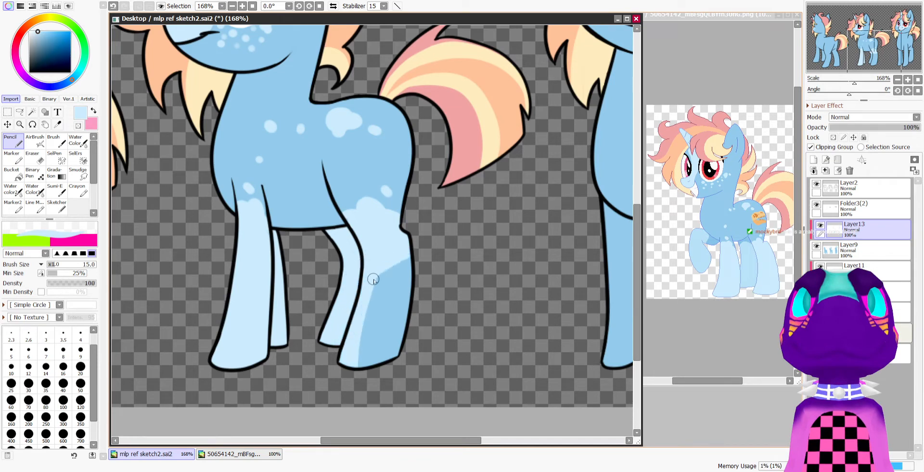
pyautogui.moveTo(405, 252)
pyautogui.mouseDown()
pyautogui.moveTo(366, 356)
pyautogui.moveTo(394, 301)
pyautogui.moveTo(379, 383)
pyautogui.moveTo(411, 321)
pyautogui.mouseUp()
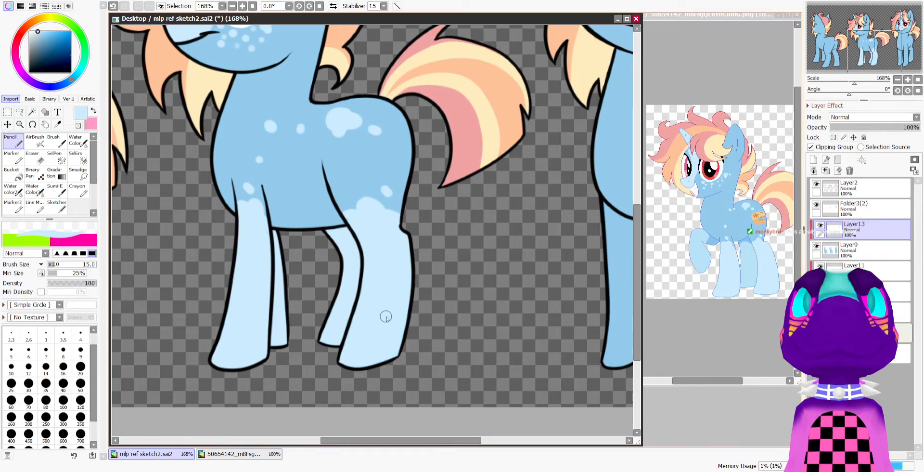
pyautogui.scroll(-9, 386, 318)
pyautogui.scroll(3, 355, 274)
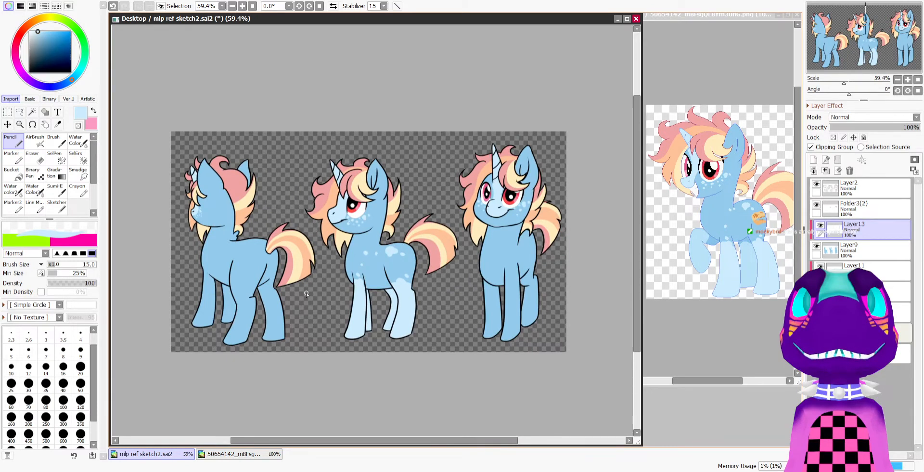
pyautogui.scroll(-1, 306, 292)
pyautogui.scroll(2, 285, 279)
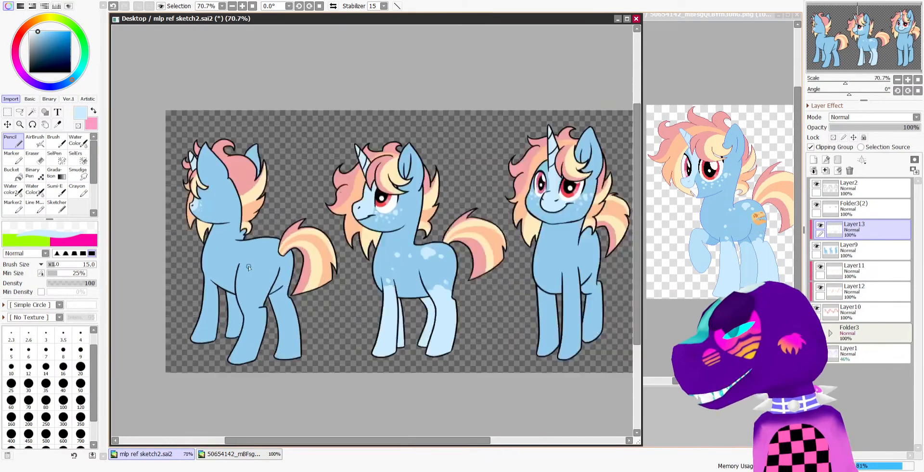
pyautogui.scroll(2, 249, 266)
pyautogui.scroll(-2, 204, 268)
pyautogui.scroll(2, 191, 273)
pyautogui.scroll(-4, 306, 276)
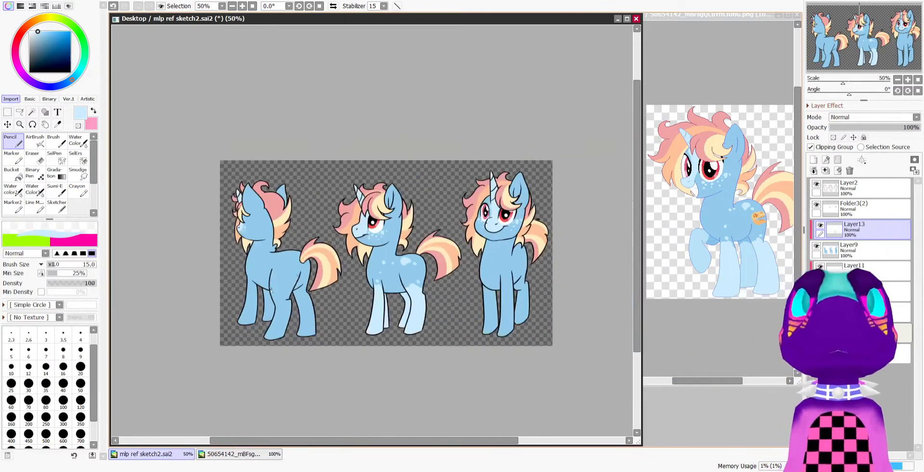
# Paint both front legs of the leftmost pony light blue, with an uneven upper edge on the nearer one
pyautogui.scroll(8, 271, 290)
pyautogui.scroll(-3, 255, 313)
pyautogui.scroll(4, 251, 325)
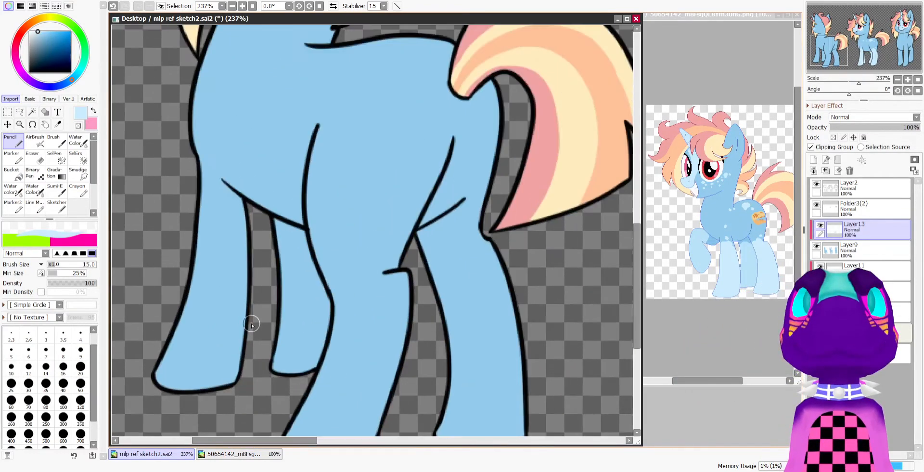
pyautogui.moveTo(208, 192)
pyautogui.mouseDown()
pyautogui.moveTo(217, 182)
pyautogui.moveTo(244, 240)
pyautogui.moveTo(222, 216)
pyautogui.moveTo(201, 227)
pyautogui.moveTo(176, 337)
pyautogui.moveTo(154, 381)
pyautogui.moveTo(184, 406)
pyautogui.moveTo(204, 268)
pyautogui.moveTo(248, 241)
pyautogui.moveTo(239, 291)
pyautogui.mouseUp()
pyautogui.moveTo(243, 334)
pyautogui.mouseDown()
pyautogui.moveTo(241, 279)
pyautogui.moveTo(231, 336)
pyautogui.moveTo(214, 324)
pyautogui.moveTo(203, 345)
pyautogui.moveTo(226, 316)
pyautogui.moveTo(216, 295)
pyautogui.mouseUp()
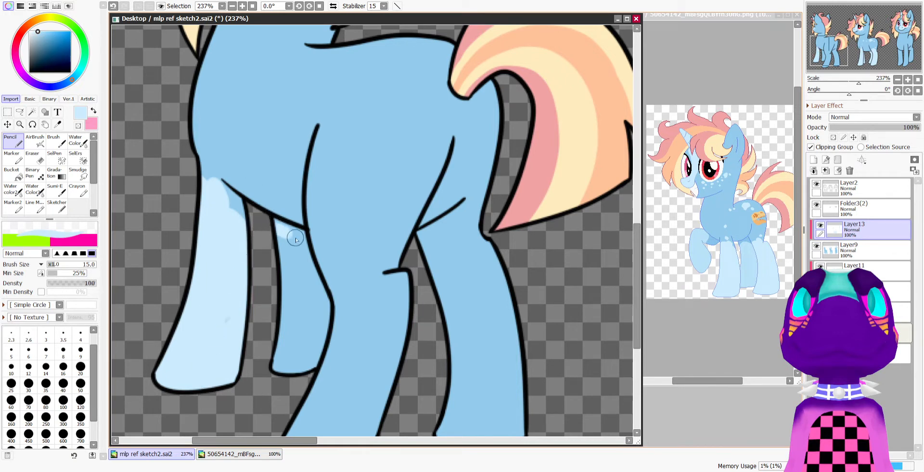
pyautogui.moveTo(305, 252)
pyautogui.mouseDown()
pyautogui.moveTo(320, 289)
pyautogui.moveTo(309, 277)
pyautogui.mouseUp()
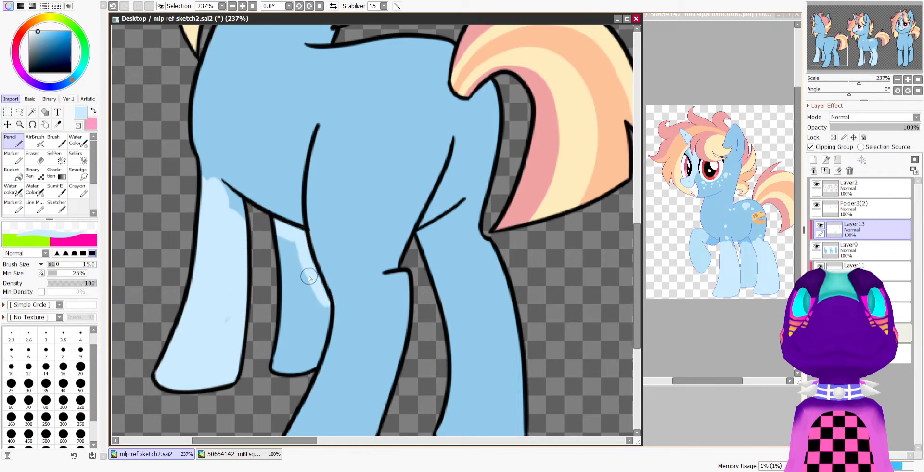
pyautogui.moveTo(323, 332)
pyautogui.mouseDown()
pyautogui.moveTo(312, 368)
pyautogui.moveTo(315, 351)
pyautogui.moveTo(299, 353)
pyautogui.moveTo(291, 339)
pyautogui.moveTo(273, 375)
pyautogui.mouseUp()
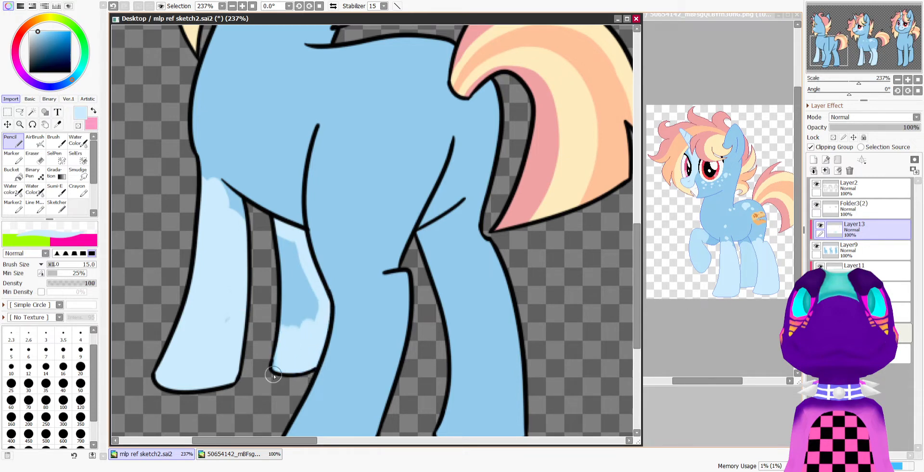
pyautogui.moveTo(276, 233); pyautogui.dragTo(286, 306)
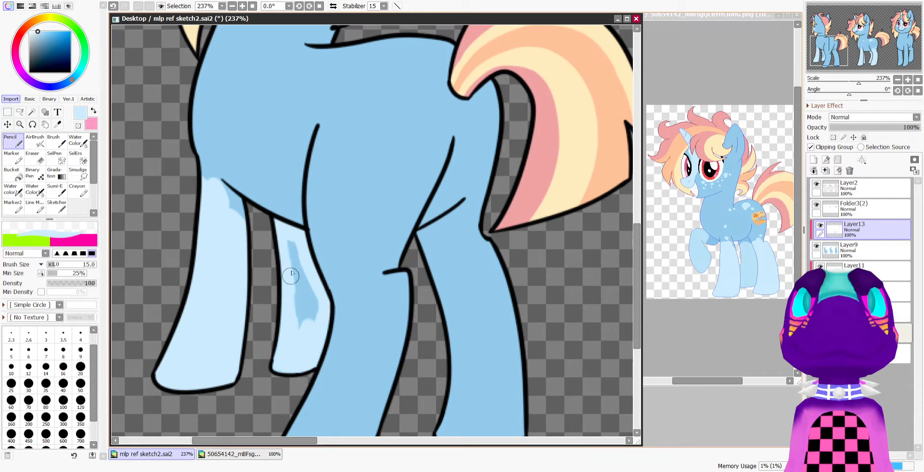
pyautogui.moveTo(291, 274); pyautogui.dragTo(313, 318)
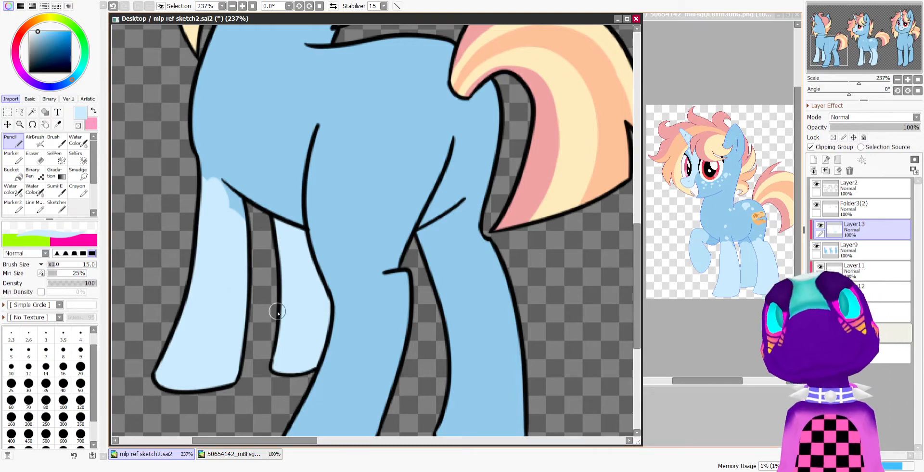
# Paint wavy light blue upper edges across the tops of the rightmost pony's two front legs
pyautogui.scroll(-5, 278, 312)
pyautogui.scroll(-1, 266, 311)
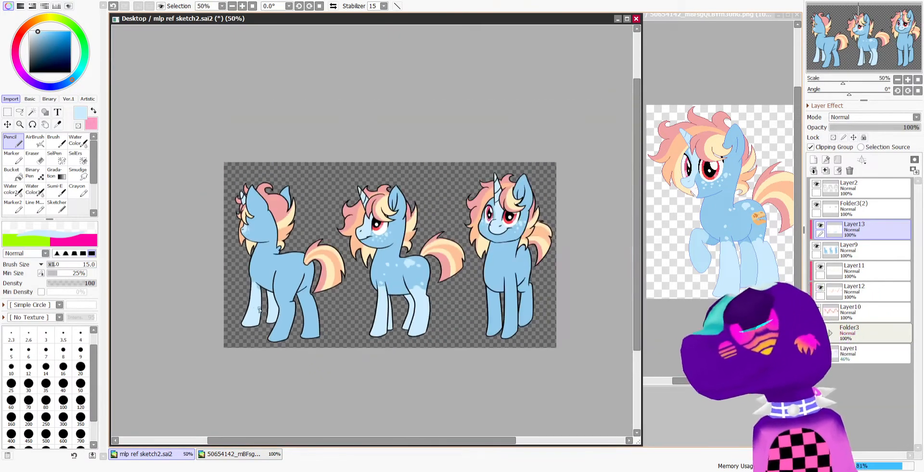
pyautogui.scroll(1, 287, 313)
pyautogui.scroll(-1, 287, 313)
pyautogui.scroll(2, 337, 301)
pyautogui.scroll(2, 492, 302)
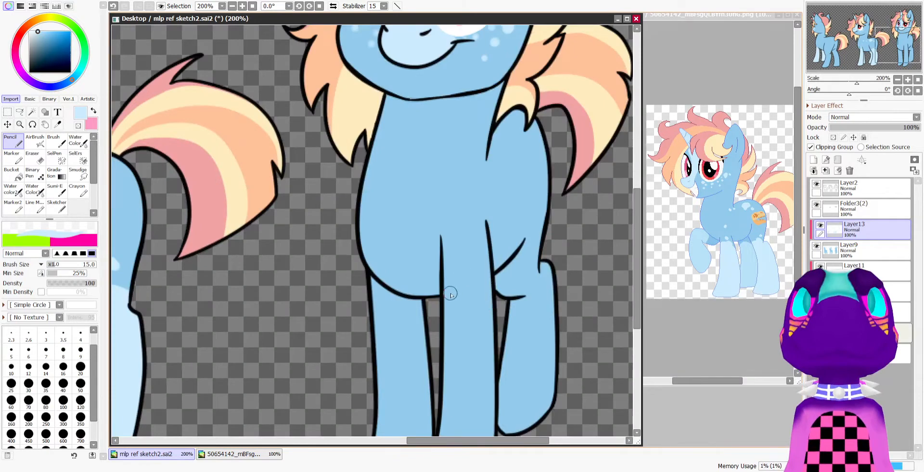
pyautogui.moveTo(446, 287); pyautogui.dragTo(478, 293)
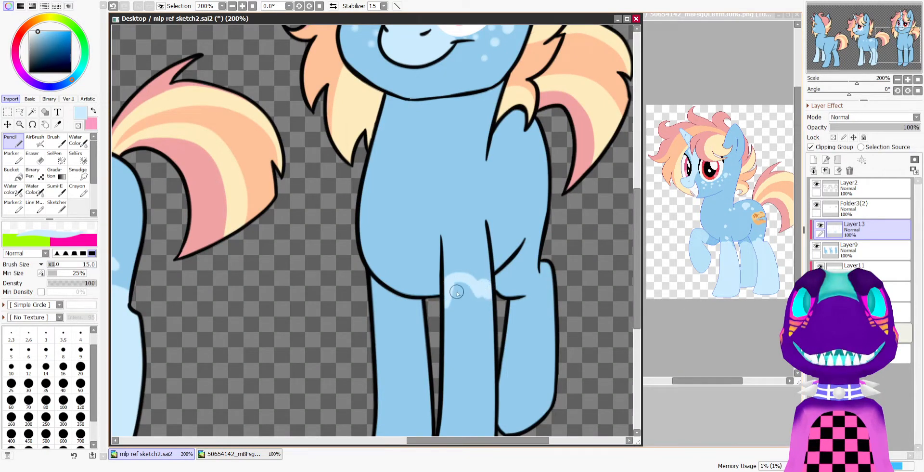
pyautogui.scroll(-5, 479, 277)
pyautogui.scroll(6, 480, 277)
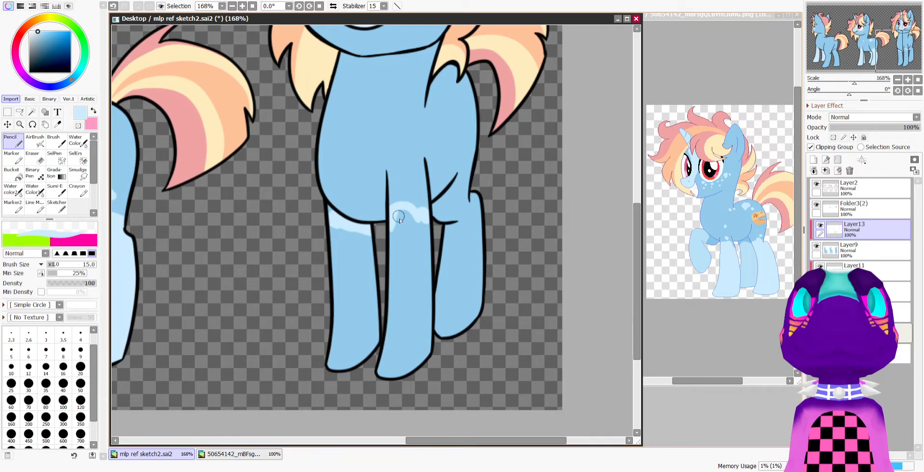
# Fill in the rightmost pony's front legs with light blue and paint its visible hind leg to match
pyautogui.moveTo(394, 231)
pyautogui.mouseDown()
pyautogui.moveTo(382, 380)
pyautogui.moveTo(393, 357)
pyautogui.moveTo(404, 367)
pyautogui.moveTo(415, 339)
pyautogui.moveTo(424, 342)
pyautogui.moveTo(428, 289)
pyautogui.mouseUp()
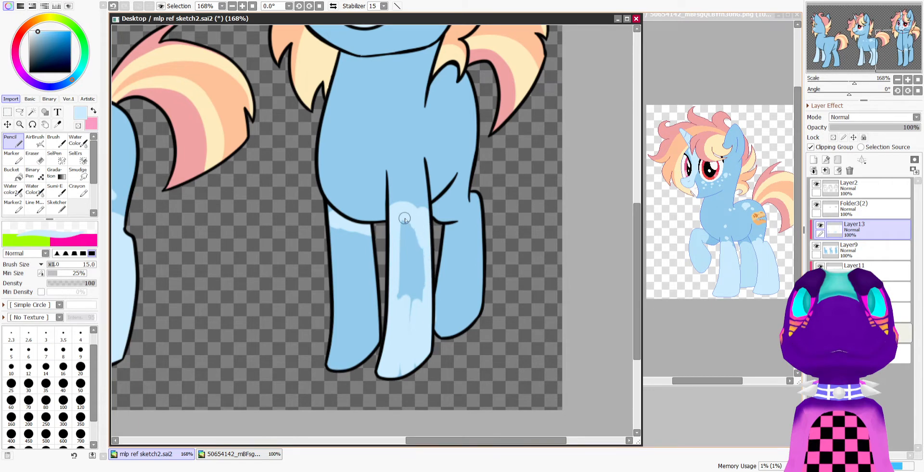
pyautogui.moveTo(405, 219)
pyautogui.mouseDown()
pyautogui.moveTo(397, 307)
pyautogui.moveTo(416, 244)
pyautogui.moveTo(415, 259)
pyautogui.mouseUp()
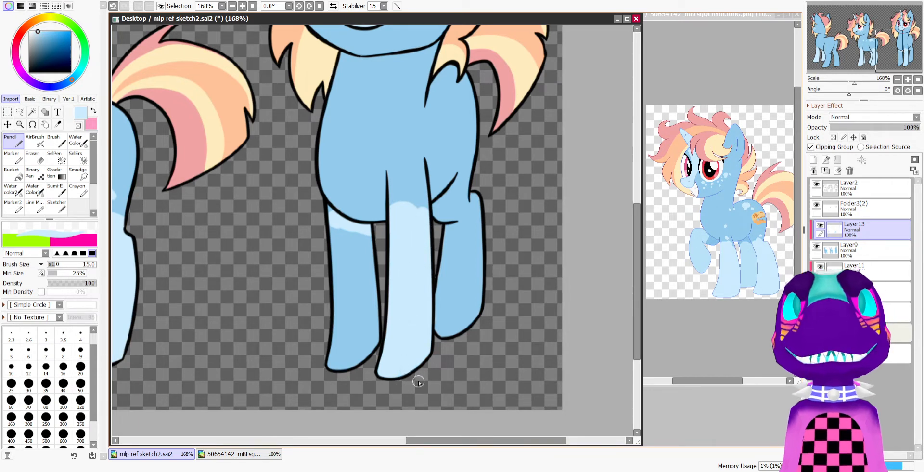
pyautogui.moveTo(368, 246)
pyautogui.mouseDown()
pyautogui.moveTo(374, 361)
pyautogui.moveTo(372, 246)
pyautogui.moveTo(328, 224)
pyautogui.moveTo(330, 370)
pyautogui.moveTo(365, 348)
pyautogui.moveTo(364, 357)
pyautogui.moveTo(340, 362)
pyautogui.moveTo(338, 236)
pyautogui.moveTo(370, 247)
pyautogui.moveTo(349, 252)
pyautogui.moveTo(345, 274)
pyautogui.moveTo(344, 366)
pyautogui.moveTo(358, 272)
pyautogui.moveTo(368, 309)
pyautogui.moveTo(356, 333)
pyautogui.mouseUp()
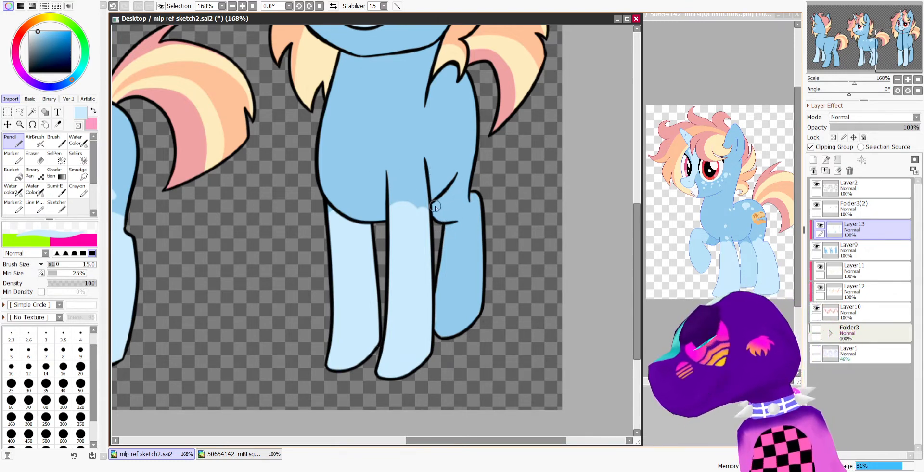
pyautogui.moveTo(436, 207)
pyautogui.mouseDown()
pyautogui.moveTo(473, 184)
pyautogui.moveTo(437, 211)
pyautogui.moveTo(456, 209)
pyautogui.moveTo(441, 330)
pyautogui.moveTo(458, 291)
pyautogui.moveTo(451, 338)
pyautogui.moveTo(466, 283)
pyautogui.moveTo(485, 310)
pyautogui.moveTo(458, 262)
pyautogui.mouseUp()
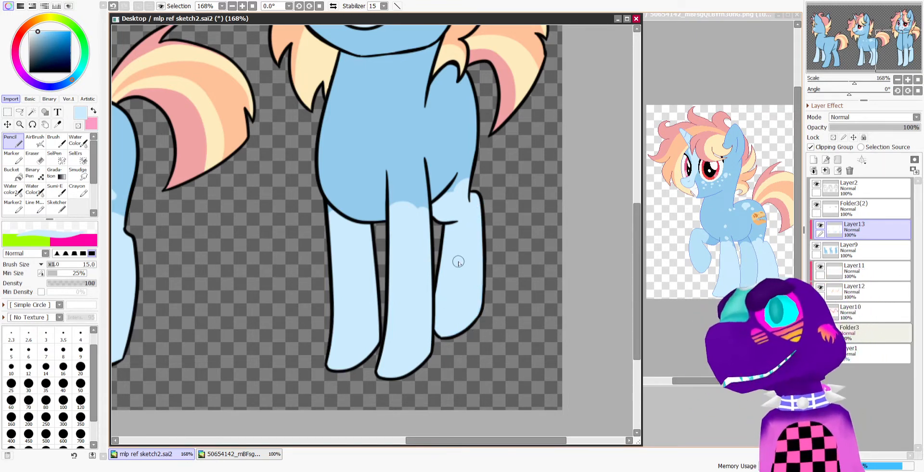
# Paint a scalloped light blue edge across the leftmost pony's near hind thigh, down to the knee line
pyautogui.scroll(-3, 458, 263)
pyautogui.scroll(1, 323, 245)
pyautogui.scroll(-2, 324, 245)
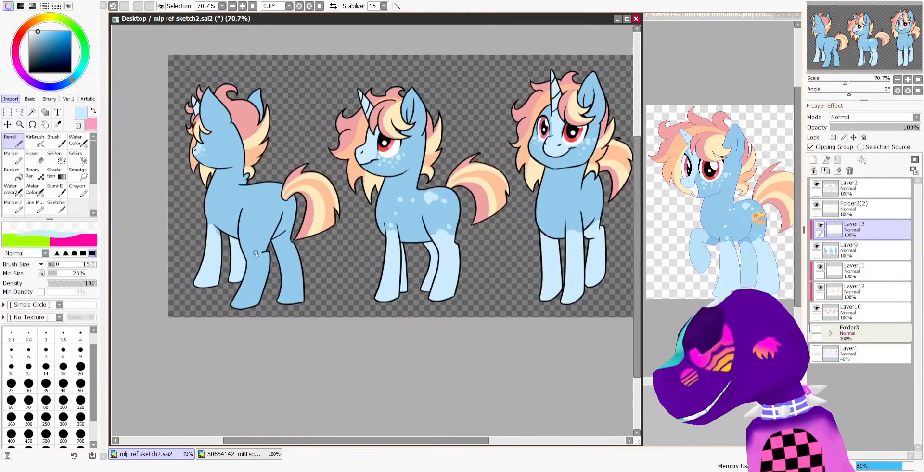
pyautogui.scroll(1, 267, 254)
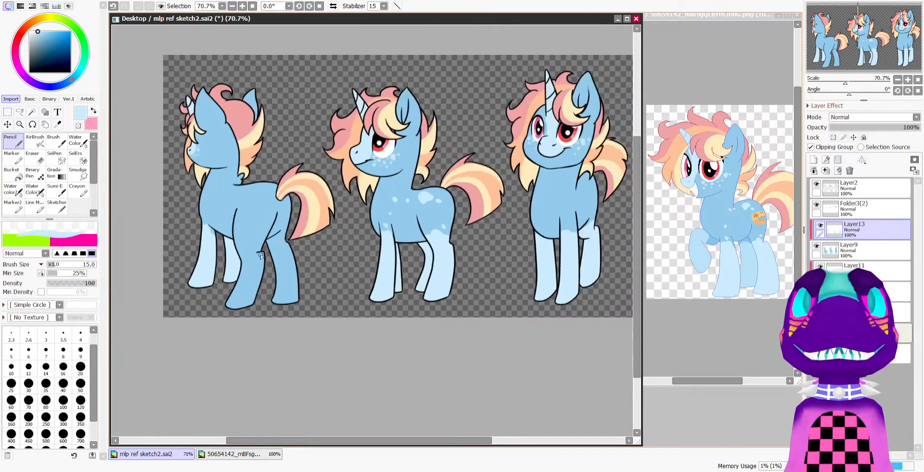
pyautogui.scroll(-1, 260, 255)
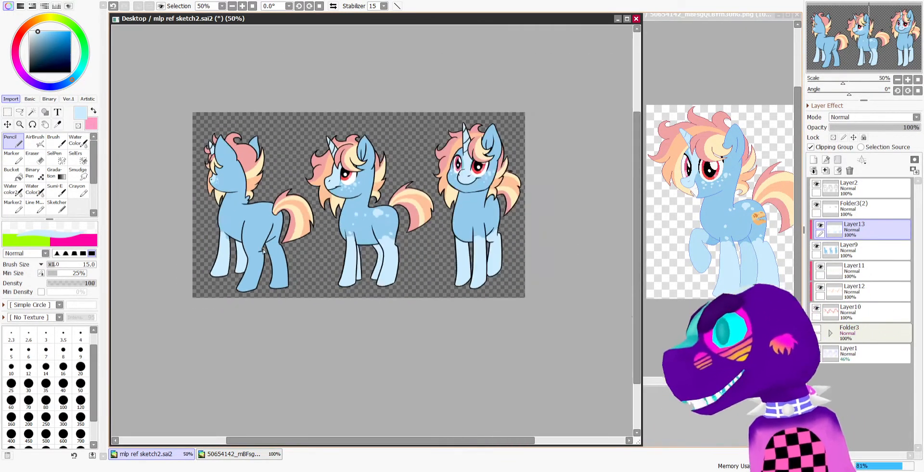
pyautogui.scroll(2, 262, 243)
pyautogui.scroll(-1, 264, 231)
pyautogui.scroll(6, 263, 231)
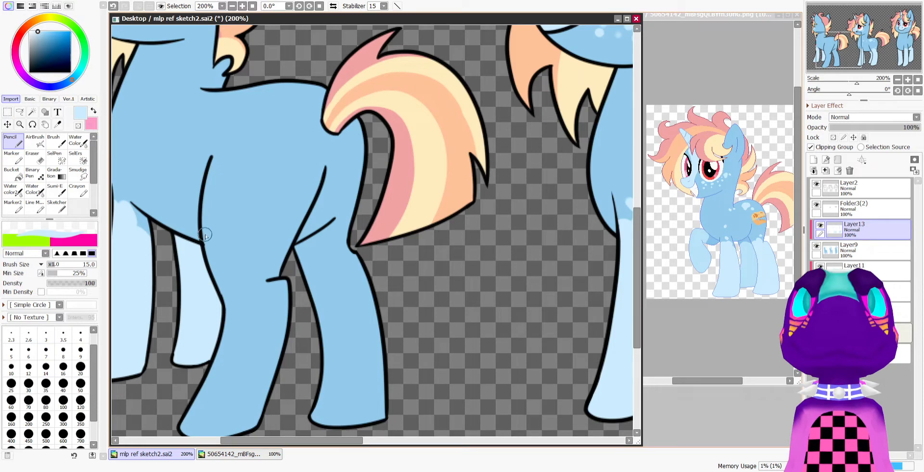
pyautogui.moveTo(224, 241); pyautogui.dragTo(258, 250)
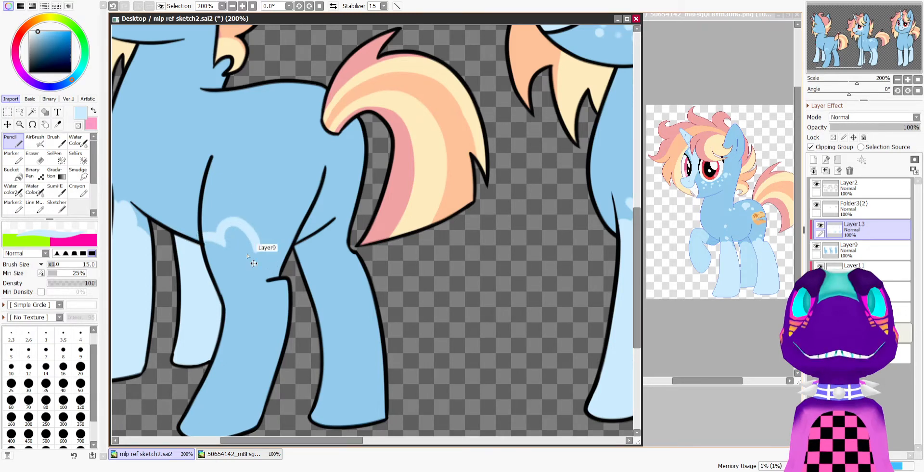
pyautogui.hotkey('ctrl', 'z')
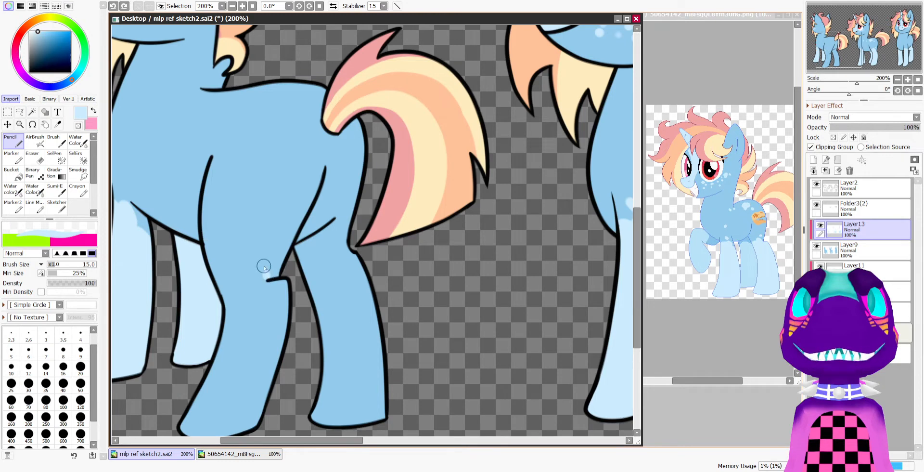
pyautogui.moveTo(267, 278)
pyautogui.mouseDown()
pyautogui.moveTo(234, 239)
pyautogui.moveTo(224, 258)
pyautogui.mouseUp()
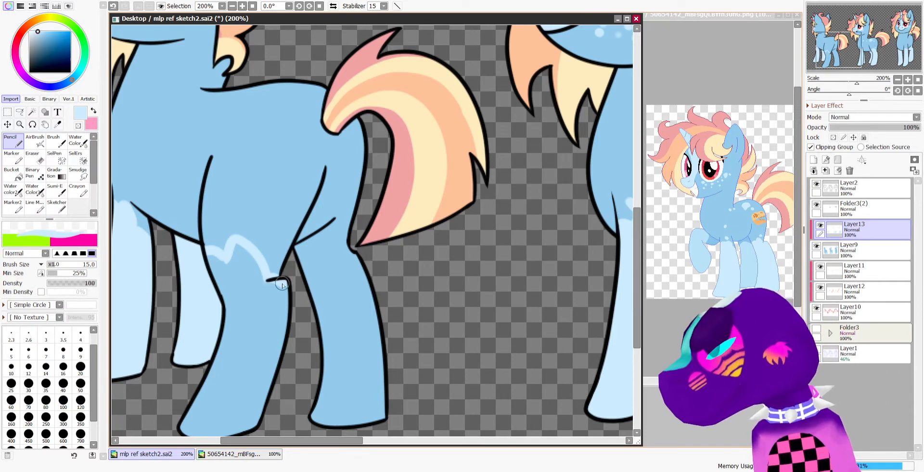
pyautogui.moveTo(356, 255)
pyautogui.mouseDown()
pyautogui.moveTo(325, 256)
pyautogui.moveTo(313, 243)
pyautogui.mouseUp()
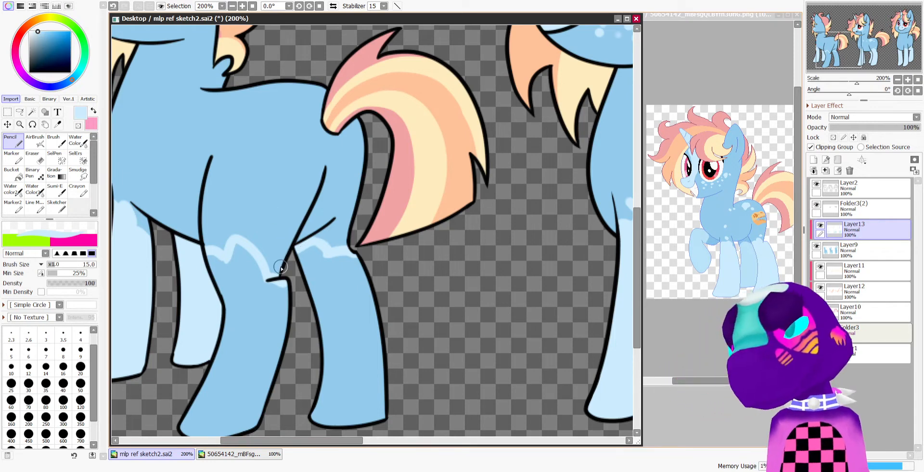
pyautogui.hotkey('ctrl', 'z')
pyautogui.hotkey('ctrl', 'z')
pyautogui.hotkey('ctrl', 'z')
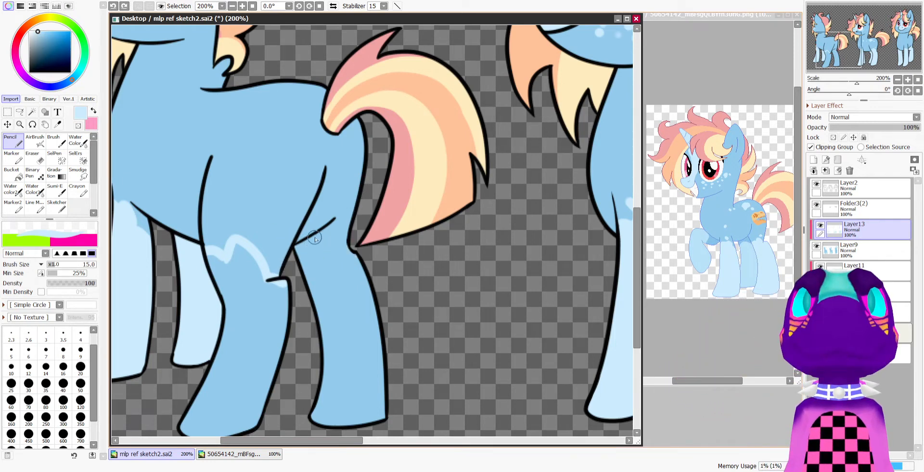
# Paint the leftmost pony's far hind leg light blue from a rounded upper edge down to the hoof
pyautogui.moveTo(313, 244); pyautogui.dragTo(342, 259)
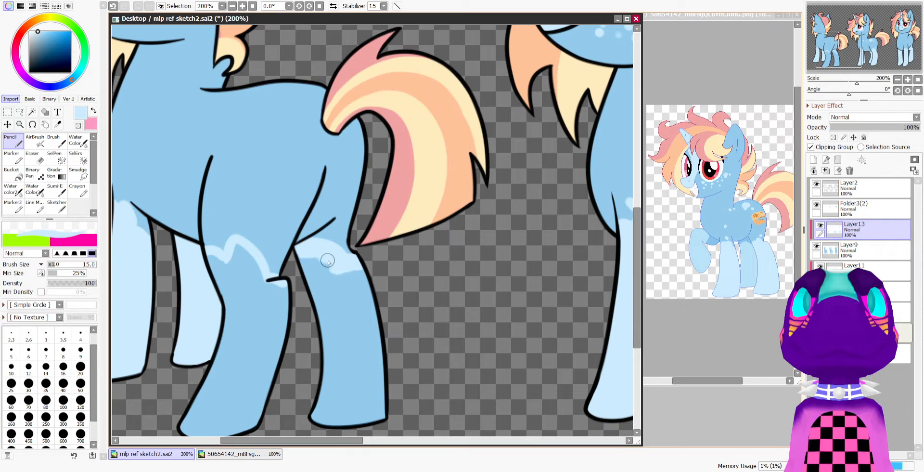
pyautogui.moveTo(316, 266); pyautogui.dragTo(330, 383)
pyautogui.moveTo(318, 389)
pyautogui.mouseDown()
pyautogui.moveTo(337, 301)
pyautogui.moveTo(359, 277)
pyautogui.moveTo(330, 283)
pyautogui.moveTo(347, 280)
pyautogui.moveTo(351, 300)
pyautogui.mouseUp()
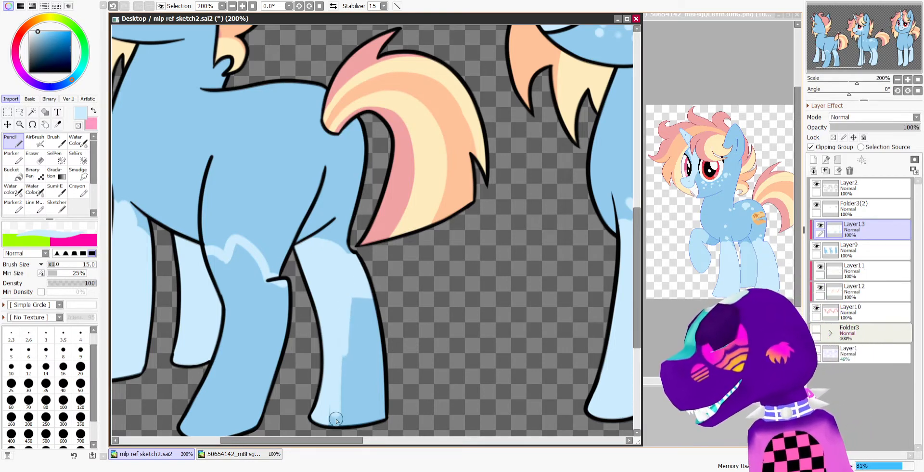
pyautogui.moveTo(336, 383)
pyautogui.mouseDown()
pyautogui.moveTo(350, 342)
pyautogui.moveTo(382, 388)
pyautogui.moveTo(382, 428)
pyautogui.moveTo(368, 419)
pyautogui.moveTo(355, 349)
pyautogui.moveTo(349, 362)
pyautogui.moveTo(344, 311)
pyautogui.mouseUp()
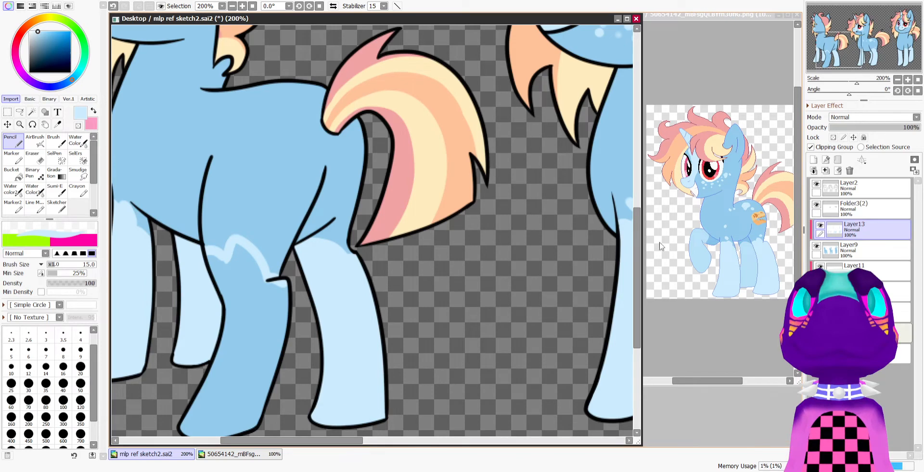
# Outline the leftmost pony's near hind leg in light blue and fill its enclosed interior with the Bucket
pyautogui.scroll(-3, 529, 226)
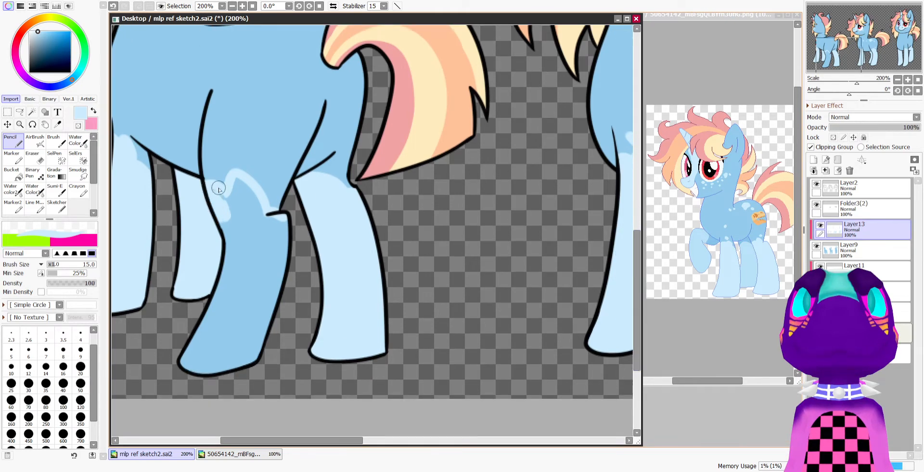
pyautogui.moveTo(219, 189)
pyautogui.mouseDown()
pyautogui.moveTo(221, 284)
pyautogui.moveTo(178, 365)
pyautogui.moveTo(261, 345)
pyautogui.moveTo(247, 368)
pyautogui.moveTo(264, 348)
pyautogui.moveTo(284, 241)
pyautogui.mouseUp()
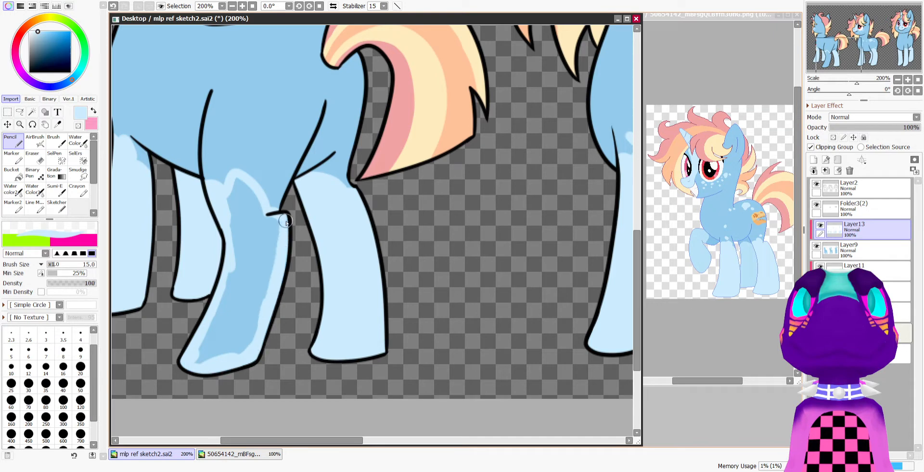
pyautogui.click(13, 173)
pyautogui.click(248, 265)
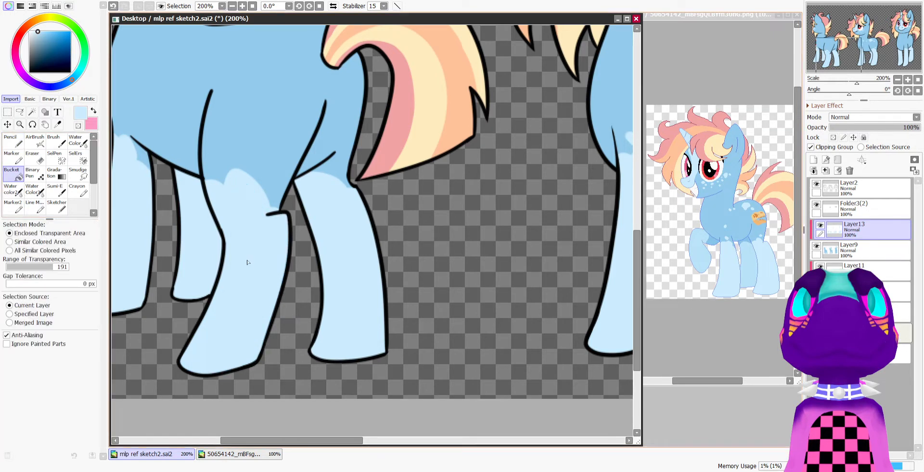
# Paint a large light blue blotch on the leftmost pony's back with the Pencil, plus small spots on its shoulder, chest and thigh
pyautogui.click(16, 145)
pyautogui.scroll(-3, 269, 166)
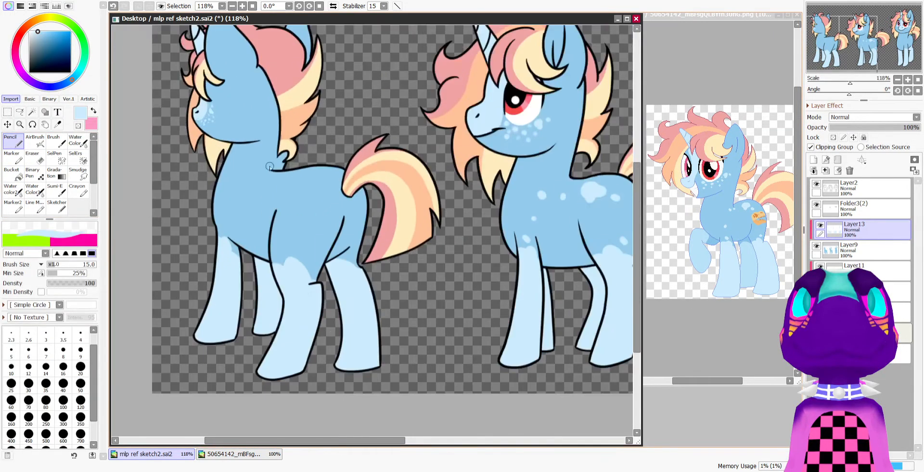
pyautogui.scroll(-2, 270, 166)
pyautogui.scroll(4, 254, 205)
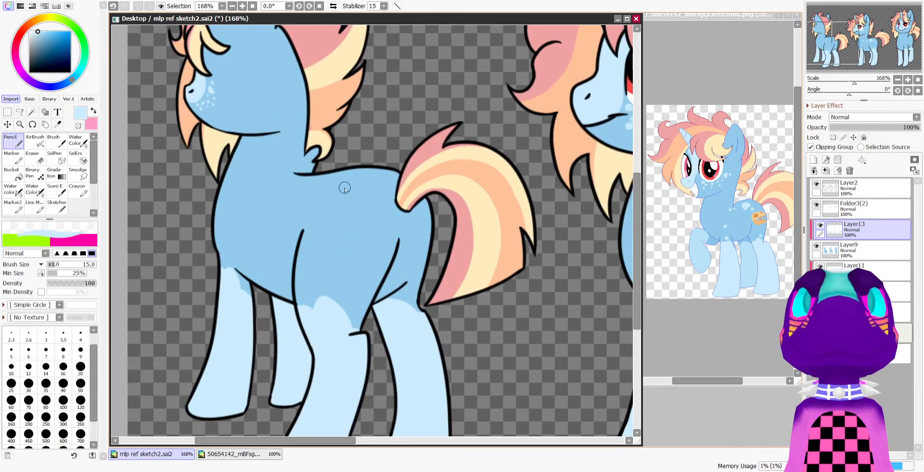
pyautogui.moveTo(330, 191); pyautogui.dragTo(335, 189)
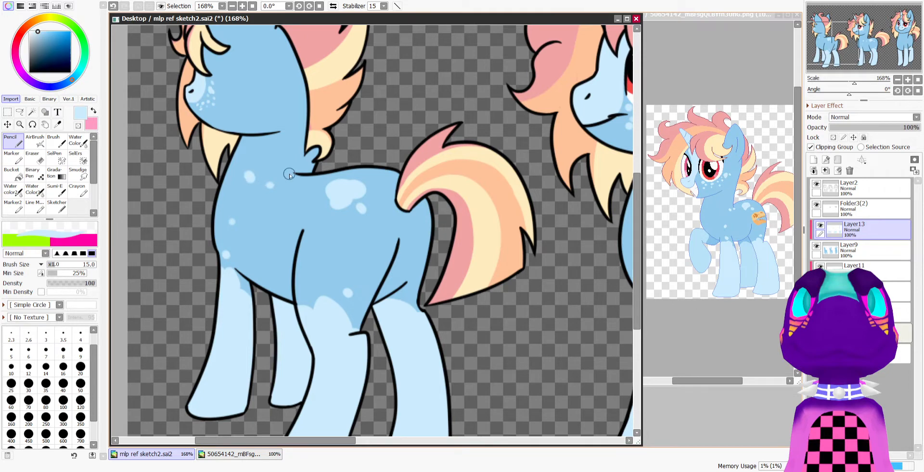
pyautogui.scroll(-6, 289, 175)
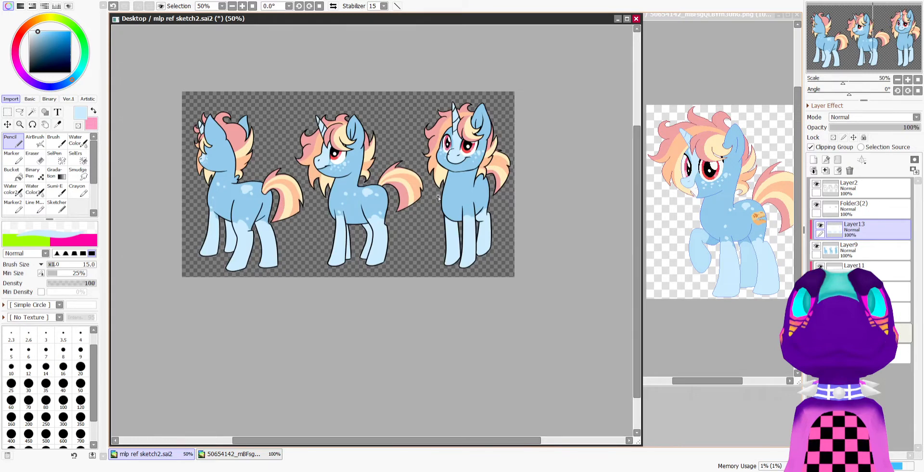
pyautogui.scroll(1, 480, 185)
pyautogui.scroll(-1, 479, 184)
pyautogui.scroll(2, 479, 186)
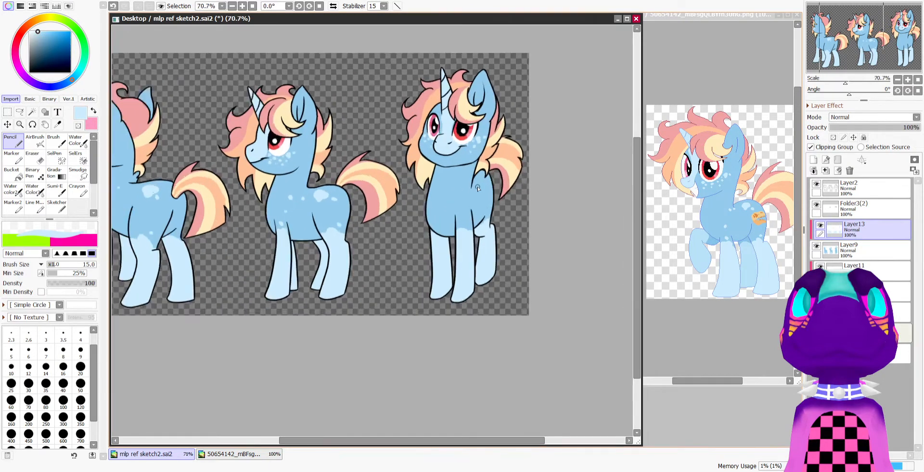
pyautogui.scroll(1, 478, 187)
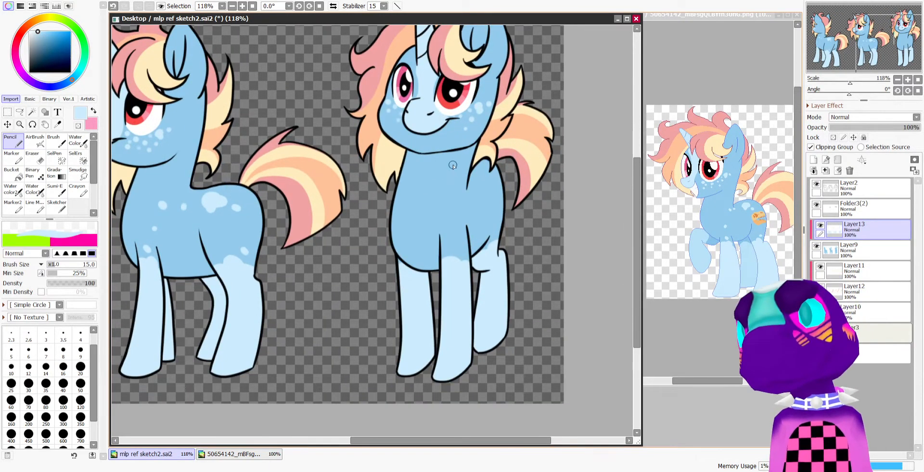
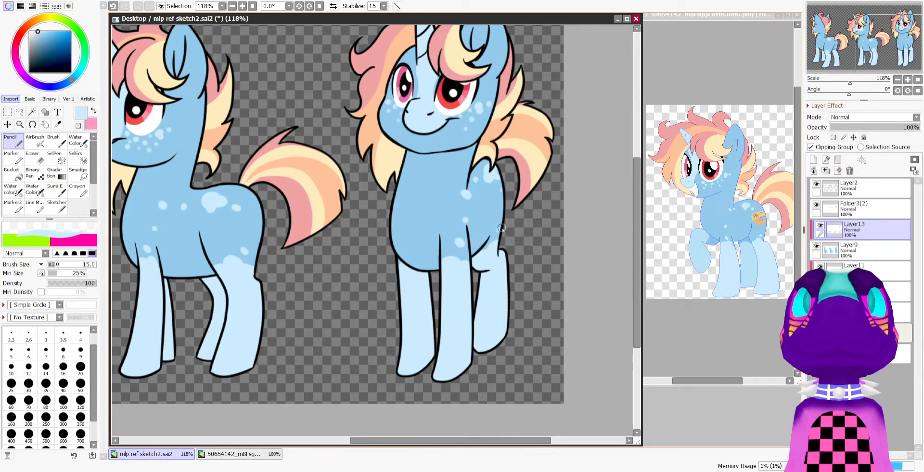
# Open the orange dinosaur skull image and copy the entire picture
pyautogui.scroll(-7, 502, 229)
pyautogui.scroll(4, 238, 171)
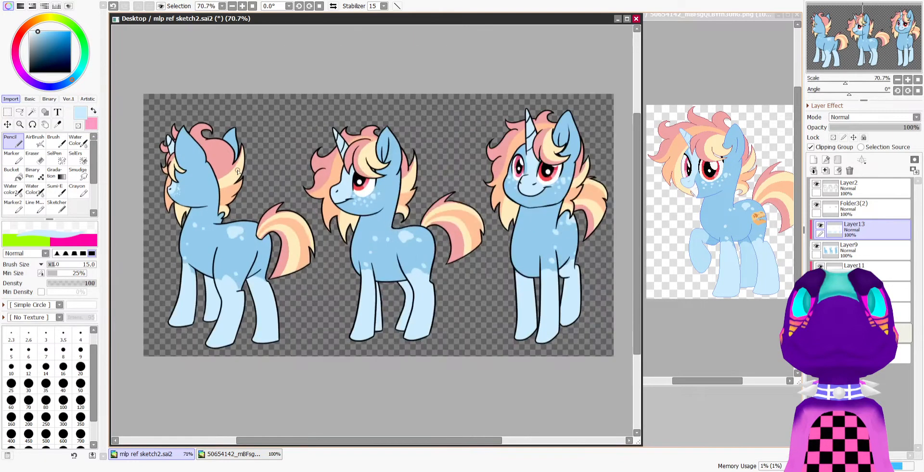
pyautogui.scroll(-1, 238, 171)
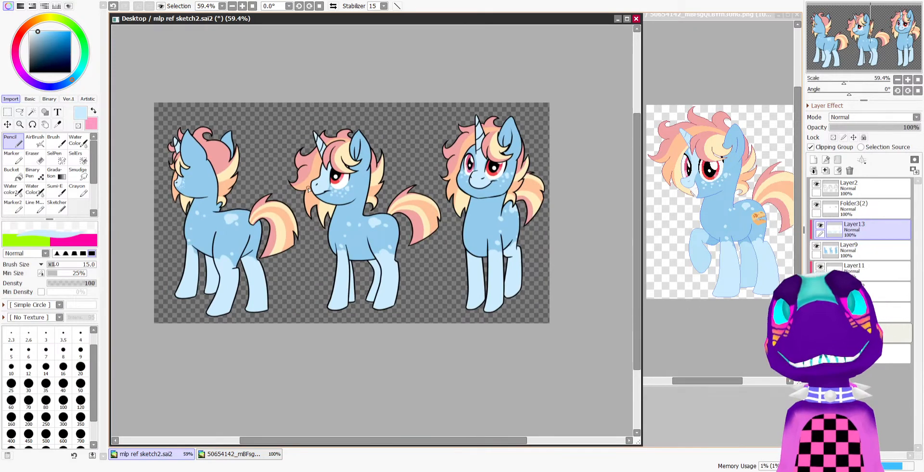
pyautogui.hotkey('alt', 'Tab')
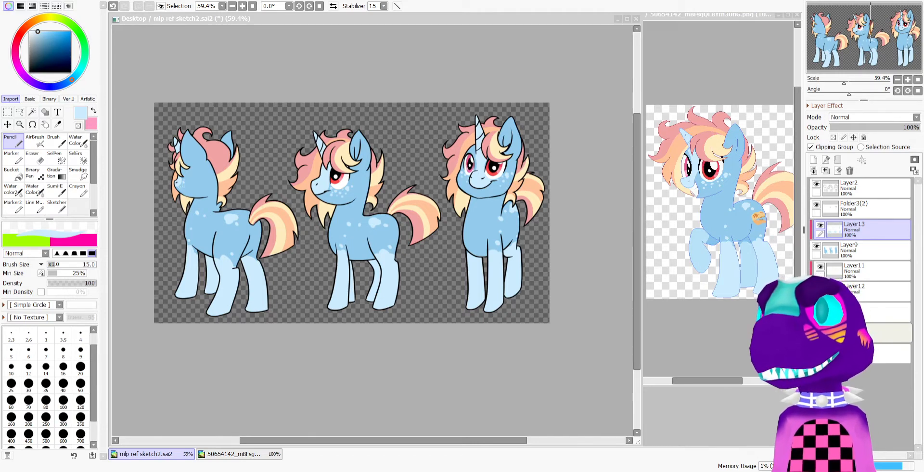
pyautogui.press('Return')
pyautogui.scroll(-3, 311, 172)
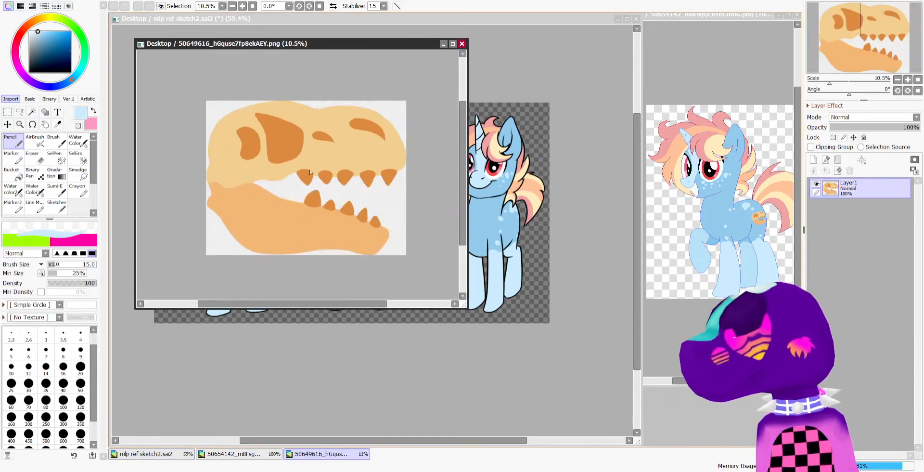
pyautogui.click(8, 112)
pyautogui.moveTo(166, 86); pyautogui.dragTo(526, 370)
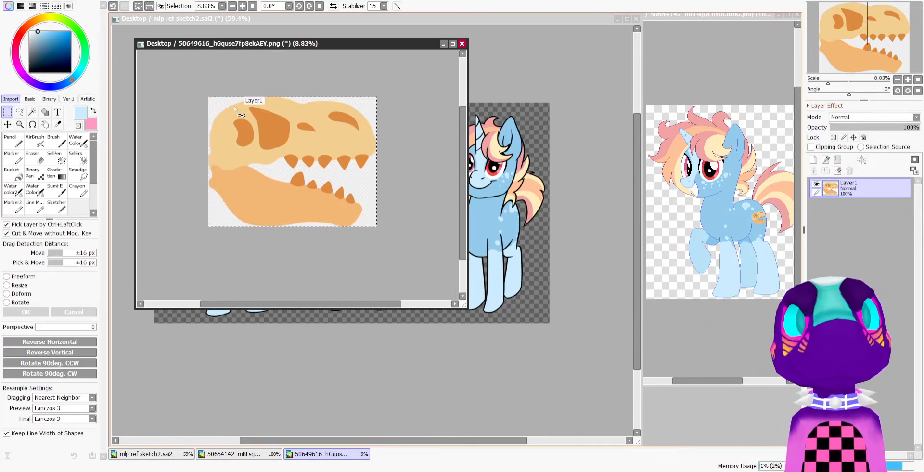
# Paste the skull into the pony sheet as a new layer and shrink it to about a quarter of the canvas width
pyautogui.click(299, 23)
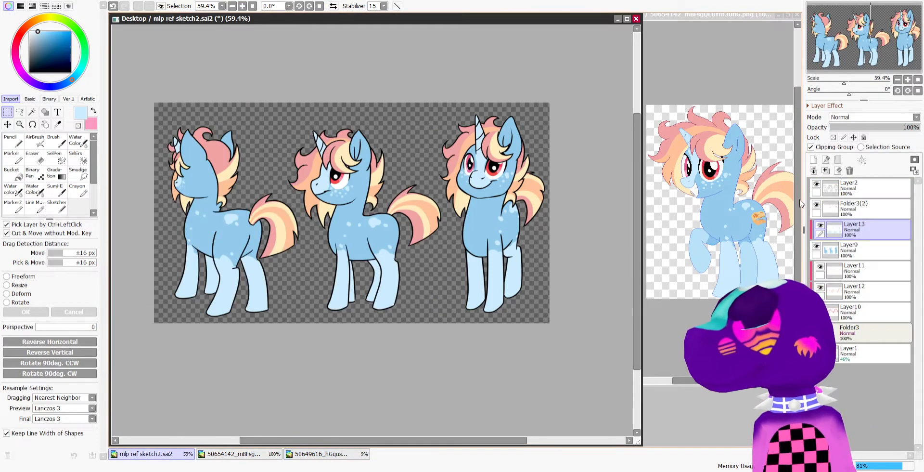
pyautogui.scroll(1, 380, 260)
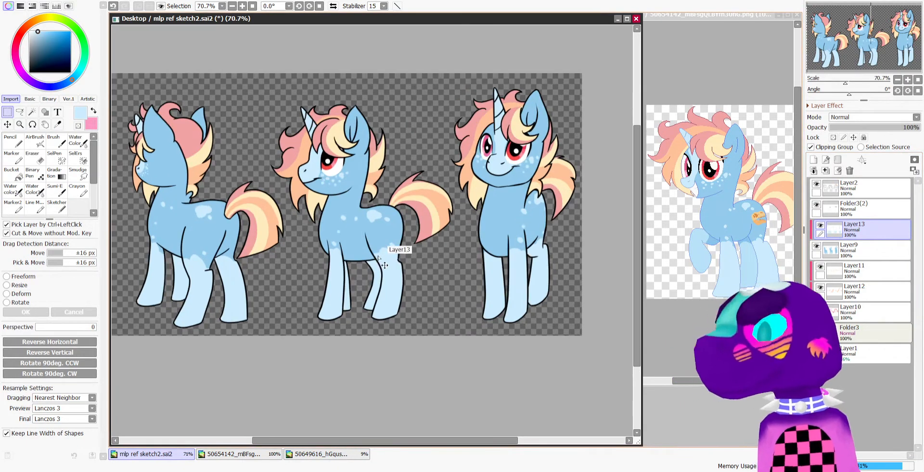
pyautogui.hotkey('ctrl', 'v')
pyautogui.scroll(-5, 380, 260)
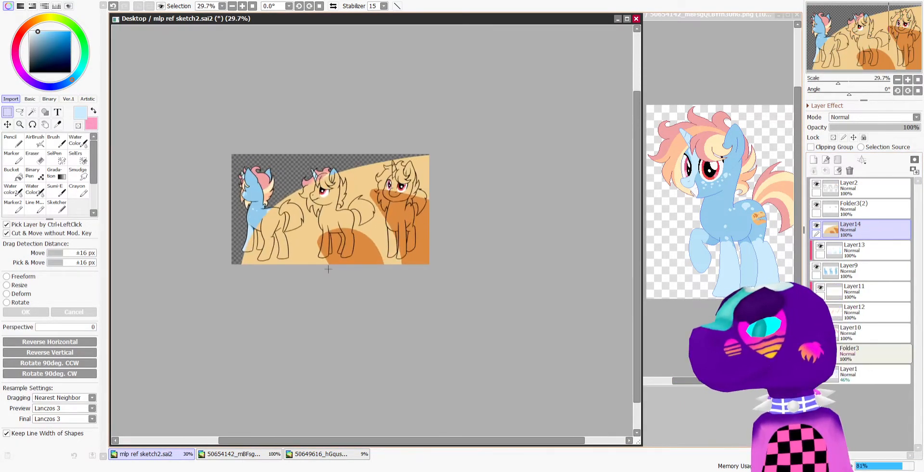
pyautogui.click(18, 286)
pyautogui.scroll(-7, 305, 177)
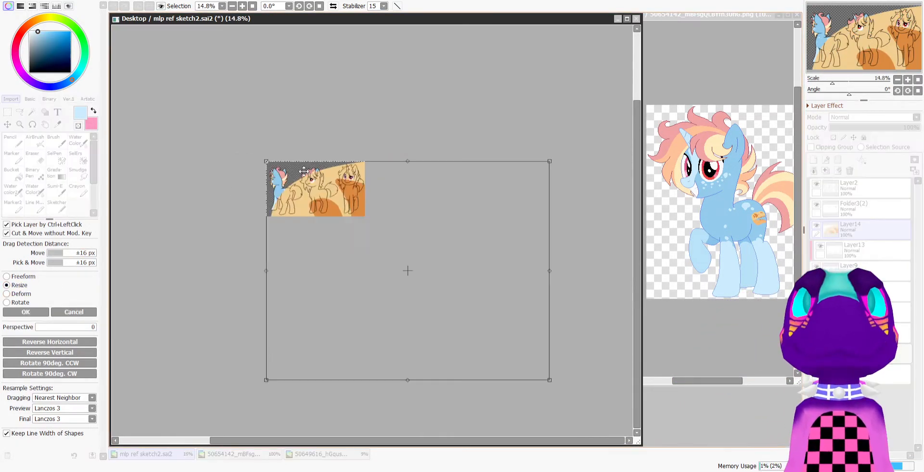
pyautogui.moveTo(444, 304); pyautogui.dragTo(300, 187)
pyautogui.scroll(6, 303, 164)
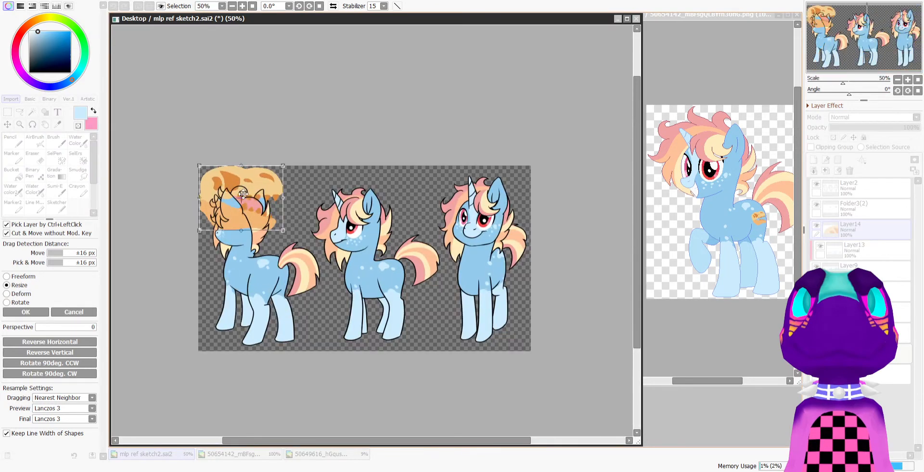
# Move the pasted skull onto the middle pony's hip and scale it down to fit inside the flank
pyautogui.moveTo(246, 195); pyautogui.dragTo(417, 279)
pyautogui.moveTo(450, 311)
pyautogui.mouseDown()
pyautogui.moveTo(392, 268)
pyautogui.moveTo(398, 303)
pyautogui.mouseUp()
pyautogui.scroll(7, 389, 264)
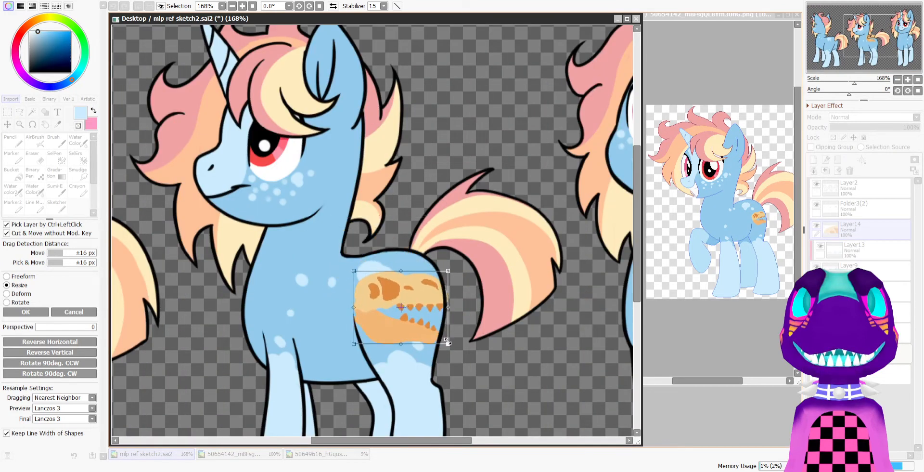
pyautogui.moveTo(448, 342); pyautogui.dragTo(424, 322)
pyautogui.moveTo(381, 299); pyautogui.dragTo(400, 317)
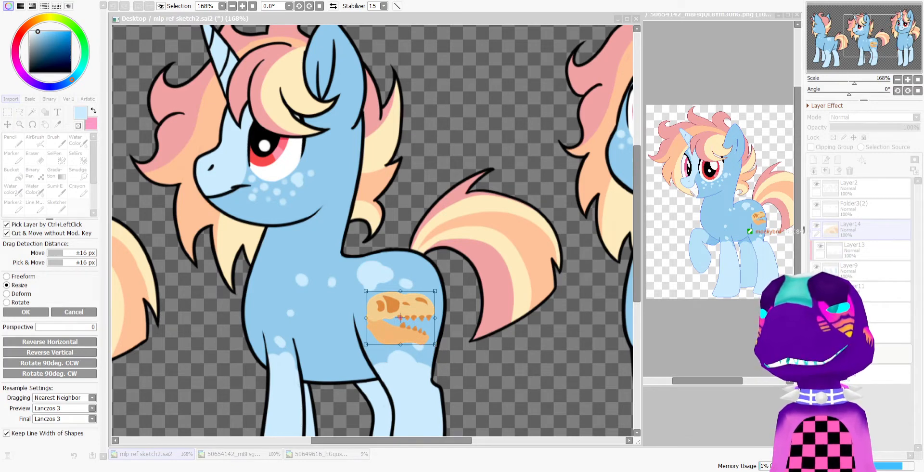
# Shrink the skull mark slightly more, centre it on the middle pony's hip below the light blotch and apply the transform
pyautogui.click(303, 176)
pyautogui.scroll(-2, 248, 152)
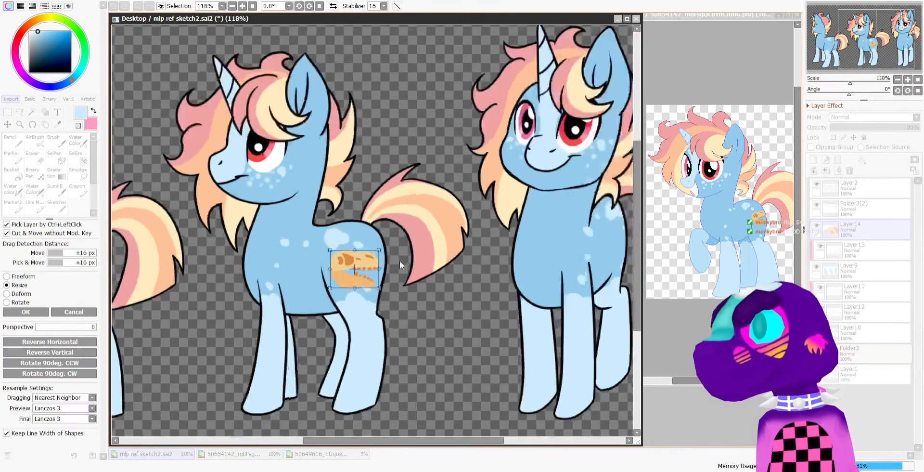
pyautogui.scroll(2, 400, 260)
pyautogui.moveTo(302, 299); pyautogui.dragTo(316, 290)
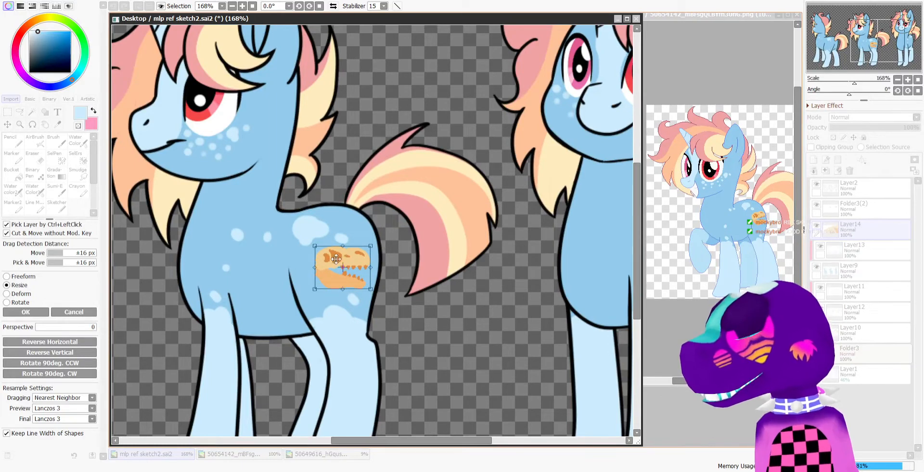
pyautogui.moveTo(343, 260); pyautogui.dragTo(338, 259)
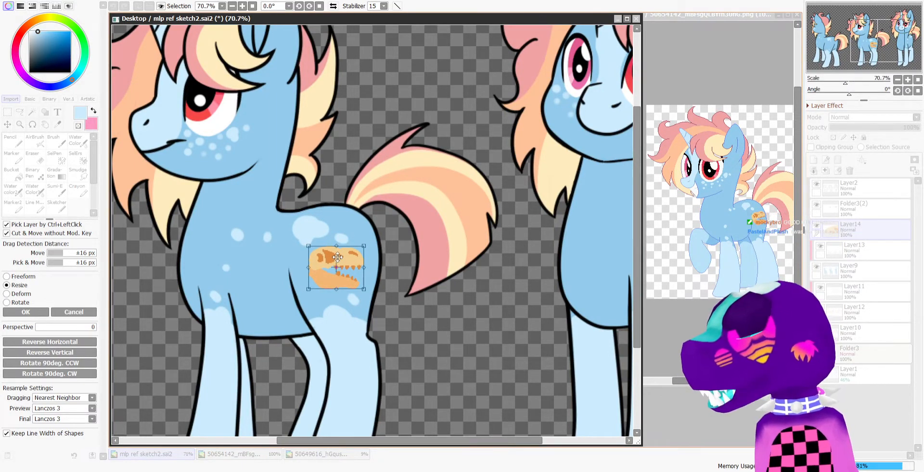
pyautogui.scroll(-5, 337, 258)
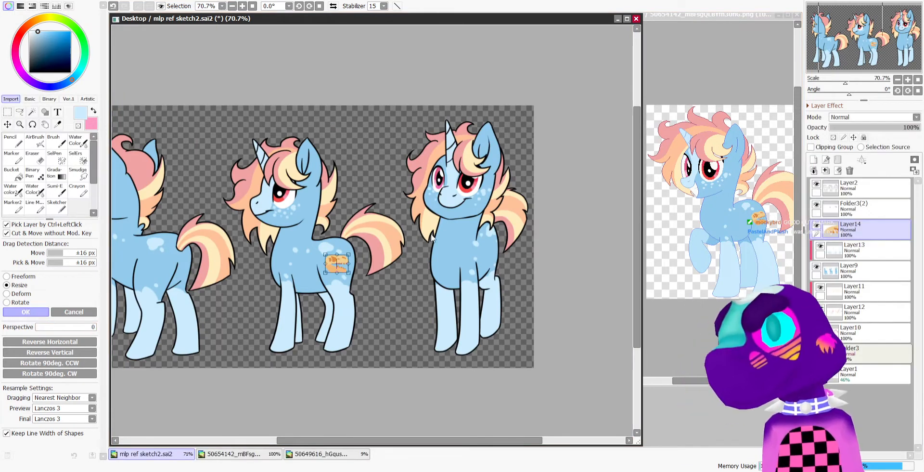
# Duplicate the skull layer and move the copy onto the leftmost pony's hip
pyautogui.scroll(1, 336, 230)
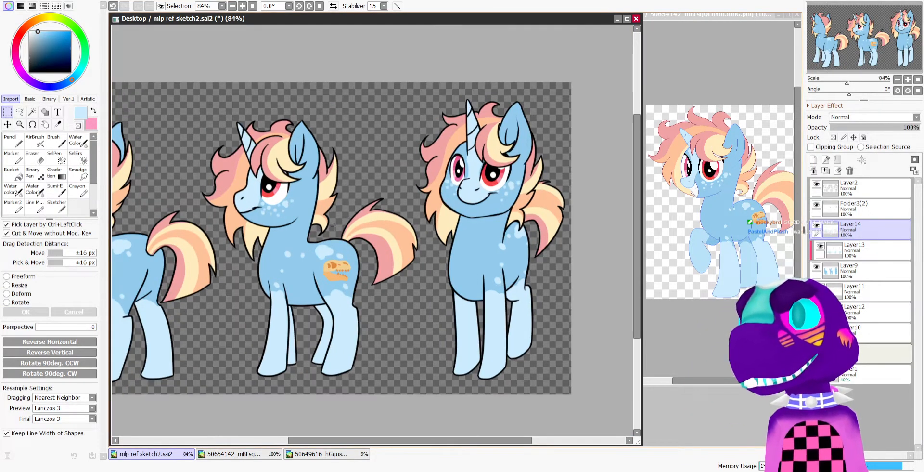
pyautogui.scroll(-2, 319, 234)
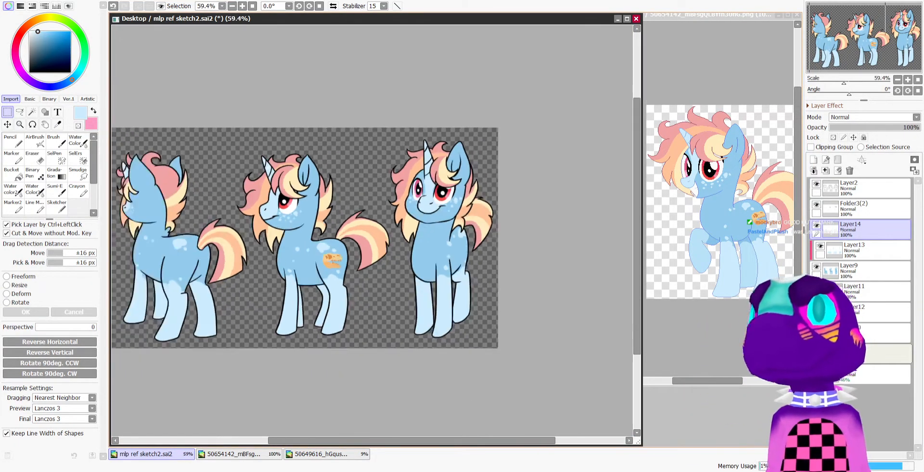
pyautogui.scroll(2, 282, 248)
pyautogui.scroll(5, 332, 261)
pyautogui.scroll(-4, 387, 221)
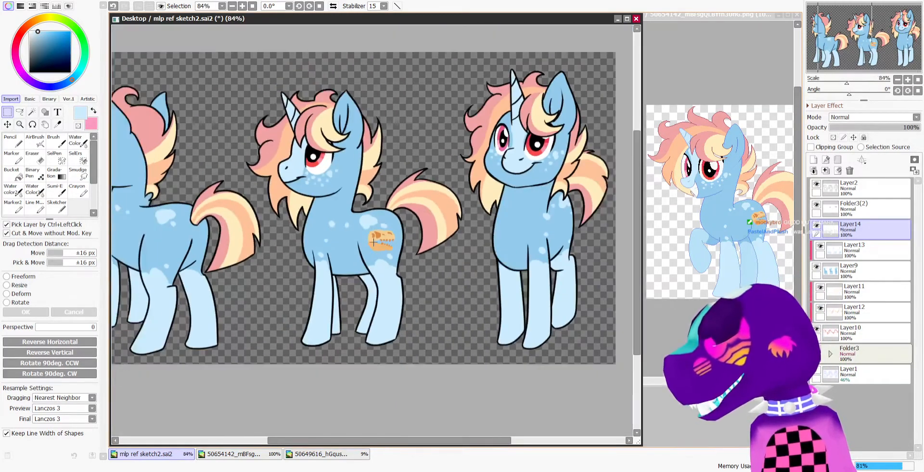
pyautogui.scroll(-1, 385, 223)
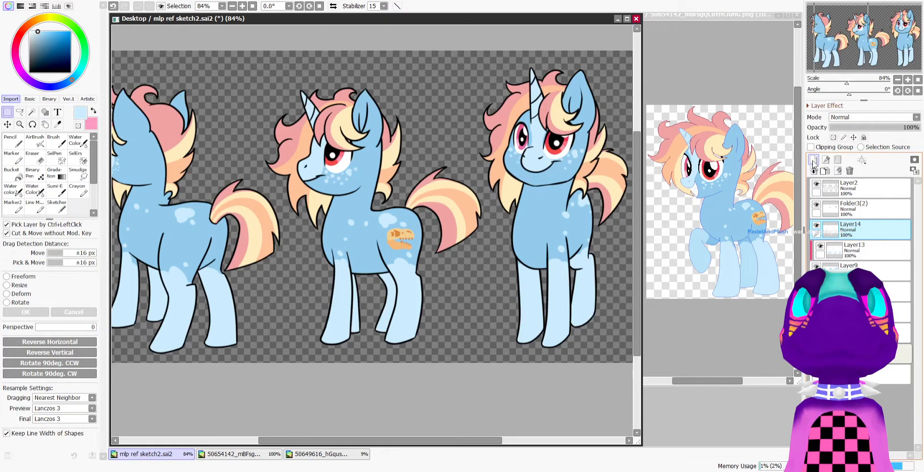
pyautogui.moveTo(862, 230); pyautogui.dragTo(814, 162)
pyautogui.scroll(-3, 415, 205)
pyautogui.scroll(2, 217, 207)
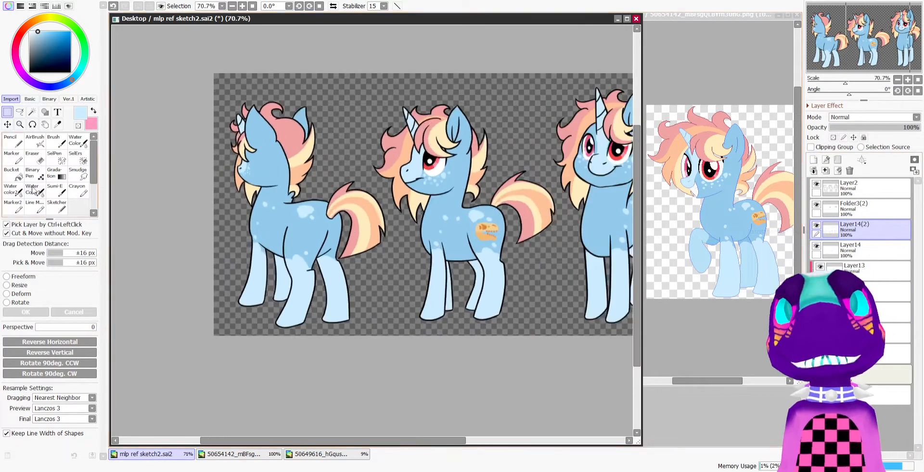
pyautogui.click(19, 284)
pyautogui.moveTo(490, 229); pyautogui.dragTo(300, 230)
pyautogui.scroll(3, 301, 230)
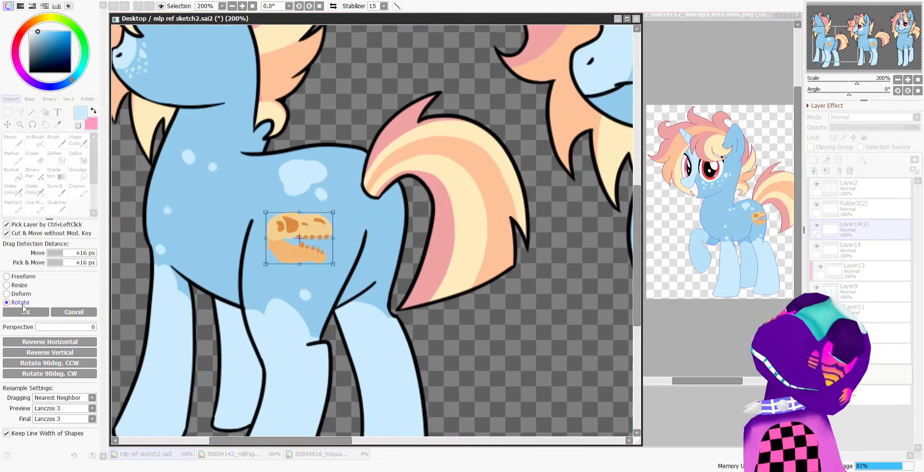
# Rotate the leftmost pony's skull mark slightly clockwise, deform its corners to follow the thigh and apply the transform
pyautogui.moveTo(315, 270); pyautogui.dragTo(306, 272)
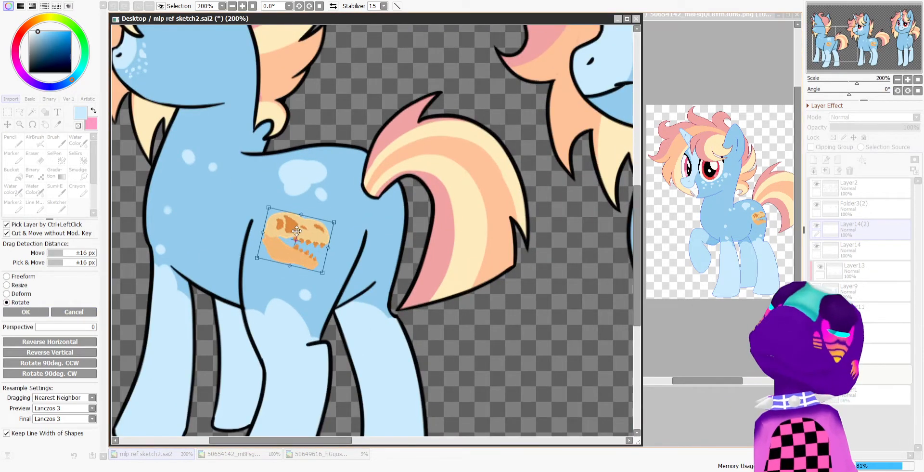
pyautogui.moveTo(297, 232); pyautogui.dragTo(291, 234)
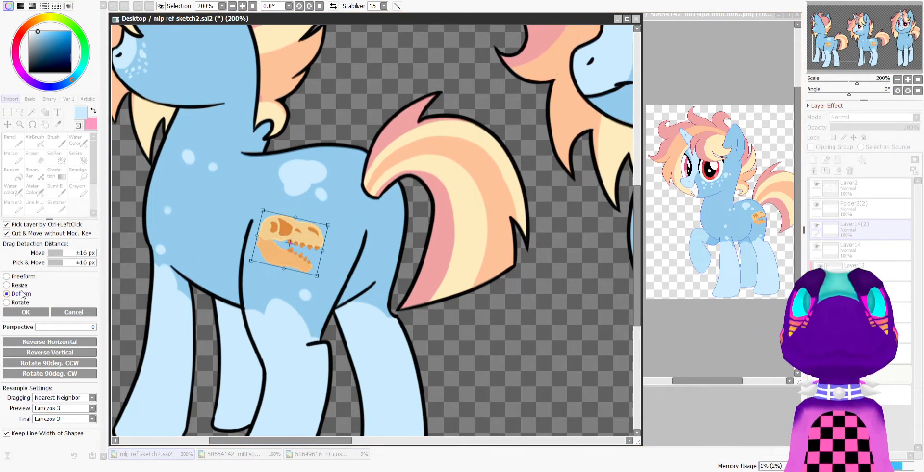
pyautogui.moveTo(316, 276); pyautogui.dragTo(315, 284)
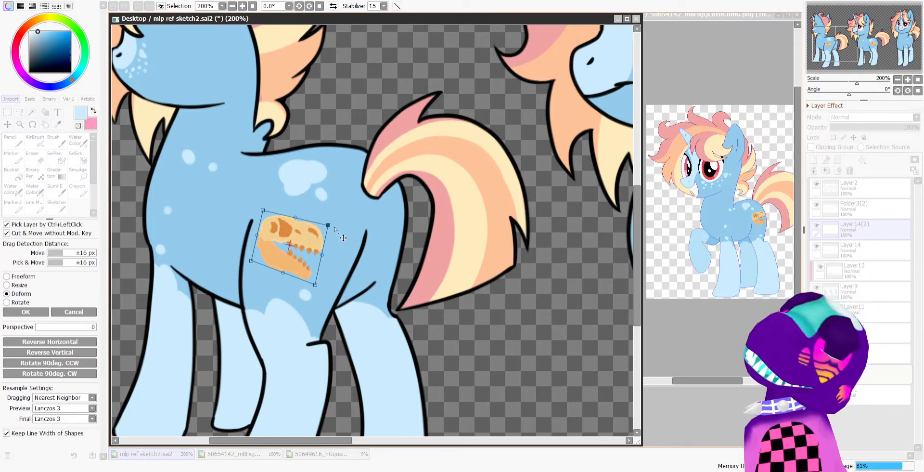
pyautogui.moveTo(329, 225); pyautogui.dragTo(338, 216)
pyautogui.moveTo(262, 210); pyautogui.dragTo(260, 213)
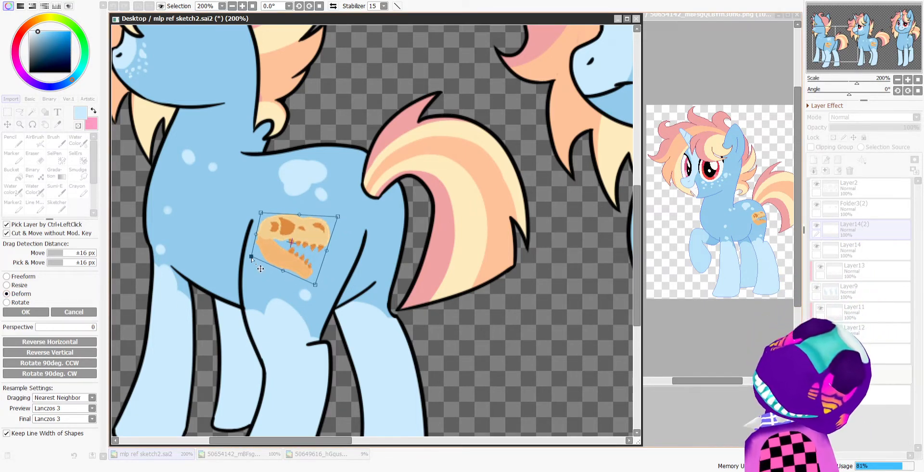
pyautogui.click(29, 313)
pyautogui.scroll(-8, 207, 238)
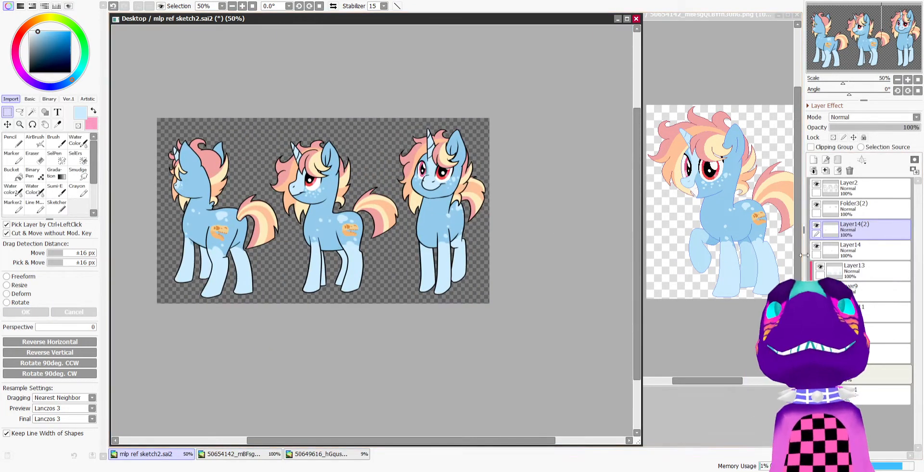
# Duplicate the original skull layer, rotate the copy counterclockwise and move it onto the rightmost pony's hip
pyautogui.click(835, 251)
pyautogui.moveTo(849, 257); pyautogui.dragTo(813, 166)
pyautogui.click(21, 302)
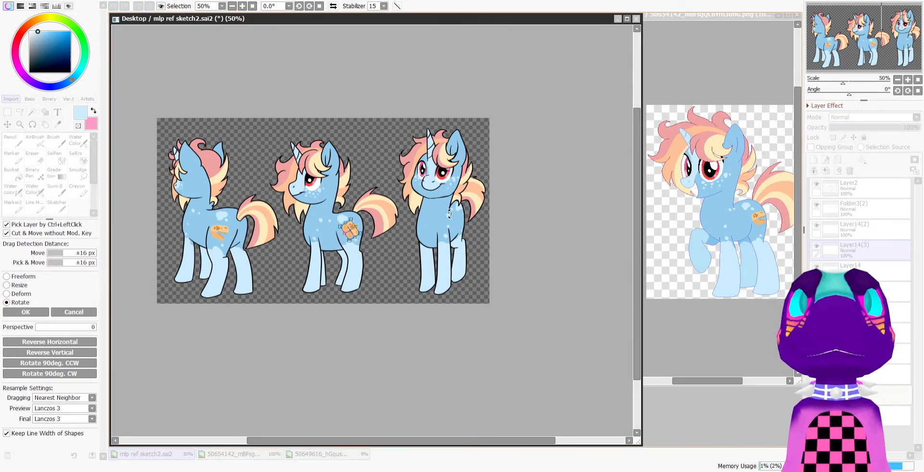
pyautogui.moveTo(350, 226); pyautogui.dragTo(350, 199)
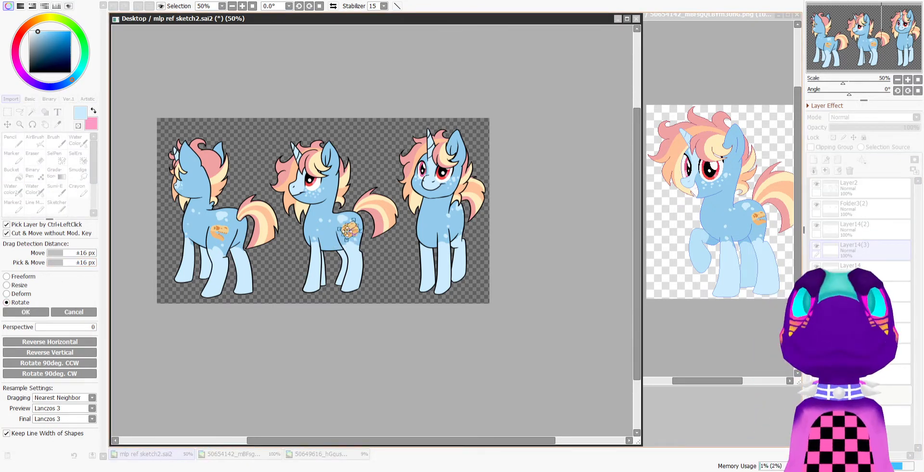
pyautogui.moveTo(347, 230); pyautogui.dragTo(463, 220)
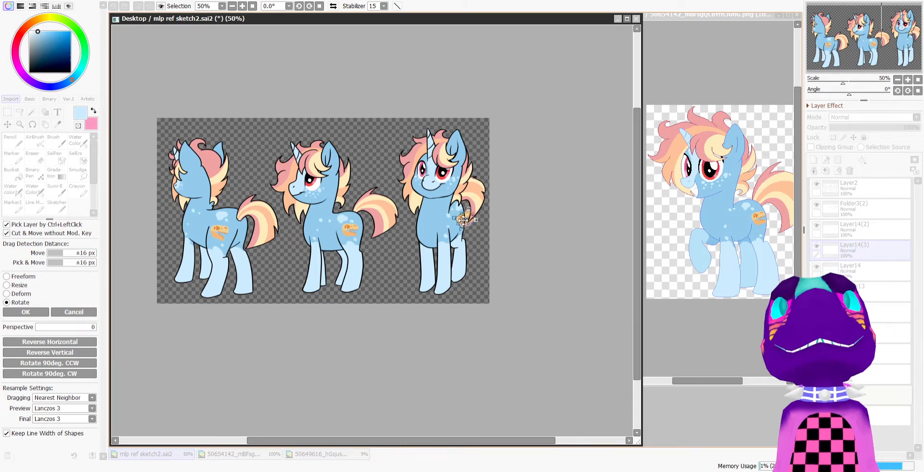
# Nudge the rotated skull copy slightly inward on the rightmost pony's hip
pyautogui.scroll(2, 463, 220)
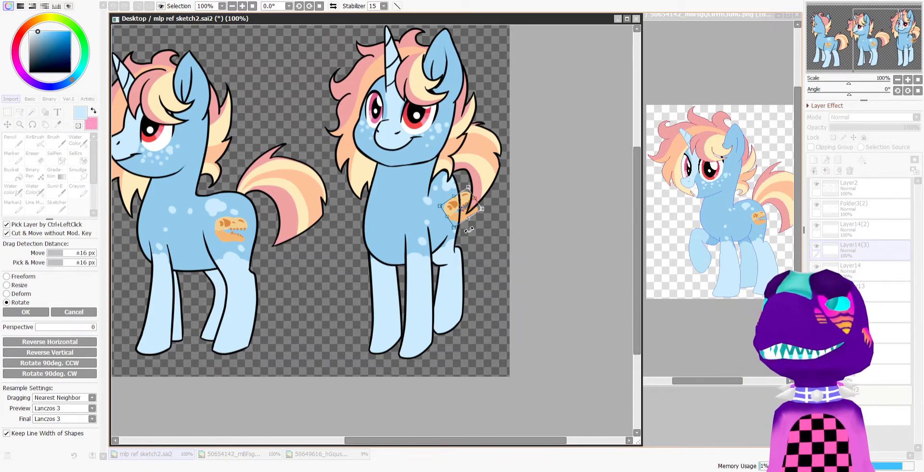
pyautogui.scroll(2, 469, 230)
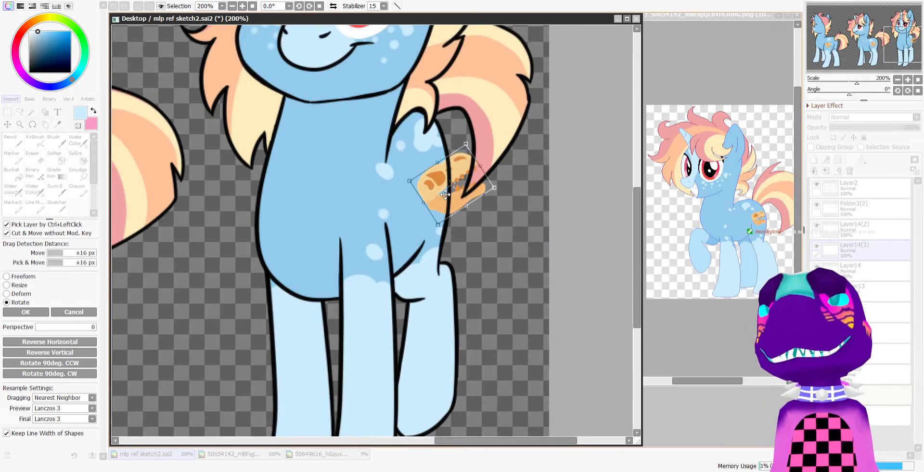
pyautogui.scroll(1, 446, 194)
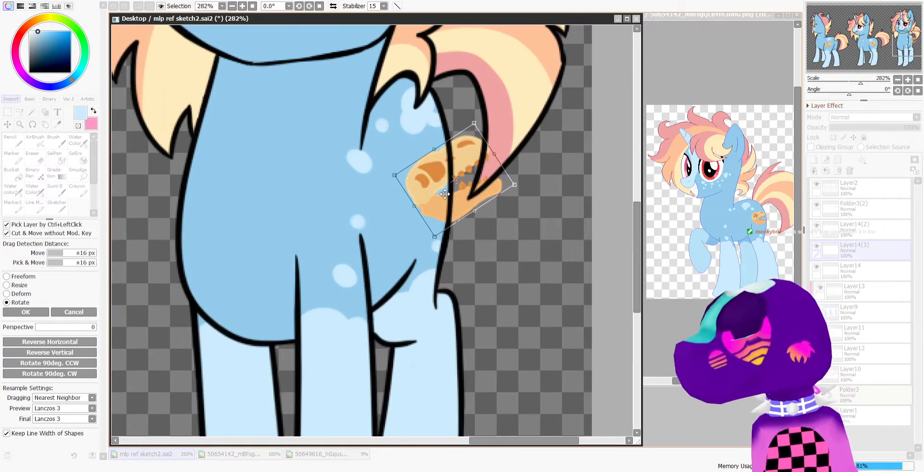
pyautogui.moveTo(441, 184); pyautogui.dragTo(437, 189)
pyautogui.scroll(-5, 322, 215)
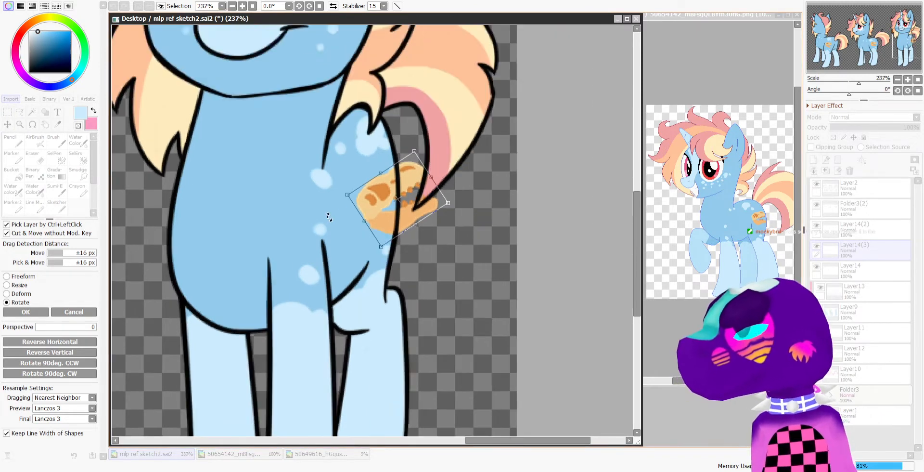
pyautogui.scroll(4, 367, 193)
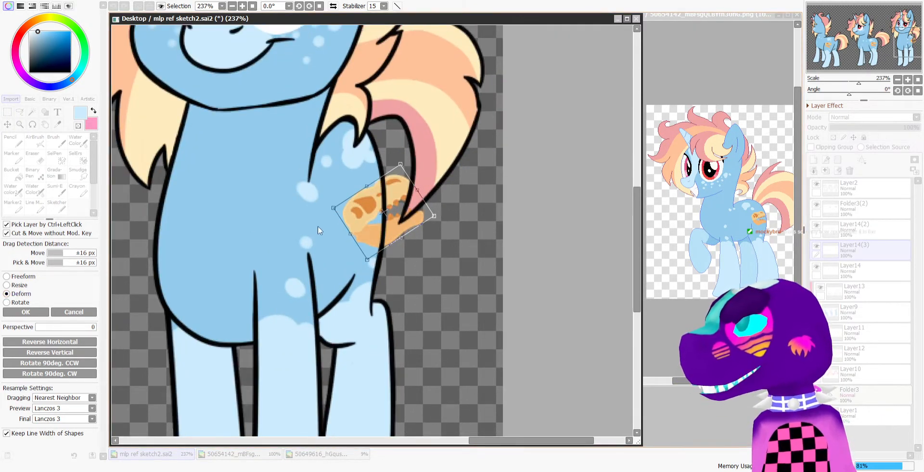
# Deform the corners of the rightmost pony's skull mark to narrow it along the hip, nudge it into place and apply the transform
pyautogui.moveTo(333, 207); pyautogui.dragTo(350, 216)
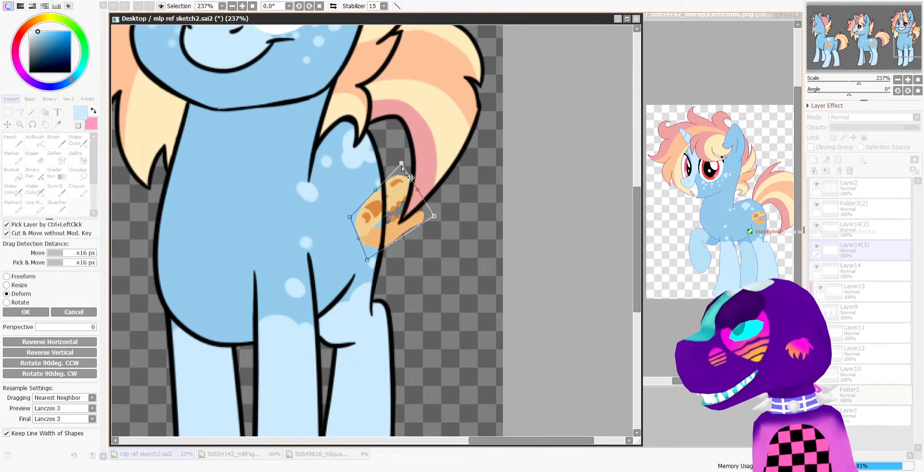
pyautogui.moveTo(401, 165); pyautogui.dragTo(391, 154)
pyautogui.moveTo(428, 209); pyautogui.dragTo(408, 204)
pyautogui.scroll(-5, 388, 288)
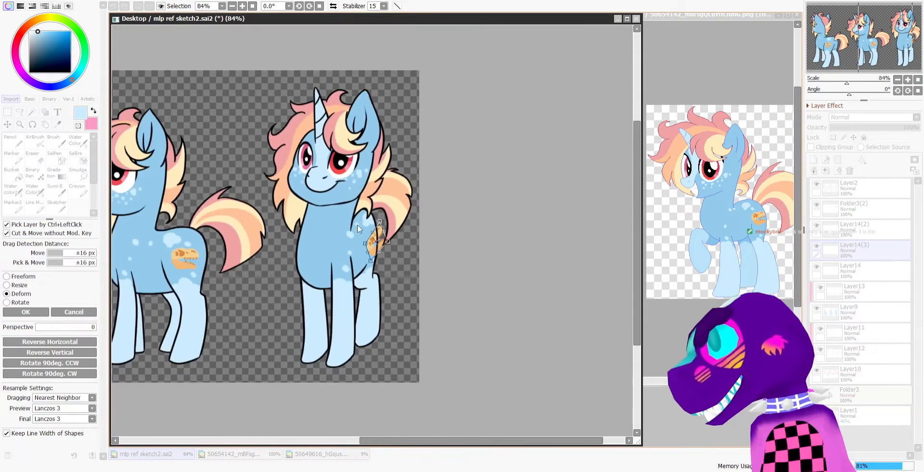
pyautogui.scroll(1, 358, 225)
pyautogui.scroll(3, 375, 260)
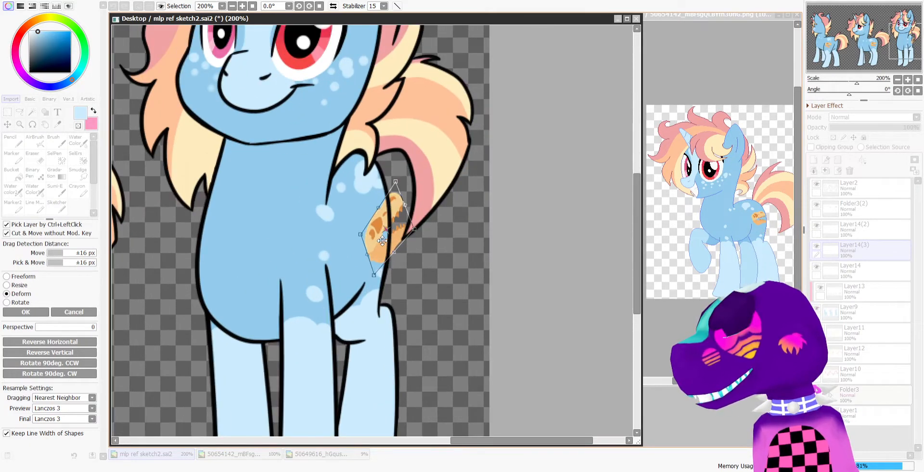
pyautogui.moveTo(374, 243); pyautogui.dragTo(375, 239)
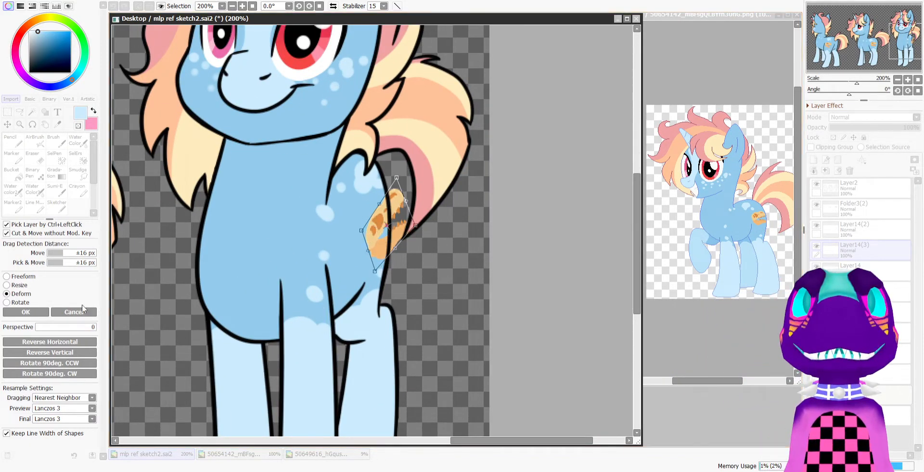
pyautogui.click(25, 312)
# Merge the two duplicated skull layers down into Layer14
pyautogui.scroll(-6, 269, 217)
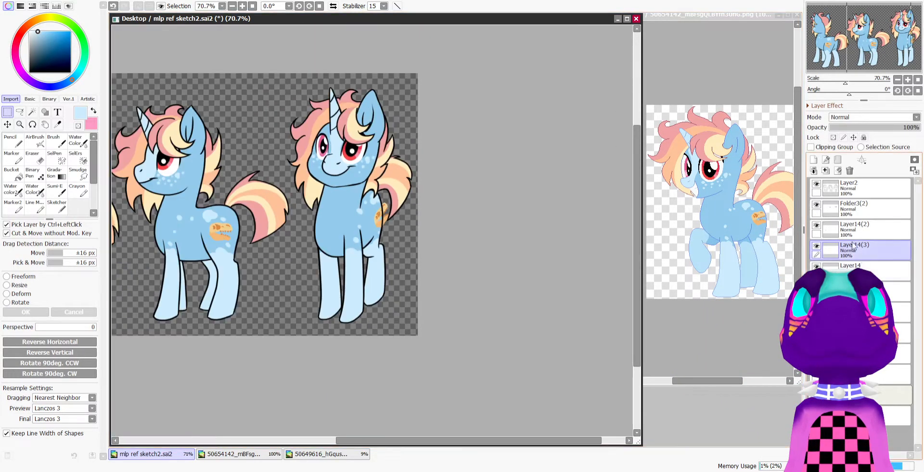
pyautogui.click(852, 230)
pyautogui.click(826, 171)
pyautogui.click(826, 172)
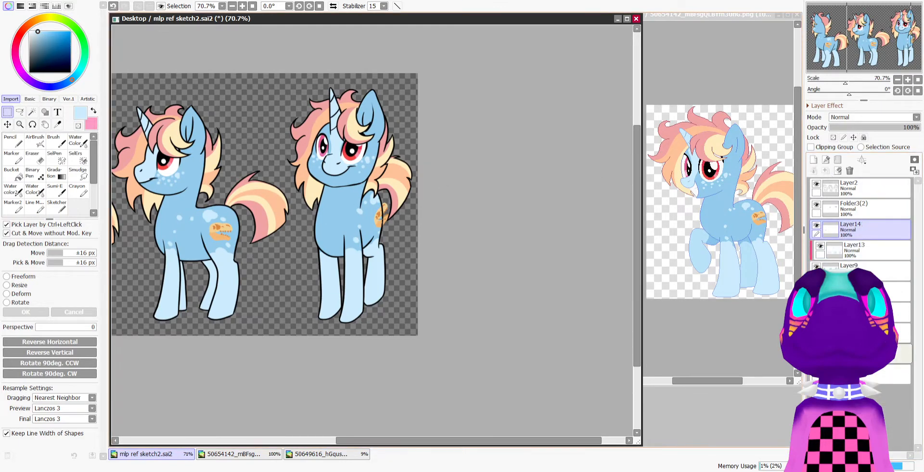
# Erase the part of the skull mark that spills past the rightmost pony's hip outline
pyautogui.scroll(4, 391, 212)
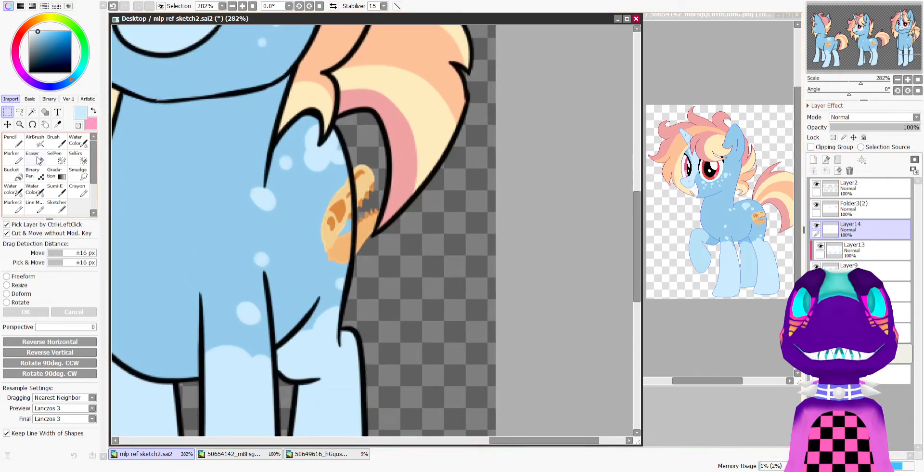
pyautogui.click(39, 161)
pyautogui.moveTo(378, 182)
pyautogui.mouseDown()
pyautogui.moveTo(363, 143)
pyautogui.moveTo(363, 273)
pyautogui.mouseUp()
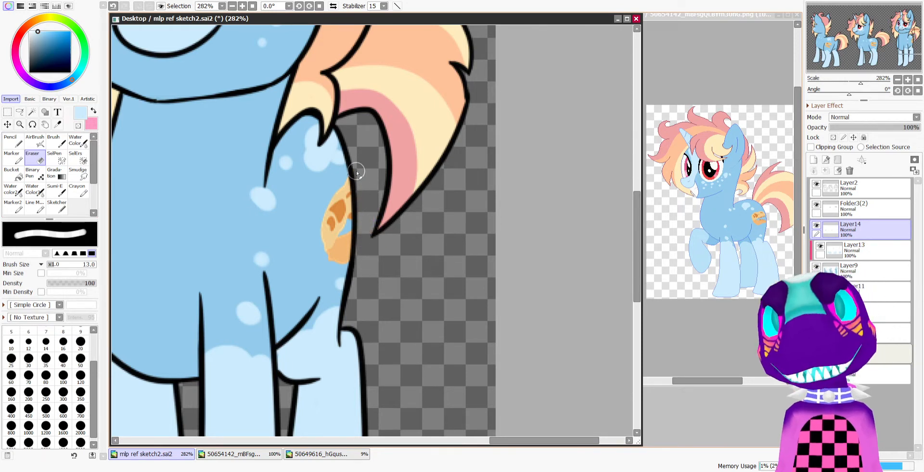
pyautogui.scroll(-11, 357, 172)
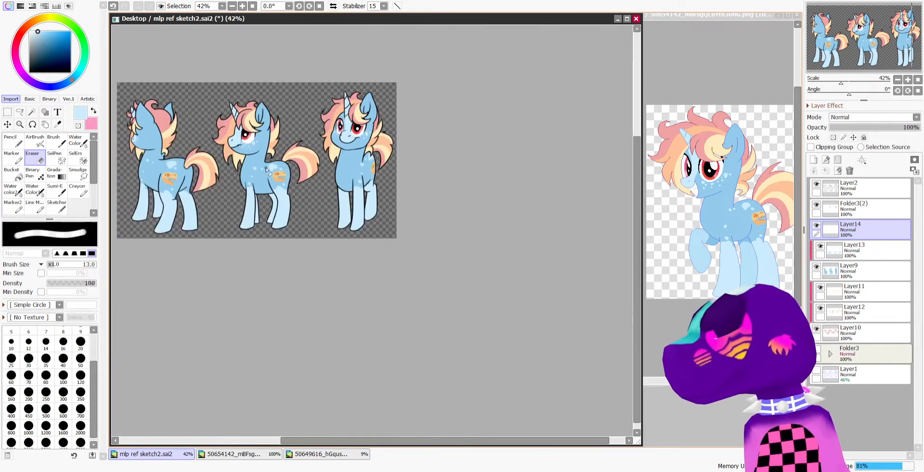
# Add a new layer above the line art in Layer2 and make it a clipping group
pyautogui.scroll(-2, 395, 169)
pyautogui.scroll(3, 328, 149)
pyautogui.scroll(-2, 332, 167)
pyautogui.scroll(3, 333, 167)
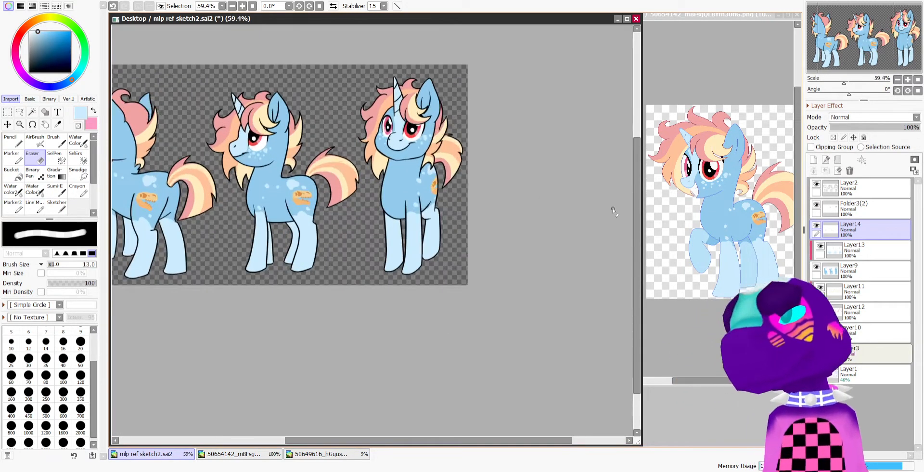
pyautogui.scroll(-2, 386, 182)
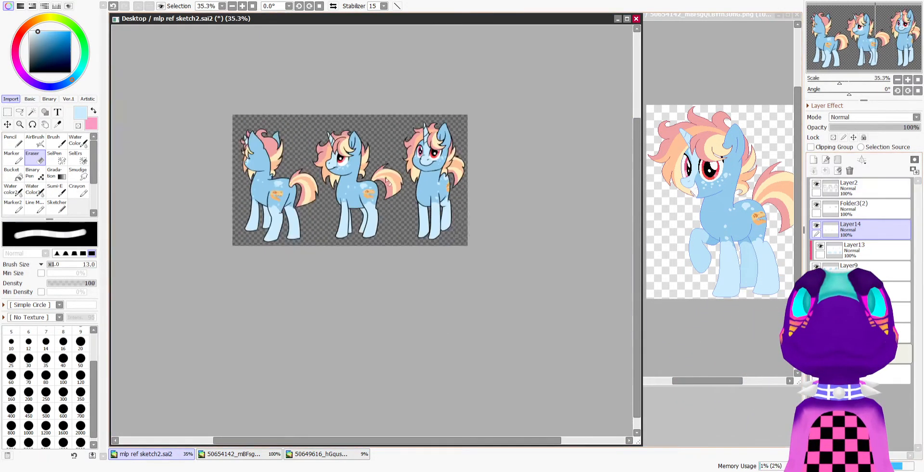
pyautogui.scroll(2, 386, 181)
pyautogui.click(863, 192)
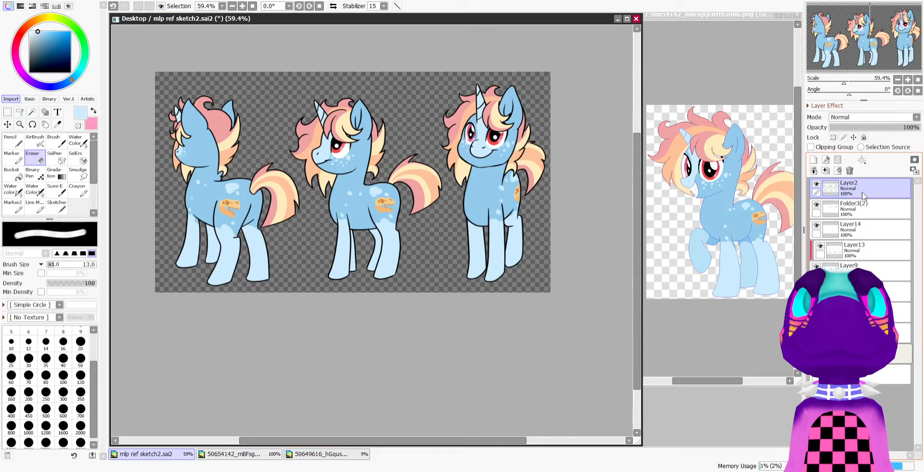
pyautogui.click(814, 160)
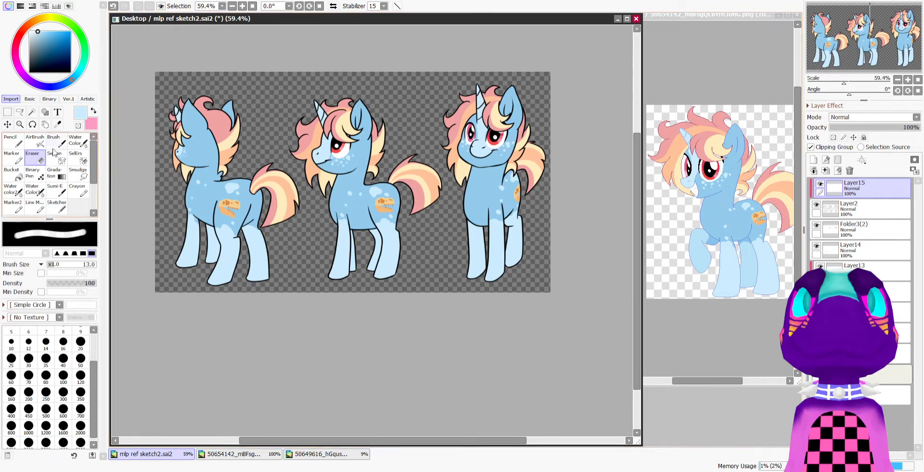
# Sample the blue-violet outline colour from the body of the reference pony
pyautogui.press('alt')
pyautogui.click(741, 23)
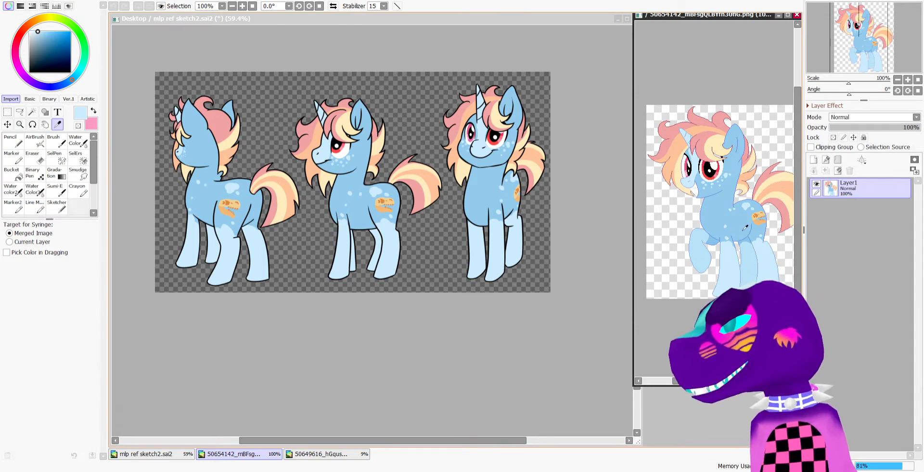
pyautogui.scroll(2, 741, 226)
pyautogui.scroll(-1, 763, 217)
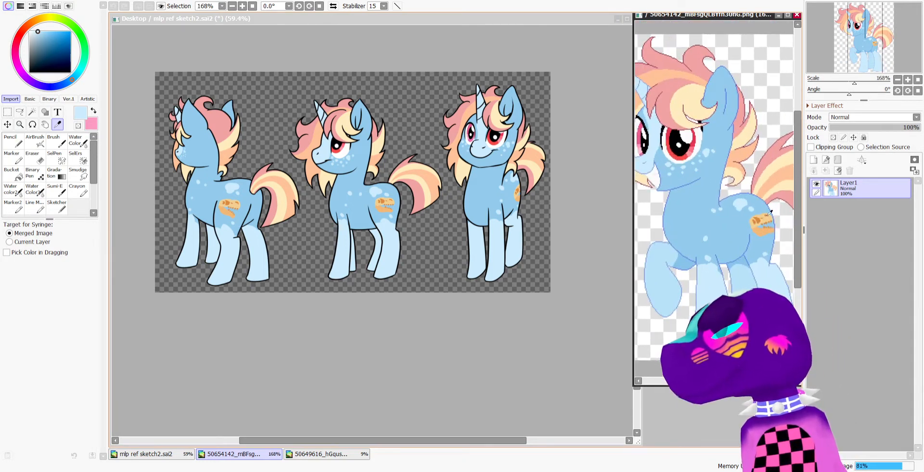
pyautogui.scroll(10, 759, 188)
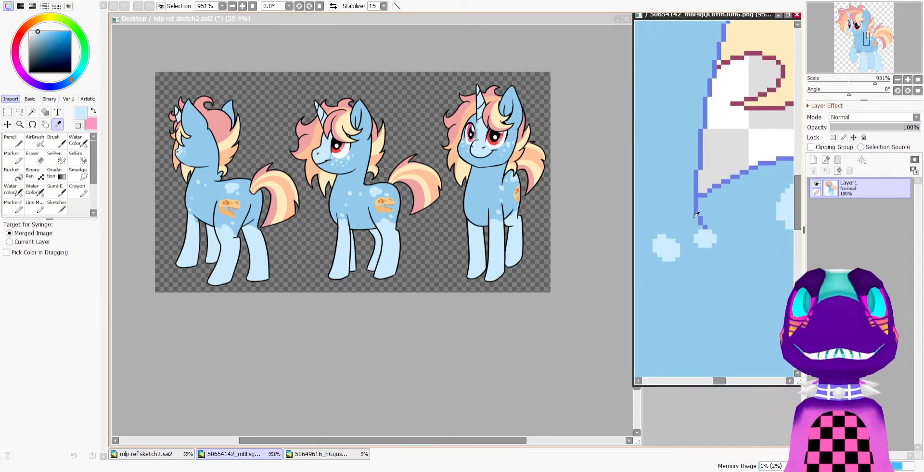
pyautogui.click(698, 207)
pyautogui.scroll(-10, 699, 207)
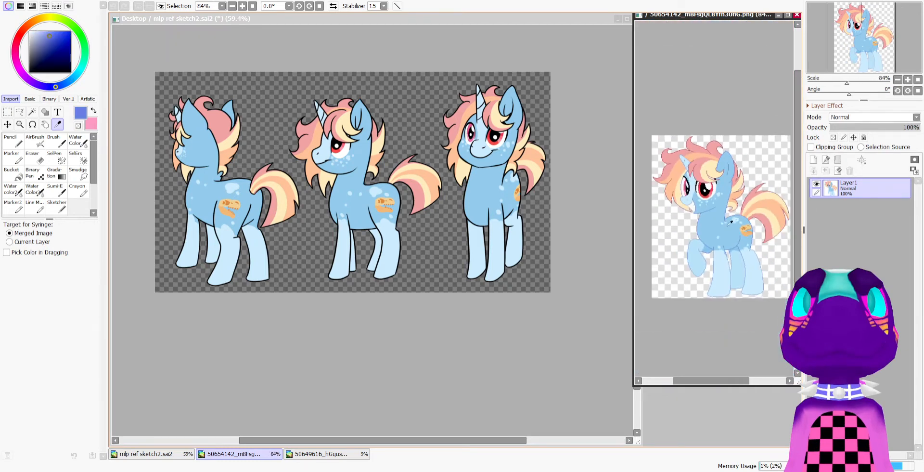
# Try tinting the middle pony's outlines blue-violet with a size 500 Binary Pen, and clear the clipped layer
pyautogui.click(324, 25)
pyautogui.scroll(4, 313, 132)
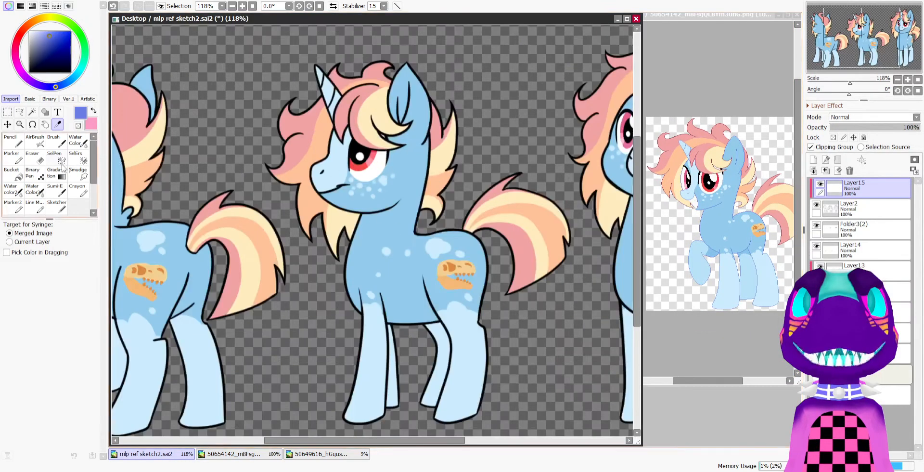
pyautogui.click(29, 177)
pyautogui.moveTo(433, 226); pyautogui.dragTo(366, 205)
pyautogui.scroll(2, 339, 206)
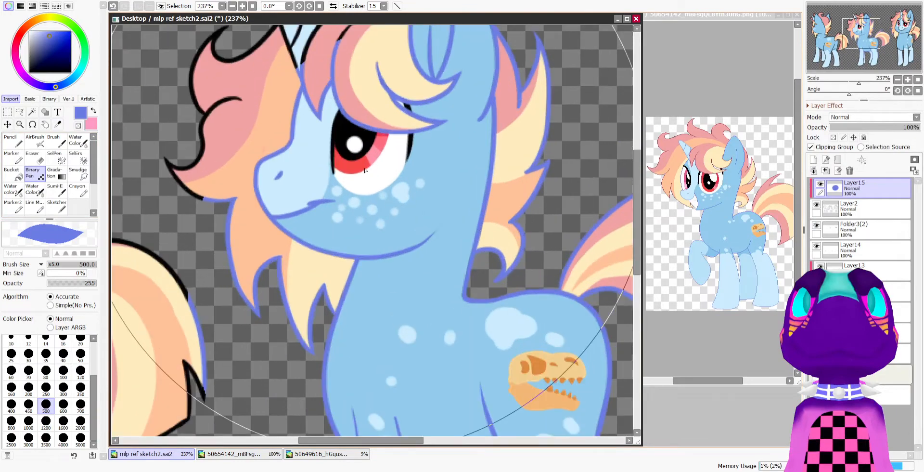
pyautogui.scroll(-3, 337, 206)
pyautogui.scroll(3, 365, 241)
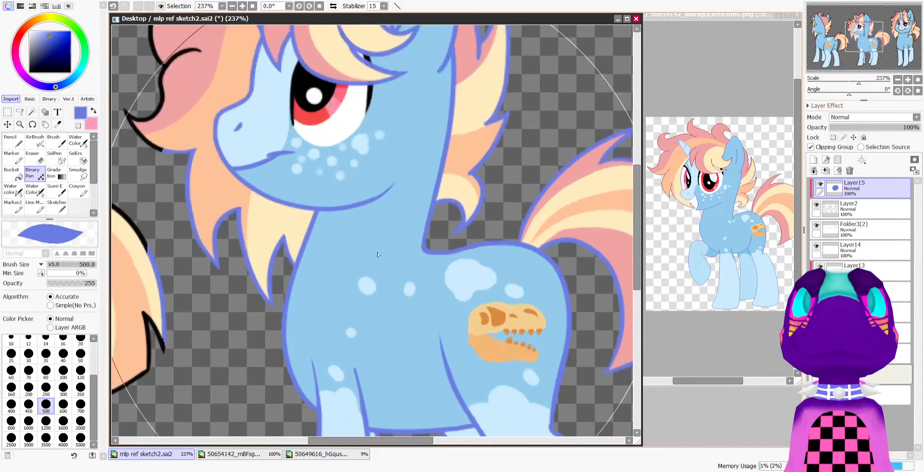
pyautogui.scroll(-2, 378, 254)
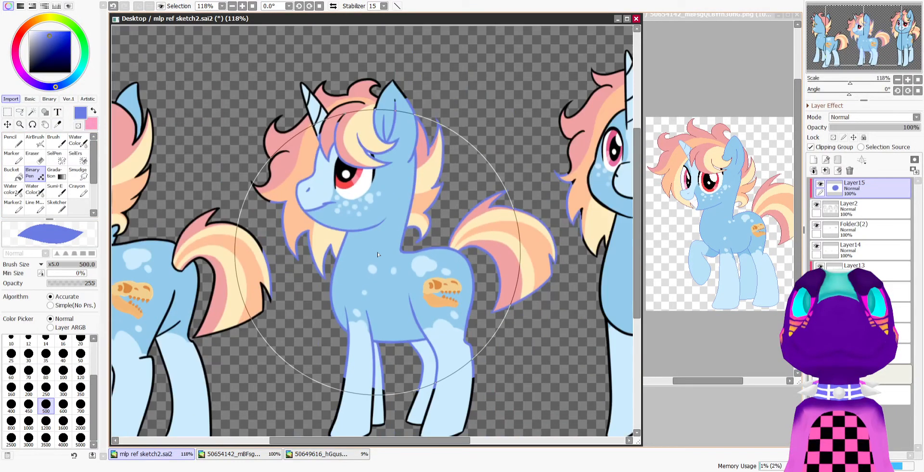
pyautogui.click(839, 170)
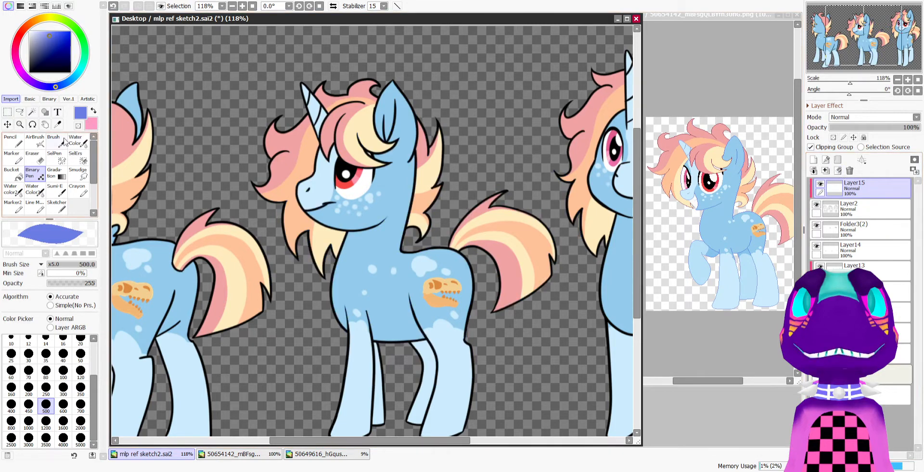
# Sample the pony's body blue, choose a darker, more saturated shade and recolour the middle pony's ear outline with a size 15 Pencil
pyautogui.click(57, 125)
pyautogui.click(324, 244)
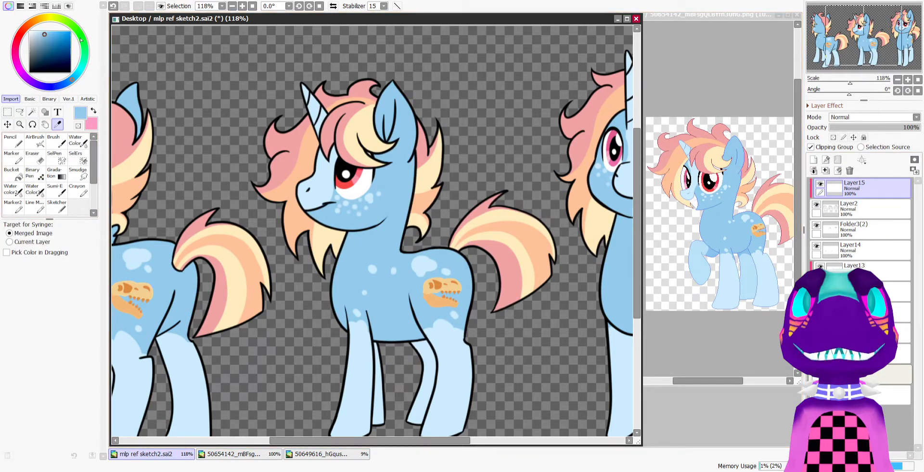
pyautogui.click(57, 39)
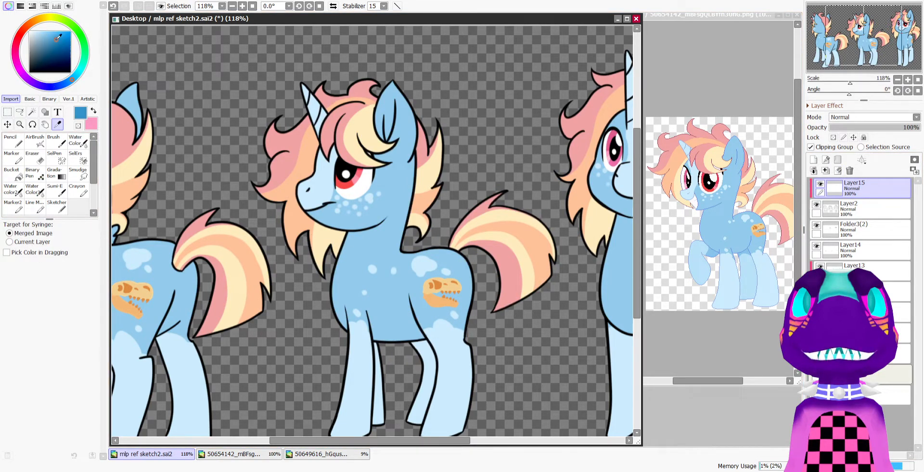
pyautogui.click(11, 140)
pyautogui.scroll(4, 374, 128)
pyautogui.scroll(-4, 374, 128)
pyautogui.scroll(4, 337, 220)
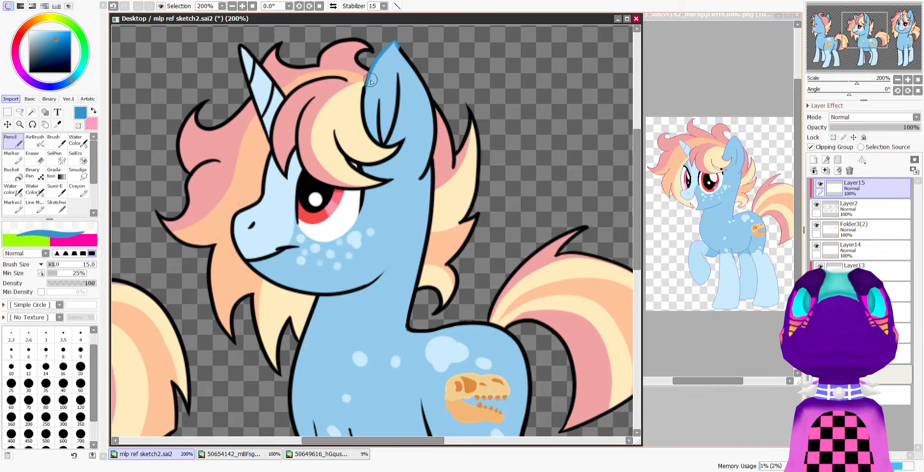
pyautogui.moveTo(378, 99)
pyautogui.mouseDown()
pyautogui.moveTo(380, 128)
pyautogui.moveTo(394, 87)
pyautogui.mouseUp()
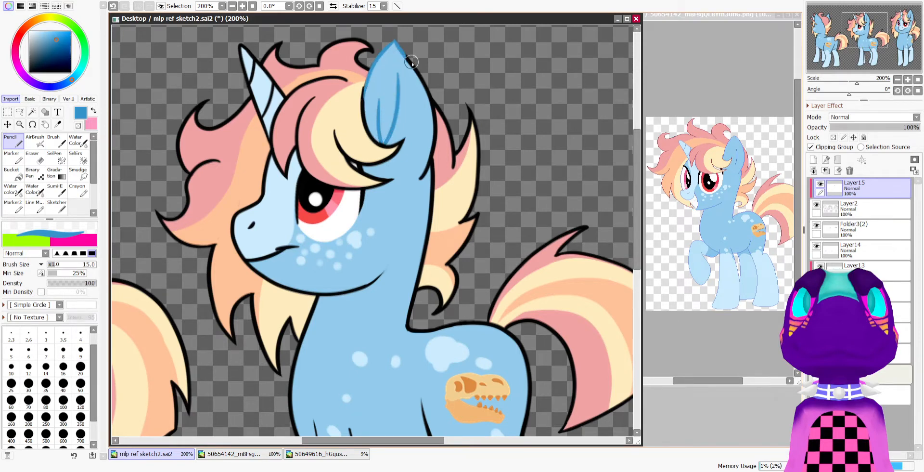
pyautogui.moveTo(403, 36); pyautogui.dragTo(425, 99)
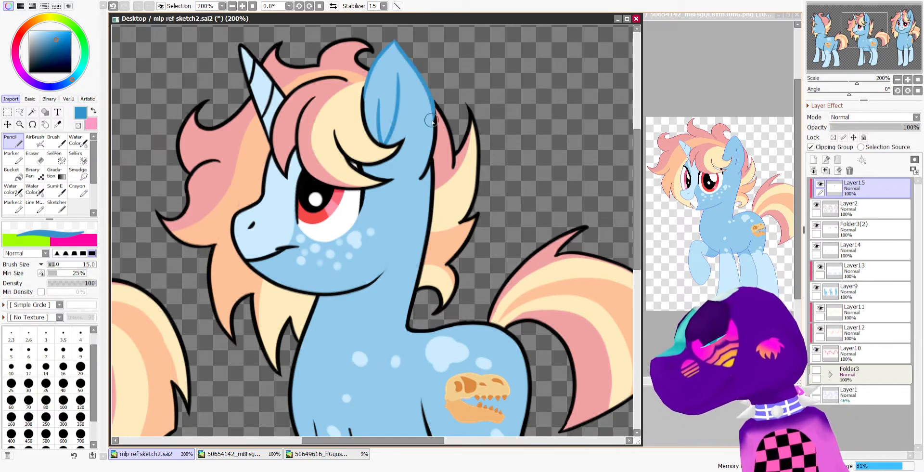
# Recolour the outline down the back of the middle pony's head and neck with the darker blue
pyautogui.moveTo(426, 99)
pyautogui.mouseDown()
pyautogui.moveTo(432, 115)
pyautogui.moveTo(418, 180)
pyautogui.moveTo(432, 216)
pyautogui.mouseUp()
pyautogui.moveTo(433, 160); pyautogui.dragTo(420, 253)
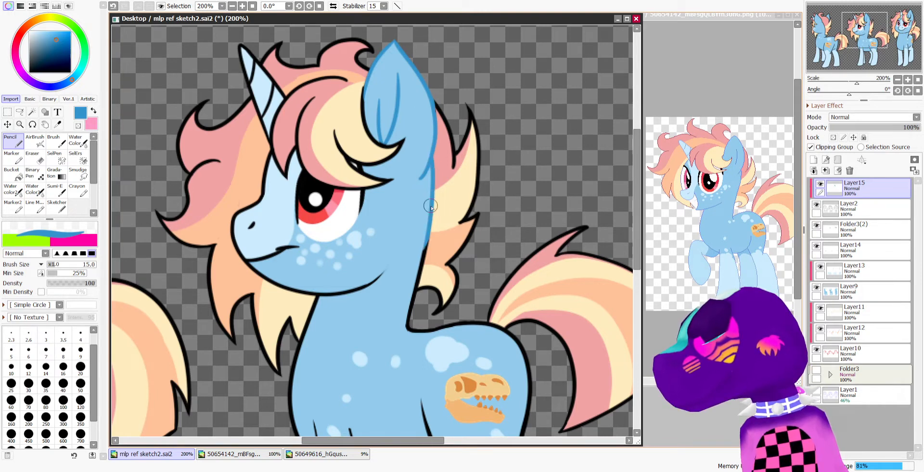
pyautogui.moveTo(431, 206); pyautogui.dragTo(415, 288)
pyautogui.moveTo(406, 324); pyautogui.dragTo(413, 289)
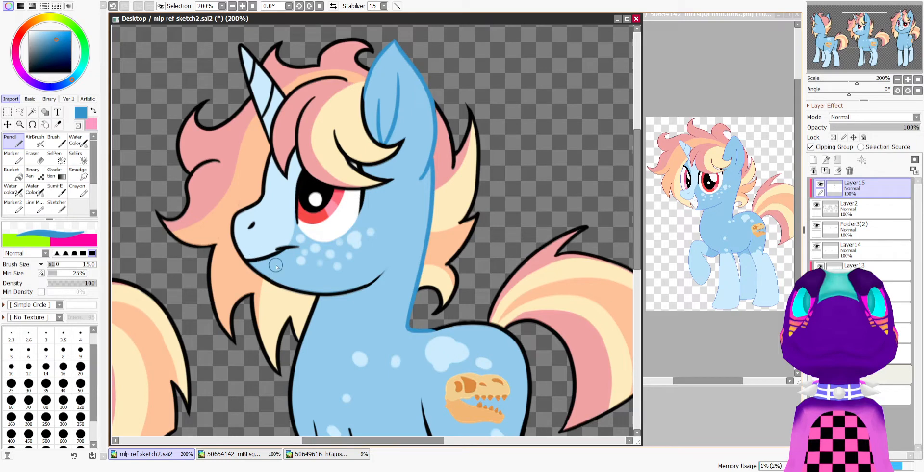
# Recolour the middle pony's forehead, horn, muzzle, nostril, mouth and jaw outlines in the darker blue
pyautogui.moveTo(264, 198); pyautogui.dragTo(259, 162)
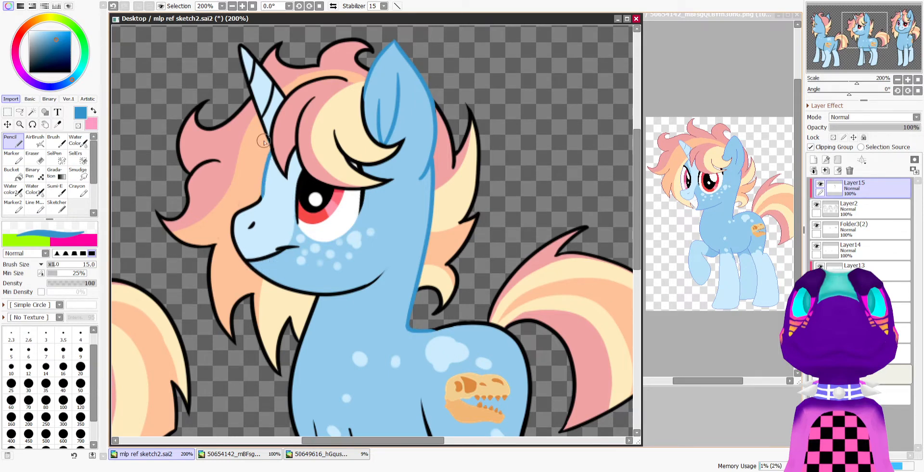
pyautogui.moveTo(241, 46); pyautogui.dragTo(263, 115)
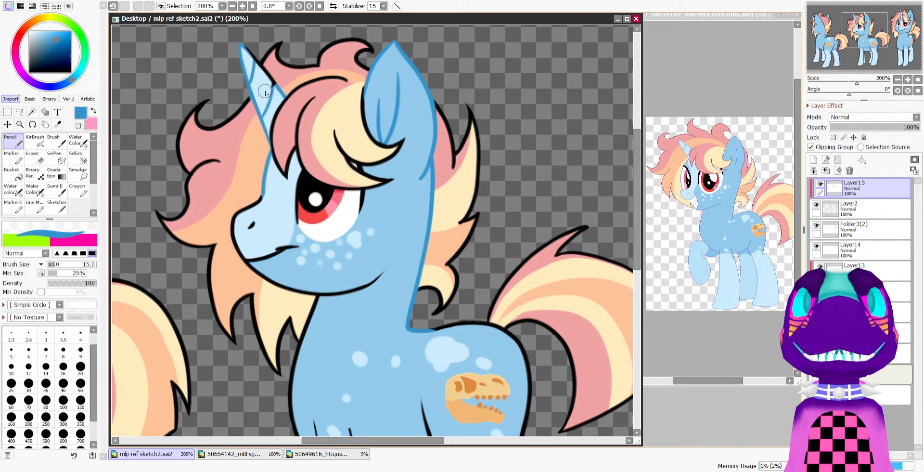
pyautogui.moveTo(256, 61); pyautogui.dragTo(252, 77)
pyautogui.moveTo(242, 46); pyautogui.dragTo(275, 87)
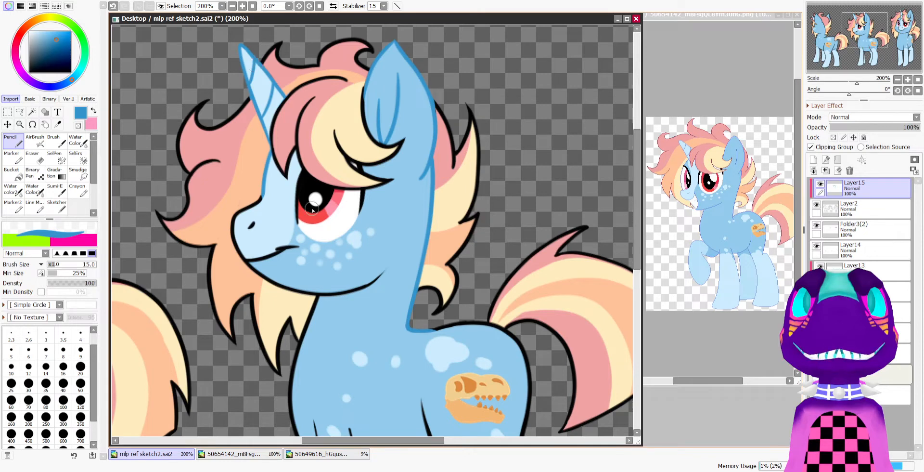
pyautogui.moveTo(262, 194)
pyautogui.mouseDown()
pyautogui.moveTo(244, 211)
pyautogui.moveTo(235, 242)
pyautogui.moveTo(252, 261)
pyautogui.mouseUp()
pyautogui.moveTo(253, 222); pyautogui.dragTo(249, 228)
pyautogui.moveTo(259, 259)
pyautogui.mouseDown()
pyautogui.moveTo(291, 247)
pyautogui.moveTo(292, 285)
pyautogui.moveTo(364, 284)
pyautogui.mouseUp()
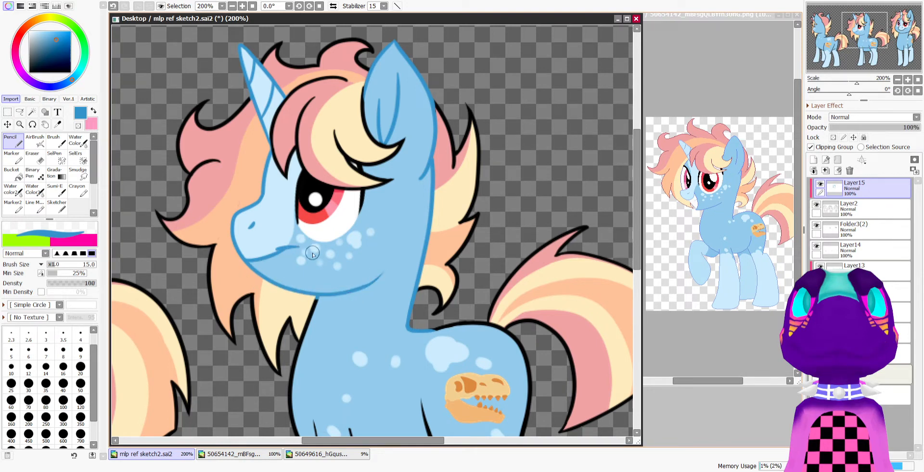
# Recolour the middle pony's chest, shoulder, back and rump outlines blue, and erase stray blue from the tail's base line
pyautogui.moveTo(638, 204); pyautogui.dragTo(638, 232)
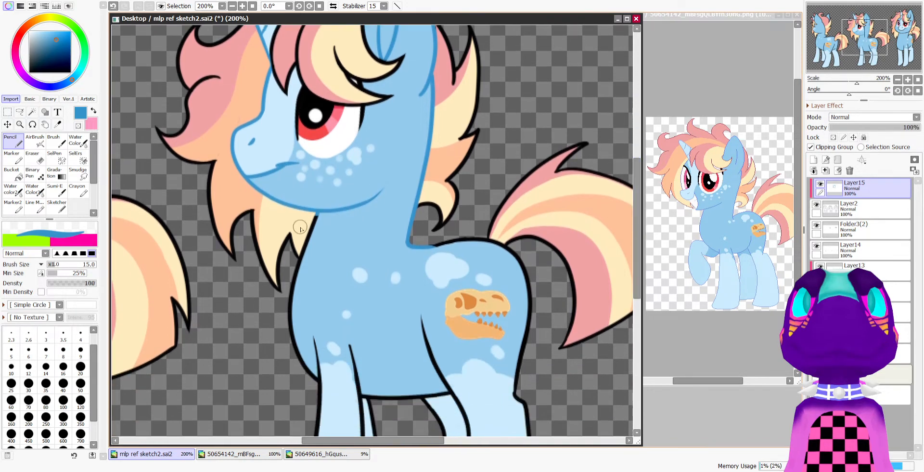
pyautogui.moveTo(306, 256)
pyautogui.mouseDown()
pyautogui.moveTo(289, 320)
pyautogui.moveTo(321, 386)
pyautogui.mouseUp()
pyautogui.moveTo(351, 345); pyautogui.dragTo(360, 400)
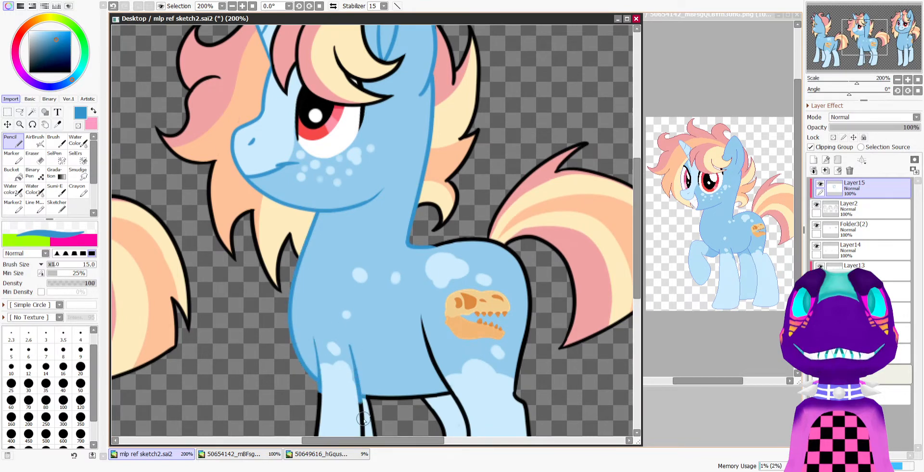
pyautogui.moveTo(424, 245)
pyautogui.mouseDown()
pyautogui.moveTo(480, 249)
pyautogui.moveTo(475, 239)
pyautogui.moveTo(458, 243)
pyautogui.moveTo(507, 251)
pyautogui.moveTo(529, 308)
pyautogui.moveTo(518, 380)
pyautogui.mouseUp()
pyautogui.press('e')
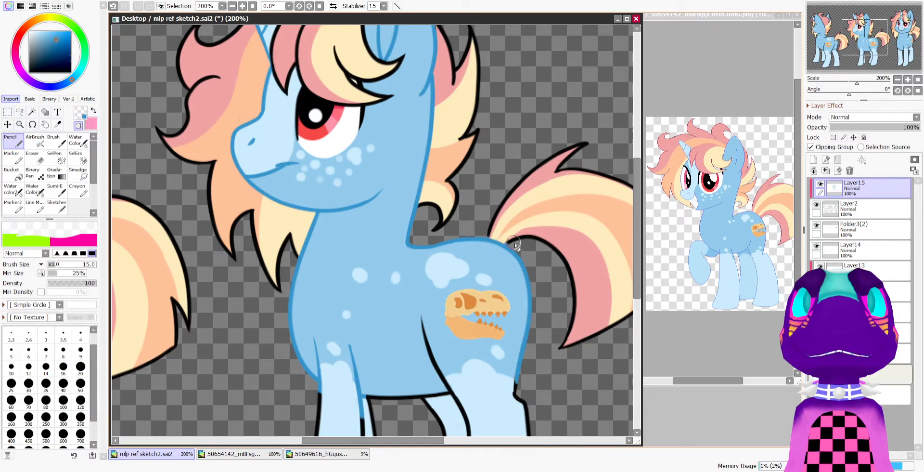
# Recolour the middle pony's belly line and all leg and hoof outlines in the darker blue
pyautogui.moveTo(639, 183); pyautogui.dragTo(639, 223)
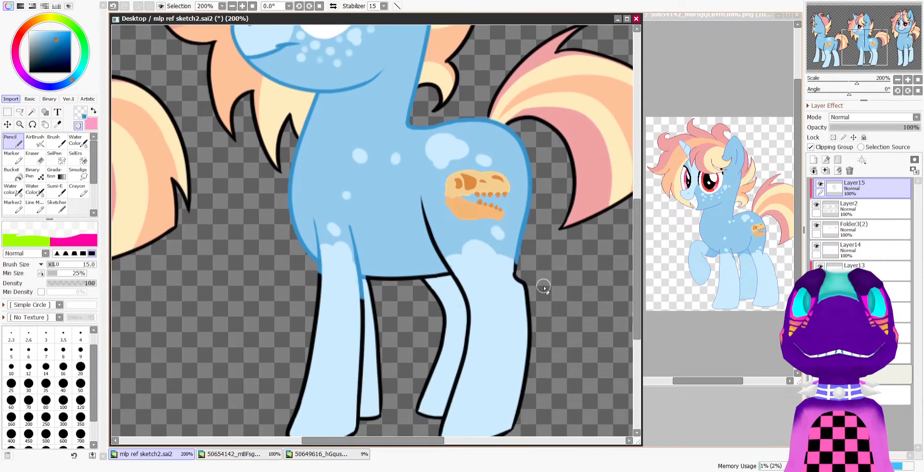
pyautogui.press('e')
pyautogui.moveTo(526, 293); pyautogui.dragTo(516, 420)
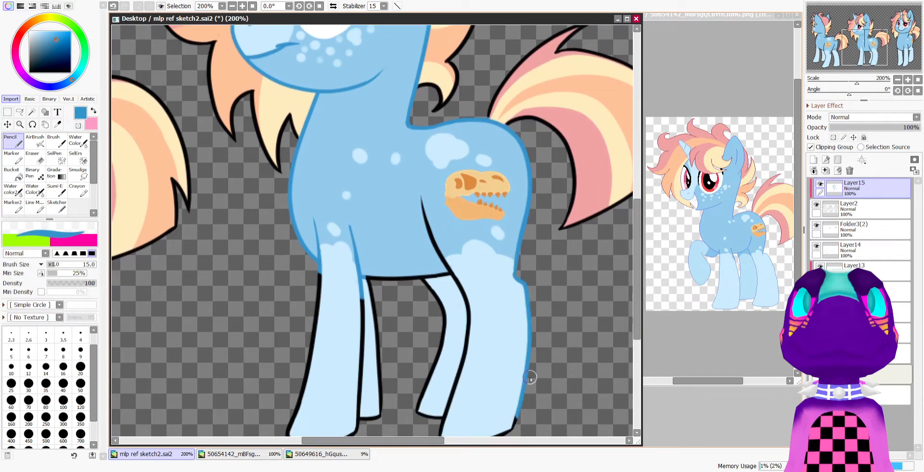
pyautogui.moveTo(638, 290); pyautogui.dragTo(638, 324)
pyautogui.moveTo(416, 90)
pyautogui.mouseDown()
pyautogui.moveTo(470, 209)
pyautogui.moveTo(473, 238)
pyautogui.moveTo(466, 232)
pyautogui.moveTo(469, 245)
pyautogui.moveTo(452, 251)
pyautogui.moveTo(463, 257)
pyautogui.moveTo(450, 340)
pyautogui.moveTo(514, 323)
pyautogui.mouseUp()
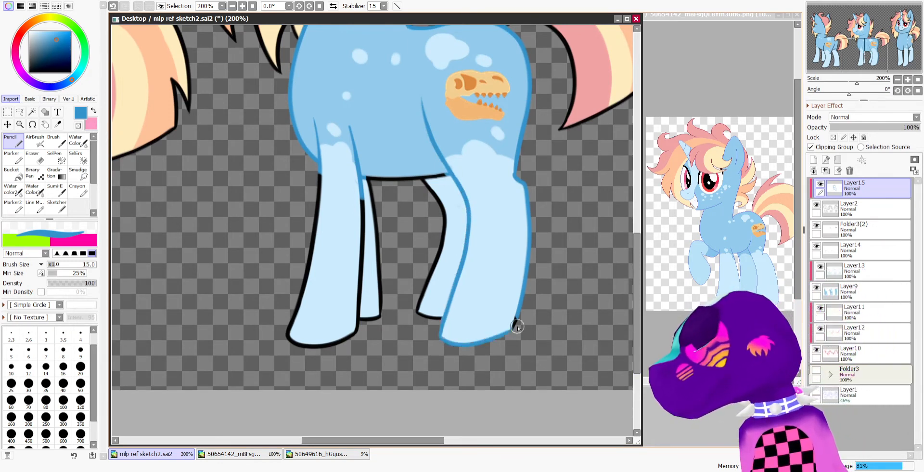
pyautogui.moveTo(445, 173)
pyautogui.mouseDown()
pyautogui.moveTo(422, 172)
pyautogui.moveTo(328, 186)
pyautogui.moveTo(321, 161)
pyautogui.moveTo(305, 287)
pyautogui.moveTo(284, 347)
pyautogui.moveTo(357, 335)
pyautogui.moveTo(363, 296)
pyautogui.moveTo(354, 267)
pyautogui.moveTo(367, 259)
pyautogui.moveTo(382, 277)
pyautogui.moveTo(367, 317)
pyautogui.mouseUp()
pyautogui.moveTo(443, 225)
pyautogui.mouseDown()
pyautogui.moveTo(427, 183)
pyautogui.moveTo(426, 284)
pyautogui.moveTo(452, 320)
pyautogui.mouseUp()
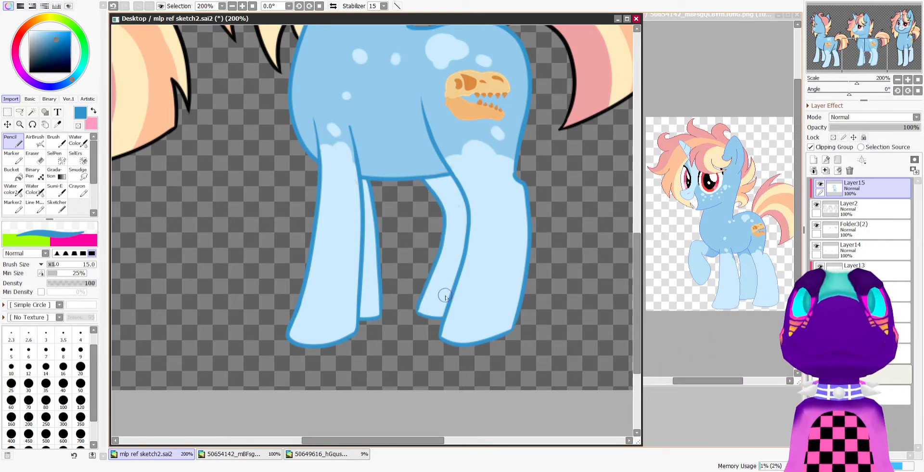
# Recolour the front-facing pony's horn, cheek, nose, muzzle and smile outlines in the darker blue
pyautogui.scroll(-4, 284, 246)
pyautogui.scroll(4, 446, 161)
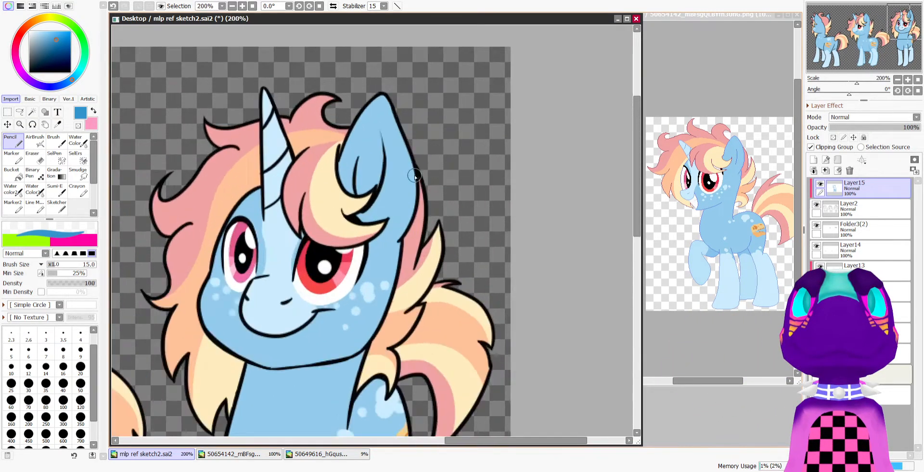
pyautogui.moveTo(264, 107); pyautogui.dragTo(265, 192)
pyautogui.moveTo(264, 91); pyautogui.dragTo(272, 129)
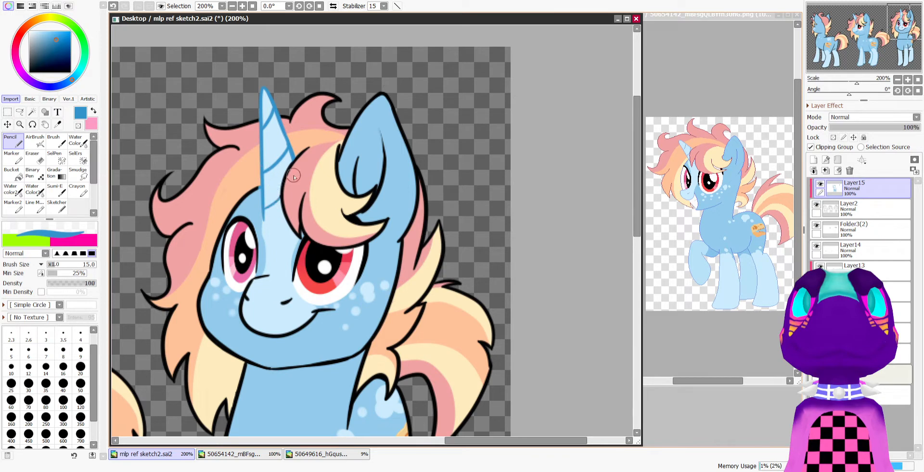
pyautogui.moveTo(233, 211); pyautogui.dragTo(212, 264)
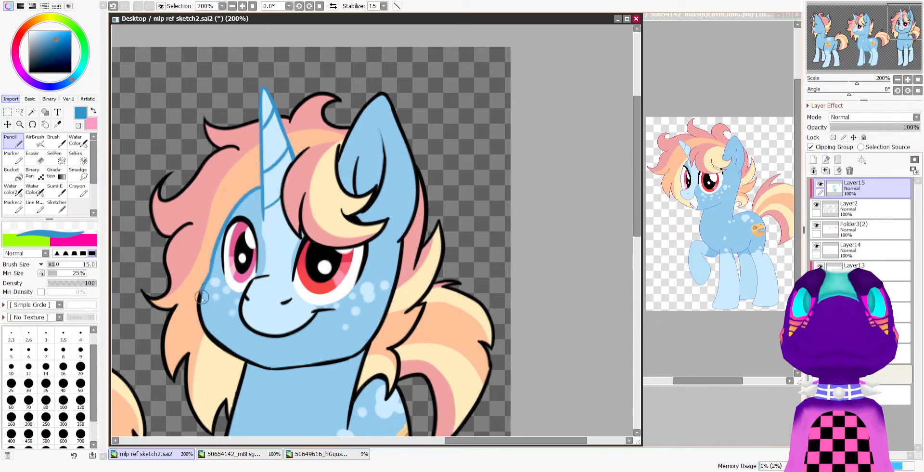
pyautogui.moveTo(202, 309)
pyautogui.mouseDown()
pyautogui.moveTo(242, 357)
pyautogui.moveTo(218, 349)
pyautogui.moveTo(208, 340)
pyautogui.moveTo(272, 368)
pyautogui.mouseUp()
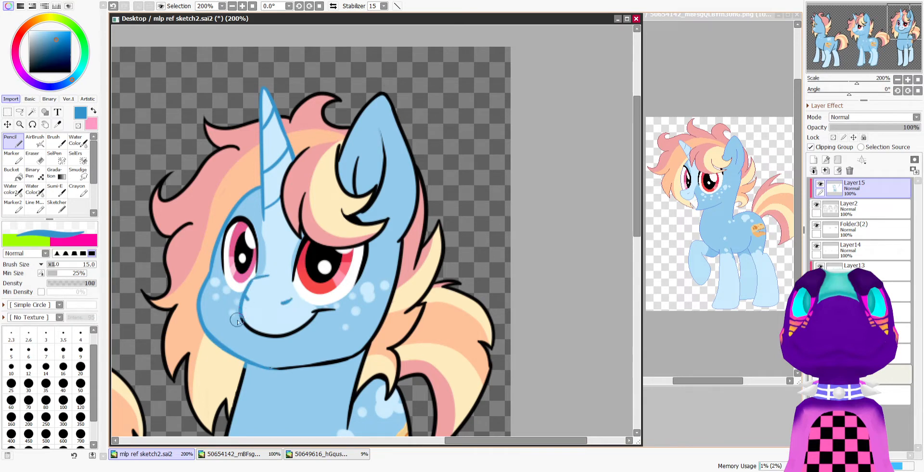
pyautogui.moveTo(237, 320); pyautogui.dragTo(283, 335)
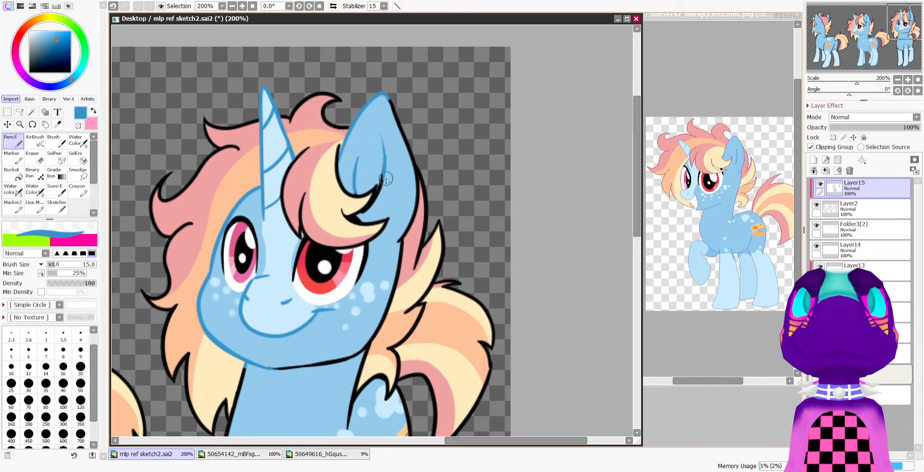
# Recolour the front-facing pony's ear outline and the rest of its jawline in the darker blue
pyautogui.moveTo(387, 171); pyautogui.dragTo(370, 213)
pyautogui.moveTo(388, 99)
pyautogui.mouseDown()
pyautogui.moveTo(413, 175)
pyautogui.moveTo(411, 155)
pyautogui.moveTo(401, 130)
pyautogui.moveTo(415, 201)
pyautogui.moveTo(399, 243)
pyautogui.mouseUp()
pyautogui.moveTo(396, 285)
pyautogui.mouseDown()
pyautogui.moveTo(378, 334)
pyautogui.moveTo(327, 362)
pyautogui.moveTo(270, 369)
pyautogui.mouseUp()
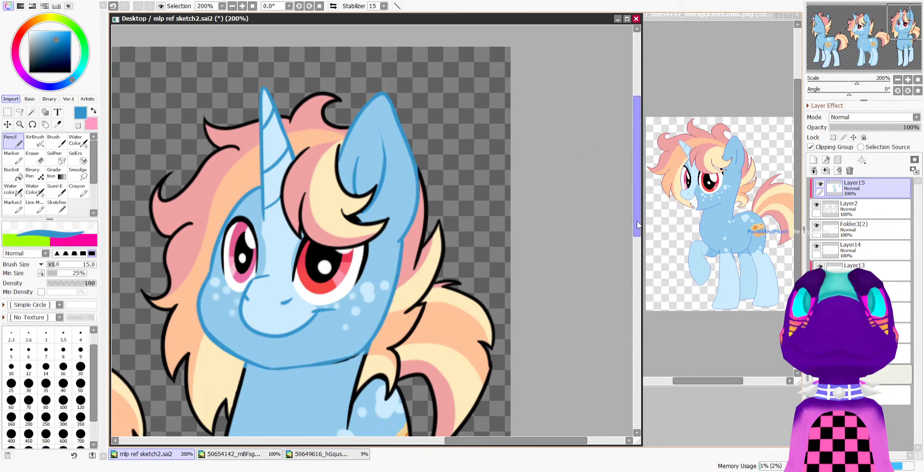
# Recolour the front-facing pony's neck and upper back lines beside the mane blue, erasing stray blue from the mane outline
pyautogui.moveTo(637, 221); pyautogui.dragTo(637, 255)
pyautogui.moveTo(367, 254); pyautogui.dragTo(352, 297)
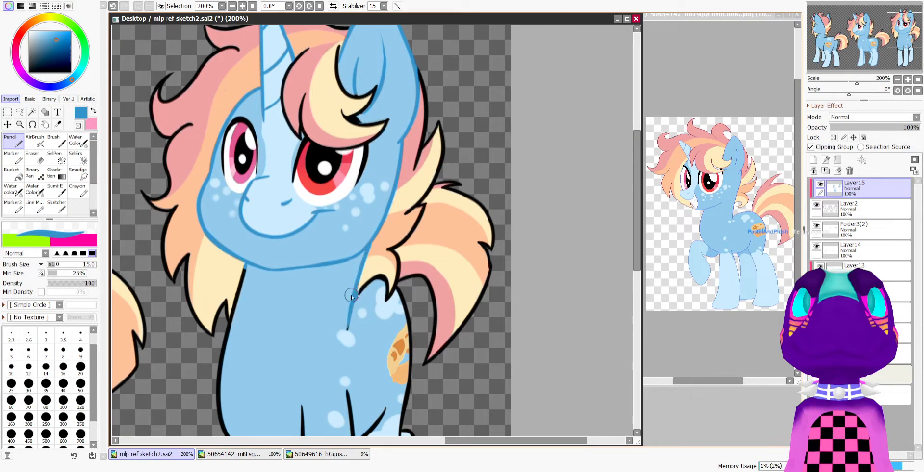
pyautogui.press('-')
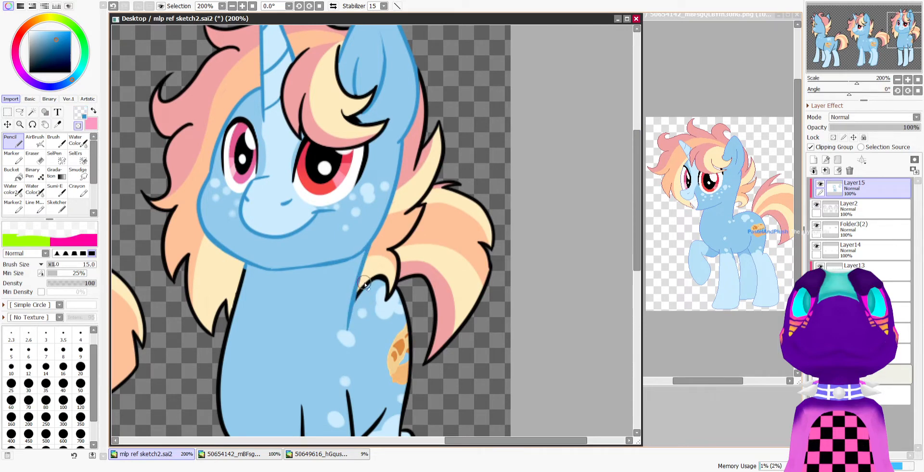
pyautogui.moveTo(385, 286); pyautogui.dragTo(384, 298)
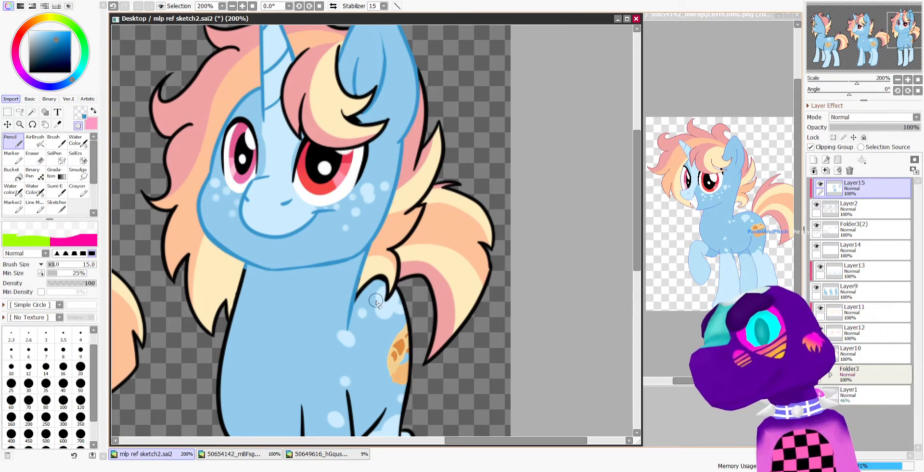
pyautogui.press('-')
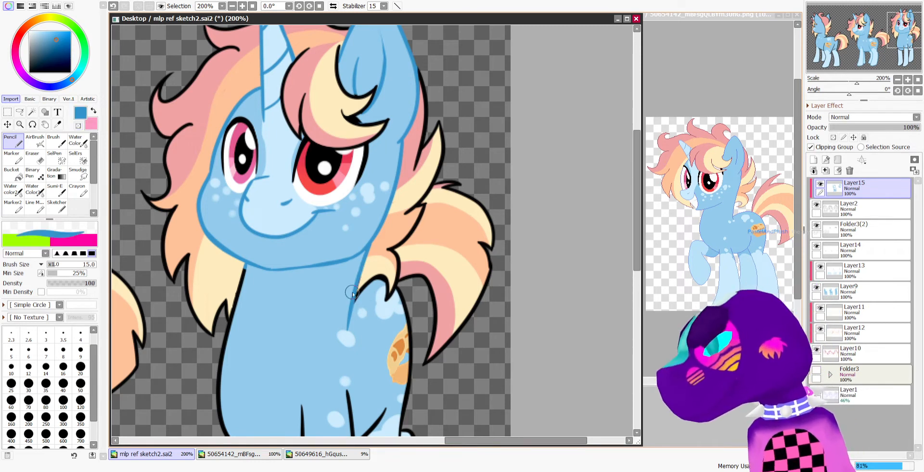
# Recolour the front-facing pony's chest, belly, rump and upper leg lines in the darker blue, clearing stray blue from the mane
pyautogui.scroll(-3, 616, 397)
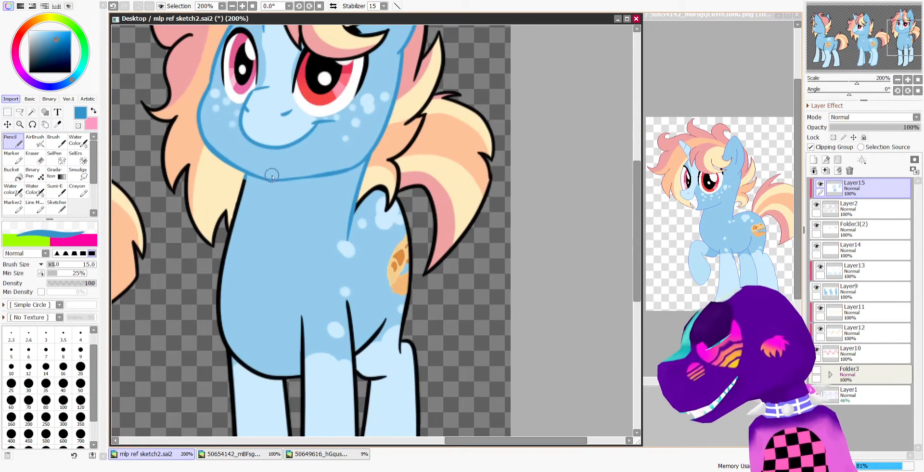
pyautogui.moveTo(242, 201)
pyautogui.mouseDown()
pyautogui.moveTo(237, 236)
pyautogui.moveTo(248, 183)
pyautogui.moveTo(221, 284)
pyautogui.moveTo(223, 321)
pyautogui.moveTo(218, 293)
pyautogui.moveTo(229, 323)
pyautogui.moveTo(303, 369)
pyautogui.mouseUp()
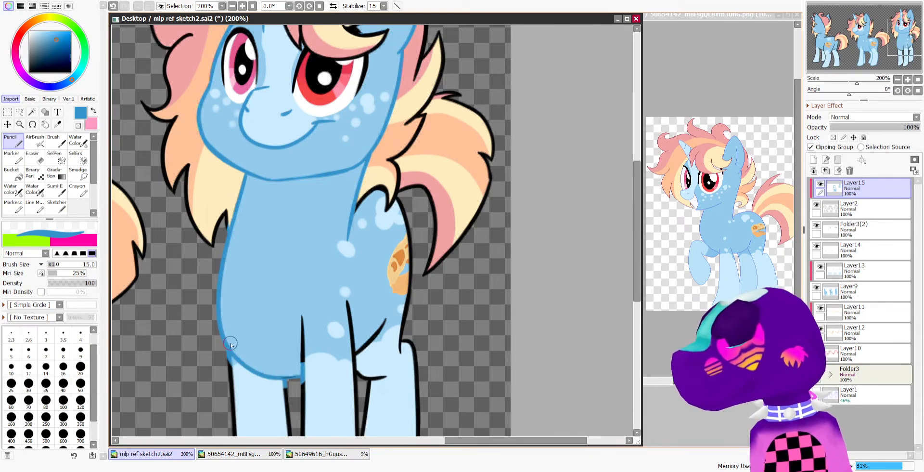
pyautogui.press('-')
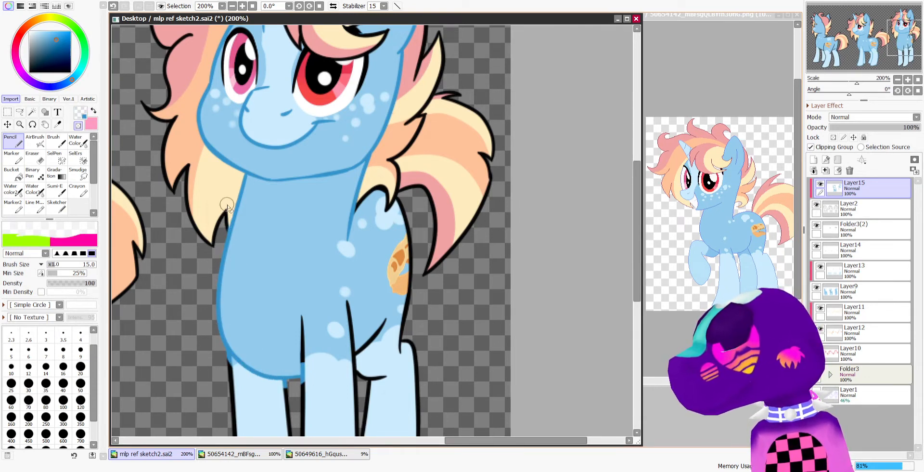
pyautogui.press('-')
pyautogui.moveTo(302, 314); pyautogui.dragTo(303, 398)
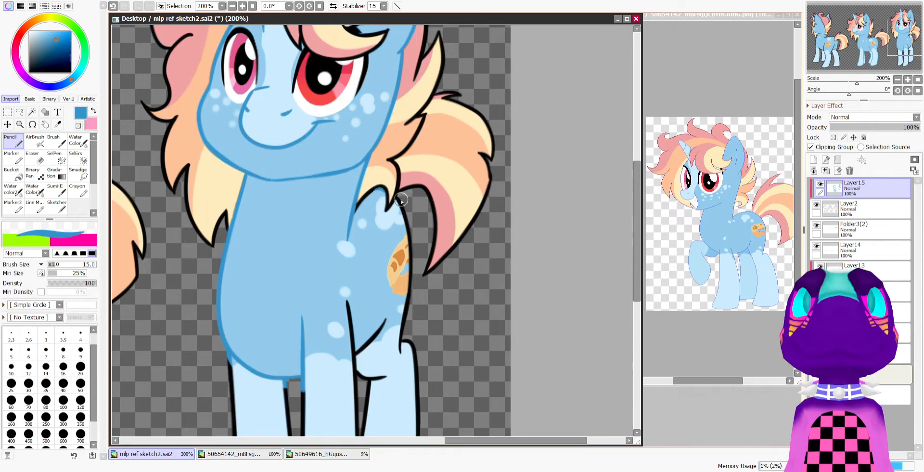
pyautogui.moveTo(400, 215)
pyautogui.mouseDown()
pyautogui.moveTo(401, 339)
pyautogui.moveTo(407, 296)
pyautogui.moveTo(402, 324)
pyautogui.moveTo(392, 310)
pyautogui.moveTo(355, 337)
pyautogui.moveTo(348, 298)
pyautogui.mouseUp()
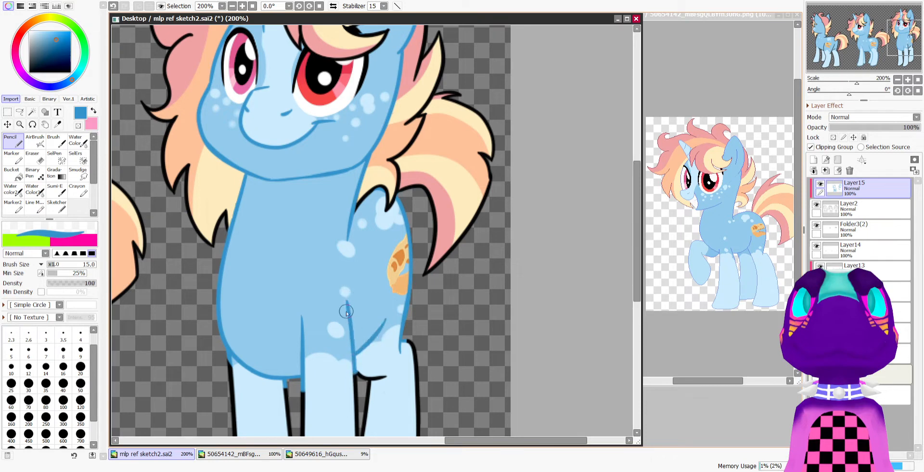
# Recolour the remaining leg and hoof outlines of the front-facing pony in the darker blue
pyautogui.scroll(-5, 530, 234)
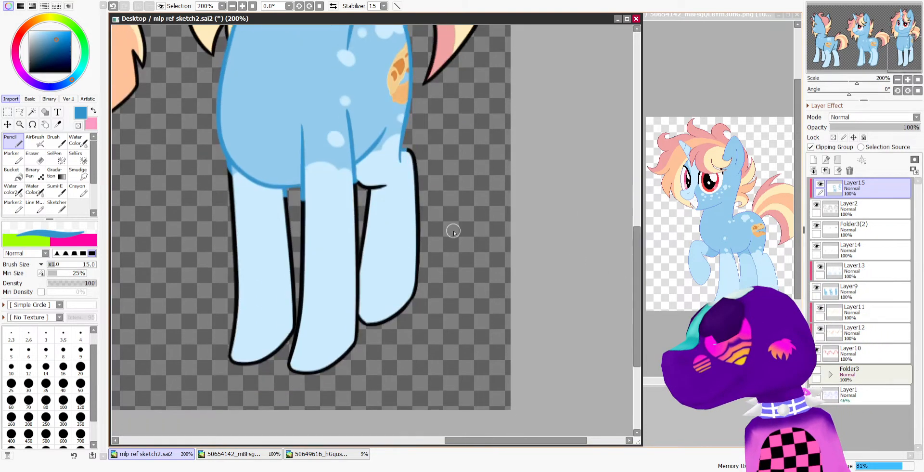
pyautogui.moveTo(384, 186)
pyautogui.mouseDown()
pyautogui.moveTo(405, 154)
pyautogui.moveTo(412, 207)
pyautogui.moveTo(420, 173)
pyautogui.moveTo(414, 300)
pyautogui.moveTo(393, 322)
pyautogui.moveTo(367, 327)
pyautogui.moveTo(358, 306)
pyautogui.moveTo(365, 246)
pyautogui.moveTo(350, 232)
pyautogui.moveTo(351, 327)
pyautogui.moveTo(363, 330)
pyautogui.moveTo(330, 364)
pyautogui.moveTo(292, 370)
pyautogui.moveTo(303, 260)
pyautogui.moveTo(296, 323)
pyautogui.moveTo(298, 197)
pyautogui.moveTo(296, 281)
pyautogui.mouseUp()
pyautogui.moveTo(294, 315)
pyautogui.mouseDown()
pyautogui.moveTo(255, 362)
pyautogui.moveTo(227, 367)
pyautogui.moveTo(237, 277)
pyautogui.moveTo(233, 304)
pyautogui.moveTo(229, 149)
pyautogui.mouseUp()
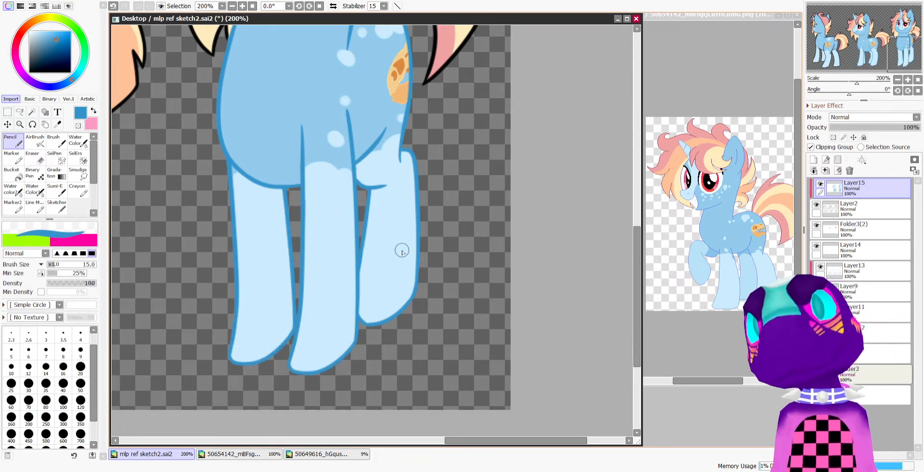
# Recolour the outline and spiral lines of the rear-view pony's horn blue, keeping the adjacent mane line clear of blue
pyautogui.scroll(-4, 434, 234)
pyautogui.scroll(-1, 465, 226)
pyautogui.scroll(12, 433, 217)
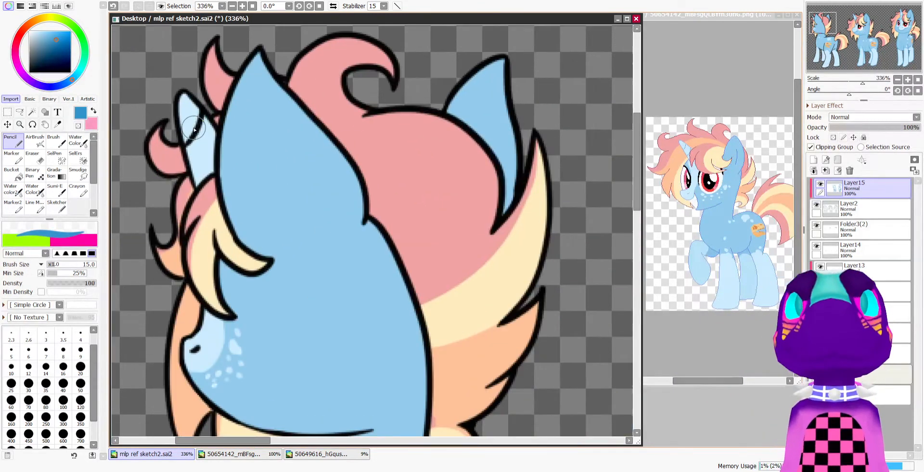
pyautogui.moveTo(192, 126)
pyautogui.mouseDown()
pyautogui.moveTo(175, 93)
pyautogui.moveTo(202, 198)
pyautogui.mouseUp()
pyautogui.press('-')
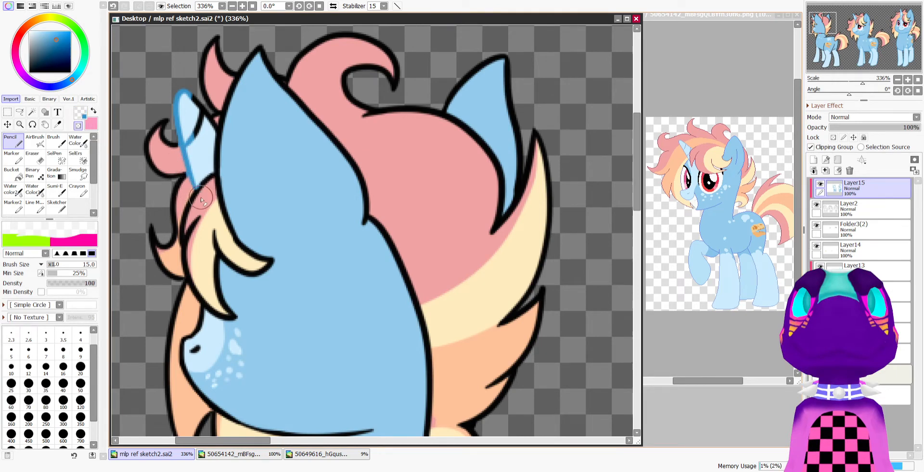
pyautogui.press('-')
pyautogui.moveTo(190, 129)
pyautogui.mouseDown()
pyautogui.moveTo(189, 107)
pyautogui.moveTo(212, 126)
pyautogui.mouseUp()
pyautogui.moveTo(188, 97); pyautogui.dragTo(220, 141)
# Recolour the tip and front edge of the rear-view pony's near ear, down to the forelock, in the darker blue
pyautogui.moveTo(265, 60)
pyautogui.mouseDown()
pyautogui.moveTo(229, 116)
pyautogui.moveTo(238, 95)
pyautogui.moveTo(220, 155)
pyautogui.mouseUp()
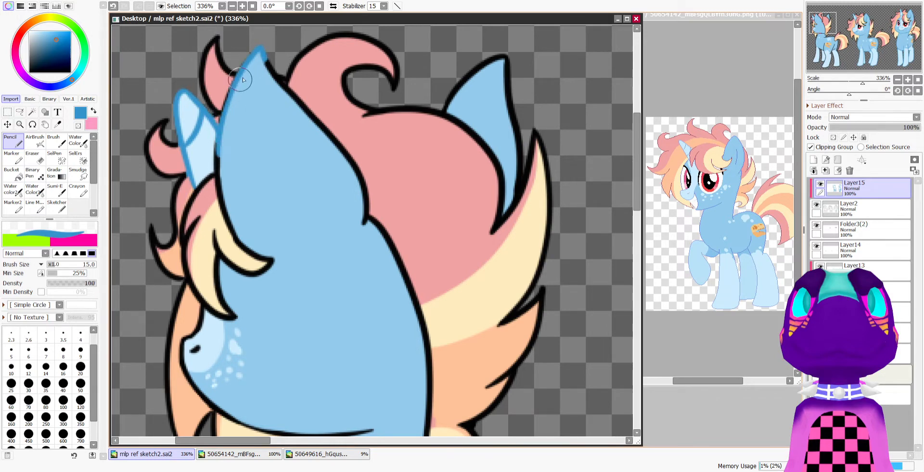
pyautogui.moveTo(241, 79); pyautogui.dragTo(222, 187)
pyautogui.moveTo(223, 127); pyautogui.dragTo(227, 202)
pyautogui.moveTo(217, 170); pyautogui.dragTo(240, 234)
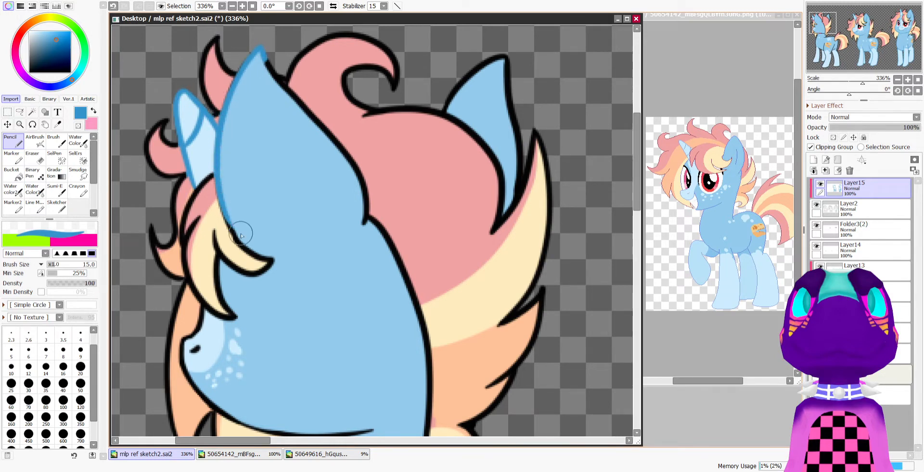
pyautogui.moveTo(222, 200); pyautogui.dragTo(241, 236)
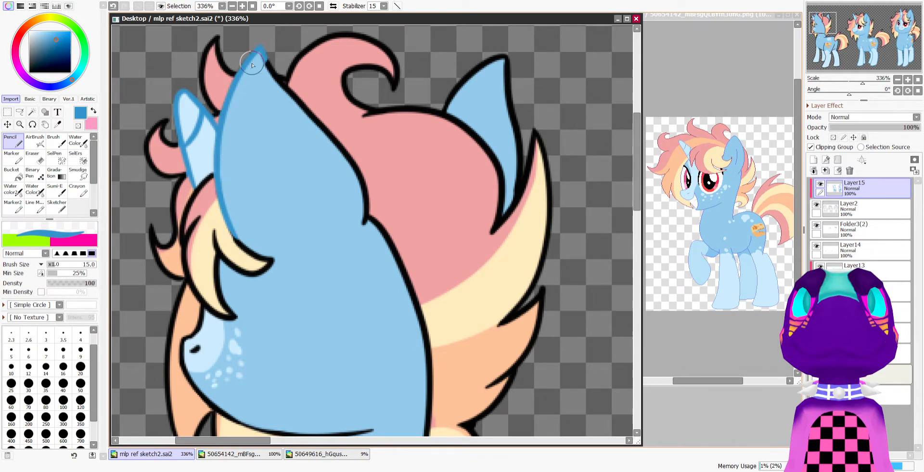
# Recolour the back edge of the rear-view pony's near ear and the far ear's outline in the darker blue, keeping the mane line clear
pyautogui.moveTo(261, 48)
pyautogui.mouseDown()
pyautogui.moveTo(278, 96)
pyautogui.moveTo(311, 123)
pyautogui.moveTo(275, 87)
pyautogui.moveTo(363, 173)
pyautogui.moveTo(356, 163)
pyautogui.moveTo(355, 235)
pyautogui.mouseUp()
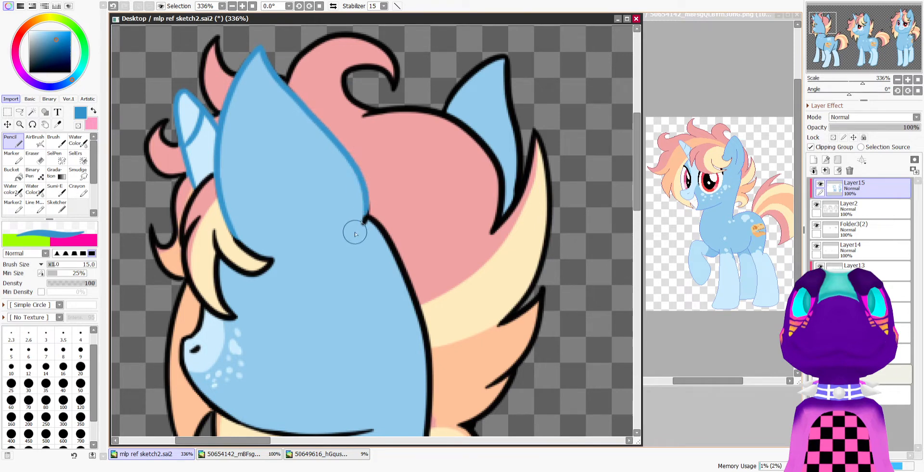
pyautogui.scroll(-6, 282, 143)
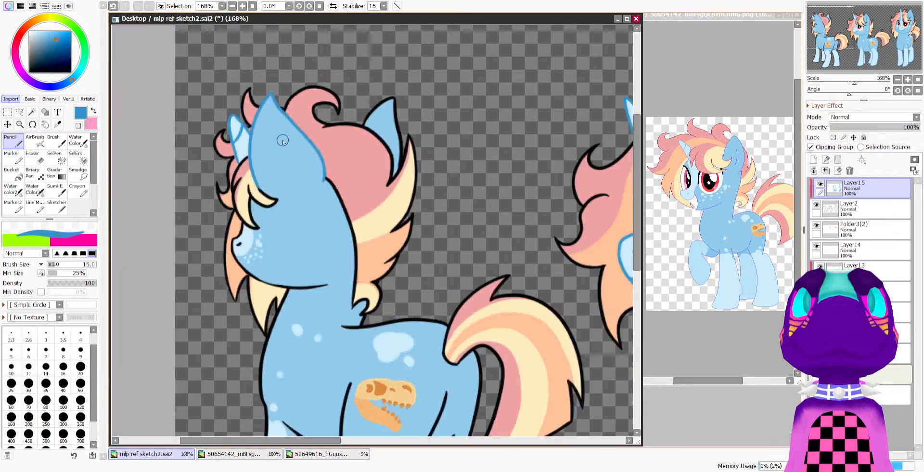
pyautogui.scroll(6, 385, 112)
pyautogui.moveTo(255, 142)
pyautogui.mouseDown()
pyautogui.moveTo(302, 116)
pyautogui.moveTo(281, 124)
pyautogui.mouseUp()
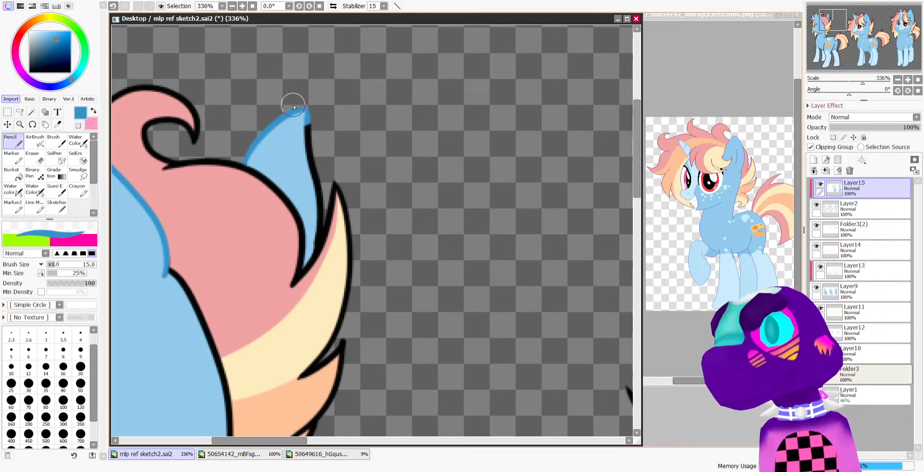
pyautogui.moveTo(305, 109)
pyautogui.mouseDown()
pyautogui.moveTo(315, 169)
pyautogui.moveTo(311, 248)
pyautogui.mouseUp()
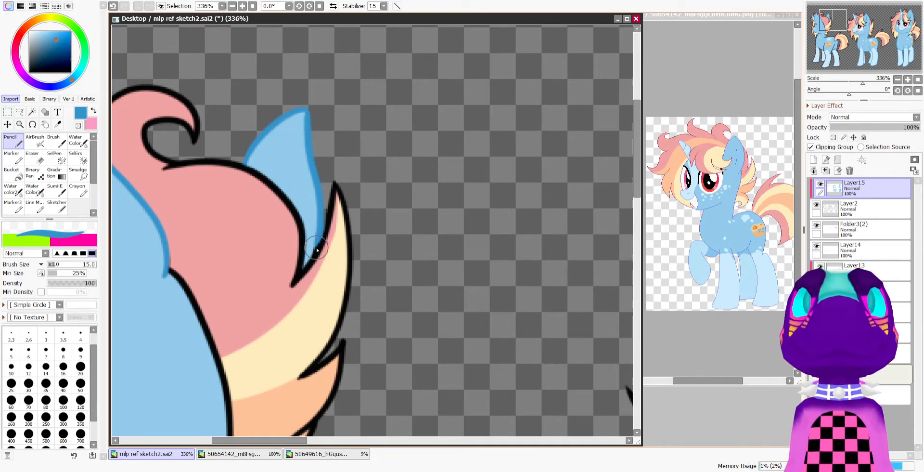
pyautogui.press('e')
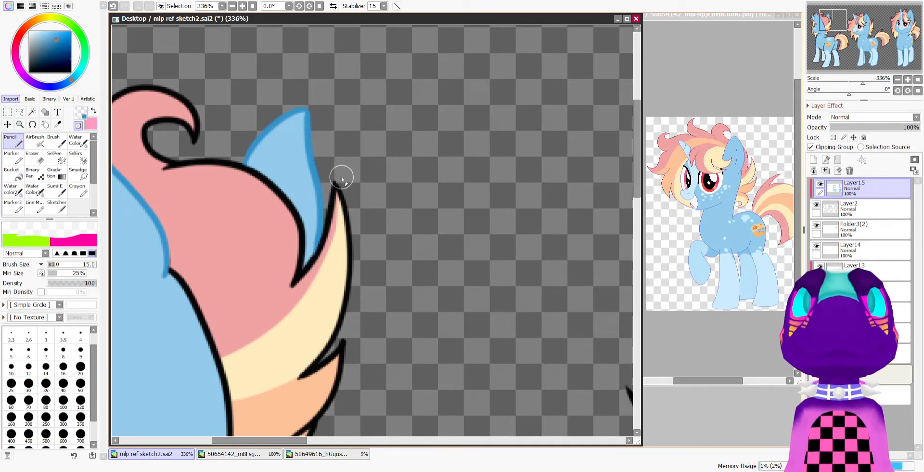
# Recolour the rear-view pony's muzzle, nostril and jaw lines in the darker blue
pyautogui.scroll(-3, 635, 212)
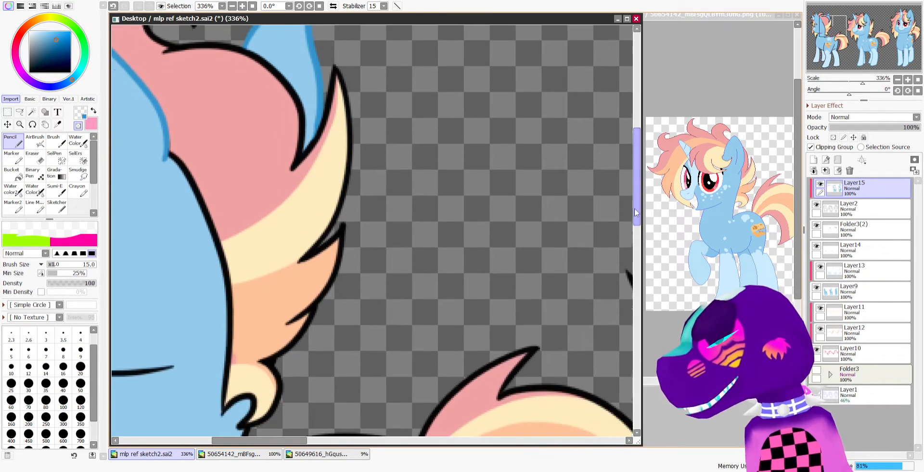
pyautogui.moveTo(636, 212); pyautogui.dragTo(635, 213)
pyautogui.scroll(-5, 366, 183)
pyautogui.scroll(1, 275, 197)
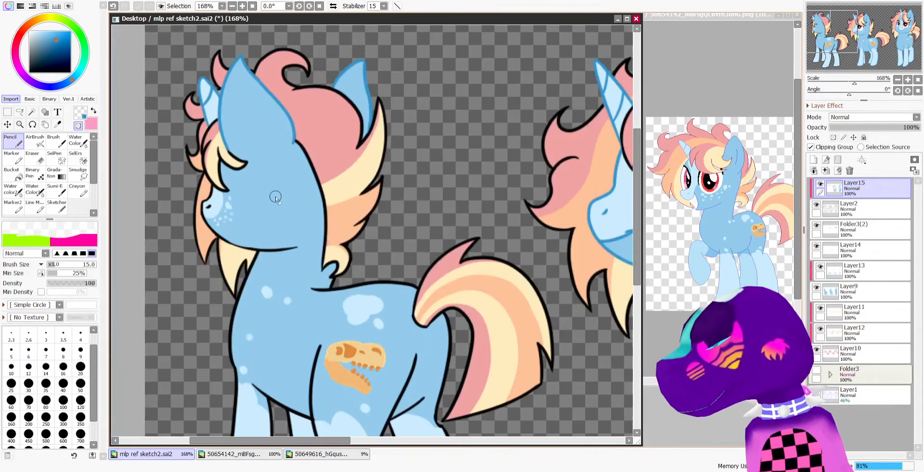
pyautogui.scroll(4, 226, 207)
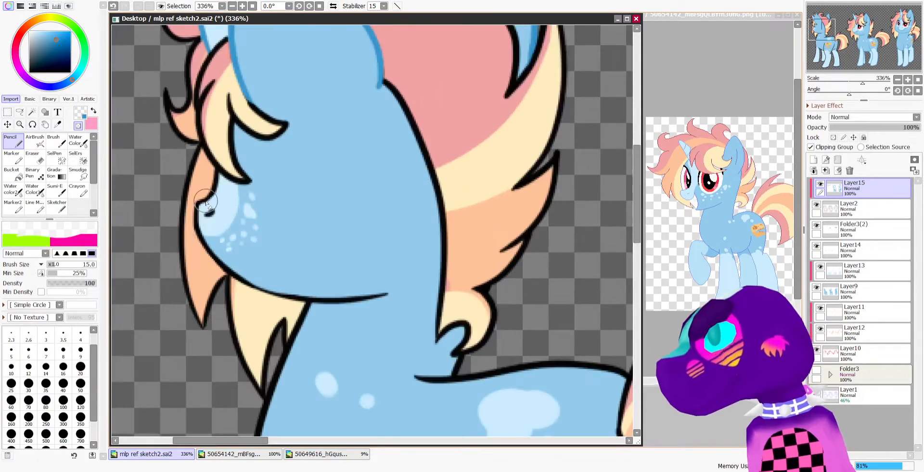
pyautogui.press('-')
pyautogui.moveTo(211, 211)
pyautogui.mouseDown()
pyautogui.moveTo(203, 221)
pyautogui.moveTo(215, 173)
pyautogui.mouseUp()
pyautogui.moveTo(198, 220)
pyautogui.mouseDown()
pyautogui.moveTo(241, 273)
pyautogui.moveTo(209, 248)
pyautogui.moveTo(230, 267)
pyautogui.moveTo(280, 292)
pyautogui.moveTo(270, 292)
pyautogui.moveTo(380, 290)
pyautogui.mouseUp()
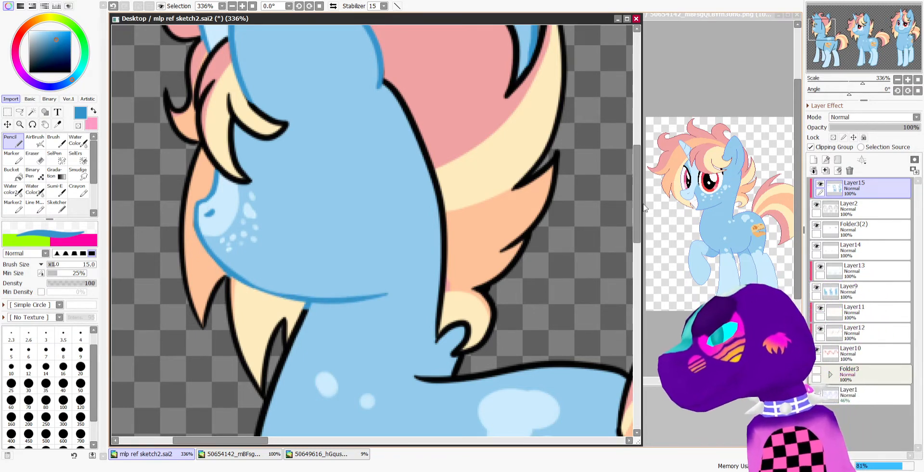
# Recolour the front neck and chest line of the rear-view pony in the darker blue, clearing stray blue from the hanging mane
pyautogui.moveTo(635, 206); pyautogui.dragTo(635, 226)
pyautogui.moveTo(311, 218)
pyautogui.mouseDown()
pyautogui.moveTo(263, 323)
pyautogui.moveTo(250, 389)
pyautogui.mouseUp()
pyautogui.moveTo(259, 429); pyautogui.dragTo(260, 434)
pyautogui.press('-')
pyautogui.moveTo(285, 241); pyautogui.dragTo(249, 344)
pyautogui.press('-')
# Recolour the rear-view pony's nape line and the front part of its back in the darker blue, clearing stray blue from the mane
pyautogui.moveTo(455, 280); pyautogui.dragTo(449, 287)
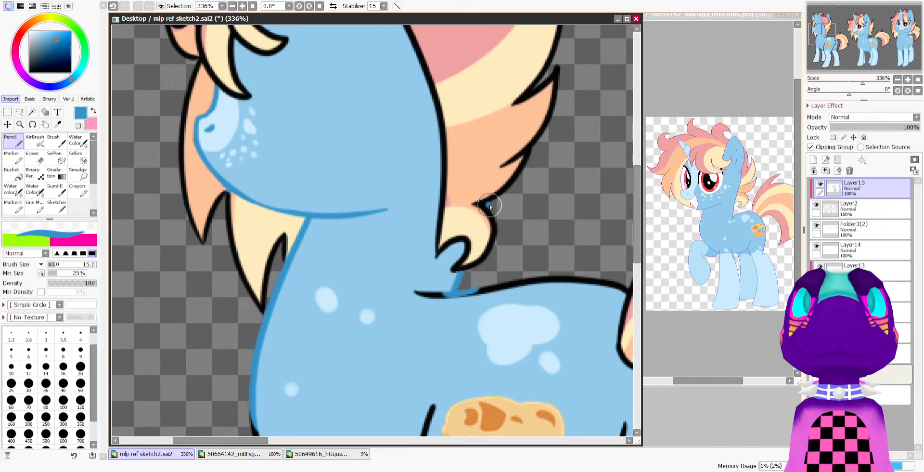
pyautogui.press('-')
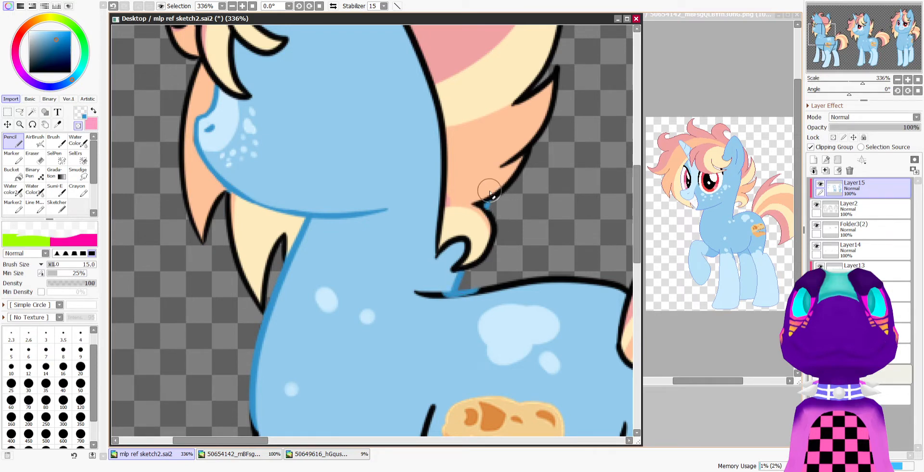
pyautogui.press('-')
pyautogui.moveTo(415, 291); pyautogui.dragTo(519, 282)
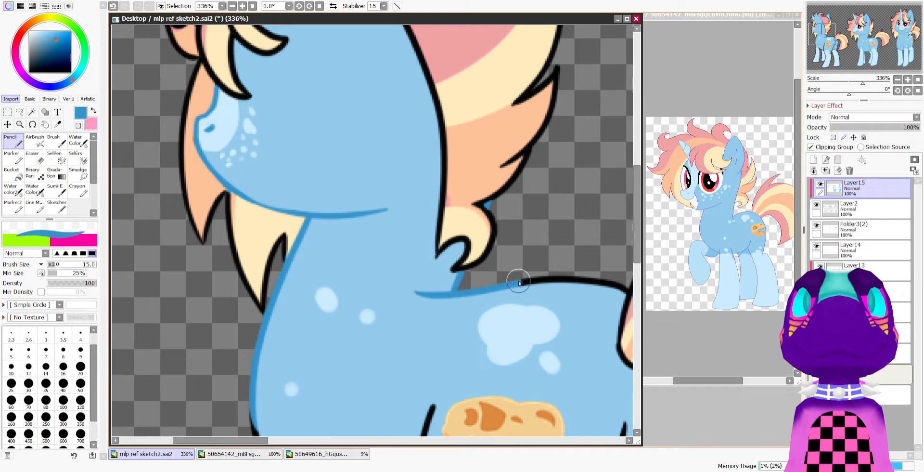
# Recolour the remaining back, belly, rump, leg and hoof outlines of the rear-view pony in the darker blue
pyautogui.scroll(-9, 344, 217)
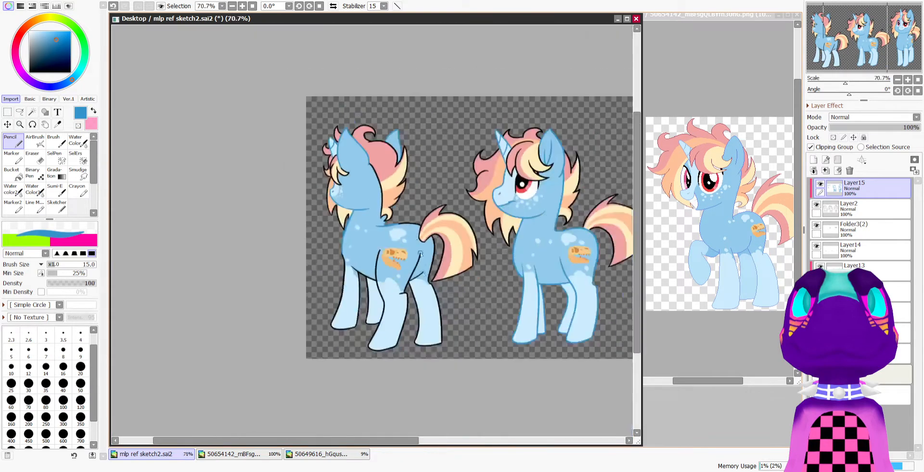
pyautogui.scroll(5, 420, 257)
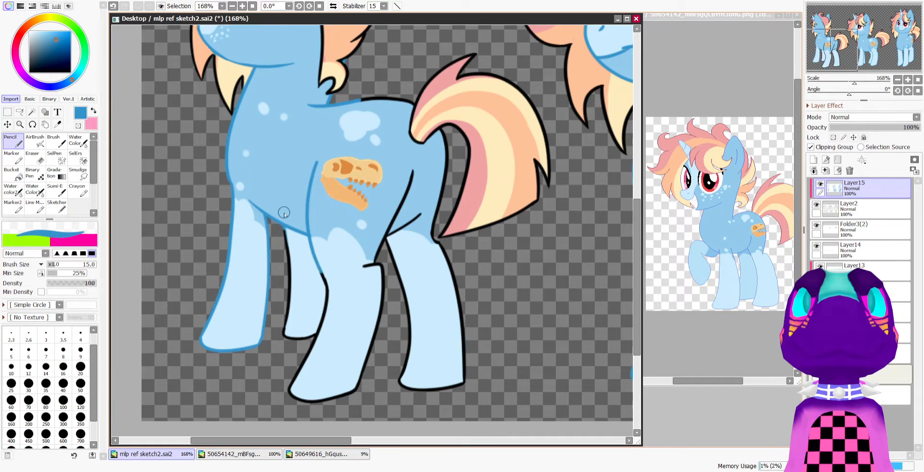
pyautogui.moveTo(323, 334); pyautogui.dragTo(330, 306)
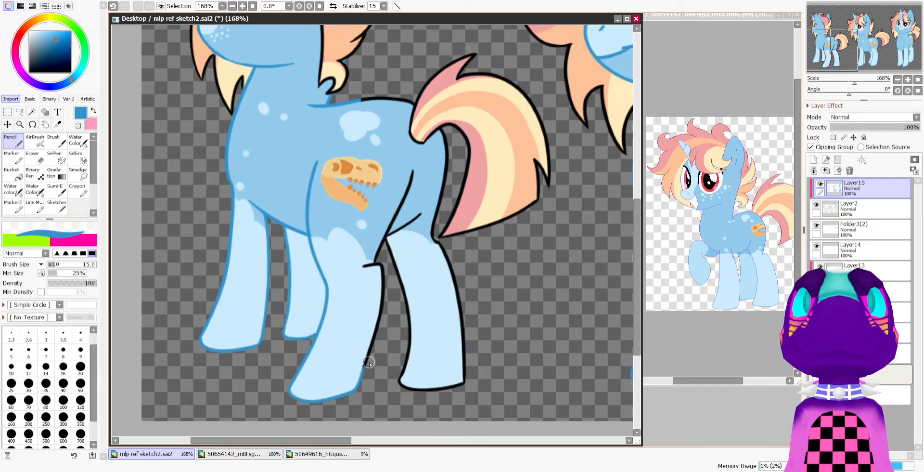
pyautogui.moveTo(372, 329); pyautogui.dragTo(382, 260)
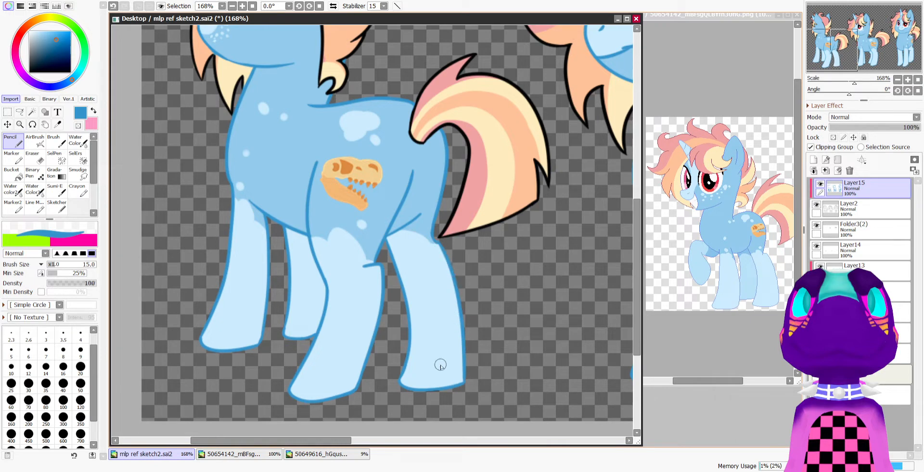
# Lock the opacity of Layer15 and sample the light blue from the rear-view pony's front leg
pyautogui.scroll(-8, 440, 366)
pyautogui.scroll(3, 381, 322)
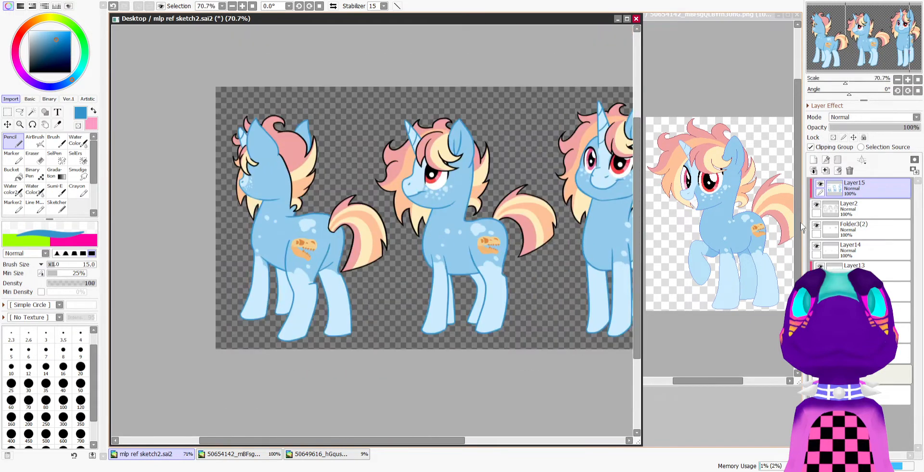
pyautogui.click(833, 138)
pyautogui.click(57, 124)
pyautogui.scroll(3, 220, 290)
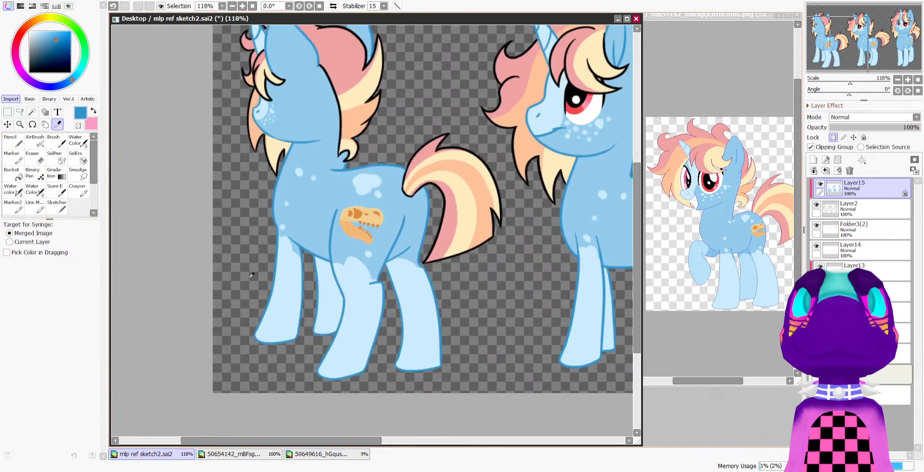
pyautogui.click(294, 282)
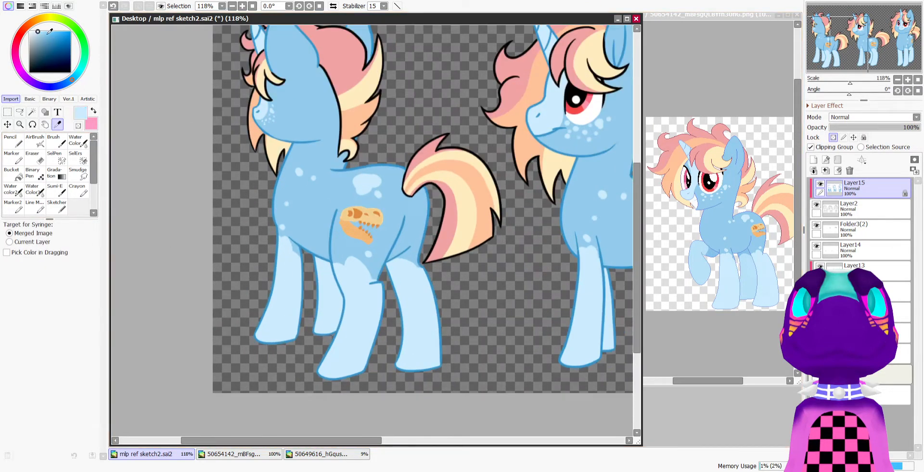
# With the Pencil, recolor the outlines of the leftmost pony's two pale front legs in softer light blue on Layer15
pyautogui.click(17, 137)
pyautogui.scroll(4, 361, 293)
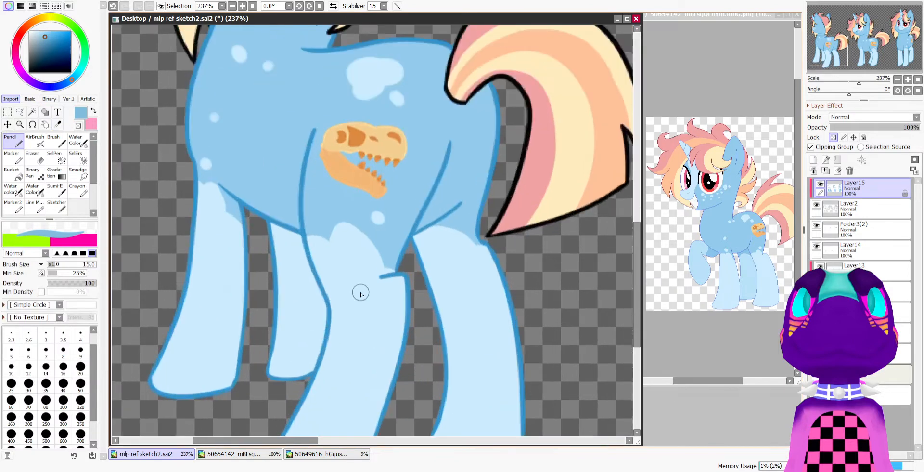
pyautogui.moveTo(194, 217); pyautogui.dragTo(161, 364)
pyautogui.moveTo(195, 396); pyautogui.dragTo(196, 395)
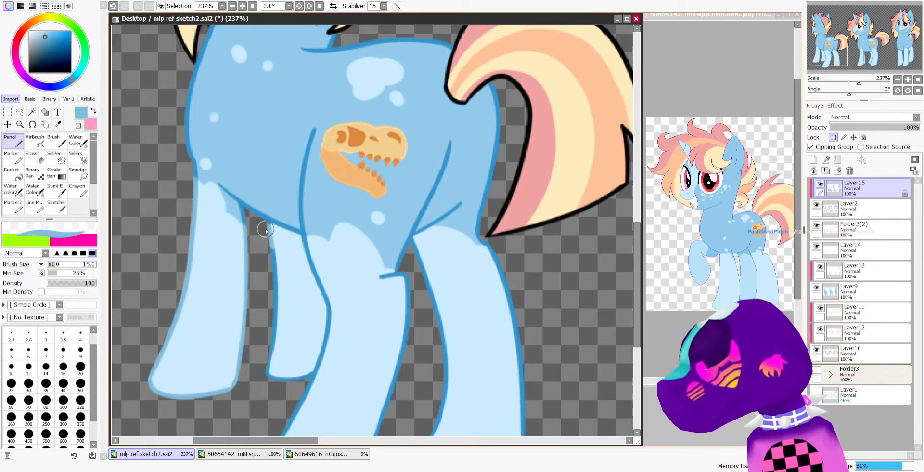
pyautogui.moveTo(269, 380); pyautogui.dragTo(317, 374)
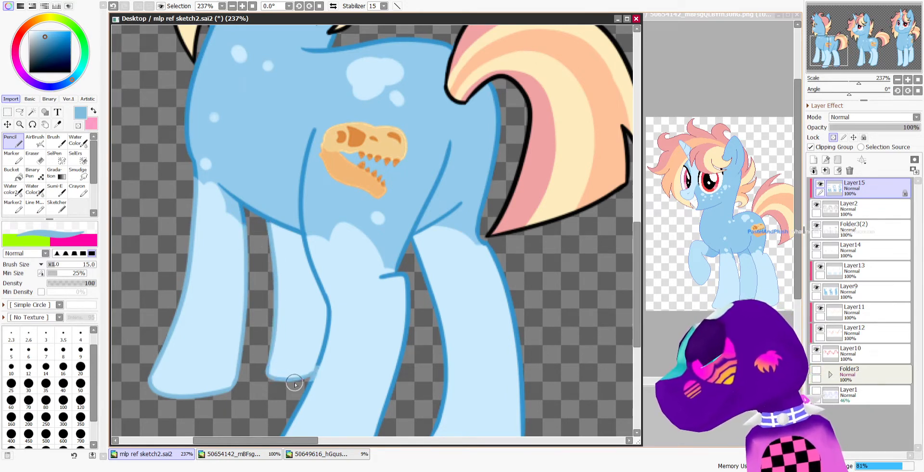
pyautogui.moveTo(266, 230)
pyautogui.mouseDown()
pyautogui.moveTo(333, 235)
pyautogui.moveTo(314, 249)
pyautogui.moveTo(306, 244)
pyautogui.moveTo(327, 356)
pyautogui.moveTo(309, 388)
pyautogui.mouseUp()
# Trace softer light blue over the outlines of the leftmost pony's two pale hind legs, down to the hooves
pyautogui.moveTo(380, 277)
pyautogui.mouseDown()
pyautogui.moveTo(400, 277)
pyautogui.moveTo(408, 318)
pyautogui.mouseUp()
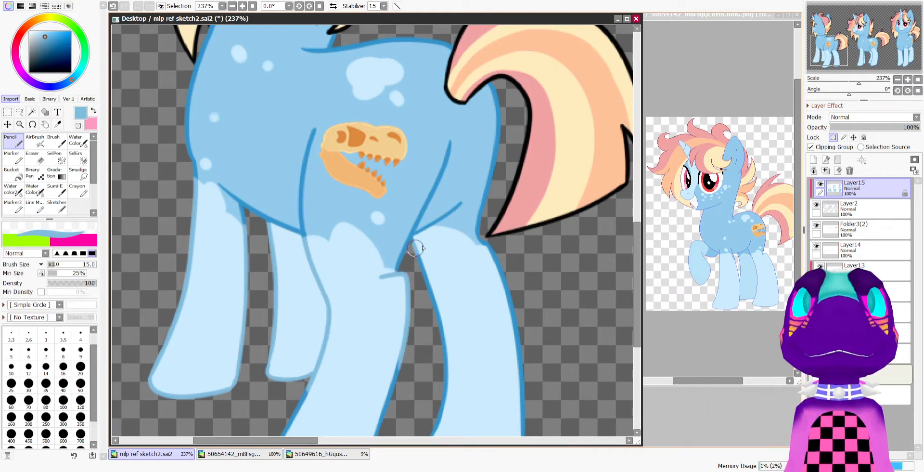
pyautogui.moveTo(416, 245); pyautogui.dragTo(434, 295)
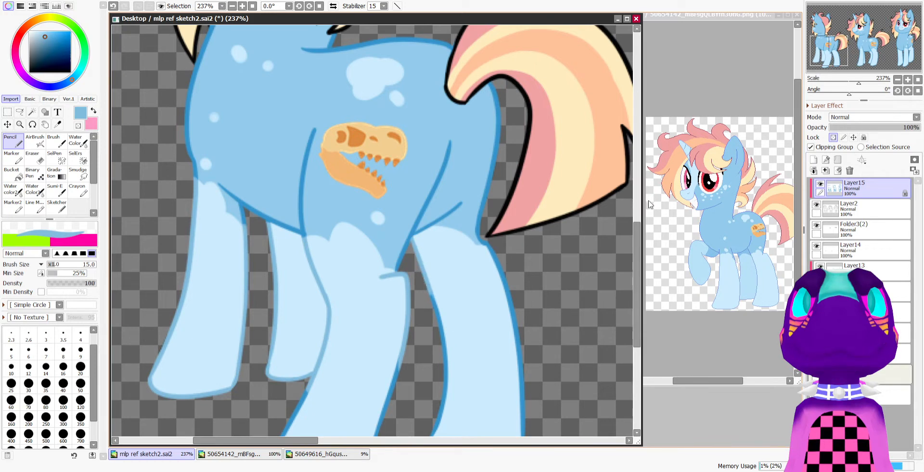
pyautogui.moveTo(637, 230); pyautogui.dragTo(637, 257)
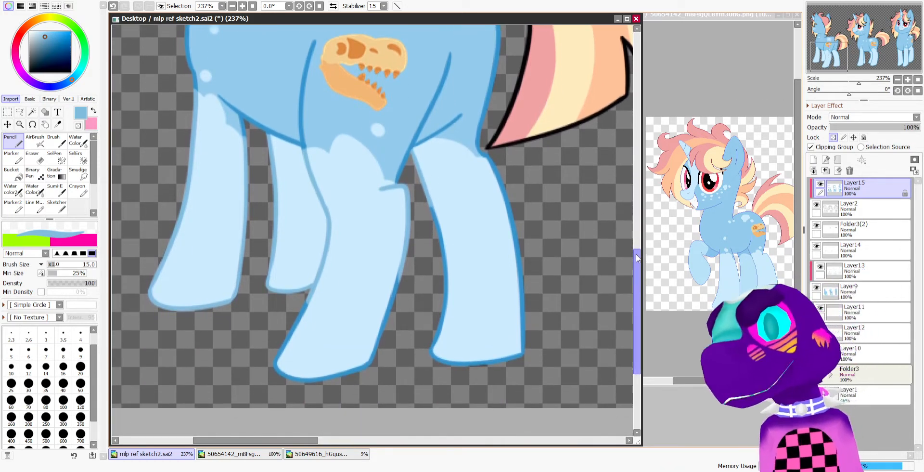
pyautogui.moveTo(403, 268)
pyautogui.mouseDown()
pyautogui.moveTo(384, 329)
pyautogui.moveTo(357, 370)
pyautogui.moveTo(319, 378)
pyautogui.moveTo(319, 288)
pyautogui.mouseUp()
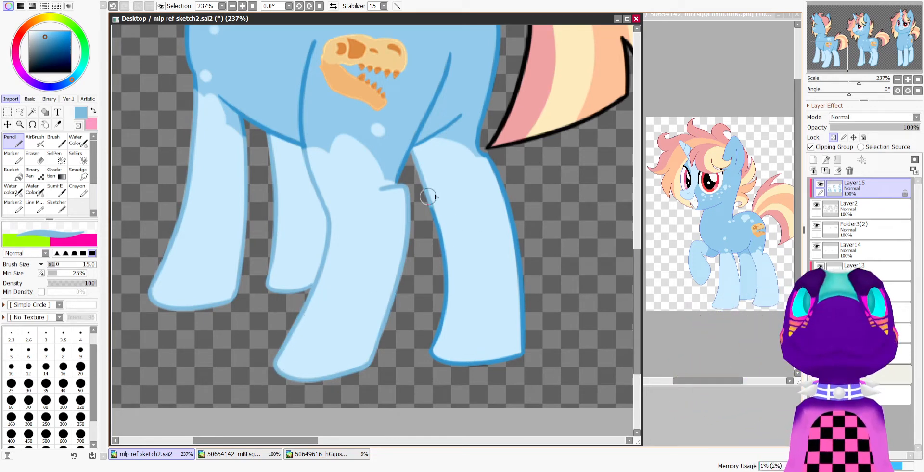
pyautogui.moveTo(429, 197); pyautogui.dragTo(452, 311)
pyautogui.moveTo(475, 358)
pyautogui.mouseDown()
pyautogui.moveTo(516, 357)
pyautogui.moveTo(522, 337)
pyautogui.mouseUp()
pyautogui.moveTo(524, 291); pyautogui.dragTo(518, 253)
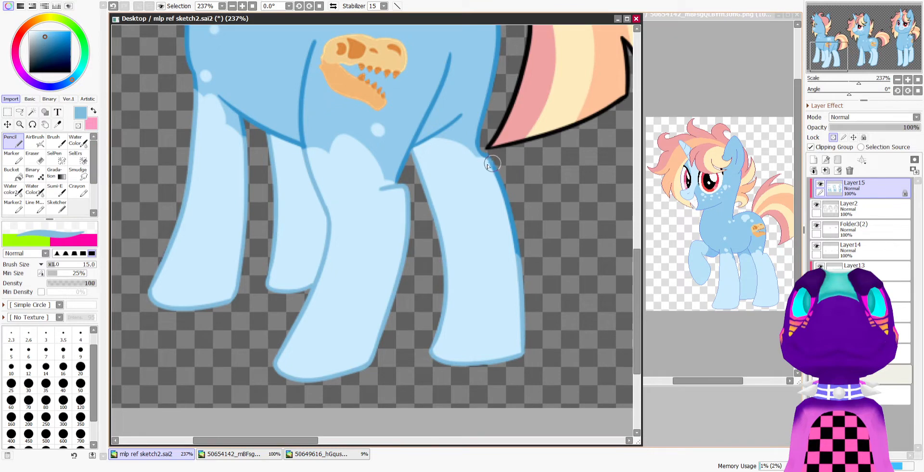
pyautogui.moveTo(492, 164); pyautogui.dragTo(526, 289)
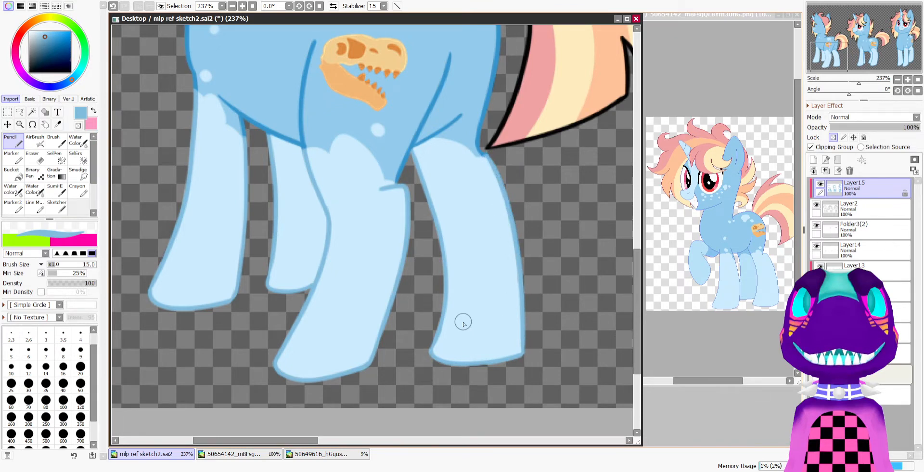
# Recolor the outline around the leftmost pony's pale muzzle in the same softer light blue
pyautogui.scroll(-3, 463, 324)
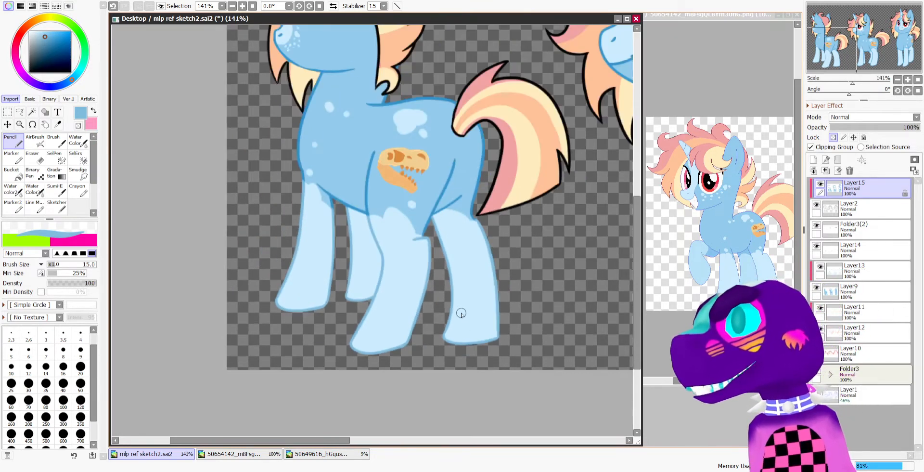
pyautogui.scroll(-3, 461, 313)
pyautogui.scroll(3, 498, 115)
pyautogui.scroll(-2, 368, 144)
pyautogui.scroll(2, 319, 164)
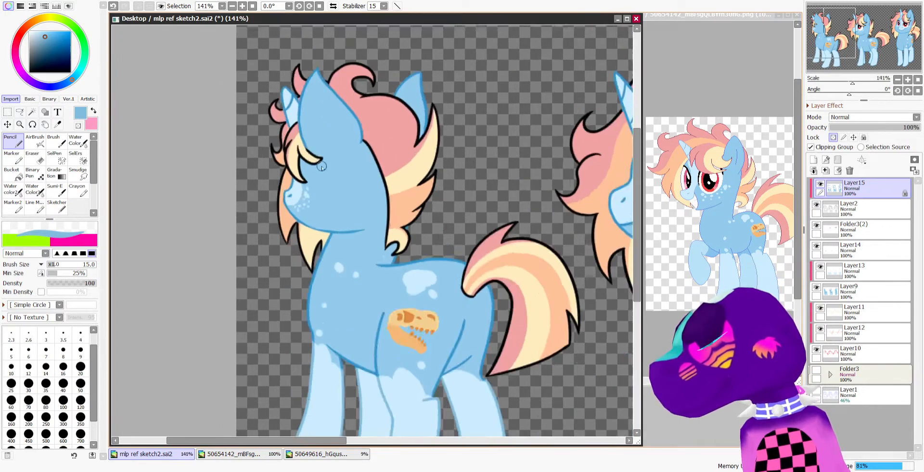
pyautogui.scroll(2, 322, 166)
pyautogui.scroll(1, 261, 198)
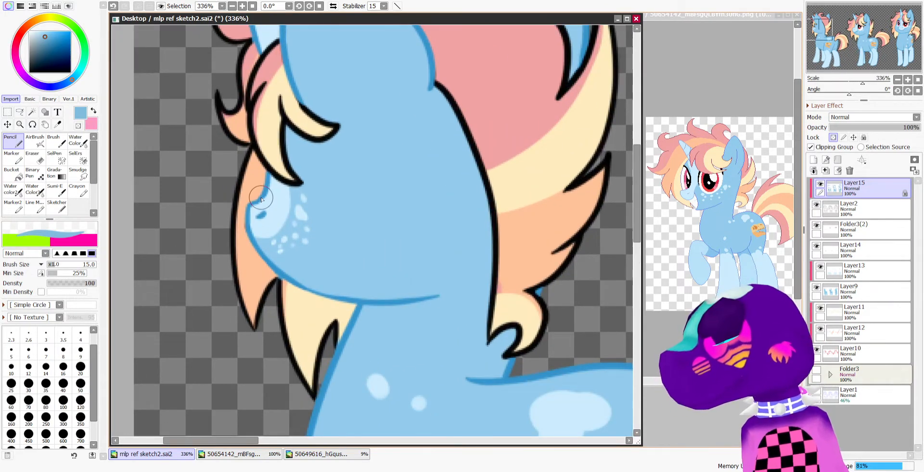
pyautogui.moveTo(262, 199); pyautogui.dragTo(252, 232)
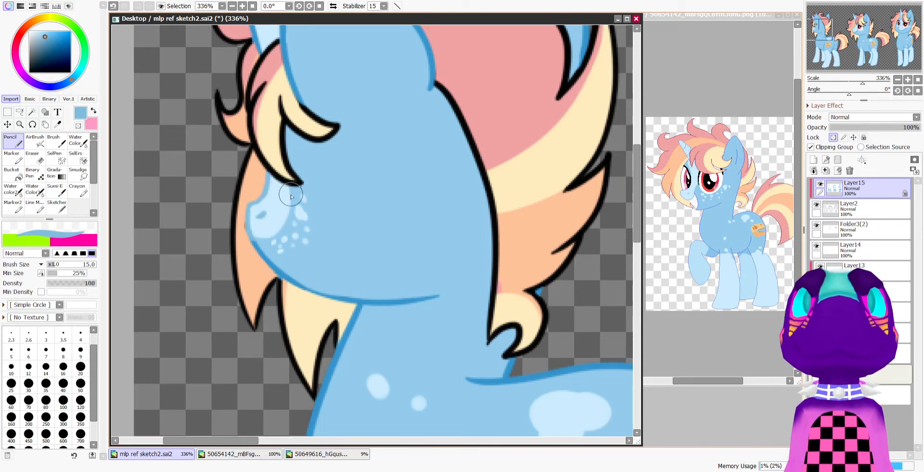
# Recolor the leftmost pony's horn outline and spiral lines in the softer light blue
pyautogui.scroll(-7, 291, 195)
pyautogui.scroll(3, 301, 216)
pyautogui.scroll(2, 301, 116)
pyautogui.scroll(-4, 295, 337)
pyautogui.scroll(3, 294, 183)
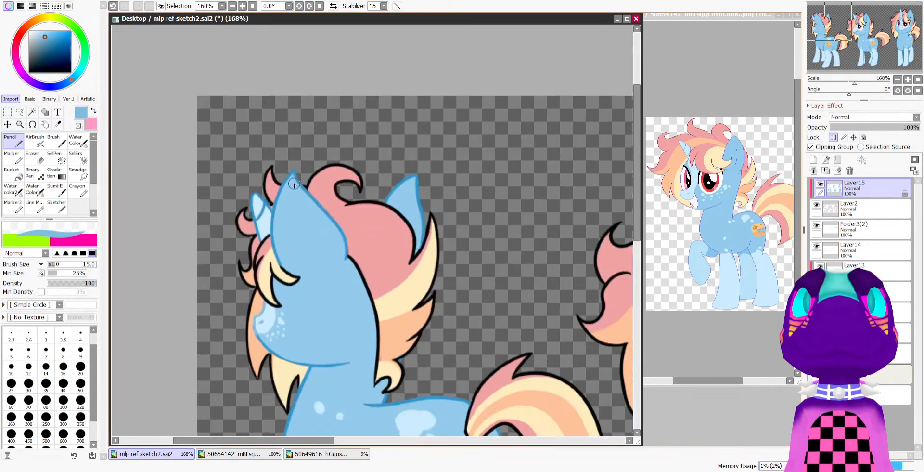
pyautogui.scroll(3, 277, 220)
pyautogui.moveTo(238, 175); pyautogui.dragTo(249, 254)
pyautogui.moveTo(255, 192); pyautogui.dragTo(245, 220)
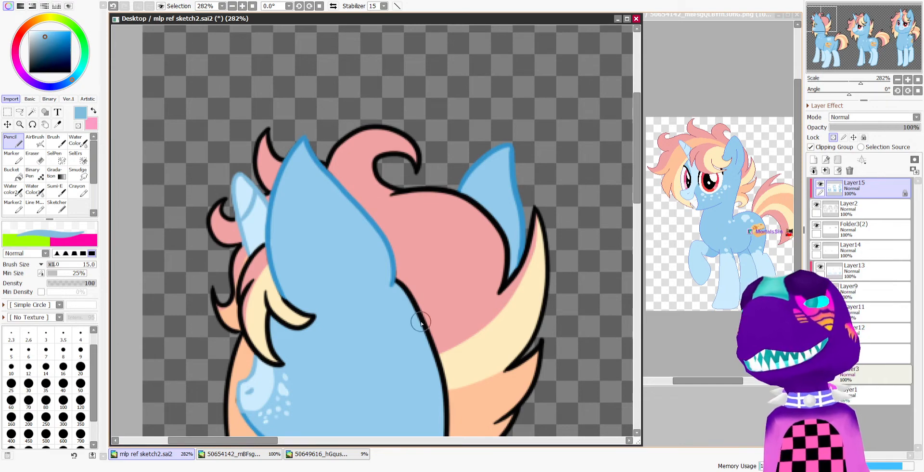
# Recolor the lines of the middle pony's horn, pale muzzle and mouth in the softer light blue
pyautogui.scroll(-4, 466, 223)
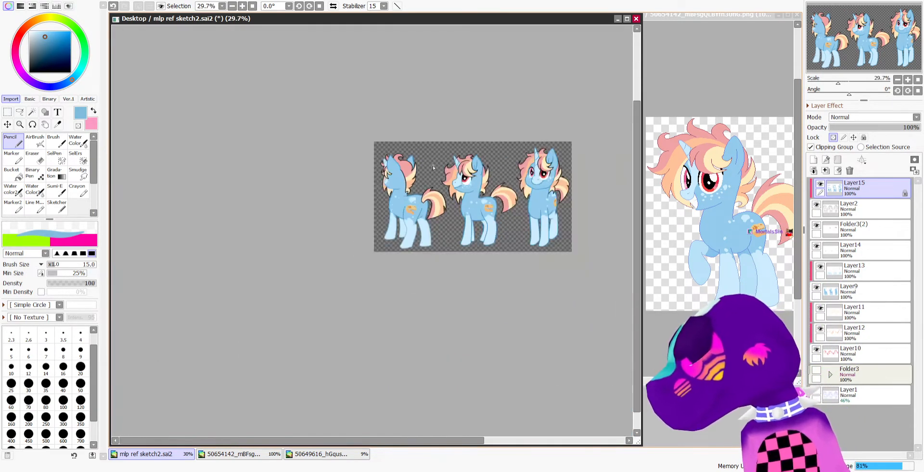
pyautogui.scroll(4, 413, 165)
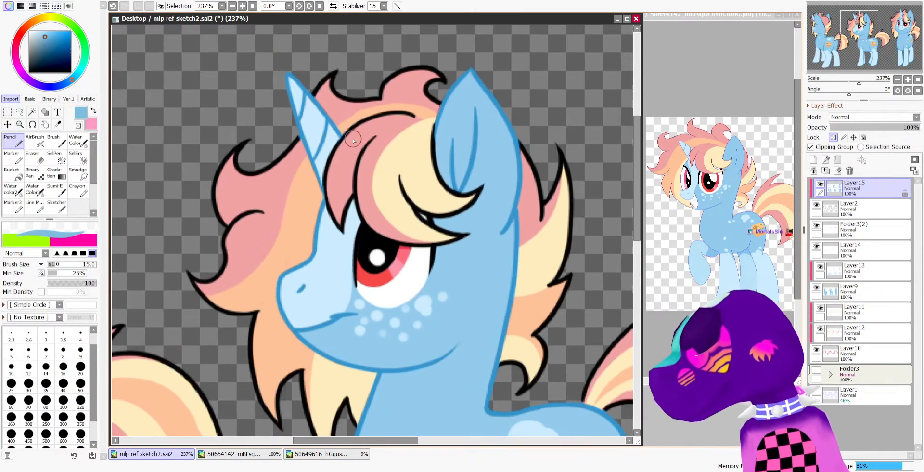
pyautogui.moveTo(292, 103); pyautogui.dragTo(307, 122)
pyautogui.moveTo(302, 94)
pyautogui.mouseDown()
pyautogui.moveTo(336, 138)
pyautogui.moveTo(316, 127)
pyautogui.mouseUp()
pyautogui.moveTo(325, 181)
pyautogui.mouseDown()
pyautogui.moveTo(315, 260)
pyautogui.moveTo(289, 275)
pyautogui.moveTo(289, 311)
pyautogui.mouseUp()
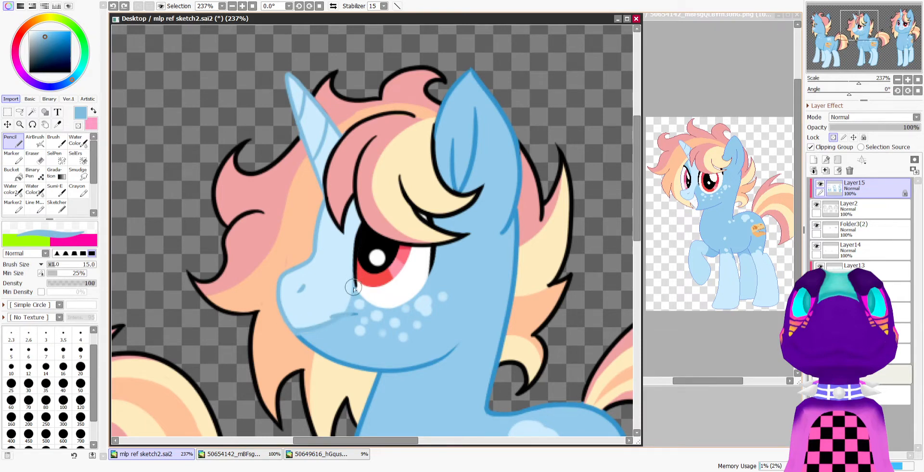
pyautogui.moveTo(355, 314); pyautogui.dragTo(294, 331)
# Recolor the outlines of the middle pony's four pale lower legs in the softer light blue
pyautogui.scroll(-9, 349, 268)
pyautogui.scroll(9, 350, 227)
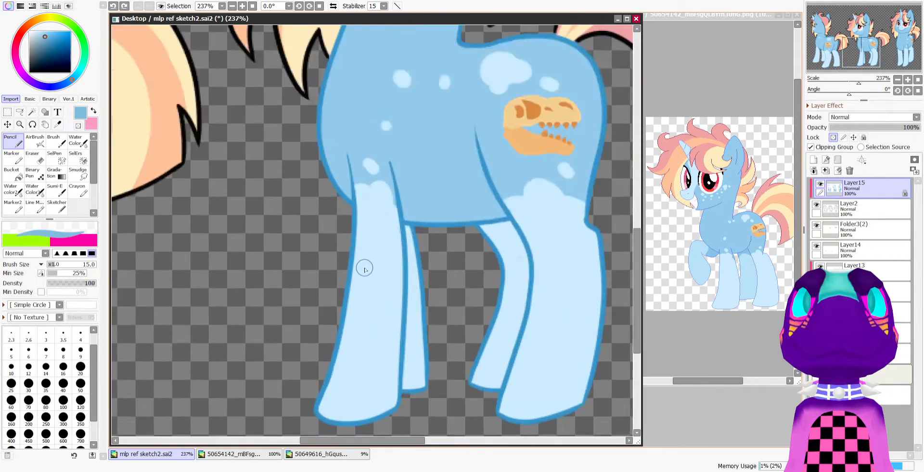
pyautogui.moveTo(355, 187)
pyautogui.mouseDown()
pyautogui.moveTo(357, 269)
pyautogui.moveTo(341, 336)
pyautogui.moveTo(350, 262)
pyautogui.moveTo(336, 341)
pyautogui.mouseUp()
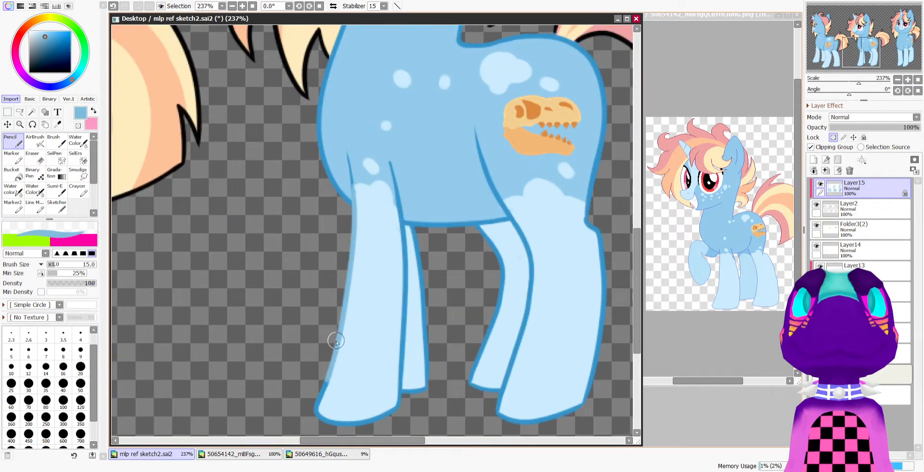
pyautogui.moveTo(332, 420)
pyautogui.mouseDown()
pyautogui.moveTo(378, 426)
pyautogui.moveTo(400, 416)
pyautogui.moveTo(395, 231)
pyautogui.moveTo(419, 237)
pyautogui.moveTo(402, 234)
pyautogui.moveTo(405, 280)
pyautogui.moveTo(399, 223)
pyautogui.mouseUp()
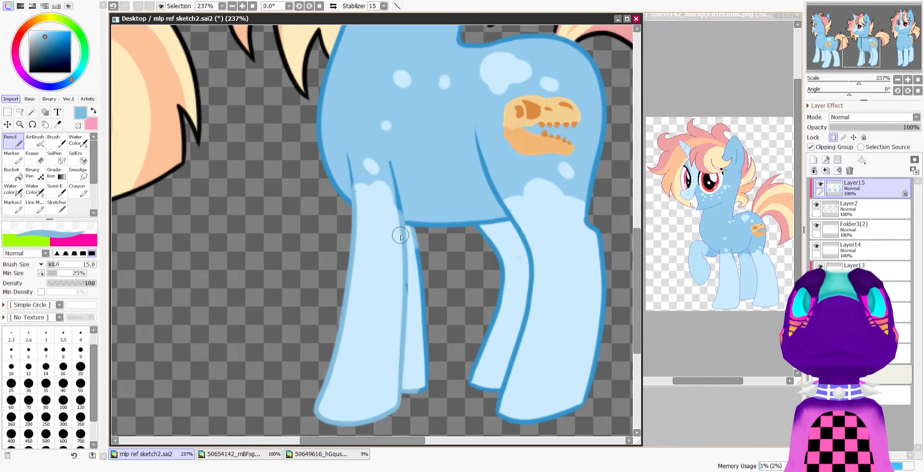
pyautogui.moveTo(422, 291); pyautogui.dragTo(425, 378)
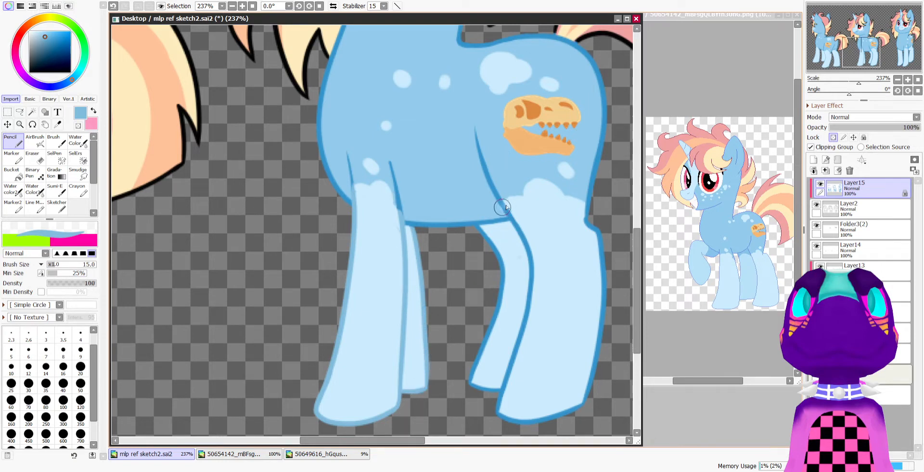
pyautogui.moveTo(527, 237)
pyautogui.mouseDown()
pyautogui.moveTo(512, 390)
pyautogui.moveTo(500, 400)
pyautogui.moveTo(529, 418)
pyautogui.moveTo(592, 395)
pyautogui.moveTo(599, 242)
pyautogui.mouseUp()
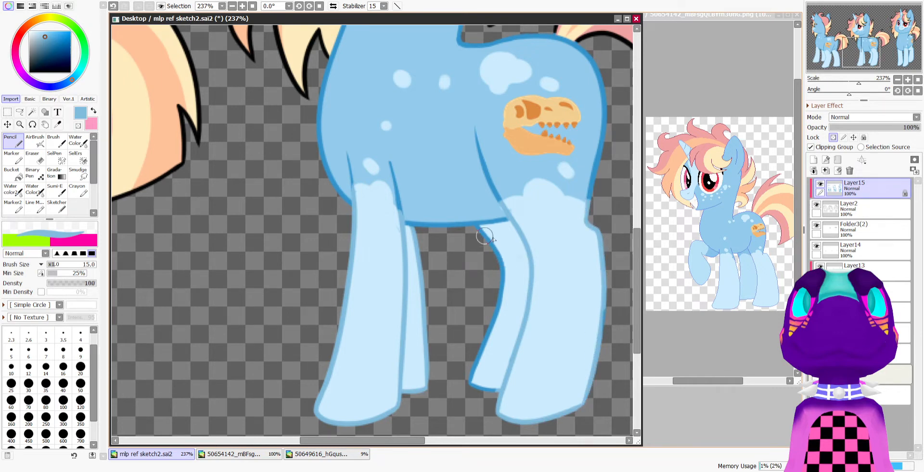
pyautogui.moveTo(485, 234)
pyautogui.mouseDown()
pyautogui.moveTo(506, 265)
pyautogui.moveTo(487, 347)
pyautogui.mouseUp()
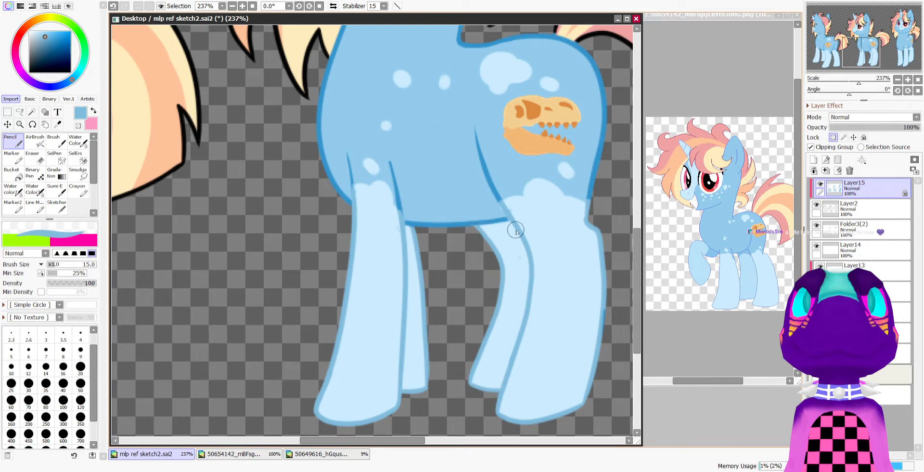
# Recolor the rightmost pony's horn outline, horn spirals and pale muzzle line in the softer light blue
pyautogui.scroll(-5, 516, 231)
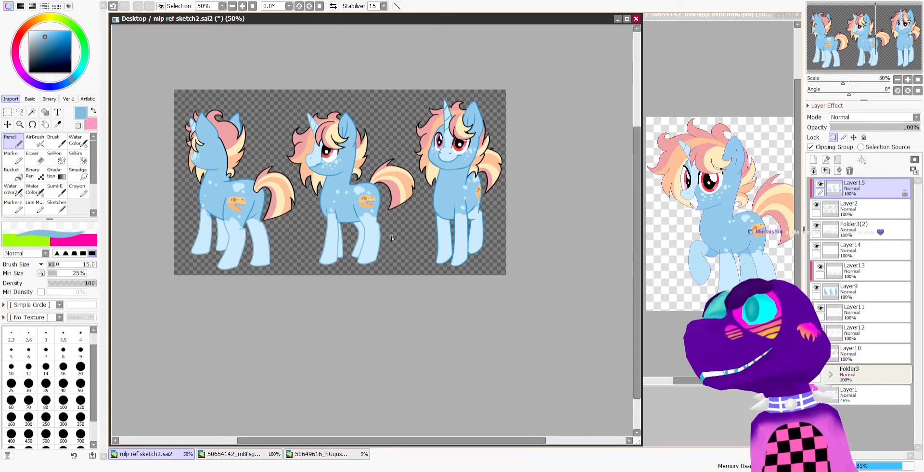
pyautogui.scroll(-1, 369, 246)
pyautogui.scroll(5, 424, 173)
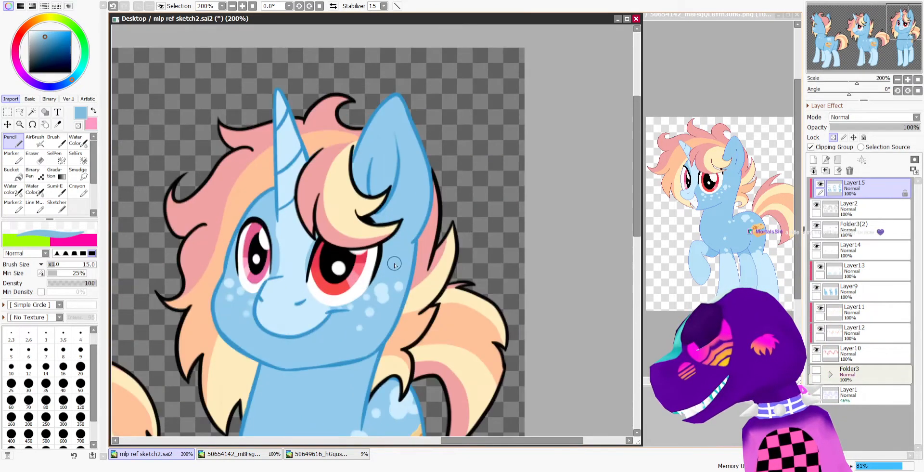
pyautogui.moveTo(276, 135); pyautogui.dragTo(277, 90)
pyautogui.moveTo(279, 186); pyautogui.dragTo(278, 152)
pyautogui.moveTo(278, 202); pyautogui.dragTo(279, 158)
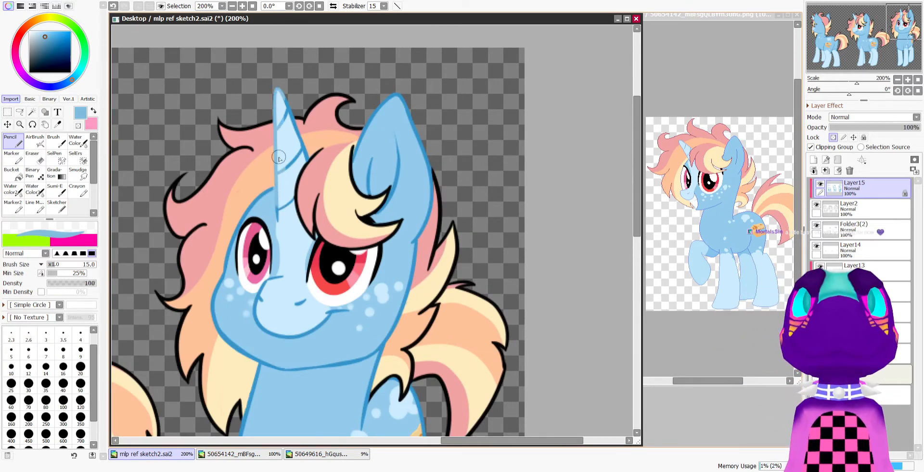
pyautogui.moveTo(280, 209); pyautogui.dragTo(293, 200)
pyautogui.moveTo(279, 172)
pyautogui.mouseDown()
pyautogui.moveTo(303, 150)
pyautogui.moveTo(289, 113)
pyautogui.mouseUp()
pyautogui.moveTo(284, 97); pyautogui.dragTo(308, 158)
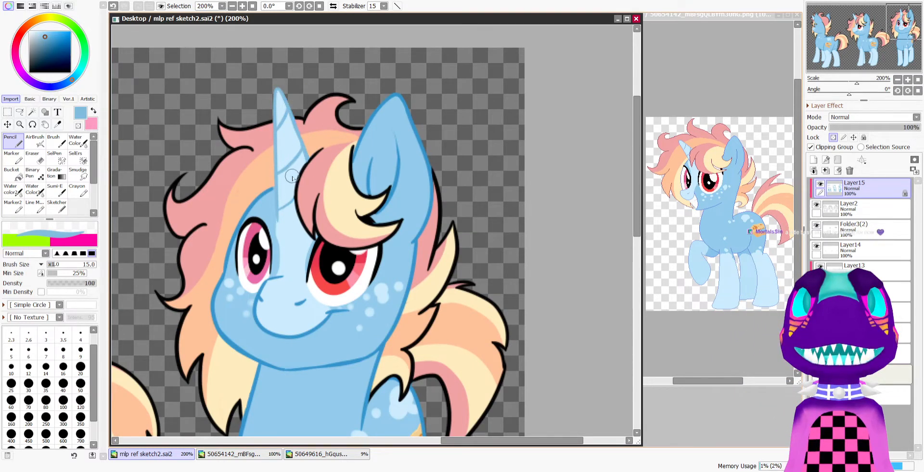
pyautogui.moveTo(283, 276)
pyautogui.mouseDown()
pyautogui.moveTo(253, 310)
pyautogui.moveTo(292, 337)
pyautogui.mouseUp()
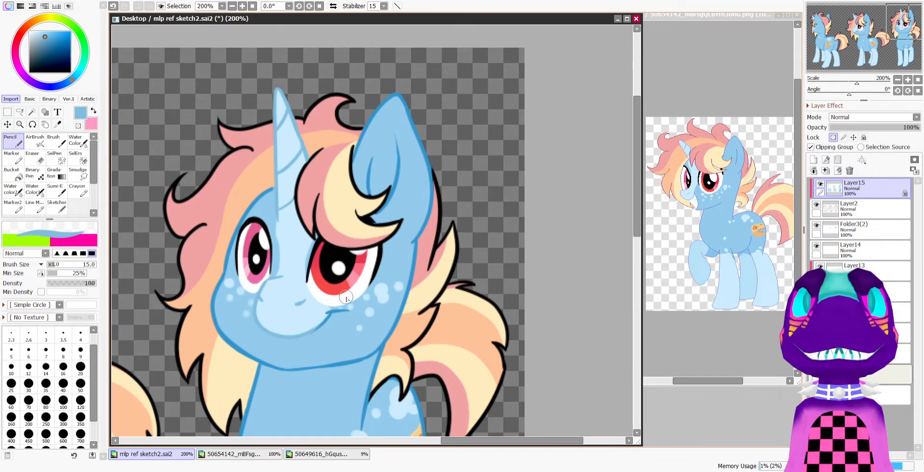
# Recolor the outlines of the rightmost pony's three pale lower legs in the softer light blue
pyautogui.scroll(-4, 625, 192)
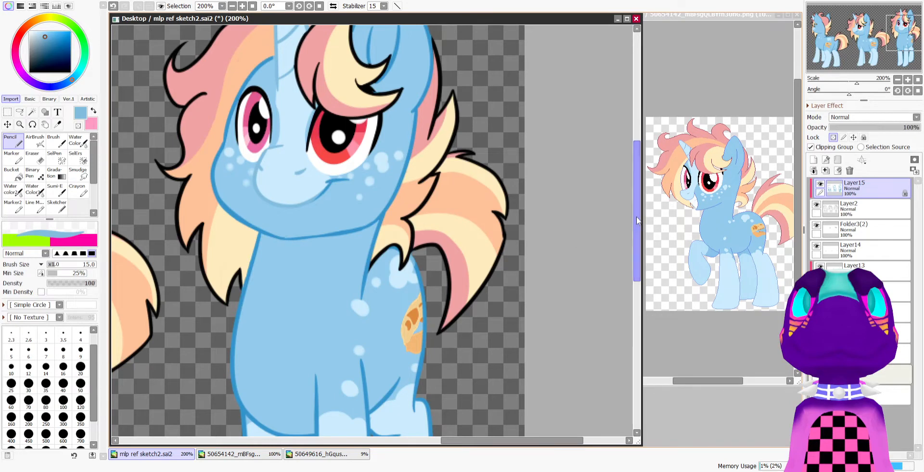
pyautogui.moveTo(636, 215); pyautogui.dragTo(606, 255)
pyautogui.moveTo(636, 192); pyautogui.dragTo(635, 228)
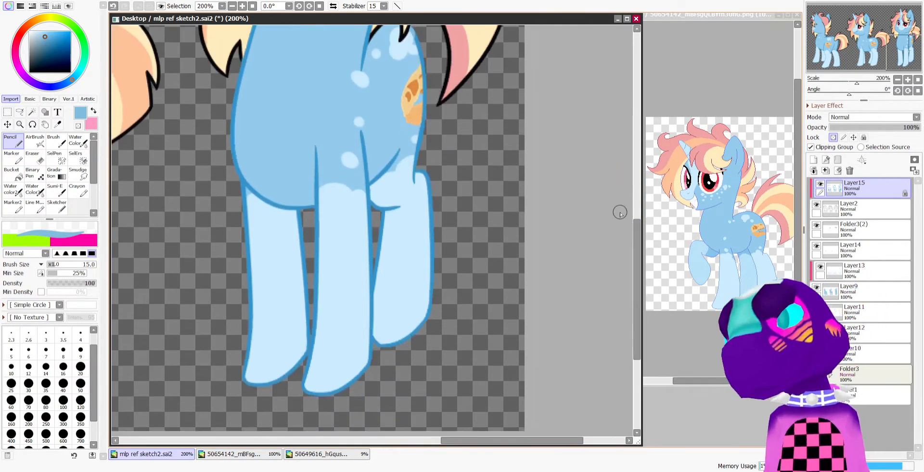
pyautogui.moveTo(379, 210)
pyautogui.mouseDown()
pyautogui.moveTo(408, 207)
pyautogui.moveTo(393, 200)
pyautogui.moveTo(389, 183)
pyautogui.moveTo(377, 265)
pyautogui.mouseUp()
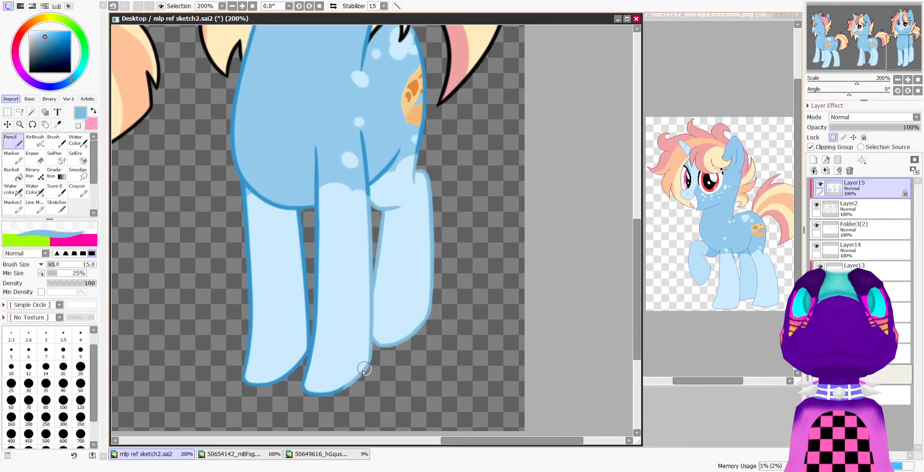
pyautogui.moveTo(317, 206); pyautogui.dragTo(305, 387)
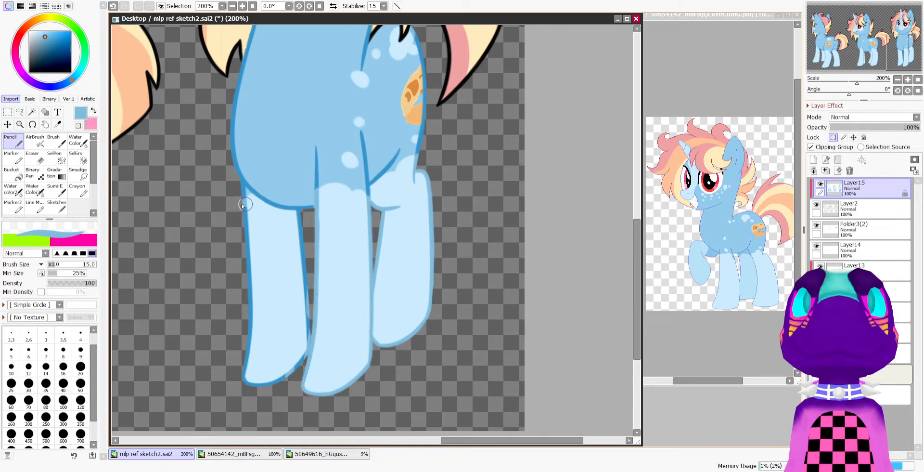
pyautogui.moveTo(248, 233); pyautogui.dragTo(254, 302)
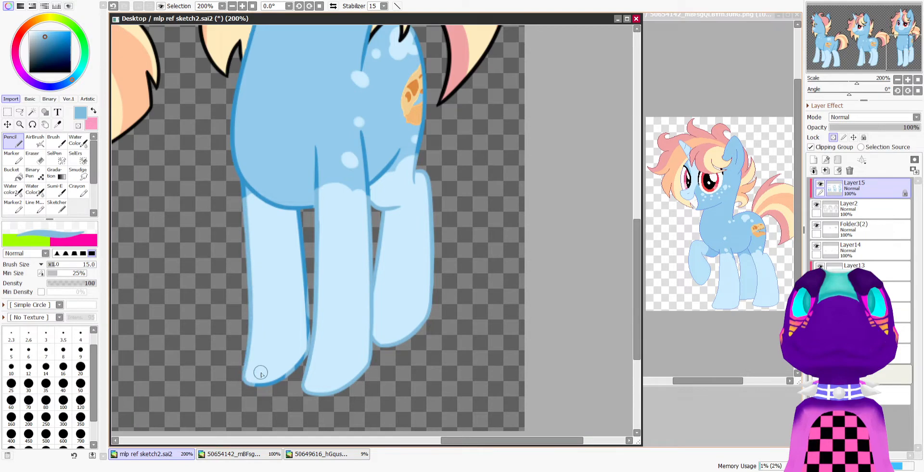
pyautogui.moveTo(257, 385)
pyautogui.mouseDown()
pyautogui.moveTo(306, 355)
pyautogui.moveTo(301, 238)
pyautogui.mouseUp()
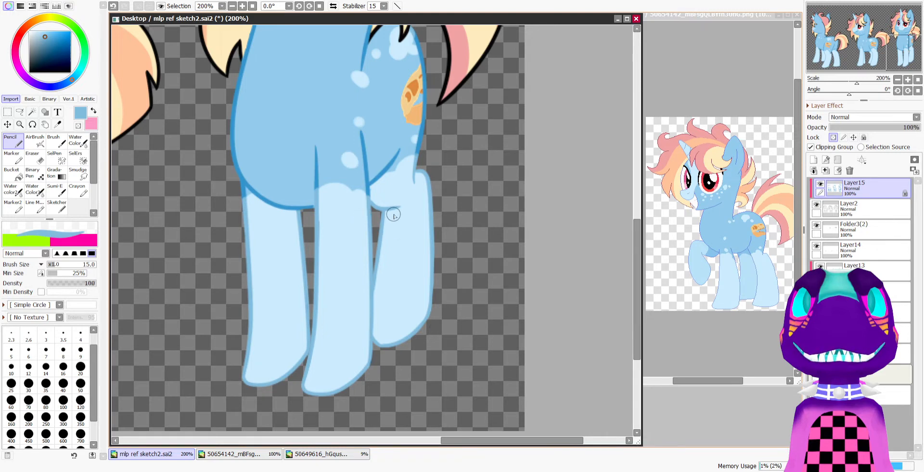
# Add a new layer directly above the line art on Layer2 and turn on its Clipping Group
pyautogui.scroll(-6, 394, 214)
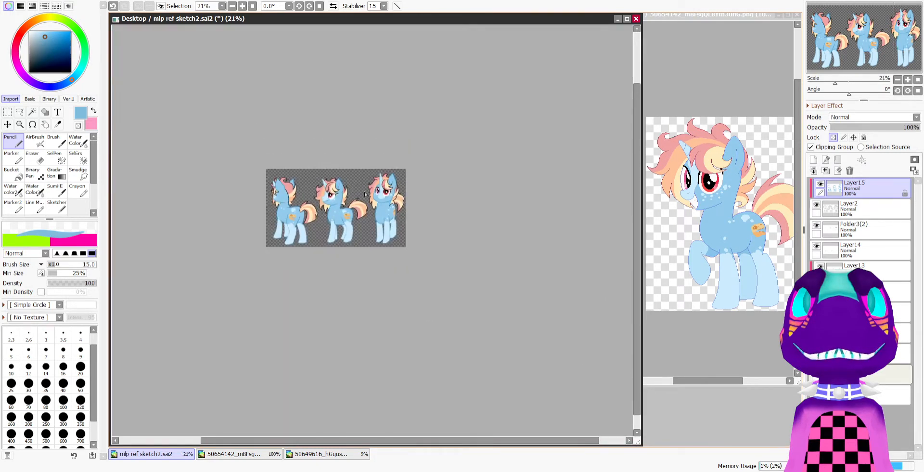
pyautogui.scroll(1, 258, 258)
pyautogui.scroll(3, 258, 258)
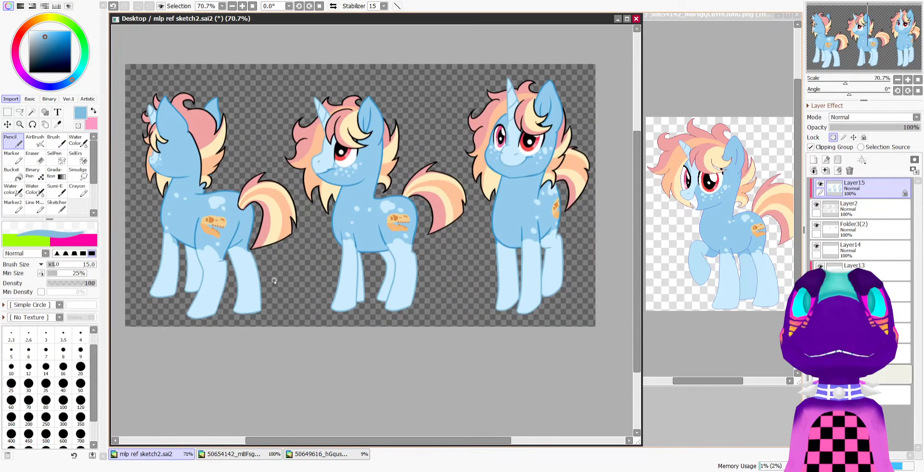
pyautogui.click(821, 184)
pyautogui.click(821, 184)
pyautogui.click(855, 208)
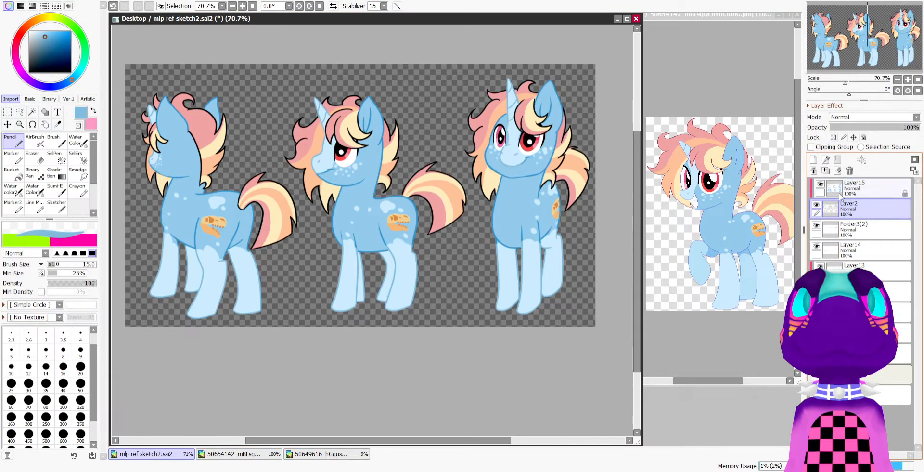
pyautogui.click(812, 169)
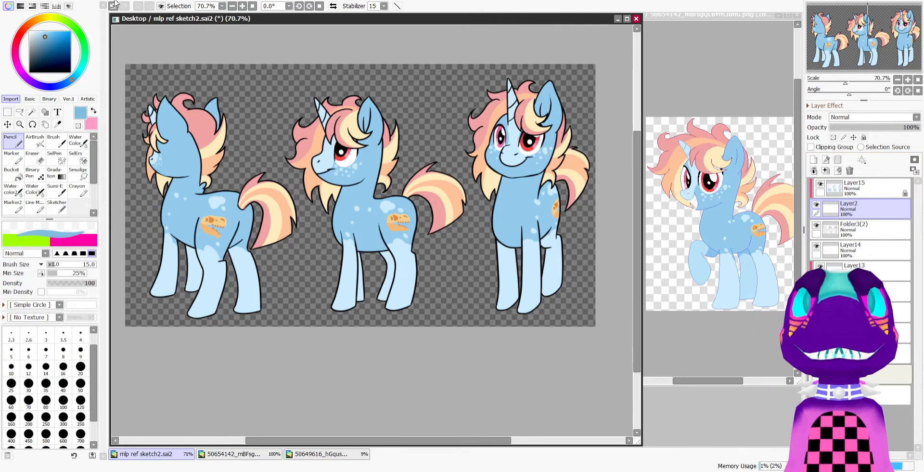
pyautogui.click(114, 5)
pyautogui.click(814, 160)
pyautogui.click(811, 147)
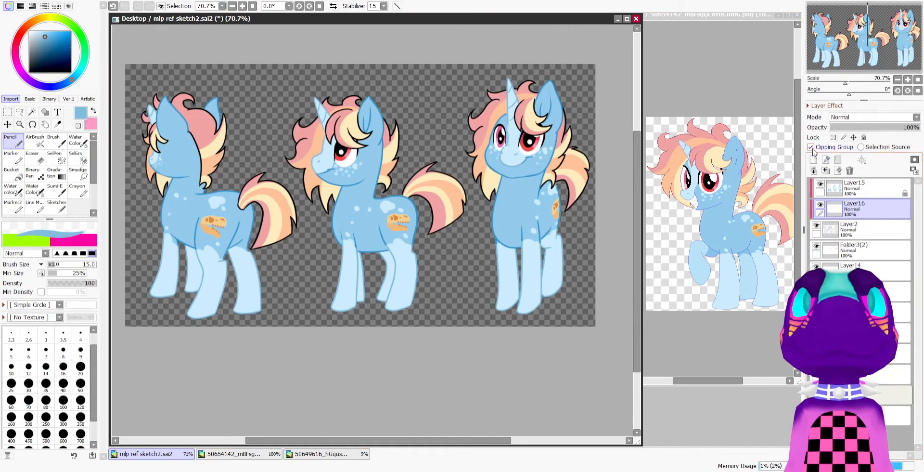
# Set the Pencil's color to a darker red based on the pink in the leftmost pony's mane
pyautogui.scroll(-1, 366, 193)
pyautogui.click(58, 124)
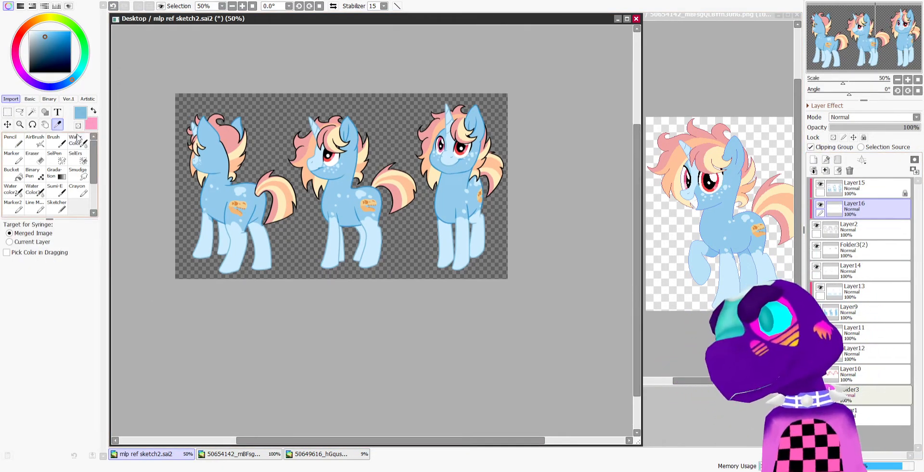
pyautogui.scroll(5, 195, 131)
pyautogui.scroll(2, 230, 139)
pyautogui.click(321, 138)
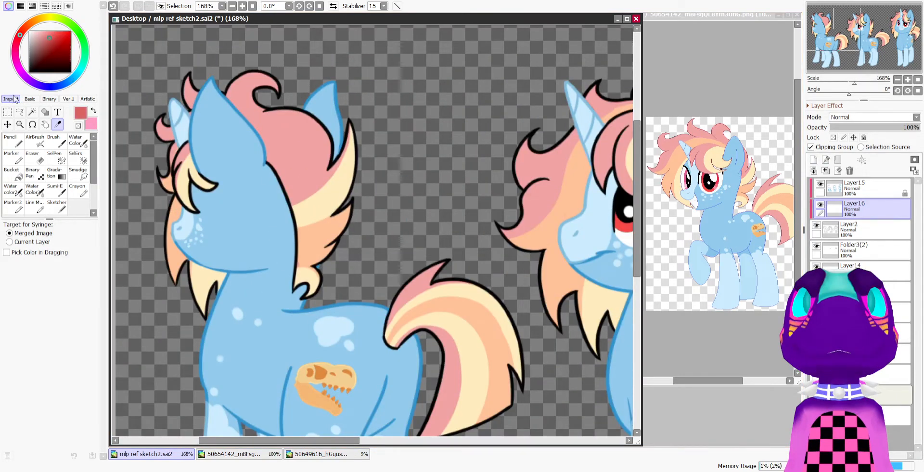
pyautogui.click(14, 139)
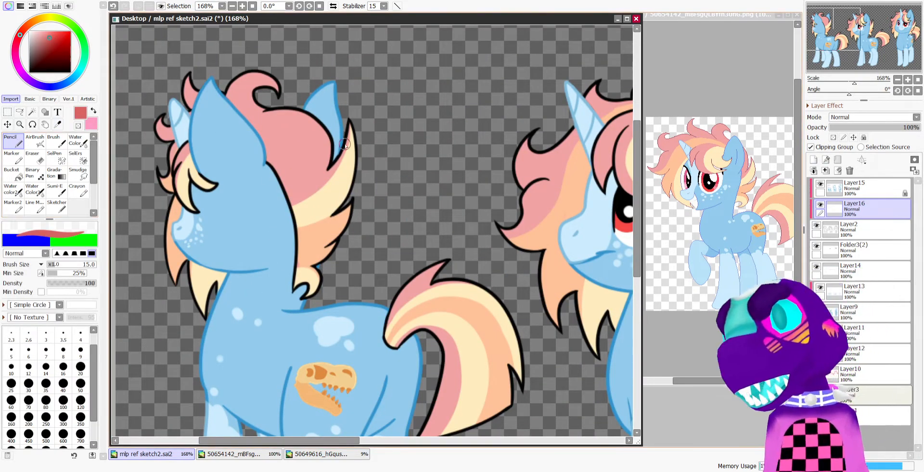
# Recolor the outlines of the leftmost pony's forelock and front mane curls in the darker red
pyautogui.scroll(3, 188, 46)
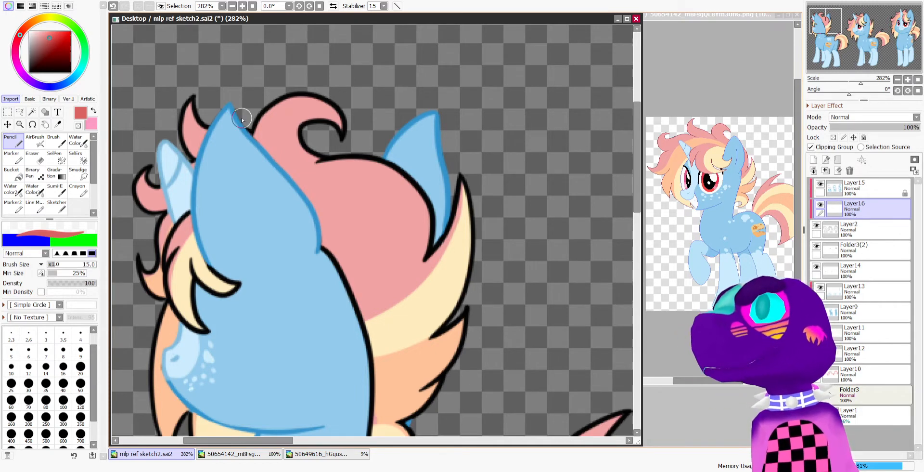
pyautogui.moveTo(189, 123)
pyautogui.mouseDown()
pyautogui.moveTo(194, 100)
pyautogui.moveTo(207, 128)
pyautogui.moveTo(194, 160)
pyautogui.mouseUp()
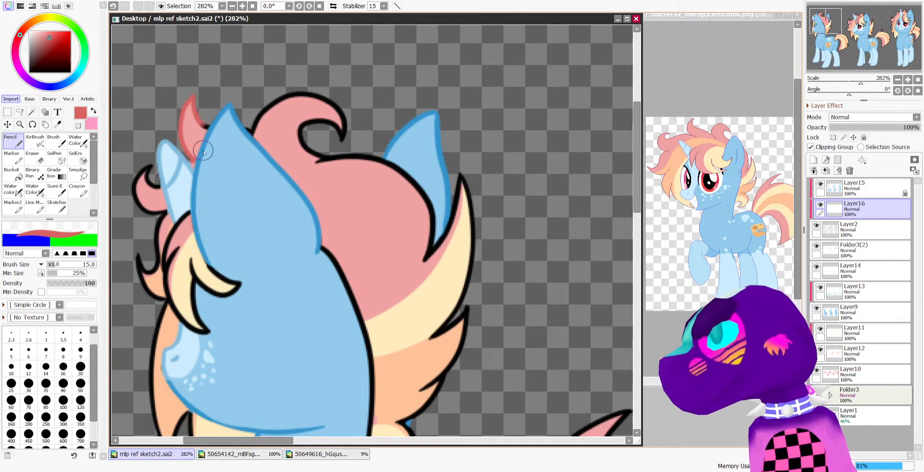
pyautogui.moveTo(190, 212)
pyautogui.mouseDown()
pyautogui.moveTo(165, 255)
pyautogui.moveTo(164, 298)
pyautogui.moveTo(193, 330)
pyautogui.mouseUp()
pyautogui.moveTo(171, 294)
pyautogui.mouseDown()
pyautogui.moveTo(193, 270)
pyautogui.moveTo(240, 288)
pyautogui.moveTo(200, 266)
pyautogui.mouseUp()
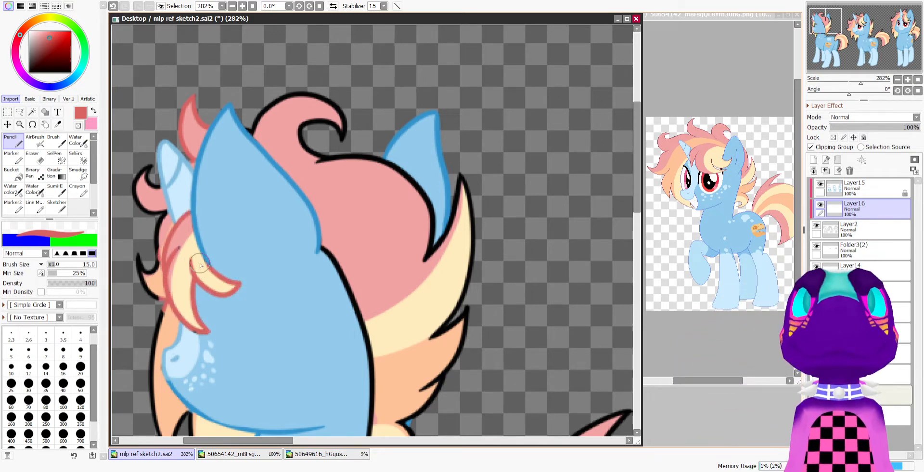
pyautogui.moveTo(151, 299); pyautogui.dragTo(143, 262)
pyautogui.moveTo(143, 263); pyautogui.dragTo(152, 296)
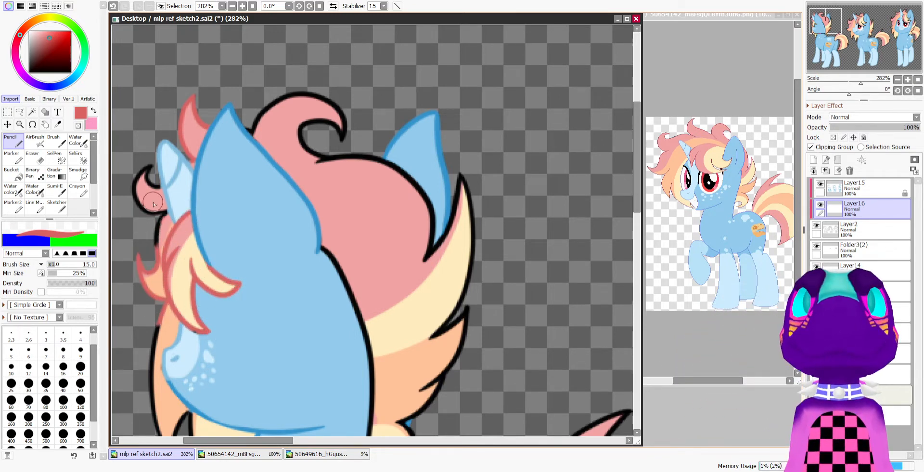
pyautogui.moveTo(153, 204)
pyautogui.mouseDown()
pyautogui.moveTo(145, 190)
pyautogui.moveTo(146, 226)
pyautogui.mouseUp()
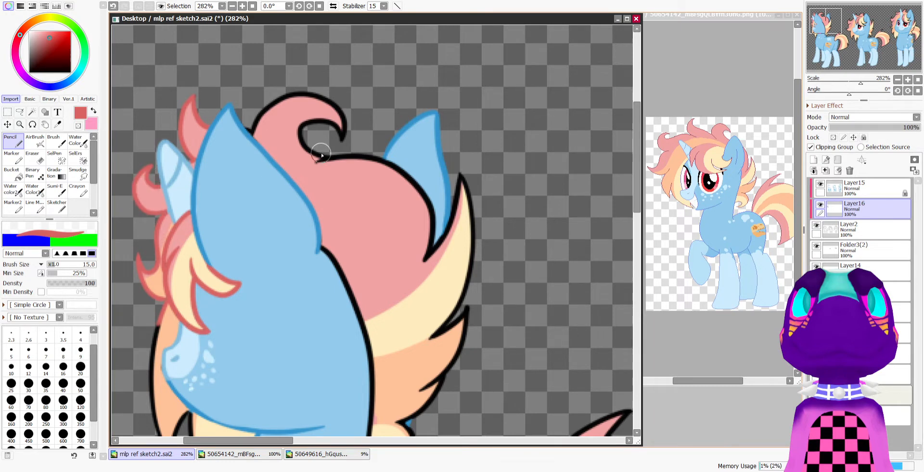
# Recolor the outlines of the leftmost pony's top curl and back mane down to the neck in the darker red
pyautogui.moveTo(264, 148)
pyautogui.mouseDown()
pyautogui.moveTo(256, 106)
pyautogui.moveTo(306, 106)
pyautogui.moveTo(295, 93)
pyautogui.moveTo(339, 116)
pyautogui.moveTo(338, 131)
pyautogui.moveTo(324, 126)
pyautogui.moveTo(318, 140)
pyautogui.moveTo(406, 175)
pyautogui.moveTo(431, 224)
pyautogui.moveTo(416, 286)
pyautogui.moveTo(449, 225)
pyautogui.moveTo(464, 164)
pyautogui.moveTo(466, 253)
pyautogui.moveTo(426, 358)
pyautogui.moveTo(482, 287)
pyautogui.mouseUp()
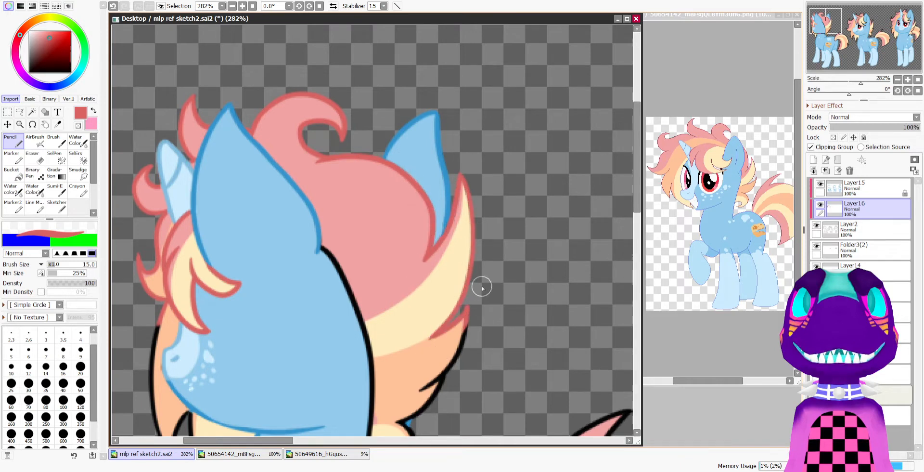
pyautogui.scroll(-3, 337, 241)
pyautogui.moveTo(312, 124)
pyautogui.mouseDown()
pyautogui.moveTo(356, 208)
pyautogui.moveTo(374, 281)
pyautogui.moveTo(368, 356)
pyautogui.moveTo(404, 337)
pyautogui.moveTo(420, 298)
pyautogui.mouseUp()
pyautogui.moveTo(446, 258); pyautogui.dragTo(421, 278)
pyautogui.moveTo(422, 278)
pyautogui.mouseDown()
pyautogui.moveTo(434, 292)
pyautogui.moveTo(465, 209)
pyautogui.mouseUp()
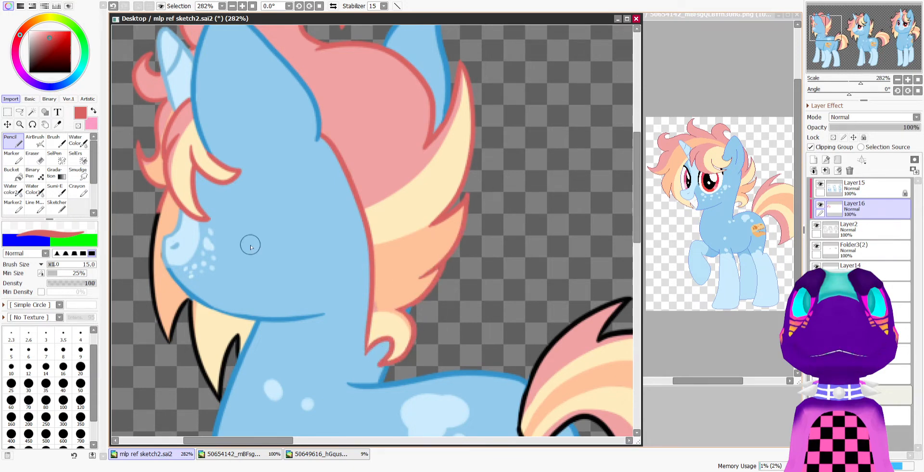
pyautogui.click(881, 354)
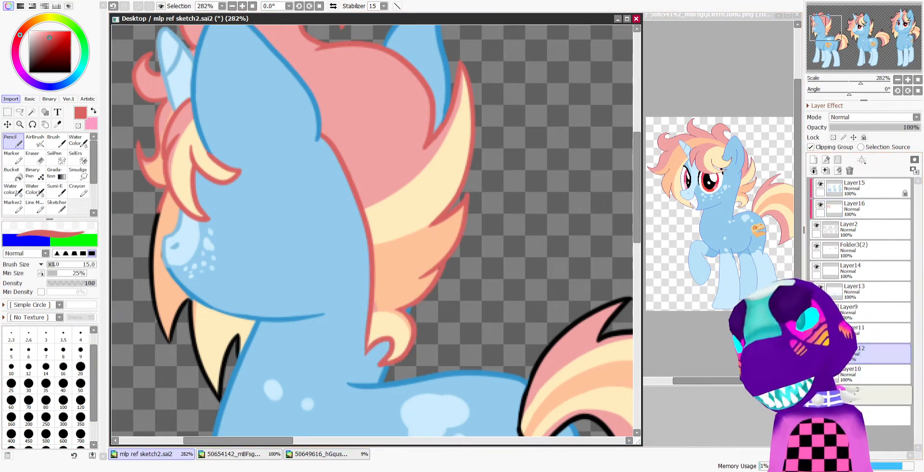
pyautogui.click(93, 110)
pyautogui.click(58, 125)
pyautogui.click(401, 260)
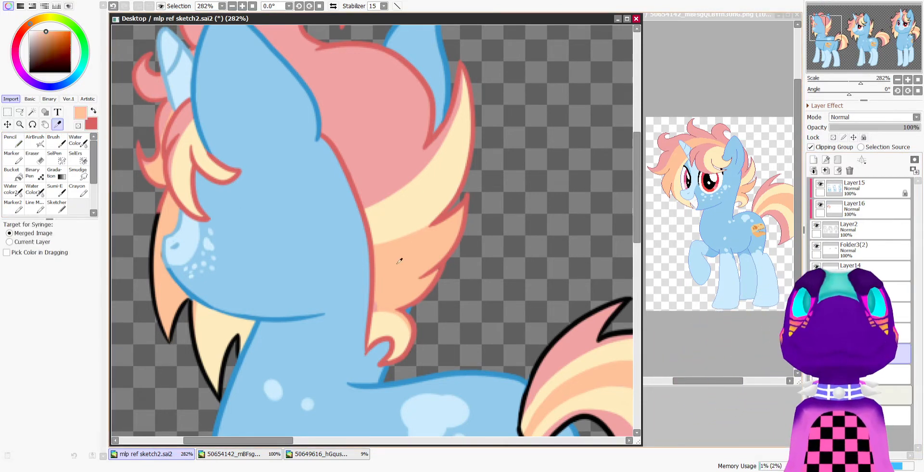
pyautogui.click(14, 148)
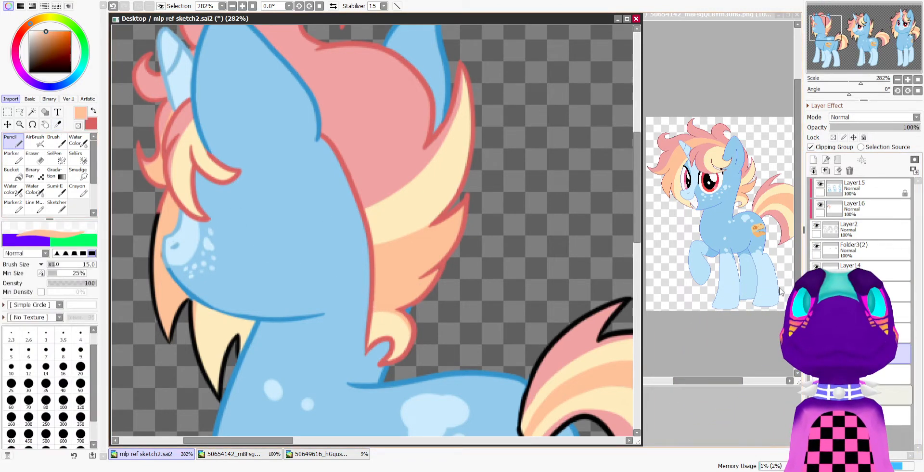
pyautogui.click(855, 203)
pyautogui.press('x')
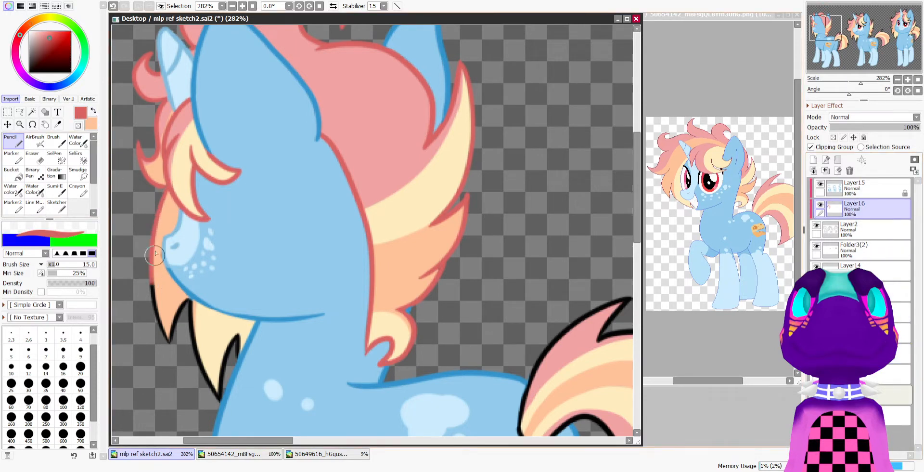
# Recolor the outlines of the leftmost pony's mane strands hanging beside and below the face in the darker red
pyautogui.moveTo(155, 253)
pyautogui.mouseDown()
pyautogui.moveTo(158, 321)
pyautogui.moveTo(174, 364)
pyautogui.moveTo(189, 337)
pyautogui.moveTo(212, 372)
pyautogui.mouseUp()
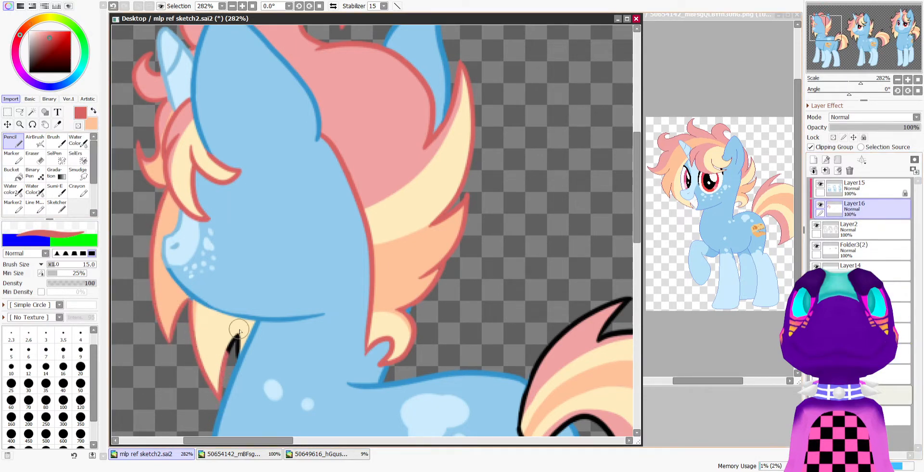
pyautogui.moveTo(239, 331); pyautogui.dragTo(228, 361)
pyautogui.scroll(-2, 226, 295)
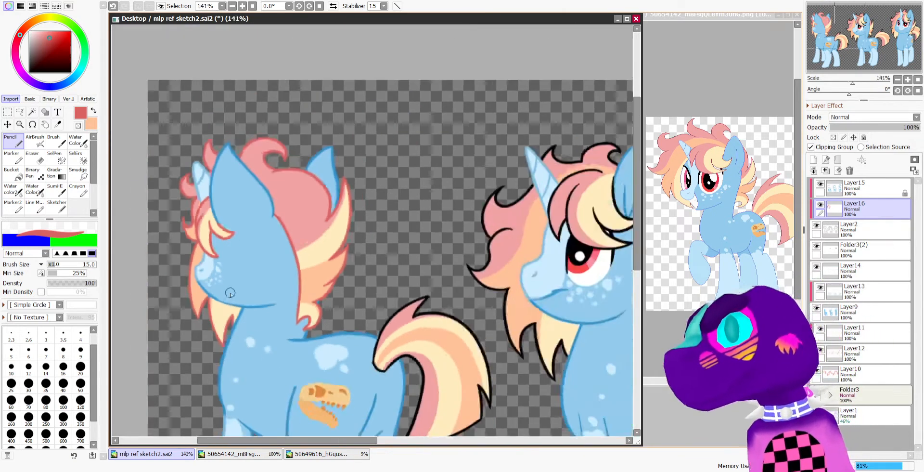
# Recolor the outline of the leftmost pony's tail in the darker red
pyautogui.scroll(-6, 233, 291)
pyautogui.scroll(8, 321, 308)
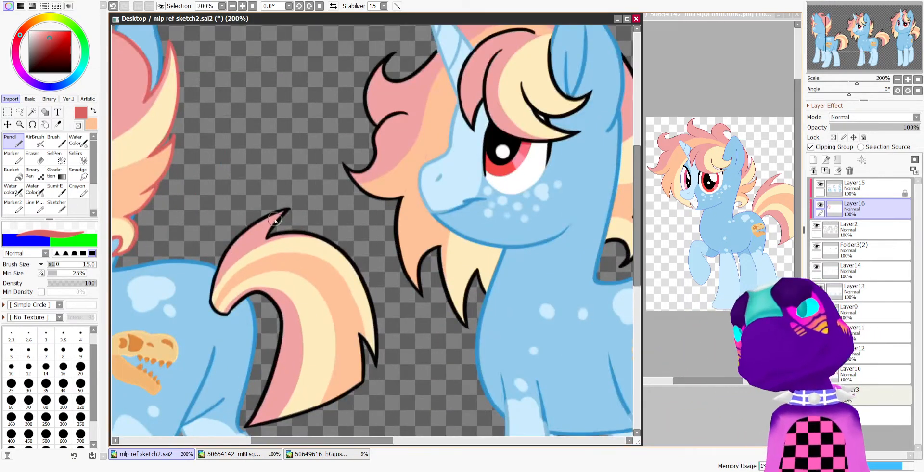
pyautogui.moveTo(276, 220); pyautogui.dragTo(280, 220)
pyautogui.moveTo(232, 252); pyautogui.dragTo(213, 293)
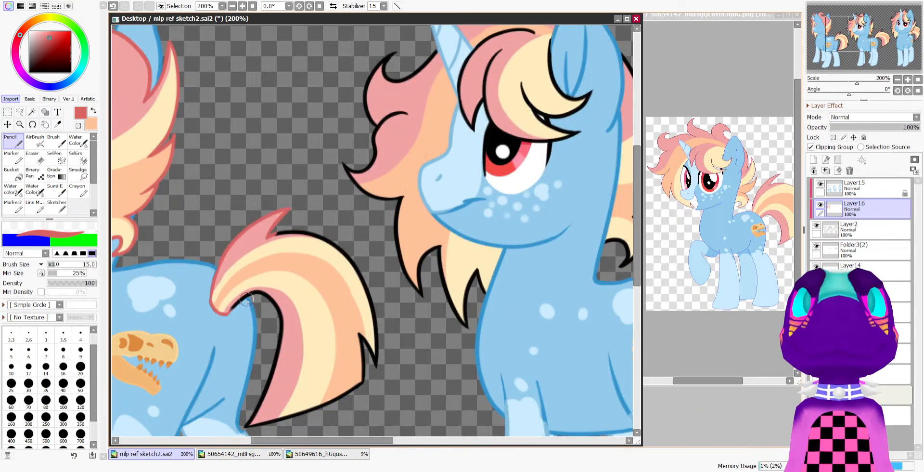
pyautogui.moveTo(278, 300)
pyautogui.mouseDown()
pyautogui.moveTo(274, 371)
pyautogui.moveTo(255, 417)
pyautogui.mouseUp()
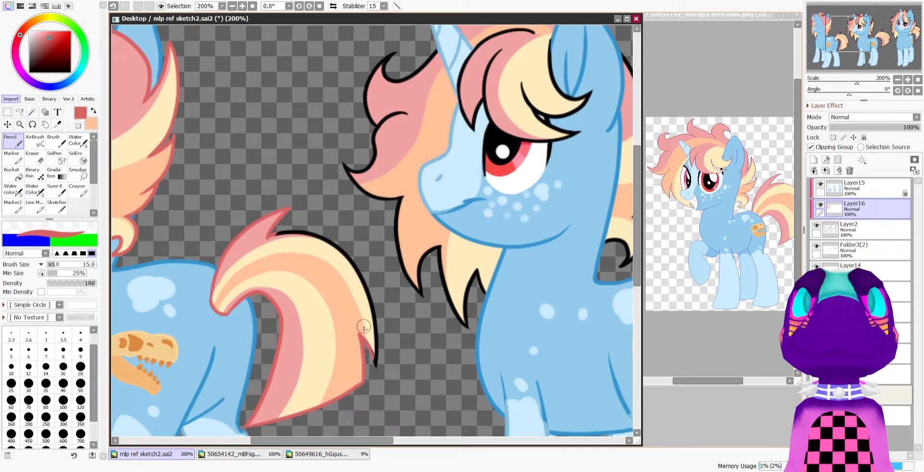
pyautogui.moveTo(341, 251); pyautogui.dragTo(274, 235)
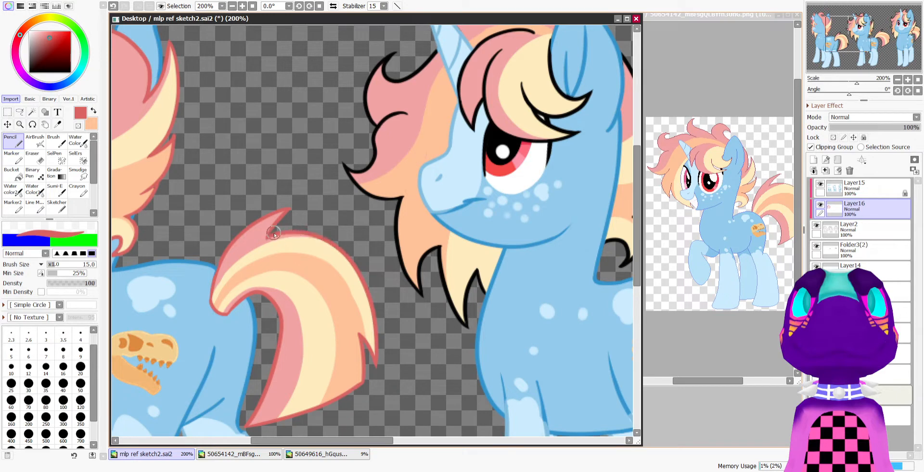
# Recolor the outlines of the middle pony's forelock, front mane and back mane in the darker red
pyautogui.scroll(-8, 359, 236)
pyautogui.scroll(7, 404, 198)
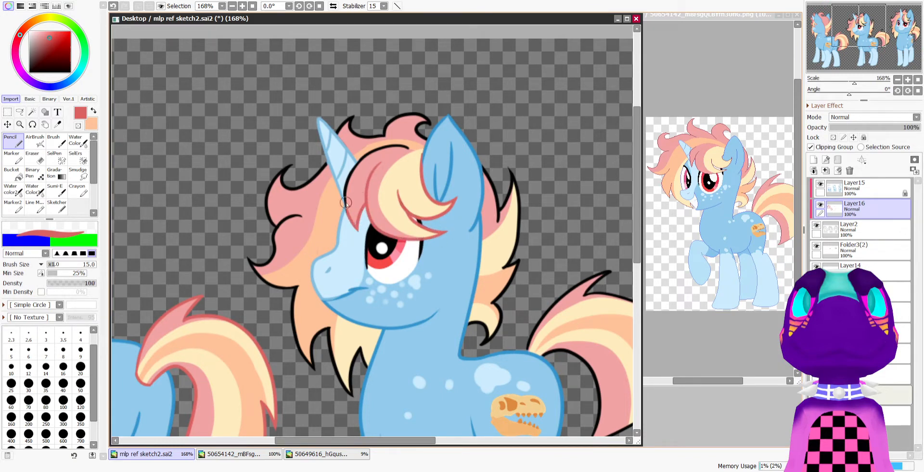
pyautogui.moveTo(346, 203)
pyautogui.mouseDown()
pyautogui.moveTo(364, 158)
pyautogui.moveTo(418, 150)
pyautogui.moveTo(447, 126)
pyautogui.moveTo(435, 143)
pyautogui.moveTo(435, 121)
pyautogui.moveTo(419, 130)
pyautogui.moveTo(425, 145)
pyautogui.moveTo(437, 123)
pyautogui.moveTo(406, 112)
pyautogui.moveTo(385, 139)
pyautogui.moveTo(431, 111)
pyautogui.moveTo(354, 135)
pyautogui.moveTo(367, 113)
pyautogui.moveTo(323, 175)
pyautogui.moveTo(289, 191)
pyautogui.moveTo(267, 224)
pyautogui.mouseUp()
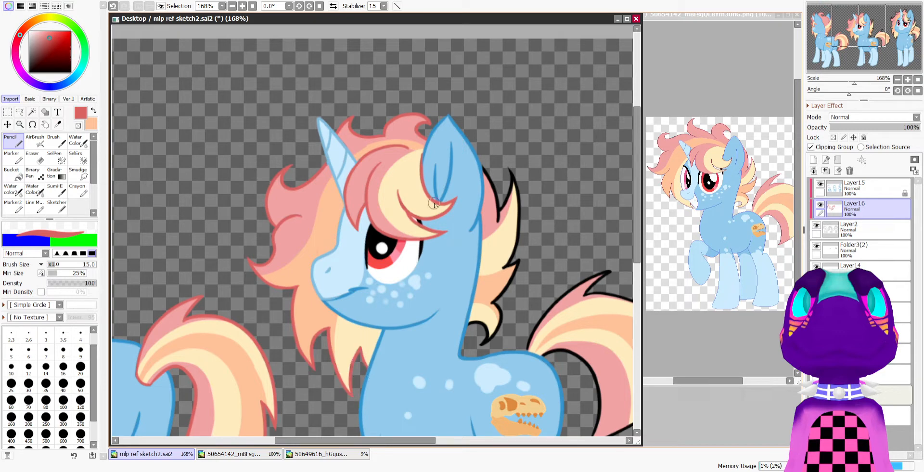
pyautogui.moveTo(494, 206)
pyautogui.mouseDown()
pyautogui.moveTo(518, 193)
pyautogui.moveTo(519, 229)
pyautogui.mouseUp()
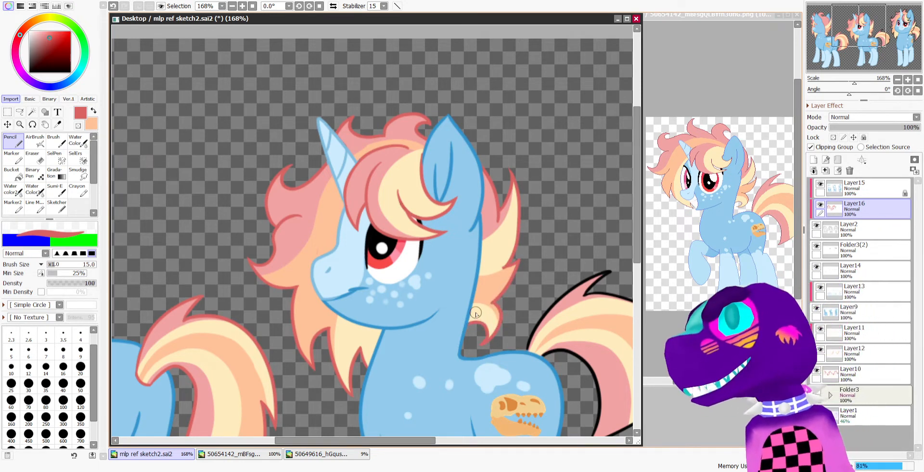
# Recolor the outline of the middle pony's tail in the darker red
pyautogui.scroll(-5, 447, 351)
pyautogui.scroll(3, 448, 184)
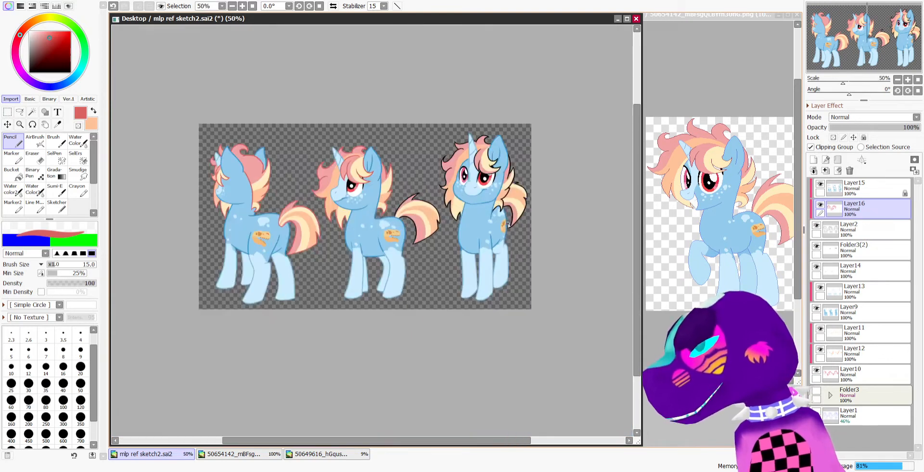
pyautogui.scroll(-1, 449, 184)
pyautogui.scroll(2, 257, 240)
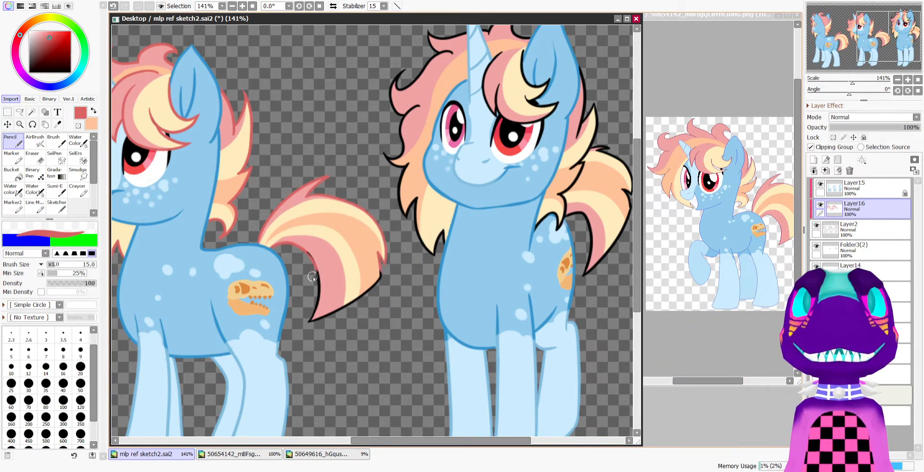
pyautogui.moveTo(313, 276)
pyautogui.mouseDown()
pyautogui.moveTo(322, 315)
pyautogui.moveTo(348, 305)
pyautogui.moveTo(326, 316)
pyautogui.moveTo(365, 297)
pyautogui.moveTo(378, 275)
pyautogui.mouseUp()
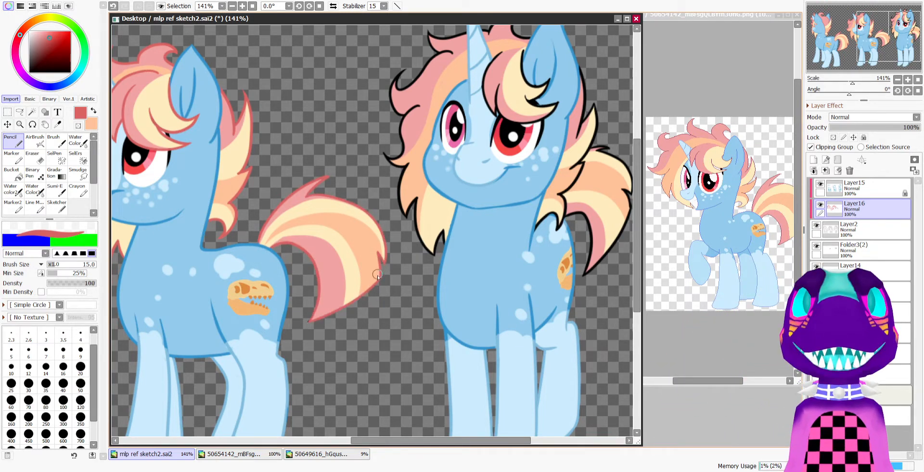
# Recolor the outlines of the rightmost pony's mane and tail in the darker red
pyautogui.moveTo(637, 209); pyautogui.dragTo(637, 192)
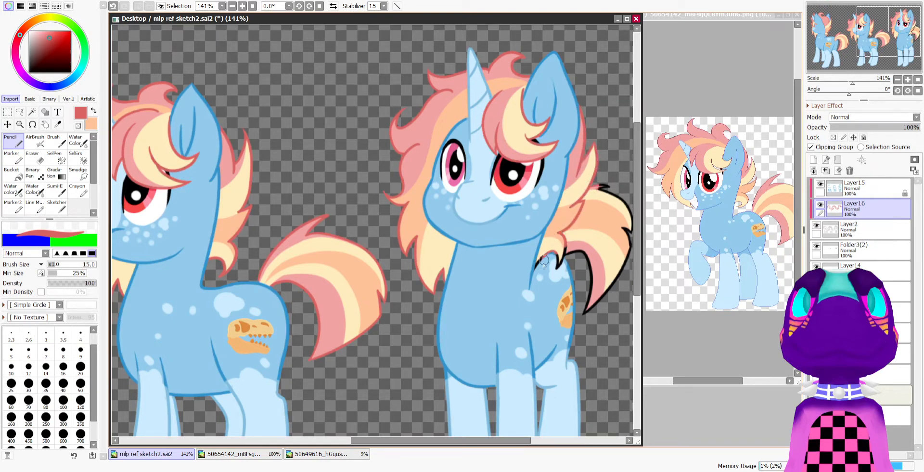
pyautogui.moveTo(588, 283)
pyautogui.mouseDown()
pyautogui.moveTo(581, 318)
pyautogui.moveTo(631, 252)
pyautogui.moveTo(627, 240)
pyautogui.moveTo(632, 248)
pyautogui.moveTo(617, 200)
pyautogui.moveTo(600, 190)
pyautogui.moveTo(613, 186)
pyautogui.moveTo(620, 230)
pyautogui.mouseUp()
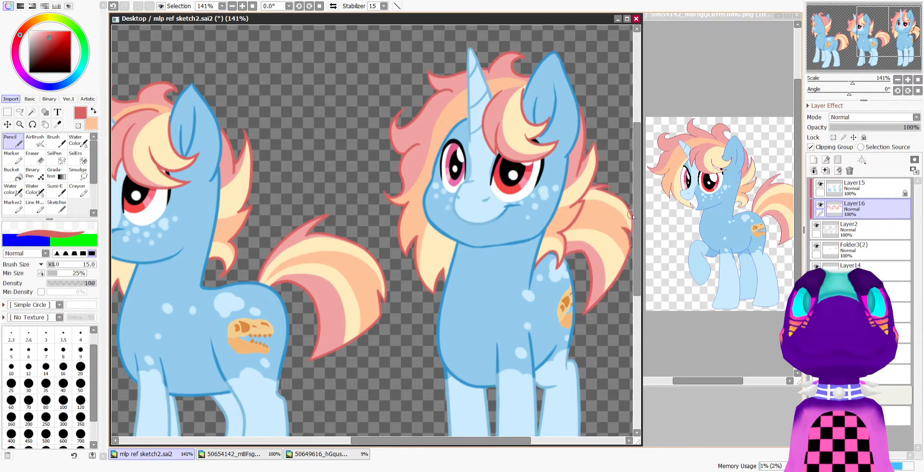
pyautogui.scroll(-7, 569, 184)
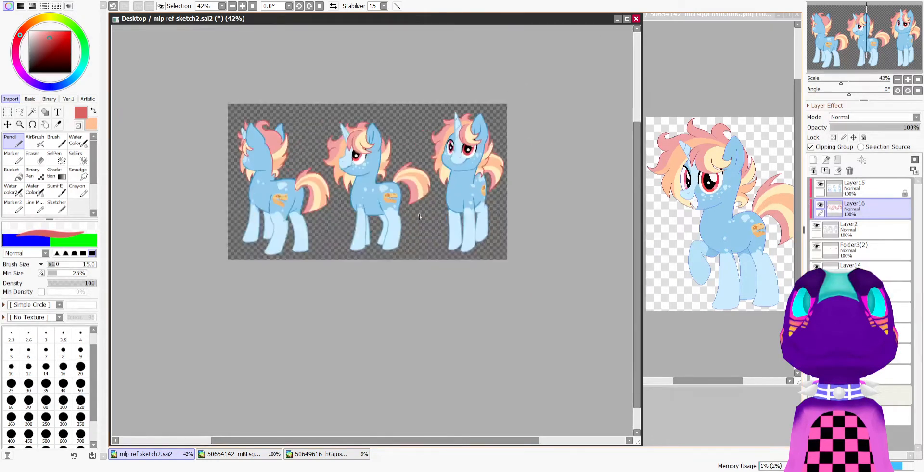
pyautogui.scroll(4, 359, 228)
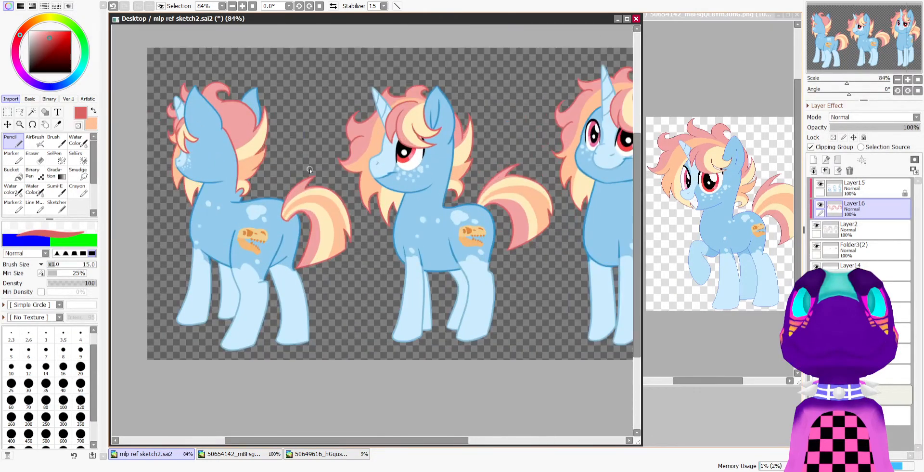
# Sample the mane's orange, darken it, and recolor the outlines of the leftmost pony's orange and yellow forelock and front mane strands
pyautogui.scroll(1, 310, 170)
pyautogui.click(57, 125)
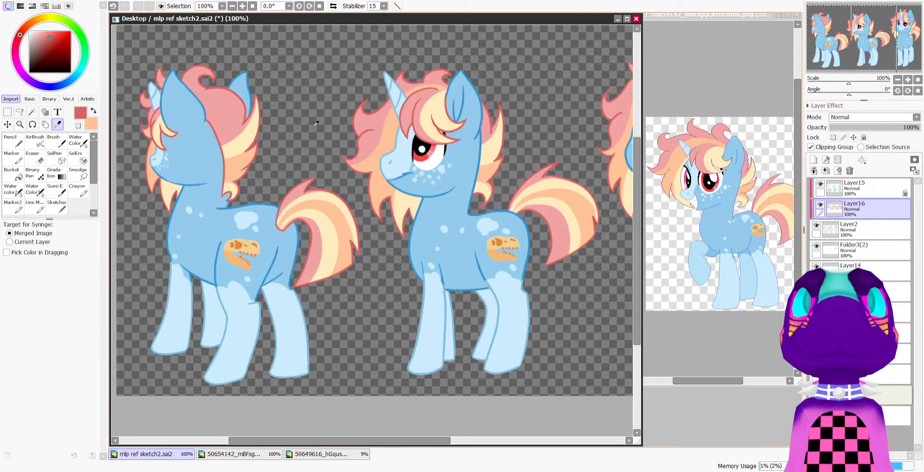
pyautogui.click(235, 167)
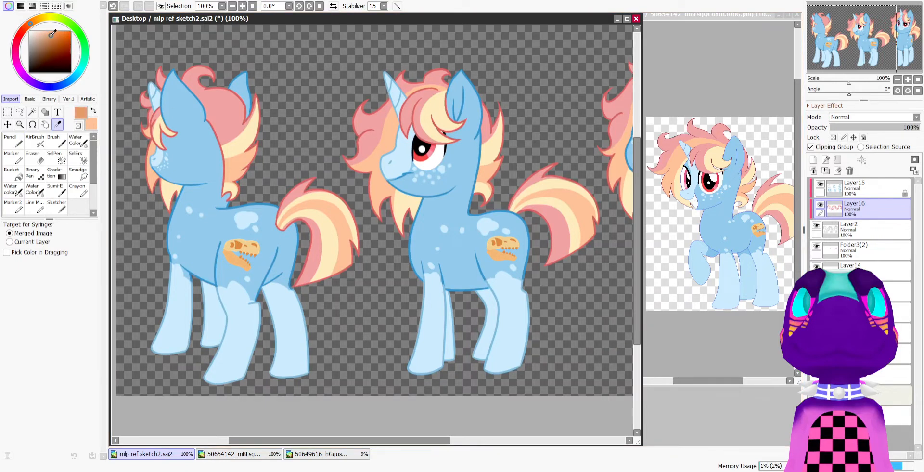
pyautogui.click(11, 143)
pyautogui.scroll(4, 367, 224)
pyautogui.scroll(-8, 298, 182)
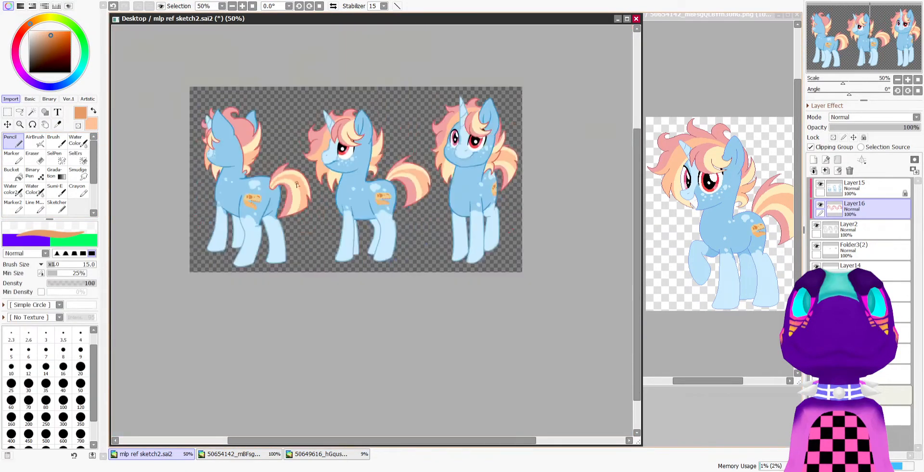
pyautogui.scroll(4, 188, 135)
pyautogui.scroll(7, 188, 143)
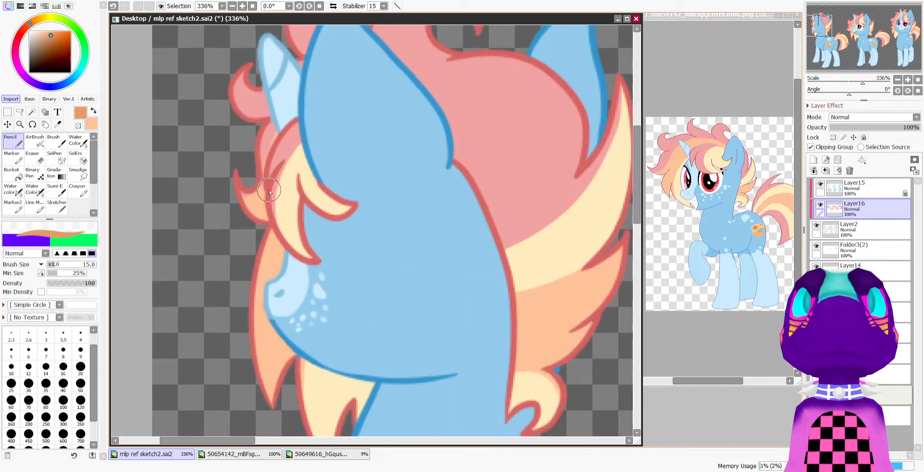
pyautogui.moveTo(242, 201)
pyautogui.mouseDown()
pyautogui.moveTo(262, 215)
pyautogui.moveTo(252, 219)
pyautogui.moveTo(262, 220)
pyautogui.moveTo(231, 195)
pyautogui.moveTo(272, 221)
pyautogui.moveTo(273, 209)
pyautogui.moveTo(274, 223)
pyautogui.moveTo(265, 217)
pyautogui.moveTo(292, 189)
pyautogui.moveTo(280, 204)
pyautogui.mouseUp()
pyautogui.moveTo(310, 265)
pyautogui.mouseDown()
pyautogui.moveTo(302, 171)
pyautogui.moveTo(316, 224)
pyautogui.moveTo(361, 223)
pyautogui.moveTo(329, 178)
pyautogui.mouseUp()
pyautogui.moveTo(276, 222)
pyautogui.mouseDown()
pyautogui.moveTo(252, 372)
pyautogui.moveTo(305, 325)
pyautogui.moveTo(302, 373)
pyautogui.moveTo(319, 401)
pyautogui.mouseUp()
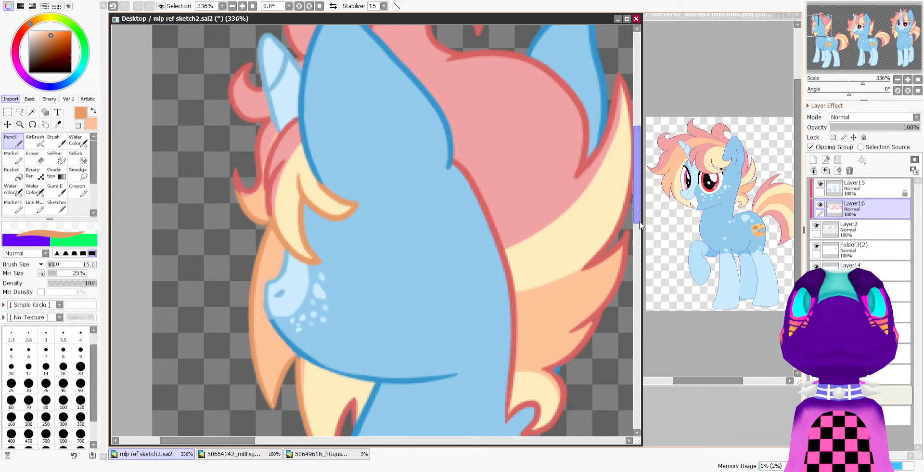
pyautogui.scroll(-3, 624, 256)
pyautogui.moveTo(328, 368)
pyautogui.mouseDown()
pyautogui.moveTo(353, 301)
pyautogui.moveTo(343, 349)
pyautogui.mouseUp()
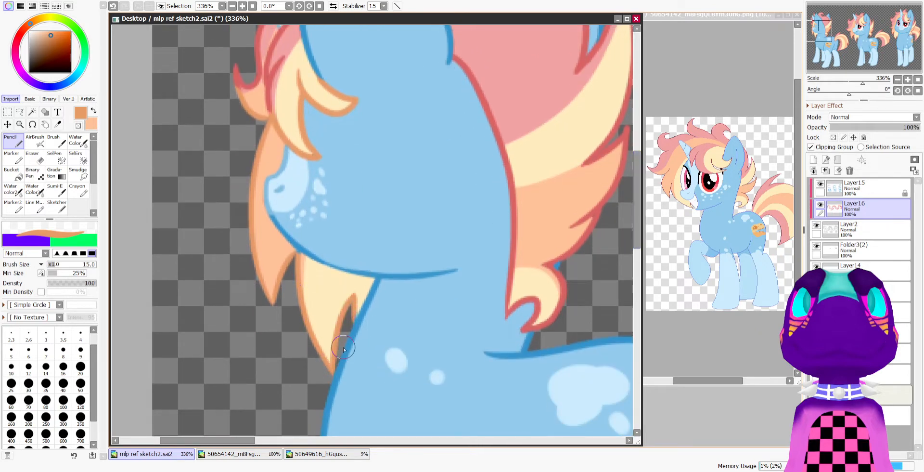
# Recolor the outline of the leftmost pony's back mane along its yellow and orange sections in the darker orange
pyautogui.scroll(-5, 347, 347)
pyautogui.scroll(4, 531, 242)
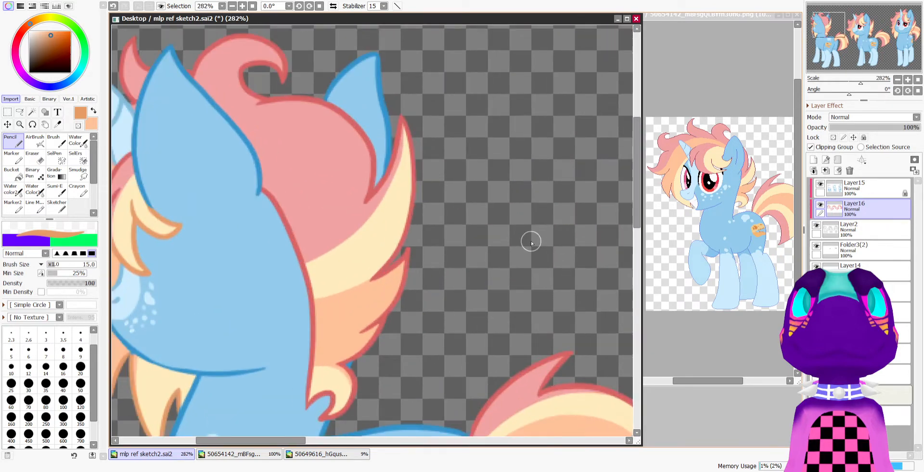
pyautogui.moveTo(411, 134)
pyautogui.mouseDown()
pyautogui.moveTo(411, 252)
pyautogui.moveTo(394, 308)
pyautogui.mouseUp()
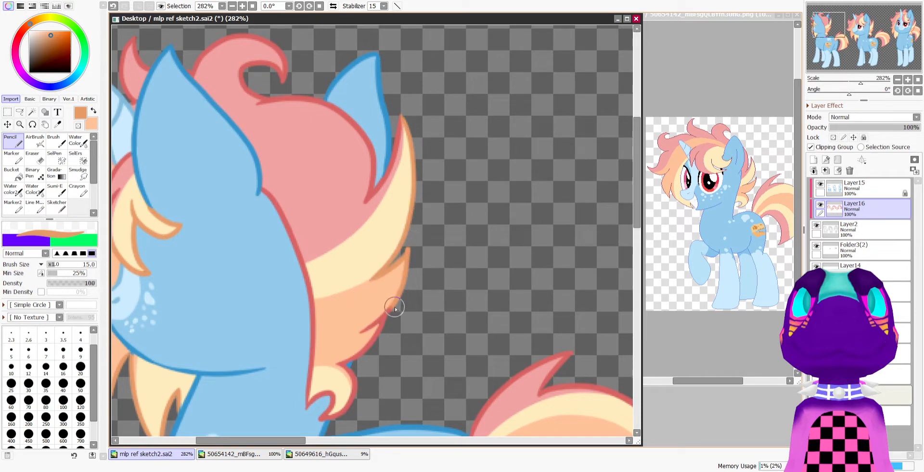
pyautogui.moveTo(355, 341)
pyautogui.mouseDown()
pyautogui.moveTo(338, 371)
pyautogui.moveTo(357, 392)
pyautogui.moveTo(321, 409)
pyautogui.mouseUp()
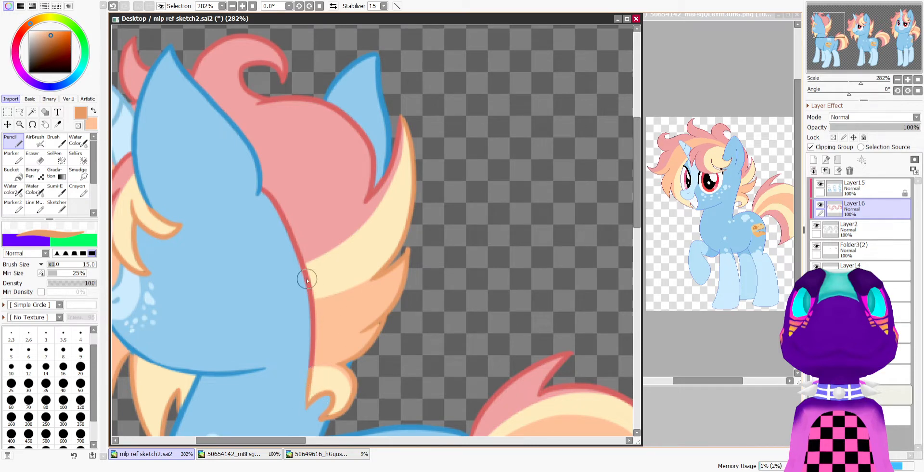
pyautogui.moveTo(308, 280)
pyautogui.mouseDown()
pyautogui.moveTo(313, 367)
pyautogui.moveTo(295, 401)
pyautogui.mouseUp()
# Recolor the leftmost pony's tail outline in the darker orange at the base, along the outer edge and beside the yellow and orange tips
pyautogui.scroll(-8, 340, 292)
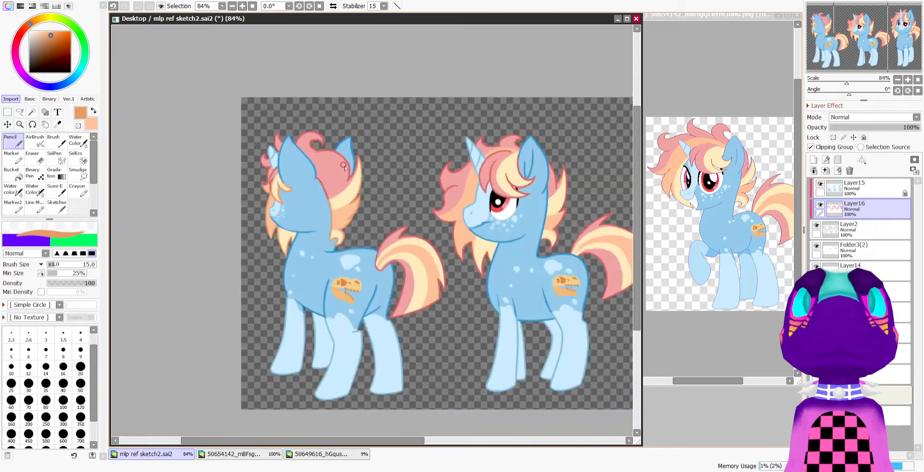
pyautogui.scroll(7, 413, 240)
pyautogui.moveTo(270, 210); pyautogui.dragTo(274, 215)
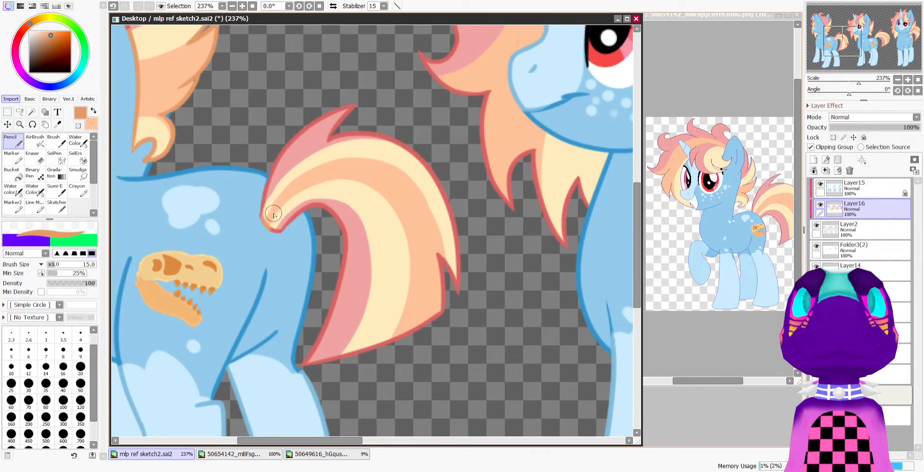
pyautogui.moveTo(355, 149)
pyautogui.mouseDown()
pyautogui.moveTo(449, 196)
pyautogui.moveTo(460, 280)
pyautogui.moveTo(442, 233)
pyautogui.moveTo(435, 240)
pyautogui.moveTo(439, 298)
pyautogui.moveTo(407, 346)
pyautogui.moveTo(350, 386)
pyautogui.moveTo(341, 368)
pyautogui.mouseUp()
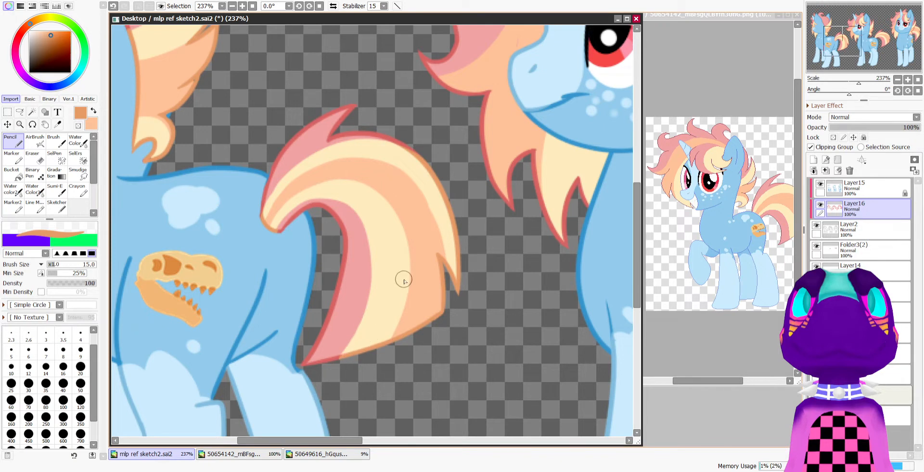
# Recolor the outlines of the middle pony's yellow forelock and the orange and yellow front mane in the darker orange
pyautogui.scroll(-7, 381, 271)
pyautogui.scroll(6, 540, 154)
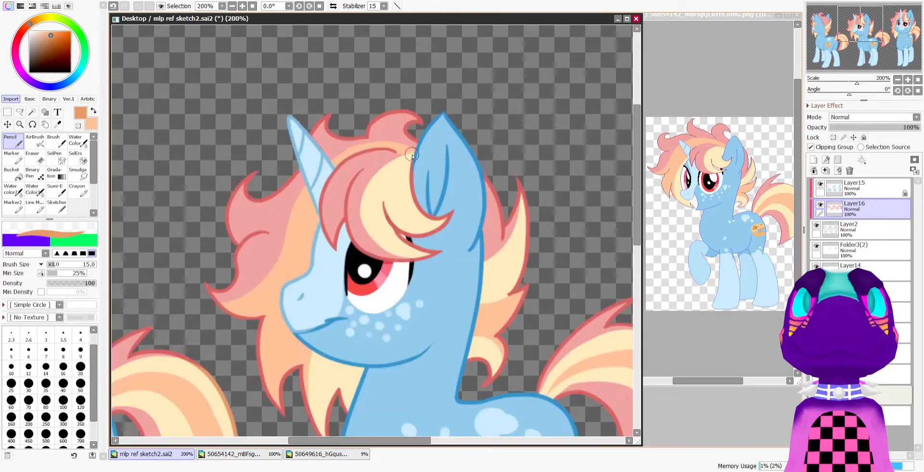
pyautogui.moveTo(409, 187)
pyautogui.mouseDown()
pyautogui.moveTo(460, 208)
pyautogui.moveTo(430, 230)
pyautogui.moveTo(385, 204)
pyautogui.moveTo(408, 256)
pyautogui.mouseUp()
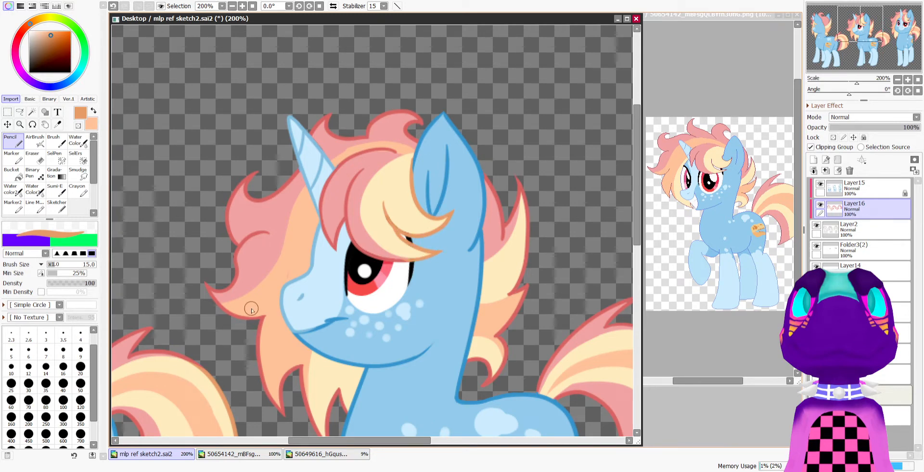
pyautogui.moveTo(265, 322)
pyautogui.mouseDown()
pyautogui.moveTo(270, 394)
pyautogui.moveTo(283, 419)
pyautogui.moveTo(299, 377)
pyautogui.moveTo(296, 397)
pyautogui.moveTo(278, 397)
pyautogui.moveTo(312, 426)
pyautogui.moveTo(310, 413)
pyautogui.moveTo(321, 418)
pyautogui.moveTo(337, 380)
pyautogui.moveTo(340, 401)
pyautogui.moveTo(322, 373)
pyautogui.mouseUp()
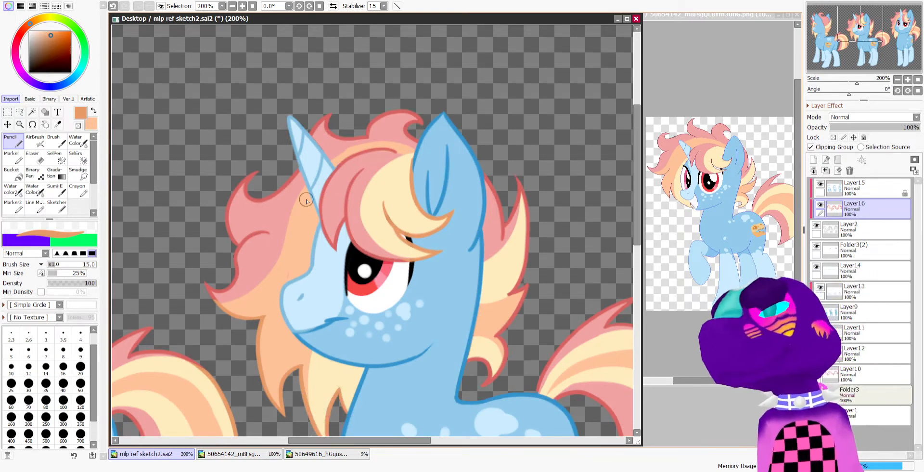
# Recolor the outline of the middle pony's back mane in the darker orange along its yellow and orange locks
pyautogui.scroll(-5, 322, 199)
pyautogui.scroll(3, 382, 257)
pyautogui.scroll(1, 382, 257)
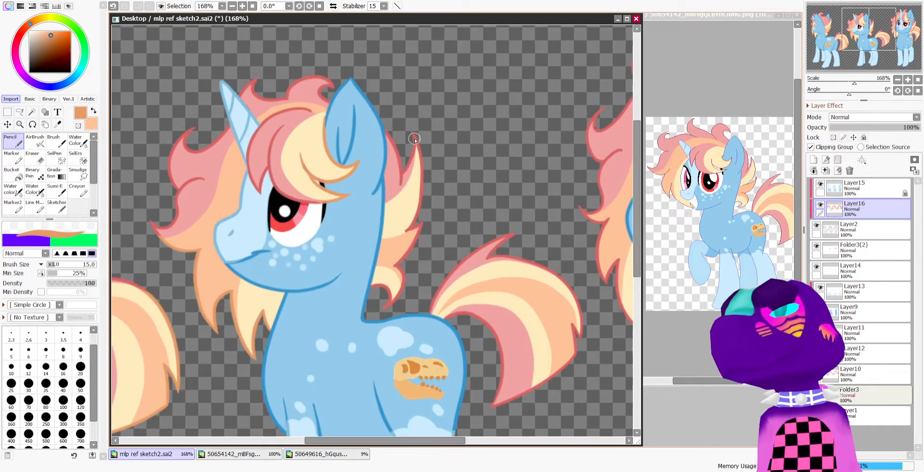
pyautogui.moveTo(399, 242); pyautogui.dragTo(395, 276)
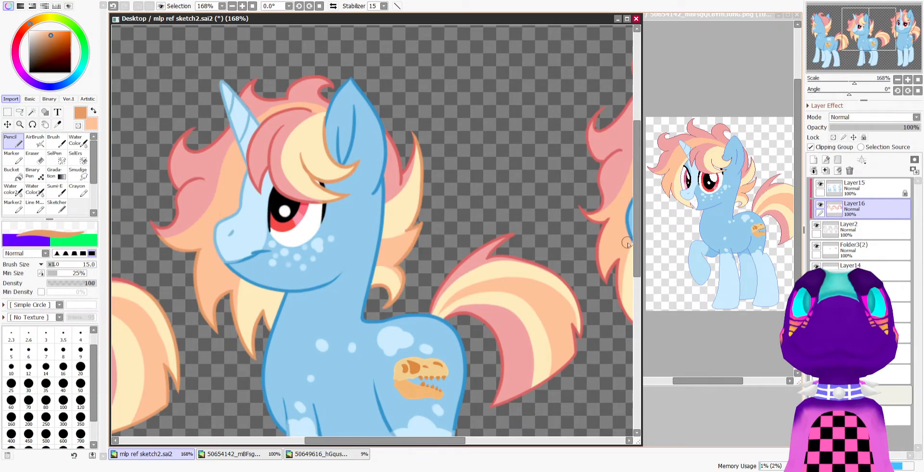
# Undo the stray stroke and recolor the outer edge of the middle pony's tail in the darker orange
pyautogui.scroll(-2, 637, 221)
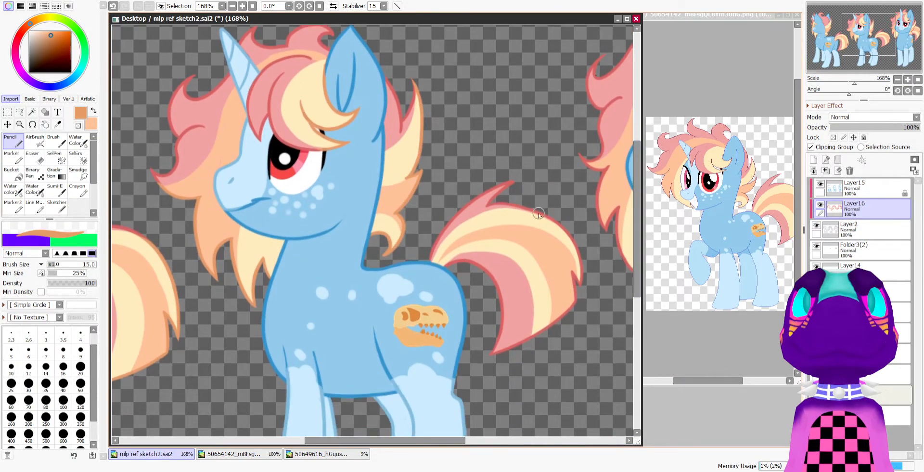
pyautogui.hotkey('ctrl', 'z')
pyautogui.moveTo(553, 223); pyautogui.dragTo(587, 290)
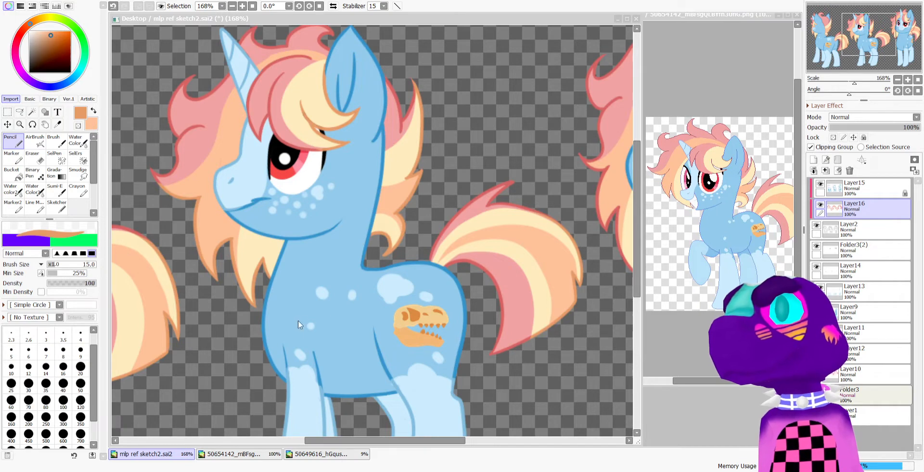
# Recolor the outlines of the rightmost pony's yellow forelock and lower front mane in the darker orange
pyautogui.scroll(-5, 299, 320)
pyautogui.scroll(4, 453, 217)
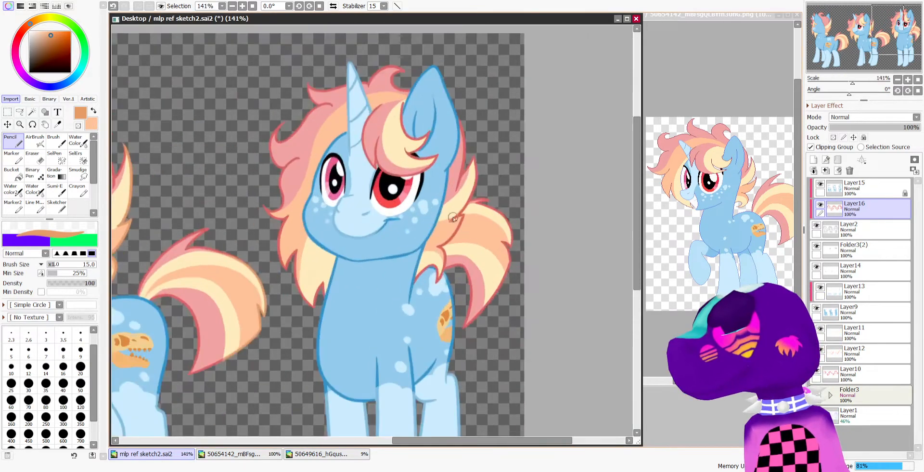
pyautogui.scroll(2, 454, 218)
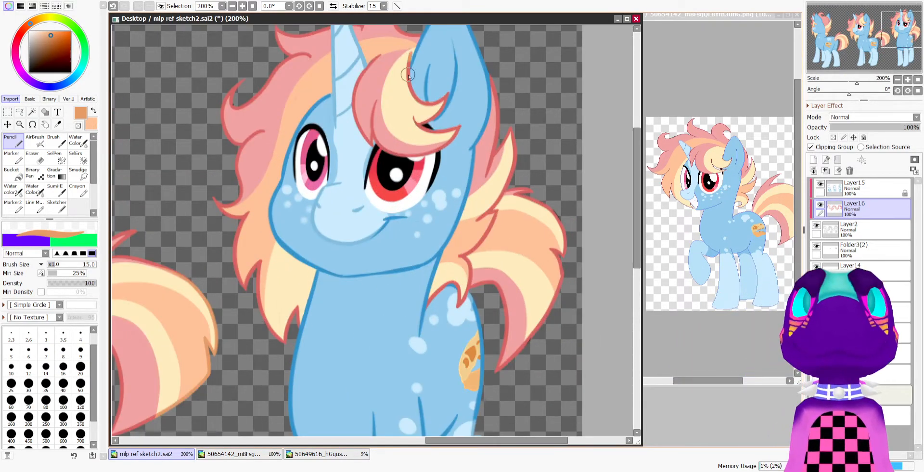
pyautogui.moveTo(408, 75); pyautogui.dragTo(433, 102)
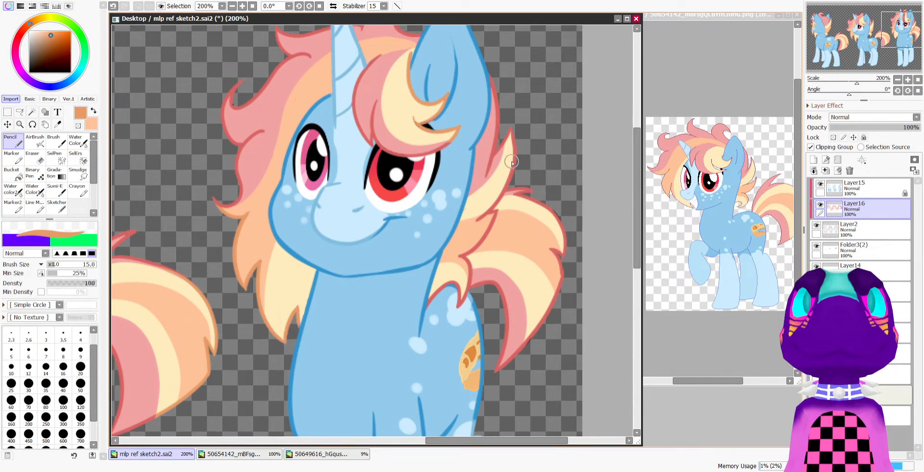
# Recolor the rightmost pony's back mane outline in the darker orange, touching up the adjoining red tail tip in the darker red
pyautogui.moveTo(512, 131); pyautogui.dragTo(514, 167)
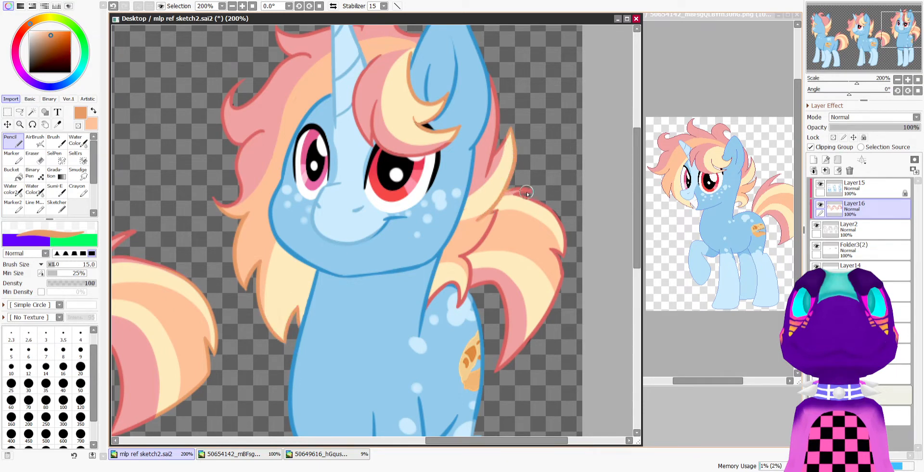
pyautogui.press('-')
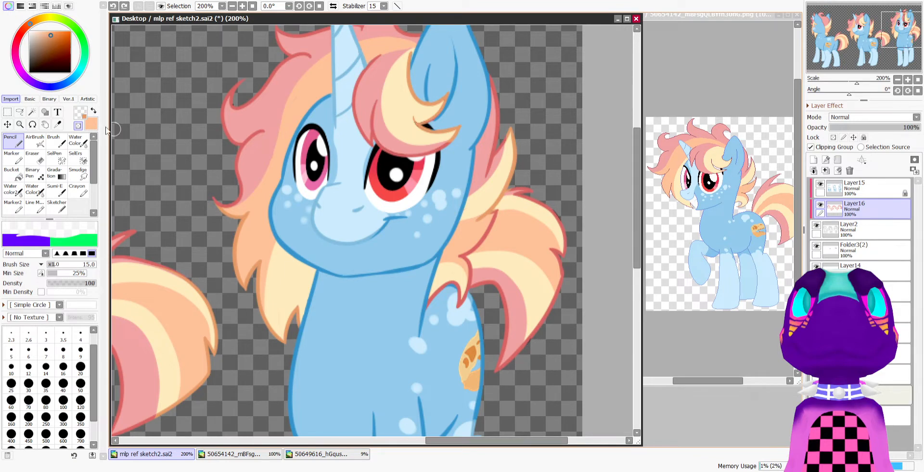
pyautogui.click(93, 111)
pyautogui.click(59, 125)
pyautogui.click(494, 90)
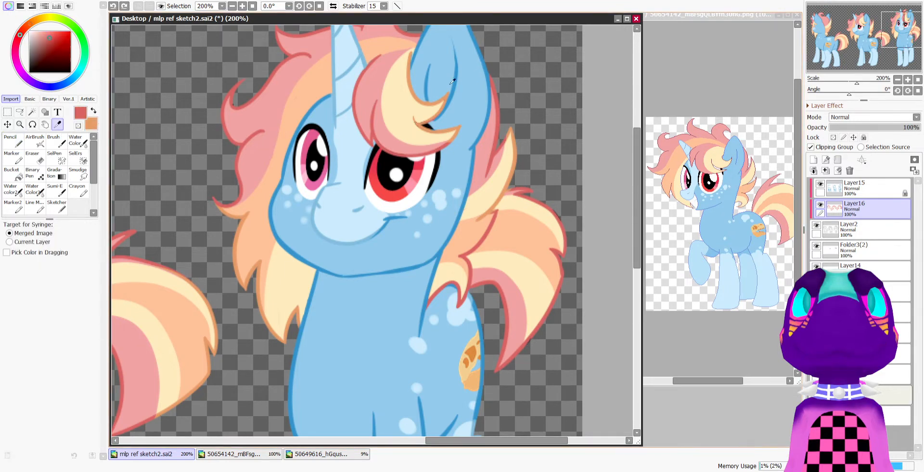
pyautogui.press('n')
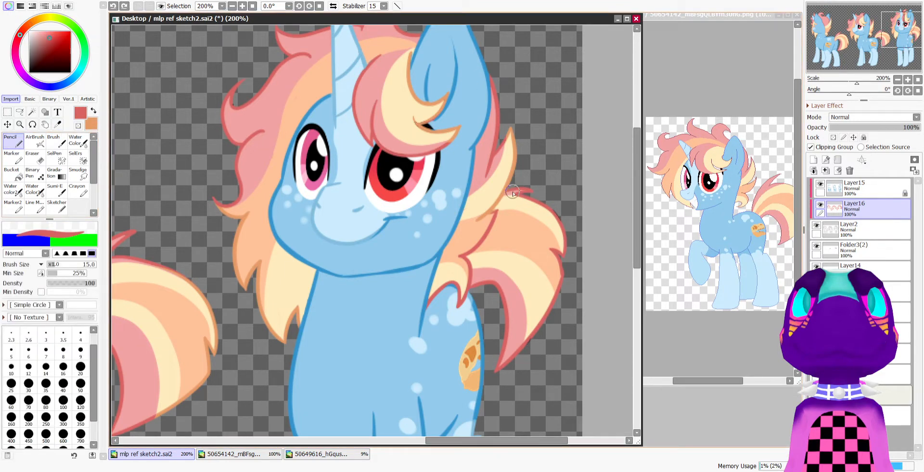
pyautogui.moveTo(513, 192); pyautogui.dragTo(483, 239)
pyautogui.press('x')
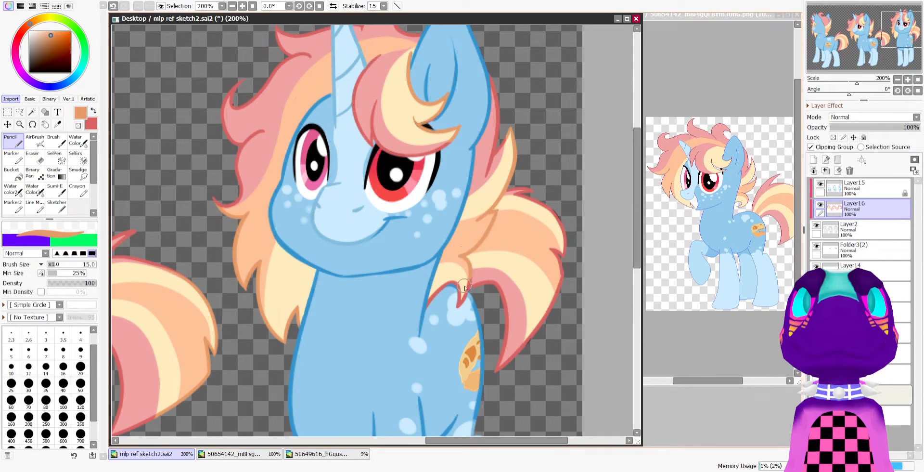
pyautogui.moveTo(464, 284); pyautogui.dragTo(436, 306)
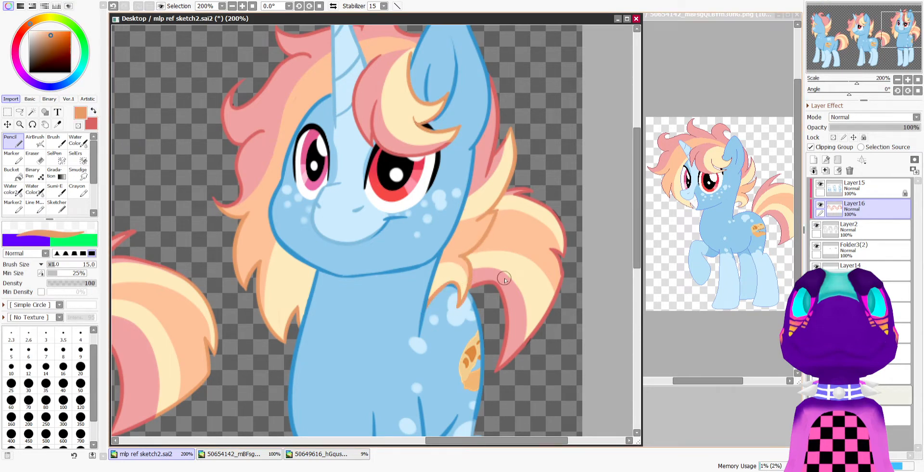
# Recolor the outer edge of the rightmost pony's tail in the darker orange
pyautogui.press('x')
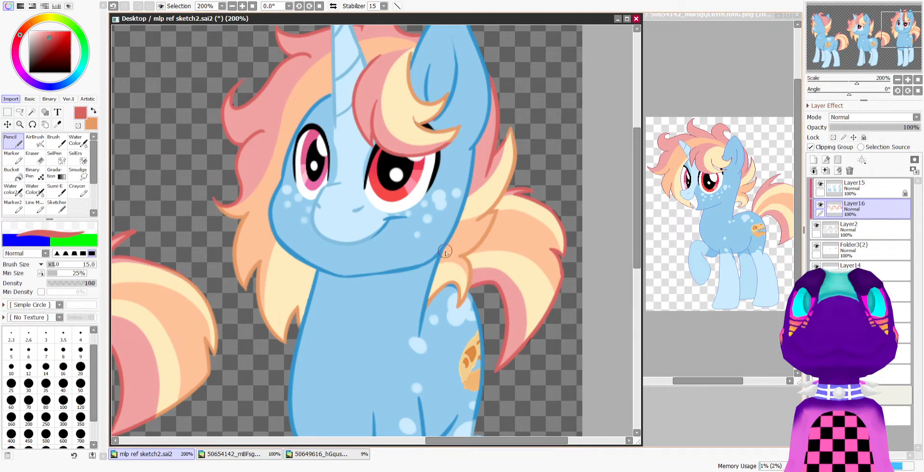
pyautogui.press('x')
pyautogui.moveTo(511, 200)
pyautogui.mouseDown()
pyautogui.moveTo(548, 209)
pyautogui.moveTo(561, 238)
pyautogui.moveTo(562, 266)
pyautogui.moveTo(557, 258)
pyautogui.moveTo(543, 322)
pyautogui.mouseUp()
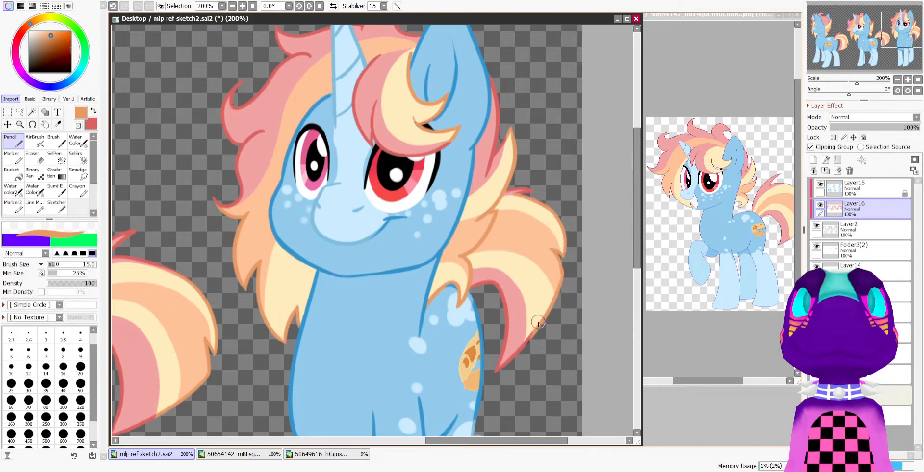
# Sample the yellow fill of the leftmost pony's tail and darken it as the Pencil color
pyautogui.scroll(-8, 543, 273)
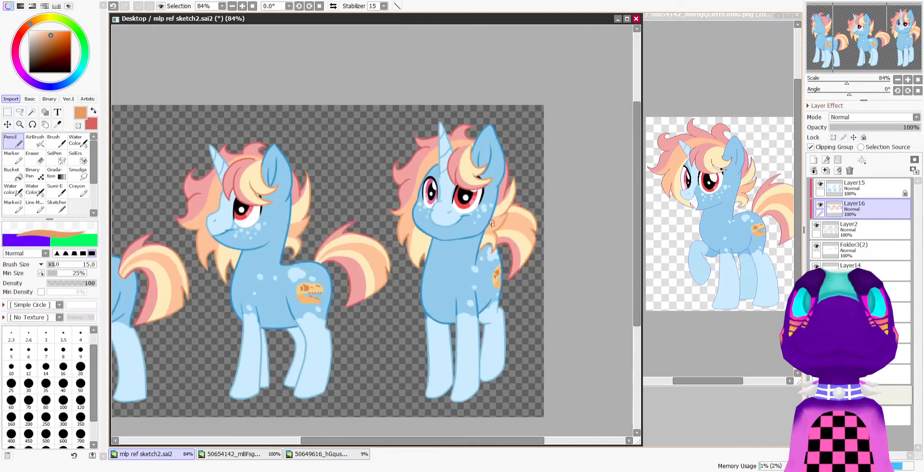
pyautogui.scroll(3, 322, 310)
pyautogui.scroll(-3, 273, 323)
pyautogui.scroll(3, 180, 273)
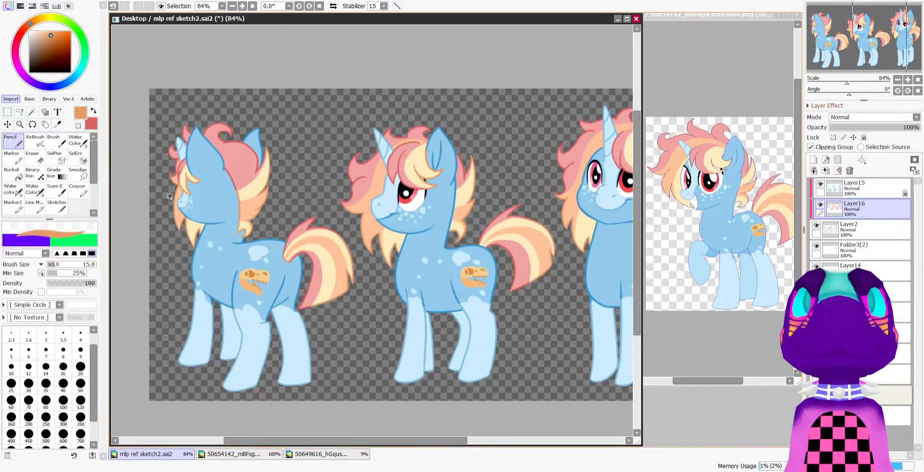
pyautogui.scroll(2, 315, 255)
pyautogui.keyDown('alt'); pyautogui.click(315, 256); pyautogui.keyUp('alt')
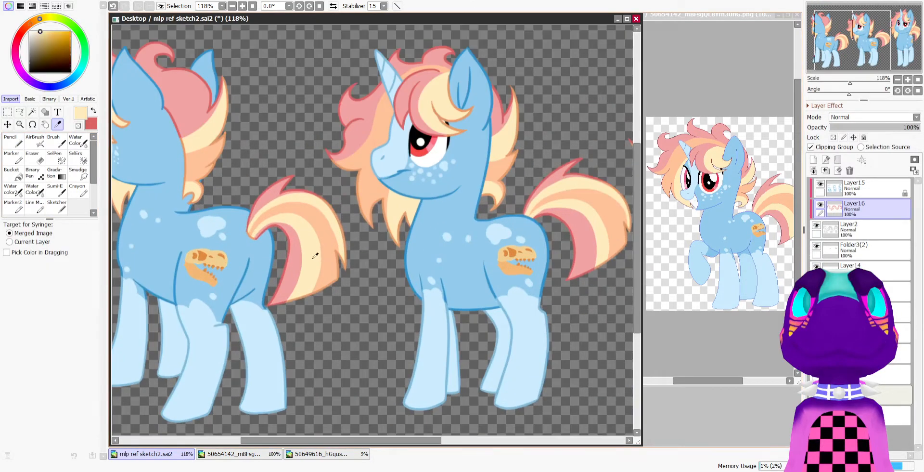
pyautogui.click(18, 145)
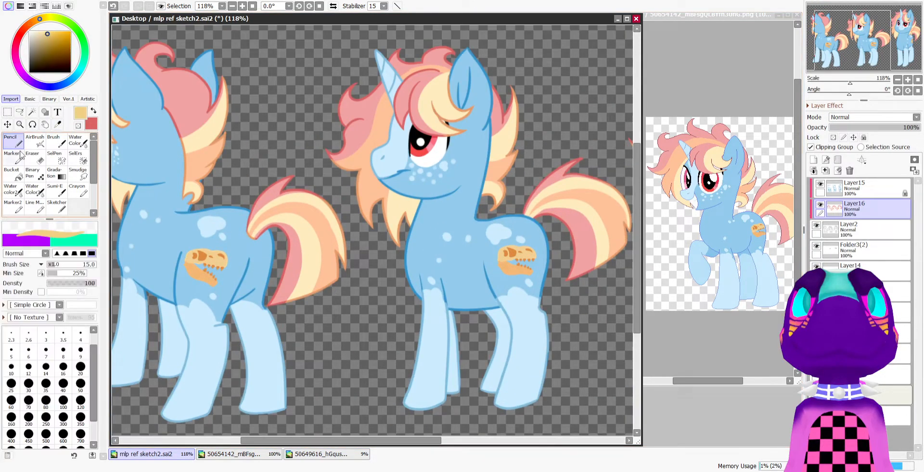
# Recolor the outlines bordering the yellow stripes of the leftmost pony's tail in the darker yellow, including the base and upper tip
pyautogui.scroll(6, 310, 378)
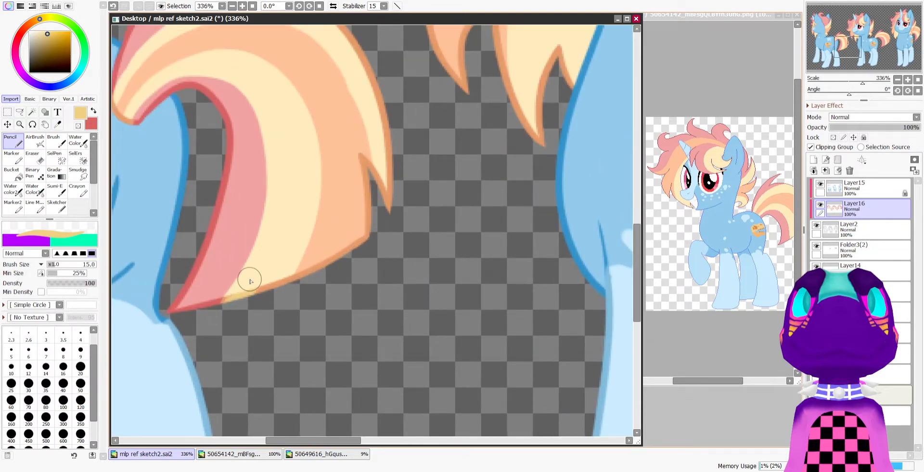
pyautogui.moveTo(220, 303)
pyautogui.mouseDown()
pyautogui.moveTo(273, 270)
pyautogui.moveTo(268, 311)
pyautogui.moveTo(295, 277)
pyautogui.mouseUp()
pyautogui.moveTo(378, 140)
pyautogui.mouseDown()
pyautogui.moveTo(388, 217)
pyautogui.moveTo(380, 160)
pyautogui.moveTo(395, 210)
pyautogui.moveTo(395, 167)
pyautogui.mouseUp()
pyautogui.scroll(3, 640, 243)
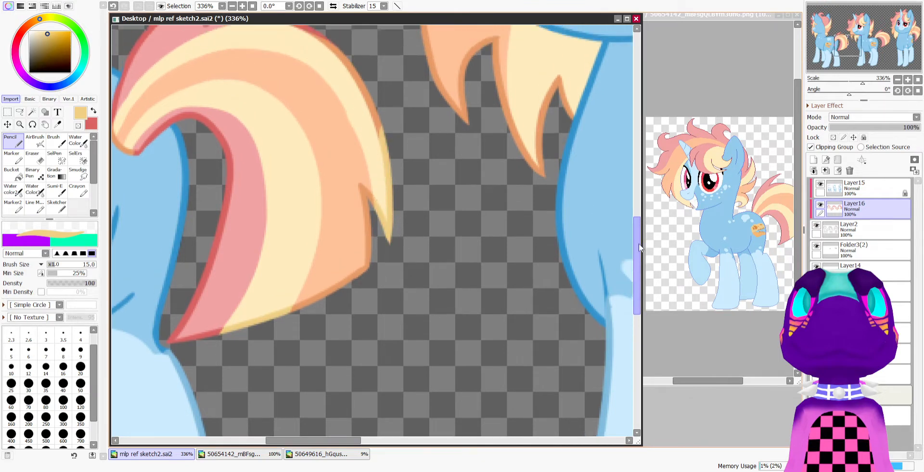
pyautogui.moveTo(313, 87)
pyautogui.mouseDown()
pyautogui.moveTo(350, 102)
pyautogui.moveTo(369, 116)
pyautogui.mouseUp()
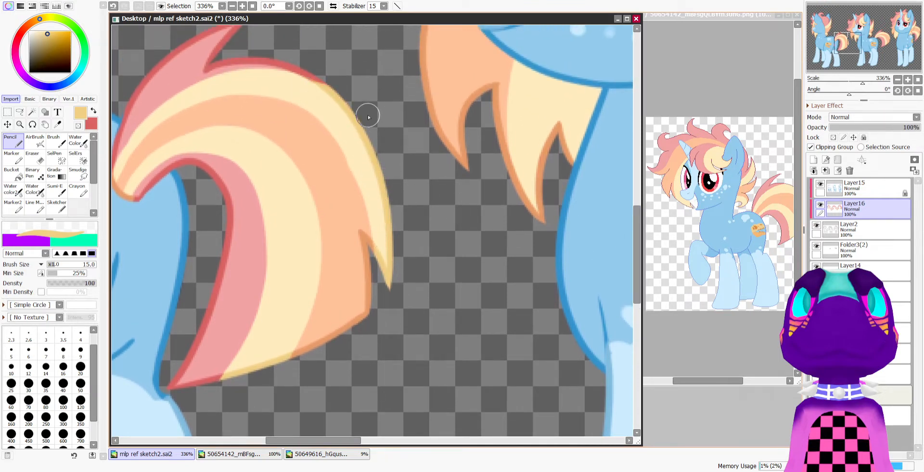
pyautogui.moveTo(281, 79); pyautogui.dragTo(364, 126)
pyautogui.moveTo(126, 193)
pyautogui.mouseDown()
pyautogui.moveTo(122, 224)
pyautogui.moveTo(132, 180)
pyautogui.mouseUp()
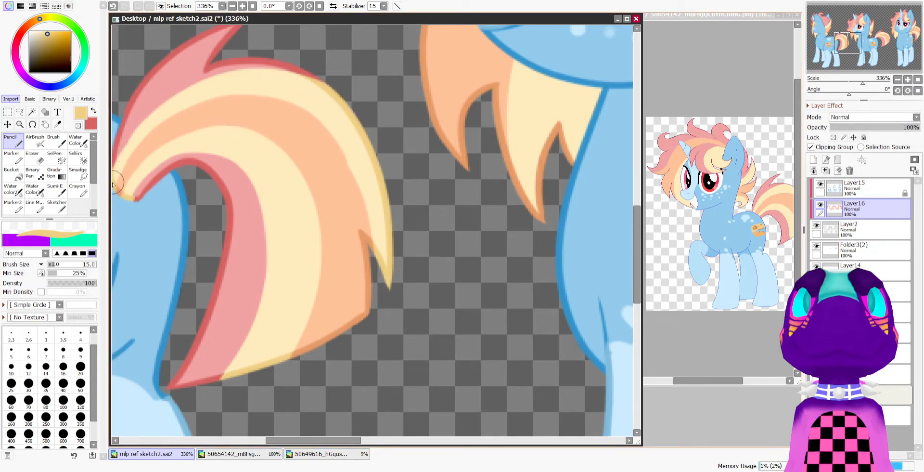
# Recolor the outlines of the leftmost pony's yellow forelock and lower front mane in the darker yellow
pyautogui.scroll(-9, 447, 222)
pyautogui.scroll(8, 284, 137)
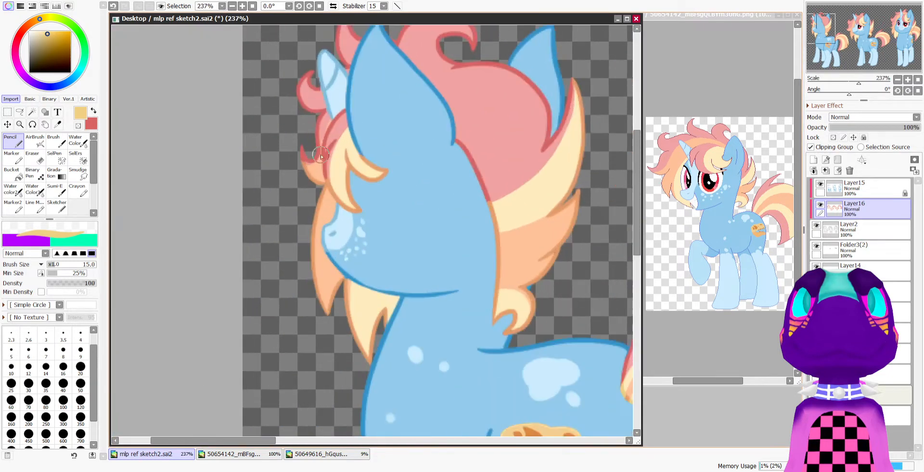
pyautogui.moveTo(322, 198)
pyautogui.mouseDown()
pyautogui.moveTo(318, 174)
pyautogui.moveTo(337, 214)
pyautogui.moveTo(328, 199)
pyautogui.moveTo(335, 183)
pyautogui.moveTo(364, 183)
pyautogui.moveTo(351, 145)
pyautogui.mouseUp()
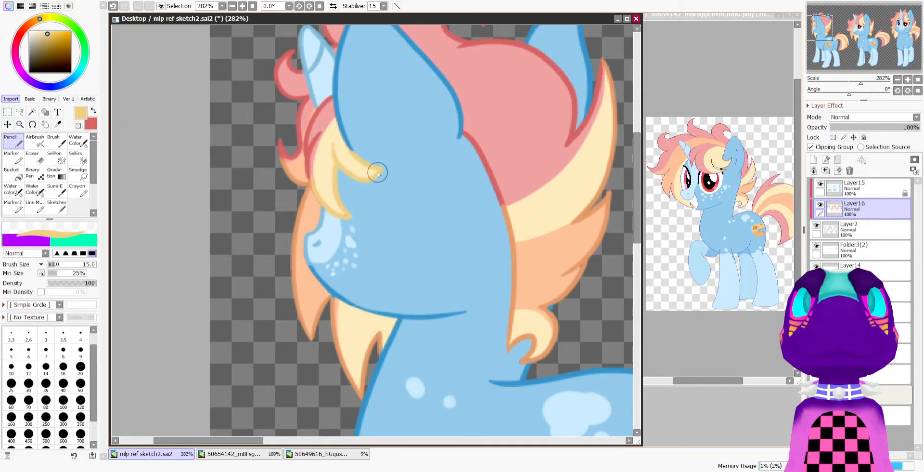
pyautogui.moveTo(342, 316)
pyautogui.mouseDown()
pyautogui.moveTo(361, 410)
pyautogui.moveTo(372, 343)
pyautogui.moveTo(381, 362)
pyautogui.mouseUp()
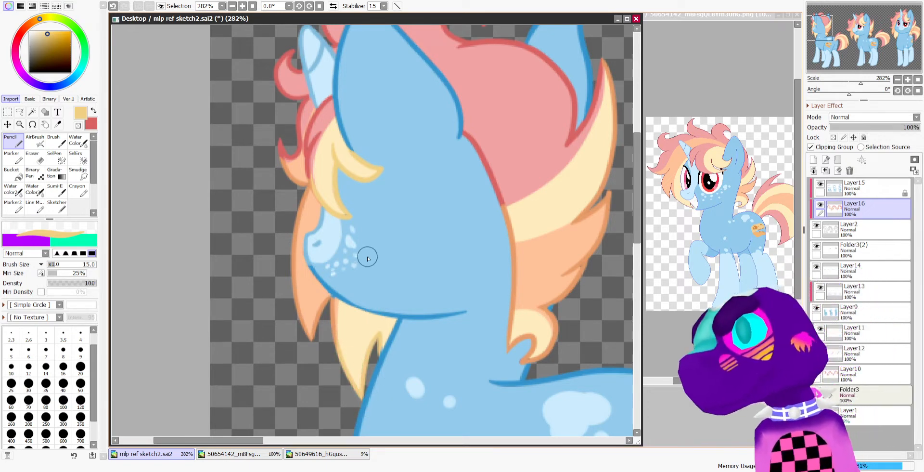
# Recolor the outlines of the yellow back mane section and the small neck curl on the leftmost pony in the darker yellow
pyautogui.scroll(-4, 366, 260)
pyautogui.scroll(3, 509, 204)
pyautogui.moveTo(400, 164); pyautogui.dragTo(397, 182)
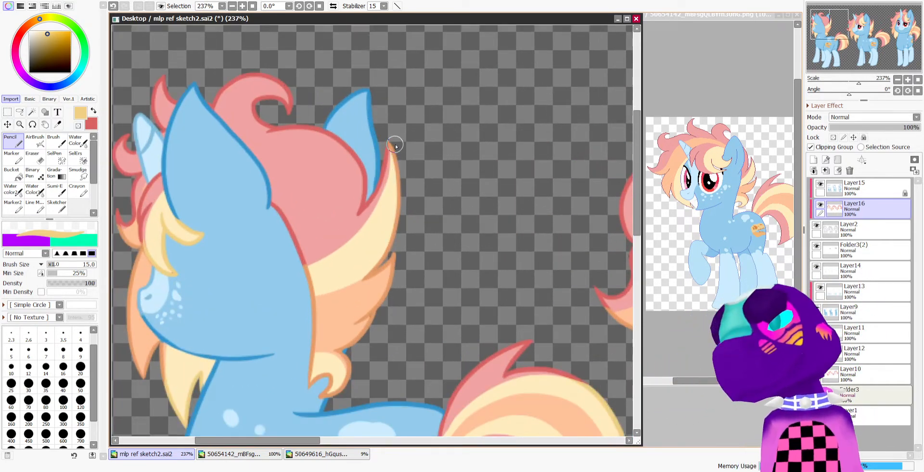
pyautogui.moveTo(392, 129); pyautogui.dragTo(381, 230)
pyautogui.moveTo(400, 200); pyautogui.dragTo(374, 262)
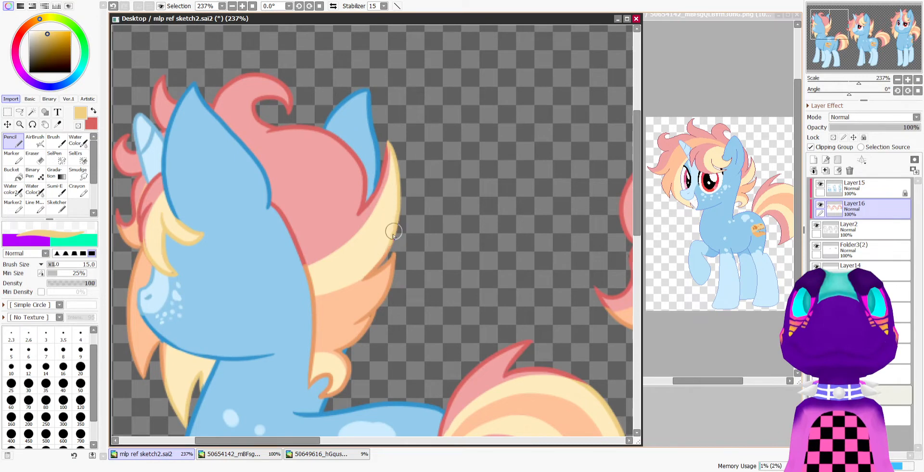
pyautogui.moveTo(393, 231); pyautogui.dragTo(350, 285)
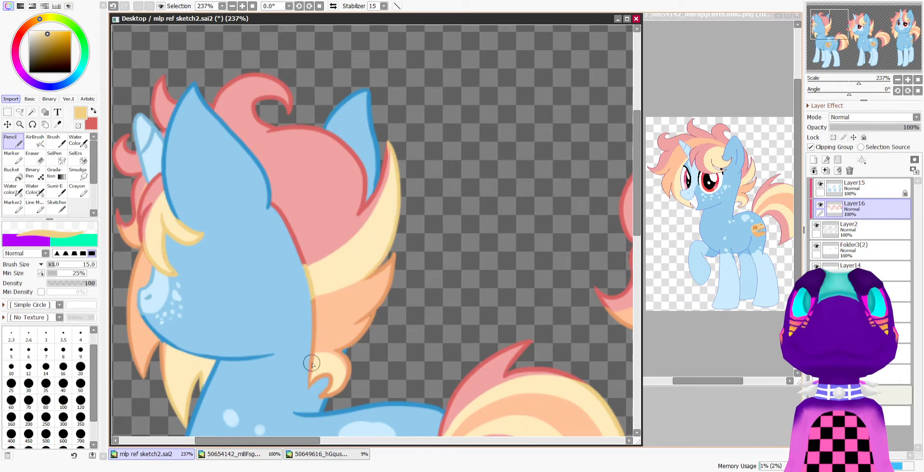
pyautogui.moveTo(316, 358)
pyautogui.mouseDown()
pyautogui.moveTo(306, 389)
pyautogui.moveTo(326, 388)
pyautogui.moveTo(324, 398)
pyautogui.moveTo(341, 389)
pyautogui.mouseUp()
# Recolor the outlines of the middle pony's yellow lower front mane and forelock in the darker yellow
pyautogui.scroll(-5, 296, 389)
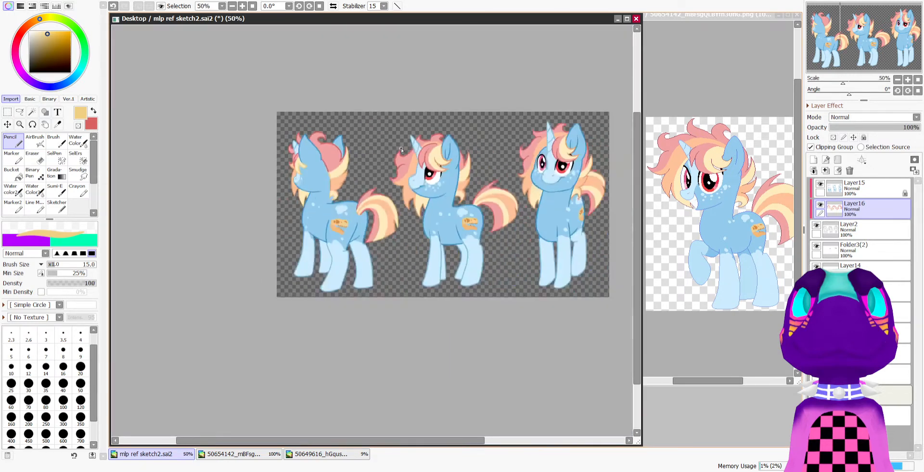
pyautogui.scroll(5, 400, 148)
pyautogui.moveTo(343, 348)
pyautogui.mouseDown()
pyautogui.moveTo(366, 421)
pyautogui.moveTo(367, 373)
pyautogui.moveTo(382, 338)
pyautogui.mouseUp()
pyautogui.moveTo(383, 339); pyautogui.dragTo(391, 362)
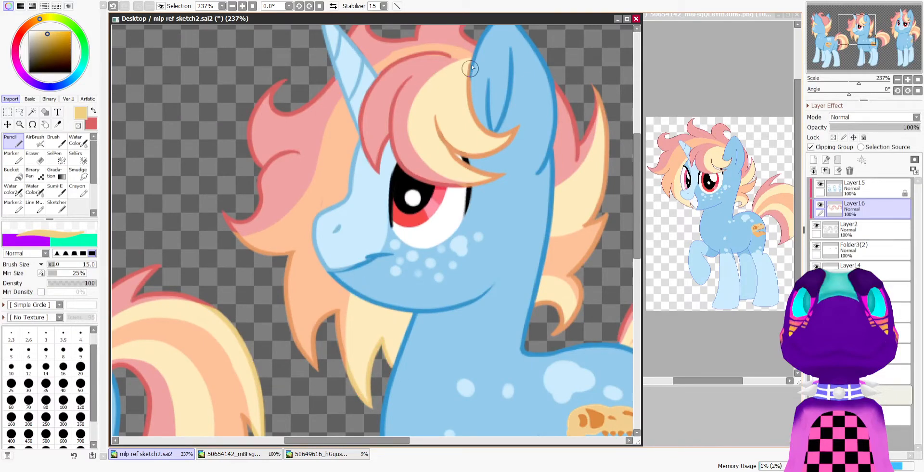
pyautogui.moveTo(471, 68)
pyautogui.mouseDown()
pyautogui.moveTo(516, 131)
pyautogui.moveTo(456, 141)
pyautogui.moveTo(449, 131)
pyautogui.moveTo(478, 169)
pyautogui.mouseUp()
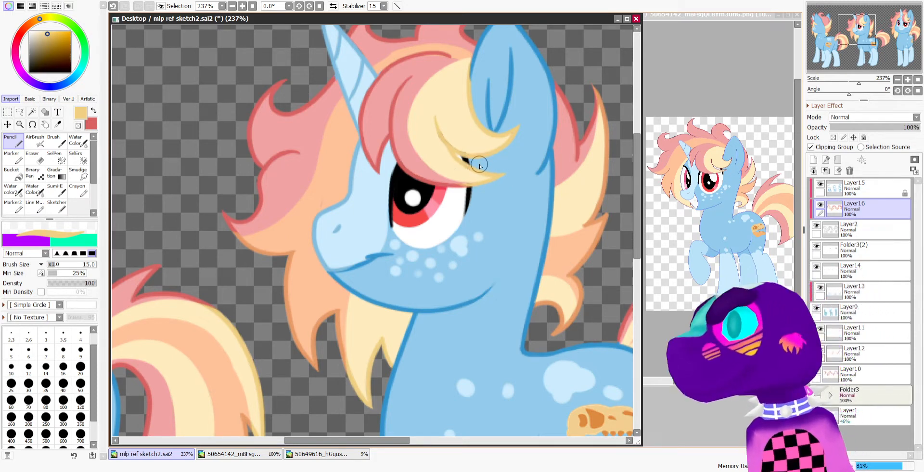
# Recolor the outlines of the middle pony's yellow back mane spike and neck curl in the darker yellow
pyautogui.scroll(-5, 481, 164)
pyautogui.scroll(5, 541, 153)
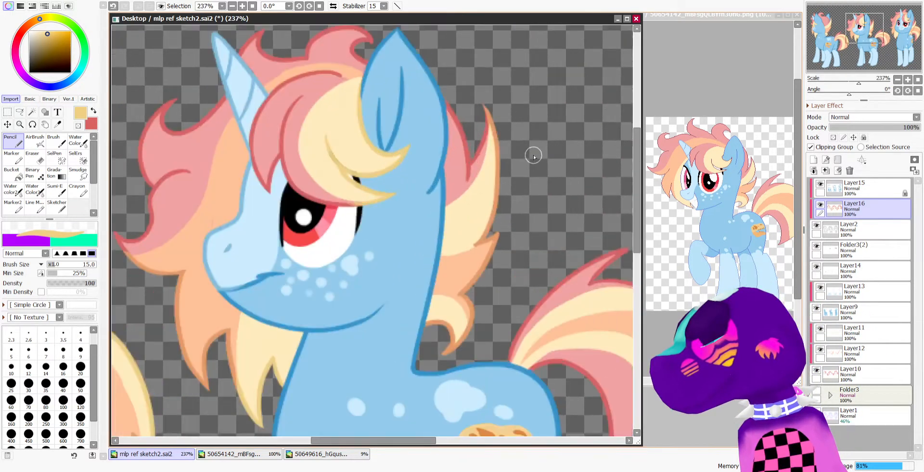
pyautogui.moveTo(487, 107); pyautogui.dragTo(497, 173)
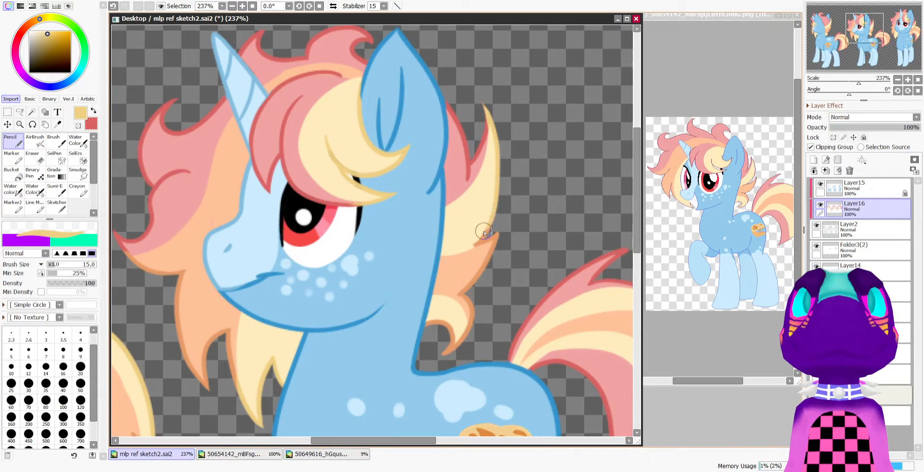
pyautogui.moveTo(484, 231); pyautogui.dragTo(470, 244)
pyautogui.moveTo(426, 325); pyautogui.dragTo(454, 353)
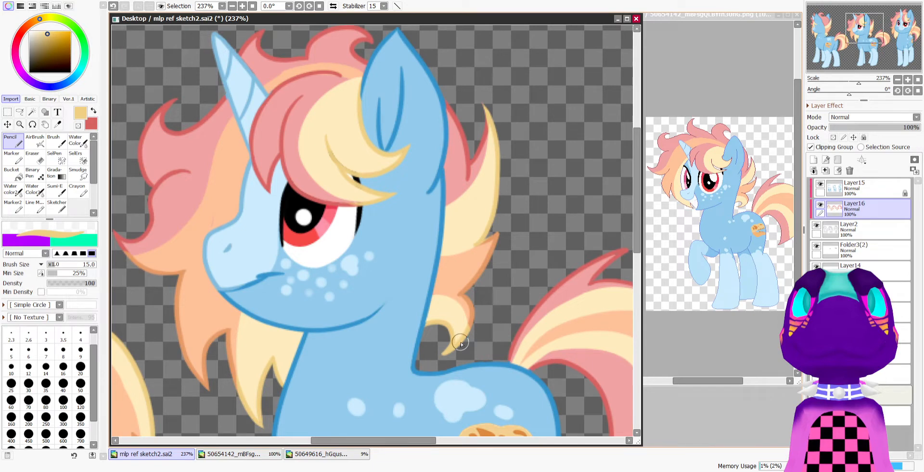
# Recolor the middle pony's yellow tail edge in the darker yellow and touch up the adjoining orange edge in the darker orange
pyautogui.scroll(-5, 454, 243)
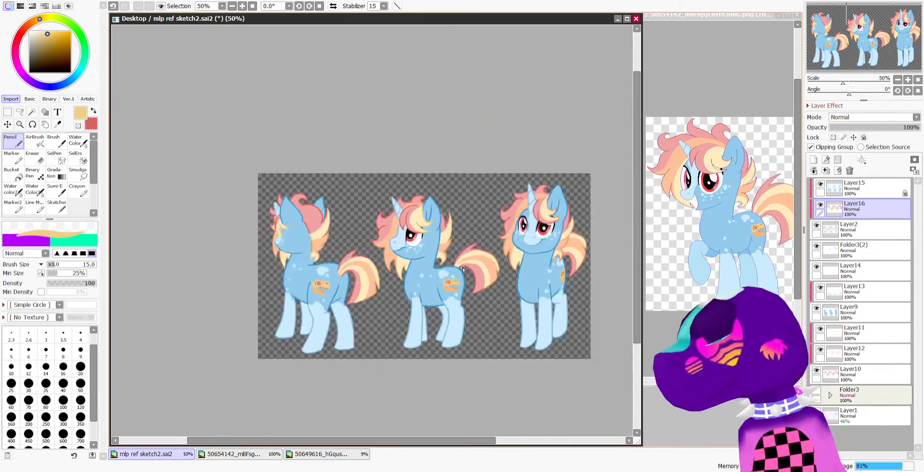
pyautogui.scroll(7, 464, 270)
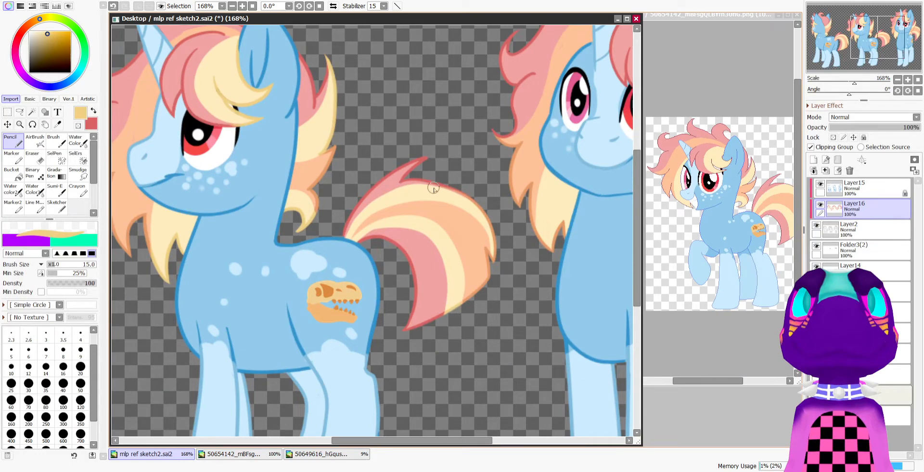
pyautogui.moveTo(471, 201); pyautogui.dragTo(491, 229)
pyautogui.click(58, 124)
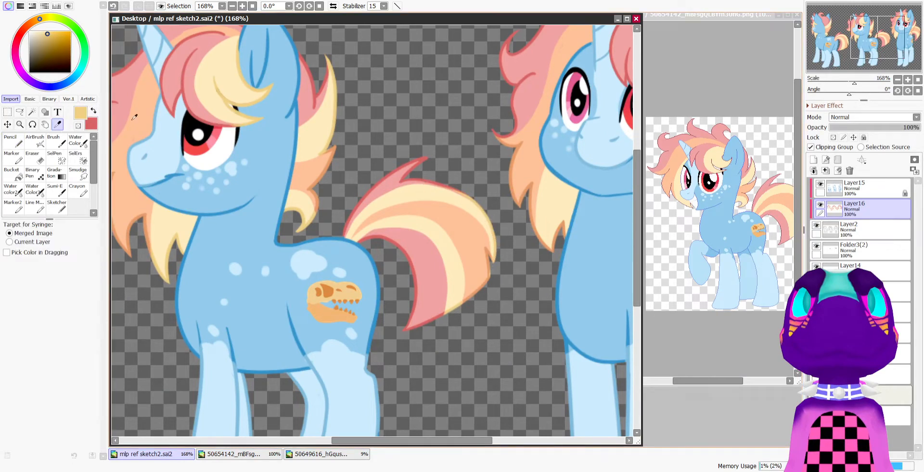
pyautogui.press('x')
pyautogui.click(488, 278)
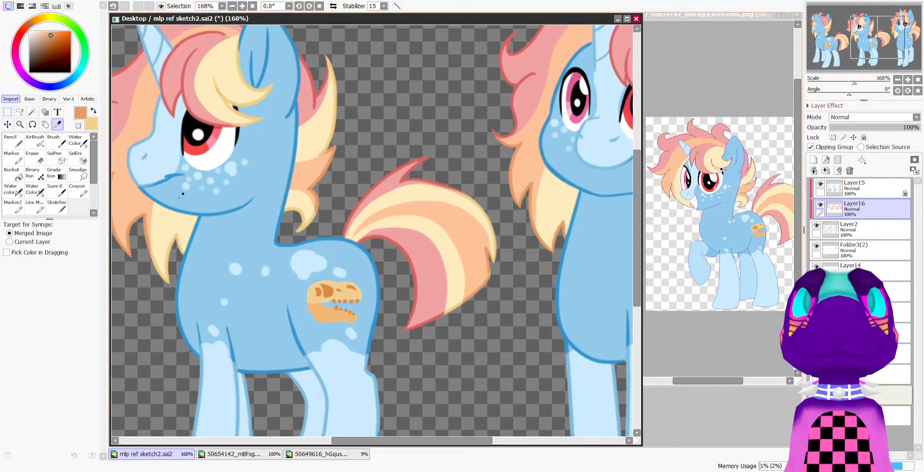
pyautogui.press('n')
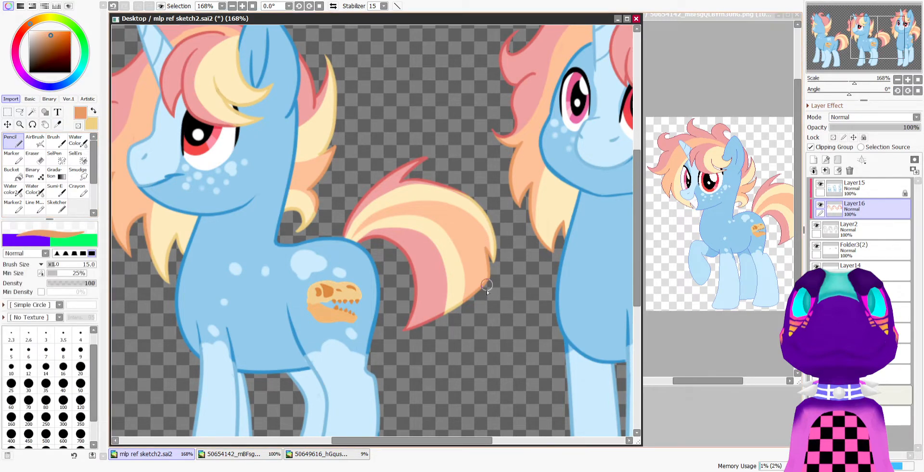
# Return to the darker yellow and recolor the outlines of the rightmost pony's yellow lower front mane and forelock
pyautogui.click(96, 112)
pyautogui.scroll(-4, 305, 207)
pyautogui.scroll(5, 378, 210)
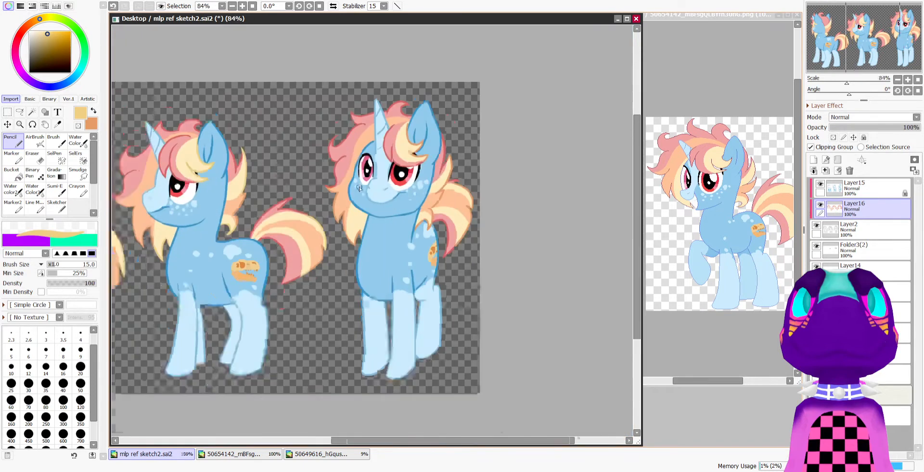
pyautogui.moveTo(308, 288)
pyautogui.mouseDown()
pyautogui.moveTo(304, 268)
pyautogui.moveTo(310, 306)
pyautogui.moveTo(335, 315)
pyautogui.mouseUp()
pyautogui.scroll(-3, 284, 241)
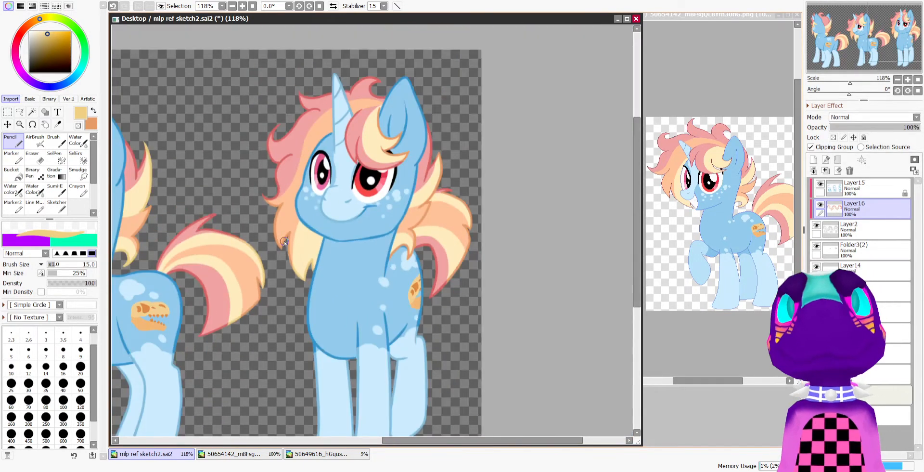
pyautogui.scroll(2, 407, 134)
pyautogui.scroll(3, 406, 134)
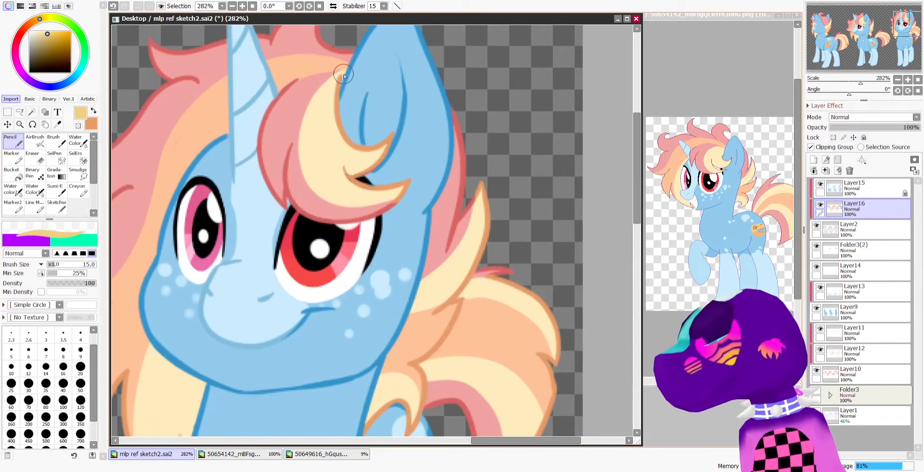
pyautogui.moveTo(349, 161)
pyautogui.mouseDown()
pyautogui.moveTo(392, 134)
pyautogui.moveTo(346, 163)
pyautogui.moveTo(396, 182)
pyautogui.moveTo(367, 188)
pyautogui.moveTo(397, 200)
pyautogui.mouseUp()
# Recolor the outlines of the rightmost pony's yellow back mane, neck curl and yellow tail stripes in the darker yellow
pyautogui.moveTo(488, 213)
pyautogui.mouseDown()
pyautogui.moveTo(483, 178)
pyautogui.moveTo(490, 206)
pyautogui.moveTo(469, 273)
pyautogui.moveTo(474, 262)
pyautogui.moveTo(439, 303)
pyautogui.mouseUp()
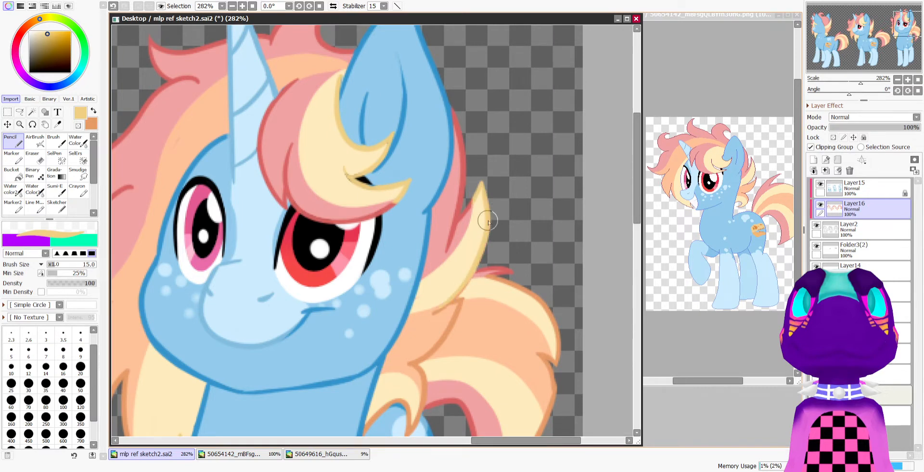
pyautogui.moveTo(499, 284)
pyautogui.mouseDown()
pyautogui.moveTo(567, 353)
pyautogui.moveTo(546, 299)
pyautogui.moveTo(508, 282)
pyautogui.moveTo(565, 347)
pyautogui.moveTo(551, 319)
pyautogui.moveTo(558, 360)
pyautogui.mouseUp()
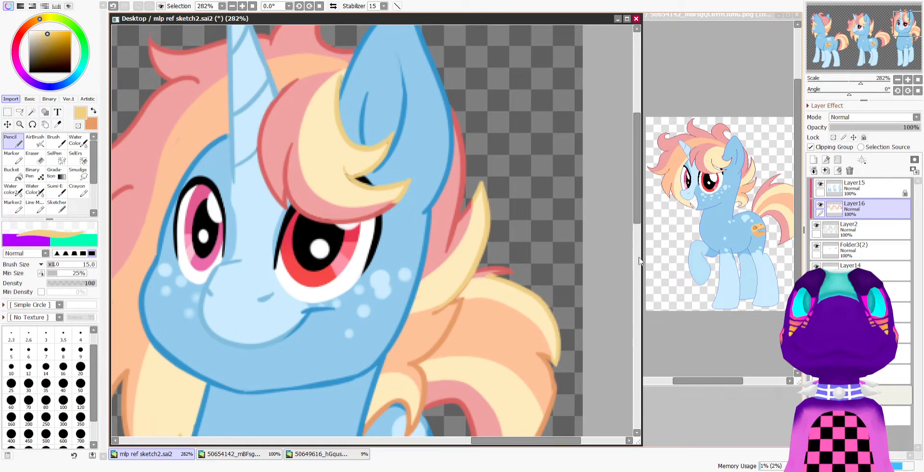
pyautogui.scroll(-3, 404, 213)
pyautogui.moveTo(363, 317)
pyautogui.mouseDown()
pyautogui.moveTo(411, 316)
pyautogui.moveTo(397, 339)
pyautogui.moveTo(412, 292)
pyautogui.moveTo(407, 336)
pyautogui.moveTo(413, 298)
pyautogui.mouseUp()
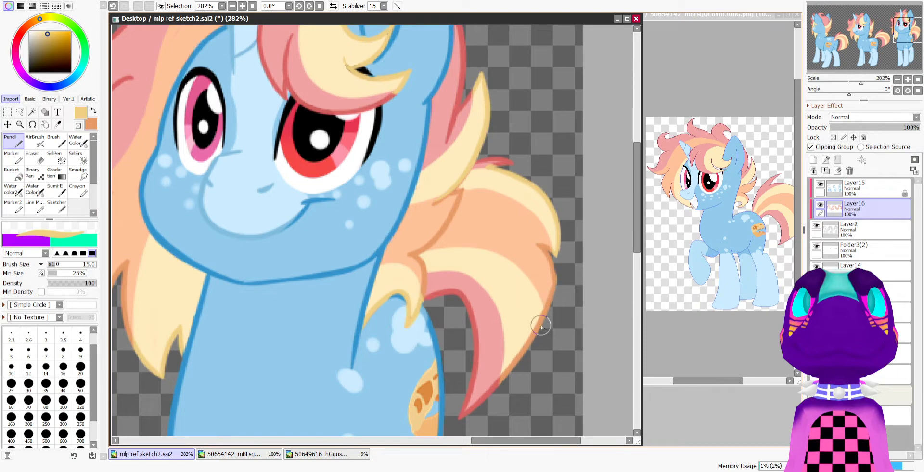
pyautogui.moveTo(542, 328)
pyautogui.mouseDown()
pyautogui.moveTo(535, 358)
pyautogui.moveTo(523, 331)
pyautogui.moveTo(517, 349)
pyautogui.mouseUp()
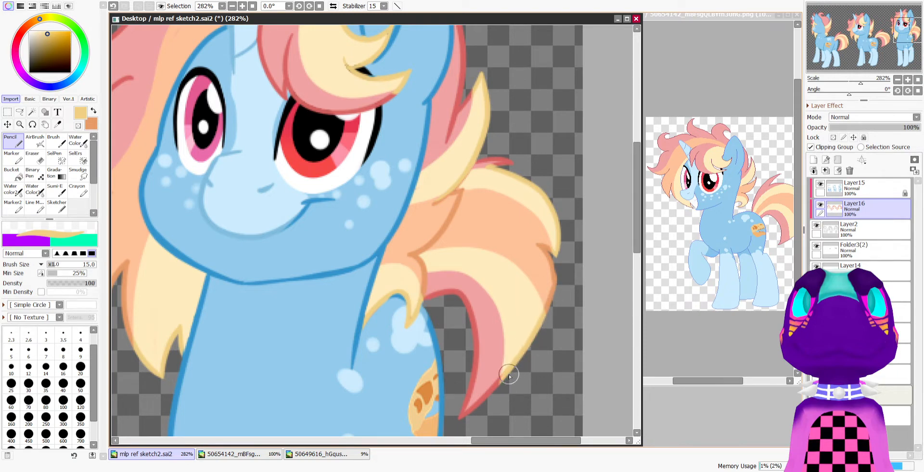
pyautogui.scroll(-10, 516, 319)
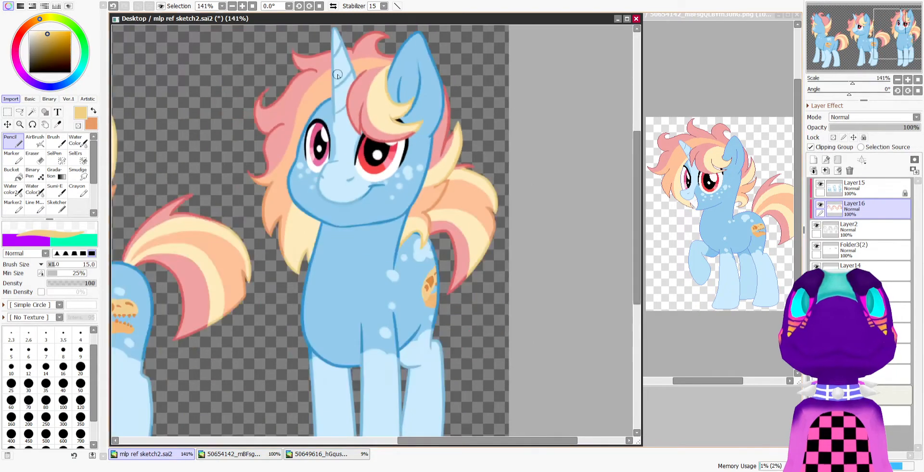
pyautogui.scroll(4, 309, 128)
pyautogui.scroll(-2, 273, 111)
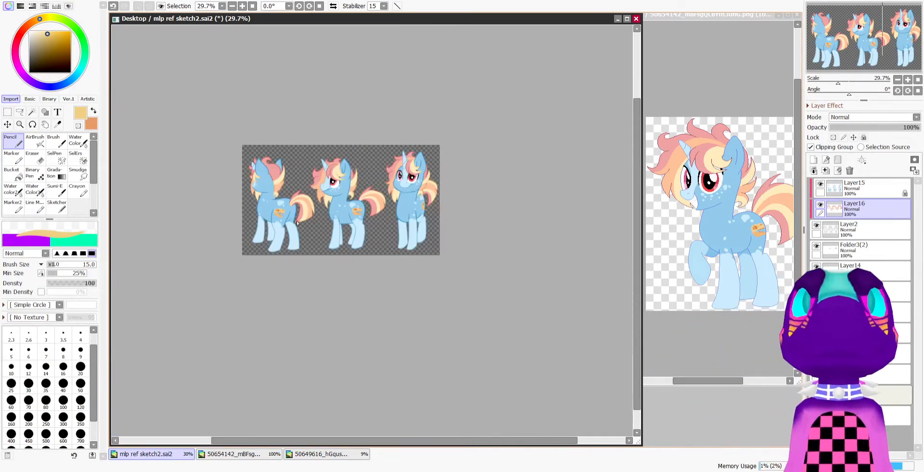
pyautogui.scroll(2, 308, 145)
pyautogui.scroll(-1, 318, 171)
pyautogui.scroll(2, 374, 153)
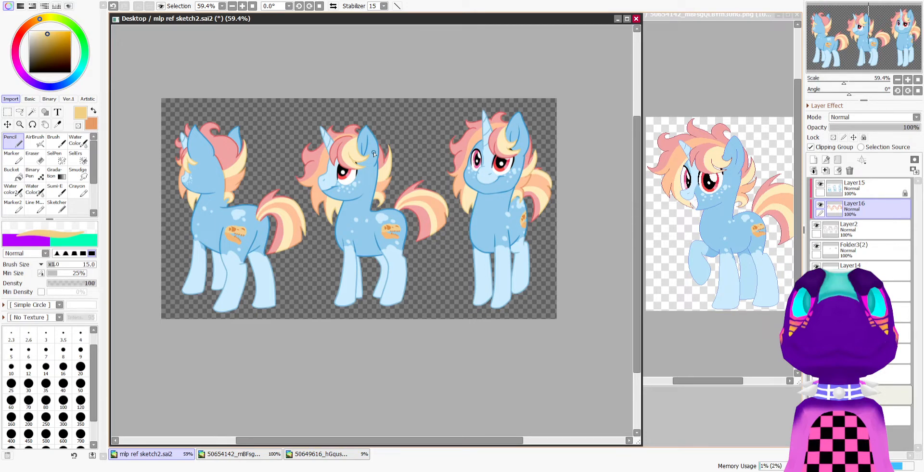
# Copy the dinosaur skull artwork from its own file into the pony reference sheet as a new layer above the line art
pyautogui.click(326, 456)
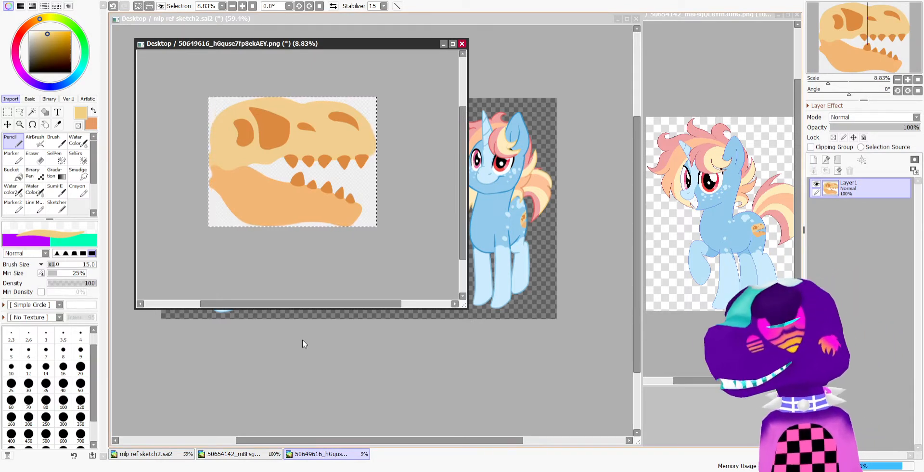
pyautogui.click(403, 21)
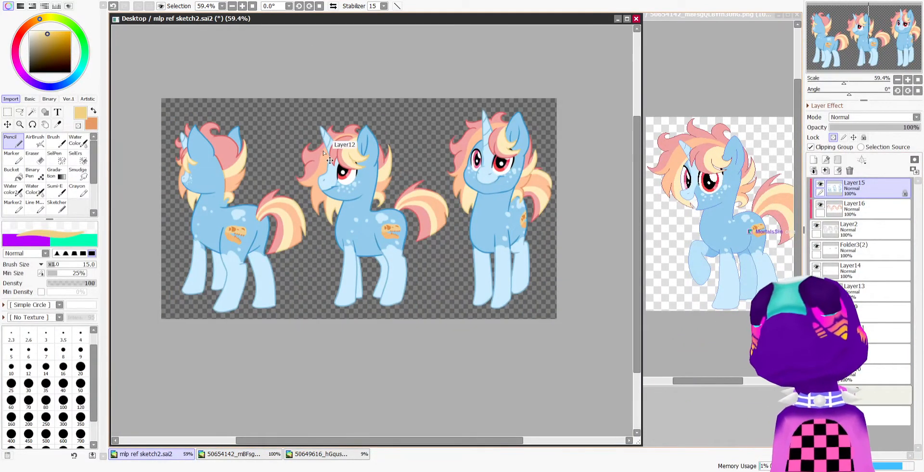
pyautogui.hotkey('ctrl', 'v')
pyautogui.hotkey('ctrl', 't')
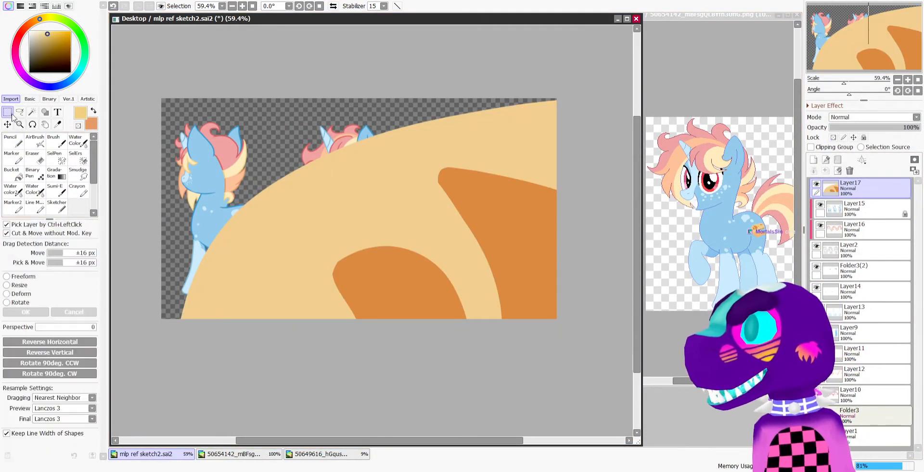
# Resize the pasted skull to a small emblem and place it between the heads of the middle and rightmost ponies
pyautogui.click(16, 285)
pyautogui.scroll(-10, 337, 202)
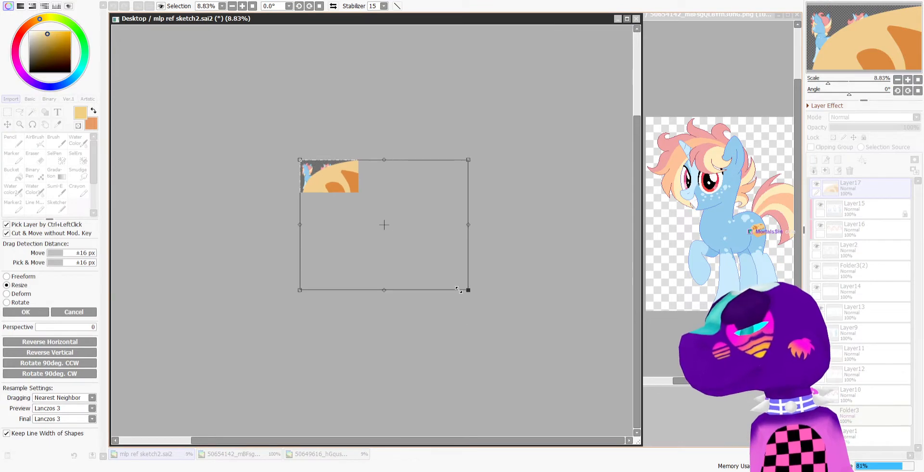
pyautogui.moveTo(430, 243); pyautogui.dragTo(373, 147)
pyautogui.scroll(5, 315, 171)
pyautogui.scroll(3, 315, 171)
pyautogui.scroll(3, 248, 139)
pyautogui.scroll(-3, 446, 173)
pyautogui.scroll(2, 446, 173)
pyautogui.moveTo(226, 183); pyautogui.dragTo(355, 191)
pyautogui.scroll(4, 358, 199)
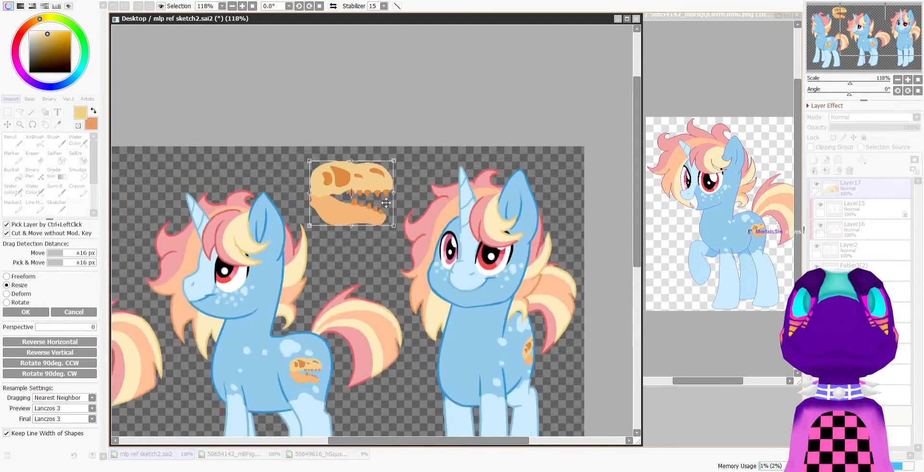
pyautogui.scroll(-1, 358, 199)
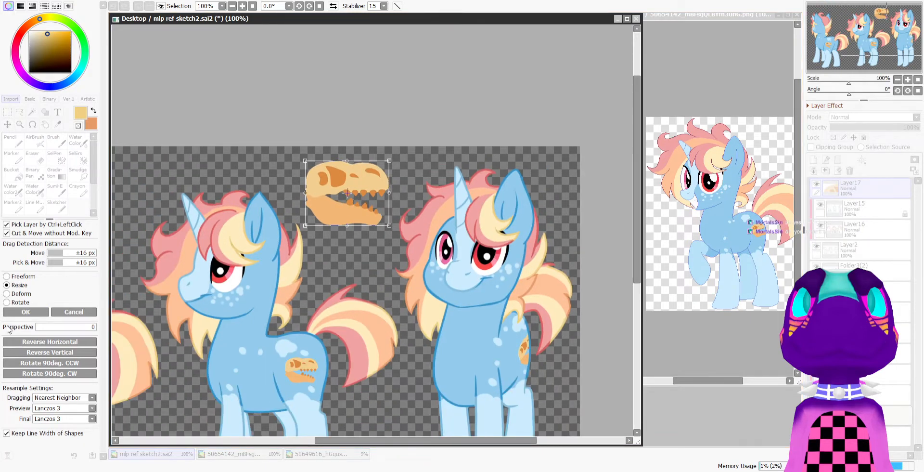
pyautogui.click(27, 312)
pyautogui.scroll(-5, 401, 242)
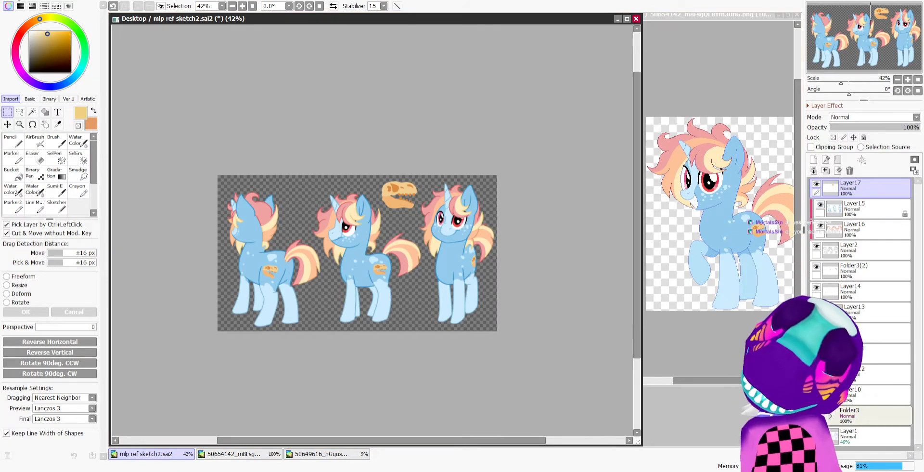
# Close the pony reference sheet, the skull image and the original pony reference picture
pyautogui.click(635, 19)
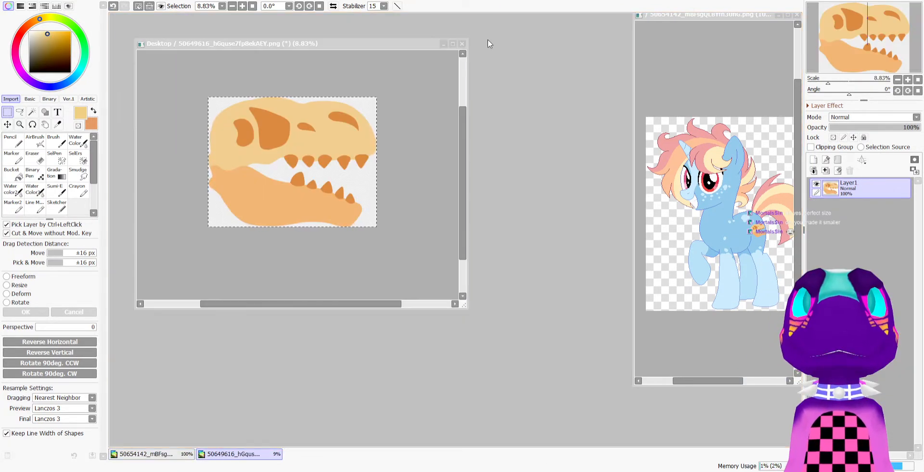
pyautogui.click(475, 246)
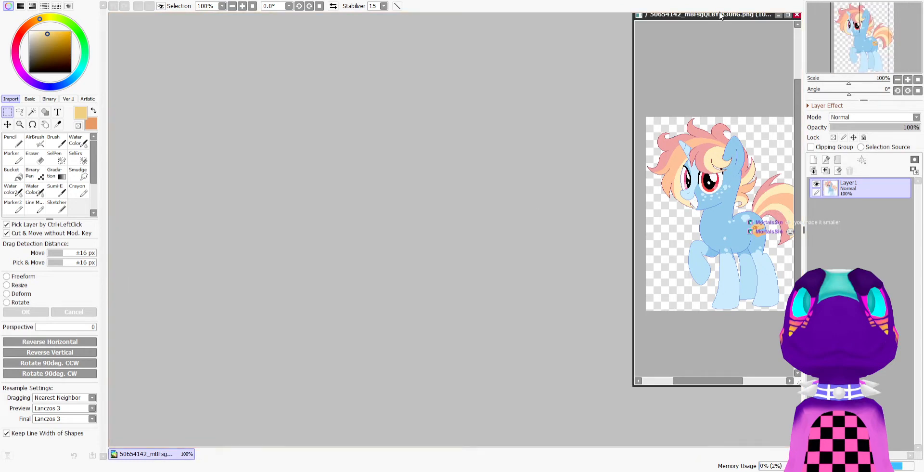
pyautogui.moveTo(718, 19); pyautogui.dragTo(665, 40)
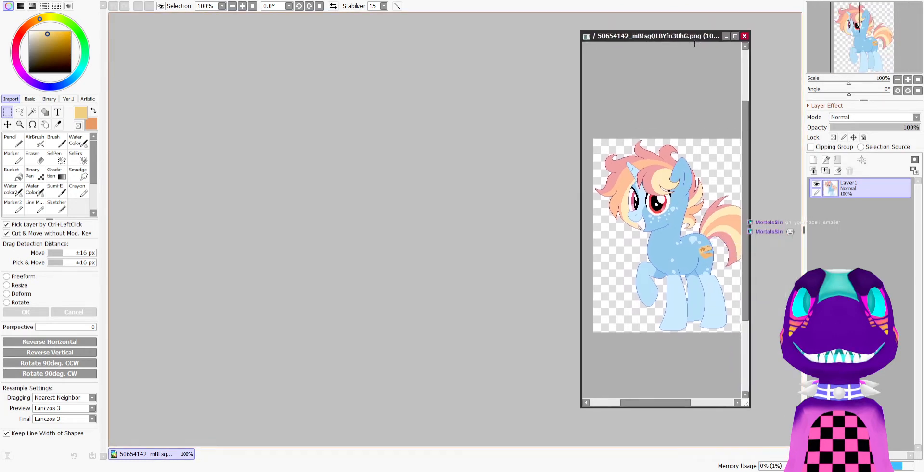
pyautogui.click(746, 35)
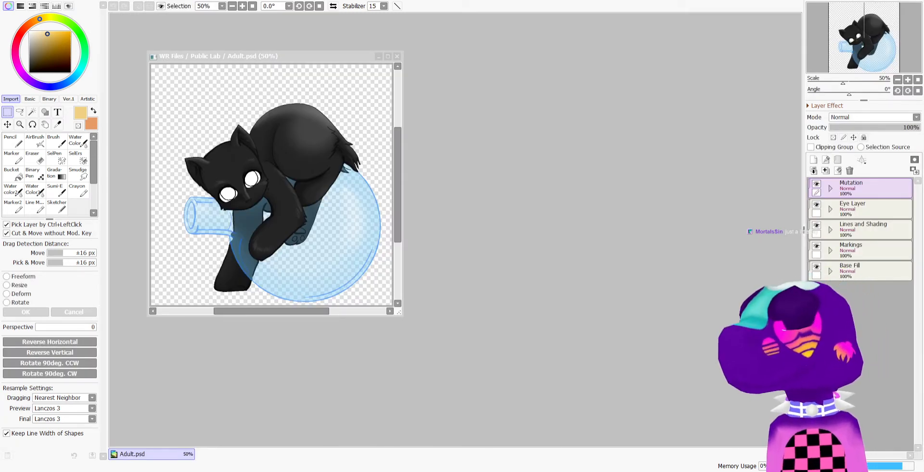
# In the black cat base Adult.psd, add a new layer above the Mutation folder and set up the Sketcher brush in bright red
pyautogui.doubleClick(345, 57)
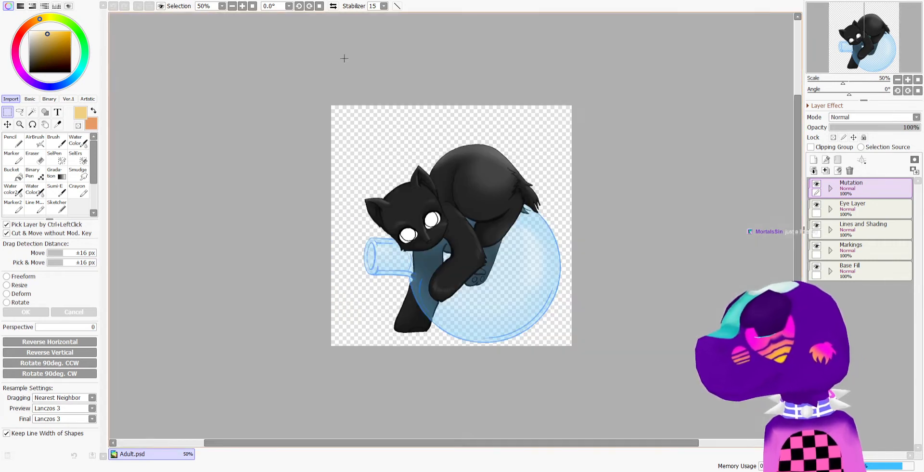
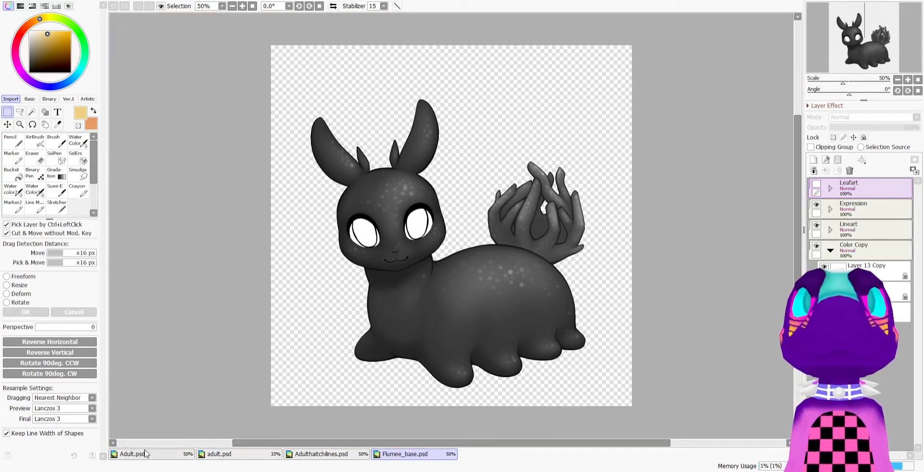
pyautogui.click(178, 453)
pyautogui.scroll(1, 497, 275)
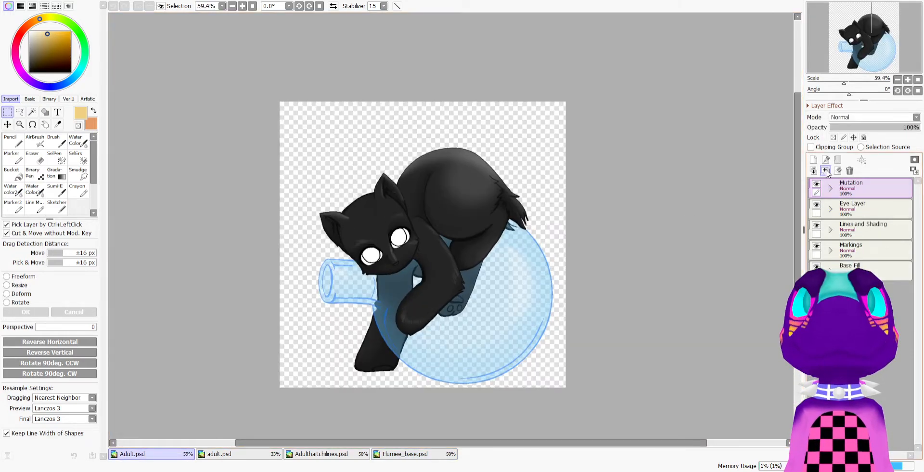
pyautogui.click(814, 161)
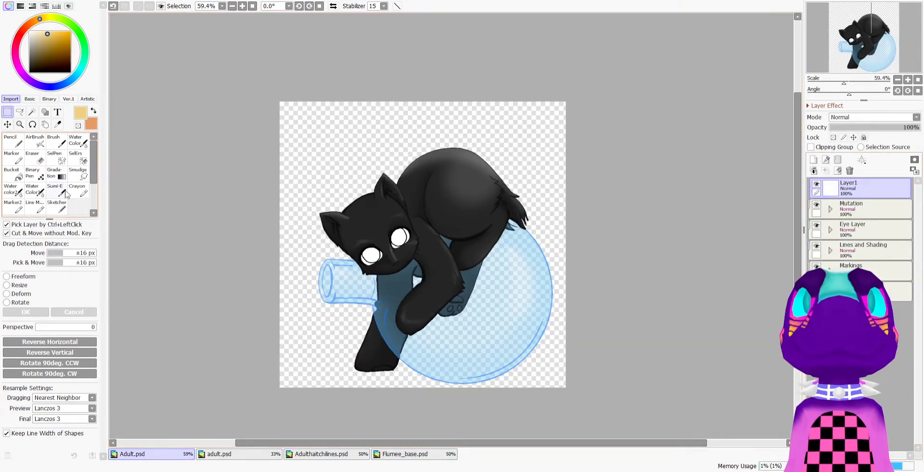
pyautogui.click(57, 206)
pyautogui.click(19, 36)
pyautogui.click(71, 32)
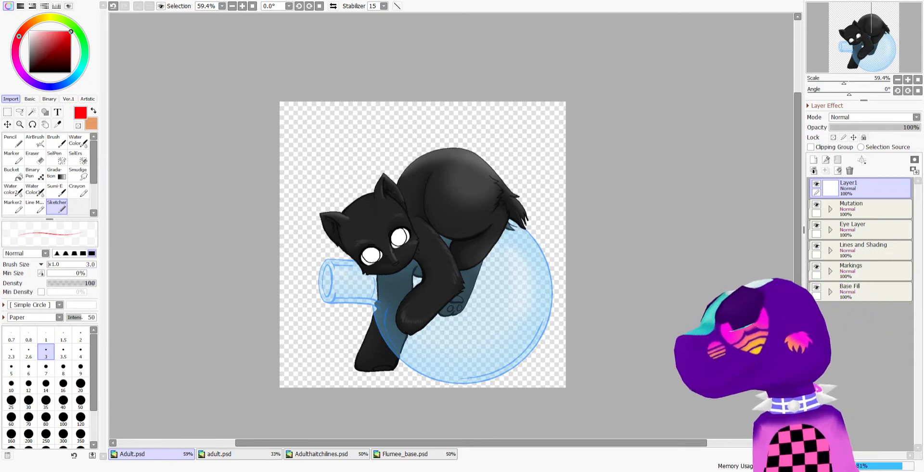
# Sketch a red cape over the cat with a fluffy collar around the neck and a scalloped trim near the tail
pyautogui.scroll(1, 468, 174)
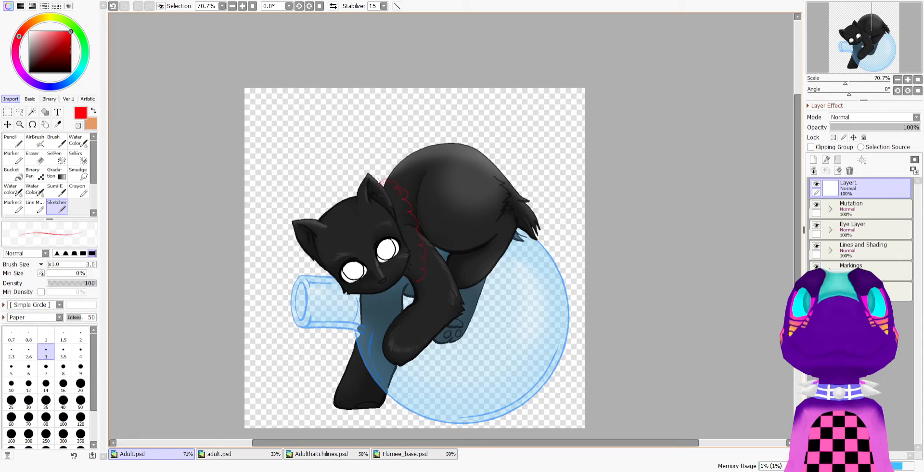
pyautogui.moveTo(379, 183); pyautogui.dragTo(326, 210)
pyautogui.moveTo(353, 300)
pyautogui.mouseDown()
pyautogui.moveTo(352, 308)
pyautogui.moveTo(360, 303)
pyautogui.mouseUp()
pyautogui.moveTo(530, 200); pyautogui.dragTo(497, 186)
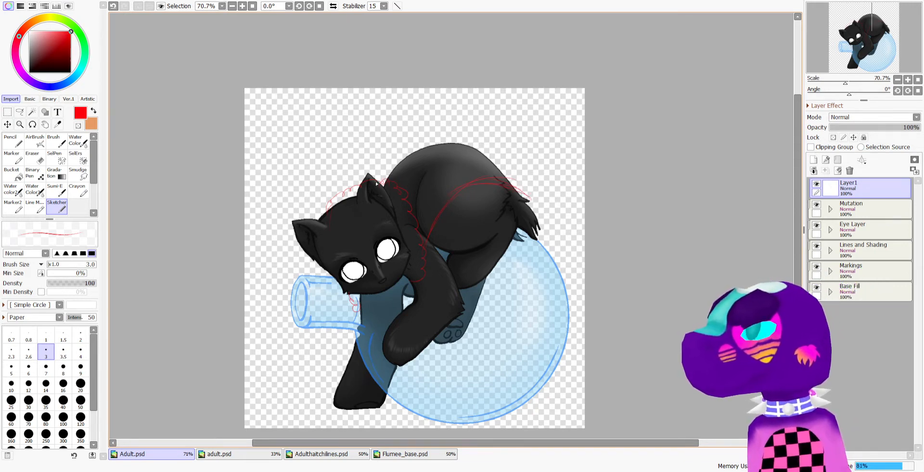
pyautogui.moveTo(384, 185)
pyautogui.mouseDown()
pyautogui.moveTo(398, 154)
pyautogui.moveTo(481, 129)
pyautogui.moveTo(510, 141)
pyautogui.moveTo(530, 154)
pyautogui.mouseUp()
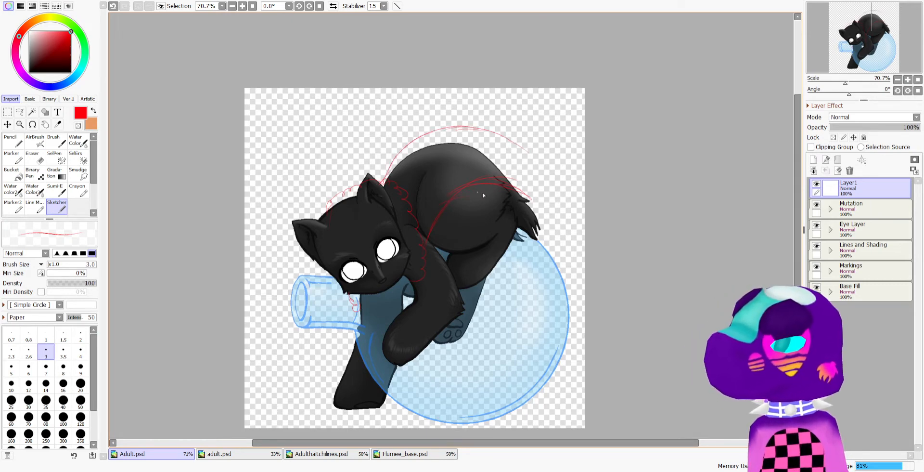
pyautogui.moveTo(511, 143)
pyautogui.mouseDown()
pyautogui.moveTo(540, 147)
pyautogui.moveTo(571, 179)
pyautogui.moveTo(564, 257)
pyautogui.moveTo(530, 257)
pyautogui.moveTo(517, 243)
pyautogui.moveTo(531, 229)
pyautogui.moveTo(511, 229)
pyautogui.moveTo(549, 225)
pyautogui.moveTo(529, 148)
pyautogui.moveTo(550, 181)
pyautogui.mouseUp()
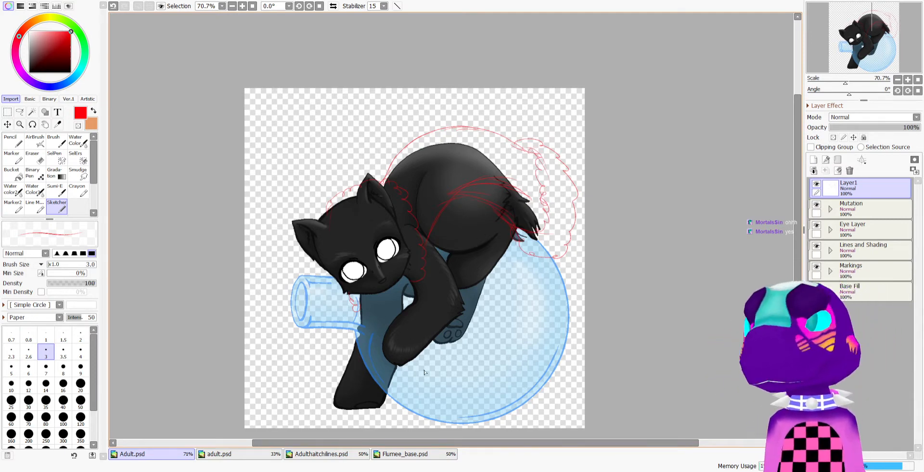
# In adult.psd, delete Layer 7 from the Mutations folder and collapse the Expression and Lines and Shading folders
pyautogui.click(258, 455)
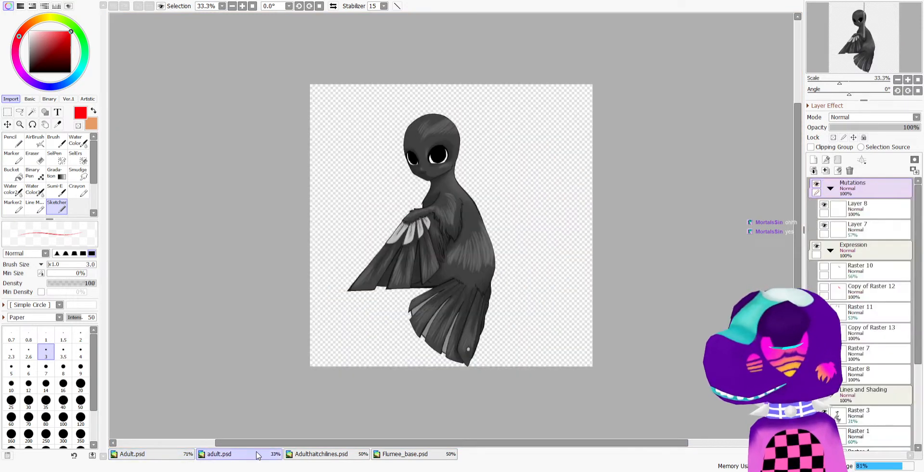
pyautogui.click(859, 226)
pyautogui.click(849, 170)
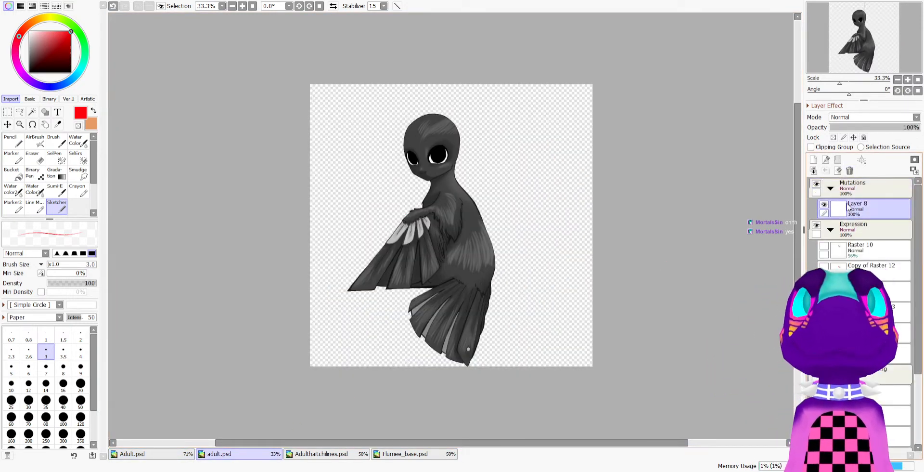
pyautogui.click(831, 230)
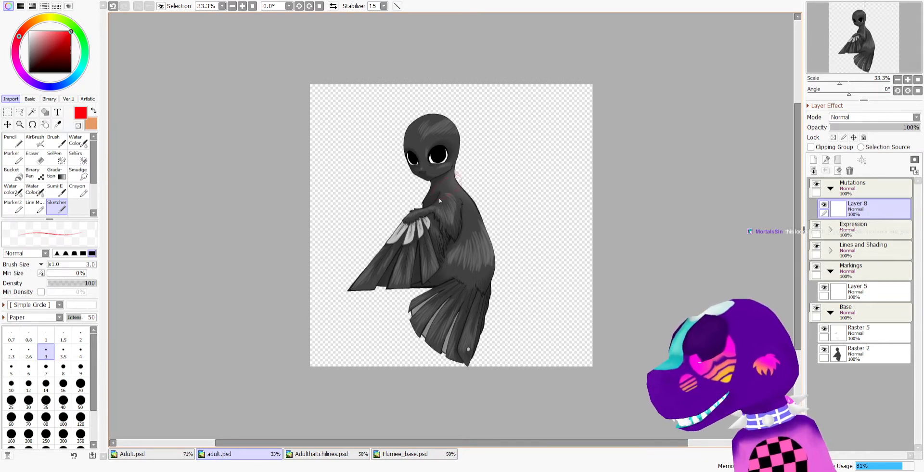
# Sketch a red cape on Layer 8 flowing down the finned creature's back, with a fluffy trim beside the tail fin
pyautogui.moveTo(473, 196)
pyautogui.mouseDown()
pyautogui.moveTo(489, 206)
pyautogui.moveTo(466, 192)
pyautogui.moveTo(500, 243)
pyautogui.moveTo(498, 231)
pyautogui.moveTo(512, 268)
pyautogui.mouseUp()
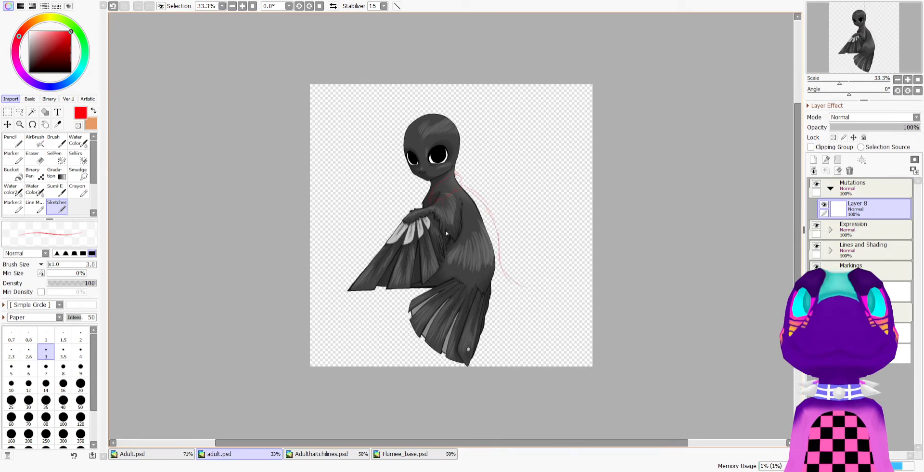
pyautogui.moveTo(503, 269)
pyautogui.mouseDown()
pyautogui.moveTo(512, 285)
pyautogui.moveTo(534, 288)
pyautogui.moveTo(526, 317)
pyautogui.moveTo(493, 327)
pyautogui.mouseUp()
pyautogui.moveTo(483, 333); pyautogui.dragTo(504, 329)
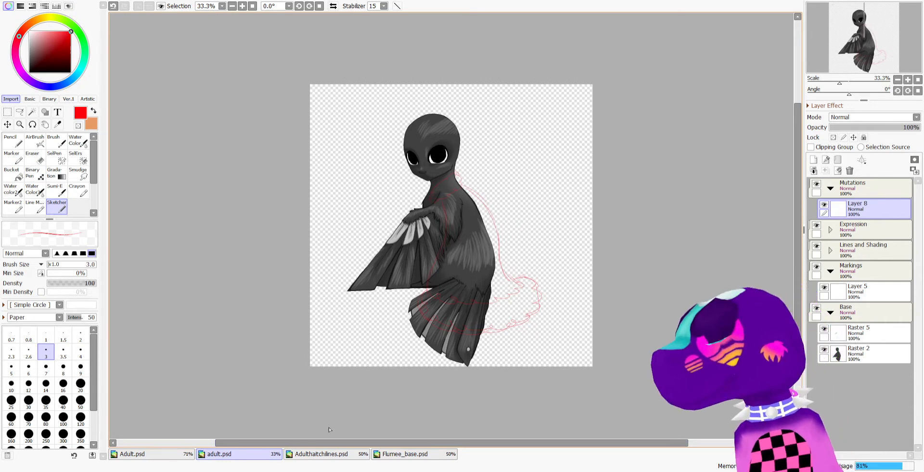
# Return to the black cat base and add more red strokes along the cape's rear edge and scalloped trim
pyautogui.click(140, 454)
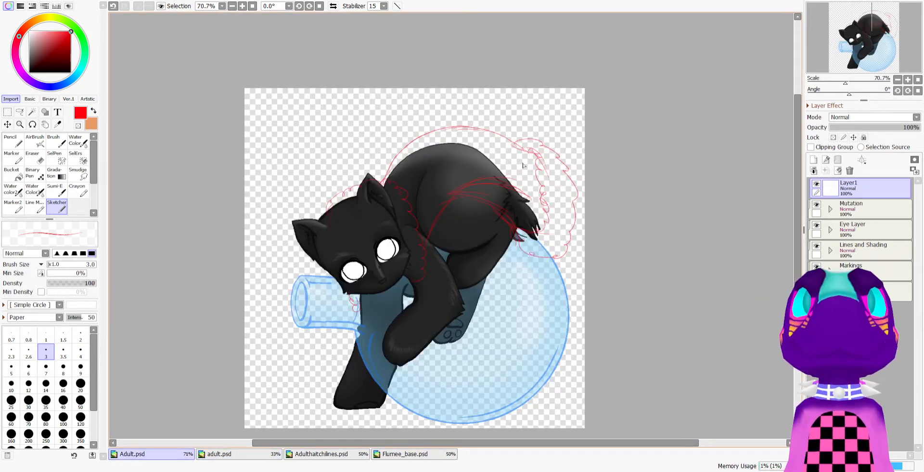
pyautogui.moveTo(503, 136)
pyautogui.mouseDown()
pyautogui.moveTo(529, 135)
pyautogui.moveTo(505, 140)
pyautogui.moveTo(511, 128)
pyautogui.moveTo(544, 161)
pyautogui.moveTo(539, 232)
pyautogui.mouseUp()
pyautogui.moveTo(514, 135)
pyautogui.mouseDown()
pyautogui.moveTo(543, 128)
pyautogui.moveTo(573, 168)
pyautogui.moveTo(558, 236)
pyautogui.mouseUp()
# Open the winged, horned creature base, select Layer 16 in its Mutation folder, and collapse the Expression and Shading folders
pyautogui.click(298, 457)
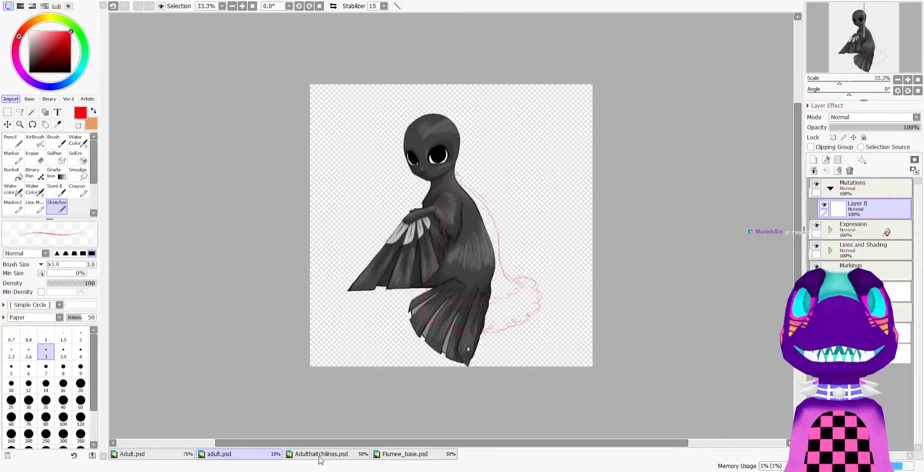
pyautogui.click(862, 210)
pyautogui.click(830, 230)
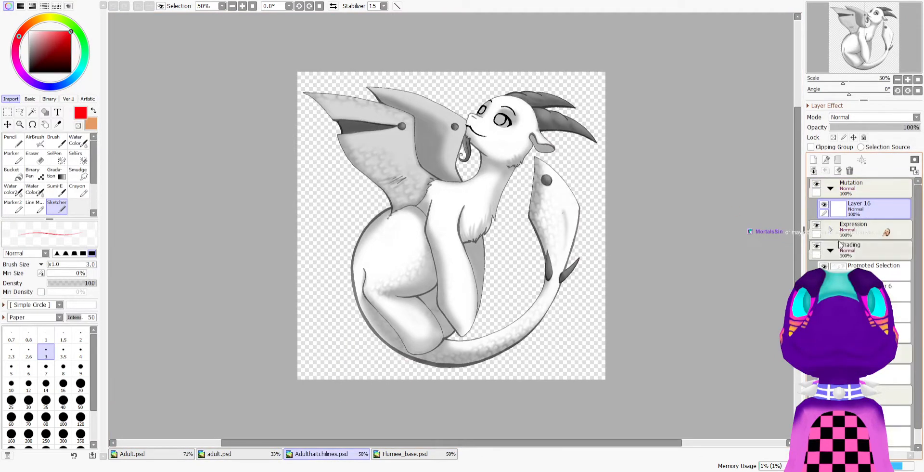
pyautogui.click(831, 250)
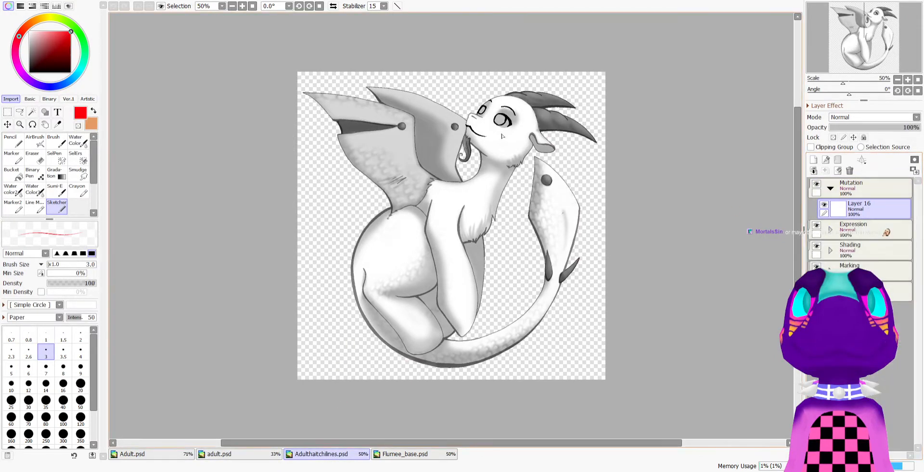
# Sketch a fluffy red collar around the winged creature's neck and the cape's upper and inner edges over its shoulder and hip
pyautogui.moveTo(474, 173)
pyautogui.mouseDown()
pyautogui.moveTo(459, 194)
pyautogui.moveTo(477, 176)
pyautogui.moveTo(485, 210)
pyautogui.moveTo(457, 221)
pyautogui.moveTo(473, 170)
pyautogui.moveTo(454, 192)
pyautogui.moveTo(507, 186)
pyautogui.moveTo(502, 214)
pyautogui.mouseUp()
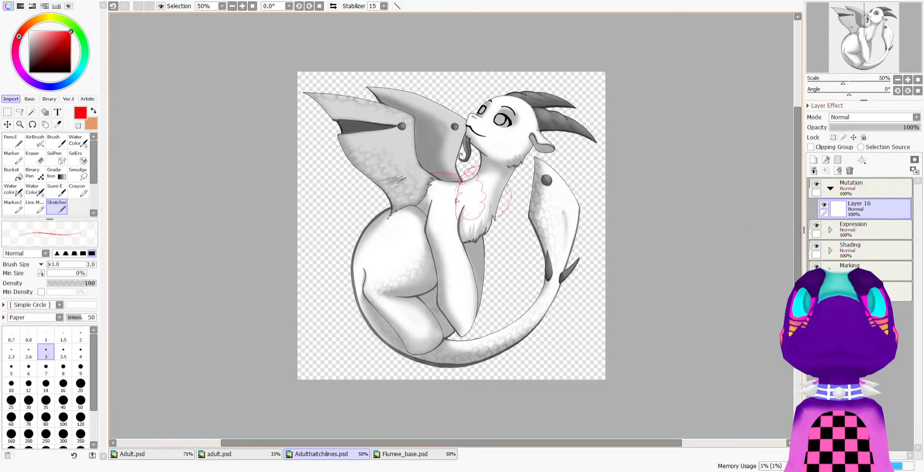
pyautogui.moveTo(458, 205); pyautogui.dragTo(437, 186)
pyautogui.moveTo(386, 200); pyautogui.dragTo(330, 256)
pyautogui.moveTo(390, 217); pyautogui.dragTo(373, 250)
pyautogui.moveTo(388, 218)
pyautogui.mouseDown()
pyautogui.moveTo(401, 299)
pyautogui.moveTo(390, 223)
pyautogui.moveTo(383, 277)
pyautogui.moveTo(395, 218)
pyautogui.moveTo(387, 220)
pyautogui.moveTo(384, 247)
pyautogui.moveTo(432, 288)
pyautogui.mouseUp()
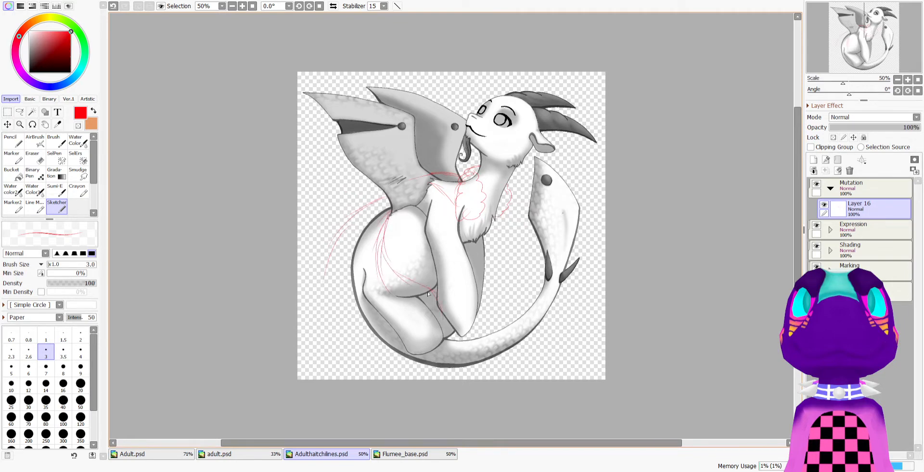
# Sketch the cape's outer edge behind the winged creature's back and its fluffy hem across the feet
pyautogui.moveTo(354, 225)
pyautogui.mouseDown()
pyautogui.moveTo(329, 291)
pyautogui.moveTo(334, 322)
pyautogui.mouseUp()
pyautogui.moveTo(445, 338); pyautogui.dragTo(330, 356)
pyautogui.moveTo(325, 267); pyautogui.dragTo(330, 356)
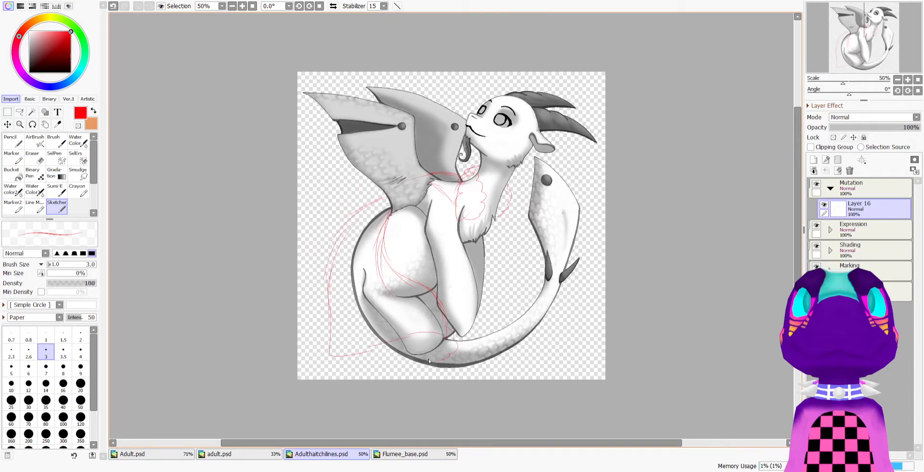
pyautogui.moveTo(393, 361)
pyautogui.mouseDown()
pyautogui.moveTo(329, 374)
pyautogui.moveTo(328, 350)
pyautogui.moveTo(378, 346)
pyautogui.moveTo(398, 328)
pyautogui.moveTo(439, 322)
pyautogui.mouseUp()
pyautogui.moveTo(436, 175)
pyautogui.mouseDown()
pyautogui.moveTo(355, 219)
pyautogui.moveTo(330, 271)
pyautogui.moveTo(334, 314)
pyautogui.mouseUp()
pyautogui.moveTo(327, 276); pyautogui.dragTo(339, 338)
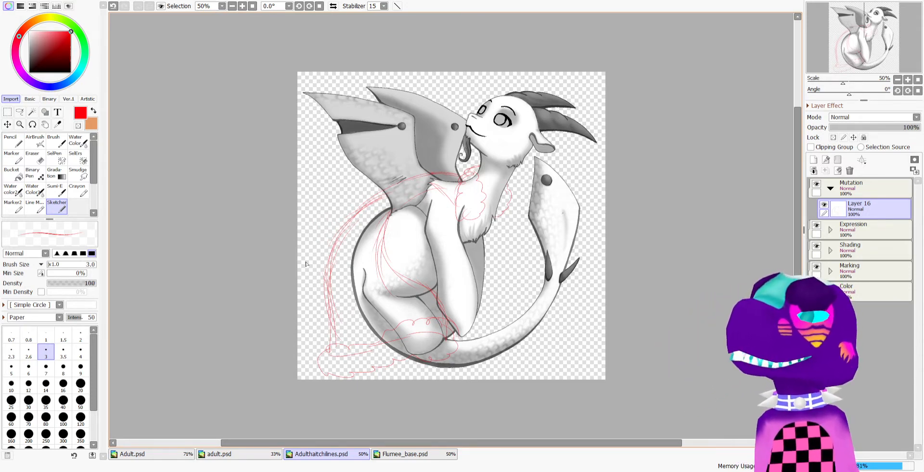
# In Flumee_base.psd, delete the Leafart folder and add a new folder containing an empty layer at the top of the stack
pyautogui.click(419, 456)
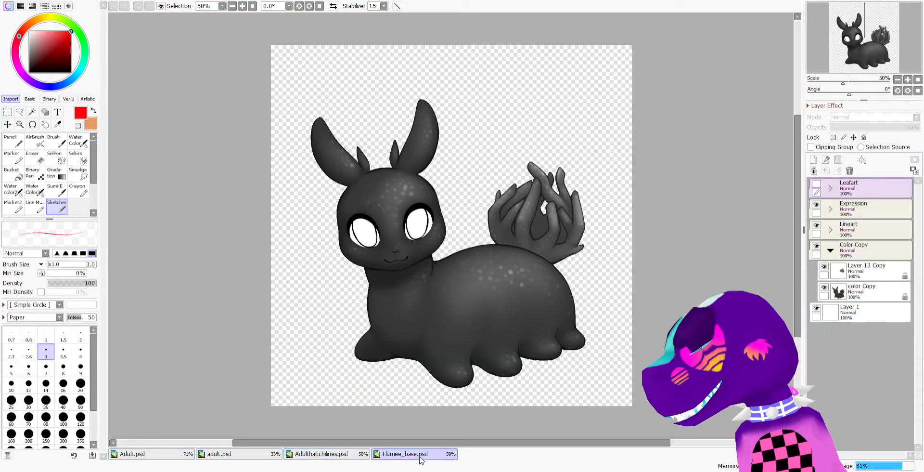
pyautogui.click(850, 171)
pyautogui.click(838, 160)
pyautogui.click(815, 160)
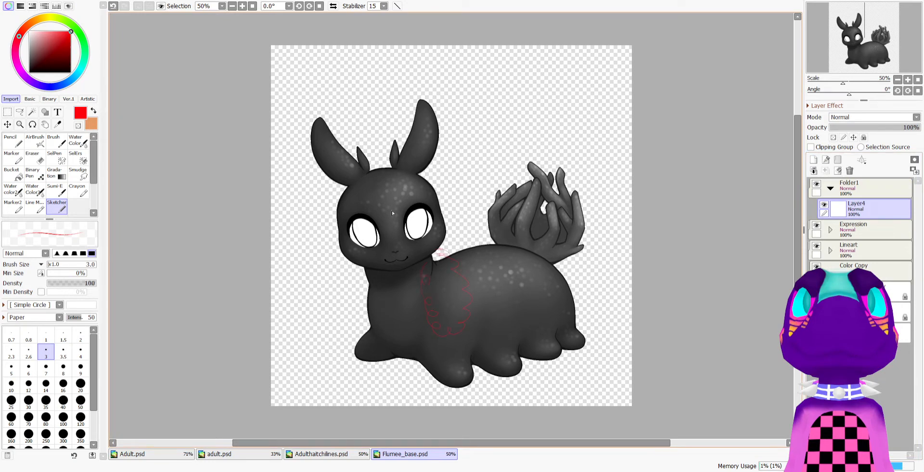
# Sketch the fluffy collar's outer edge, the cape's edges over the back and hip, and its fluffy rear hem on the Flumee creature
pyautogui.moveTo(360, 271); pyautogui.dragTo(353, 327)
pyautogui.moveTo(456, 243)
pyautogui.mouseDown()
pyautogui.moveTo(484, 230)
pyautogui.moveTo(510, 235)
pyautogui.mouseUp()
pyautogui.moveTo(495, 231)
pyautogui.mouseDown()
pyautogui.moveTo(556, 250)
pyautogui.moveTo(547, 251)
pyautogui.moveTo(582, 295)
pyautogui.moveTo(573, 271)
pyautogui.moveTo(605, 306)
pyautogui.moveTo(603, 332)
pyautogui.moveTo(580, 332)
pyautogui.moveTo(570, 266)
pyautogui.moveTo(581, 302)
pyautogui.moveTo(583, 317)
pyautogui.moveTo(563, 297)
pyautogui.moveTo(562, 258)
pyautogui.mouseUp()
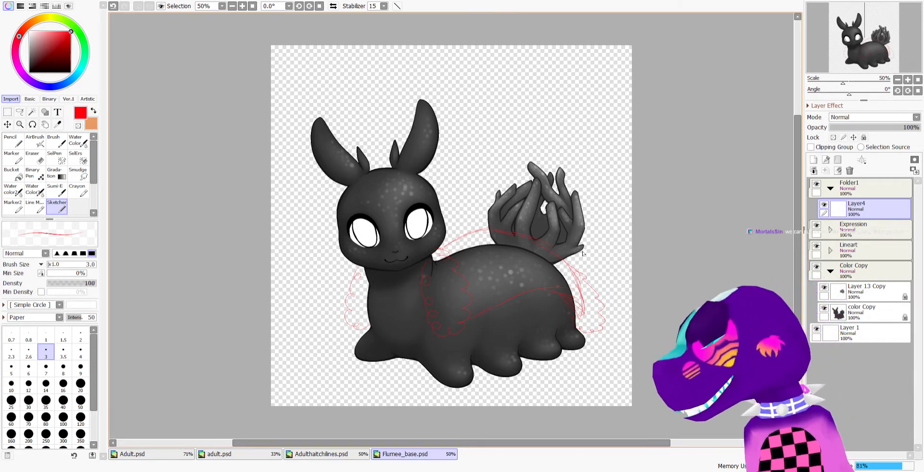
# In Adult.psd, add a new layer above the sketch and set up a bright green Pencil brush at size 8
pyautogui.click(181, 453)
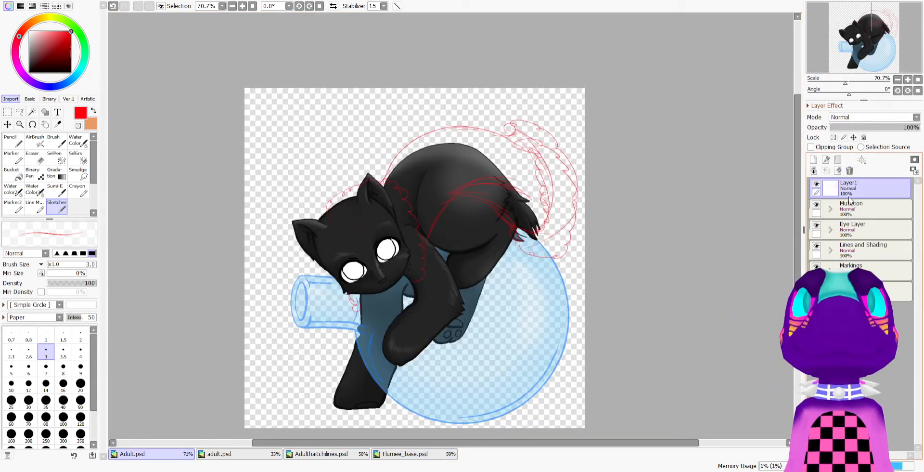
pyautogui.click(814, 159)
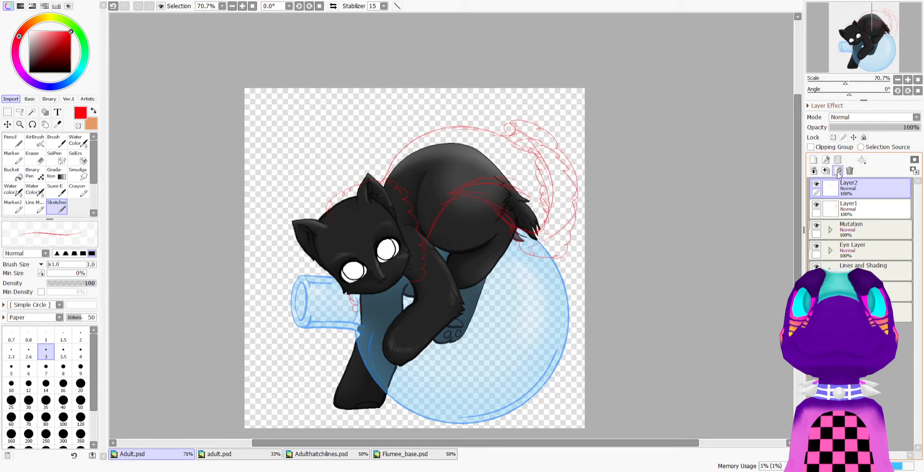
pyautogui.press('n')
pyautogui.click(68, 72)
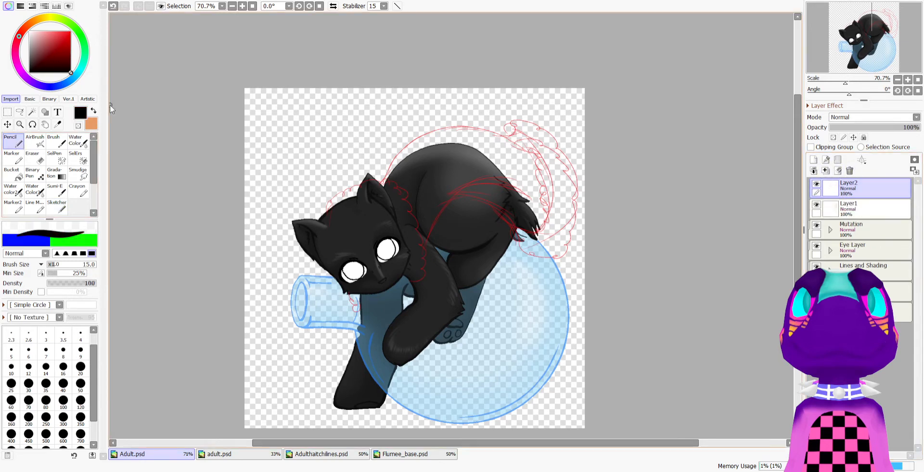
pyautogui.click(76, 29)
pyautogui.click(71, 32)
pyautogui.click(53, 268)
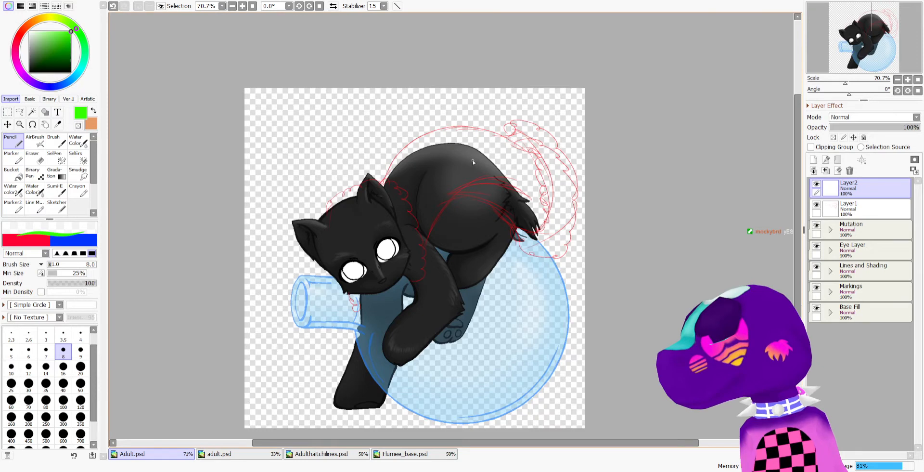
# Trace the scalloped fluffy collar around the black creature's head and under its chin in green, following the red sketch
pyautogui.scroll(-1, 473, 160)
pyautogui.scroll(3, 439, 192)
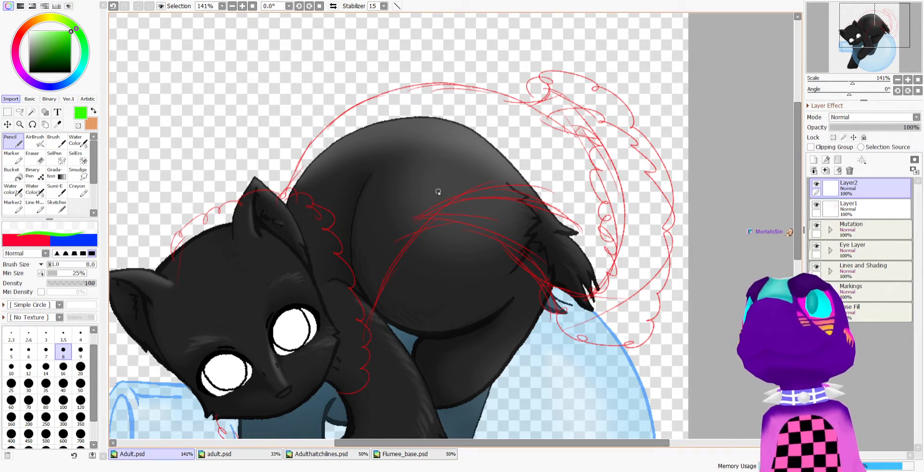
pyautogui.scroll(-3, 438, 192)
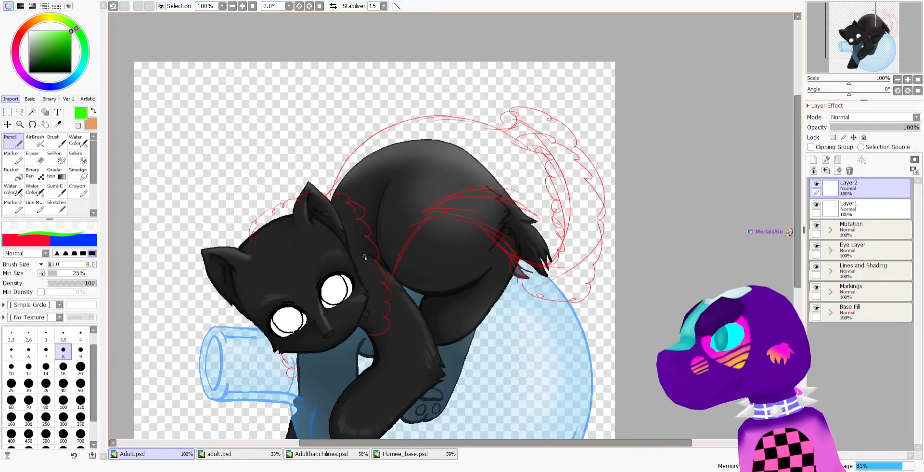
pyautogui.scroll(1, 364, 290)
pyautogui.scroll(-1, 367, 304)
pyautogui.scroll(1, 369, 313)
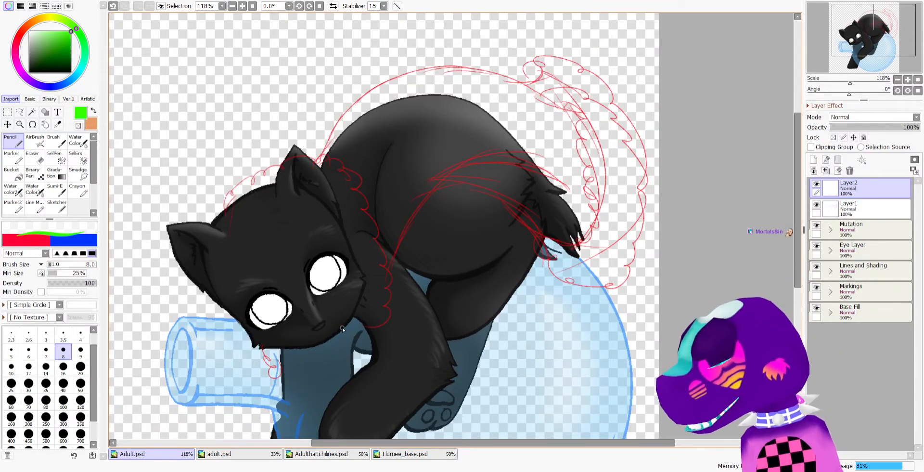
pyautogui.moveTo(340, 328)
pyautogui.mouseDown()
pyautogui.moveTo(376, 335)
pyautogui.moveTo(397, 288)
pyautogui.moveTo(367, 234)
pyautogui.moveTo(379, 234)
pyautogui.moveTo(358, 207)
pyautogui.moveTo(378, 213)
pyautogui.moveTo(370, 194)
pyautogui.moveTo(338, 164)
pyautogui.moveTo(313, 161)
pyautogui.moveTo(278, 181)
pyautogui.moveTo(261, 175)
pyautogui.moveTo(239, 200)
pyautogui.moveTo(226, 217)
pyautogui.mouseUp()
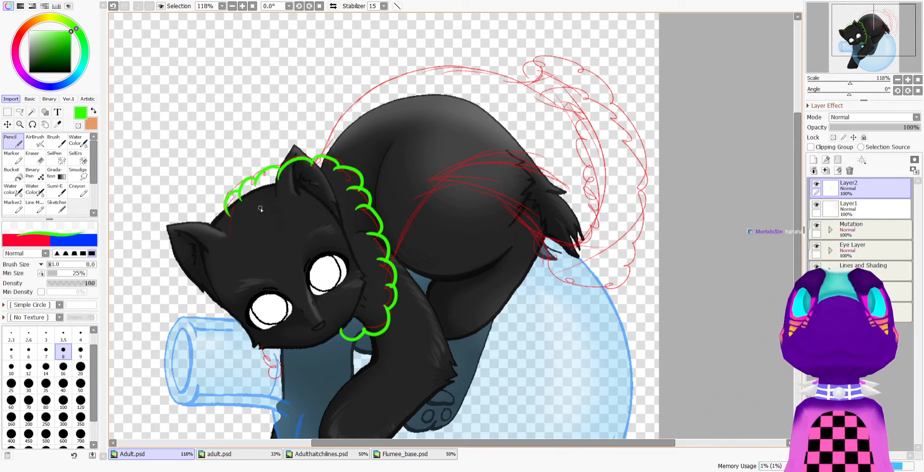
pyautogui.moveTo(262, 343); pyautogui.dragTo(267, 373)
pyautogui.scroll(-1, 303, 352)
pyautogui.scroll(3, 308, 359)
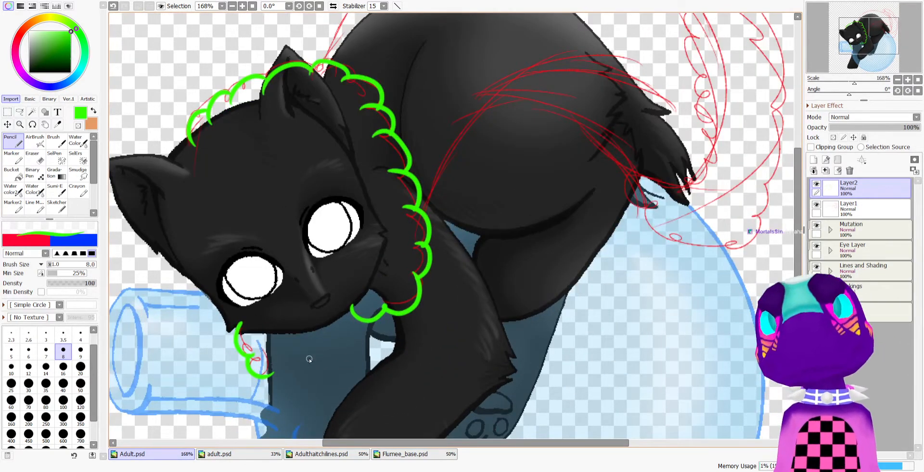
pyautogui.press('-')
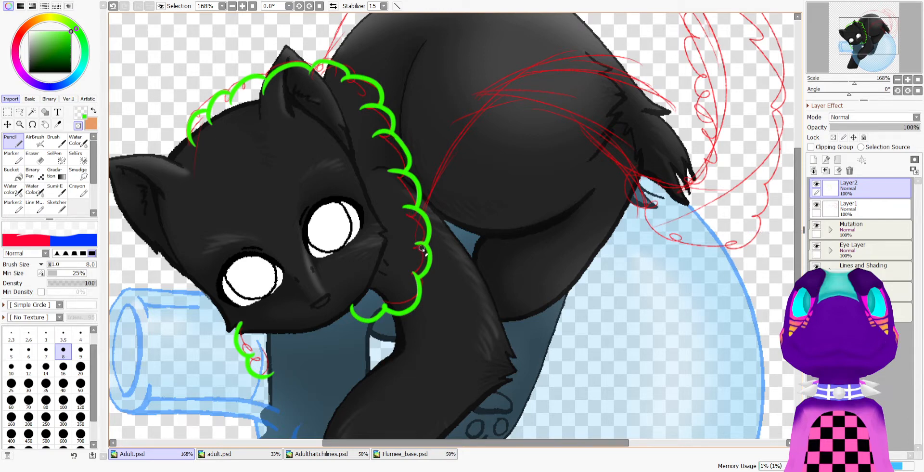
pyautogui.scroll(-5, 222, 118)
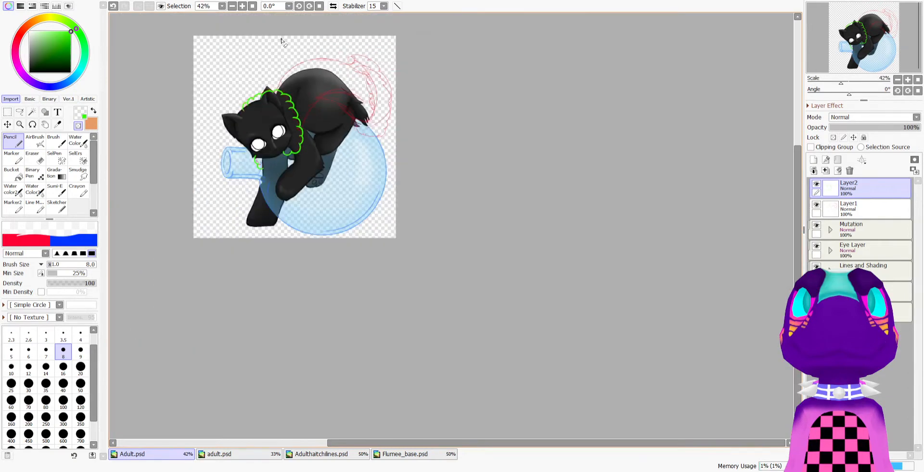
pyautogui.scroll(3, 358, 149)
pyautogui.scroll(-1, 357, 149)
pyautogui.scroll(2, 296, 184)
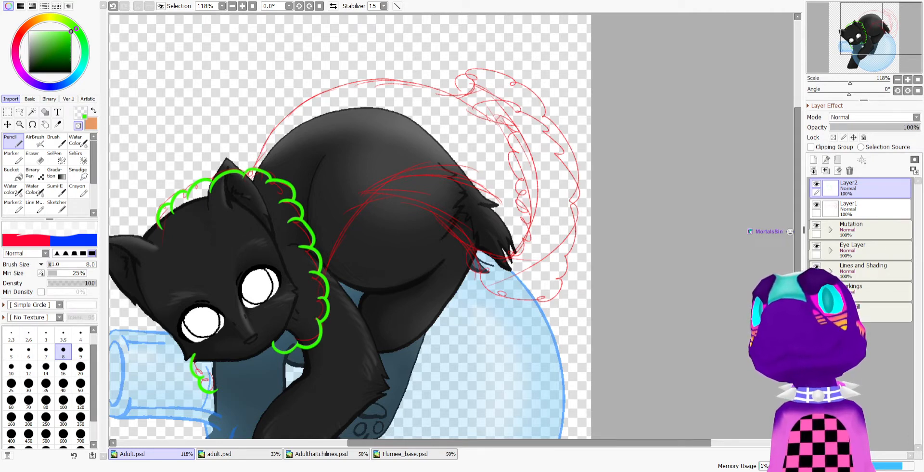
pyautogui.scroll(-3, 423, 234)
pyautogui.scroll(3, 464, 164)
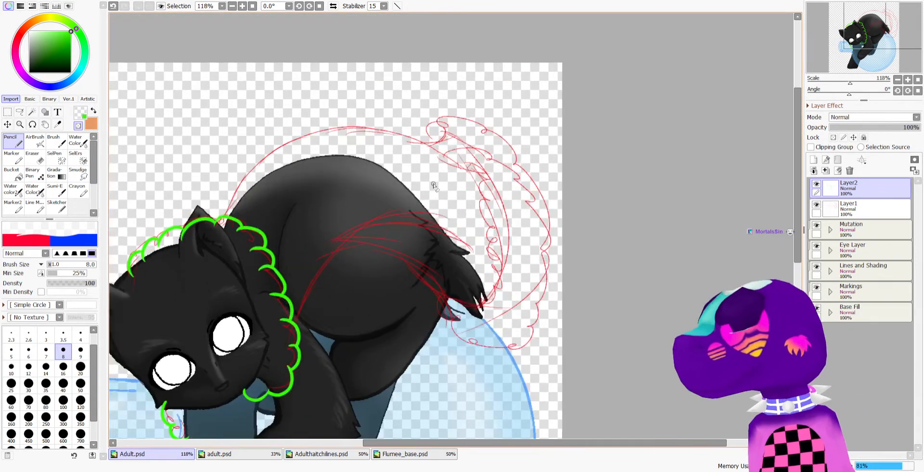
pyautogui.scroll(-3, 434, 185)
pyautogui.scroll(3, 392, 233)
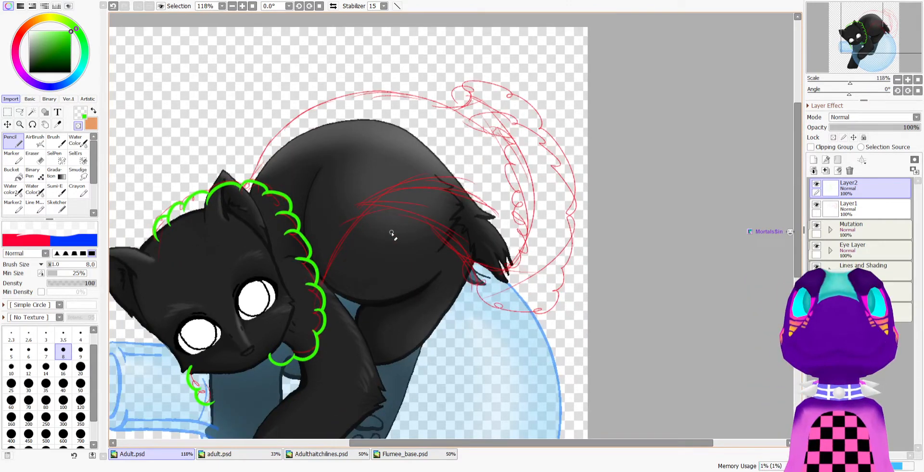
pyautogui.press('-')
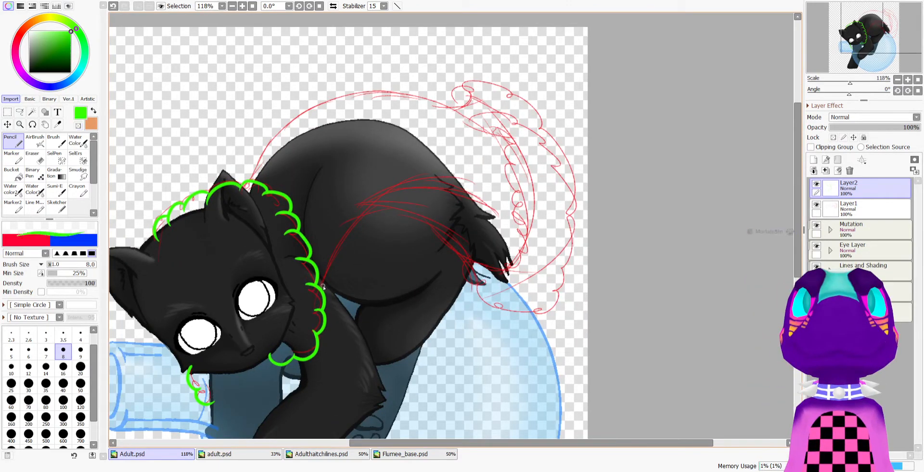
pyautogui.moveTo(322, 291)
pyautogui.mouseDown()
pyautogui.moveTo(342, 239)
pyautogui.moveTo(486, 258)
pyautogui.mouseUp()
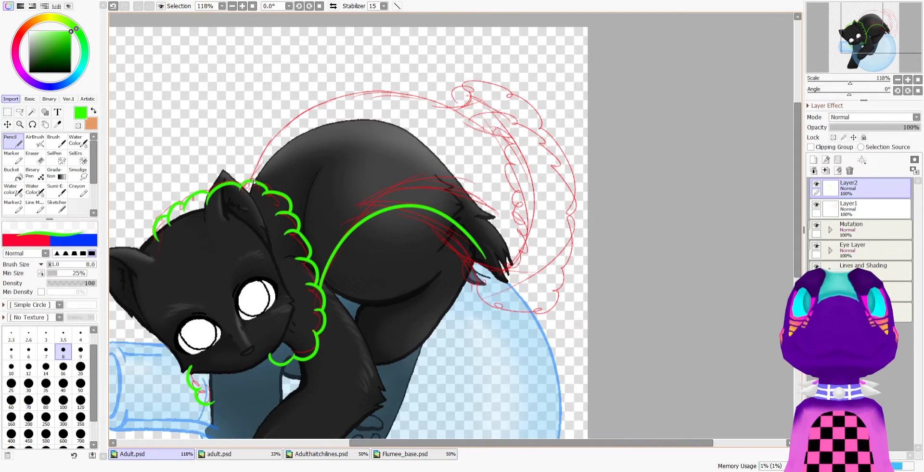
pyautogui.moveTo(254, 181)
pyautogui.mouseDown()
pyautogui.moveTo(264, 159)
pyautogui.moveTo(341, 104)
pyautogui.moveTo(422, 110)
pyautogui.moveTo(504, 179)
pyautogui.mouseUp()
pyautogui.hotkey('ctrl', 'z')
pyautogui.hotkey('ctrl', 'z')
# Trace the cape's upper edge over the back and its lower edge over the hip, erasing the surplus hip line
pyautogui.moveTo(322, 292)
pyautogui.mouseDown()
pyautogui.moveTo(366, 216)
pyautogui.moveTo(508, 298)
pyautogui.mouseUp()
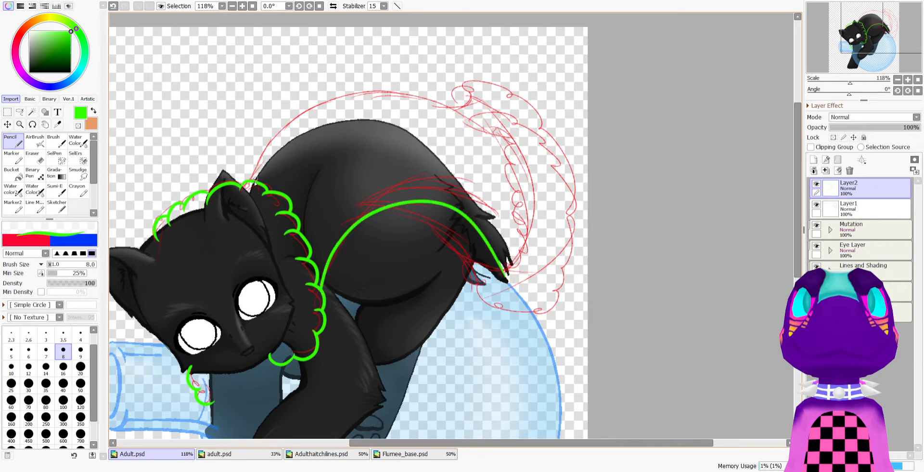
pyautogui.moveTo(255, 182)
pyautogui.mouseDown()
pyautogui.moveTo(280, 134)
pyautogui.moveTo(385, 93)
pyautogui.moveTo(473, 124)
pyautogui.moveTo(520, 176)
pyautogui.mouseUp()
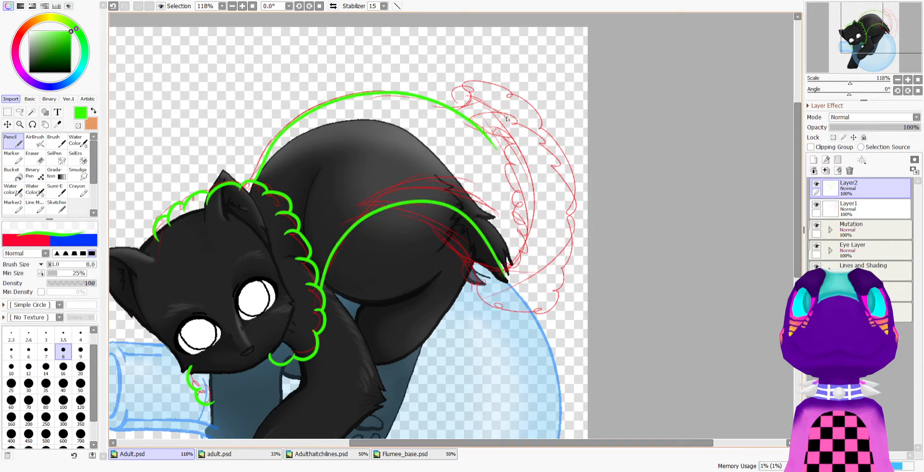
pyautogui.scroll(2, 506, 118)
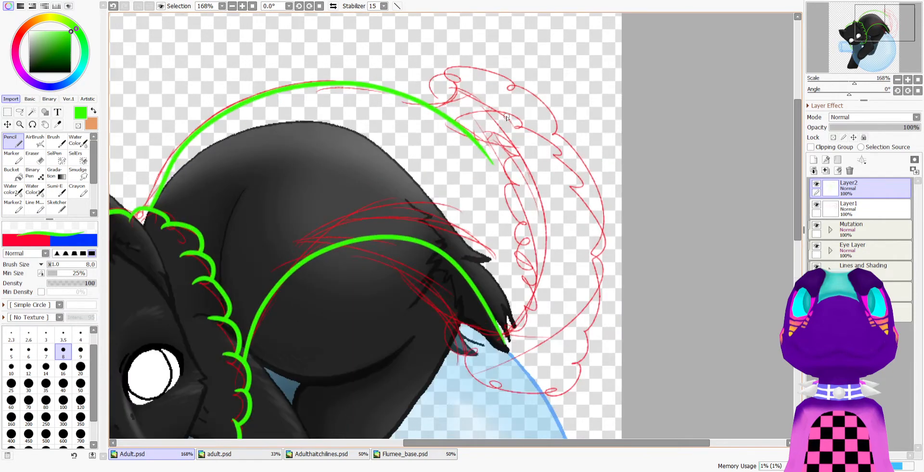
pyautogui.moveTo(350, 244)
pyautogui.mouseDown()
pyautogui.moveTo(406, 265)
pyautogui.moveTo(473, 355)
pyautogui.mouseUp()
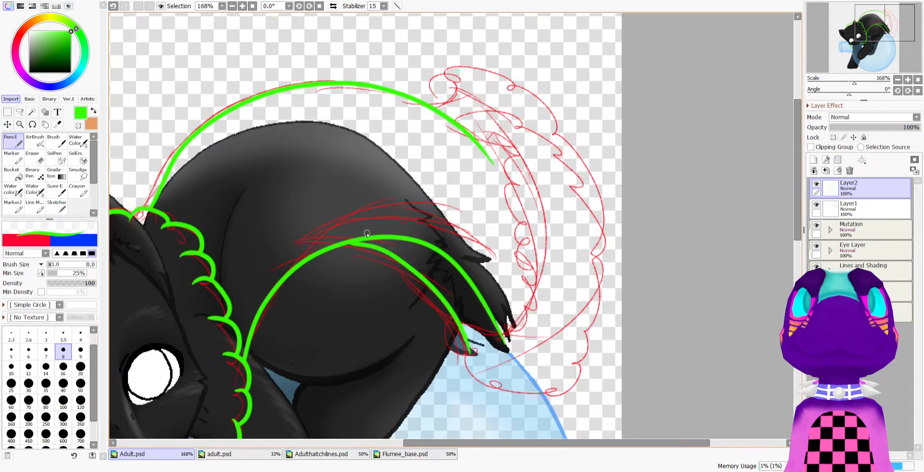
pyautogui.press('c')
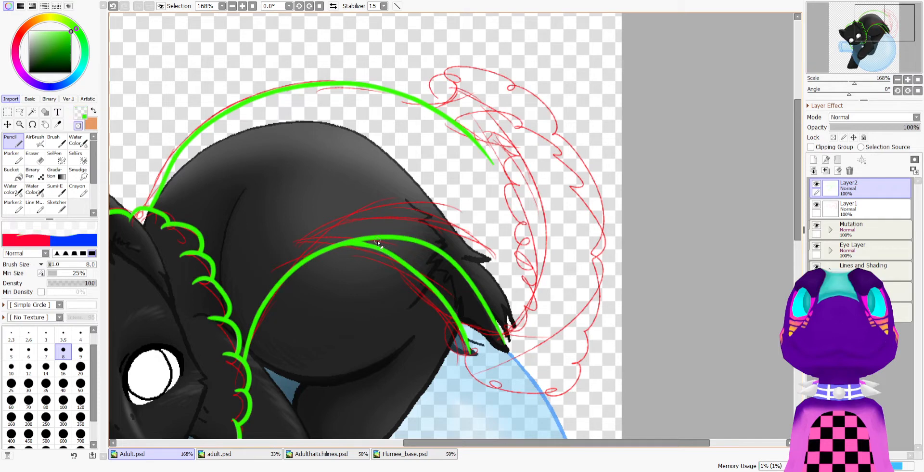
pyautogui.moveTo(337, 239)
pyautogui.mouseDown()
pyautogui.moveTo(412, 217)
pyautogui.moveTo(363, 235)
pyautogui.moveTo(437, 248)
pyautogui.moveTo(487, 305)
pyautogui.mouseUp()
pyautogui.press('e')
pyautogui.press('n')
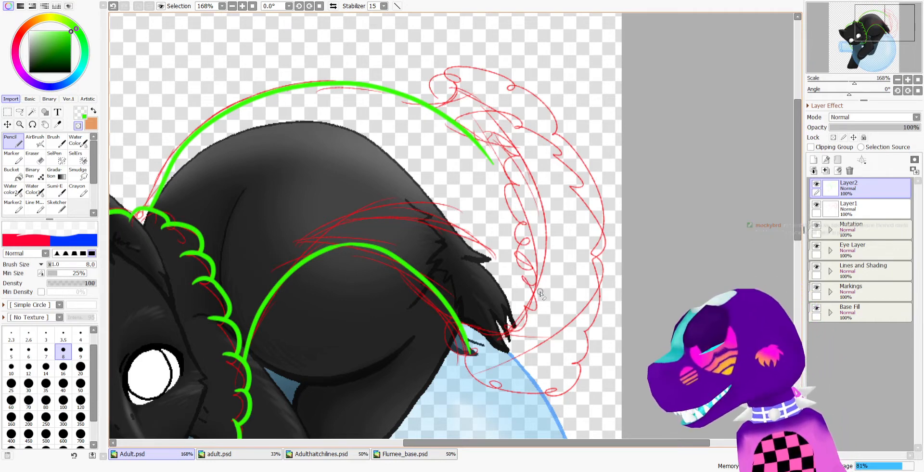
pyautogui.press('-')
pyautogui.moveTo(469, 347); pyautogui.dragTo(498, 371)
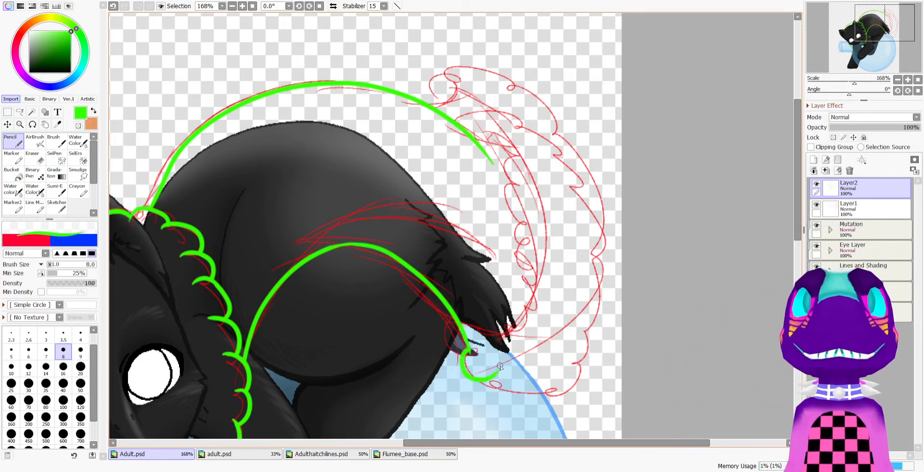
pyautogui.hotkey('ctrl', 'z')
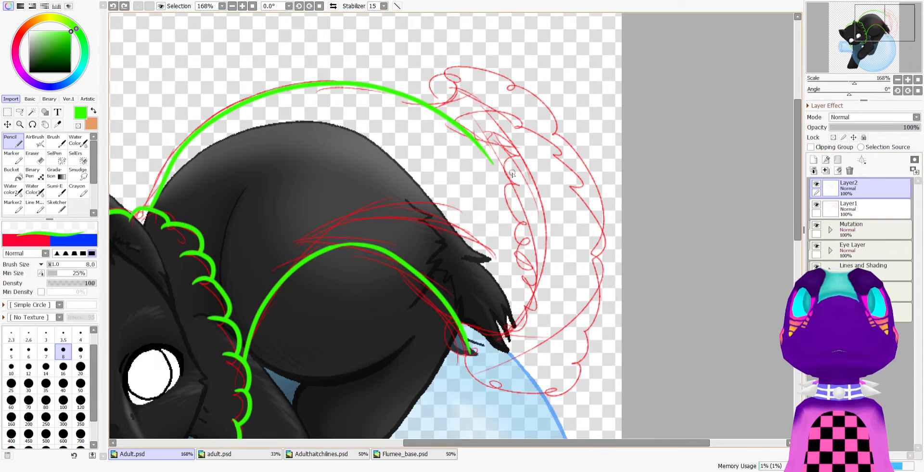
# Lock Layer2's transparency and recolor the green cape lines pure blue with the Binary Pen at size 500
pyautogui.click(833, 137)
pyautogui.press('x')
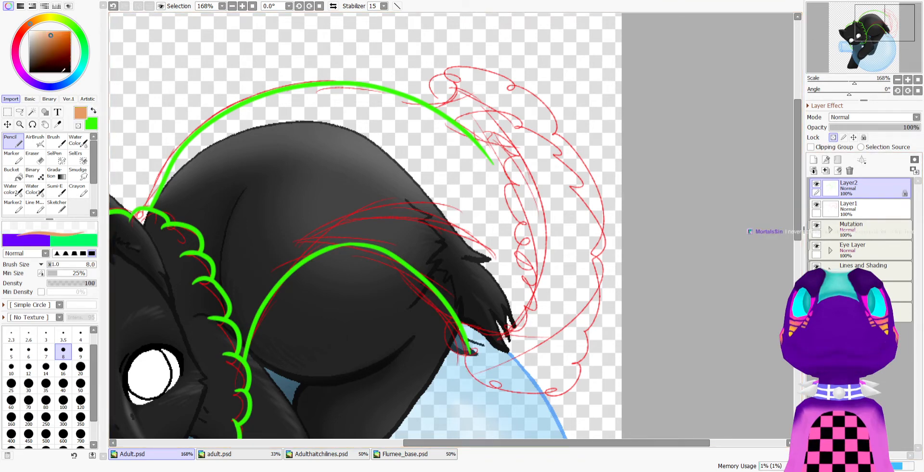
pyautogui.click(51, 88)
pyautogui.click(71, 31)
pyautogui.click(35, 173)
pyautogui.moveTo(339, 121)
pyautogui.mouseDown()
pyautogui.moveTo(264, 173)
pyautogui.moveTo(400, 117)
pyautogui.mouseUp()
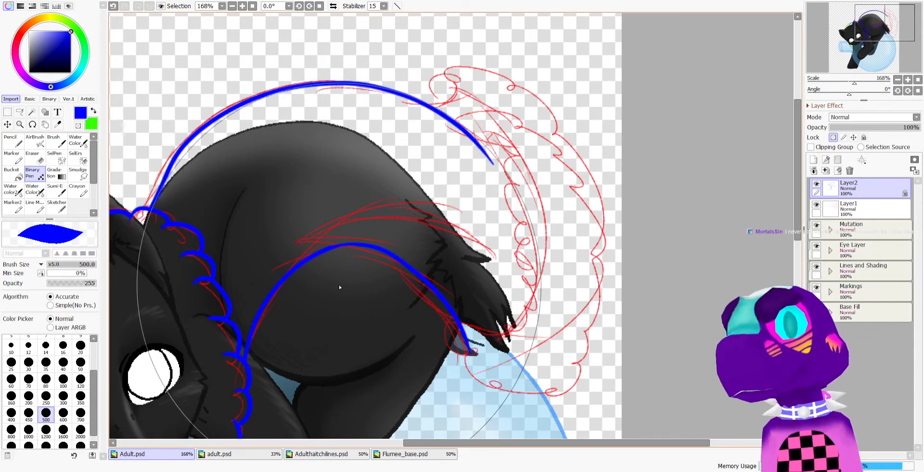
pyautogui.scroll(-7, 428, 254)
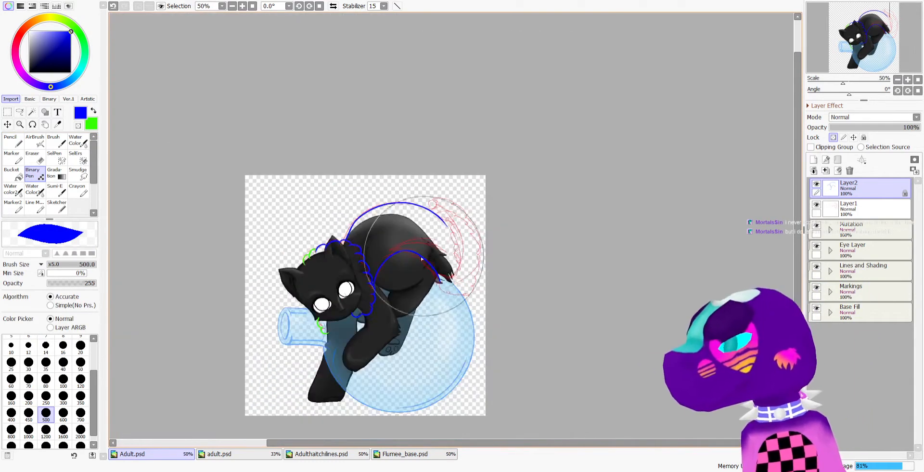
pyautogui.scroll(2, 699, 183)
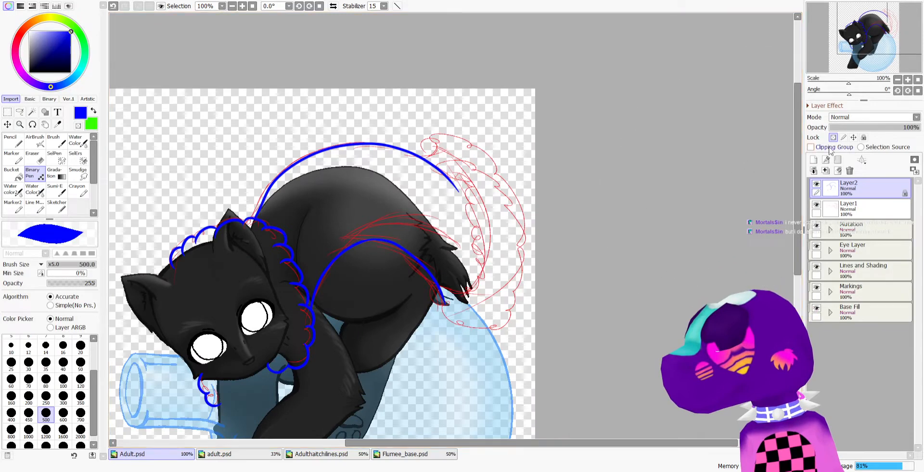
# With Layer2's transparency unlocked, trace the cape's scalloped outer hem with the blue Pencil from the hind paw up to the back line
pyautogui.click(14, 140)
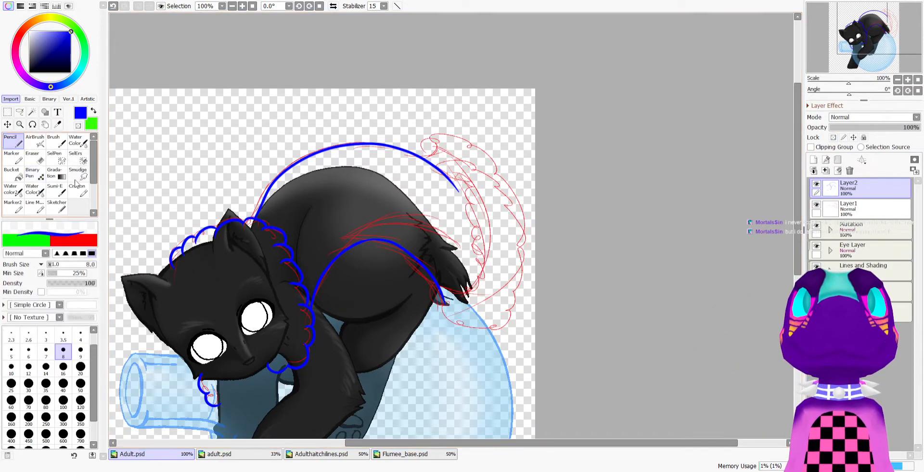
pyautogui.scroll(3, 507, 279)
pyautogui.scroll(1, 508, 280)
pyautogui.moveTo(380, 291)
pyautogui.mouseDown()
pyautogui.moveTo(380, 316)
pyautogui.moveTo(498, 338)
pyautogui.moveTo(533, 317)
pyautogui.moveTo(527, 246)
pyautogui.moveTo(548, 239)
pyautogui.moveTo(525, 174)
pyautogui.moveTo(521, 110)
pyautogui.mouseUp()
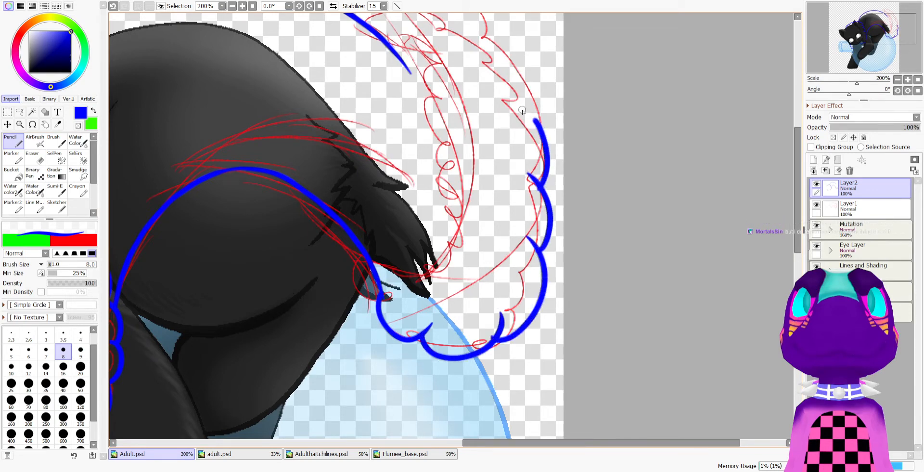
pyautogui.scroll(3, 778, 184)
pyautogui.moveTo(542, 215)
pyautogui.mouseDown()
pyautogui.moveTo(484, 140)
pyautogui.moveTo(502, 141)
pyautogui.moveTo(485, 111)
pyautogui.moveTo(438, 114)
pyautogui.moveTo(389, 83)
pyautogui.moveTo(343, 99)
pyautogui.mouseUp()
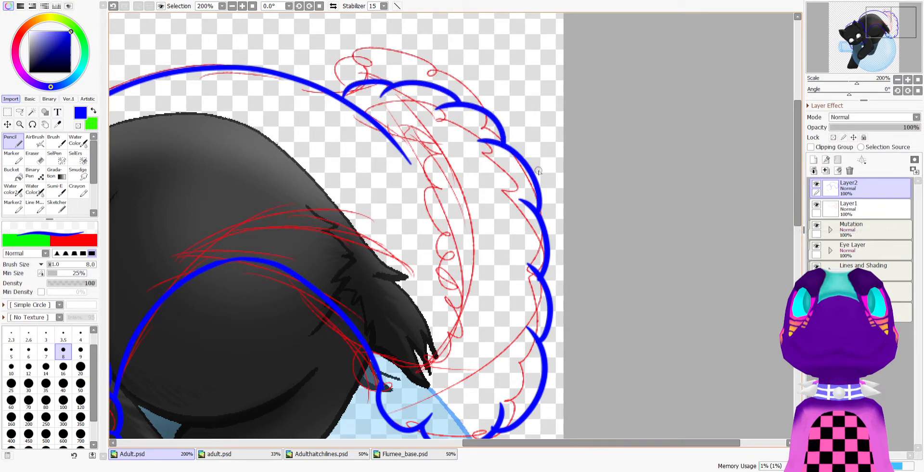
# Trace the wavy inner edge of the cape's fluffy hem, joining the hip line to the upper back line
pyautogui.moveTo(383, 386)
pyautogui.mouseDown()
pyautogui.moveTo(408, 365)
pyautogui.moveTo(417, 374)
pyautogui.moveTo(432, 341)
pyautogui.moveTo(449, 332)
pyautogui.moveTo(441, 314)
pyautogui.moveTo(452, 298)
pyautogui.moveTo(442, 283)
pyautogui.moveTo(449, 255)
pyautogui.moveTo(436, 237)
pyautogui.moveTo(417, 155)
pyautogui.mouseUp()
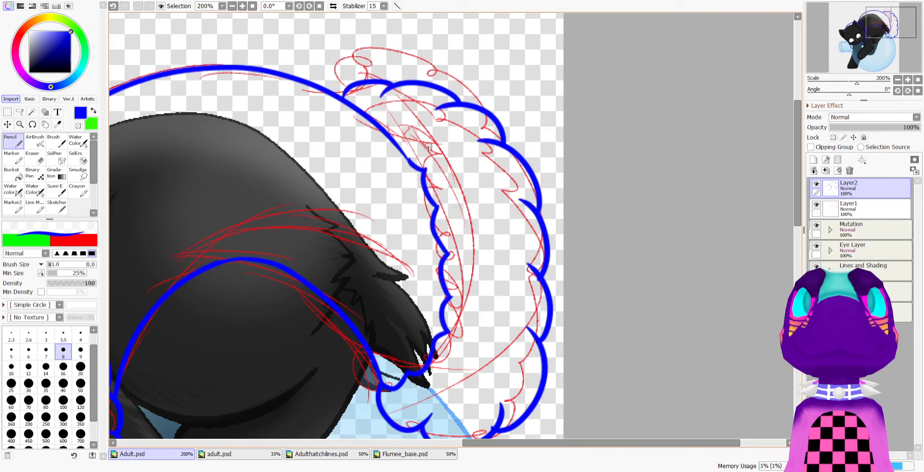
pyautogui.press('e')
pyautogui.moveTo(799, 189); pyautogui.dragTo(799, 212)
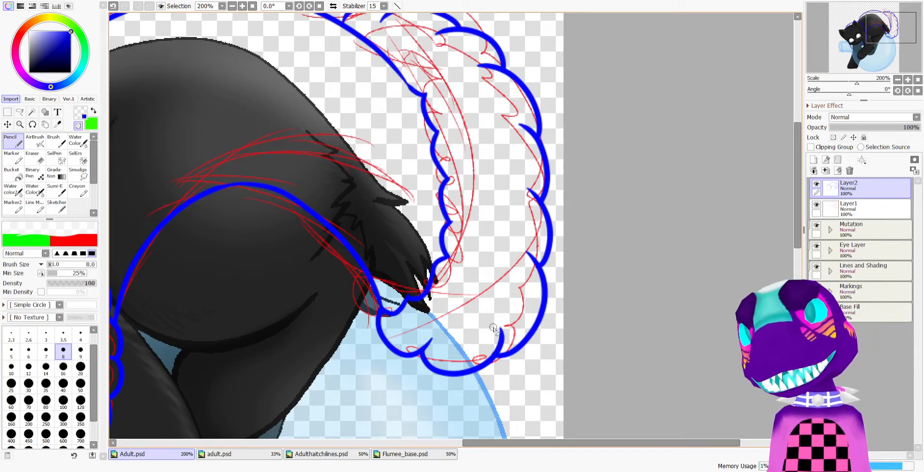
pyautogui.scroll(-4, 494, 327)
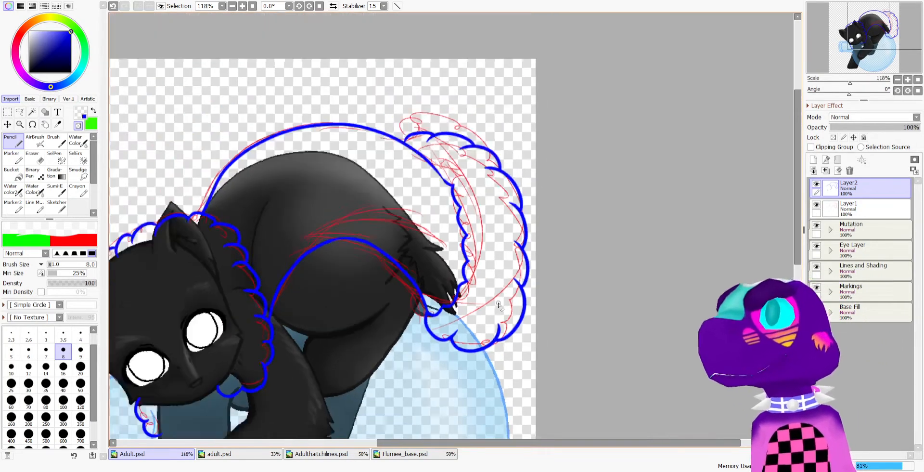
# Redraw the fluffy hem's scallop just below the hind paw in blue and erase the stray line at its junction with the hip line
pyautogui.scroll(1, 417, 244)
pyautogui.scroll(3, 444, 224)
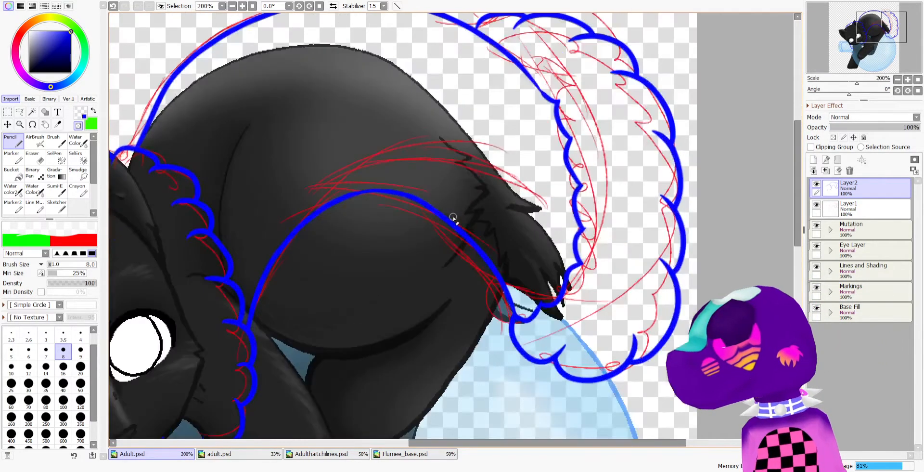
pyautogui.press('-')
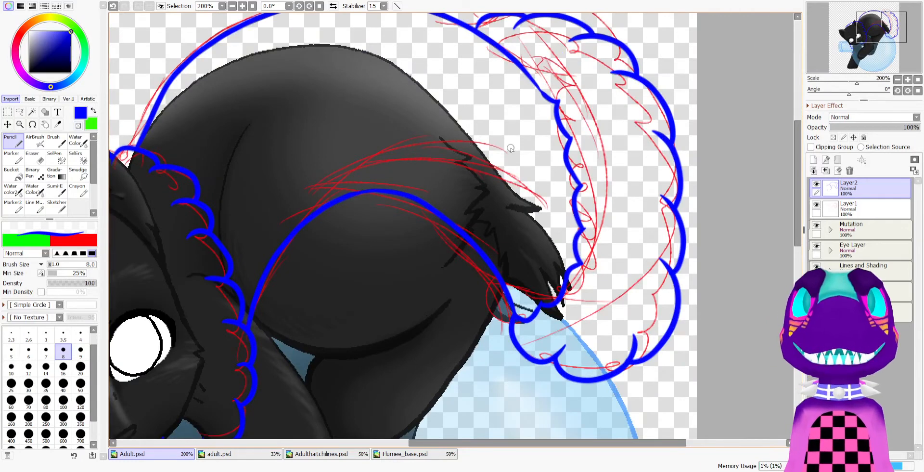
pyautogui.moveTo(513, 315); pyautogui.dragTo(581, 341)
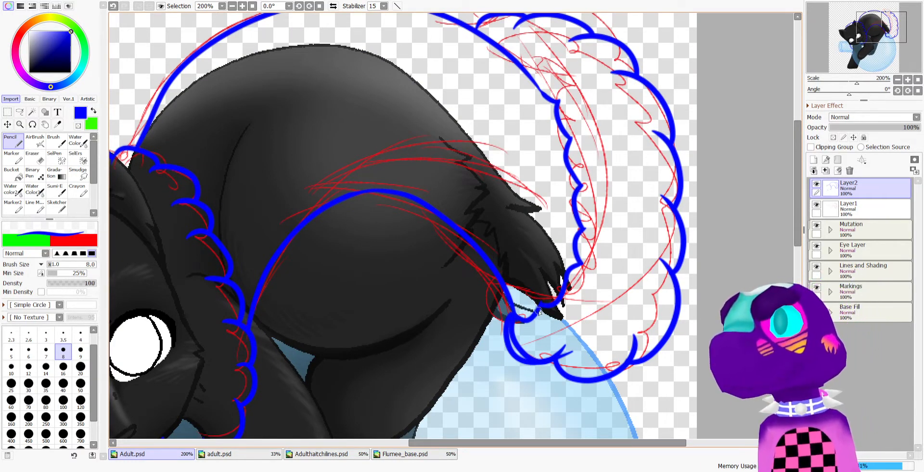
pyautogui.hotkey('ctrl', 'z')
pyautogui.moveTo(514, 318); pyautogui.dragTo(546, 359)
pyautogui.hotkey('ctrl', 'z')
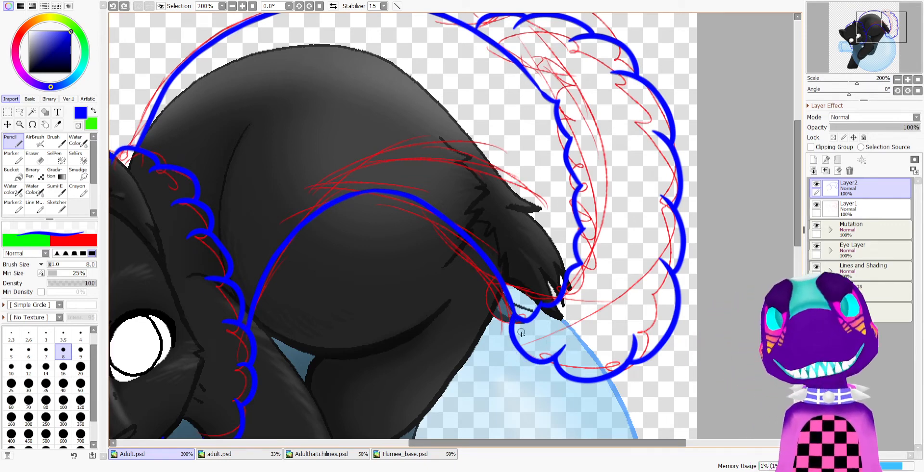
pyautogui.moveTo(510, 321); pyautogui.dragTo(567, 337)
pyautogui.press('e')
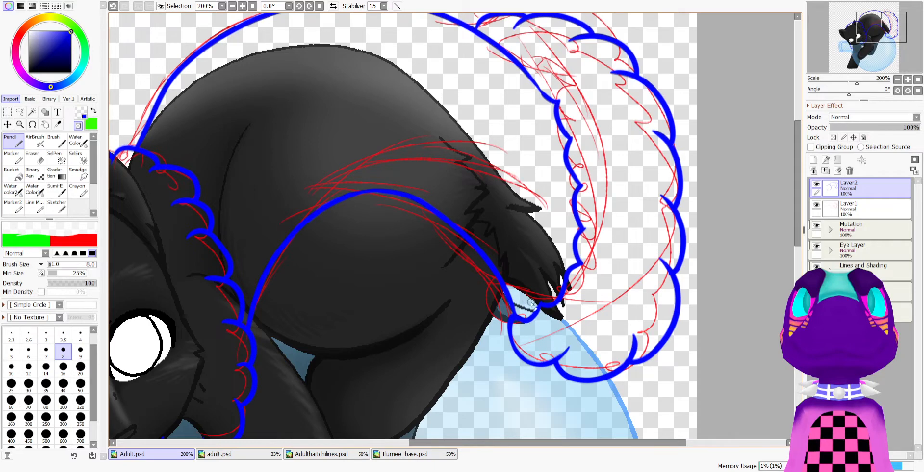
pyautogui.scroll(-2, 519, 291)
pyautogui.scroll(3, 519, 291)
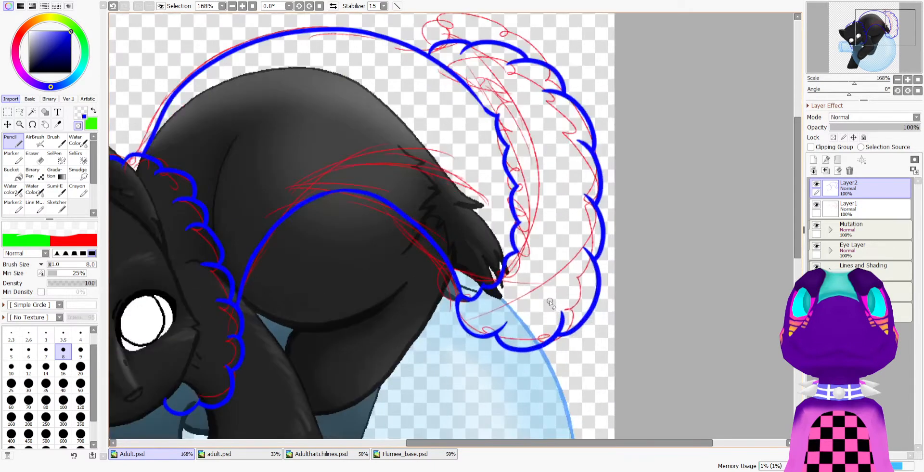
pyautogui.press('e')
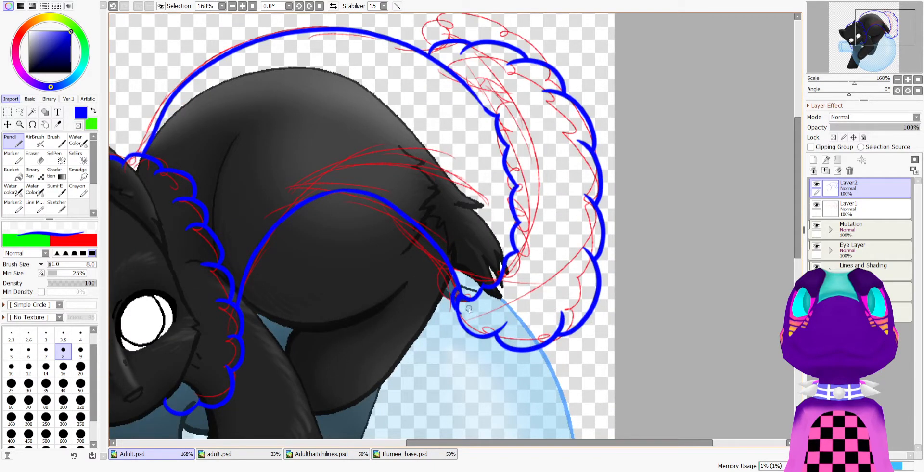
pyautogui.press('e')
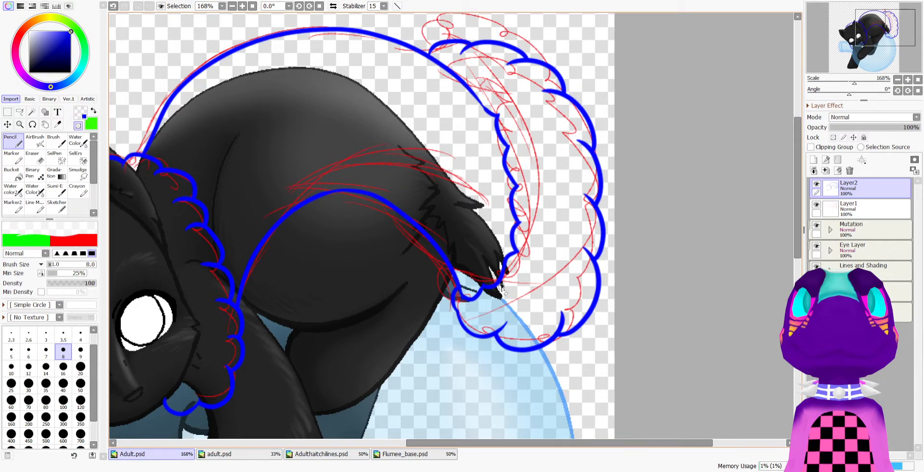
# Examine the blue cape lineart up close and across the whole figure
pyautogui.scroll(-8, 499, 287)
pyautogui.scroll(2, 479, 243)
pyautogui.scroll(4, 388, 212)
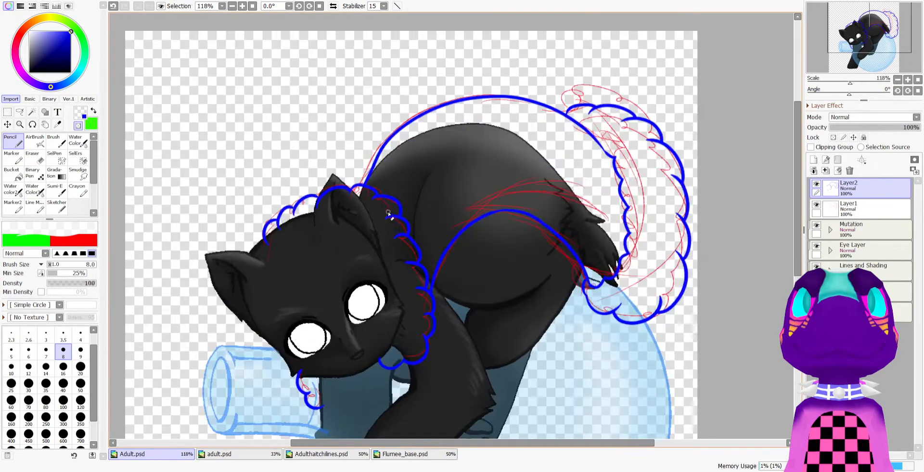
pyautogui.scroll(-4, 378, 198)
pyautogui.scroll(2, 380, 199)
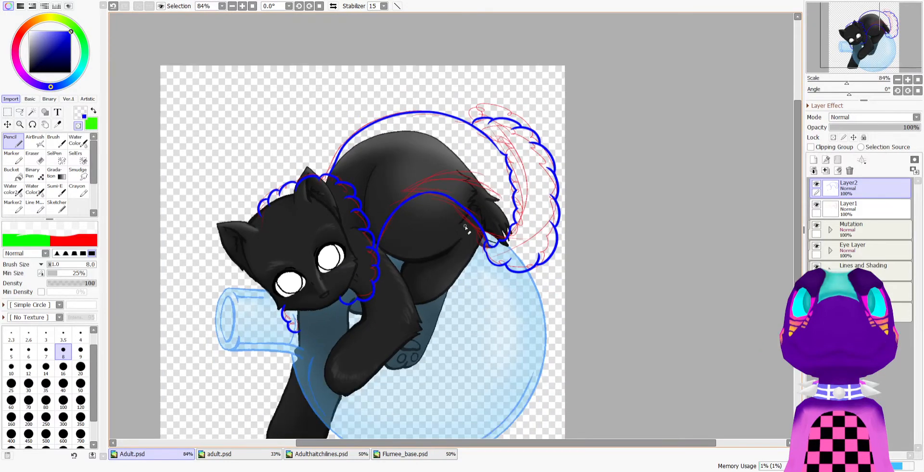
pyautogui.scroll(-1, 466, 229)
pyautogui.scroll(-1, 442, 268)
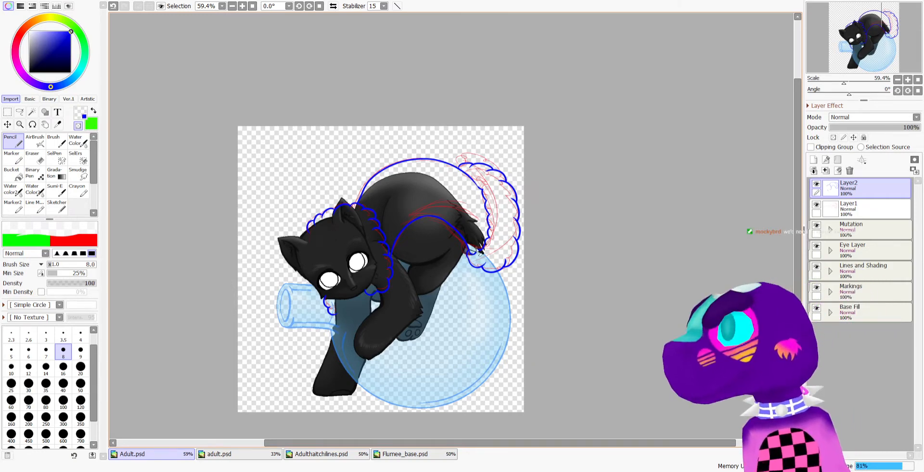
# Try out two curved blue ties ending in small bows above the creature on a new layer, and clear the doodles
pyautogui.scroll(2, 482, 240)
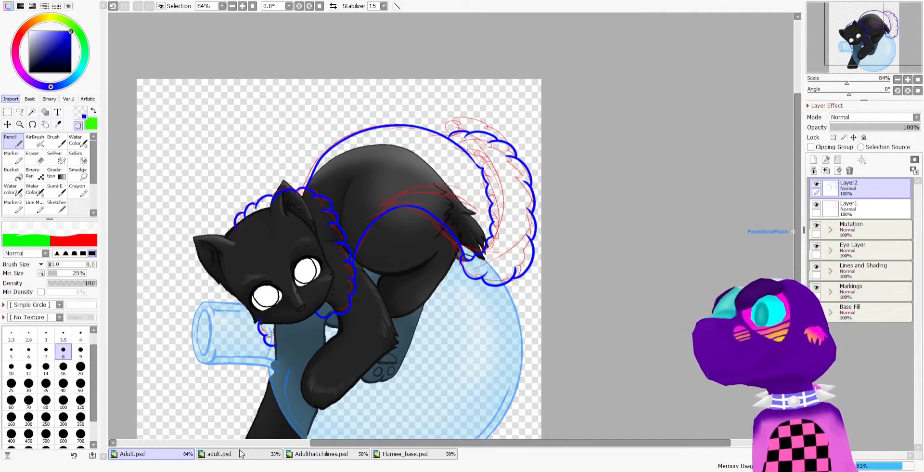
pyautogui.hotkey('ctrl', 'shift', 'n')
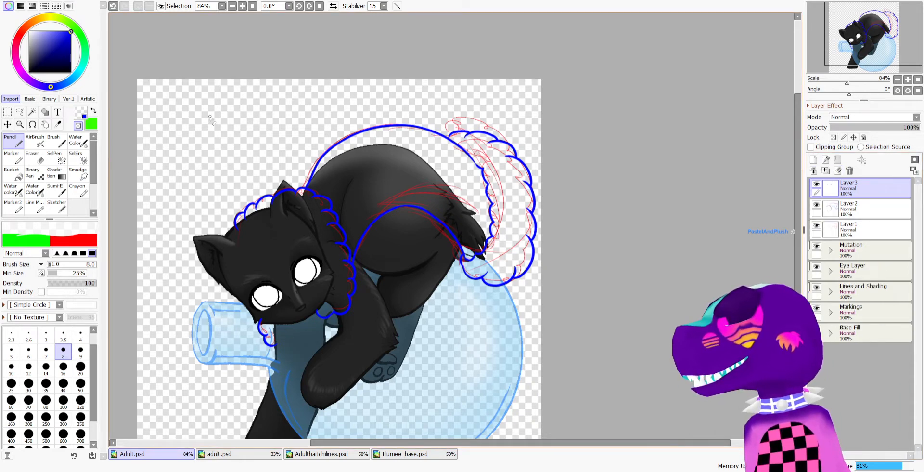
pyautogui.press('x')
pyautogui.moveTo(210, 118); pyautogui.dragTo(168, 144)
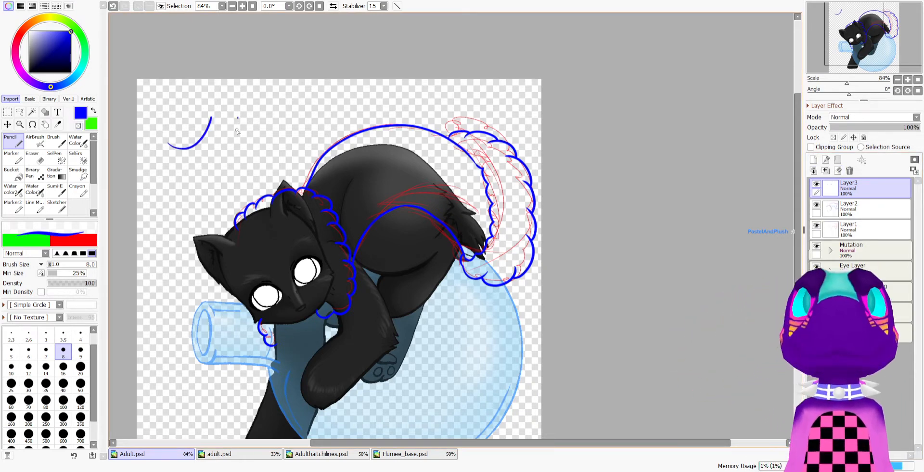
pyautogui.moveTo(238, 131); pyautogui.dragTo(273, 120)
pyautogui.moveTo(167, 135)
pyautogui.mouseDown()
pyautogui.moveTo(160, 142)
pyautogui.moveTo(170, 149)
pyautogui.mouseUp()
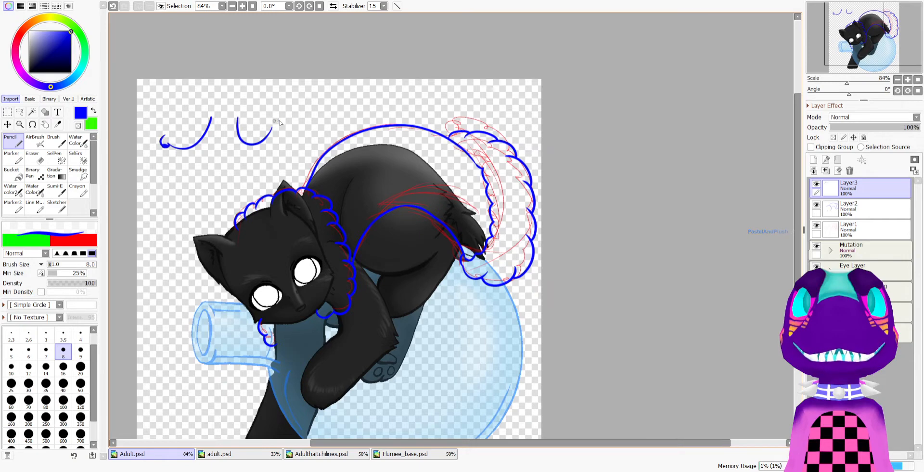
pyautogui.moveTo(273, 127)
pyautogui.mouseDown()
pyautogui.moveTo(282, 115)
pyautogui.moveTo(276, 126)
pyautogui.mouseUp()
pyautogui.moveTo(169, 136)
pyautogui.mouseDown()
pyautogui.moveTo(164, 129)
pyautogui.moveTo(171, 141)
pyautogui.mouseUp()
pyautogui.moveTo(277, 118); pyautogui.dragTo(275, 121)
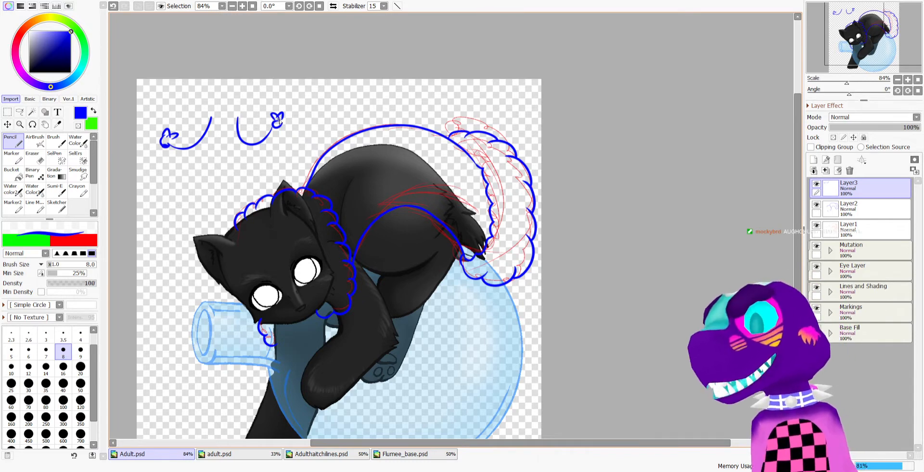
pyautogui.click(840, 170)
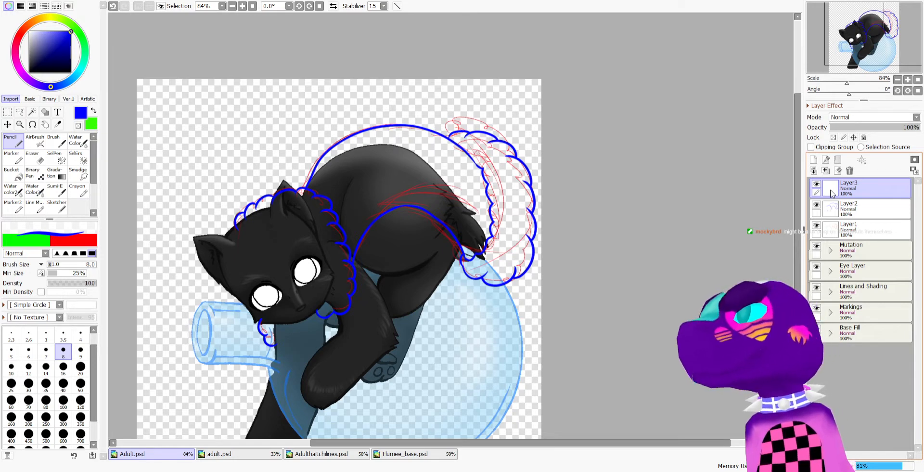
# Hide the red sketch on Layer1 and try small green bows at three spots along the hem on Layer3, clearing them again
pyautogui.click(817, 225)
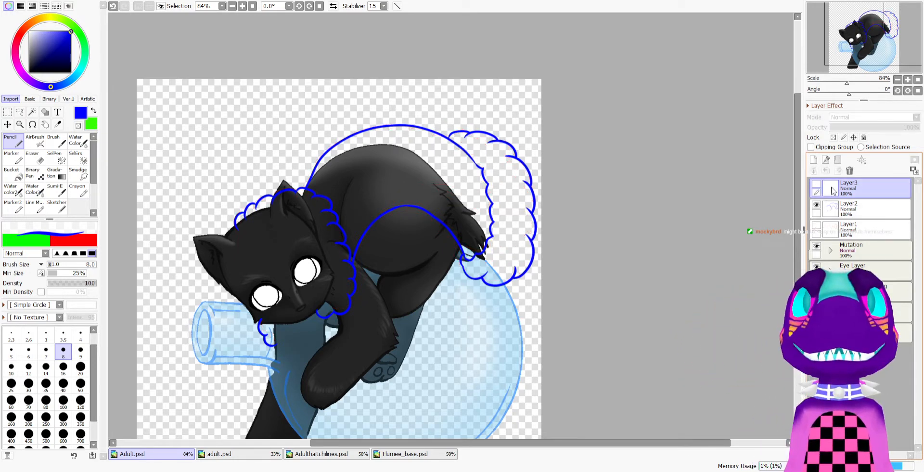
pyautogui.click(94, 113)
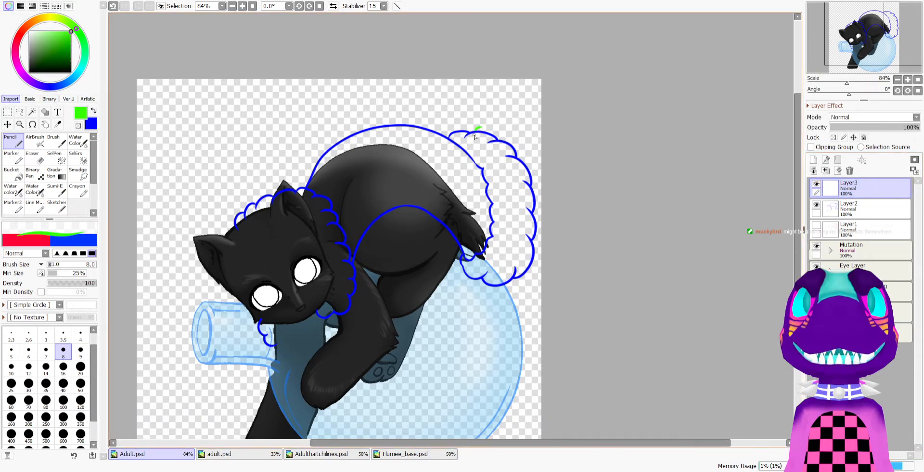
pyautogui.moveTo(469, 127); pyautogui.dragTo(483, 129)
pyautogui.moveTo(529, 233); pyautogui.dragTo(534, 226)
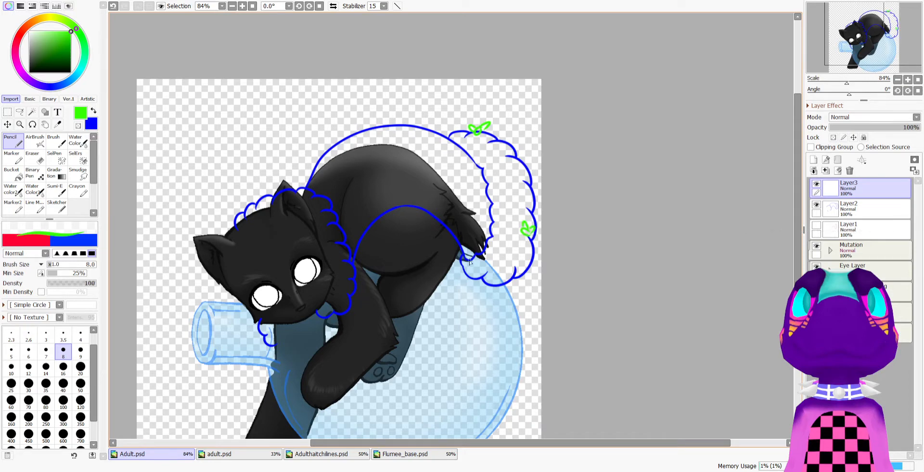
pyautogui.moveTo(474, 264); pyautogui.dragTo(479, 260)
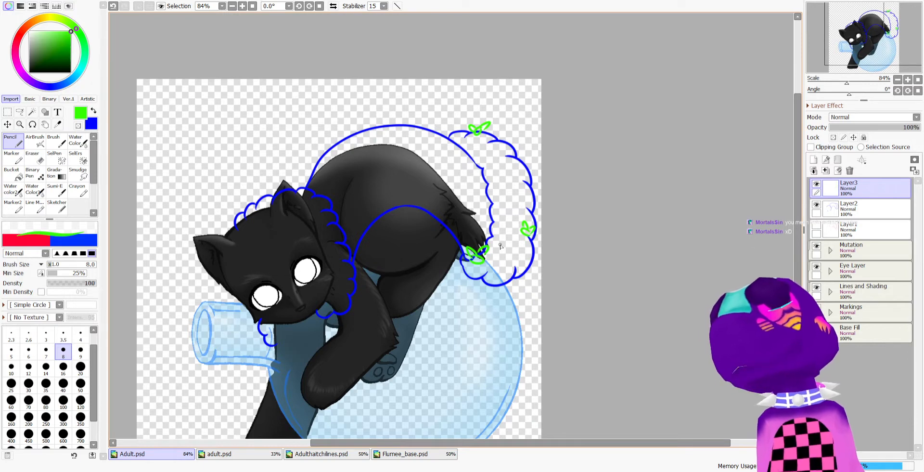
pyautogui.click(840, 171)
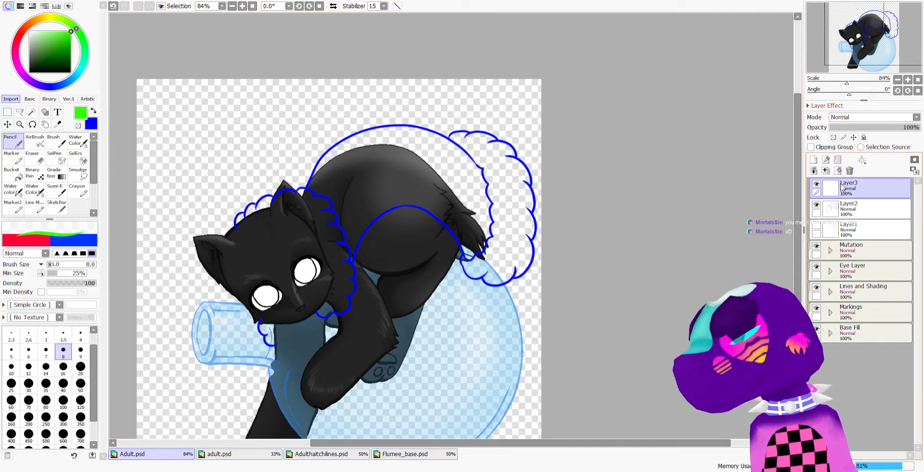
# In adult.psd, add a layer above Layer 8 and trace the cape's scalloped collar around the neck with the blue Pencil
pyautogui.click(241, 455)
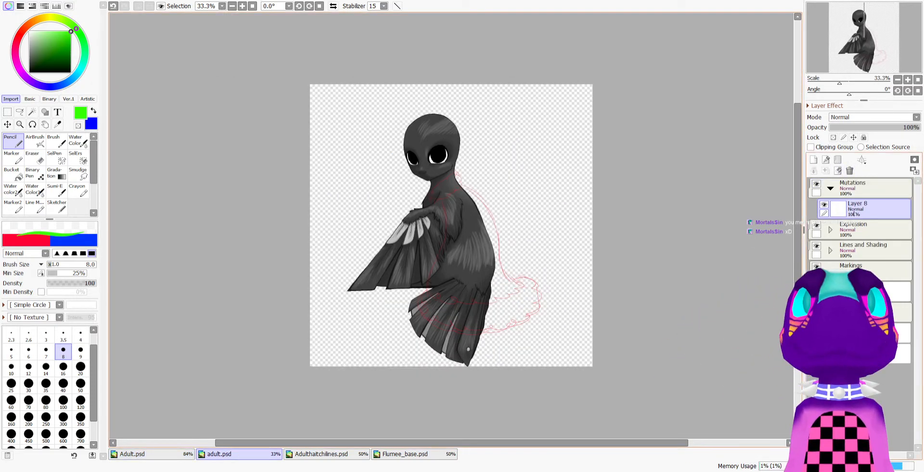
pyautogui.click(814, 159)
pyautogui.press('x')
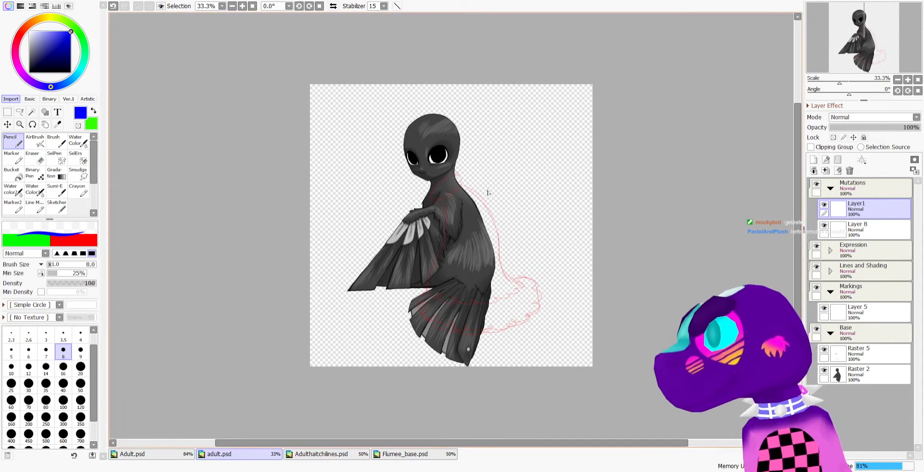
pyautogui.scroll(3, 455, 170)
pyautogui.scroll(3, 434, 190)
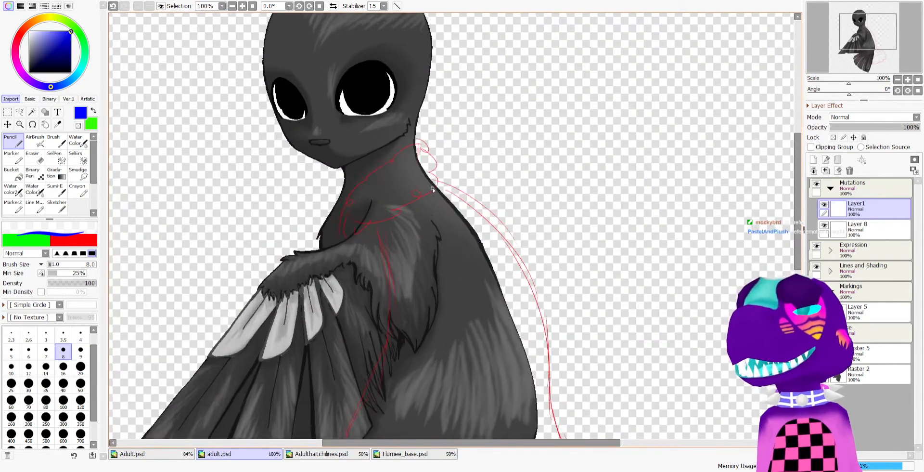
pyautogui.scroll(2, 434, 190)
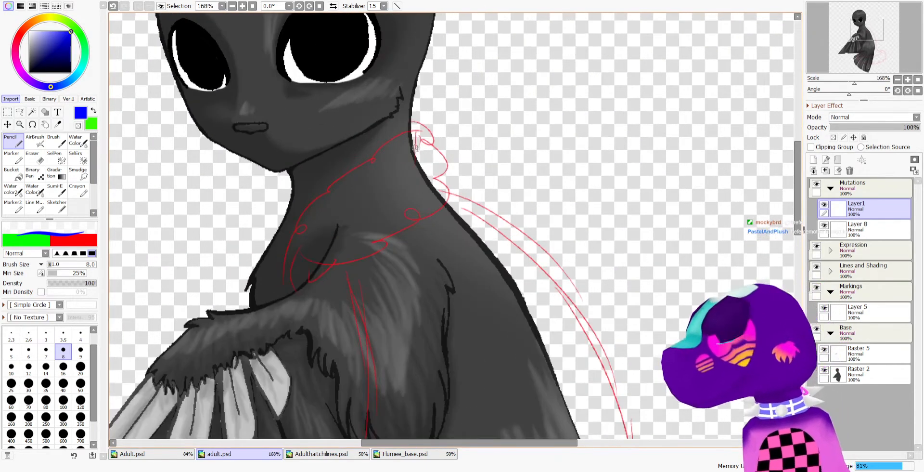
pyautogui.moveTo(410, 127)
pyautogui.mouseDown()
pyautogui.moveTo(455, 160)
pyautogui.moveTo(435, 179)
pyautogui.moveTo(457, 194)
pyautogui.moveTo(390, 241)
pyautogui.moveTo(367, 238)
pyautogui.moveTo(313, 263)
pyautogui.moveTo(291, 290)
pyautogui.moveTo(299, 225)
pyautogui.mouseUp()
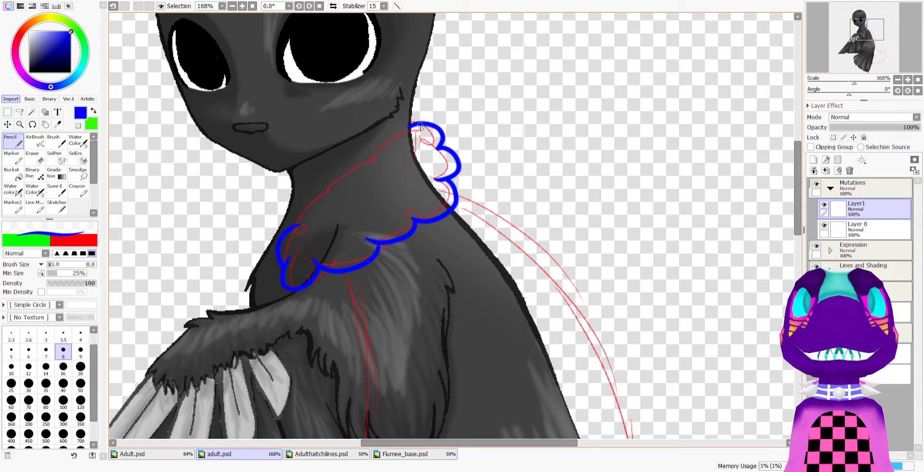
pyautogui.moveTo(407, 127)
pyautogui.mouseDown()
pyautogui.moveTo(374, 166)
pyautogui.moveTo(354, 165)
pyautogui.moveTo(343, 195)
pyautogui.moveTo(296, 231)
pyautogui.mouseUp()
pyautogui.press('e')
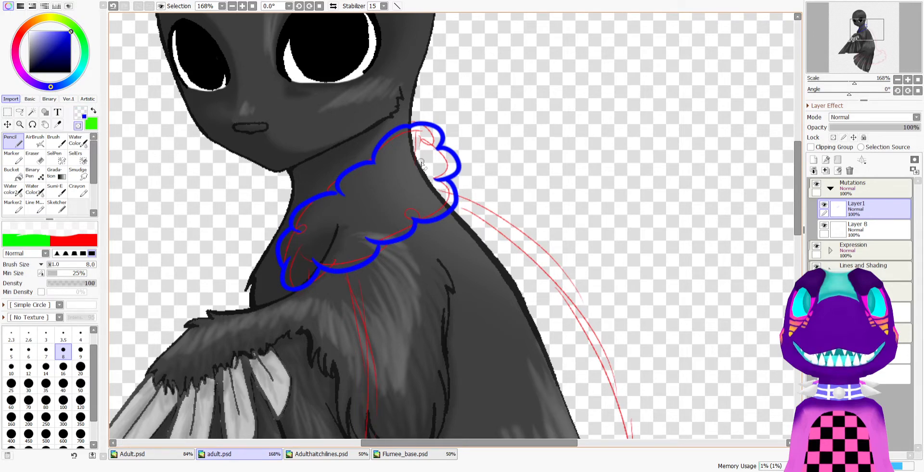
pyautogui.press('e')
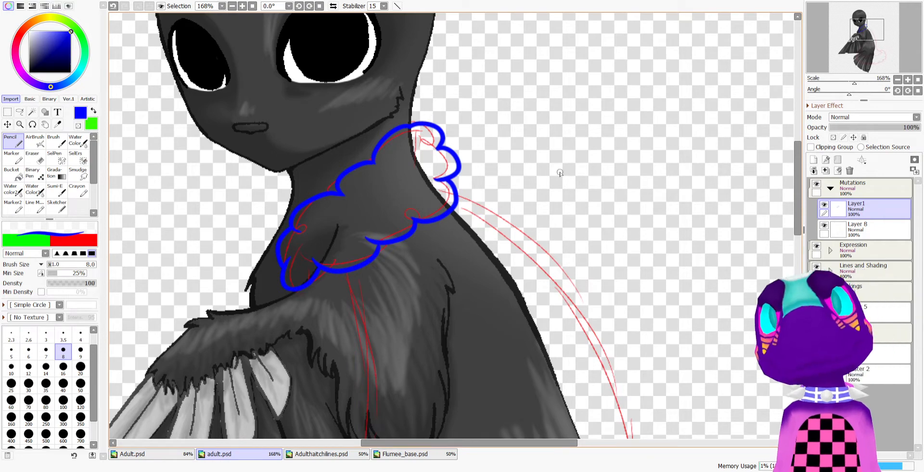
# Trace the fluffy hem across and behind the tail feathers in blue, drawing its scalloped outer edge and wavy inner edge
pyautogui.scroll(-7, 363, 128)
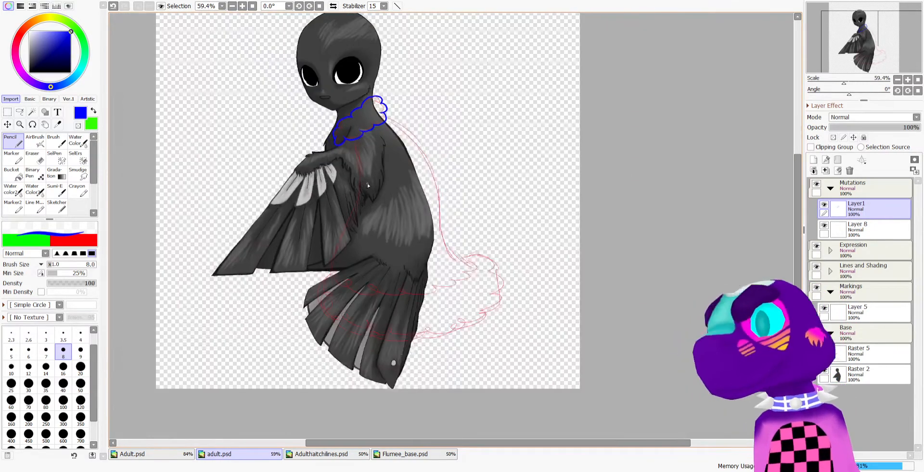
pyautogui.scroll(4, 346, 287)
pyautogui.scroll(-3, 346, 287)
pyautogui.scroll(1, 388, 297)
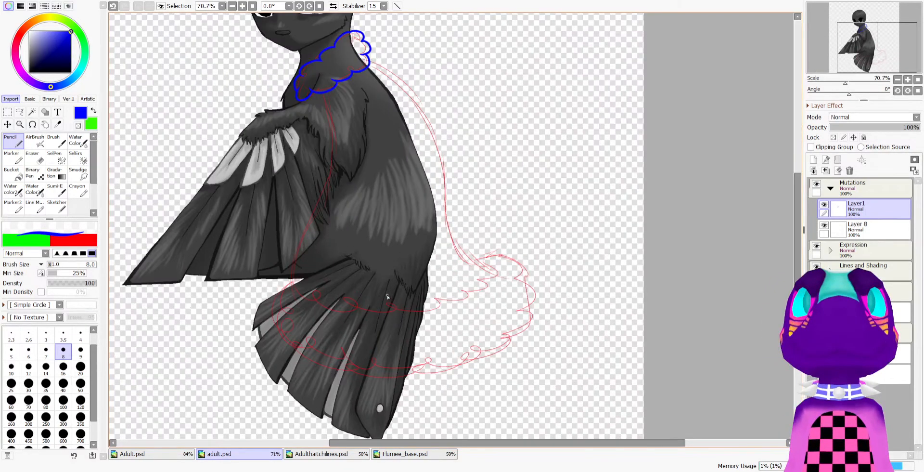
pyautogui.scroll(-1, 387, 297)
pyautogui.scroll(1, 387, 297)
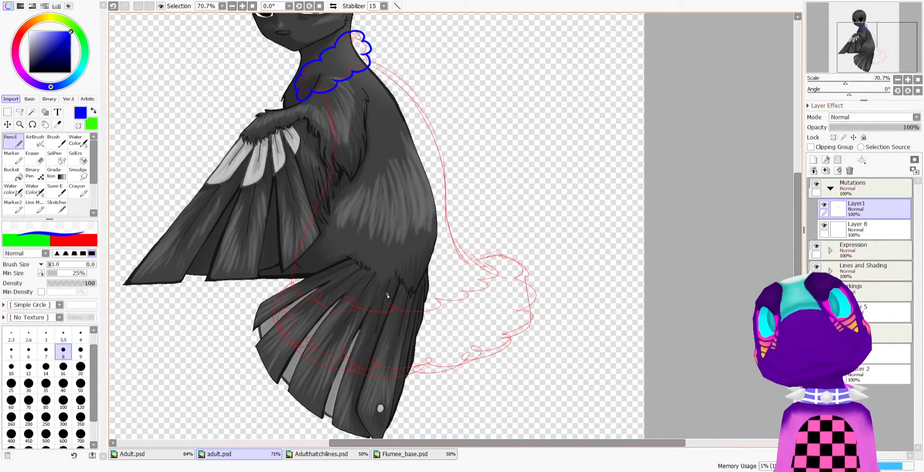
pyautogui.scroll(1, 461, 289)
pyautogui.scroll(1, 462, 289)
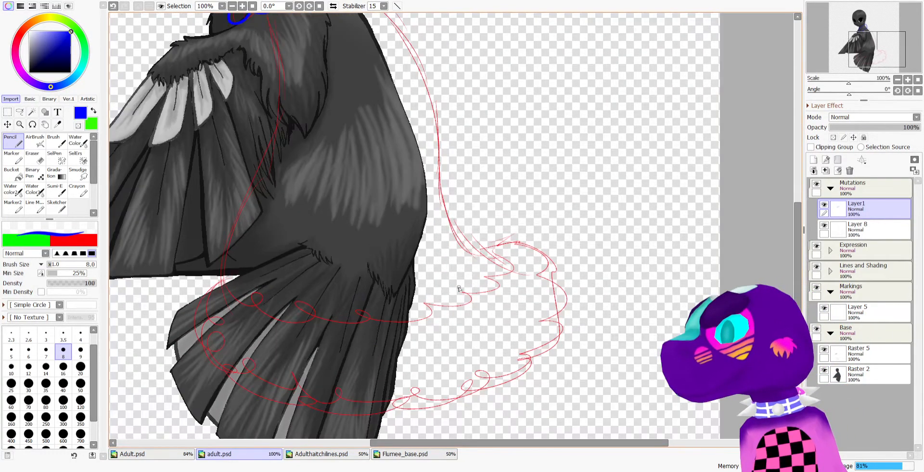
pyautogui.moveTo(484, 249)
pyautogui.mouseDown()
pyautogui.moveTo(536, 233)
pyautogui.moveTo(542, 260)
pyautogui.mouseUp()
pyautogui.hotkey('ctrl', 'z')
pyautogui.moveTo(477, 250)
pyautogui.mouseDown()
pyautogui.moveTo(532, 236)
pyautogui.moveTo(563, 269)
pyautogui.moveTo(555, 274)
pyautogui.moveTo(570, 310)
pyautogui.moveTo(552, 314)
pyautogui.moveTo(561, 342)
pyautogui.moveTo(532, 362)
pyautogui.moveTo(531, 353)
pyautogui.moveTo(510, 387)
pyautogui.moveTo(477, 385)
pyautogui.moveTo(462, 406)
pyautogui.moveTo(357, 420)
pyautogui.moveTo(338, 406)
pyautogui.moveTo(312, 418)
pyautogui.moveTo(220, 376)
pyautogui.moveTo(193, 348)
pyautogui.moveTo(201, 327)
pyautogui.moveTo(187, 311)
pyautogui.moveTo(221, 281)
pyautogui.mouseUp()
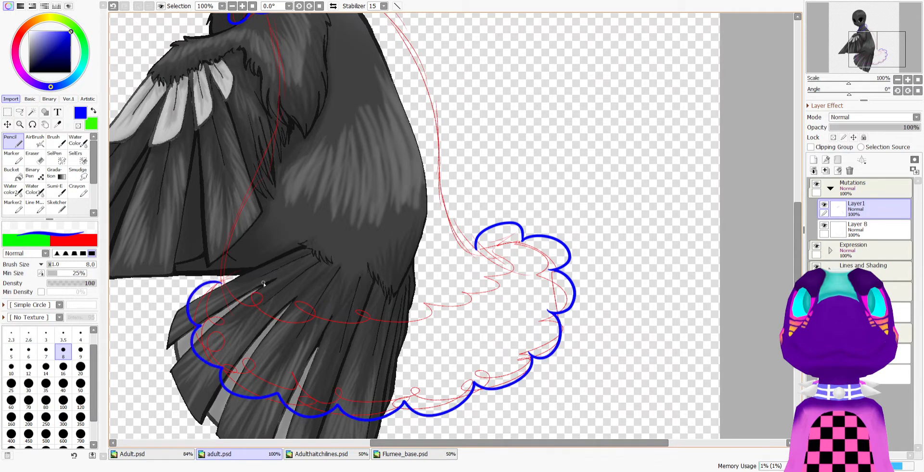
pyautogui.moveTo(476, 251)
pyautogui.mouseDown()
pyautogui.moveTo(463, 300)
pyautogui.moveTo(352, 322)
pyautogui.moveTo(331, 316)
pyautogui.moveTo(296, 328)
pyautogui.moveTo(241, 292)
pyautogui.mouseUp()
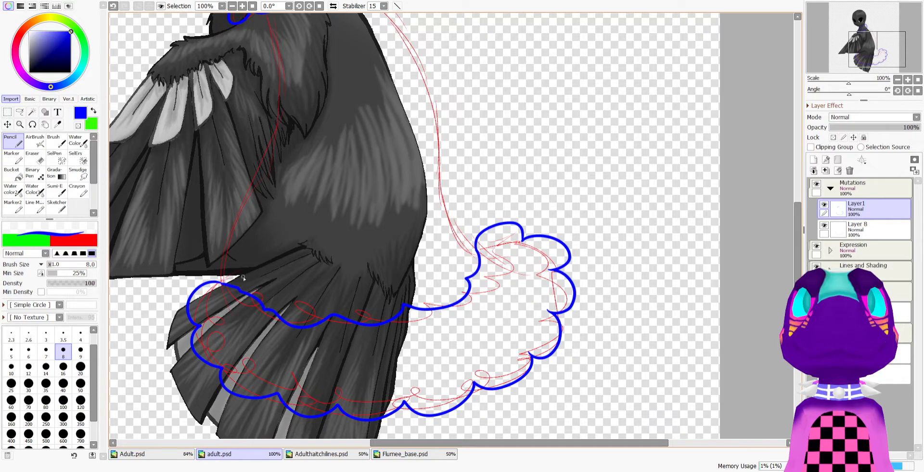
# Draw the cape's front edge in blue, curving from the collar over the wing down to the fluffy hem
pyautogui.scroll(-2, 282, 273)
pyautogui.scroll(7, 246, 259)
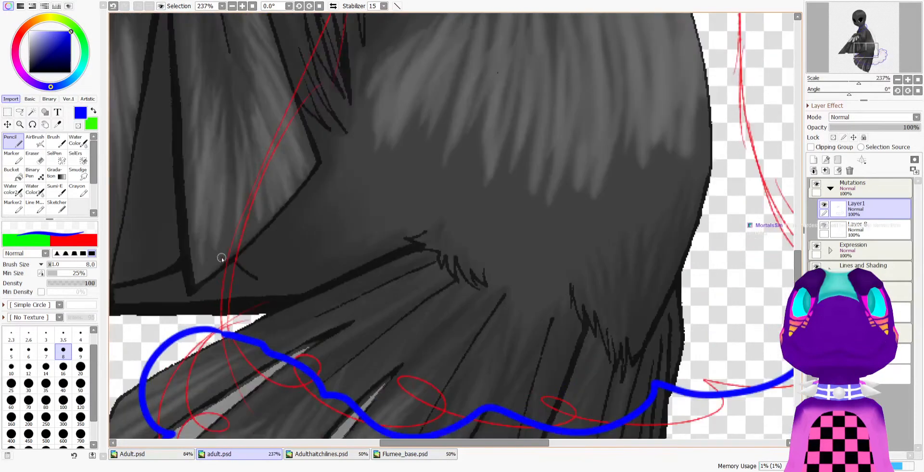
pyautogui.press('e')
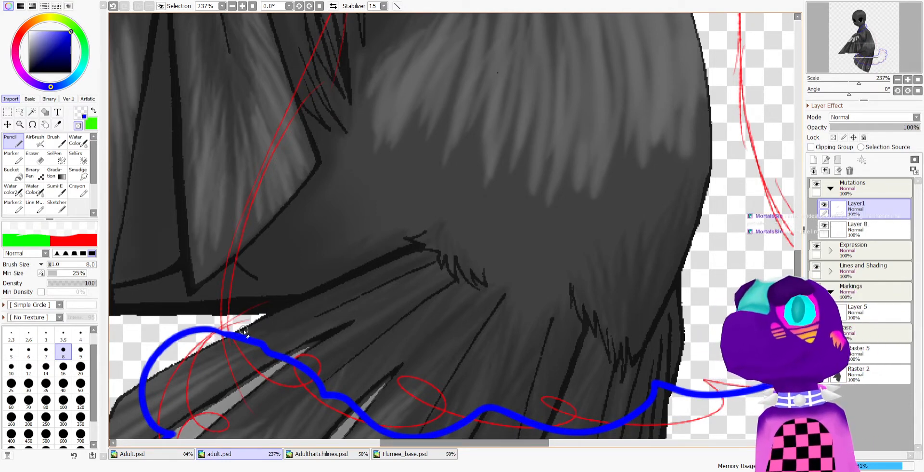
pyautogui.scroll(-6, 244, 331)
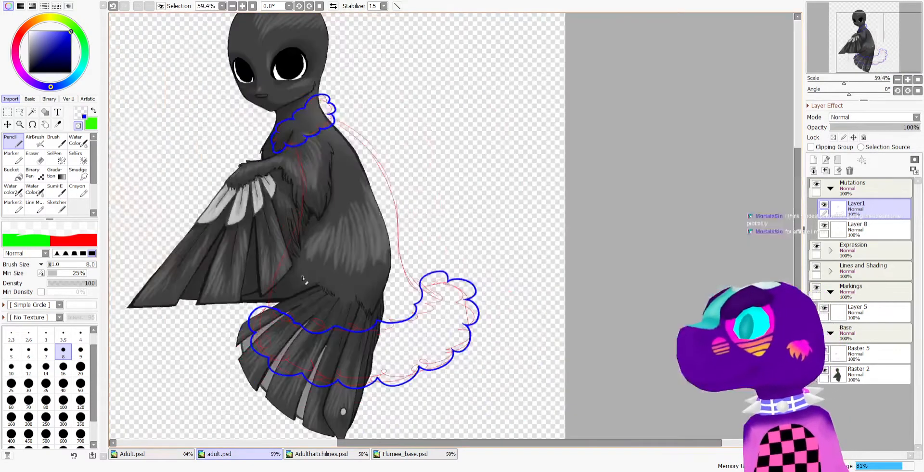
pyautogui.scroll(1, 287, 211)
pyautogui.press('e')
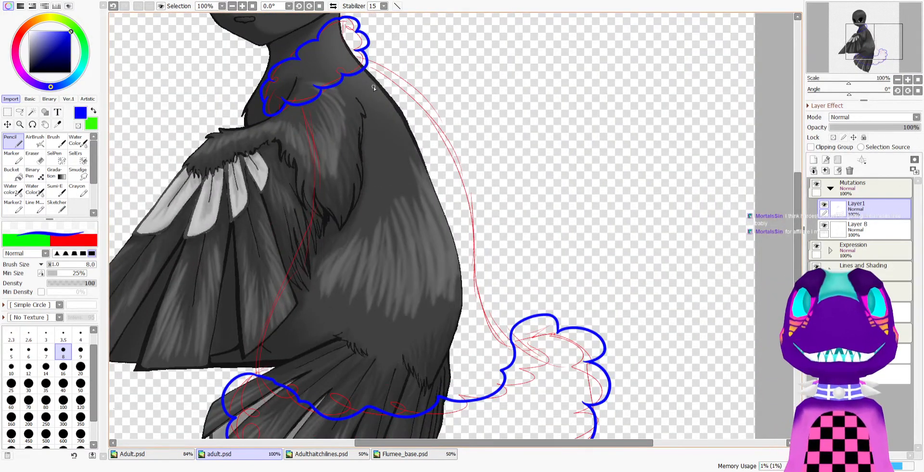
pyautogui.moveTo(301, 108)
pyautogui.mouseDown()
pyautogui.moveTo(316, 153)
pyautogui.moveTo(310, 223)
pyautogui.moveTo(266, 311)
pyautogui.moveTo(258, 359)
pyautogui.mouseUp()
pyautogui.hotkey('ctrl', 'z')
pyautogui.moveTo(303, 106)
pyautogui.mouseDown()
pyautogui.moveTo(315, 154)
pyautogui.moveTo(298, 236)
pyautogui.moveTo(259, 350)
pyautogui.mouseUp()
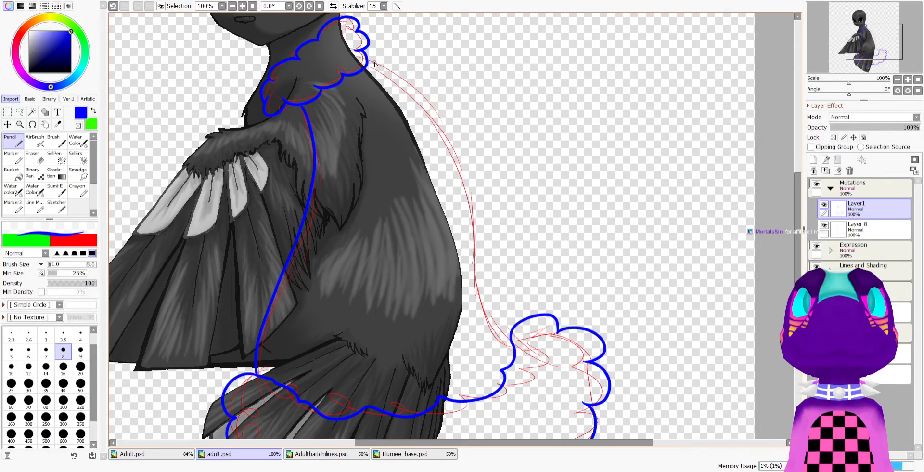
pyautogui.moveTo(366, 55)
pyautogui.mouseDown()
pyautogui.moveTo(429, 106)
pyautogui.moveTo(477, 285)
pyautogui.moveTo(495, 309)
pyautogui.mouseUp()
pyautogui.hotkey('ctrl', 'z')
pyautogui.moveTo(366, 55)
pyautogui.mouseDown()
pyautogui.moveTo(424, 102)
pyautogui.moveTo(467, 203)
pyautogui.moveTo(493, 324)
pyautogui.moveTo(511, 335)
pyautogui.mouseUp()
pyautogui.hotkey('ctrl', 'z')
pyautogui.moveTo(370, 62)
pyautogui.mouseDown()
pyautogui.moveTo(435, 102)
pyautogui.moveTo(482, 222)
pyautogui.moveTo(510, 339)
pyautogui.moveTo(495, 322)
pyautogui.moveTo(461, 164)
pyautogui.moveTo(423, 92)
pyautogui.moveTo(371, 57)
pyautogui.moveTo(408, 80)
pyautogui.moveTo(465, 167)
pyautogui.moveTo(473, 264)
pyautogui.moveTo(511, 331)
pyautogui.mouseUp()
pyautogui.hotkey('ctrl', 'z')
pyautogui.hotkey('ctrl', 'z')
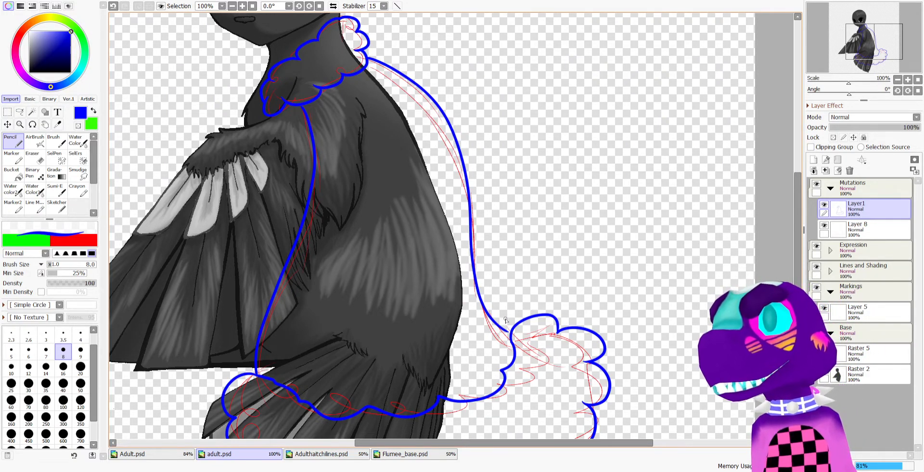
pyautogui.hotkey('ctrl', 'z')
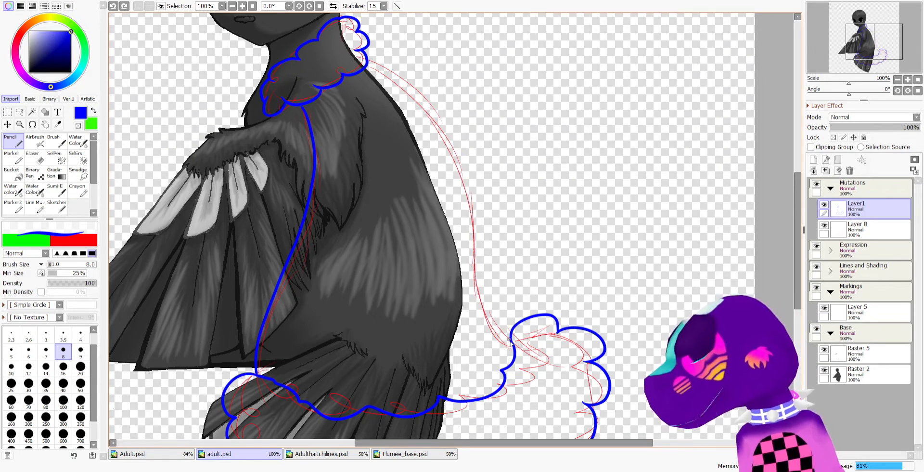
# Trace the cape's back edge in blue between the hem's upper corner and the back of the collar
pyautogui.moveTo(479, 264)
pyautogui.mouseDown()
pyautogui.moveTo(472, 192)
pyautogui.moveTo(446, 117)
pyautogui.moveTo(399, 69)
pyautogui.moveTo(368, 55)
pyautogui.mouseUp()
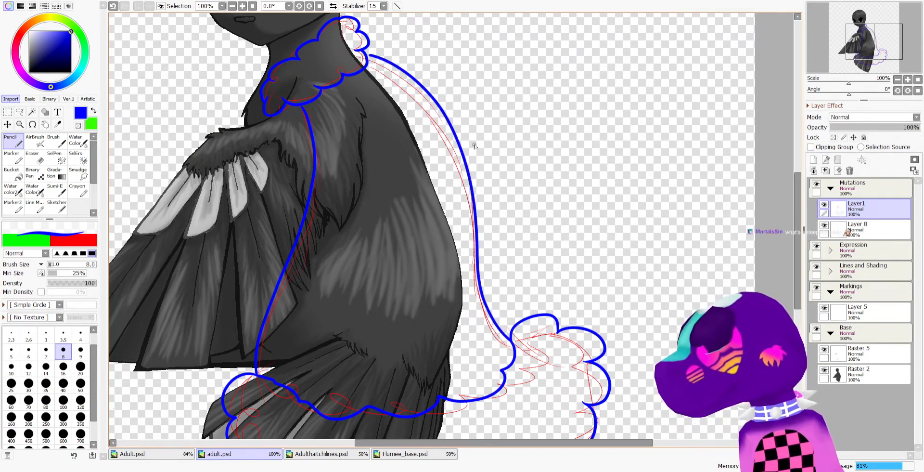
pyautogui.hotkey('ctrl', 'z')
pyautogui.moveTo(513, 335)
pyautogui.mouseDown()
pyautogui.moveTo(476, 272)
pyautogui.moveTo(469, 191)
pyautogui.moveTo(431, 106)
pyautogui.moveTo(383, 64)
pyautogui.mouseUp()
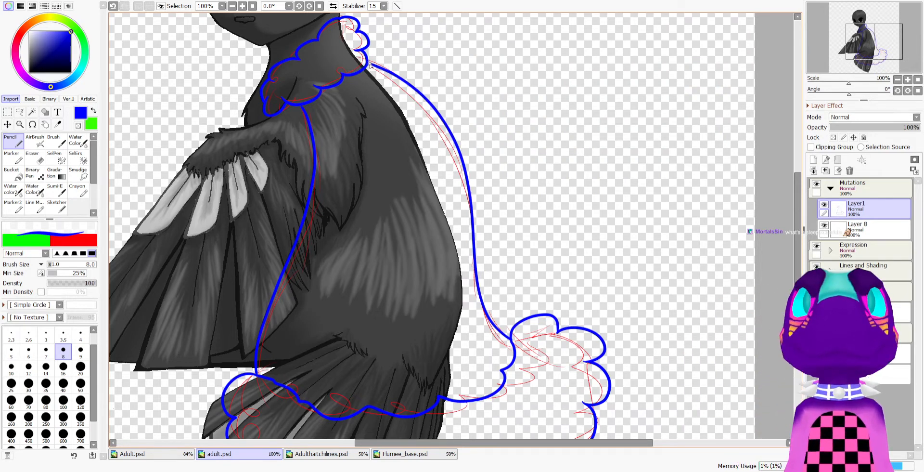
pyautogui.hotkey('ctrl', 'z')
pyautogui.press('e')
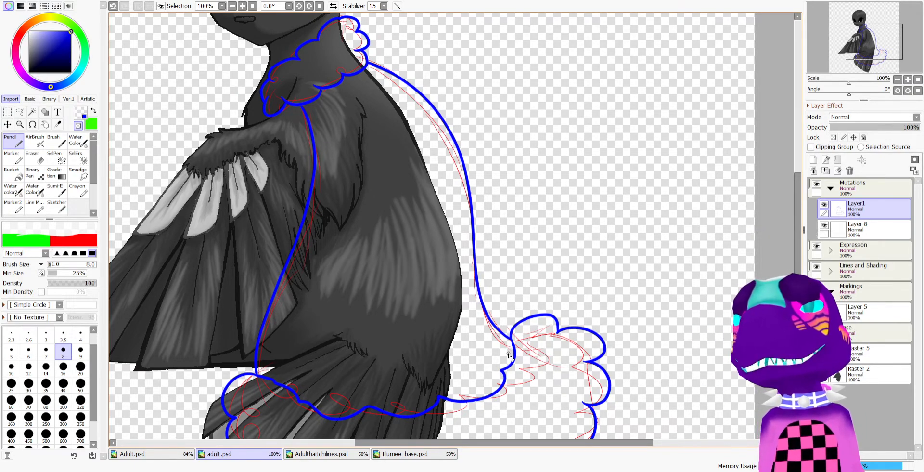
pyautogui.scroll(-5, 509, 355)
pyautogui.scroll(2, 367, 236)
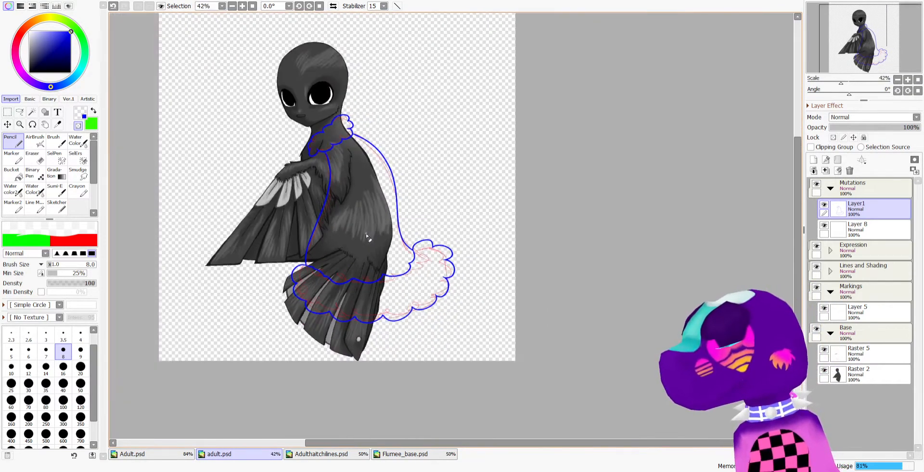
pyautogui.scroll(3, 367, 236)
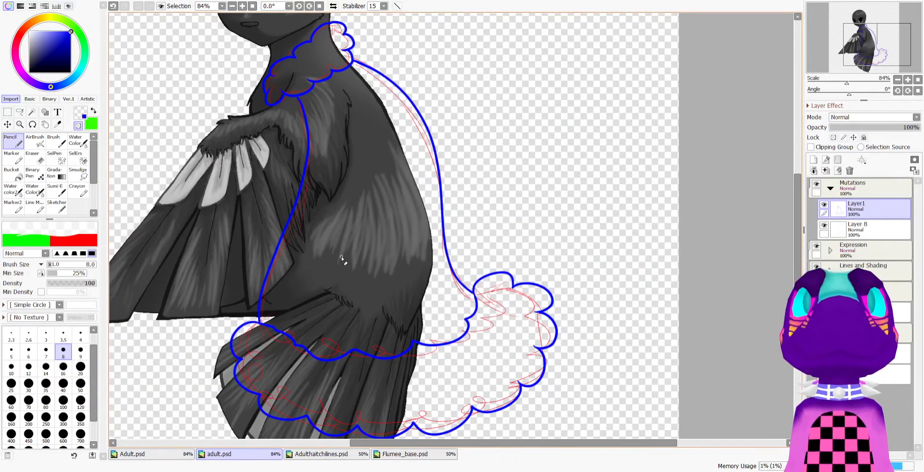
pyautogui.scroll(-2, 342, 259)
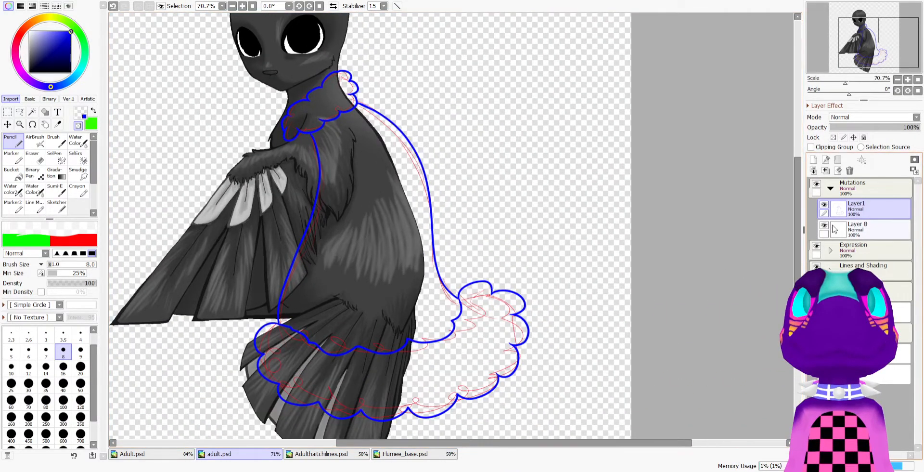
# Hide the red sketch on Layer 8 and draw blue fold lines inside the cape above the hem on Layer1
pyautogui.click(825, 226)
pyautogui.scroll(-2, 337, 258)
pyautogui.scroll(2, 337, 258)
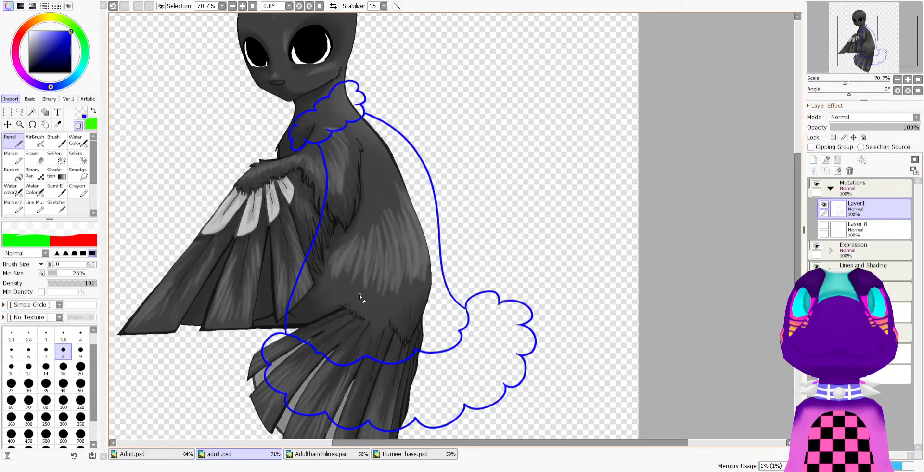
pyautogui.press('-')
pyautogui.moveTo(417, 244); pyautogui.dragTo(414, 311)
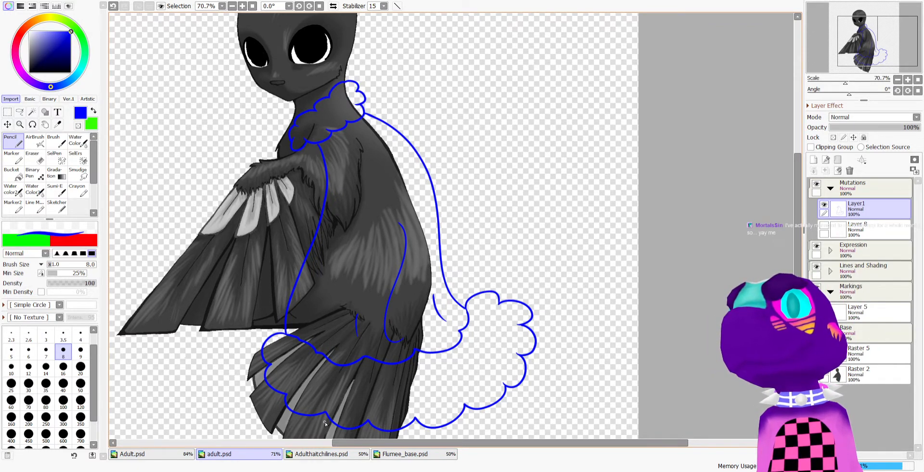
pyautogui.scroll(-4, 326, 424)
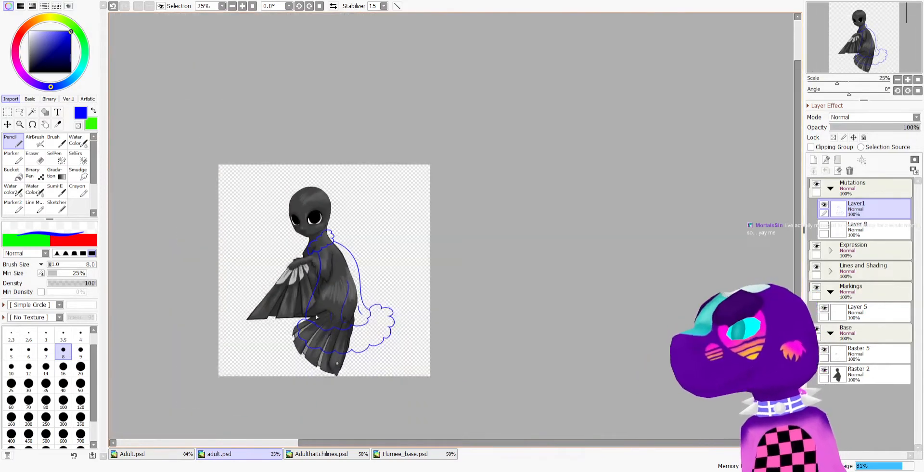
# Save Adult.psd, adult.psd and the haitchi base as royal jelly lab.psd, royal jelly thane.psd and royal jelly haitchi.psd
pyautogui.click(326, 454)
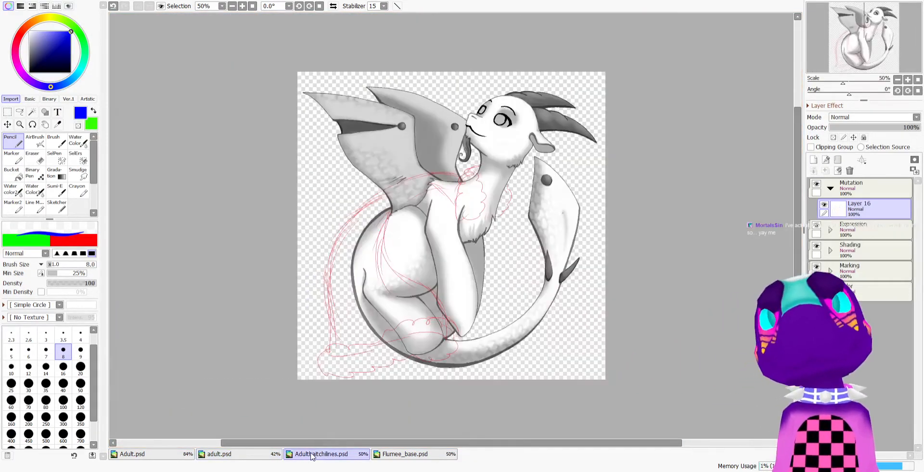
pyautogui.click(139, 452)
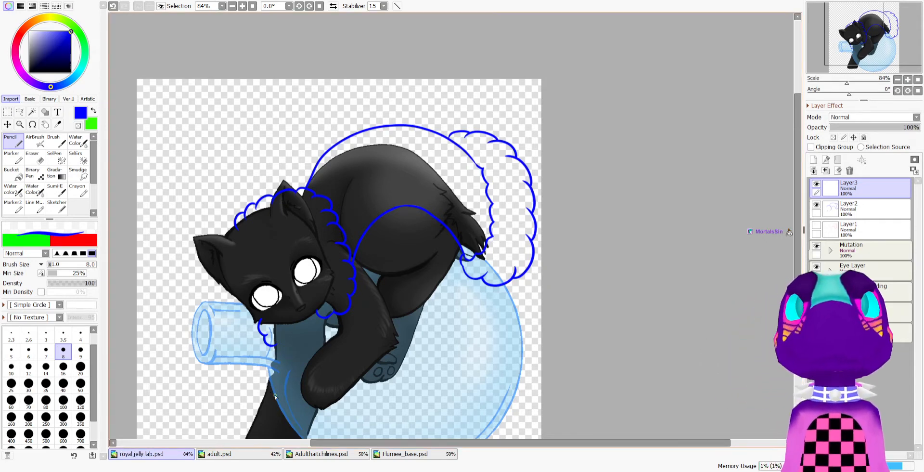
pyautogui.click(253, 454)
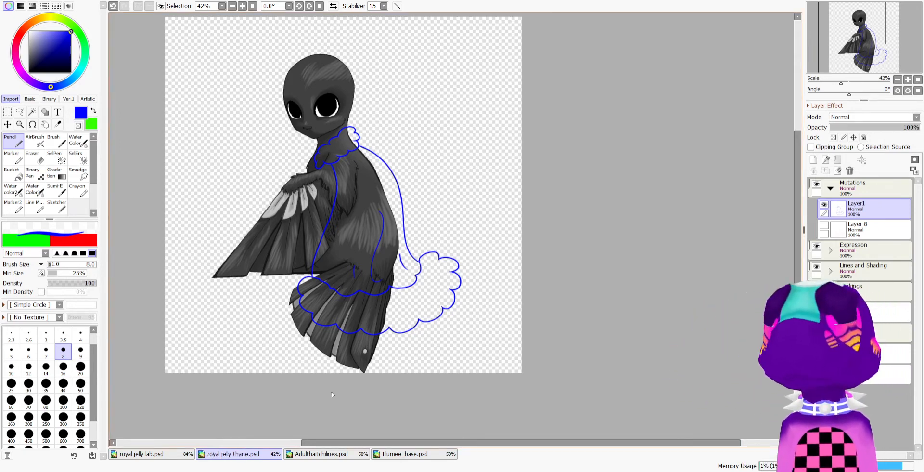
pyautogui.click(322, 454)
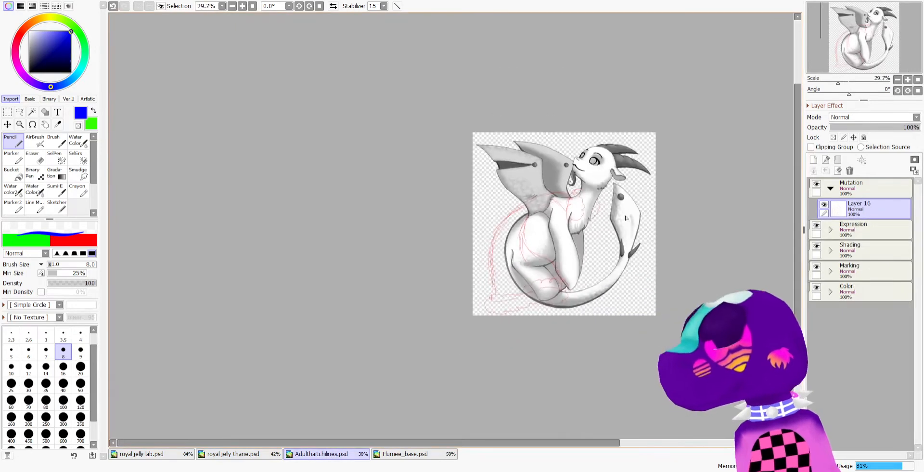
pyautogui.scroll(1, 516, 146)
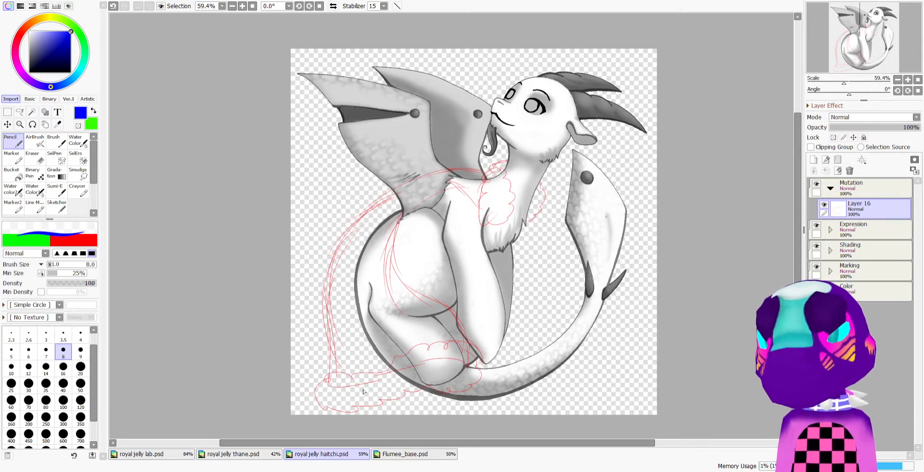
# Look over the cape drawings in the four open creature files, including Flumee_base.psd
pyautogui.click(498, 455)
pyautogui.click(419, 457)
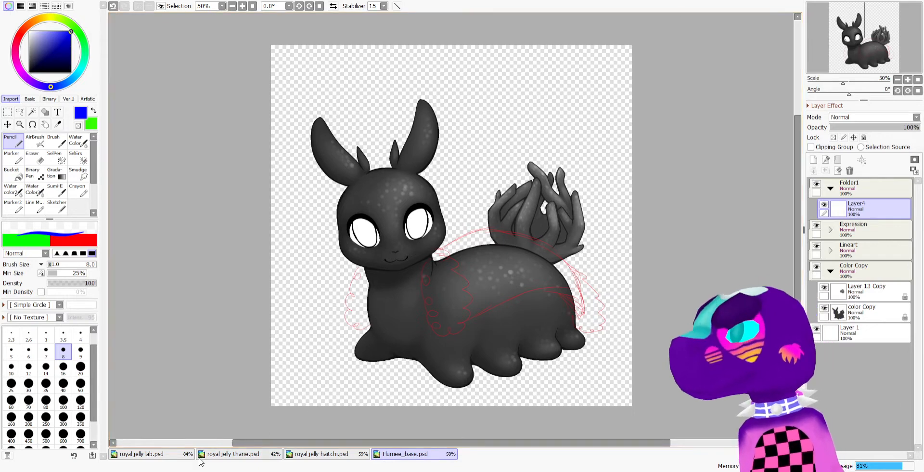
pyautogui.click(162, 457)
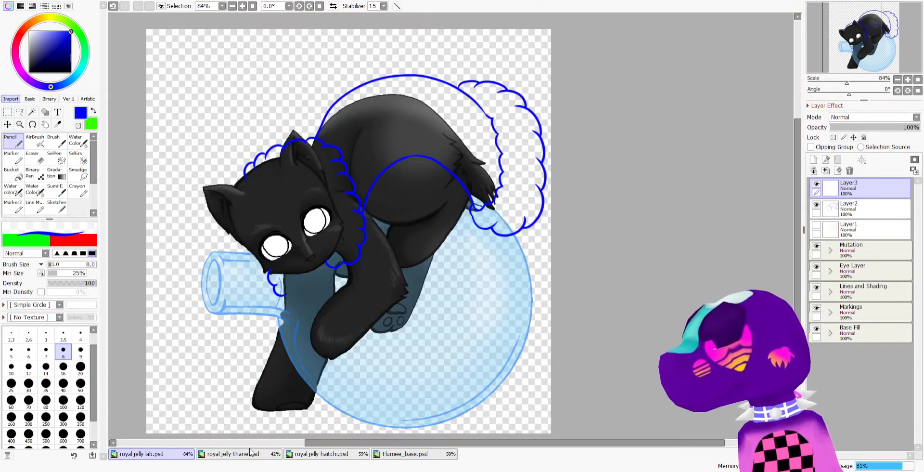
pyautogui.click(252, 456)
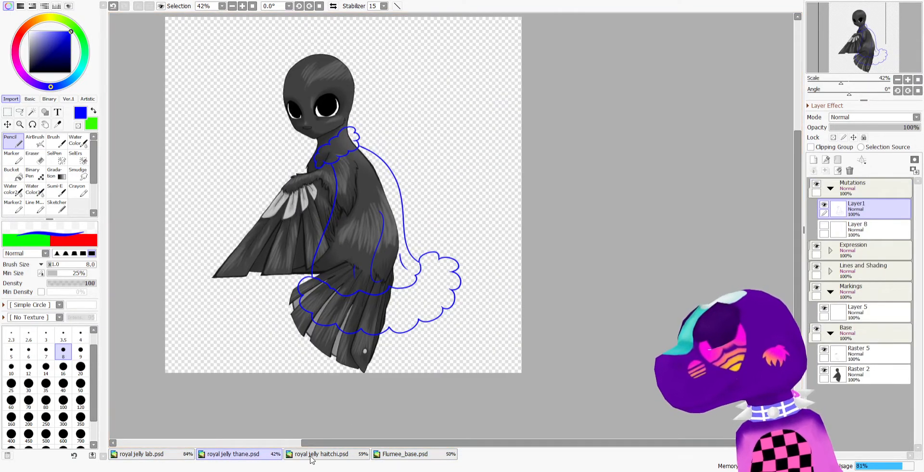
pyautogui.click(311, 458)
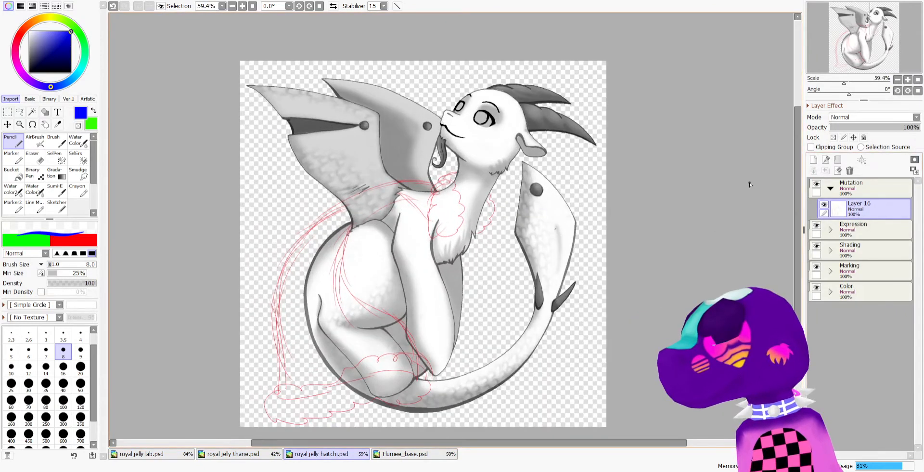
pyautogui.click(211, 457)
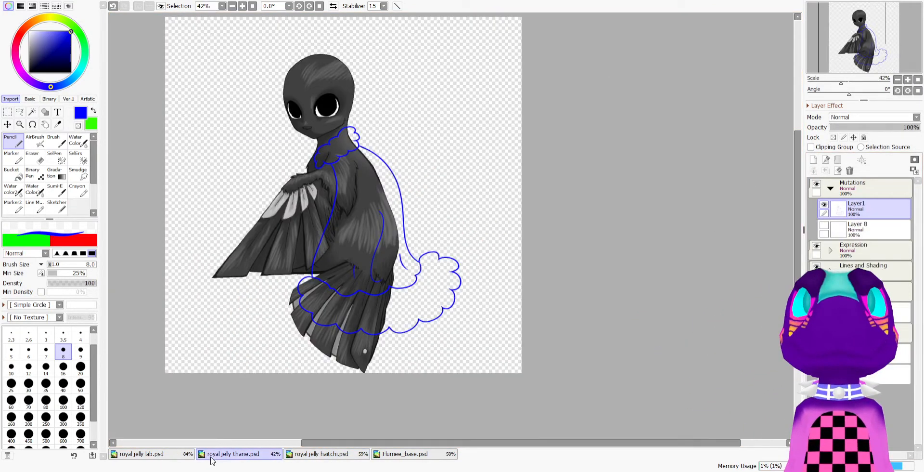
# In royal jelly haitchi.psd, add a layer above Layer 16 and trace the collar's scalloped front fluff in blue
pyautogui.click(296, 457)
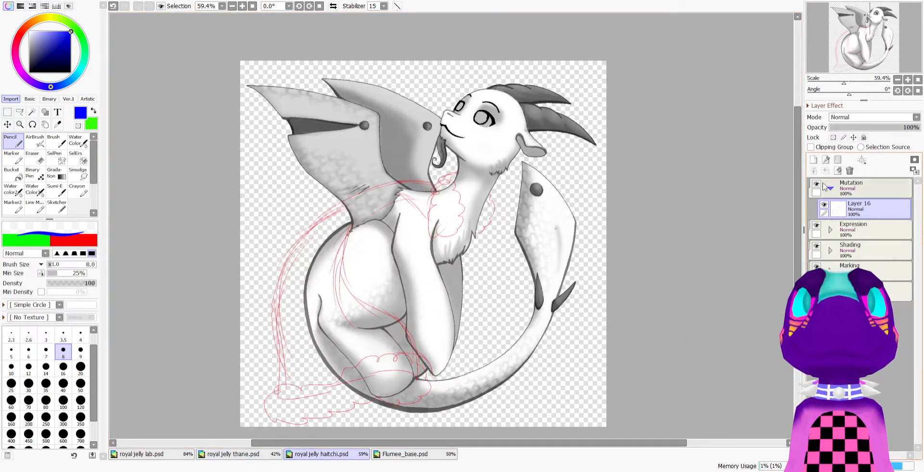
pyautogui.click(814, 159)
pyautogui.scroll(-1, 403, 137)
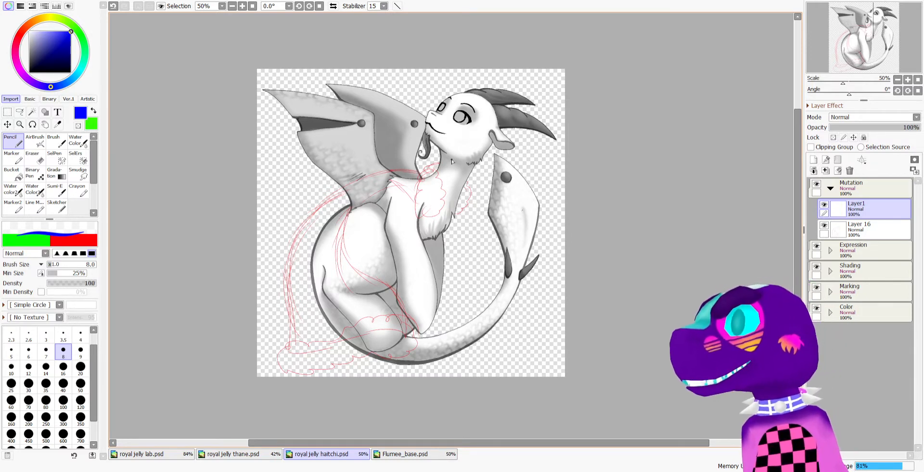
pyautogui.scroll(5, 452, 161)
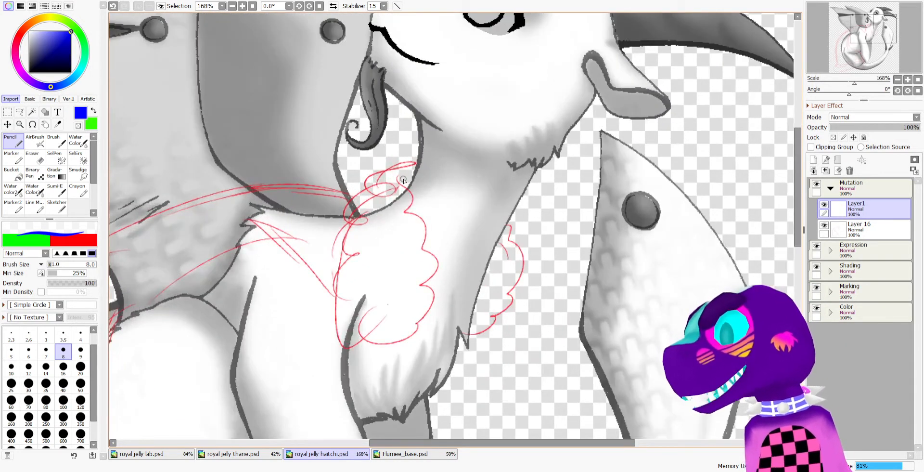
pyautogui.moveTo(406, 181); pyautogui.dragTo(407, 210)
pyautogui.hotkey('ctrl', 'z')
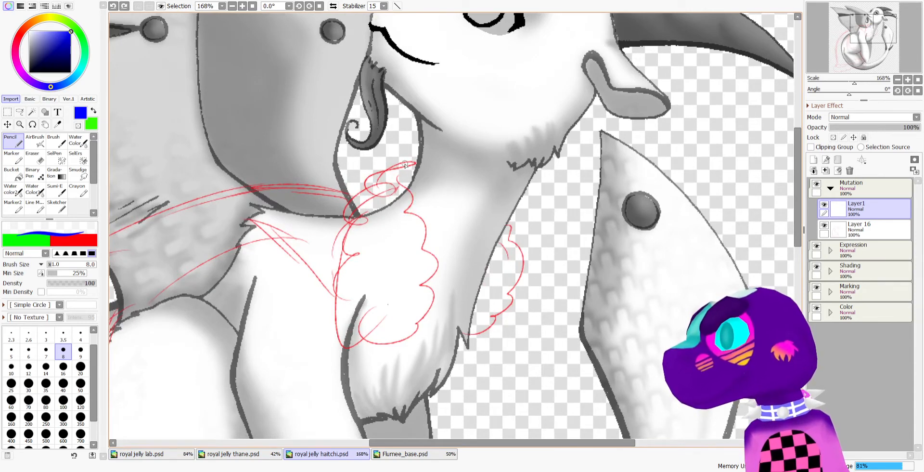
pyautogui.moveTo(407, 181)
pyautogui.mouseDown()
pyautogui.moveTo(406, 212)
pyautogui.moveTo(434, 246)
pyautogui.moveTo(419, 249)
pyautogui.moveTo(439, 272)
pyautogui.moveTo(423, 283)
pyautogui.moveTo(433, 304)
pyautogui.moveTo(412, 339)
pyautogui.moveTo(346, 343)
pyautogui.moveTo(332, 298)
pyautogui.moveTo(357, 223)
pyautogui.mouseUp()
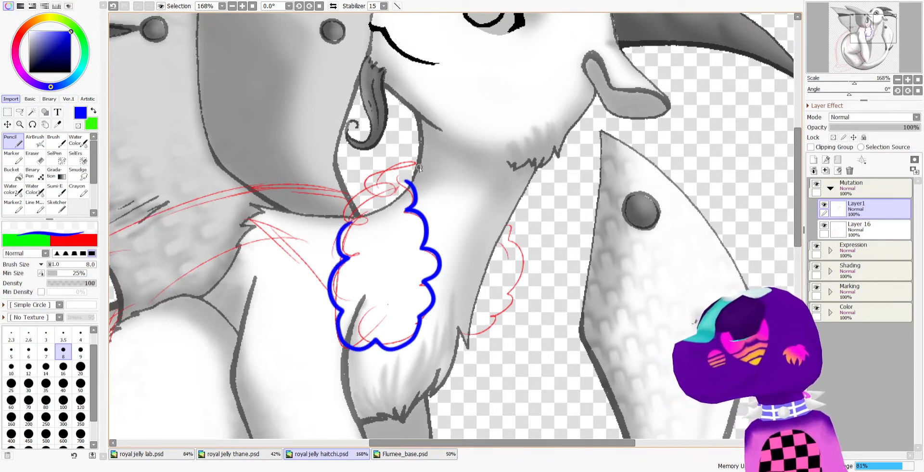
pyautogui.moveTo(413, 170); pyautogui.dragTo(376, 176)
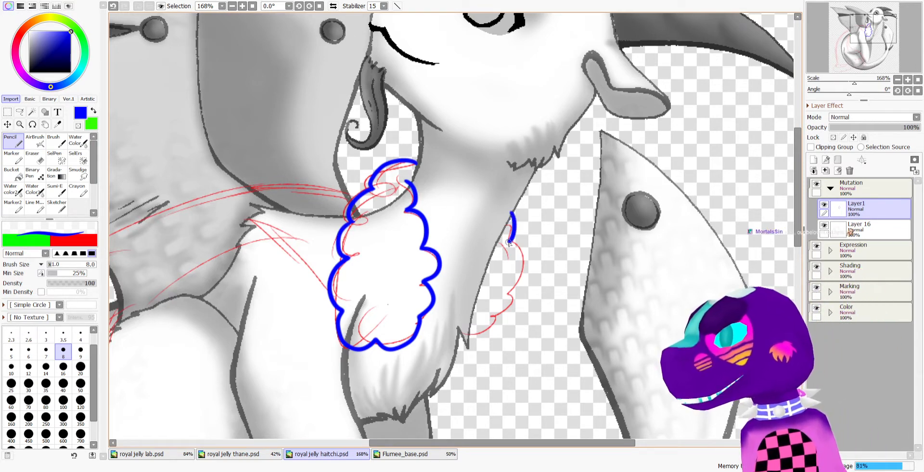
# Trace the scalloped collar fluff showing on the far side of the neck in blue
pyautogui.moveTo(509, 243)
pyautogui.mouseDown()
pyautogui.moveTo(521, 263)
pyautogui.moveTo(503, 311)
pyautogui.moveTo(460, 338)
pyautogui.mouseUp()
pyautogui.press('e')
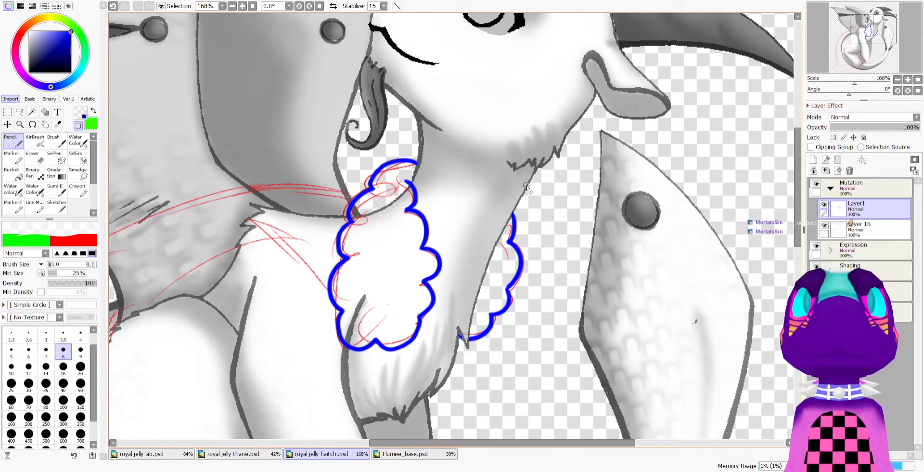
pyautogui.scroll(-9, 523, 166)
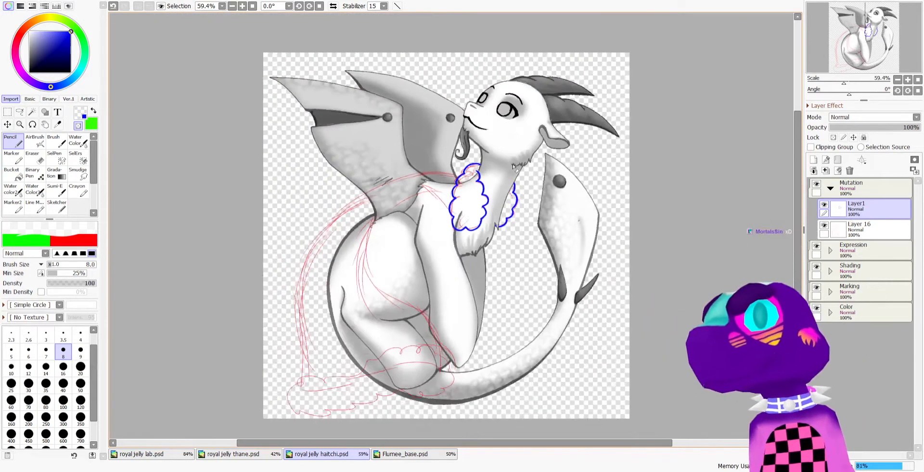
pyautogui.scroll(1, 496, 178)
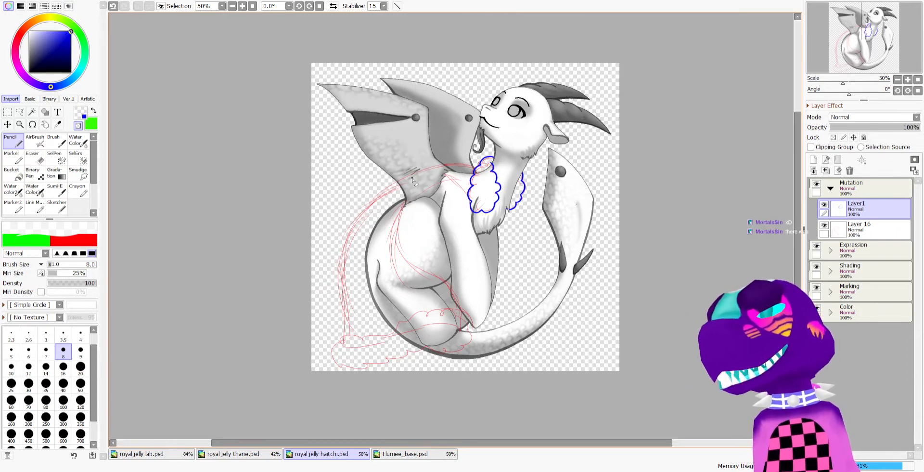
# Trace the cape's short front edge in blue, running from the shoulder down to the collar fluff
pyautogui.scroll(2, 417, 189)
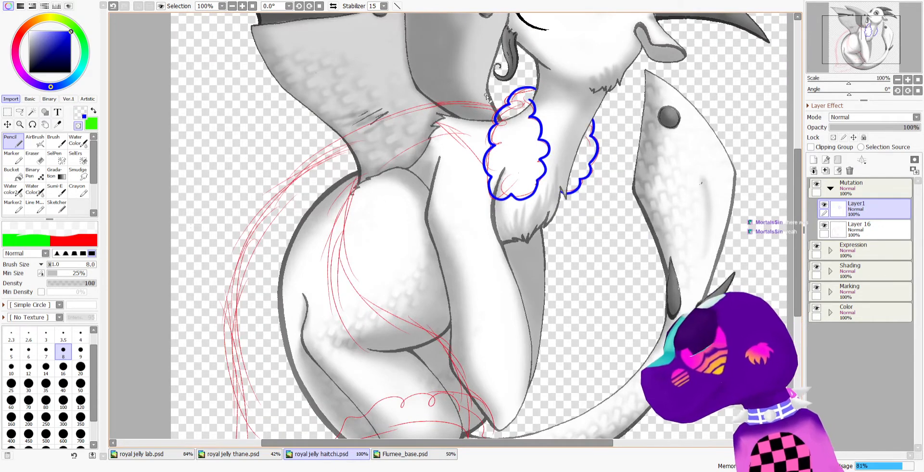
pyautogui.press('-')
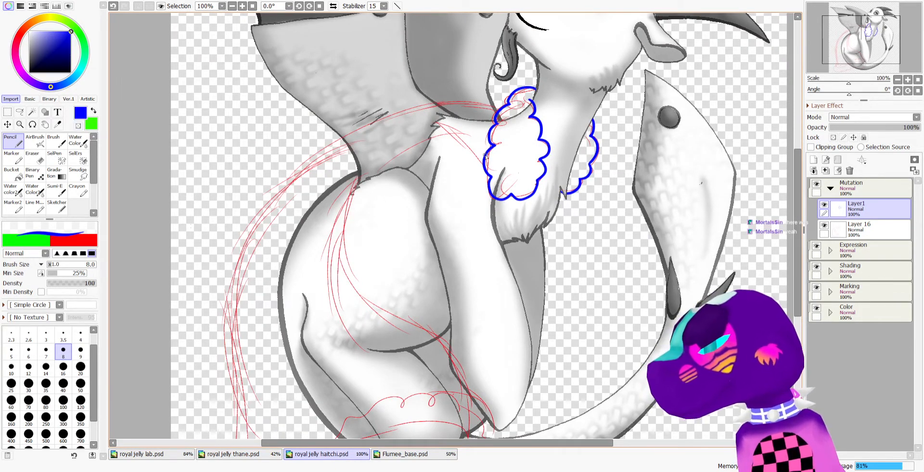
pyautogui.moveTo(487, 157)
pyautogui.mouseDown()
pyautogui.moveTo(447, 113)
pyautogui.moveTo(410, 102)
pyautogui.mouseUp()
pyautogui.hotkey('ctrl', 'z')
# Trace the cape's long outer edge in blue, sweeping from the collar over the back down to the hem
pyautogui.moveTo(488, 95)
pyautogui.mouseDown()
pyautogui.moveTo(374, 114)
pyautogui.moveTo(235, 250)
pyautogui.moveTo(248, 380)
pyautogui.mouseUp()
pyautogui.hotkey('ctrl', 'z')
pyautogui.moveTo(798, 181); pyautogui.dragTo(792, 198)
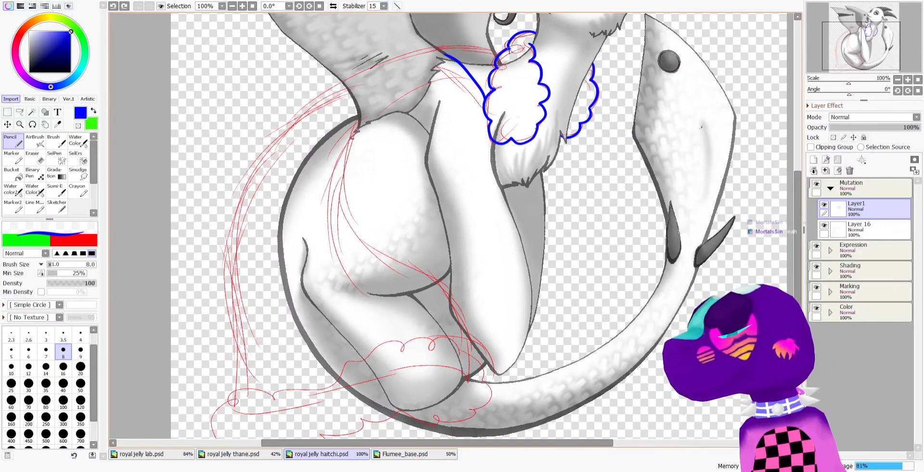
pyautogui.moveTo(509, 48)
pyautogui.mouseDown()
pyautogui.moveTo(376, 61)
pyautogui.moveTo(266, 162)
pyautogui.moveTo(244, 303)
pyautogui.moveTo(255, 396)
pyautogui.mouseUp()
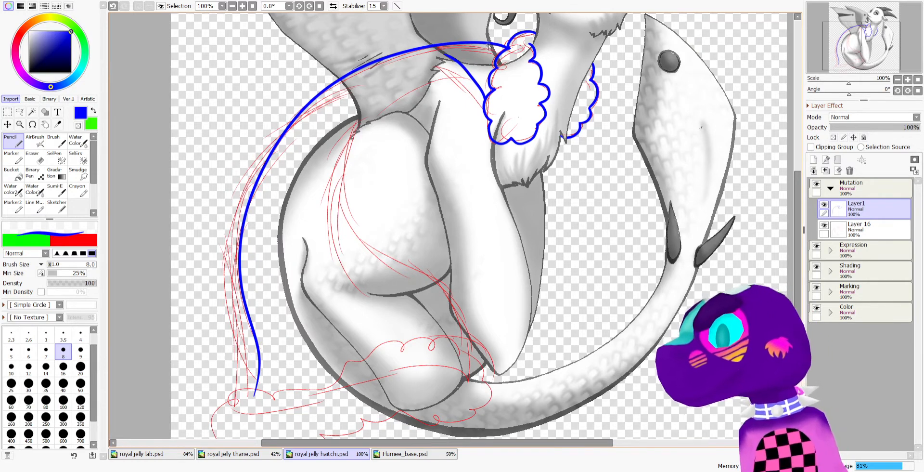
# Erase the overhanging upper end of the cape's front edge where it meets the wing outline
pyautogui.scroll(5, 489, 46)
pyautogui.press('-')
pyautogui.moveTo(345, 110); pyautogui.dragTo(395, 155)
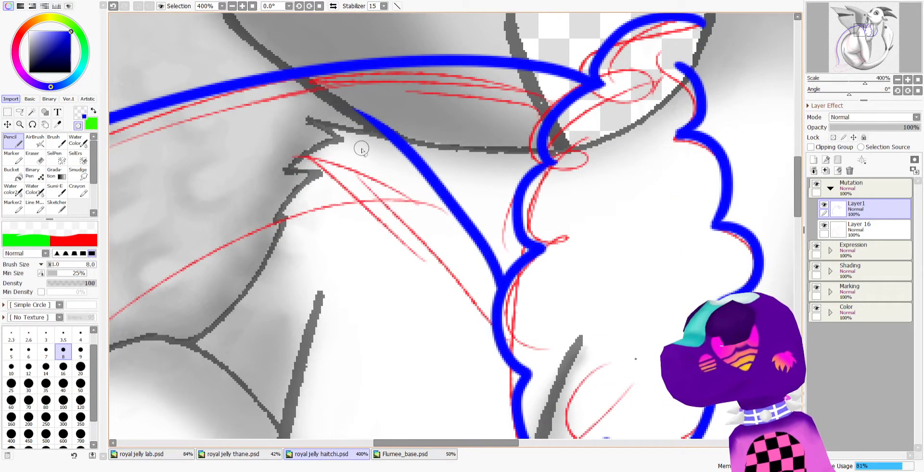
# Trace the cape's inner edge in blue, curving from the wing base across the haunch to the hem fluff
pyautogui.scroll(-8, 420, 142)
pyautogui.scroll(2, 396, 77)
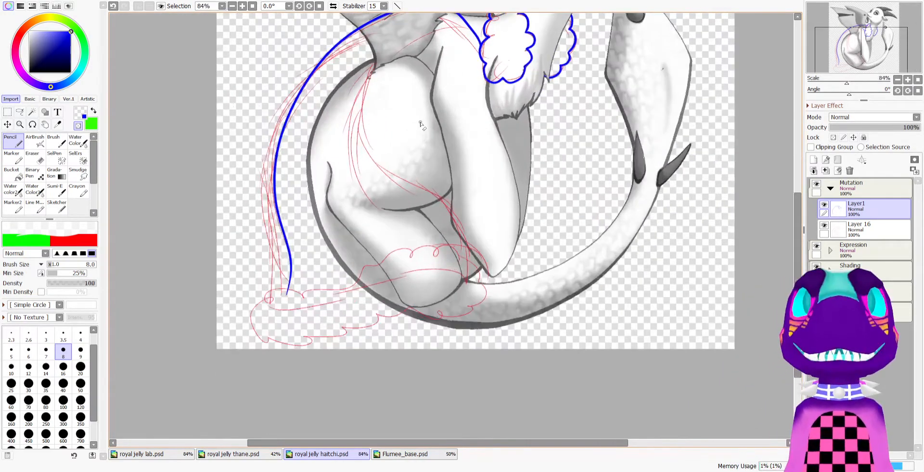
pyautogui.scroll(2, 396, 77)
pyautogui.press('-')
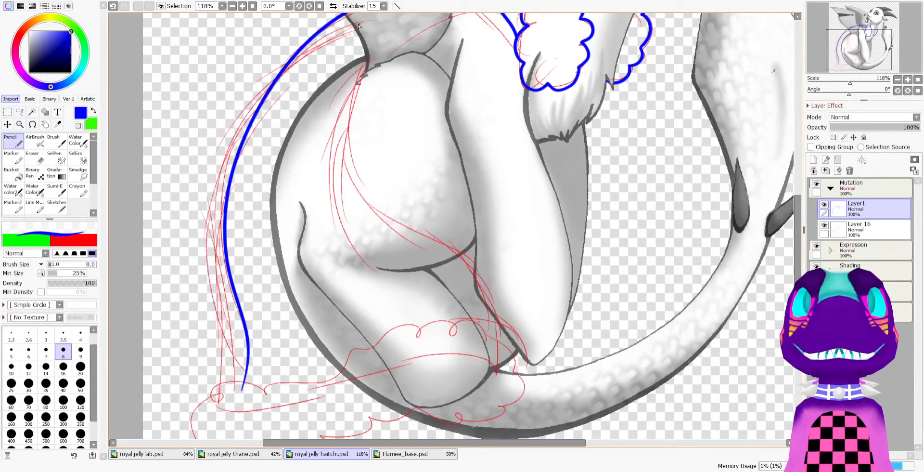
pyautogui.moveTo(366, 72)
pyautogui.mouseDown()
pyautogui.moveTo(346, 147)
pyautogui.moveTo(387, 213)
pyautogui.moveTo(459, 253)
pyautogui.moveTo(514, 332)
pyautogui.mouseUp()
pyautogui.hotkey('ctrl', 'z')
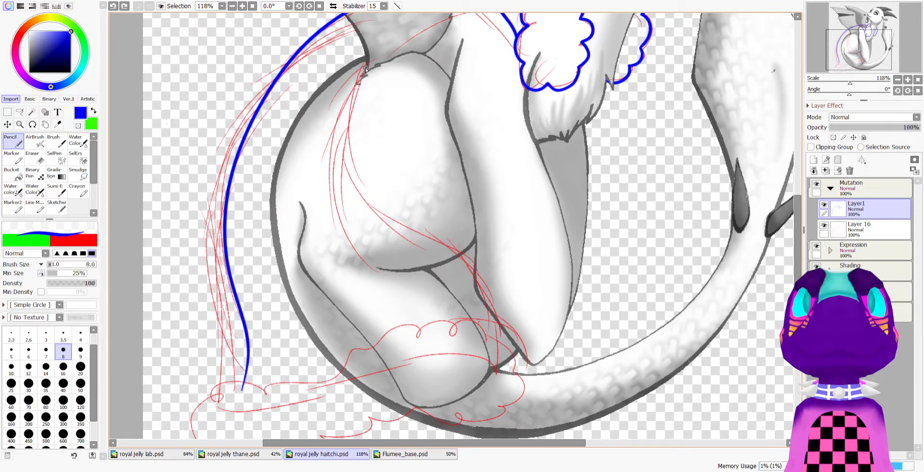
pyautogui.moveTo(362, 72)
pyautogui.mouseDown()
pyautogui.moveTo(362, 191)
pyautogui.moveTo(440, 248)
pyautogui.moveTo(508, 333)
pyautogui.mouseUp()
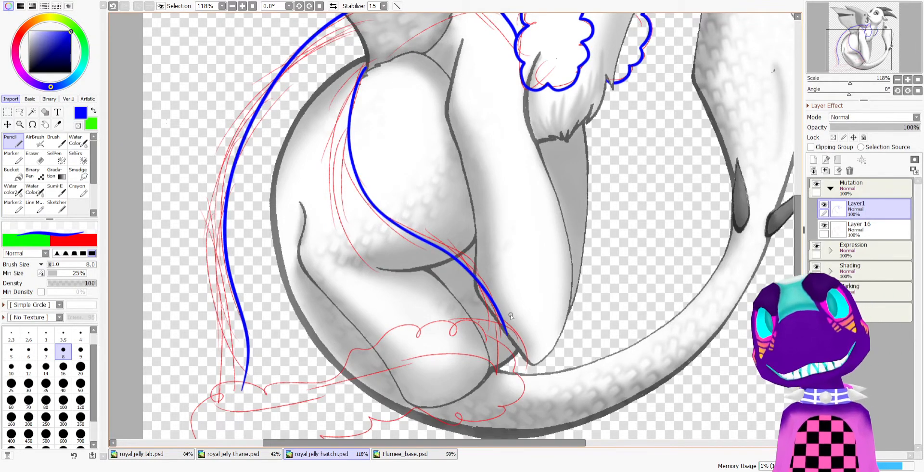
# Trace the lower scallops of the hem fluff in blue, from the inner edge around to the outer edge
pyautogui.scroll(-3, 783, 247)
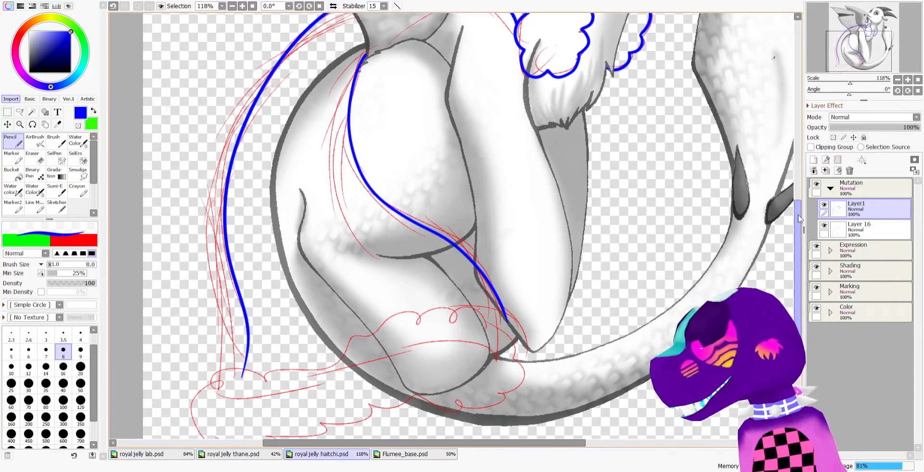
pyautogui.scroll(-3, 286, 318)
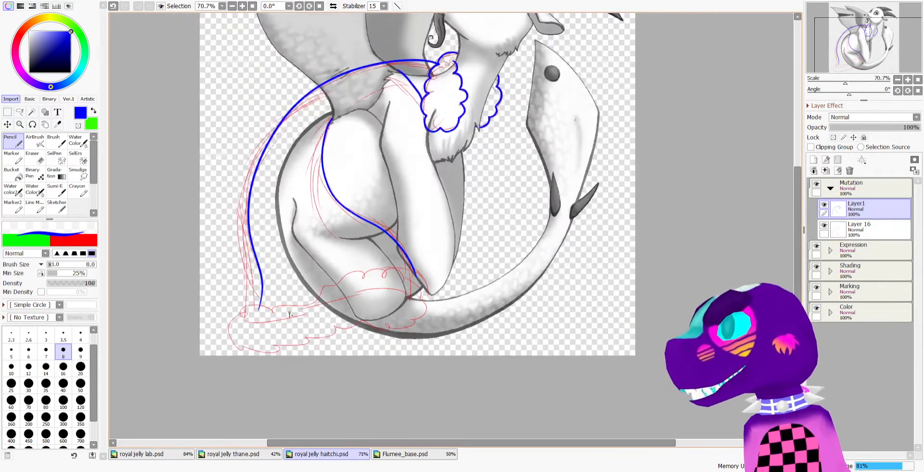
pyautogui.scroll(5, 284, 316)
pyautogui.moveTo(592, 225)
pyautogui.mouseDown()
pyautogui.moveTo(616, 266)
pyautogui.moveTo(605, 276)
pyautogui.moveTo(619, 305)
pyautogui.moveTo(579, 320)
pyautogui.moveTo(592, 328)
pyautogui.moveTo(527, 345)
pyautogui.moveTo(465, 331)
pyautogui.mouseUp()
pyautogui.hotkey('ctrl', 'z')
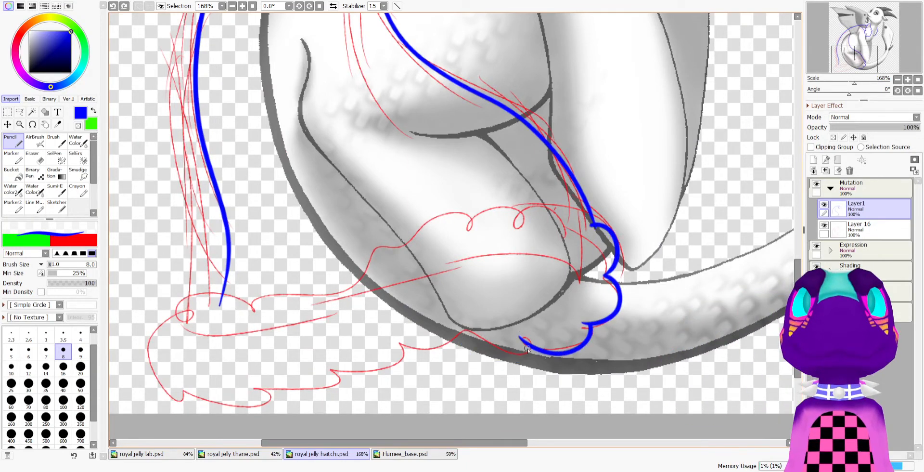
pyautogui.moveTo(528, 347)
pyautogui.mouseDown()
pyautogui.moveTo(460, 352)
pyautogui.moveTo(465, 345)
pyautogui.moveTo(432, 380)
pyautogui.moveTo(394, 361)
pyautogui.moveTo(372, 389)
pyautogui.moveTo(326, 367)
pyautogui.moveTo(329, 391)
pyautogui.moveTo(257, 373)
pyautogui.moveTo(226, 408)
pyautogui.moveTo(160, 345)
pyautogui.moveTo(233, 293)
pyautogui.mouseUp()
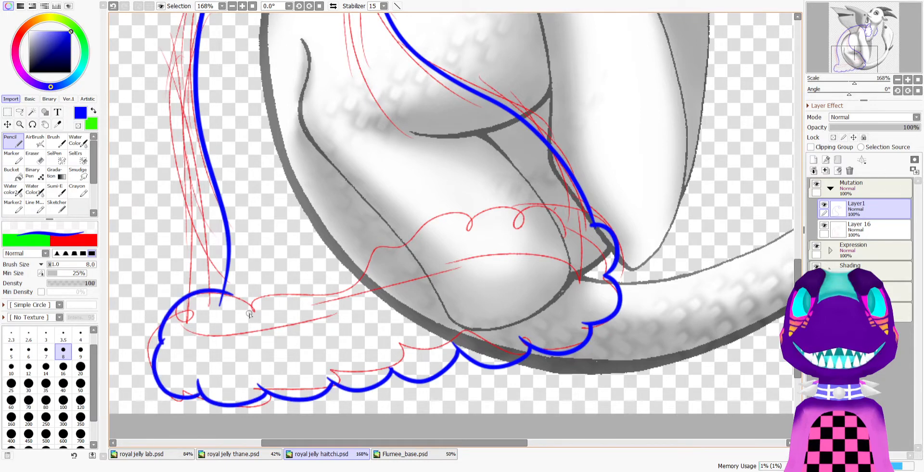
# Erase the outer edge's overlap inside the hem fluff and trace the fluff's upper scallops in blue
pyautogui.press('c')
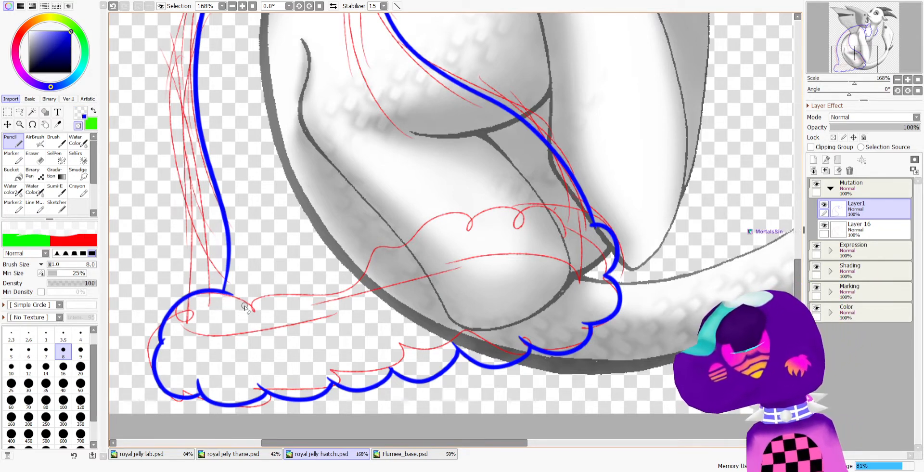
pyautogui.press('c')
pyautogui.moveTo(243, 303)
pyautogui.mouseDown()
pyautogui.moveTo(254, 314)
pyautogui.moveTo(284, 292)
pyautogui.moveTo(327, 312)
pyautogui.mouseUp()
pyautogui.moveTo(592, 214)
pyautogui.mouseDown()
pyautogui.moveTo(535, 230)
pyautogui.moveTo(520, 223)
pyautogui.moveTo(489, 267)
pyautogui.moveTo(477, 234)
pyautogui.moveTo(483, 248)
pyautogui.moveTo(445, 241)
pyautogui.moveTo(417, 291)
pyautogui.mouseUp()
pyautogui.hotkey('ctrl', 'z')
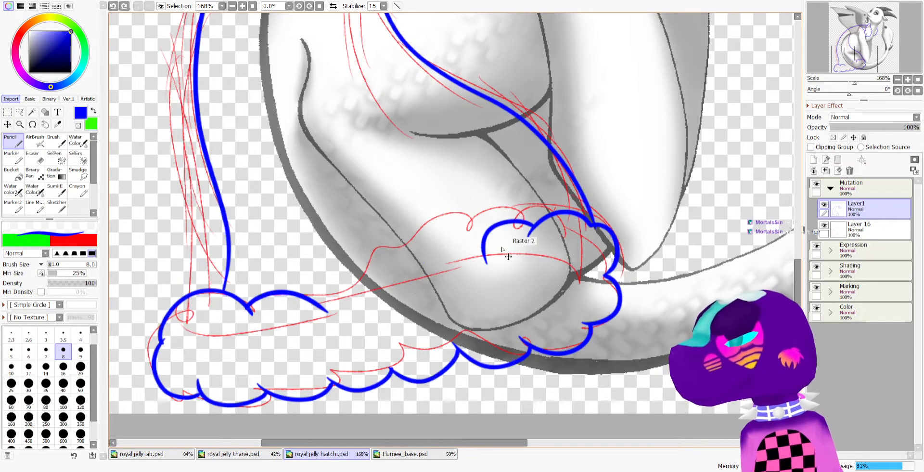
pyautogui.moveTo(484, 250)
pyautogui.mouseDown()
pyautogui.moveTo(463, 240)
pyautogui.moveTo(420, 284)
pyautogui.moveTo(412, 268)
pyautogui.moveTo(369, 304)
pyautogui.moveTo(370, 293)
pyautogui.moveTo(326, 297)
pyautogui.moveTo(323, 324)
pyautogui.mouseUp()
# Erase the stray line ends where the scallops of the hem fluff meet
pyautogui.press('-')
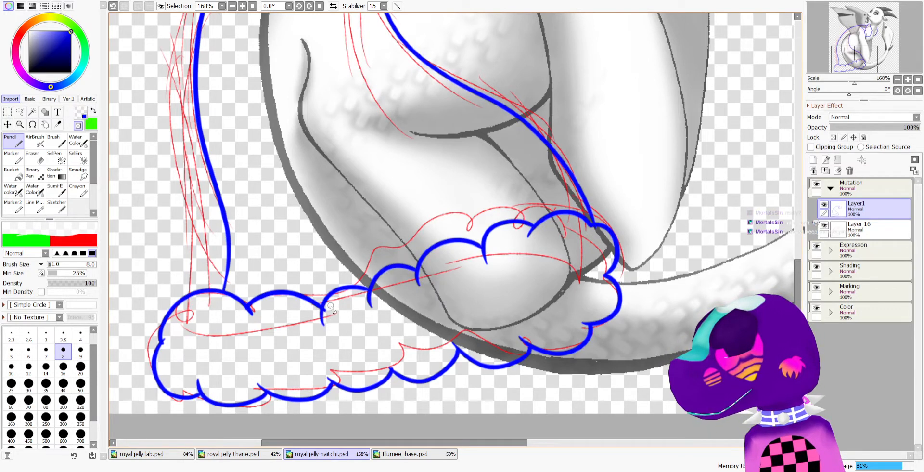
pyautogui.moveTo(327, 316); pyautogui.dragTo(326, 333)
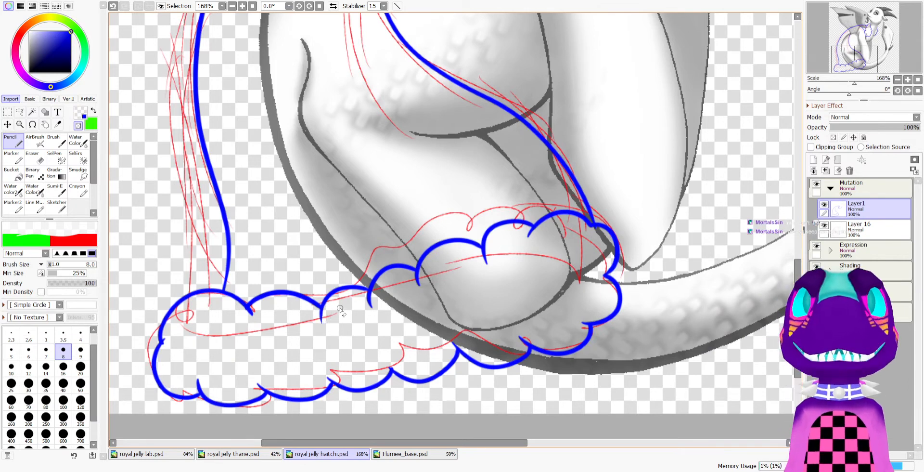
pyautogui.moveTo(167, 336); pyautogui.dragTo(167, 344)
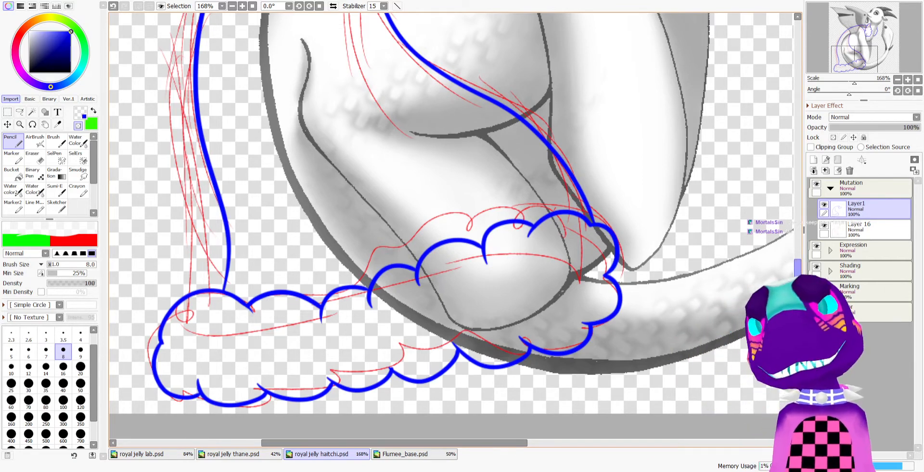
pyautogui.scroll(5, 452, 226)
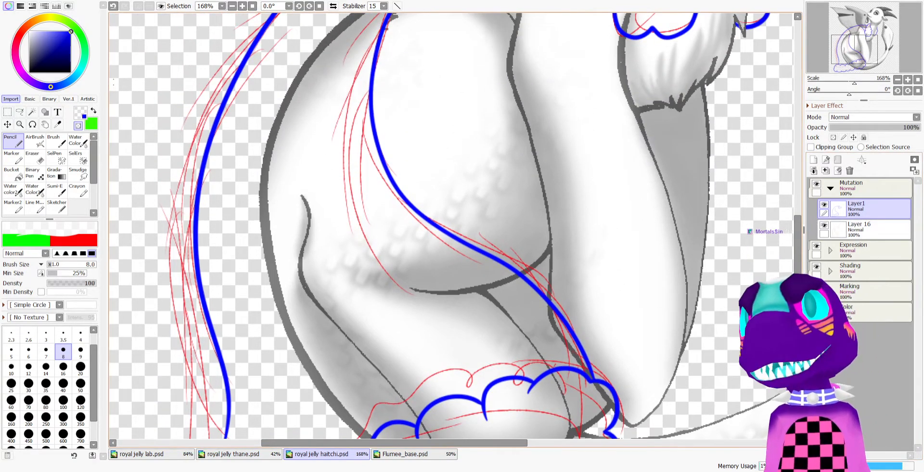
pyautogui.press('-')
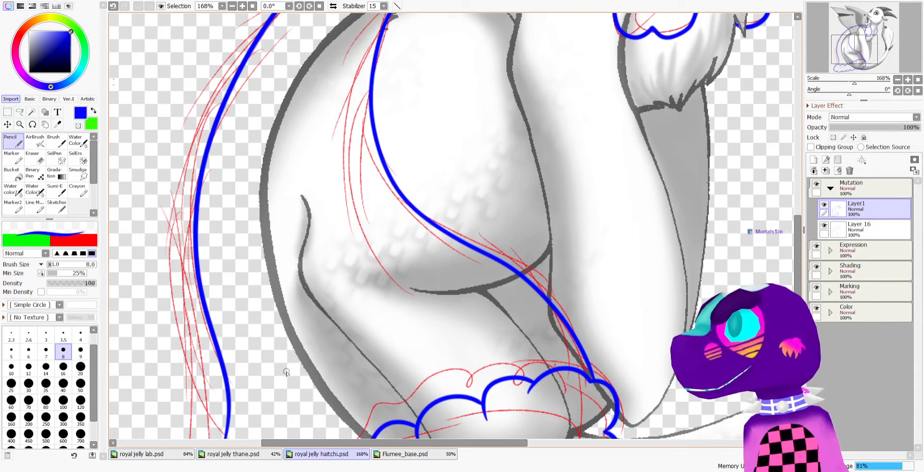
pyautogui.moveTo(250, 256); pyautogui.dragTo(313, 436)
pyautogui.moveTo(279, 344); pyautogui.dragTo(292, 438)
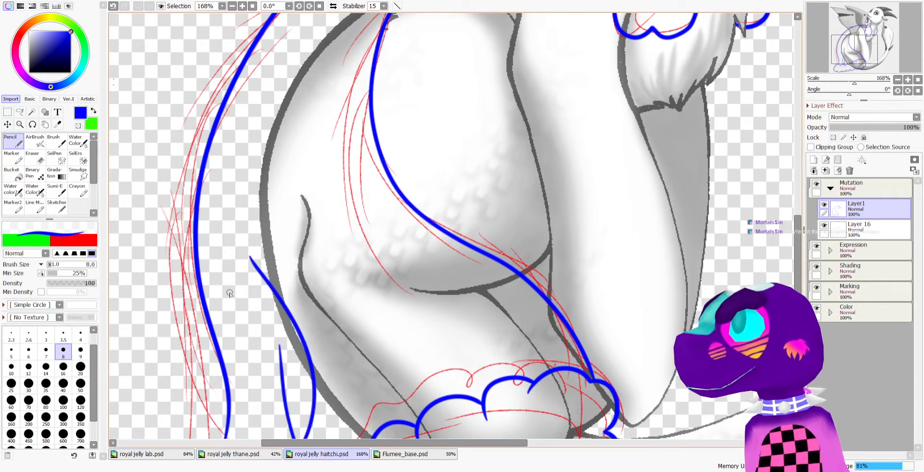
pyautogui.scroll(-7, 230, 293)
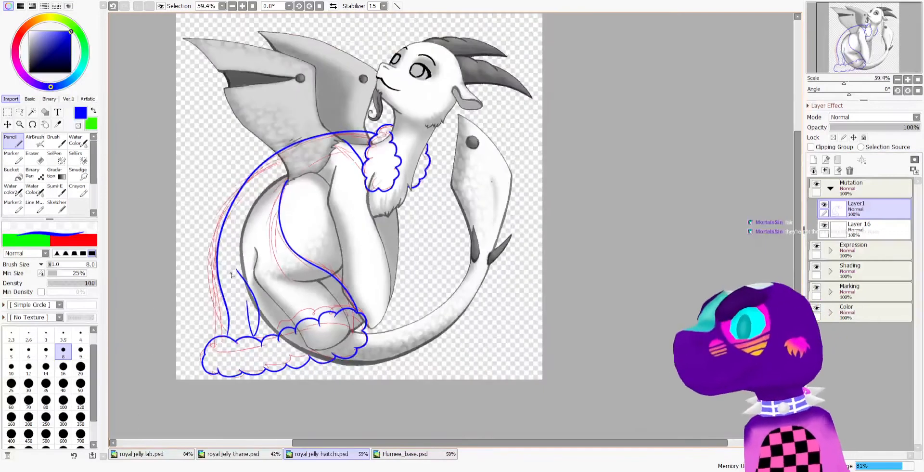
pyautogui.scroll(3, 243, 288)
pyautogui.hotkey('ctrl', 'z')
pyautogui.hotkey('ctrl', 'z')
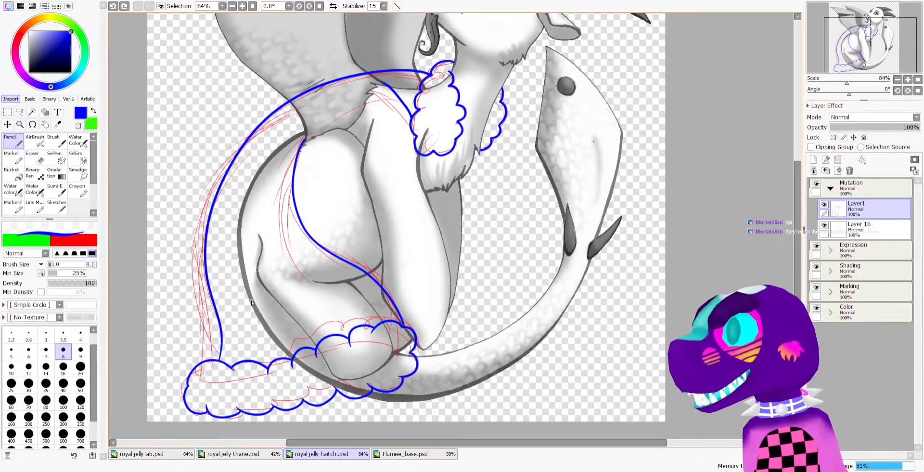
# Draw short blue fold lines on the cape above the hem fluff, beside the inner edge and near the collar
pyautogui.moveTo(231, 278)
pyautogui.mouseDown()
pyautogui.moveTo(244, 291)
pyautogui.moveTo(251, 343)
pyautogui.moveTo(243, 312)
pyautogui.mouseUp()
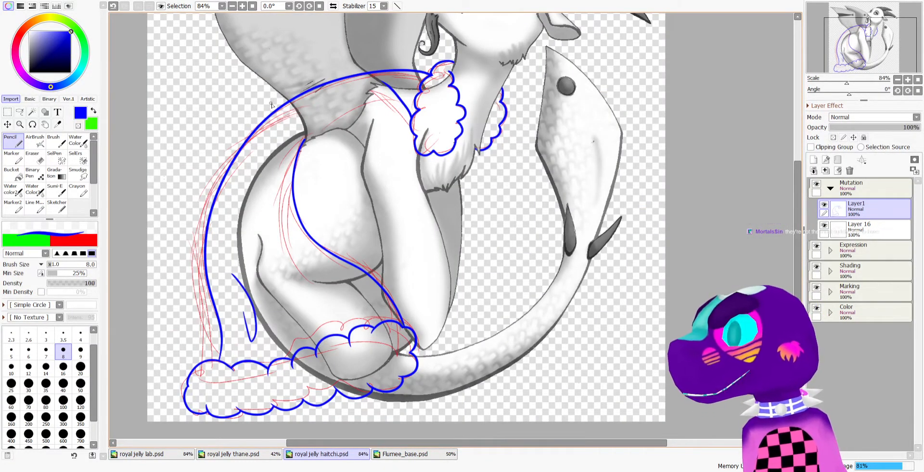
pyautogui.moveTo(283, 135); pyautogui.dragTo(280, 236)
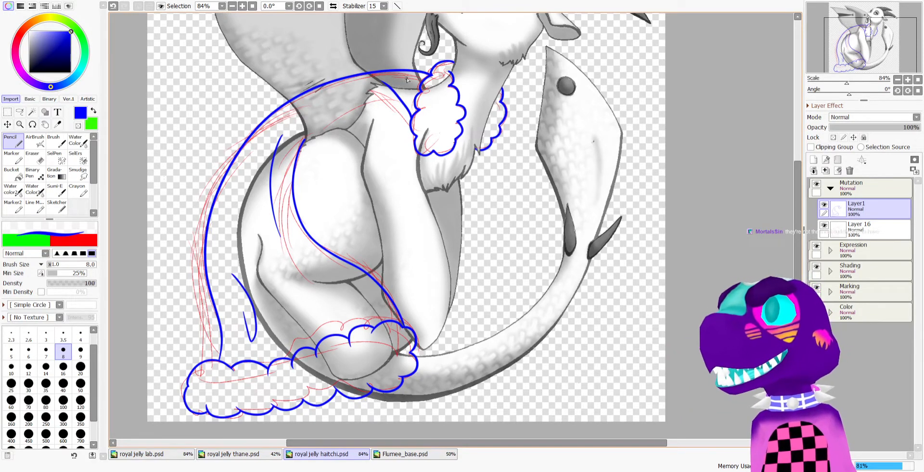
pyautogui.hotkey('ctrl', 'z')
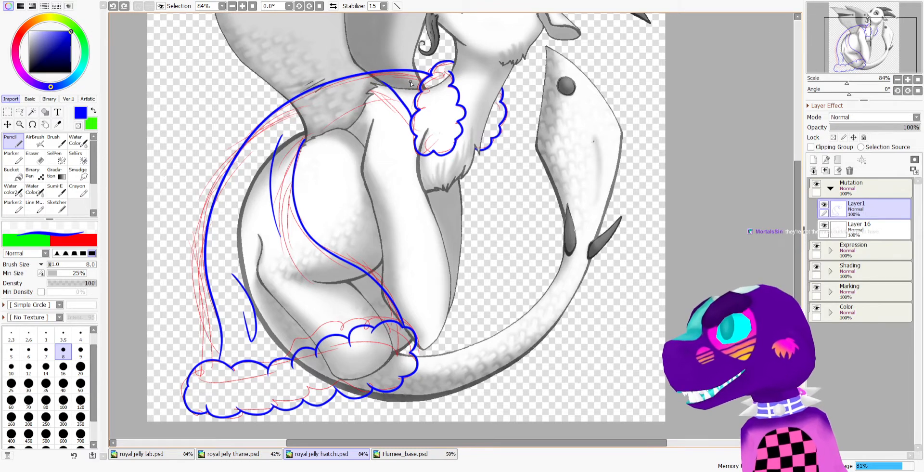
pyautogui.moveTo(382, 80); pyautogui.dragTo(416, 80)
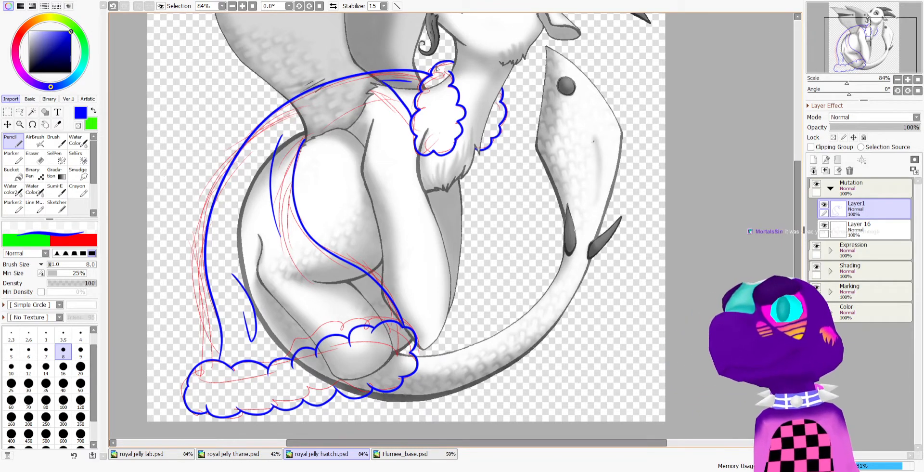
# Tidy the upper end of the cape's inner edge where it meets the wing base
pyautogui.scroll(-4, 436, 94)
pyautogui.scroll(6, 435, 52)
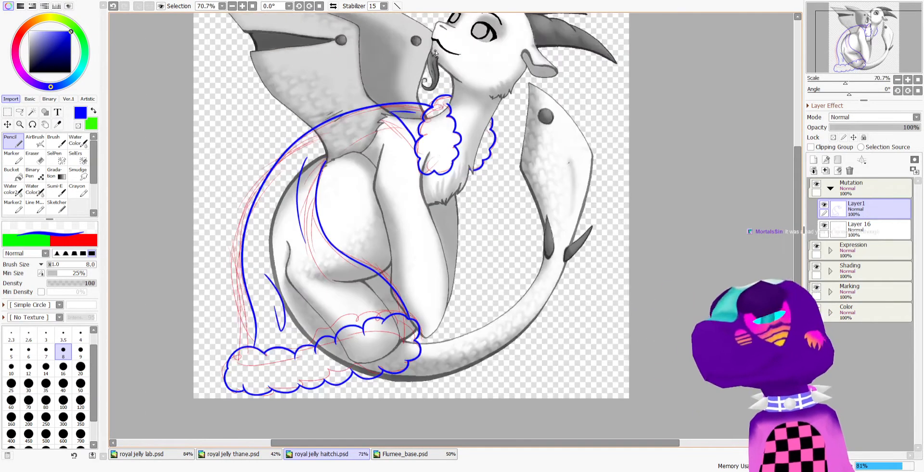
pyautogui.scroll(-2, 384, 237)
pyautogui.scroll(4, 378, 201)
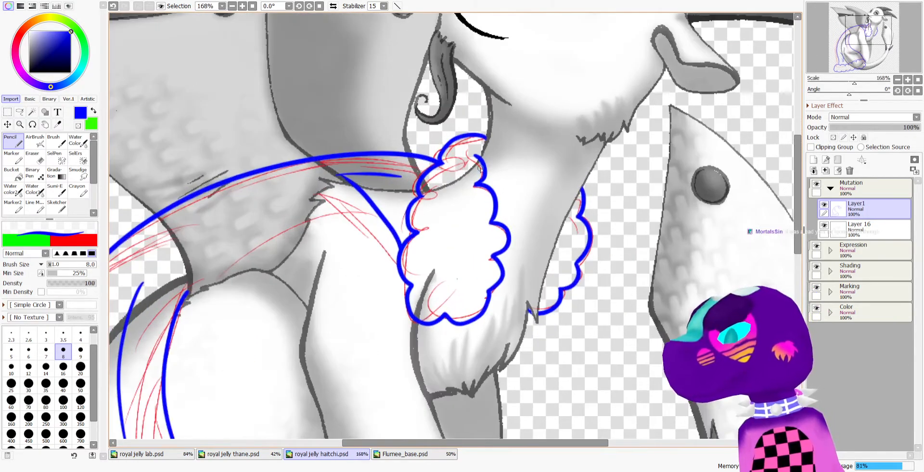
pyautogui.scroll(-2, 322, 170)
pyautogui.scroll(3, 323, 170)
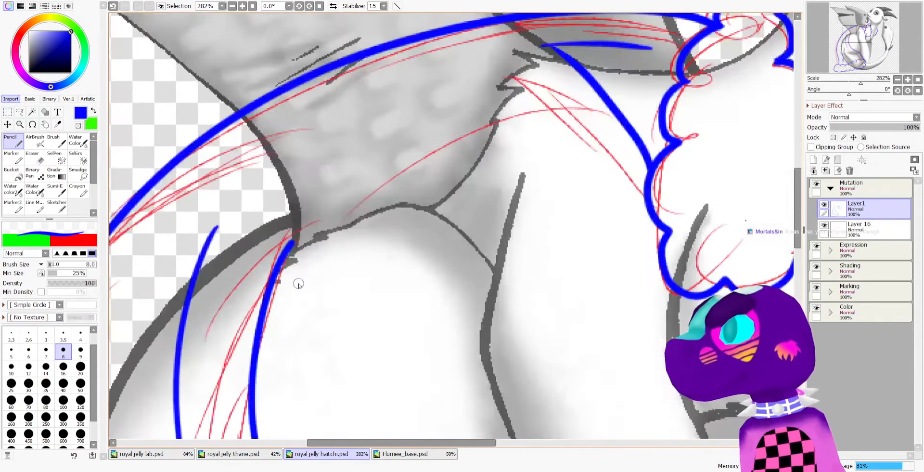
pyautogui.press('e')
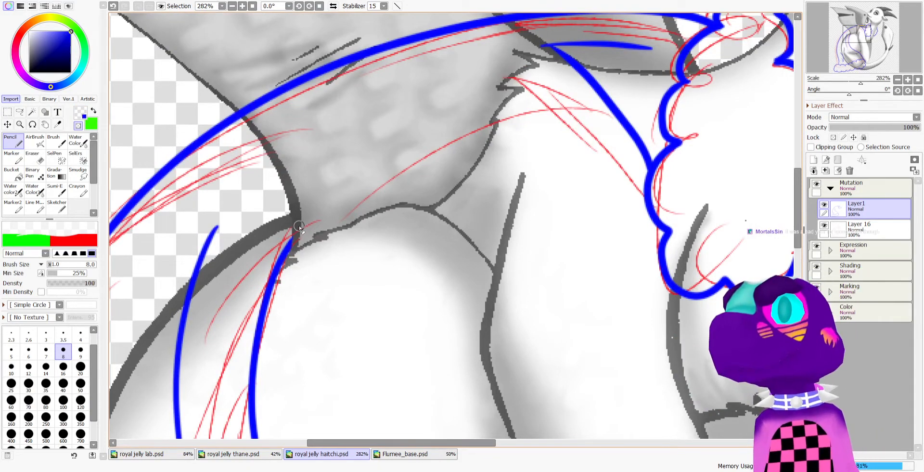
# Check the blue cape lineart over the whole creature and hide the red sketch on Layer 16
pyautogui.scroll(-5, 300, 220)
pyautogui.scroll(1, 298, 225)
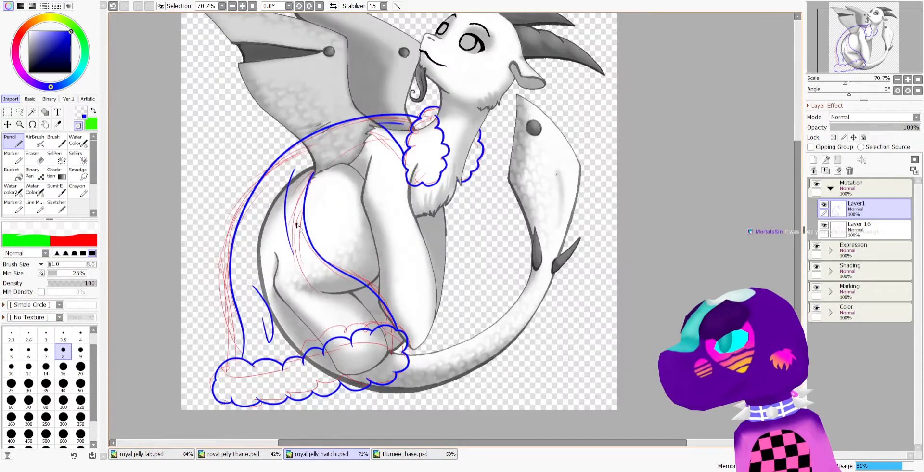
pyautogui.scroll(2, 269, 393)
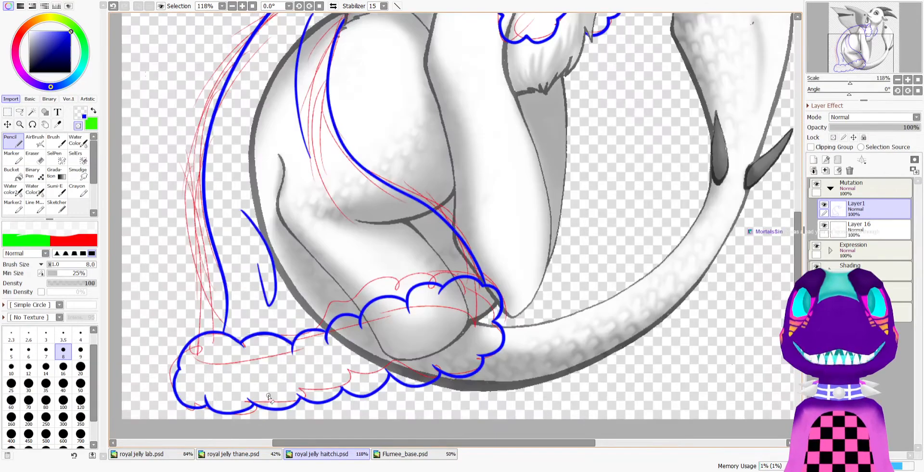
pyautogui.scroll(-3, 268, 390)
pyautogui.scroll(-1, 313, 289)
pyautogui.scroll(1, 313, 289)
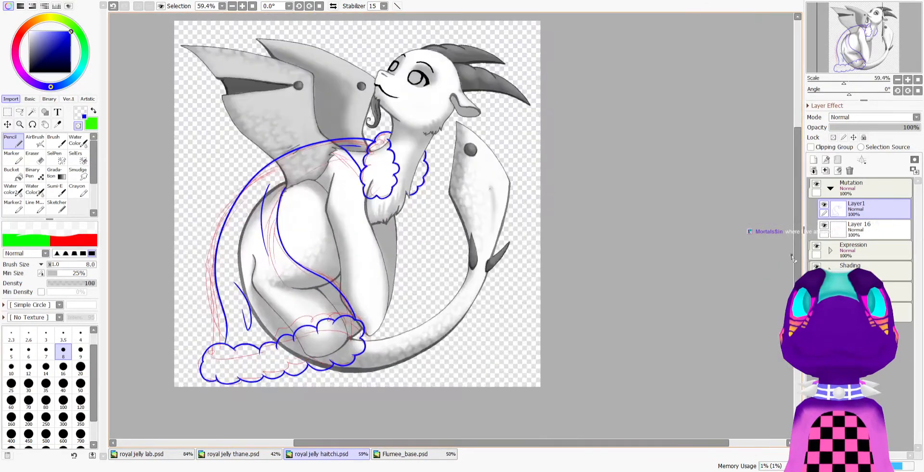
pyautogui.click(824, 225)
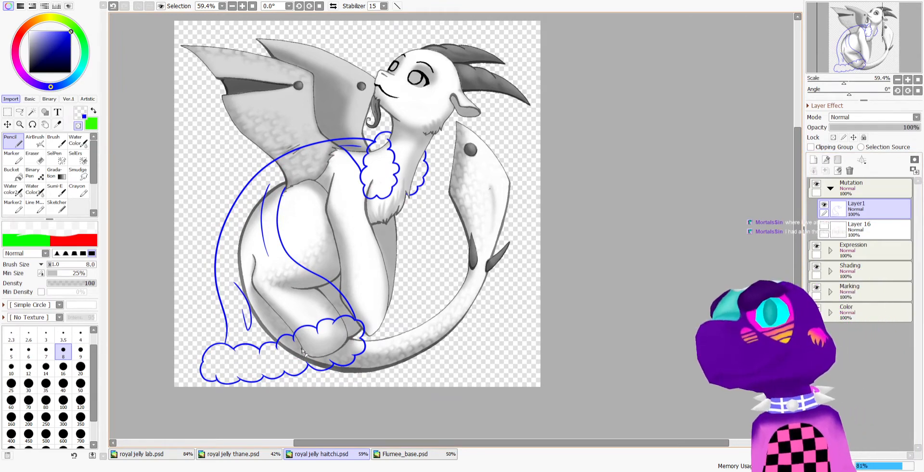
# Switch to the Flumee_base.psd file and add a new layer above the red cape sketch on Layer4
pyautogui.scroll(-2, 281, 292)
pyautogui.scroll(1, 281, 292)
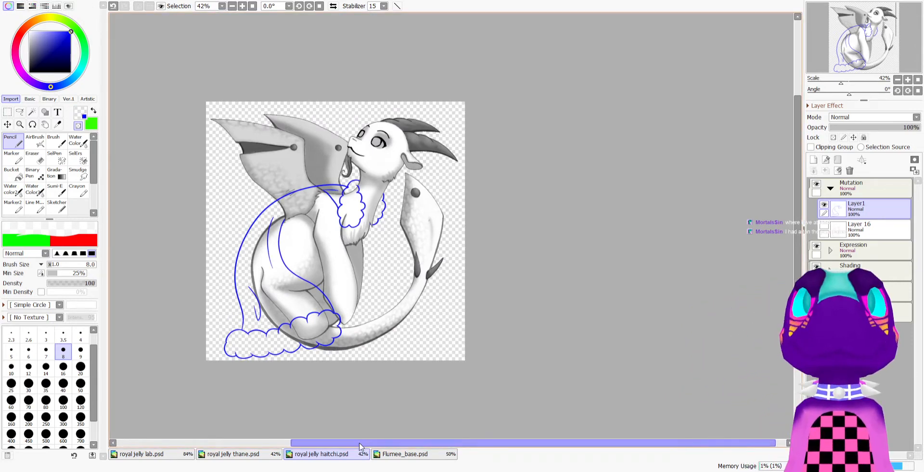
pyautogui.click(378, 456)
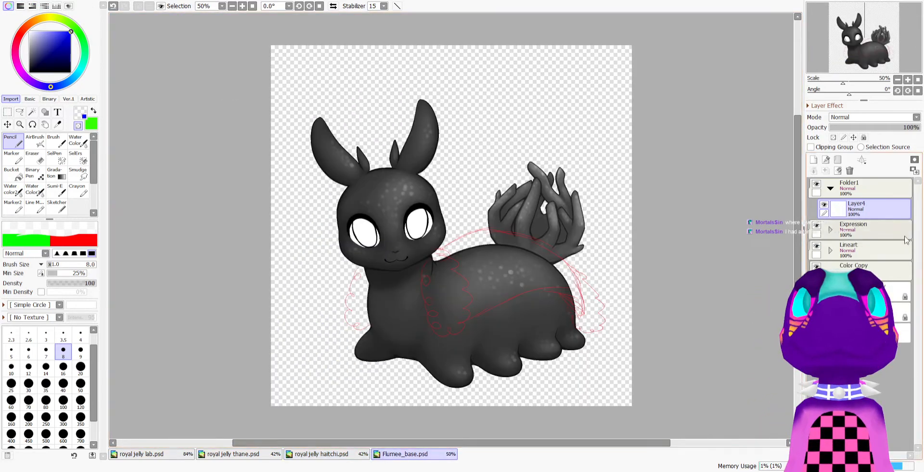
pyautogui.click(813, 160)
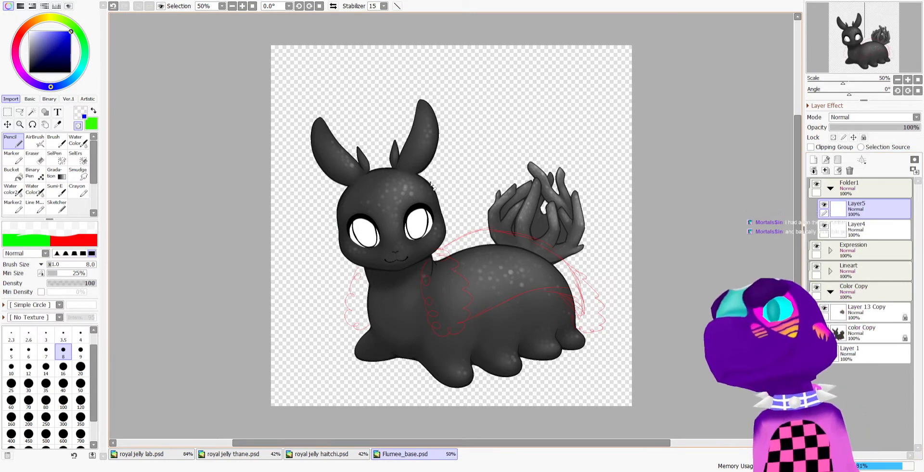
# Draw the blue scalloped outer edge of the collar fluff from behind the head down the creature's shoulder
pyautogui.scroll(2, 427, 221)
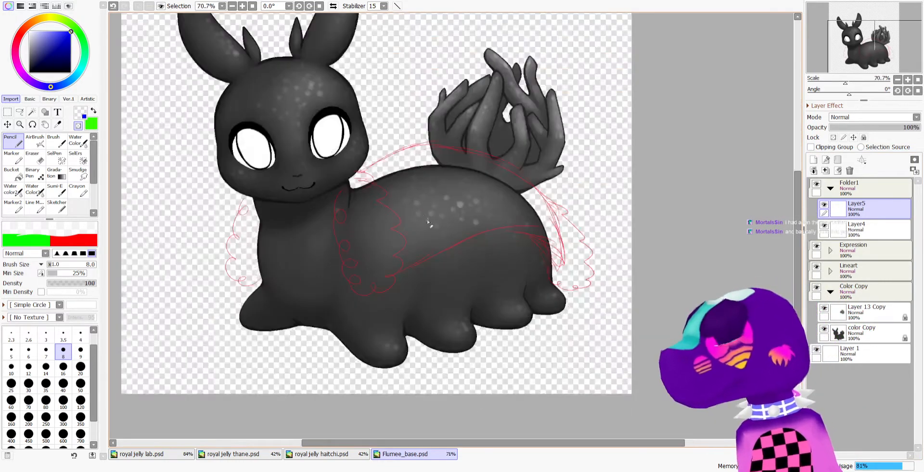
pyautogui.scroll(2, 410, 201)
pyautogui.press('-')
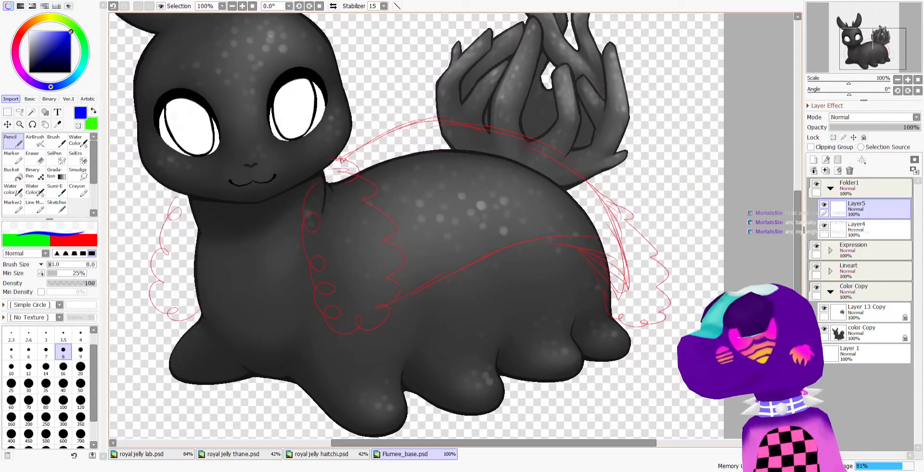
pyautogui.moveTo(336, 152)
pyautogui.mouseDown()
pyautogui.moveTo(355, 157)
pyautogui.moveTo(359, 181)
pyautogui.mouseUp()
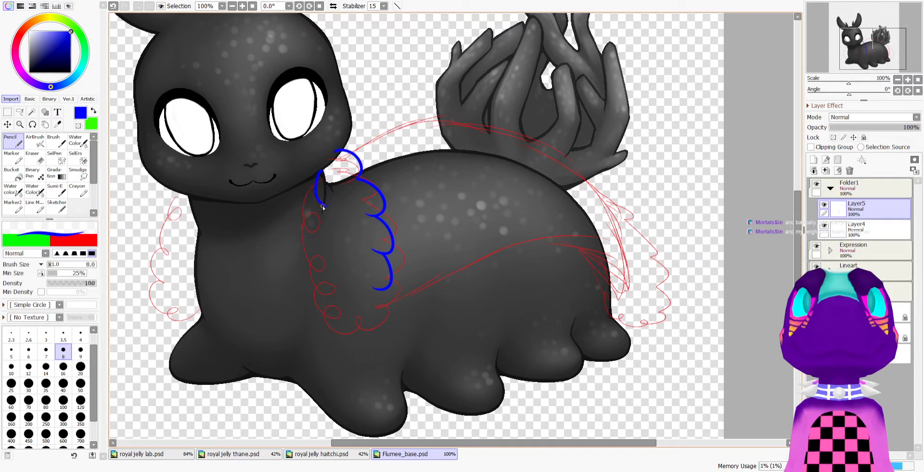
pyautogui.hotkey('ctrl', 'z')
pyautogui.hotkey('ctrl', 'z')
# Close the collar fluff outline with blue scallops around its lower end and up the inner side to the chin
pyautogui.moveTo(388, 289)
pyautogui.mouseDown()
pyautogui.moveTo(348, 337)
pyautogui.moveTo(367, 303)
pyautogui.moveTo(348, 323)
pyautogui.moveTo(334, 321)
pyautogui.moveTo(378, 303)
pyautogui.moveTo(359, 302)
pyautogui.moveTo(336, 327)
pyautogui.moveTo(319, 307)
pyautogui.moveTo(332, 280)
pyautogui.mouseUp()
pyautogui.hotkey('ctrl', 'z')
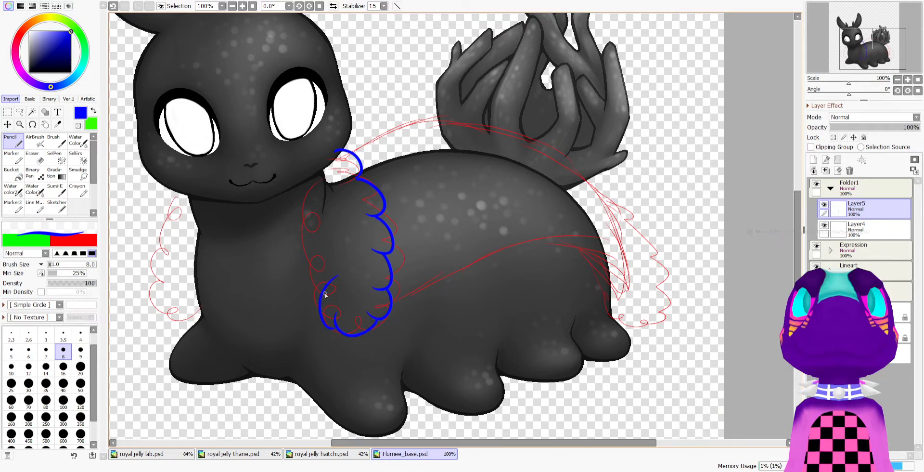
pyautogui.hotkey('ctrl', 'z')
pyautogui.moveTo(332, 319)
pyautogui.mouseDown()
pyautogui.moveTo(336, 274)
pyautogui.moveTo(318, 254)
pyautogui.moveTo(317, 293)
pyautogui.moveTo(321, 251)
pyautogui.moveTo(331, 256)
pyautogui.moveTo(308, 255)
pyautogui.moveTo(336, 221)
pyautogui.moveTo(317, 202)
pyautogui.moveTo(314, 226)
pyautogui.moveTo(333, 194)
pyautogui.mouseUp()
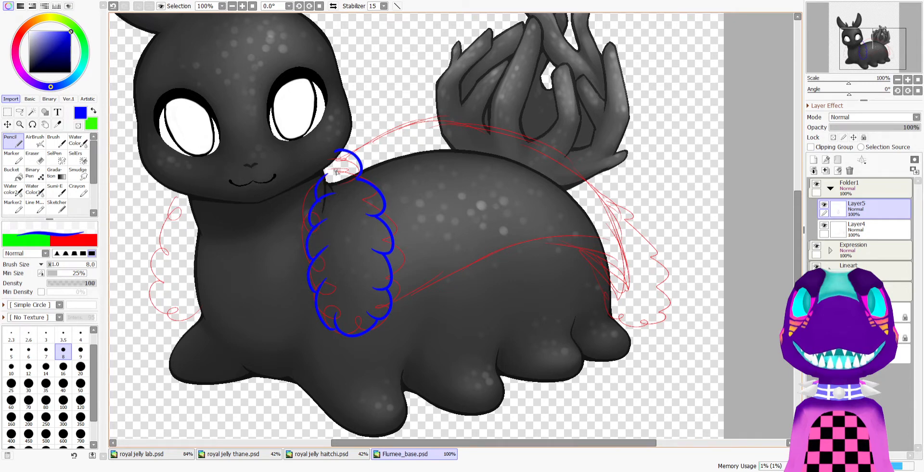
# Clean up the upper ends of the collar fluff lines, trimming the part that overlaps the head
pyautogui.scroll(3, 335, 172)
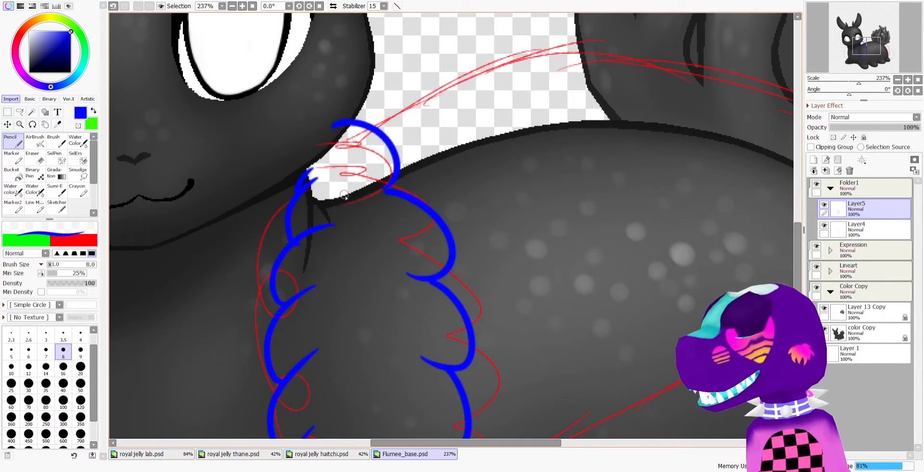
pyautogui.press('-')
pyautogui.moveTo(294, 198); pyautogui.dragTo(314, 163)
pyautogui.press('-')
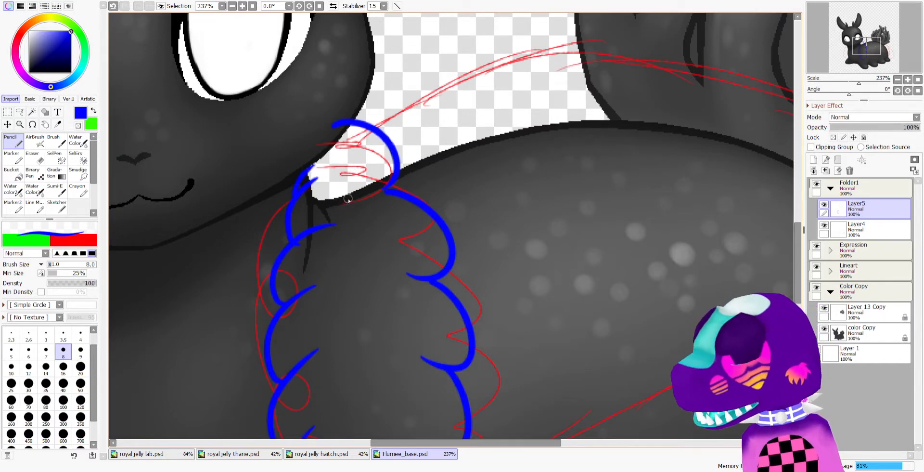
pyautogui.press('-')
pyautogui.moveTo(343, 120); pyautogui.dragTo(335, 125)
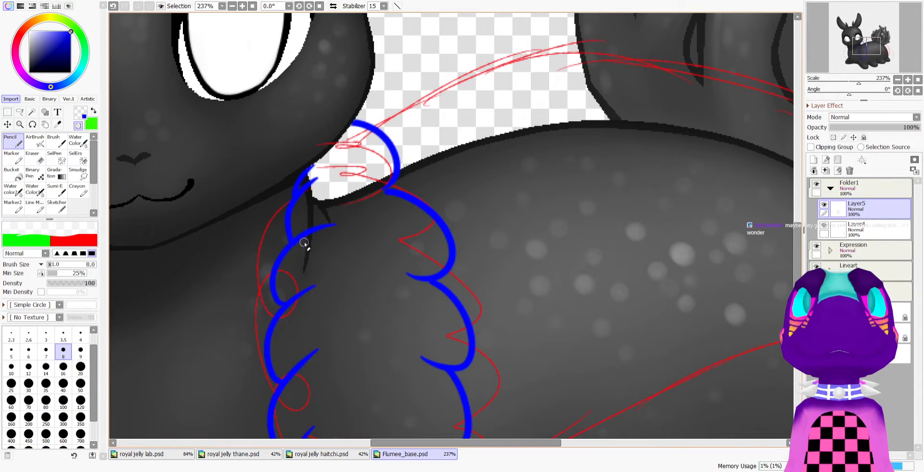
# Tidy the line joint where the scallops meet at the lower end of the collar fluff
pyautogui.scroll(-5, 320, 232)
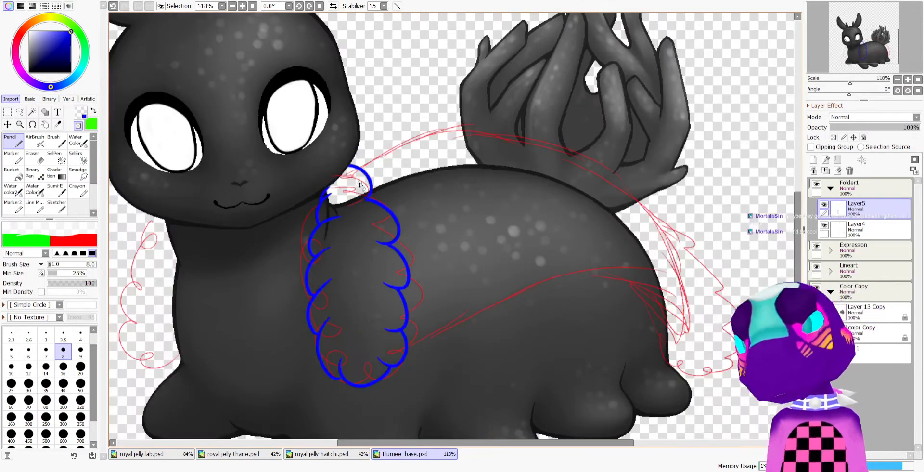
pyautogui.scroll(5, 345, 265)
pyautogui.scroll(3, 343, 318)
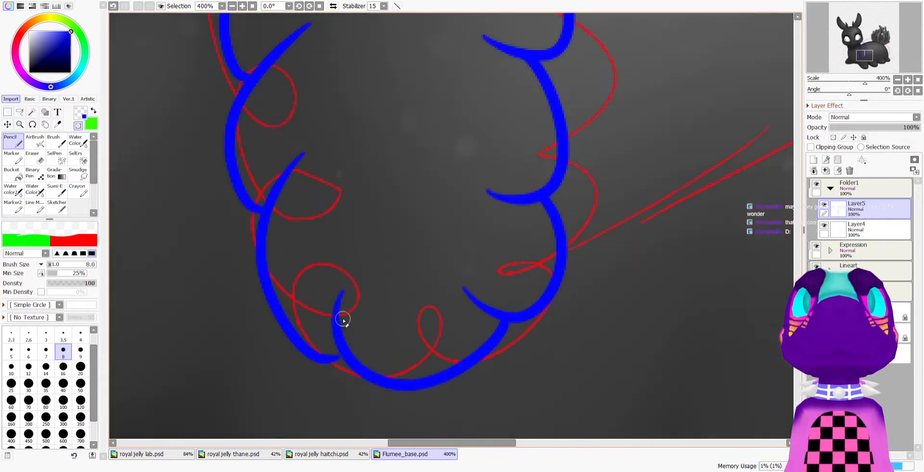
pyautogui.keyDown('alt'); pyautogui.click(343, 355); pyautogui.keyUp('alt')
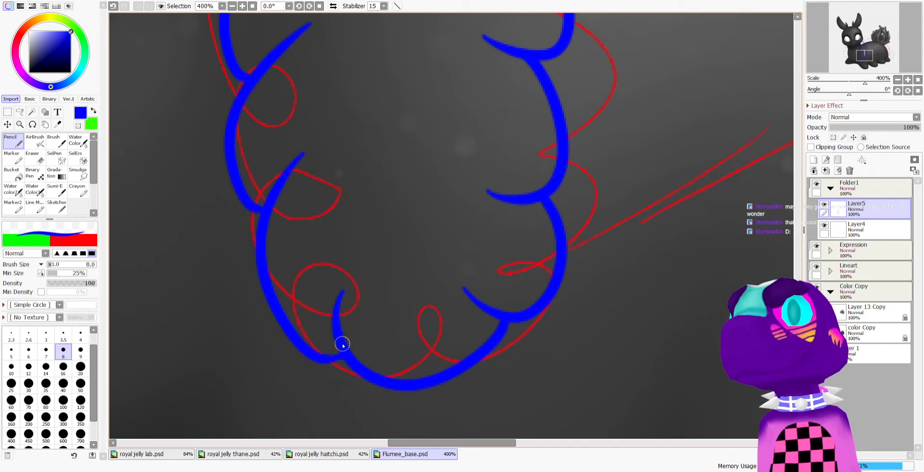
pyautogui.scroll(-2, 342, 344)
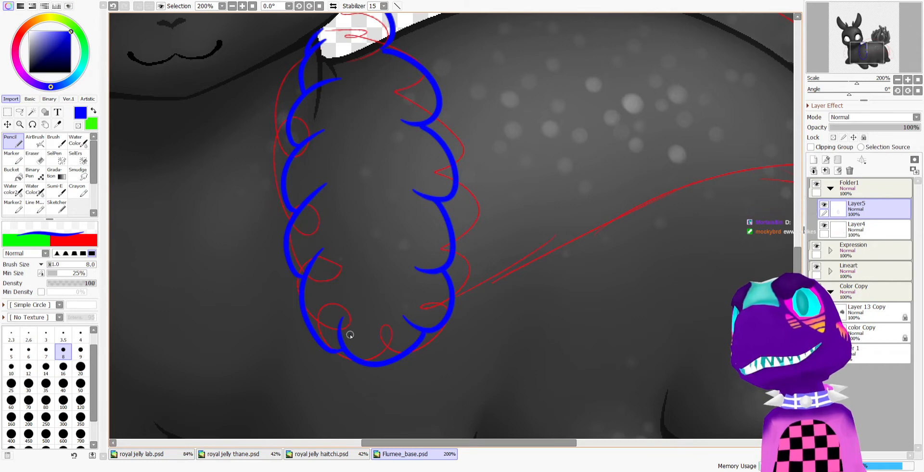
pyautogui.scroll(-2, 351, 243)
# Draw the blue scalloped fluff on the far side of the neck and trim its ends at the head and chest
pyautogui.scroll(7, 325, 273)
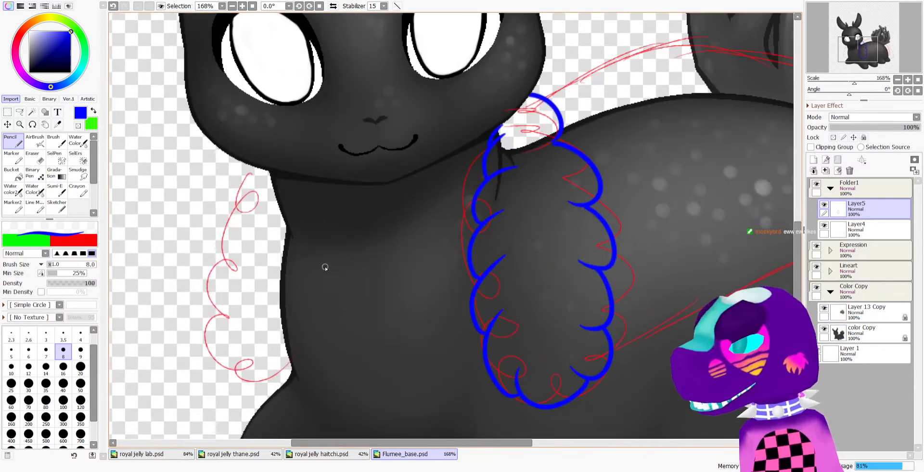
pyautogui.moveTo(243, 179)
pyautogui.mouseDown()
pyautogui.moveTo(252, 196)
pyautogui.moveTo(234, 227)
pyautogui.moveTo(249, 249)
pyautogui.moveTo(259, 334)
pyautogui.moveTo(300, 362)
pyautogui.mouseUp()
pyautogui.hotkey('ctrl', 'z')
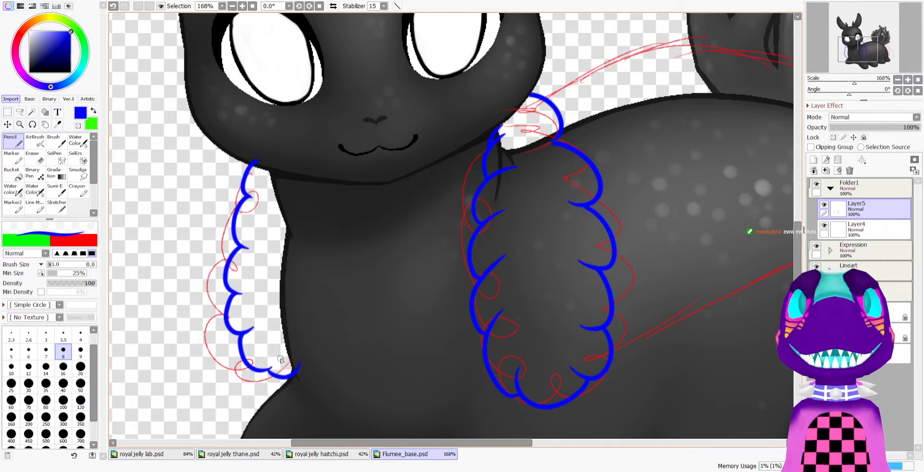
pyautogui.press('-')
pyautogui.moveTo(252, 157); pyautogui.dragTo(263, 162)
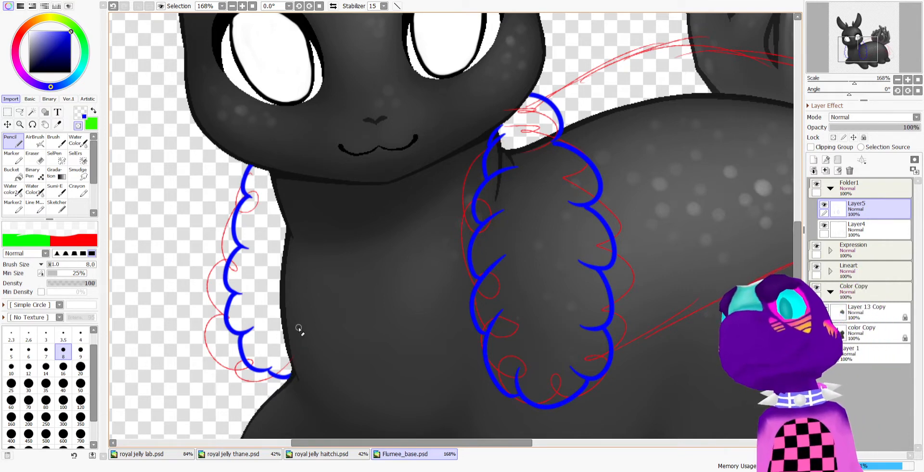
# Draw the cape's lower edge as a blue curve from the collar fluff across the body to the rear
pyautogui.scroll(-5, 299, 329)
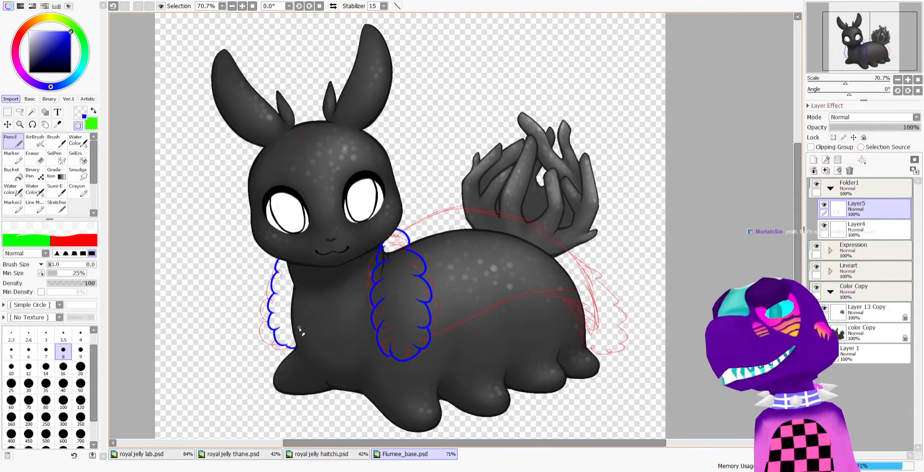
pyautogui.scroll(2, 328, 293)
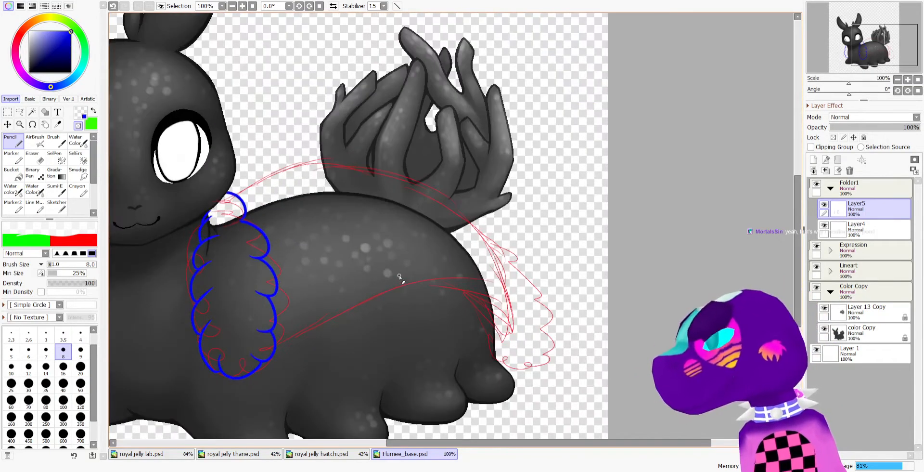
pyautogui.press('-')
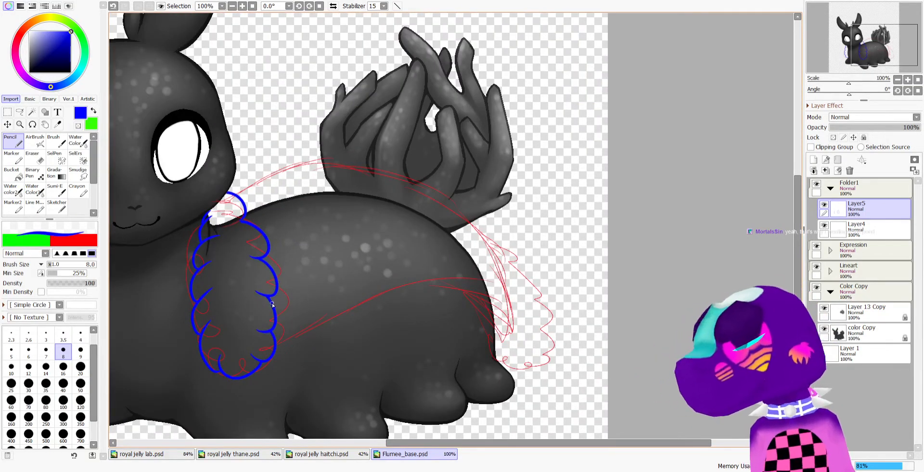
pyautogui.moveTo(276, 331)
pyautogui.mouseDown()
pyautogui.moveTo(472, 302)
pyautogui.moveTo(489, 326)
pyautogui.mouseUp()
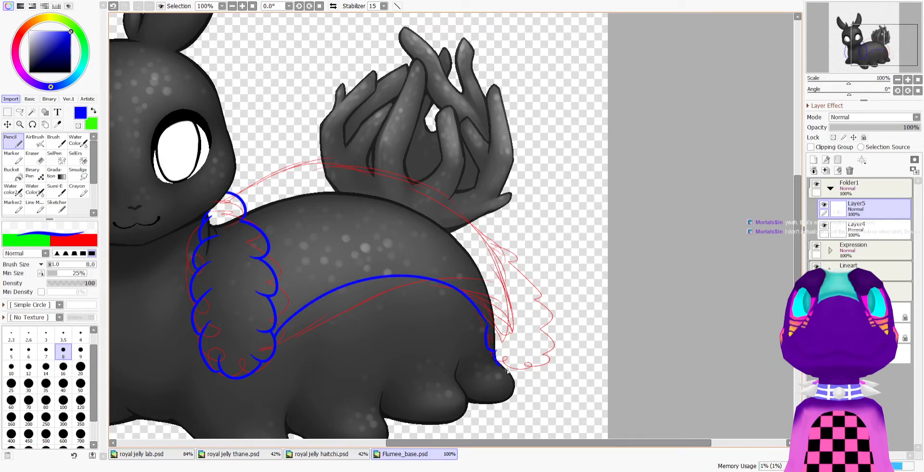
# Draw the scalloped outline of the hem fluff behind the rear and its wavy inner edge
pyautogui.moveTo(518, 366); pyautogui.dragTo(541, 340)
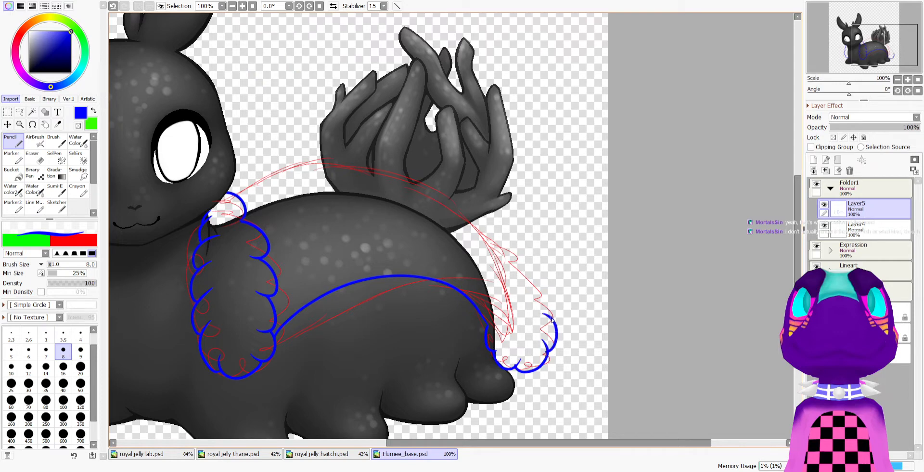
pyautogui.moveTo(549, 297)
pyautogui.mouseDown()
pyautogui.moveTo(524, 285)
pyautogui.moveTo(484, 238)
pyautogui.mouseUp()
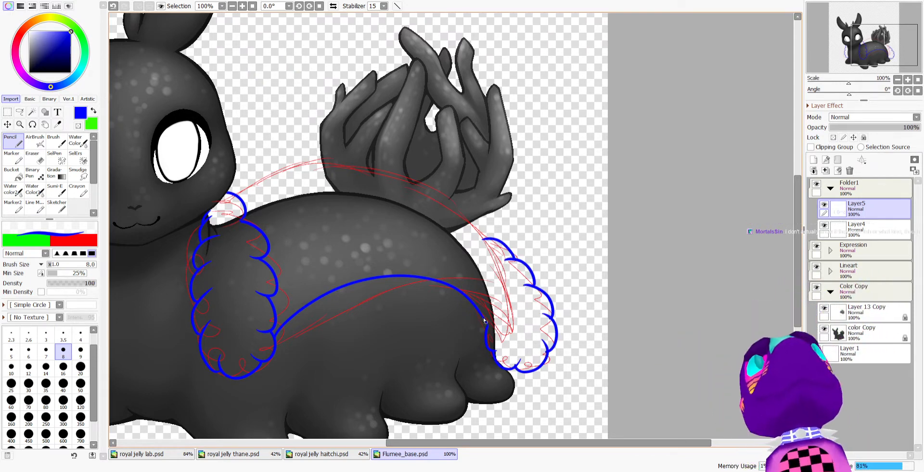
pyautogui.moveTo(485, 319); pyautogui.dragTo(505, 344)
pyautogui.hotkey('ctrl', 'z')
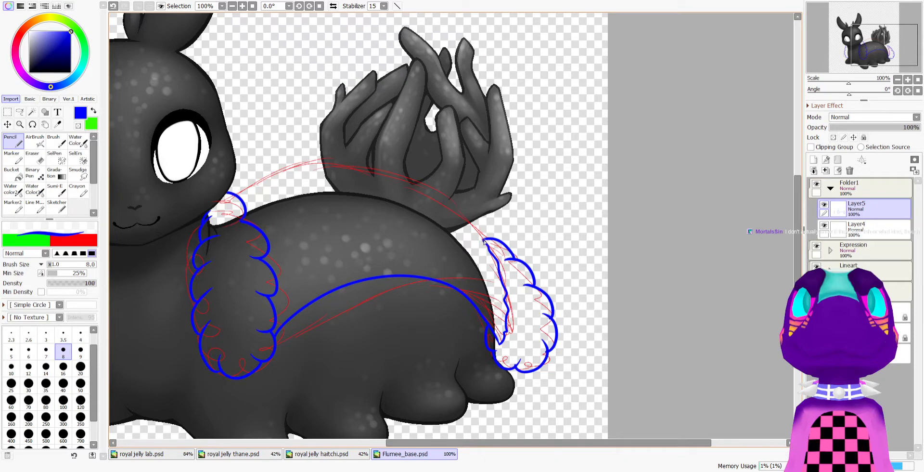
# Draw the cape's upper edge over the back from the hem fluff to the collar and clean up the hem fluff's line joints
pyautogui.moveTo(485, 241)
pyautogui.mouseDown()
pyautogui.moveTo(425, 187)
pyautogui.moveTo(354, 166)
pyautogui.moveTo(245, 196)
pyautogui.mouseUp()
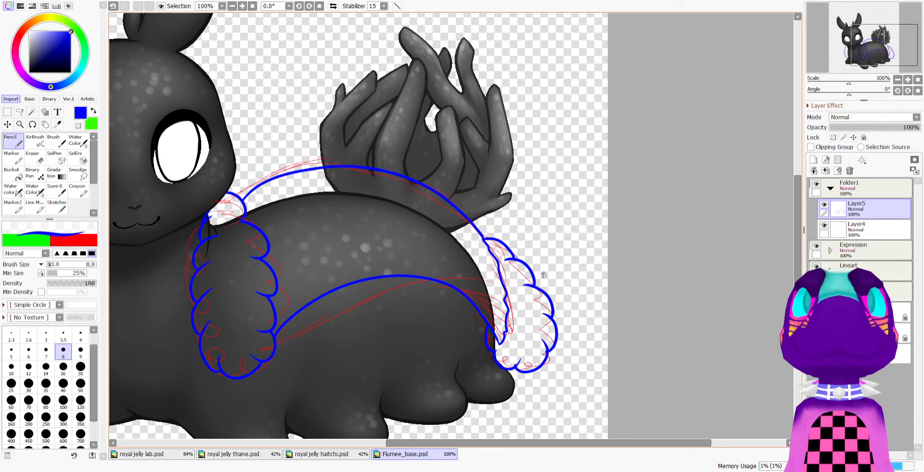
pyautogui.scroll(5, 501, 223)
pyautogui.press('-')
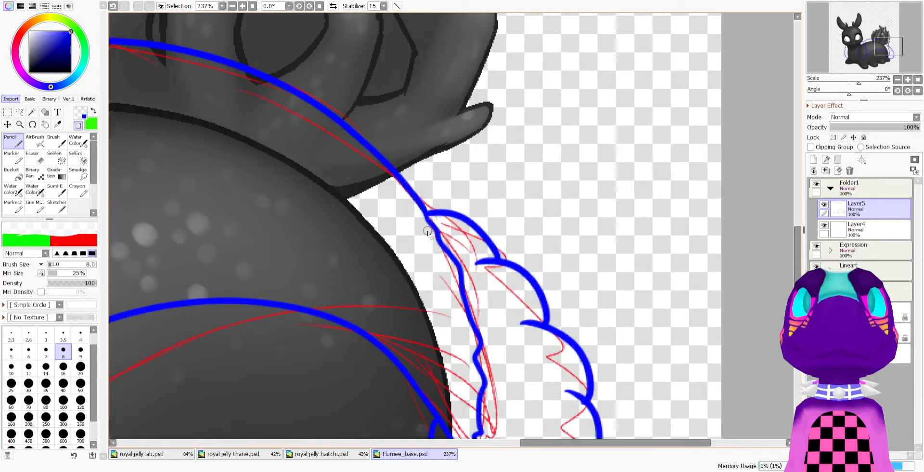
pyautogui.scroll(-4, 422, 208)
pyautogui.scroll(3, 472, 394)
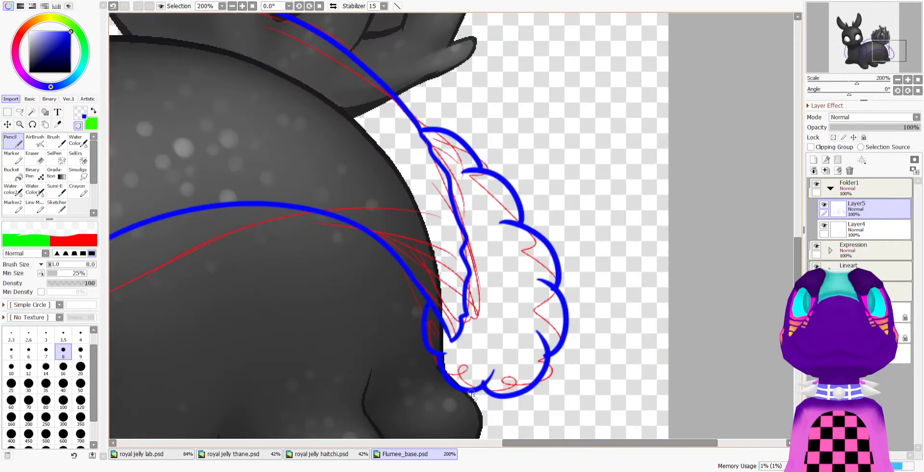
pyautogui.scroll(-4, 495, 305)
pyautogui.scroll(1, 382, 261)
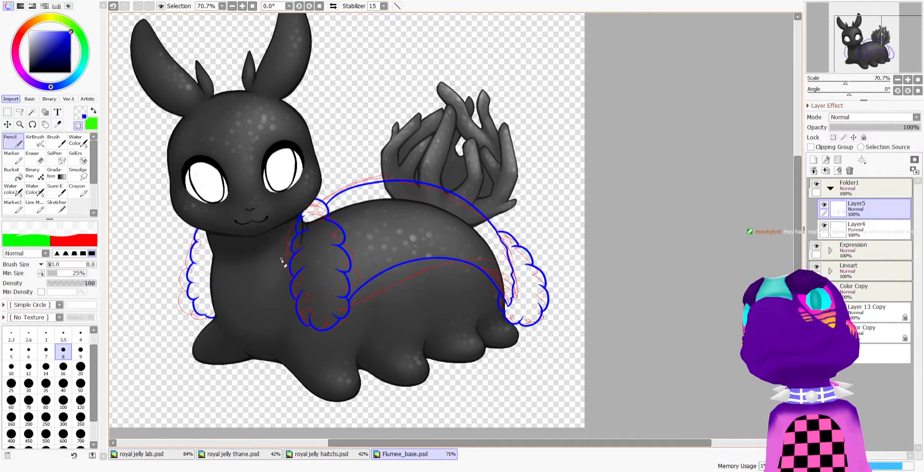
# Check the blue cape lineart over the whole creature and hide the red sketch on Layer4
pyautogui.scroll(-4, 332, 220)
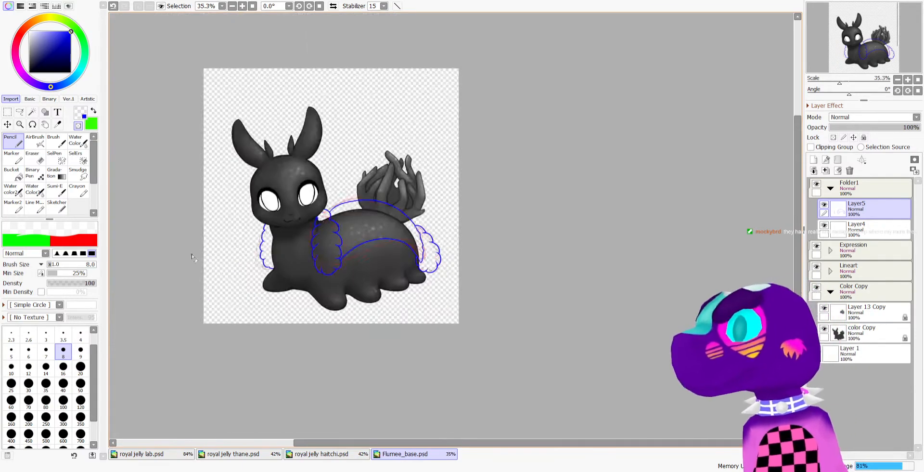
pyautogui.scroll(4, 424, 252)
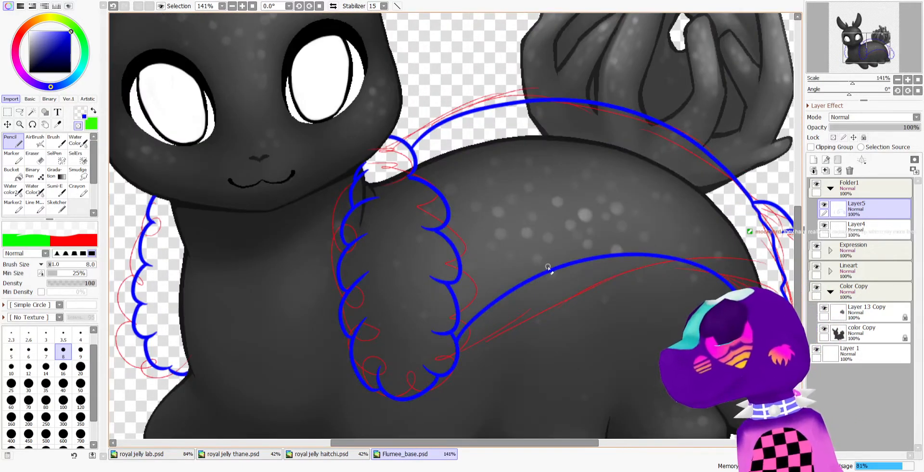
pyautogui.scroll(-3, 548, 267)
pyautogui.scroll(3, 548, 268)
pyautogui.click(822, 226)
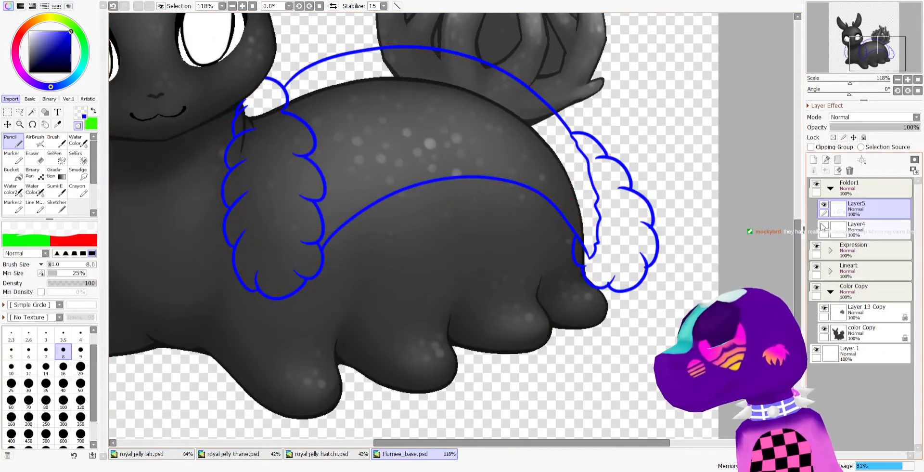
# Tidy the joint where the cape's lower edge meets the first hem fluff scallop at the rear
pyautogui.scroll(-3, 446, 212)
pyautogui.scroll(5, 673, 287)
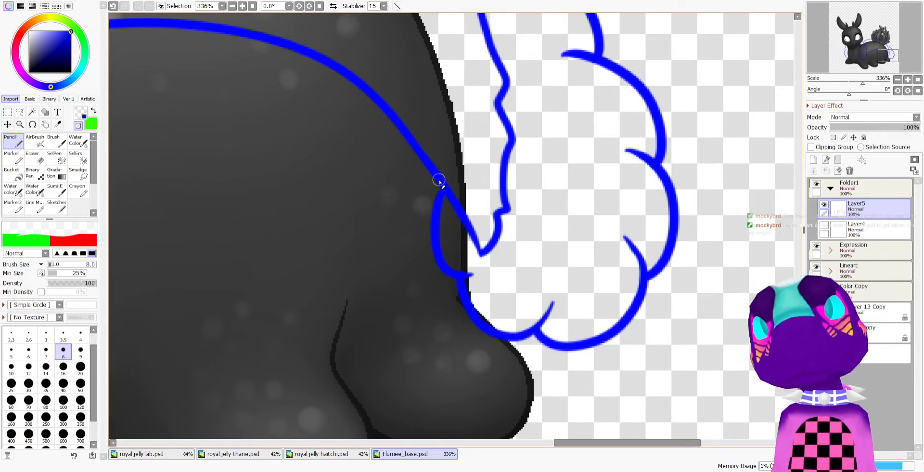
pyautogui.press('-')
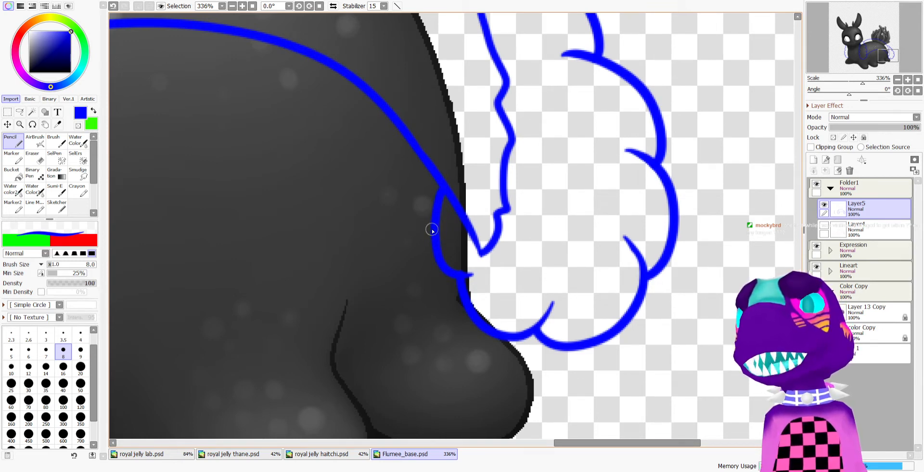
pyautogui.scroll(-13, 435, 231)
pyautogui.scroll(9, 445, 250)
pyautogui.scroll(-7, 470, 320)
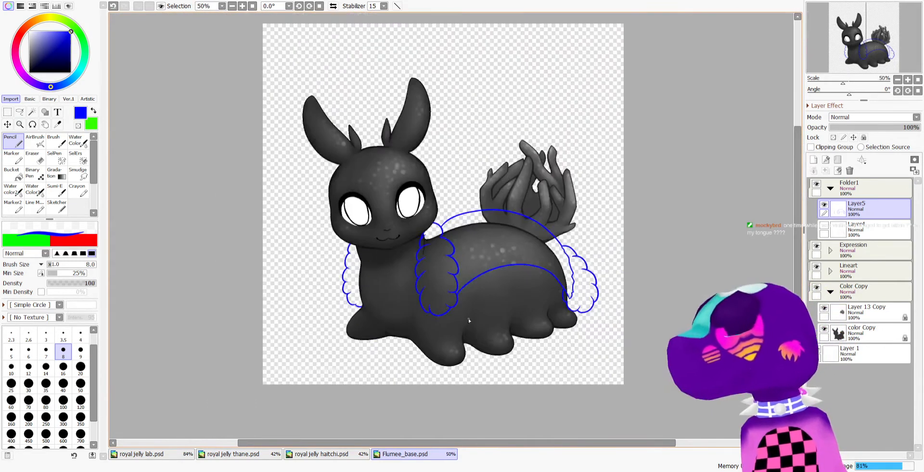
# Clean up the collar fluff's top scallop, where it meets the cape's upper edge and the scallop below it
pyautogui.scroll(4, 470, 321)
pyautogui.scroll(-1, 448, 241)
pyautogui.scroll(2, 433, 193)
pyautogui.scroll(1, 420, 161)
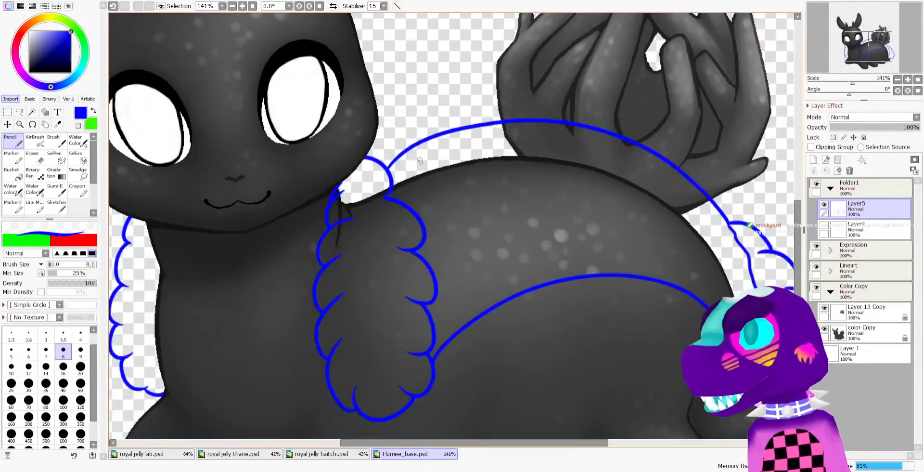
pyautogui.scroll(2, 419, 161)
pyautogui.scroll(1, 443, 169)
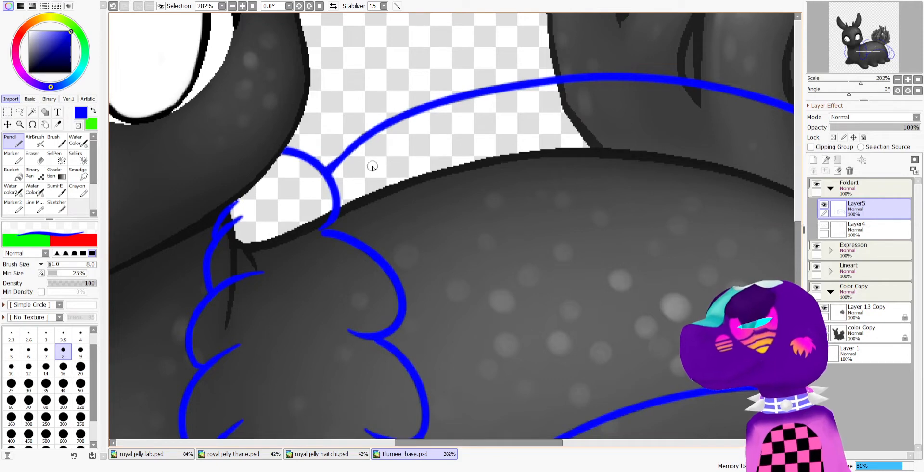
pyautogui.hotkey('ctrl', 'z')
pyautogui.moveTo(328, 169); pyautogui.dragTo(356, 140)
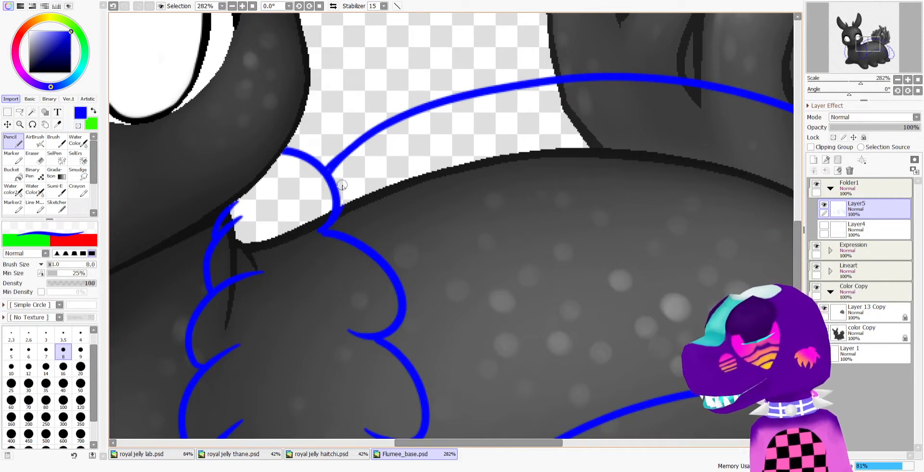
pyautogui.hotkey('ctrl', 'z')
pyautogui.moveTo(324, 233)
pyautogui.mouseDown()
pyautogui.moveTo(331, 192)
pyautogui.moveTo(349, 235)
pyautogui.moveTo(329, 206)
pyautogui.moveTo(315, 238)
pyautogui.moveTo(330, 206)
pyautogui.mouseUp()
pyautogui.press('e')
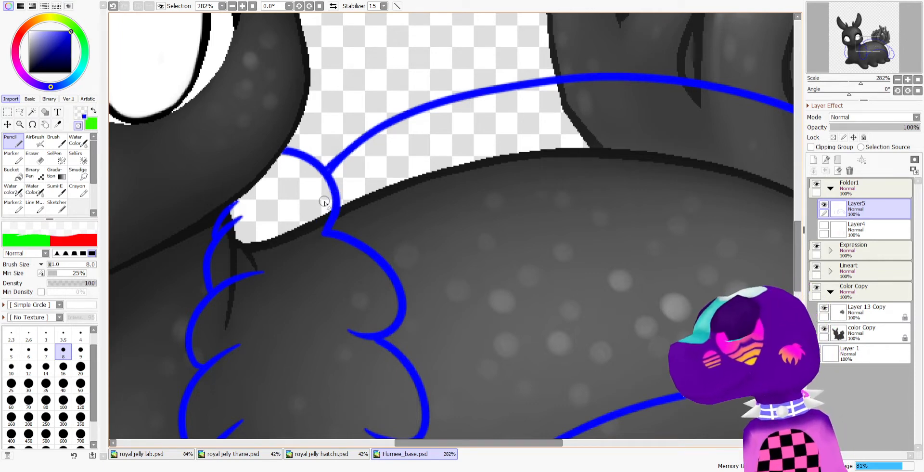
pyautogui.press('-')
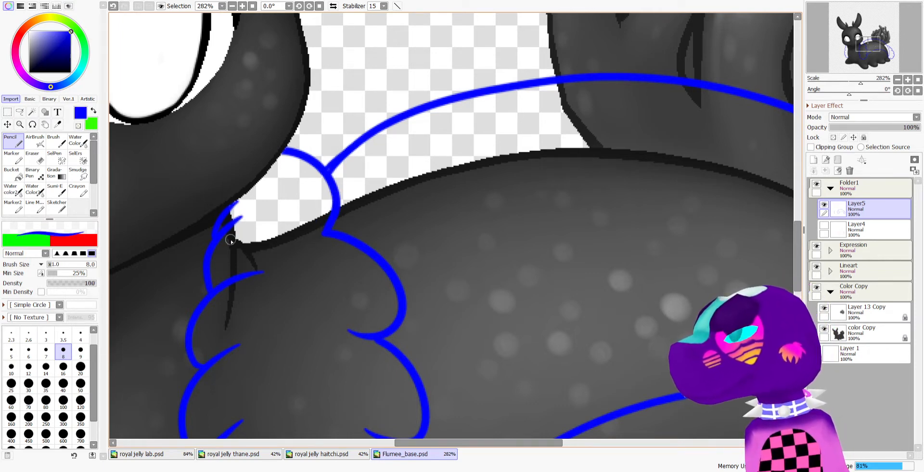
# Erase the overlapping line end at the collar's inner edge beneath the cheek and redraw the short curve there
pyautogui.press('-')
pyautogui.moveTo(247, 215); pyautogui.dragTo(220, 236)
pyautogui.press('-')
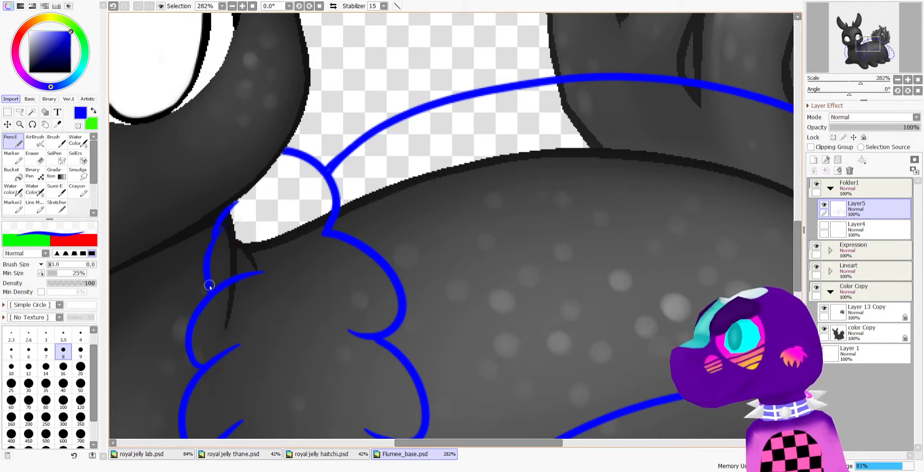
pyautogui.moveTo(210, 285)
pyautogui.mouseDown()
pyautogui.moveTo(225, 230)
pyautogui.moveTo(253, 221)
pyautogui.mouseUp()
pyautogui.hotkey('ctrl', 'z')
pyautogui.moveTo(210, 291); pyautogui.dragTo(250, 214)
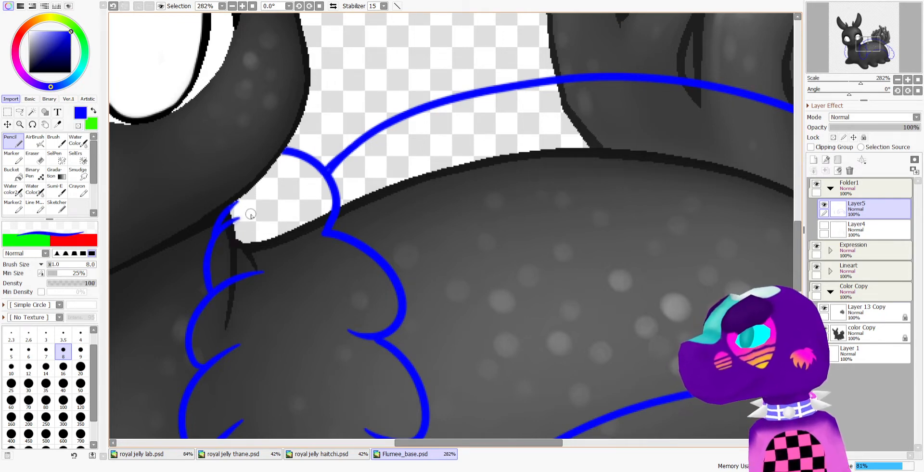
pyautogui.scroll(-13, 251, 211)
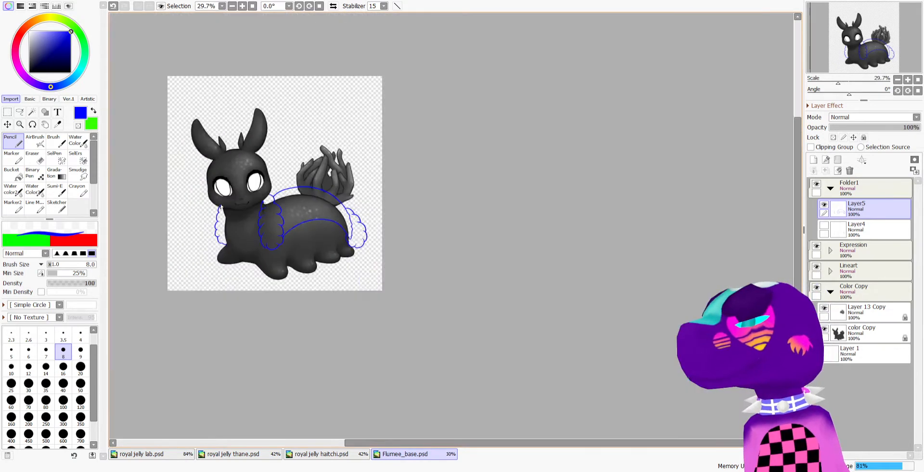
pyautogui.scroll(4, 201, 213)
pyautogui.scroll(-4, 259, 265)
pyautogui.scroll(3, 259, 264)
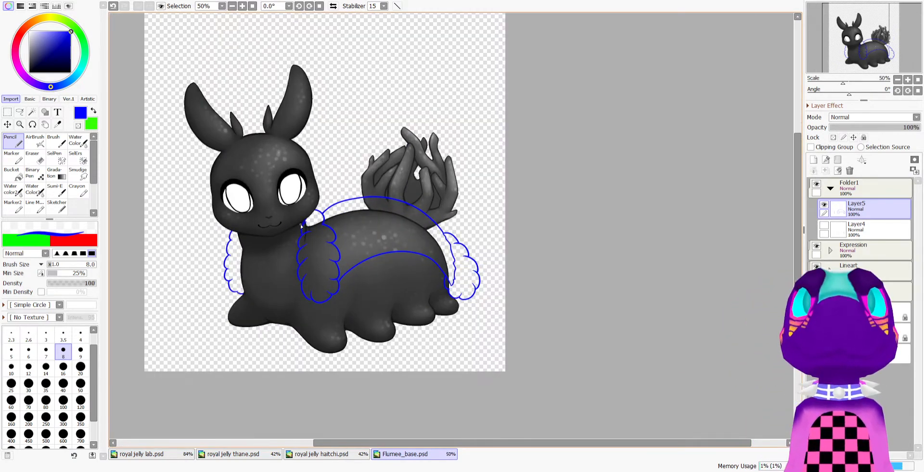
# Switch to royal jelly lab.psd and hide Layer3 above the blue cape lineart
pyautogui.click(185, 453)
pyautogui.scroll(2, 308, 154)
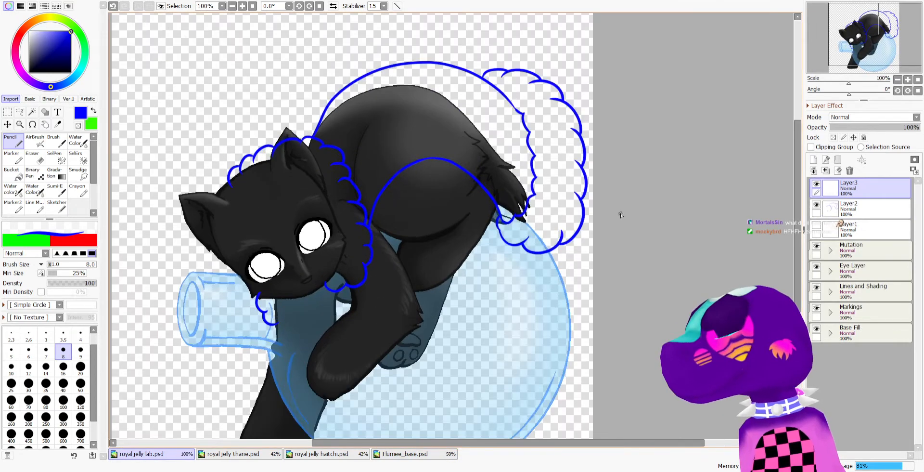
pyautogui.click(833, 209)
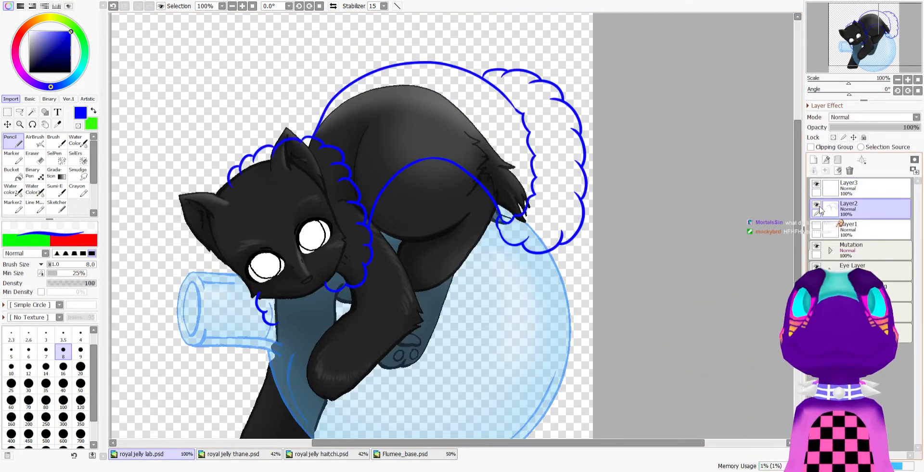
pyautogui.click(819, 186)
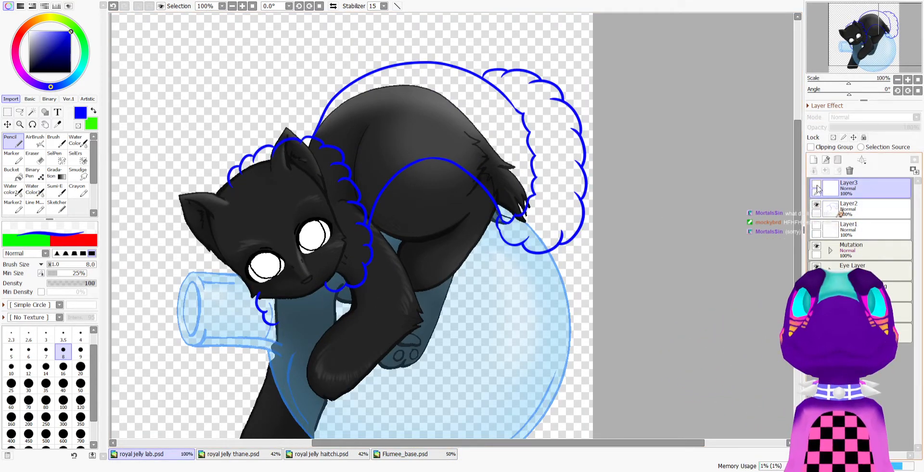
# Show Layer3 and swap the active drawing colour to bright green, framing the cat's head for sketching
pyautogui.scroll(-3, 462, 248)
pyautogui.scroll(2, 496, 212)
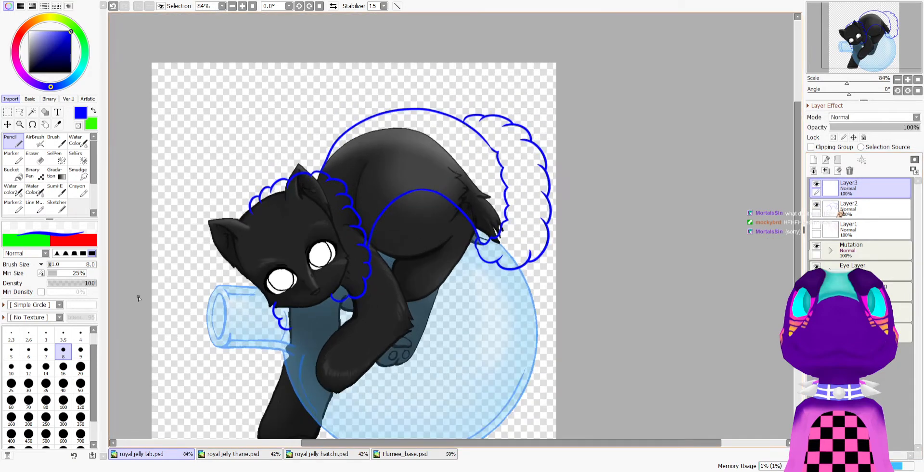
pyautogui.click(93, 111)
pyautogui.scroll(-3, 174, 174)
pyautogui.scroll(3, 177, 183)
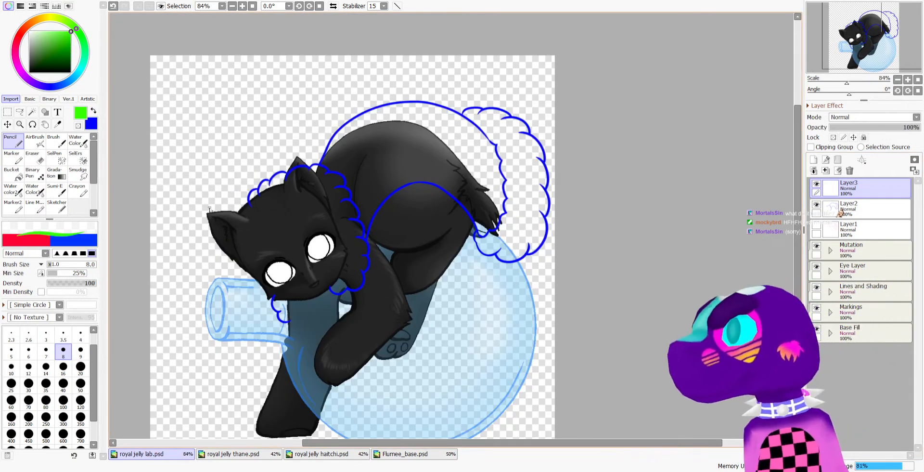
pyautogui.scroll(2, 214, 211)
pyautogui.scroll(-3, 220, 212)
pyautogui.scroll(4, 226, 214)
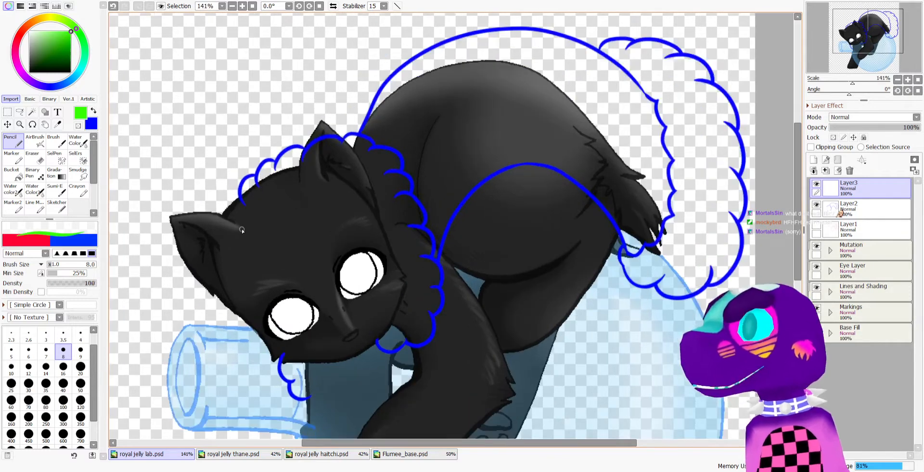
pyautogui.scroll(1, 242, 231)
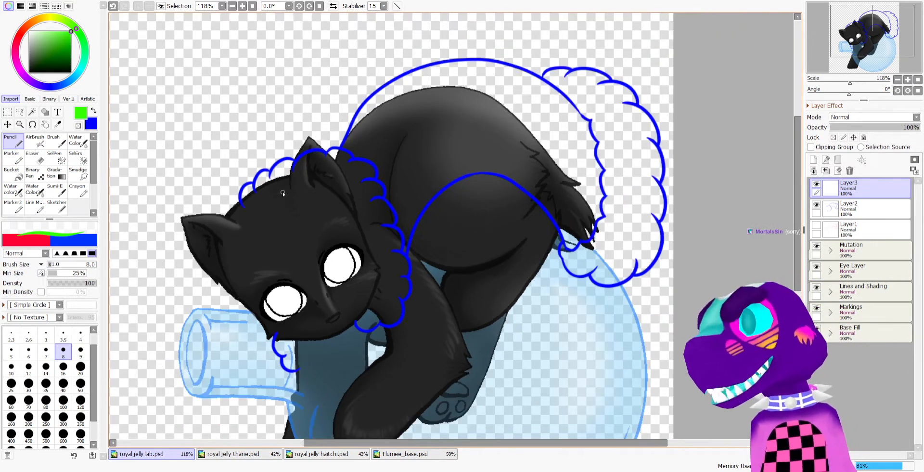
pyautogui.scroll(2, 282, 192)
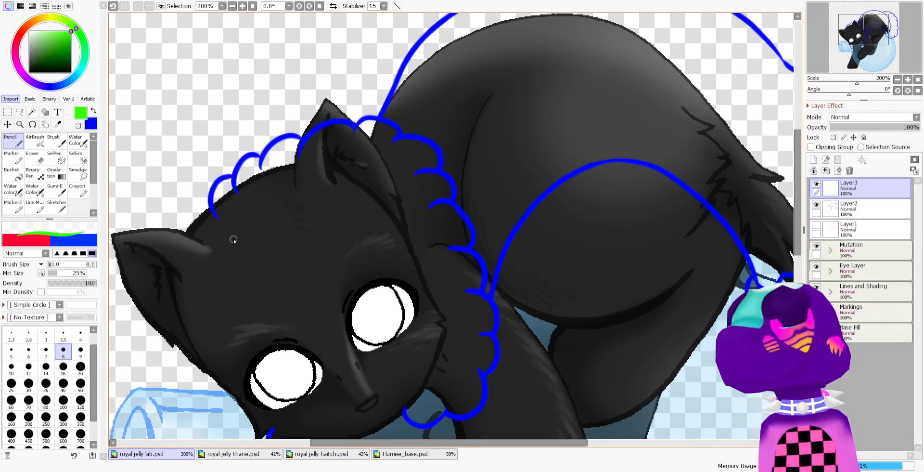
pyautogui.moveTo(209, 236); pyautogui.dragTo(209, 265)
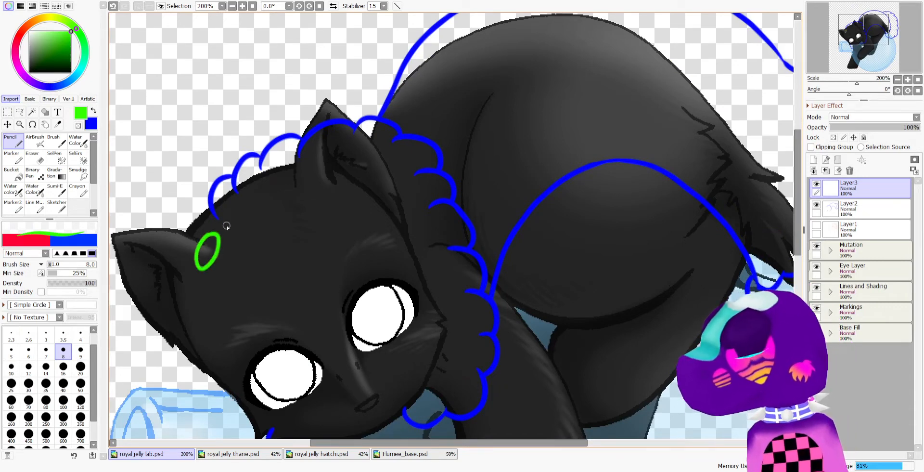
pyautogui.hotkey('ctrl', 'z')
pyautogui.moveTo(208, 236)
pyautogui.mouseDown()
pyautogui.moveTo(198, 265)
pyautogui.moveTo(207, 236)
pyautogui.mouseUp()
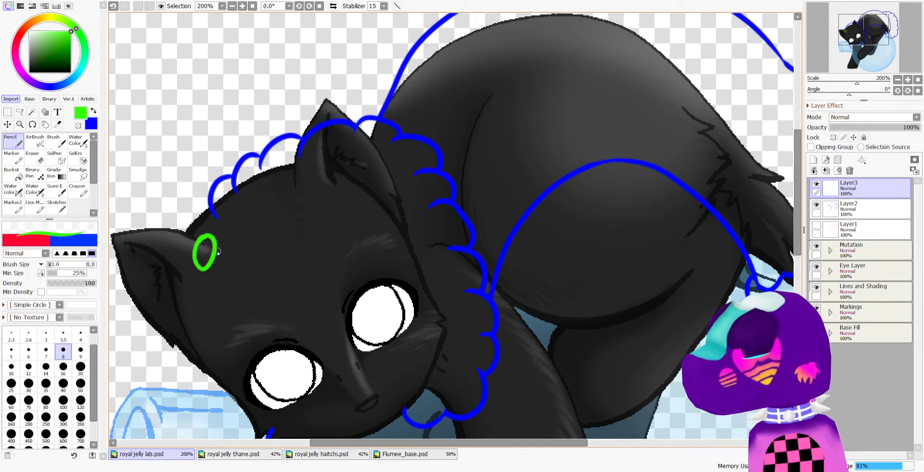
pyautogui.press('e')
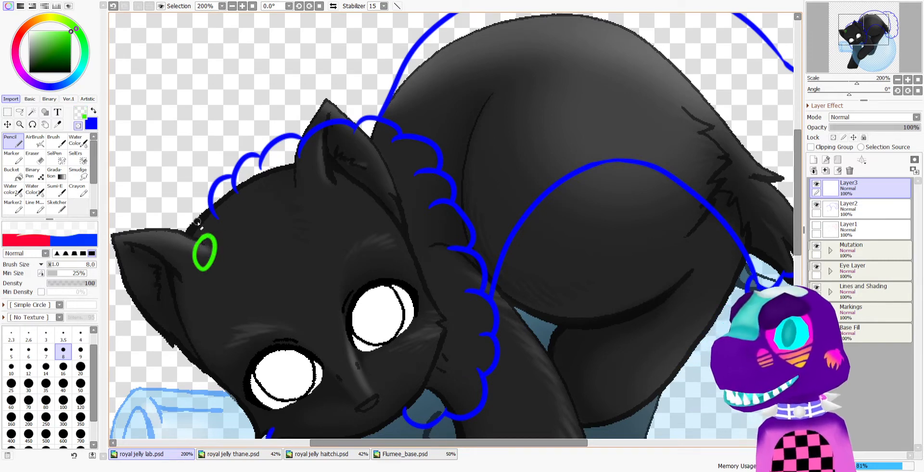
pyautogui.hotkey('ctrl', 'z')
pyautogui.press('e')
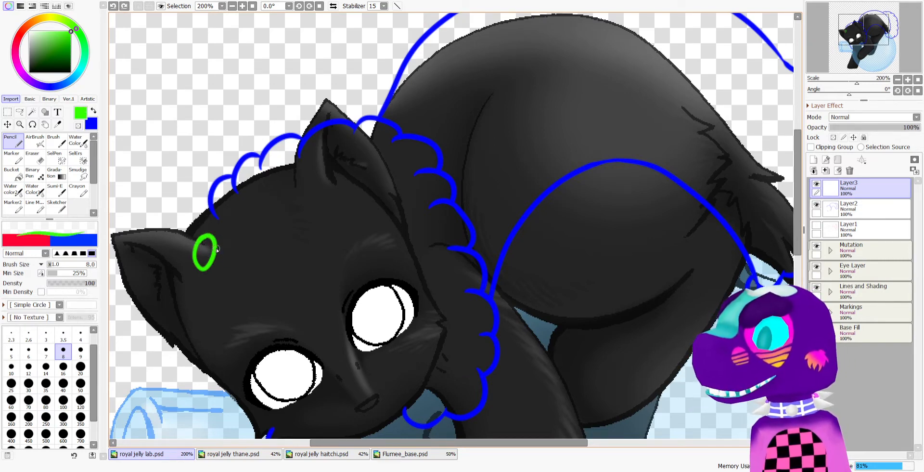
pyautogui.hotkey('ctrl', 'z')
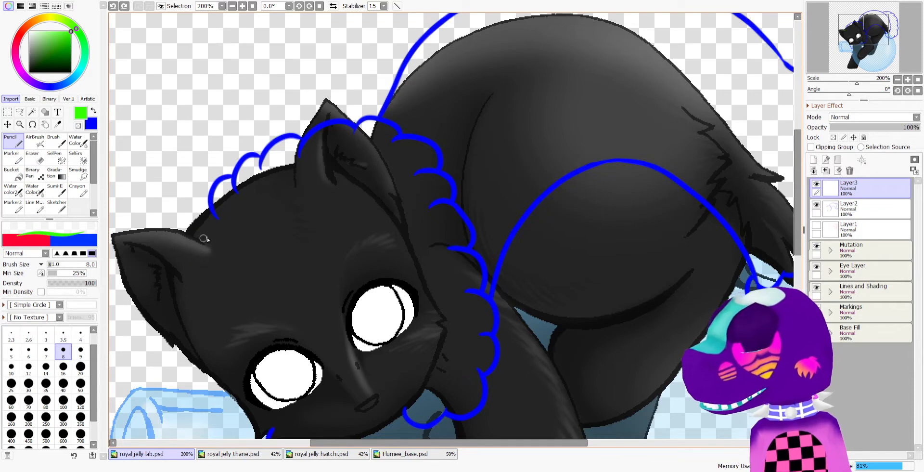
# Draw a small tilted green oval on the cat's forehead beside the lower ear as the bee's body
pyautogui.moveTo(203, 238)
pyautogui.mouseDown()
pyautogui.moveTo(200, 268)
pyautogui.moveTo(210, 235)
pyautogui.moveTo(195, 267)
pyautogui.moveTo(202, 246)
pyautogui.mouseUp()
pyautogui.hotkey('ctrl', 'z')
pyautogui.scroll(-8, 203, 210)
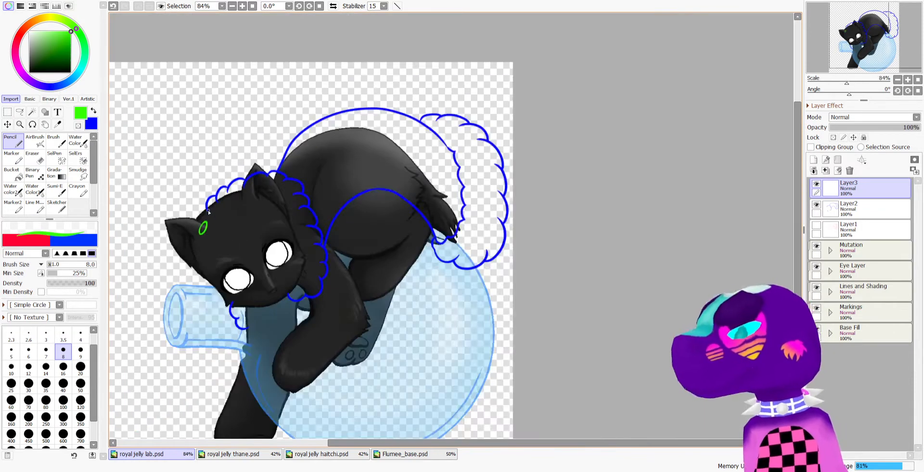
pyautogui.scroll(3, 205, 210)
pyautogui.scroll(-1, 205, 210)
pyautogui.moveTo(216, 424); pyautogui.dragTo(217, 412)
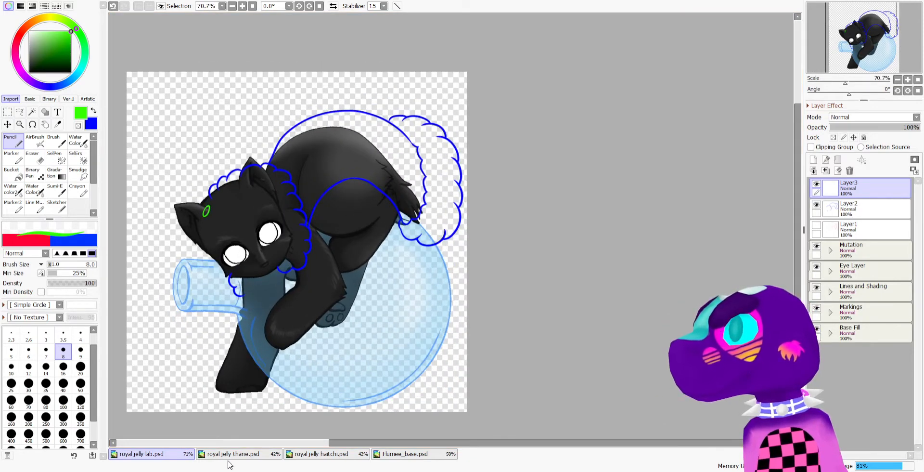
# Add short legs along one side of the green oval and two antennae at its upper end
pyautogui.scroll(6, 254, 166)
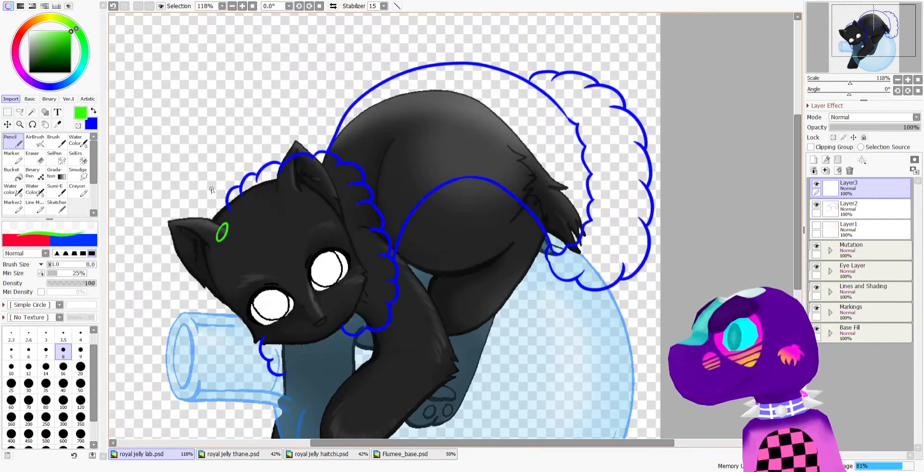
pyautogui.scroll(1, 222, 237)
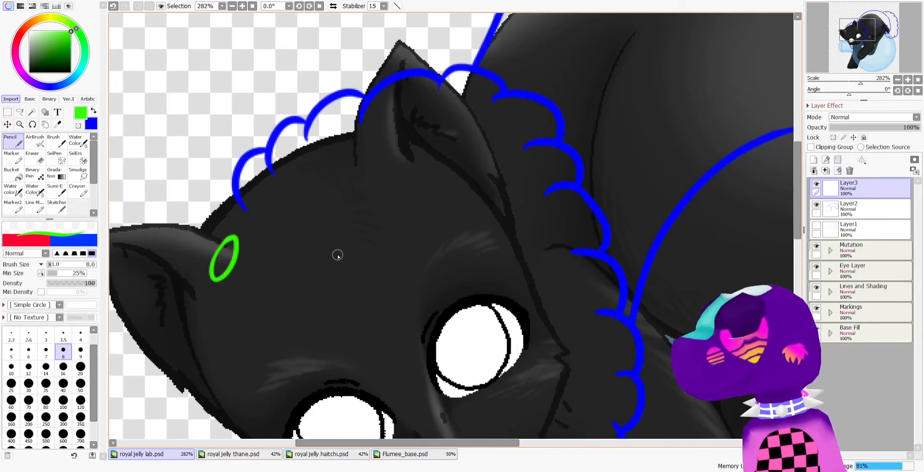
pyautogui.scroll(1, 250, 255)
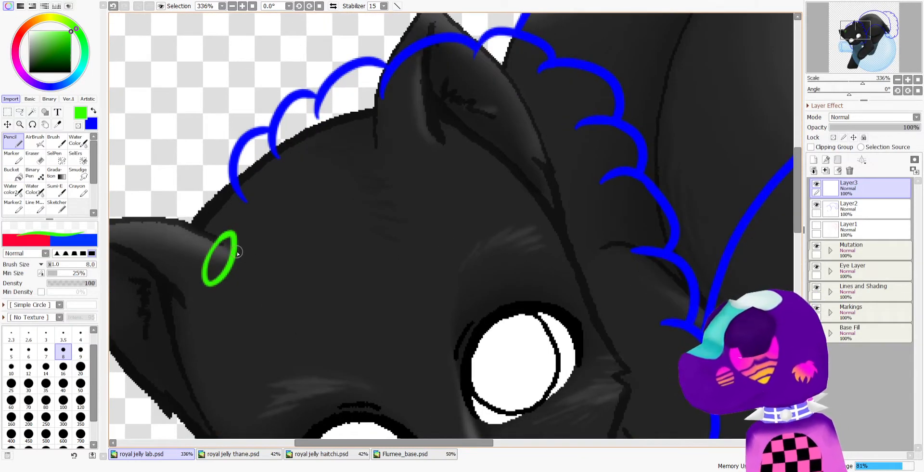
pyautogui.moveTo(235, 265); pyautogui.dragTo(226, 282)
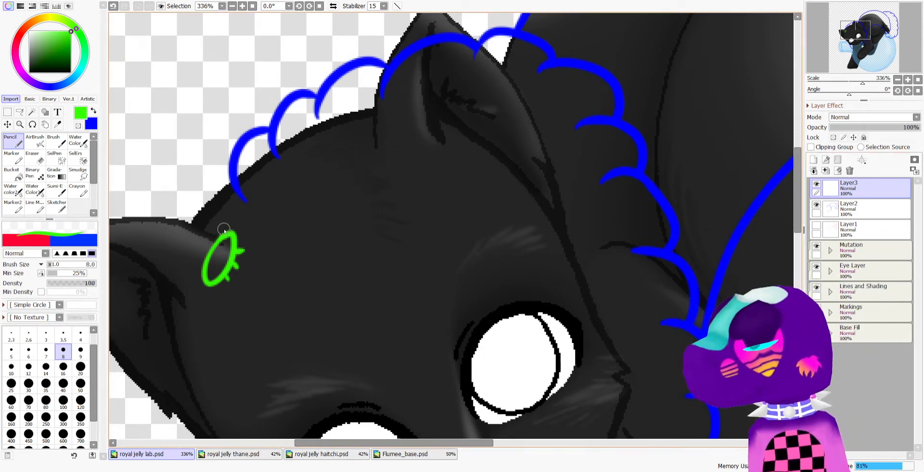
pyautogui.moveTo(223, 230)
pyautogui.mouseDown()
pyautogui.moveTo(222, 219)
pyautogui.moveTo(241, 224)
pyautogui.mouseUp()
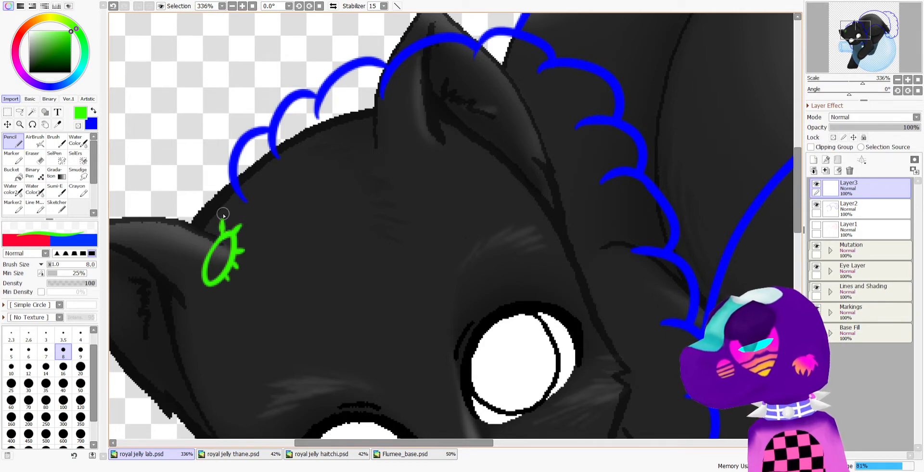
pyautogui.press('e')
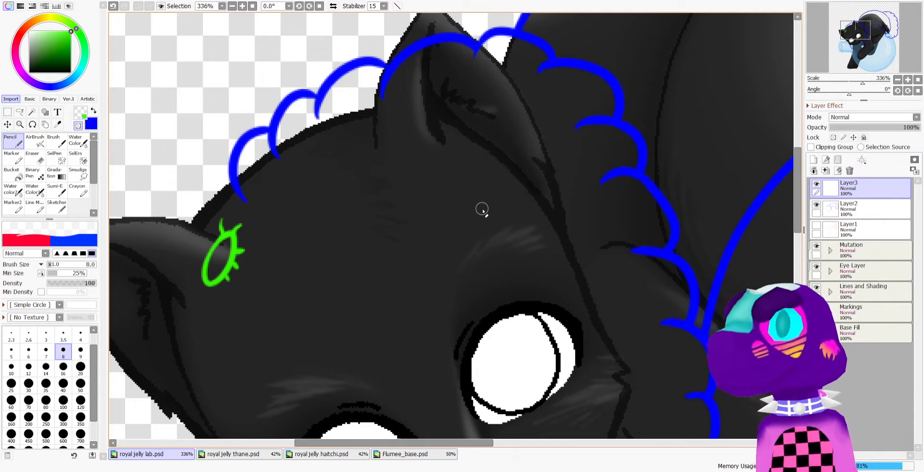
# Create a new layer between Layer2 and Layer3 and paint a black stripe across the middle of the bee's body
pyautogui.click(844, 206)
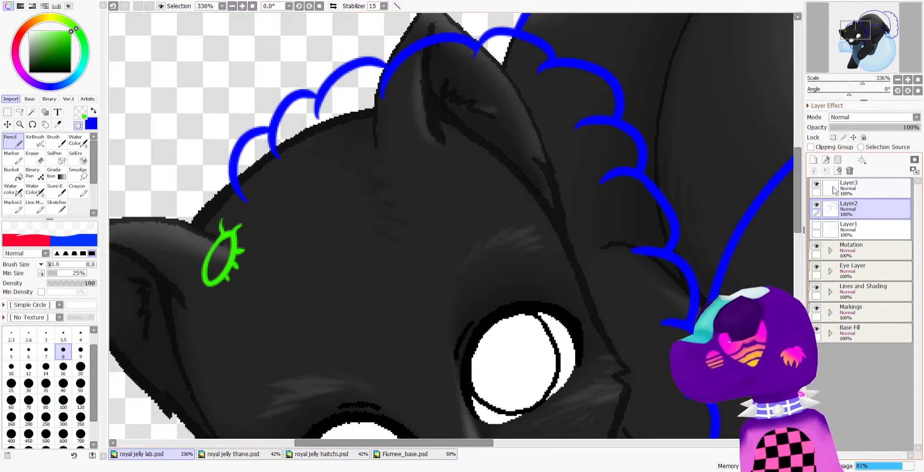
pyautogui.click(814, 159)
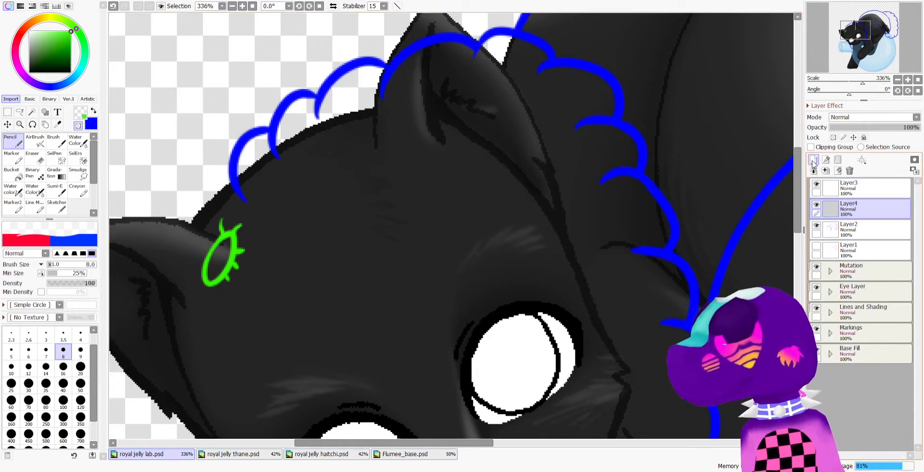
pyautogui.click(71, 72)
pyautogui.moveTo(224, 266); pyautogui.dragTo(226, 258)
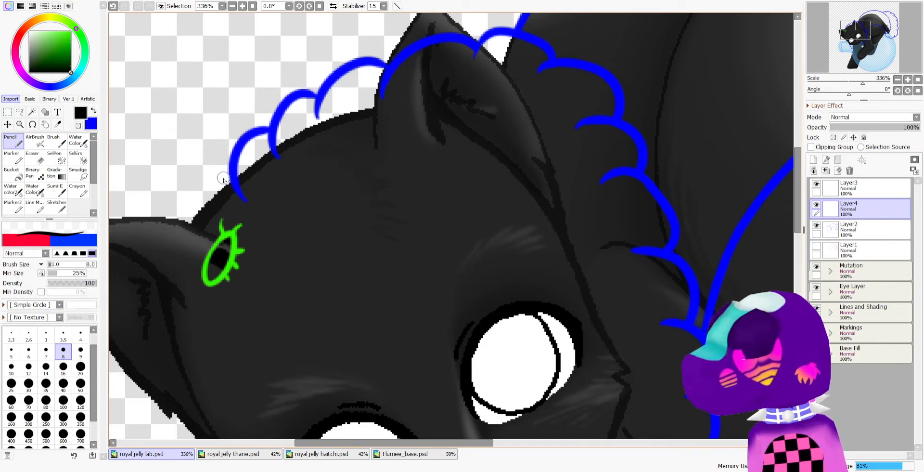
# Create a new layer directly above Layer2 and fill the rest of the bee's body with golden yellow
pyautogui.click(853, 227)
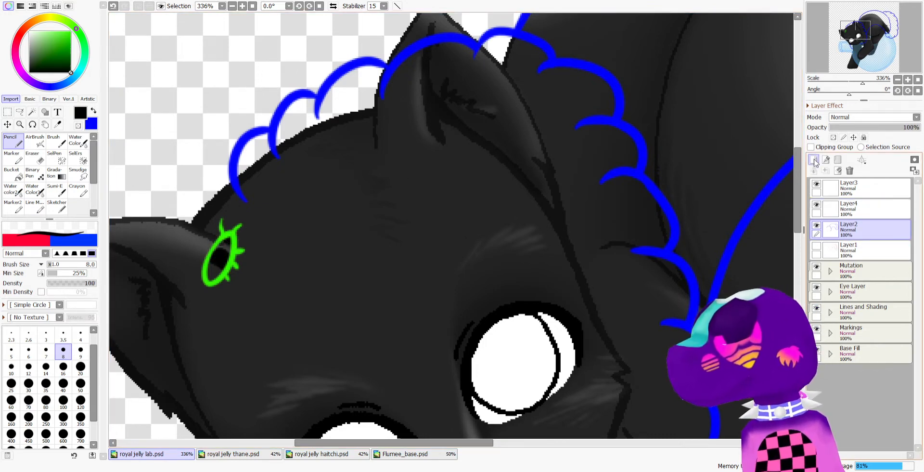
pyautogui.click(814, 159)
pyautogui.click(49, 17)
pyautogui.click(58, 35)
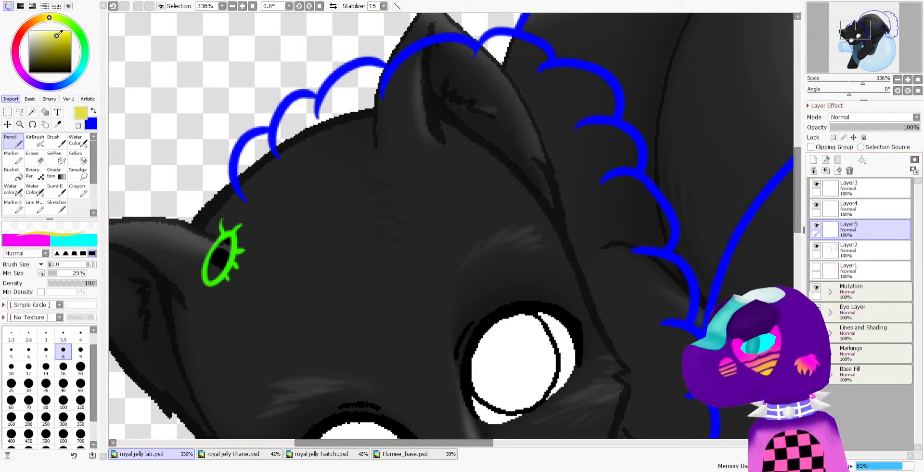
pyautogui.click(45, 19)
pyautogui.moveTo(216, 256)
pyautogui.mouseDown()
pyautogui.moveTo(226, 242)
pyautogui.moveTo(211, 282)
pyautogui.mouseUp()
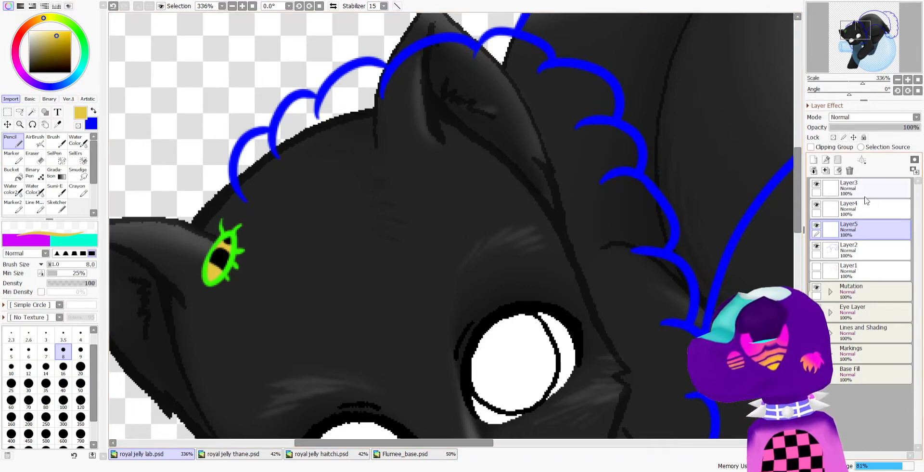
# Lock the transparent pixels of Layer3 and recolour the green bee outline dark gold
pyautogui.click(850, 186)
pyautogui.click(834, 137)
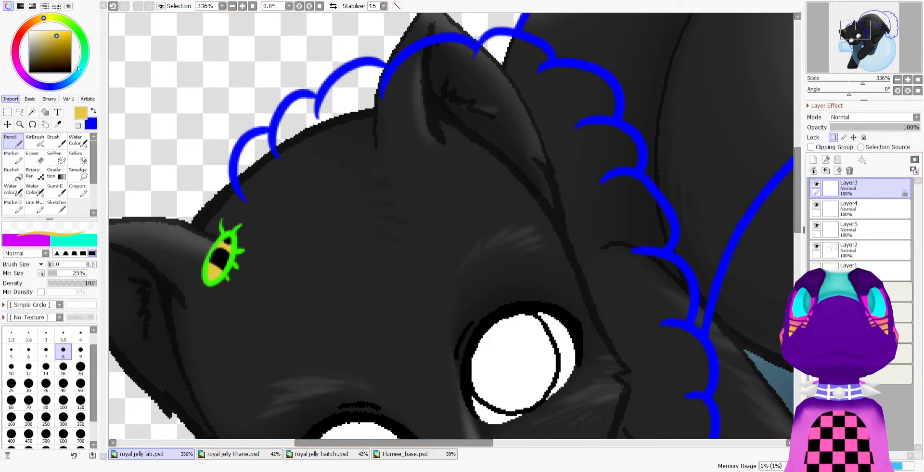
pyautogui.click(61, 44)
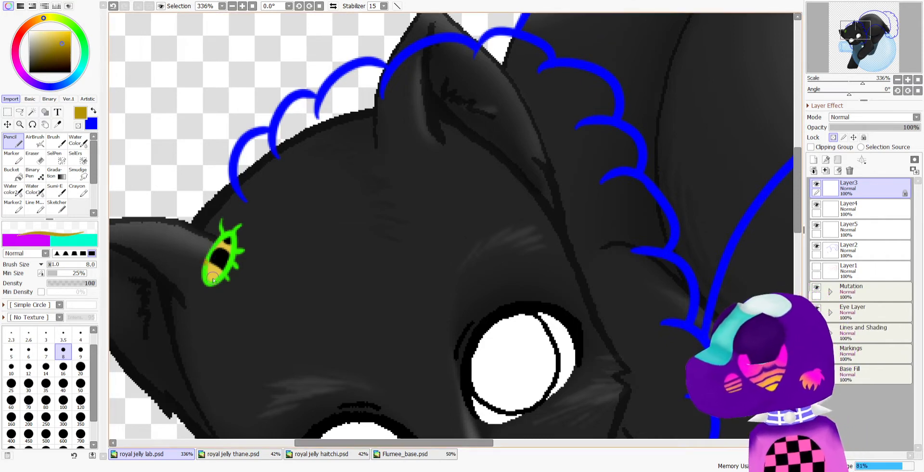
pyautogui.moveTo(213, 280); pyautogui.dragTo(217, 221)
pyautogui.hotkey('ctrl', 'z')
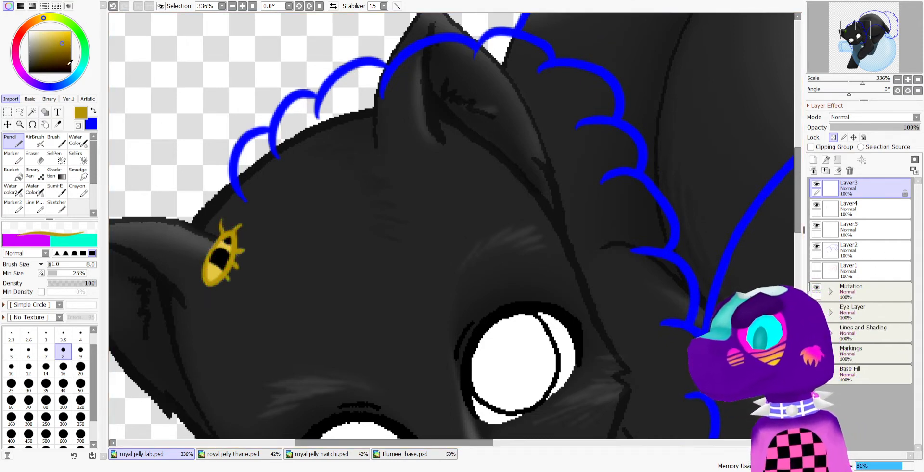
# Recolour the bee's legs, antennae and head end very dark brown on the locked line layer
pyautogui.click(67, 66)
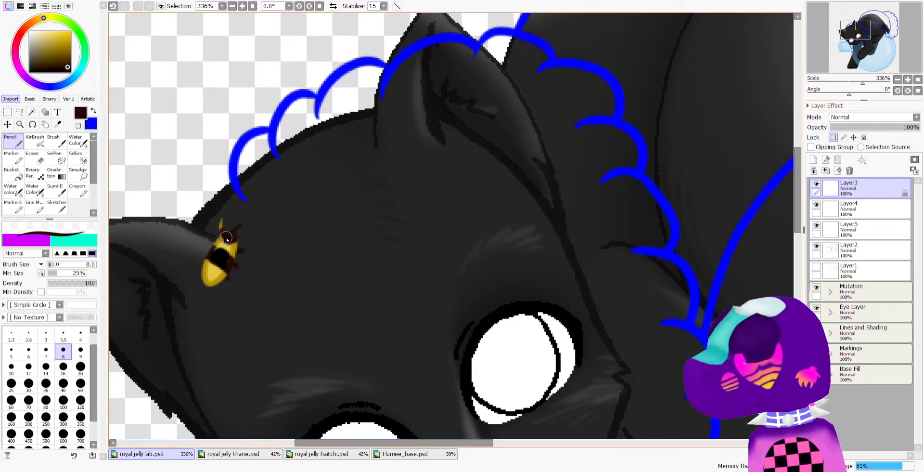
pyautogui.scroll(-4, 219, 217)
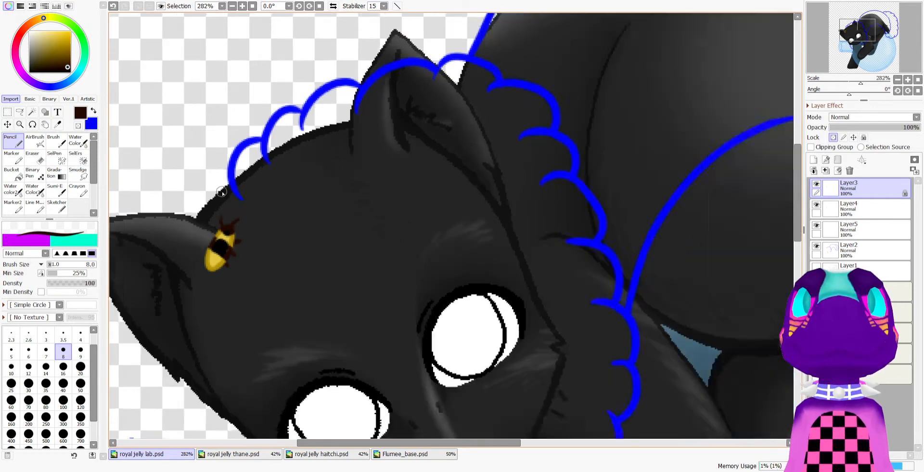
pyautogui.scroll(3, 217, 188)
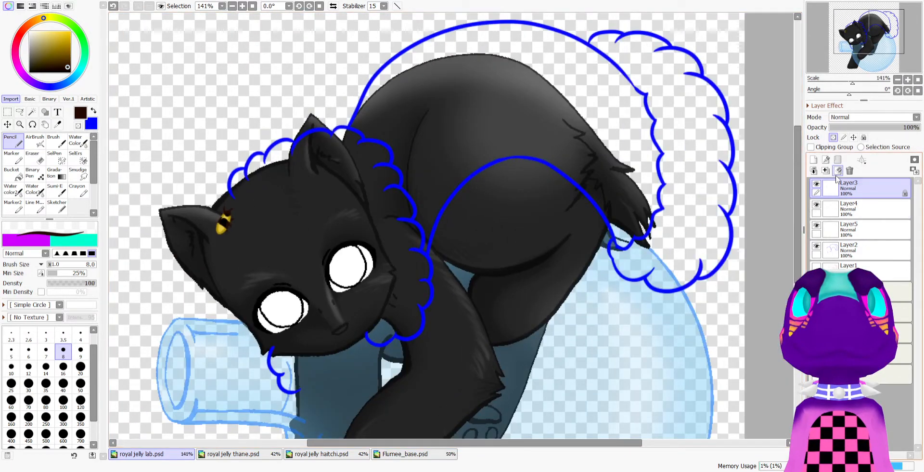
# Paint a bright cyan wing for the bee on a new top layer and carve vein lines into it at brush size 3
pyautogui.click(814, 159)
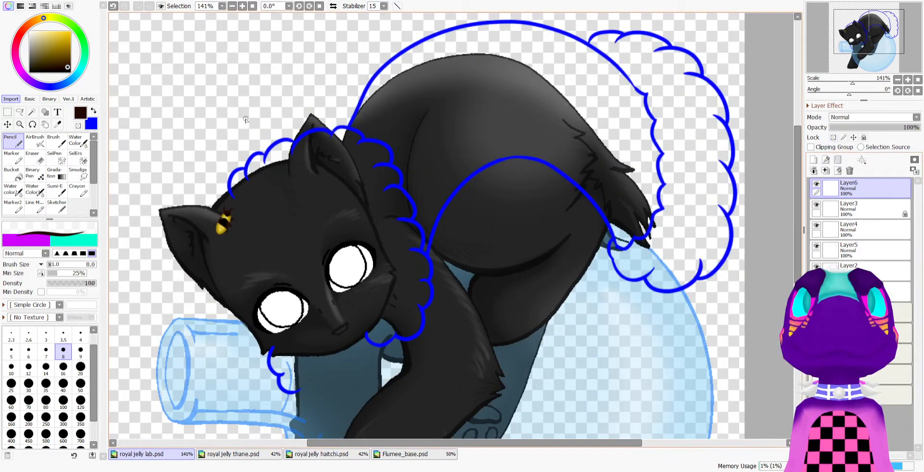
pyautogui.scroll(3, 193, 255)
pyautogui.click(80, 71)
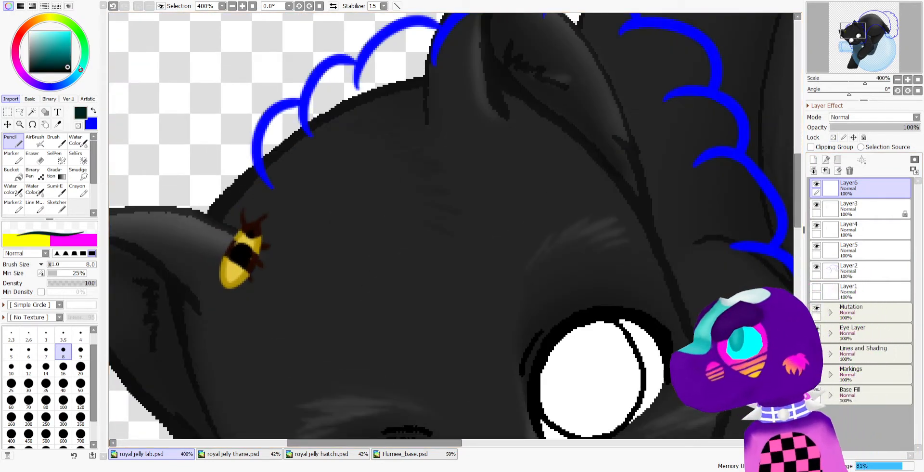
pyautogui.moveTo(61, 59); pyautogui.dragTo(97, 24)
pyautogui.moveTo(236, 237); pyautogui.dragTo(220, 234)
pyautogui.press('e')
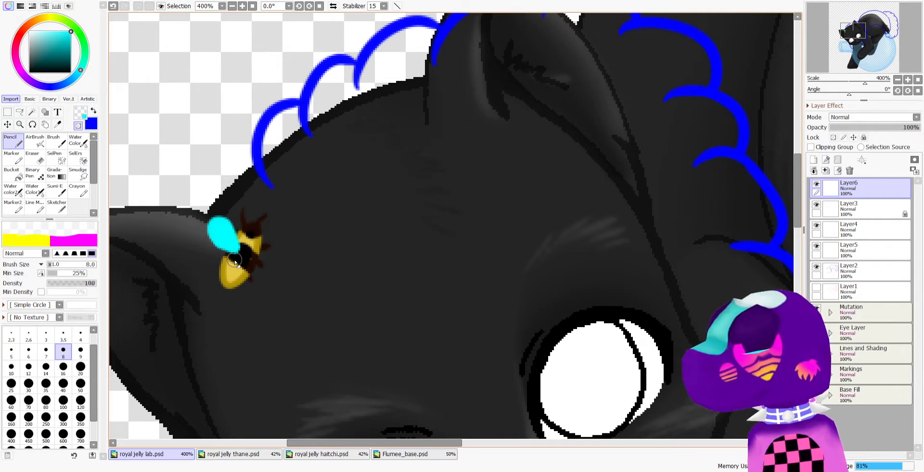
pyautogui.click(45, 333)
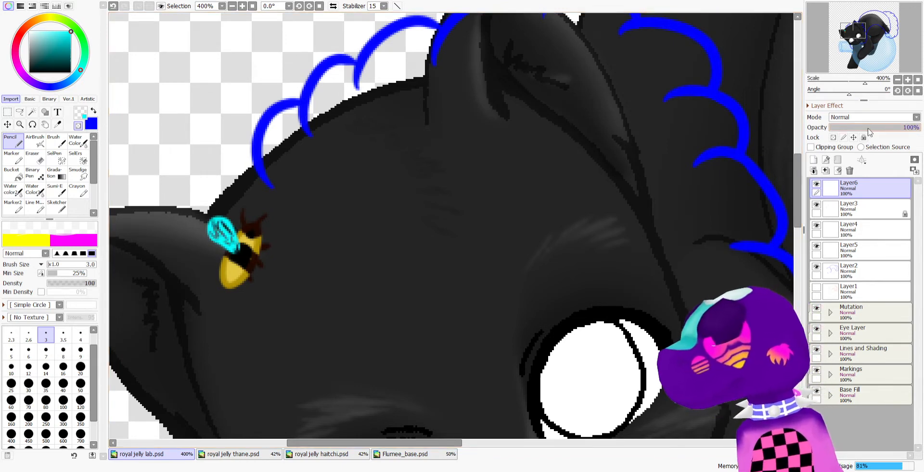
# Lower the wing layer's opacity to 45% and duplicate the layer
pyautogui.moveTo(914, 127); pyautogui.dragTo(870, 127)
pyautogui.moveTo(861, 189); pyautogui.dragTo(814, 160)
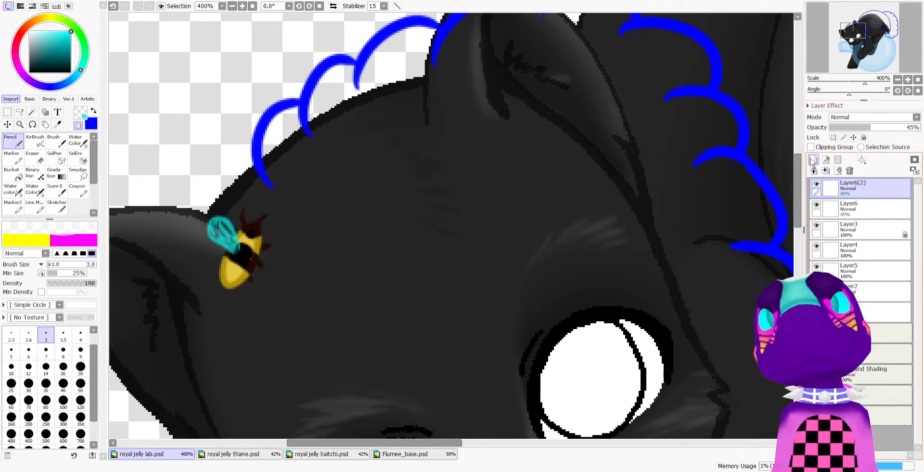
# Rotate and move the duplicated wing layer so it forms a second wing beside the bee's first one
pyautogui.click(6, 111)
pyautogui.click(21, 302)
pyautogui.moveTo(277, 263); pyautogui.dragTo(266, 279)
pyautogui.moveTo(226, 237); pyautogui.dragTo(247, 248)
pyautogui.click(26, 312)
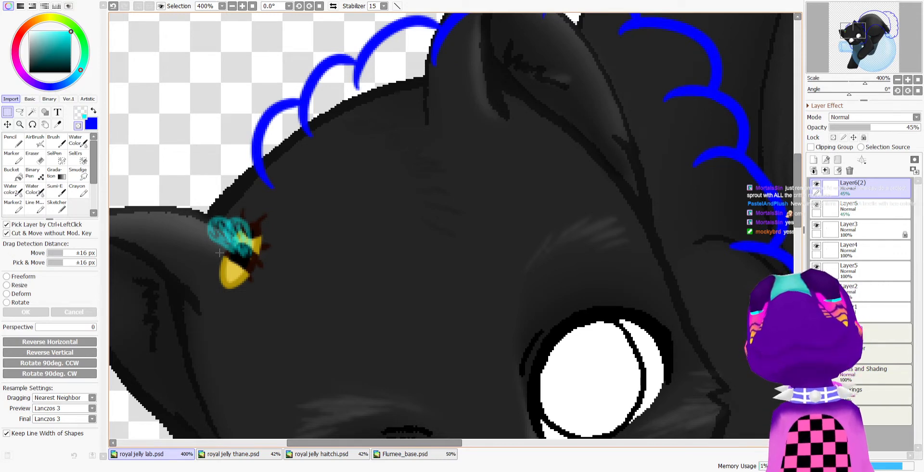
pyautogui.scroll(-6, 220, 253)
pyautogui.scroll(4, 215, 250)
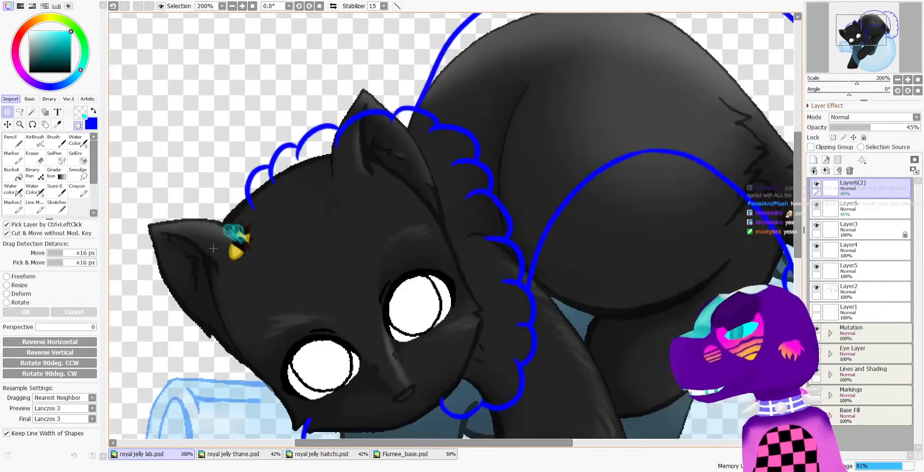
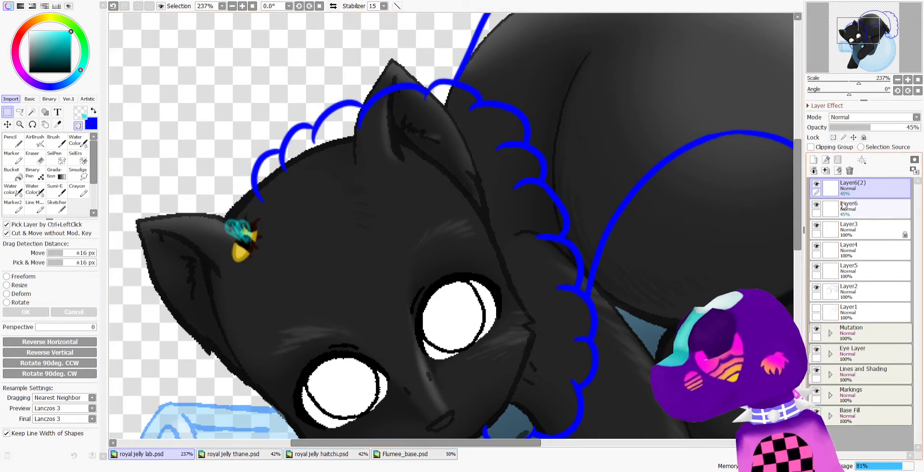
# Merge the two wing layers, lock the transparent pixels, and recolour the wings pale cyan with a 500-size Binary Pen
pyautogui.click(826, 172)
pyautogui.click(834, 138)
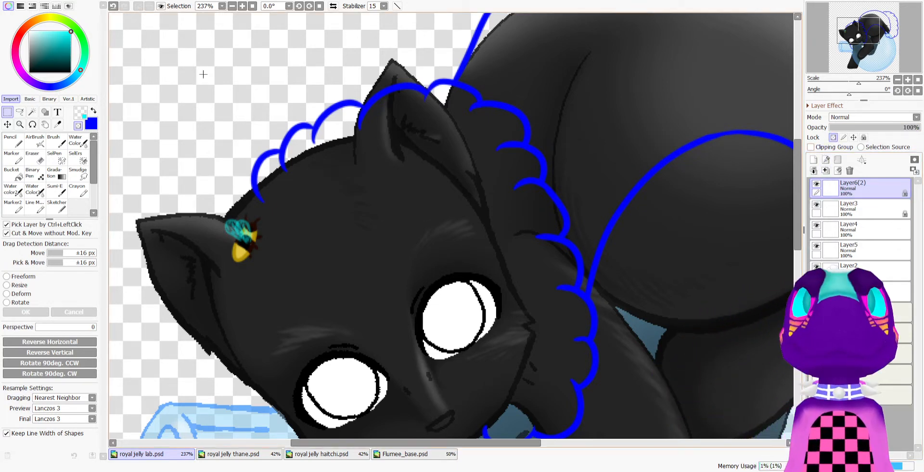
pyautogui.click(36, 31)
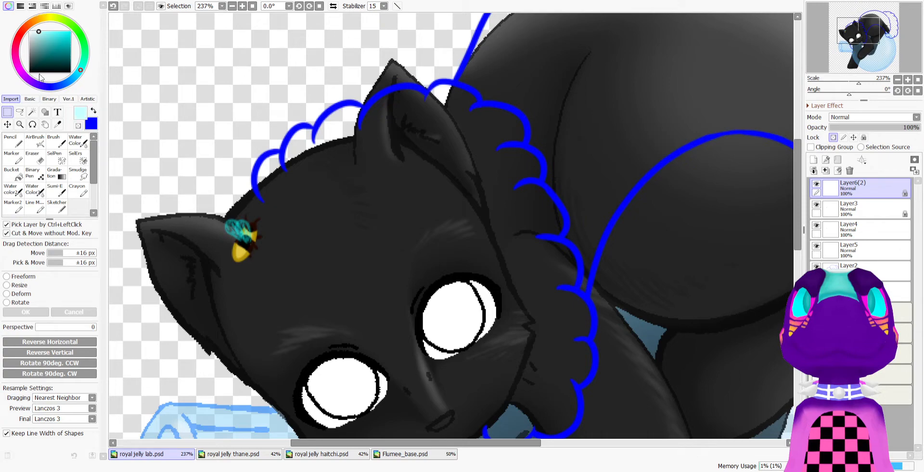
pyautogui.click(32, 173)
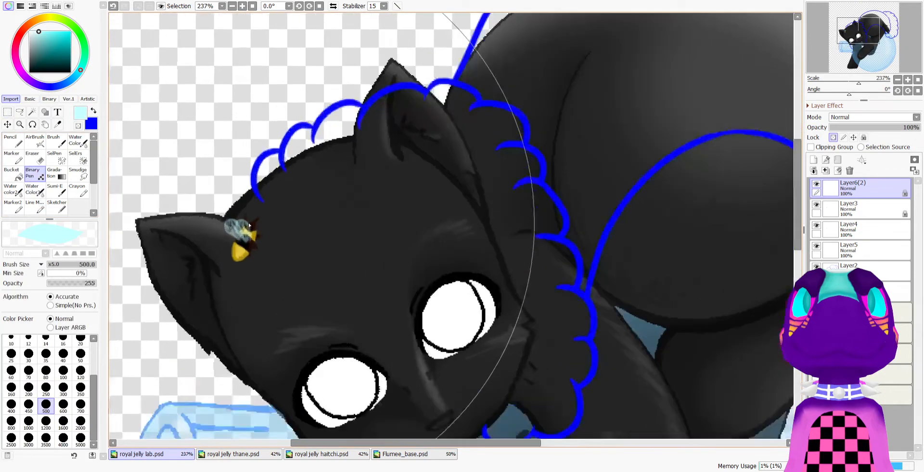
pyautogui.scroll(-5, 249, 224)
pyautogui.scroll(4, 270, 222)
pyautogui.scroll(-4, 285, 221)
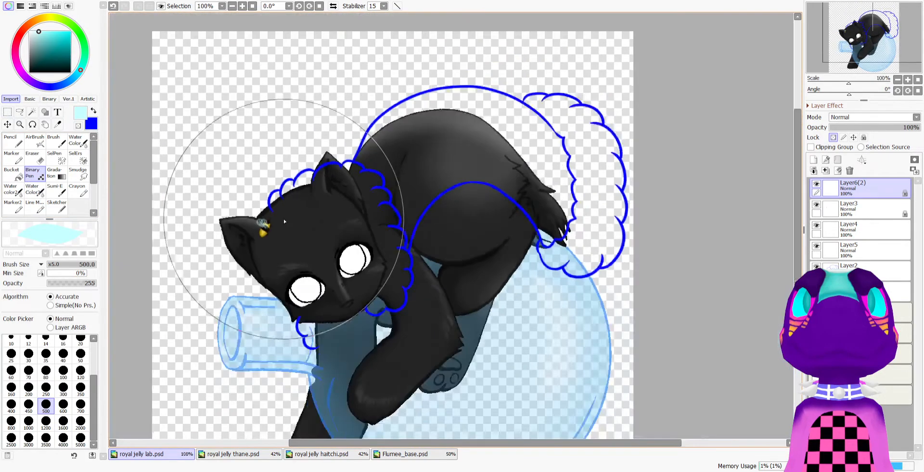
pyautogui.scroll(1, 285, 221)
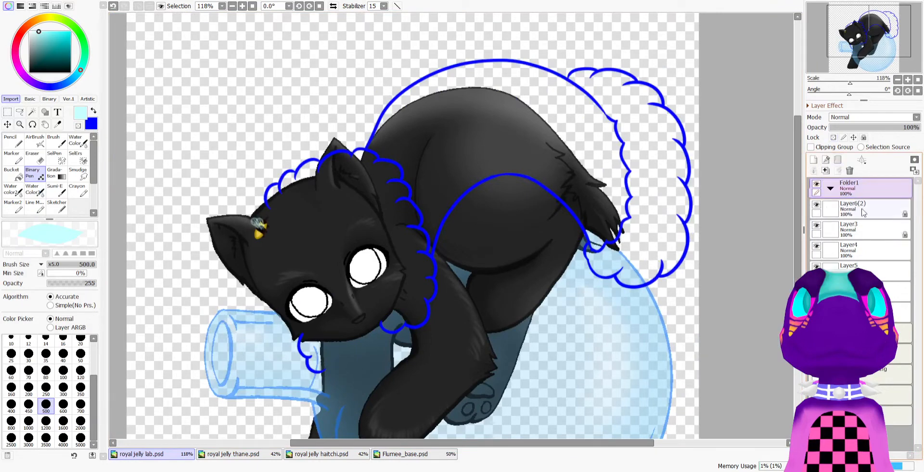
# Merge the bee layers from Layer6(2) down to Layer5 into one layer and delete the unused new folder
pyautogui.click(838, 161)
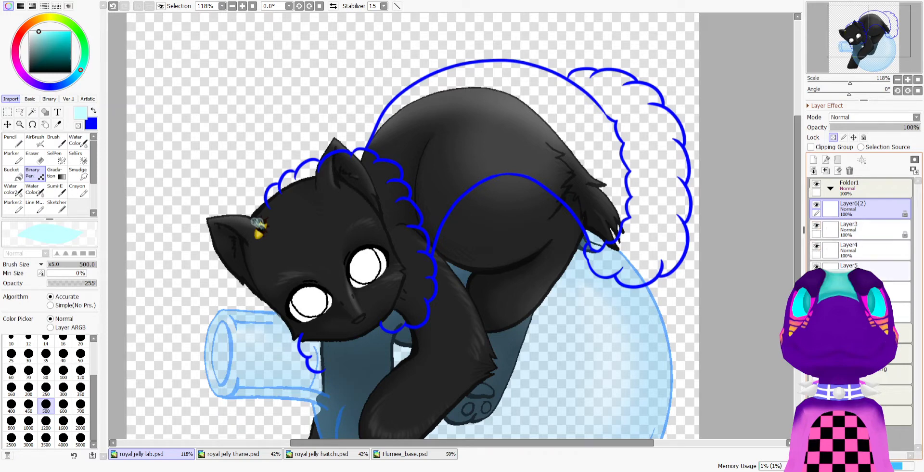
pyautogui.keyDown('shift'); pyautogui.click(855, 270); pyautogui.keyUp('shift')
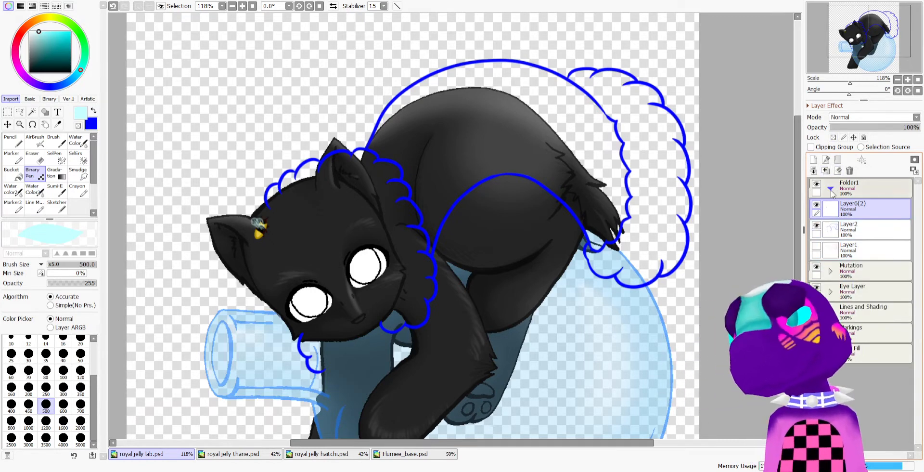
pyautogui.click(850, 171)
pyautogui.scroll(-3, 146, 161)
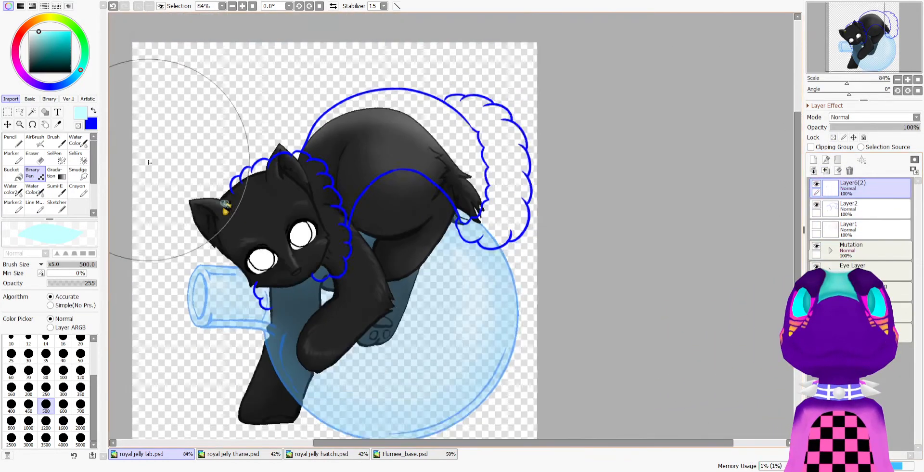
pyautogui.scroll(2, 233, 223)
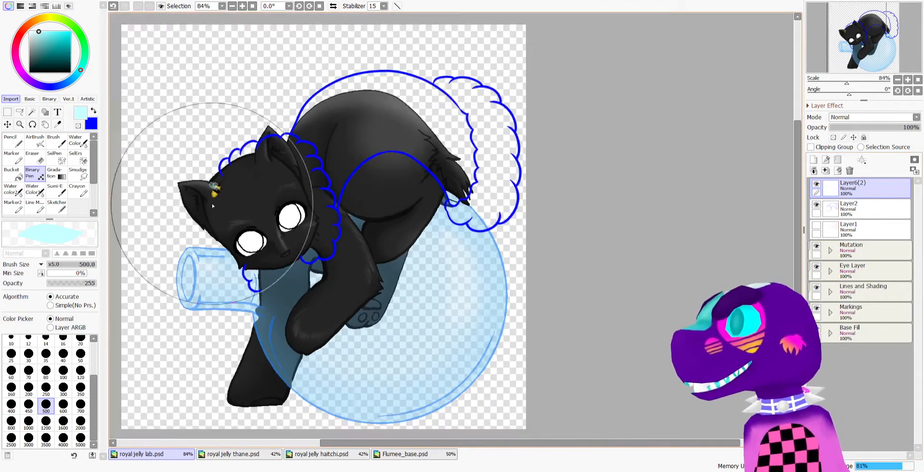
pyautogui.scroll(1, 135, 176)
# Duplicate the merged bee layer and place the copy at the tip of the cat's tail
pyautogui.moveTo(855, 191); pyautogui.dragTo(814, 159)
pyautogui.click(7, 124)
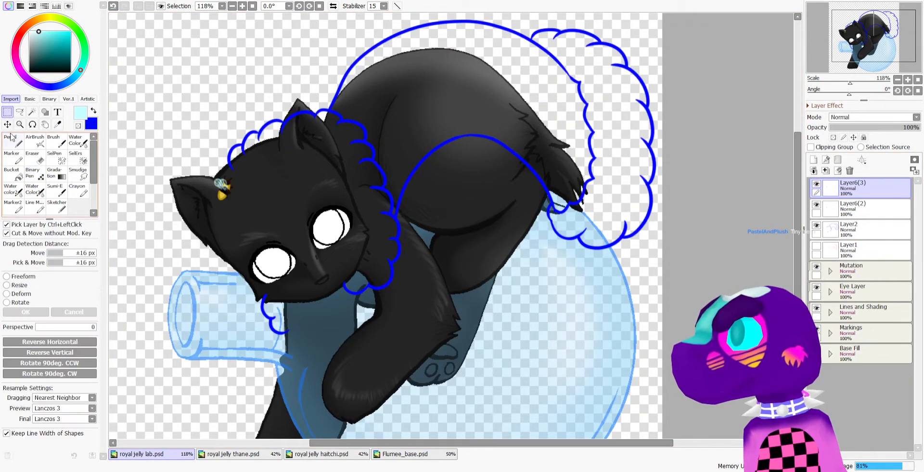
pyautogui.moveTo(131, 198)
pyautogui.mouseDown()
pyautogui.moveTo(494, 214)
pyautogui.moveTo(388, 235)
pyautogui.mouseUp()
# Duplicate the tail bee, then rotate and move the copy onto the upper outer edge of the blue scalloped tail outline
pyautogui.moveTo(829, 188); pyautogui.dragTo(814, 160)
pyautogui.click(9, 113)
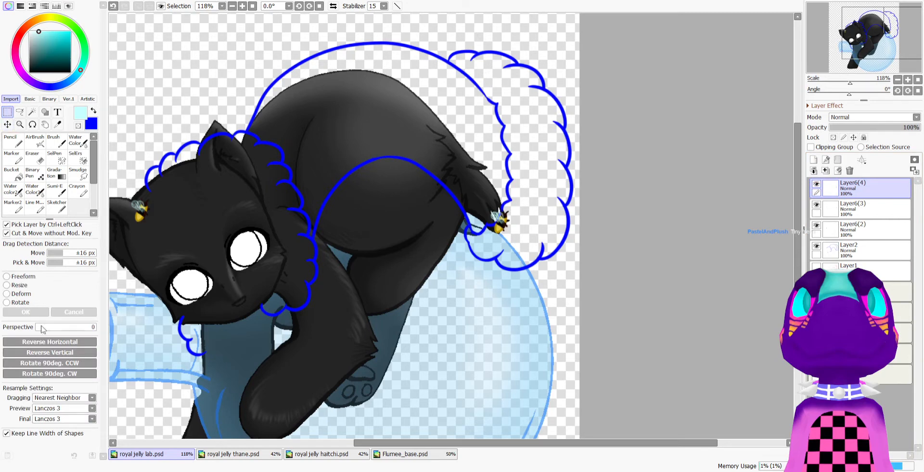
pyautogui.hotkey('ctrl', 't')
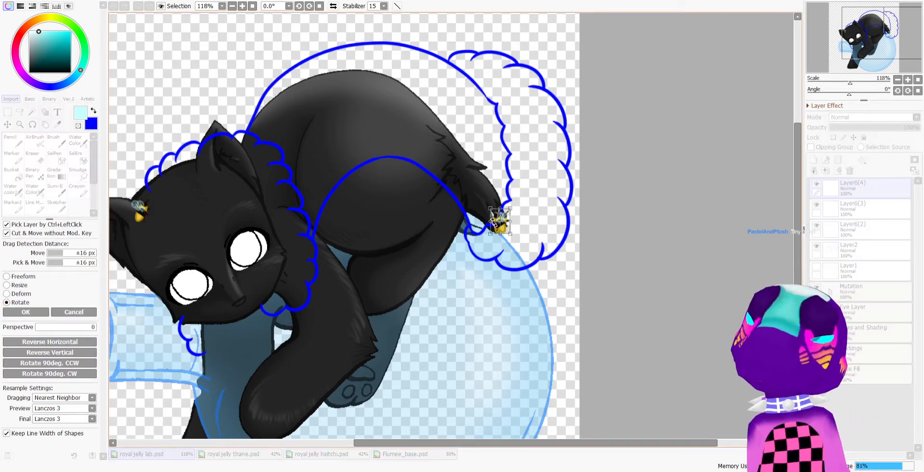
pyautogui.moveTo(494, 223); pyautogui.dragTo(550, 88)
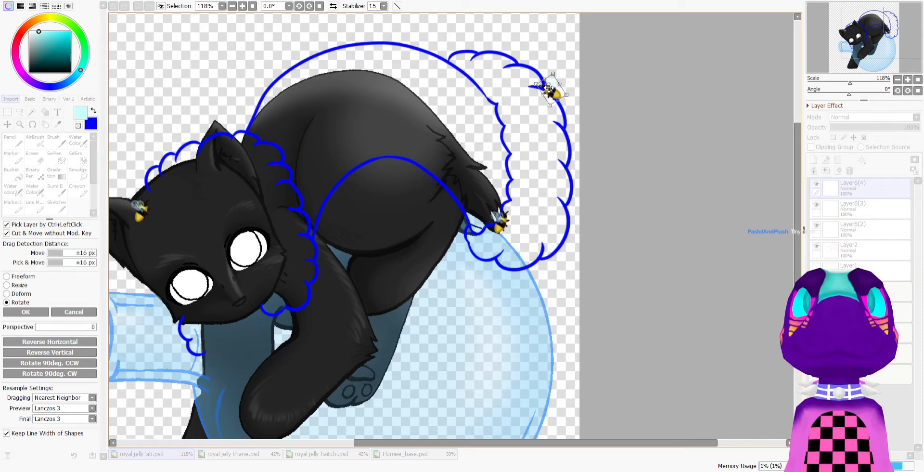
pyautogui.click(26, 312)
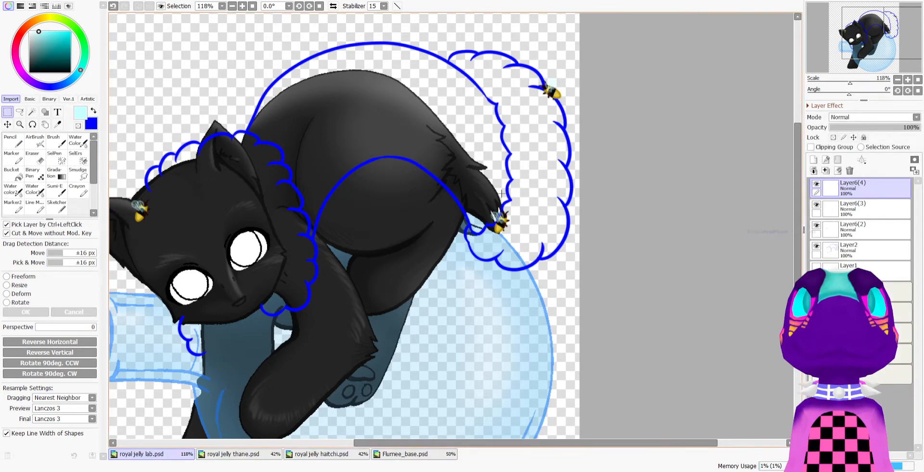
# Duplicate that bee, flip it horizontally, and rotate and move the copy to the top of the scalloped tail outline
pyautogui.moveTo(866, 187); pyautogui.dragTo(814, 160)
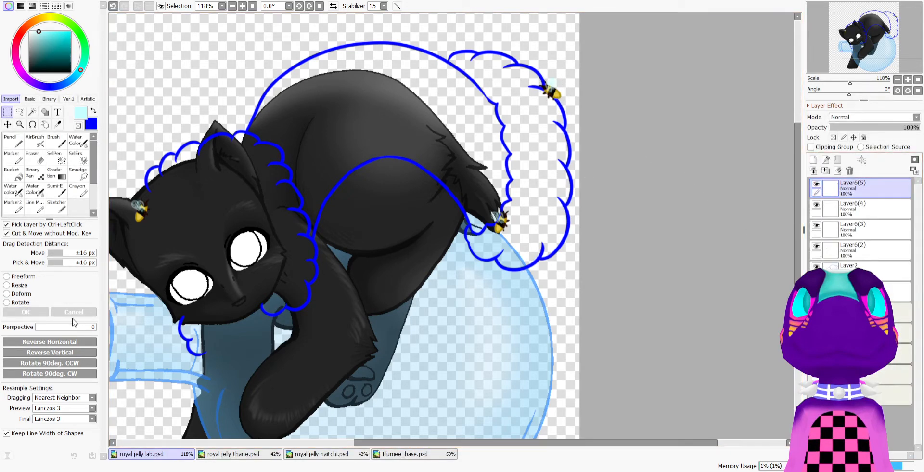
pyautogui.click(43, 343)
pyautogui.moveTo(541, 280); pyautogui.dragTo(551, 271)
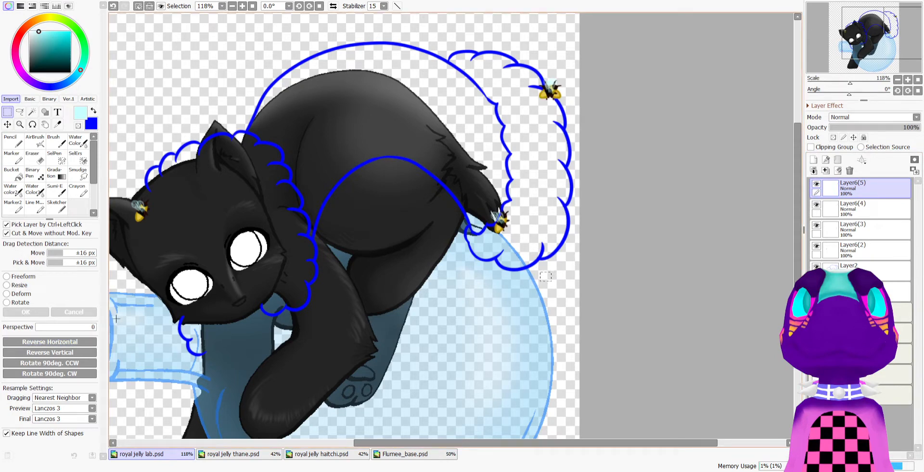
pyautogui.hotkey('ctrl', 'd')
pyautogui.hotkey('ctrl', 't')
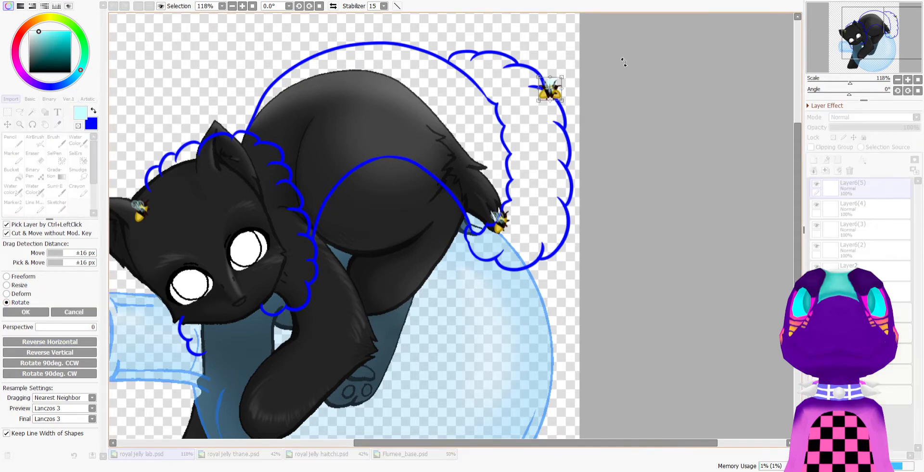
pyautogui.moveTo(550, 89); pyautogui.dragTo(494, 62)
pyautogui.scroll(-2, 411, 174)
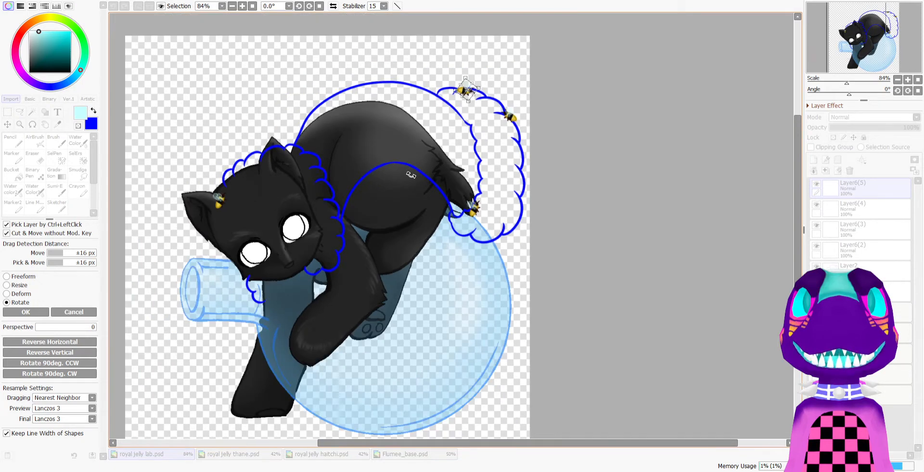
pyautogui.click(34, 312)
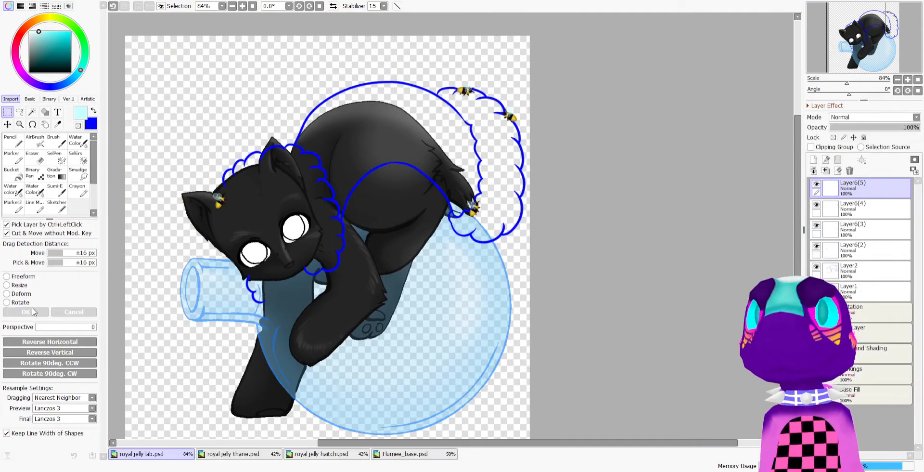
# Group the four bee layers, Layer6(2) to Layer6(5), in a new folder and collapse it
pyautogui.scroll(2, 336, 163)
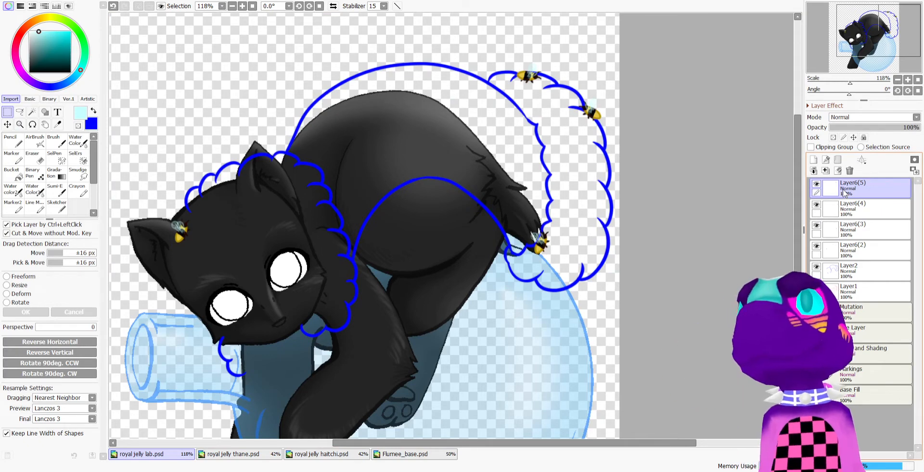
pyautogui.click(838, 159)
pyautogui.keyDown('shift'); pyautogui.click(859, 269); pyautogui.keyUp('shift')
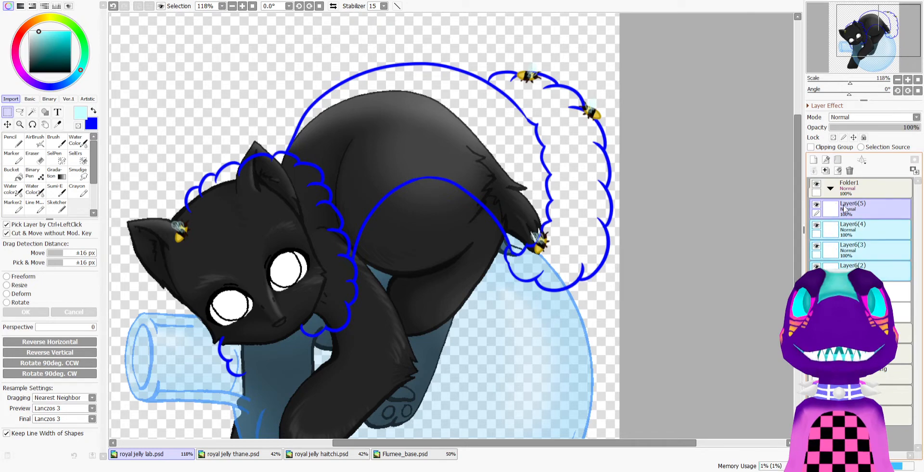
pyautogui.moveTo(846, 208); pyautogui.dragTo(838, 191)
pyautogui.click(833, 189)
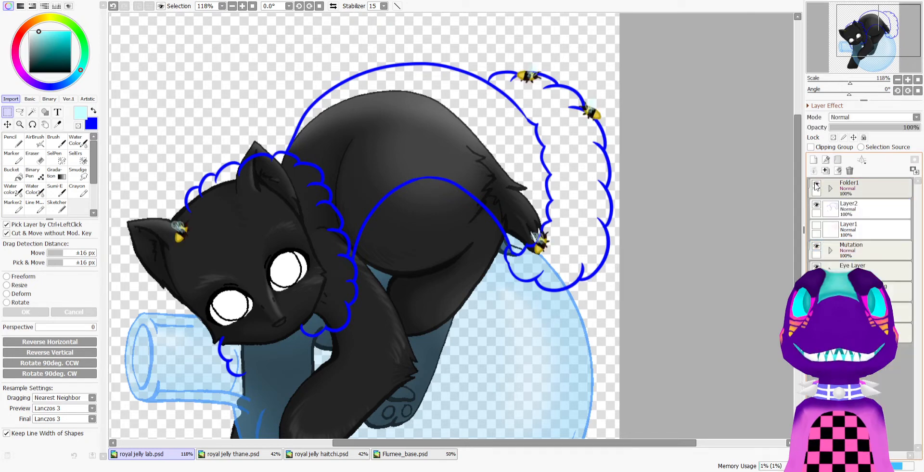
# Choose the copied Promoted Selection layer in the Base Fill folder and set the Magic Wand to work without anti-aliasing
pyautogui.click(841, 207)
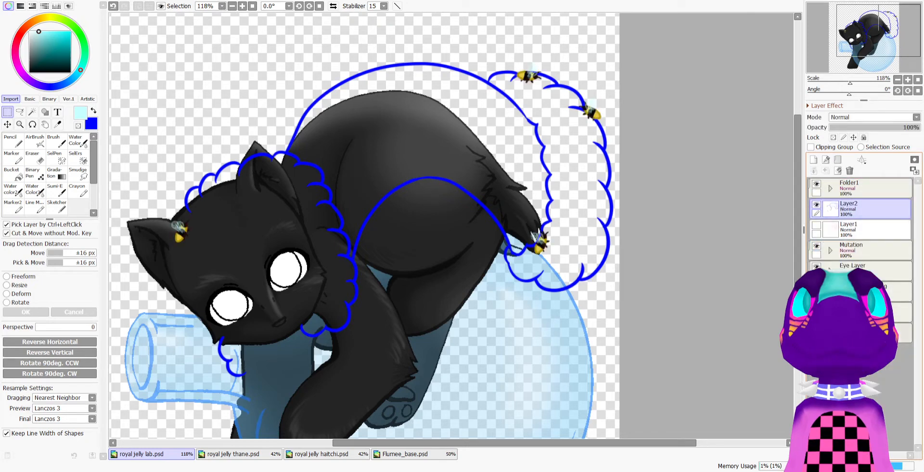
pyautogui.click(865, 377)
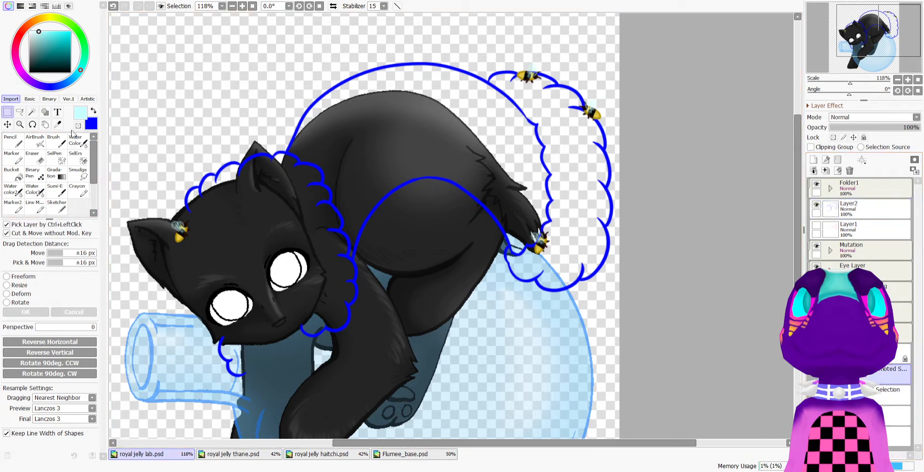
pyautogui.click(33, 113)
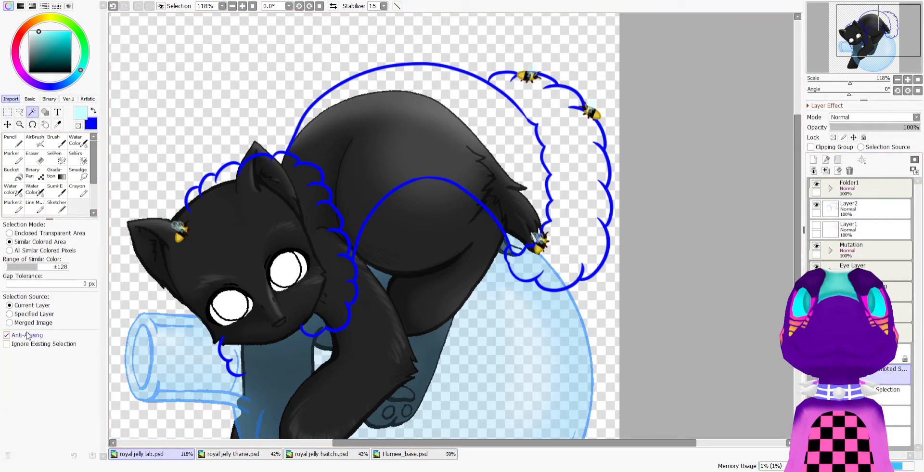
pyautogui.click(230, 257)
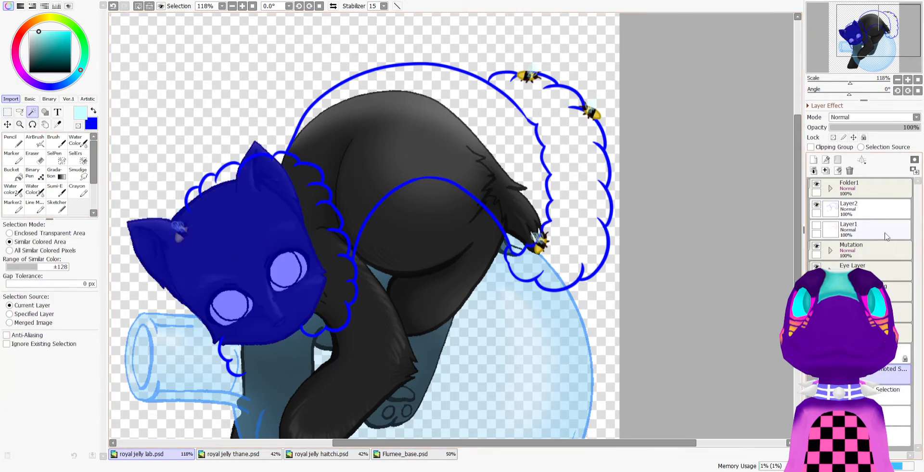
pyautogui.click(882, 211)
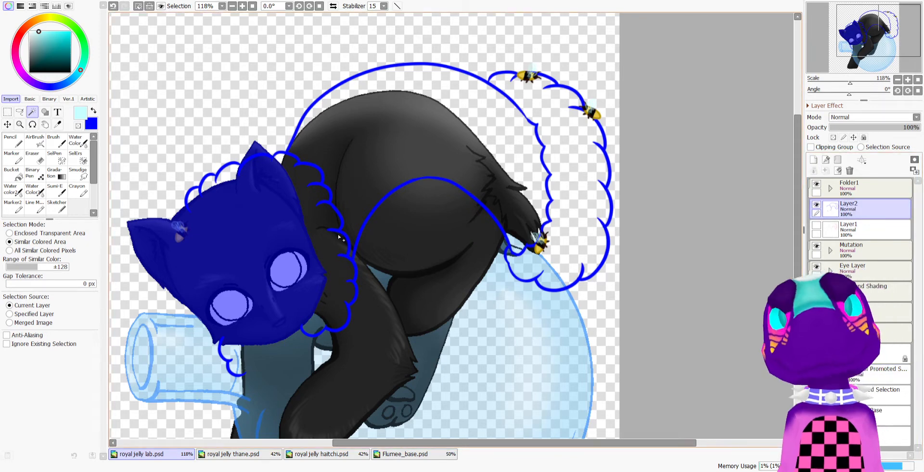
pyautogui.hotkey('ctrl', 'd')
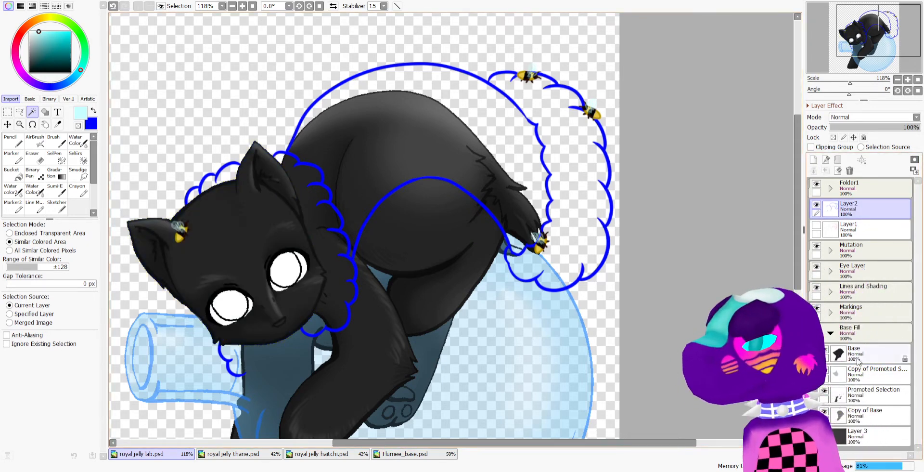
# Select the foreground-side front leg on the Promoted Selection layer and erase the blue fluff line overlapping it on Layer2
pyautogui.click(887, 394)
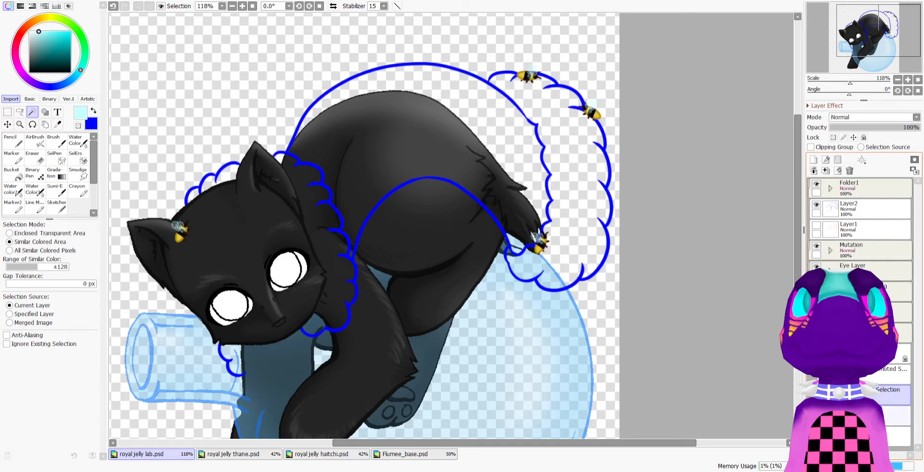
pyautogui.click(271, 367)
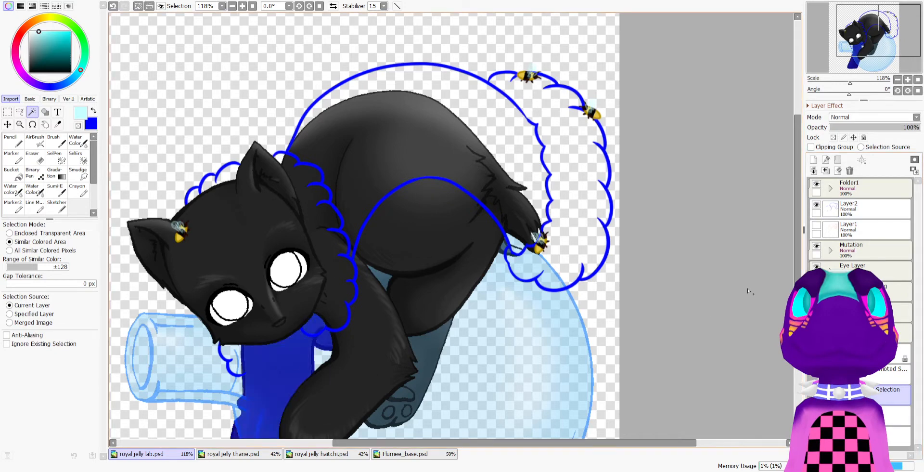
pyautogui.click(850, 207)
pyautogui.click(32, 156)
pyautogui.scroll(2, 214, 367)
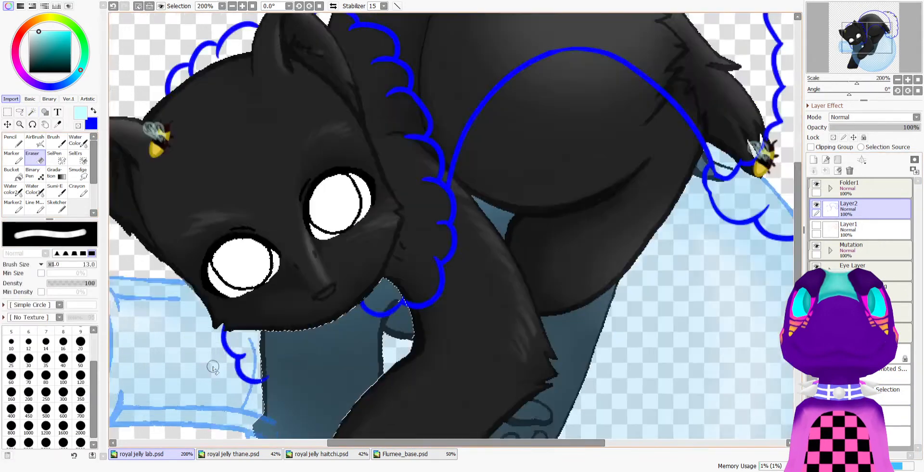
pyautogui.scroll(1, 214, 367)
pyautogui.scroll(-4, 264, 342)
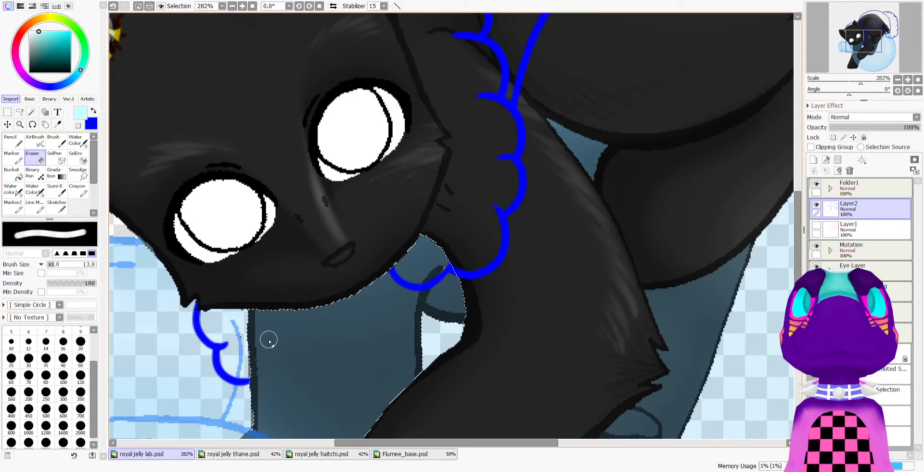
pyautogui.hotkey('ctrl', 't')
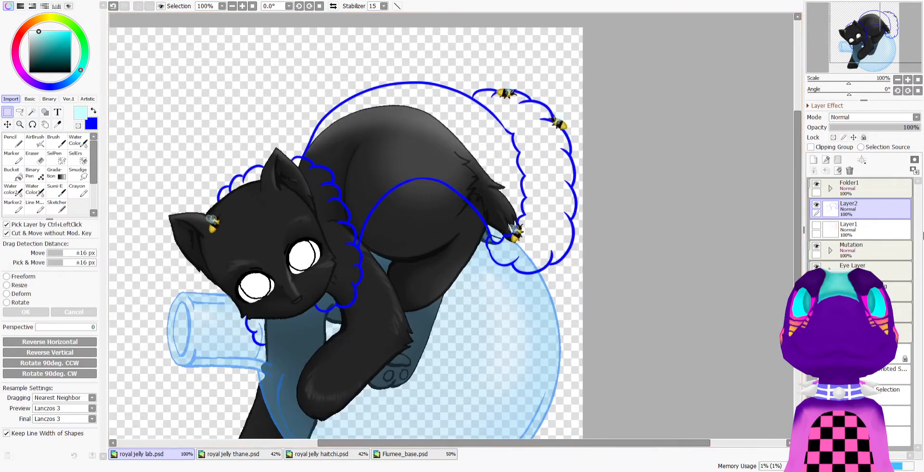
# Add a new layer between Layer2 and Layer1, set the colour to dark red and choose the Pencil
pyautogui.click(887, 227)
pyautogui.click(814, 160)
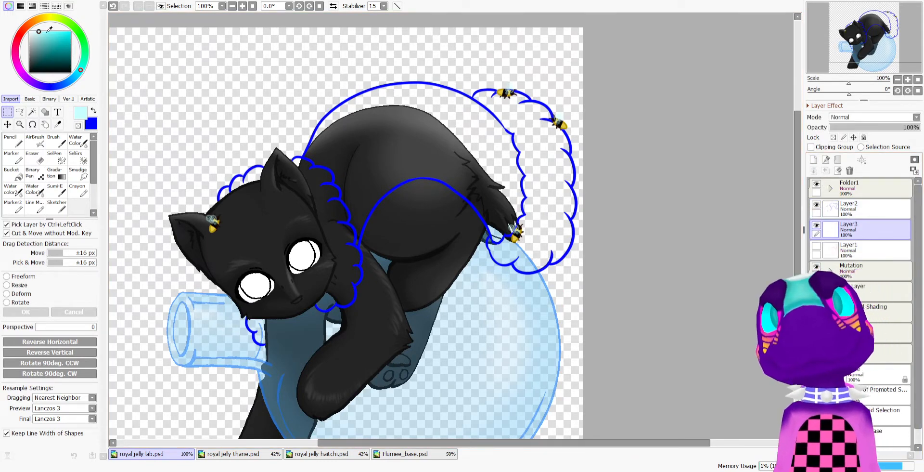
pyautogui.click(21, 35)
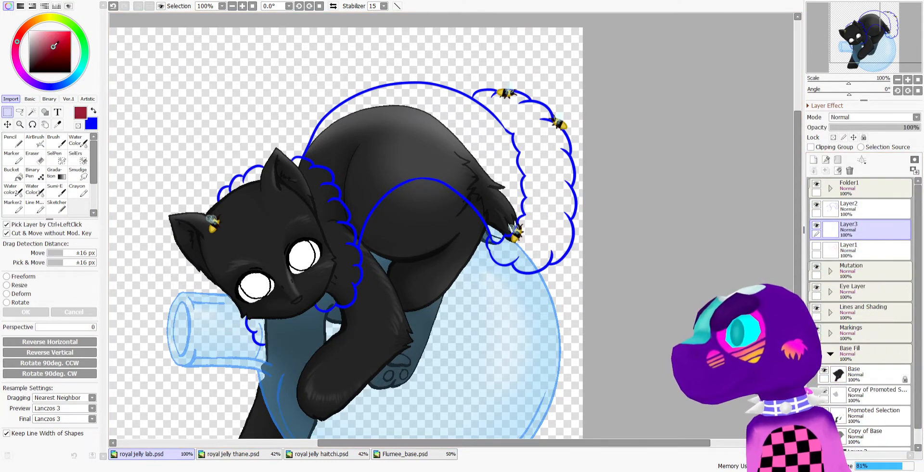
pyautogui.click(10, 146)
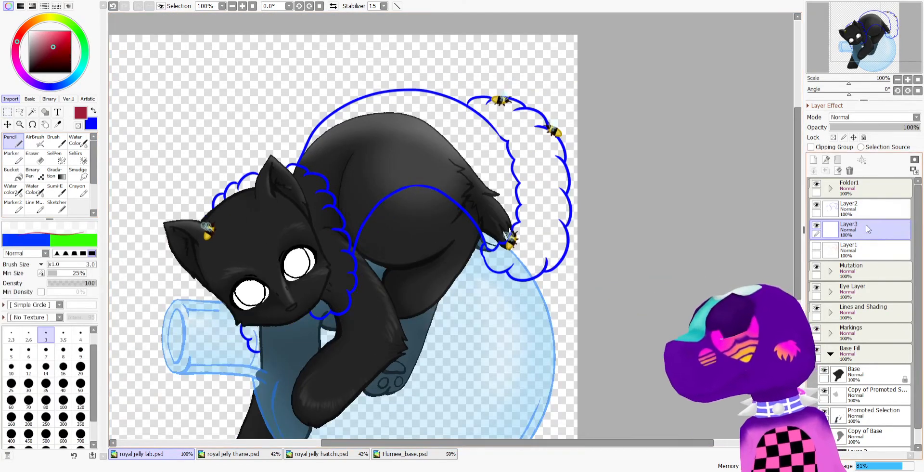
# Select the back area enclosed by the blue outline on Layer2 with the Magic Wand and make Layer3 active
pyautogui.click(862, 208)
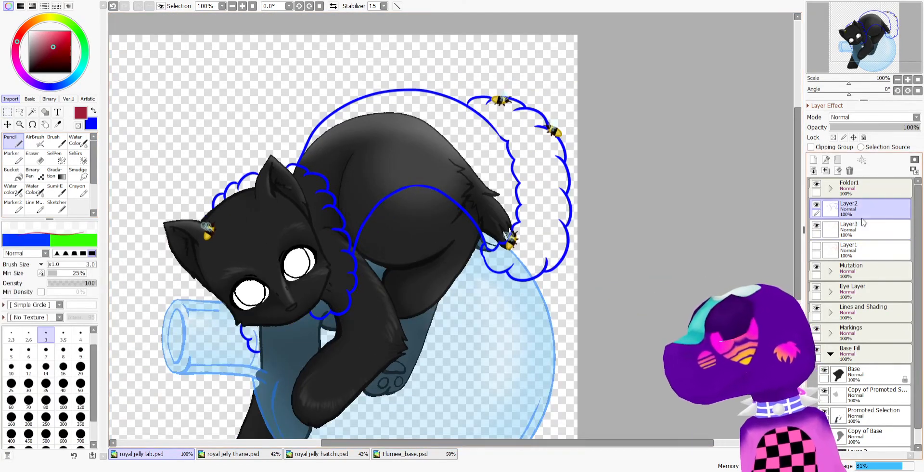
pyautogui.click(32, 111)
pyautogui.click(390, 142)
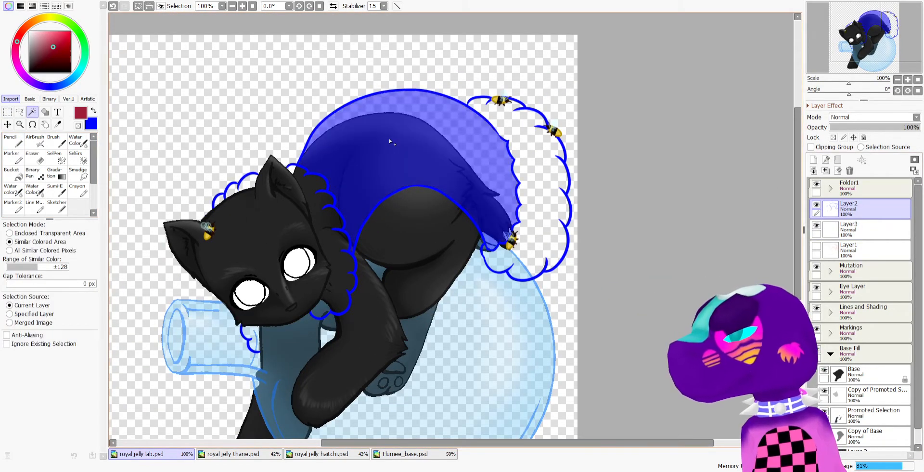
pyautogui.click(850, 230)
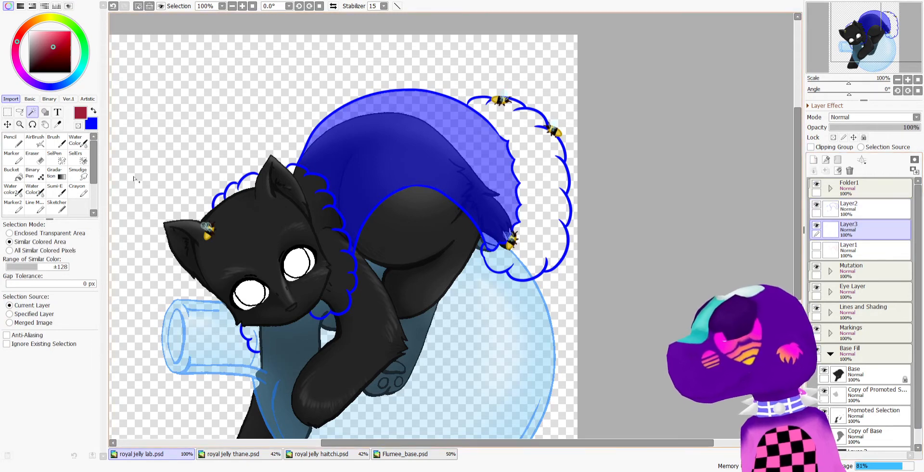
# Try filling the selected back area dark red with the Binary Pen at size 500 and clear the selection
pyautogui.click(32, 173)
pyautogui.moveTo(248, 217); pyautogui.dragTo(587, 124)
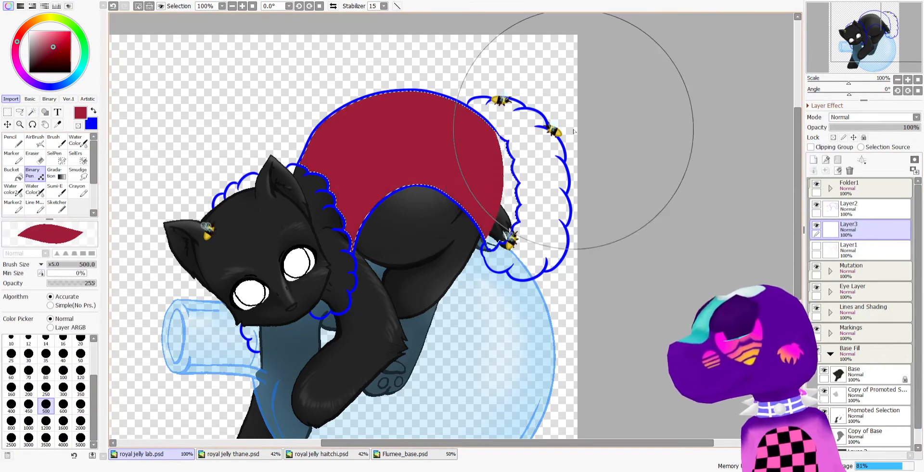
pyautogui.click(7, 112)
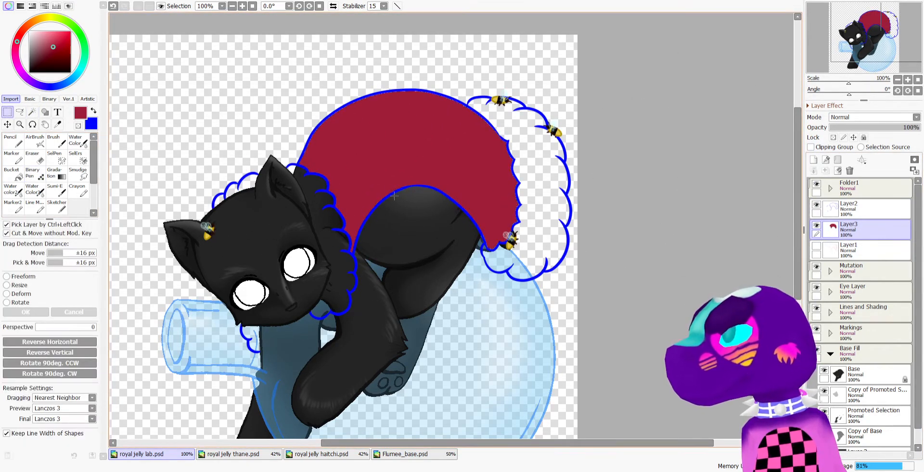
pyautogui.scroll(5, 364, 241)
pyautogui.scroll(-5, 364, 241)
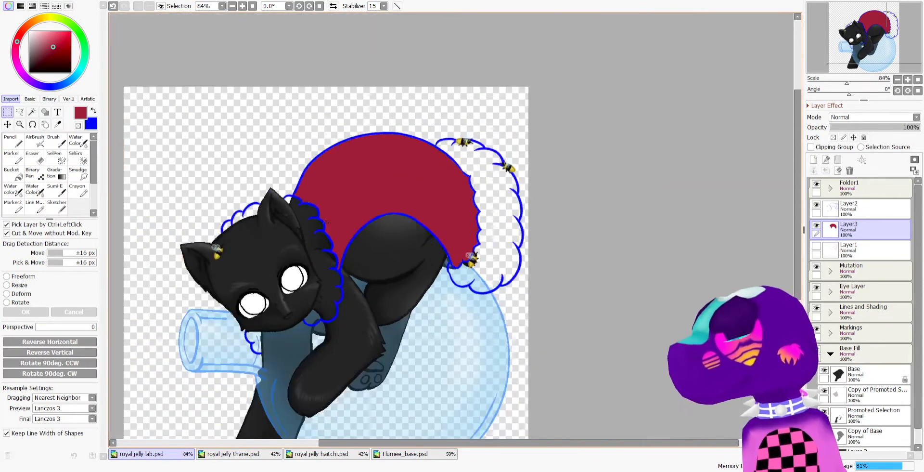
# Undo the deselection and the dark red fill on Layer3
pyautogui.click(33, 112)
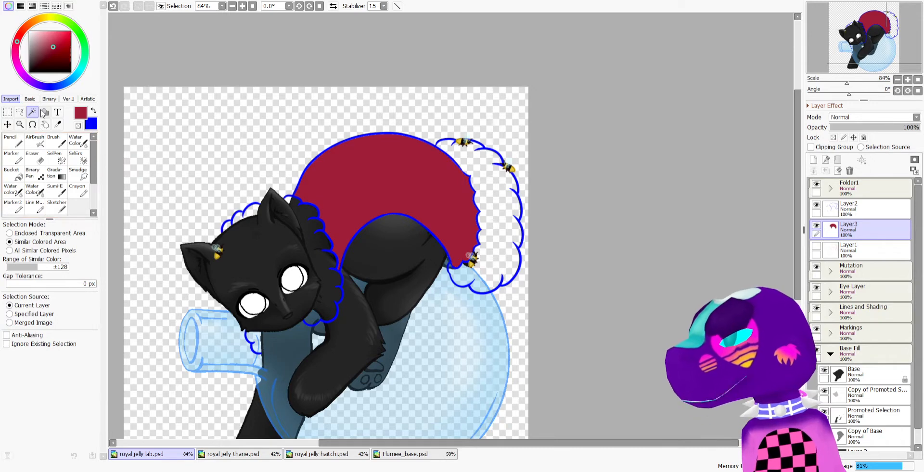
pyautogui.click(113, 6)
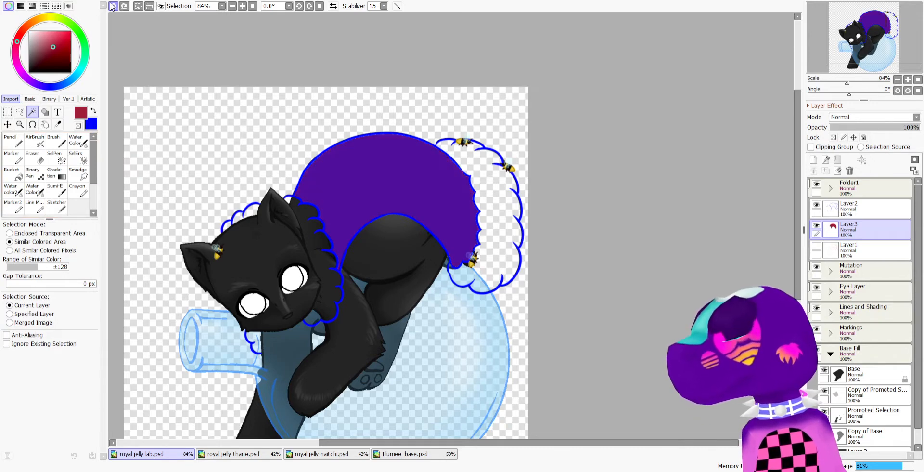
pyautogui.click(143, 47)
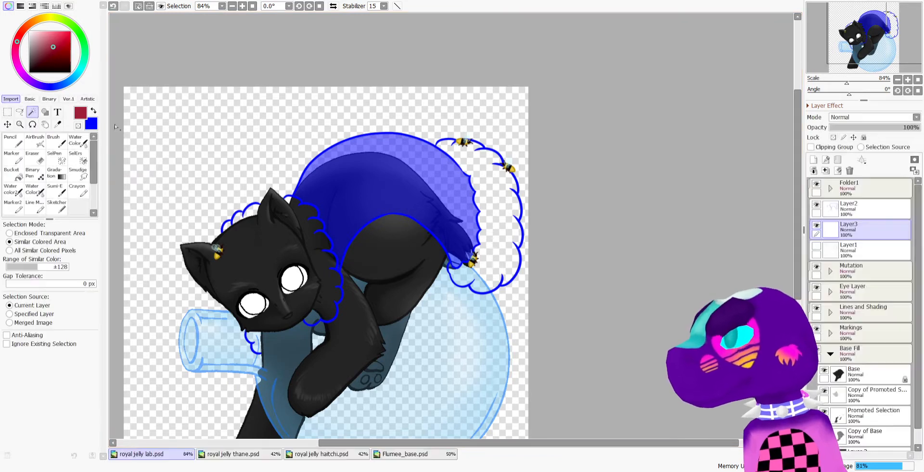
# Fill the selected back area on Layer3 dark red with the Binary Pen at size 500 and clear the selection
pyautogui.scroll(2, 115, 124)
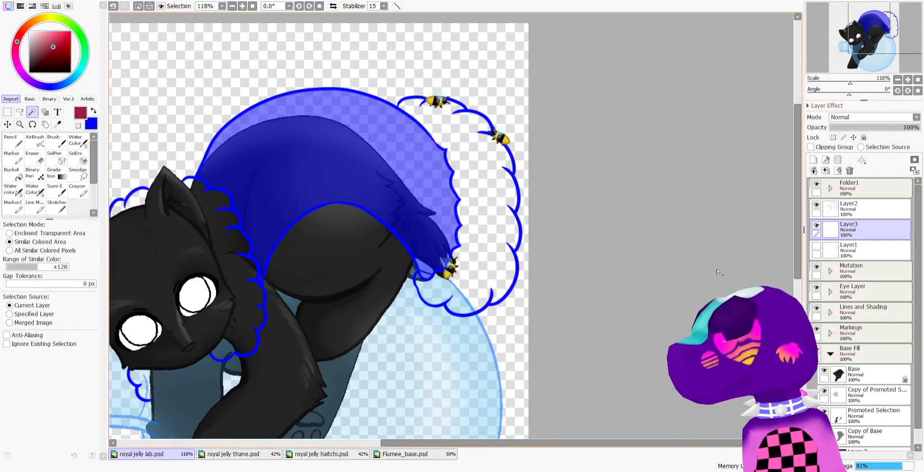
pyautogui.click(32, 173)
pyautogui.moveTo(231, 159)
pyautogui.mouseDown()
pyautogui.moveTo(268, 243)
pyautogui.moveTo(444, 242)
pyautogui.mouseUp()
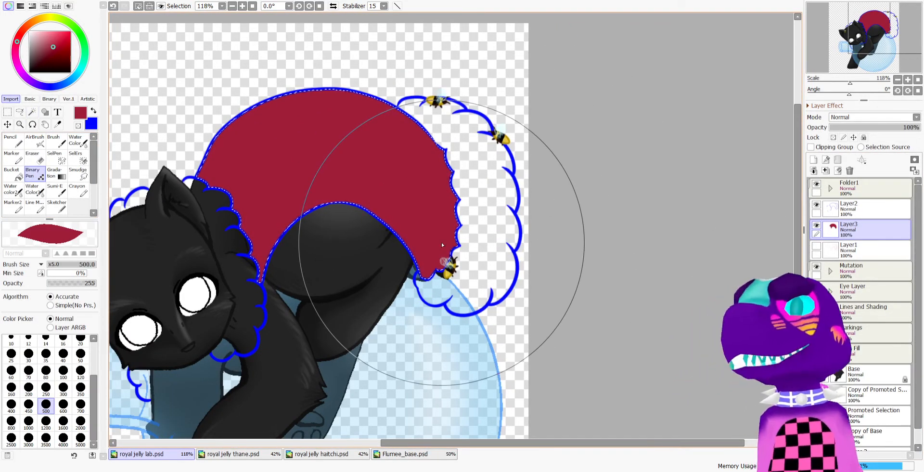
pyautogui.scroll(-2, 337, 164)
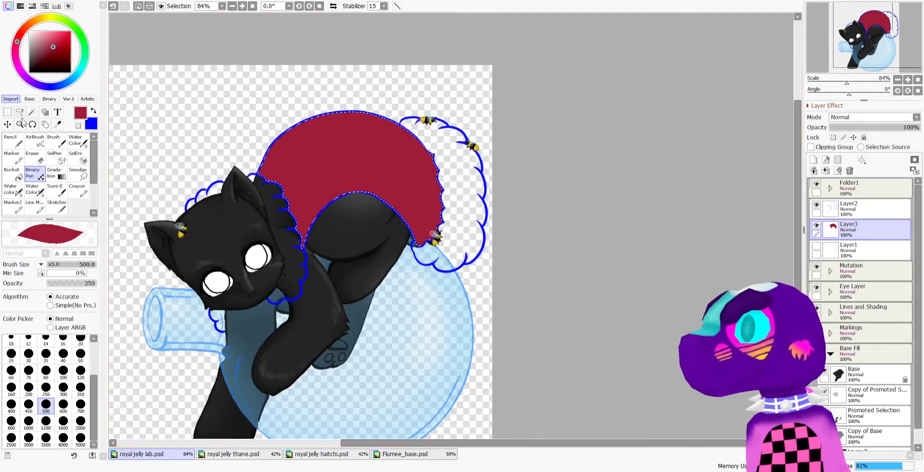
pyautogui.click(21, 113)
pyautogui.click(8, 112)
pyautogui.click(200, 88)
pyautogui.scroll(-3, 327, 180)
pyautogui.scroll(3, 295, 207)
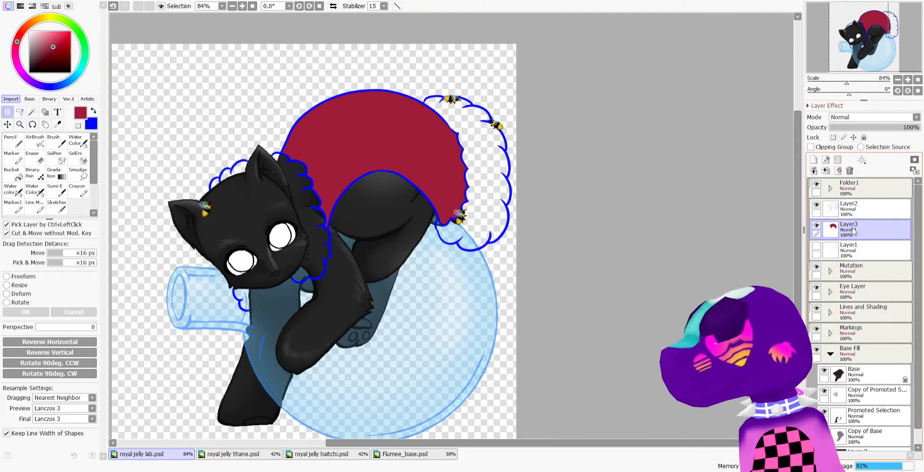
# Set the colour to pale yellow and add a new layer between Layer3 and Layer1
pyautogui.click(49, 17)
pyautogui.click(38, 32)
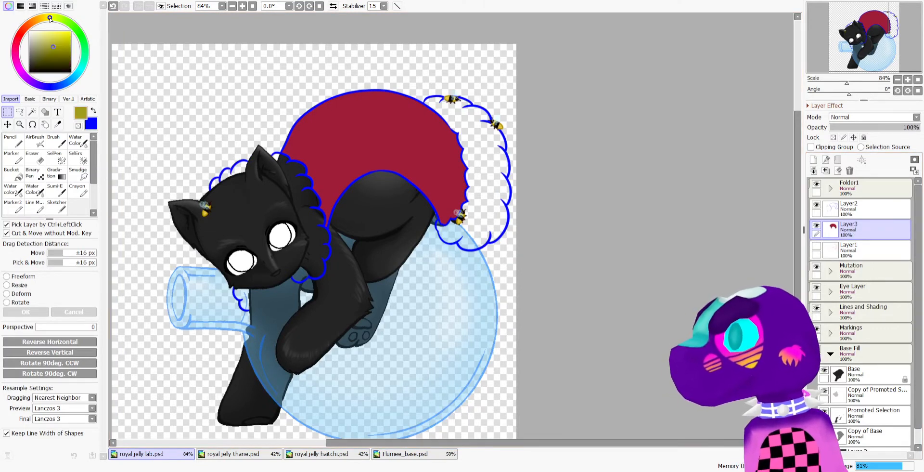
pyautogui.click(39, 34)
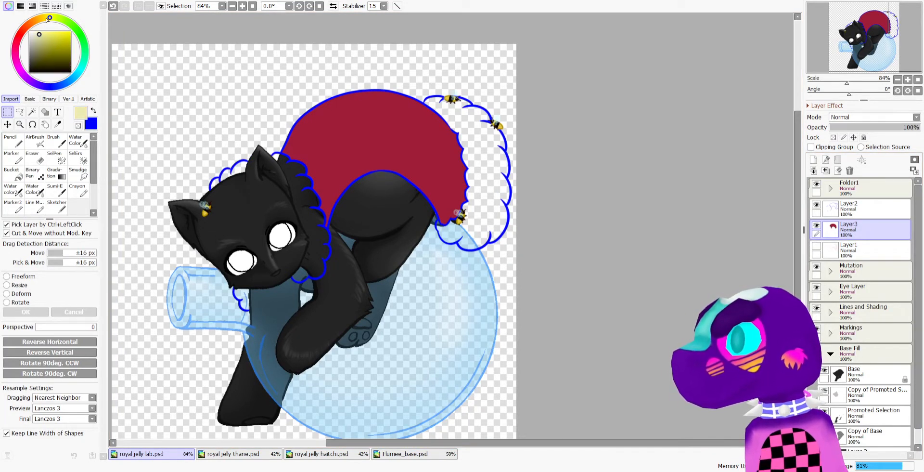
pyautogui.click(46, 18)
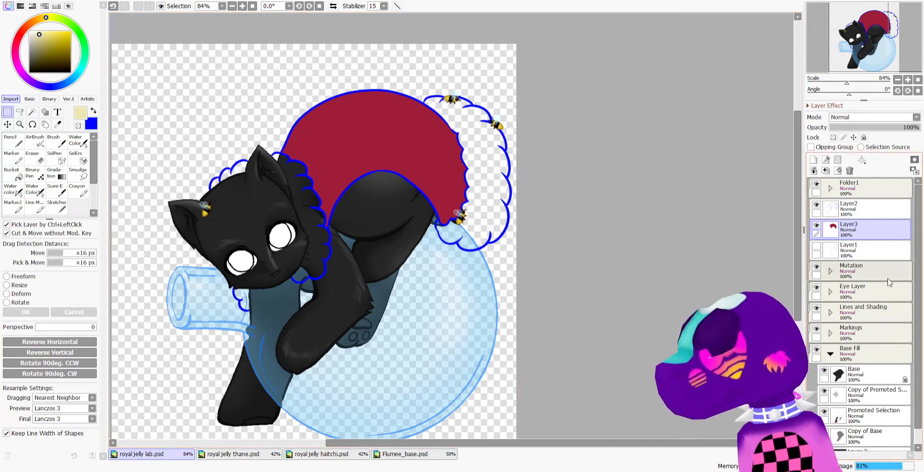
pyautogui.click(849, 246)
pyautogui.click(814, 160)
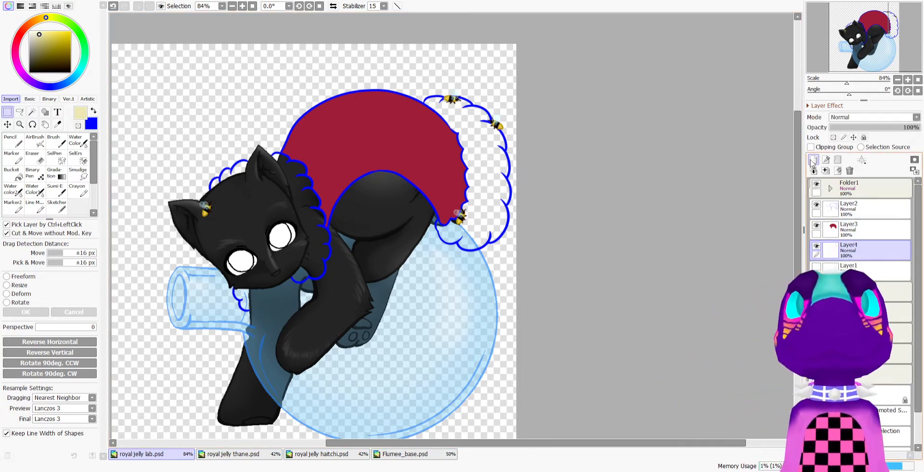
# Select everything outside the head using the copied Promoted Selection layer and the Magic Wand, with Layer4 as the active layer
pyautogui.scroll(-2, 862, 241)
pyautogui.click(891, 375)
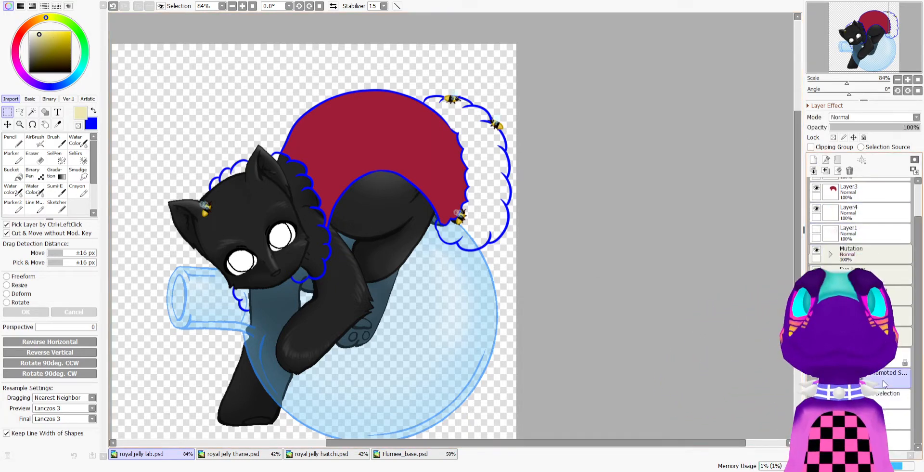
pyautogui.click(33, 112)
pyautogui.click(188, 93)
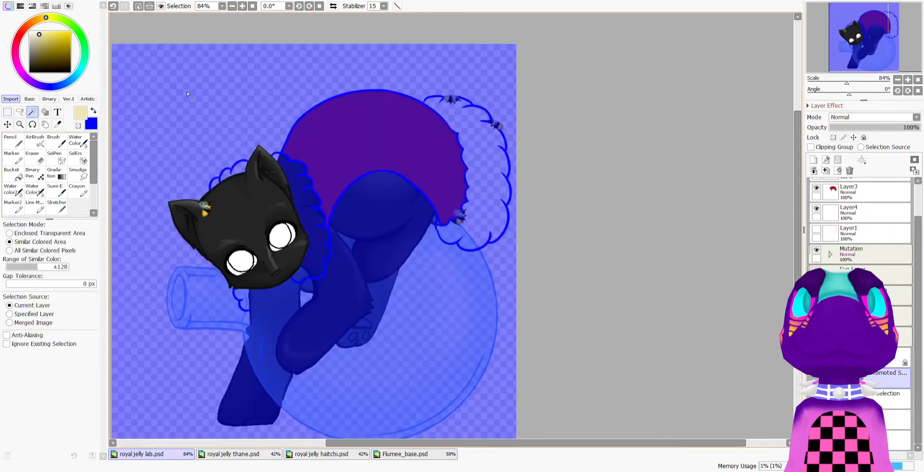
pyautogui.click(862, 212)
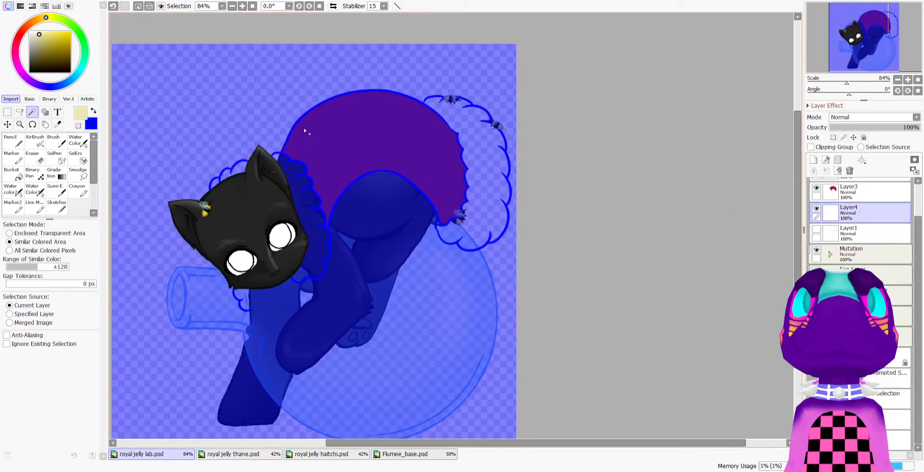
# Paint pale yellow along the head's edges inside the blue scalloped neck fluff with the Pencil at size 13
pyautogui.click(13, 141)
pyautogui.scroll(3, 319, 173)
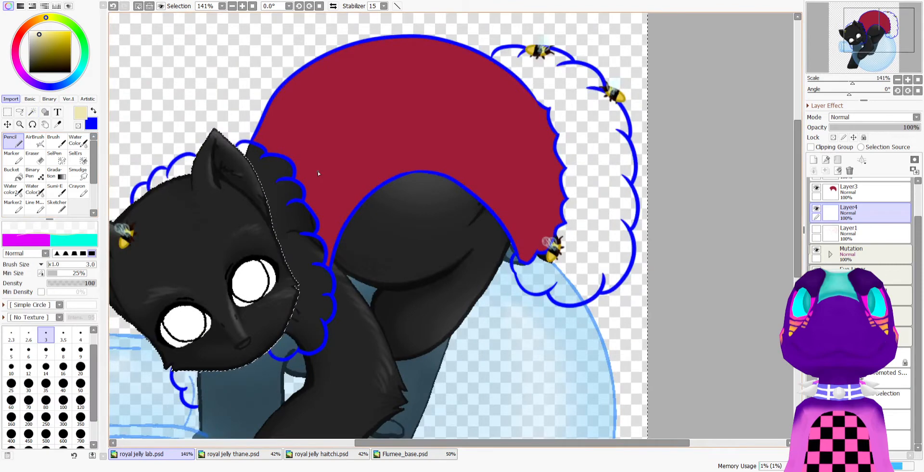
pyautogui.moveTo(319, 173); pyautogui.dragTo(451, 225)
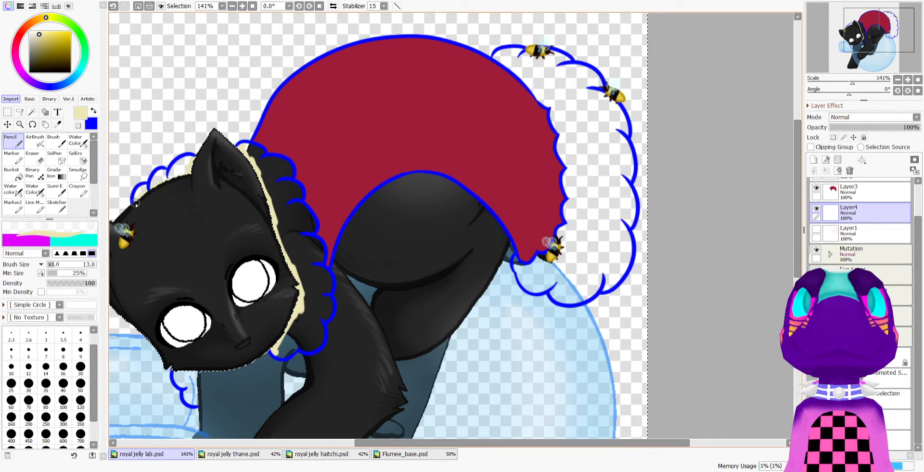
pyautogui.scroll(-2, 123, 209)
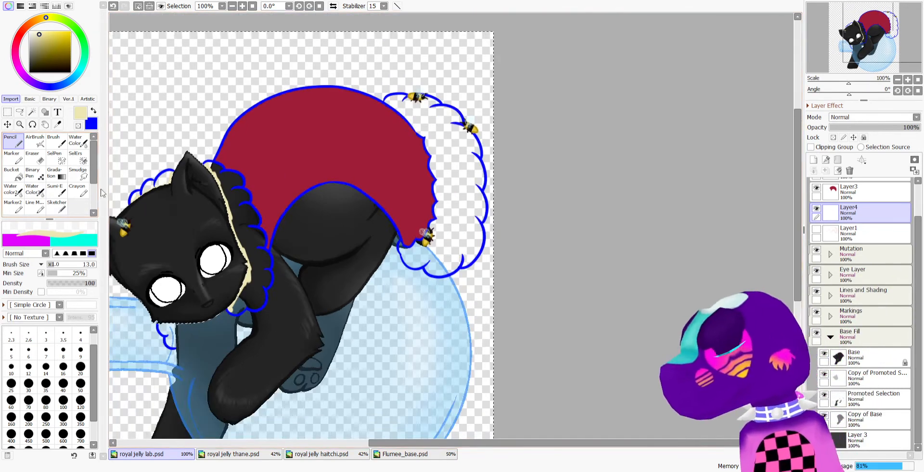
pyautogui.scroll(1, 288, 183)
# Paint pale yellow under the jaw above the small blue scallops beside the front leg and clear the selection
pyautogui.hotkey('ctrl', 't')
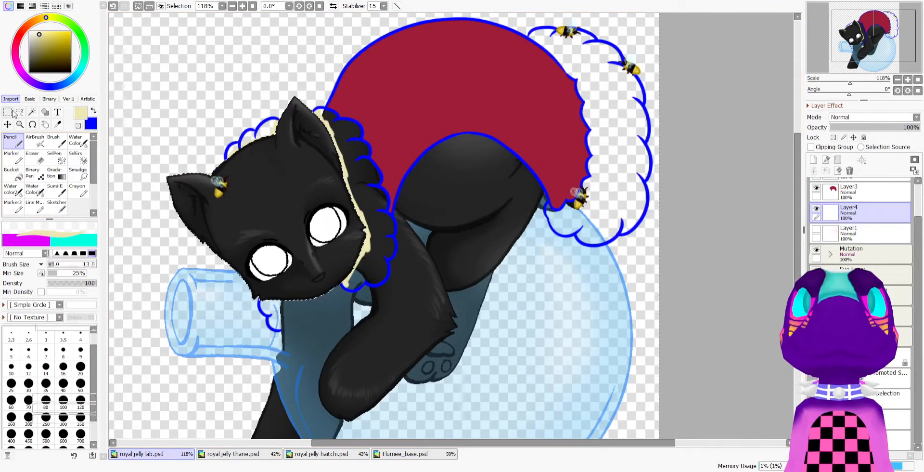
pyautogui.scroll(6, 282, 262)
pyautogui.press('Return')
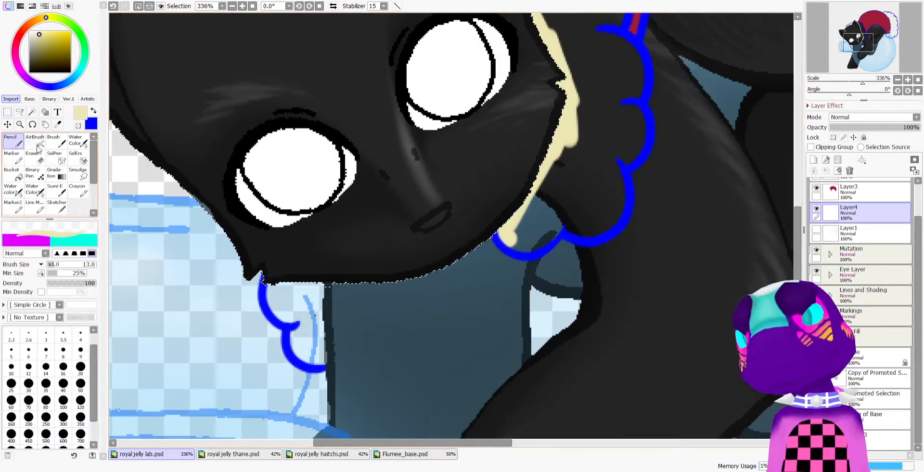
pyautogui.moveTo(267, 283); pyautogui.dragTo(323, 287)
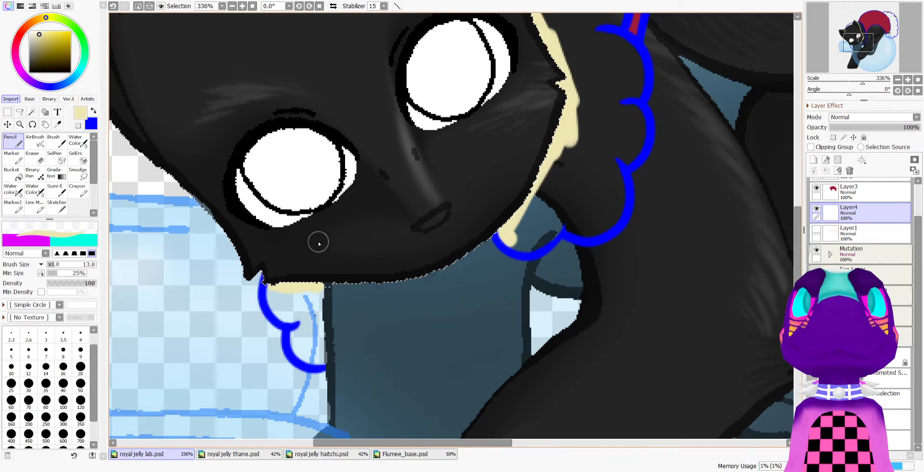
pyautogui.scroll(-8, 318, 243)
pyautogui.click(8, 111)
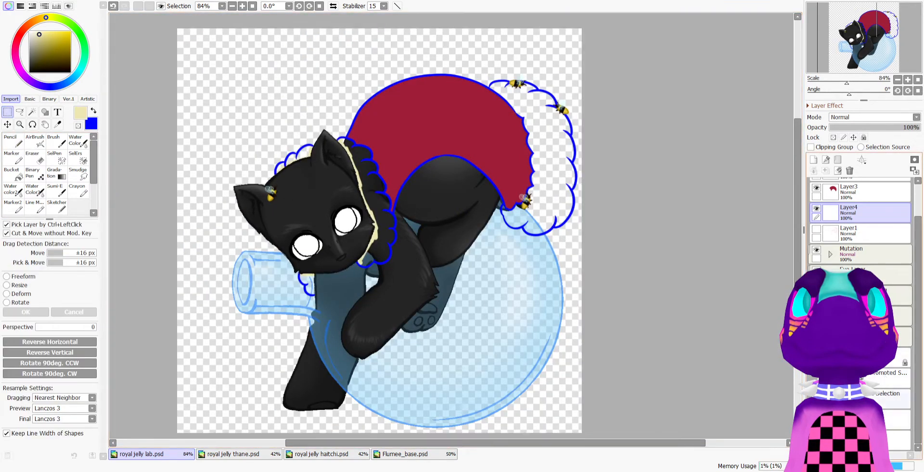
# Select the area outside the front leg using the Promoted Selection layer and the Magic Wand, then make Layer4 the active layer
pyautogui.click(893, 399)
pyautogui.click(32, 112)
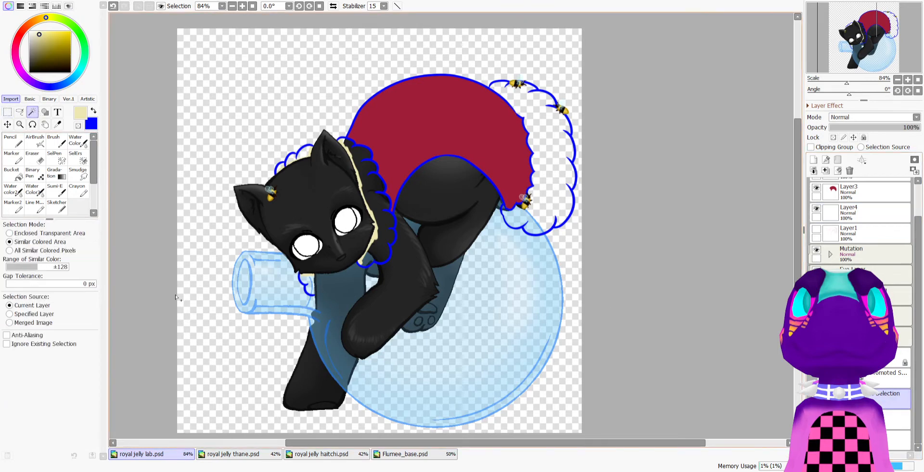
pyautogui.click(240, 298)
pyautogui.scroll(2, 857, 241)
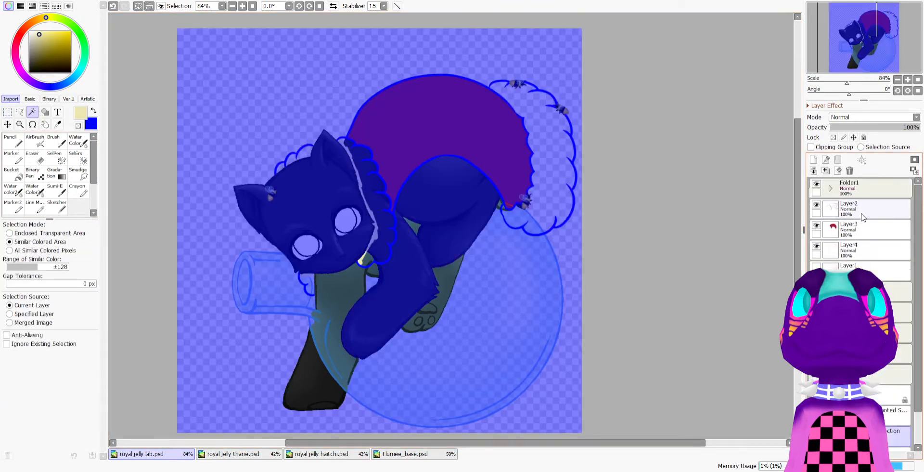
pyautogui.click(855, 257)
# Paint pale yellow along the front leg's edge inside the small blue scallops with the Pencil at size 13, and clear the selection
pyautogui.click(13, 140)
pyautogui.scroll(6, 359, 271)
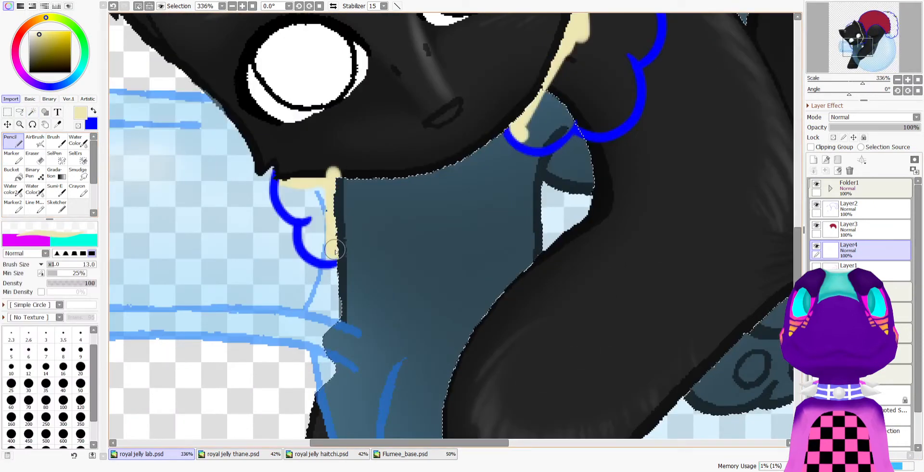
pyautogui.hotkey('ctrl', 'z')
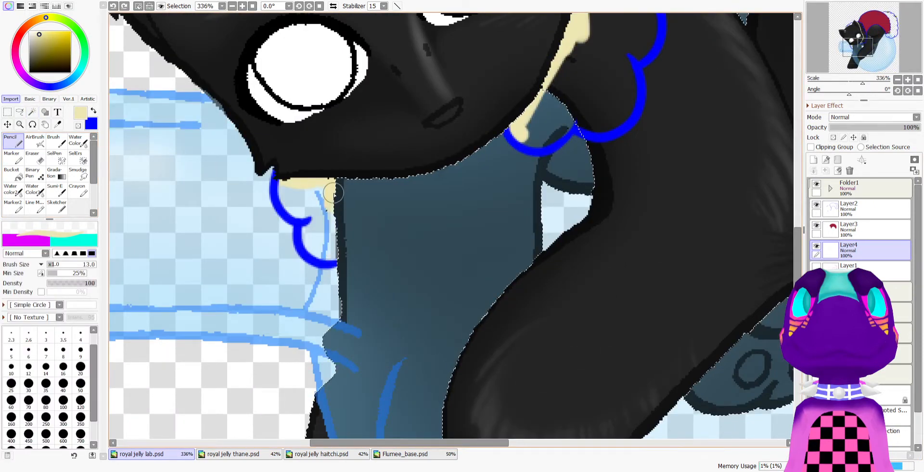
pyautogui.scroll(-8, 336, 253)
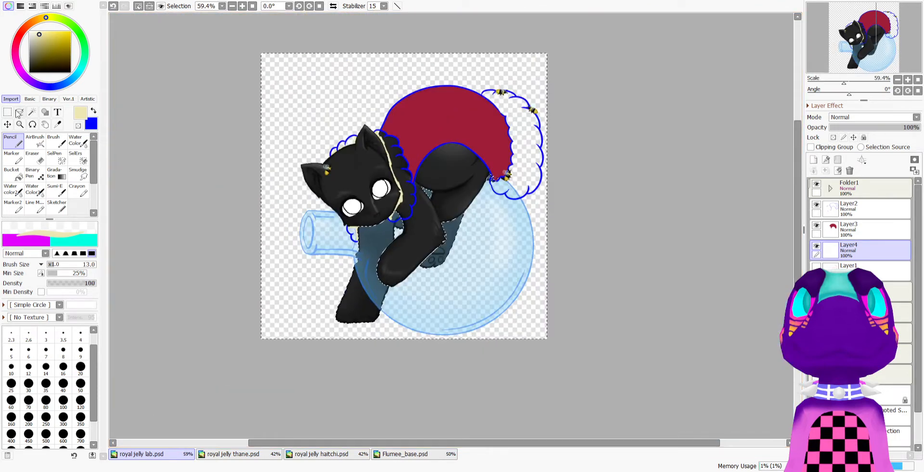
pyautogui.click(8, 112)
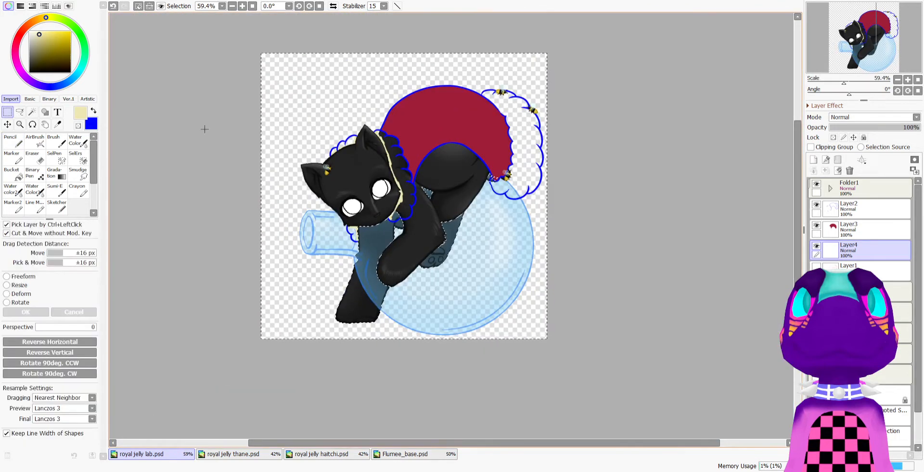
pyautogui.click(205, 128)
pyautogui.scroll(2, 435, 142)
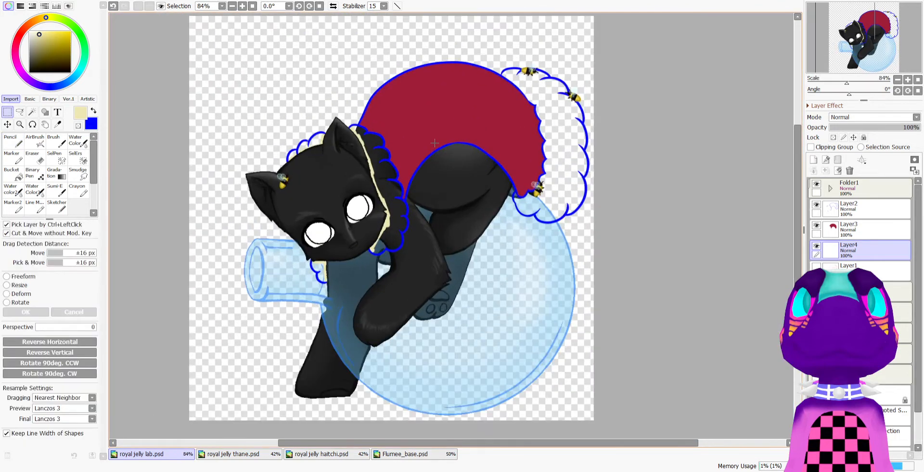
# Set the Magic Wand to Enclosed Transparent Area with anti-aliasing and try selecting the neck fluff across Layer2, Layer3 and Layer4
pyautogui.keyDown('shift'); pyautogui.click(854, 218); pyautogui.keyUp('shift')
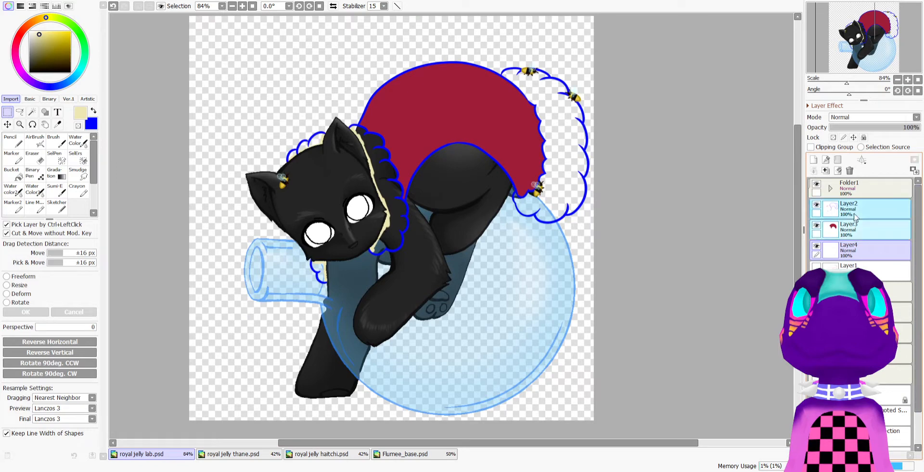
pyautogui.click(33, 111)
pyautogui.scroll(2, 326, 156)
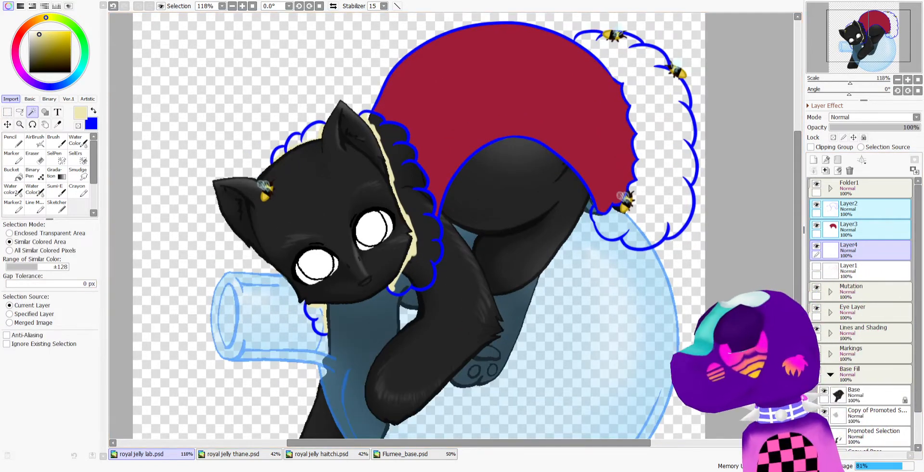
pyautogui.click(17, 335)
pyautogui.click(52, 267)
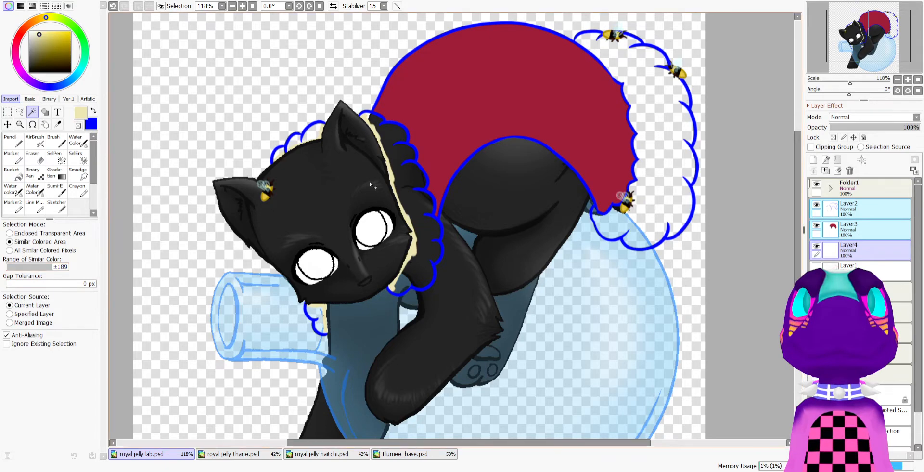
pyautogui.click(315, 133)
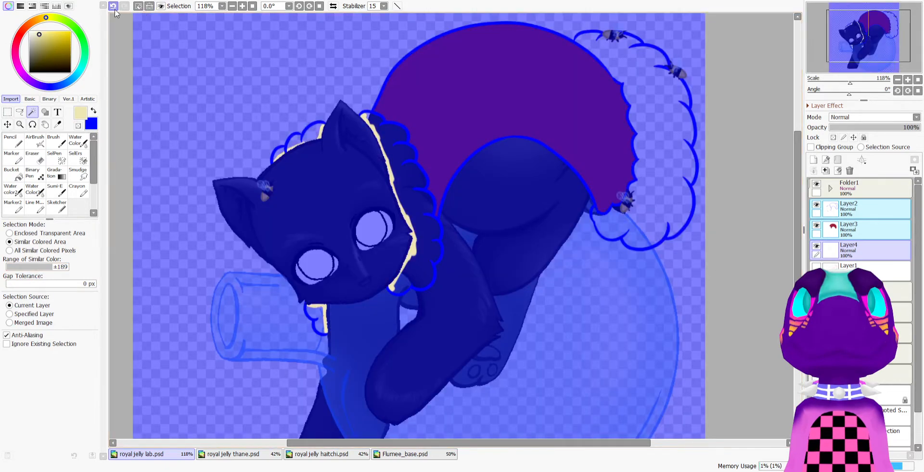
pyautogui.hotkey('ctrl', 'z')
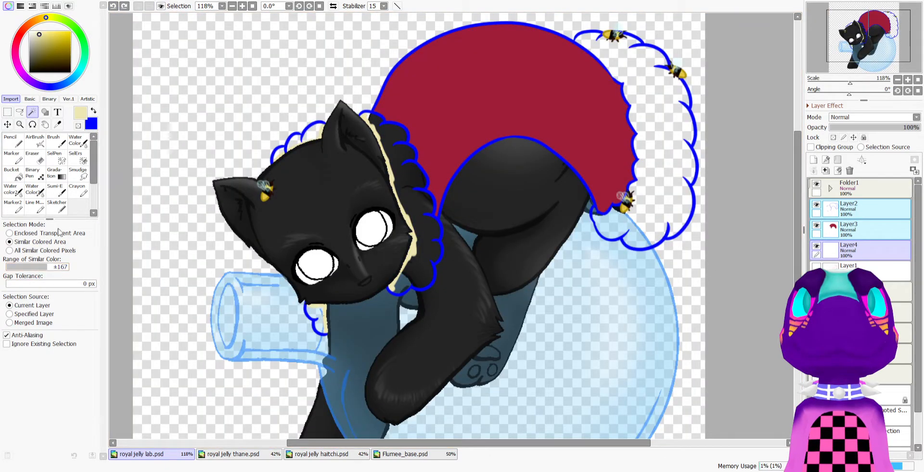
pyautogui.click(311, 134)
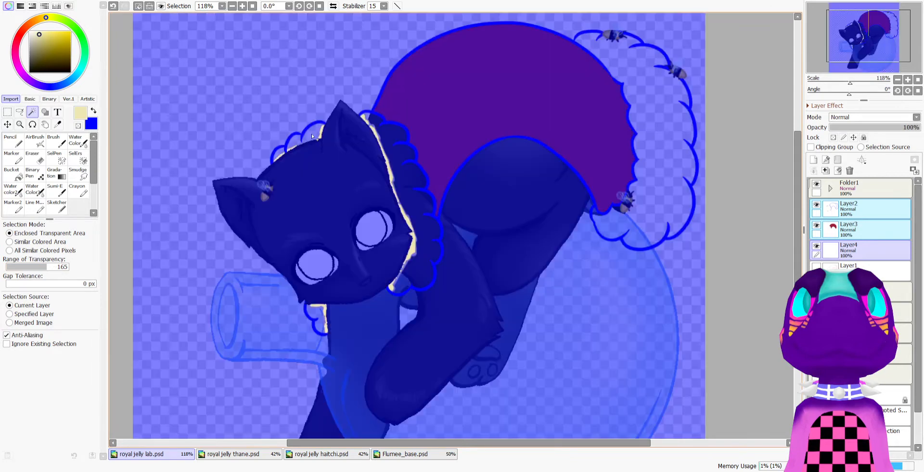
pyautogui.click(113, 6)
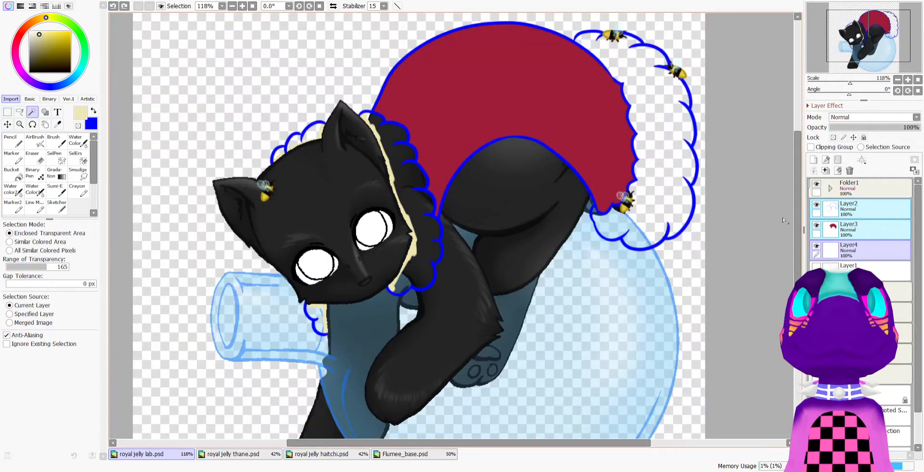
# Try to select the neck fluff with the Magic Wand using only Layer2 and Layer4 together
pyautogui.keyDown('ctrl'); pyautogui.click(847, 249); pyautogui.keyUp('ctrl')
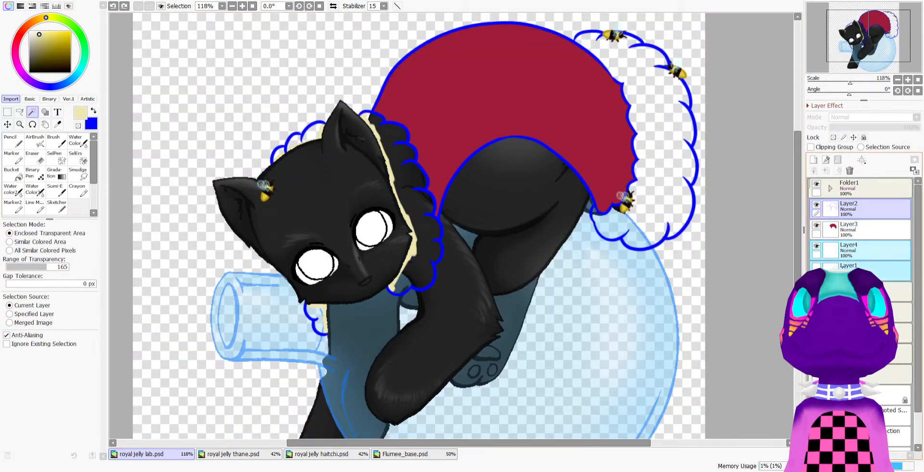
pyautogui.click(844, 268)
pyautogui.click(859, 251)
pyautogui.keyDown('ctrl'); pyautogui.click(871, 209); pyautogui.keyUp('ctrl')
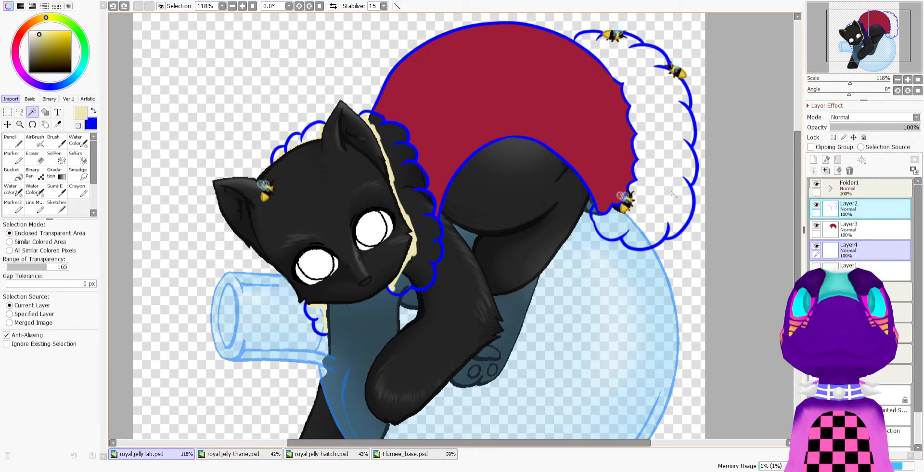
pyautogui.click(401, 160)
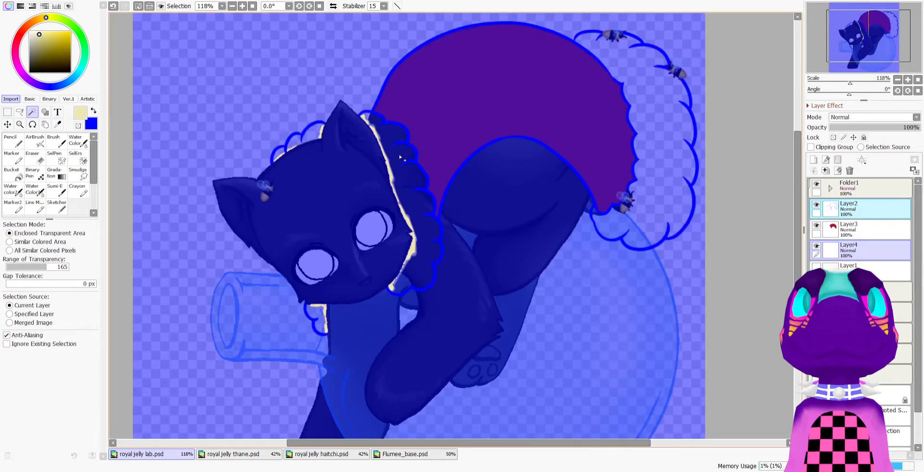
pyautogui.hotkey('ctrl', 'z')
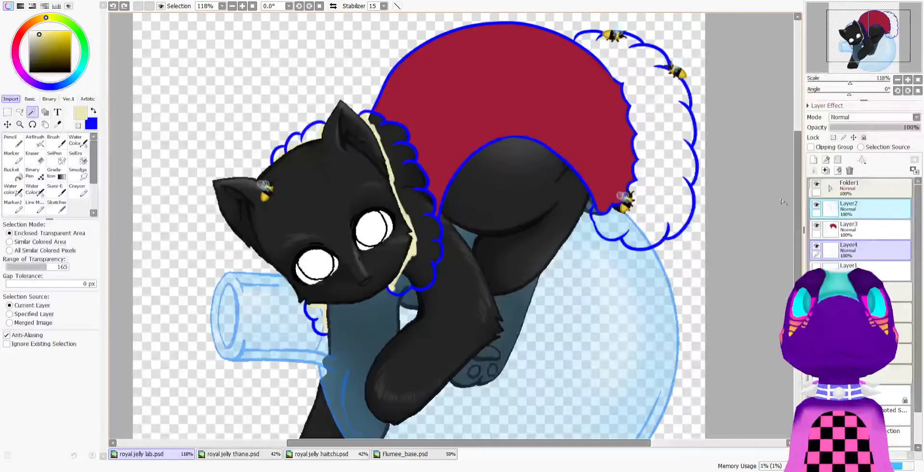
# Group Layer2, Layer3 and Layer4 in a new folder and, with it active, select the neck and tail fluff with the Magic Wand
pyautogui.click(850, 230)
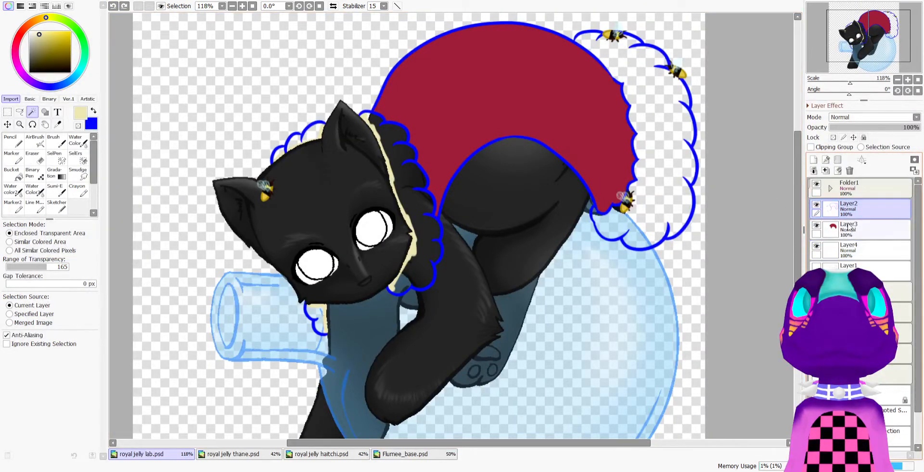
pyautogui.click(840, 160)
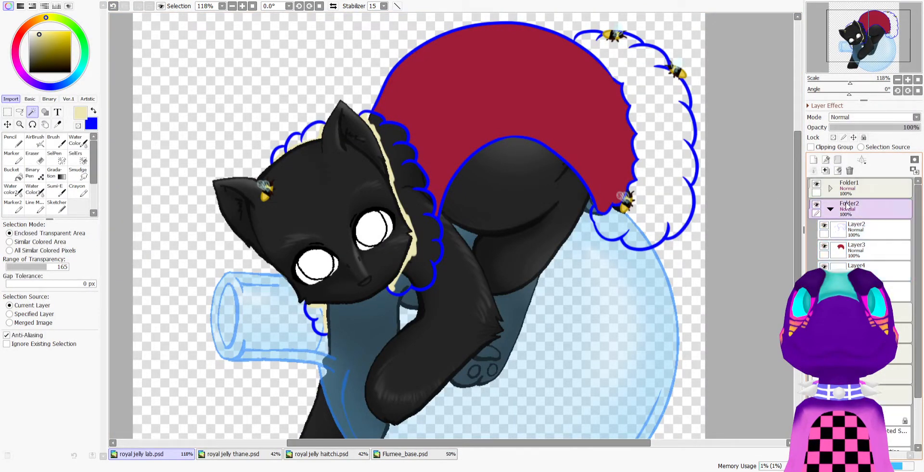
pyautogui.click(404, 171)
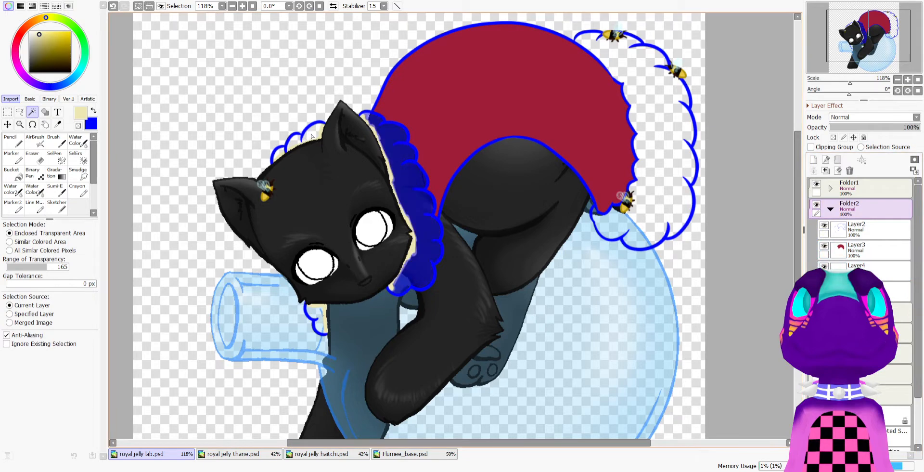
pyautogui.scroll(3, 289, 284)
pyautogui.scroll(-1, 287, 285)
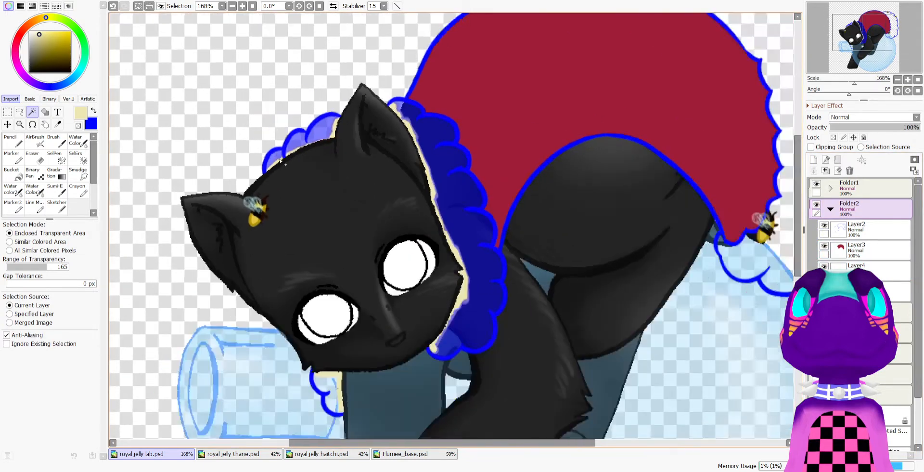
pyautogui.scroll(1, 287, 285)
pyautogui.scroll(-3, 294, 308)
pyautogui.scroll(3, 530, 240)
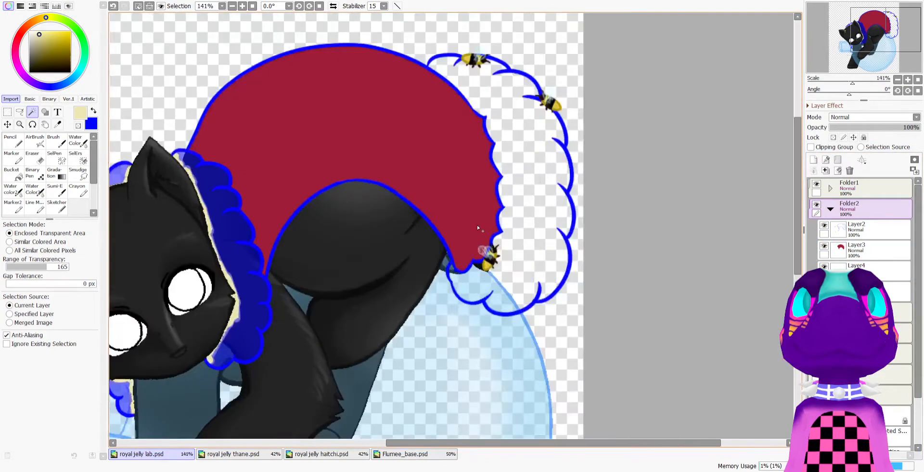
pyautogui.keyDown('shift'); pyautogui.click(532, 241); pyautogui.keyUp('shift')
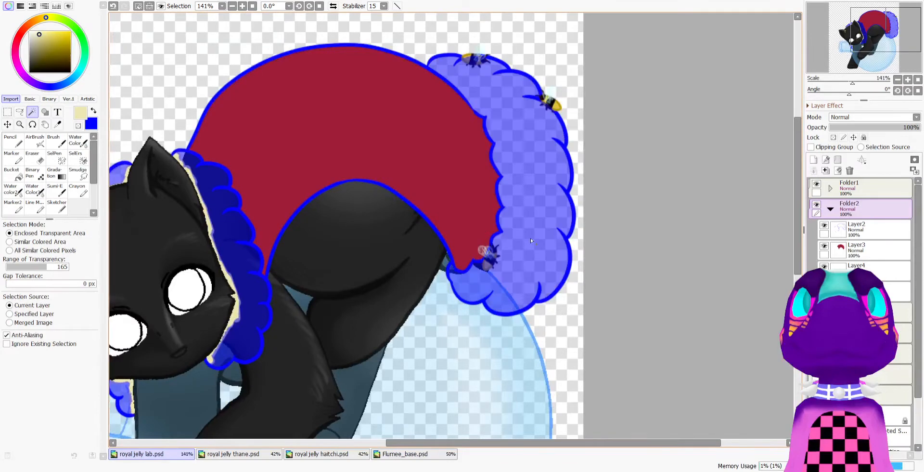
# Fill the selected neck and tail fluff with pale yellow on Layer4 using the Binary Pen at size 500, and clear the selection
pyautogui.click(870, 268)
pyautogui.scroll(-2, 206, 152)
pyautogui.click(35, 174)
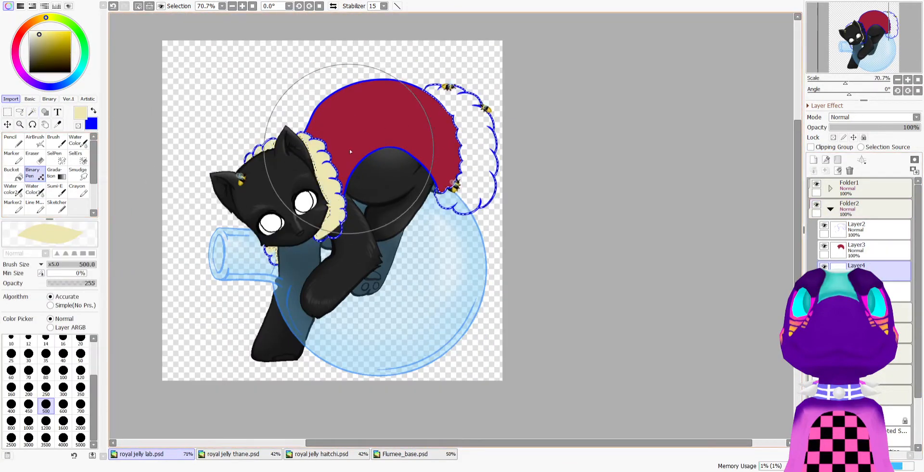
pyautogui.moveTo(350, 152); pyautogui.dragTo(541, 103)
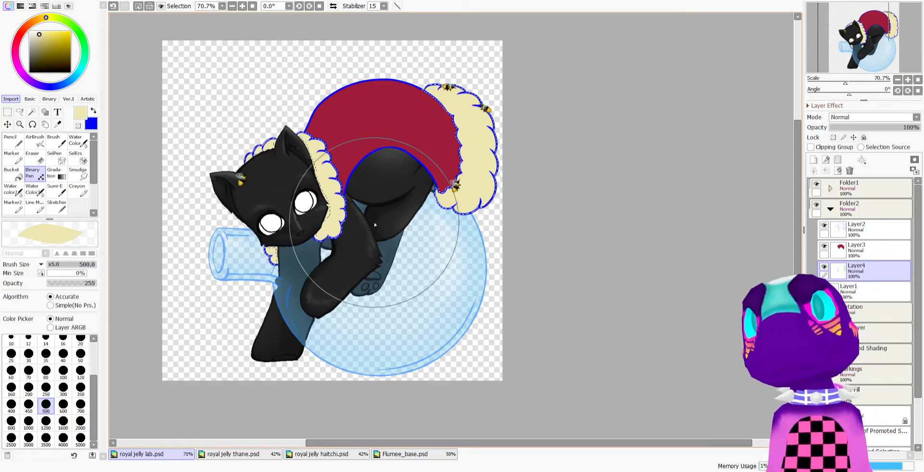
pyautogui.scroll(1, 352, 148)
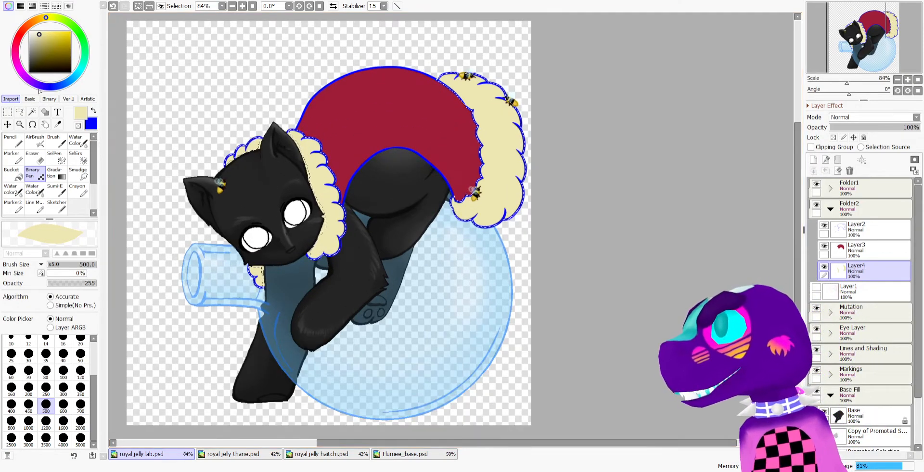
pyautogui.click(7, 112)
pyautogui.click(316, 166)
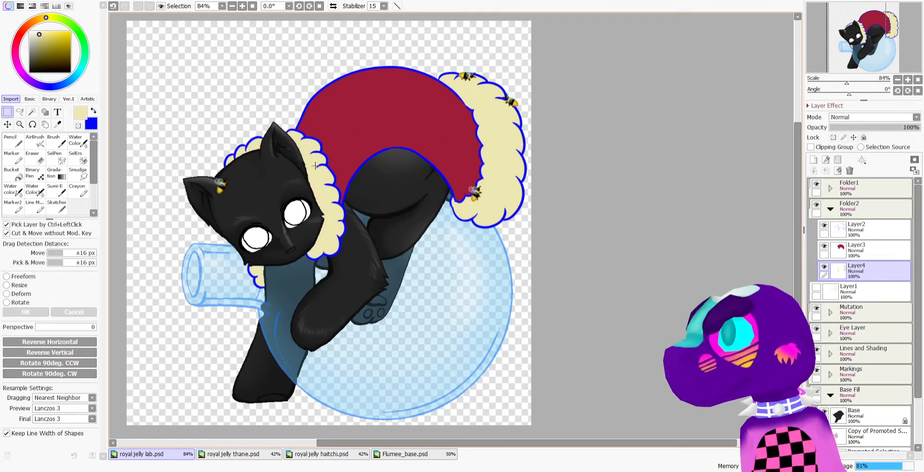
# Lock the transparency of Layer2 and change the colour to a darker golden yellow
pyautogui.scroll(-2, 303, 140)
pyautogui.scroll(2, 289, 104)
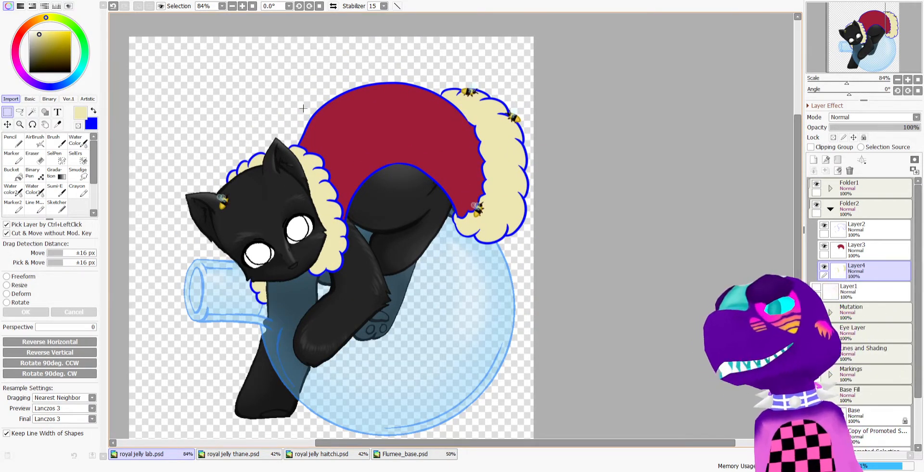
pyautogui.scroll(1, 250, 61)
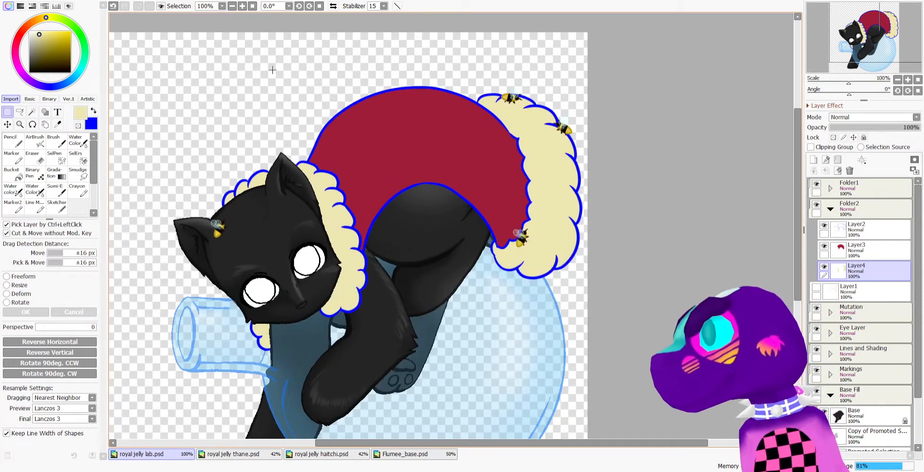
pyautogui.scroll(1, 261, 202)
pyautogui.click(875, 227)
pyautogui.scroll(-2, 527, 170)
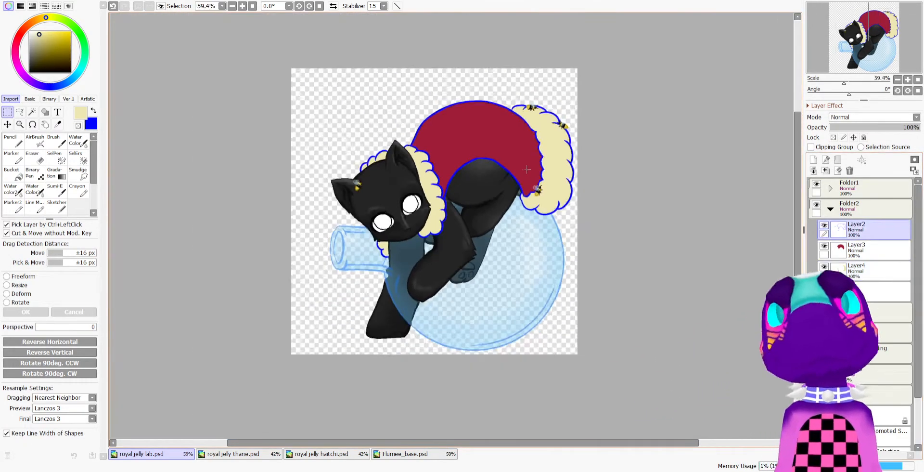
pyautogui.scroll(1, 531, 169)
pyautogui.click(837, 139)
pyautogui.scroll(-3, 459, 117)
pyautogui.scroll(3, 495, 100)
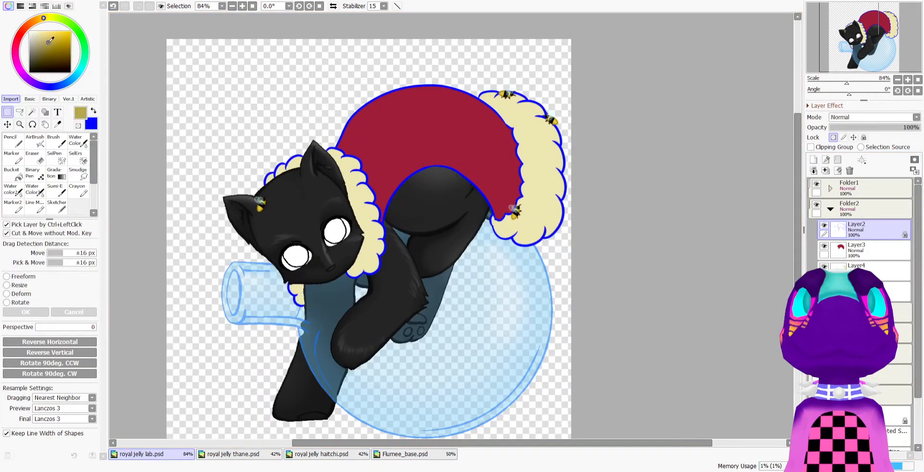
# Recolour the blue outline of the neck fluff on Layer2 golden yellow with the Pencil
pyautogui.click(13, 146)
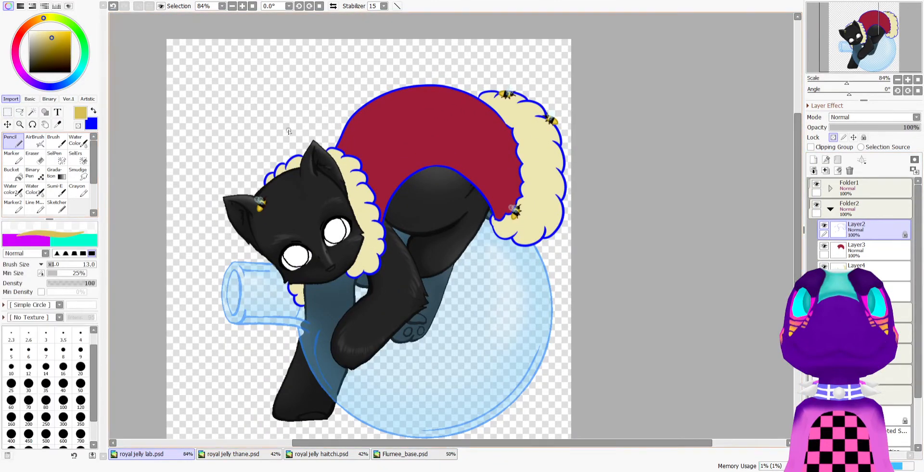
pyautogui.scroll(4, 307, 177)
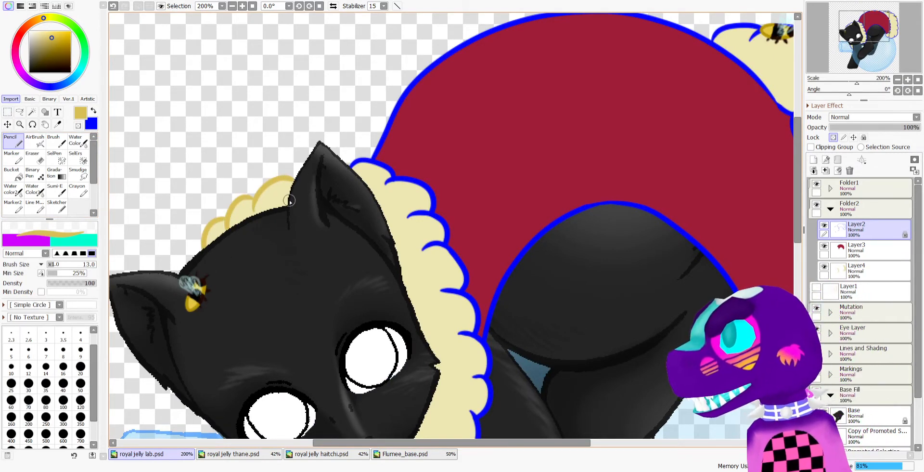
pyautogui.moveTo(355, 163)
pyautogui.mouseDown()
pyautogui.moveTo(432, 190)
pyautogui.moveTo(439, 200)
pyautogui.moveTo(421, 211)
pyautogui.moveTo(432, 211)
pyautogui.moveTo(389, 162)
pyautogui.moveTo(368, 109)
pyautogui.moveTo(374, 143)
pyautogui.moveTo(448, 237)
pyautogui.moveTo(432, 246)
pyautogui.moveTo(470, 259)
pyautogui.mouseUp()
pyautogui.press('-')
pyautogui.press('-')
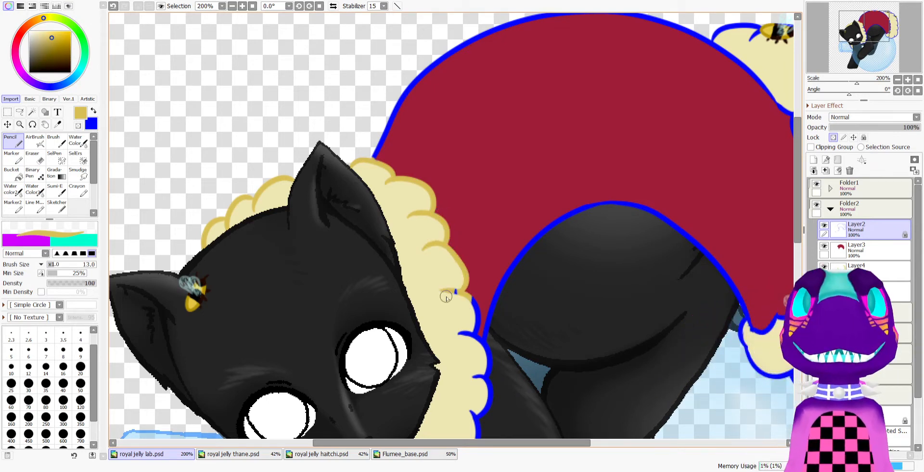
pyautogui.moveTo(446, 296); pyautogui.dragTo(461, 310)
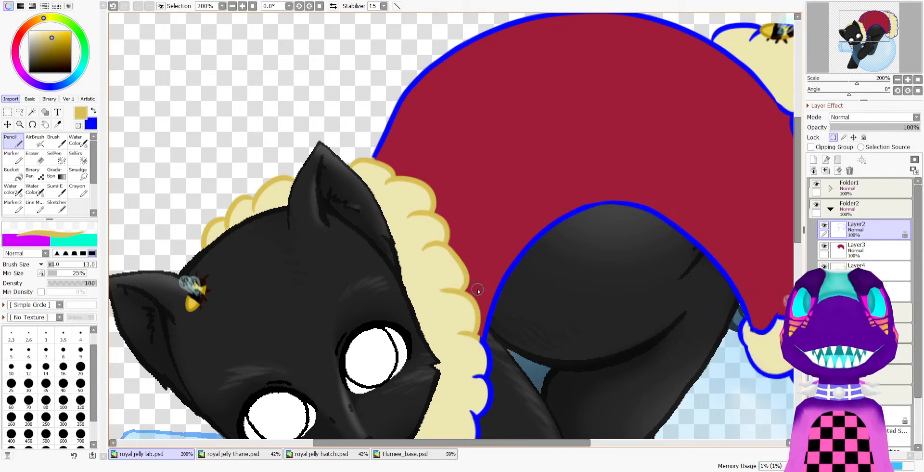
pyautogui.scroll(-3, 489, 278)
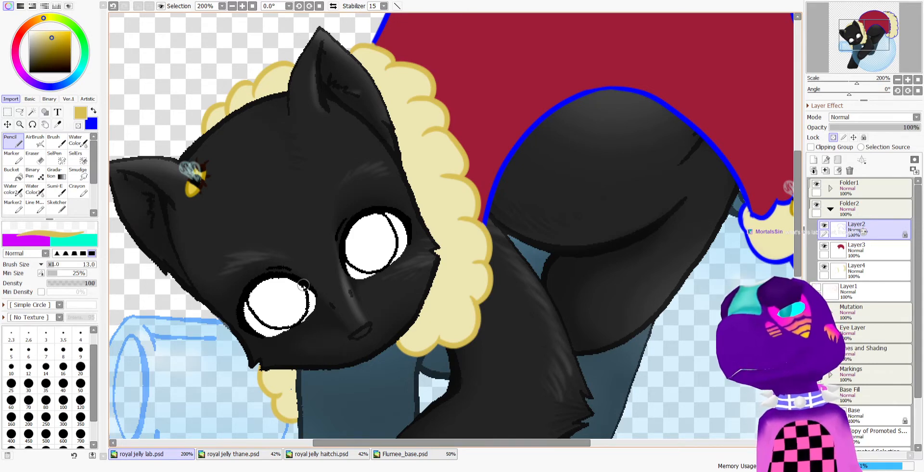
# Recolour the blue outline of the tail fluff golden yellow with the Pencil, including the short inner curl lines
pyautogui.scroll(-8, 303, 285)
pyautogui.scroll(3, 443, 246)
pyautogui.scroll(-2, 443, 249)
pyautogui.scroll(7, 443, 249)
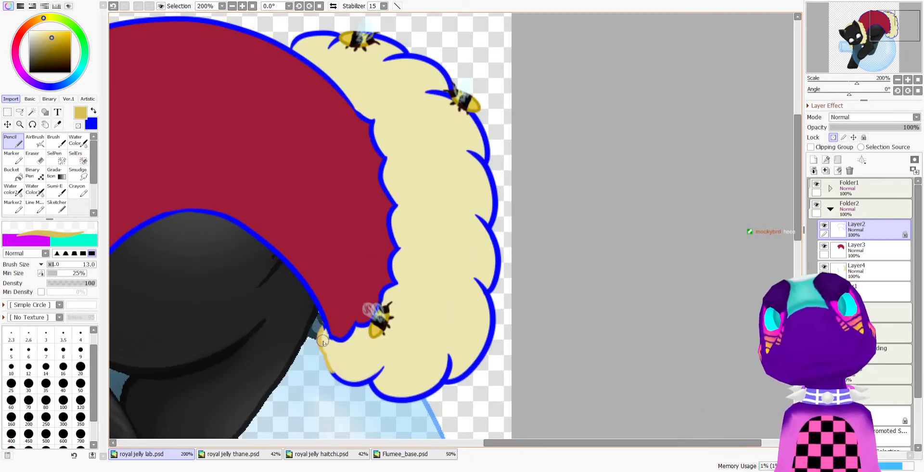
pyautogui.moveTo(332, 339)
pyautogui.mouseDown()
pyautogui.moveTo(346, 379)
pyautogui.moveTo(371, 384)
pyautogui.mouseUp()
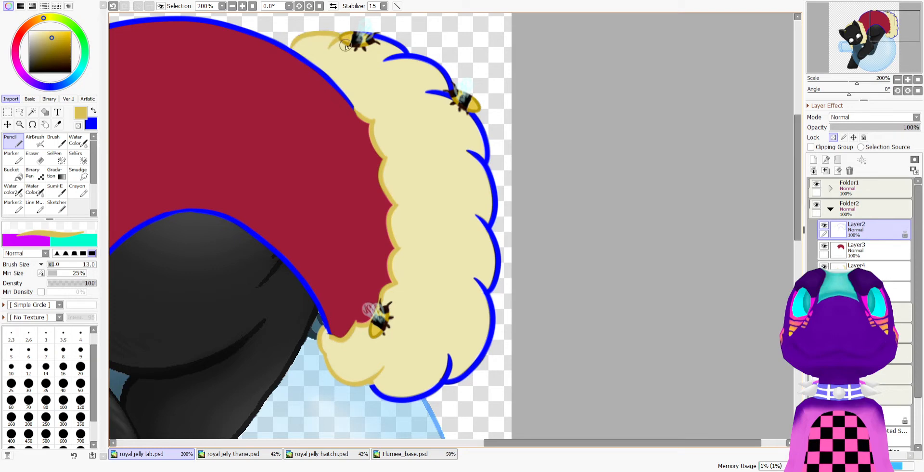
pyautogui.moveTo(382, 39)
pyautogui.mouseDown()
pyautogui.moveTo(405, 49)
pyautogui.moveTo(394, 56)
pyautogui.moveTo(439, 55)
pyautogui.moveTo(471, 102)
pyautogui.moveTo(439, 95)
pyautogui.moveTo(459, 103)
pyautogui.moveTo(482, 126)
pyautogui.mouseUp()
pyautogui.moveTo(426, 91); pyautogui.dragTo(441, 92)
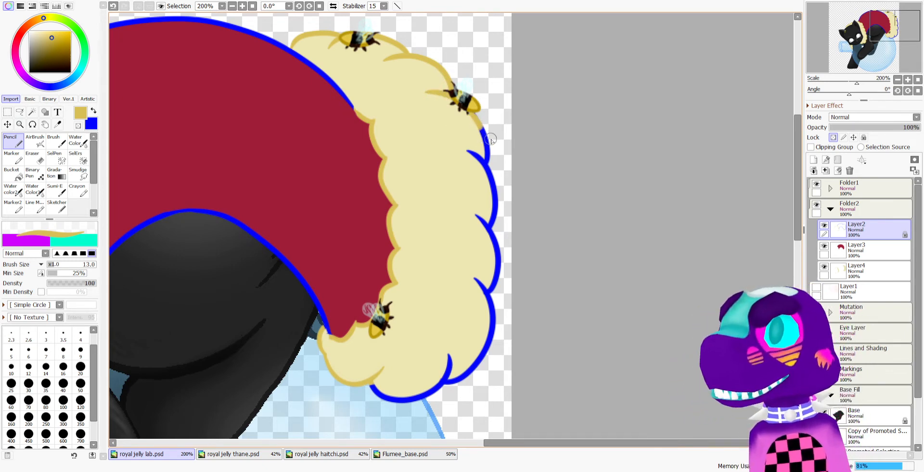
pyautogui.moveTo(491, 139); pyautogui.dragTo(499, 182)
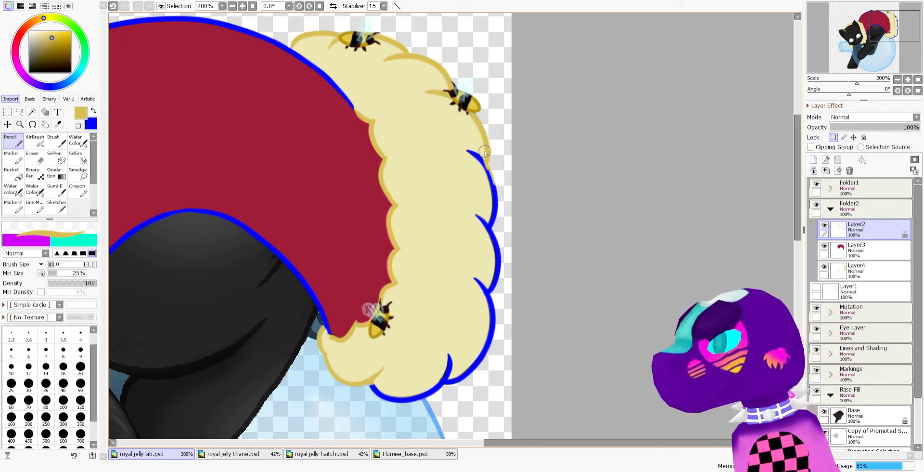
pyautogui.moveTo(486, 152)
pyautogui.mouseDown()
pyautogui.moveTo(495, 204)
pyautogui.moveTo(487, 198)
pyautogui.moveTo(488, 244)
pyautogui.moveTo(502, 296)
pyautogui.moveTo(490, 314)
pyautogui.moveTo(477, 273)
pyautogui.moveTo(494, 316)
pyautogui.moveTo(489, 342)
pyautogui.moveTo(470, 360)
pyautogui.moveTo(461, 352)
pyautogui.moveTo(443, 395)
pyautogui.mouseUp()
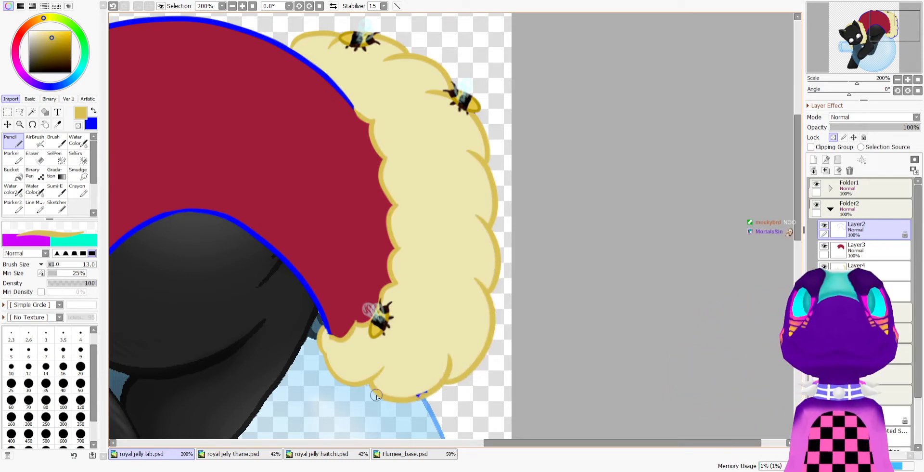
# Replace the blue drawing colour with the red sampled from the cat's back, darken it to deep maroon, and return to the Pencil
pyautogui.scroll(-5, 459, 256)
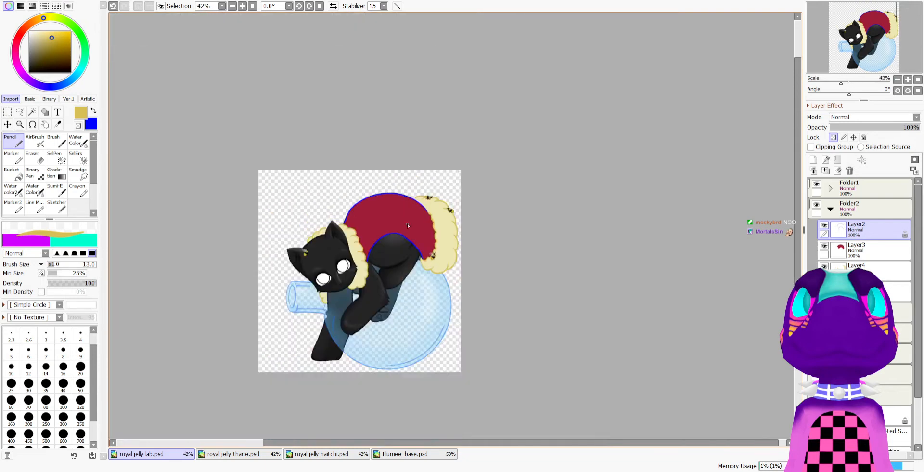
pyautogui.scroll(3, 459, 255)
pyautogui.scroll(-1, 458, 259)
pyautogui.scroll(4, 403, 174)
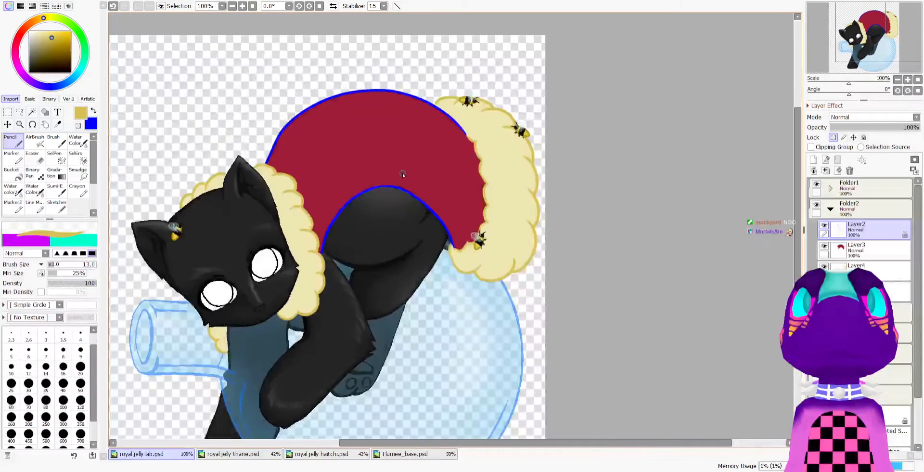
pyautogui.scroll(-2, 395, 174)
pyautogui.click(93, 112)
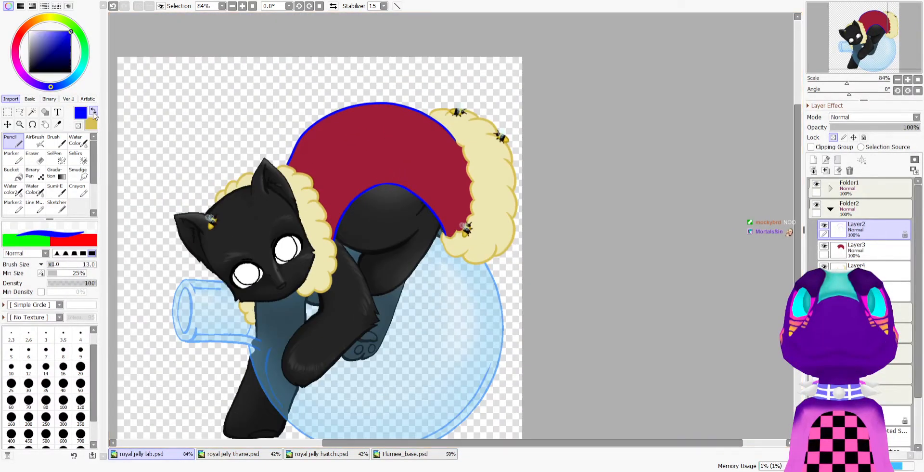
pyautogui.click(57, 124)
pyautogui.click(402, 159)
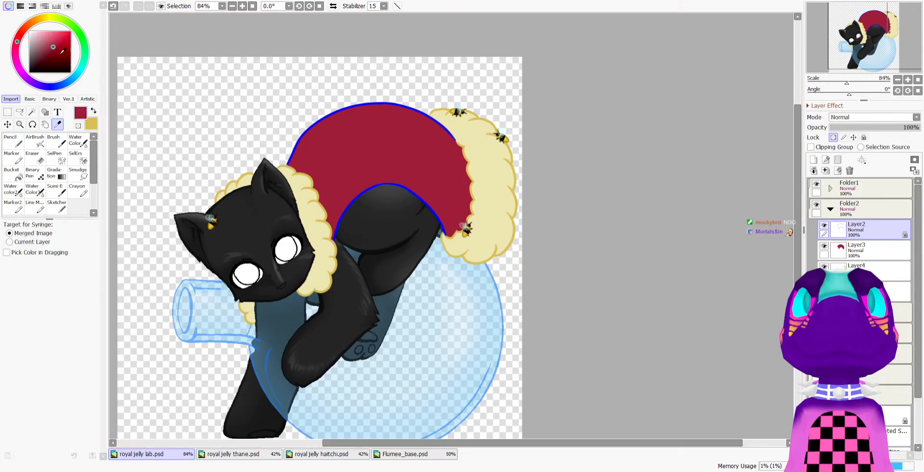
pyautogui.click(19, 143)
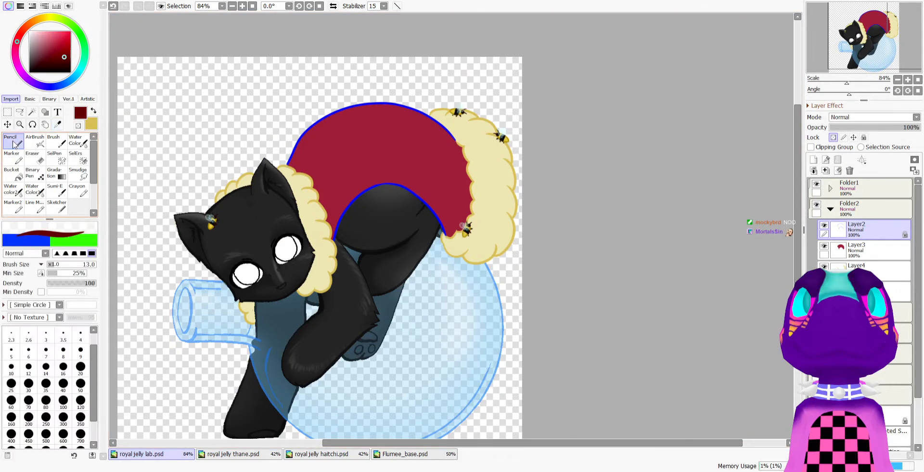
# Recolour the blue outline along the lower edge of the red back, around the hind leg, dark maroon
pyautogui.scroll(9, 484, 241)
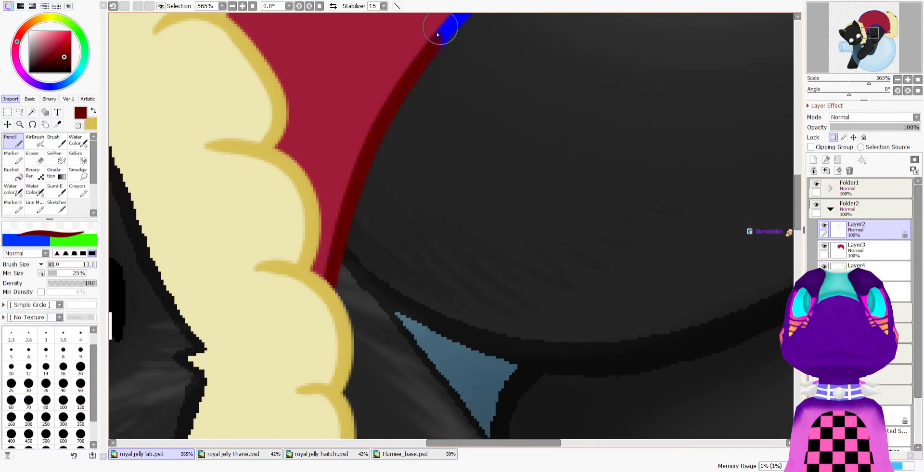
pyautogui.scroll(-6, 446, 29)
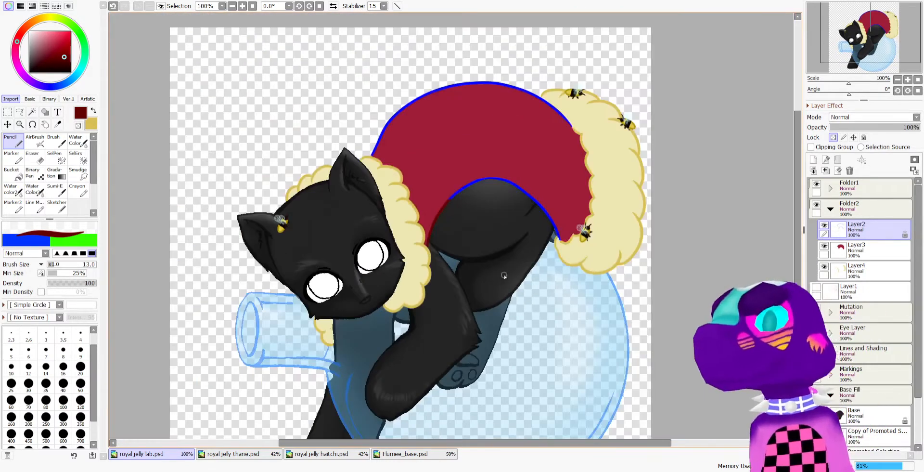
pyautogui.scroll(3, 554, 233)
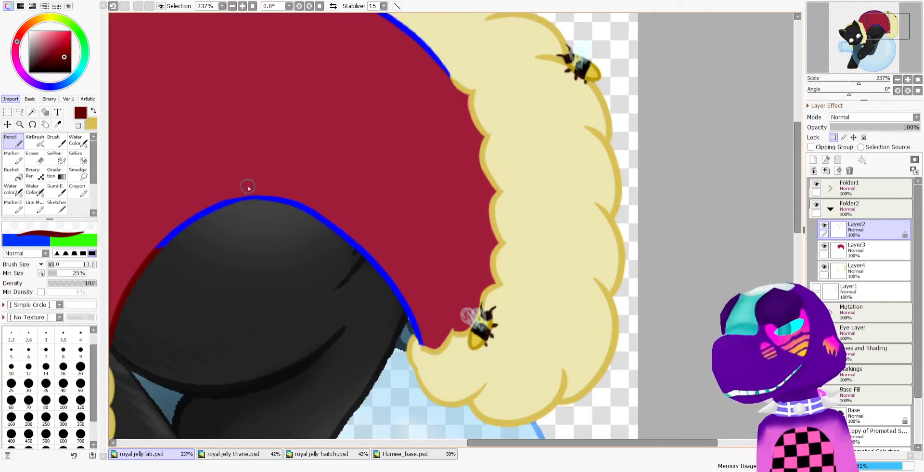
pyautogui.hotkey('ctrl', 'z')
pyautogui.moveTo(278, 203)
pyautogui.mouseDown()
pyautogui.moveTo(333, 219)
pyautogui.moveTo(383, 271)
pyautogui.mouseUp()
pyautogui.moveTo(411, 315); pyautogui.dragTo(421, 340)
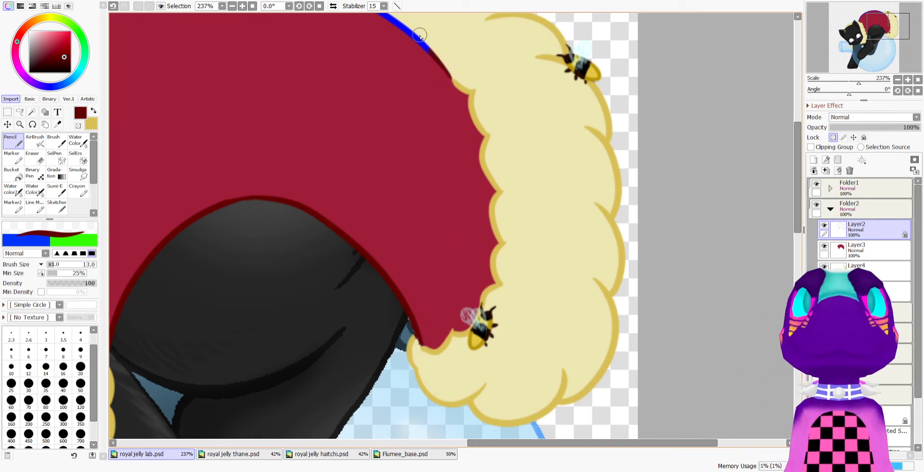
# Recolour the blue outline along the upper curve of the red back, from neck fluff to tail fluff, dark maroon
pyautogui.scroll(-3, 551, 137)
pyautogui.scroll(4, 392, 72)
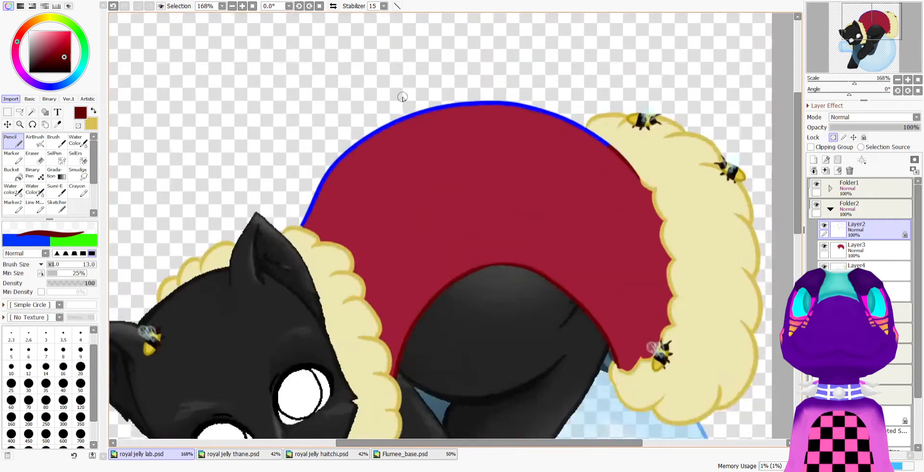
pyautogui.moveTo(196, 299); pyautogui.dragTo(207, 309)
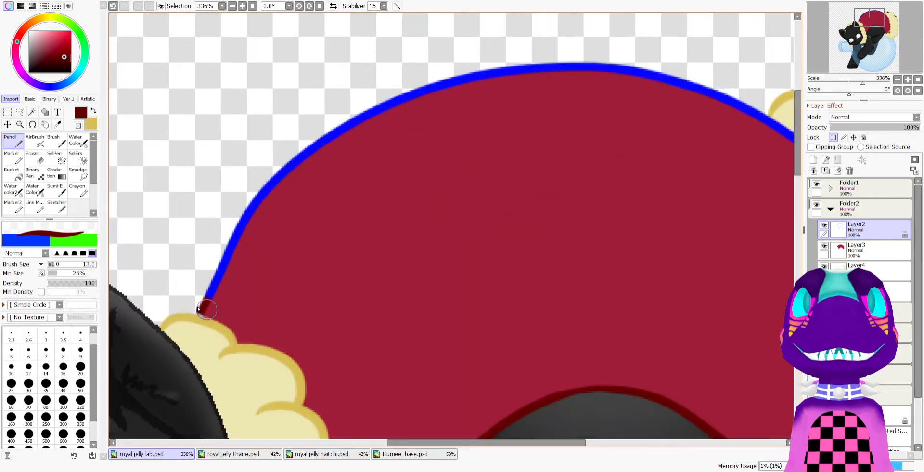
pyautogui.moveTo(224, 253); pyautogui.dragTo(291, 168)
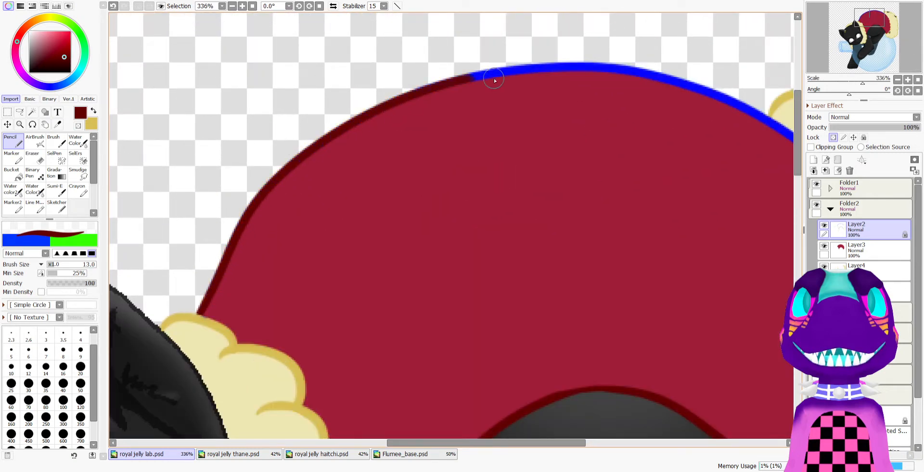
pyautogui.scroll(-4, 549, 146)
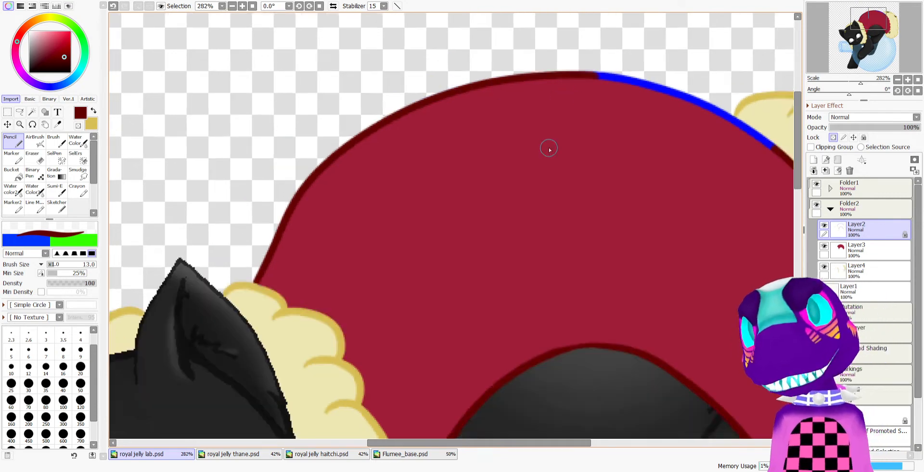
pyautogui.scroll(5, 588, 183)
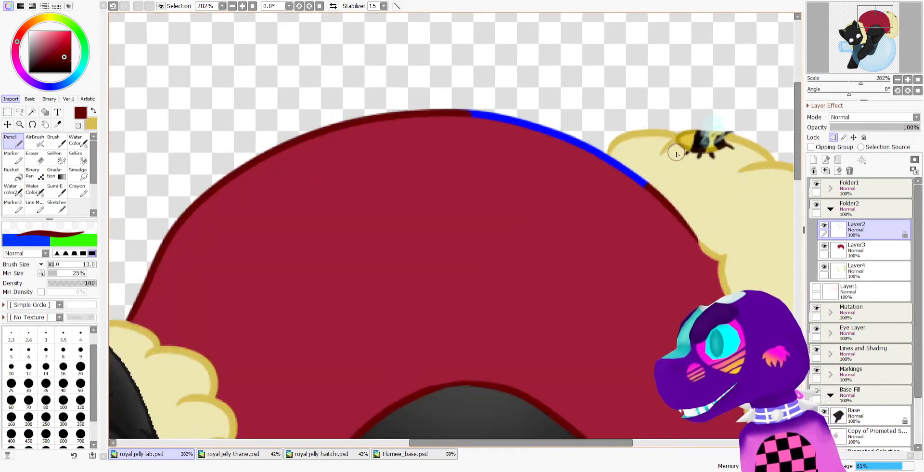
pyautogui.moveTo(288, 92)
pyautogui.mouseDown()
pyautogui.moveTo(328, 88)
pyautogui.moveTo(306, 81)
pyautogui.moveTo(327, 79)
pyautogui.moveTo(539, 159)
pyautogui.mouseUp()
pyautogui.moveTo(488, 134)
pyautogui.mouseDown()
pyautogui.moveTo(550, 183)
pyautogui.moveTo(600, 203)
pyautogui.moveTo(583, 190)
pyautogui.mouseUp()
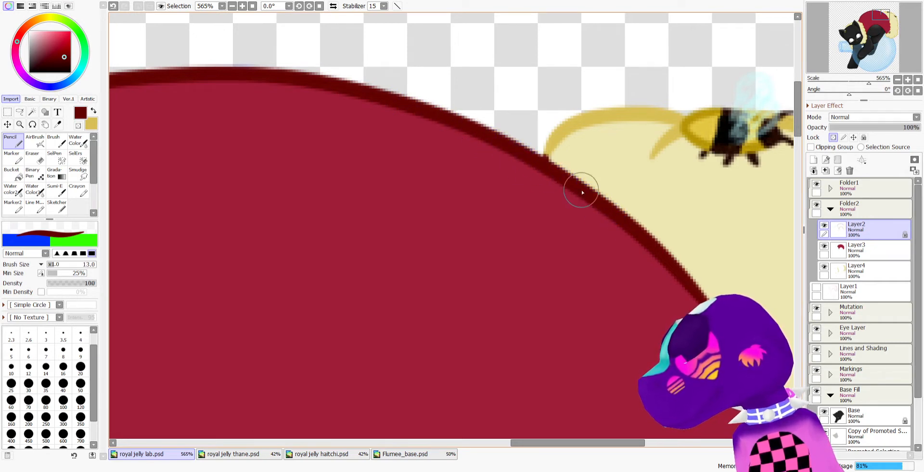
# Swap the drawing colour back to golden yellow and review the recoloured outlines across the whole cat
pyautogui.click(95, 111)
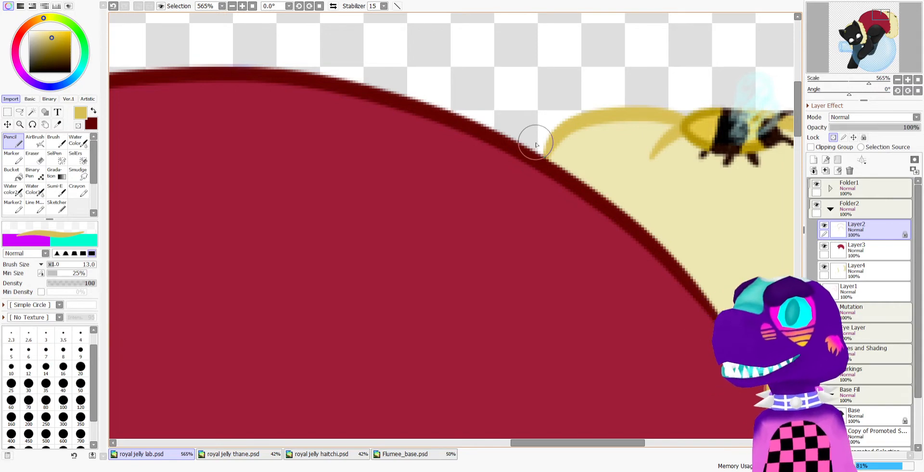
pyautogui.scroll(-2, 544, 146)
pyautogui.scroll(-12, 530, 143)
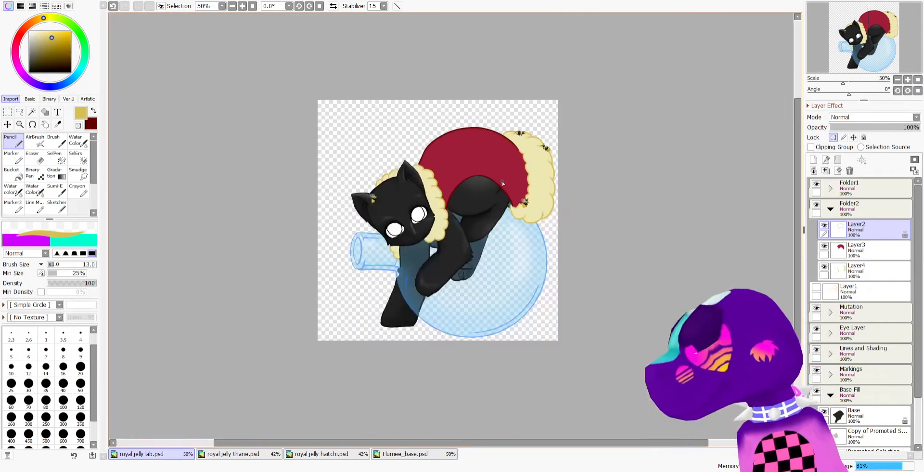
pyautogui.scroll(4, 503, 183)
pyautogui.scroll(-2, 366, 188)
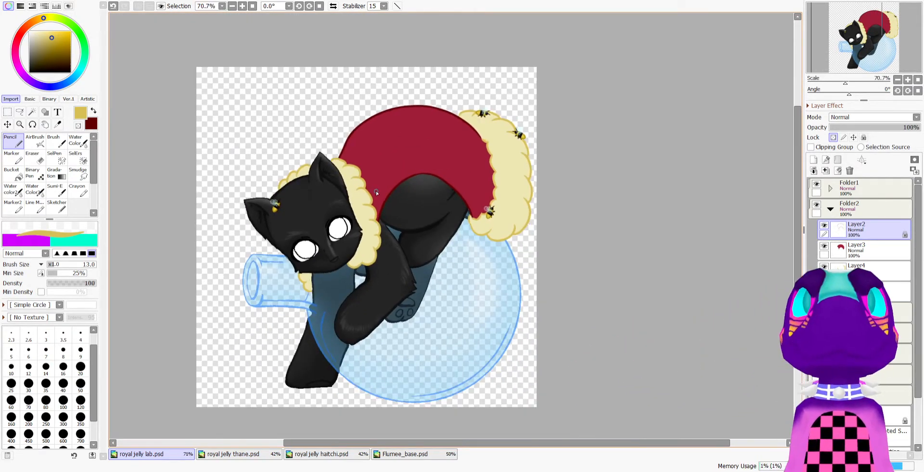
pyautogui.scroll(1, 377, 192)
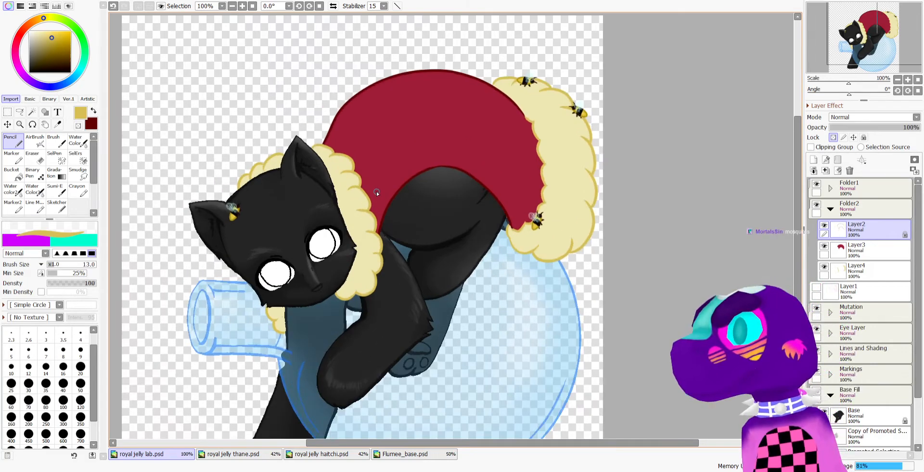
# Look at the bird sketch in royal jelly thane.psd and return to royal jelly lab.psd
pyautogui.click(251, 455)
pyautogui.scroll(1, 265, 369)
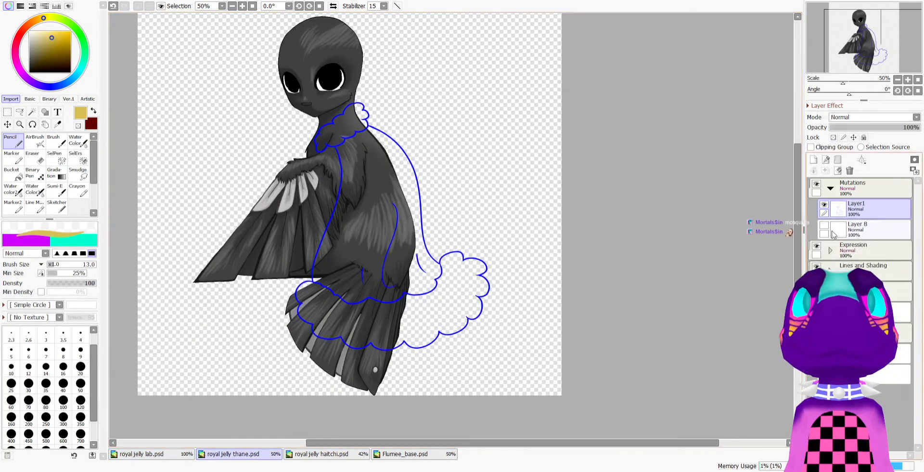
pyautogui.click(138, 453)
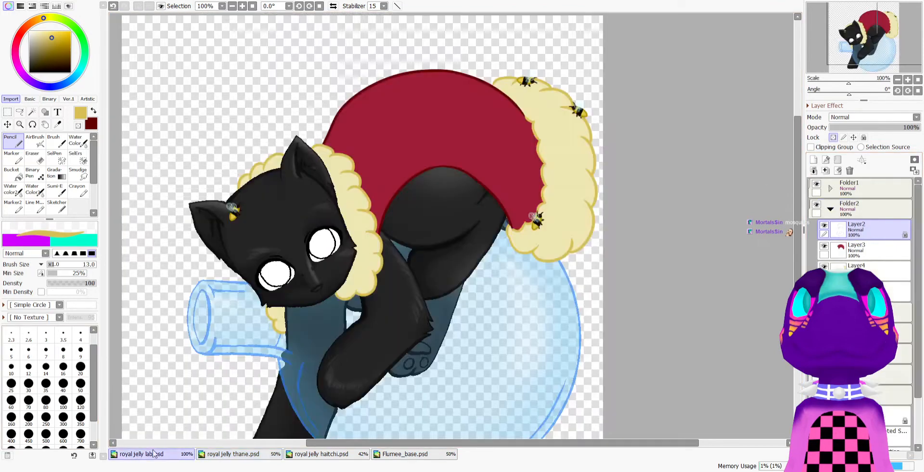
# Add a new layer above Folder1 and select the entire canvas with the rectangular selection
pyautogui.click(876, 194)
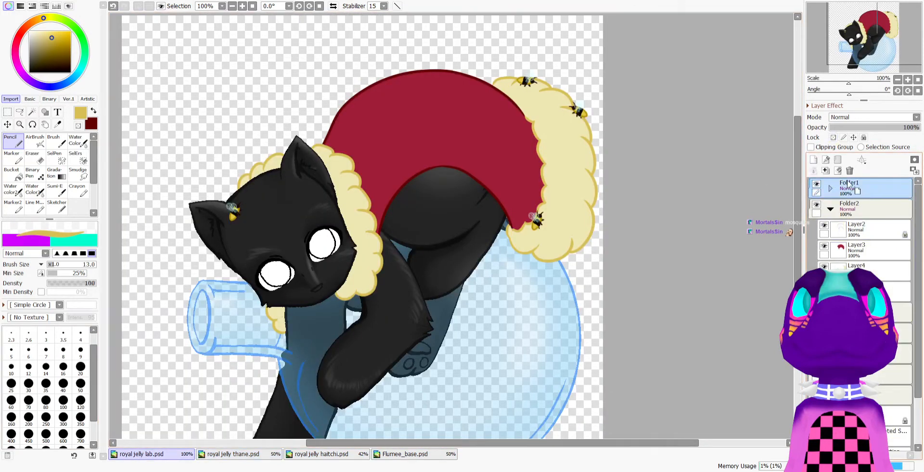
pyautogui.click(814, 160)
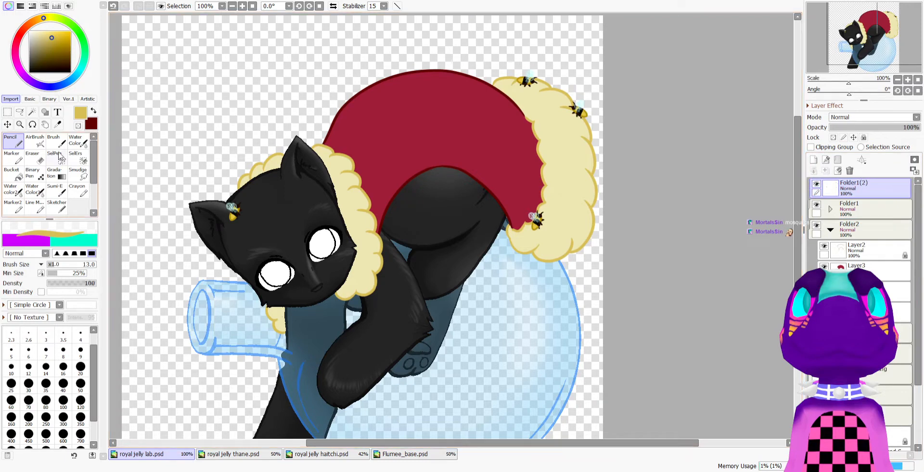
pyautogui.click(7, 113)
pyautogui.scroll(-1, 336, 167)
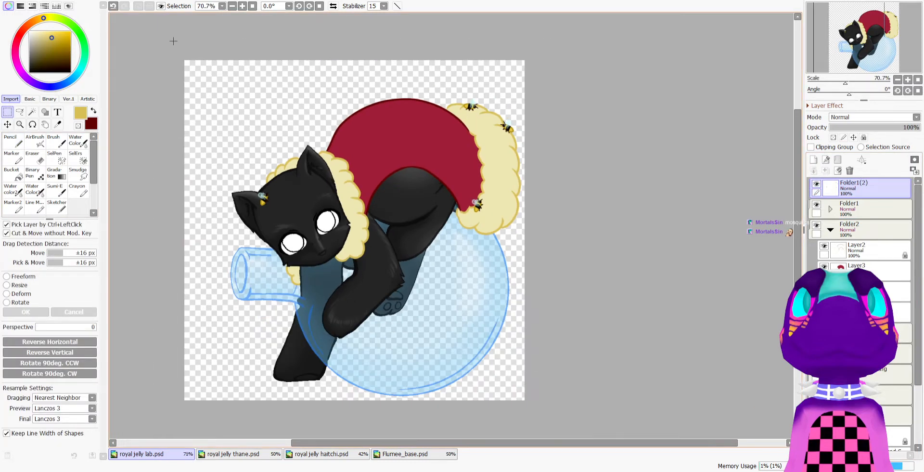
pyautogui.moveTo(173, 41); pyautogui.dragTo(541, 439)
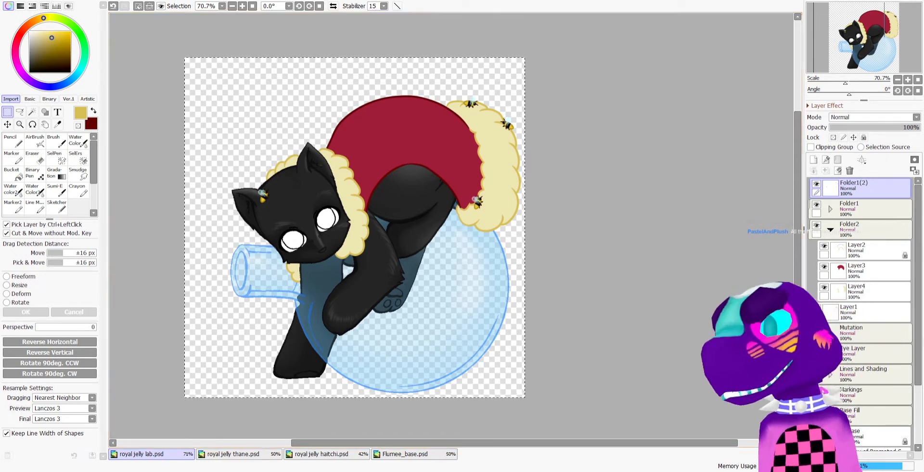
# Switch to royal jelly thane.psd, place the copied bees on a new layer and move them so one sits on the neck fluff
pyautogui.click(275, 455)
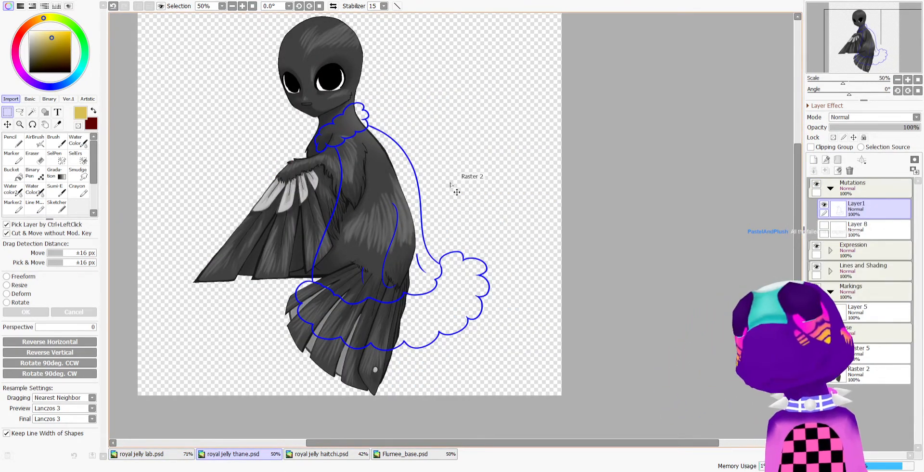
pyautogui.hotkey('ctrl', 'shift', 'n')
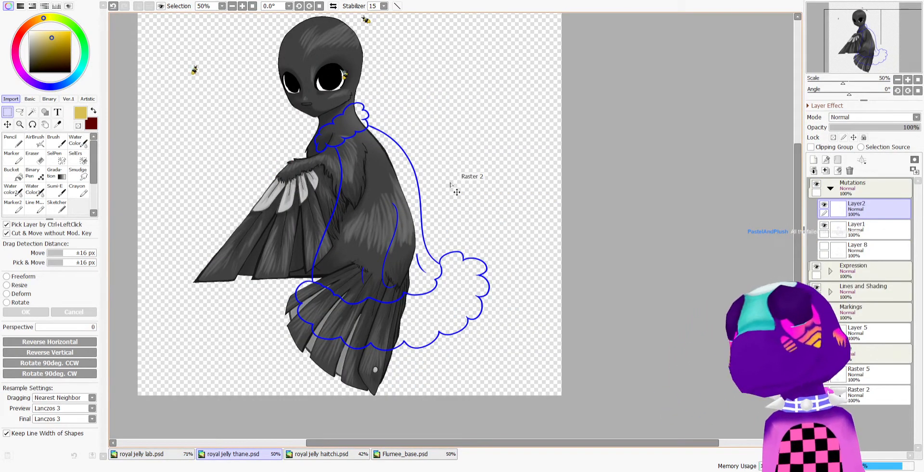
pyautogui.click(7, 125)
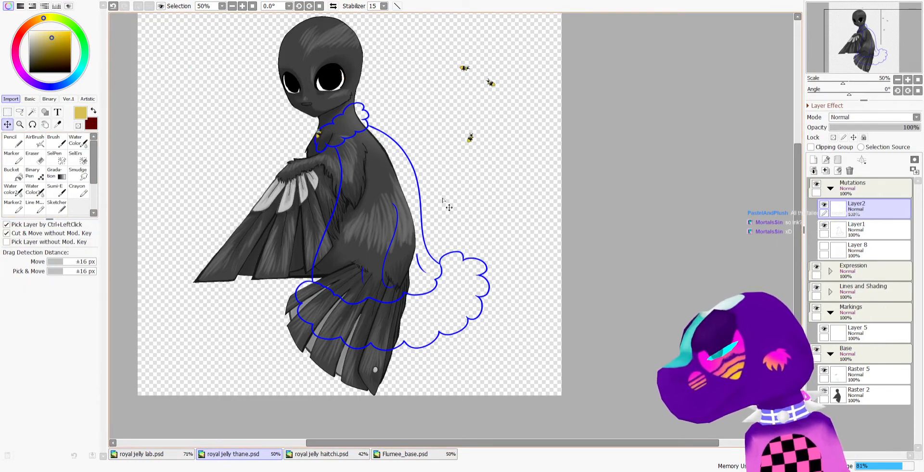
# Enlarge the group of bees on Layer2, with one bee resting on the neck fluff, and apply the transform
pyautogui.click(9, 113)
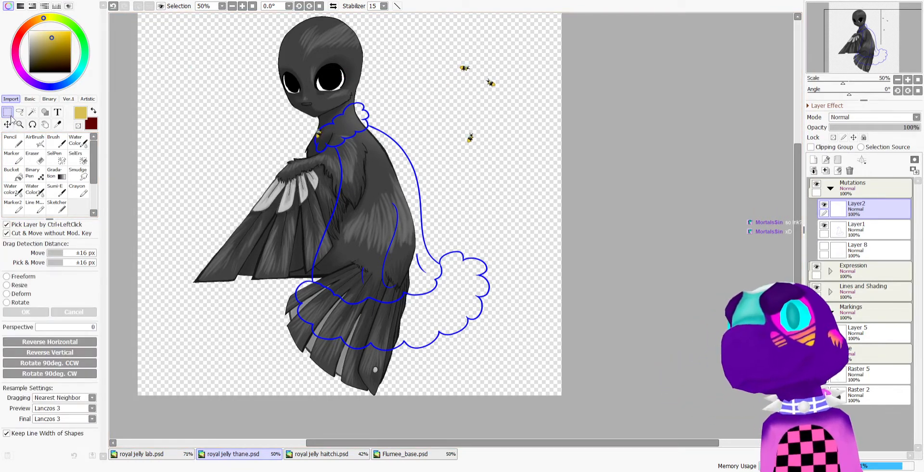
pyautogui.click(19, 285)
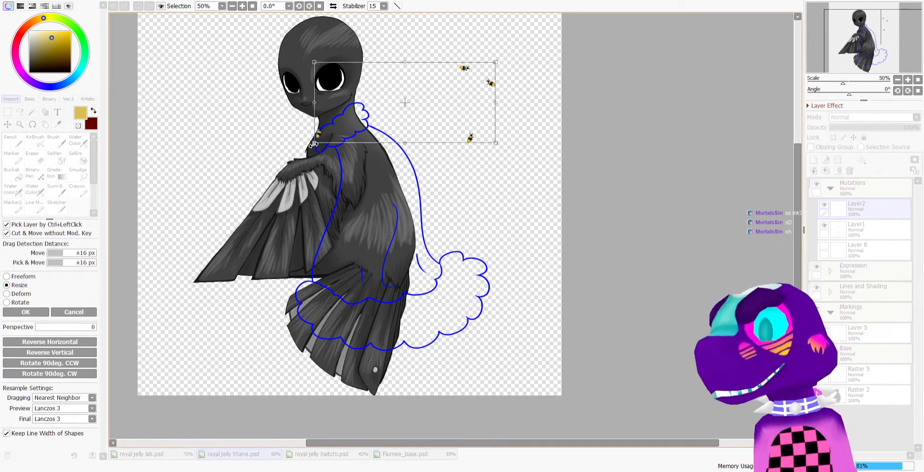
pyautogui.moveTo(315, 141); pyautogui.dragTo(372, 117)
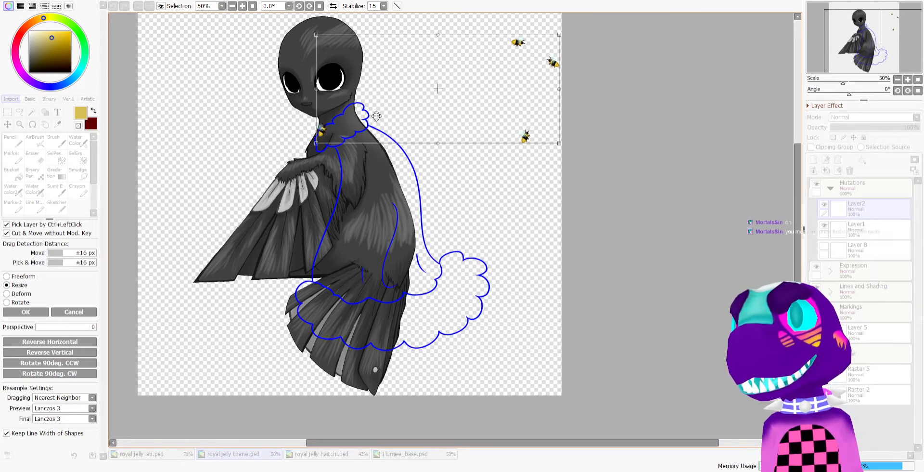
pyautogui.moveTo(321, 143)
pyautogui.mouseDown()
pyautogui.moveTo(309, 149)
pyautogui.moveTo(320, 145)
pyautogui.mouseUp()
pyautogui.scroll(3, 389, 77)
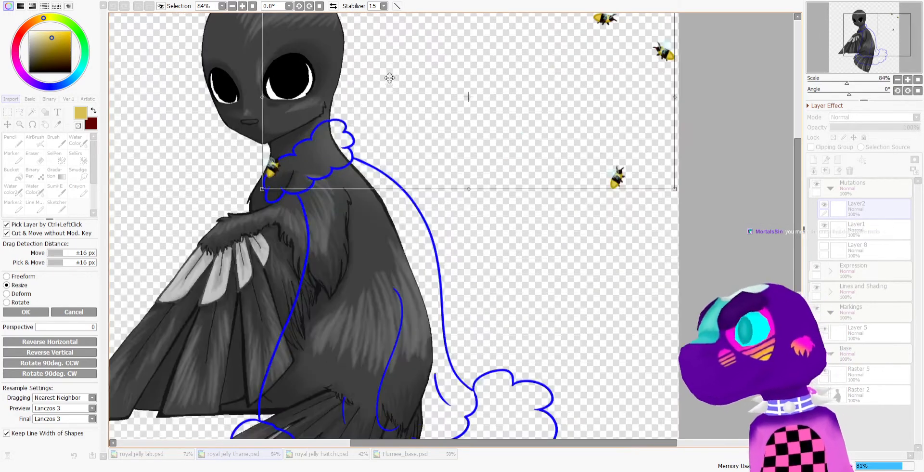
pyautogui.click(23, 313)
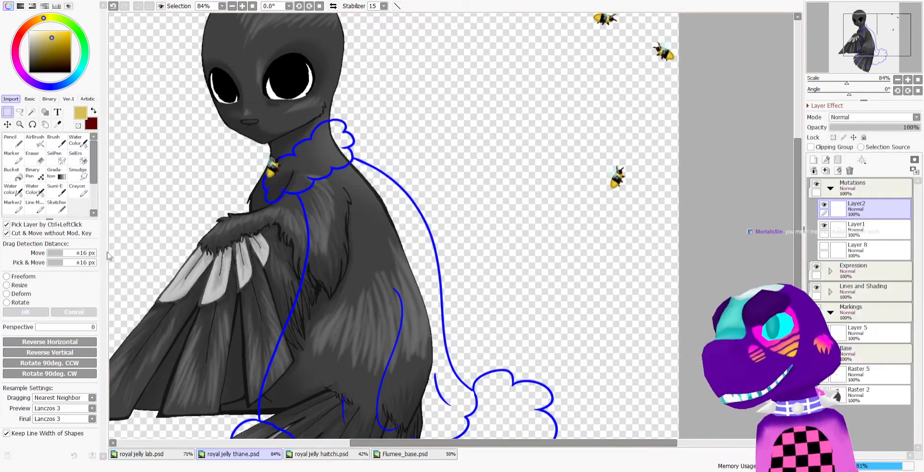
# Select the three loose bees beside the bird, then rotate and move them onto the fluff trim at the cloak's hem
pyautogui.scroll(-3, 400, 49)
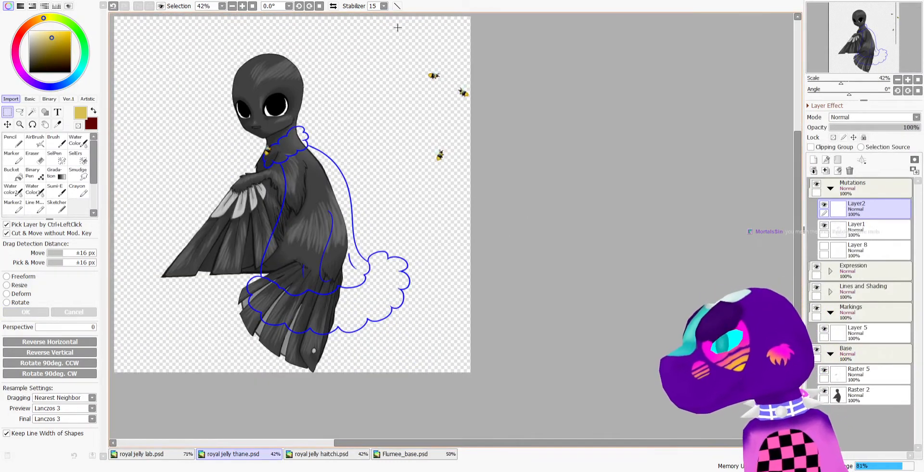
pyautogui.moveTo(398, 27); pyautogui.dragTo(503, 444)
pyautogui.click(24, 303)
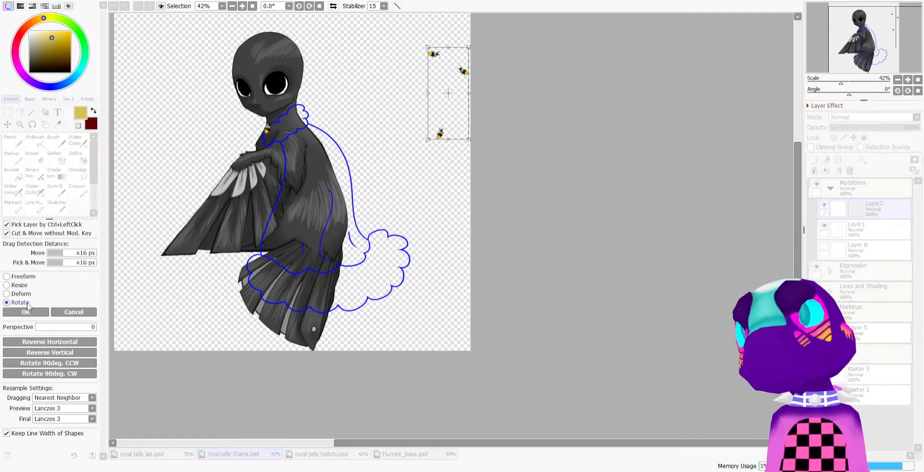
pyautogui.moveTo(388, 260); pyautogui.dragTo(297, 154)
pyautogui.moveTo(461, 95); pyautogui.dragTo(417, 313)
pyautogui.scroll(3, 364, 312)
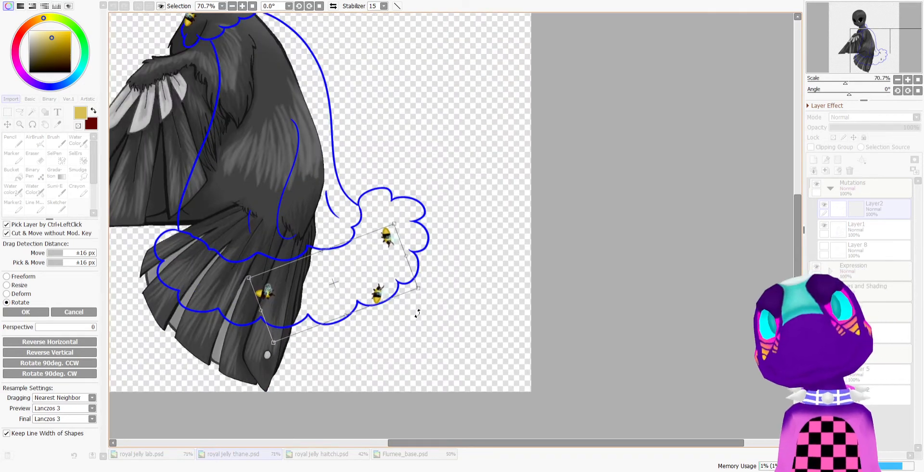
# Rotate the three bees further so they follow the hem fluff, reposition them and apply the transform
pyautogui.click(19, 285)
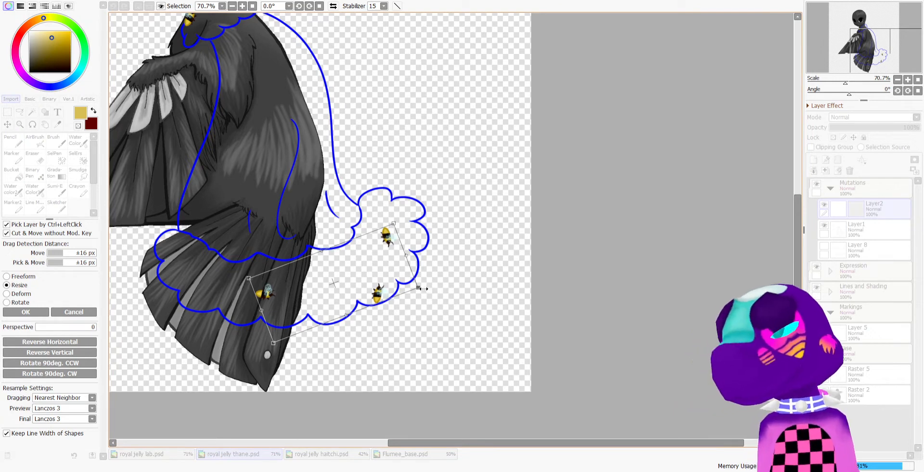
pyautogui.moveTo(419, 288); pyautogui.dragTo(398, 241)
pyautogui.click(19, 303)
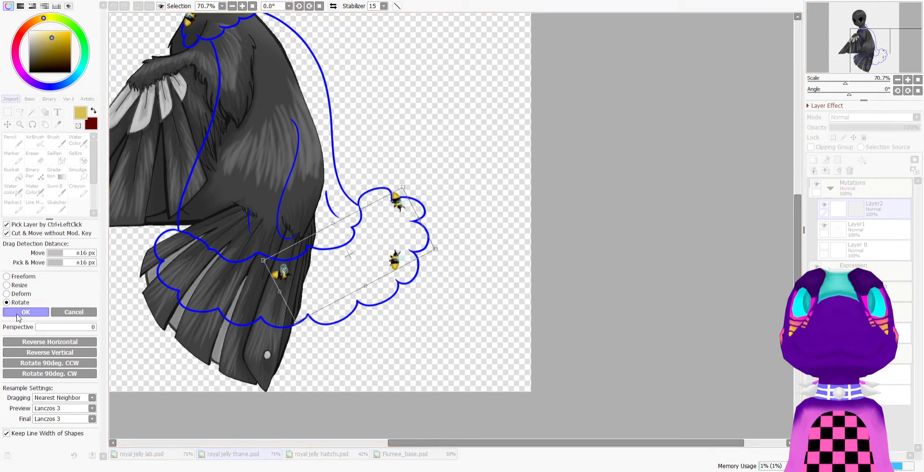
pyautogui.click(26, 312)
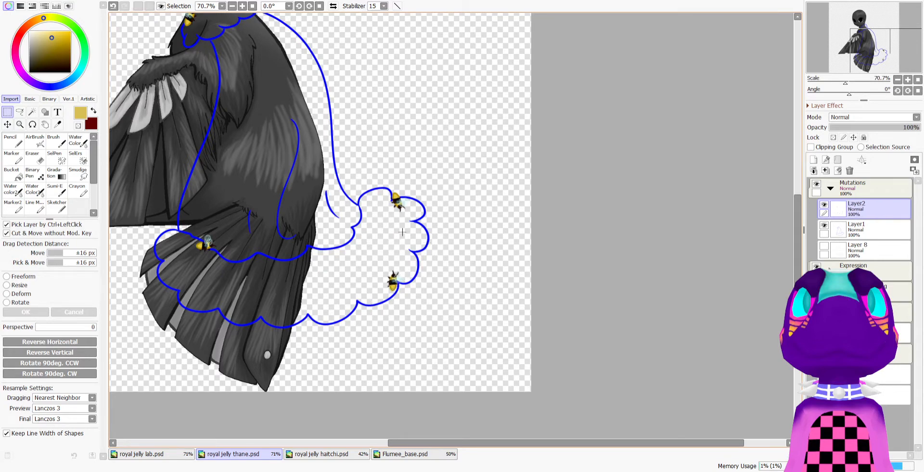
# Shift the upper bee onto the top edge of the hem fluff, deselect it and check the bee placement
pyautogui.moveTo(400, 200); pyautogui.dragTo(390, 198)
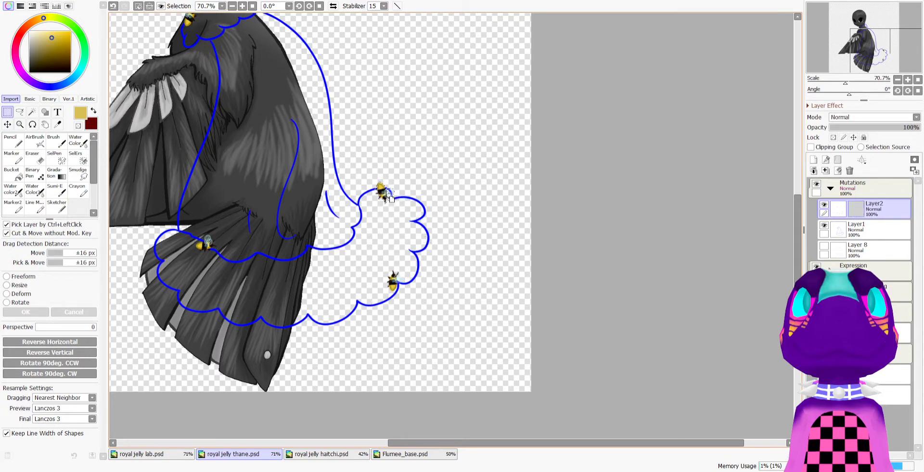
pyautogui.click(401, 181)
pyautogui.scroll(-3, 410, 315)
pyautogui.scroll(-2, 366, 266)
pyautogui.scroll(2, 329, 263)
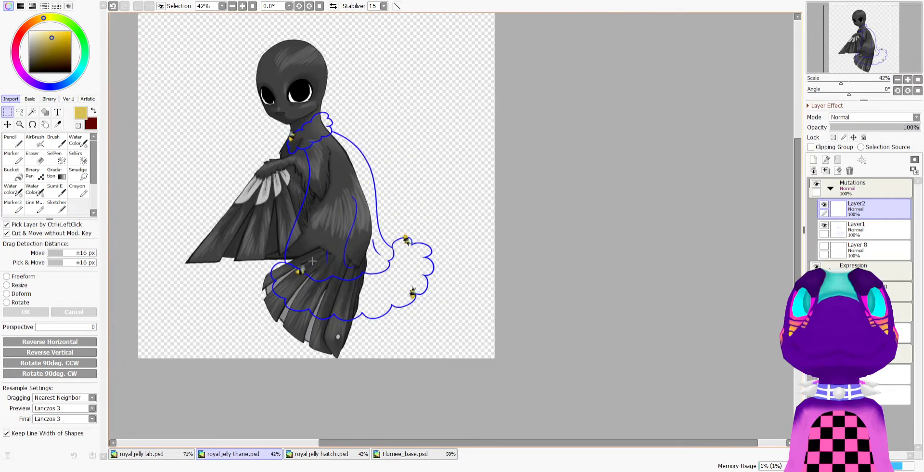
pyautogui.scroll(1, 313, 261)
pyautogui.scroll(-2, 318, 255)
pyautogui.scroll(2, 328, 246)
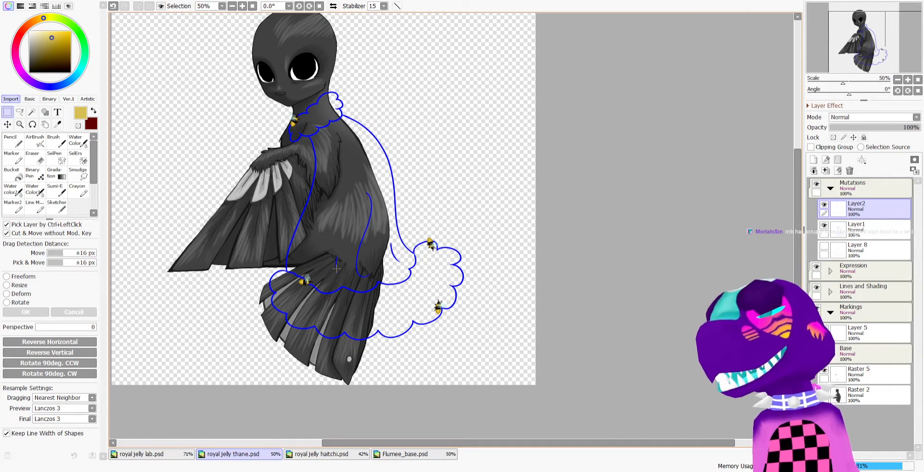
# Select the whole cloak and fluff shape on Layer1 by picking the empty area around its outline and inverting the selection
pyautogui.click(857, 227)
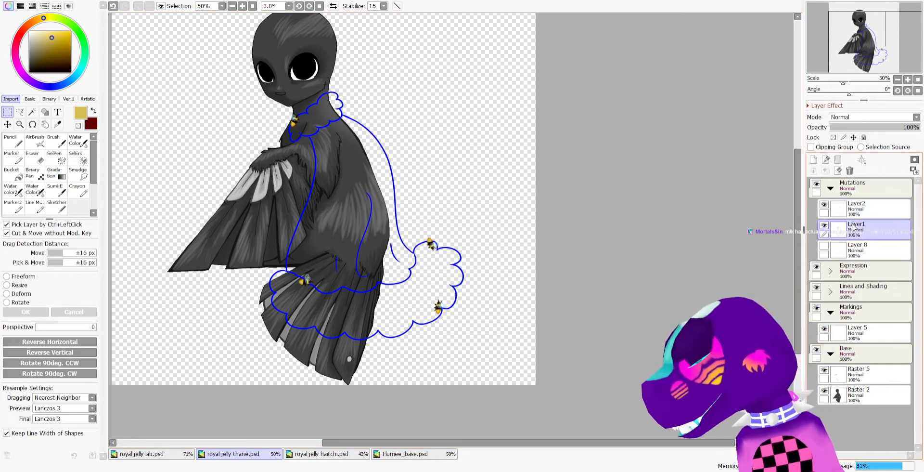
pyautogui.click(32, 111)
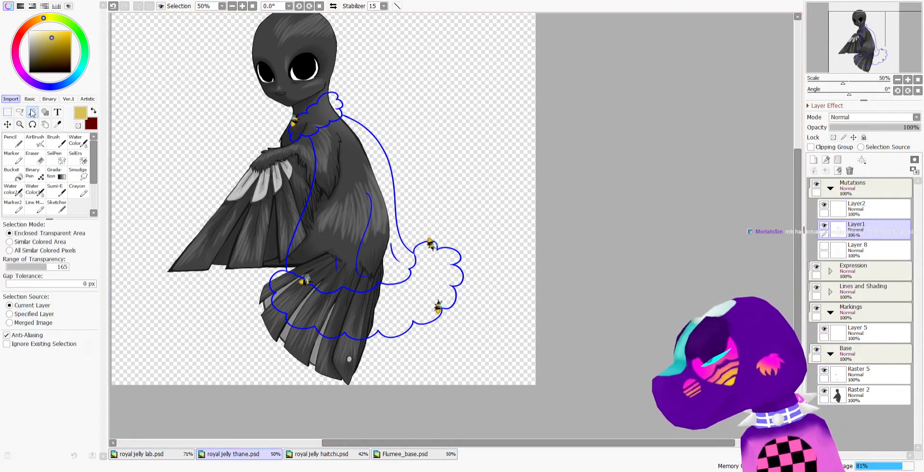
pyautogui.click(332, 59)
pyautogui.scroll(1, 207, 33)
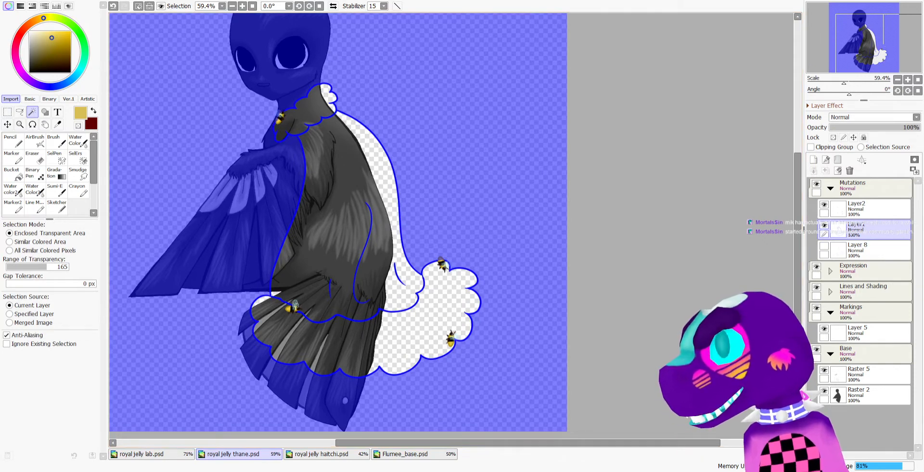
pyautogui.hotkey('ctrl', 'i')
# Sample the red of the cat's back and the pale yellow of its fluff from royal jelly lab.psd
pyautogui.click(173, 456)
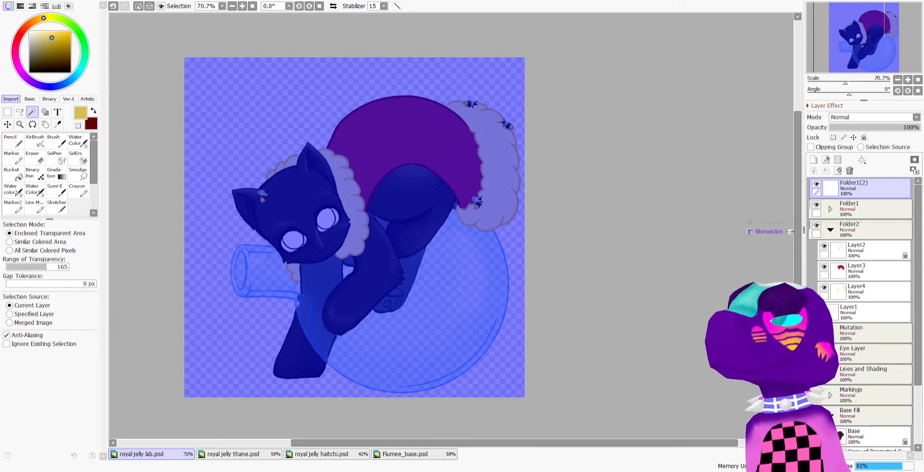
pyautogui.press('alt')
pyautogui.click(390, 155)
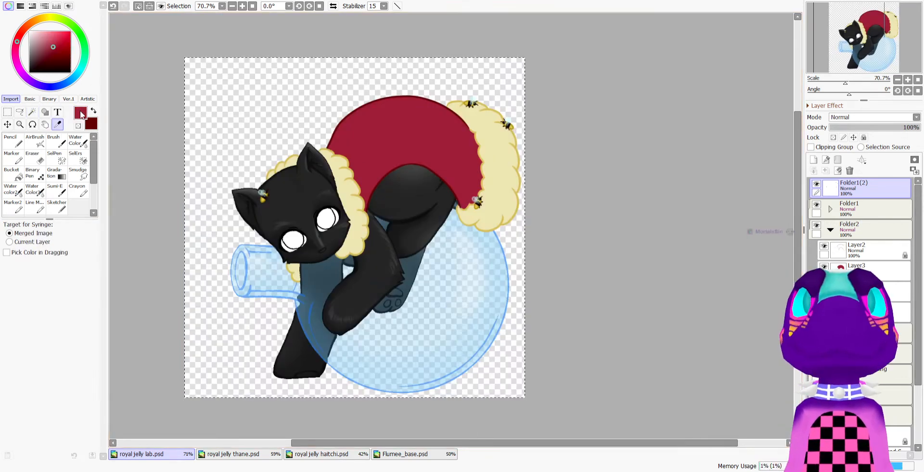
pyautogui.click(497, 175)
# Return to royal jelly thane.psd and fill the selected cloak shape pale yellow on a new layer above Layer 8, then deselect
pyautogui.click(231, 453)
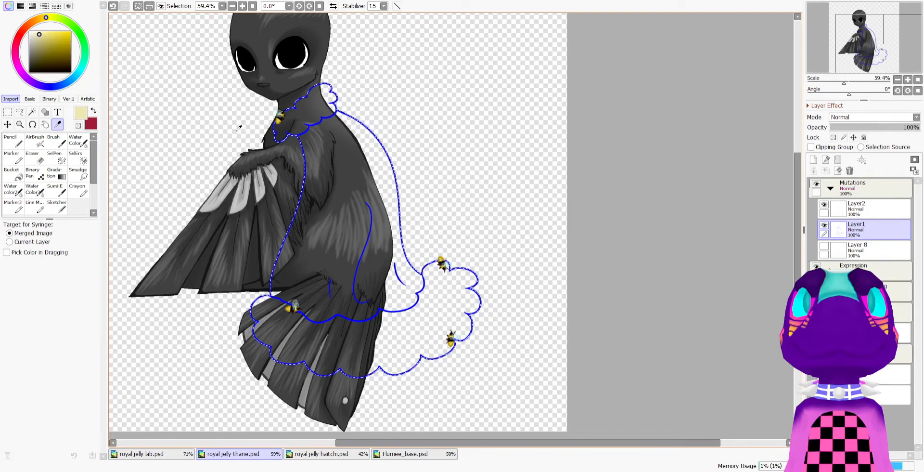
pyautogui.click(857, 249)
pyautogui.click(814, 160)
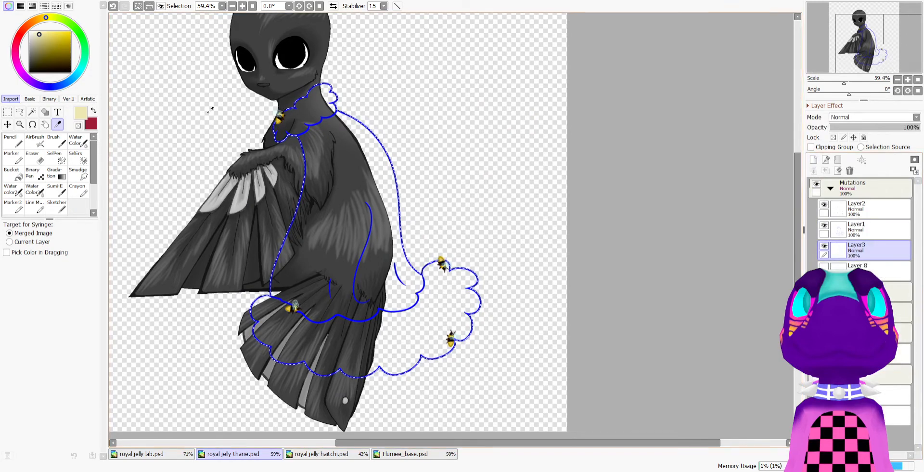
pyautogui.click(32, 172)
pyautogui.moveTo(337, 106)
pyautogui.mouseDown()
pyautogui.moveTo(372, 124)
pyautogui.moveTo(124, 227)
pyautogui.moveTo(527, 380)
pyautogui.mouseUp()
pyautogui.hotkey('ctrl', 'd')
pyautogui.press('m')
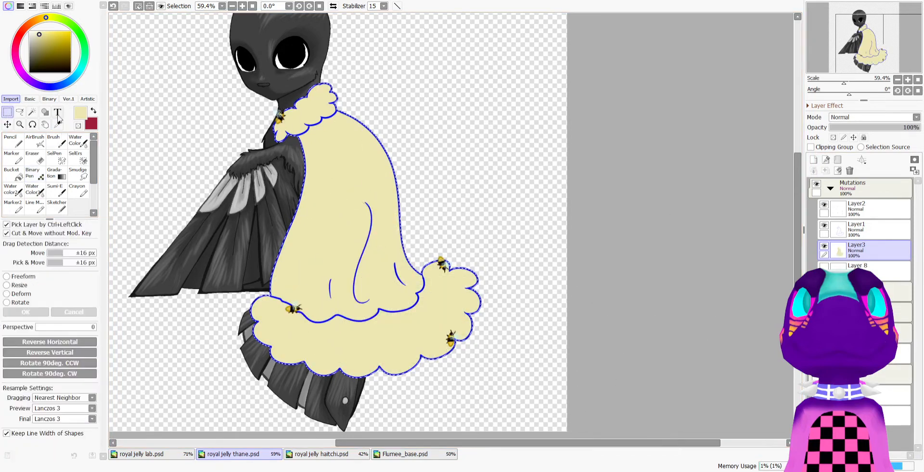
# Select the cloak body between the fluff trims on Layer1 and paint it red on a new layer above Layer3, then deselect
pyautogui.click(857, 229)
pyautogui.click(32, 111)
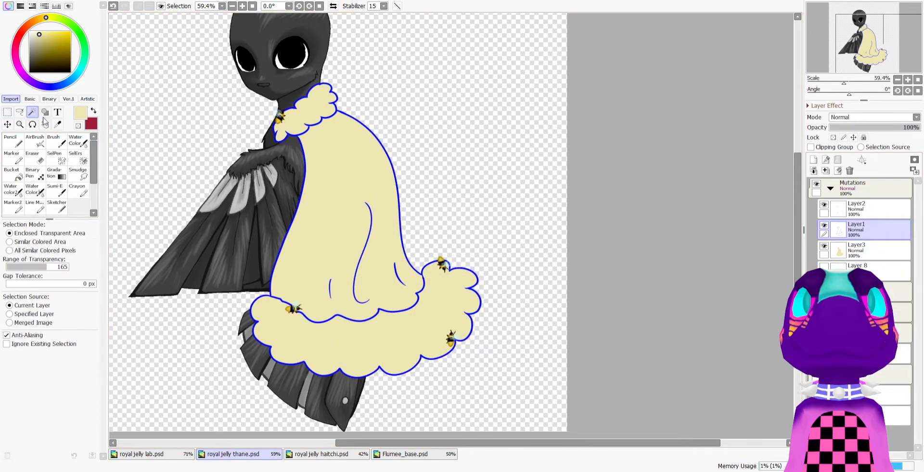
pyautogui.click(345, 185)
pyautogui.click(813, 159)
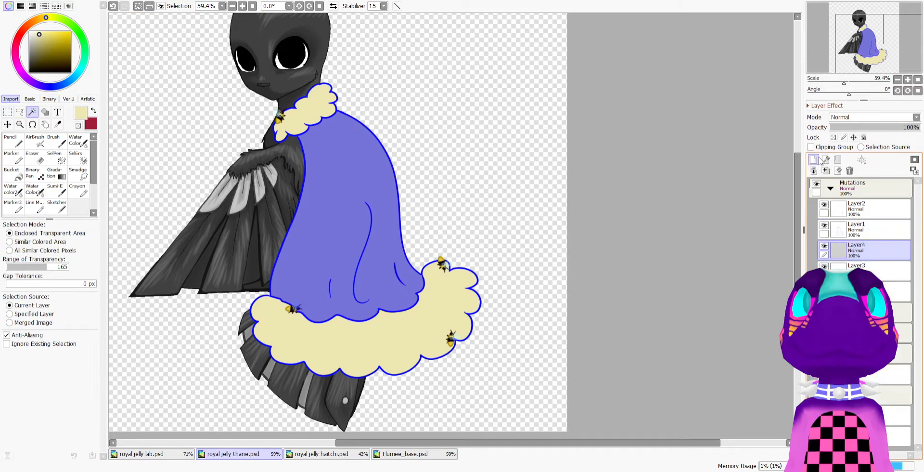
pyautogui.click(93, 111)
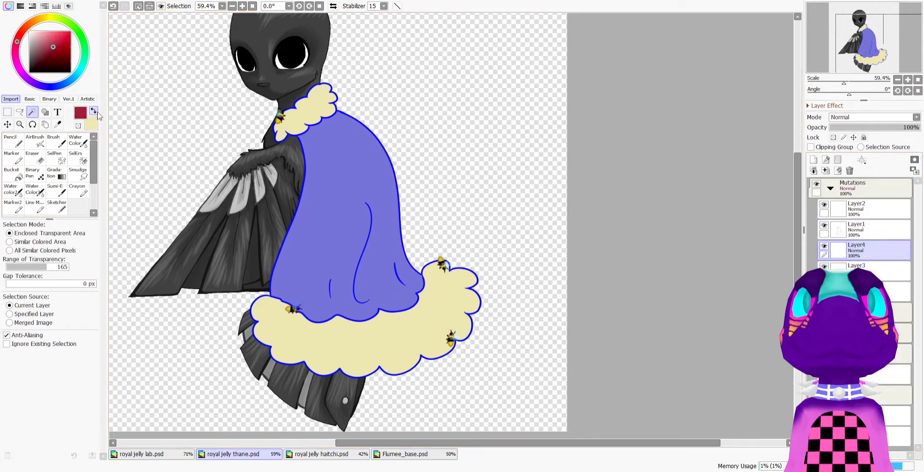
pyautogui.click(32, 174)
pyautogui.moveTo(424, 123)
pyautogui.mouseDown()
pyautogui.moveTo(440, 136)
pyautogui.moveTo(347, 255)
pyautogui.moveTo(471, 331)
pyautogui.mouseUp()
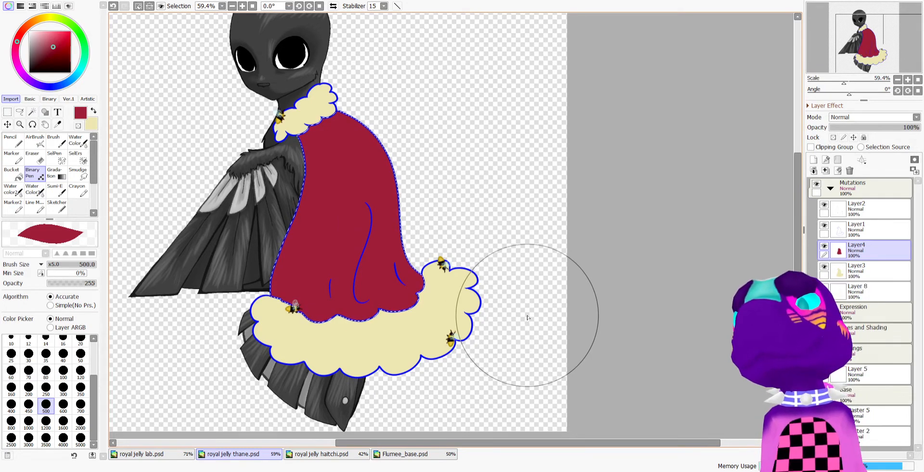
pyautogui.scroll(-2, 425, 288)
pyautogui.scroll(2, 420, 285)
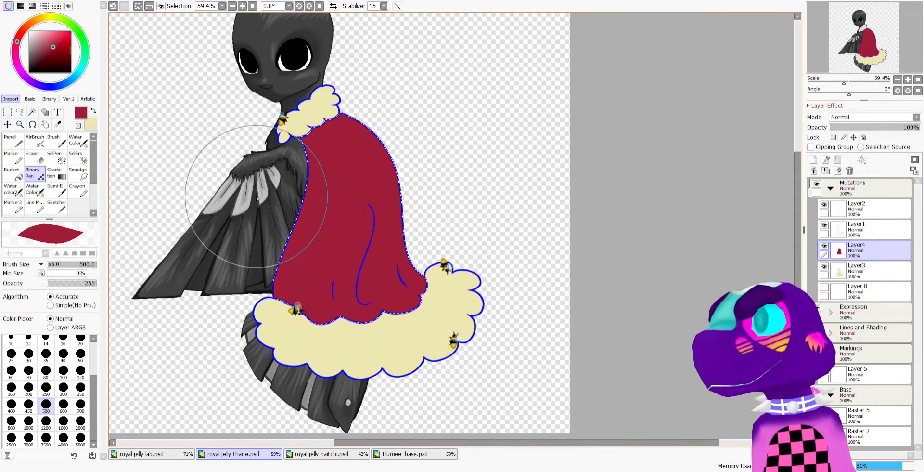
pyautogui.scroll(-2, 257, 198)
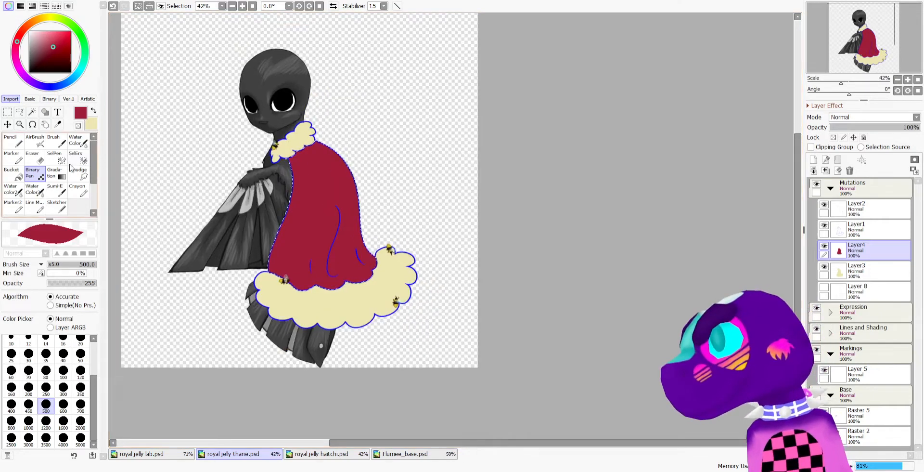
pyautogui.click(8, 112)
pyautogui.click(295, 105)
pyautogui.scroll(3, 297, 104)
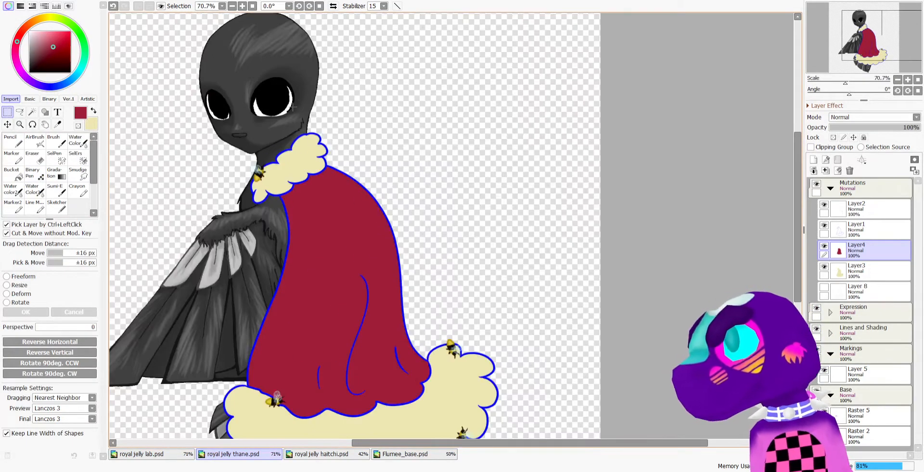
pyautogui.scroll(-3, 294, 106)
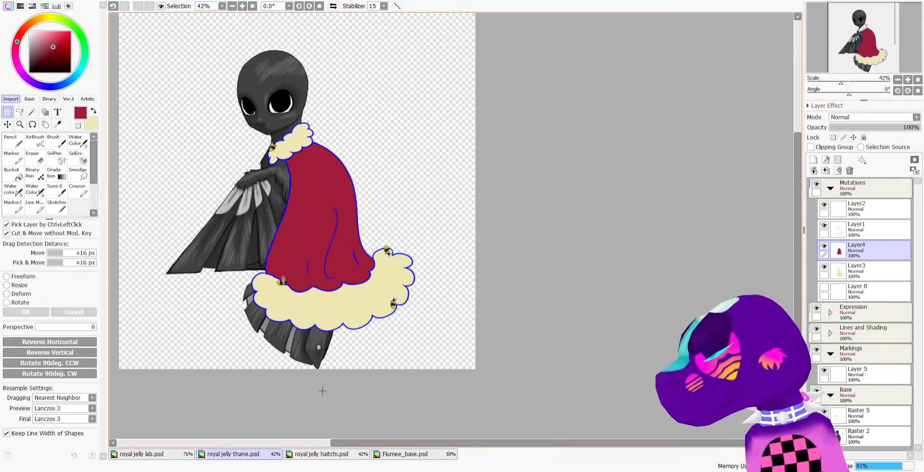
# Switch to royal jelly haitchi.psd and add a new layer directly above Layer 16 in the Mutation folder
pyautogui.click(324, 458)
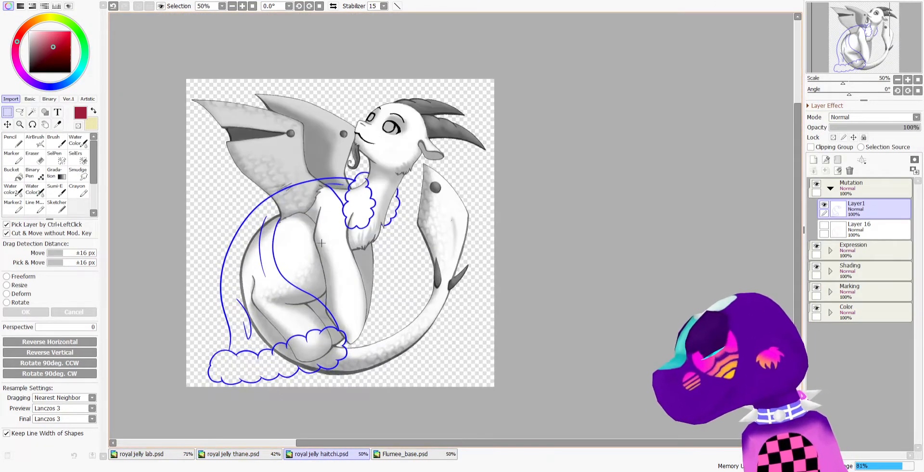
pyautogui.click(874, 233)
pyautogui.click(813, 160)
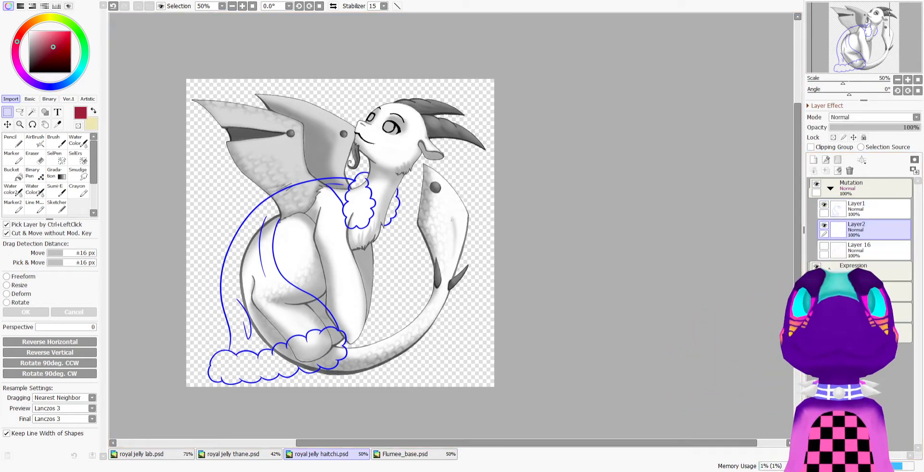
# Paint red Pencil strokes on Layer2 where the cloak meets the wing edges and trim the spill over the wing outline
pyautogui.click(11, 140)
pyautogui.scroll(10, 338, 184)
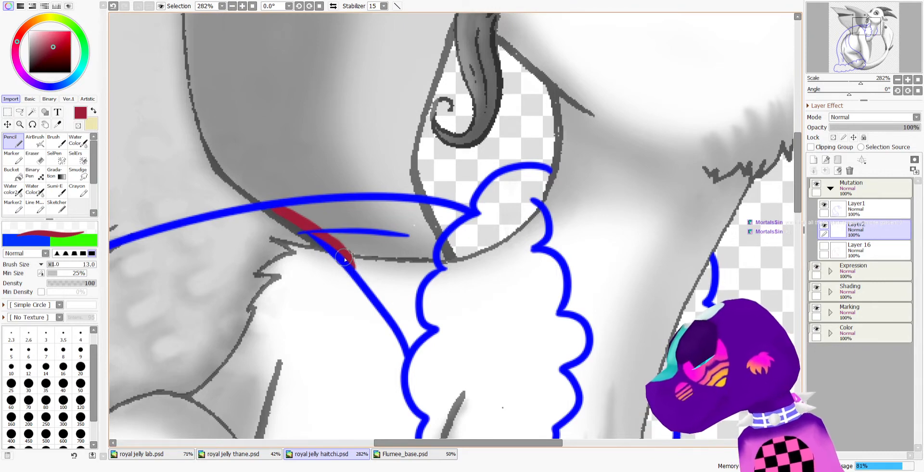
pyautogui.scroll(-5, 322, 190)
pyautogui.scroll(4, 259, 249)
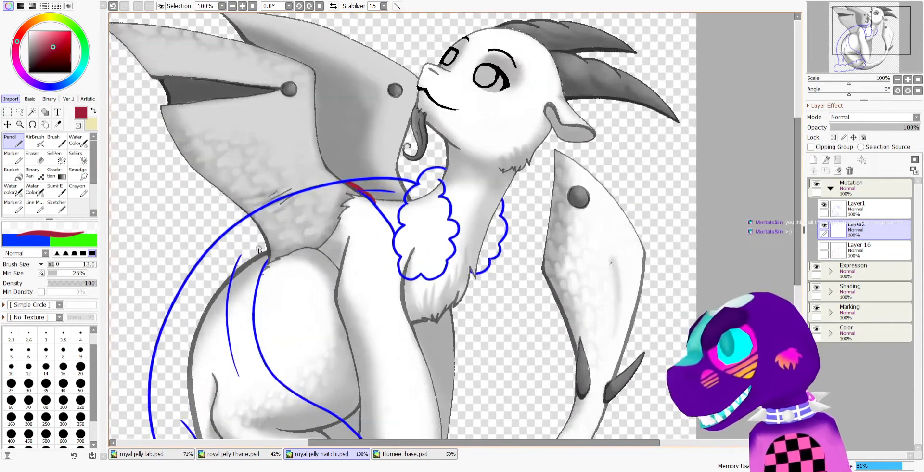
pyautogui.scroll(4, 259, 249)
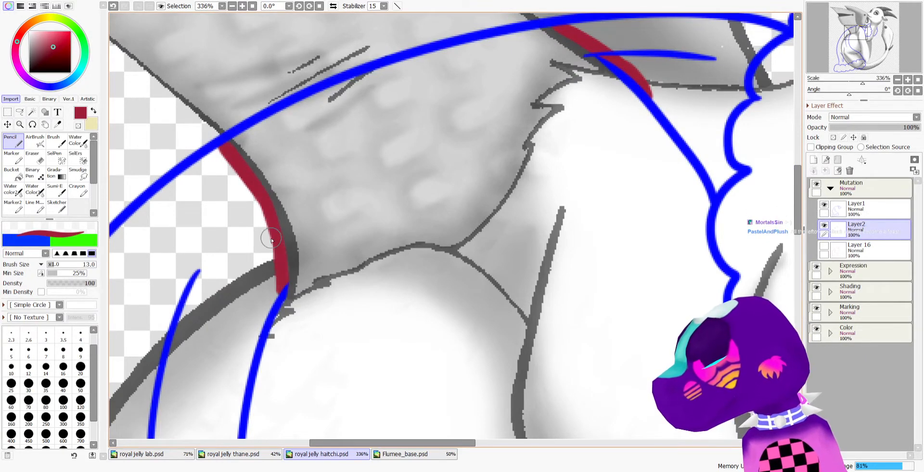
pyautogui.press('e')
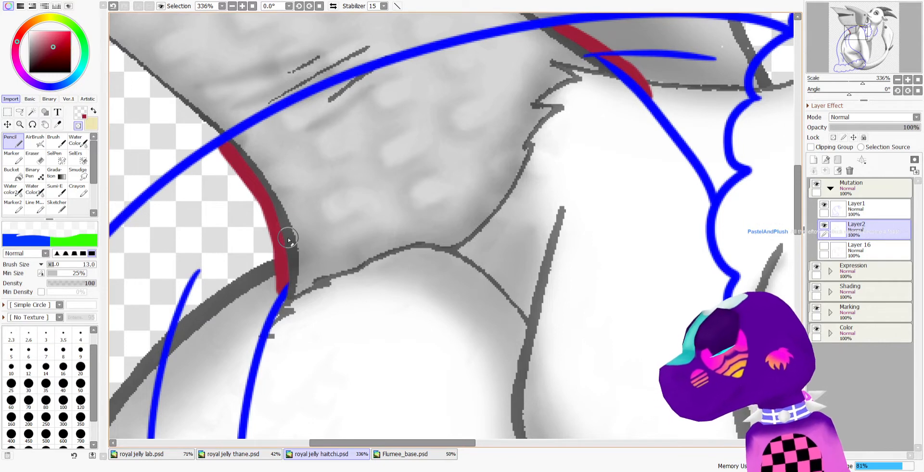
pyautogui.scroll(-10, 308, 206)
pyautogui.scroll(1, 339, 244)
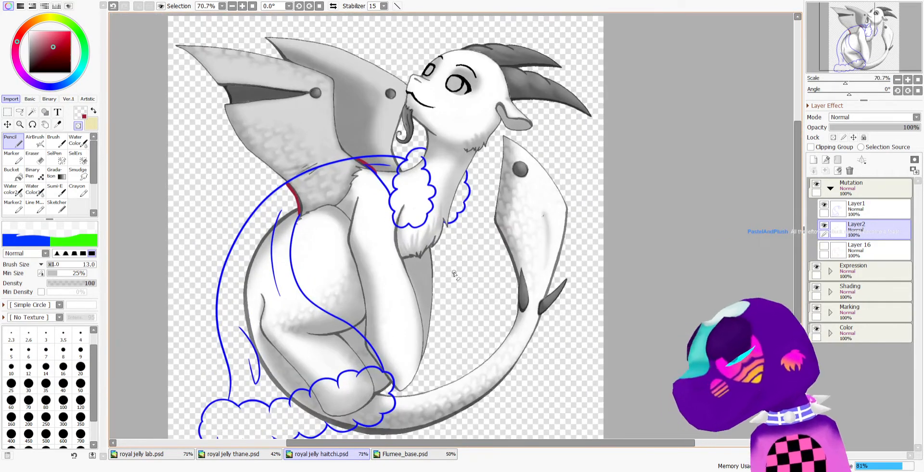
# Erase the blue cloak outline on Layer1 where it crosses the front wing
pyautogui.scroll(3, 413, 180)
pyautogui.click(862, 208)
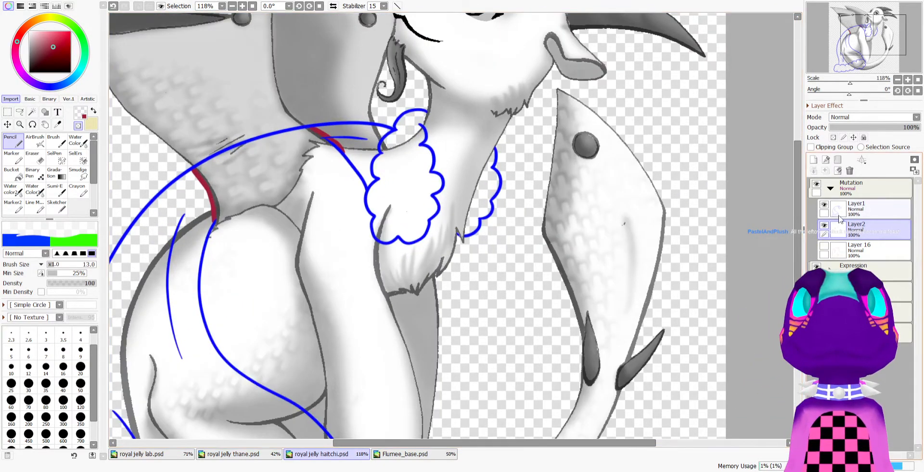
pyautogui.scroll(7, 275, 192)
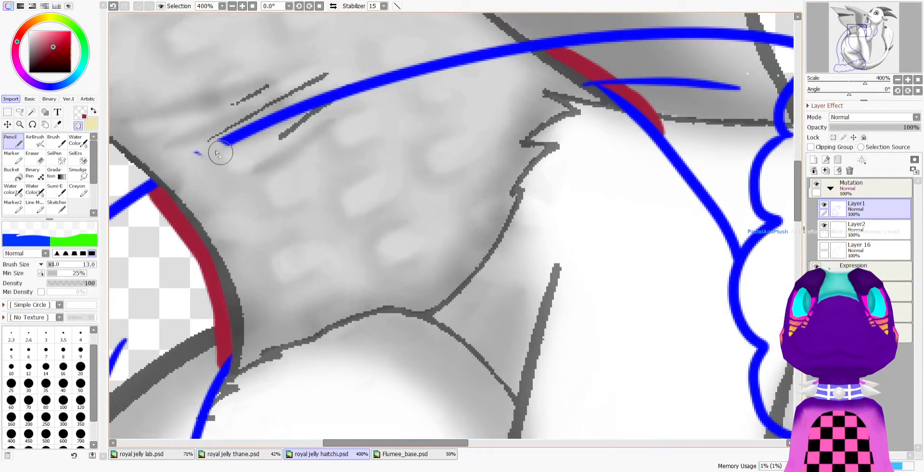
pyautogui.moveTo(278, 130)
pyautogui.mouseDown()
pyautogui.moveTo(228, 139)
pyautogui.moveTo(296, 106)
pyautogui.moveTo(420, 80)
pyautogui.moveTo(402, 59)
pyautogui.mouseUp()
pyautogui.moveTo(465, 46); pyautogui.dragTo(510, 79)
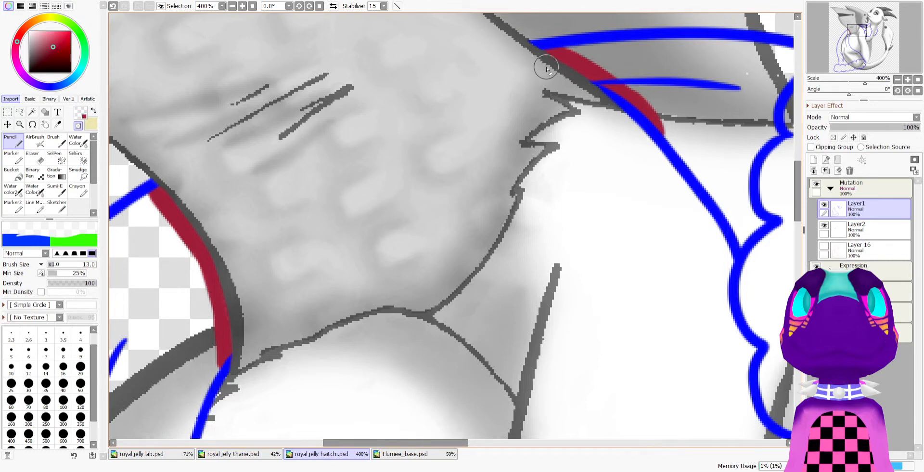
pyautogui.scroll(-12, 504, 54)
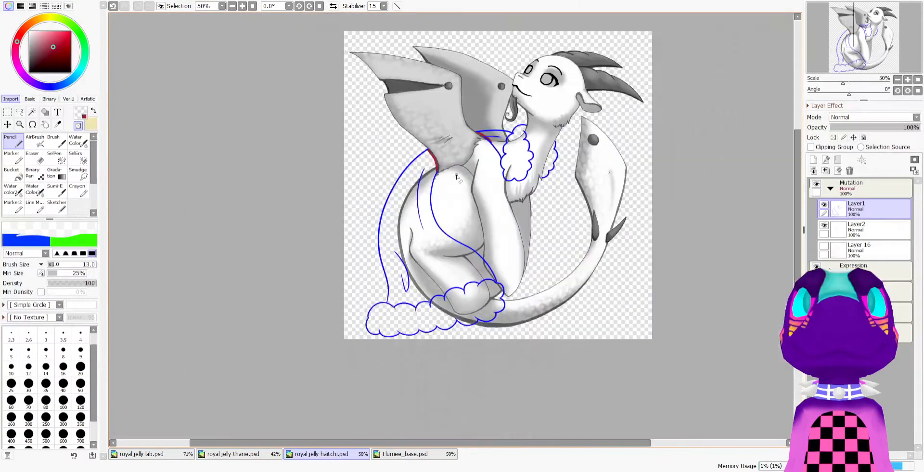
# Paint a red border on Layer2 inside the small cloak triangle between the shoulder and the neck fluff
pyautogui.scroll(3, 570, 139)
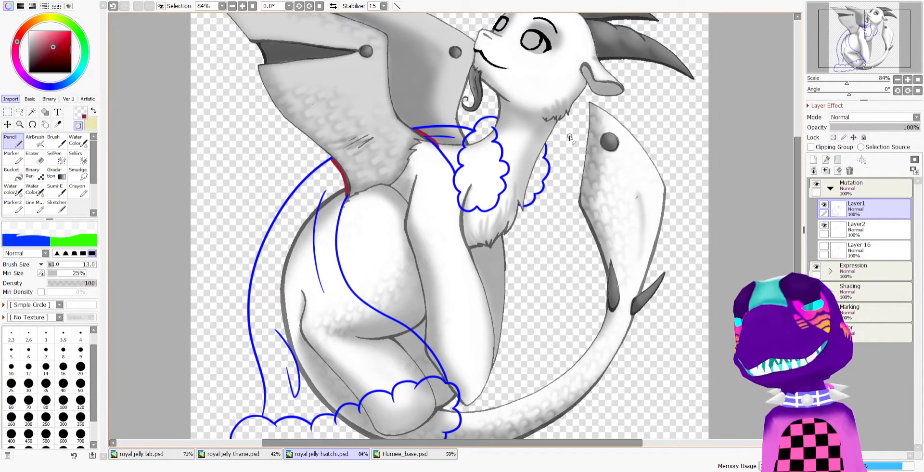
pyautogui.scroll(-2, 570, 138)
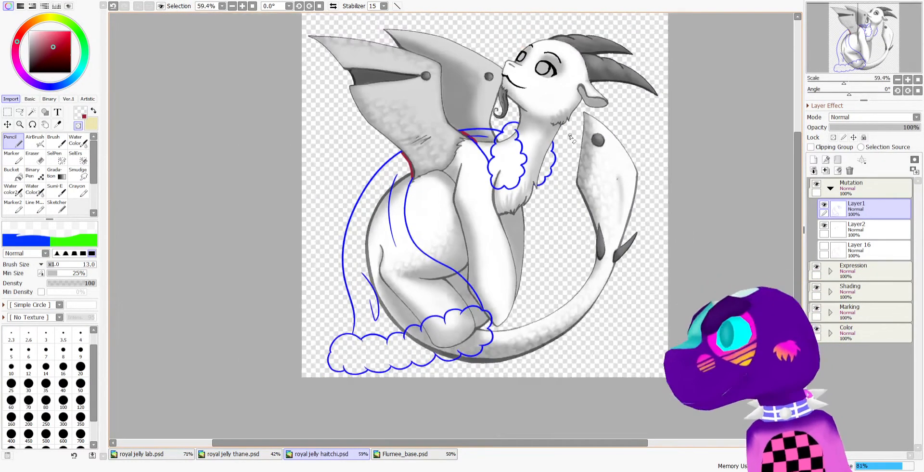
pyautogui.scroll(4, 450, 135)
pyautogui.scroll(-1, 450, 136)
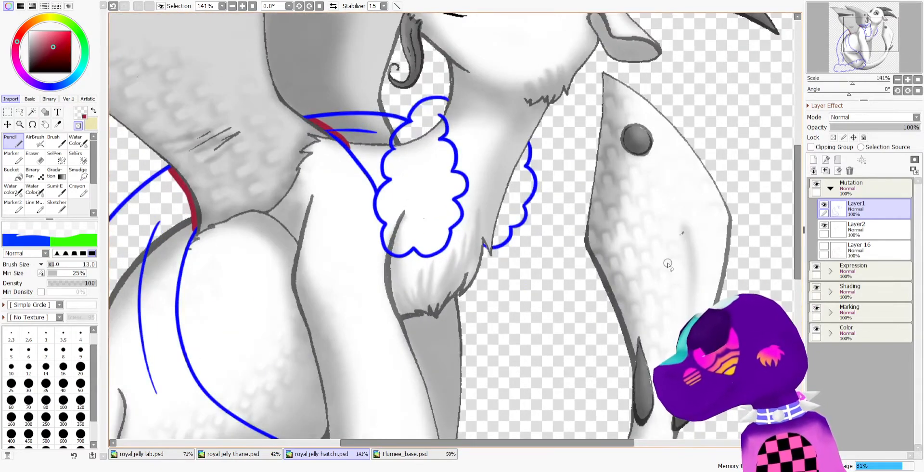
pyautogui.click(867, 229)
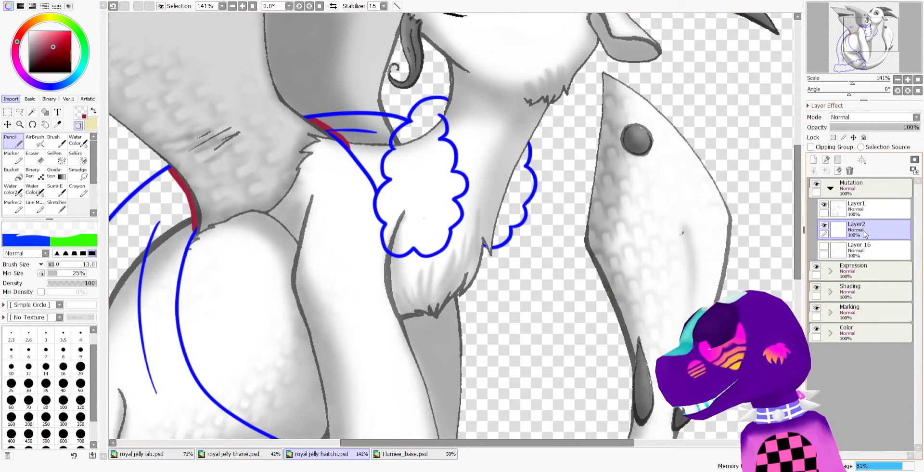
pyautogui.scroll(-3, 445, 147)
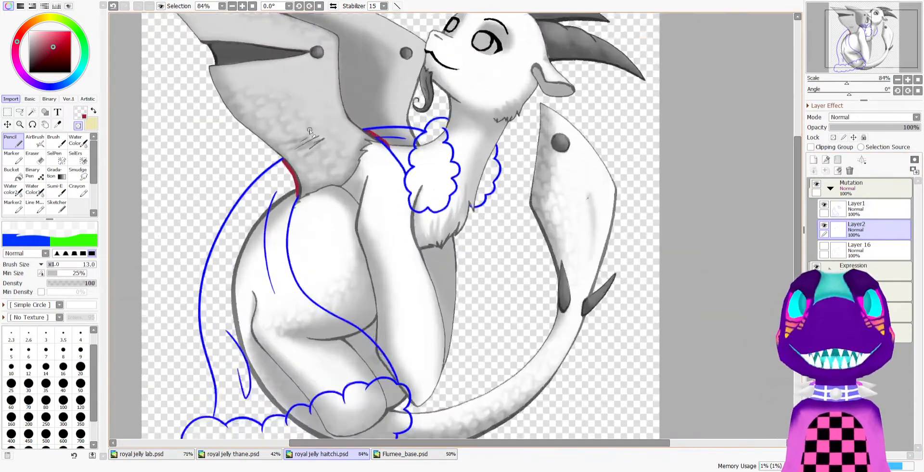
pyautogui.scroll(2, 302, 129)
pyautogui.click(79, 126)
pyautogui.scroll(6, 479, 146)
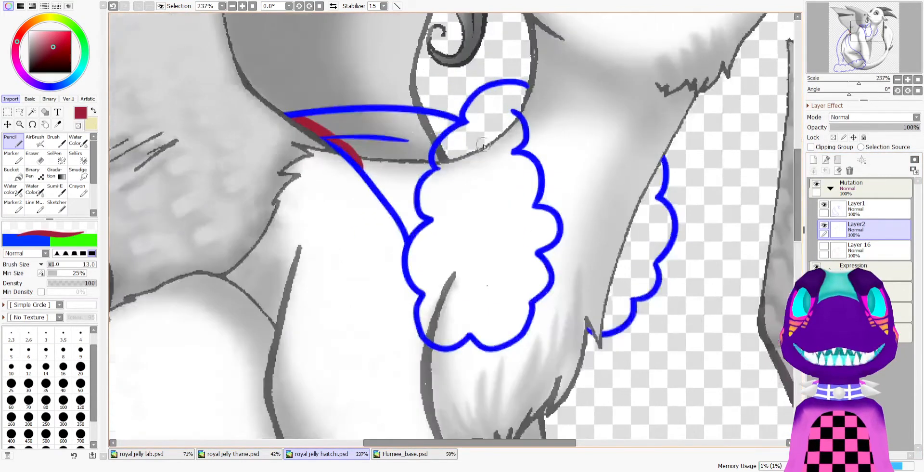
pyautogui.moveTo(319, 169); pyautogui.dragTo(377, 248)
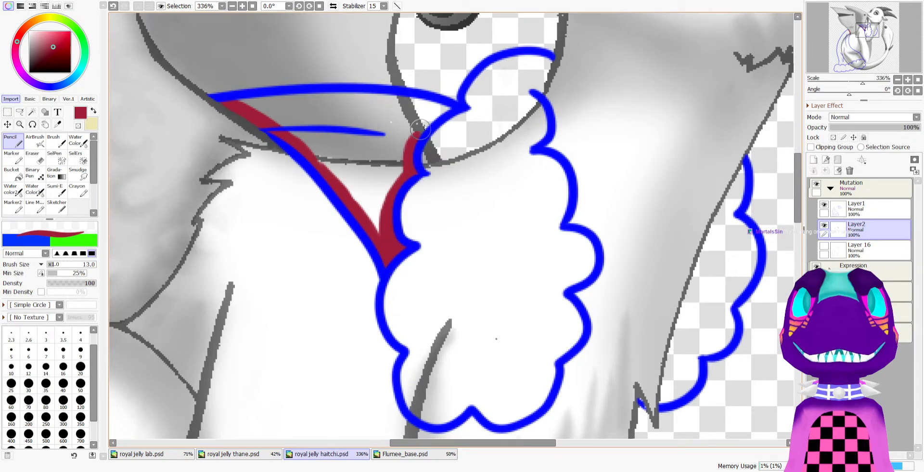
pyautogui.moveTo(450, 112)
pyautogui.mouseDown()
pyautogui.moveTo(361, 103)
pyautogui.moveTo(373, 98)
pyautogui.moveTo(279, 98)
pyautogui.mouseUp()
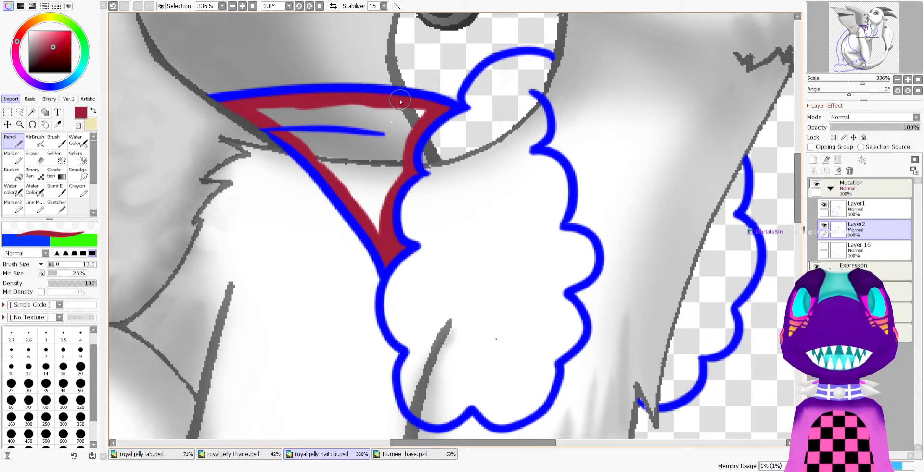
# Select the enclosed cloak body and the small shoulder triangle with the Mutation folder as the source
pyautogui.scroll(-9, 407, 105)
pyautogui.scroll(4, 358, 137)
pyautogui.scroll(-4, 292, 148)
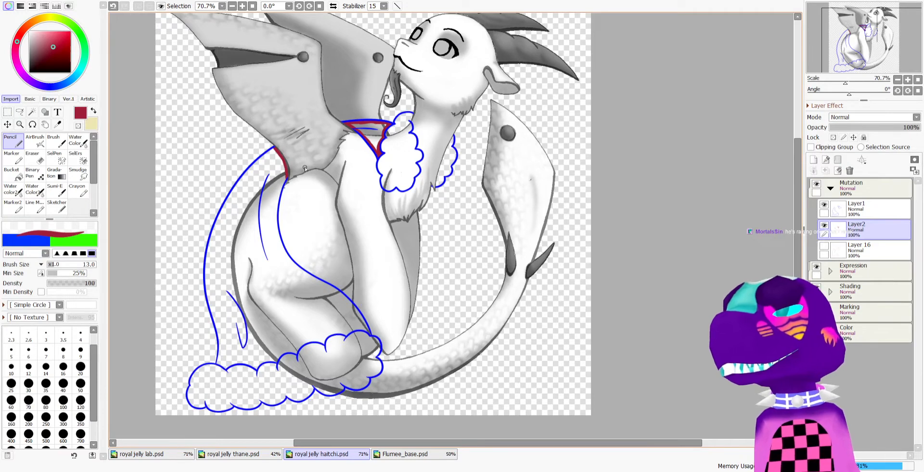
pyautogui.scroll(1, 320, 161)
pyautogui.click(857, 208)
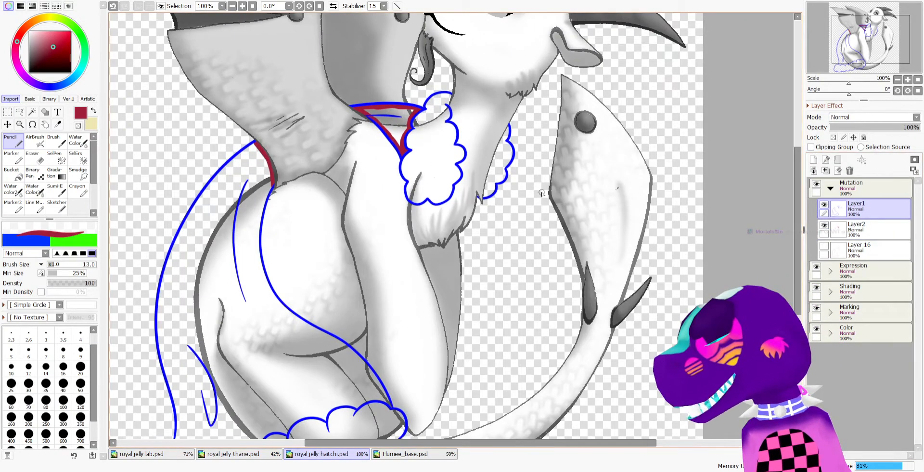
pyautogui.scroll(-3, 526, 192)
pyautogui.click(871, 188)
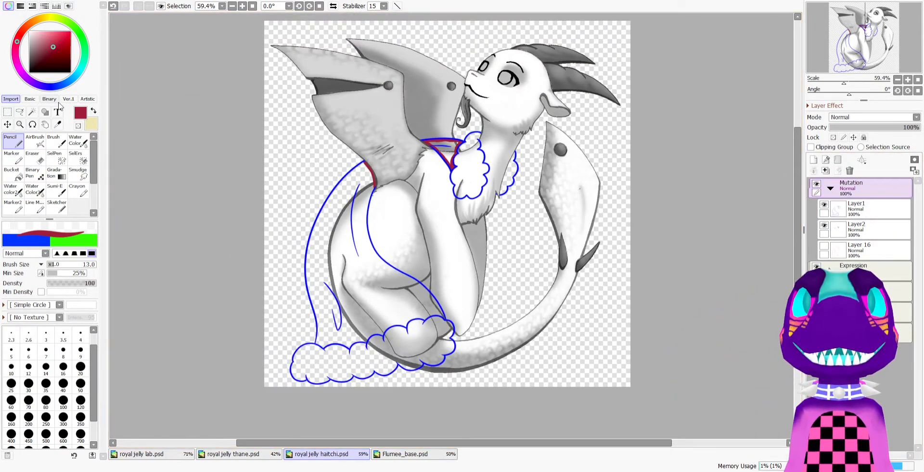
pyautogui.click(31, 111)
pyautogui.scroll(2, 329, 206)
pyautogui.click(339, 215)
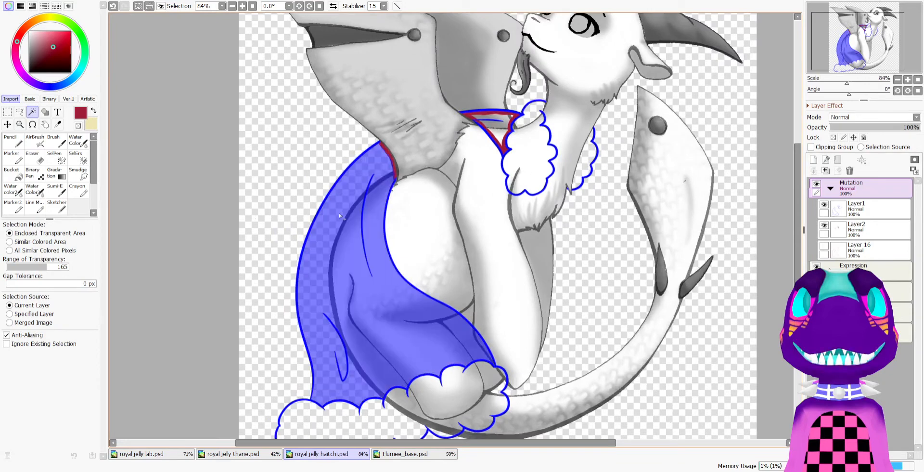
pyautogui.keyDown('shift'); pyautogui.click(508, 124); pyautogui.keyUp('shift')
# Fill the selected cloak areas with red on Layer2 using the Binary Pen at size 500, then deselect
pyautogui.click(857, 228)
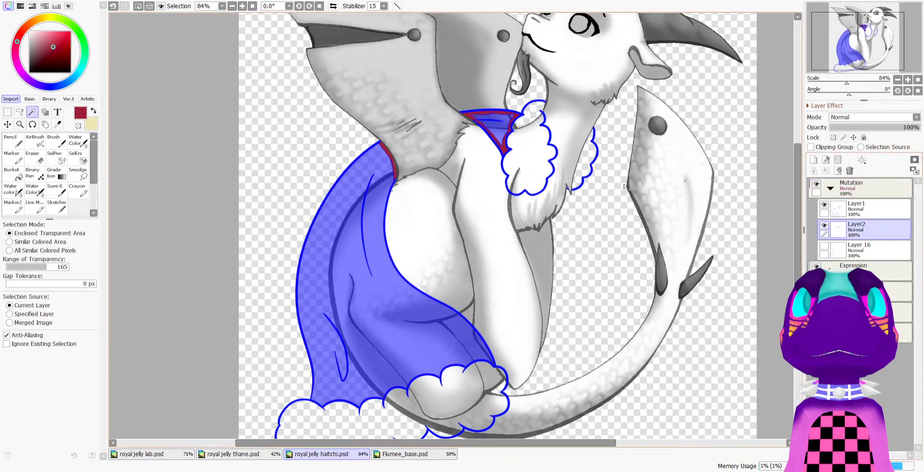
pyautogui.click(35, 173)
pyautogui.scroll(-3, 497, 129)
pyautogui.scroll(2, 498, 130)
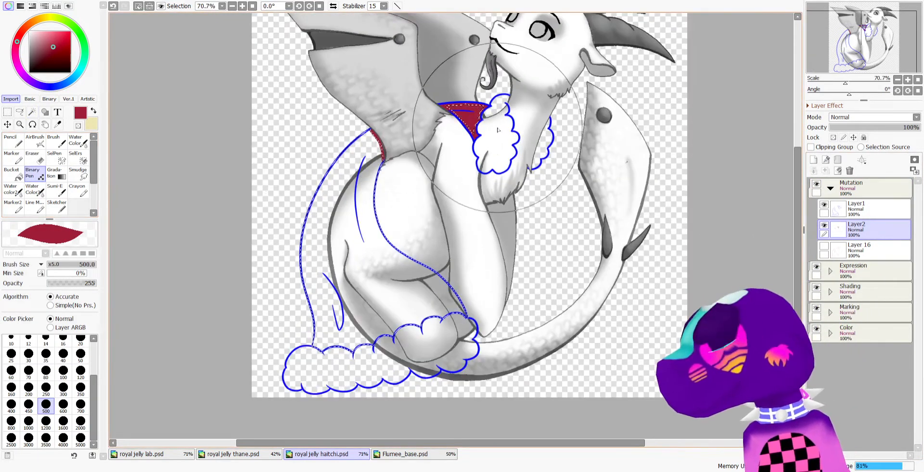
pyautogui.moveTo(498, 129); pyautogui.dragTo(351, 245)
pyautogui.scroll(6, 404, 112)
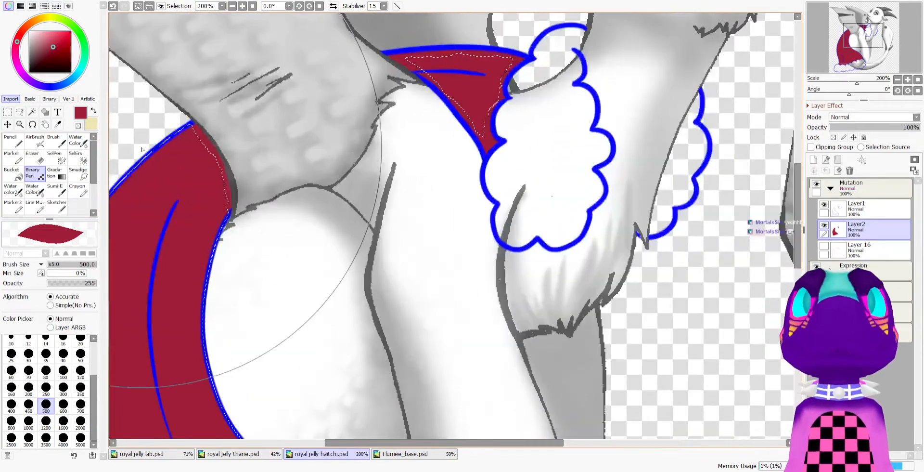
pyautogui.hotkey('ctrl', 'd')
pyautogui.press('m')
pyautogui.scroll(3, 211, 160)
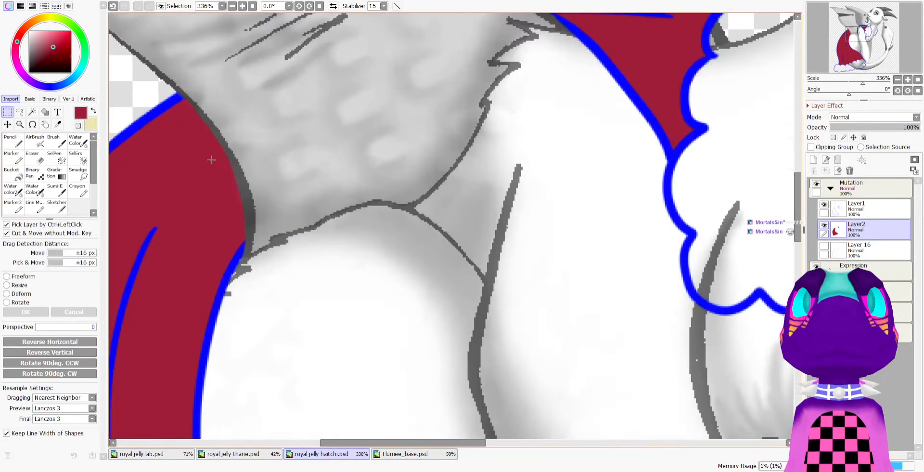
pyautogui.scroll(-4, 194, 174)
pyautogui.scroll(-2, 269, 151)
pyautogui.scroll(2, 271, 151)
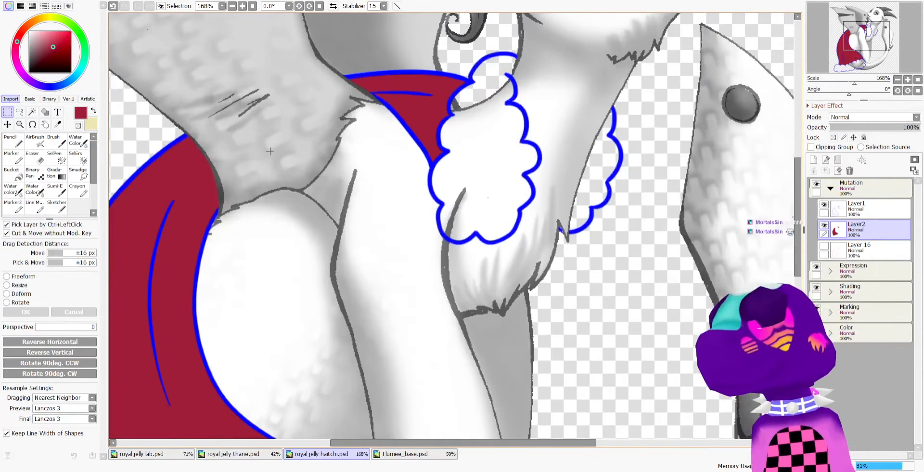
pyautogui.scroll(-5, 470, 110)
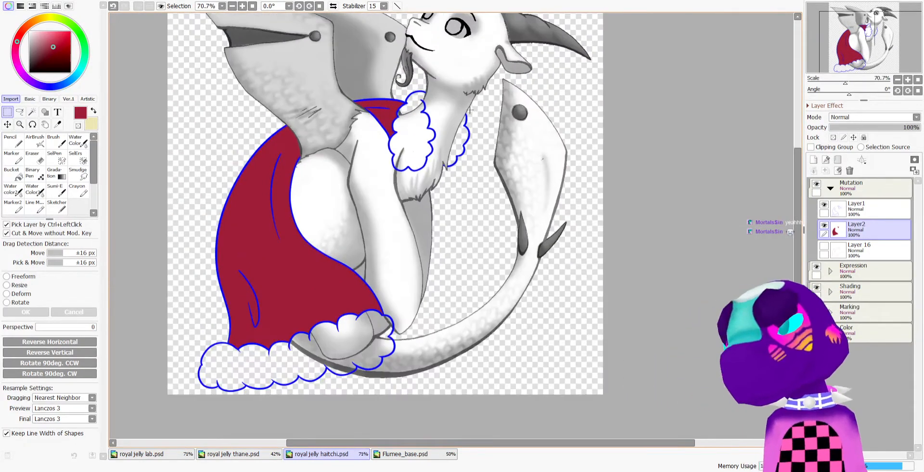
# Add a new layer above Layer2 and paint short pale yellow strokes closing the gaps in the fluff outline beside the neck
pyautogui.click(814, 160)
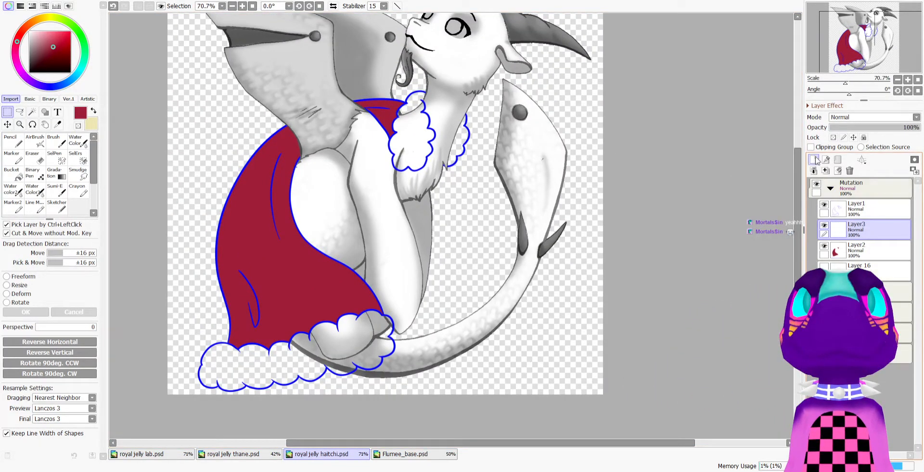
pyautogui.click(94, 112)
pyautogui.click(12, 143)
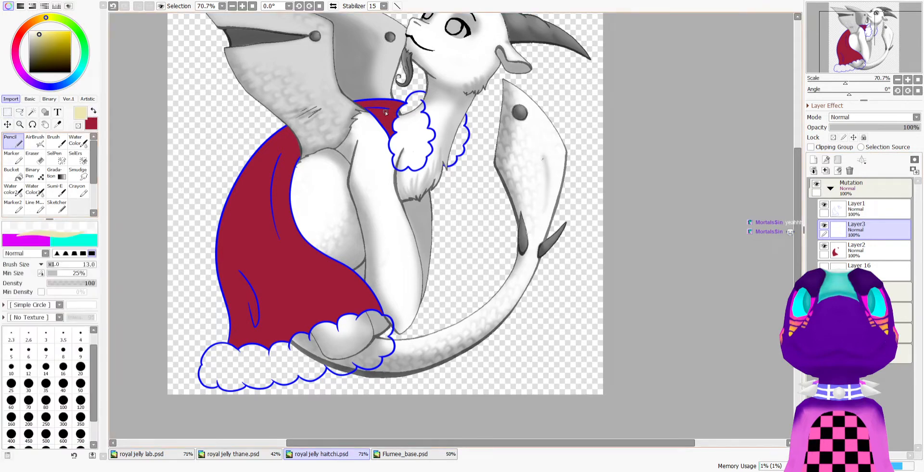
pyautogui.scroll(6, 433, 114)
pyautogui.moveTo(405, 86)
pyautogui.mouseDown()
pyautogui.moveTo(370, 172)
pyautogui.moveTo(404, 84)
pyautogui.moveTo(408, 129)
pyautogui.moveTo(420, 82)
pyautogui.moveTo(392, 163)
pyautogui.moveTo(425, 66)
pyautogui.moveTo(403, 134)
pyautogui.moveTo(376, 150)
pyautogui.moveTo(396, 72)
pyautogui.mouseUp()
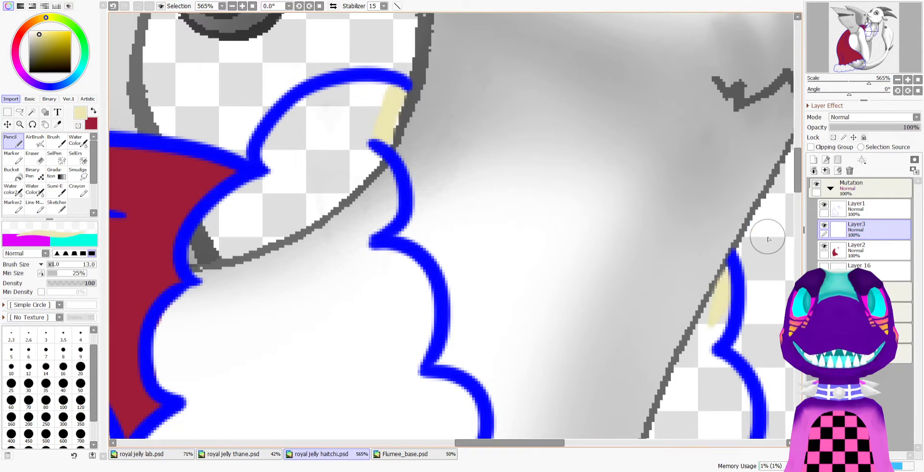
# Paint a pale yellow strip on Layer3 along the neck's edge inside the smaller fluff piece behind the neck
pyautogui.scroll(-5, 611, 217)
pyautogui.scroll(3, 585, 237)
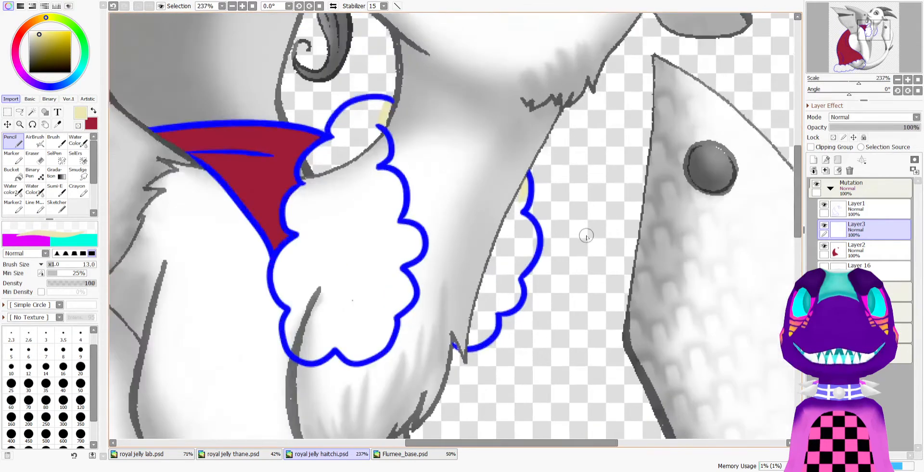
pyautogui.moveTo(492, 177)
pyautogui.mouseDown()
pyautogui.moveTo(469, 244)
pyautogui.moveTo(490, 175)
pyautogui.moveTo(479, 227)
pyautogui.moveTo(495, 183)
pyautogui.moveTo(456, 264)
pyautogui.moveTo(498, 184)
pyautogui.moveTo(437, 333)
pyautogui.mouseUp()
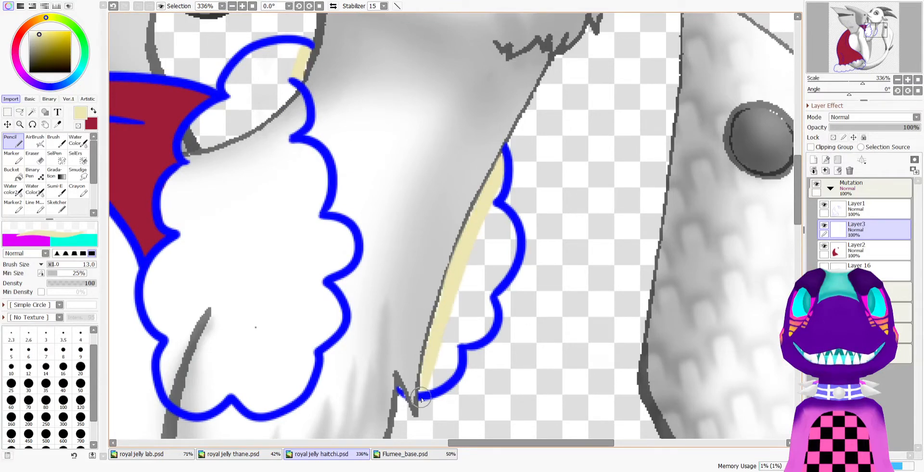
# Trim the strip's spill over the neck line with transparent colour and extend the pale yellow to the fluff's lower tip
pyautogui.press('c')
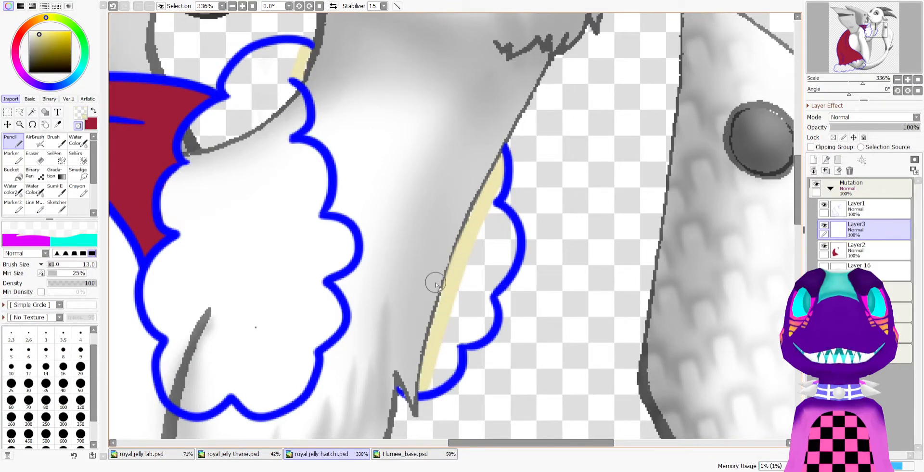
pyautogui.press('c')
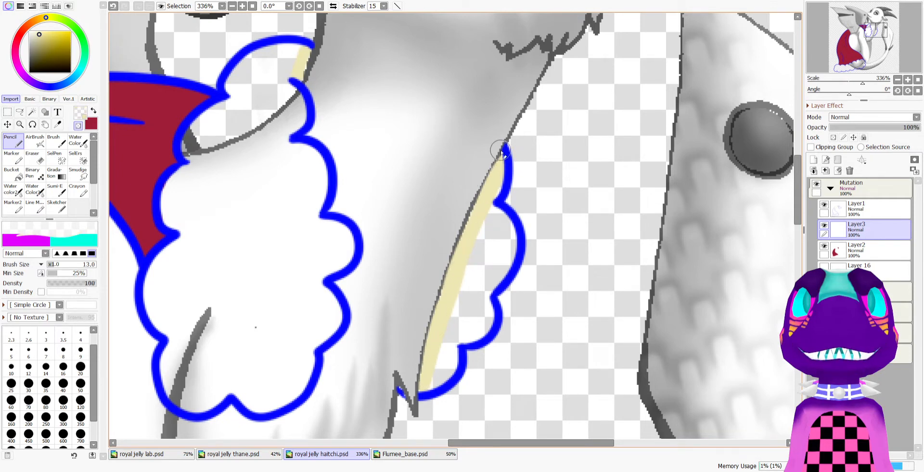
pyautogui.press('c')
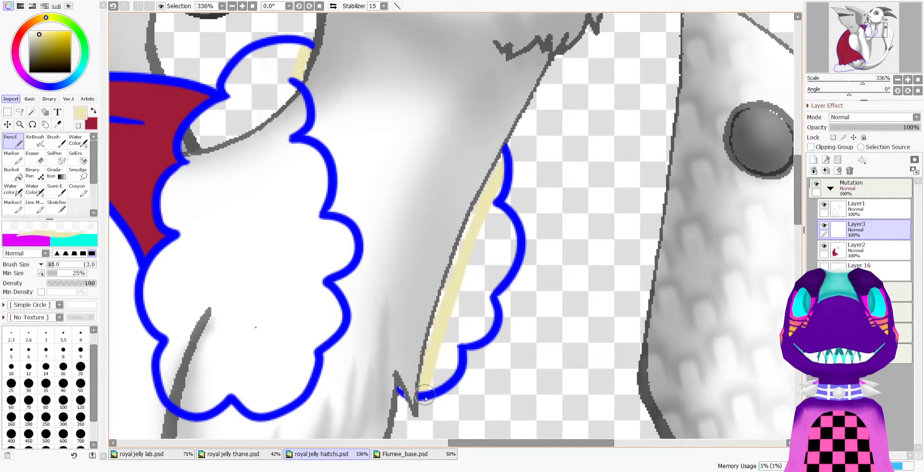
pyautogui.moveTo(428, 364); pyautogui.dragTo(477, 228)
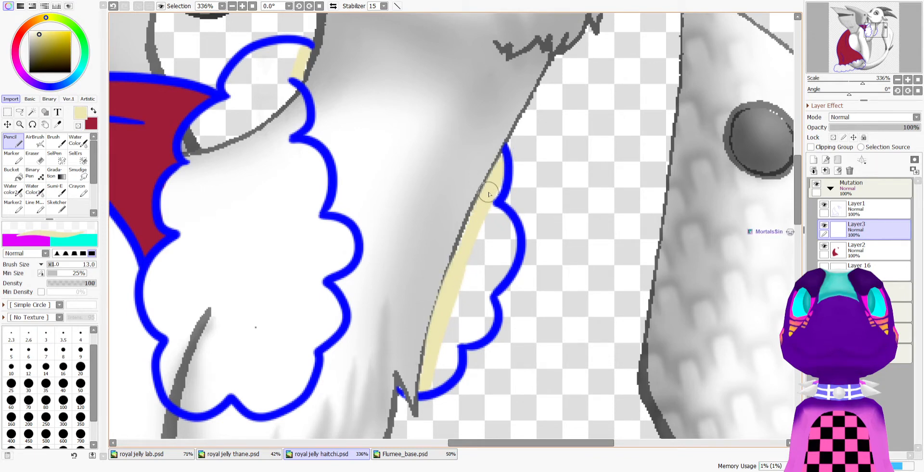
pyautogui.press('c')
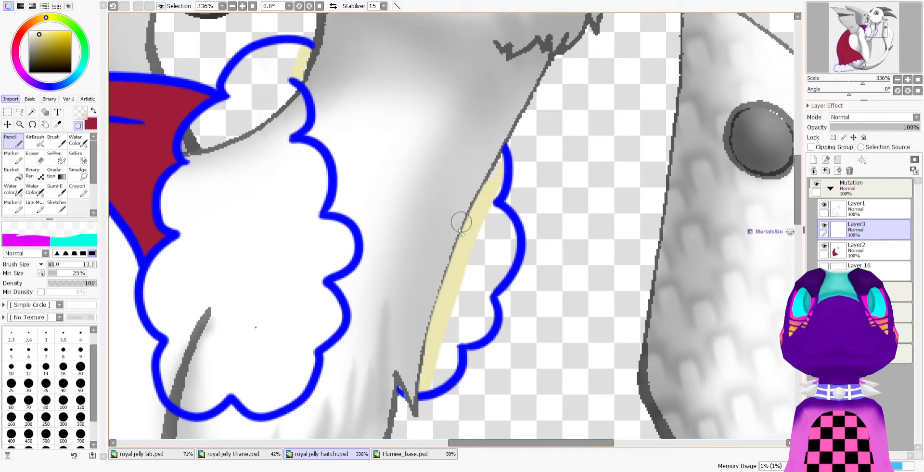
pyautogui.moveTo(430, 319); pyautogui.dragTo(413, 388)
pyautogui.press('c')
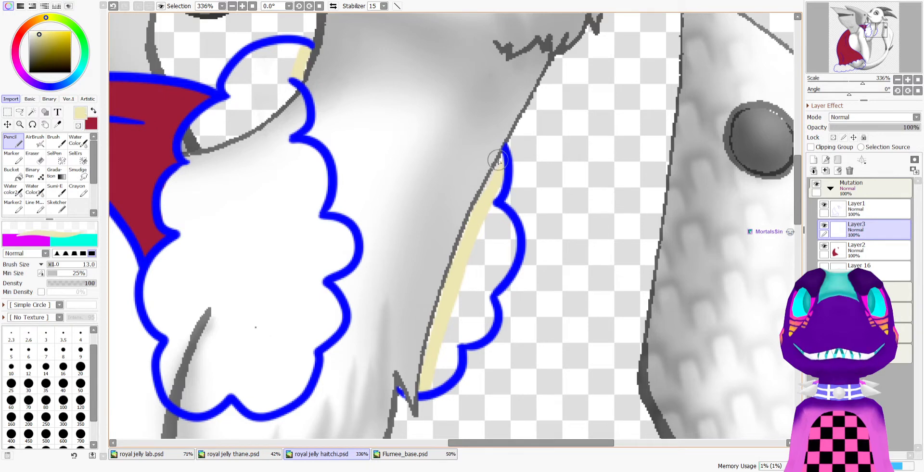
pyautogui.moveTo(501, 153); pyautogui.dragTo(477, 211)
pyautogui.moveTo(467, 243); pyautogui.dragTo(422, 383)
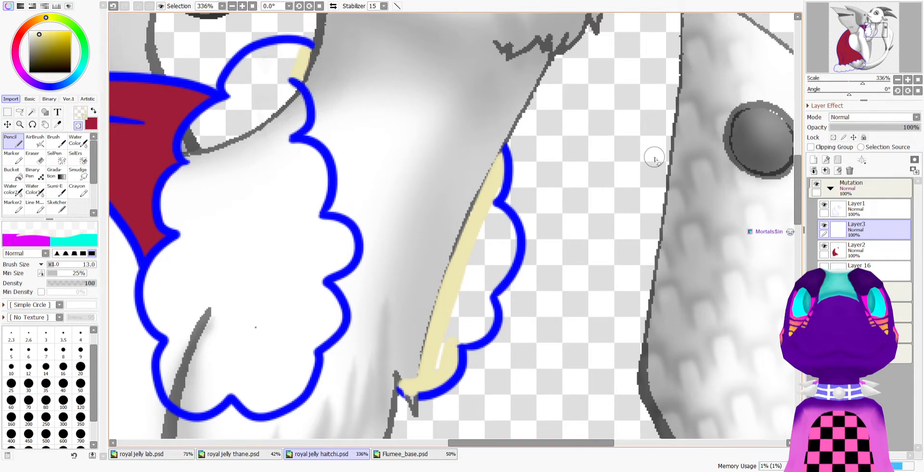
# Select the enclosed areas of both neck fluff pieces and the hem trim with the Mutation folder as the source
pyautogui.click(872, 188)
pyautogui.click(32, 113)
pyautogui.click(270, 207)
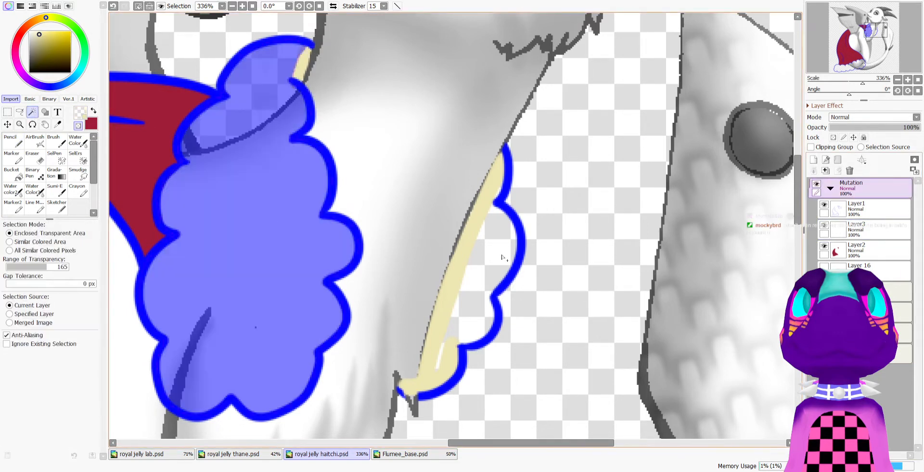
pyautogui.keyDown('shift'); pyautogui.click(502, 257); pyautogui.keyUp('shift')
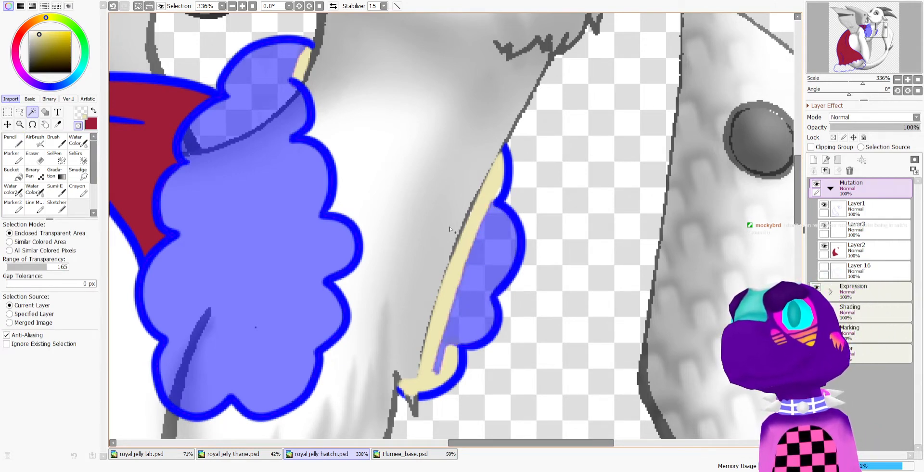
pyautogui.scroll(-5, 450, 229)
pyautogui.scroll(2, 336, 308)
pyautogui.keyDown('shift'); pyautogui.click(336, 308); pyautogui.keyUp('shift')
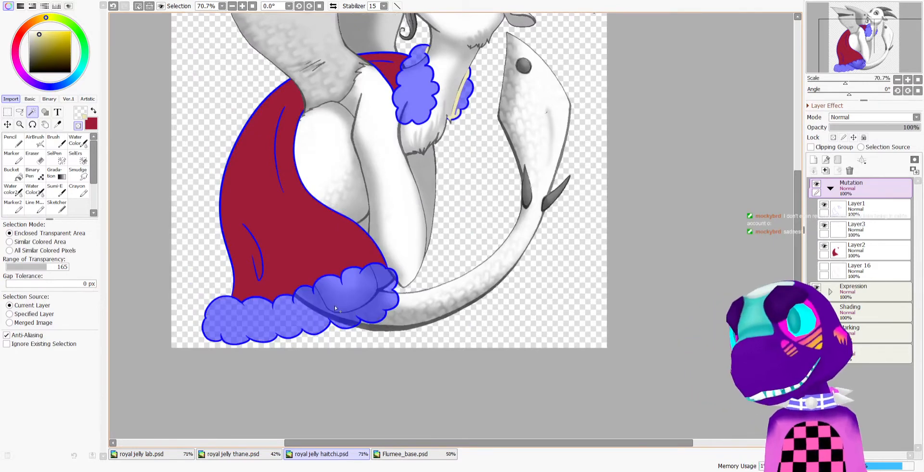
pyautogui.scroll(3, 396, 125)
pyautogui.scroll(-5, 397, 144)
pyautogui.scroll(5, 447, 65)
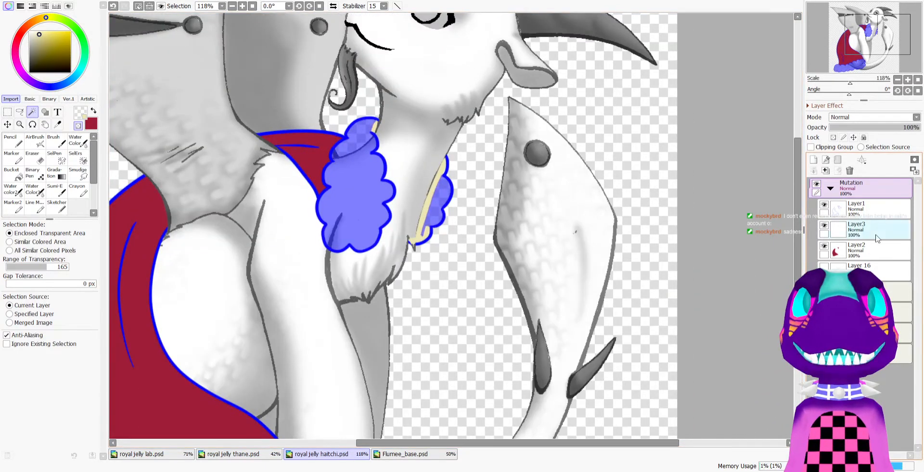
# Fill both neck fluff pieces with pale yellow on Layer3 using the Binary Pen at size 500, then deselect
pyautogui.click(877, 236)
pyautogui.click(32, 173)
pyautogui.click(78, 126)
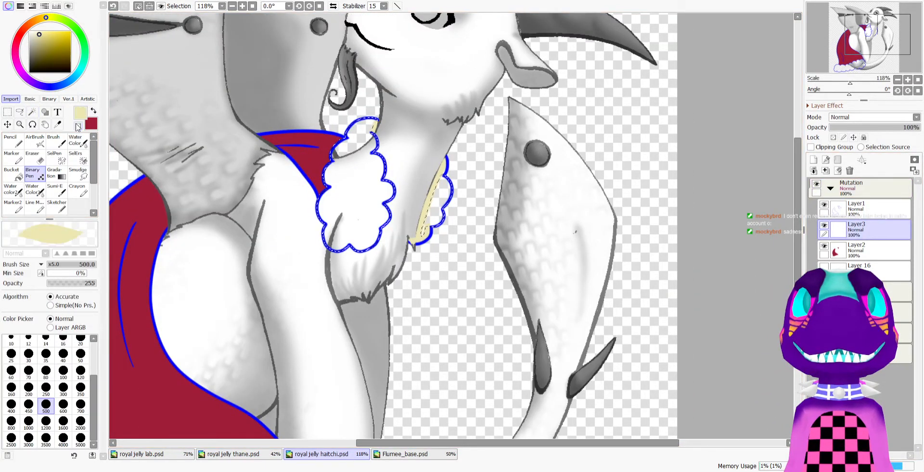
pyautogui.moveTo(448, 226); pyautogui.dragTo(392, 159)
pyautogui.scroll(2, 391, 145)
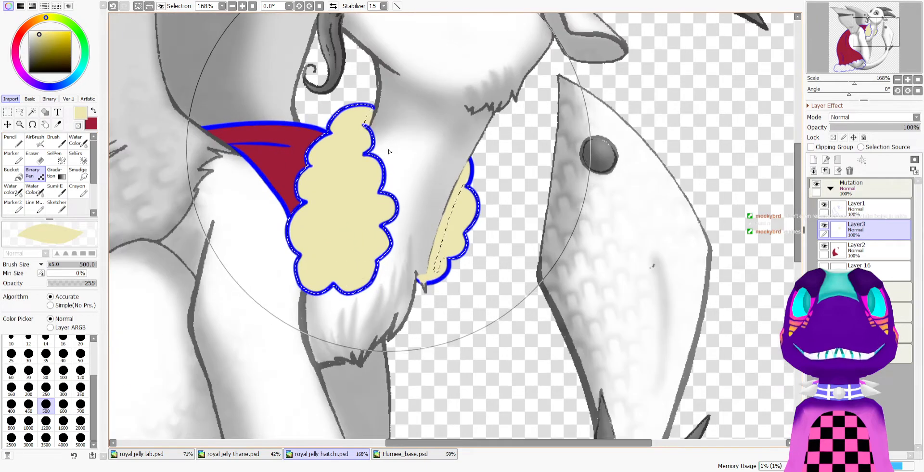
pyautogui.click(7, 112)
pyautogui.click(407, 132)
# Examine the pale yellow fluff fill along the neck's edge up close and in the overall view
pyautogui.scroll(5, 407, 132)
pyautogui.scroll(-4, 382, 121)
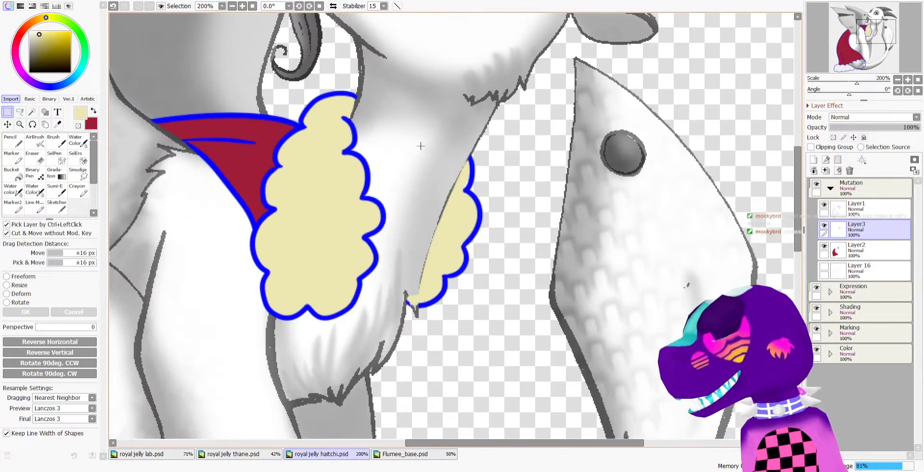
pyautogui.scroll(4, 506, 189)
pyautogui.press('n')
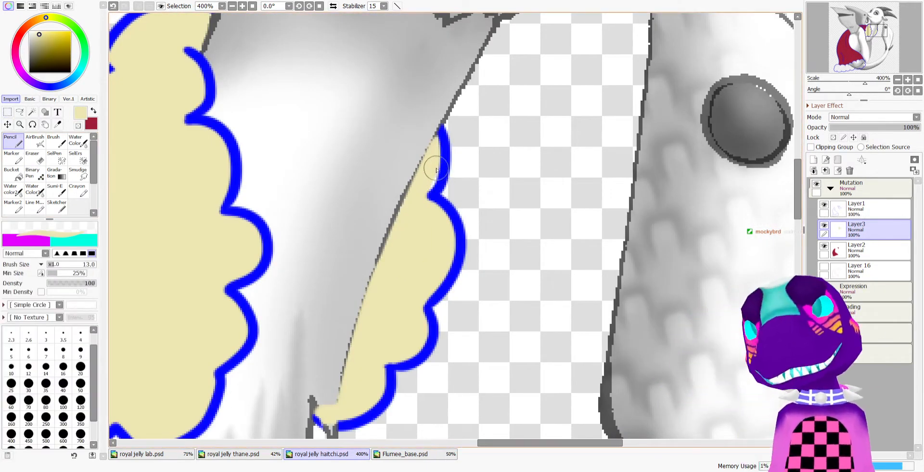
pyautogui.scroll(-4, 429, 160)
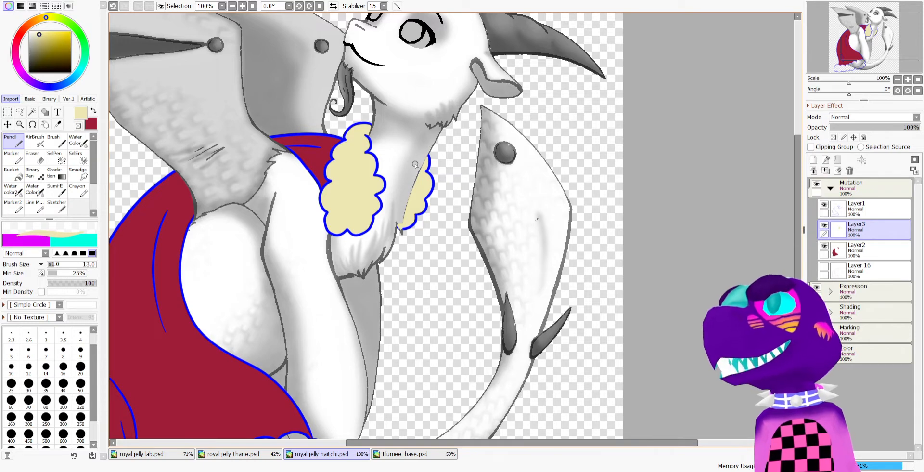
pyautogui.scroll(3, 415, 164)
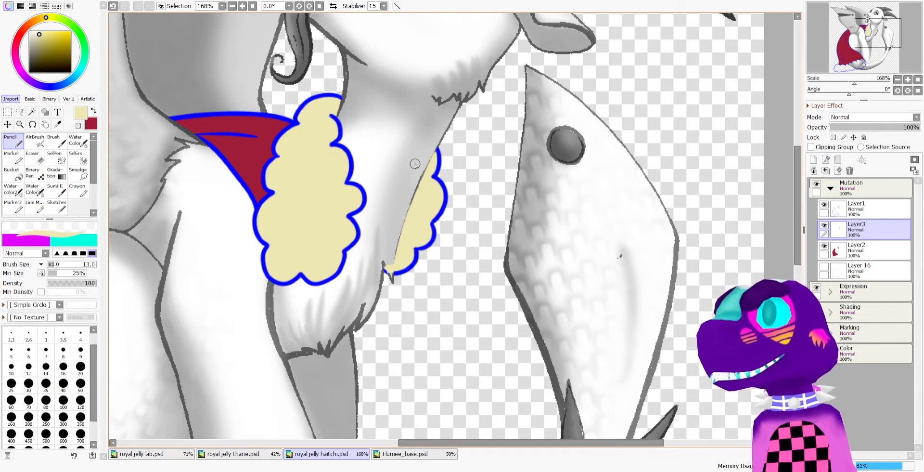
pyautogui.scroll(-3, 415, 165)
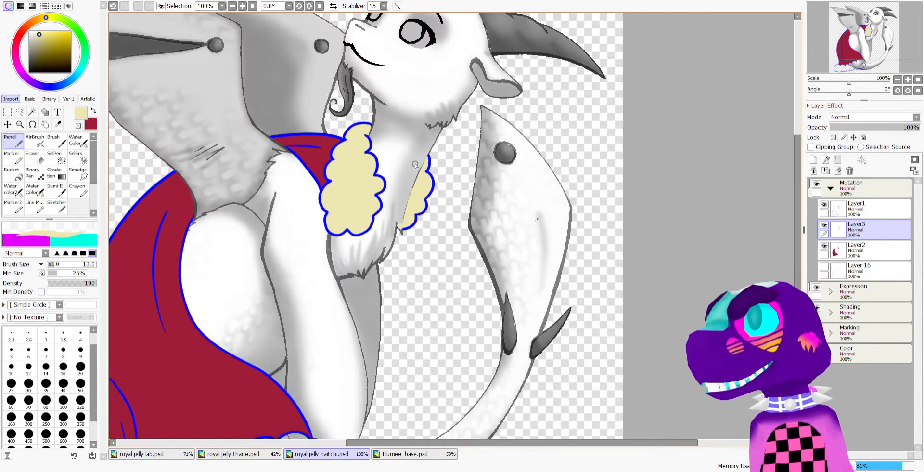
pyautogui.scroll(6, 415, 165)
pyautogui.scroll(-3, 378, 221)
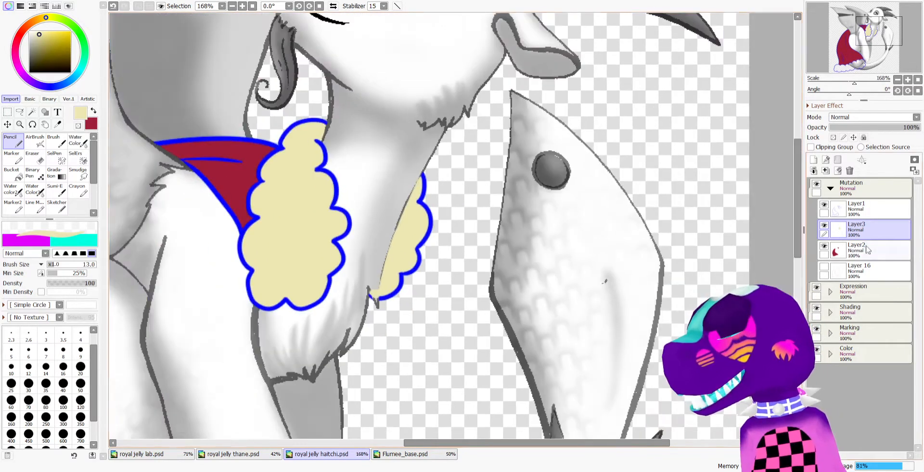
# Select the enclosed fluff trim along the cloak's hem with Layer1 as the source
pyautogui.click(853, 212)
pyautogui.scroll(-4, 324, 135)
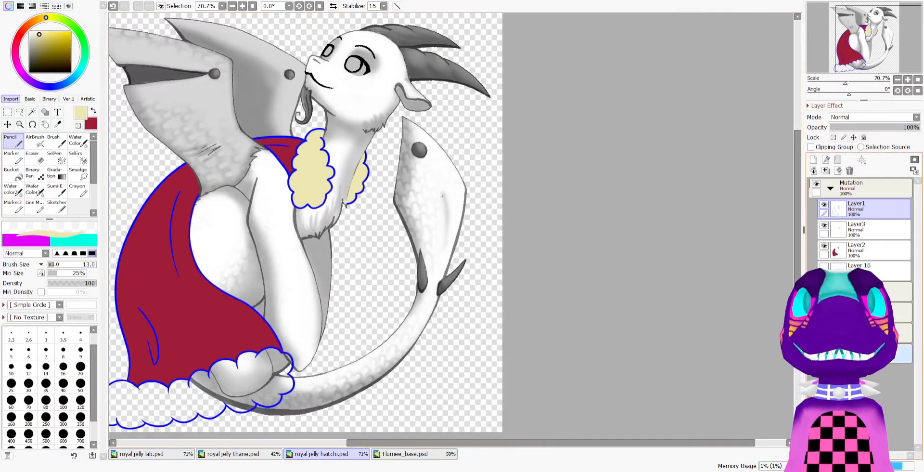
pyautogui.click(861, 353)
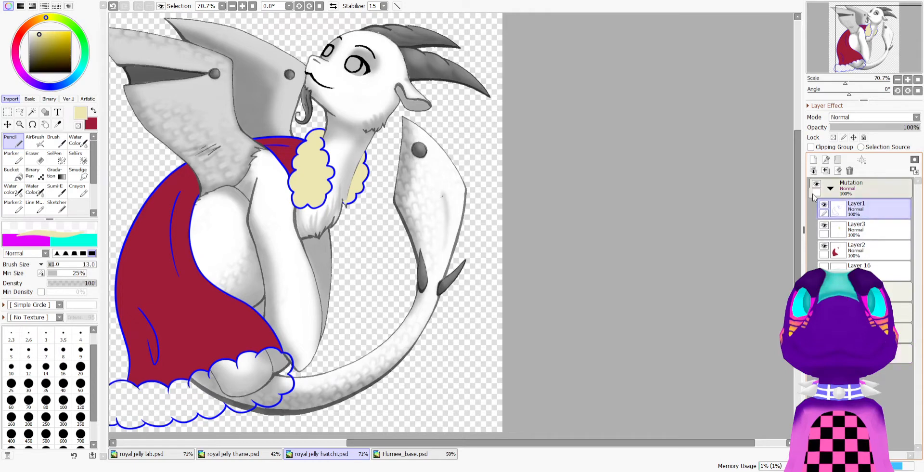
pyautogui.click(867, 209)
pyautogui.click(32, 112)
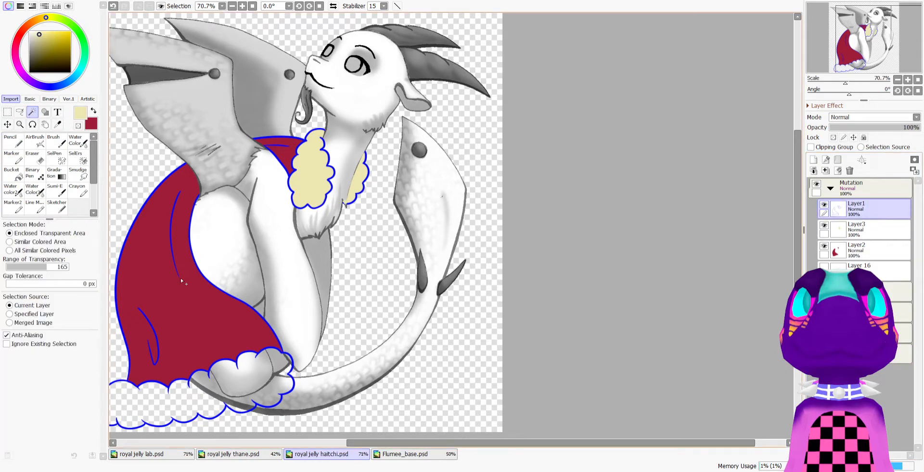
pyautogui.click(260, 382)
# Fill the hem trim with pale yellow on Layer3 using the Binary Pen at size 500, then deselect
pyautogui.click(863, 225)
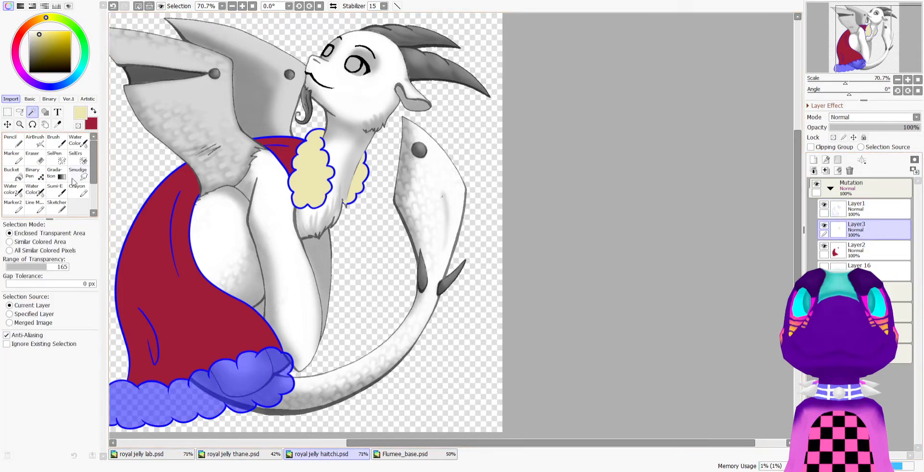
pyautogui.click(32, 173)
pyautogui.scroll(-2, 351, 216)
pyautogui.scroll(2, 236, 300)
pyautogui.moveTo(301, 304); pyautogui.dragTo(192, 313)
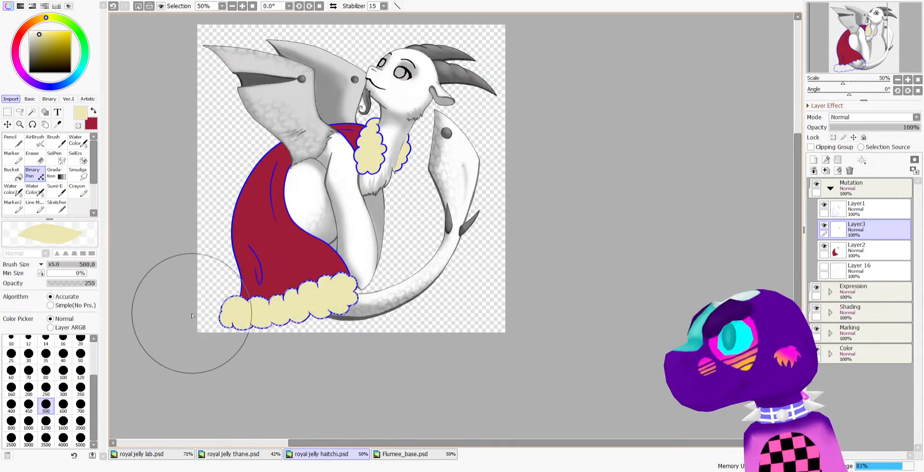
pyautogui.scroll(-4, 385, 277)
pyautogui.scroll(5, 379, 196)
pyautogui.press('m')
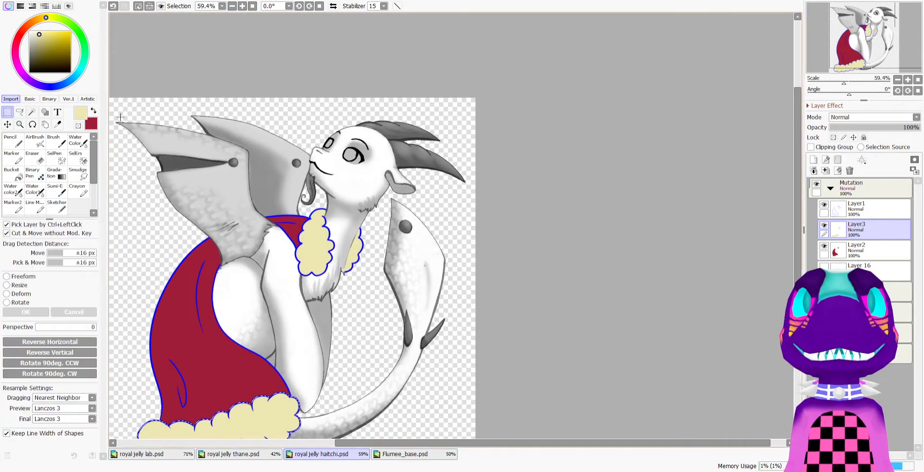
# Select the dragon's silhouette from Raster 1 with the Magic Wand in Similar Colored Area mode and anti-aliasing off
pyautogui.scroll(2, 315, 247)
pyautogui.scroll(1, 315, 247)
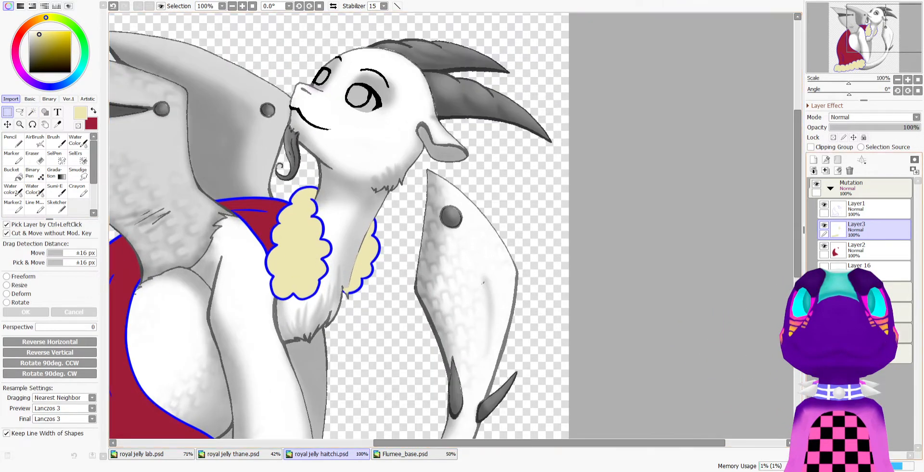
pyautogui.click(862, 416)
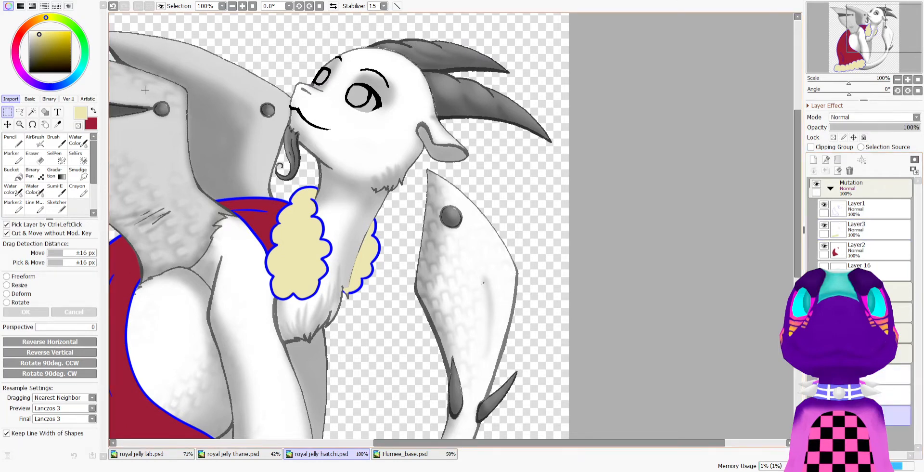
pyautogui.click(32, 112)
pyautogui.click(389, 172)
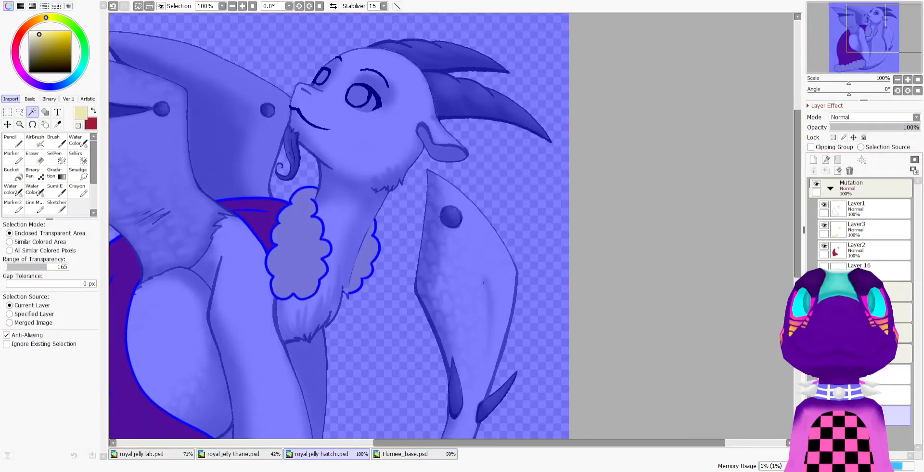
pyautogui.click(115, 6)
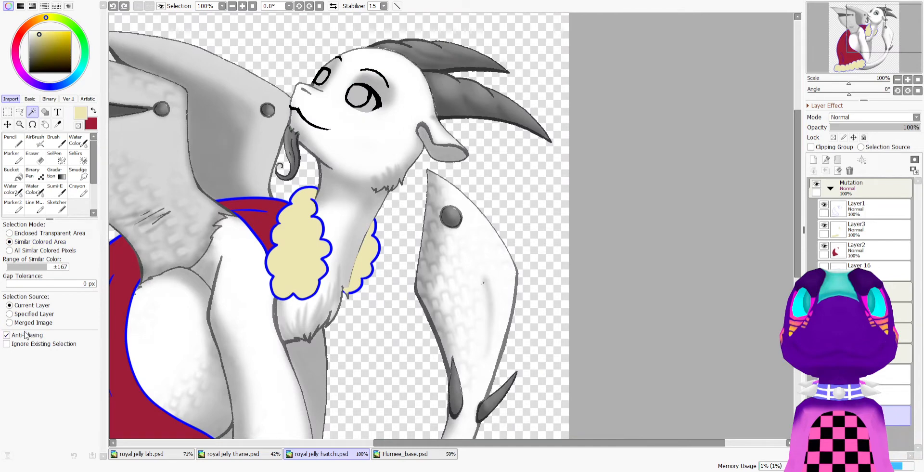
pyautogui.click(423, 132)
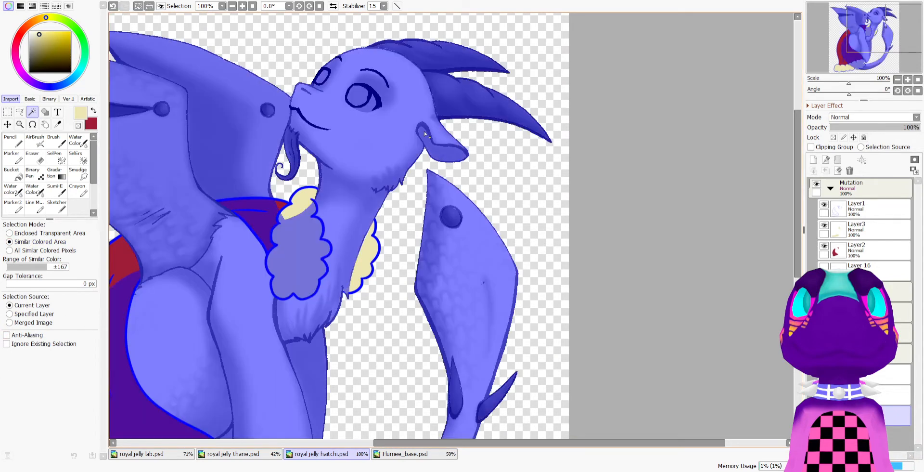
# Erase pale yellow spill over the neck line on Layer3 with the transparent Pencil inside the selection, undoing the last stroke
pyautogui.click(862, 228)
pyautogui.scroll(5, 337, 254)
pyautogui.press('n')
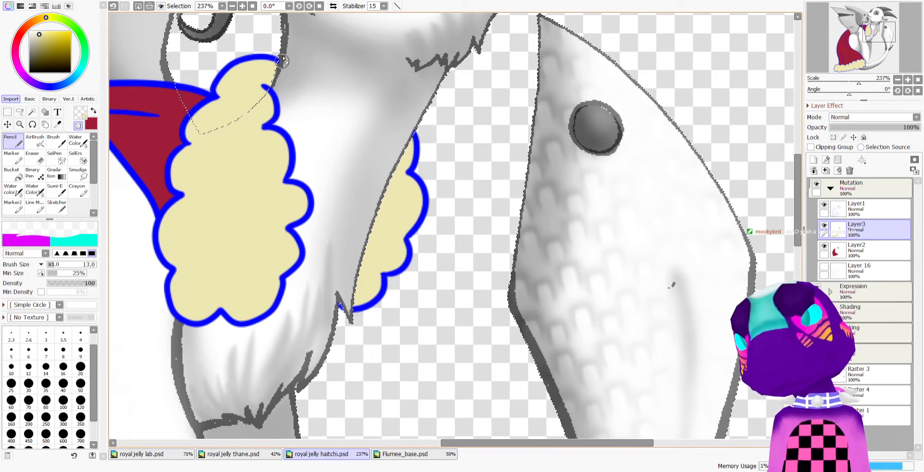
pyautogui.moveTo(282, 50); pyautogui.dragTo(278, 78)
pyautogui.hotkey('ctrl', 'z')
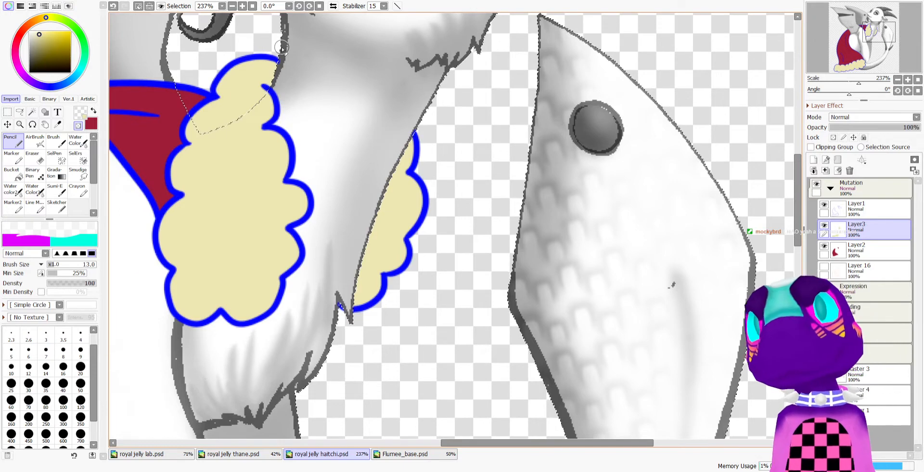
pyautogui.scroll(-10, 324, 151)
pyautogui.scroll(-5, 323, 152)
pyautogui.scroll(8, 311, 149)
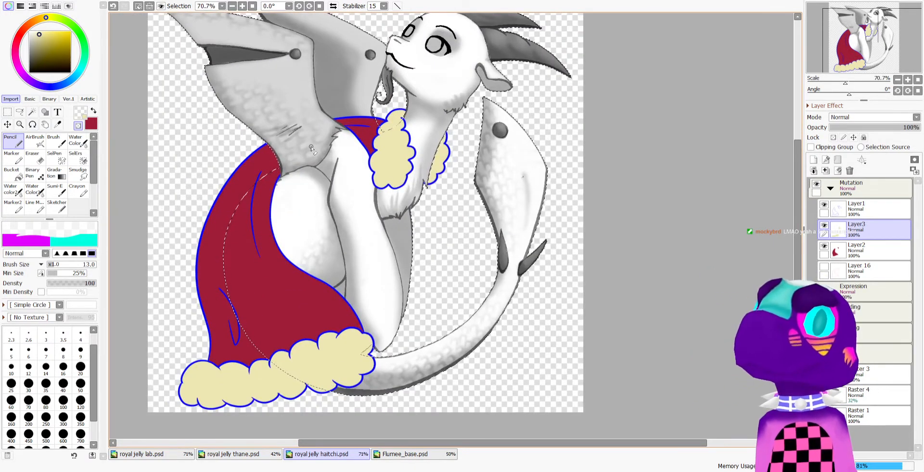
# Clear the dragon silhouette selection and check the whole cloak with its fluff trim
pyautogui.scroll(-1, 312, 149)
pyautogui.scroll(1, 310, 148)
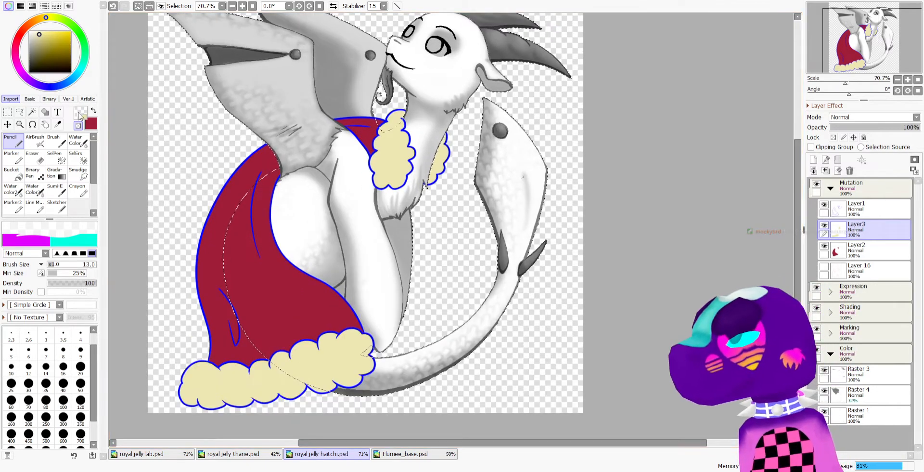
pyautogui.press('m')
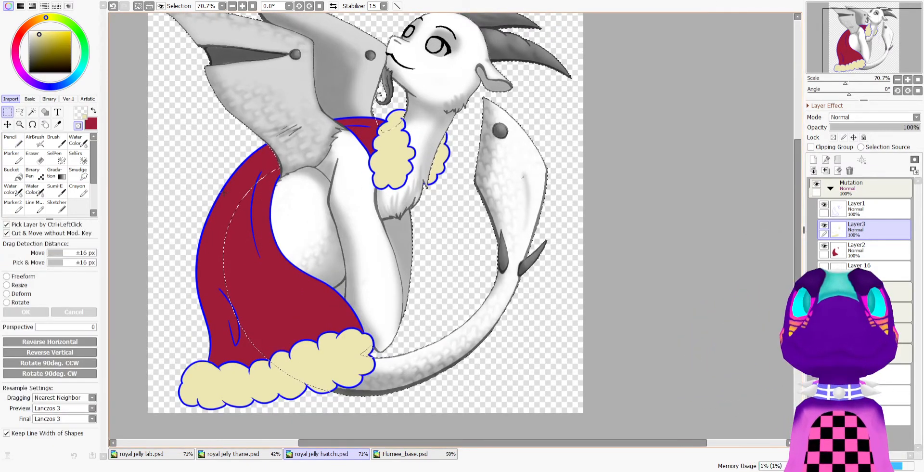
pyautogui.hotkey('ctrl', 'd')
pyautogui.scroll(-4, 234, 138)
pyautogui.scroll(1, 234, 138)
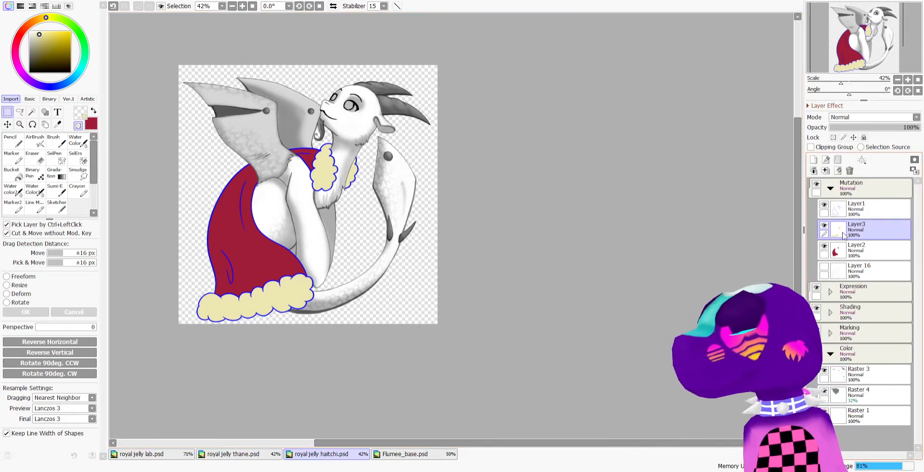
pyautogui.moveTo(205, 92); pyautogui.dragTo(210, 106)
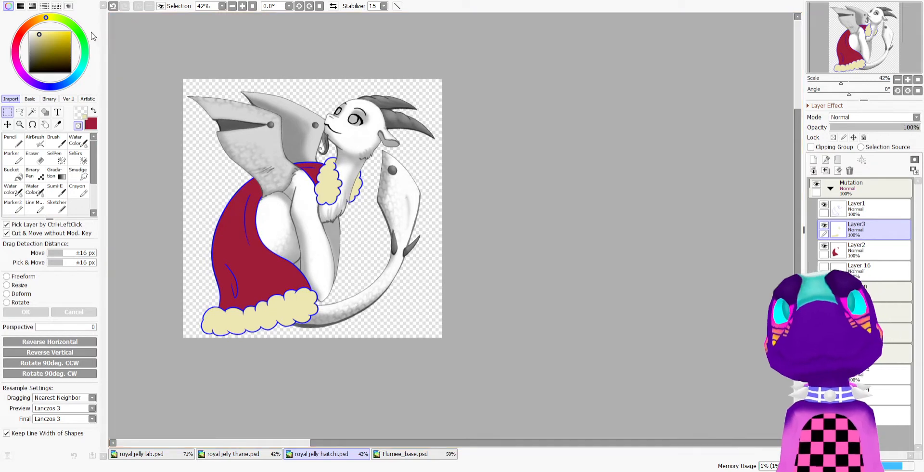
pyautogui.scroll(-2, 259, 244)
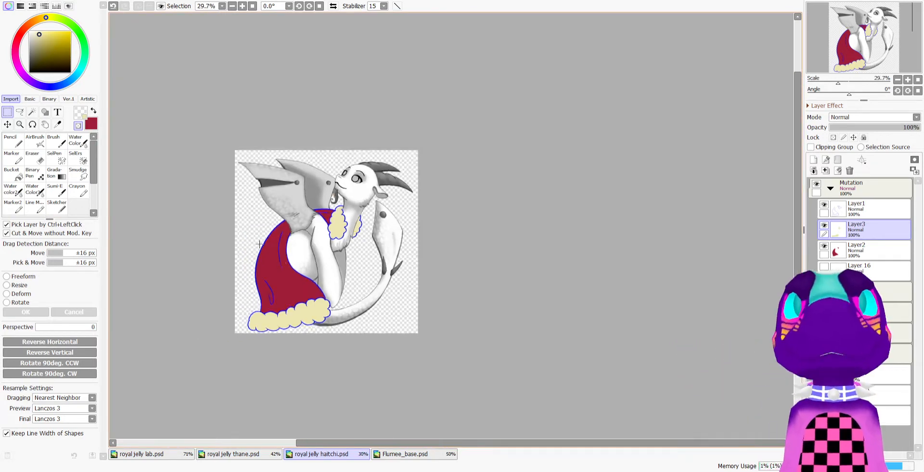
pyautogui.scroll(2, 259, 244)
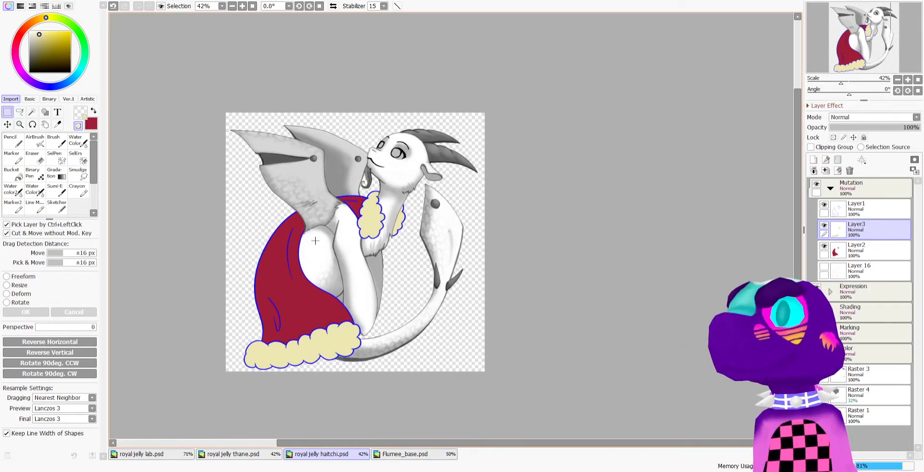
# Switch to Flumee_base.psd and add a new layer directly beneath the blue cloak line art on Layer5
pyautogui.click(411, 456)
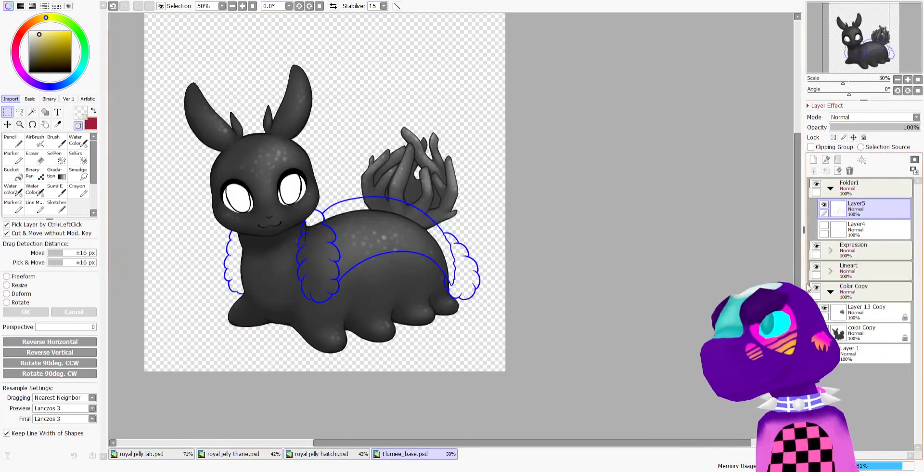
pyautogui.scroll(1, 436, 223)
pyautogui.scroll(1, 294, 233)
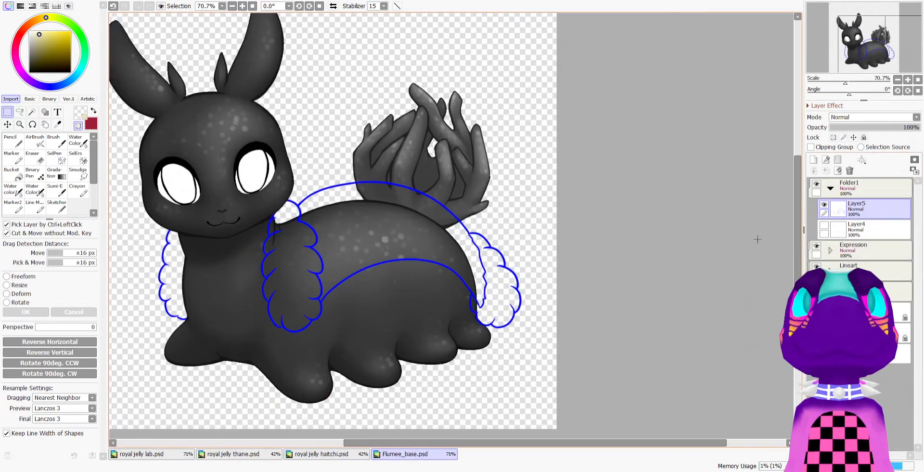
pyautogui.click(813, 160)
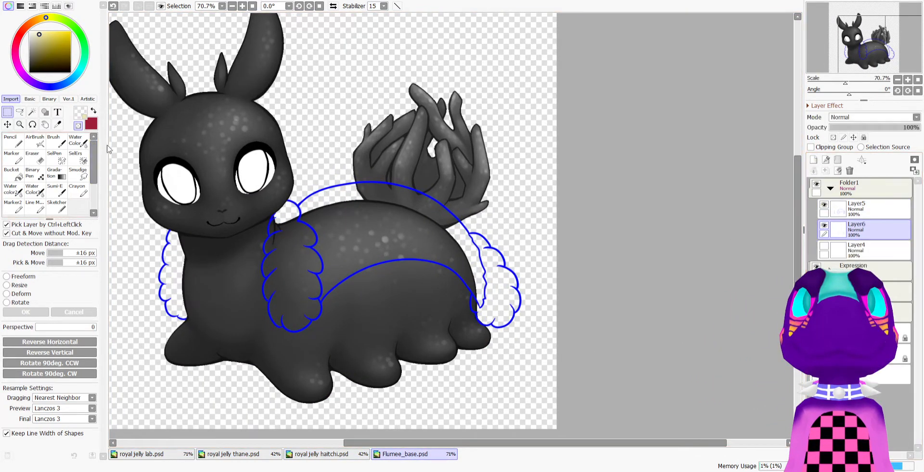
# Paint pale yellow along the head's edge inside the collar fluff's upper end with the Pencil at size 13
pyautogui.click(12, 139)
pyautogui.scroll(11, 284, 192)
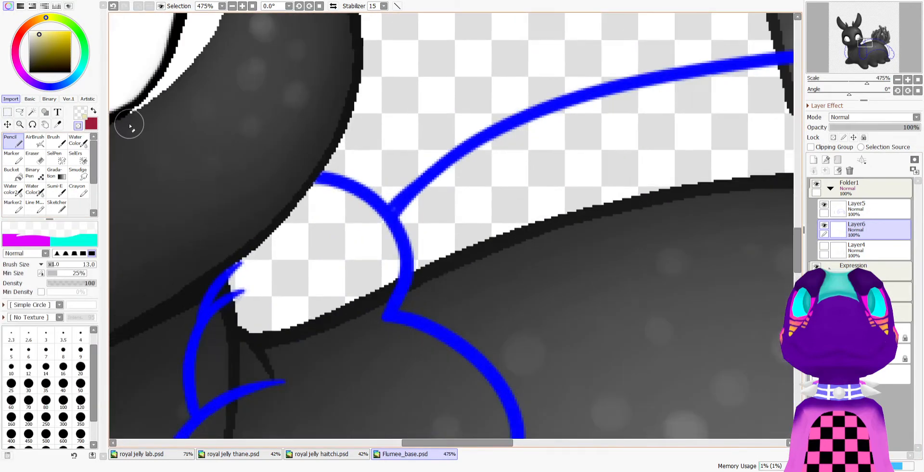
pyautogui.click(79, 127)
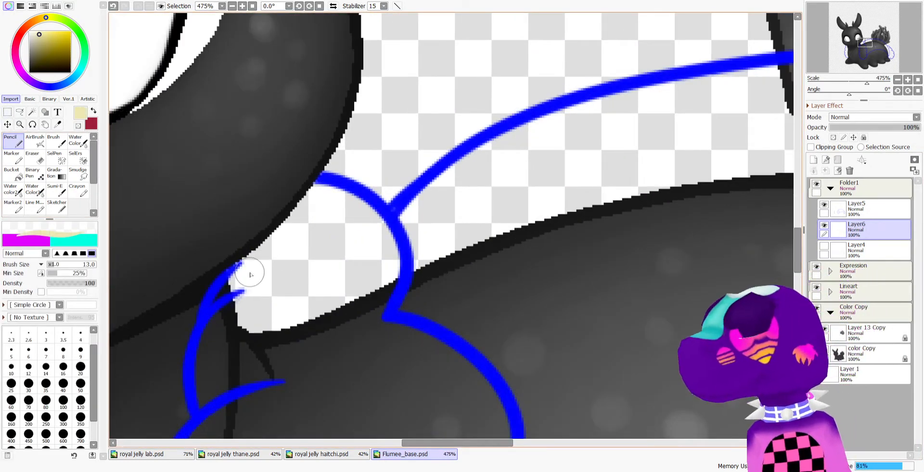
pyautogui.moveTo(213, 319)
pyautogui.mouseDown()
pyautogui.moveTo(256, 256)
pyautogui.moveTo(304, 219)
pyautogui.mouseUp()
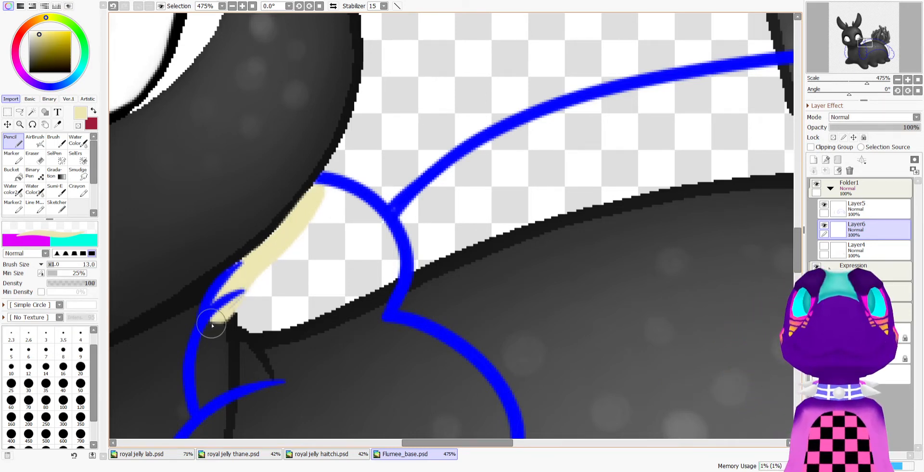
pyautogui.moveTo(212, 326); pyautogui.dragTo(324, 193)
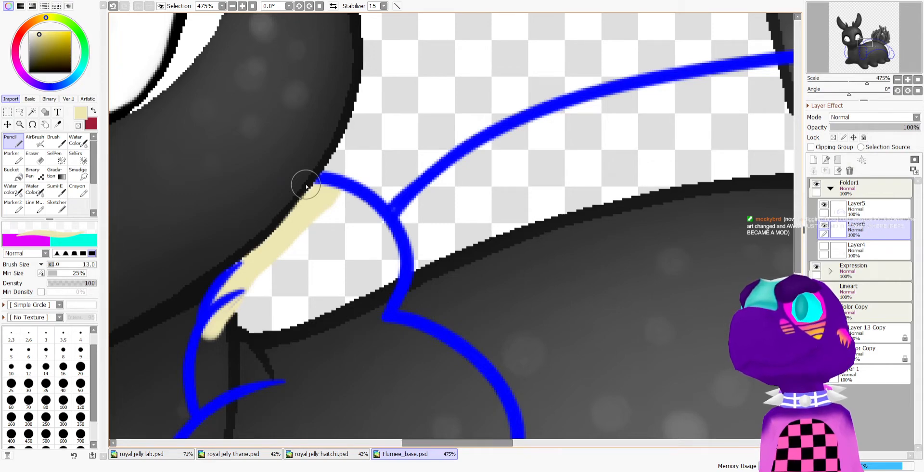
# Make the color Copy layer active and choose the Magic Wand for selecting similar colored areas
pyautogui.scroll(-6, 306, 186)
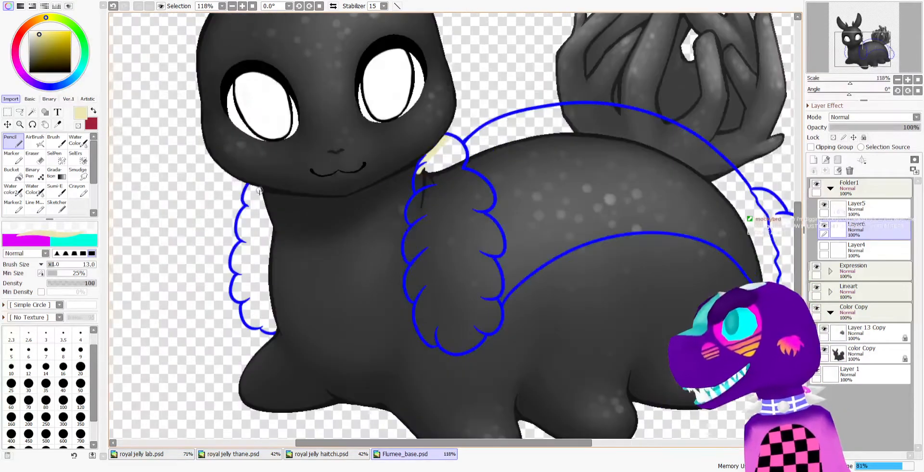
pyautogui.scroll(1, 259, 191)
pyautogui.scroll(-2, 259, 191)
pyautogui.hscroll(3, 468, 140)
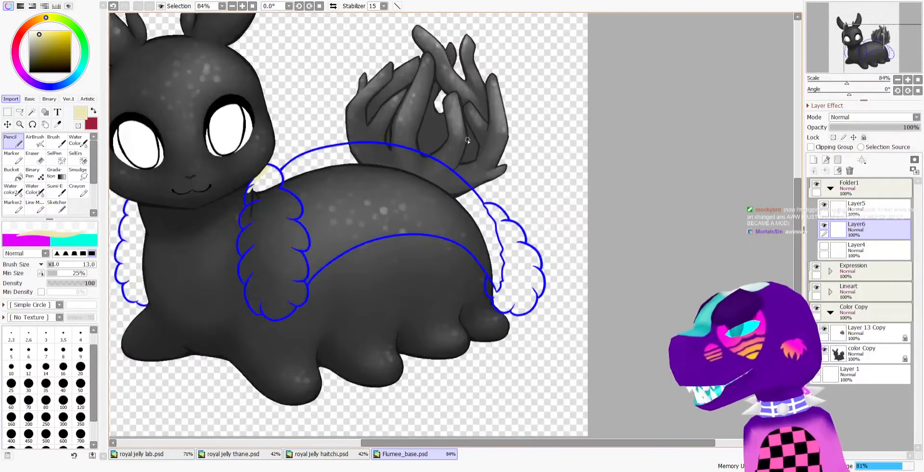
pyautogui.scroll(-2, 469, 141)
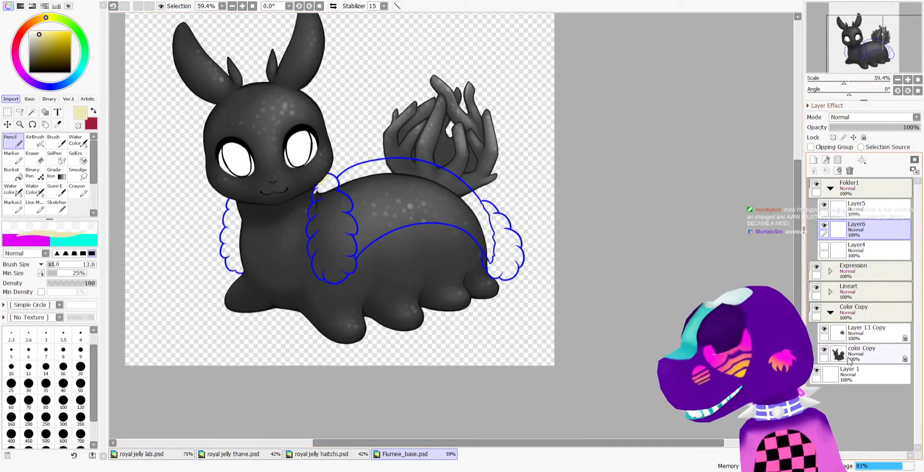
pyautogui.click(850, 362)
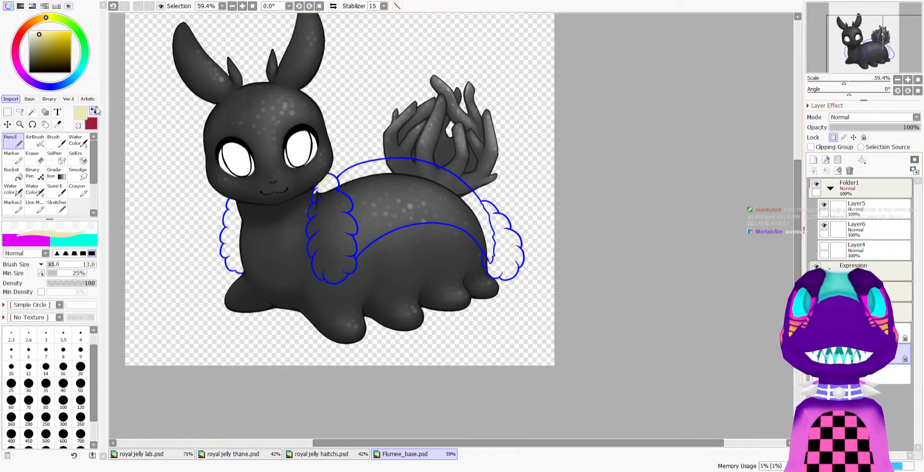
pyautogui.click(32, 113)
pyautogui.click(389, 132)
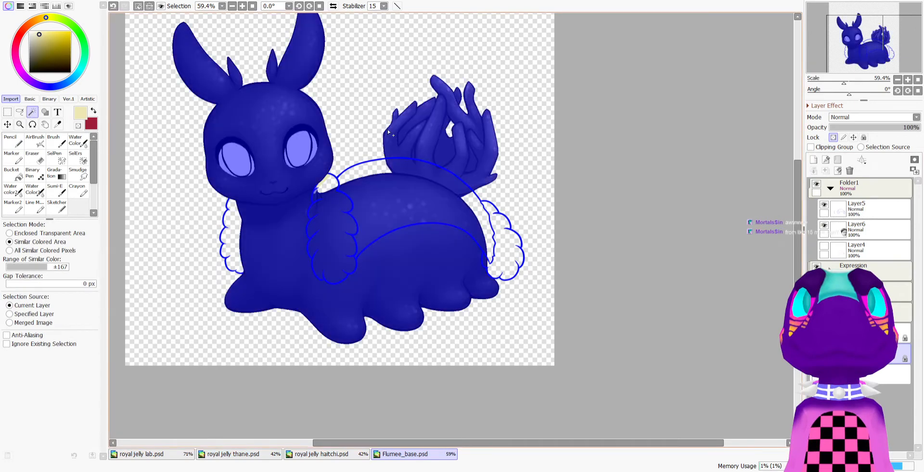
pyautogui.click(114, 6)
pyautogui.click(292, 99)
pyautogui.click(138, 6)
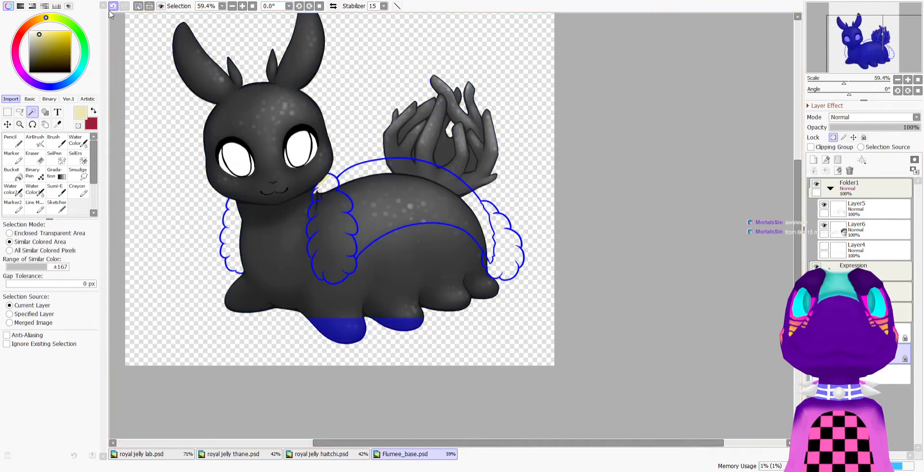
# Select the transparent area around the creature, paint a pale yellow edge along its neck on Layer6 with the Pencil, and deselect
pyautogui.click(405, 85)
pyautogui.click(856, 229)
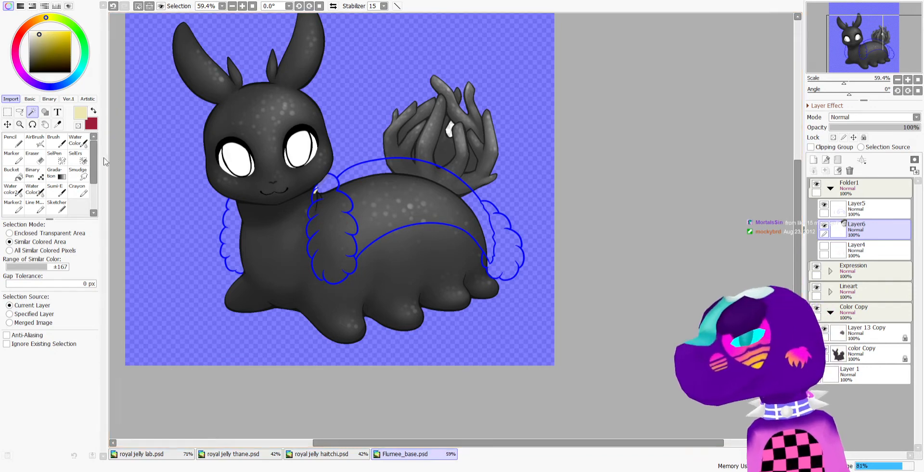
pyautogui.press('n')
pyautogui.scroll(2, 269, 212)
pyautogui.scroll(3, 200, 200)
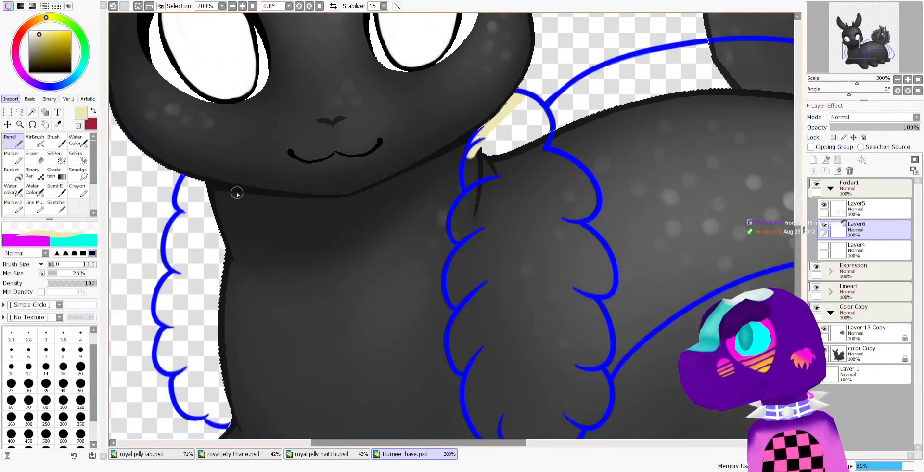
pyautogui.moveTo(186, 177)
pyautogui.mouseDown()
pyautogui.moveTo(211, 201)
pyautogui.moveTo(206, 176)
pyautogui.moveTo(230, 260)
pyautogui.moveTo(221, 279)
pyautogui.mouseUp()
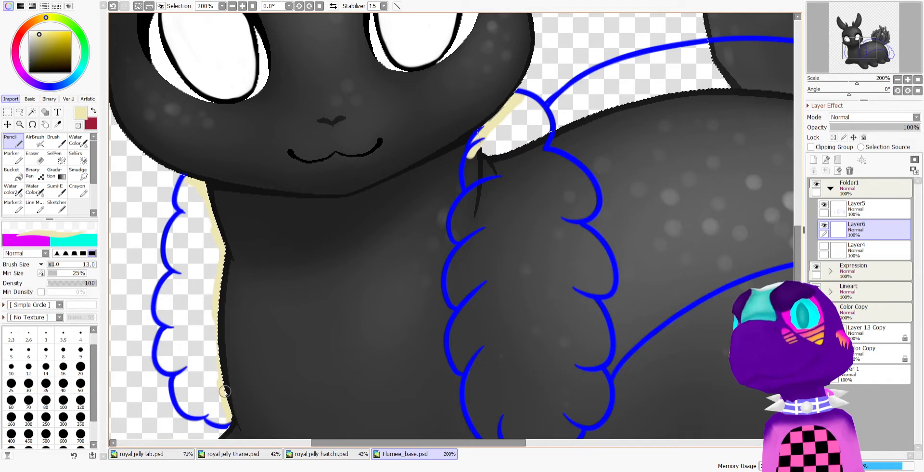
pyautogui.scroll(-3, 270, 272)
pyautogui.moveTo(276, 270); pyautogui.dragTo(244, 275)
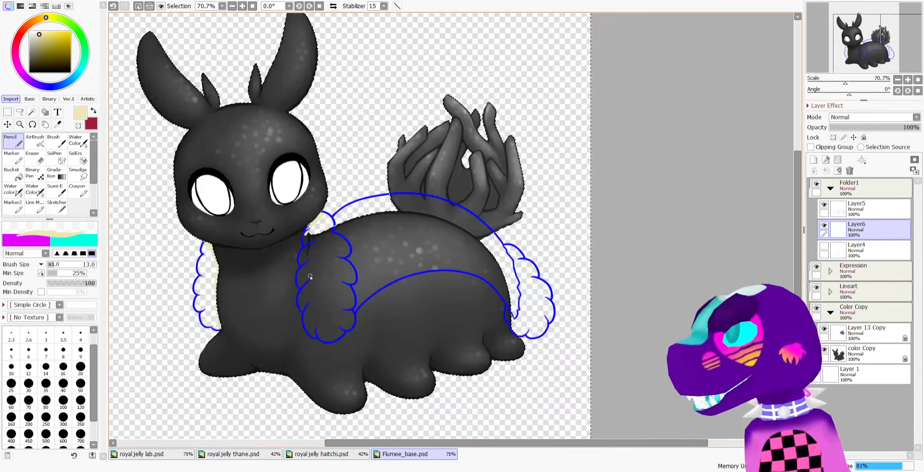
pyautogui.click(8, 112)
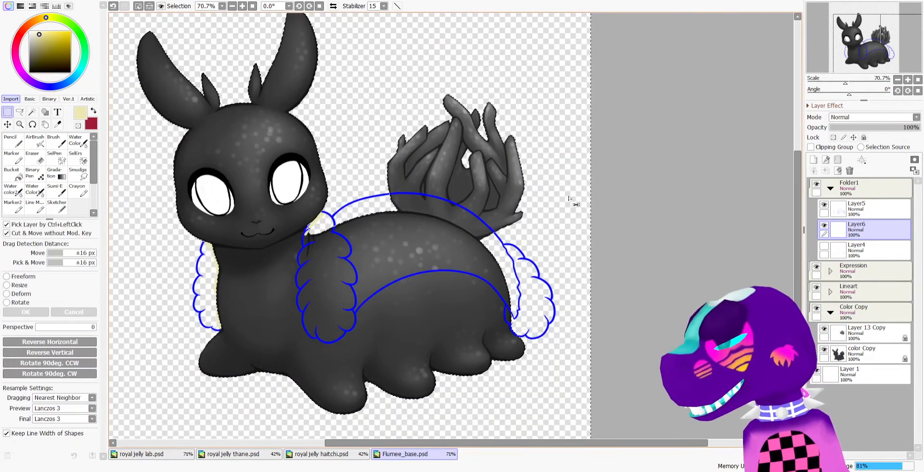
pyautogui.click(605, 190)
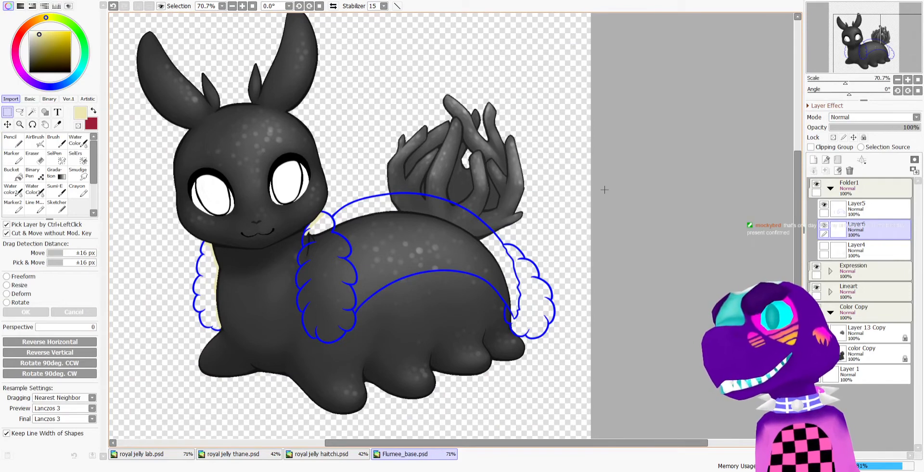
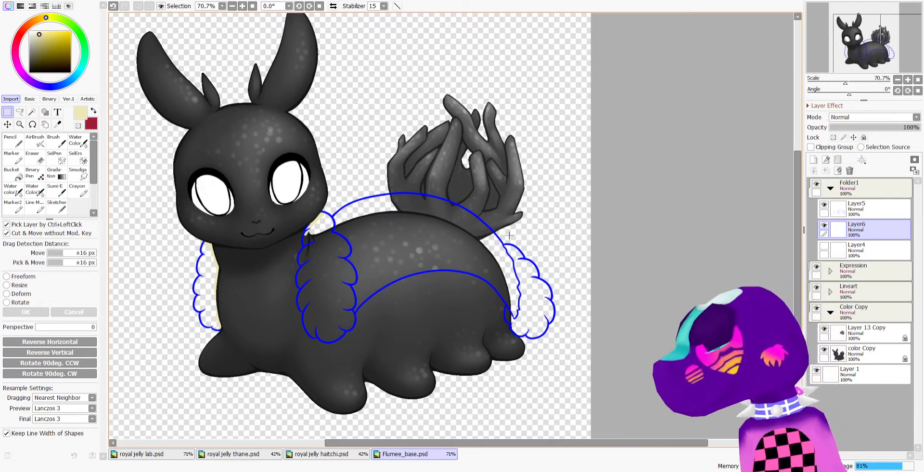
# Make Folder1 the current layer for a Magic Wand selection of the fluff areas
pyautogui.scroll(1, 221, 264)
pyautogui.scroll(3, 221, 264)
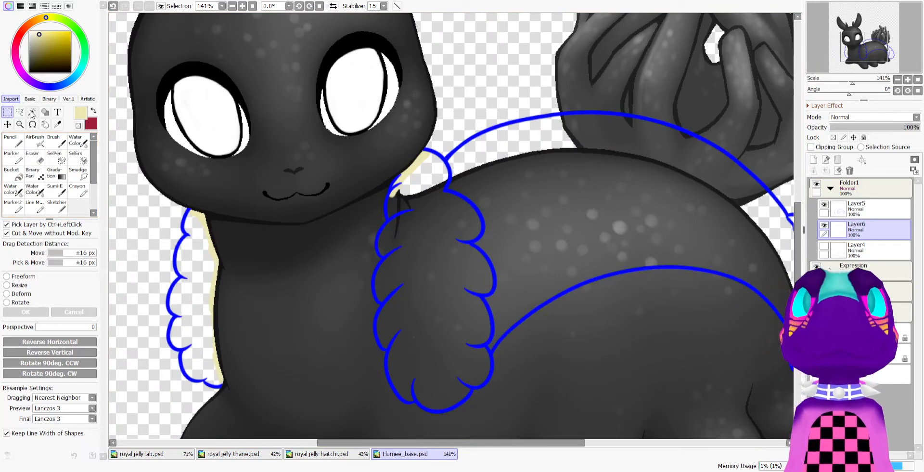
pyautogui.press('w')
pyautogui.click(874, 188)
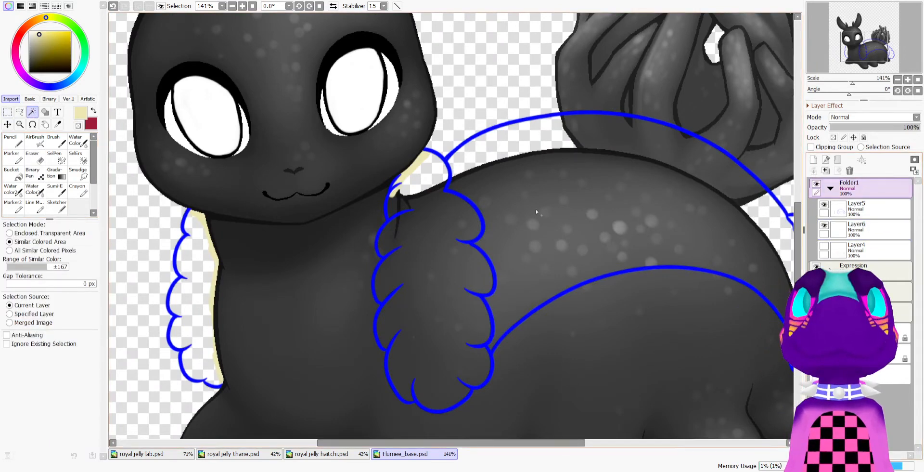
pyautogui.click(448, 253)
pyautogui.scroll(-3, 386, 253)
pyautogui.scroll(2, 377, 248)
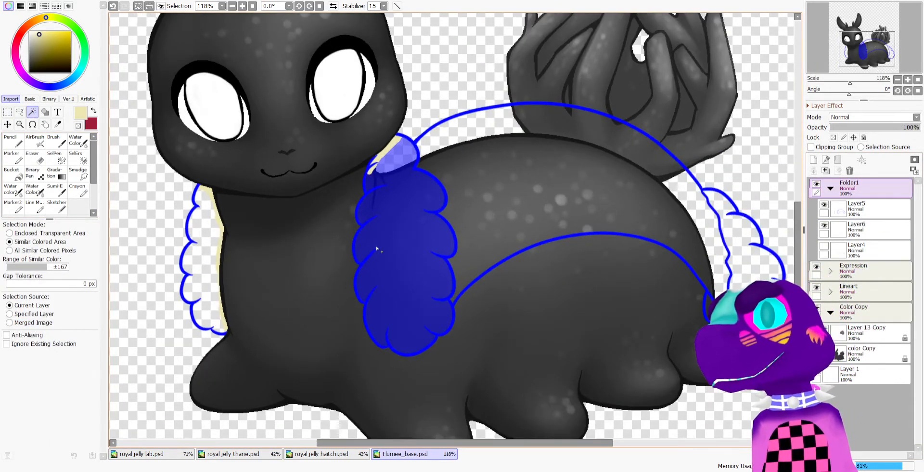
pyautogui.click(213, 224)
pyautogui.scroll(-3, 368, 242)
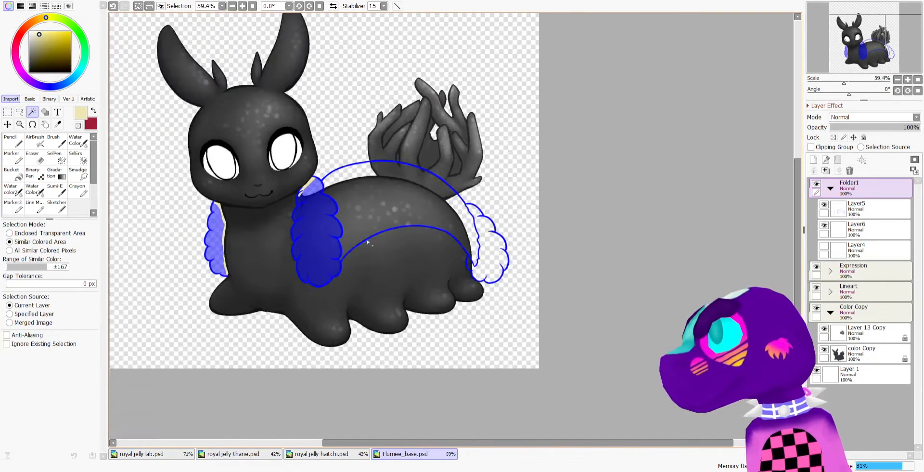
pyautogui.scroll(2, 387, 247)
pyautogui.hotkey('ctrl', 'z')
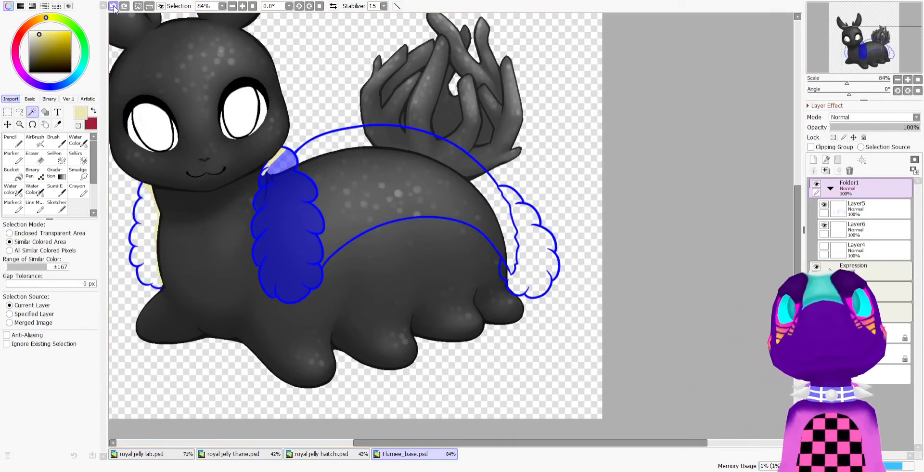
pyautogui.hotkey('ctrl', 'z')
# Turn on anti-aliasing for the Magic Wand and select both collar fluff areas and the rear hem fluff
pyautogui.click(37, 336)
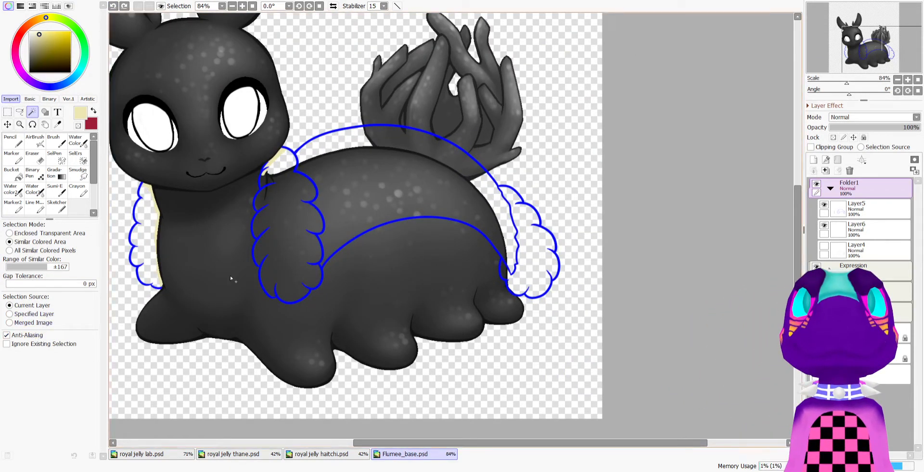
pyautogui.click(292, 235)
pyautogui.click(142, 236)
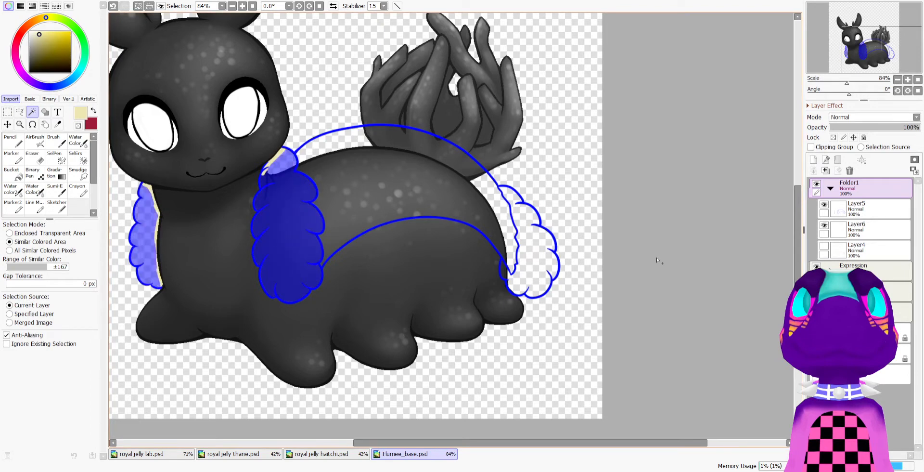
pyautogui.click(550, 268)
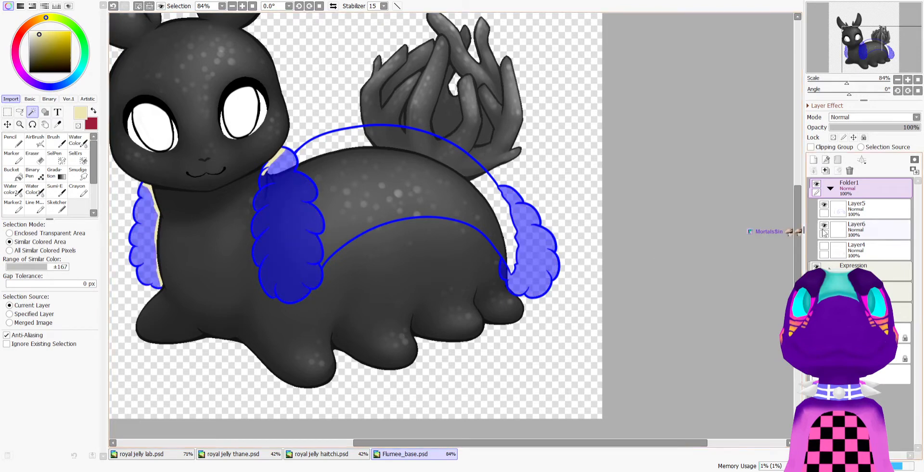
# Fill the selected fluff areas with pale yellow on Layer6 using the Binary Pen at size 500
pyautogui.click(862, 229)
pyautogui.click(32, 173)
pyautogui.moveTo(159, 241)
pyautogui.mouseDown()
pyautogui.moveTo(348, 164)
pyautogui.moveTo(280, 274)
pyautogui.moveTo(572, 272)
pyautogui.mouseUp()
pyautogui.scroll(-2, 449, 175)
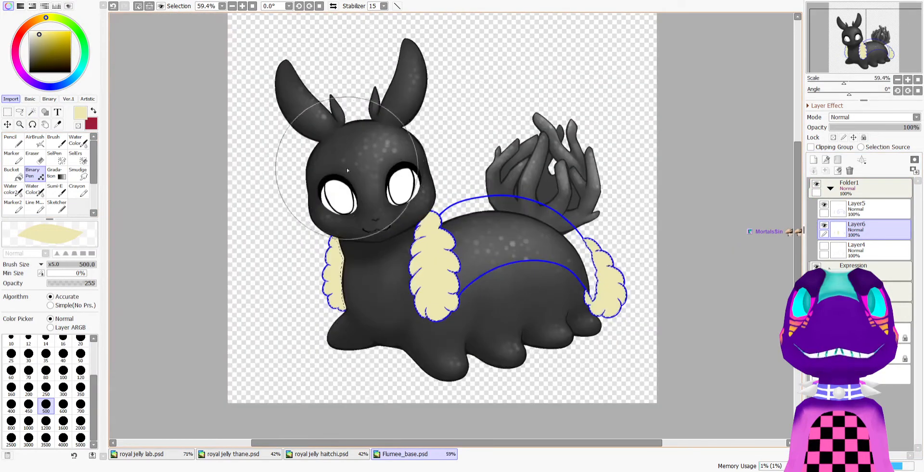
# Deselect the fluff areas and select the cloak area over the back with the Magic Wand on Layer5
pyautogui.click(7, 112)
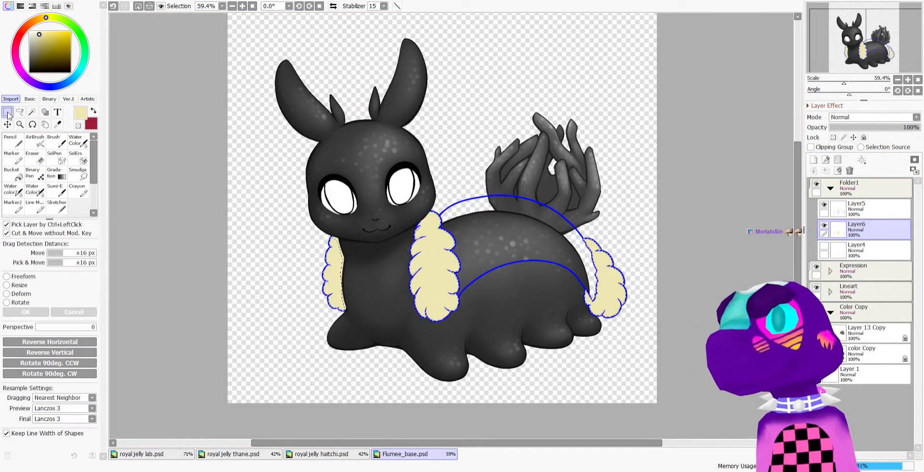
pyautogui.scroll(-2, 363, 126)
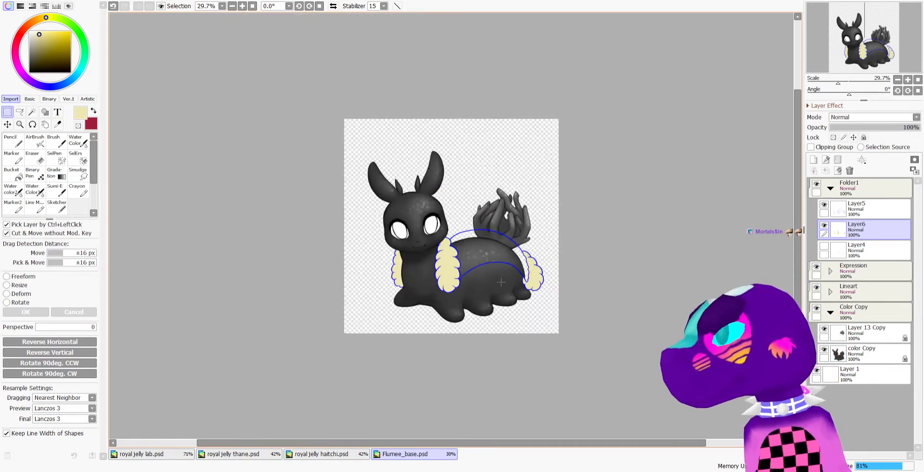
pyautogui.scroll(7, 481, 226)
pyautogui.click(857, 207)
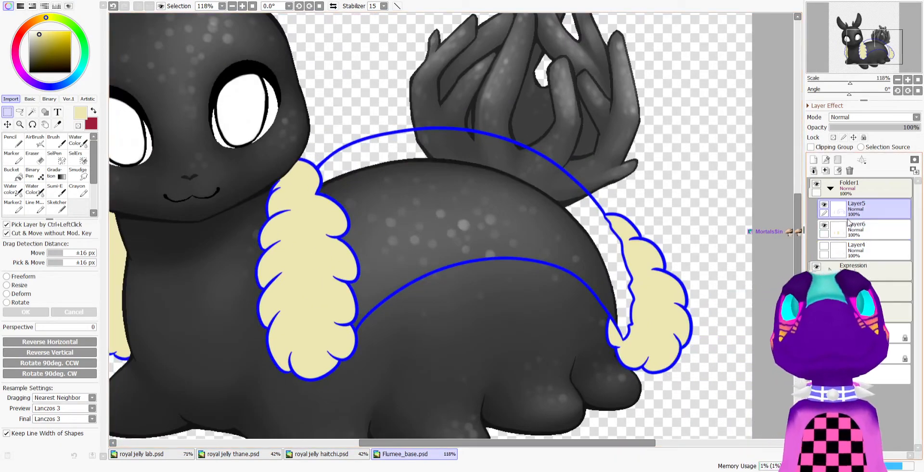
pyautogui.click(32, 111)
pyautogui.click(412, 164)
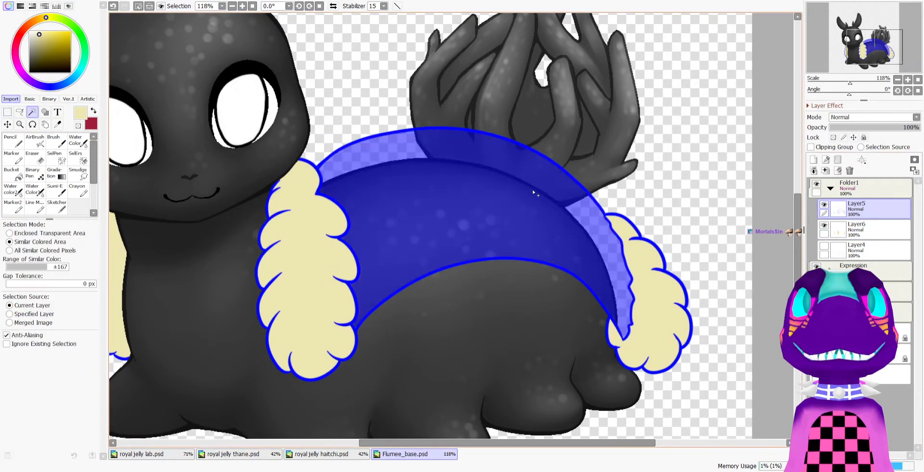
pyautogui.scroll(-3, 412, 163)
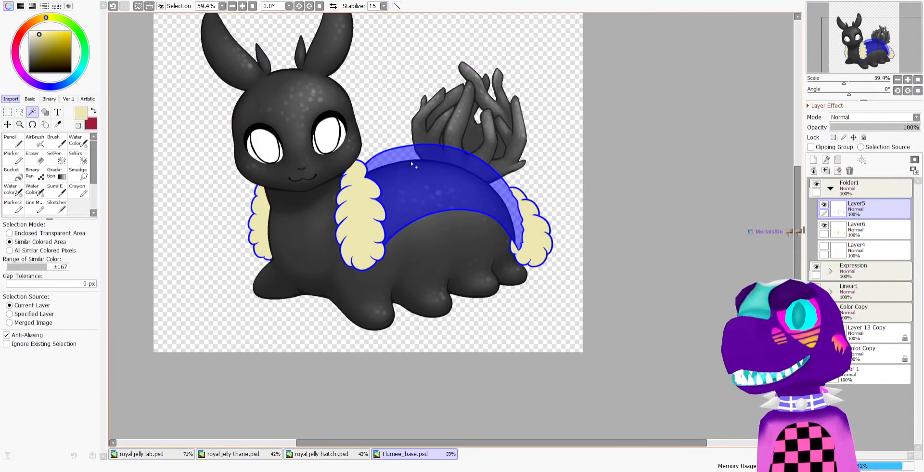
# Fill the selected cloak area with red on a new layer above Layer6 using the Binary Pen at size 500, and deselect
pyautogui.click(887, 228)
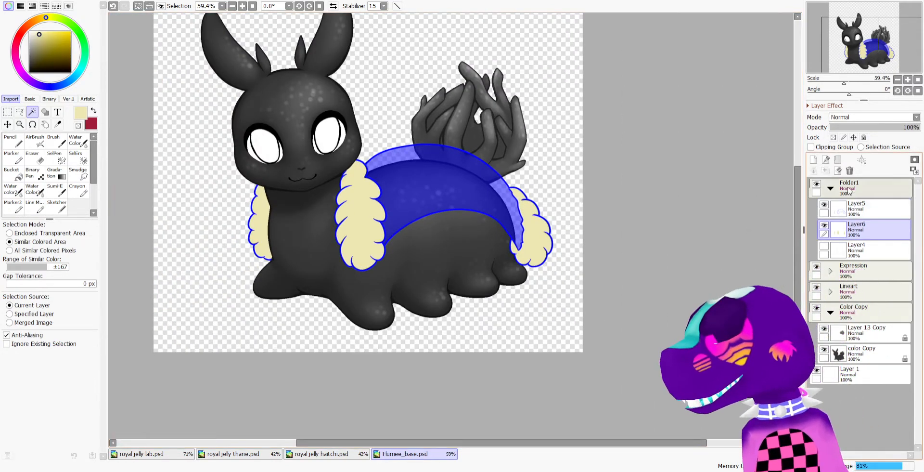
pyautogui.click(823, 160)
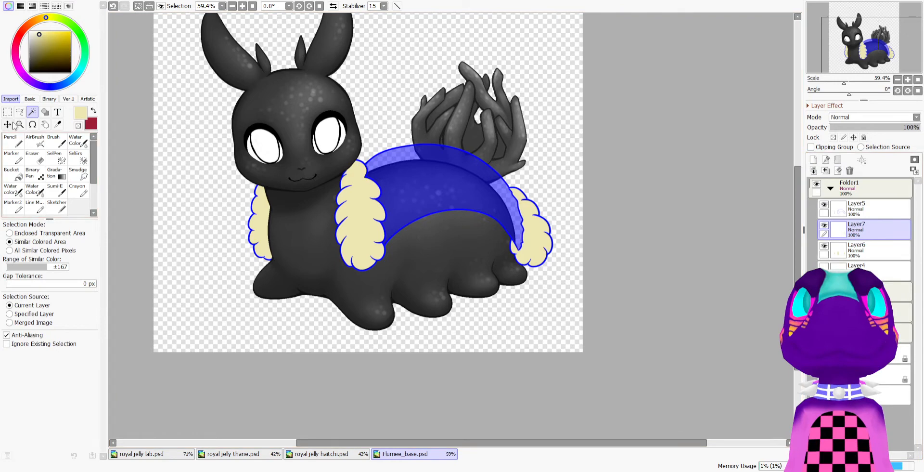
pyautogui.click(94, 111)
pyautogui.click(32, 172)
pyautogui.moveTo(270, 190)
pyautogui.mouseDown()
pyautogui.moveTo(481, 172)
pyautogui.moveTo(551, 238)
pyautogui.moveTo(423, 196)
pyautogui.mouseUp()
pyautogui.scroll(1, 423, 196)
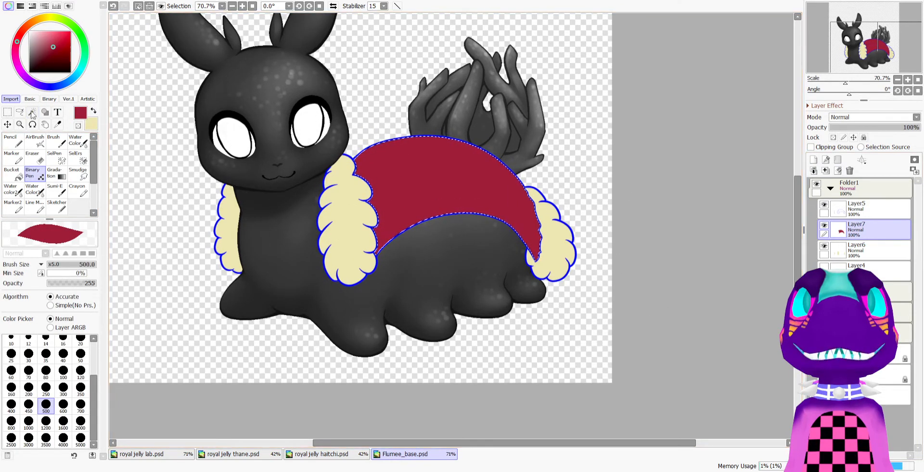
pyautogui.click(6, 124)
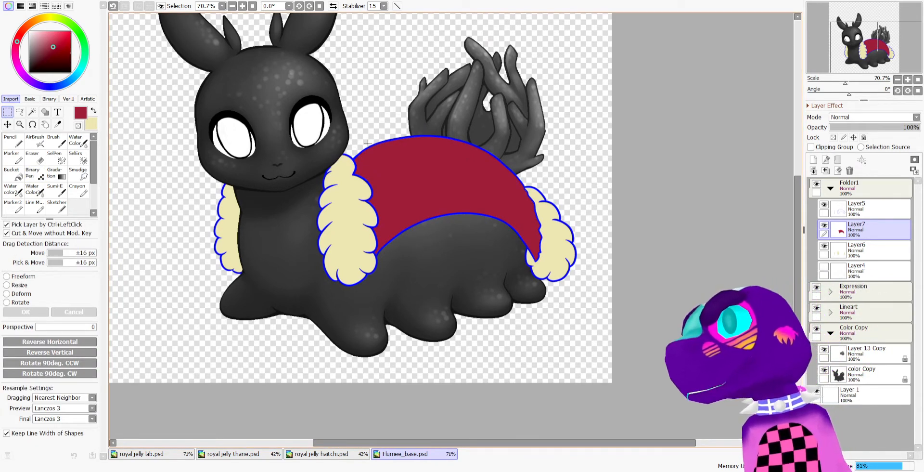
# Lock the transparent pixels of the line art on Layer5
pyautogui.scroll(1, 378, 149)
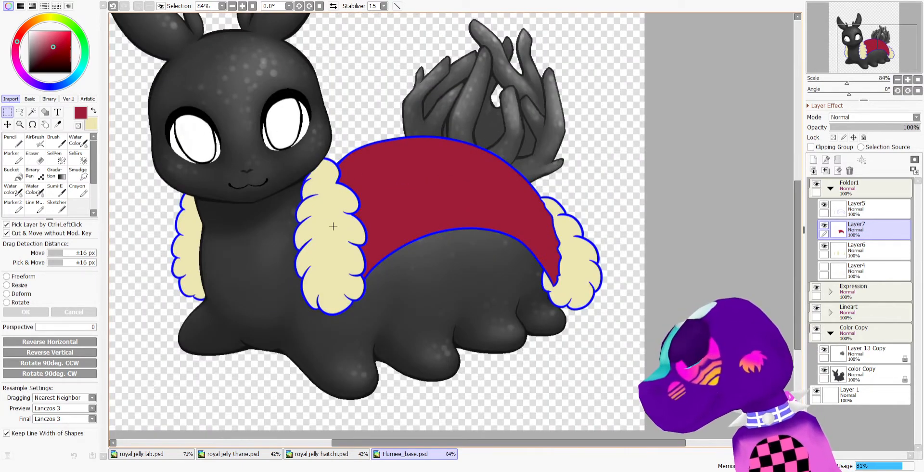
pyautogui.scroll(-1, 360, 230)
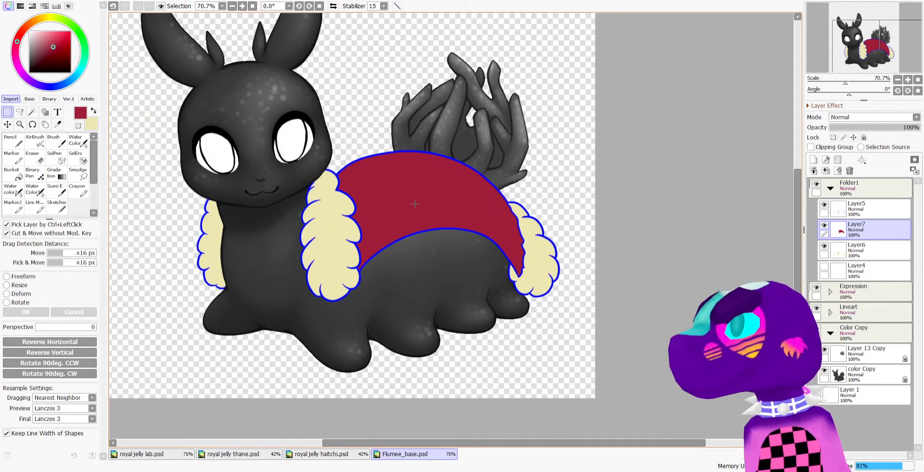
pyautogui.scroll(-1, 385, 212)
pyautogui.scroll(1, 403, 199)
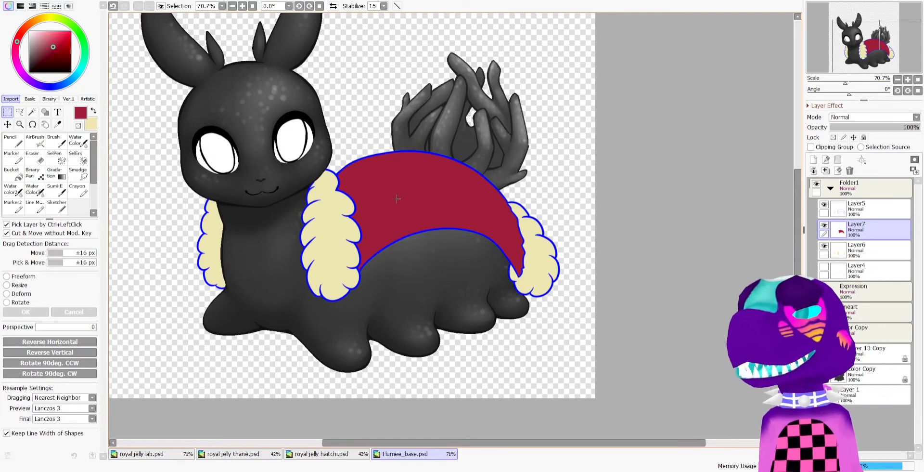
pyautogui.click(876, 209)
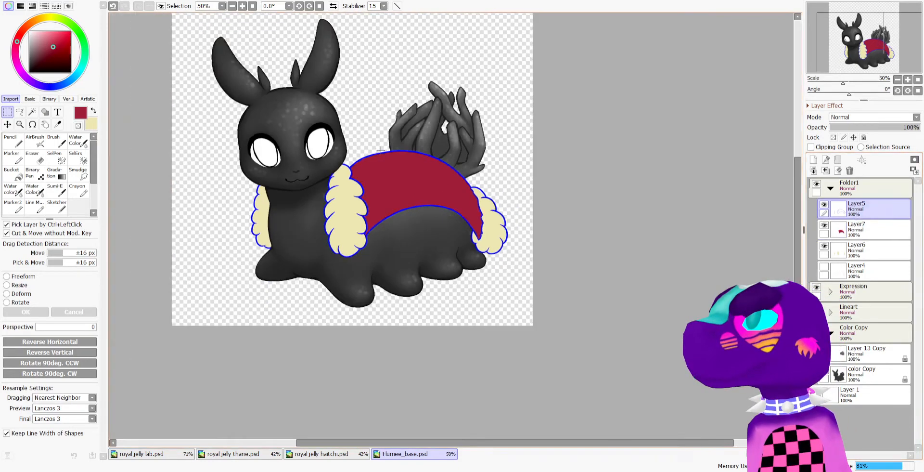
pyautogui.click(833, 137)
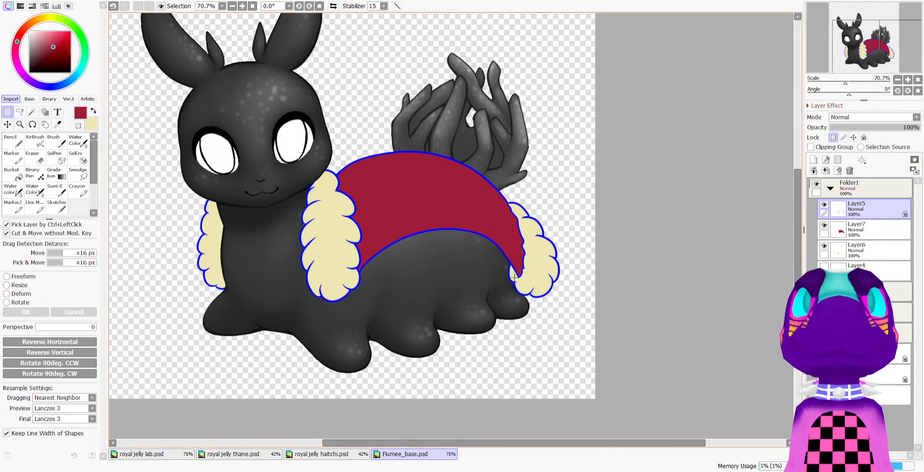
# Sample the dark red cloak outline and golden yellow fluff outline colours from royal jelly lab.psd, and return to Flumee_base.psd
pyautogui.click(58, 124)
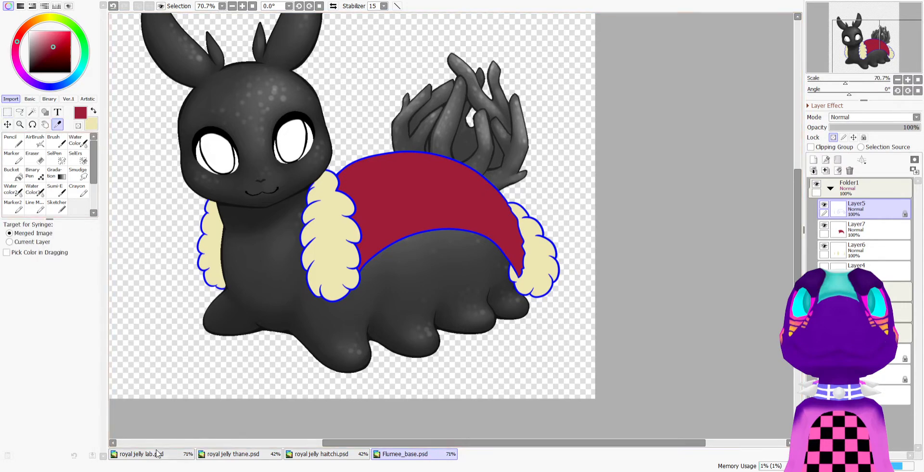
pyautogui.click(140, 454)
pyautogui.scroll(6, 413, 217)
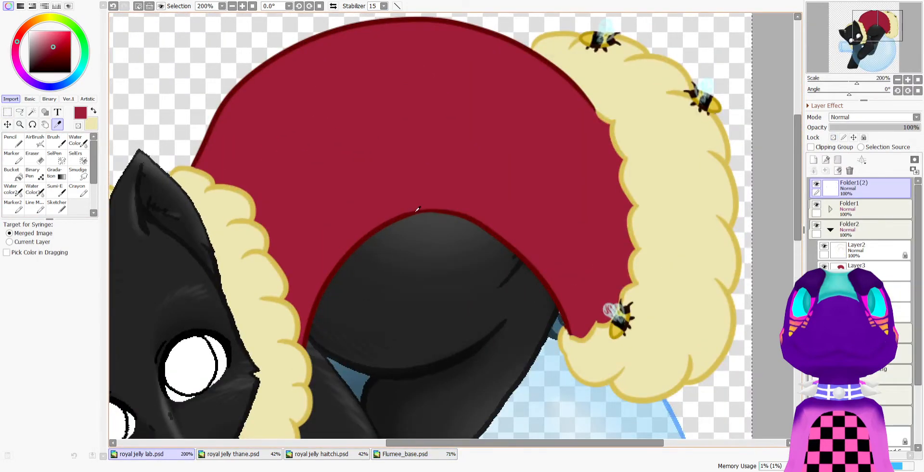
pyautogui.press('x')
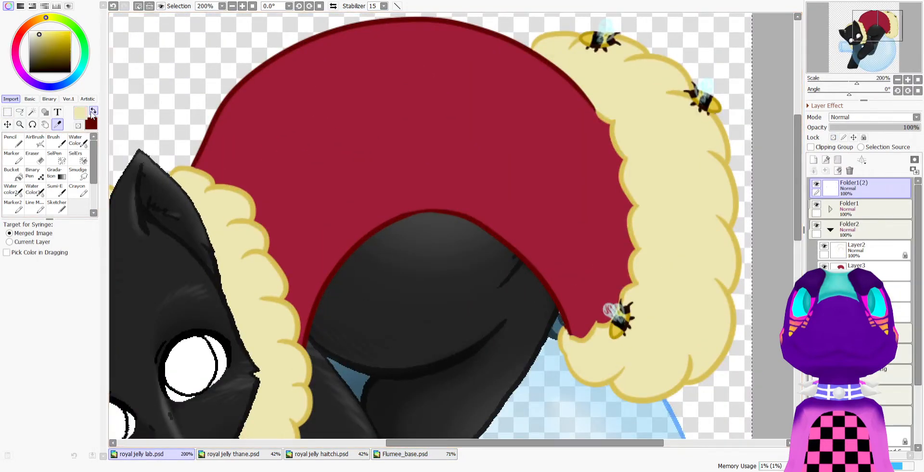
pyautogui.click(204, 170)
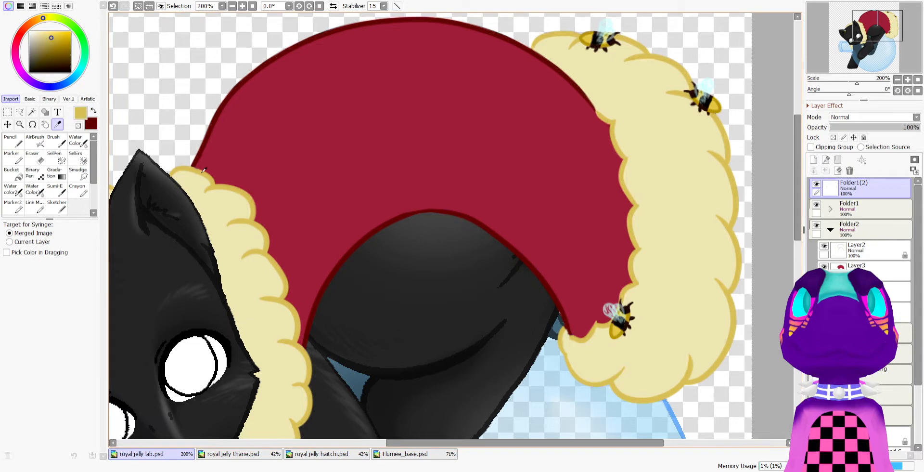
pyautogui.click(376, 453)
# Recolour the cloak's blue outline on Layer5 dark red with the Binary Pen at size 500
pyautogui.scroll(1, 361, 206)
pyautogui.click(93, 111)
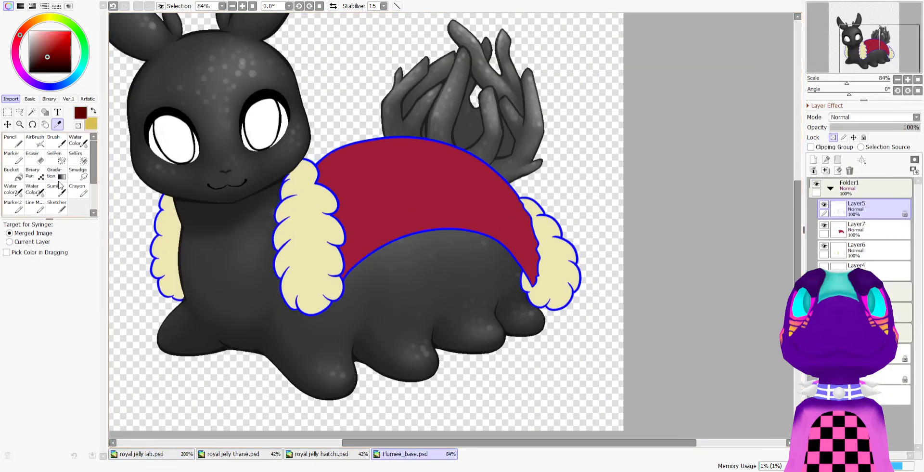
pyautogui.click(33, 174)
pyautogui.moveTo(377, 180)
pyautogui.mouseDown()
pyautogui.moveTo(468, 277)
pyautogui.moveTo(461, 154)
pyautogui.moveTo(479, 220)
pyautogui.moveTo(548, 335)
pyautogui.mouseUp()
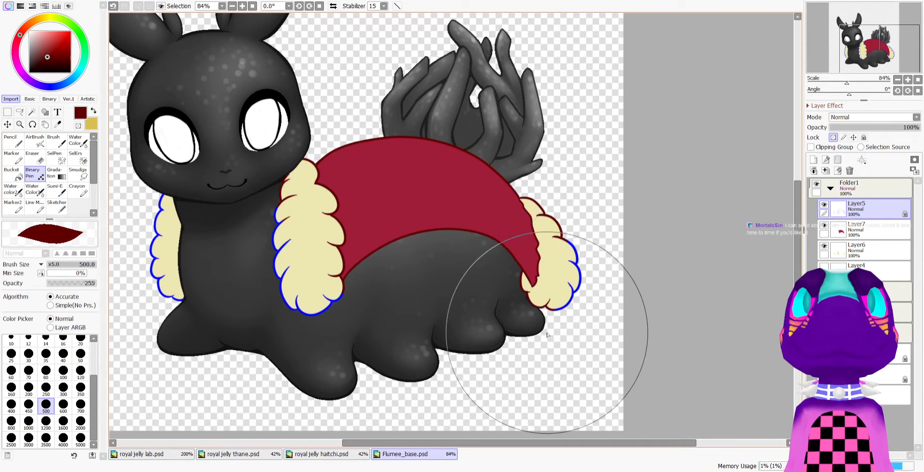
# Recolour the outlines of the upper tufts of the front collar fluff golden yellow with the Pencil at size 13
pyautogui.click(93, 111)
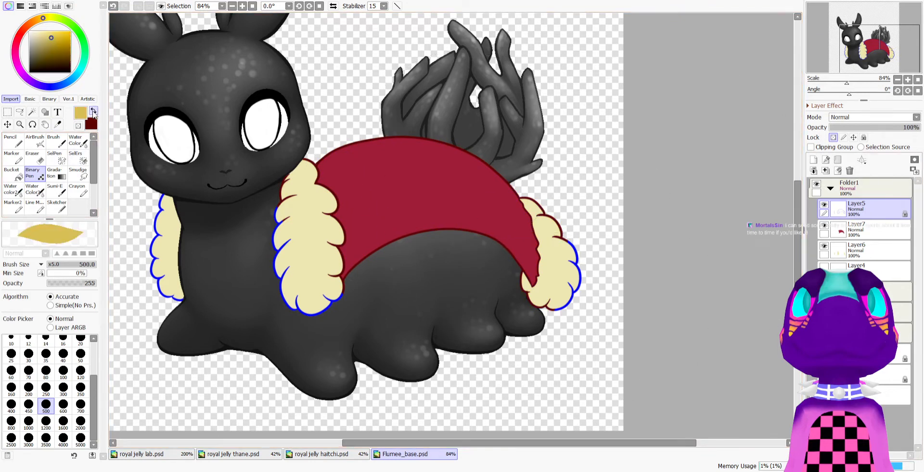
pyautogui.click(16, 140)
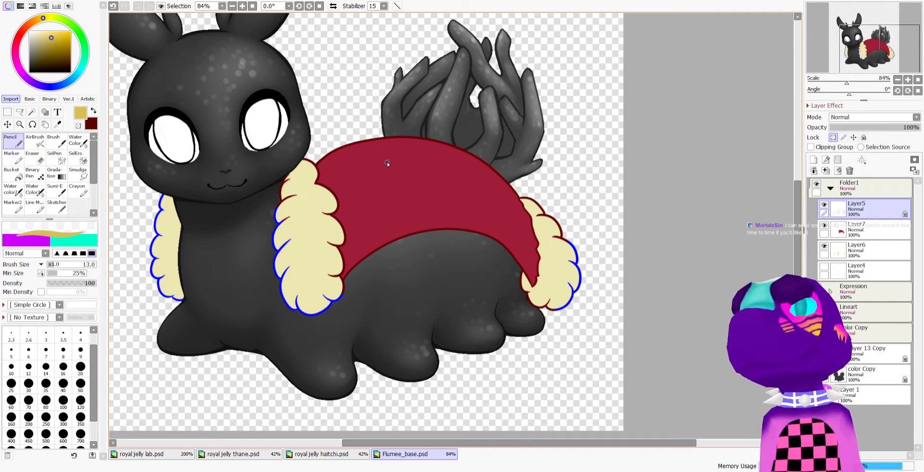
pyautogui.scroll(5, 311, 167)
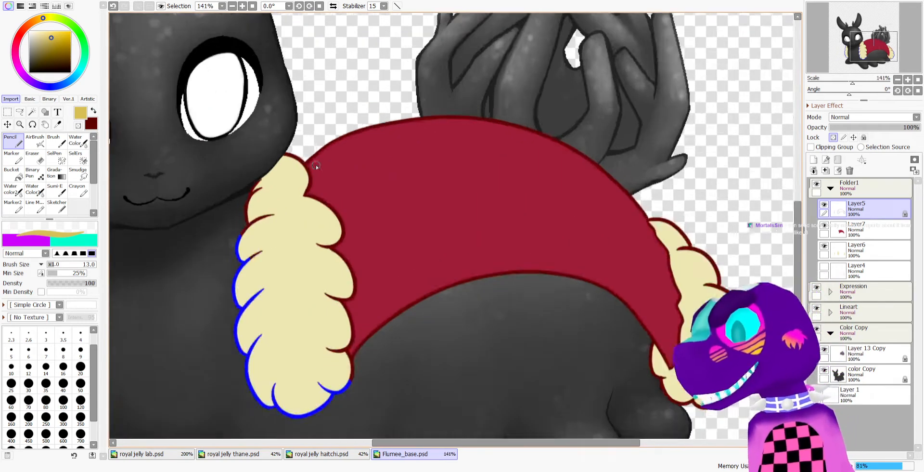
pyautogui.moveTo(267, 143)
pyautogui.mouseDown()
pyautogui.moveTo(302, 158)
pyautogui.moveTo(308, 181)
pyautogui.mouseUp()
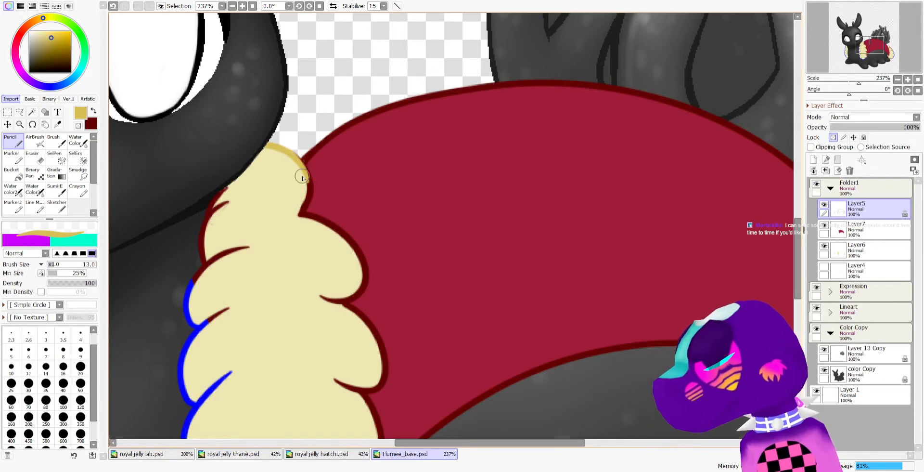
pyautogui.moveTo(288, 149)
pyautogui.mouseDown()
pyautogui.moveTo(313, 188)
pyautogui.moveTo(303, 215)
pyautogui.mouseUp()
pyautogui.moveTo(228, 186)
pyautogui.mouseDown()
pyautogui.moveTo(202, 243)
pyautogui.moveTo(225, 202)
pyautogui.mouseUp()
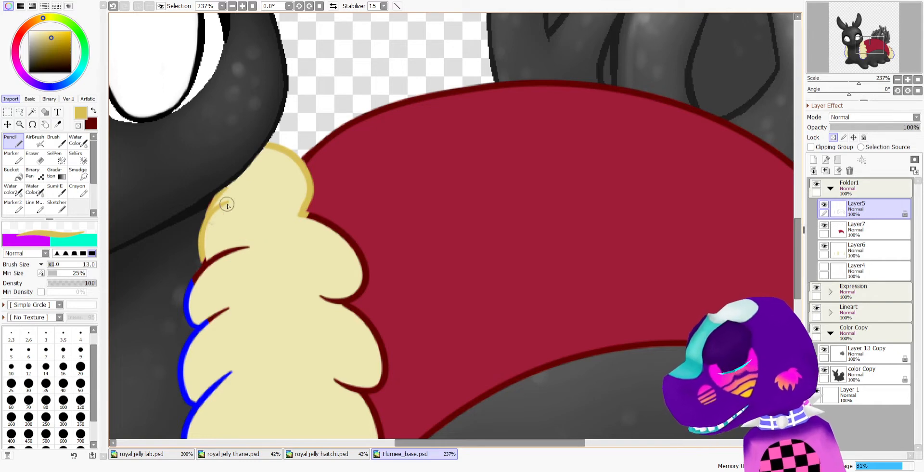
pyautogui.moveTo(201, 251); pyautogui.dragTo(212, 257)
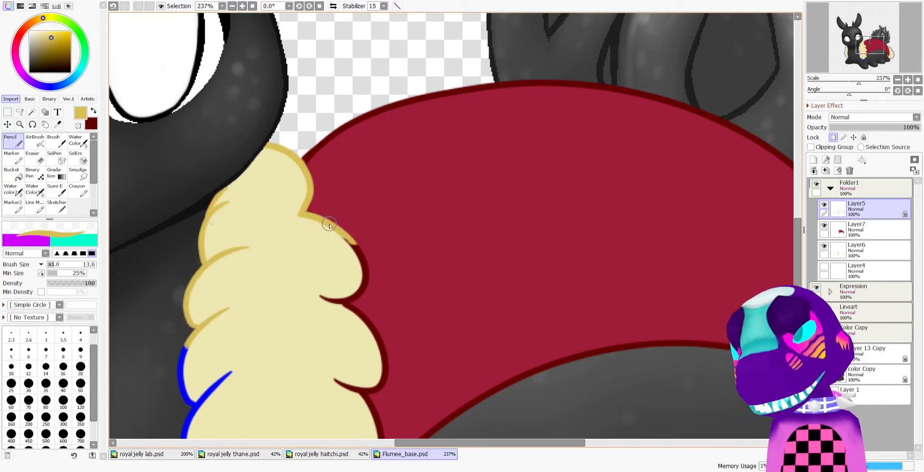
pyautogui.moveTo(330, 225)
pyautogui.mouseDown()
pyautogui.moveTo(371, 271)
pyautogui.moveTo(332, 299)
pyautogui.mouseUp()
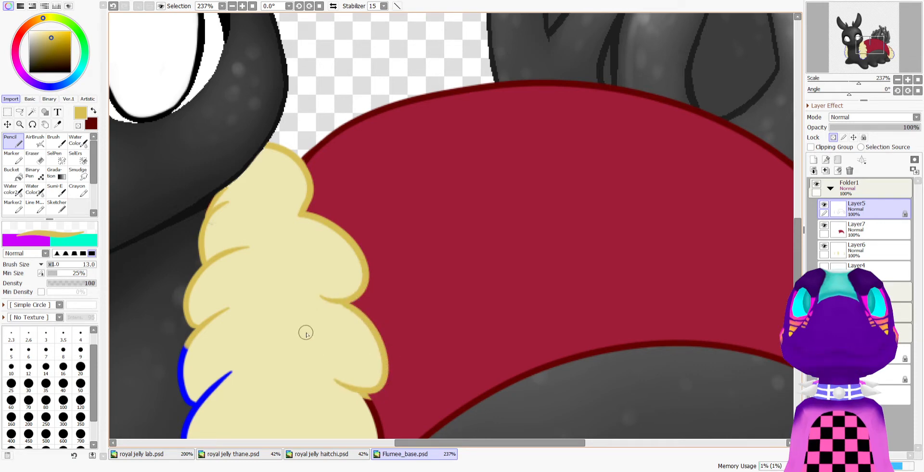
# Recolour the remaining outlines on the lower tufts of the front collar fluff golden yellow
pyautogui.scroll(-10, 375, 207)
pyautogui.scroll(9, 366, 271)
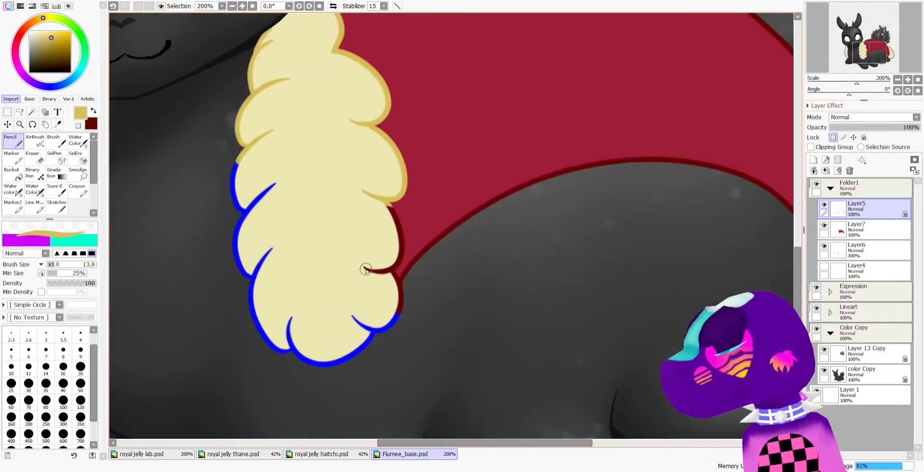
pyautogui.moveTo(237, 161); pyautogui.dragTo(241, 212)
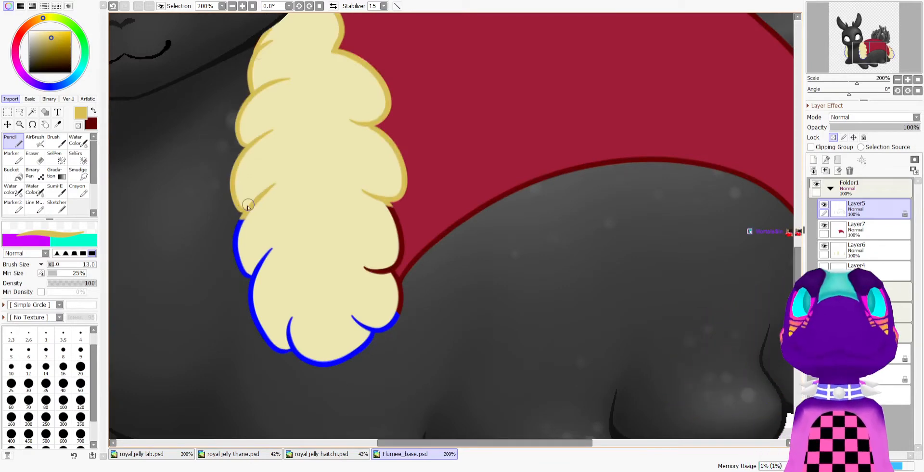
pyautogui.moveTo(241, 244); pyautogui.dragTo(253, 318)
pyautogui.moveTo(299, 350)
pyautogui.mouseDown()
pyautogui.moveTo(291, 326)
pyautogui.moveTo(287, 339)
pyautogui.moveTo(312, 352)
pyautogui.moveTo(370, 351)
pyautogui.moveTo(362, 323)
pyautogui.mouseUp()
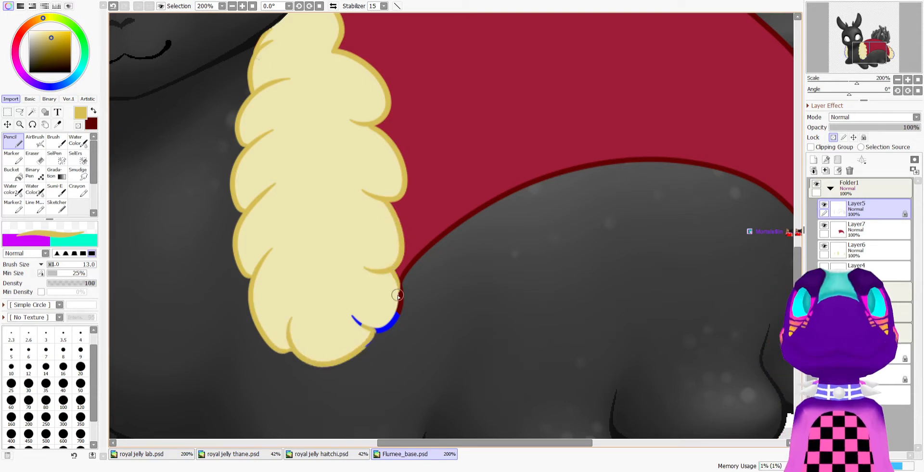
pyautogui.moveTo(388, 329)
pyautogui.mouseDown()
pyautogui.moveTo(348, 315)
pyautogui.moveTo(382, 316)
pyautogui.mouseUp()
# Recolour the blue outline of the collar fluff behind the neck golden yellow with the Binary Pen at size 175
pyautogui.scroll(-5, 500, 268)
pyautogui.scroll(3, 501, 269)
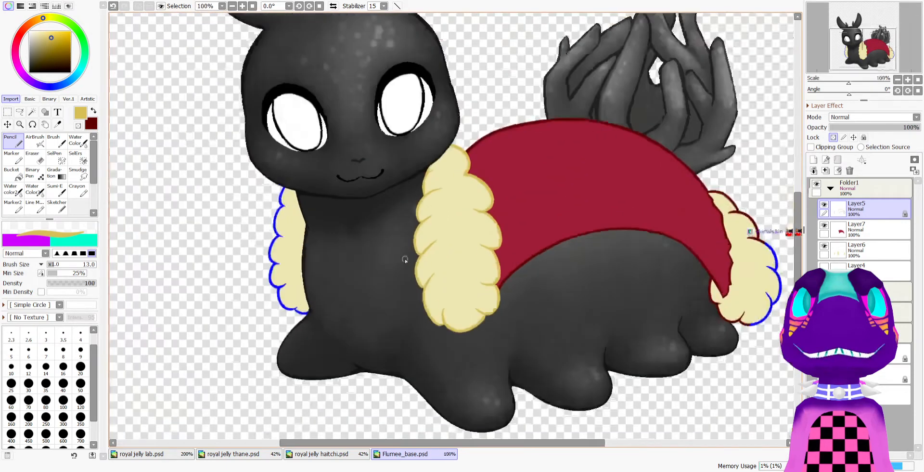
pyautogui.click(33, 172)
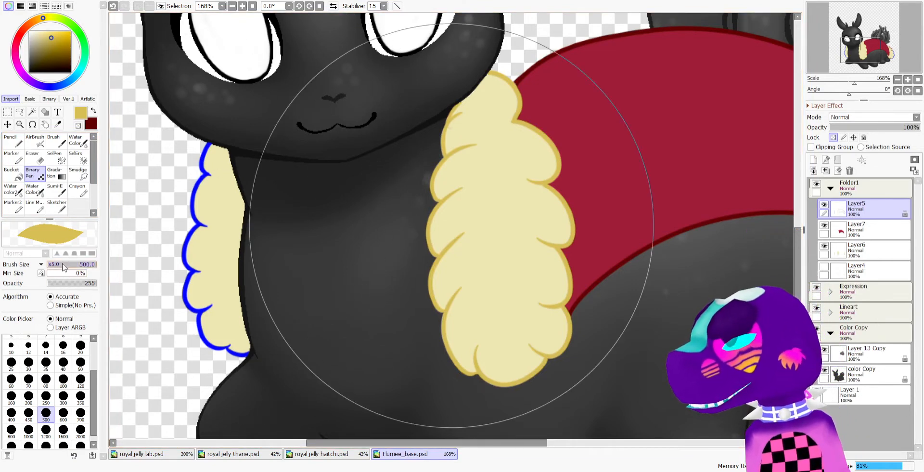
pyautogui.moveTo(451, 226); pyautogui.dragTo(320, 226)
pyautogui.moveTo(215, 138); pyautogui.dragTo(236, 361)
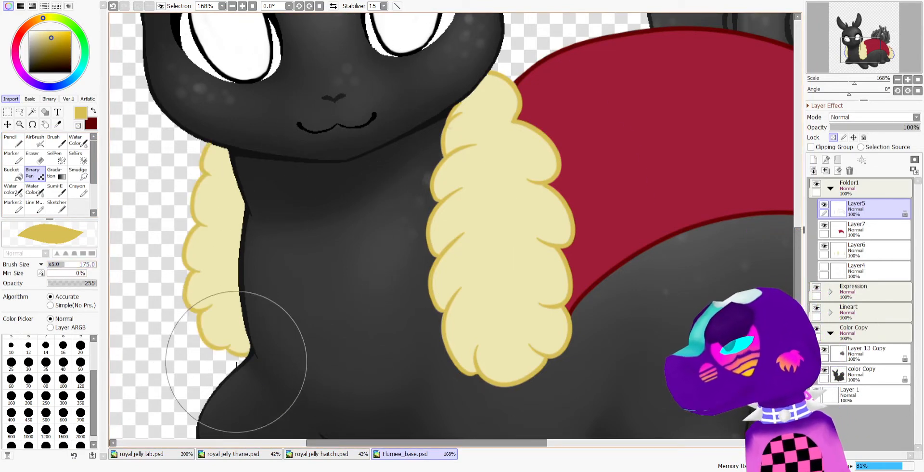
# Recolour the start of the rear fluff's top outline and the lower part of its edge along the cloak golden yellow with the Pencil
pyautogui.click(13, 141)
pyautogui.scroll(-5, 571, 273)
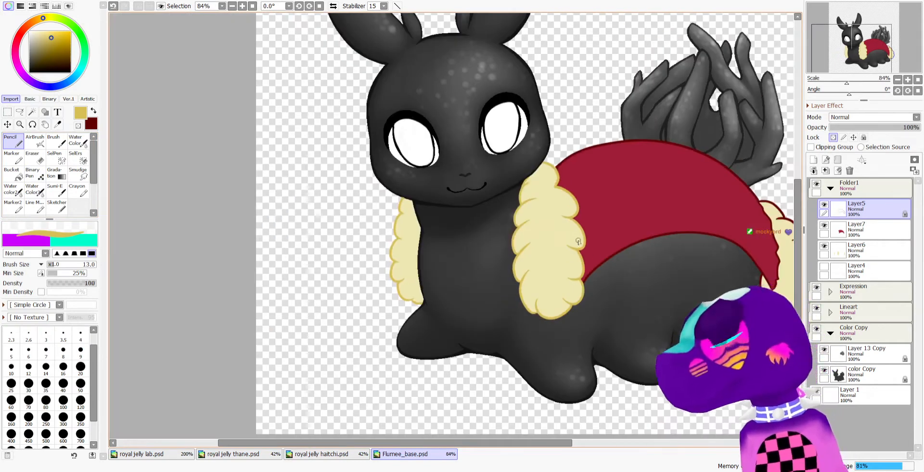
pyautogui.moveTo(751, 263); pyautogui.dragTo(630, 238)
pyautogui.scroll(8, 566, 214)
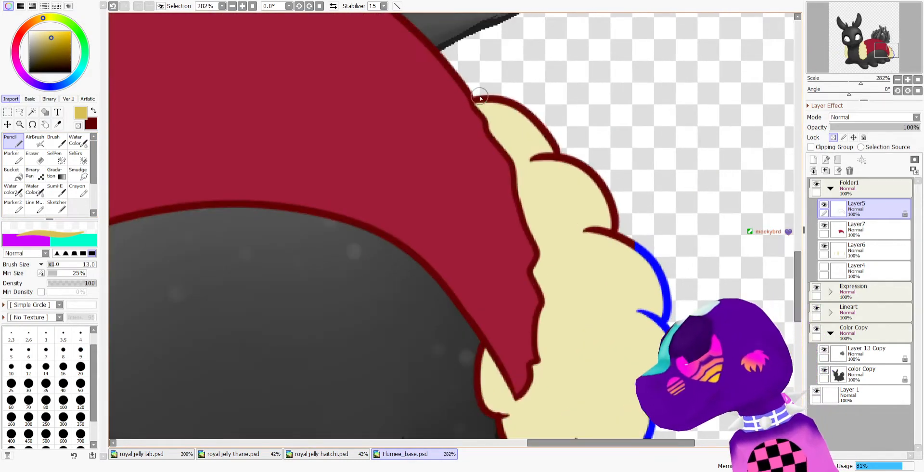
pyautogui.moveTo(481, 102); pyautogui.dragTo(517, 189)
pyautogui.hotkey('ctrl', 'z')
pyautogui.moveTo(491, 110); pyautogui.dragTo(520, 158)
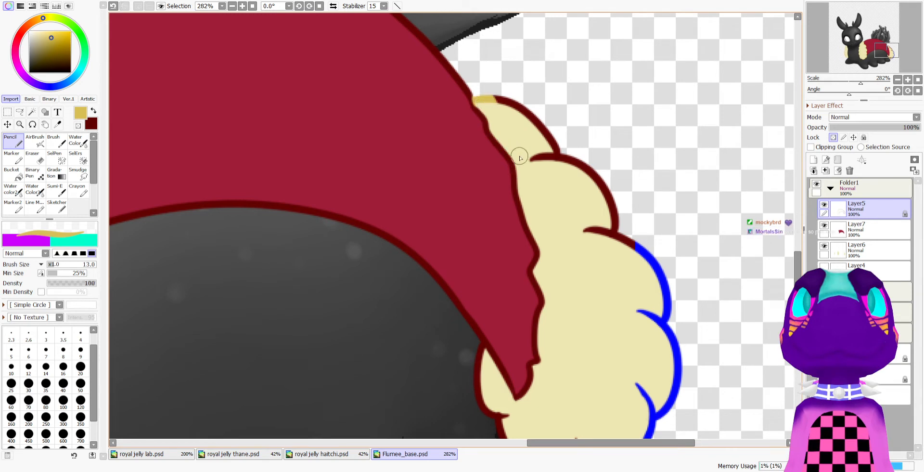
pyautogui.moveTo(536, 289)
pyautogui.mouseDown()
pyautogui.moveTo(534, 347)
pyautogui.moveTo(543, 348)
pyautogui.moveTo(530, 382)
pyautogui.mouseUp()
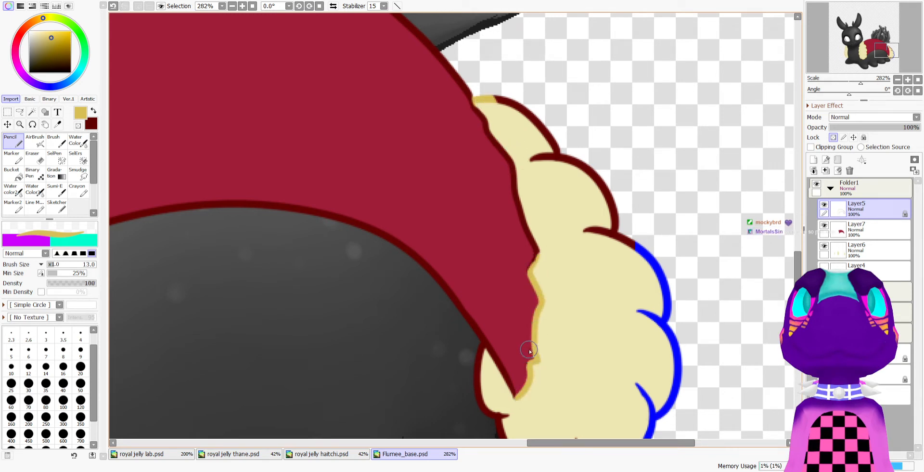
# Recolour the outlines of the rear fluff's lower and outer tufts golden yellow
pyautogui.scroll(-5, 503, 325)
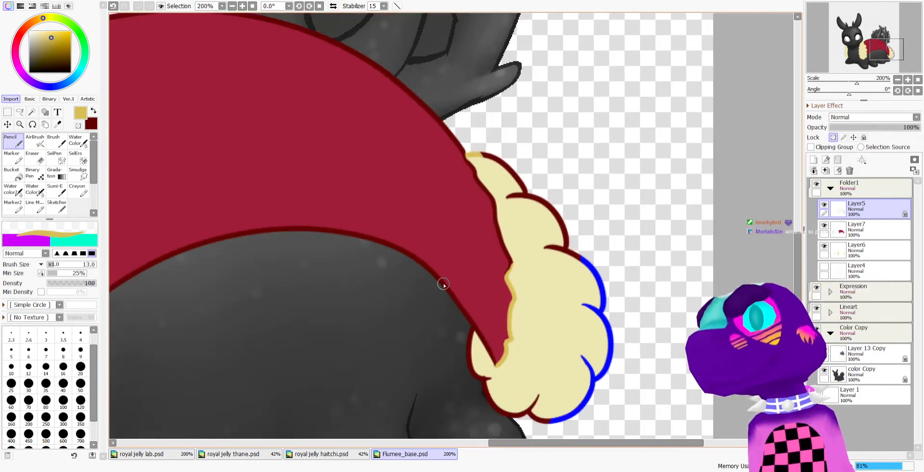
pyautogui.scroll(5, 454, 252)
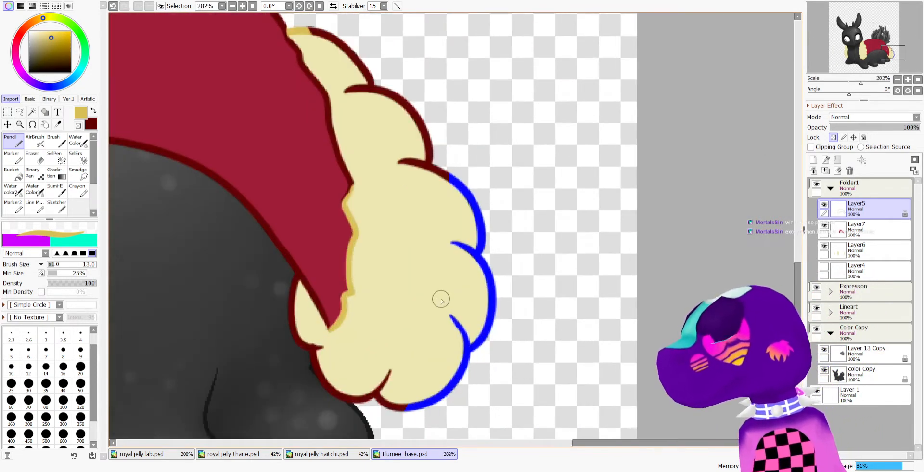
pyautogui.moveTo(305, 323)
pyautogui.mouseDown()
pyautogui.moveTo(329, 362)
pyautogui.moveTo(310, 351)
pyautogui.moveTo(319, 366)
pyautogui.moveTo(288, 277)
pyautogui.moveTo(301, 298)
pyautogui.moveTo(290, 275)
pyautogui.mouseUp()
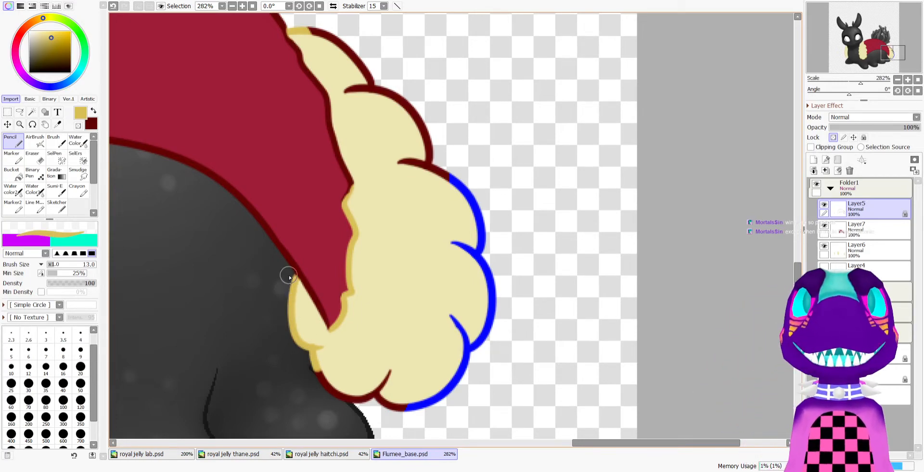
pyautogui.moveTo(323, 376)
pyautogui.mouseDown()
pyautogui.moveTo(348, 398)
pyautogui.moveTo(383, 395)
pyautogui.moveTo(400, 371)
pyautogui.mouseUp()
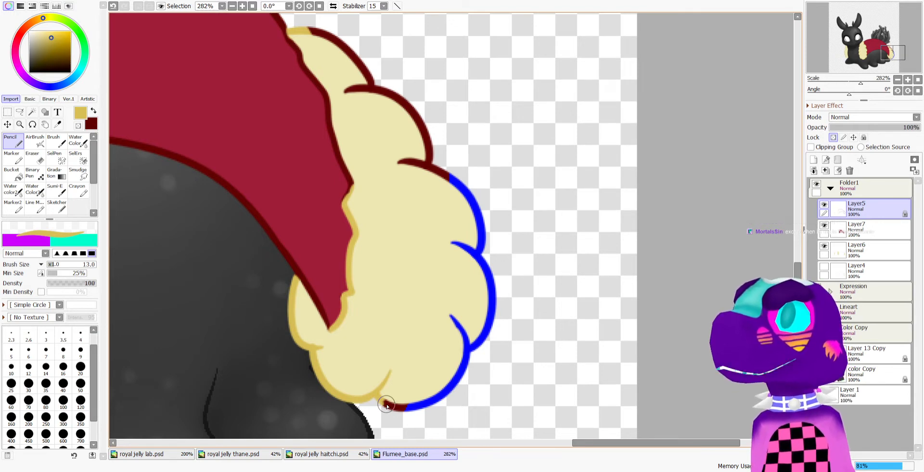
pyautogui.moveTo(393, 400)
pyautogui.mouseDown()
pyautogui.moveTo(411, 407)
pyautogui.moveTo(399, 410)
pyautogui.moveTo(471, 359)
pyautogui.mouseUp()
pyautogui.moveTo(443, 320)
pyautogui.mouseDown()
pyautogui.moveTo(469, 350)
pyautogui.moveTo(483, 262)
pyautogui.moveTo(457, 179)
pyautogui.moveTo(397, 161)
pyautogui.mouseUp()
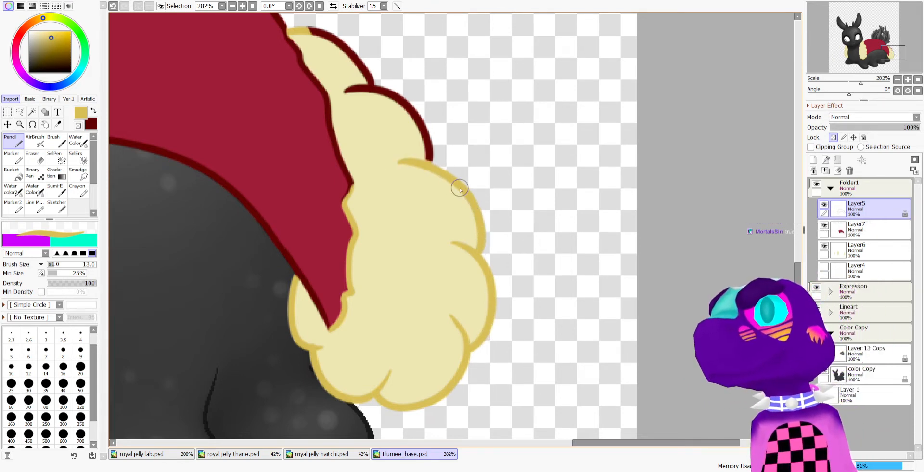
# Recolour the remaining dark red outlines on the two uppermost tufts of the rear fluff golden yellow
pyautogui.scroll(-5, 460, 188)
pyautogui.scroll(2, 490, 134)
pyautogui.scroll(4, 419, 123)
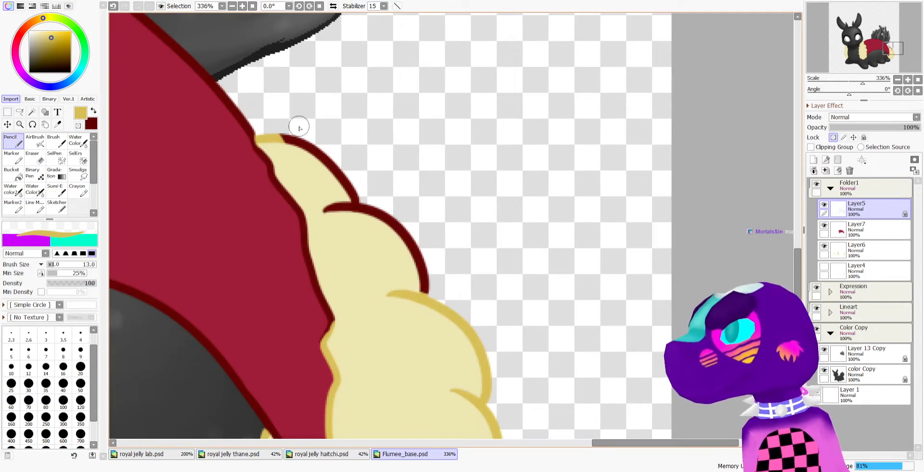
pyautogui.moveTo(282, 136)
pyautogui.mouseDown()
pyautogui.moveTo(363, 209)
pyautogui.moveTo(374, 205)
pyautogui.moveTo(327, 209)
pyautogui.moveTo(387, 220)
pyautogui.moveTo(375, 214)
pyautogui.moveTo(401, 235)
pyautogui.moveTo(397, 215)
pyautogui.moveTo(421, 268)
pyautogui.mouseUp()
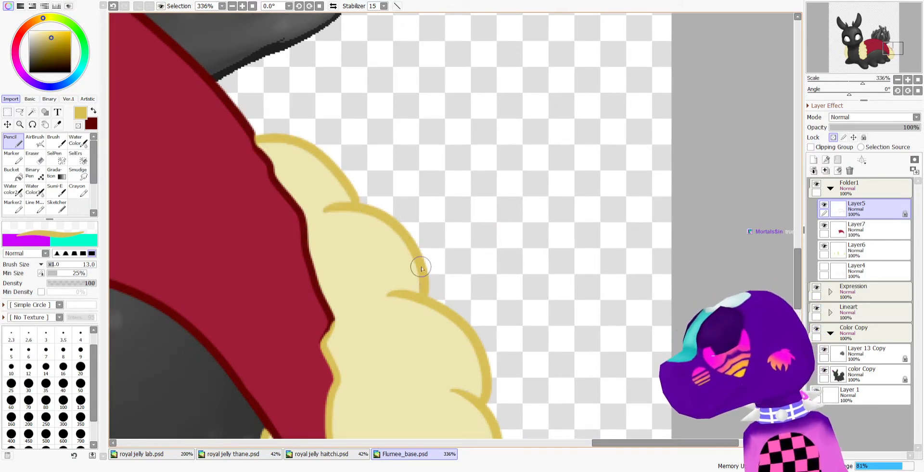
pyautogui.scroll(-15, 392, 221)
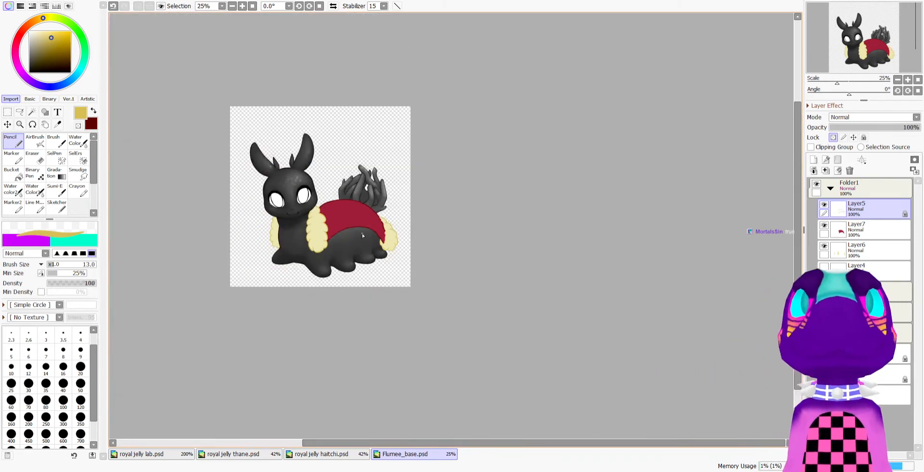
pyautogui.scroll(4, 365, 234)
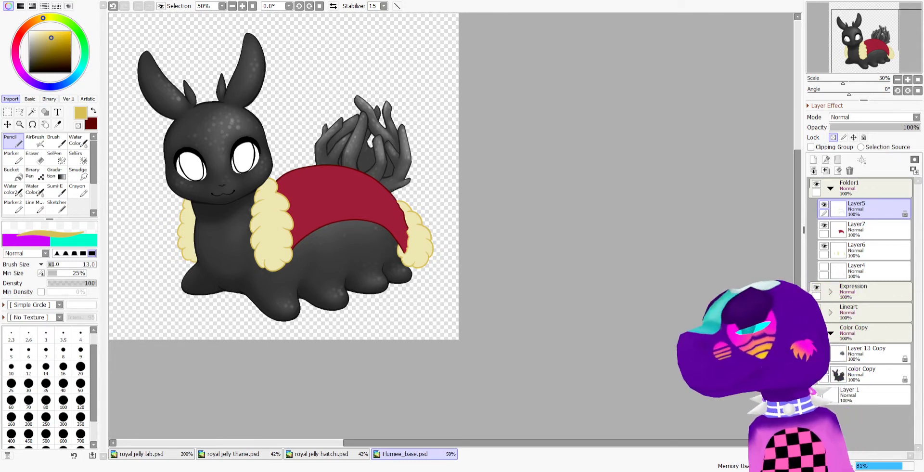
# Switch to royal jelly haitchi.psd, select Layer1 and toggle its visibility to check which lines it holds
pyautogui.click(300, 455)
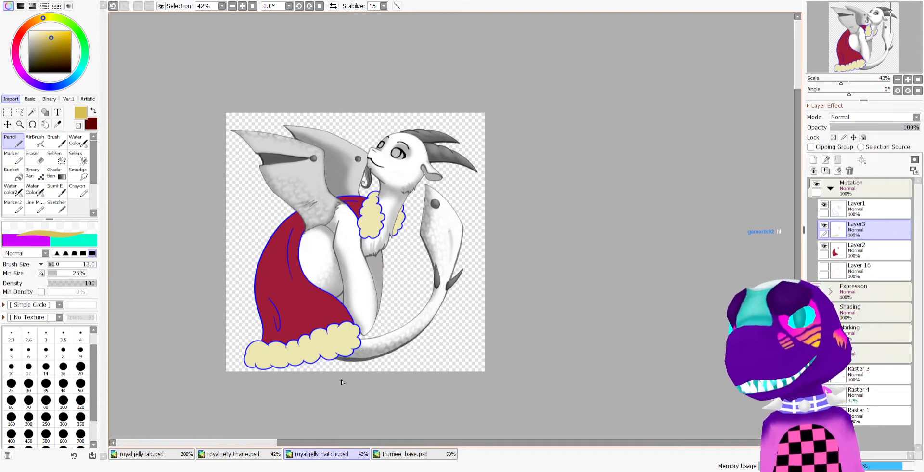
pyautogui.scroll(3, 395, 248)
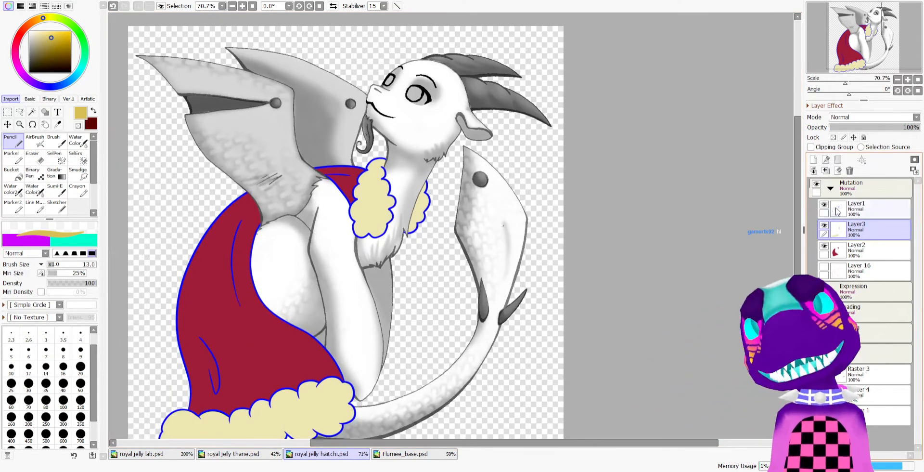
pyautogui.click(825, 208)
pyautogui.click(825, 205)
pyautogui.click(824, 205)
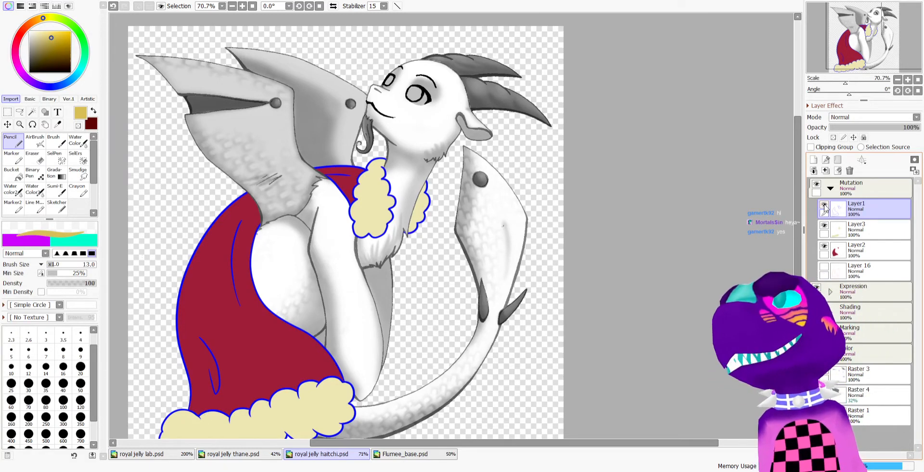
pyautogui.scroll(-1, 543, 160)
pyautogui.scroll(5, 424, 175)
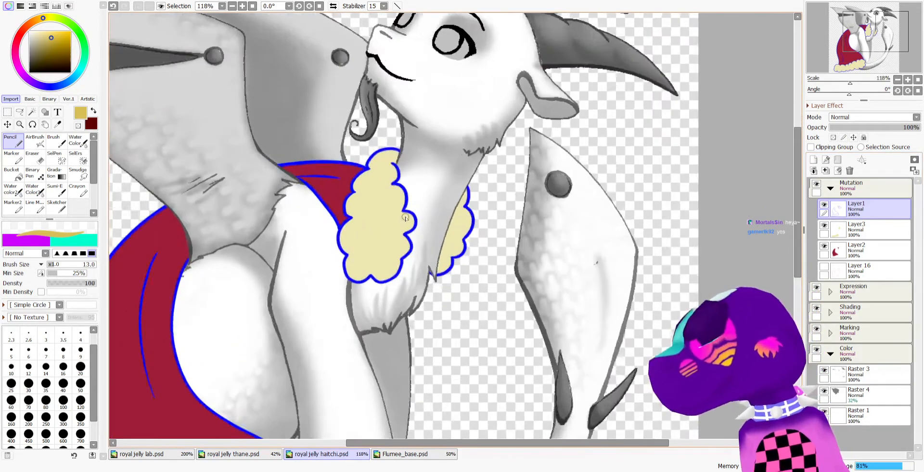
pyautogui.click(824, 205)
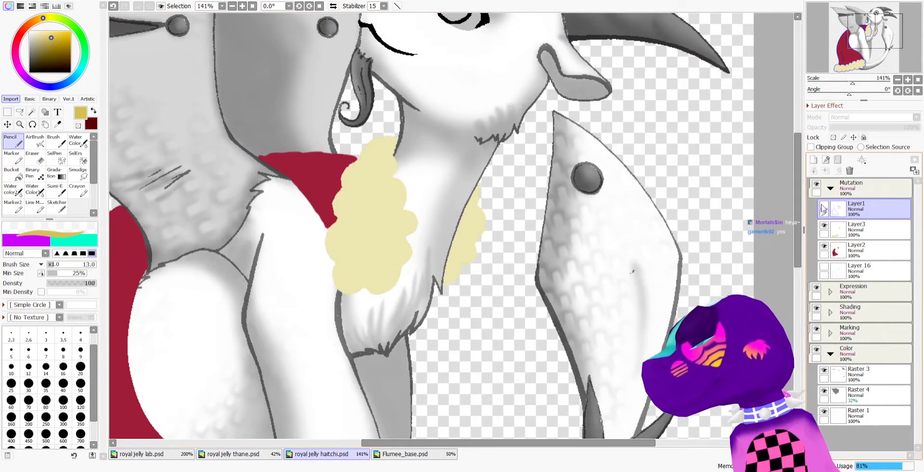
pyautogui.click(825, 205)
# Add a new layer above Layer1 and clip it to that layer
pyautogui.click(814, 170)
pyautogui.click(811, 147)
pyautogui.scroll(-1, 462, 168)
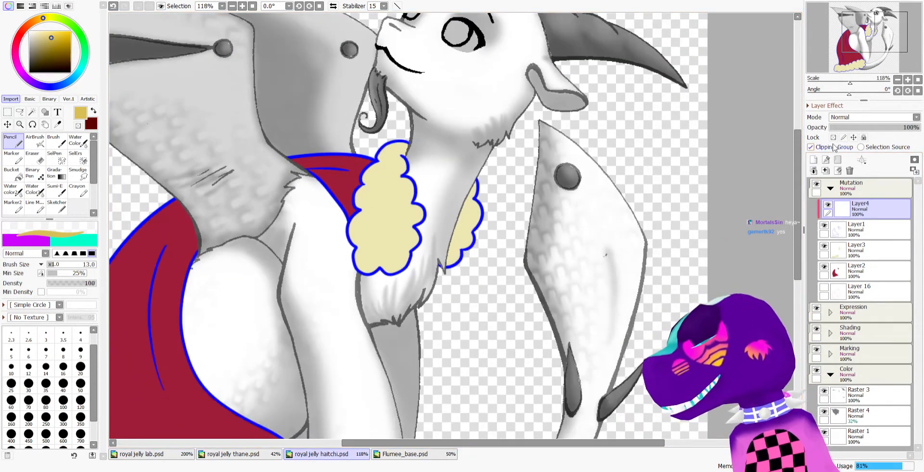
# Recolour the blue outline along the top and cloak-facing side of the front collar fluff golden yellow on the clipped layer
pyautogui.scroll(4, 401, 187)
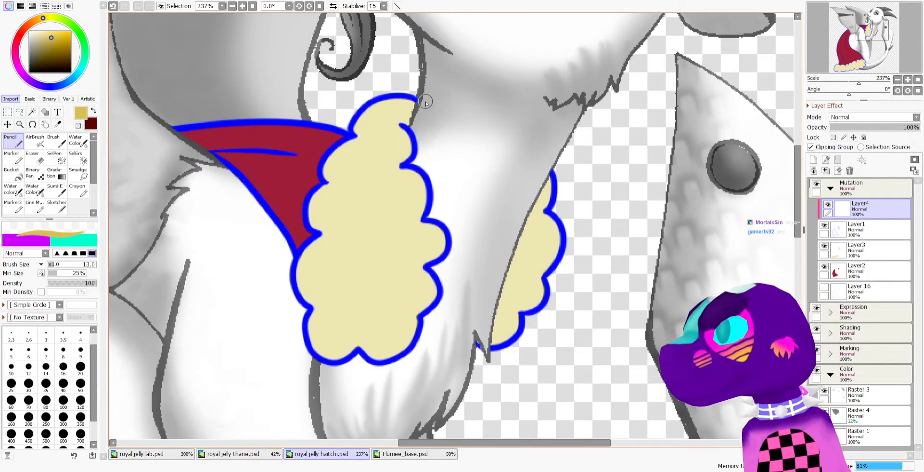
pyautogui.moveTo(421, 100)
pyautogui.mouseDown()
pyautogui.moveTo(383, 108)
pyautogui.moveTo(388, 94)
pyautogui.moveTo(352, 125)
pyautogui.moveTo(361, 140)
pyautogui.moveTo(324, 158)
pyautogui.moveTo(339, 143)
pyautogui.moveTo(325, 178)
pyautogui.moveTo(335, 184)
pyautogui.moveTo(316, 206)
pyautogui.moveTo(316, 187)
pyautogui.moveTo(329, 235)
pyautogui.moveTo(295, 271)
pyautogui.moveTo(316, 312)
pyautogui.mouseUp()
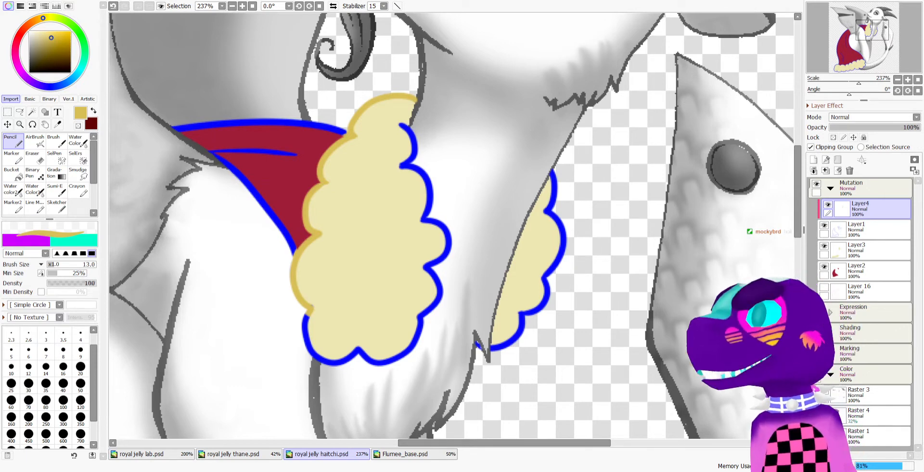
pyautogui.moveTo(355, 266); pyautogui.dragTo(359, 246)
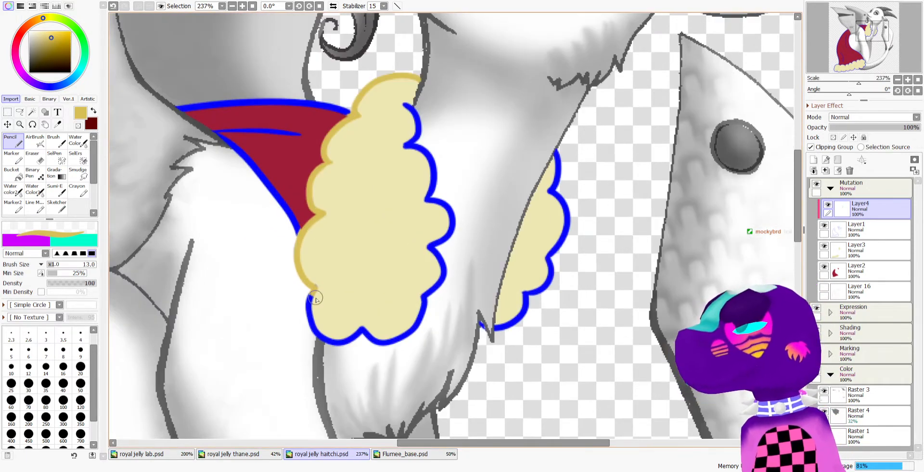
# Recolour the remaining blue outlines of the fur collar on both sides of the neck golden yellow on Layer4
pyautogui.moveTo(308, 301)
pyautogui.mouseDown()
pyautogui.moveTo(343, 333)
pyautogui.moveTo(364, 327)
pyautogui.moveTo(400, 342)
pyautogui.moveTo(421, 283)
pyautogui.moveTo(421, 296)
pyautogui.moveTo(445, 273)
pyautogui.moveTo(425, 242)
pyautogui.moveTo(443, 237)
pyautogui.moveTo(449, 203)
pyautogui.moveTo(439, 237)
pyautogui.moveTo(428, 165)
pyautogui.moveTo(411, 134)
pyautogui.moveTo(407, 146)
pyautogui.moveTo(410, 110)
pyautogui.mouseUp()
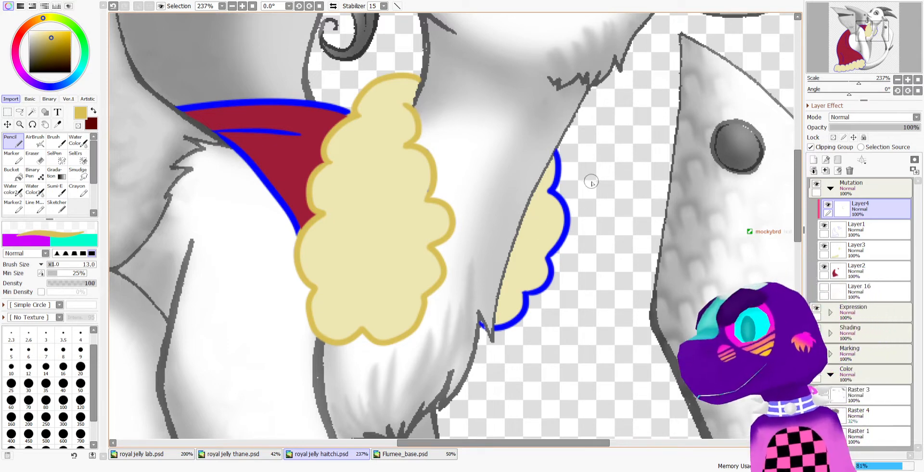
pyautogui.moveTo(557, 150)
pyautogui.mouseDown()
pyautogui.moveTo(547, 212)
pyautogui.moveTo(550, 198)
pyautogui.moveTo(569, 234)
pyautogui.moveTo(545, 286)
pyautogui.moveTo(516, 308)
pyautogui.mouseUp()
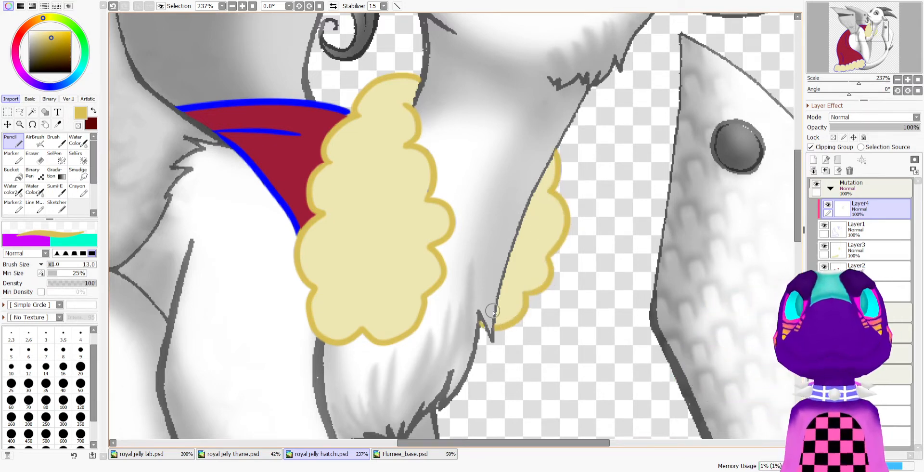
pyautogui.scroll(-12, 458, 270)
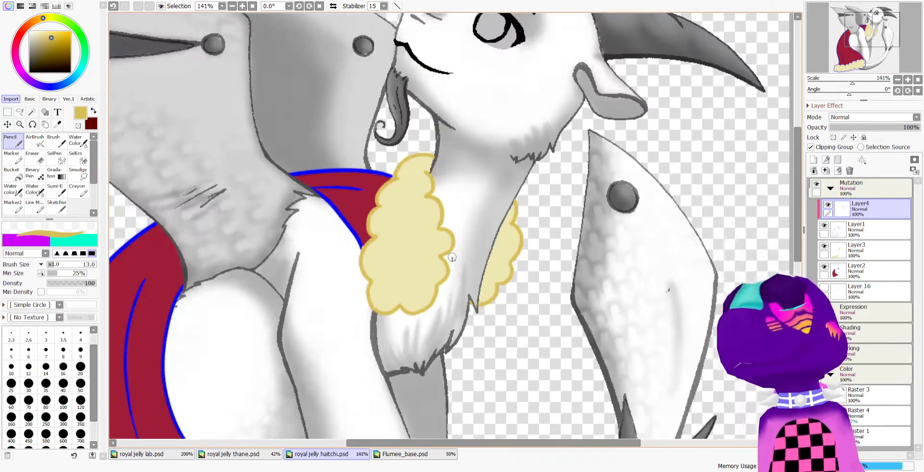
# Recolour the scalloped blue outline of the fur trim along the cape's hem golden yellow, enlarging the brush to 24 partway
pyautogui.scroll(5, 313, 290)
pyautogui.scroll(1, 307, 275)
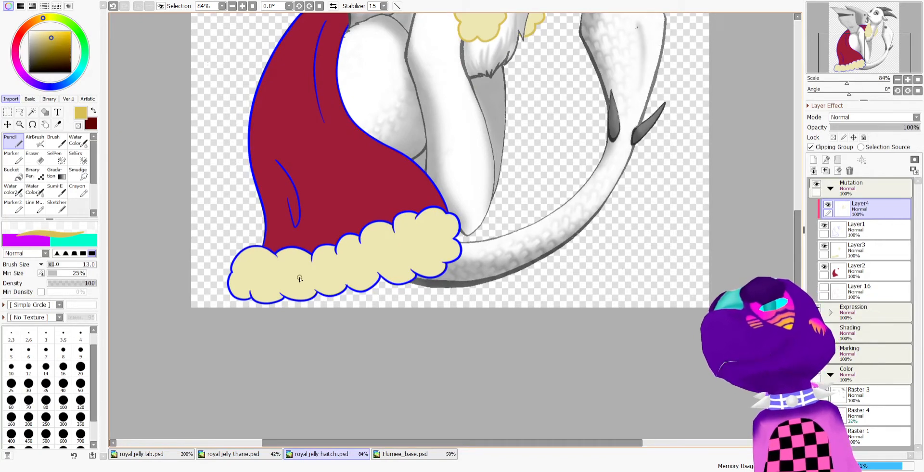
pyautogui.scroll(5, 245, 279)
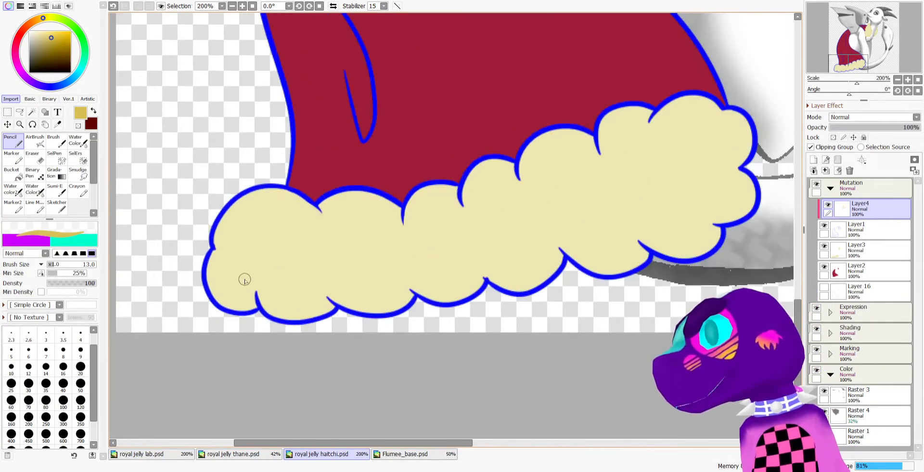
pyautogui.moveTo(213, 254); pyautogui.dragTo(208, 237)
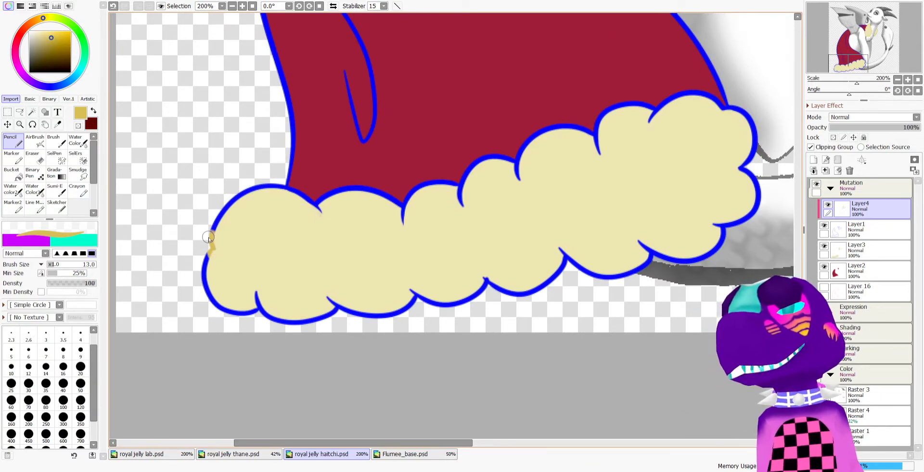
pyautogui.moveTo(209, 284); pyautogui.dragTo(208, 274)
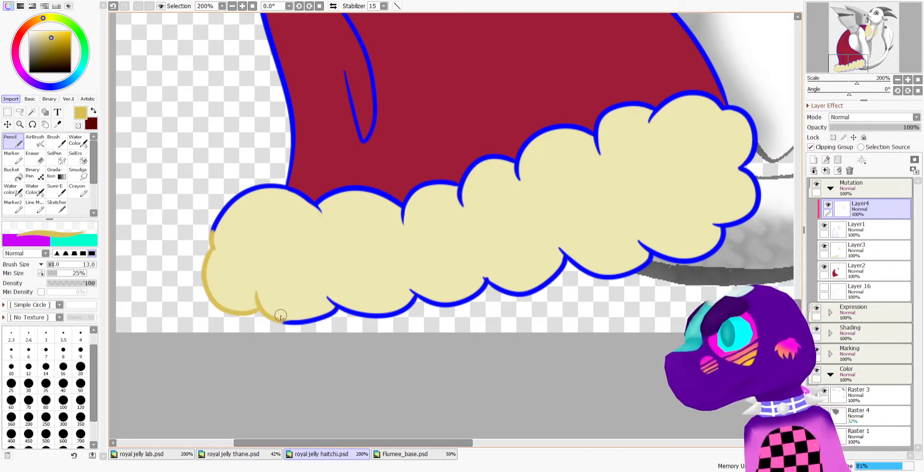
pyautogui.moveTo(281, 318)
pyautogui.mouseDown()
pyautogui.moveTo(326, 321)
pyautogui.moveTo(344, 312)
pyautogui.moveTo(333, 316)
pyautogui.moveTo(334, 299)
pyautogui.moveTo(381, 312)
pyautogui.moveTo(365, 290)
pyautogui.moveTo(356, 314)
pyautogui.moveTo(402, 309)
pyautogui.moveTo(412, 303)
pyautogui.moveTo(407, 286)
pyautogui.moveTo(458, 304)
pyautogui.moveTo(495, 277)
pyautogui.moveTo(475, 295)
pyautogui.moveTo(491, 279)
pyautogui.moveTo(511, 287)
pyautogui.moveTo(504, 295)
pyautogui.moveTo(553, 276)
pyautogui.moveTo(570, 260)
pyautogui.mouseUp()
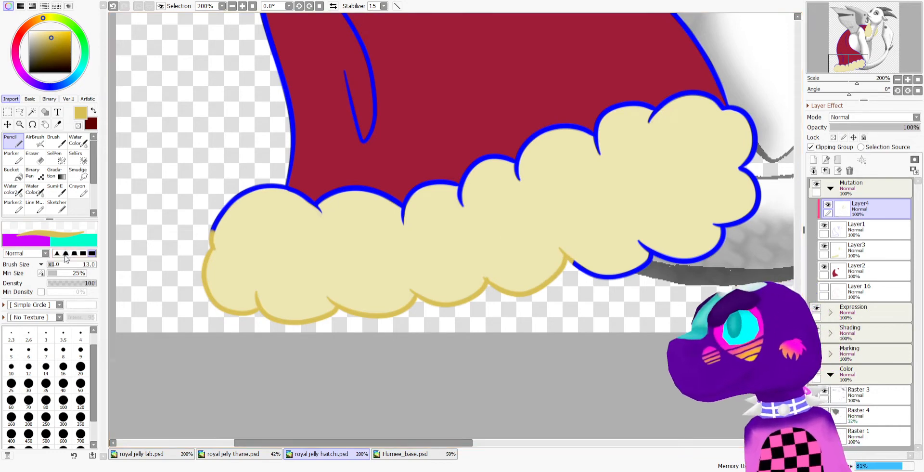
pyautogui.click(60, 266)
pyautogui.moveTo(216, 225)
pyautogui.mouseDown()
pyautogui.moveTo(240, 198)
pyautogui.moveTo(265, 197)
pyautogui.moveTo(258, 191)
pyautogui.moveTo(324, 211)
pyautogui.moveTo(359, 199)
pyautogui.moveTo(320, 202)
pyautogui.mouseUp()
pyautogui.moveTo(399, 203)
pyautogui.mouseDown()
pyautogui.moveTo(419, 211)
pyautogui.moveTo(394, 244)
pyautogui.moveTo(437, 177)
pyautogui.moveTo(476, 185)
pyautogui.moveTo(460, 211)
pyautogui.moveTo(483, 154)
pyautogui.moveTo(514, 176)
pyautogui.moveTo(528, 158)
pyautogui.moveTo(576, 135)
pyautogui.moveTo(566, 127)
pyautogui.moveTo(528, 149)
pyautogui.moveTo(596, 138)
pyautogui.moveTo(590, 156)
pyautogui.moveTo(604, 172)
pyautogui.moveTo(623, 118)
pyautogui.moveTo(679, 122)
pyautogui.moveTo(646, 132)
pyautogui.moveTo(687, 103)
pyautogui.moveTo(676, 104)
pyautogui.moveTo(685, 92)
pyautogui.moveTo(670, 93)
pyautogui.moveTo(721, 113)
pyautogui.moveTo(708, 95)
pyautogui.moveTo(724, 118)
pyautogui.moveTo(746, 115)
pyautogui.moveTo(729, 115)
pyautogui.moveTo(758, 138)
pyautogui.moveTo(743, 173)
pyautogui.moveTo(756, 201)
pyautogui.moveTo(741, 218)
pyautogui.moveTo(708, 228)
pyautogui.moveTo(701, 257)
pyautogui.moveTo(628, 228)
pyautogui.moveTo(660, 265)
pyautogui.moveTo(570, 249)
pyautogui.moveTo(628, 272)
pyautogui.mouseUp()
pyautogui.scroll(-5, 592, 238)
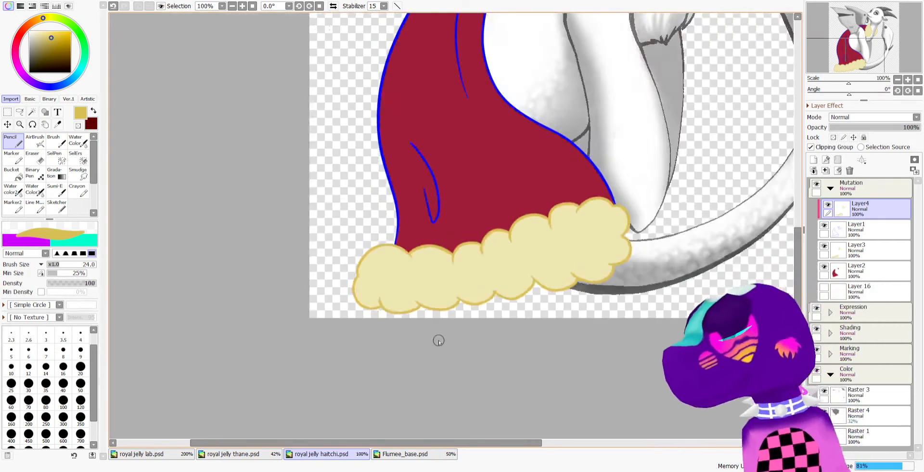
# Swap to dark red and recolour the outlines and fold line of the cape section beside the collar with brush size 14
pyautogui.scroll(1, 462, 318)
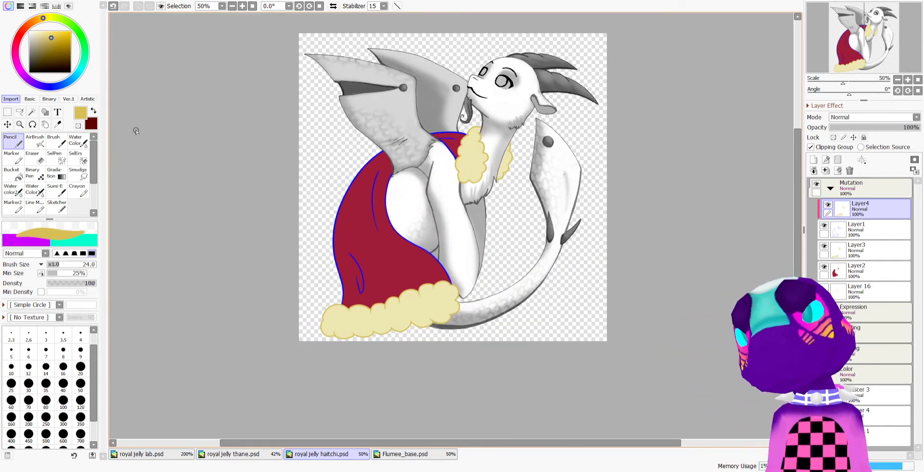
pyautogui.click(94, 110)
pyautogui.scroll(10, 602, 117)
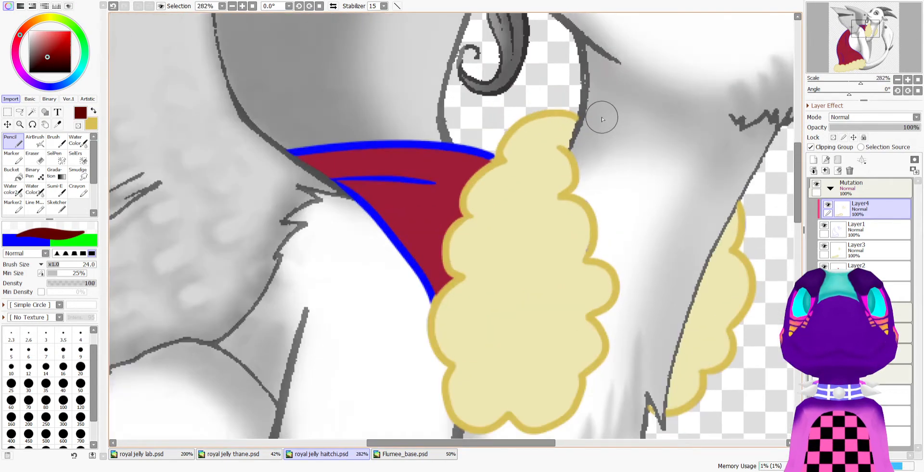
pyautogui.moveTo(293, 153)
pyautogui.mouseDown()
pyautogui.moveTo(344, 168)
pyautogui.moveTo(384, 220)
pyautogui.moveTo(354, 258)
pyautogui.moveTo(387, 216)
pyautogui.moveTo(416, 261)
pyautogui.mouseUp()
pyautogui.click(56, 263)
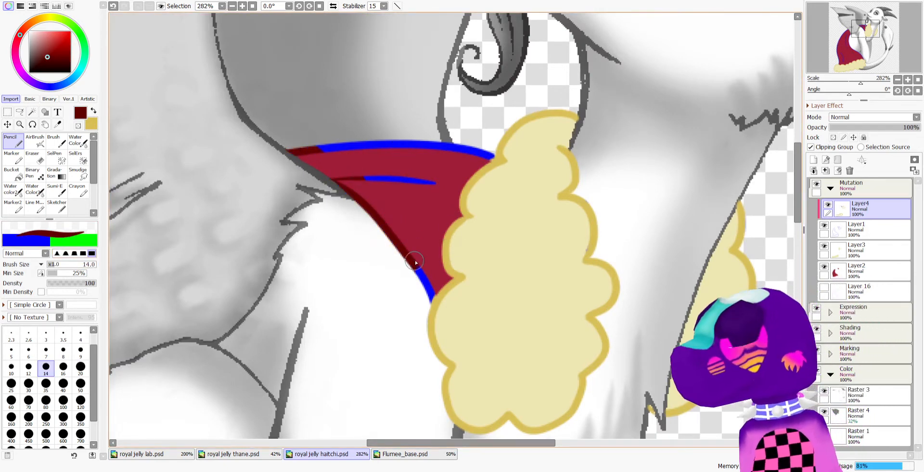
pyautogui.moveTo(419, 295)
pyautogui.mouseDown()
pyautogui.moveTo(431, 299)
pyautogui.moveTo(434, 289)
pyautogui.mouseUp()
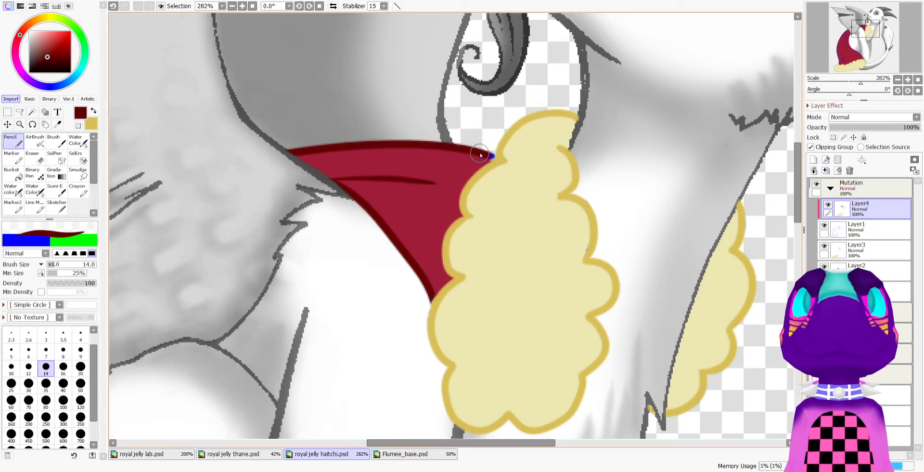
pyautogui.moveTo(480, 154); pyautogui.dragTo(497, 158)
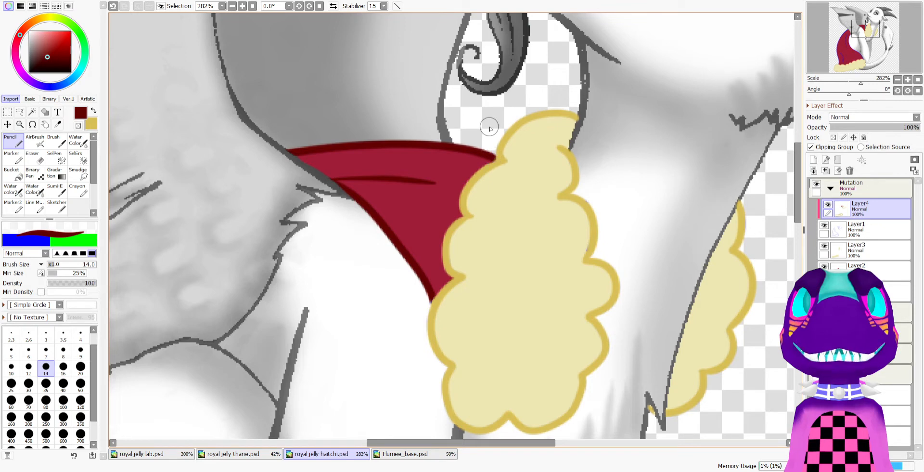
# Recolour the main cape's blue side outlines and inner fold lines dark red with brush size 21
pyautogui.scroll(-8, 490, 128)
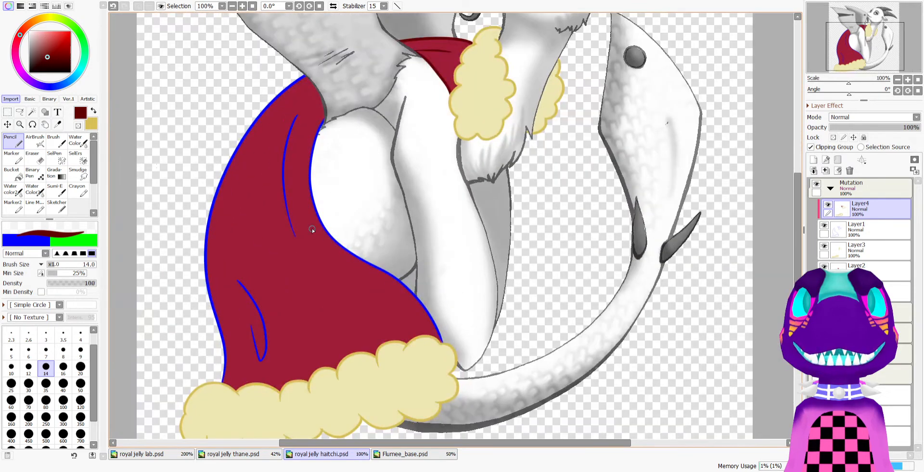
pyautogui.press(']')
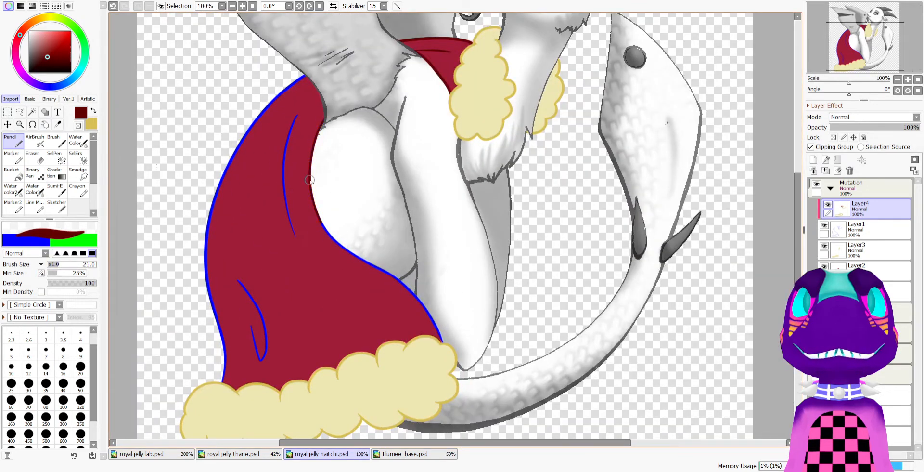
pyautogui.moveTo(310, 180)
pyautogui.mouseDown()
pyautogui.moveTo(334, 237)
pyautogui.moveTo(383, 271)
pyautogui.mouseUp()
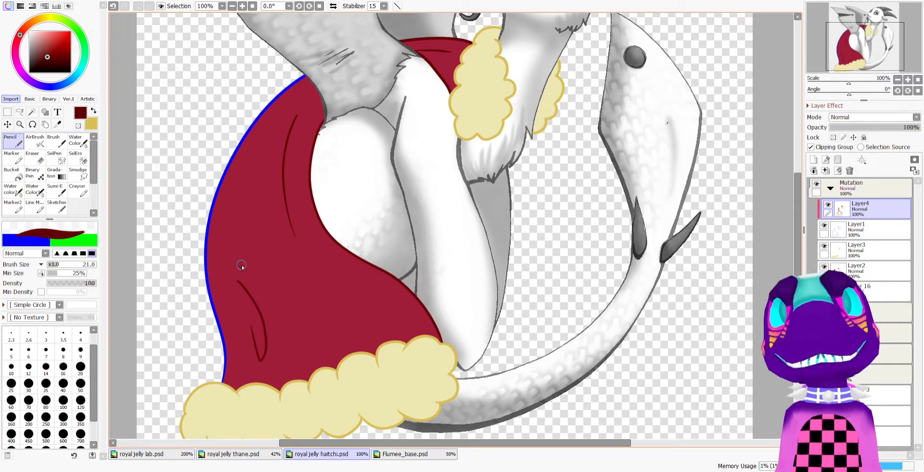
pyautogui.moveTo(310, 73)
pyautogui.mouseDown()
pyautogui.moveTo(245, 131)
pyautogui.moveTo(210, 211)
pyautogui.moveTo(206, 268)
pyautogui.moveTo(223, 384)
pyautogui.mouseUp()
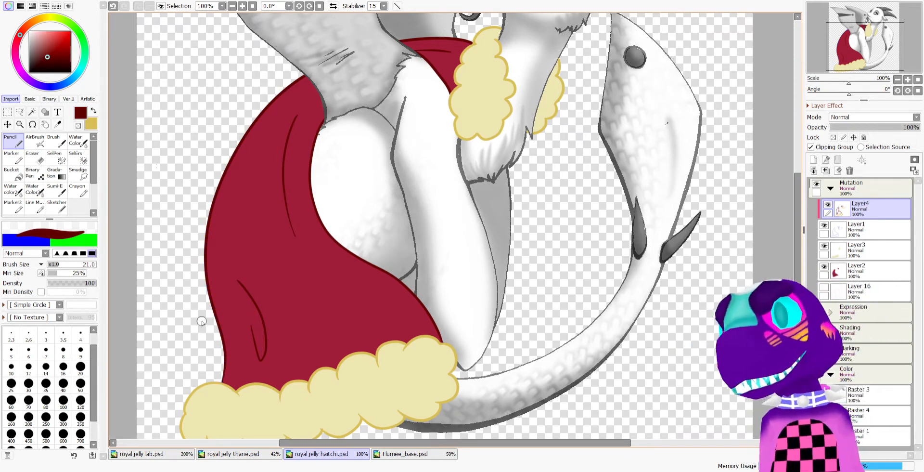
pyautogui.scroll(-5, 227, 366)
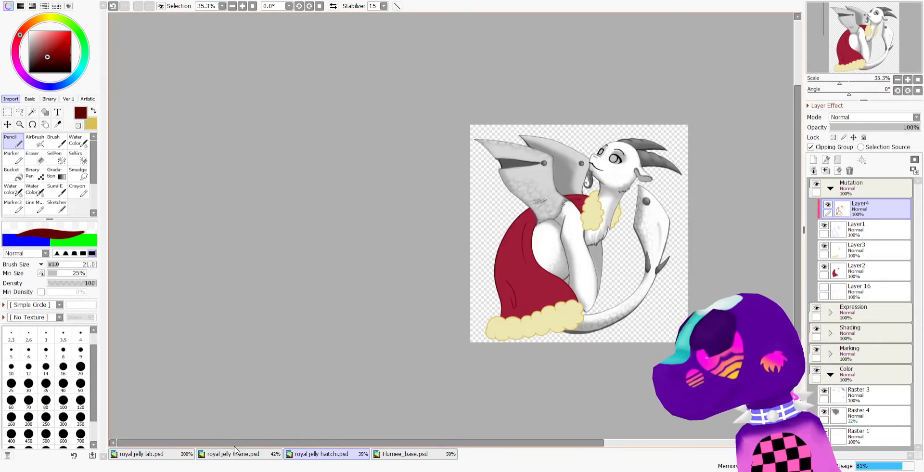
# Switch to royal jelly thane.psd and lock the transparency of the outline layer, Layer1
pyautogui.click(235, 456)
pyautogui.scroll(2, 268, 196)
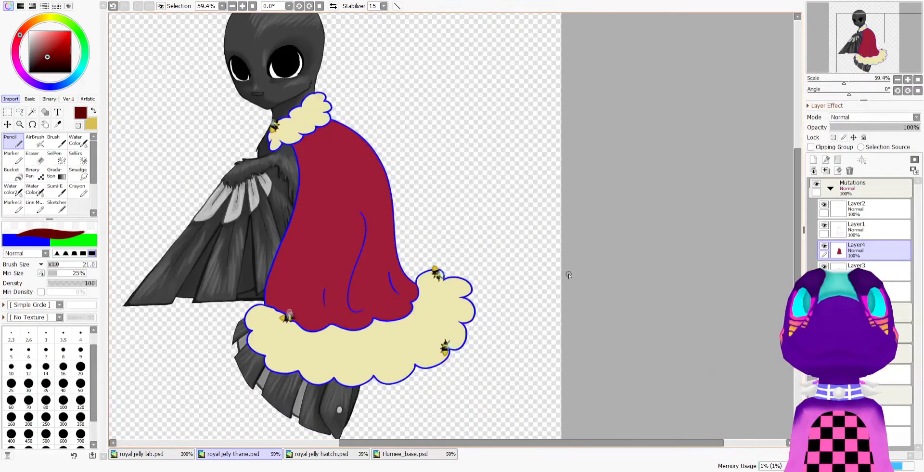
pyautogui.click(839, 228)
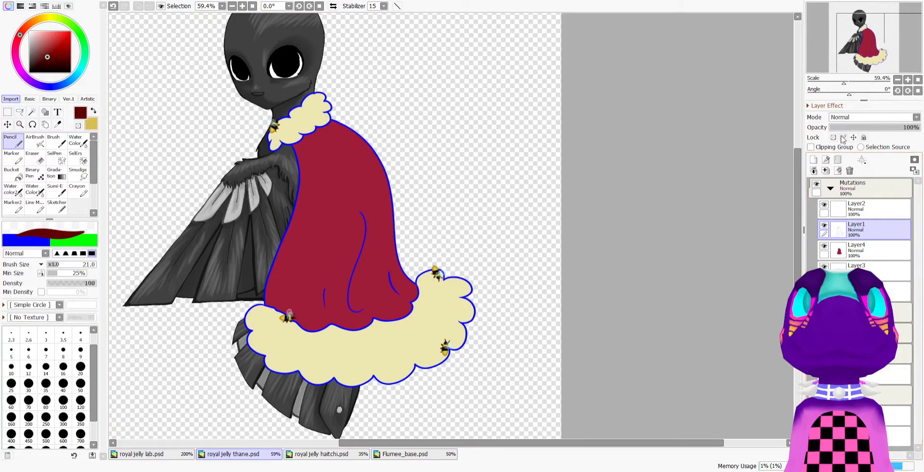
pyautogui.scroll(3, 276, 139)
# Recolour the red cape's blue outlines and fold lines dark red with broad Binary Pen strokes at size 175
pyautogui.click(35, 175)
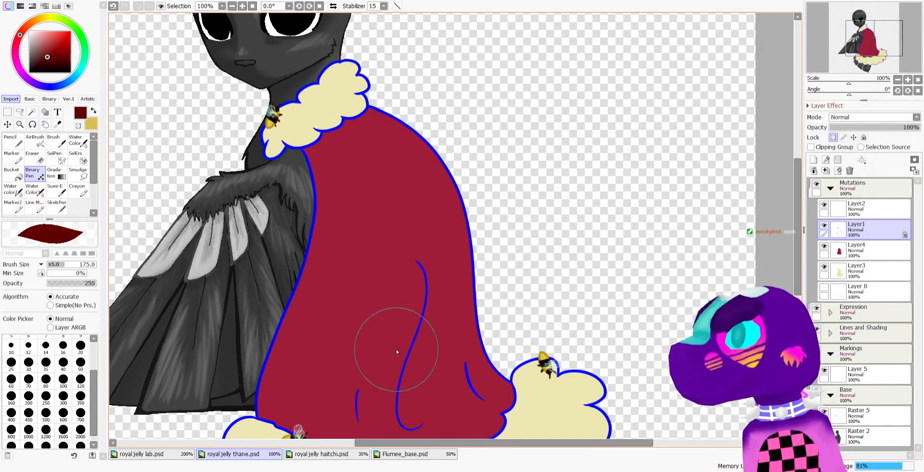
pyautogui.scroll(-2, 368, 336)
pyautogui.scroll(1, 337, 347)
pyautogui.moveTo(339, 300)
pyautogui.mouseDown()
pyautogui.moveTo(351, 192)
pyautogui.moveTo(324, 268)
pyautogui.moveTo(378, 165)
pyautogui.moveTo(441, 294)
pyautogui.moveTo(429, 377)
pyautogui.moveTo(400, 224)
pyautogui.mouseUp()
pyautogui.scroll(1, 372, 185)
pyautogui.scroll(-2, 372, 185)
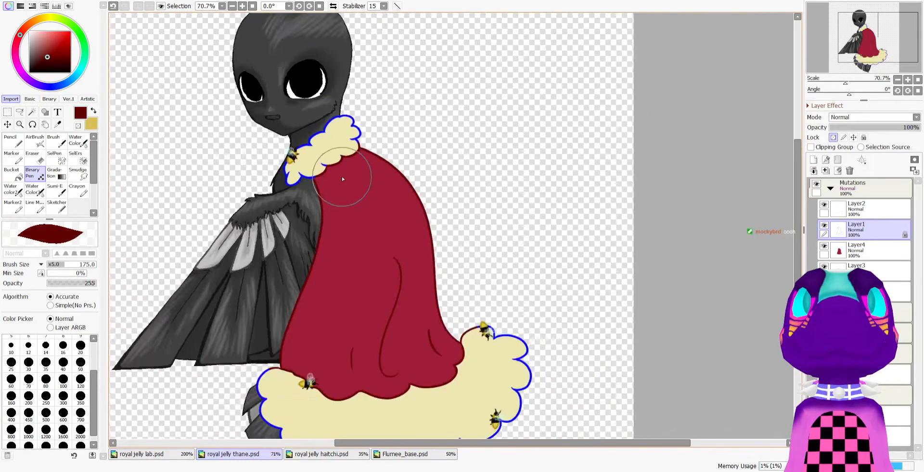
# Recolour the entire outline of the fur collar golden yellow using the Pencil at size 21
pyautogui.scroll(3, 410, 196)
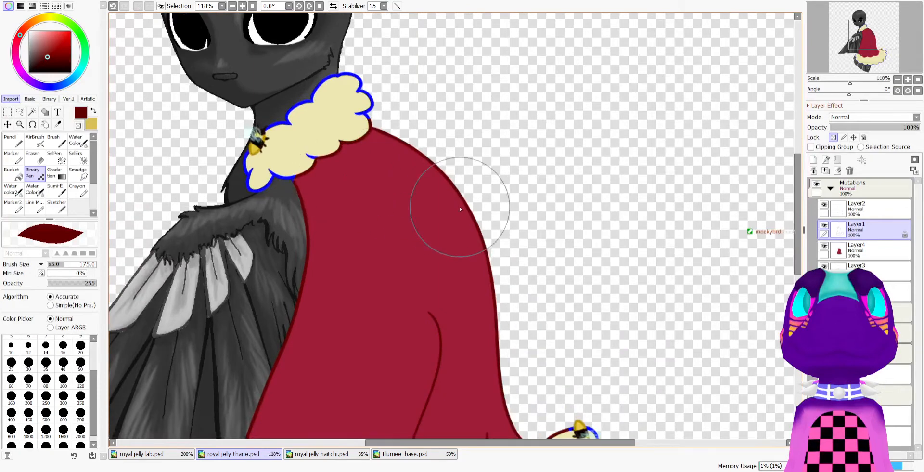
pyautogui.click(86, 118)
pyautogui.click(19, 142)
pyautogui.scroll(2, 246, 133)
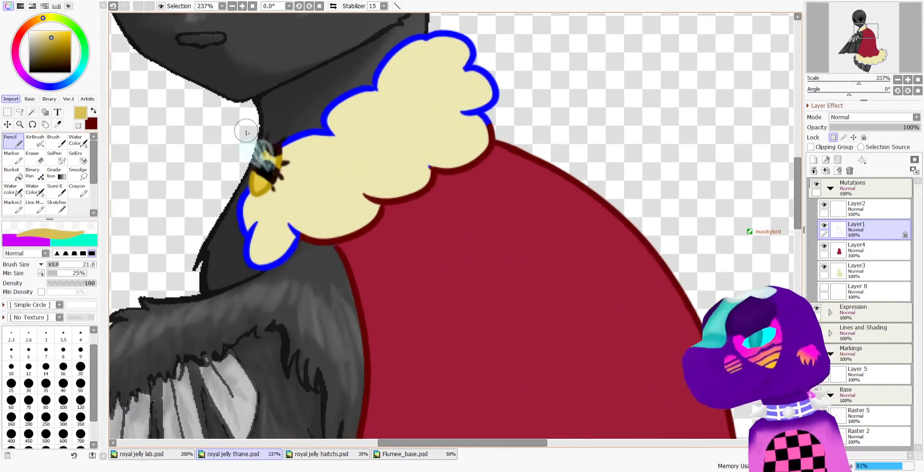
pyautogui.scroll(1, 246, 132)
pyautogui.moveTo(249, 159)
pyautogui.mouseDown()
pyautogui.moveTo(257, 207)
pyautogui.moveTo(294, 237)
pyautogui.moveTo(323, 232)
pyautogui.moveTo(343, 256)
pyautogui.moveTo(402, 226)
pyautogui.moveTo(405, 200)
pyautogui.moveTo(472, 157)
pyautogui.moveTo(488, 180)
pyautogui.mouseUp()
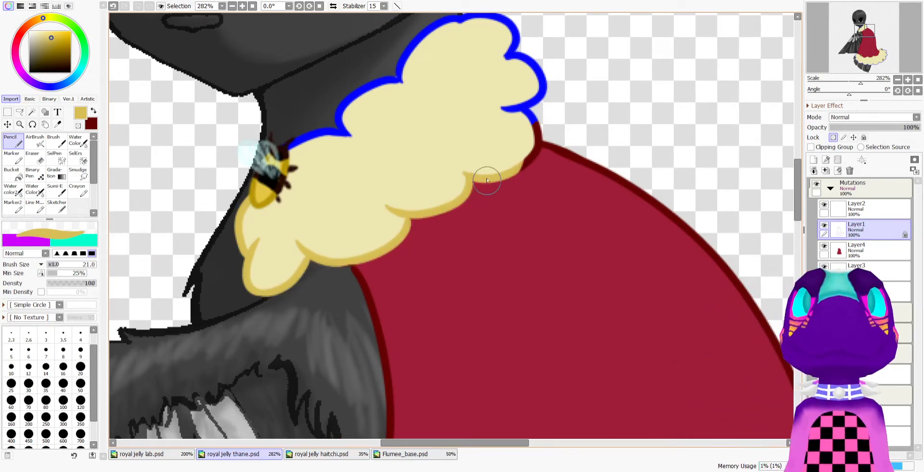
pyautogui.moveTo(533, 138)
pyautogui.mouseDown()
pyautogui.moveTo(511, 101)
pyautogui.moveTo(507, 120)
pyautogui.moveTo(539, 98)
pyautogui.moveTo(539, 76)
pyautogui.moveTo(532, 68)
pyautogui.moveTo(499, 119)
pyautogui.moveTo(517, 44)
pyautogui.moveTo(508, 33)
pyautogui.moveTo(455, 22)
pyautogui.moveTo(434, 28)
pyautogui.moveTo(290, 157)
pyautogui.mouseUp()
pyautogui.scroll(-13, 424, 131)
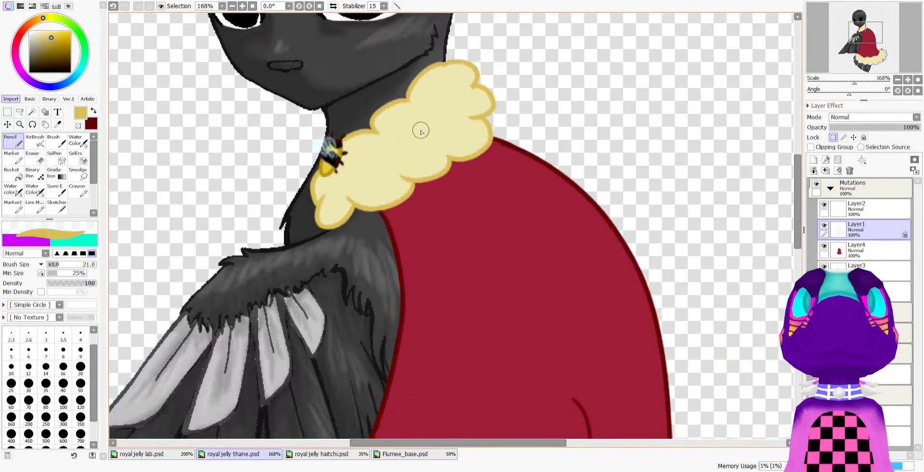
# Recolour the scalloped outline around the whole fur trim at the cape's hem golden yellow
pyautogui.scroll(8, 392, 227)
pyautogui.scroll(1, 388, 288)
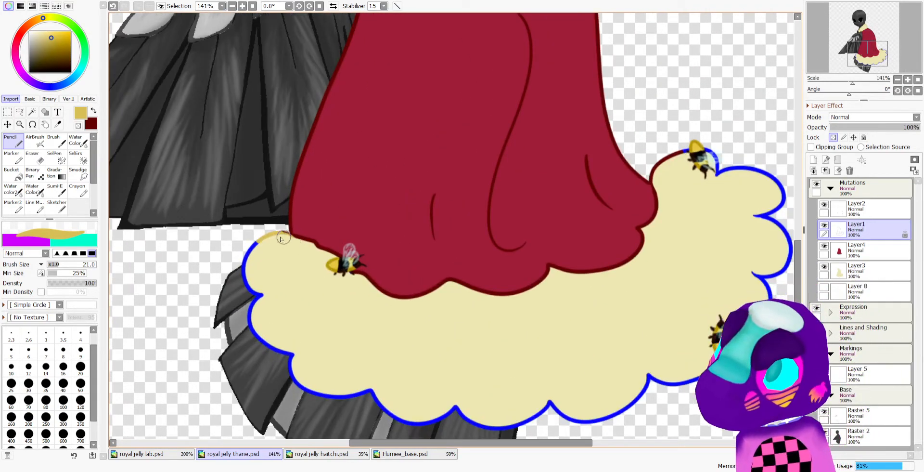
pyautogui.moveTo(282, 239)
pyautogui.mouseDown()
pyautogui.moveTo(309, 238)
pyautogui.moveTo(339, 260)
pyautogui.mouseUp()
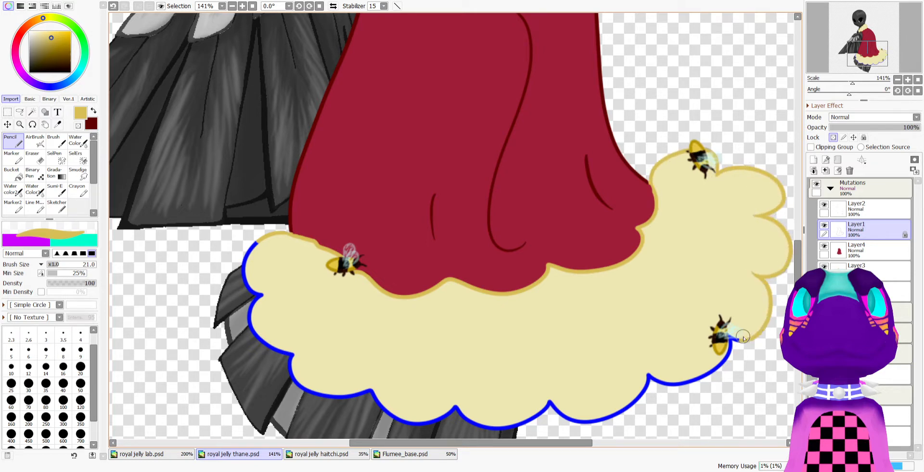
pyautogui.moveTo(726, 362); pyautogui.dragTo(634, 372)
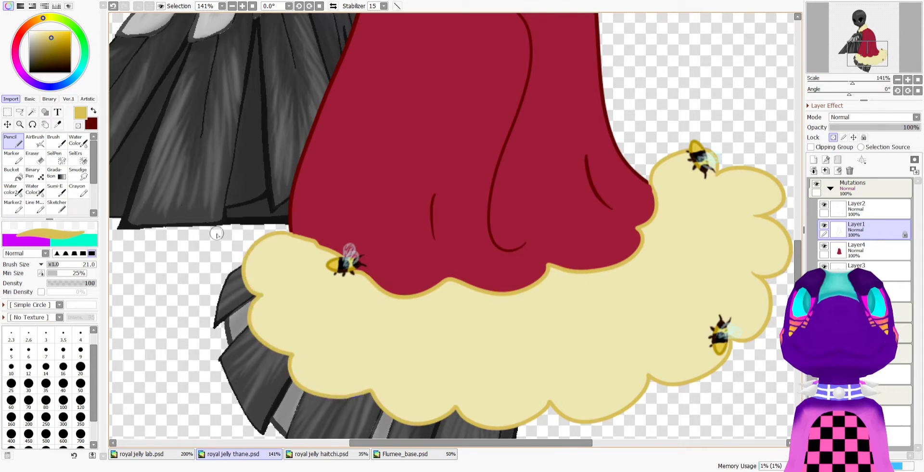
pyautogui.scroll(-3, 263, 237)
pyautogui.scroll(3, 375, 216)
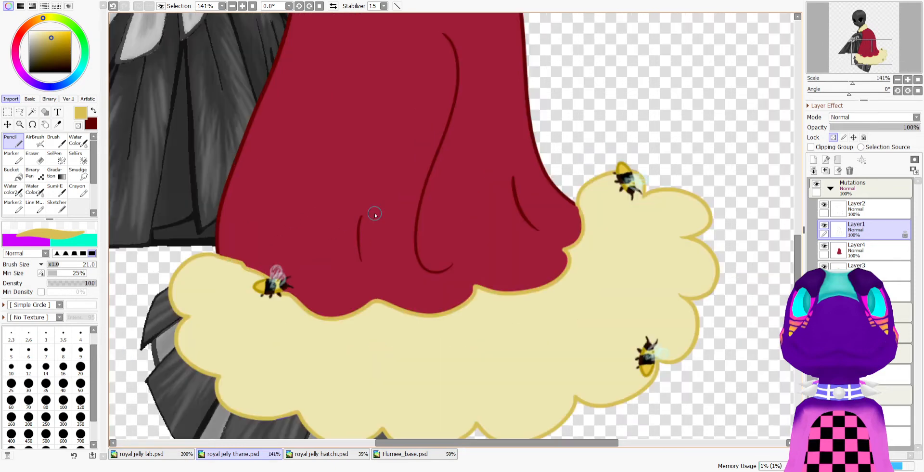
# Swap to dark red and repaint the boundary line between the red cape fabric and the hem's fur trim
pyautogui.click(93, 111)
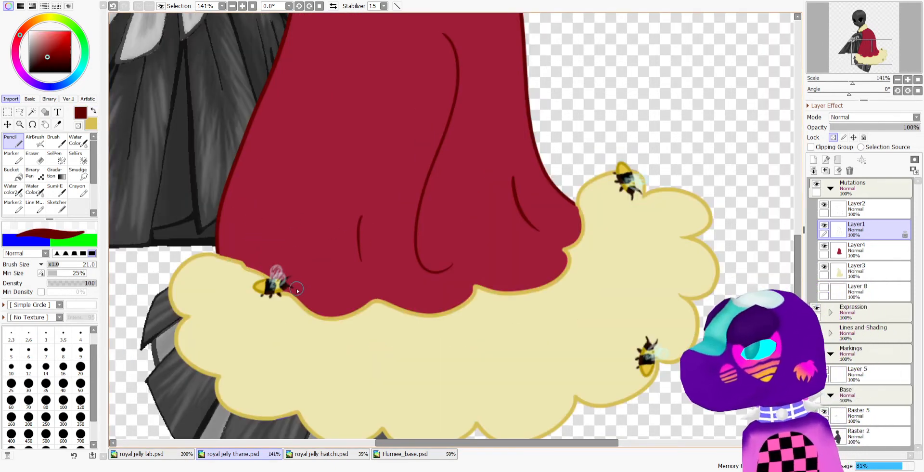
pyautogui.moveTo(293, 289)
pyautogui.mouseDown()
pyautogui.moveTo(334, 320)
pyautogui.moveTo(393, 304)
pyautogui.mouseUp()
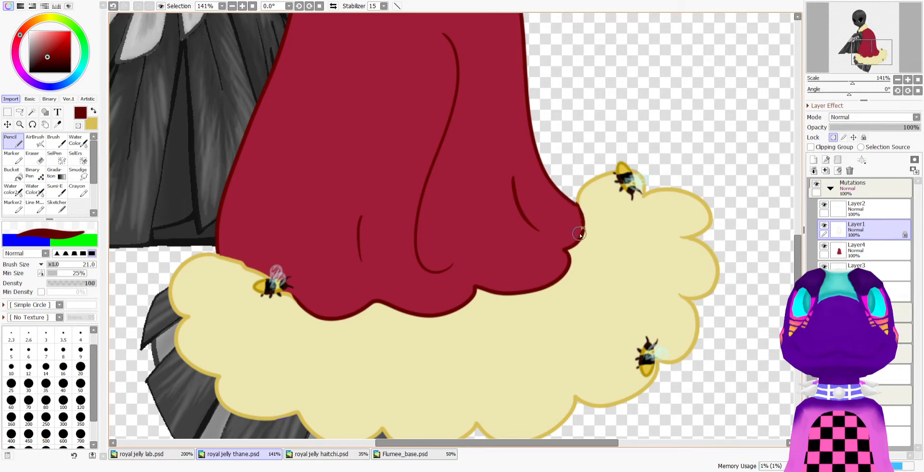
pyautogui.scroll(-6, 557, 222)
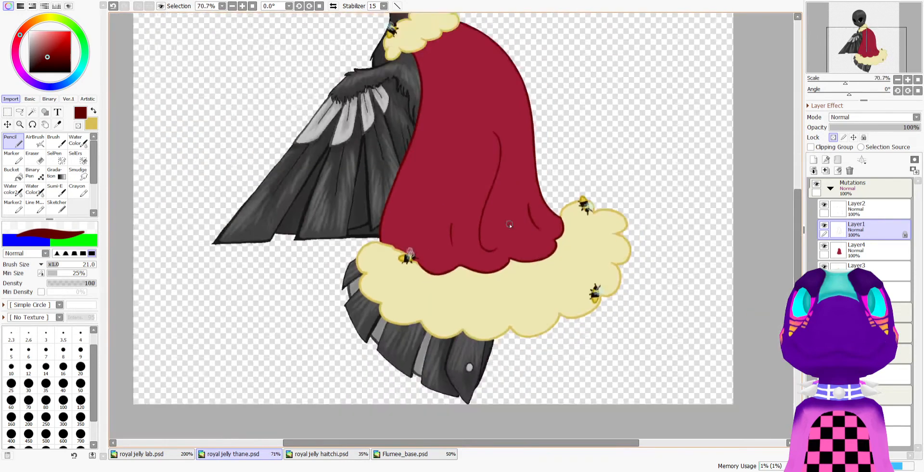
pyautogui.scroll(2, 458, 222)
pyautogui.scroll(-2, 489, 174)
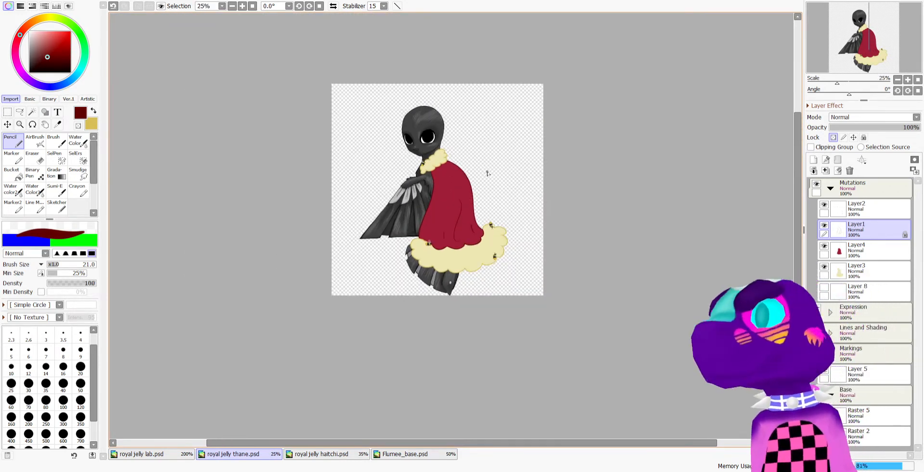
# Inspect the recoloured capes and placed bees across the royal jelly thane.psd, lab.psd and haitchi.psd drawings
pyautogui.scroll(3, 482, 172)
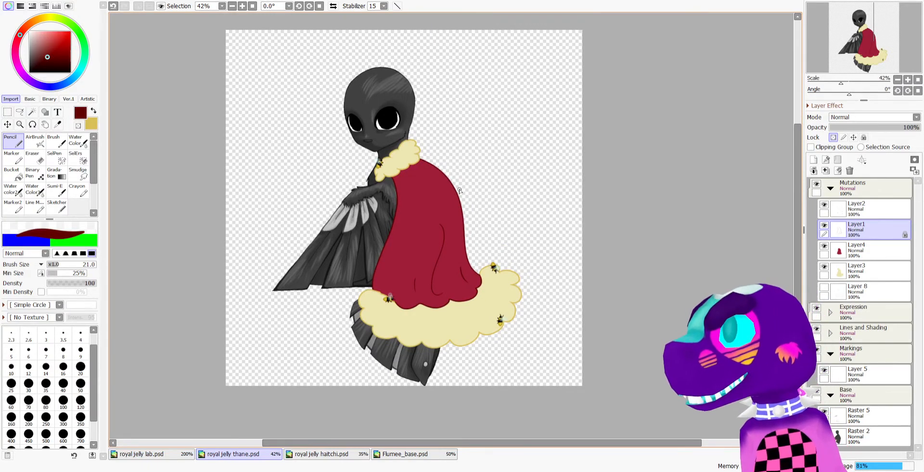
pyautogui.scroll(1, 416, 220)
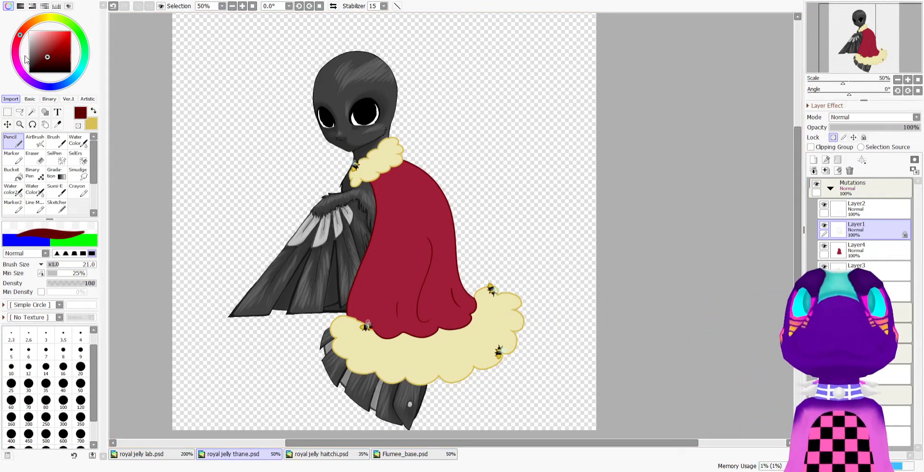
pyautogui.click(156, 455)
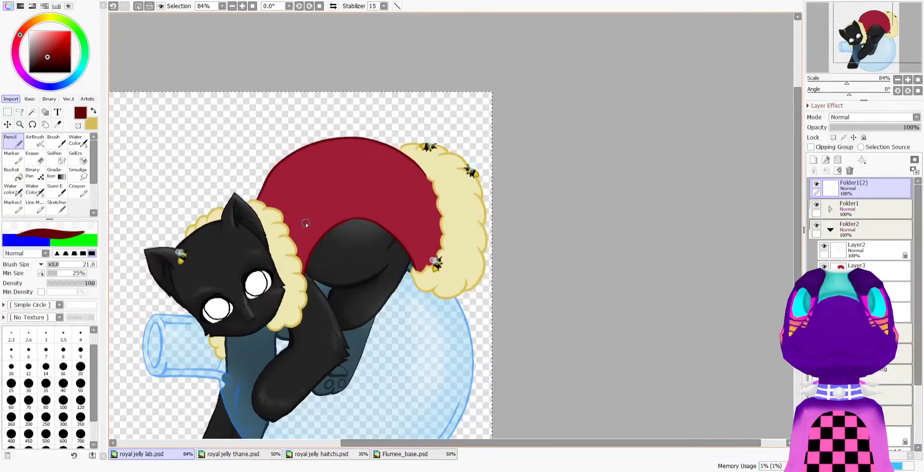
pyautogui.click(310, 455)
pyautogui.scroll(-5, 475, 224)
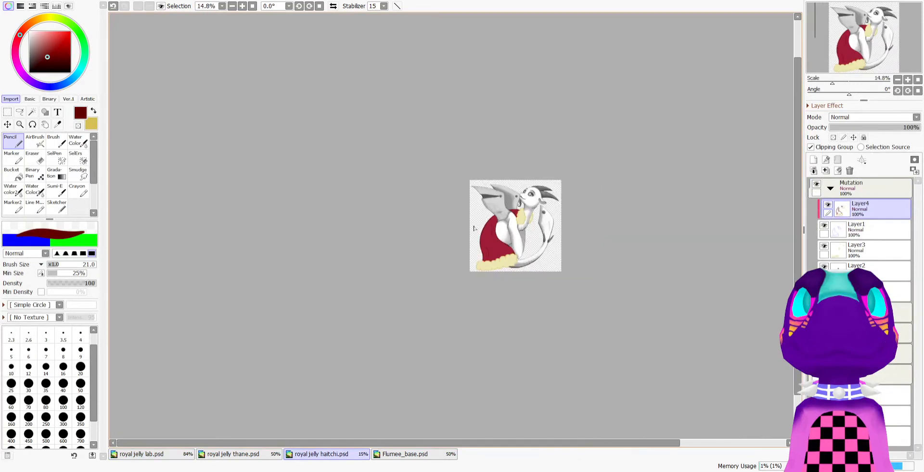
pyautogui.scroll(7, 496, 245)
pyautogui.click(141, 455)
pyautogui.scroll(-4, 391, 233)
pyautogui.scroll(3, 392, 232)
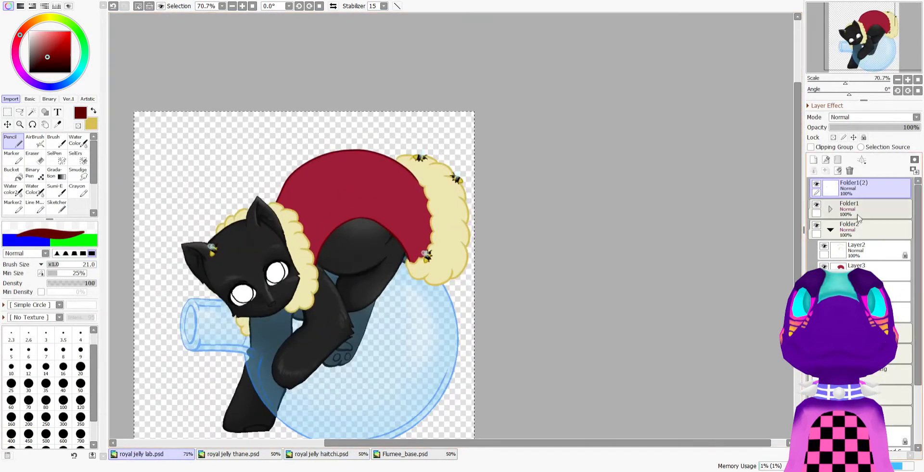
pyautogui.scroll(-2, 393, 219)
pyautogui.scroll(1, 394, 205)
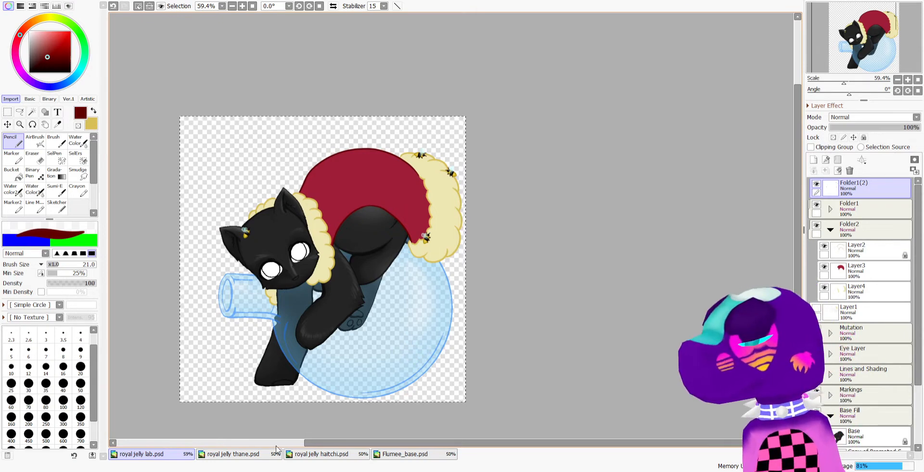
# Paste the bees onto a new layer above Layer4 in royal jelly haitchi.psd and shift them so one sits on the fur collar
pyautogui.click(308, 455)
pyautogui.scroll(-1, 592, 195)
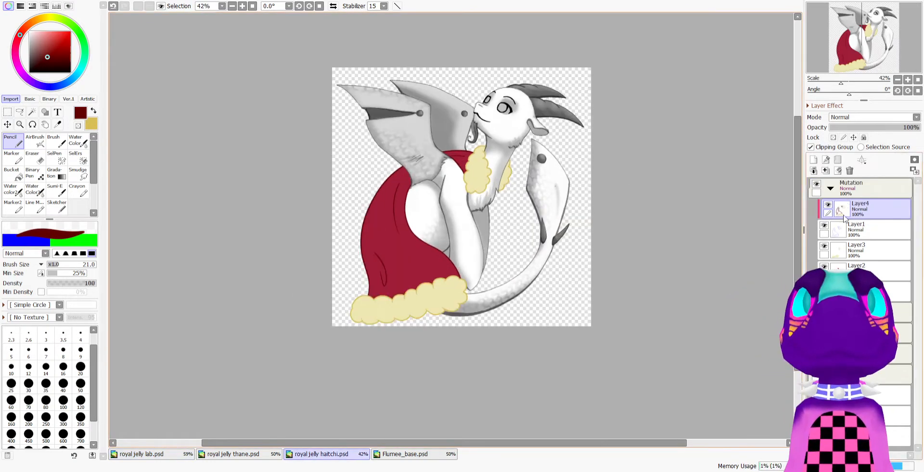
pyautogui.scroll(1, 563, 167)
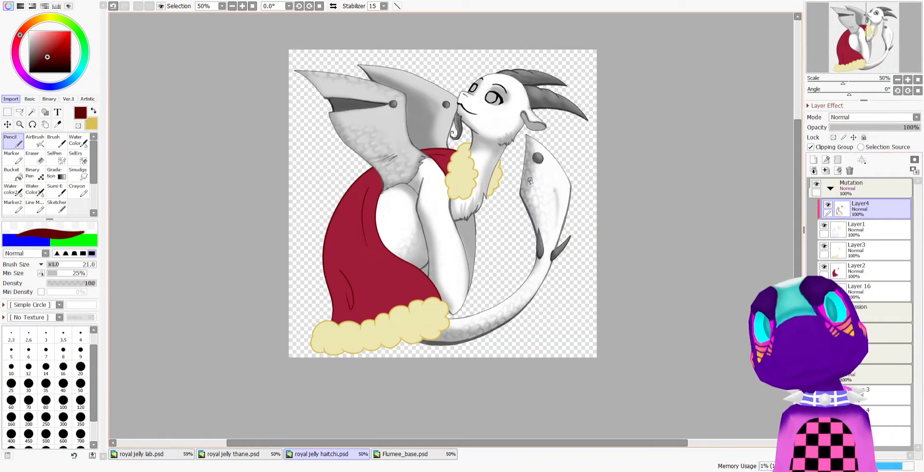
pyautogui.hotkey('ctrl', 'shift', 'n')
pyautogui.scroll(3, 553, 82)
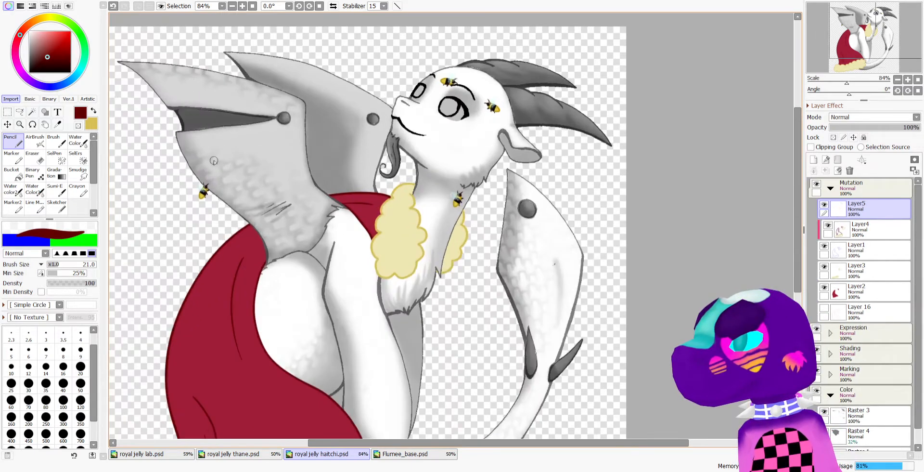
pyautogui.click(7, 124)
pyautogui.moveTo(459, 127); pyautogui.dragTo(392, 192)
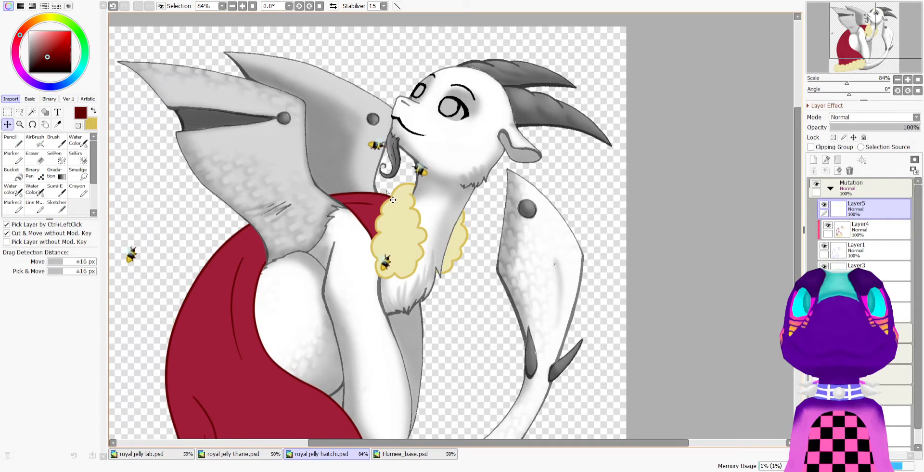
# Select the two bees beside the creature's chin and move them onto the front end of the hem's fur trim
pyautogui.scroll(2, 394, 200)
pyautogui.click(7, 114)
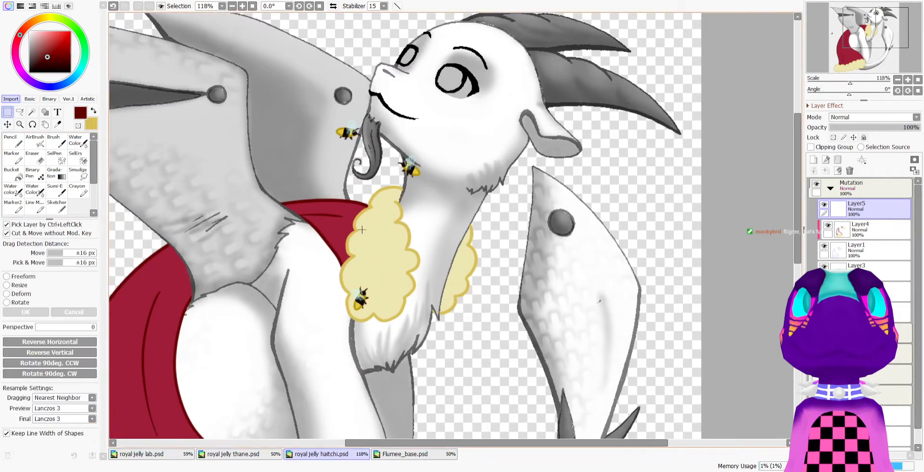
pyautogui.moveTo(309, 88); pyautogui.dragTo(486, 217)
pyautogui.scroll(-3, 439, 133)
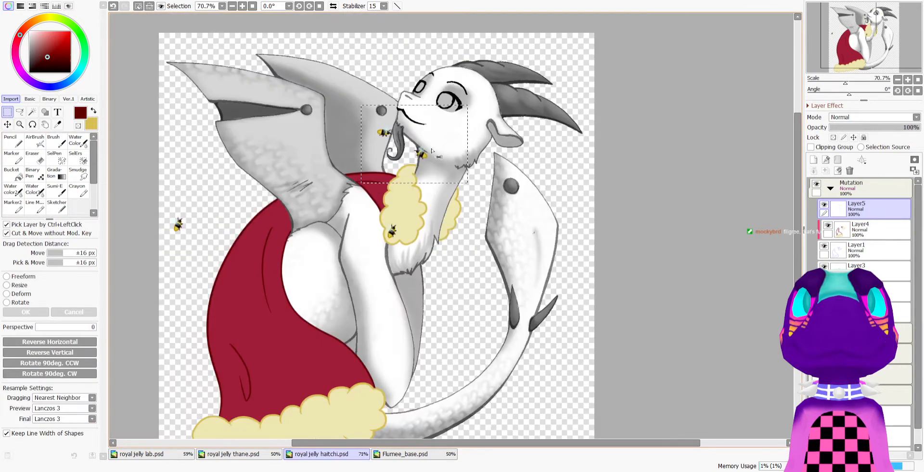
pyautogui.moveTo(421, 154); pyautogui.dragTo(420, 187)
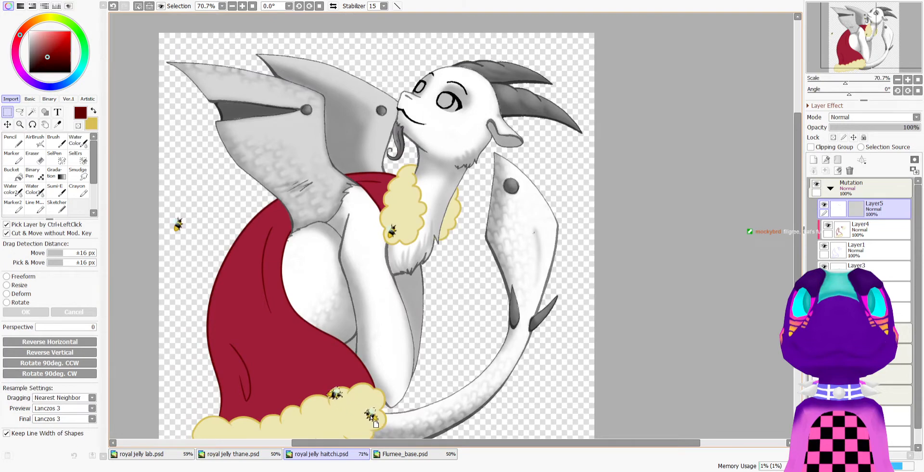
pyautogui.scroll(-2, 371, 417)
pyautogui.moveTo(372, 417); pyautogui.dragTo(389, 314)
pyautogui.scroll(2, 389, 313)
pyautogui.hotkey('ctrl', 'd')
# Select the stray bee outside the cape and place it on the back end of the hem's fur trim
pyautogui.moveTo(187, 90); pyautogui.dragTo(237, 174)
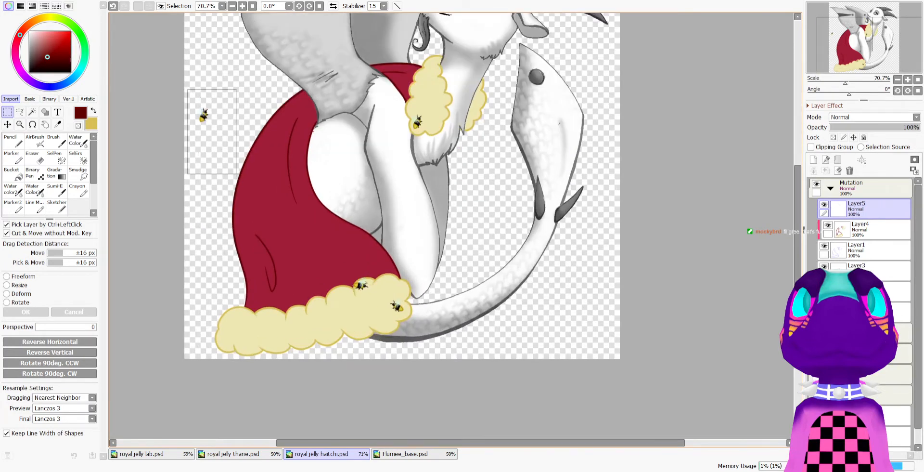
pyautogui.moveTo(197, 117); pyautogui.dragTo(256, 319)
pyautogui.hotkey('ctrl', 'd')
# Nudge the middle bee on the hem further along the fur's upper edge, away from its neighbour at the front
pyautogui.scroll(3, 324, 262)
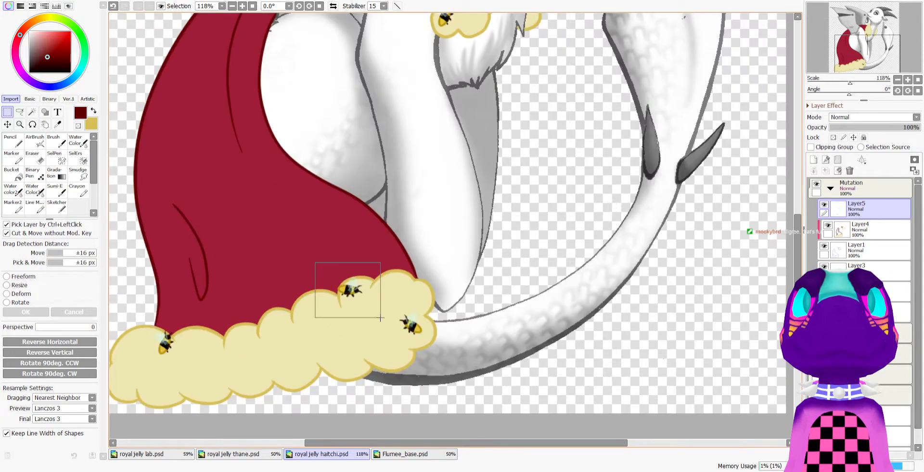
pyautogui.moveTo(346, 297); pyautogui.dragTo(321, 303)
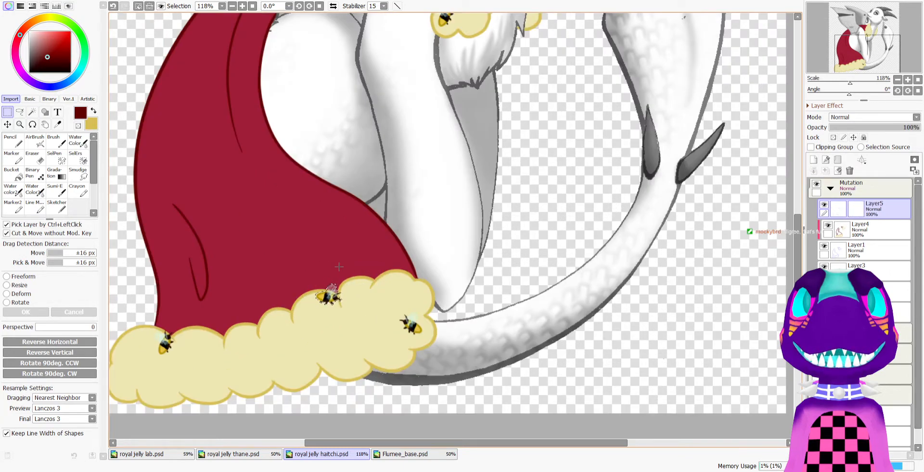
pyautogui.hotkey('ctrl', 'd')
pyautogui.scroll(-1, 339, 262)
pyautogui.scroll(-2, 341, 262)
pyautogui.scroll(1, 356, 180)
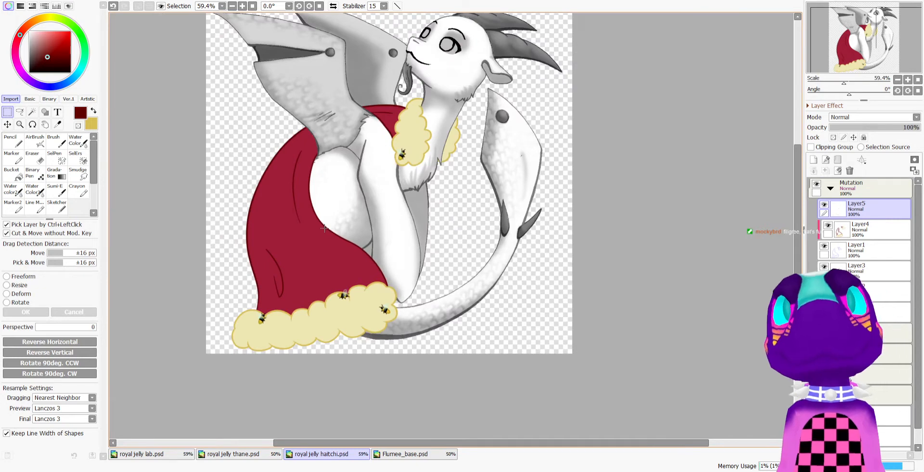
pyautogui.scroll(-1, 356, 180)
pyautogui.scroll(1, 355, 180)
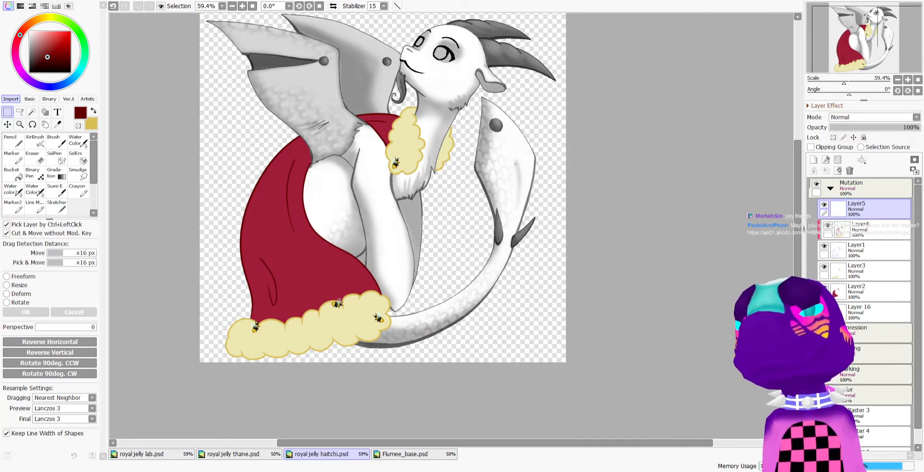
pyautogui.scroll(-4, 373, 185)
pyautogui.scroll(3, 366, 168)
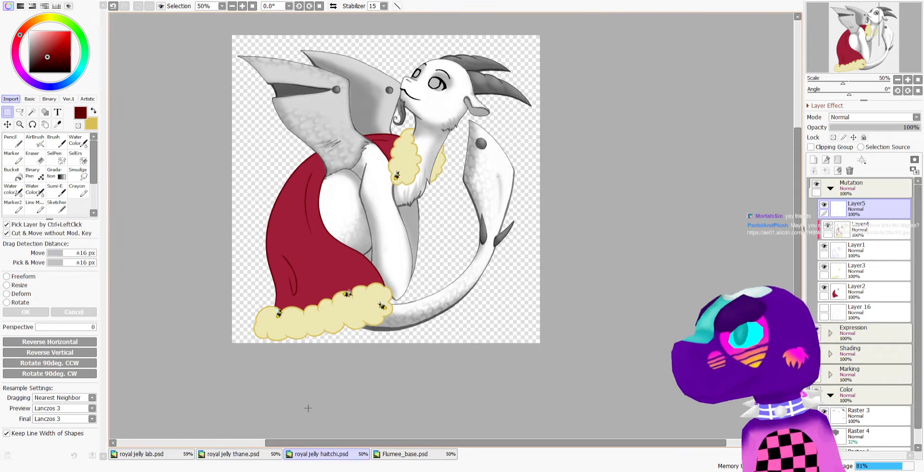
# Paste the bees onto a new layer in Flumee_base.psd and move them together so they land around the front fur collar
pyautogui.click(396, 455)
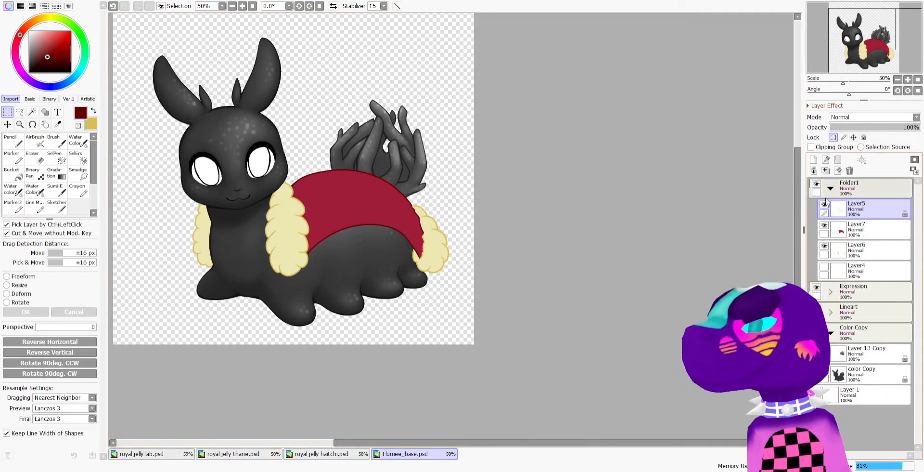
pyautogui.scroll(-1, 329, 162)
pyautogui.scroll(1, 330, 162)
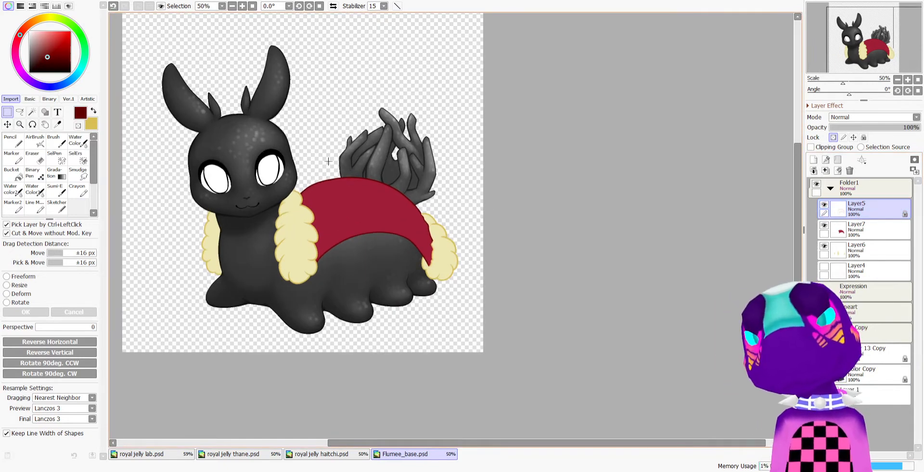
pyautogui.hotkey('ctrl', 'v')
pyautogui.moveTo(309, 130); pyautogui.dragTo(314, 147)
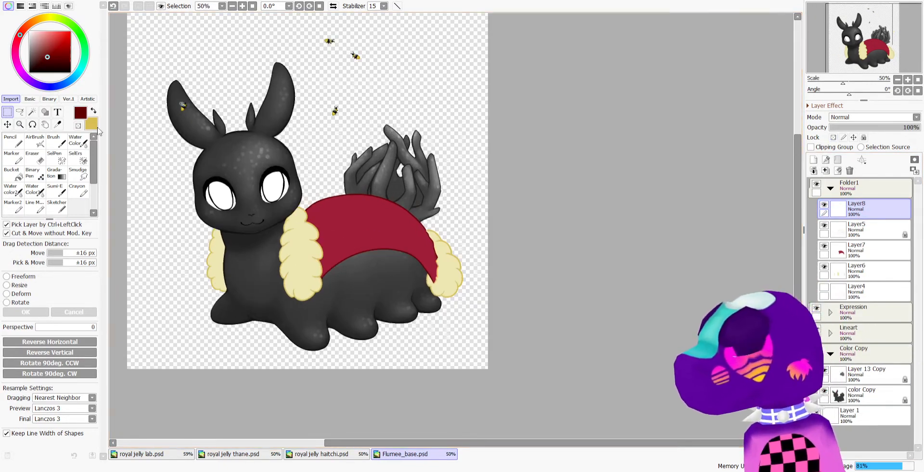
pyautogui.click(8, 124)
pyautogui.moveTo(365, 115); pyautogui.dragTo(343, 294)
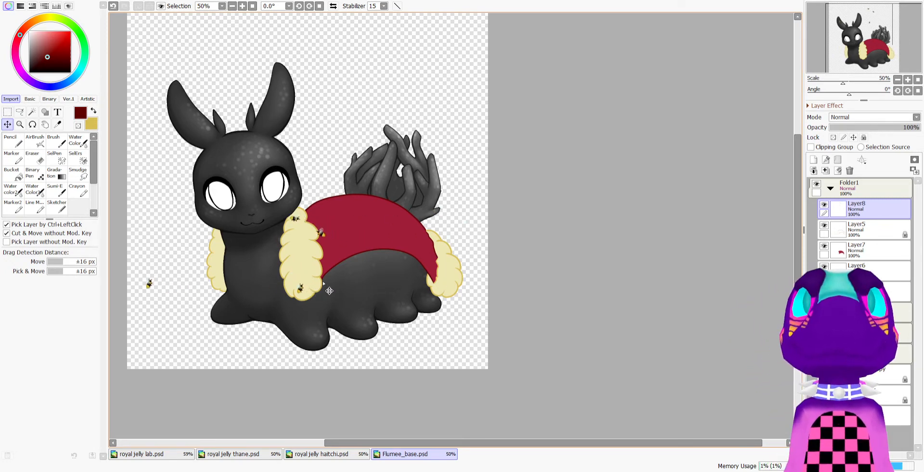
# Select the bee straddling the collar and red cape and move it to the fur on the chest's far side
pyautogui.scroll(3, 337, 273)
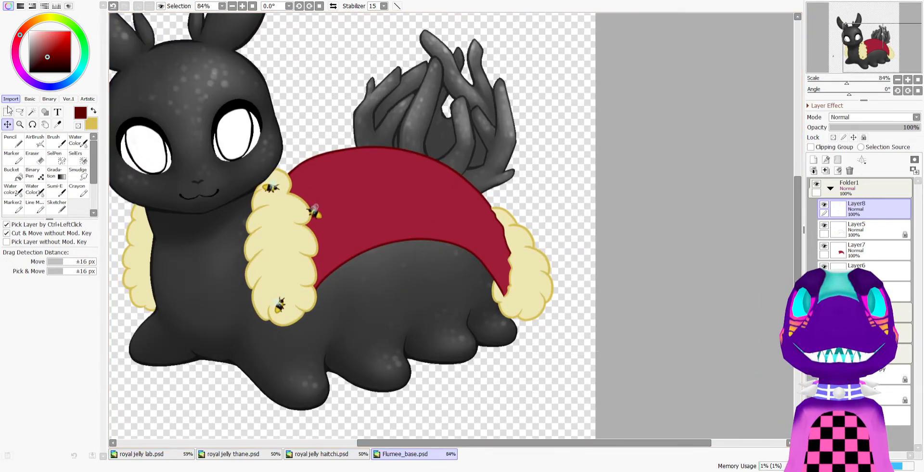
pyautogui.click(7, 111)
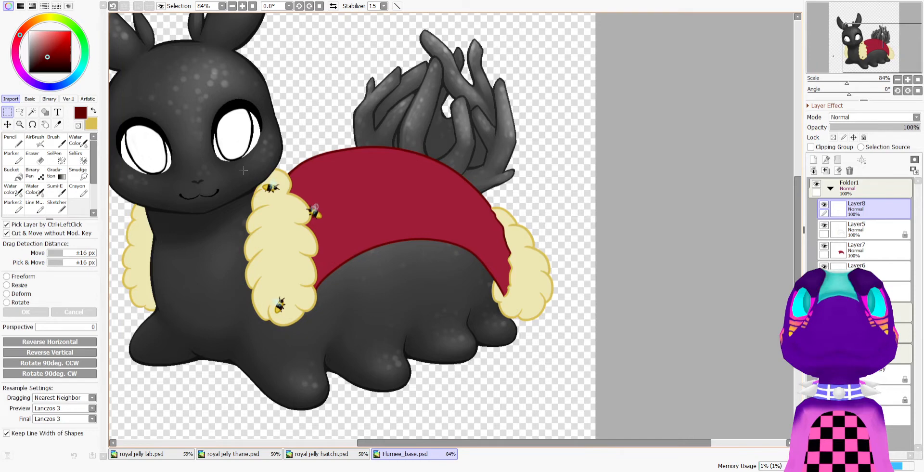
pyautogui.moveTo(329, 222); pyautogui.dragTo(147, 245)
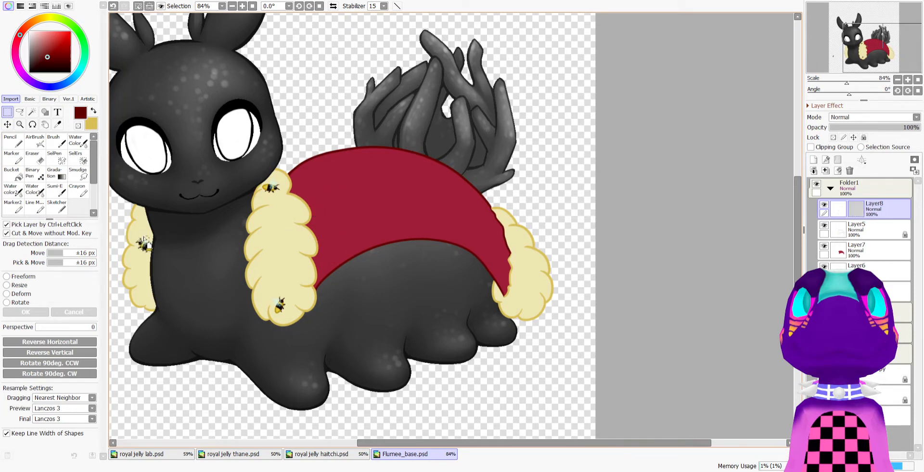
pyautogui.hotkey('ctrl', 'd')
# Select the stray bee beside the creature and place it on the fur trim at the cape's rear end
pyautogui.scroll(-3, 289, 193)
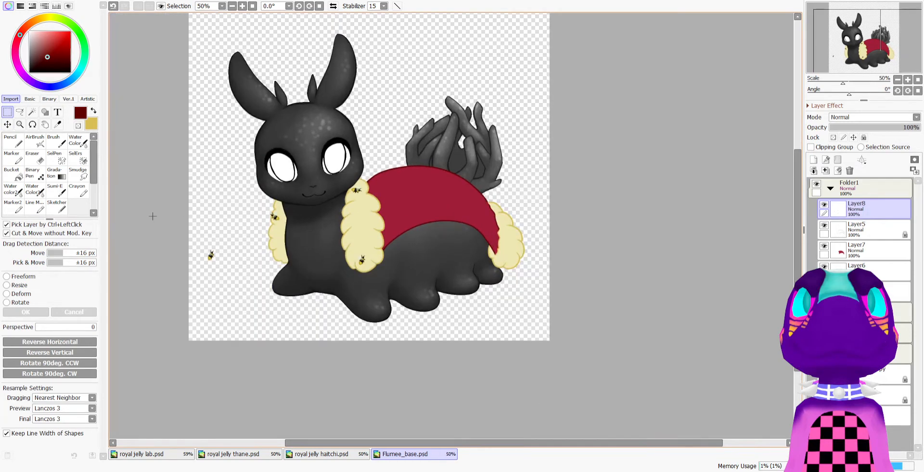
pyautogui.moveTo(214, 257); pyautogui.dragTo(505, 239)
pyautogui.hotkey('ctrl', 'd')
pyautogui.scroll(4, 530, 217)
pyautogui.scroll(-3, 501, 224)
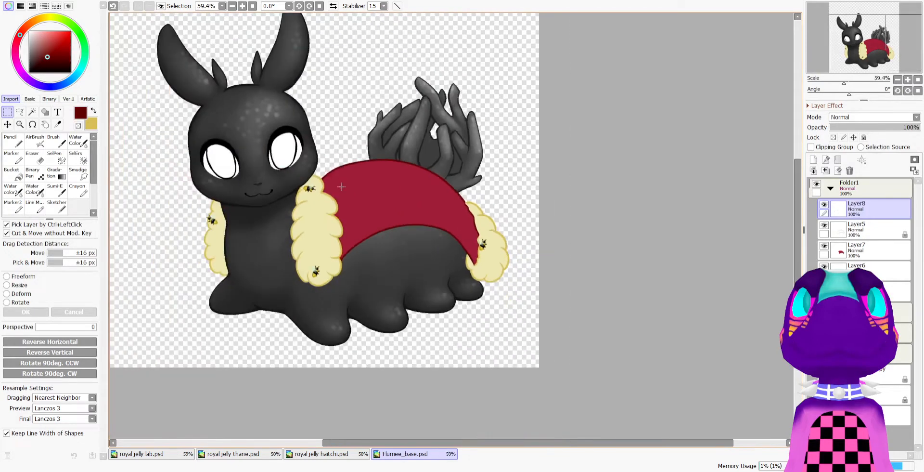
# Select the upper bee on the front fur collar and shift it slightly down toward the red cape
pyautogui.scroll(1, 344, 188)
pyautogui.scroll(2, 289, 203)
pyautogui.moveTo(272, 125); pyautogui.dragTo(359, 225)
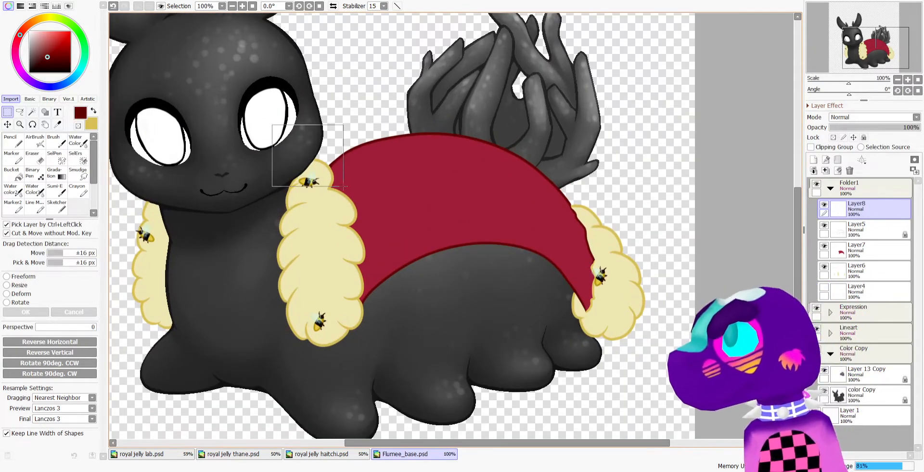
pyautogui.scroll(-3, 328, 193)
pyautogui.moveTo(356, 190); pyautogui.dragTo(372, 206)
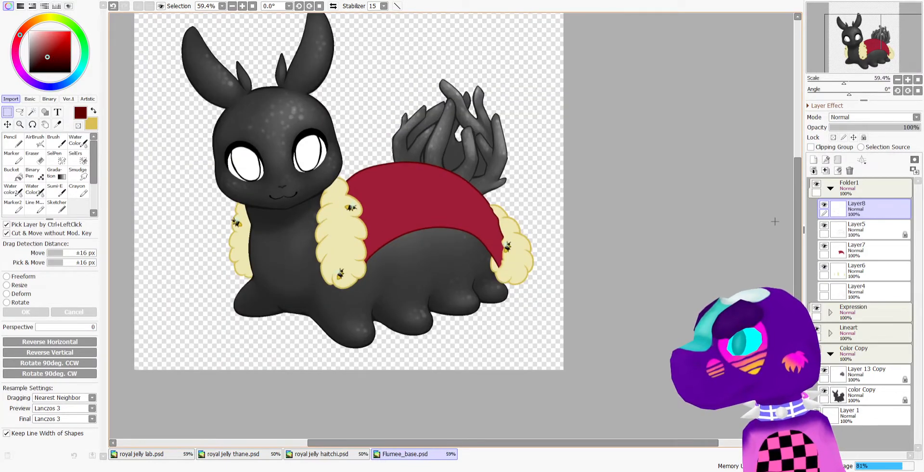
# Collapse the Folder1 layer folder and toggle its visibility off and back on to check the cape
pyautogui.click(830, 188)
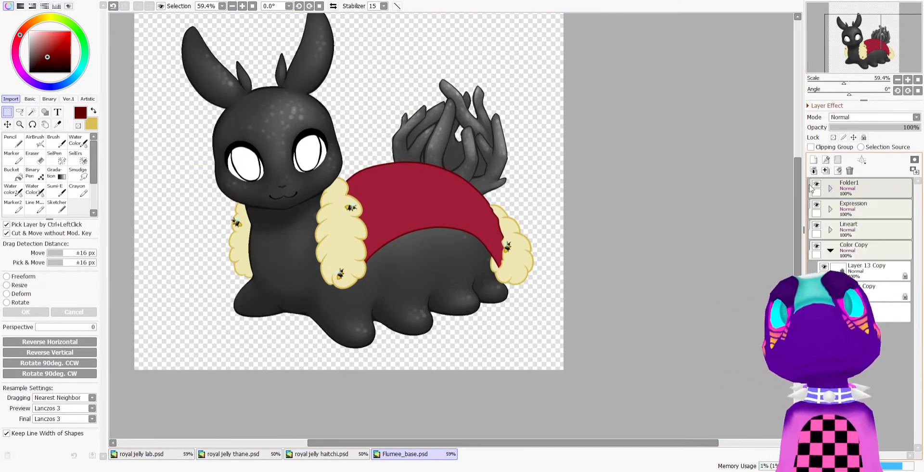
pyautogui.click(817, 184)
pyautogui.click(817, 184)
# Save the drawing under the name royal jelly flumee and collapse the Color Copy folder
pyautogui.scroll(-3, 356, 280)
pyautogui.scroll(2, 331, 267)
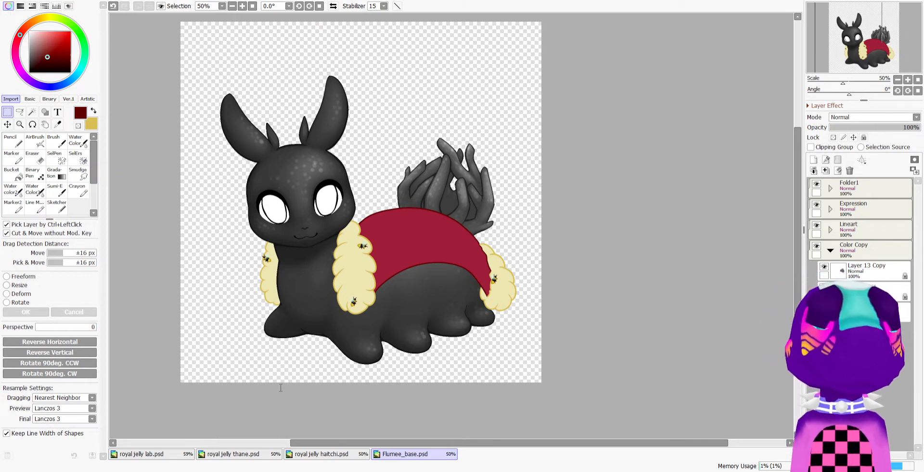
pyautogui.press('Return')
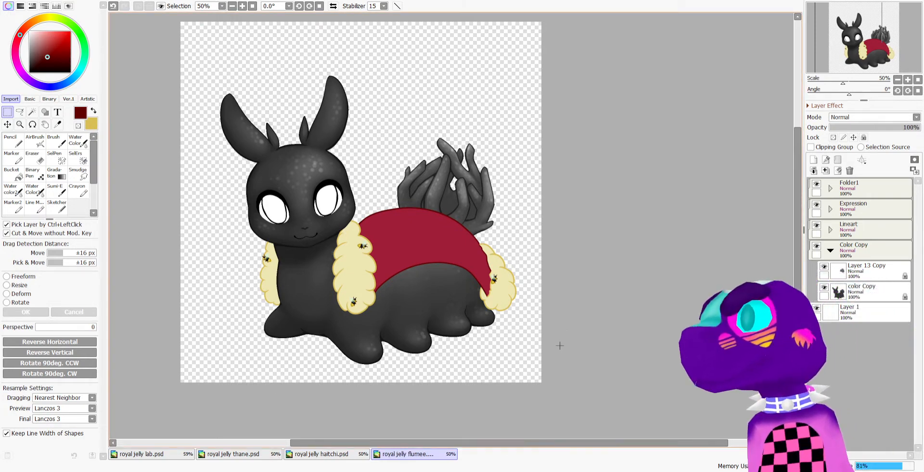
pyautogui.click(830, 249)
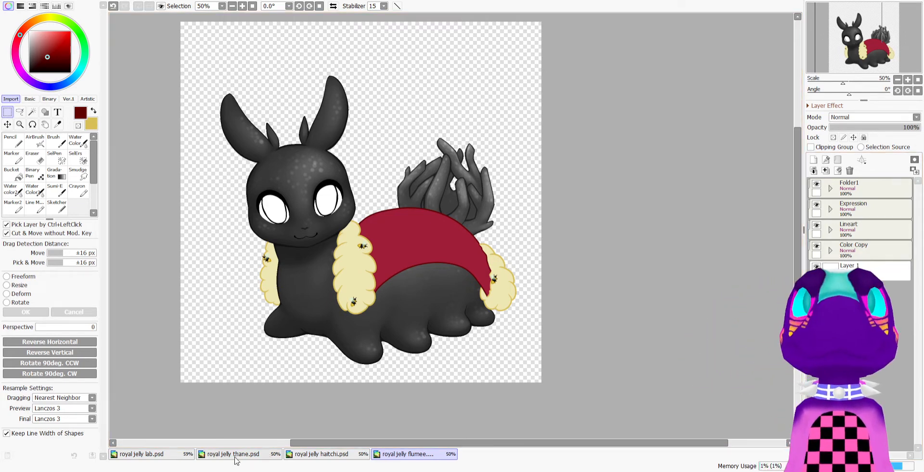
# In the royal jelly lab drawing, delete the empty Folder1(2) layer and toggle the bees' Folder1 visibility off and on
pyautogui.click(163, 463)
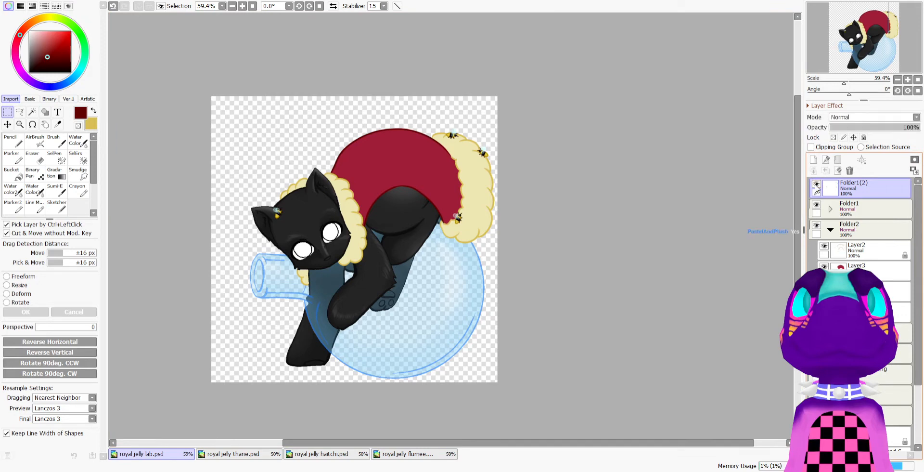
pyautogui.click(850, 170)
pyautogui.click(817, 185)
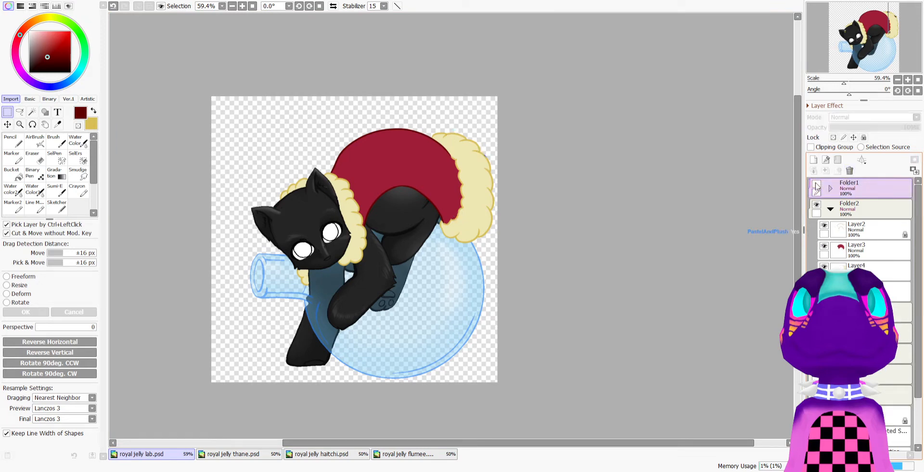
pyautogui.click(816, 185)
# Collapse Folder2, check the cape by toggling its visibility, and delete the hidden Layer1 sketch
pyautogui.click(831, 209)
pyautogui.click(816, 206)
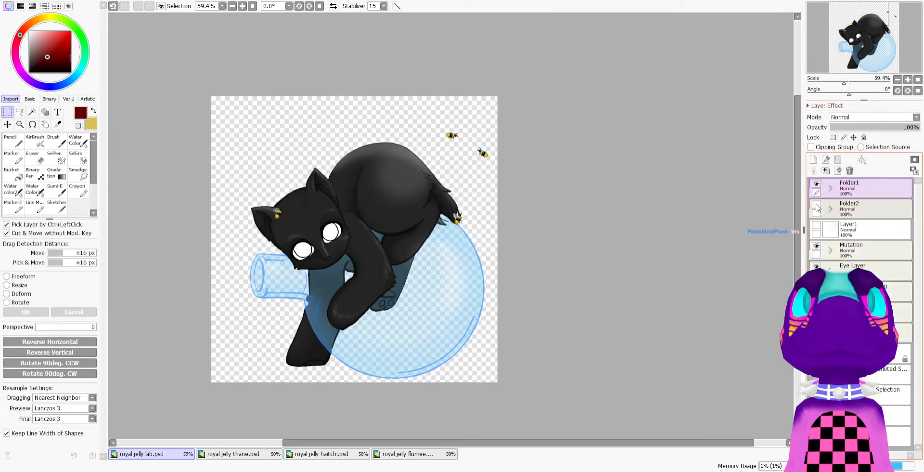
pyautogui.click(817, 206)
pyautogui.click(817, 225)
pyautogui.click(845, 231)
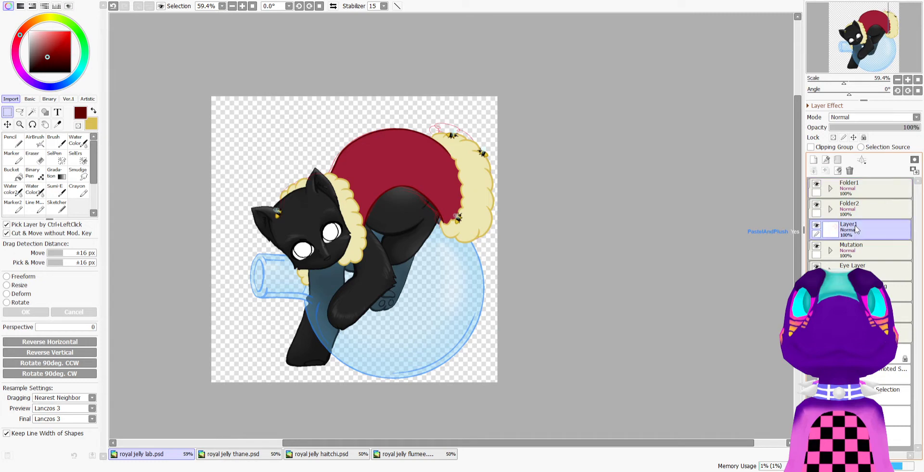
pyautogui.click(849, 170)
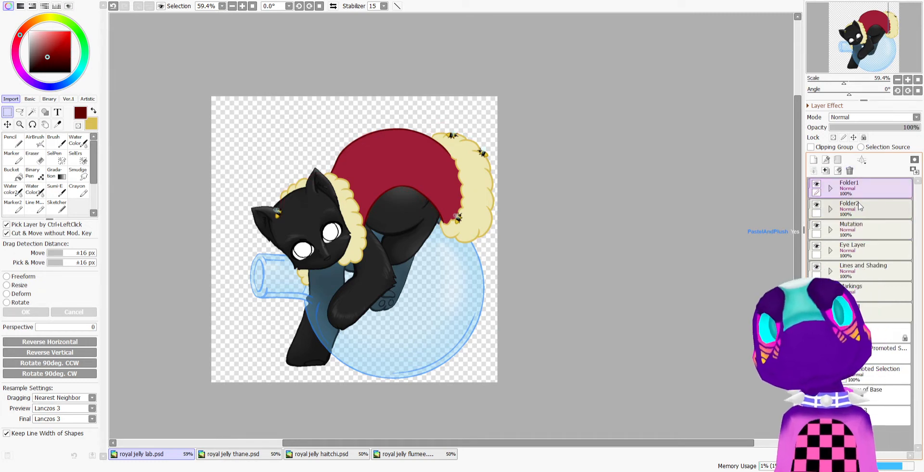
# Move Folder1 and Folder2 together into the Mutation folder and collapse the Base Fill folder
pyautogui.keyDown('ctrl'); pyautogui.click(859, 202); pyautogui.keyUp('ctrl')
pyautogui.moveTo(859, 191); pyautogui.dragTo(859, 229)
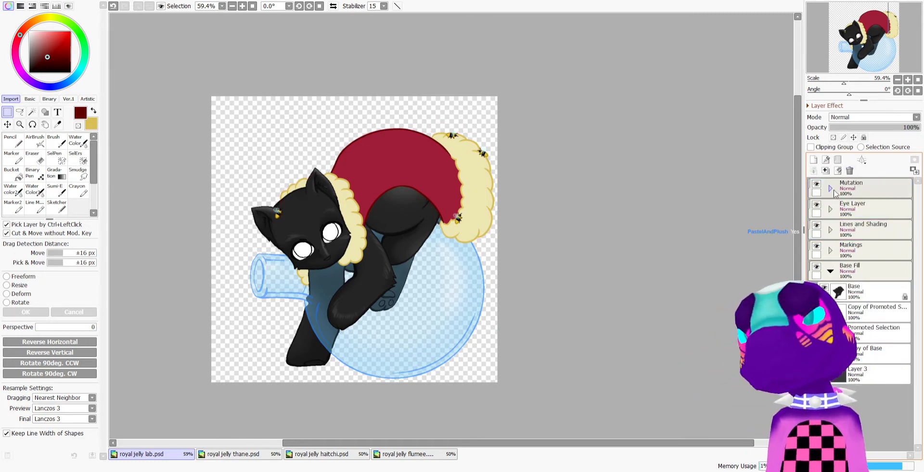
pyautogui.click(831, 271)
# Expand the Markings folder and hide the Mutation and Base Fill folders to leave only the cat's lines and shading
pyautogui.click(830, 251)
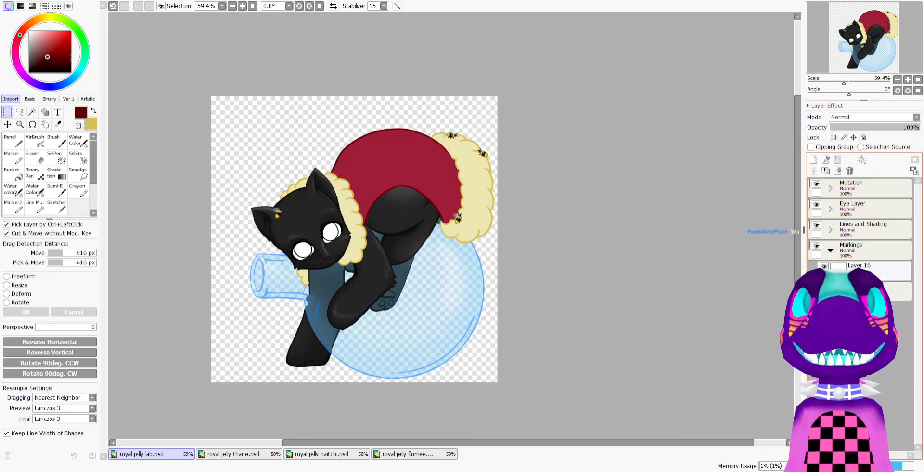
pyautogui.click(867, 267)
pyautogui.click(816, 183)
pyautogui.scroll(2, 396, 166)
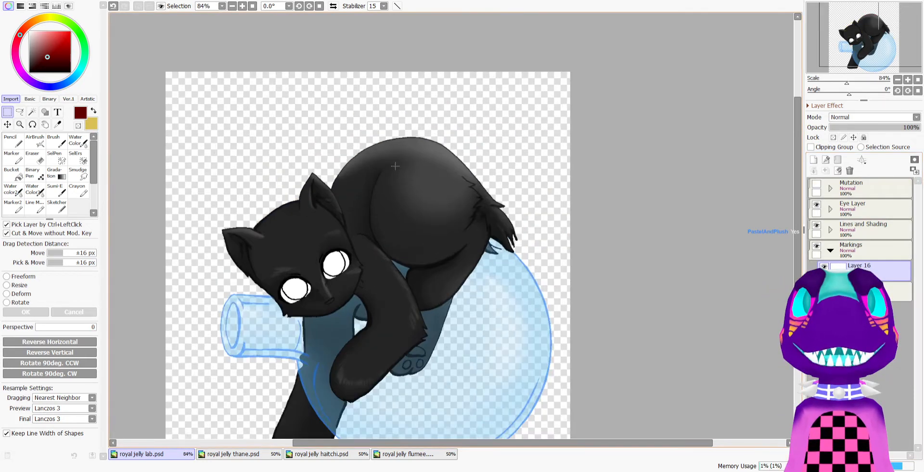
pyautogui.click(867, 292)
pyautogui.click(816, 288)
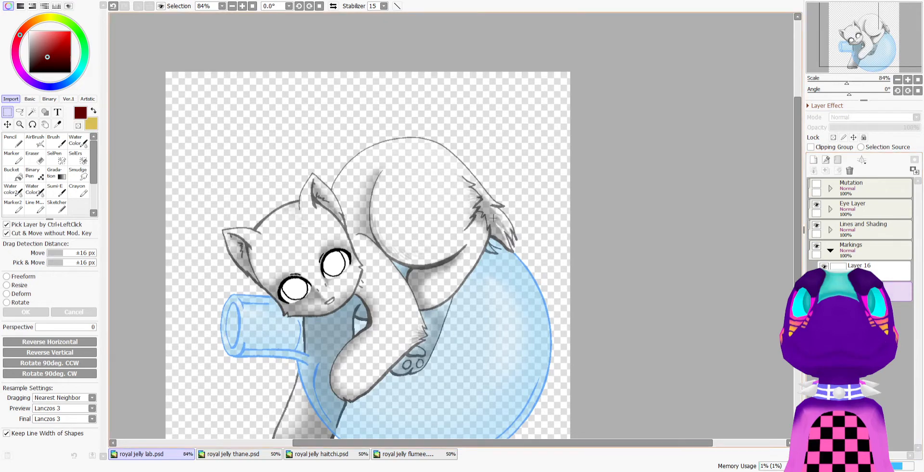
# Select Layer 16 in the Markings folder and set up the Sketcher brush with a bright green colour
pyautogui.scroll(-2, 496, 225)
pyautogui.scroll(1, 511, 279)
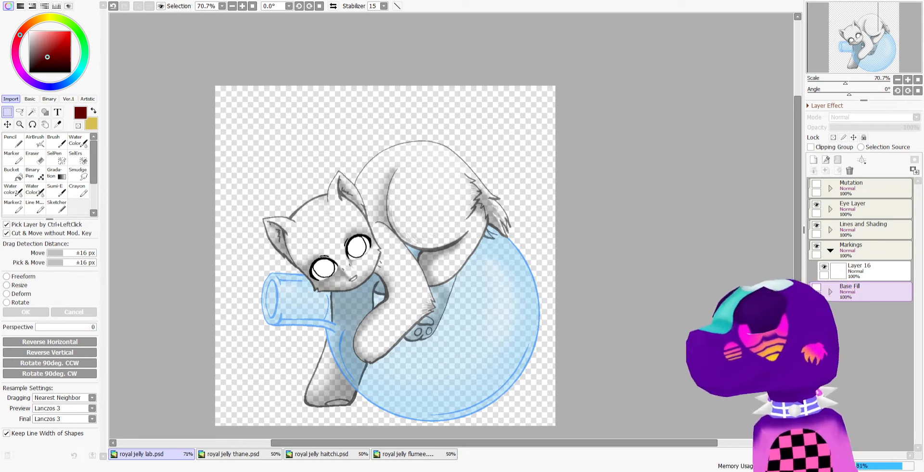
pyautogui.scroll(2, 412, 194)
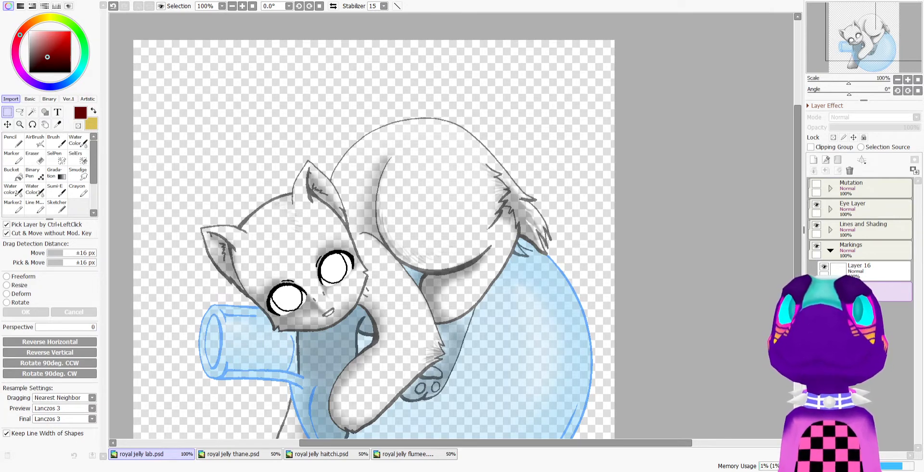
pyautogui.moveTo(452, 181); pyautogui.dragTo(434, 176)
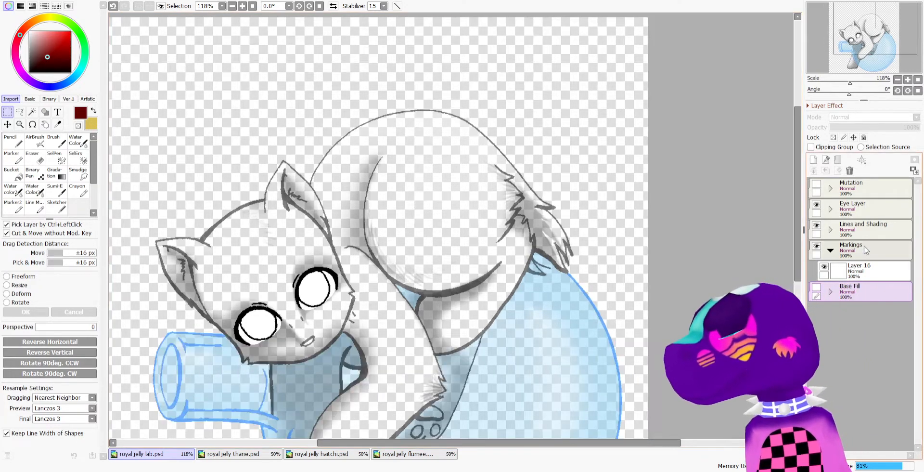
pyautogui.keyDown('ctrl'); pyautogui.click(435, 176); pyautogui.keyUp('ctrl')
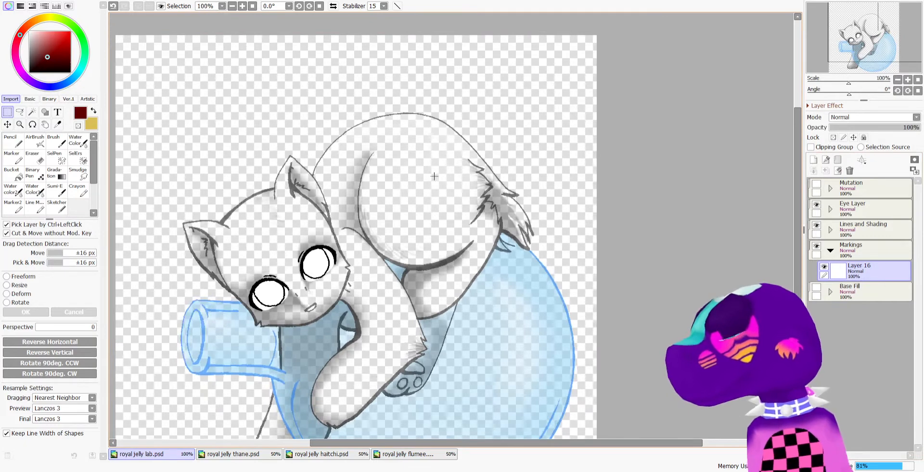
pyautogui.click(12, 140)
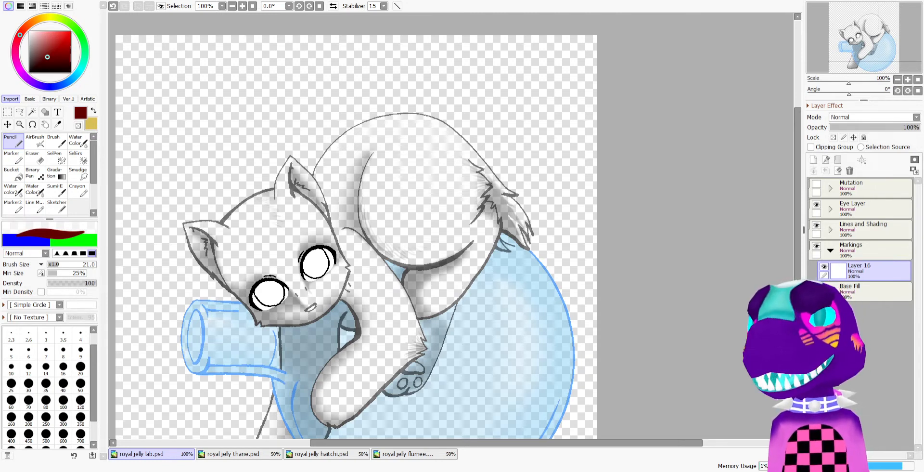
pyautogui.scroll(2, 418, 231)
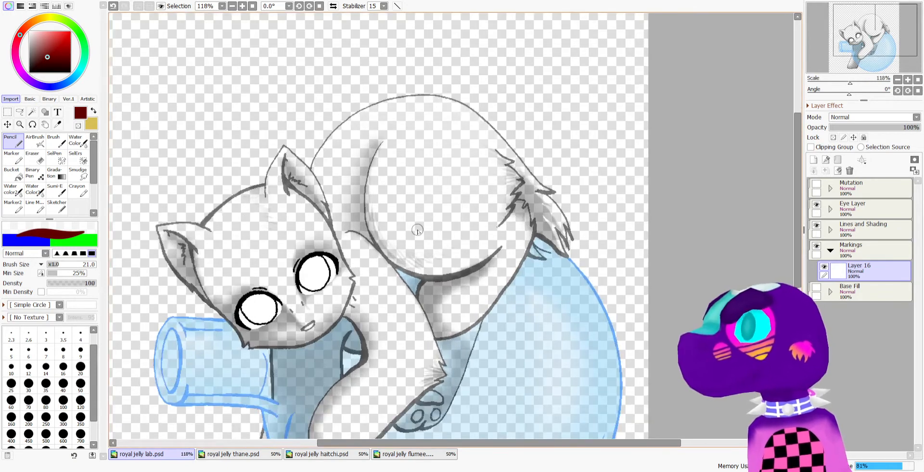
pyautogui.click(75, 29)
pyautogui.click(71, 31)
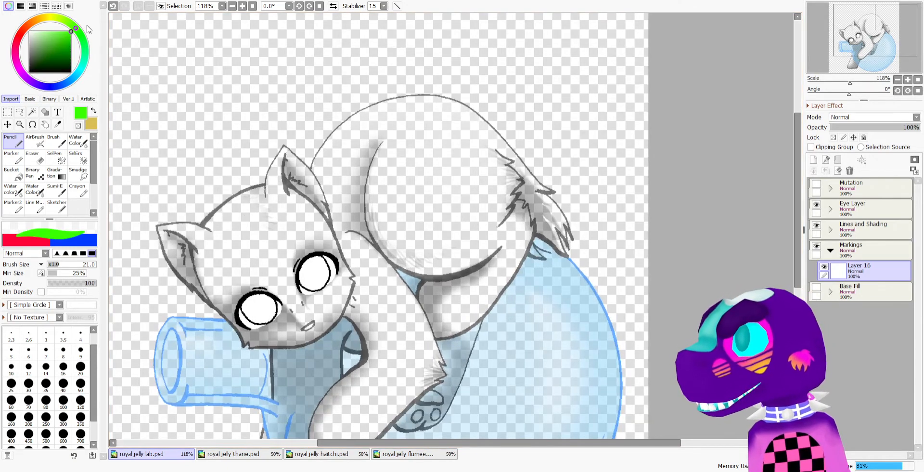
pyautogui.click(59, 206)
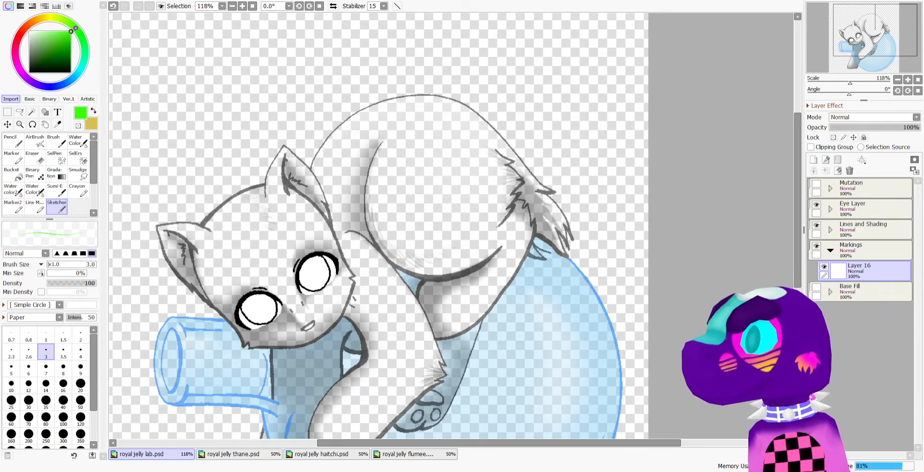
# Mirror the view and sketch a green scroll with leafy tips and a curled lower end on the cat's haunch
pyautogui.click(333, 7)
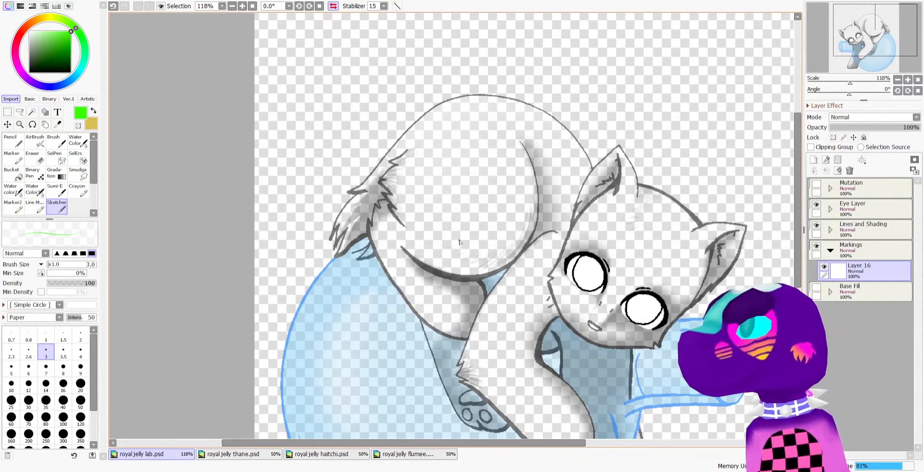
pyautogui.moveTo(464, 253)
pyautogui.mouseDown()
pyautogui.moveTo(428, 186)
pyautogui.moveTo(447, 239)
pyautogui.moveTo(436, 160)
pyautogui.mouseUp()
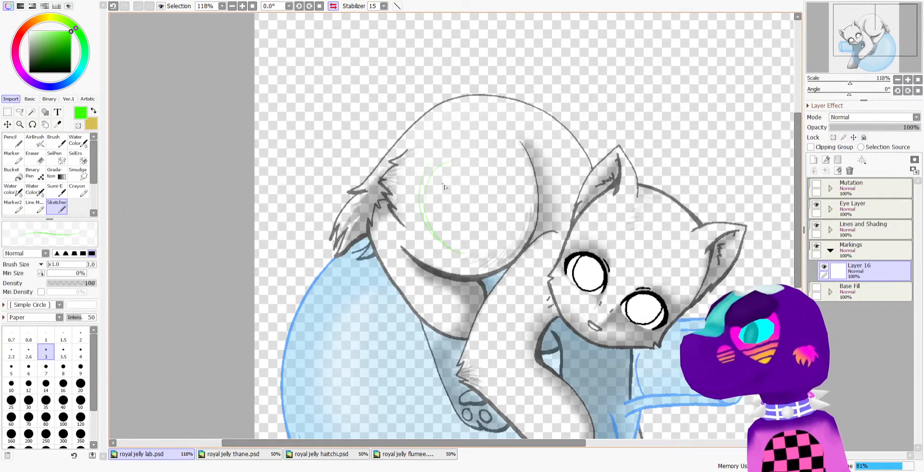
pyautogui.moveTo(426, 219)
pyautogui.mouseDown()
pyautogui.moveTo(454, 161)
pyautogui.moveTo(479, 165)
pyautogui.moveTo(470, 212)
pyautogui.moveTo(530, 213)
pyautogui.moveTo(526, 187)
pyautogui.moveTo(506, 165)
pyautogui.moveTo(425, 160)
pyautogui.mouseUp()
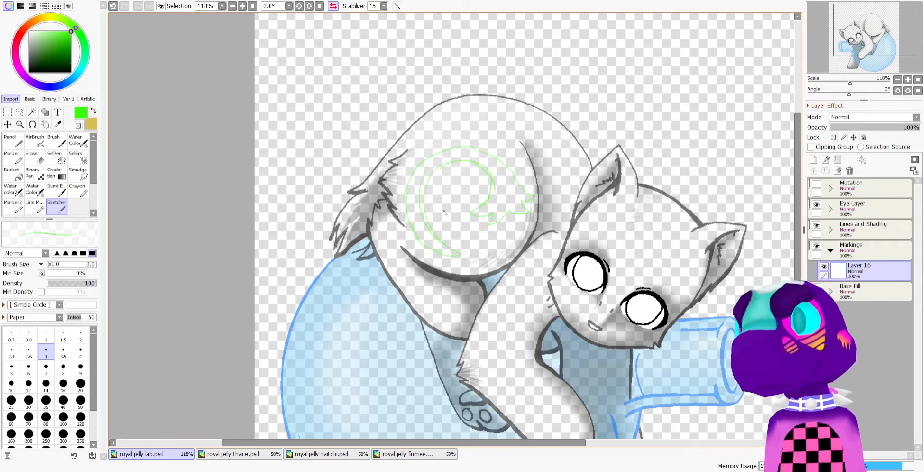
pyautogui.moveTo(448, 230)
pyautogui.mouseDown()
pyautogui.moveTo(440, 237)
pyautogui.moveTo(458, 256)
pyautogui.mouseUp()
pyautogui.moveTo(430, 205)
pyautogui.mouseDown()
pyautogui.moveTo(444, 164)
pyautogui.moveTo(406, 175)
pyautogui.moveTo(402, 207)
pyautogui.moveTo(408, 152)
pyautogui.moveTo(435, 153)
pyautogui.moveTo(474, 128)
pyautogui.moveTo(465, 152)
pyautogui.moveTo(497, 143)
pyautogui.moveTo(486, 154)
pyautogui.moveTo(519, 154)
pyautogui.mouseUp()
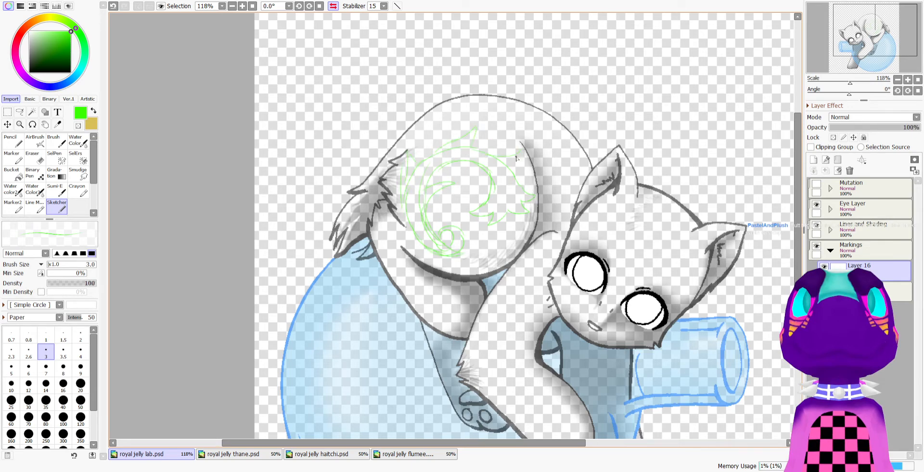
# Add a pointed leaf and small curls at the green scroll's upper and lower edges, and restore the unmirrored view
pyautogui.moveTo(466, 191); pyautogui.dragTo(474, 163)
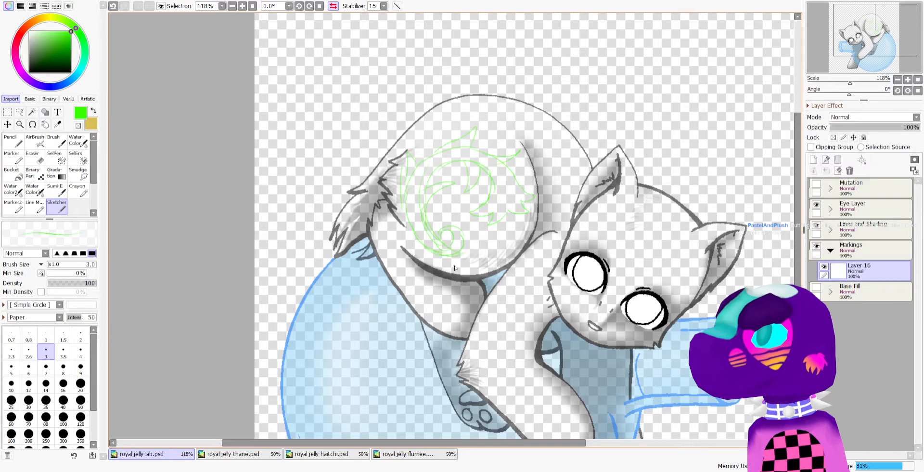
pyautogui.moveTo(451, 269)
pyautogui.mouseDown()
pyautogui.moveTo(413, 247)
pyautogui.moveTo(424, 261)
pyautogui.moveTo(396, 239)
pyautogui.mouseUp()
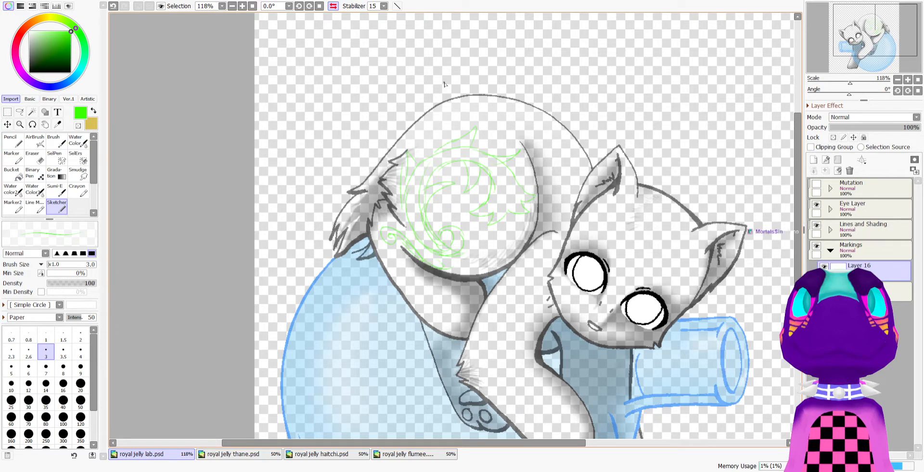
pyautogui.moveTo(418, 142); pyautogui.dragTo(466, 116)
pyautogui.scroll(-2, 503, 134)
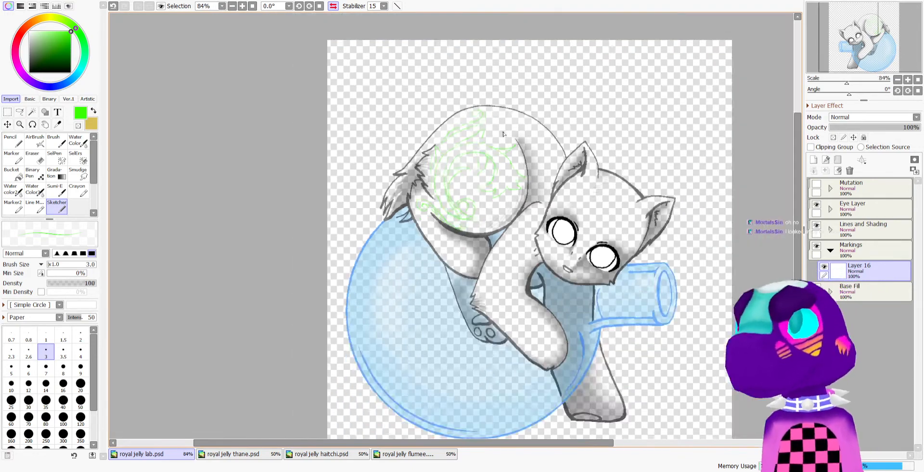
pyautogui.scroll(5, 523, 140)
pyautogui.scroll(-3, 385, 241)
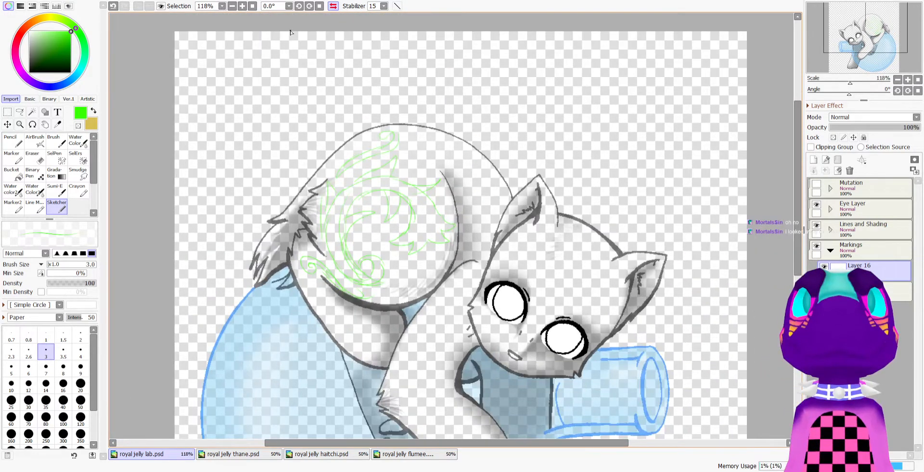
pyautogui.click(333, 6)
pyautogui.scroll(-2, 453, 215)
pyautogui.scroll(3, 453, 214)
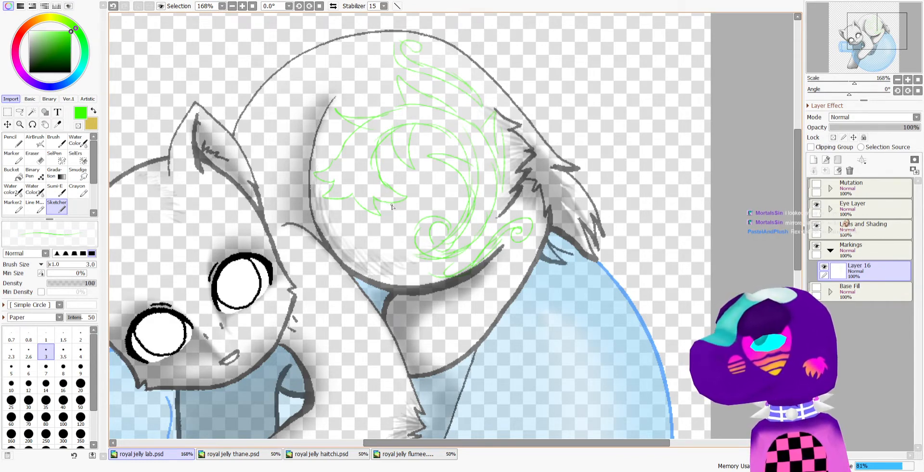
pyautogui.hotkey('ctrl', 'z')
# On a new layer in the Markings folder, sketch a red five-cornered frame with curled corners beside the green scroll
pyautogui.click(814, 159)
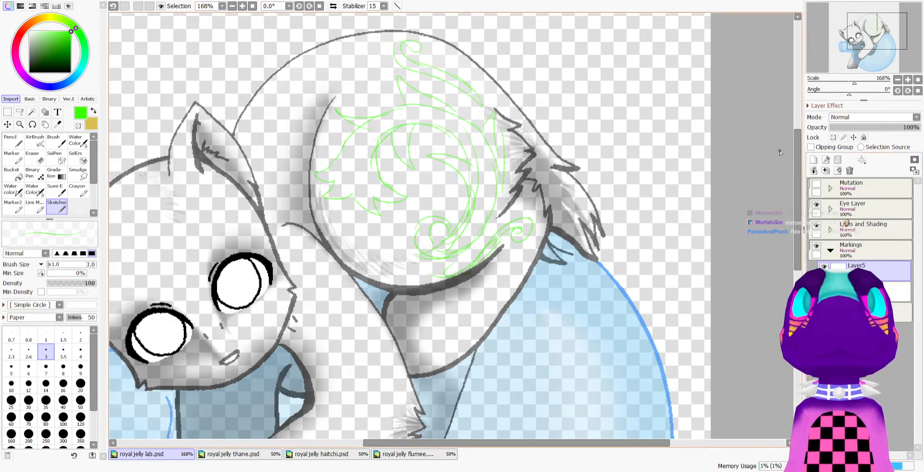
pyautogui.click(17, 41)
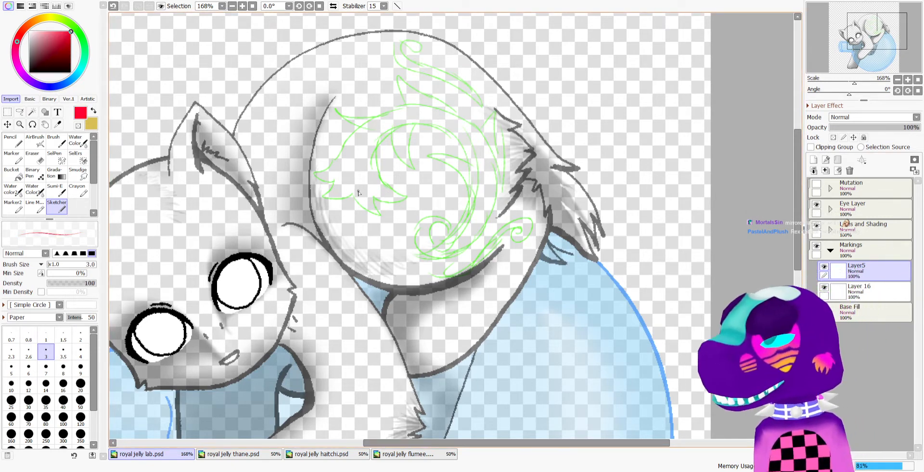
pyautogui.moveTo(331, 188)
pyautogui.mouseDown()
pyautogui.moveTo(355, 201)
pyautogui.moveTo(372, 190)
pyautogui.mouseUp()
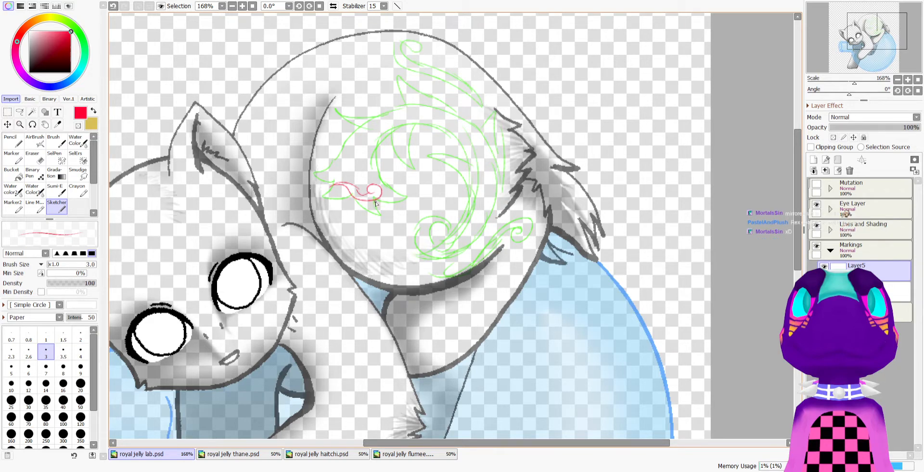
pyautogui.moveTo(377, 203)
pyautogui.mouseDown()
pyautogui.moveTo(374, 231)
pyautogui.moveTo(383, 225)
pyautogui.moveTo(352, 246)
pyautogui.moveTo(356, 258)
pyautogui.moveTo(376, 238)
pyautogui.moveTo(336, 240)
pyautogui.mouseUp()
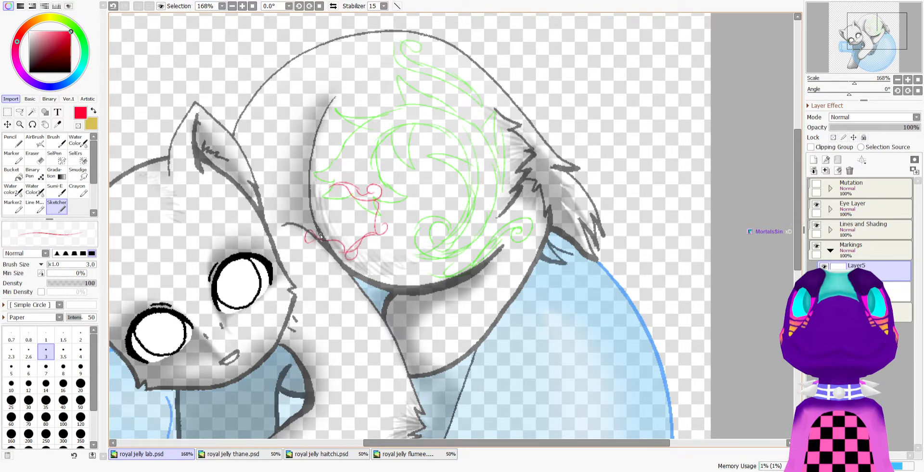
pyautogui.moveTo(320, 238)
pyautogui.mouseDown()
pyautogui.moveTo(319, 193)
pyautogui.moveTo(331, 188)
pyautogui.moveTo(324, 231)
pyautogui.mouseUp()
pyautogui.moveTo(346, 259)
pyautogui.mouseDown()
pyautogui.moveTo(378, 236)
pyautogui.moveTo(388, 208)
pyautogui.mouseUp()
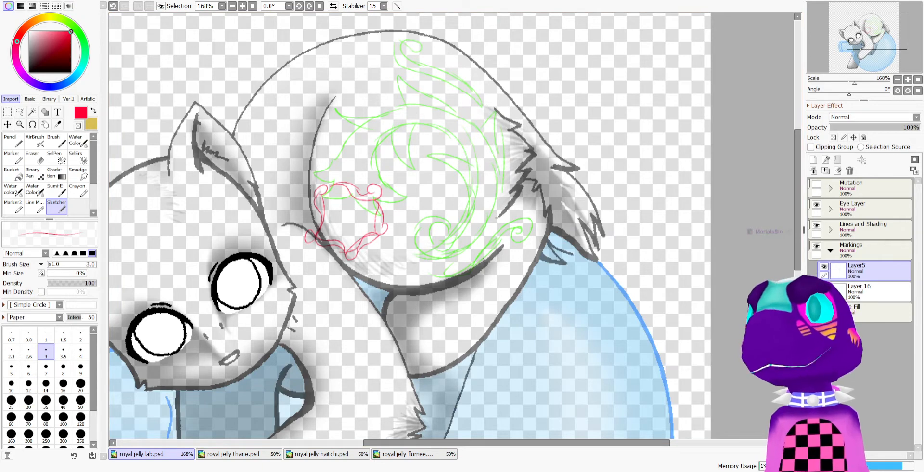
# Fill the red frame on the haunch with small sketched ovals and swirls
pyautogui.scroll(2, 341, 195)
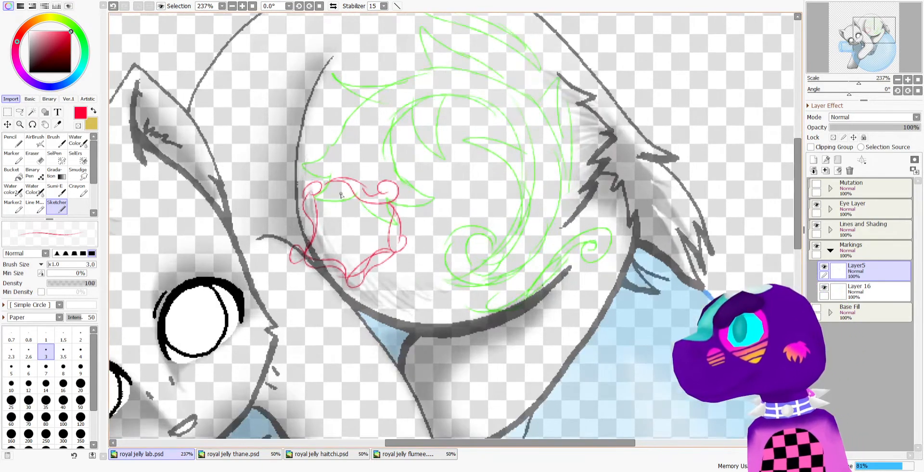
pyautogui.moveTo(360, 206)
pyautogui.mouseDown()
pyautogui.moveTo(343, 223)
pyautogui.moveTo(327, 203)
pyautogui.moveTo(319, 228)
pyautogui.moveTo(337, 215)
pyautogui.moveTo(329, 225)
pyautogui.moveTo(382, 236)
pyautogui.moveTo(338, 232)
pyautogui.moveTo(345, 221)
pyautogui.moveTo(332, 245)
pyautogui.moveTo(353, 251)
pyautogui.moveTo(357, 227)
pyautogui.mouseUp()
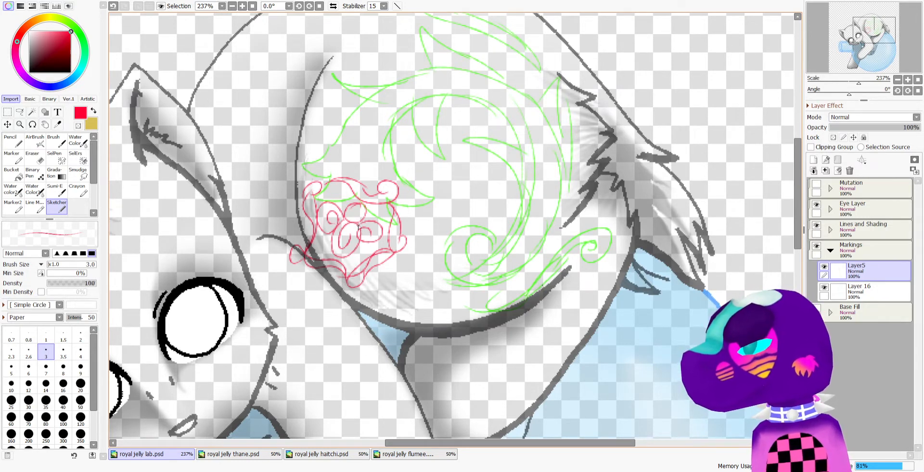
pyautogui.scroll(-7, 388, 194)
pyautogui.scroll(2, 402, 187)
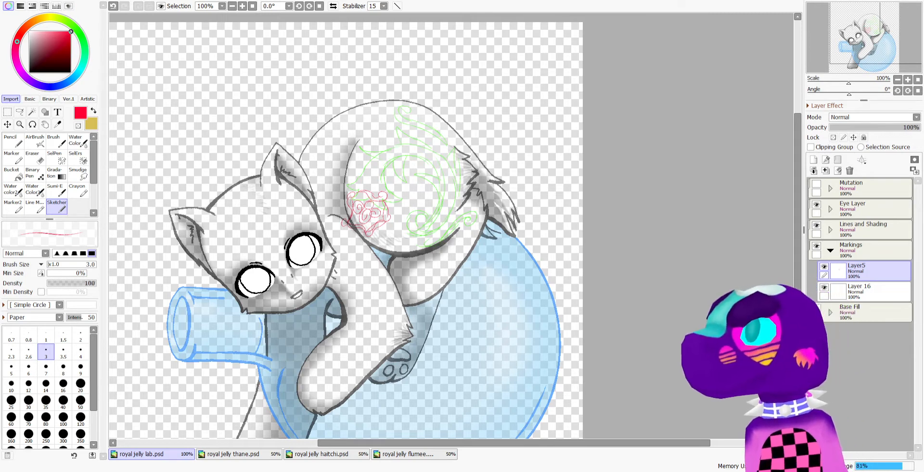
pyautogui.scroll(-4, 385, 184)
pyautogui.scroll(3, 371, 179)
pyautogui.scroll(1, 371, 179)
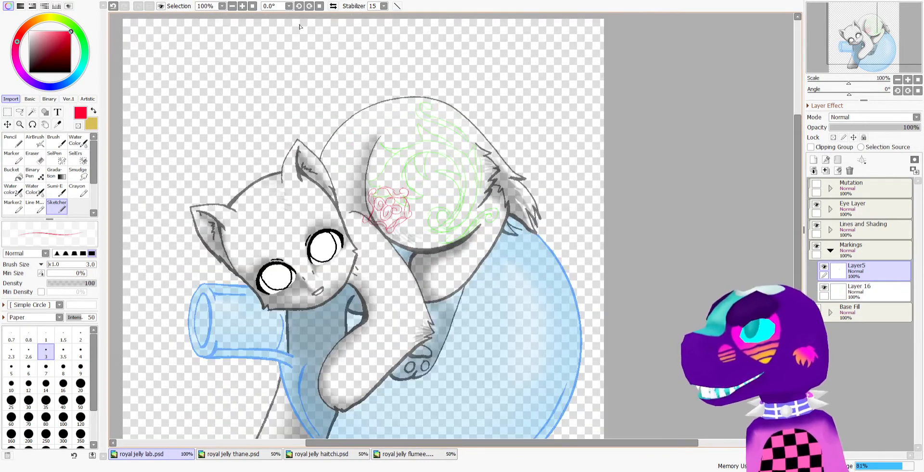
# Examine the royal jelly lab, thane and haitchi drawings in both mirrored and normal views
pyautogui.click(333, 6)
pyautogui.scroll(-2, 575, 285)
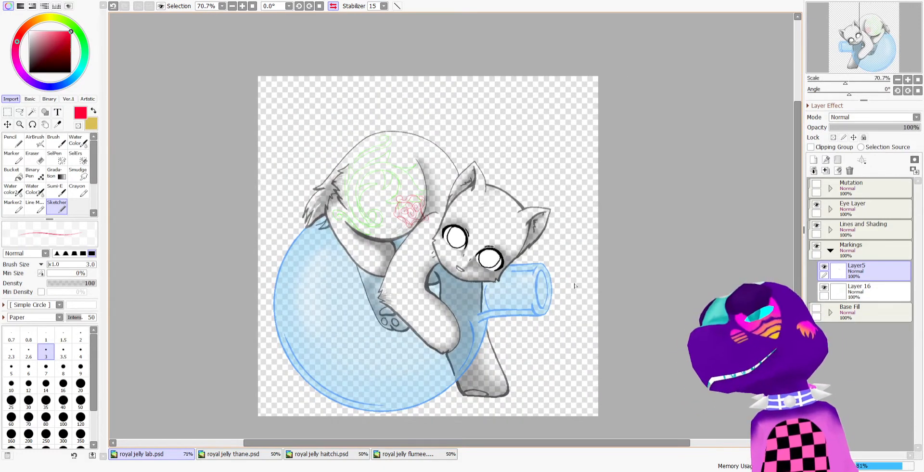
pyautogui.click(233, 454)
pyautogui.click(333, 6)
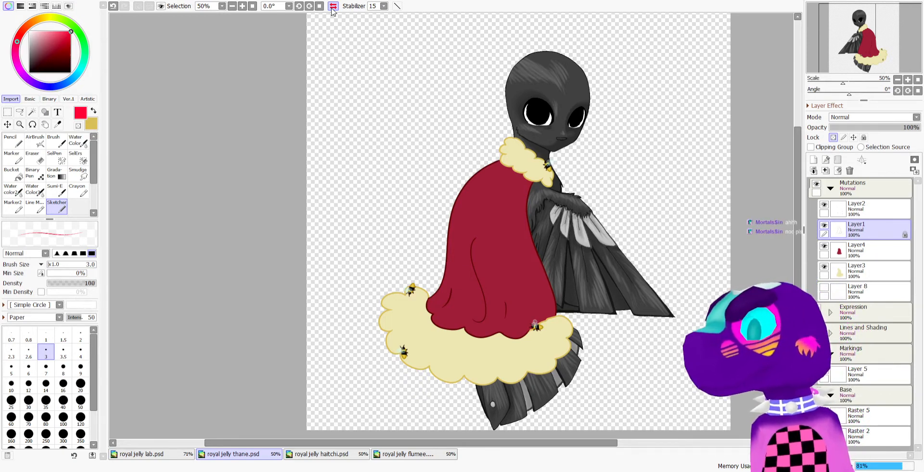
pyautogui.click(332, 7)
pyautogui.click(358, 457)
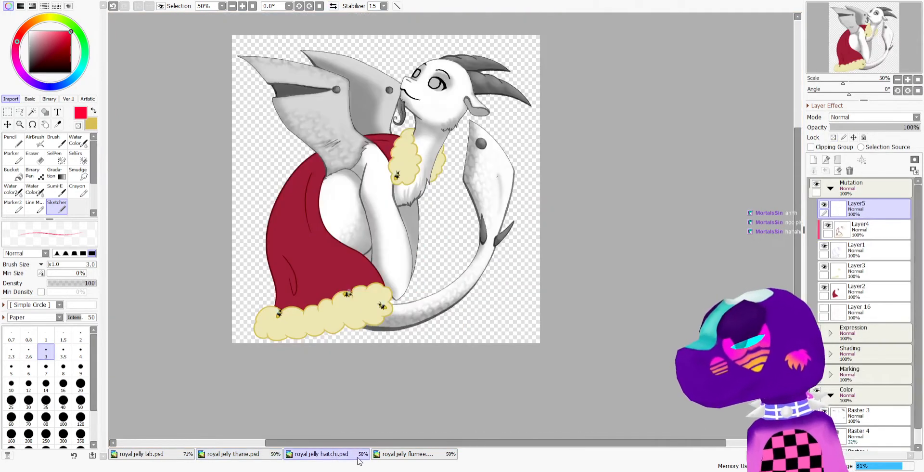
pyautogui.click(333, 7)
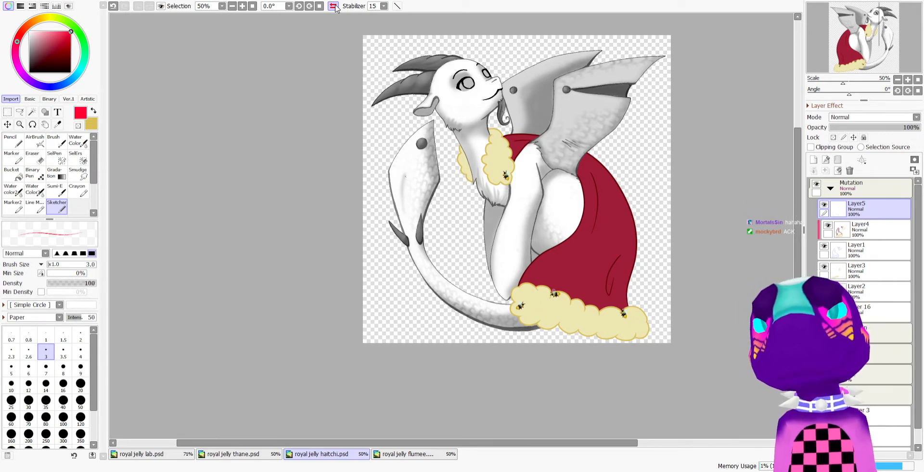
pyautogui.click(334, 6)
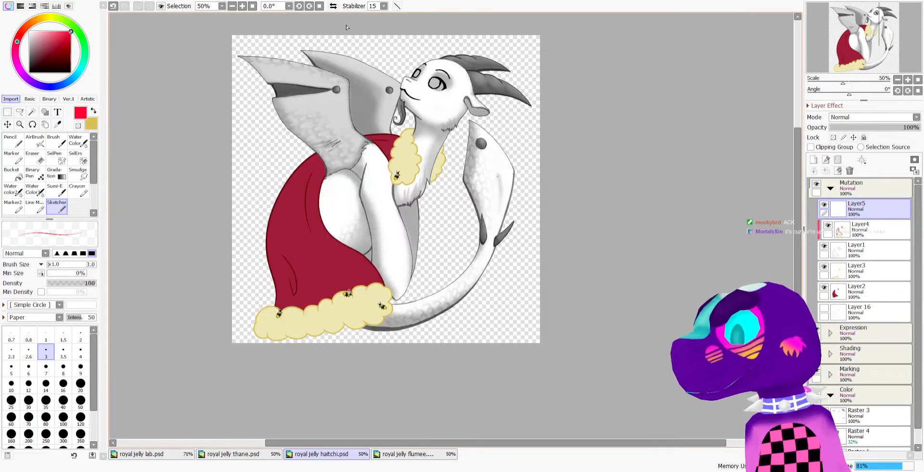
pyautogui.click(264, 456)
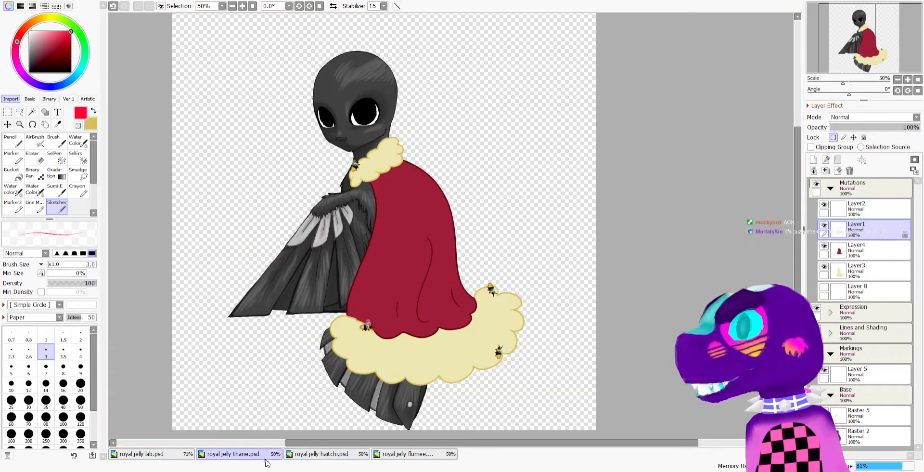
pyautogui.click(159, 456)
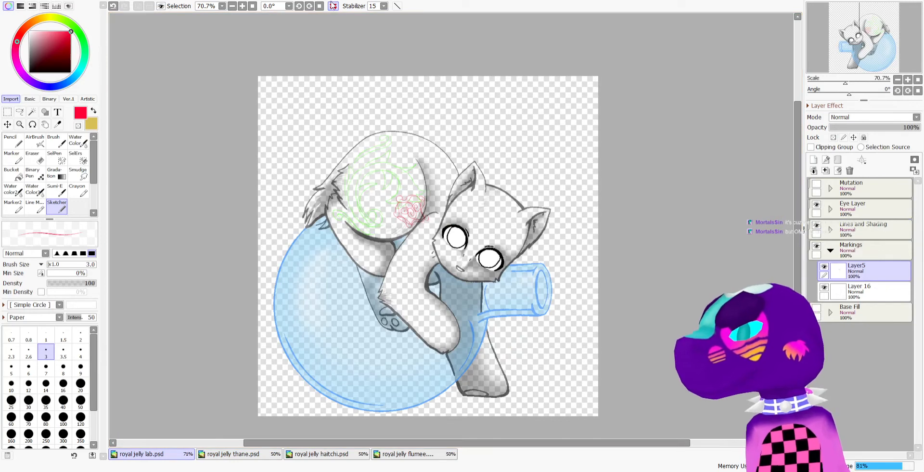
pyautogui.click(333, 6)
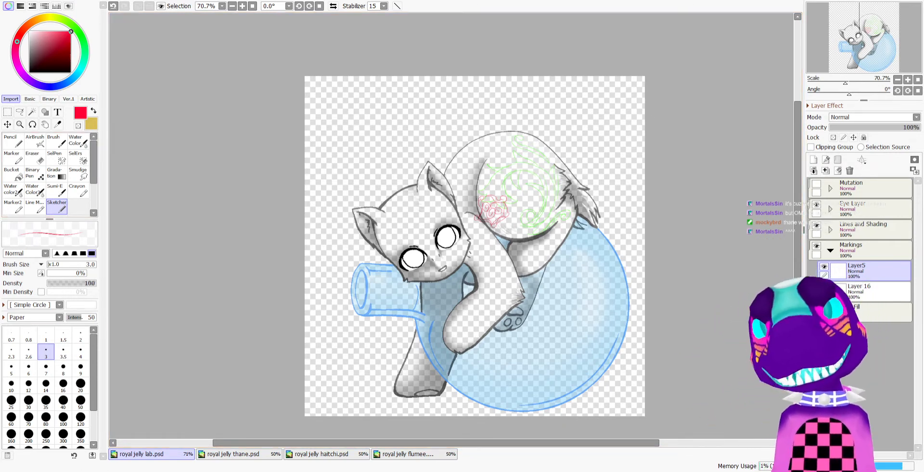
# On a new top layer in the mirrored royal jelly thane.psd, sketch a tilted red hat and strokes over one eye, and clear the sketch
pyautogui.click(241, 453)
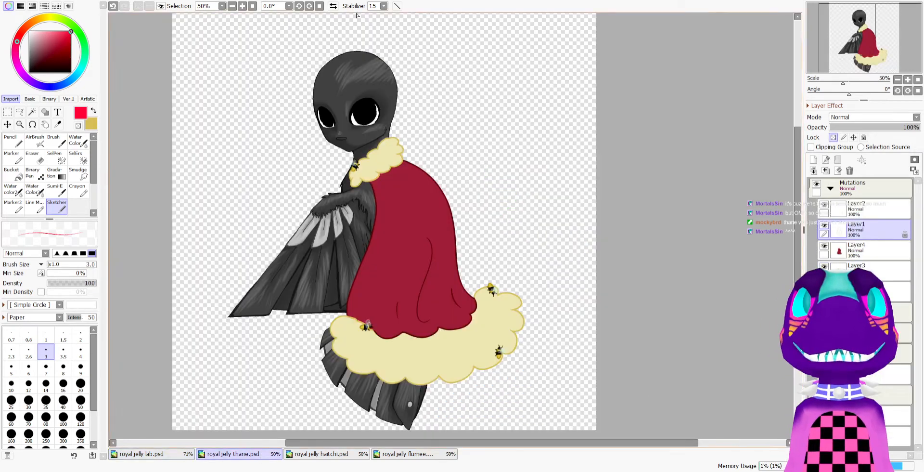
pyautogui.click(333, 6)
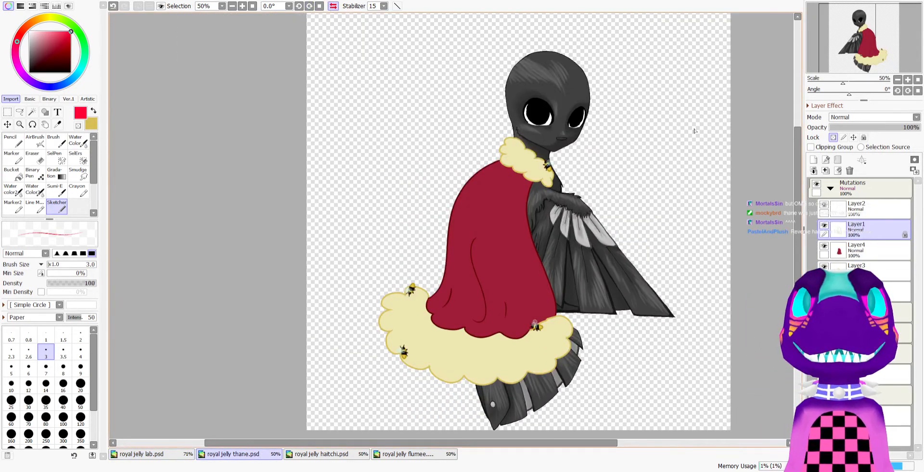
pyautogui.click(831, 187)
pyautogui.click(853, 188)
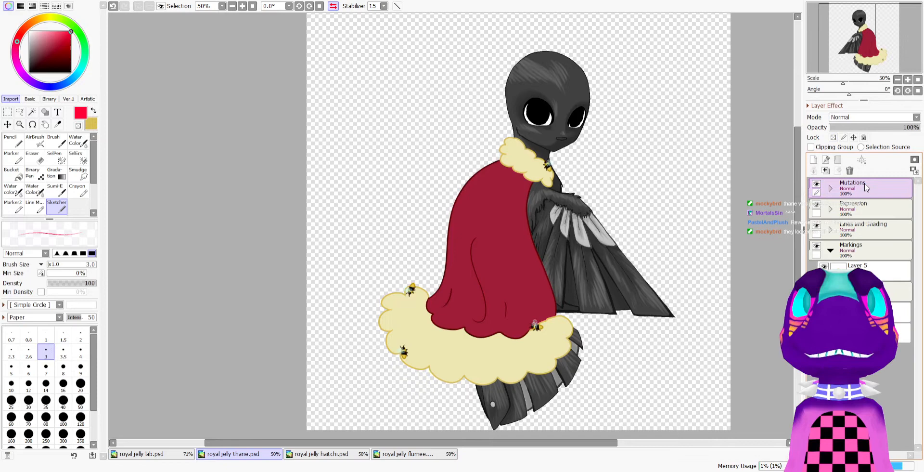
pyautogui.click(814, 160)
pyautogui.moveTo(798, 160); pyautogui.dragTo(797, 142)
pyautogui.moveTo(516, 80)
pyautogui.mouseDown()
pyautogui.moveTo(609, 157)
pyautogui.moveTo(524, 76)
pyautogui.moveTo(609, 107)
pyautogui.moveTo(592, 115)
pyautogui.mouseUp()
pyautogui.moveTo(557, 68)
pyautogui.mouseDown()
pyautogui.moveTo(590, 53)
pyautogui.moveTo(603, 68)
pyautogui.moveTo(611, 89)
pyautogui.mouseUp()
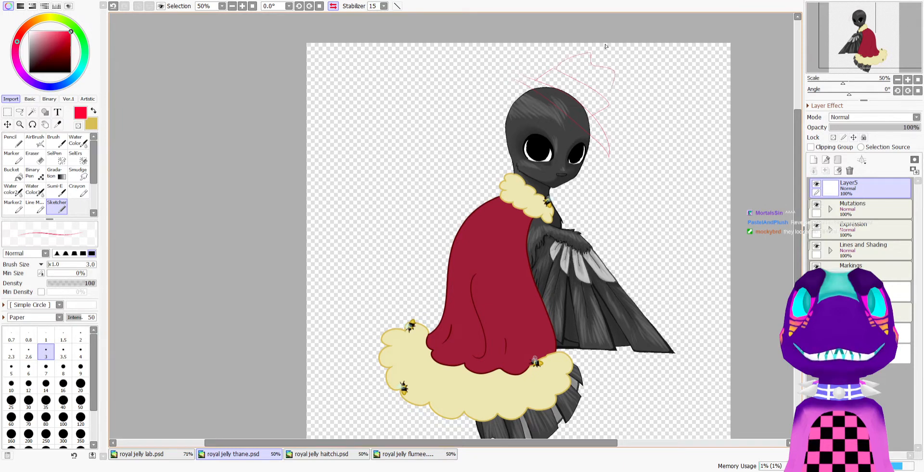
pyautogui.moveTo(502, 70); pyautogui.dragTo(610, 153)
pyautogui.moveTo(560, 81); pyautogui.dragTo(578, 101)
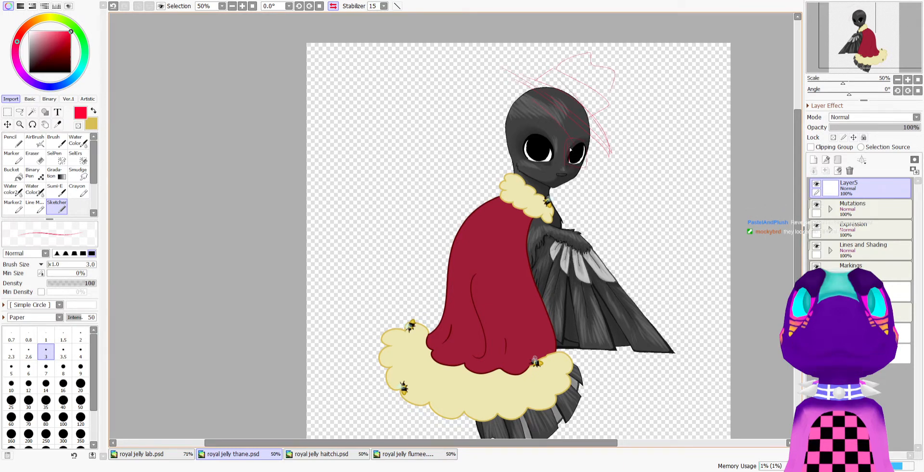
pyautogui.moveTo(570, 150)
pyautogui.mouseDown()
pyautogui.moveTo(578, 161)
pyautogui.moveTo(588, 156)
pyautogui.mouseUp()
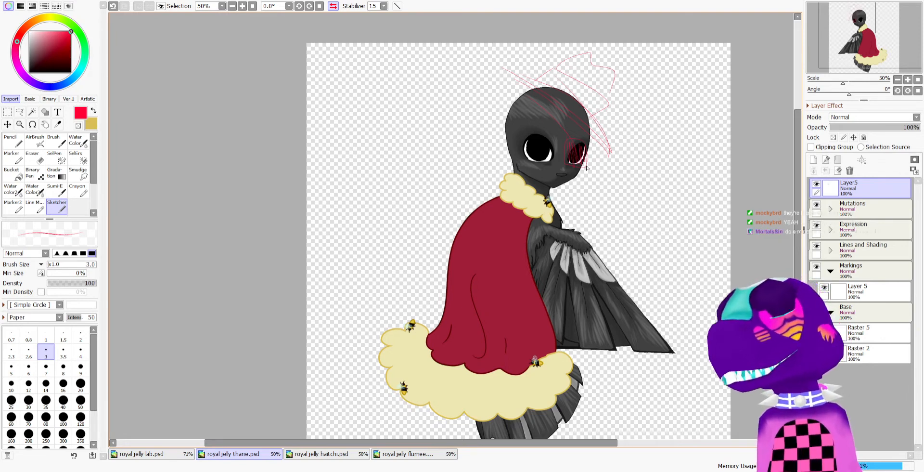
pyautogui.press('Delete')
pyautogui.press('h')
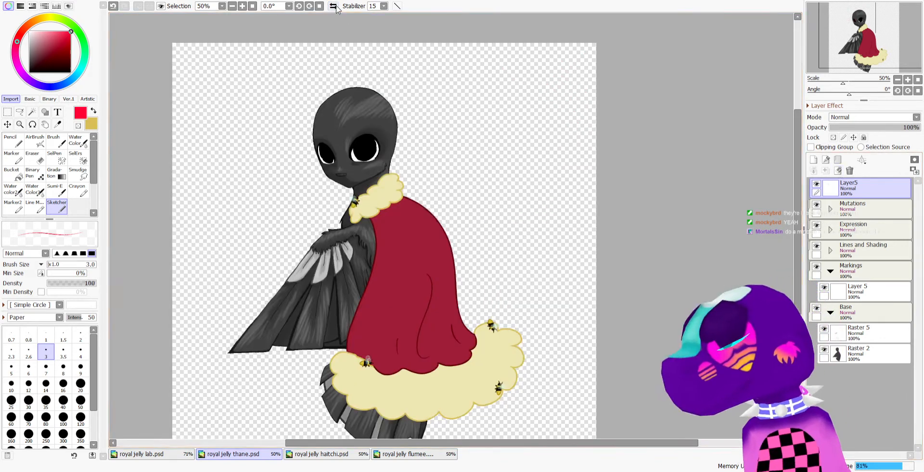
# Examine the royal jelly flumee drawing in both mirrored and normal views
pyautogui.click(424, 455)
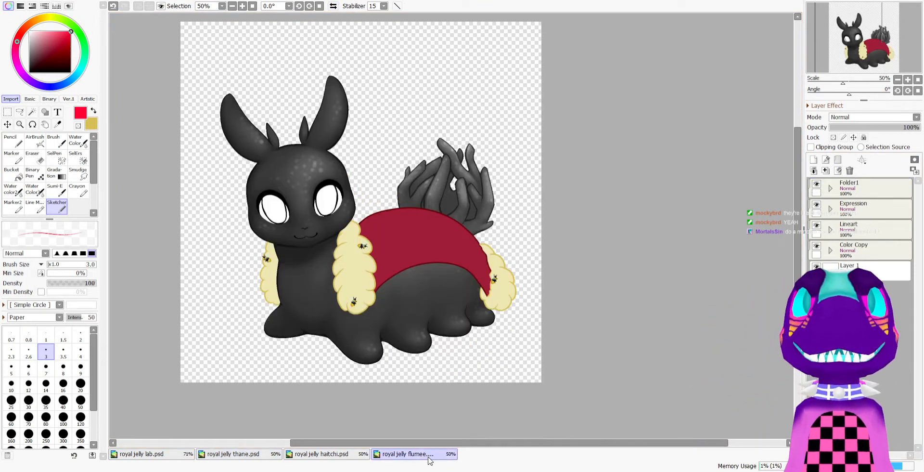
pyautogui.click(334, 6)
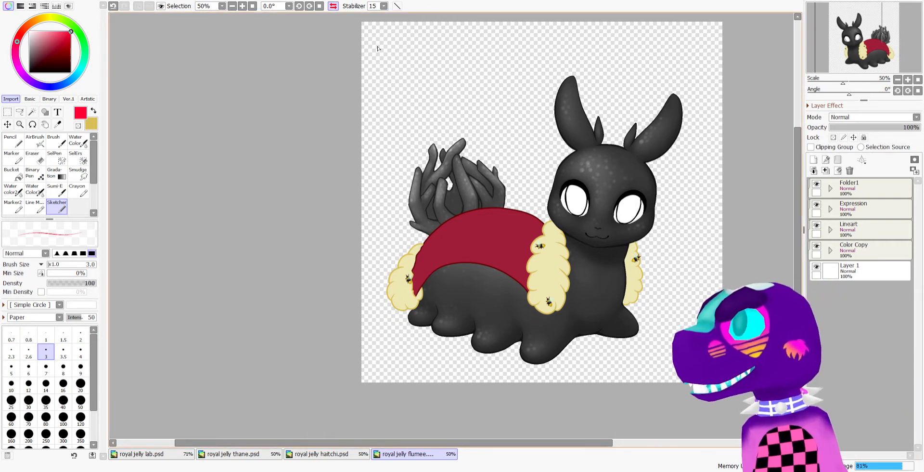
pyautogui.click(333, 6)
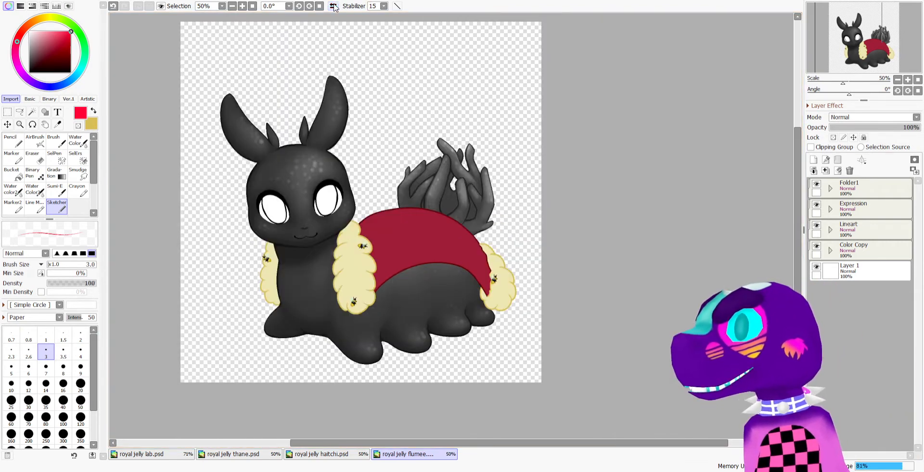
pyautogui.click(232, 5)
# Return to royal jelly lab.psd and compare the haunch markings with the red frame layer hidden and shown
pyautogui.click(144, 454)
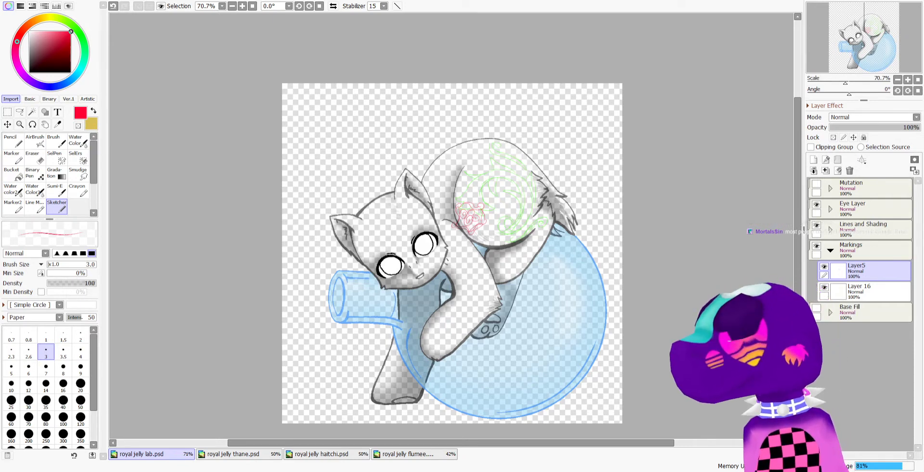
pyautogui.scroll(-3, 452, 217)
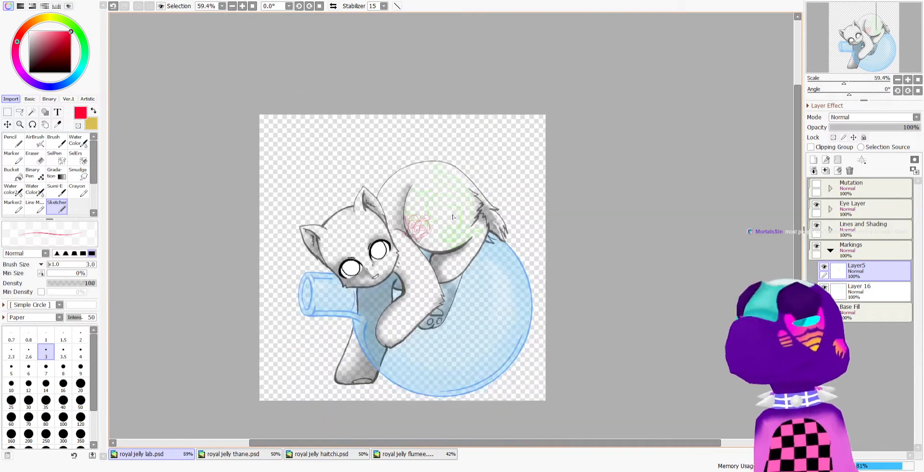
pyautogui.scroll(4, 452, 217)
pyautogui.scroll(1, 464, 226)
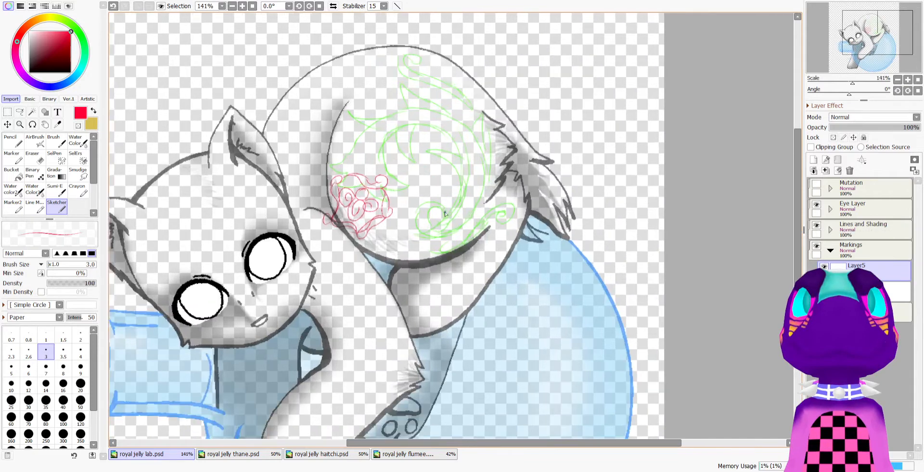
pyautogui.scroll(-1, 446, 214)
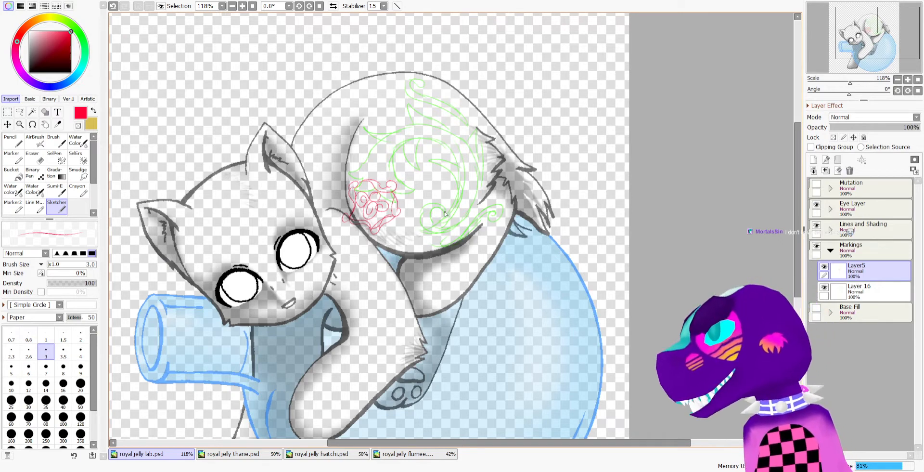
pyautogui.click(824, 267)
pyautogui.click(824, 268)
pyautogui.click(825, 268)
pyautogui.click(825, 267)
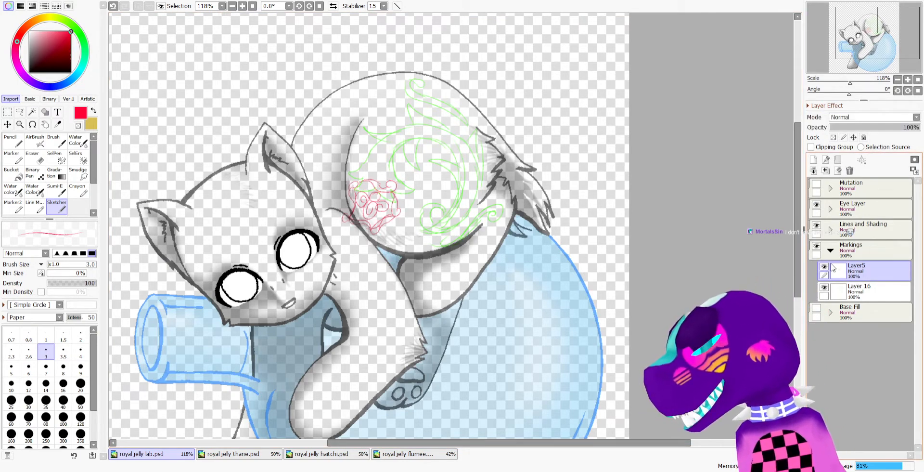
# Add a new layer above the red frame sketch and set up the Pencil with blue at size 8
pyautogui.click(813, 160)
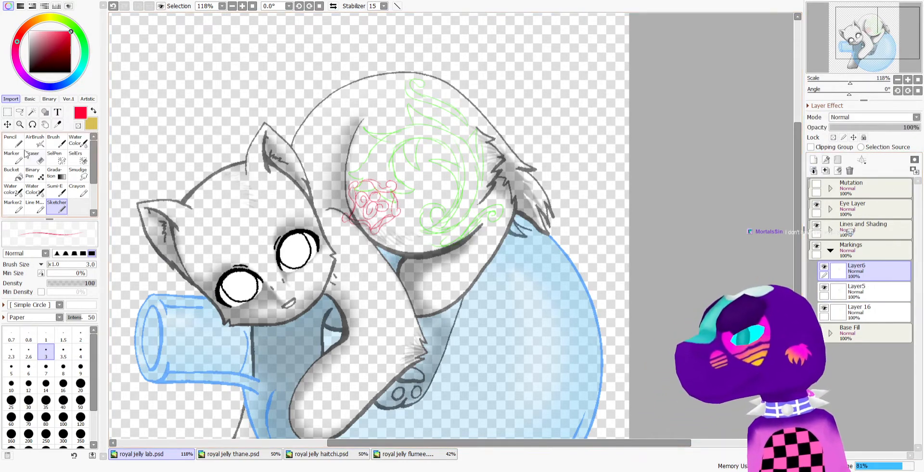
pyautogui.click(11, 140)
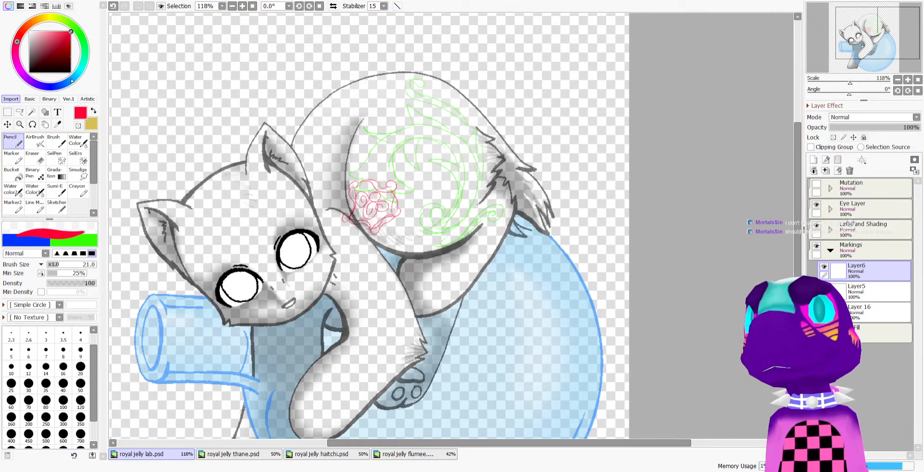
pyautogui.click(47, 86)
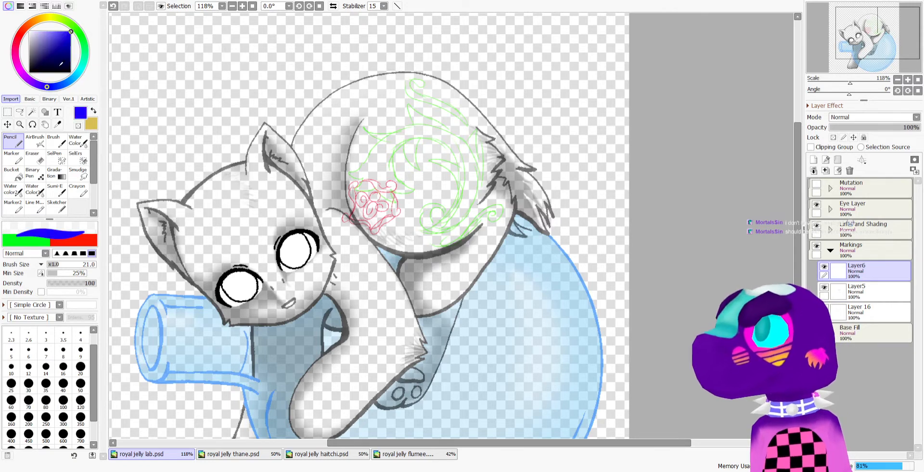
pyautogui.click(54, 266)
pyautogui.press('[')
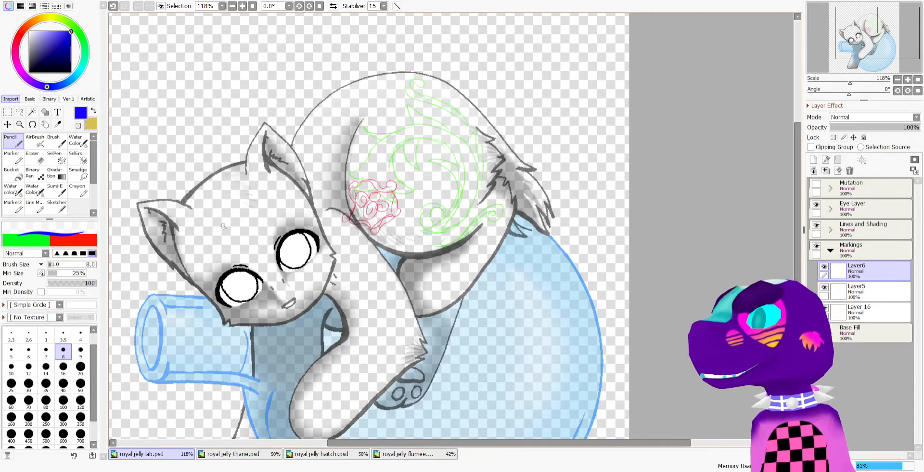
# Try to outline the green curled leaf at the haunch's lower edge with the blue size 8 Pencil
pyautogui.scroll(4, 448, 184)
pyautogui.scroll(-2, 408, 231)
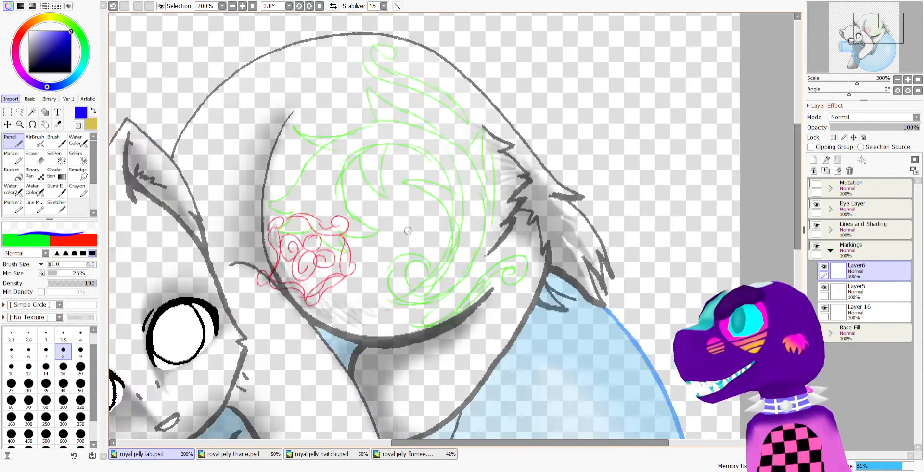
pyautogui.scroll(3, 408, 231)
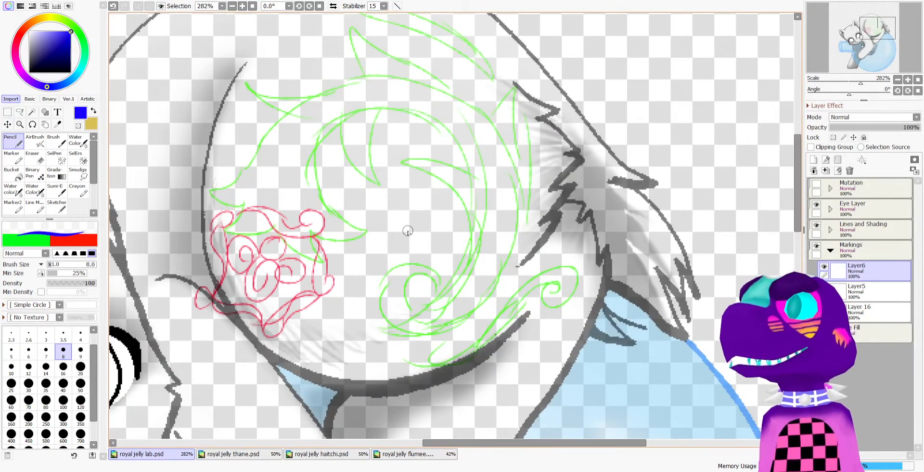
pyautogui.scroll(2, 798, 203)
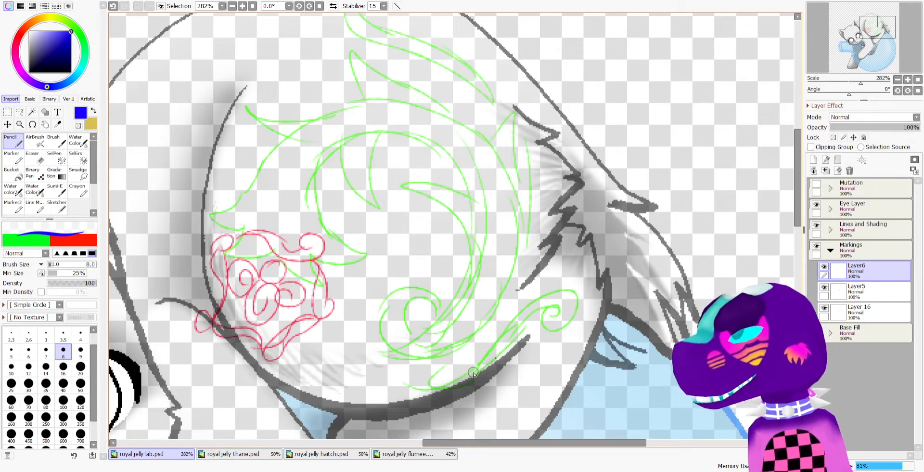
pyautogui.moveTo(445, 369)
pyautogui.mouseDown()
pyautogui.moveTo(475, 365)
pyautogui.moveTo(540, 292)
pyautogui.moveTo(587, 294)
pyautogui.moveTo(549, 337)
pyautogui.moveTo(550, 306)
pyautogui.moveTo(555, 315)
pyautogui.moveTo(524, 320)
pyautogui.moveTo(480, 371)
pyautogui.mouseUp()
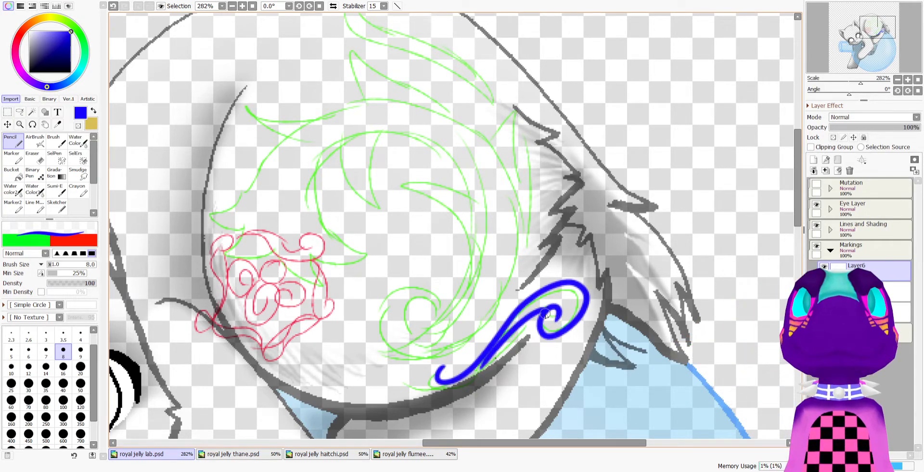
pyautogui.hotkey('ctrl', 'z')
pyautogui.moveTo(543, 314)
pyautogui.mouseDown()
pyautogui.moveTo(503, 354)
pyautogui.moveTo(430, 386)
pyautogui.moveTo(436, 367)
pyautogui.mouseUp()
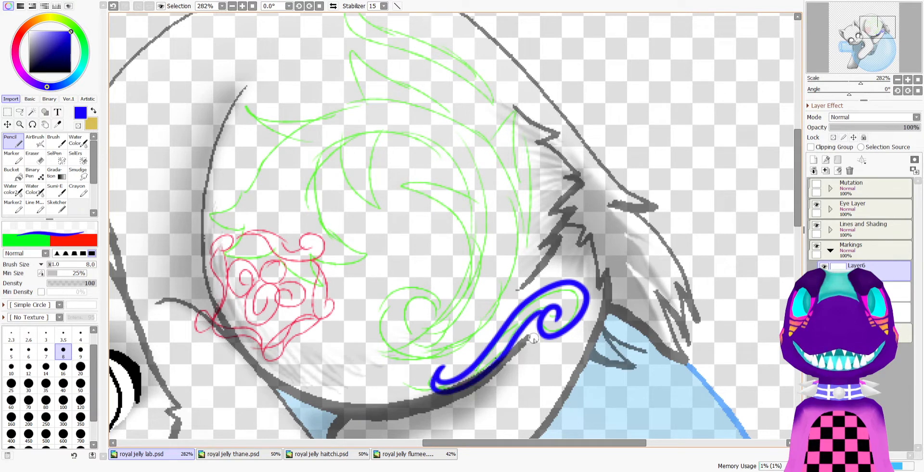
pyautogui.hotkey('ctrl', 'z')
pyautogui.moveTo(542, 314)
pyautogui.mouseDown()
pyautogui.moveTo(500, 354)
pyautogui.moveTo(453, 387)
pyautogui.moveTo(437, 367)
pyautogui.mouseUp()
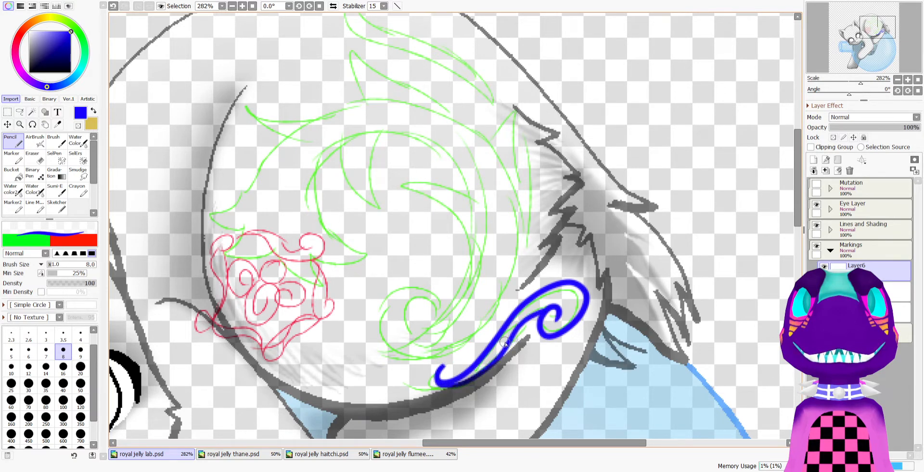
pyautogui.hotkey('ctrl', 'z')
pyautogui.hotkey('ctrl', 'z')
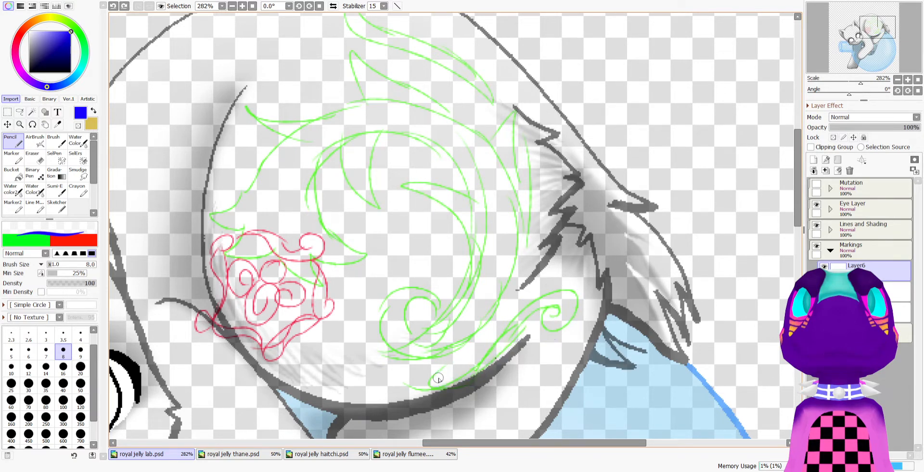
# Reduce the Pencil's brush size to 2
pyautogui.moveTo(52, 264); pyautogui.dragTo(49, 264)
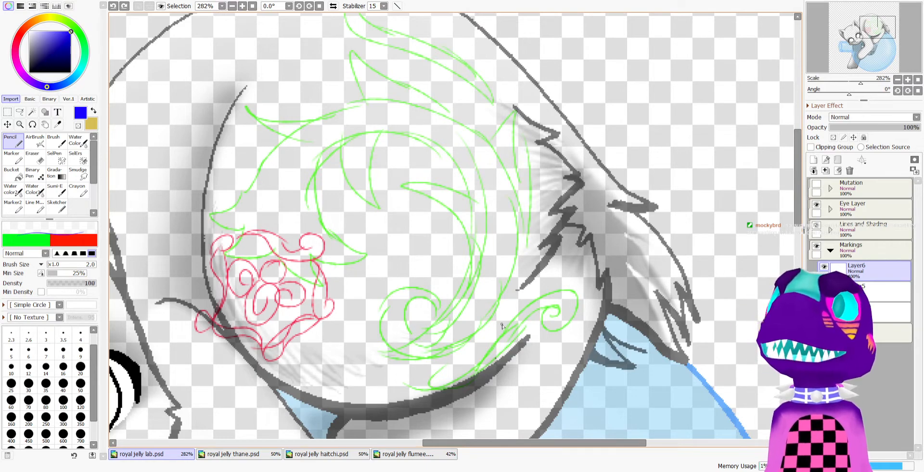
pyautogui.scroll(-5, 502, 326)
pyautogui.scroll(2, 412, 160)
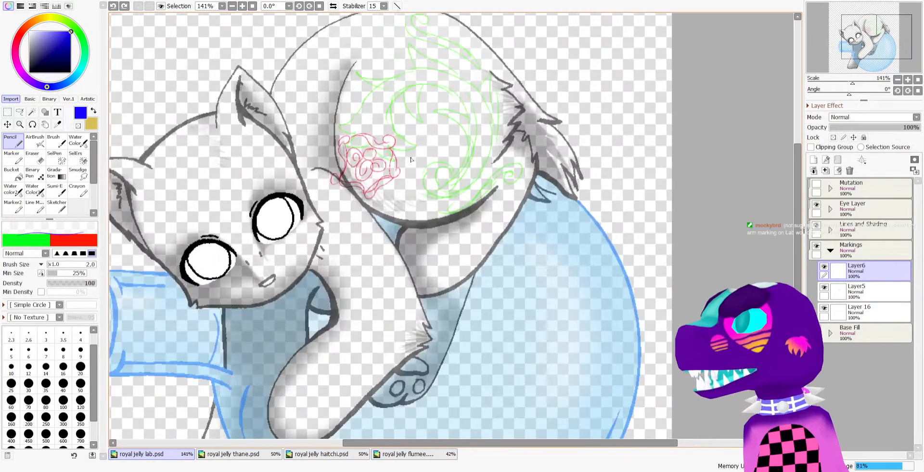
pyautogui.scroll(1, 411, 160)
pyautogui.scroll(-1, 412, 160)
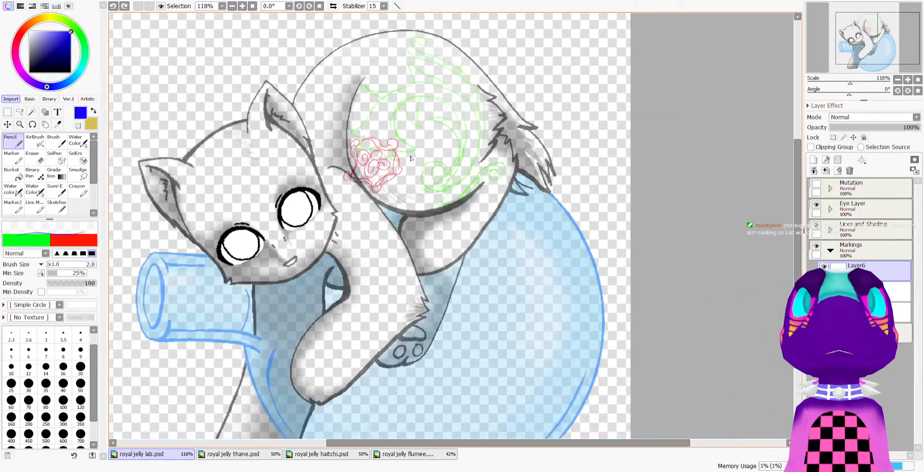
pyautogui.scroll(1, 412, 160)
pyautogui.scroll(-2, 412, 193)
pyautogui.scroll(2, 412, 192)
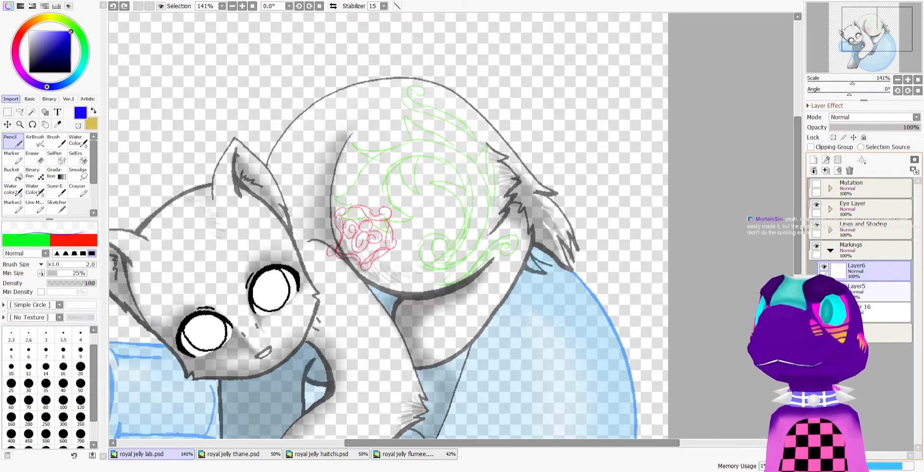
# Move the green scrollwork sketch on Layer 16 off the haunch and onto the cat's front arm
pyautogui.click(823, 288)
pyautogui.click(823, 291)
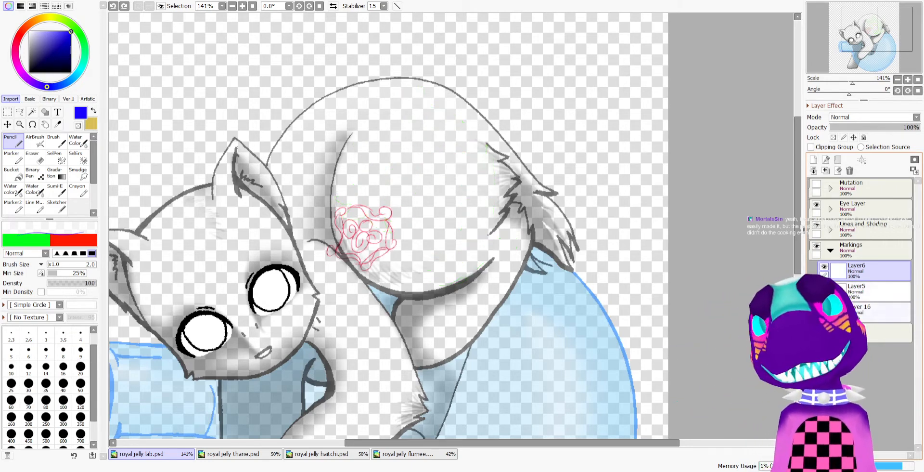
pyautogui.click(859, 313)
pyautogui.moveTo(798, 155); pyautogui.dragTo(798, 170)
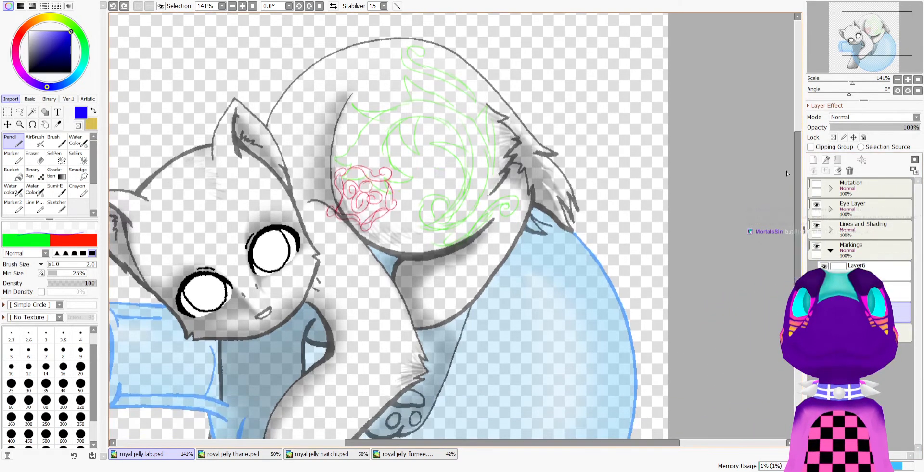
pyautogui.click(8, 125)
pyautogui.moveTo(462, 173)
pyautogui.mouseDown()
pyautogui.moveTo(359, 371)
pyautogui.moveTo(366, 385)
pyautogui.moveTo(359, 332)
pyautogui.mouseUp()
pyautogui.moveTo(797, 192); pyautogui.dragTo(797, 207)
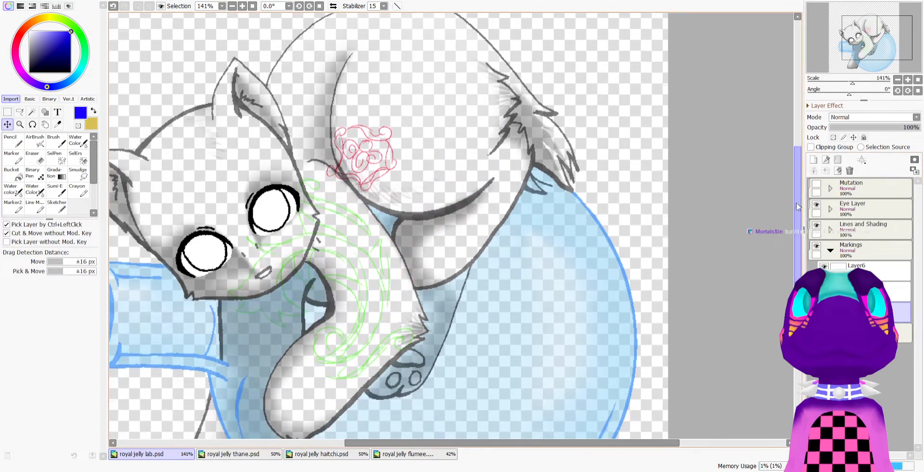
# Flip the green scrollwork sketch horizontally and rotate it so its pointed leaf tips face the paw
pyautogui.hotkey('ctrl', 't')
pyautogui.click(43, 342)
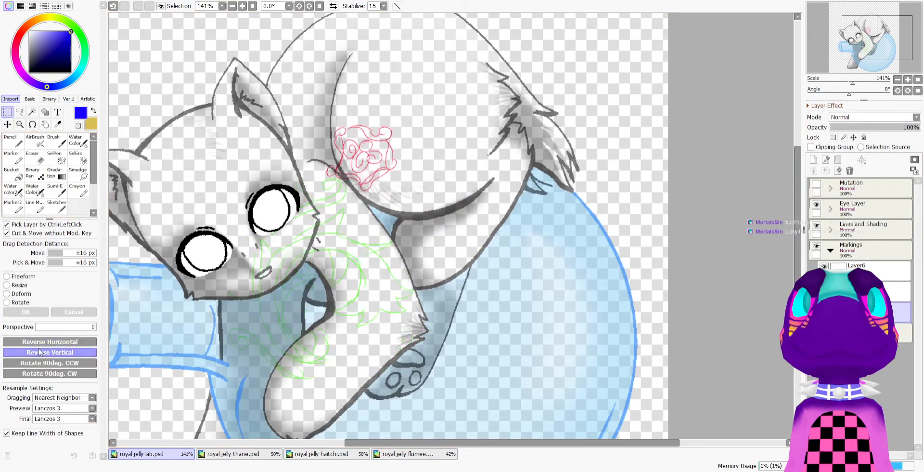
pyautogui.click(20, 303)
pyautogui.moveTo(452, 356); pyautogui.dragTo(427, 198)
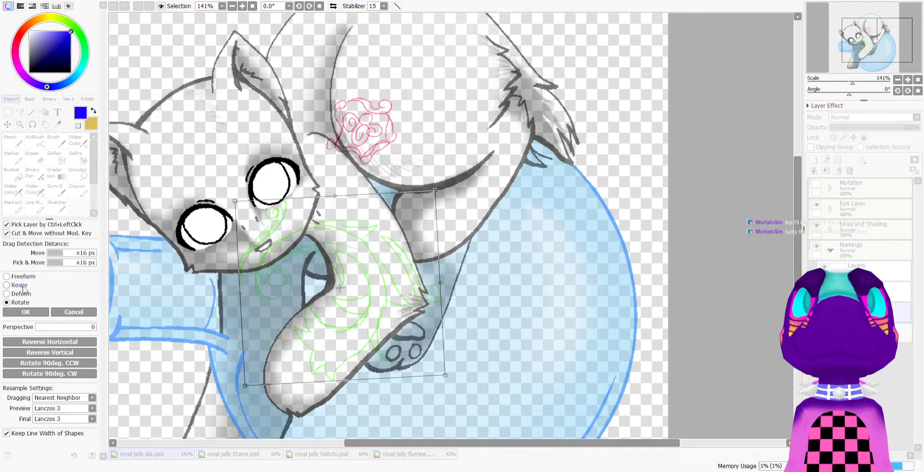
# Deform the green scrollwork sketch into a tall narrow shape that follows the arm from shoulder to paw, and apply the transform
pyautogui.click(20, 294)
pyautogui.moveTo(245, 385); pyautogui.dragTo(246, 404)
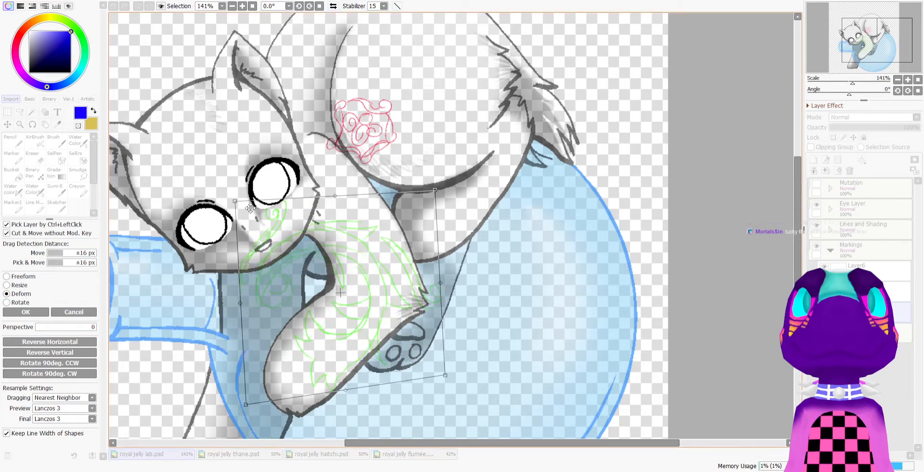
pyautogui.moveTo(237, 204); pyautogui.dragTo(287, 72)
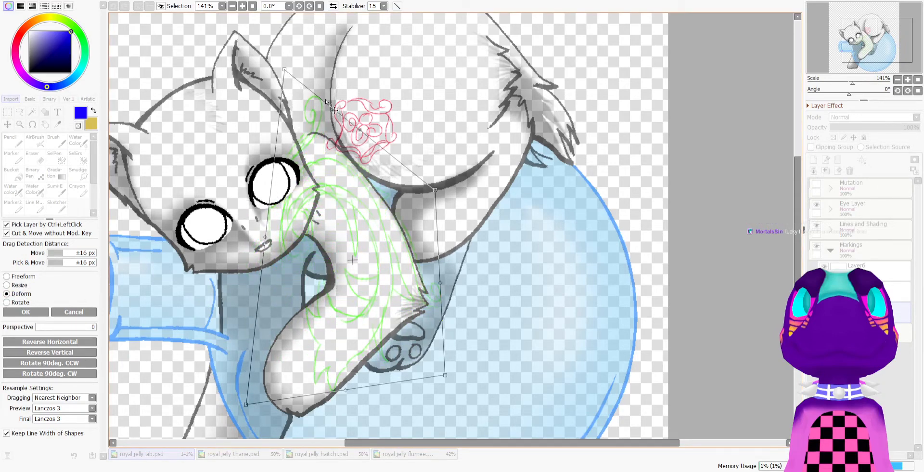
pyautogui.moveTo(451, 196); pyautogui.dragTo(421, 202)
pyautogui.moveTo(445, 375); pyautogui.dragTo(442, 348)
pyautogui.moveTo(251, 395); pyautogui.dragTo(244, 434)
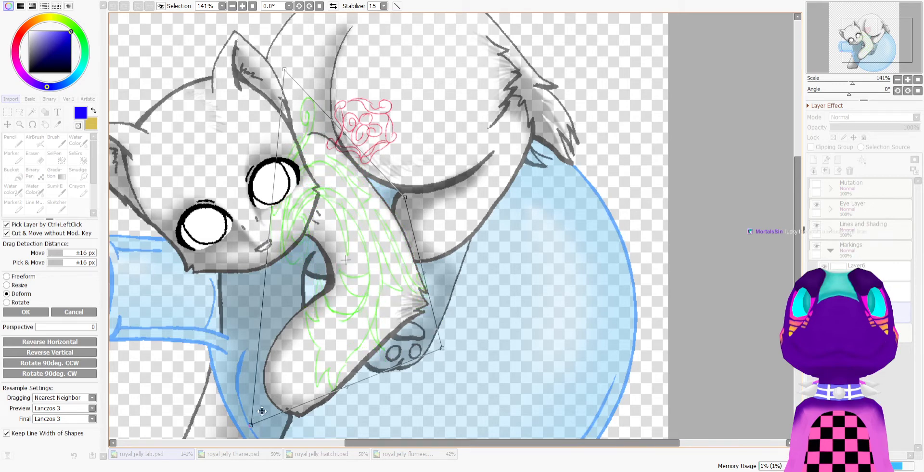
pyautogui.moveTo(285, 71); pyautogui.dragTo(291, 105)
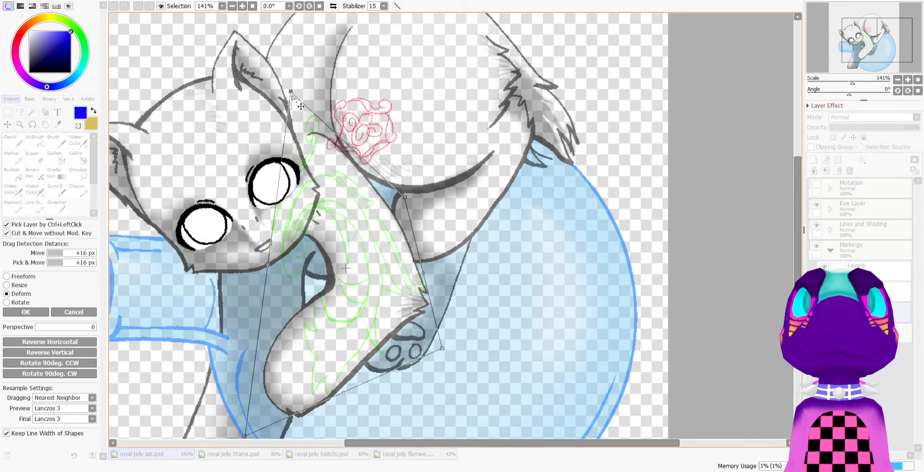
pyautogui.click(26, 312)
# On Layer6, outline the jagged leaf tips and their upper edge near the paw with the blue Pencil at size 5
pyautogui.click(862, 263)
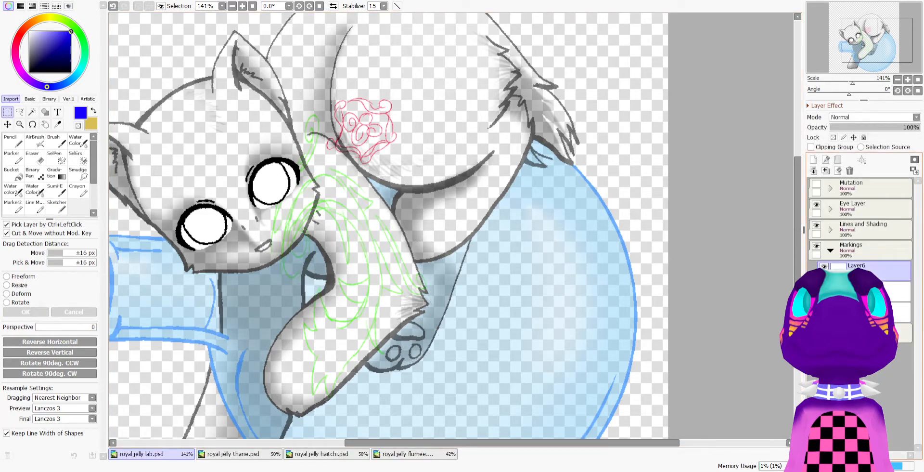
pyautogui.press('n')
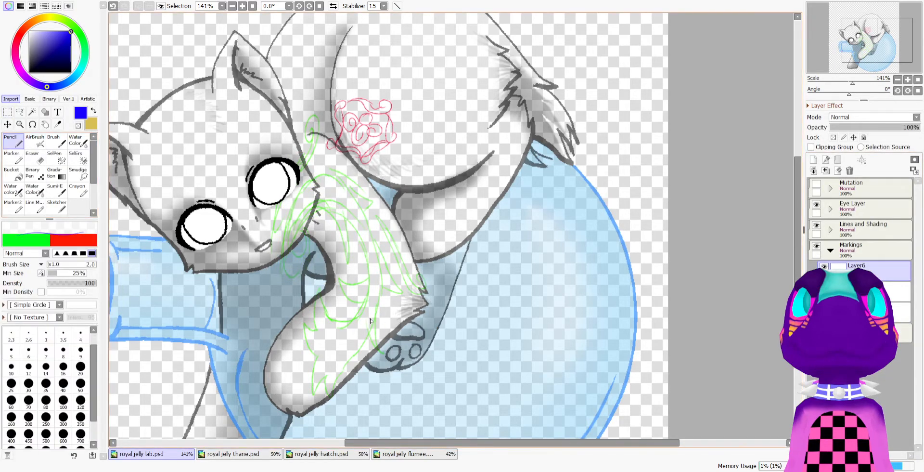
pyautogui.press(']')
pyautogui.press(']')
pyautogui.press(']')
pyautogui.press(']')
pyautogui.press(']')
pyautogui.press(']')
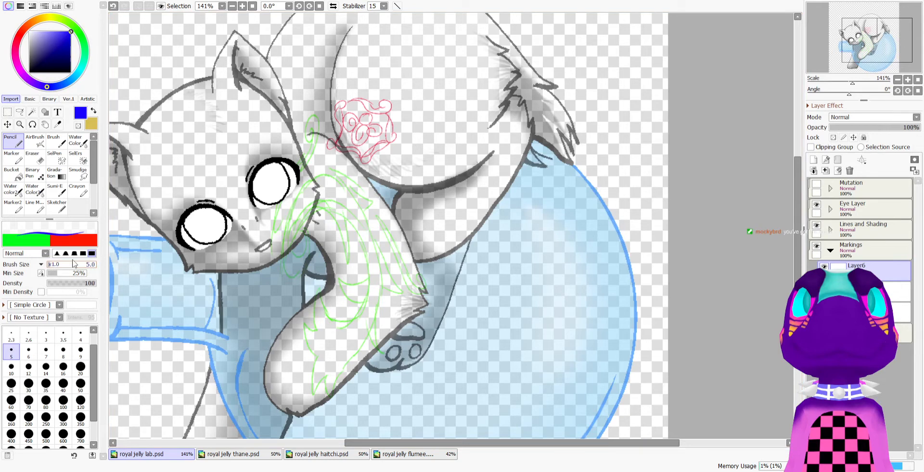
pyautogui.moveTo(376, 310)
pyautogui.mouseDown()
pyautogui.moveTo(339, 376)
pyautogui.moveTo(325, 379)
pyautogui.moveTo(331, 395)
pyautogui.moveTo(334, 364)
pyautogui.moveTo(315, 392)
pyautogui.moveTo(309, 380)
pyautogui.moveTo(322, 357)
pyautogui.moveTo(294, 342)
pyautogui.mouseUp()
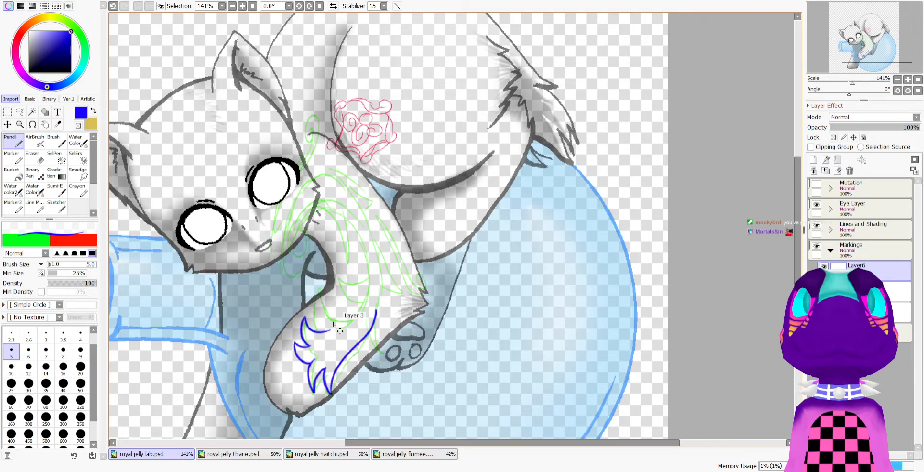
pyautogui.hotkey('ctrl', 'z')
pyautogui.moveTo(304, 317)
pyautogui.mouseDown()
pyautogui.moveTo(342, 330)
pyautogui.moveTo(359, 301)
pyautogui.mouseUp()
pyautogui.hotkey('ctrl', 'z')
pyautogui.moveTo(306, 317)
pyautogui.mouseDown()
pyautogui.moveTo(315, 333)
pyautogui.moveTo(352, 330)
pyautogui.moveTo(369, 299)
pyautogui.mouseUp()
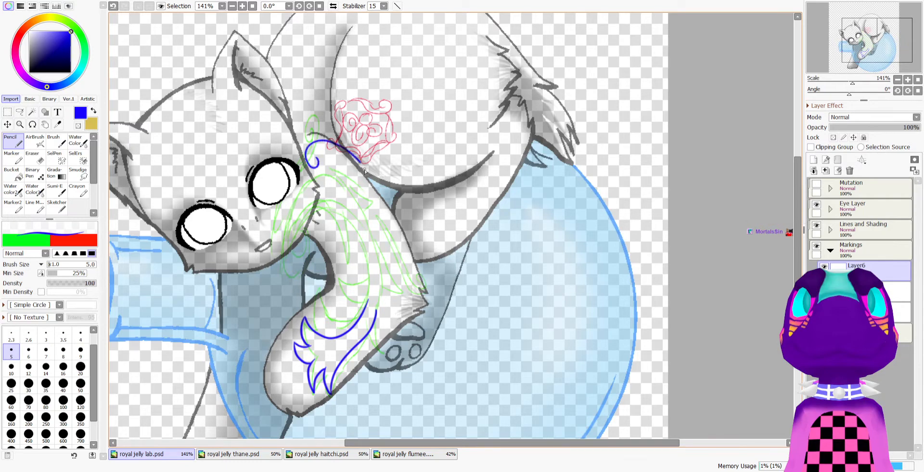
# Draw the long outer blue curve from the shoulder curl down the arm to the leaf tips
pyautogui.moveTo(364, 171)
pyautogui.mouseDown()
pyautogui.moveTo(382, 224)
pyautogui.moveTo(375, 319)
pyautogui.mouseUp()
pyautogui.hotkey('ctrl', 'z')
pyautogui.moveTo(316, 155)
pyautogui.mouseDown()
pyautogui.moveTo(361, 167)
pyautogui.moveTo(377, 313)
pyautogui.moveTo(372, 332)
pyautogui.mouseUp()
pyautogui.press('e')
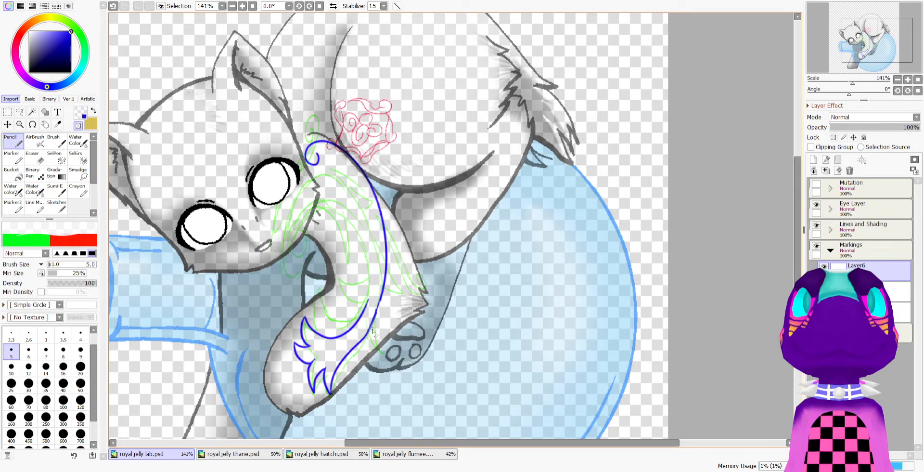
pyautogui.press('e')
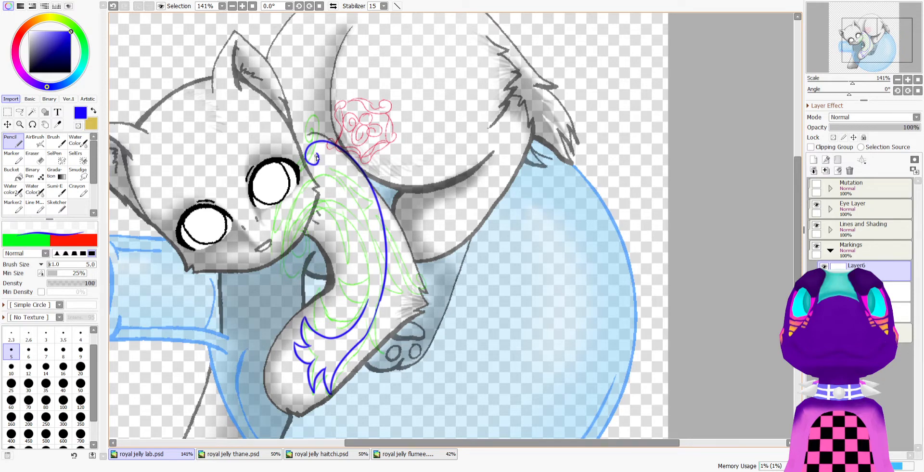
# Draw the inner blue curve alongside the outer one, from the shoulder spiral to the leaf's upper edge, and tidy the join
pyautogui.moveTo(317, 156)
pyautogui.mouseDown()
pyautogui.moveTo(368, 207)
pyautogui.moveTo(361, 322)
pyautogui.mouseUp()
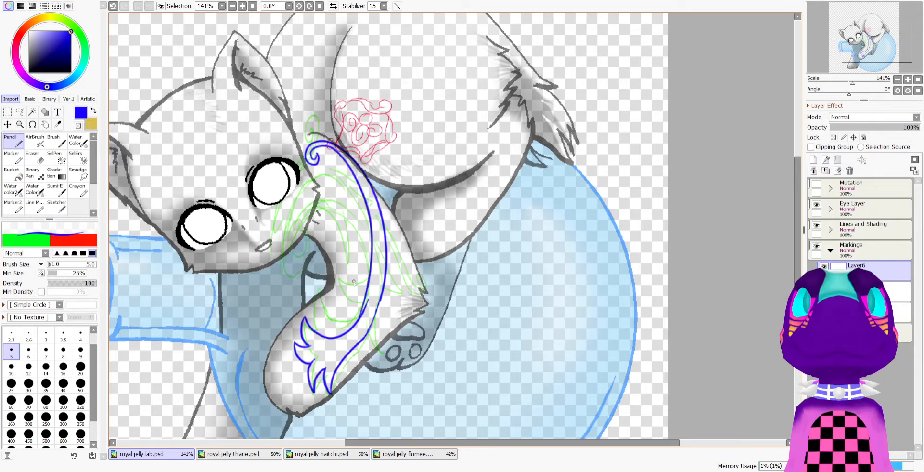
pyautogui.hotkey('ctrl', 'z')
pyautogui.moveTo(316, 149)
pyautogui.mouseDown()
pyautogui.moveTo(355, 172)
pyautogui.moveTo(366, 317)
pyautogui.mouseUp()
pyautogui.hotkey('ctrl', 'z')
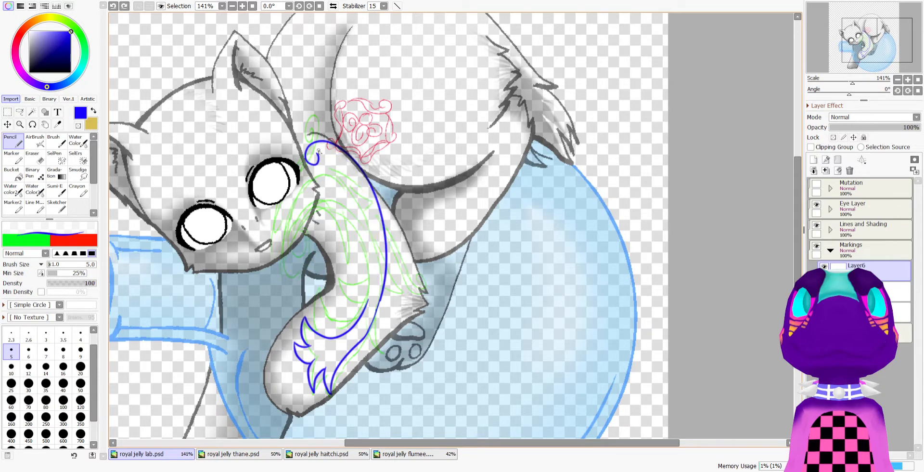
pyautogui.moveTo(316, 157)
pyautogui.mouseDown()
pyautogui.moveTo(378, 266)
pyautogui.moveTo(369, 306)
pyautogui.mouseUp()
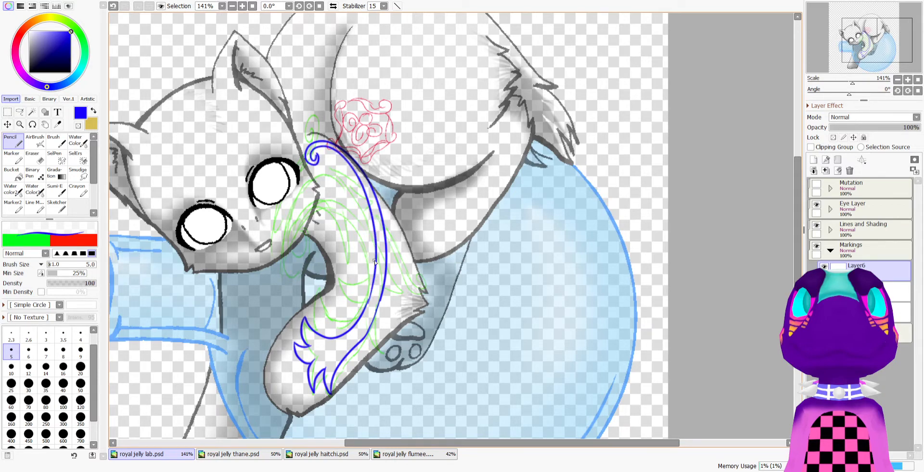
pyautogui.press('-')
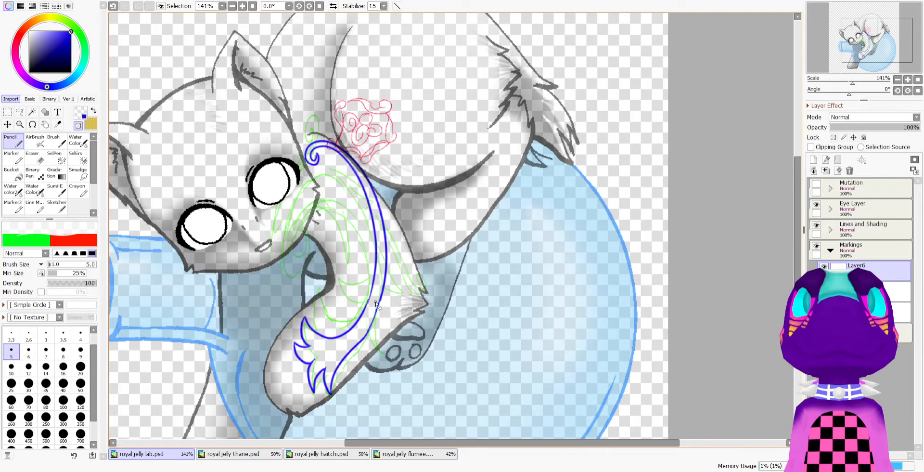
pyautogui.press('-')
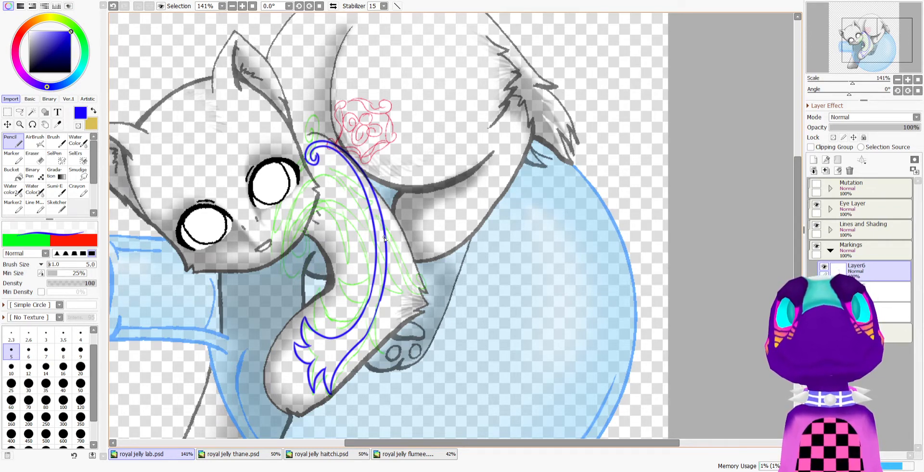
# Deform the blue scroll marking on Layer6 so it sits closer to the arm's outer edge and paw, and apply the transform
pyautogui.scroll(-3, 385, 238)
pyautogui.scroll(3, 385, 238)
pyautogui.scroll(-1, 338, 192)
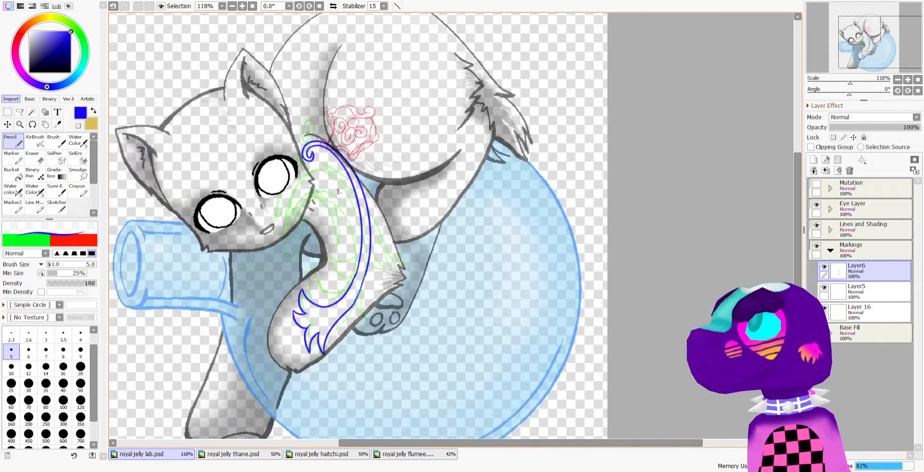
pyautogui.scroll(1, 338, 192)
pyautogui.click(8, 112)
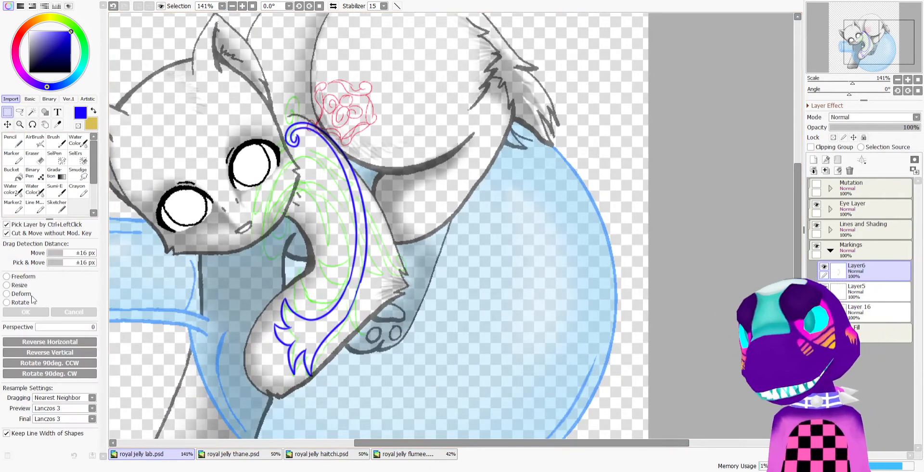
pyautogui.click(19, 293)
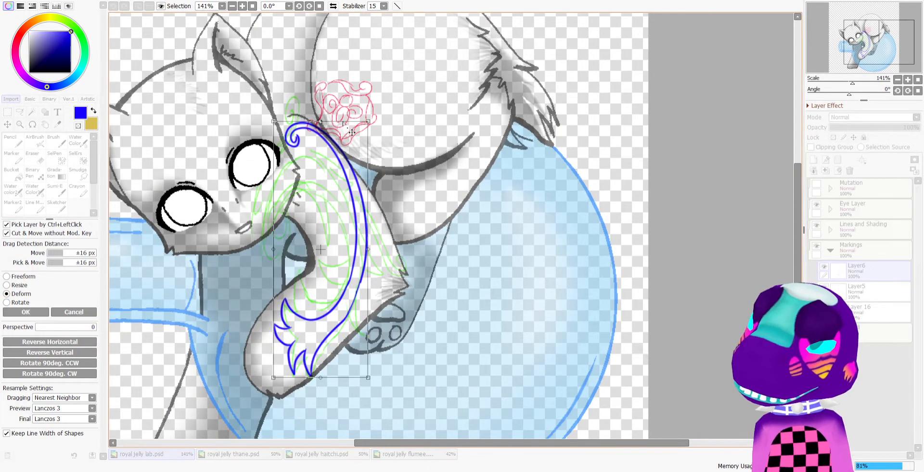
pyautogui.moveTo(344, 122); pyautogui.dragTo(363, 136)
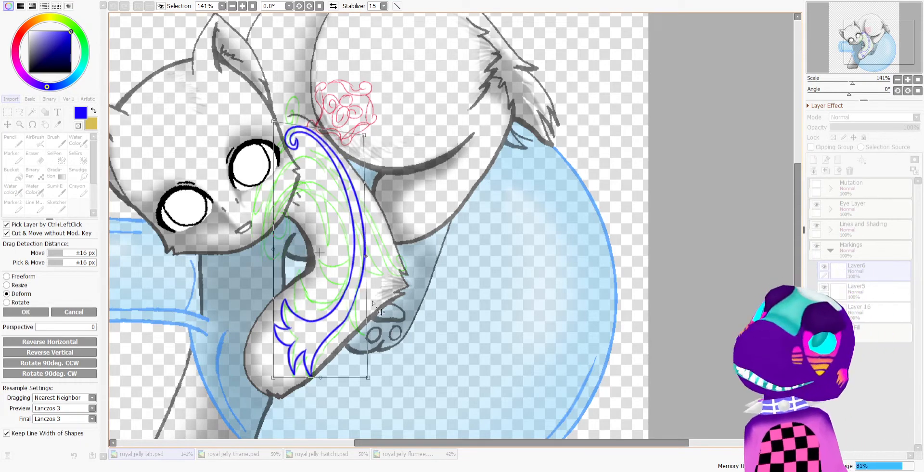
pyautogui.moveTo(276, 380); pyautogui.dragTo(267, 382)
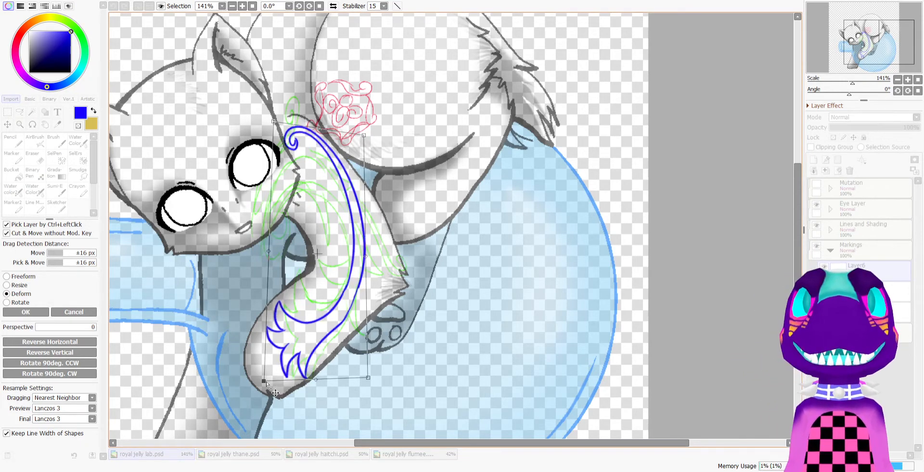
pyautogui.moveTo(273, 121); pyautogui.dragTo(277, 124)
pyautogui.moveTo(363, 136)
pyautogui.mouseDown()
pyautogui.moveTo(400, 178)
pyautogui.moveTo(391, 169)
pyautogui.mouseUp()
pyautogui.click(25, 311)
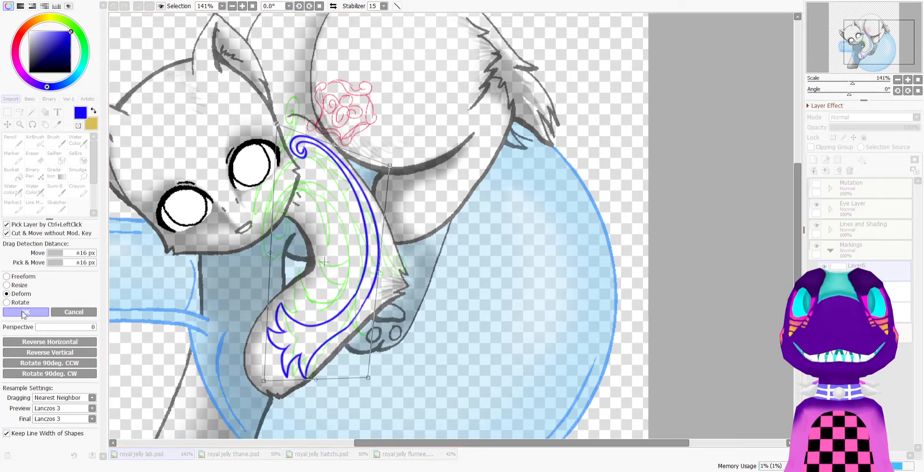
# Smooth the joins in the two blue curves near the elbow by redrawing the outer line and erasing the excess
pyautogui.scroll(5, 411, 262)
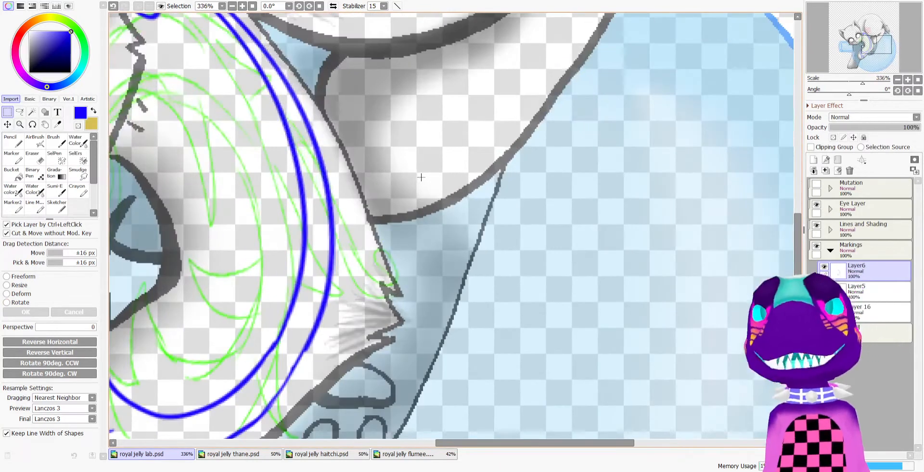
pyautogui.click(11, 141)
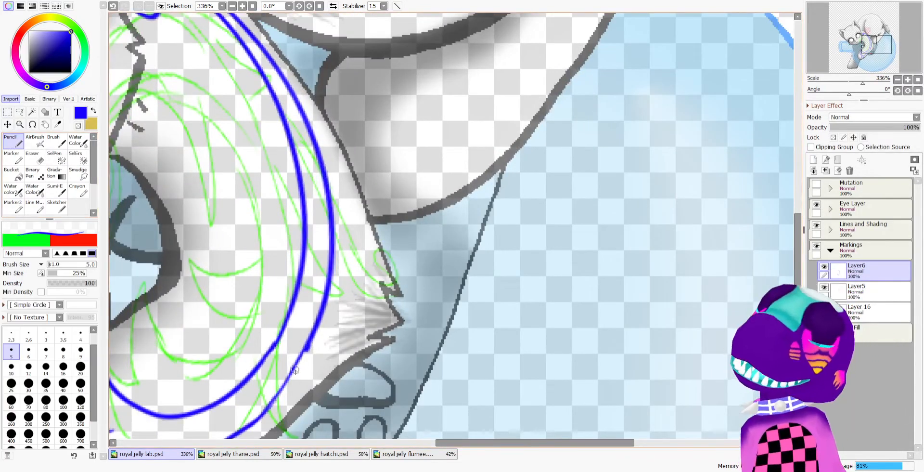
pyautogui.moveTo(277, 397); pyautogui.dragTo(308, 350)
pyautogui.press('-')
pyautogui.hotkey('ctrl', 'z')
pyautogui.press('-')
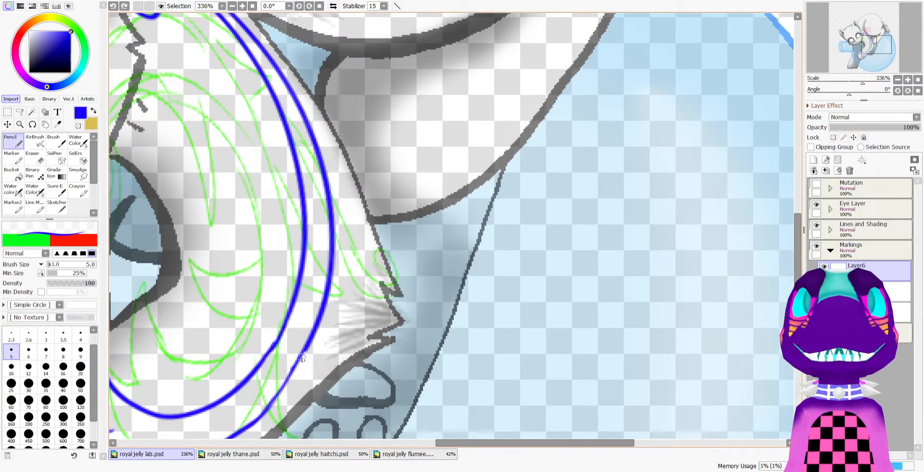
pyautogui.hotkey('ctrl', 'y')
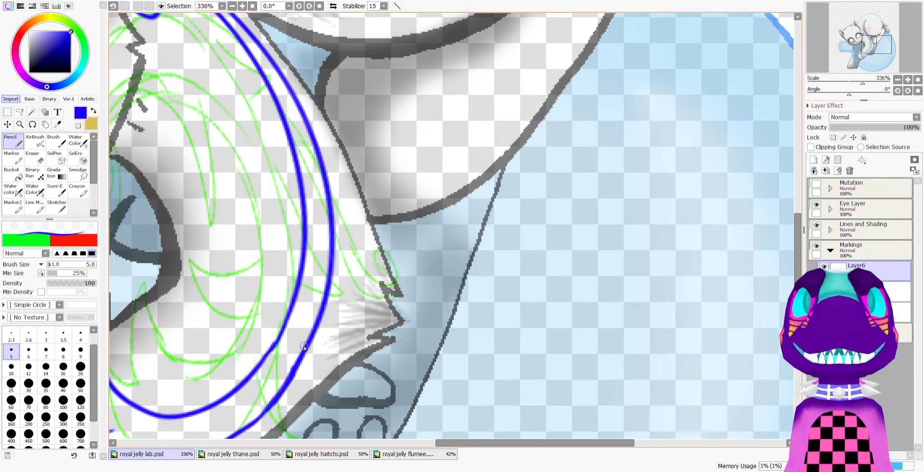
pyautogui.press('-')
pyautogui.moveTo(244, 380); pyautogui.dragTo(280, 333)
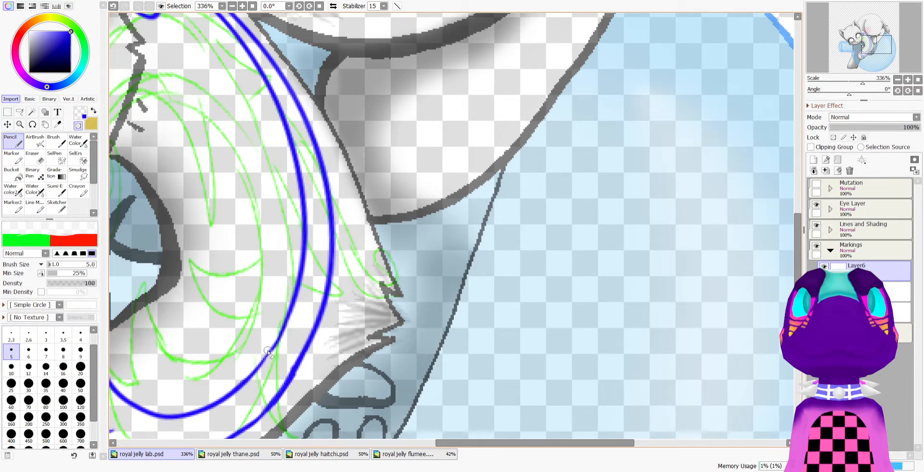
# Thin and smooth the inner blue curve where it bends near the elbow by erasing along its edges
pyautogui.press('-')
pyautogui.moveTo(244, 383); pyautogui.dragTo(286, 320)
pyautogui.press('-')
pyautogui.moveTo(240, 383); pyautogui.dragTo(277, 327)
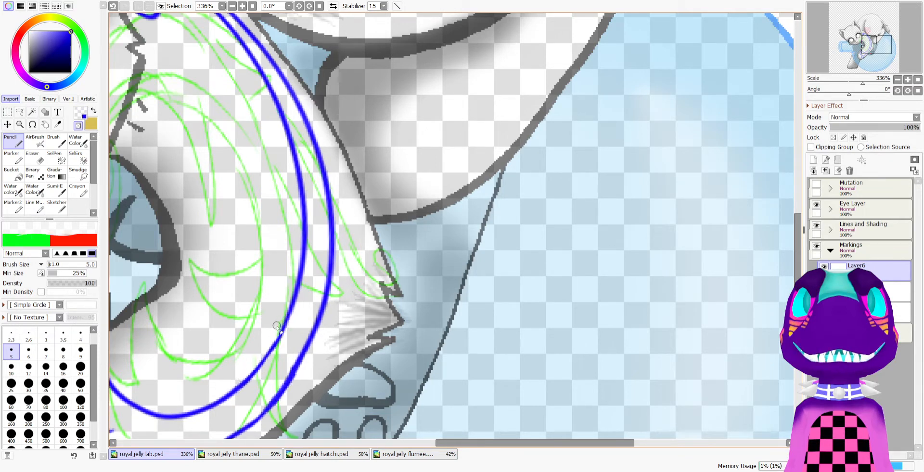
pyautogui.moveTo(252, 368); pyautogui.dragTo(277, 329)
pyautogui.moveTo(289, 390); pyautogui.dragTo(308, 355)
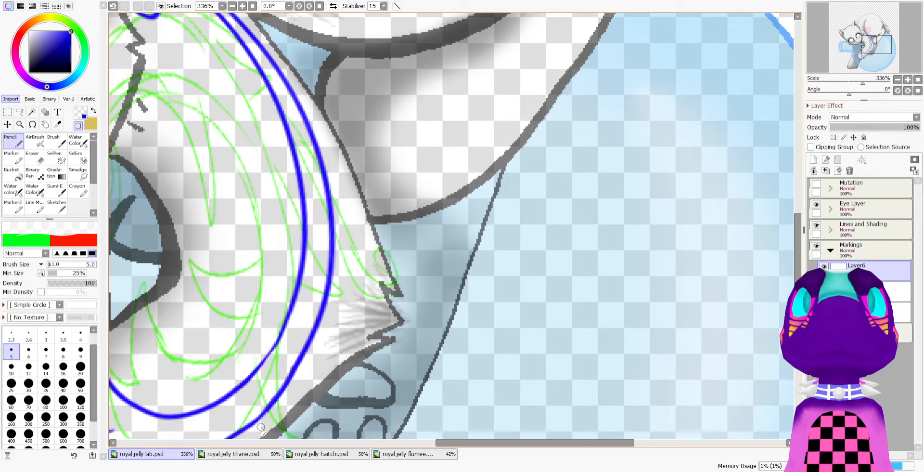
pyautogui.moveTo(264, 404)
pyautogui.mouseDown()
pyautogui.moveTo(300, 342)
pyautogui.moveTo(249, 419)
pyautogui.mouseUp()
pyautogui.hotkey('ctrl', 'z')
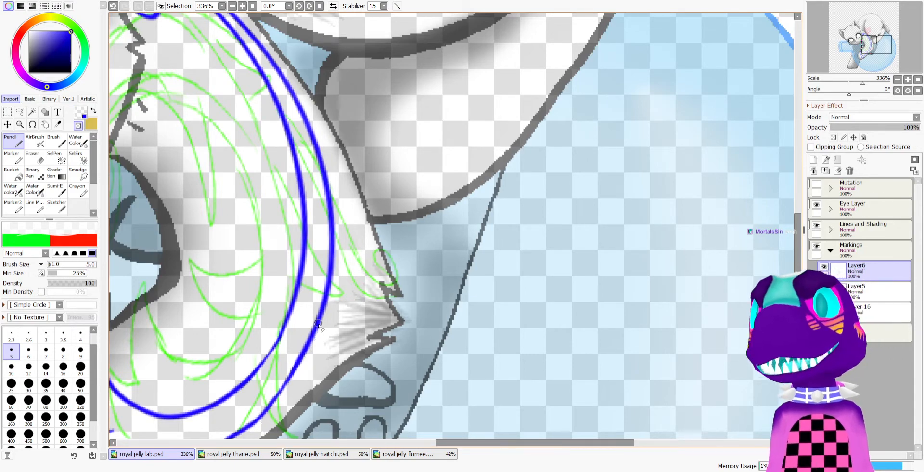
# Draw a pointed leaf tip on the outer blue curve below the elbow and erase the overlapping line
pyautogui.scroll(-3, 317, 312)
pyautogui.scroll(-4, 317, 313)
pyautogui.scroll(2, 299, 227)
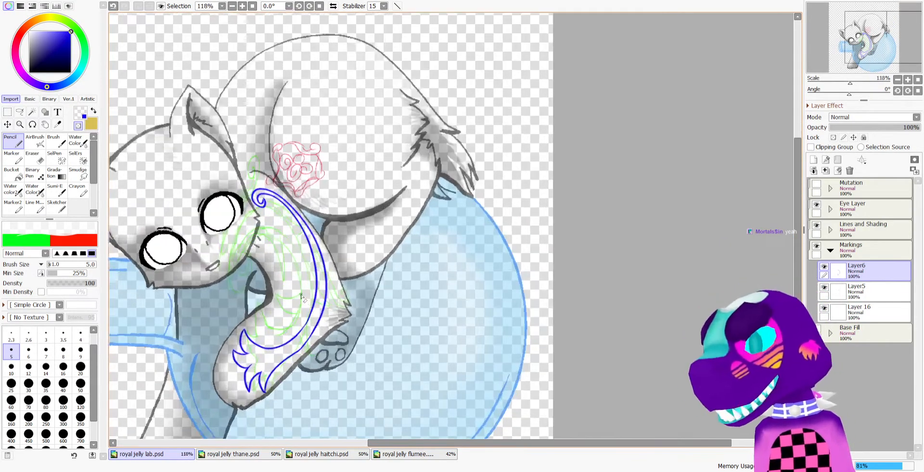
pyautogui.scroll(2, 298, 231)
pyautogui.scroll(-2, 297, 246)
pyautogui.scroll(3, 284, 284)
pyautogui.scroll(-4, 269, 295)
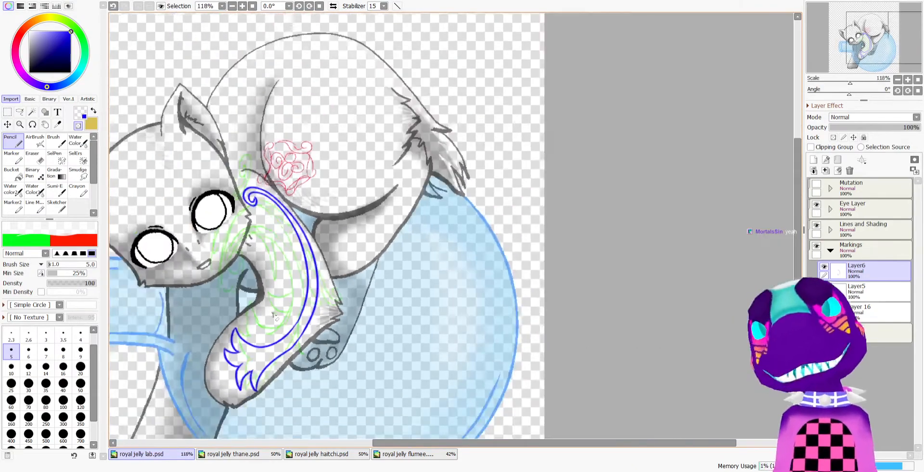
pyautogui.scroll(3, 248, 377)
pyautogui.scroll(1, 249, 376)
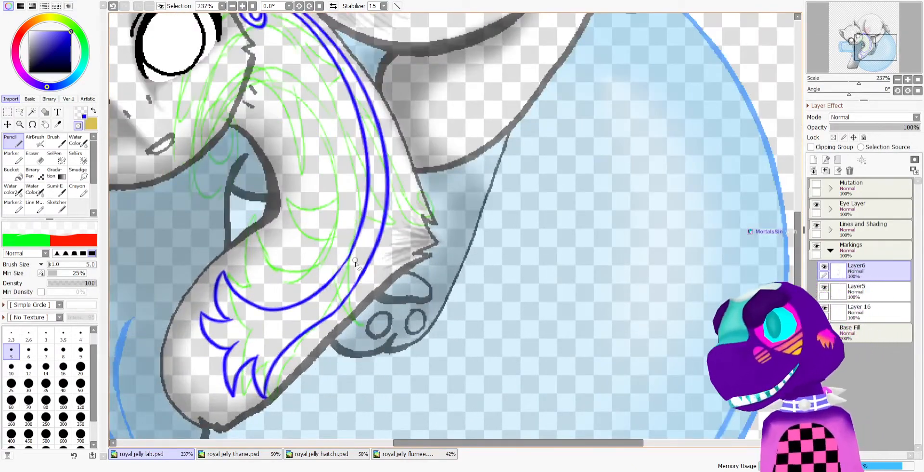
pyautogui.press('x')
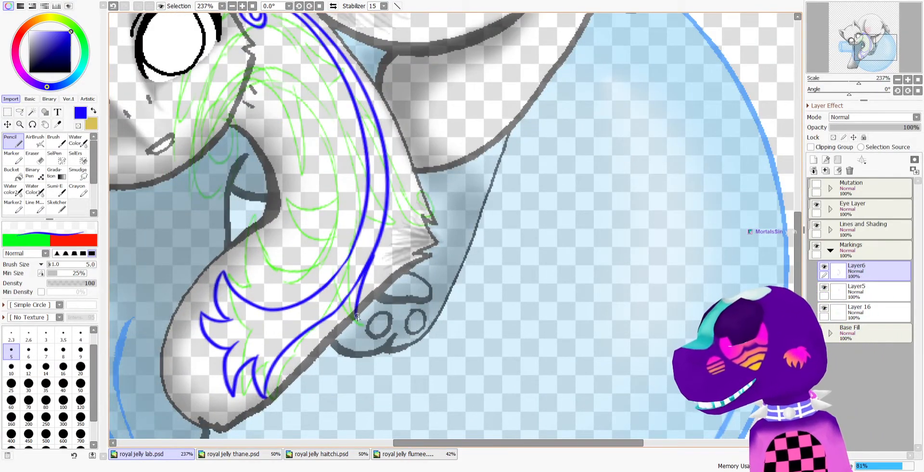
pyautogui.hotkey('ctrl', 'z')
pyautogui.moveTo(360, 285); pyautogui.dragTo(346, 323)
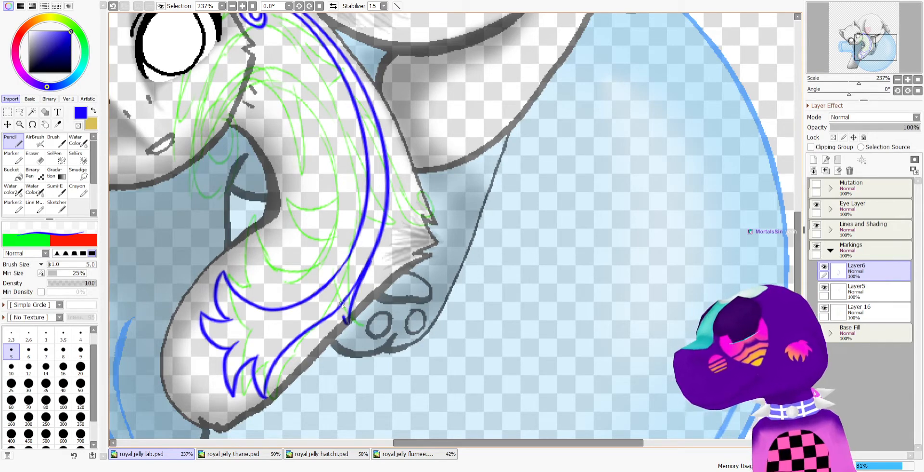
pyautogui.press('x')
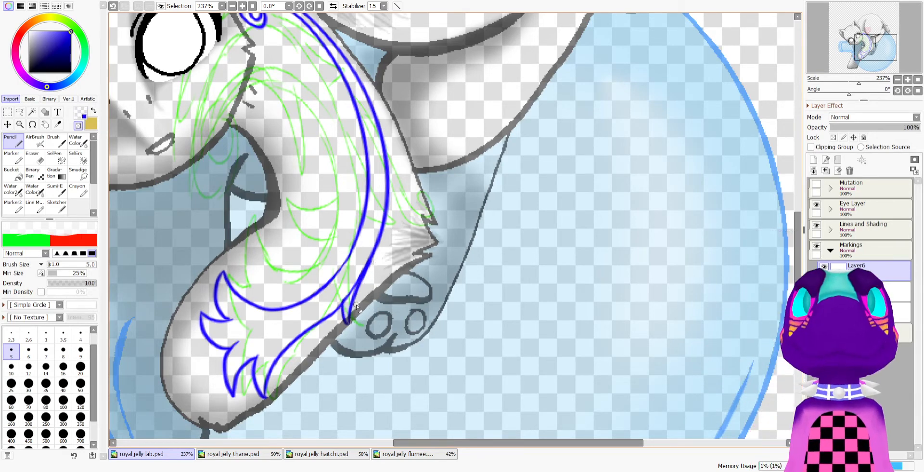
# Draw a curved leaf tip on the inner blue curve at the elbow and erase the old line segment between its ends
pyautogui.press('x')
pyautogui.press('x')
pyautogui.press('x')
pyautogui.moveTo(365, 211)
pyautogui.mouseDown()
pyautogui.moveTo(331, 219)
pyautogui.moveTo(359, 236)
pyautogui.mouseUp()
pyautogui.hotkey('ctrl', 'z')
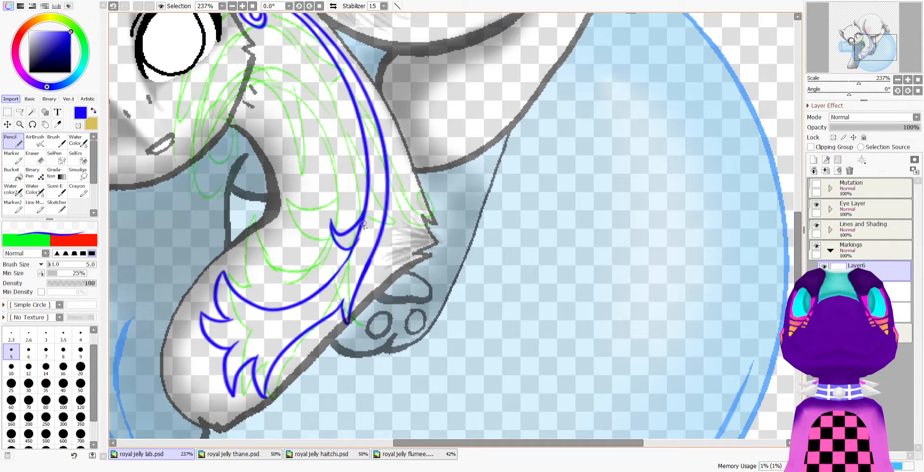
pyautogui.press('x')
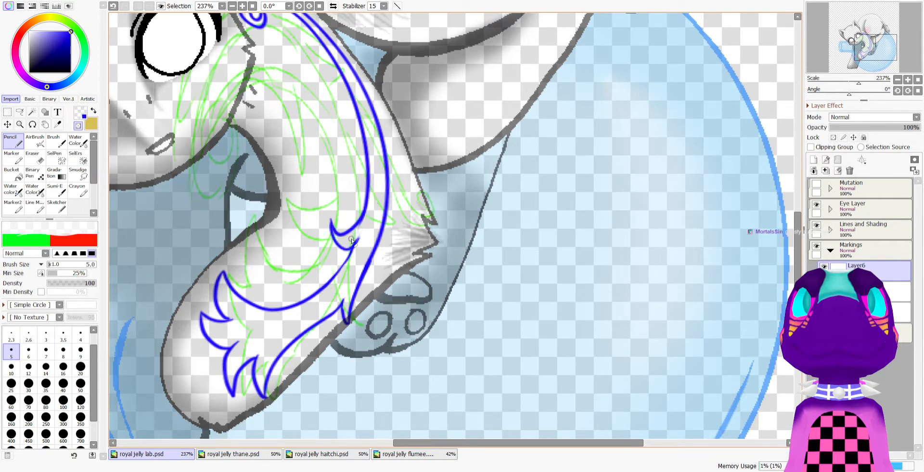
pyautogui.moveTo(356, 240); pyautogui.dragTo(363, 226)
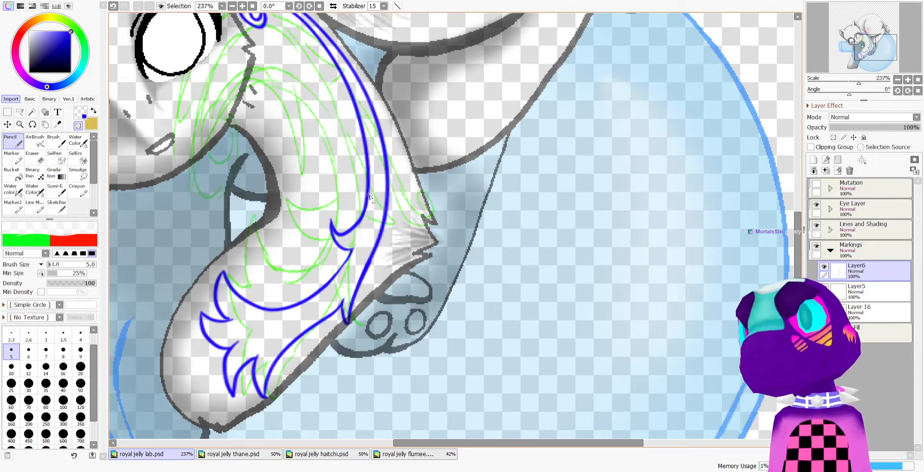
# Draw a pointed leaf tip on the outer blue curve above the elbow fur and erase the old line behind it
pyautogui.scroll(-4, 367, 200)
pyautogui.scroll(4, 391, 174)
pyautogui.scroll(1, 391, 174)
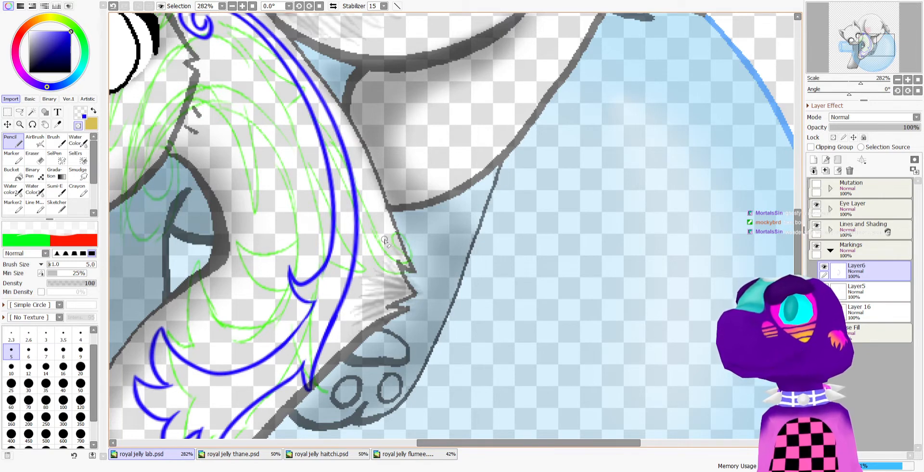
pyautogui.press('-')
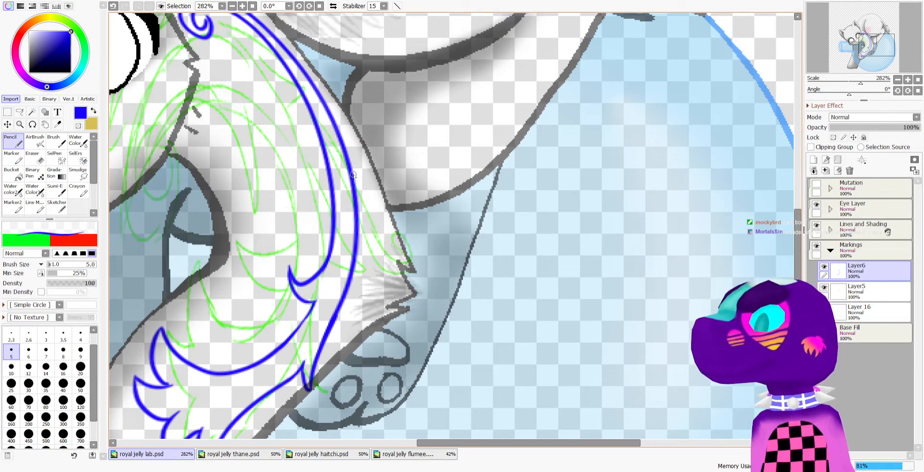
pyautogui.moveTo(350, 163); pyautogui.dragTo(385, 225)
pyautogui.hotkey('ctrl', 'z')
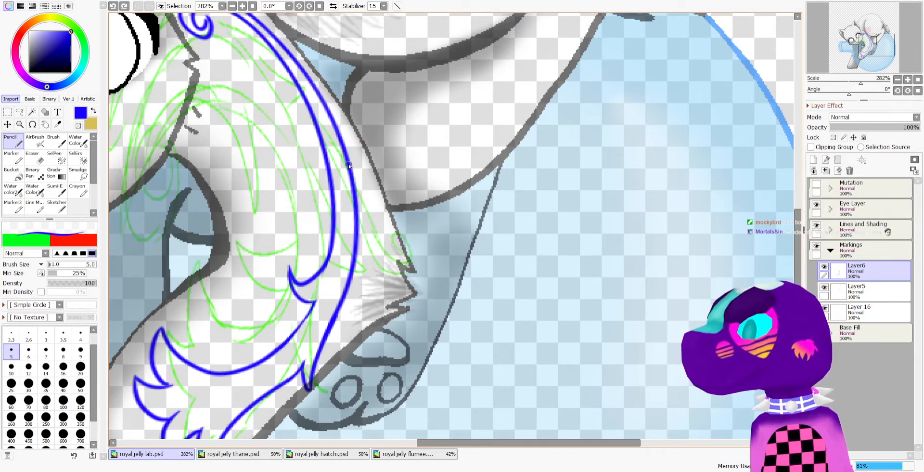
pyautogui.moveTo(349, 161)
pyautogui.mouseDown()
pyautogui.moveTo(366, 204)
pyautogui.moveTo(384, 218)
pyautogui.moveTo(368, 221)
pyautogui.mouseUp()
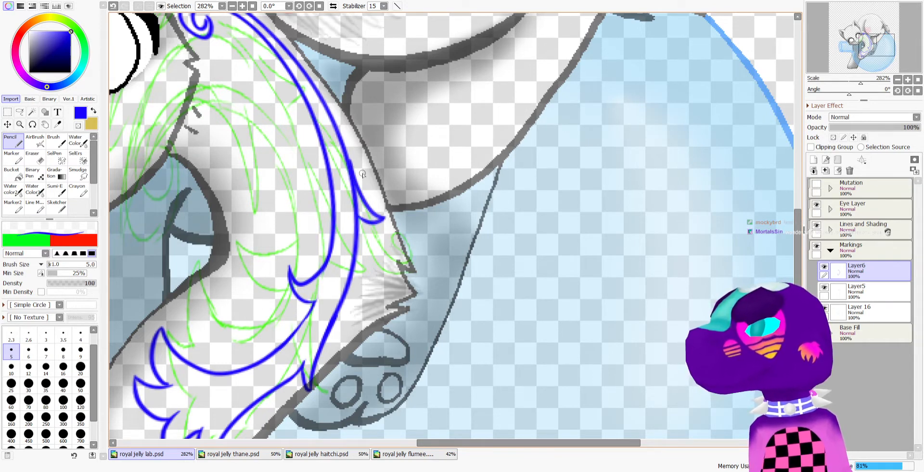
pyautogui.press('-')
pyautogui.moveTo(347, 169); pyautogui.dragTo(357, 206)
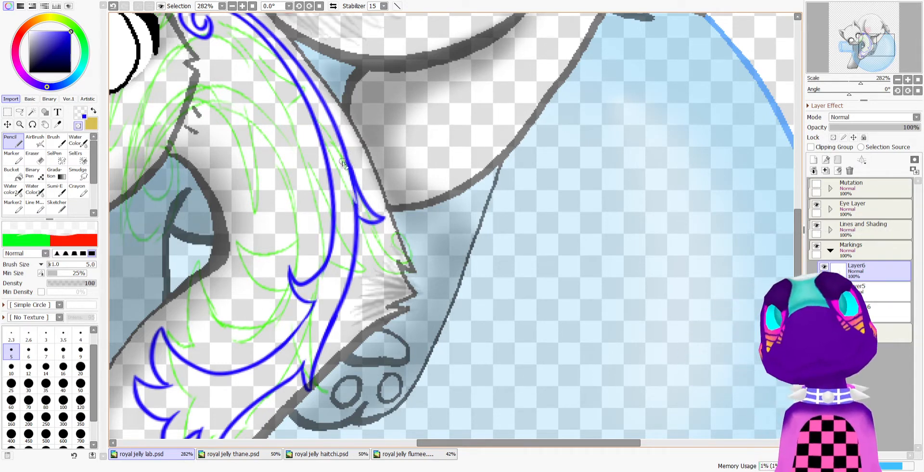
pyautogui.moveTo(348, 174); pyautogui.dragTo(359, 202)
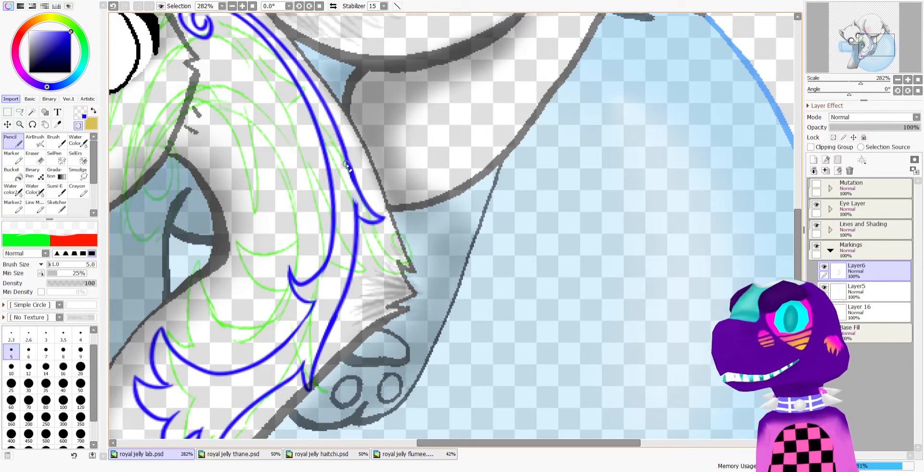
pyautogui.moveTo(341, 161); pyautogui.dragTo(360, 205)
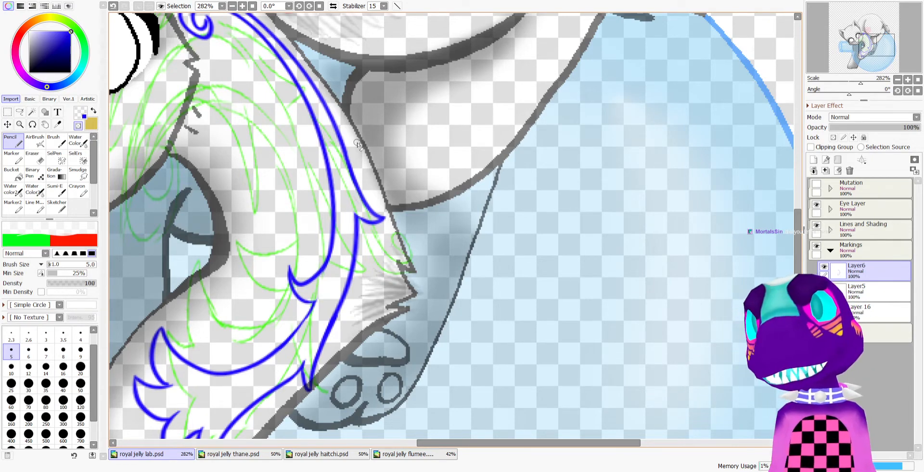
# Draw a small hooked leaf tip on the inner blue curve along the upper arm and erase the old segment
pyautogui.scroll(-5, 358, 145)
pyautogui.scroll(4, 356, 154)
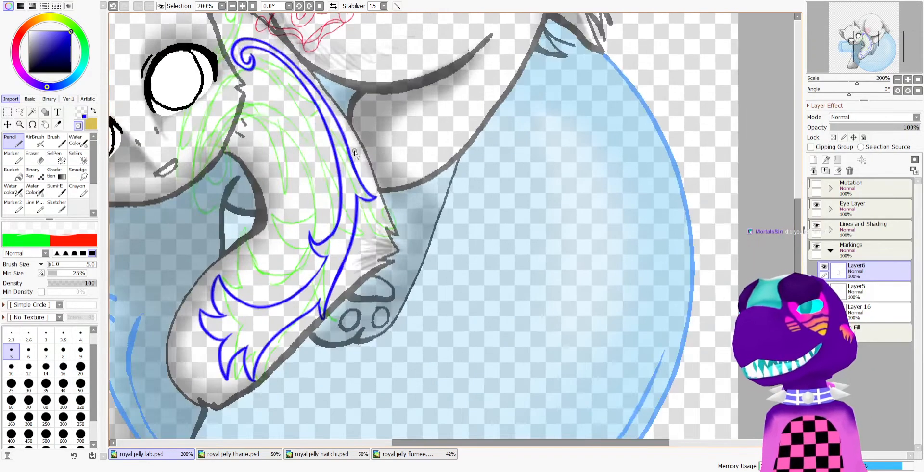
pyautogui.scroll(-1, 355, 158)
pyautogui.scroll(4, 355, 161)
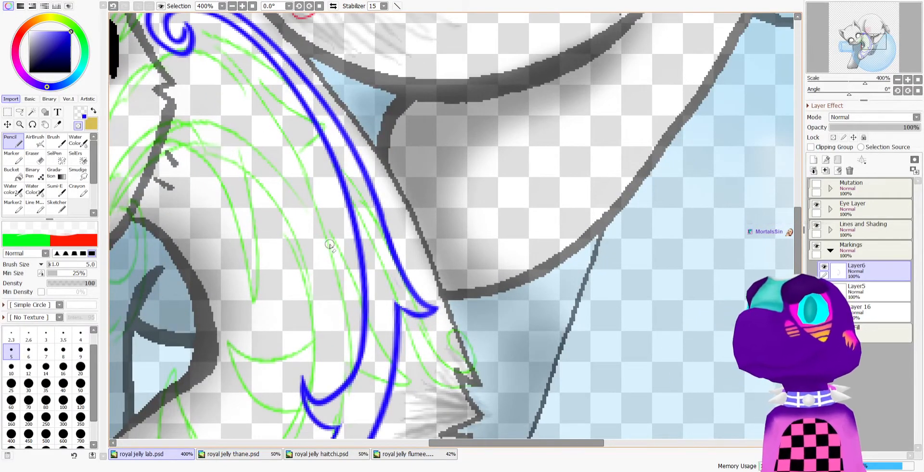
pyautogui.press('c')
pyautogui.moveTo(340, 162)
pyautogui.mouseDown()
pyautogui.moveTo(314, 193)
pyautogui.moveTo(349, 208)
pyautogui.moveTo(348, 197)
pyautogui.mouseUp()
pyautogui.press('-')
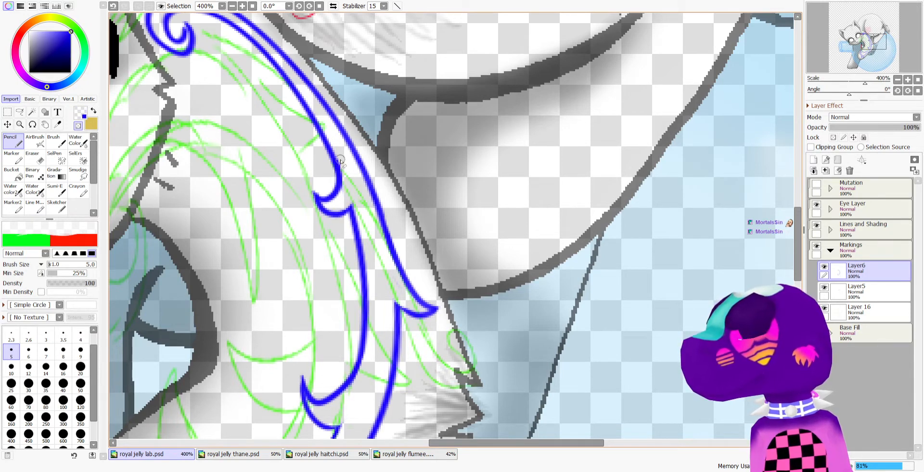
# Draw a small leaf tip on the outer blue curve just below the shoulder and clear the line crossing it
pyautogui.press('-')
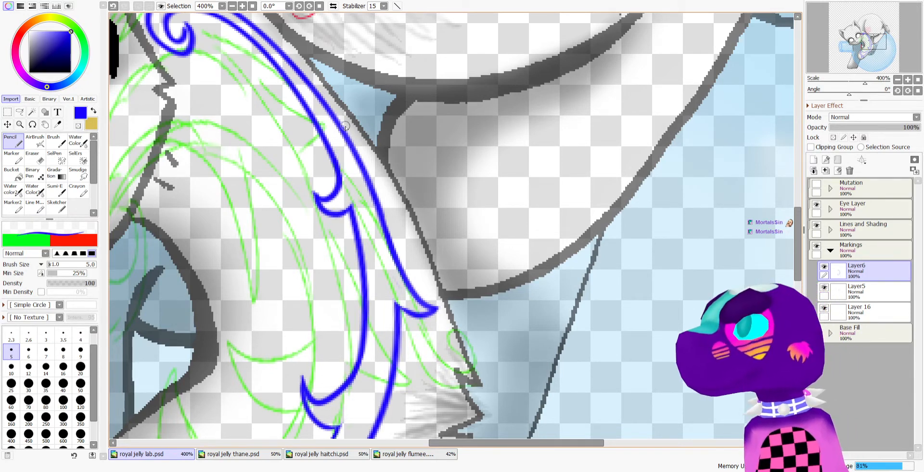
pyautogui.moveTo(344, 127)
pyautogui.mouseDown()
pyautogui.moveTo(334, 110)
pyautogui.moveTo(357, 136)
pyautogui.moveTo(330, 118)
pyautogui.moveTo(346, 134)
pyautogui.mouseUp()
pyautogui.hotkey('ctrl', 'z')
pyautogui.press('-')
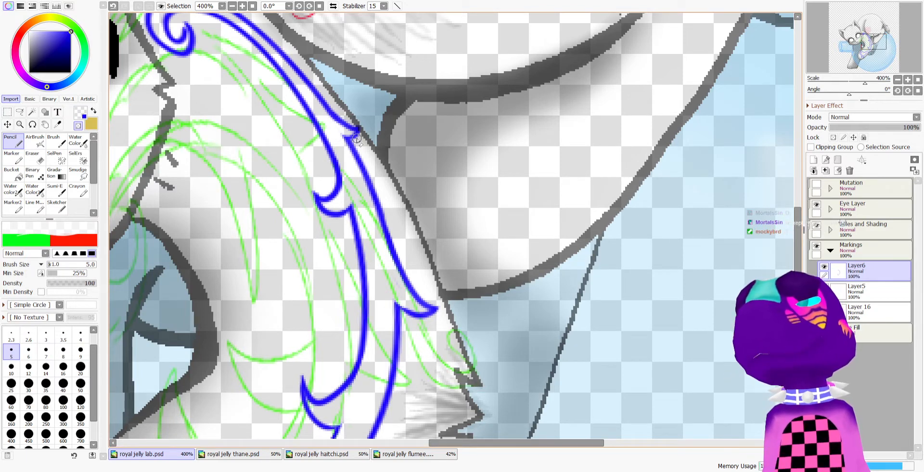
# Redraw the pointed leaf tip on the outer curve beside the back paw and erase its edges to sharpen it
pyautogui.scroll(-7, 361, 161)
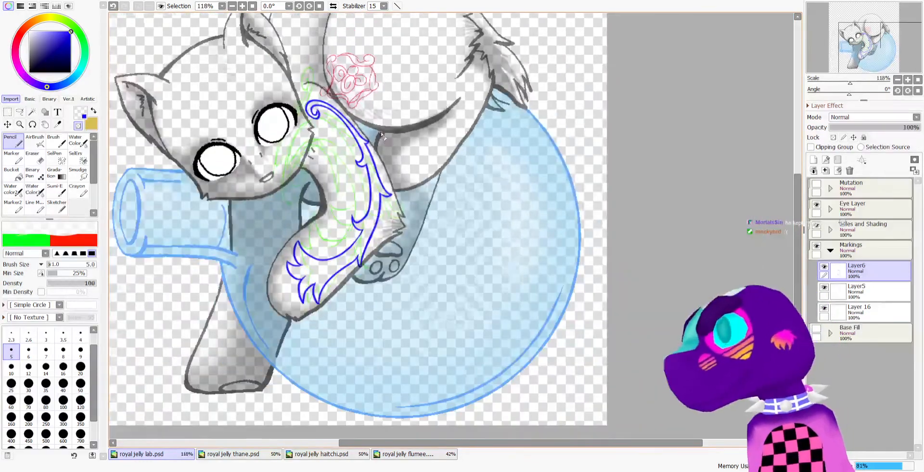
pyautogui.scroll(3, 360, 165)
pyautogui.scroll(-4, 354, 212)
pyautogui.scroll(3, 352, 226)
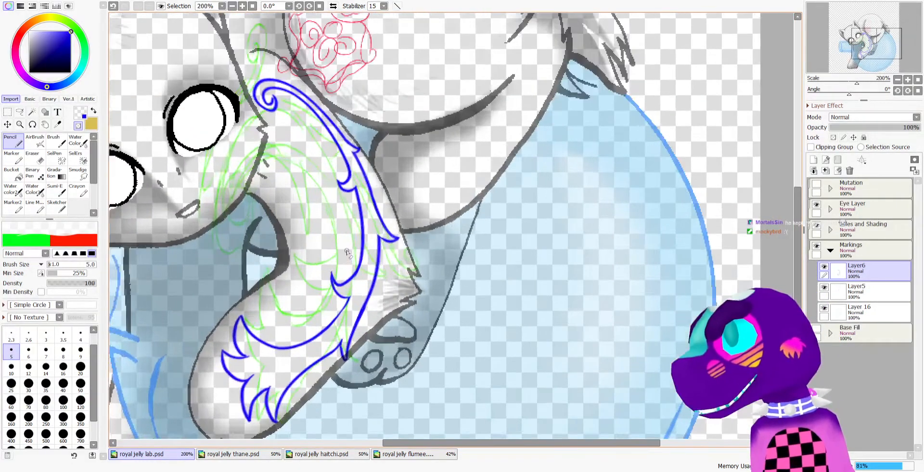
pyautogui.scroll(-3, 347, 250)
pyautogui.scroll(3, 343, 275)
pyautogui.scroll(2, 343, 276)
pyautogui.scroll(2, 344, 284)
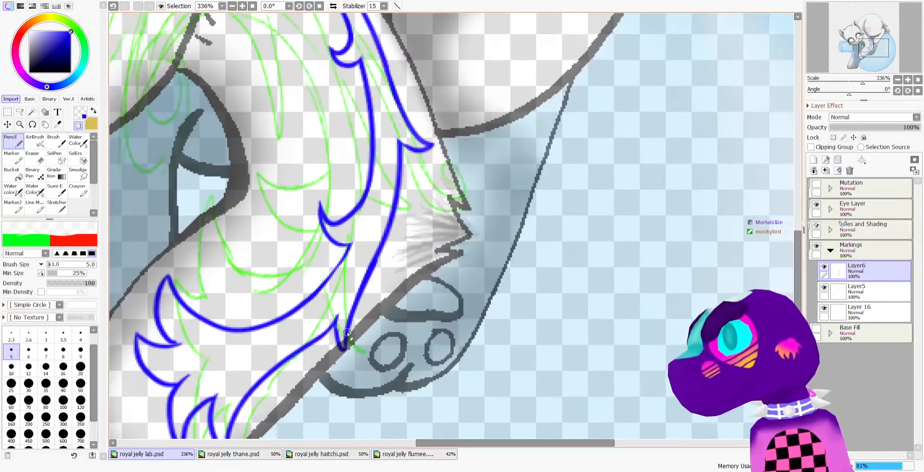
pyautogui.press('x')
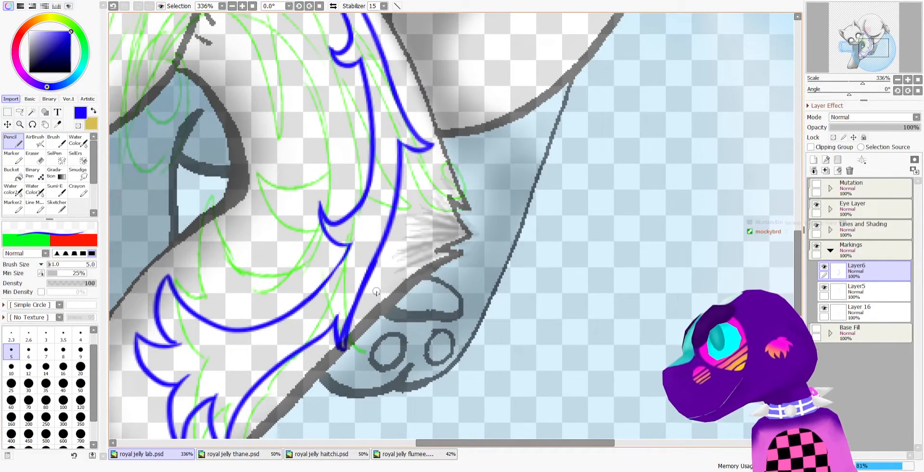
pyautogui.press('x')
pyautogui.moveTo(345, 350)
pyautogui.mouseDown()
pyautogui.moveTo(360, 314)
pyautogui.moveTo(342, 361)
pyautogui.moveTo(349, 340)
pyautogui.mouseUp()
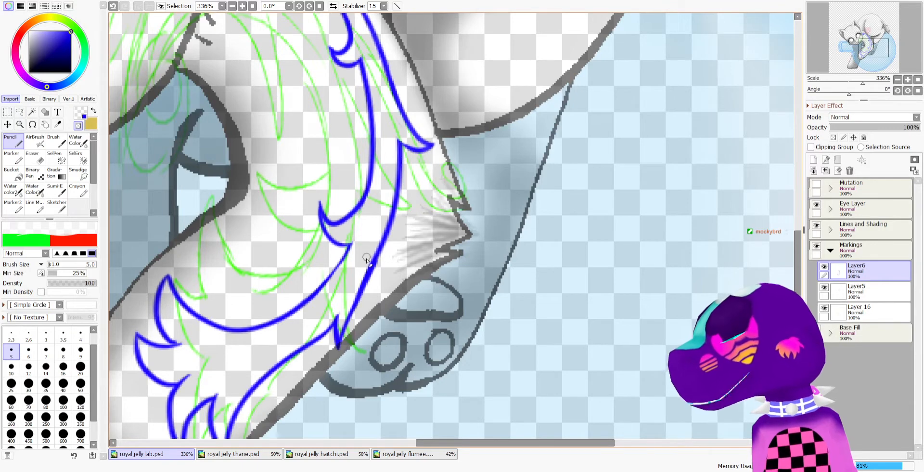
pyautogui.moveTo(349, 308)
pyautogui.mouseDown()
pyautogui.moveTo(376, 248)
pyautogui.moveTo(355, 313)
pyautogui.mouseUp()
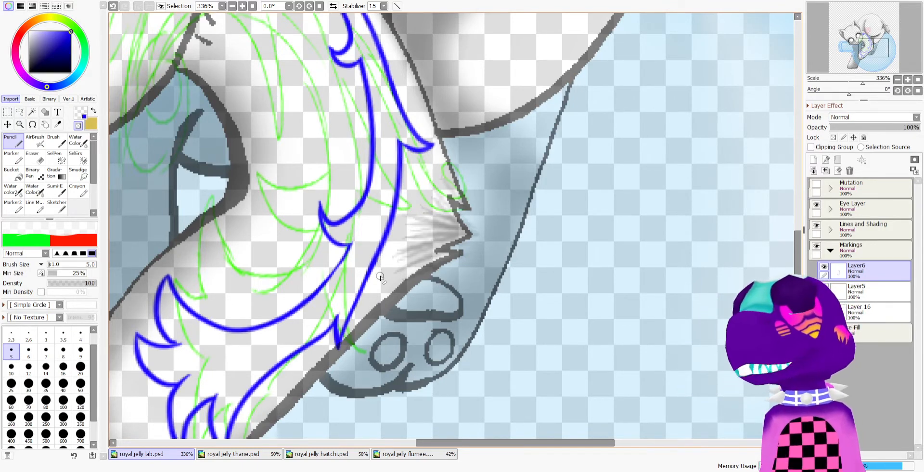
# Draw a small detached blue curl between the outer curve and the elbow fur, closing it with a second stroke
pyautogui.scroll(-3, 383, 260)
pyautogui.scroll(3, 382, 275)
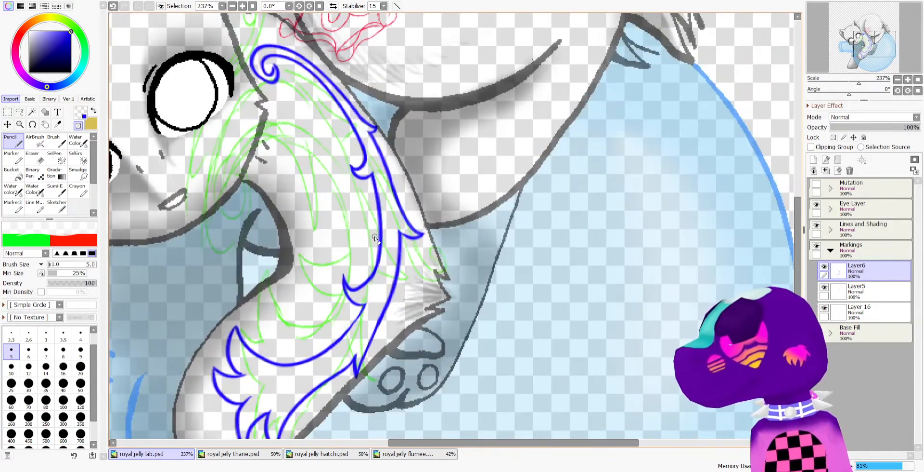
pyautogui.press('c')
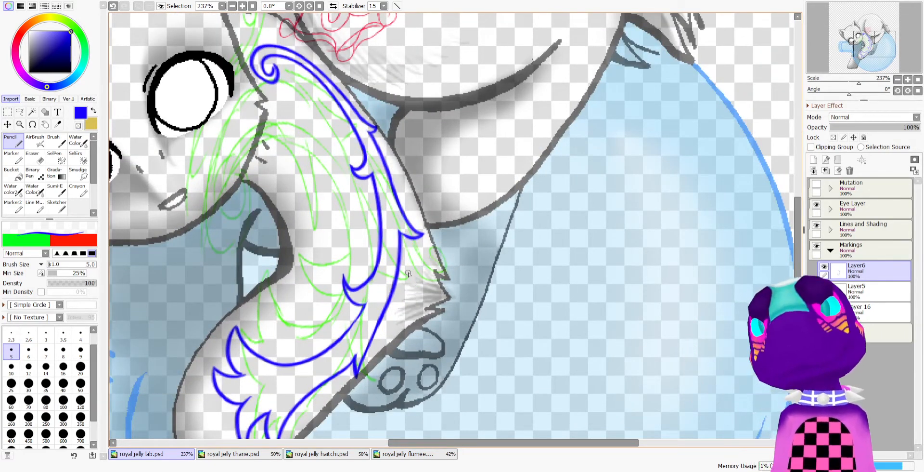
pyautogui.moveTo(415, 267); pyautogui.dragTo(418, 304)
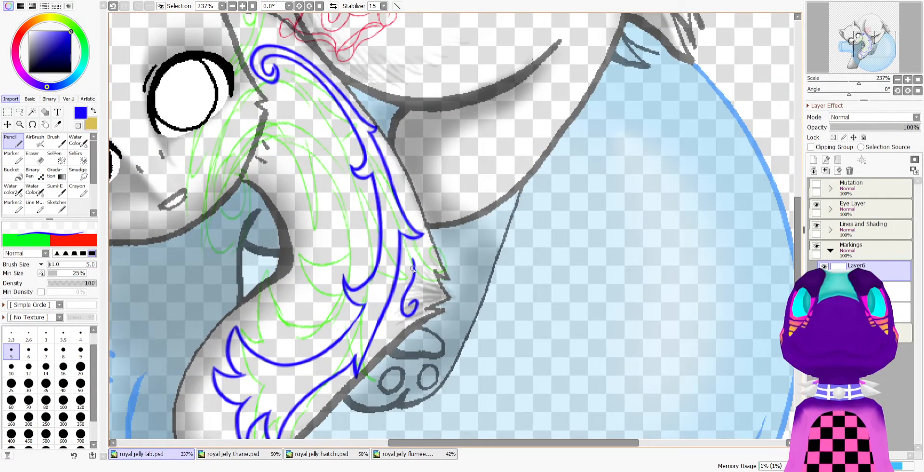
pyautogui.moveTo(414, 260); pyautogui.dragTo(416, 287)
# Draw a matching small blue curl along the inside of the inner curve, between its two leaf tips
pyautogui.scroll(-7, 411, 300)
pyautogui.scroll(6, 400, 231)
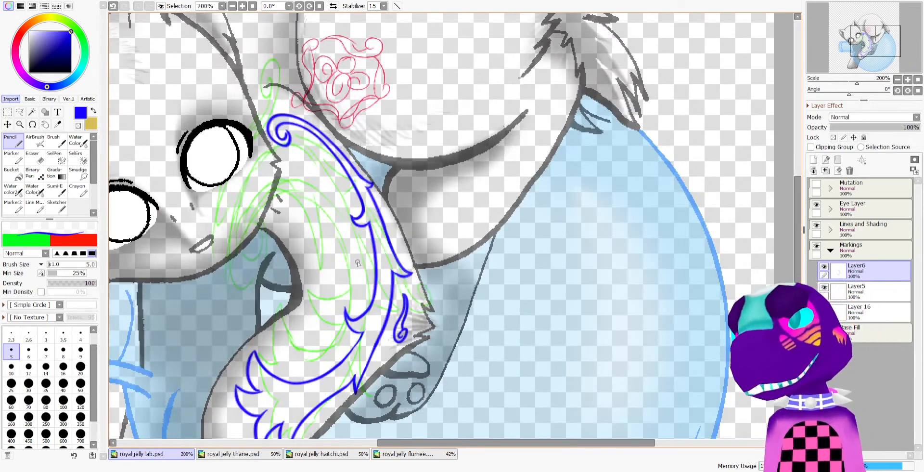
pyautogui.moveTo(363, 250); pyautogui.dragTo(356, 273)
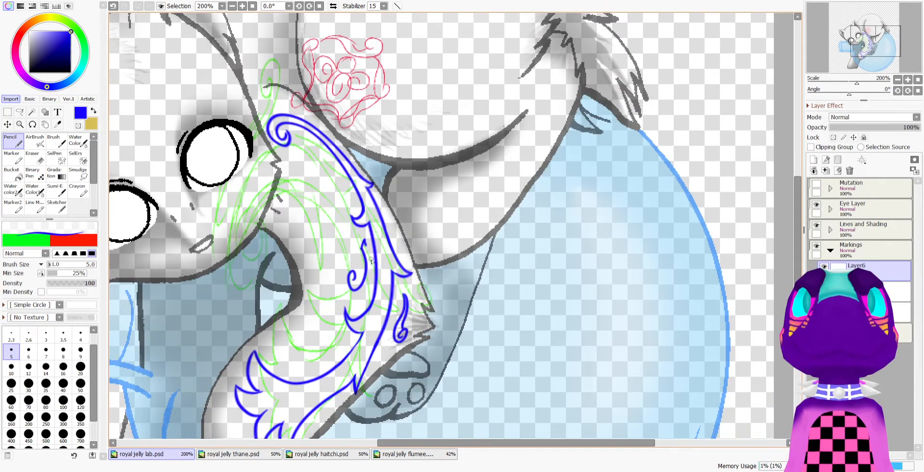
# Redraw the small blue curl inside the inner curve as a larger spiral with a flame-shaped tail
pyautogui.hotkey('ctrl', 'z')
pyautogui.moveTo(370, 282)
pyautogui.mouseDown()
pyautogui.moveTo(353, 298)
pyautogui.moveTo(361, 278)
pyautogui.mouseUp()
pyautogui.hotkey('ctrl', 'z')
pyautogui.hotkey('ctrl', 'z')
pyautogui.moveTo(364, 240)
pyautogui.mouseDown()
pyautogui.moveTo(356, 292)
pyautogui.moveTo(357, 276)
pyautogui.moveTo(374, 271)
pyautogui.moveTo(360, 300)
pyautogui.moveTo(362, 276)
pyautogui.mouseUp()
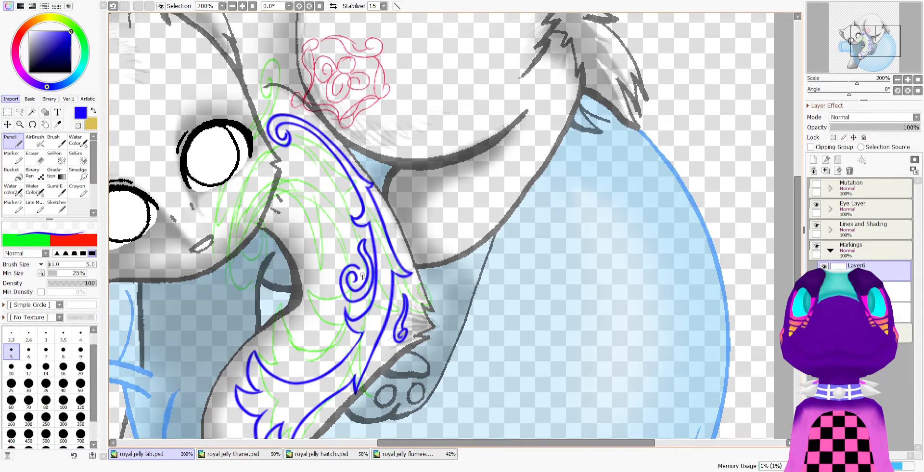
pyautogui.scroll(-4, 375, 265)
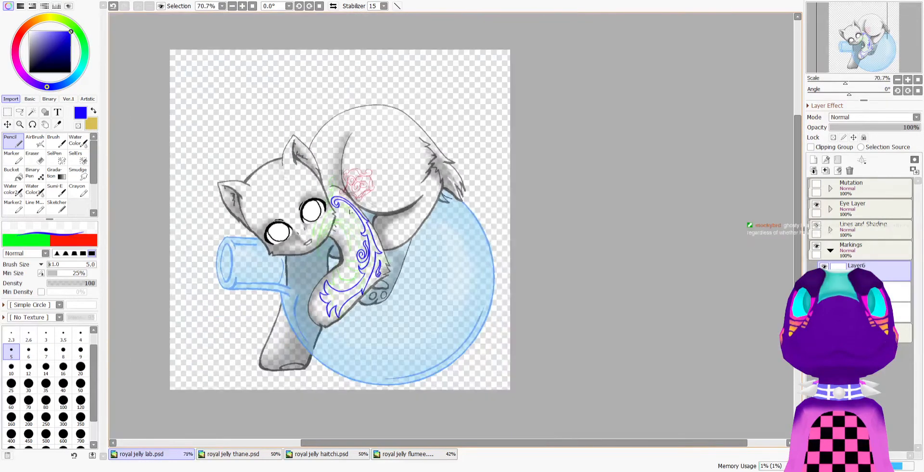
# Draw three small blue circles and a slim pointed oval beside the leaf tips at the end of the front paw
pyautogui.scroll(5, 340, 312)
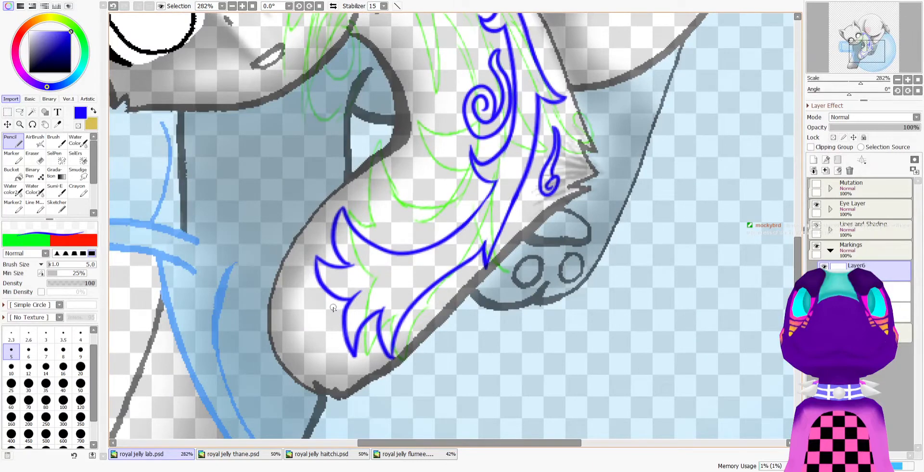
pyautogui.moveTo(334, 307)
pyautogui.mouseDown()
pyautogui.moveTo(313, 323)
pyautogui.moveTo(333, 306)
pyautogui.moveTo(289, 323)
pyautogui.moveTo(296, 315)
pyautogui.mouseUp()
pyautogui.moveTo(295, 341)
pyautogui.mouseDown()
pyautogui.moveTo(289, 352)
pyautogui.moveTo(295, 342)
pyautogui.moveTo(308, 360)
pyautogui.moveTo(316, 351)
pyautogui.mouseUp()
pyautogui.press('e')
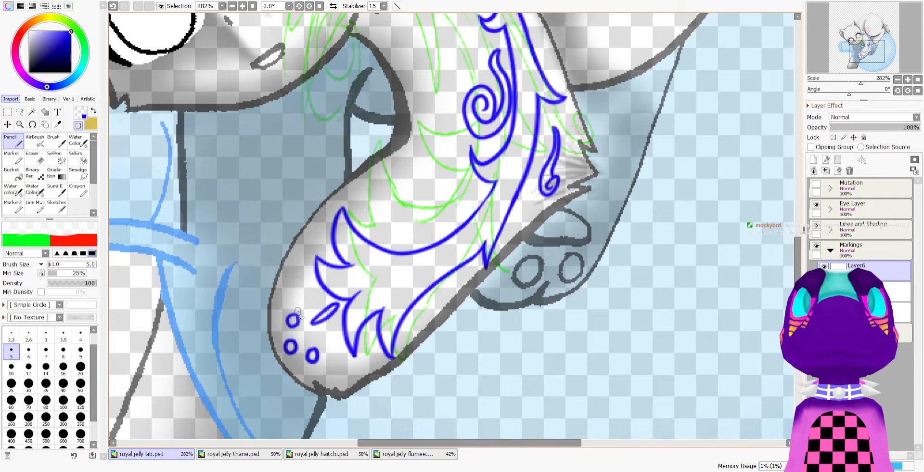
pyautogui.scroll(-5, 301, 308)
# Select the spiral curl beside the inner curve, shift it slightly away from that line, and clear the selection
pyautogui.scroll(4, 334, 307)
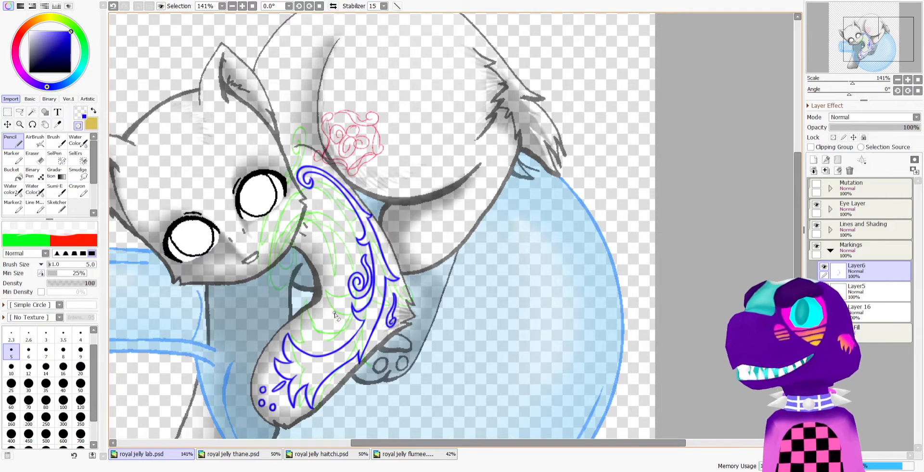
pyautogui.scroll(2, 391, 300)
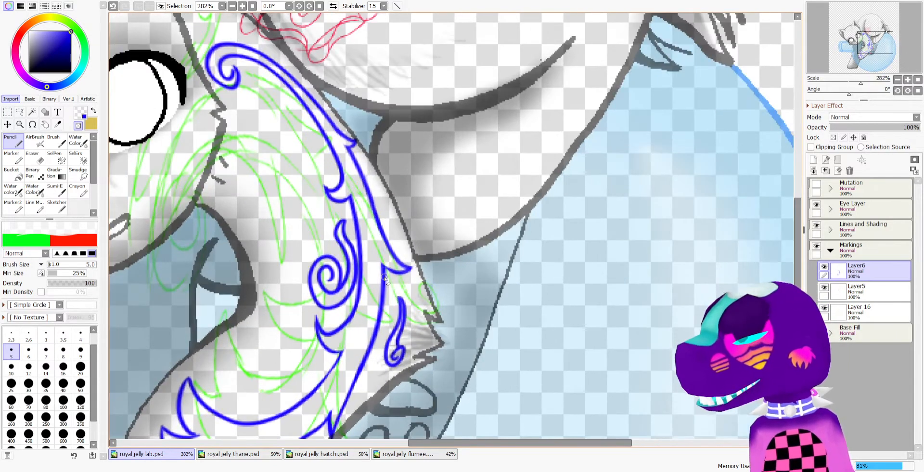
pyautogui.click(55, 157)
pyautogui.moveTo(64, 265); pyautogui.dragTo(58, 264)
pyautogui.moveTo(321, 243)
pyautogui.mouseDown()
pyautogui.moveTo(317, 279)
pyautogui.moveTo(332, 311)
pyautogui.moveTo(340, 226)
pyautogui.moveTo(336, 299)
pyautogui.moveTo(329, 249)
pyautogui.moveTo(335, 272)
pyautogui.mouseUp()
pyautogui.click(9, 126)
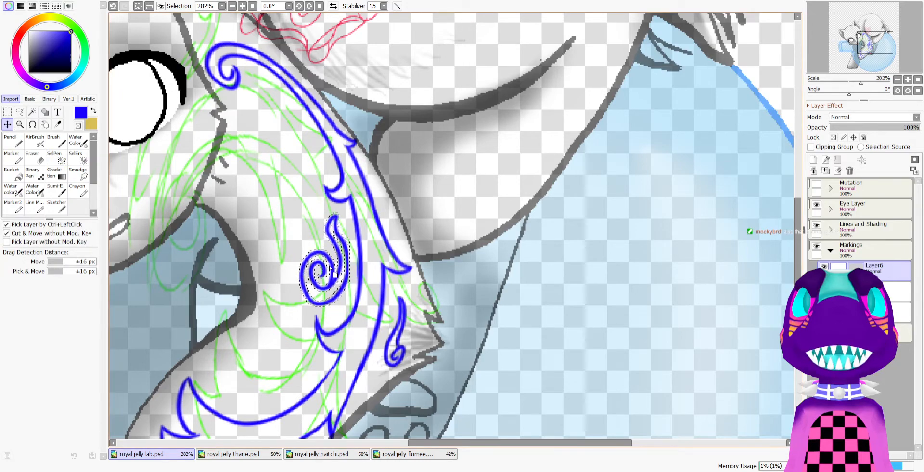
pyautogui.click(8, 113)
pyautogui.scroll(-6, 361, 187)
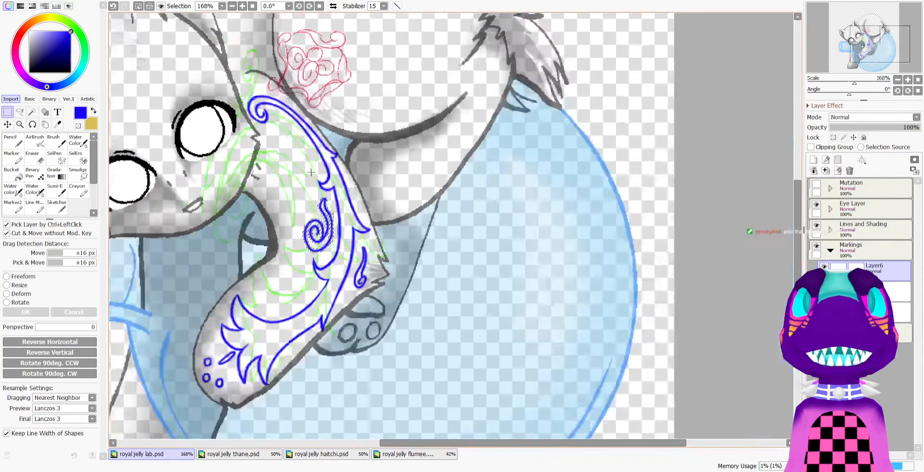
pyautogui.scroll(4, 367, 185)
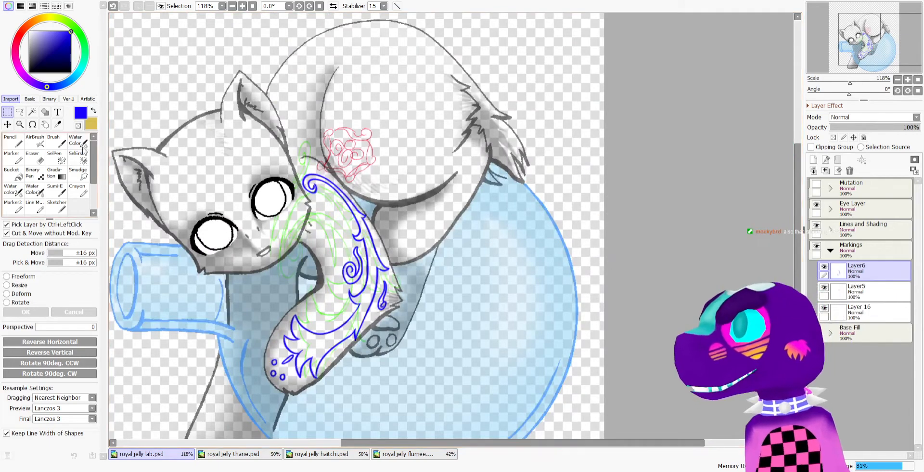
pyautogui.press('n')
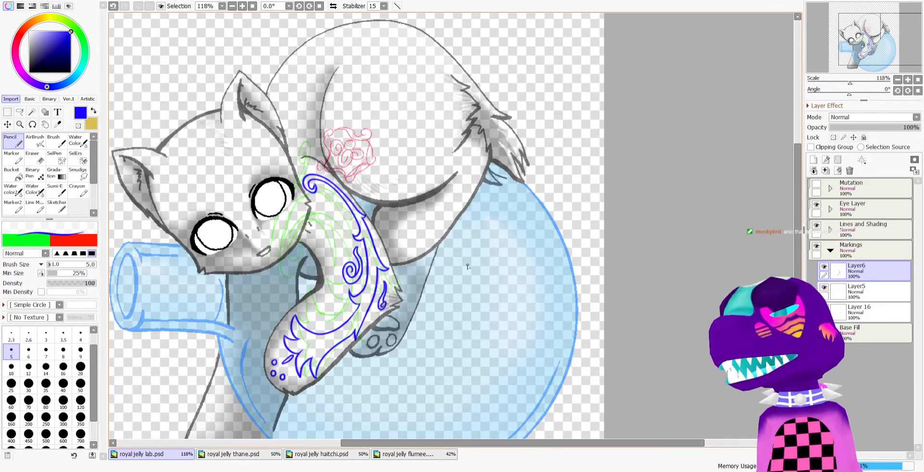
# Draw a second blue spiral curl with a hooked tail on the upper arm, inside the scroll at the shoulder
pyautogui.scroll(3, 342, 183)
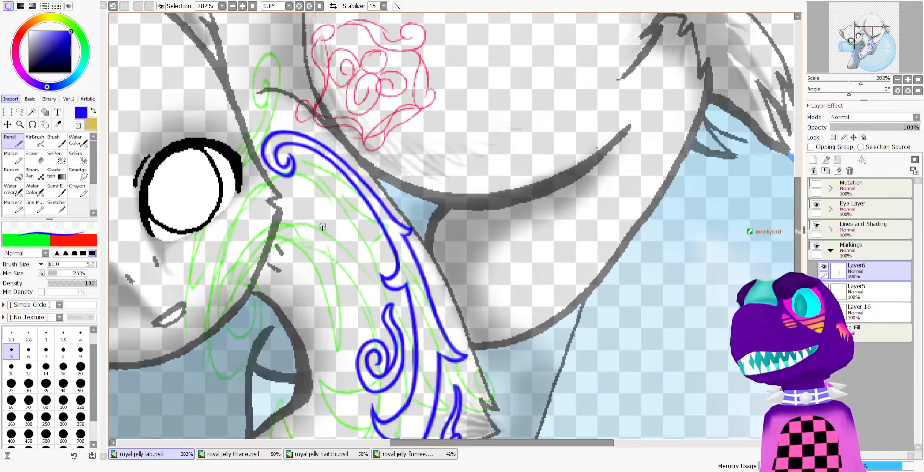
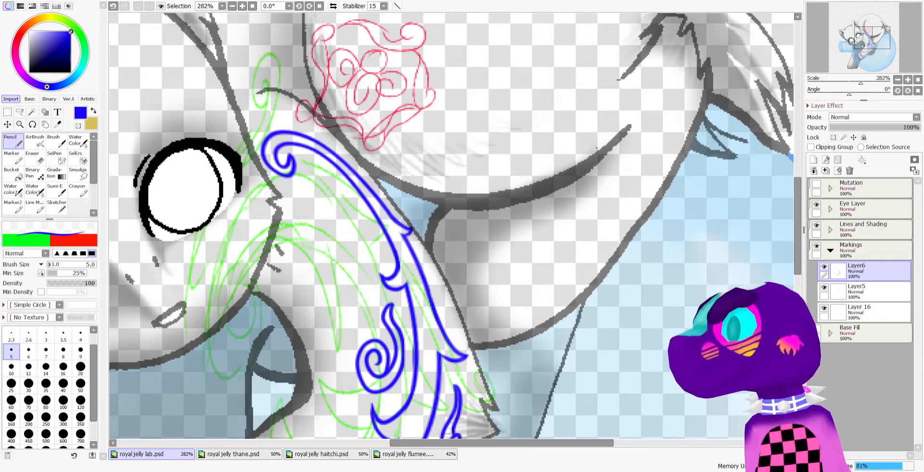
pyautogui.scroll(-2, 358, 153)
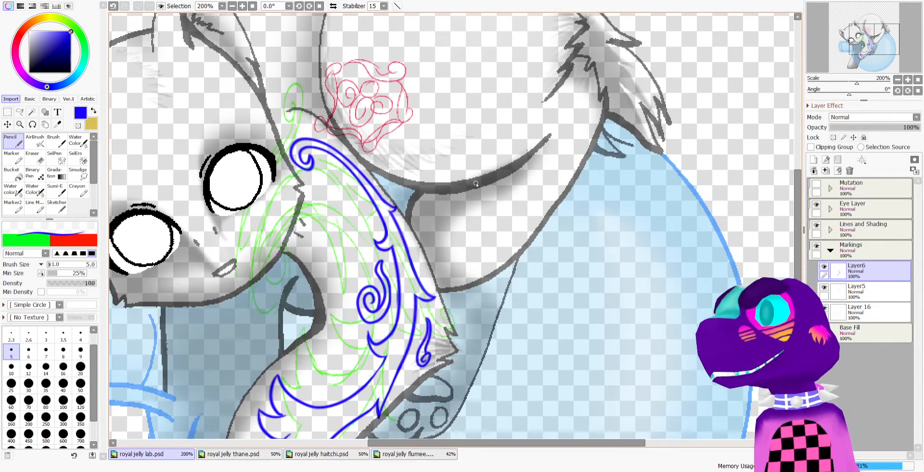
pyautogui.scroll(-1, 407, 206)
pyautogui.scroll(2, 407, 207)
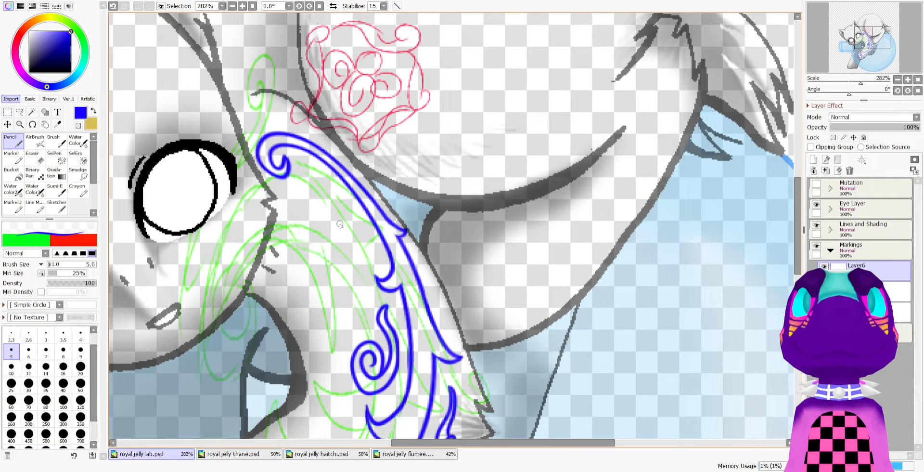
pyautogui.moveTo(339, 230)
pyautogui.mouseDown()
pyautogui.moveTo(332, 185)
pyautogui.moveTo(317, 178)
pyautogui.moveTo(327, 199)
pyautogui.moveTo(322, 221)
pyautogui.moveTo(340, 250)
pyautogui.moveTo(358, 232)
pyautogui.moveTo(335, 211)
pyautogui.moveTo(351, 238)
pyautogui.moveTo(343, 199)
pyautogui.mouseUp()
pyautogui.hotkey('ctrl', 'z')
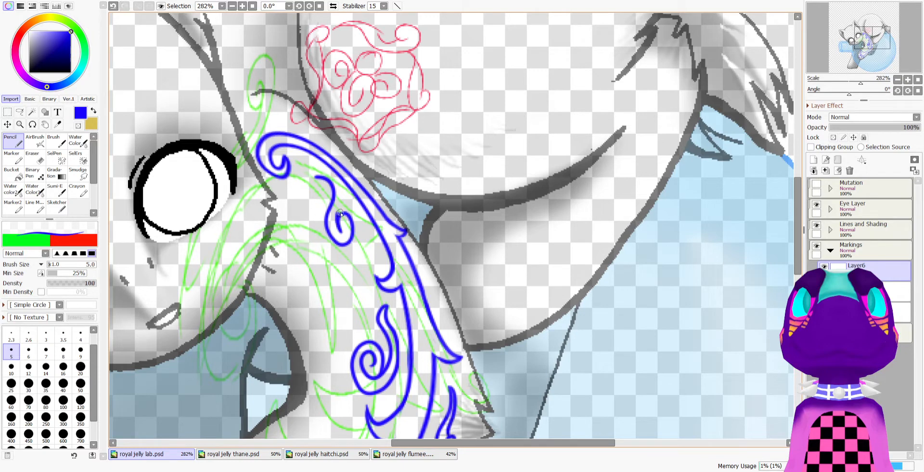
pyautogui.moveTo(337, 239)
pyautogui.mouseDown()
pyautogui.moveTo(332, 217)
pyautogui.moveTo(353, 213)
pyautogui.moveTo(353, 252)
pyautogui.moveTo(321, 247)
pyautogui.moveTo(309, 190)
pyautogui.mouseUp()
pyautogui.press('e')
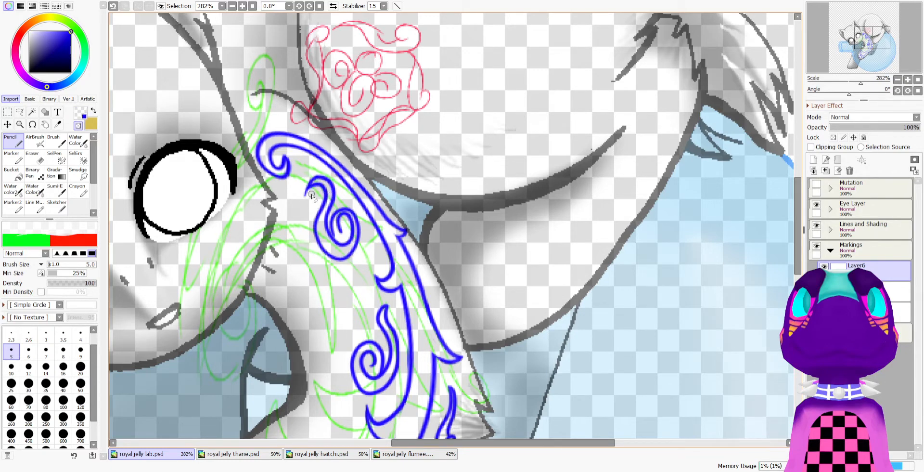
pyautogui.press('e')
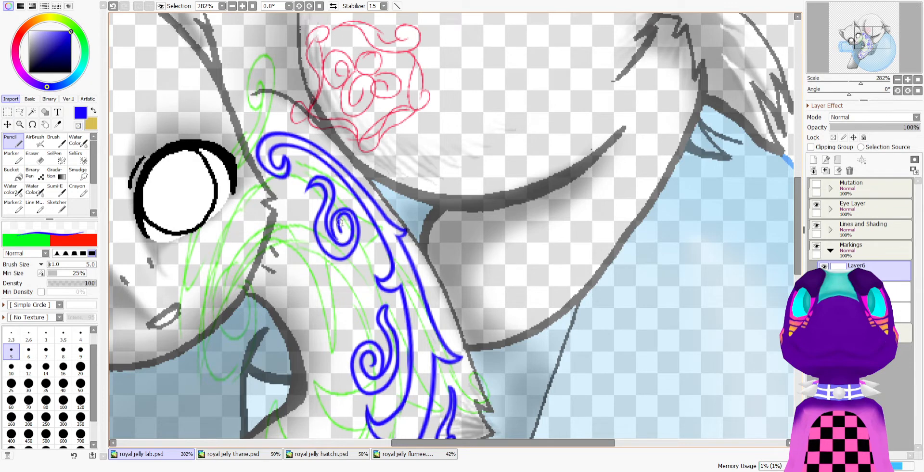
pyautogui.press('e')
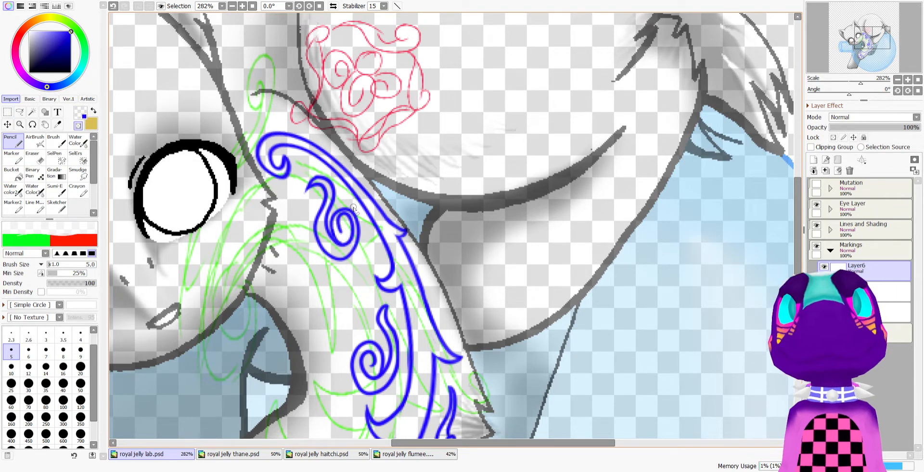
pyautogui.scroll(-5, 355, 209)
pyautogui.scroll(-4, 355, 209)
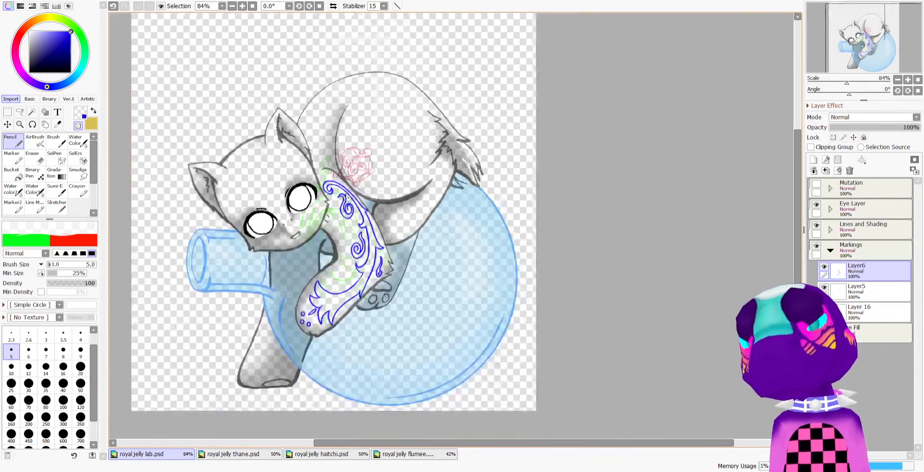
# Erase the overshooting line at the paw's leaf corner and clean up the end of the slim oval beside it
pyautogui.scroll(4, 345, 213)
pyautogui.scroll(-2, 333, 241)
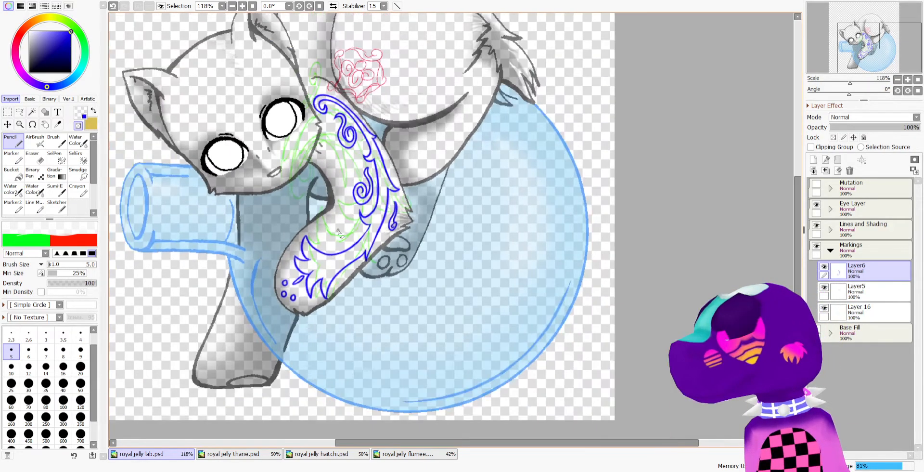
pyautogui.scroll(4, 322, 269)
pyautogui.scroll(3, 314, 284)
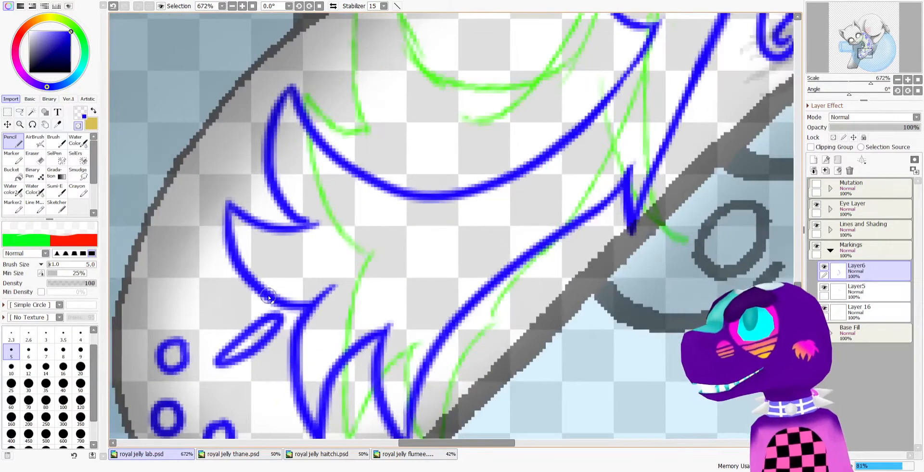
pyautogui.moveTo(318, 295); pyautogui.dragTo(339, 287)
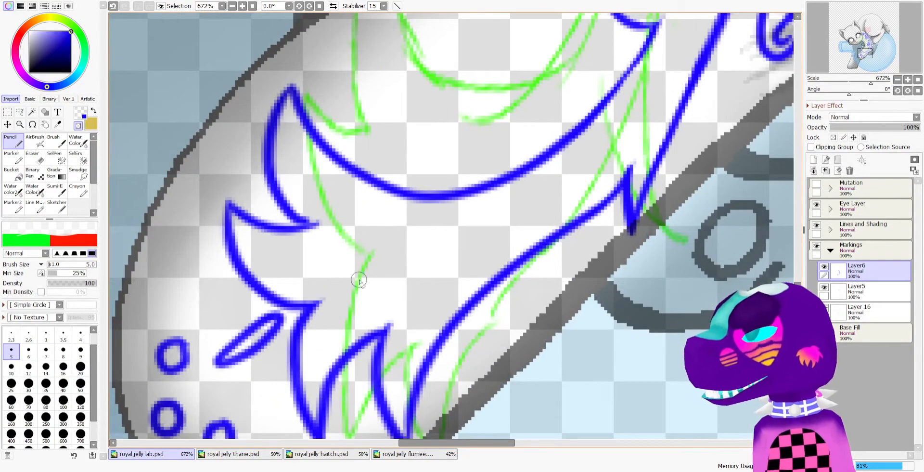
pyautogui.press('-')
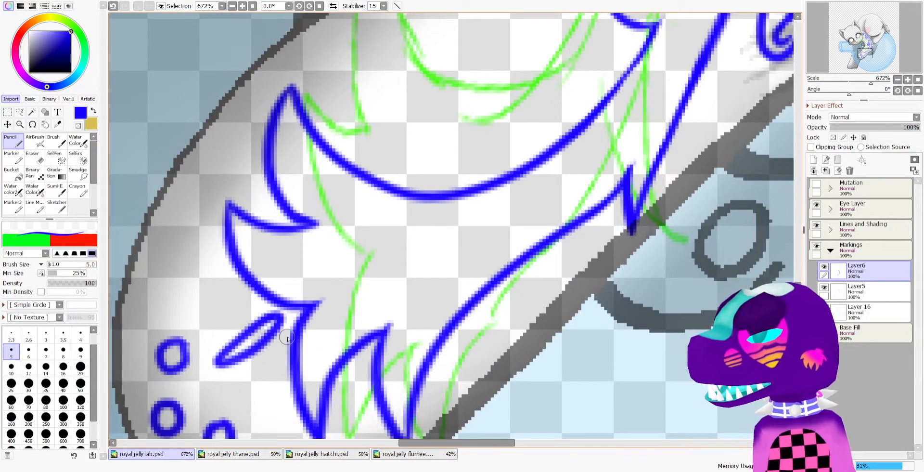
pyautogui.press('-')
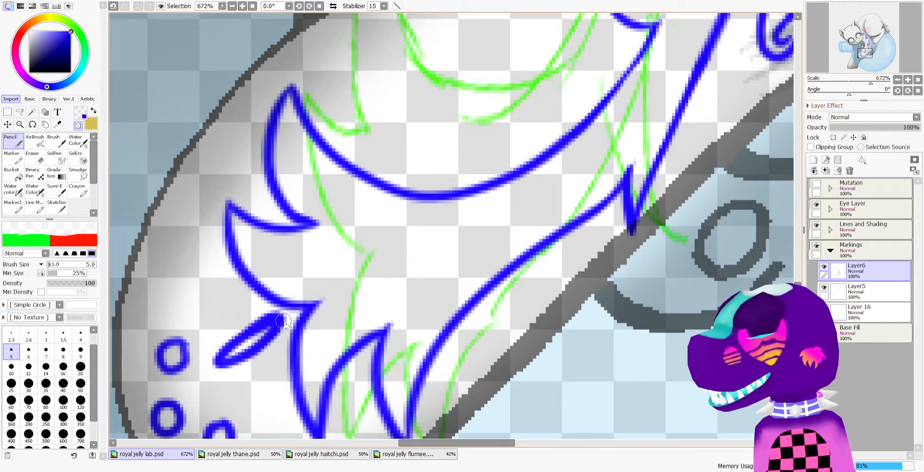
pyautogui.moveTo(282, 318)
pyautogui.mouseDown()
pyautogui.moveTo(248, 322)
pyautogui.moveTo(274, 318)
pyautogui.moveTo(268, 335)
pyautogui.moveTo(227, 358)
pyautogui.moveTo(273, 322)
pyautogui.moveTo(251, 336)
pyautogui.moveTo(284, 333)
pyautogui.mouseUp()
pyautogui.press('-')
pyautogui.press('-')
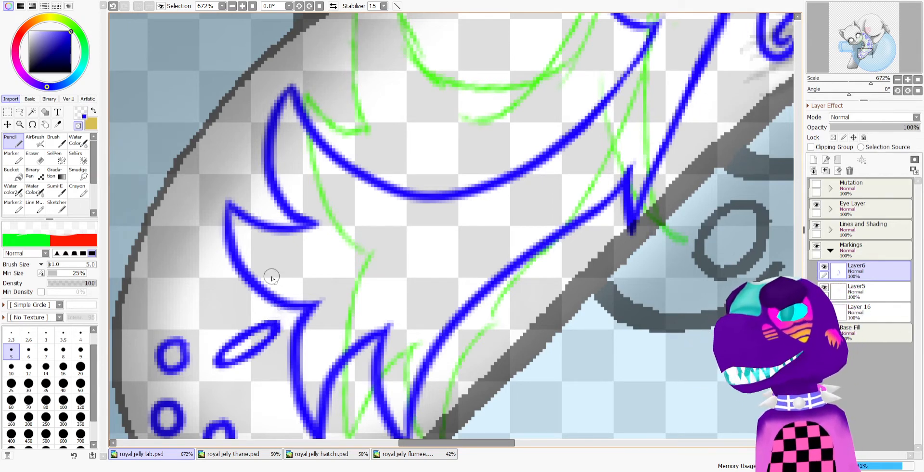
pyautogui.scroll(-2, 271, 265)
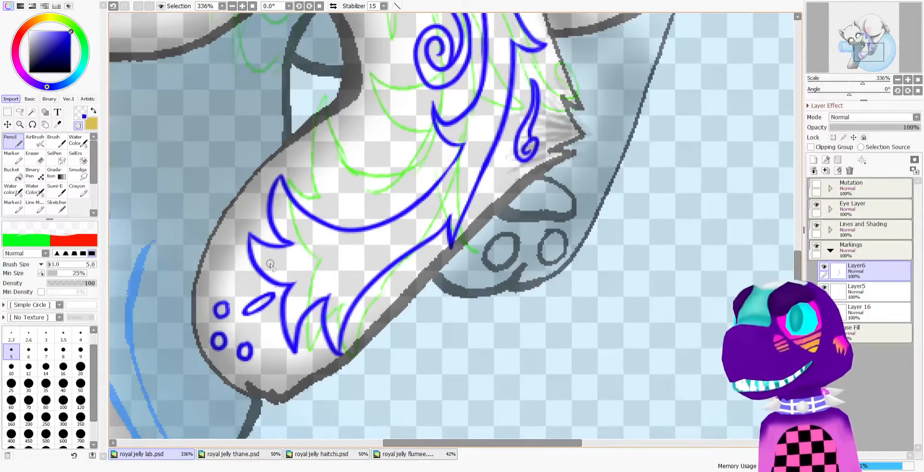
pyautogui.scroll(-3, 271, 264)
# Draw zigzag leaf tips inside the front paw marking, running from the upper curve to the lower leaves, and clean their corners
pyautogui.scroll(4, 319, 276)
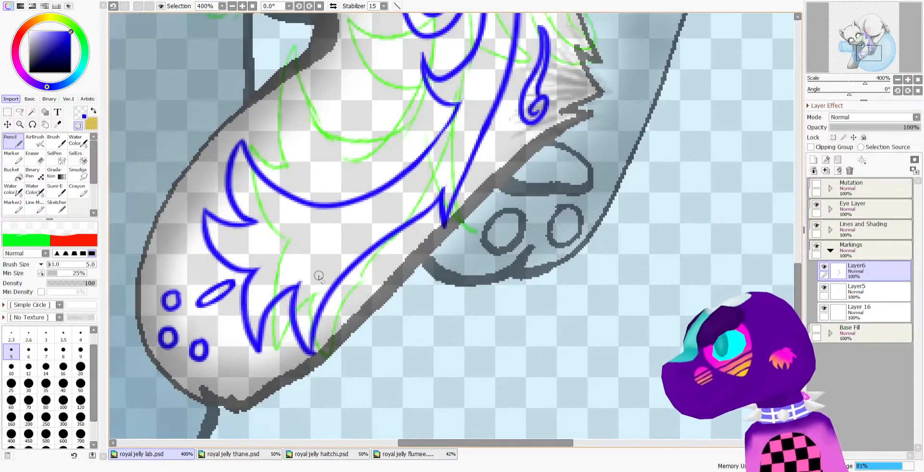
pyautogui.press('-')
pyautogui.moveTo(319, 310)
pyautogui.mouseDown()
pyautogui.moveTo(316, 278)
pyautogui.moveTo(355, 239)
pyautogui.moveTo(343, 212)
pyautogui.moveTo(332, 249)
pyautogui.moveTo(327, 225)
pyautogui.moveTo(329, 254)
pyautogui.moveTo(332, 246)
pyautogui.moveTo(314, 259)
pyautogui.moveTo(321, 260)
pyautogui.moveTo(270, 245)
pyautogui.moveTo(291, 247)
pyautogui.moveTo(316, 227)
pyautogui.mouseUp()
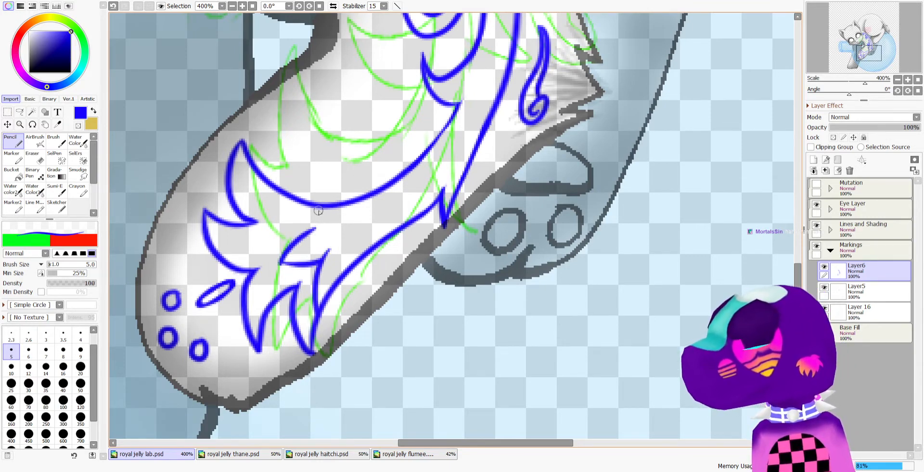
pyautogui.moveTo(290, 198)
pyautogui.mouseDown()
pyautogui.moveTo(316, 226)
pyautogui.moveTo(323, 254)
pyautogui.moveTo(297, 265)
pyautogui.mouseUp()
pyautogui.press('-')
pyautogui.press('-')
pyautogui.press('-')
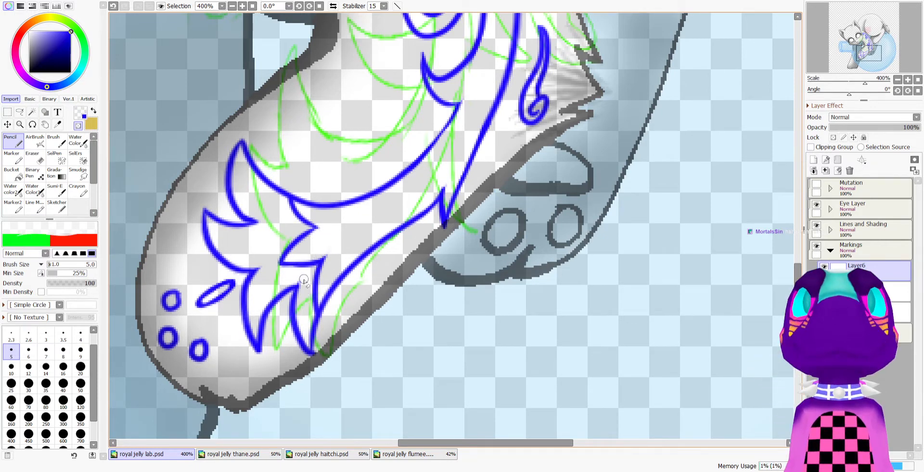
pyautogui.press('-')
pyautogui.press('-')
pyautogui.scroll(-4, 319, 346)
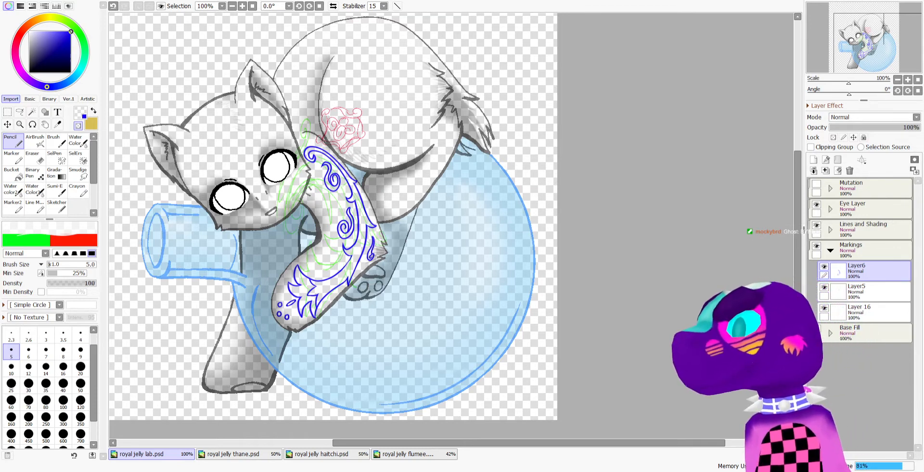
# Draw a short blue stroke joining the leaf corners on the front paw, undoing the unwanted strokes
pyautogui.scroll(-1, 367, 113)
pyautogui.scroll(3, 367, 113)
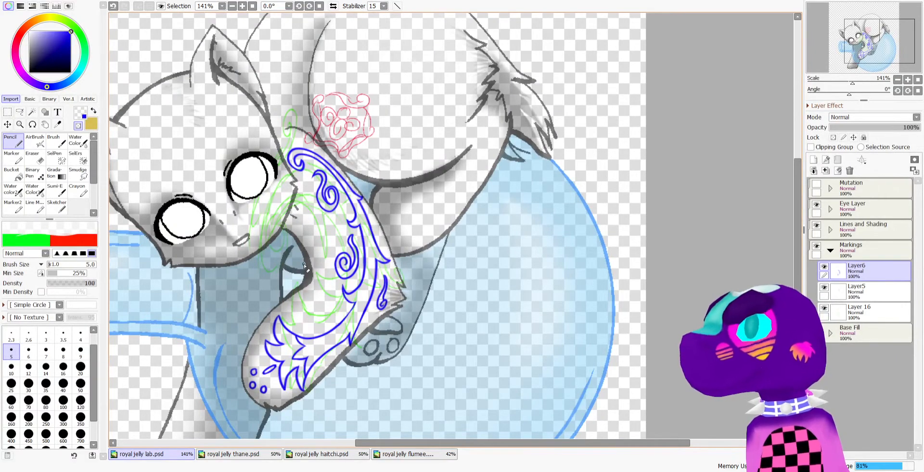
pyautogui.scroll(-2, 304, 264)
pyautogui.scroll(4, 327, 340)
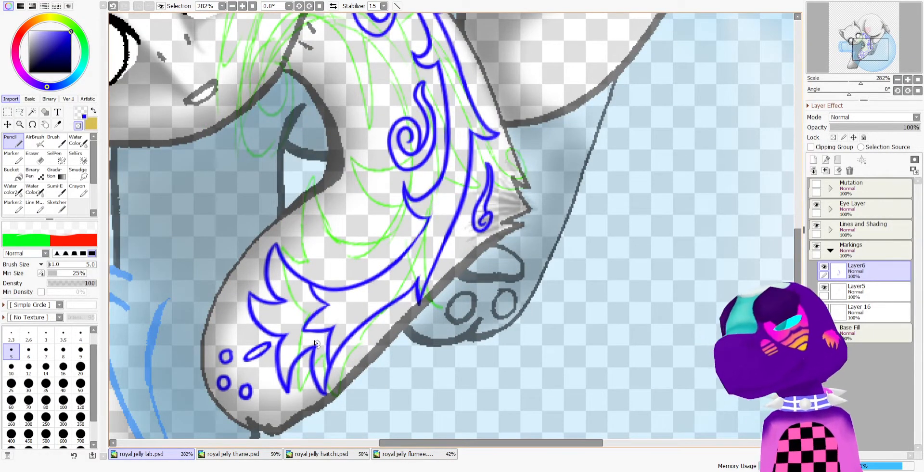
pyautogui.press('-')
pyautogui.moveTo(283, 340); pyautogui.dragTo(313, 324)
pyautogui.hotkey('ctrl', 'z')
pyautogui.hotkey('ctrl', 'z')
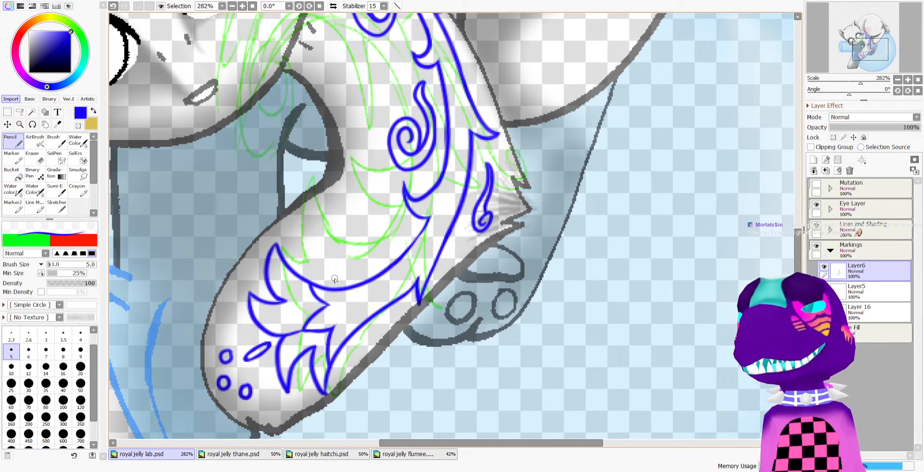
pyautogui.scroll(-5, 334, 279)
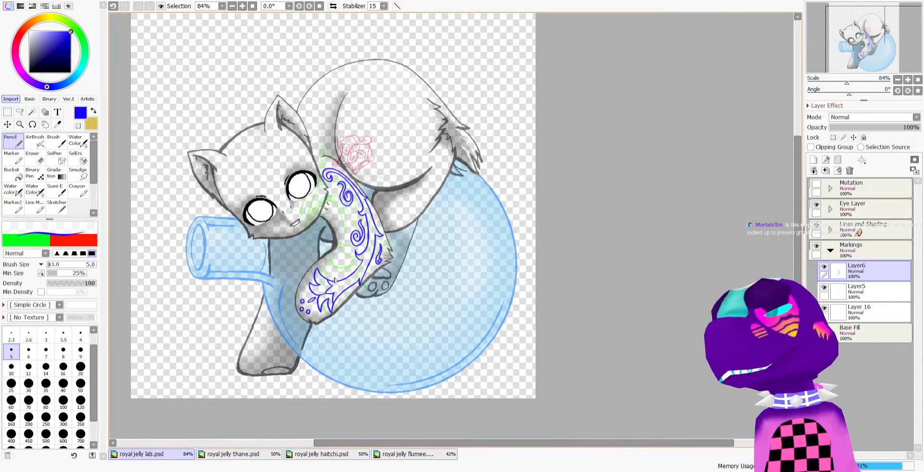
pyautogui.scroll(6, 331, 273)
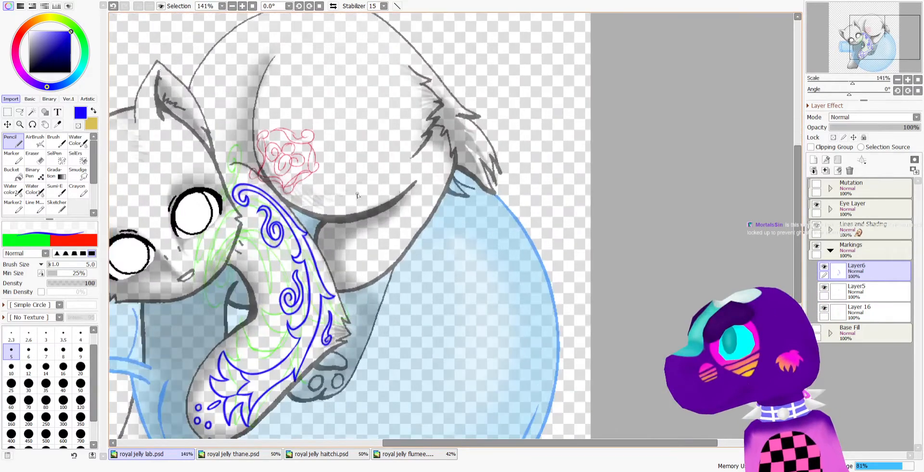
# Lasso the three round dots on the front paw and shift them slightly upward beside the slim oval
pyautogui.scroll(-3, 301, 168)
pyautogui.scroll(2, 276, 174)
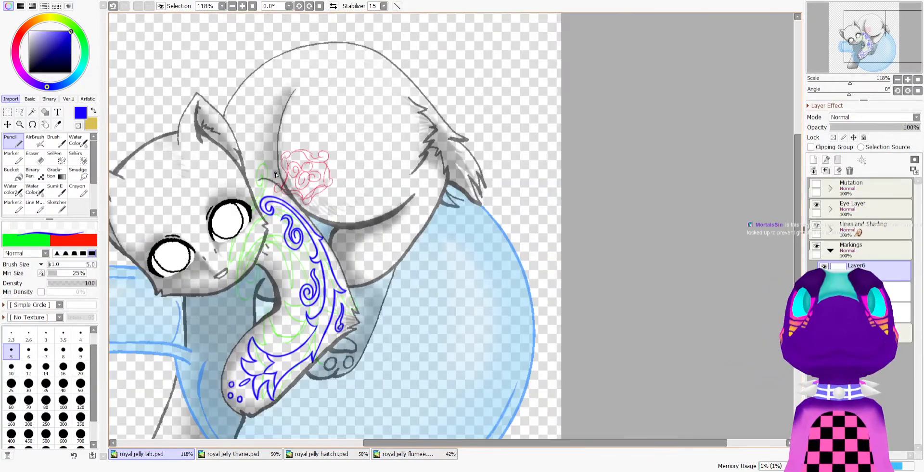
pyautogui.scroll(4, 230, 404)
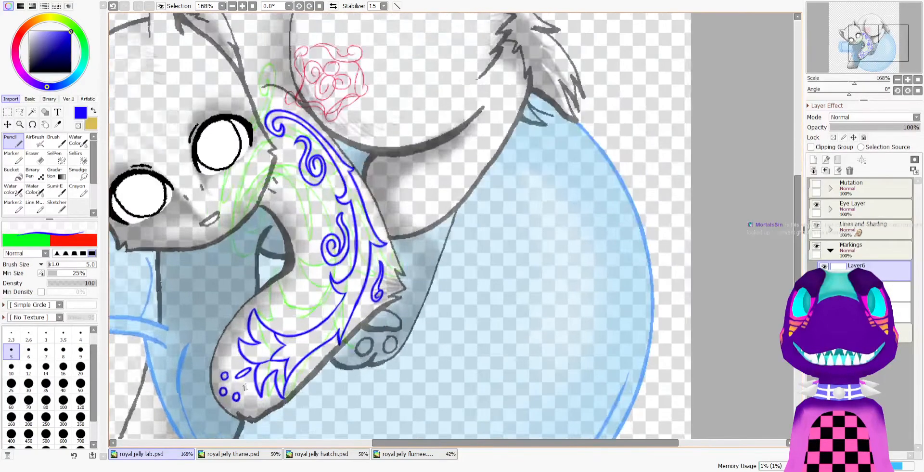
pyautogui.scroll(2, 229, 402)
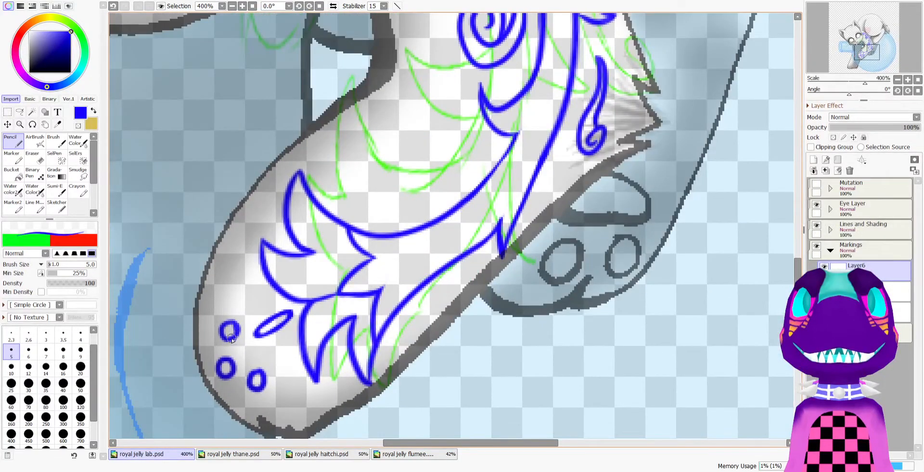
pyautogui.press('a')
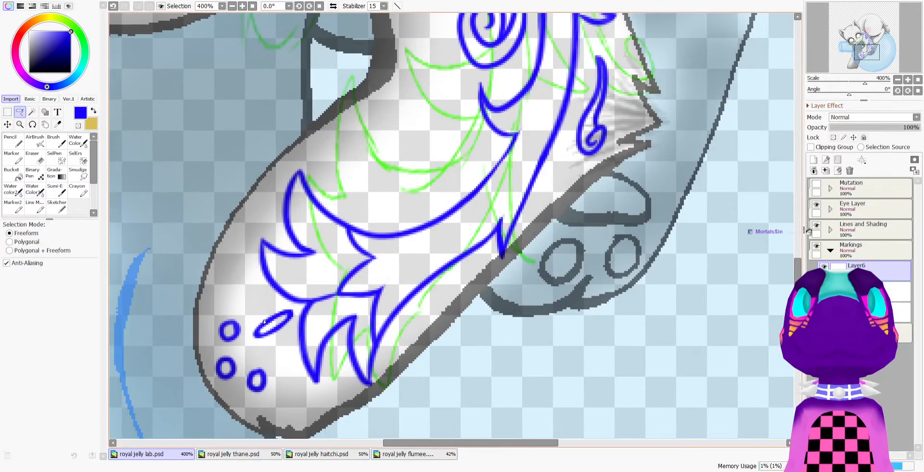
pyautogui.moveTo(248, 319); pyautogui.dragTo(244, 317)
pyautogui.click(244, 316)
pyautogui.moveTo(237, 337); pyautogui.dragTo(232, 323)
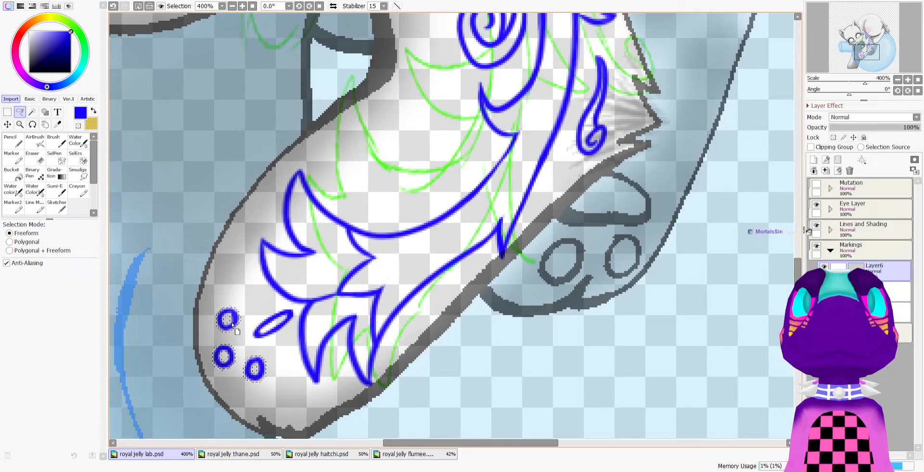
pyautogui.scroll(-4, 214, 279)
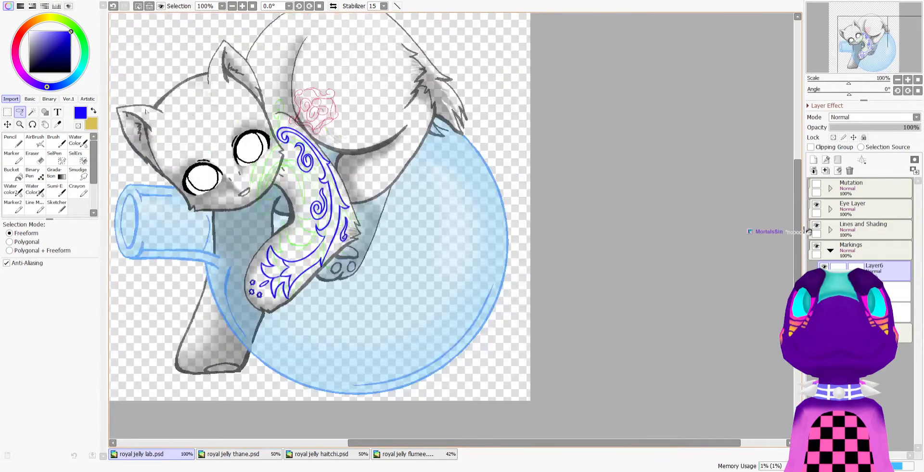
# Move the red scrollwork sketch on Layer5 from the body onto the cat's forehead, above the eyes
pyautogui.press('m')
pyautogui.scroll(-1, 313, 133)
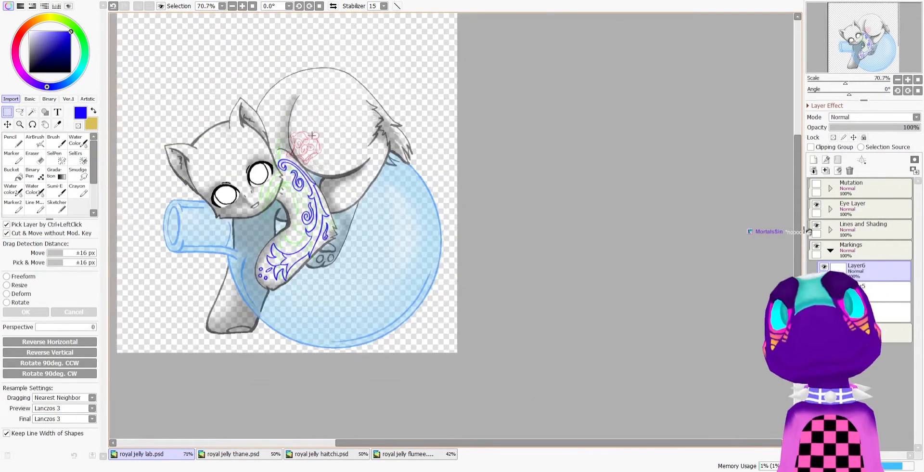
pyautogui.scroll(2, 313, 134)
pyautogui.scroll(-3, 313, 133)
pyautogui.scroll(2, 386, 41)
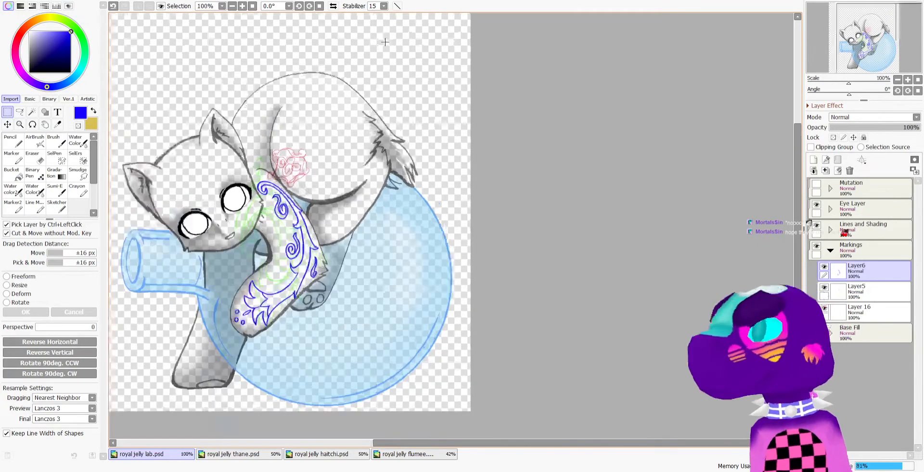
pyautogui.scroll(-2, 386, 42)
pyautogui.scroll(1, 385, 42)
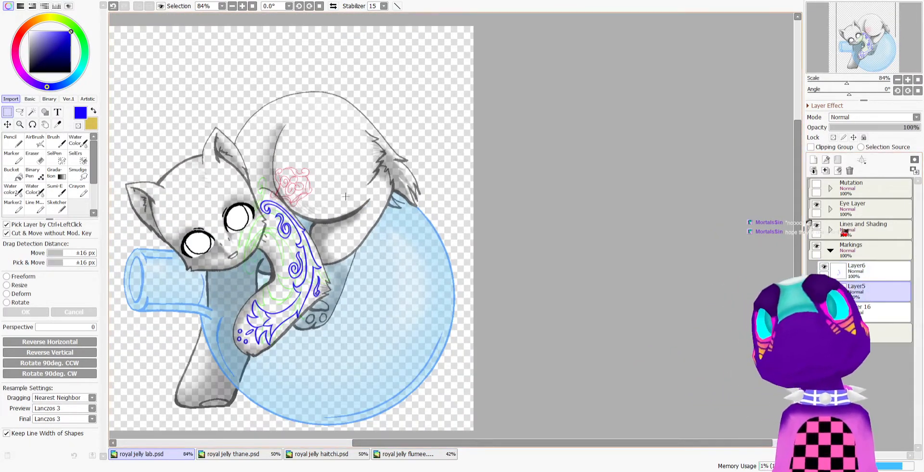
pyautogui.scroll(2, 351, 193)
pyautogui.click(8, 125)
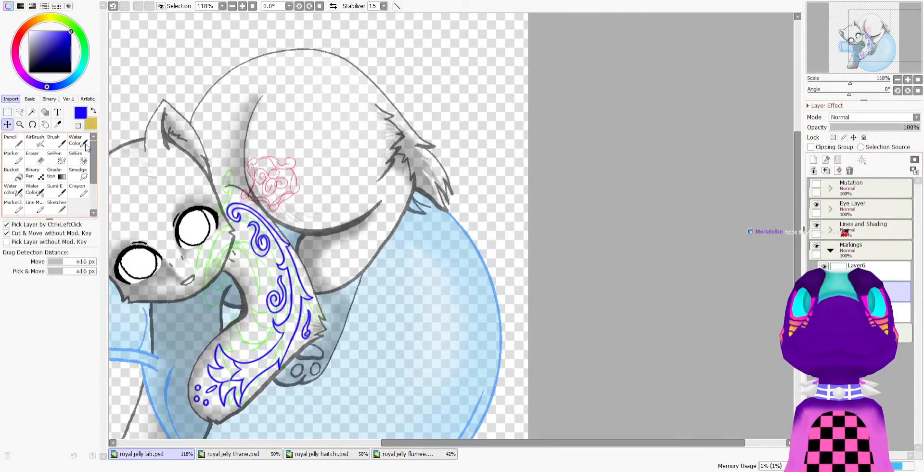
pyautogui.moveTo(351, 199); pyautogui.dragTo(229, 219)
pyautogui.scroll(-4, 255, 210)
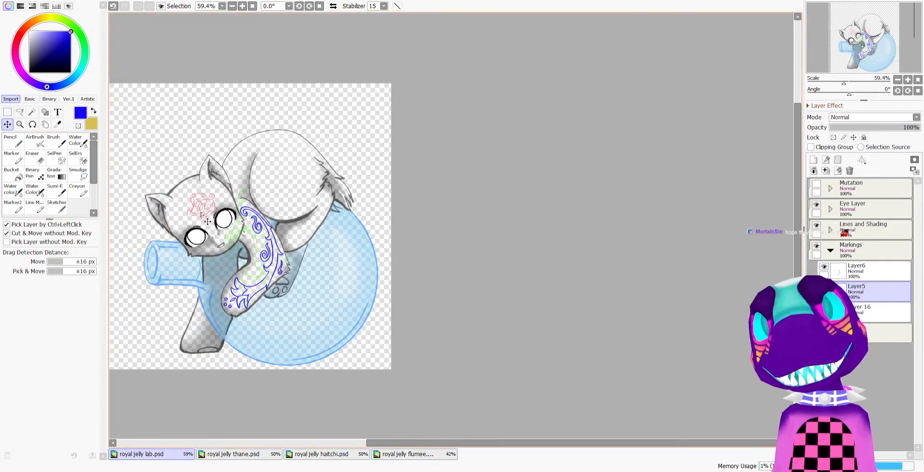
pyautogui.scroll(-3, 222, 213)
pyautogui.scroll(3, 223, 212)
pyautogui.scroll(4, 226, 212)
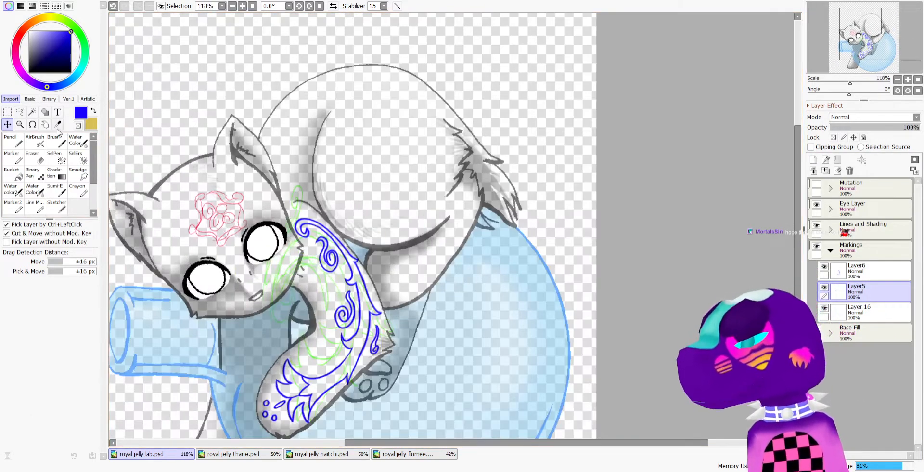
# Rotate the red forehead sketch to follow the tilt of the head, shift it toward the forehead's centre and apply the transform
pyautogui.click(8, 111)
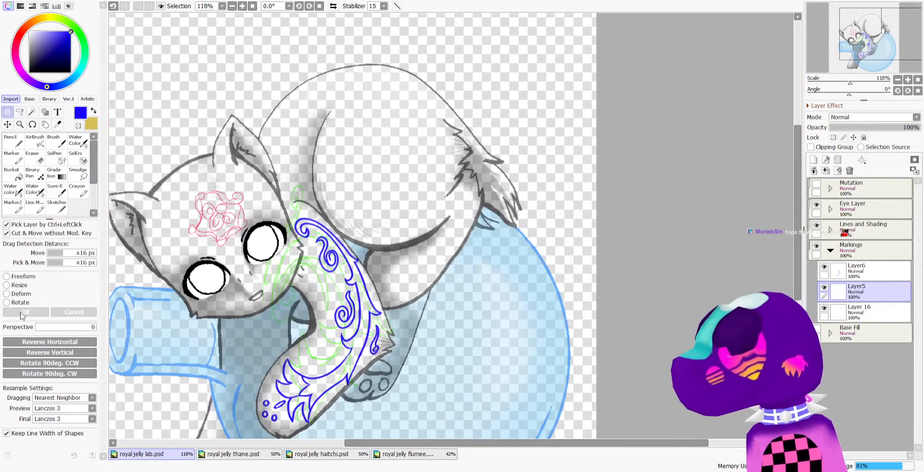
pyautogui.click(18, 303)
pyautogui.moveTo(327, 315); pyautogui.dragTo(313, 180)
pyautogui.moveTo(227, 202); pyautogui.dragTo(199, 204)
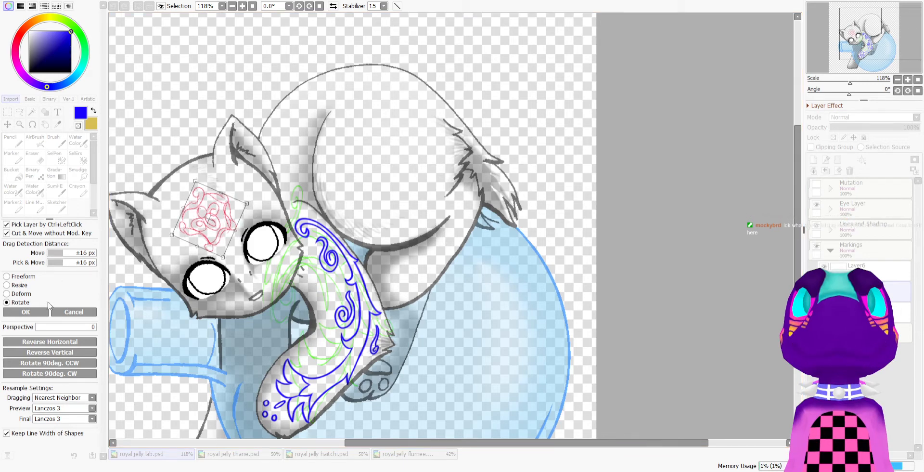
pyautogui.click(46, 311)
pyautogui.scroll(-4, 353, 305)
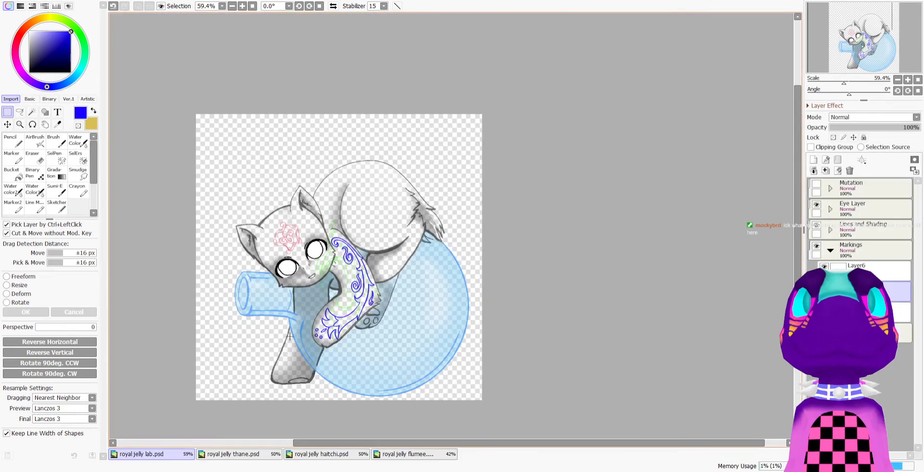
pyautogui.scroll(1, 354, 306)
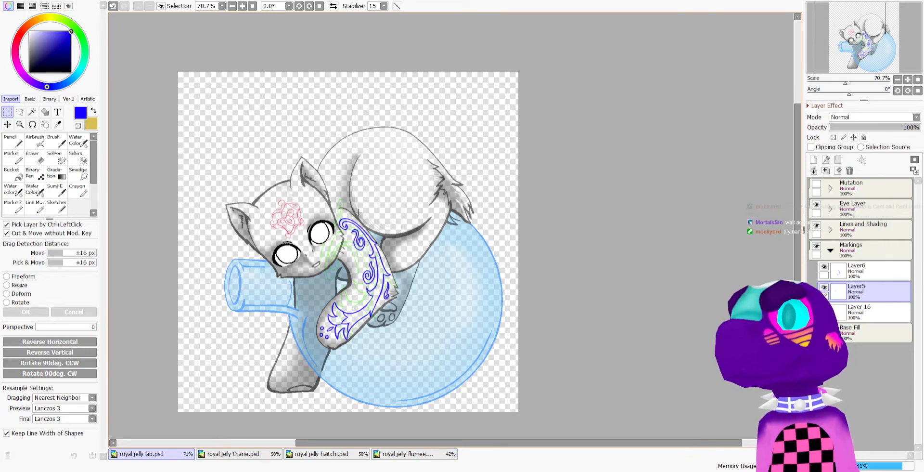
# Add a new layer above Layer6 in the Markings folder and get the Pencil ready for the forehead lines
pyautogui.scroll(3, 359, 155)
pyautogui.scroll(2, 359, 155)
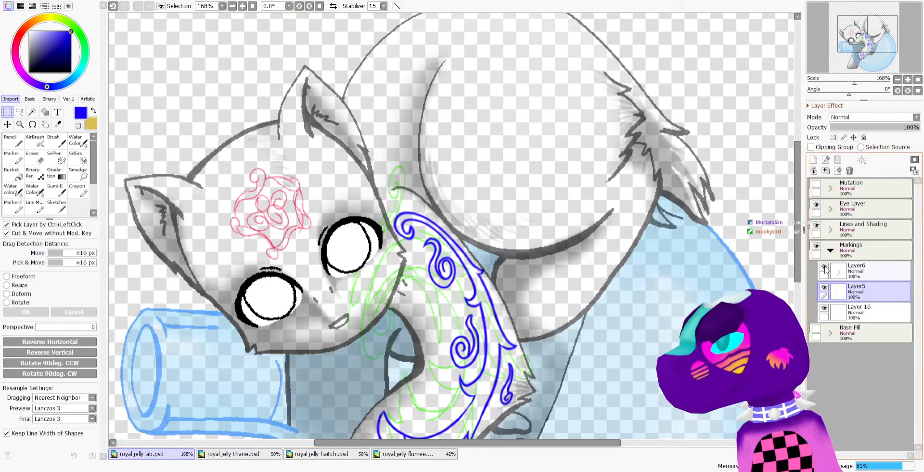
pyautogui.click(853, 269)
pyautogui.click(814, 159)
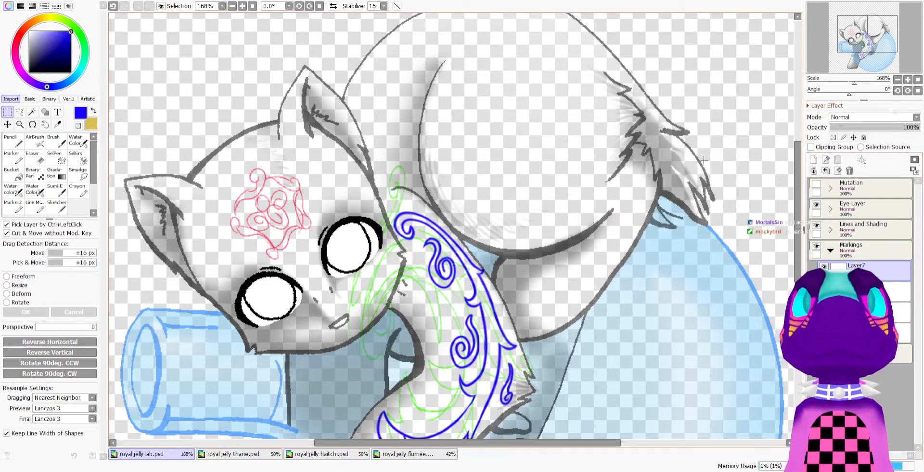
pyautogui.click(20, 140)
# Draw a blue S-shaped stroke ending in a spiral curl over the upper-left edge of the red forehead sketch
pyautogui.scroll(4, 229, 211)
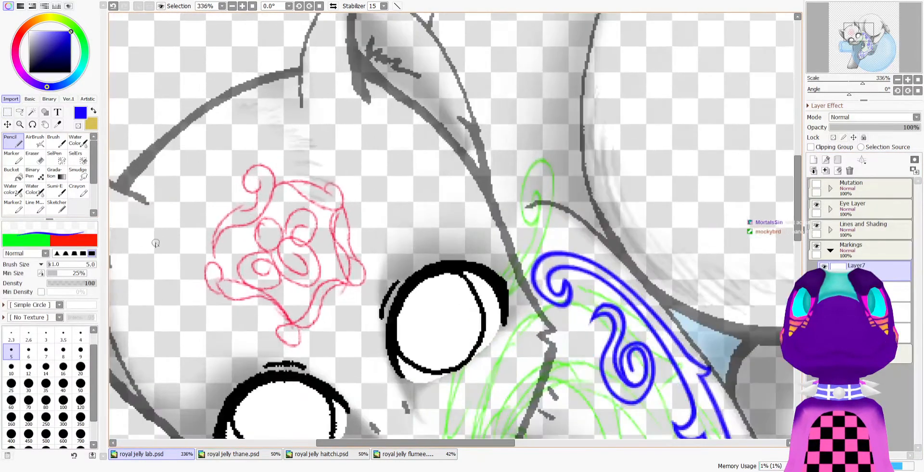
pyautogui.scroll(-3, 228, 211)
pyautogui.scroll(3, 229, 211)
pyautogui.scroll(-1, 228, 211)
pyautogui.scroll(1, 223, 209)
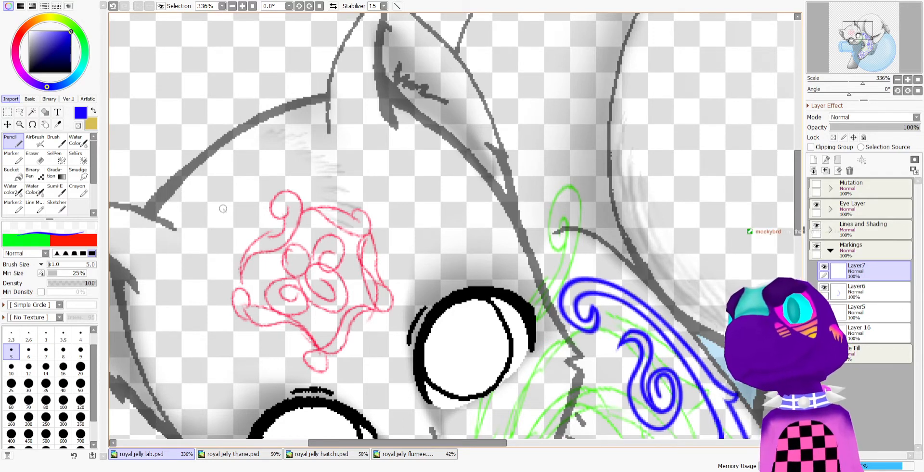
pyautogui.scroll(1, 223, 208)
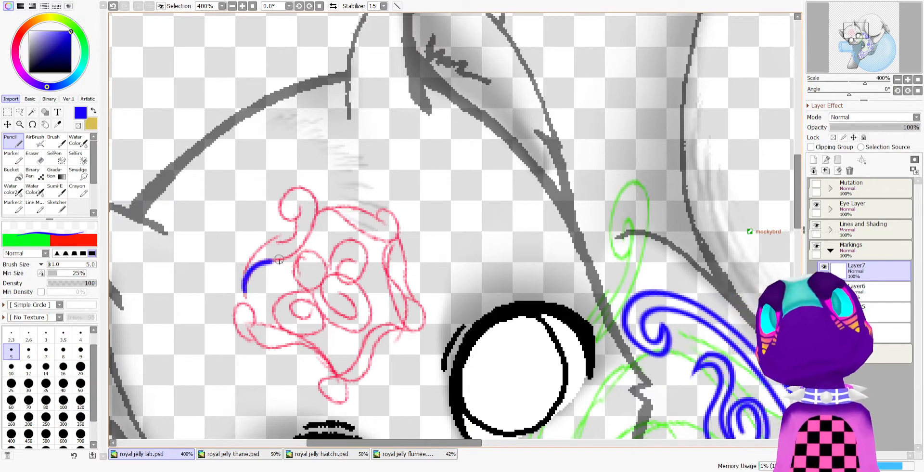
pyautogui.moveTo(279, 260)
pyautogui.mouseDown()
pyautogui.moveTo(312, 218)
pyautogui.moveTo(280, 194)
pyautogui.mouseUp()
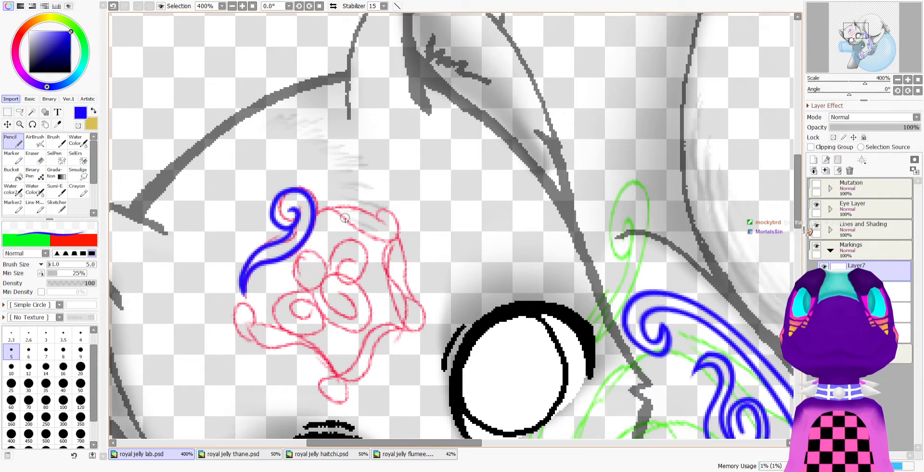
# Duplicate the blue curl's layer, then rotate and position the copy along the top edge of the forehead sketch
pyautogui.scroll(-6, 306, 191)
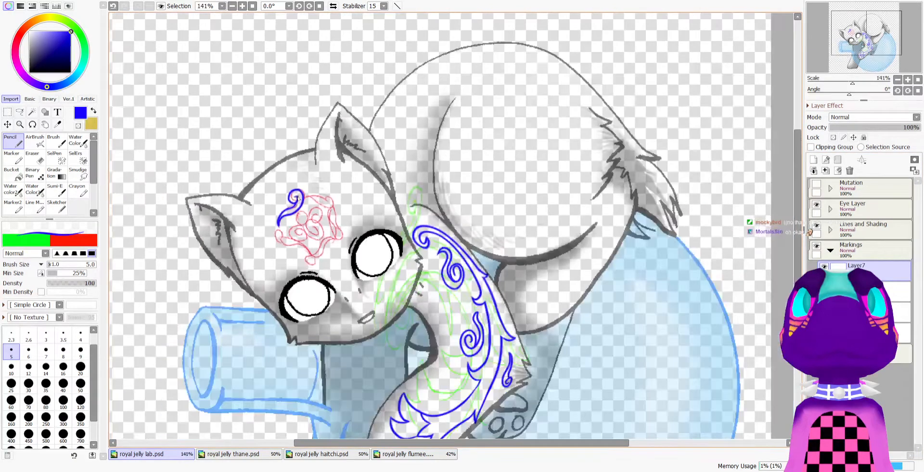
pyautogui.scroll(2, 321, 190)
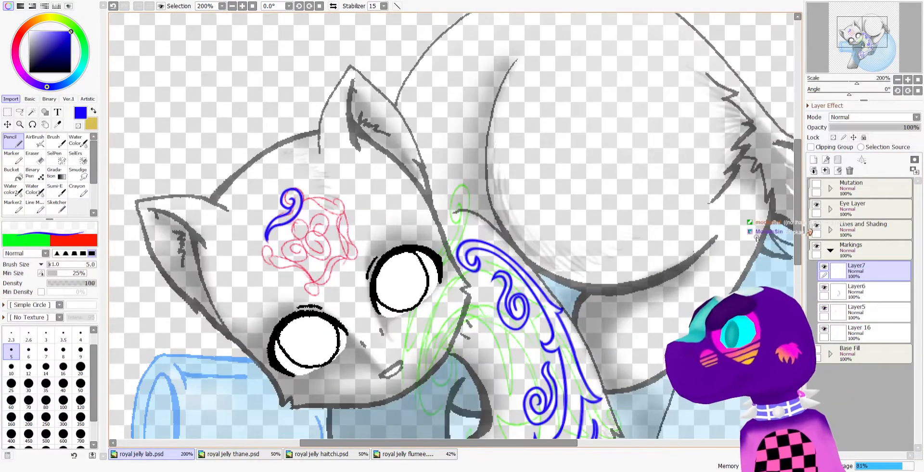
pyautogui.moveTo(824, 215); pyautogui.dragTo(815, 161)
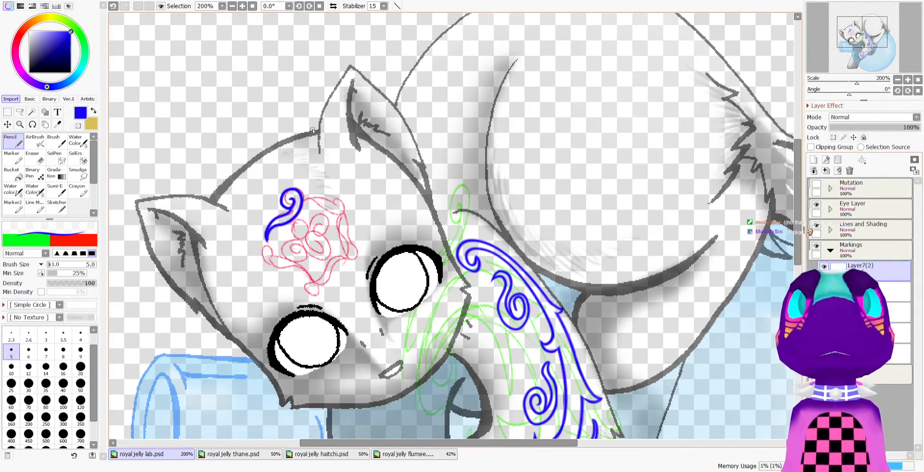
pyautogui.click(8, 111)
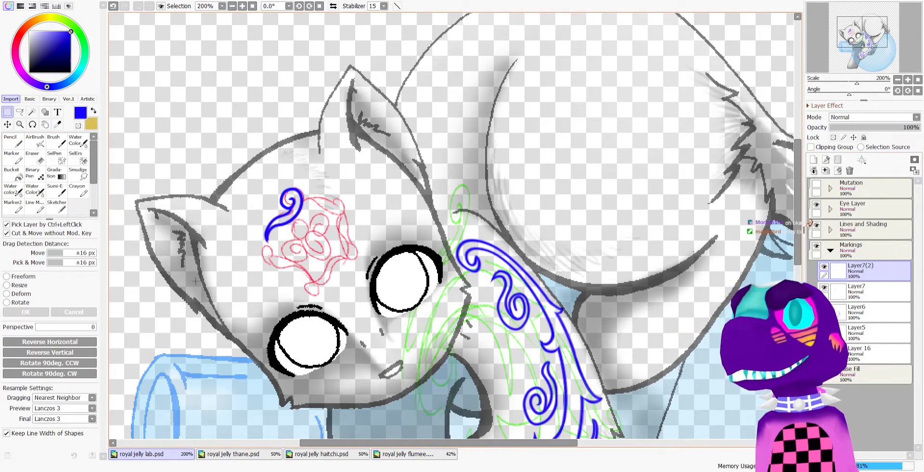
pyautogui.click(10, 303)
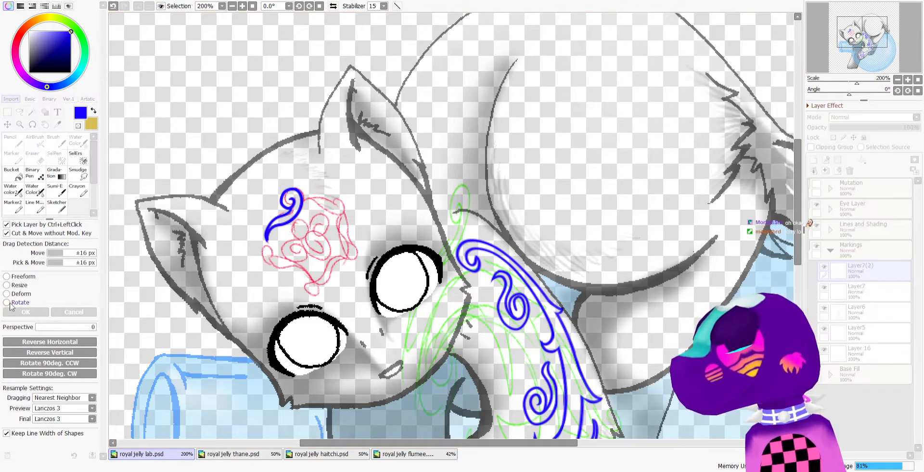
pyautogui.scroll(2, 265, 250)
pyautogui.moveTo(265, 249); pyautogui.dragTo(239, 217)
pyautogui.moveTo(314, 208)
pyautogui.mouseDown()
pyautogui.moveTo(372, 204)
pyautogui.moveTo(385, 191)
pyautogui.mouseUp()
pyautogui.moveTo(422, 220); pyautogui.dragTo(412, 192)
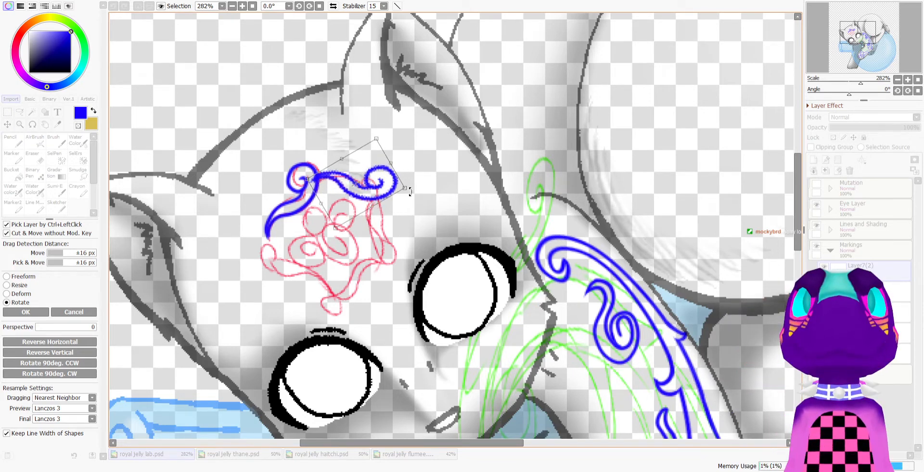
pyautogui.scroll(2, 353, 190)
pyautogui.moveTo(352, 189); pyautogui.dragTo(361, 192)
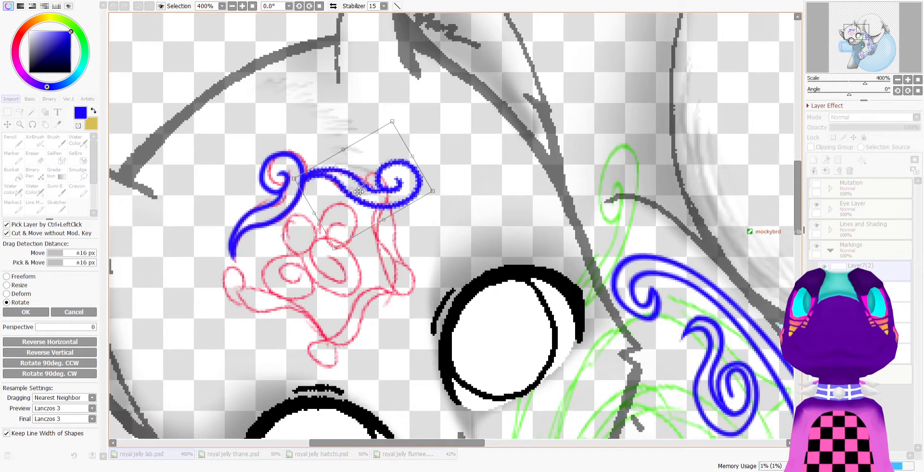
pyautogui.scroll(-1, 320, 147)
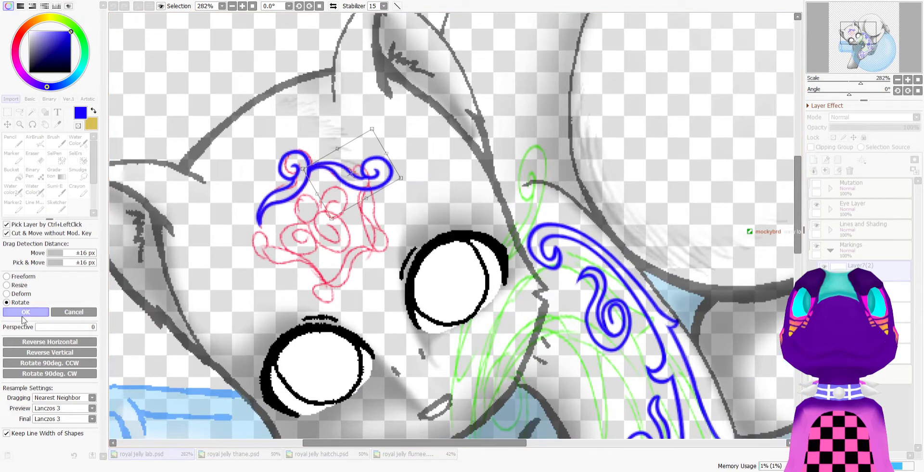
pyautogui.click(23, 313)
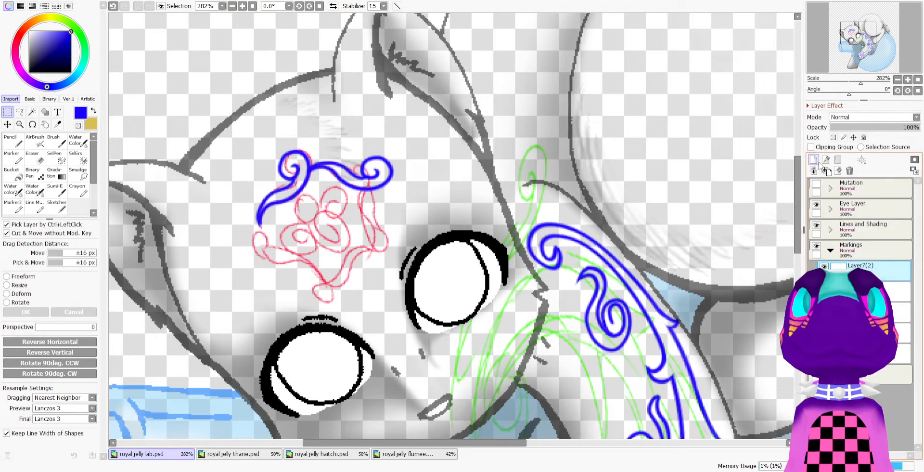
# Duplicate the top-edge curl, then rotate and place the copy down the right side of the forehead sketch
pyautogui.moveTo(820, 163); pyautogui.dragTo(820, 163)
pyautogui.hotkey('ctrl', 't')
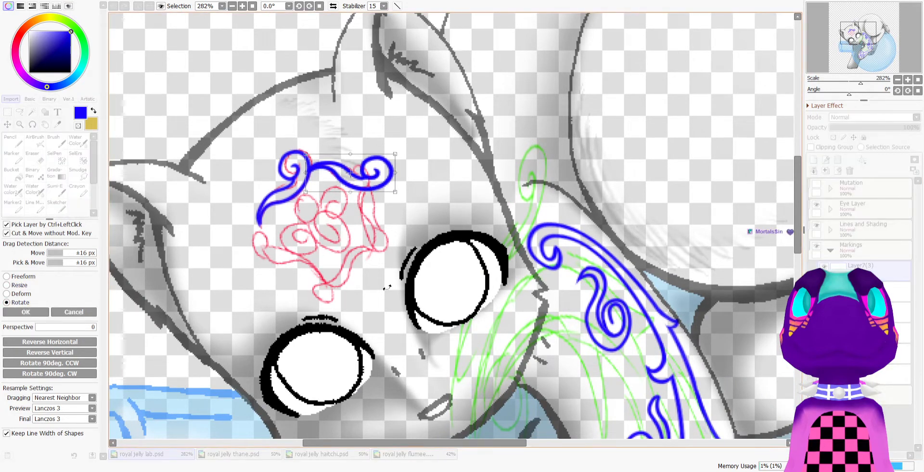
pyautogui.moveTo(386, 287); pyautogui.dragTo(353, 286)
pyautogui.moveTo(374, 183); pyautogui.dragTo(402, 230)
pyautogui.moveTo(443, 229); pyautogui.dragTo(423, 248)
pyautogui.moveTo(370, 218)
pyautogui.mouseDown()
pyautogui.moveTo(366, 228)
pyautogui.moveTo(366, 217)
pyautogui.mouseUp()
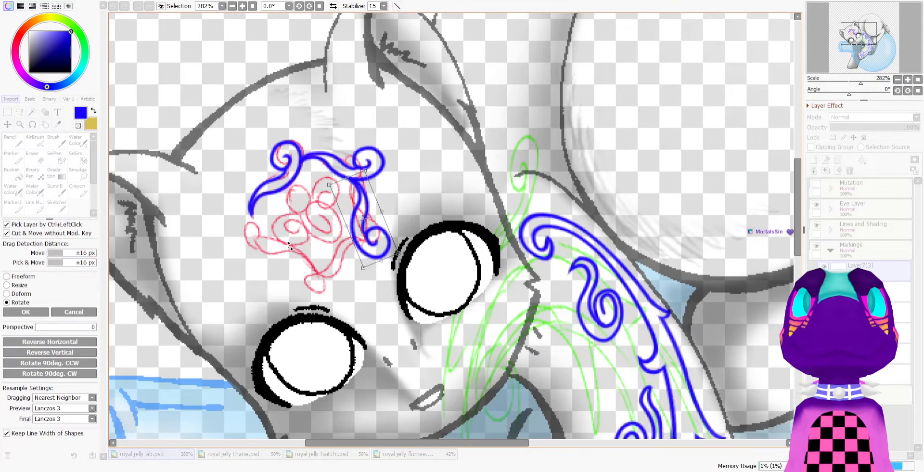
pyautogui.click(19, 313)
# Duplicate the blue curl, rotate the copy 180 degrees and place it along the lower-right edge of the forehead sketch
pyautogui.scroll(-3, 362, 139)
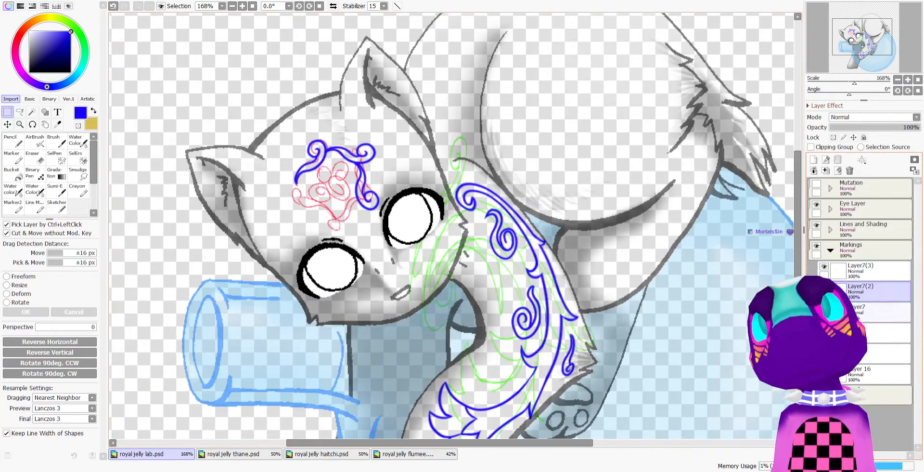
pyautogui.moveTo(827, 182); pyautogui.dragTo(814, 160)
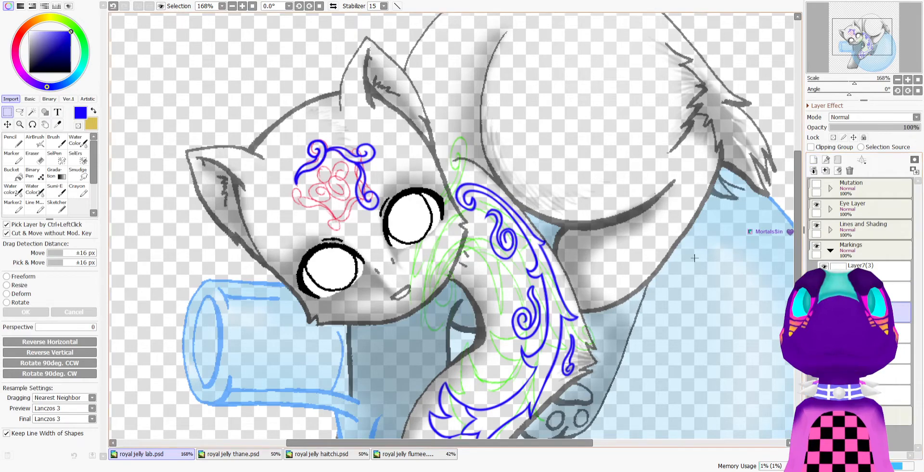
pyautogui.click(11, 302)
pyautogui.doubleClick(50, 363)
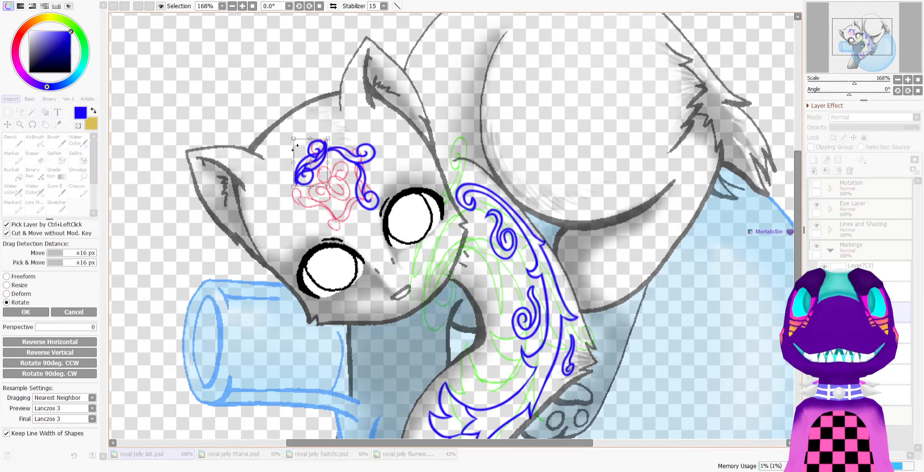
pyautogui.scroll(4, 323, 152)
pyautogui.moveTo(314, 156); pyautogui.dragTo(378, 262)
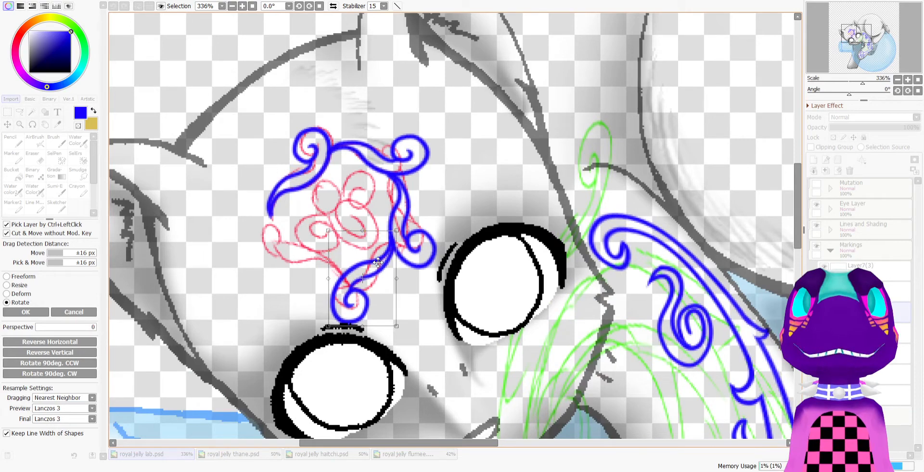
pyautogui.scroll(-4, 378, 262)
pyautogui.scroll(3, 400, 277)
pyautogui.click(28, 312)
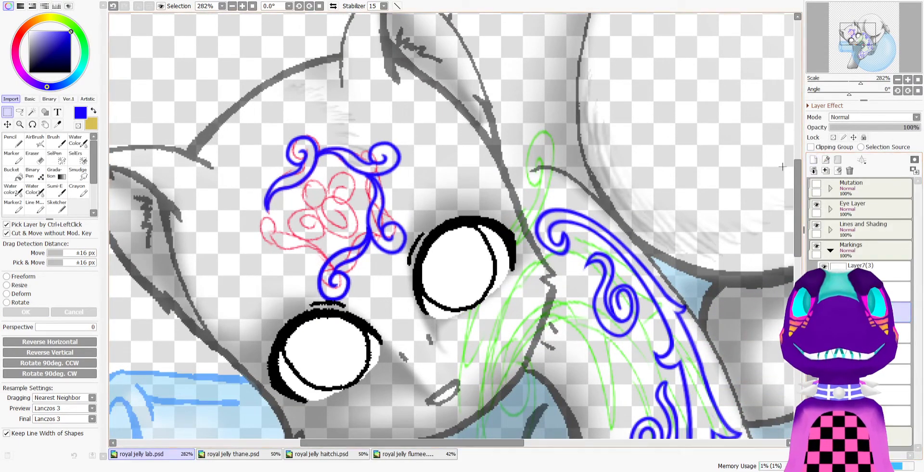
# Duplicate the lower curl, then rotate and place the copy along the lower-left edge to close the five-curl forehead ring
pyautogui.click(7, 302)
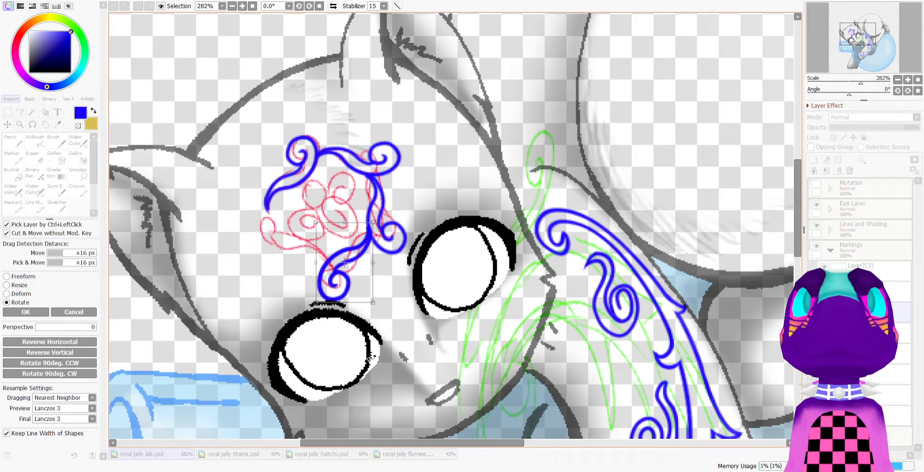
pyautogui.moveTo(345, 219); pyautogui.dragTo(273, 230)
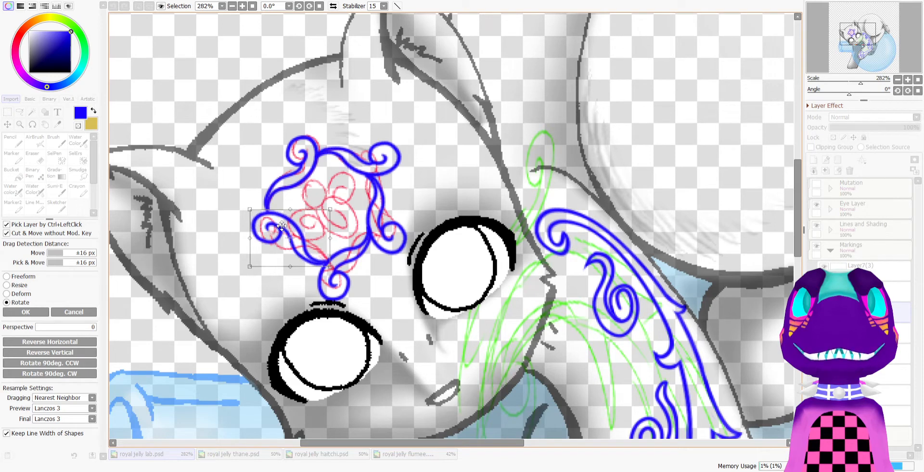
pyautogui.scroll(1, 273, 229)
pyautogui.moveTo(287, 228); pyautogui.dragTo(286, 228)
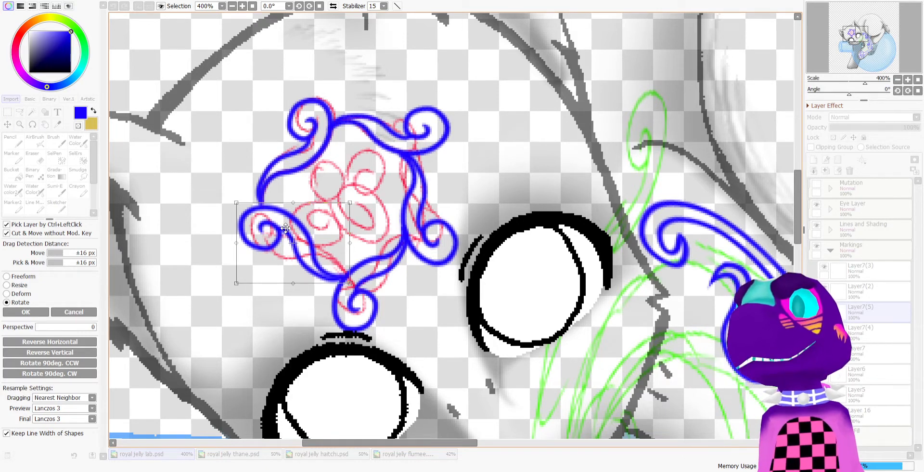
pyautogui.scroll(-2, 286, 228)
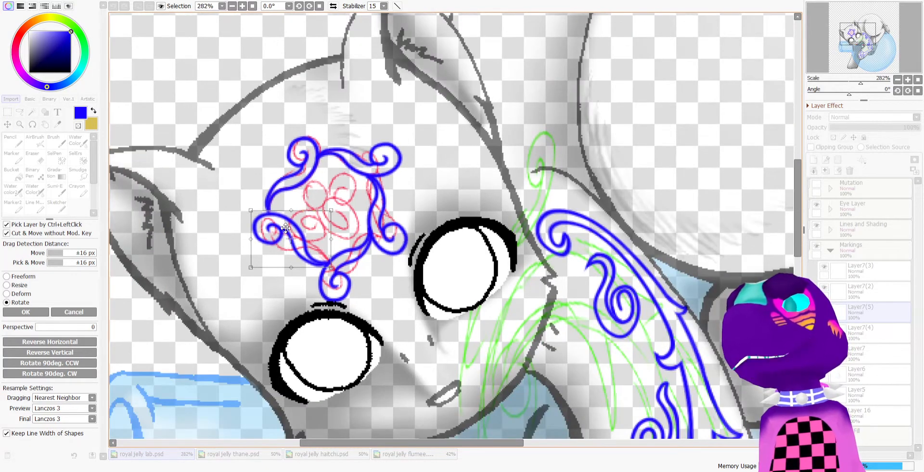
pyautogui.scroll(-4, 286, 228)
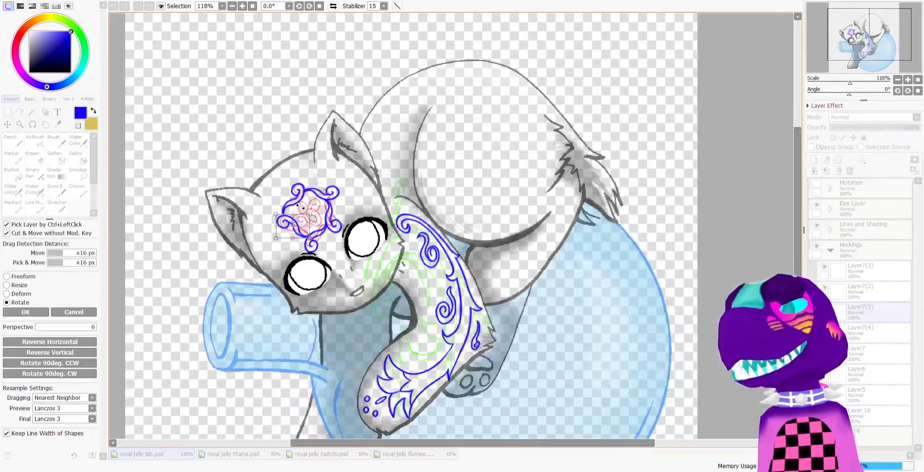
pyautogui.scroll(3, 301, 206)
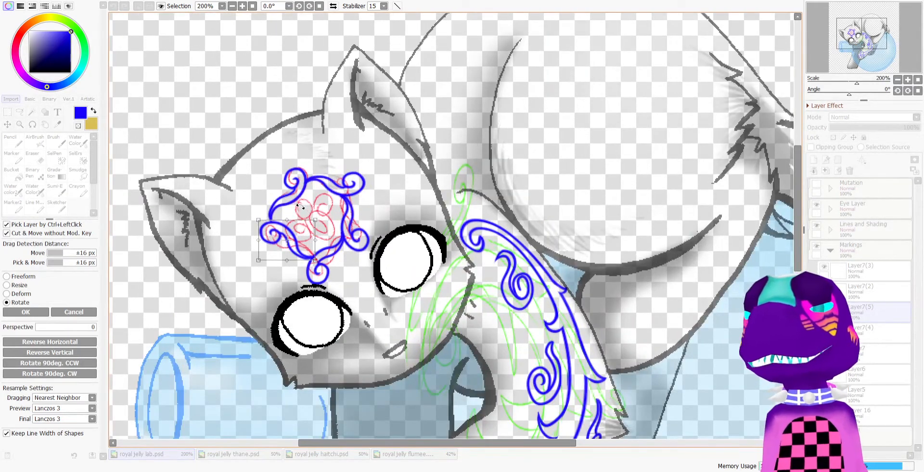
pyautogui.scroll(1, 300, 206)
pyautogui.press('Return')
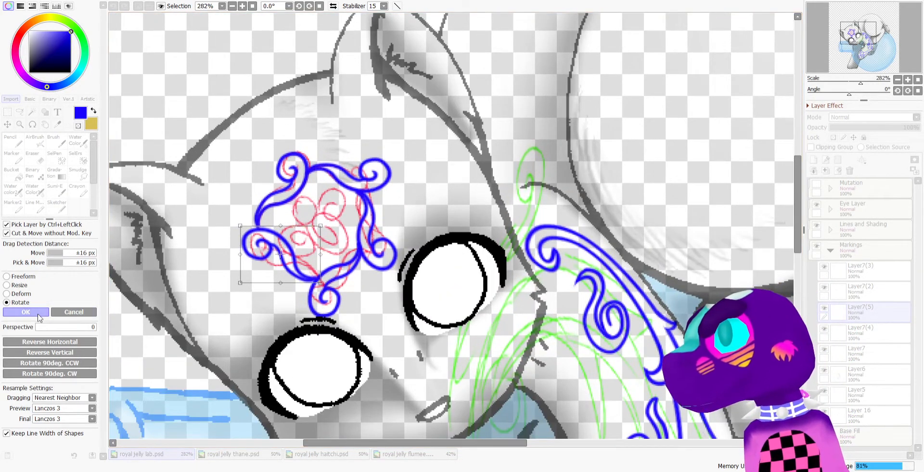
# Select the five curl layers from Layer7(3) down to Layer7 and merge them into a single layer
pyautogui.click(866, 269)
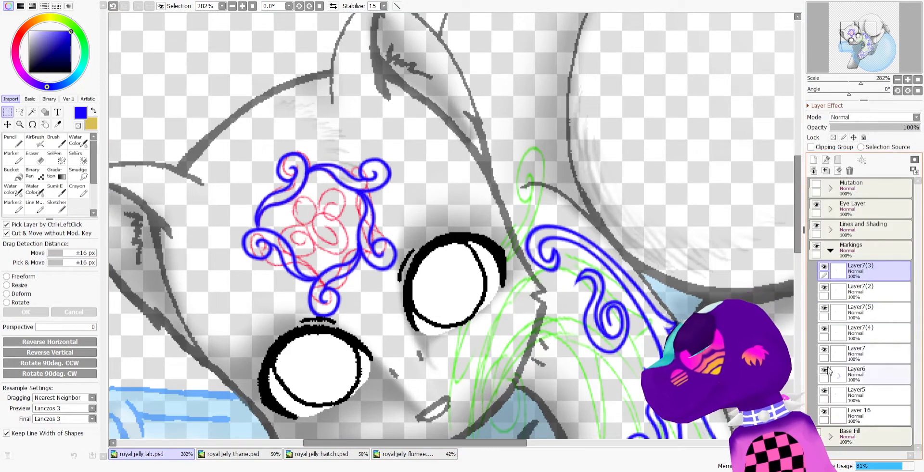
pyautogui.click(824, 350)
pyautogui.click(825, 353)
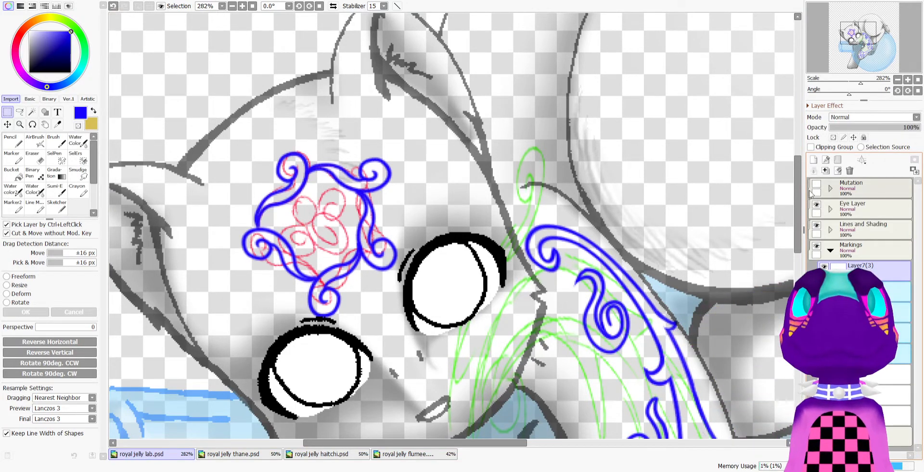
pyautogui.click(825, 172)
pyautogui.scroll(-1, 309, 176)
pyautogui.scroll(1, 390, 219)
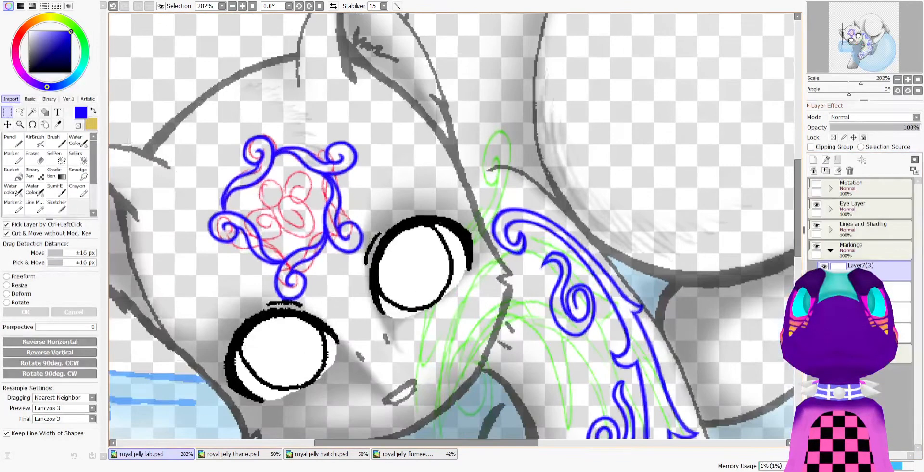
# Move the merged blue ring slightly up and left over the red forehead sketch
pyautogui.click(7, 126)
pyautogui.moveTo(230, 177); pyautogui.dragTo(224, 169)
pyautogui.scroll(-1, 183, 208)
pyautogui.scroll(-2, 253, 208)
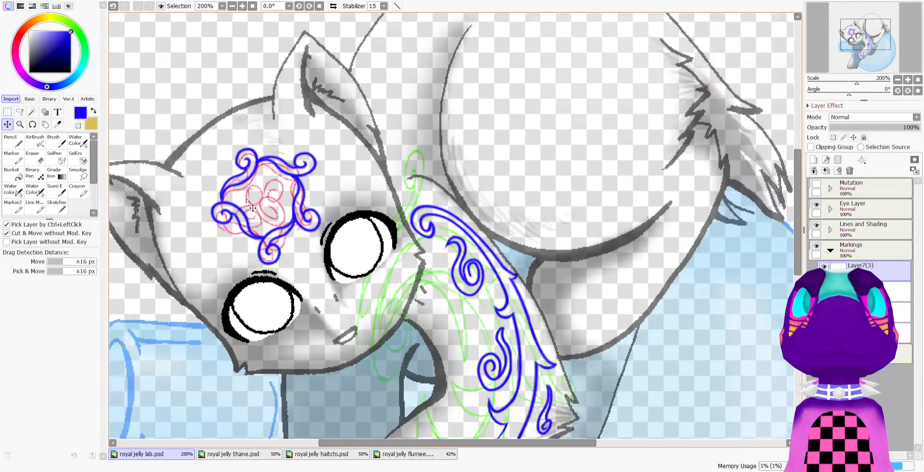
pyautogui.scroll(2, 253, 208)
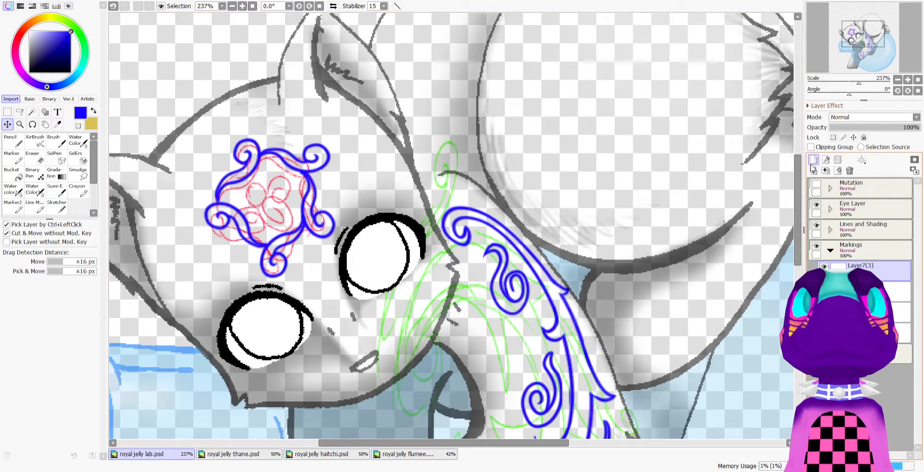
# On a new layer above the ring, draw a small blue Pencil spiral and a narrow curled loop below it inside the ring
pyautogui.click(12, 143)
pyautogui.scroll(3, 267, 174)
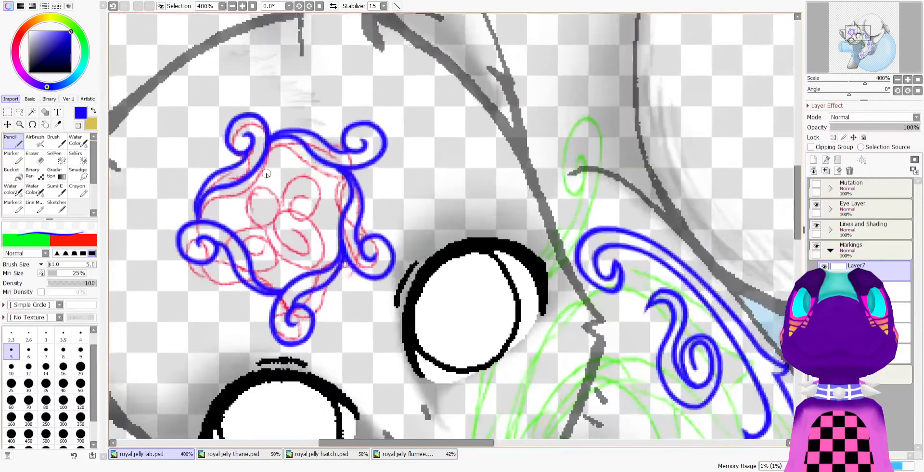
pyautogui.scroll(1, 267, 175)
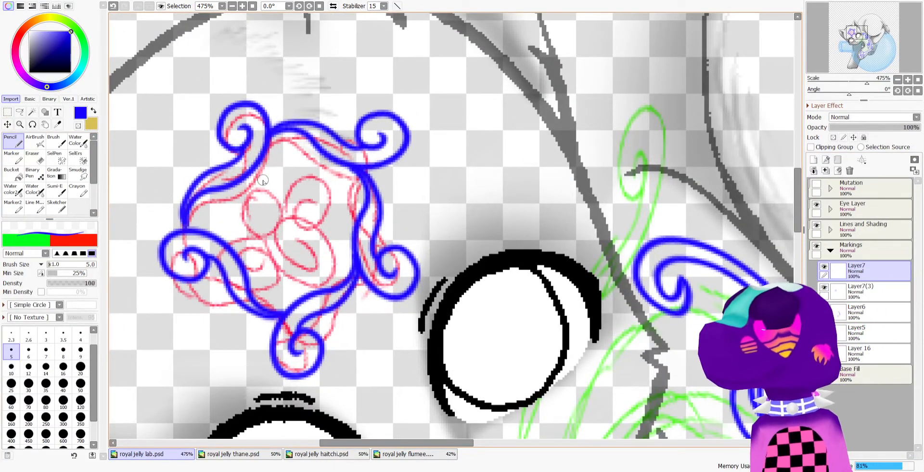
pyautogui.moveTo(265, 217)
pyautogui.mouseDown()
pyautogui.moveTo(282, 181)
pyautogui.moveTo(265, 193)
pyautogui.mouseUp()
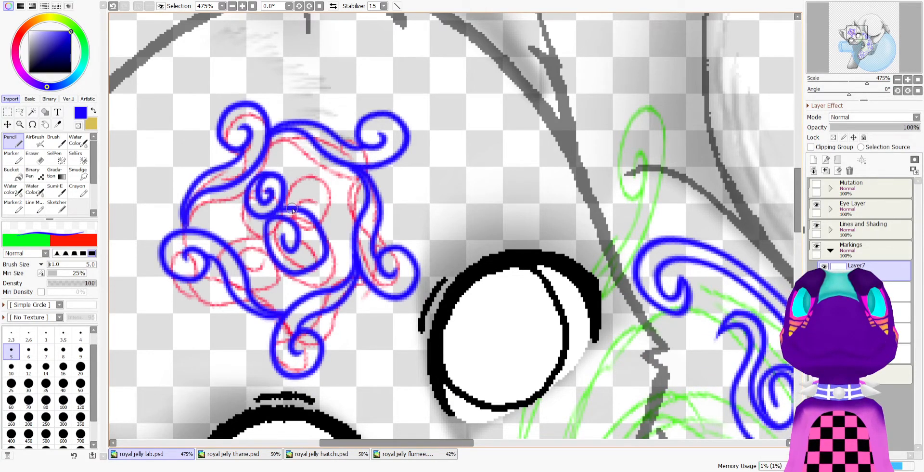
pyautogui.hotkey('ctrl', 'z')
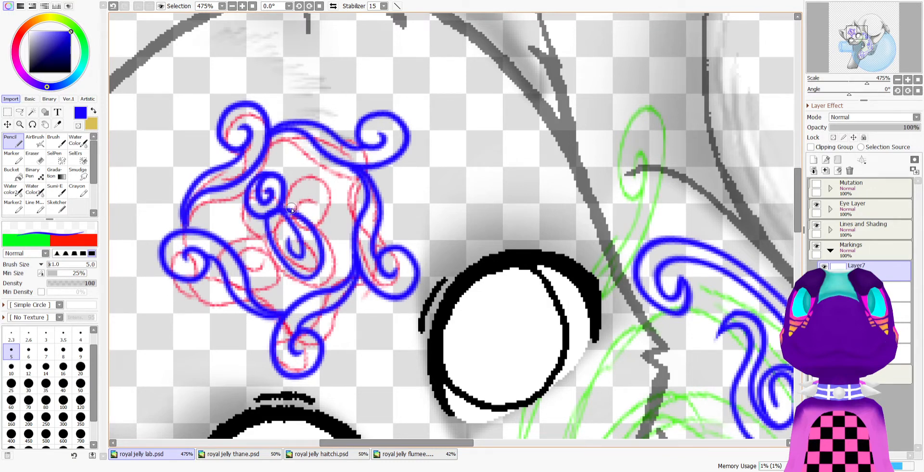
pyautogui.hotkey('ctrl', 'z')
pyautogui.moveTo(308, 215)
pyautogui.mouseDown()
pyautogui.moveTo(309, 226)
pyautogui.moveTo(333, 190)
pyautogui.moveTo(297, 186)
pyautogui.moveTo(317, 191)
pyautogui.moveTo(301, 201)
pyautogui.mouseUp()
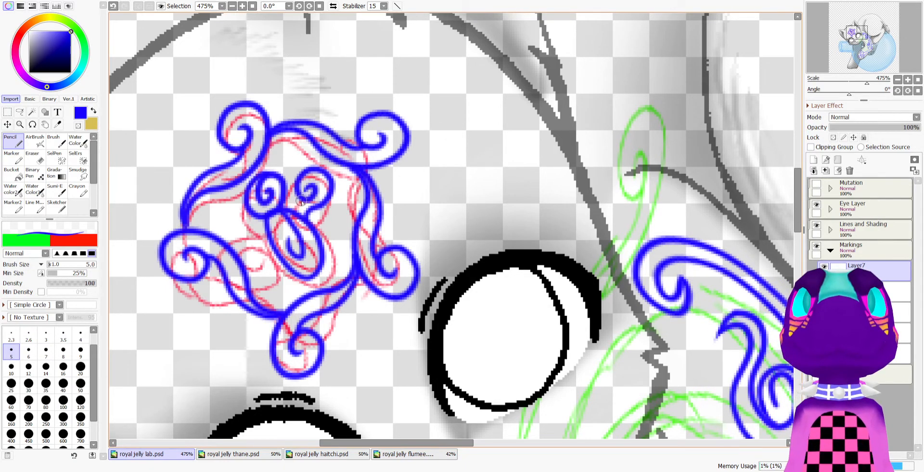
pyautogui.hotkey('ctrl', 'z')
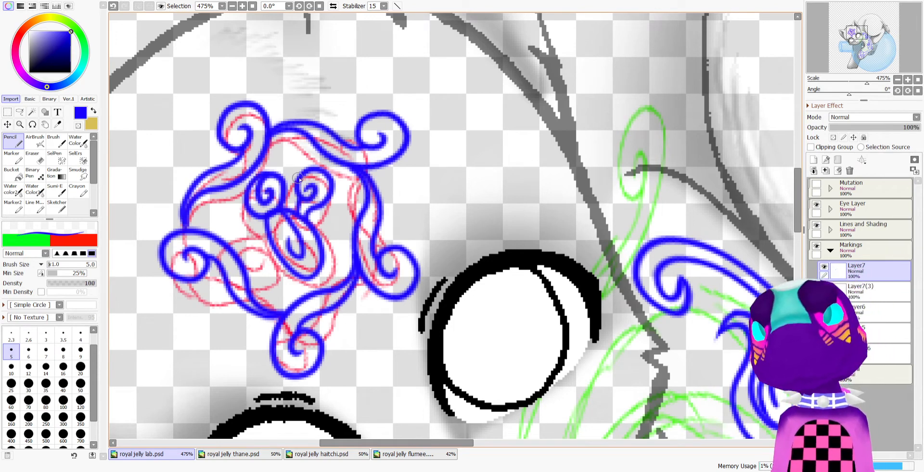
pyautogui.hotkey('ctrl', 'z')
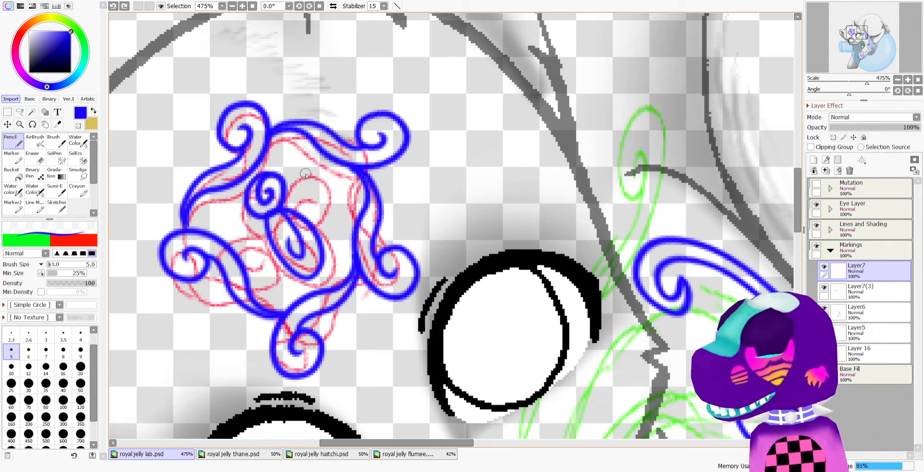
# Draw a blue spiral on the upper-right side of the central loop and a smaller one on its lower-left side
pyautogui.moveTo(293, 210)
pyautogui.mouseDown()
pyautogui.moveTo(332, 181)
pyautogui.moveTo(319, 226)
pyautogui.moveTo(316, 189)
pyautogui.mouseUp()
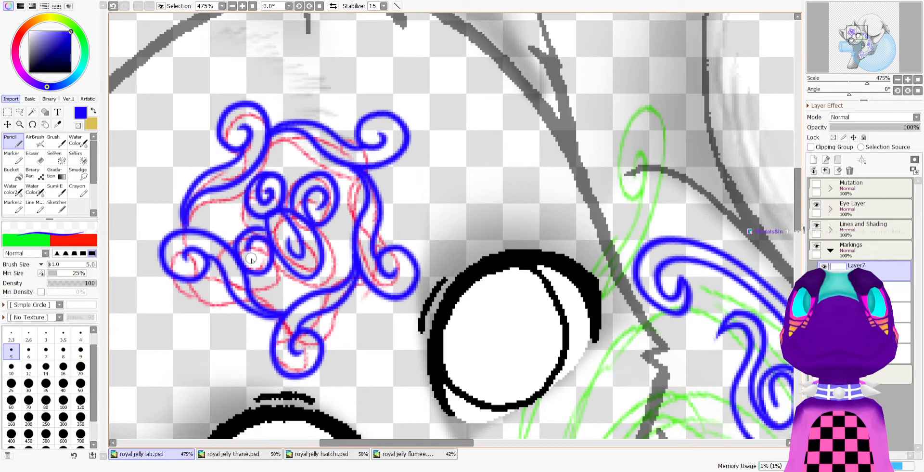
pyautogui.scroll(-4, 289, 220)
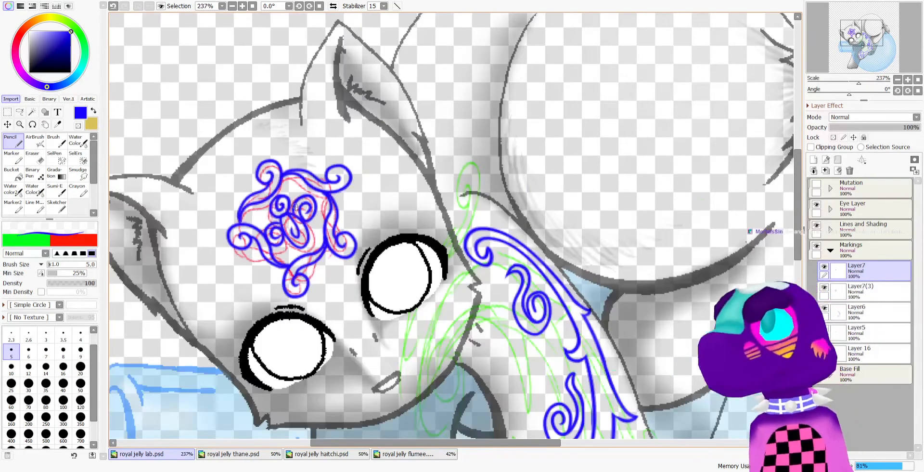
pyautogui.scroll(3, 295, 208)
pyautogui.hotkey('ctrl', 'z')
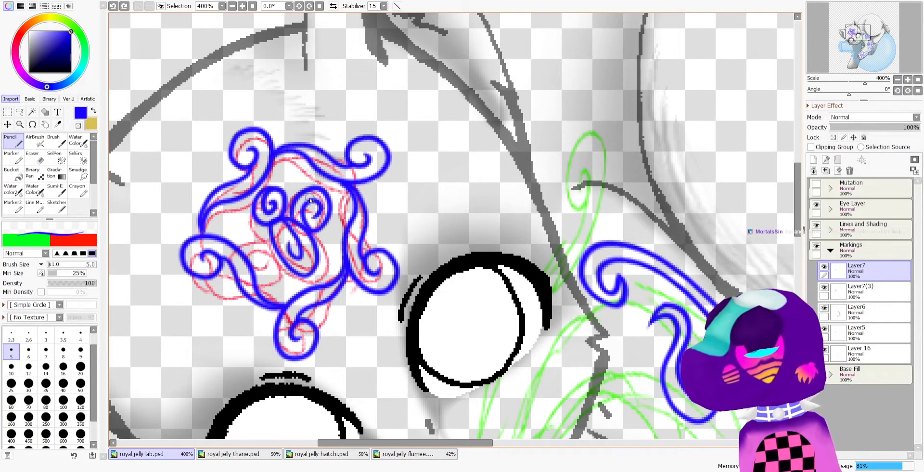
pyautogui.moveTo(253, 232)
pyautogui.mouseDown()
pyautogui.moveTo(274, 260)
pyautogui.moveTo(259, 245)
pyautogui.moveTo(282, 226)
pyautogui.mouseUp()
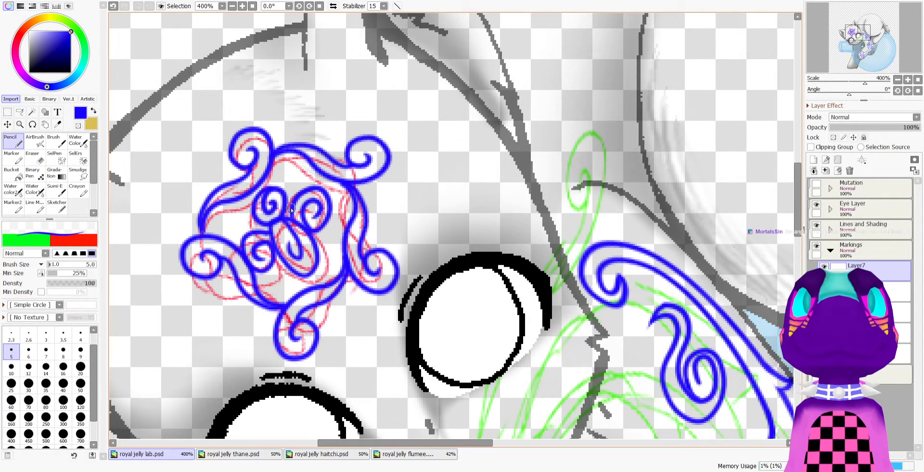
# Check the forehead emblem with the outer ring layer hidden and shown, and with the canvas view rotated to 33.8° so the face is upright
pyautogui.scroll(-7, 291, 209)
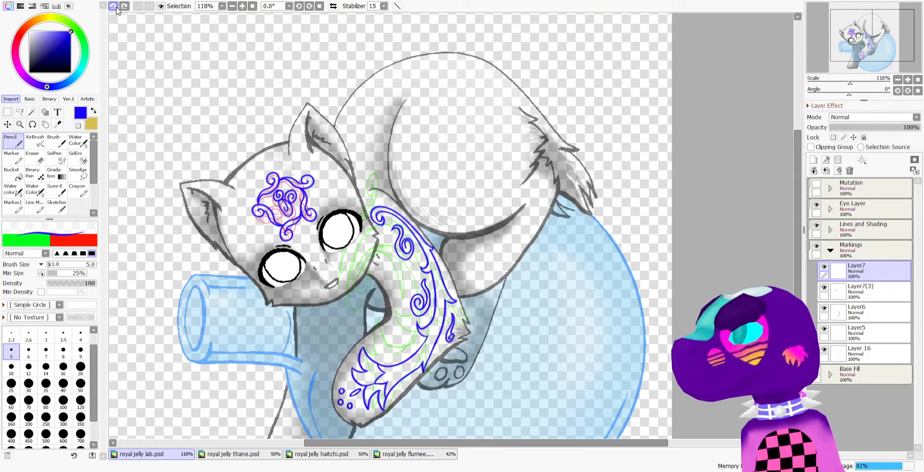
pyautogui.click(824, 287)
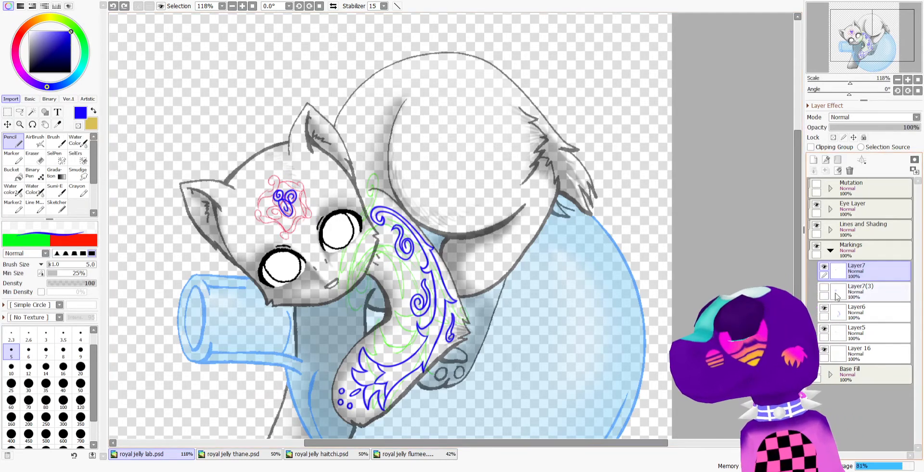
pyautogui.click(825, 287)
pyautogui.scroll(2, 219, 56)
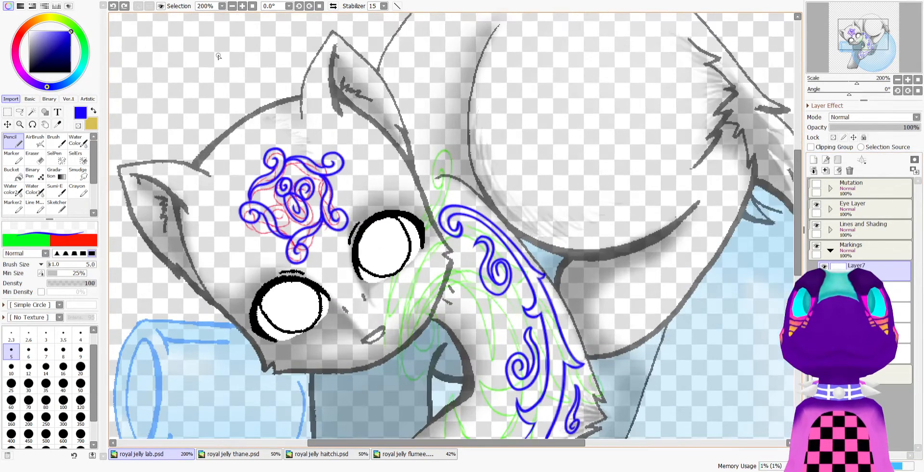
pyautogui.click(311, 7)
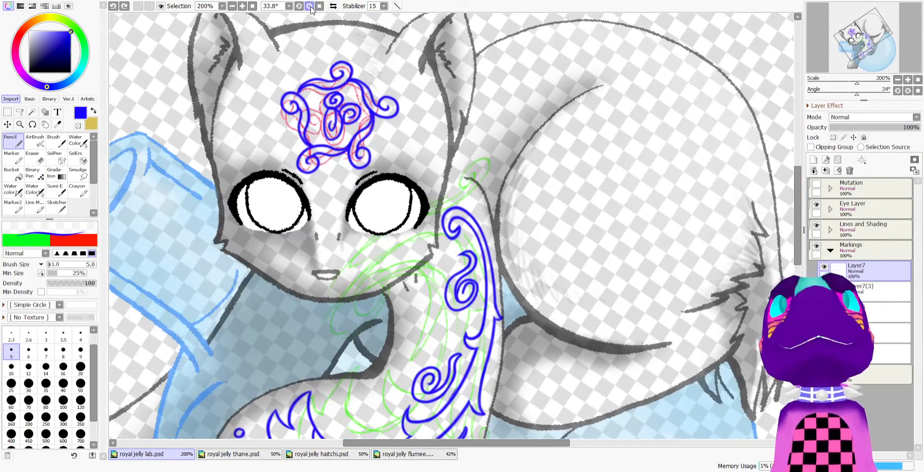
pyautogui.scroll(-5, 315, 192)
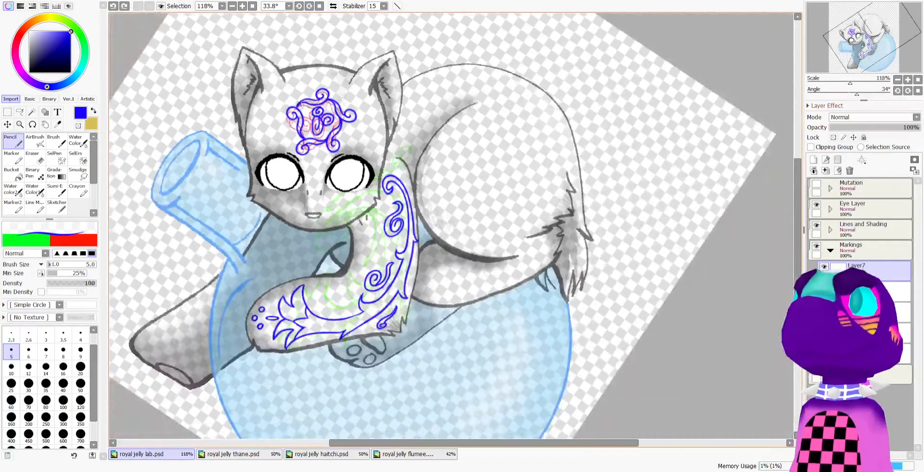
pyautogui.scroll(4, 315, 192)
pyautogui.scroll(2, 316, 193)
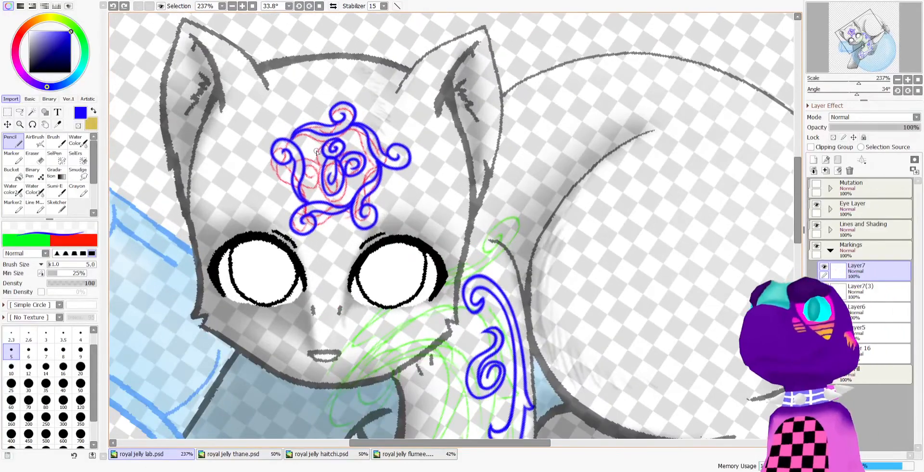
pyautogui.scroll(1, 318, 124)
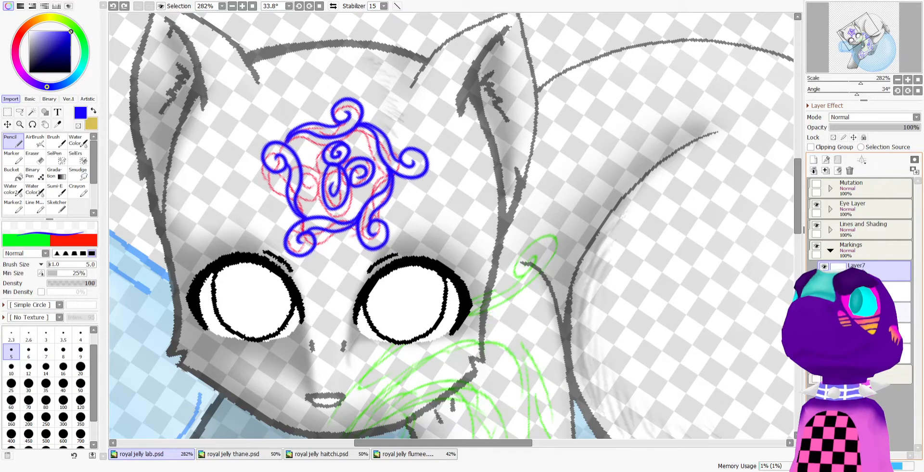
# Hide the red forehead sketch, select the inner curls and outer ring layers together, and move them slightly up and left
pyautogui.click(824, 287)
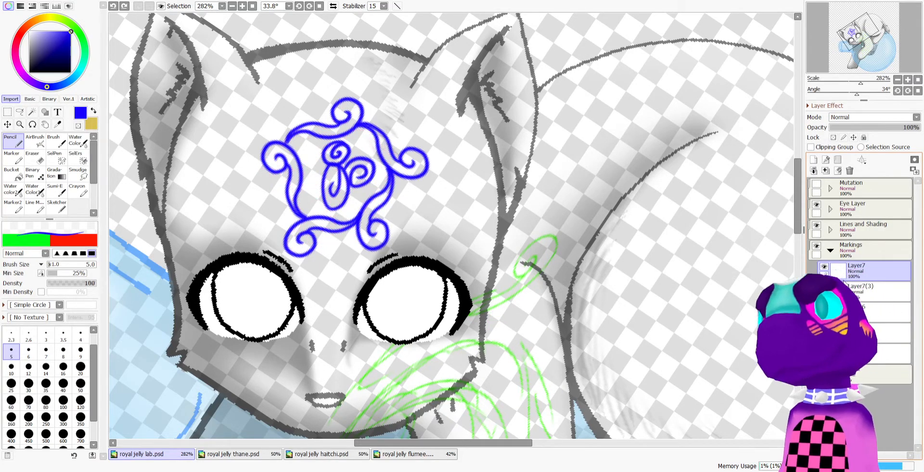
pyautogui.keyDown('ctrl'); pyautogui.click(854, 289); pyautogui.keyUp('ctrl')
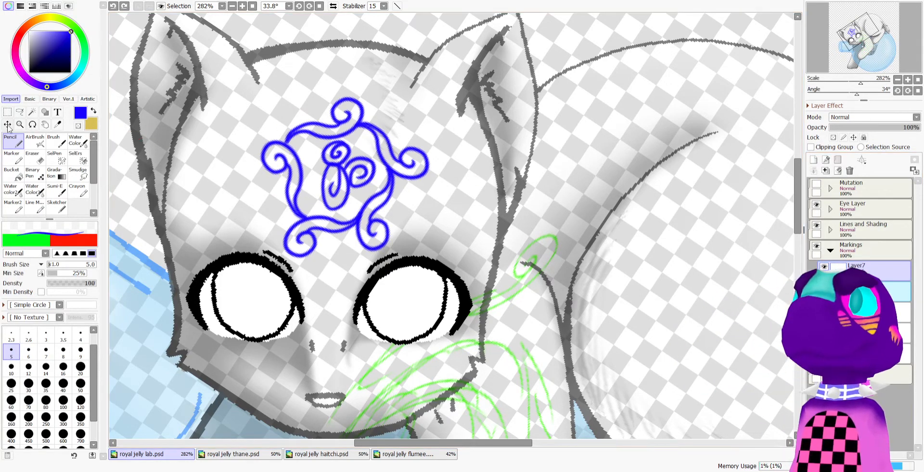
pyautogui.press('ctrl')
pyautogui.moveTo(267, 168)
pyautogui.mouseDown()
pyautogui.moveTo(251, 169)
pyautogui.moveTo(263, 164)
pyautogui.mouseUp()
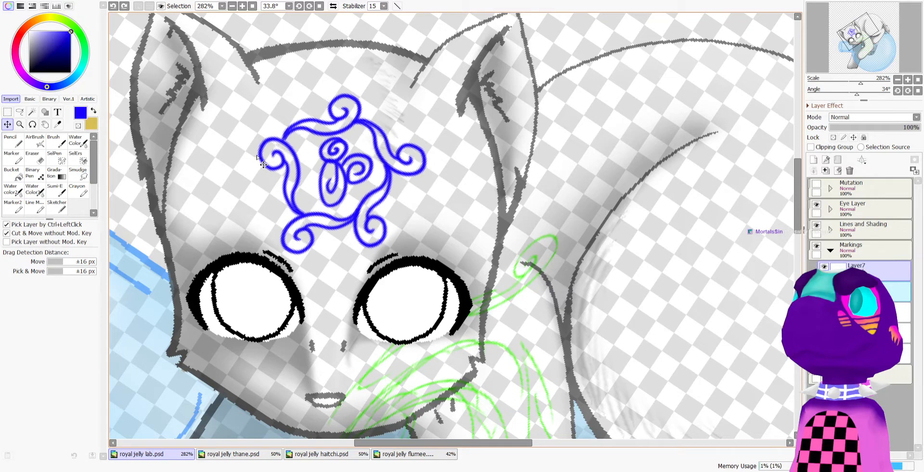
# Rotate the whole blue forehead emblem slightly clockwise and apply the transformation
pyautogui.click(10, 114)
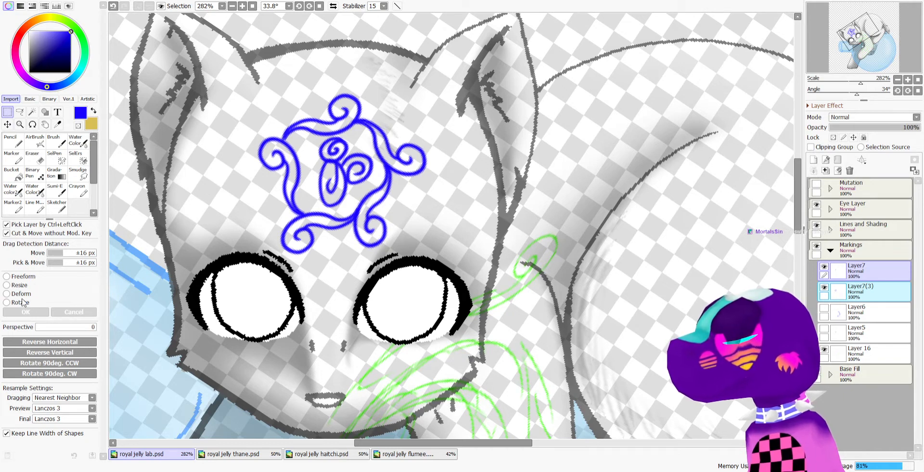
pyautogui.click(22, 302)
pyautogui.moveTo(367, 292); pyautogui.dragTo(358, 293)
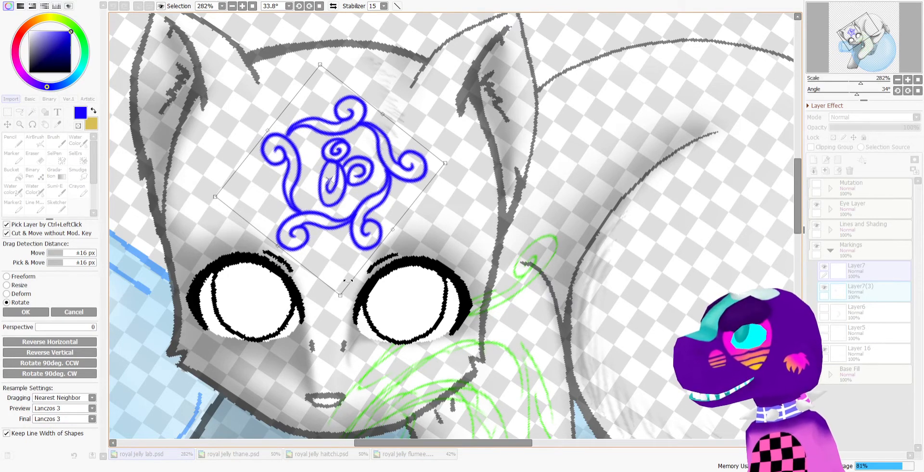
pyautogui.scroll(-1, 358, 210)
pyautogui.scroll(1, 358, 202)
pyautogui.click(43, 311)
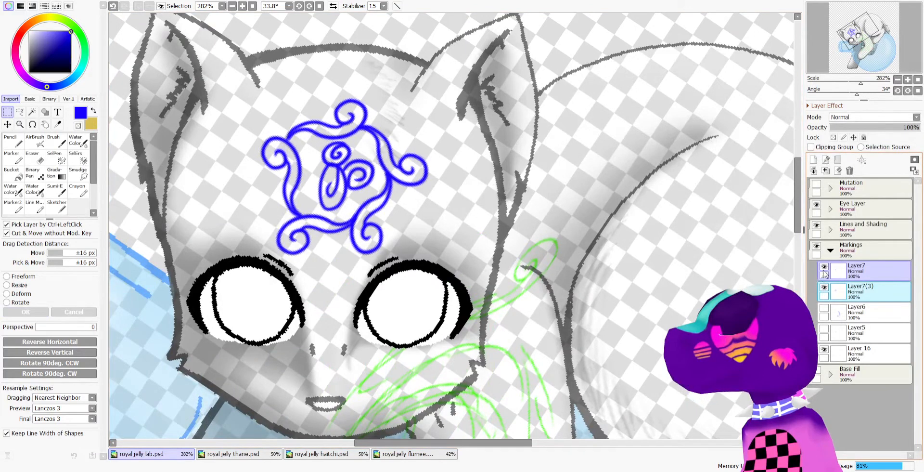
# Select only the inner curls layer and move the curls slightly left inside the ring
pyautogui.click(823, 273)
pyautogui.scroll(1, 302, 119)
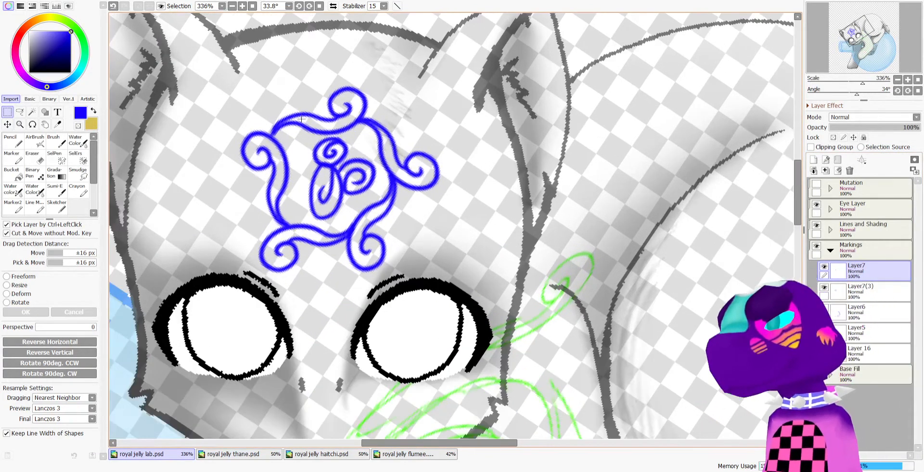
pyautogui.scroll(2, 302, 119)
pyautogui.press('v')
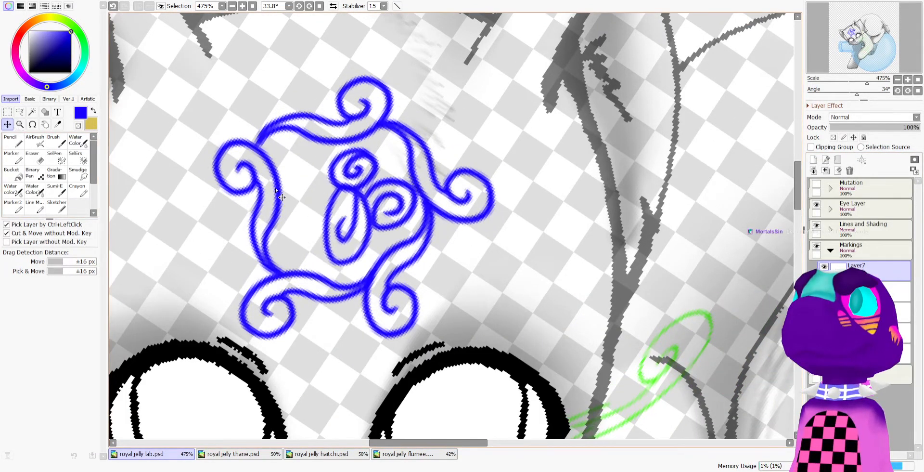
pyautogui.moveTo(276, 189); pyautogui.dragTo(267, 191)
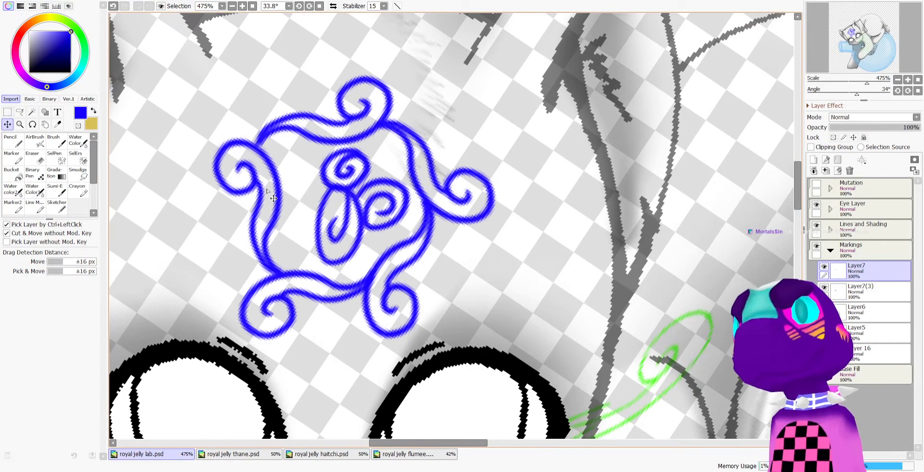
# Examine the forehead emblem's placement at close and distant zoom, and with the inner curls layer hidden and shown
pyautogui.scroll(-5, 273, 198)
pyautogui.scroll(-1, 273, 195)
pyautogui.scroll(2, 272, 187)
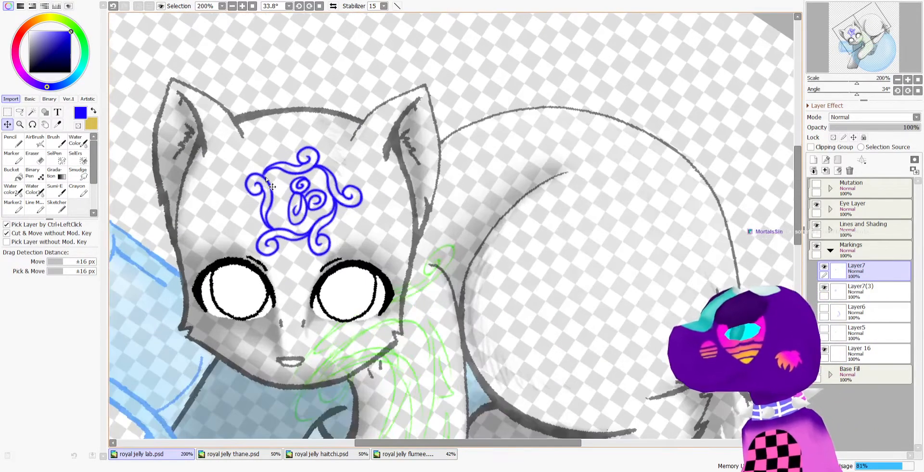
pyautogui.scroll(1, 272, 187)
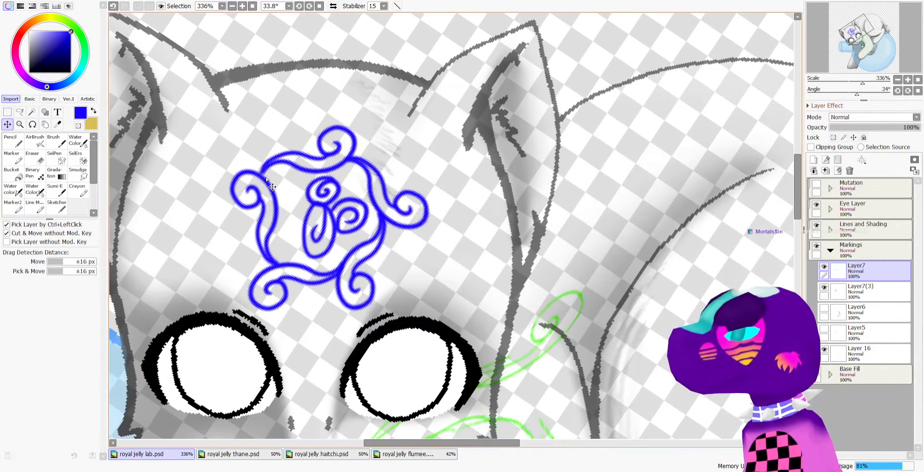
pyautogui.scroll(-2, 272, 187)
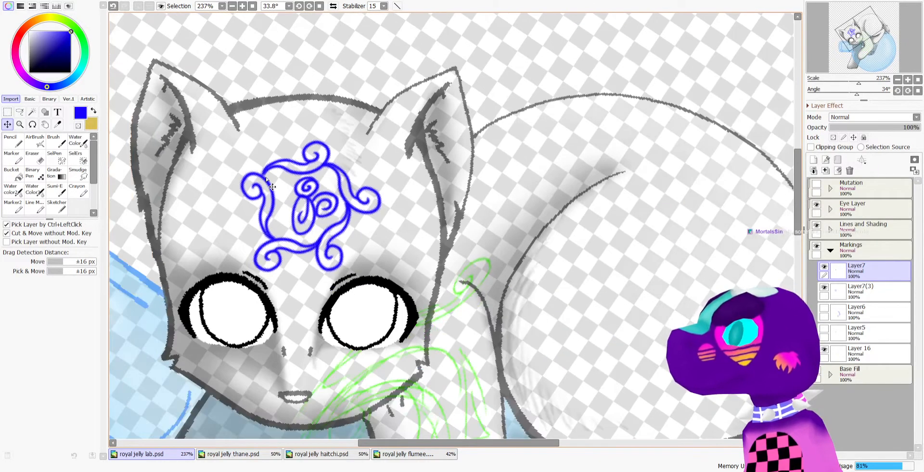
pyautogui.scroll(3, 316, 208)
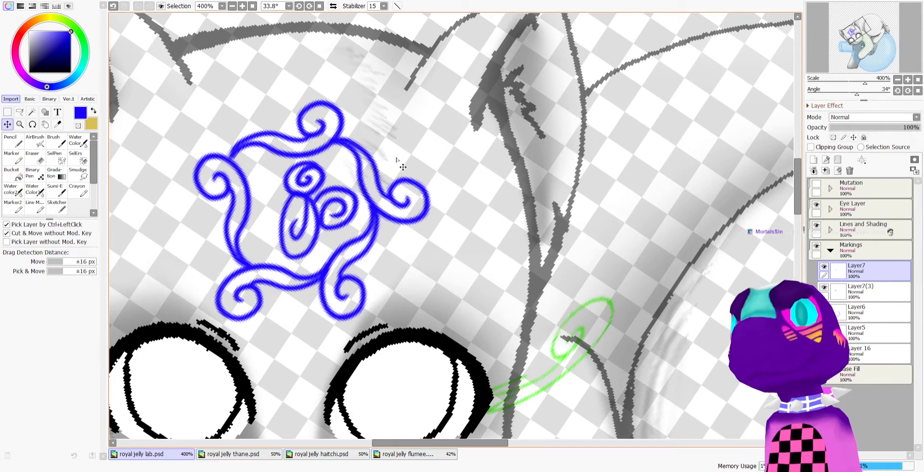
pyautogui.scroll(-3, 396, 160)
pyautogui.scroll(2, 391, 159)
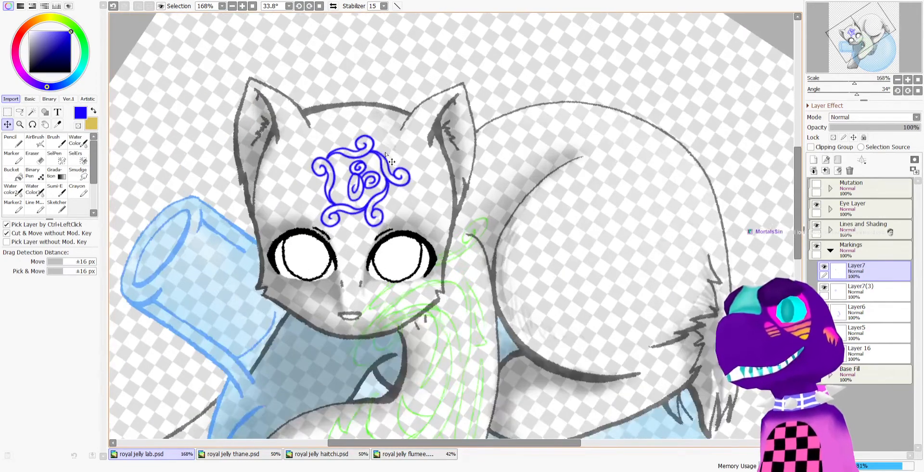
pyautogui.scroll(-2, 381, 171)
pyautogui.scroll(1, 358, 230)
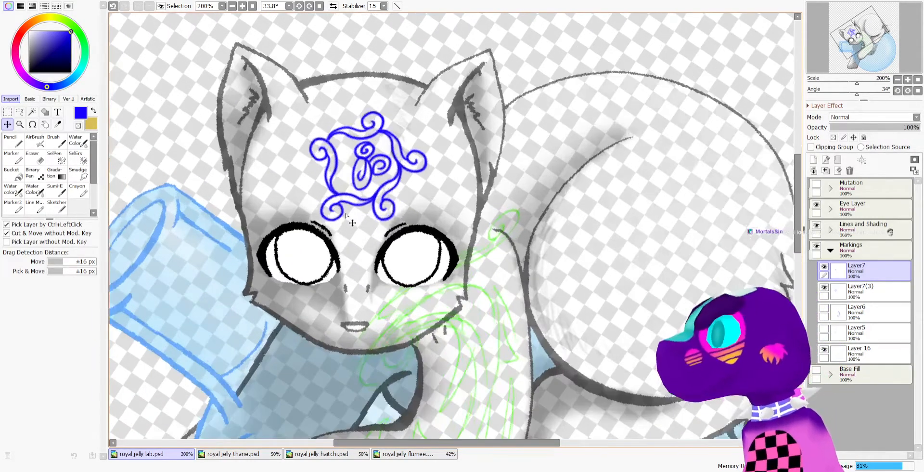
pyautogui.scroll(-2, 354, 226)
pyautogui.scroll(2, 355, 190)
pyautogui.scroll(-3, 354, 190)
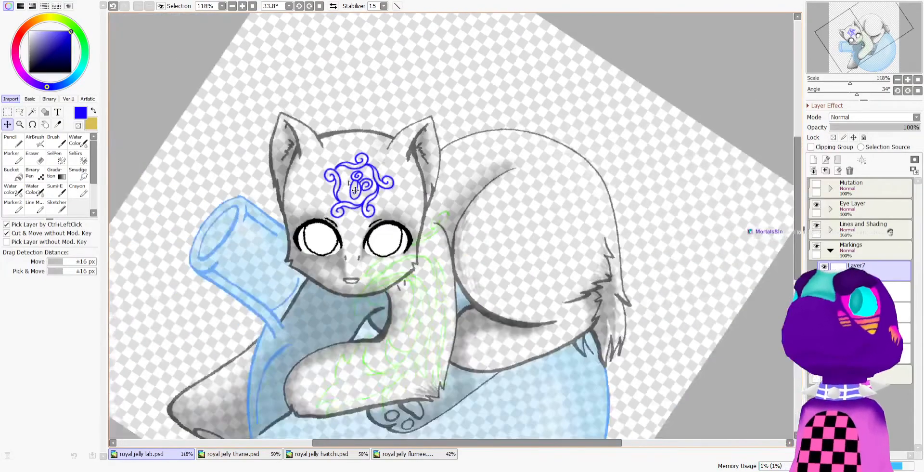
pyautogui.scroll(3, 335, 55)
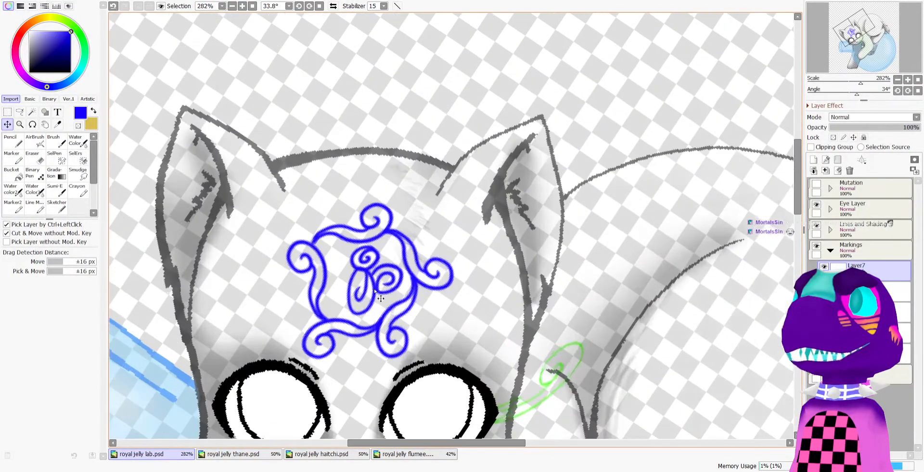
pyautogui.scroll(1, 376, 290)
pyautogui.click(825, 267)
pyautogui.click(825, 266)
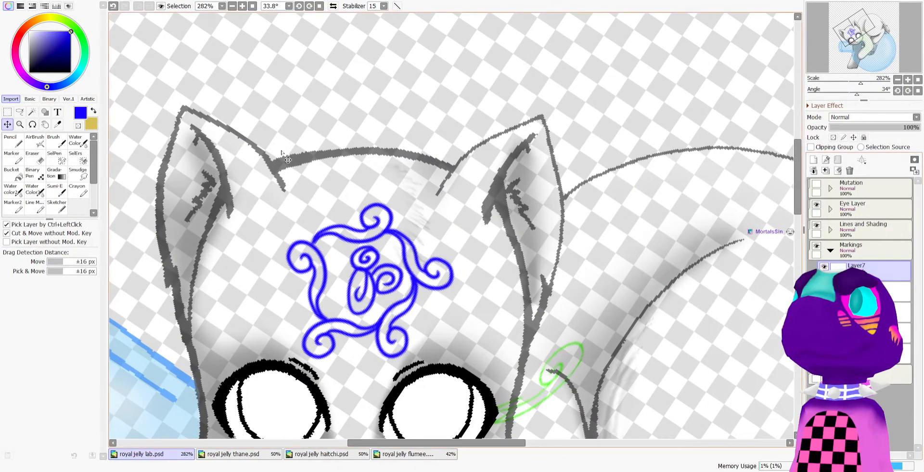
# Duplicate the inner curls layer and mirror the copy horizontally
pyautogui.moveTo(361, 283); pyautogui.dragTo(332, 233)
pyautogui.scroll(1, 332, 233)
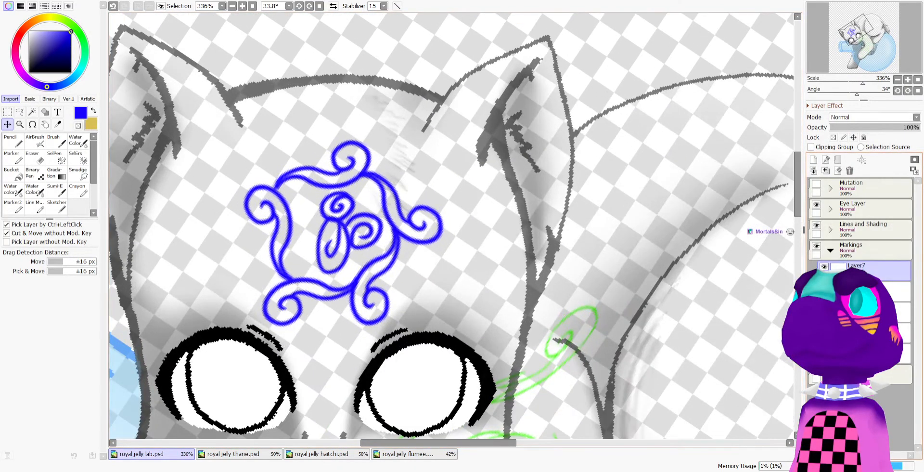
pyautogui.click(814, 170)
pyautogui.hotkey('ctrl', 't')
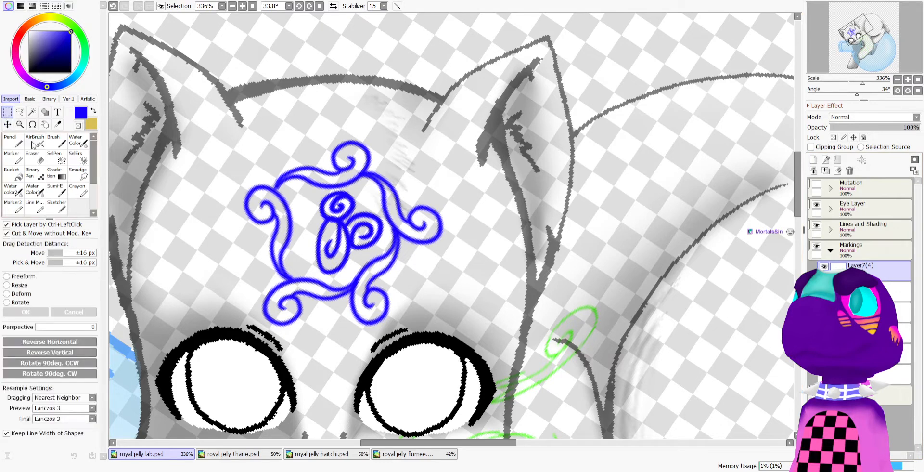
pyautogui.click(57, 340)
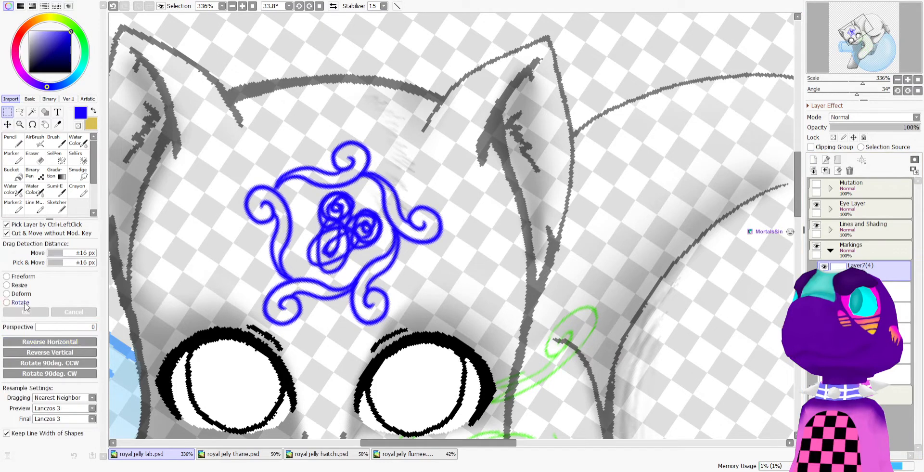
# Rotate the mirrored copy to match the original loop's tilt, place its side spiral left of the loop, and apply the transformation
pyautogui.click(26, 306)
pyautogui.moveTo(485, 326); pyautogui.dragTo(445, 203)
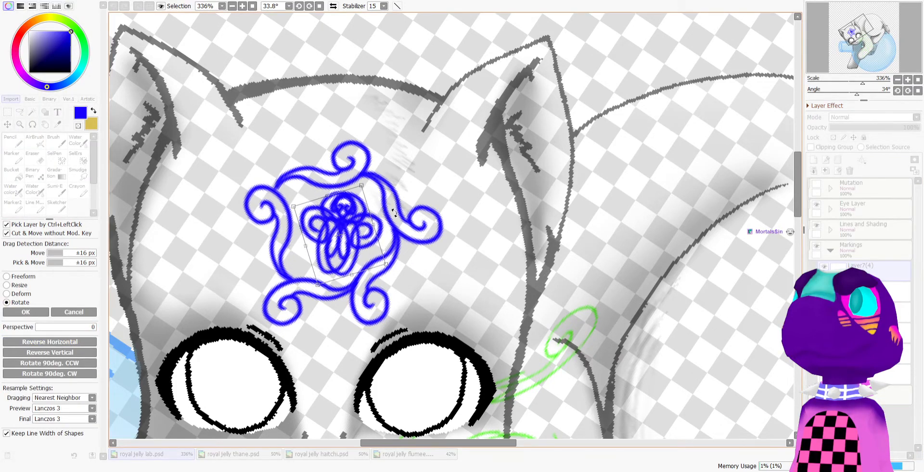
pyautogui.scroll(3, 395, 211)
pyautogui.moveTo(291, 236); pyautogui.dragTo(272, 231)
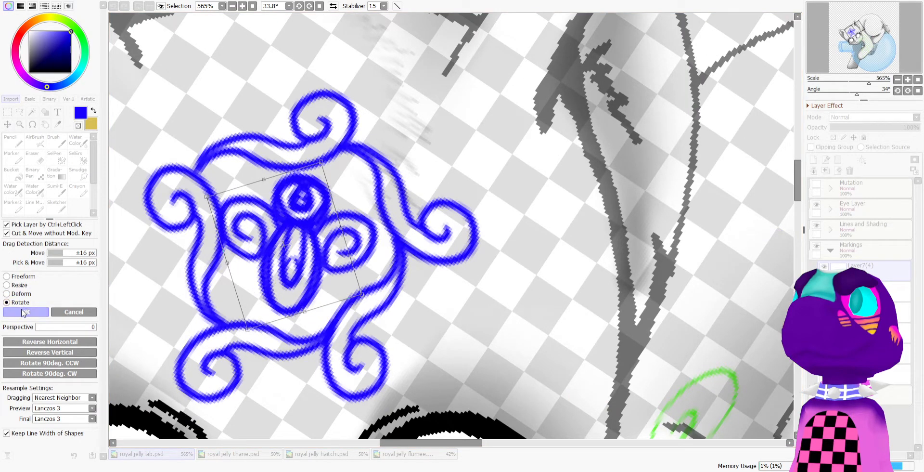
pyautogui.click(23, 312)
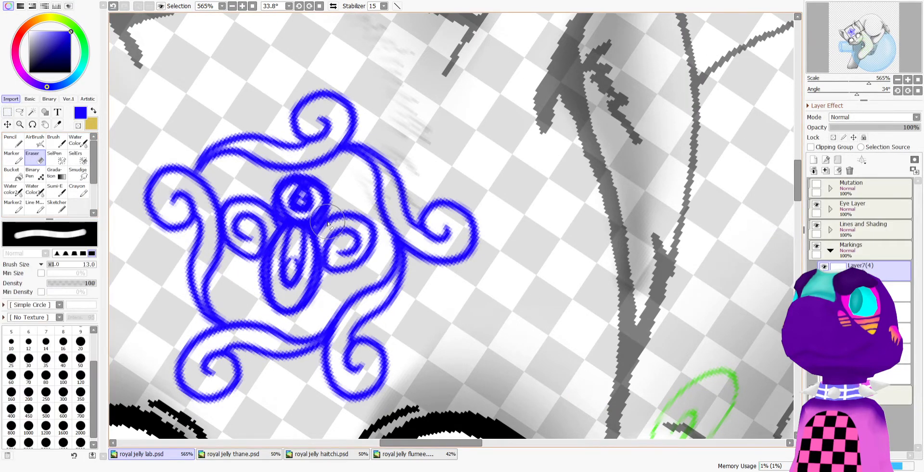
# Erase the mirrored copy's top spiral, central loop and stray remnant, keeping only its left spiral, and nudge that spiral slightly
pyautogui.moveTo(327, 224)
pyautogui.mouseDown()
pyautogui.moveTo(294, 193)
pyautogui.moveTo(289, 212)
pyautogui.moveTo(316, 207)
pyautogui.moveTo(317, 251)
pyautogui.moveTo(337, 269)
pyautogui.moveTo(298, 308)
pyautogui.moveTo(284, 269)
pyautogui.moveTo(273, 289)
pyautogui.moveTo(272, 279)
pyautogui.moveTo(298, 233)
pyautogui.mouseUp()
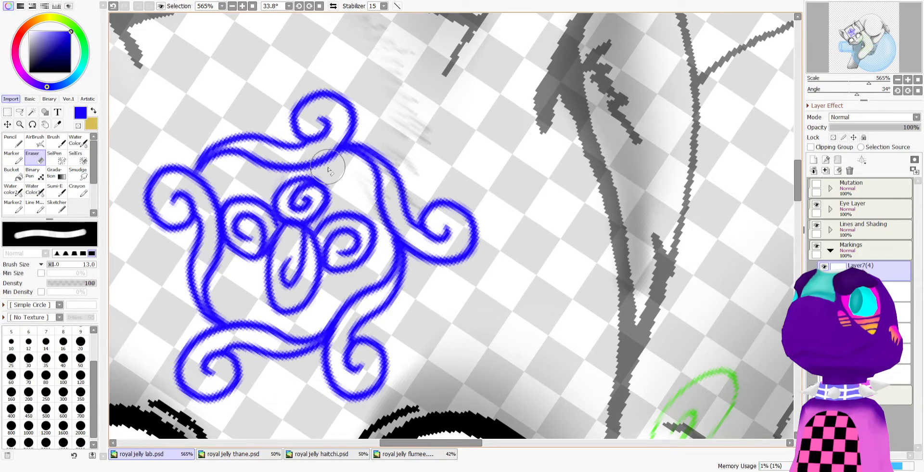
pyautogui.scroll(1, 328, 169)
pyautogui.click(8, 124)
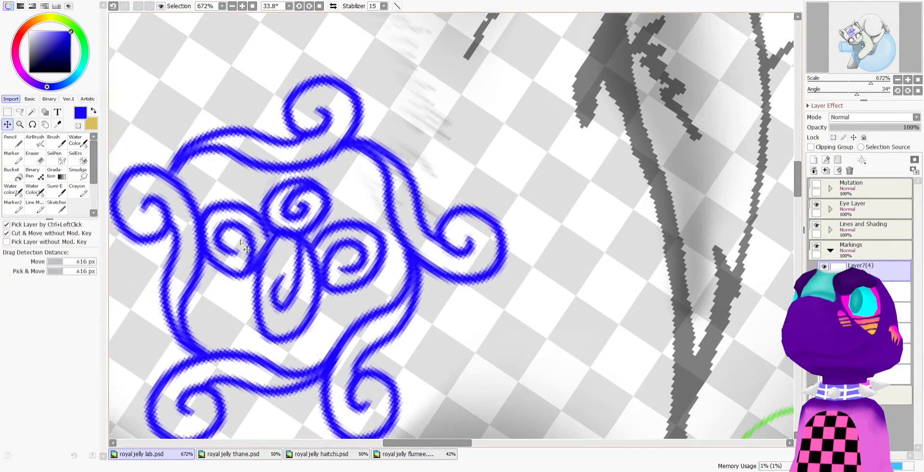
pyautogui.scroll(2, 319, 284)
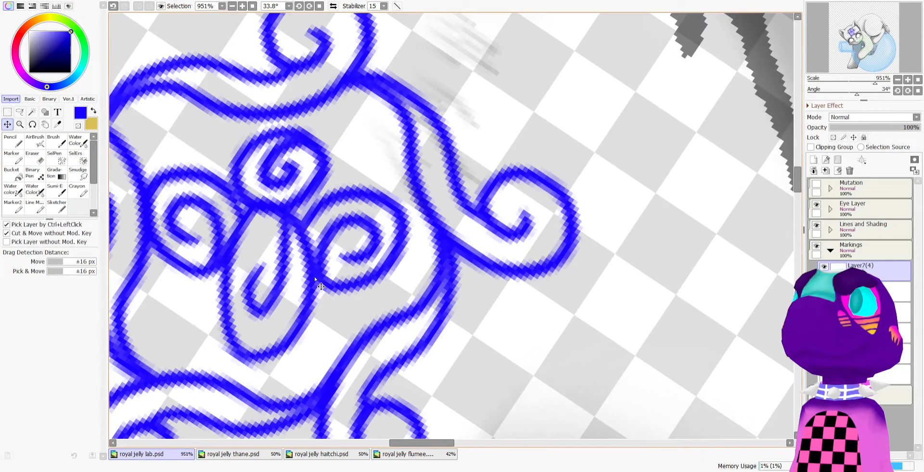
pyautogui.moveTo(315, 277); pyautogui.dragTo(313, 280)
pyautogui.scroll(-2, 313, 281)
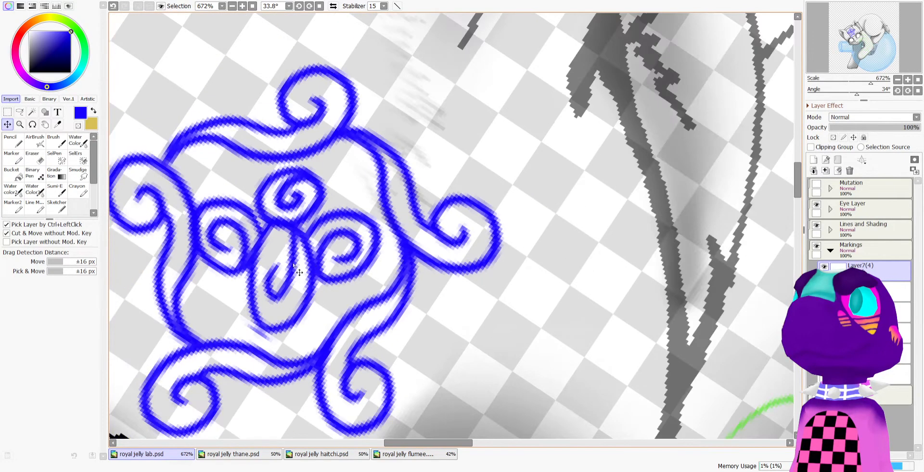
pyautogui.press('e')
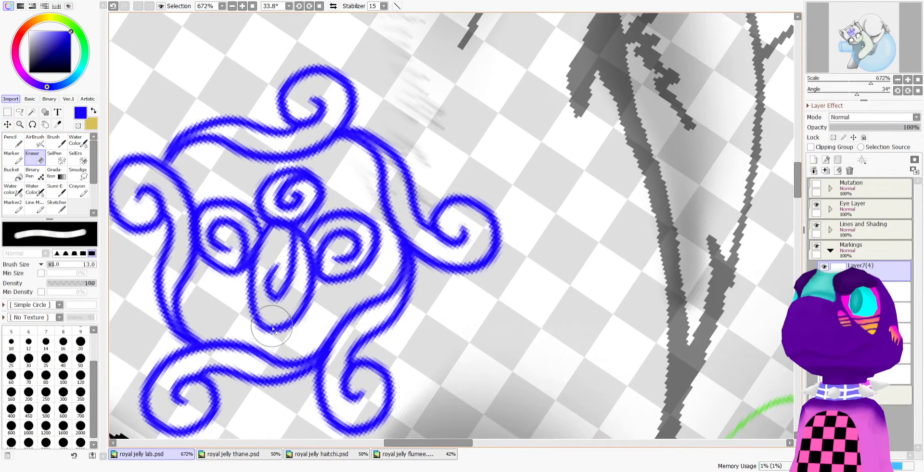
# Merge the mirrored left spiral down into the inner curls layer and check that layer hidden and shown
pyautogui.scroll(-4, 272, 250)
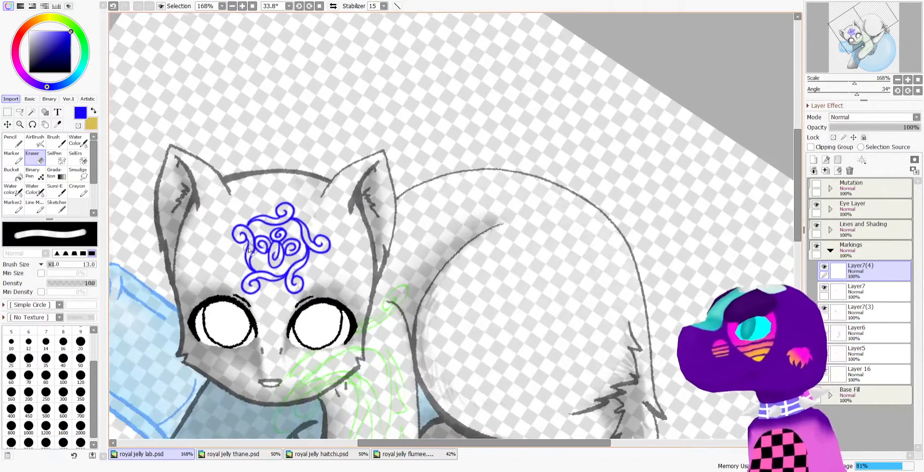
pyautogui.click(826, 171)
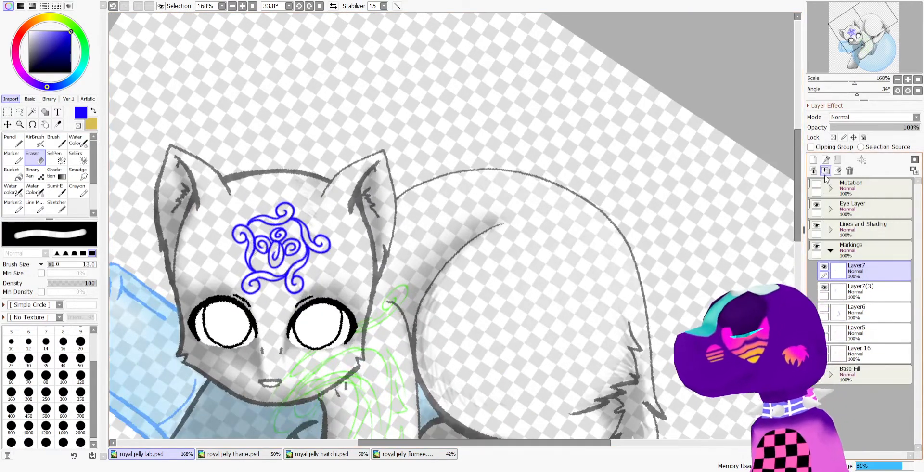
pyautogui.click(825, 267)
pyautogui.click(825, 266)
# Move the merged inner curls slightly right to center them inside the outer ring, and check the emblem against the whole cat
pyautogui.scroll(2, 278, 255)
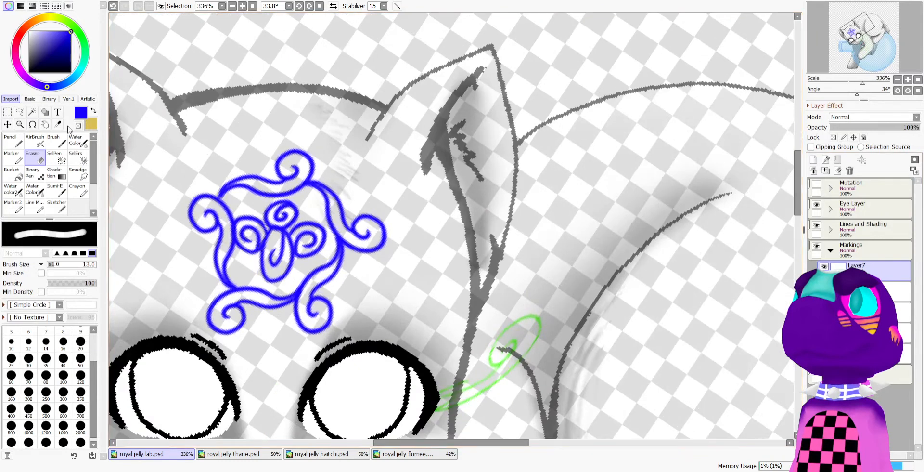
pyautogui.click(8, 124)
pyautogui.scroll(2, 264, 266)
pyautogui.moveTo(269, 266); pyautogui.dragTo(294, 261)
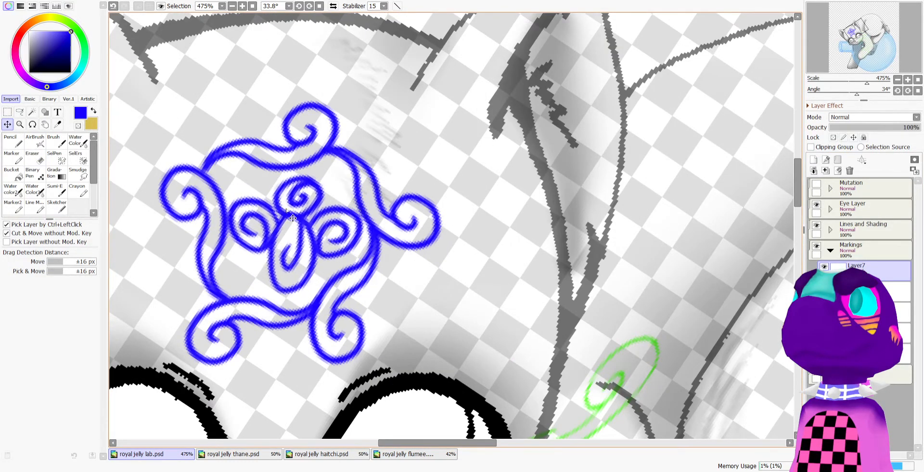
pyautogui.scroll(-6, 293, 218)
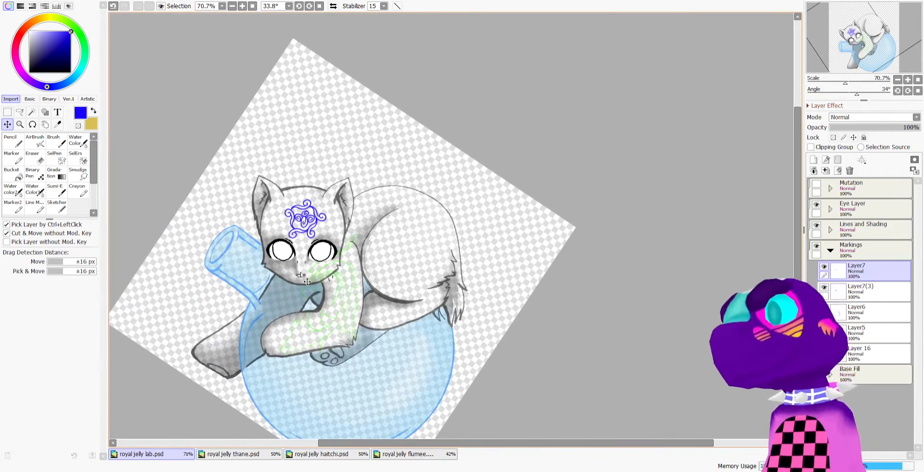
pyautogui.scroll(3, 307, 282)
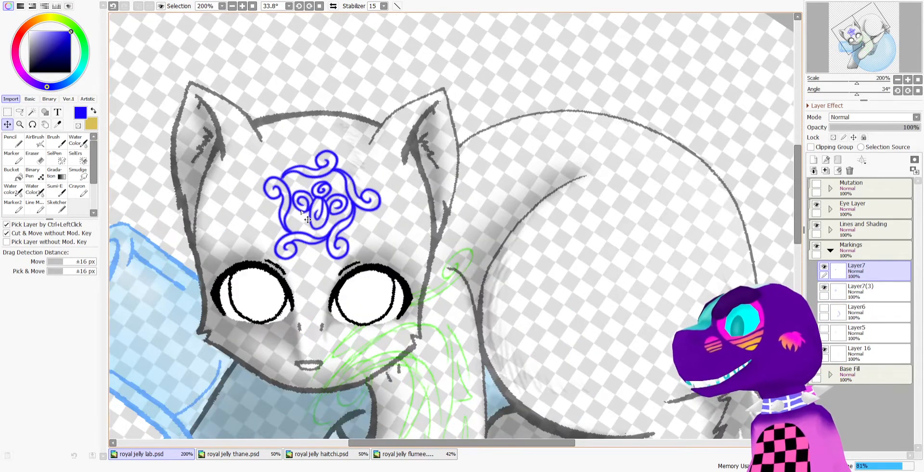
# Nudge the inner curls slightly inside the outer ring and check the emblem against the whole cat with the canvas unrotated
pyautogui.moveTo(308, 220); pyautogui.dragTo(311, 221)
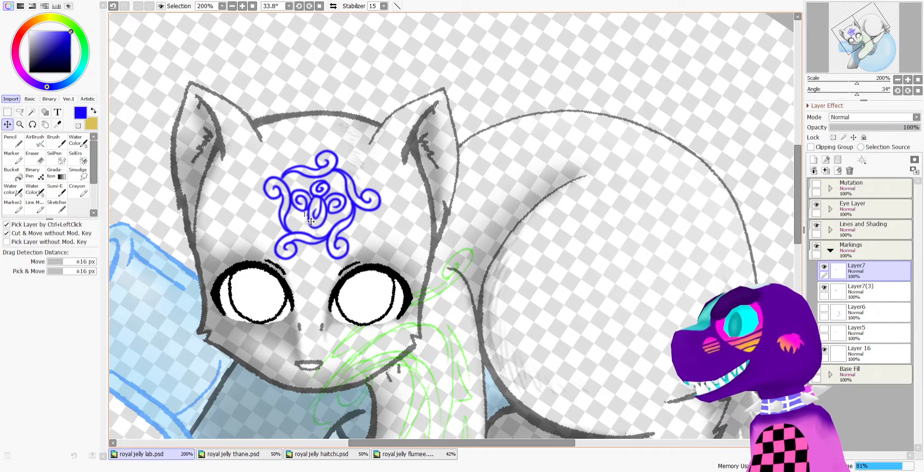
pyautogui.scroll(-3, 304, 211)
pyautogui.scroll(3, 305, 208)
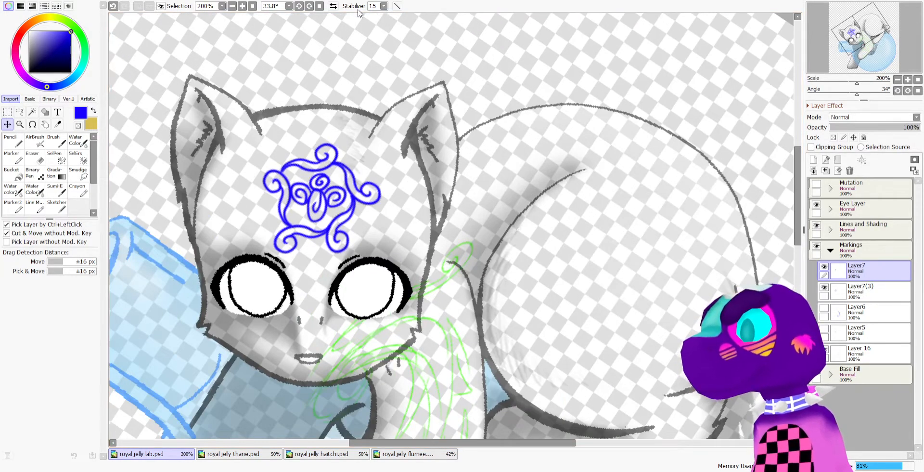
pyautogui.click(299, 6)
pyautogui.scroll(-5, 331, 111)
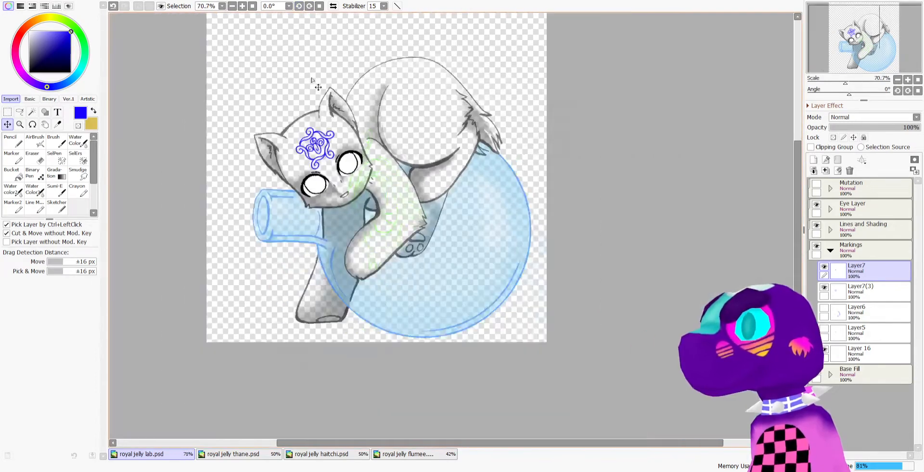
pyautogui.scroll(2, 331, 111)
pyautogui.scroll(1, 334, 153)
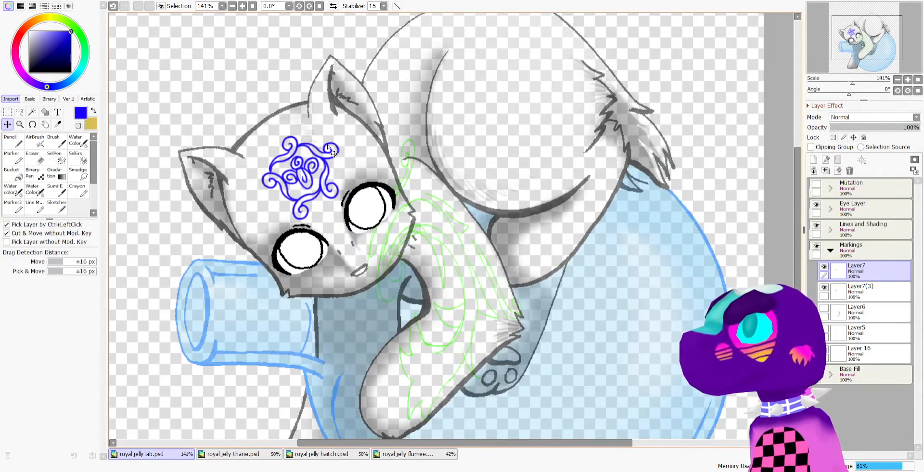
pyautogui.scroll(1, 315, 183)
pyautogui.scroll(1, 315, 183)
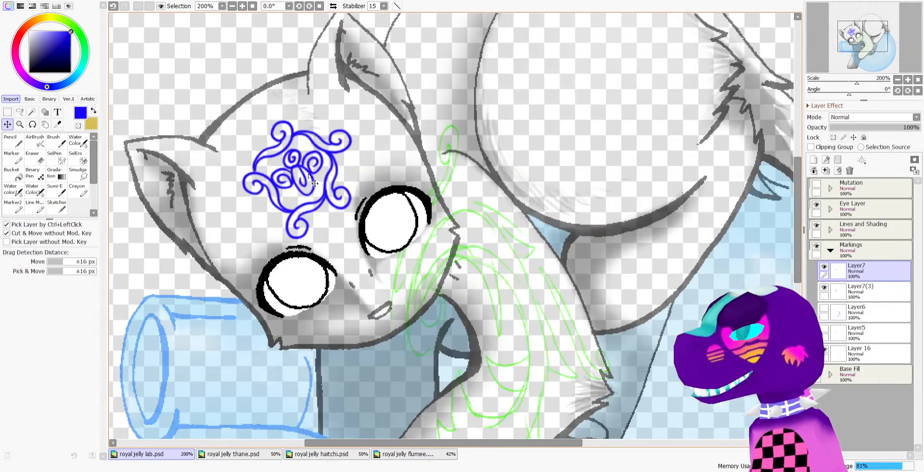
# Transform the outer ring and inner curls layers together, rotating the emblem slightly counterclockwise and shifting it slightly up and left on the forehead
pyautogui.click(312, 6)
pyautogui.click(312, 6)
pyautogui.click(313, 6)
pyautogui.click(312, 7)
pyautogui.scroll(-2, 352, 86)
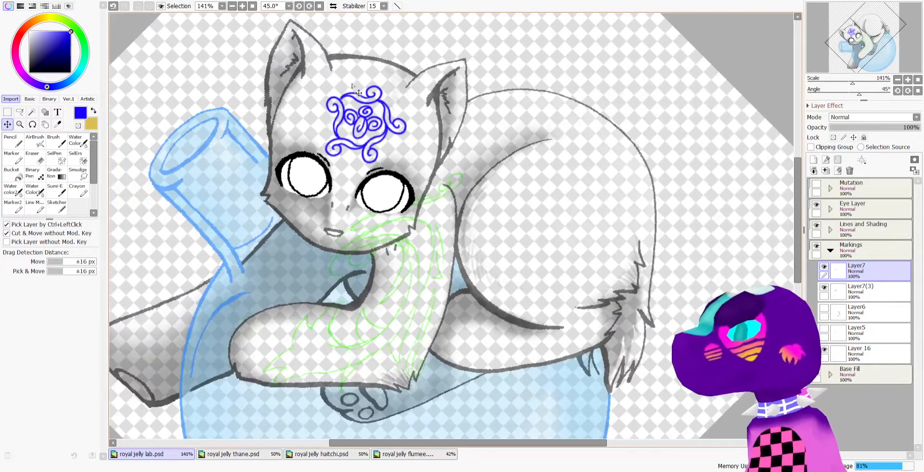
pyautogui.scroll(3, 353, 86)
pyautogui.keyDown('ctrl'); pyautogui.click(845, 286); pyautogui.keyUp('ctrl')
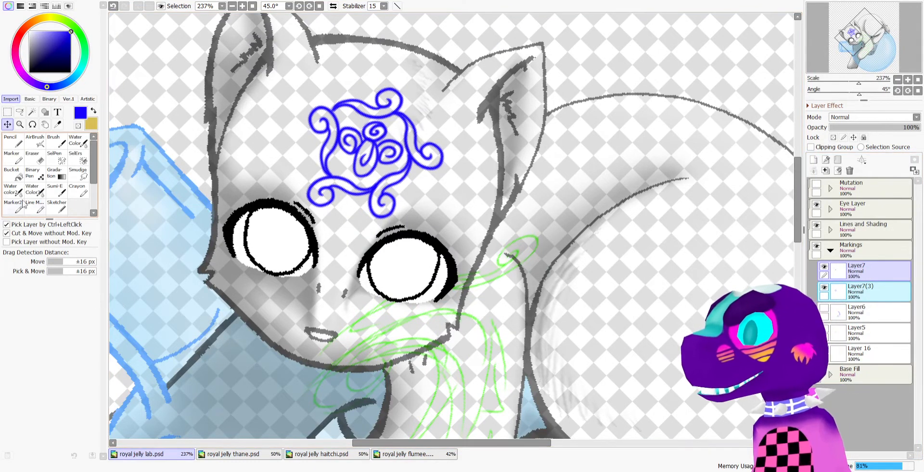
pyautogui.click(13, 113)
pyautogui.click(17, 303)
pyautogui.scroll(2, 423, 231)
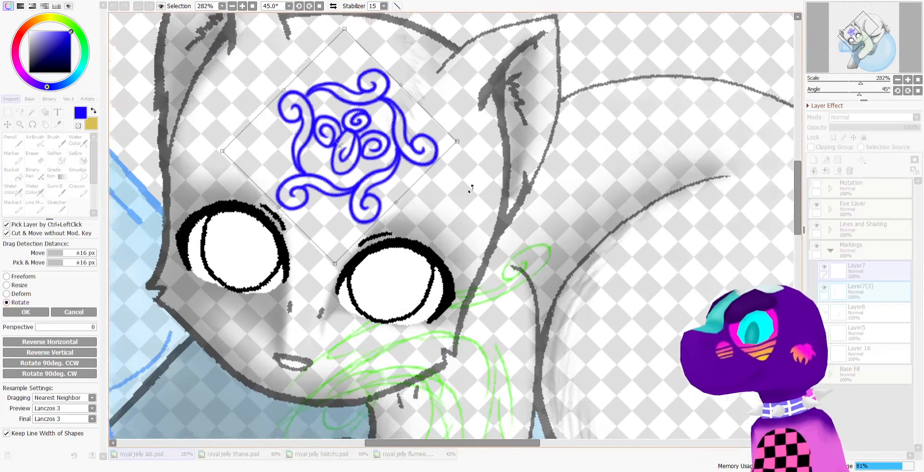
pyautogui.moveTo(394, 273); pyautogui.dragTo(417, 264)
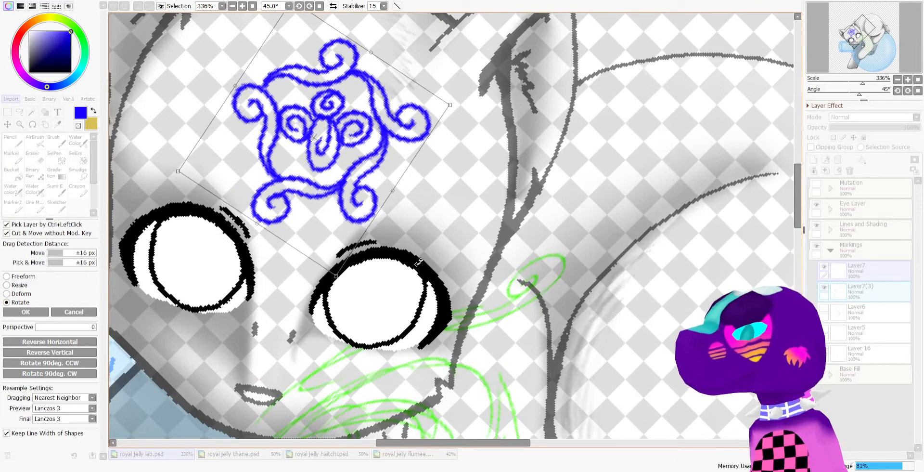
pyautogui.moveTo(335, 139); pyautogui.dragTo(324, 129)
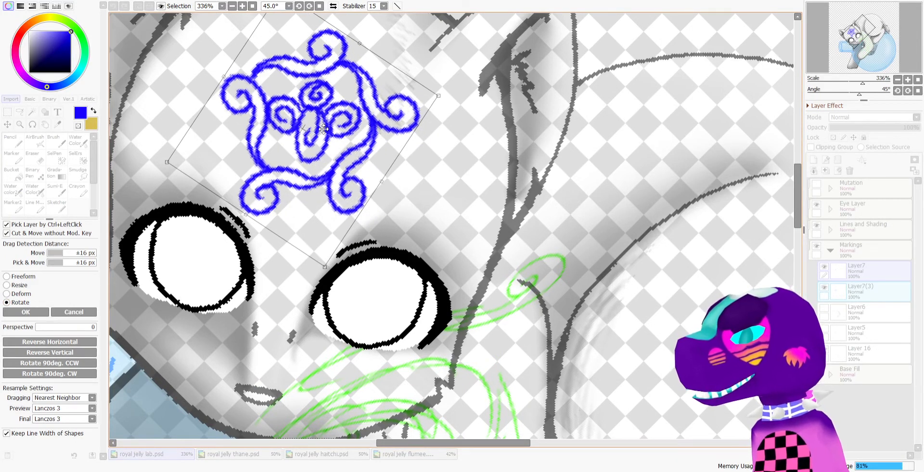
# Apply the rotation to the blue swirl emblem on the forehead
pyautogui.click(17, 313)
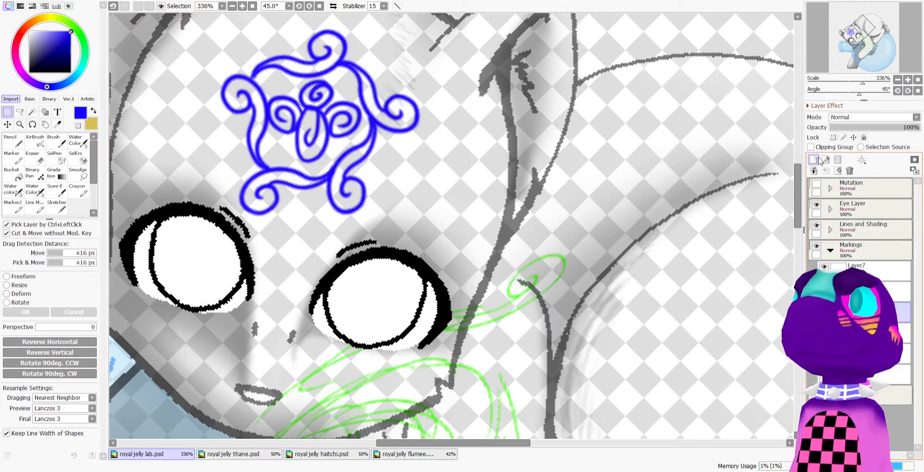
# Draw a straight green Pencil guide line from the mouth up through the forehead emblem, redoing it until it follows the face's centre
pyautogui.click(21, 138)
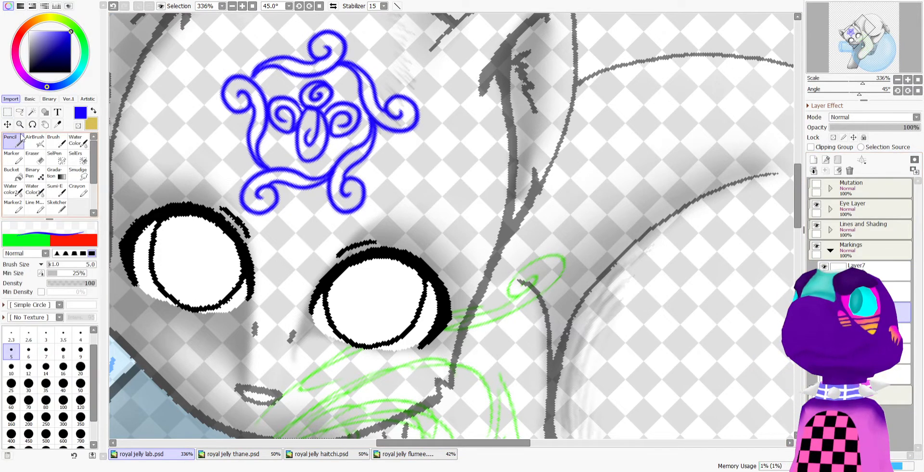
pyautogui.click(76, 29)
pyautogui.moveTo(258, 403); pyautogui.dragTo(293, 53)
pyautogui.hotkey('ctrl', 'z')
pyautogui.moveTo(256, 406); pyautogui.dragTo(330, 72)
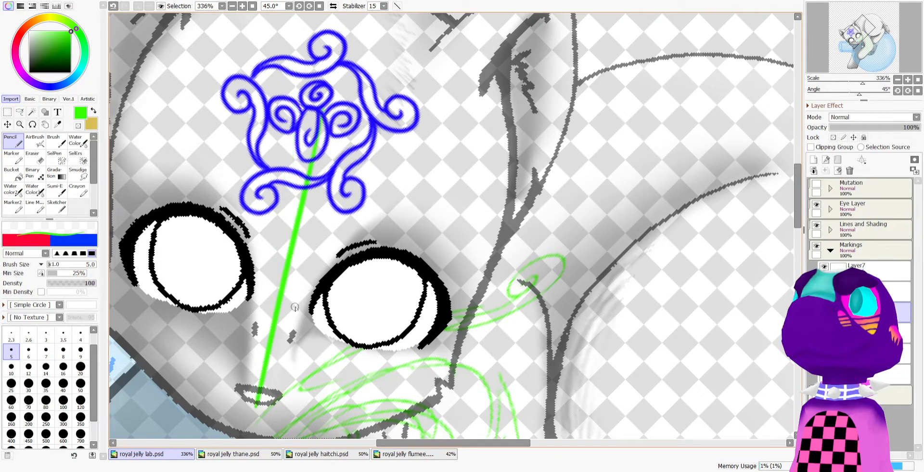
pyautogui.hotkey('ctrl', 'z')
pyautogui.moveTo(256, 405); pyautogui.dragTo(327, 60)
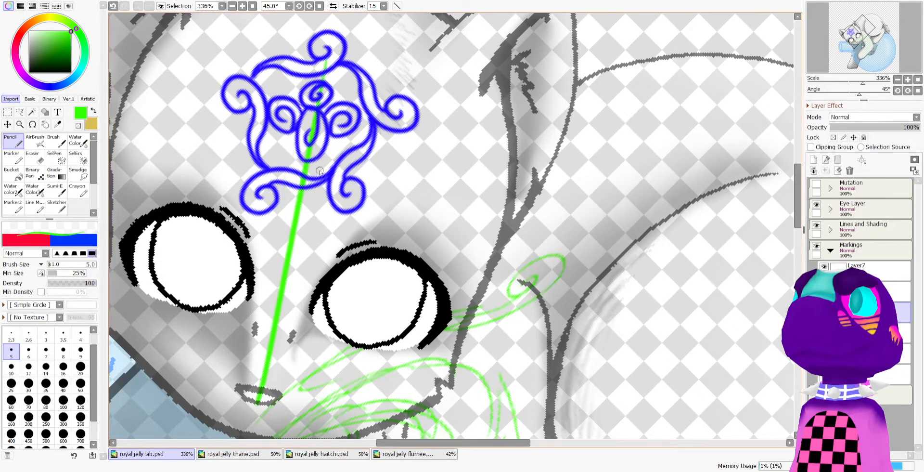
# Check the forehead emblem's alignment against the green guide line and delete the guide layer
pyautogui.scroll(-3, 320, 173)
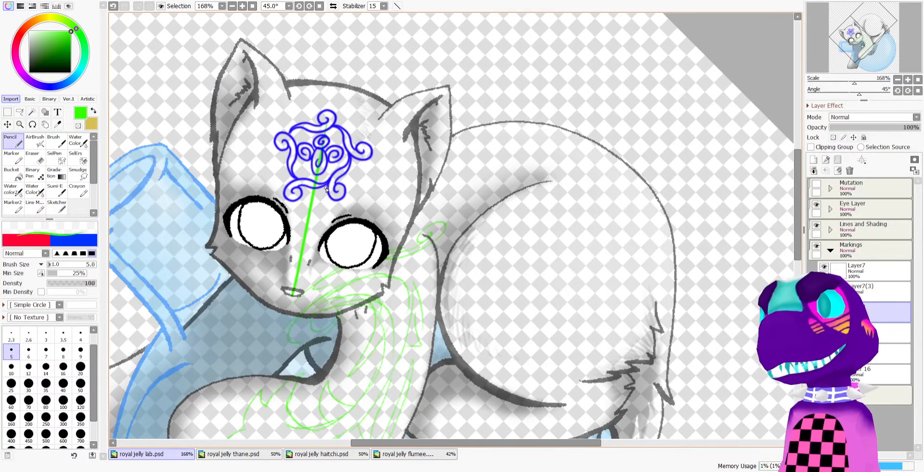
pyautogui.scroll(3, 327, 189)
pyautogui.scroll(-3, 381, 170)
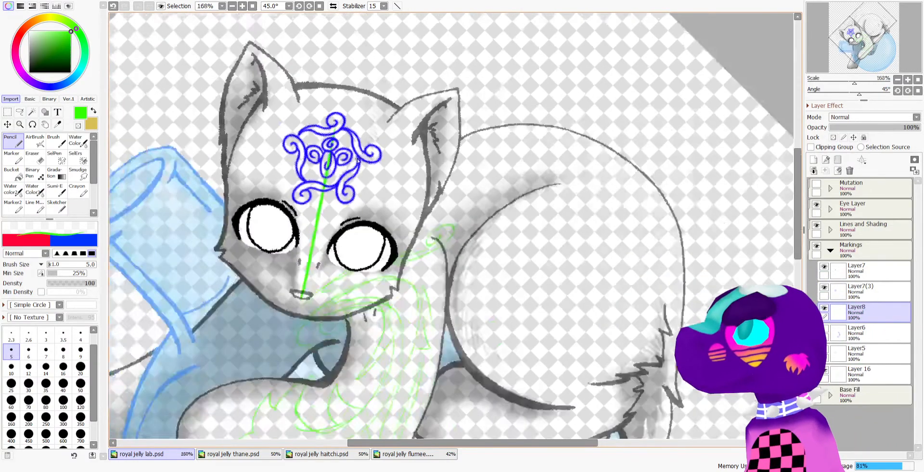
pyautogui.scroll(2, 437, 194)
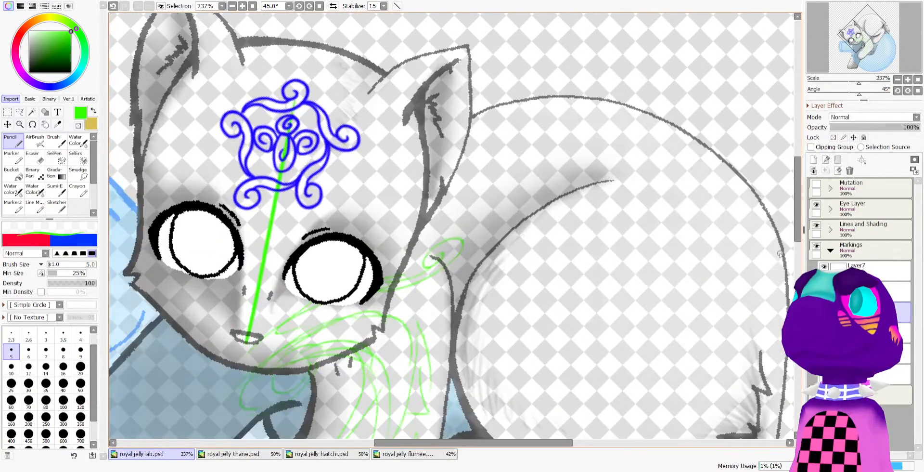
pyautogui.scroll(-3, 443, 186)
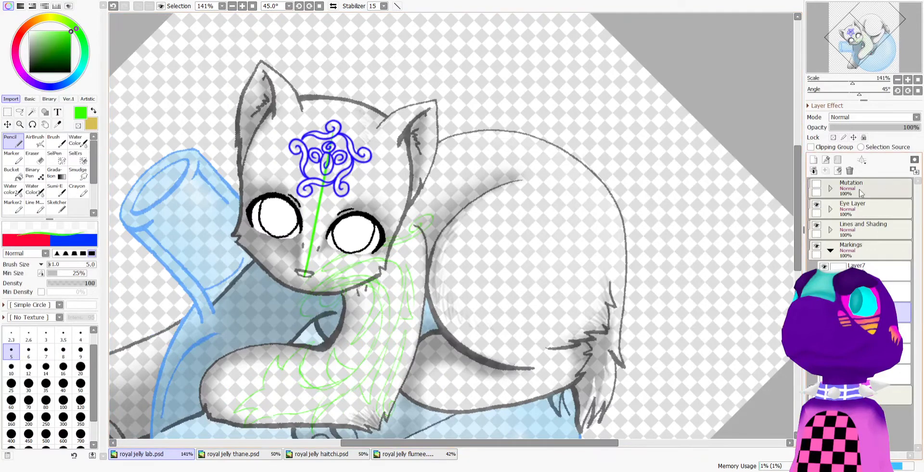
pyautogui.click(850, 171)
# Reset the canvas rotation to 0° and show the blue arm marking lines in place of the green sketch
pyautogui.scroll(-2, 522, 124)
pyautogui.scroll(1, 241, 27)
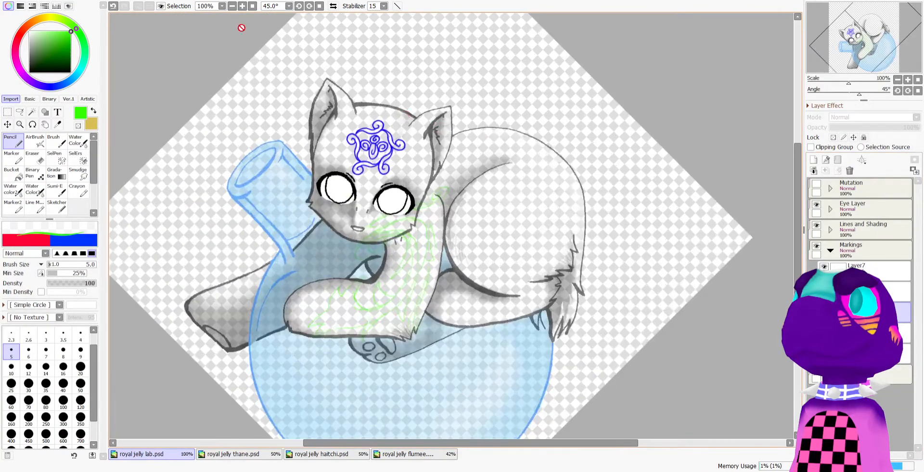
pyautogui.click(310, 6)
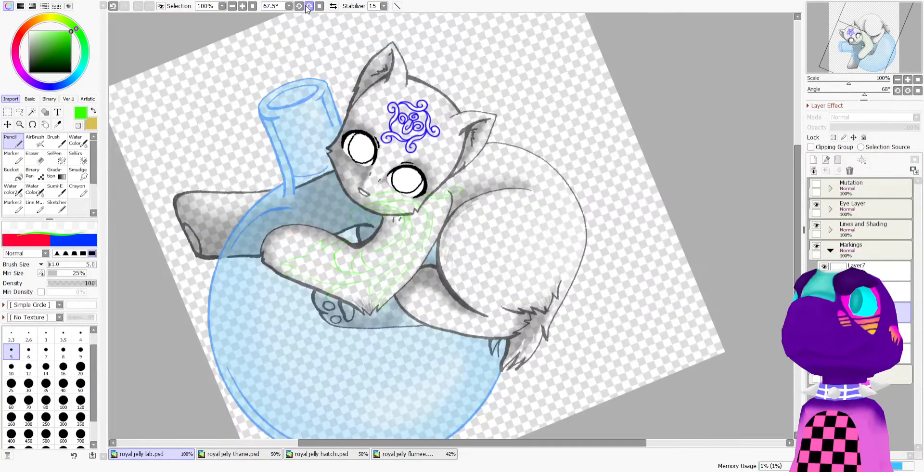
pyautogui.click(299, 6)
pyautogui.click(299, 6)
pyautogui.click(299, 6)
pyautogui.click(299, 7)
pyautogui.click(299, 7)
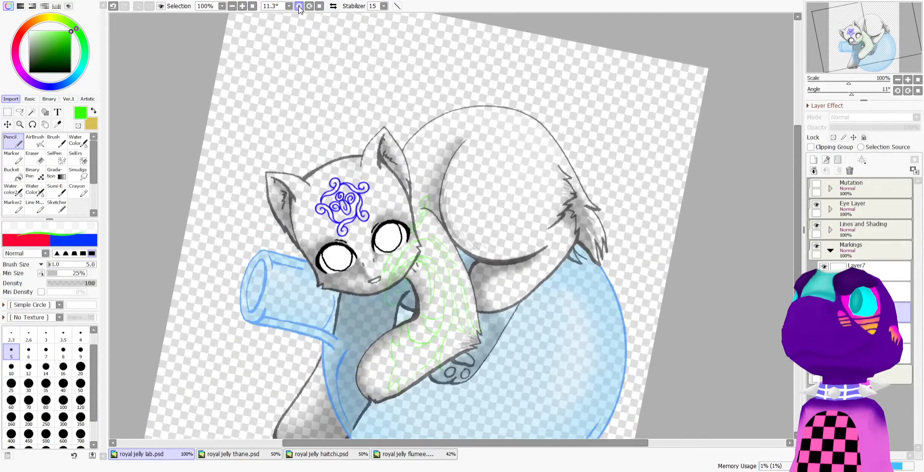
pyautogui.click(299, 6)
pyautogui.scroll(-3, 305, 115)
pyautogui.scroll(2, 664, 249)
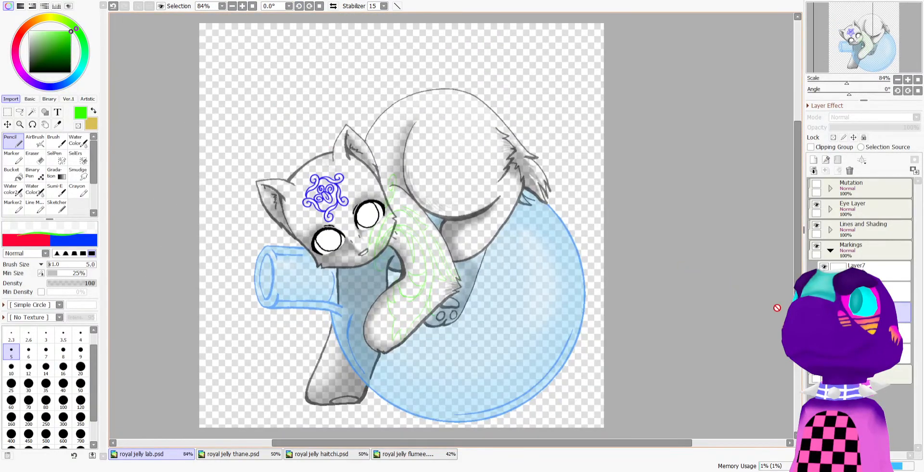
pyautogui.click(825, 307)
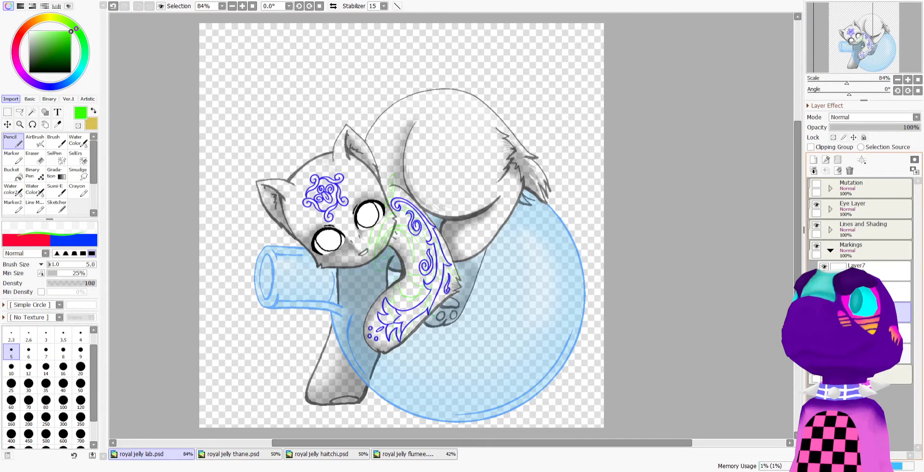
pyautogui.scroll(-3, 371, 181)
pyautogui.scroll(3, 377, 187)
pyautogui.scroll(-2, 373, 195)
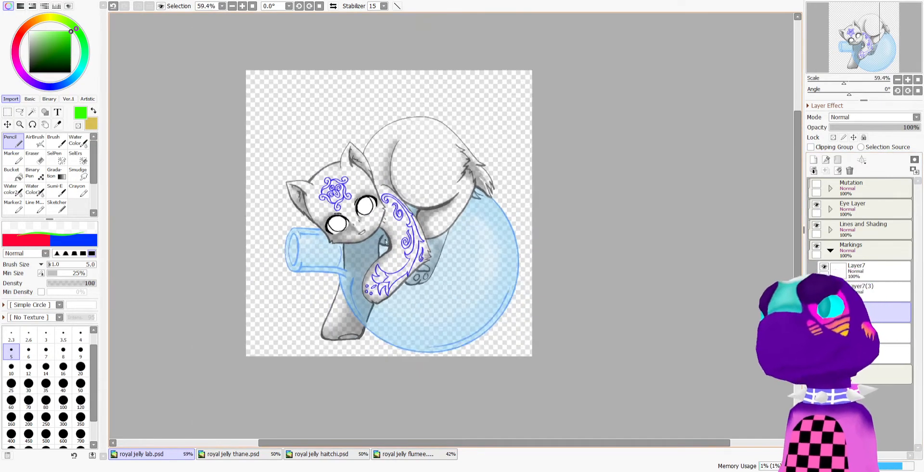
pyautogui.scroll(2, 386, 241)
# Collapse the Markings folder and show the Mutation folder's artwork
pyautogui.click(850, 251)
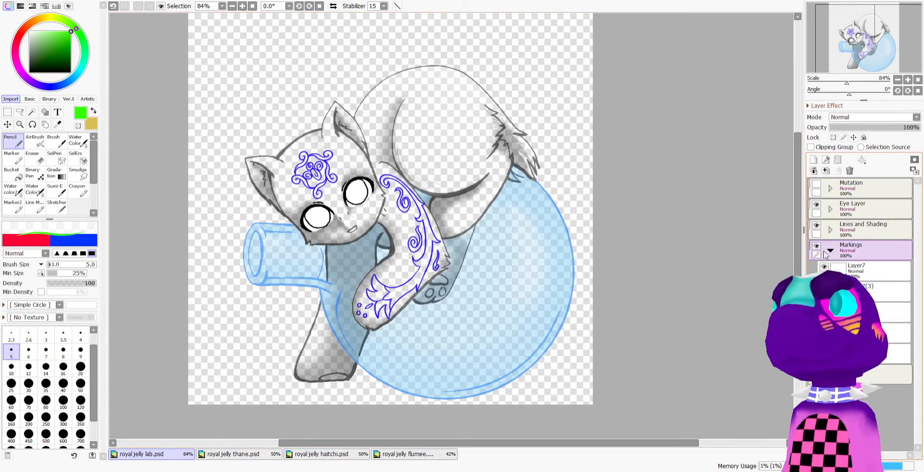
pyautogui.click(831, 251)
pyautogui.click(817, 184)
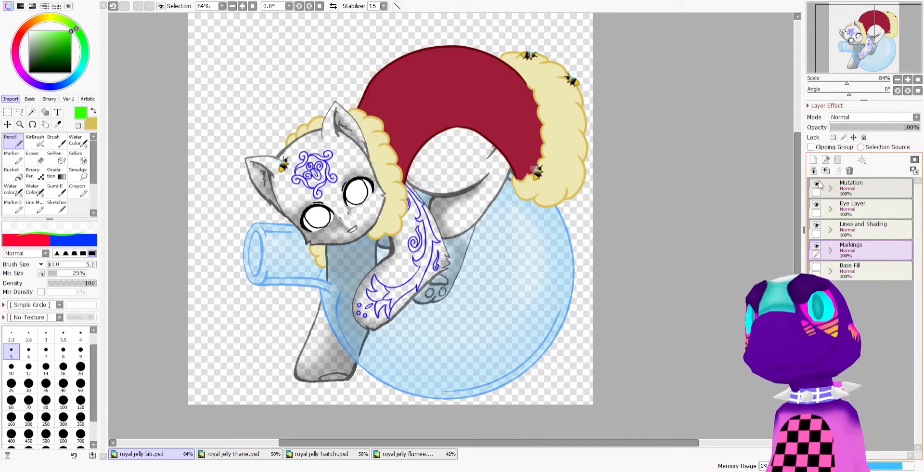
pyautogui.scroll(1, 386, 142)
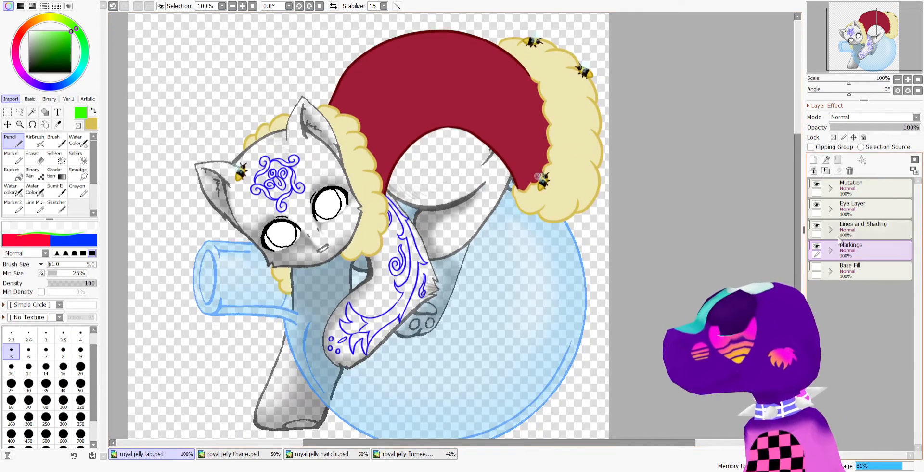
# Flatten the Markings folder into a single layer and place that layer in a new folder named Markings
pyautogui.click(831, 250)
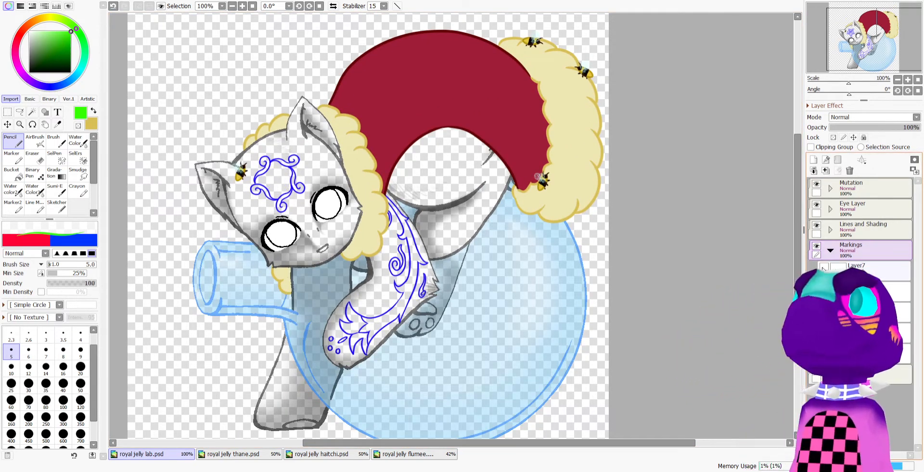
pyautogui.click(826, 171)
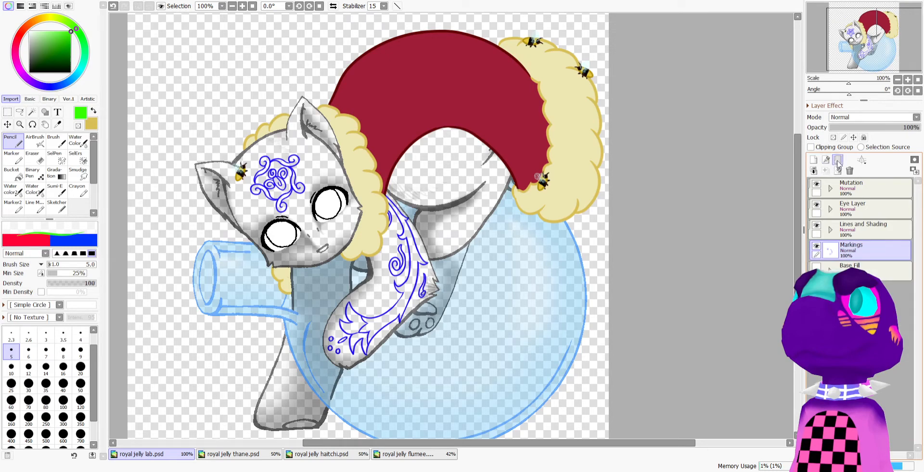
pyautogui.click(838, 160)
pyautogui.moveTo(857, 269); pyautogui.dragTo(857, 259)
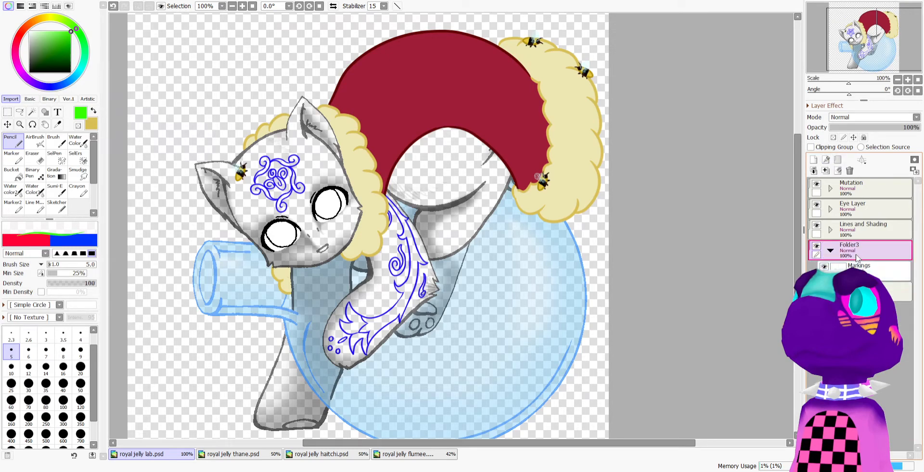
pyautogui.write('Markings')
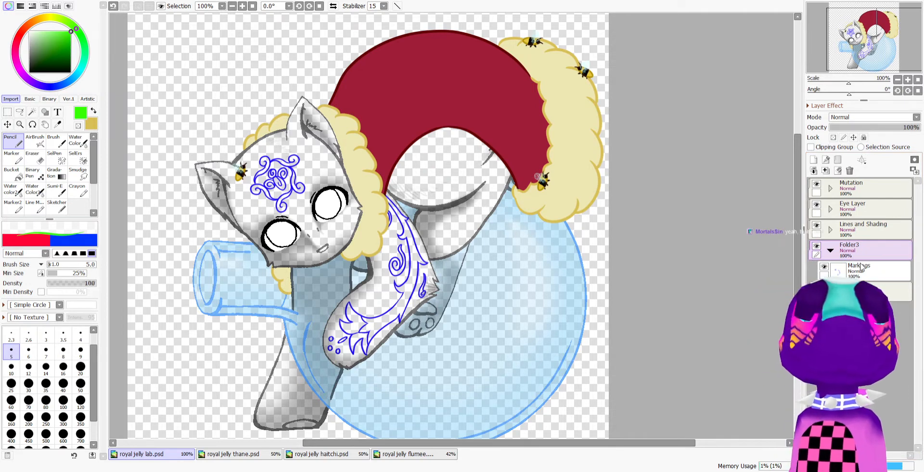
pyautogui.press('Return')
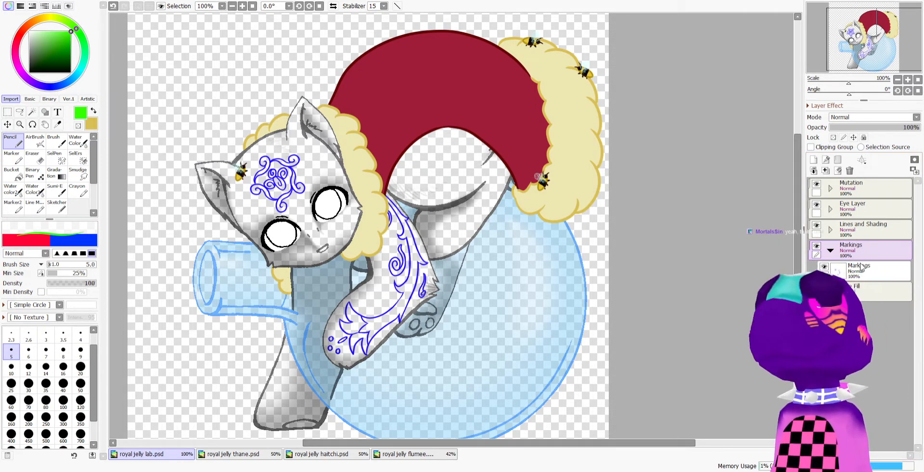
# Hide the Mutation folder and select the marking shapes by wand-selecting the empty areas around and inside the emblem and inverting the selection
pyautogui.click(861, 268)
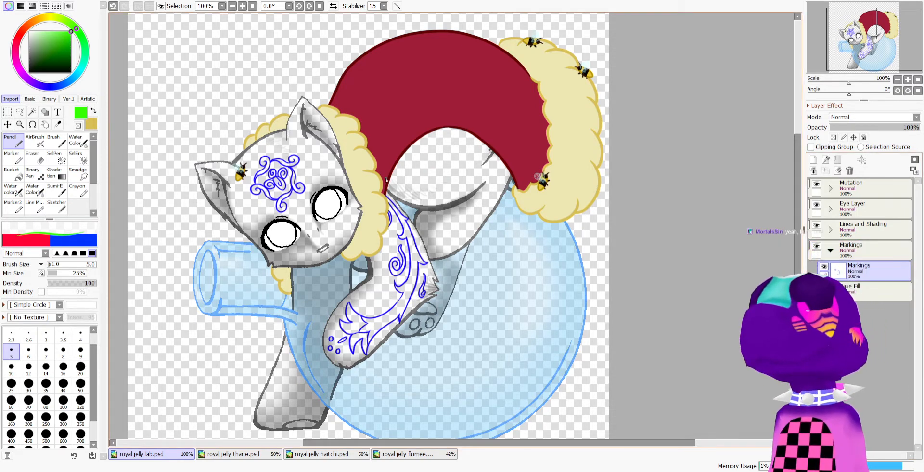
pyautogui.click(32, 111)
pyautogui.scroll(1, 283, 204)
pyautogui.click(193, 251)
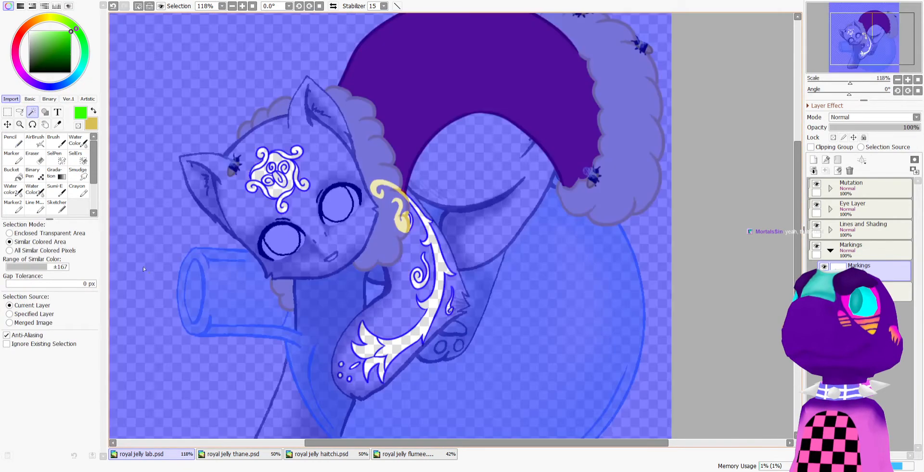
pyautogui.click(817, 183)
pyautogui.scroll(3, 317, 174)
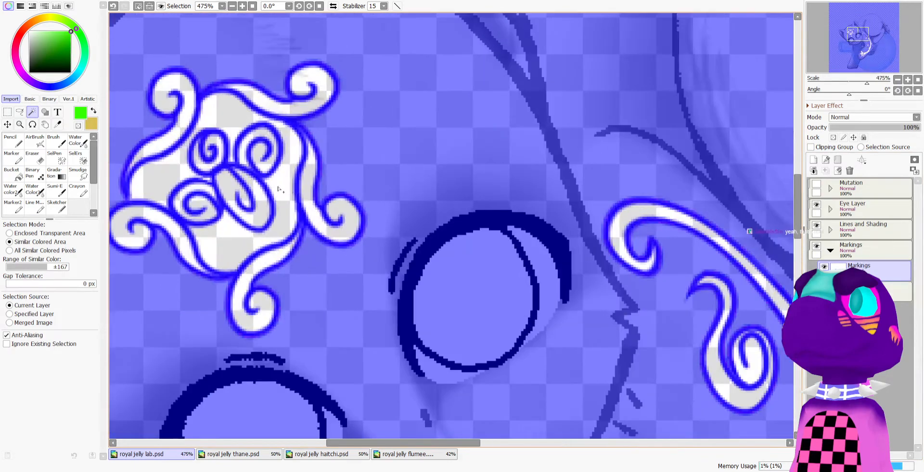
pyautogui.click(280, 177)
pyautogui.scroll(-2, 423, 173)
pyautogui.scroll(-2, 423, 173)
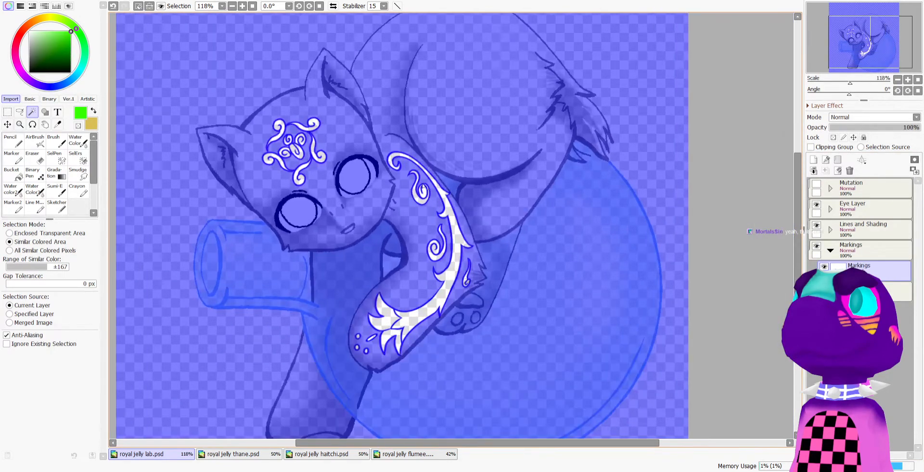
pyautogui.hotkey('ctrl', 'd')
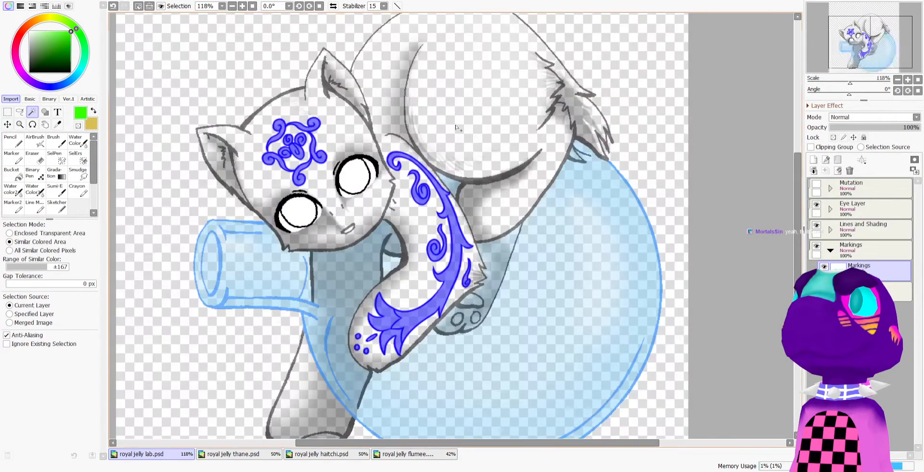
# Fill the selected markings with gold on a new layer, using the Binary Pen at size 175
pyautogui.click(814, 159)
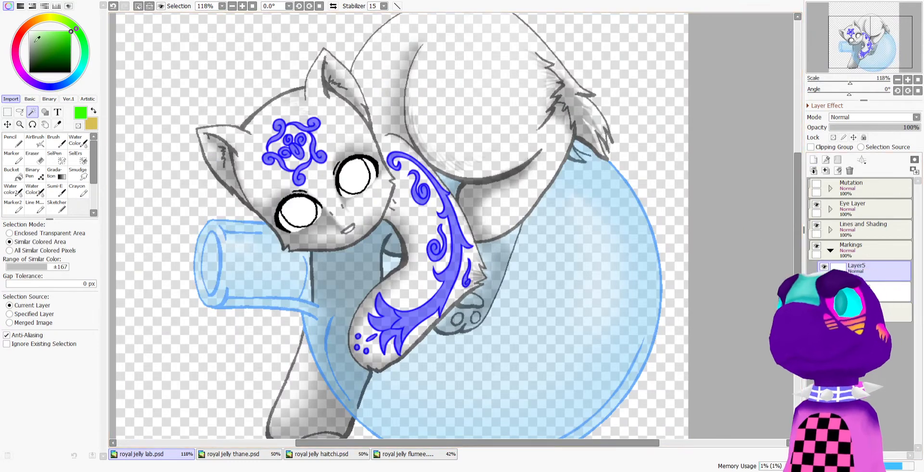
pyautogui.click(40, 18)
pyautogui.click(54, 42)
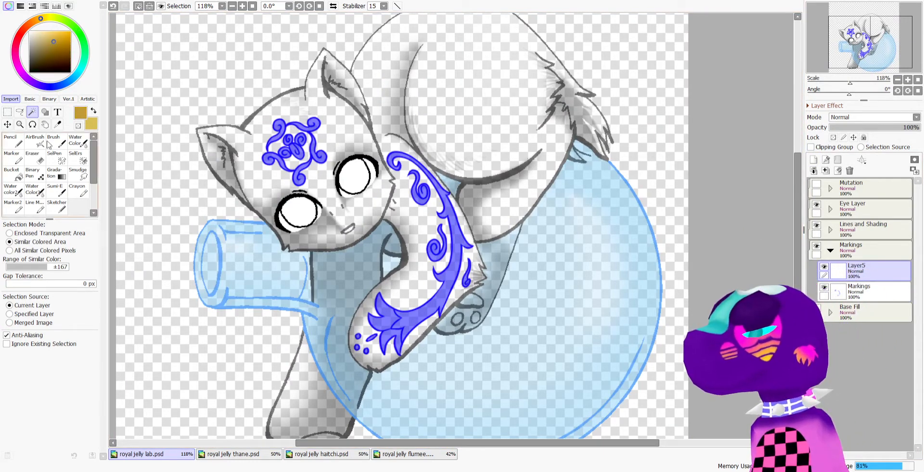
pyautogui.click(36, 174)
pyautogui.moveTo(284, 162)
pyautogui.mouseDown()
pyautogui.moveTo(298, 131)
pyautogui.moveTo(433, 202)
pyautogui.moveTo(423, 269)
pyautogui.moveTo(372, 309)
pyautogui.moveTo(469, 339)
pyautogui.mouseUp()
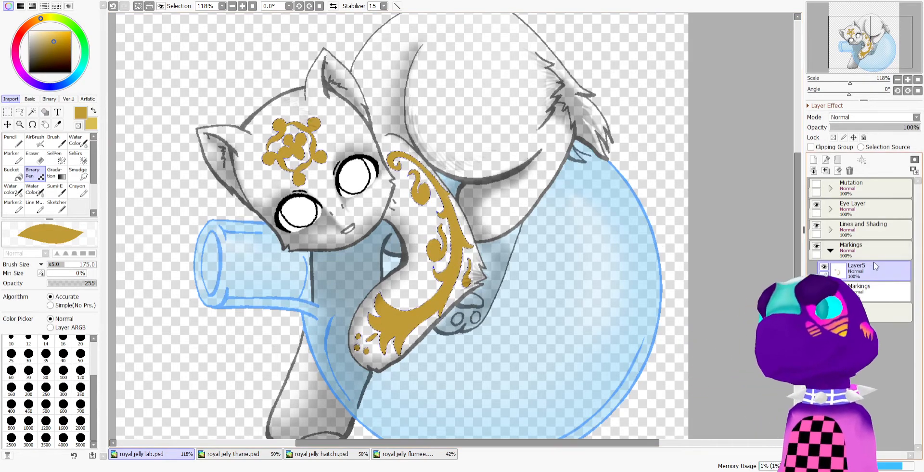
# Move the gold fill layer beneath the Markings line layer and clear the selection
pyautogui.moveTo(884, 270); pyautogui.dragTo(884, 297)
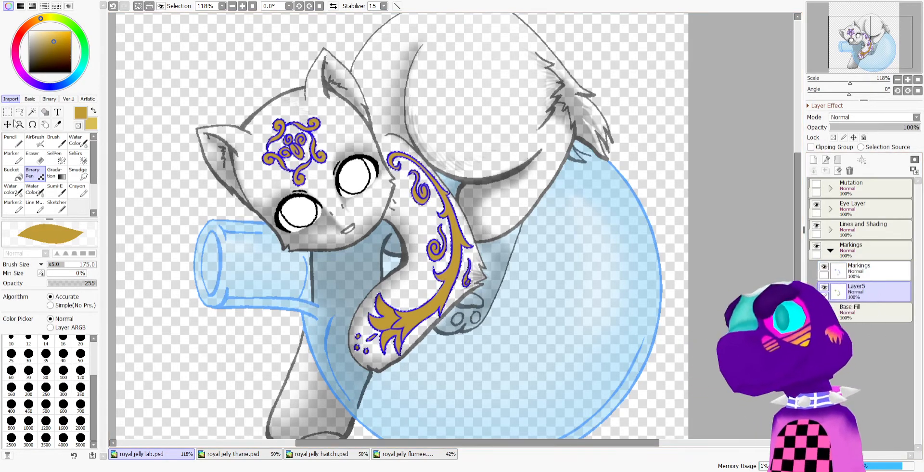
pyautogui.click(7, 112)
pyautogui.click(183, 126)
# Lock the Markings layer's transparency and recolour all its blue lines dark gold with the Binary Pen
pyautogui.click(861, 278)
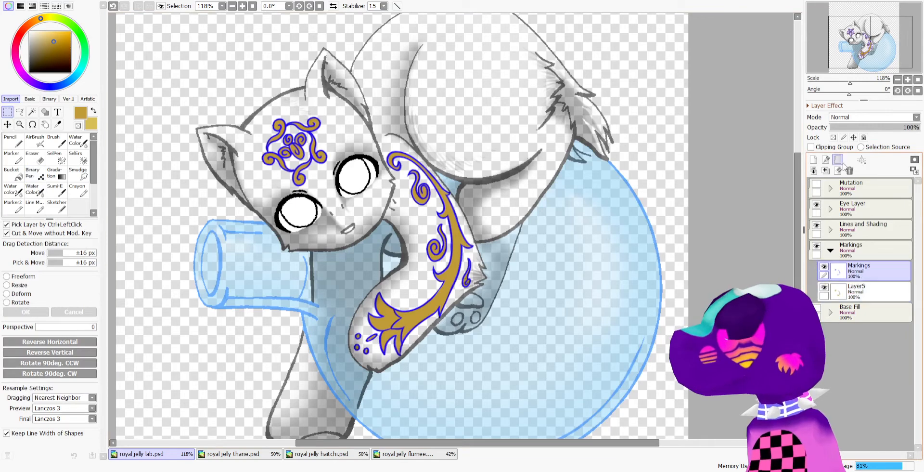
pyautogui.click(58, 47)
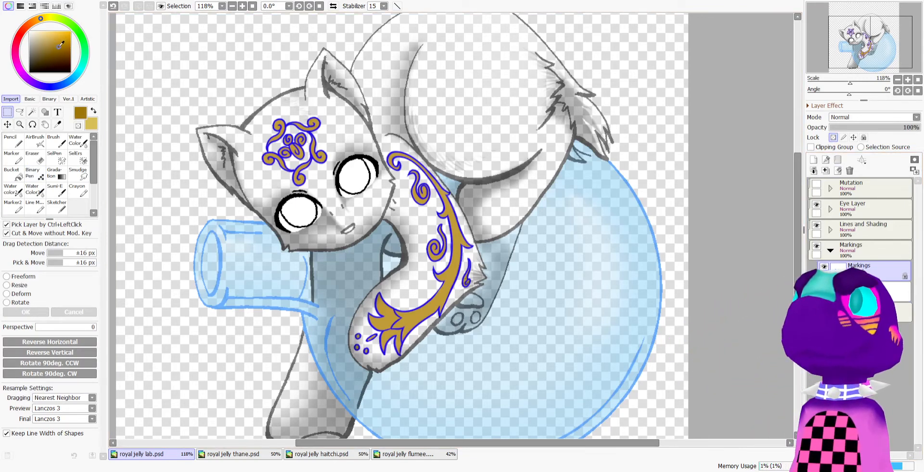
pyautogui.click(34, 172)
pyautogui.moveTo(272, 176); pyautogui.dragTo(313, 128)
pyautogui.moveTo(426, 227); pyautogui.dragTo(438, 163)
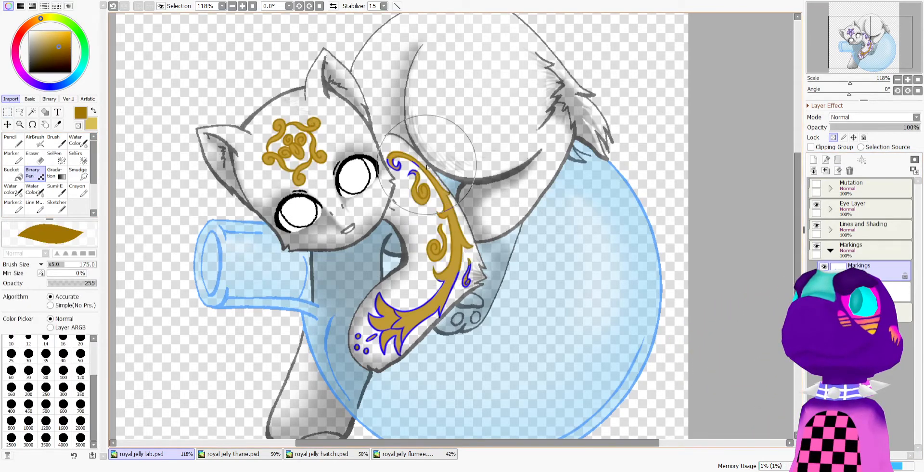
pyautogui.moveTo(376, 351); pyautogui.dragTo(487, 310)
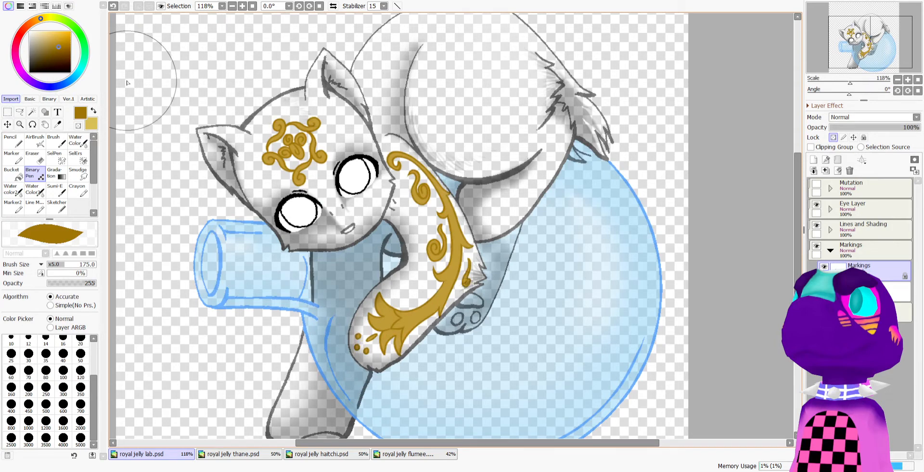
# Recolour the marking outlines on the forehead and arm a redder orange-brown with the Binary Pen
pyautogui.click(32, 22)
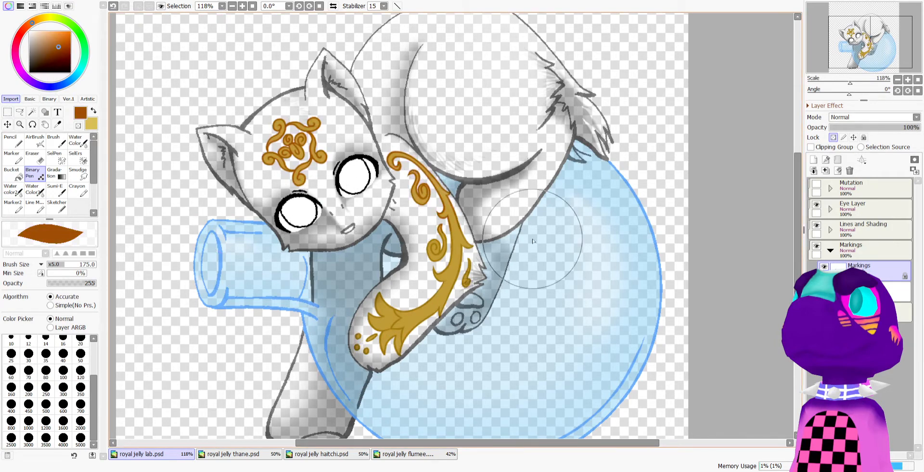
pyautogui.scroll(-1, 418, 248)
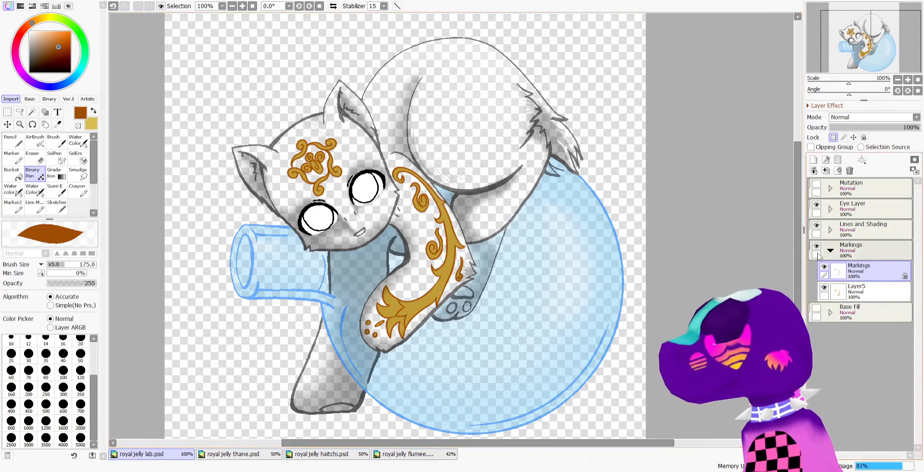
# Group the marking outline layer and the gold fill layer into a new folder inside Markings and collapse it
pyautogui.click(839, 159)
pyautogui.click(865, 291)
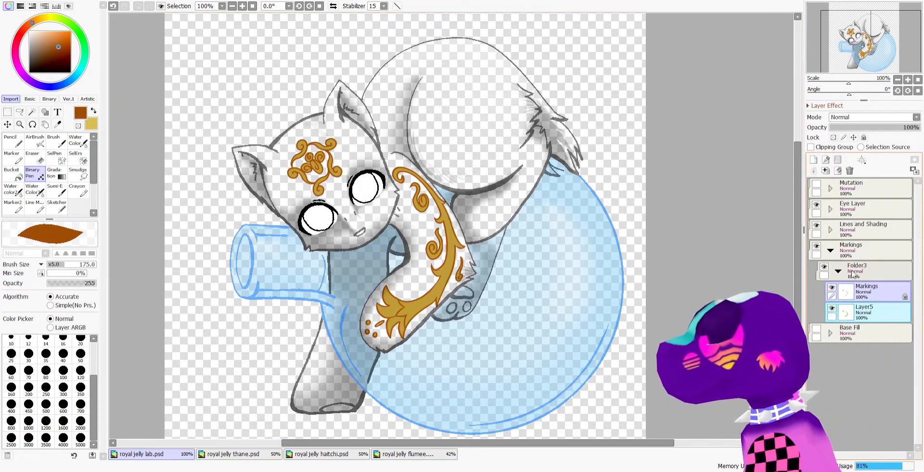
pyautogui.click(838, 271)
pyautogui.click(849, 272)
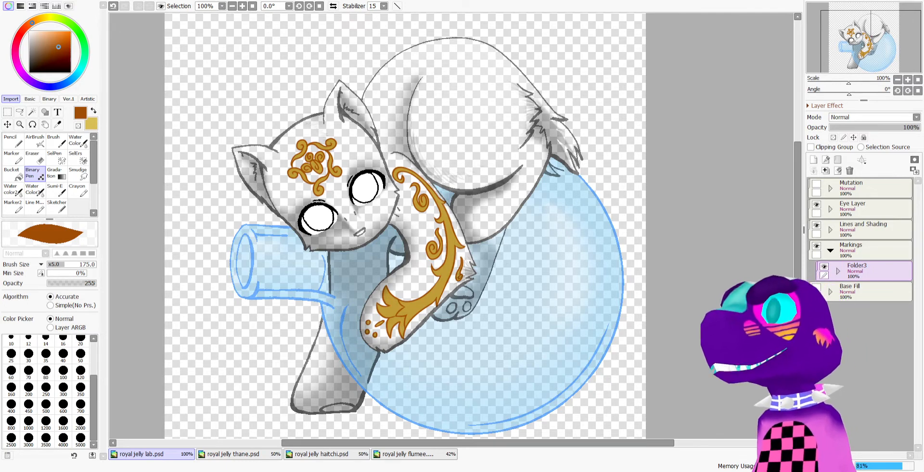
# Add a new layer above the grouped markings folder and turn on Clipping Group for it
pyautogui.scroll(2, 372, 226)
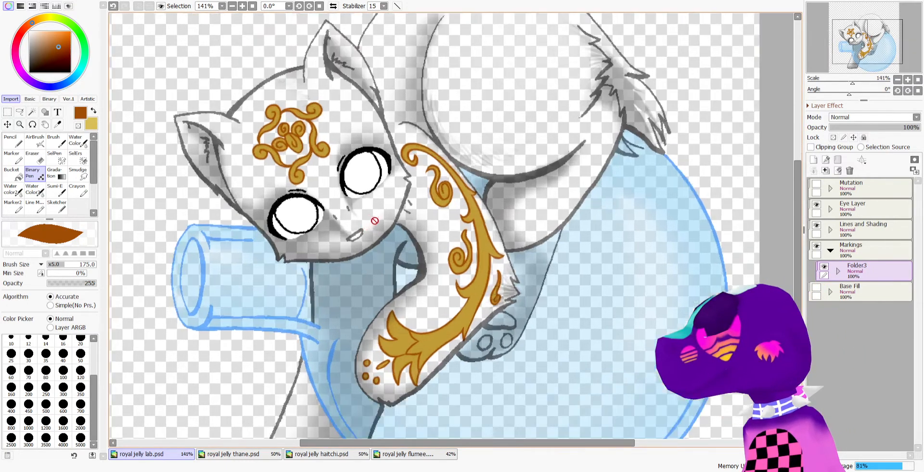
pyautogui.click(814, 160)
pyautogui.click(811, 147)
pyautogui.scroll(-2, 433, 217)
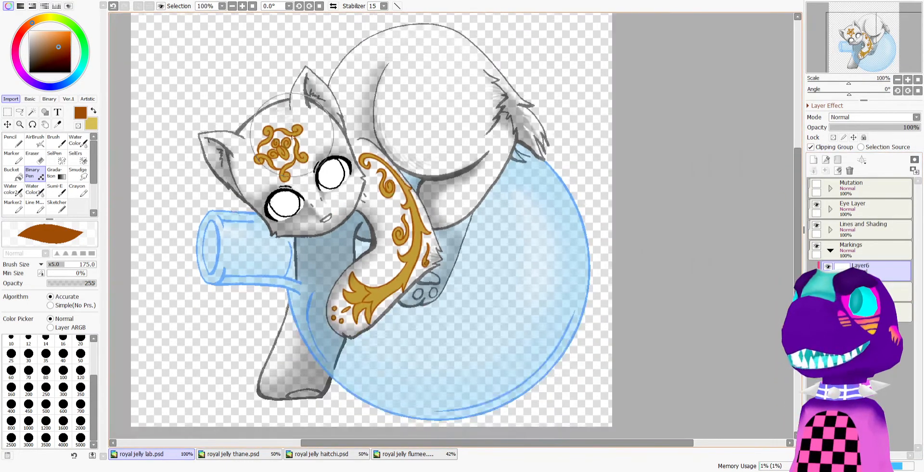
pyautogui.scroll(2, 433, 217)
# Shade the curls and centre of the forehead emblem orange-brown with the Water Color brush at size 16
pyautogui.click(80, 142)
pyautogui.scroll(3, 322, 105)
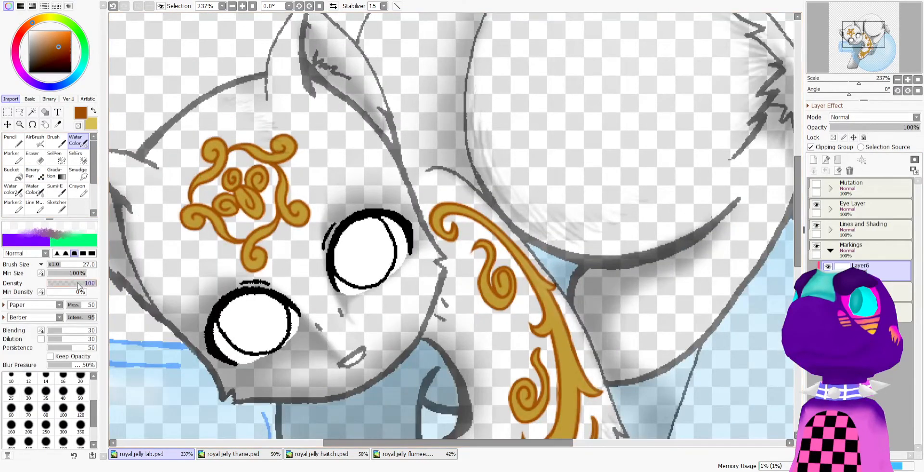
pyautogui.click(56, 266)
pyautogui.click(63, 378)
pyautogui.scroll(-3, 327, 148)
pyautogui.scroll(4, 326, 148)
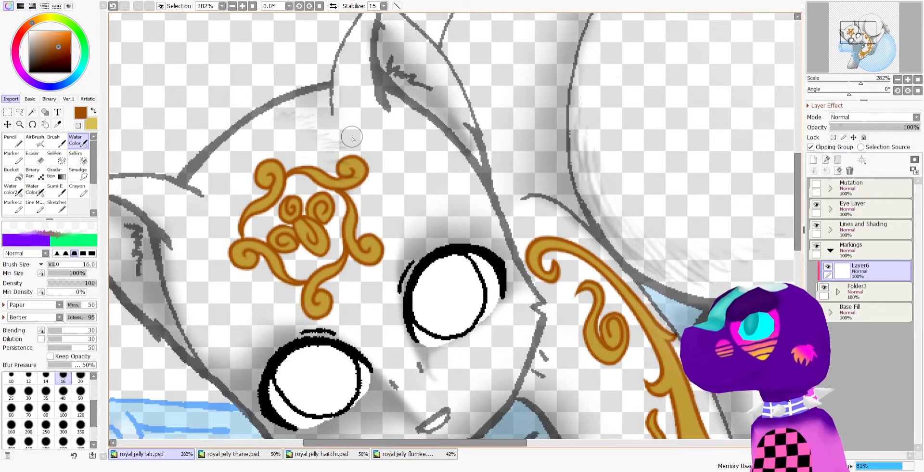
pyautogui.moveTo(346, 157); pyautogui.dragTo(356, 169)
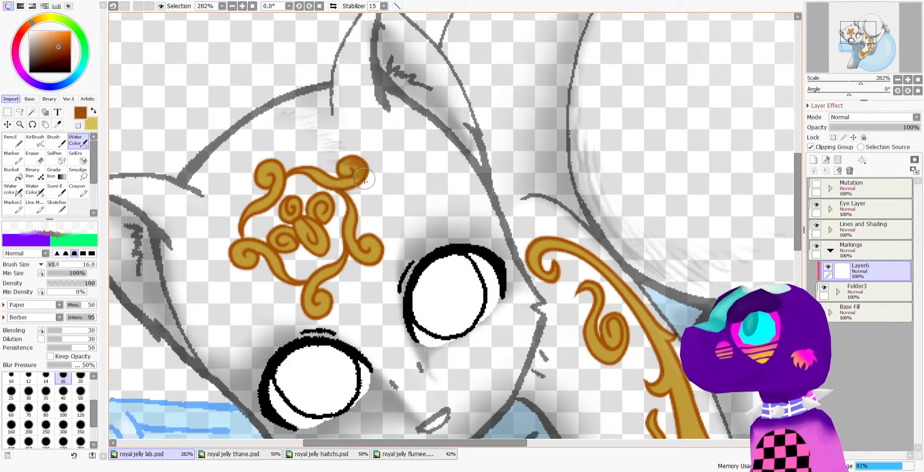
pyautogui.moveTo(264, 163)
pyautogui.mouseDown()
pyautogui.moveTo(276, 196)
pyautogui.moveTo(266, 158)
pyautogui.moveTo(280, 197)
pyautogui.moveTo(294, 173)
pyautogui.moveTo(278, 168)
pyautogui.moveTo(274, 206)
pyautogui.moveTo(259, 171)
pyautogui.mouseUp()
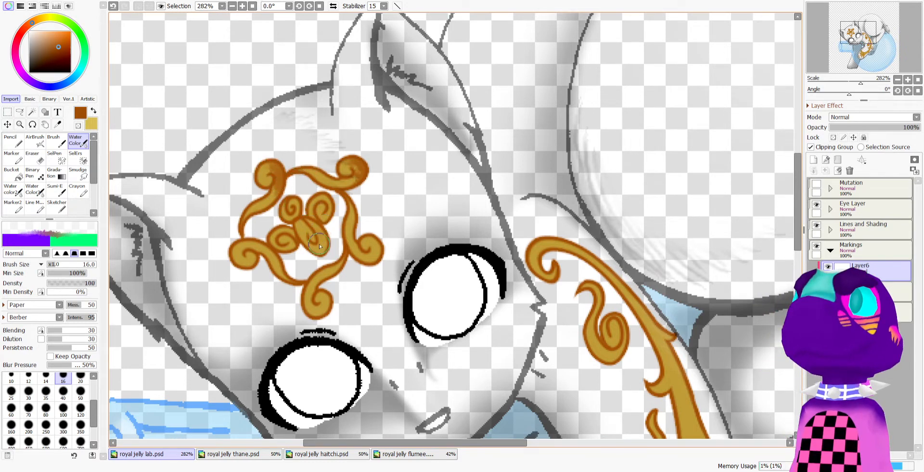
pyautogui.moveTo(307, 220)
pyautogui.mouseDown()
pyautogui.moveTo(288, 195)
pyautogui.moveTo(293, 207)
pyautogui.moveTo(315, 199)
pyautogui.moveTo(329, 216)
pyautogui.moveTo(330, 207)
pyautogui.moveTo(285, 253)
pyautogui.moveTo(290, 232)
pyautogui.moveTo(281, 242)
pyautogui.moveTo(367, 227)
pyautogui.moveTo(351, 204)
pyautogui.moveTo(369, 237)
pyautogui.mouseUp()
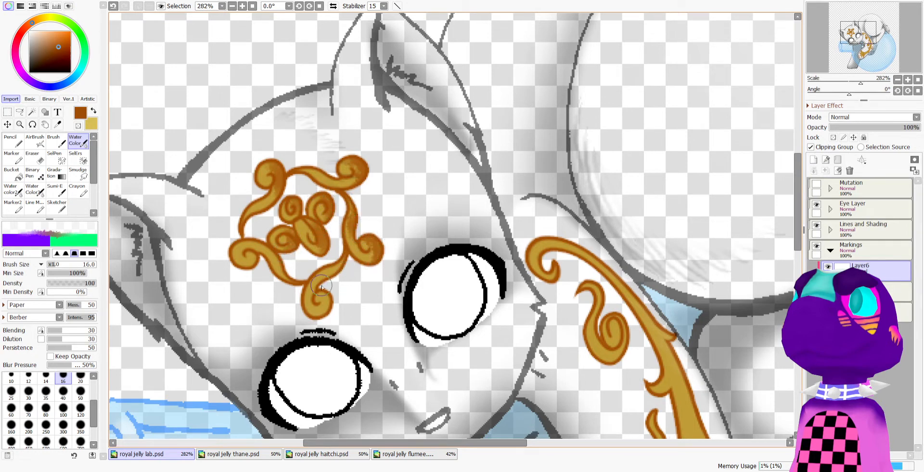
pyautogui.moveTo(322, 288); pyautogui.dragTo(328, 315)
pyautogui.moveTo(248, 252)
pyautogui.mouseDown()
pyautogui.moveTo(238, 258)
pyautogui.moveTo(277, 255)
pyautogui.mouseUp()
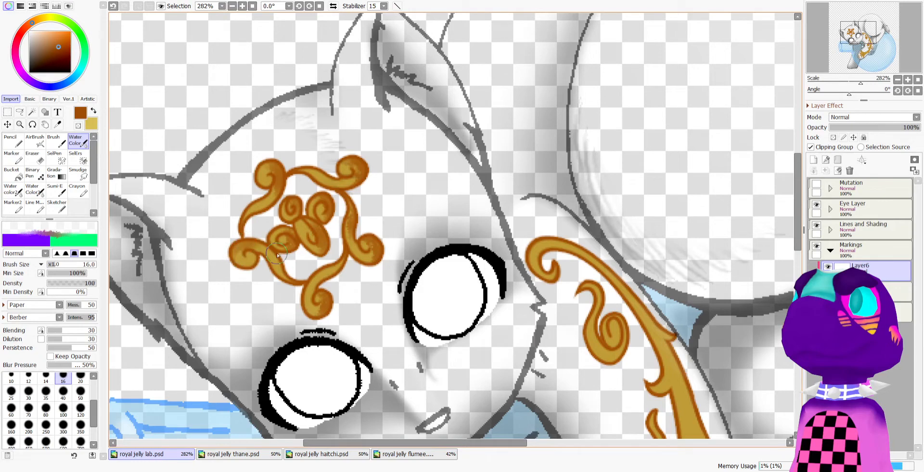
# Shade the curls, stem and leaves of the arm markings with the same orange-brown brush
pyautogui.scroll(-9, 381, 187)
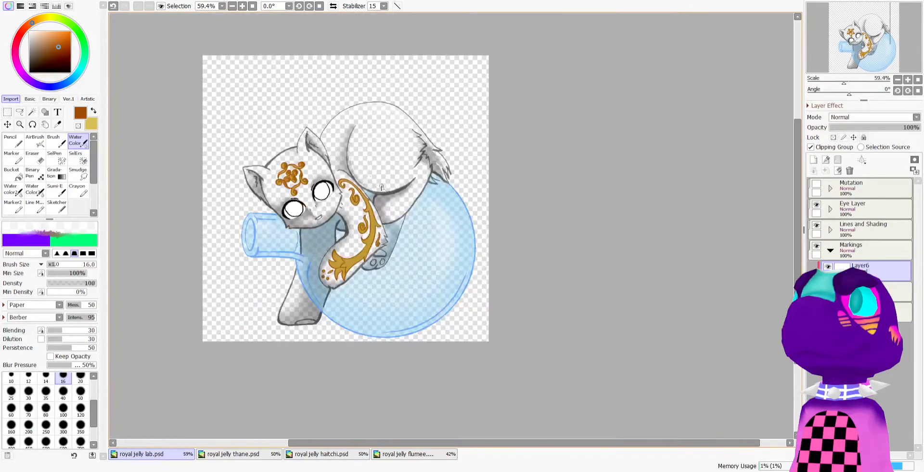
pyautogui.scroll(6, 381, 188)
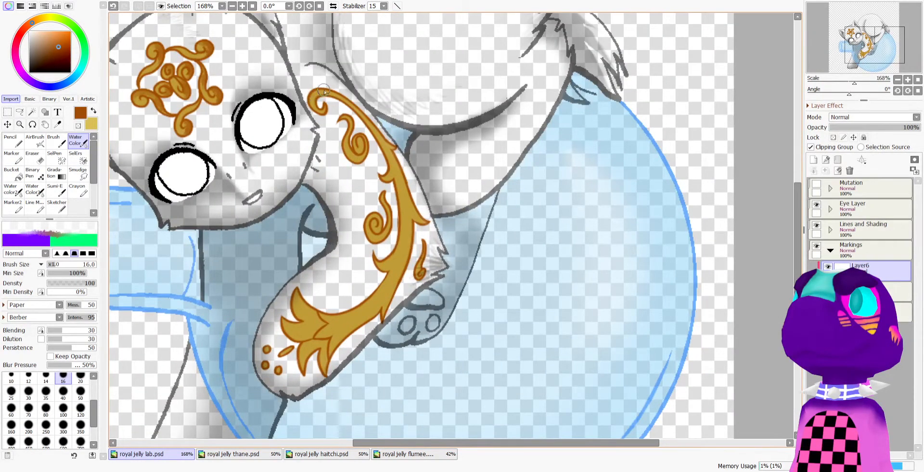
pyautogui.moveTo(324, 91)
pyautogui.mouseDown()
pyautogui.moveTo(379, 130)
pyautogui.moveTo(351, 104)
pyautogui.moveTo(388, 143)
pyautogui.moveTo(359, 137)
pyautogui.moveTo(356, 162)
pyautogui.moveTo(358, 136)
pyautogui.moveTo(353, 144)
pyautogui.moveTo(396, 153)
pyautogui.moveTo(424, 219)
pyautogui.moveTo(412, 155)
pyautogui.moveTo(390, 227)
pyautogui.moveTo(370, 217)
pyautogui.moveTo(391, 287)
pyautogui.mouseUp()
pyautogui.moveTo(413, 241)
pyautogui.mouseDown()
pyautogui.moveTo(395, 297)
pyautogui.moveTo(394, 288)
pyautogui.moveTo(341, 333)
pyautogui.mouseUp()
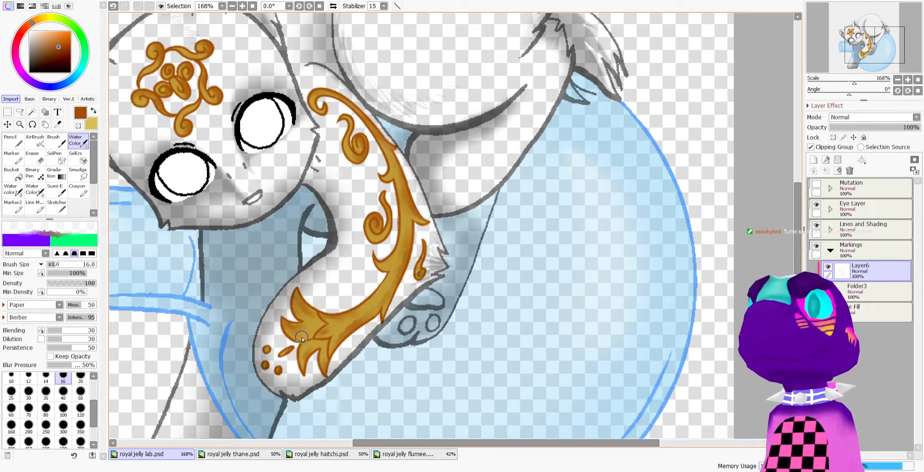
# Refine the shading on the arm markings with the Water Color brush reduced to size 8
pyautogui.scroll(-3, 302, 338)
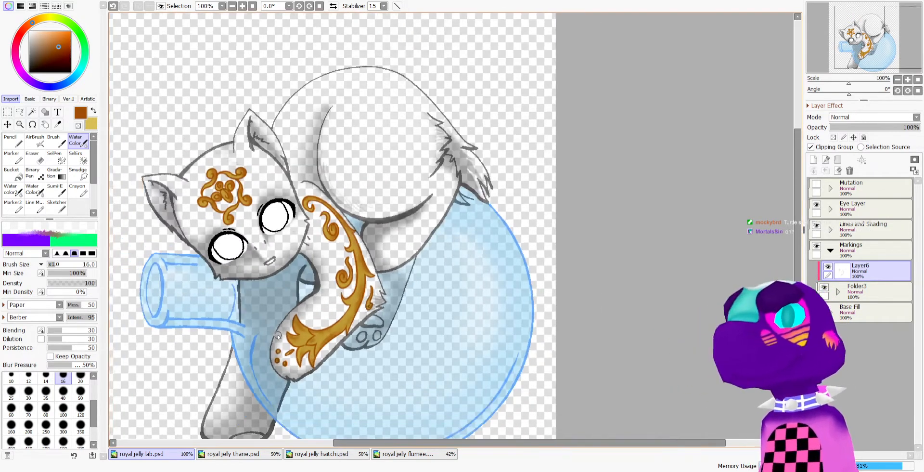
pyautogui.scroll(2, 278, 340)
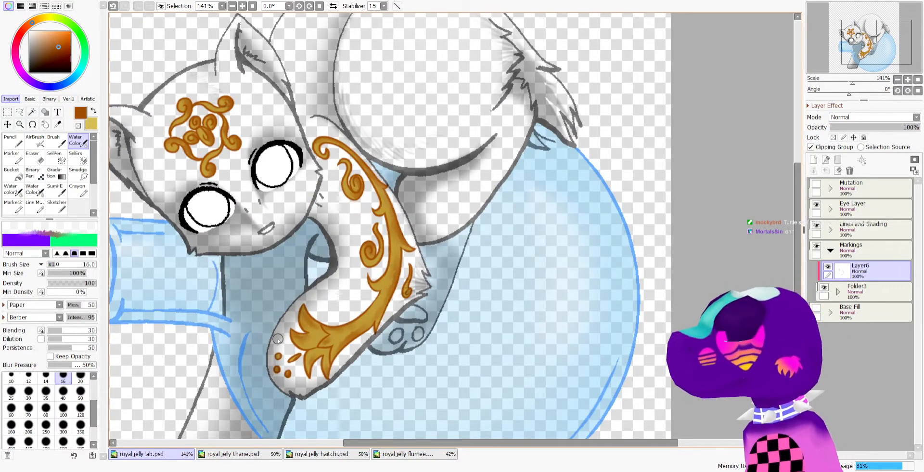
pyautogui.click(52, 264)
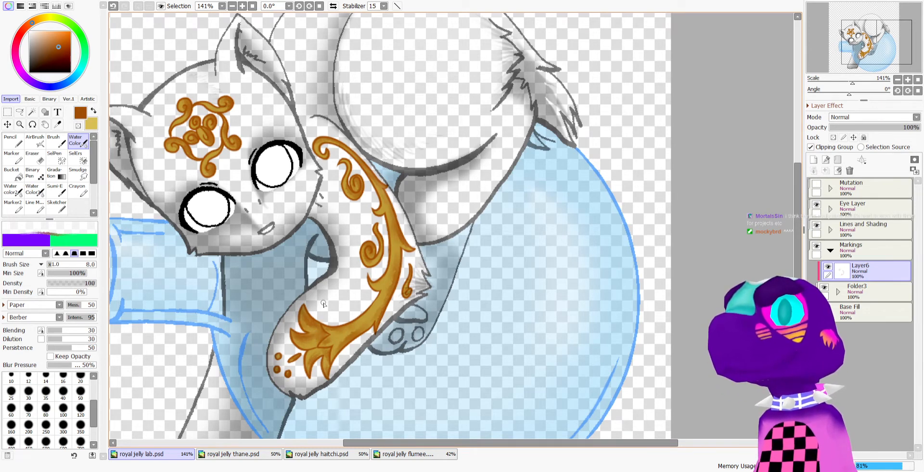
pyautogui.scroll(-5, 343, 138)
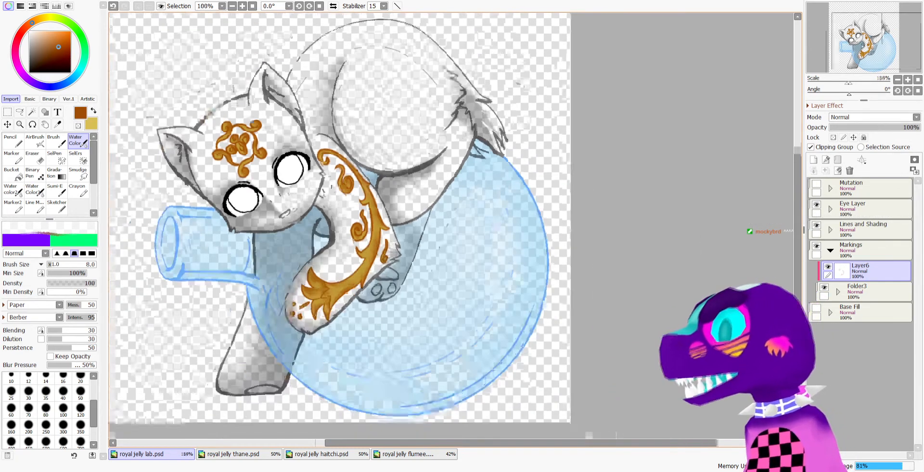
pyautogui.scroll(2, 329, 219)
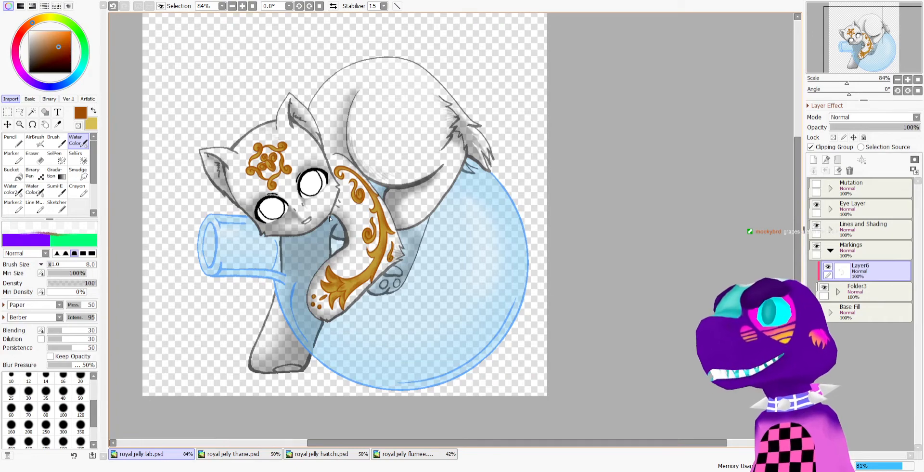
pyautogui.scroll(4, 330, 218)
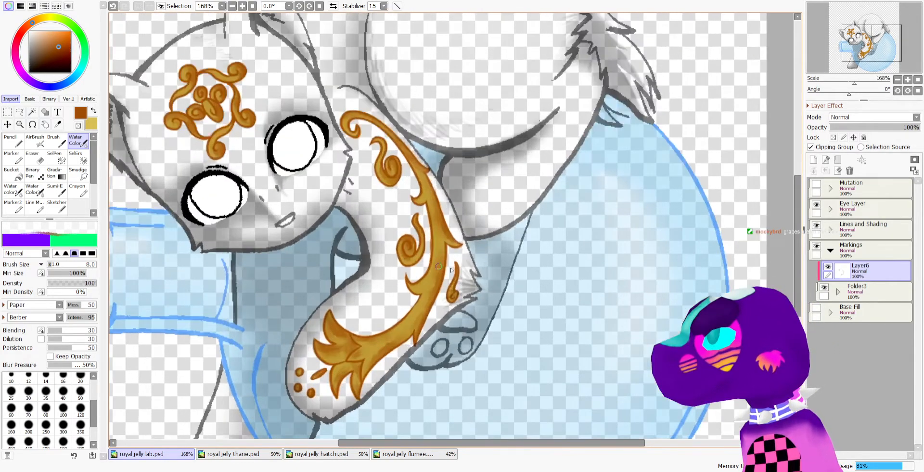
# Add a second clipped layer above the shading layer and choose a dark red colour
pyautogui.scroll(-3, 451, 270)
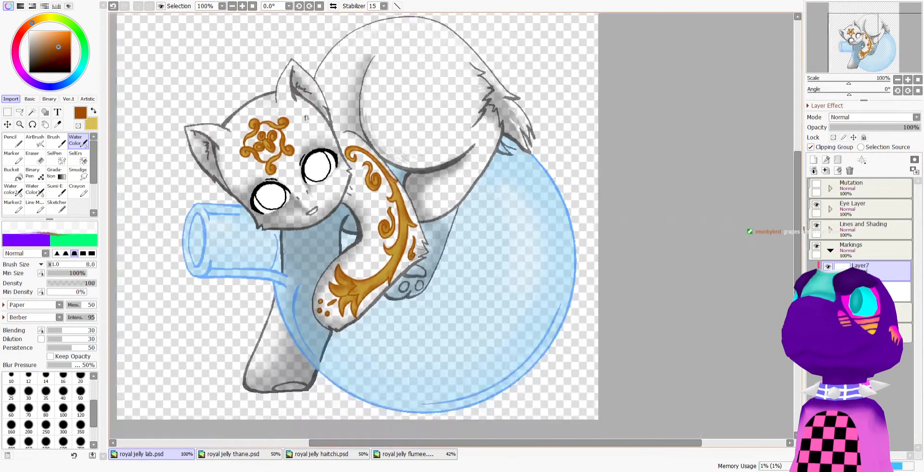
pyautogui.scroll(3, 257, 125)
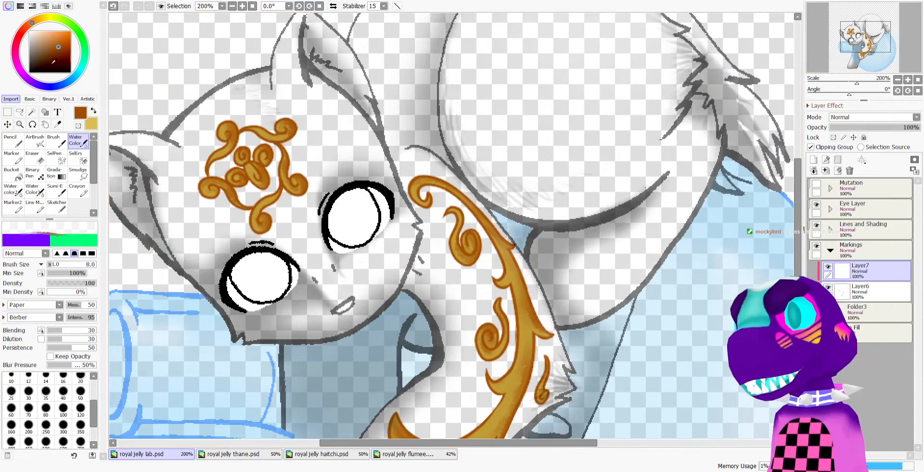
pyautogui.click(26, 33)
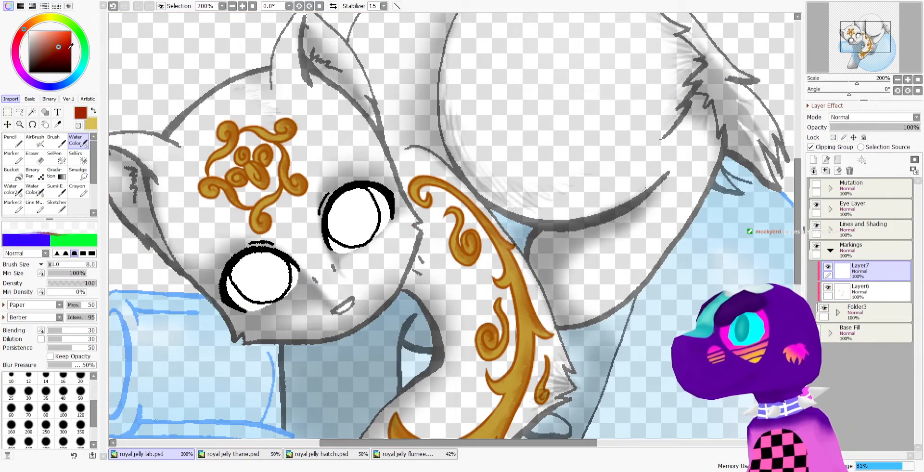
pyautogui.click(62, 53)
# Set the lower shading layer's blending mode to Shade and its opacity to 68%
pyautogui.click(862, 291)
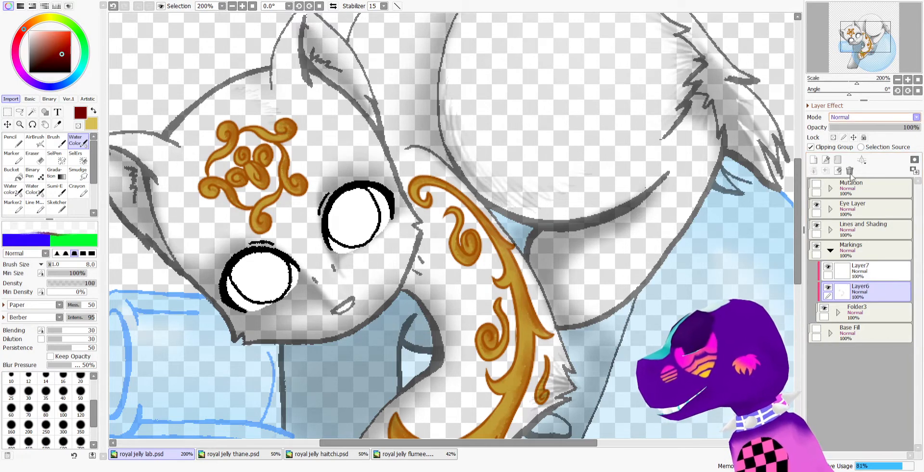
pyautogui.click(851, 174)
pyautogui.click(861, 128)
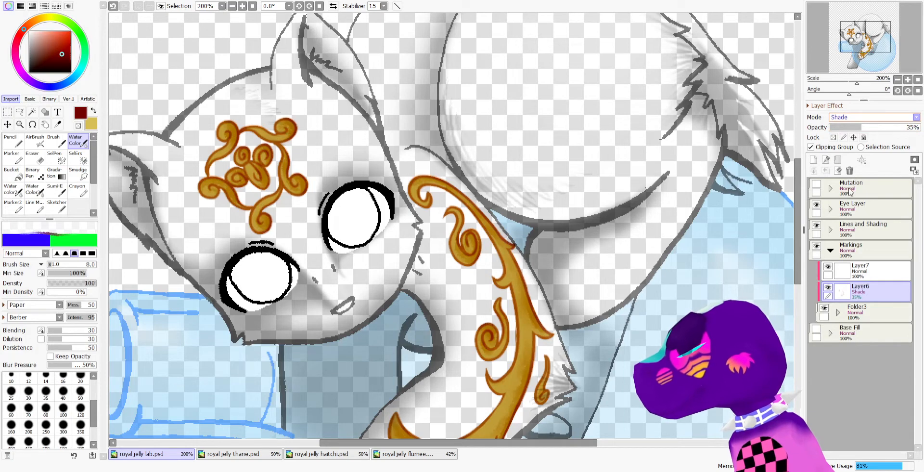
pyautogui.press('Down')
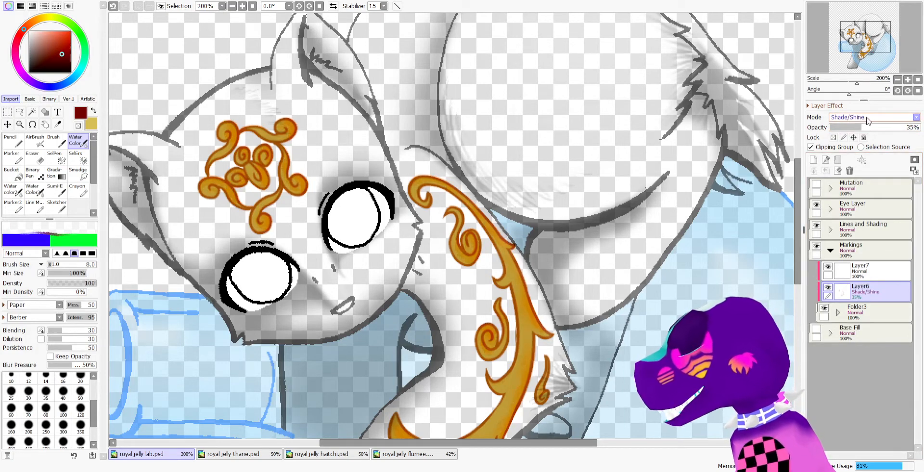
pyautogui.click(848, 171)
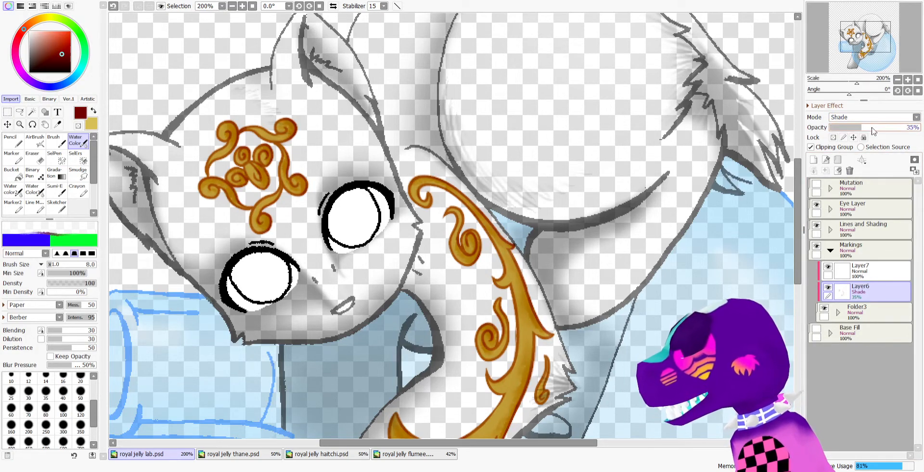
pyautogui.moveTo(872, 129); pyautogui.dragTo(893, 134)
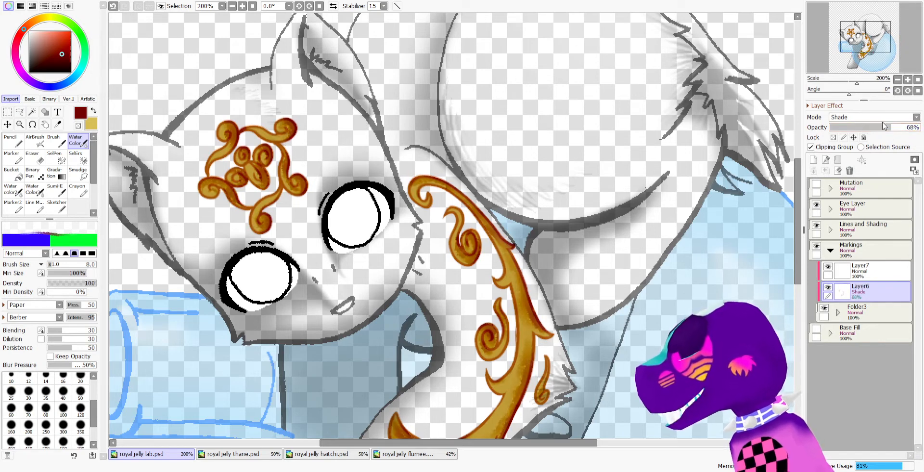
# On the upper clipped layer, paint dark red shadows along the forehead emblem's curls with the Marker at size 6
pyautogui.click(862, 271)
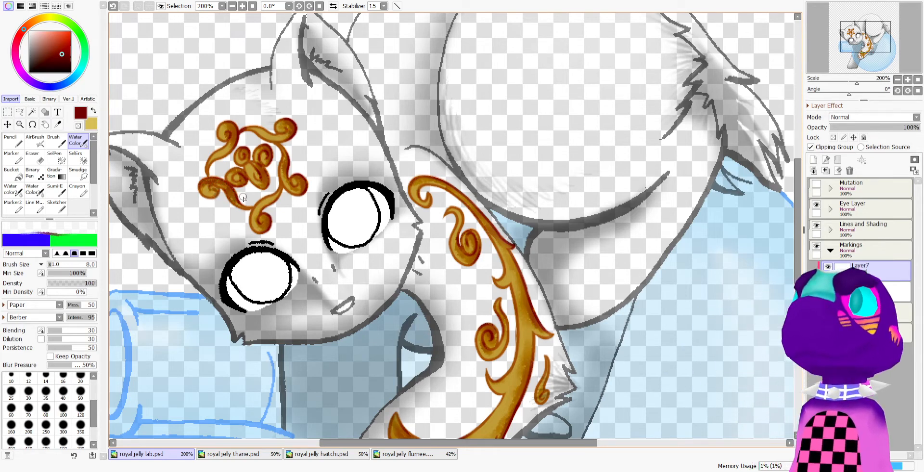
pyautogui.hotkey('ctrl', 'z')
pyautogui.click(14, 162)
pyautogui.moveTo(203, 183); pyautogui.dragTo(222, 191)
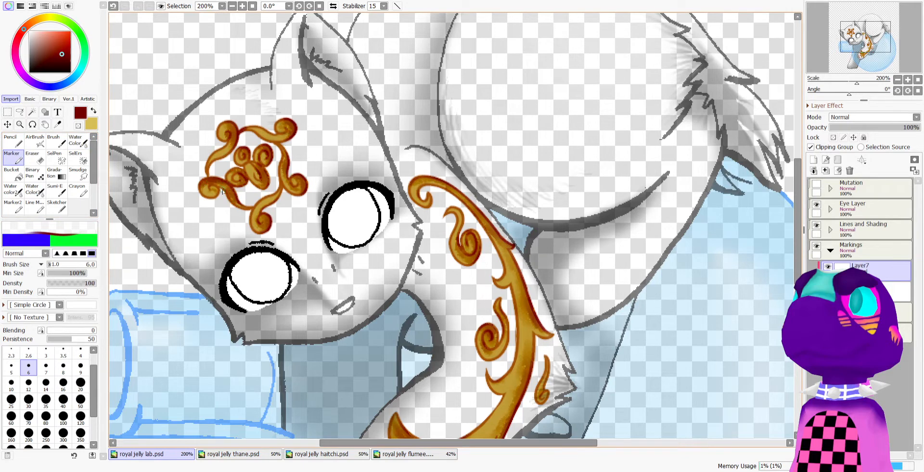
pyautogui.moveTo(225, 126)
pyautogui.mouseDown()
pyautogui.moveTo(233, 142)
pyautogui.moveTo(213, 155)
pyautogui.moveTo(233, 136)
pyautogui.moveTo(264, 170)
pyautogui.moveTo(256, 182)
pyautogui.moveTo(263, 170)
pyautogui.moveTo(242, 170)
pyautogui.mouseUp()
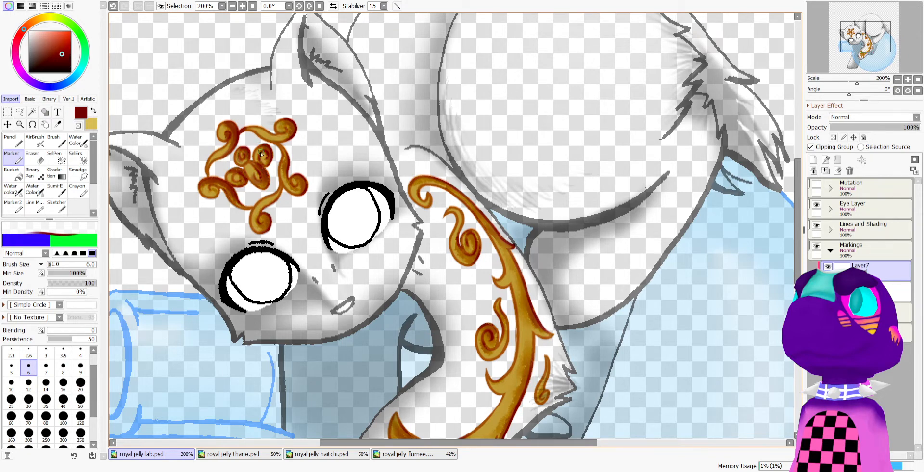
pyautogui.moveTo(288, 123); pyautogui.dragTo(290, 134)
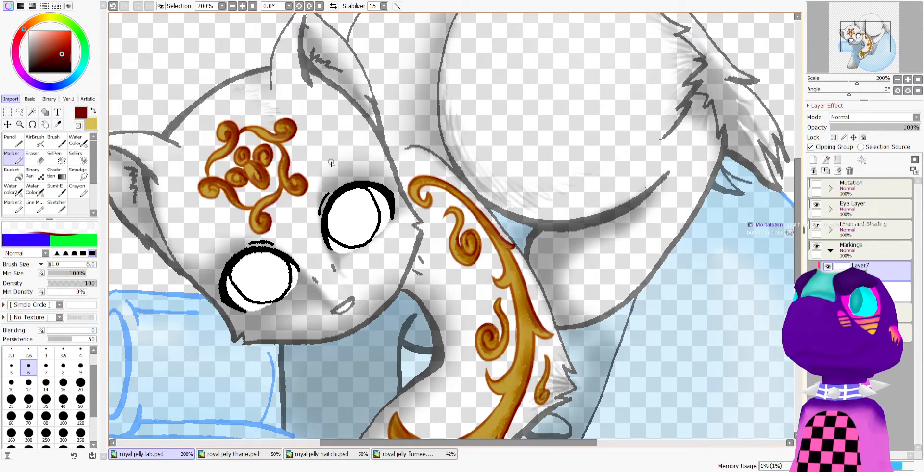
# Paint dark red Marker shadows along the curls and main stem of the arm markings
pyautogui.scroll(-4, 331, 163)
pyautogui.scroll(3, 377, 171)
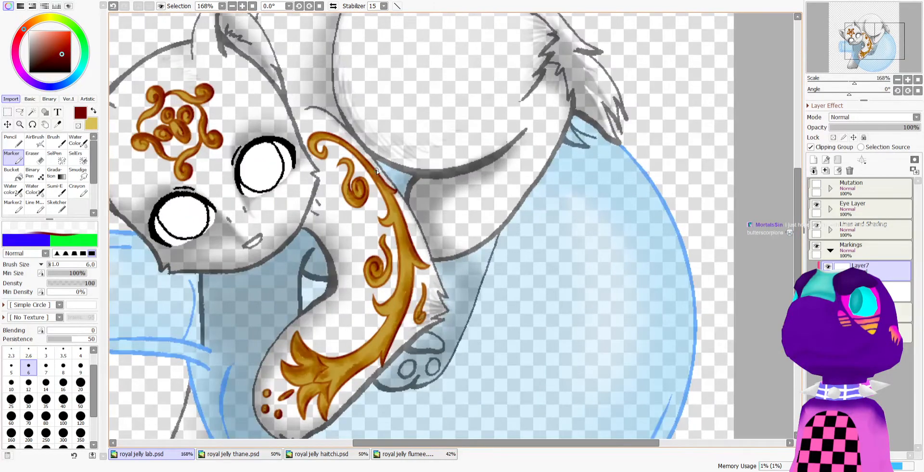
pyautogui.moveTo(360, 181); pyautogui.dragTo(365, 201)
pyautogui.moveTo(352, 168)
pyautogui.mouseDown()
pyautogui.moveTo(349, 183)
pyautogui.moveTo(363, 196)
pyautogui.mouseUp()
pyautogui.moveTo(320, 132); pyautogui.dragTo(343, 150)
pyautogui.moveTo(384, 189)
pyautogui.mouseDown()
pyautogui.moveTo(394, 193)
pyautogui.moveTo(417, 265)
pyautogui.moveTo(419, 291)
pyautogui.moveTo(402, 332)
pyautogui.moveTo(415, 334)
pyautogui.mouseUp()
# Enlarge the Marker brush to size 15
pyautogui.press(']')
pyautogui.press(']')
pyautogui.press(']')
pyautogui.press(']')
pyautogui.press(']')
pyautogui.press(']')
pyautogui.press(']')
pyautogui.press(']')
pyautogui.press(']')
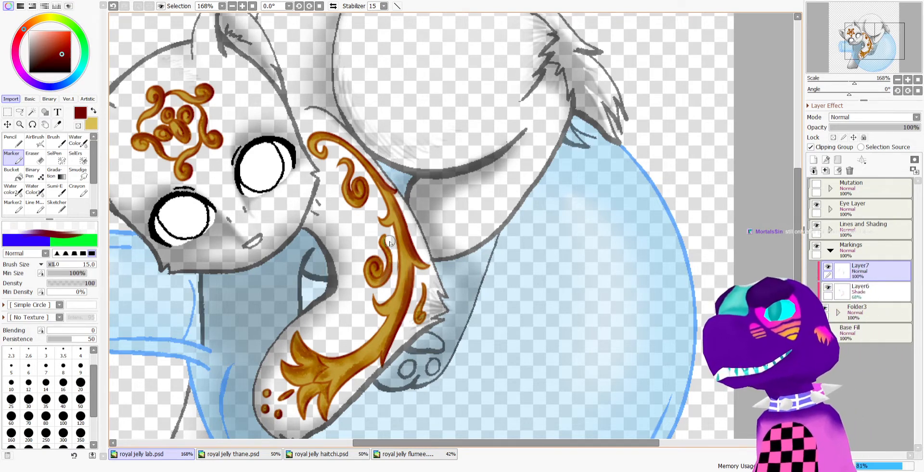
# Set the Marker to size 9 and paint dark red shadows on the leafy flourish at the paw end of the arm markings
pyautogui.press('[')
pyautogui.press('[')
pyautogui.press('[')
pyautogui.press('[')
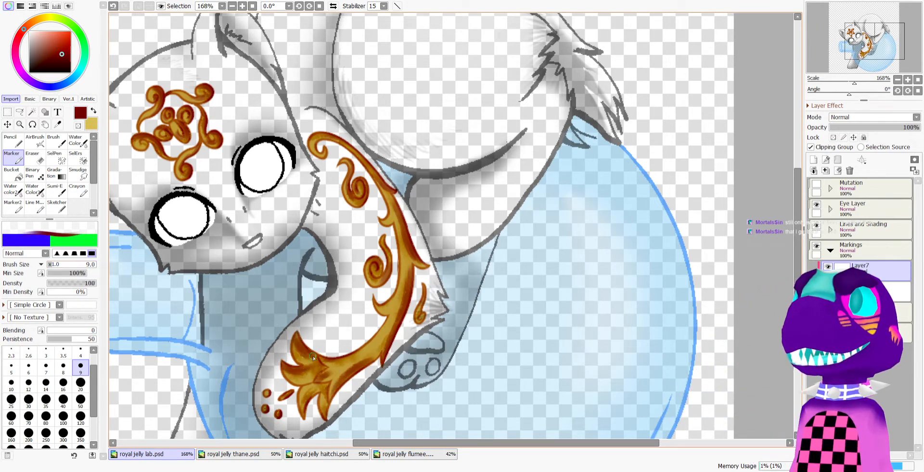
pyautogui.scroll(-3, 799, 227)
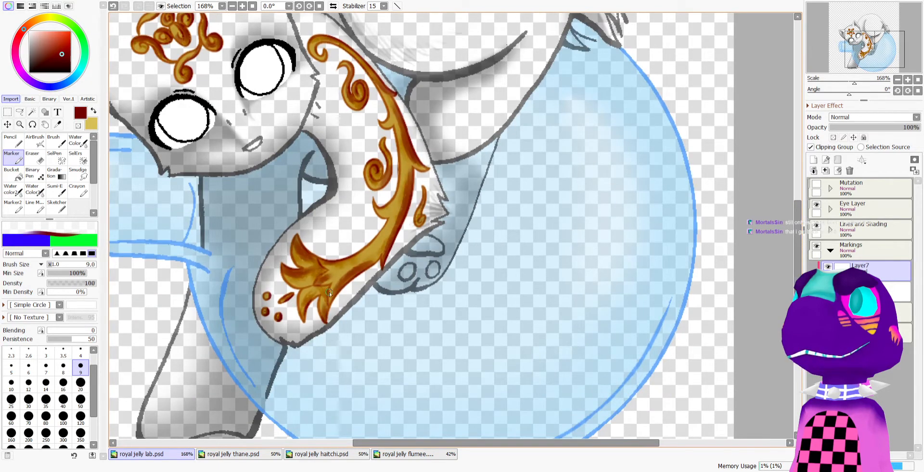
pyautogui.moveTo(320, 292); pyautogui.dragTo(305, 320)
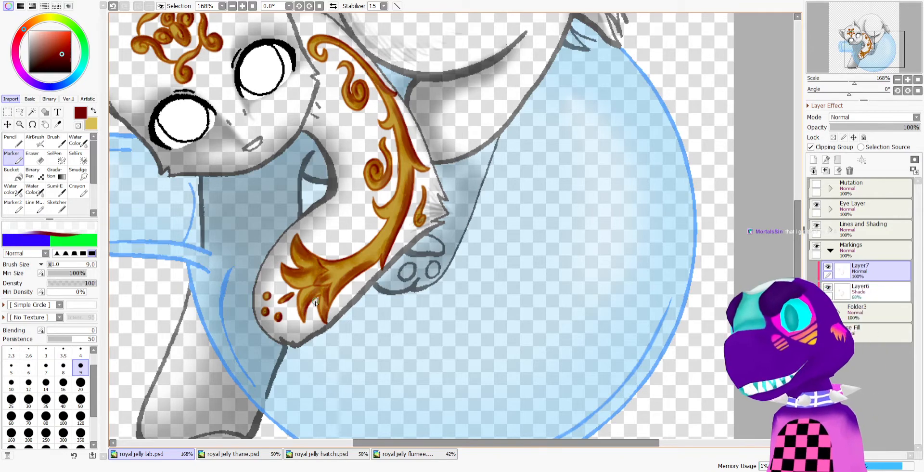
pyautogui.scroll(-4, 321, 289)
pyautogui.scroll(4, 340, 233)
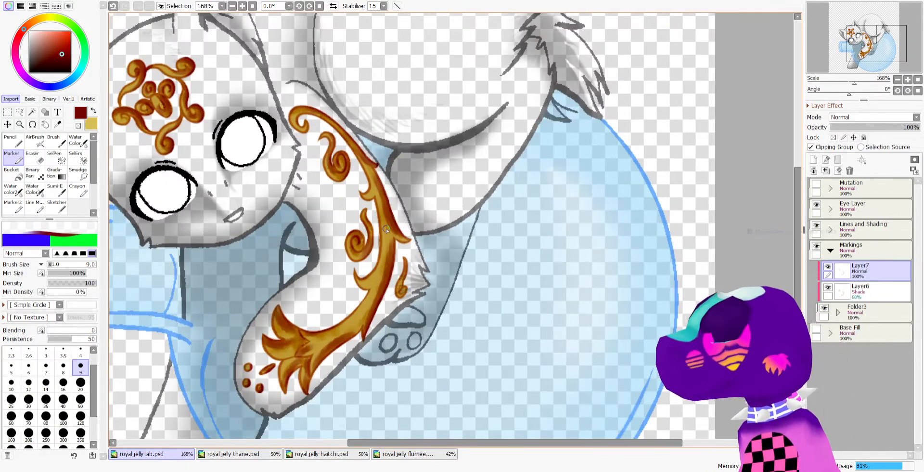
pyautogui.scroll(1, 386, 228)
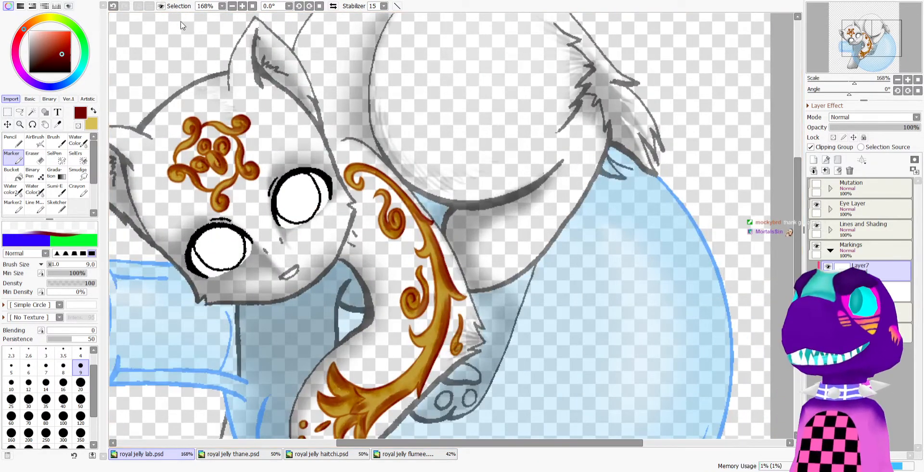
# Set the dark red shading layer's blending mode to Shade and its opacity to 34%
pyautogui.click(267, 23)
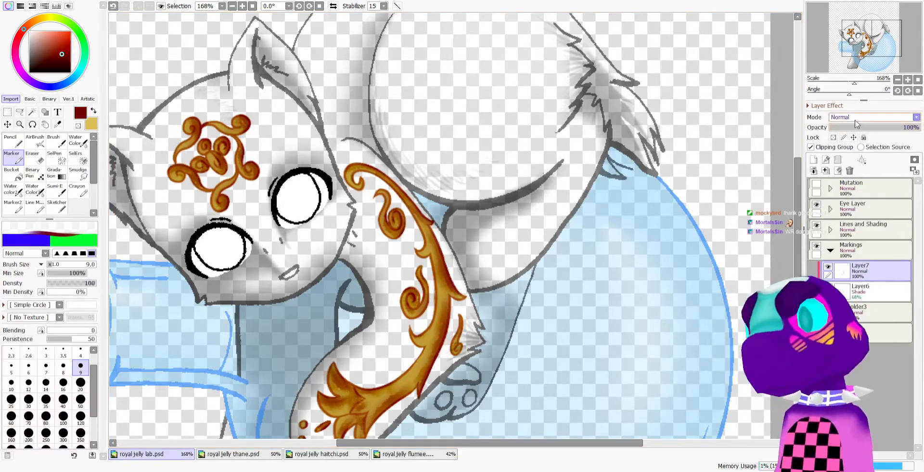
pyautogui.click(848, 143)
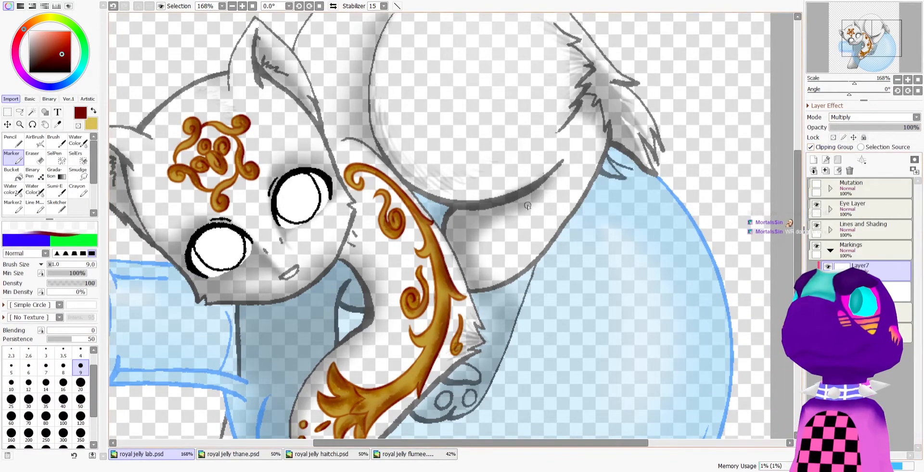
pyautogui.scroll(-3, 618, 193)
pyautogui.scroll(2, 718, 202)
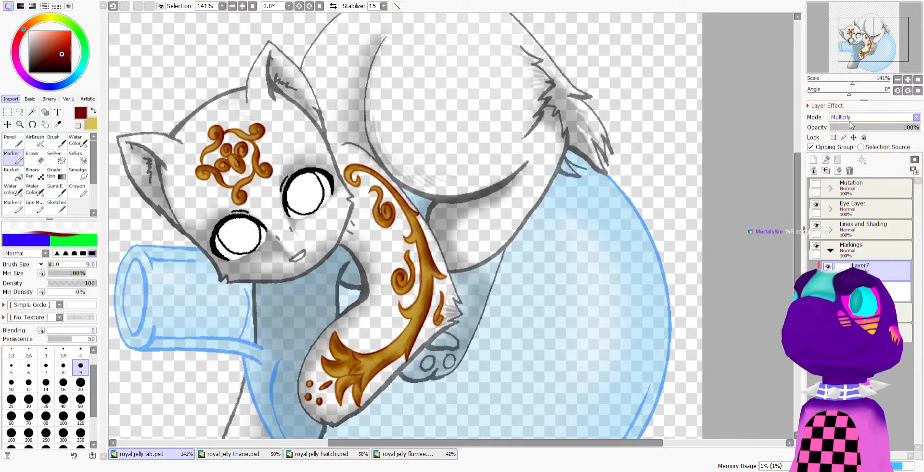
pyautogui.click(851, 168)
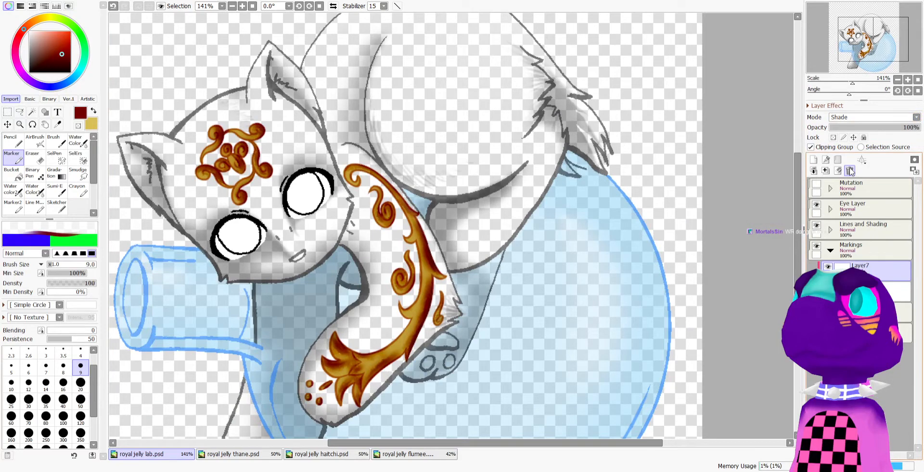
pyautogui.click(870, 130)
pyautogui.moveTo(870, 130); pyautogui.dragTo(861, 129)
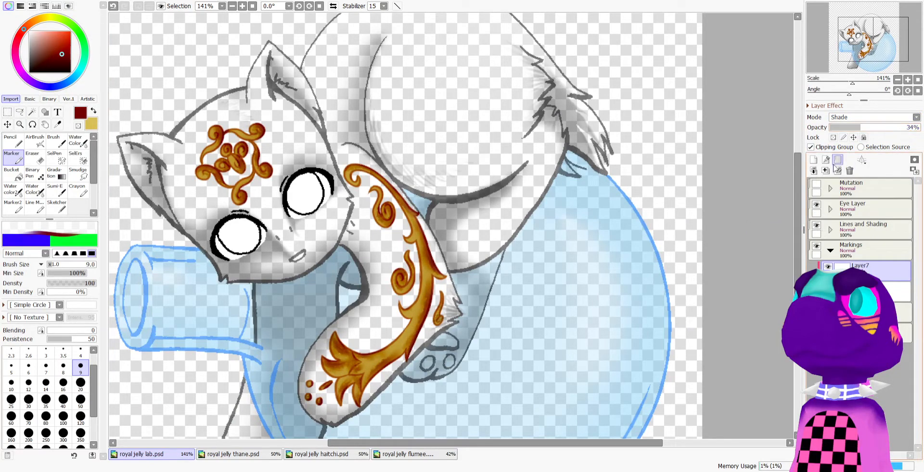
# Add a new clipped layer above the shading and choose light yellow with the Water Color brush at size 8
pyautogui.click(813, 160)
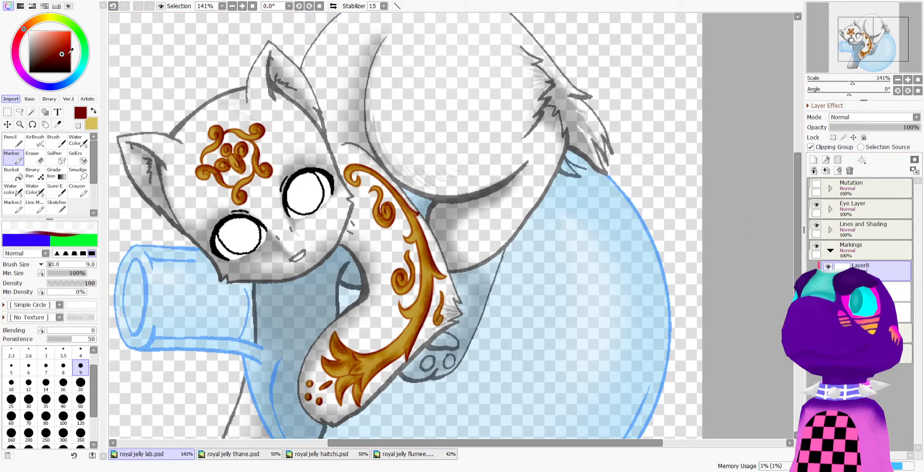
pyautogui.click(52, 18)
pyautogui.click(52, 31)
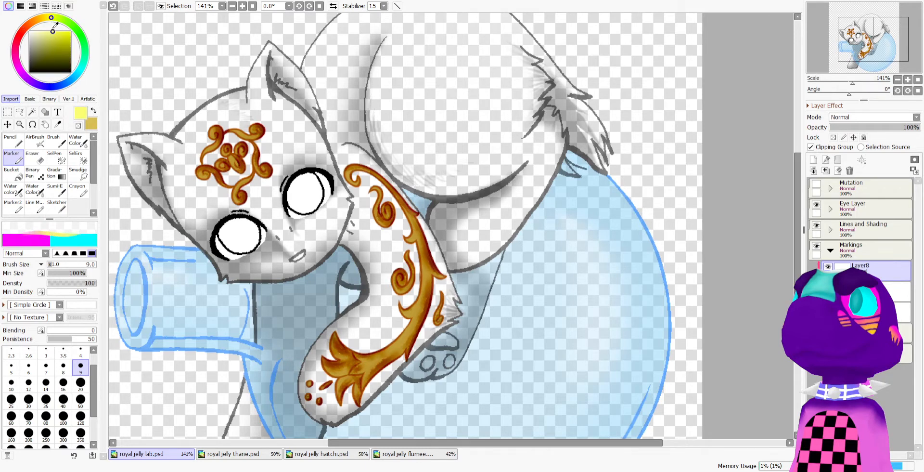
pyautogui.click(76, 140)
pyautogui.scroll(2, 160, 145)
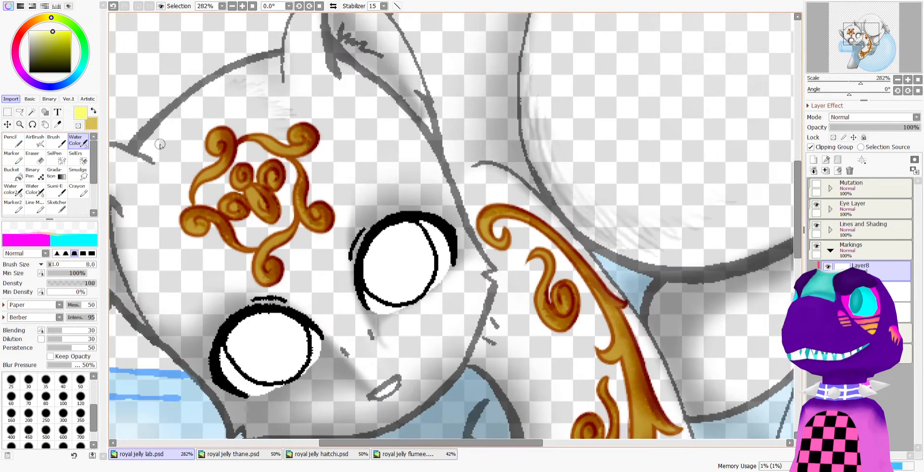
# Paint light yellow highlights along the curls and connecting scrolls of the forehead emblem with the Water Color brush
pyautogui.moveTo(220, 132)
pyautogui.mouseDown()
pyautogui.moveTo(217, 150)
pyautogui.moveTo(211, 147)
pyautogui.mouseUp()
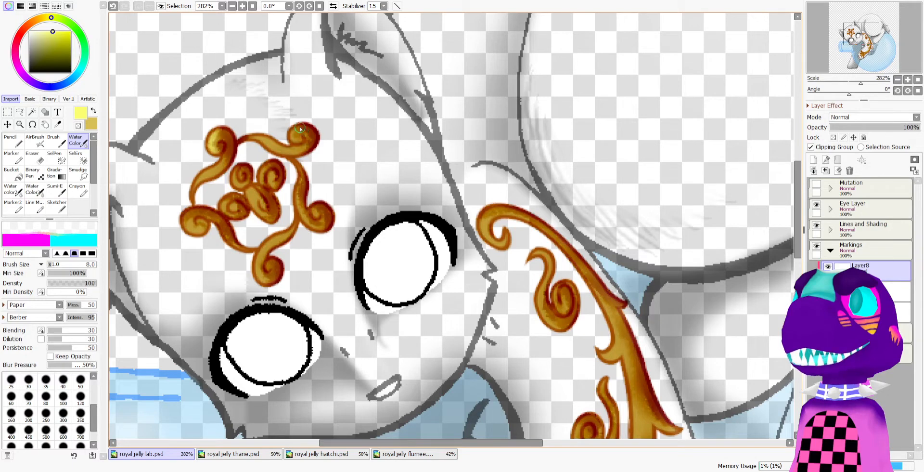
pyautogui.moveTo(206, 187)
pyautogui.mouseDown()
pyautogui.moveTo(197, 212)
pyautogui.moveTo(227, 197)
pyautogui.moveTo(233, 214)
pyautogui.moveTo(248, 190)
pyautogui.moveTo(259, 211)
pyautogui.moveTo(249, 193)
pyautogui.moveTo(269, 205)
pyautogui.moveTo(238, 171)
pyautogui.moveTo(244, 190)
pyautogui.moveTo(235, 180)
pyautogui.moveTo(308, 167)
pyautogui.moveTo(294, 166)
pyautogui.moveTo(296, 211)
pyautogui.moveTo(306, 224)
pyautogui.moveTo(317, 212)
pyautogui.moveTo(279, 219)
pyautogui.moveTo(286, 224)
pyautogui.moveTo(264, 241)
pyautogui.moveTo(259, 280)
pyautogui.moveTo(261, 254)
pyautogui.moveTo(280, 276)
pyautogui.moveTo(282, 256)
pyautogui.mouseUp()
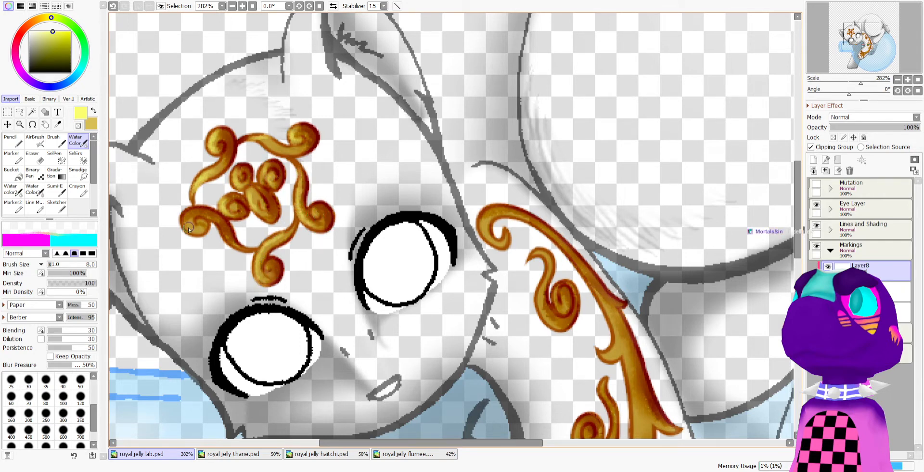
pyautogui.moveTo(190, 230)
pyautogui.mouseDown()
pyautogui.moveTo(195, 235)
pyautogui.moveTo(208, 219)
pyautogui.mouseUp()
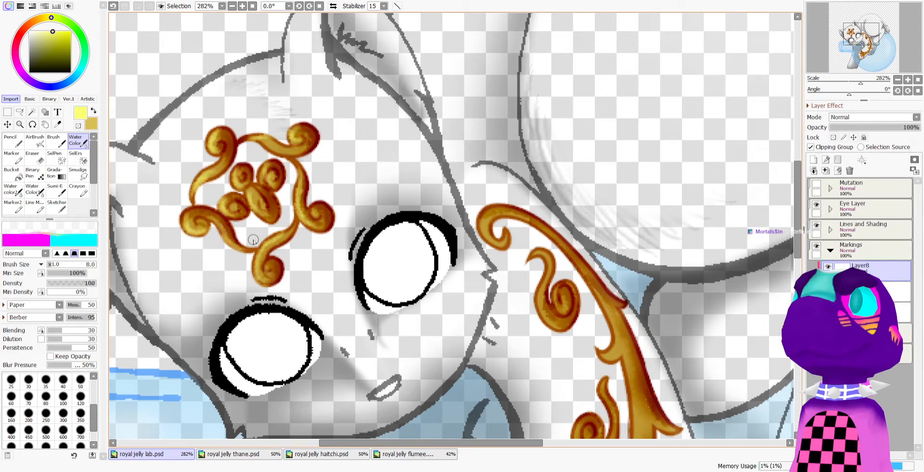
pyautogui.scroll(-2, 241, 222)
pyautogui.scroll(-2, 239, 217)
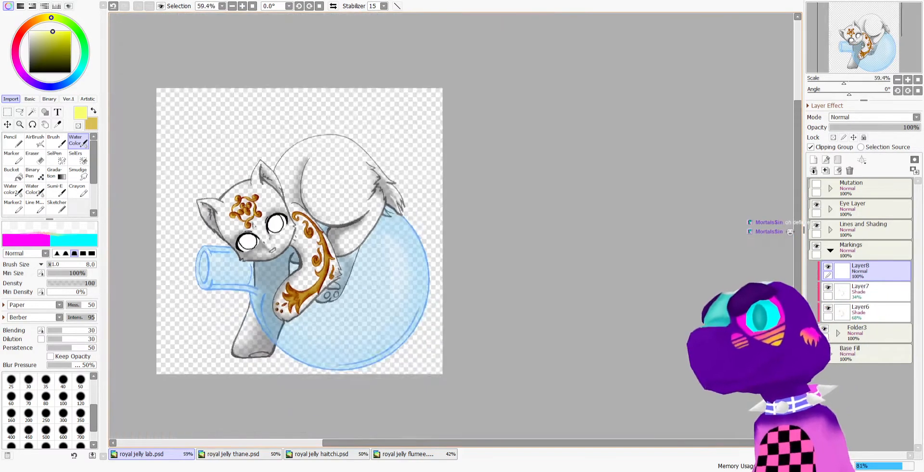
# Paint light yellow highlights along the main stem and curls of the arm markings
pyautogui.scroll(4, 449, 161)
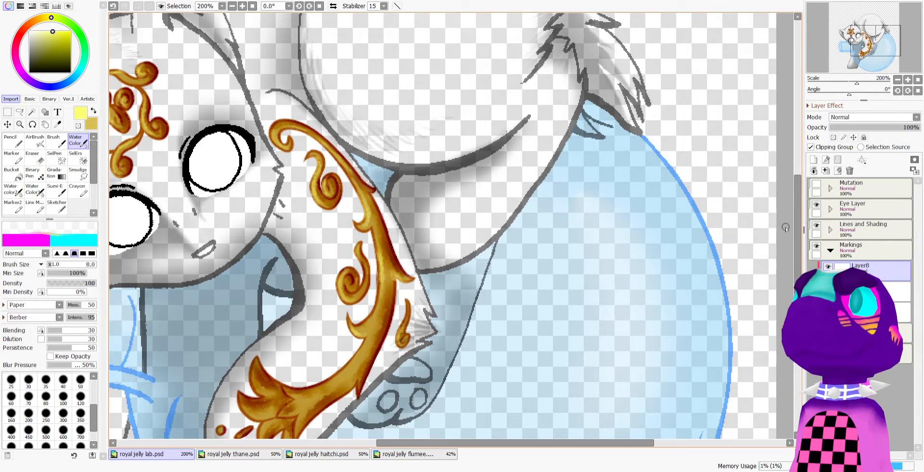
pyautogui.scroll(-3, 339, 235)
pyautogui.moveTo(362, 265); pyautogui.dragTo(358, 304)
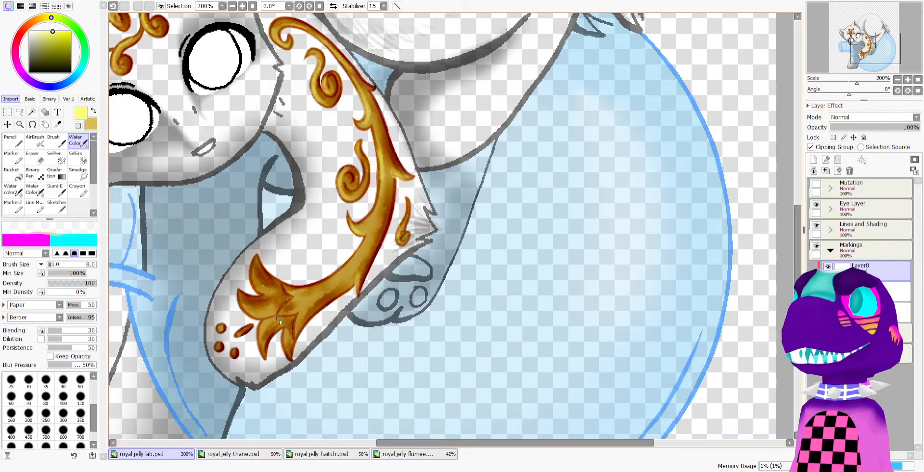
# Enlarge the Water Color brush to size 15 and paint yellow highlights on the leaves of the paw flourish
pyautogui.moveTo(73, 273); pyautogui.dragTo(89, 273)
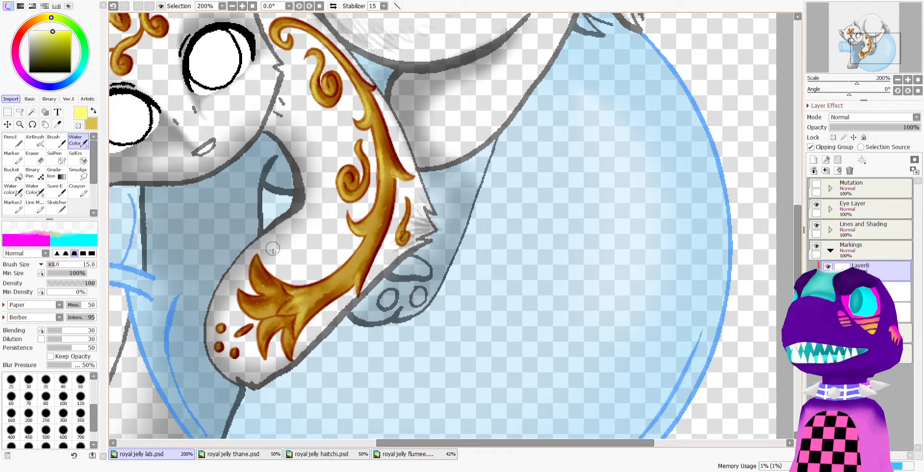
pyautogui.moveTo(259, 264)
pyautogui.mouseDown()
pyautogui.moveTo(274, 289)
pyautogui.moveTo(259, 287)
pyautogui.moveTo(263, 262)
pyautogui.moveTo(272, 289)
pyautogui.moveTo(240, 297)
pyautogui.moveTo(276, 310)
pyautogui.mouseUp()
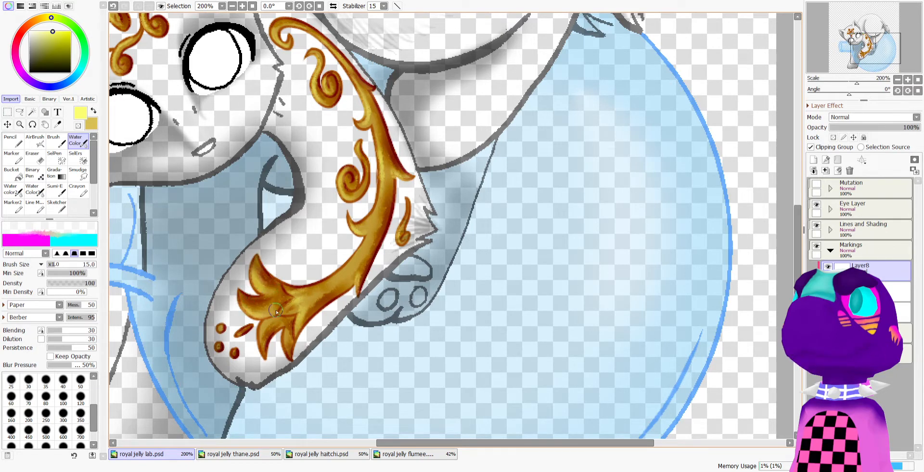
pyautogui.moveTo(240, 288); pyautogui.dragTo(281, 313)
pyautogui.moveTo(265, 352); pyautogui.dragTo(284, 318)
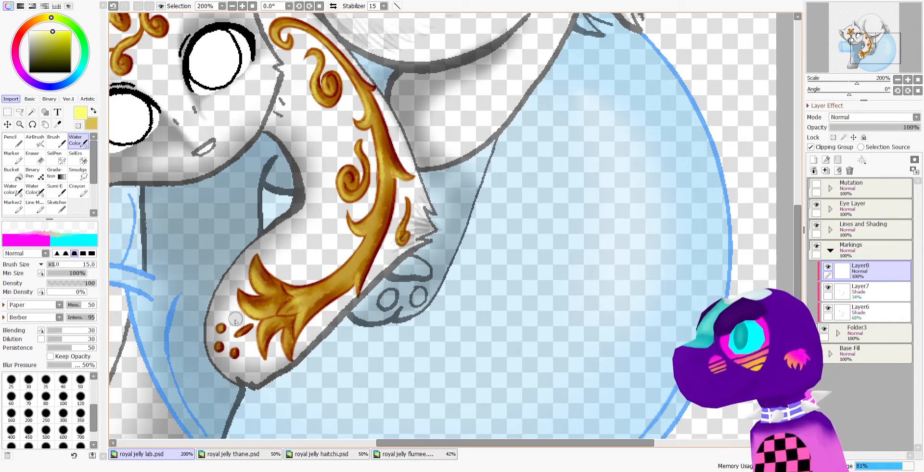
# Reduce the Water Color brush to size 11 and touch up the yellow highlights on the arm markings and forehead emblem
pyautogui.press('[')
pyautogui.press('[')
pyautogui.press('[')
pyautogui.press('[')
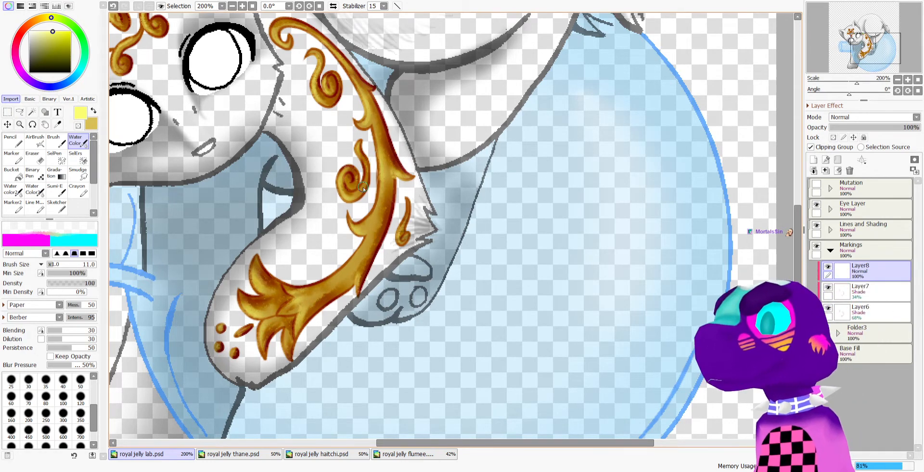
pyautogui.scroll(-6, 363, 189)
pyautogui.scroll(2, 273, 105)
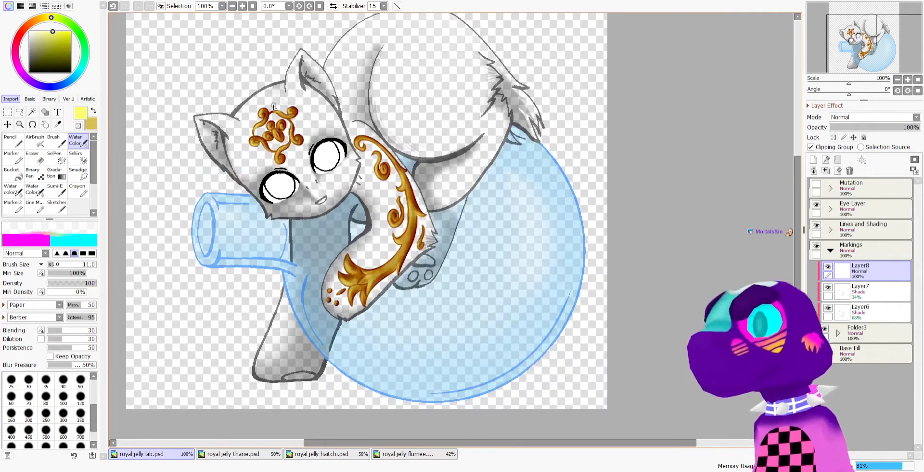
pyautogui.scroll(-3, 270, 118)
pyautogui.scroll(3, 238, 93)
pyautogui.scroll(2, 238, 93)
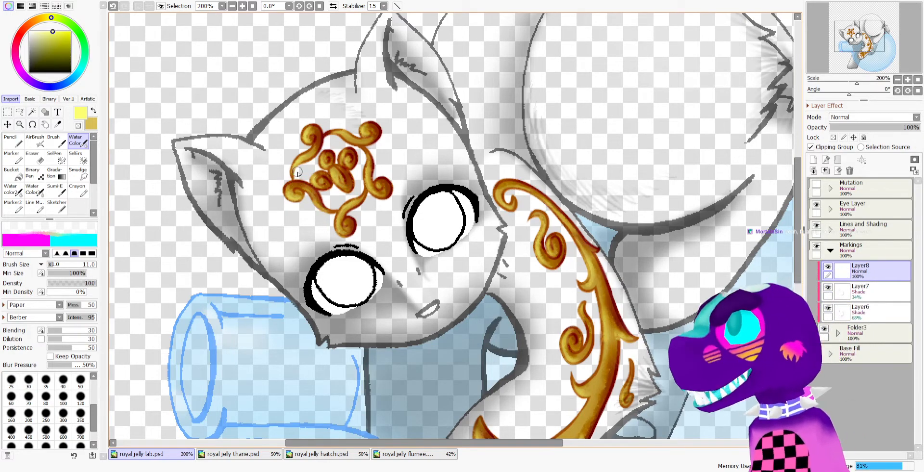
pyautogui.scroll(-5, 298, 172)
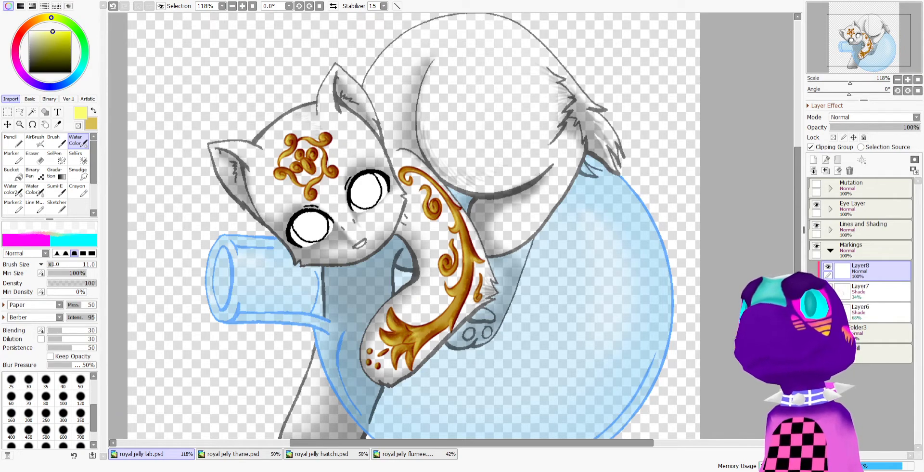
# Set the highlight layer's blending mode to Shine and enlarge the Water Color brush to size 15
pyautogui.scroll(-3, 330, 162)
pyautogui.scroll(4, 349, 183)
pyautogui.scroll(-1, 359, 260)
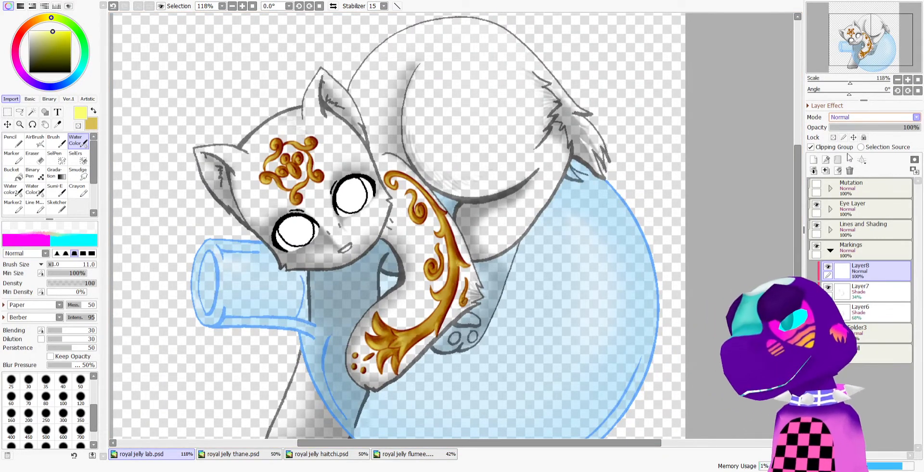
pyautogui.click(843, 177)
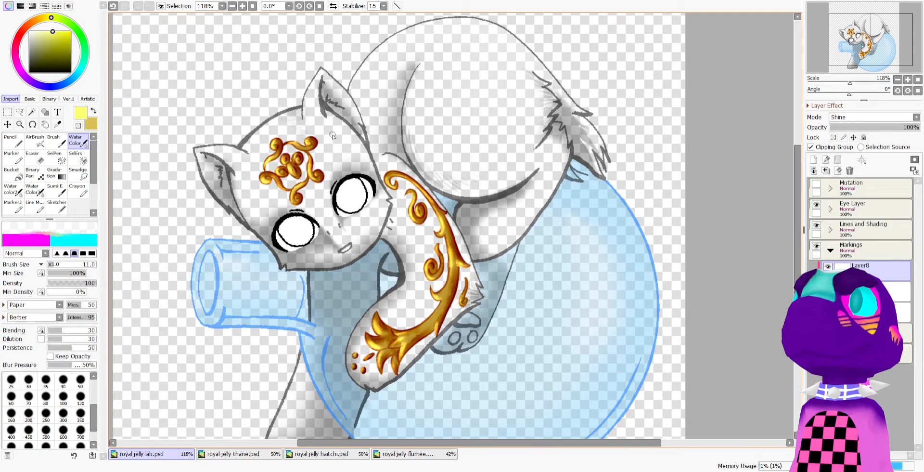
pyautogui.moveTo(61, 264); pyautogui.dragTo(67, 264)
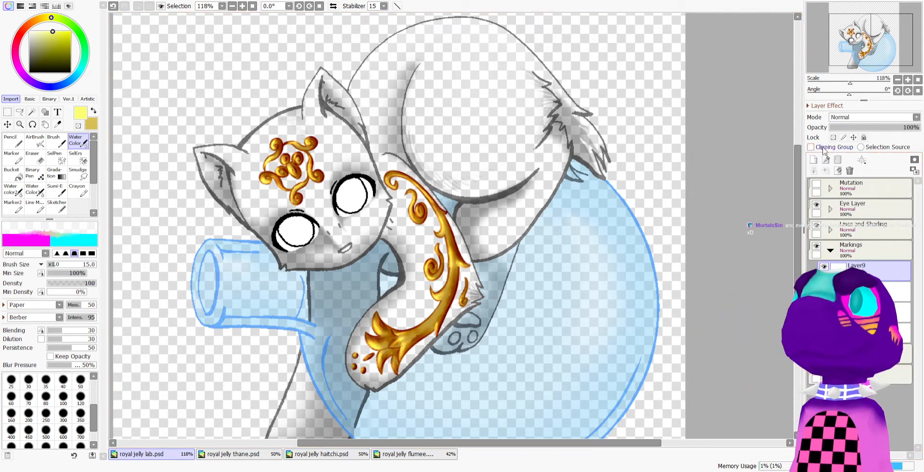
# Add another clipped layer and paint light yellow accents on the arm markings with the Marker at size 9
pyautogui.click(814, 160)
pyautogui.click(14, 158)
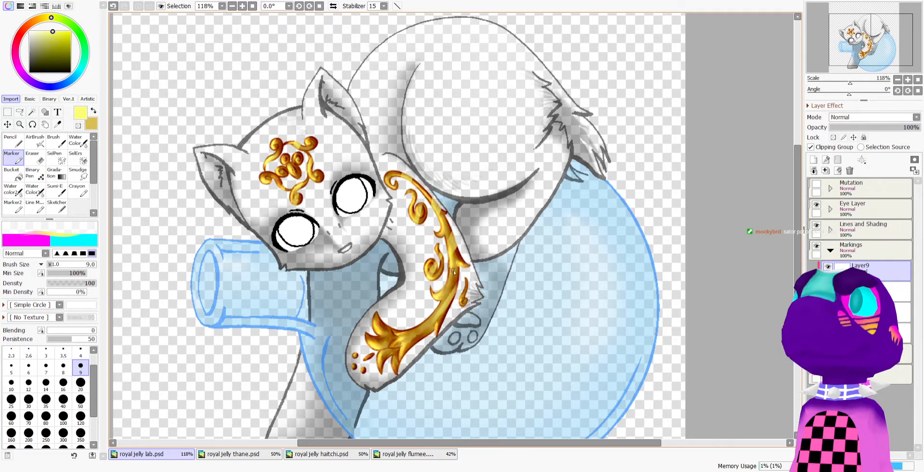
pyautogui.press('-')
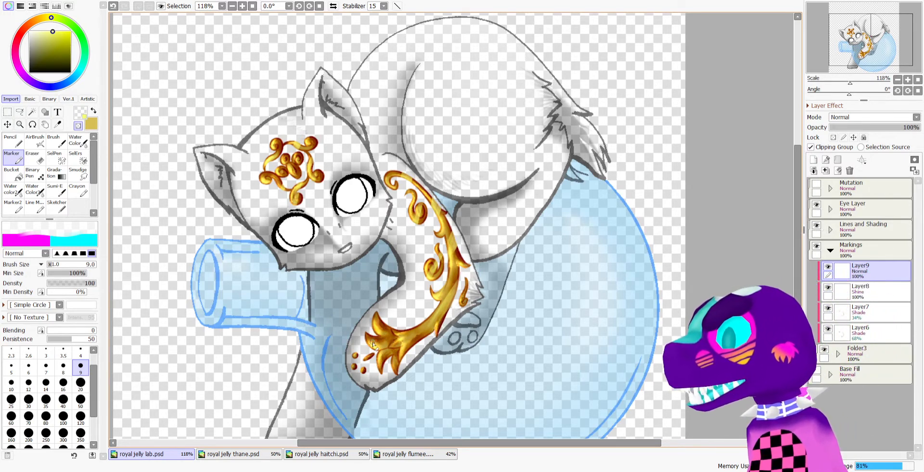
pyautogui.press('-')
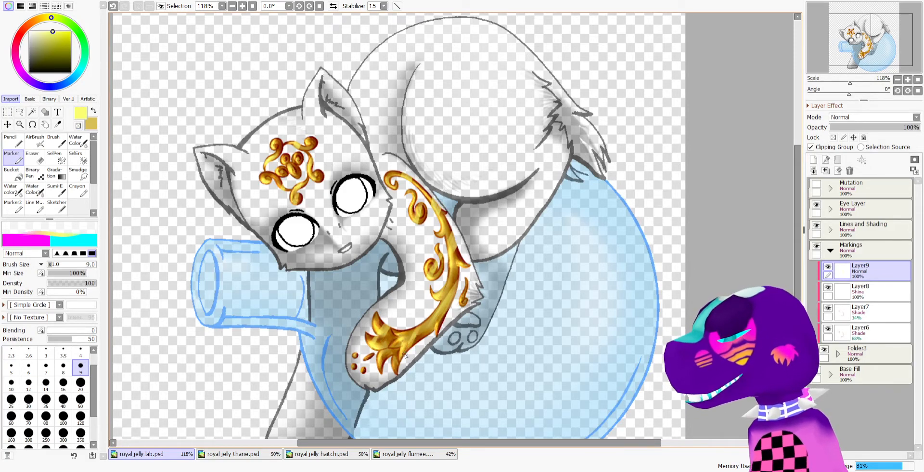
# Refine the light yellow accents on the arm and paw markings by painting and erasing with the Marker, enlarging it to size 16
pyautogui.moveTo(421, 326); pyautogui.dragTo(404, 358)
pyautogui.press('-')
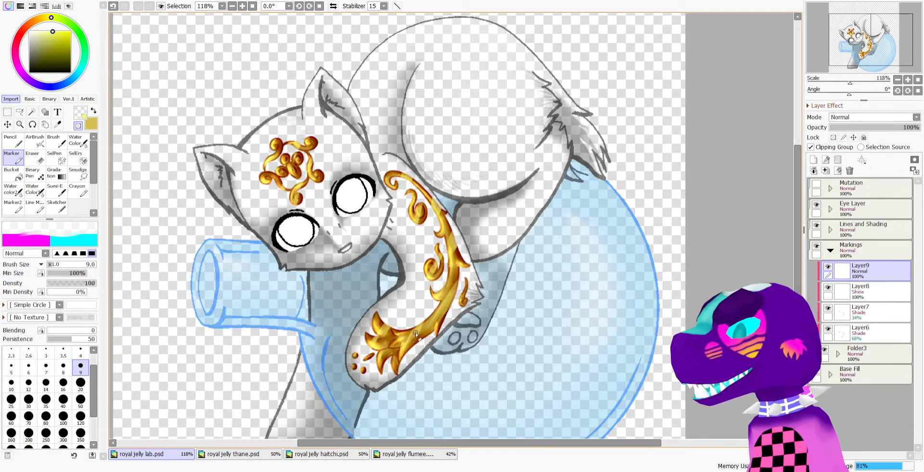
pyautogui.press('-')
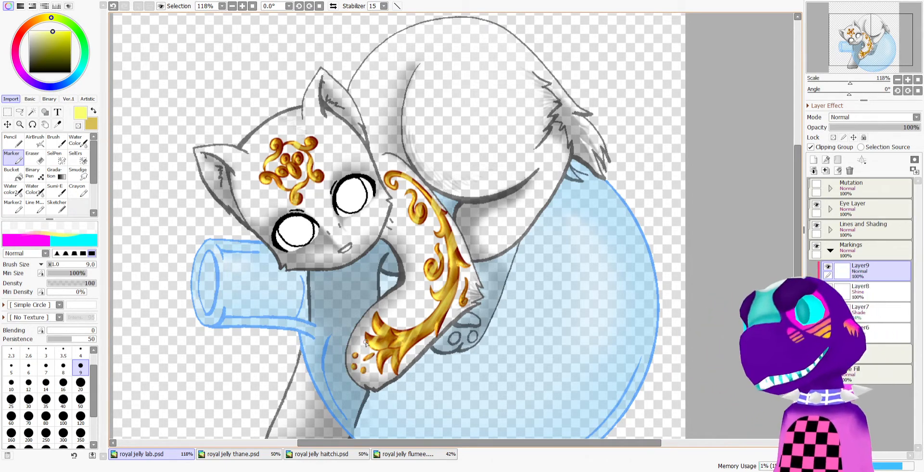
pyautogui.press('-')
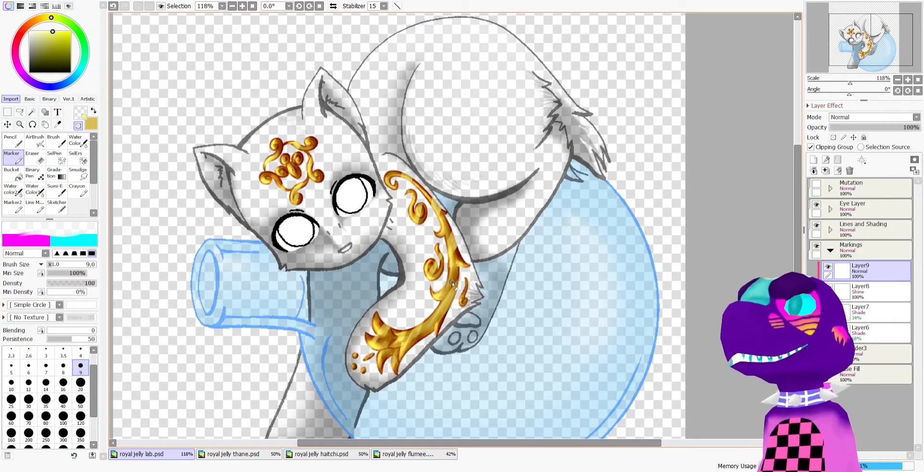
pyautogui.press(']')
pyautogui.press(']')
pyautogui.press(']')
pyautogui.press(']')
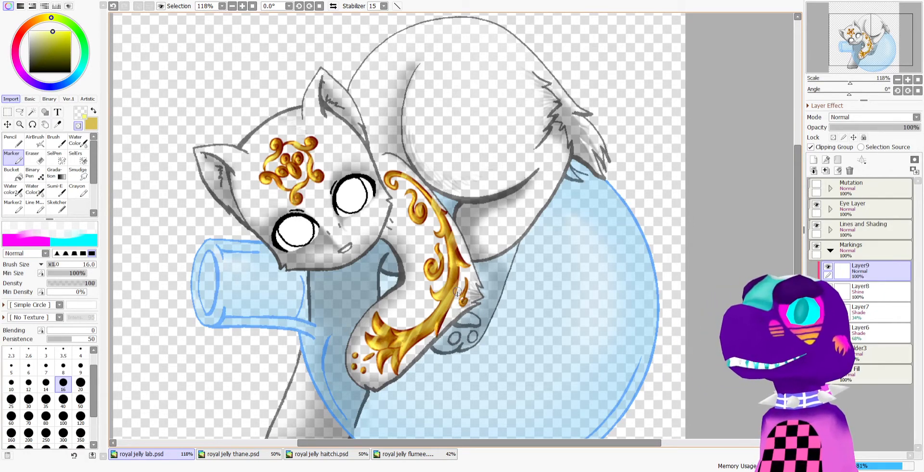
pyautogui.press('-')
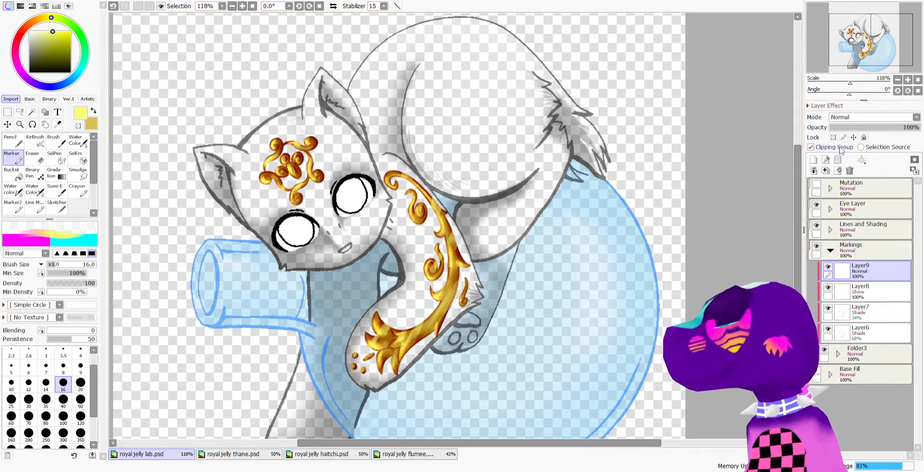
# Set the accent layer's blending mode to Shine and its opacity to 38%
pyautogui.click(872, 117)
pyautogui.click(866, 159)
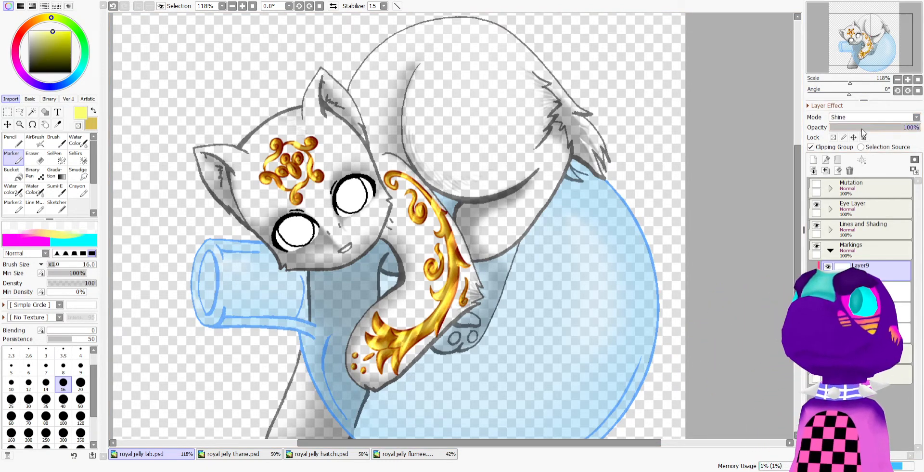
pyautogui.click(864, 128)
pyautogui.scroll(-3, 415, 177)
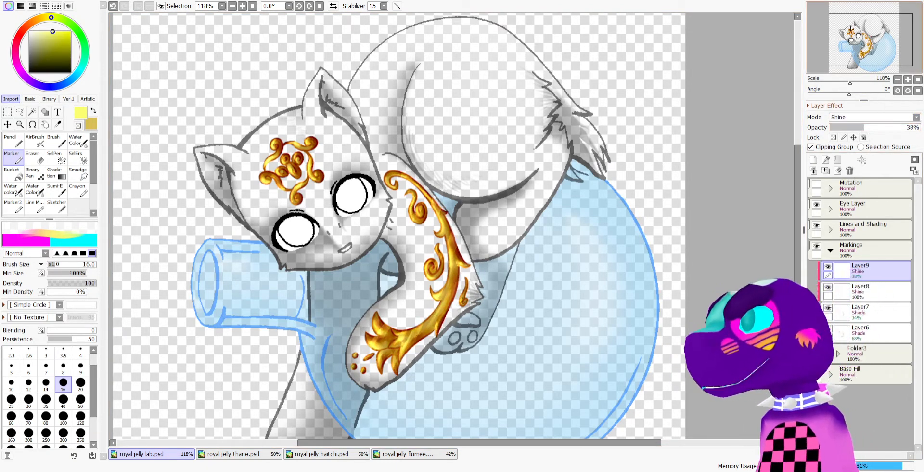
pyautogui.scroll(2, 415, 176)
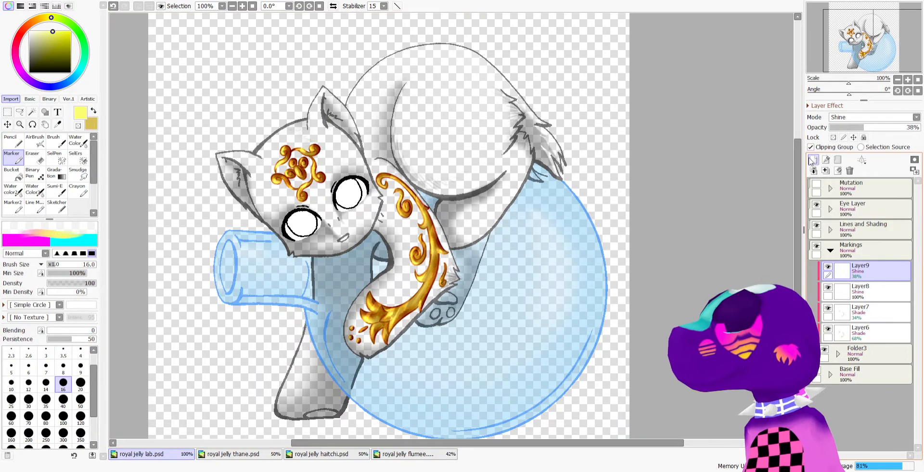
# Add another clipped layer and paint light yellow over the paw flourish's leaves and dots with the Pencil, reducing it to size 11
pyautogui.click(813, 161)
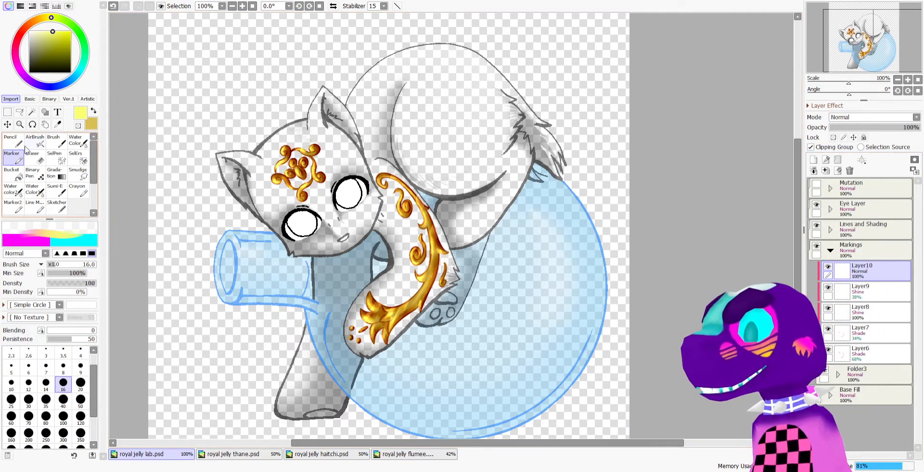
pyautogui.press('n')
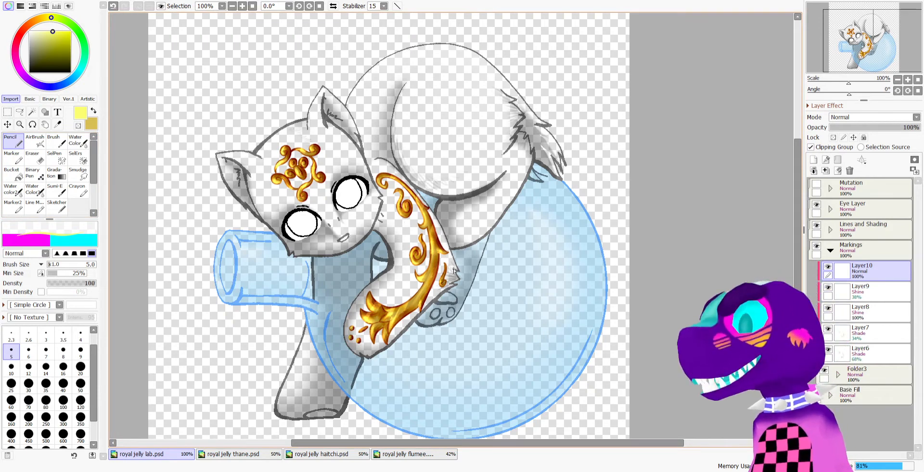
pyautogui.scroll(4, 405, 268)
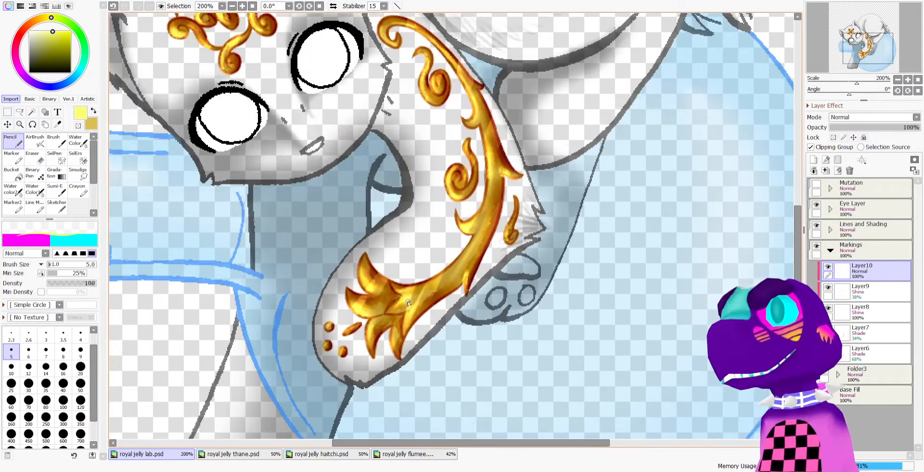
pyautogui.moveTo(408, 302); pyautogui.dragTo(423, 302)
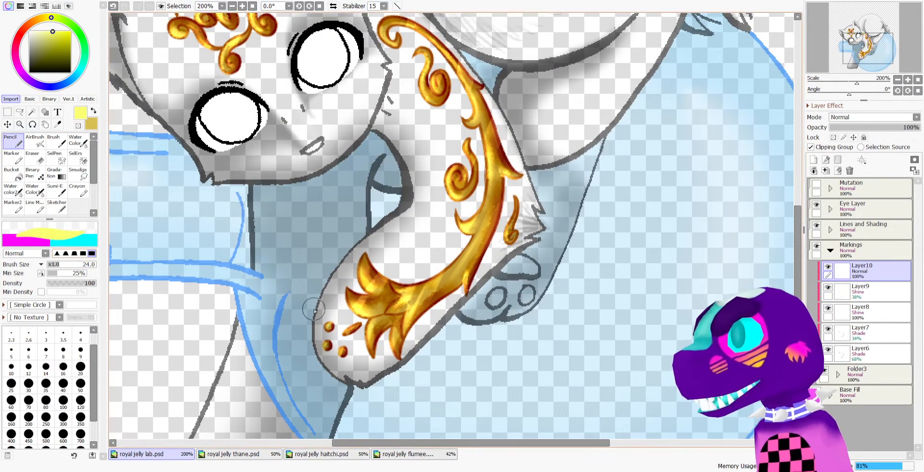
pyautogui.moveTo(322, 315)
pyautogui.mouseDown()
pyautogui.moveTo(347, 305)
pyautogui.moveTo(368, 253)
pyautogui.moveTo(383, 250)
pyautogui.moveTo(377, 285)
pyautogui.mouseUp()
pyautogui.click(53, 265)
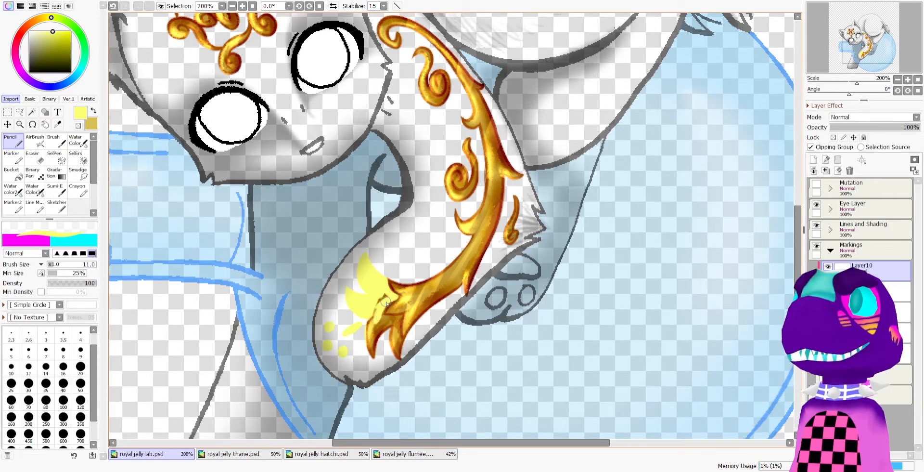
pyautogui.moveTo(387, 304)
pyautogui.mouseDown()
pyautogui.moveTo(371, 362)
pyautogui.moveTo(365, 326)
pyautogui.moveTo(377, 324)
pyautogui.moveTo(367, 345)
pyautogui.mouseUp()
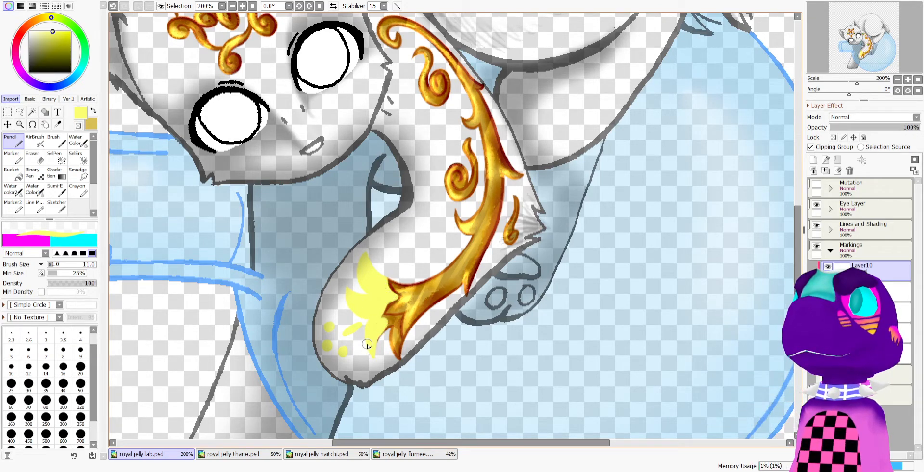
pyautogui.moveTo(393, 318)
pyautogui.mouseDown()
pyautogui.moveTo(379, 323)
pyautogui.moveTo(392, 324)
pyautogui.moveTo(396, 359)
pyautogui.moveTo(400, 344)
pyautogui.moveTo(391, 333)
pyautogui.moveTo(379, 337)
pyautogui.mouseUp()
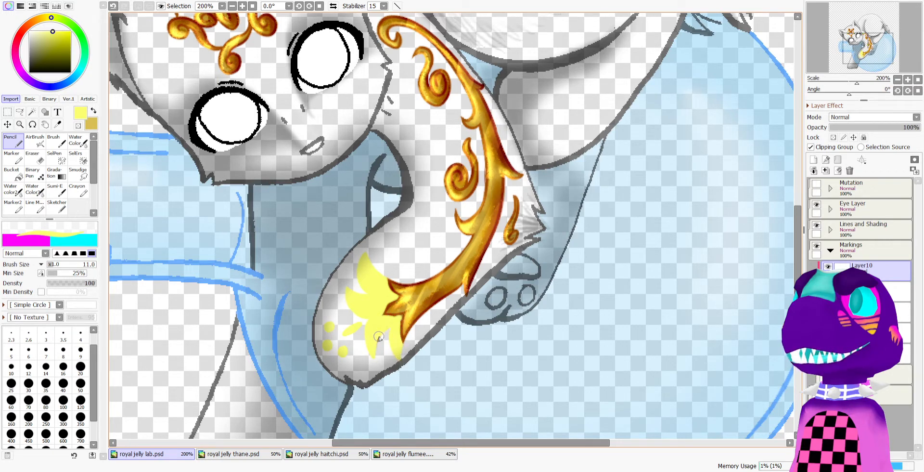
pyautogui.press('-')
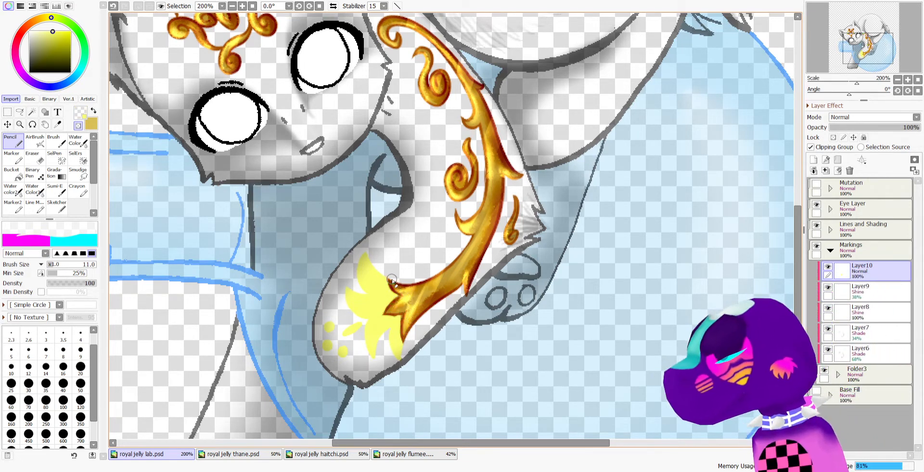
# Paint light yellow over the inner swirls at the centre of the forehead emblem with the size 11 Pencil
pyautogui.scroll(-2, 392, 280)
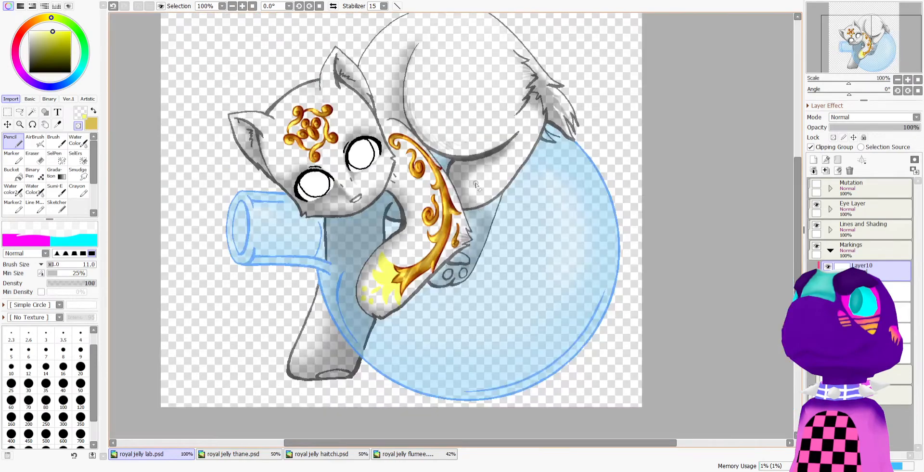
pyautogui.scroll(5, 308, 136)
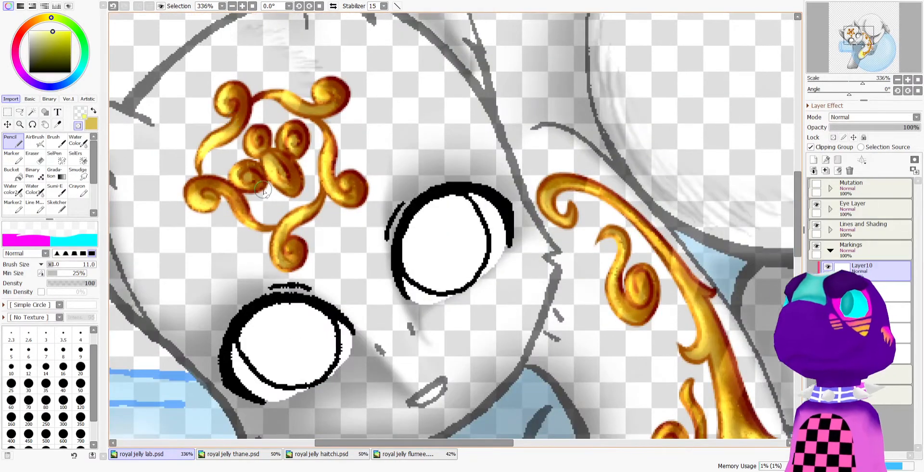
pyautogui.press('a')
pyautogui.moveTo(232, 168)
pyautogui.mouseDown()
pyautogui.moveTo(243, 185)
pyautogui.moveTo(233, 168)
pyautogui.moveTo(228, 176)
pyautogui.moveTo(243, 184)
pyautogui.moveTo(251, 172)
pyautogui.moveTo(257, 185)
pyautogui.moveTo(250, 167)
pyautogui.mouseUp()
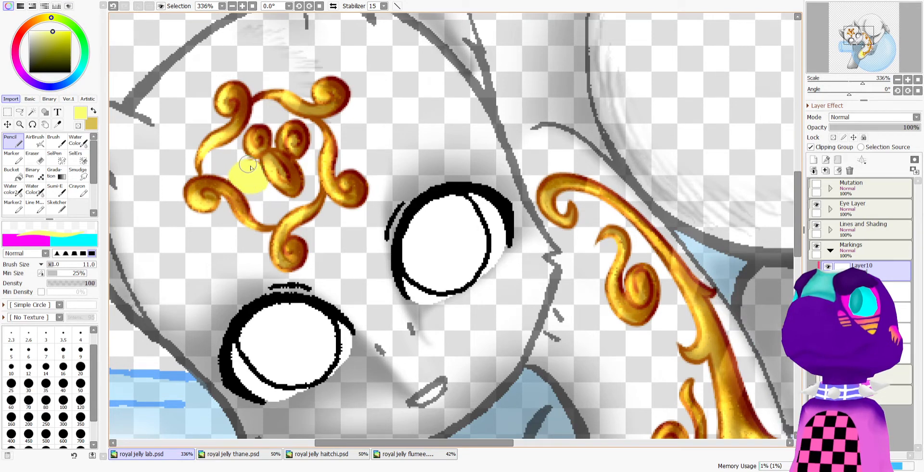
pyautogui.moveTo(288, 136)
pyautogui.mouseDown()
pyautogui.moveTo(296, 139)
pyautogui.moveTo(281, 127)
pyautogui.moveTo(283, 144)
pyautogui.moveTo(301, 155)
pyautogui.moveTo(285, 137)
pyautogui.moveTo(294, 123)
pyautogui.moveTo(302, 151)
pyautogui.moveTo(304, 131)
pyautogui.moveTo(295, 131)
pyautogui.mouseUp()
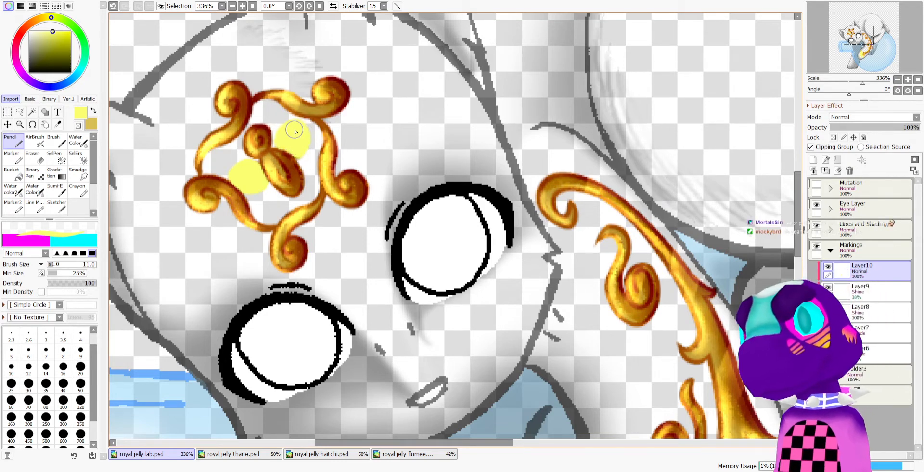
# Set the new yellow layer's blending mode to Shine and adjust its opacity to 50%
pyautogui.scroll(-5, 296, 131)
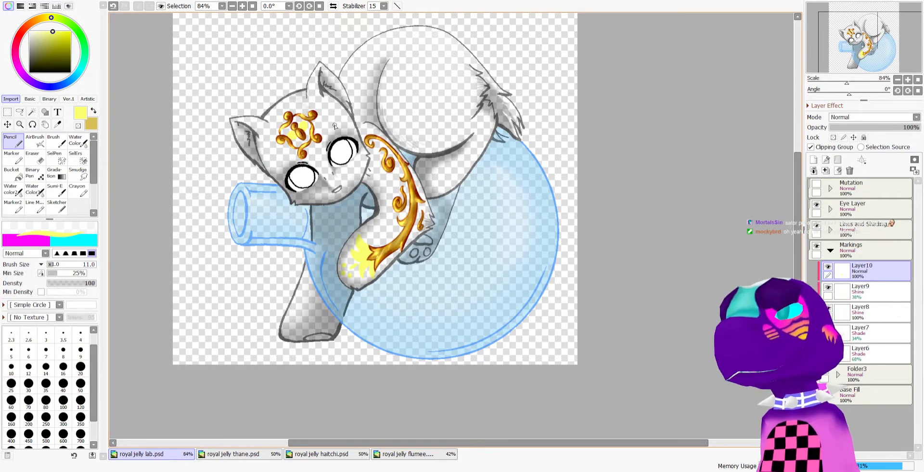
pyautogui.scroll(4, 335, 126)
pyautogui.scroll(-2, 336, 126)
pyautogui.scroll(1, 335, 126)
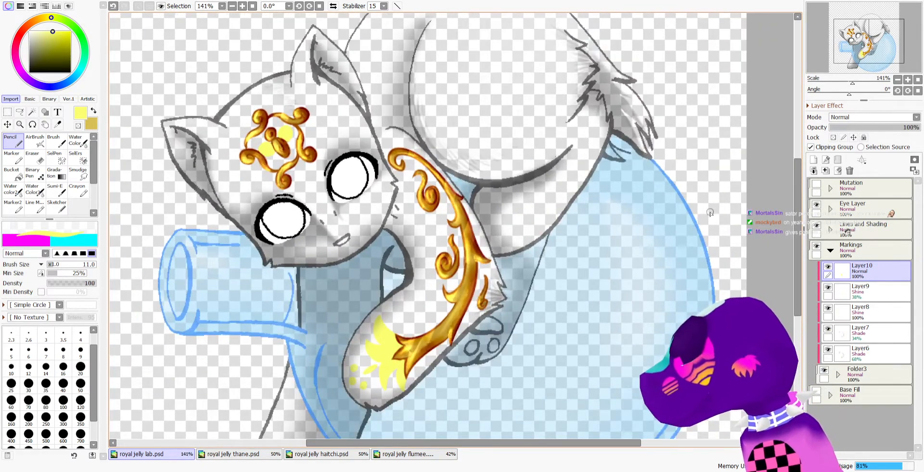
pyautogui.click(848, 177)
pyautogui.moveTo(862, 128); pyautogui.dragTo(859, 128)
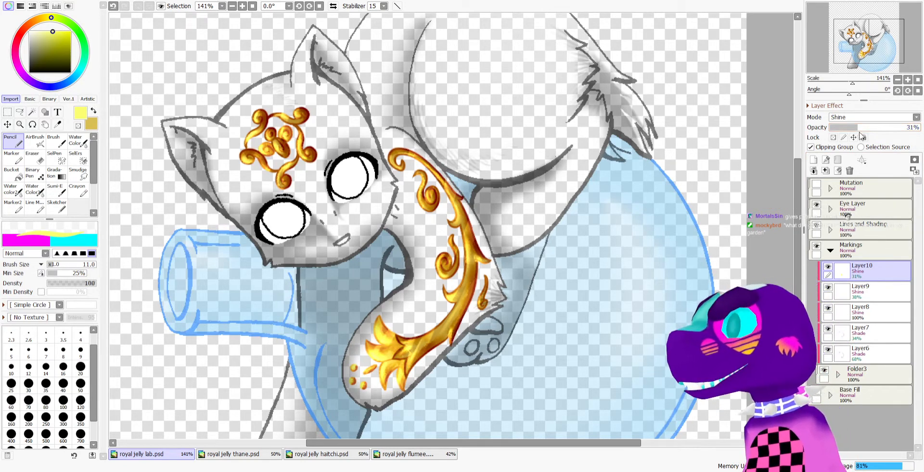
pyautogui.click(863, 128)
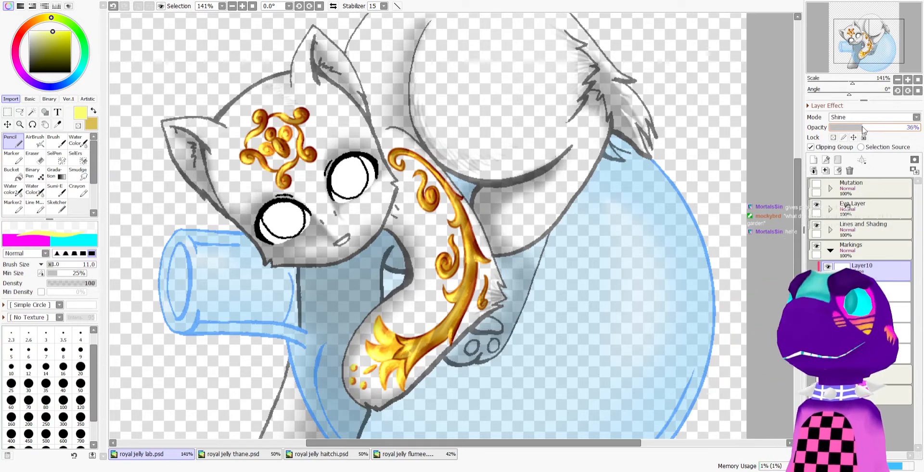
pyautogui.scroll(-1, 430, 124)
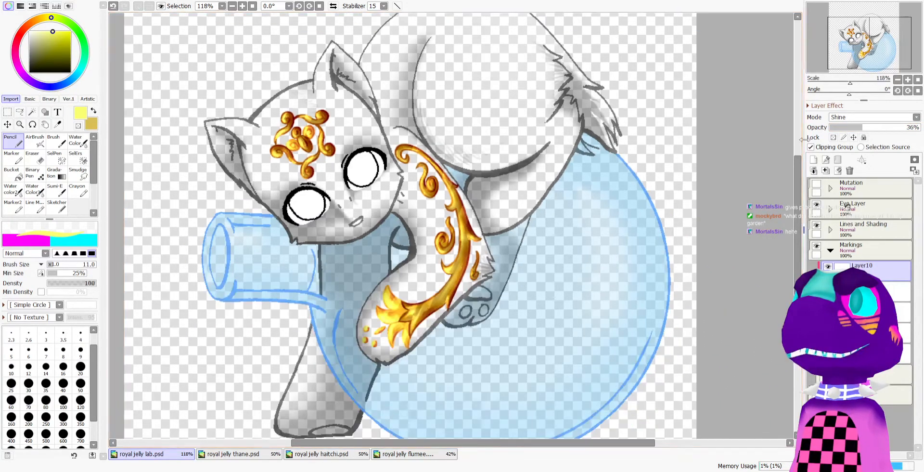
pyautogui.click(876, 128)
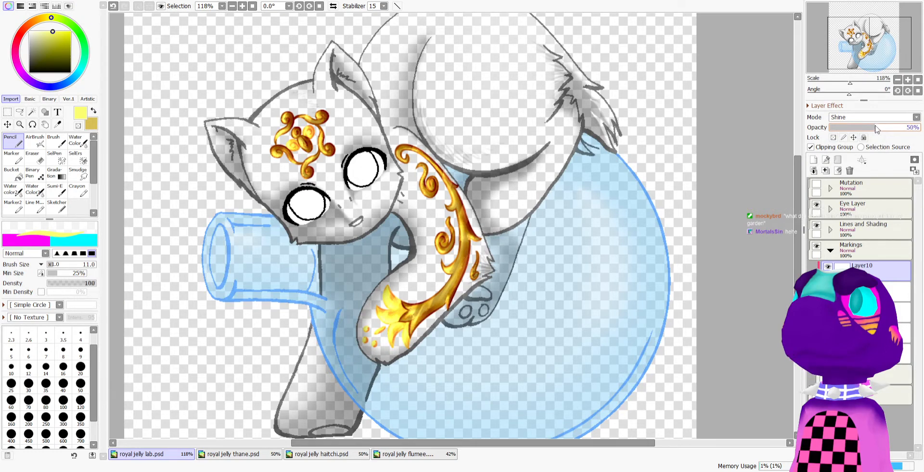
# Collapse the Markings folder and show the Mutation folder on the character
pyautogui.scroll(-2, 292, 266)
pyautogui.scroll(2, 341, 236)
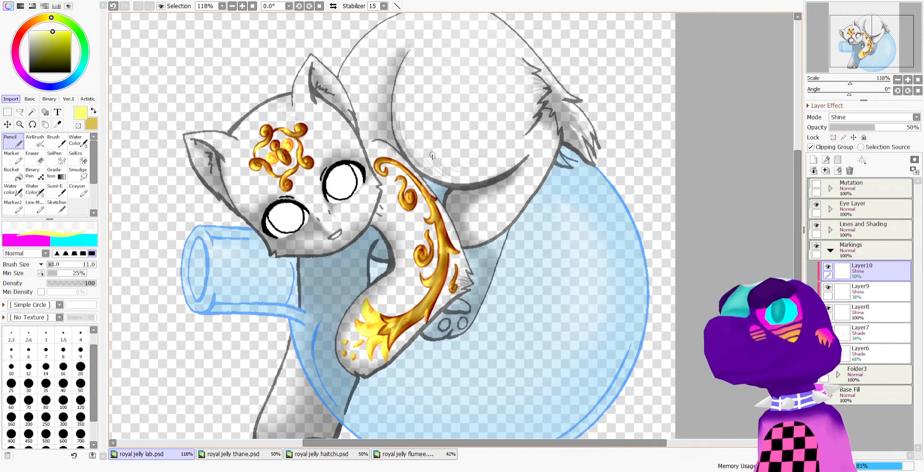
pyautogui.scroll(-1, 388, 186)
pyautogui.scroll(1, 388, 186)
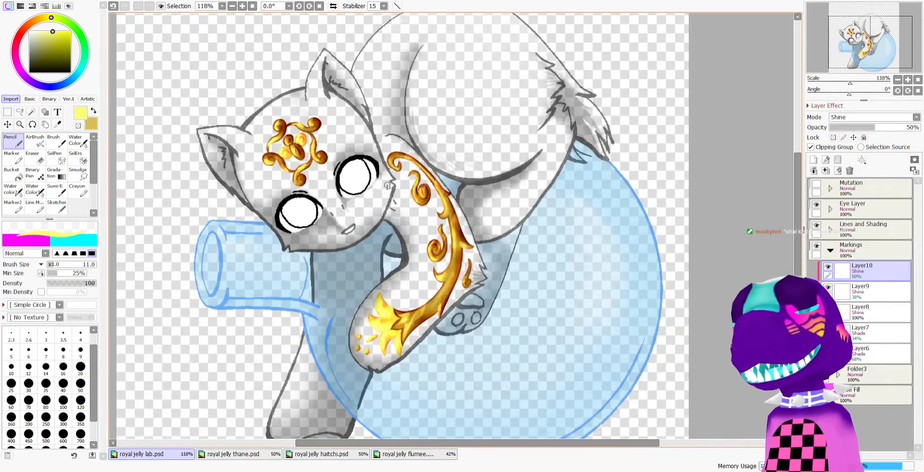
pyautogui.scroll(-2, 390, 181)
pyautogui.scroll(2, 393, 177)
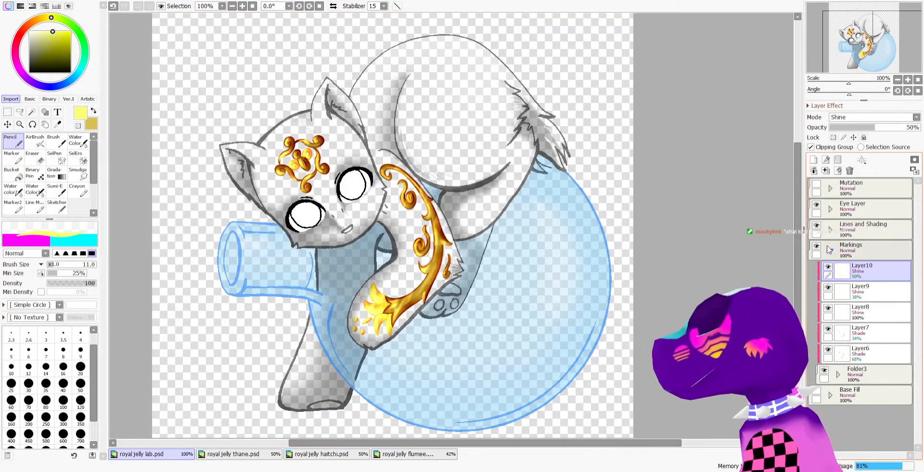
pyautogui.click(830, 250)
pyautogui.scroll(-1, 389, 184)
pyautogui.scroll(1, 389, 185)
pyautogui.click(816, 184)
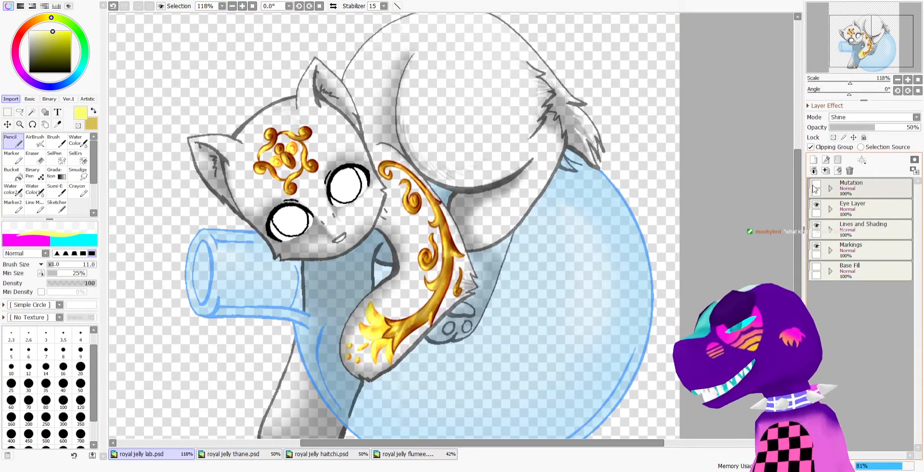
pyautogui.scroll(-1, 409, 125)
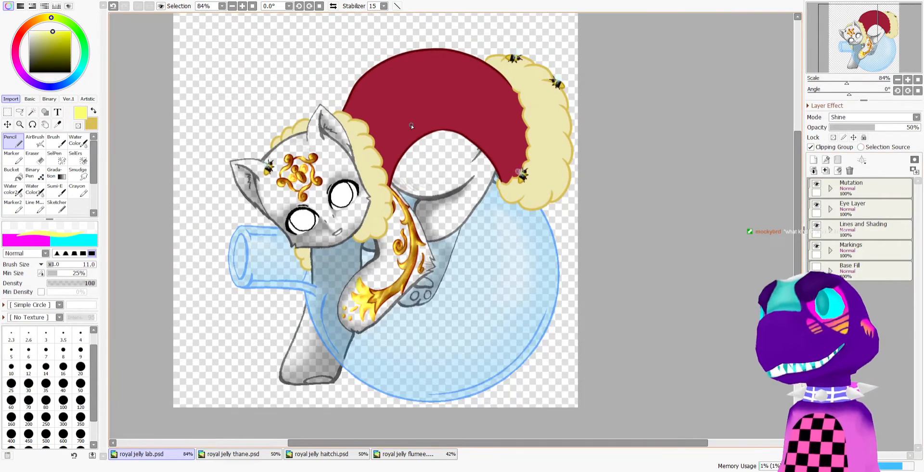
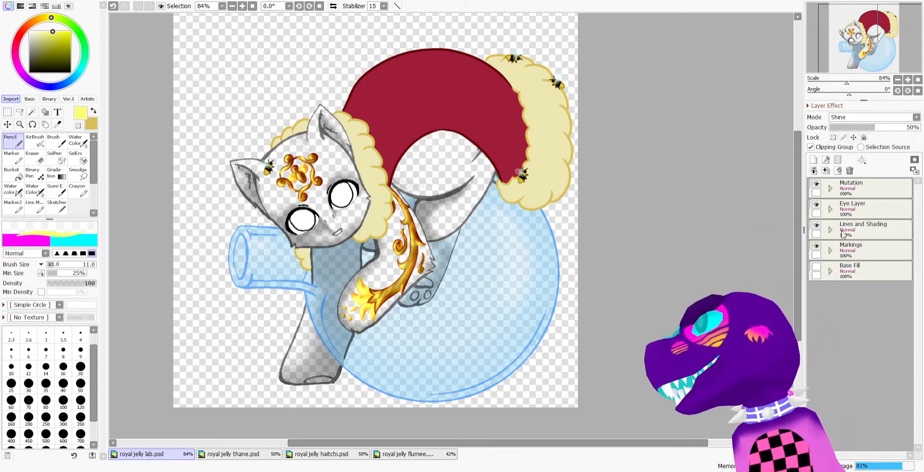
# Expand the Eye Layer folder and add a new layer above Eye Lines
pyautogui.click(831, 209)
pyautogui.click(849, 231)
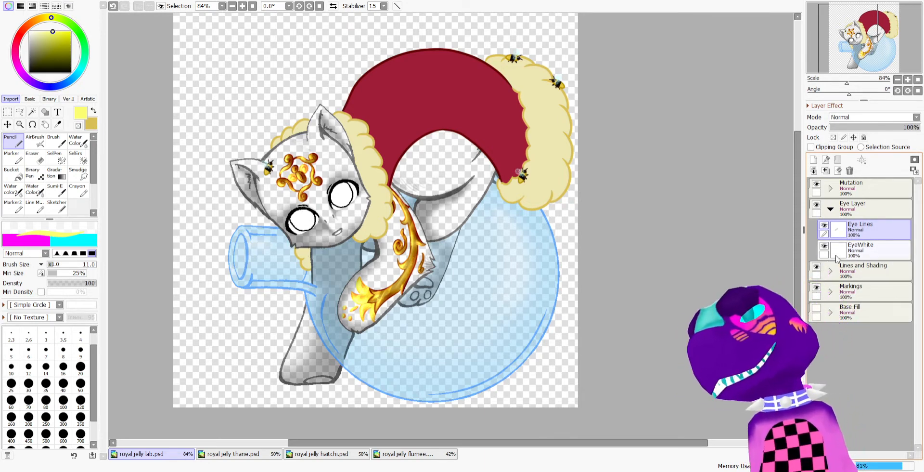
pyautogui.click(814, 170)
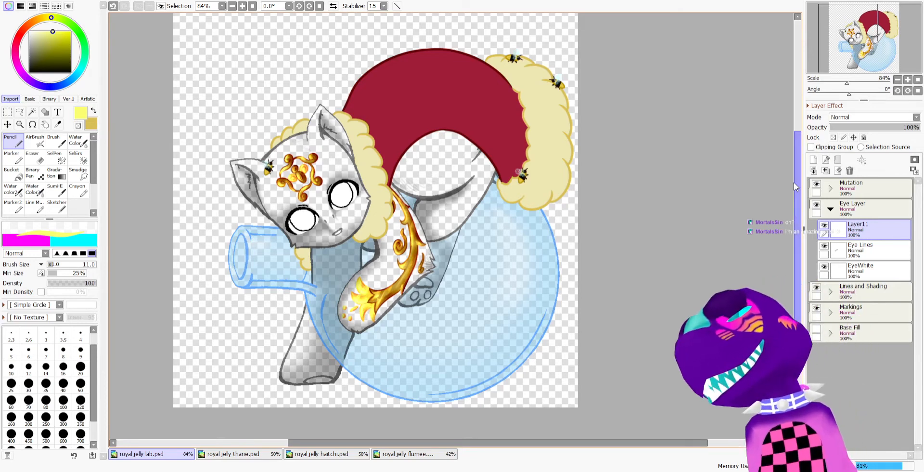
pyautogui.scroll(-3, 418, 137)
pyautogui.scroll(5, 424, 140)
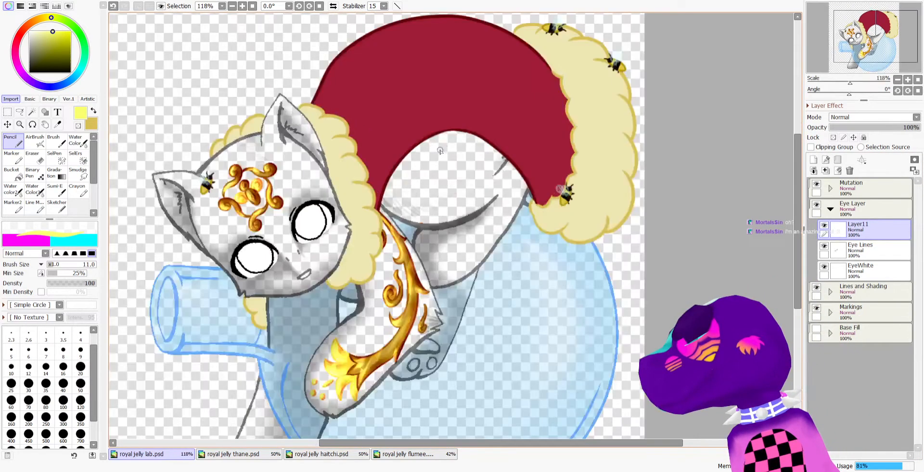
pyautogui.moveTo(269, 250); pyautogui.dragTo(272, 230)
pyautogui.scroll(3, 273, 230)
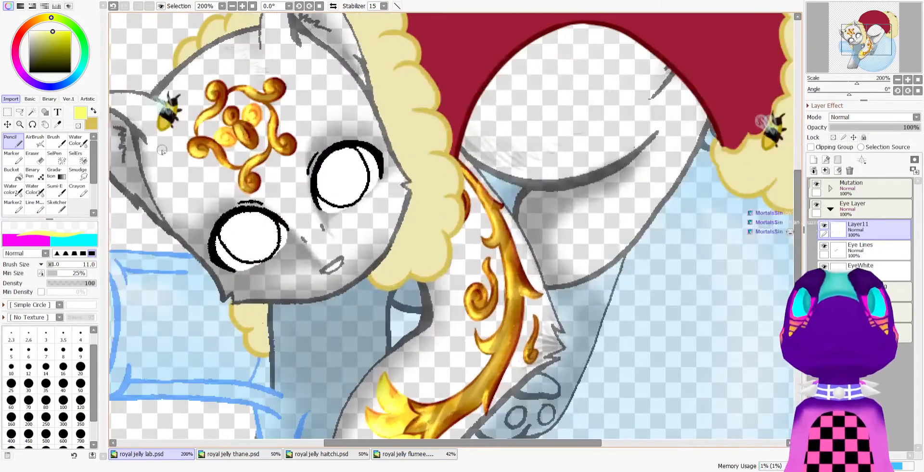
pyautogui.click(71, 73)
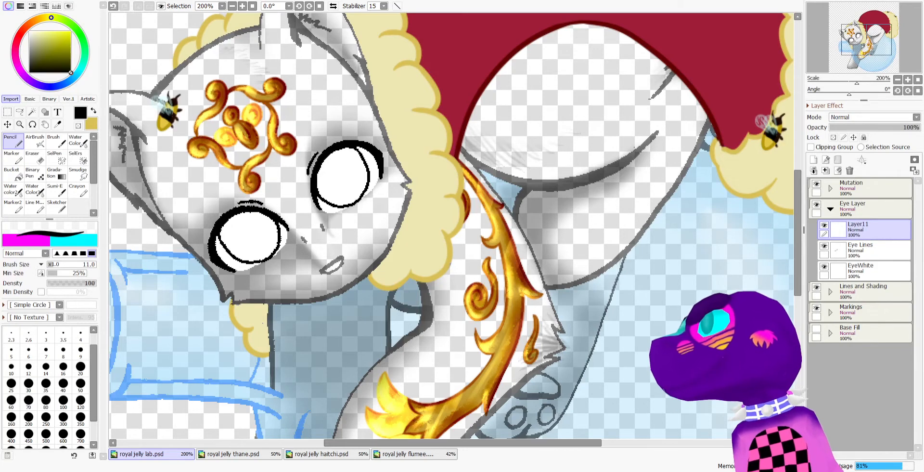
pyautogui.scroll(-3, 266, 221)
pyautogui.scroll(2, 266, 218)
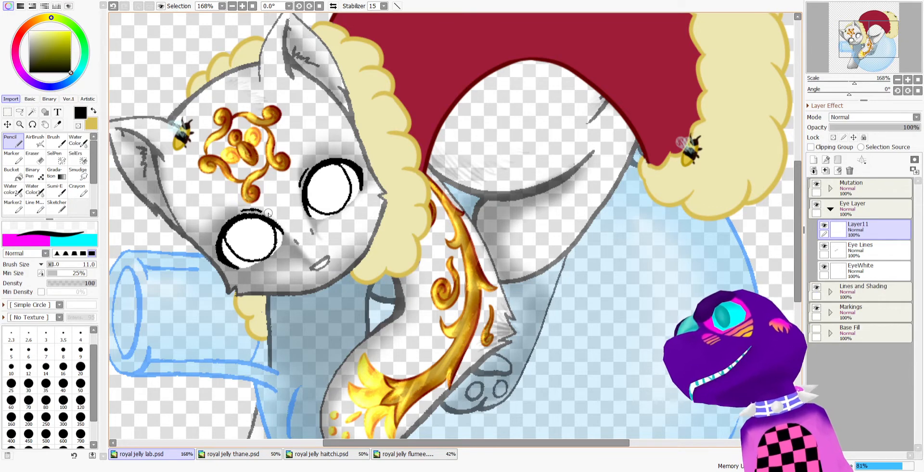
# Draw a curved upper lid line across the lower eye with the size 5 Pencil in bright green
pyautogui.scroll(3, 284, 199)
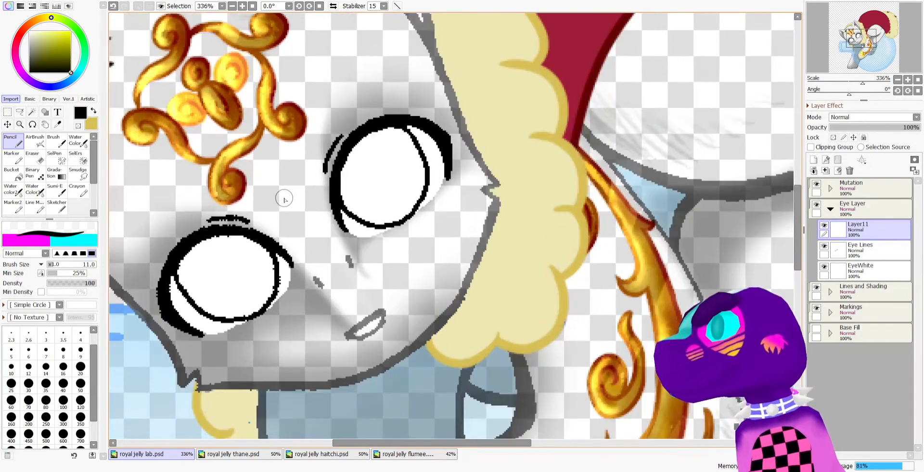
pyautogui.click(75, 28)
pyautogui.click(71, 32)
pyautogui.click(51, 264)
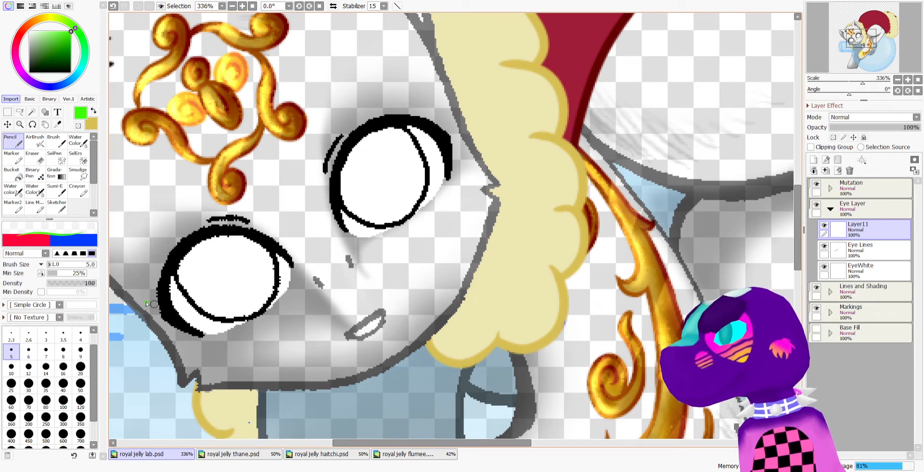
pyautogui.moveTo(146, 302)
pyautogui.mouseDown()
pyautogui.moveTo(219, 256)
pyautogui.moveTo(282, 241)
pyautogui.mouseUp()
pyautogui.hotkey('ctrl', 'z')
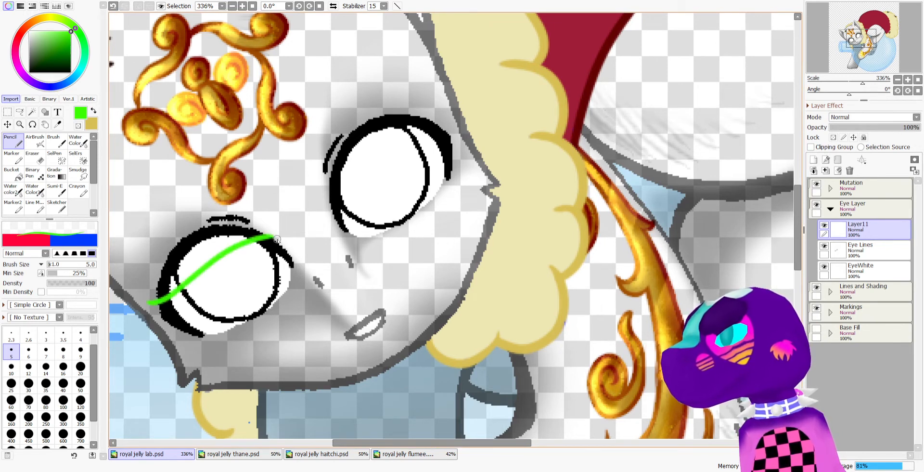
pyautogui.hotkey('ctrl', 'z')
pyautogui.moveTo(144, 305)
pyautogui.mouseDown()
pyautogui.moveTo(170, 298)
pyautogui.moveTo(250, 248)
pyautogui.moveTo(286, 242)
pyautogui.mouseUp()
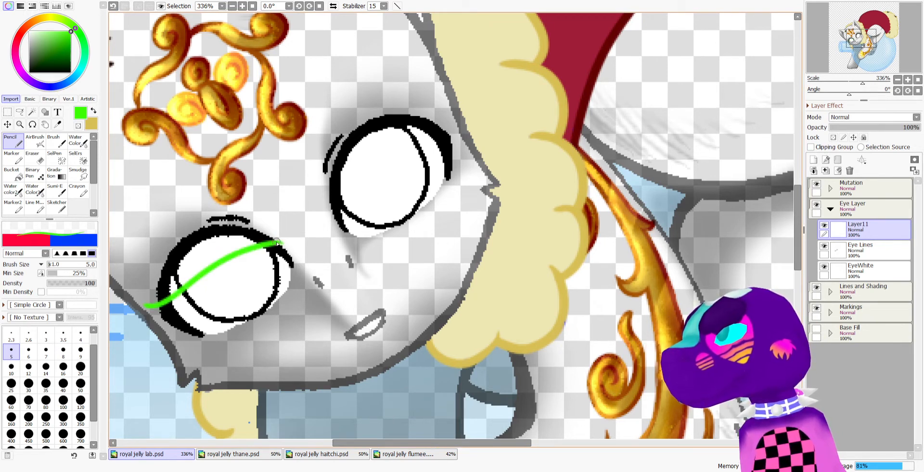
pyautogui.moveTo(199, 278); pyautogui.dragTo(217, 276)
pyautogui.hotkey('ctrl', 'z')
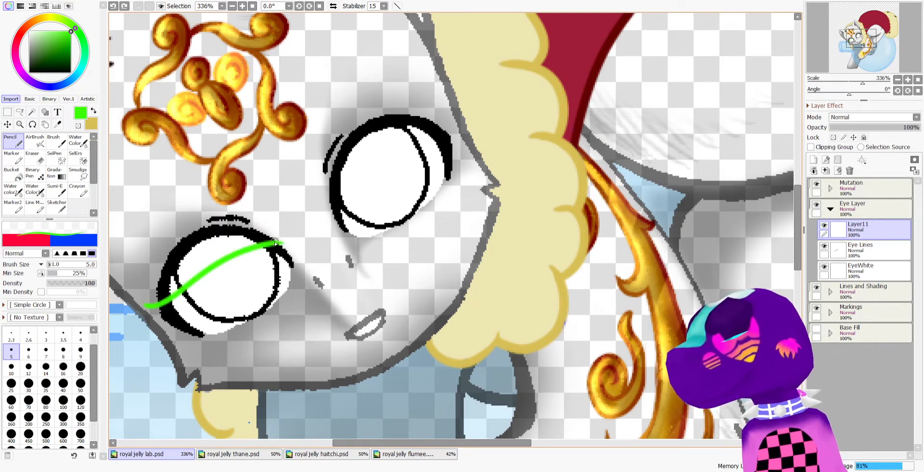
pyautogui.moveTo(279, 243)
pyautogui.mouseDown()
pyautogui.moveTo(245, 249)
pyautogui.moveTo(143, 302)
pyautogui.mouseUp()
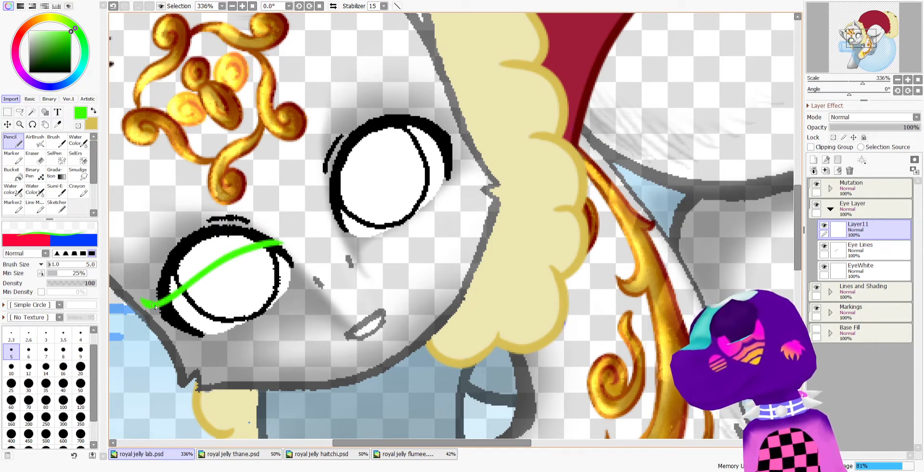
# Thicken the green upper lid line with the size 7 Pencil and clean up its inner end near the nose
pyautogui.press('e')
pyautogui.press('e')
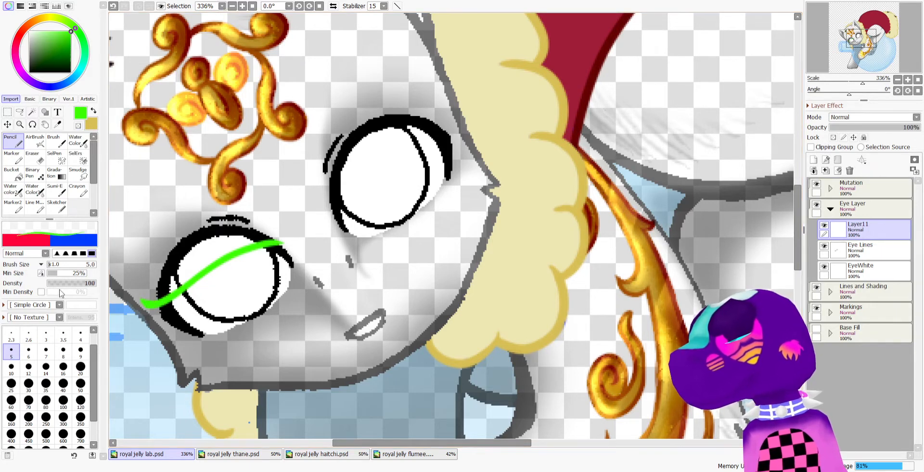
pyautogui.press(']')
pyautogui.press(']')
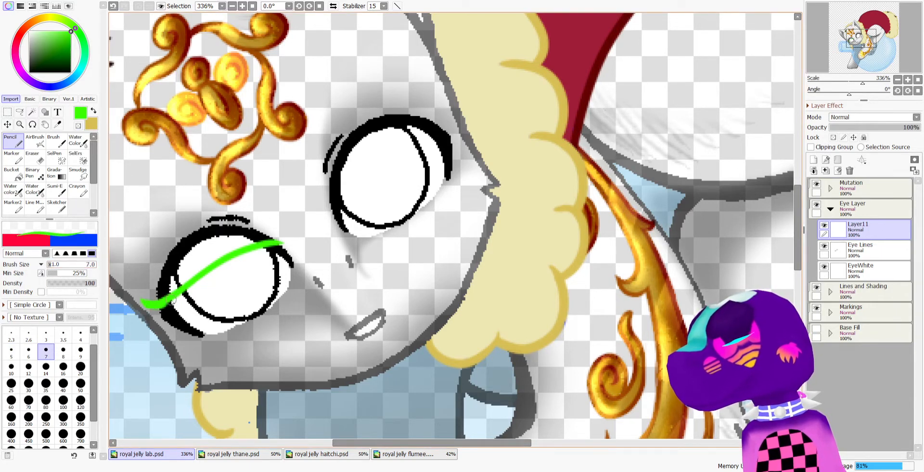
pyautogui.moveTo(172, 300)
pyautogui.mouseDown()
pyautogui.moveTo(239, 247)
pyautogui.moveTo(284, 241)
pyautogui.mouseUp()
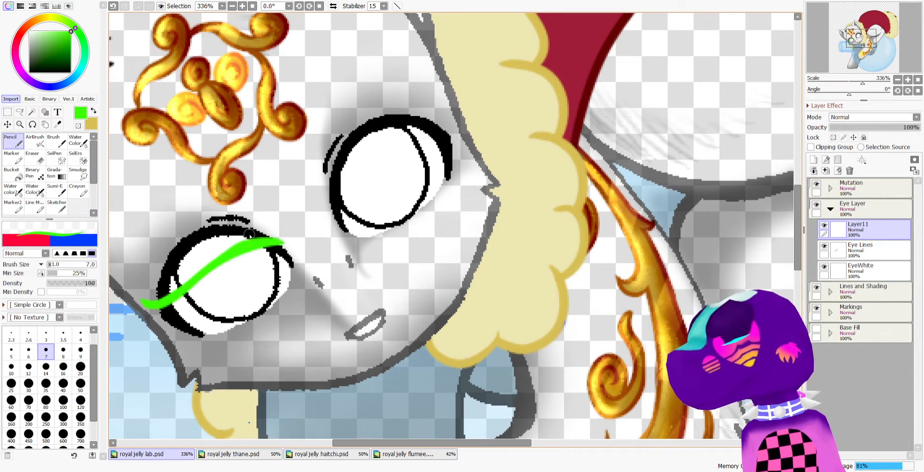
pyautogui.press('c')
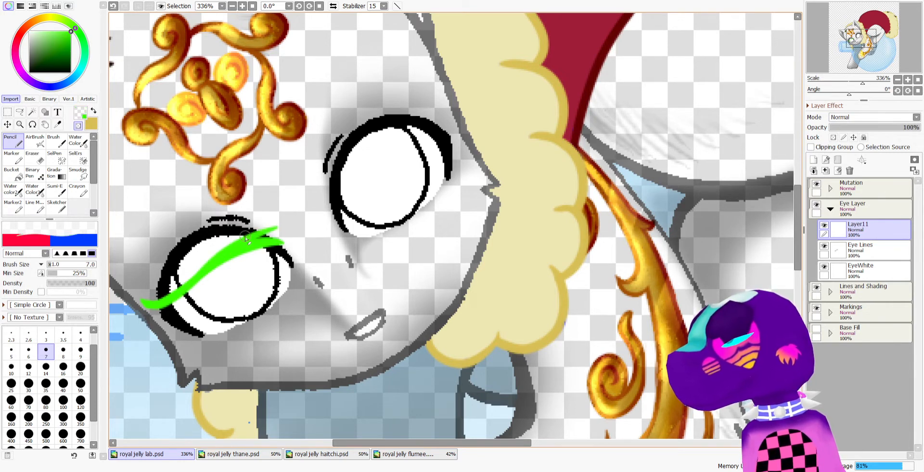
pyautogui.moveTo(222, 249); pyautogui.dragTo(289, 225)
pyautogui.press('-')
pyautogui.moveTo(205, 276)
pyautogui.mouseDown()
pyautogui.moveTo(223, 255)
pyautogui.moveTo(282, 229)
pyautogui.mouseUp()
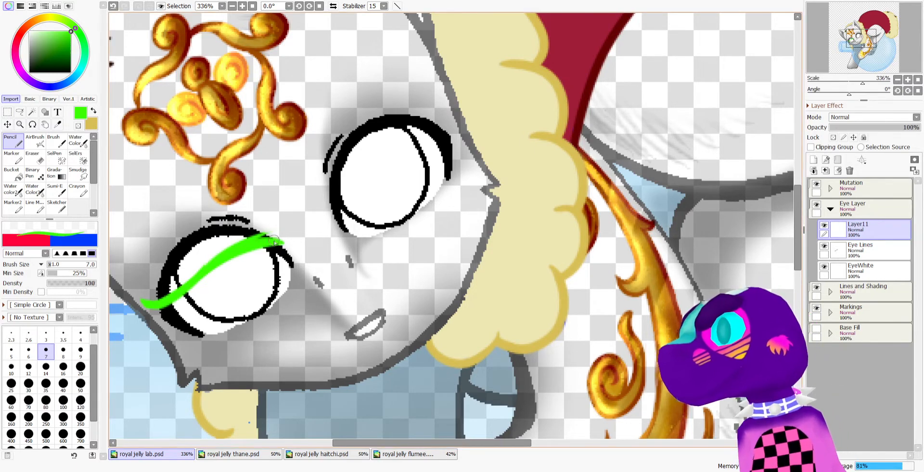
# Draw a green lower lid line along the bottom of the lower eye and extend the lid at its inner corner
pyautogui.moveTo(259, 245)
pyautogui.mouseDown()
pyautogui.moveTo(275, 287)
pyautogui.moveTo(239, 315)
pyautogui.moveTo(186, 322)
pyautogui.mouseUp()
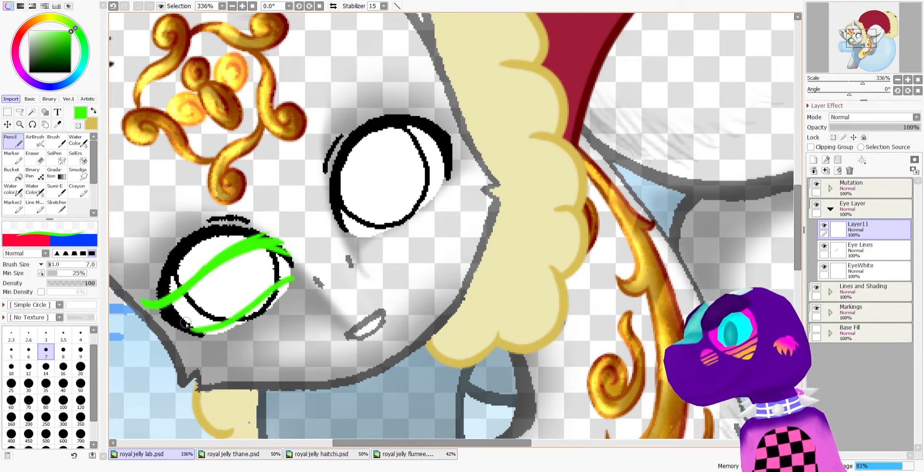
pyautogui.press('-')
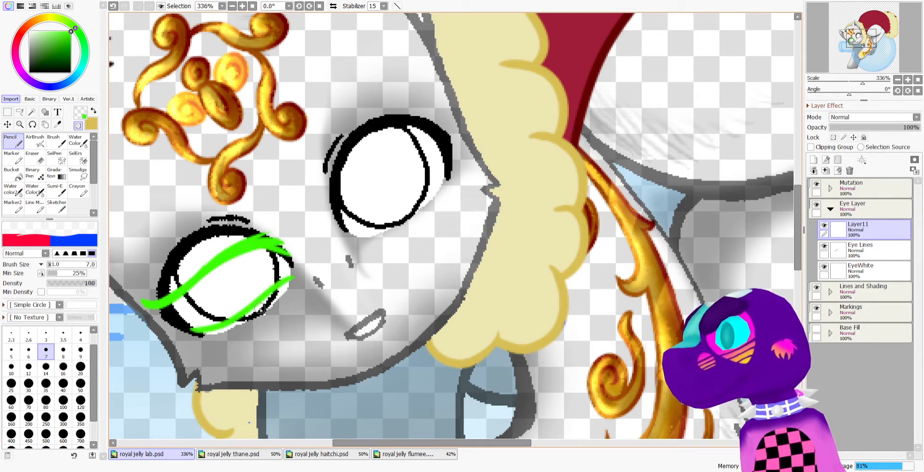
pyautogui.press('-')
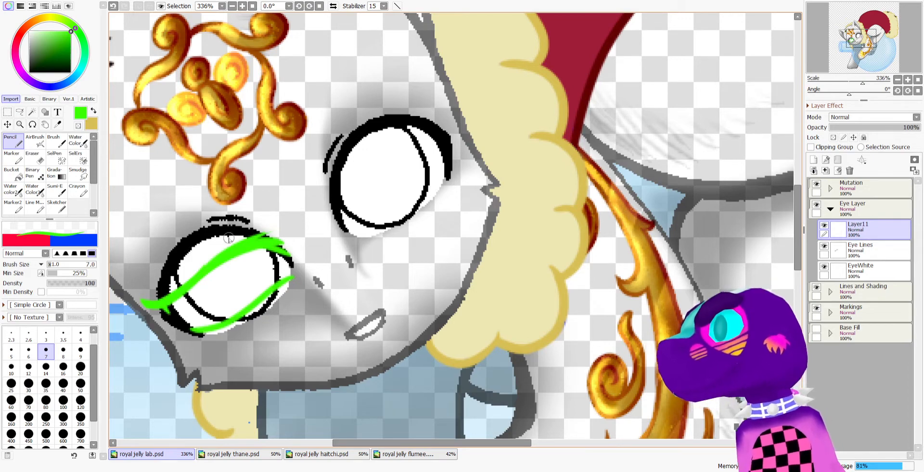
# Draw a short, tapered green stroke on the chin just below the mouth
pyautogui.scroll(-3, 359, 222)
pyautogui.scroll(2, 359, 217)
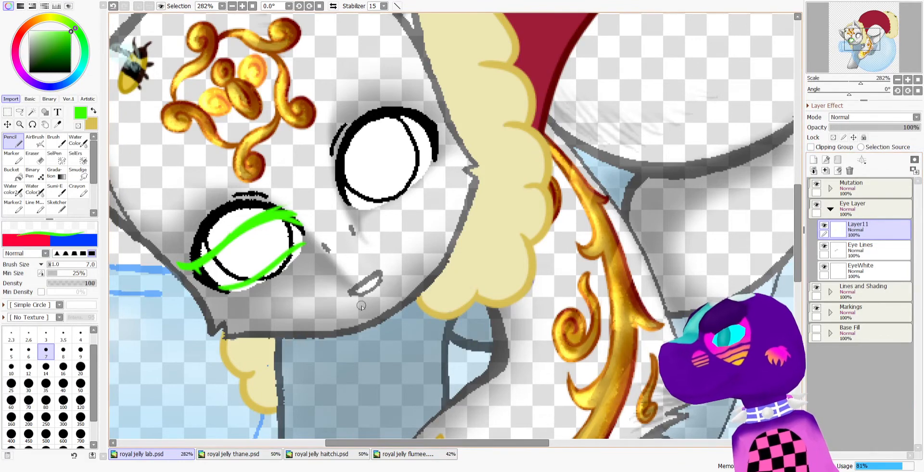
pyautogui.moveTo(356, 318); pyautogui.dragTo(401, 283)
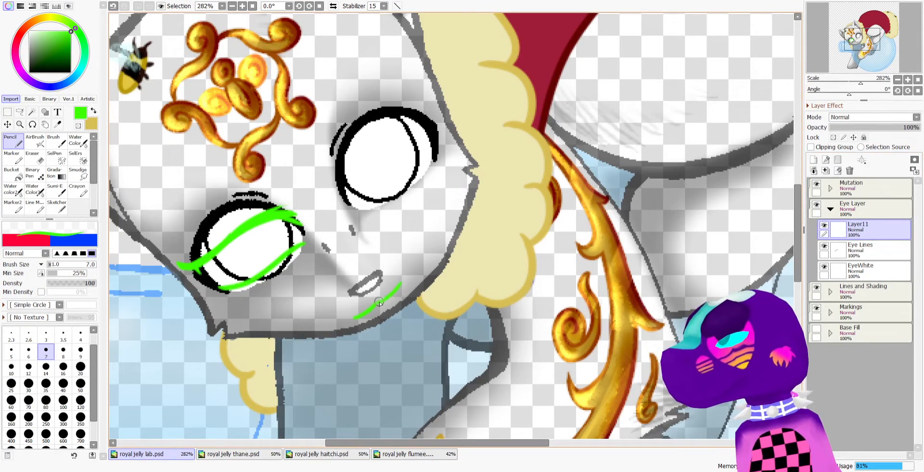
pyautogui.press('e')
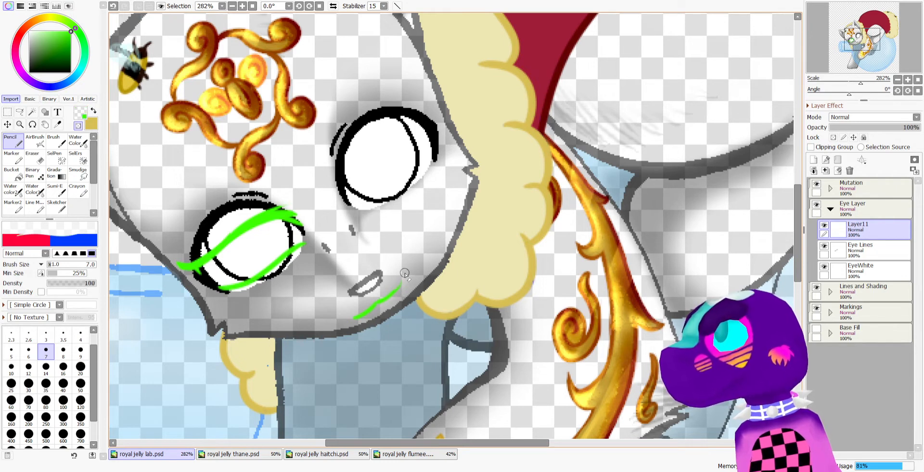
pyautogui.press('e')
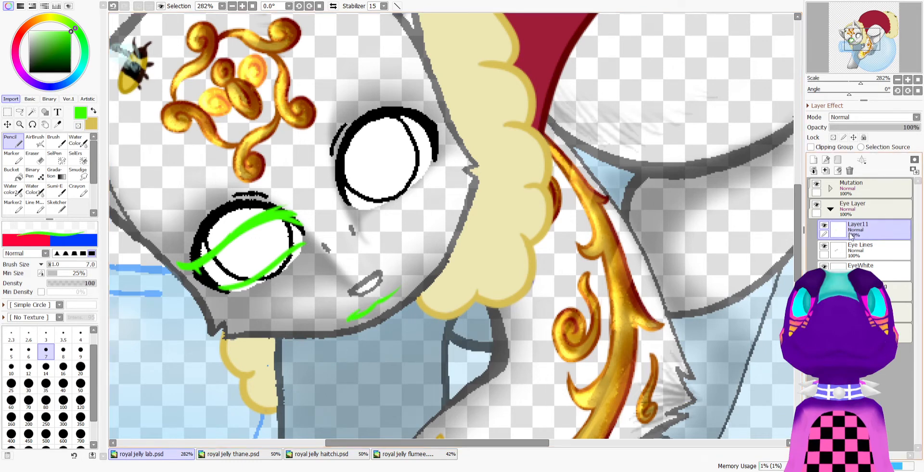
# Hide the Eye Lines and EyeWhite layers and add a new layer between Layer11 and Eye Lines
pyautogui.click(825, 246)
pyautogui.click(825, 265)
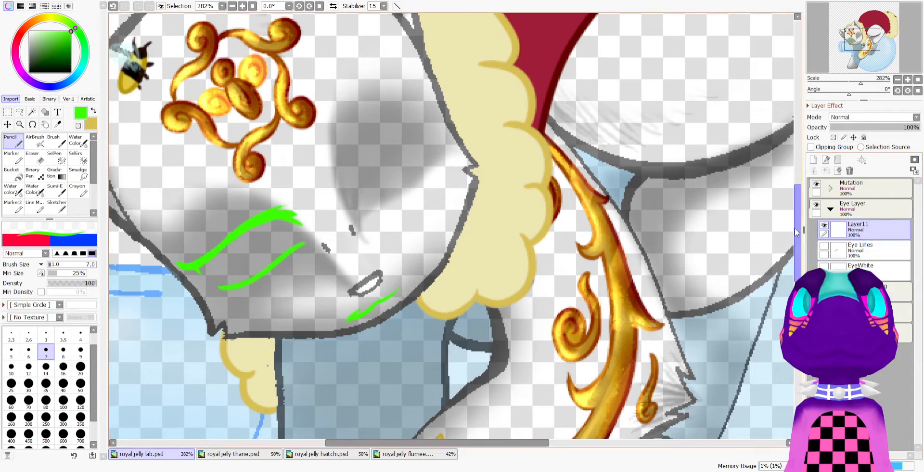
pyautogui.press('-')
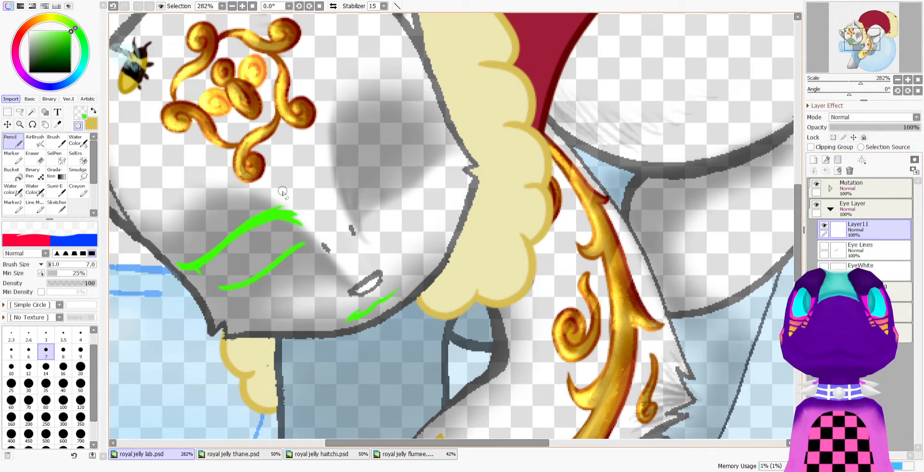
pyautogui.click(867, 251)
pyautogui.click(814, 160)
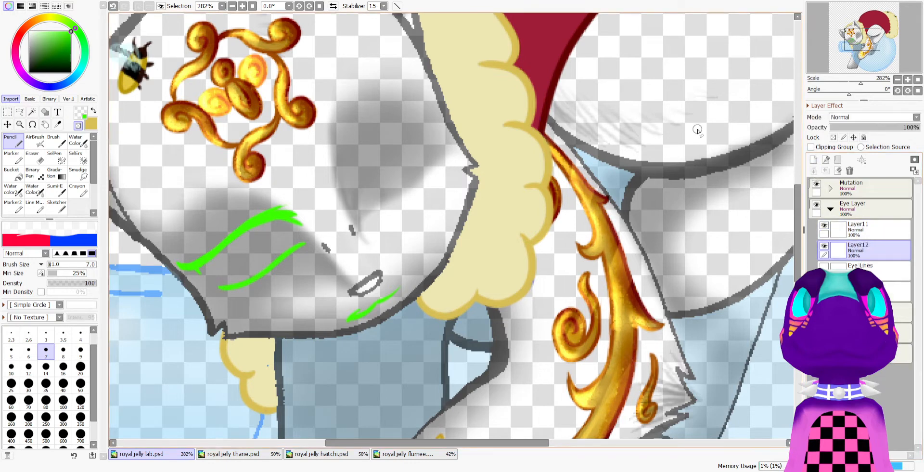
# Outline the eye shape between the green lid lines in bright red and fill it with the Bucket
pyautogui.click(22, 34)
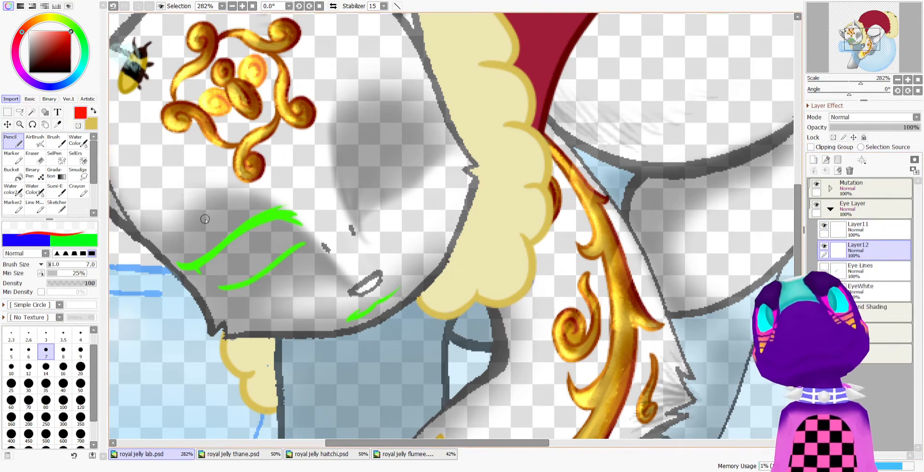
pyautogui.moveTo(203, 269)
pyautogui.mouseDown()
pyautogui.moveTo(220, 283)
pyautogui.moveTo(209, 278)
pyautogui.moveTo(249, 280)
pyautogui.moveTo(303, 234)
pyautogui.moveTo(291, 226)
pyautogui.moveTo(305, 237)
pyautogui.moveTo(296, 242)
pyautogui.moveTo(288, 225)
pyautogui.mouseUp()
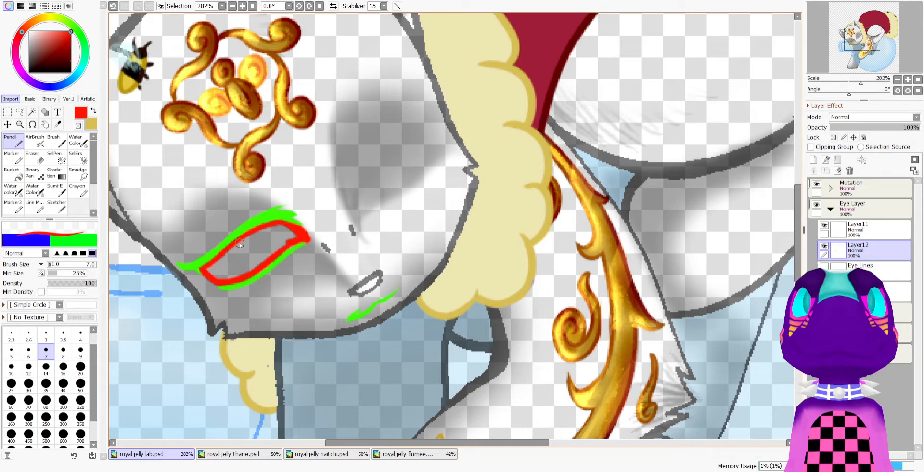
pyautogui.click(14, 173)
pyautogui.click(255, 250)
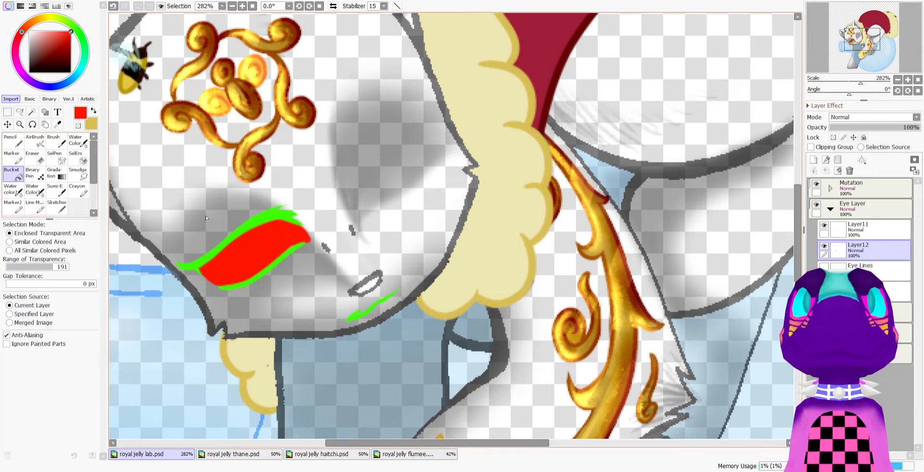
pyautogui.click(10, 141)
pyautogui.click(78, 125)
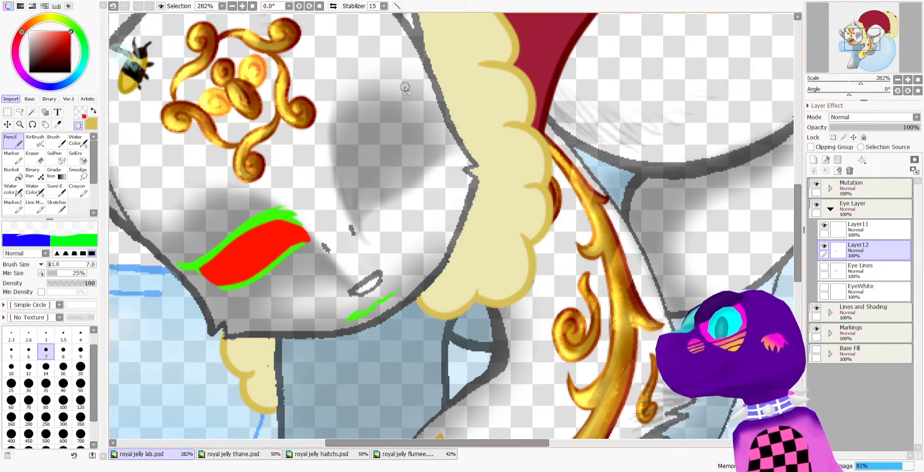
# Lock the transparency of Layer11 and recolour its green lid and chin lines black with the size 175 Binary Pen
pyautogui.scroll(-6, 325, 140)
pyautogui.scroll(5, 293, 163)
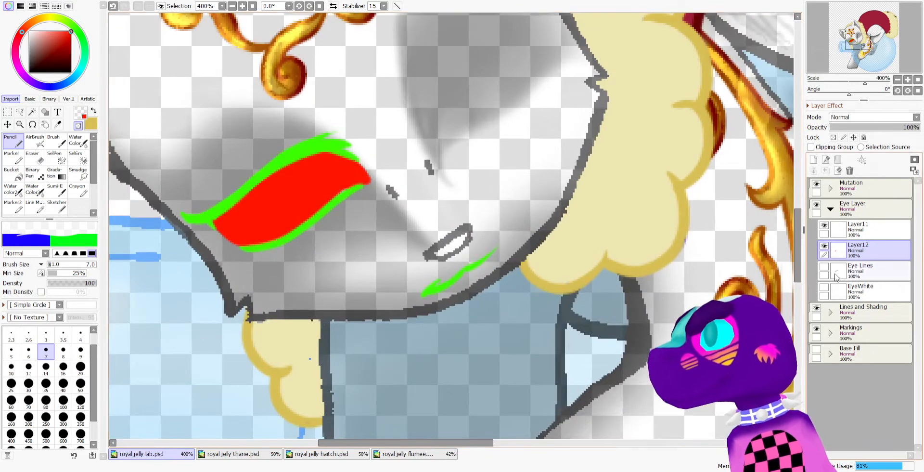
pyautogui.click(862, 237)
pyautogui.click(834, 137)
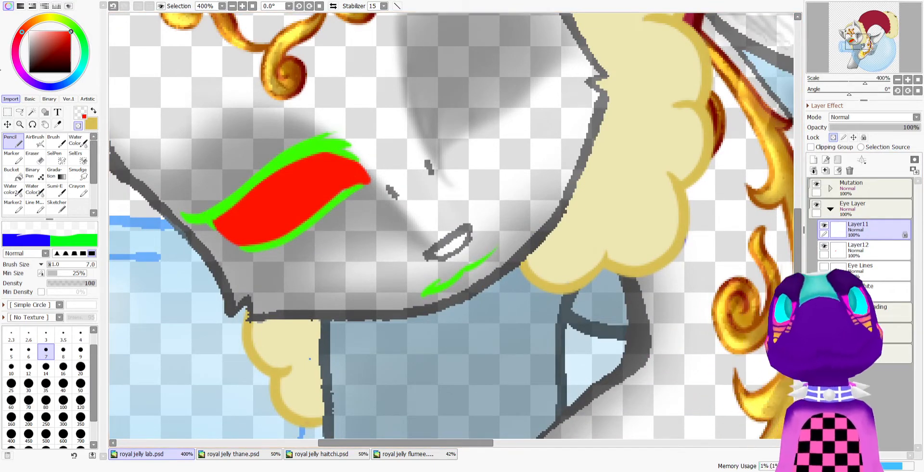
pyautogui.click(41, 55)
pyautogui.moveTo(40, 54); pyautogui.dragTo(72, 73)
pyautogui.click(33, 173)
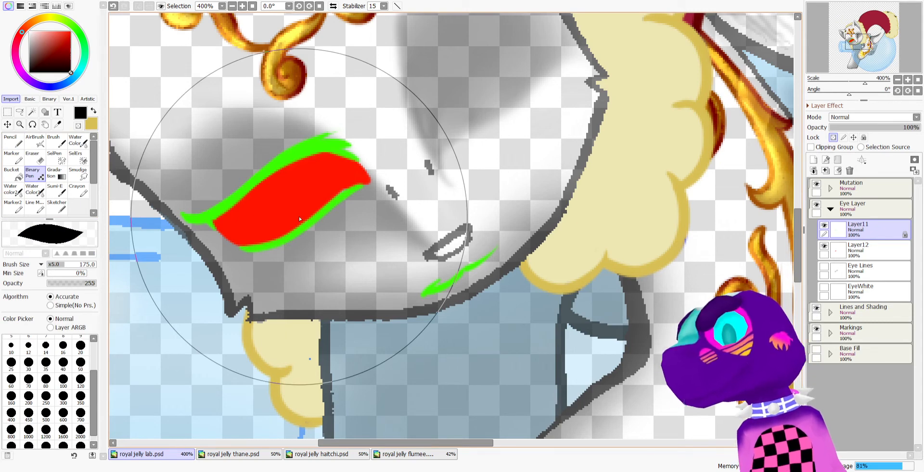
pyautogui.moveTo(330, 226); pyautogui.dragTo(315, 255)
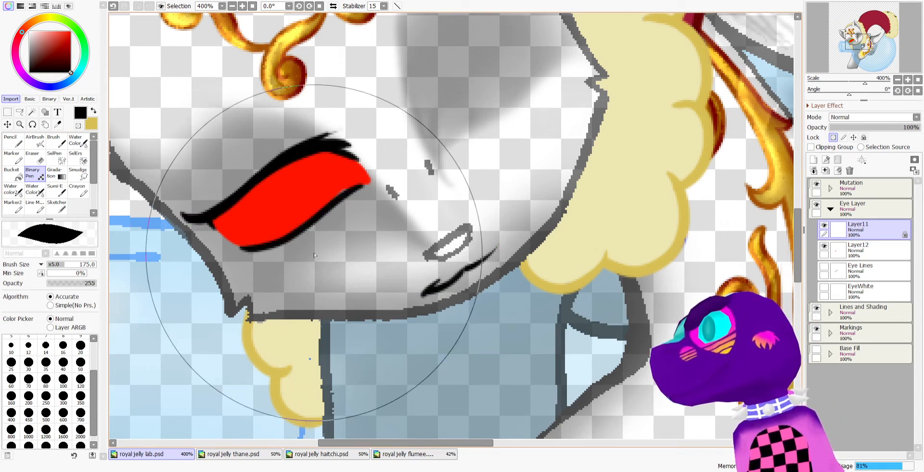
# Make Layer12 the active layer and choose the Pencil with a bright red colour
pyautogui.scroll(-4, 309, 240)
pyautogui.scroll(3, 307, 233)
pyautogui.click(892, 247)
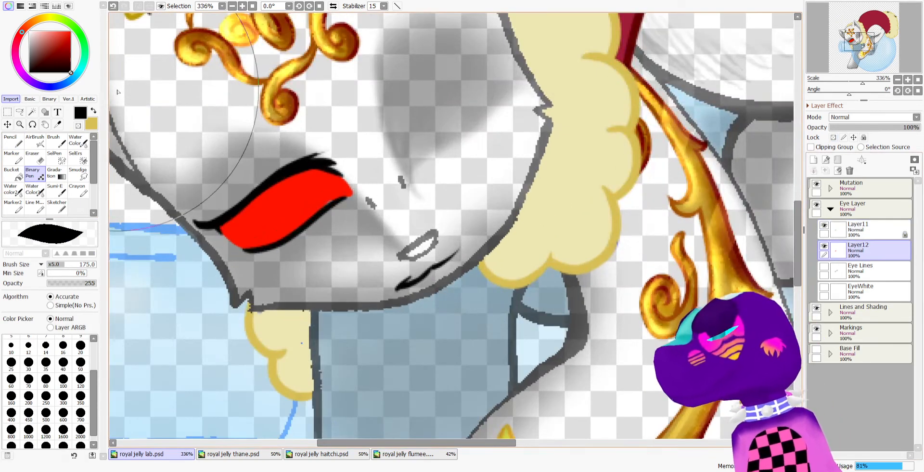
pyautogui.click(71, 31)
pyautogui.click(11, 141)
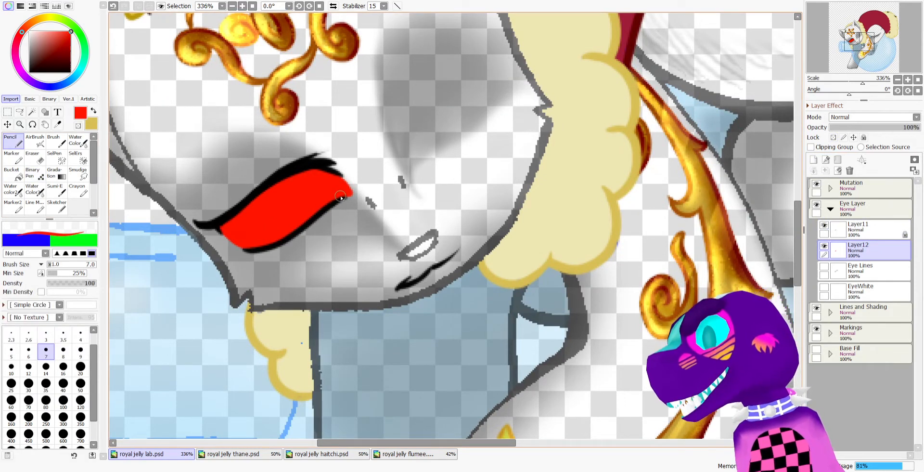
# Add a new folder directly above Layer12 and create a new layer inside it
pyautogui.scroll(-5, 344, 194)
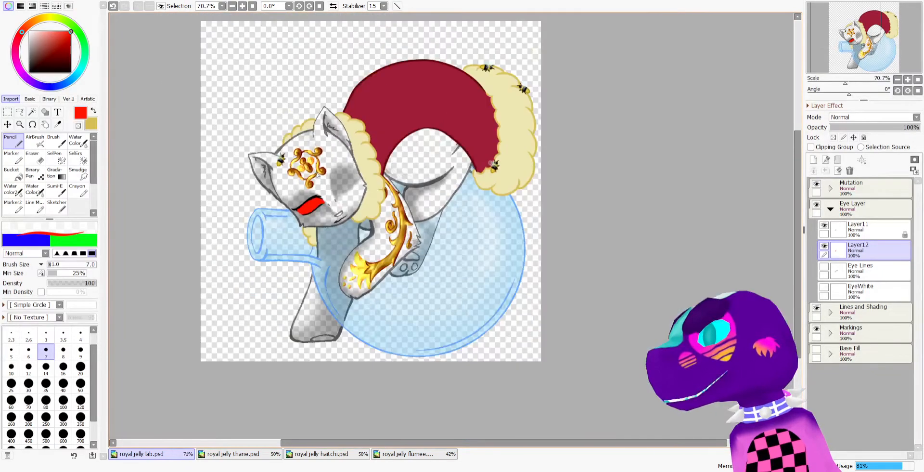
pyautogui.scroll(2, 318, 188)
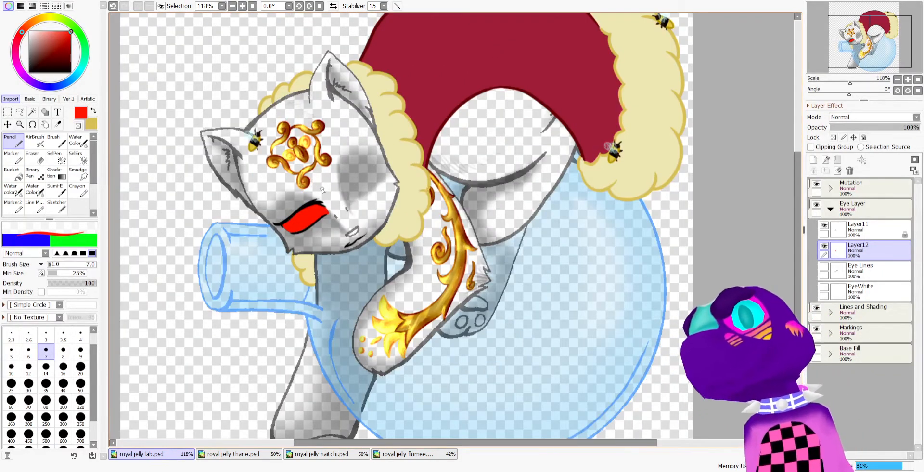
pyautogui.scroll(2, 285, 165)
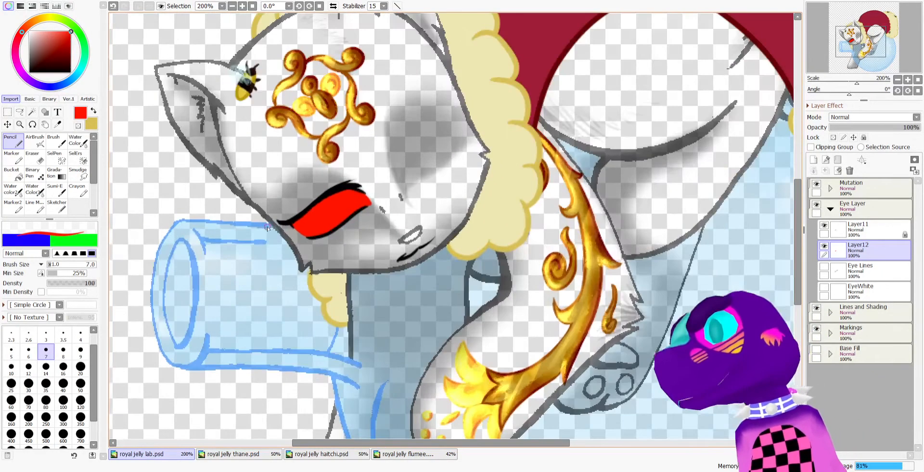
pyautogui.scroll(-3, 337, 168)
pyautogui.scroll(4, 398, 169)
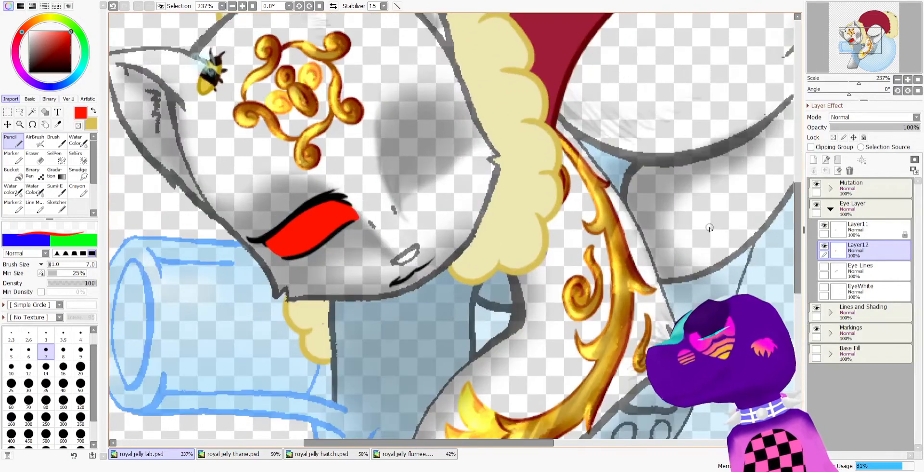
pyautogui.scroll(-4, 709, 227)
pyautogui.scroll(4, 739, 130)
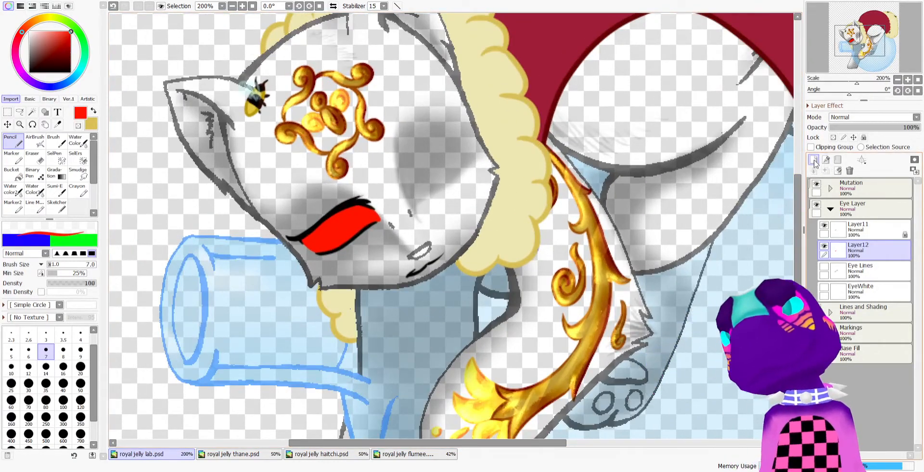
pyautogui.click(839, 161)
pyautogui.click(814, 161)
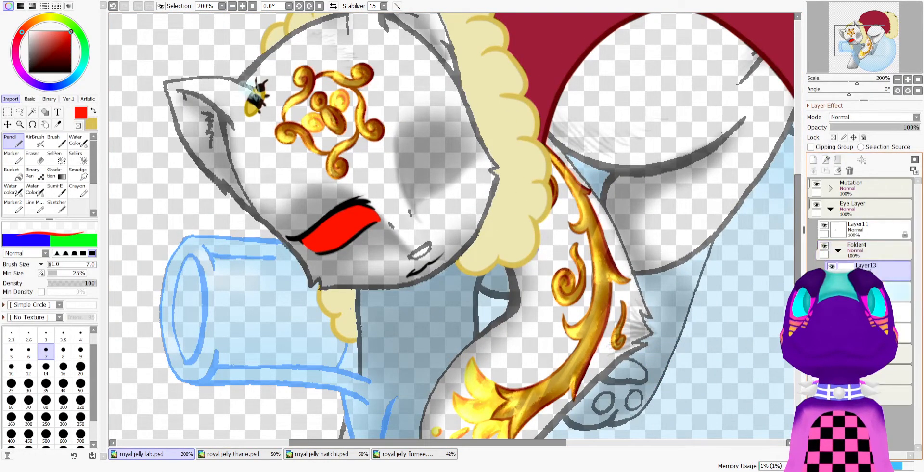
# Lock the transparency of Layer12 and recolour the red eye shape white with the size 175 Binary Pen
pyautogui.click(867, 292)
pyautogui.click(834, 137)
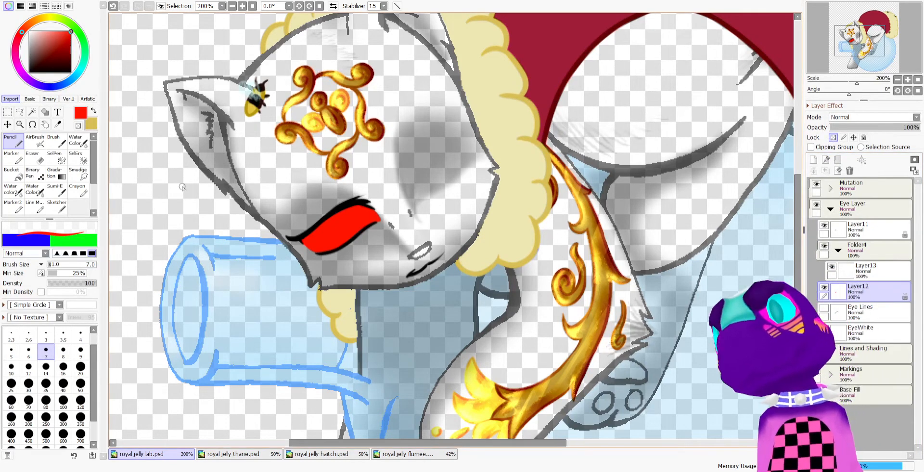
pyautogui.click(31, 29)
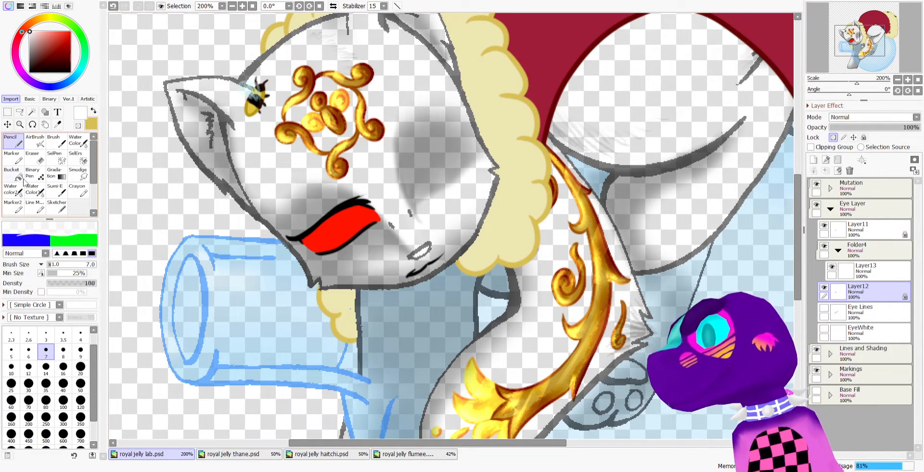
pyautogui.click(32, 173)
pyautogui.moveTo(292, 215); pyautogui.dragTo(366, 221)
pyautogui.scroll(-1, 378, 226)
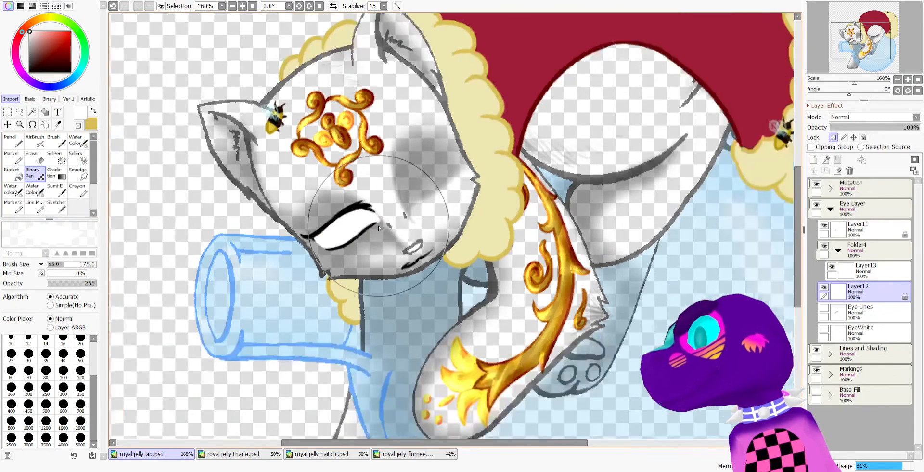
# Draw a filled orange circle over the white eye shape as the iris, with Layer13 active
pyautogui.click(867, 271)
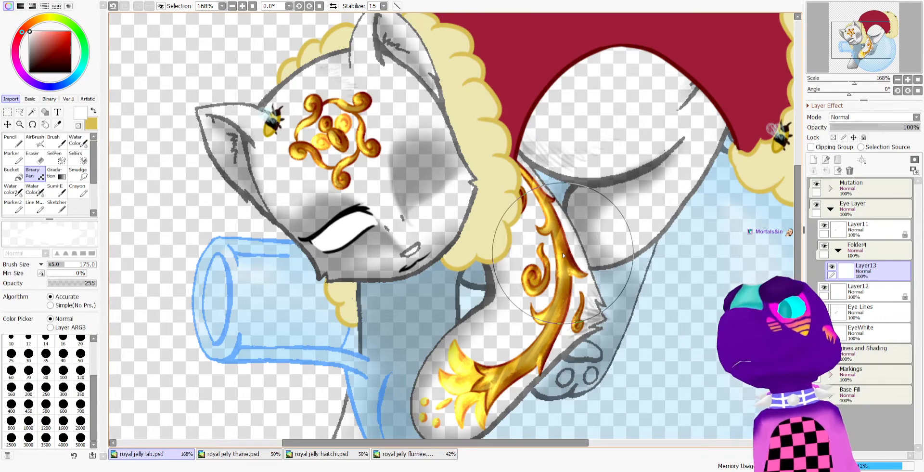
pyautogui.scroll(3, 332, 199)
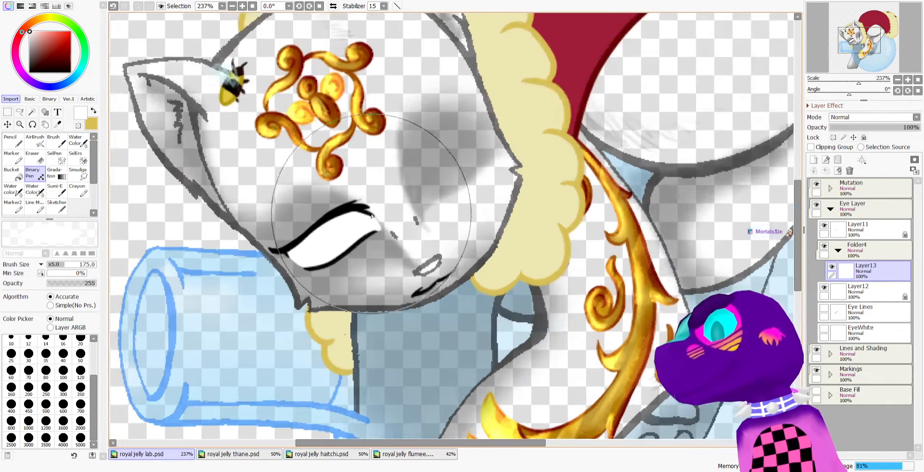
pyautogui.scroll(1, 360, 198)
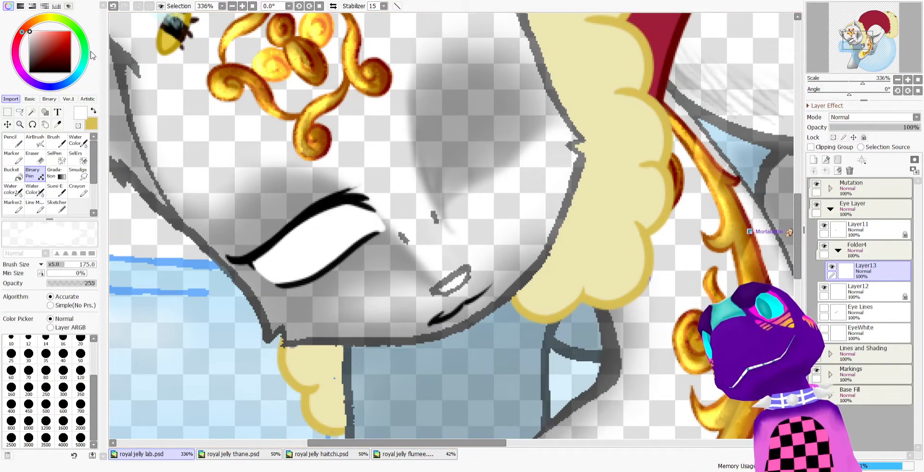
pyautogui.click(41, 21)
pyautogui.moveTo(57, 46); pyautogui.dragTo(61, 31)
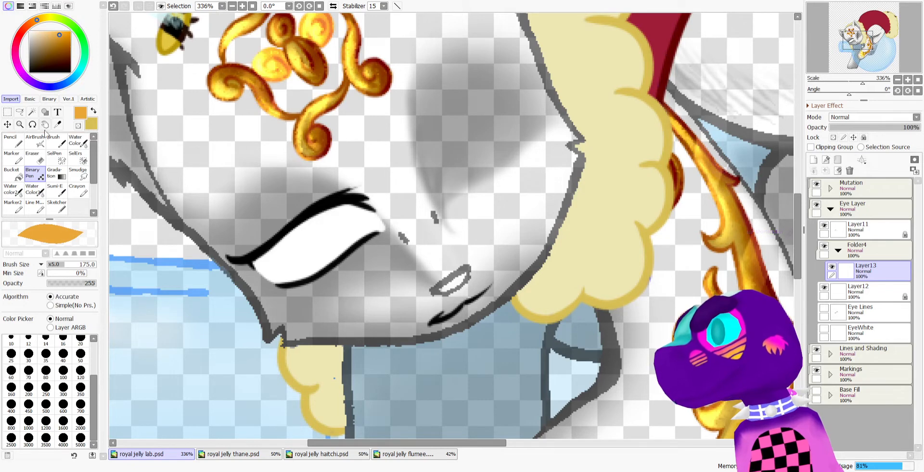
pyautogui.click(12, 141)
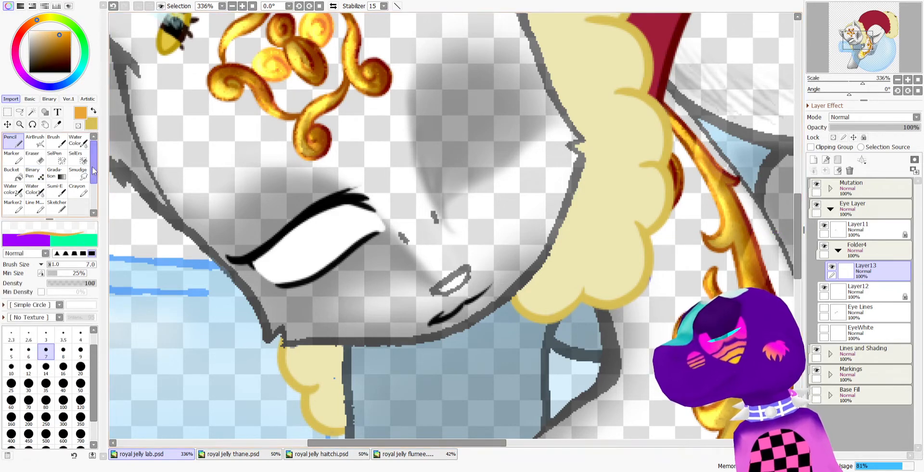
pyautogui.moveTo(451, 226); pyautogui.dragTo(462, 226)
pyautogui.click(44, 112)
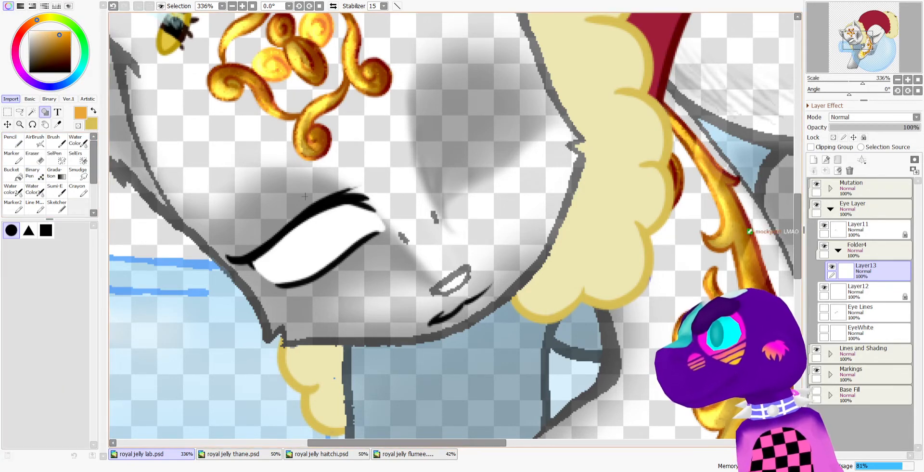
pyautogui.moveTo(272, 208); pyautogui.dragTo(358, 296)
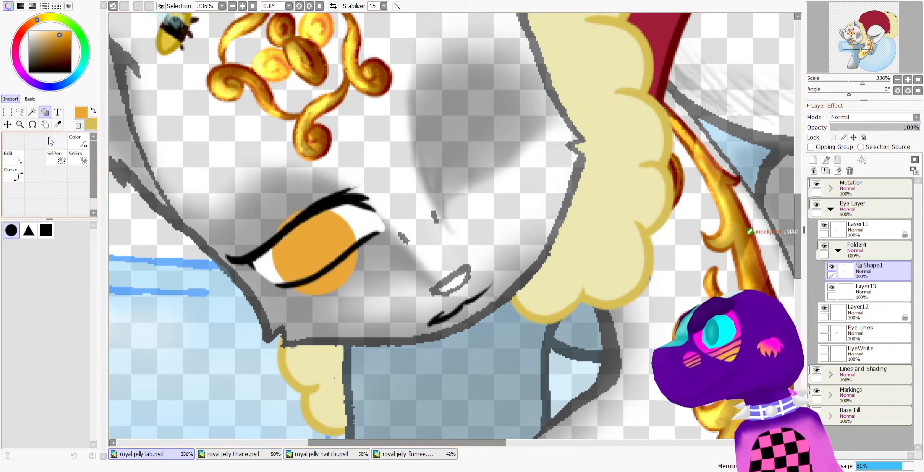
# Move the orange iris circle slightly upward so it sits partly above the upper lid line
pyautogui.click(7, 124)
pyautogui.moveTo(317, 205); pyautogui.dragTo(317, 181)
pyautogui.scroll(-3, 316, 181)
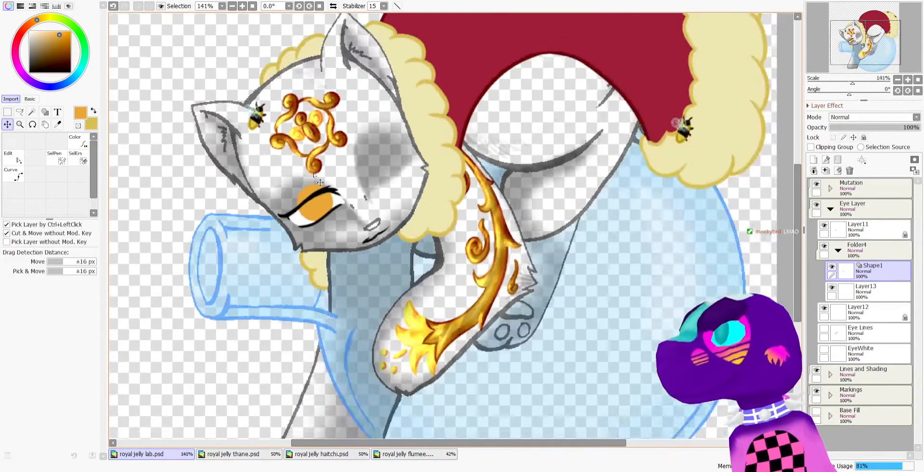
# Merge the circle's shape layer down into Layer13 and duplicate the merged layer
pyautogui.click(826, 171)
pyautogui.moveTo(814, 139); pyautogui.dragTo(814, 160)
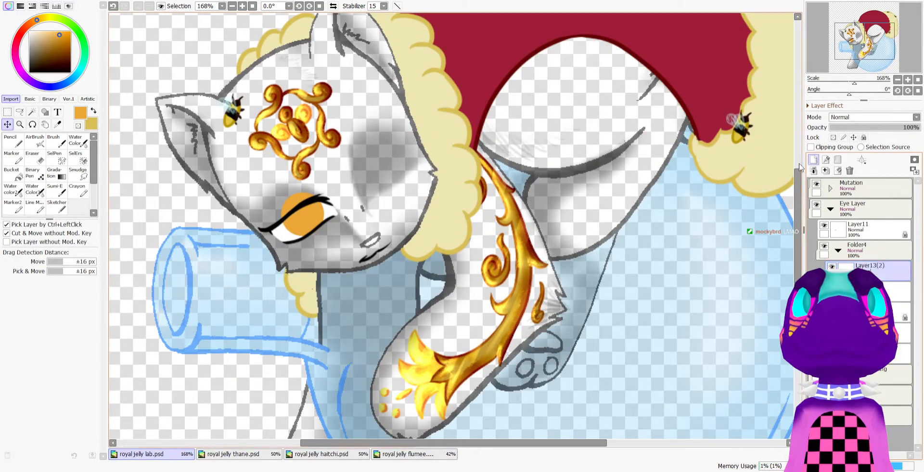
pyautogui.scroll(1, 345, 219)
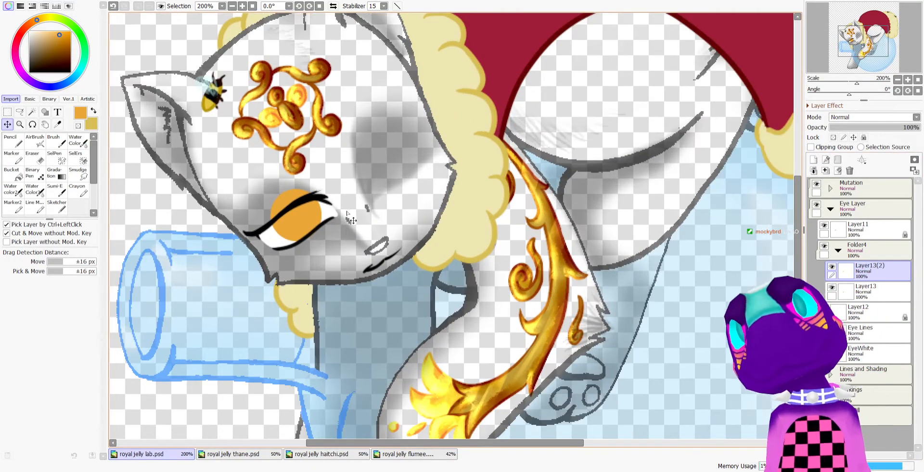
# Lock the transparency of the duplicated iris layer and recolour its circle very dark reddish brown with the Binary Pen
pyautogui.click(834, 137)
pyautogui.moveTo(69, 38); pyautogui.dragTo(72, 61)
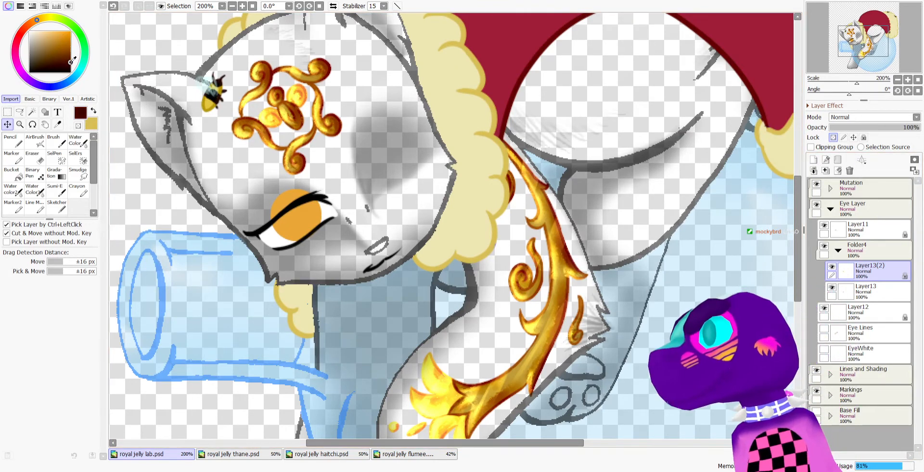
pyautogui.click(32, 172)
pyautogui.click(294, 212)
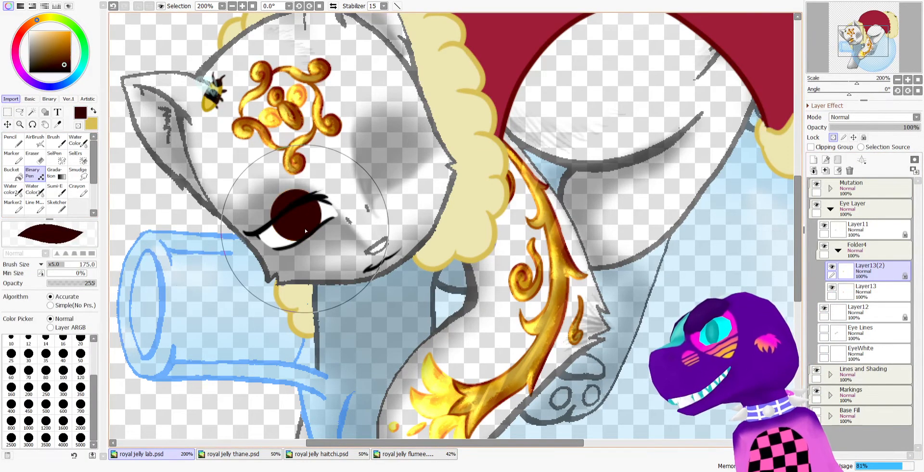
# Resize the dark circle to about two thirds of the orange iris's diameter and centre it within the iris as a pupil
pyautogui.scroll(1, 282, 183)
pyautogui.click(8, 113)
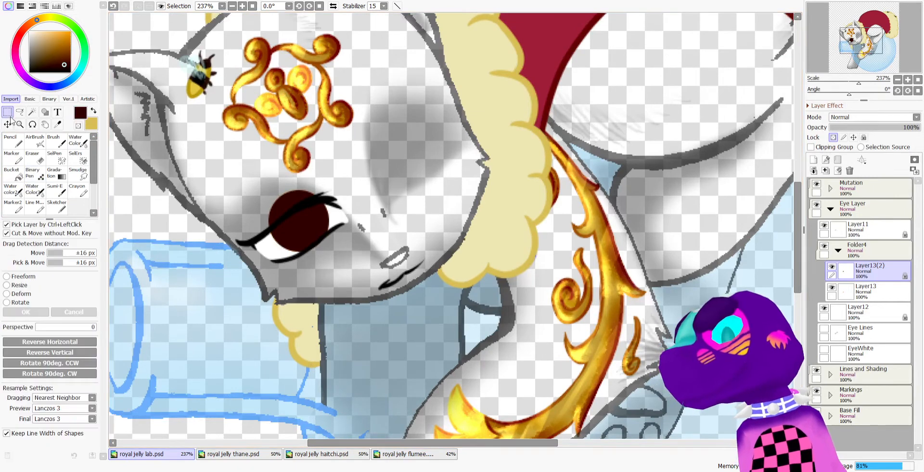
pyautogui.click(19, 285)
pyautogui.scroll(2, 219, 206)
pyautogui.moveTo(264, 194); pyautogui.dragTo(229, 230)
pyautogui.moveTo(187, 260); pyautogui.dragTo(224, 256)
pyautogui.scroll(-2, 242, 262)
pyautogui.scroll(1, 226, 258)
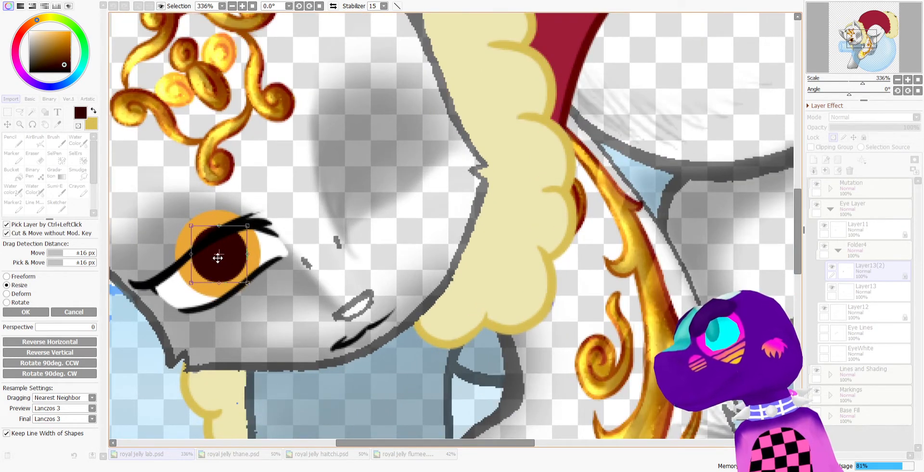
pyautogui.click(25, 312)
pyautogui.scroll(-2, 283, 230)
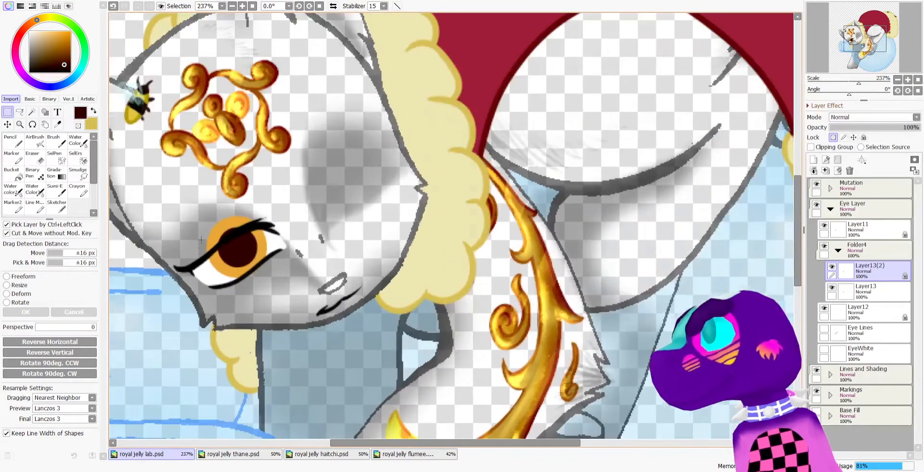
# Pair a medium red with the dark brown and set the Gradation tool to FG Color to BG Color
pyautogui.scroll(2, 201, 248)
pyautogui.scroll(-2, 201, 248)
pyautogui.scroll(2, 764, 290)
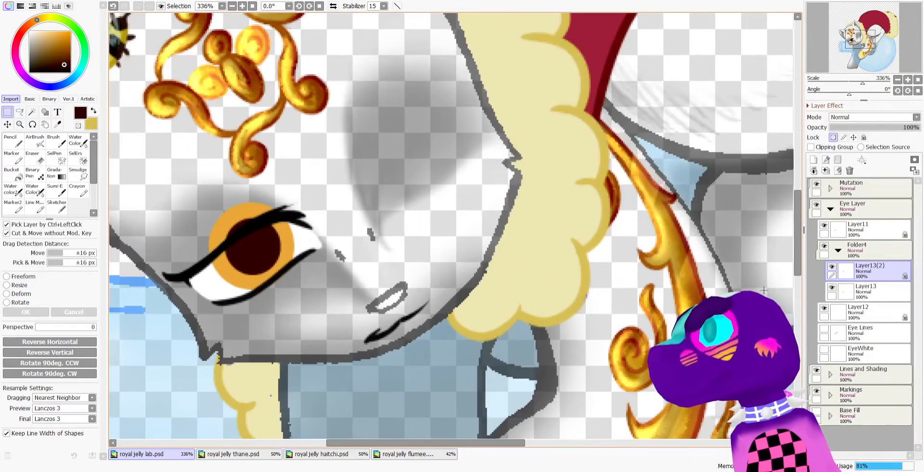
pyautogui.click(94, 111)
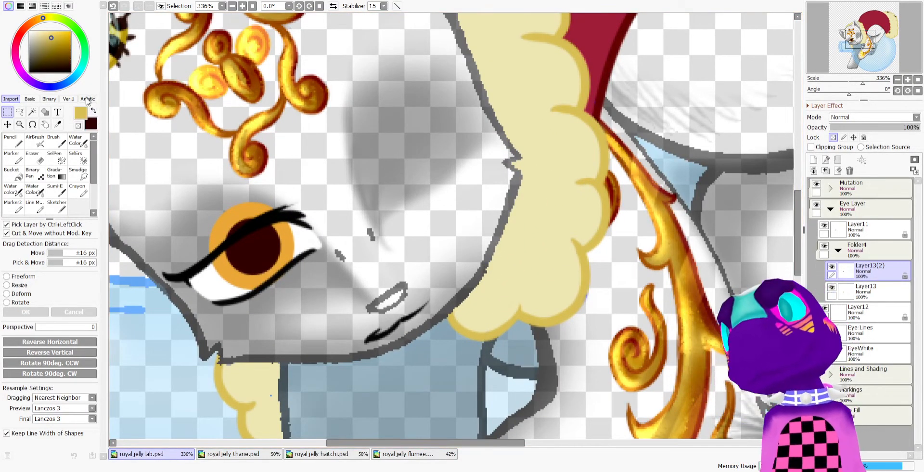
pyautogui.click(21, 33)
pyautogui.click(57, 42)
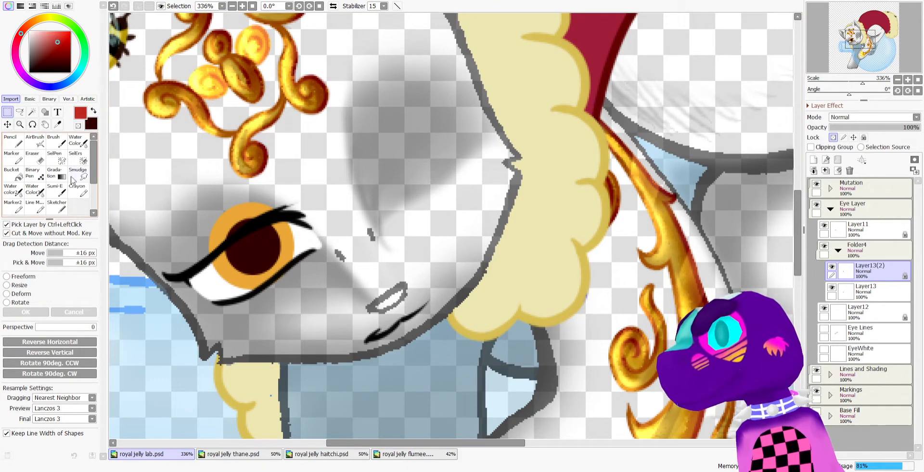
pyautogui.click(54, 173)
pyautogui.scroll(1, 192, 214)
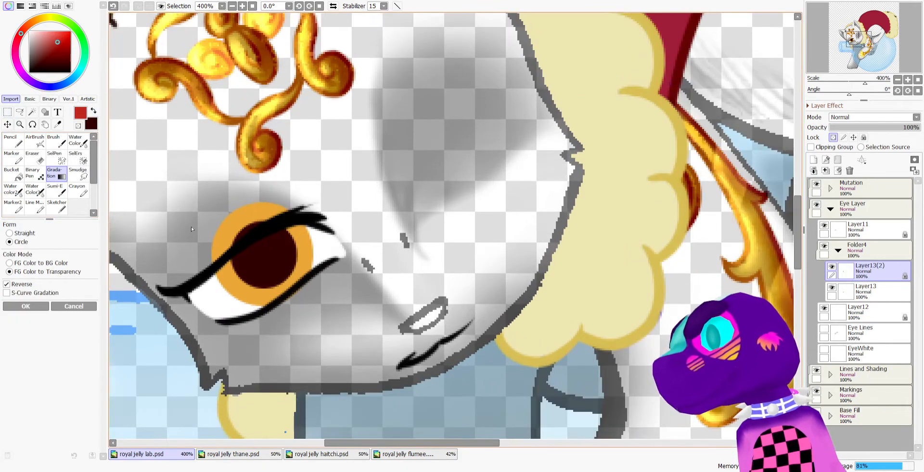
pyautogui.click(54, 263)
pyautogui.press('x')
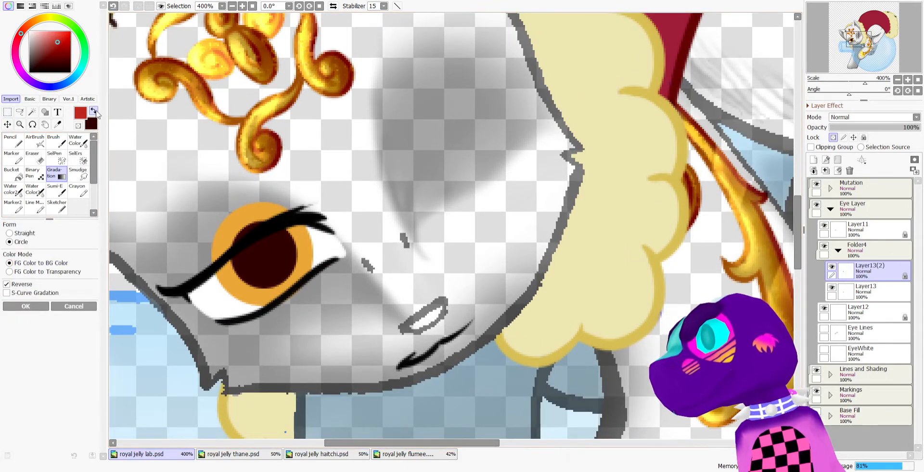
# Apply a straight, non-reversed gradient across the pupil from dark brown at its upper left to red at its lower right
pyautogui.moveTo(245, 231); pyautogui.dragTo(288, 277)
pyautogui.click(24, 236)
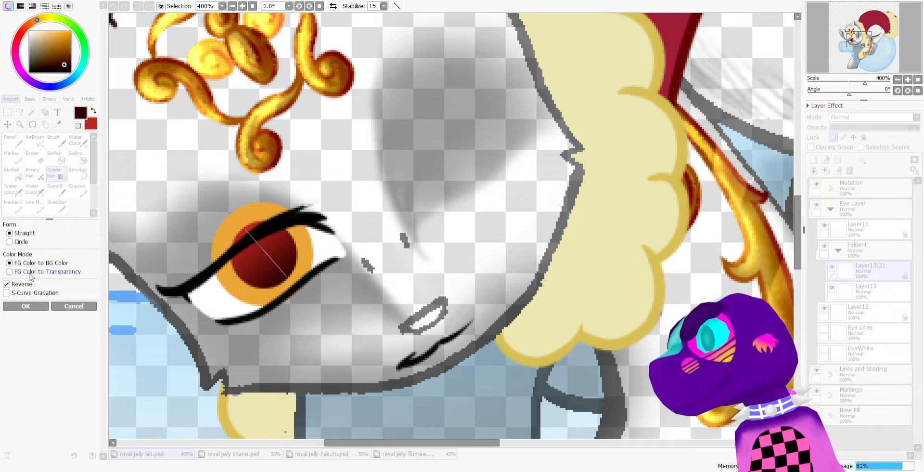
pyautogui.click(29, 286)
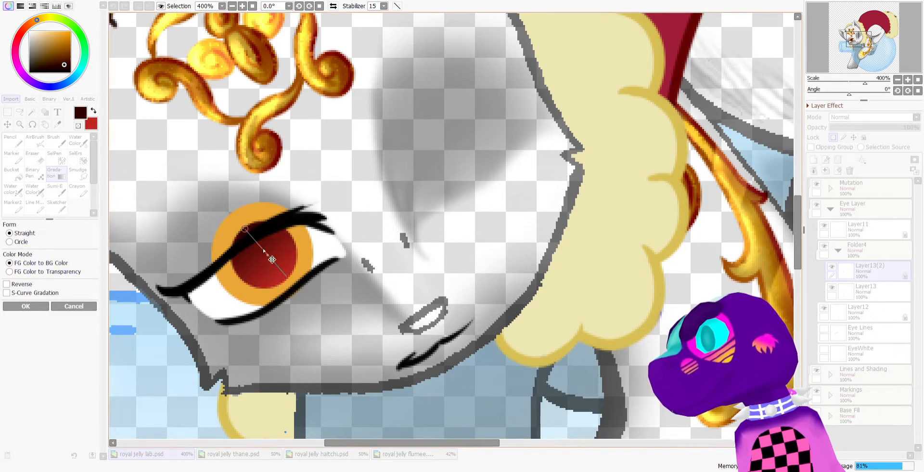
pyautogui.moveTo(255, 244); pyautogui.dragTo(270, 258)
pyautogui.scroll(-7, 264, 252)
pyautogui.scroll(2, 265, 252)
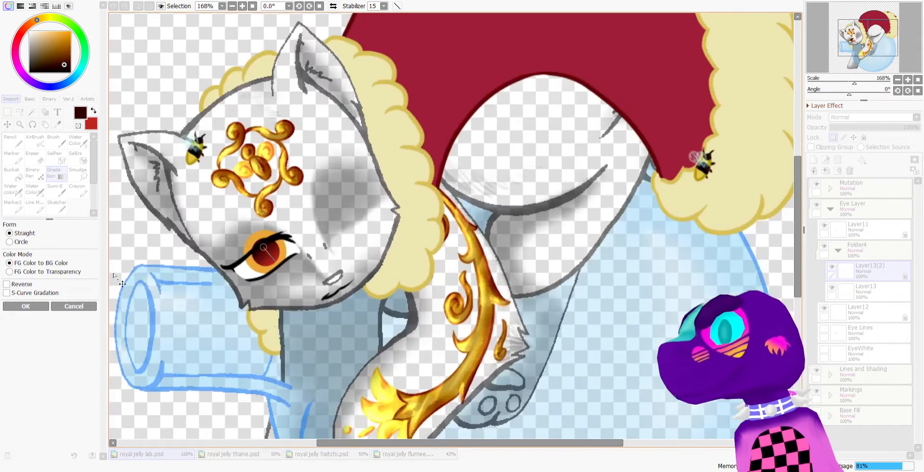
pyautogui.click(15, 307)
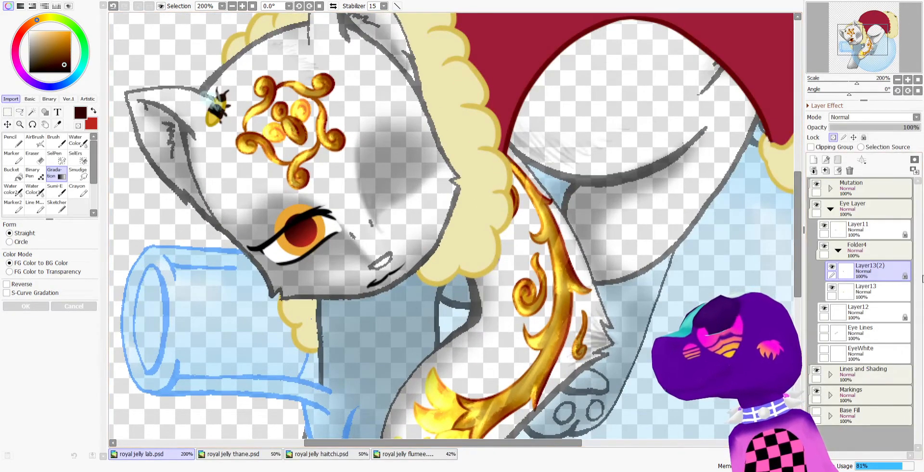
# Add a new layer directly above the orange iris layer and clip it to the iris
pyautogui.click(869, 291)
pyautogui.click(815, 160)
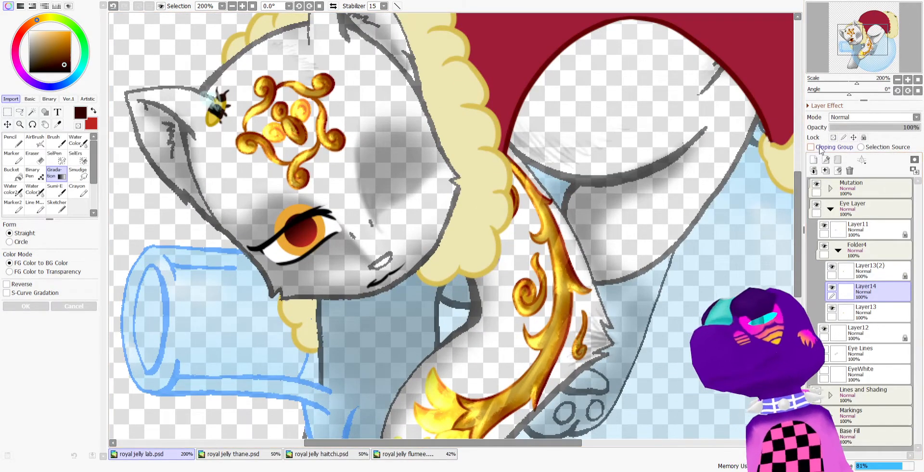
pyautogui.click(818, 147)
# Sample the iris's orange and shift the drawing colour to a redder, darker burnt orange
pyautogui.scroll(1, 195, 59)
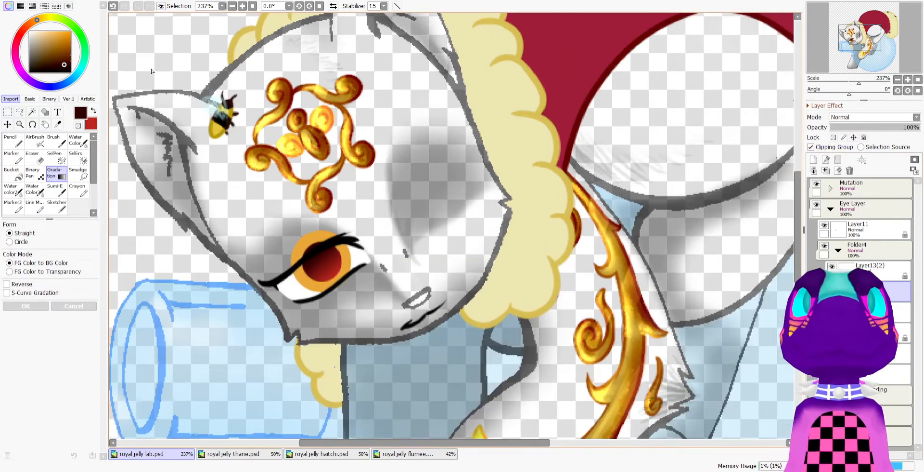
pyautogui.click(62, 124)
pyautogui.scroll(2, 306, 288)
pyautogui.click(346, 274)
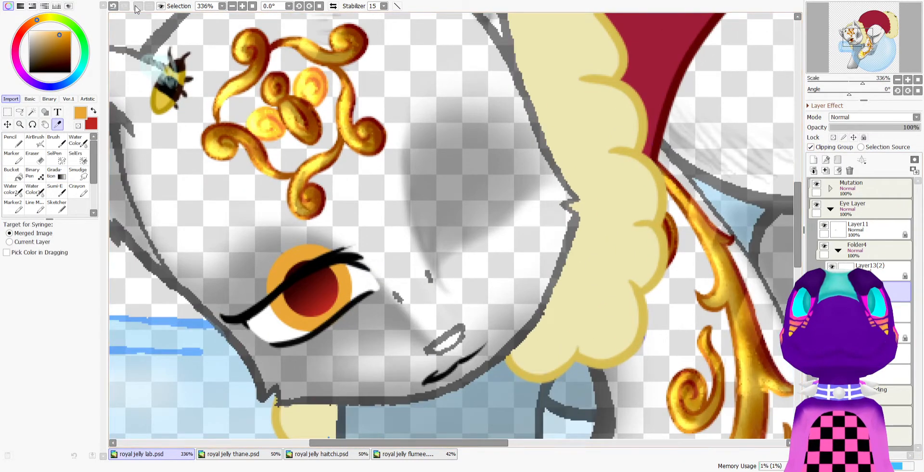
pyautogui.click(30, 24)
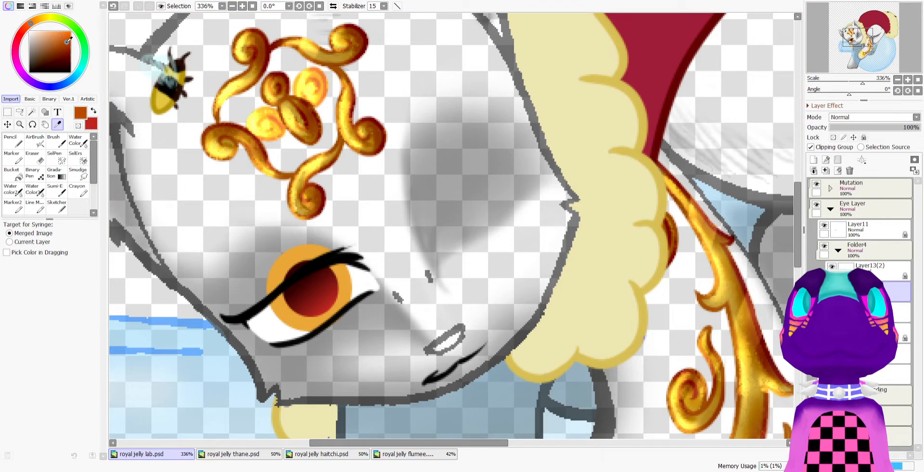
# Apply a straight FG Color to Transparency gradient across the iris, fading the burnt orange from upper left to lower right
pyautogui.click(64, 177)
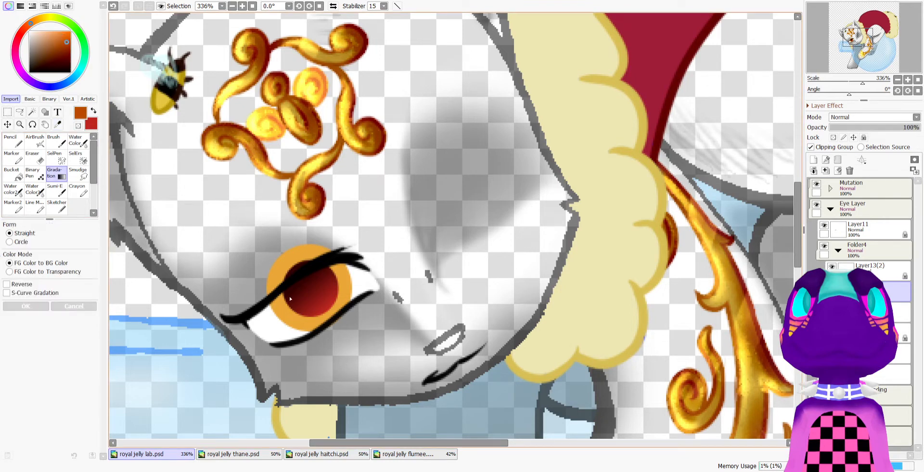
pyautogui.click(60, 273)
pyautogui.scroll(3, 283, 257)
pyautogui.moveTo(233, 234); pyautogui.dragTo(311, 345)
pyautogui.scroll(-3, 266, 230)
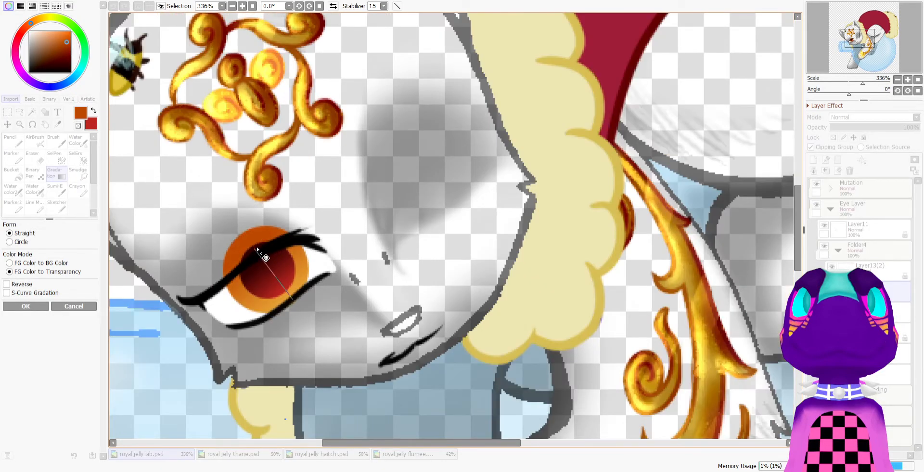
pyautogui.scroll(-4, 265, 258)
pyautogui.press('Return')
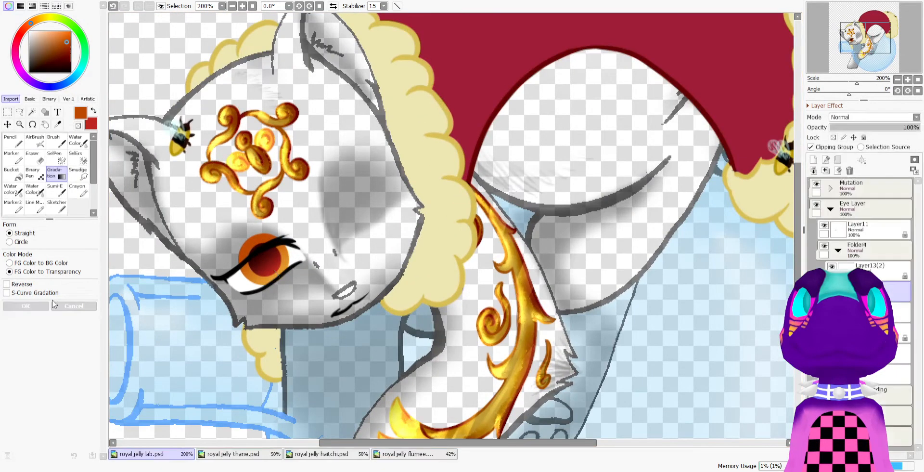
# Clip the folder holding the iris and pupil layers to the white eye fill below it
pyautogui.scroll(2, 239, 212)
pyautogui.click(867, 250)
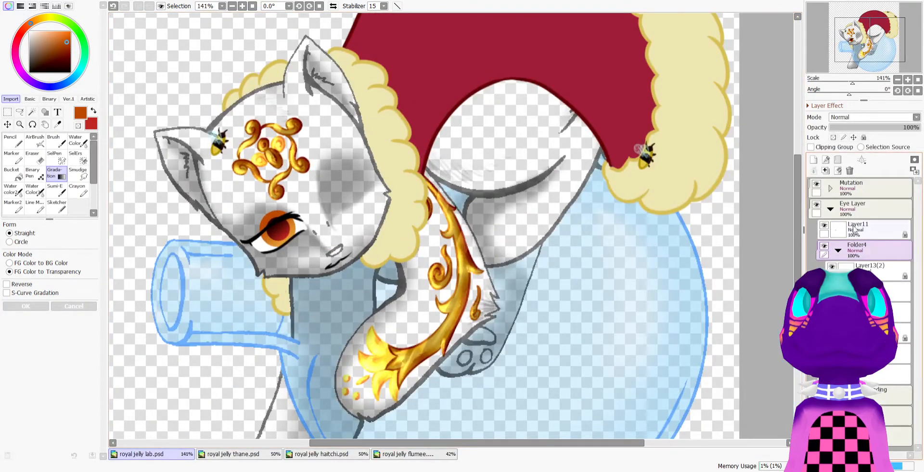
pyautogui.click(835, 148)
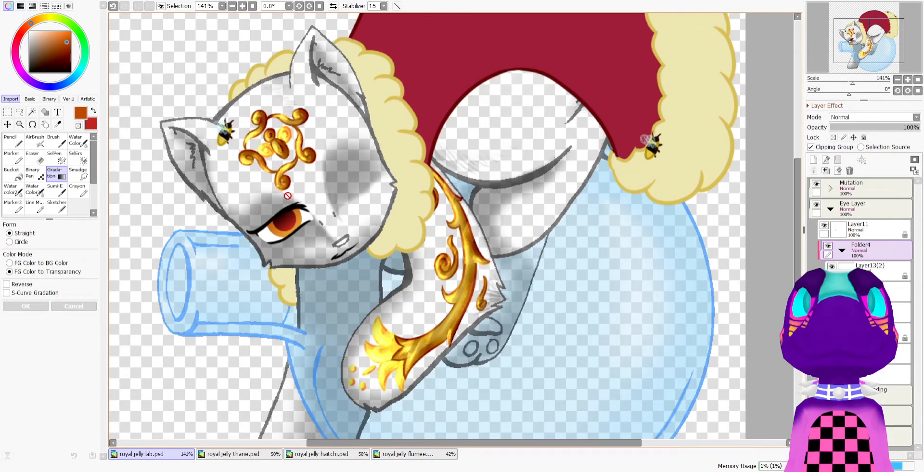
pyautogui.scroll(1, 288, 195)
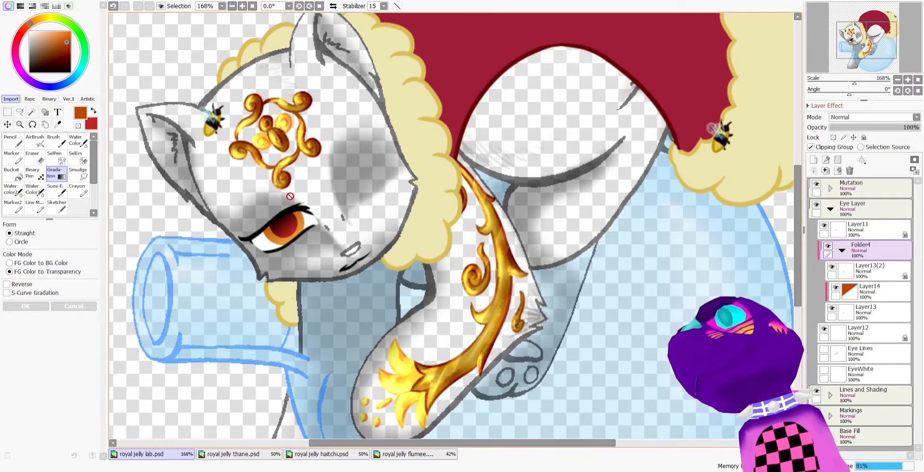
pyautogui.scroll(-3, 291, 196)
pyautogui.scroll(2, 290, 198)
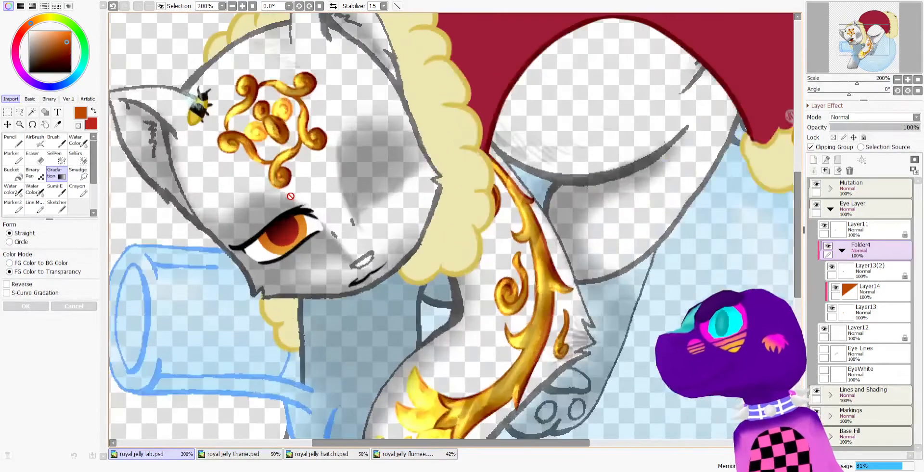
pyautogui.scroll(-3, 290, 199)
pyautogui.scroll(3, 284, 199)
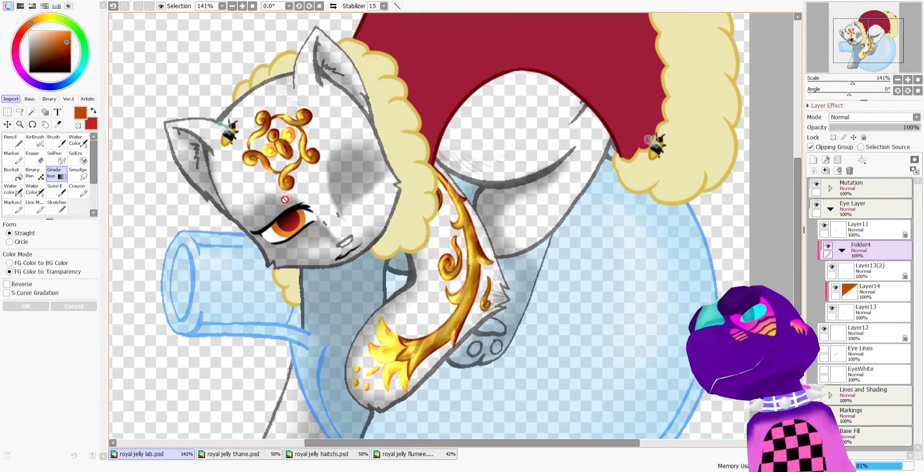
pyautogui.scroll(5, 285, 199)
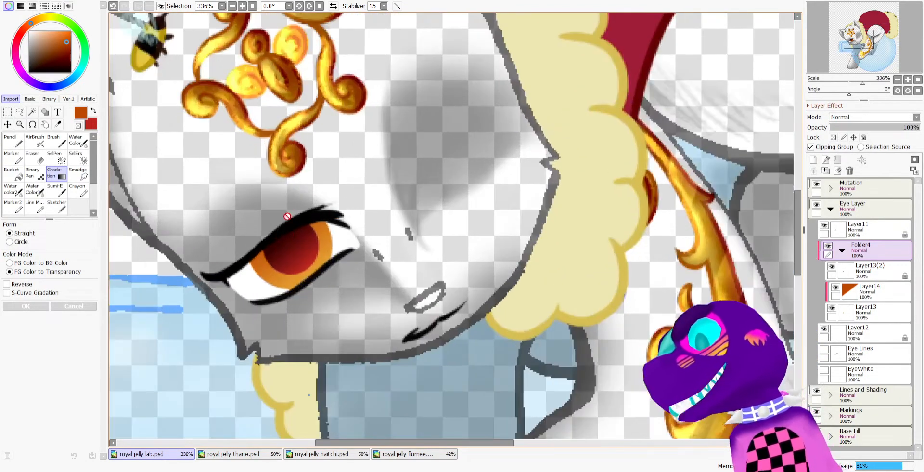
# Add a new layer above the gradient-shaded pupil layer in the eye folder
pyautogui.click(862, 275)
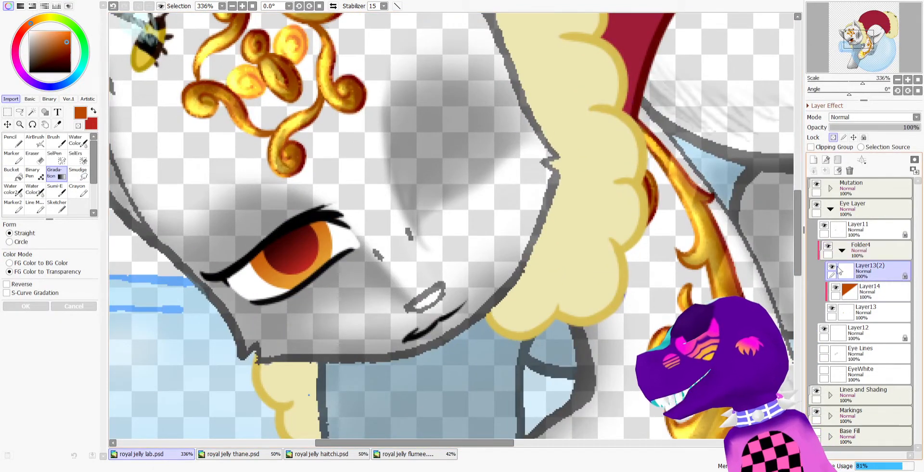
pyautogui.click(834, 267)
pyautogui.click(834, 268)
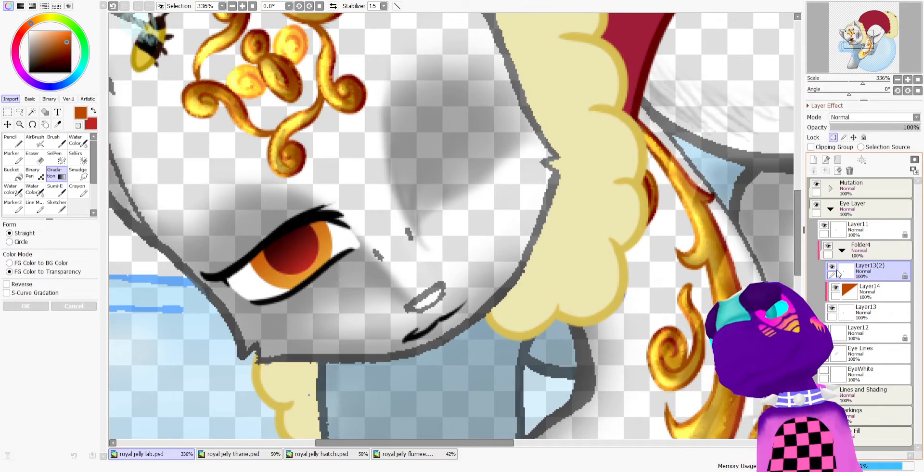
pyautogui.click(814, 159)
pyautogui.scroll(-3, 336, 176)
pyautogui.scroll(4, 329, 196)
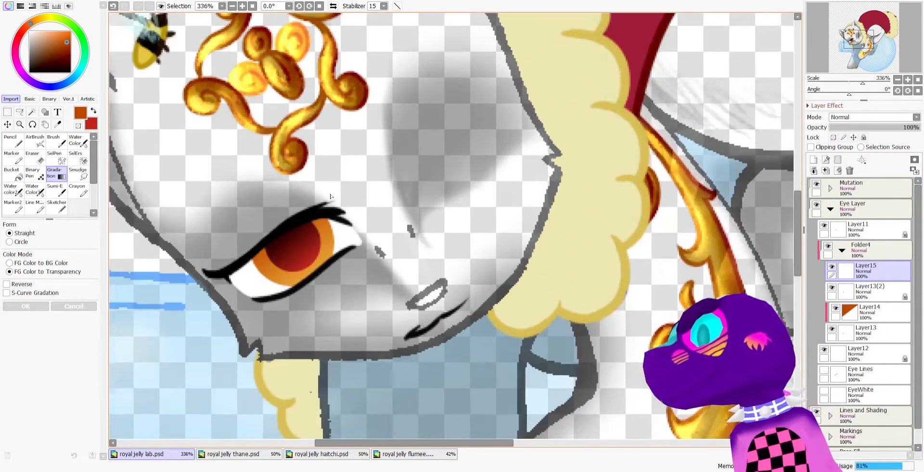
# Paint pale yellow highlight strokes along the pupil's lower-left edge with the Marker reduced to size 7
pyautogui.click(47, 18)
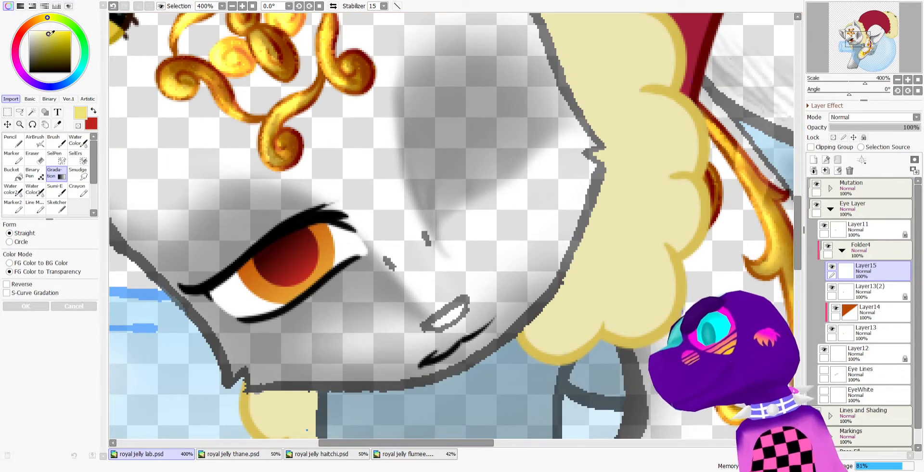
pyautogui.click(12, 141)
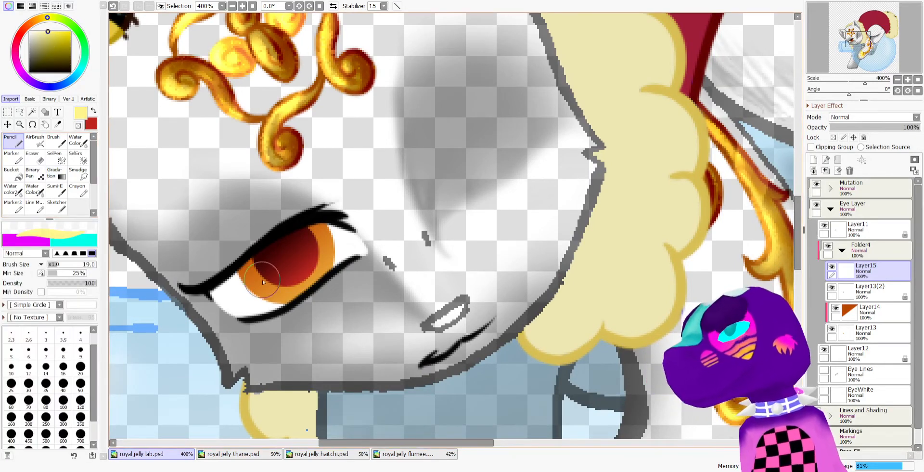
pyautogui.click(11, 158)
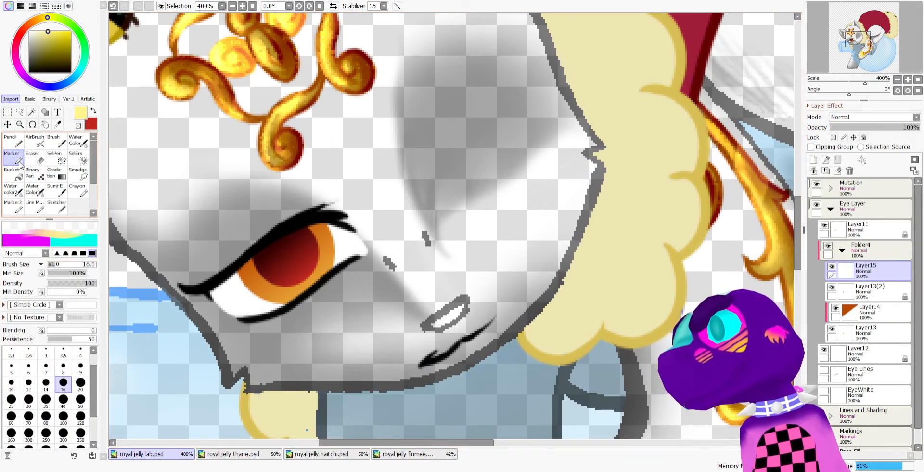
pyautogui.press('[')
pyautogui.press('[')
pyautogui.press('[')
pyautogui.press('[')
pyautogui.press('[')
pyautogui.press('[')
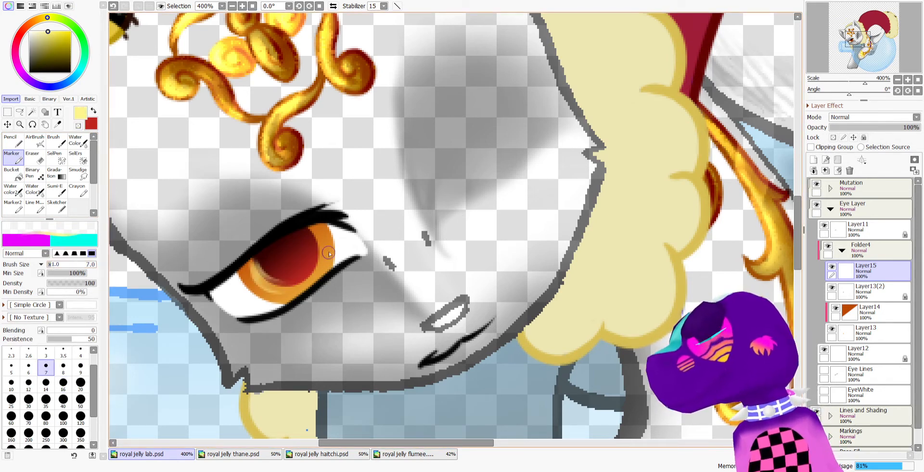
# Reduce the Marker to size 4 and refine the pale yellow eye highlights using the transparent colour
pyautogui.press('[')
pyautogui.press('[')
pyautogui.press('[')
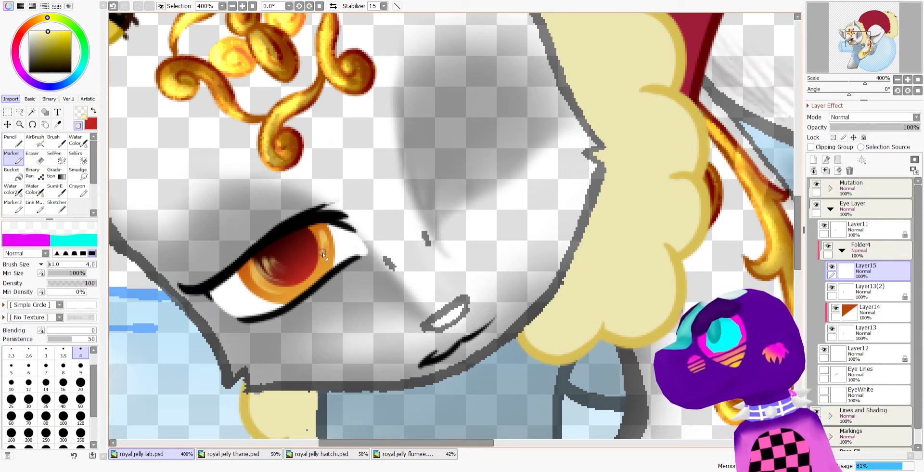
pyautogui.scroll(-3, 321, 238)
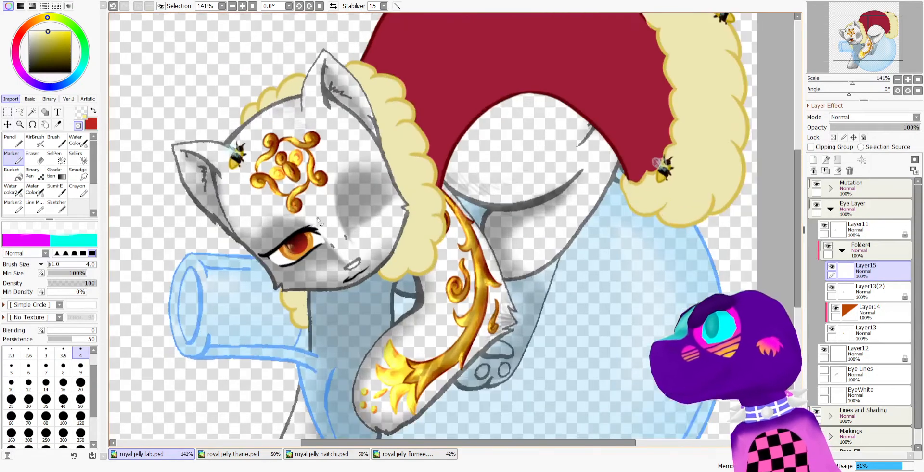
# Clip the pupil and highlight layers to the iris and add another clipped layer above them
pyautogui.click(813, 170)
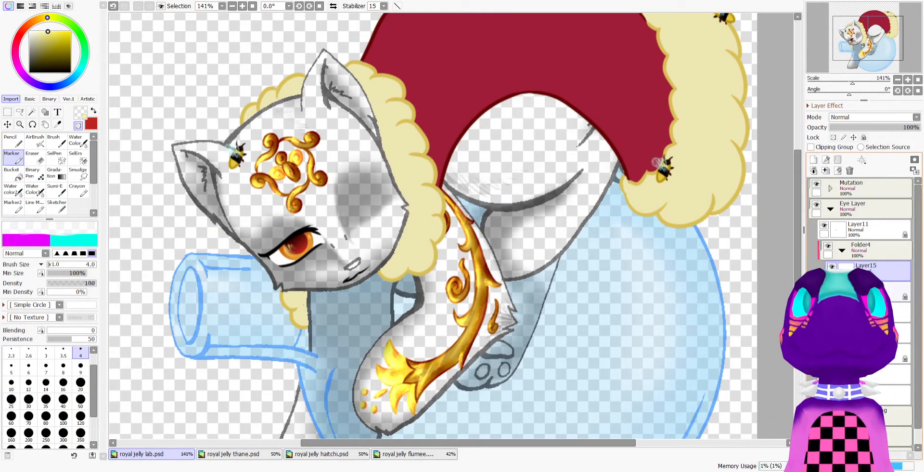
pyautogui.click(894, 291)
pyautogui.click(824, 147)
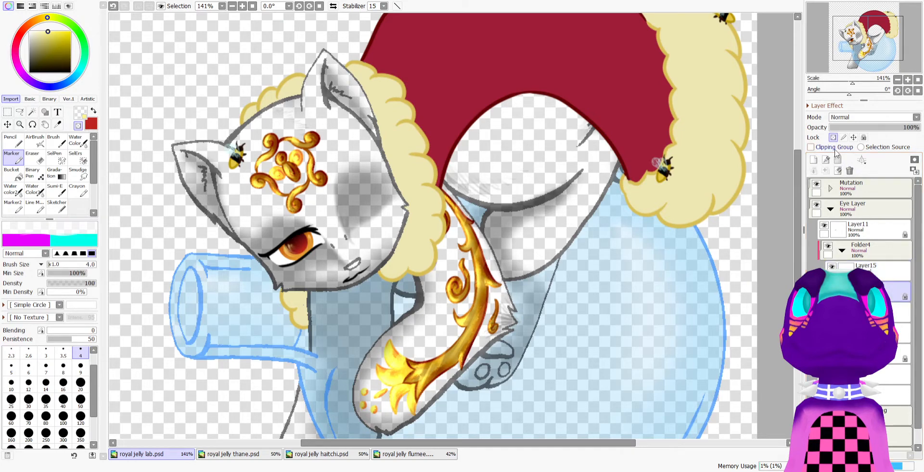
pyautogui.click(892, 270)
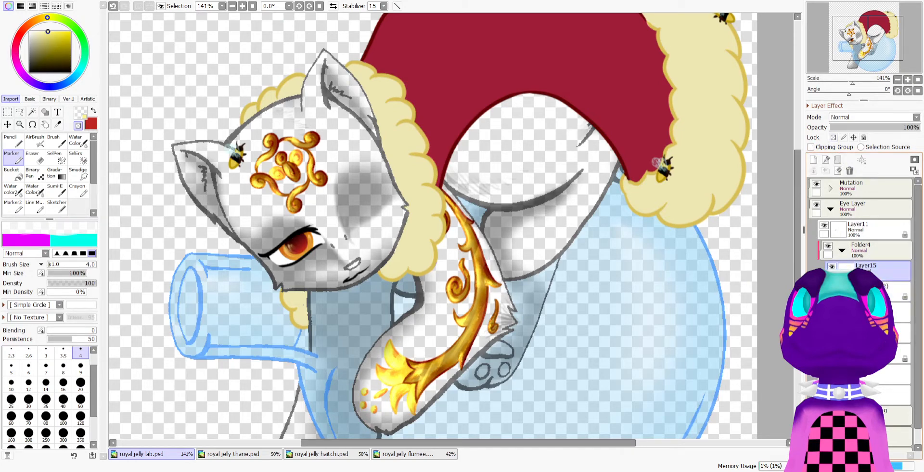
pyautogui.click(830, 149)
pyautogui.click(814, 160)
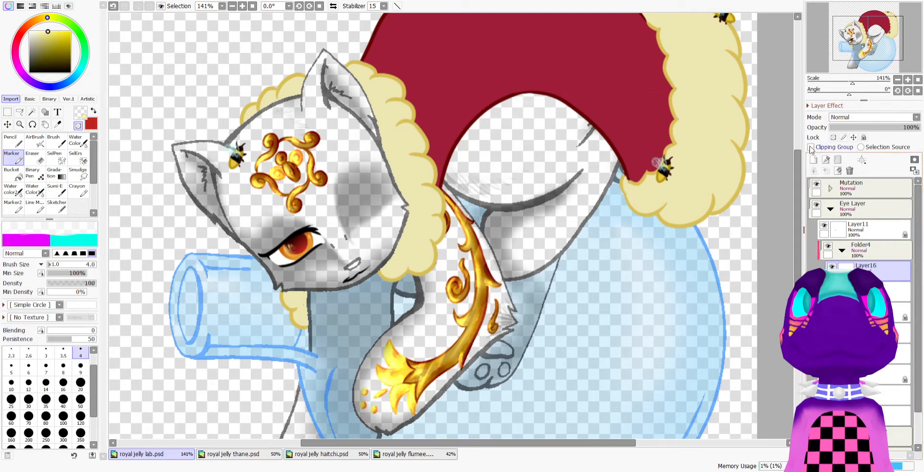
pyautogui.click(812, 147)
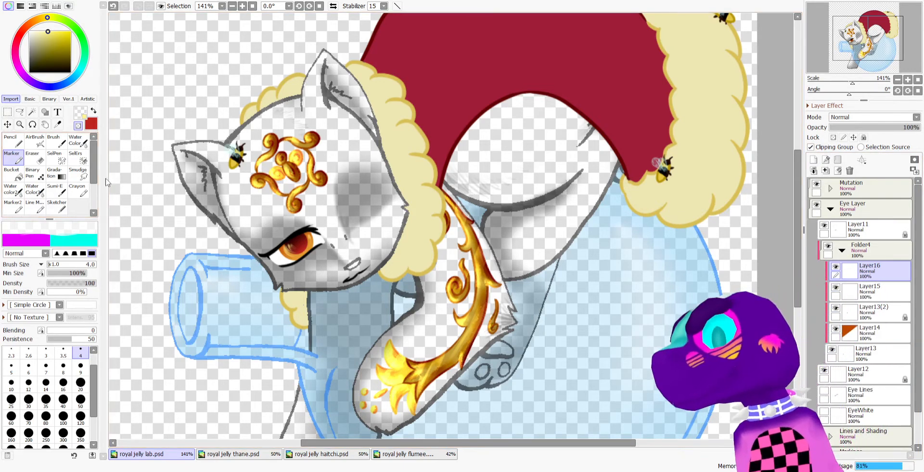
# Airbrush a soft pale yellow glow over the upper-left part of the iris and pupil at brush size 30
pyautogui.click(36, 140)
pyautogui.scroll(4, 347, 220)
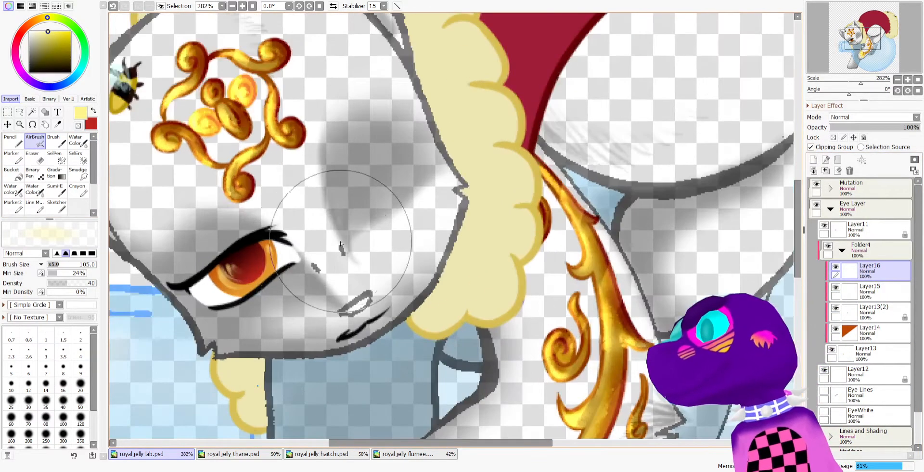
pyautogui.scroll(2, 247, 250)
pyautogui.click(28, 400)
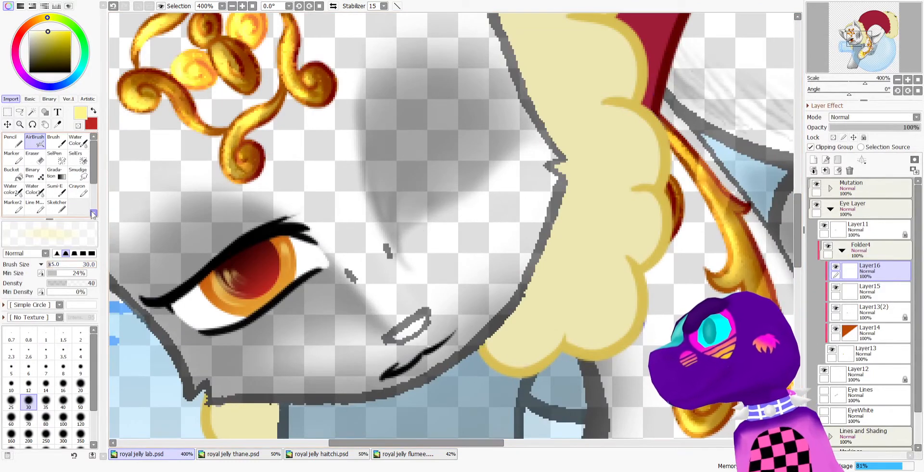
pyautogui.moveTo(282, 235)
pyautogui.mouseDown()
pyautogui.moveTo(214, 292)
pyautogui.moveTo(261, 252)
pyautogui.moveTo(289, 239)
pyautogui.mouseUp()
pyautogui.hotkey('ctrl', 'z')
pyautogui.hotkey('ctrl', 'z')
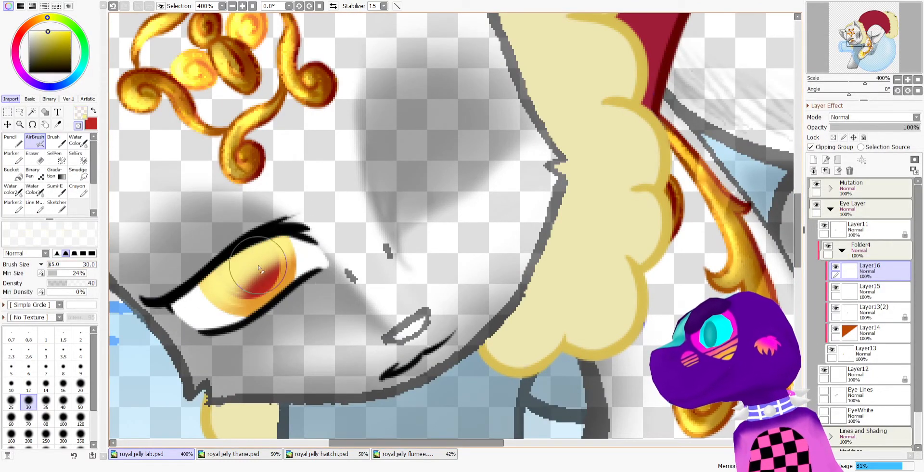
# Erase the yellow glow from the pupil and the iris's lower-right part with the transparent Marker at size 21
pyautogui.click(14, 156)
pyautogui.click(58, 264)
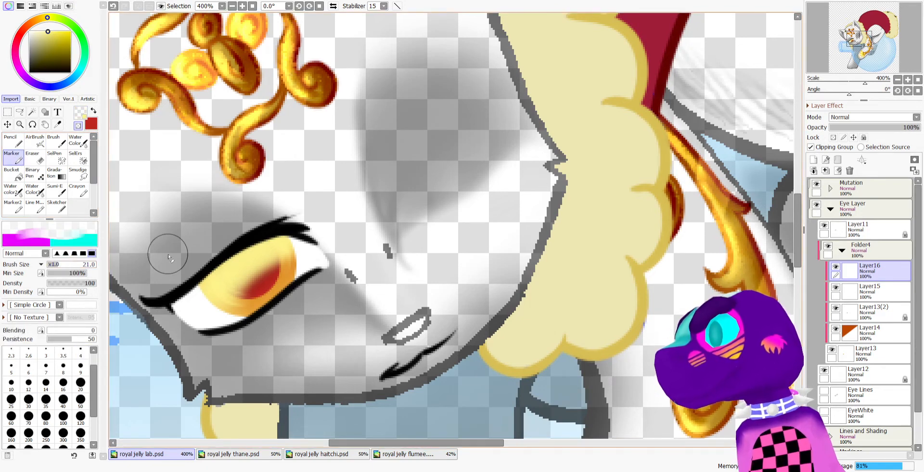
pyautogui.moveTo(281, 272); pyautogui.dragTo(283, 304)
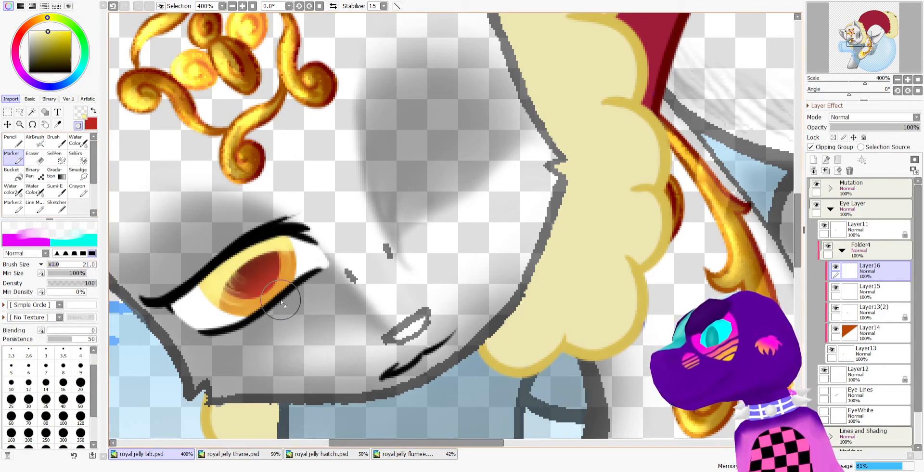
pyautogui.scroll(-7, 386, 144)
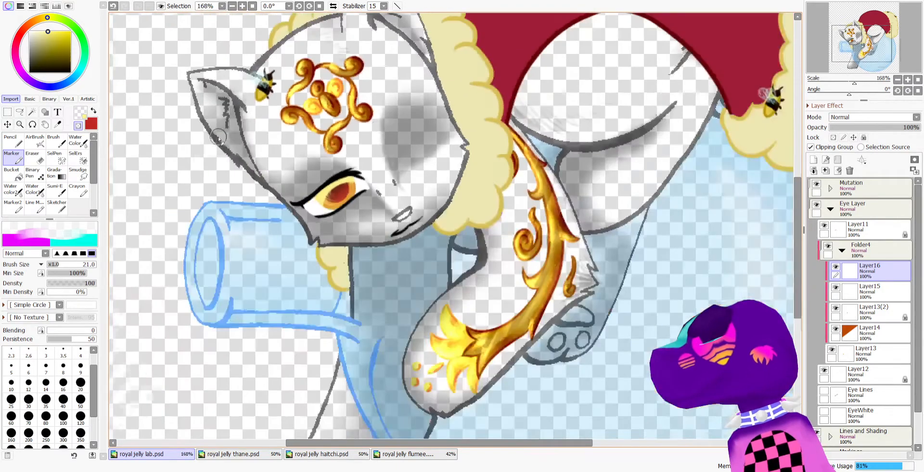
pyautogui.scroll(7, 285, 186)
pyautogui.moveTo(500, 235)
pyautogui.mouseDown()
pyautogui.moveTo(477, 232)
pyautogui.moveTo(481, 275)
pyautogui.mouseUp()
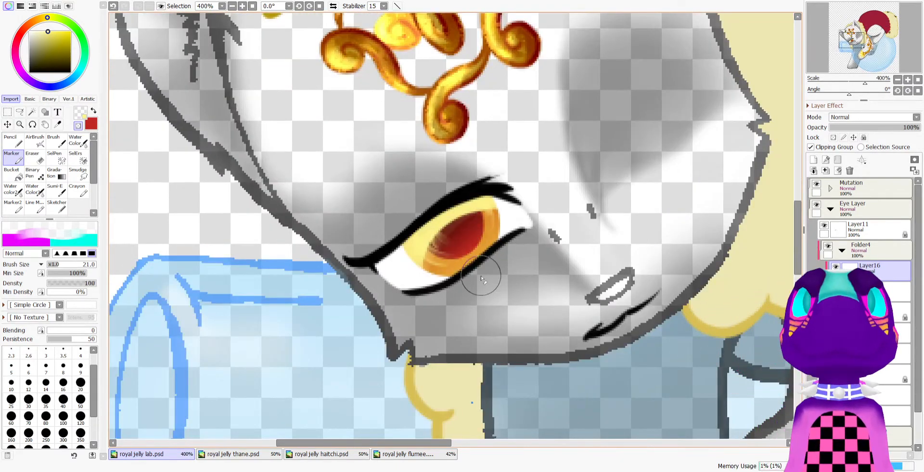
pyautogui.scroll(-5, 383, 206)
pyautogui.scroll(3, 443, 184)
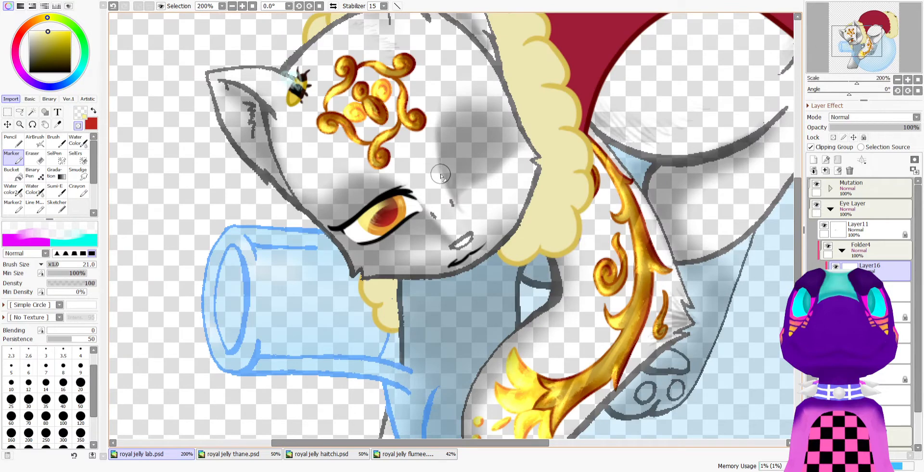
# Set the yellow eye glow layer's blending mode to Shine and its opacity to 40%
pyautogui.scroll(-3, 441, 176)
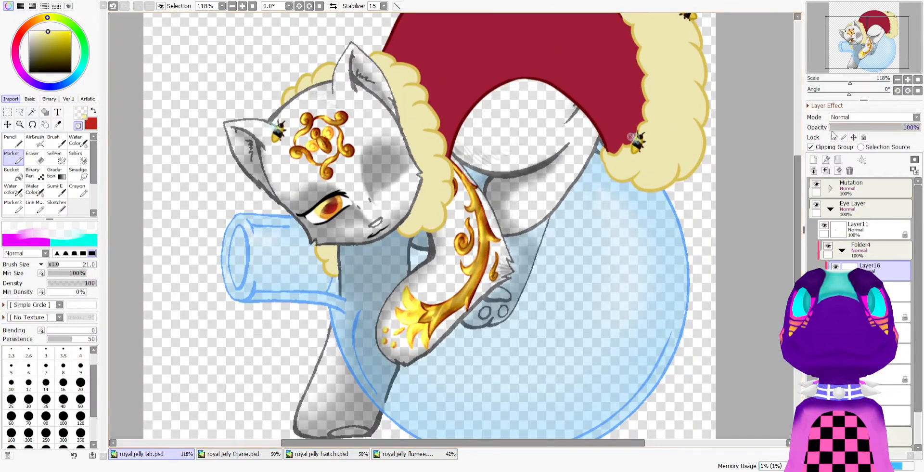
pyautogui.click(839, 181)
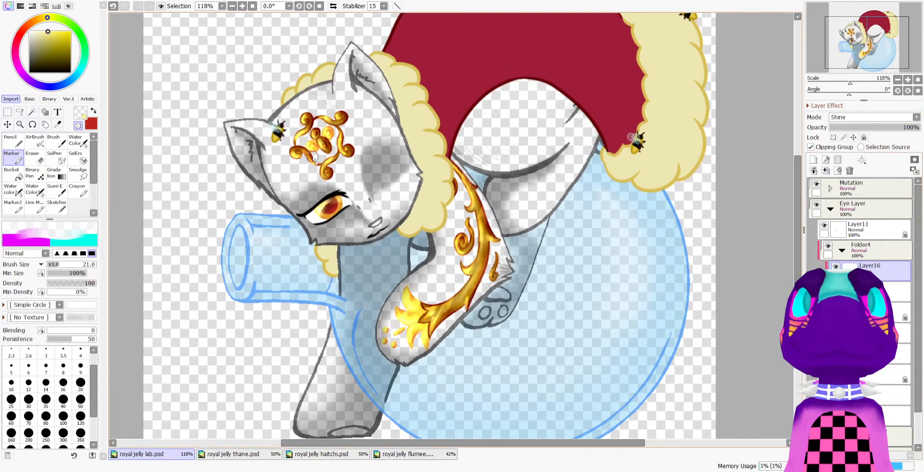
pyautogui.scroll(2, 345, 176)
pyautogui.click(866, 128)
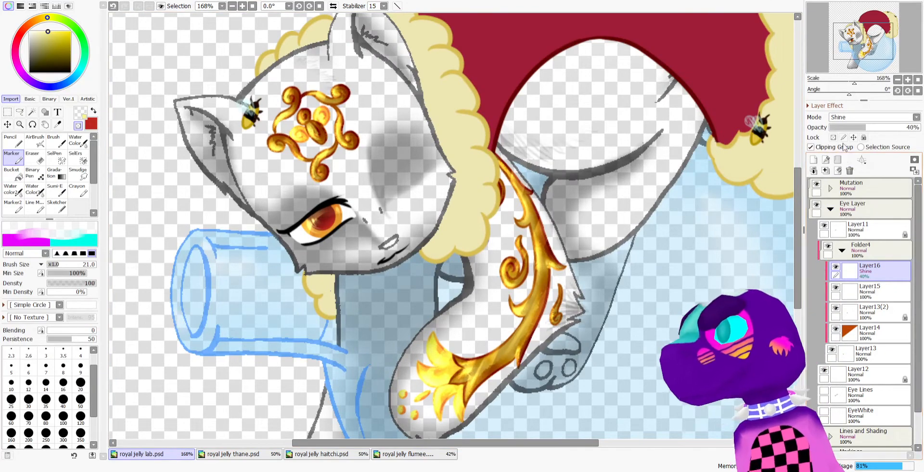
# Add a layer above the glow and airbrush orange-brown shading across the upper part of the eye at brush size 30
pyautogui.click(813, 160)
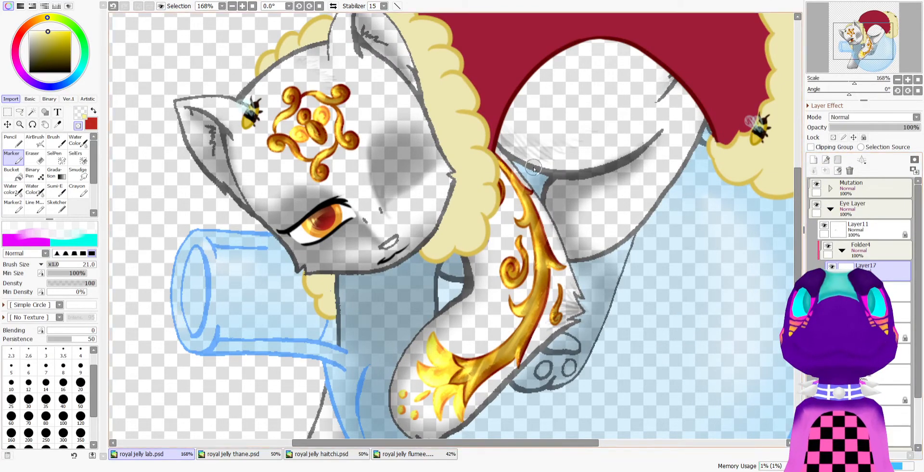
pyautogui.scroll(4, 330, 175)
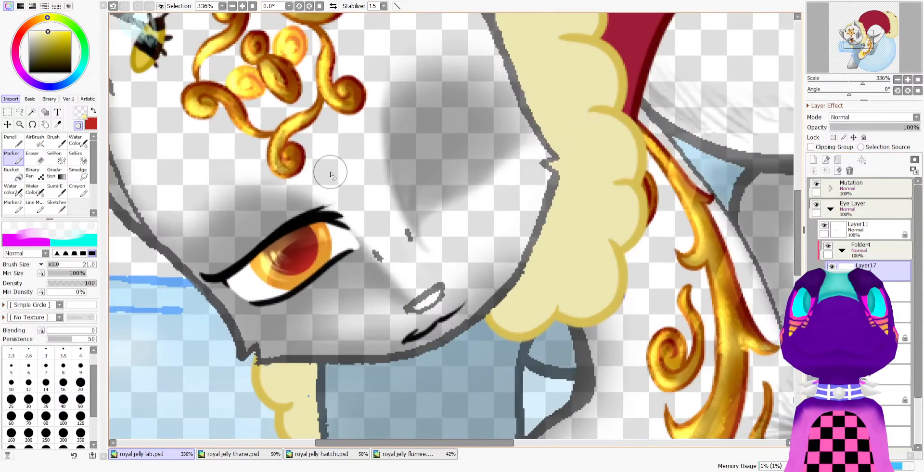
pyautogui.click(29, 24)
pyautogui.click(61, 40)
pyautogui.click(43, 141)
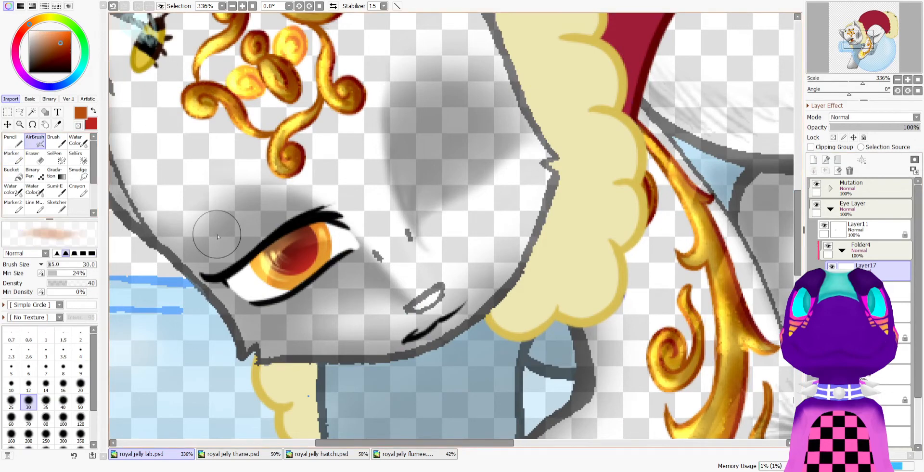
pyautogui.moveTo(225, 265)
pyautogui.mouseDown()
pyautogui.moveTo(226, 292)
pyautogui.moveTo(245, 256)
pyautogui.moveTo(288, 233)
pyautogui.moveTo(245, 255)
pyautogui.moveTo(293, 226)
pyautogui.moveTo(353, 226)
pyautogui.moveTo(365, 261)
pyautogui.mouseUp()
# Erase the excess orange-brown shading from the lower eye white and iris with the transparent AirBrush
pyautogui.press('c')
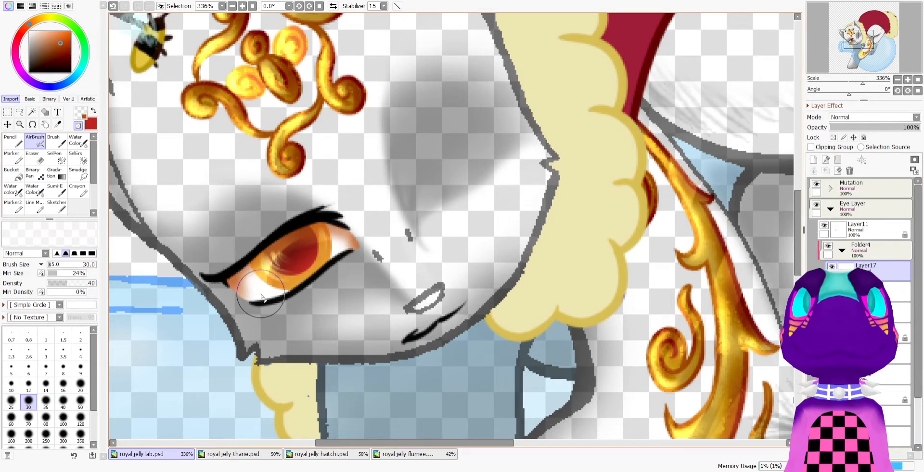
pyautogui.moveTo(243, 272); pyautogui.dragTo(246, 291)
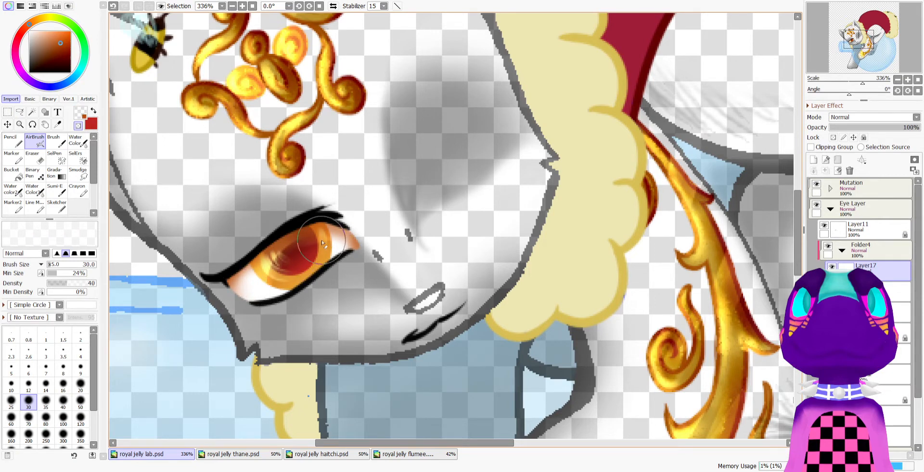
pyautogui.moveTo(322, 242); pyautogui.dragTo(343, 256)
pyautogui.moveTo(283, 264); pyautogui.dragTo(263, 286)
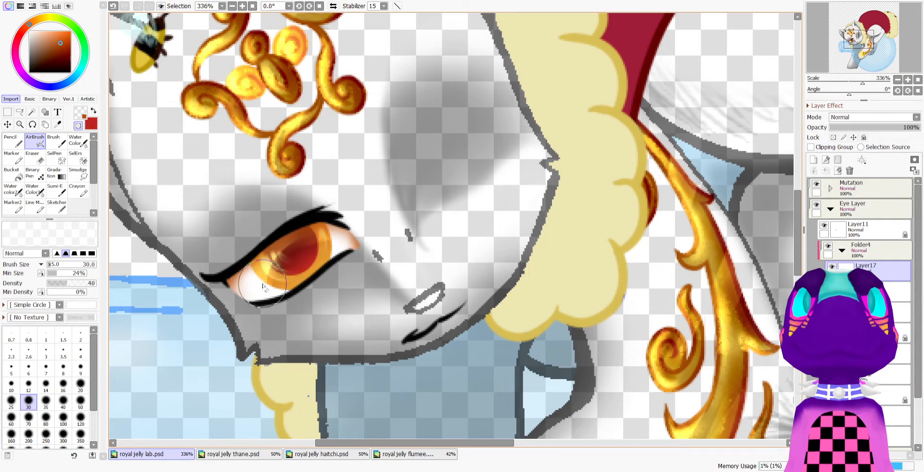
pyautogui.scroll(-7, 301, 232)
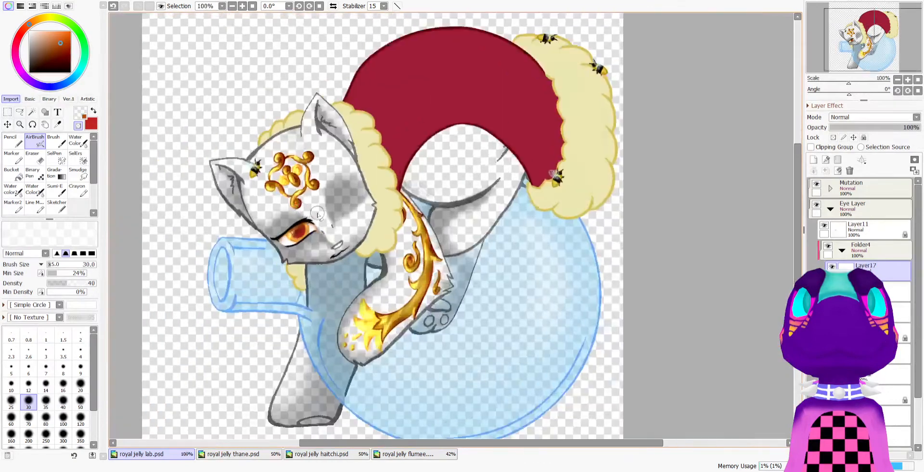
# Set the orange-brown shading layer to Multiply at 35% opacity
pyautogui.scroll(2, 320, 207)
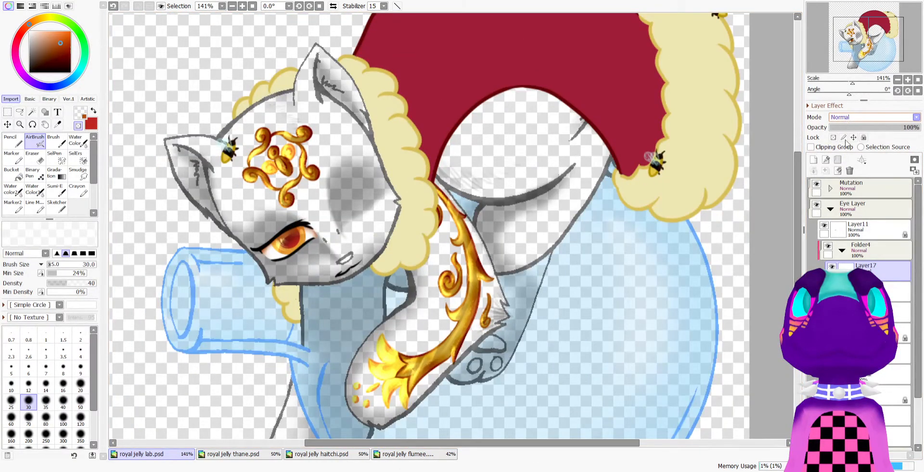
pyautogui.click(867, 128)
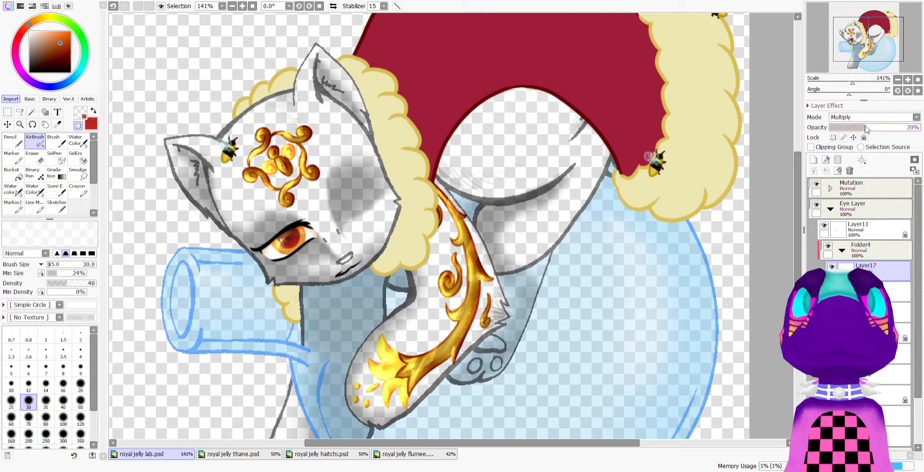
pyautogui.moveTo(863, 126); pyautogui.dragTo(862, 127)
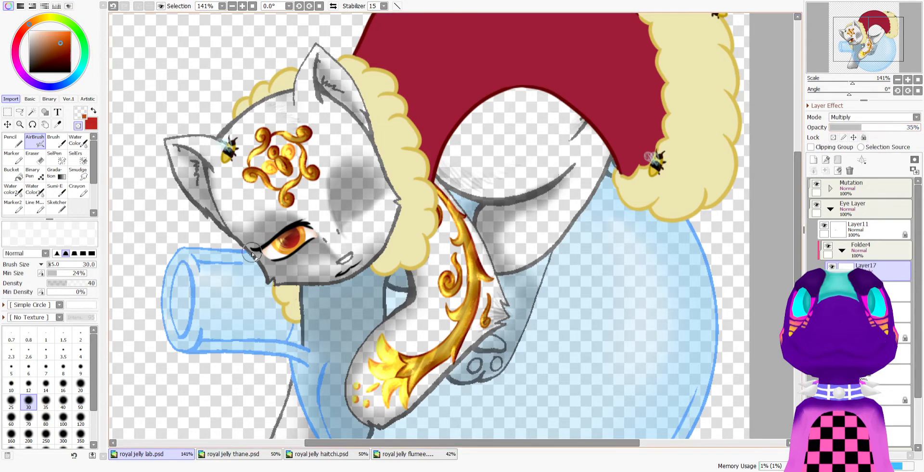
pyautogui.scroll(-2, 267, 241)
pyautogui.scroll(4, 267, 240)
pyautogui.scroll(-2, 274, 236)
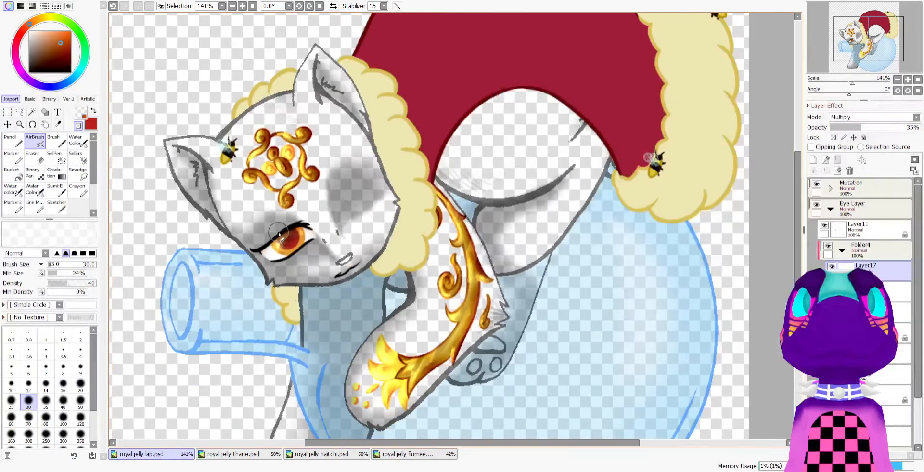
# Collapse Folder4 and group it with Layer11 and Layer12 in a new folder inside the Eye Layer folder
pyautogui.click(843, 252)
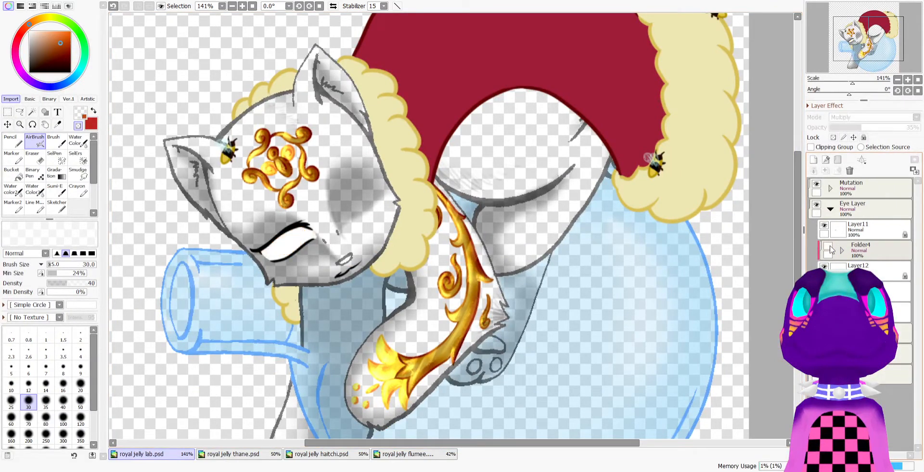
pyautogui.click(855, 236)
pyautogui.click(839, 160)
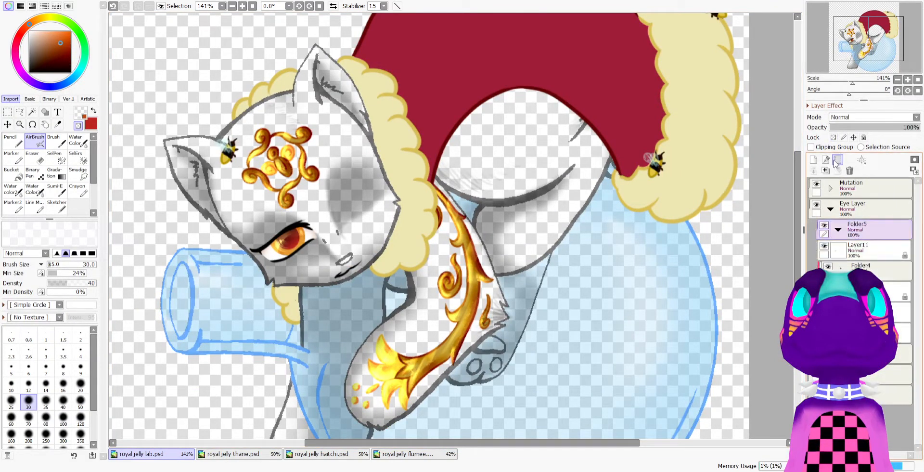
pyautogui.click(857, 248)
pyautogui.keyDown('shift'); pyautogui.click(855, 292); pyautogui.keyUp('shift')
pyautogui.moveTo(856, 290); pyautogui.dragTo(856, 233)
pyautogui.click(838, 230)
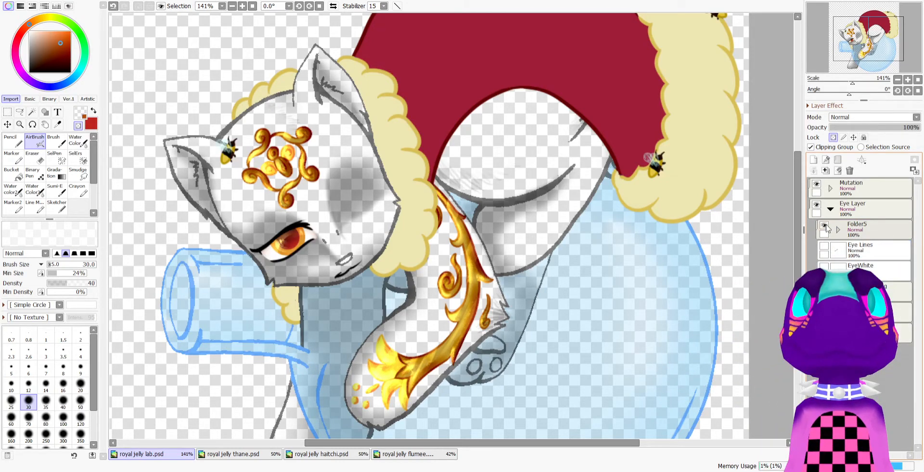
# Show the Eye Lines and EyeWhite layers and duplicate the finished eye's folder together with Eye Lines
pyautogui.click(824, 246)
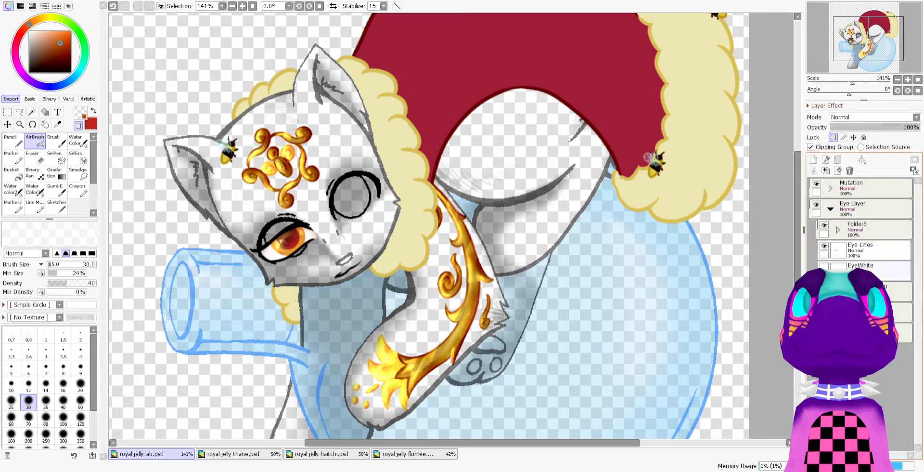
pyautogui.click(824, 266)
pyautogui.click(858, 233)
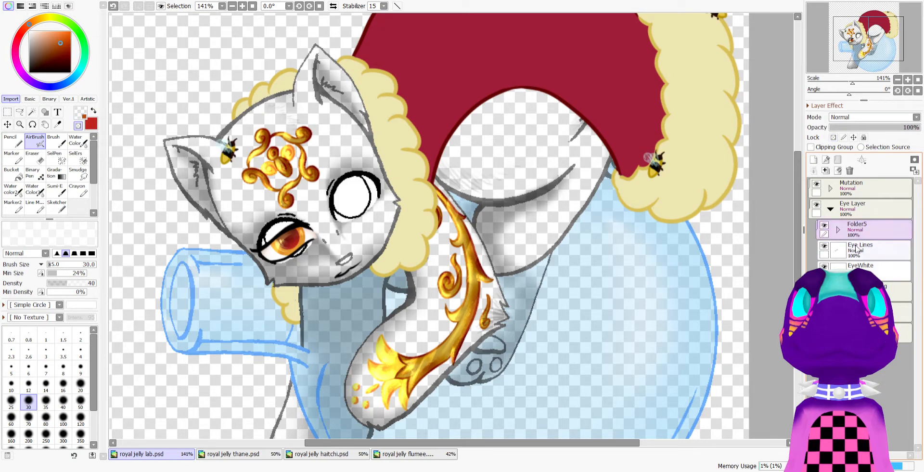
pyautogui.click(856, 255)
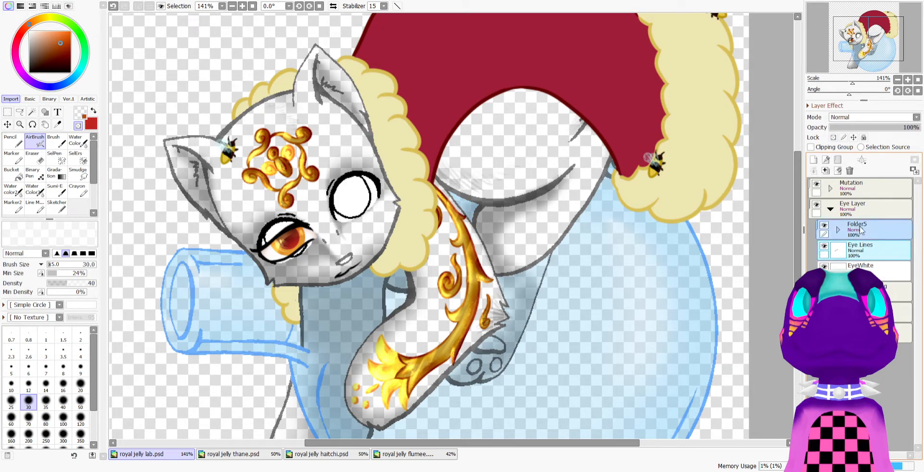
pyautogui.moveTo(861, 230); pyautogui.dragTo(815, 161)
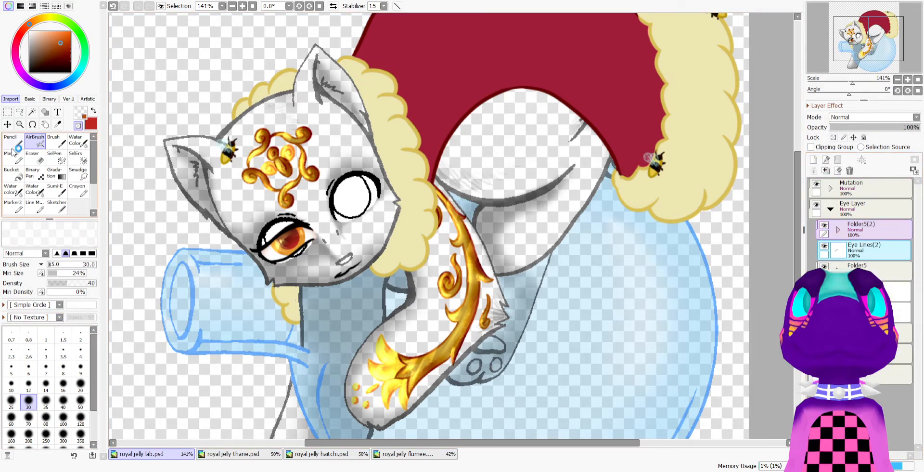
# Flip the duplicated eye and line layers horizontally and rotate them clockwise to follow the tilt of the cat's head
pyautogui.click(7, 113)
pyautogui.click(54, 342)
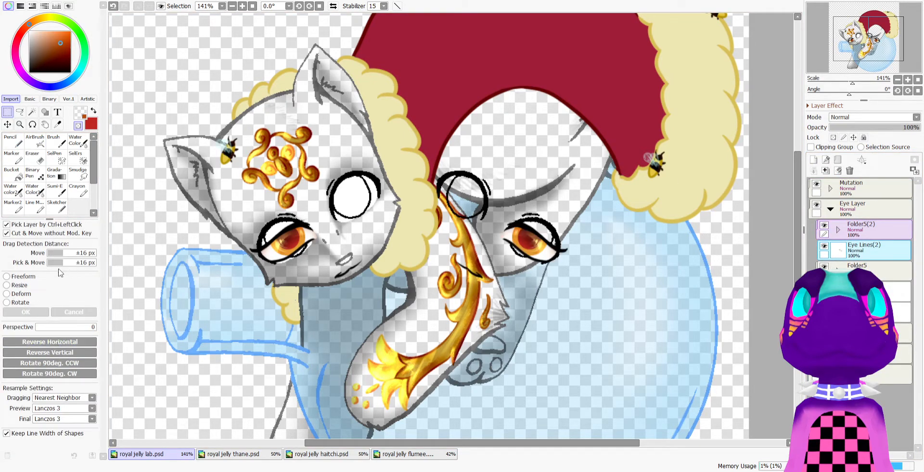
pyautogui.click(20, 303)
pyautogui.moveTo(640, 323); pyautogui.dragTo(508, 286)
pyautogui.scroll(-4, 508, 286)
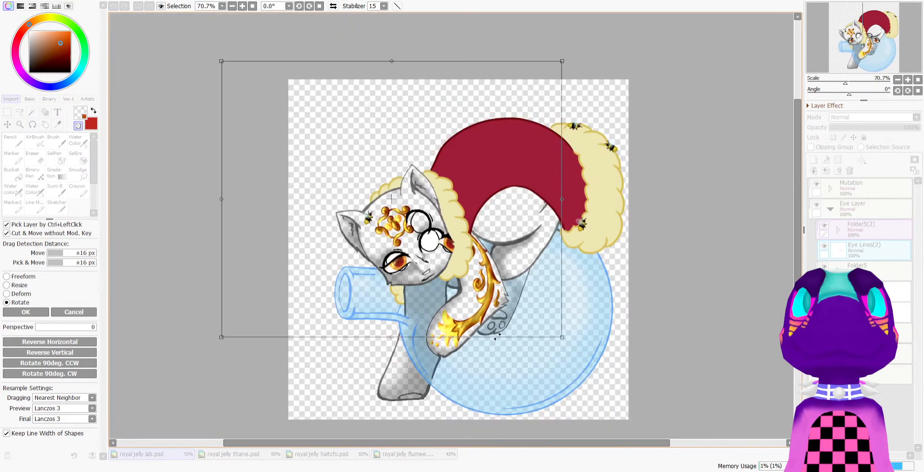
pyautogui.moveTo(557, 336); pyautogui.dragTo(525, 237)
pyautogui.scroll(1, 525, 237)
pyautogui.moveTo(584, 224); pyautogui.dragTo(566, 168)
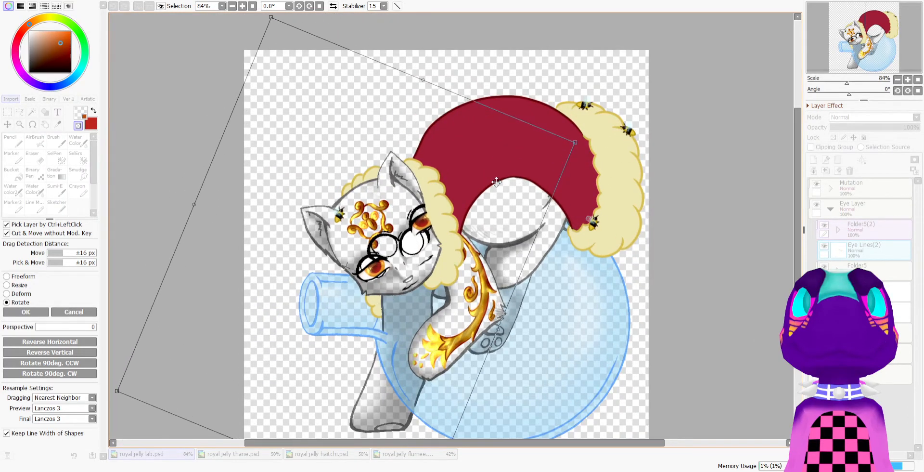
# Position the mirrored eye over the old line art of the cat's second eye and apply the transformation
pyautogui.scroll(4, 454, 194)
pyautogui.moveTo(399, 267); pyautogui.dragTo(386, 302)
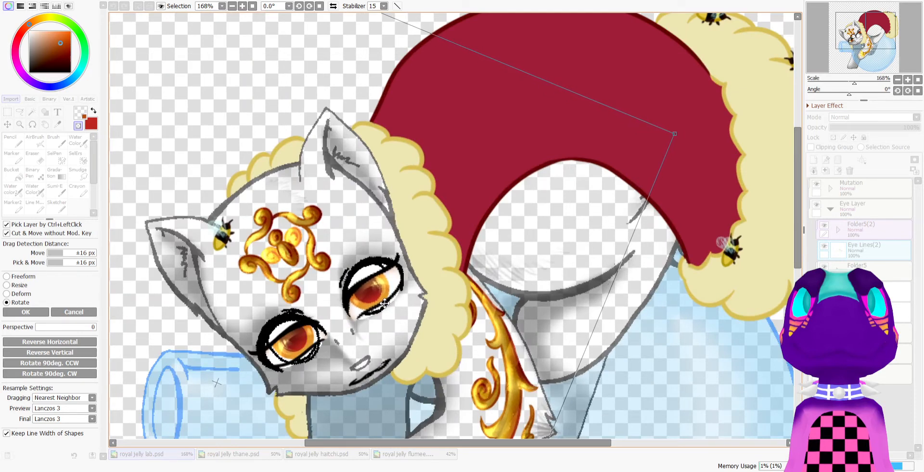
pyautogui.scroll(5, 385, 302)
pyautogui.moveTo(333, 271); pyautogui.dragTo(334, 267)
pyautogui.scroll(-6, 329, 260)
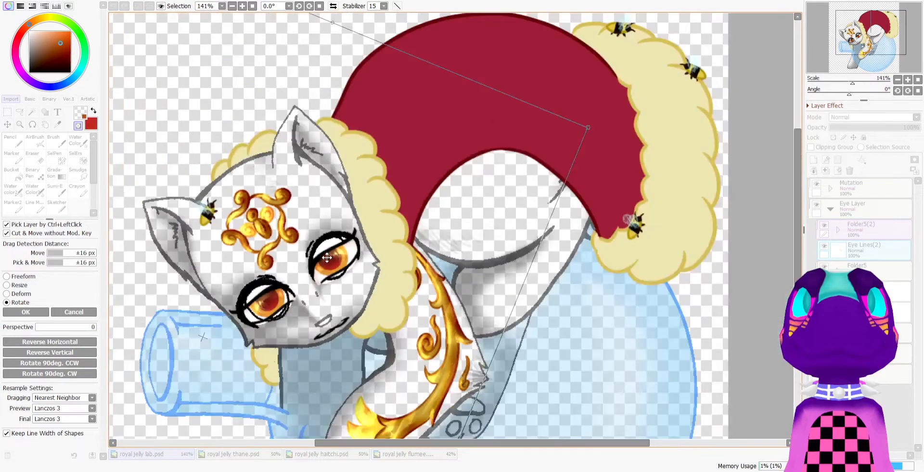
pyautogui.click(11, 315)
# Delete the duplicated Eye Lines layer, the original Eye Lines layer and the EyeWhite layer
pyautogui.scroll(-3, 491, 220)
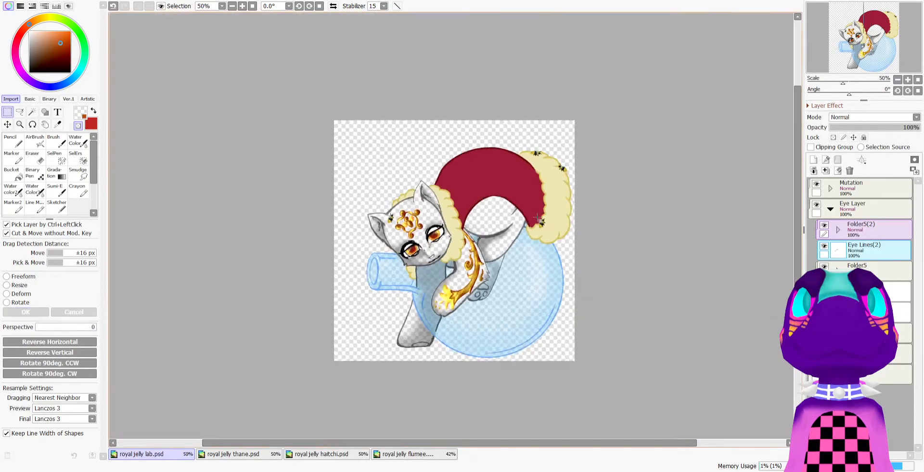
pyautogui.scroll(1, 535, 223)
pyautogui.click(851, 251)
pyautogui.click(850, 170)
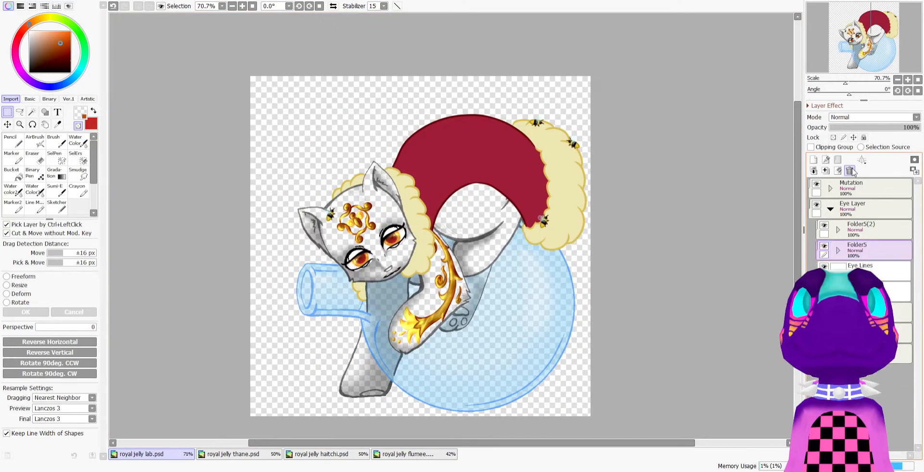
pyautogui.scroll(1, 458, 248)
pyautogui.click(862, 267)
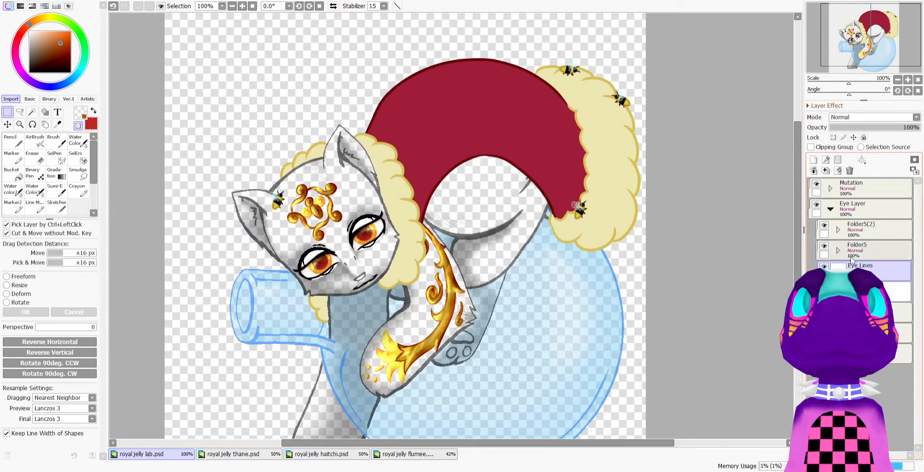
pyautogui.click(848, 172)
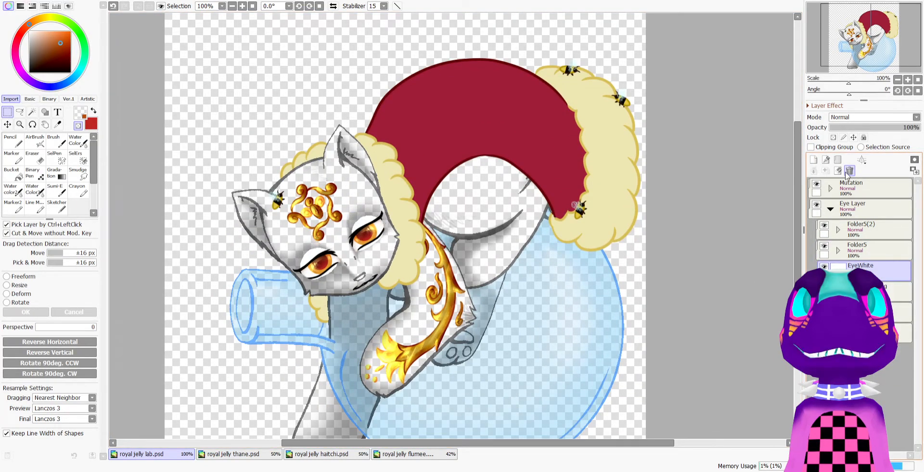
pyautogui.scroll(2, 223, 211)
pyautogui.scroll(-2, 458, 289)
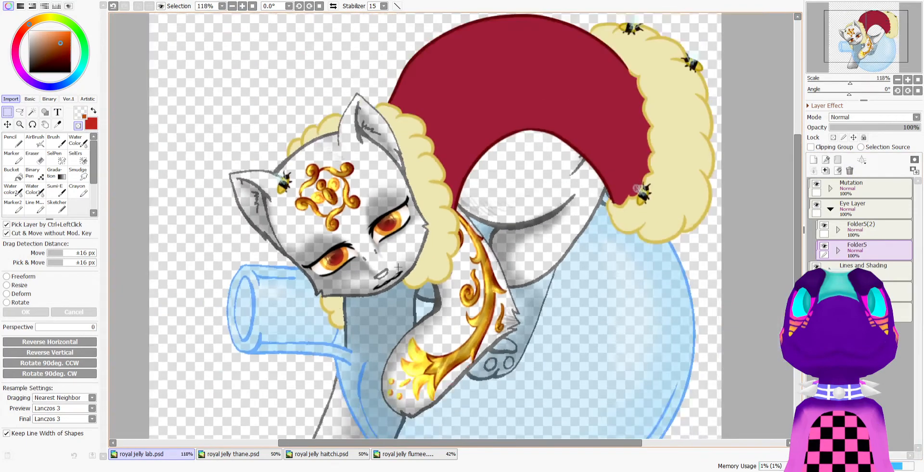
# Select the mirrored eye's folder, Folder5(2), and check both eyes on the face
pyautogui.scroll(1, 457, 289)
pyautogui.click(862, 229)
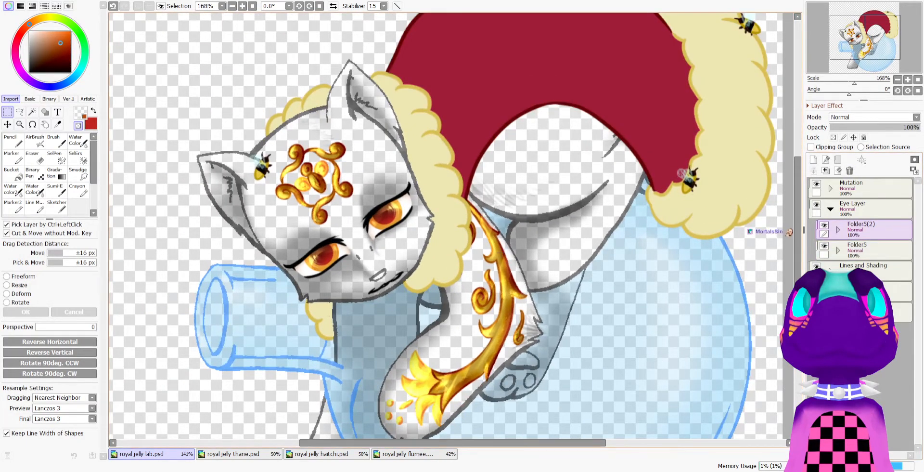
pyautogui.scroll(1, 345, 267)
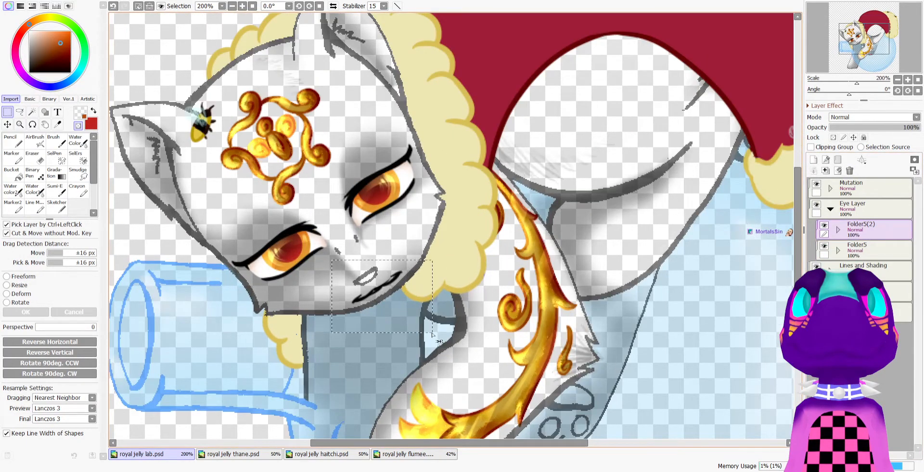
pyautogui.scroll(-2, 432, 334)
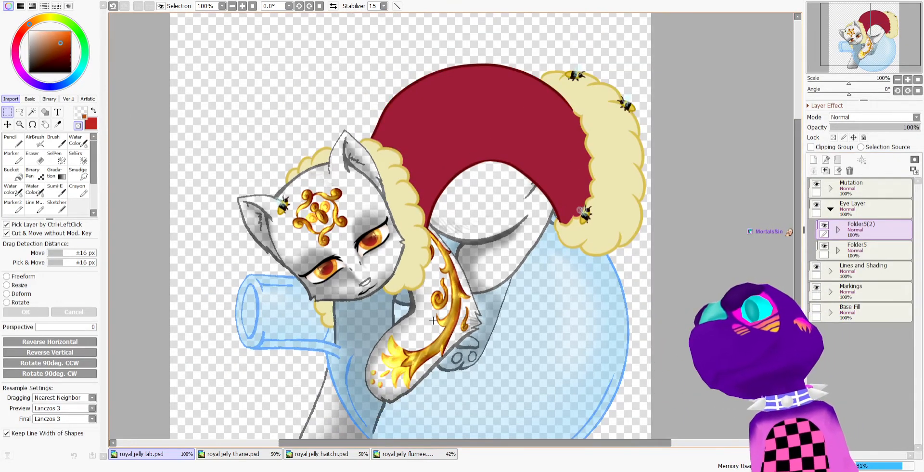
pyautogui.scroll(-1, 434, 321)
pyautogui.scroll(2, 361, 281)
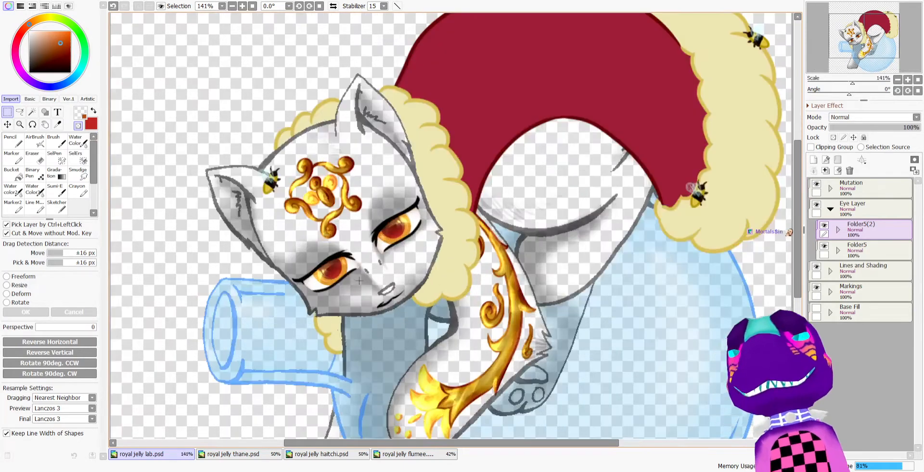
# Move the Layer11 line layers out of Folder5 and Folder5(2) to the top of the Eye Layer folder, checking their visibility
pyautogui.scroll(1, 358, 281)
pyautogui.click(838, 250)
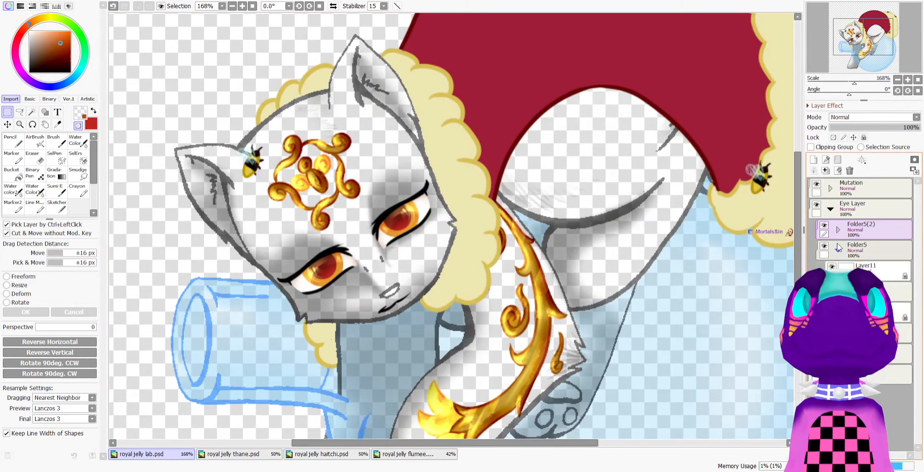
pyautogui.click(847, 254)
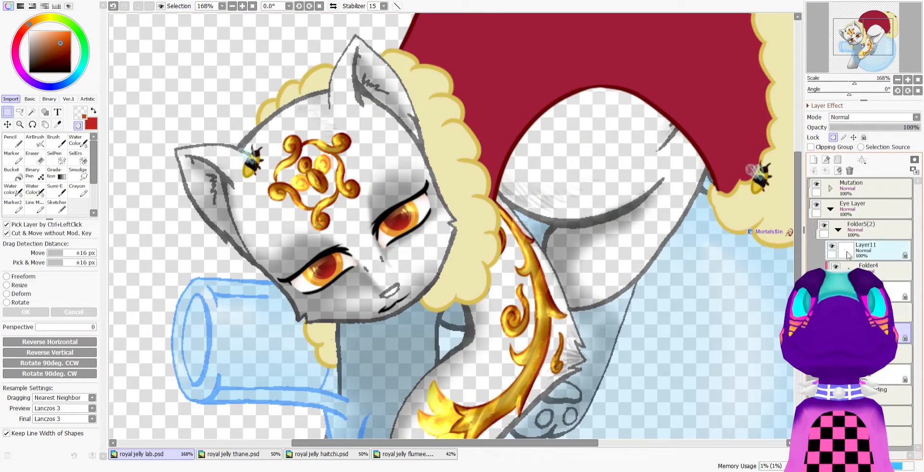
pyautogui.moveTo(847, 254); pyautogui.dragTo(853, 249)
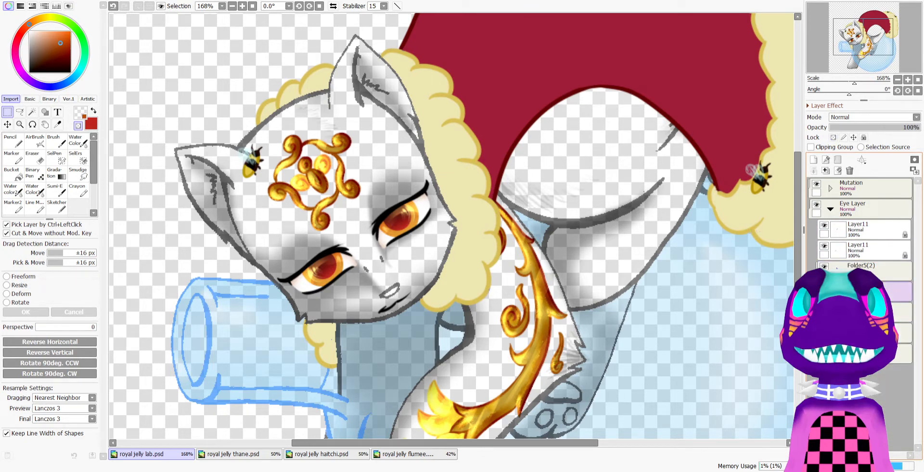
pyautogui.click(825, 266)
pyautogui.click(825, 267)
pyautogui.click(824, 247)
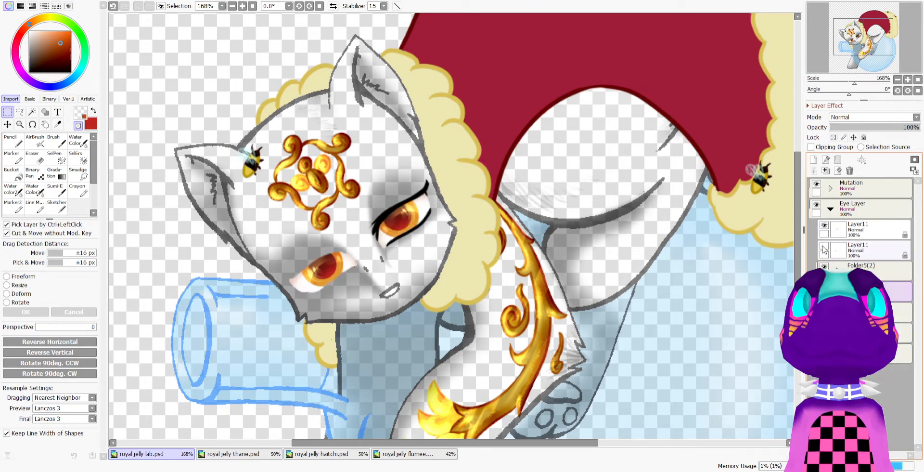
pyautogui.click(825, 248)
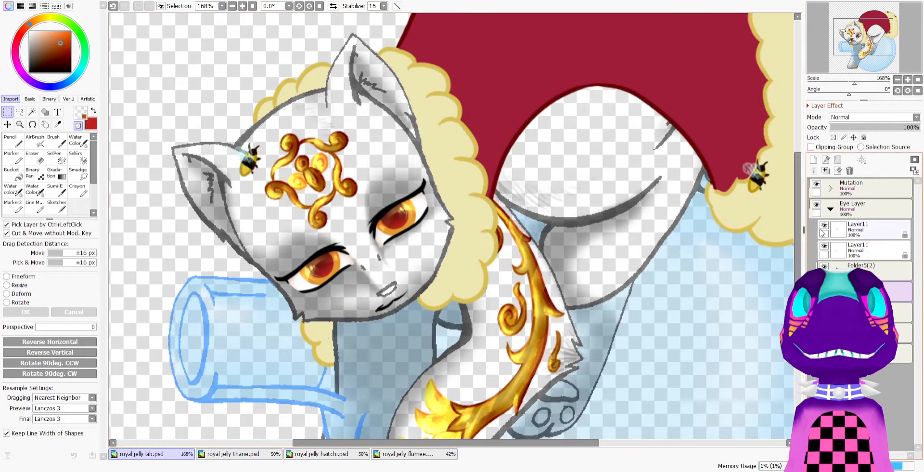
pyautogui.scroll(-3, 780, 250)
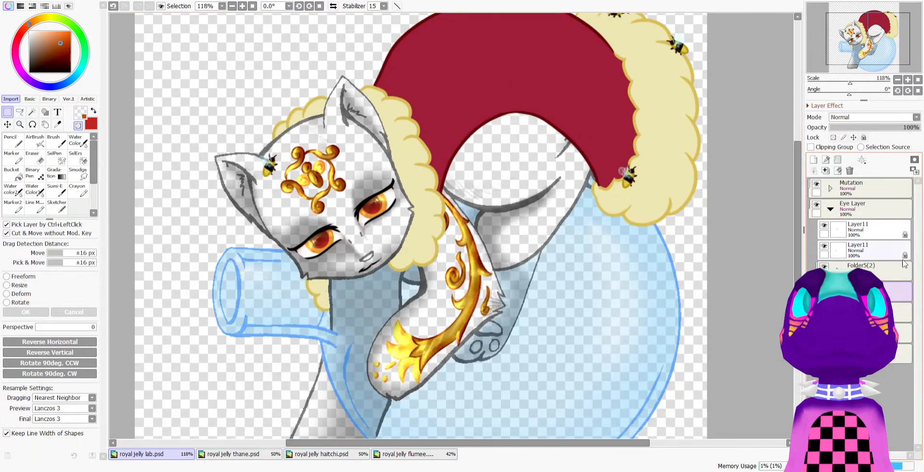
# Add a new layer directly above Folder5(2) and set up the Pencil with white at size 9
pyautogui.click(861, 270)
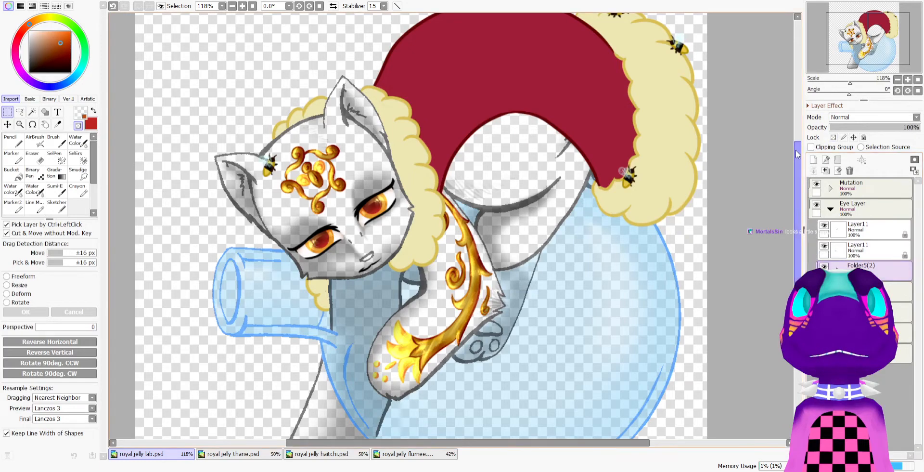
pyautogui.click(815, 159)
pyautogui.moveTo(285, 224); pyautogui.dragTo(249, 240)
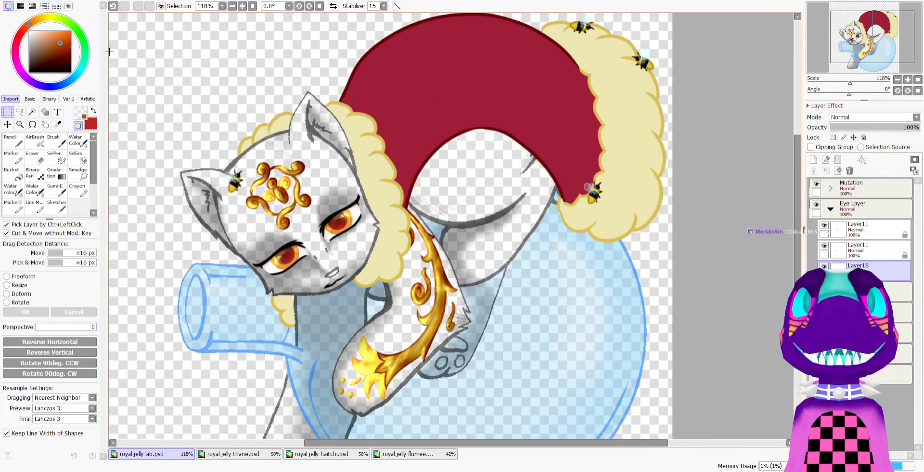
pyautogui.click(30, 32)
pyautogui.click(13, 141)
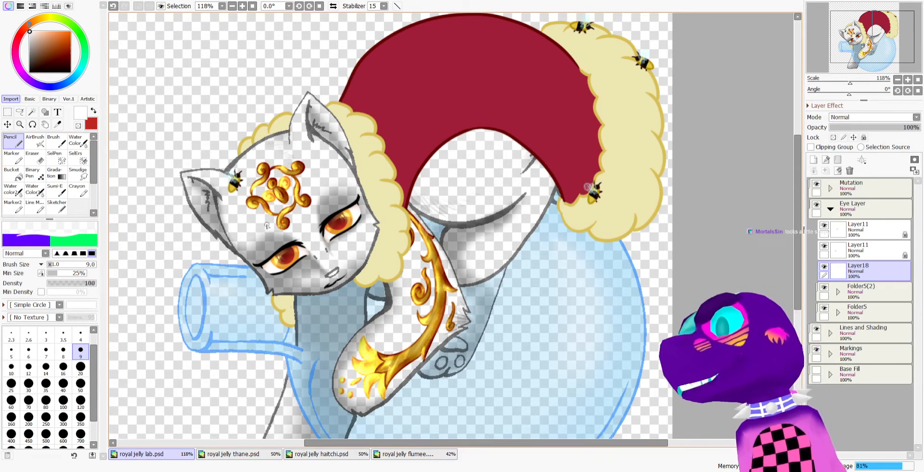
pyautogui.scroll(2, 320, 230)
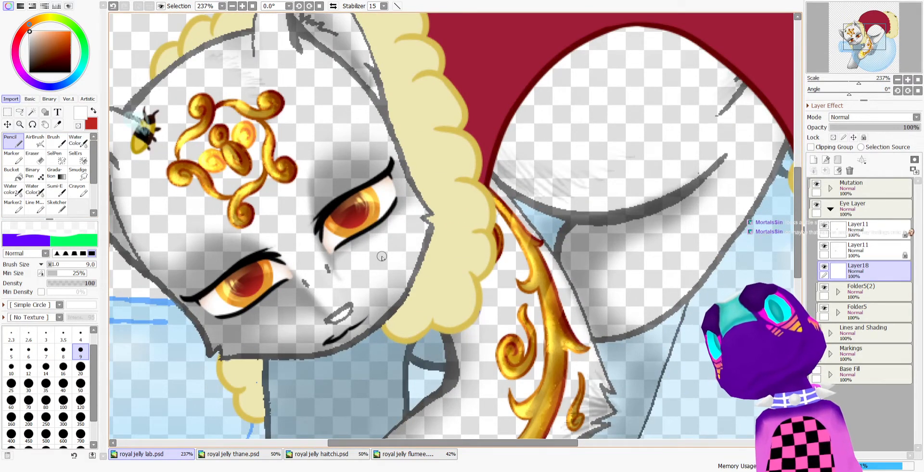
pyautogui.scroll(-2, 382, 256)
pyautogui.scroll(3, 366, 246)
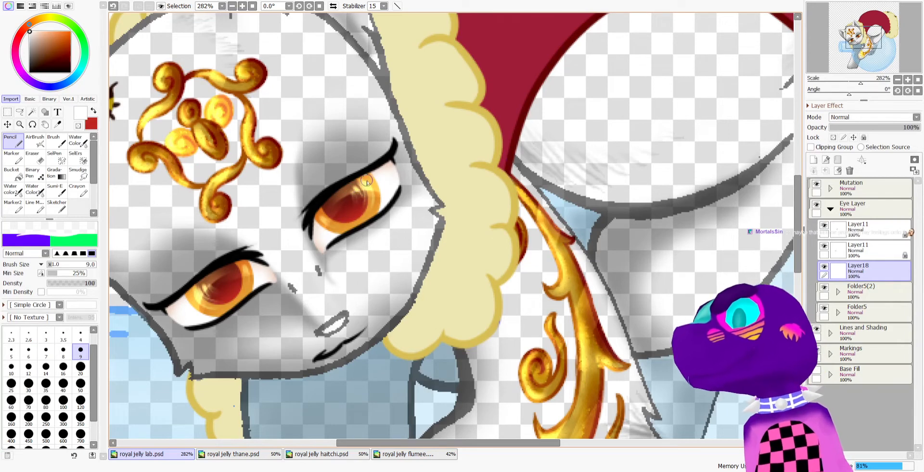
pyautogui.moveTo(367, 180); pyautogui.dragTo(356, 190)
pyautogui.hotkey('ctrl', 'z')
pyautogui.hotkey('ctrl', 'z')
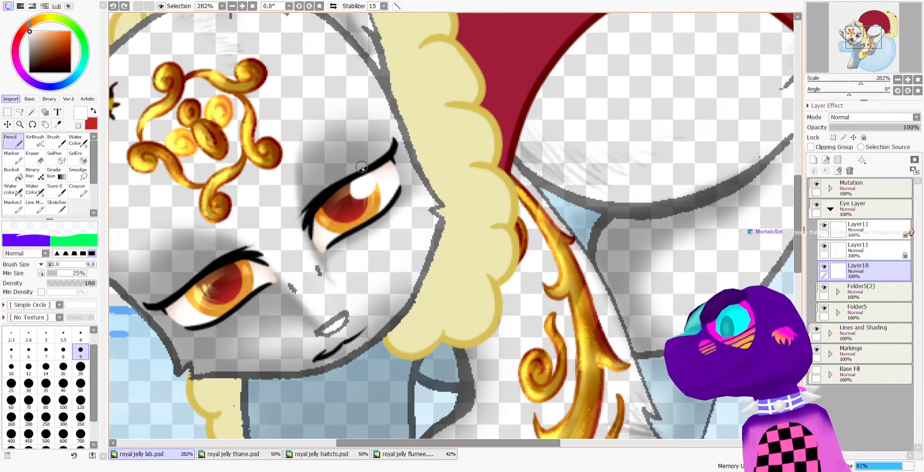
# Paint small round white highlights on the irises of both eyes with the Pencil
pyautogui.click(355, 185)
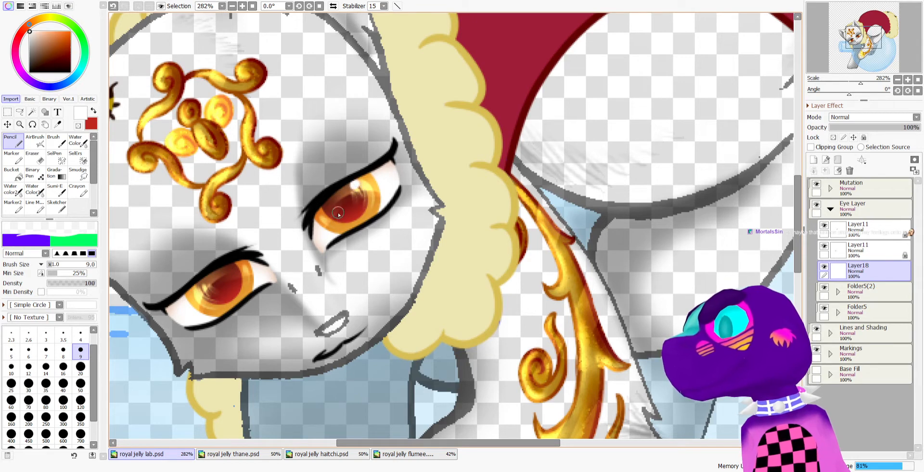
pyautogui.moveTo(336, 213); pyautogui.dragTo(333, 216)
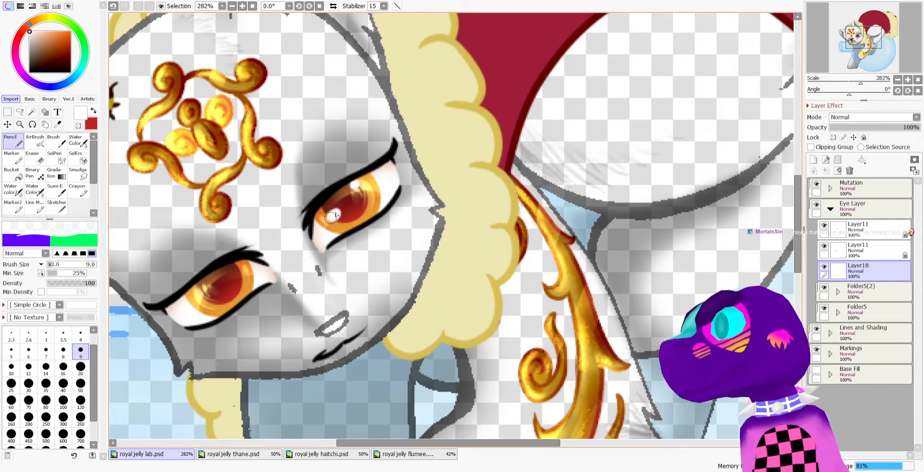
pyautogui.click(235, 265)
pyautogui.click(206, 300)
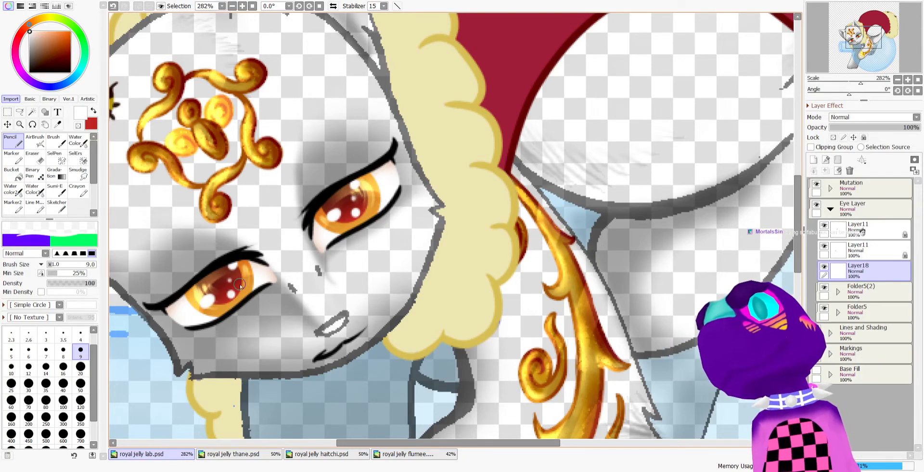
pyautogui.scroll(-6, 241, 284)
pyautogui.scroll(2, 255, 237)
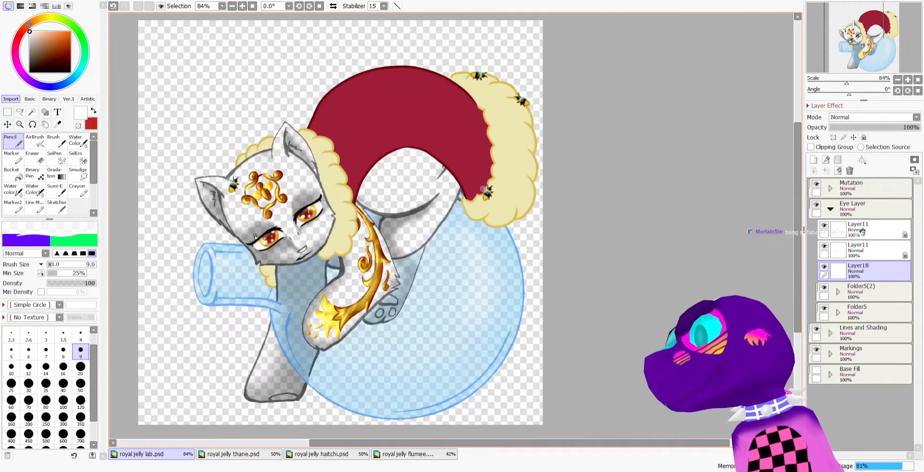
# Collapse the Eye Layer folder, expand the Mutation folder and toggle Folder1 and Folder2 to examine what each contains
pyautogui.click(831, 208)
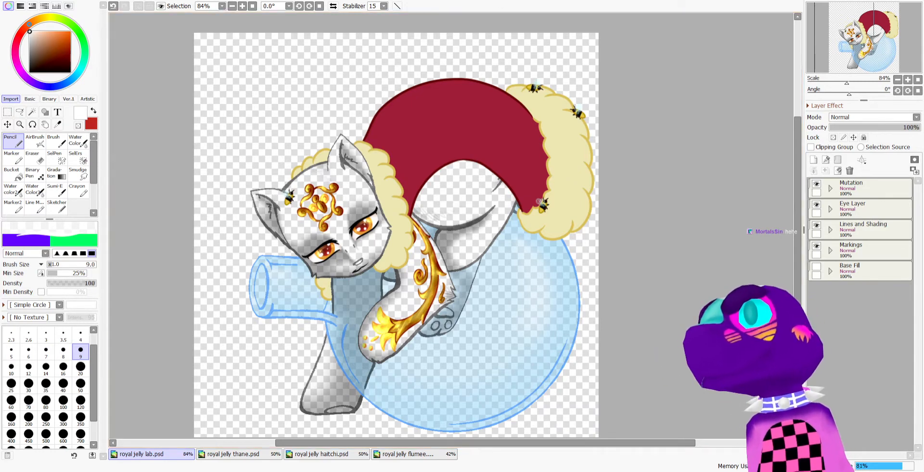
pyautogui.scroll(1, 461, 109)
pyautogui.scroll(-2, 408, 148)
pyautogui.scroll(1, 400, 161)
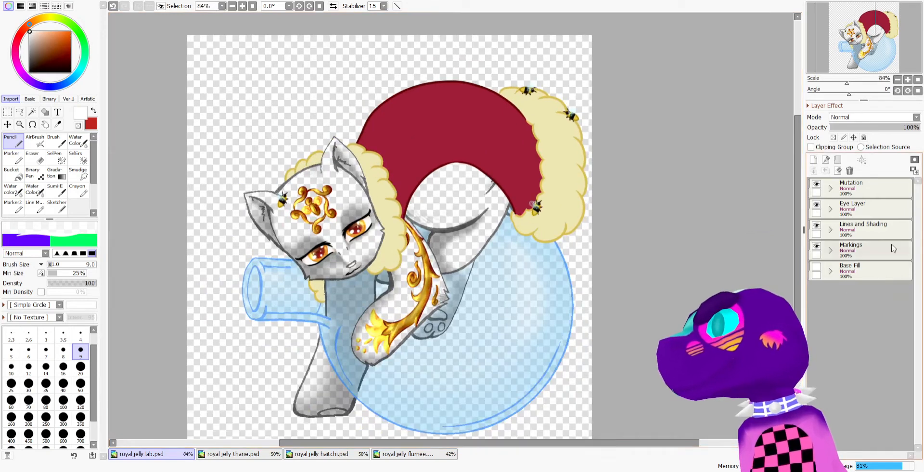
pyautogui.click(831, 188)
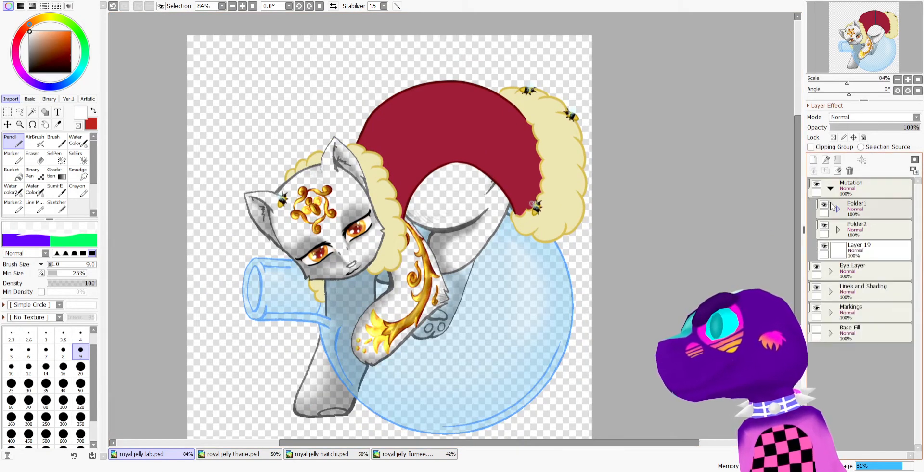
pyautogui.click(826, 205)
pyautogui.click(825, 204)
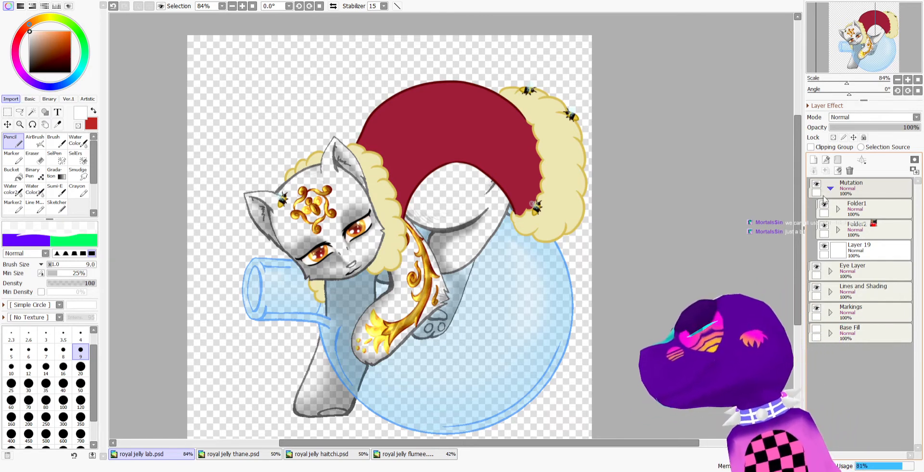
pyautogui.click(825, 226)
pyautogui.click(825, 225)
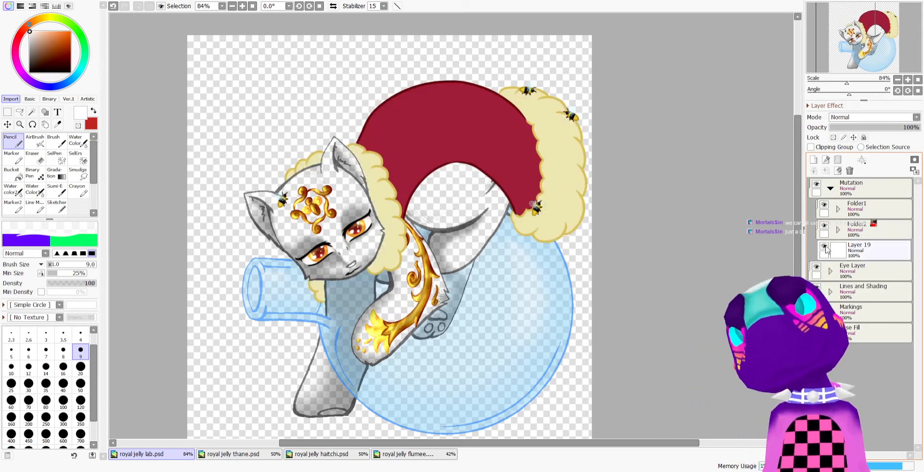
# Delete Layer 19 from the Mutation folder and add a new layer above Folder2 as a clipping group
pyautogui.click(848, 251)
pyautogui.click(851, 172)
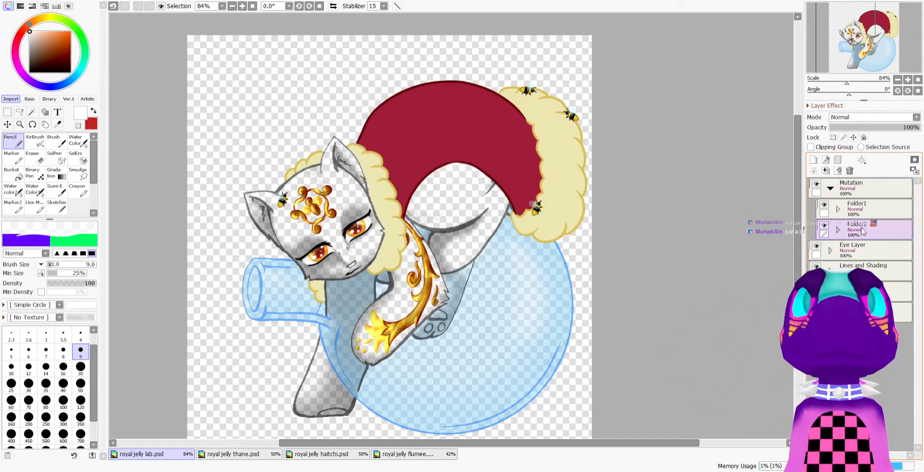
pyautogui.hotkey('ctrl', 'z')
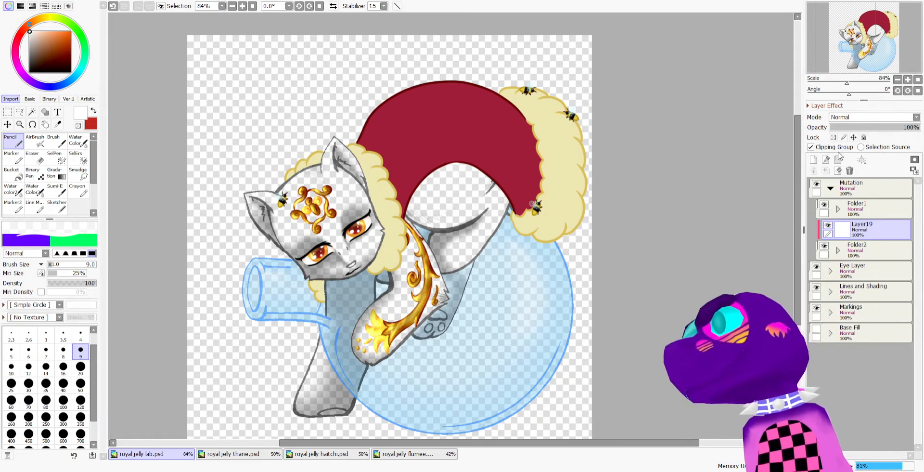
# Toggle Folder2 to check the artwork it covers and choose a dark red shading color
pyautogui.scroll(-2, 290, 93)
pyautogui.scroll(3, 376, 93)
pyautogui.scroll(1, 394, 94)
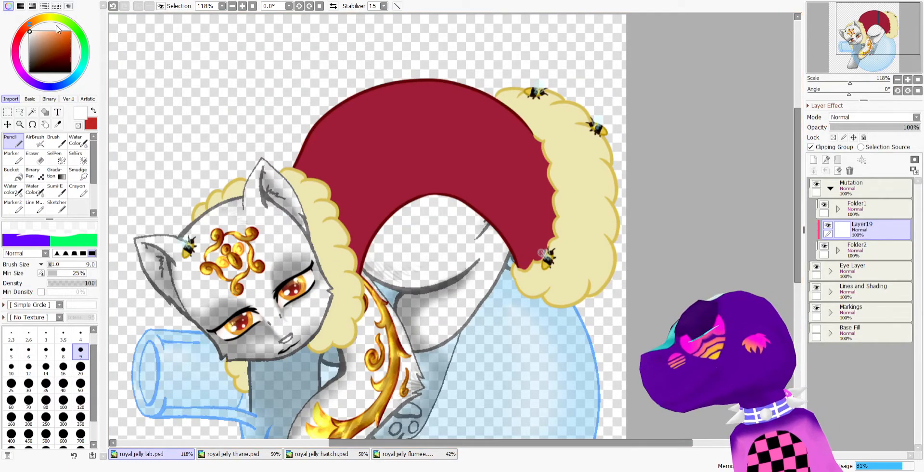
pyautogui.click(824, 247)
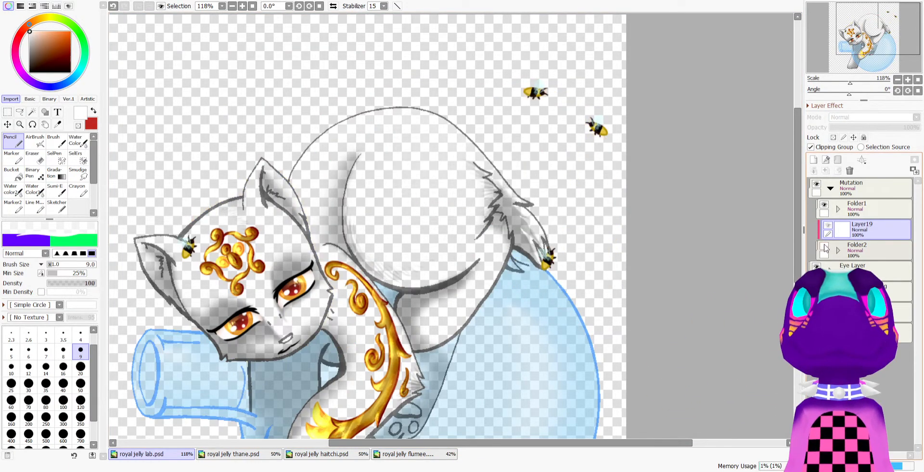
pyautogui.click(825, 246)
pyautogui.click(71, 59)
pyautogui.click(21, 35)
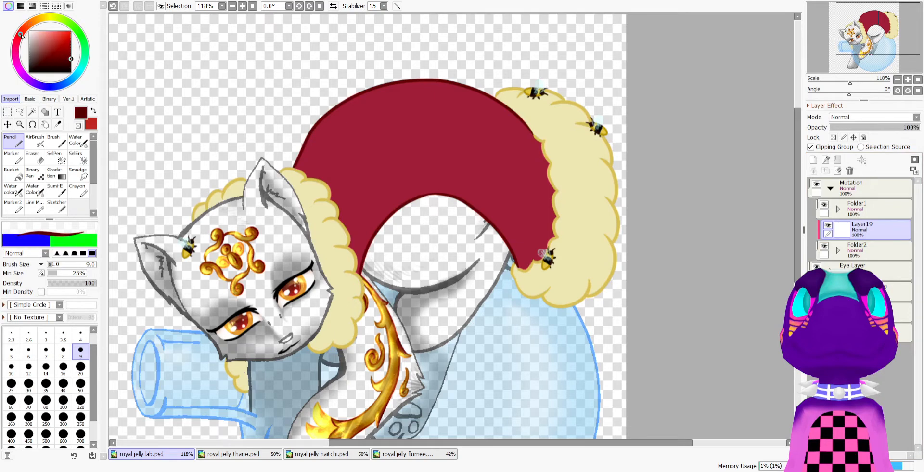
pyautogui.click(77, 140)
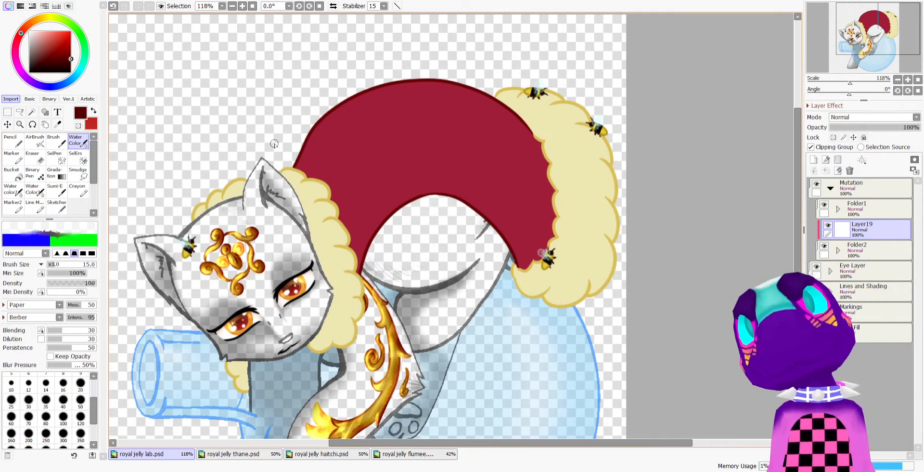
pyautogui.scroll(-4, 274, 143)
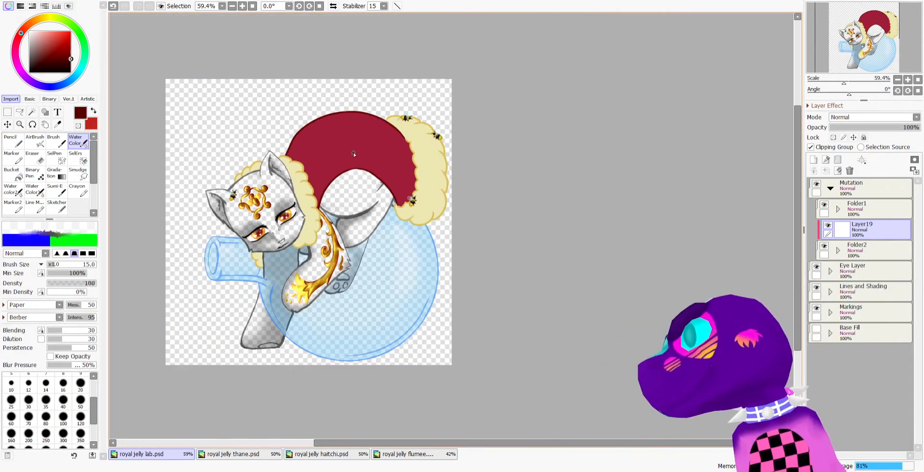
pyautogui.scroll(3, 334, 160)
pyautogui.click(71, 264)
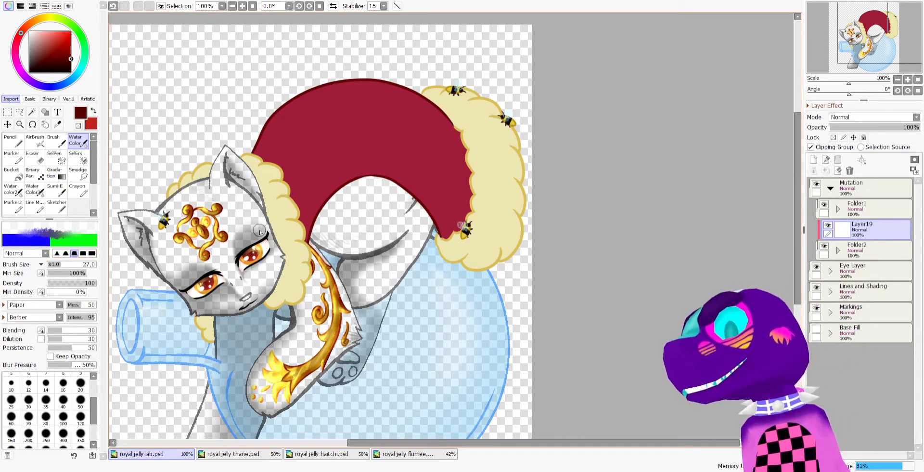
pyautogui.moveTo(265, 300)
pyautogui.mouseDown()
pyautogui.moveTo(283, 301)
pyautogui.moveTo(274, 304)
pyautogui.moveTo(279, 288)
pyautogui.mouseUp()
pyautogui.moveTo(268, 217)
pyautogui.mouseDown()
pyautogui.moveTo(275, 277)
pyautogui.moveTo(282, 245)
pyautogui.moveTo(275, 288)
pyautogui.moveTo(285, 265)
pyautogui.moveTo(274, 282)
pyautogui.mouseUp()
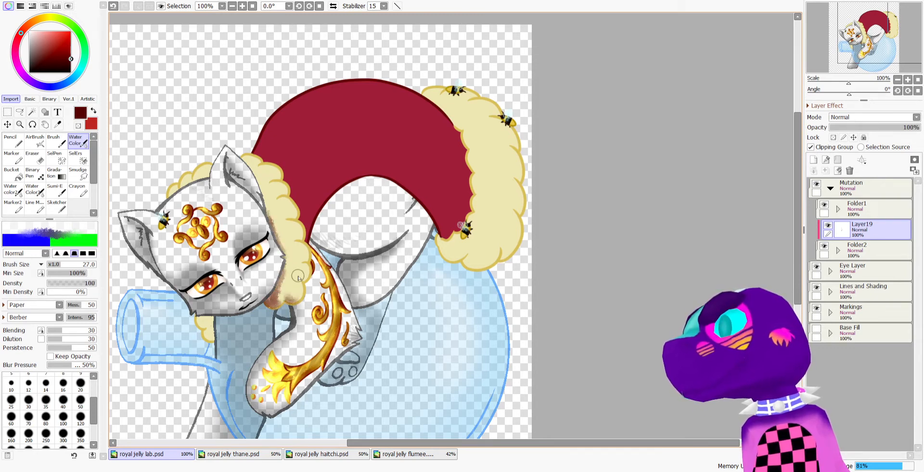
pyautogui.hotkey('ctrl', 'z')
pyautogui.hotkey('ctrl', 'z')
pyautogui.hotkey('ctrl', 'z')
pyautogui.hotkey('ctrl', 'z')
pyautogui.hotkey('ctrl', 'z')
pyautogui.hotkey('ctrl', 'z')
pyautogui.hotkey('ctrl', 'z')
pyautogui.hotkey('ctrl', 'z')
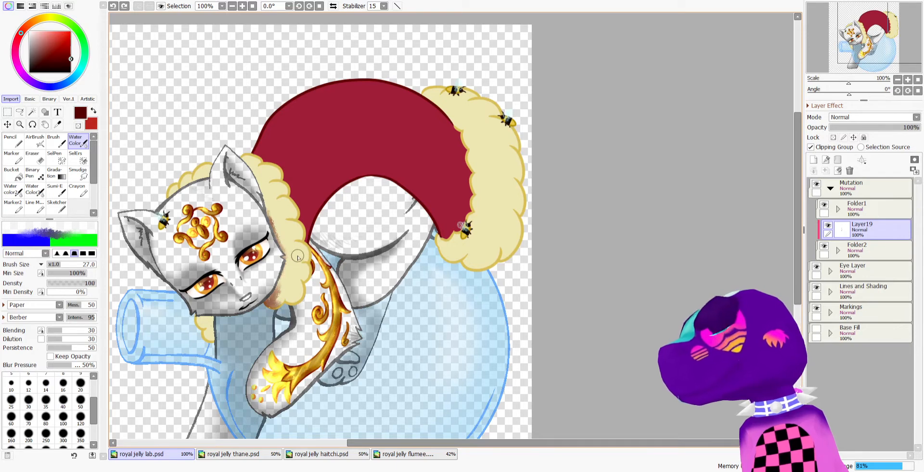
pyautogui.hotkey('ctrl', 'z')
pyautogui.hotkey('ctrl', 'z')
pyautogui.hotkey('ctrl', 'z')
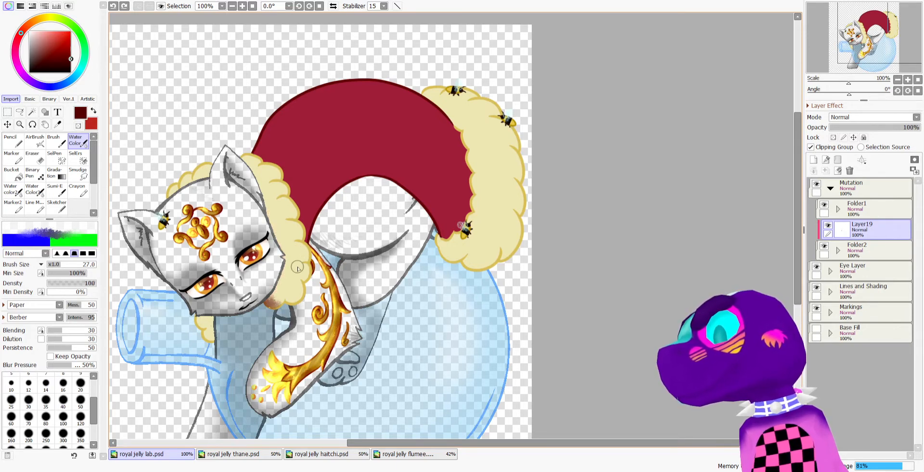
pyautogui.hotkey('ctrl', 'z')
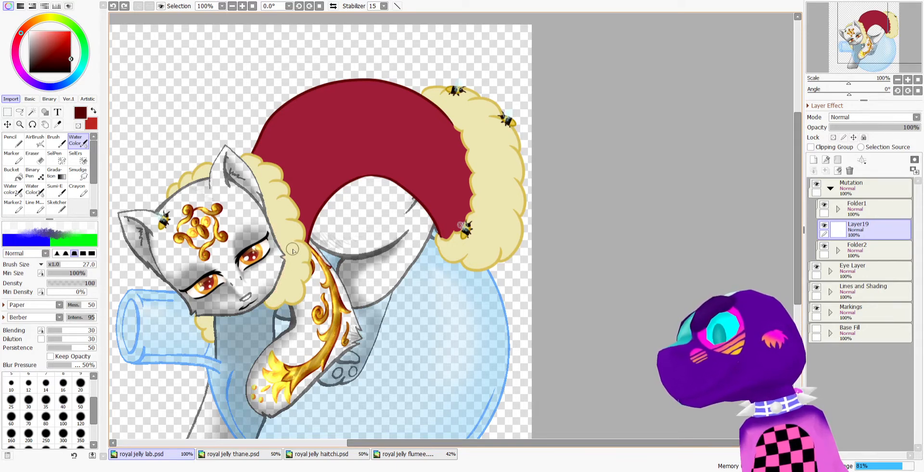
# Clip Layer19 to the folder below, undo the test stroke and set the Acuarelle watercolor brush size to 26
pyautogui.click(36, 192)
pyautogui.click(70, 266)
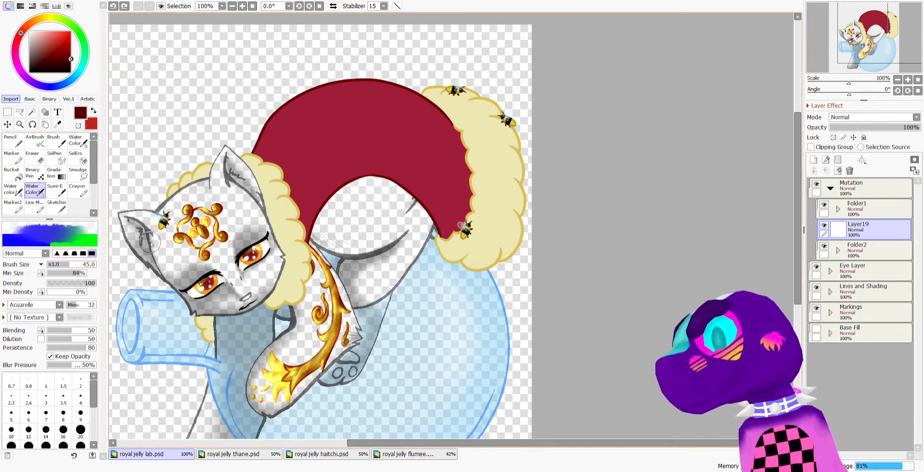
pyautogui.click(838, 149)
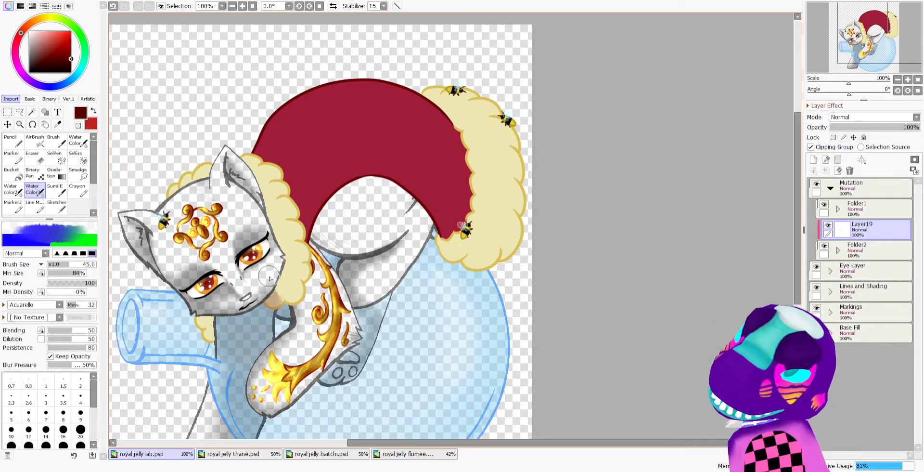
pyautogui.hotkey('ctrl', 'z')
pyautogui.click(61, 264)
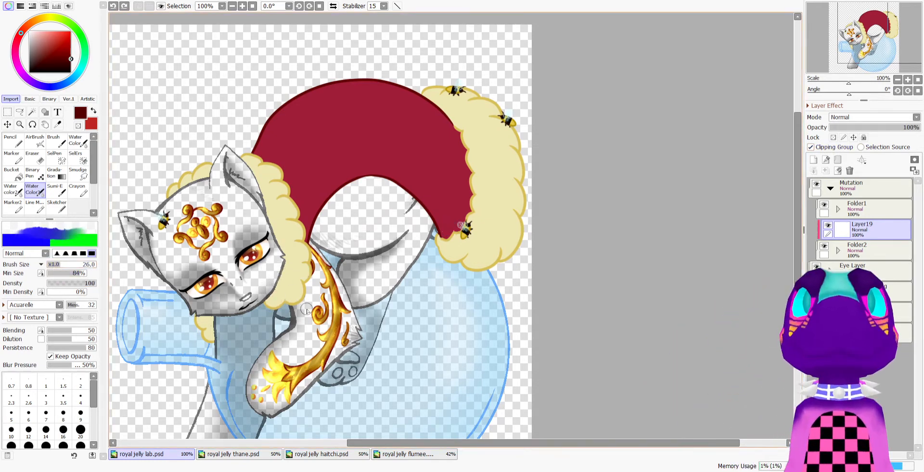
# Paint and blend dark red shading on the cream fur ruff between the cat's cheek and the upper ear
pyautogui.moveTo(281, 305)
pyautogui.mouseDown()
pyautogui.moveTo(279, 275)
pyautogui.moveTo(271, 217)
pyautogui.moveTo(293, 303)
pyautogui.moveTo(287, 298)
pyautogui.moveTo(304, 285)
pyautogui.moveTo(280, 288)
pyautogui.moveTo(291, 273)
pyautogui.moveTo(309, 277)
pyautogui.moveTo(299, 278)
pyautogui.moveTo(322, 225)
pyautogui.moveTo(294, 256)
pyautogui.moveTo(285, 253)
pyautogui.moveTo(259, 188)
pyautogui.mouseUp()
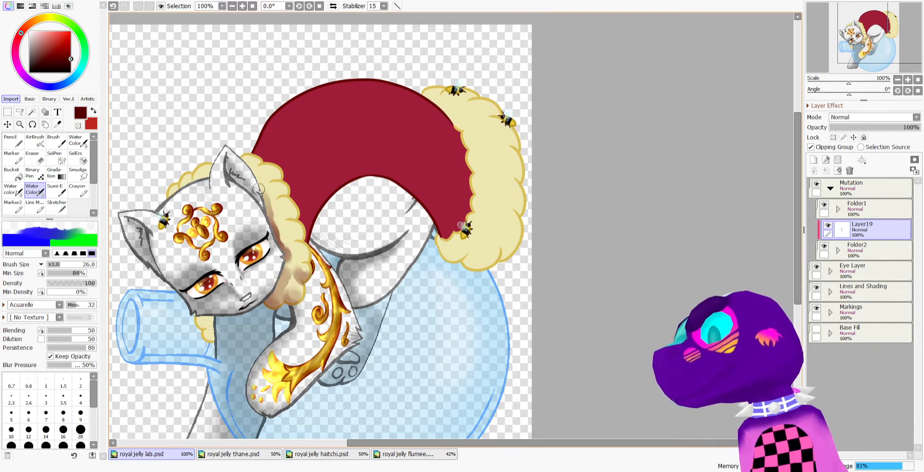
pyautogui.moveTo(243, 157)
pyautogui.mouseDown()
pyautogui.moveTo(270, 165)
pyautogui.moveTo(263, 180)
pyautogui.moveTo(275, 173)
pyautogui.moveTo(286, 184)
pyautogui.moveTo(276, 164)
pyautogui.moveTo(252, 172)
pyautogui.moveTo(274, 173)
pyautogui.moveTo(268, 205)
pyautogui.moveTo(276, 185)
pyautogui.moveTo(277, 223)
pyautogui.moveTo(287, 204)
pyautogui.moveTo(276, 203)
pyautogui.moveTo(276, 242)
pyautogui.moveTo(289, 238)
pyautogui.moveTo(301, 252)
pyautogui.moveTo(289, 244)
pyautogui.moveTo(299, 252)
pyautogui.moveTo(300, 243)
pyautogui.moveTo(296, 264)
pyautogui.moveTo(313, 225)
pyautogui.moveTo(285, 233)
pyautogui.moveTo(275, 168)
pyautogui.moveTo(310, 266)
pyautogui.moveTo(303, 291)
pyautogui.moveTo(275, 297)
pyautogui.moveTo(313, 285)
pyautogui.moveTo(299, 250)
pyautogui.mouseUp()
pyautogui.press('-')
pyautogui.press('-')
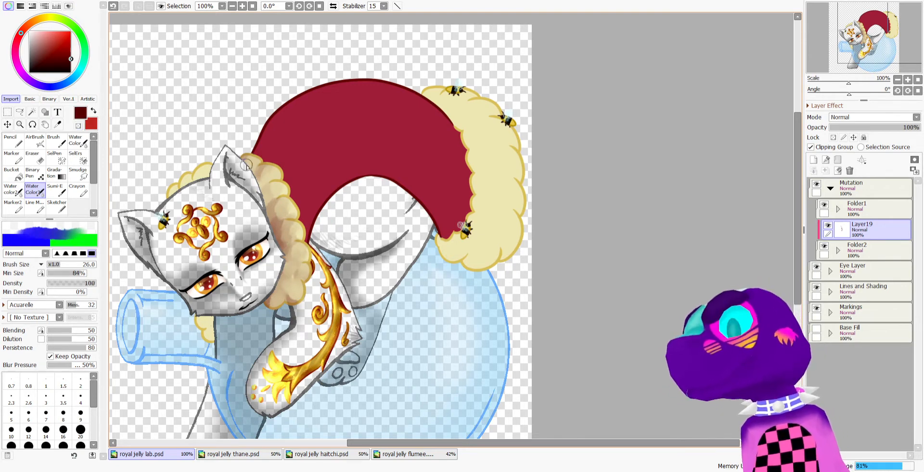
# Shade the remaining cream ruff between the ears and below the chin, softening it with the transparent color
pyautogui.moveTo(159, 190)
pyautogui.mouseDown()
pyautogui.moveTo(188, 189)
pyautogui.moveTo(208, 168)
pyautogui.mouseUp()
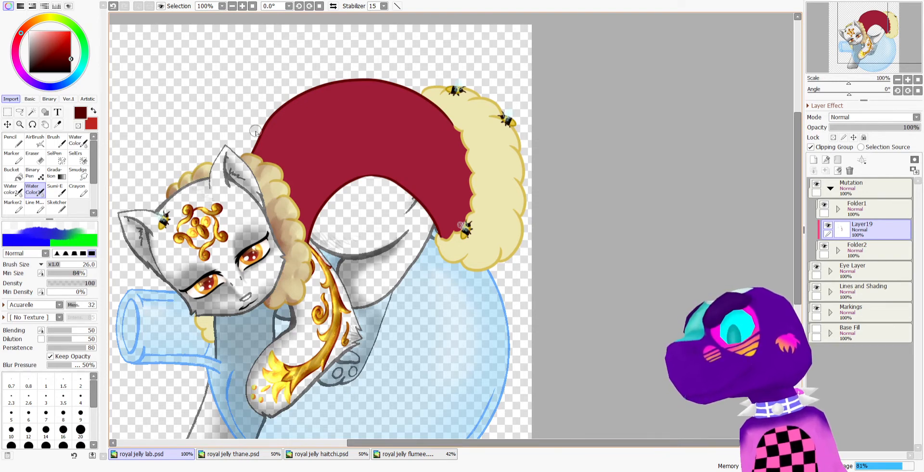
pyautogui.moveTo(199, 310)
pyautogui.mouseDown()
pyautogui.moveTo(217, 337)
pyautogui.moveTo(208, 313)
pyautogui.moveTo(206, 322)
pyautogui.moveTo(212, 349)
pyautogui.moveTo(214, 329)
pyautogui.moveTo(197, 332)
pyautogui.moveTo(228, 315)
pyautogui.mouseUp()
pyautogui.press('-')
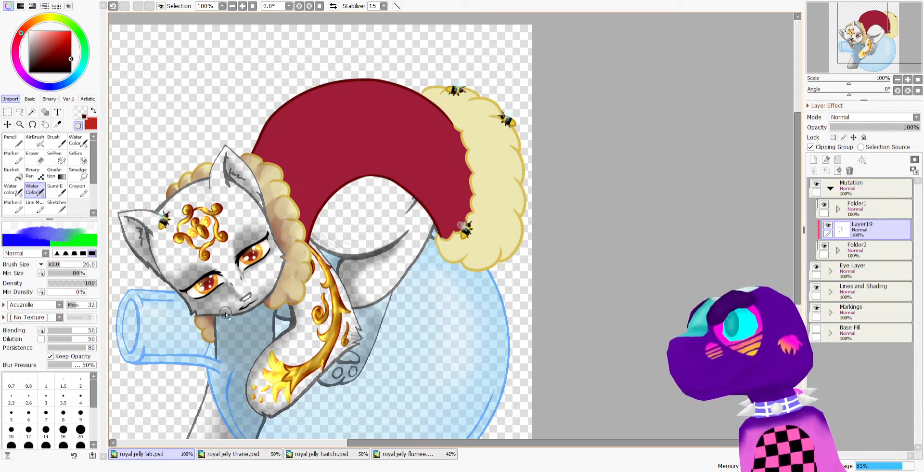
# Shade the upper curls of the large cream fur section around the two upper bees, alternating dark red and transparent strokes
pyautogui.scroll(-5, 410, 178)
pyautogui.scroll(2, 410, 178)
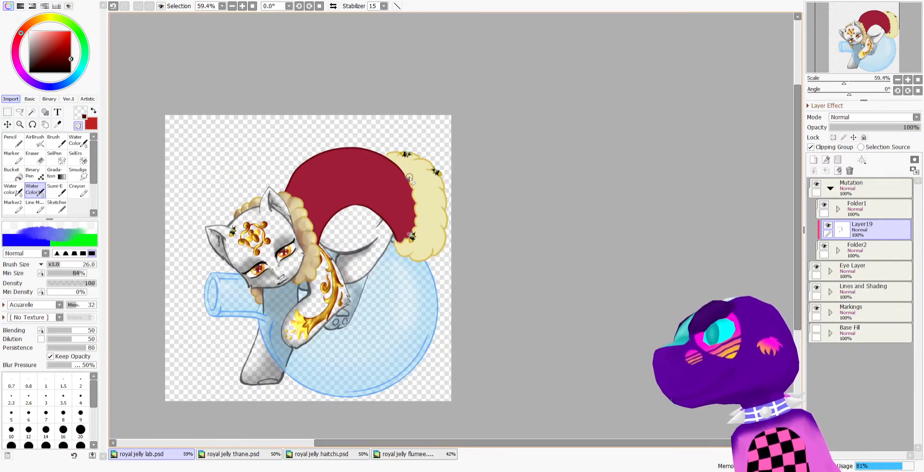
pyautogui.scroll(1, 409, 178)
pyautogui.scroll(1, 410, 178)
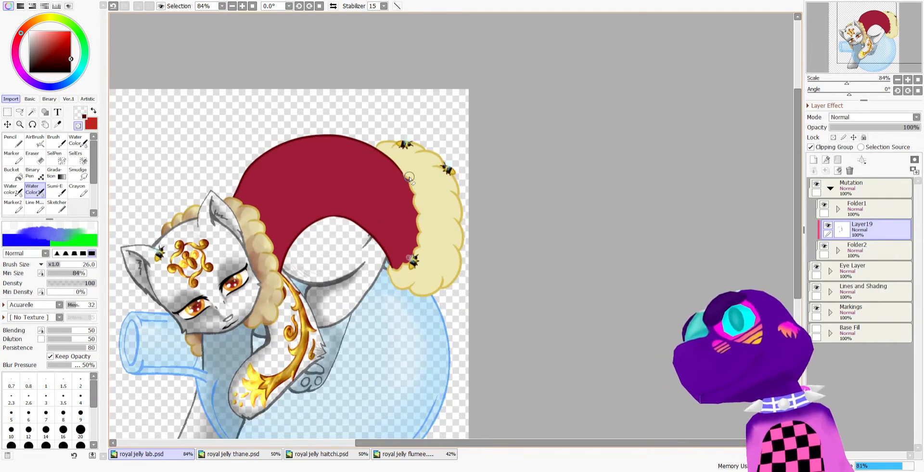
pyautogui.scroll(1, 410, 179)
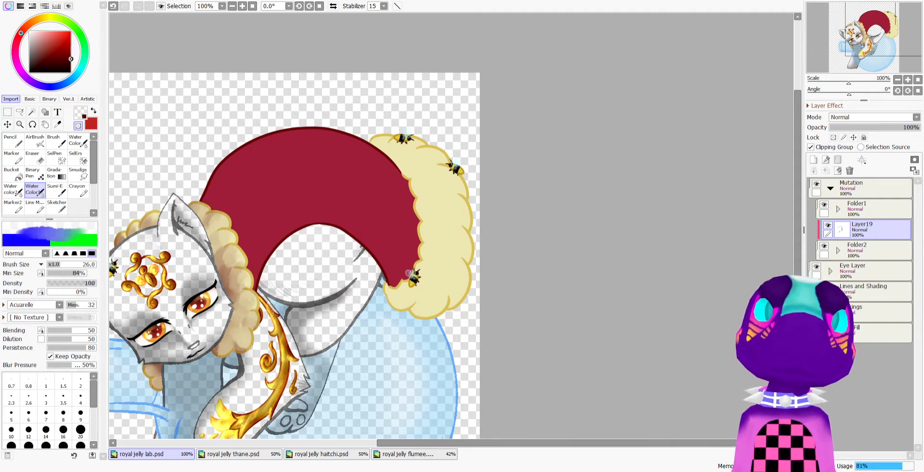
pyautogui.scroll(1, 376, 187)
pyautogui.scroll(-2, 391, 166)
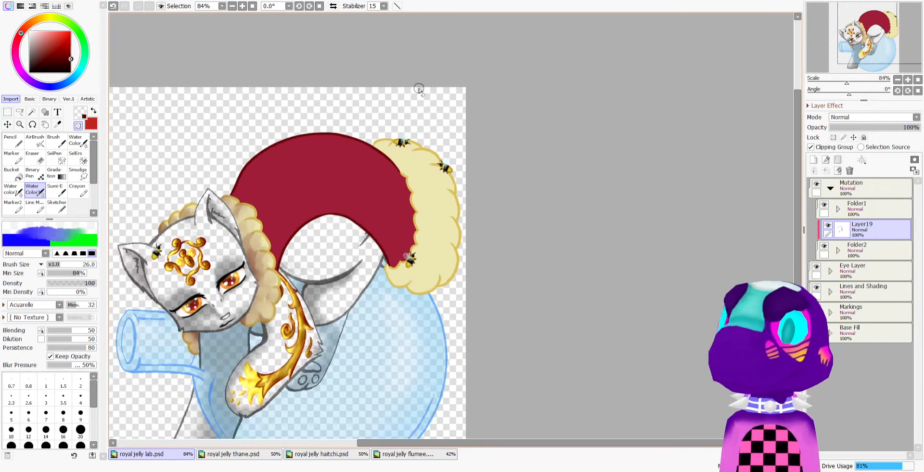
pyautogui.scroll(1, 419, 87)
pyautogui.scroll(1, 380, 84)
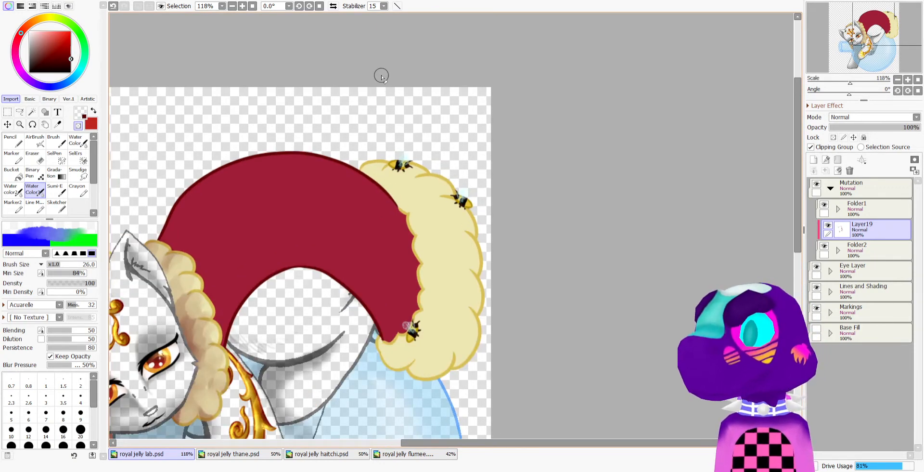
pyautogui.rightClick(375, 162)
pyautogui.moveTo(375, 162)
pyautogui.mouseDown()
pyautogui.moveTo(400, 164)
pyautogui.moveTo(384, 188)
pyautogui.moveTo(404, 181)
pyautogui.moveTo(405, 164)
pyautogui.moveTo(404, 189)
pyautogui.moveTo(370, 172)
pyautogui.moveTo(423, 172)
pyautogui.moveTo(424, 200)
pyautogui.moveTo(403, 209)
pyautogui.moveTo(433, 184)
pyautogui.moveTo(434, 199)
pyautogui.moveTo(437, 183)
pyautogui.moveTo(424, 211)
pyautogui.moveTo(405, 211)
pyautogui.moveTo(414, 185)
pyautogui.moveTo(428, 212)
pyautogui.moveTo(416, 235)
pyautogui.moveTo(450, 202)
pyautogui.moveTo(432, 205)
pyautogui.moveTo(451, 220)
pyautogui.moveTo(427, 217)
pyautogui.moveTo(462, 208)
pyautogui.moveTo(470, 212)
pyautogui.moveTo(455, 223)
pyautogui.moveTo(476, 229)
pyautogui.moveTo(435, 189)
pyautogui.moveTo(408, 204)
pyautogui.mouseUp()
pyautogui.press('-')
pyautogui.press('-')
pyautogui.press('-')
pyautogui.press('-')
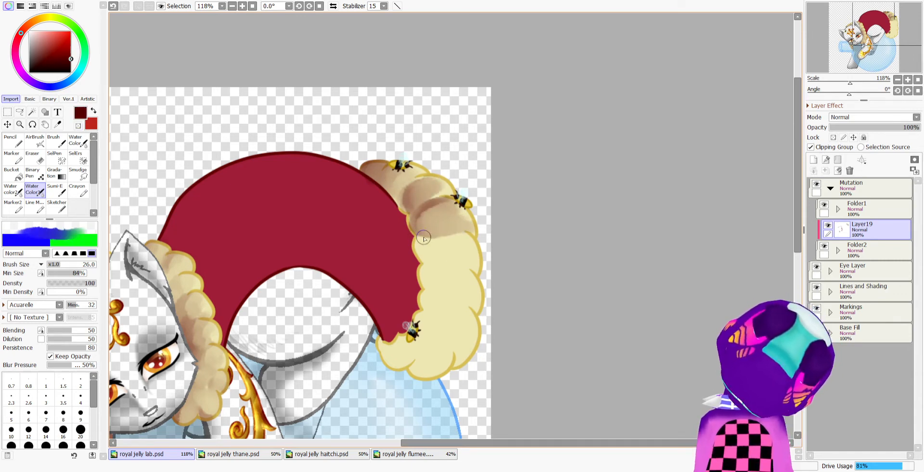
# Paint dark red creases on the middle curls of the large cream fur section and blend them outward
pyautogui.moveTo(448, 243)
pyautogui.mouseDown()
pyautogui.moveTo(419, 260)
pyautogui.moveTo(438, 239)
pyautogui.moveTo(469, 240)
pyautogui.moveTo(464, 234)
pyautogui.moveTo(462, 249)
pyautogui.moveTo(438, 261)
pyautogui.moveTo(457, 242)
pyautogui.mouseUp()
pyautogui.press('-')
pyautogui.press('-')
pyautogui.press('-')
pyautogui.press('-')
pyautogui.moveTo(436, 272)
pyautogui.mouseDown()
pyautogui.moveTo(427, 285)
pyautogui.moveTo(451, 268)
pyautogui.moveTo(430, 278)
pyautogui.moveTo(429, 289)
pyautogui.moveTo(465, 282)
pyautogui.moveTo(434, 270)
pyautogui.moveTo(477, 252)
pyautogui.moveTo(449, 252)
pyautogui.mouseUp()
pyautogui.press('-')
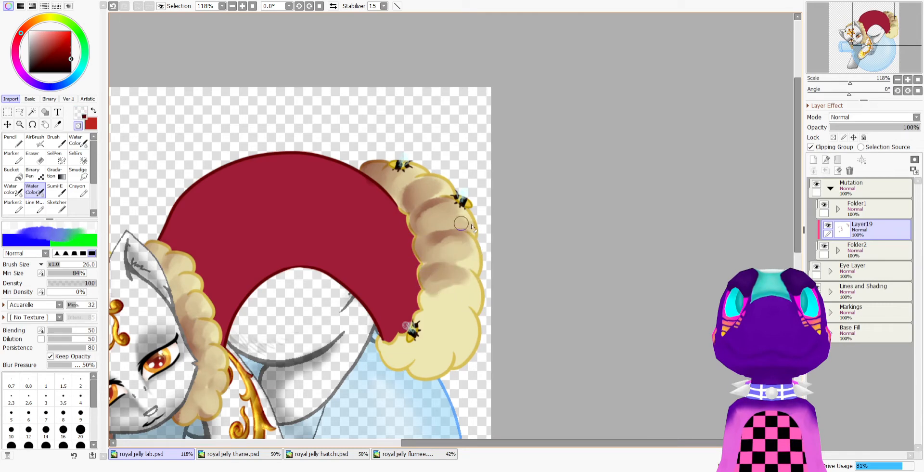
# Soften the outer edges of the shaded curls and add dark red creases down to the lowest bee
pyautogui.moveTo(452, 187)
pyautogui.mouseDown()
pyautogui.moveTo(425, 187)
pyautogui.moveTo(458, 202)
pyautogui.moveTo(430, 215)
pyautogui.moveTo(451, 208)
pyautogui.mouseUp()
pyautogui.press('-')
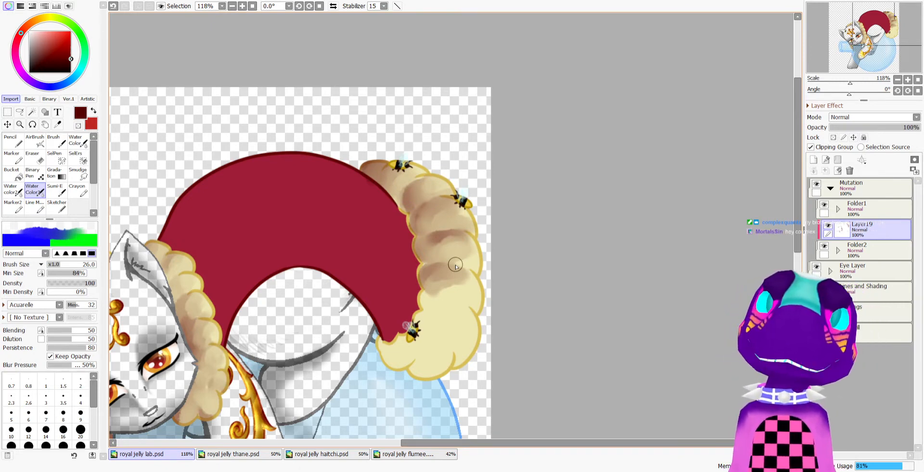
pyautogui.moveTo(460, 295)
pyautogui.mouseDown()
pyautogui.moveTo(421, 303)
pyautogui.moveTo(455, 299)
pyautogui.moveTo(451, 319)
pyautogui.moveTo(436, 319)
pyautogui.moveTo(464, 315)
pyautogui.mouseUp()
pyautogui.press('-')
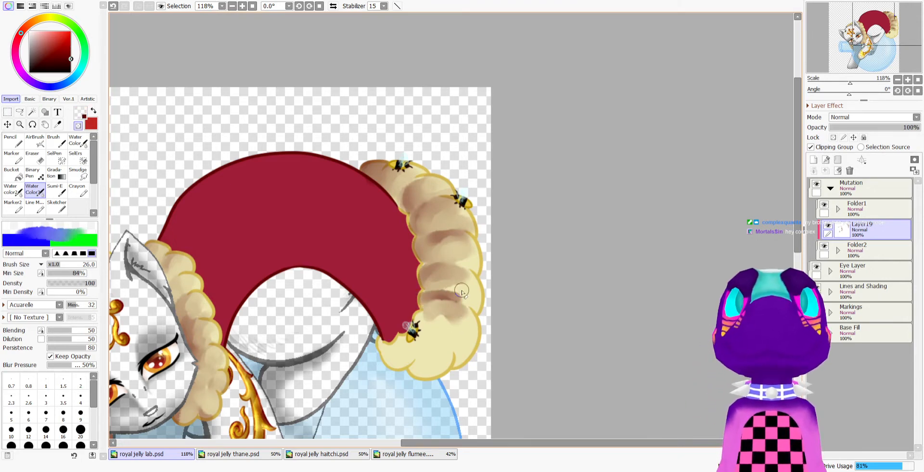
pyautogui.moveTo(444, 285)
pyautogui.mouseDown()
pyautogui.moveTo(487, 269)
pyautogui.moveTo(457, 252)
pyautogui.moveTo(482, 230)
pyautogui.moveTo(448, 220)
pyautogui.mouseUp()
pyautogui.press('-')
pyautogui.moveTo(457, 301)
pyautogui.mouseDown()
pyautogui.moveTo(409, 325)
pyautogui.moveTo(428, 326)
pyautogui.moveTo(449, 345)
pyautogui.mouseUp()
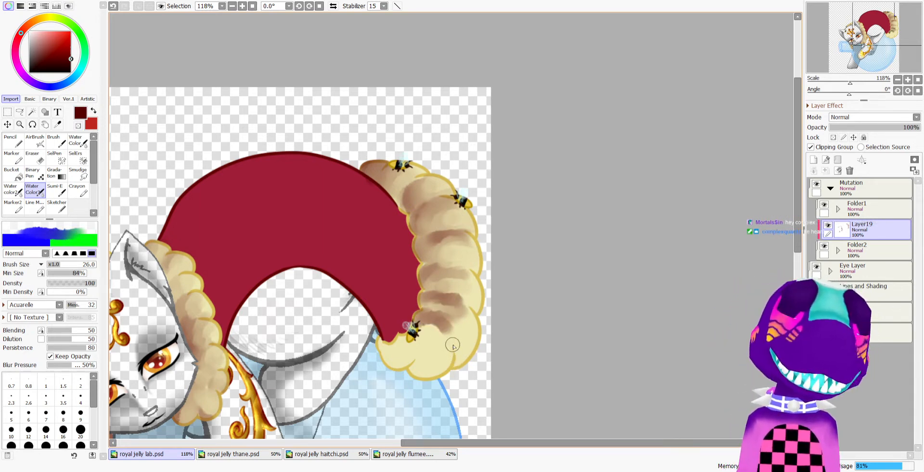
pyautogui.press('-')
pyautogui.moveTo(455, 300); pyautogui.dragTo(481, 306)
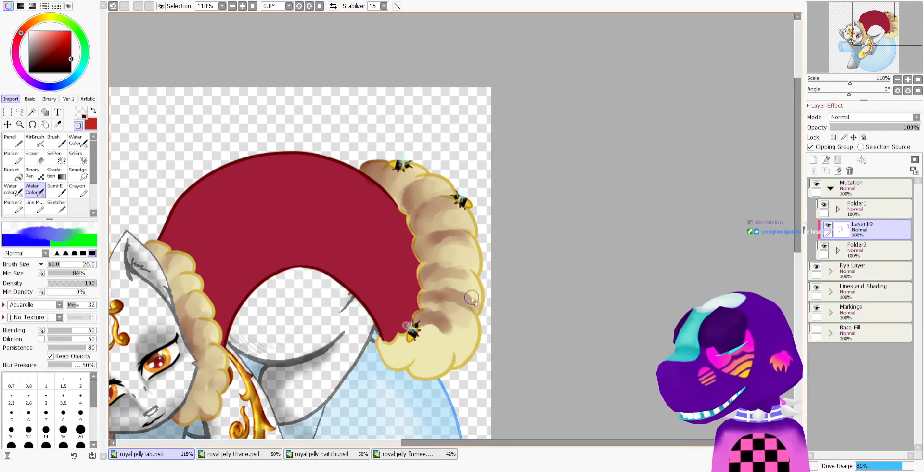
pyautogui.press('-')
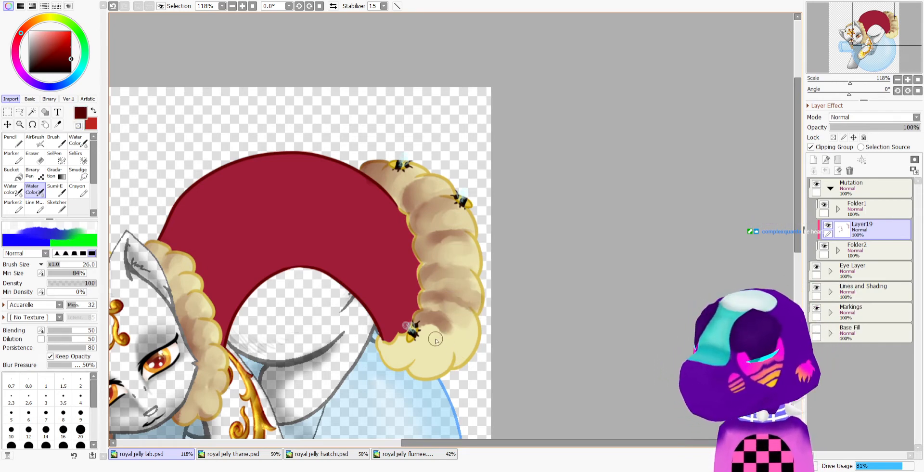
# Shade the bottom curls of the cream fur around and below the lowest bee, blending with transparent strokes
pyautogui.moveTo(402, 341)
pyautogui.mouseDown()
pyautogui.moveTo(387, 363)
pyautogui.moveTo(379, 344)
pyautogui.moveTo(412, 342)
pyautogui.moveTo(410, 359)
pyautogui.moveTo(435, 376)
pyautogui.moveTo(428, 346)
pyautogui.moveTo(438, 369)
pyautogui.moveTo(420, 353)
pyautogui.moveTo(419, 363)
pyautogui.moveTo(443, 360)
pyautogui.moveTo(423, 357)
pyautogui.moveTo(435, 334)
pyautogui.moveTo(448, 357)
pyautogui.moveTo(473, 329)
pyautogui.moveTo(457, 329)
pyautogui.moveTo(460, 355)
pyautogui.moveTo(458, 347)
pyautogui.moveTo(458, 329)
pyautogui.moveTo(475, 350)
pyautogui.moveTo(462, 251)
pyautogui.moveTo(461, 316)
pyautogui.moveTo(468, 297)
pyautogui.moveTo(447, 262)
pyautogui.moveTo(470, 332)
pyautogui.mouseUp()
pyautogui.press('-')
pyautogui.press('-')
pyautogui.press('-')
pyautogui.press('-')
pyautogui.press('-')
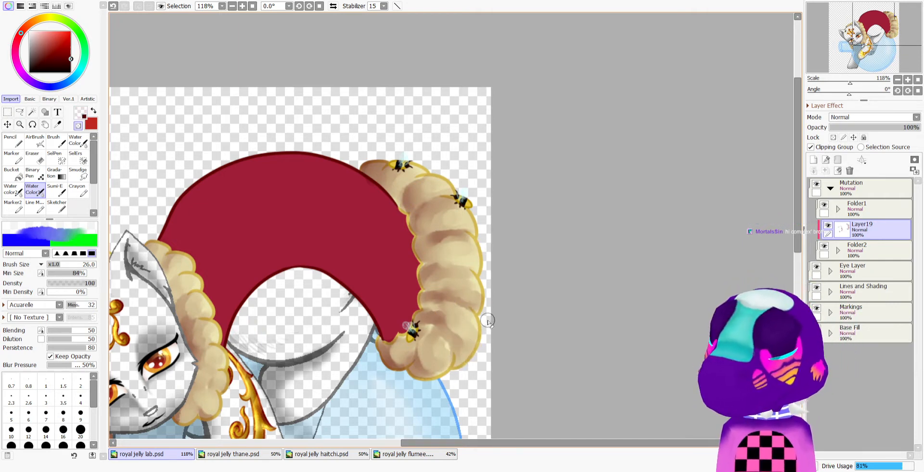
# Lighten the outer side of the large cream fur section using the AirBrush at size 130 with the transparent color
pyautogui.click(36, 140)
pyautogui.click(68, 264)
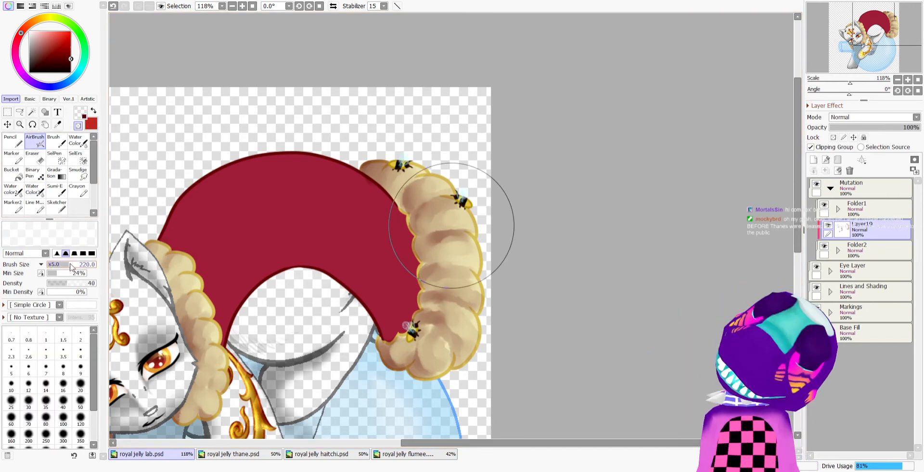
pyautogui.press('-')
pyautogui.press('-')
pyautogui.click(68, 265)
pyautogui.moveTo(68, 265); pyautogui.dragTo(61, 264)
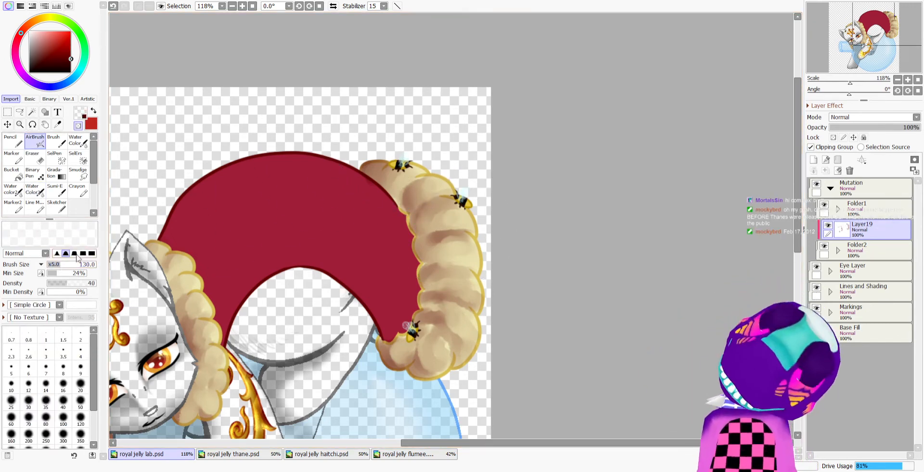
pyautogui.moveTo(470, 210)
pyautogui.mouseDown()
pyautogui.moveTo(463, 188)
pyautogui.moveTo(439, 314)
pyautogui.mouseUp()
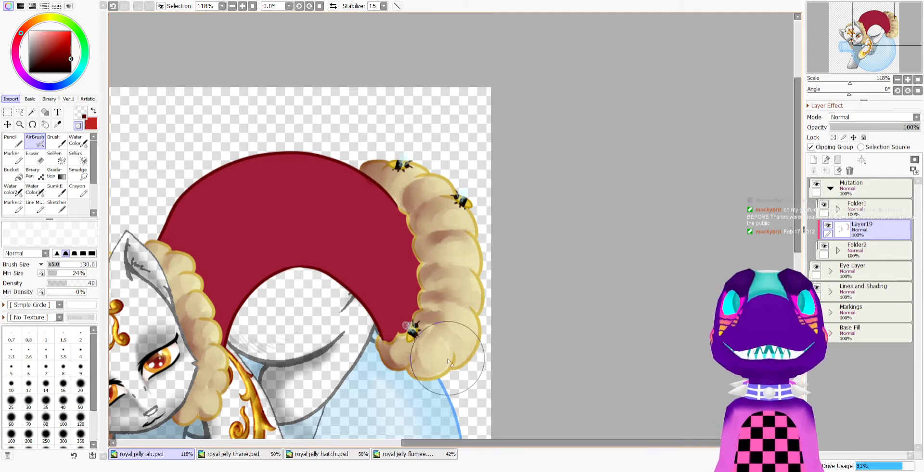
# Try a textured shadow on the bottom edge of the cream fur with the size 27 Water Color brush
pyautogui.click(78, 141)
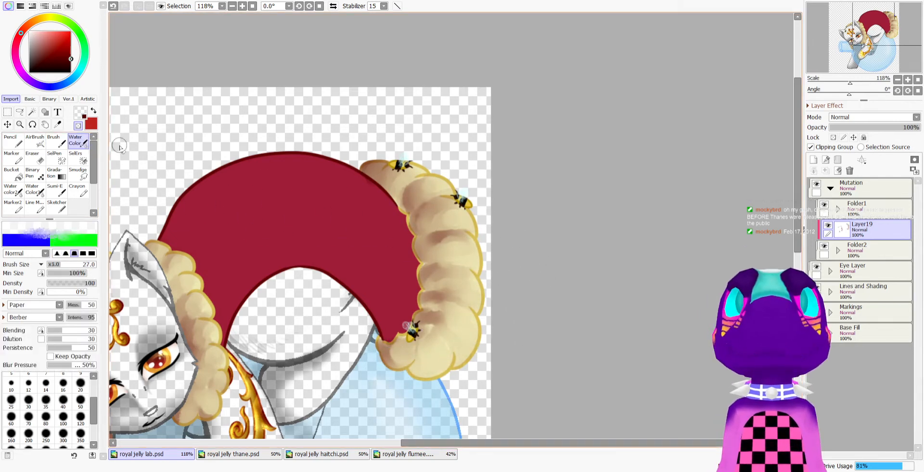
pyautogui.press('-')
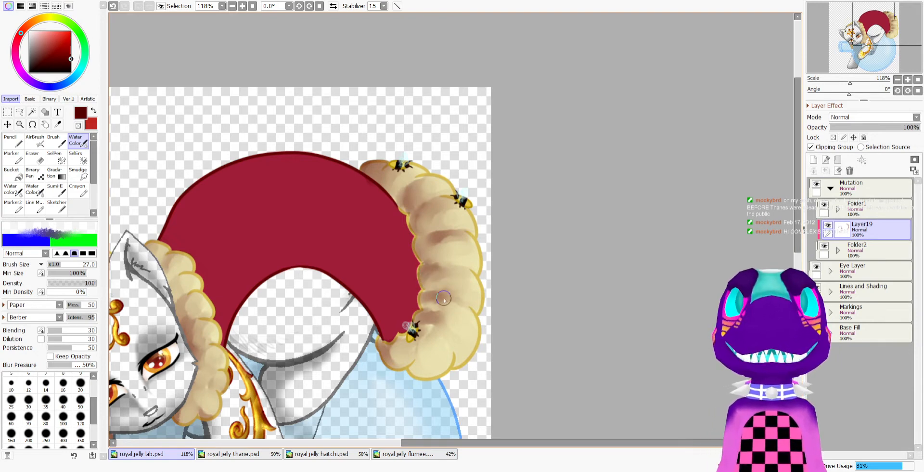
pyautogui.moveTo(416, 371)
pyautogui.mouseDown()
pyautogui.moveTo(446, 374)
pyautogui.moveTo(424, 378)
pyautogui.moveTo(440, 349)
pyautogui.moveTo(426, 373)
pyautogui.mouseUp()
pyautogui.press('-')
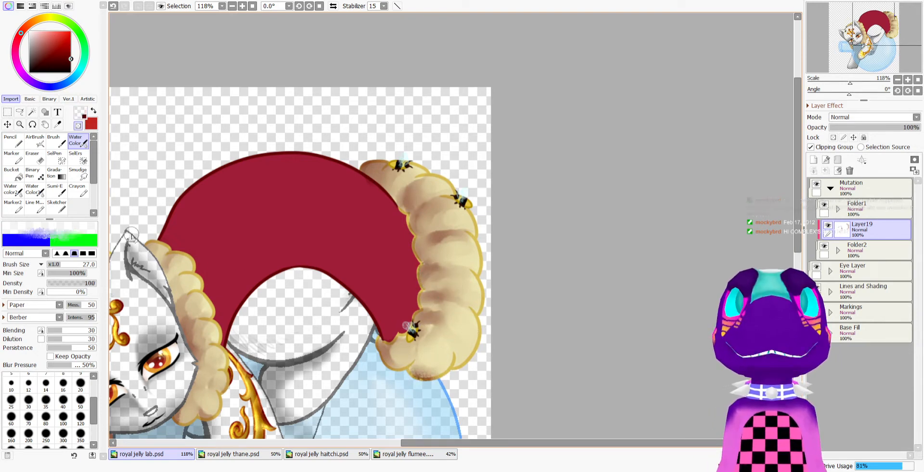
# Smooth the textured patch and refine the shading of the lower and outer cream curls with the size 26 Acuarelle watercolor brush
pyautogui.click(34, 189)
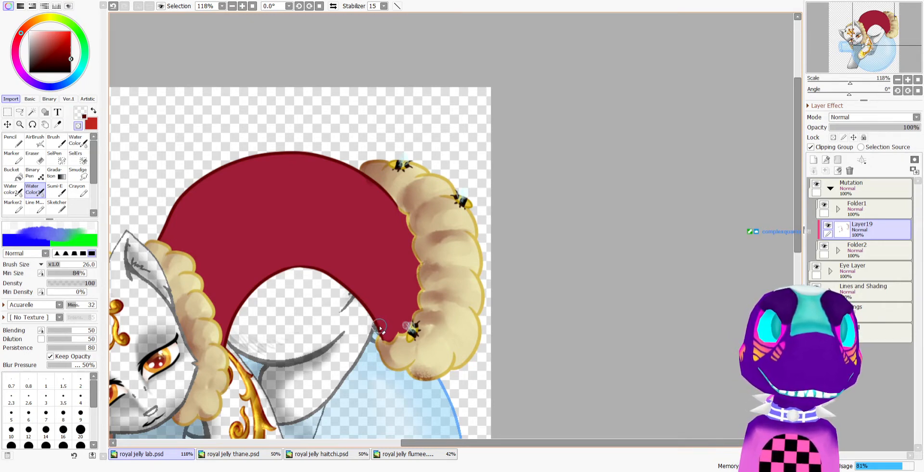
pyautogui.moveTo(420, 371); pyautogui.dragTo(425, 373)
pyautogui.press('-')
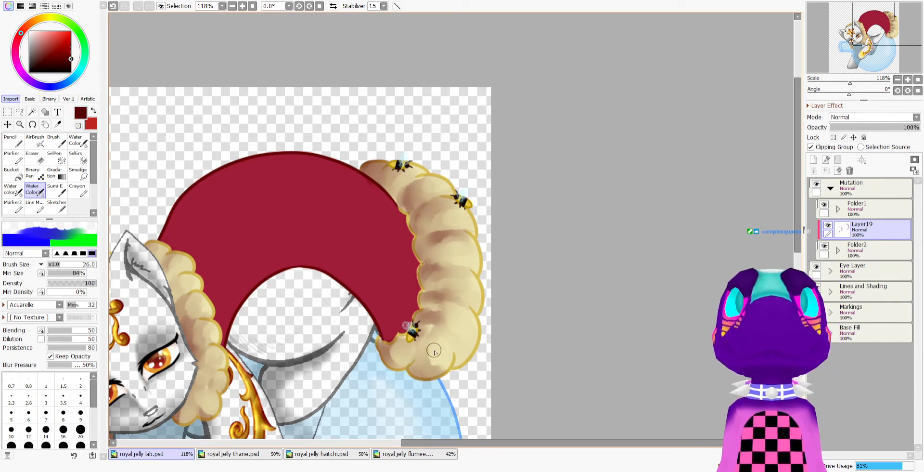
pyautogui.press('-')
pyautogui.press('-')
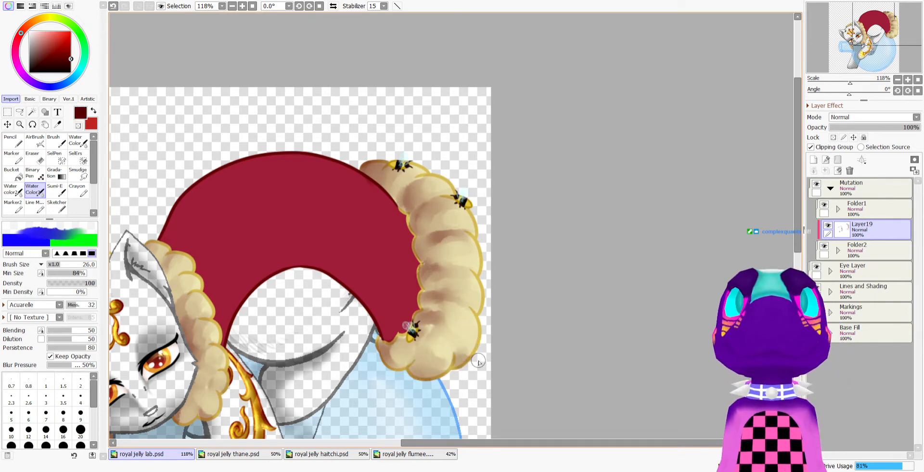
pyautogui.press('-')
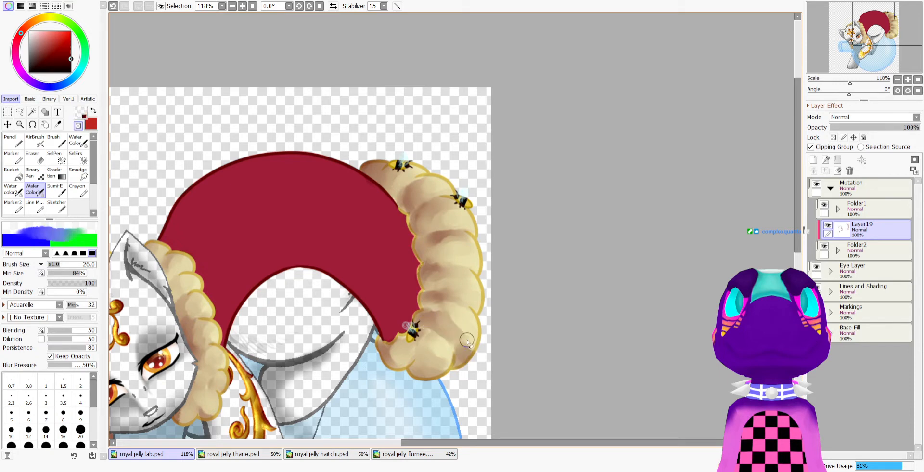
pyautogui.press('-')
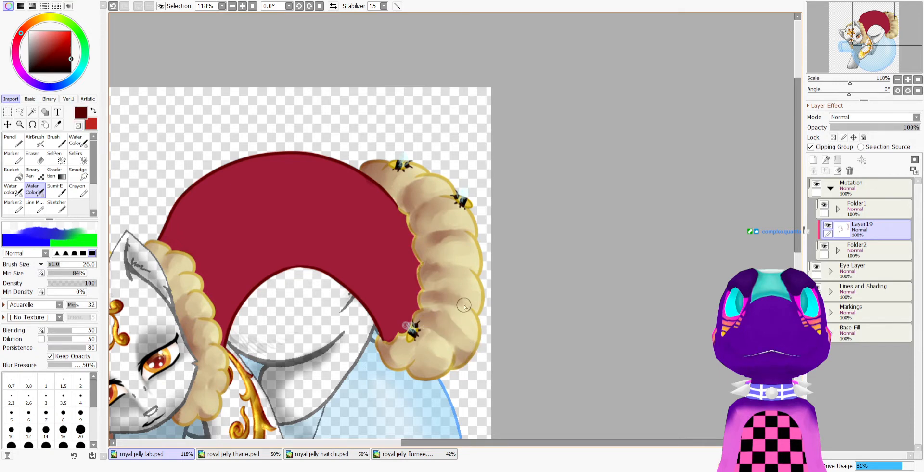
pyautogui.press('-')
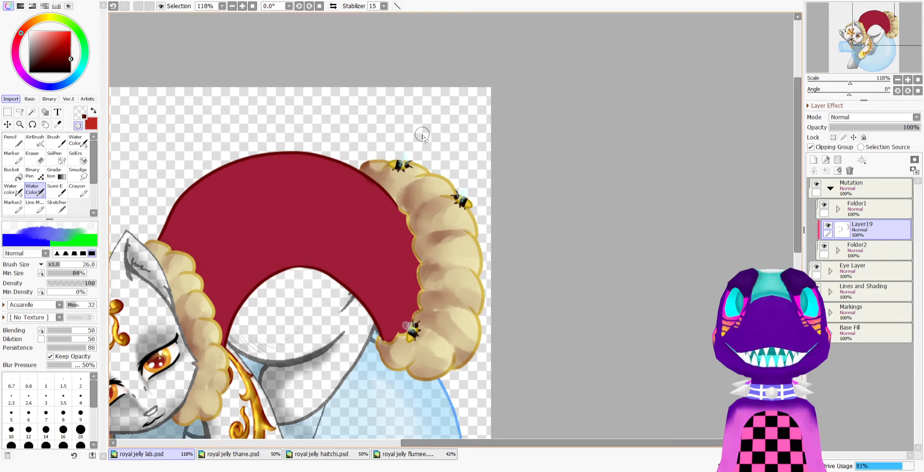
# Shade the red body near the head and along its upper edge in dark red on a new layer, using the Acuarelle watercolor brush at size 35
pyautogui.scroll(-3, 423, 135)
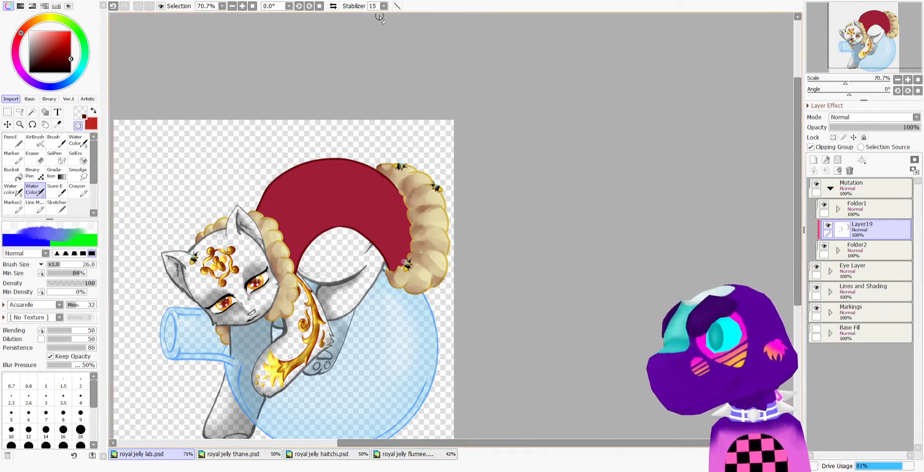
pyautogui.scroll(-2, 366, 121)
pyautogui.scroll(2, 351, 127)
pyautogui.scroll(3, 351, 127)
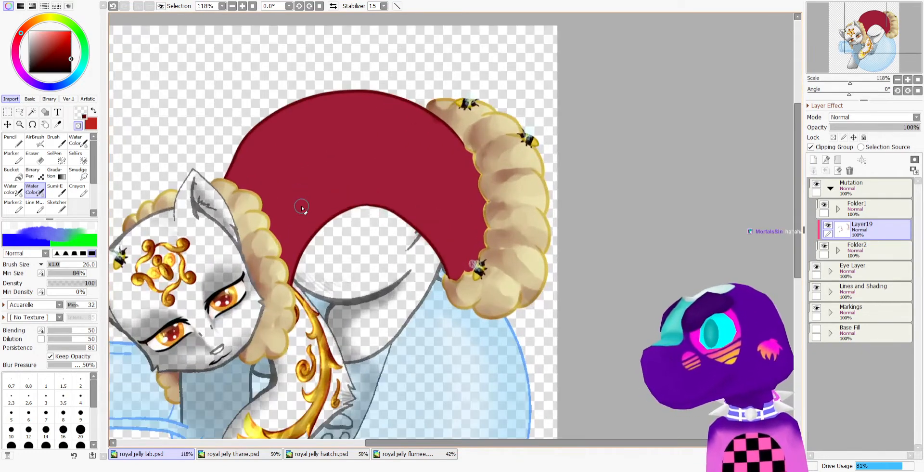
pyautogui.press('-')
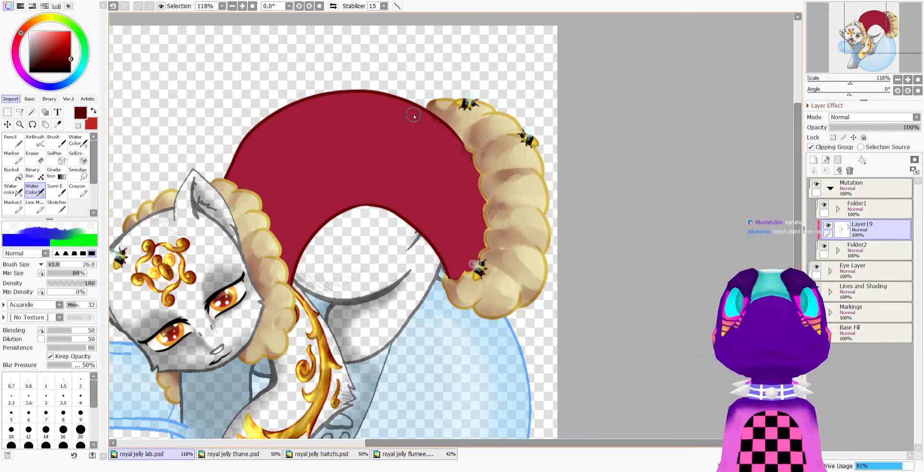
pyautogui.click(813, 160)
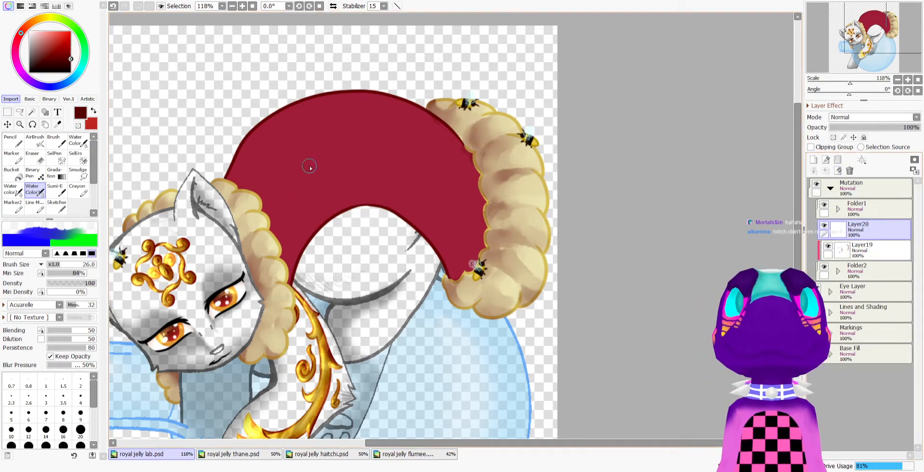
pyautogui.moveTo(291, 277)
pyautogui.mouseDown()
pyautogui.moveTo(268, 203)
pyautogui.moveTo(231, 167)
pyautogui.moveTo(244, 184)
pyautogui.moveTo(246, 138)
pyautogui.moveTo(248, 163)
pyautogui.mouseUp()
pyautogui.press(']')
pyautogui.press(']')
pyautogui.moveTo(260, 122)
pyautogui.mouseDown()
pyautogui.moveTo(251, 180)
pyautogui.moveTo(252, 170)
pyautogui.moveTo(296, 267)
pyautogui.moveTo(300, 240)
pyautogui.moveTo(335, 236)
pyautogui.moveTo(266, 169)
pyautogui.moveTo(257, 175)
pyautogui.moveTo(313, 101)
pyautogui.moveTo(344, 225)
pyautogui.moveTo(348, 215)
pyautogui.moveTo(298, 213)
pyautogui.moveTo(444, 242)
pyautogui.moveTo(458, 276)
pyautogui.moveTo(398, 230)
pyautogui.moveTo(319, 208)
pyautogui.mouseUp()
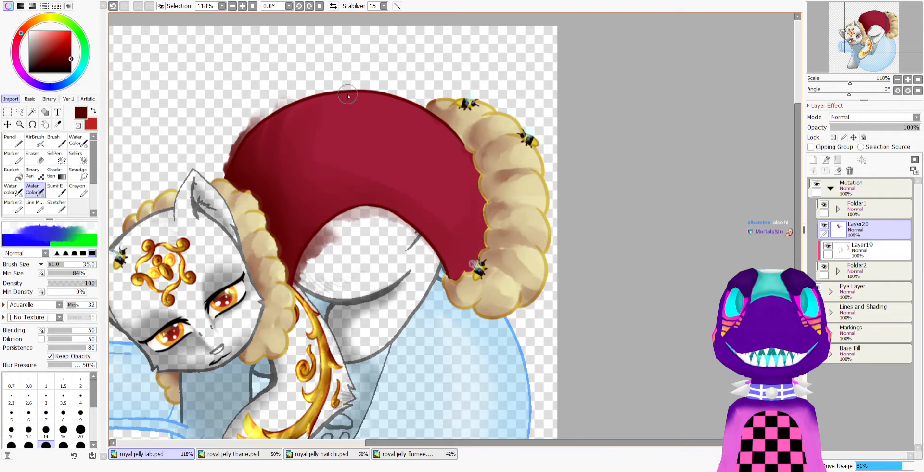
pyautogui.moveTo(306, 94)
pyautogui.mouseDown()
pyautogui.moveTo(280, 134)
pyautogui.moveTo(269, 107)
pyautogui.moveTo(320, 87)
pyautogui.mouseUp()
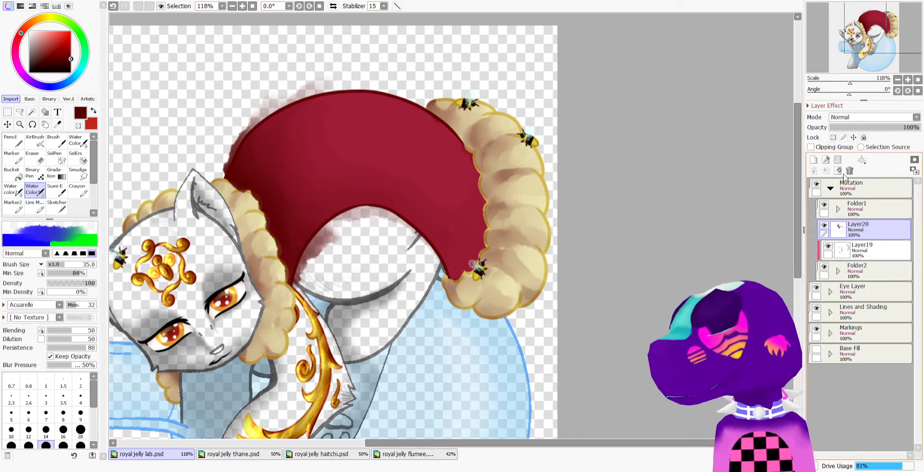
# Clip the new body shading layer to the artwork below and set its blending mode to Shade at 100% opacity
pyautogui.click(835, 148)
pyautogui.click(835, 148)
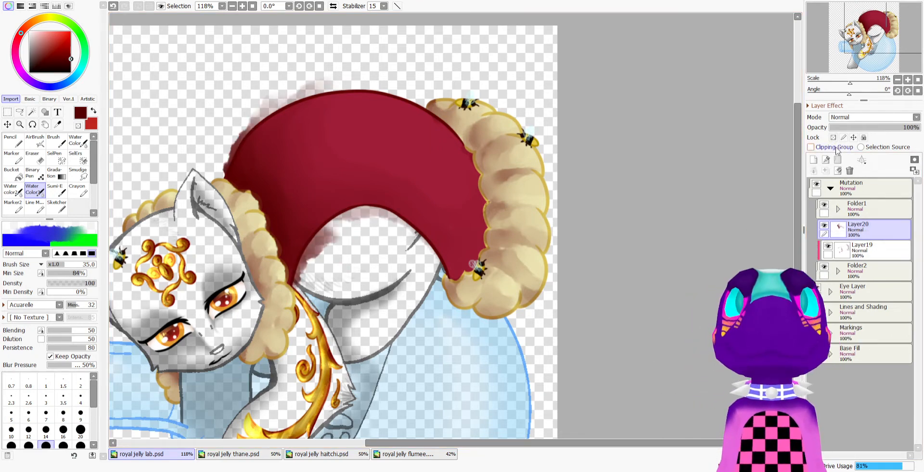
pyautogui.click(835, 148)
pyautogui.press('e')
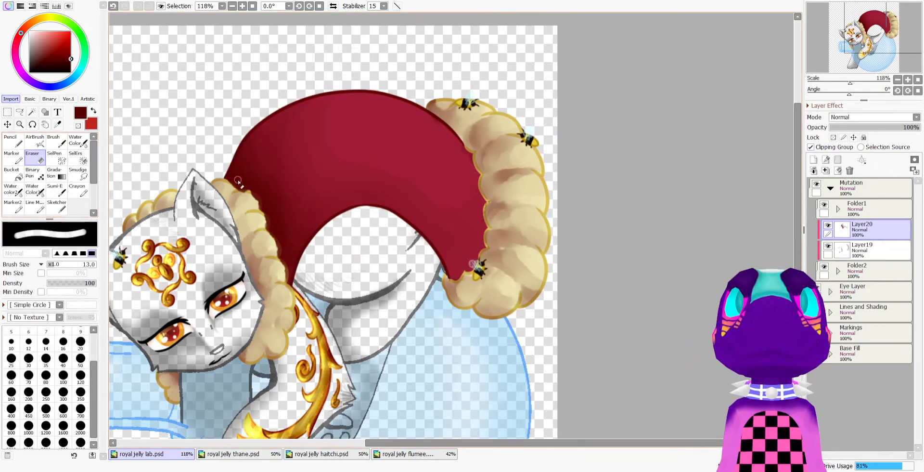
pyautogui.click(868, 127)
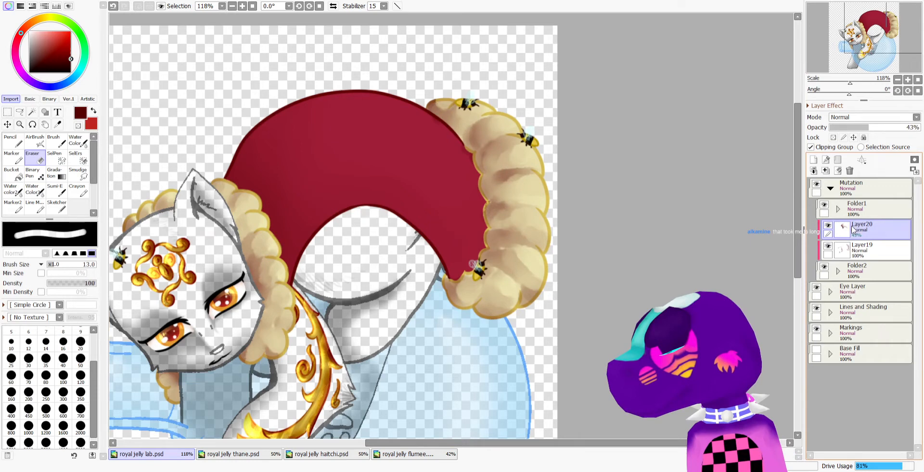
pyautogui.moveTo(869, 128); pyautogui.dragTo(920, 129)
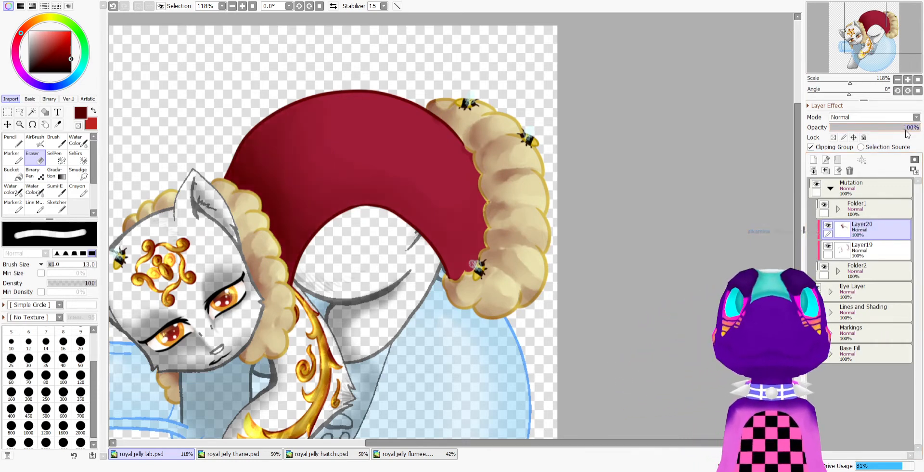
pyautogui.click(850, 171)
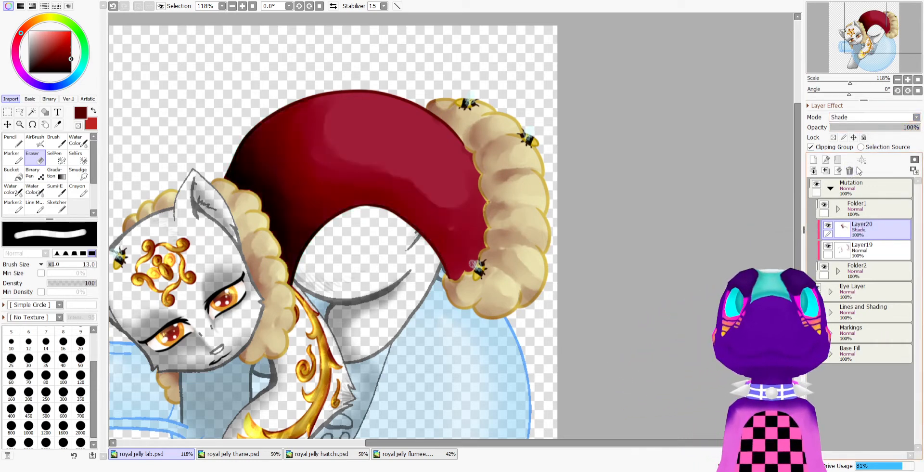
# Extend the dark red shading across the middle of the red body and toward the fur with the size 35 Acuarelle watercolor brush, blending with transparent
pyautogui.click(78, 142)
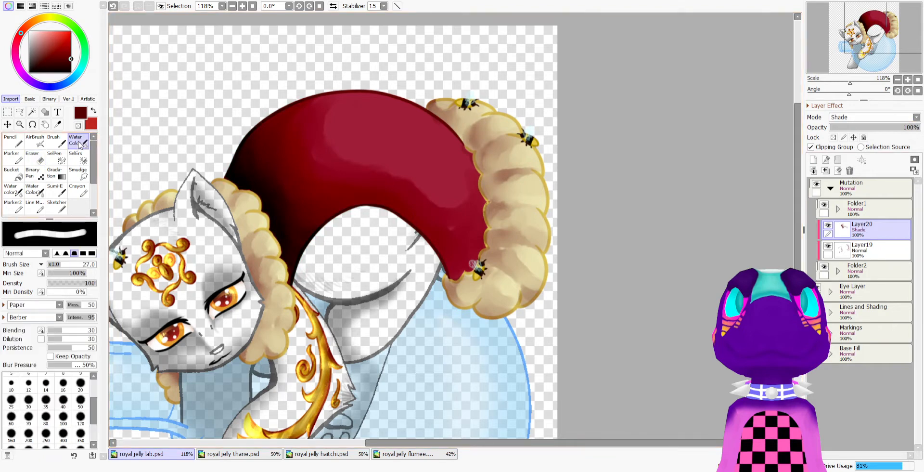
pyautogui.click(40, 192)
pyautogui.moveTo(445, 216)
pyautogui.mouseDown()
pyautogui.moveTo(343, 118)
pyautogui.moveTo(333, 161)
pyautogui.moveTo(331, 109)
pyautogui.moveTo(400, 173)
pyautogui.moveTo(465, 198)
pyautogui.moveTo(437, 204)
pyautogui.mouseUp()
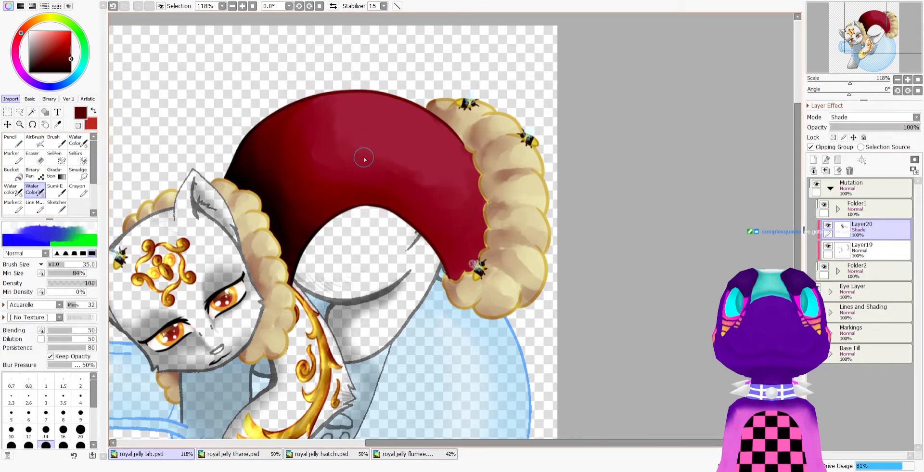
pyautogui.press('c')
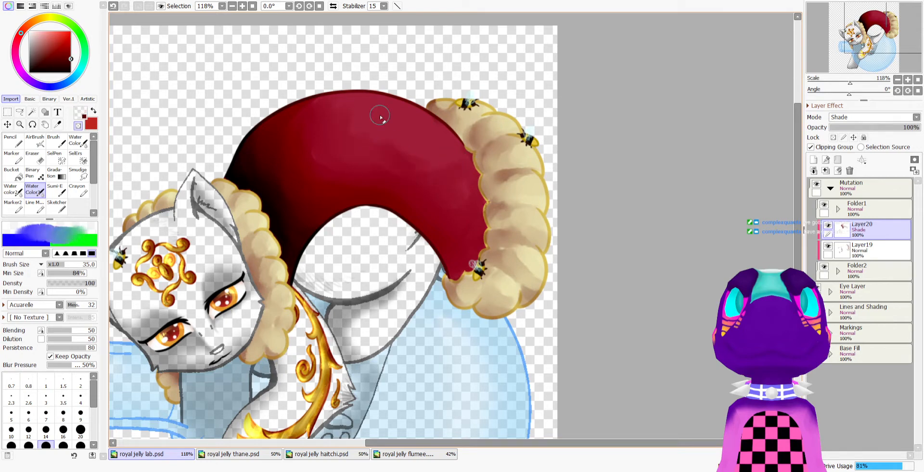
# Select the fur shading layer beneath the Shade layer and examine the shading across the whole character
pyautogui.click(867, 250)
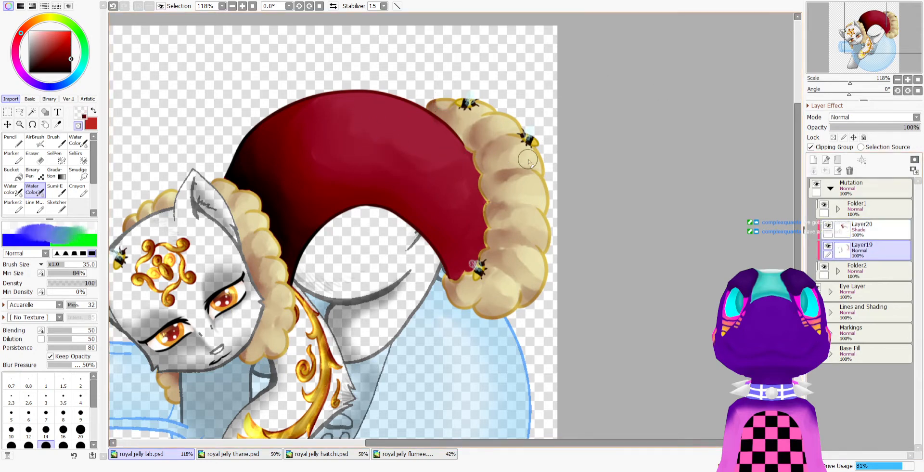
pyautogui.scroll(-6, 575, 326)
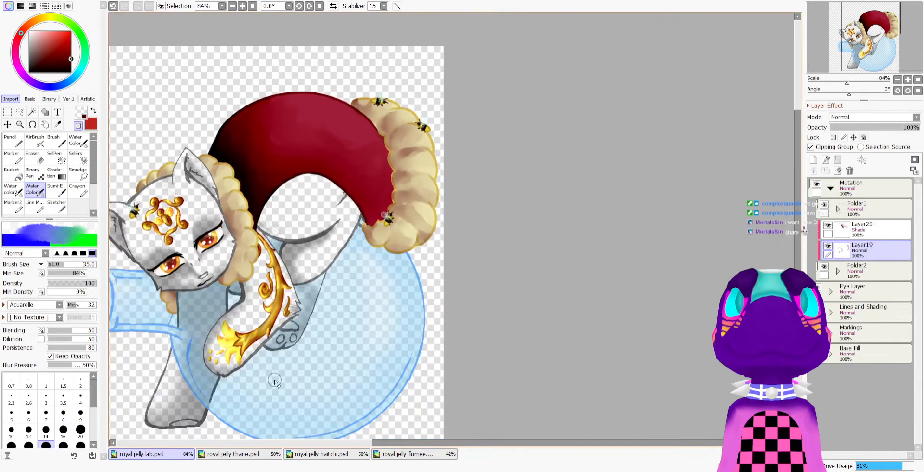
pyautogui.scroll(1, 161, 347)
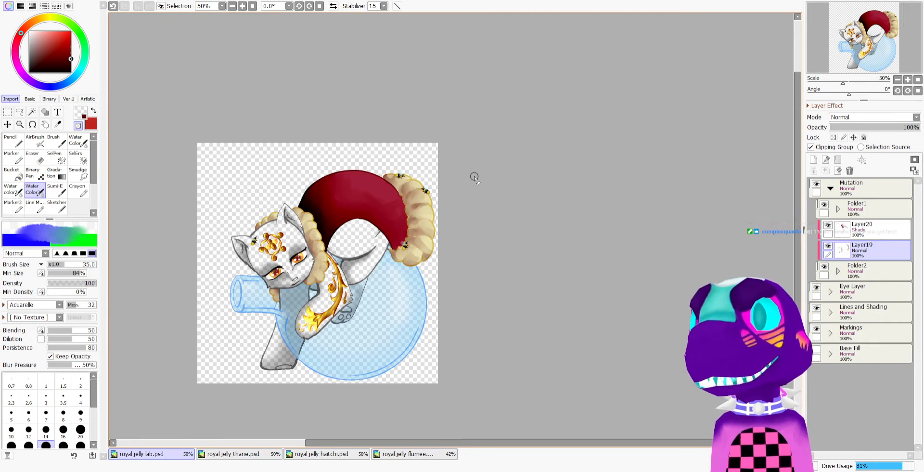
pyautogui.scroll(1, 474, 177)
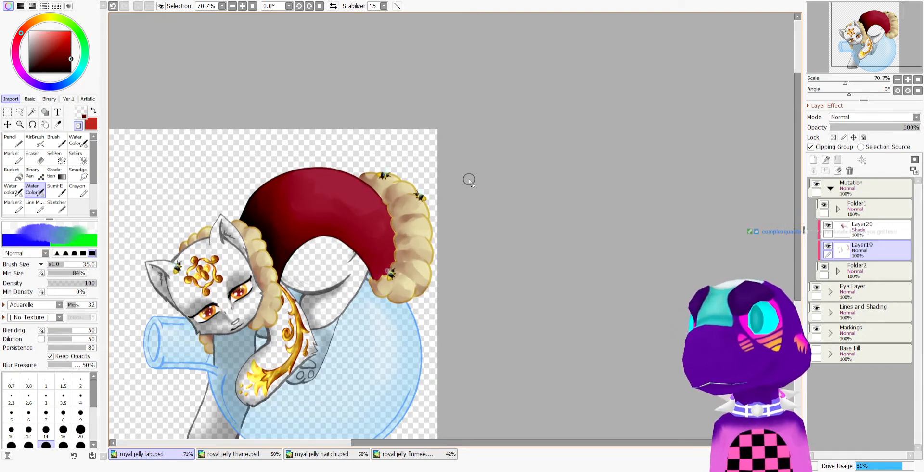
pyautogui.scroll(1, 469, 179)
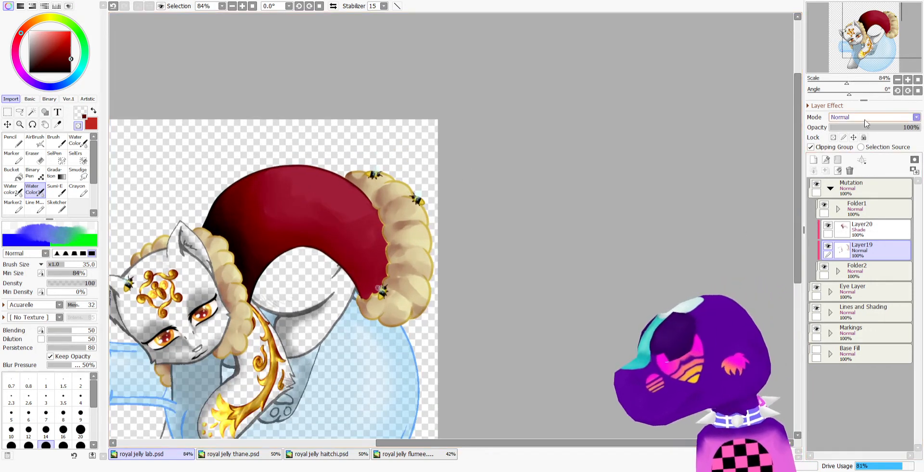
# Set Layer19 to Shade blending at 55% opacity and reduce Layer20's opacity to 50%
pyautogui.click(858, 171)
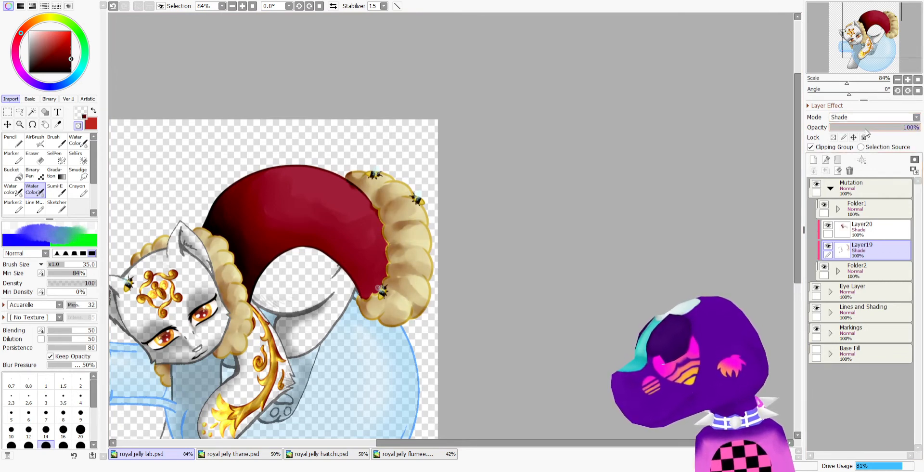
pyautogui.moveTo(865, 127); pyautogui.dragTo(879, 132)
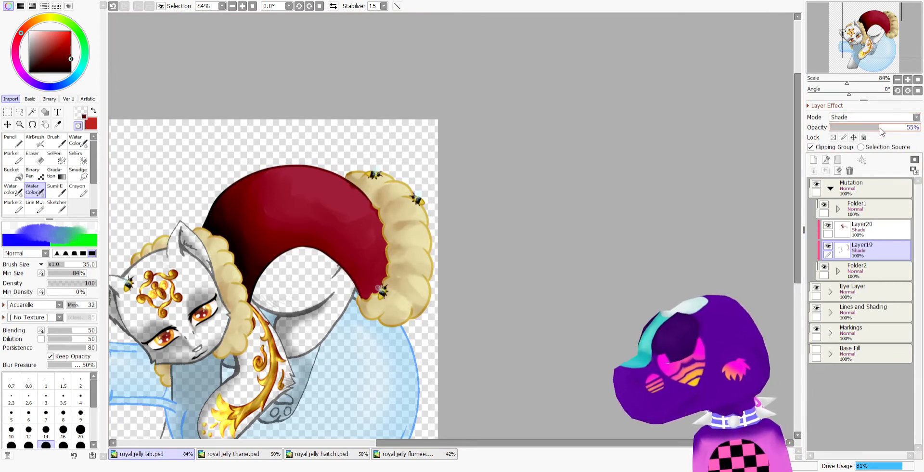
pyautogui.click(866, 228)
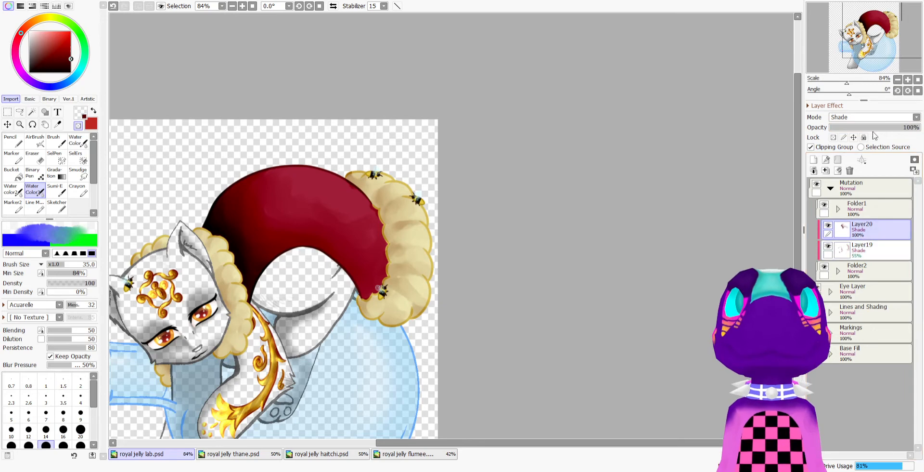
pyautogui.click(876, 128)
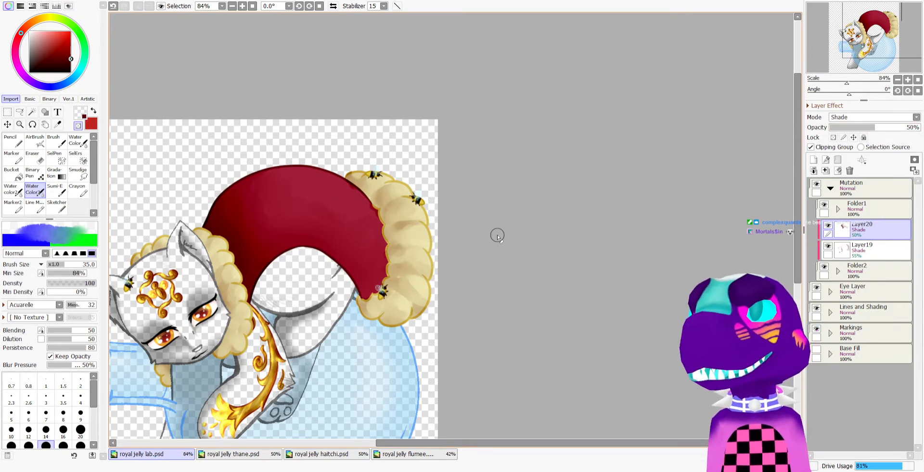
pyautogui.scroll(-4, 498, 229)
pyautogui.scroll(3, 499, 229)
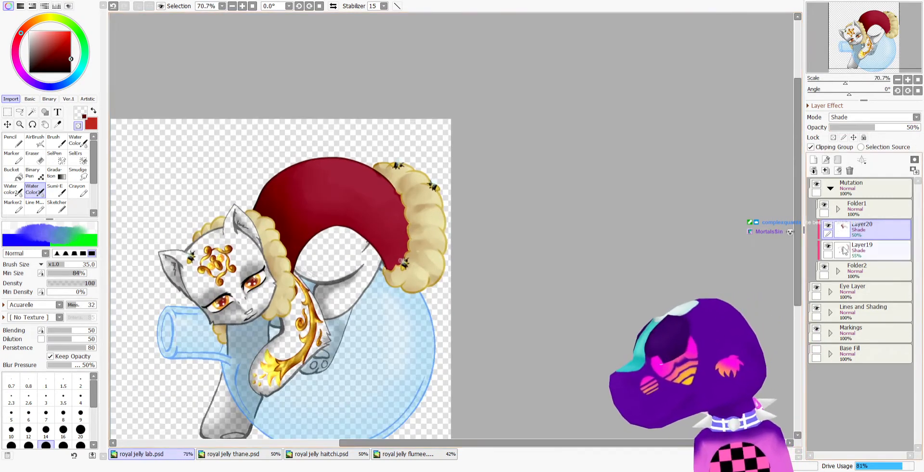
# Add a new layer above Layer20 and paint pale yellow highlights on the fluffy cream trim around the head and rear
pyautogui.click(814, 160)
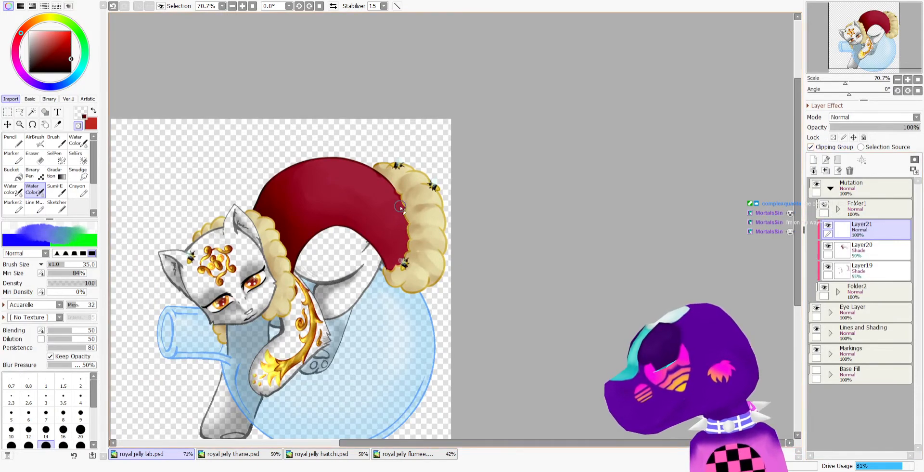
pyautogui.scroll(2, 289, 234)
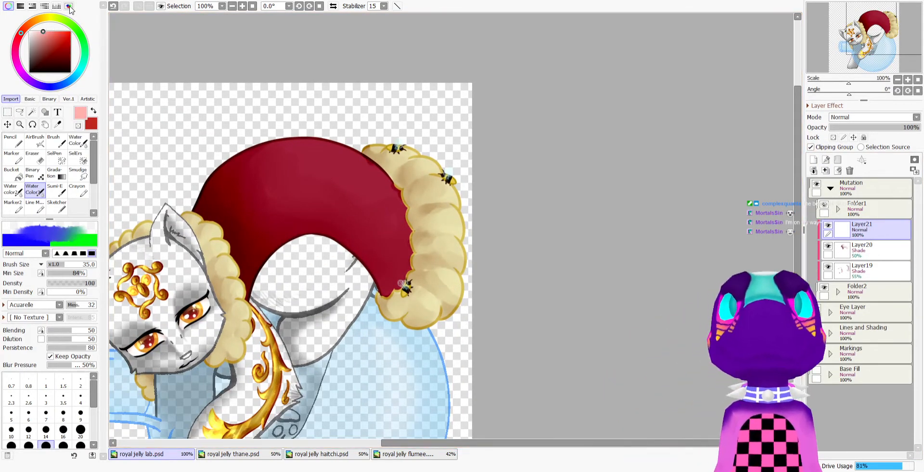
pyautogui.keyDown('alt'); pyautogui.click(203, 233); pyautogui.keyUp('alt')
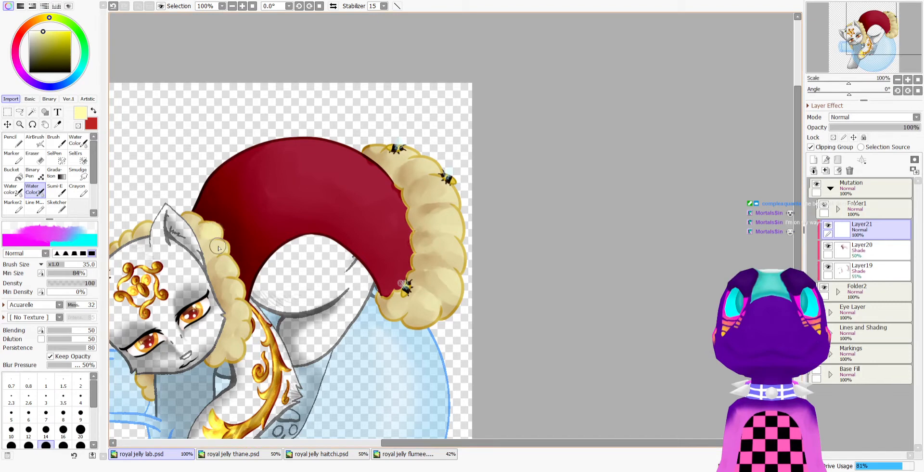
pyautogui.moveTo(231, 289); pyautogui.dragTo(237, 354)
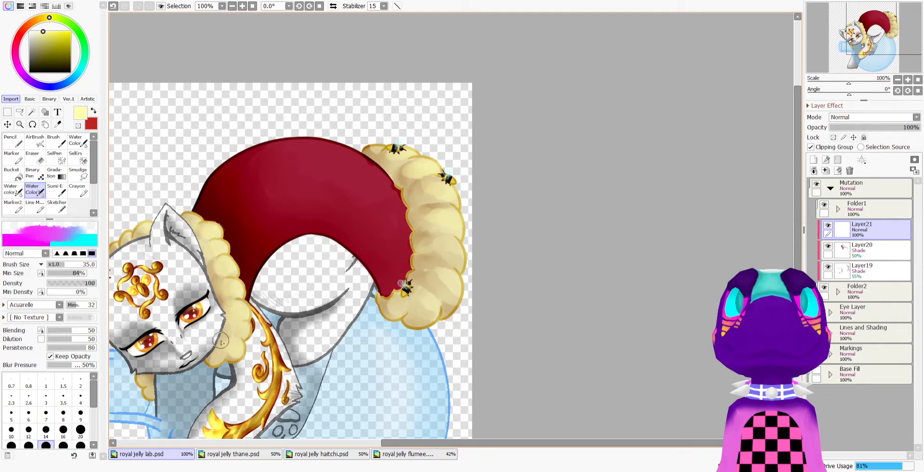
pyautogui.moveTo(443, 240)
pyautogui.mouseDown()
pyautogui.moveTo(456, 257)
pyautogui.moveTo(428, 245)
pyautogui.mouseUp()
pyautogui.moveTo(451, 296)
pyautogui.mouseDown()
pyautogui.moveTo(433, 282)
pyautogui.moveTo(422, 298)
pyautogui.mouseUp()
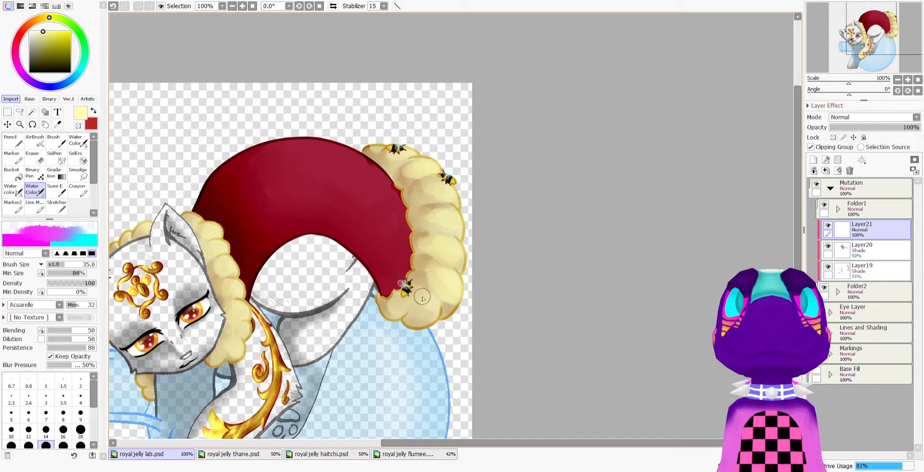
# Enlarge the brush to 51 and paint a soft pale yellow highlight across the red area's upper curve
pyautogui.click(72, 265)
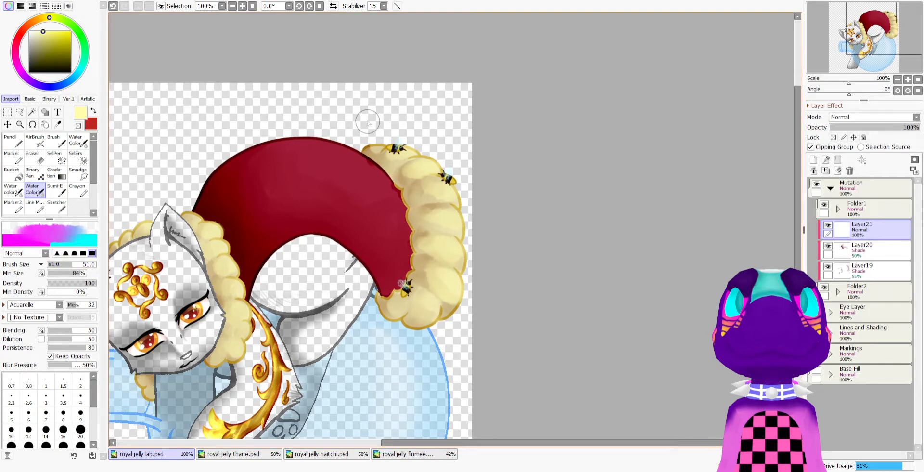
pyautogui.moveTo(371, 180)
pyautogui.mouseDown()
pyautogui.moveTo(264, 166)
pyautogui.moveTo(356, 189)
pyautogui.moveTo(241, 166)
pyautogui.moveTo(349, 160)
pyautogui.moveTo(337, 153)
pyautogui.moveTo(355, 161)
pyautogui.moveTo(361, 188)
pyautogui.moveTo(292, 173)
pyautogui.moveTo(331, 191)
pyautogui.moveTo(344, 190)
pyautogui.moveTo(280, 181)
pyautogui.moveTo(276, 153)
pyautogui.moveTo(309, 199)
pyautogui.moveTo(264, 192)
pyautogui.moveTo(314, 197)
pyautogui.moveTo(370, 178)
pyautogui.moveTo(403, 223)
pyautogui.moveTo(376, 188)
pyautogui.moveTo(395, 251)
pyautogui.moveTo(351, 184)
pyautogui.moveTo(376, 248)
pyautogui.moveTo(355, 200)
pyautogui.moveTo(315, 202)
pyautogui.moveTo(385, 255)
pyautogui.moveTo(365, 209)
pyautogui.moveTo(370, 188)
pyautogui.moveTo(391, 274)
pyautogui.moveTo(342, 176)
pyautogui.moveTo(384, 262)
pyautogui.moveTo(276, 189)
pyautogui.moveTo(381, 274)
pyautogui.moveTo(373, 228)
pyautogui.moveTo(396, 250)
pyautogui.mouseUp()
pyautogui.moveTo(391, 211); pyautogui.dragTo(395, 253)
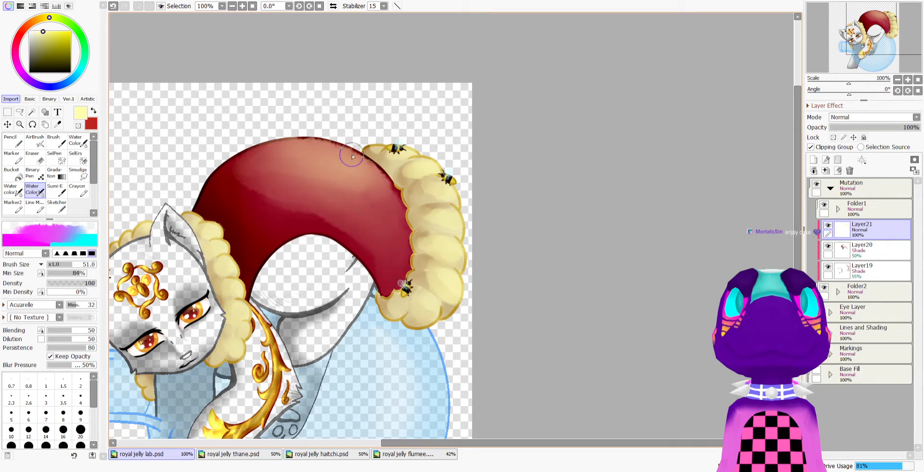
pyautogui.scroll(-5, 346, 157)
pyautogui.scroll(3, 336, 144)
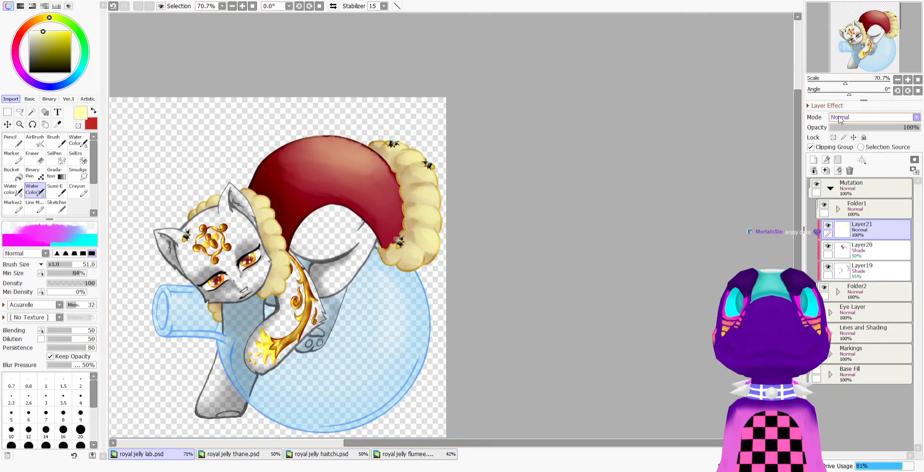
# Set the highlight layer, Layer21, to Shine blending at 28% opacity
pyautogui.click(839, 179)
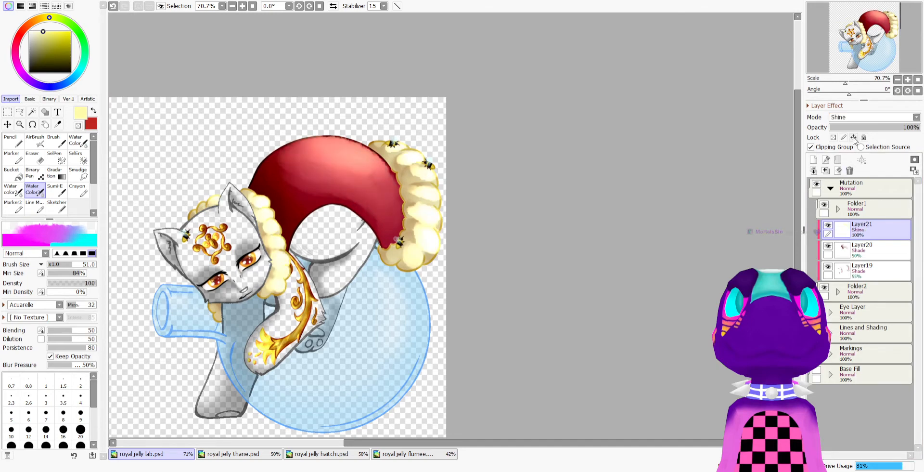
pyautogui.click(857, 129)
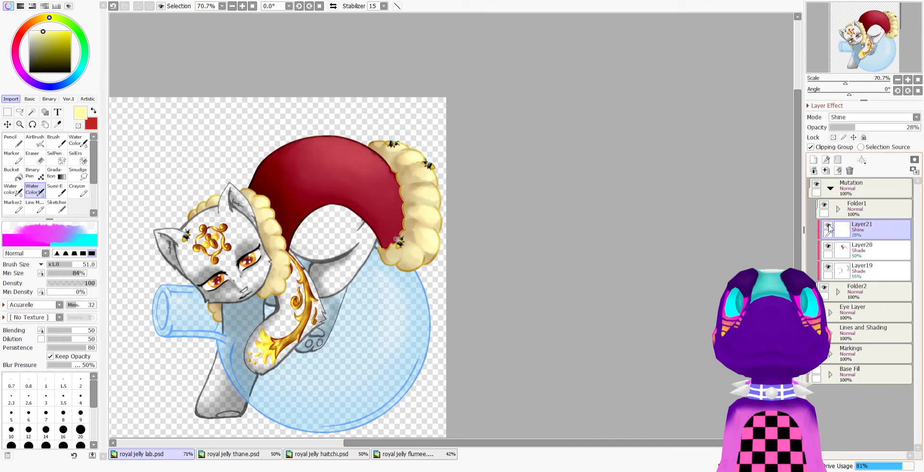
pyautogui.scroll(-1, 350, 177)
pyautogui.scroll(3, 351, 176)
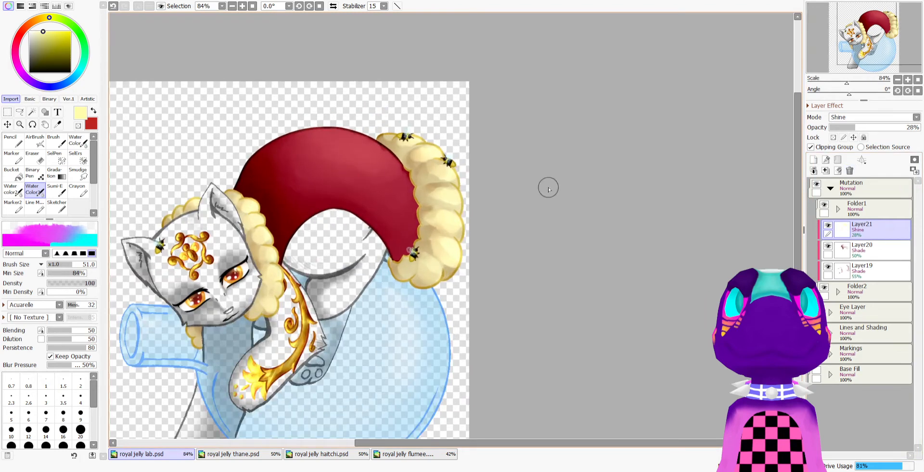
# Add another new layer above Layer21 and choose the Marker brush for sharper highlights
pyautogui.click(814, 160)
pyautogui.scroll(-1, 344, 214)
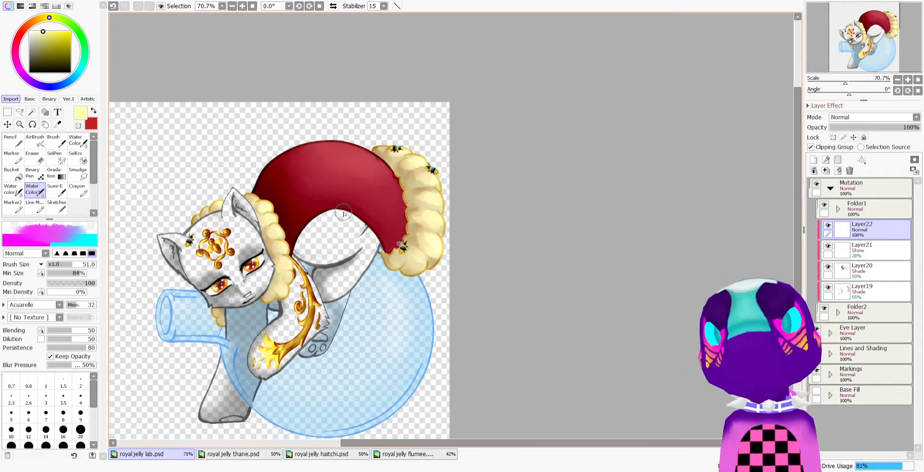
pyautogui.scroll(1, 344, 214)
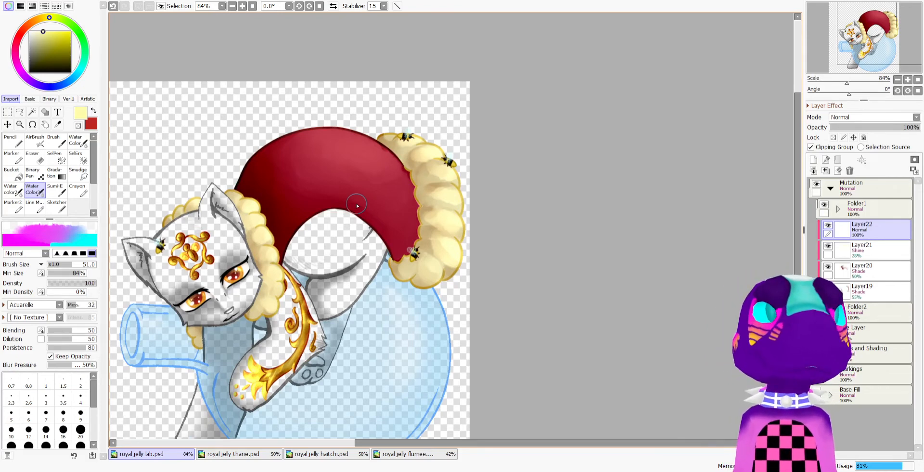
pyautogui.click(13, 157)
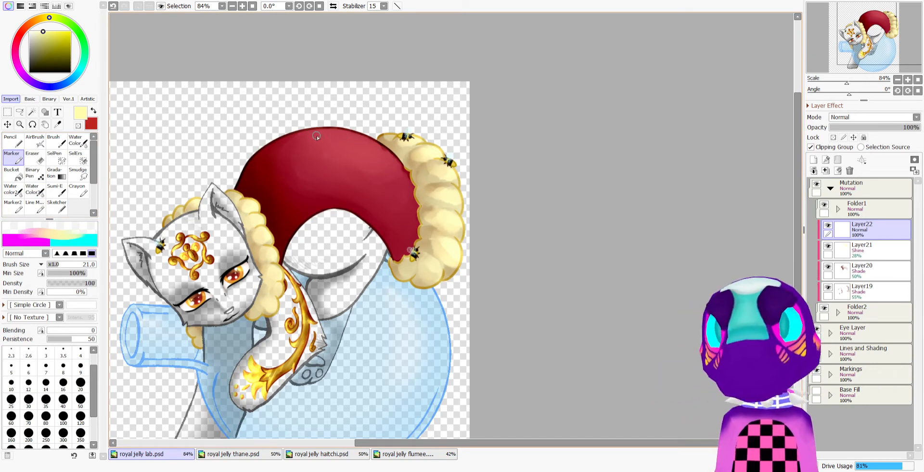
pyautogui.moveTo(317, 134); pyautogui.dragTo(394, 174)
pyautogui.hotkey('ctrl', 'z')
pyautogui.moveTo(320, 133); pyautogui.dragTo(395, 177)
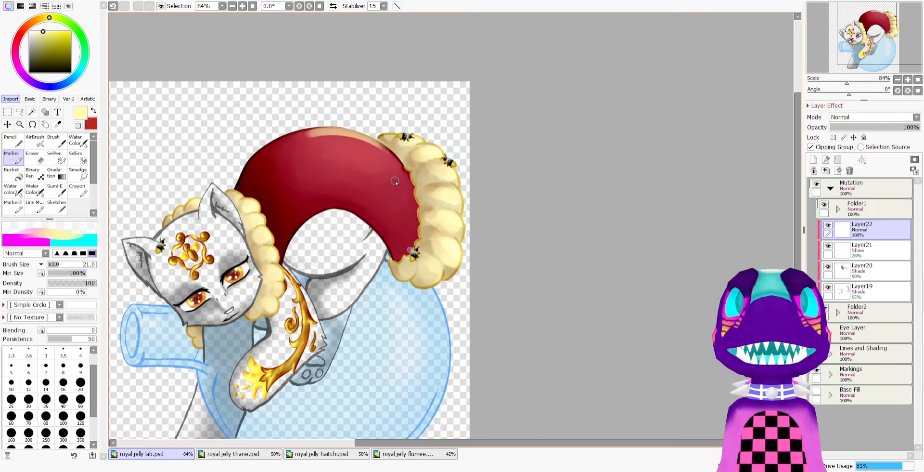
pyautogui.hotkey('ctrl', 'z')
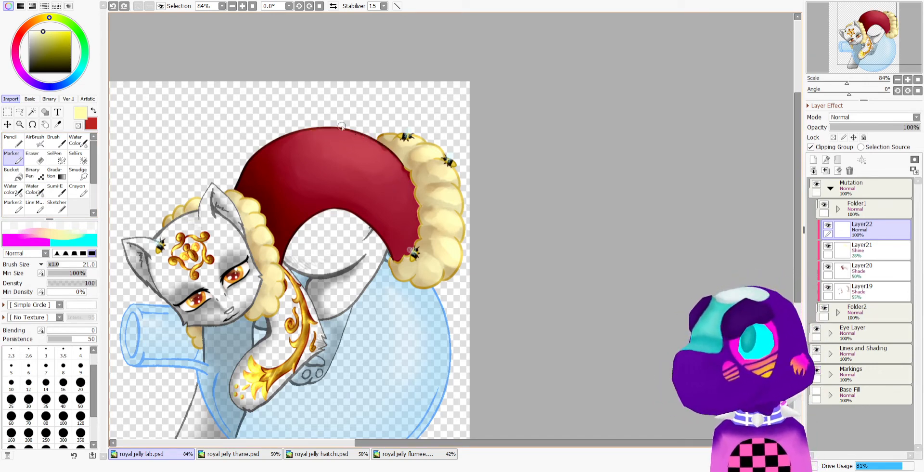
pyautogui.moveTo(310, 135); pyautogui.dragTo(366, 155)
pyautogui.hotkey('ctrl', 'z')
pyautogui.moveTo(309, 136)
pyautogui.mouseDown()
pyautogui.moveTo(371, 145)
pyautogui.moveTo(386, 174)
pyautogui.mouseUp()
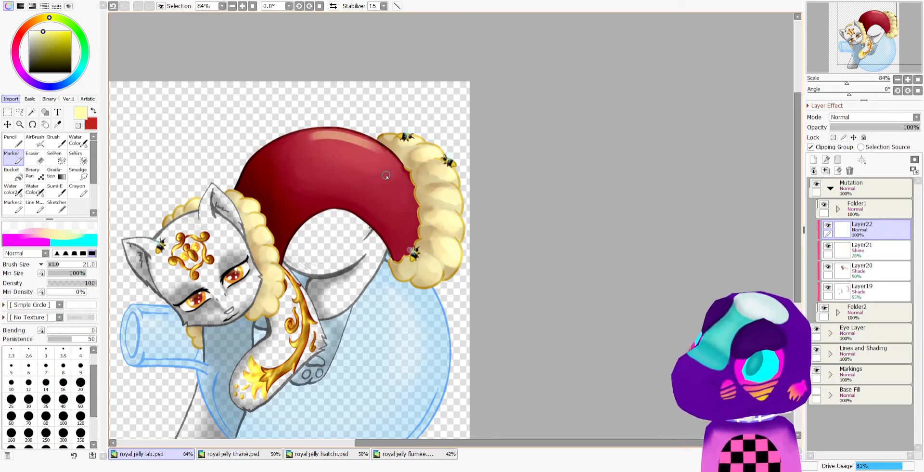
pyautogui.hotkey('ctrl', 'z')
# Paint pale yellow glossy streaks along the red area's upper edge and trim them with the transparent colour
pyautogui.moveTo(310, 135); pyautogui.dragTo(399, 175)
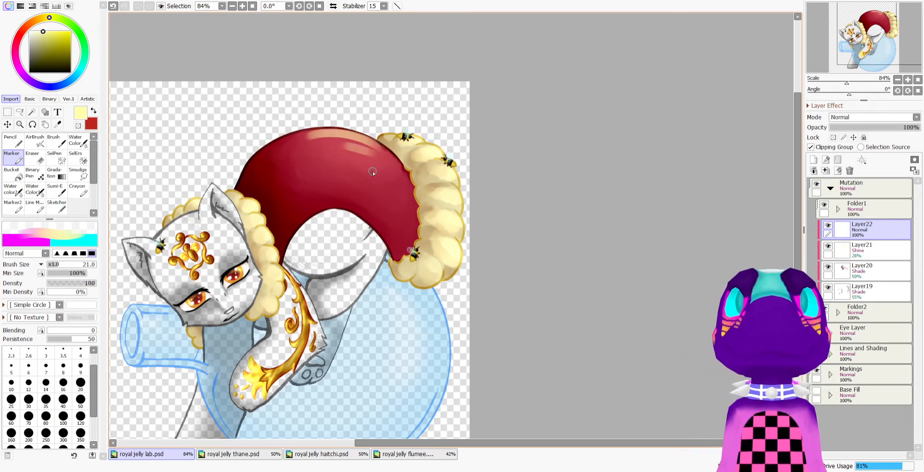
pyautogui.press('c')
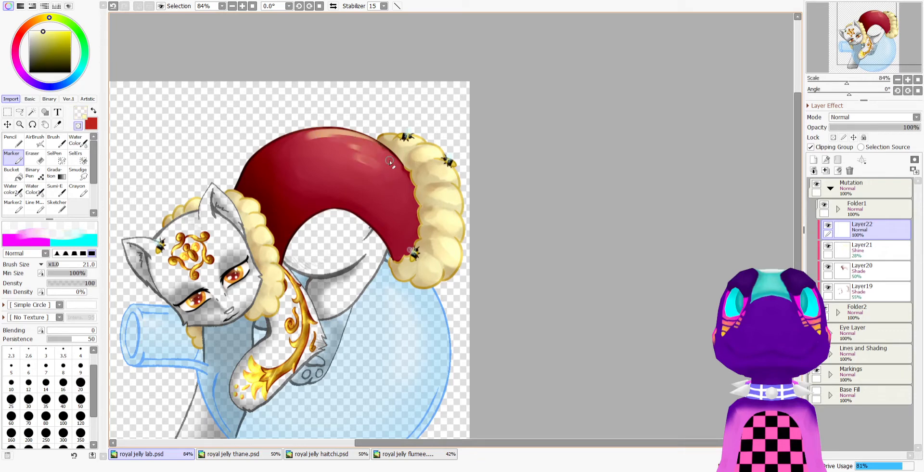
pyautogui.moveTo(384, 155); pyautogui.dragTo(323, 132)
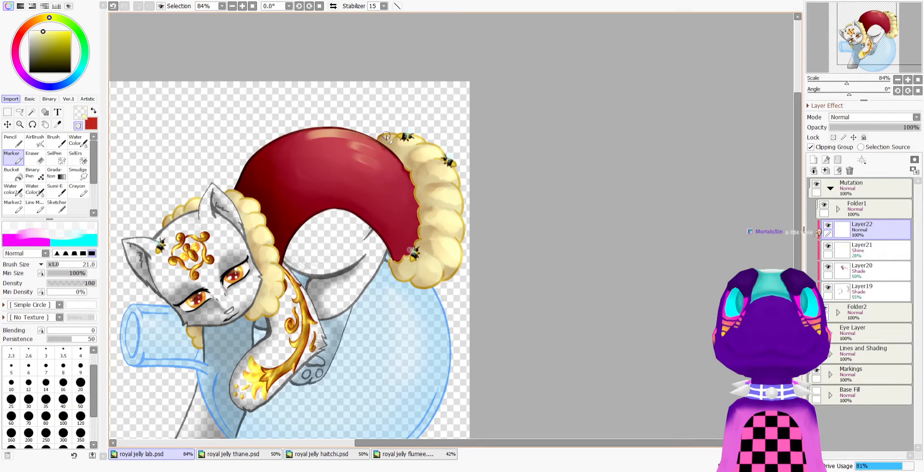
# Set the glossy streak layer, Layer22, to Shine blending at 42% opacity
pyautogui.scroll(-3, 386, 135)
pyautogui.scroll(3, 386, 135)
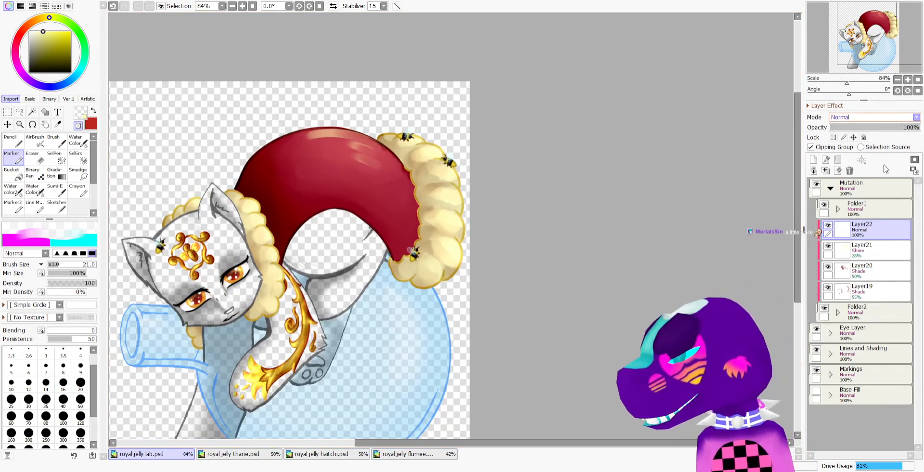
pyautogui.click(879, 189)
pyautogui.scroll(-2, 329, 177)
pyautogui.scroll(2, 330, 168)
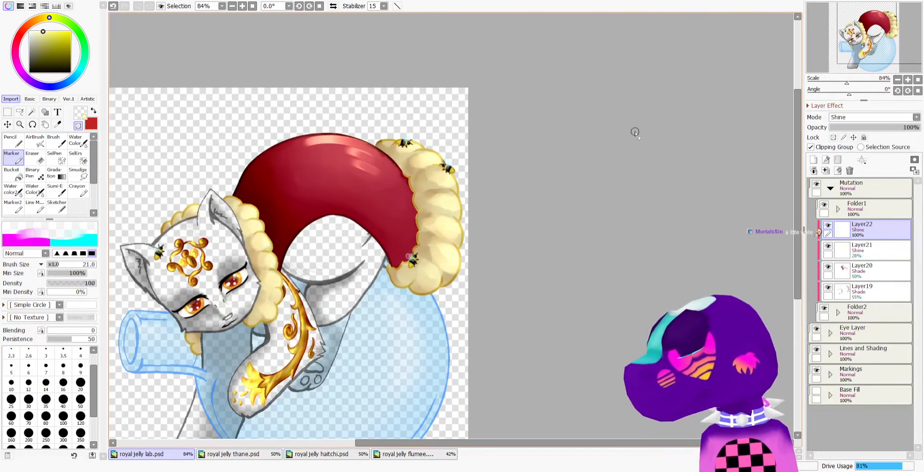
pyautogui.click(869, 128)
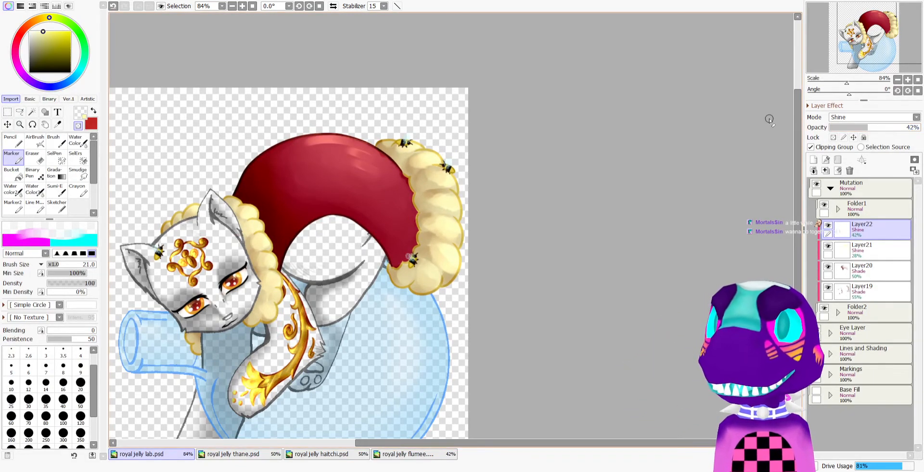
# Raise Layer22's opacity to 54% and softly fade its glossy streaks with the AirBrush in transparent colour
pyautogui.click(35, 139)
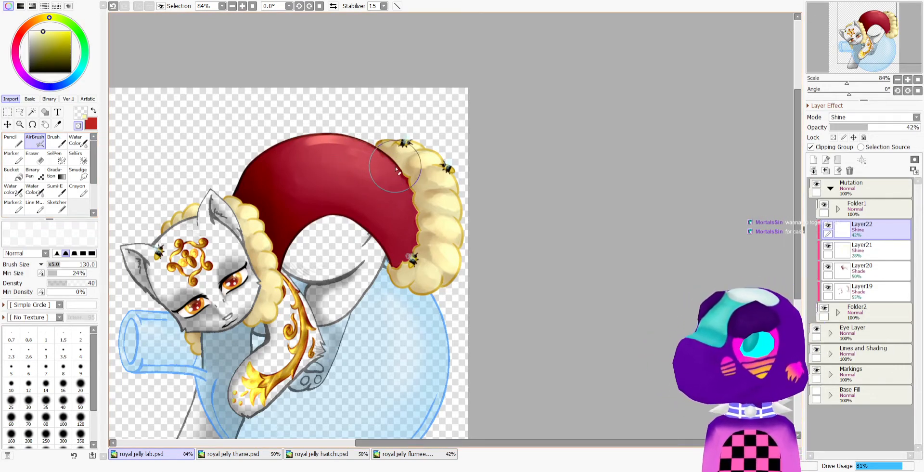
pyautogui.hotkey('ctrl', 'z')
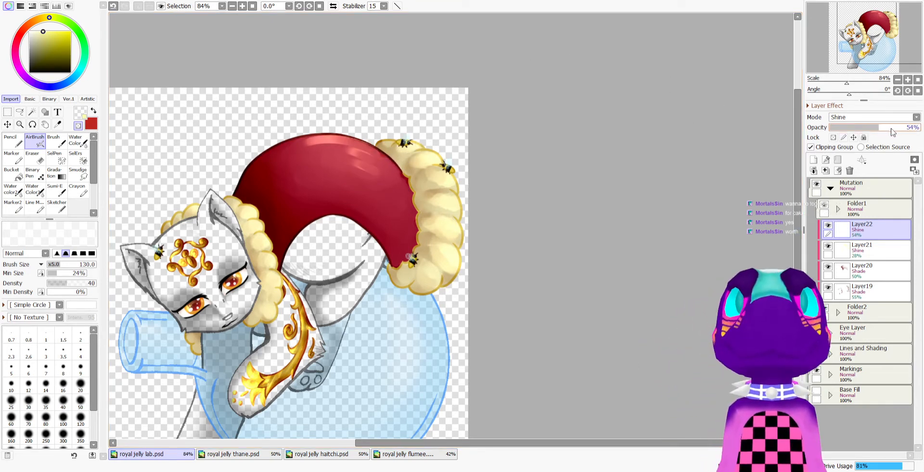
pyautogui.scroll(-2, 423, 92)
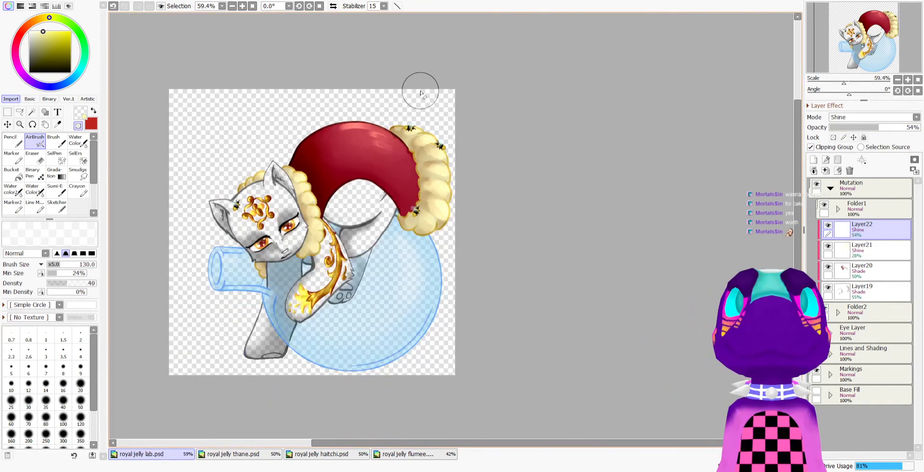
pyautogui.moveTo(343, 129)
pyautogui.mouseDown()
pyautogui.moveTo(334, 130)
pyautogui.moveTo(369, 143)
pyautogui.mouseUp()
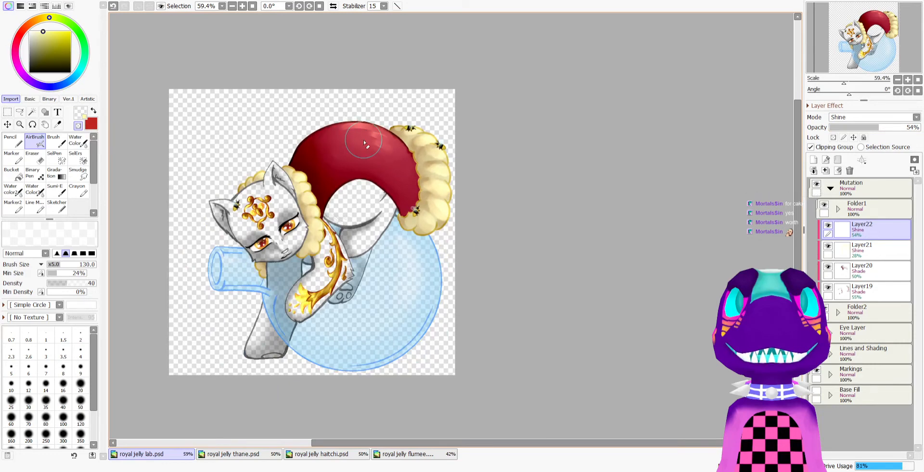
pyautogui.scroll(-2, 363, 140)
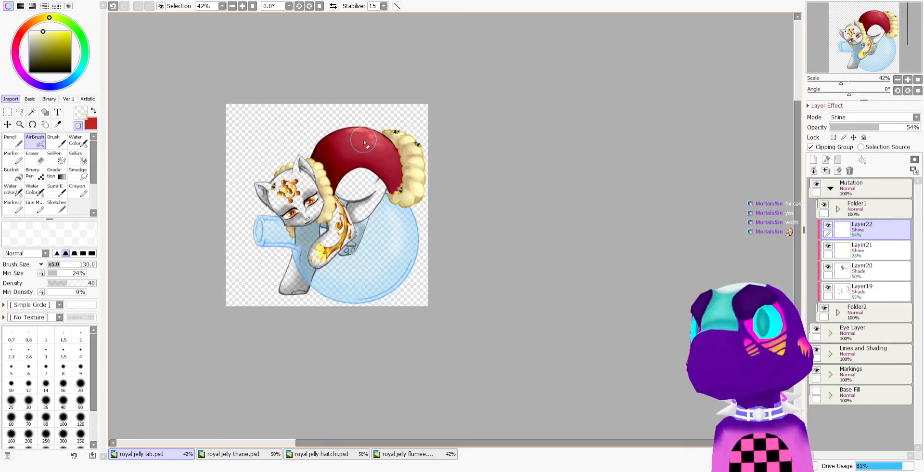
pyautogui.scroll(3, 367, 136)
pyautogui.scroll(-1, 358, 138)
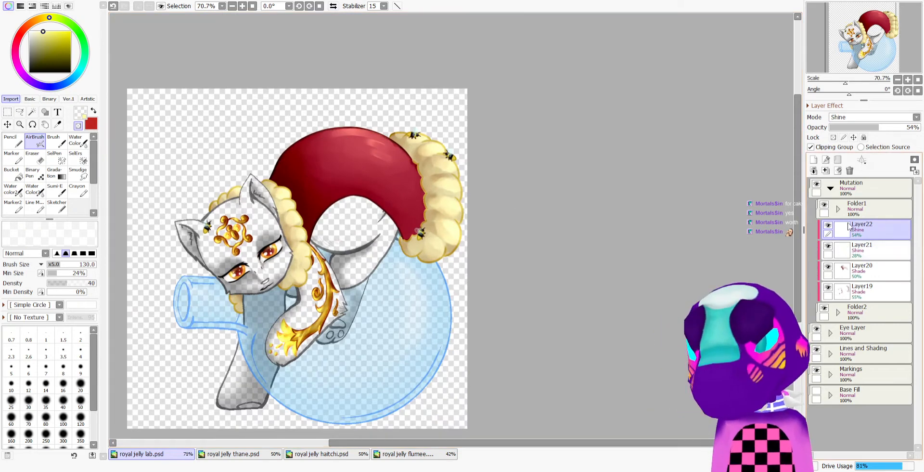
# Collapse the Mutation folder and hide it
pyautogui.click(831, 189)
pyautogui.click(817, 184)
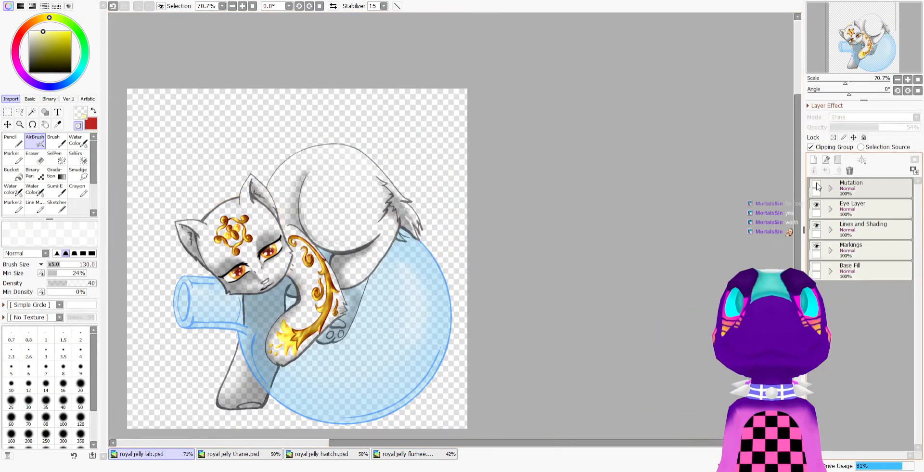
# Show and expand the Mutation folder, and add a new layer above Folder1, which holds the bees
pyautogui.click(817, 184)
pyautogui.scroll(-2, 459, 167)
pyautogui.scroll(2, 452, 172)
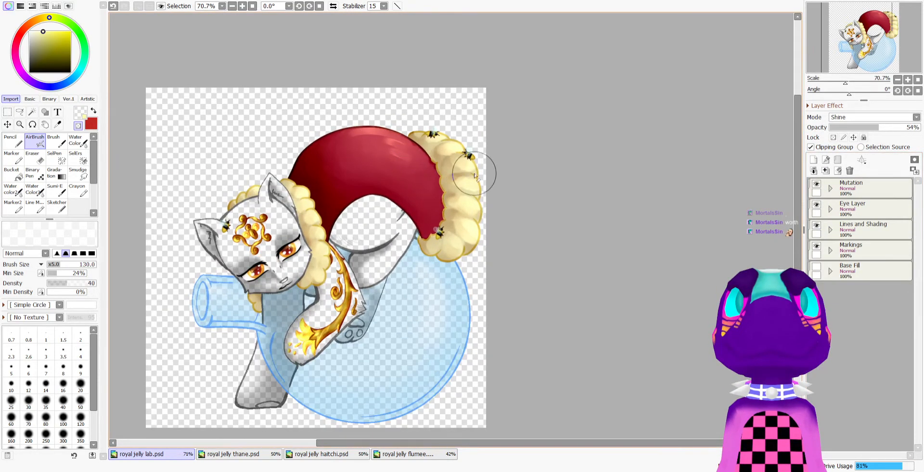
pyautogui.scroll(1, 475, 175)
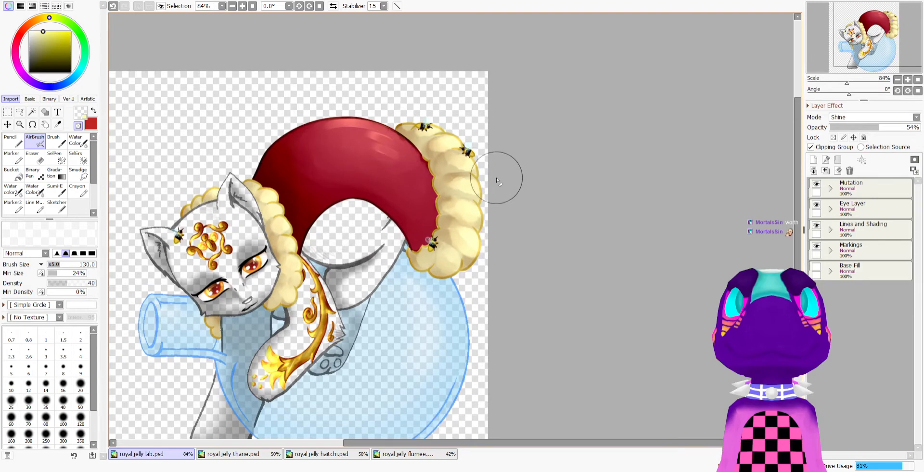
pyautogui.click(830, 188)
pyautogui.click(844, 208)
pyautogui.click(845, 208)
pyautogui.click(848, 210)
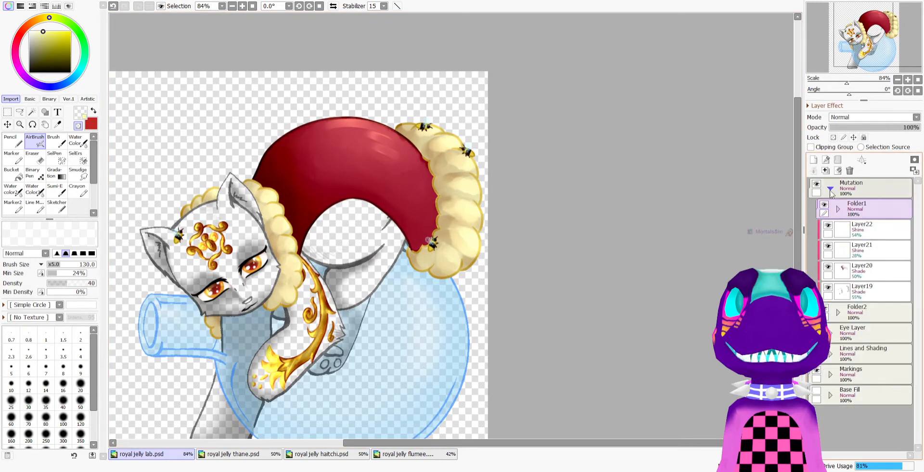
pyautogui.click(814, 160)
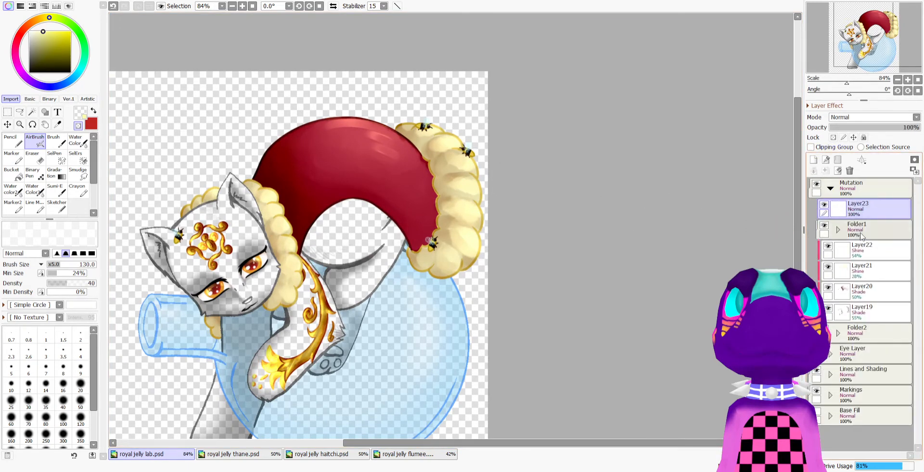
# Create a single-layer copy of Folder1 and place it directly below the original folder
pyautogui.click(877, 236)
pyautogui.moveTo(819, 160); pyautogui.dragTo(827, 171)
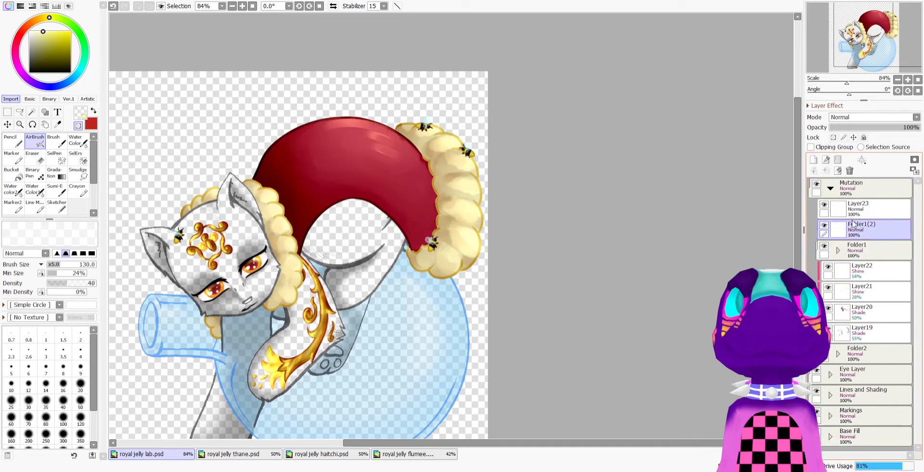
pyautogui.moveTo(853, 228); pyautogui.dragTo(849, 260)
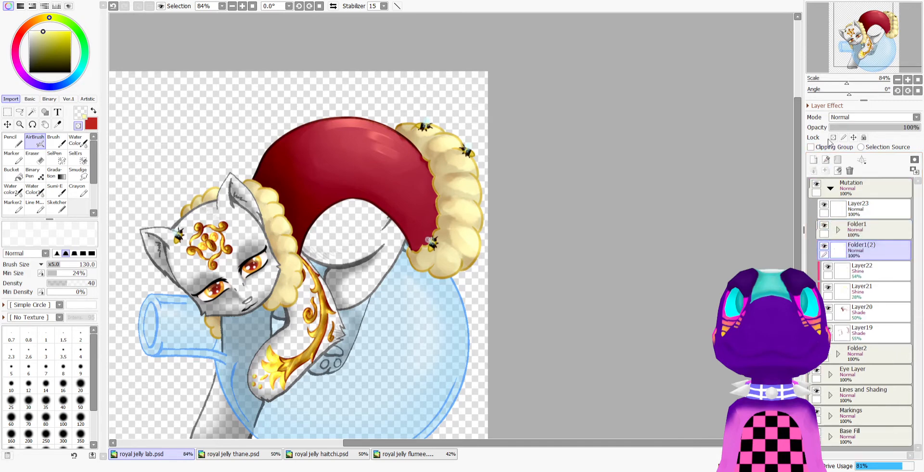
# Recolour the transparency-locked bee copy dark olive with the Binary Pen and offset it slightly as a shadow below the bees
pyautogui.click(72, 59)
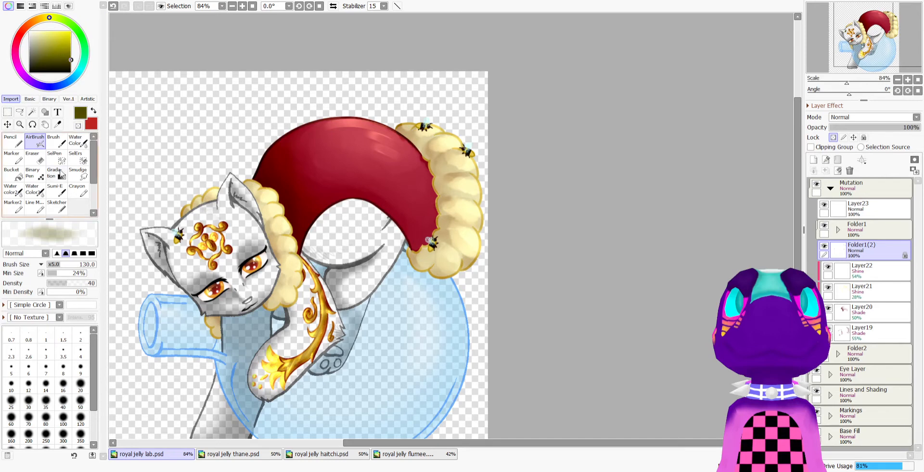
pyautogui.click(39, 172)
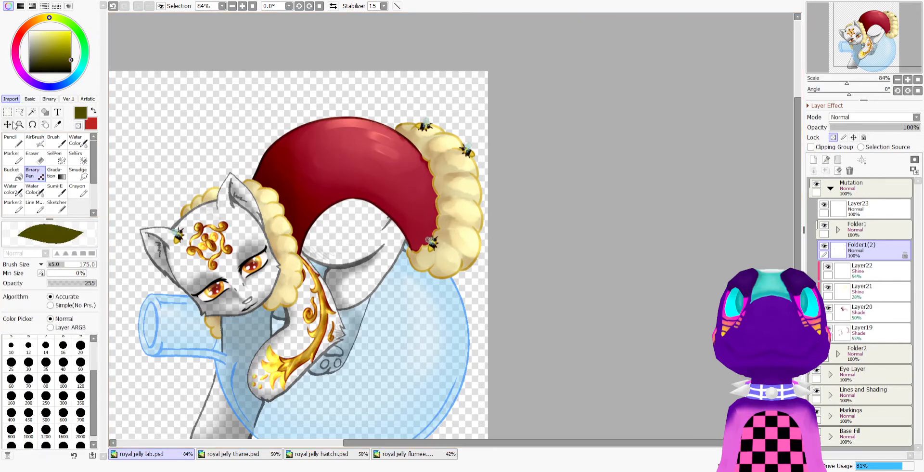
pyautogui.click(13, 125)
pyautogui.scroll(3, 520, 148)
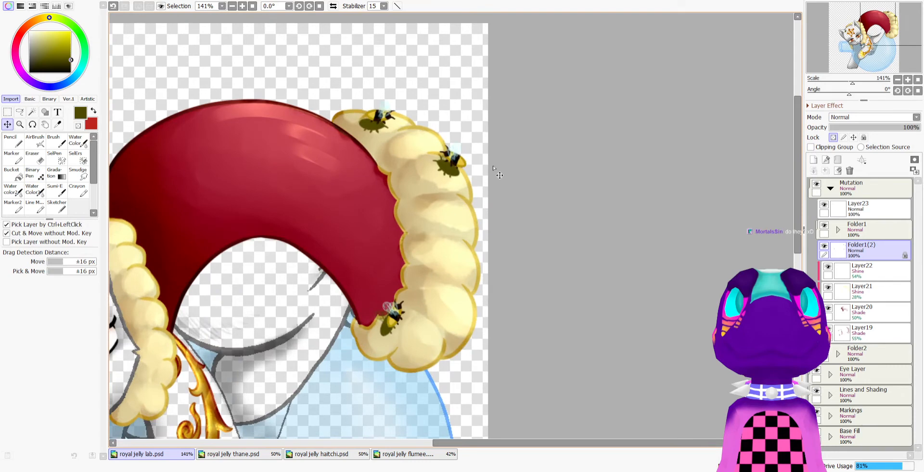
pyautogui.scroll(-2, 500, 174)
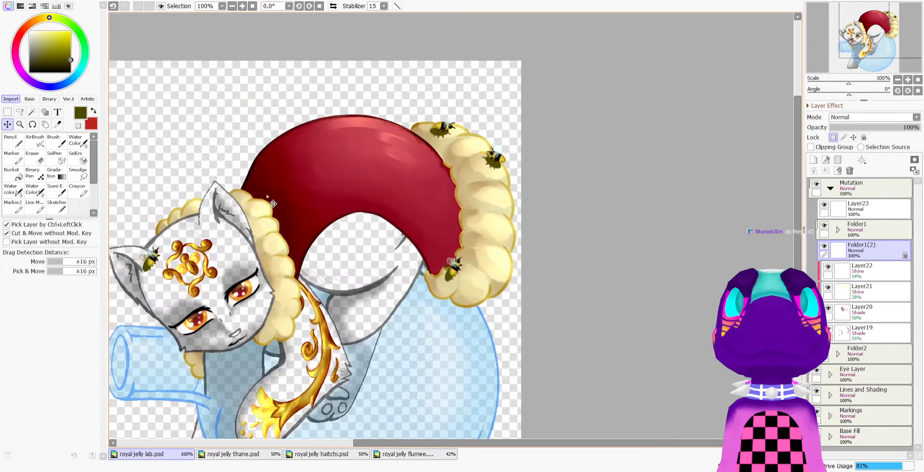
# Unlock the shadow copy's transparency and apply a blur filter to soften the bee shadows
pyautogui.click(266, 25)
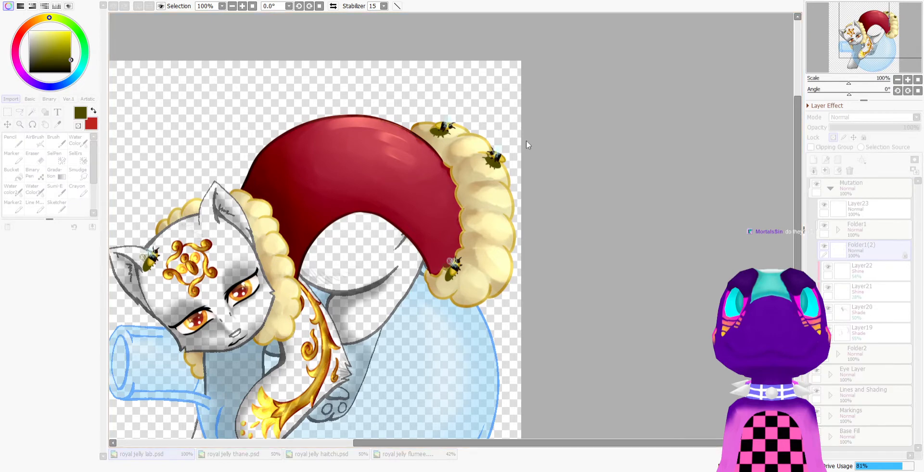
pyautogui.click(644, 155)
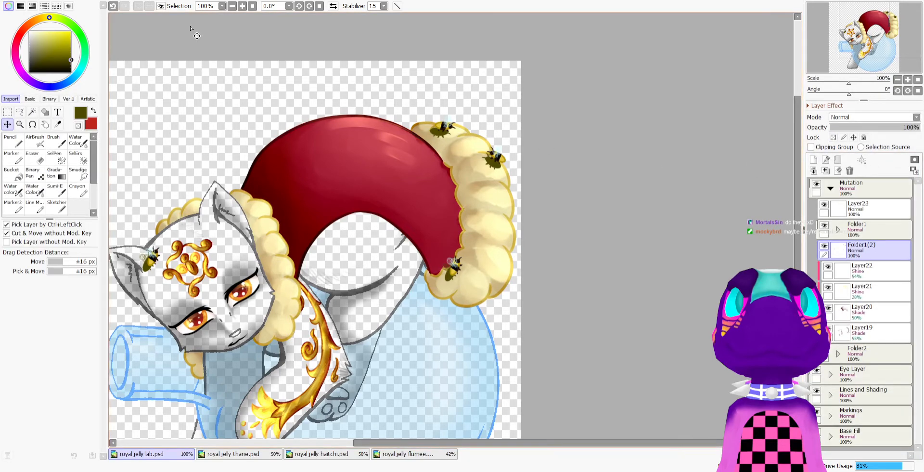
pyautogui.click(250, 24)
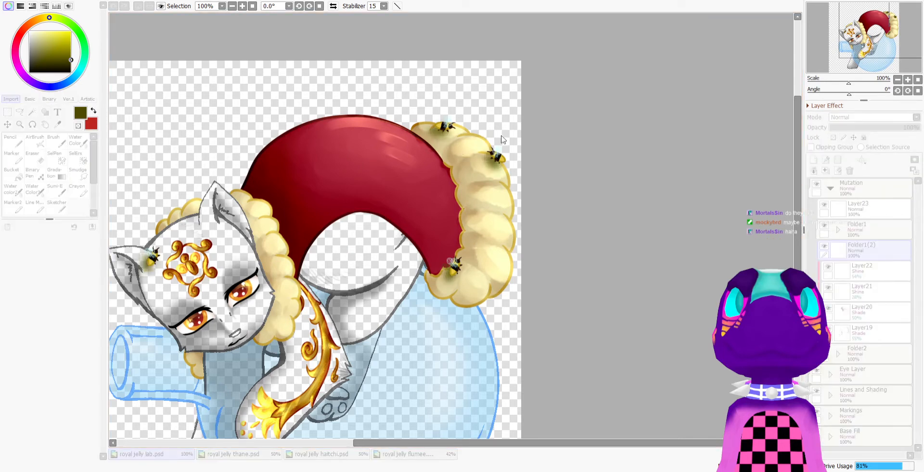
pyautogui.press('Return')
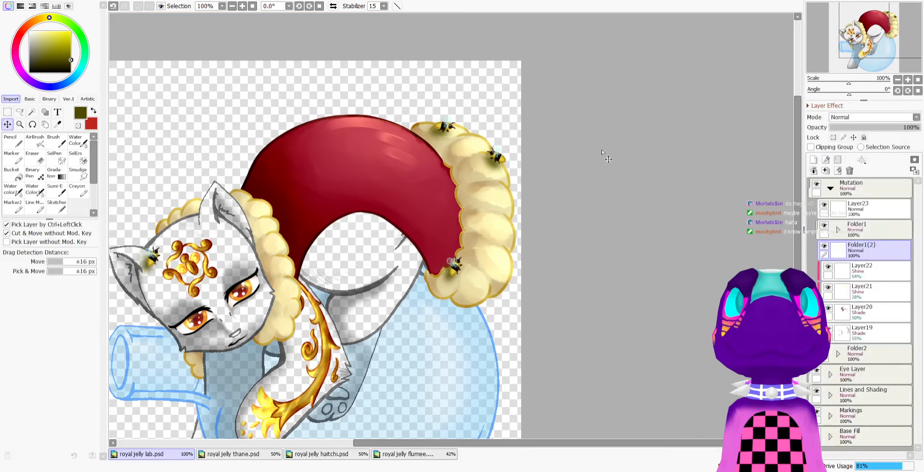
# Set the bee shadow layer's opacity to 45%
pyautogui.click(872, 127)
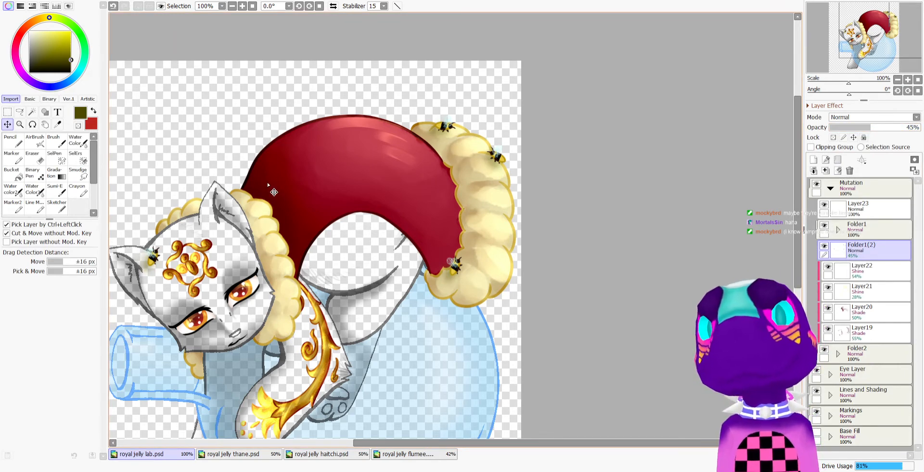
pyautogui.scroll(-2, 268, 184)
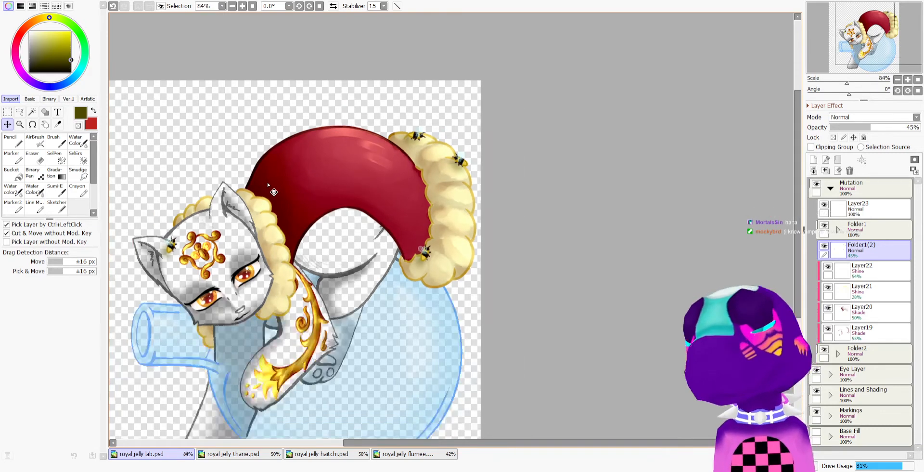
pyautogui.scroll(3, 228, 202)
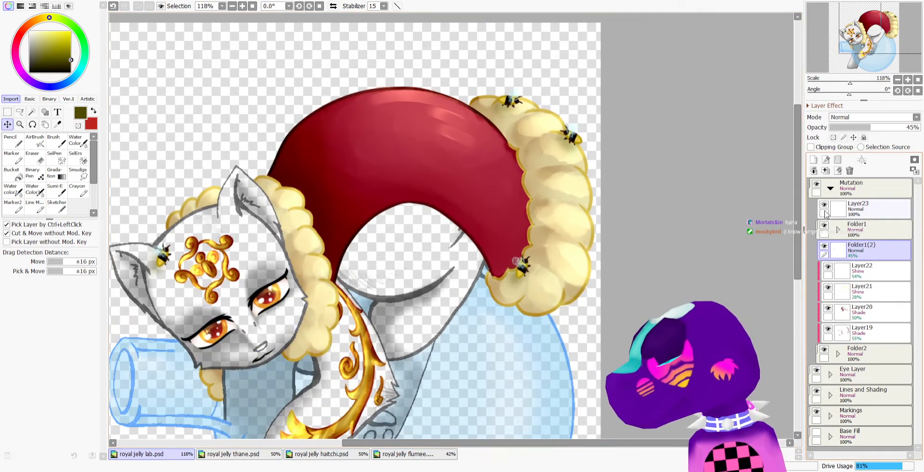
# Clip Layer23 to the bee folder below it
pyautogui.click(826, 209)
pyautogui.scroll(-2, 135, 143)
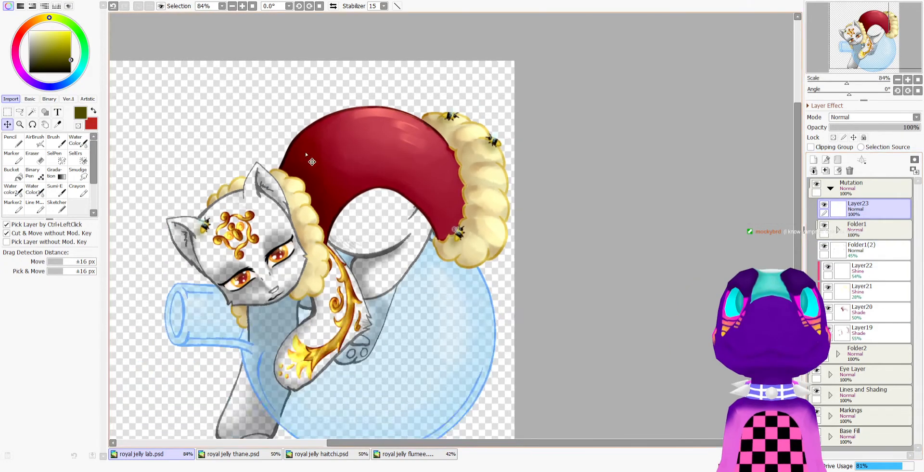
pyautogui.scroll(1, 135, 143)
pyautogui.click(834, 147)
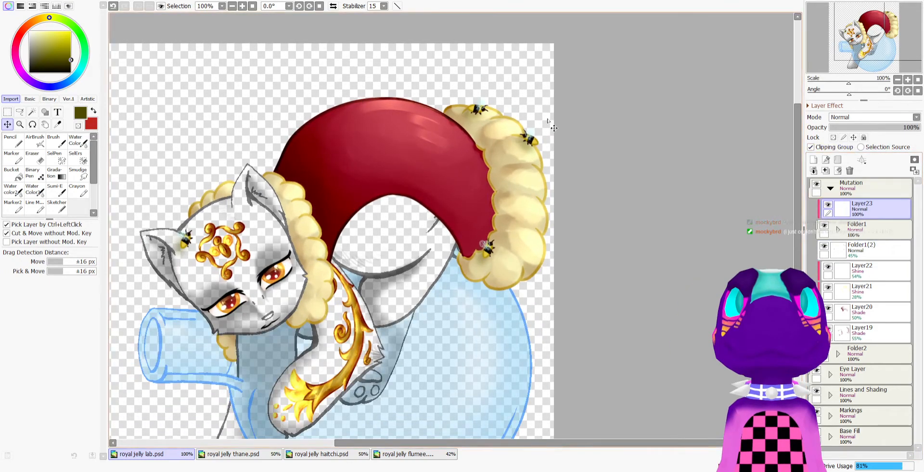
# Shade the bee on the head in dark reddish brown with the Water Color brush at size 28, erasing the excess
pyautogui.click(37, 23)
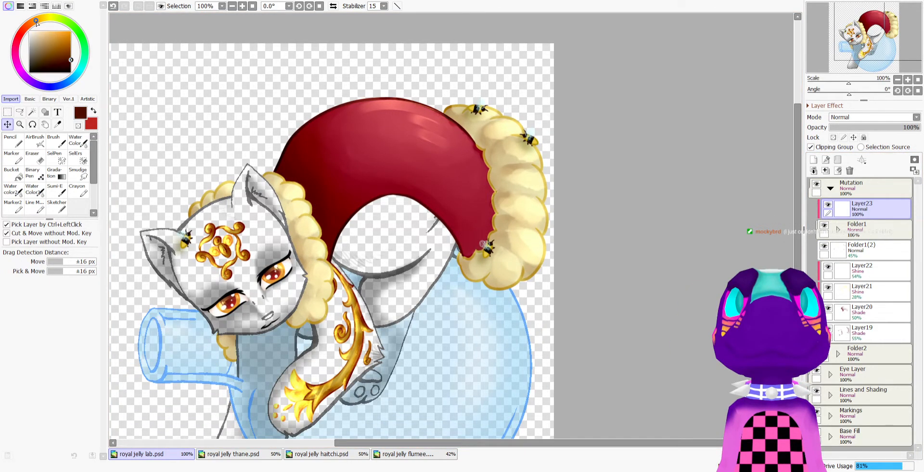
pyautogui.click(11, 140)
pyautogui.scroll(2, 152, 251)
pyautogui.scroll(1, 239, 251)
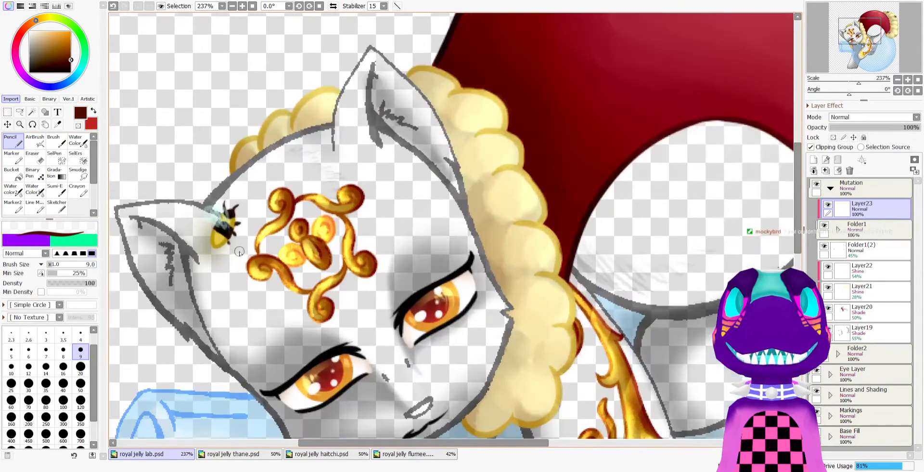
pyautogui.click(33, 188)
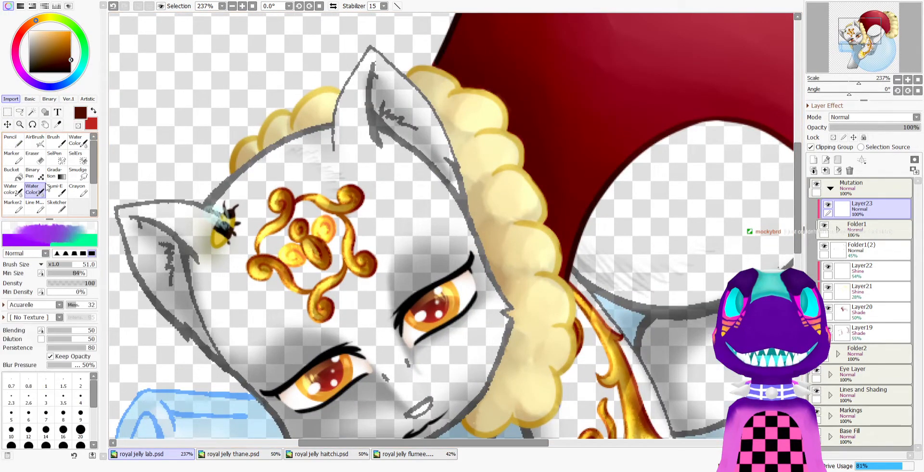
pyautogui.click(61, 266)
pyautogui.moveTo(224, 220)
pyautogui.mouseDown()
pyautogui.moveTo(207, 230)
pyautogui.moveTo(219, 253)
pyautogui.mouseUp()
pyautogui.moveTo(214, 198)
pyautogui.mouseDown()
pyautogui.moveTo(219, 256)
pyautogui.moveTo(234, 207)
pyautogui.mouseUp()
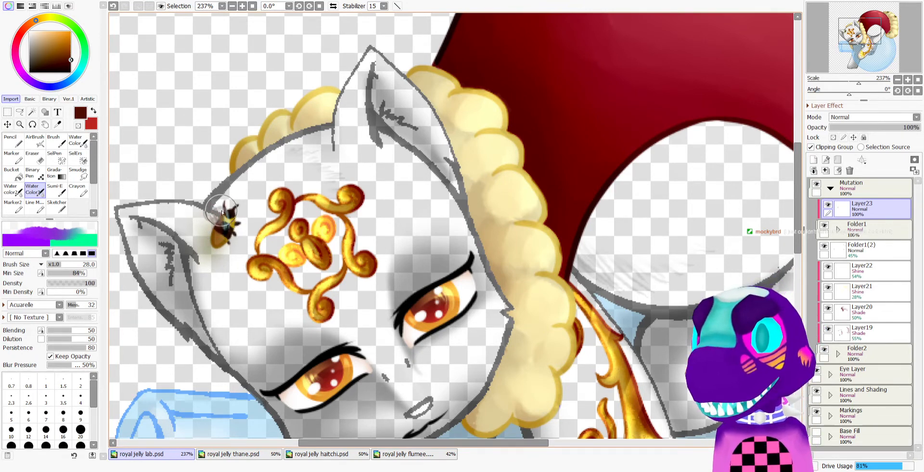
pyautogui.press('e')
pyautogui.moveTo(231, 241); pyautogui.dragTo(228, 219)
pyautogui.click(35, 190)
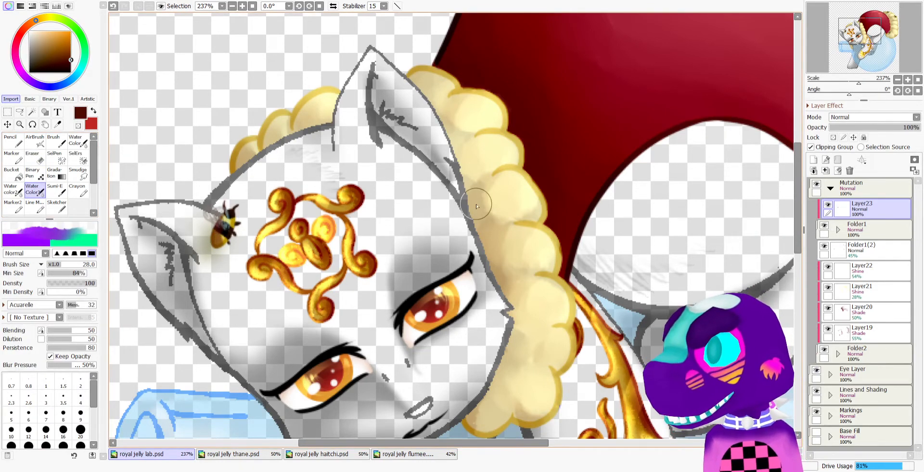
# Shade the three bees on the rear cream fluff in the same brown, and trim the bee shading with the size 13 Eraser
pyautogui.scroll(-9, 411, 189)
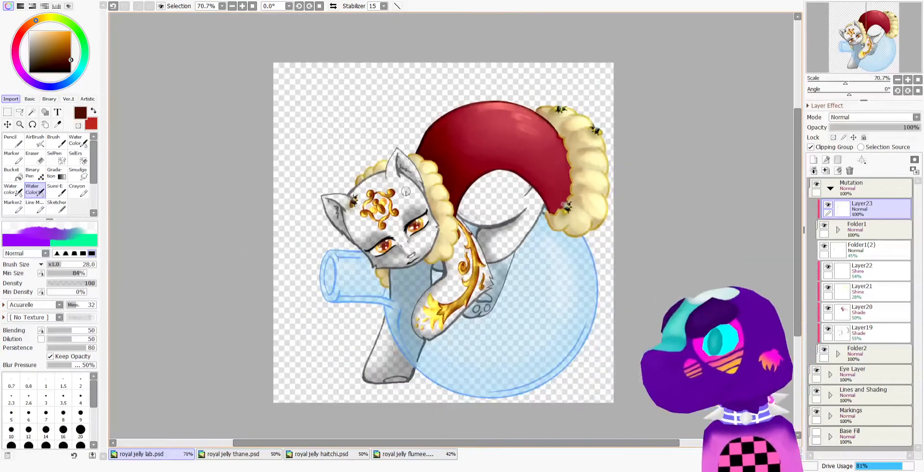
pyautogui.scroll(7, 613, 123)
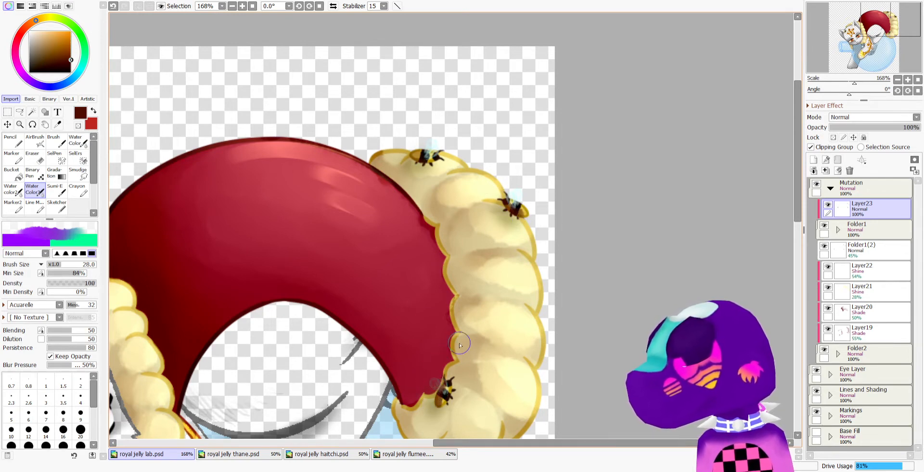
pyautogui.moveTo(428, 150); pyautogui.dragTo(409, 150)
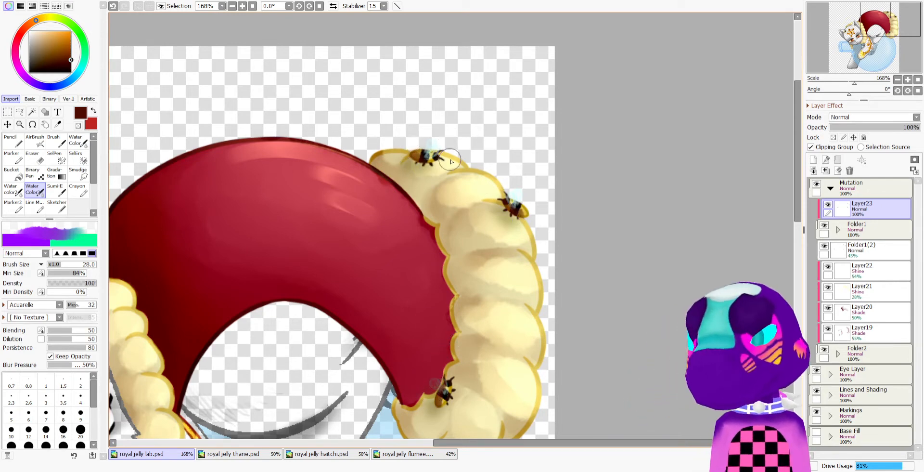
pyautogui.press('-')
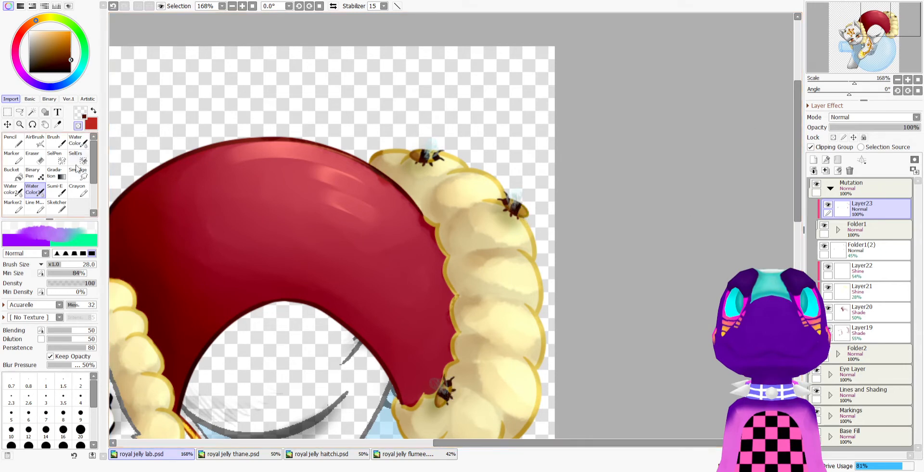
pyautogui.press('e')
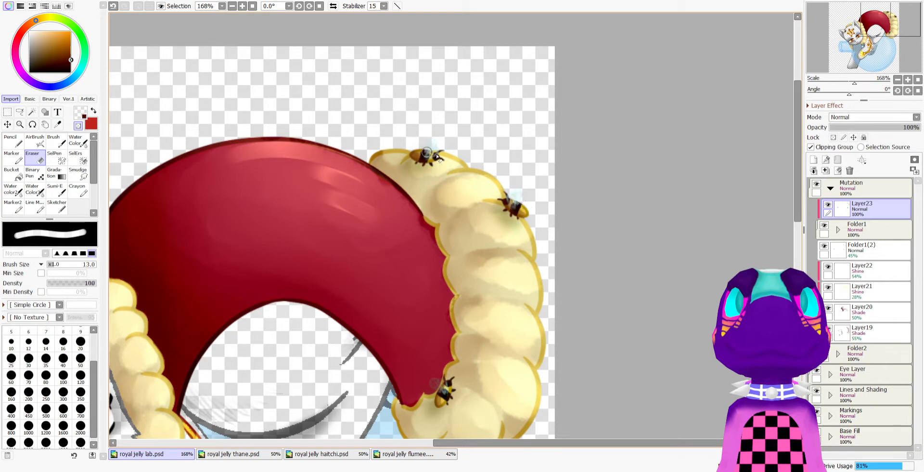
pyautogui.scroll(-5, 429, 151)
pyautogui.scroll(7, 239, 239)
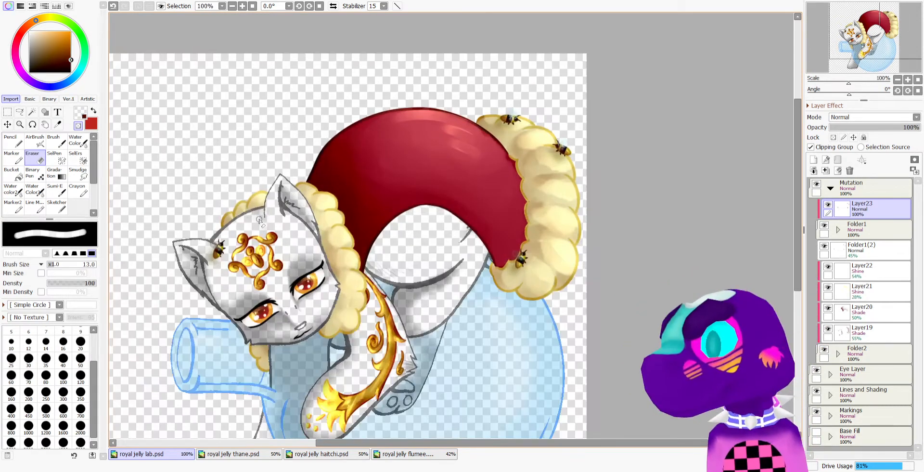
pyautogui.scroll(1, 229, 243)
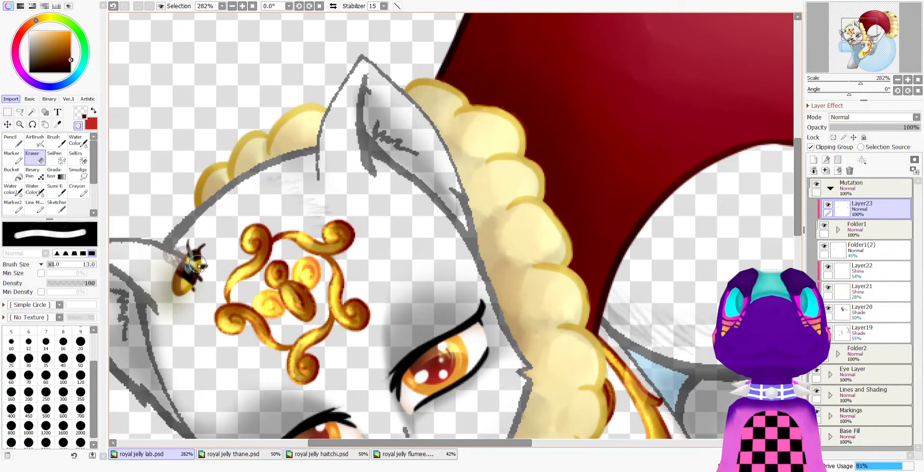
pyautogui.scroll(-7, 199, 265)
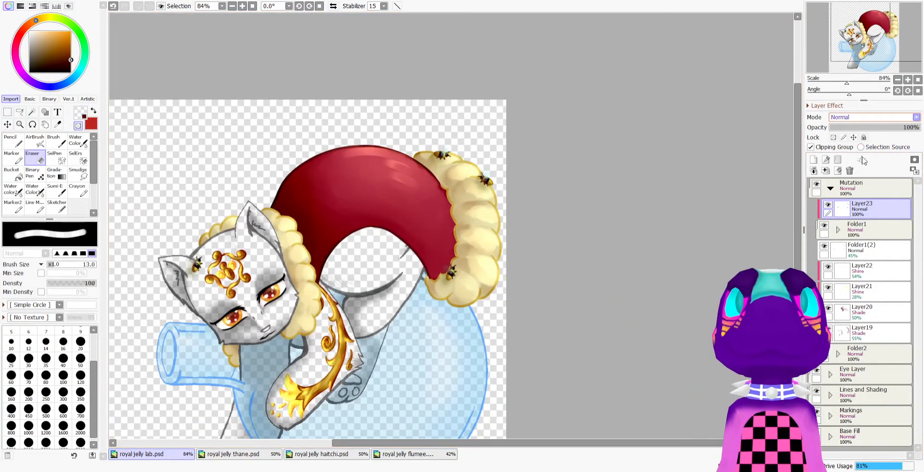
# Set the bee shading layer, Layer23, to Shade blending at 50% opacity
pyautogui.click(853, 167)
pyautogui.click(855, 128)
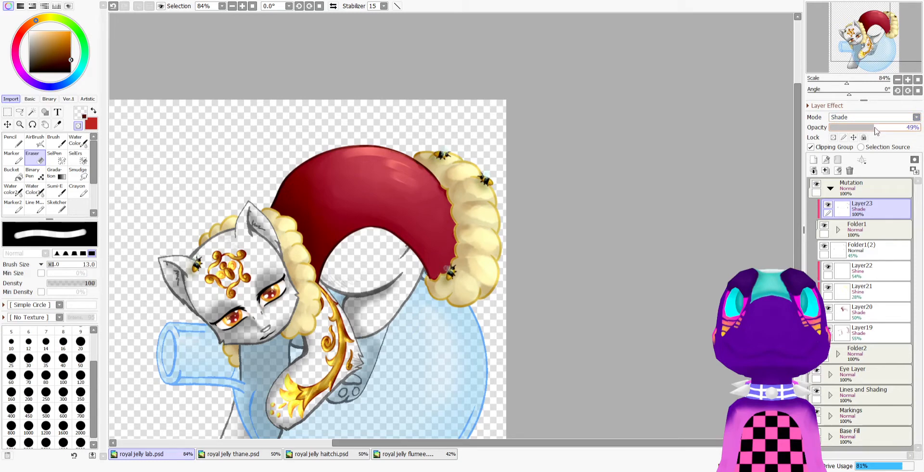
pyautogui.scroll(3, 328, 288)
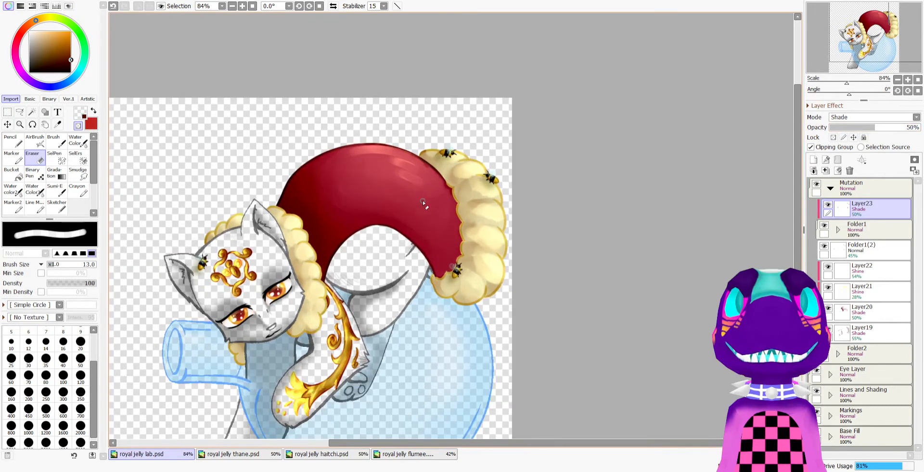
pyautogui.scroll(-1, 329, 288)
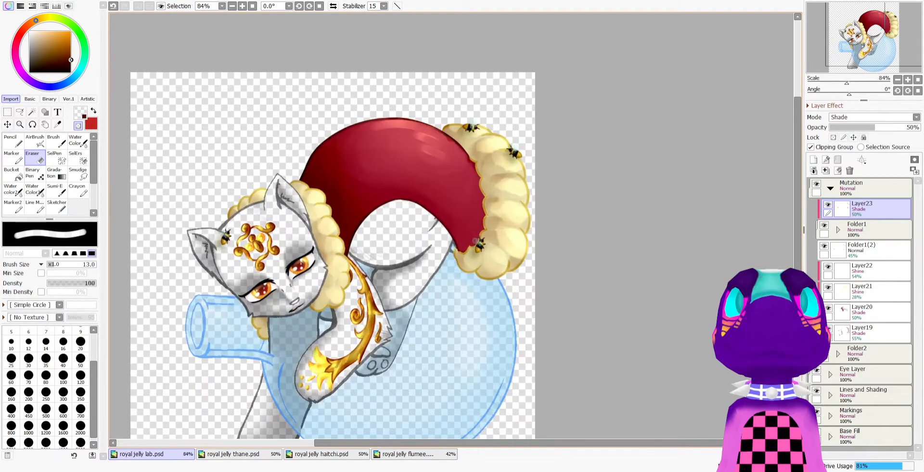
# Collapse the Mutation folder, show the Base Fill folder, and expand it to select the Base layer
pyautogui.click(830, 189)
pyautogui.click(817, 267)
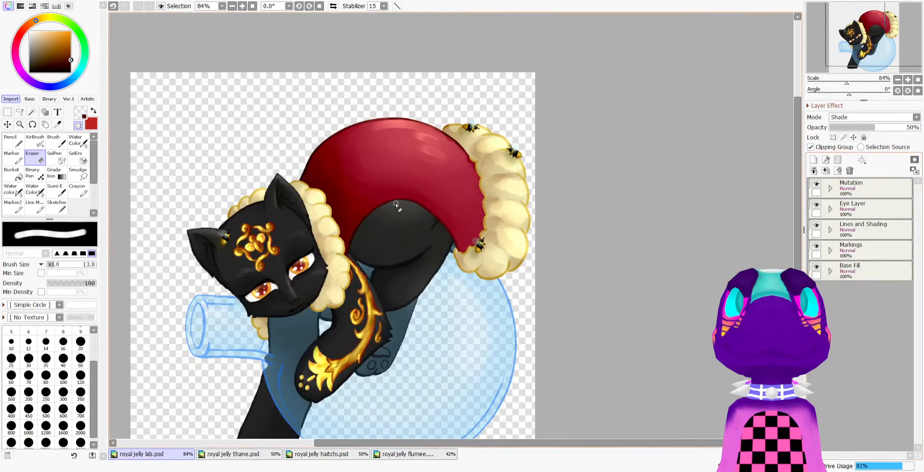
pyautogui.click(831, 271)
pyautogui.click(871, 291)
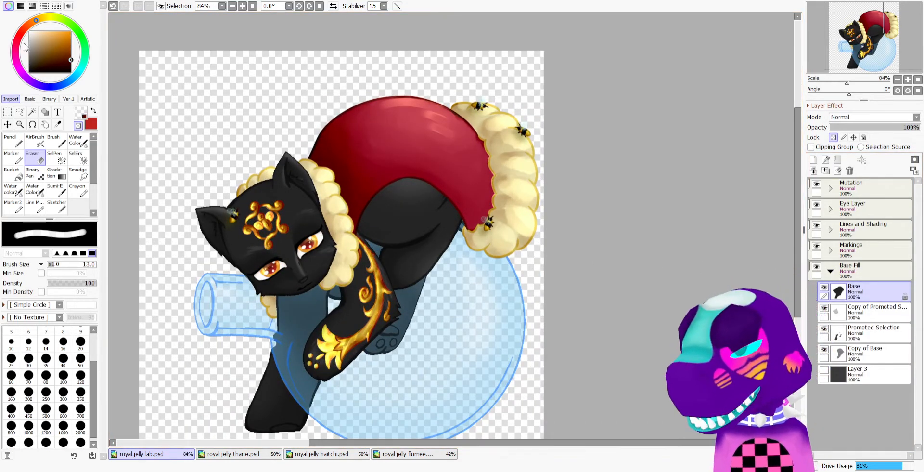
# Recolor the cat's Base layer pale yellow with the Binary Pen, enlarging the brush to size 500
pyautogui.click(48, 18)
pyautogui.click(38, 32)
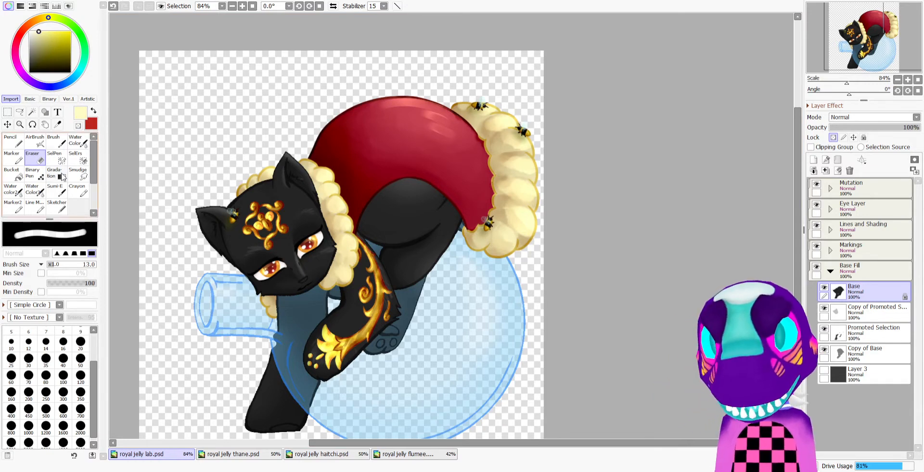
pyautogui.click(30, 182)
pyautogui.moveTo(453, 154)
pyautogui.mouseDown()
pyautogui.moveTo(130, 272)
pyautogui.moveTo(114, 310)
pyautogui.mouseUp()
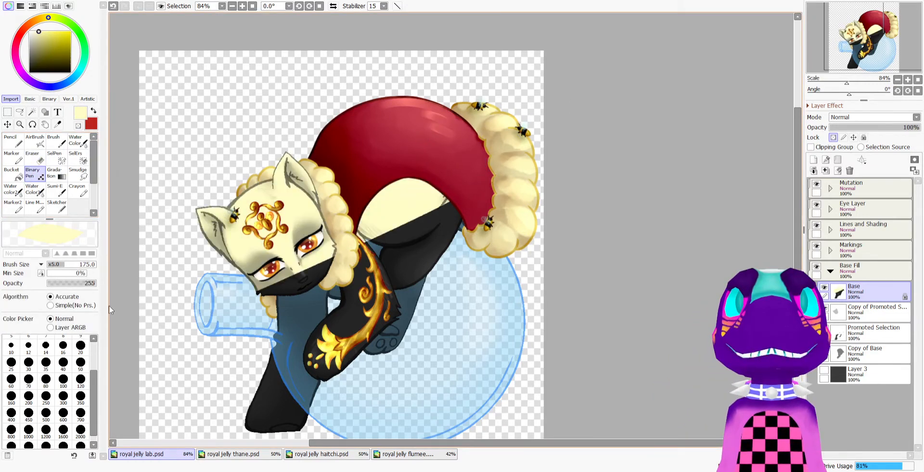
pyautogui.moveTo(84, 262); pyautogui.dragTo(185, 245)
pyautogui.moveTo(551, 152)
pyautogui.mouseDown()
pyautogui.moveTo(205, 188)
pyautogui.moveTo(408, 205)
pyautogui.moveTo(260, 426)
pyautogui.mouseUp()
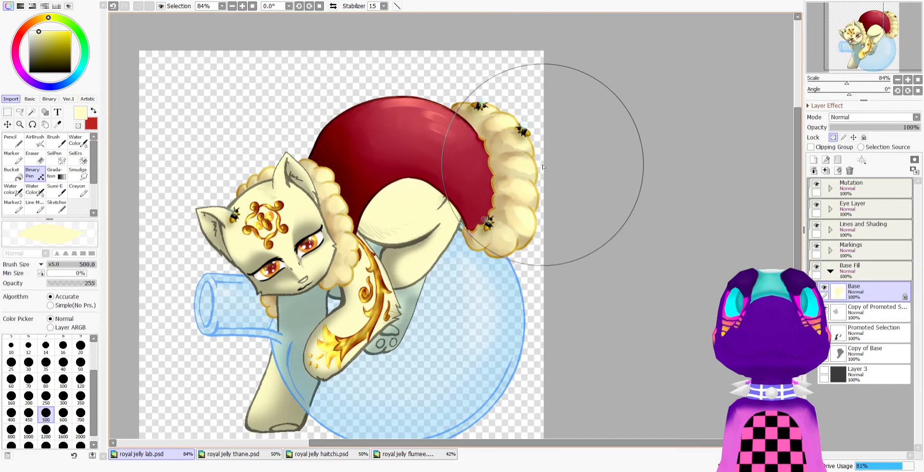
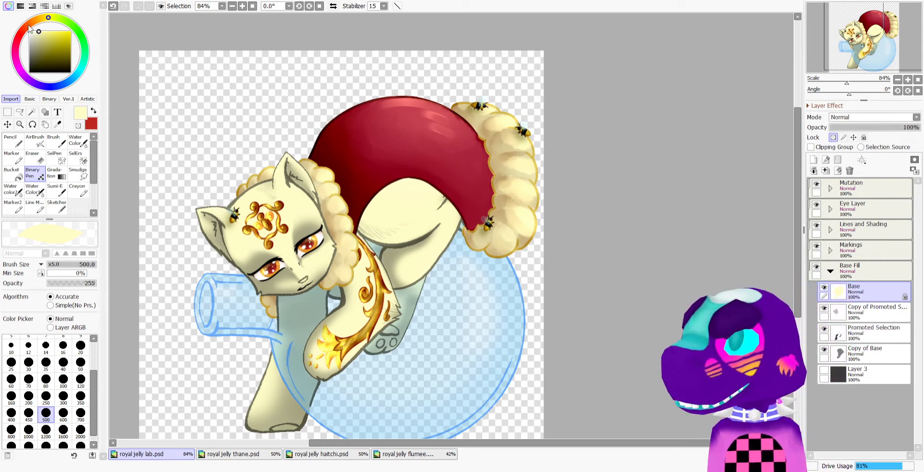
# Open the royal jelly jar photo as a new canvas and sample the golden yellow from the middle of the jar
pyautogui.click(28, 25)
pyautogui.scroll(2, 410, 197)
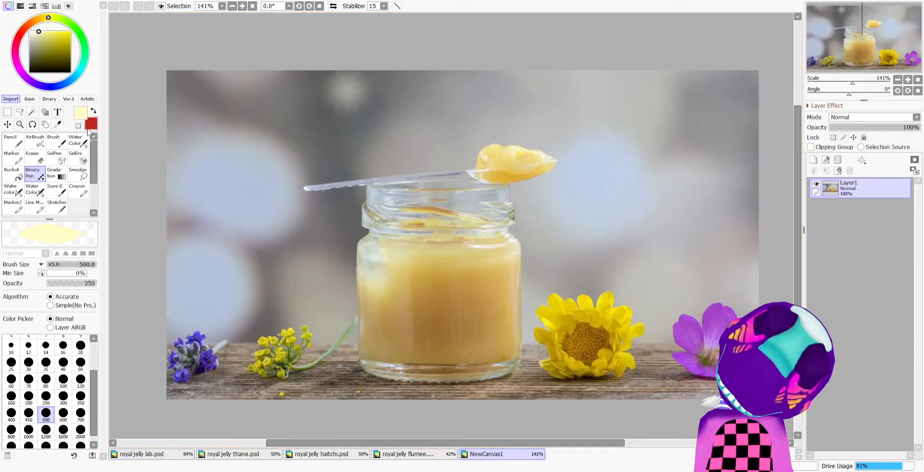
pyautogui.click(57, 124)
pyautogui.click(436, 270)
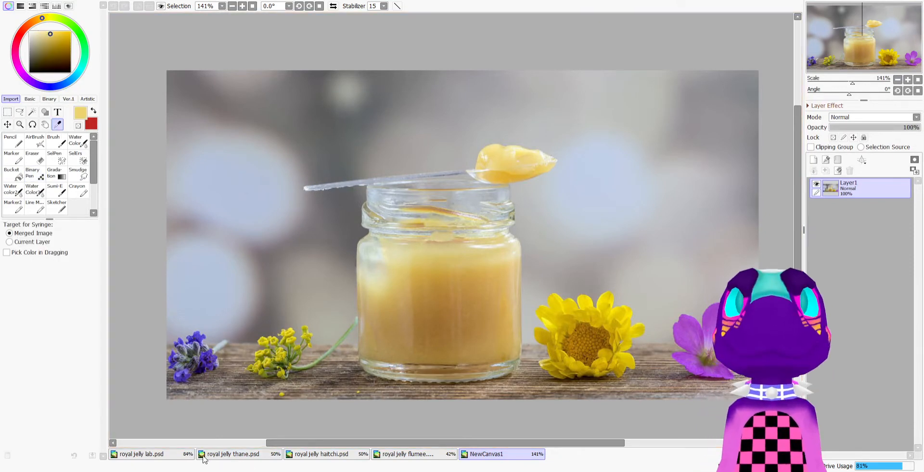
# Recolor the Base layer in royal jelly lab.psd with the sampled golden yellow using the Binary Pen at size 500
pyautogui.click(171, 455)
pyautogui.click(32, 189)
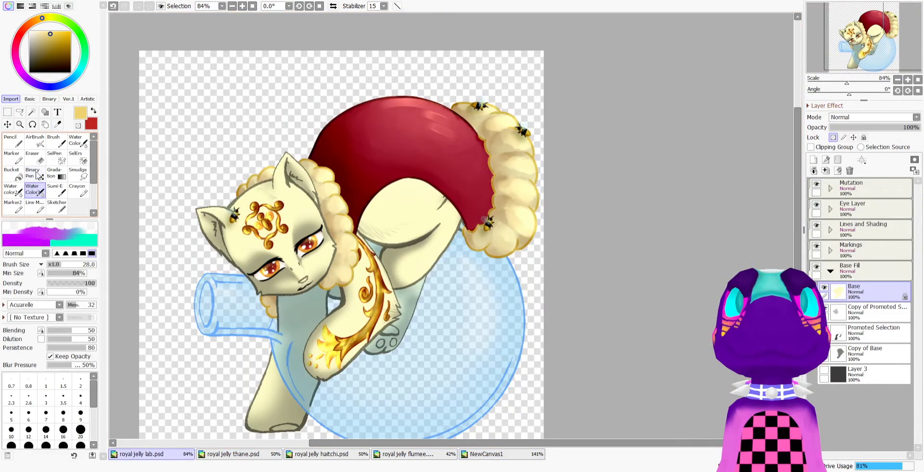
pyautogui.click(38, 175)
pyautogui.moveTo(250, 202)
pyautogui.mouseDown()
pyautogui.moveTo(409, 202)
pyautogui.moveTo(530, 253)
pyautogui.moveTo(298, 385)
pyautogui.mouseUp()
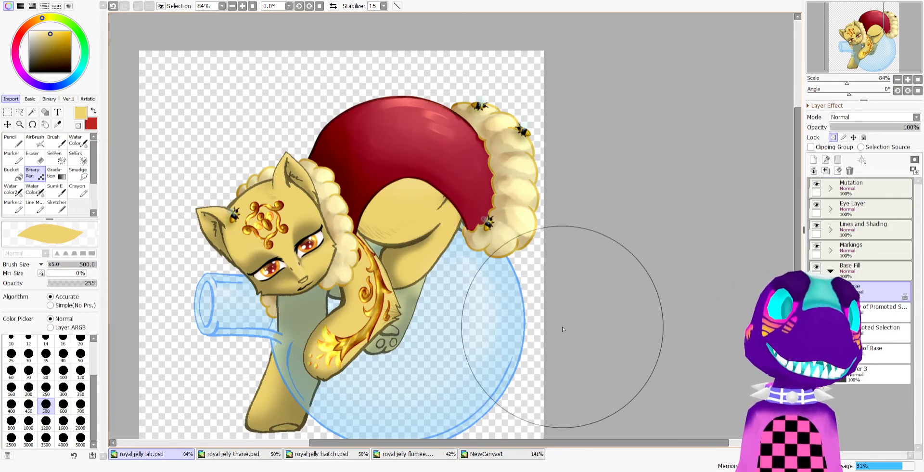
# Sample several tones from the jar photo, ending with the dark brown near the base of the jar
pyautogui.click(524, 453)
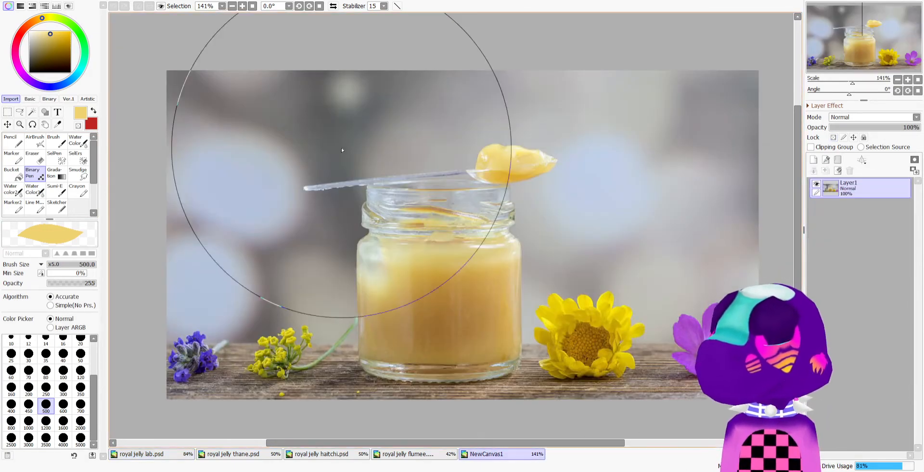
pyautogui.click(57, 124)
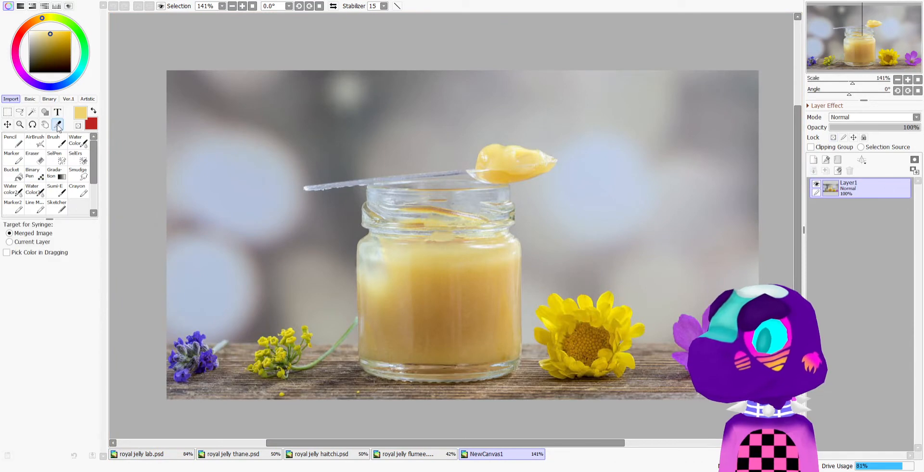
pyautogui.click(383, 260)
pyautogui.click(392, 251)
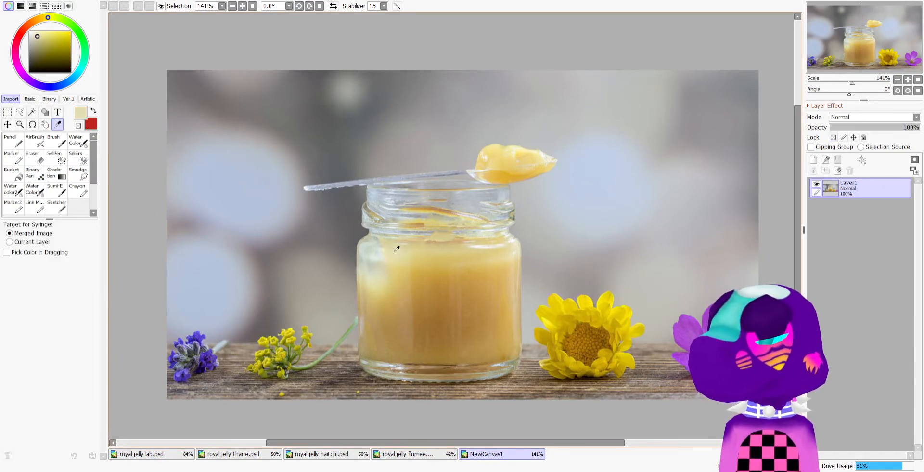
pyautogui.click(388, 284)
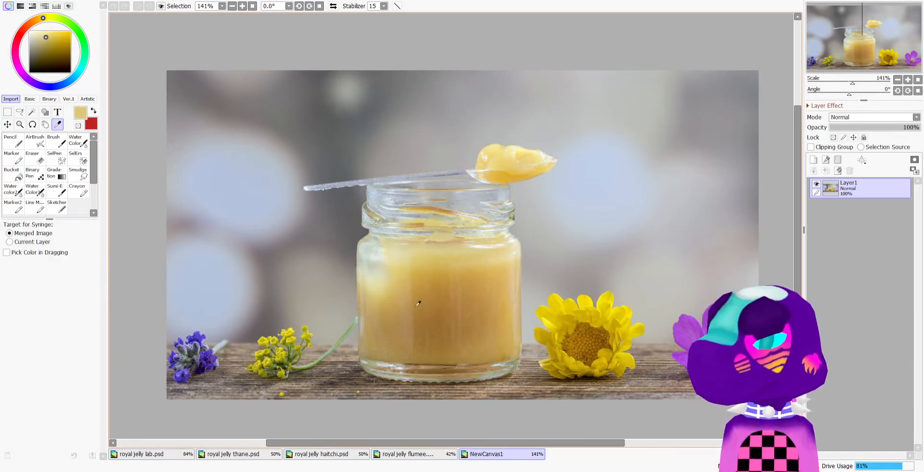
pyautogui.click(440, 349)
pyautogui.click(449, 367)
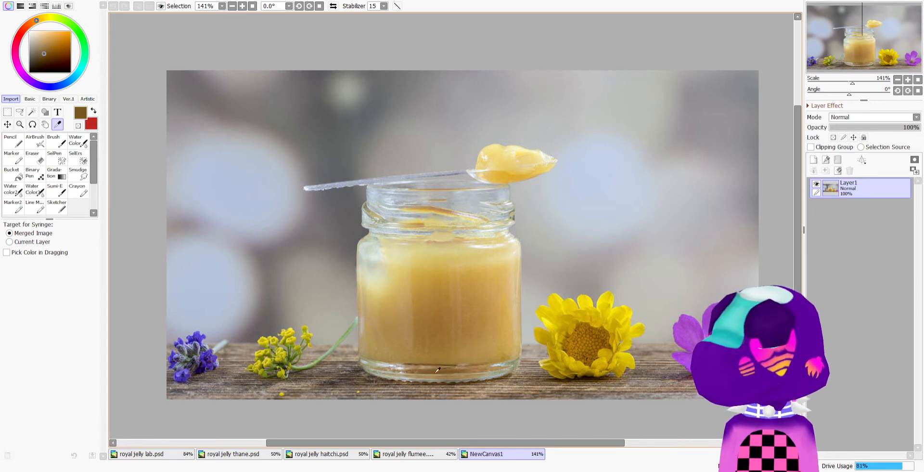
# Recolor the cat's Base layer in royal jelly lab.psd with the sampled dark brown using the Binary Pen
pyautogui.click(179, 456)
pyautogui.click(36, 173)
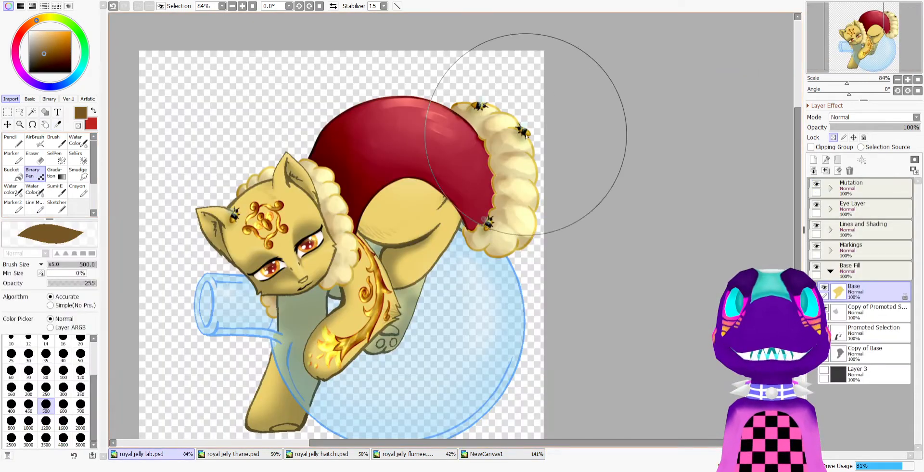
pyautogui.moveTo(529, 134)
pyautogui.mouseDown()
pyautogui.moveTo(29, 294)
pyautogui.moveTo(226, 404)
pyautogui.mouseUp()
pyautogui.moveTo(518, 68)
pyautogui.mouseDown()
pyautogui.moveTo(756, 305)
pyautogui.moveTo(729, 327)
pyautogui.mouseUp()
pyautogui.moveTo(578, 288); pyautogui.dragTo(567, 273)
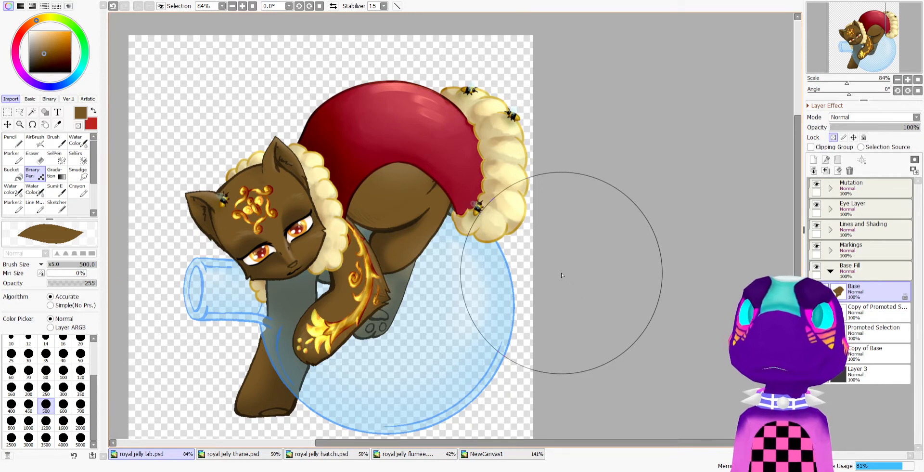
# Sample pale cream from the jelly on the spoon in the jar photo and recolor the cat's Base layer with it
pyautogui.click(525, 455)
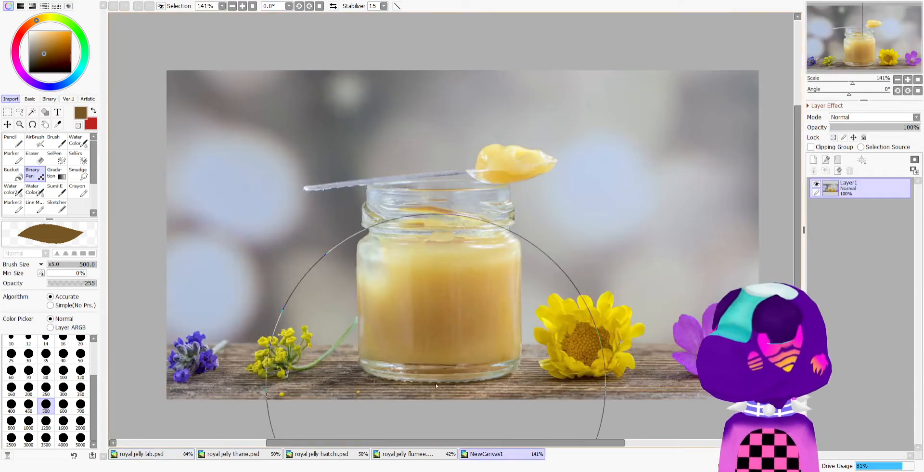
pyautogui.click(57, 124)
pyautogui.click(486, 155)
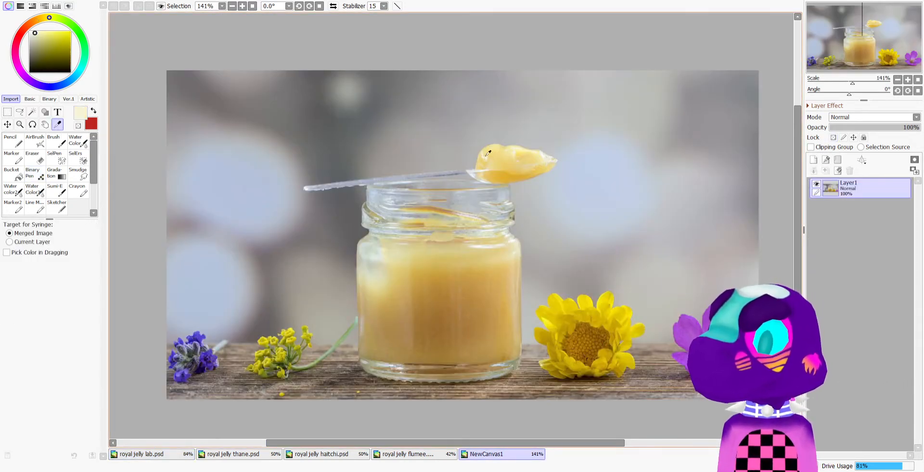
pyautogui.click(144, 453)
pyautogui.click(32, 173)
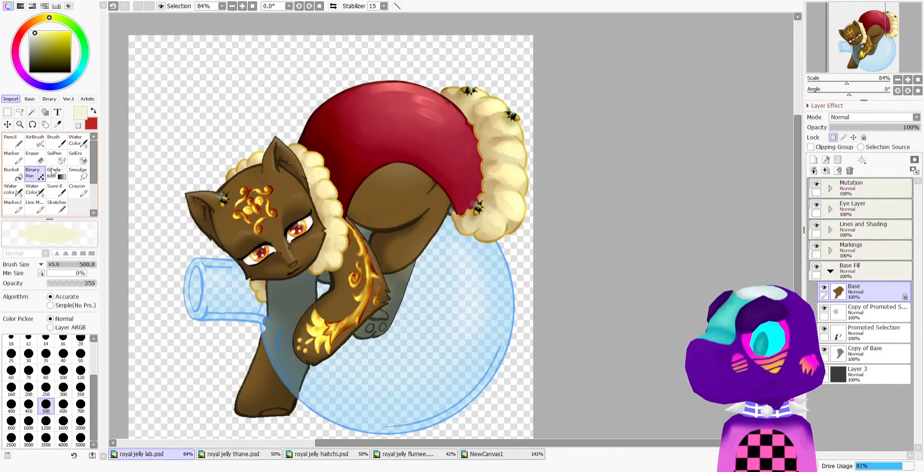
pyautogui.moveTo(159, 150)
pyautogui.mouseDown()
pyautogui.moveTo(652, 62)
pyautogui.moveTo(128, 275)
pyautogui.moveTo(295, 369)
pyautogui.moveTo(146, 371)
pyautogui.mouseUp()
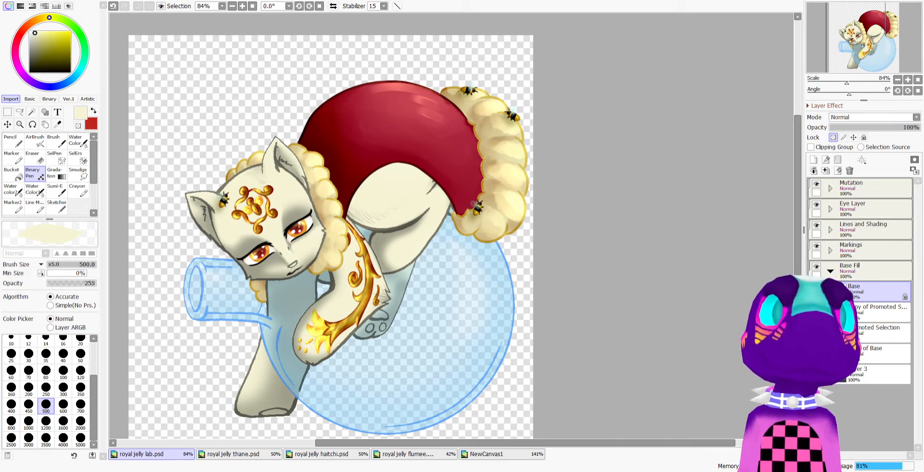
pyautogui.moveTo(324, 200); pyautogui.dragTo(341, 194)
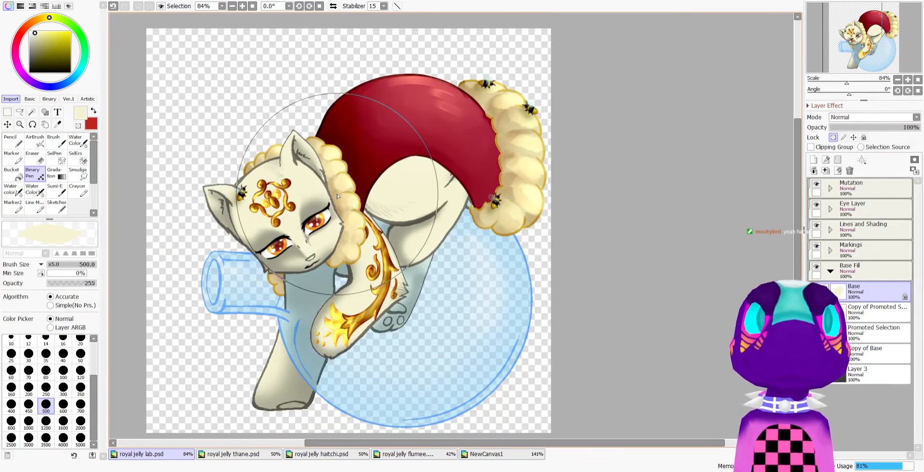
# In royal jelly thane.psd, show the four hidden layers in the Expression folder and select Copy of Raster 13
pyautogui.click(7, 111)
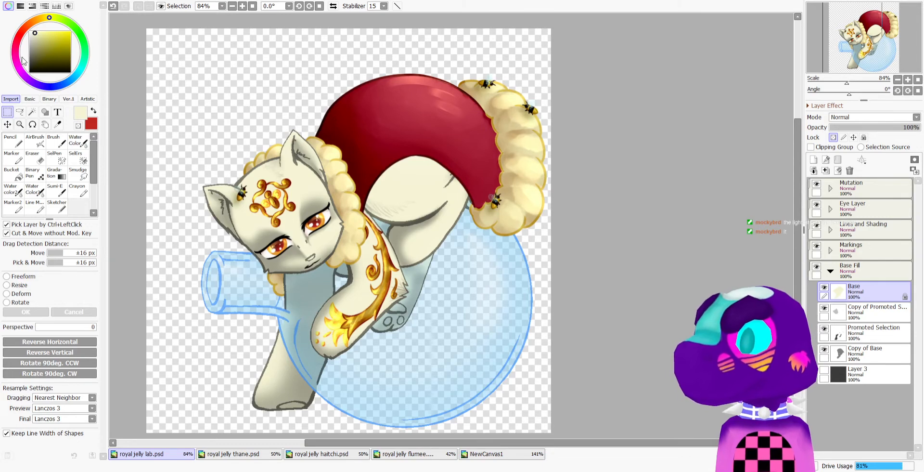
pyautogui.click(220, 454)
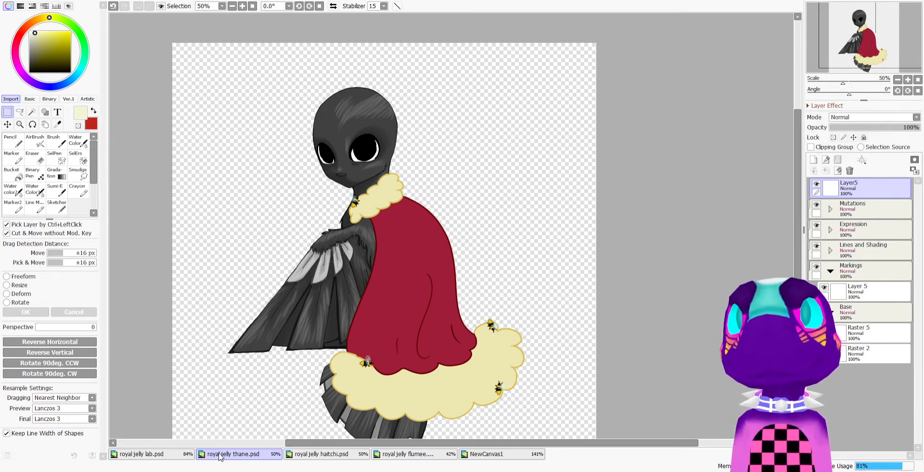
pyautogui.click(830, 229)
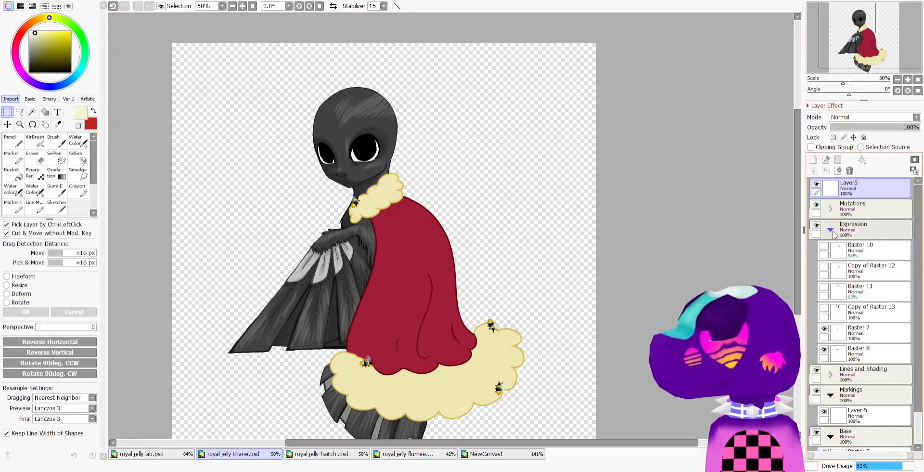
pyautogui.click(825, 246)
pyautogui.click(825, 266)
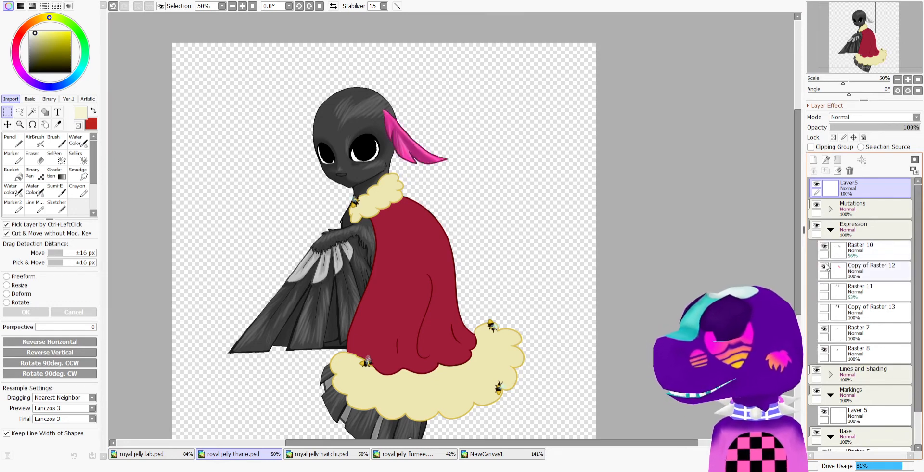
pyautogui.click(824, 287)
pyautogui.click(824, 308)
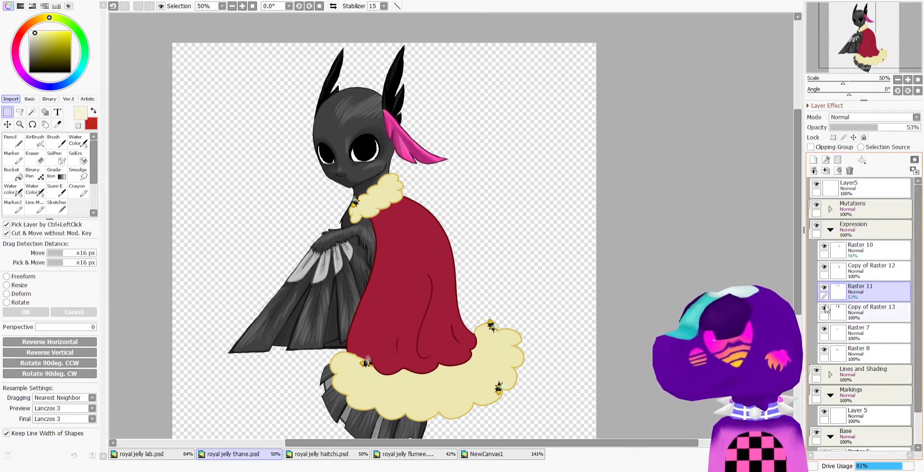
pyautogui.click(867, 311)
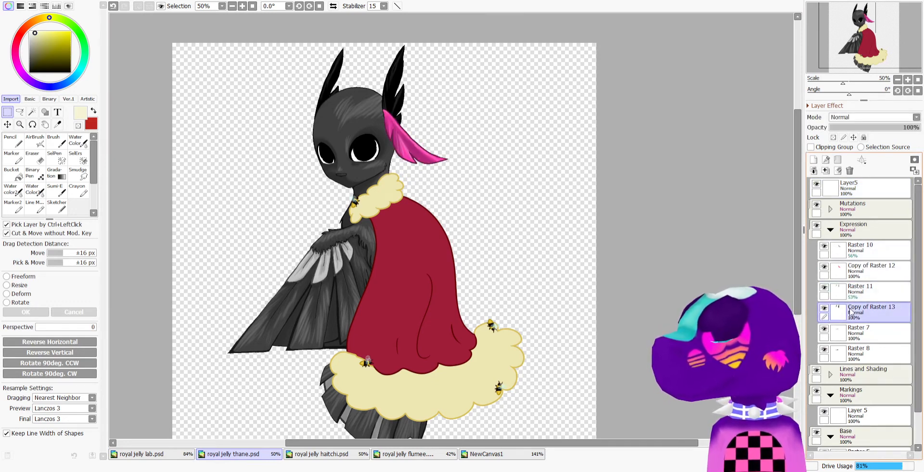
# Lock the transparency of Copy of Raster 13 and recolor the upright ear feathers light pink, sampled from the drooping ear feathers
pyautogui.click(58, 124)
pyautogui.click(417, 142)
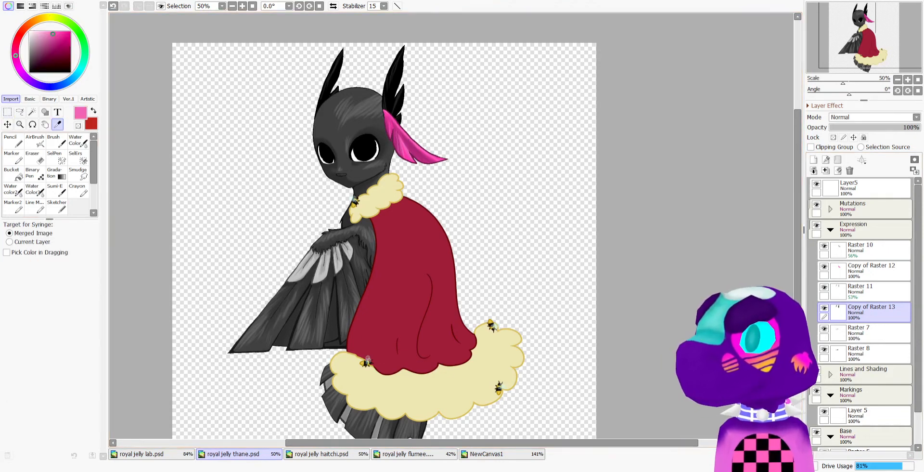
pyautogui.click(33, 173)
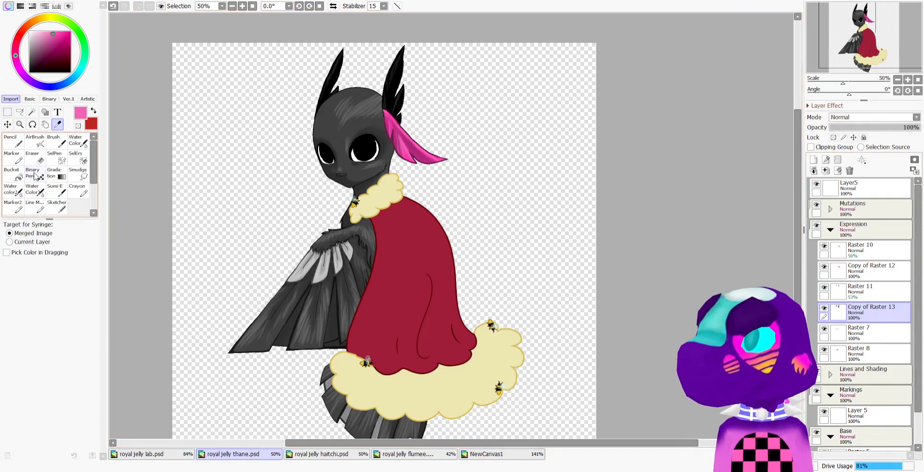
pyautogui.click(833, 137)
pyautogui.moveTo(423, 86); pyautogui.dragTo(433, 43)
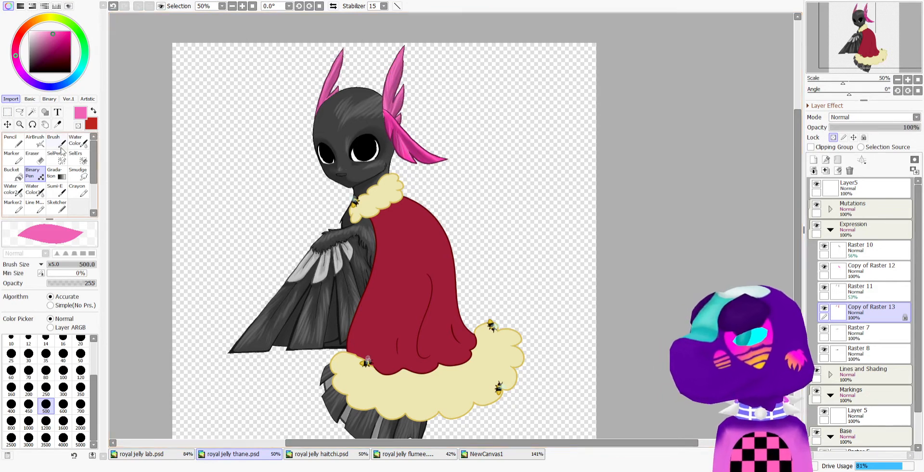
# Sample a deeper pink from the drooping ear feathers and recolor the upright ear feathers with it using the Binary Pen
pyautogui.click(57, 124)
pyautogui.click(409, 147)
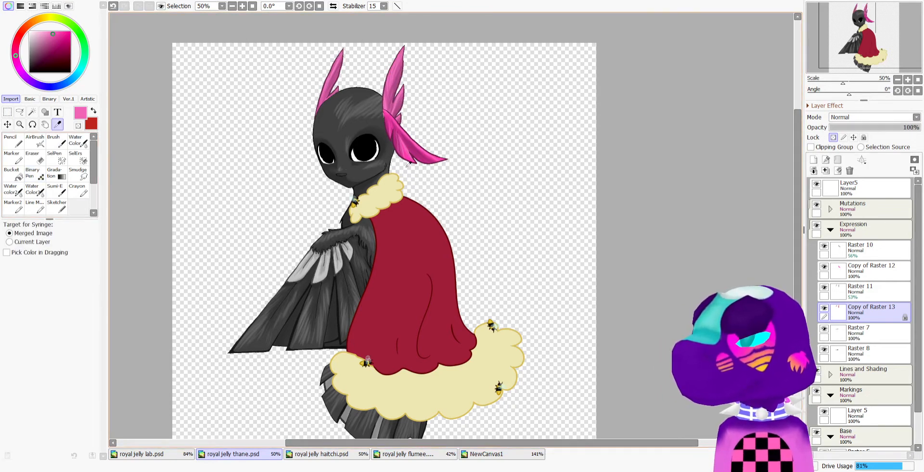
pyautogui.click(35, 176)
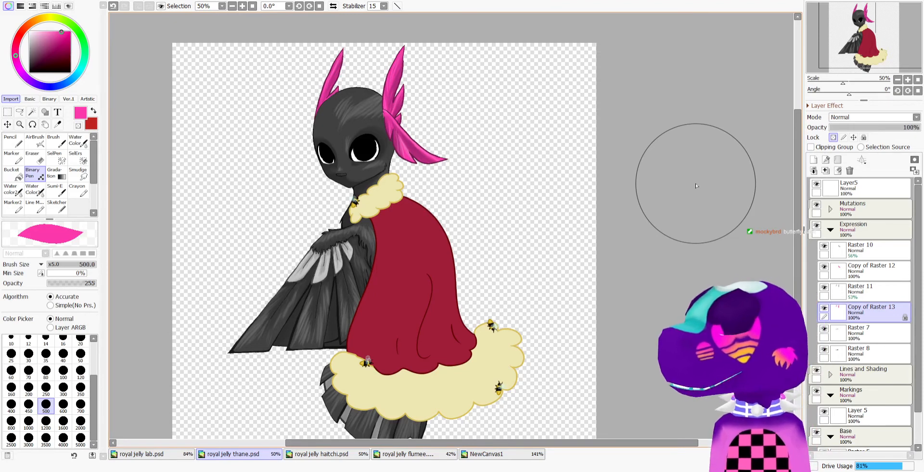
# Hide Raster 10, Copy of Raster 12, Raster 11 and Copy of Raster 13 in the Expression folder
pyautogui.click(825, 247)
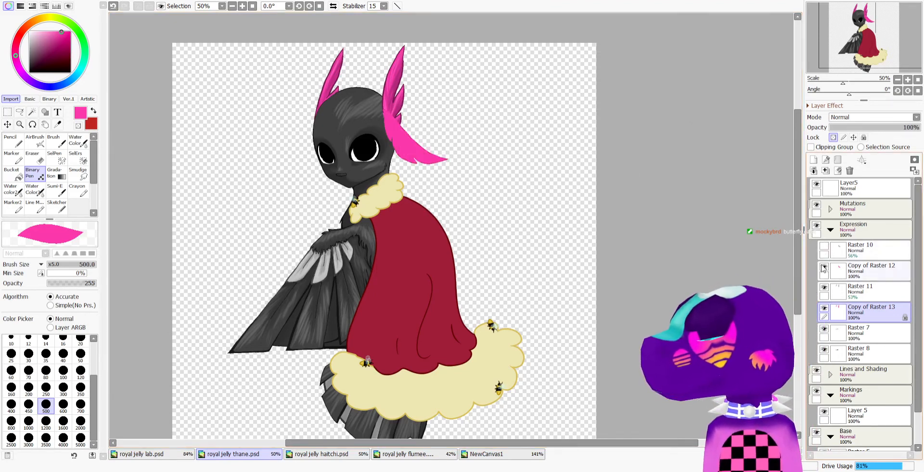
pyautogui.click(824, 267)
pyautogui.click(824, 288)
pyautogui.click(824, 308)
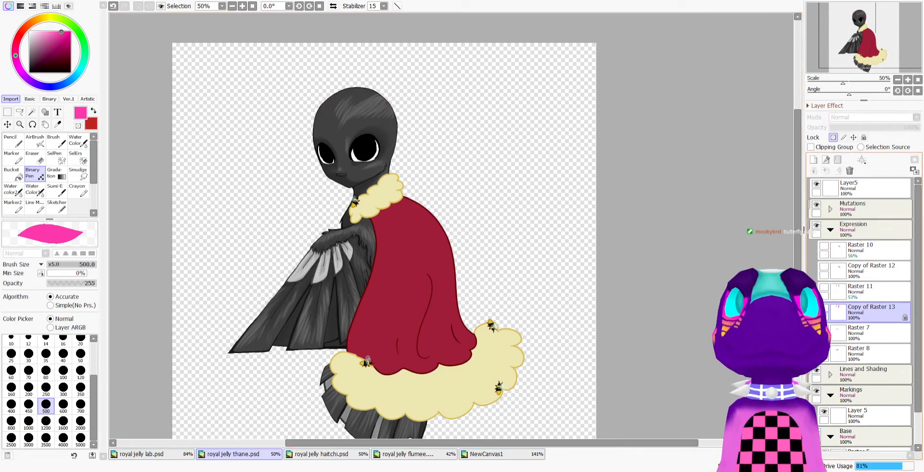
# In royal jelly lab.psd, collapse the Base Fill folder and create a merged single-layer copy of the Markings folder above it
pyautogui.click(188, 453)
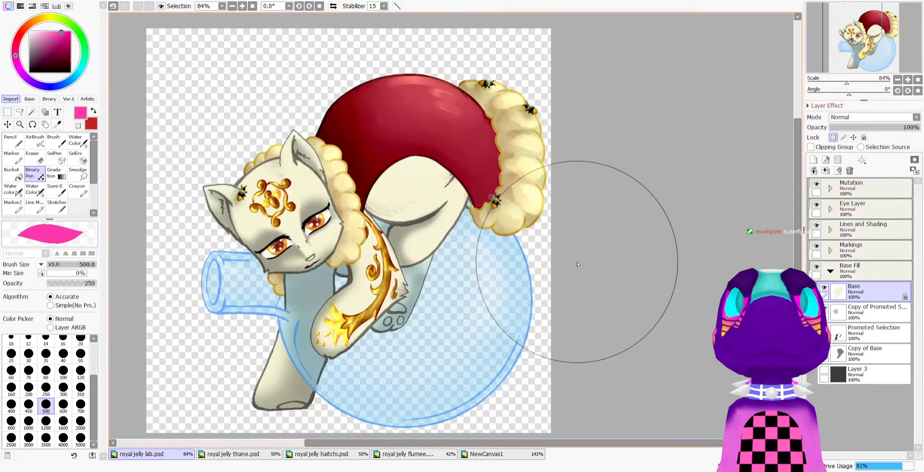
pyautogui.click(830, 271)
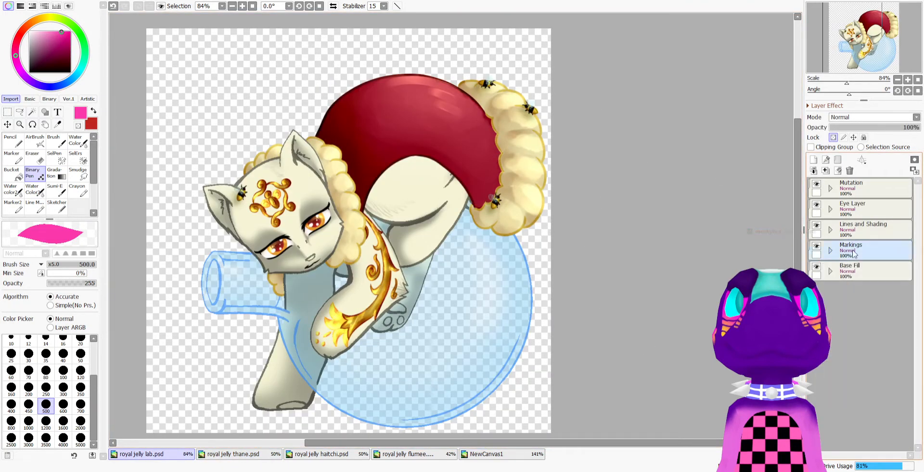
pyautogui.click(856, 253)
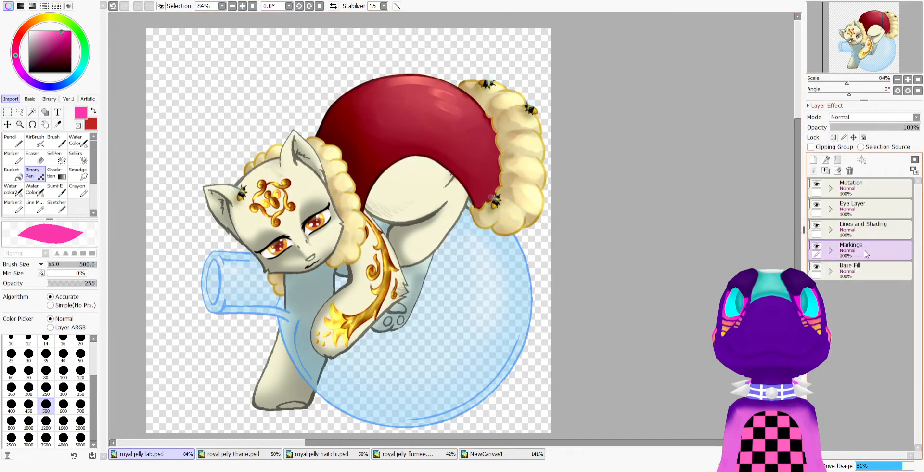
pyautogui.click(826, 170)
# Select the entire canvas on the merged markings layer and copy its gold markings
pyautogui.scroll(-4, 368, 120)
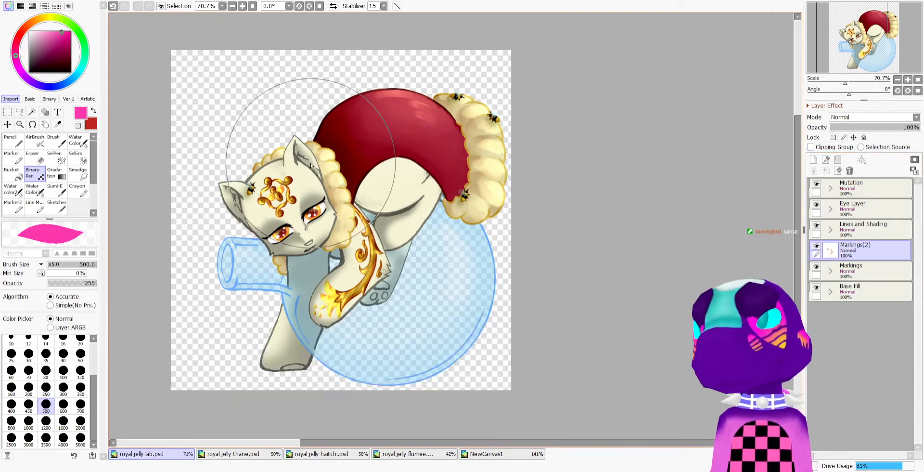
pyautogui.click(8, 111)
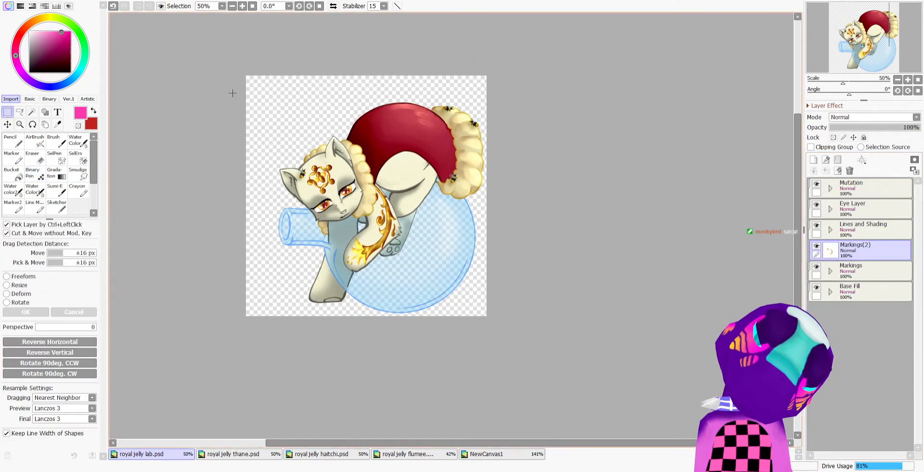
pyautogui.moveTo(211, 50); pyautogui.dragTo(621, 448)
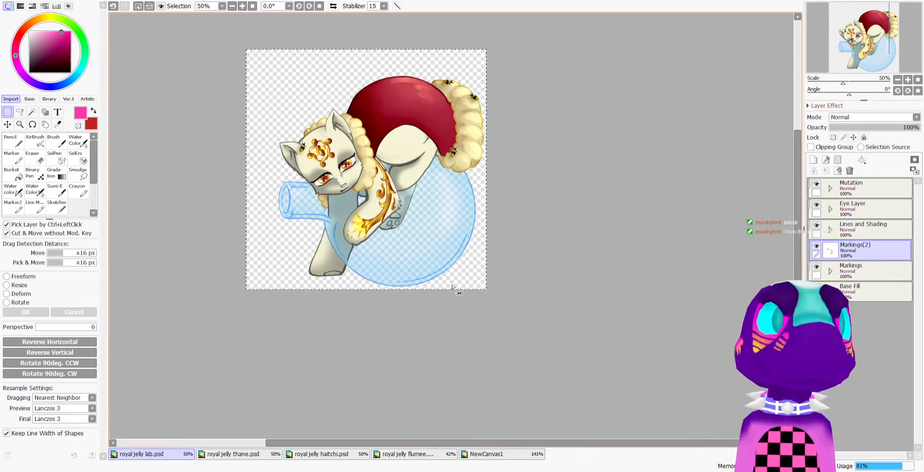
pyautogui.hotkey('ctrl', 'c')
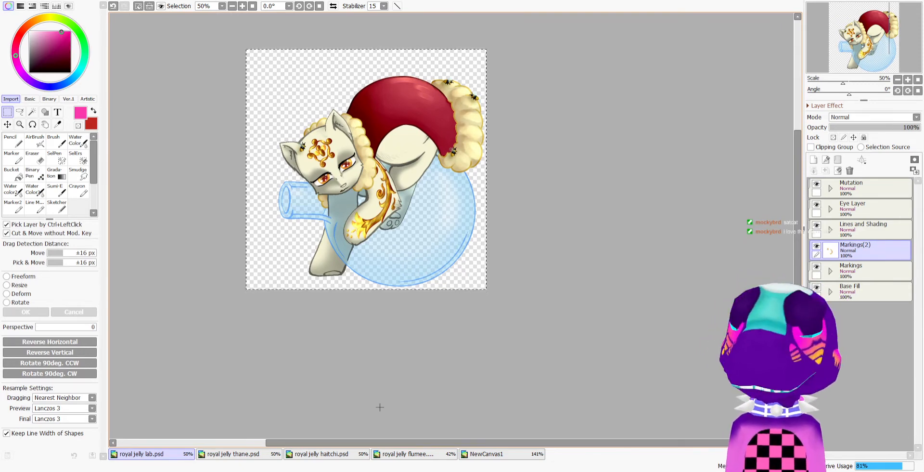
# In royal jelly thane.psd, collapse the Expression folder, hide the Mutations folder and delete the topmost Layer5
pyautogui.click(271, 454)
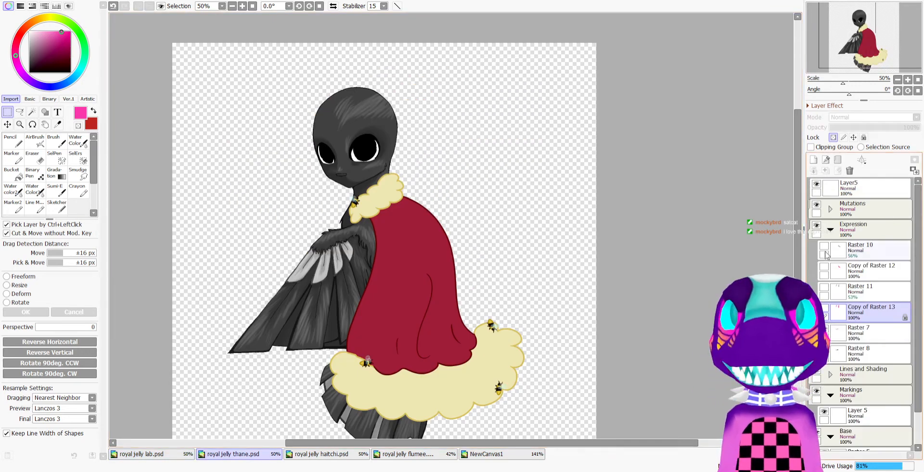
pyautogui.click(831, 229)
pyautogui.click(867, 291)
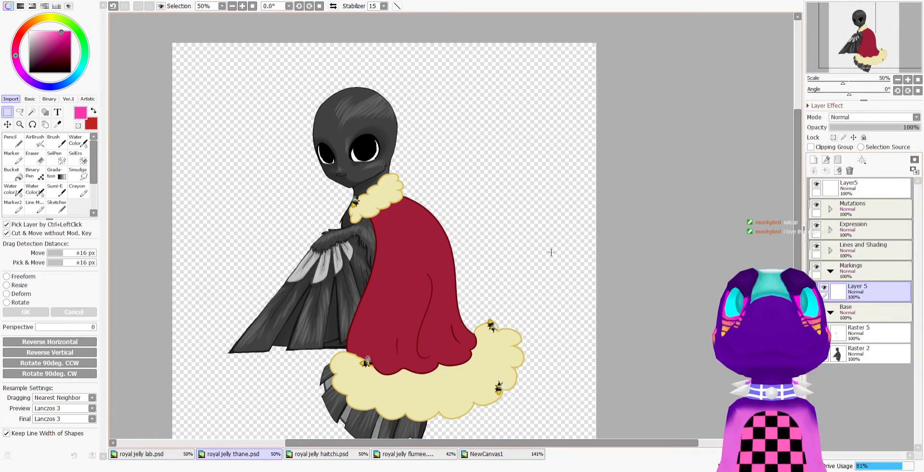
pyautogui.click(857, 207)
pyautogui.click(817, 204)
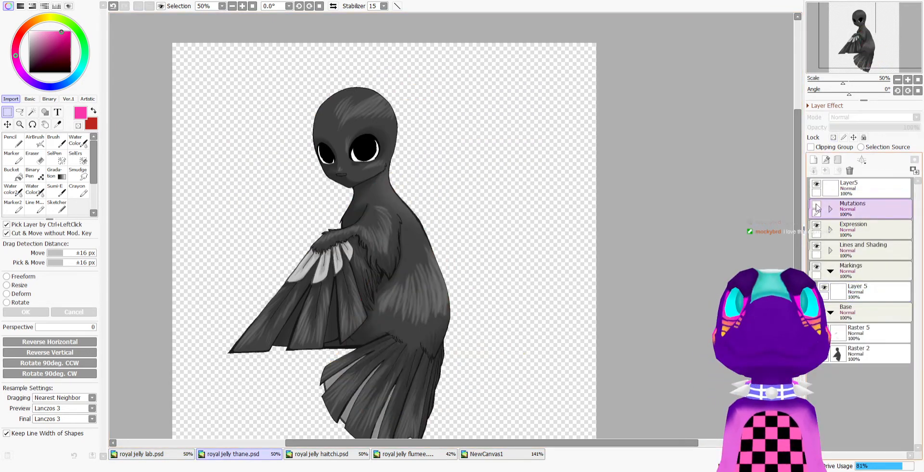
pyautogui.click(858, 189)
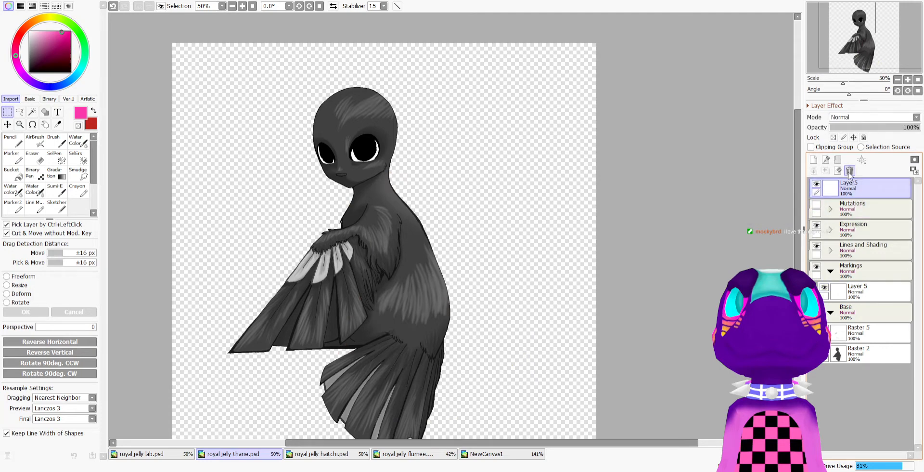
pyautogui.click(849, 171)
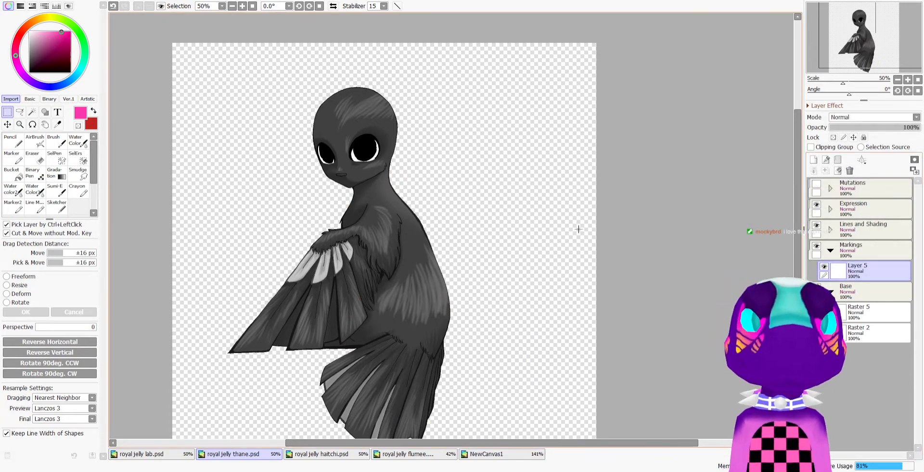
# Paste the gold markings into the Markings folder and move them so the small bee emblem sits on the character's forehead
pyautogui.hotkey('ctrl', 'v')
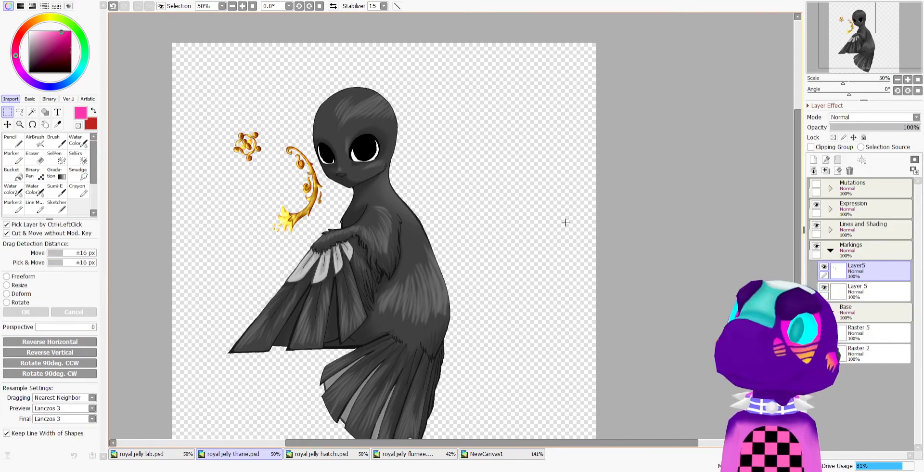
pyautogui.scroll(1, 573, 226)
pyautogui.click(7, 124)
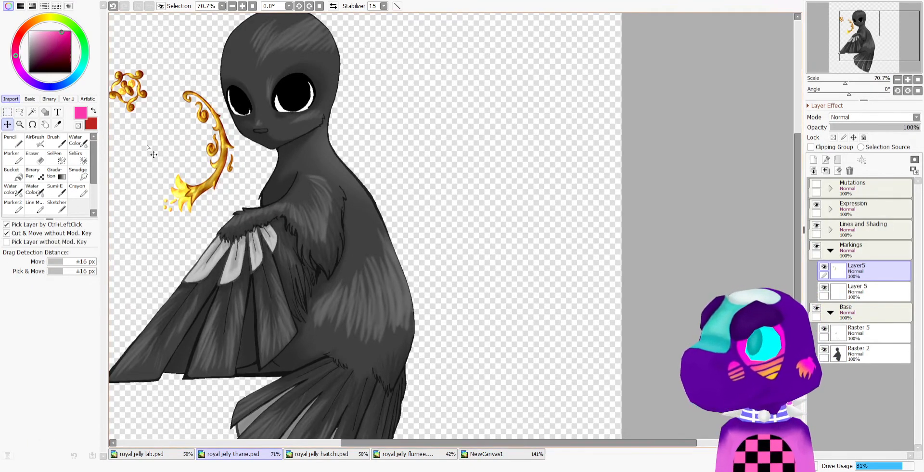
pyautogui.moveTo(154, 154); pyautogui.dragTo(260, 243)
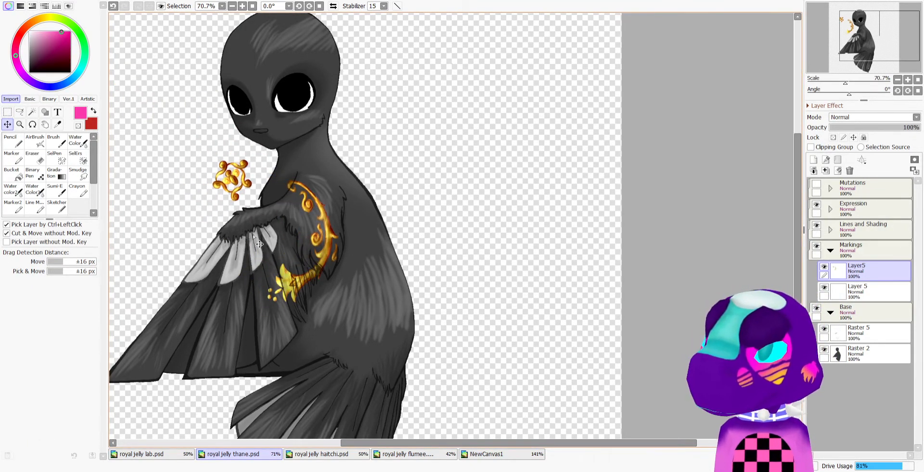
pyautogui.scroll(-1, 279, 218)
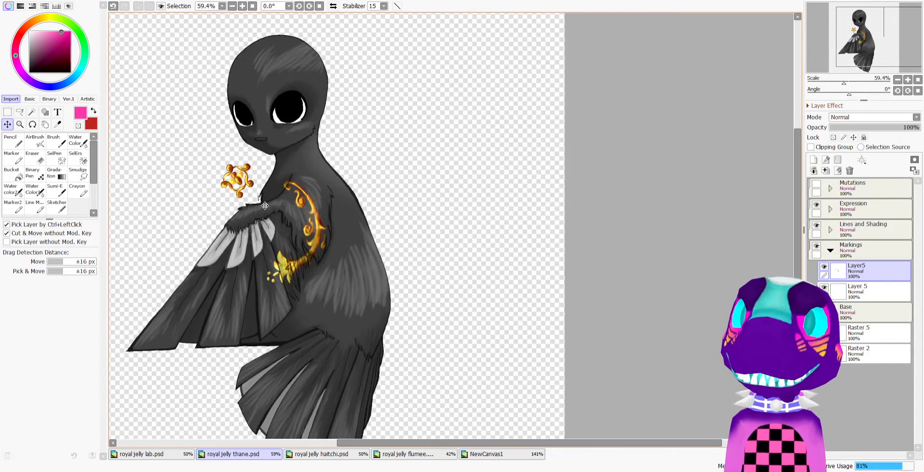
pyautogui.scroll(2, 262, 157)
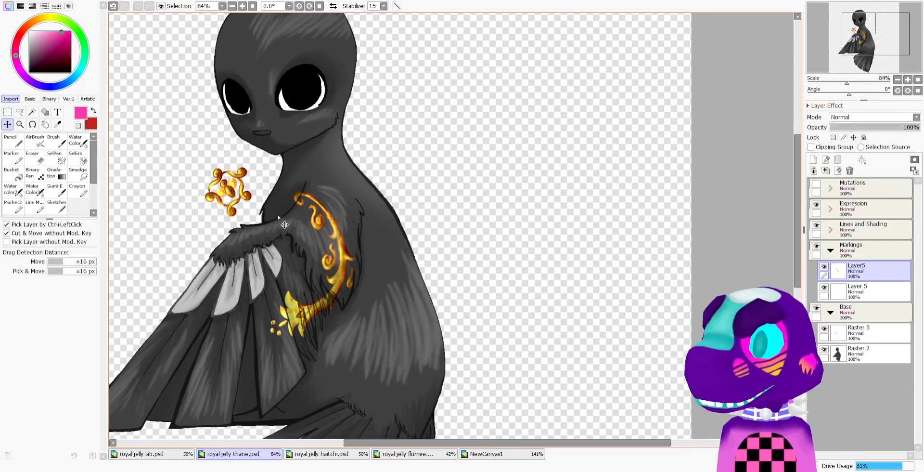
pyautogui.moveTo(279, 217); pyautogui.dragTo(311, 81)
# Cut the forehead emblem out of the pasted markings and paste it onto its own layer
pyautogui.scroll(1, 287, 208)
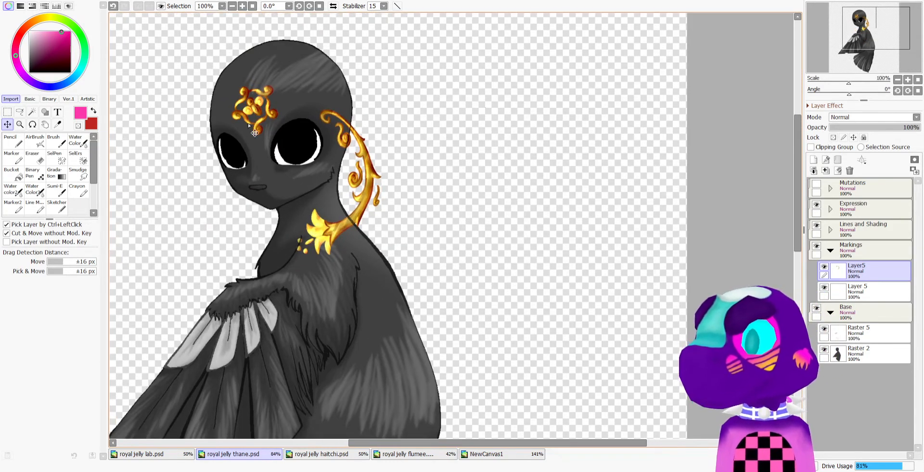
pyautogui.hotkey('ctrl', 't')
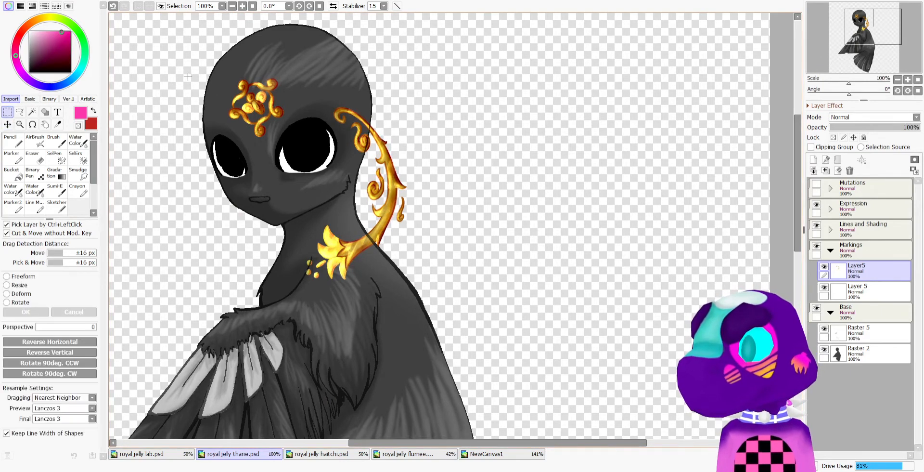
pyautogui.moveTo(181, 36); pyautogui.dragTo(313, 174)
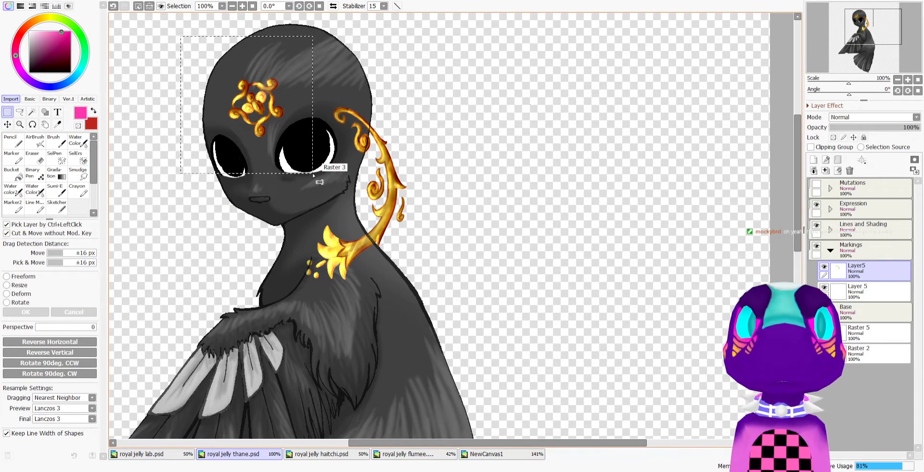
pyautogui.hotkey('ctrl', 'x')
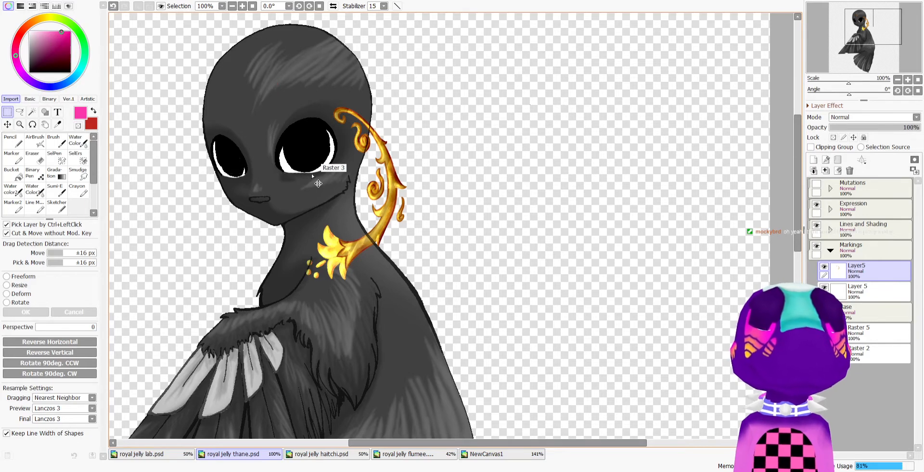
pyautogui.hotkey('ctrl', 'v')
pyautogui.scroll(-2, 292, 220)
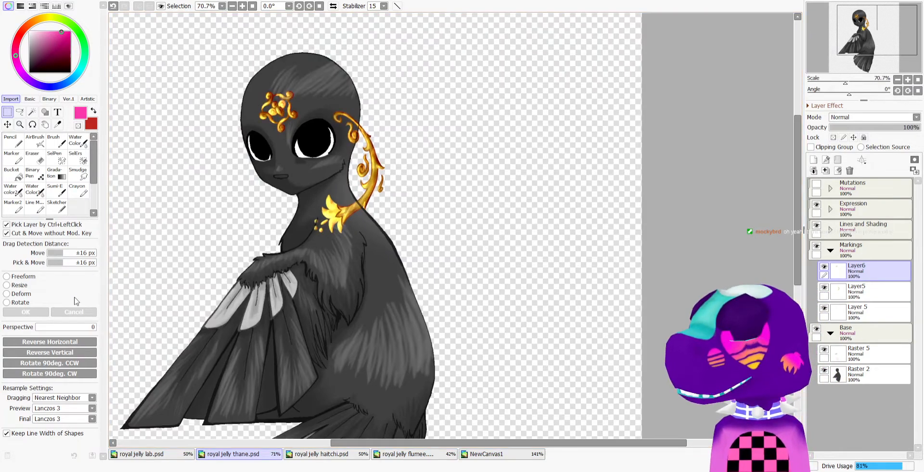
# Rotate the forehead emblem clockwise until its bee stands upright between the eyes
pyautogui.click(25, 295)
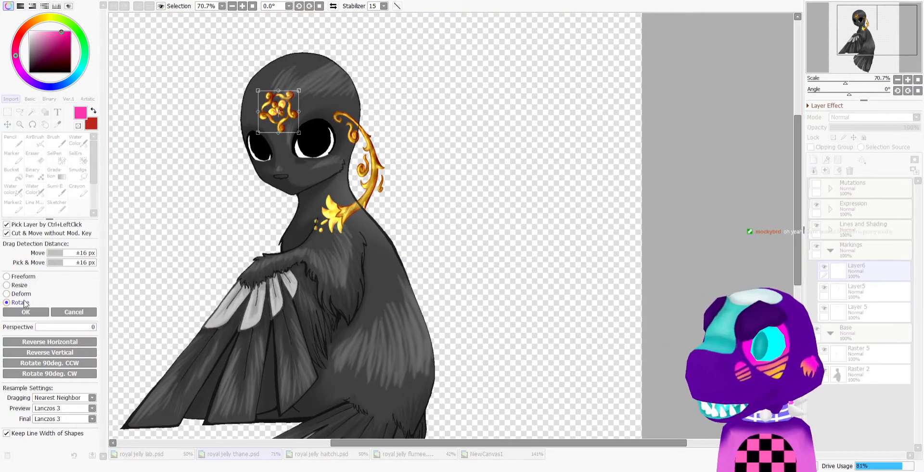
pyautogui.scroll(2, 299, 112)
pyautogui.moveTo(307, 129); pyautogui.dragTo(294, 159)
pyautogui.scroll(3, 293, 117)
pyautogui.moveTo(284, 111); pyautogui.dragTo(313, 113)
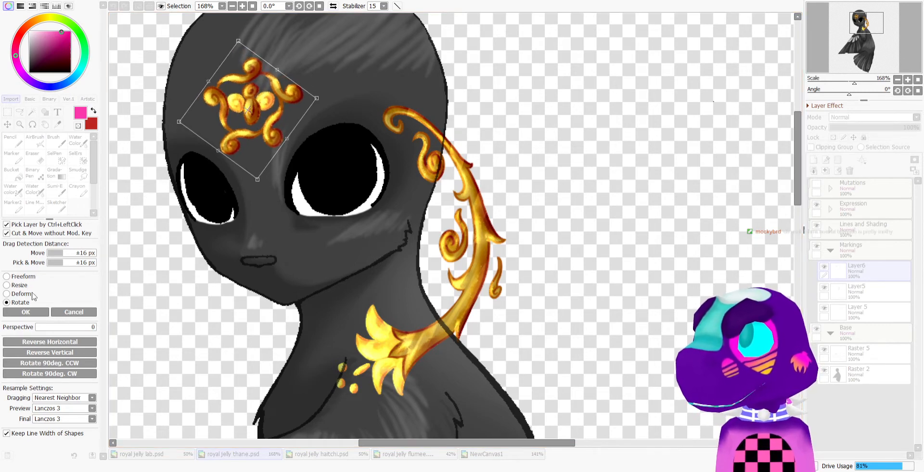
# Deform the emblem by its corners, narrowing its outer side to follow the angle of the forehead, and apply the transformation
pyautogui.click(30, 293)
pyautogui.moveTo(179, 122); pyautogui.dragTo(189, 112)
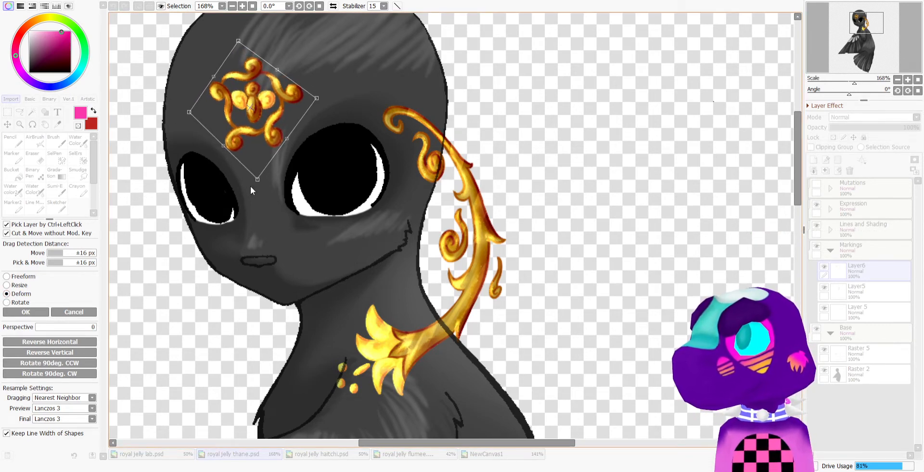
pyautogui.moveTo(258, 180); pyautogui.dragTo(252, 176)
pyautogui.moveTo(240, 42); pyautogui.dragTo(238, 47)
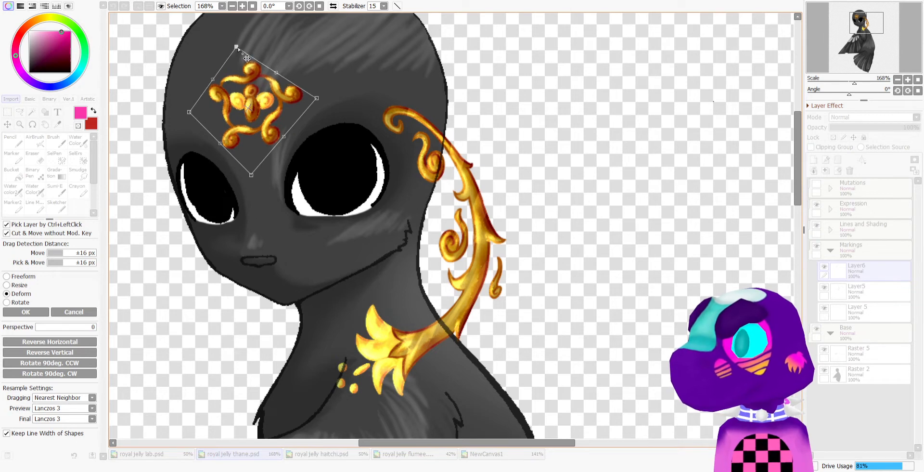
pyautogui.moveTo(317, 98); pyautogui.dragTo(320, 92)
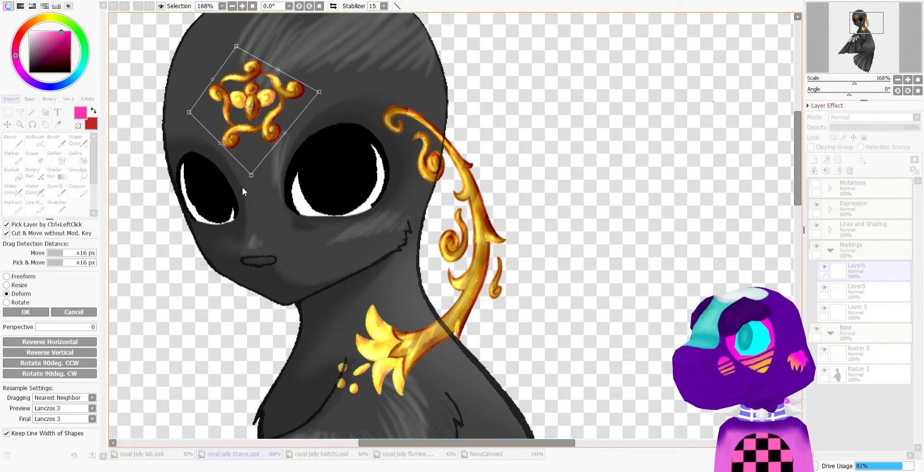
pyautogui.moveTo(260, 190); pyautogui.dragTo(259, 191)
pyautogui.scroll(-2, 246, 190)
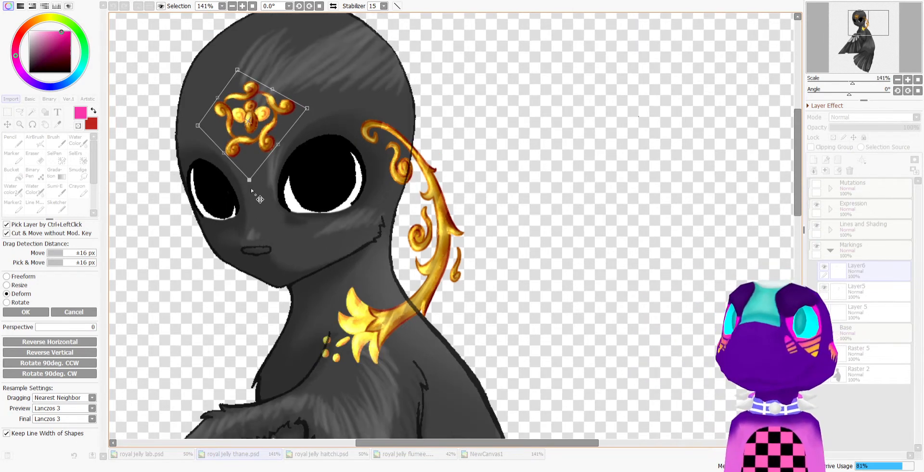
pyautogui.scroll(2, 314, 68)
pyautogui.moveTo(209, 92); pyautogui.dragTo(203, 90)
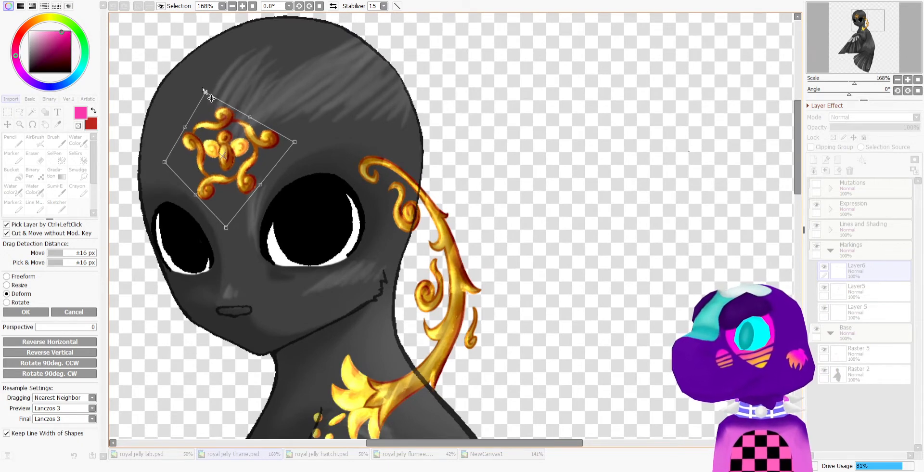
pyautogui.moveTo(165, 167); pyautogui.dragTo(185, 176)
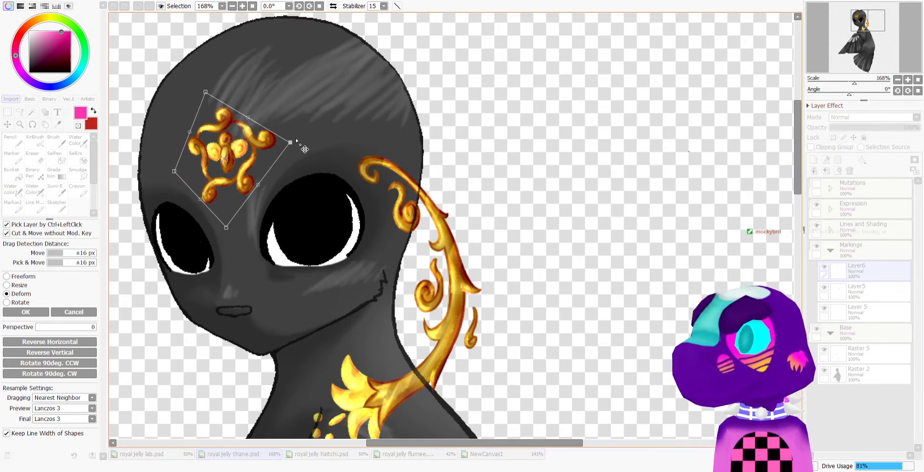
pyautogui.click(27, 311)
pyautogui.scroll(-3, 288, 64)
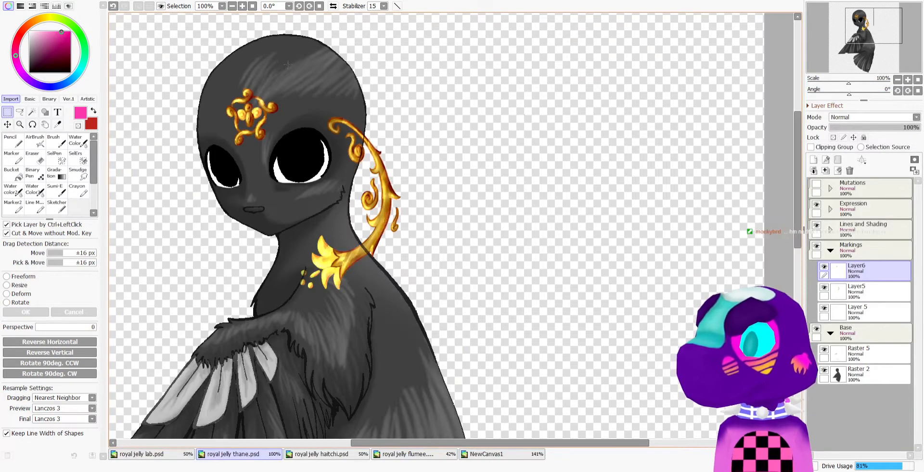
pyautogui.scroll(-1, 302, 81)
pyautogui.scroll(1, 302, 108)
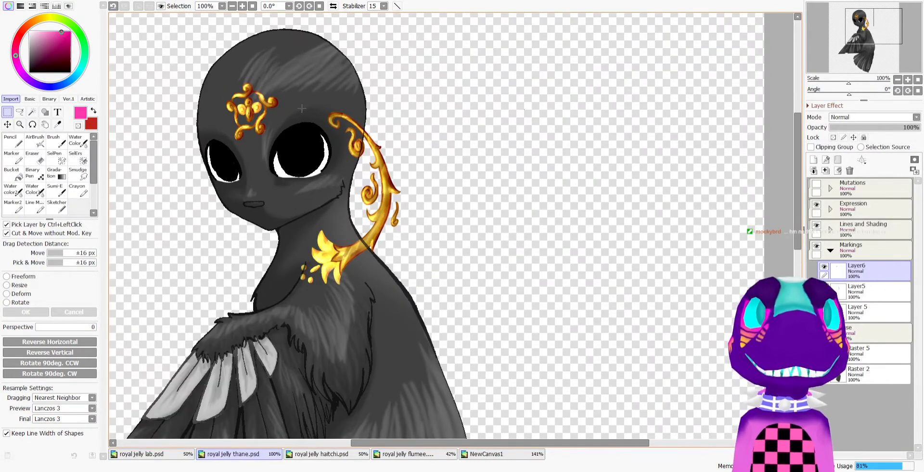
pyautogui.scroll(-1, 302, 108)
pyautogui.scroll(-1, 292, 144)
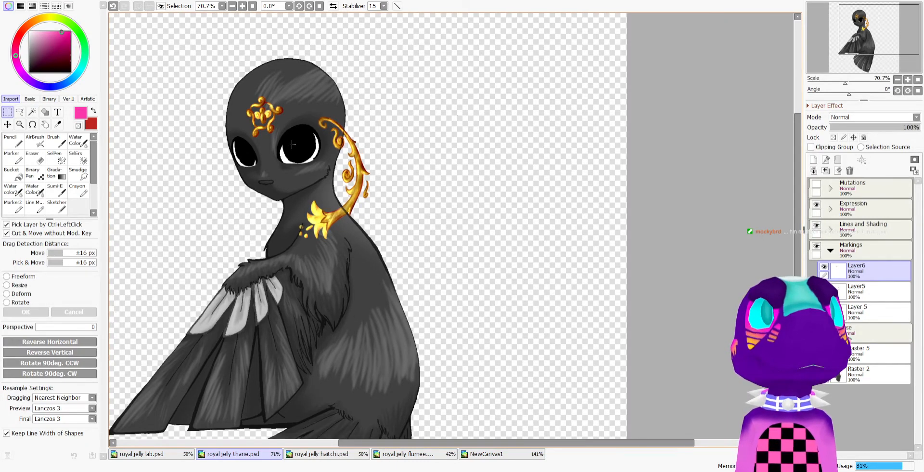
pyautogui.scroll(-1, 291, 144)
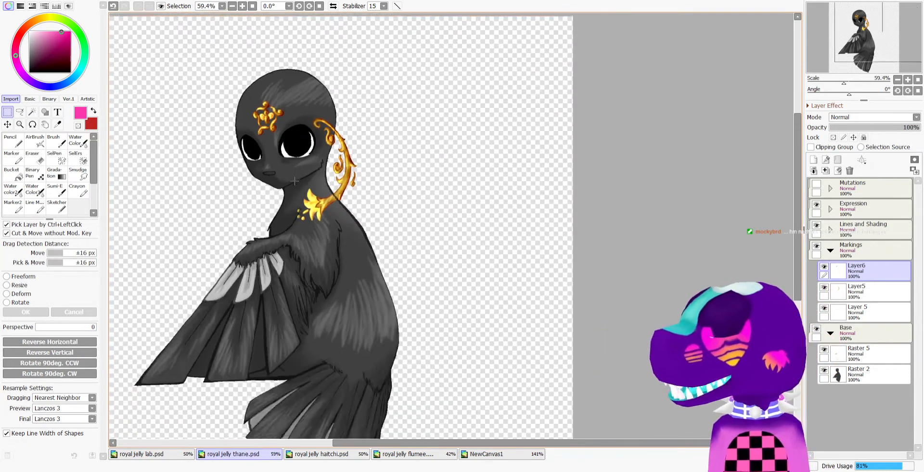
pyautogui.scroll(2, 295, 180)
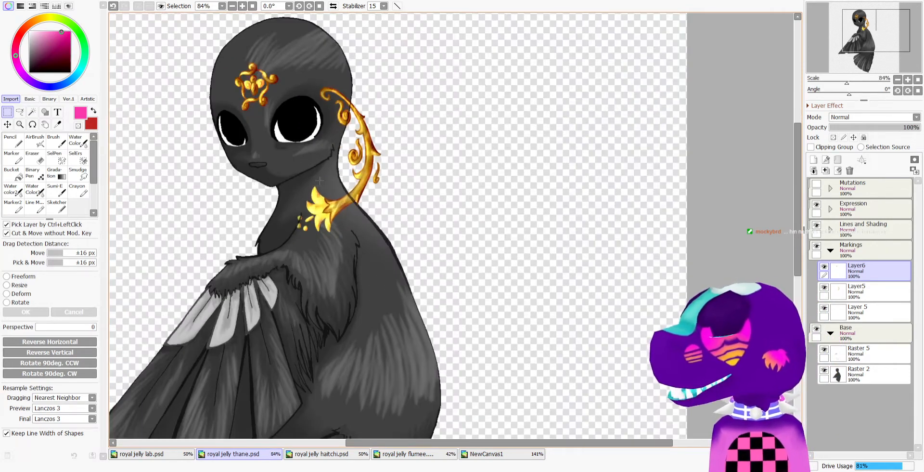
# Select the layer holding the long gold scroll marking and lasso the whole scroll beside the neck
pyautogui.doubleClick(824, 268)
pyautogui.click(826, 290)
pyautogui.click(825, 288)
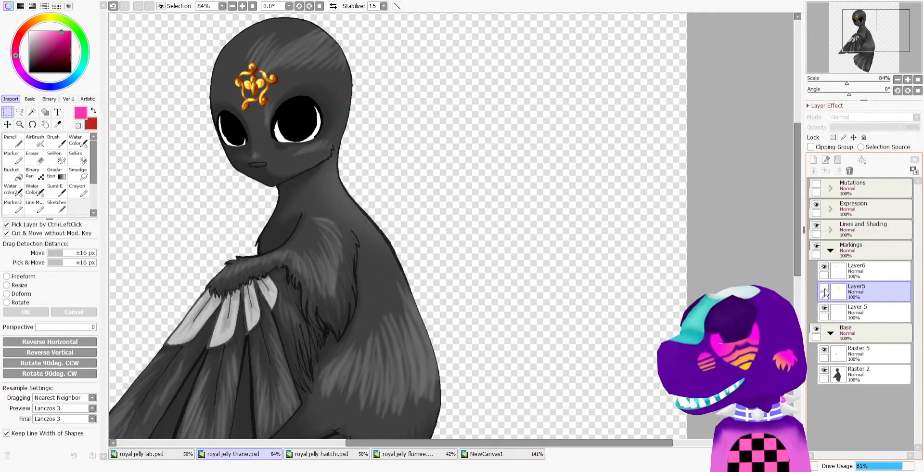
pyautogui.click(825, 288)
pyautogui.click(19, 112)
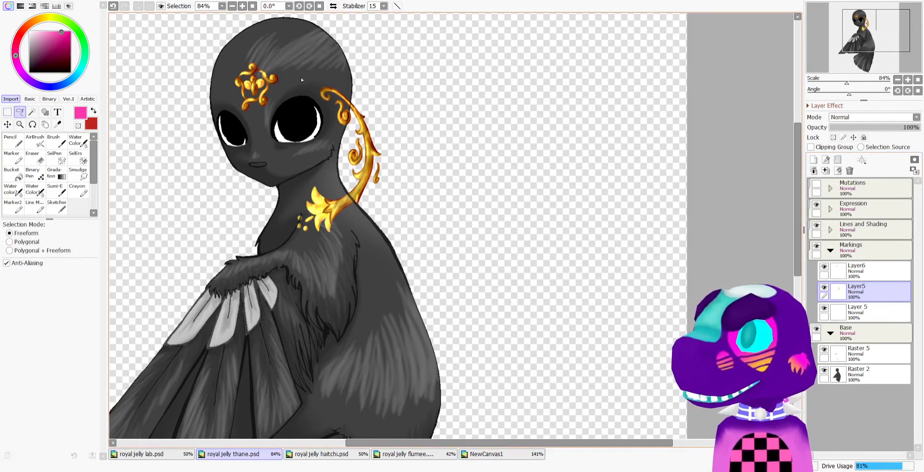
pyautogui.moveTo(270, 165)
pyautogui.mouseDown()
pyautogui.moveTo(413, 257)
pyautogui.moveTo(402, 95)
pyautogui.mouseUp()
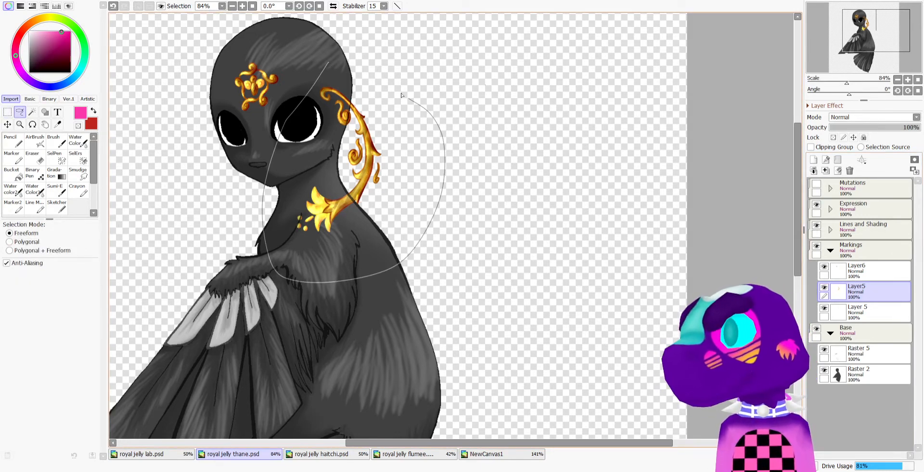
pyautogui.moveTo(324, 68); pyautogui.dragTo(326, 63)
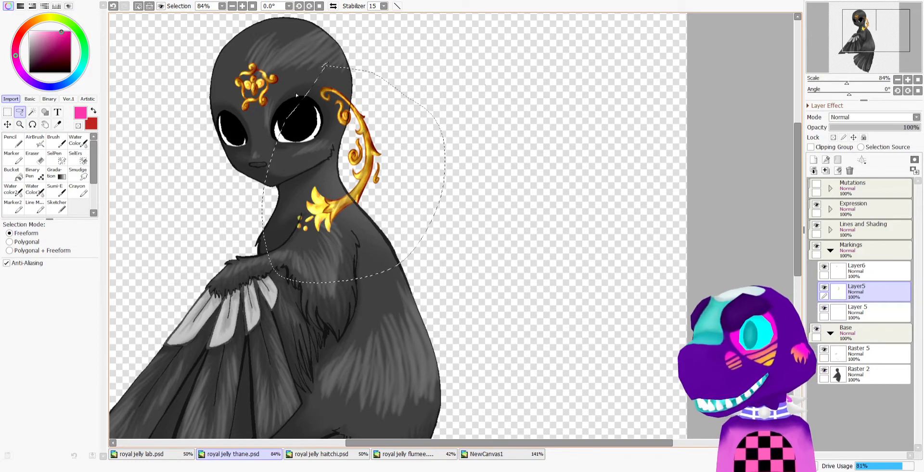
# Move the selected gold scroll from the neck down onto the folded wing
pyautogui.click(8, 124)
pyautogui.moveTo(340, 147)
pyautogui.mouseDown()
pyautogui.moveTo(262, 359)
pyautogui.moveTo(263, 348)
pyautogui.mouseUp()
pyautogui.scroll(-1, 299, 361)
pyautogui.moveTo(318, 370); pyautogui.dragTo(342, 277)
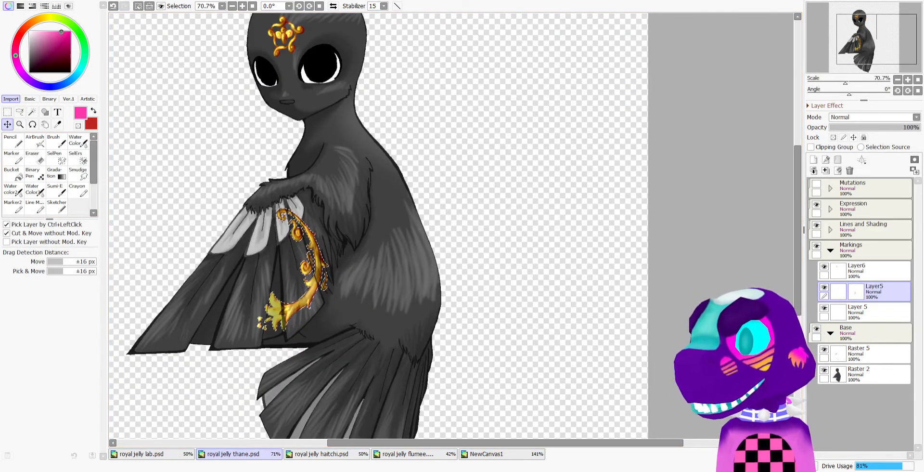
# Rotate the gold scroll clockwise and place it so its flower end points toward the wing tip
pyautogui.hotkey('ctrl', 't')
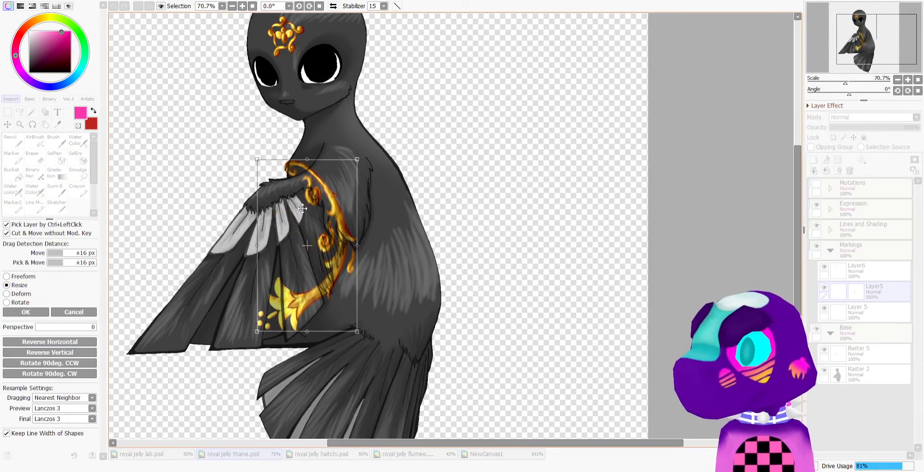
pyautogui.click(7, 302)
pyautogui.moveTo(434, 371); pyautogui.dragTo(342, 387)
pyautogui.moveTo(287, 255); pyautogui.dragTo(244, 284)
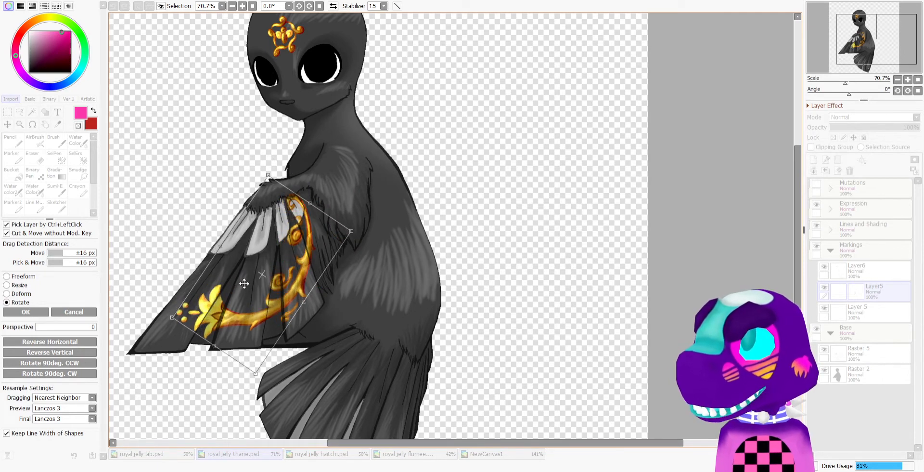
pyautogui.moveTo(407, 240); pyautogui.dragTo(408, 250)
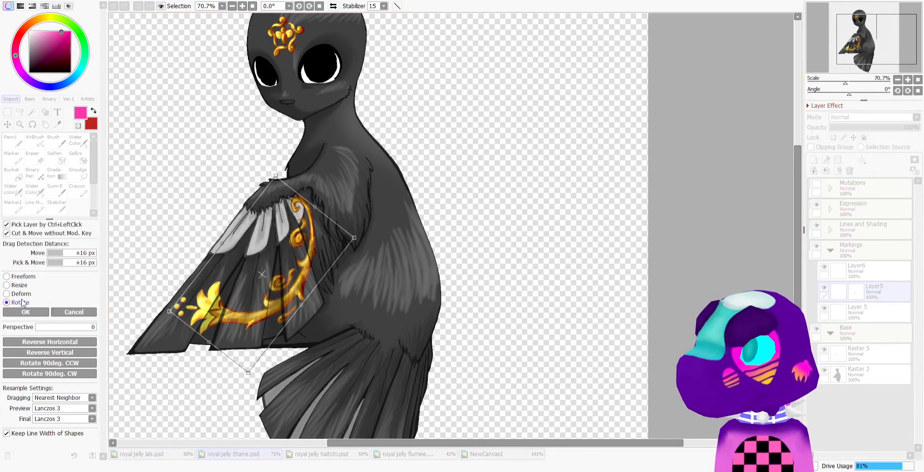
# Deform the scroll by its corners to stretch it from the shoulder to the wing tip, and apply the transformation
pyautogui.click(20, 294)
pyautogui.moveTo(276, 176); pyautogui.dragTo(357, 130)
pyautogui.moveTo(361, 245); pyautogui.dragTo(393, 212)
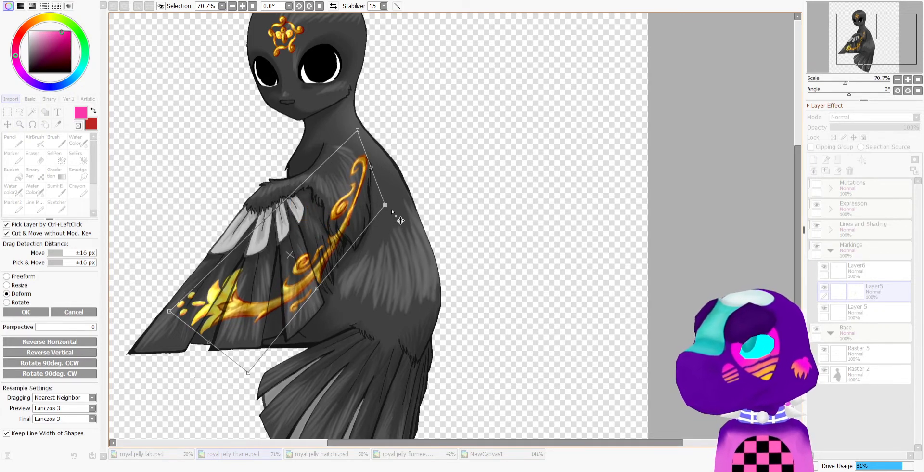
pyautogui.moveTo(356, 144); pyautogui.dragTo(338, 159)
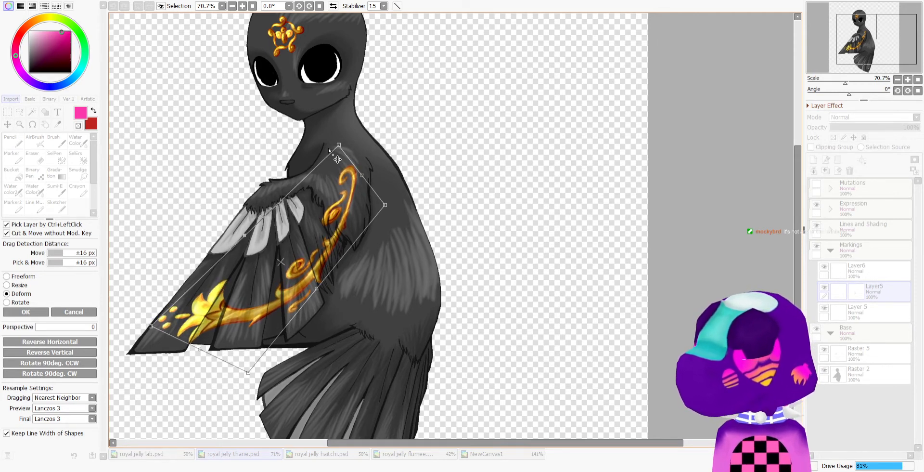
pyautogui.moveTo(394, 202); pyautogui.dragTo(399, 198)
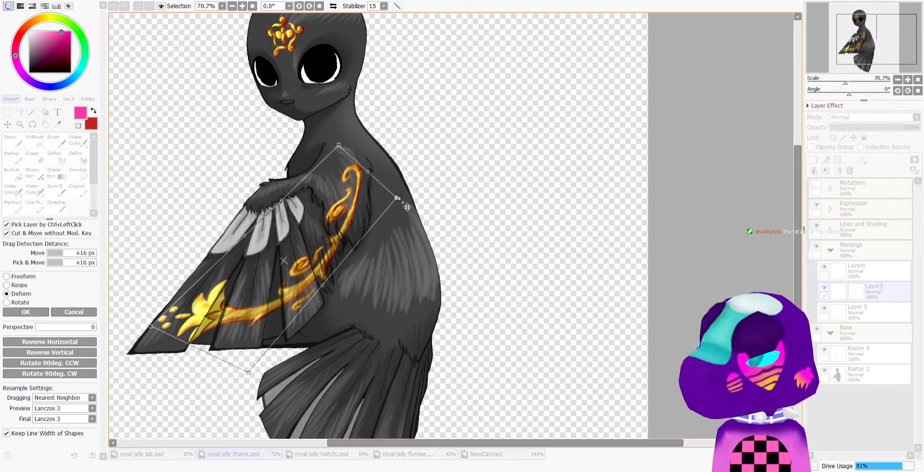
pyautogui.click(6, 316)
# Erase the gold spilling past the feather edges under the wing using a size 9 Pencil with transparent colour
pyautogui.scroll(1, 349, 275)
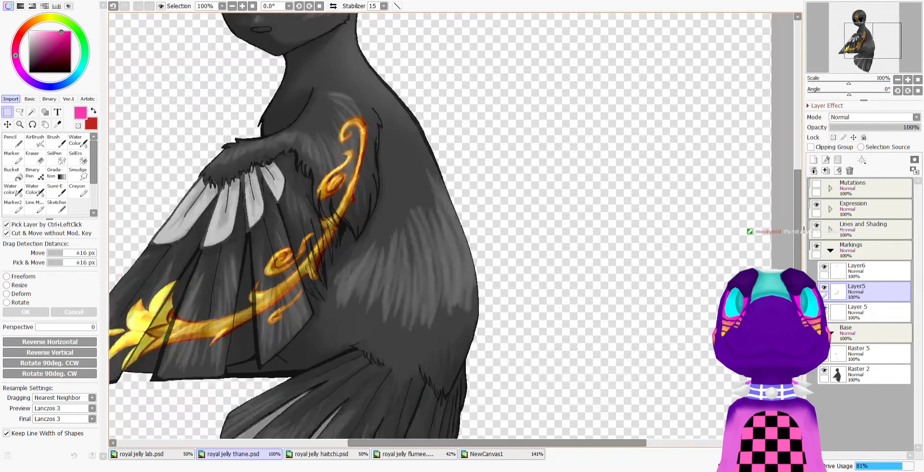
pyautogui.scroll(7, 348, 275)
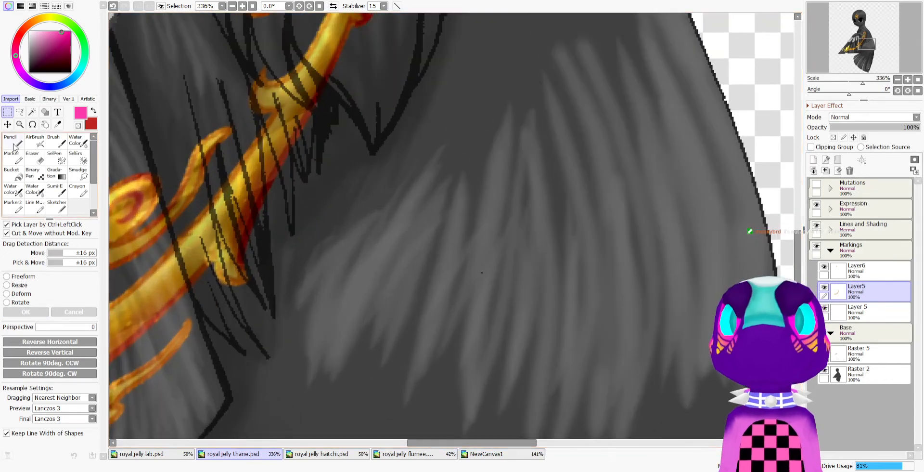
pyautogui.click(14, 146)
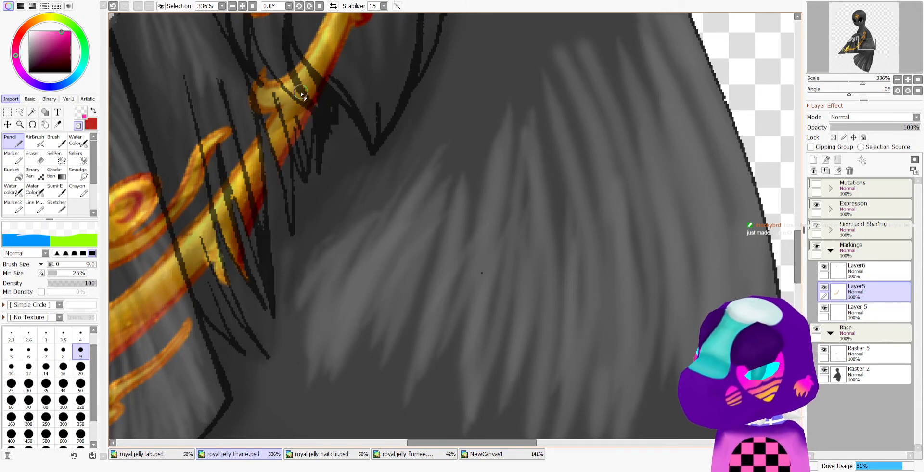
# Examine how the fitted gold markings sit on the whole character at different magnifications
pyautogui.scroll(-6, 295, 212)
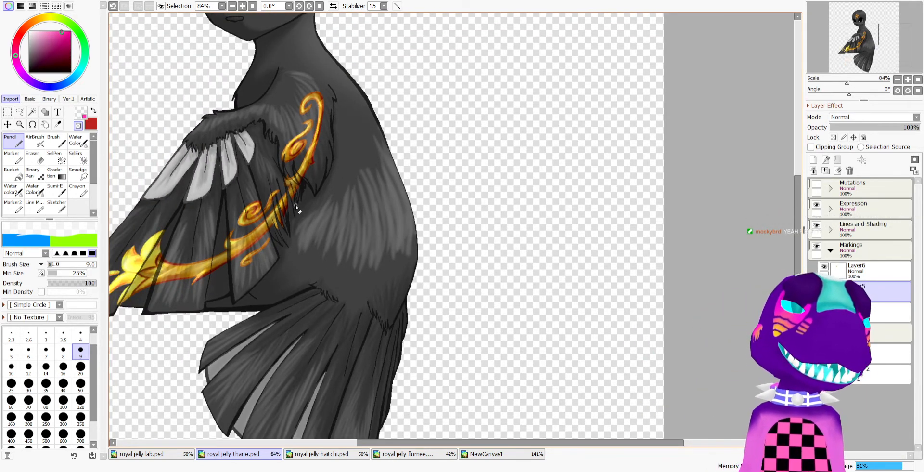
pyautogui.scroll(-2, 296, 207)
pyautogui.scroll(-2, 295, 208)
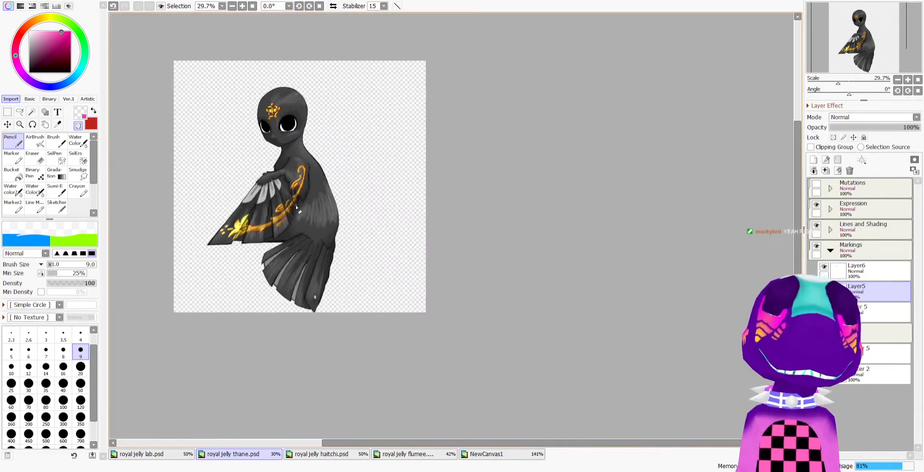
pyautogui.scroll(2, 337, 224)
pyautogui.scroll(1, 343, 227)
pyautogui.scroll(-3, 343, 227)
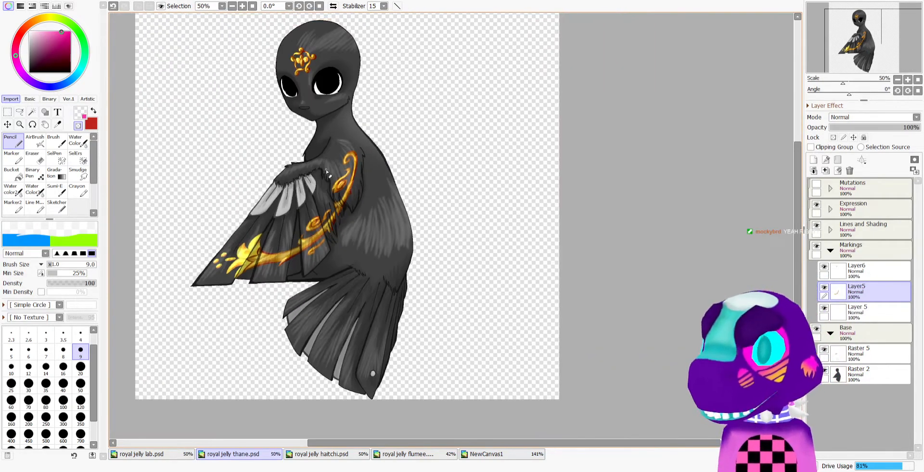
pyautogui.scroll(1, 327, 137)
pyautogui.scroll(-1, 327, 138)
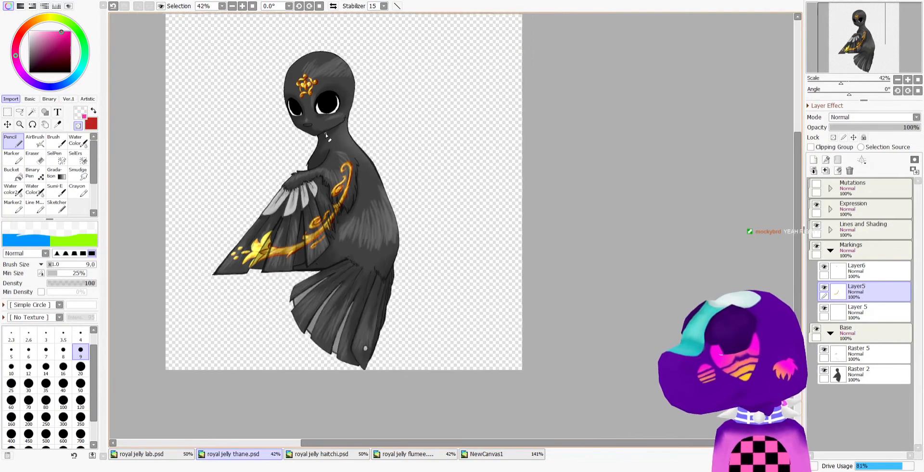
pyautogui.scroll(1, 326, 137)
# Delete the empty Layer 5 and collapse the Markings folder
pyautogui.click(847, 311)
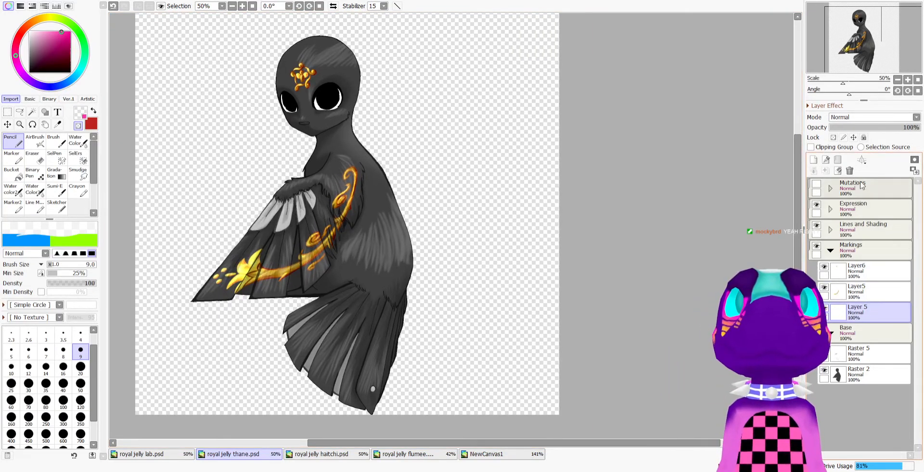
pyautogui.click(851, 170)
pyautogui.click(830, 250)
pyautogui.scroll(-1, 523, 222)
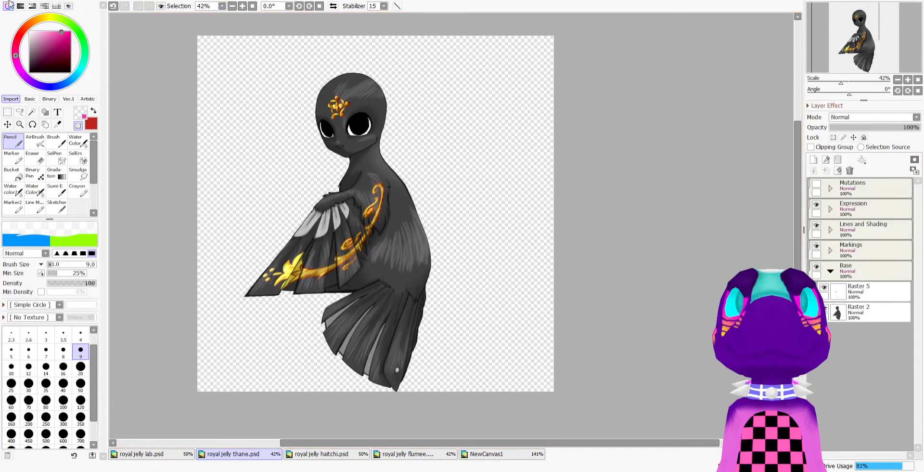
# Copy the Markings(2) layer from royal jelly lab.psd, and hide the Mutation folder in royal jelly haitchi.psd
pyautogui.click(145, 454)
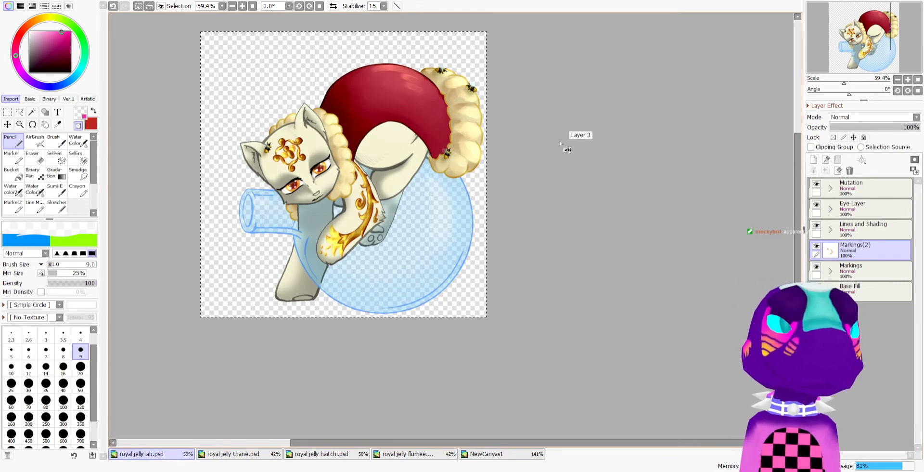
pyautogui.click(321, 453)
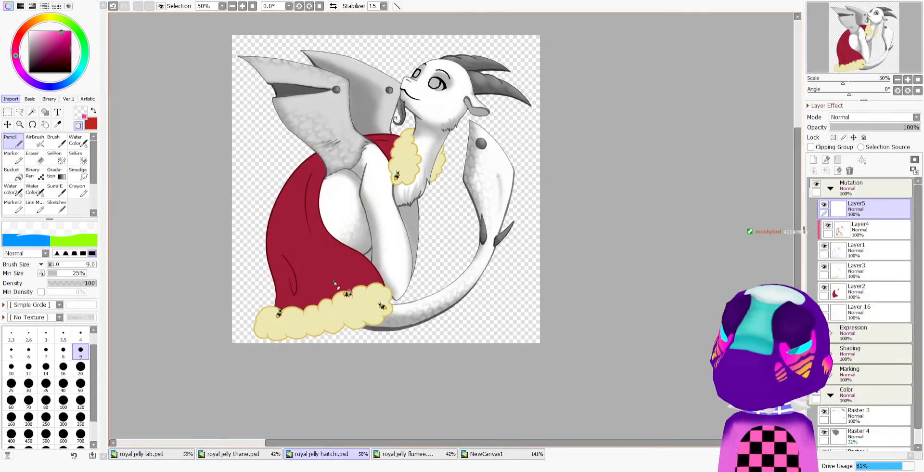
pyautogui.click(830, 189)
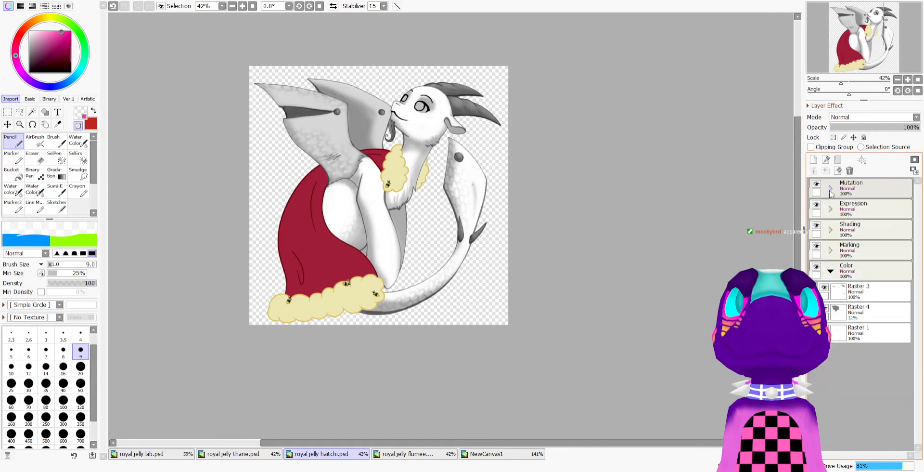
pyautogui.click(817, 183)
pyautogui.click(830, 271)
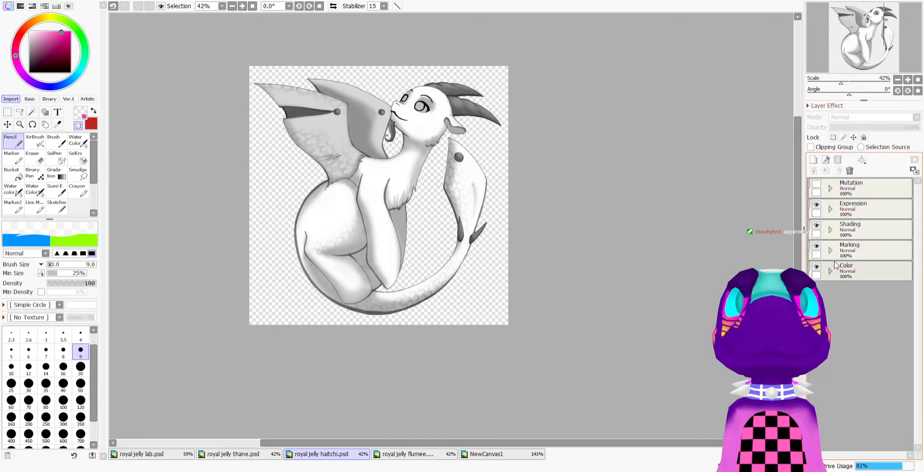
# Paste the gold markings above Layer 15 in the Marking folder
pyautogui.click(830, 250)
pyautogui.click(853, 272)
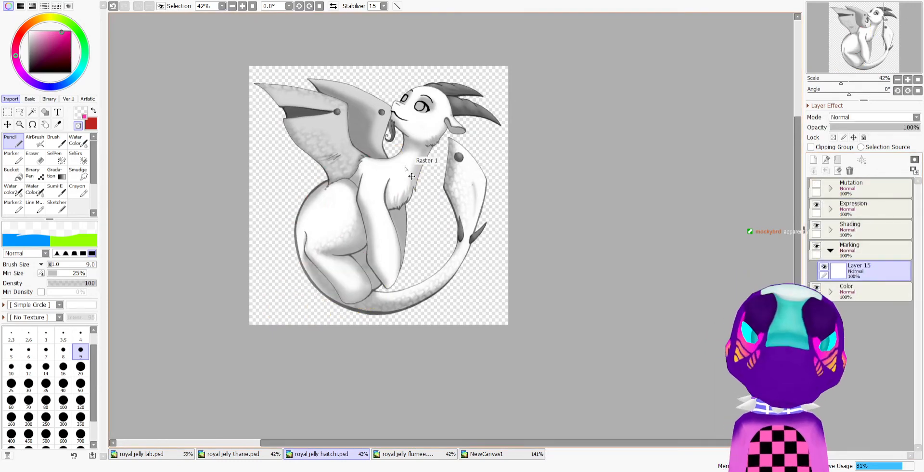
pyautogui.hotkey('ctrl', 'v')
pyautogui.scroll(2, 418, 192)
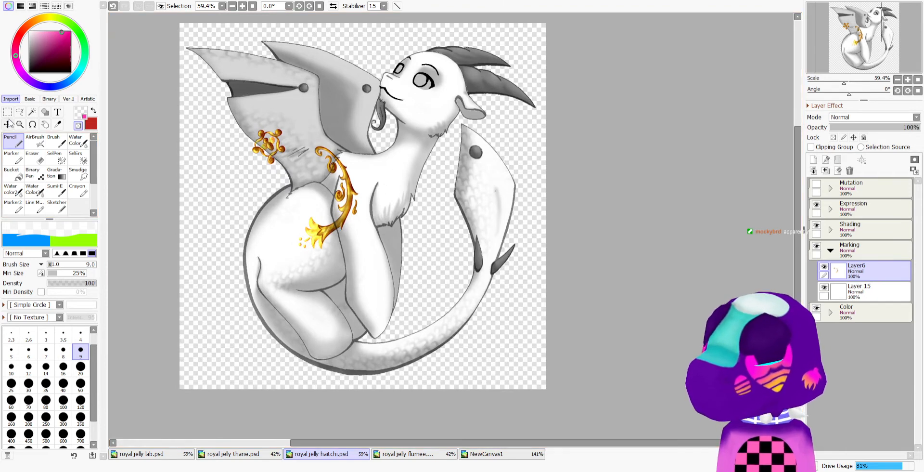
# Flip the gold markings horizontally, move them over the chest and foreleg, flip them back and apply the transformation
pyautogui.click(8, 113)
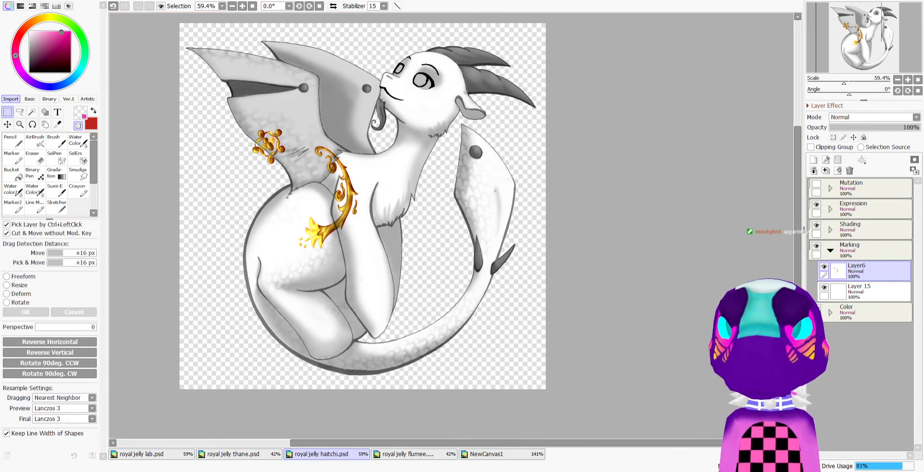
pyautogui.click(59, 343)
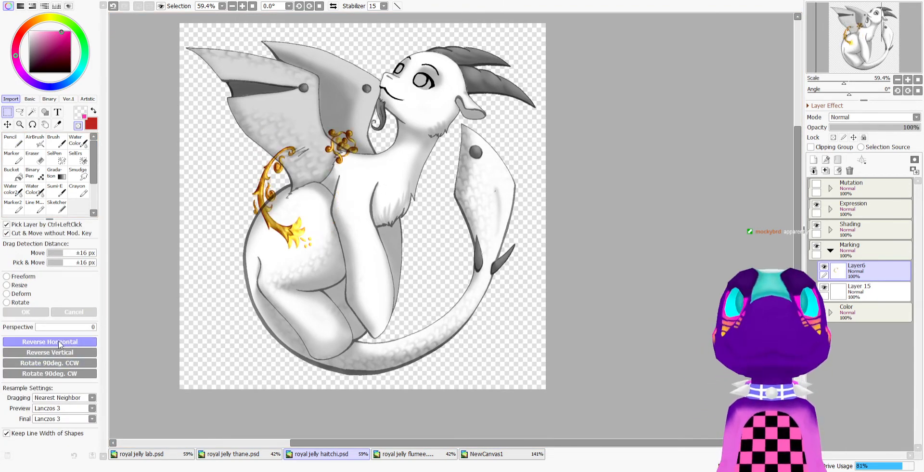
pyautogui.click(7, 302)
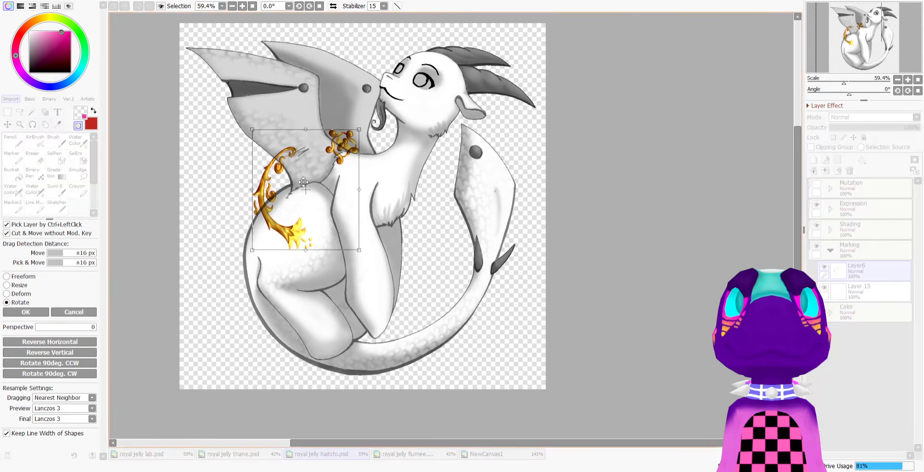
pyautogui.moveTo(298, 177); pyautogui.dragTo(383, 208)
pyautogui.scroll(2, 383, 209)
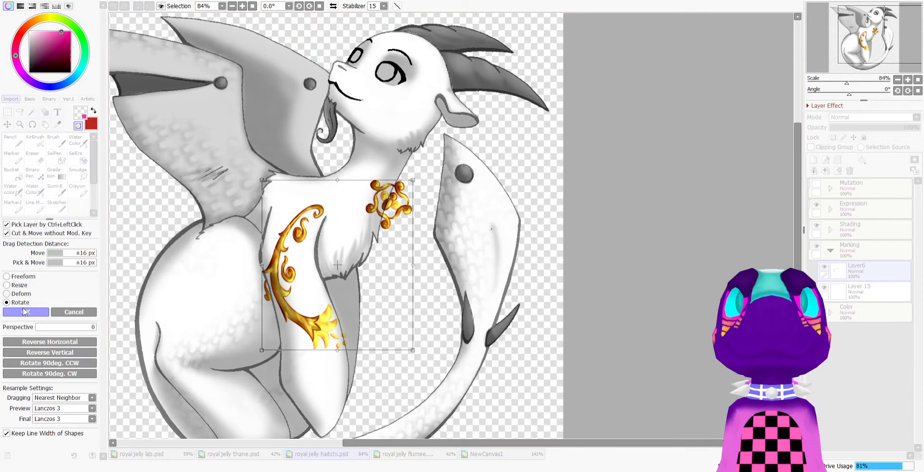
pyautogui.click(47, 343)
pyautogui.click(25, 312)
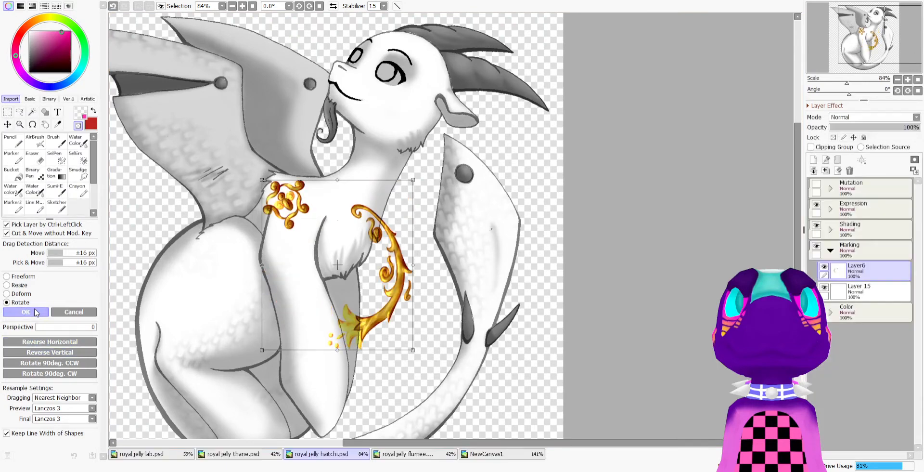
# Select the round bee emblem on its own, rotate it to match the head's tilt and move it onto the head
pyautogui.moveTo(314, 239); pyautogui.dragTo(322, 245)
pyautogui.scroll(-2, 320, 243)
pyautogui.scroll(3, 417, 114)
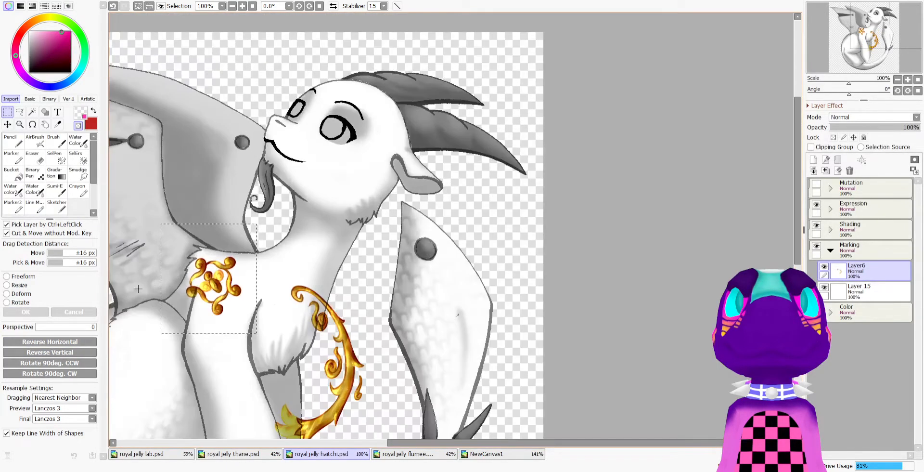
pyautogui.click(18, 303)
pyautogui.moveTo(290, 322); pyautogui.dragTo(215, 340)
pyautogui.moveTo(222, 289); pyautogui.dragTo(330, 94)
# Shrink the bee emblem, position it on the haitchi's forehead and rotate it slightly to follow the head's tilt
pyautogui.scroll(2, 350, 80)
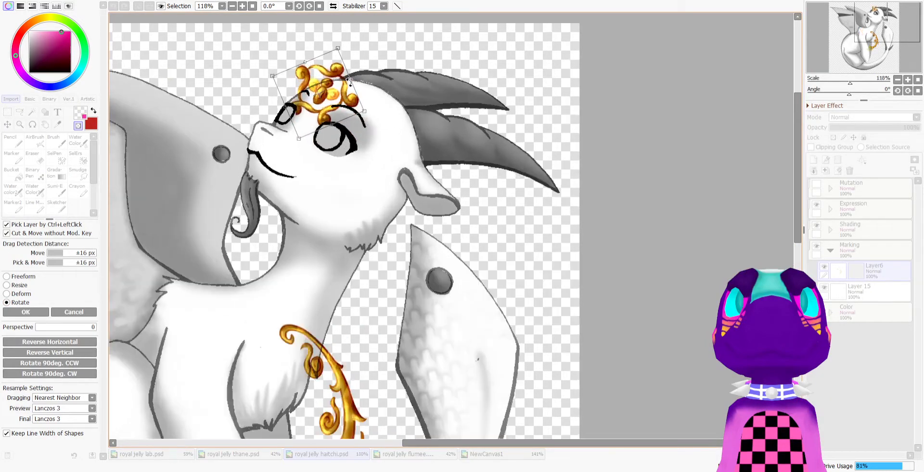
pyautogui.moveTo(384, 119); pyautogui.dragTo(347, 108)
pyautogui.click(8, 285)
pyautogui.scroll(1, 337, 104)
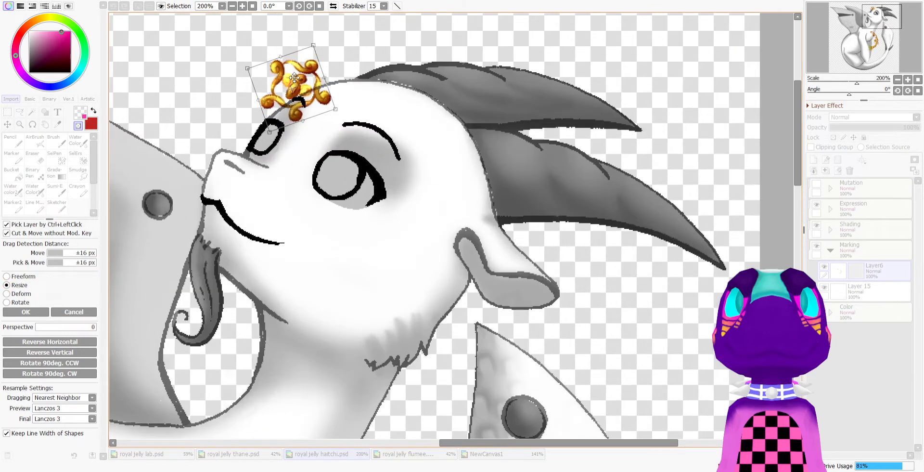
pyautogui.moveTo(301, 83); pyautogui.dragTo(326, 102)
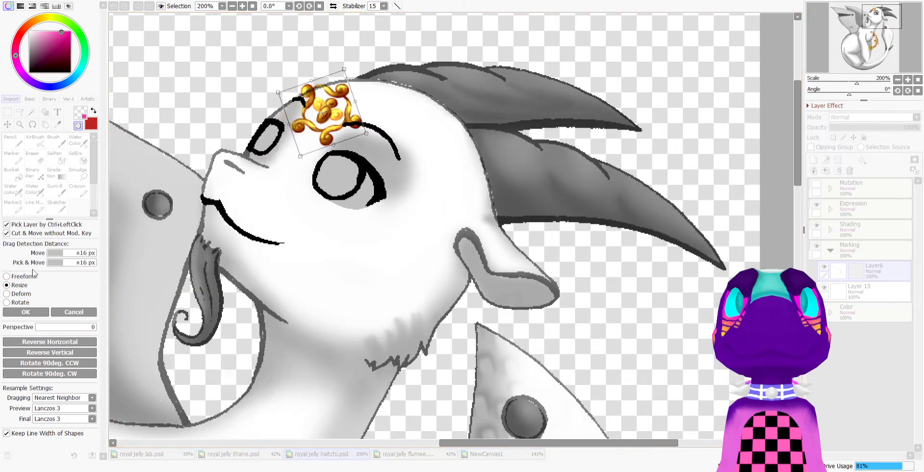
pyautogui.click(7, 302)
pyautogui.moveTo(337, 236); pyautogui.dragTo(330, 240)
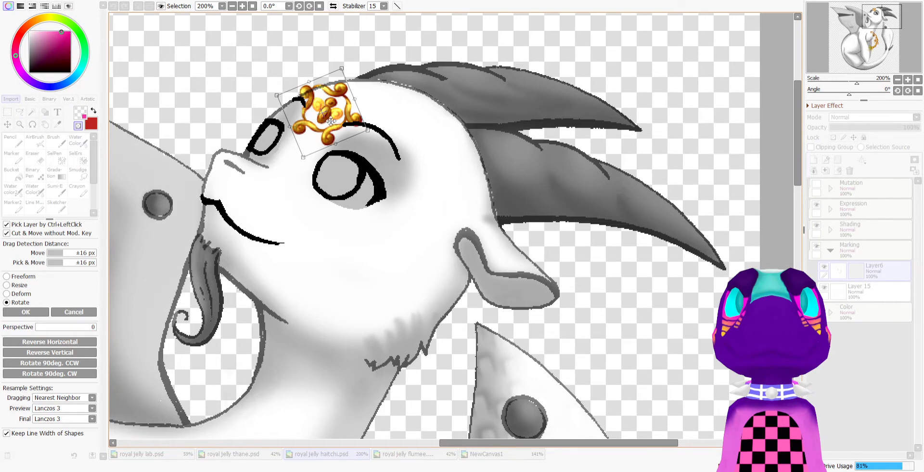
# Deform the bee emblem's corners to fit the forehead's perspective and apply the transformation
pyautogui.click(8, 294)
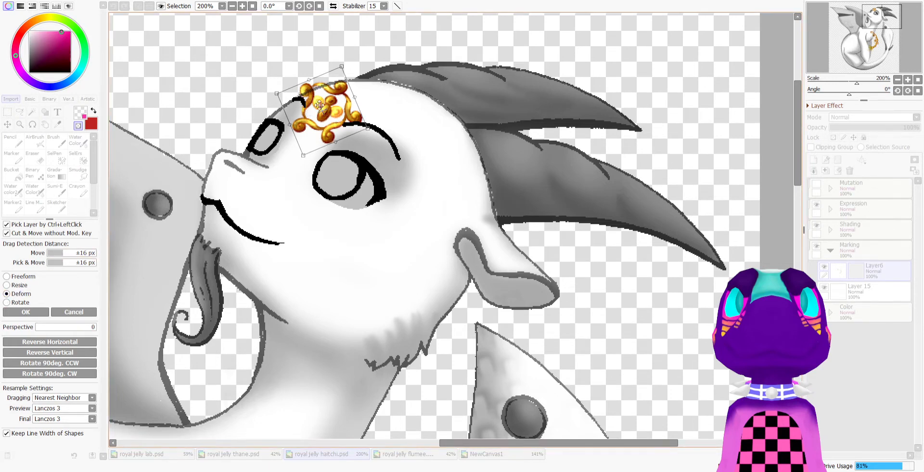
pyautogui.moveTo(286, 127); pyautogui.dragTo(289, 122)
pyautogui.moveTo(280, 88); pyautogui.dragTo(286, 94)
pyautogui.moveTo(341, 66); pyautogui.dragTo(338, 72)
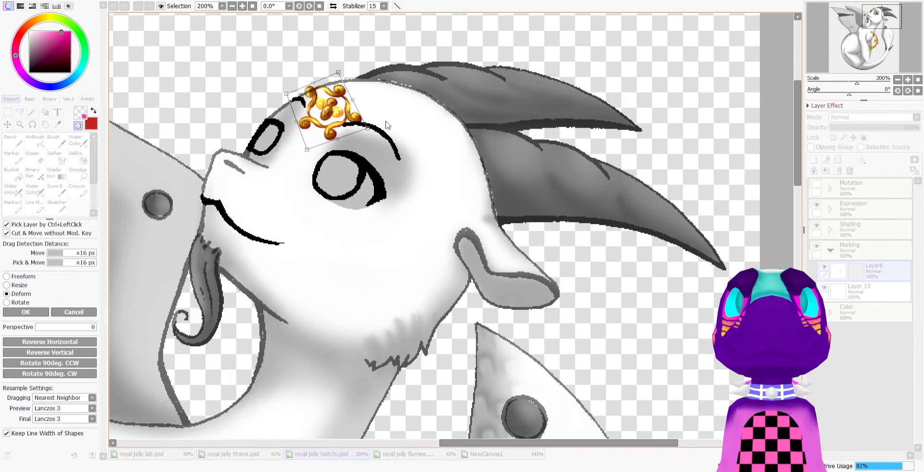
pyautogui.moveTo(368, 128); pyautogui.dragTo(364, 129)
pyautogui.moveTo(320, 158); pyautogui.dragTo(312, 158)
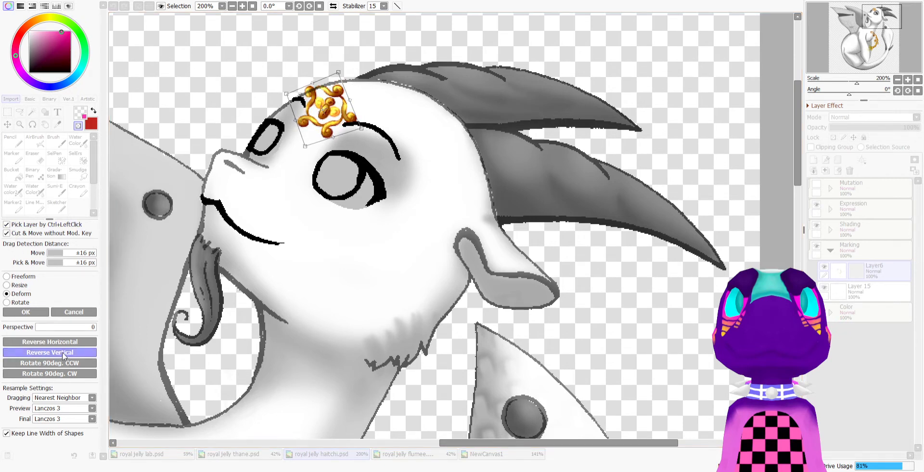
pyautogui.click(41, 312)
pyautogui.scroll(-5, 358, 131)
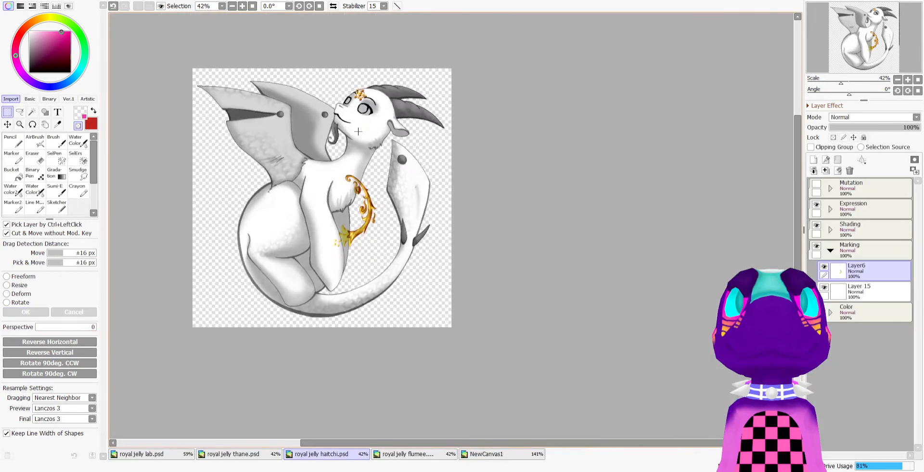
# Select the curved gold scroll marking, flip it horizontally, and move and rotate it onto the haitchi's near foreleg
pyautogui.scroll(1, 358, 131)
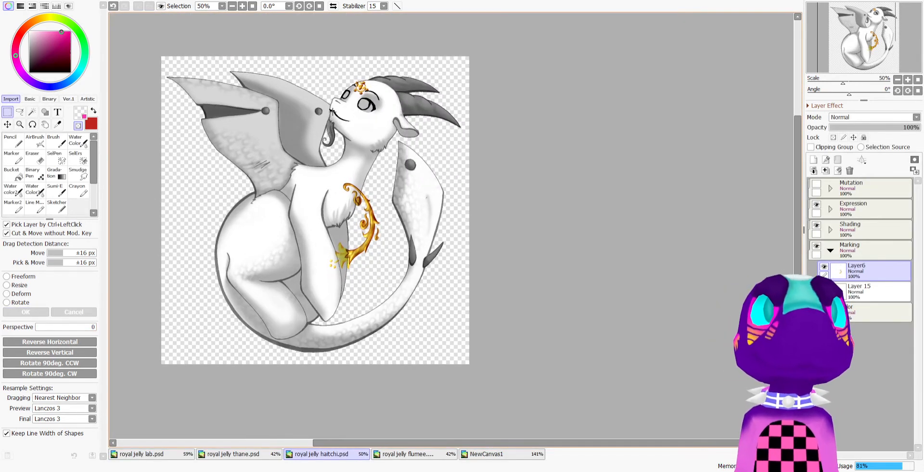
pyautogui.scroll(1, 318, 167)
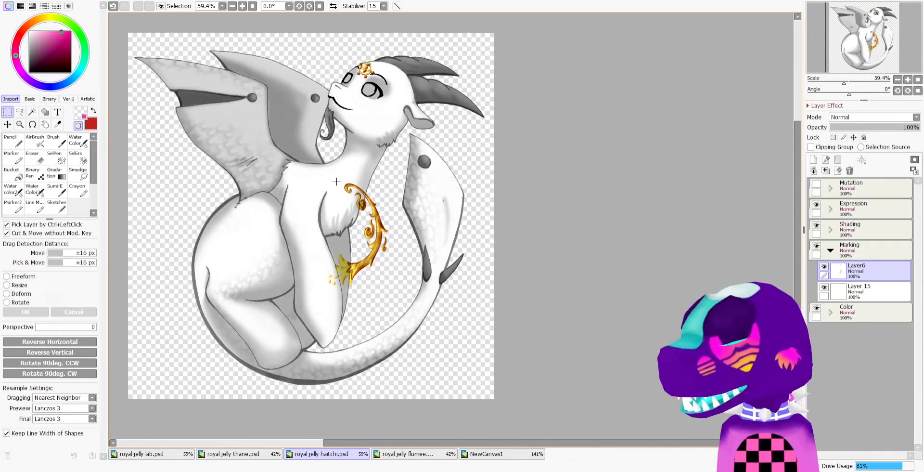
pyautogui.moveTo(303, 166); pyautogui.dragTo(412, 312)
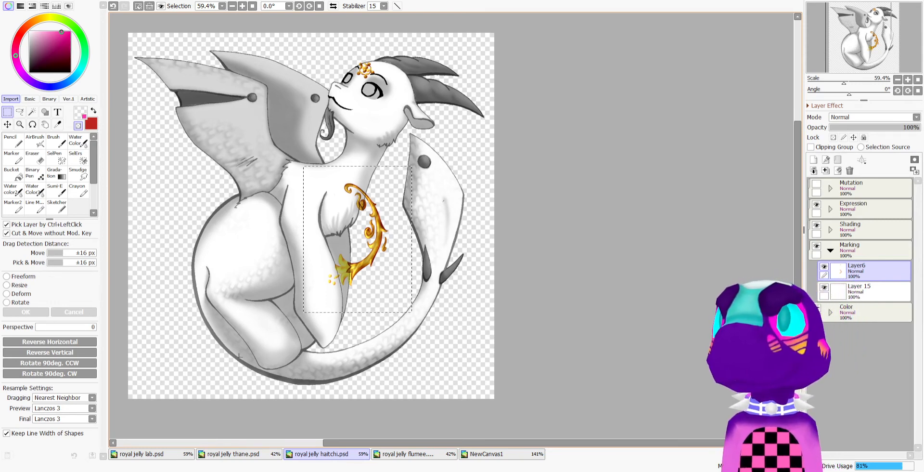
pyautogui.click(50, 342)
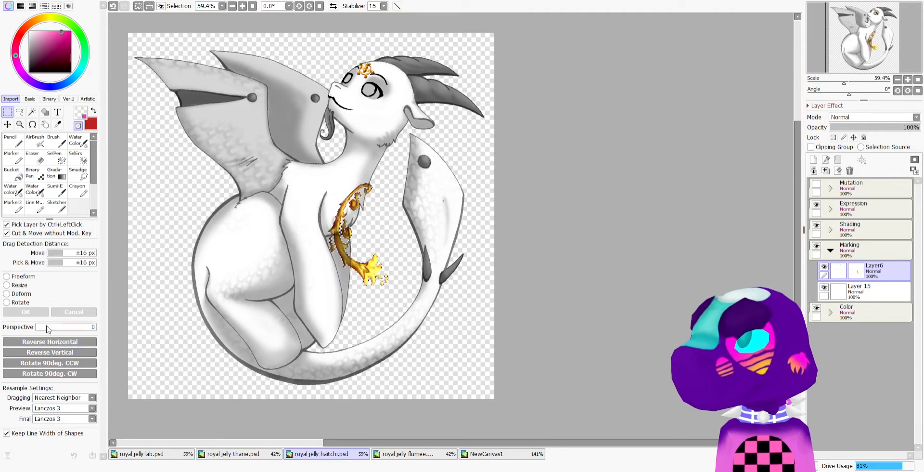
pyautogui.click(22, 303)
pyautogui.moveTo(337, 237); pyautogui.dragTo(291, 229)
pyautogui.scroll(2, 325, 245)
pyautogui.moveTo(417, 326); pyautogui.dragTo(405, 342)
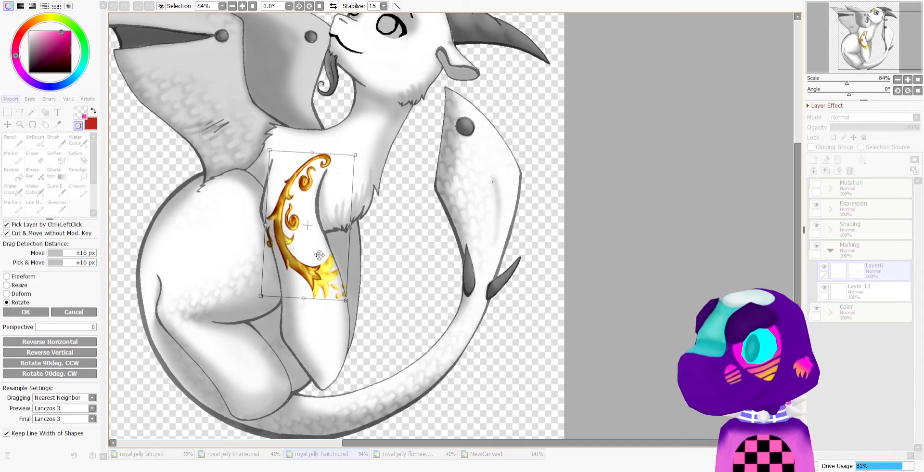
pyautogui.moveTo(319, 255); pyautogui.dragTo(390, 275)
# Deform the scroll marking's corners to narrow it along the upper foreleg and apply the transformation
pyautogui.click(28, 294)
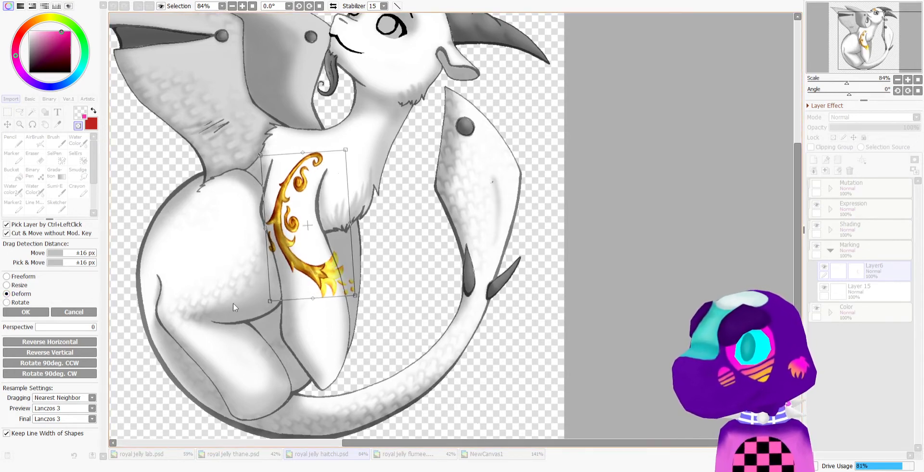
pyautogui.moveTo(270, 302); pyautogui.dragTo(284, 301)
pyautogui.moveTo(354, 299); pyautogui.dragTo(340, 338)
pyautogui.moveTo(347, 150); pyautogui.dragTo(321, 148)
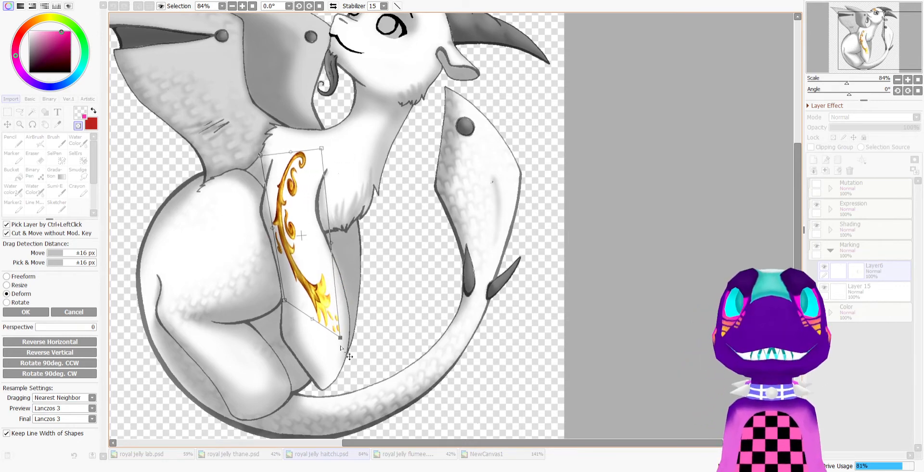
pyautogui.moveTo(340, 337); pyautogui.dragTo(351, 345)
pyautogui.moveTo(280, 302); pyautogui.dragTo(271, 294)
pyautogui.moveTo(350, 346); pyautogui.dragTo(341, 301)
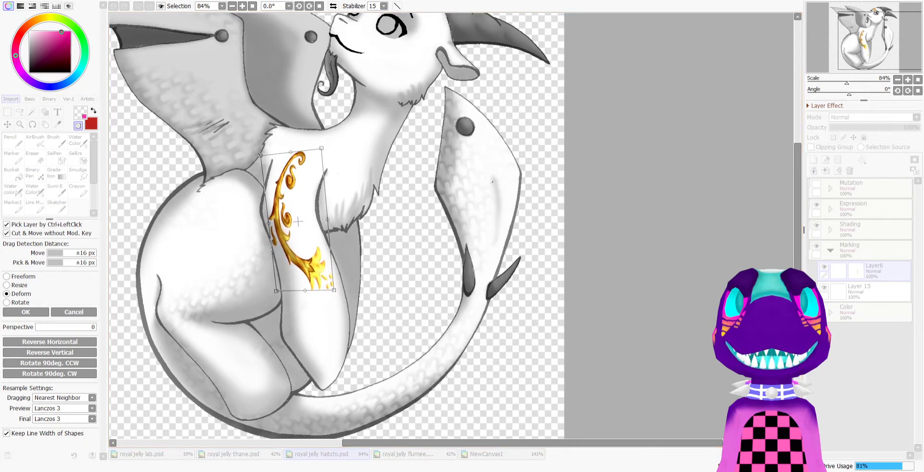
pyautogui.press('Return')
# Erase the part of the bee emblem overhanging the head's outline with the size 9 Pencil in transparent colour
pyautogui.scroll(-3, 331, 240)
pyautogui.scroll(4, 331, 240)
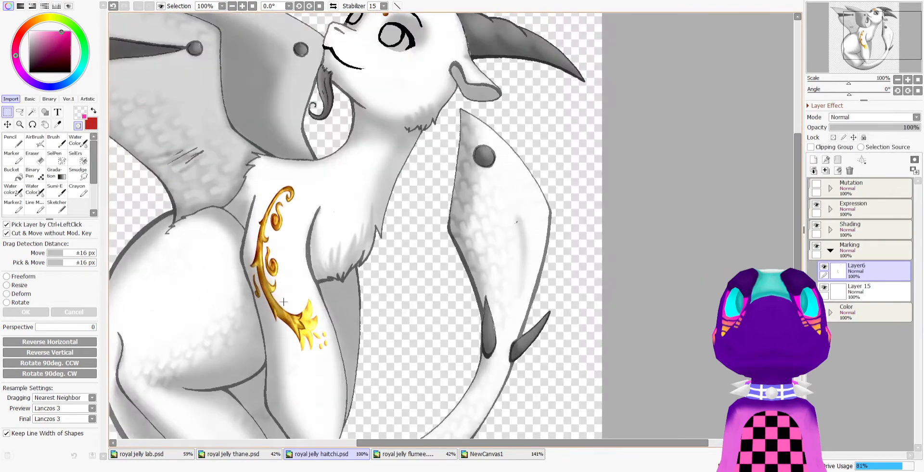
pyautogui.scroll(-6, 292, 246)
pyautogui.scroll(2, 296, 247)
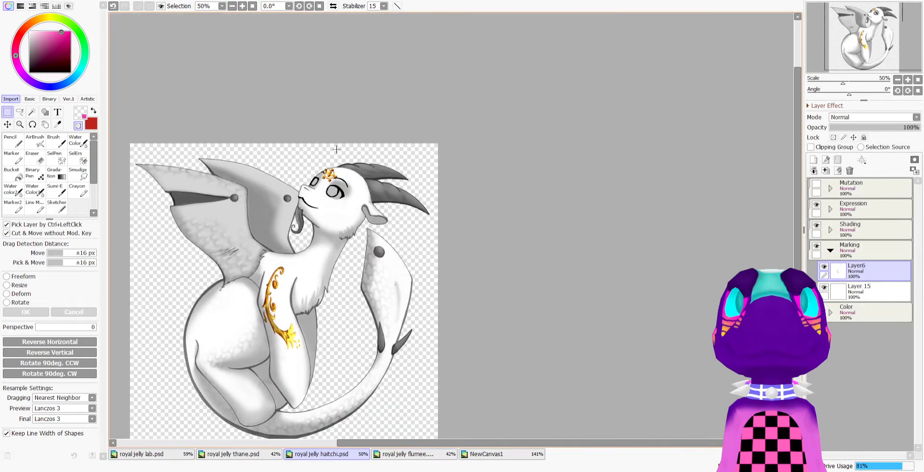
pyautogui.scroll(8, 337, 149)
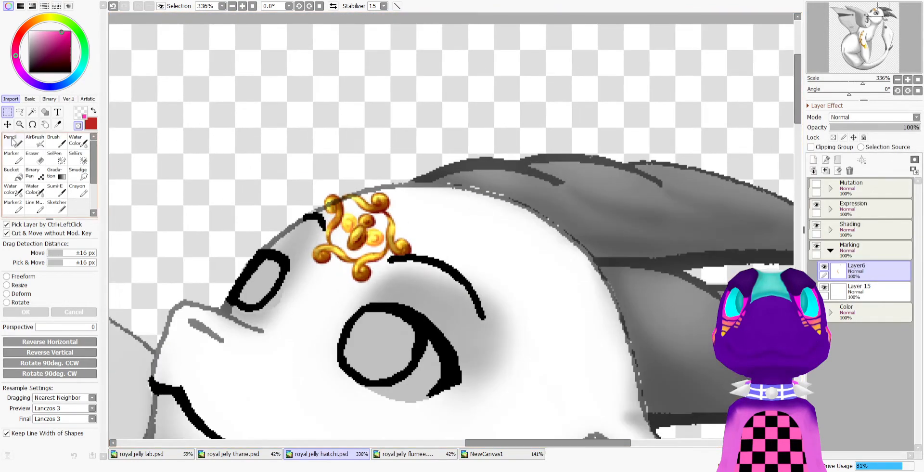
pyautogui.click(11, 141)
pyautogui.scroll(4, 308, 174)
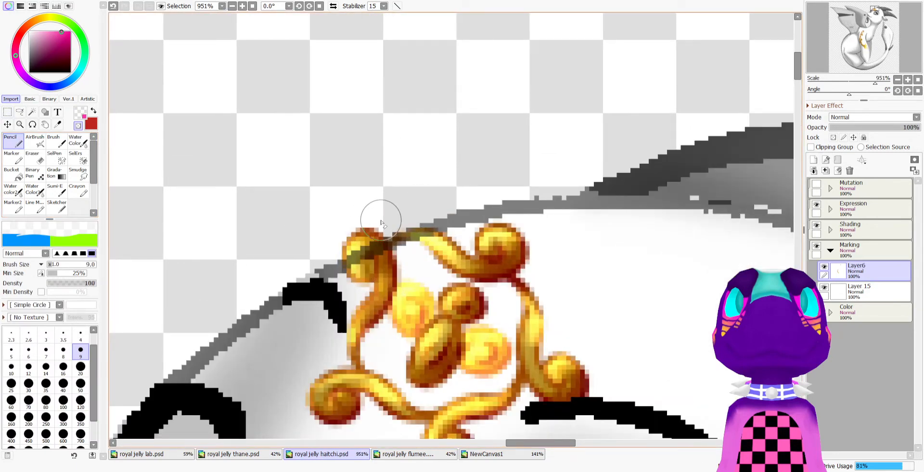
pyautogui.moveTo(381, 222); pyautogui.dragTo(344, 239)
pyautogui.scroll(-12, 449, 198)
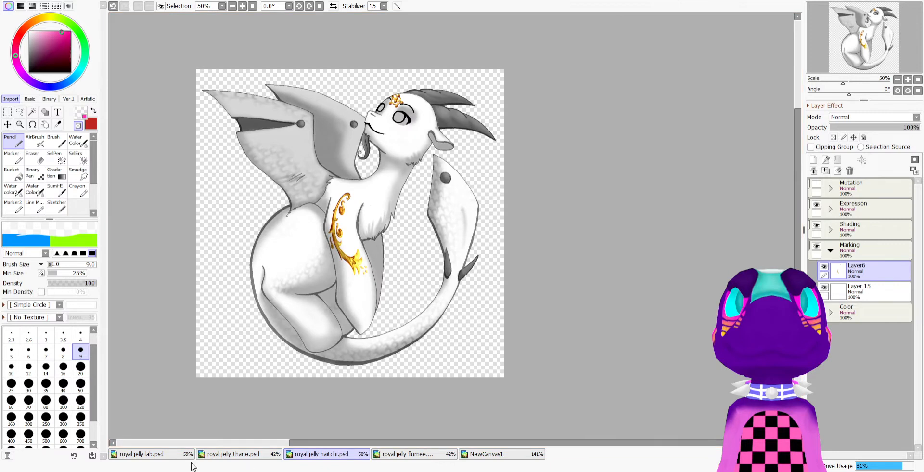
# Bring up the royal jelly flumee file and hide its Folder1 mutation layers
pyautogui.click(154, 454)
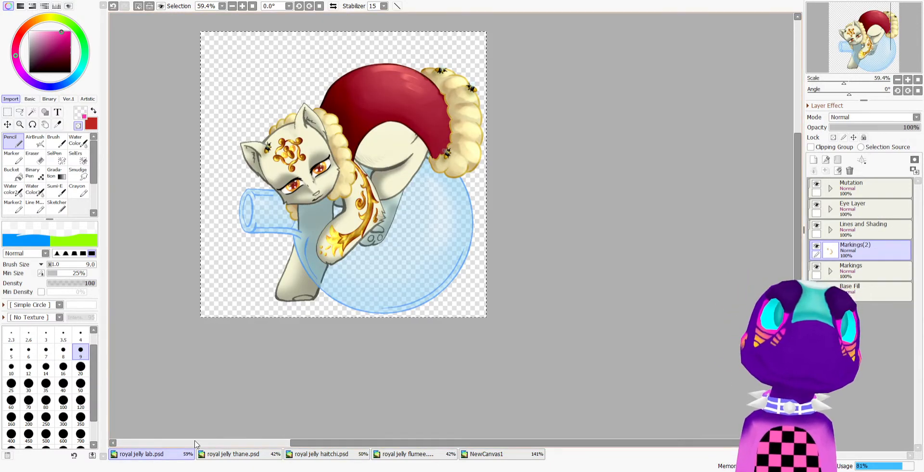
pyautogui.click(337, 454)
pyautogui.click(404, 454)
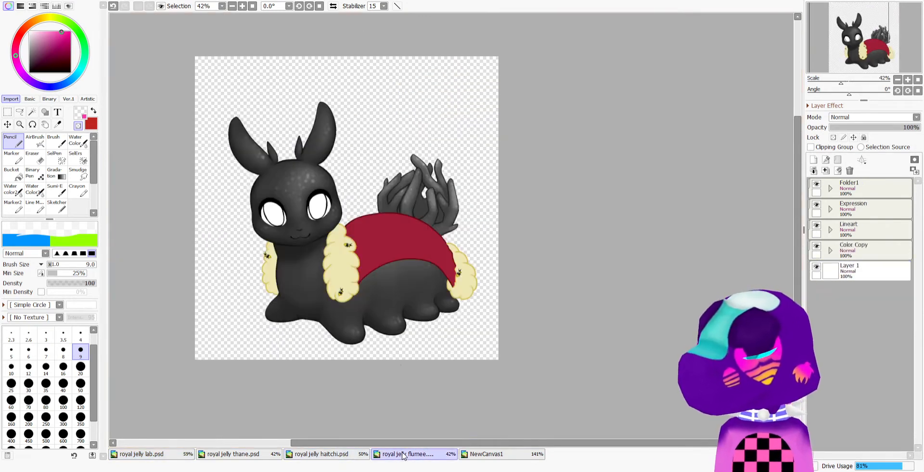
pyautogui.click(817, 183)
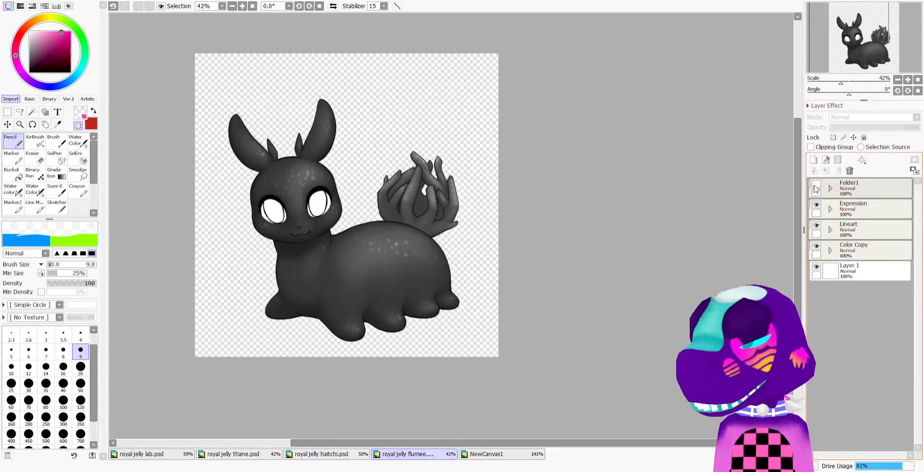
# Create a new folder above the Color Copy folder and paste the gold markings into it
pyautogui.click(829, 246)
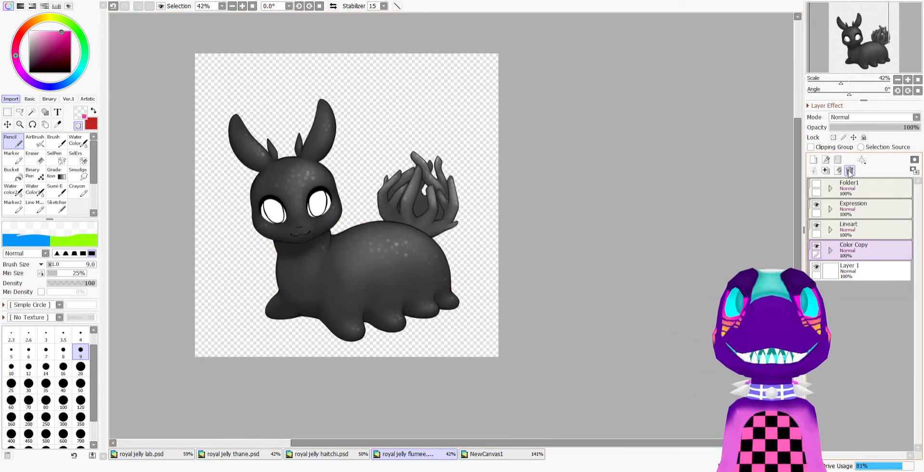
pyautogui.click(839, 159)
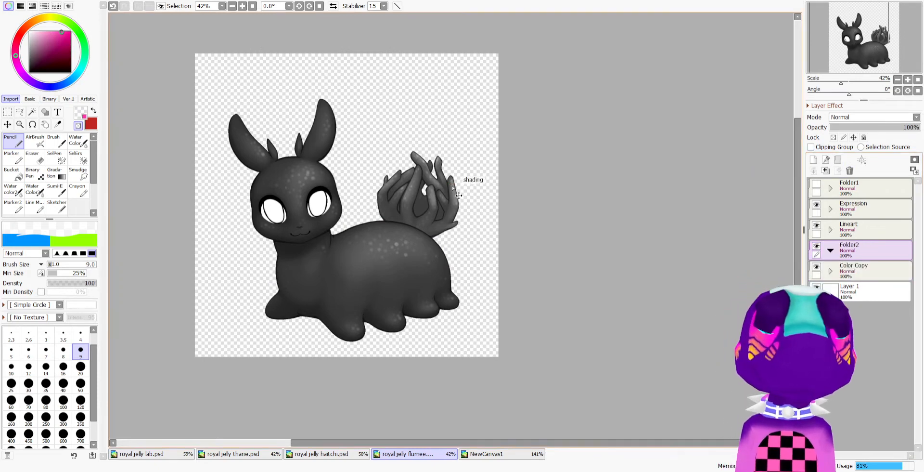
pyautogui.hotkey('ctrl', 'v')
# Move the pasted gold markings down so the curved scroll lies across the flumee's body
pyautogui.scroll(2, 362, 155)
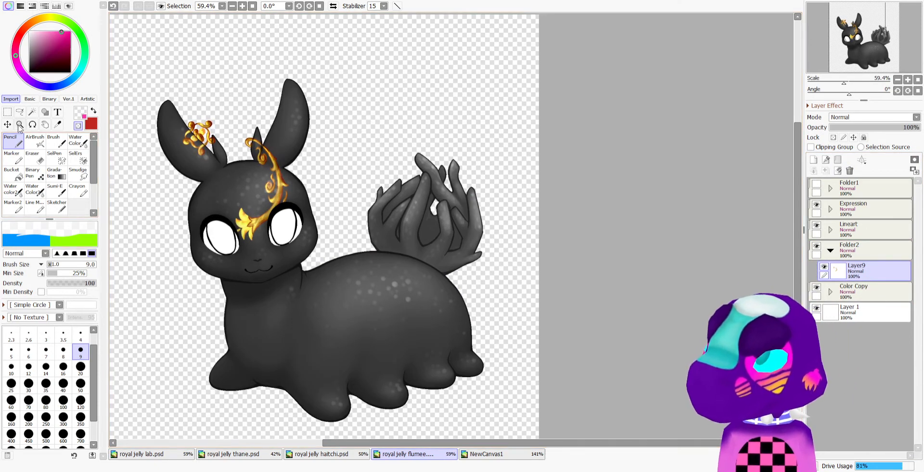
pyautogui.press('v')
pyautogui.moveTo(289, 170); pyautogui.dragTo(365, 315)
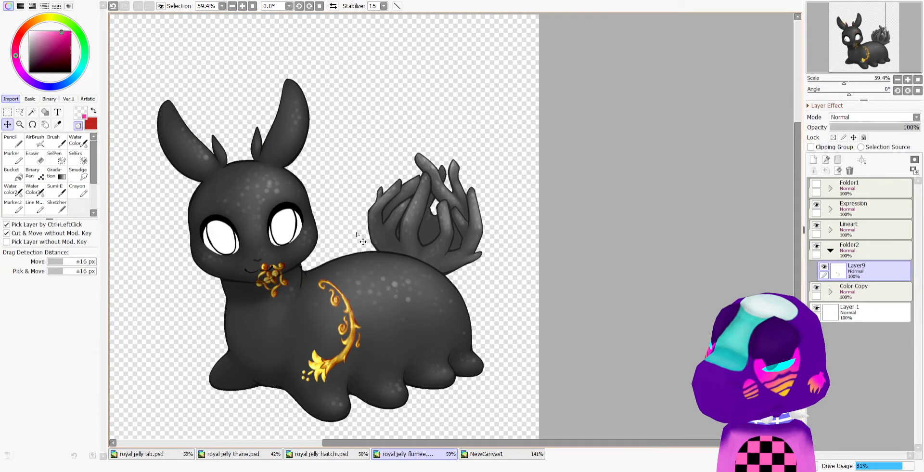
# Select the bee emblem on its own, move it onto the flumee's forehead, rotate it to match the head's tilt and apply
pyautogui.click(7, 112)
pyautogui.scroll(2, 215, 231)
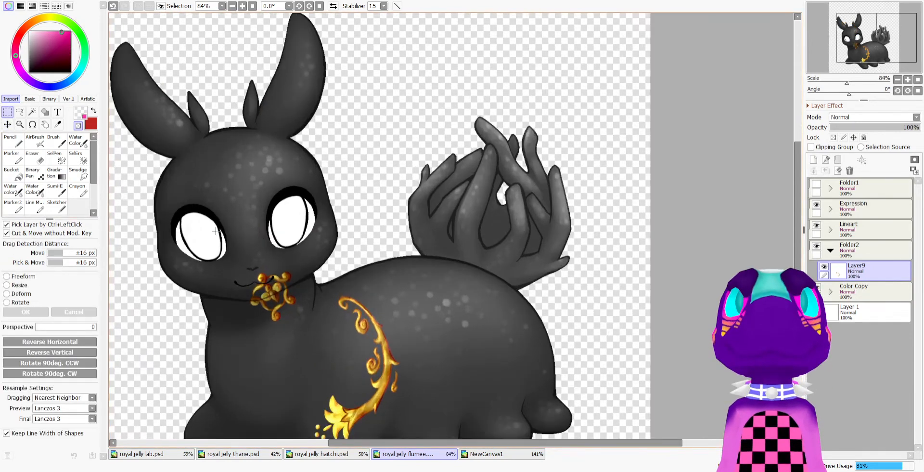
pyautogui.moveTo(284, 289); pyautogui.dragTo(248, 164)
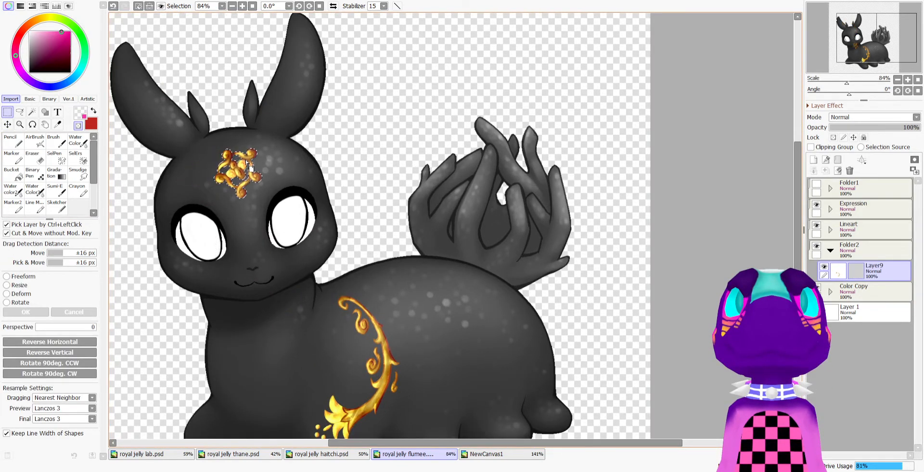
pyautogui.click(19, 303)
pyautogui.scroll(2, 254, 183)
pyautogui.moveTo(289, 241); pyautogui.dragTo(260, 276)
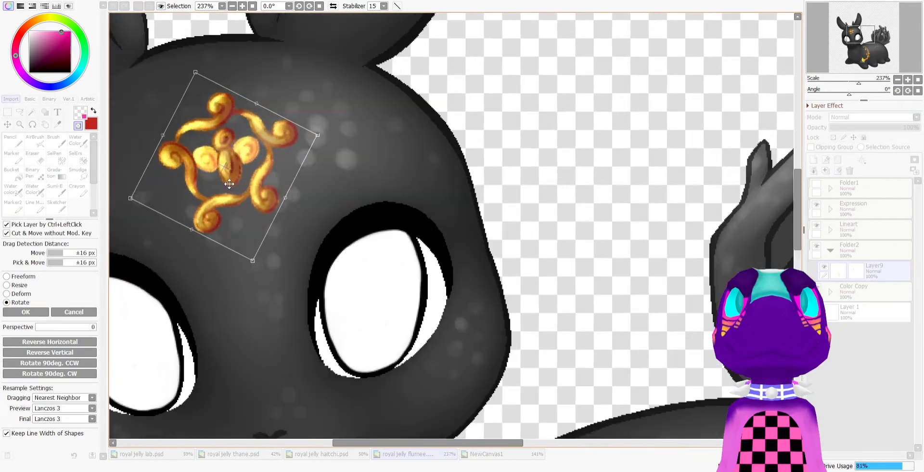
pyautogui.scroll(4, 229, 185)
pyautogui.scroll(-4, 234, 202)
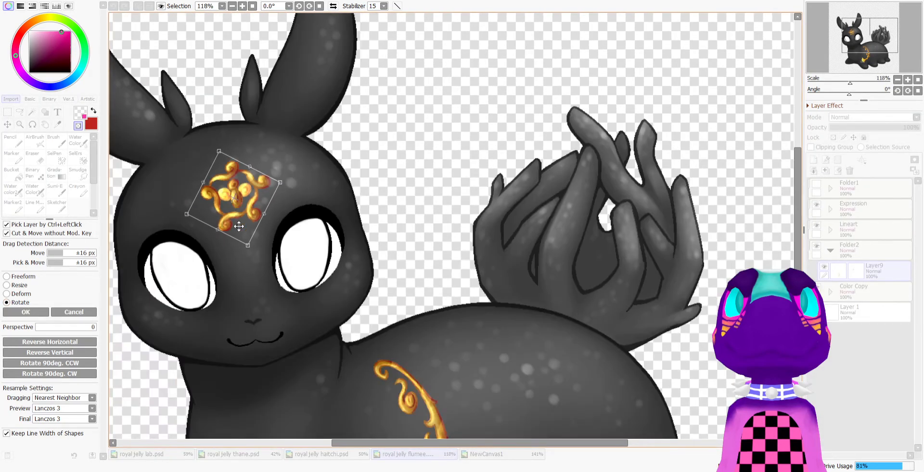
pyautogui.scroll(-3, 236, 215)
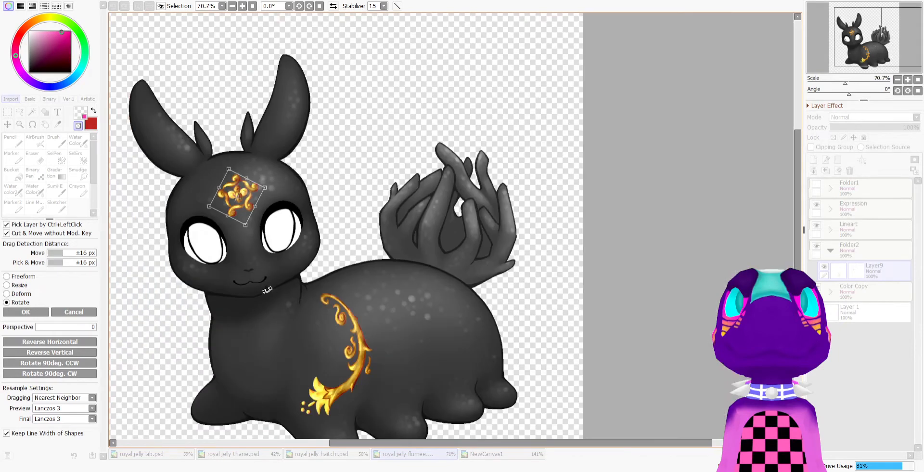
pyautogui.click(36, 312)
# Select the curved scroll on its own, nudge it slightly down the flumee's body and deselect it
pyautogui.scroll(-1, 254, 253)
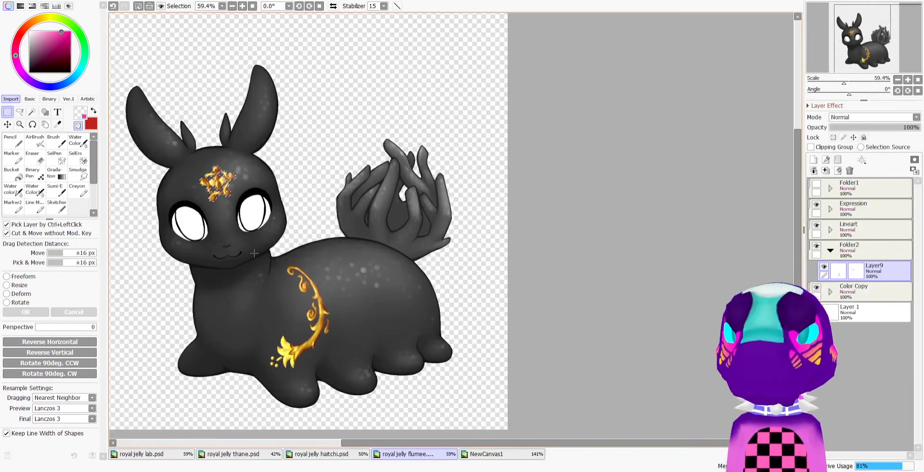
pyautogui.moveTo(316, 382); pyautogui.dragTo(357, 400)
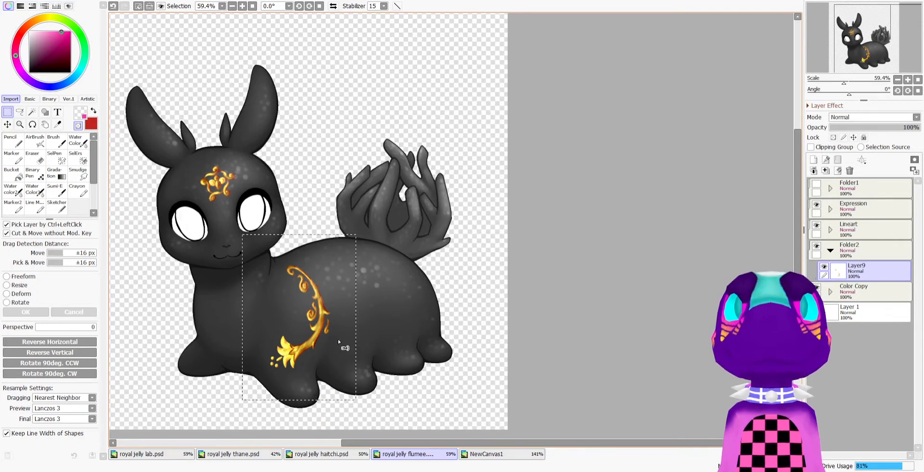
pyautogui.moveTo(288, 314); pyautogui.dragTo(291, 321)
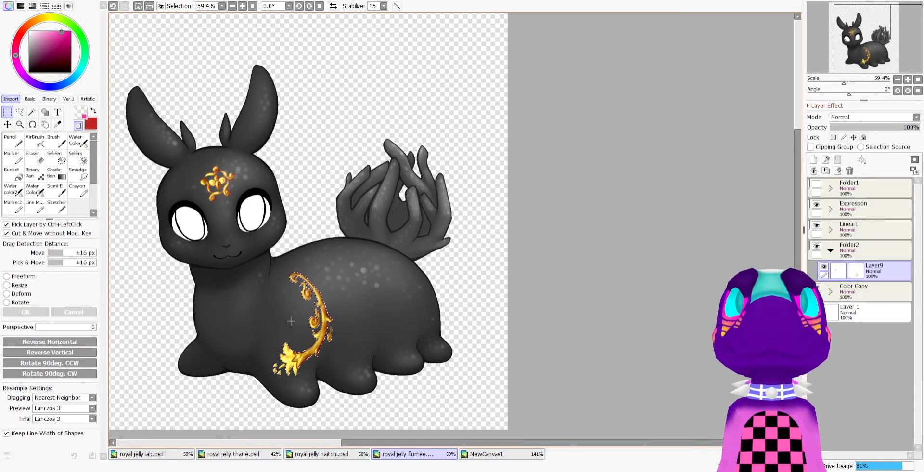
pyautogui.hotkey('ctrl', 'd')
pyautogui.scroll(-3, 367, 233)
pyautogui.scroll(3, 367, 233)
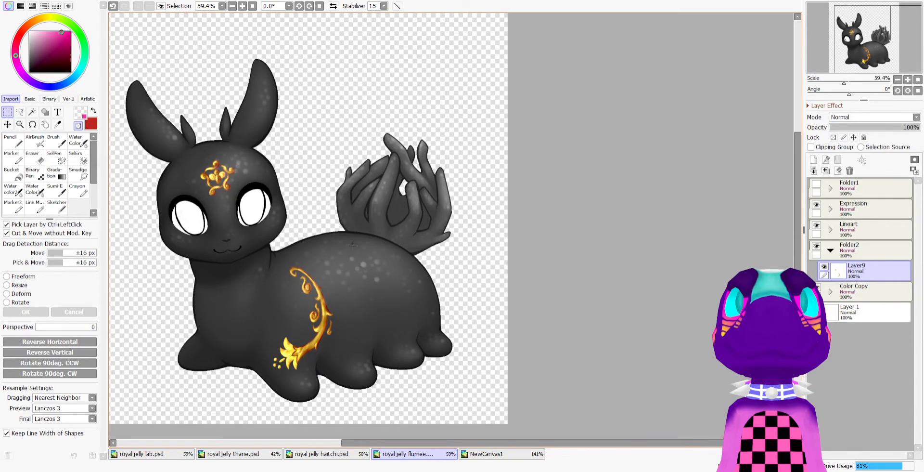
pyautogui.scroll(-4, 353, 246)
pyautogui.scroll(3, 352, 246)
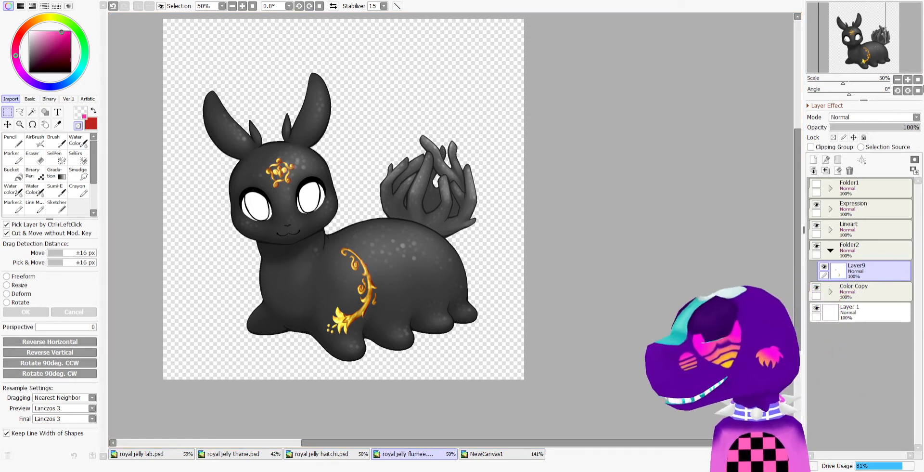
# Rename Folder2 as Marking, collapse it, and show the flumee's Folder1 mutation layers again
pyautogui.click(865, 254)
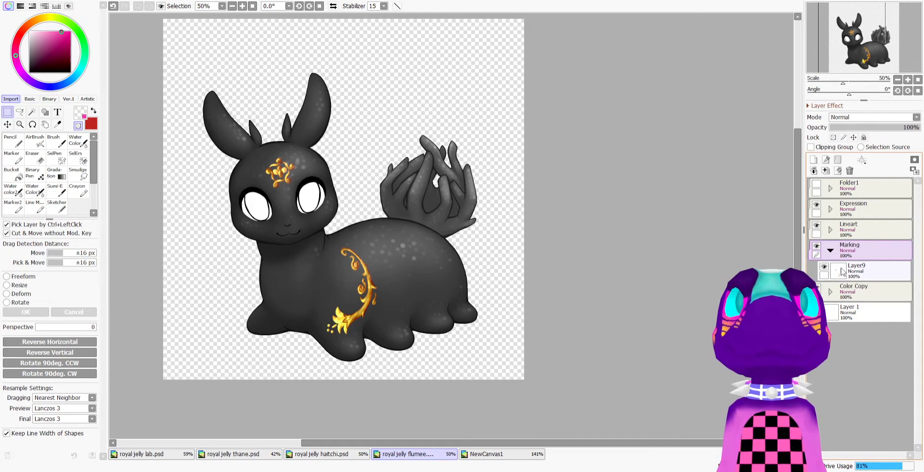
pyautogui.click(830, 250)
pyautogui.click(817, 184)
pyautogui.scroll(-1, 344, 199)
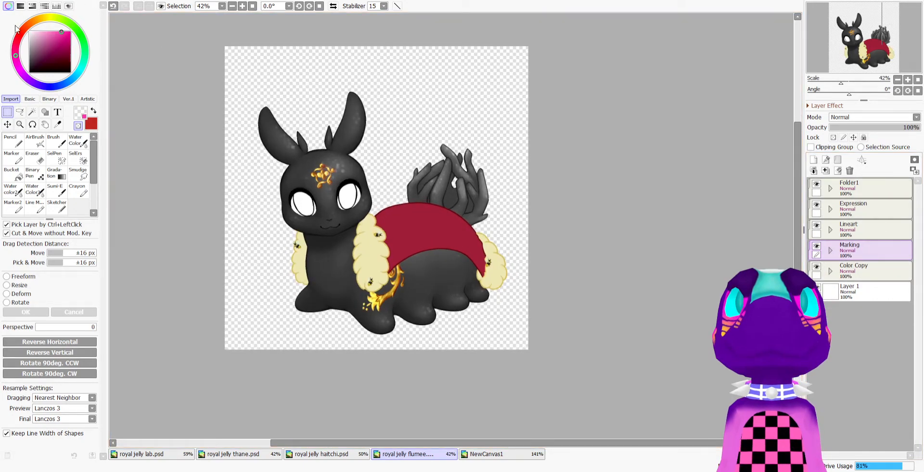
# Switch to the royal jelly haitchi file, collapse its Marking folder and make the Mutation folder visible
pyautogui.click(319, 453)
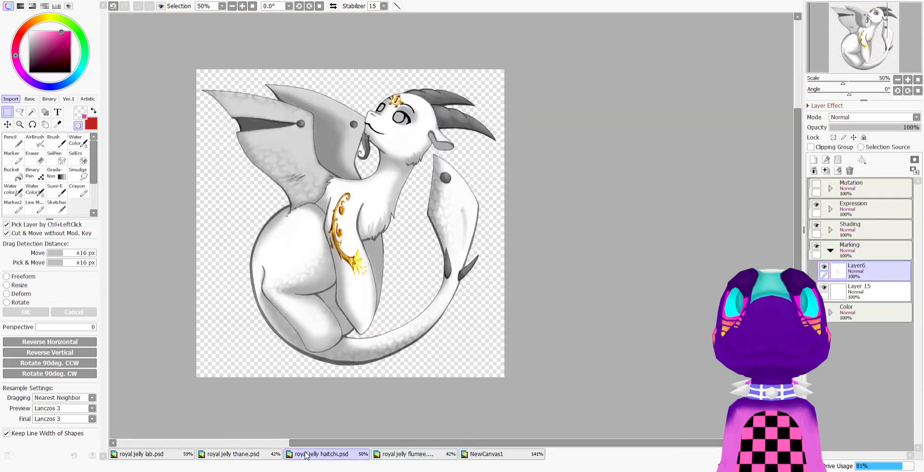
pyautogui.click(830, 250)
pyautogui.click(816, 184)
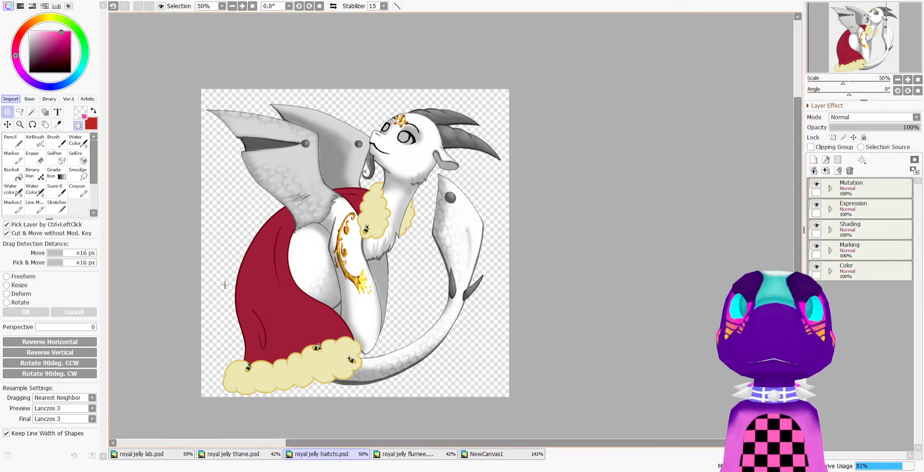
# Switch to the royal jelly thane file, make its Mutations folder visible and collapse the Base folder
pyautogui.click(202, 458)
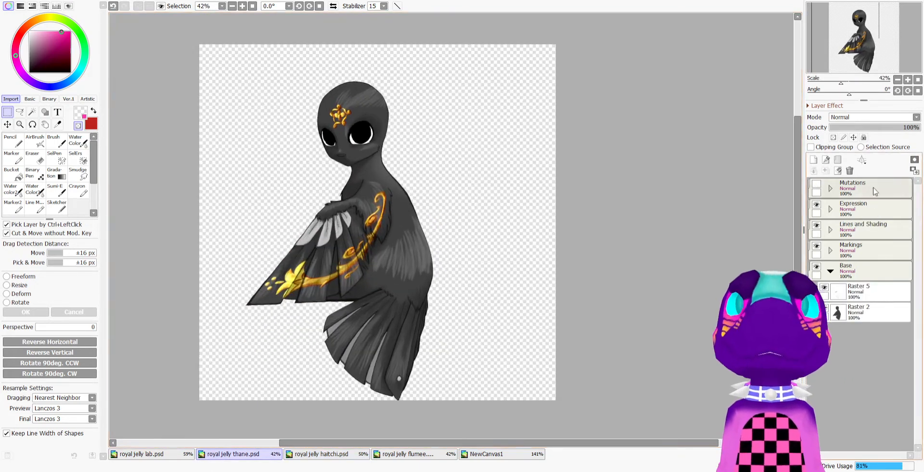
pyautogui.click(817, 185)
pyautogui.click(830, 271)
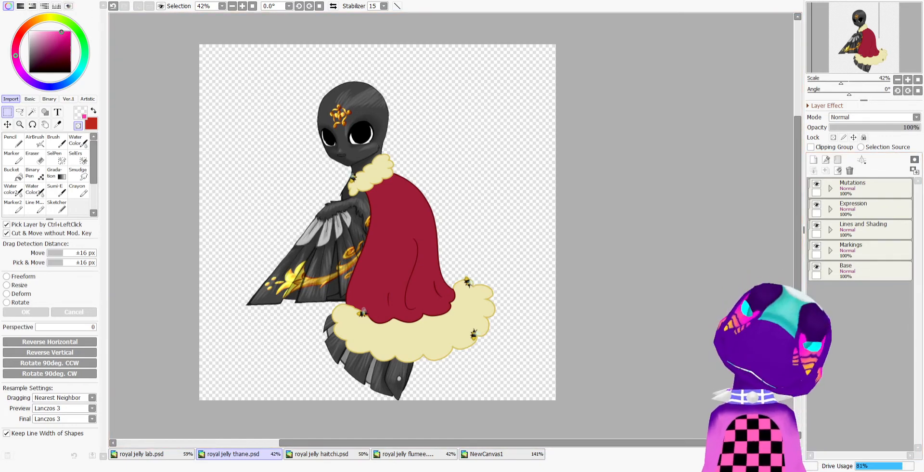
# In the royal jelly lab file, delete the merged Markings(2) layer and clear the selection
pyautogui.click(145, 454)
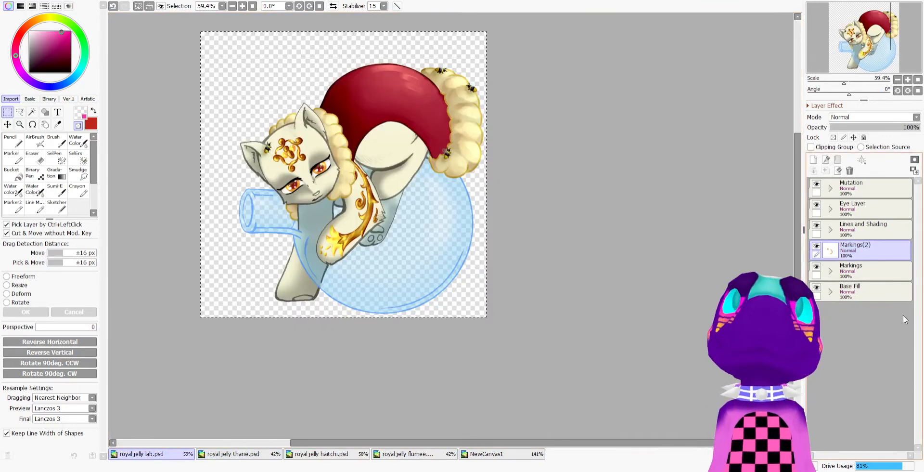
pyautogui.click(850, 171)
pyautogui.click(179, 126)
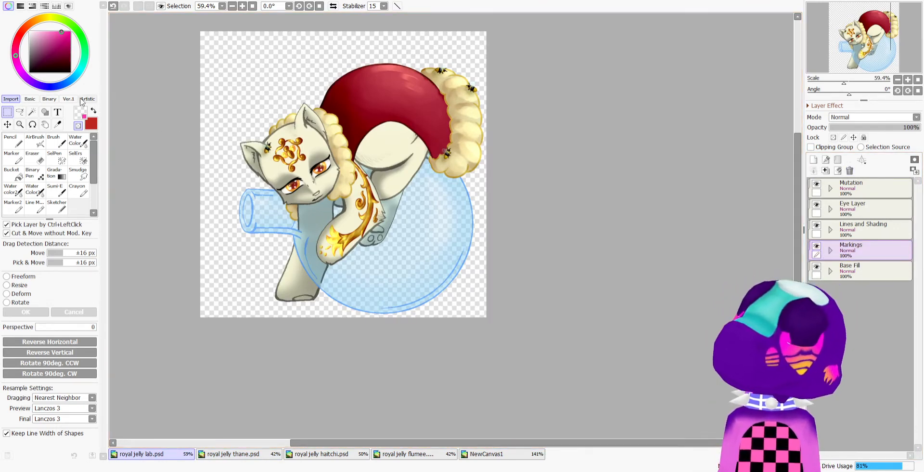
# Sample the cream fur colour from the Base layer in the Base Fill folder, with the Syringe set to Current Layer
pyautogui.click(57, 124)
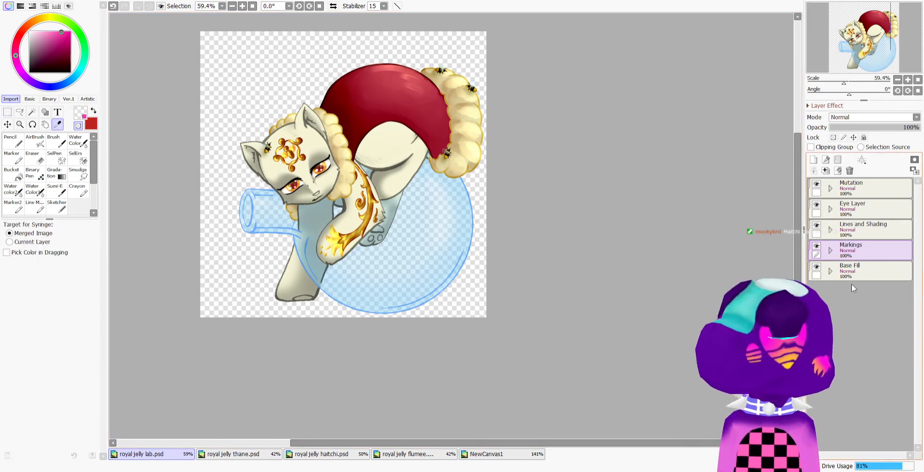
pyautogui.click(830, 271)
pyautogui.click(851, 294)
pyautogui.click(21, 242)
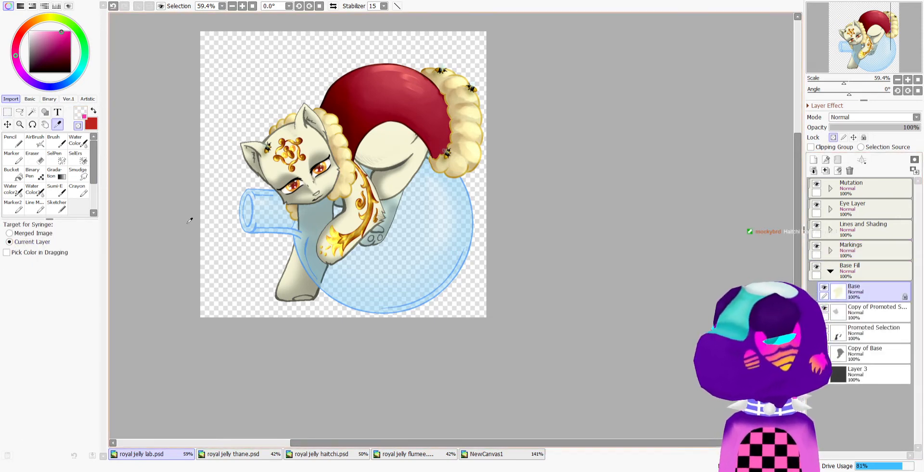
pyautogui.click(306, 154)
# In the royal jelly thane file, move Raster 2 above Raster 5 inside the Base folder
pyautogui.click(234, 453)
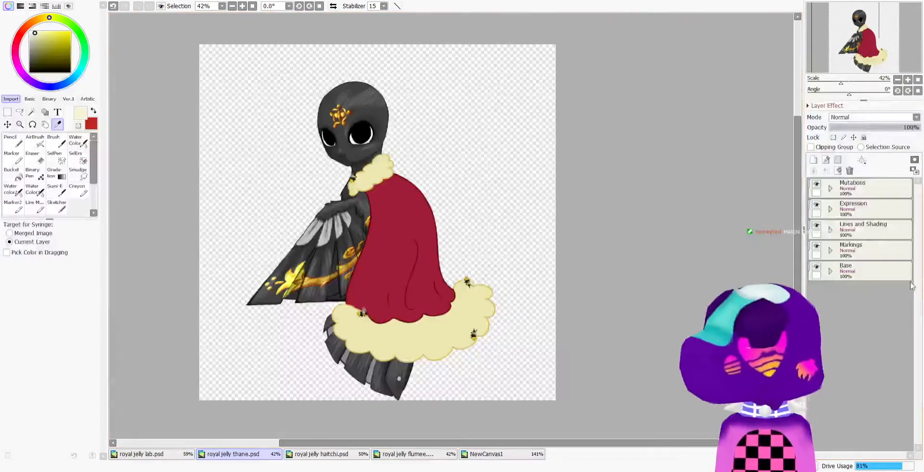
pyautogui.click(859, 293)
pyautogui.click(859, 312)
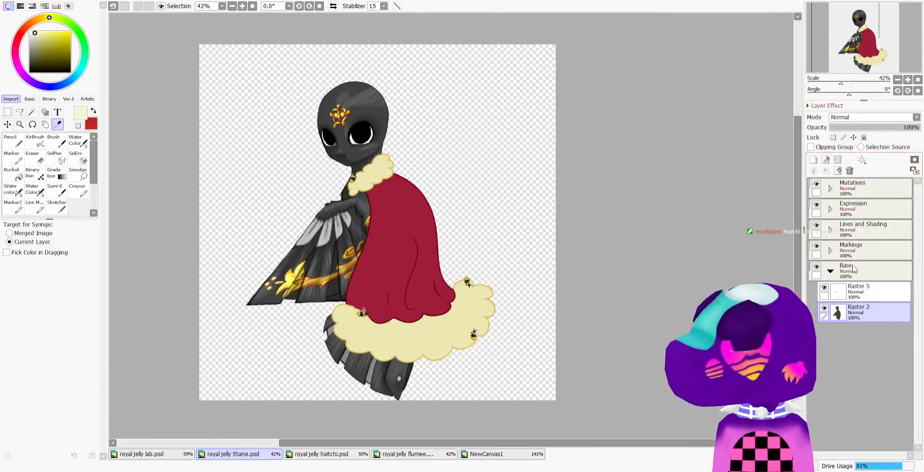
pyautogui.moveTo(861, 312); pyautogui.dragTo(865, 288)
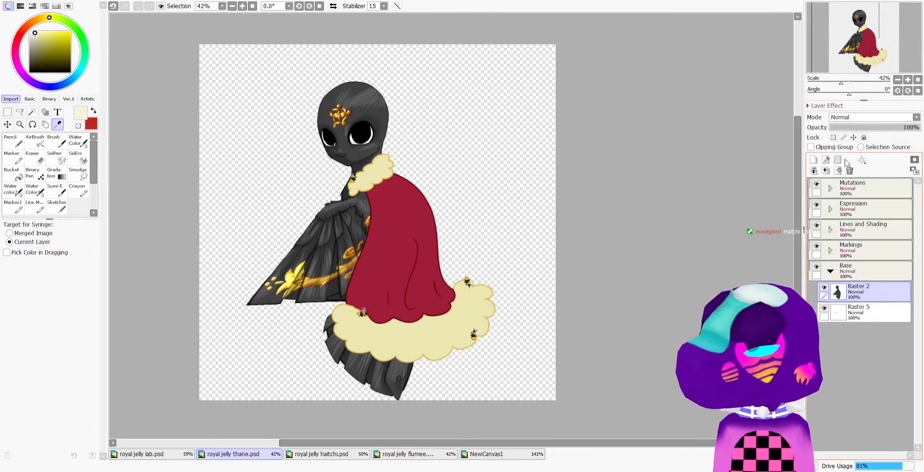
# Lock Raster 2's opacity and paint the thane's whole body cream with the Binary Pen at size 500
pyautogui.click(833, 138)
pyautogui.click(42, 177)
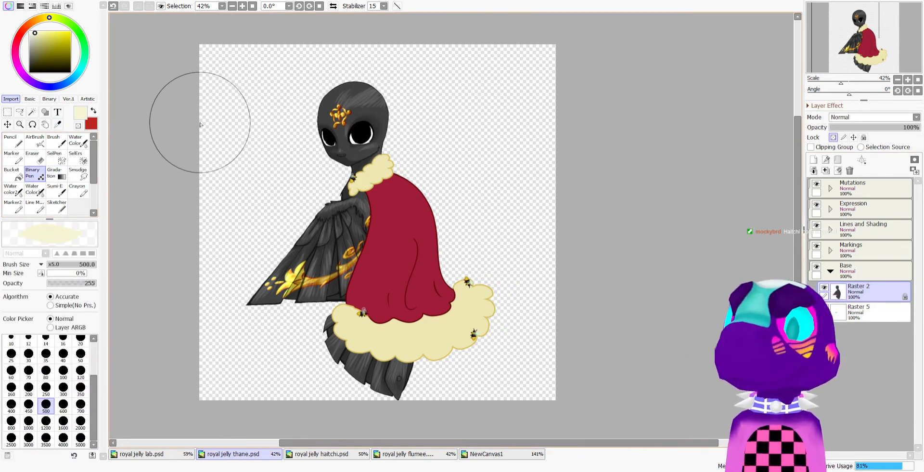
pyautogui.moveTo(201, 118); pyautogui.dragTo(330, 62)
pyautogui.moveTo(178, 165)
pyautogui.mouseDown()
pyautogui.moveTo(359, 200)
pyautogui.moveTo(452, 243)
pyautogui.moveTo(277, 298)
pyautogui.moveTo(660, 381)
pyautogui.moveTo(390, 92)
pyautogui.mouseUp()
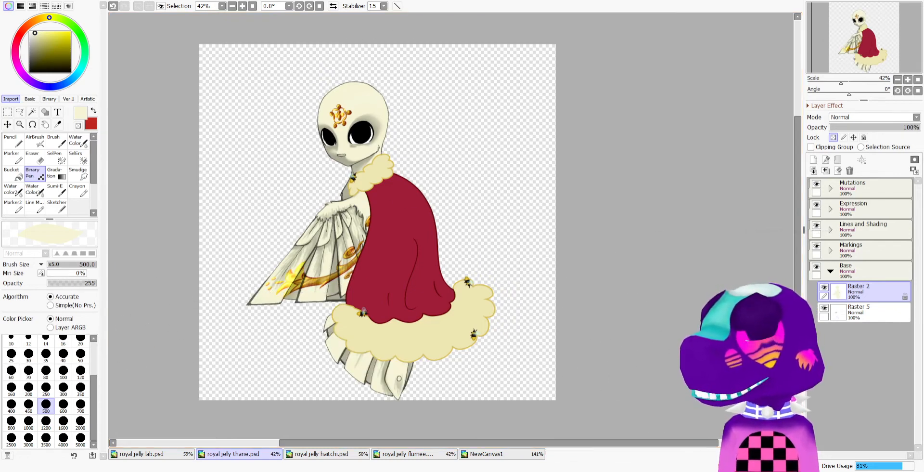
# In the royal jelly haitchi file, move Raster 1 to the top of the Color folder and paint it cream with its opacity locked
pyautogui.click(318, 455)
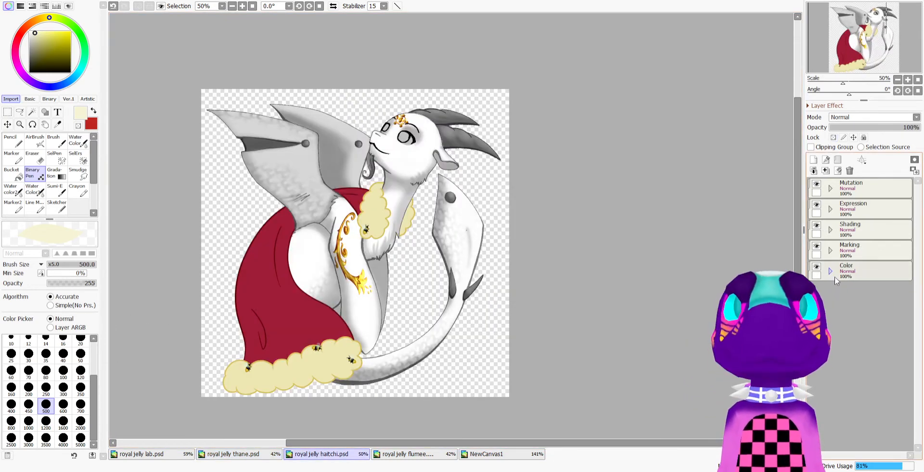
pyautogui.moveTo(857, 312); pyautogui.dragTo(856, 270)
pyautogui.click(856, 291)
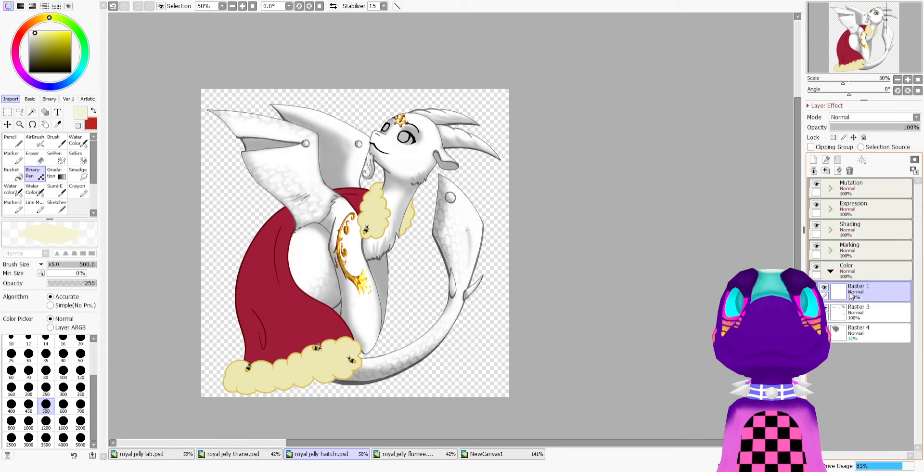
pyautogui.click(835, 138)
pyautogui.moveTo(530, 147)
pyautogui.mouseDown()
pyautogui.moveTo(82, 94)
pyautogui.moveTo(634, 162)
pyautogui.moveTo(157, 240)
pyautogui.moveTo(130, 272)
pyautogui.moveTo(288, 354)
pyautogui.moveTo(510, 285)
pyautogui.moveTo(493, 139)
pyautogui.moveTo(668, 136)
pyautogui.mouseUp()
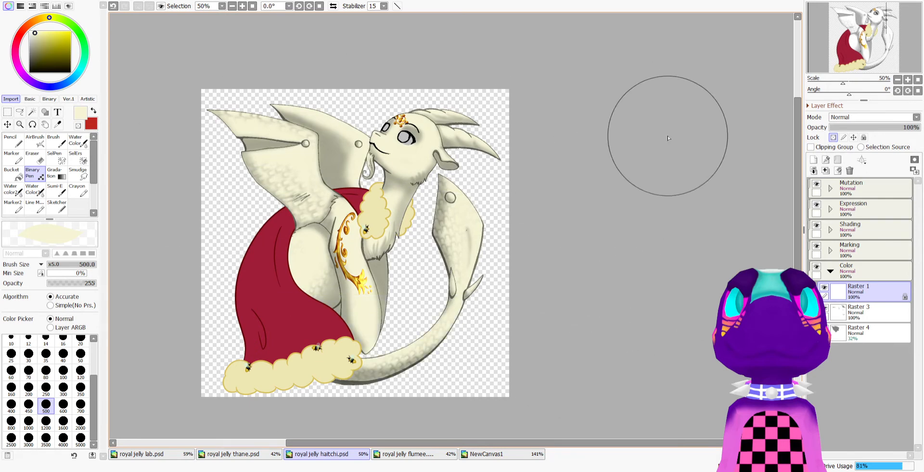
# In the royal jelly flumee file, delete the blank Layer 1 and rename Folder1 as Mut
pyautogui.click(428, 454)
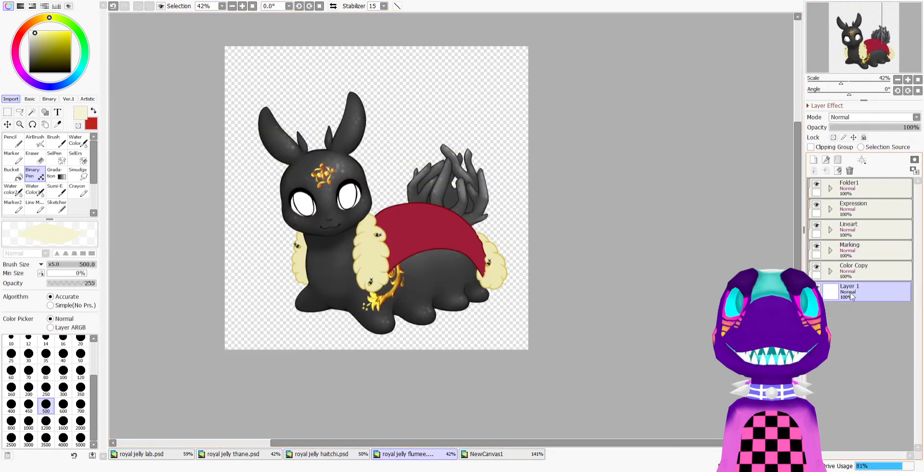
pyautogui.click(850, 170)
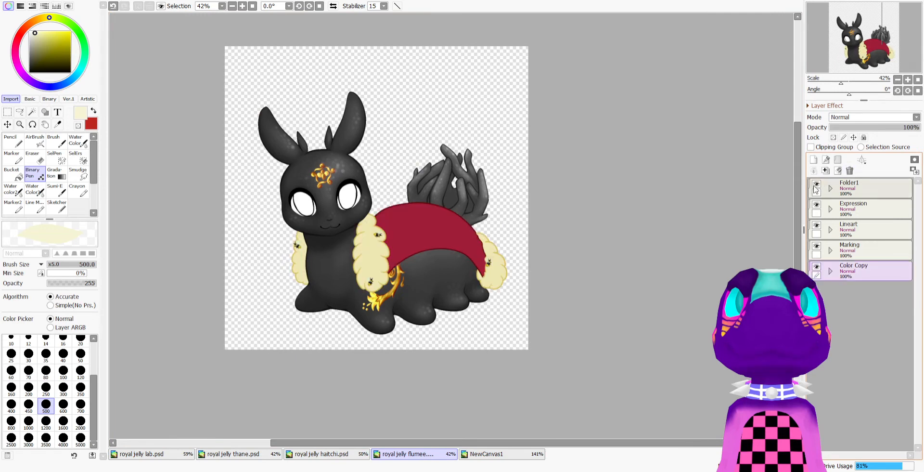
pyautogui.click(855, 189)
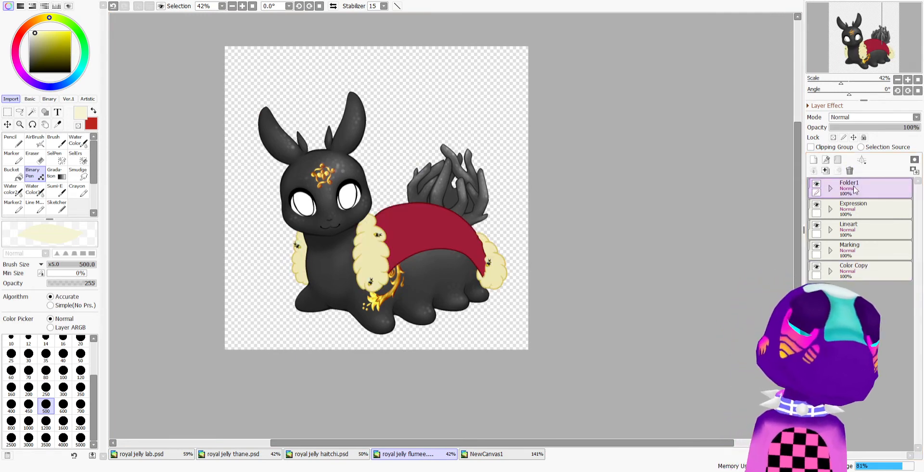
pyautogui.doubleClick(854, 187)
pyautogui.write('Mut')
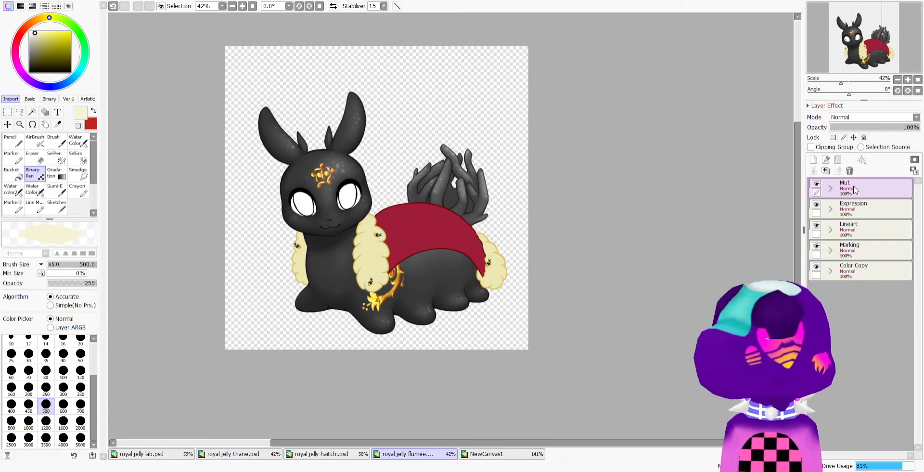
pyautogui.press('Return')
# Lock the opacity of the color Copy layer in the Color Copy folder and paint the flumee's body cream
pyautogui.click(831, 271)
pyautogui.moveTo(854, 293); pyautogui.dragTo(852, 284)
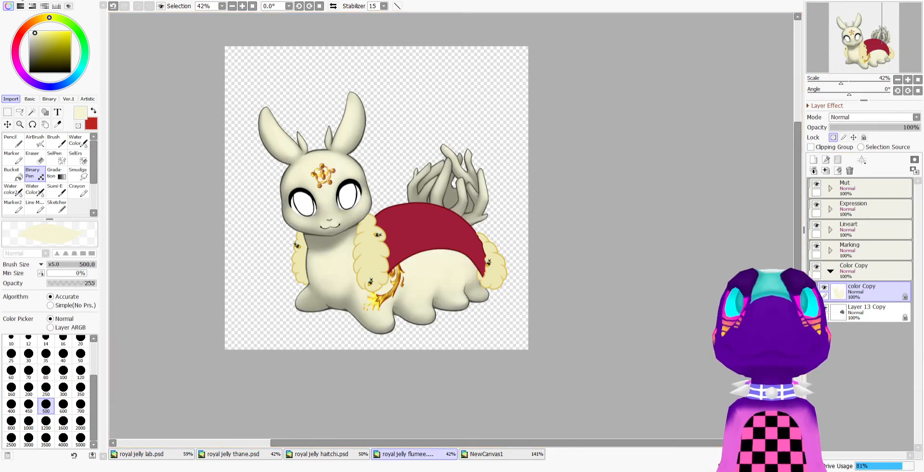
# Return to the royal jelly lab file and make a merged single-layer copy of the Eye Layer folder
pyautogui.click(319, 454)
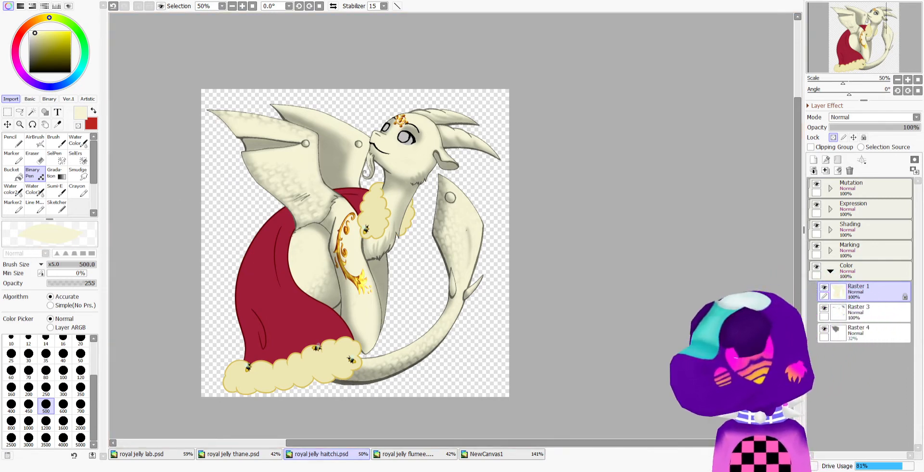
pyautogui.click(159, 457)
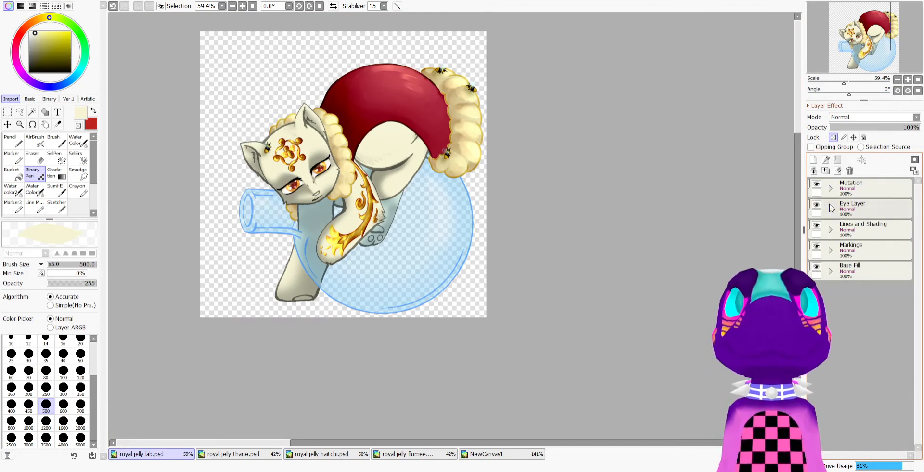
pyautogui.click(880, 211)
pyautogui.moveTo(819, 169); pyautogui.dragTo(815, 160)
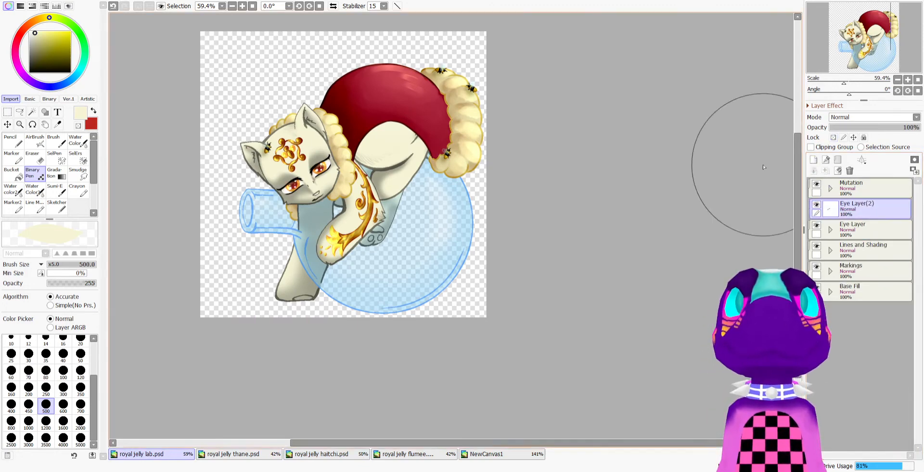
# Select the whole canvas with the rectangular selection on Eye Layer(2) and copy the eyes
pyautogui.scroll(3, 313, 84)
pyautogui.scroll(-2, 275, 157)
pyautogui.click(18, 110)
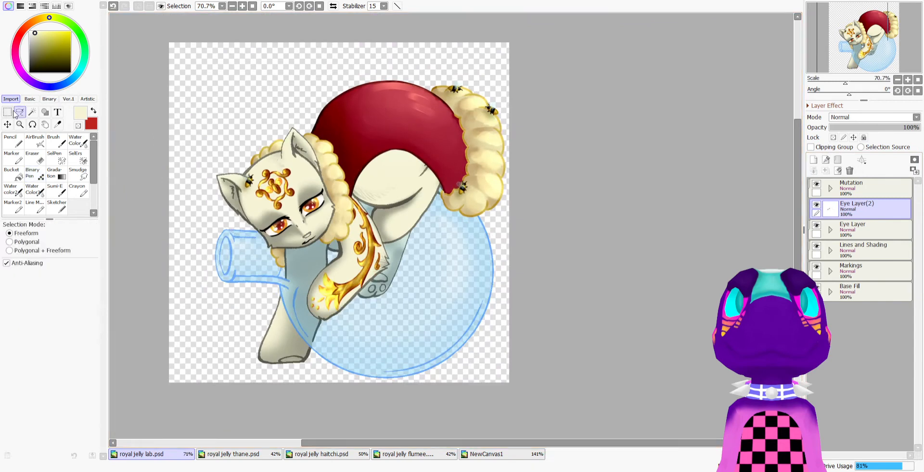
pyautogui.click(8, 112)
pyautogui.scroll(-1, 300, 133)
pyautogui.moveTo(171, 52); pyautogui.dragTo(475, 315)
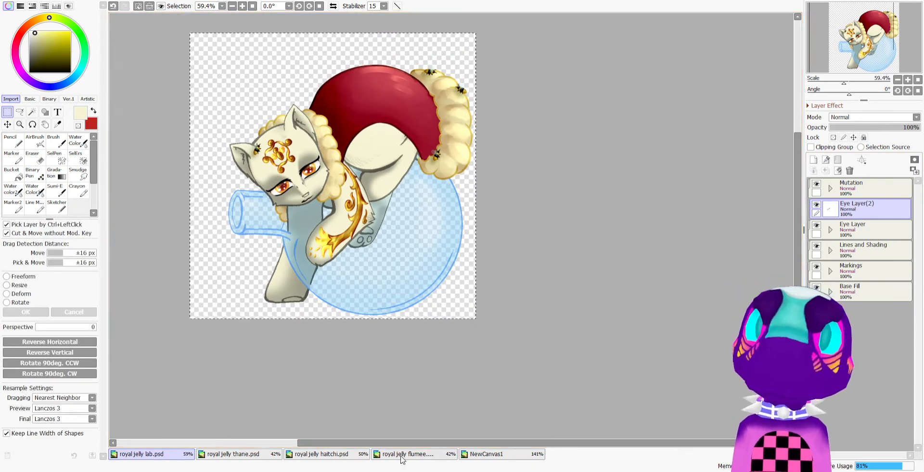
# Switch to the royal jelly haitchi file, collapse the Color folder and paste the copied eyes into the Expression folder
pyautogui.click(350, 454)
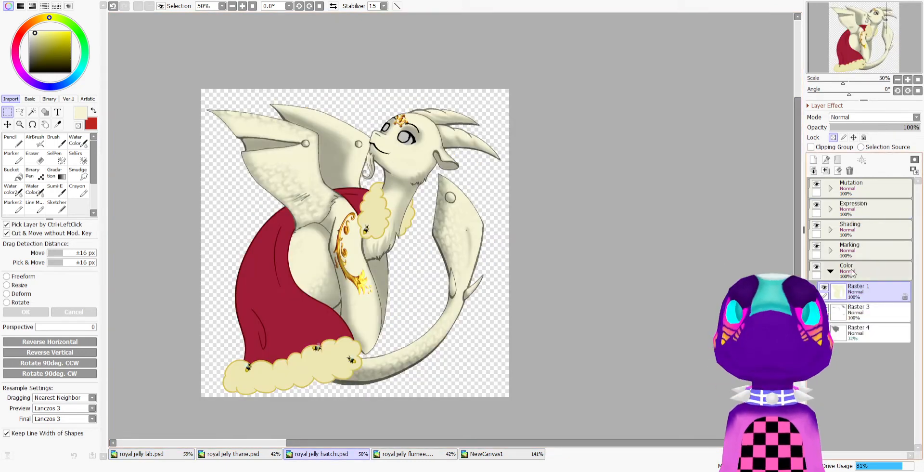
pyautogui.click(831, 271)
pyautogui.click(831, 210)
pyautogui.hotkey('ctrl', 'v')
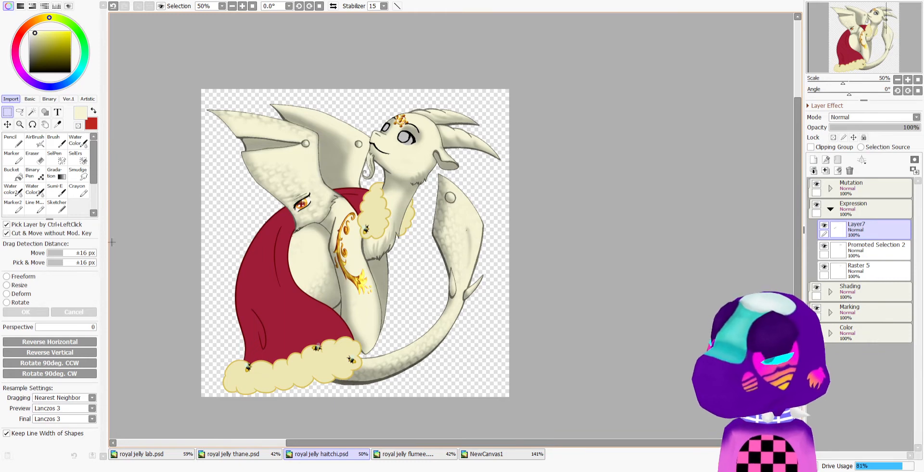
# Rotate the pasted eyes and mouth on Layer7 to the haitchi's head angle and place them over the face
pyautogui.click(16, 304)
pyautogui.moveTo(293, 217); pyautogui.dragTo(423, 138)
pyautogui.scroll(4, 437, 134)
pyautogui.moveTo(472, 191); pyautogui.dragTo(381, 192)
pyautogui.moveTo(393, 122); pyautogui.dragTo(340, 110)
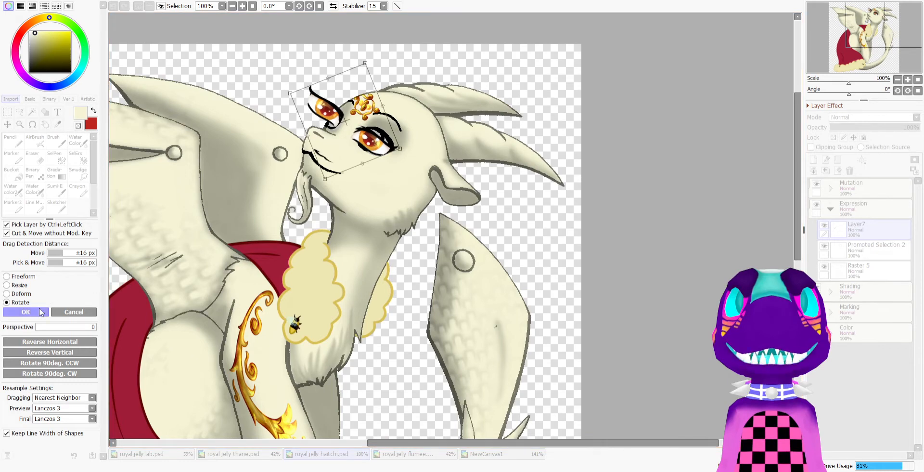
pyautogui.click(41, 312)
# Hide the Raster 5 and Promoted Selection 2 layers in the Expression folder
pyautogui.click(824, 267)
pyautogui.click(826, 246)
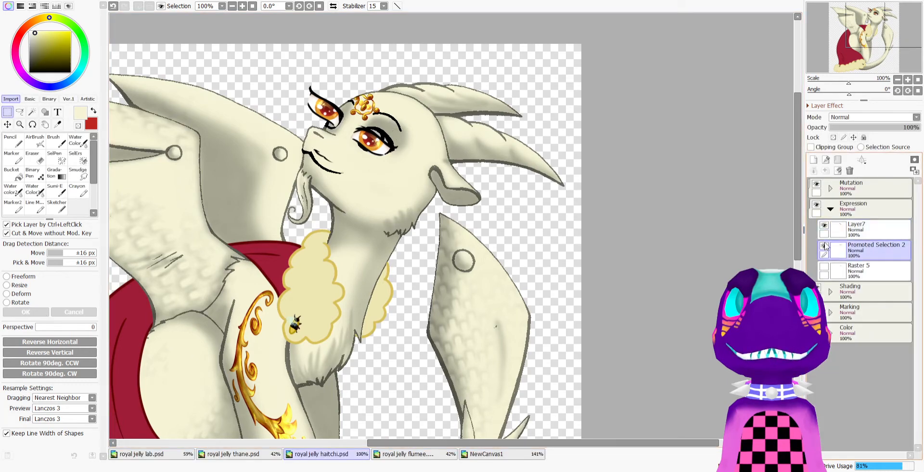
pyautogui.click(824, 246)
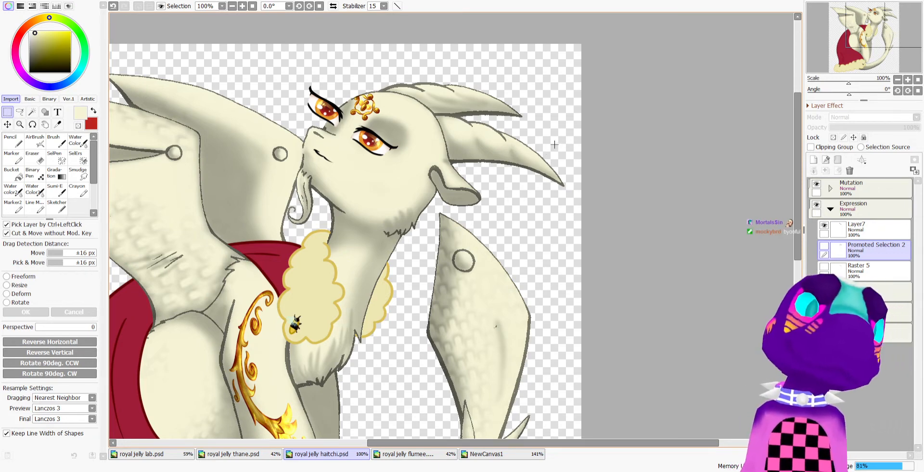
pyautogui.scroll(2, 390, 87)
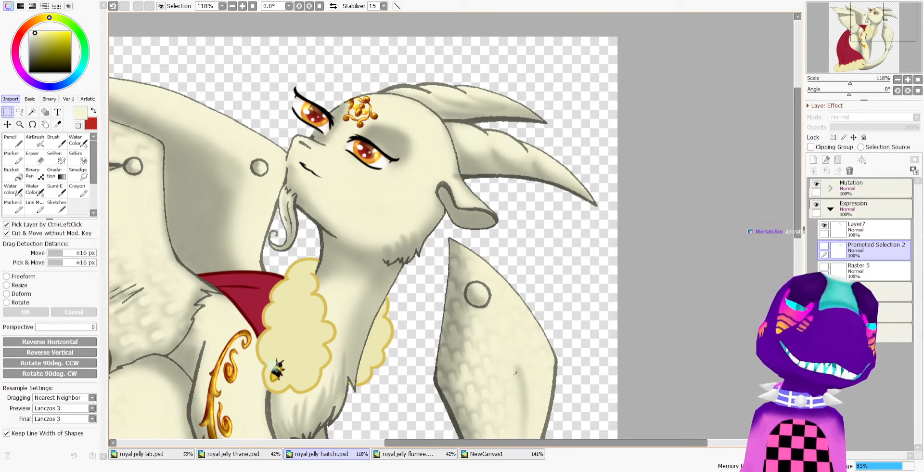
pyautogui.scroll(5, 385, 94)
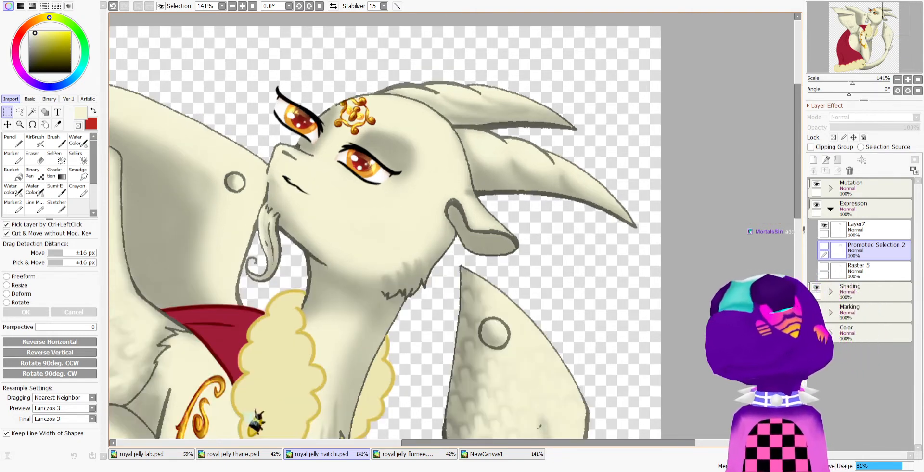
pyautogui.scroll(-2, 369, 118)
pyautogui.scroll(3, 377, 114)
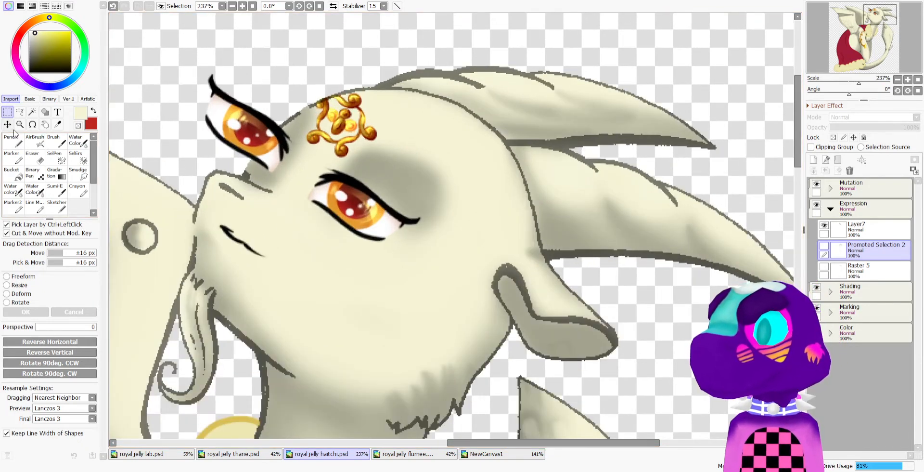
# Show Promoted Selection 2 as a guide and nudge the eyes on Layer7 into line with the original ones using the Move tool
pyautogui.click(8, 125)
pyautogui.scroll(-5, 431, 177)
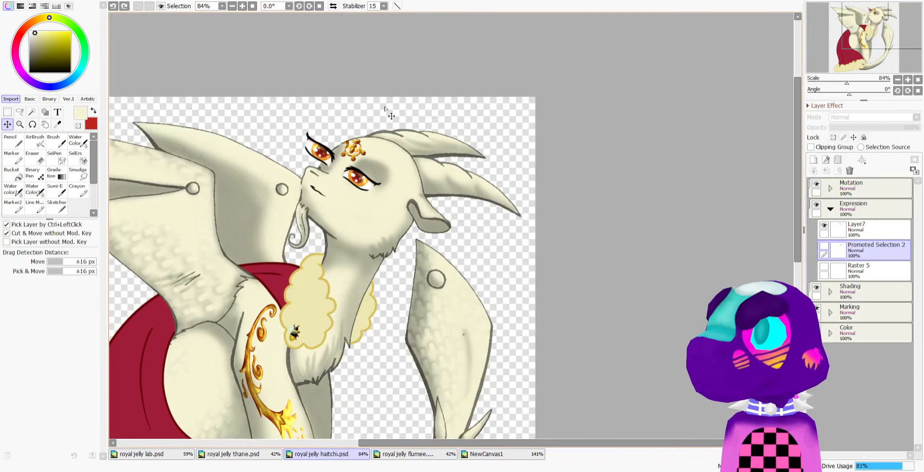
pyautogui.click(873, 230)
pyautogui.scroll(3, 365, 195)
pyautogui.moveTo(372, 201); pyautogui.dragTo(377, 194)
pyautogui.click(824, 248)
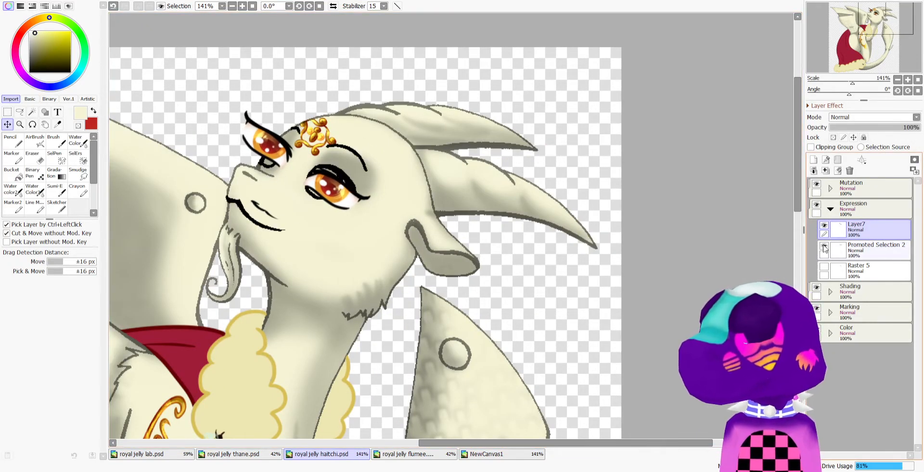
pyautogui.scroll(3, 336, 197)
pyautogui.moveTo(336, 196); pyautogui.dragTo(332, 194)
# Flip the pasted mouth horizontally, rotate it to follow the muzzle and move it onto the haitchi's original mouth line
pyautogui.scroll(3, 280, 175)
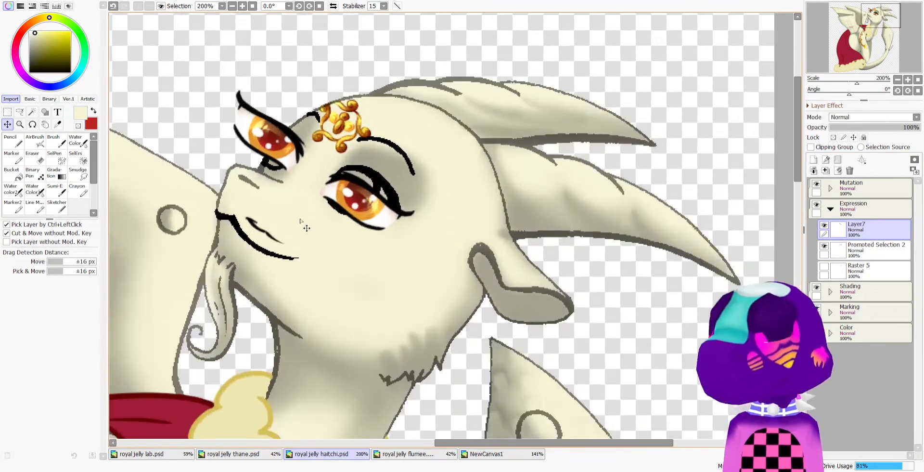
pyautogui.hotkey('ctrl', 't')
pyautogui.moveTo(206, 179); pyautogui.dragTo(303, 307)
pyautogui.click(40, 342)
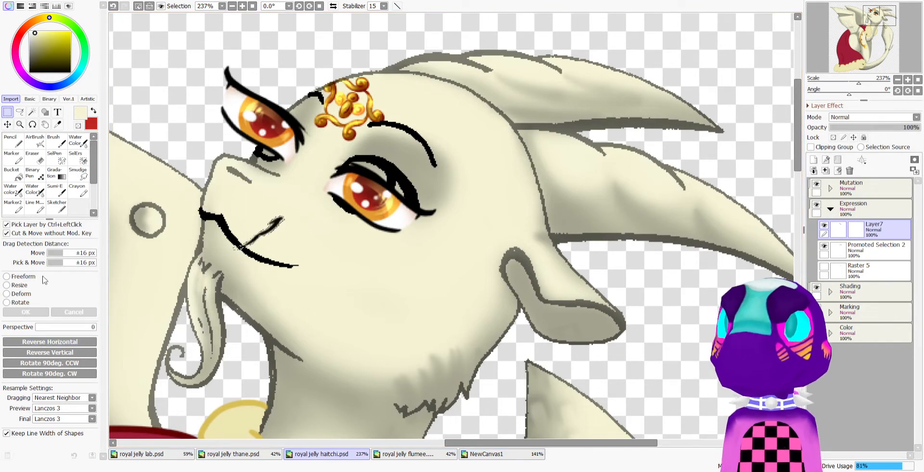
pyautogui.click(18, 303)
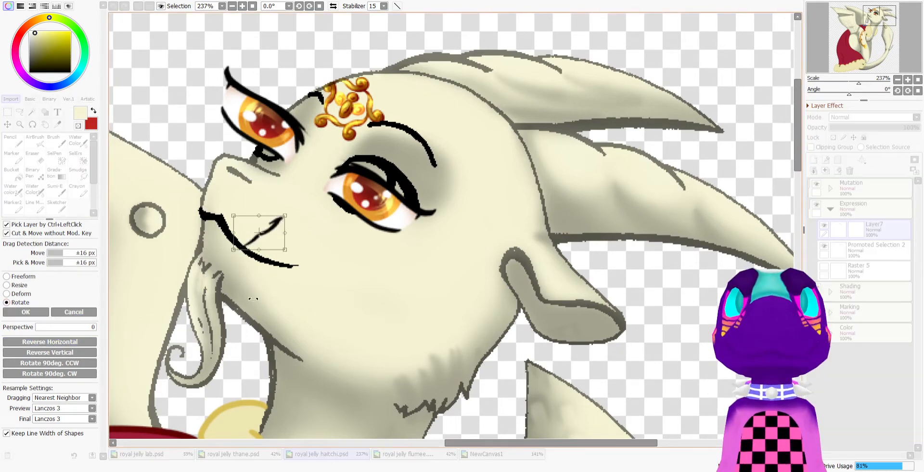
pyautogui.moveTo(257, 263); pyautogui.dragTo(169, 270)
pyautogui.moveTo(265, 235); pyautogui.dragTo(231, 224)
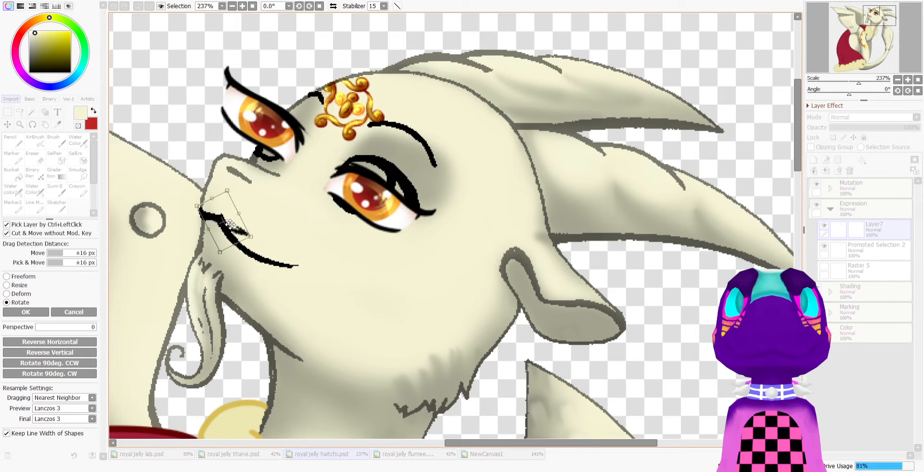
pyautogui.click(26, 311)
pyautogui.scroll(2, 264, 191)
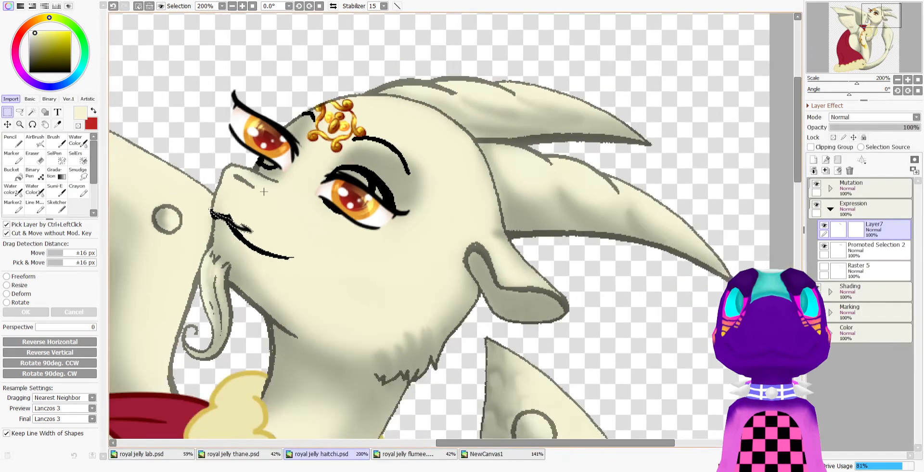
pyautogui.hotkey('ctrl', 'd')
# Deform the far eye to fit inside the edge of the haitchi's face and hide the Promoted Selection 2 layer
pyautogui.scroll(3, 253, 97)
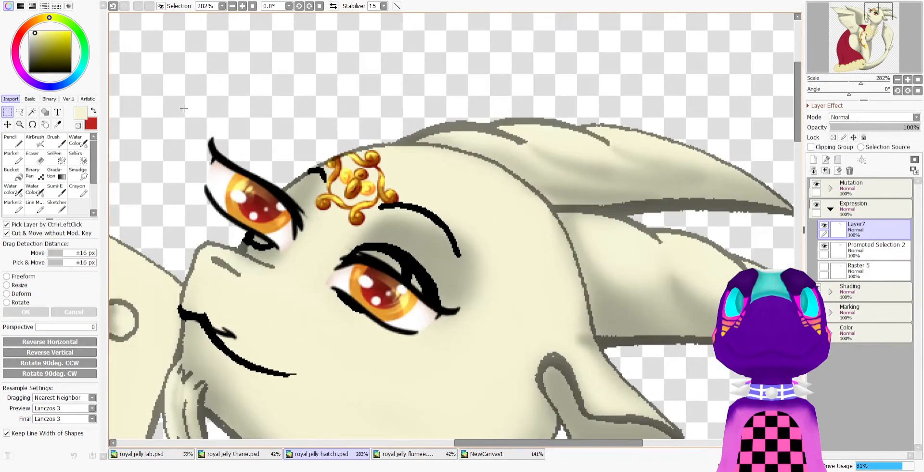
pyautogui.moveTo(183, 108); pyautogui.dragTo(318, 270)
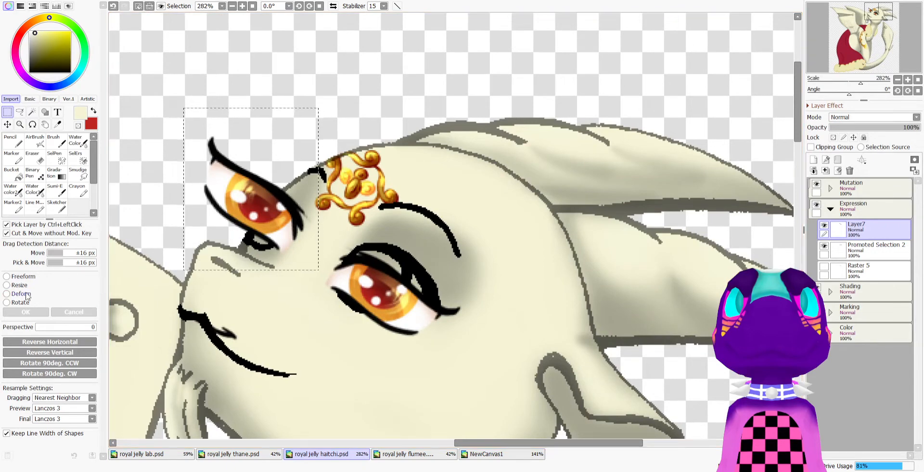
pyautogui.click(21, 294)
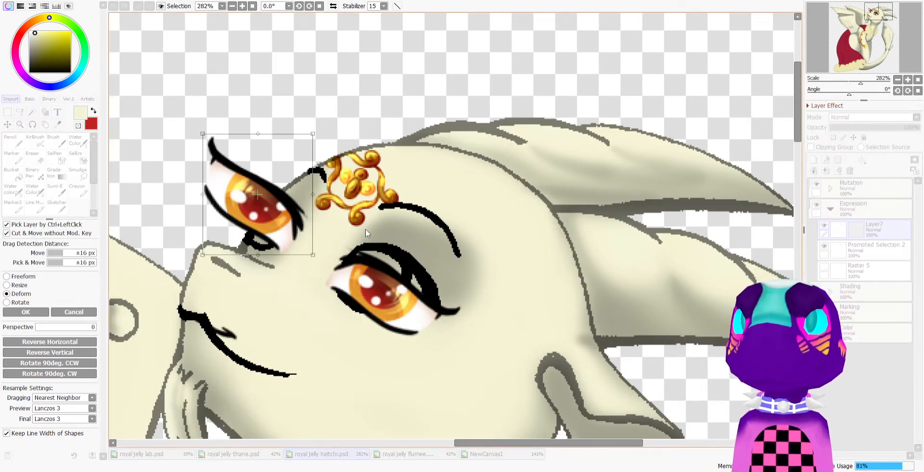
pyautogui.scroll(1, 365, 228)
pyautogui.moveTo(141, 102); pyautogui.dragTo(227, 186)
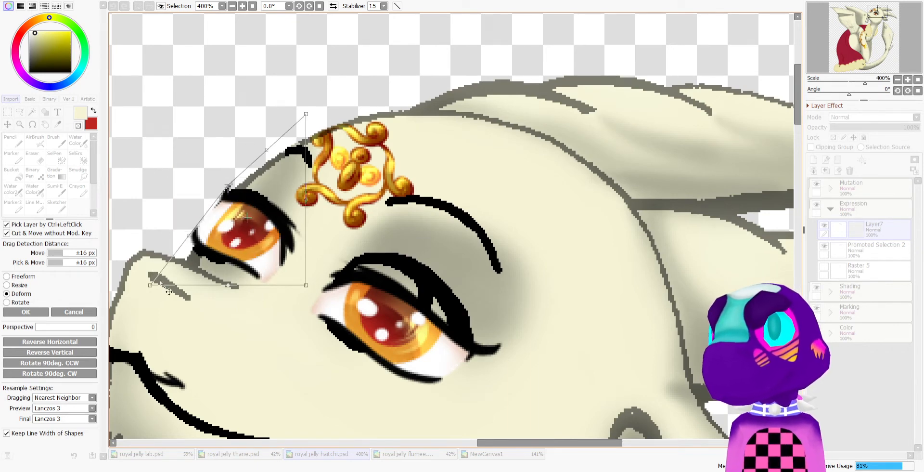
pyautogui.moveTo(151, 285); pyautogui.dragTo(186, 291)
pyautogui.moveTo(307, 285); pyautogui.dragTo(265, 283)
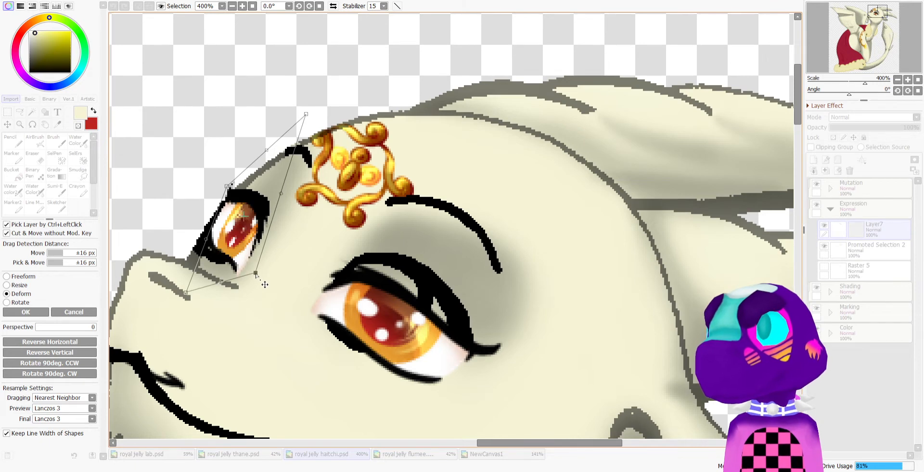
pyautogui.moveTo(317, 125); pyautogui.dragTo(294, 142)
pyautogui.scroll(-3, 256, 161)
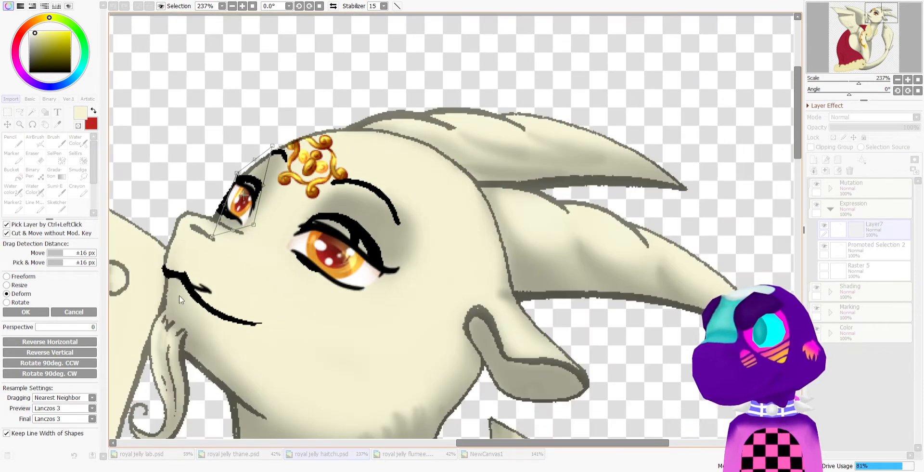
pyautogui.click(21, 312)
pyautogui.scroll(-2, 433, 265)
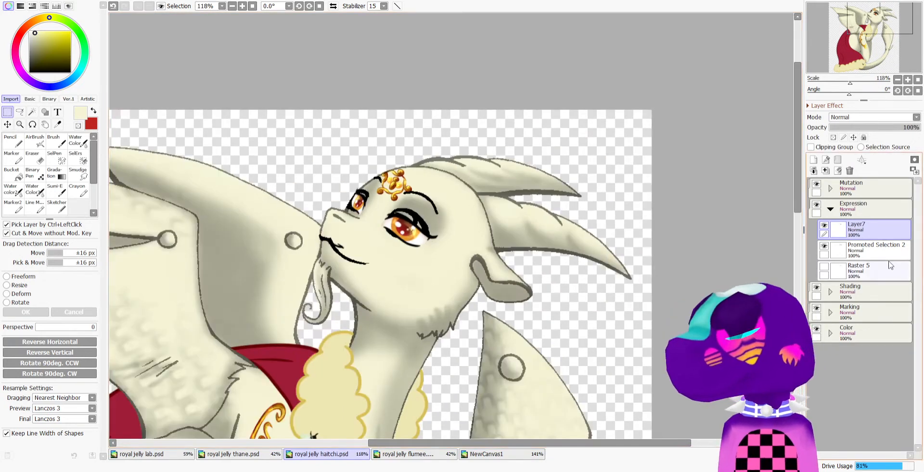
pyautogui.click(824, 246)
# Examine the haitchi's new eyes and mouth close up and as a whole, and compare them with the thane and lab files
pyautogui.scroll(-2, 351, 226)
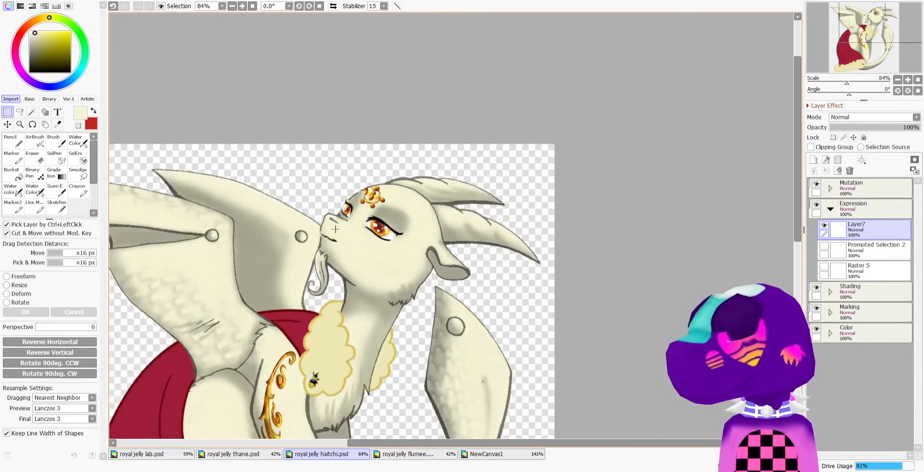
pyautogui.scroll(4, 347, 241)
pyautogui.scroll(-2, 346, 241)
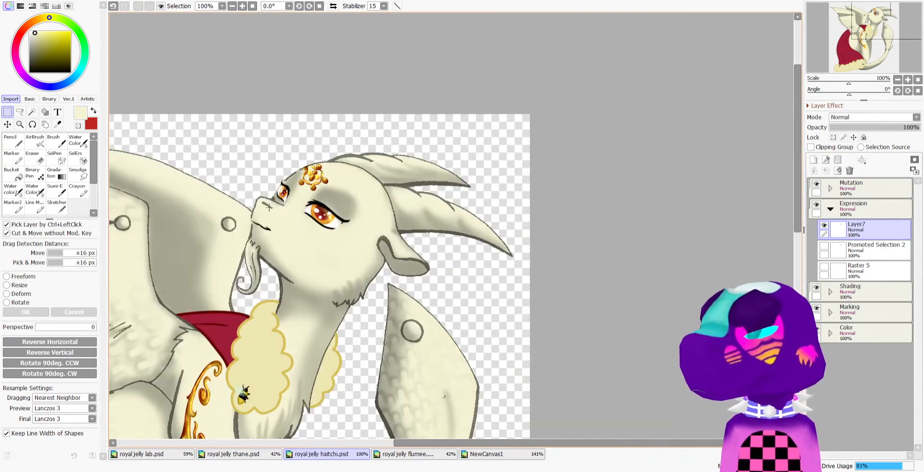
pyautogui.scroll(-3, 299, 289)
pyautogui.scroll(1, 267, 242)
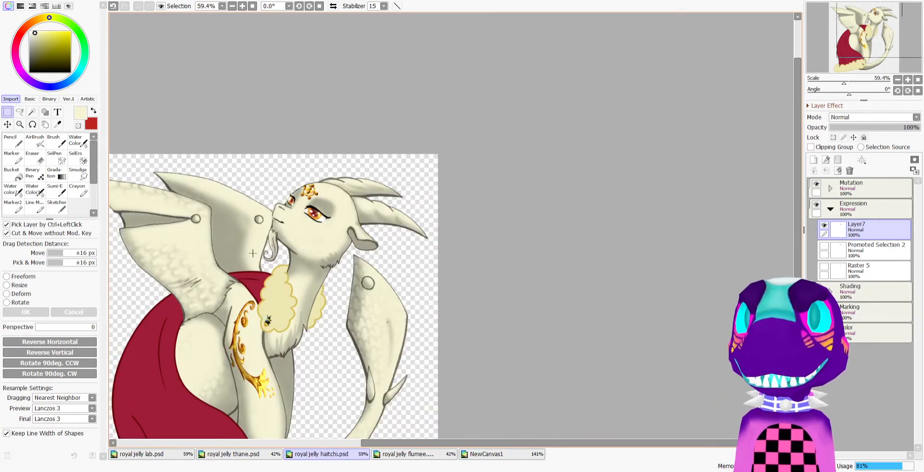
pyautogui.scroll(4, 253, 252)
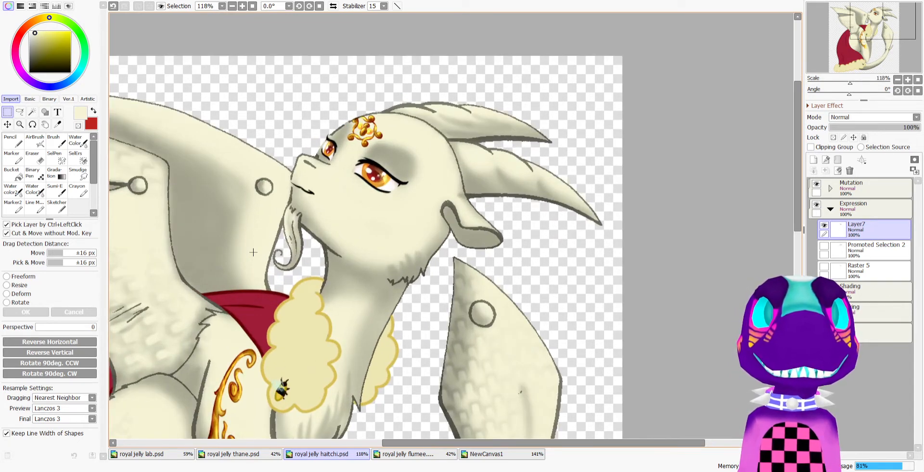
pyautogui.scroll(1, 366, 194)
pyautogui.scroll(-9, 308, 216)
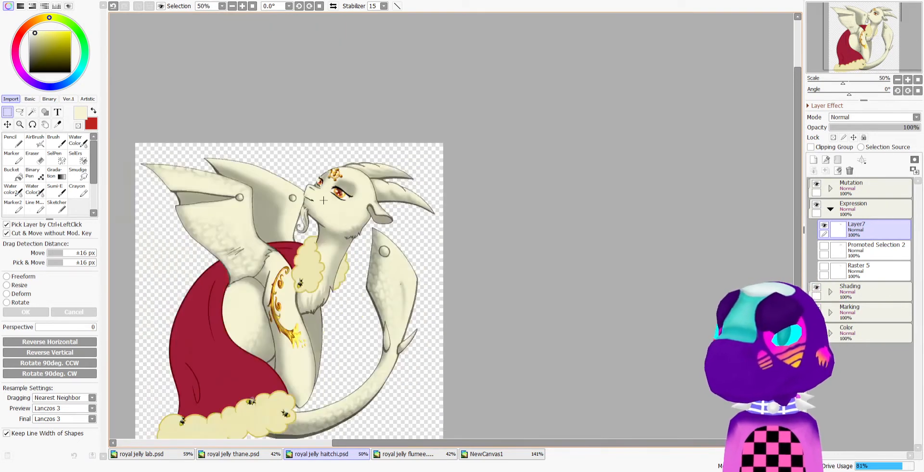
pyautogui.scroll(2, 282, 274)
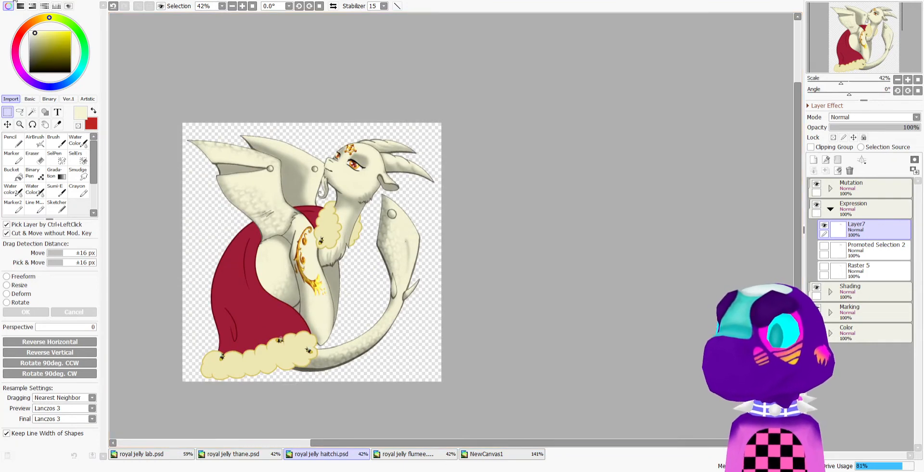
pyautogui.scroll(2, 355, 93)
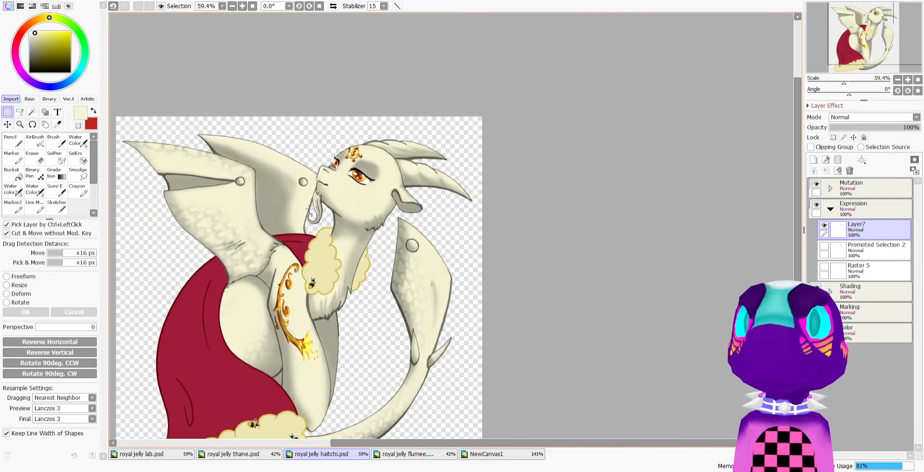
pyautogui.click(223, 455)
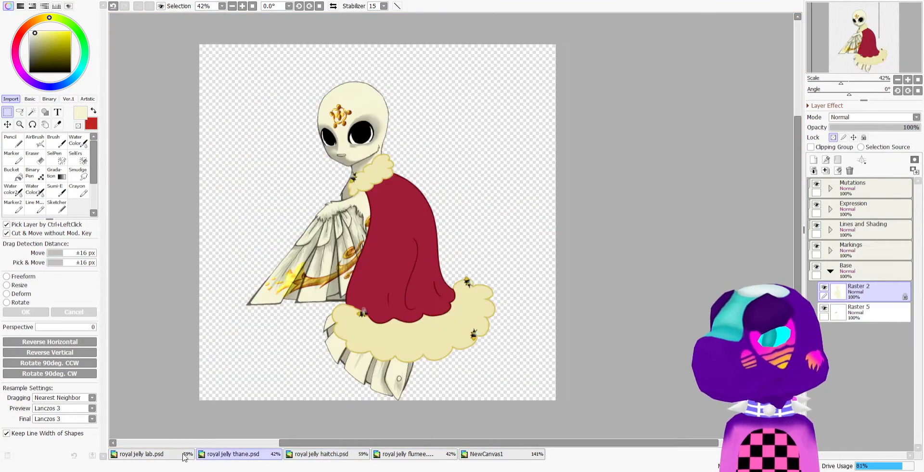
pyautogui.click(174, 455)
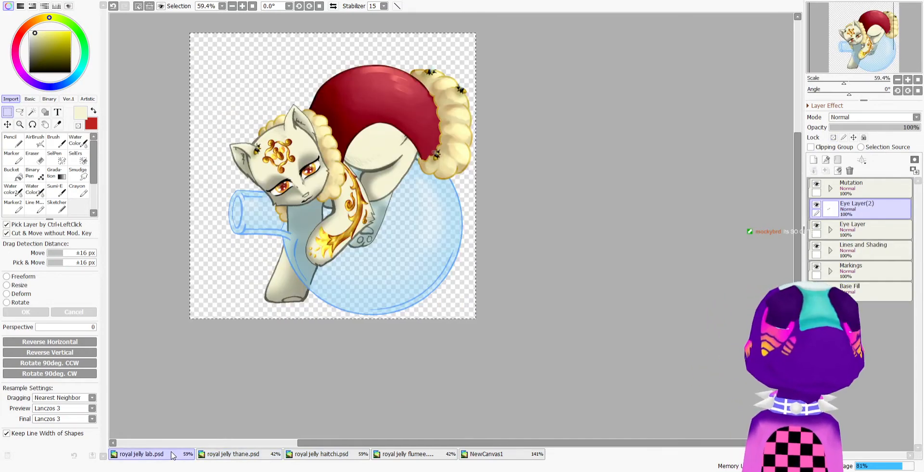
pyautogui.click(343, 457)
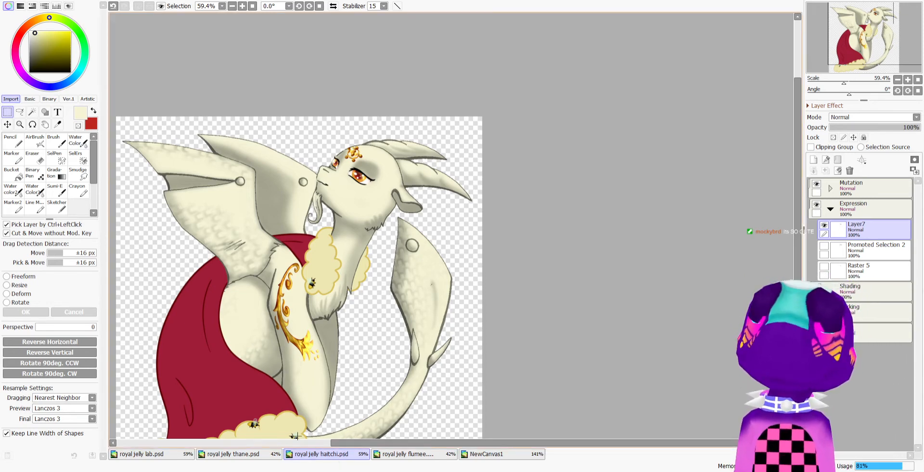
# Switch to the royal jelly thane file, expand the Expression folder and paste the copied eyes above Raster 10
pyautogui.click(259, 455)
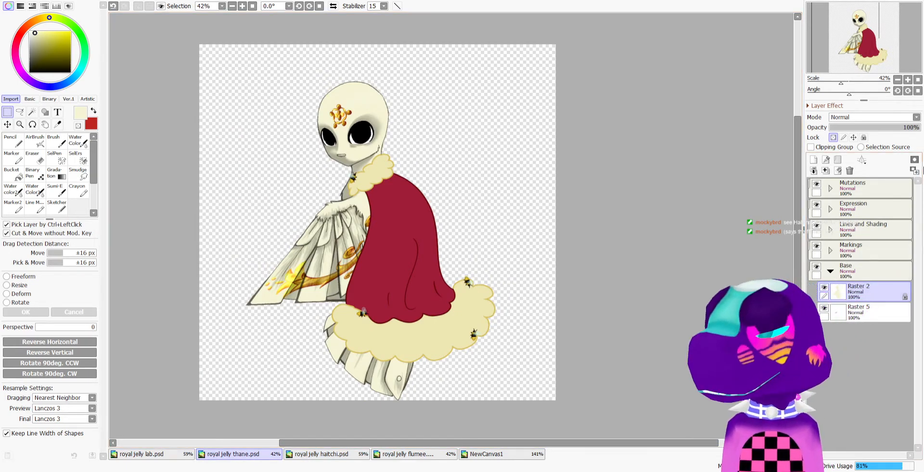
pyautogui.click(827, 209)
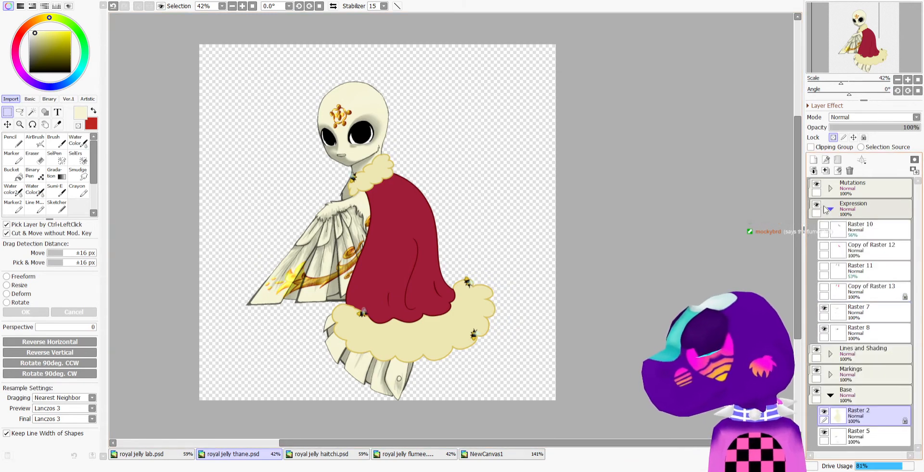
pyautogui.click(862, 229)
pyautogui.scroll(3, 360, 108)
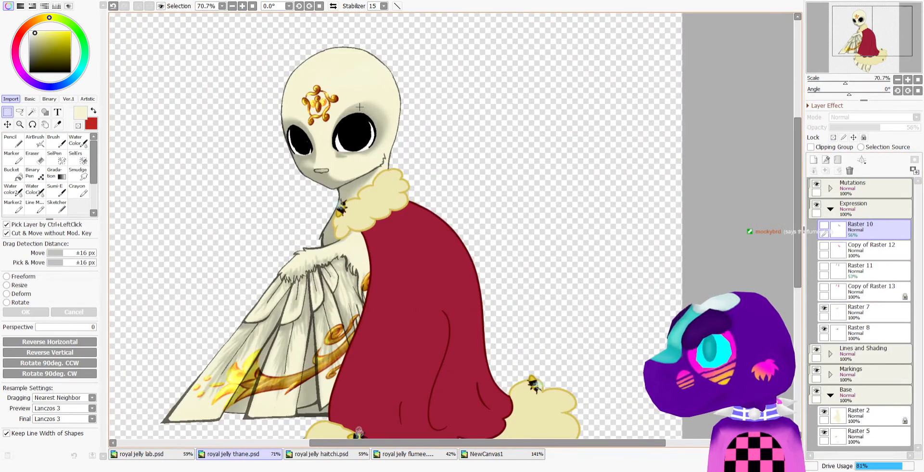
pyautogui.keyDown('ctrl'); pyautogui.click(360, 108); pyautogui.keyUp('ctrl')
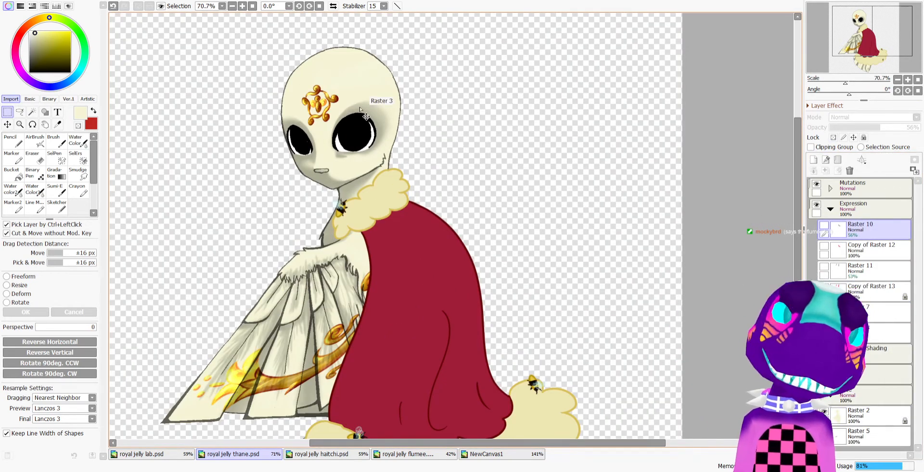
pyautogui.hotkey('ctrl', 'v')
pyautogui.scroll(-3, 359, 109)
pyautogui.scroll(4, 356, 109)
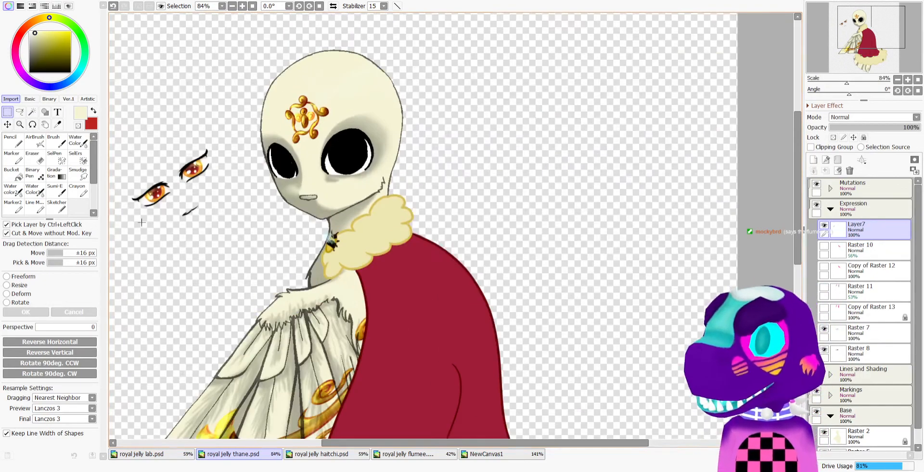
# Rotate the pasted eyes level, enlarge them and place them over the thane's original eyes
pyautogui.click(10, 302)
pyautogui.moveTo(212, 236); pyautogui.dragTo(180, 250)
pyautogui.moveTo(178, 175); pyautogui.dragTo(308, 160)
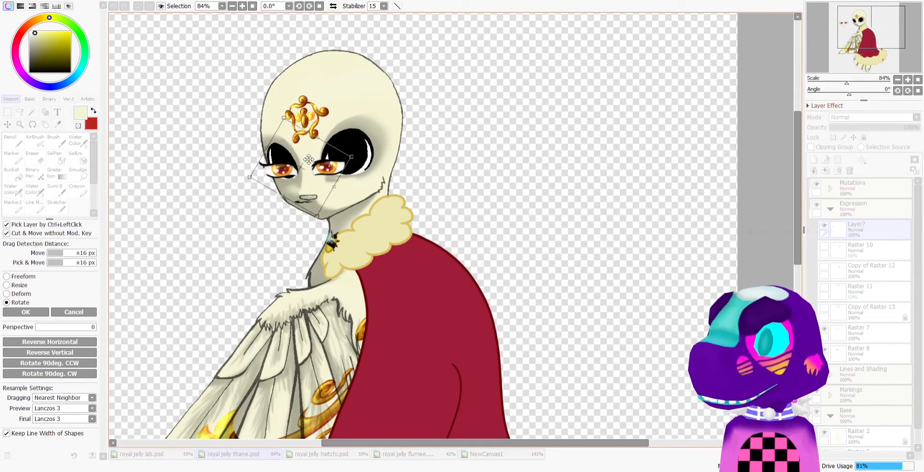
pyautogui.scroll(3, 308, 159)
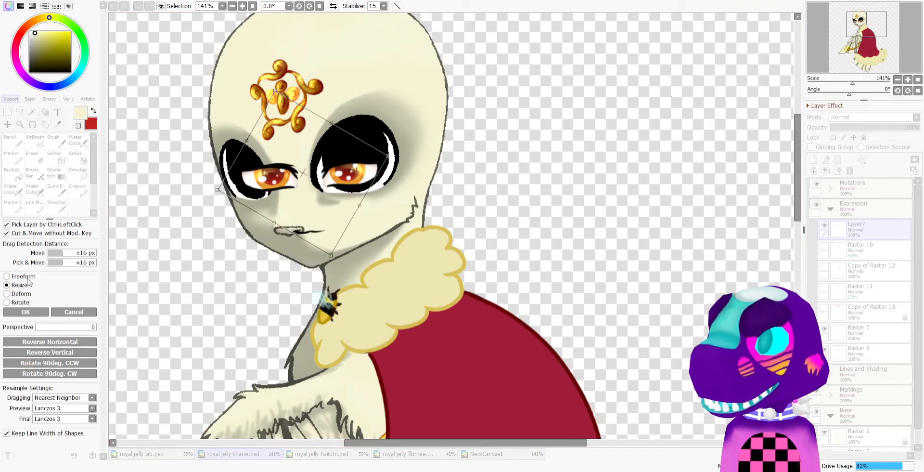
pyautogui.moveTo(381, 157); pyautogui.dragTo(356, 168)
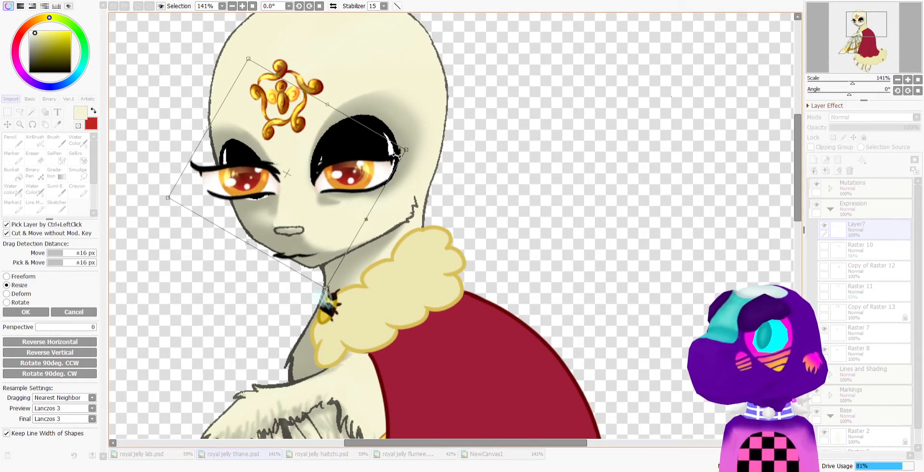
pyautogui.moveTo(408, 153); pyautogui.dragTo(416, 150)
pyautogui.moveTo(358, 162)
pyautogui.mouseDown()
pyautogui.moveTo(350, 158)
pyautogui.moveTo(377, 162)
pyautogui.mouseUp()
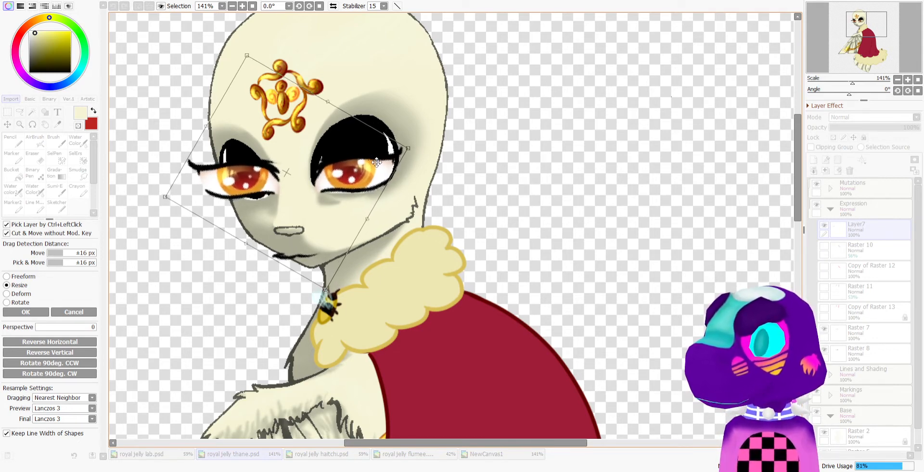
pyautogui.click(24, 312)
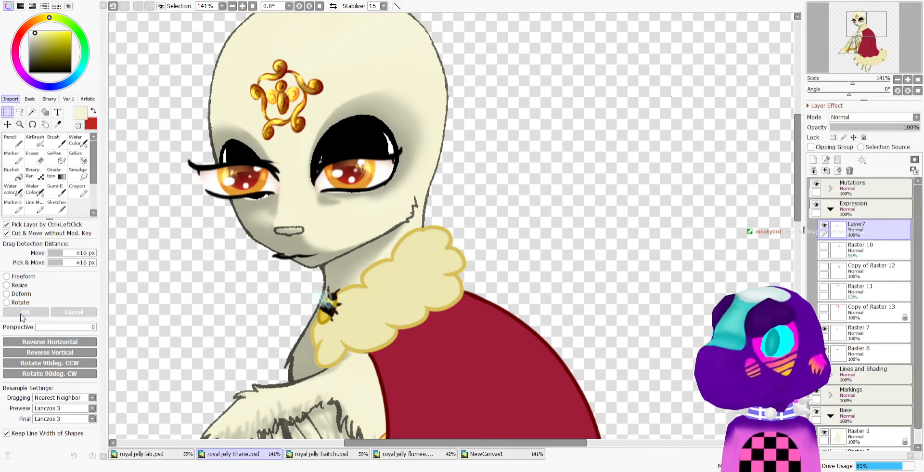
# Flip the thane's pasted mouth horizontally, rotate and deform it smaller, and set it just below the nose inside the muzzle outline
pyautogui.scroll(1, 248, 239)
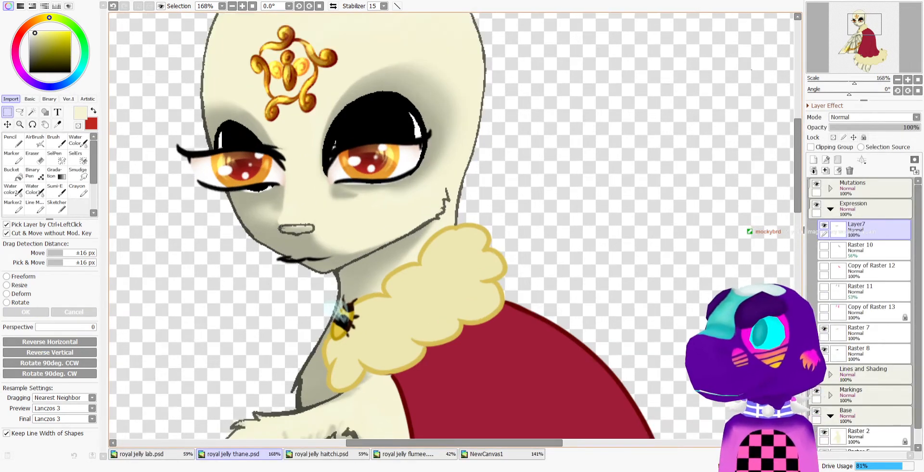
pyautogui.moveTo(256, 226); pyautogui.dragTo(385, 283)
pyautogui.click(59, 341)
pyautogui.click(20, 302)
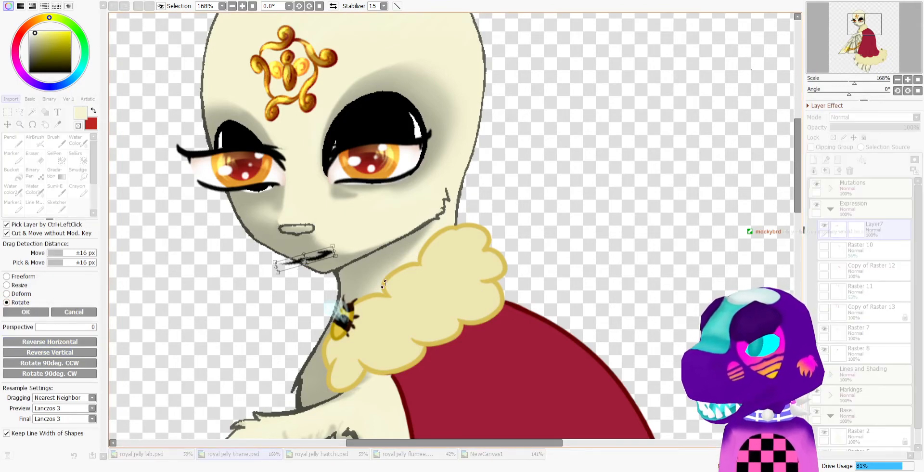
pyautogui.moveTo(313, 256); pyautogui.dragTo(320, 252)
pyautogui.scroll(3, 356, 226)
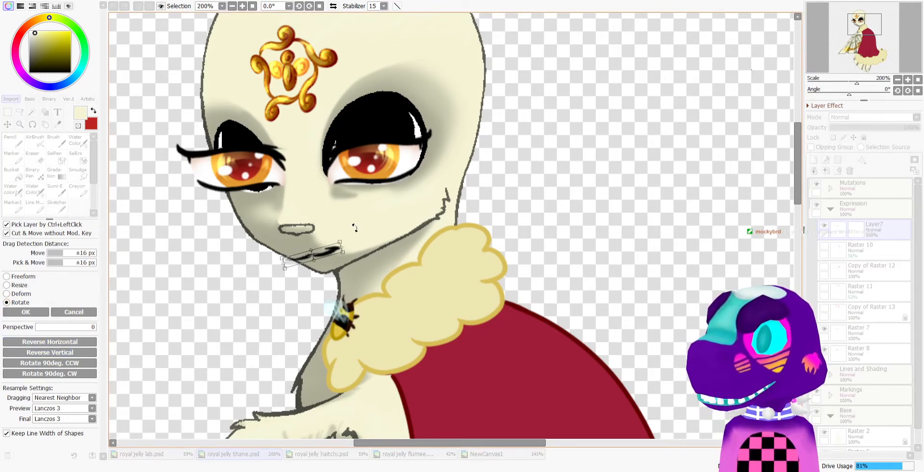
pyautogui.moveTo(179, 301); pyautogui.dragTo(175, 275)
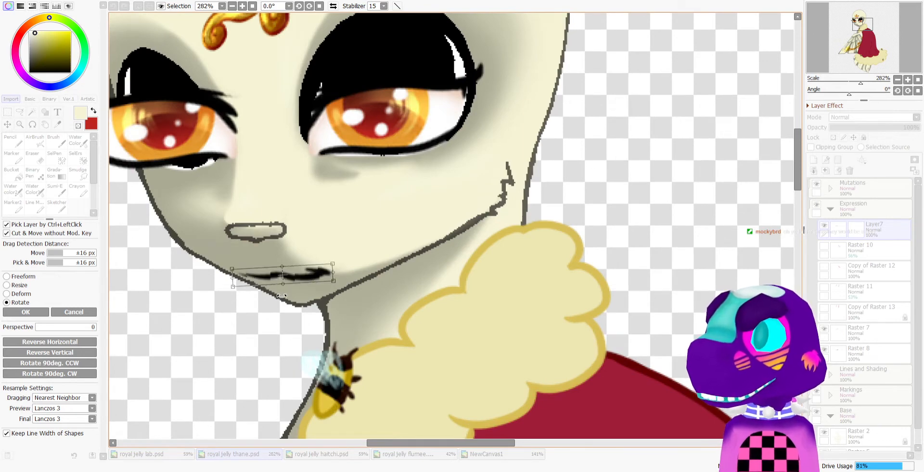
pyautogui.click(21, 294)
pyautogui.moveTo(232, 278); pyautogui.dragTo(308, 253)
pyautogui.moveTo(319, 287); pyautogui.dragTo(319, 281)
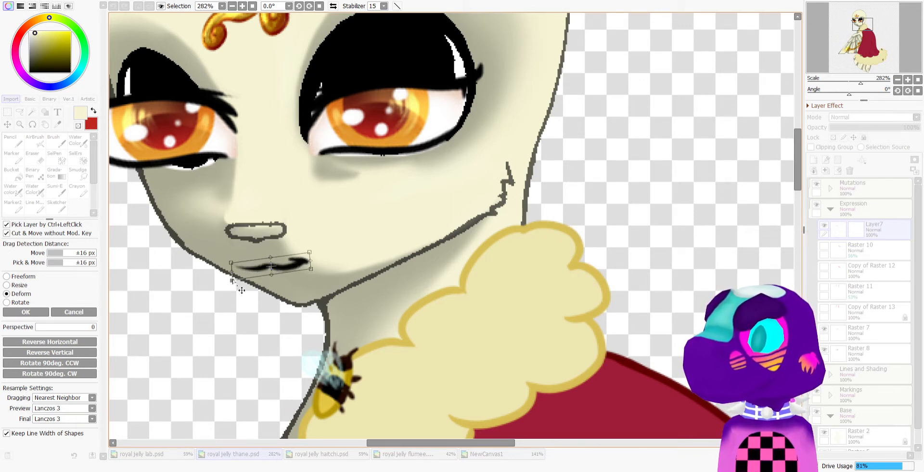
pyautogui.click(21, 314)
# Examine the haitchi's far eye close up and compare its fit with the thane's eyes
pyautogui.scroll(-4, 289, 337)
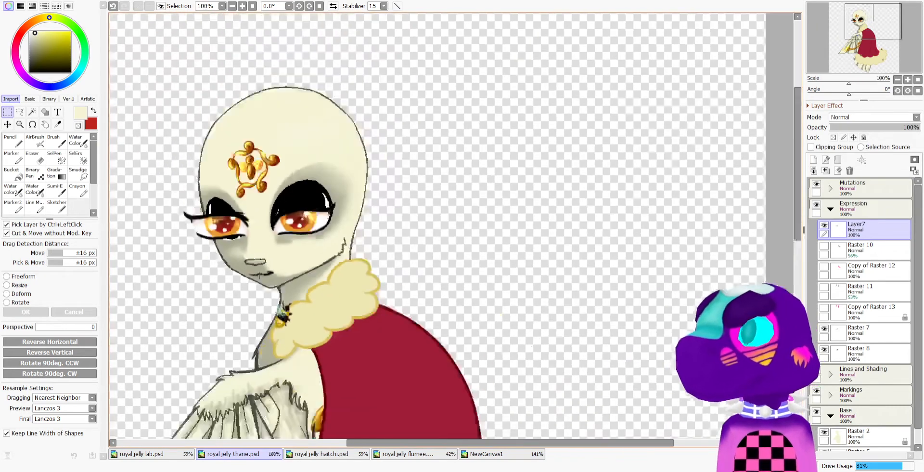
pyautogui.click(322, 454)
pyautogui.scroll(5, 277, 153)
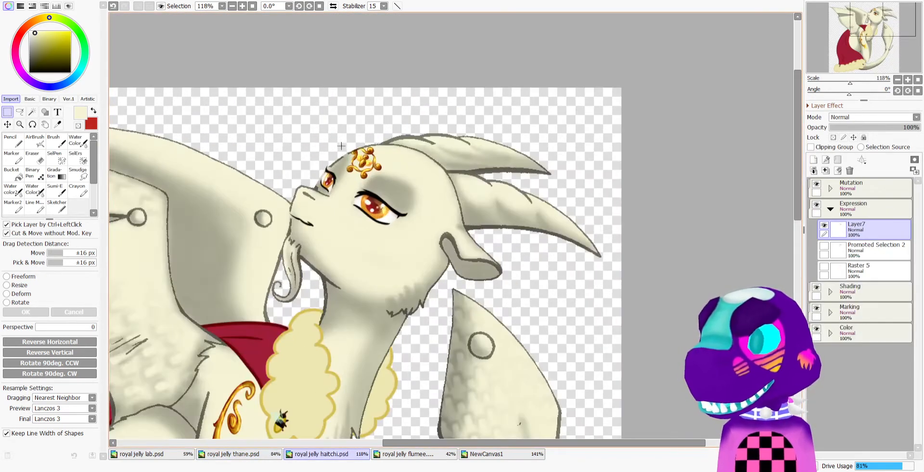
pyautogui.moveTo(342, 240); pyautogui.dragTo(348, 240)
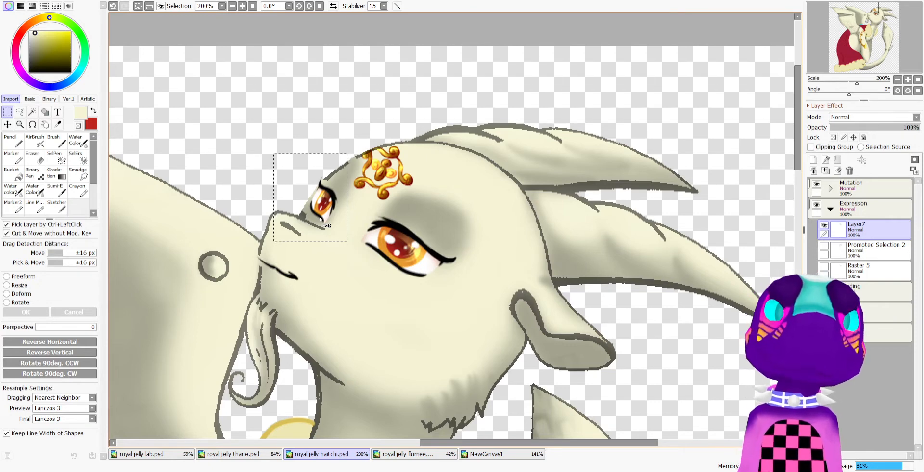
pyautogui.click(324, 150)
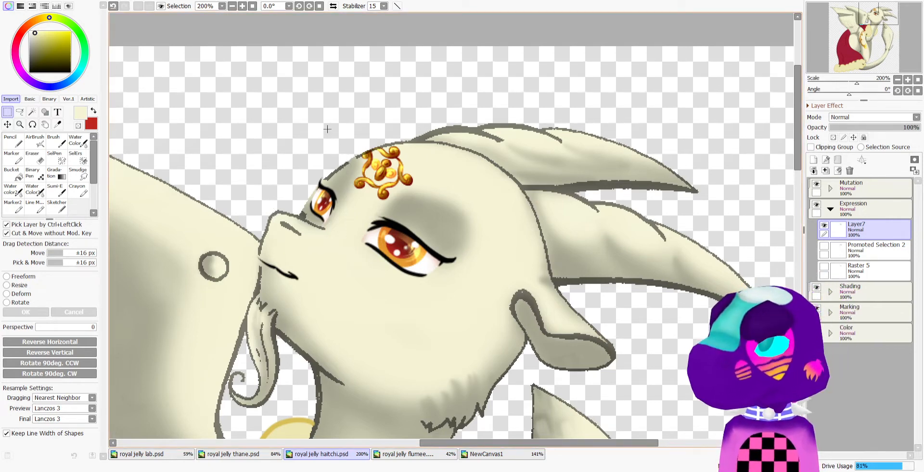
pyautogui.scroll(-4, 324, 151)
pyautogui.click(204, 455)
pyautogui.scroll(-2, 307, 197)
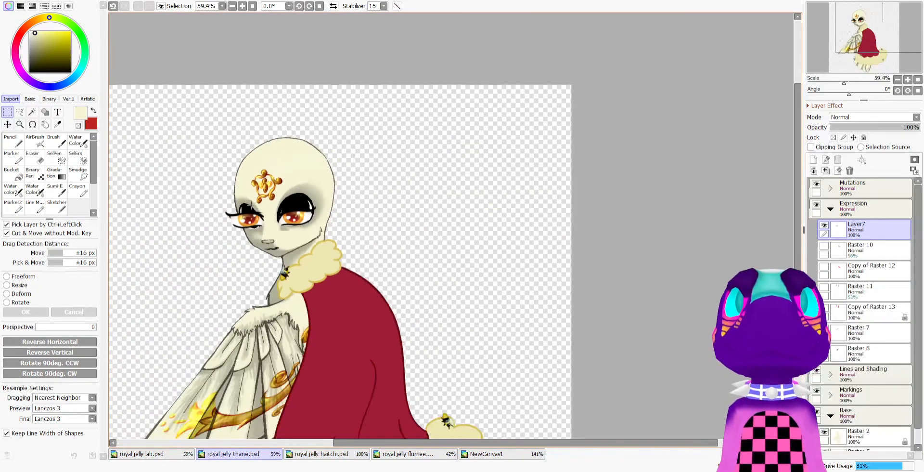
# Try to deform the thane's far eye narrower so it fits inside the edge of the face
pyautogui.scroll(5, 259, 204)
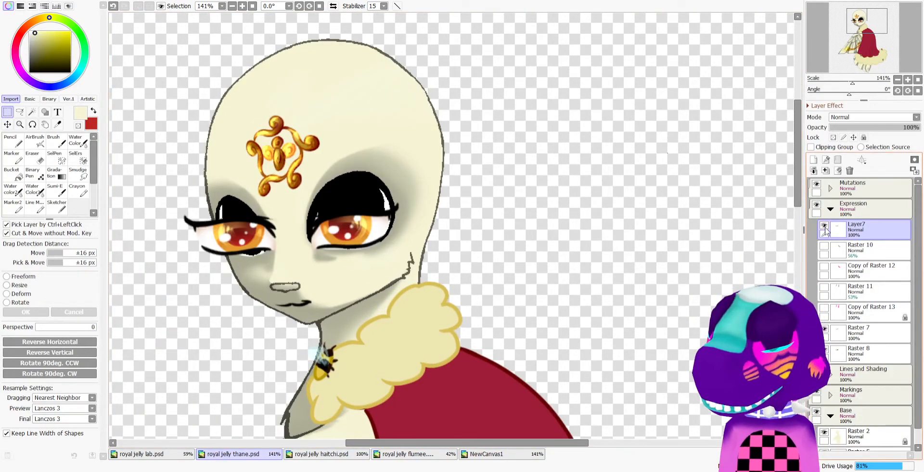
pyautogui.scroll(2, 199, 227)
pyautogui.scroll(1, 199, 227)
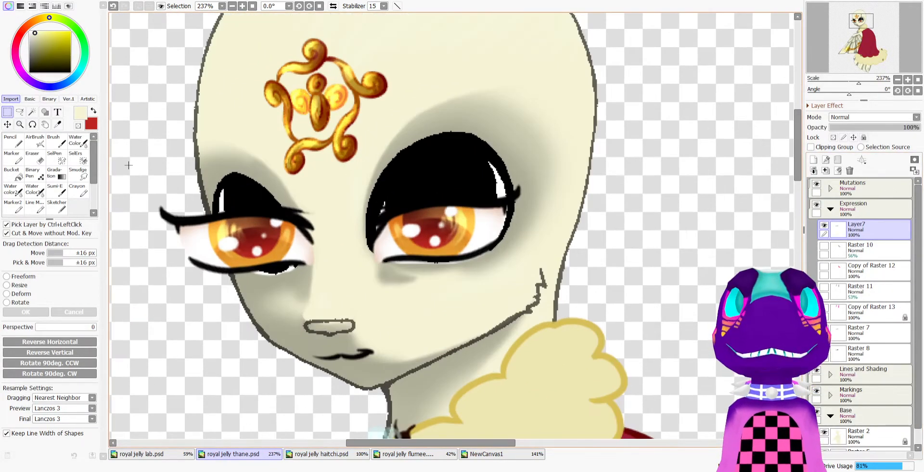
pyautogui.moveTo(129, 165); pyautogui.dragTo(331, 303)
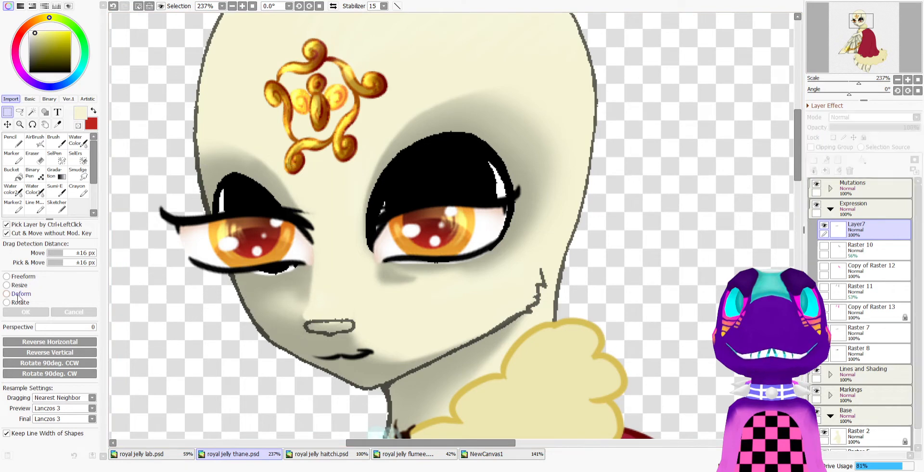
pyautogui.click(17, 295)
pyautogui.moveTo(159, 238); pyautogui.dragTo(261, 238)
pyautogui.scroll(2, 283, 234)
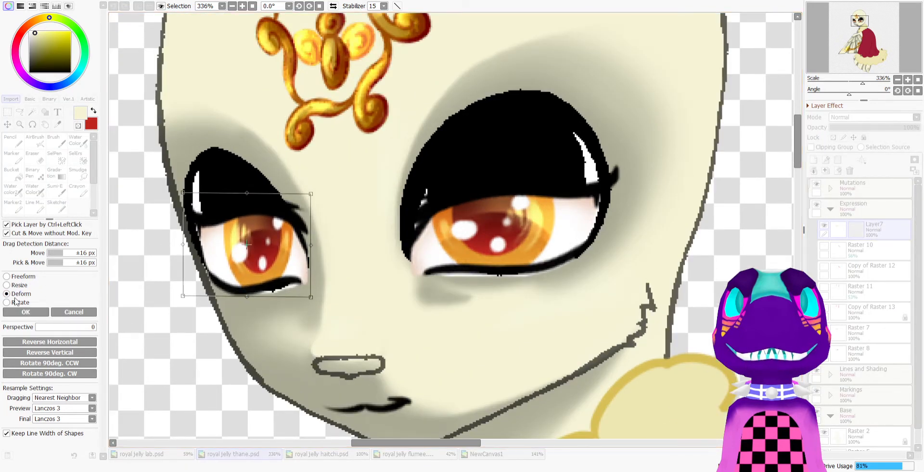
pyautogui.click(24, 312)
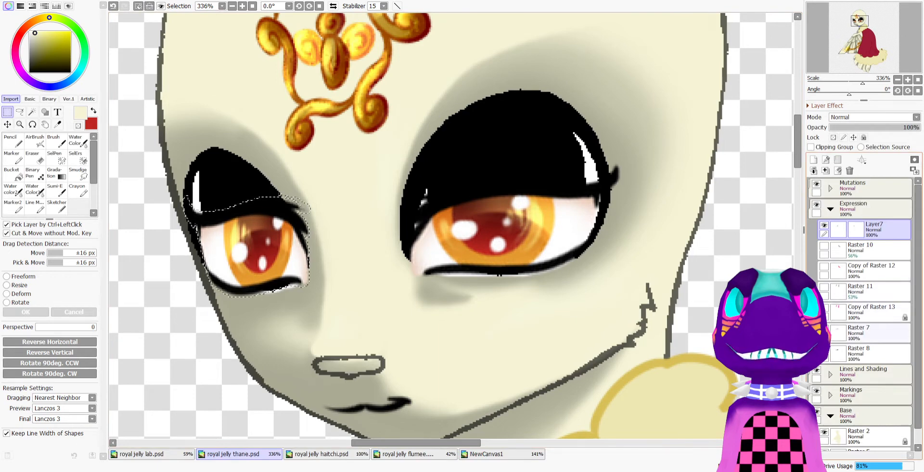
# Hide the thane's original eye layers, Raster 7 and Raster 8, and inspect the new eyes without them
pyautogui.click(824, 329)
pyautogui.click(824, 349)
pyautogui.scroll(-7, 328, 190)
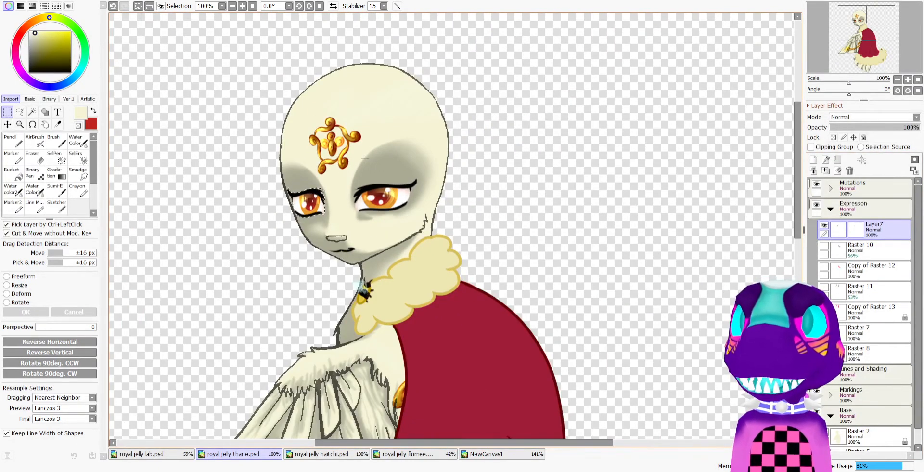
pyautogui.scroll(3, 365, 159)
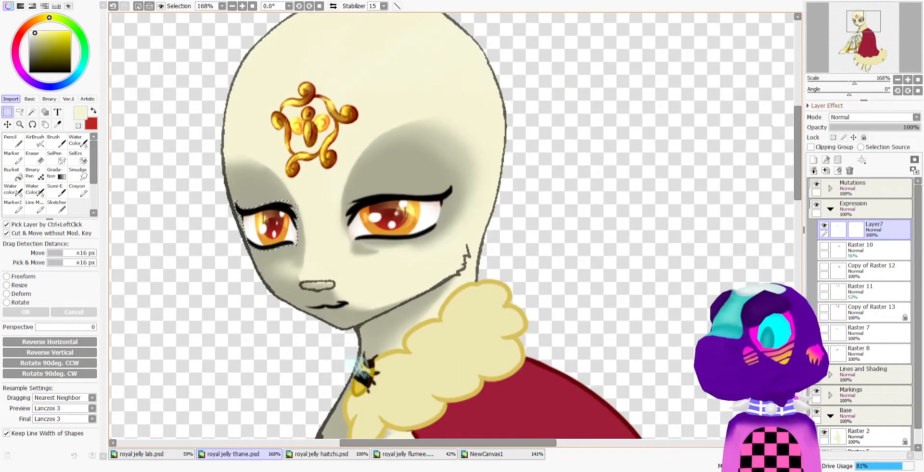
pyautogui.scroll(2, 275, 221)
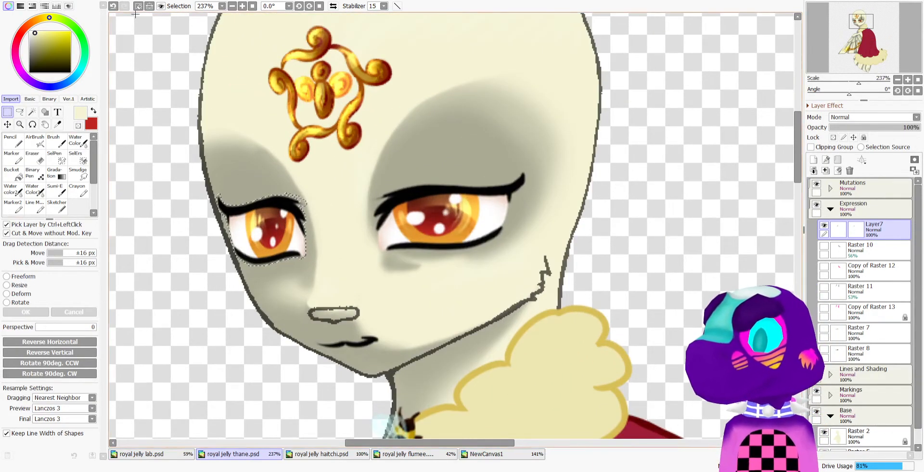
# Undo the far eye's deformation and reshape it again, narrowing and slanting it to follow the thane's face edge
pyautogui.click(112, 9)
pyautogui.click(19, 295)
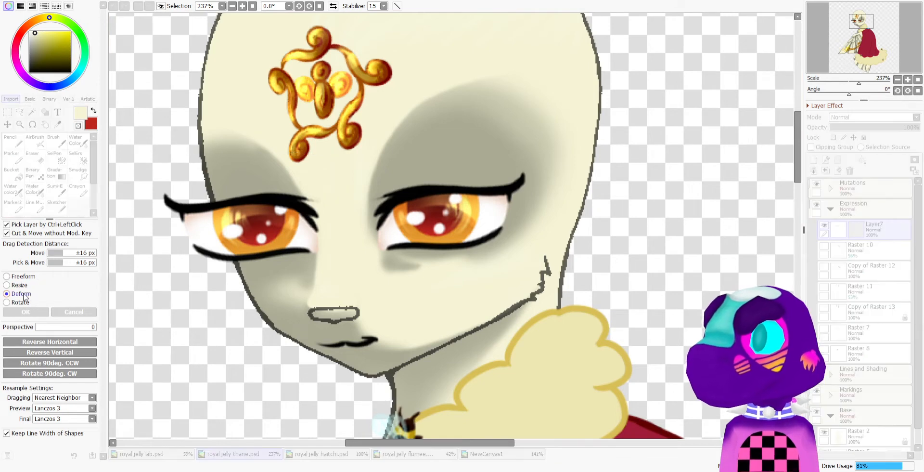
pyautogui.scroll(1, 203, 236)
pyautogui.moveTo(155, 230); pyautogui.dragTo(219, 229)
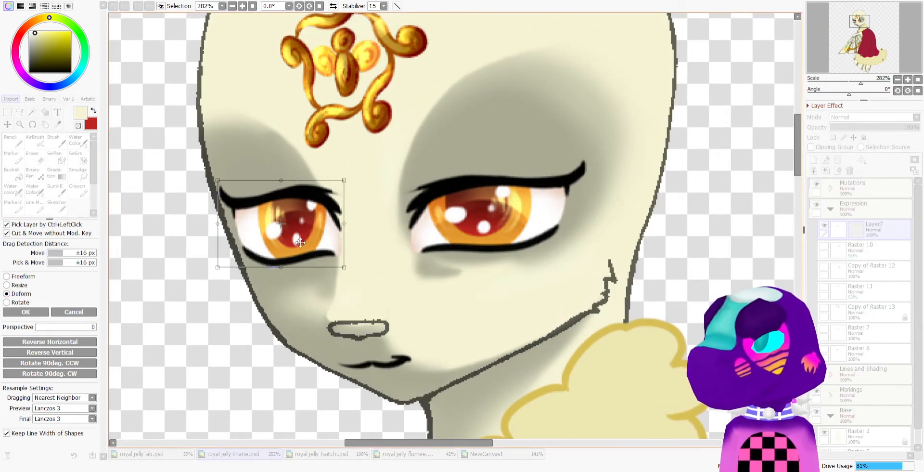
pyautogui.moveTo(345, 268); pyautogui.dragTo(335, 270)
pyautogui.moveTo(345, 181); pyautogui.dragTo(334, 197)
pyautogui.moveTo(218, 180); pyautogui.dragTo(207, 189)
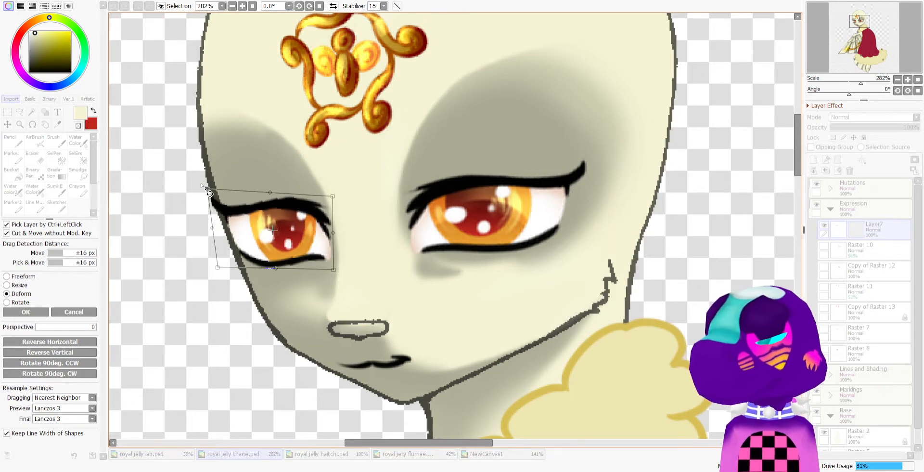
pyautogui.moveTo(334, 270); pyautogui.dragTo(340, 269)
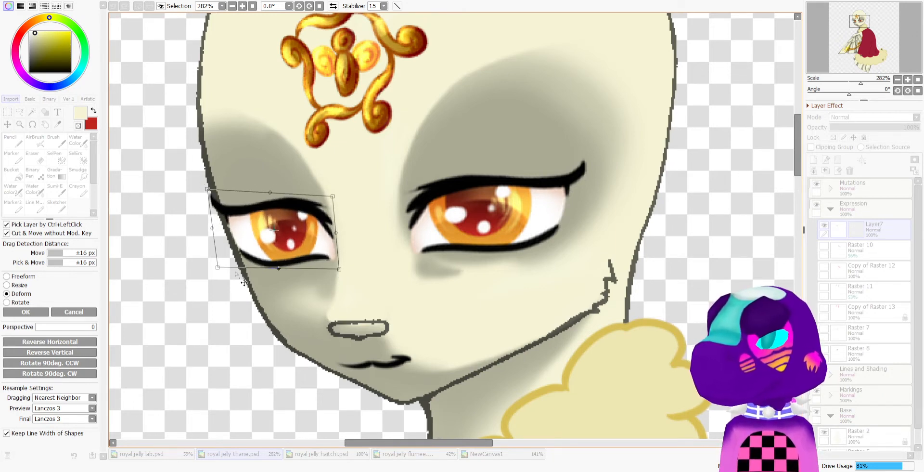
pyautogui.moveTo(219, 268); pyautogui.dragTo(222, 268)
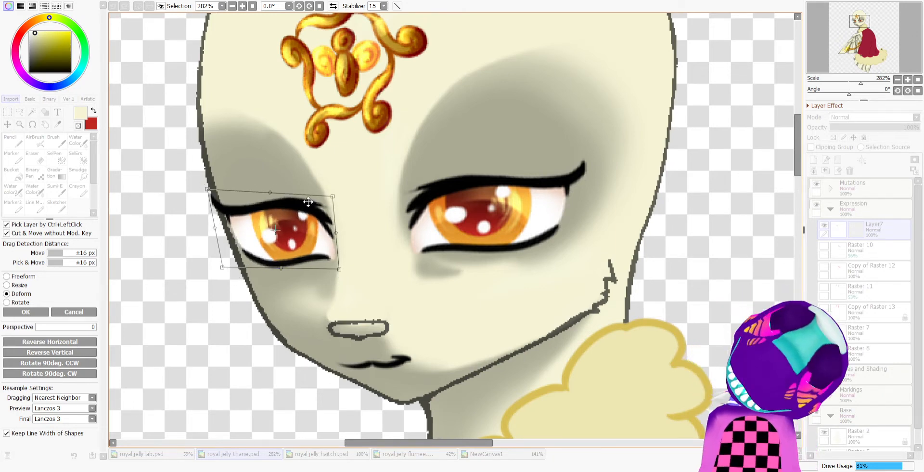
pyautogui.moveTo(333, 197); pyautogui.dragTo(332, 193)
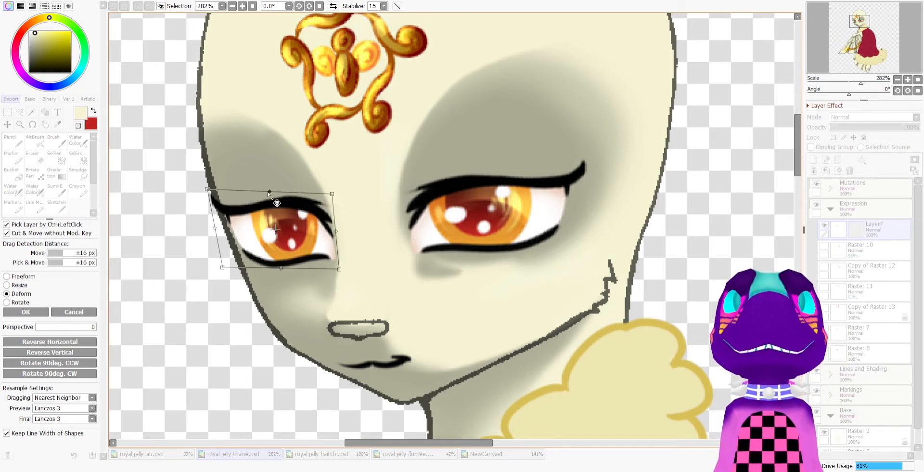
pyautogui.scroll(-2, 216, 231)
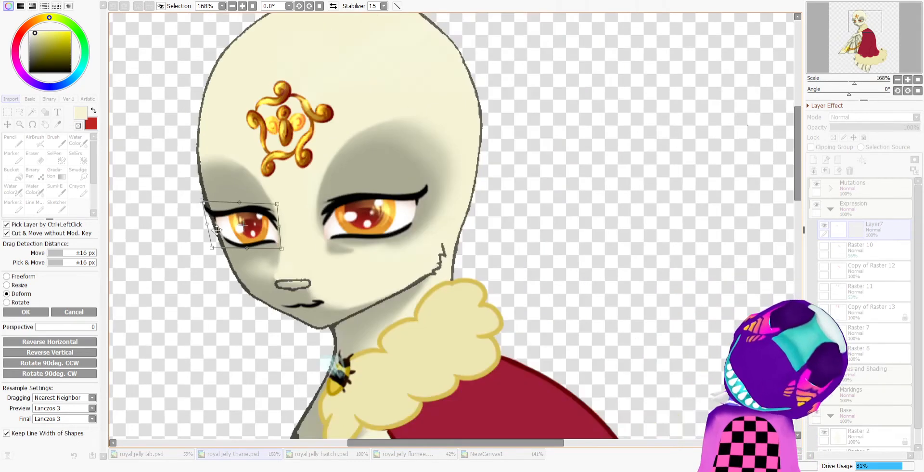
pyautogui.click(26, 312)
pyautogui.scroll(-5, 266, 156)
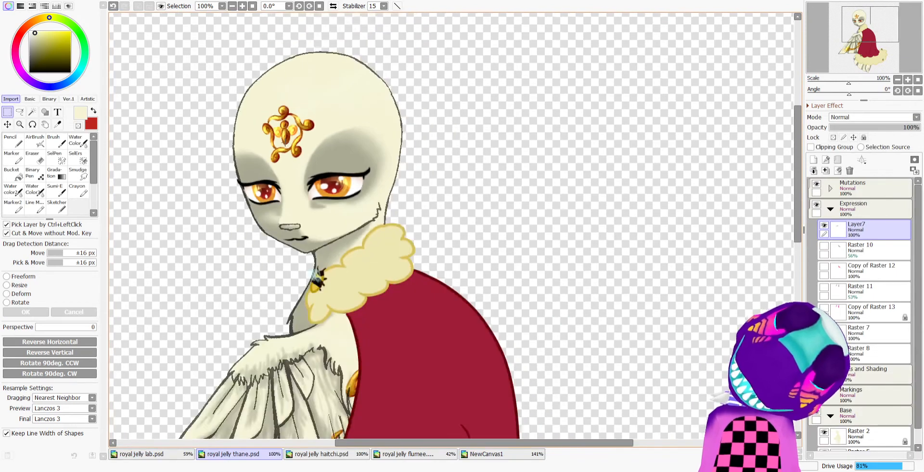
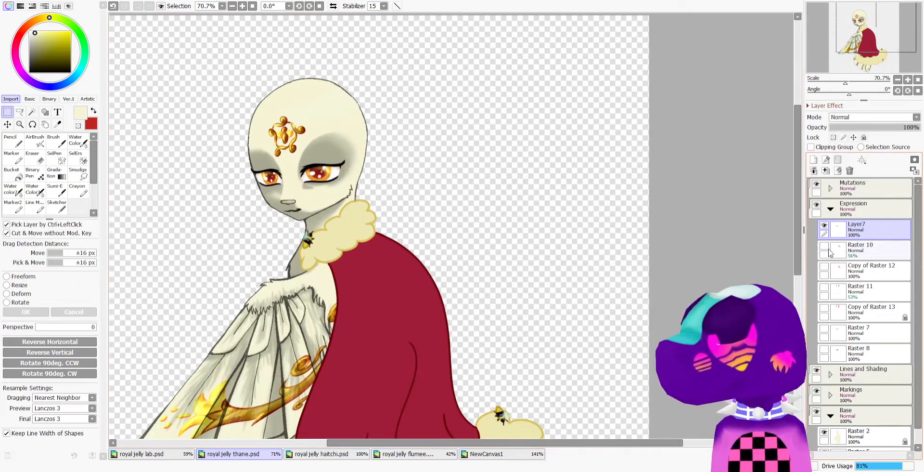
# Show the thane's ear layers, Raster 10 and Copy of Raster 12, and make Copy of Raster 12 the active layer
pyautogui.click(825, 246)
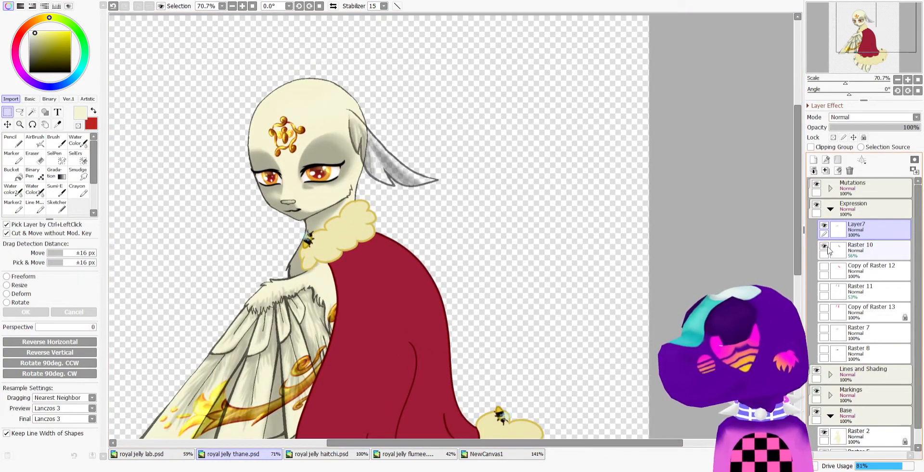
pyautogui.click(825, 267)
pyautogui.scroll(-1, 385, 161)
pyautogui.scroll(2, 385, 161)
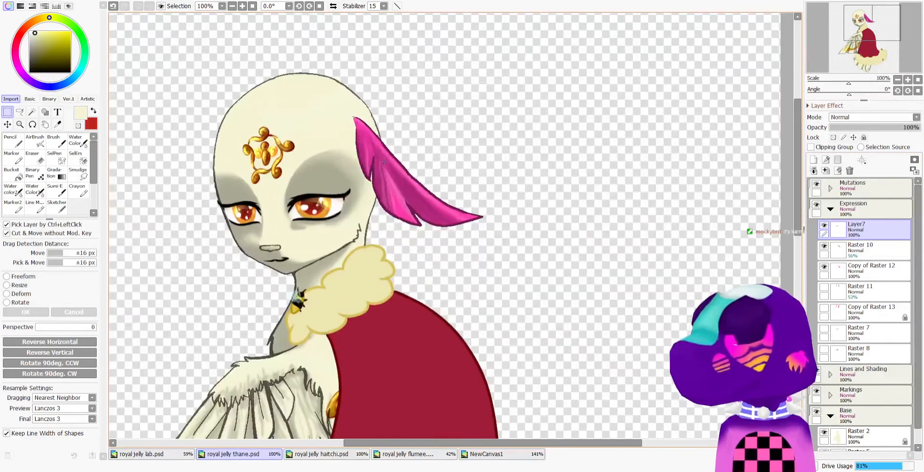
pyautogui.click(839, 269)
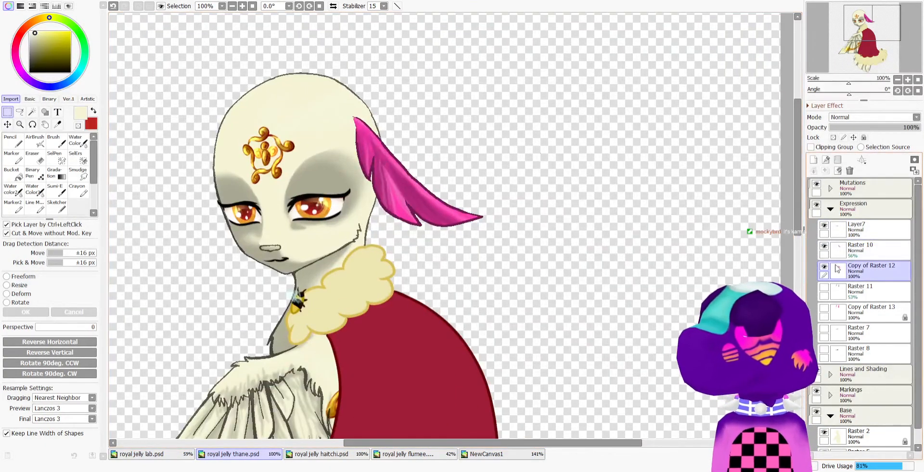
# Lock the transparency of the thane's Copy of Raster 12 ear layer and sample orange from the eye's iris
pyautogui.click(833, 138)
pyautogui.click(88, 120)
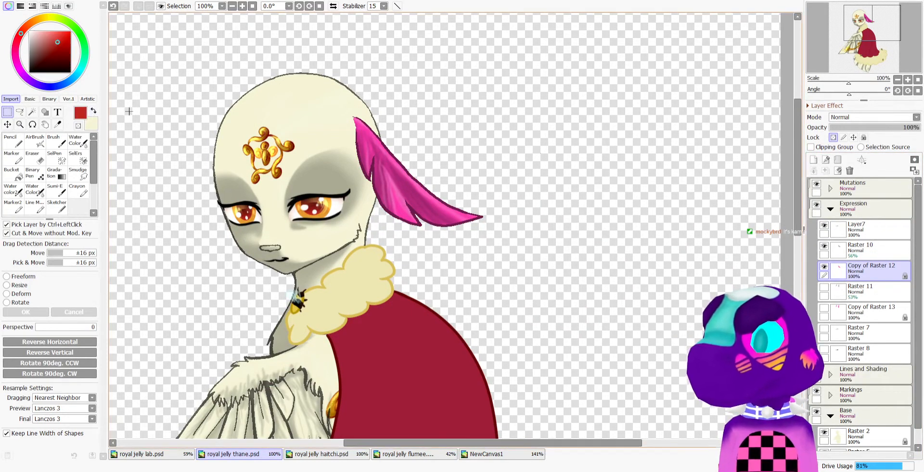
pyautogui.scroll(1, 337, 197)
pyautogui.click(58, 125)
pyautogui.scroll(2, 280, 213)
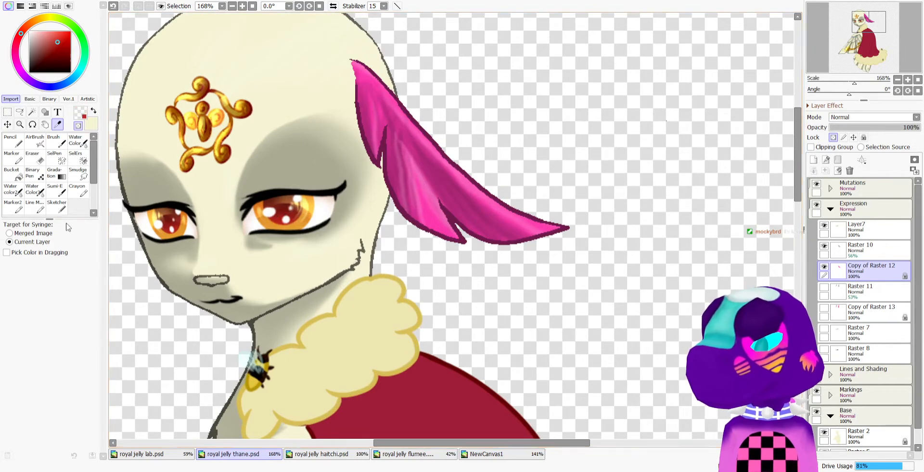
pyautogui.click(271, 219)
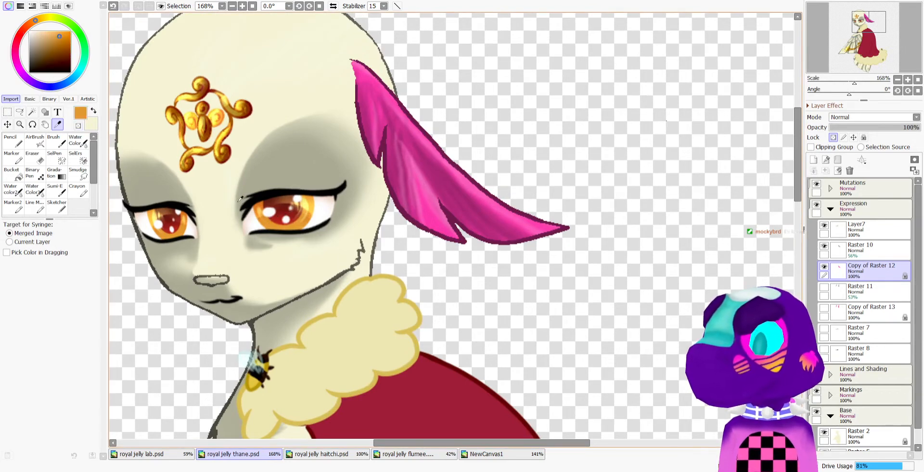
# Recolour the ear on Copy of Raster 12 with a straight gradient from cream at its base to orange at its tip
pyautogui.click(93, 111)
pyautogui.click(56, 172)
pyautogui.scroll(-1, 151, 244)
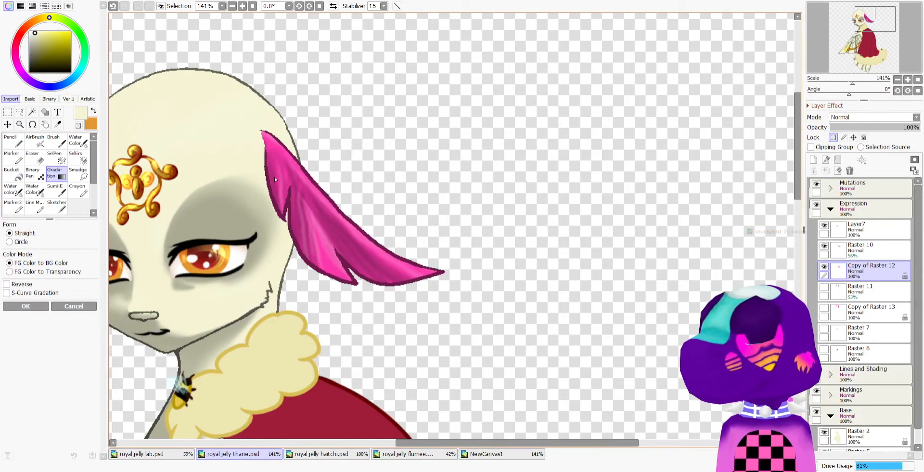
pyautogui.moveTo(266, 150); pyautogui.dragTo(430, 270)
pyautogui.click(24, 306)
# Lock the transparency of Raster 10 and apply the same straight cream-to-orange gradient along the ear
pyautogui.scroll(-1, 415, 185)
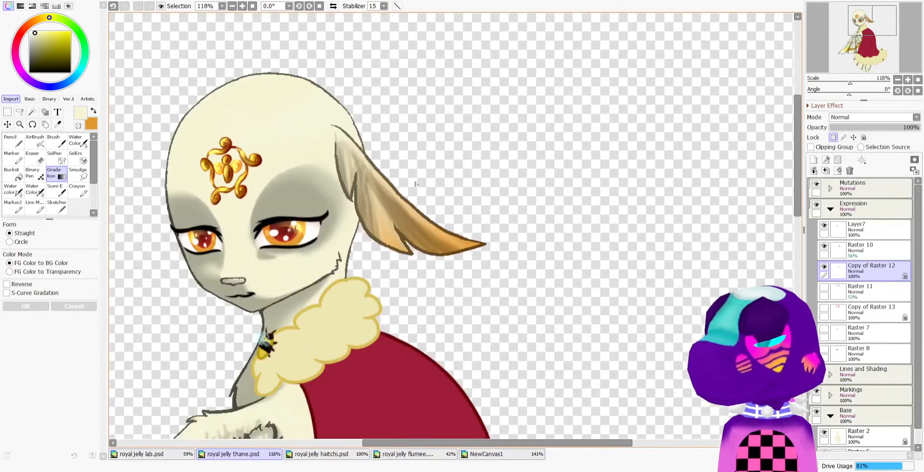
pyautogui.click(864, 249)
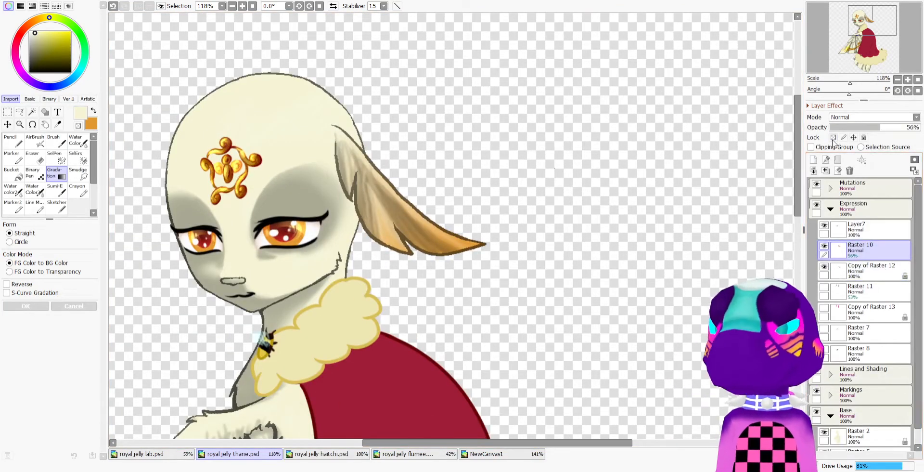
pyautogui.moveTo(335, 140); pyautogui.dragTo(462, 240)
pyautogui.click(31, 305)
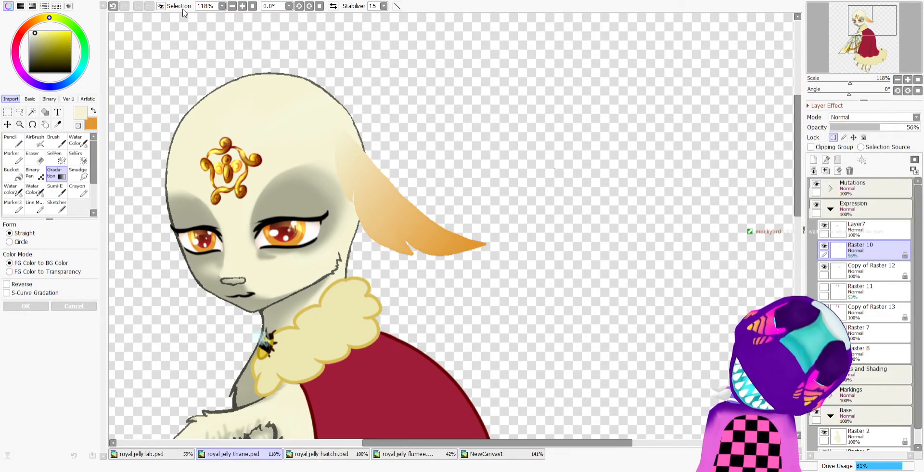
# Darken the gradient on Raster 10 with a colour adjustment filter to bring back the ear's feather detail
pyautogui.click(247, 15)
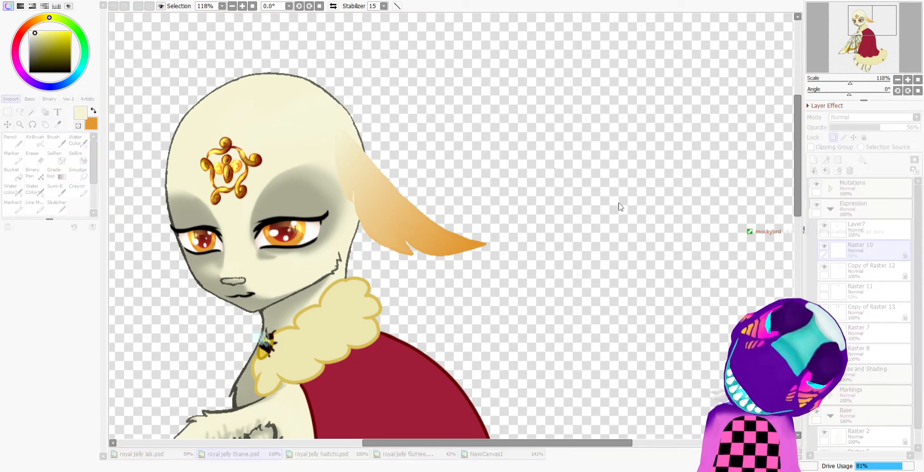
pyautogui.moveTo(619, 204); pyautogui.dragTo(594, 205)
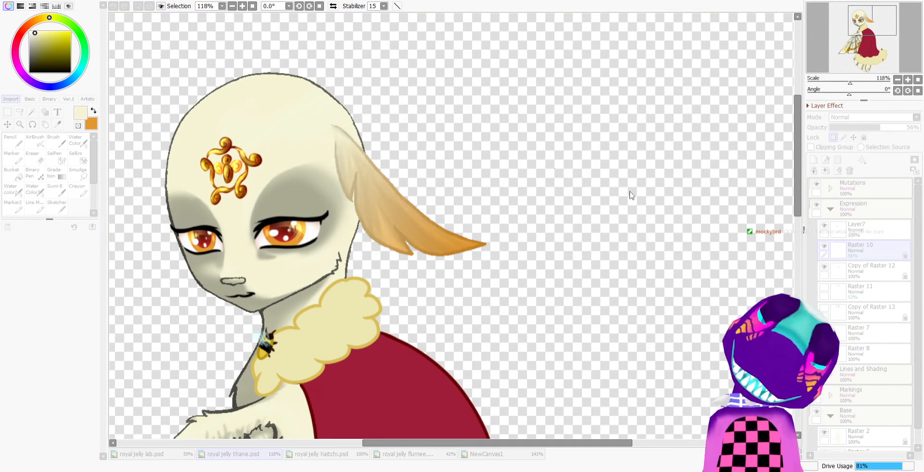
pyautogui.click(659, 238)
pyautogui.scroll(-1, 664, 246)
pyautogui.scroll(1, 698, 309)
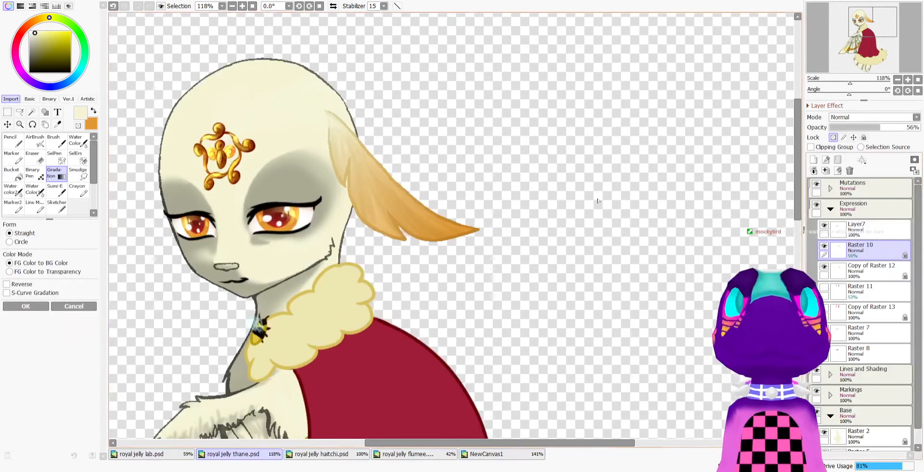
# Create a layer folder inside Expression, move Raster 10 and Copy of Raster 12 into it, and collapse it
pyautogui.click(841, 160)
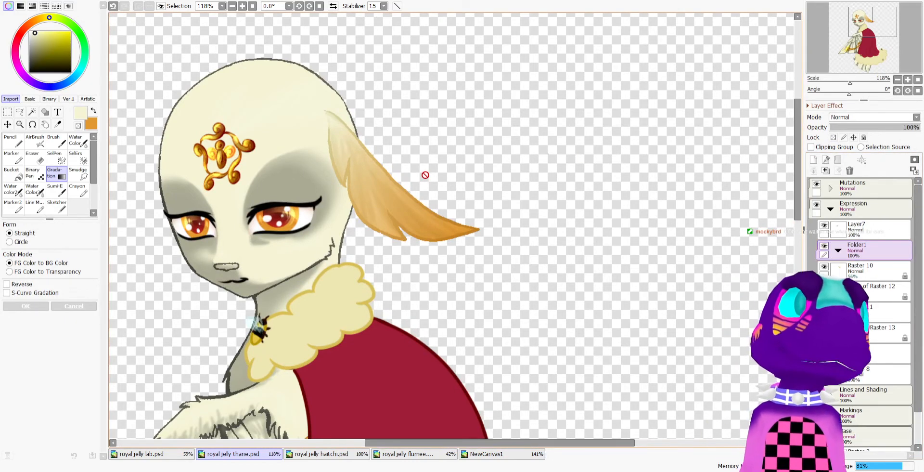
pyautogui.scroll(-2, 402, 174)
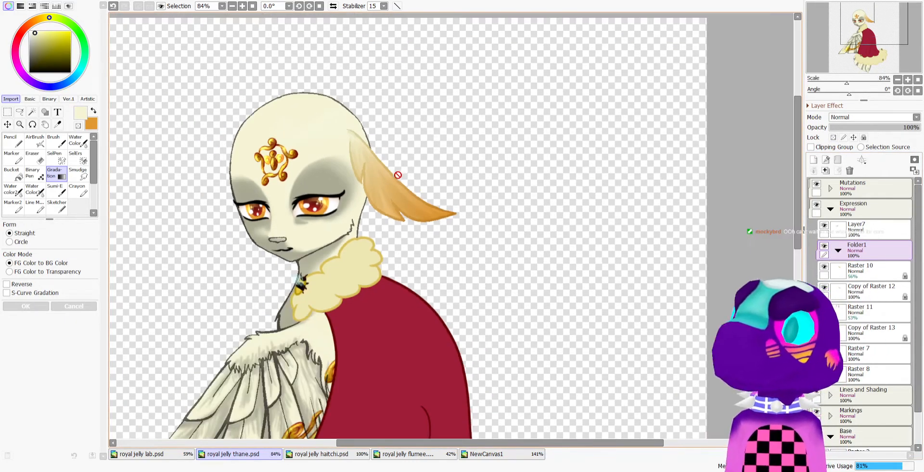
pyautogui.click(860, 271)
pyautogui.keyDown('ctrl'); pyautogui.click(860, 291); pyautogui.keyUp('ctrl')
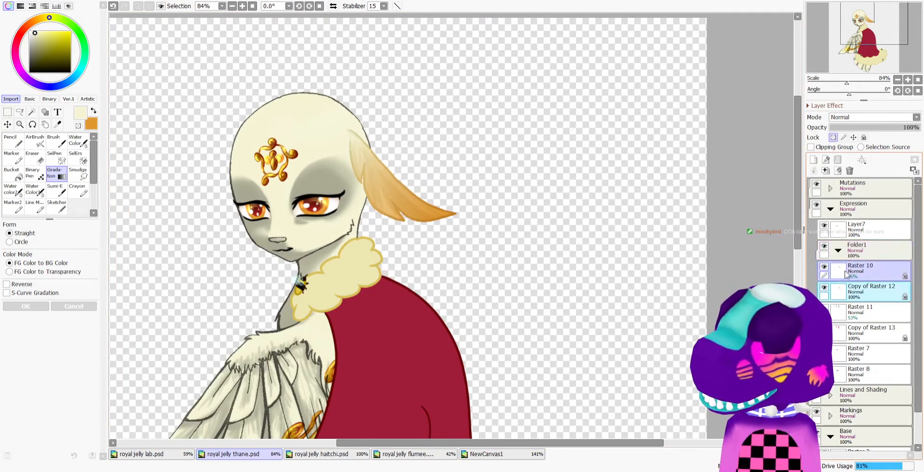
pyautogui.moveTo(848, 270); pyautogui.dragTo(846, 264)
pyautogui.click(839, 251)
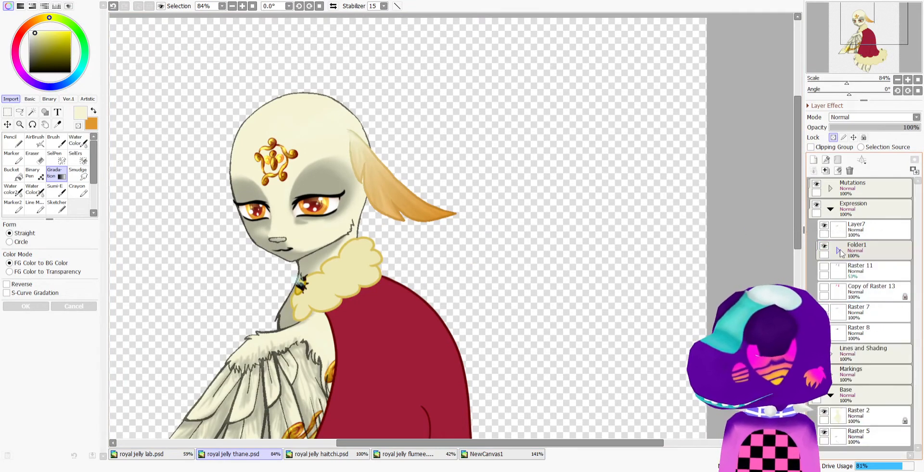
# Add a new layer above the ear folder and clip it to that folder
pyautogui.click(869, 248)
pyautogui.click(814, 159)
pyautogui.click(817, 148)
# Paint pale yellow stripes across the thane's ear with the Marker at size 21, refining them with transparent colour
pyautogui.moveTo(364, 166); pyautogui.dragTo(345, 154)
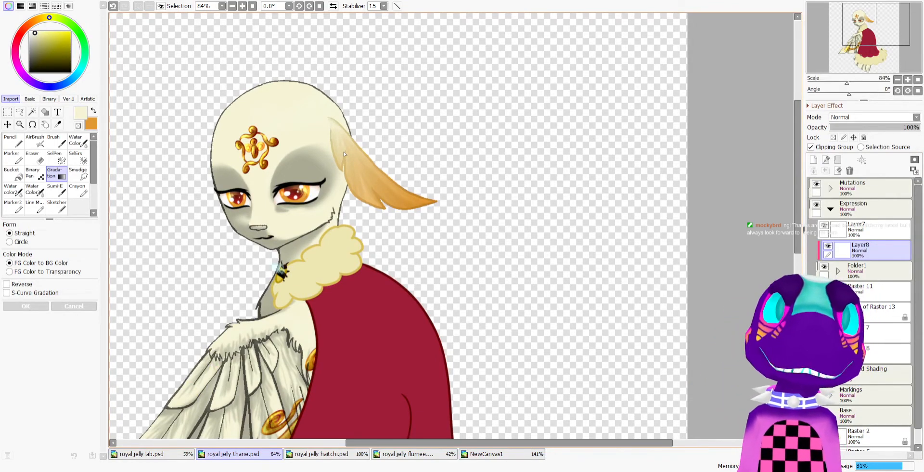
pyautogui.scroll(-2, 344, 151)
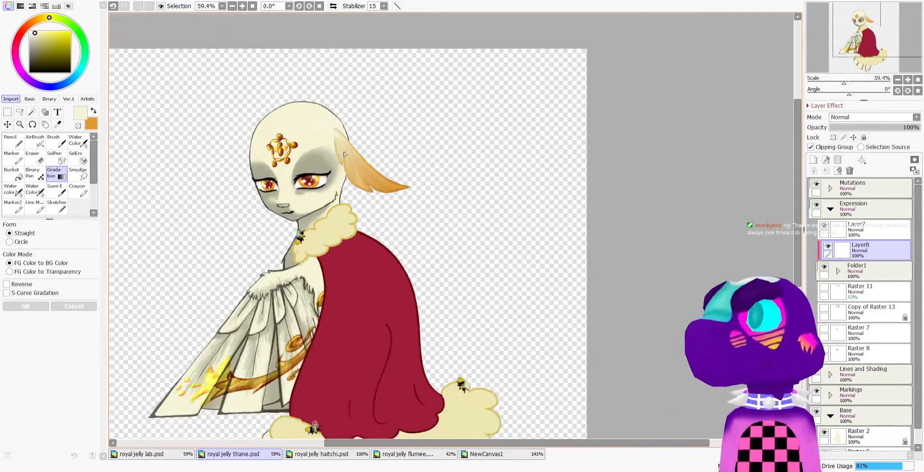
pyautogui.scroll(2, 352, 140)
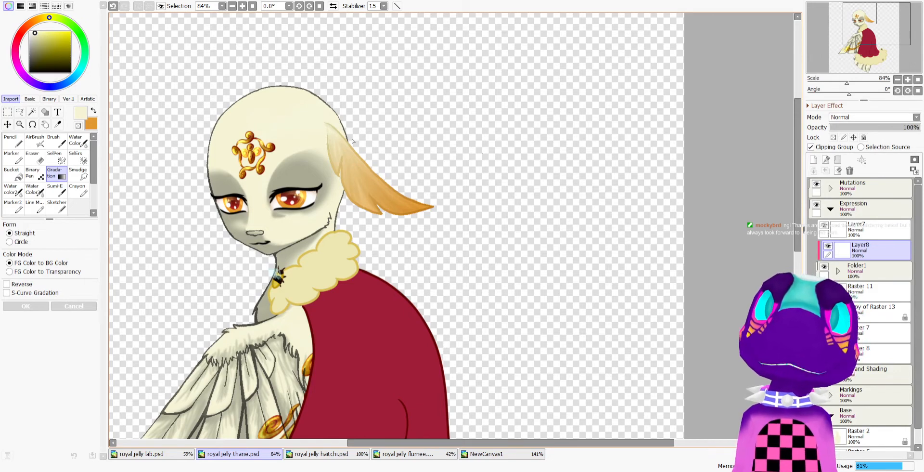
pyautogui.scroll(-2, 353, 141)
pyautogui.scroll(2, 357, 136)
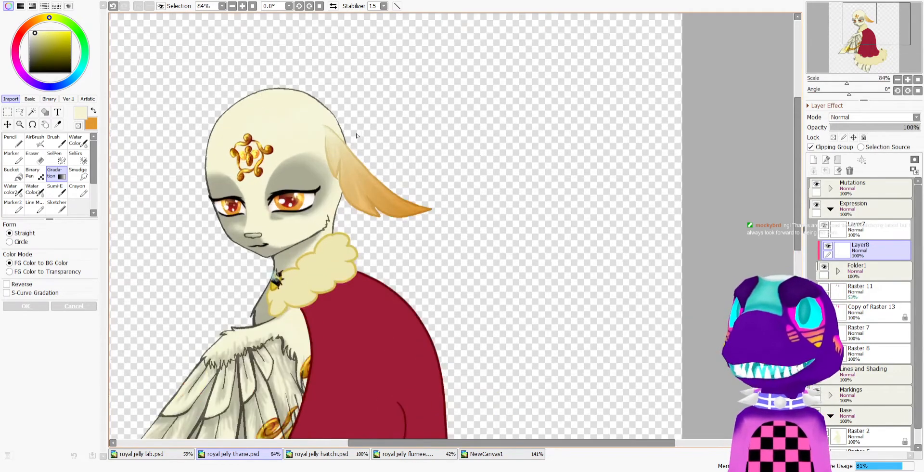
pyautogui.scroll(3, 358, 136)
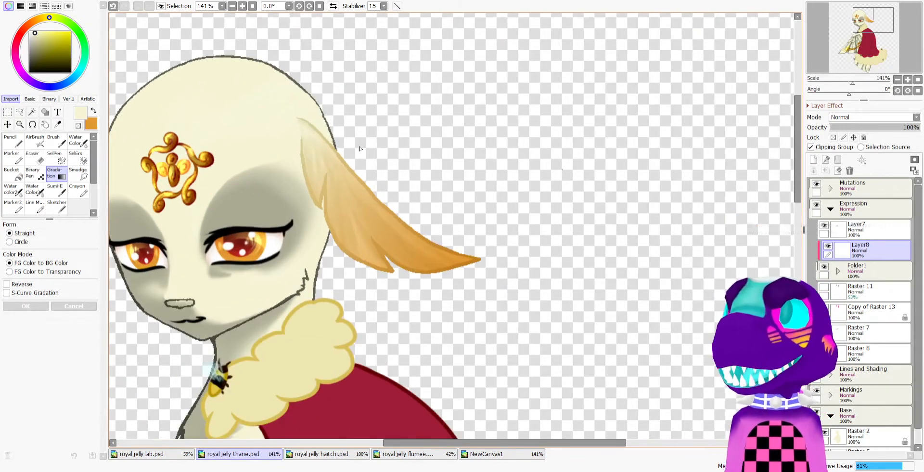
pyautogui.click(11, 156)
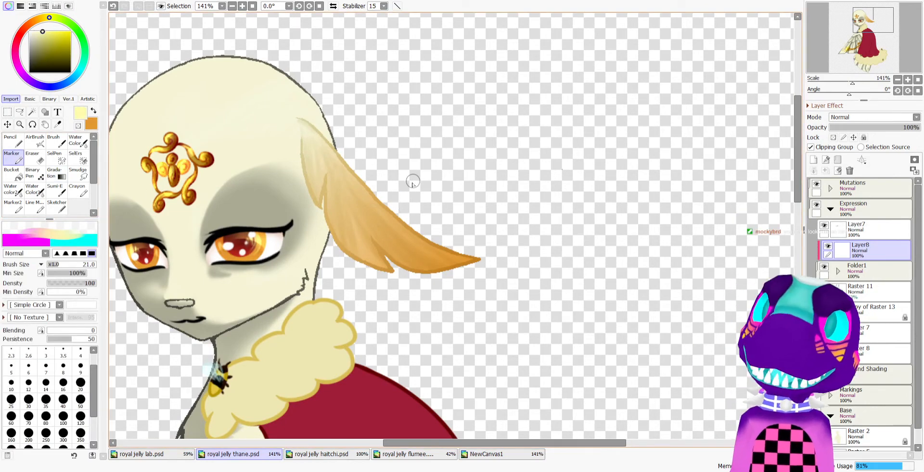
pyautogui.moveTo(410, 176)
pyautogui.mouseDown()
pyautogui.moveTo(306, 255)
pyautogui.moveTo(332, 230)
pyautogui.mouseUp()
pyautogui.moveTo(391, 200); pyautogui.dragTo(332, 234)
pyautogui.moveTo(391, 259)
pyautogui.mouseDown()
pyautogui.moveTo(469, 235)
pyautogui.moveTo(453, 252)
pyautogui.moveTo(375, 270)
pyautogui.moveTo(424, 256)
pyautogui.mouseUp()
pyautogui.press('-')
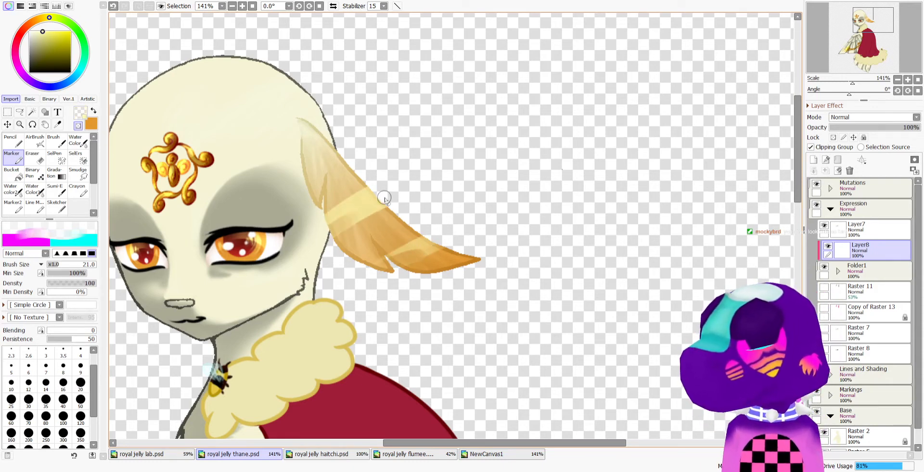
pyautogui.press('-')
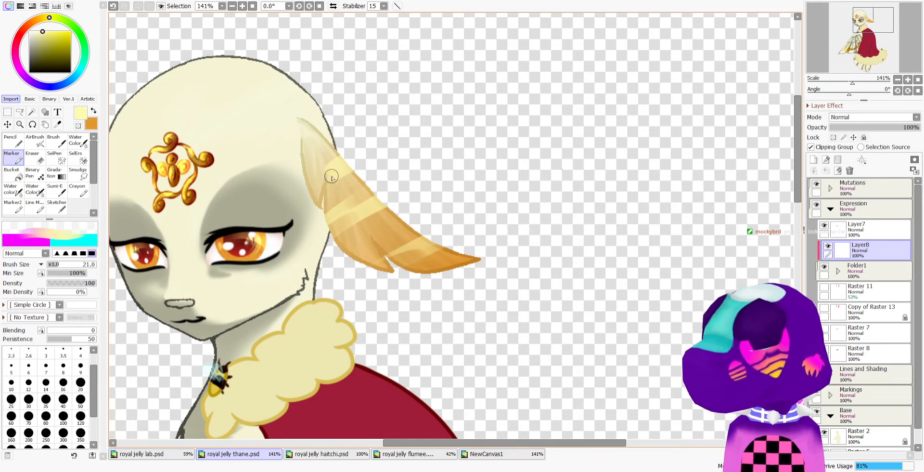
pyautogui.press('-')
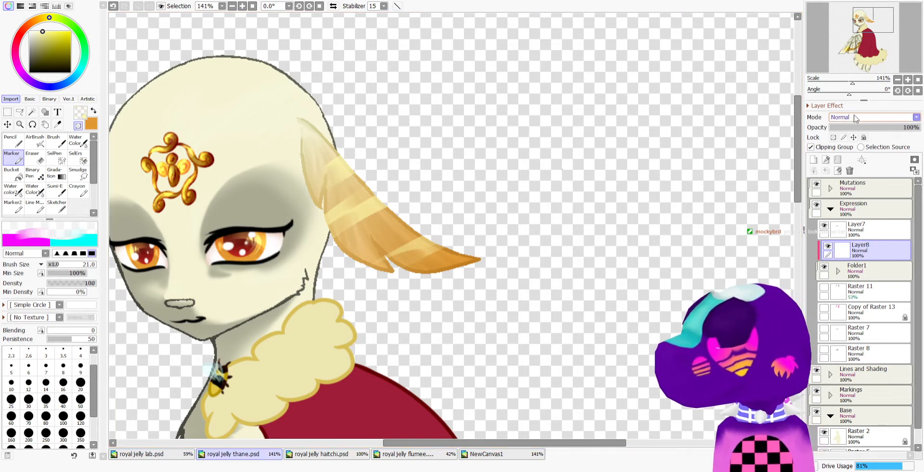
# Set the ear stripe layer to Shine mode at 39% opacity
pyautogui.click(846, 181)
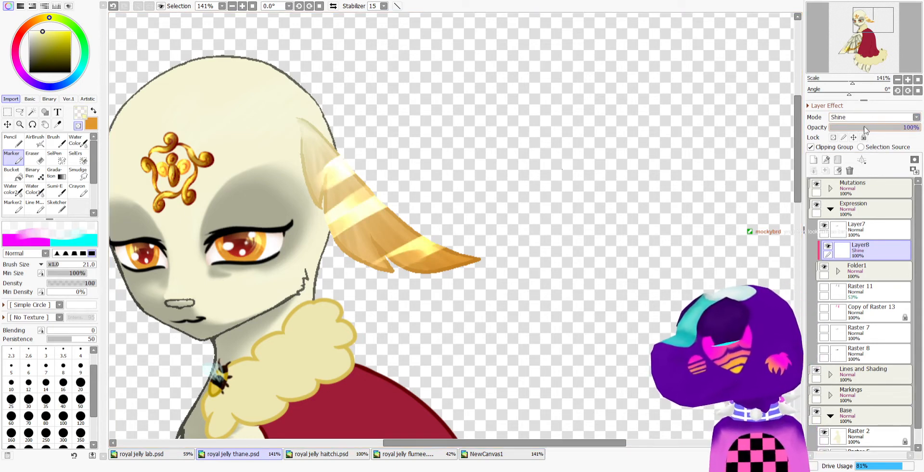
pyautogui.click(866, 129)
pyautogui.click(35, 139)
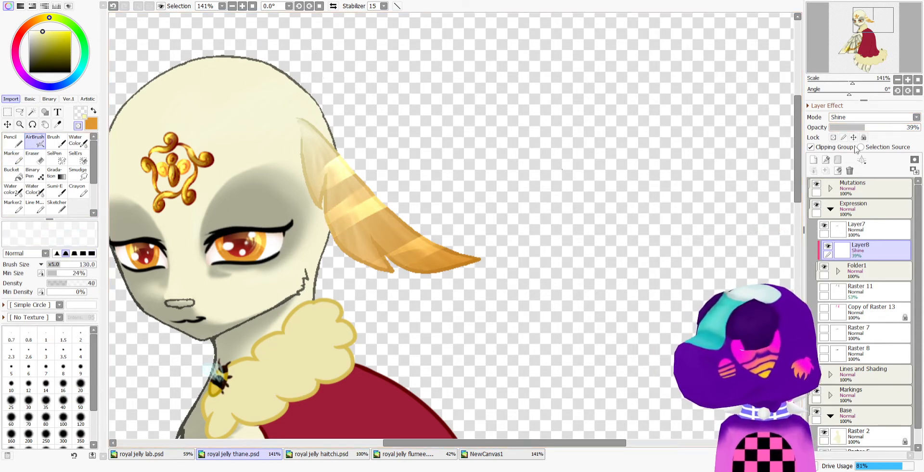
# Add another clipped layer and paint reddish shading along the ear's lower edge with the watercolour brush at size 37
pyautogui.click(814, 159)
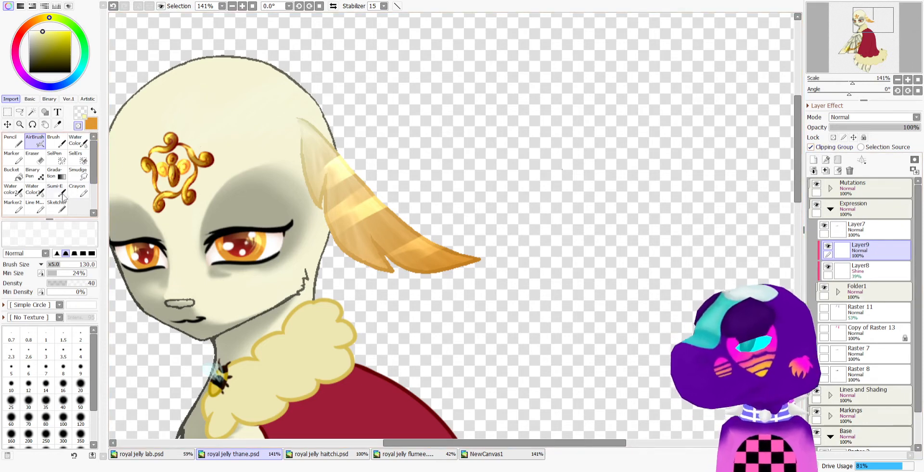
pyautogui.click(34, 191)
pyautogui.click(35, 27)
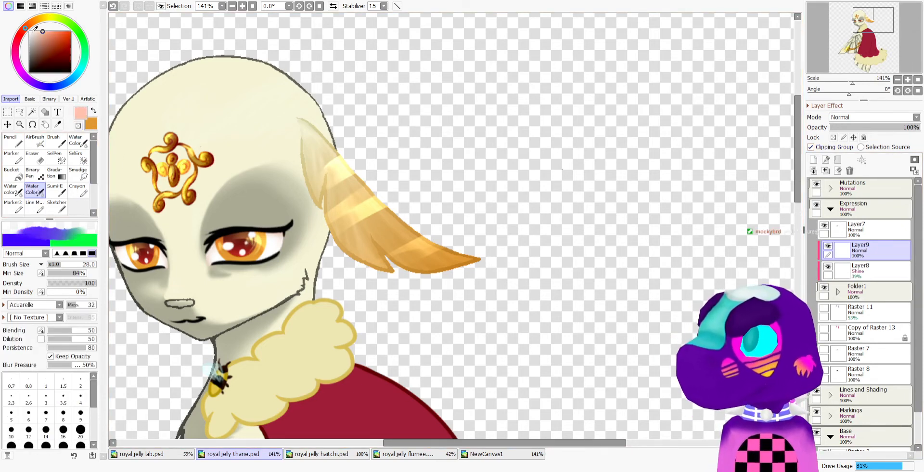
pyautogui.moveTo(307, 193)
pyautogui.mouseDown()
pyautogui.moveTo(336, 237)
pyautogui.moveTo(391, 270)
pyautogui.mouseUp()
pyautogui.press(']')
pyautogui.press(']')
pyautogui.press(']')
pyautogui.moveTo(314, 188); pyautogui.dragTo(428, 277)
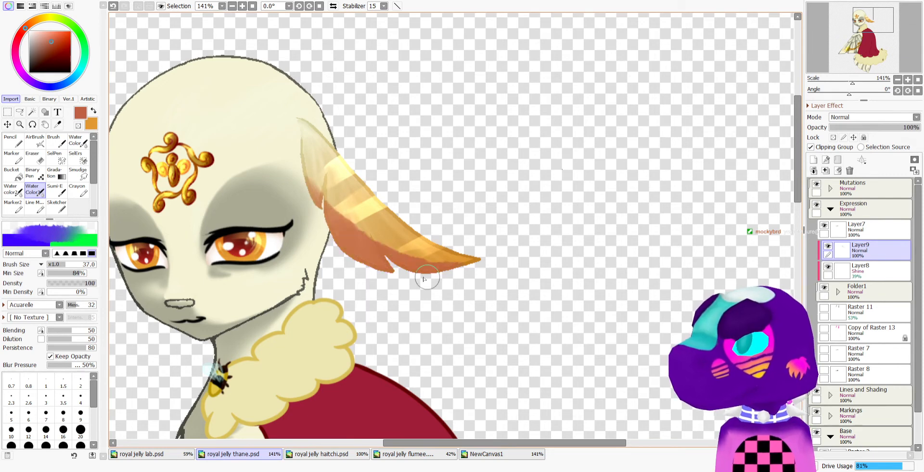
# Soften the ear's reddish shading and fade its upper edge with transparent watercolour strokes
pyautogui.press('-')
pyautogui.moveTo(309, 163)
pyautogui.mouseDown()
pyautogui.moveTo(385, 245)
pyautogui.moveTo(321, 172)
pyautogui.moveTo(444, 271)
pyautogui.moveTo(306, 161)
pyautogui.moveTo(448, 257)
pyautogui.mouseUp()
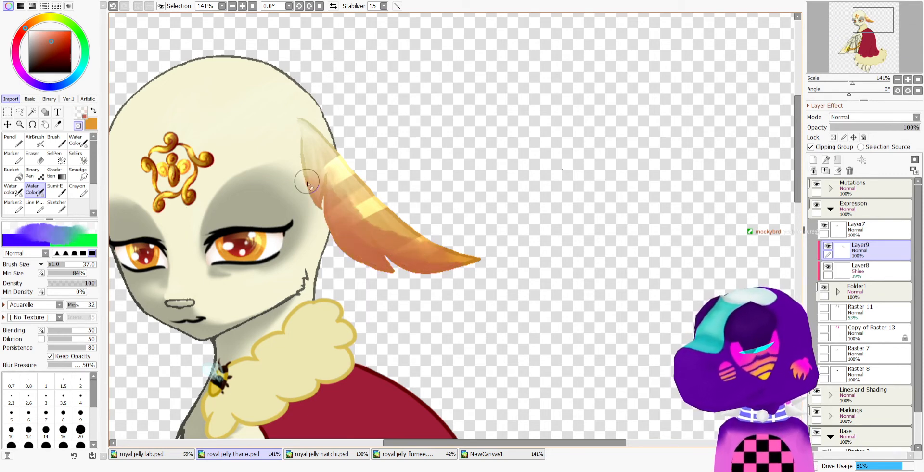
pyautogui.moveTo(307, 181)
pyautogui.mouseDown()
pyautogui.moveTo(365, 185)
pyautogui.moveTo(457, 262)
pyautogui.mouseUp()
pyautogui.moveTo(341, 198); pyautogui.dragTo(444, 248)
pyautogui.moveTo(335, 183); pyautogui.dragTo(418, 258)
pyautogui.moveTo(363, 217)
pyautogui.mouseDown()
pyautogui.moveTo(351, 170)
pyautogui.moveTo(469, 258)
pyautogui.moveTo(383, 244)
pyautogui.moveTo(431, 235)
pyautogui.mouseUp()
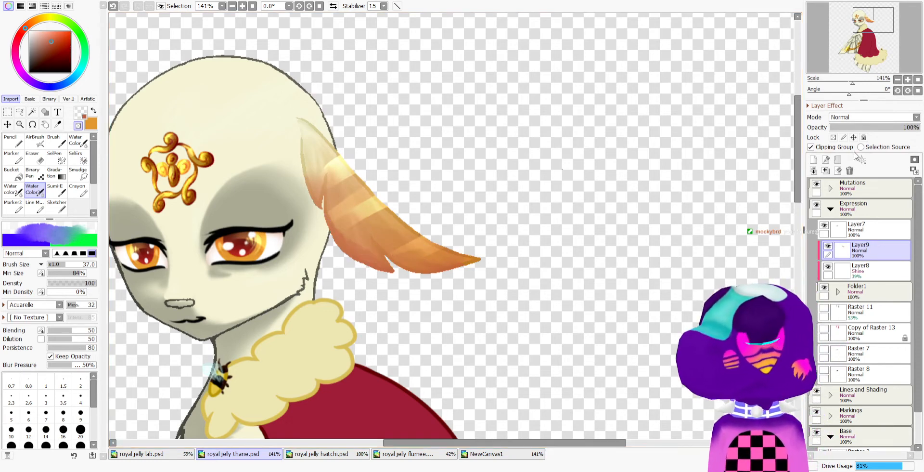
# Set the ear's reddish shading layer to Shade mode at 44% opacity
pyautogui.click(852, 183)
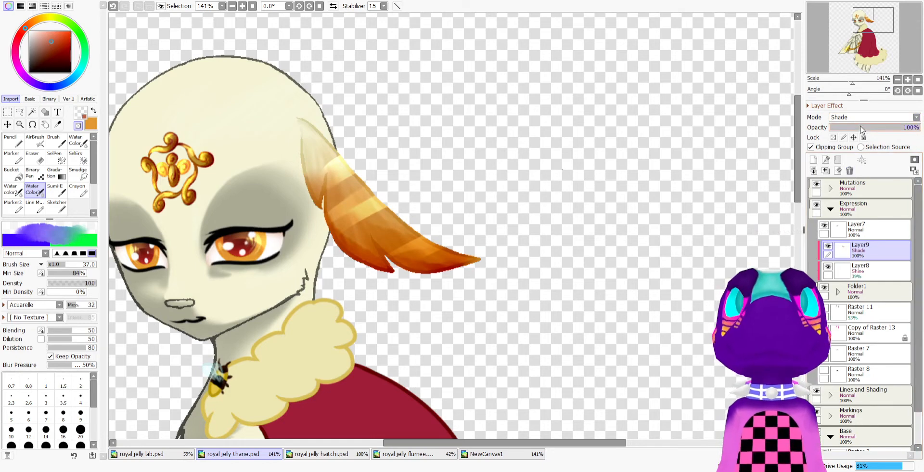
pyautogui.click(863, 128)
pyautogui.moveTo(870, 131); pyautogui.dragTo(869, 130)
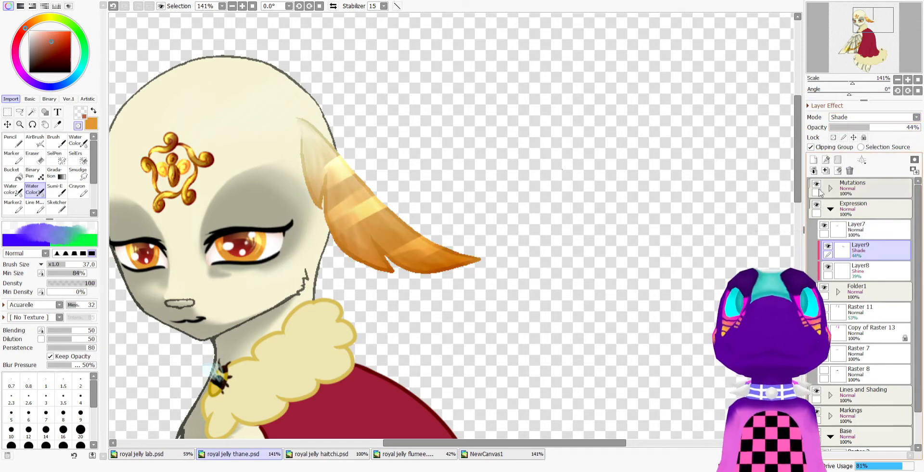
# Add another clipped layer above the ear shading and paint pale yellow stripes across the ear with the Pencil at size 28
pyautogui.click(814, 159)
pyautogui.click(47, 18)
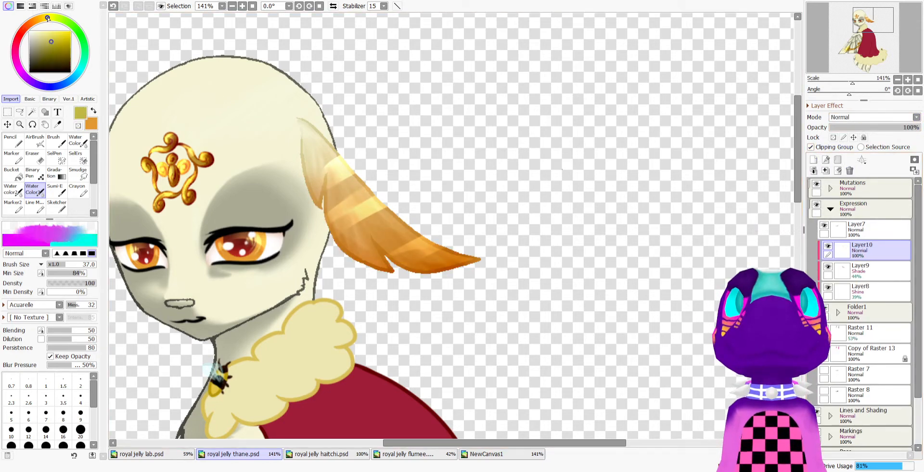
pyautogui.click(11, 140)
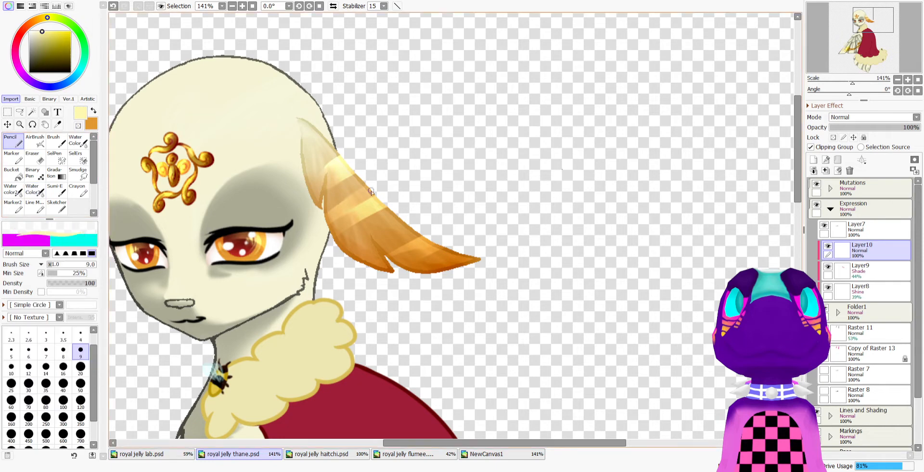
pyautogui.moveTo(62, 263); pyautogui.dragTo(67, 263)
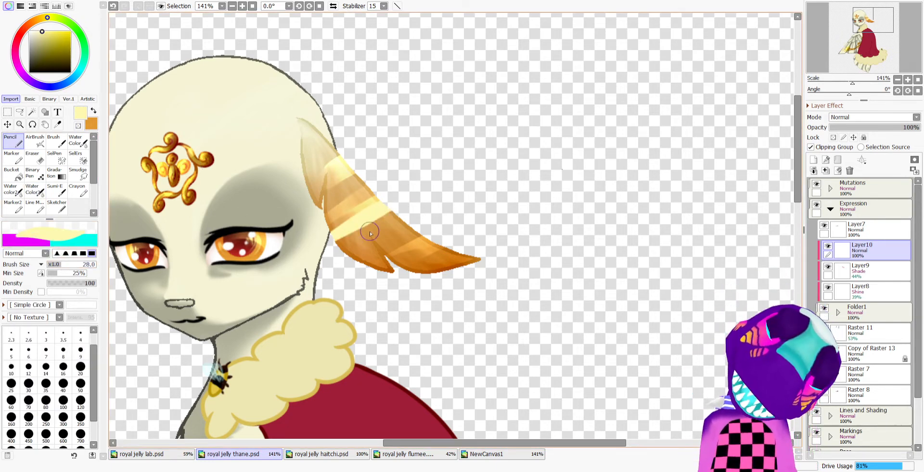
pyautogui.moveTo(370, 233); pyautogui.dragTo(383, 237)
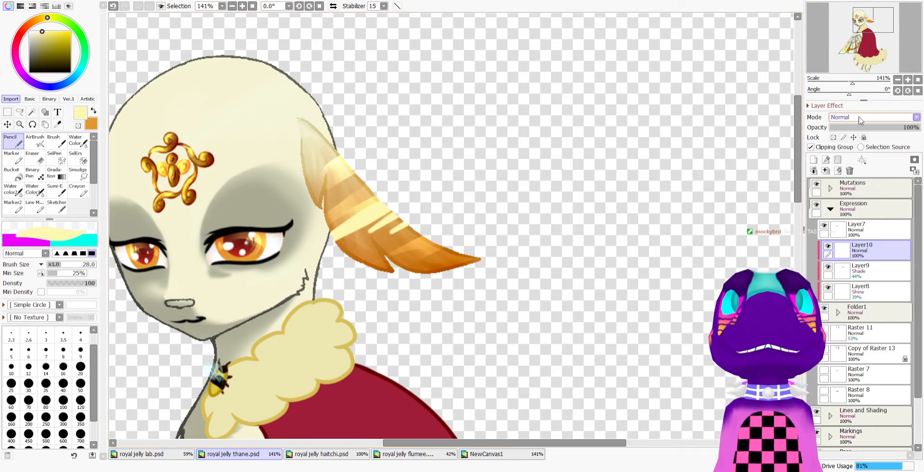
# Set the new ear stripe layer to Shine mode at 38% opacity and trim the stripes with the transparent Pencil
pyautogui.click(843, 182)
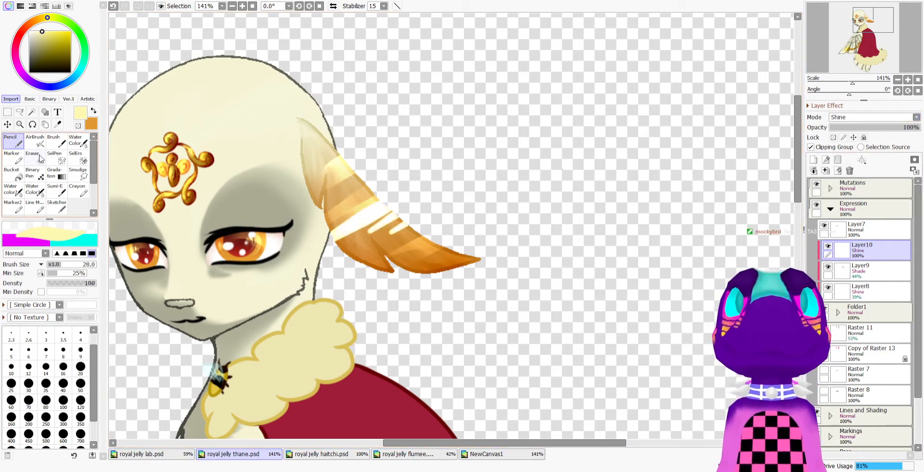
pyautogui.click(78, 125)
pyautogui.moveTo(330, 247)
pyautogui.mouseDown()
pyautogui.moveTo(368, 218)
pyautogui.moveTo(381, 222)
pyautogui.moveTo(361, 237)
pyautogui.moveTo(388, 219)
pyautogui.moveTo(385, 235)
pyautogui.moveTo(405, 222)
pyautogui.mouseUp()
pyautogui.scroll(-3, 410, 212)
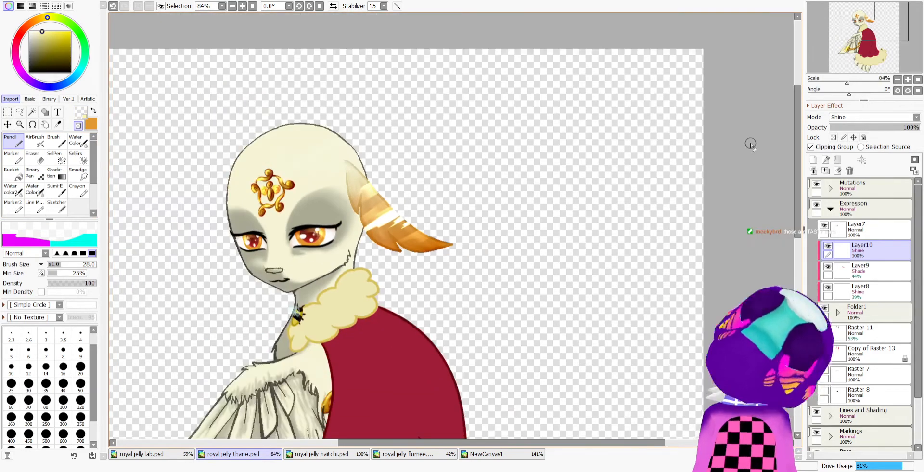
pyautogui.click(883, 128)
pyautogui.moveTo(883, 129); pyautogui.dragTo(871, 129)
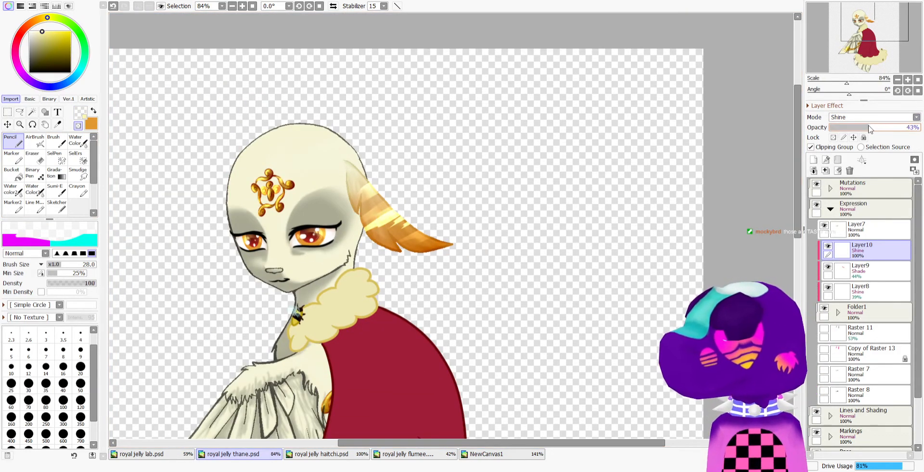
# Add small pale yellow stripe marks towards the ear's tip and fade them with the transparent AirBrush at size 130
pyautogui.scroll(3, 439, 201)
pyautogui.press('-')
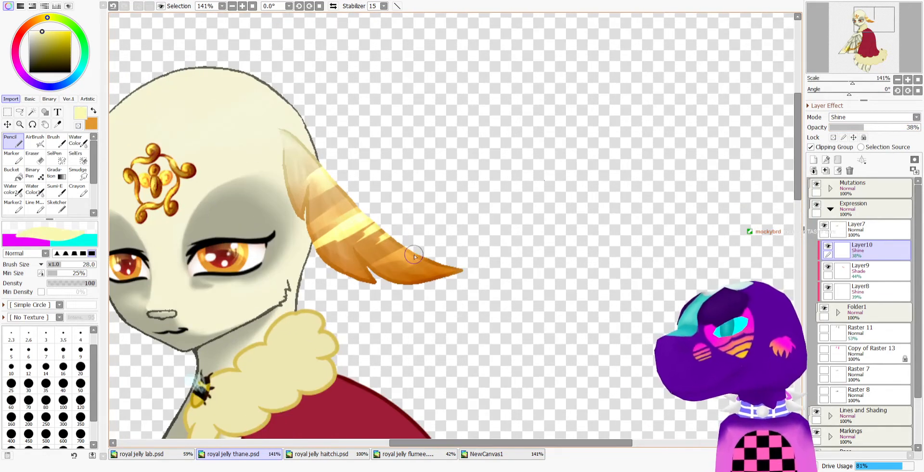
pyautogui.moveTo(409, 245)
pyautogui.mouseDown()
pyautogui.moveTo(393, 254)
pyautogui.moveTo(405, 257)
pyautogui.mouseUp()
pyautogui.press('-')
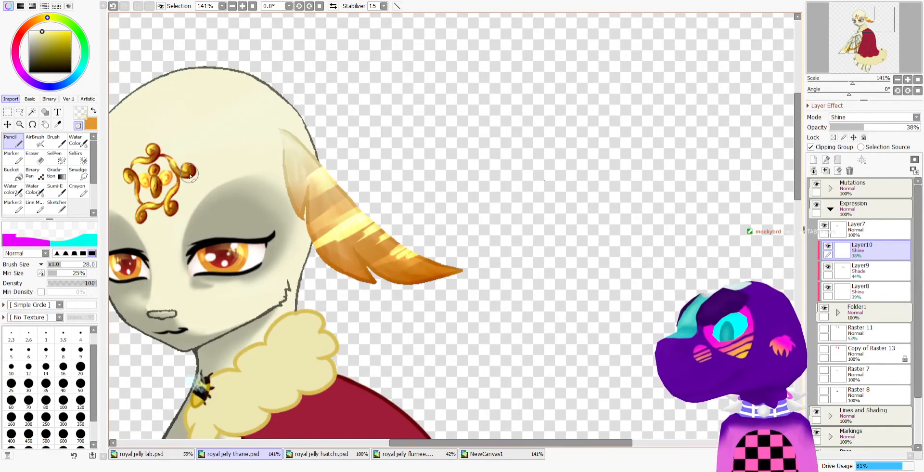
pyautogui.click(37, 140)
pyautogui.moveTo(432, 282)
pyautogui.mouseDown()
pyautogui.moveTo(404, 276)
pyautogui.moveTo(433, 271)
pyautogui.moveTo(375, 278)
pyautogui.mouseUp()
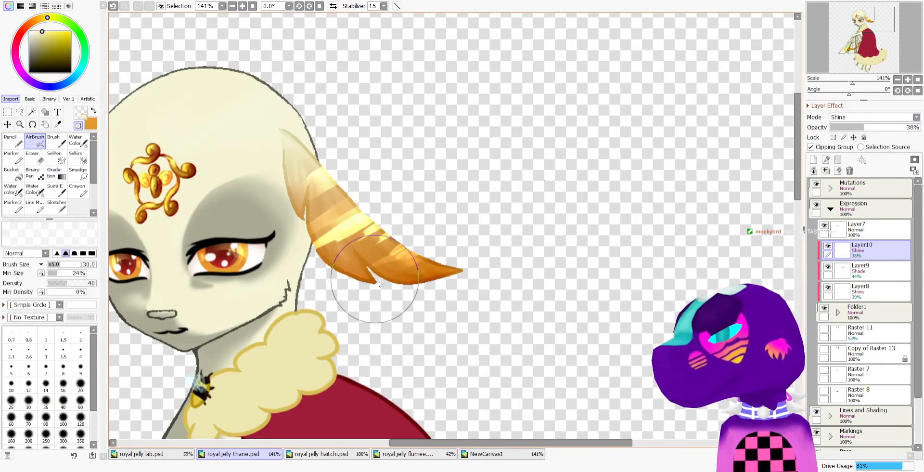
# Airbrush a soft pale yellow glow along the ear's upper edge at size 130
pyautogui.press('-')
pyautogui.moveTo(334, 149)
pyautogui.mouseDown()
pyautogui.moveTo(431, 242)
pyautogui.moveTo(396, 245)
pyautogui.moveTo(427, 245)
pyautogui.mouseUp()
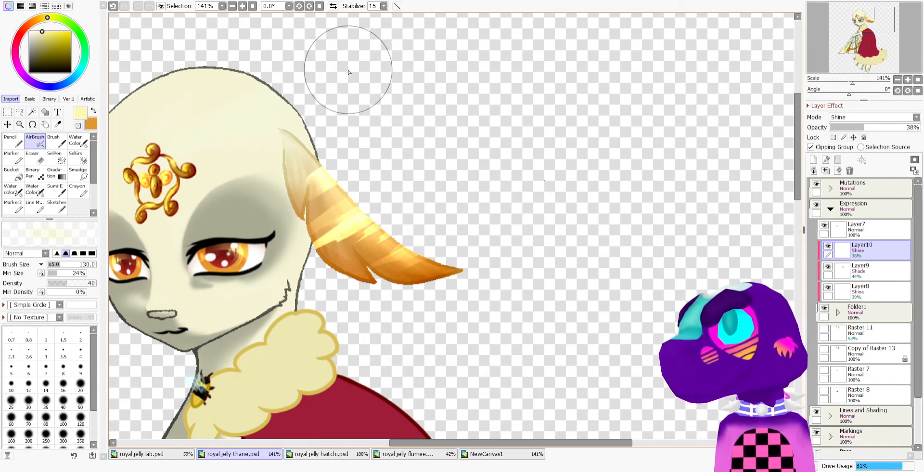
pyautogui.scroll(-4, 348, 72)
pyautogui.scroll(1, 419, 125)
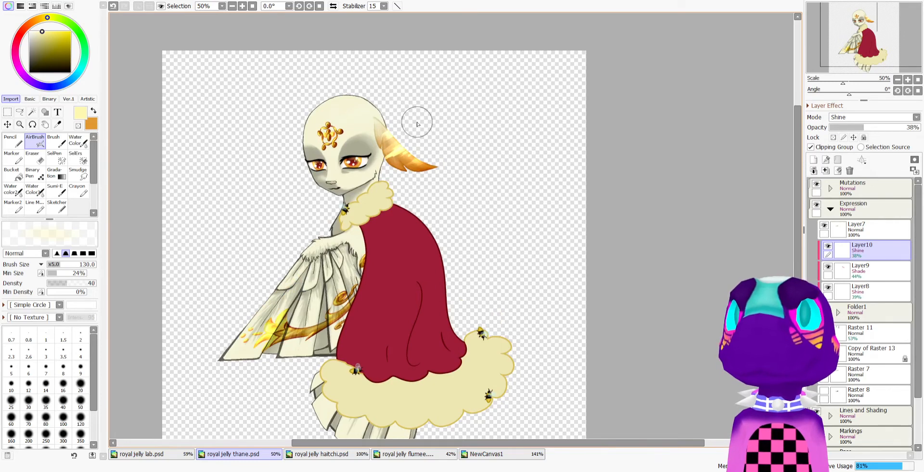
# Collapse the thane's Expression layer folder, check the whole artwork, and switch to the royal jelly haitchi.psd file
pyautogui.click(831, 207)
pyautogui.scroll(-1, 260, 187)
pyautogui.scroll(1, 425, 187)
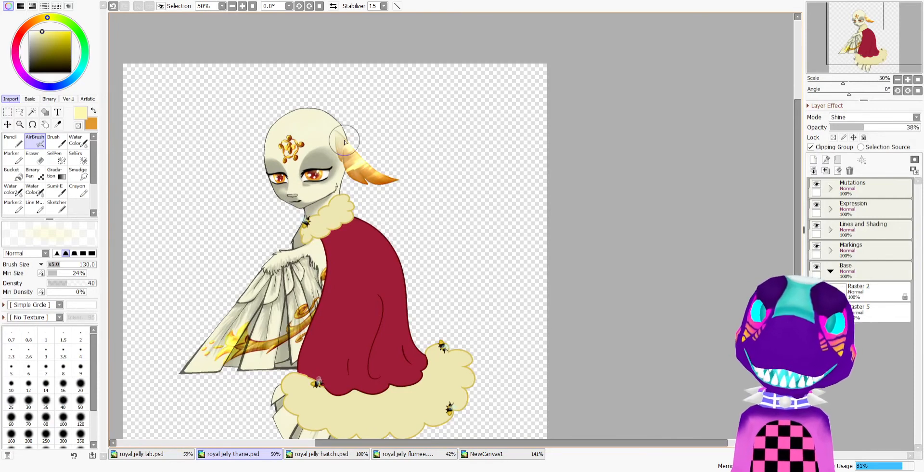
pyautogui.scroll(-3, 345, 141)
pyautogui.scroll(1, 382, 238)
pyautogui.scroll(2, 294, 169)
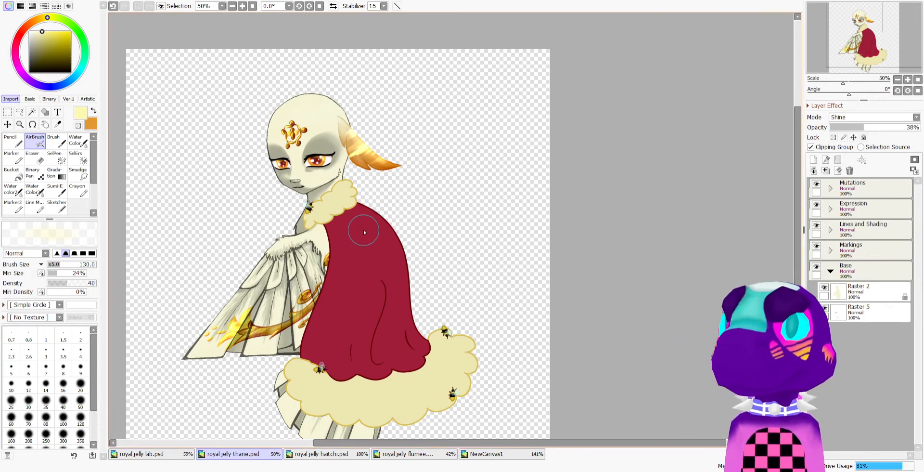
pyautogui.click(353, 455)
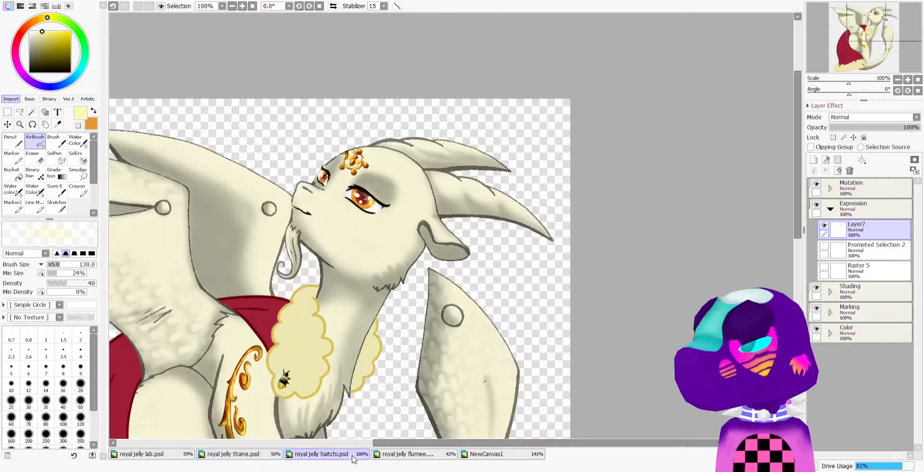
# Copy the eyes and mouth from royal jelly lab.psd and paste them above the Expression Copy(2) layer in the royal jelly flumee file
pyautogui.click(405, 454)
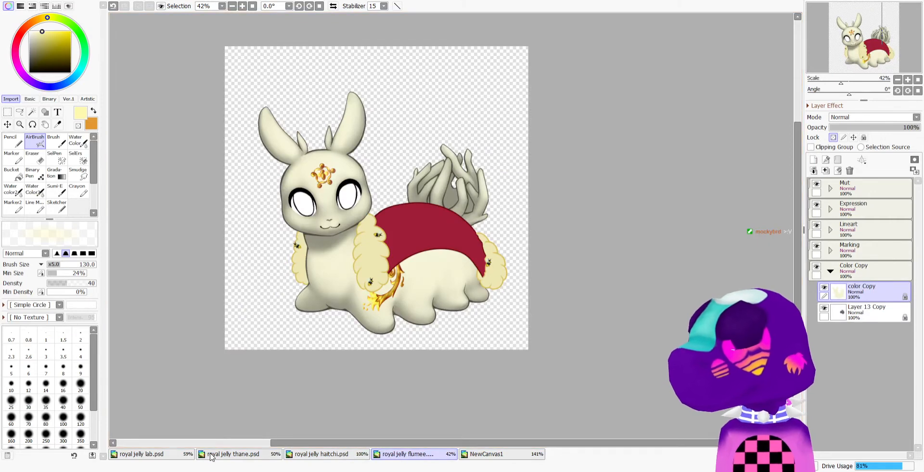
pyautogui.click(144, 454)
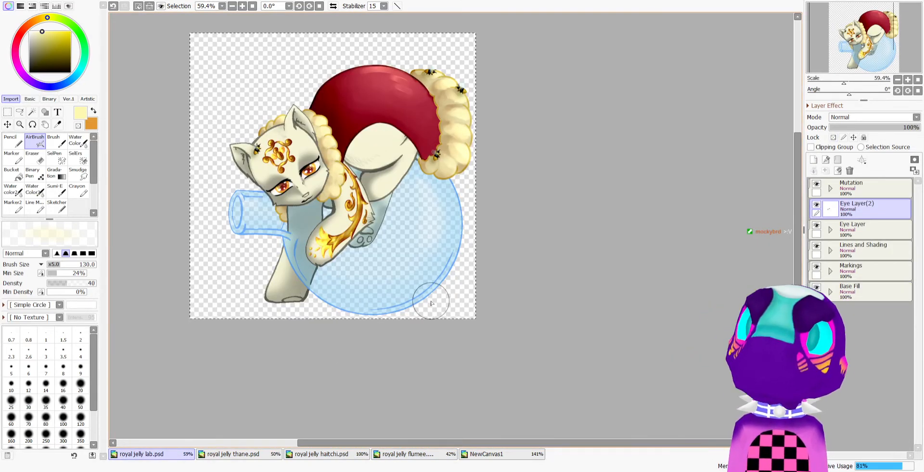
pyautogui.click(390, 454)
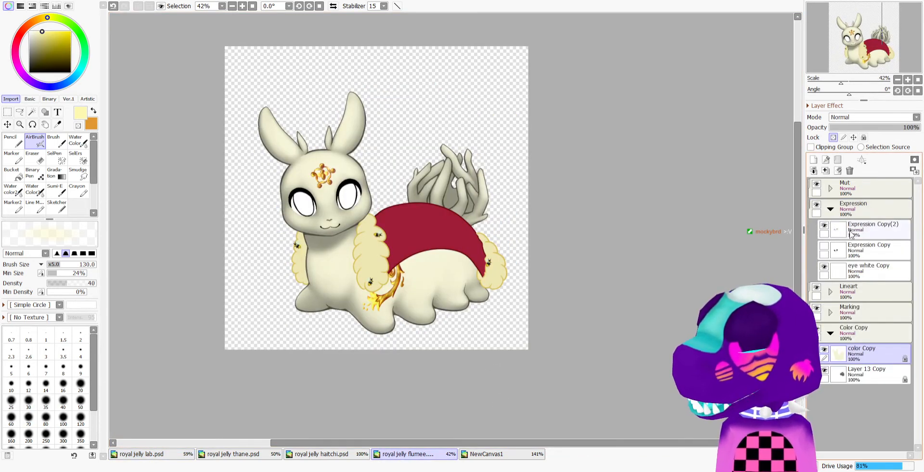
pyautogui.click(850, 233)
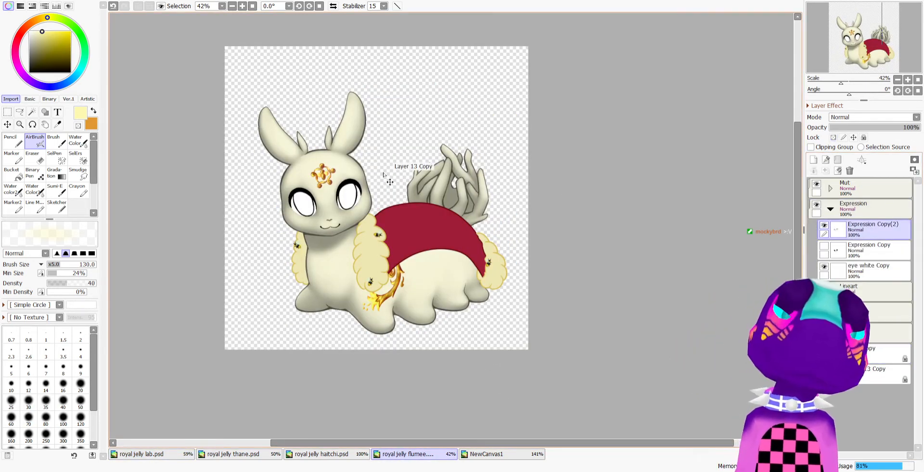
pyautogui.hotkey('ctrl', 'v')
pyautogui.scroll(2, 309, 150)
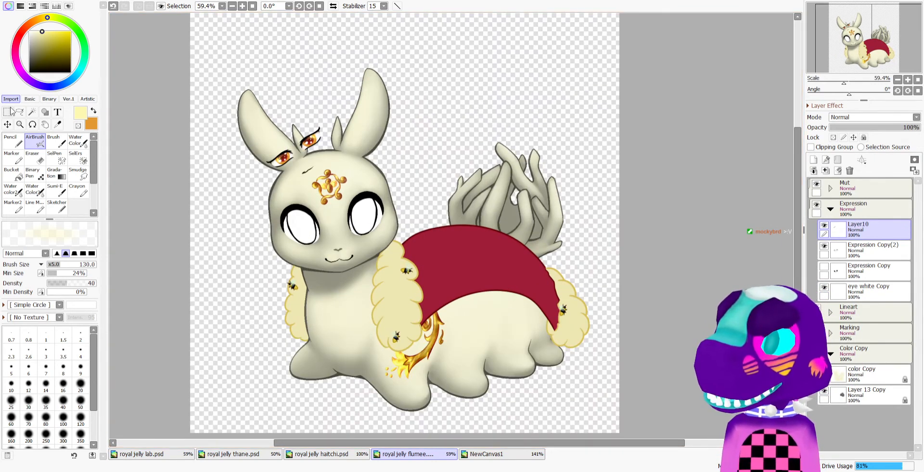
# Rotate the pasted eyes and mouth to match the tilt of the head and move them onto the face
pyautogui.click(8, 124)
pyautogui.hotkey('ctrl', 't')
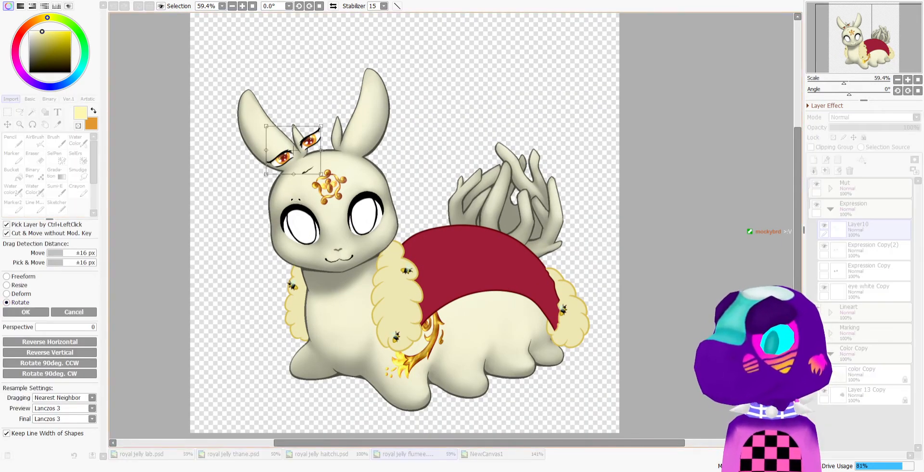
pyautogui.moveTo(295, 200); pyautogui.dragTo(274, 196)
pyautogui.moveTo(304, 152); pyautogui.dragTo(331, 222)
pyautogui.scroll(5, 221, 251)
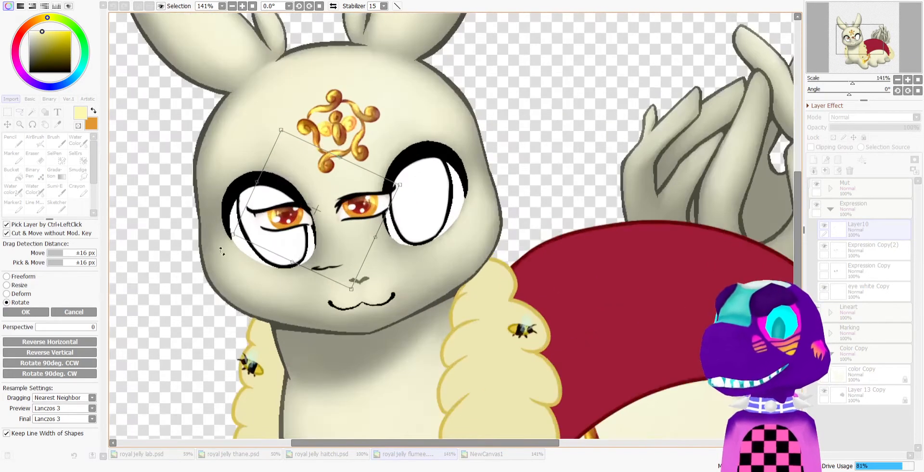
# Enlarge the pasted expression until the eyes match the width of the original eyes, align it on the face and apply the transform
pyautogui.click(19, 285)
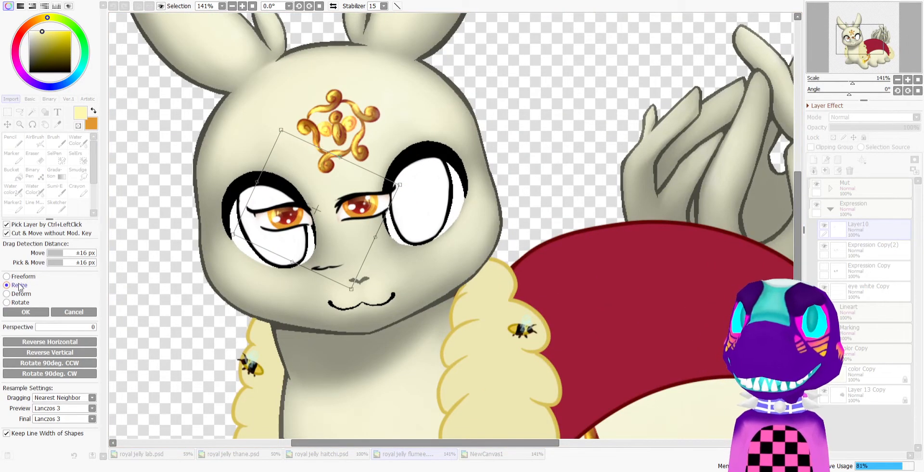
pyautogui.moveTo(233, 235); pyautogui.dragTo(179, 250)
pyautogui.moveTo(301, 217); pyautogui.dragTo(346, 236)
pyautogui.moveTo(172, 279); pyautogui.dragTo(128, 291)
pyautogui.moveTo(301, 244); pyautogui.dragTo(323, 232)
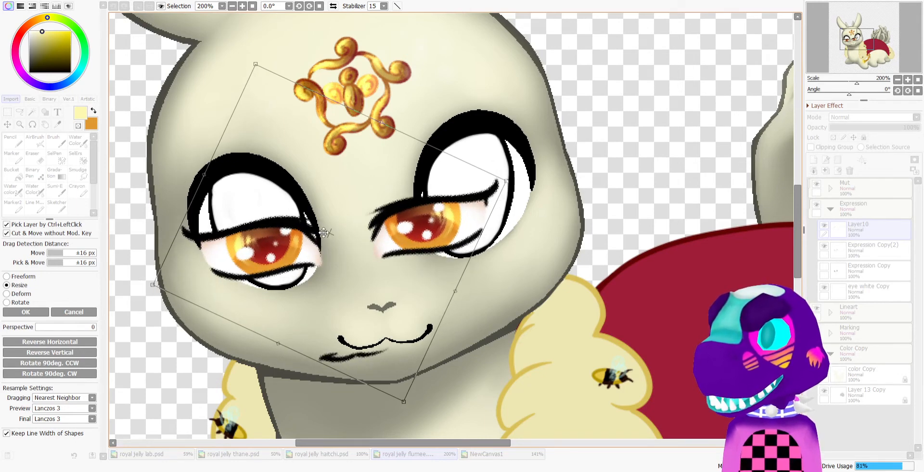
pyautogui.press('Return')
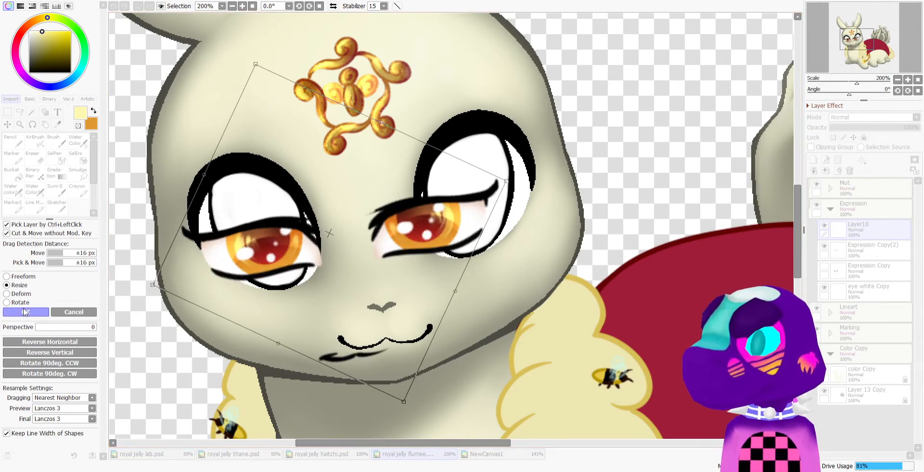
# Select only the pasted eye on the viewer's right, shift it outward over the original eye beneath and deselect it
pyautogui.moveTo(356, 143); pyautogui.dragTo(528, 283)
pyautogui.moveTo(447, 230); pyautogui.dragTo(493, 222)
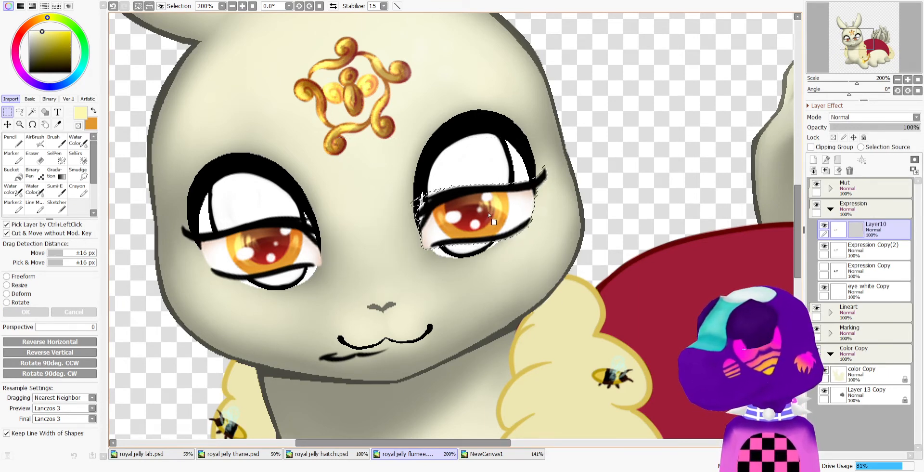
pyautogui.moveTo(488, 212); pyautogui.dragTo(488, 210)
pyautogui.hotkey('ctrl', 'd')
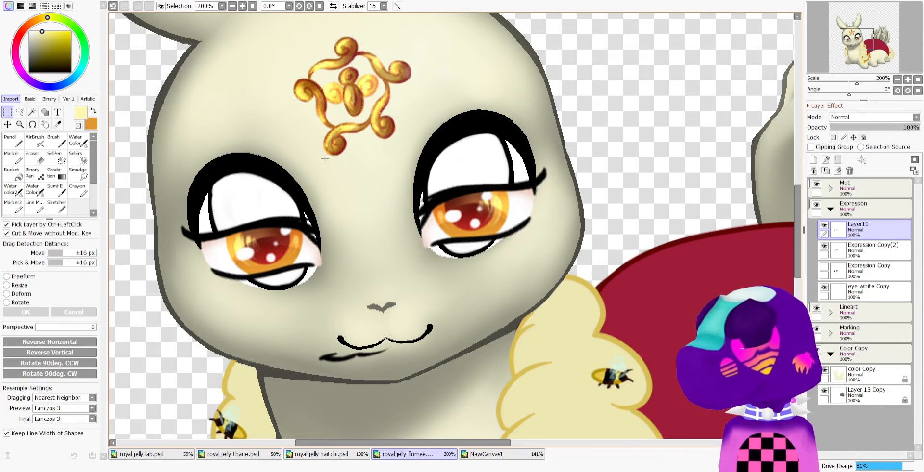
# Select the pasted mouth, raise it onto the original smile line below the nose and deselect it
pyautogui.scroll(-3, 348, 158)
pyautogui.scroll(3, 339, 255)
pyautogui.moveTo(280, 249); pyautogui.dragTo(391, 273)
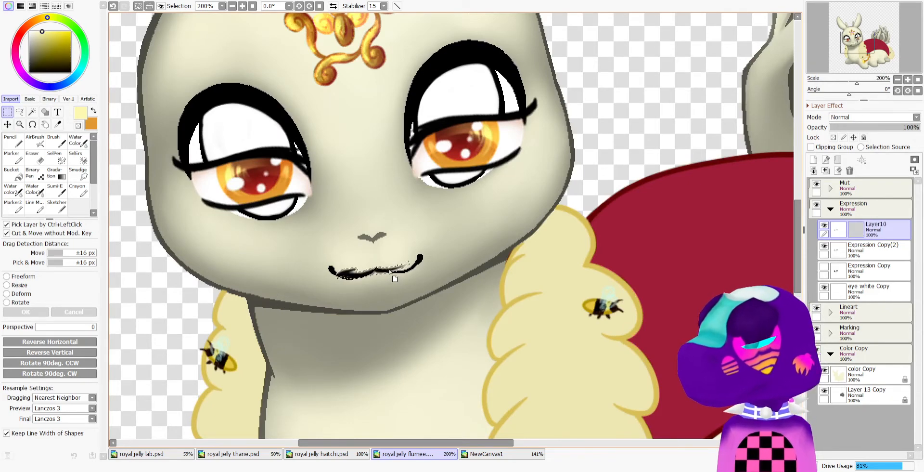
pyautogui.hotkey('ctrl', 'd')
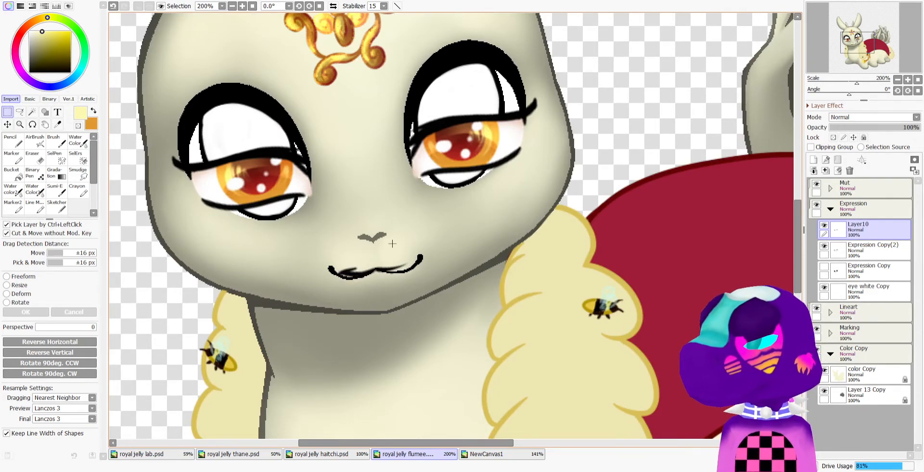
# Delete the old Expression Copy(2), Expression Copy and eye white Copy layers from the Expression folder
pyautogui.click(866, 250)
pyautogui.click(849, 171)
pyautogui.click(850, 170)
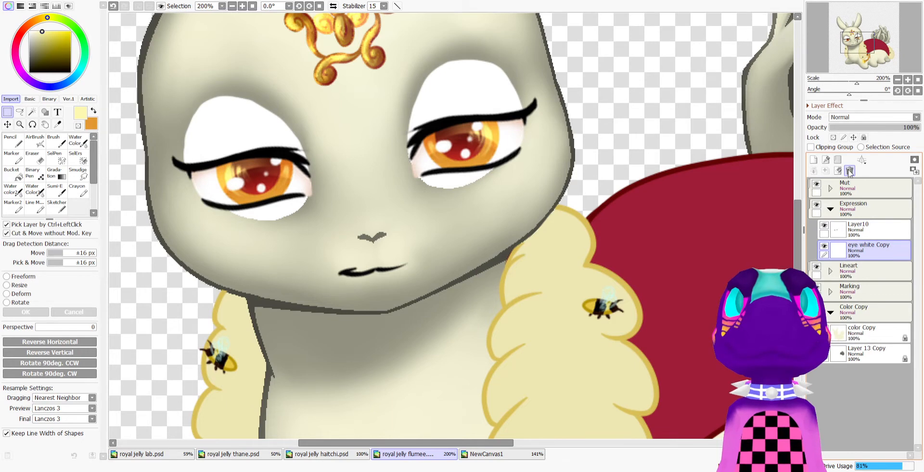
pyautogui.click(850, 171)
# Review the new face on the flumee drawing and compare it with the whole haitchi and thane drawings
pyautogui.scroll(-2, 308, 126)
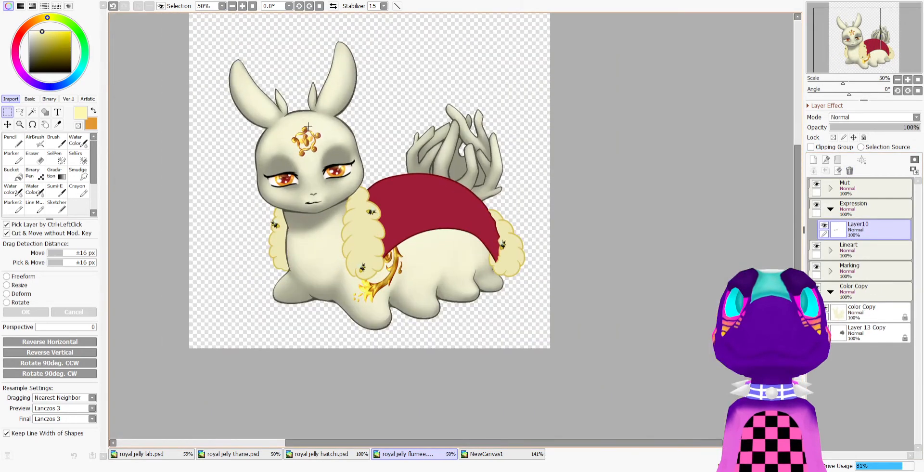
pyautogui.scroll(1, 308, 126)
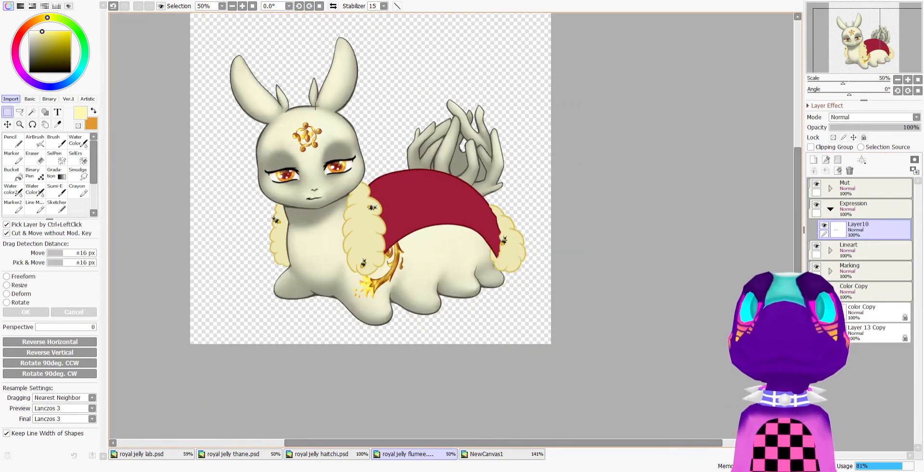
pyautogui.scroll(1, 337, 110)
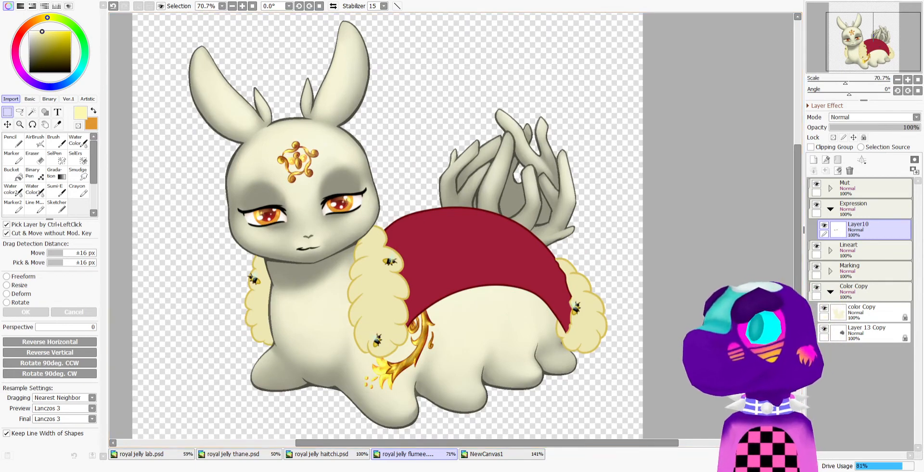
pyautogui.scroll(-1, 335, 195)
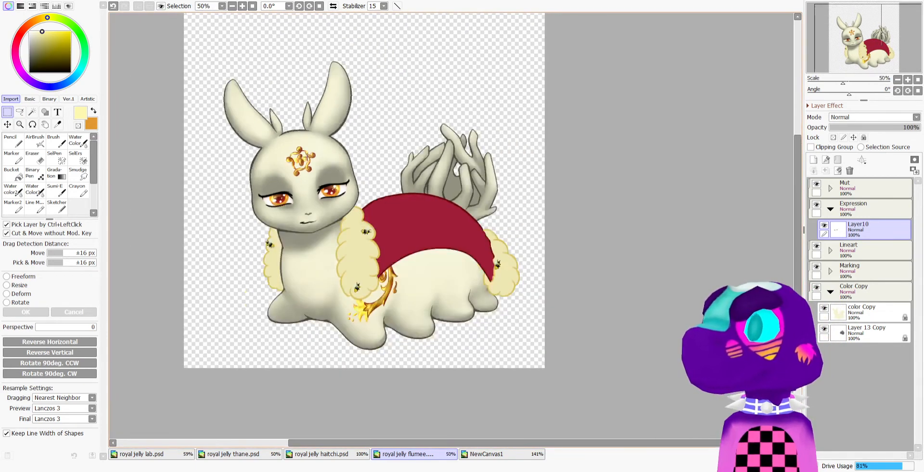
pyautogui.click(358, 454)
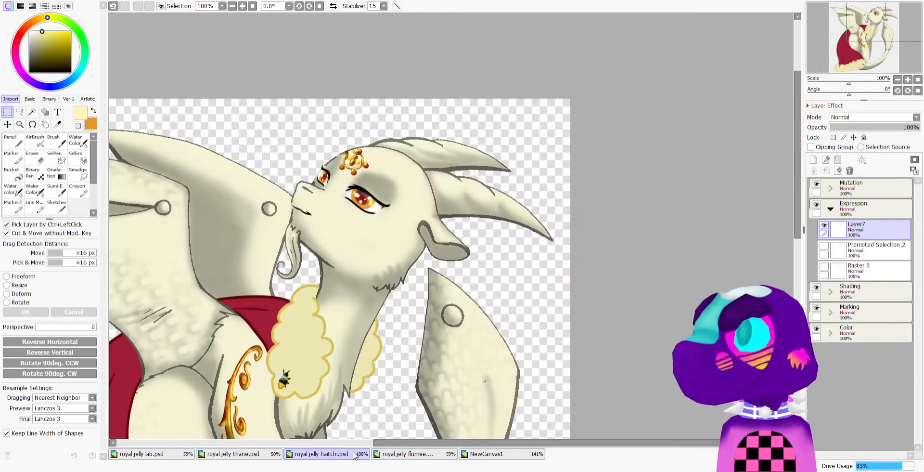
pyautogui.scroll(-5, 363, 410)
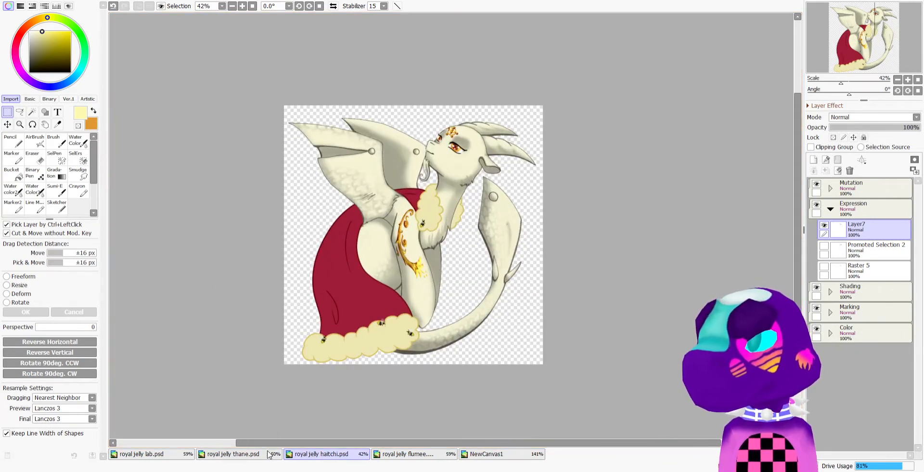
pyautogui.click(269, 454)
pyautogui.scroll(-2, 505, 154)
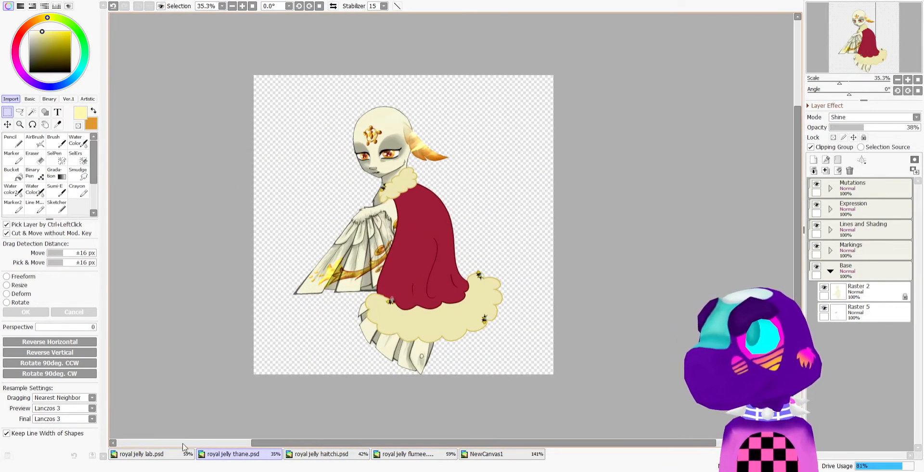
# In royal jelly lab.psd, clear the selection and pick the shading colour from Layer19 in the Mutation folder
pyautogui.click(164, 454)
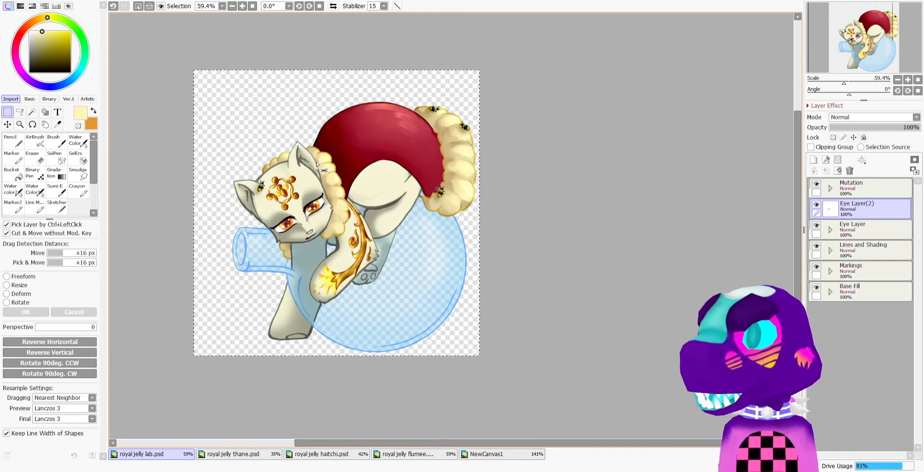
pyautogui.hotkey('ctrl', 'd')
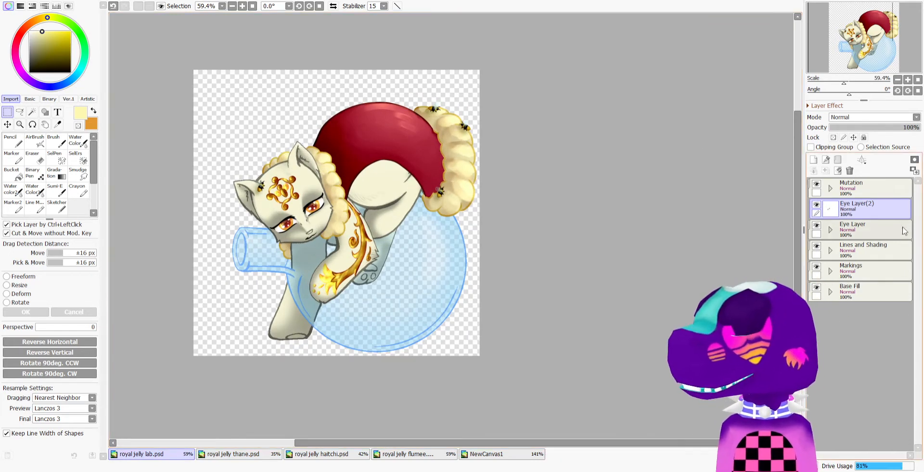
pyautogui.click(831, 188)
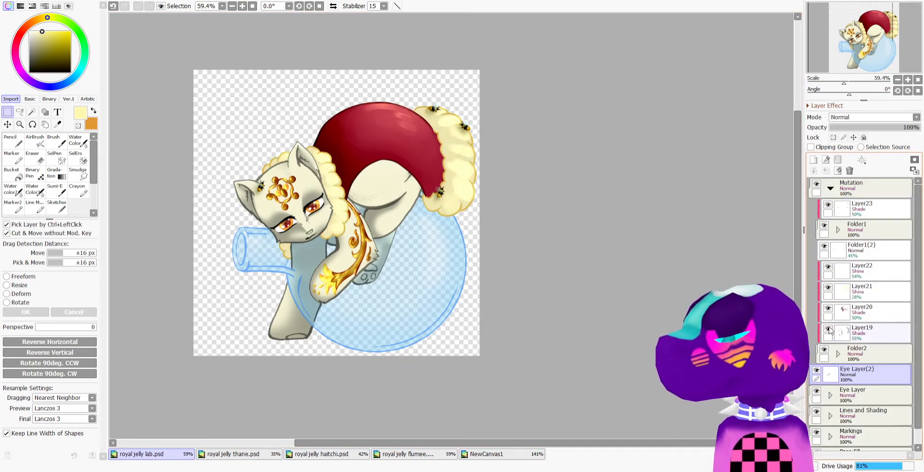
pyautogui.click(860, 331)
pyautogui.click(57, 125)
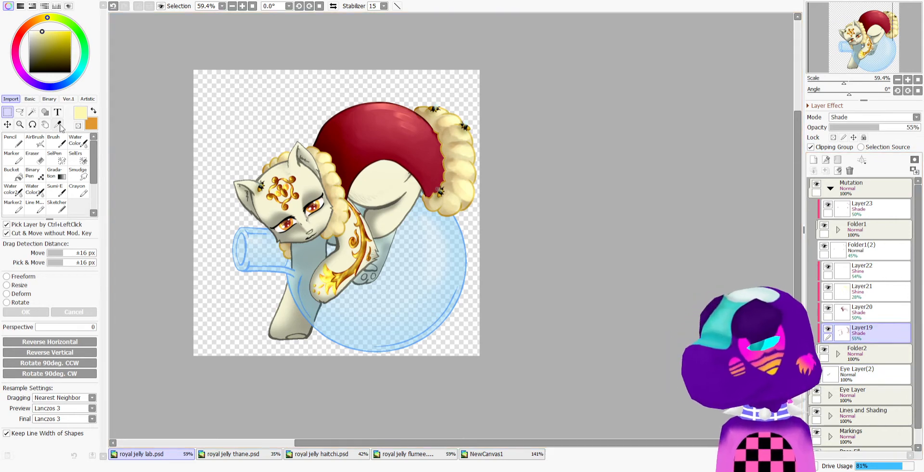
pyautogui.scroll(1, 331, 226)
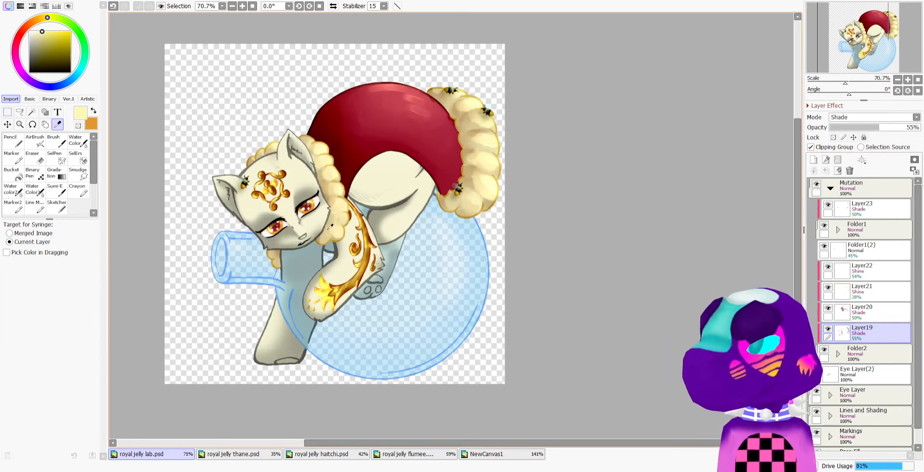
pyautogui.click(320, 235)
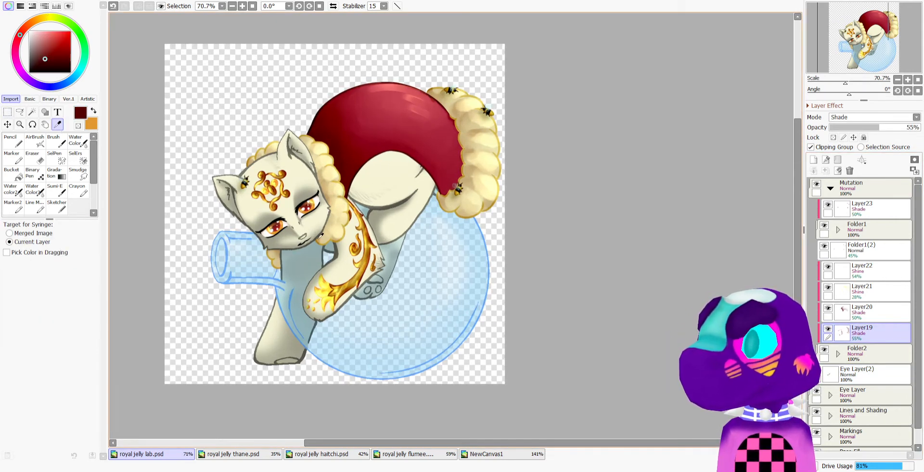
# In royal jelly thane.psd, add a new layer folder between Layer2 and Layer1 inside the Mutations folder
pyautogui.click(233, 453)
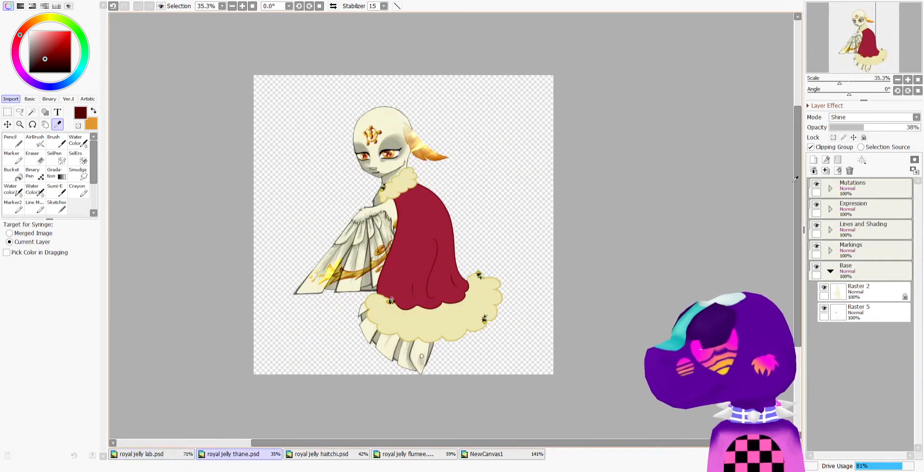
pyautogui.click(831, 188)
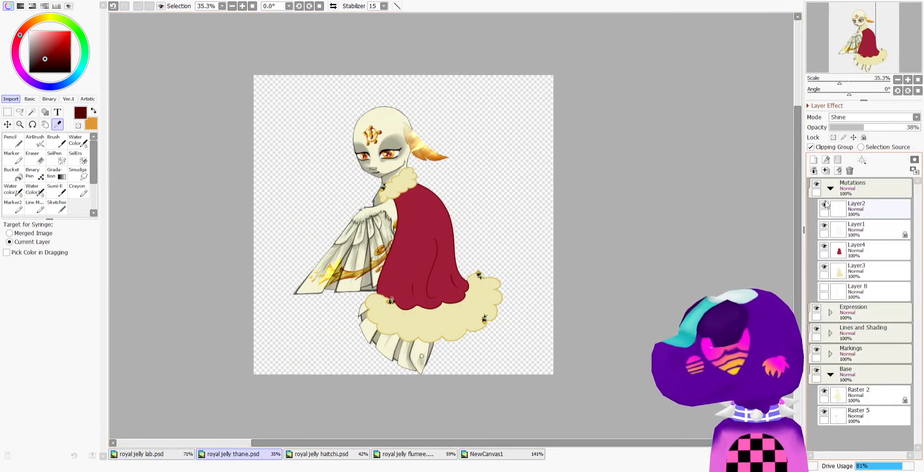
pyautogui.click(859, 208)
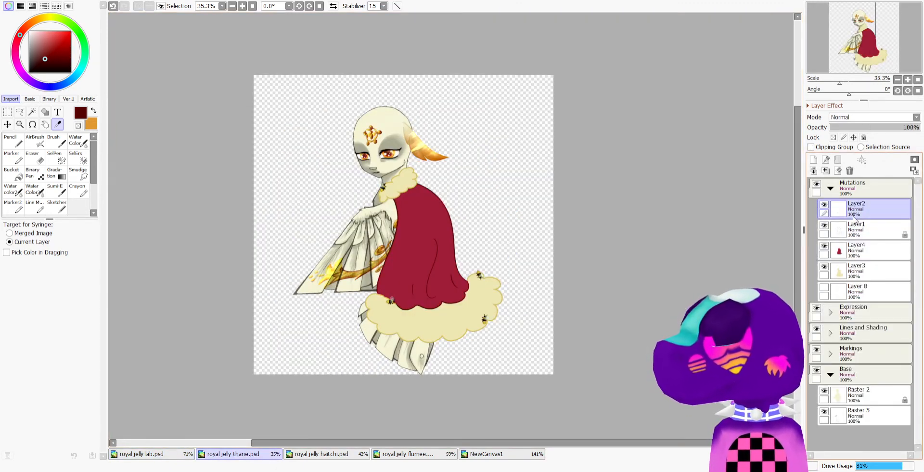
pyautogui.click(838, 159)
# Move the cloak's Layer1 into the new folder inside Mutations
pyautogui.click(875, 252)
pyautogui.keyDown('ctrl'); pyautogui.click(873, 272); pyautogui.keyUp('ctrl')
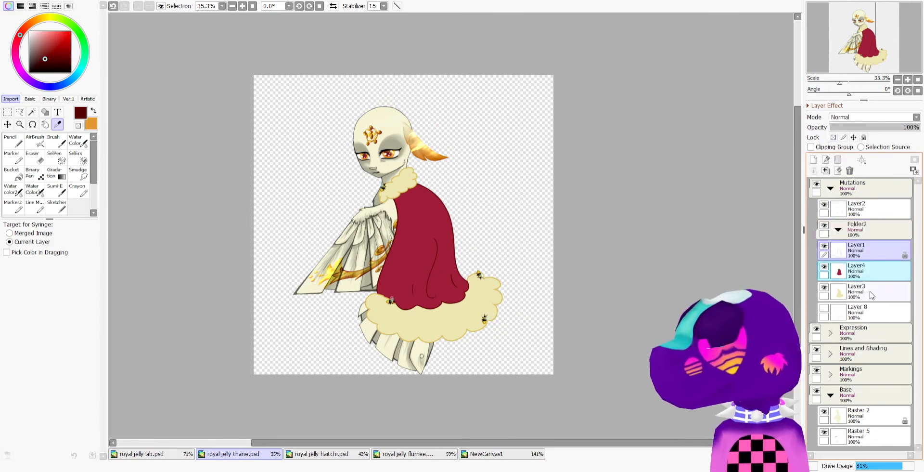
pyautogui.keyDown('ctrl'); pyautogui.click(873, 294); pyautogui.keyUp('ctrl')
pyautogui.moveTo(875, 255); pyautogui.dragTo(841, 232)
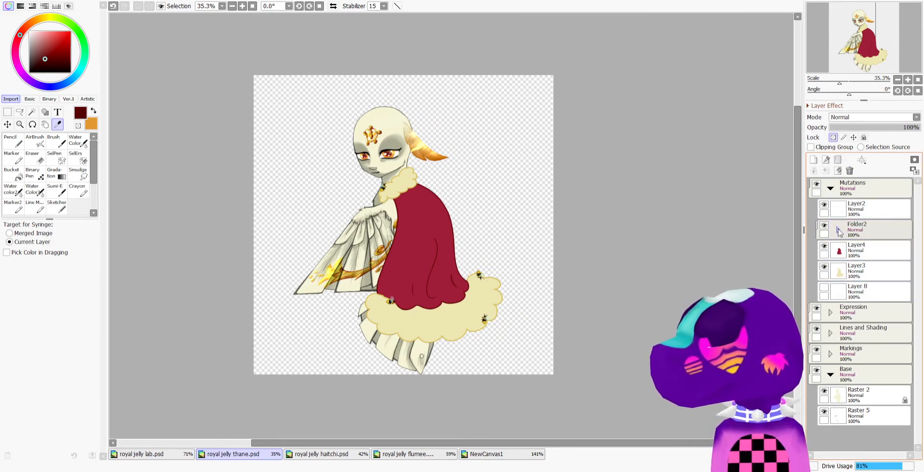
# Move the cloak colour layers Layer4 and Layer3 together into the folder that holds Layer1
pyautogui.click(838, 230)
pyautogui.click(859, 269)
pyautogui.keyDown('ctrl'); pyautogui.click(859, 291); pyautogui.keyUp('ctrl')
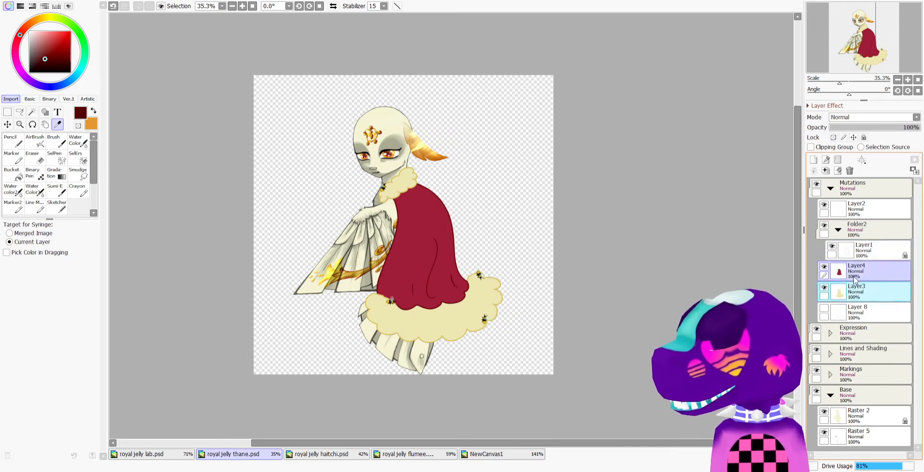
pyautogui.moveTo(858, 271); pyautogui.dragTo(854, 260)
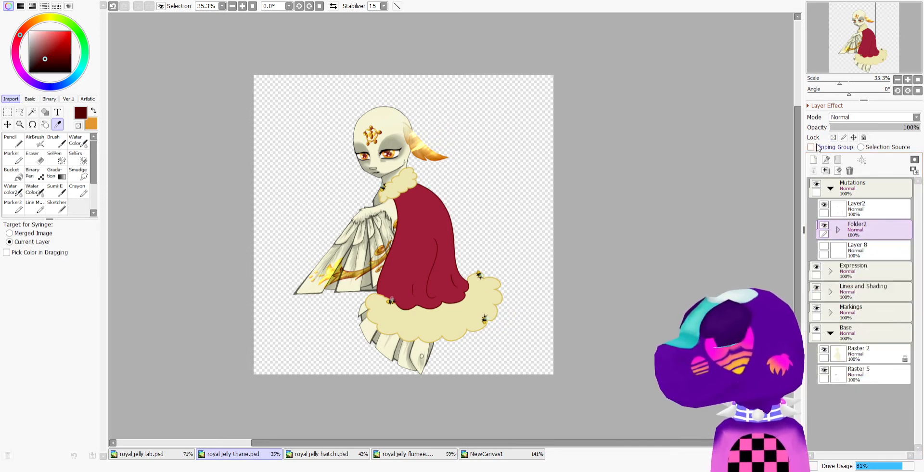
# Add a new layer clipped to Folder2 in the Mutations folder and delete the hidden Layer 8
pyautogui.click(816, 159)
pyautogui.click(811, 147)
pyautogui.click(853, 275)
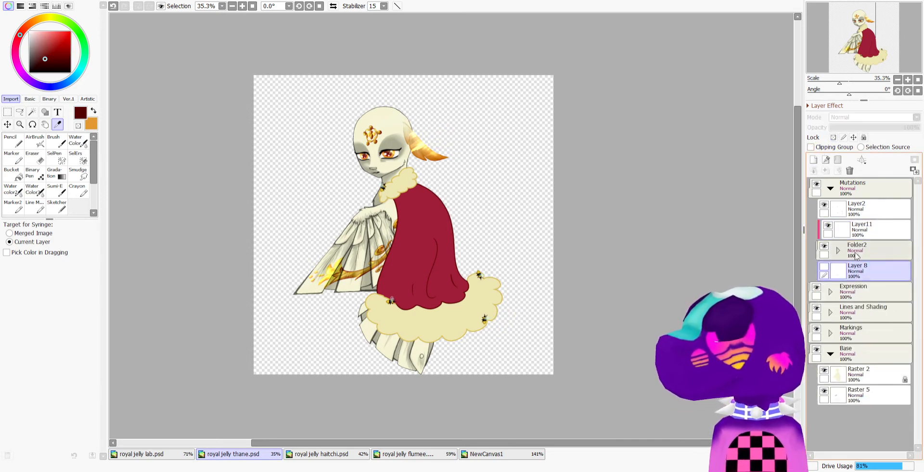
pyautogui.click(850, 172)
pyautogui.click(858, 235)
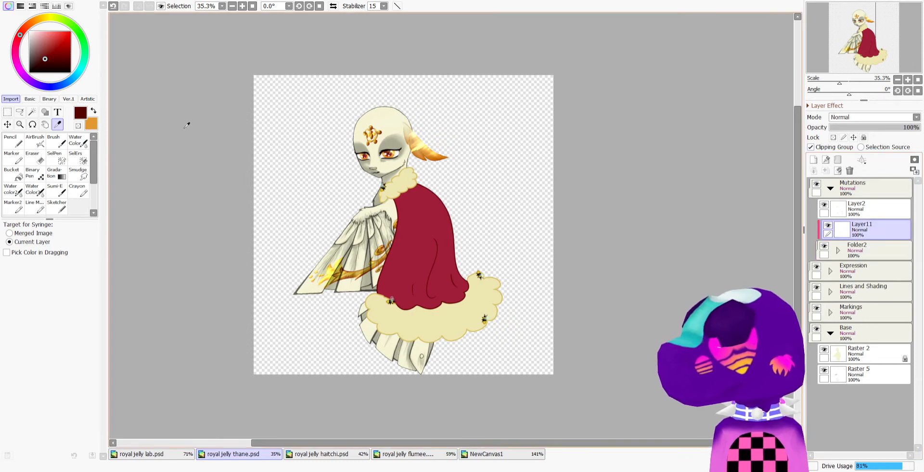
# On Layer11, shade the tufts of the cloak's fur collar in dark red with the Water Color brush at size 37, softening the shadows with transparent colour
pyautogui.click(35, 192)
pyautogui.scroll(1, 504, 265)
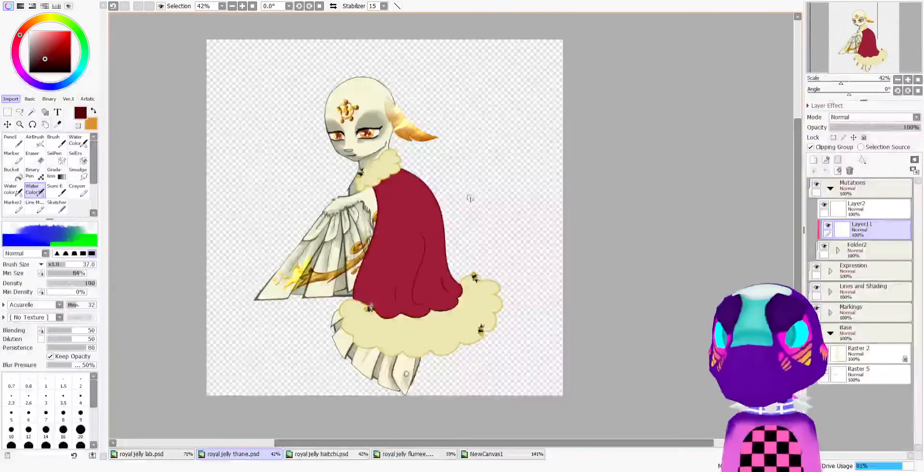
pyautogui.scroll(3, 471, 198)
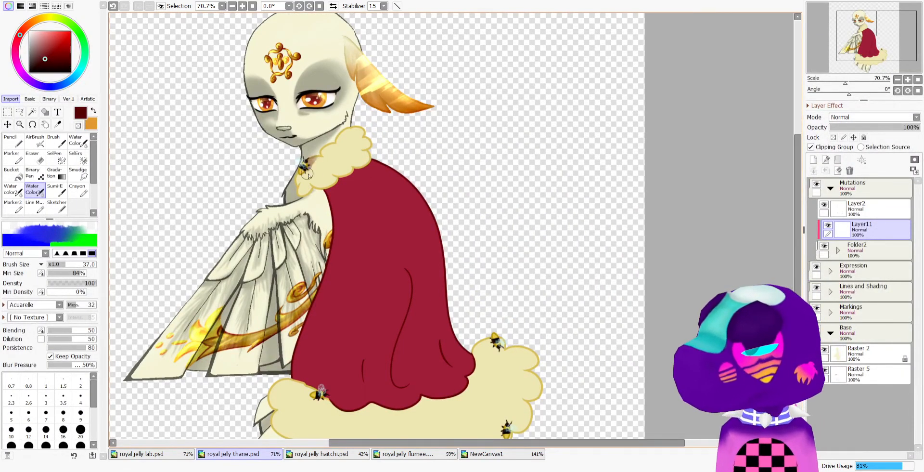
pyautogui.moveTo(330, 190)
pyautogui.mouseDown()
pyautogui.moveTo(320, 160)
pyautogui.moveTo(329, 170)
pyautogui.moveTo(332, 162)
pyautogui.moveTo(331, 176)
pyautogui.moveTo(323, 163)
pyautogui.moveTo(327, 176)
pyautogui.moveTo(328, 164)
pyautogui.moveTo(316, 163)
pyautogui.moveTo(334, 163)
pyautogui.moveTo(323, 183)
pyautogui.moveTo(351, 162)
pyautogui.moveTo(330, 151)
pyautogui.moveTo(325, 161)
pyautogui.moveTo(345, 153)
pyautogui.moveTo(337, 146)
pyautogui.moveTo(349, 173)
pyautogui.moveTo(335, 174)
pyautogui.moveTo(355, 153)
pyautogui.moveTo(345, 167)
pyautogui.moveTo(347, 130)
pyautogui.moveTo(350, 148)
pyautogui.moveTo(354, 131)
pyautogui.moveTo(346, 141)
pyautogui.moveTo(353, 134)
pyautogui.moveTo(364, 158)
pyautogui.mouseUp()
pyautogui.press('c')
pyautogui.press('c')
pyautogui.press('c')
pyautogui.press('c')
pyautogui.press('c')
pyautogui.press('c')
pyautogui.press('c')
pyautogui.press('c')
pyautogui.press('c')
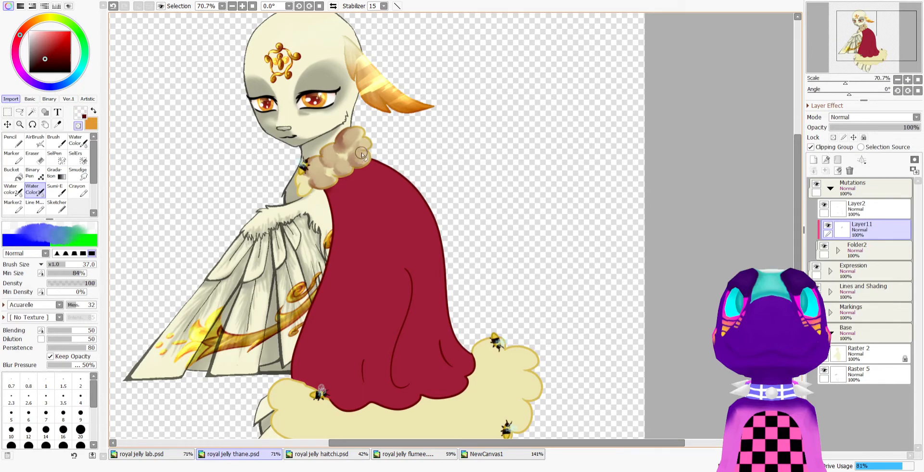
pyautogui.press('c')
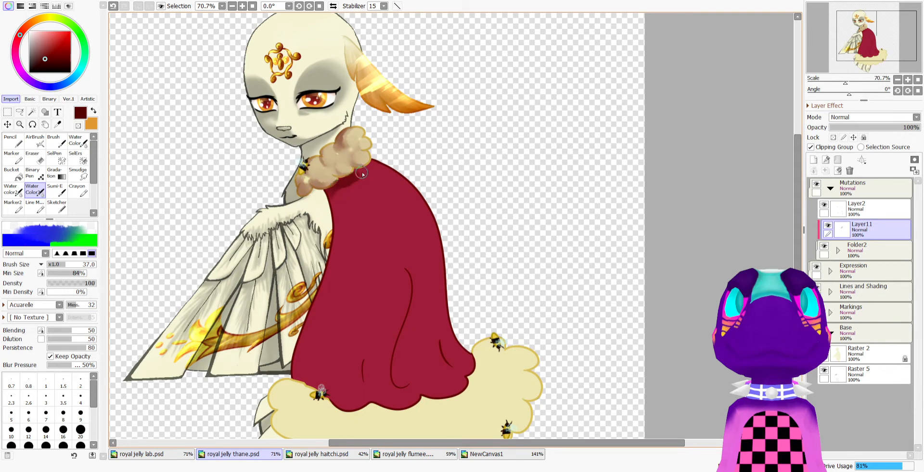
# Shade the red cloak below the collar and along its front edge down to the hem, enlarging the brush to 48
pyautogui.moveTo(362, 173); pyautogui.dragTo(344, 197)
pyautogui.moveTo(385, 166)
pyautogui.mouseDown()
pyautogui.moveTo(328, 230)
pyautogui.moveTo(373, 170)
pyautogui.moveTo(207, 212)
pyautogui.moveTo(451, 226)
pyautogui.moveTo(330, 168)
pyautogui.moveTo(373, 194)
pyautogui.moveTo(316, 259)
pyautogui.moveTo(334, 228)
pyautogui.moveTo(302, 343)
pyautogui.moveTo(311, 383)
pyautogui.moveTo(288, 350)
pyautogui.moveTo(287, 363)
pyautogui.moveTo(333, 404)
pyautogui.moveTo(308, 340)
pyautogui.mouseUp()
pyautogui.click(71, 264)
pyautogui.moveTo(315, 370); pyautogui.dragTo(306, 315)
pyautogui.press('a')
pyautogui.moveTo(390, 167)
pyautogui.mouseDown()
pyautogui.moveTo(354, 226)
pyautogui.moveTo(322, 339)
pyautogui.moveTo(326, 385)
pyautogui.moveTo(337, 402)
pyautogui.mouseUp()
pyautogui.moveTo(333, 322); pyautogui.dragTo(392, 179)
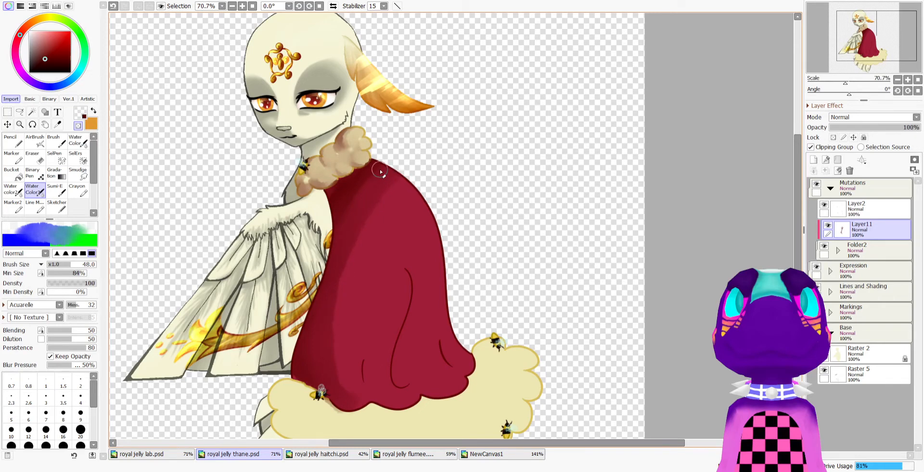
pyautogui.press('a')
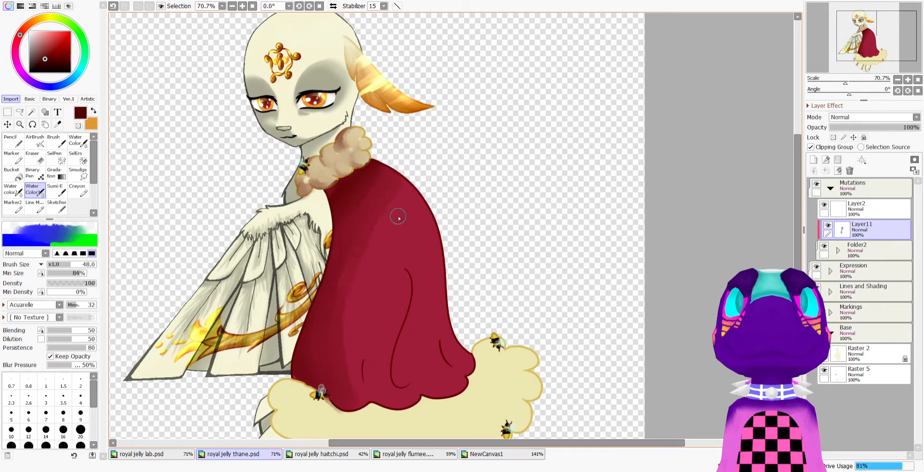
# Shade the long centre fold and the small rear fold at the bottom of the red cloak, softening their edges
pyautogui.moveTo(404, 372); pyautogui.dragTo(410, 310)
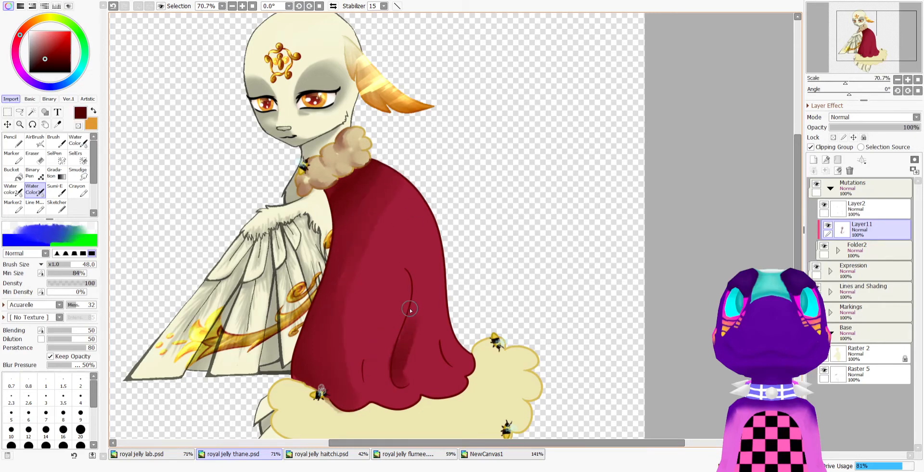
pyautogui.press('a')
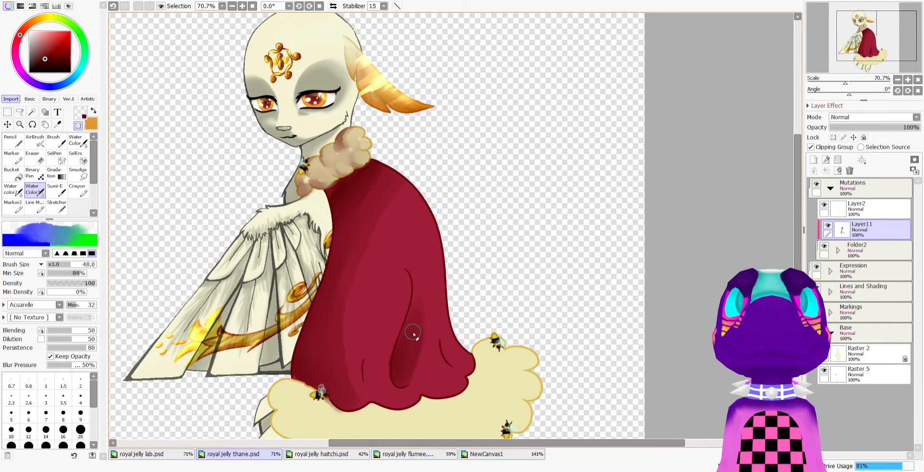
pyautogui.press('a')
pyautogui.moveTo(457, 365)
pyautogui.mouseDown()
pyautogui.moveTo(443, 330)
pyautogui.moveTo(456, 341)
pyautogui.mouseUp()
pyautogui.press('-')
pyautogui.press('-')
pyautogui.press('-')
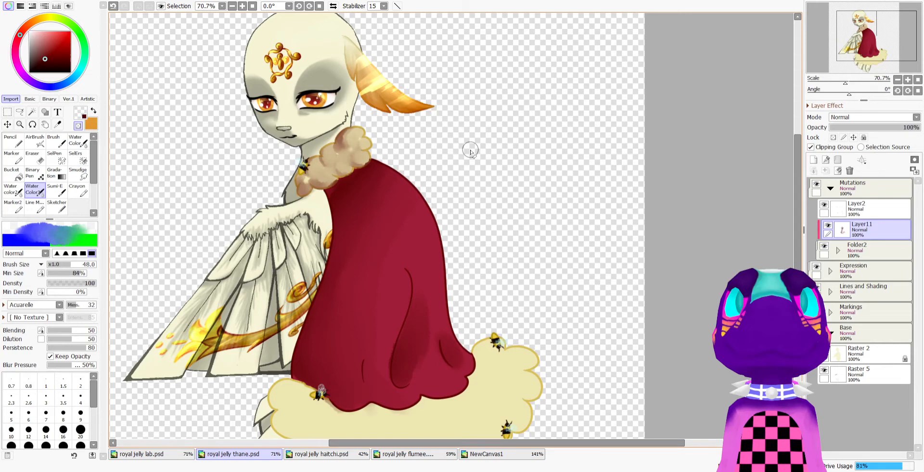
# Add a soft diagonal shadow across the front of the red cloak beside the wing and blend it out
pyautogui.scroll(-4, 464, 156)
pyautogui.scroll(3, 455, 206)
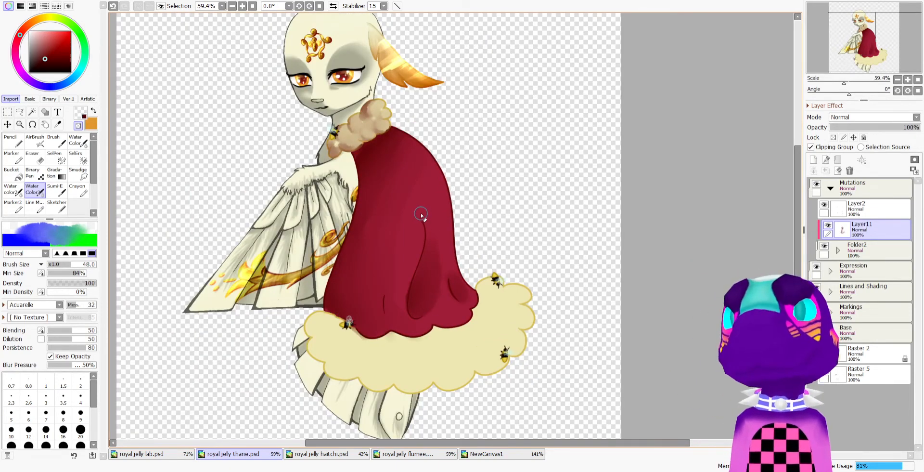
pyautogui.scroll(-2, 433, 217)
pyautogui.scroll(1, 479, 233)
pyautogui.scroll(-1, 484, 241)
pyautogui.scroll(2, 486, 243)
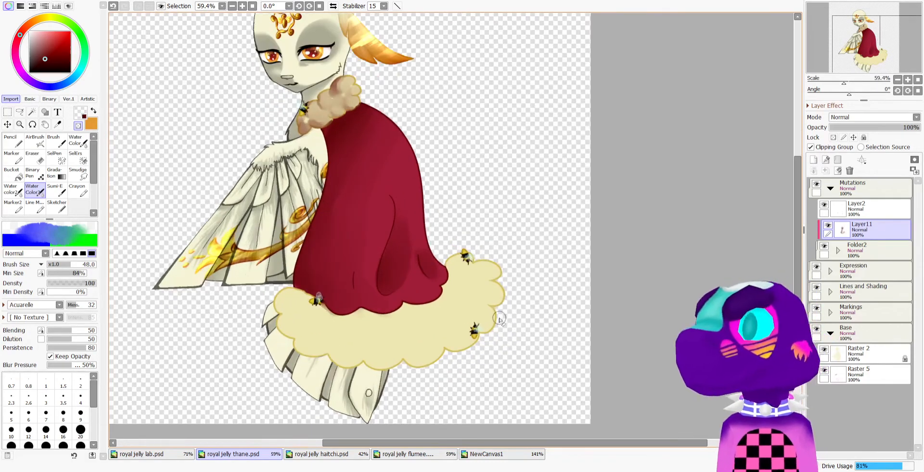
pyautogui.scroll(-1, 351, 245)
pyautogui.scroll(1, 345, 243)
pyautogui.press('-')
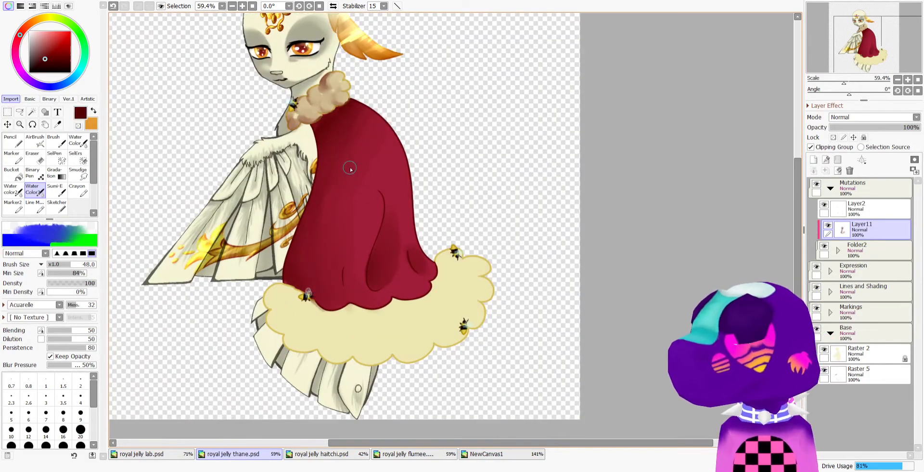
pyautogui.moveTo(318, 149); pyautogui.dragTo(335, 210)
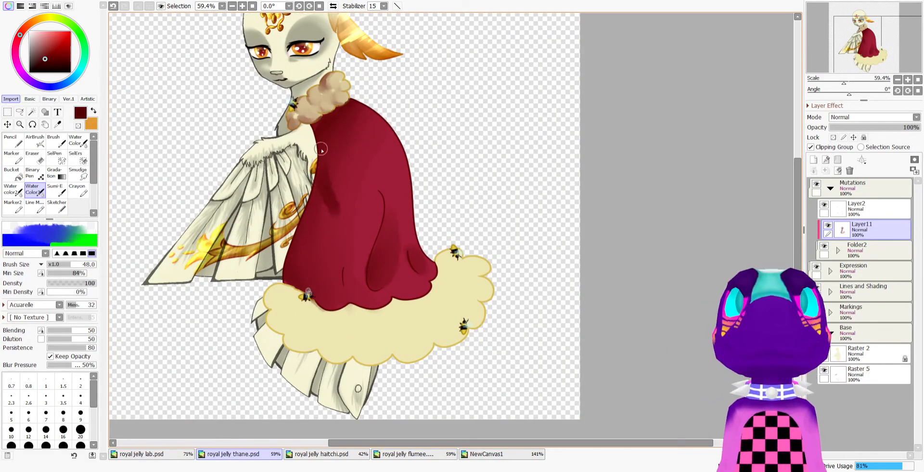
pyautogui.press('-')
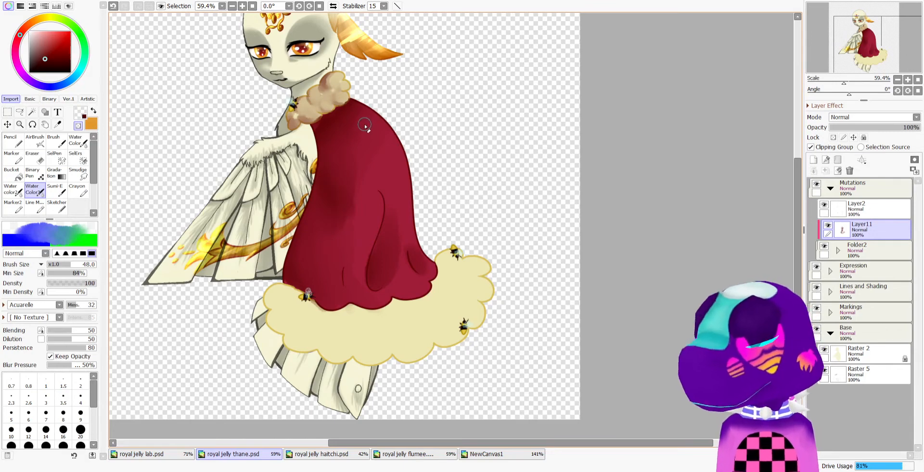
pyautogui.press('-')
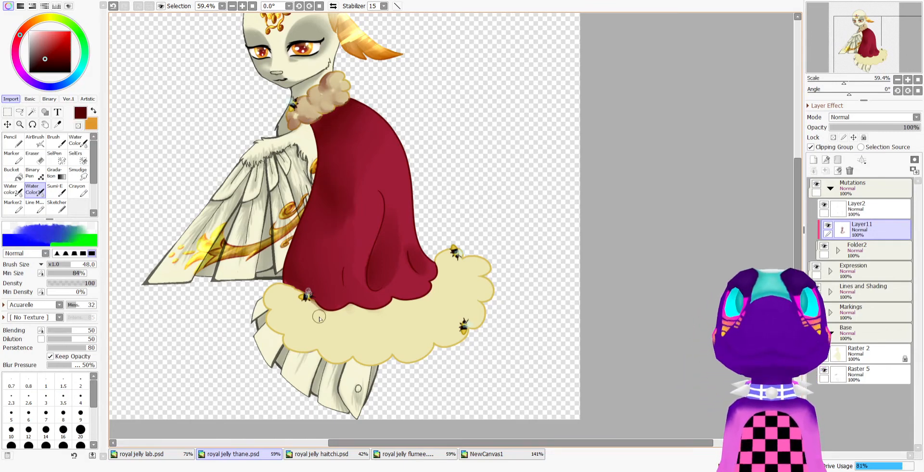
# Shade the fur hem tufts from the end nearest the wing to the middle of the trim, leaving lighter rounded centres
pyautogui.moveTo(299, 288)
pyautogui.mouseDown()
pyautogui.moveTo(271, 309)
pyautogui.moveTo(281, 289)
pyautogui.moveTo(271, 294)
pyautogui.moveTo(291, 320)
pyautogui.moveTo(278, 312)
pyautogui.moveTo(283, 334)
pyautogui.moveTo(285, 304)
pyautogui.moveTo(294, 328)
pyautogui.moveTo(291, 307)
pyautogui.moveTo(298, 328)
pyautogui.moveTo(301, 305)
pyautogui.moveTo(288, 331)
pyautogui.moveTo(298, 340)
pyautogui.moveTo(284, 336)
pyautogui.moveTo(295, 345)
pyautogui.moveTo(305, 314)
pyautogui.moveTo(317, 329)
pyautogui.moveTo(307, 309)
pyautogui.moveTo(315, 336)
pyautogui.moveTo(309, 305)
pyautogui.moveTo(346, 361)
pyautogui.moveTo(333, 321)
pyautogui.moveTo(350, 350)
pyautogui.mouseUp()
pyautogui.press('-')
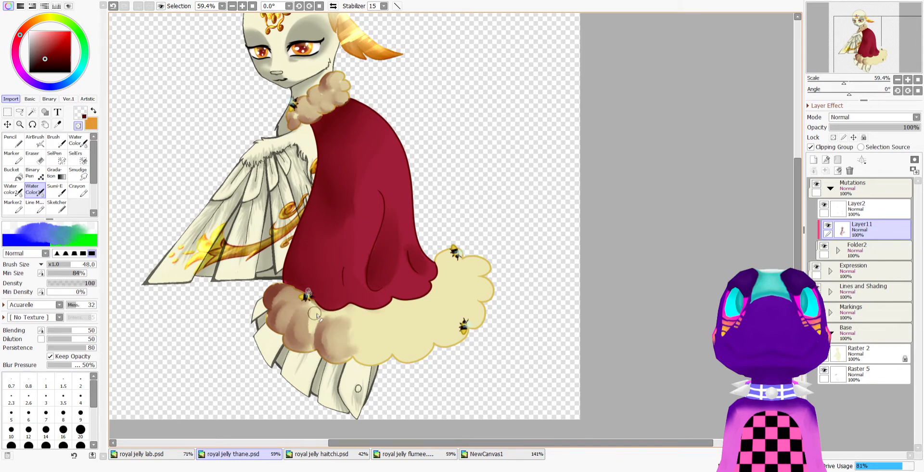
pyautogui.moveTo(365, 347)
pyautogui.mouseDown()
pyautogui.moveTo(356, 337)
pyautogui.moveTo(369, 357)
pyautogui.moveTo(350, 312)
pyautogui.mouseUp()
pyautogui.moveTo(380, 341)
pyautogui.mouseDown()
pyautogui.moveTo(376, 318)
pyautogui.moveTo(393, 337)
pyautogui.mouseUp()
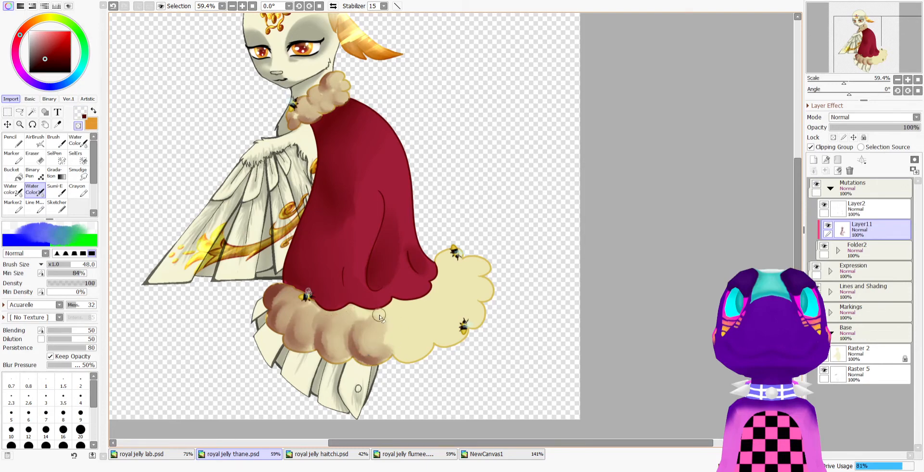
# Continue the dark red shading over the fur hem tufts from the middle toward the lower rear bee, softening the shadows
pyautogui.press('-')
pyautogui.moveTo(407, 356); pyautogui.dragTo(393, 314)
pyautogui.moveTo(394, 314)
pyautogui.mouseDown()
pyautogui.moveTo(424, 349)
pyautogui.moveTo(394, 320)
pyautogui.moveTo(431, 344)
pyautogui.moveTo(418, 351)
pyautogui.moveTo(404, 312)
pyautogui.moveTo(427, 334)
pyautogui.moveTo(417, 309)
pyautogui.moveTo(426, 341)
pyautogui.moveTo(410, 337)
pyautogui.moveTo(409, 324)
pyautogui.moveTo(378, 325)
pyautogui.moveTo(421, 313)
pyautogui.moveTo(405, 350)
pyautogui.moveTo(445, 345)
pyautogui.moveTo(439, 327)
pyautogui.moveTo(442, 344)
pyautogui.moveTo(432, 337)
pyautogui.moveTo(451, 345)
pyautogui.moveTo(439, 341)
pyautogui.moveTo(447, 308)
pyautogui.moveTo(462, 323)
pyautogui.moveTo(456, 340)
pyautogui.moveTo(452, 314)
pyautogui.moveTo(447, 332)
pyautogui.mouseUp()
pyautogui.press('-')
pyautogui.press('-')
pyautogui.press('-')
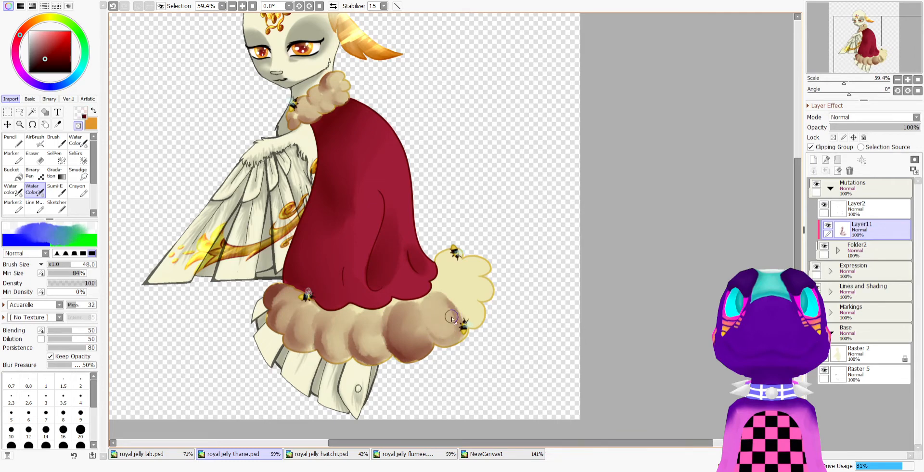
# Shade the remaining fur tufts at the rear end of the hem around the two bees and blend them
pyautogui.moveTo(422, 306)
pyautogui.mouseDown()
pyautogui.moveTo(452, 288)
pyautogui.moveTo(463, 314)
pyautogui.moveTo(438, 290)
pyautogui.moveTo(474, 322)
pyautogui.mouseUp()
pyautogui.press('-')
pyautogui.press('-')
pyautogui.moveTo(447, 297)
pyautogui.mouseDown()
pyautogui.moveTo(485, 321)
pyautogui.moveTo(440, 293)
pyautogui.moveTo(468, 309)
pyautogui.mouseUp()
pyautogui.press('-')
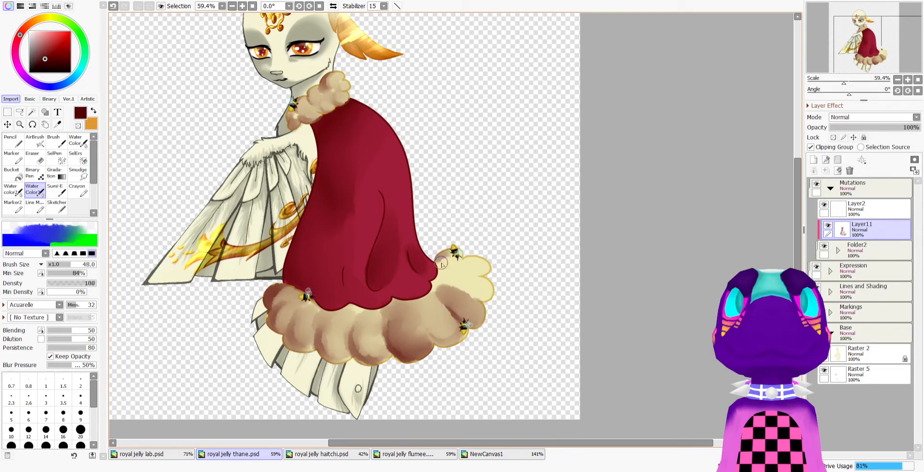
pyautogui.moveTo(452, 251)
pyautogui.mouseDown()
pyautogui.moveTo(469, 267)
pyautogui.moveTo(490, 262)
pyautogui.moveTo(457, 272)
pyautogui.moveTo(492, 276)
pyautogui.moveTo(488, 270)
pyautogui.moveTo(463, 276)
pyautogui.moveTo(487, 288)
pyautogui.moveTo(481, 280)
pyautogui.moveTo(468, 283)
pyautogui.moveTo(485, 291)
pyautogui.moveTo(467, 283)
pyautogui.moveTo(479, 291)
pyautogui.moveTo(490, 285)
pyautogui.moveTo(489, 301)
pyautogui.moveTo(480, 264)
pyautogui.moveTo(477, 283)
pyautogui.moveTo(488, 298)
pyautogui.moveTo(461, 285)
pyautogui.moveTo(469, 275)
pyautogui.moveTo(447, 280)
pyautogui.moveTo(436, 296)
pyautogui.moveTo(474, 288)
pyautogui.mouseUp()
pyautogui.press('-')
pyautogui.press('-')
pyautogui.press('-')
pyautogui.press('-')
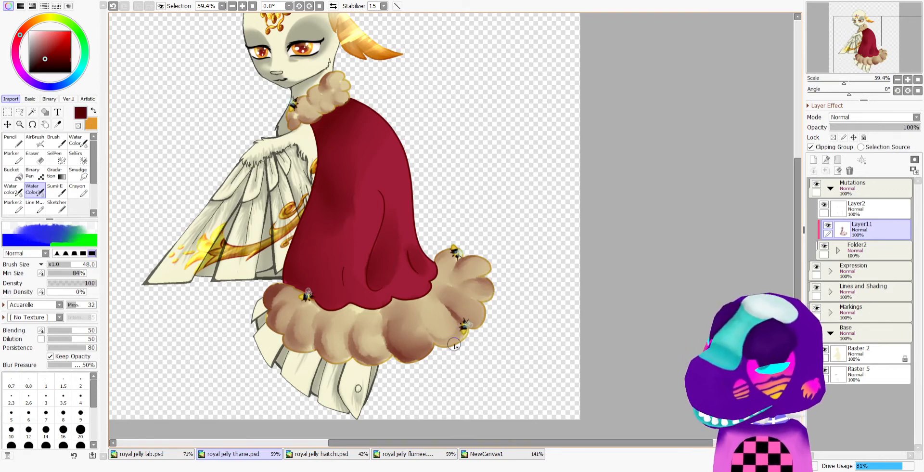
# Refine the shadows along the lower edge and between the middle tufts of the fur hem
pyautogui.moveTo(432, 341); pyautogui.dragTo(425, 327)
pyautogui.press('-')
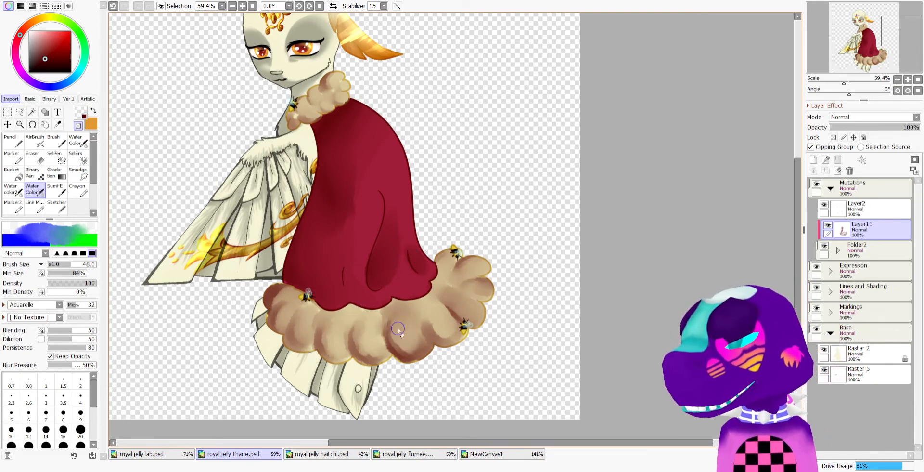
pyautogui.press('-')
pyautogui.moveTo(362, 356); pyautogui.dragTo(403, 359)
pyautogui.moveTo(342, 343)
pyautogui.mouseDown()
pyautogui.moveTo(345, 365)
pyautogui.moveTo(330, 340)
pyautogui.mouseUp()
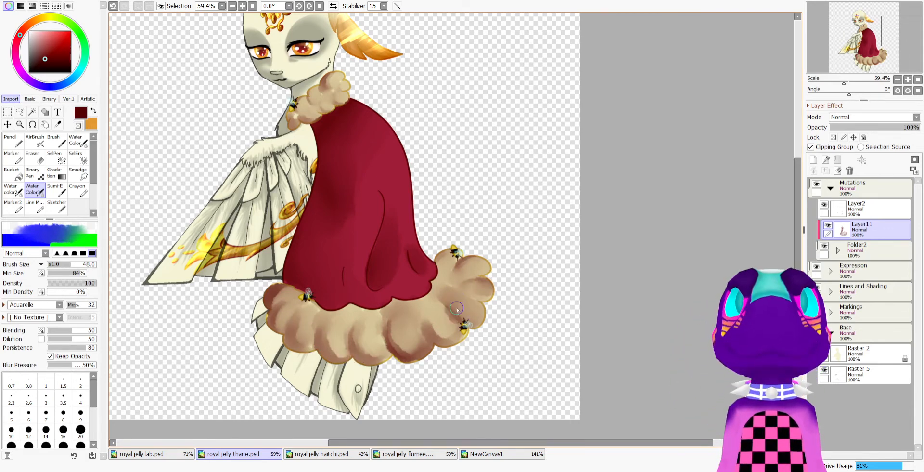
pyautogui.press('-')
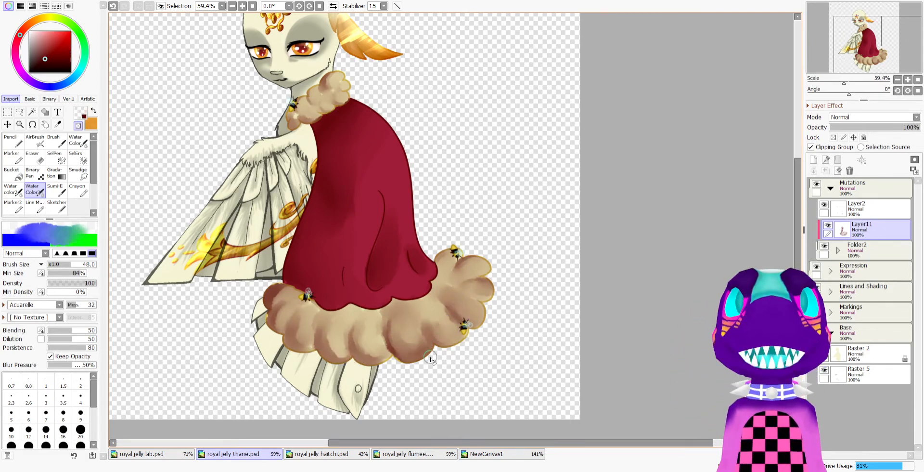
pyautogui.press('-')
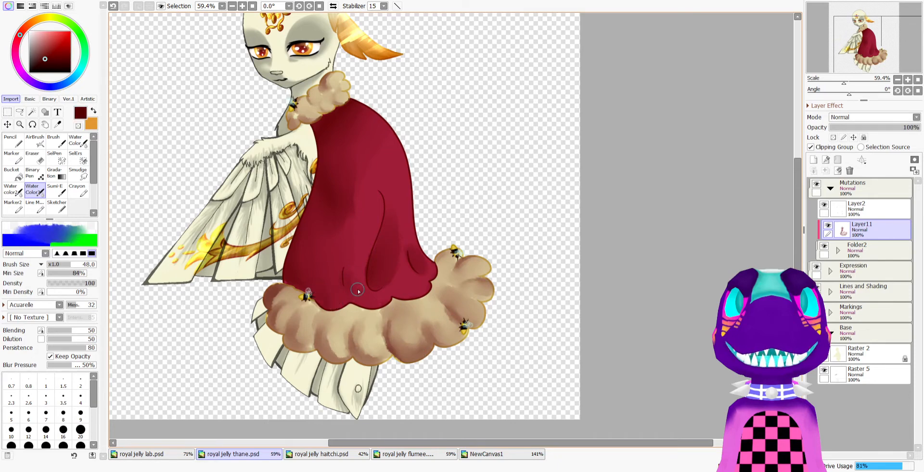
# Deepen and blend the shadows around the small front fold and centre fold of the red cloak
pyautogui.press('-')
pyautogui.press('-')
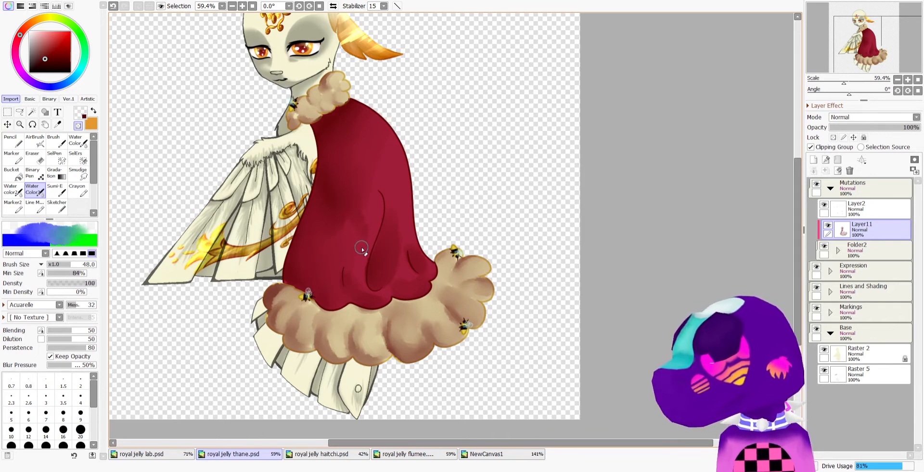
pyautogui.press('-')
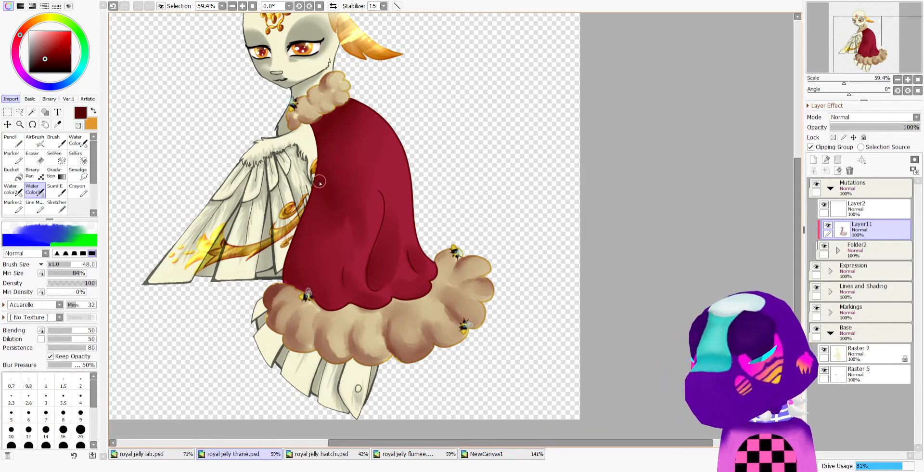
pyautogui.press('-')
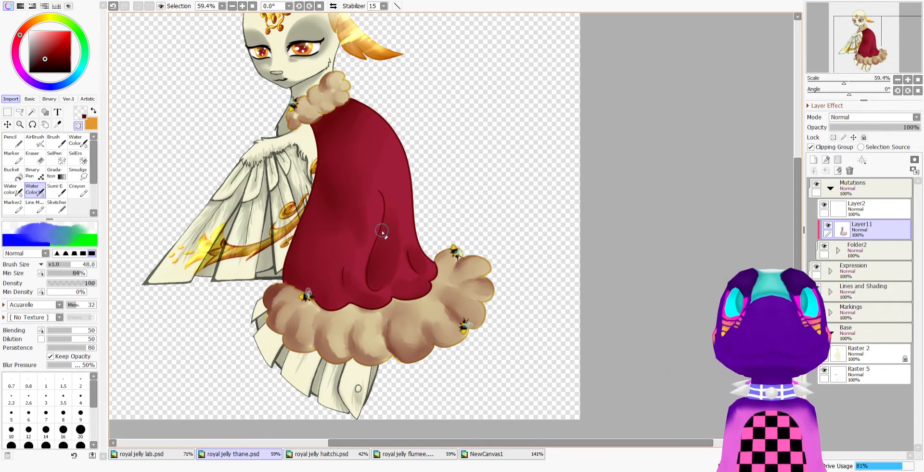
# Set Layer11's blending mode to Shade with 54% opacity and switch to royal jelly lab.psd for comparison
pyautogui.scroll(-2, 382, 233)
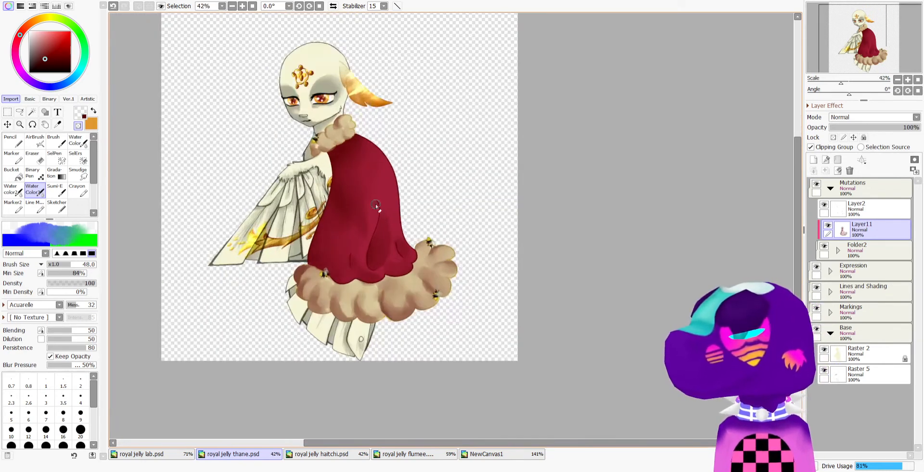
pyautogui.scroll(1, 444, 175)
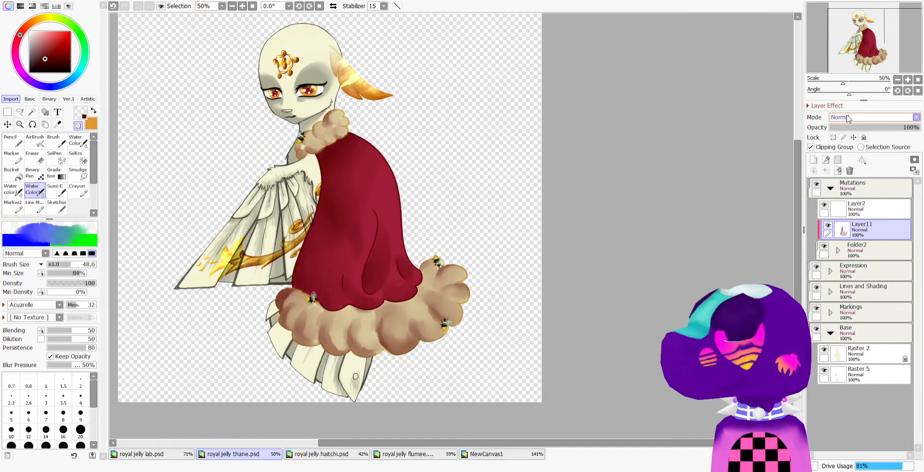
pyautogui.scroll(-1, 849, 119)
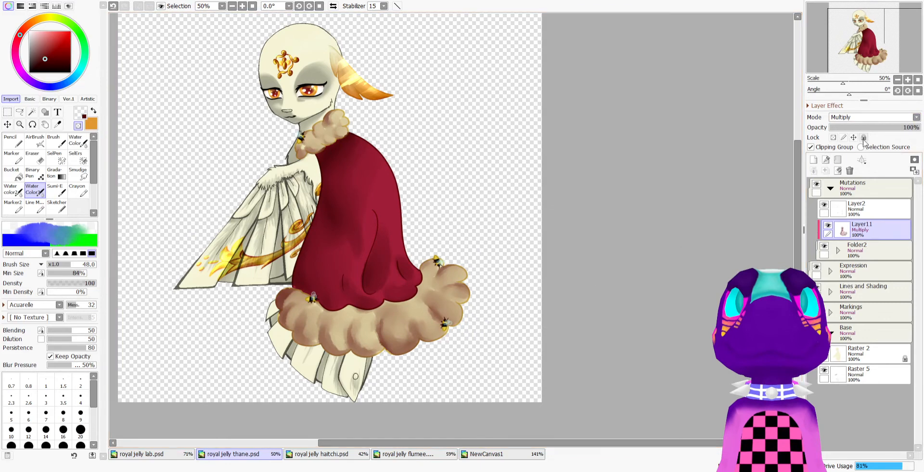
pyautogui.moveTo(870, 128); pyautogui.dragTo(879, 126)
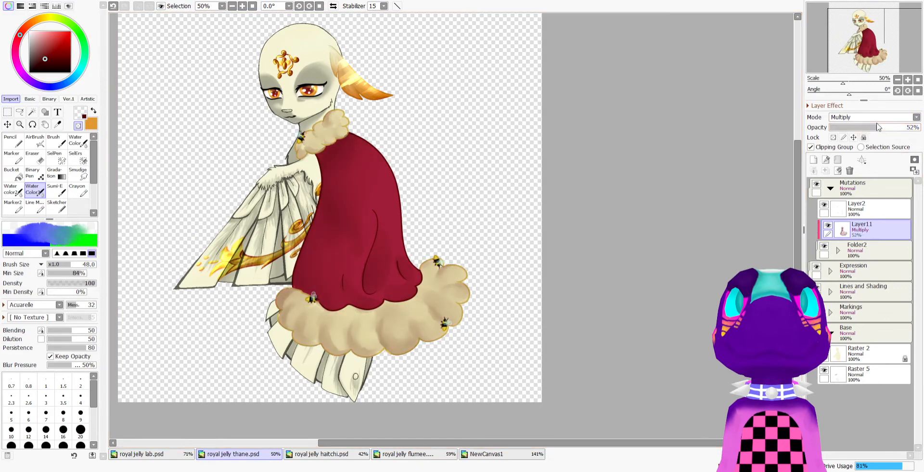
pyautogui.click(864, 175)
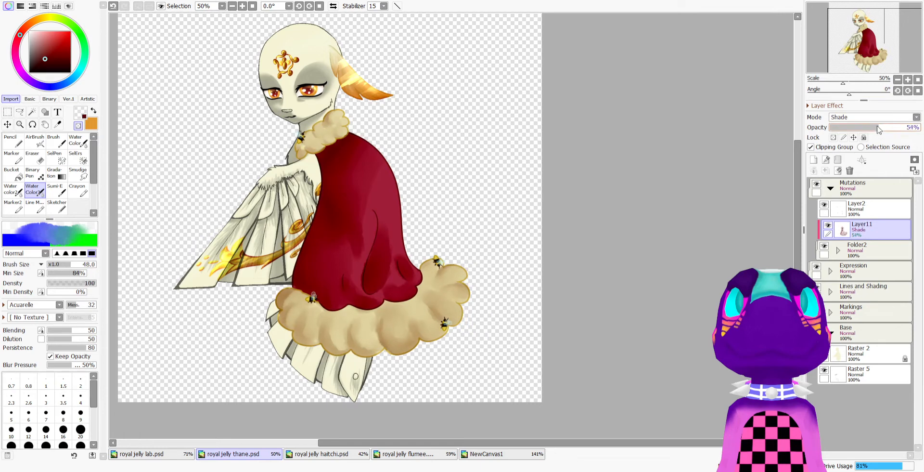
pyautogui.click(174, 455)
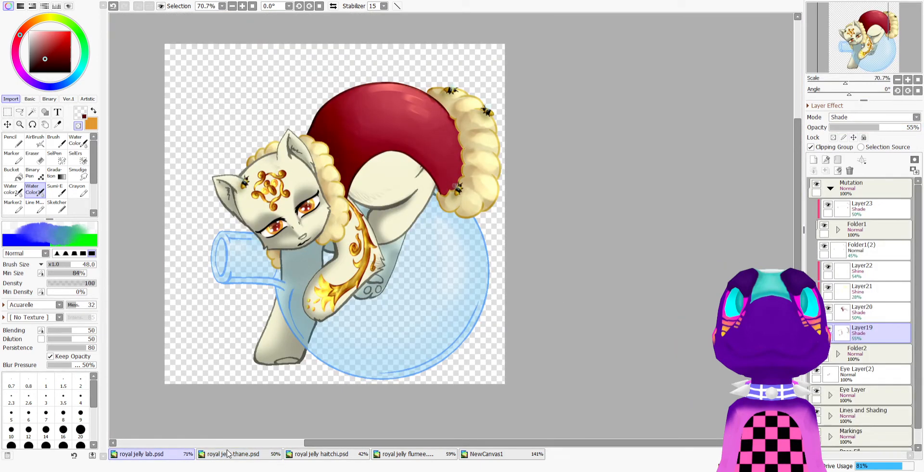
# Select the Shine layer Layer21 in royal jelly lab.psd and sample its pale yellow highlight colour
pyautogui.click(829, 287)
pyautogui.click(829, 287)
pyautogui.click(850, 291)
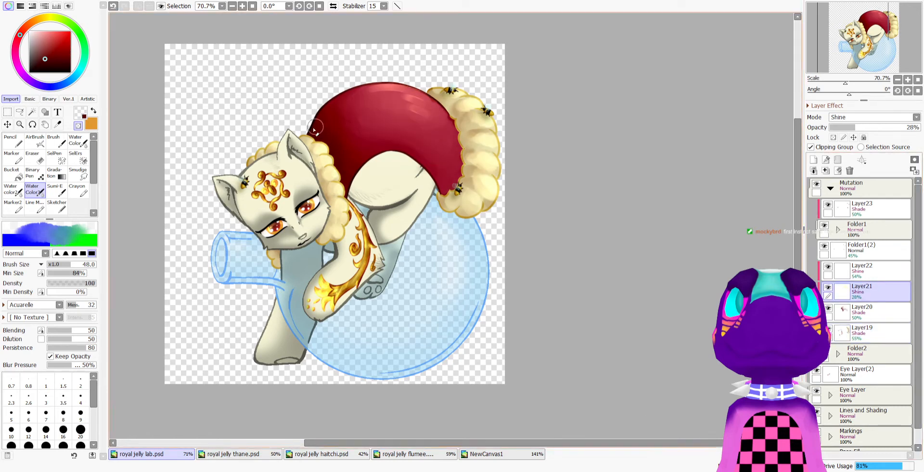
pyautogui.click(58, 124)
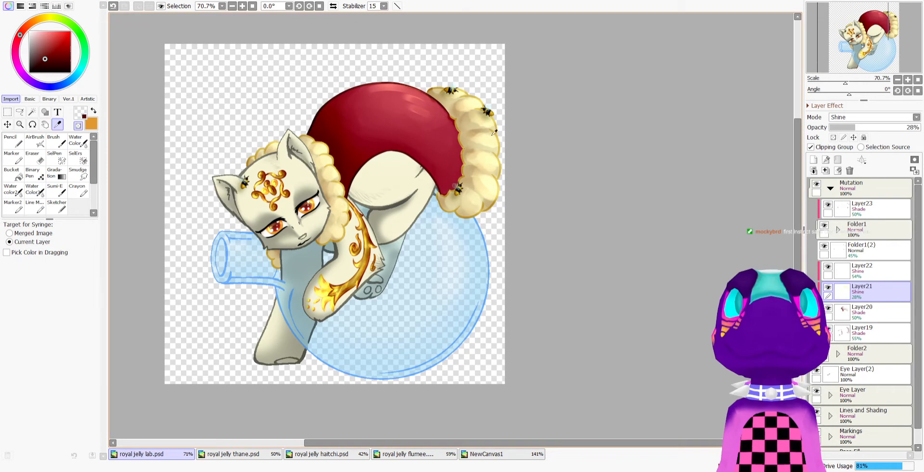
pyautogui.click(452, 259)
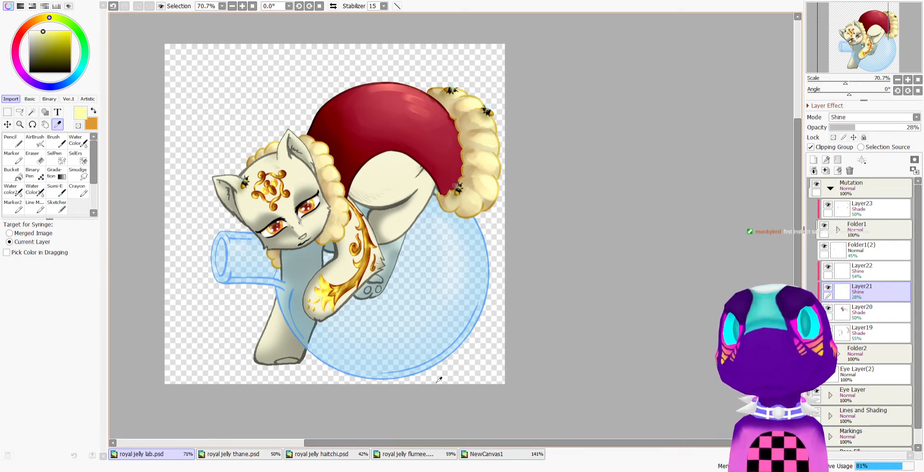
# In royal jelly thane.psd, add a clipped layer above Layer11 and paint pale yellow watercolor highlights on the collar fur
pyautogui.click(233, 453)
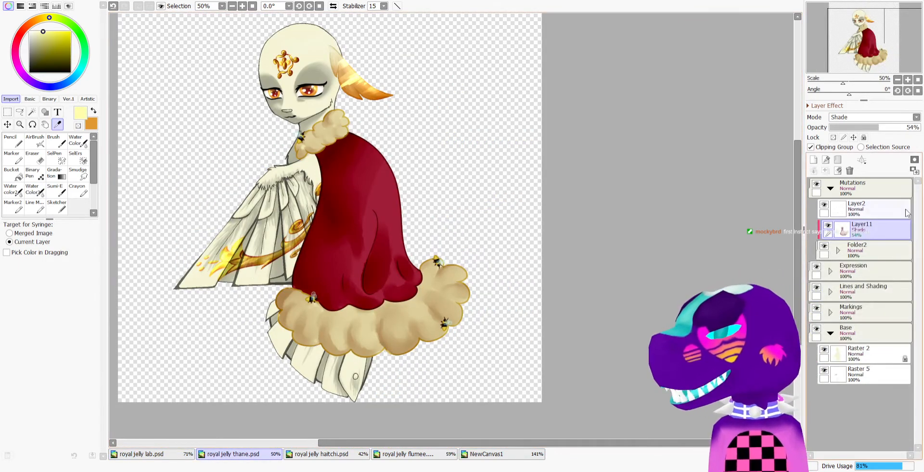
pyautogui.click(814, 159)
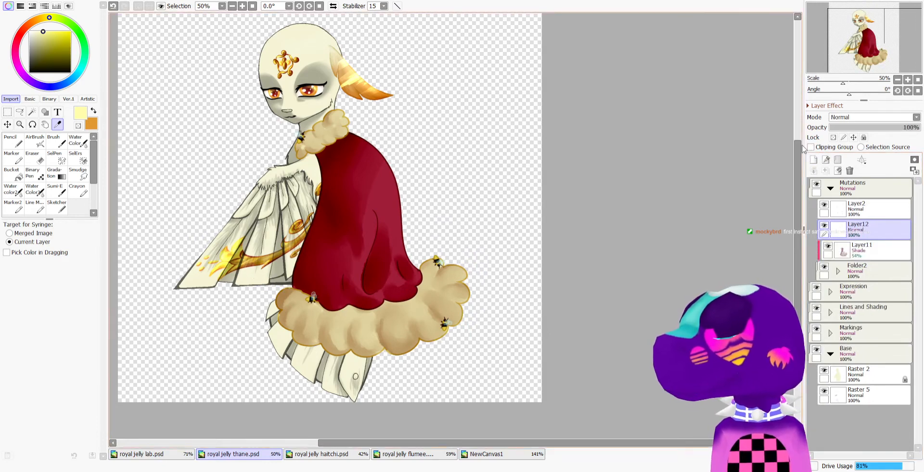
pyautogui.click(811, 147)
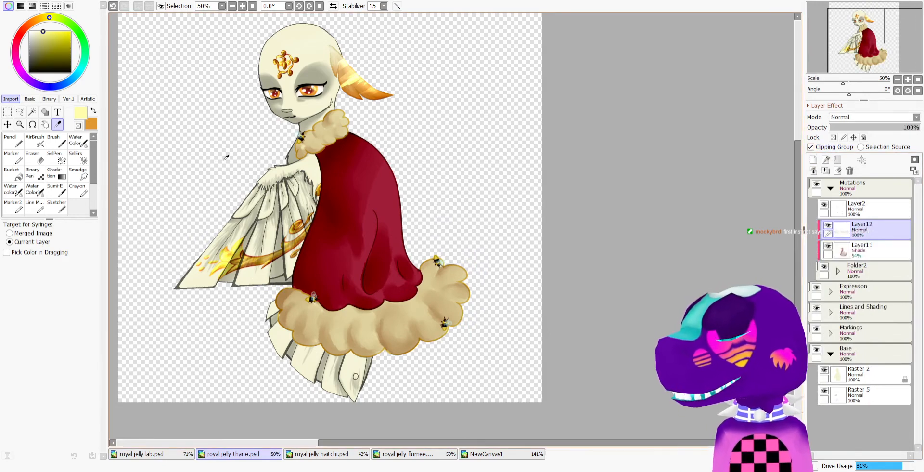
pyautogui.click(35, 188)
pyautogui.scroll(2, 396, 100)
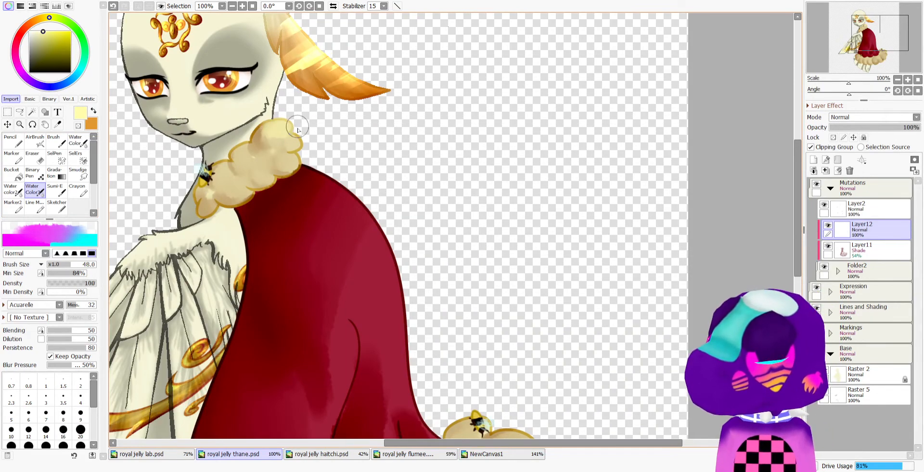
pyautogui.moveTo(298, 126)
pyautogui.mouseDown()
pyautogui.moveTo(245, 155)
pyautogui.moveTo(291, 163)
pyautogui.mouseUp()
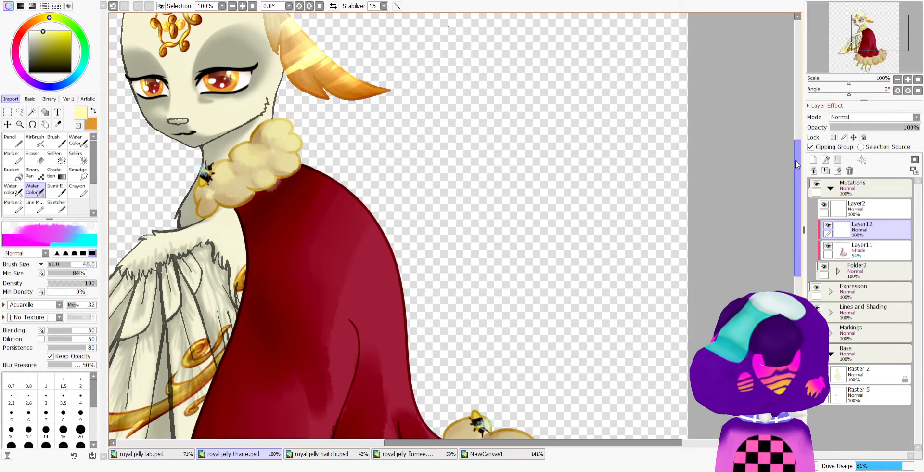
# Paint pale yellow highlights on the rear fur tufts of the hem between the two bees and soften them
pyautogui.moveTo(797, 163); pyautogui.dragTo(775, 224)
pyautogui.moveTo(461, 280)
pyautogui.mouseDown()
pyautogui.moveTo(524, 313)
pyautogui.moveTo(516, 375)
pyautogui.moveTo(493, 365)
pyautogui.mouseUp()
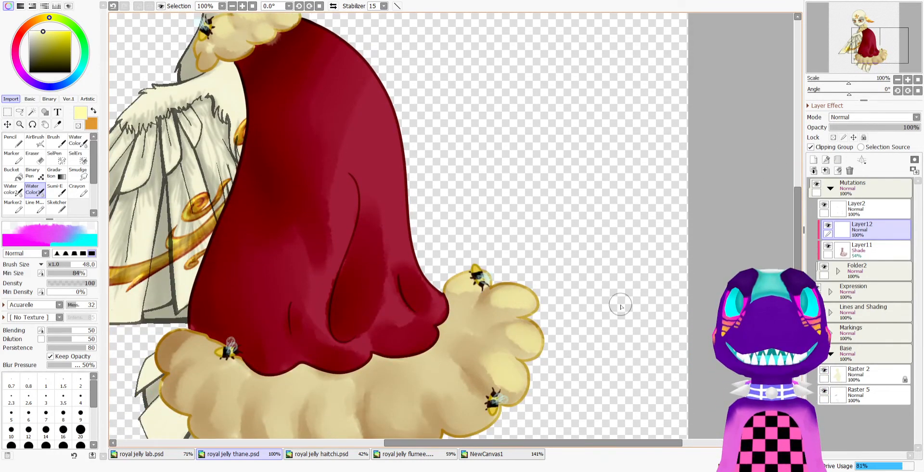
pyautogui.press('-')
pyautogui.moveTo(528, 337)
pyautogui.mouseDown()
pyautogui.moveTo(506, 330)
pyautogui.moveTo(502, 345)
pyautogui.mouseUp()
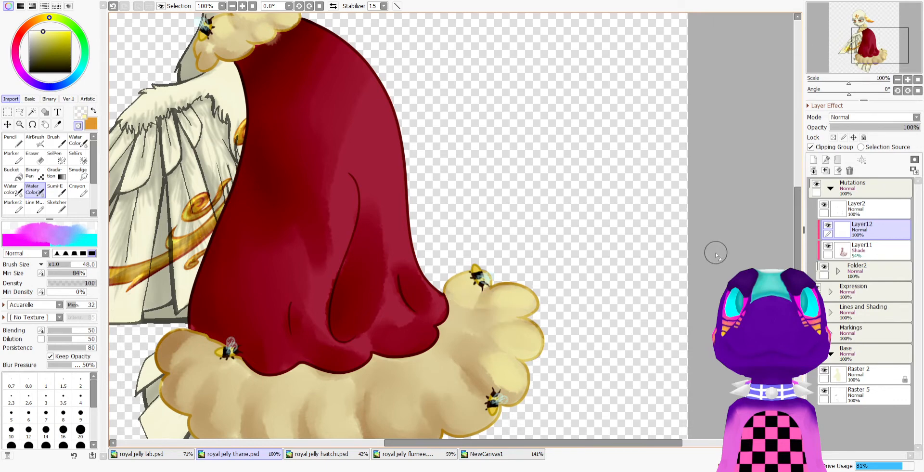
# Paint and blend pale yellow highlights on the remaining hem tufts, from the rear through the middle to the front
pyautogui.scroll(-3, 716, 250)
pyautogui.press('-')
pyautogui.moveTo(460, 293)
pyautogui.mouseDown()
pyautogui.moveTo(444, 266)
pyautogui.moveTo(454, 312)
pyautogui.moveTo(459, 285)
pyautogui.moveTo(476, 321)
pyautogui.moveTo(450, 279)
pyautogui.mouseUp()
pyautogui.press('-')
pyautogui.press('-')
pyautogui.moveTo(427, 319)
pyautogui.mouseDown()
pyautogui.moveTo(407, 301)
pyautogui.moveTo(419, 344)
pyautogui.mouseUp()
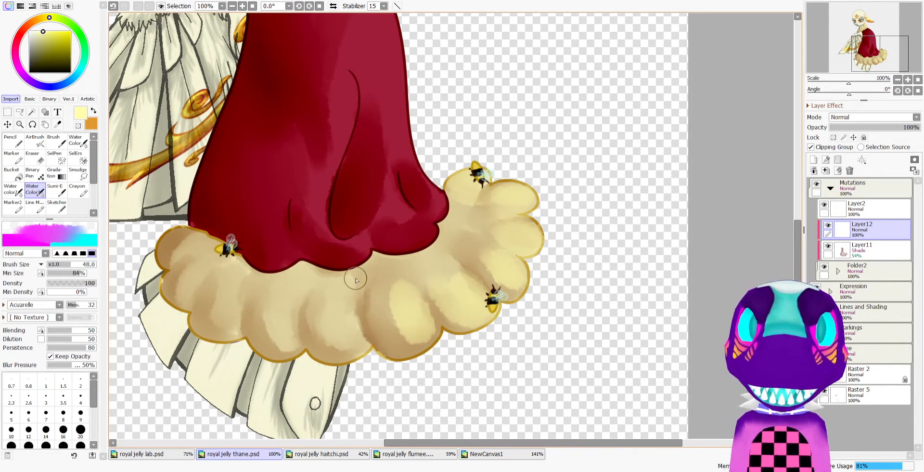
pyautogui.moveTo(351, 337)
pyautogui.mouseDown()
pyautogui.moveTo(324, 325)
pyautogui.moveTo(353, 330)
pyautogui.moveTo(332, 303)
pyautogui.moveTo(308, 295)
pyautogui.moveTo(271, 304)
pyautogui.moveTo(291, 314)
pyautogui.moveTo(290, 345)
pyautogui.moveTo(272, 343)
pyautogui.moveTo(258, 328)
pyautogui.moveTo(222, 329)
pyautogui.moveTo(199, 275)
pyautogui.mouseUp()
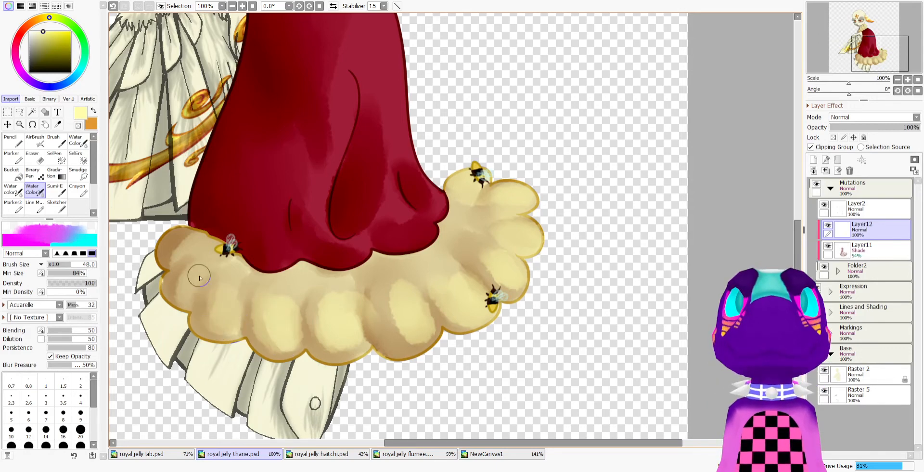
# Enlarge the watercolor brush to 68 and paint broad, soft highlights down the back and folds of the red cloak
pyautogui.scroll(-6, 226, 260)
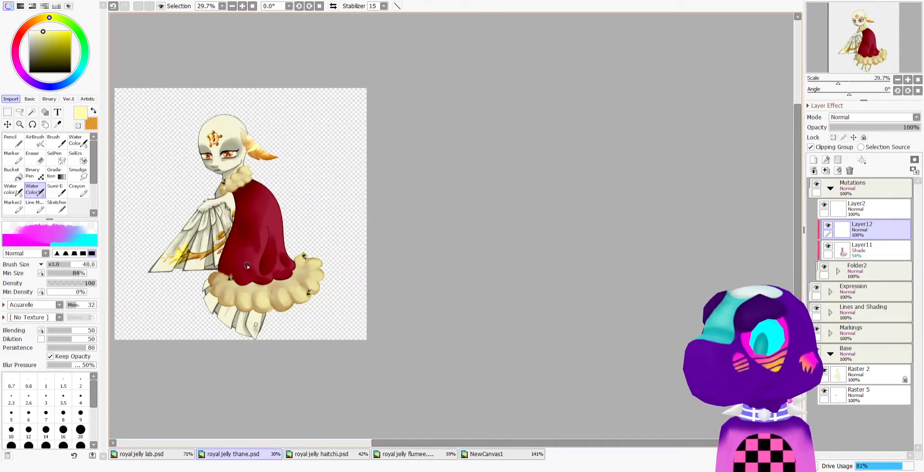
pyautogui.scroll(1, 247, 266)
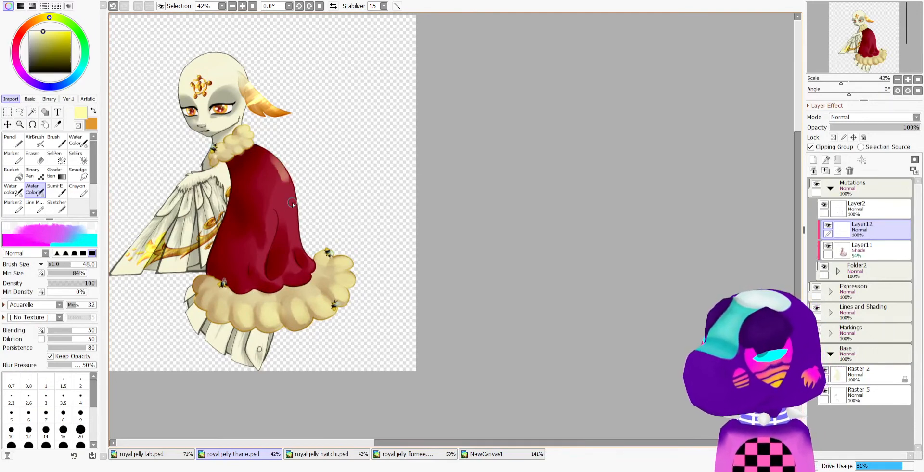
pyautogui.press(']')
pyautogui.press(']')
pyautogui.press(']')
pyautogui.press(']')
pyautogui.press(']')
pyautogui.moveTo(276, 162)
pyautogui.mouseDown()
pyautogui.moveTo(295, 200)
pyautogui.moveTo(280, 174)
pyautogui.moveTo(278, 196)
pyautogui.moveTo(263, 161)
pyautogui.moveTo(270, 217)
pyautogui.moveTo(256, 158)
pyautogui.moveTo(261, 215)
pyautogui.moveTo(259, 171)
pyautogui.moveTo(259, 186)
pyautogui.moveTo(295, 220)
pyautogui.moveTo(292, 228)
pyautogui.moveTo(285, 212)
pyautogui.moveTo(293, 249)
pyautogui.moveTo(271, 193)
pyautogui.moveTo(267, 241)
pyautogui.moveTo(260, 202)
pyautogui.moveTo(298, 236)
pyautogui.moveTo(310, 268)
pyautogui.moveTo(301, 276)
pyautogui.moveTo(261, 257)
pyautogui.moveTo(264, 281)
pyautogui.moveTo(274, 237)
pyautogui.moveTo(262, 244)
pyautogui.moveTo(259, 282)
pyautogui.mouseUp()
pyautogui.press('-')
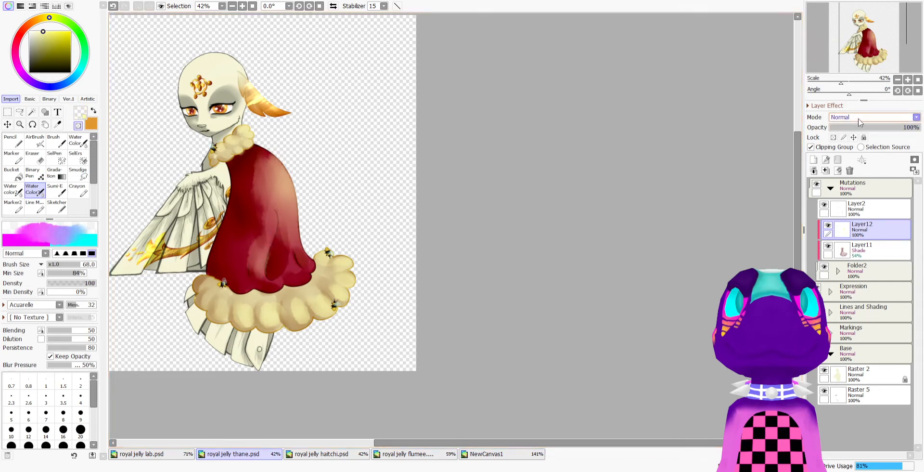
# Check the lab file's highlight layer settings and set Layer12 to Shine mode with 28% opacity
pyautogui.click(187, 454)
pyautogui.click(229, 456)
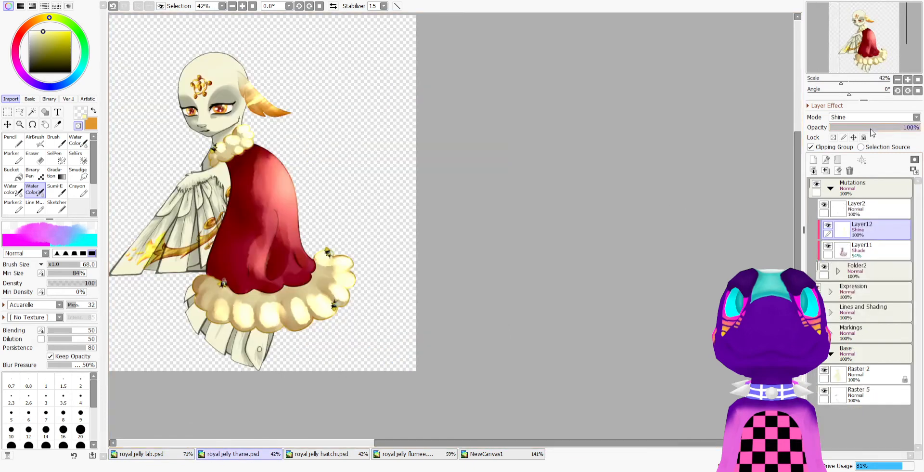
pyautogui.click(854, 127)
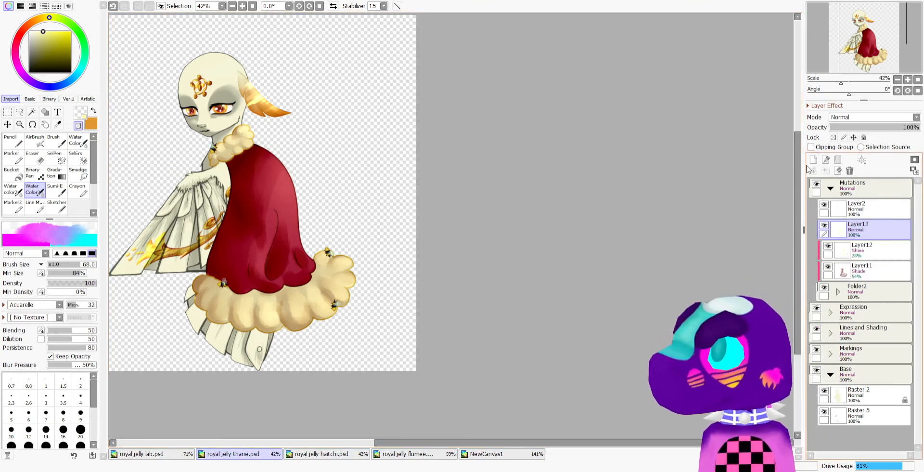
# Add a clipped layer above Layer12 after comparing with the lab file, and set the Marker brush to size 41
pyautogui.click(159, 454)
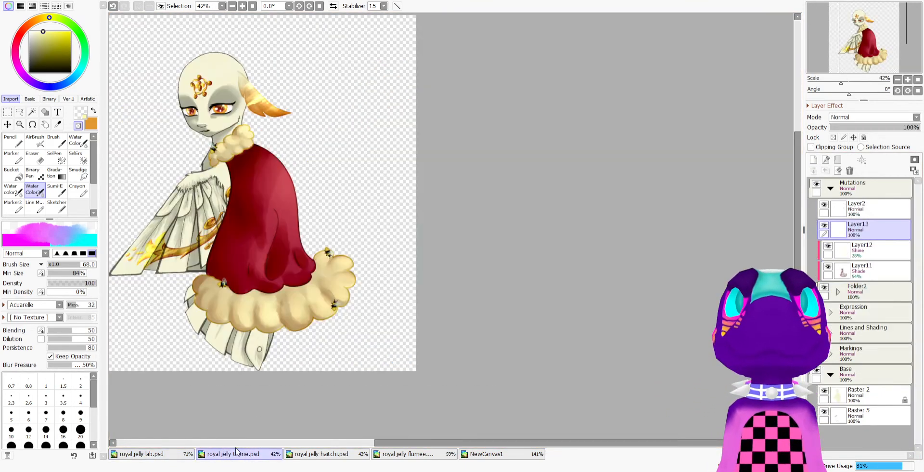
pyautogui.click(230, 454)
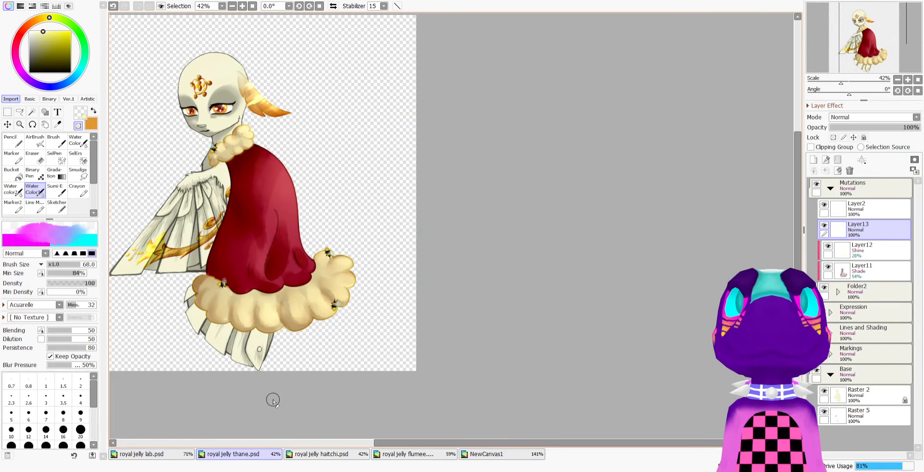
pyautogui.click(836, 149)
pyautogui.press('m')
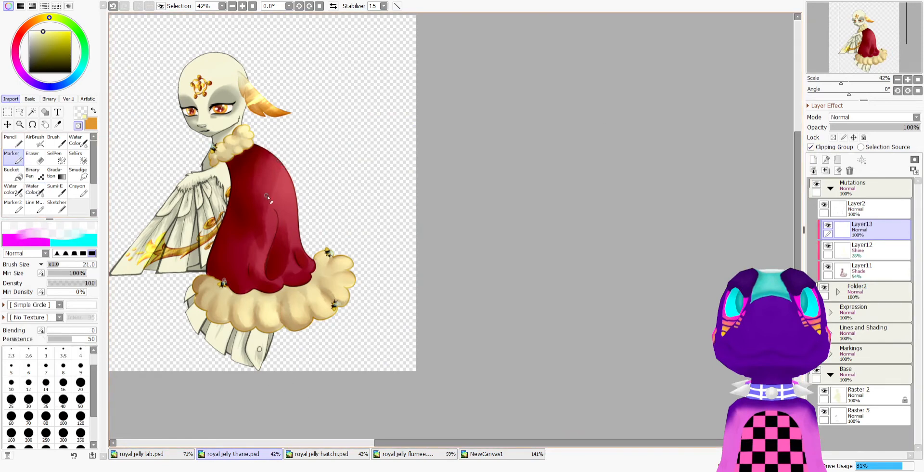
pyautogui.press('-')
pyautogui.moveTo(62, 265); pyautogui.dragTo(66, 265)
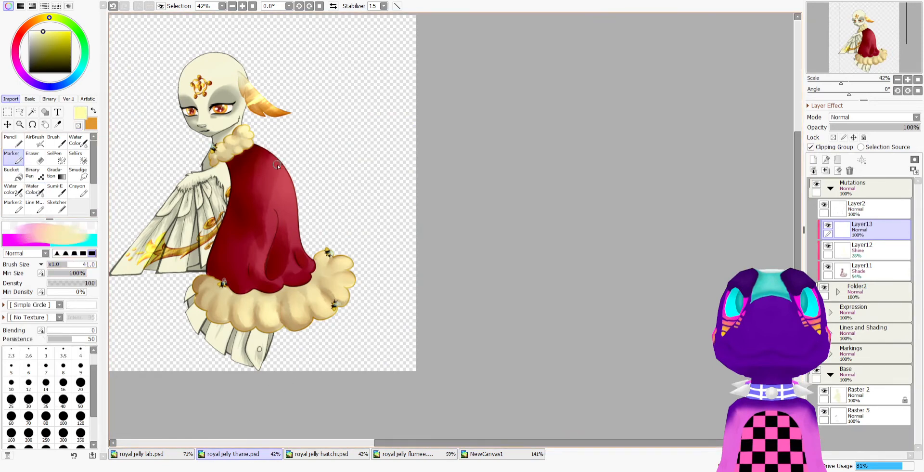
# Paint a crisp highlight streak along the shoulder and back edge of the red cloak, redoing the first stroke
pyautogui.moveTo(276, 165); pyautogui.dragTo(287, 202)
pyautogui.hotkey('ctrl', 'z')
pyautogui.moveTo(274, 161); pyautogui.dragTo(286, 208)
pyautogui.press('-')
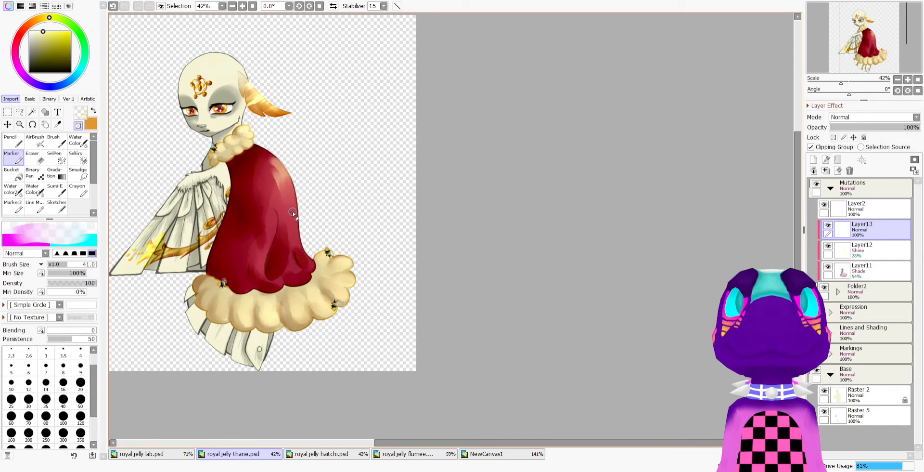
# Add crisp highlights along the cloak's centre fold, lower back edge and front hem, erasing their edges to shape
pyautogui.press('-')
pyautogui.moveTo(271, 214); pyautogui.dragTo(270, 246)
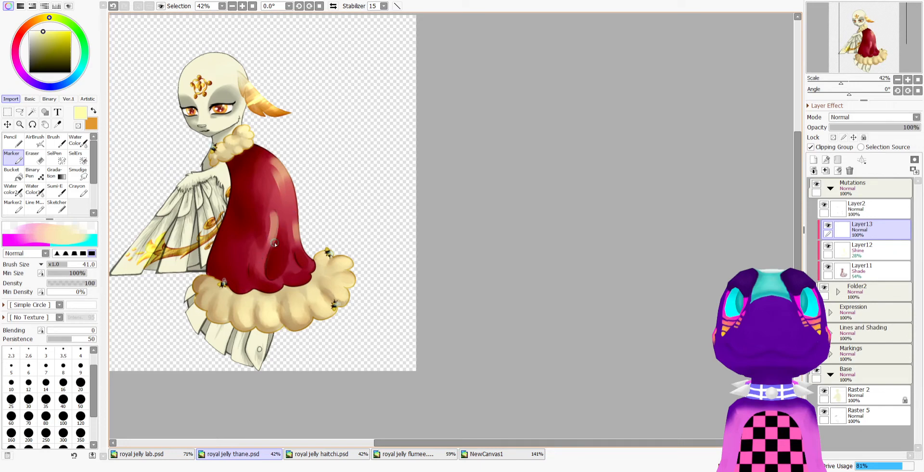
pyautogui.press('-')
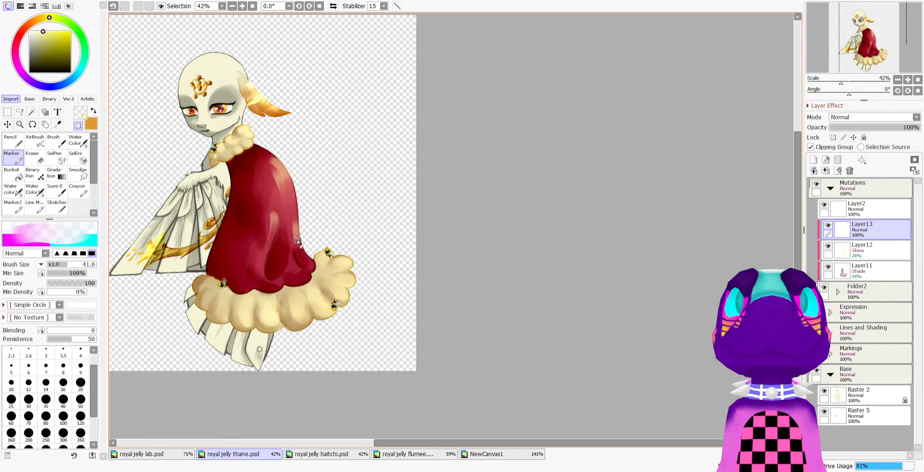
pyautogui.press('-')
pyautogui.press('-')
pyautogui.press('-')
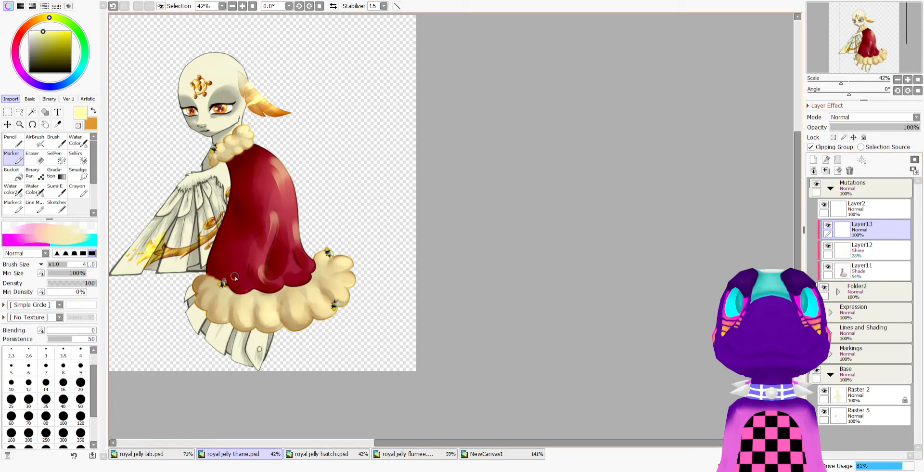
pyautogui.press('-')
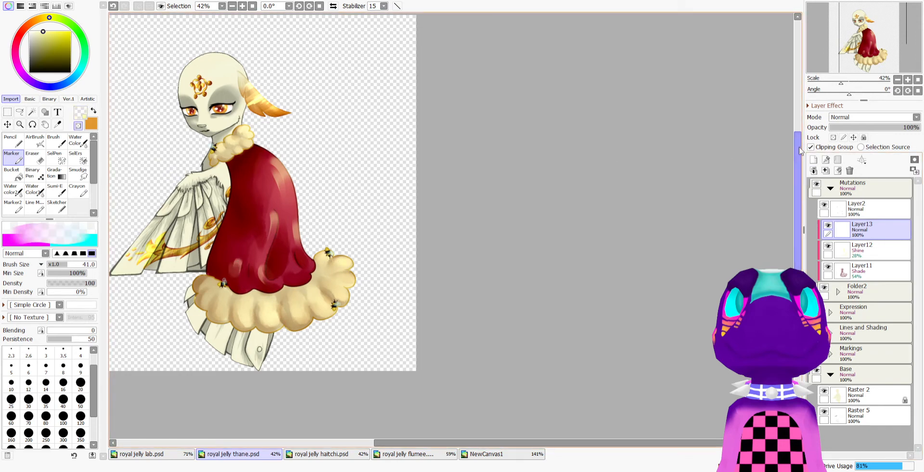
# Set Layer13 to Shine mode with 52% opacity and compare the result with royal jelly lab.psd
pyautogui.click(856, 118)
pyautogui.click(853, 177)
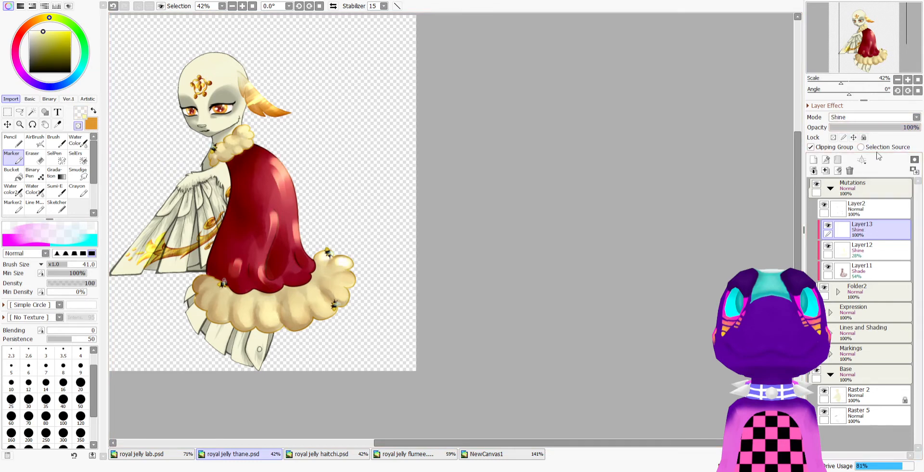
pyautogui.moveTo(881, 129); pyautogui.dragTo(877, 129)
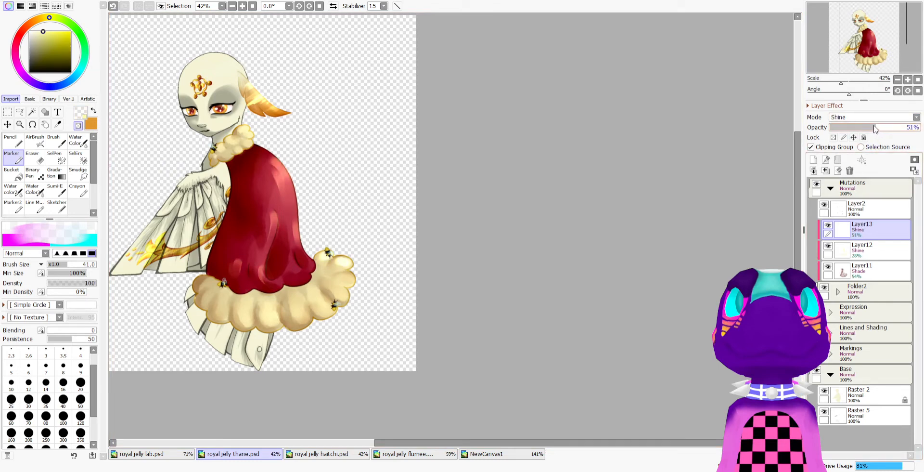
pyautogui.click(179, 452)
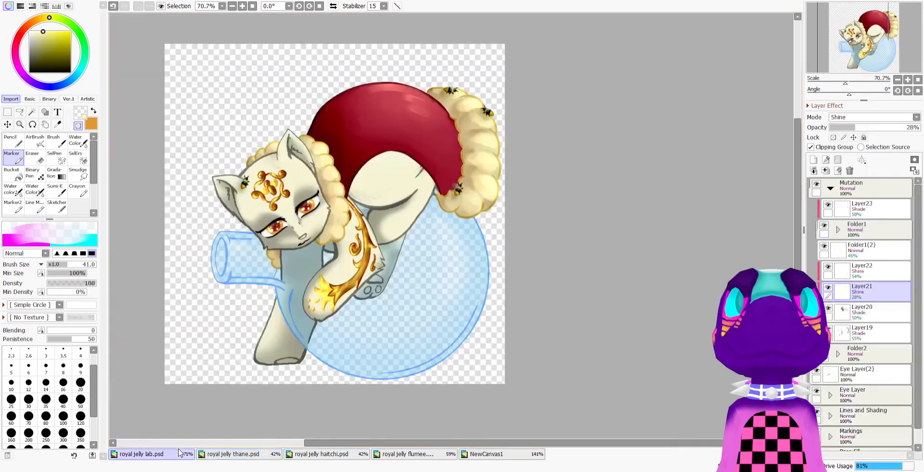
pyautogui.click(203, 454)
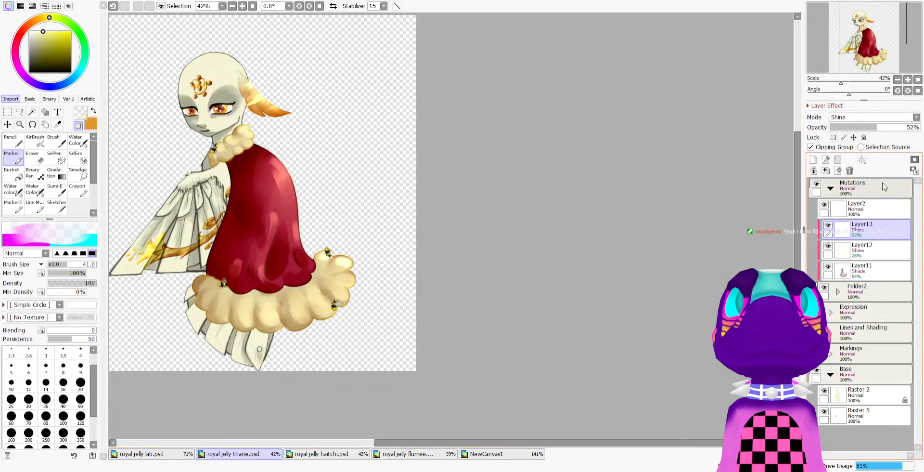
# Toggle Layer2's visibility to check its contents and duplicate the layer
pyautogui.scroll(-1, 274, 147)
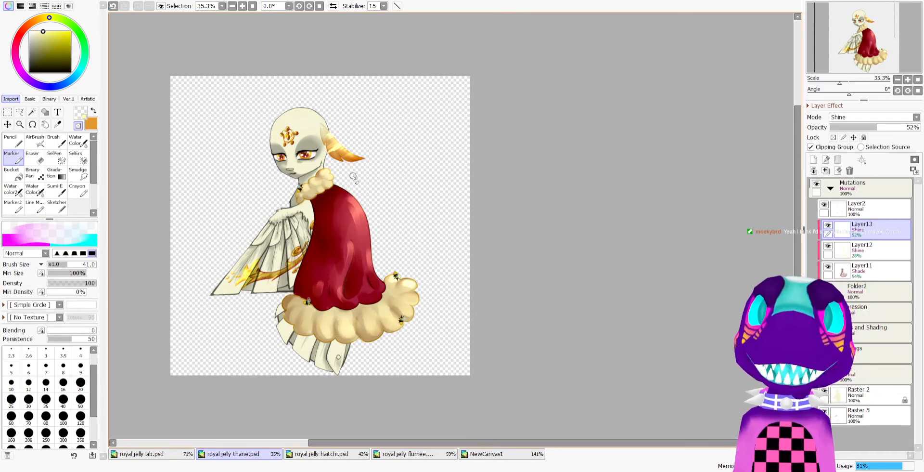
pyautogui.scroll(2, 381, 215)
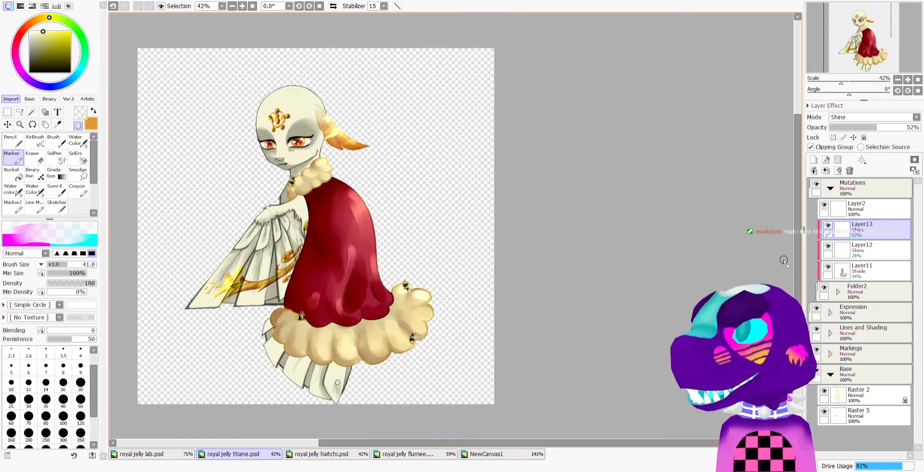
pyautogui.click(826, 208)
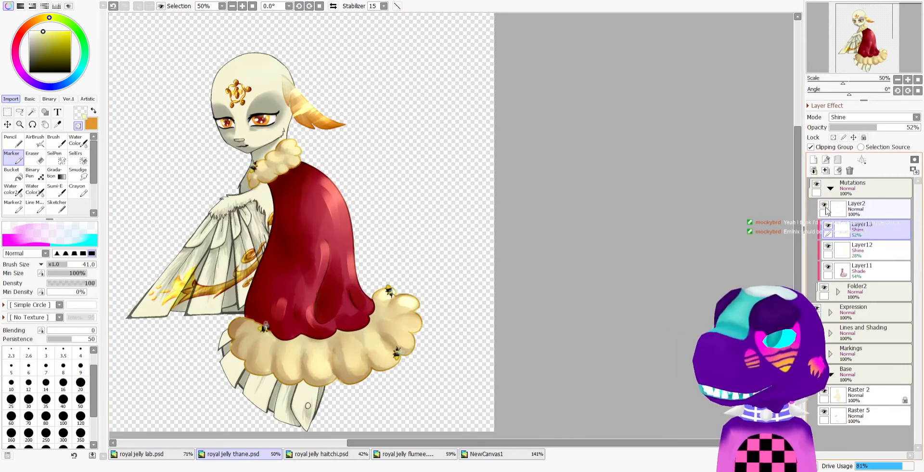
pyautogui.click(826, 207)
pyautogui.click(849, 212)
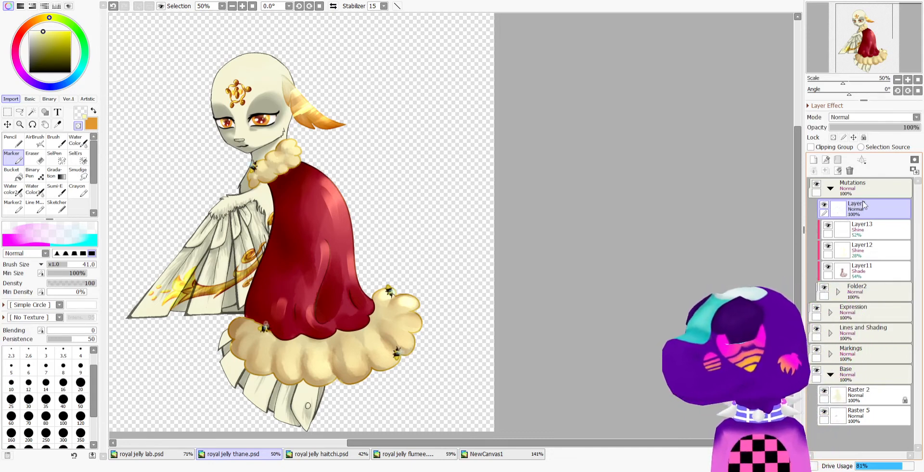
pyautogui.click(814, 161)
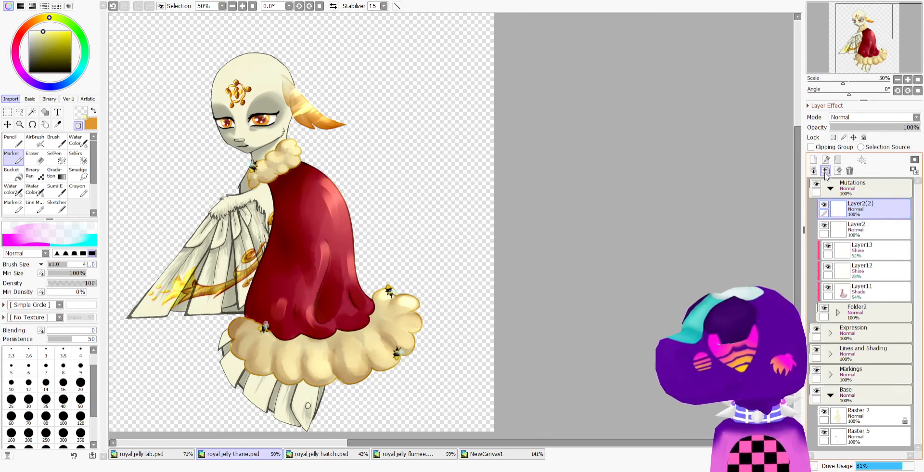
# Shift the duplicate bee layer Layer2(2) slightly from the original bees with the Move tool
pyautogui.scroll(2, 321, 201)
pyautogui.scroll(3, 322, 201)
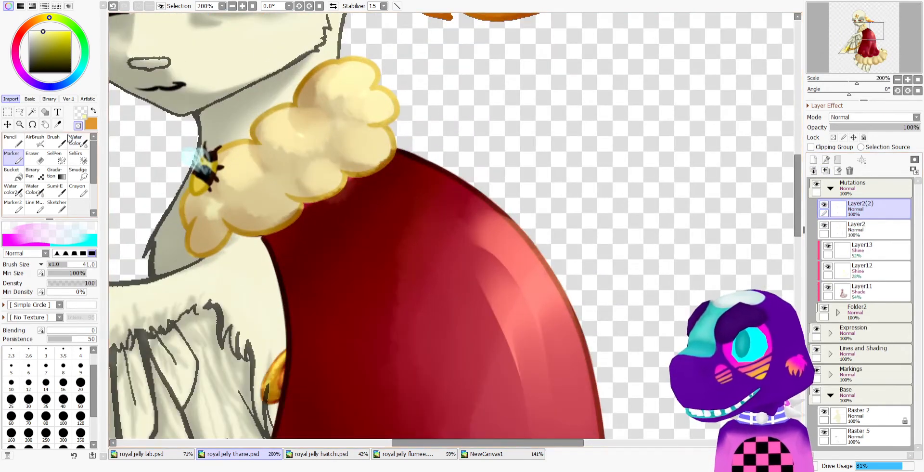
pyautogui.click(7, 124)
pyautogui.scroll(1, 255, 184)
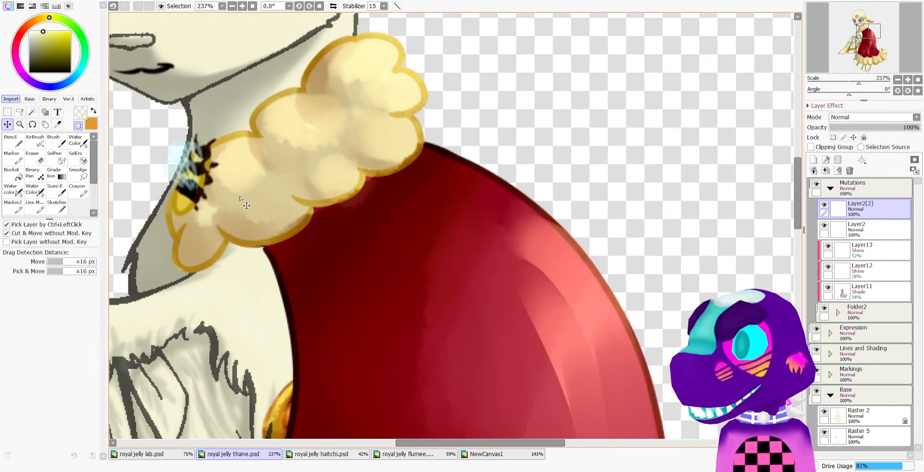
pyautogui.scroll(-6, 247, 205)
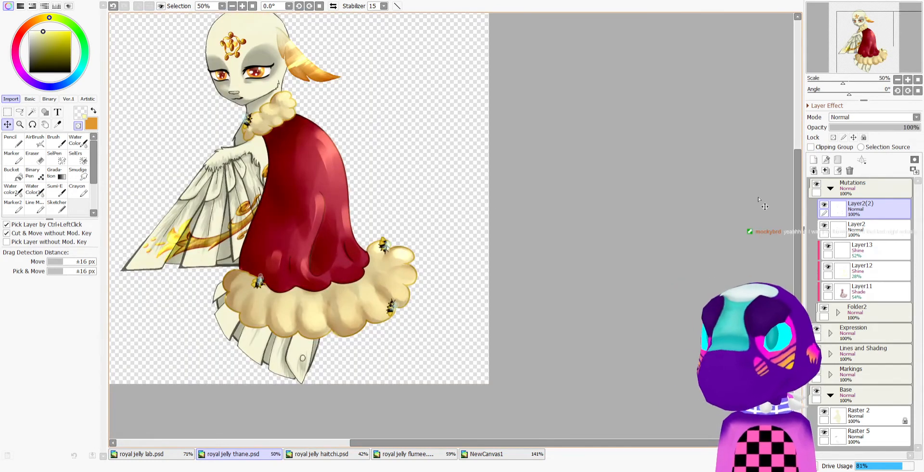
# Lock Layer2(2)'s transparency, recolour its bees olive with a 500-size Binary Pen, move it beneath Layer2 and unlock it
pyautogui.click(833, 137)
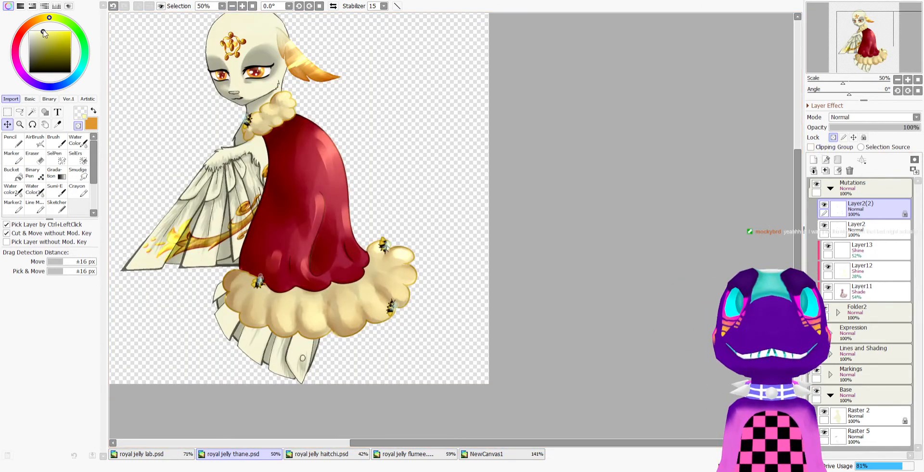
pyautogui.click(63, 49)
pyautogui.click(37, 173)
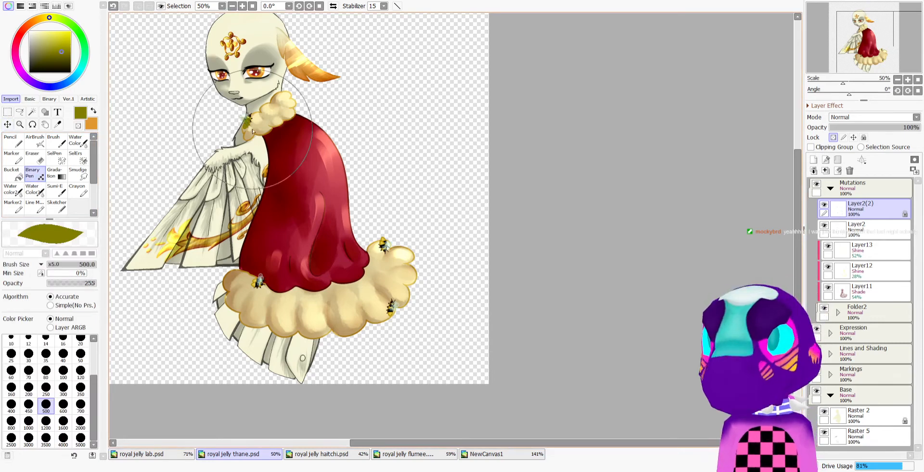
pyautogui.moveTo(250, 123)
pyautogui.mouseDown()
pyautogui.moveTo(285, 258)
pyautogui.moveTo(411, 302)
pyautogui.mouseUp()
pyautogui.moveTo(842, 218); pyautogui.dragTo(842, 237)
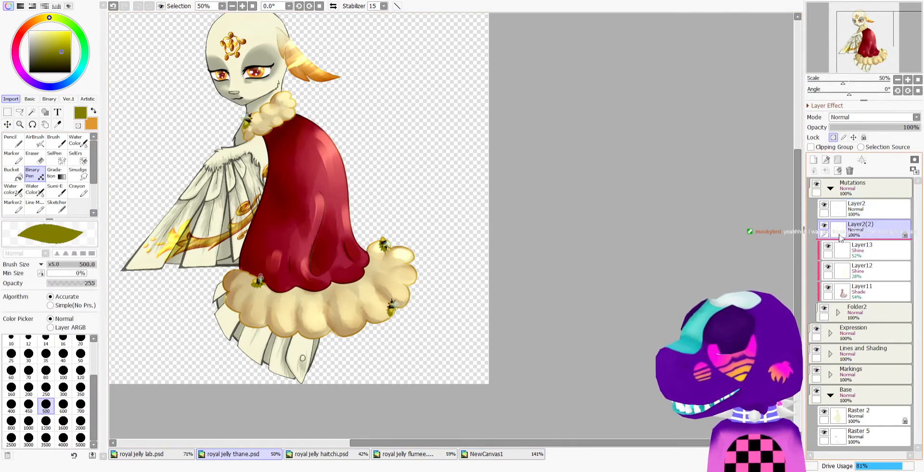
pyautogui.click(834, 137)
# Soften the olive bee shadows and set Layer2(2) to 46% opacity, toggling its visibility to check the effect
pyautogui.scroll(2, 476, 130)
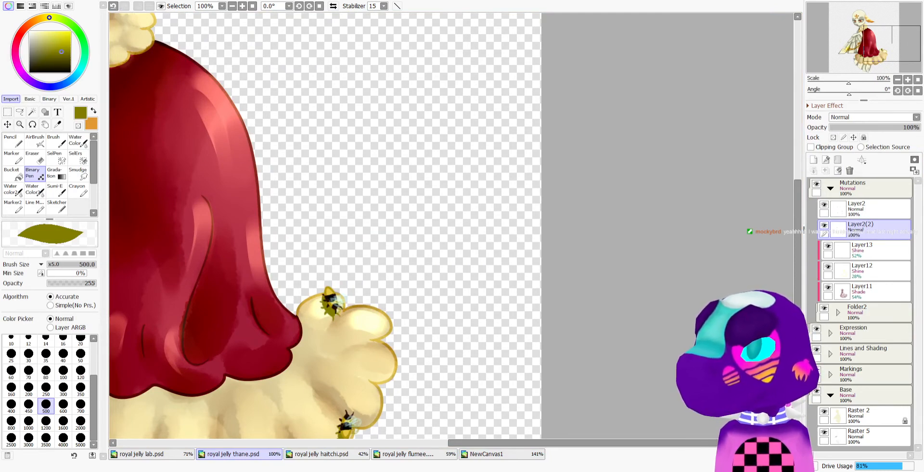
pyautogui.scroll(3, 309, 247)
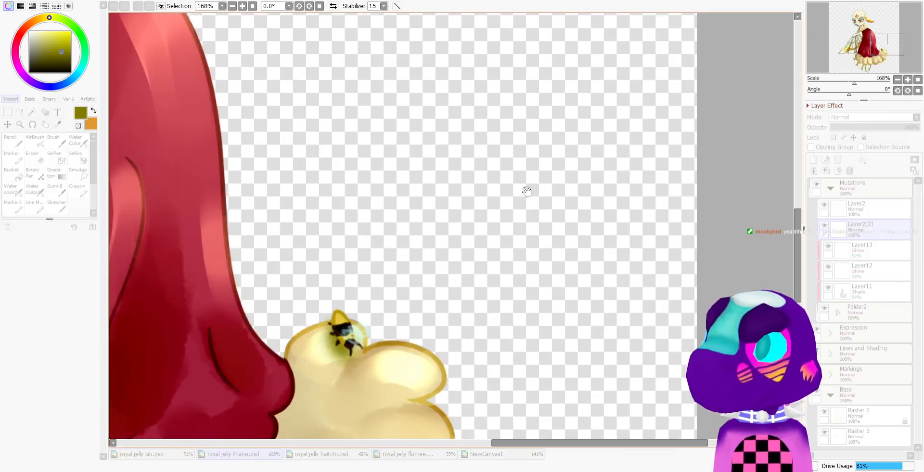
pyautogui.scroll(-5, 557, 165)
pyautogui.scroll(4, 549, 156)
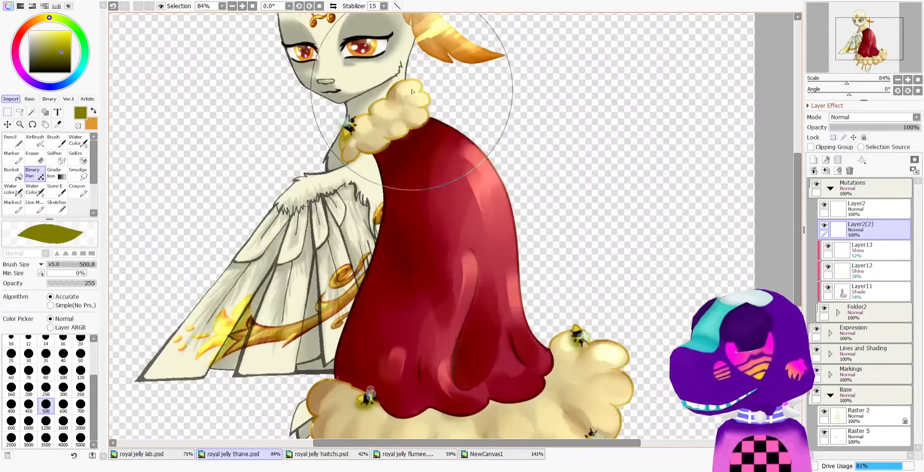
pyautogui.click(870, 128)
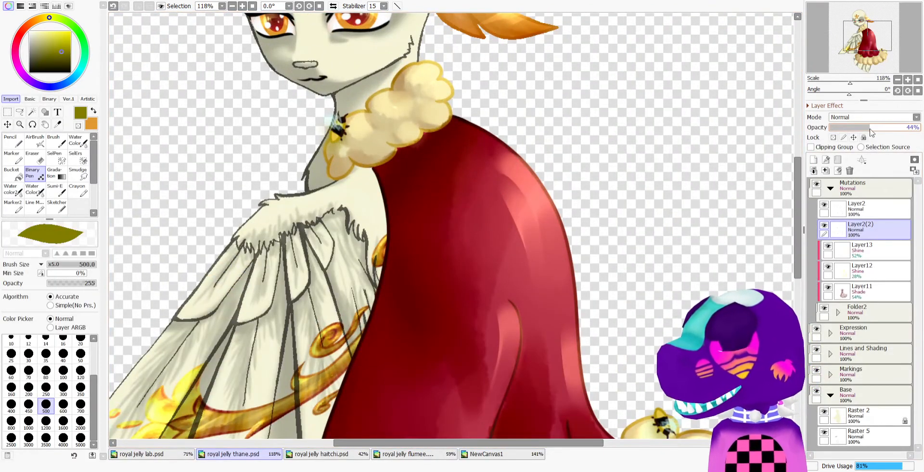
pyautogui.scroll(-5, 568, 130)
pyautogui.scroll(1, 522, 163)
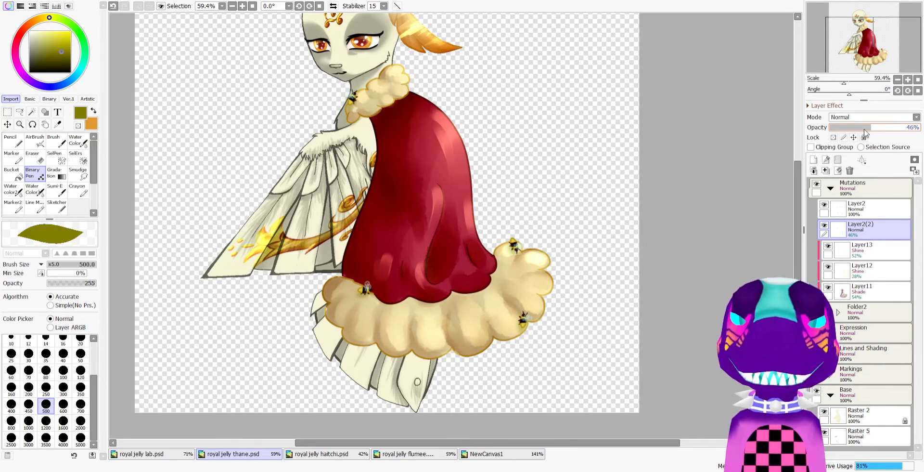
pyautogui.click(824, 226)
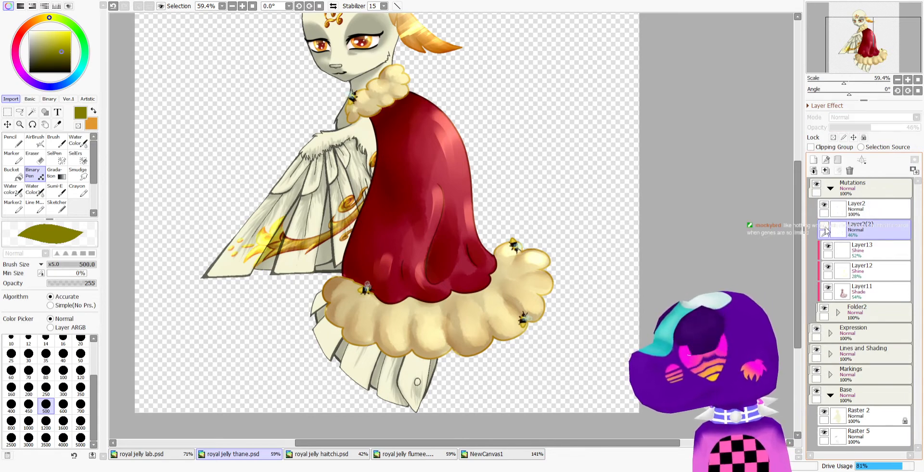
pyautogui.click(825, 226)
# Add a new layer clipped to Layer2 and shade the bees dark red with the AirBrush at size 45
pyautogui.click(813, 159)
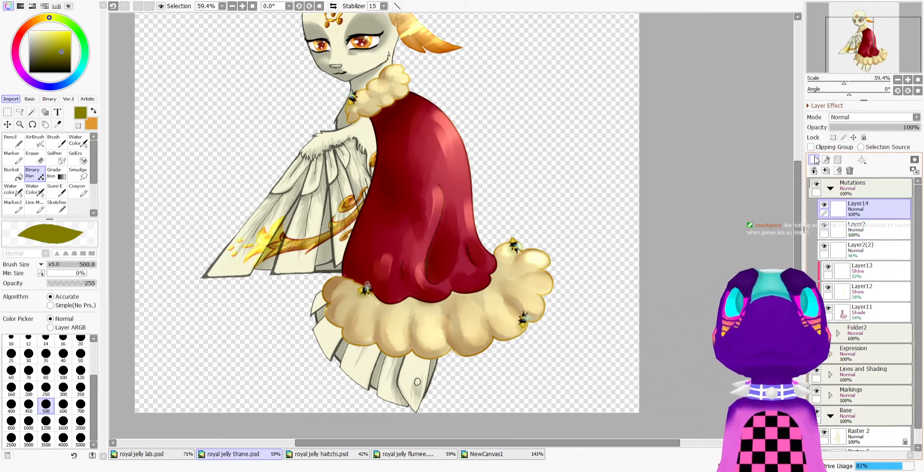
pyautogui.click(811, 147)
pyautogui.click(21, 31)
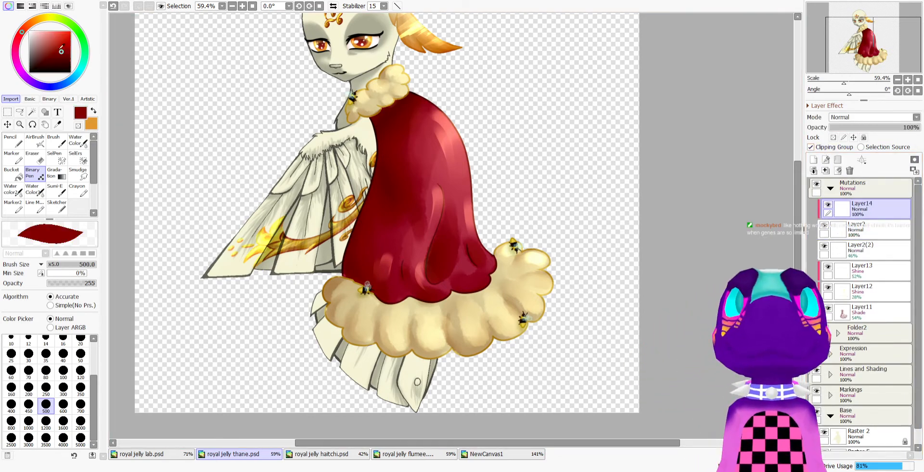
pyautogui.click(62, 57)
pyautogui.click(42, 140)
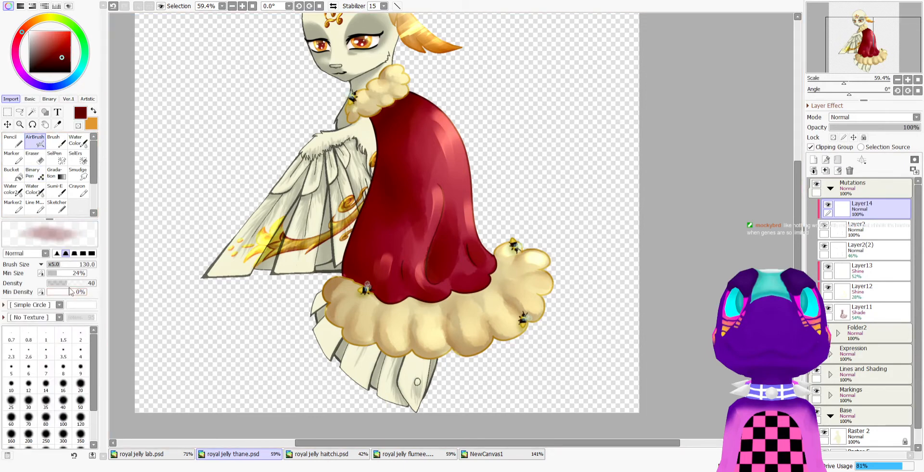
pyautogui.click(52, 264)
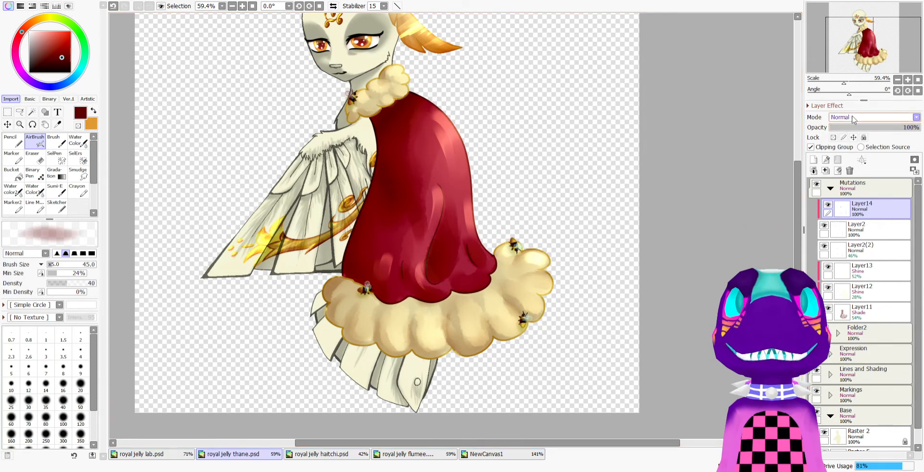
# Set Layer14 to Shade mode with 52% opacity and check the whole thane figure
pyautogui.click(844, 172)
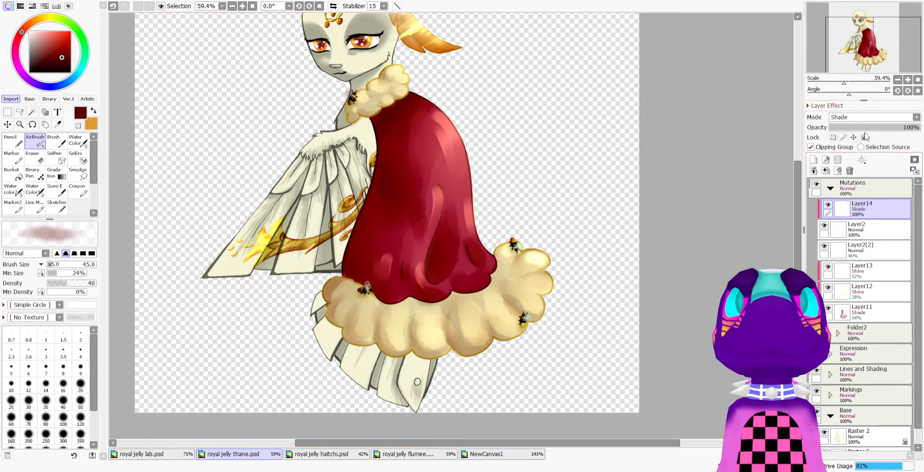
pyautogui.click(877, 127)
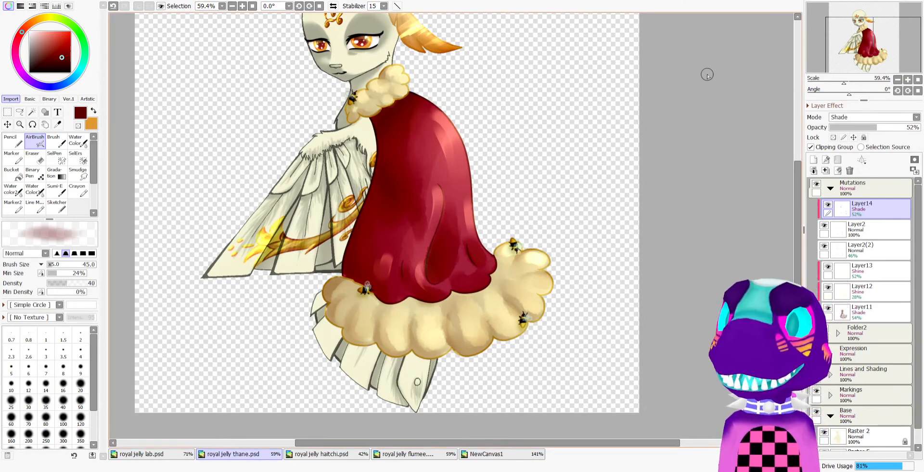
pyautogui.scroll(-5, 341, 184)
pyautogui.scroll(4, 341, 184)
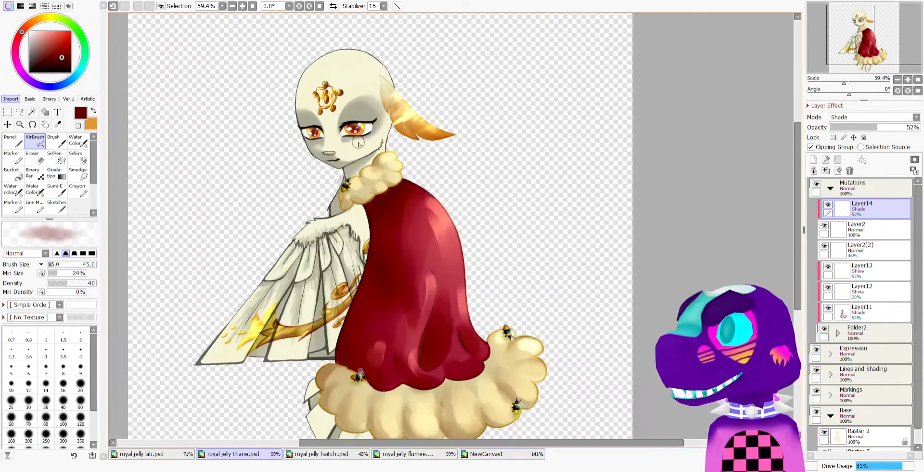
pyautogui.scroll(-3, 400, 168)
pyautogui.scroll(1, 399, 168)
pyautogui.scroll(1, 351, 121)
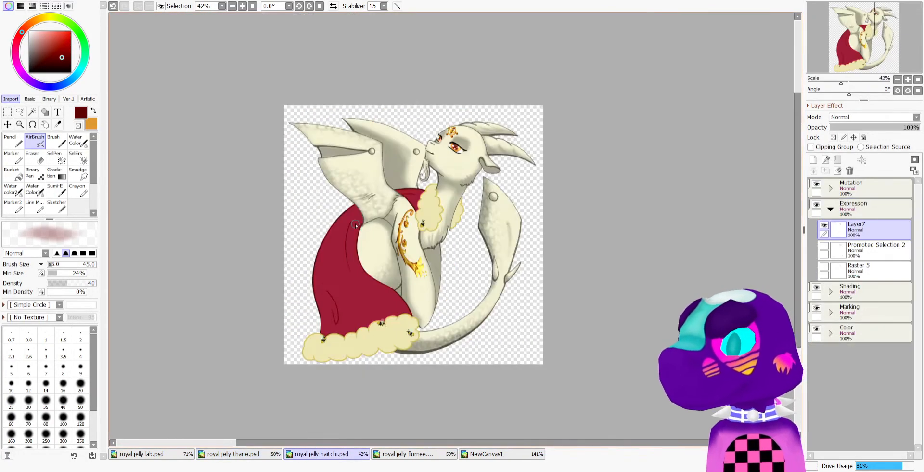
# Switch to royal jelly haitchi.psd and delete the hidden Promoted Selection 2 and Raster 5 layers from the Expression folder
pyautogui.click(321, 453)
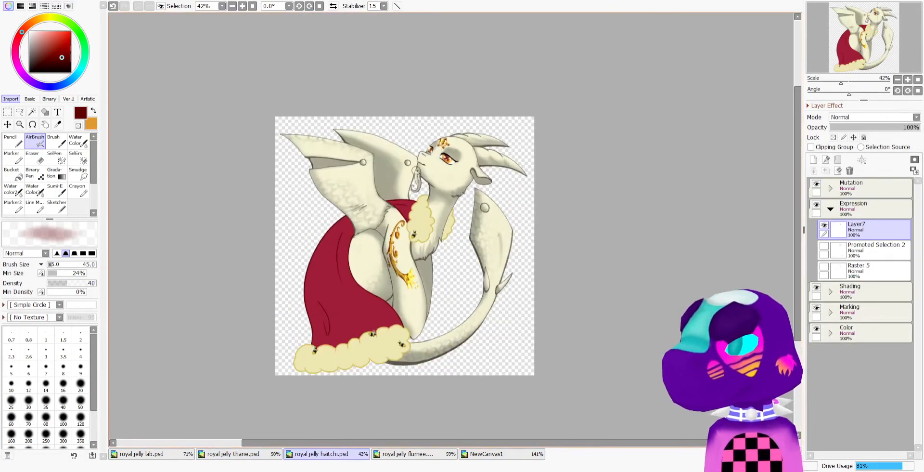
pyautogui.click(824, 246)
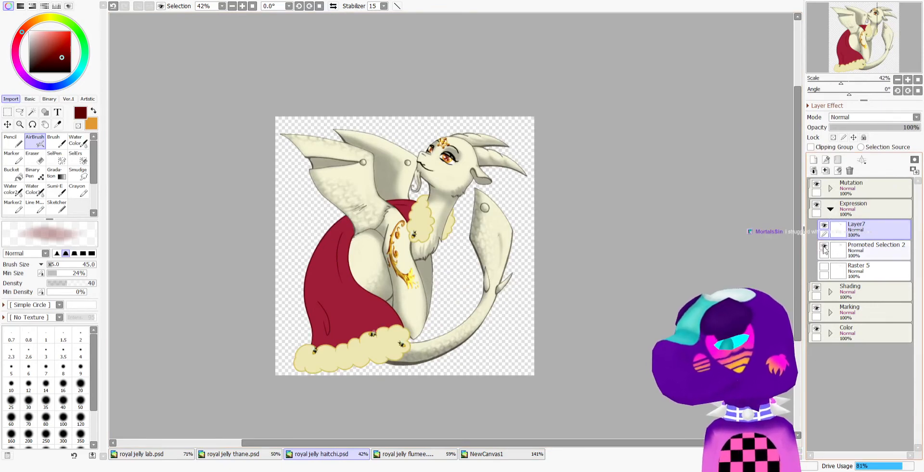
pyautogui.click(858, 250)
pyautogui.click(850, 171)
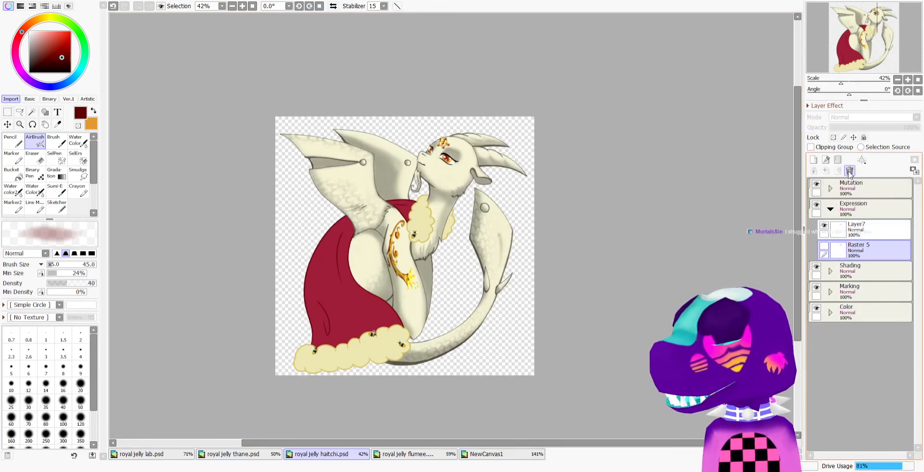
pyautogui.click(850, 171)
pyautogui.click(851, 171)
pyautogui.click(816, 184)
pyautogui.click(816, 184)
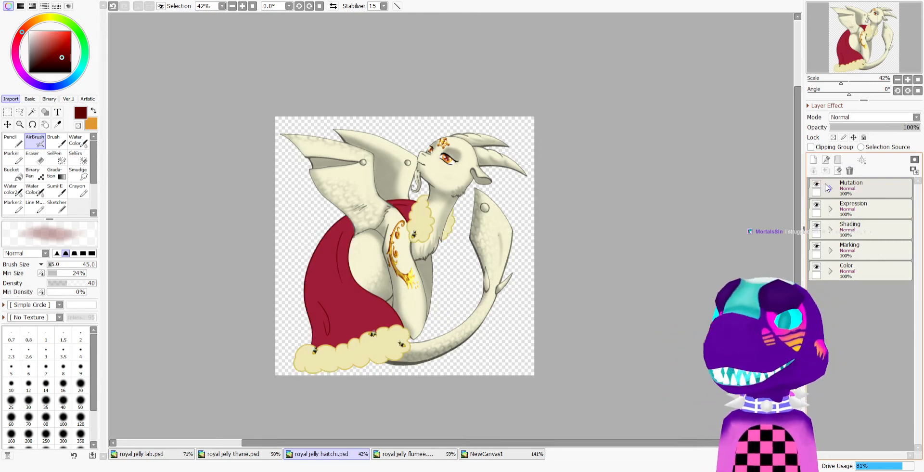
# Create a folder beneath Layer5 in the Mutation group and move Layer4, Layer1, Layer3 and Layer2 into it
pyautogui.click(831, 187)
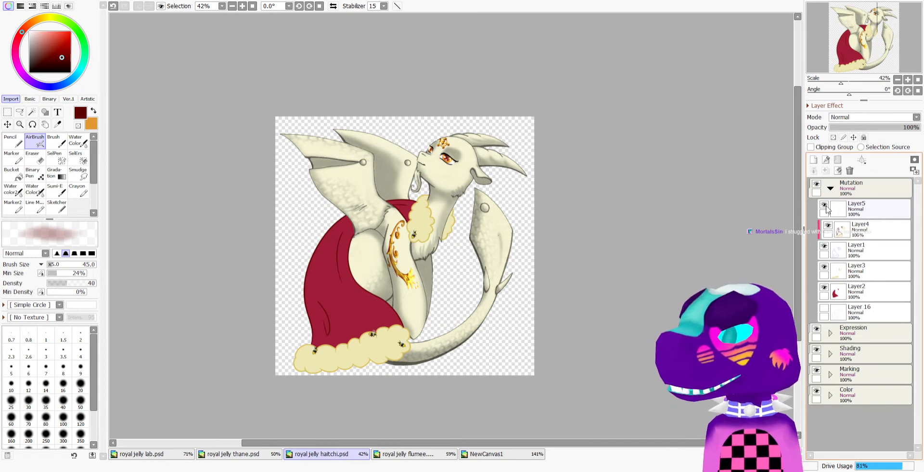
pyautogui.click(847, 213)
pyautogui.click(839, 159)
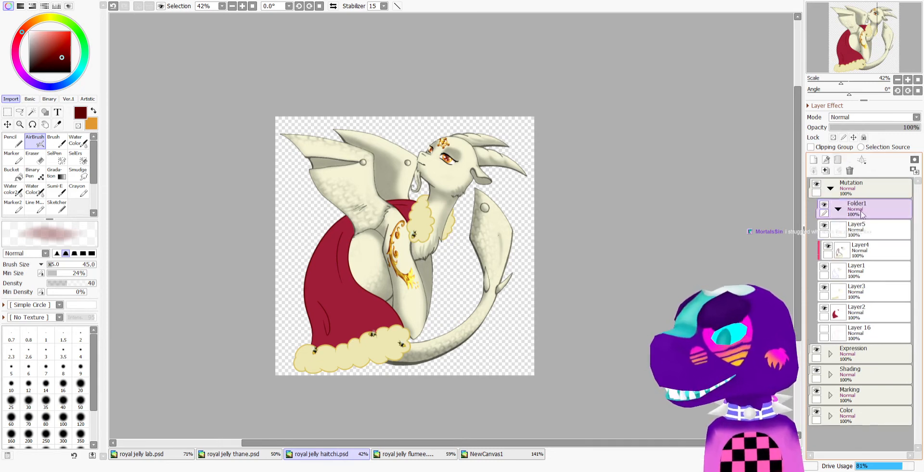
pyautogui.moveTo(856, 214); pyautogui.dragTo(856, 240)
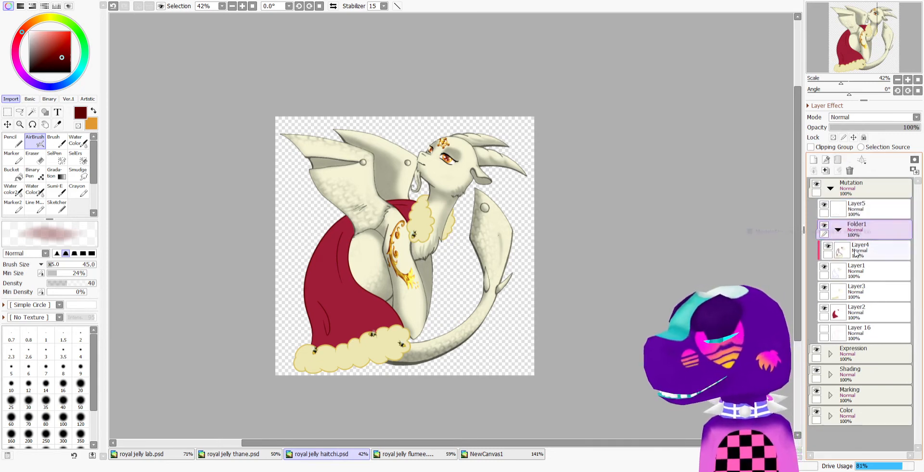
pyautogui.click(855, 251)
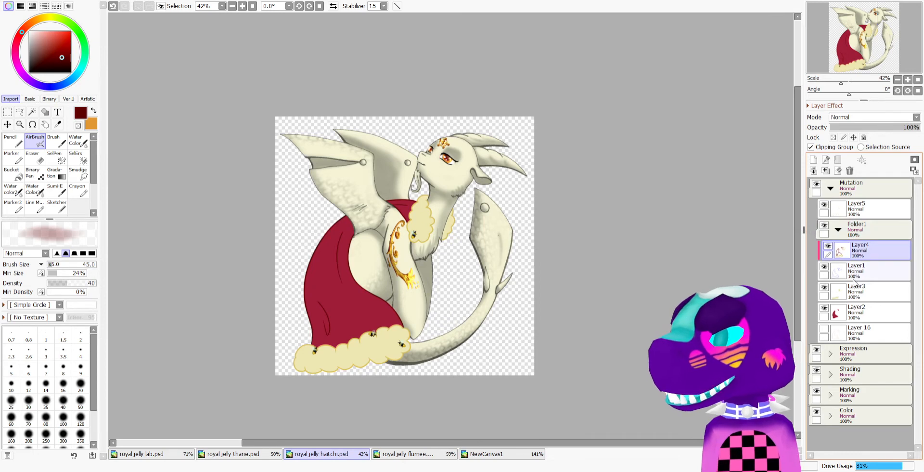
pyautogui.keyDown('shift'); pyautogui.click(862, 309); pyautogui.keyUp('shift')
pyautogui.moveTo(869, 248); pyautogui.dragTo(865, 231)
pyautogui.click(840, 229)
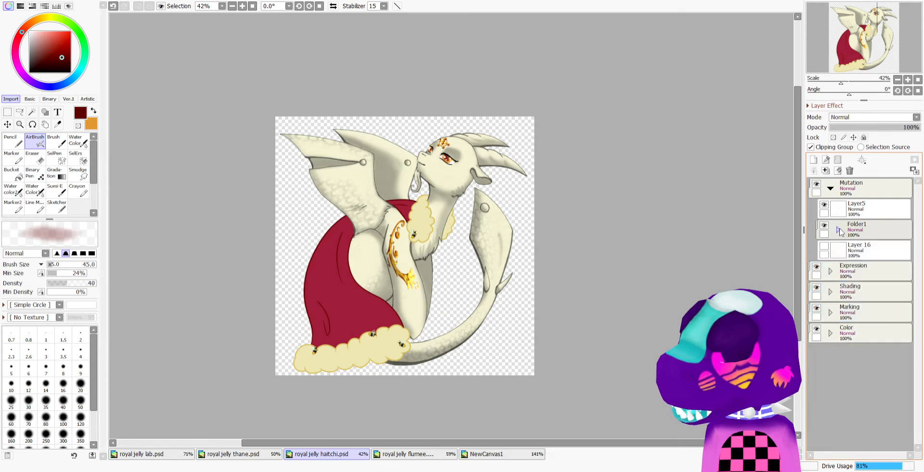
# Delete Layer 16 and add a new layer clipped to Folder1
pyautogui.click(850, 247)
pyautogui.click(851, 171)
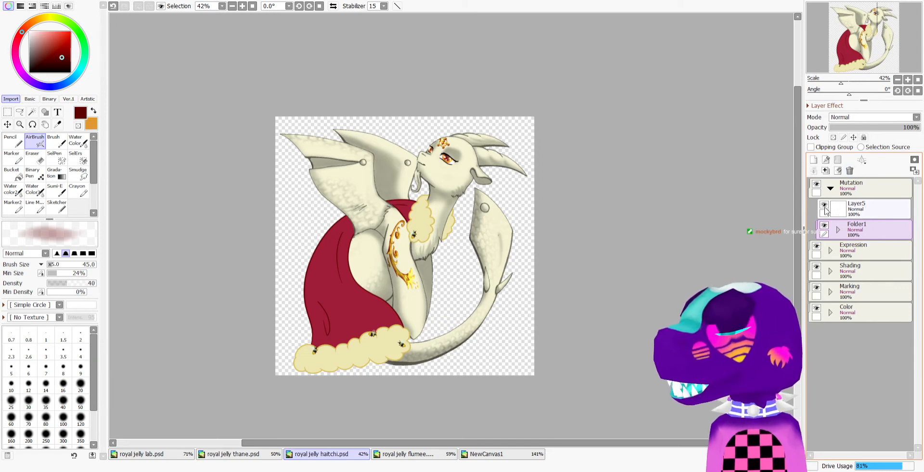
pyautogui.click(815, 158)
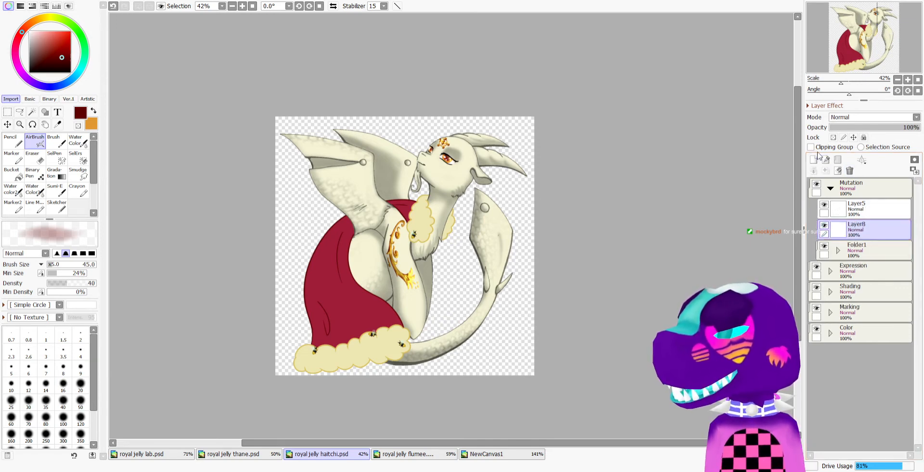
pyautogui.click(820, 147)
# Shade the front edge of the cloak's collar fur in dark red with the Water Color brush at size 42
pyautogui.scroll(1, 384, 237)
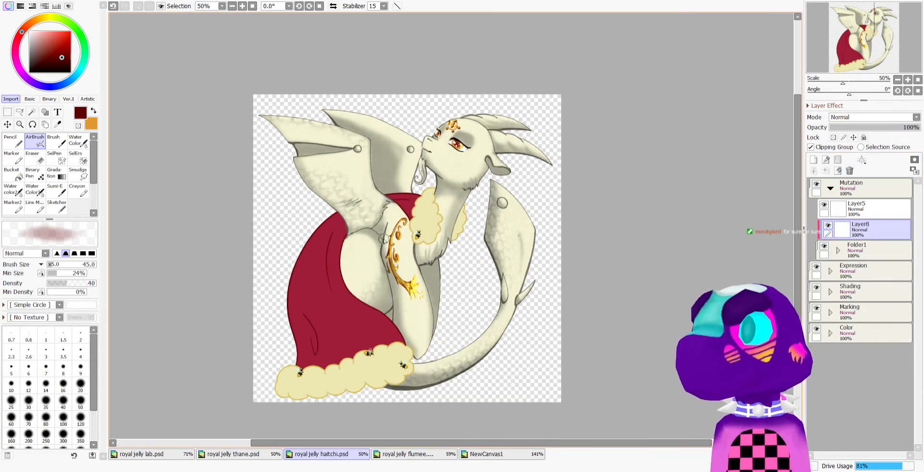
pyautogui.scroll(-2, 384, 238)
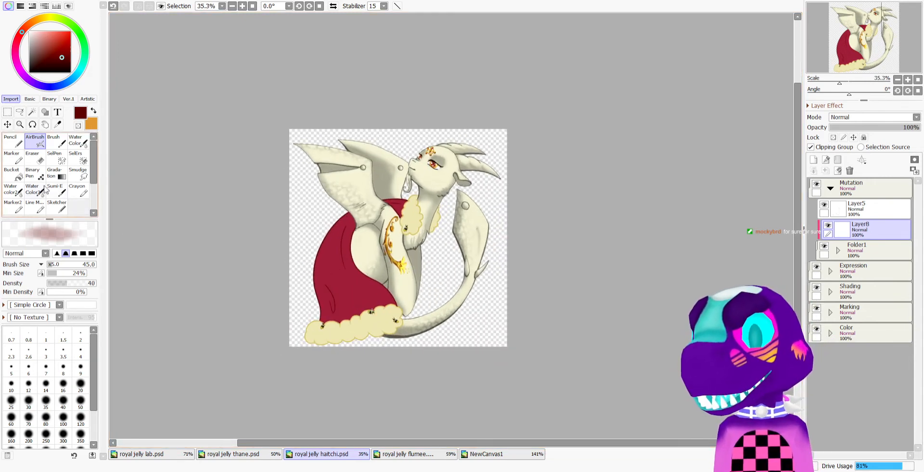
pyautogui.click(44, 189)
pyautogui.scroll(3, 476, 267)
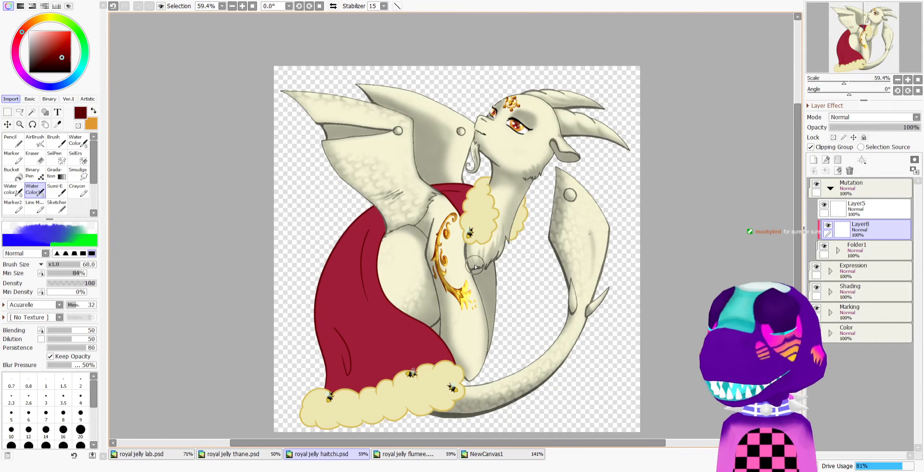
pyautogui.click(67, 266)
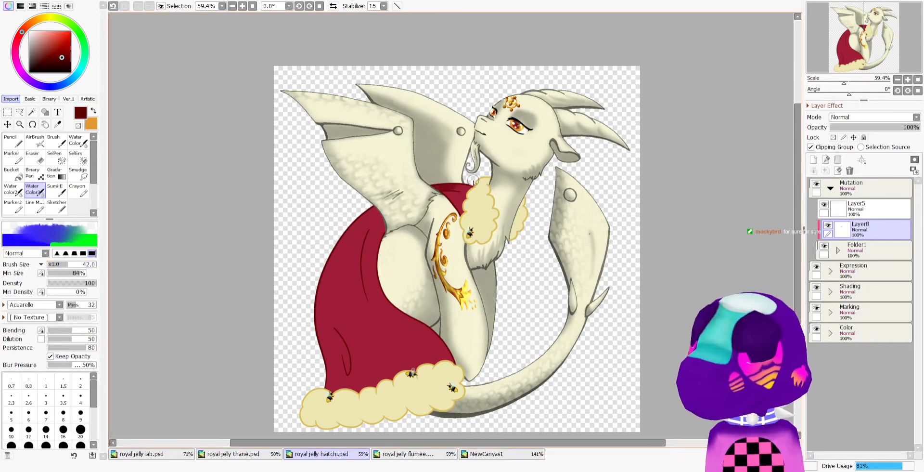
pyautogui.moveTo(496, 188)
pyautogui.mouseDown()
pyautogui.moveTo(479, 181)
pyautogui.moveTo(468, 241)
pyautogui.moveTo(464, 229)
pyautogui.moveTo(496, 202)
pyautogui.moveTo(486, 199)
pyautogui.moveTo(472, 224)
pyautogui.moveTo(489, 184)
pyautogui.mouseUp()
pyautogui.press('-')
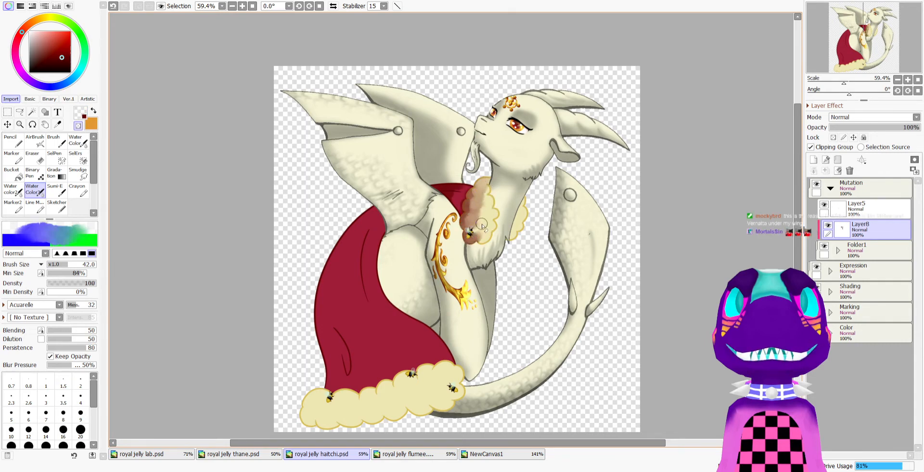
# Shade the rest of the collar fur, including the far tuft, and blend the shadows into rounded puffs with transparent color
pyautogui.press('-')
pyautogui.moveTo(484, 227)
pyautogui.mouseDown()
pyautogui.moveTo(479, 203)
pyautogui.moveTo(491, 204)
pyautogui.moveTo(491, 191)
pyautogui.moveTo(484, 217)
pyautogui.moveTo(492, 223)
pyautogui.moveTo(519, 208)
pyautogui.moveTo(507, 236)
pyautogui.moveTo(516, 204)
pyautogui.moveTo(507, 230)
pyautogui.moveTo(530, 219)
pyautogui.moveTo(527, 209)
pyautogui.moveTo(521, 238)
pyautogui.moveTo(531, 210)
pyautogui.moveTo(510, 247)
pyautogui.mouseUp()
pyautogui.press('-')
pyautogui.press('-')
pyautogui.press('-')
pyautogui.press('-')
pyautogui.press('-')
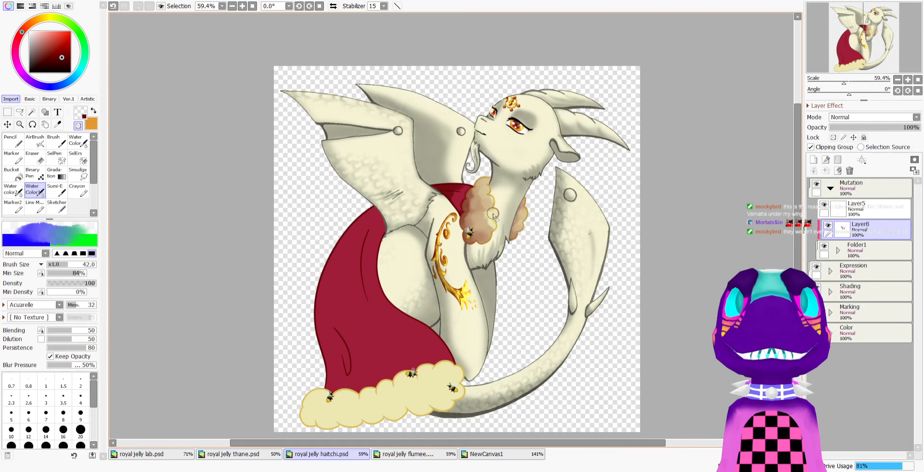
pyautogui.moveTo(493, 214); pyautogui.dragTo(496, 185)
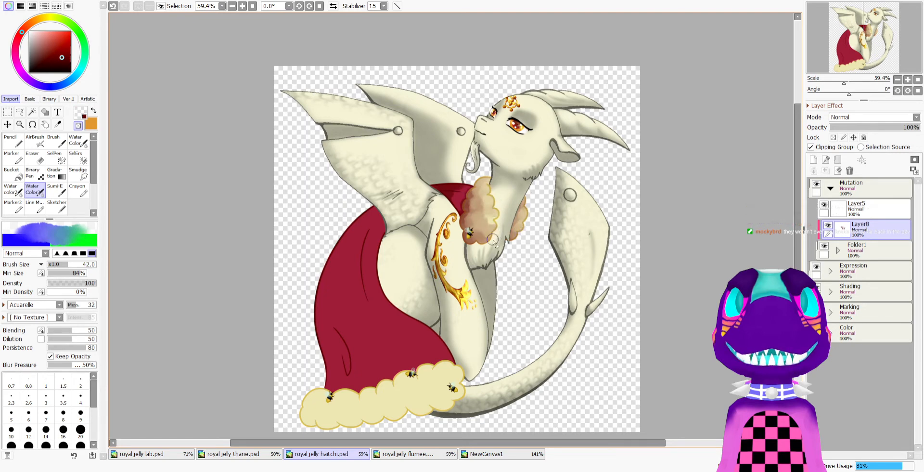
pyautogui.press('-')
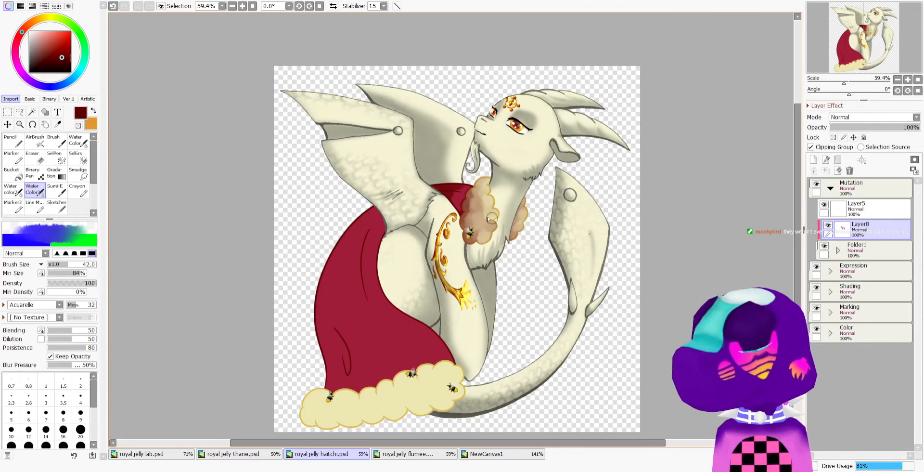
# Shade the cloak beside the collar, its outer back edge at brush size 53, and its small lower fold at size 37
pyautogui.moveTo(460, 187); pyautogui.dragTo(452, 204)
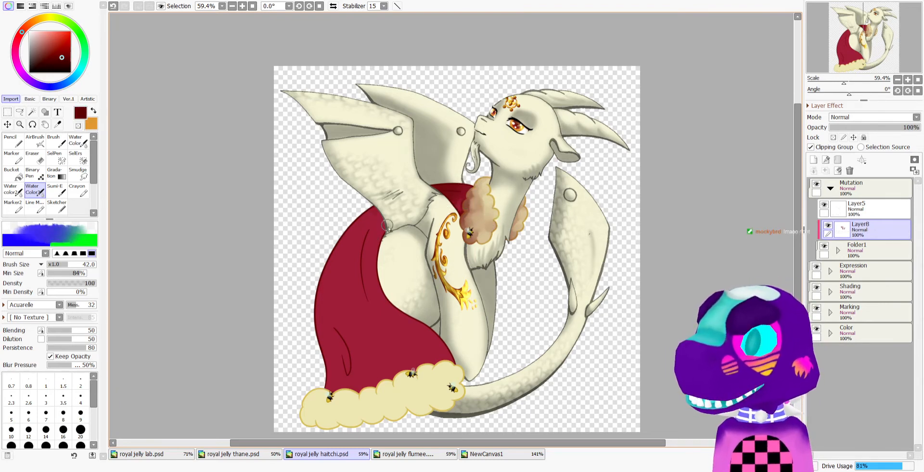
pyautogui.click(73, 264)
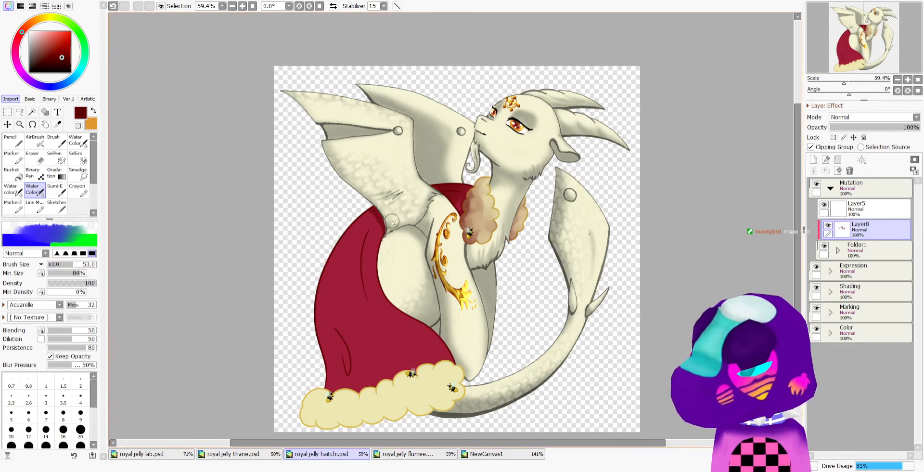
pyautogui.moveTo(382, 215)
pyautogui.mouseDown()
pyautogui.moveTo(324, 257)
pyautogui.moveTo(318, 312)
pyautogui.mouseUp()
pyautogui.moveTo(319, 365)
pyautogui.mouseDown()
pyautogui.moveTo(336, 236)
pyautogui.moveTo(304, 321)
pyautogui.moveTo(312, 315)
pyautogui.moveTo(327, 384)
pyautogui.moveTo(312, 301)
pyautogui.moveTo(342, 358)
pyautogui.mouseUp()
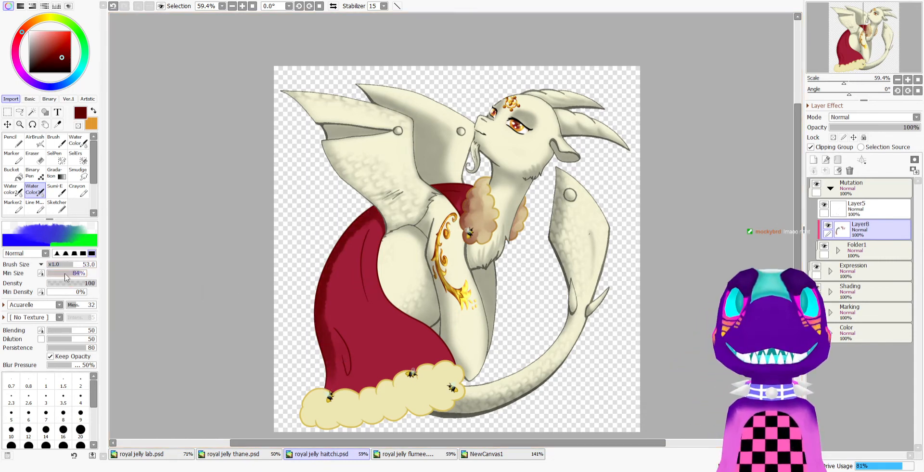
pyautogui.click(65, 264)
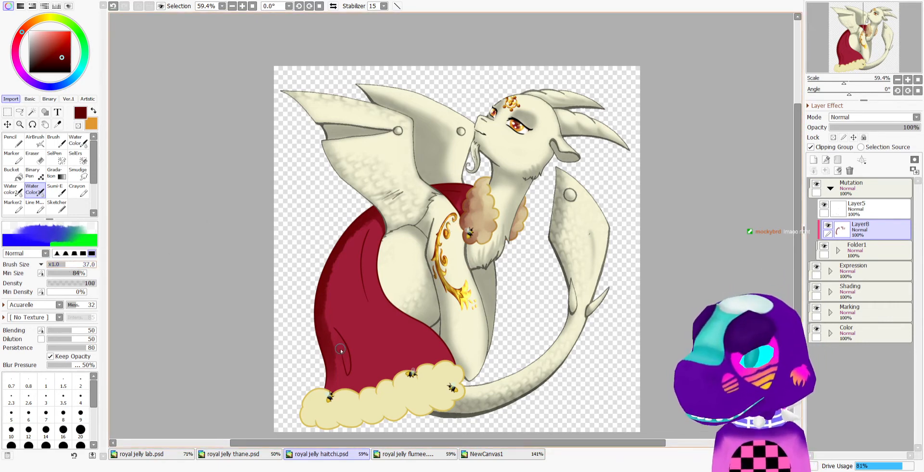
pyautogui.moveTo(347, 373); pyautogui.dragTo(346, 347)
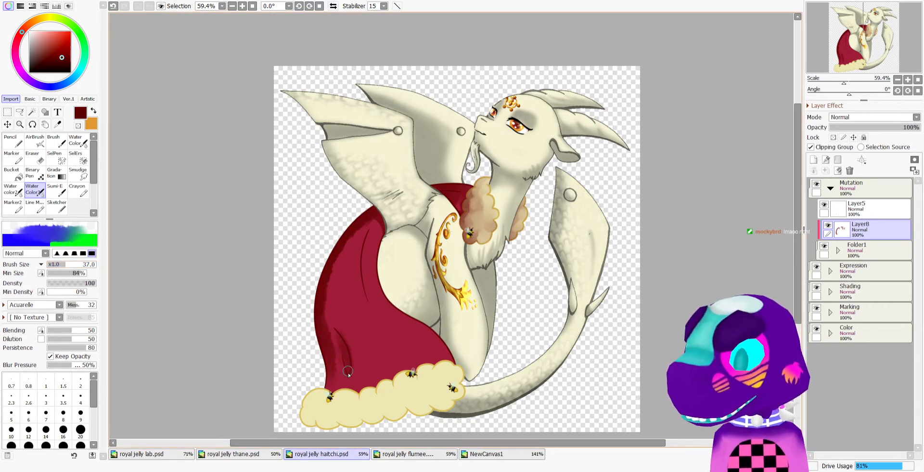
# Blend the shadows around the cloak's lower fold with transparent color and shade along the long upper fold
pyautogui.press('a')
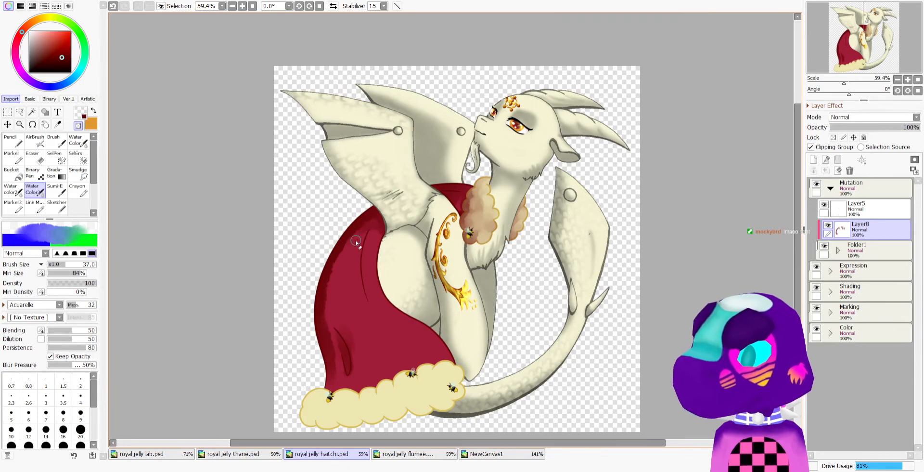
pyautogui.moveTo(336, 347)
pyautogui.mouseDown()
pyautogui.moveTo(375, 228)
pyautogui.moveTo(341, 261)
pyautogui.moveTo(369, 263)
pyautogui.moveTo(367, 252)
pyautogui.moveTo(360, 297)
pyautogui.moveTo(355, 257)
pyautogui.moveTo(368, 310)
pyautogui.moveTo(349, 269)
pyautogui.moveTo(347, 336)
pyautogui.moveTo(361, 287)
pyautogui.mouseUp()
pyautogui.press('-')
pyautogui.press('-')
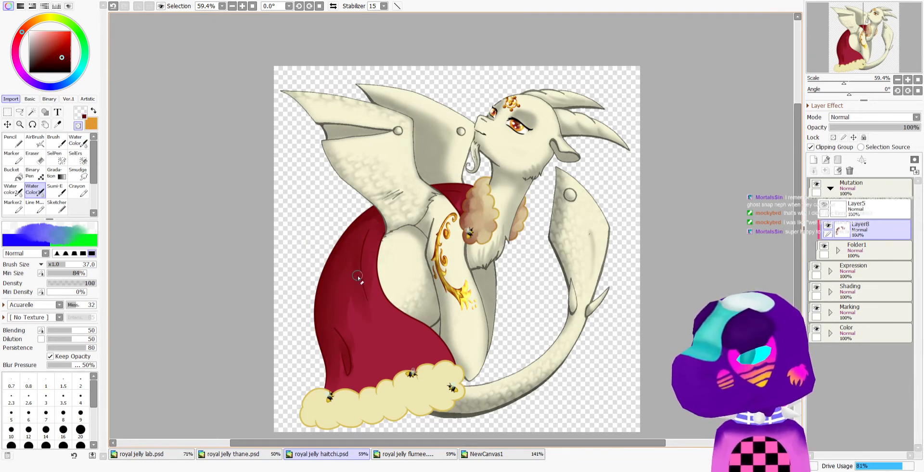
pyautogui.press('-')
# Shade the fur puffs at the back end of the cloak's hem, alternating dark red and transparent color to round them
pyautogui.moveTo(314, 375)
pyautogui.mouseDown()
pyautogui.moveTo(328, 398)
pyautogui.moveTo(308, 411)
pyautogui.moveTo(313, 394)
pyautogui.moveTo(306, 406)
pyautogui.moveTo(323, 397)
pyautogui.moveTo(317, 426)
pyautogui.moveTo(326, 408)
pyautogui.moveTo(335, 423)
pyautogui.moveTo(318, 405)
pyautogui.moveTo(336, 412)
pyautogui.moveTo(322, 396)
pyautogui.moveTo(310, 426)
pyautogui.moveTo(352, 403)
pyautogui.moveTo(344, 411)
pyautogui.moveTo(351, 426)
pyautogui.moveTo(341, 419)
pyautogui.moveTo(355, 404)
pyautogui.moveTo(357, 423)
pyautogui.moveTo(326, 413)
pyautogui.mouseUp()
pyautogui.press('-')
pyautogui.press('-')
pyautogui.press('-')
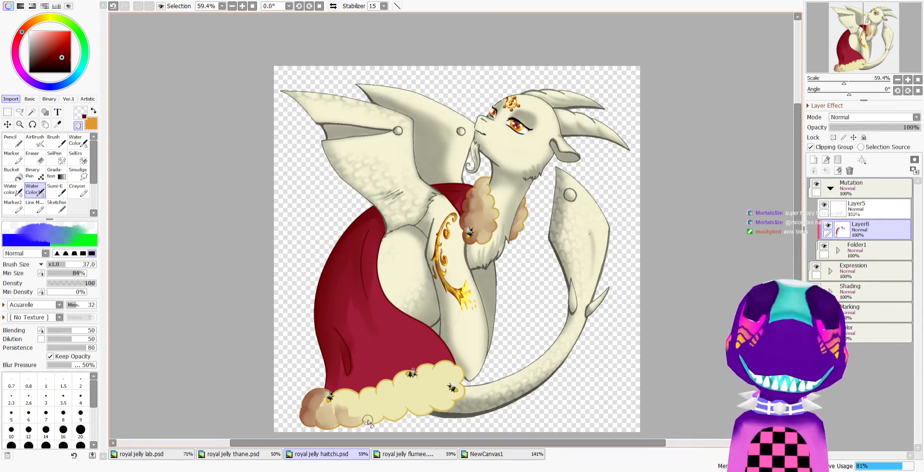
pyautogui.press('-')
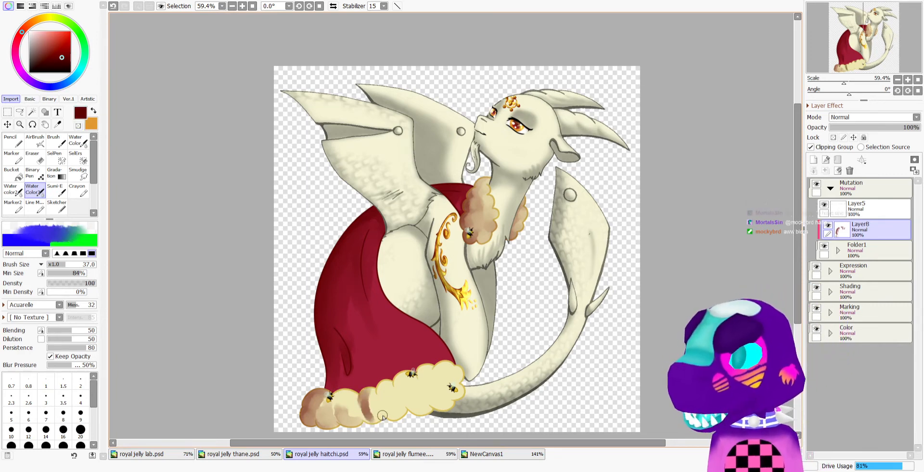
pyautogui.press('-')
pyautogui.moveTo(370, 415); pyautogui.dragTo(369, 422)
pyautogui.press('-')
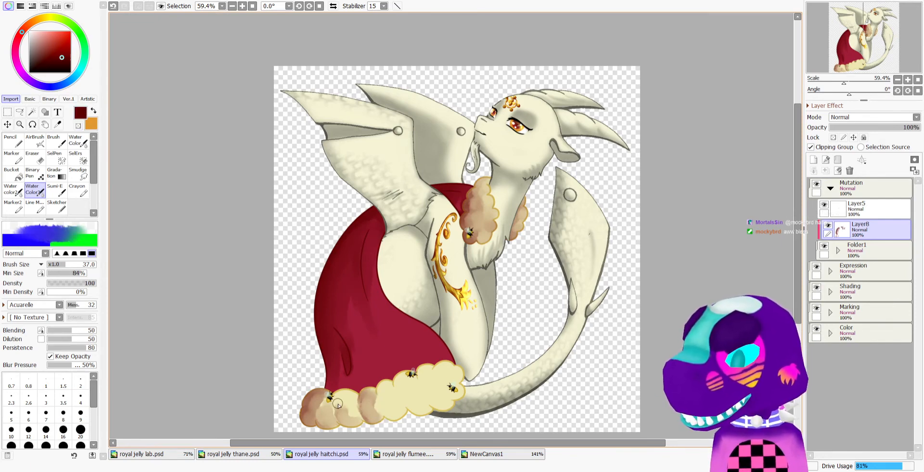
# Deepen the shadow on the hem puff beside the back bee and shade the next puffs toward the middle
pyautogui.moveTo(343, 392)
pyautogui.mouseDown()
pyautogui.moveTo(349, 424)
pyautogui.moveTo(347, 387)
pyautogui.moveTo(358, 424)
pyautogui.moveTo(359, 396)
pyautogui.moveTo(348, 398)
pyautogui.moveTo(358, 423)
pyautogui.moveTo(343, 415)
pyautogui.moveTo(360, 398)
pyautogui.moveTo(359, 413)
pyautogui.moveTo(334, 407)
pyautogui.mouseUp()
pyautogui.press('-')
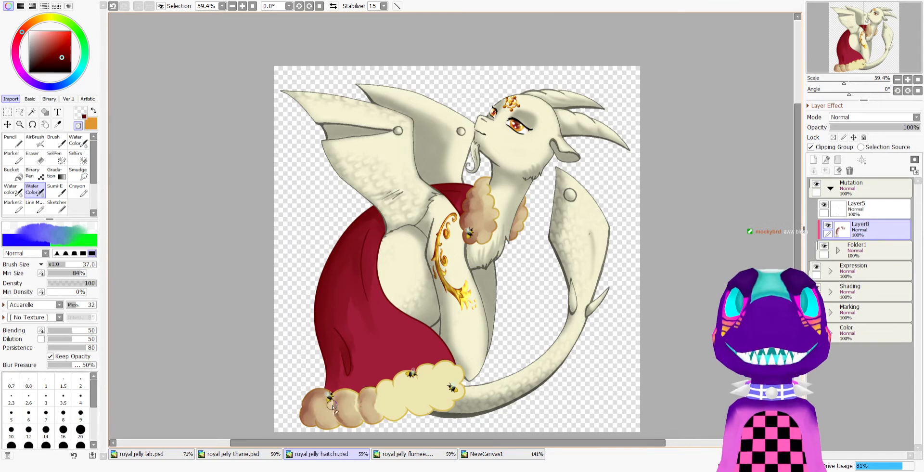
pyautogui.press('-')
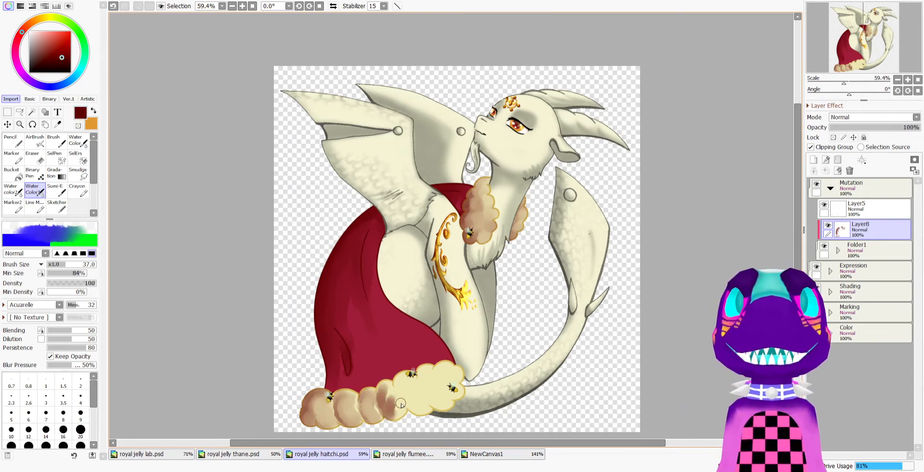
pyautogui.press('-')
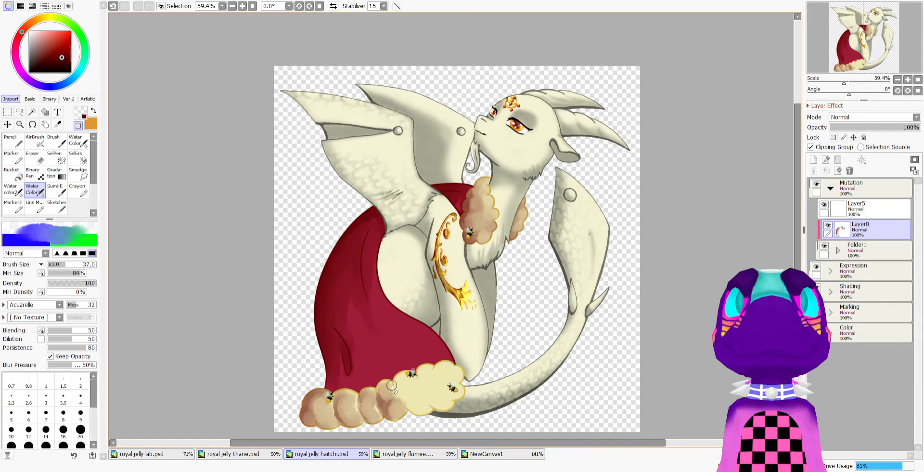
# Shade the middle puffs of the hem fur around the central bee and blend their shadows with transparent color
pyautogui.press('-')
pyautogui.moveTo(400, 383)
pyautogui.mouseDown()
pyautogui.moveTo(414, 398)
pyautogui.moveTo(434, 407)
pyautogui.moveTo(409, 407)
pyautogui.moveTo(430, 396)
pyautogui.moveTo(424, 369)
pyautogui.mouseUp()
pyautogui.press('-')
pyautogui.press('-')
pyautogui.press('-')
pyautogui.press('-')
pyautogui.press('-')
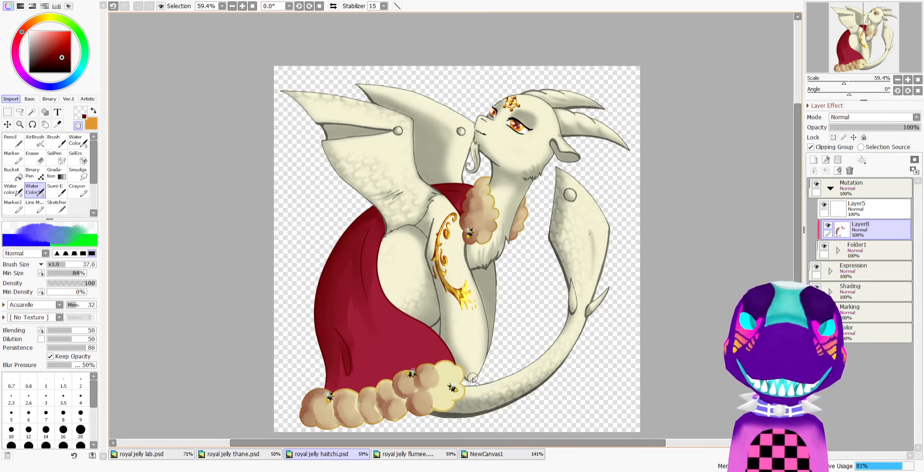
# Shade the remaining hem puffs around the front bee near the tail and blend their edges with transparent color
pyautogui.press('-')
pyautogui.moveTo(448, 370)
pyautogui.mouseDown()
pyautogui.moveTo(460, 387)
pyautogui.moveTo(434, 371)
pyautogui.moveTo(450, 365)
pyautogui.moveTo(455, 374)
pyautogui.moveTo(453, 363)
pyautogui.moveTo(440, 375)
pyautogui.moveTo(462, 373)
pyautogui.moveTo(454, 381)
pyautogui.moveTo(466, 376)
pyautogui.moveTo(461, 370)
pyautogui.moveTo(470, 379)
pyautogui.moveTo(458, 374)
pyautogui.moveTo(465, 397)
pyautogui.moveTo(450, 393)
pyautogui.moveTo(461, 396)
pyautogui.moveTo(459, 387)
pyautogui.moveTo(467, 390)
pyautogui.moveTo(444, 396)
pyautogui.mouseUp()
pyautogui.press('-')
pyautogui.press('-')
pyautogui.press('-')
pyautogui.press('-')
pyautogui.press('-')
pyautogui.press('-')
pyautogui.press('-')
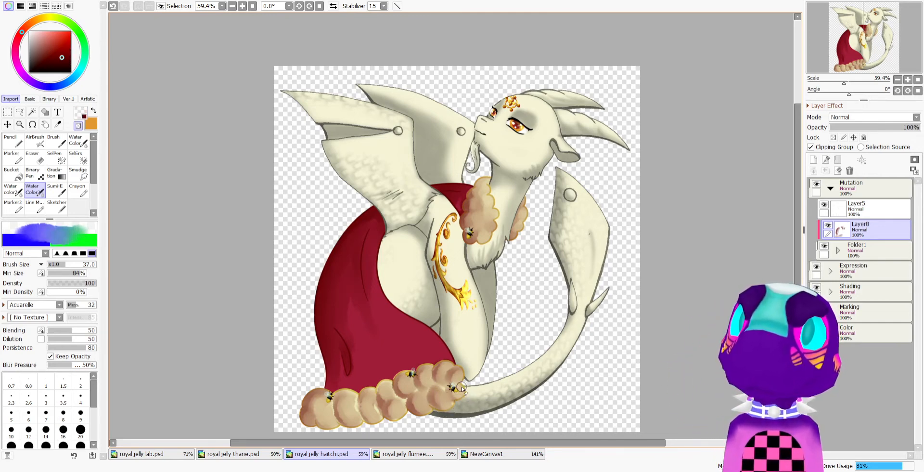
pyautogui.press('-')
# Darken the cloak's long fold and inner edge beside the hip, blending the shadows into the red fabric
pyautogui.moveTo(370, 229); pyautogui.dragTo(371, 311)
pyautogui.press('-')
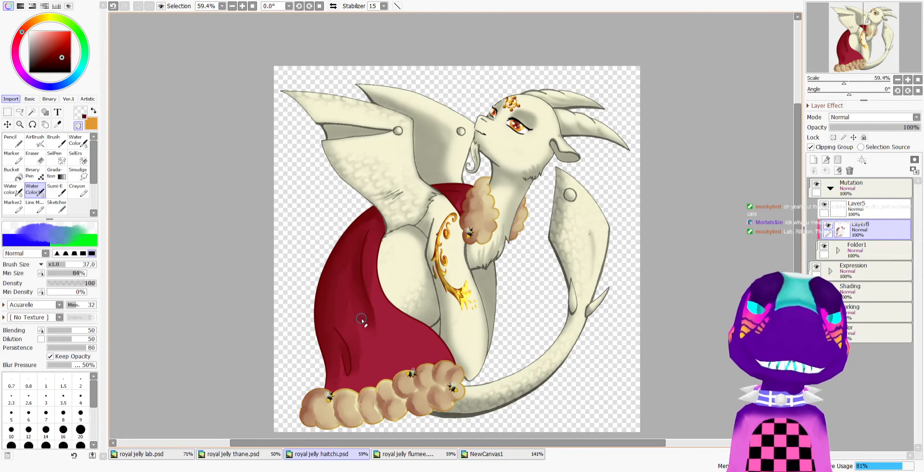
pyautogui.keyDown('alt'); pyautogui.click(386, 238); pyautogui.keyUp('alt')
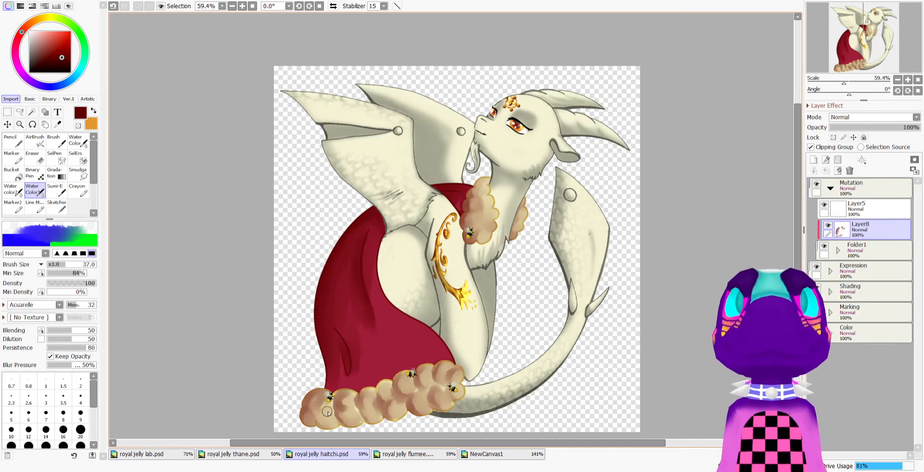
pyautogui.press('a')
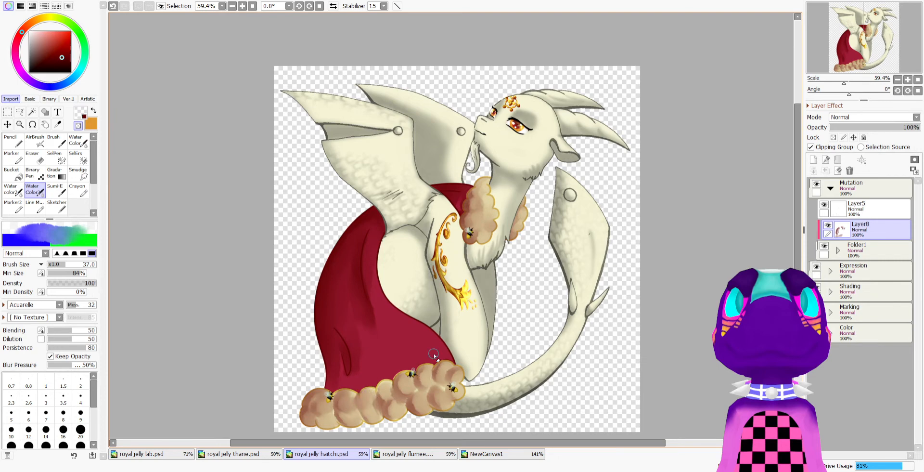
pyautogui.press('a')
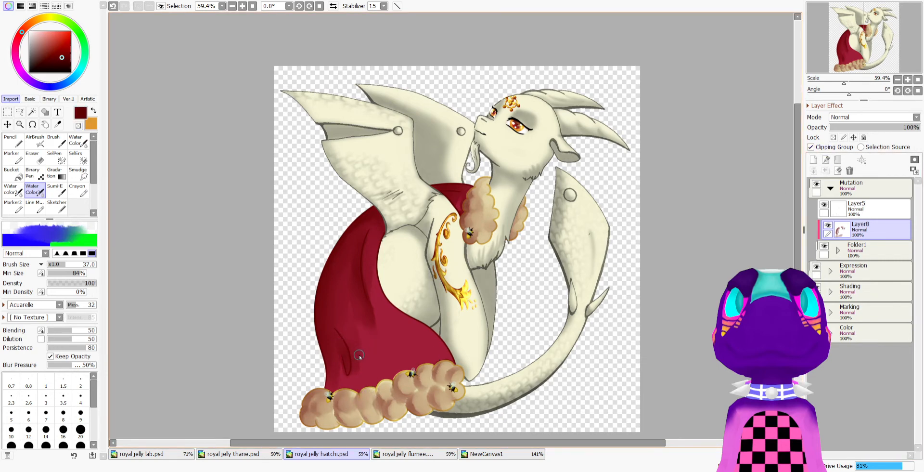
pyautogui.press('a')
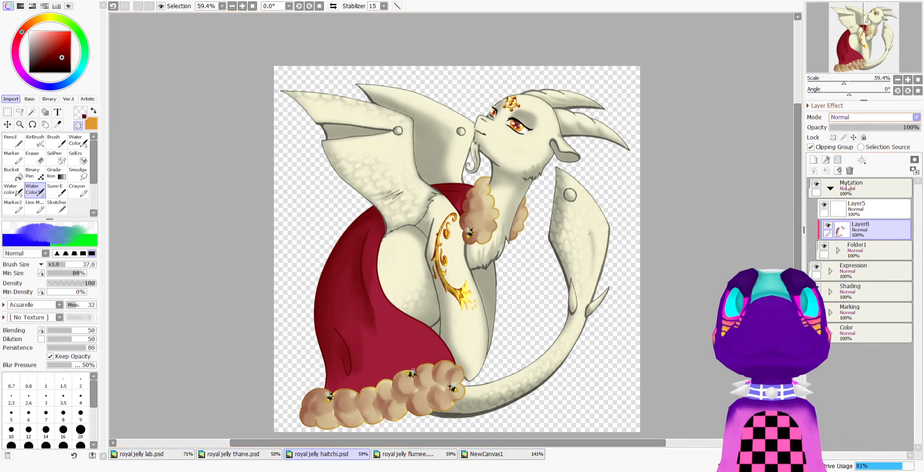
# Check the thane's shading settings, set the haitchi's Layer8 to Shade mode at 52% opacity, and add a new clipped layer above it
pyautogui.click(239, 455)
pyautogui.click(318, 454)
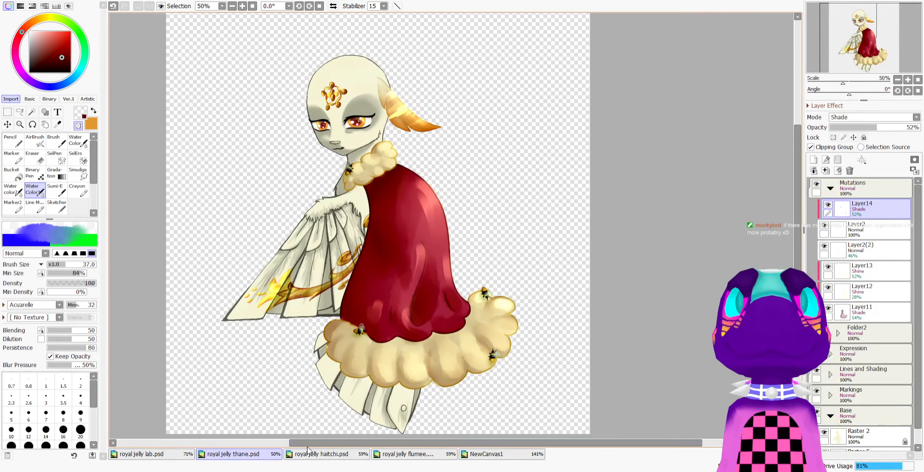
pyautogui.moveTo(888, 128); pyautogui.dragTo(877, 128)
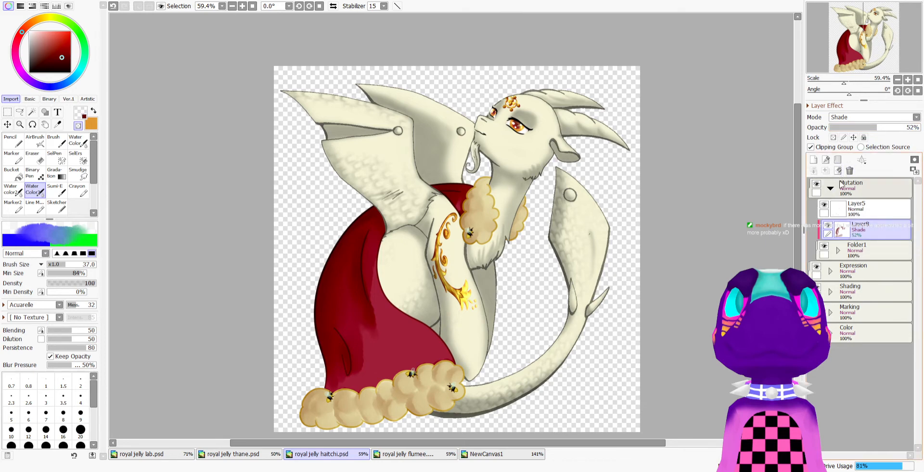
pyautogui.click(817, 158)
pyautogui.click(812, 147)
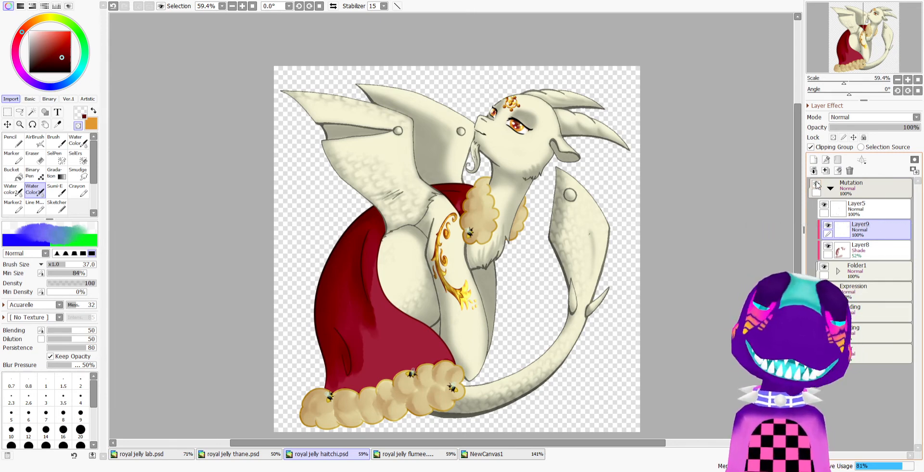
# Check the highlights on the thane's Layer13, sample their pale yellow from the cloak, and return to the haitchi drawing
pyautogui.click(243, 455)
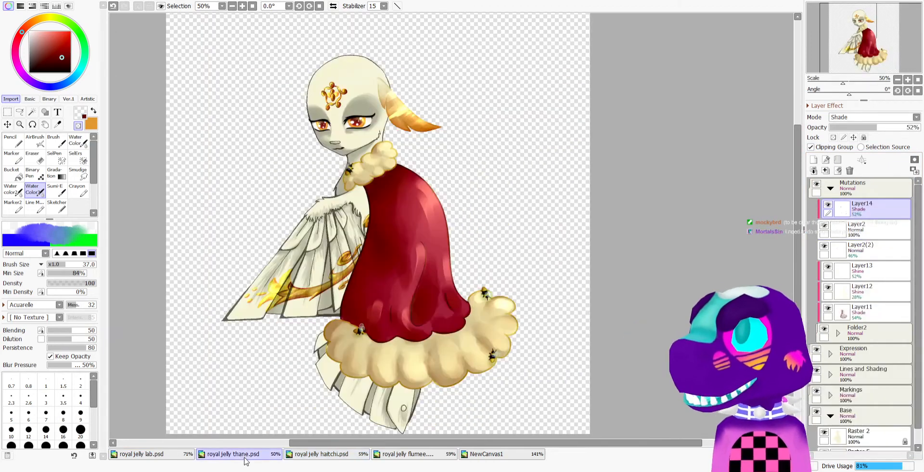
pyautogui.press('alt')
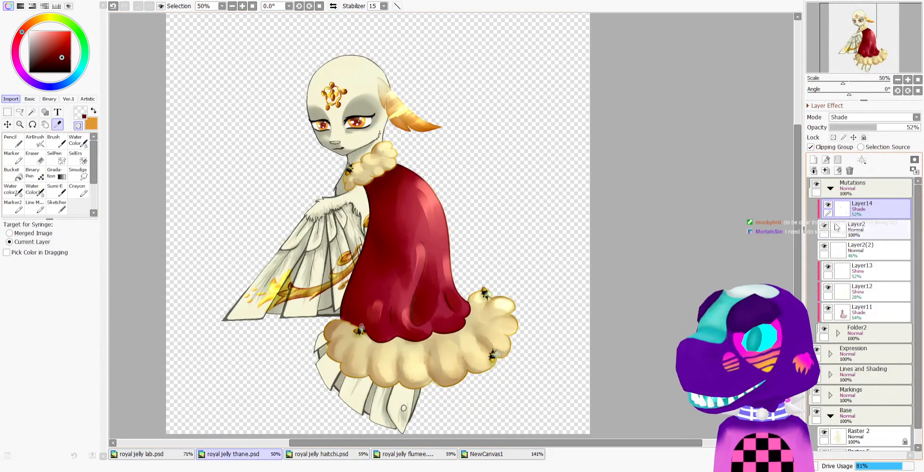
pyautogui.click(829, 267)
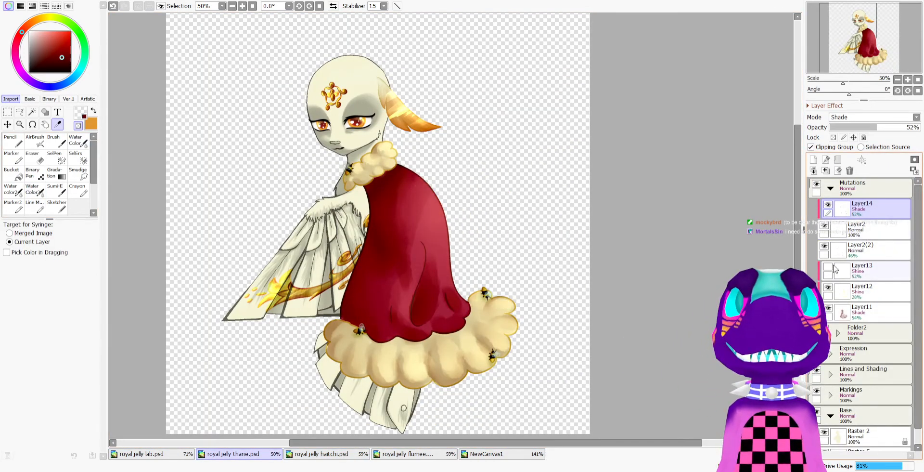
pyautogui.click(829, 267)
pyautogui.click(858, 272)
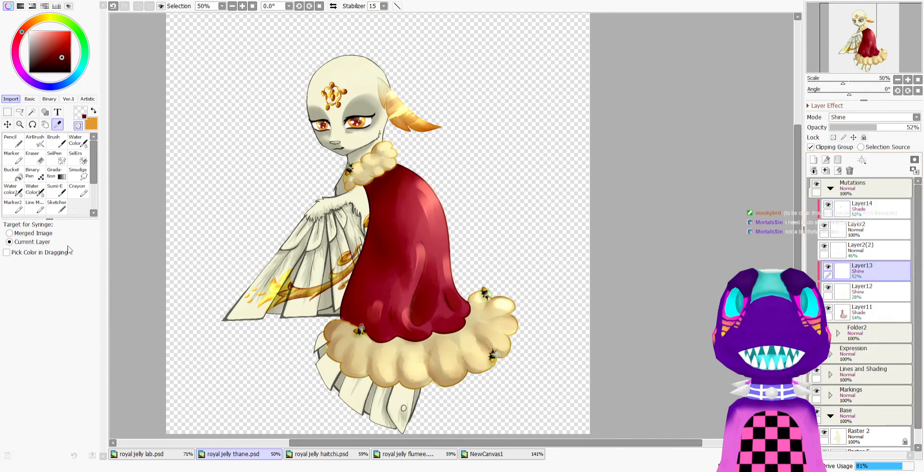
pyautogui.click(433, 194)
pyautogui.click(321, 453)
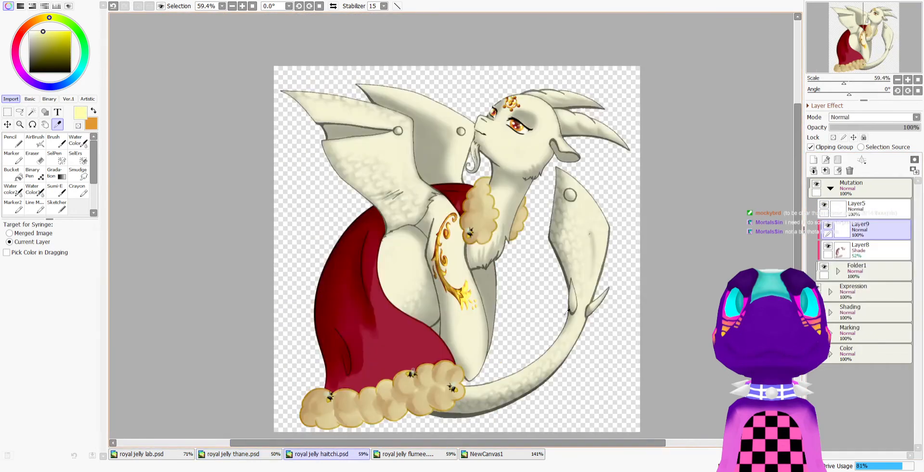
# Paint soft pale yellow highlights over the cloak's folds and the hem and collar fur puffs with the watercolor brush on Layer9
pyautogui.click(13, 157)
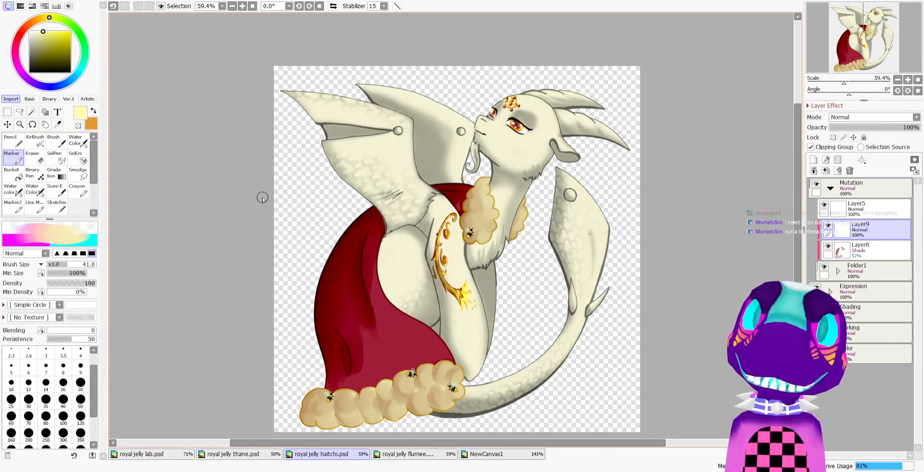
pyautogui.click(44, 142)
pyautogui.click(37, 190)
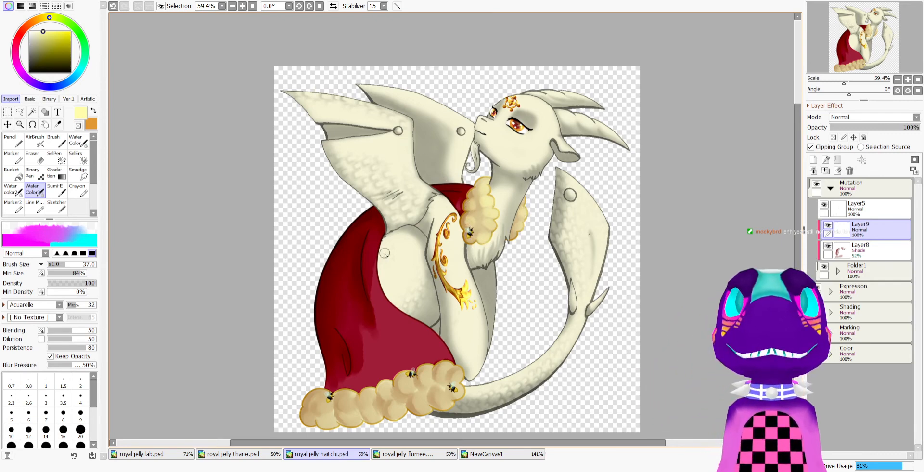
pyautogui.moveTo(385, 254)
pyautogui.mouseDown()
pyautogui.moveTo(393, 315)
pyautogui.moveTo(368, 258)
pyautogui.moveTo(381, 310)
pyautogui.moveTo(365, 250)
pyautogui.moveTo(445, 348)
pyautogui.moveTo(410, 321)
pyautogui.moveTo(425, 344)
pyautogui.moveTo(372, 236)
pyautogui.moveTo(365, 249)
pyautogui.moveTo(378, 261)
pyautogui.moveTo(395, 338)
pyautogui.moveTo(387, 204)
pyautogui.moveTo(384, 339)
pyautogui.mouseUp()
pyautogui.click(77, 264)
pyautogui.moveTo(364, 226)
pyautogui.mouseDown()
pyautogui.moveTo(387, 342)
pyautogui.moveTo(391, 219)
pyautogui.mouseUp()
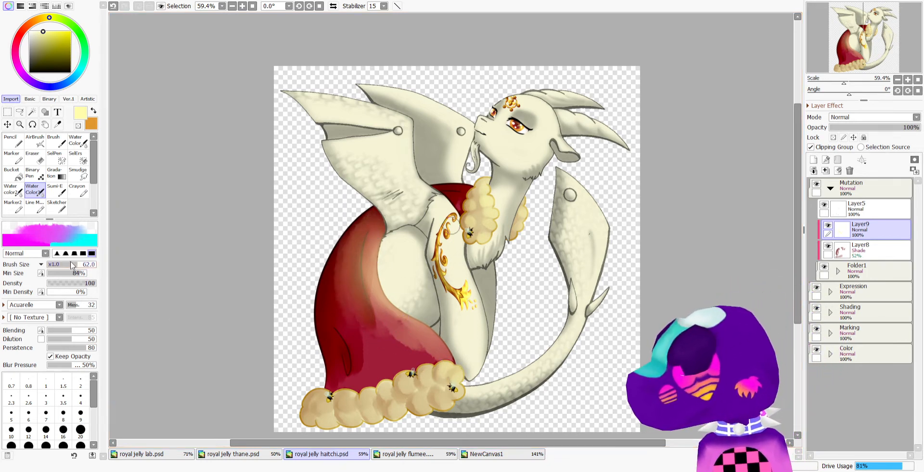
pyautogui.moveTo(72, 265); pyautogui.dragTo(67, 265)
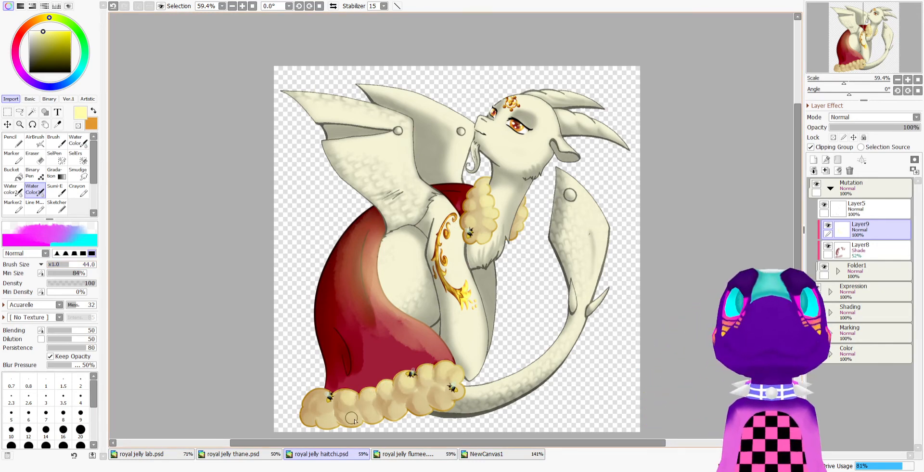
pyautogui.moveTo(371, 395)
pyautogui.mouseDown()
pyautogui.moveTo(352, 414)
pyautogui.moveTo(357, 422)
pyautogui.moveTo(316, 397)
pyautogui.moveTo(341, 373)
pyautogui.moveTo(412, 395)
pyautogui.moveTo(392, 401)
pyautogui.moveTo(429, 393)
pyautogui.moveTo(426, 376)
pyautogui.moveTo(437, 388)
pyautogui.moveTo(432, 381)
pyautogui.moveTo(454, 375)
pyautogui.mouseUp()
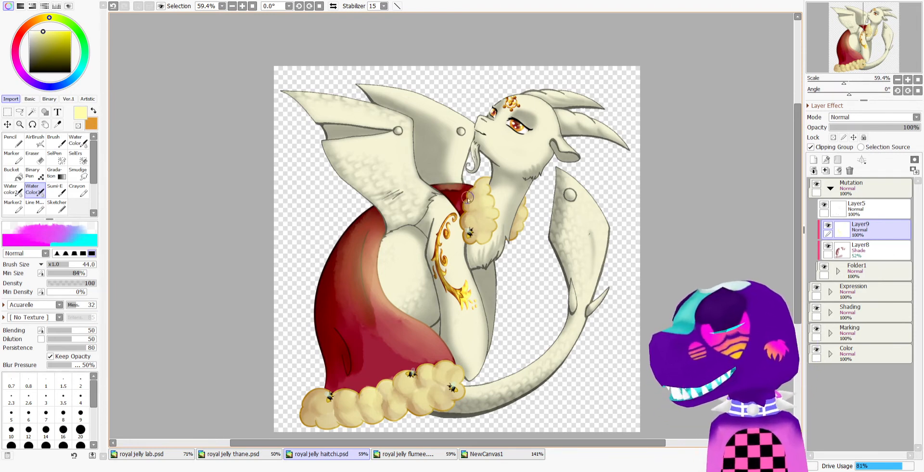
# Paint glossy highlight streaks on the cloak's front curve and beside the small lower fold with the Marker at size 25
pyautogui.click(11, 157)
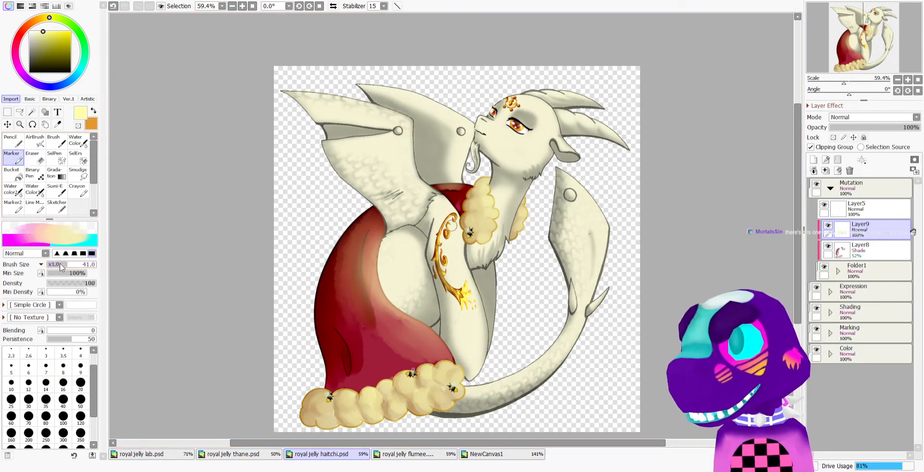
pyautogui.click(11, 401)
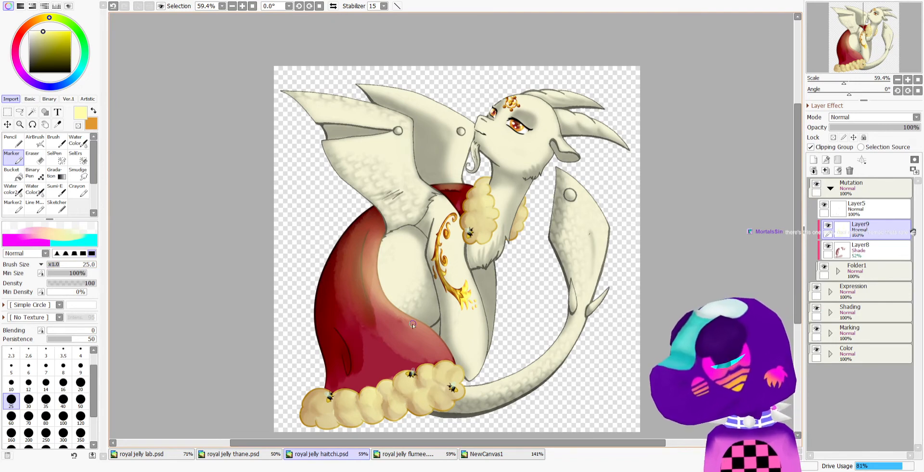
pyautogui.moveTo(427, 351); pyautogui.dragTo(408, 326)
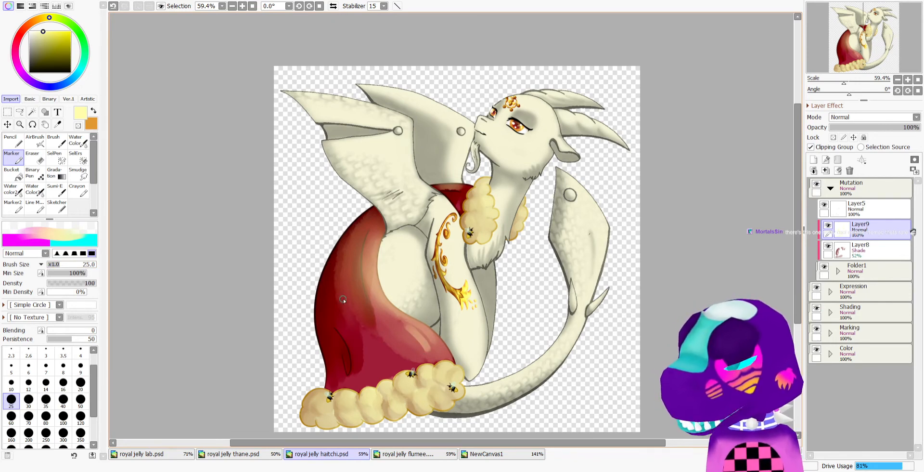
pyautogui.moveTo(353, 369); pyautogui.dragTo(340, 328)
pyautogui.press('-')
pyautogui.moveTo(353, 366)
pyautogui.mouseDown()
pyautogui.moveTo(348, 343)
pyautogui.moveTo(356, 379)
pyautogui.moveTo(346, 320)
pyautogui.mouseUp()
pyautogui.press('-')
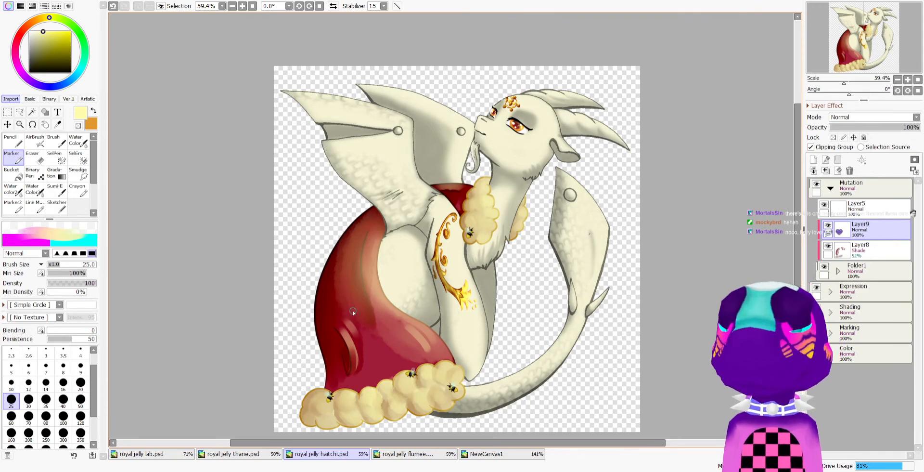
# Refine the cloak's highlight streaks with the Marker at sizes 11 and 21, trimming the front streak with transparent color
pyautogui.press('-')
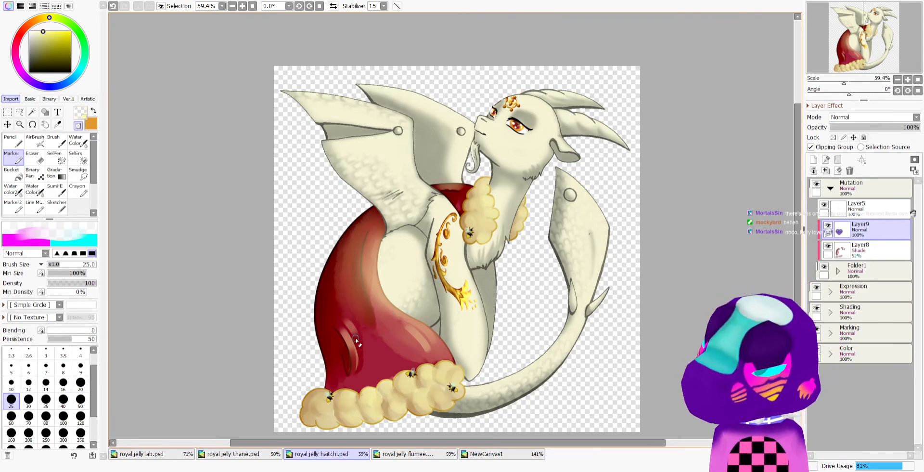
pyautogui.click(54, 265)
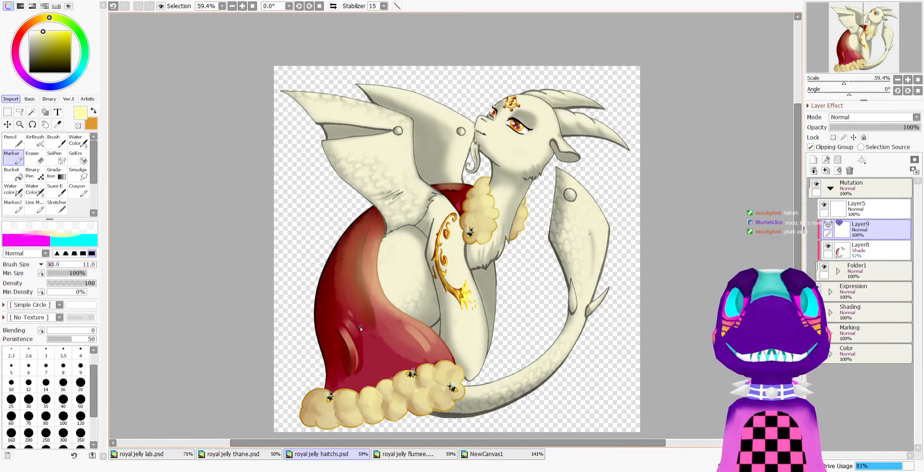
pyautogui.click(58, 265)
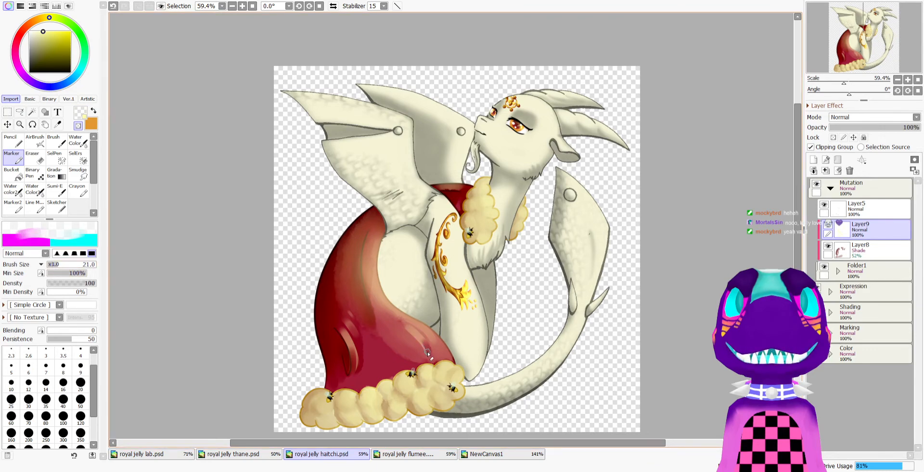
pyautogui.moveTo(424, 349); pyautogui.dragTo(413, 336)
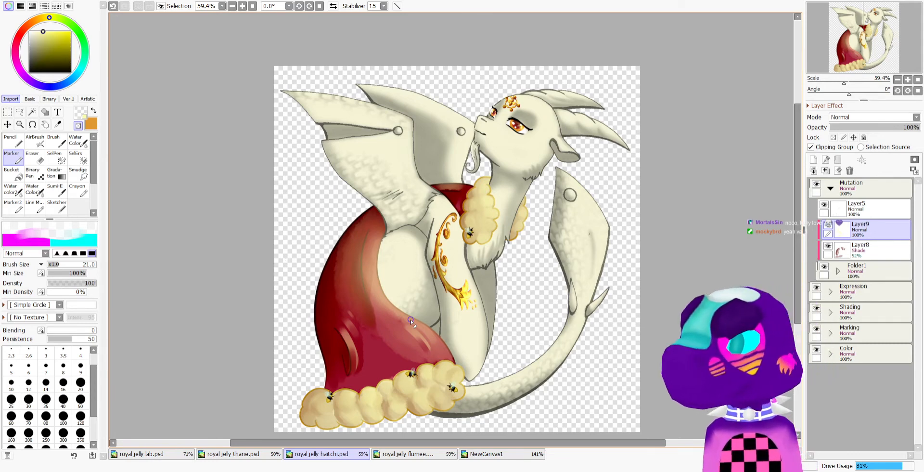
# Set Layer9 to Shine mode at 28% opacity and compare the drawing with and without the highlights
pyautogui.click(844, 179)
pyautogui.click(870, 128)
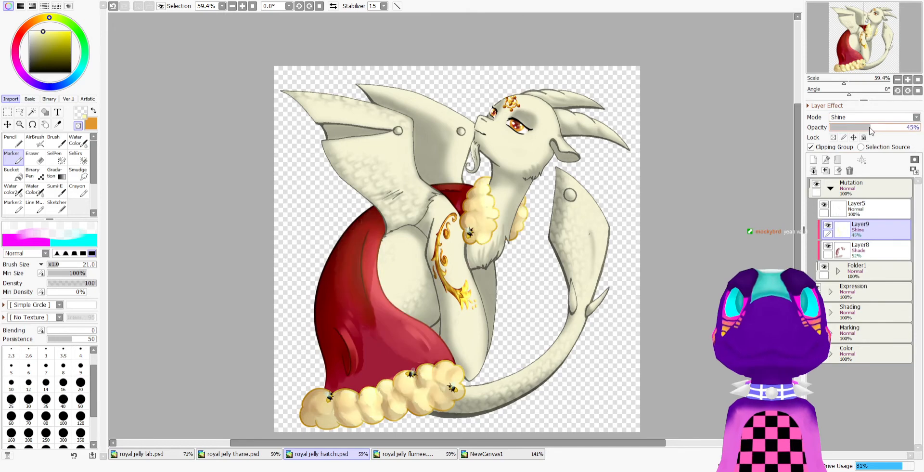
pyautogui.moveTo(875, 131); pyautogui.dragTo(854, 133)
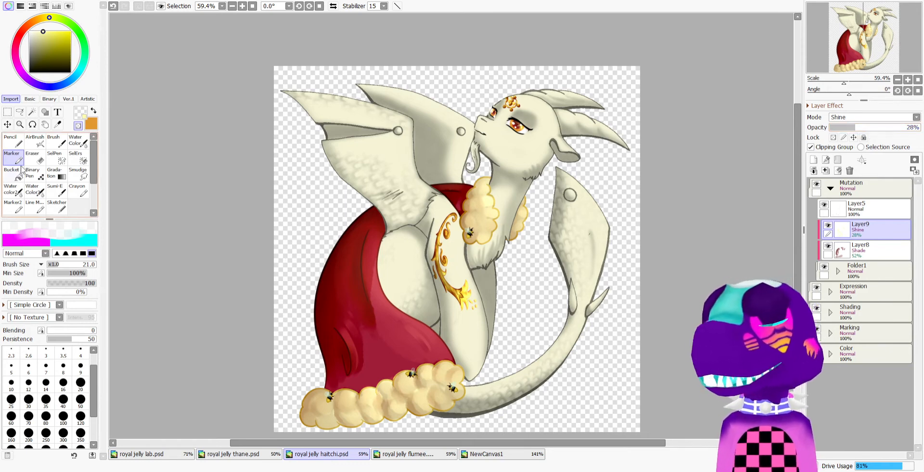
pyautogui.press('-')
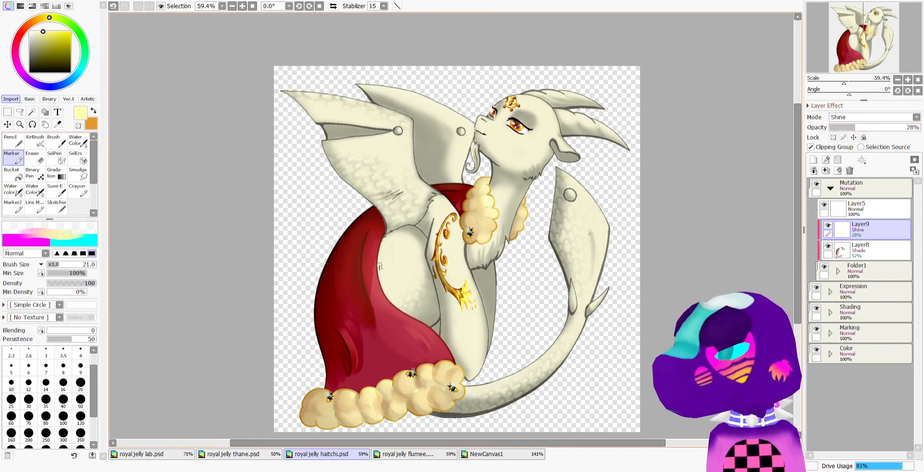
pyautogui.click(828, 225)
pyautogui.click(828, 226)
pyautogui.click(828, 225)
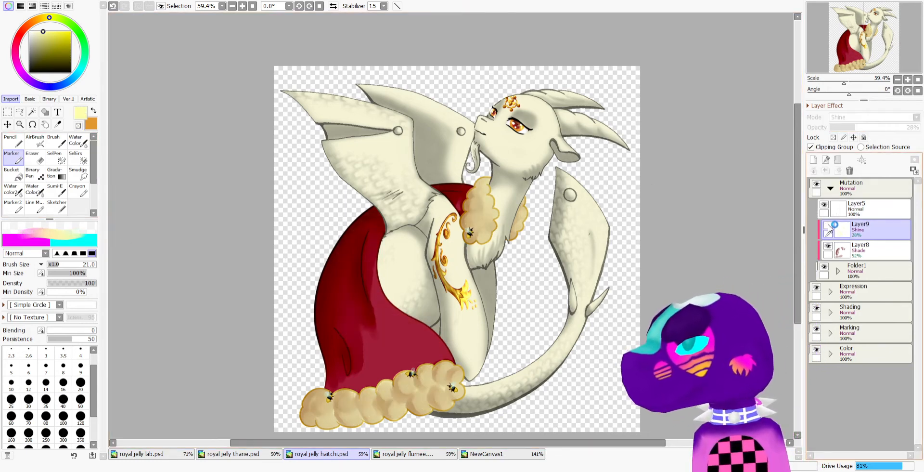
pyautogui.click(828, 226)
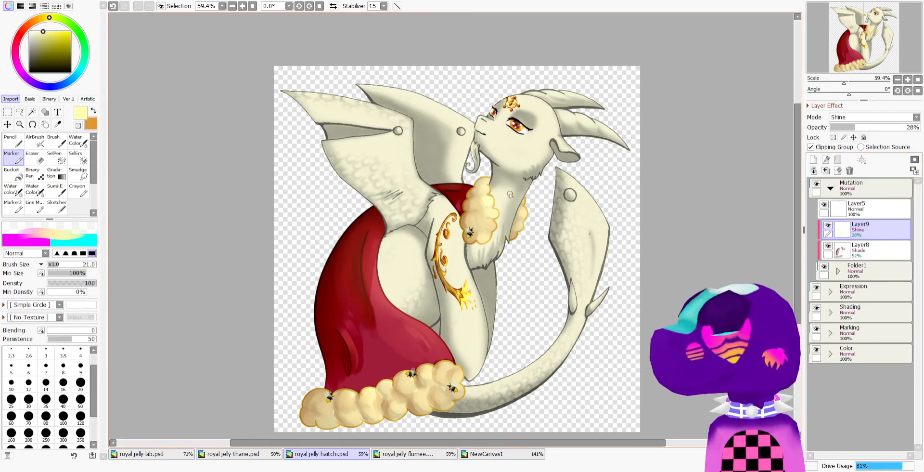
# Compare the whole haitchi with the thane drawing and add a new clipped layer above the haitchi's Layer9
pyautogui.scroll(-6, 428, 195)
pyautogui.scroll(5, 409, 193)
pyautogui.scroll(-2, 414, 242)
pyautogui.scroll(1, 414, 242)
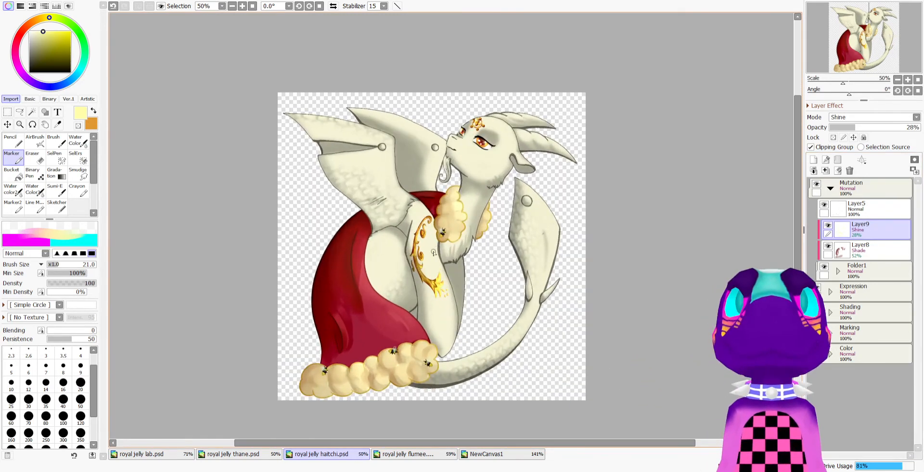
pyautogui.scroll(-1, 418, 277)
pyautogui.scroll(1, 415, 275)
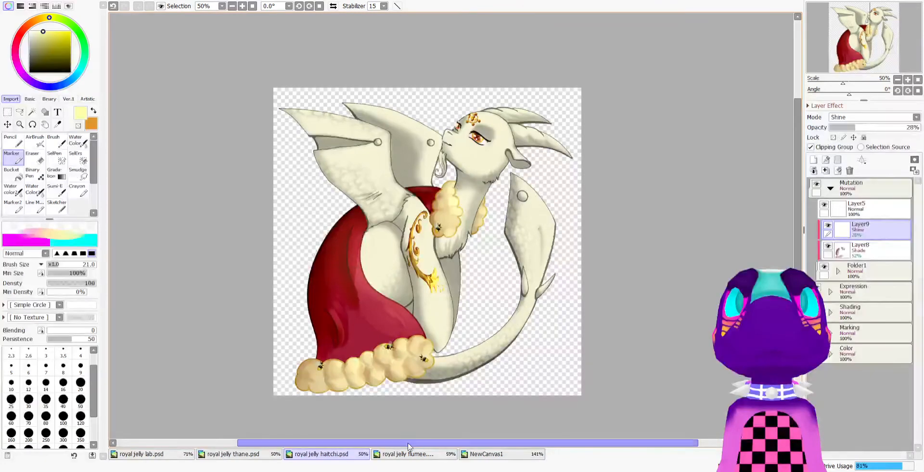
pyautogui.click(231, 454)
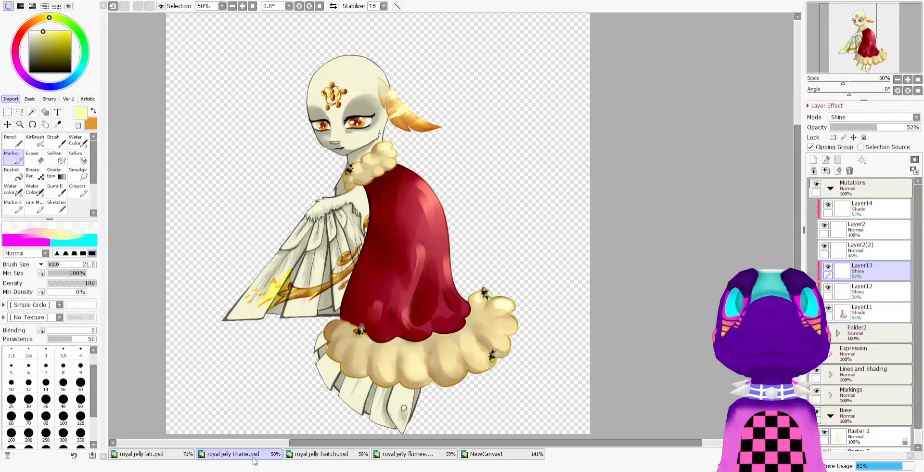
pyautogui.click(318, 454)
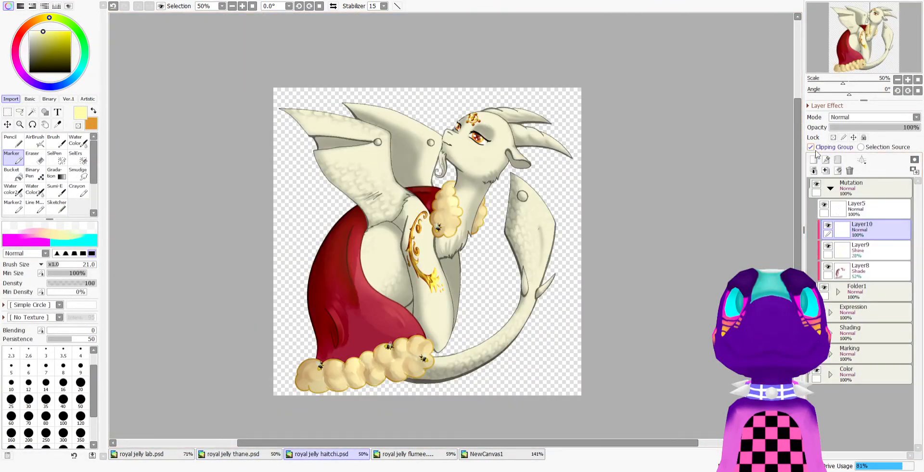
# Paint brighter highlight streaks along the cloak's folds and inner edge on Layer10, trimming them with transparent color
pyautogui.scroll(3, 429, 253)
pyautogui.moveTo(315, 205)
pyautogui.mouseDown()
pyautogui.moveTo(332, 319)
pyautogui.moveTo(313, 260)
pyautogui.moveTo(305, 297)
pyautogui.moveTo(293, 281)
pyautogui.moveTo(302, 327)
pyautogui.moveTo(273, 354)
pyautogui.moveTo(261, 331)
pyautogui.moveTo(281, 399)
pyautogui.moveTo(257, 329)
pyautogui.moveTo(285, 390)
pyautogui.moveTo(275, 392)
pyautogui.moveTo(271, 362)
pyautogui.moveTo(291, 387)
pyautogui.moveTo(274, 334)
pyautogui.mouseUp()
pyautogui.press('-')
pyautogui.press('-')
pyautogui.press('-')
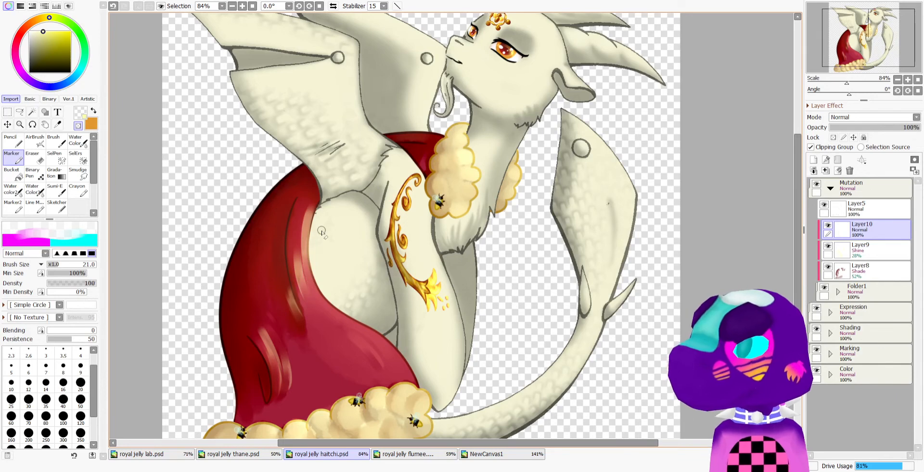
# Check the thane's Layer13 highlights and set the haitchi's Layer10 to Shine mode at 50% opacity
pyautogui.click(253, 452)
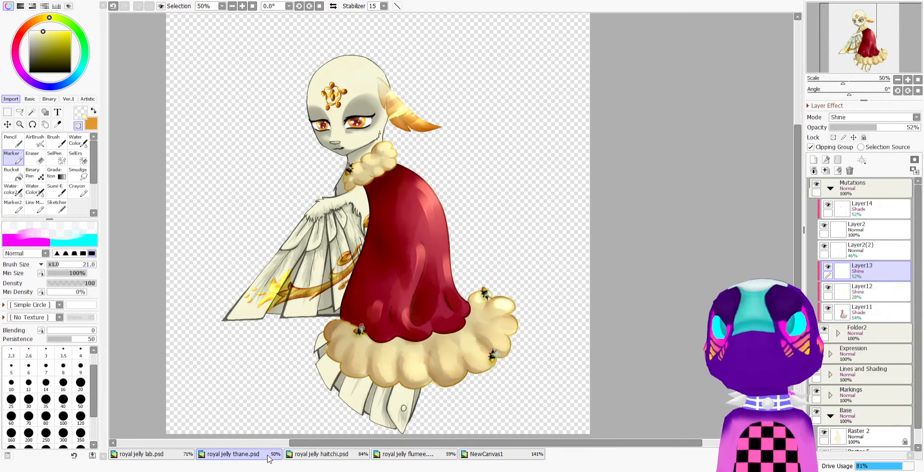
pyautogui.click(827, 267)
pyautogui.click(829, 268)
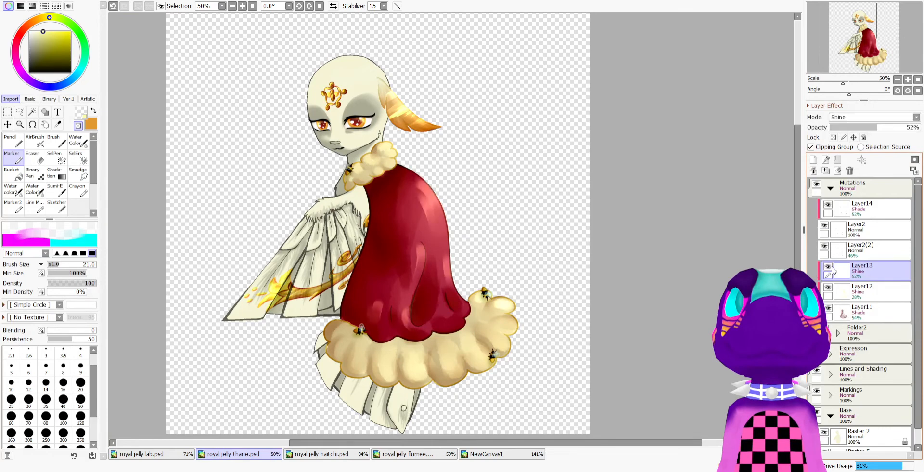
pyautogui.click(324, 453)
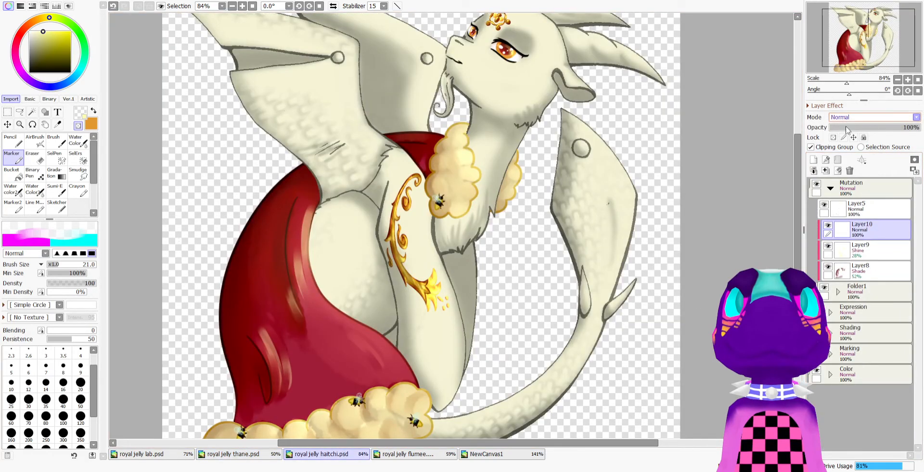
pyautogui.click(847, 187)
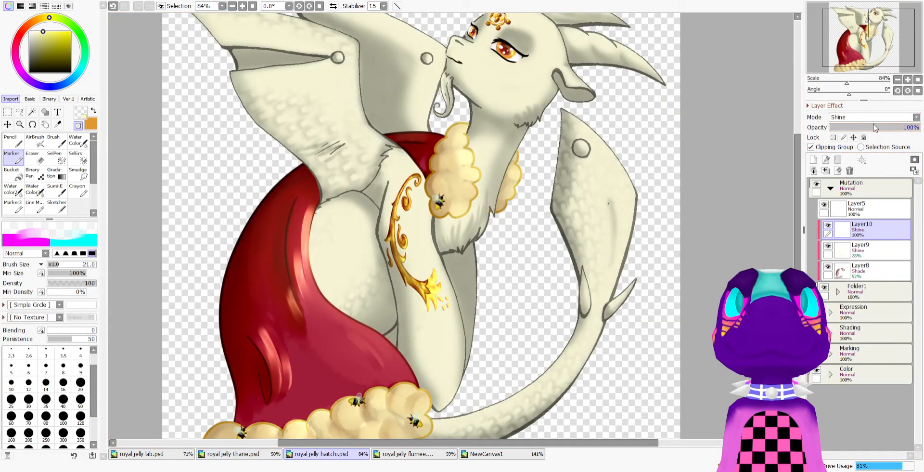
pyautogui.click(871, 128)
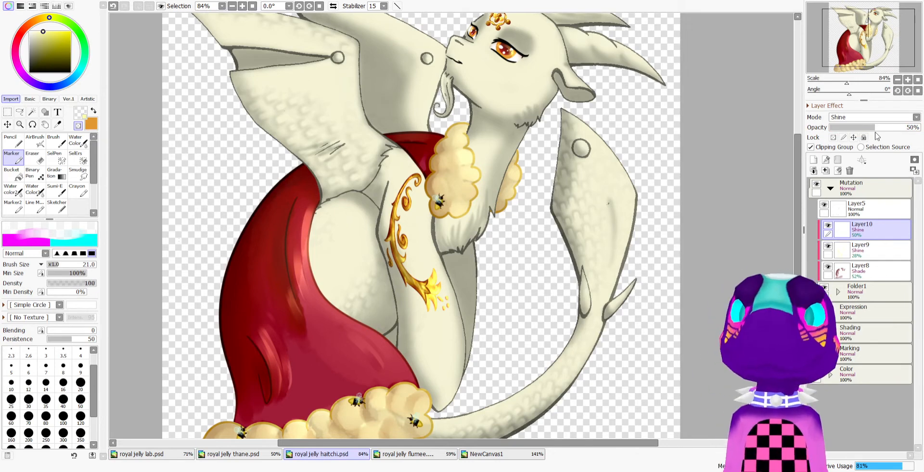
# Soften the cloak highlights on Layer10 using the AirBrush at size 190 with transparent color
pyautogui.scroll(-5, 472, 149)
pyautogui.scroll(2, 481, 152)
pyautogui.click(40, 145)
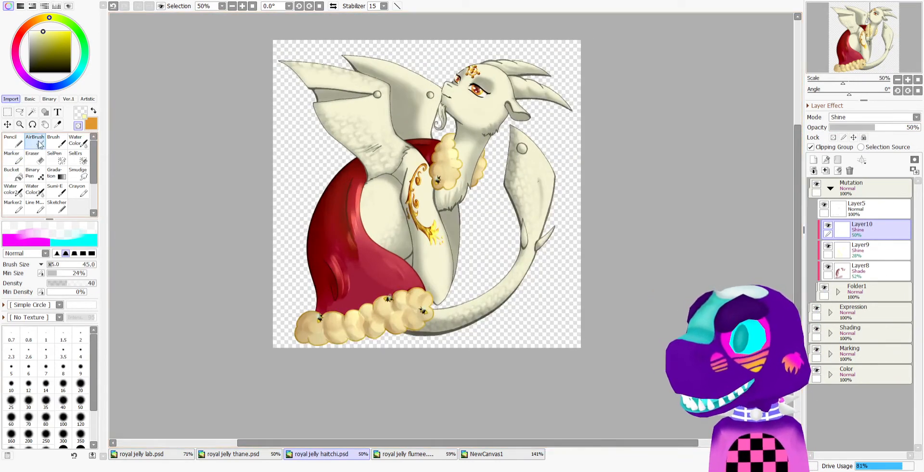
pyautogui.click(66, 265)
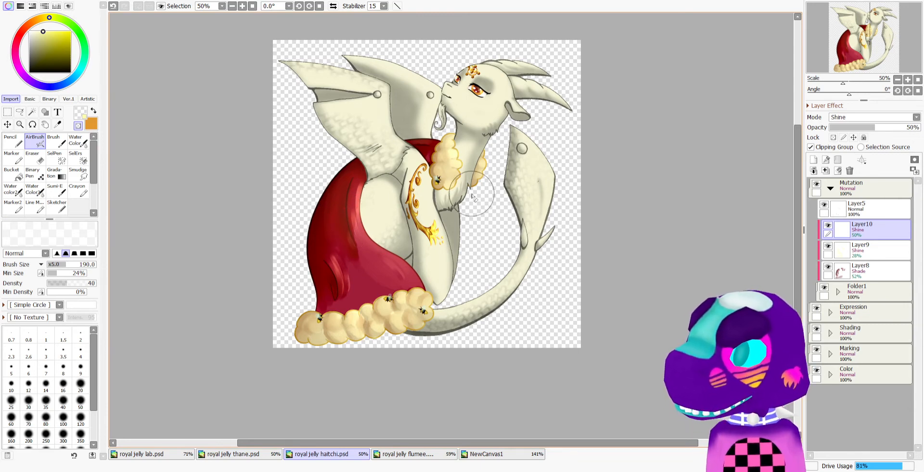
pyautogui.press('-')
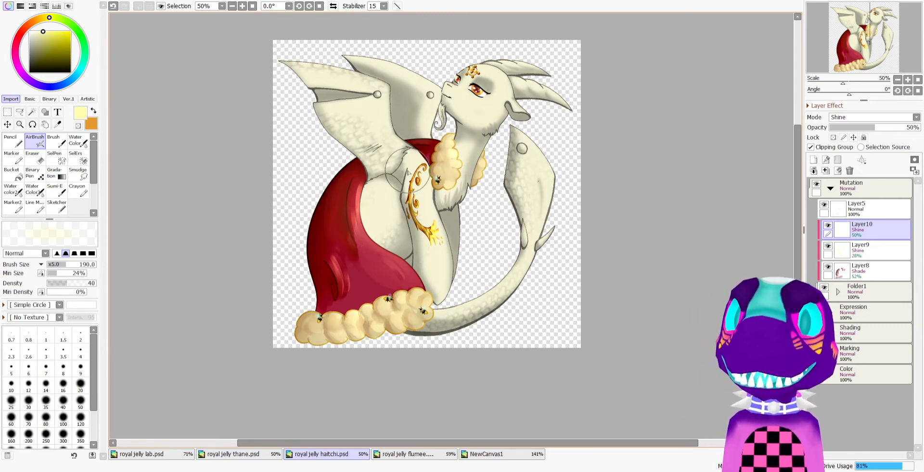
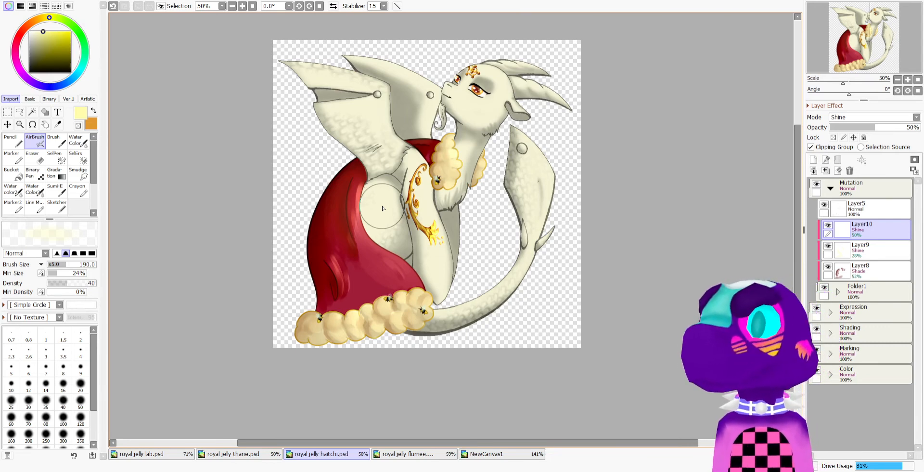
pyautogui.scroll(1, 399, 204)
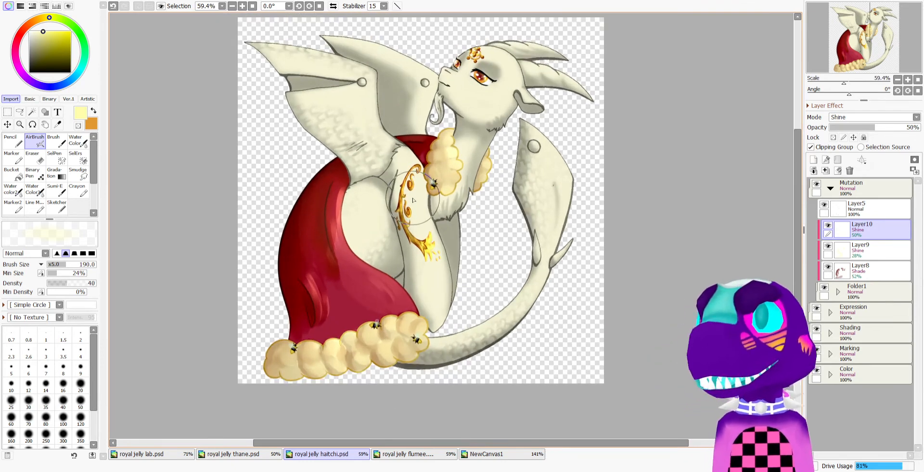
# Duplicate the bee layer, Layer5, in the Mutation folder and lock the transparent pixels of the copy
pyautogui.click(831, 188)
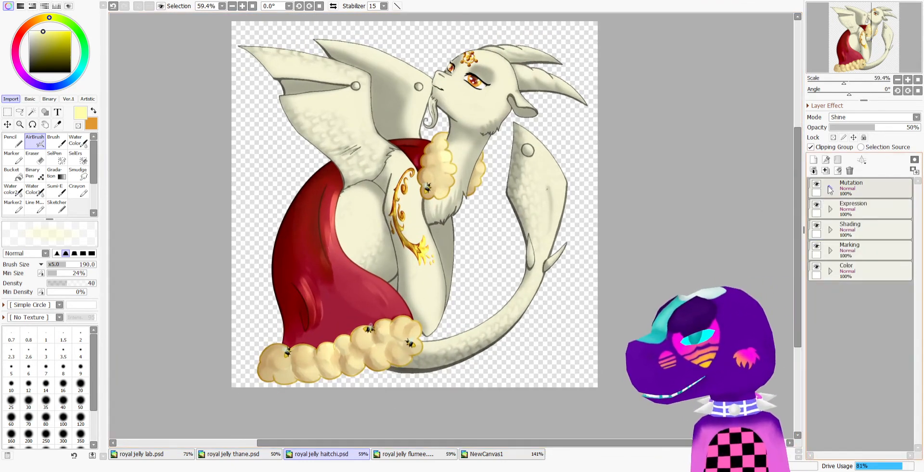
pyautogui.click(830, 190)
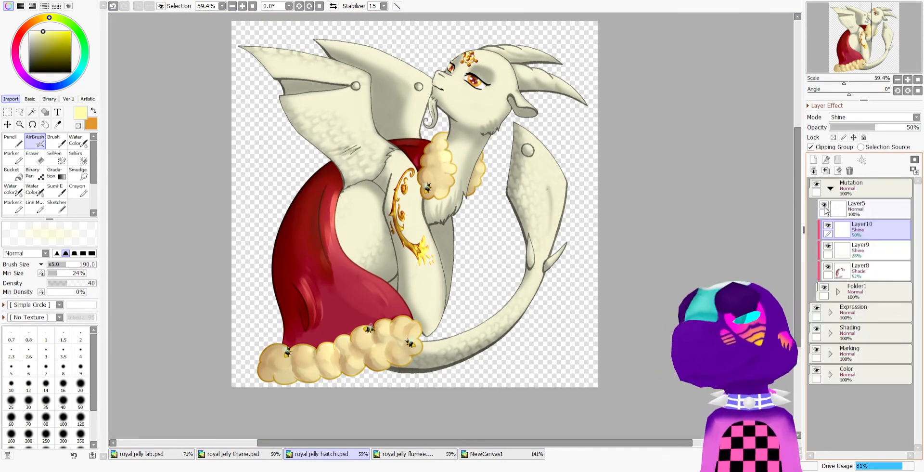
pyautogui.click(853, 212)
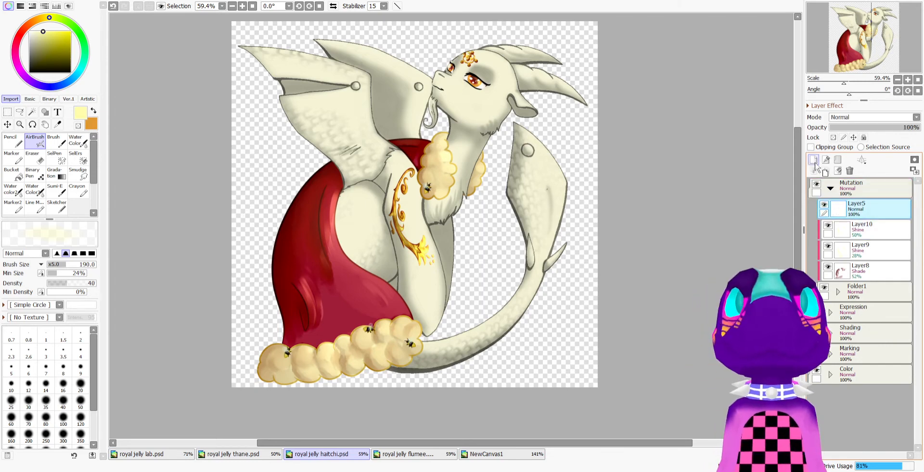
pyautogui.moveTo(817, 166); pyautogui.dragTo(815, 164)
pyautogui.click(834, 137)
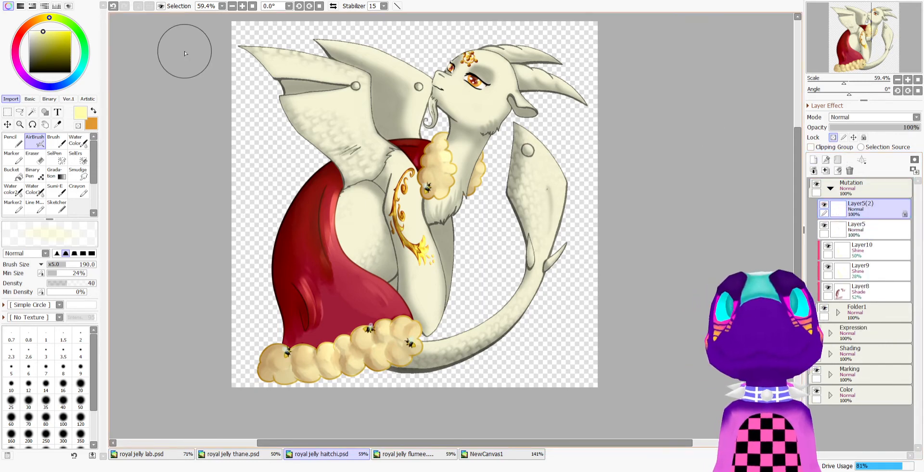
# Recolor the duplicated bees solid dark olive with the Binary Pen at size 500 and place the copy beneath Layer5
pyautogui.click(64, 53)
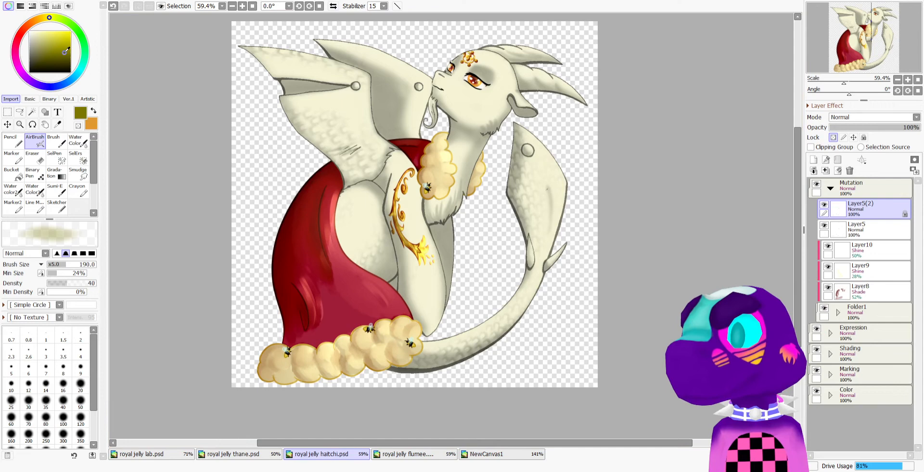
pyautogui.click(32, 173)
pyautogui.moveTo(306, 306)
pyautogui.mouseDown()
pyautogui.moveTo(357, 335)
pyautogui.moveTo(399, 260)
pyautogui.moveTo(515, 175)
pyautogui.mouseUp()
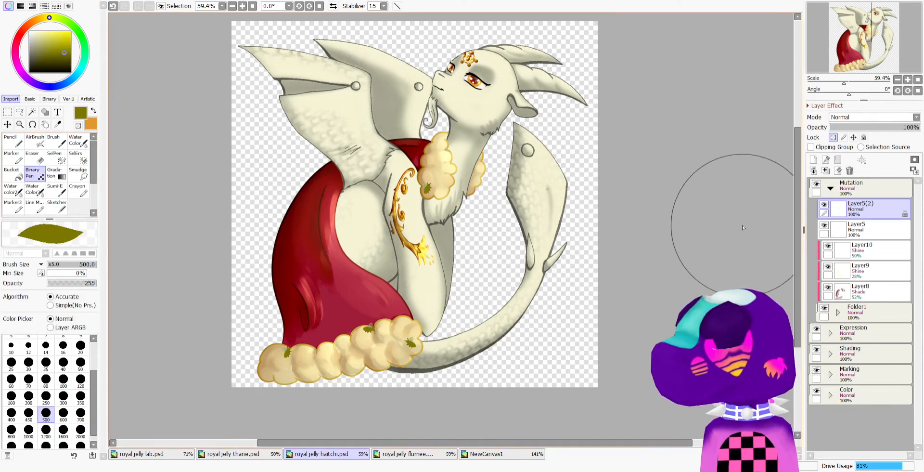
pyautogui.moveTo(840, 218); pyautogui.dragTo(840, 239)
# Shift the olive bee copy slightly off the original bees so it forms a cast shadow
pyautogui.scroll(8, 463, 190)
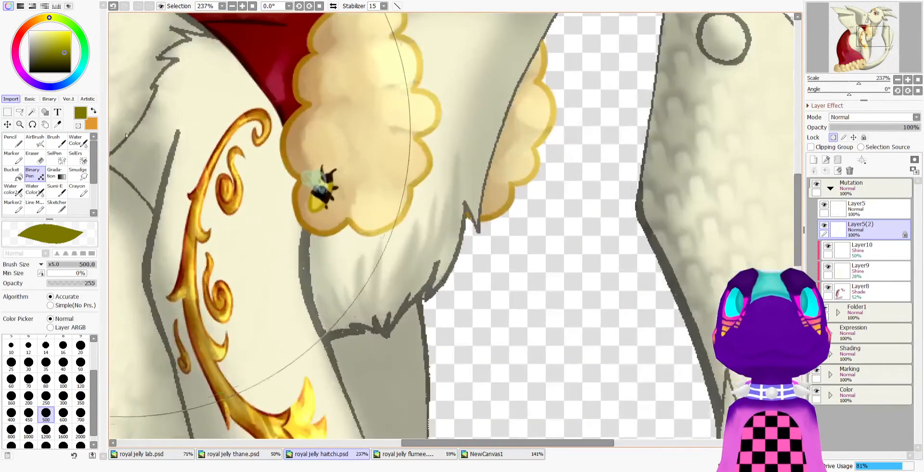
pyautogui.click(8, 125)
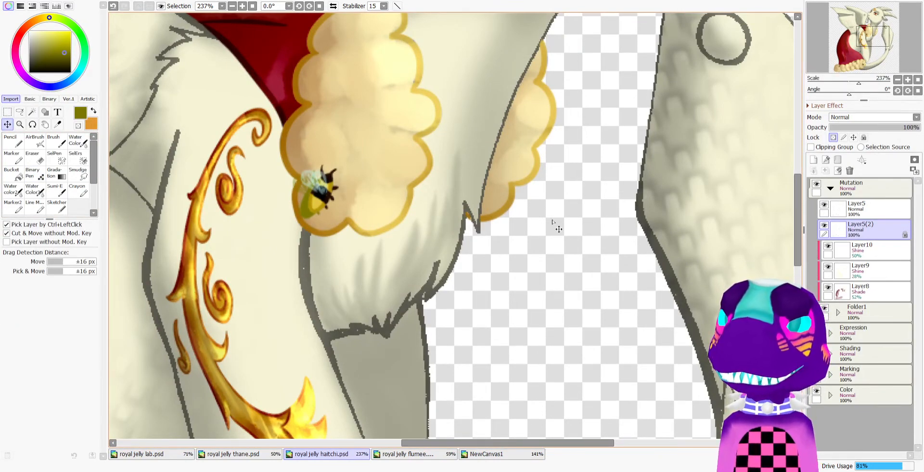
pyautogui.scroll(-10, 553, 224)
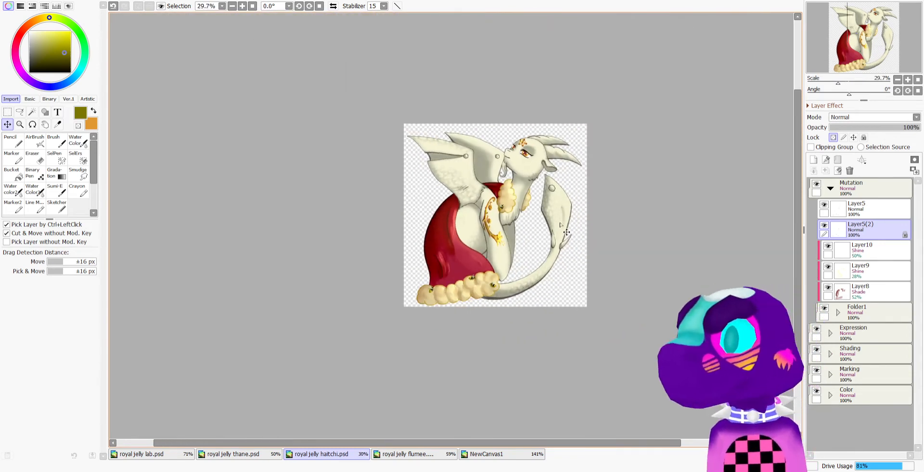
# Unlock the transparency of Layer5(2) and set the bee shadow layer's opacity to 48%
pyautogui.scroll(4, 560, 225)
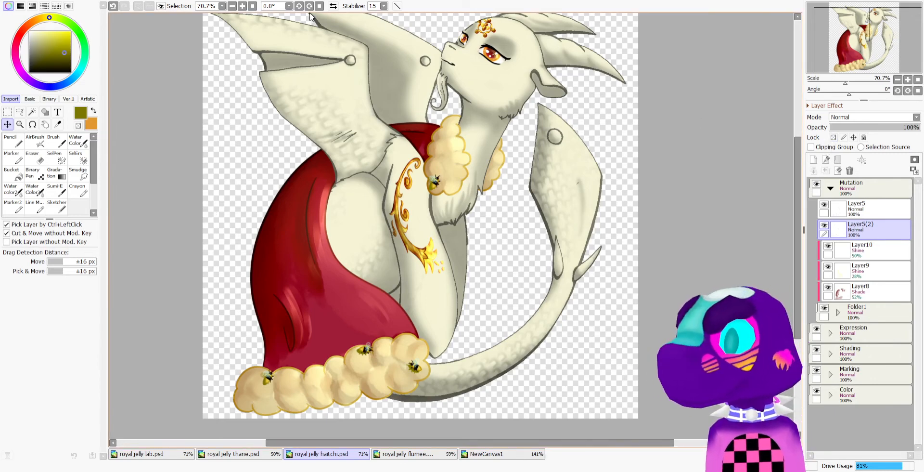
pyautogui.click(281, 30)
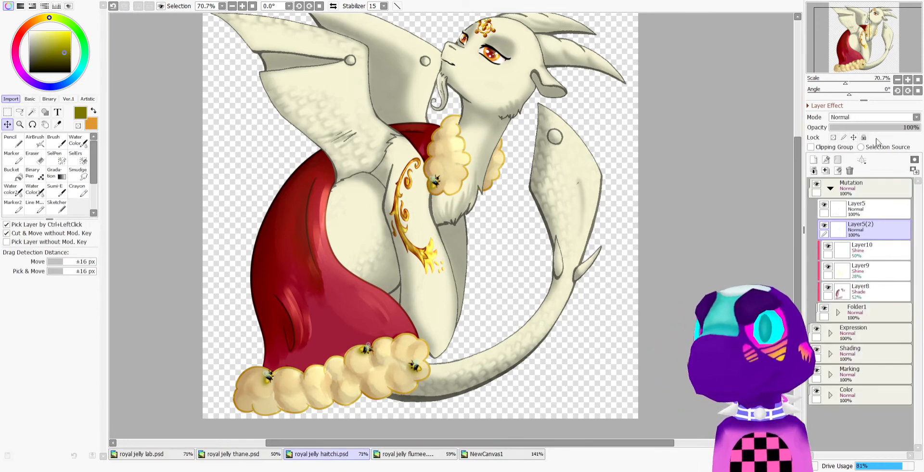
pyautogui.click(875, 128)
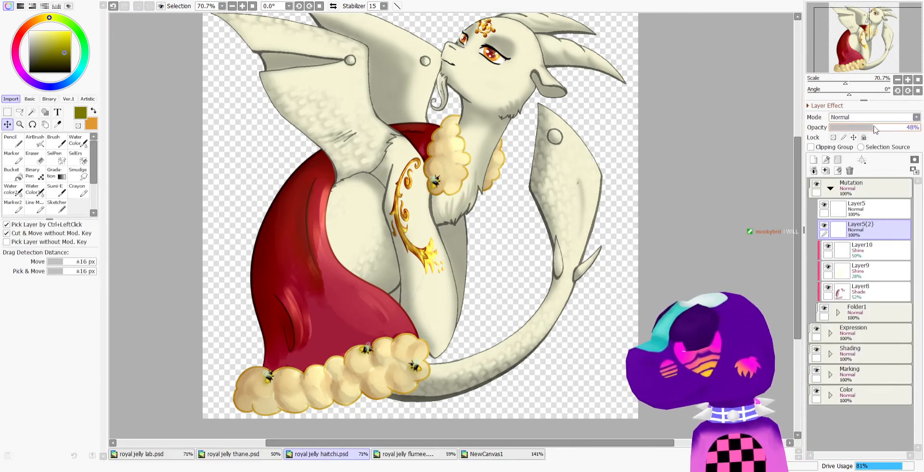
# Add a new layer clipped to Layer5 and ready the Marker with a dark red for shading the bees
pyautogui.click(854, 210)
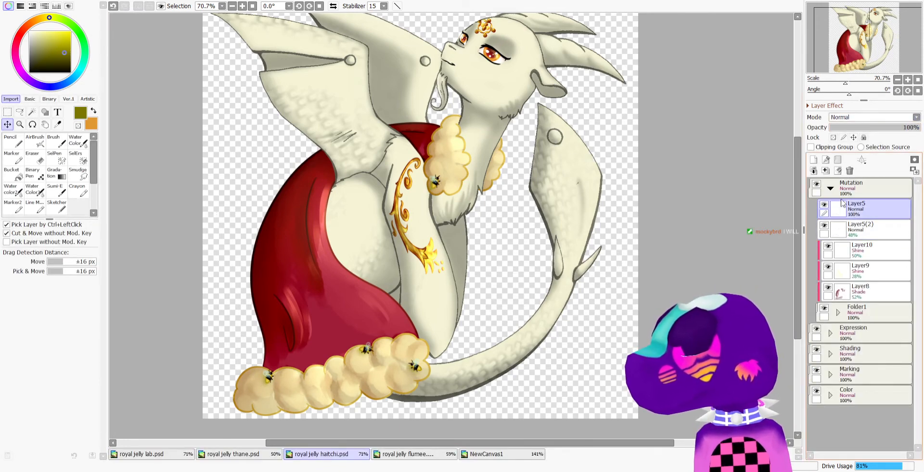
pyautogui.click(814, 170)
pyautogui.click(811, 147)
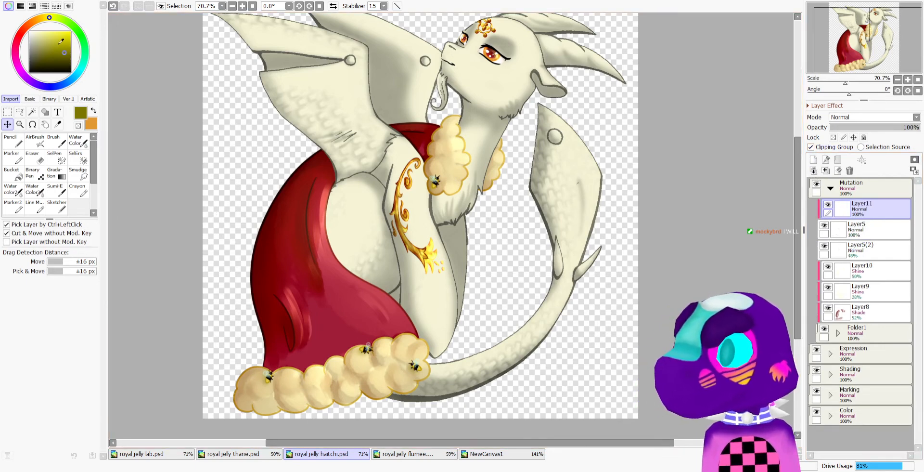
pyautogui.click(20, 37)
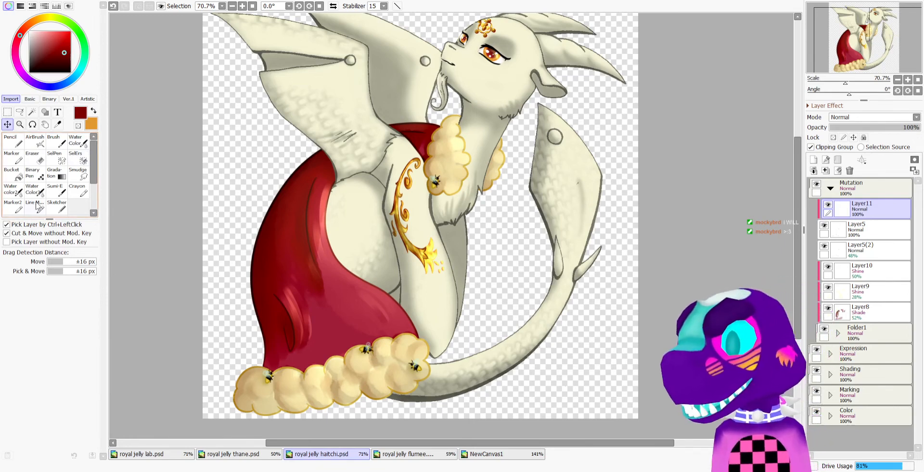
pyautogui.click(10, 161)
# Shade the bee on the fur collar in dark red on Layer11, keeping transparent color ready for trimming
pyautogui.scroll(2, 532, 209)
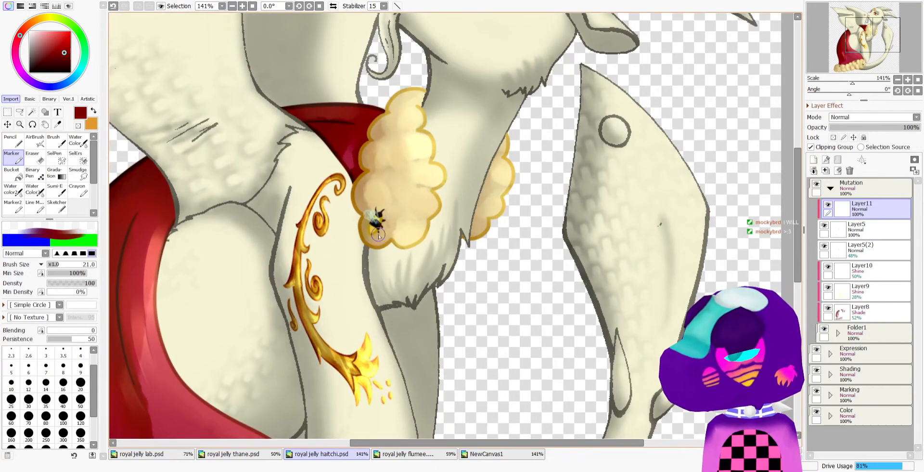
pyautogui.press('e')
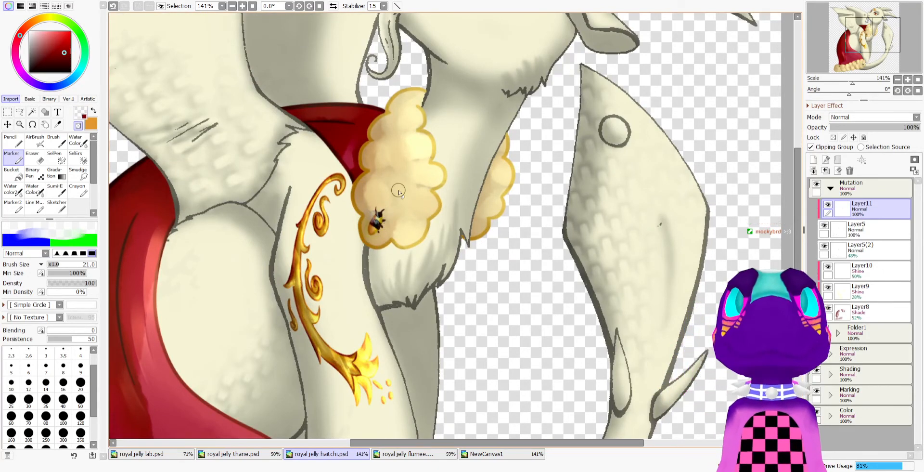
pyautogui.scroll(-5, 399, 191)
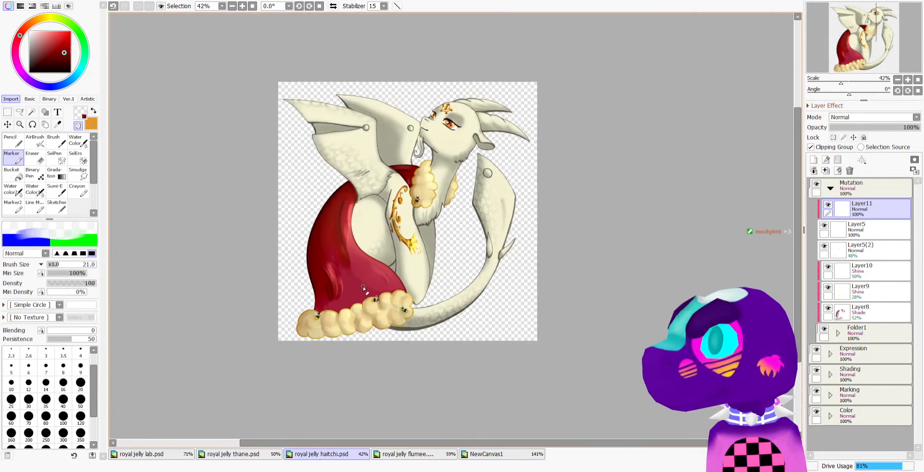
# Shade the three bees on the cloak's fur hem in dark red, trimming the strokes with transparent color
pyautogui.scroll(5, 333, 321)
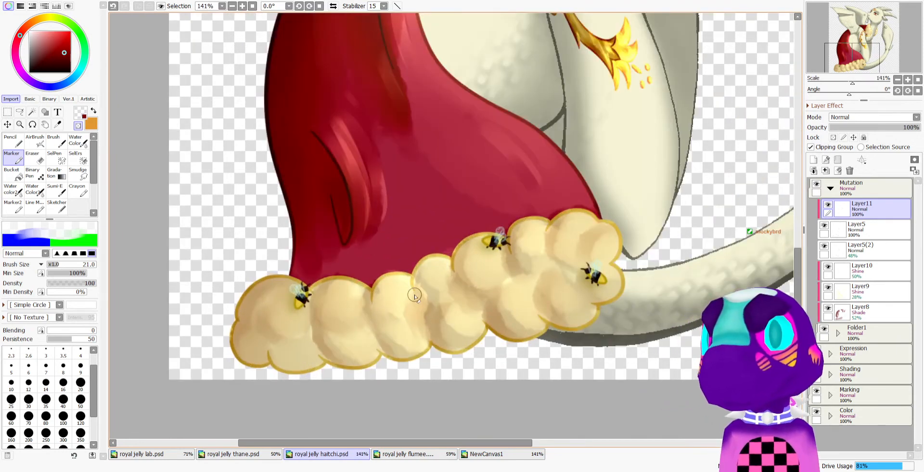
pyautogui.press('-')
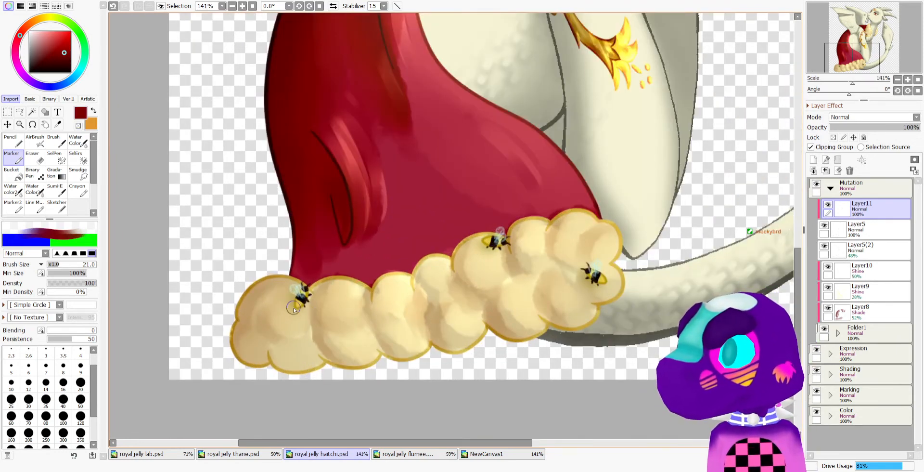
pyautogui.moveTo(294, 308); pyautogui.dragTo(310, 298)
pyautogui.press('-')
pyautogui.press('-')
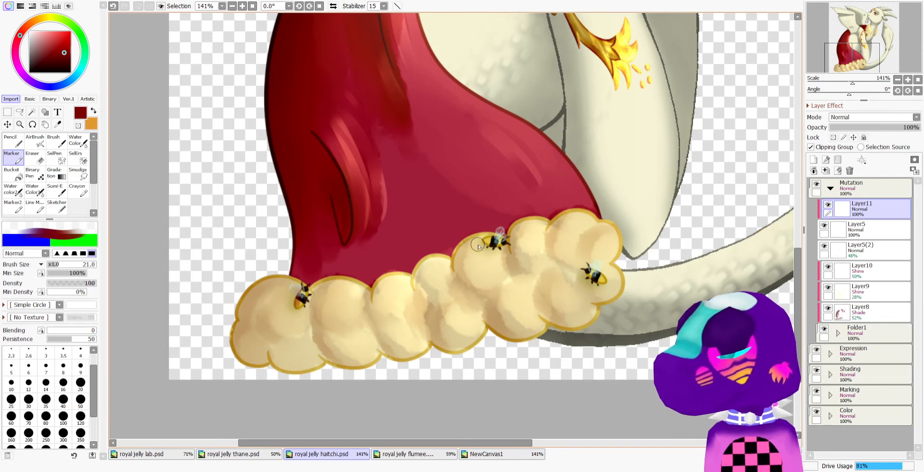
pyautogui.moveTo(478, 245); pyautogui.dragTo(507, 246)
pyautogui.press('-')
pyautogui.press('-')
pyautogui.moveTo(584, 269)
pyautogui.mouseDown()
pyautogui.moveTo(598, 278)
pyautogui.moveTo(603, 270)
pyautogui.mouseUp()
pyautogui.press('-')
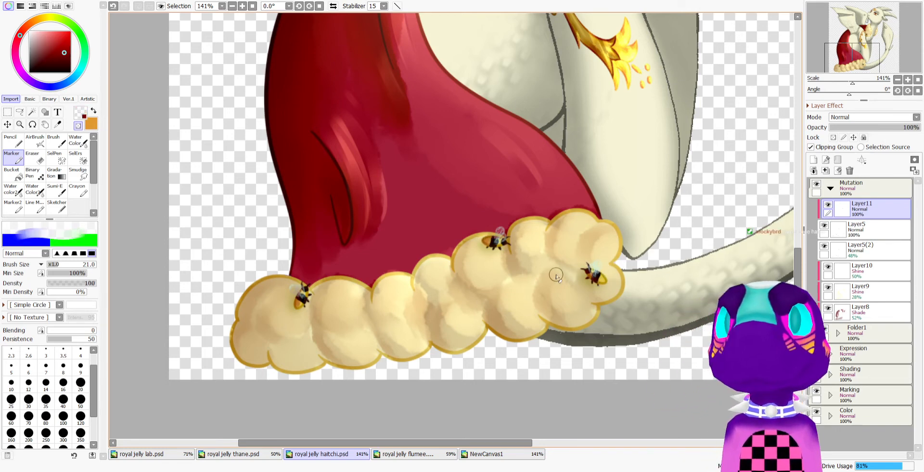
# Set the bees' shading layer, Layer11, to Shade mode at 60% opacity and check it against the whole haitchi
pyautogui.scroll(-5, 463, 249)
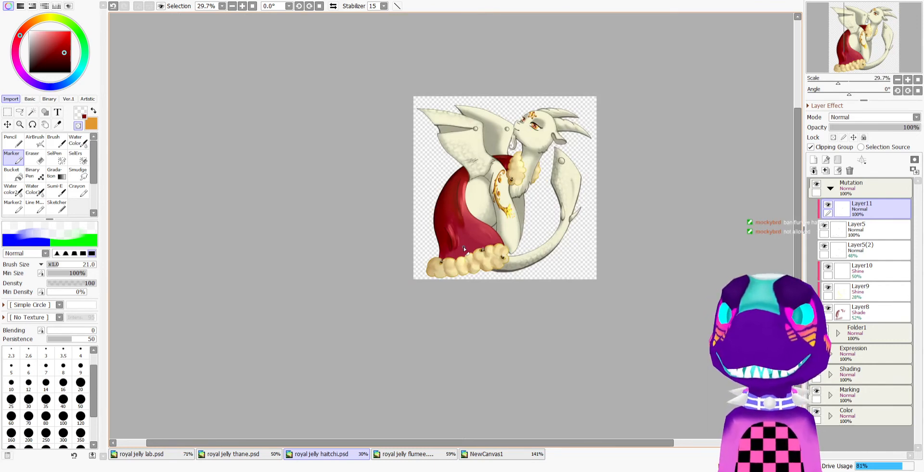
pyautogui.scroll(4, 464, 248)
pyautogui.scroll(-3, 437, 247)
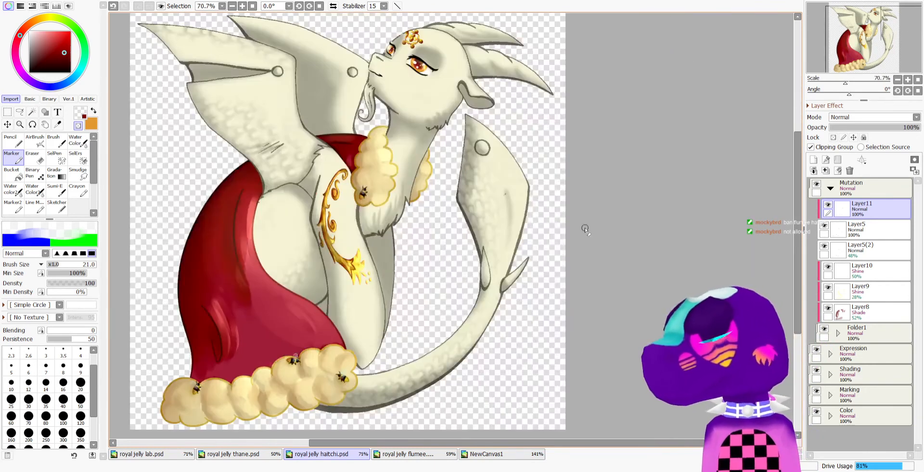
pyautogui.scroll(3, 437, 247)
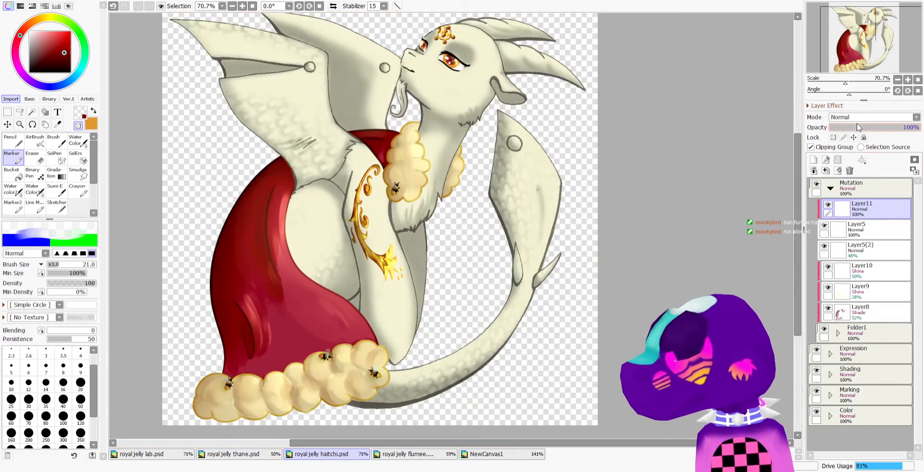
pyautogui.click(854, 177)
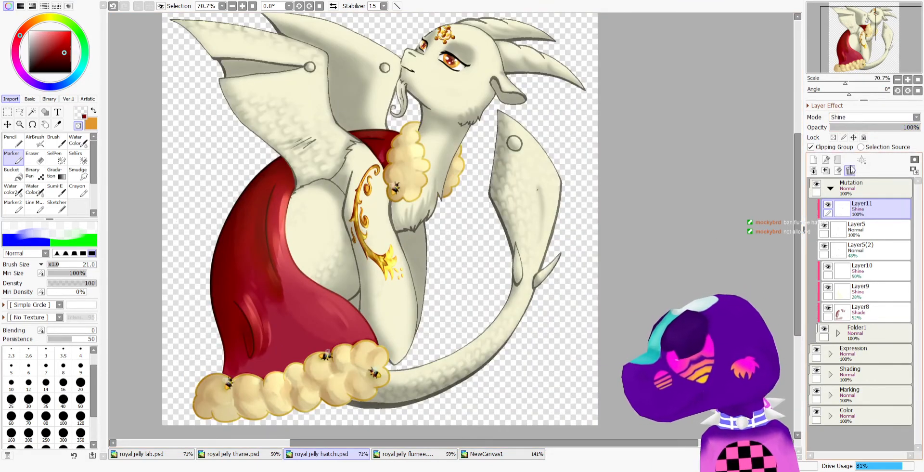
pyautogui.click(850, 118)
pyautogui.click(842, 170)
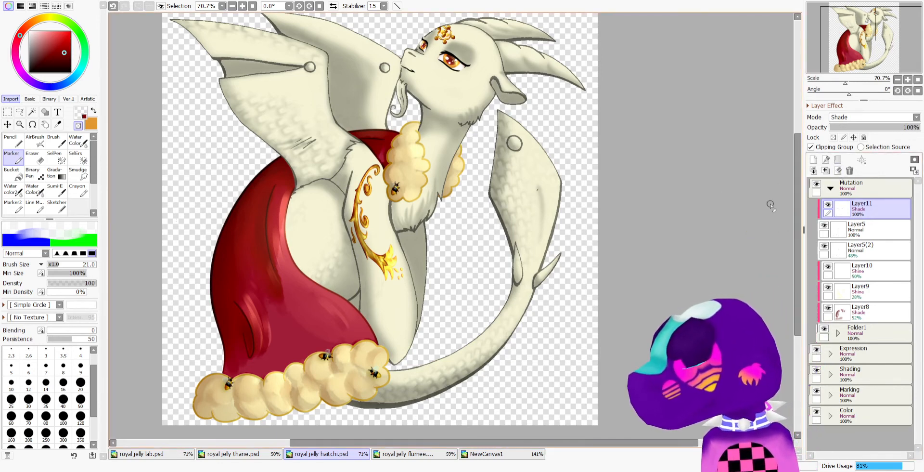
pyautogui.click(885, 127)
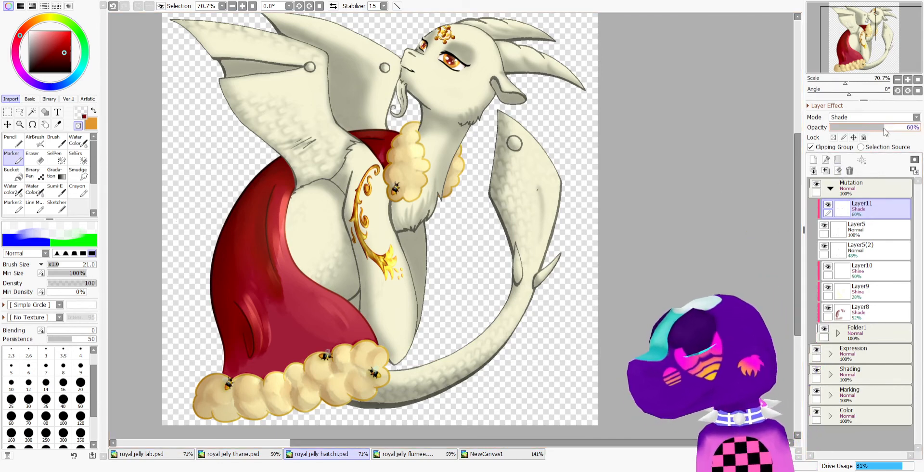
pyautogui.scroll(-2, 379, 250)
pyautogui.scroll(1, 368, 213)
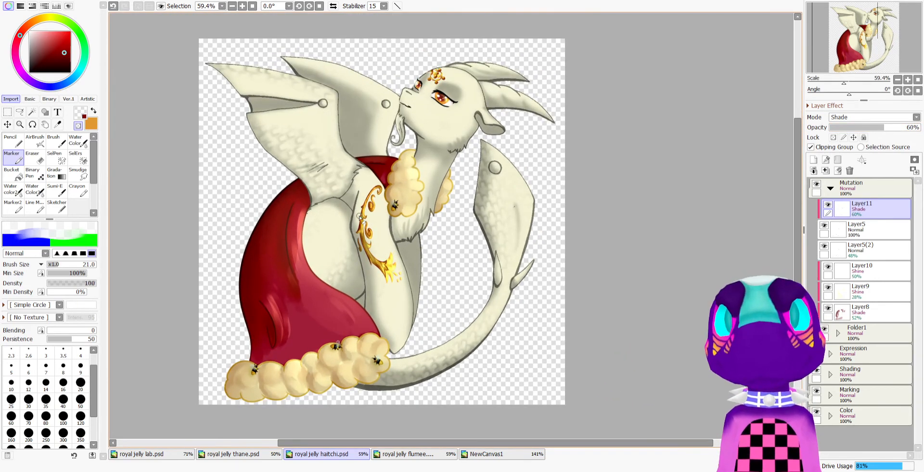
pyautogui.scroll(-1, 359, 217)
pyautogui.scroll(1, 333, 226)
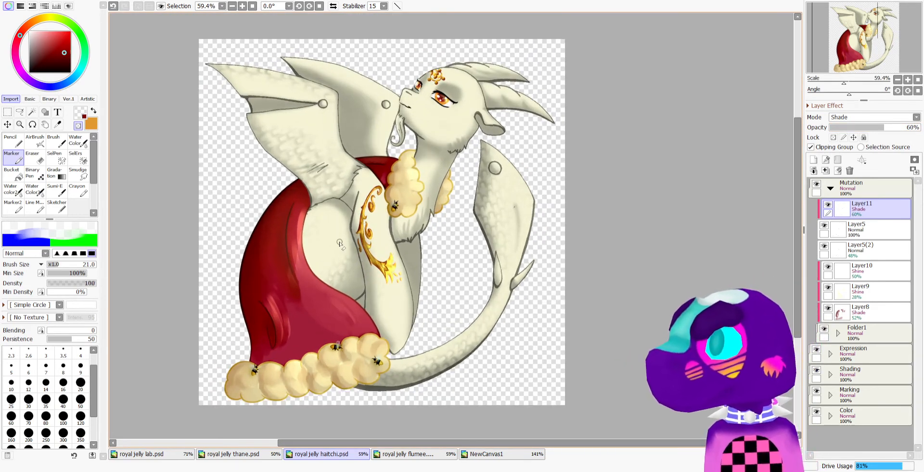
# Examine the whole shaded haitchi drawing at several zoom levels
pyautogui.scroll(-1, 340, 243)
pyautogui.scroll(1, 337, 207)
pyautogui.scroll(-1, 334, 159)
pyautogui.scroll(1, 331, 126)
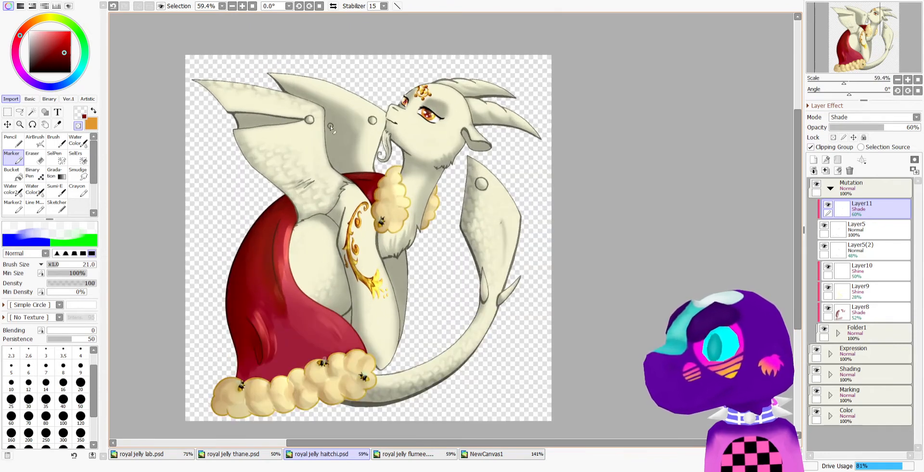
pyautogui.scroll(-2, 316, 122)
pyautogui.scroll(1, 294, 111)
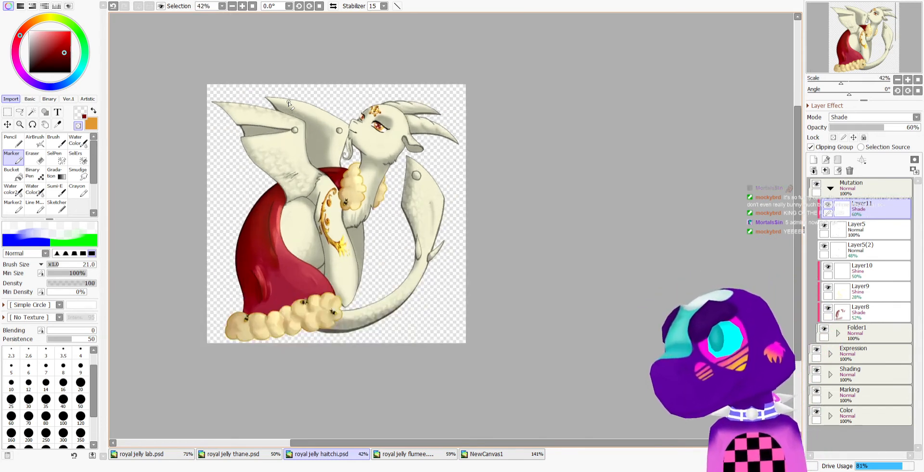
pyautogui.scroll(1, 289, 102)
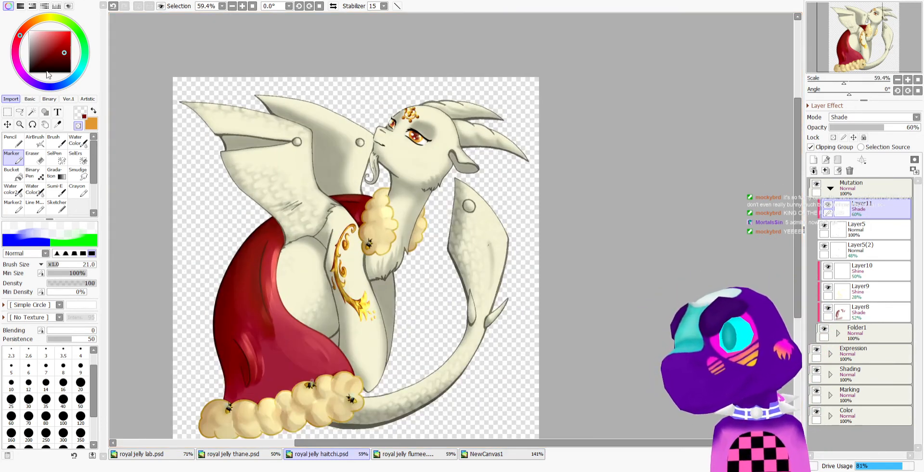
pyautogui.scroll(-3, 438, 117)
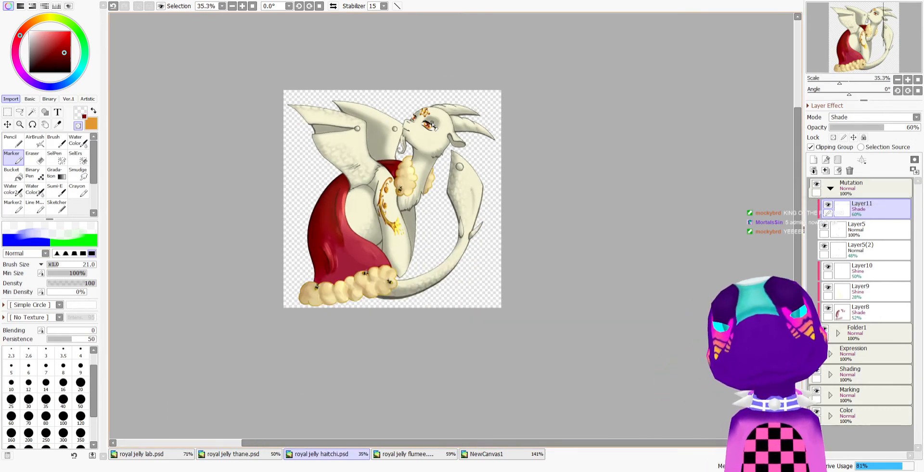
pyautogui.scroll(1, 434, 127)
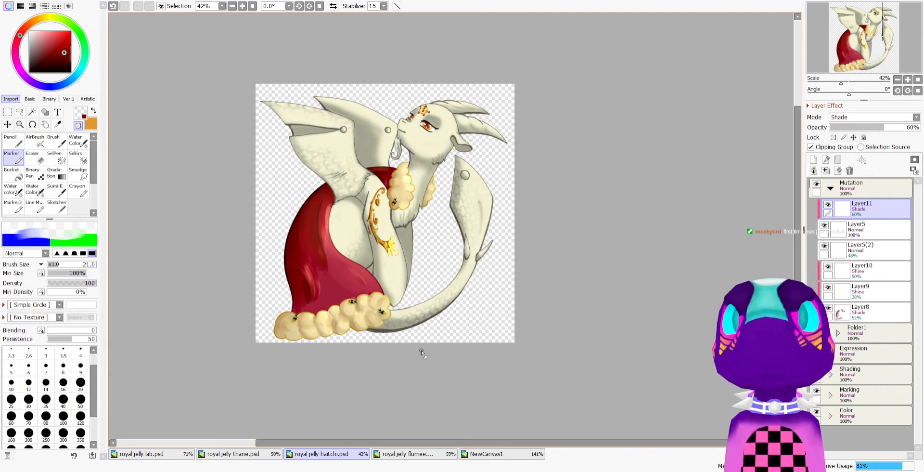
# Switch to the royal jelly flumee drawing, collapse the Expression folder and select Layer8 in the expanded Mut folder
pyautogui.click(397, 455)
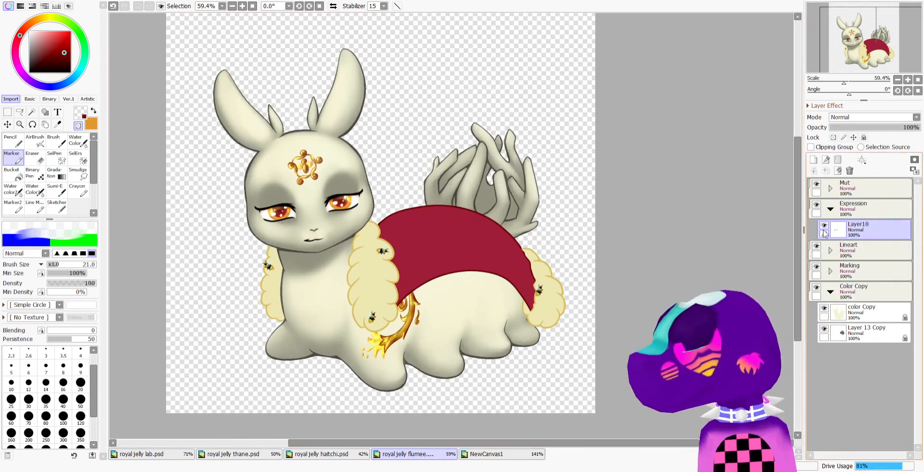
pyautogui.click(831, 209)
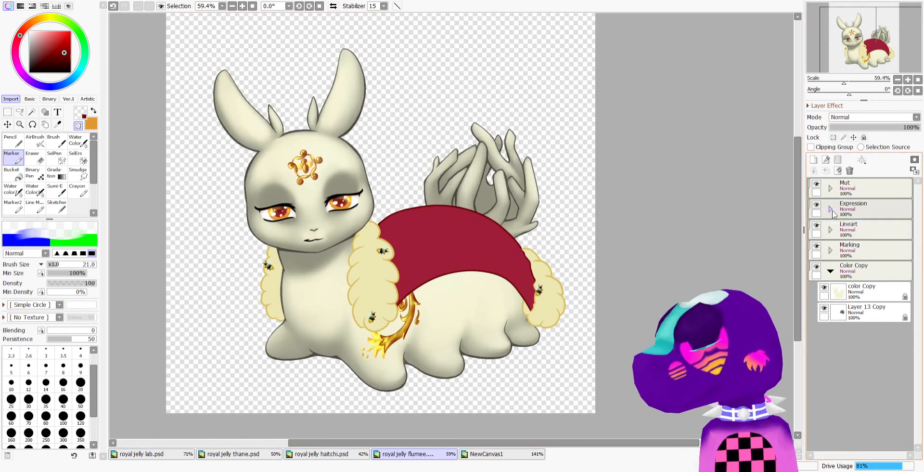
pyautogui.click(831, 188)
pyautogui.click(821, 204)
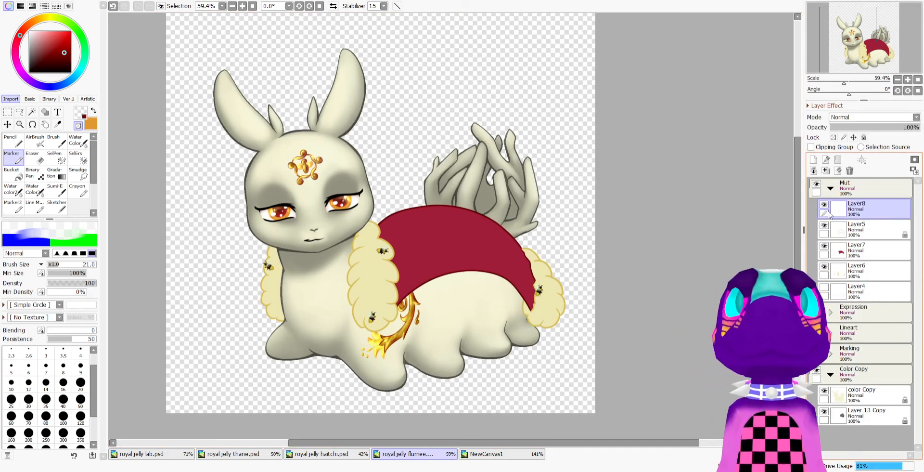
# Group Layer5, Layer7 and Layer6 in a new folder beneath Layer8, delete Layer4 and collapse the new folder
pyautogui.click(838, 159)
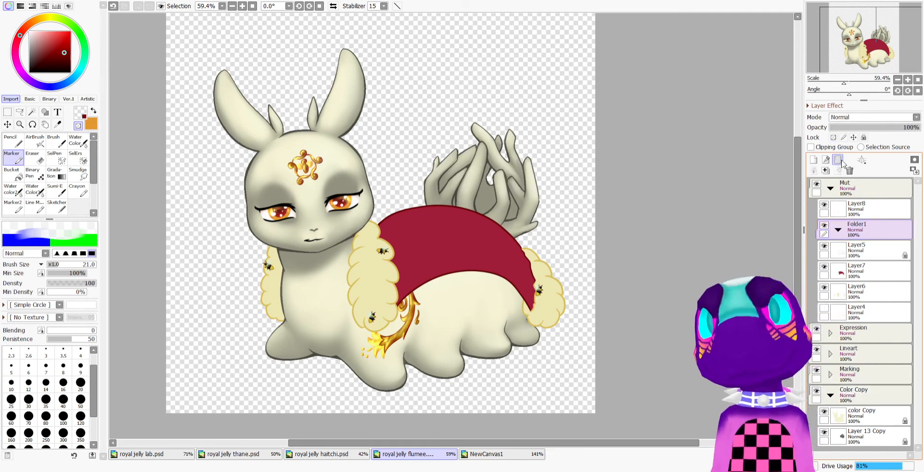
pyautogui.click(872, 250)
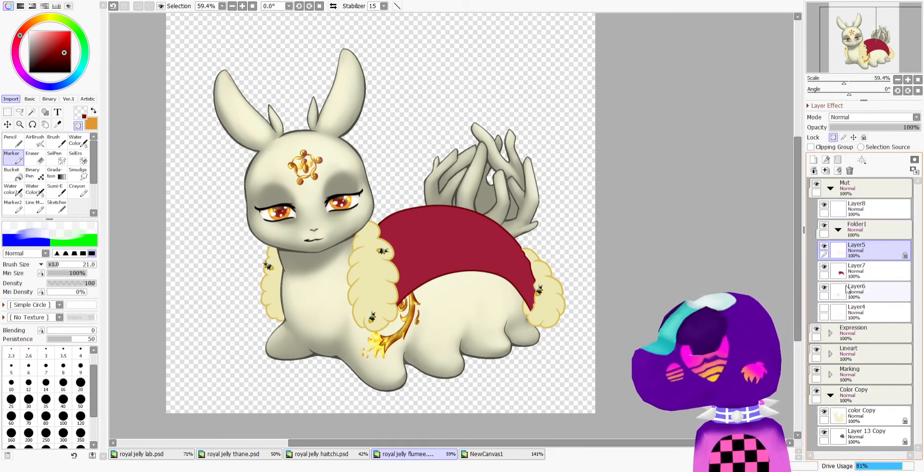
pyautogui.keyDown('shift'); pyautogui.click(871, 291); pyautogui.keyUp('shift')
pyautogui.moveTo(850, 240); pyautogui.dragTo(851, 251)
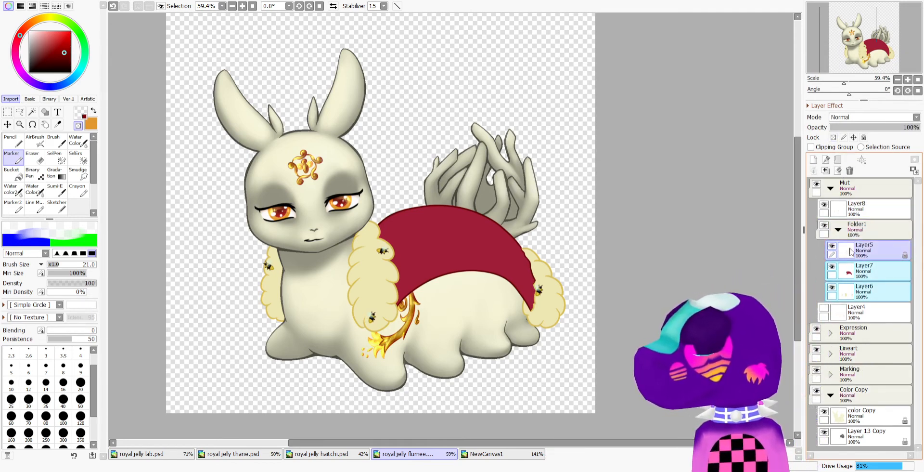
pyautogui.click(845, 313)
pyautogui.click(850, 171)
pyautogui.click(839, 229)
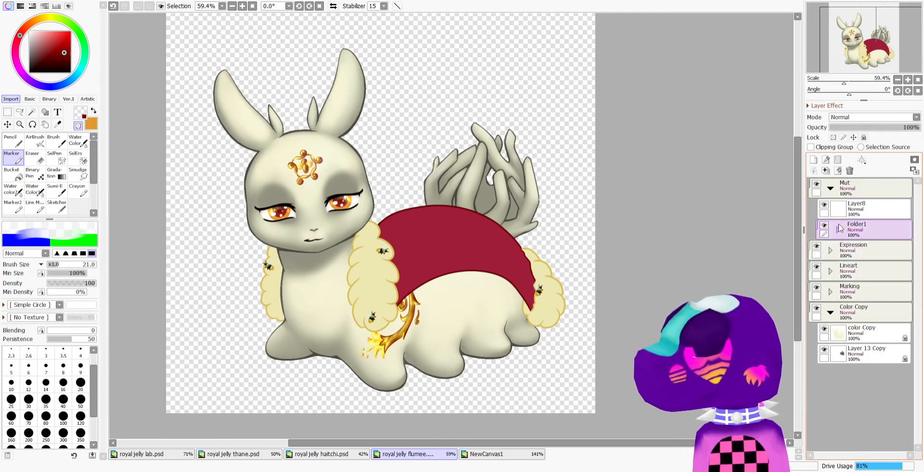
# Add a new layer clipped to Folder1 and ready the Water Color brush with dark red
pyautogui.click(813, 159)
pyautogui.click(812, 147)
pyautogui.scroll(2, 501, 246)
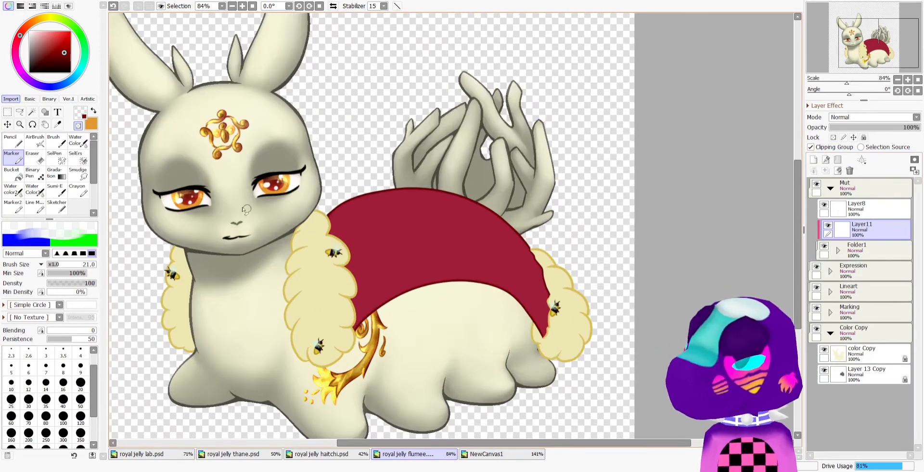
pyautogui.click(33, 189)
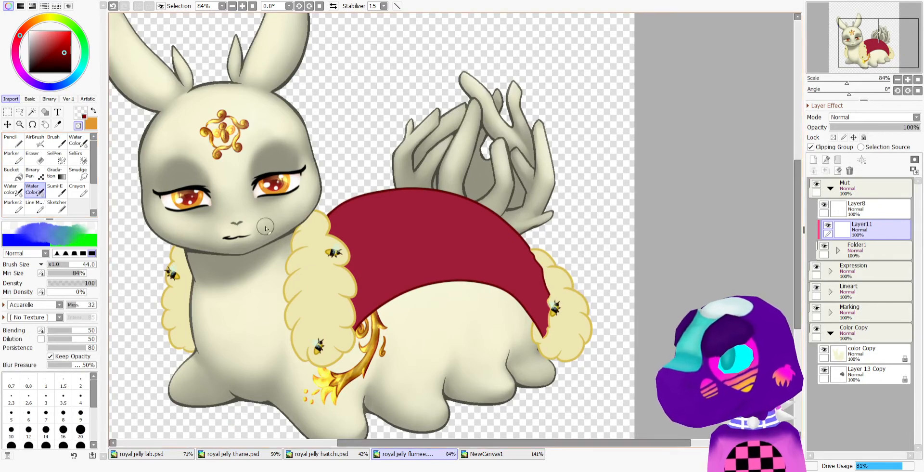
pyautogui.scroll(-1, 277, 224)
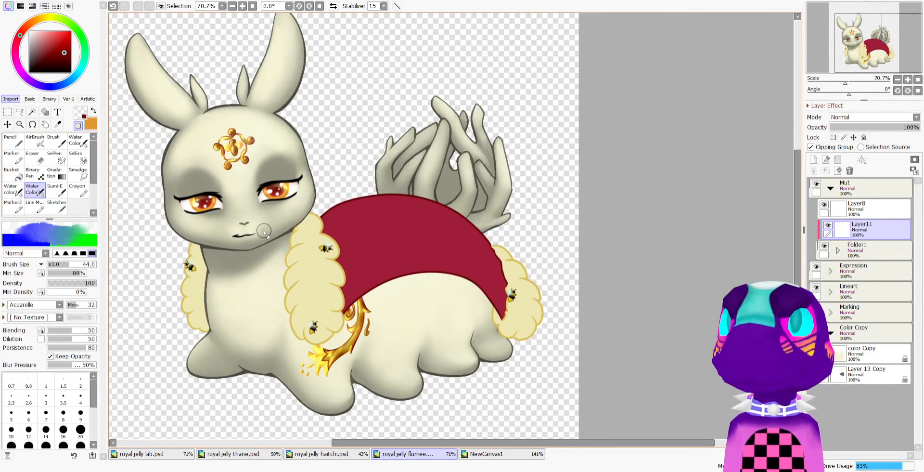
pyautogui.keyDown('alt'); pyautogui.click(277, 189); pyautogui.keyUp('alt')
# Shade the flumee's front fur trim in dark red on Layer11, softening the tufts' edges with transparent color
pyautogui.moveTo(297, 219); pyautogui.dragTo(301, 236)
pyautogui.moveTo(291, 266)
pyautogui.mouseDown()
pyautogui.moveTo(303, 248)
pyautogui.moveTo(290, 284)
pyautogui.moveTo(307, 264)
pyautogui.moveTo(292, 304)
pyautogui.moveTo(302, 283)
pyautogui.moveTo(289, 307)
pyautogui.moveTo(311, 288)
pyautogui.moveTo(303, 343)
pyautogui.moveTo(311, 300)
pyautogui.moveTo(313, 339)
pyautogui.moveTo(306, 324)
pyautogui.moveTo(342, 326)
pyautogui.moveTo(327, 315)
pyautogui.moveTo(345, 310)
pyautogui.moveTo(324, 305)
pyautogui.moveTo(327, 278)
pyautogui.moveTo(325, 295)
pyautogui.moveTo(327, 280)
pyautogui.moveTo(340, 293)
pyautogui.moveTo(321, 279)
pyautogui.moveTo(314, 311)
pyautogui.moveTo(324, 321)
pyautogui.moveTo(313, 324)
pyautogui.moveTo(320, 333)
pyautogui.moveTo(331, 324)
pyautogui.moveTo(314, 264)
pyautogui.moveTo(301, 277)
pyautogui.moveTo(320, 266)
pyautogui.moveTo(306, 255)
pyautogui.moveTo(318, 246)
pyautogui.moveTo(308, 249)
pyautogui.moveTo(303, 235)
pyautogui.moveTo(317, 217)
pyautogui.moveTo(337, 279)
pyautogui.moveTo(324, 267)
pyautogui.moveTo(342, 265)
pyautogui.moveTo(320, 252)
pyautogui.moveTo(331, 251)
pyautogui.moveTo(324, 244)
pyautogui.moveTo(337, 274)
pyautogui.mouseUp()
pyautogui.press('-')
pyautogui.press('-')
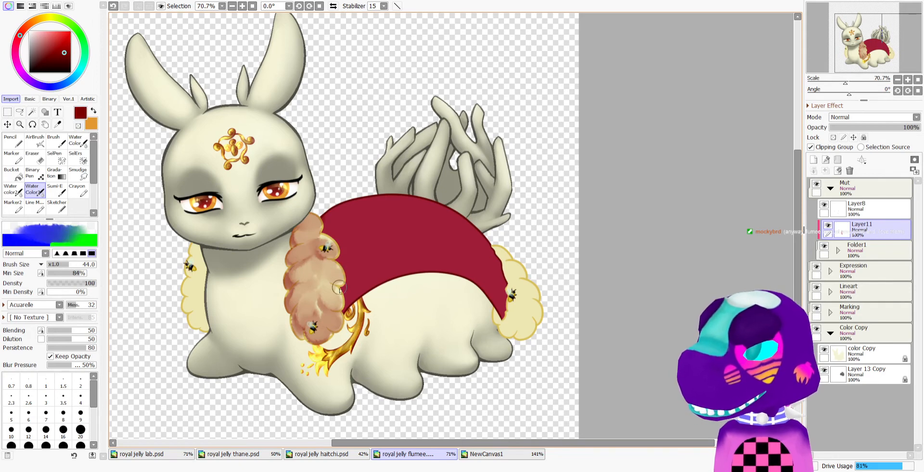
pyautogui.press('-')
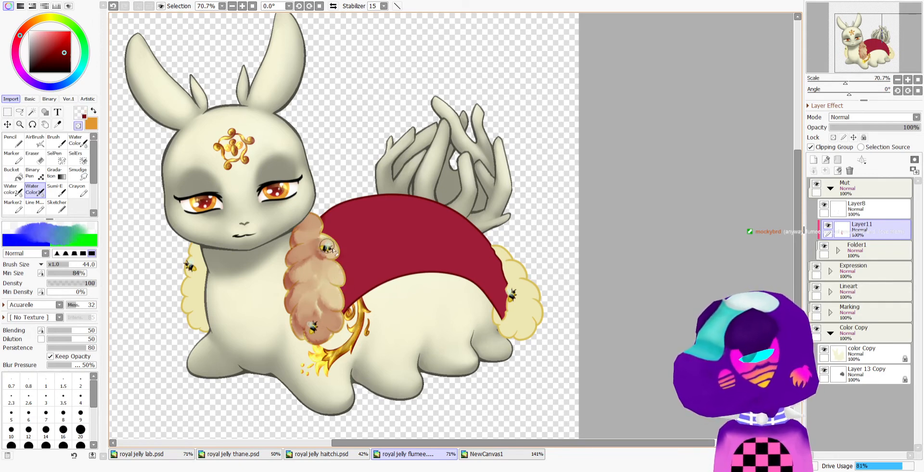
pyautogui.moveTo(323, 235); pyautogui.dragTo(316, 219)
pyautogui.moveTo(346, 293)
pyautogui.mouseDown()
pyautogui.moveTo(344, 321)
pyautogui.moveTo(336, 316)
pyautogui.moveTo(324, 343)
pyautogui.mouseUp()
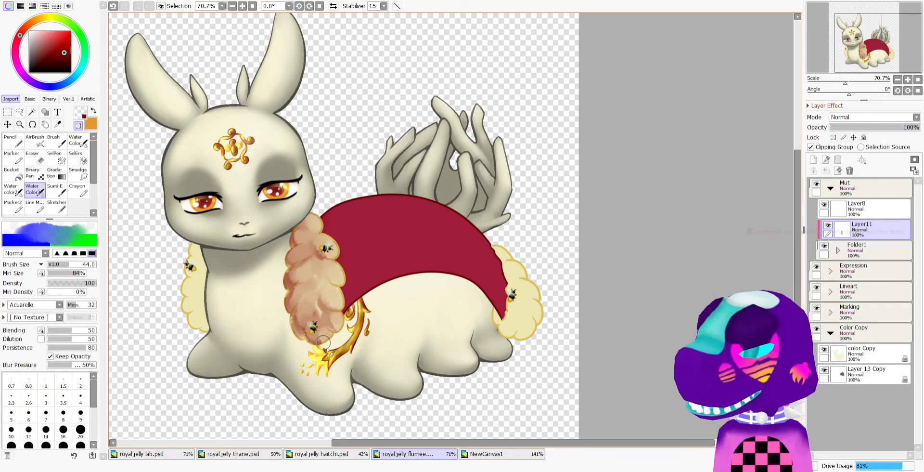
pyautogui.moveTo(317, 309)
pyautogui.mouseDown()
pyautogui.moveTo(314, 275)
pyautogui.moveTo(302, 330)
pyautogui.moveTo(286, 301)
pyautogui.mouseUp()
# Shade the fur trim on the far side of the flumee's neck in dark red, lightening it with transparent color
pyautogui.press('a')
pyautogui.moveTo(197, 233); pyautogui.dragTo(208, 329)
pyautogui.moveTo(192, 250)
pyautogui.mouseDown()
pyautogui.moveTo(191, 326)
pyautogui.moveTo(211, 303)
pyautogui.moveTo(190, 302)
pyautogui.moveTo(195, 252)
pyautogui.mouseUp()
pyautogui.press('-')
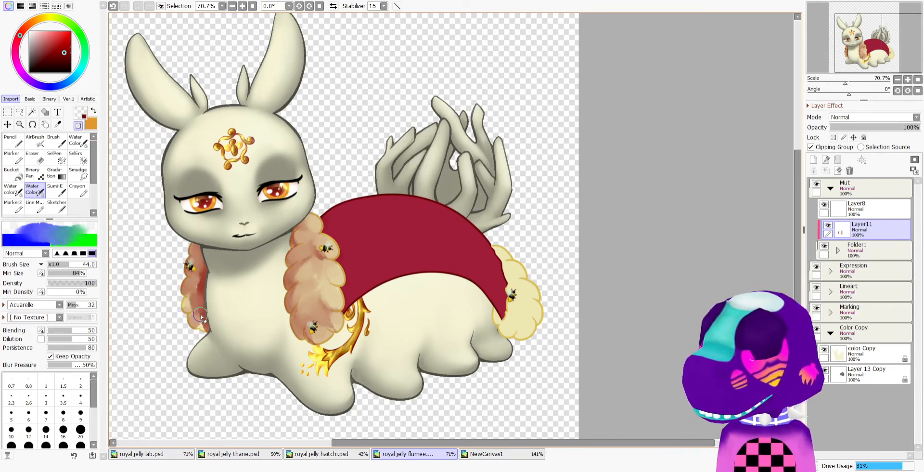
pyautogui.moveTo(200, 316); pyautogui.dragTo(201, 322)
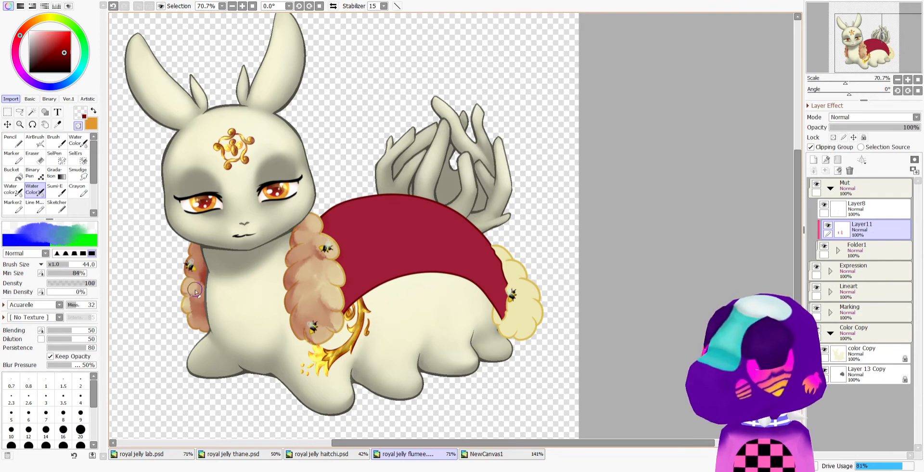
pyautogui.moveTo(195, 290); pyautogui.dragTo(186, 245)
pyautogui.moveTo(183, 302); pyautogui.dragTo(200, 325)
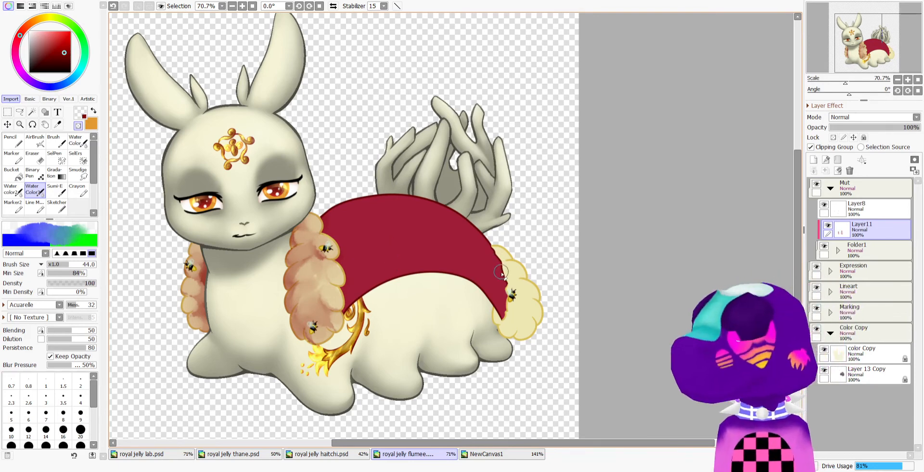
# Shade the fur trim at the rear end of the cloak in dark red, lightening the tufts with transparent color
pyautogui.press('e')
pyautogui.moveTo(497, 247)
pyautogui.mouseDown()
pyautogui.moveTo(509, 313)
pyautogui.moveTo(493, 313)
pyautogui.moveTo(502, 328)
pyautogui.moveTo(510, 278)
pyautogui.moveTo(510, 338)
pyautogui.moveTo(526, 336)
pyautogui.moveTo(528, 314)
pyautogui.moveTo(512, 323)
pyautogui.moveTo(527, 273)
pyautogui.moveTo(516, 274)
pyautogui.moveTo(505, 251)
pyautogui.mouseUp()
pyautogui.press('-')
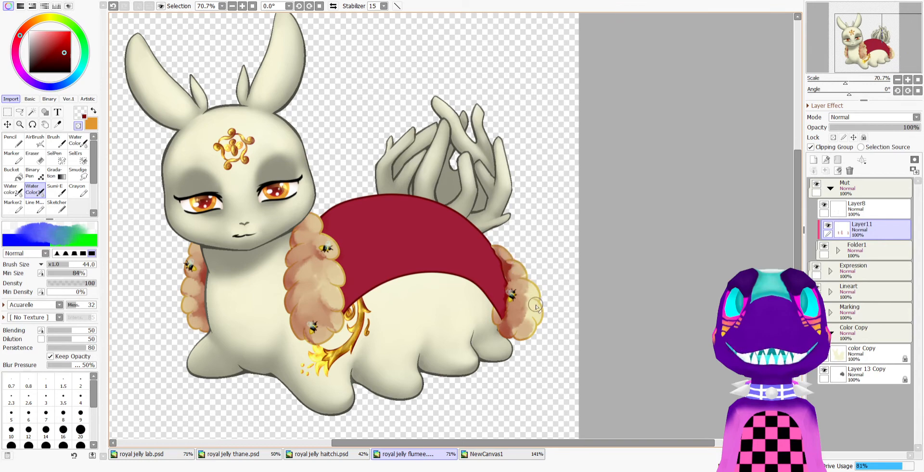
pyautogui.press('-')
pyautogui.moveTo(535, 307)
pyautogui.mouseDown()
pyautogui.moveTo(535, 323)
pyautogui.moveTo(542, 308)
pyautogui.moveTo(532, 298)
pyautogui.mouseUp()
pyautogui.press('-')
pyautogui.press('-')
pyautogui.press('-')
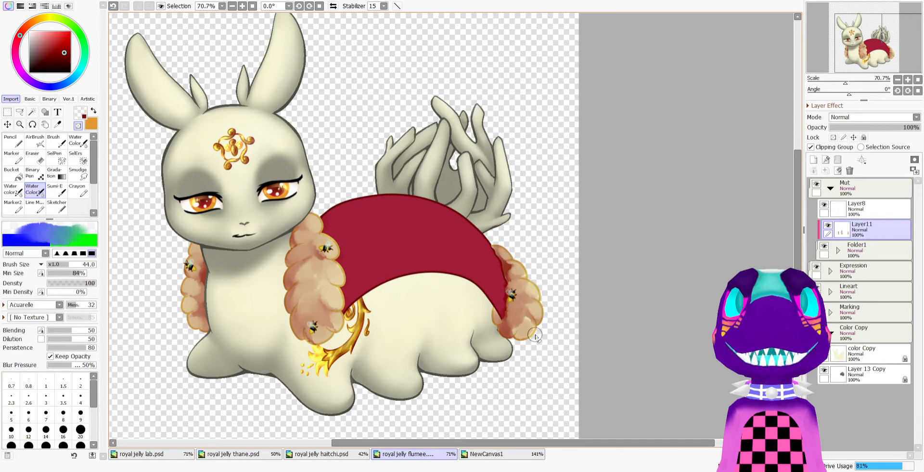
pyautogui.moveTo(524, 327)
pyautogui.mouseDown()
pyautogui.moveTo(510, 340)
pyautogui.moveTo(516, 320)
pyautogui.mouseUp()
pyautogui.press('-')
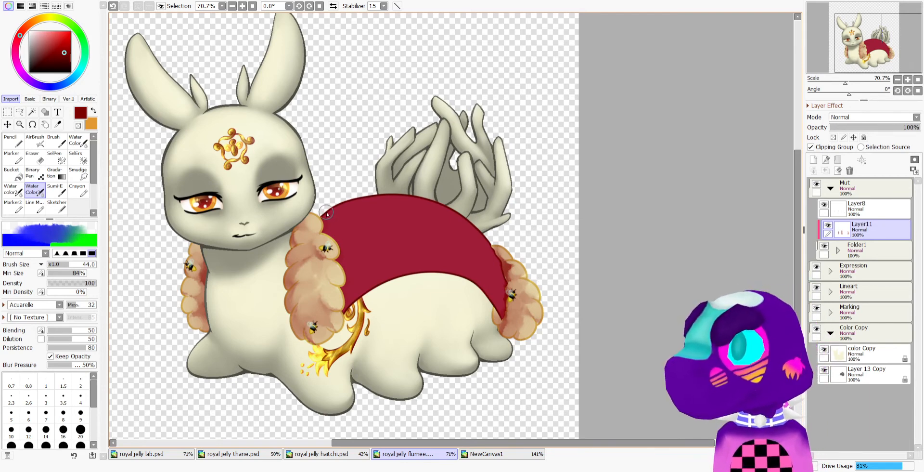
# Shade the flumee's red cloak in dark red from the front fur trim across the back, and return to transparent color
pyautogui.moveTo(331, 215)
pyautogui.mouseDown()
pyautogui.moveTo(351, 309)
pyautogui.moveTo(358, 273)
pyautogui.mouseUp()
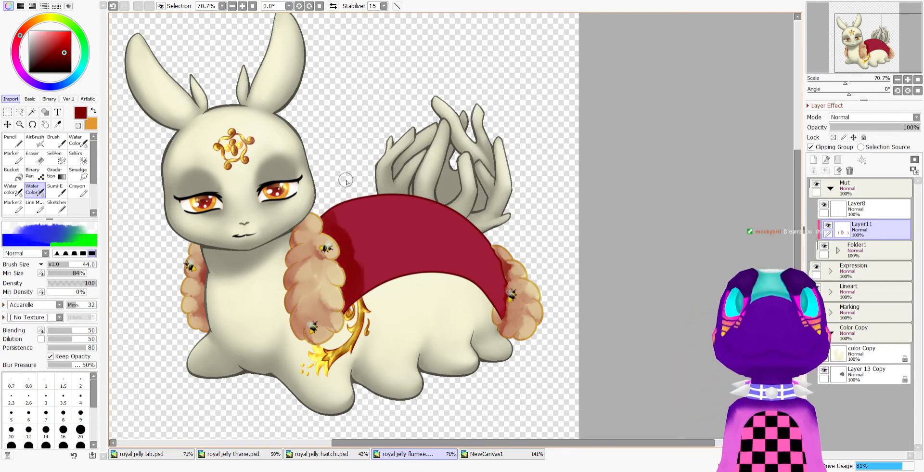
pyautogui.moveTo(342, 200); pyautogui.dragTo(352, 257)
pyautogui.moveTo(377, 303)
pyautogui.mouseDown()
pyautogui.moveTo(379, 194)
pyautogui.moveTo(369, 169)
pyautogui.moveTo(364, 190)
pyautogui.moveTo(379, 189)
pyautogui.moveTo(345, 235)
pyautogui.moveTo(374, 272)
pyautogui.moveTo(417, 285)
pyautogui.moveTo(350, 247)
pyautogui.moveTo(454, 275)
pyautogui.moveTo(381, 271)
pyautogui.moveTo(436, 276)
pyautogui.moveTo(500, 310)
pyautogui.moveTo(427, 261)
pyautogui.moveTo(407, 269)
pyautogui.moveTo(356, 247)
pyautogui.moveTo(475, 254)
pyautogui.moveTo(400, 252)
pyautogui.moveTo(497, 292)
pyautogui.moveTo(498, 271)
pyautogui.moveTo(410, 259)
pyautogui.mouseUp()
pyautogui.moveTo(354, 191)
pyautogui.mouseDown()
pyautogui.moveTo(457, 248)
pyautogui.moveTo(383, 248)
pyautogui.moveTo(479, 273)
pyautogui.moveTo(497, 260)
pyautogui.moveTo(416, 238)
pyautogui.mouseUp()
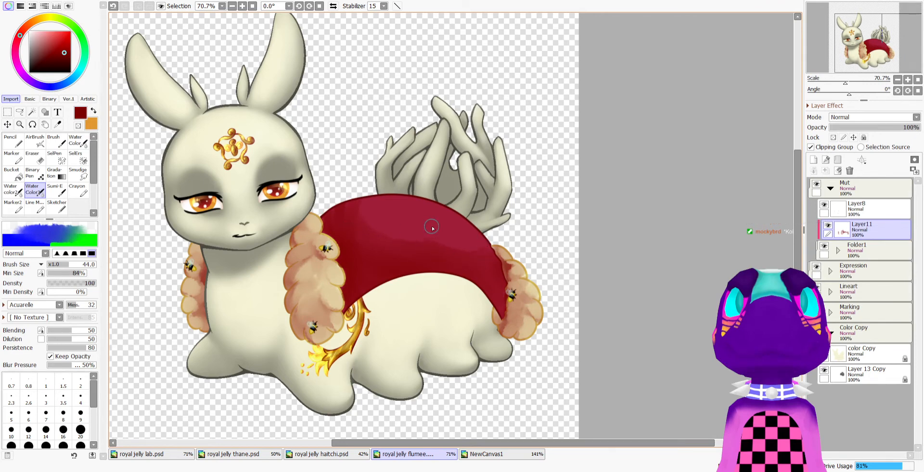
pyautogui.press('e')
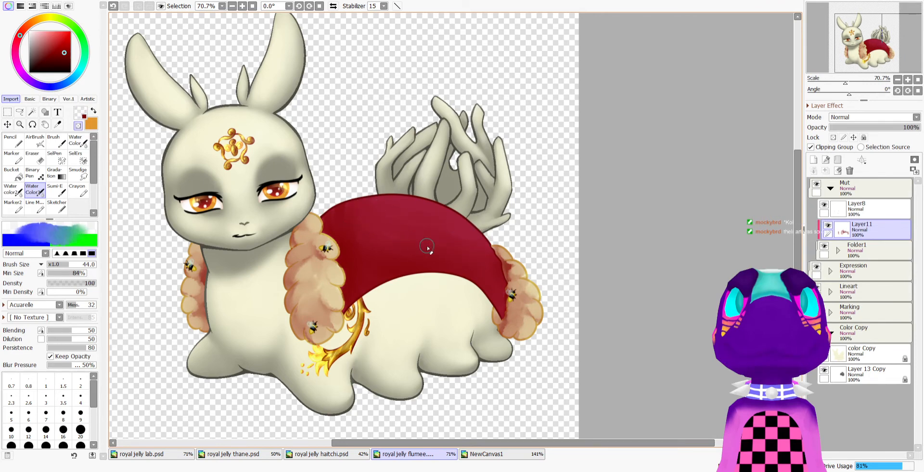
# Set the fur and cloak shading layer, Layer11, to Shade mode at 55% opacity
pyautogui.scroll(-1, 386, 196)
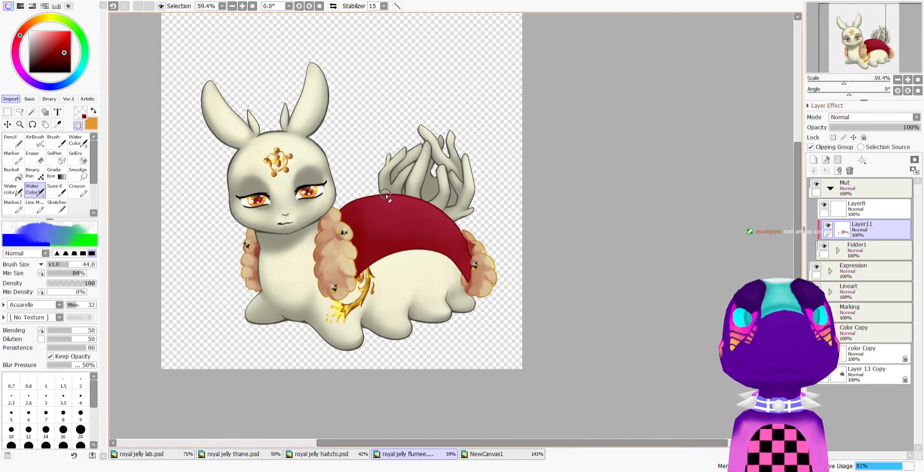
pyautogui.scroll(1, 387, 196)
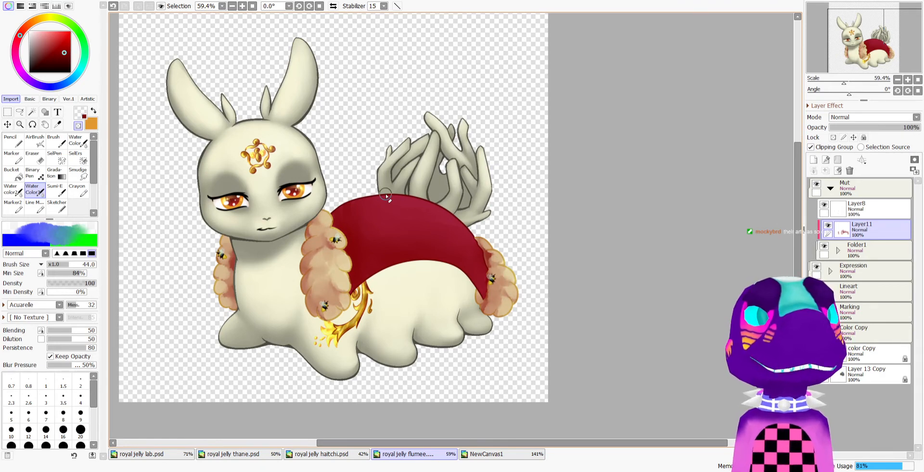
pyautogui.scroll(-2, 387, 196)
pyautogui.scroll(2, 386, 196)
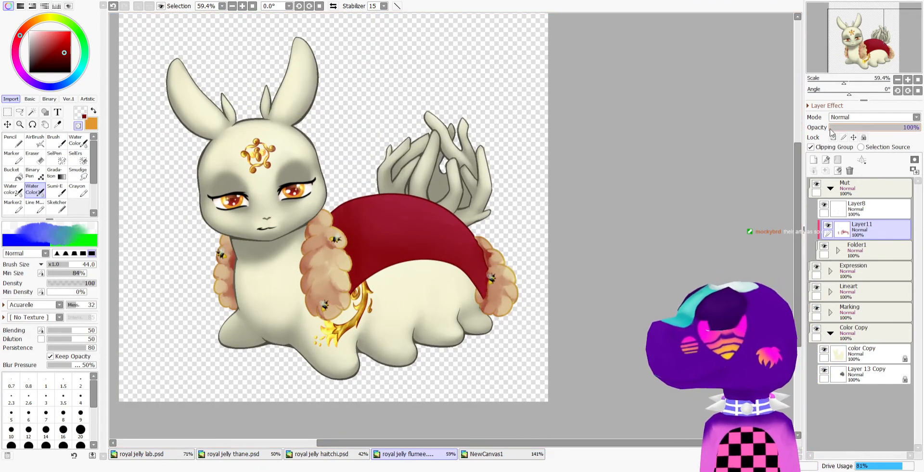
pyautogui.click(857, 170)
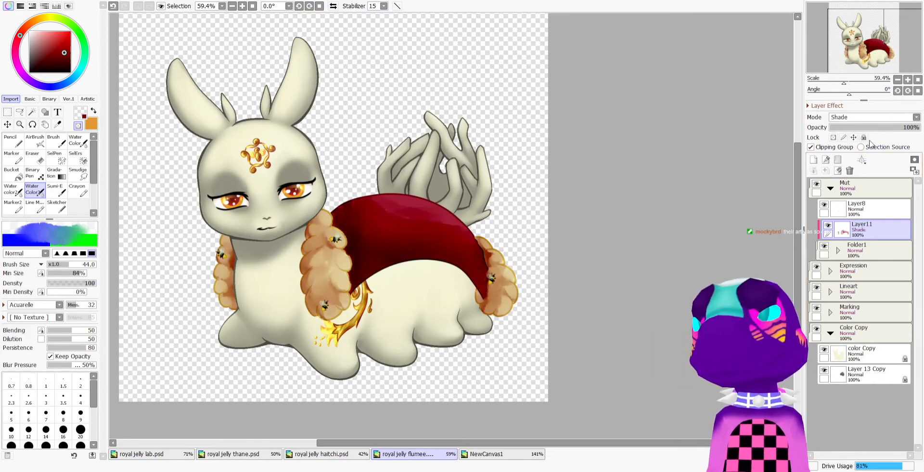
pyautogui.click(877, 127)
pyautogui.moveTo(876, 130); pyautogui.dragTo(881, 131)
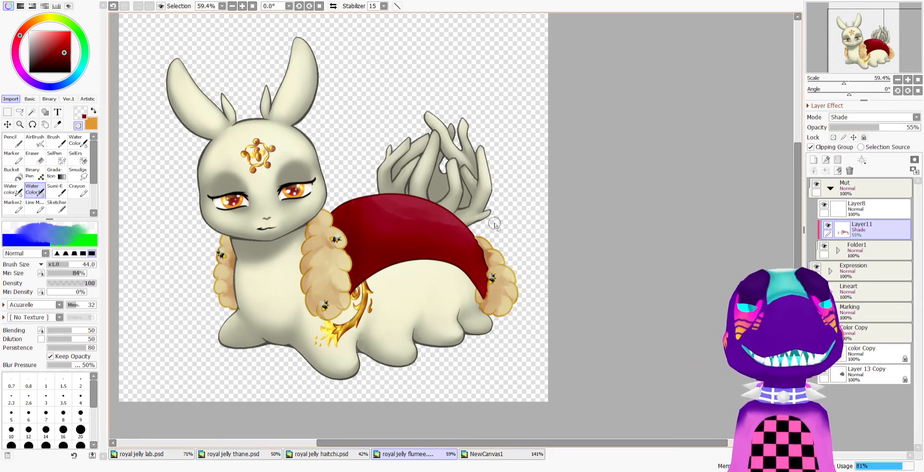
# Add a layer clipped above Layer11 in the flumee file and sample the pale yellow shine color from royal jelly thane.psd for it
pyautogui.scroll(-1, 495, 225)
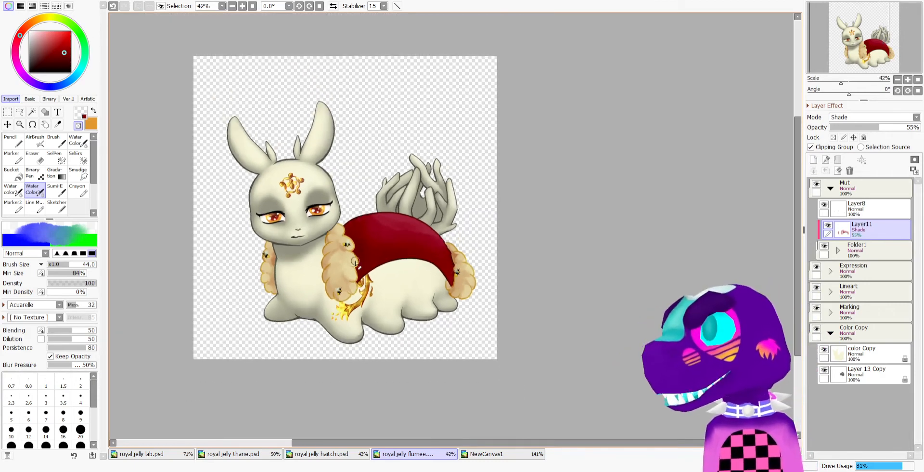
pyautogui.scroll(4, 477, 234)
pyautogui.scroll(-2, 390, 261)
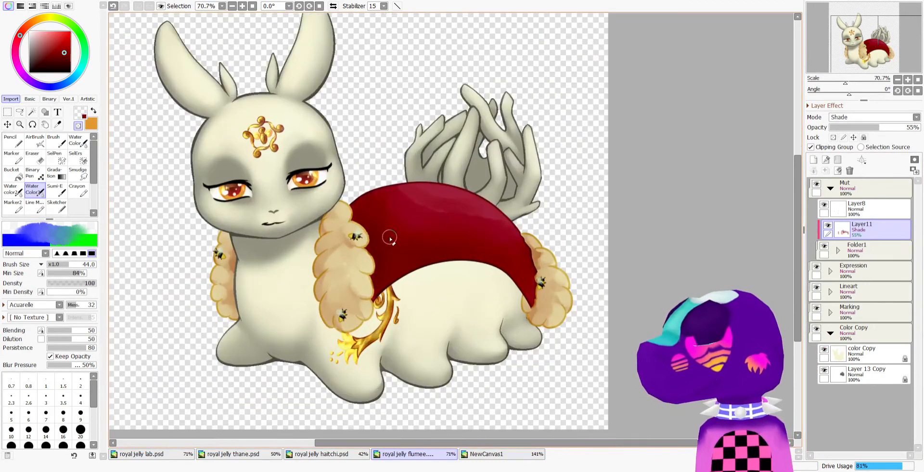
pyautogui.click(814, 160)
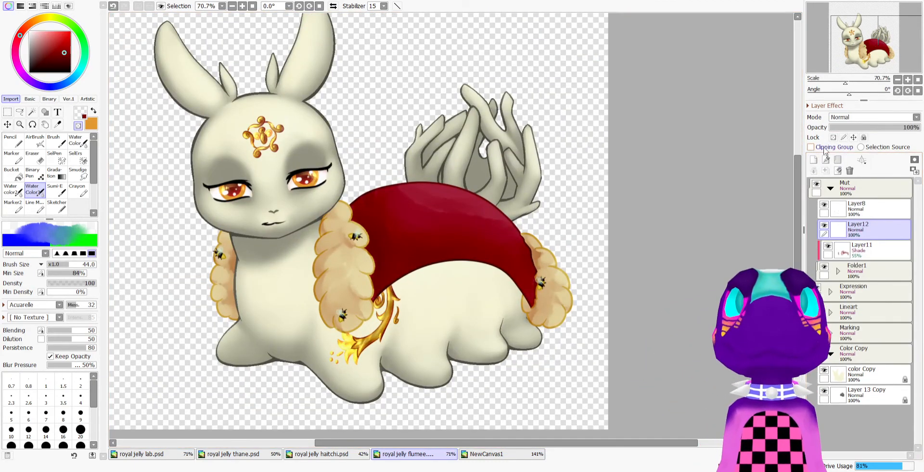
pyautogui.moveTo(50, 19); pyautogui.dragTo(41, 21)
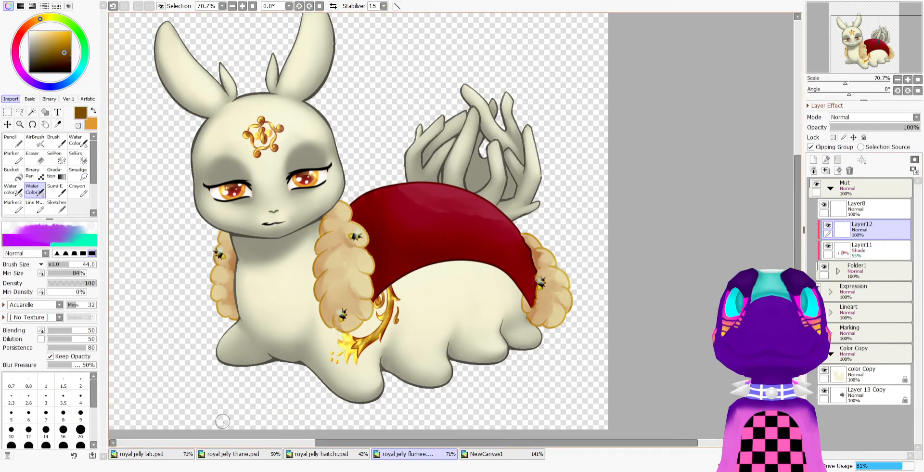
pyautogui.click(233, 453)
pyautogui.click(57, 125)
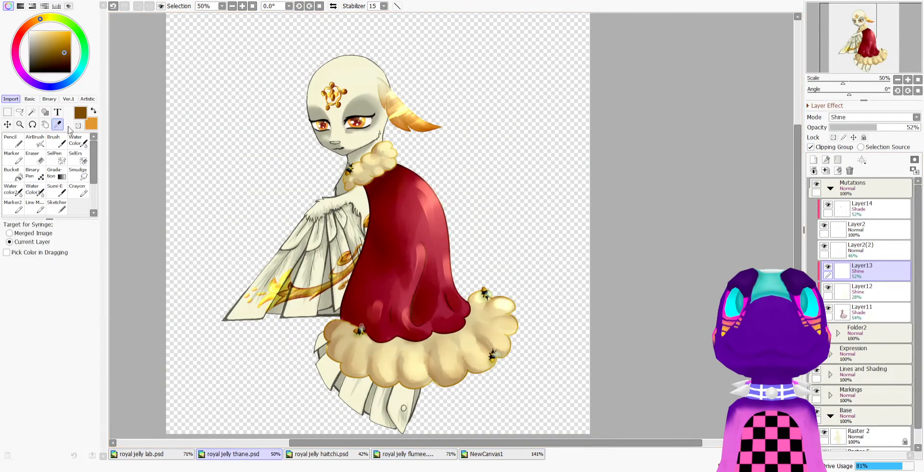
pyautogui.click(427, 198)
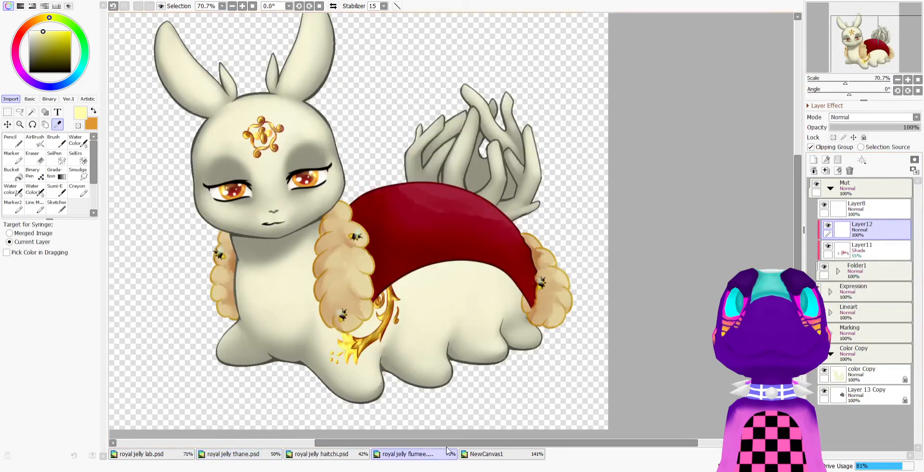
pyautogui.click(407, 453)
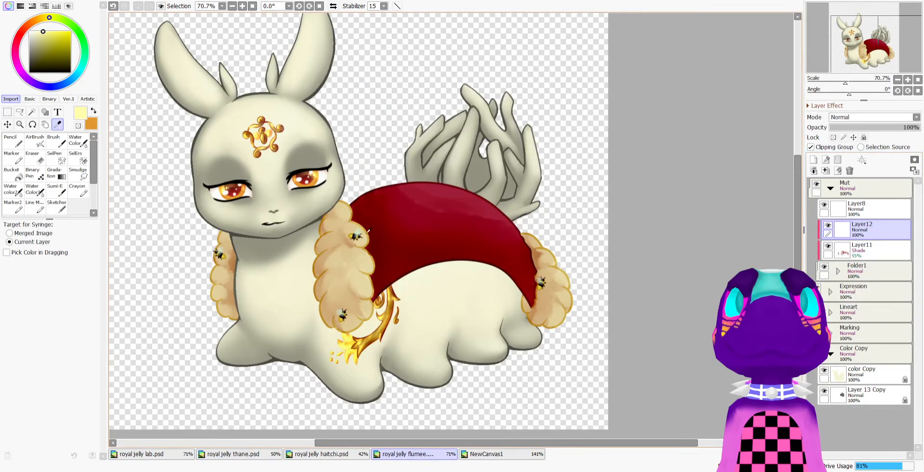
# Paint pale yellow highlights across the top of the flumee's red cloak and soften them with the AirBrush in transparent color
pyautogui.click(77, 140)
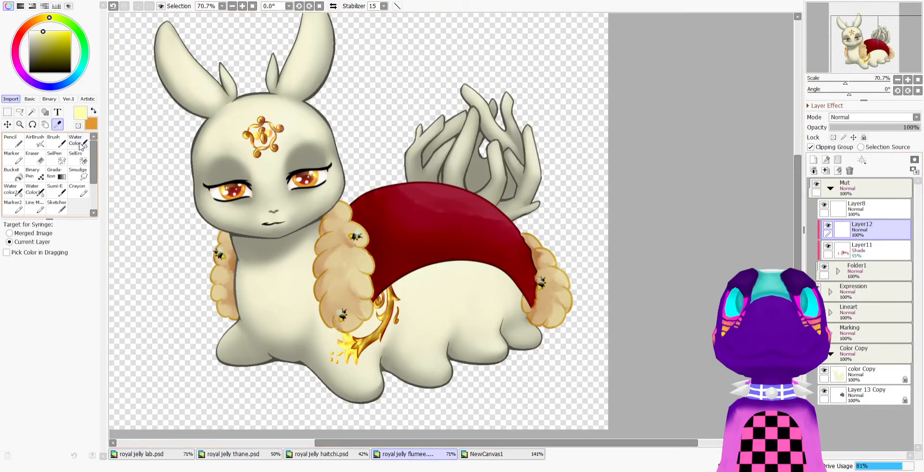
pyautogui.click(35, 189)
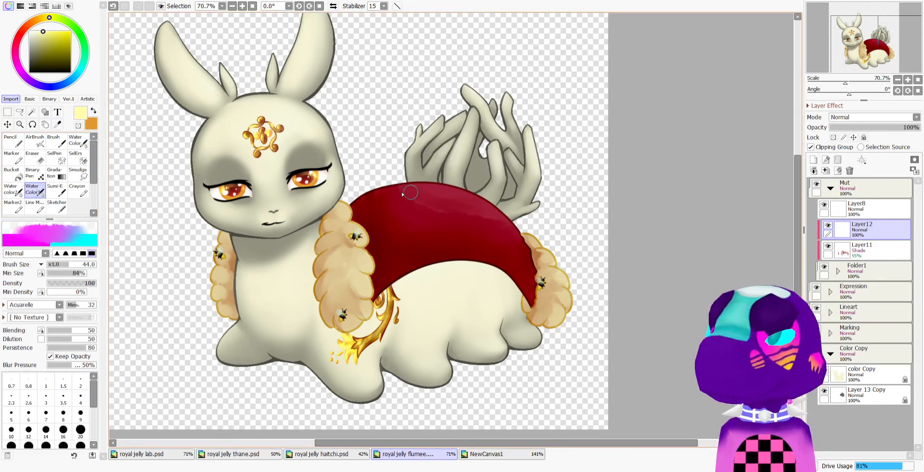
pyautogui.moveTo(409, 190)
pyautogui.mouseDown()
pyautogui.moveTo(486, 205)
pyautogui.moveTo(390, 193)
pyautogui.moveTo(451, 194)
pyautogui.moveTo(500, 221)
pyautogui.moveTo(381, 198)
pyautogui.moveTo(506, 236)
pyautogui.moveTo(433, 210)
pyautogui.moveTo(381, 210)
pyautogui.moveTo(519, 246)
pyautogui.moveTo(492, 215)
pyautogui.moveTo(520, 232)
pyautogui.mouseUp()
pyautogui.press('-')
pyautogui.moveTo(421, 215)
pyautogui.mouseDown()
pyautogui.moveTo(375, 204)
pyautogui.moveTo(523, 241)
pyautogui.moveTo(439, 216)
pyautogui.moveTo(501, 246)
pyautogui.moveTo(443, 240)
pyautogui.moveTo(380, 212)
pyautogui.moveTo(439, 240)
pyautogui.moveTo(406, 231)
pyautogui.moveTo(388, 193)
pyautogui.moveTo(503, 220)
pyautogui.moveTo(472, 234)
pyautogui.moveTo(492, 235)
pyautogui.moveTo(530, 267)
pyautogui.moveTo(462, 244)
pyautogui.moveTo(510, 240)
pyautogui.mouseUp()
pyautogui.click(34, 140)
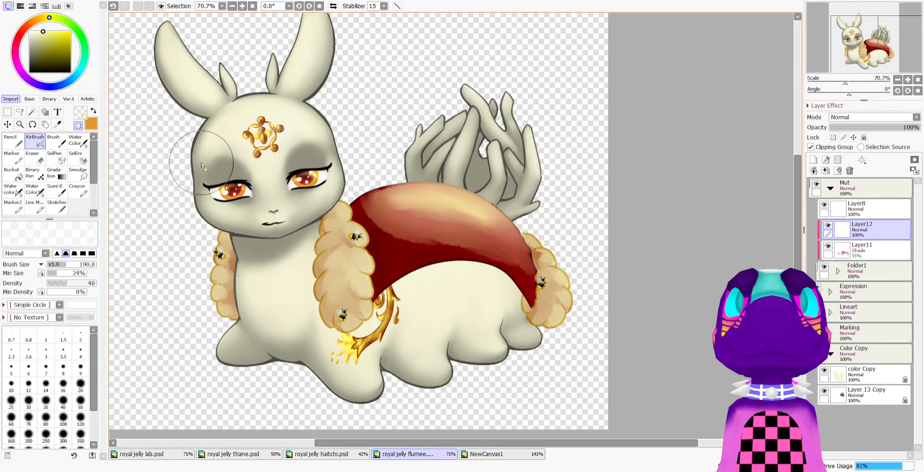
pyautogui.moveTo(413, 241)
pyautogui.mouseDown()
pyautogui.moveTo(481, 253)
pyautogui.moveTo(410, 236)
pyautogui.mouseUp()
pyautogui.moveTo(326, 185)
pyautogui.mouseDown()
pyautogui.moveTo(406, 205)
pyautogui.moveTo(384, 208)
pyautogui.moveTo(347, 180)
pyautogui.mouseUp()
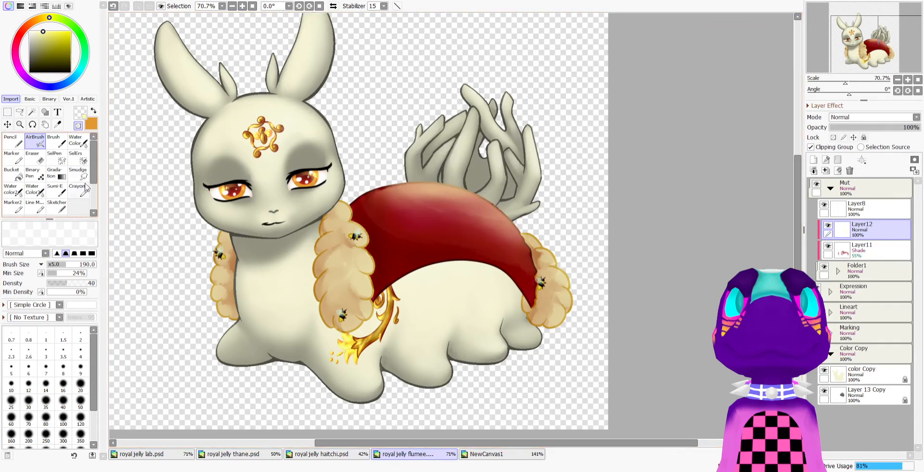
# Paint pale yellow highlights on the rear, front and far-side fur trim with the watercolor brush, blending them with transparent color
pyautogui.click(34, 189)
pyautogui.moveTo(536, 240)
pyautogui.mouseDown()
pyautogui.moveTo(561, 284)
pyautogui.moveTo(561, 308)
pyautogui.moveTo(551, 309)
pyautogui.mouseUp()
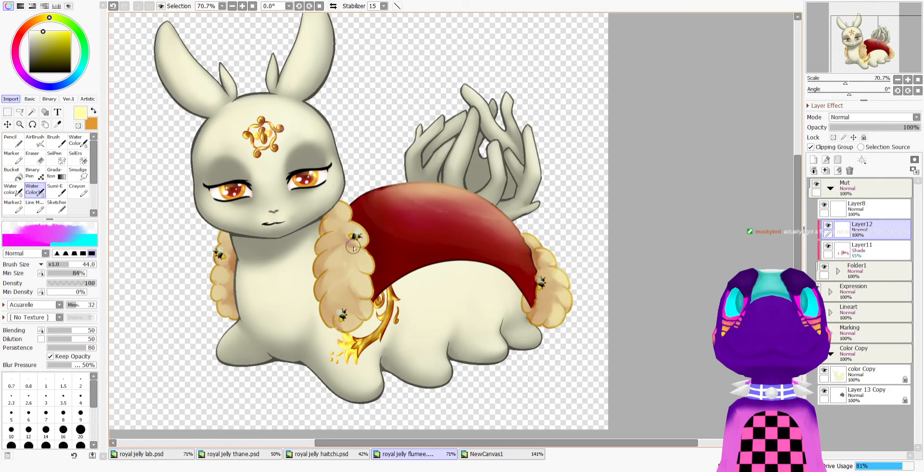
pyautogui.moveTo(340, 212)
pyautogui.mouseDown()
pyautogui.moveTo(358, 238)
pyautogui.moveTo(353, 254)
pyautogui.moveTo(339, 213)
pyautogui.moveTo(367, 309)
pyautogui.moveTo(349, 329)
pyautogui.moveTo(345, 317)
pyautogui.moveTo(327, 320)
pyautogui.moveTo(330, 296)
pyautogui.moveTo(344, 294)
pyautogui.moveTo(328, 314)
pyautogui.moveTo(347, 326)
pyautogui.moveTo(362, 314)
pyautogui.moveTo(361, 270)
pyautogui.moveTo(333, 247)
pyautogui.moveTo(360, 248)
pyautogui.moveTo(350, 227)
pyautogui.moveTo(351, 252)
pyautogui.moveTo(334, 263)
pyautogui.moveTo(359, 310)
pyautogui.moveTo(344, 320)
pyautogui.moveTo(353, 244)
pyautogui.mouseUp()
pyautogui.press('-')
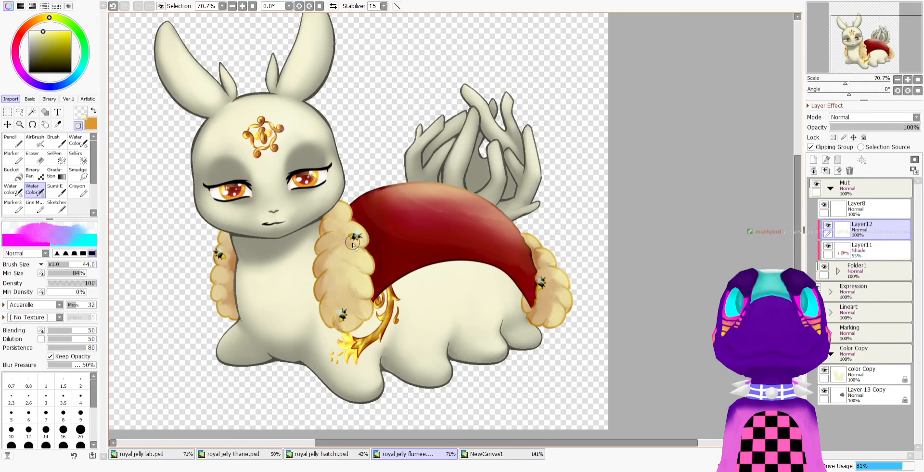
pyautogui.keyDown('alt'); pyautogui.click(306, 255); pyautogui.keyUp('alt')
pyautogui.press('-')
pyautogui.moveTo(213, 274)
pyautogui.mouseDown()
pyautogui.moveTo(233, 286)
pyautogui.moveTo(218, 277)
pyautogui.moveTo(231, 249)
pyautogui.mouseUp()
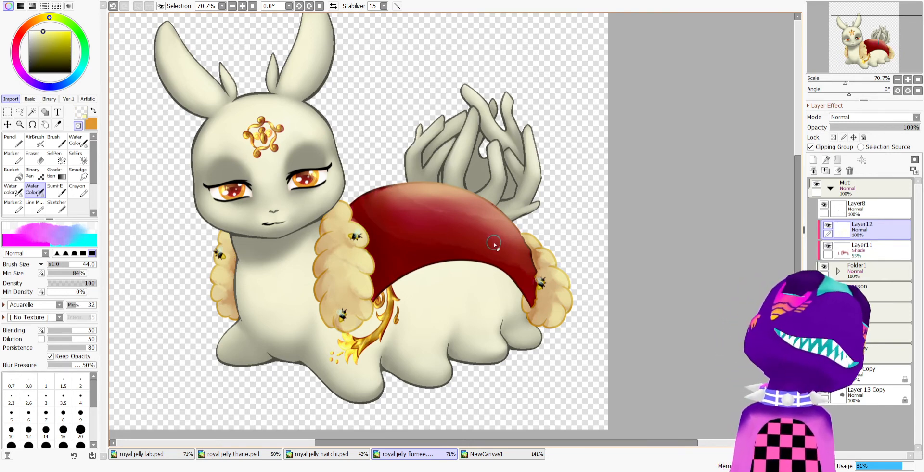
# Set the cloak and fur highlight layer, Layer12, to Shine mode
pyautogui.click(857, 118)
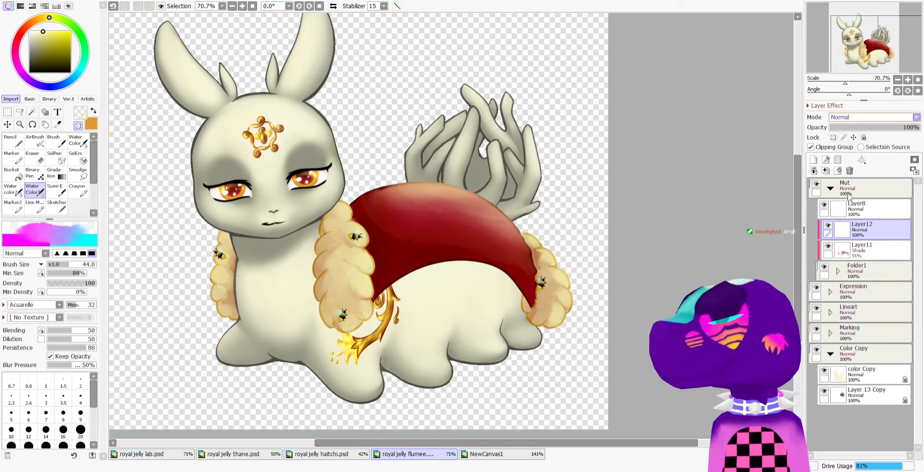
pyautogui.click(852, 186)
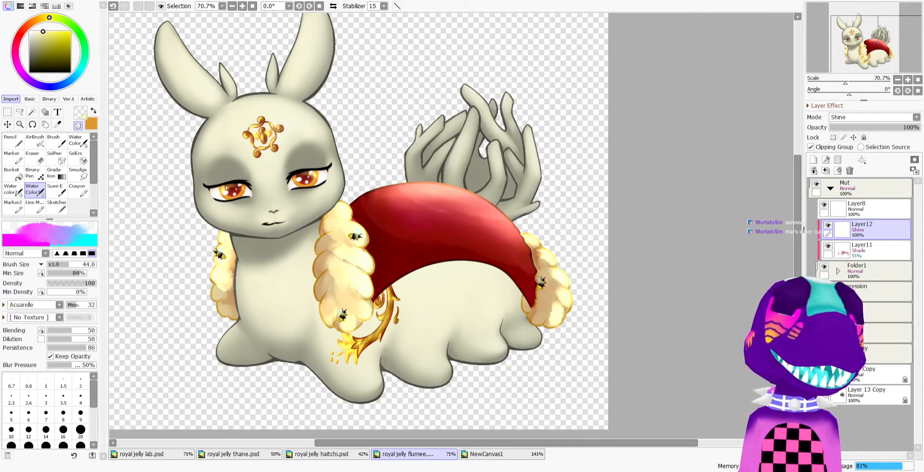
pyautogui.scroll(-2, 393, 172)
pyautogui.scroll(2, 392, 172)
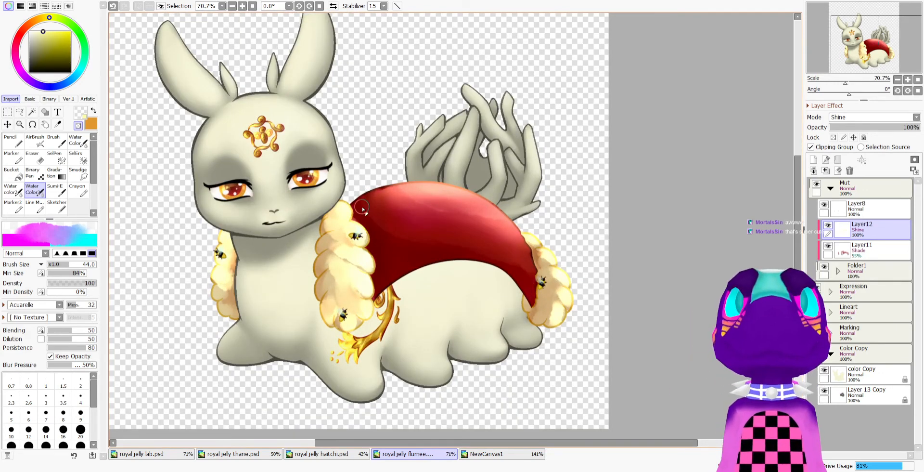
# Thin the highlights between the tufts of the front, far-side and rear fur trim with transparent color
pyautogui.moveTo(322, 261); pyautogui.dragTo(345, 279)
pyautogui.moveTo(329, 242)
pyautogui.mouseDown()
pyautogui.moveTo(346, 250)
pyautogui.moveTo(342, 223)
pyautogui.moveTo(342, 241)
pyautogui.mouseUp()
pyautogui.moveTo(327, 279); pyautogui.dragTo(343, 288)
pyautogui.moveTo(334, 310); pyautogui.dragTo(344, 304)
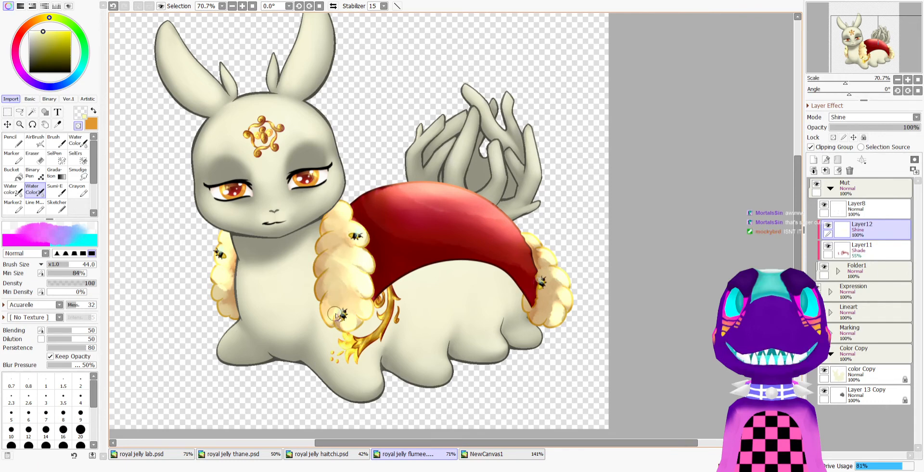
pyautogui.moveTo(226, 301)
pyautogui.mouseDown()
pyautogui.moveTo(221, 281)
pyautogui.moveTo(232, 266)
pyautogui.moveTo(234, 280)
pyautogui.mouseUp()
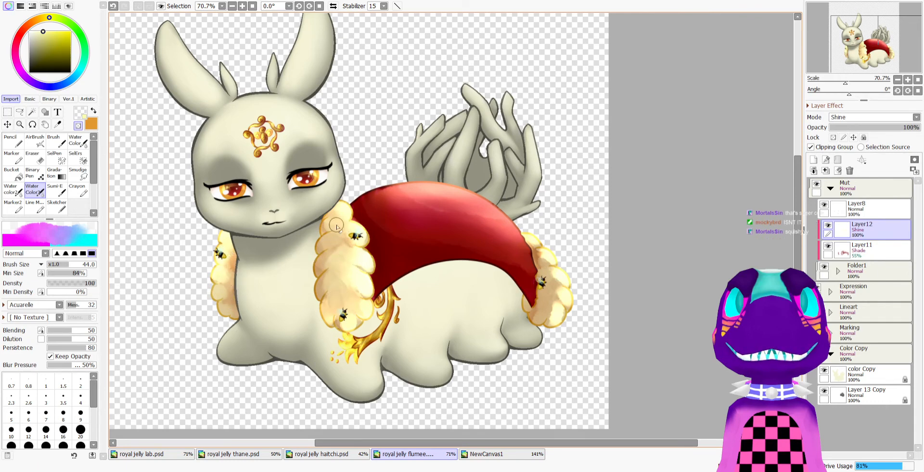
pyautogui.moveTo(532, 242)
pyautogui.mouseDown()
pyautogui.moveTo(558, 288)
pyautogui.moveTo(550, 274)
pyautogui.moveTo(548, 322)
pyautogui.moveTo(551, 297)
pyautogui.moveTo(531, 320)
pyautogui.moveTo(540, 286)
pyautogui.moveTo(553, 323)
pyautogui.mouseUp()
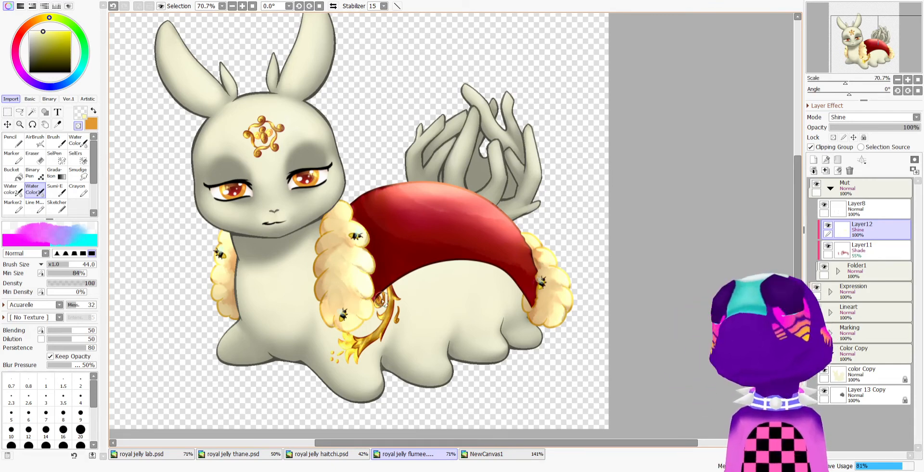
# Examine the highlighted cloak and fur trim against the whole flumee drawing
pyautogui.scroll(-3, 363, 306)
pyautogui.scroll(1, 409, 278)
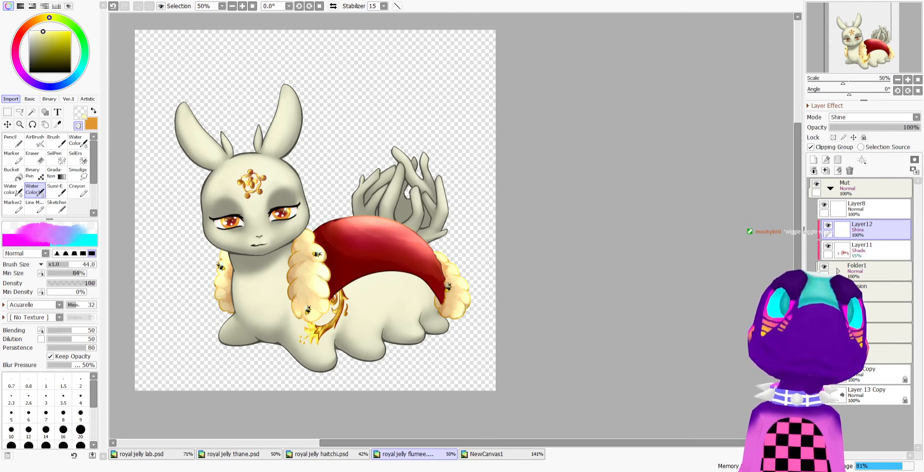
pyautogui.scroll(-1, 289, 295)
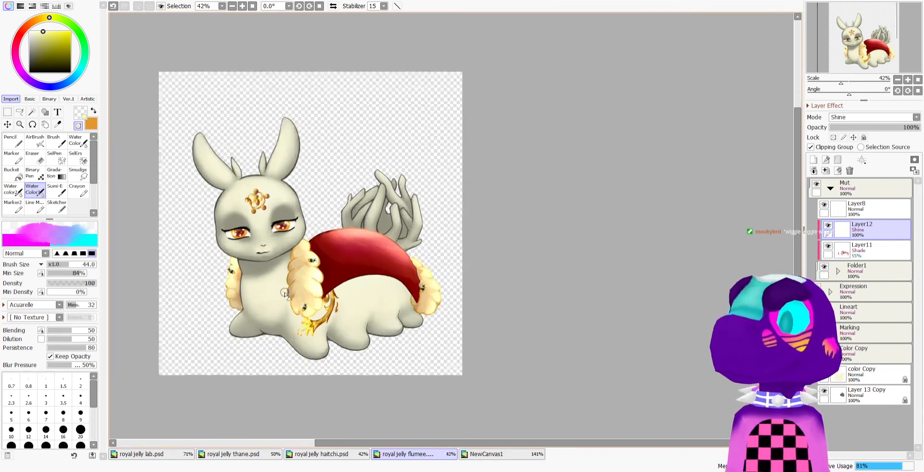
pyautogui.scroll(1, 285, 294)
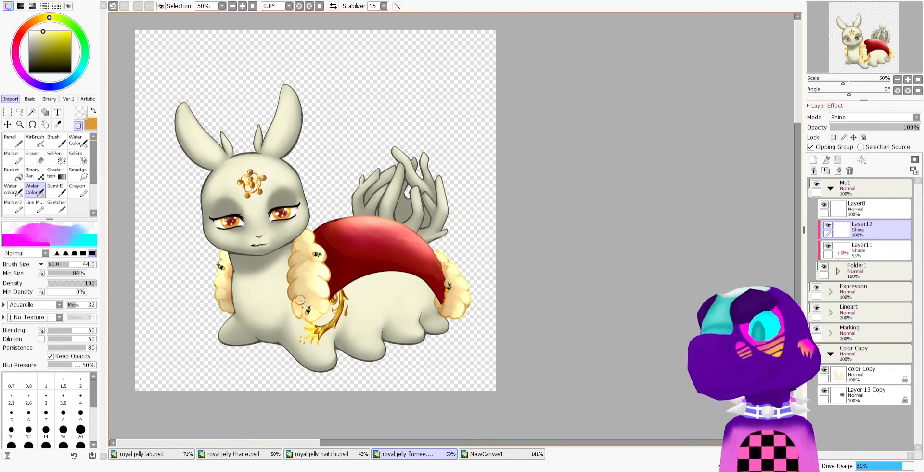
pyautogui.scroll(1, 303, 294)
pyautogui.scroll(-1, 308, 291)
pyautogui.scroll(1, 312, 289)
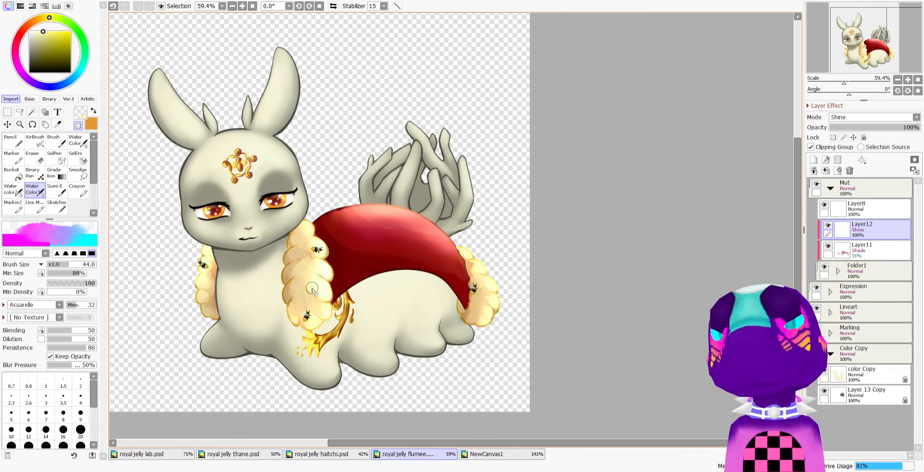
pyautogui.scroll(1, 312, 289)
pyautogui.scroll(-1, 312, 289)
pyautogui.scroll(1, 279, 265)
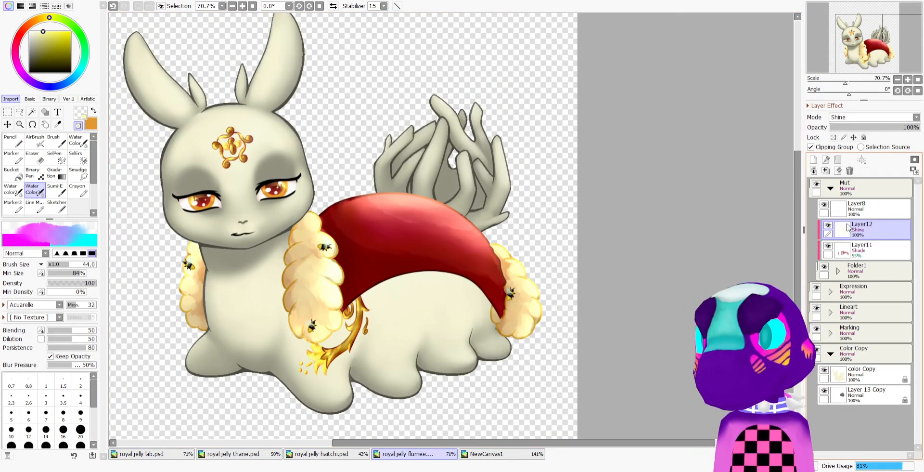
# Lower the opacity of the highlight layer, Layer12, to 48%
pyautogui.moveTo(860, 208); pyautogui.dragTo(820, 190)
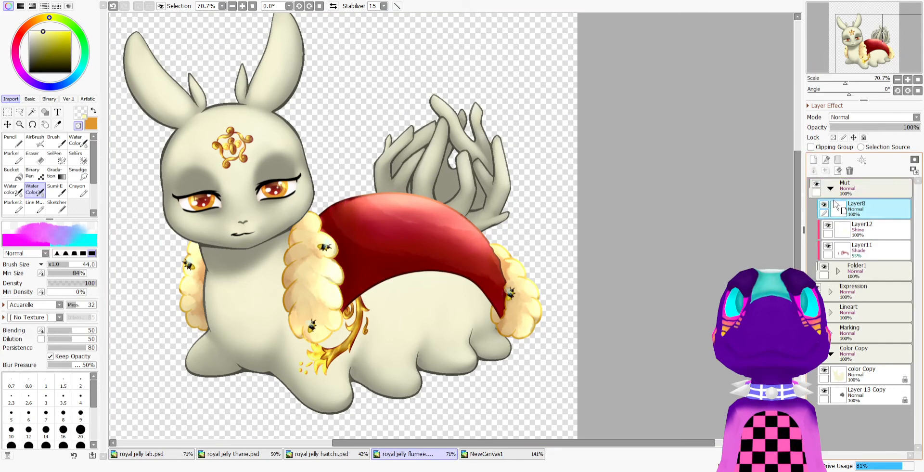
pyautogui.click(862, 229)
pyautogui.click(878, 128)
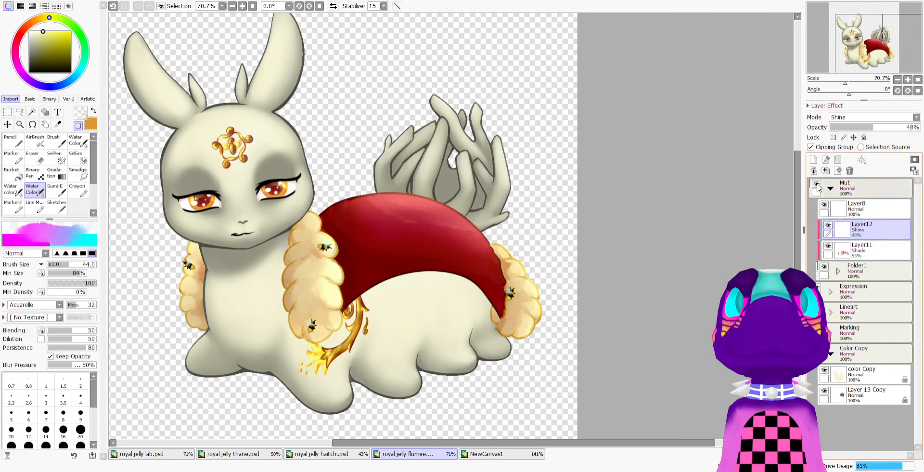
# On a new layer clipped above Layer12, paint a pale yellow glint along the cloak's upper back with the Marker, trimming it with transparent color
pyautogui.click(814, 159)
pyautogui.click(813, 147)
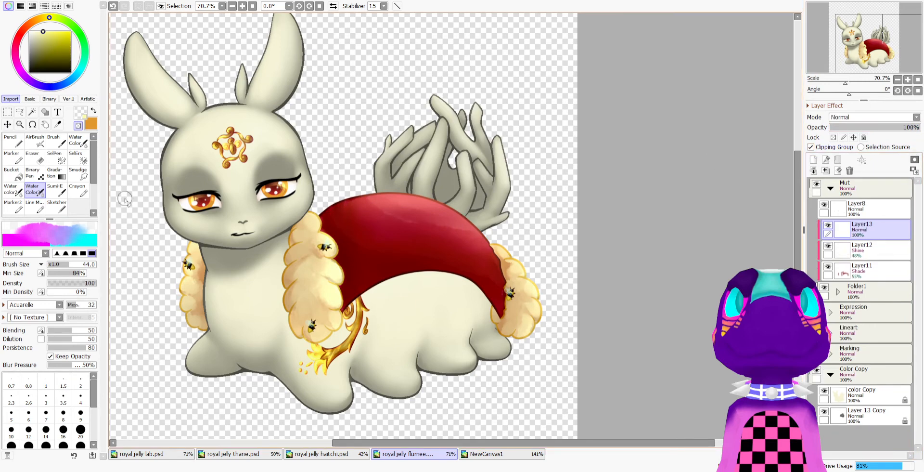
pyautogui.press('m')
pyautogui.scroll(1, 477, 208)
pyautogui.press('-')
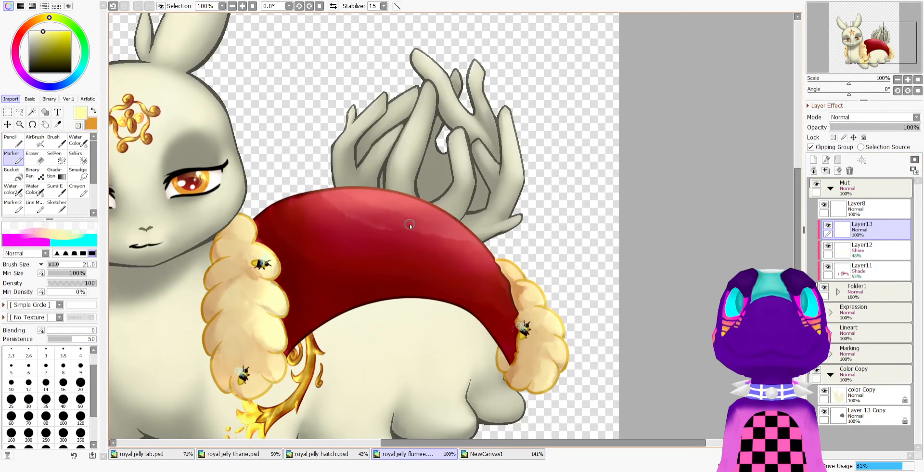
pyautogui.moveTo(344, 198); pyautogui.dragTo(440, 217)
pyautogui.hotkey('ctrl', 'z')
pyautogui.moveTo(344, 197); pyautogui.dragTo(427, 212)
pyautogui.press('-')
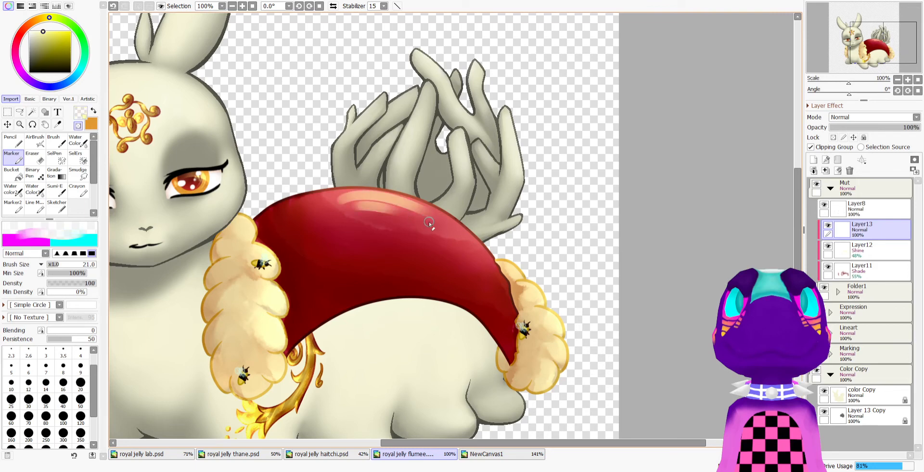
pyautogui.moveTo(358, 208); pyautogui.dragTo(406, 217)
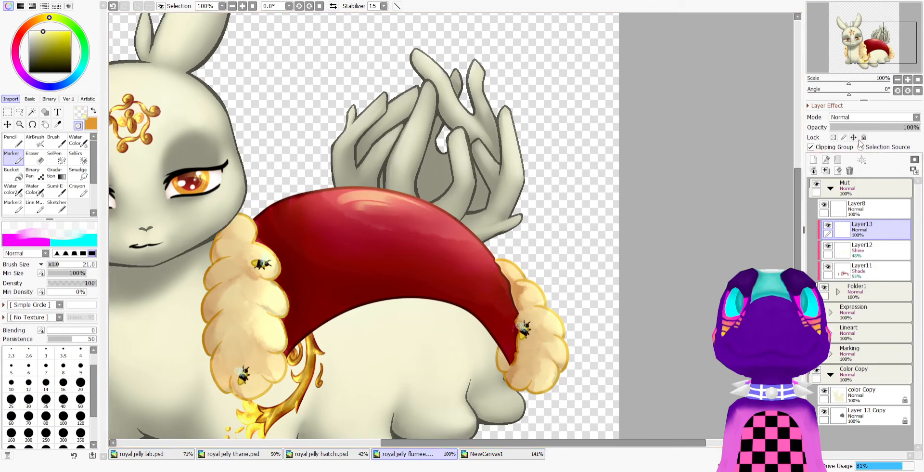
# Set the cloak glint layer, Layer13, to Shine mode at 48% opacity
pyautogui.click(871, 119)
pyautogui.click(849, 178)
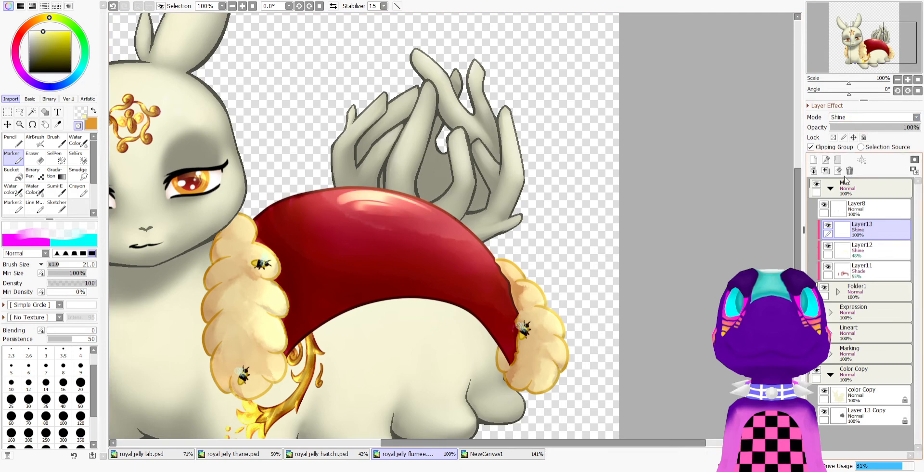
pyautogui.click(873, 127)
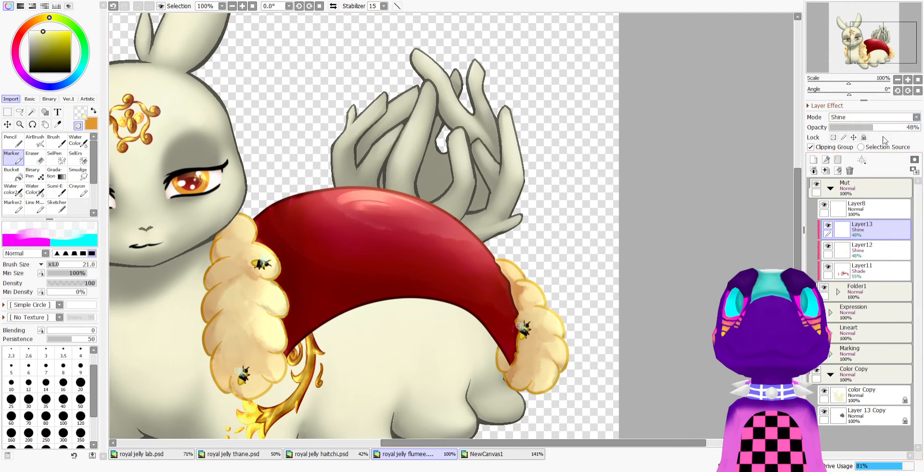
pyautogui.scroll(-2, 653, 203)
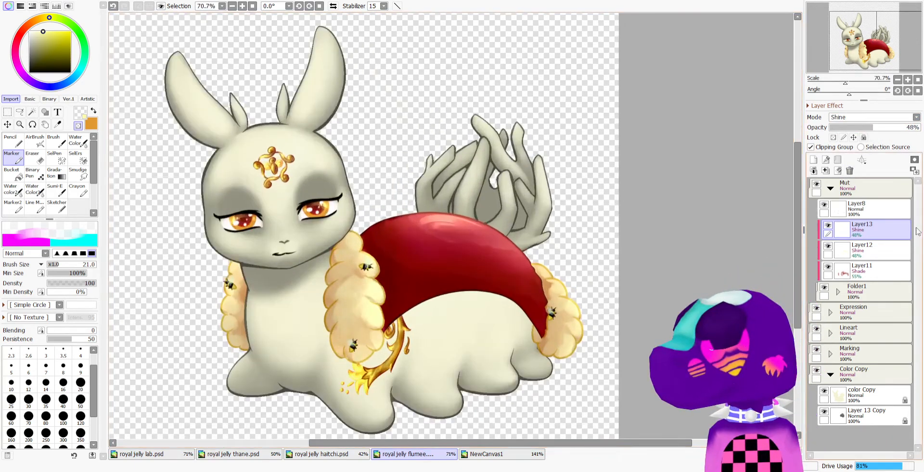
# Duplicate the bee layer, Layer8, and place the copy directly beneath the original
pyautogui.click(872, 208)
pyautogui.scroll(-2, 428, 206)
pyautogui.scroll(2, 429, 206)
pyautogui.scroll(-1, 429, 207)
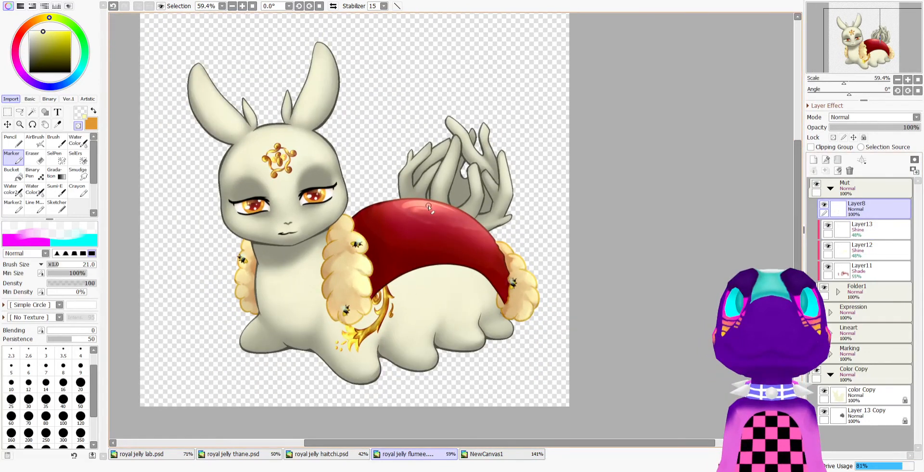
pyautogui.scroll(1, 428, 206)
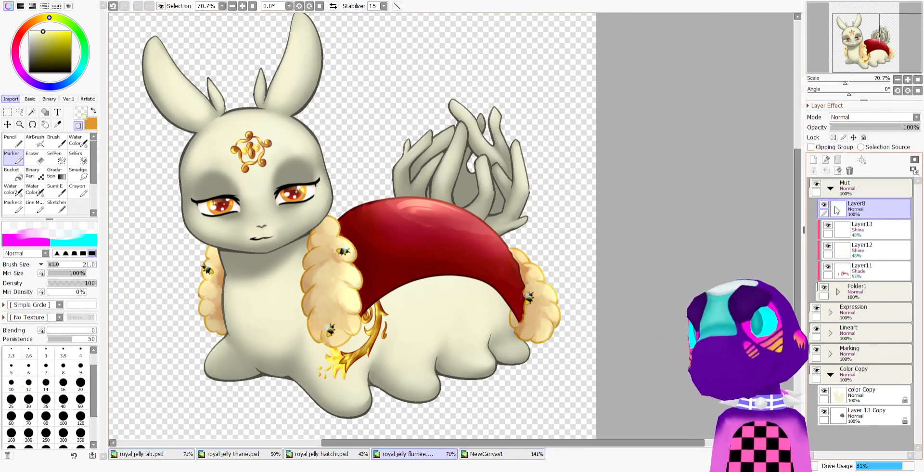
pyautogui.moveTo(838, 211); pyautogui.dragTo(814, 161)
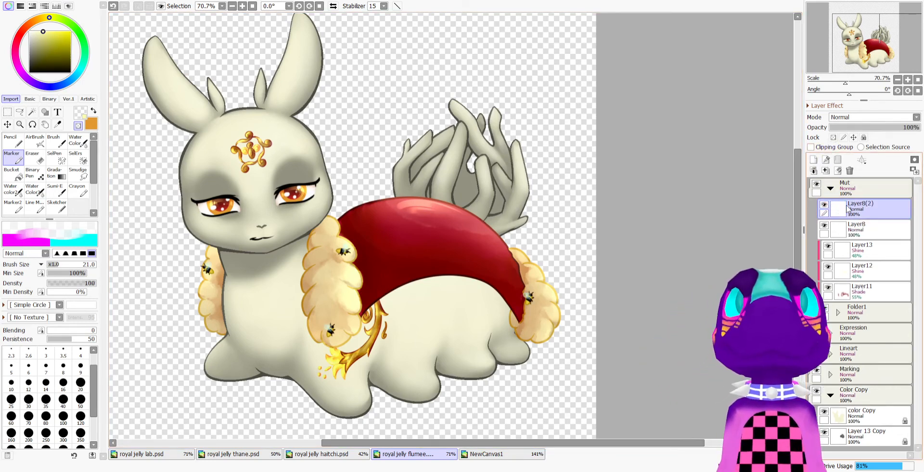
pyautogui.moveTo(848, 209); pyautogui.dragTo(847, 231)
# Lock the bee copy's transparency, recolor it olive with the Binary Pen, and shift it slightly down-left to form shadows
pyautogui.click(833, 137)
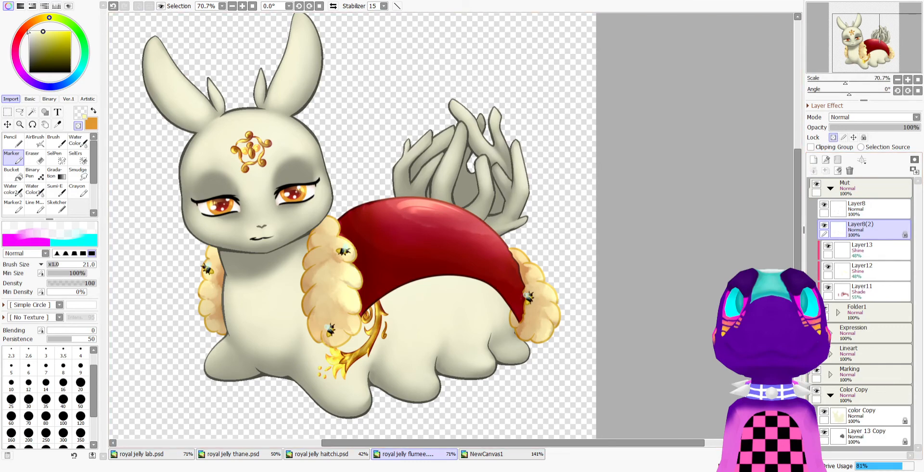
pyautogui.click(49, 49)
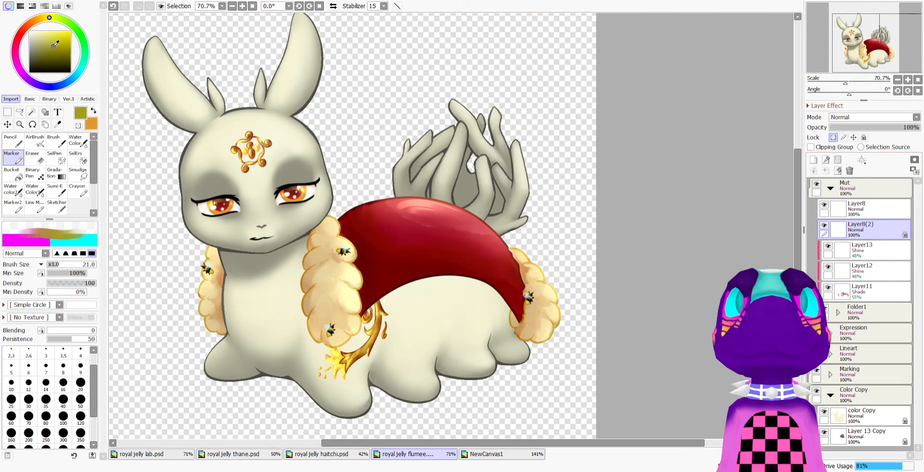
pyautogui.click(34, 174)
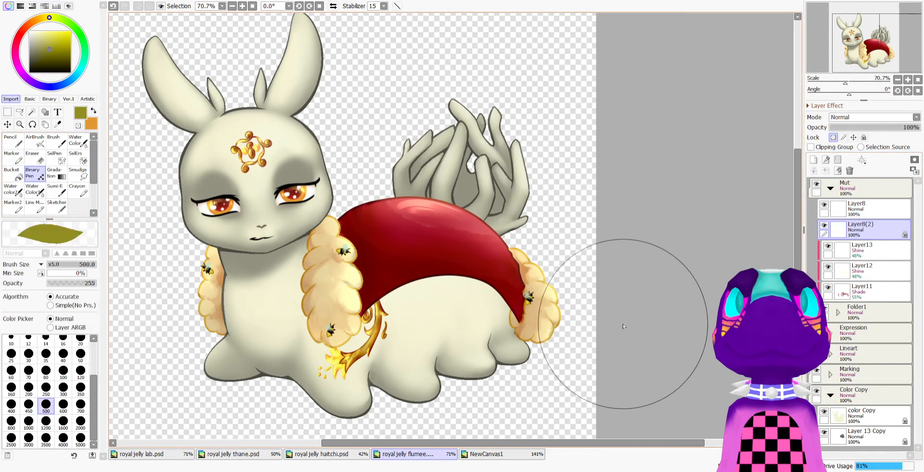
pyautogui.scroll(5, 623, 323)
pyautogui.click(10, 125)
pyautogui.scroll(2, 560, 224)
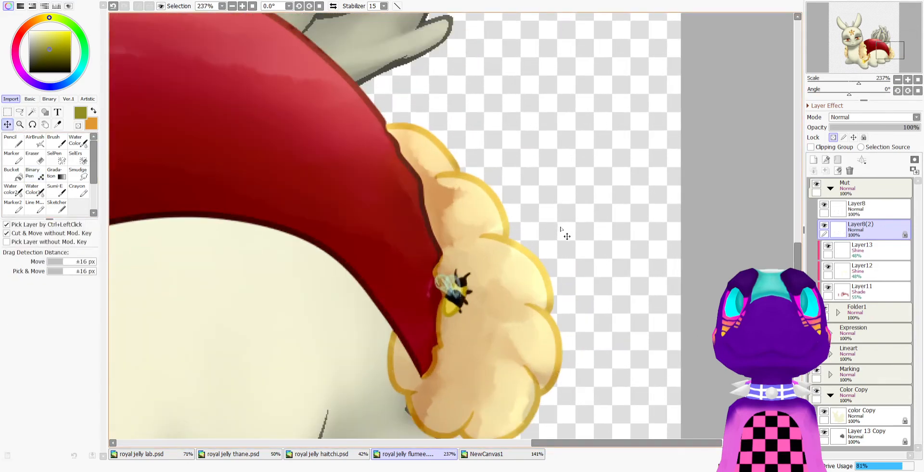
pyautogui.moveTo(560, 235); pyautogui.dragTo(554, 246)
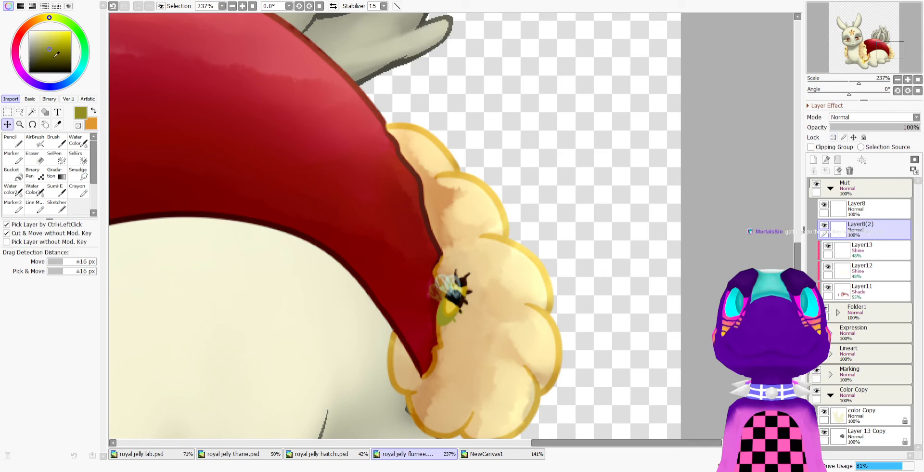
# Recolor the bee shadows on Layer8(2) a darker olive with the size 500 Binary Pen
pyautogui.click(54, 57)
pyautogui.click(833, 137)
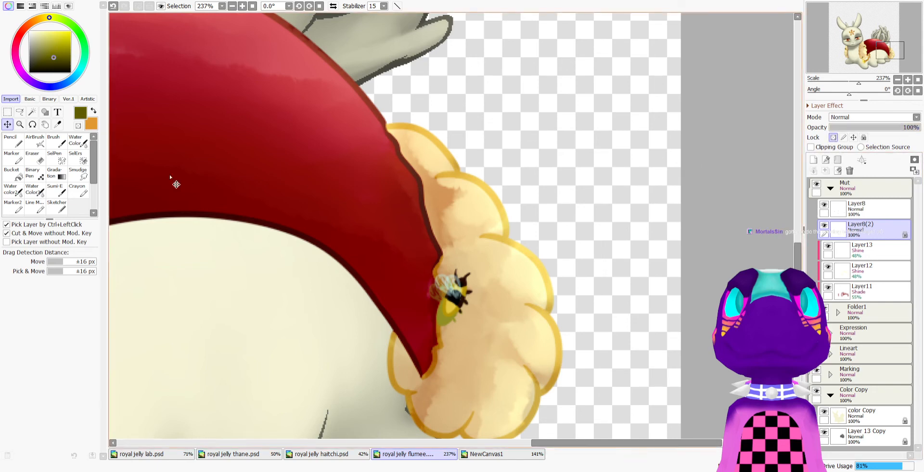
pyautogui.click(32, 170)
pyautogui.click(574, 217)
pyautogui.scroll(-7, 637, 233)
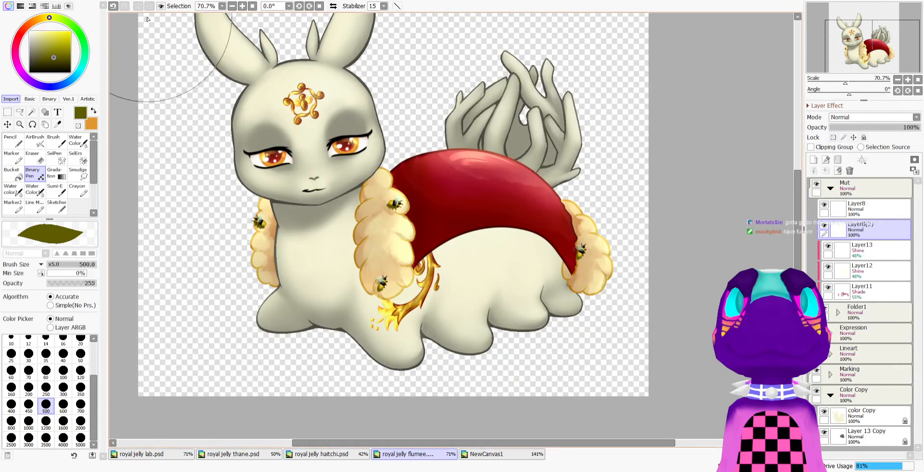
# Blur the dark olive bee shadows on Layer8(2) into a soft edge
pyautogui.click(237, 21)
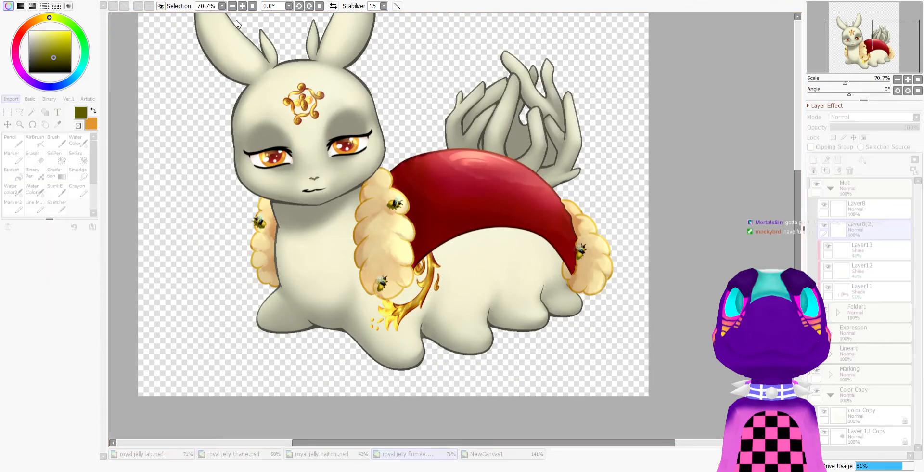
pyautogui.click(604, 149)
pyautogui.scroll(6, 276, 206)
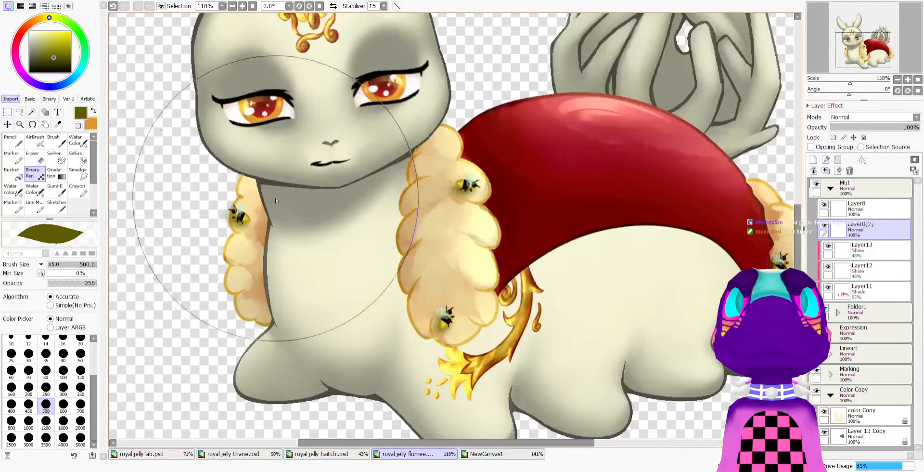
# Erase the blurred bee shadow spilling outside the fur trim and lower Layer8(2) to 49% opacity
pyautogui.click(38, 160)
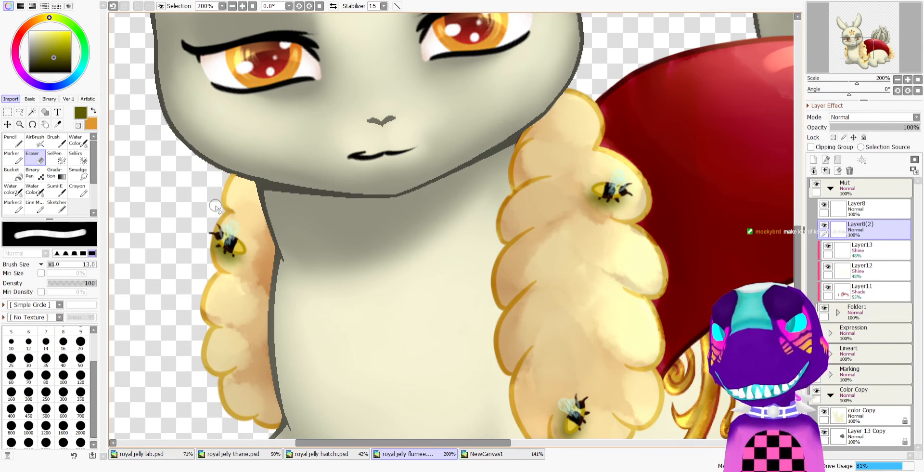
pyautogui.scroll(-9, 216, 207)
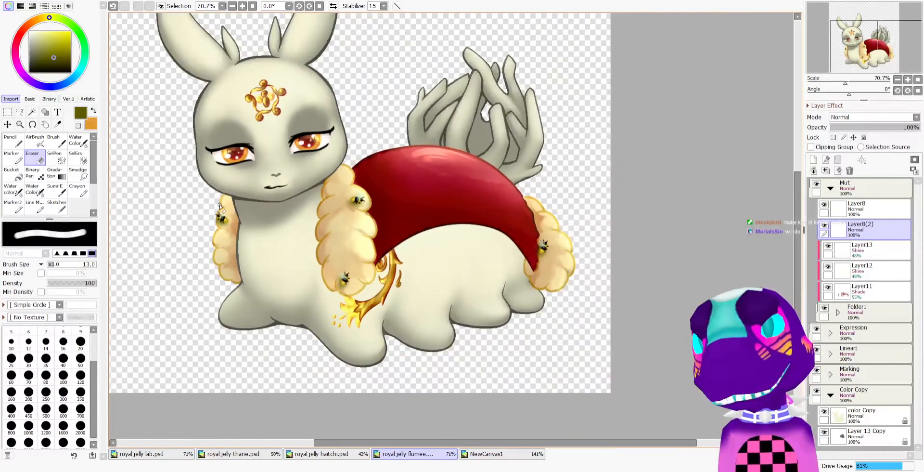
pyautogui.scroll(5, 219, 207)
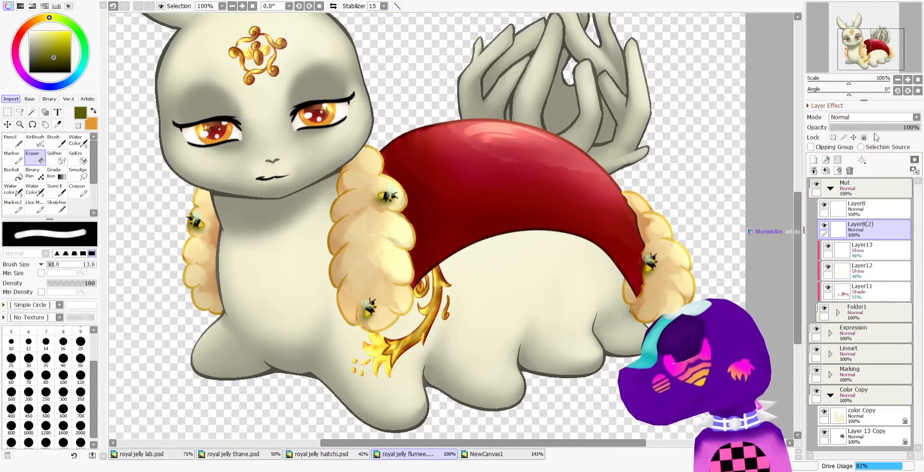
pyautogui.click(874, 127)
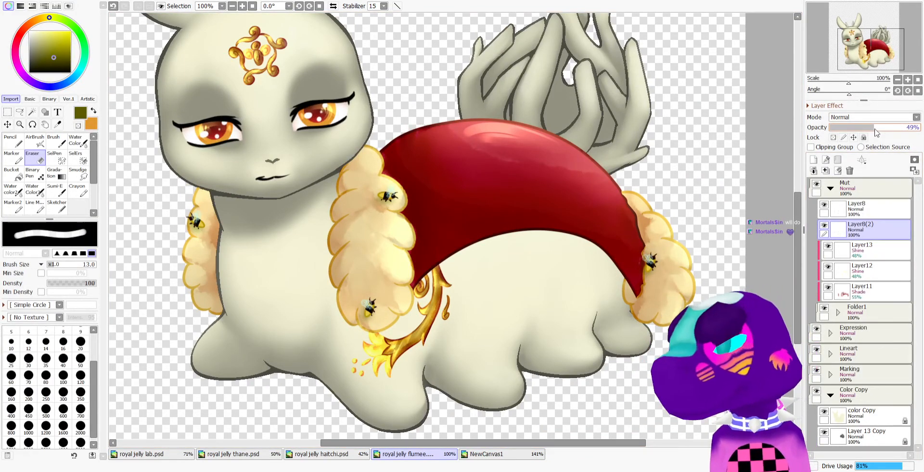
pyautogui.scroll(-4, 424, 246)
pyautogui.scroll(2, 504, 240)
# On a new layer clipped above Layer8, paint dark red shading over the bees with the Marker
pyautogui.click(876, 211)
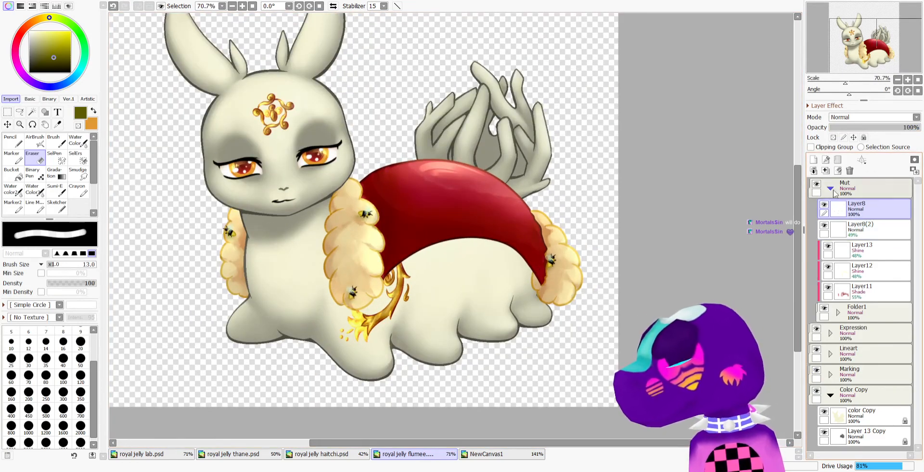
pyautogui.click(814, 160)
pyautogui.click(811, 146)
pyautogui.scroll(1, 226, 155)
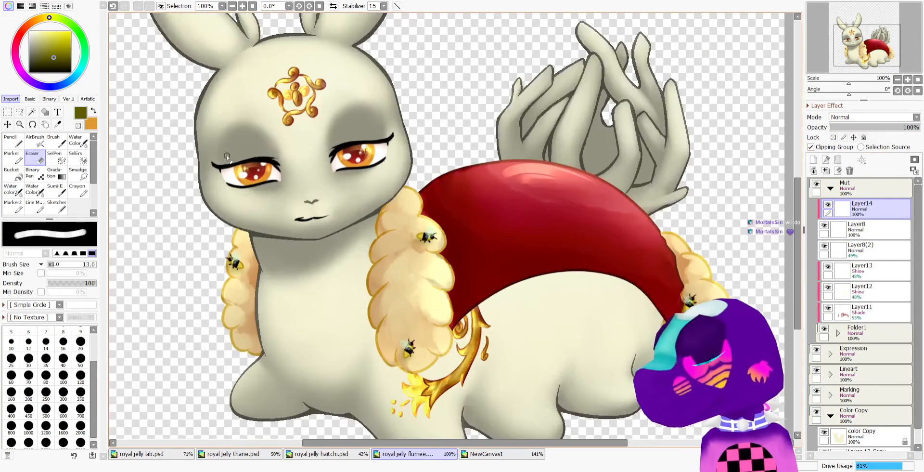
pyautogui.click(19, 37)
pyautogui.click(58, 49)
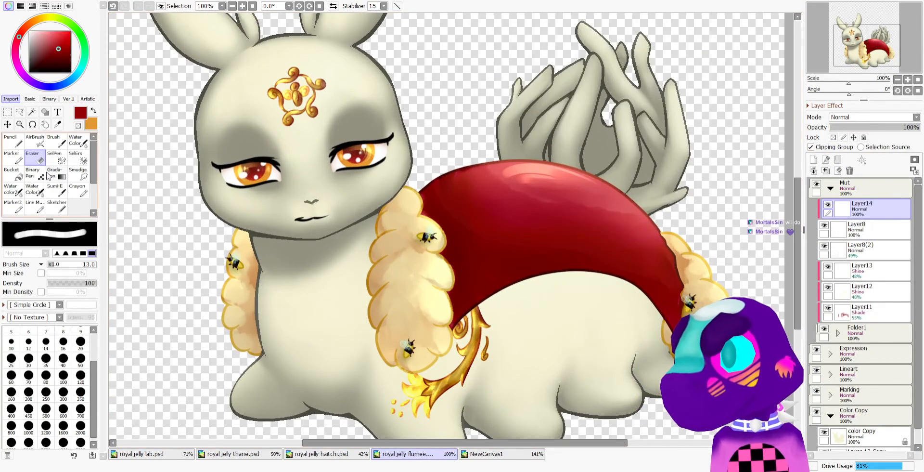
pyautogui.click(12, 156)
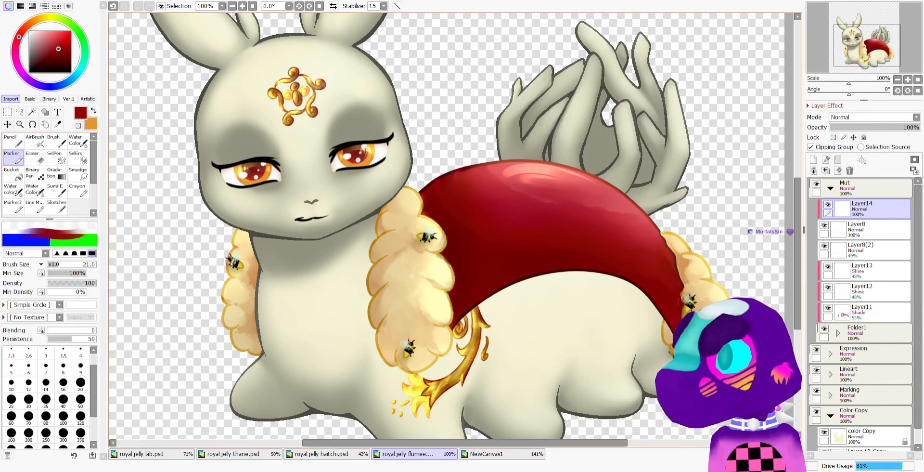
pyautogui.moveTo(229, 258); pyautogui.dragTo(237, 265)
pyautogui.moveTo(417, 234); pyautogui.dragTo(432, 234)
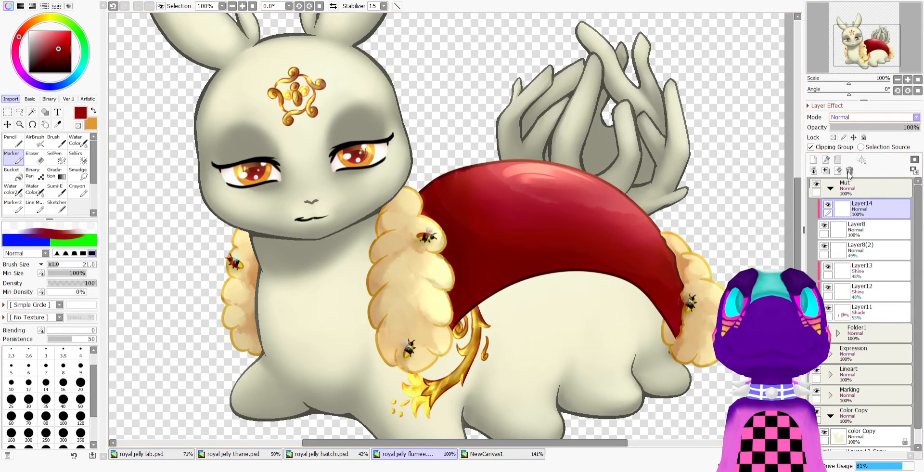
# Set the bee shading layer, Layer14, to Shade mode at 25% opacity
pyautogui.click(849, 172)
pyautogui.click(863, 128)
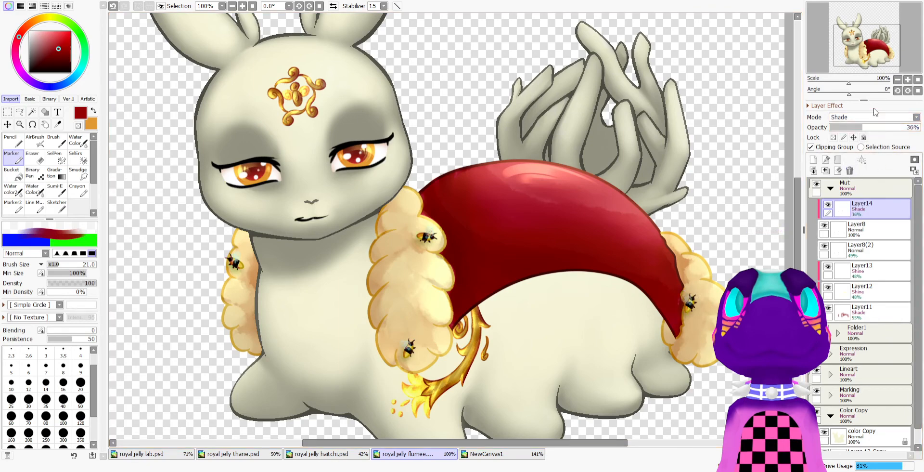
pyautogui.click(852, 128)
pyautogui.scroll(-3, 622, 145)
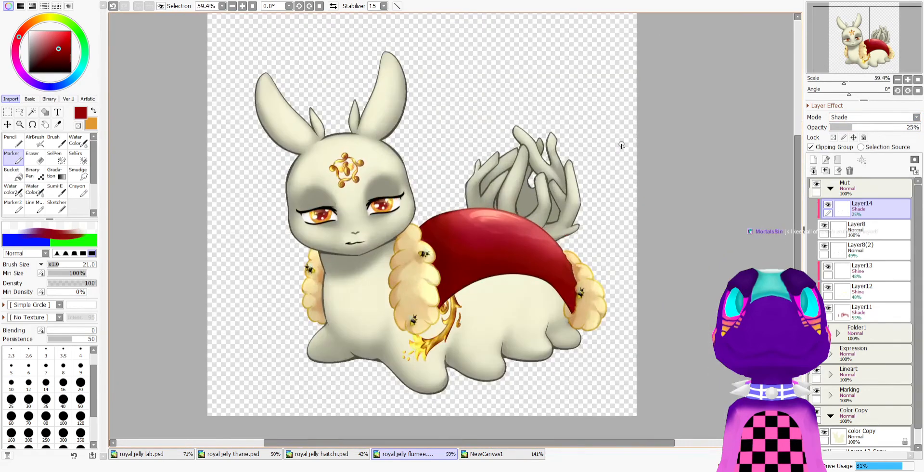
# Collapse the Mut folder and examine the whole flumee drawing with its shaded bees, cloak and fur trim
pyautogui.scroll(1, 621, 146)
pyautogui.click(830, 188)
pyautogui.scroll(-3, 294, 204)
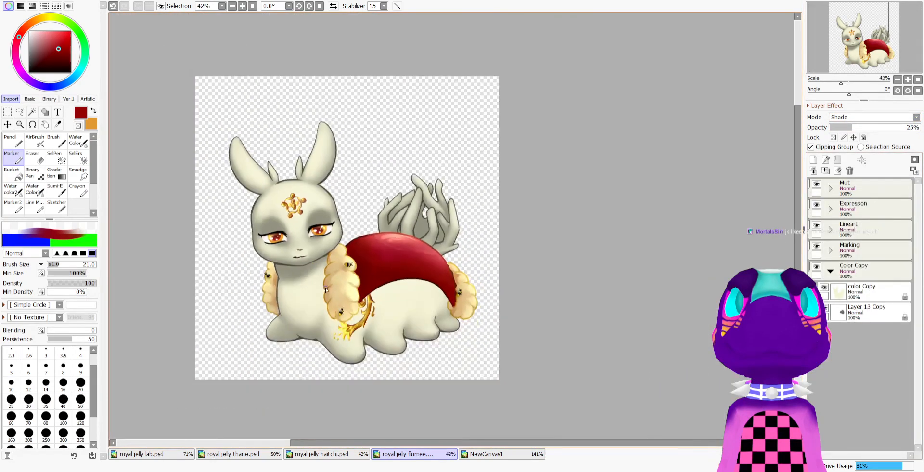
pyautogui.scroll(1, 325, 287)
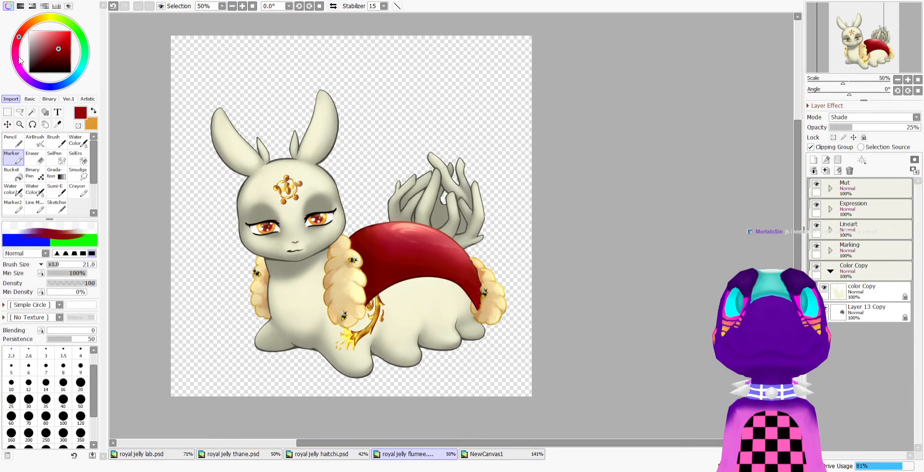
pyautogui.scroll(1, 248, 356)
pyautogui.scroll(-2, 476, 294)
pyautogui.scroll(1, 466, 288)
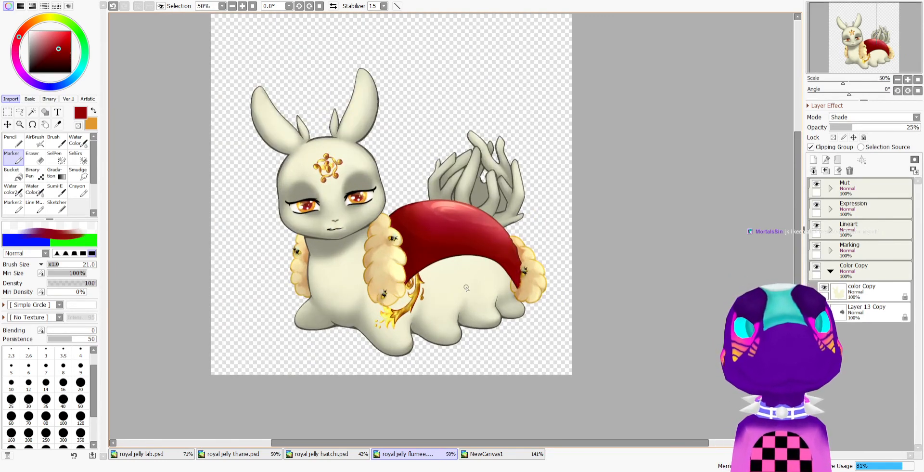
pyautogui.scroll(-1, 466, 288)
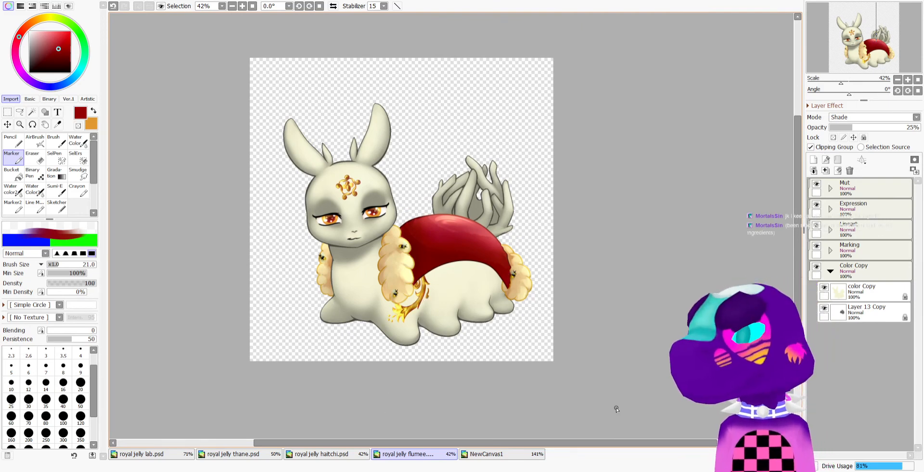
# Close the honey jar reference canvas, NewCanvas1
pyautogui.click(489, 454)
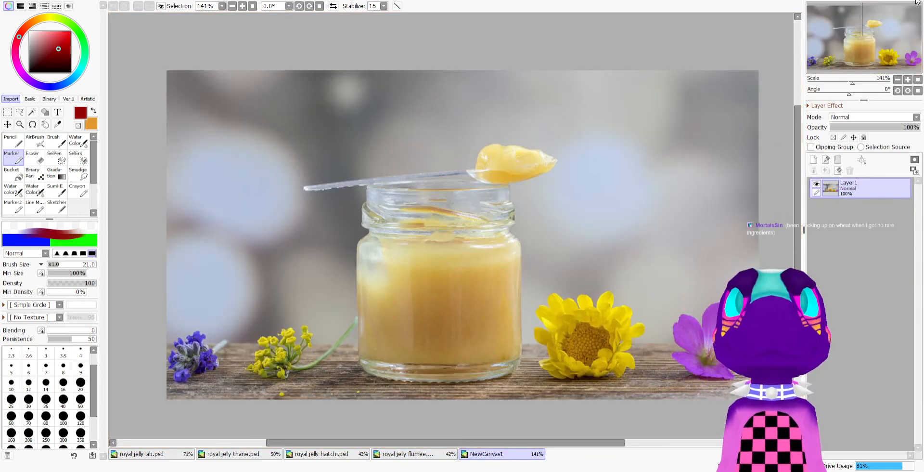
pyautogui.hotkey('ctrl', 'w')
pyautogui.scroll(-1, 384, 364)
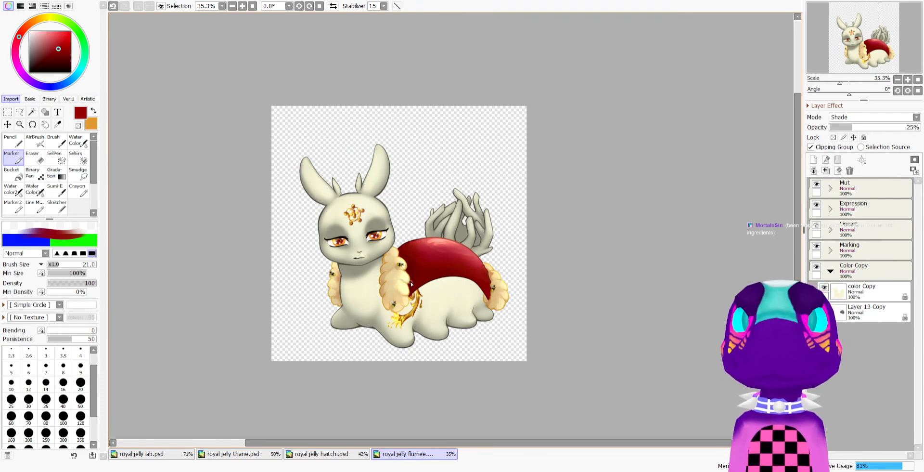
# Compare the lab, haitchi and flumee royal jelly drawings, ending on the whole royal jelly lab.psd drawing
pyautogui.click(183, 457)
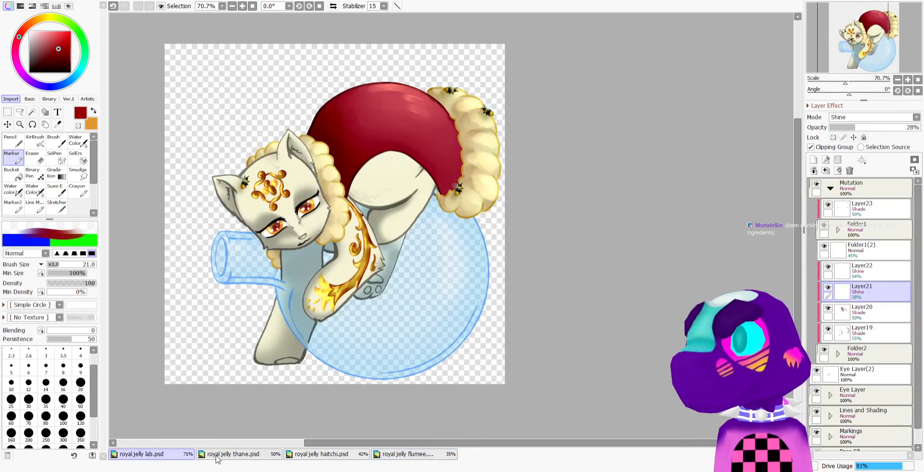
pyautogui.click(277, 456)
pyautogui.click(296, 456)
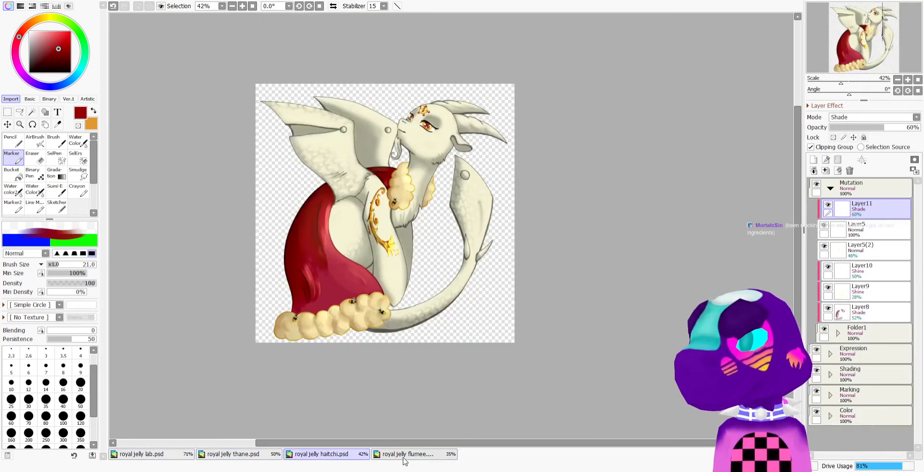
pyautogui.click(403, 457)
pyautogui.click(177, 454)
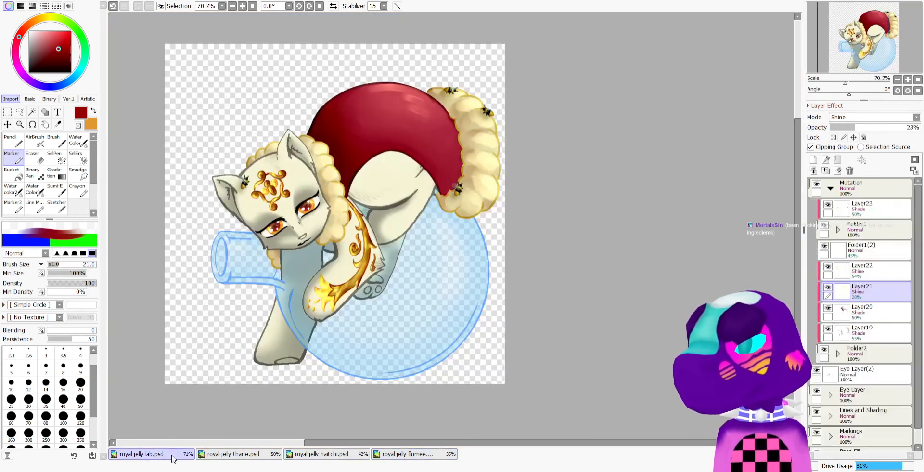
pyautogui.scroll(-3, 393, 243)
pyautogui.scroll(1, 394, 243)
pyautogui.scroll(2, 394, 243)
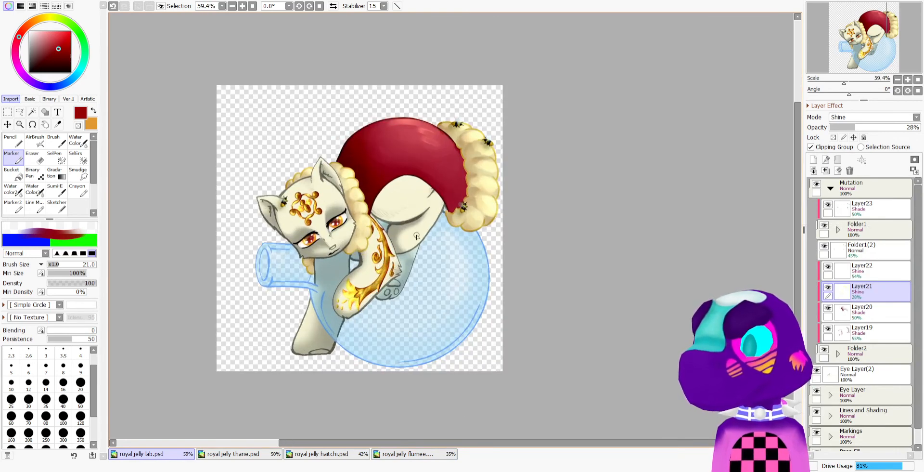
# Turn the maximized drawings into floating windows and place royal jelly lab.psd, zoomed to 42%, in the workspace's upper-left corner
pyautogui.click(905, 0)
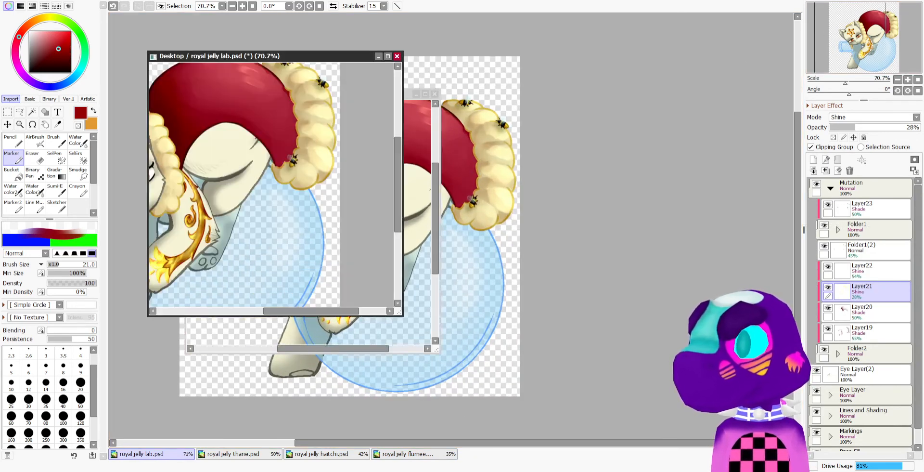
pyautogui.scroll(-5, 313, 206)
pyautogui.scroll(2, 290, 209)
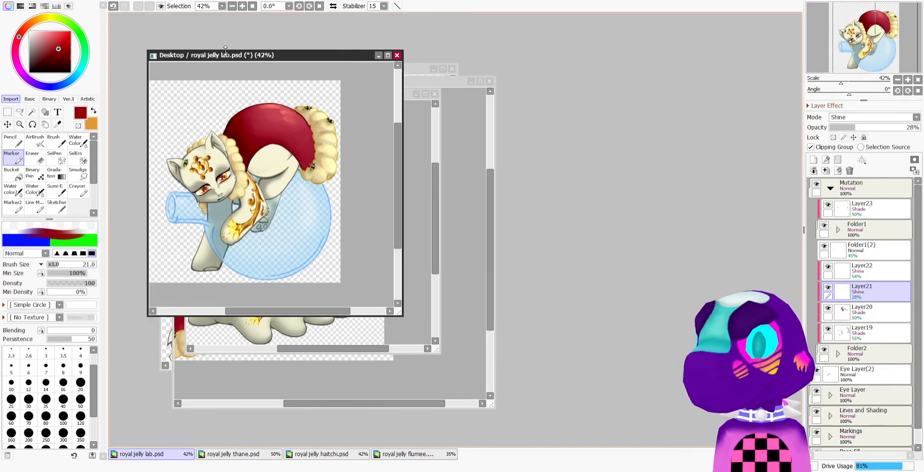
pyautogui.moveTo(225, 55); pyautogui.dragTo(188, 22)
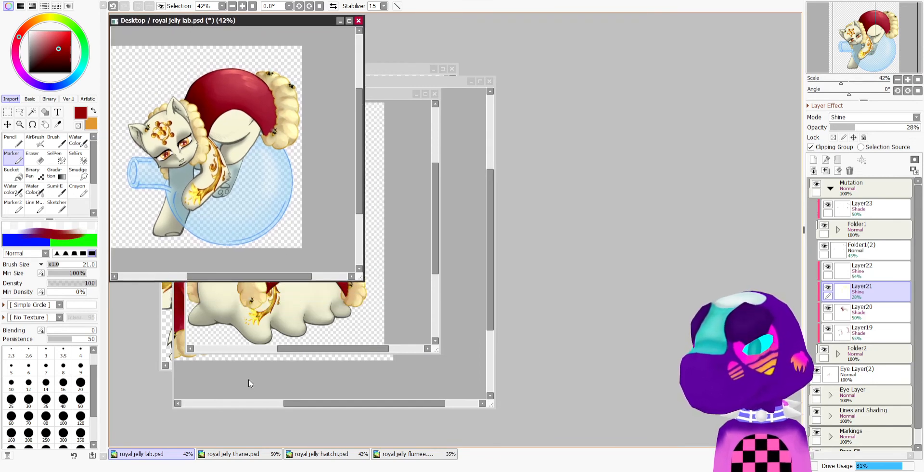
# Place royal jelly thane.psd at 35.3% zoom beside the lab drawing and resize both windows so they sit side by side
pyautogui.click(248, 452)
pyautogui.scroll(-3, 279, 147)
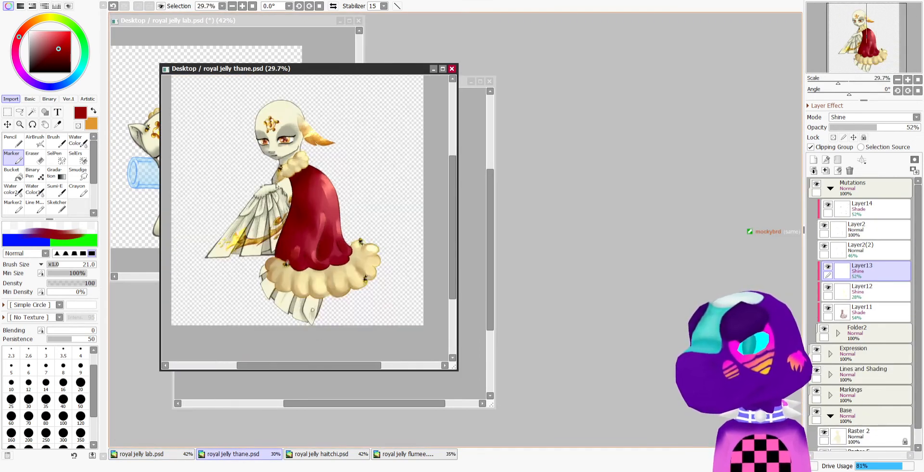
pyautogui.scroll(1, 277, 185)
pyautogui.moveTo(289, 69); pyautogui.dragTo(467, 20)
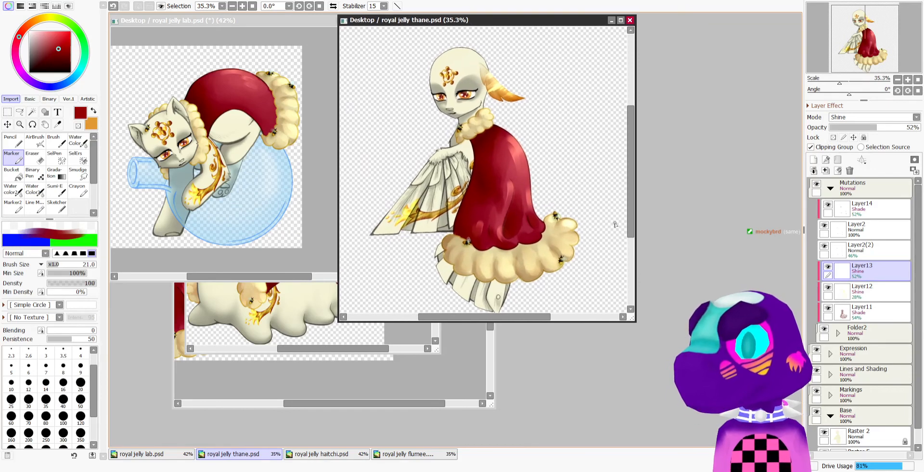
pyautogui.moveTo(629, 317); pyautogui.dragTo(596, 302)
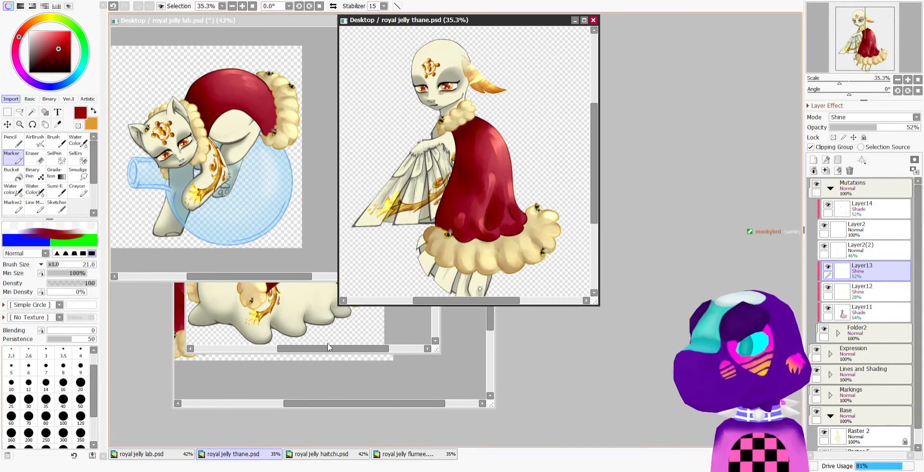
pyautogui.click(295, 254)
pyautogui.moveTo(362, 281); pyautogui.dragTo(353, 318)
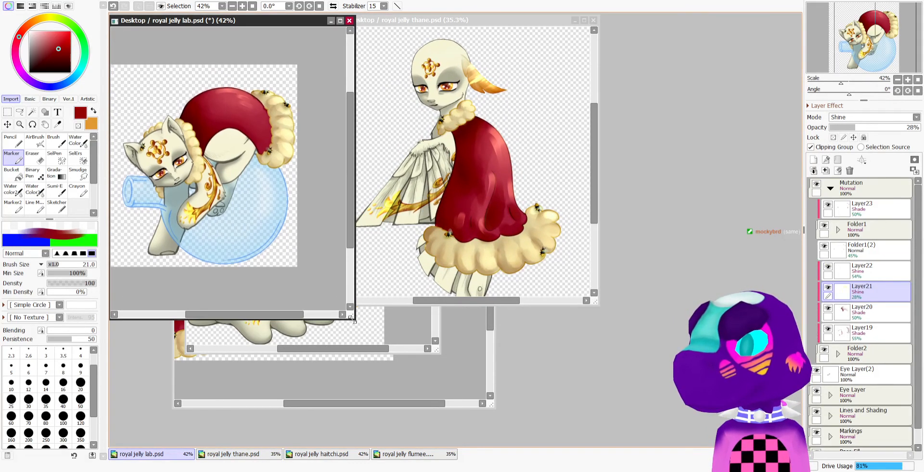
# Move the royal jelly haitchi.psd window beside the thane drawing and zoom it to 50%
pyautogui.click(352, 390)
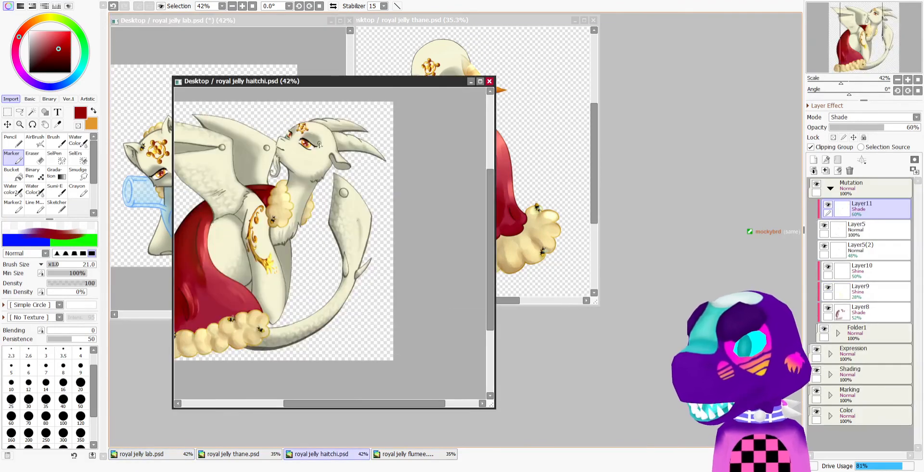
pyautogui.moveTo(336, 85); pyautogui.dragTo(706, 21)
pyautogui.scroll(-1, 673, 104)
pyautogui.scroll(2, 625, 170)
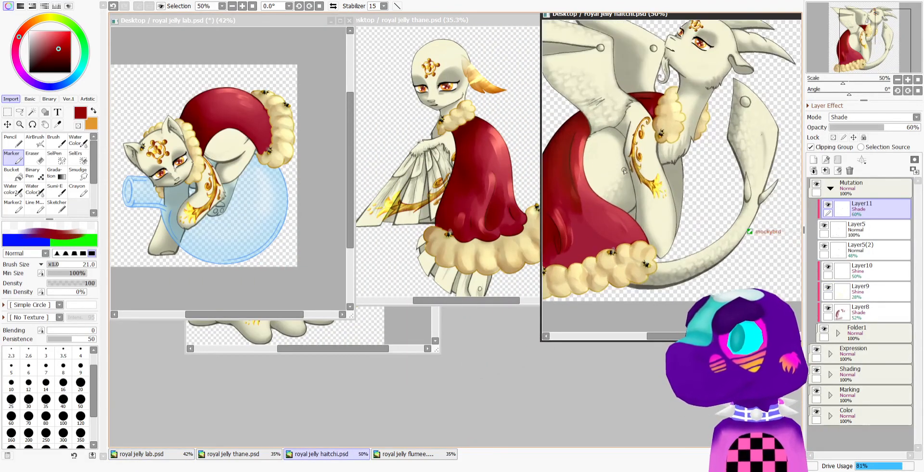
pyautogui.scroll(-2, 648, 225)
pyautogui.scroll(1, 638, 222)
# Shrink the royal jelly flumee.psd window, place it below the lab and thane drawings, and zoom it to 25%
pyautogui.click(327, 330)
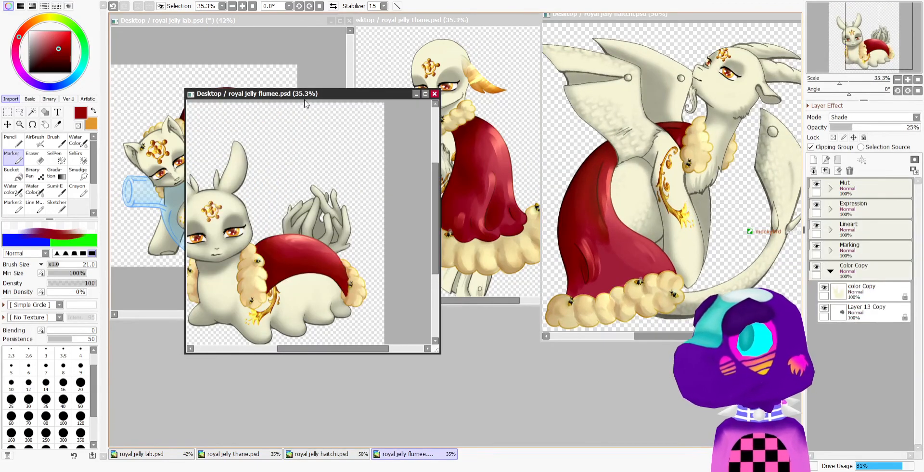
pyautogui.scroll(-1, 311, 235)
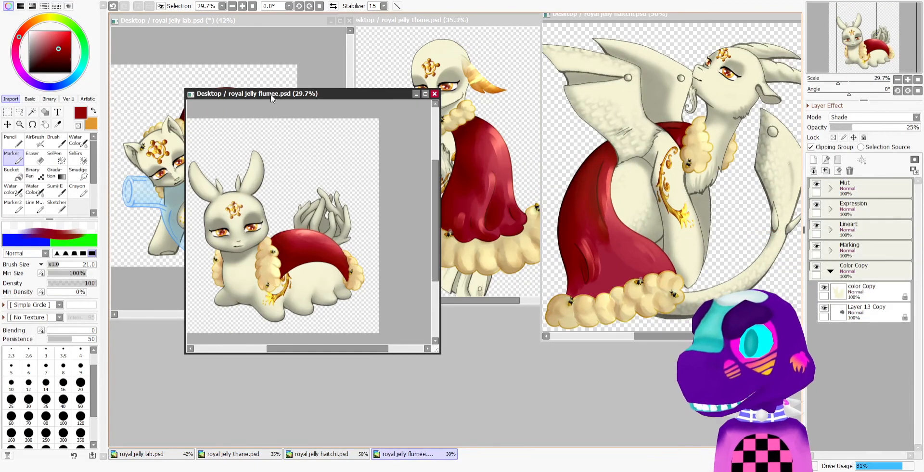
pyautogui.moveTo(271, 94); pyautogui.dragTo(332, 191)
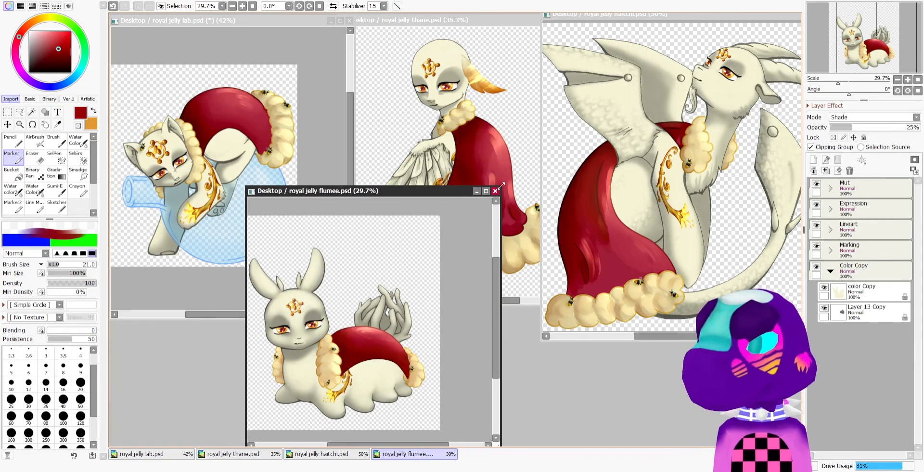
pyautogui.moveTo(501, 184); pyautogui.dragTo(438, 225)
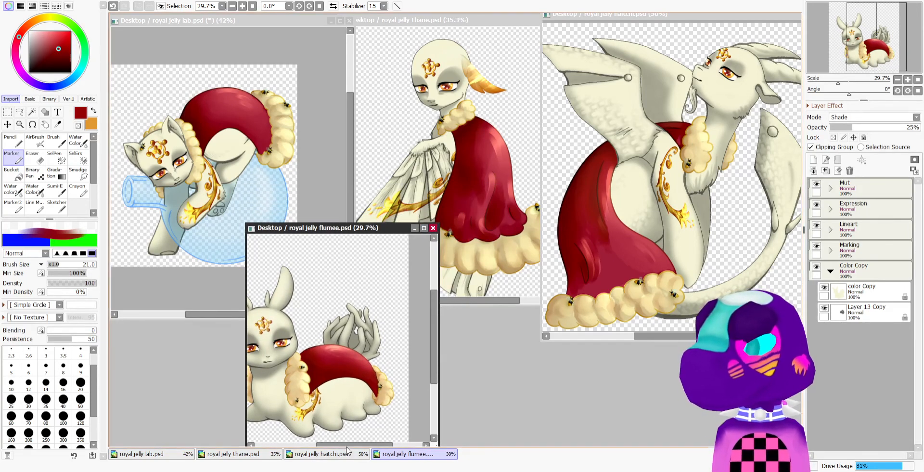
pyautogui.moveTo(347, 444); pyautogui.dragTo(332, 446)
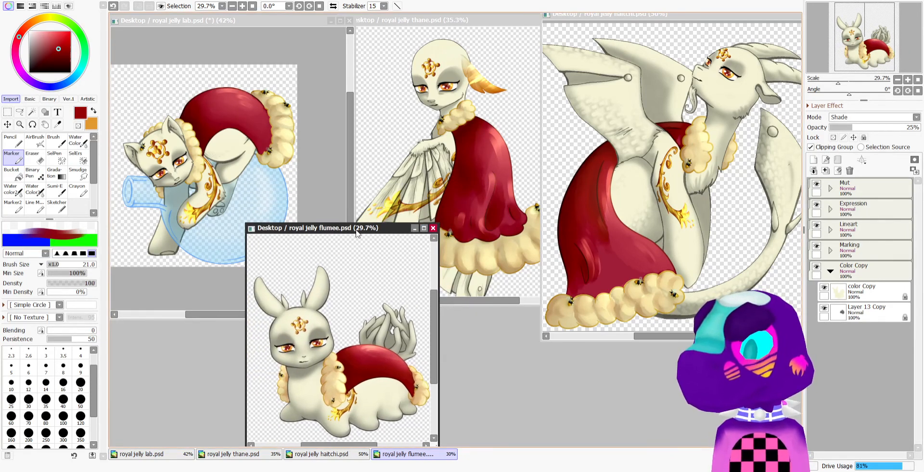
pyautogui.moveTo(357, 221); pyautogui.dragTo(335, 283)
pyautogui.moveTo(316, 275); pyautogui.dragTo(315, 276)
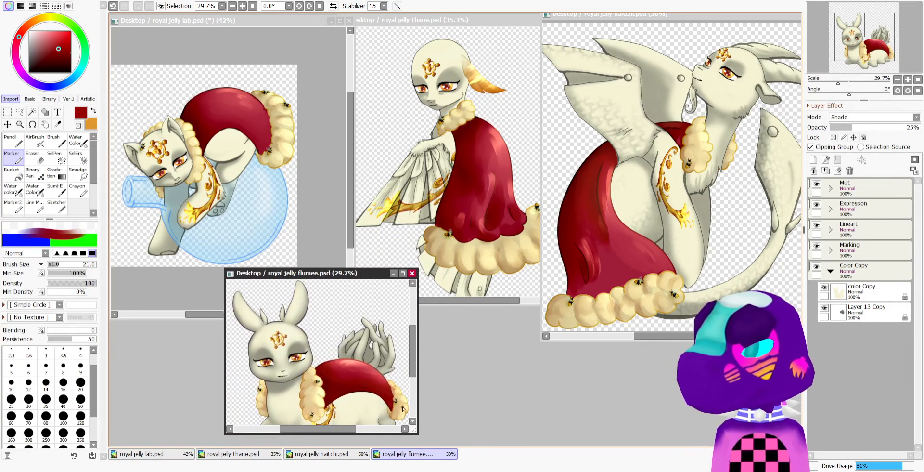
pyautogui.moveTo(415, 430); pyautogui.dragTo(425, 444)
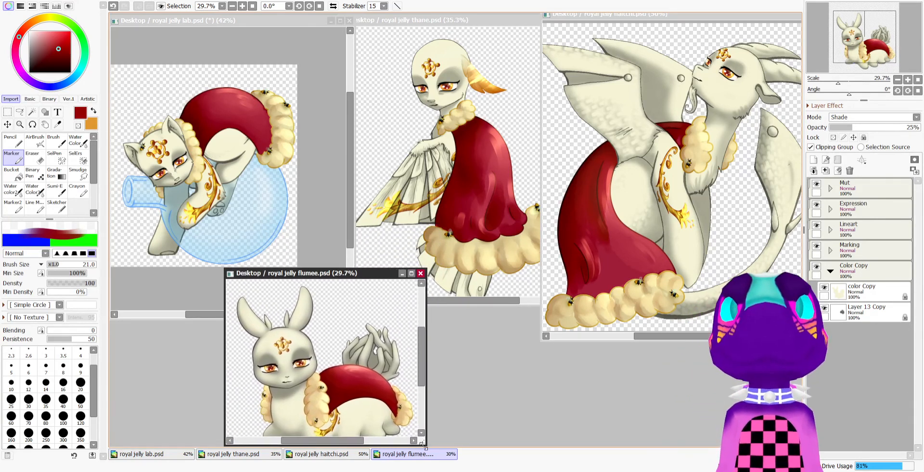
pyautogui.scroll(-2, 333, 356)
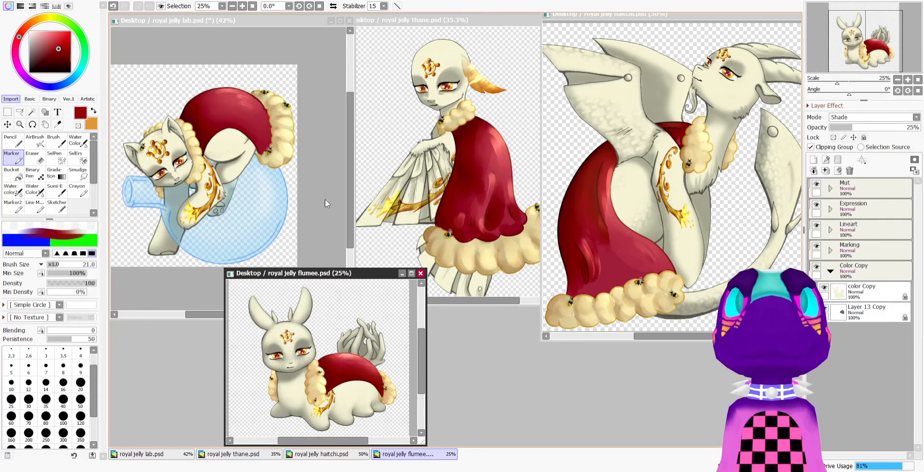
# Zoom the lab drawing to 50% and bring the flumee window in front of it
pyautogui.click(461, 28)
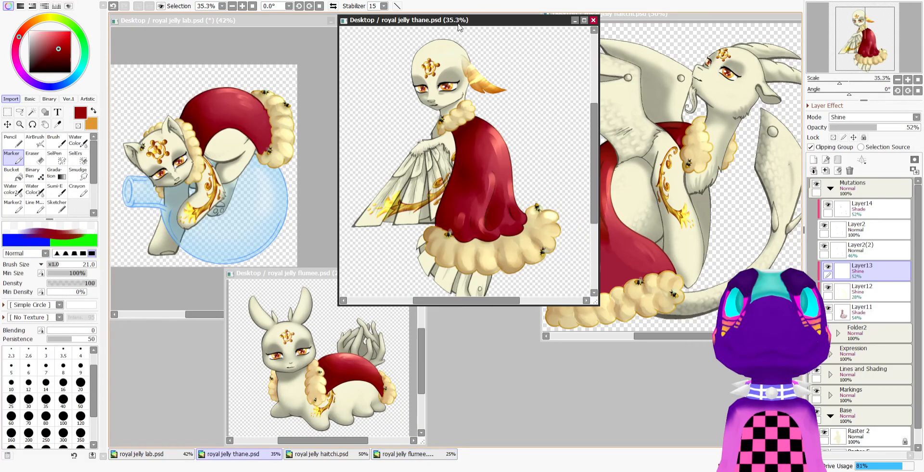
pyautogui.click(276, 18)
pyautogui.scroll(1, 180, 154)
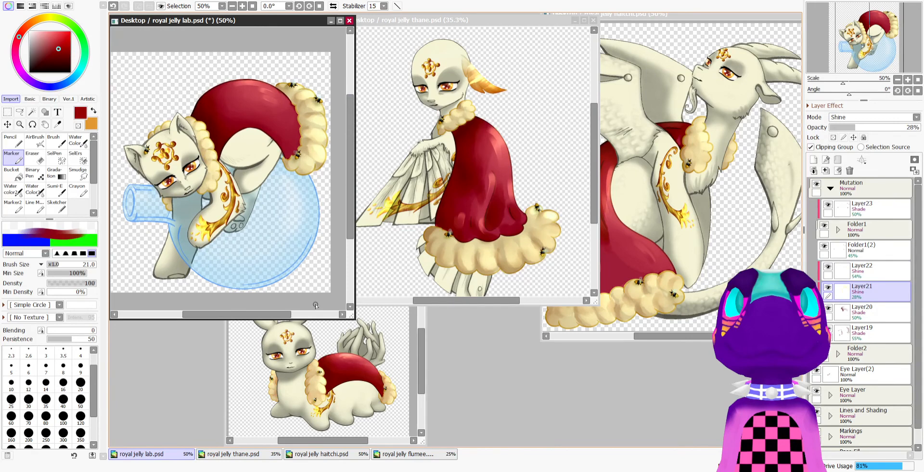
pyautogui.click(361, 312)
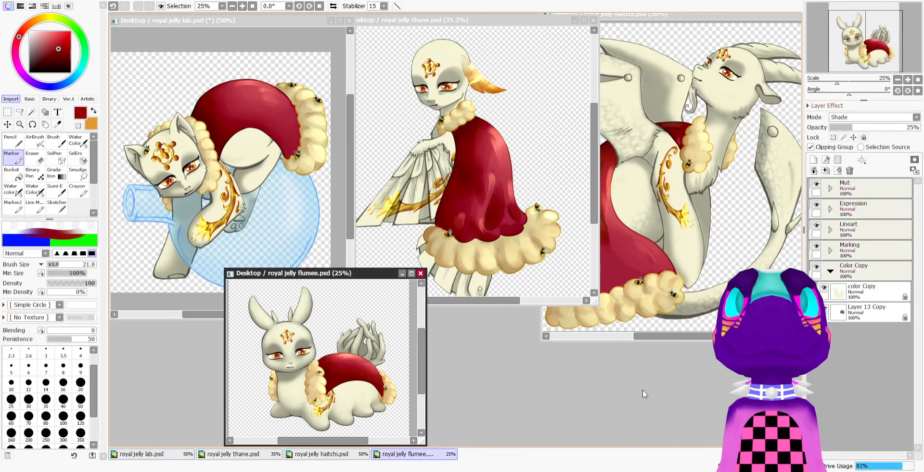
# Zoom the haitchi drawing to 42% and restack the thane and haitchi windows with haitchi in front
pyautogui.click(611, 332)
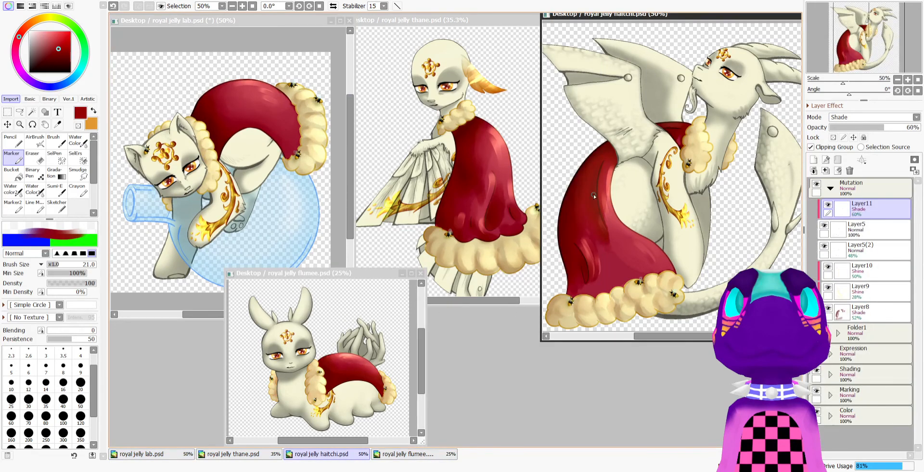
pyautogui.scroll(-3, 594, 196)
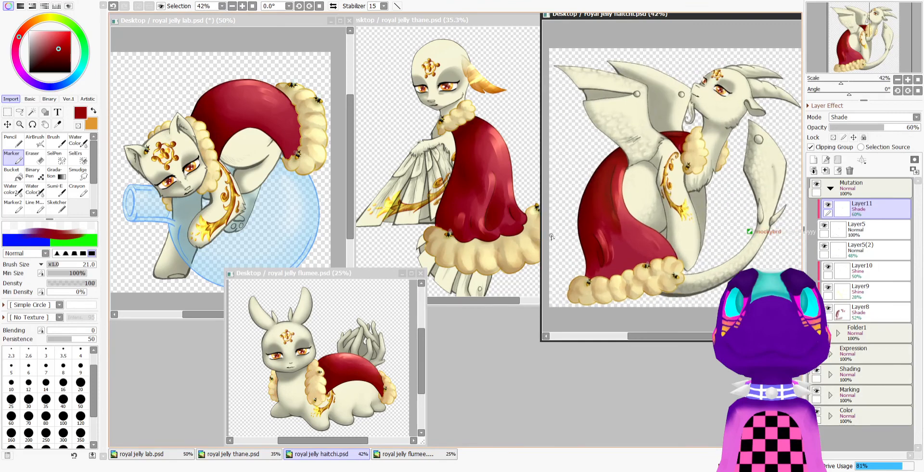
pyautogui.click(433, 29)
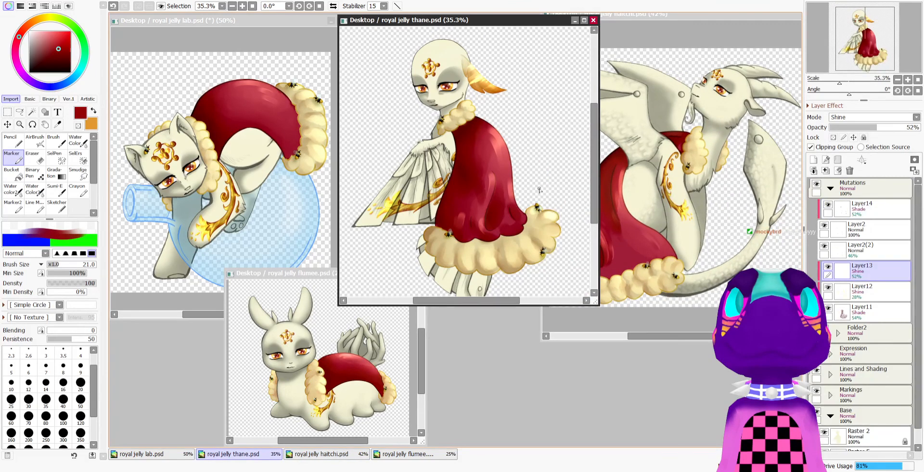
pyautogui.click(583, 316)
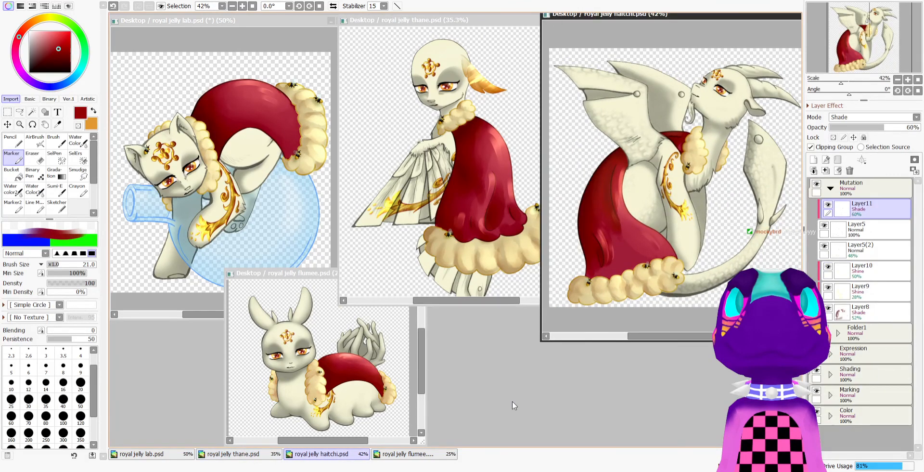